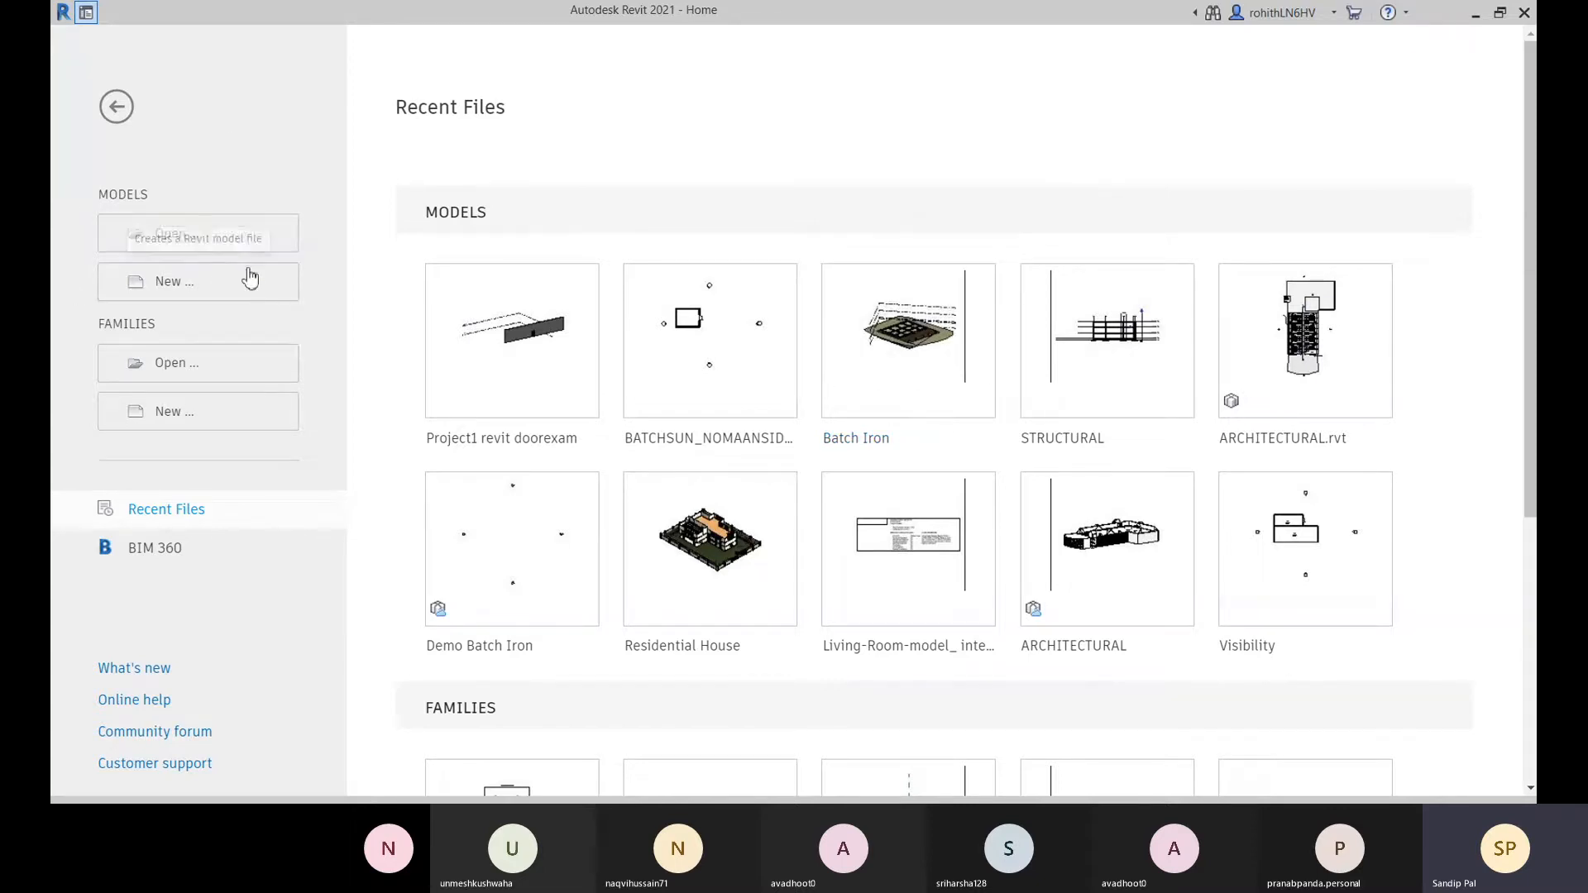
- Create a new project from the Batch Iron Template File.rte template in the Revit Model folder on drive D
click(249, 281)
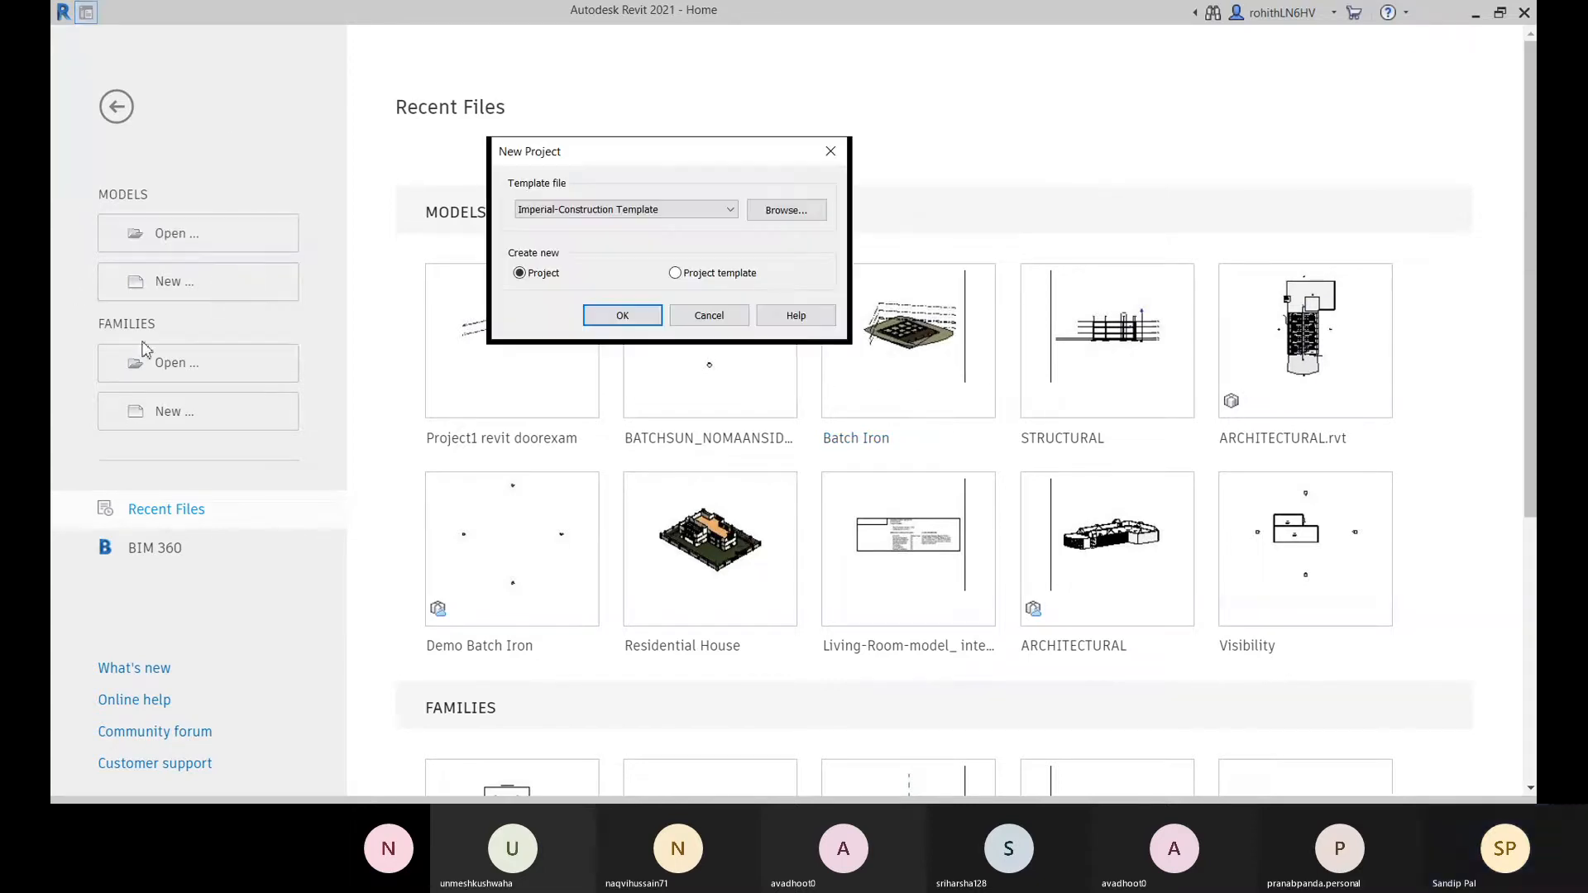
click(624, 217)
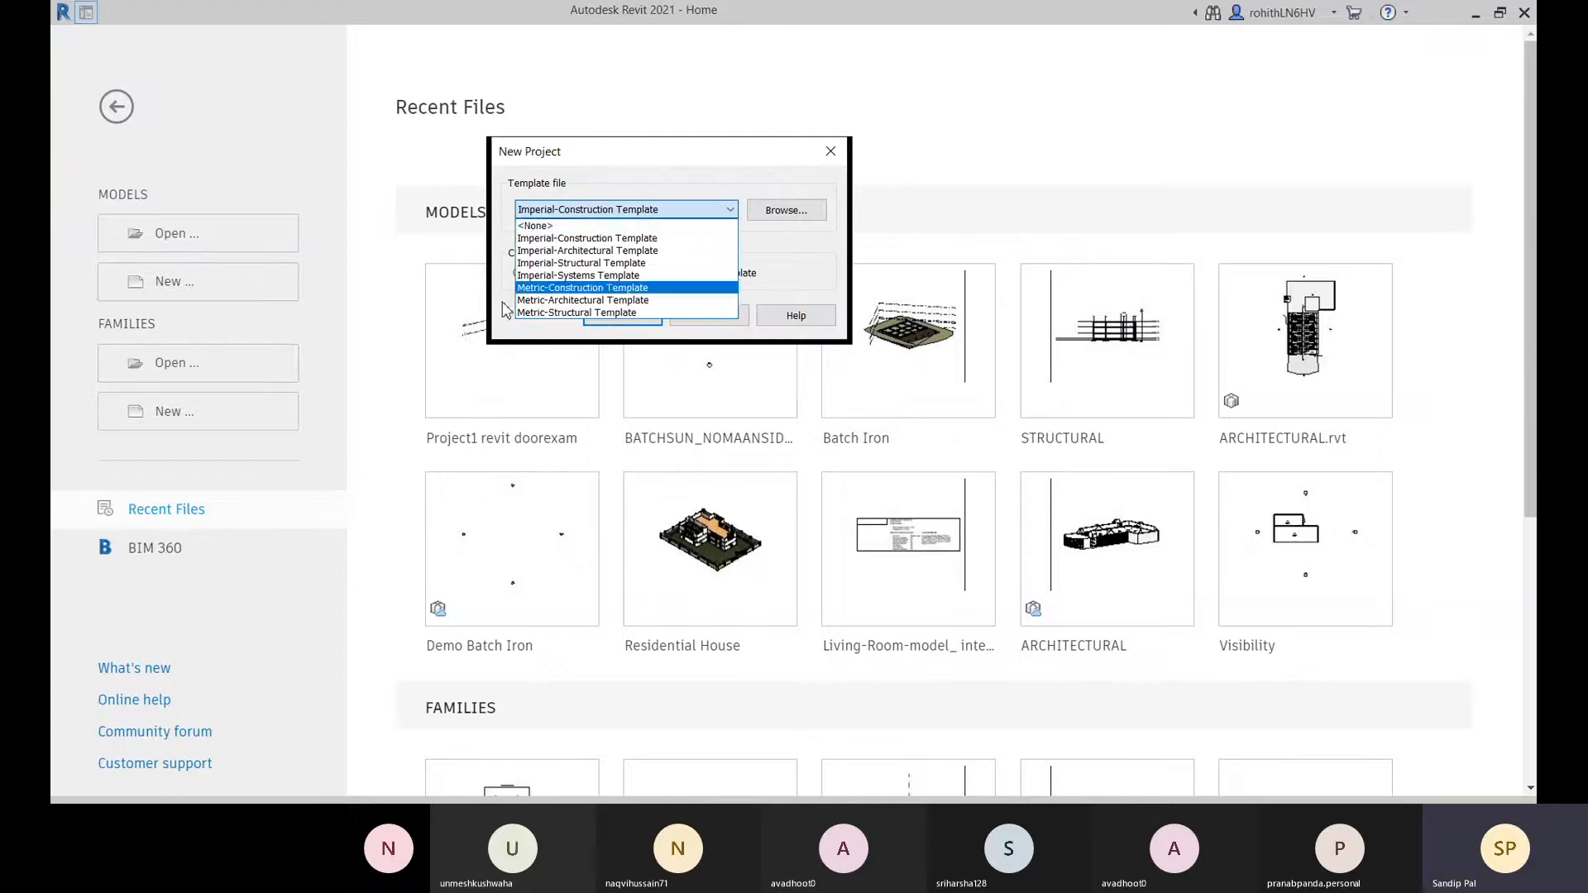
click(564, 314)
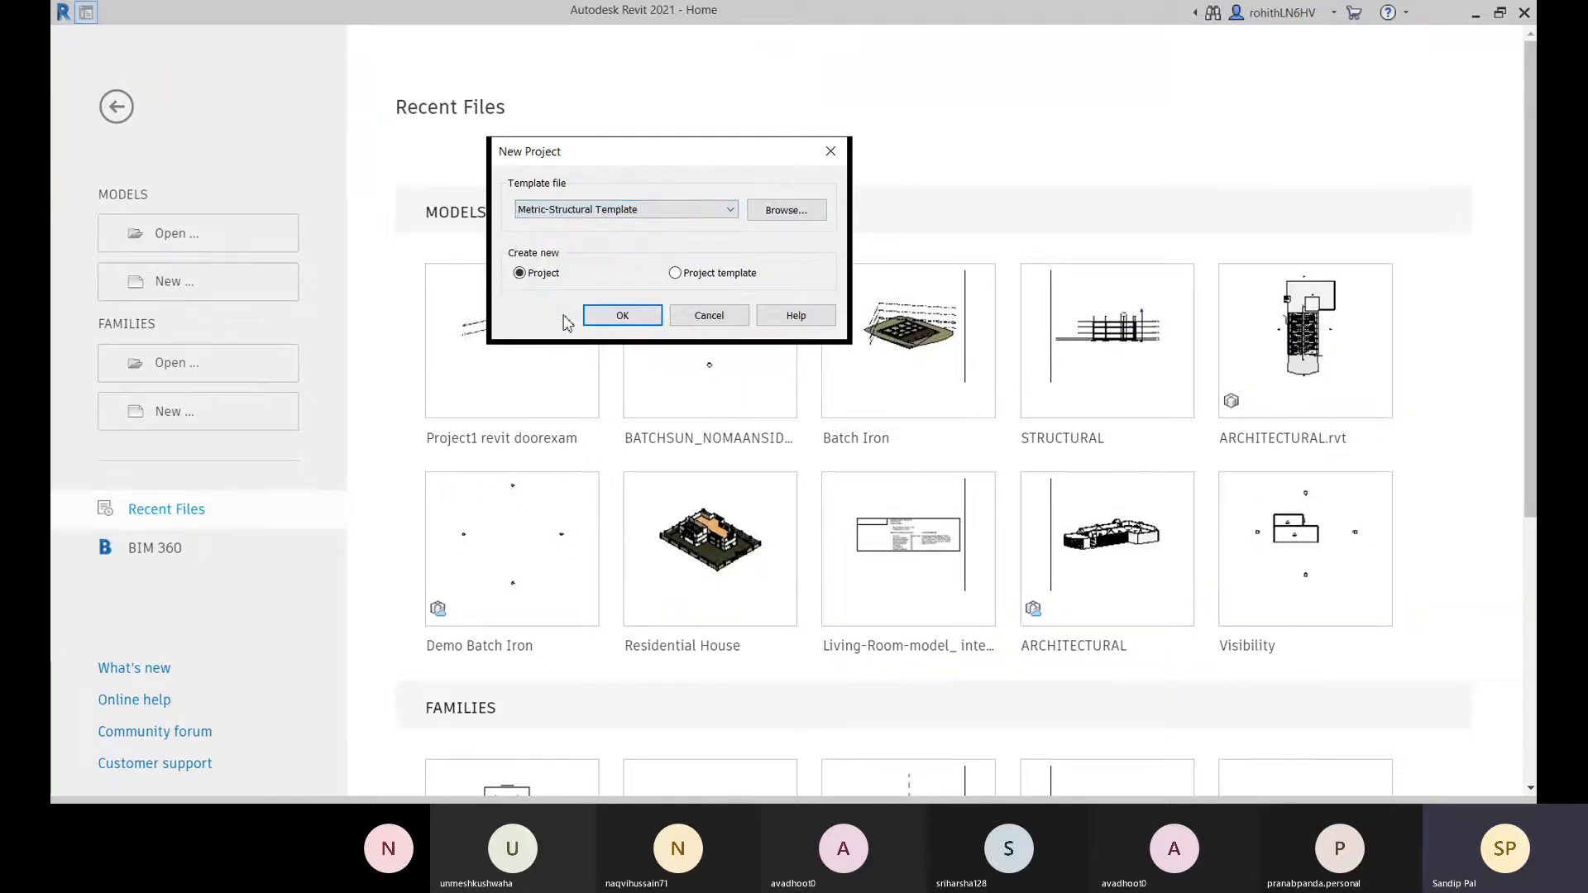
click(786, 211)
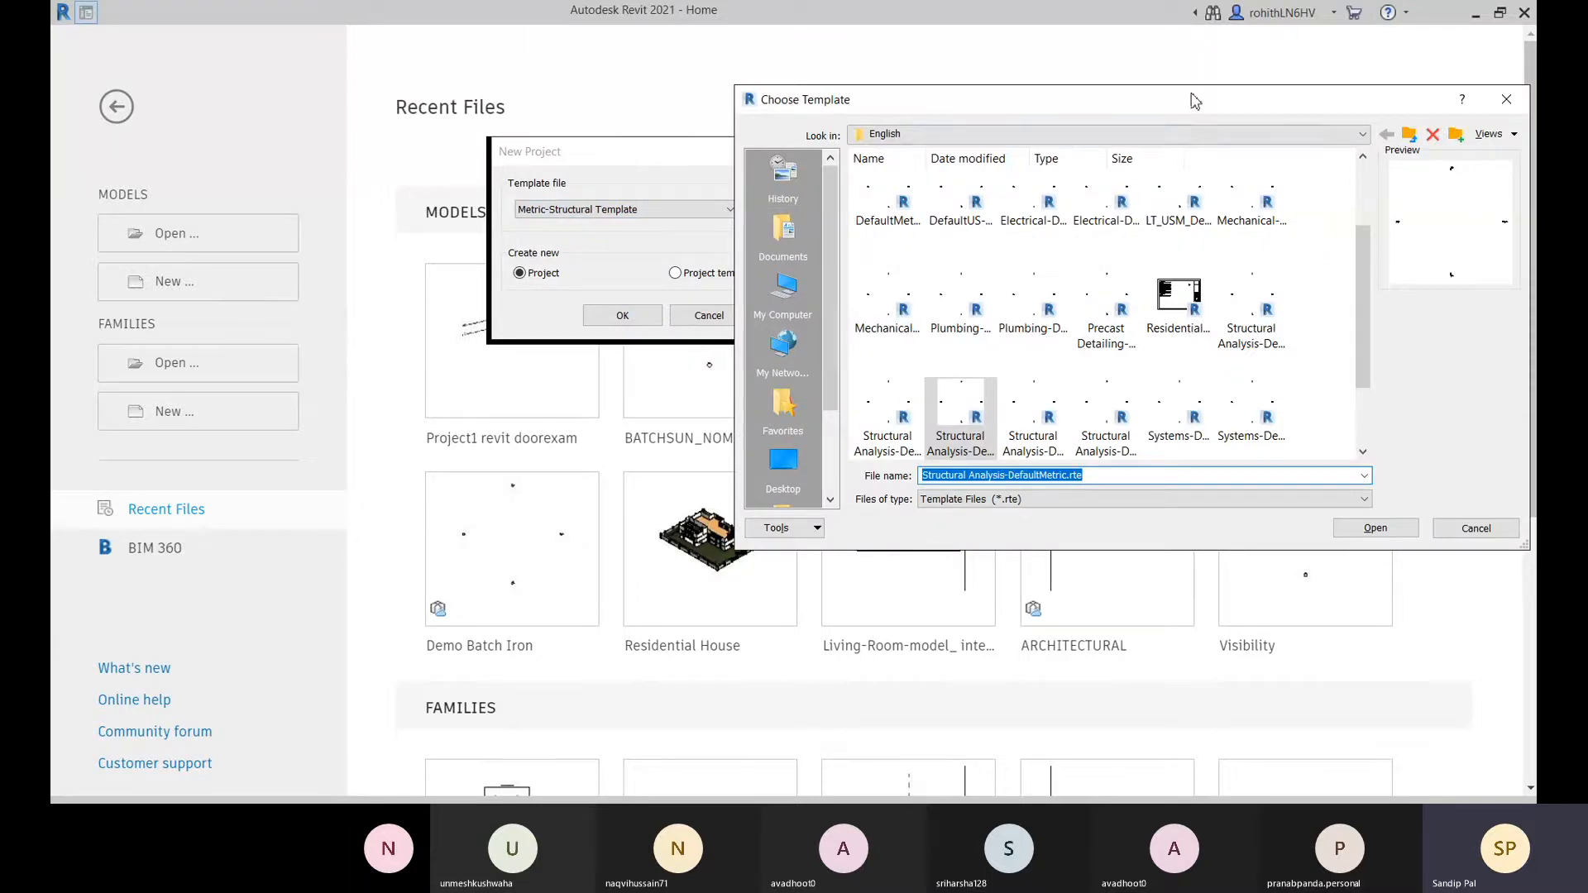
drag(1194, 101, 1022, 63)
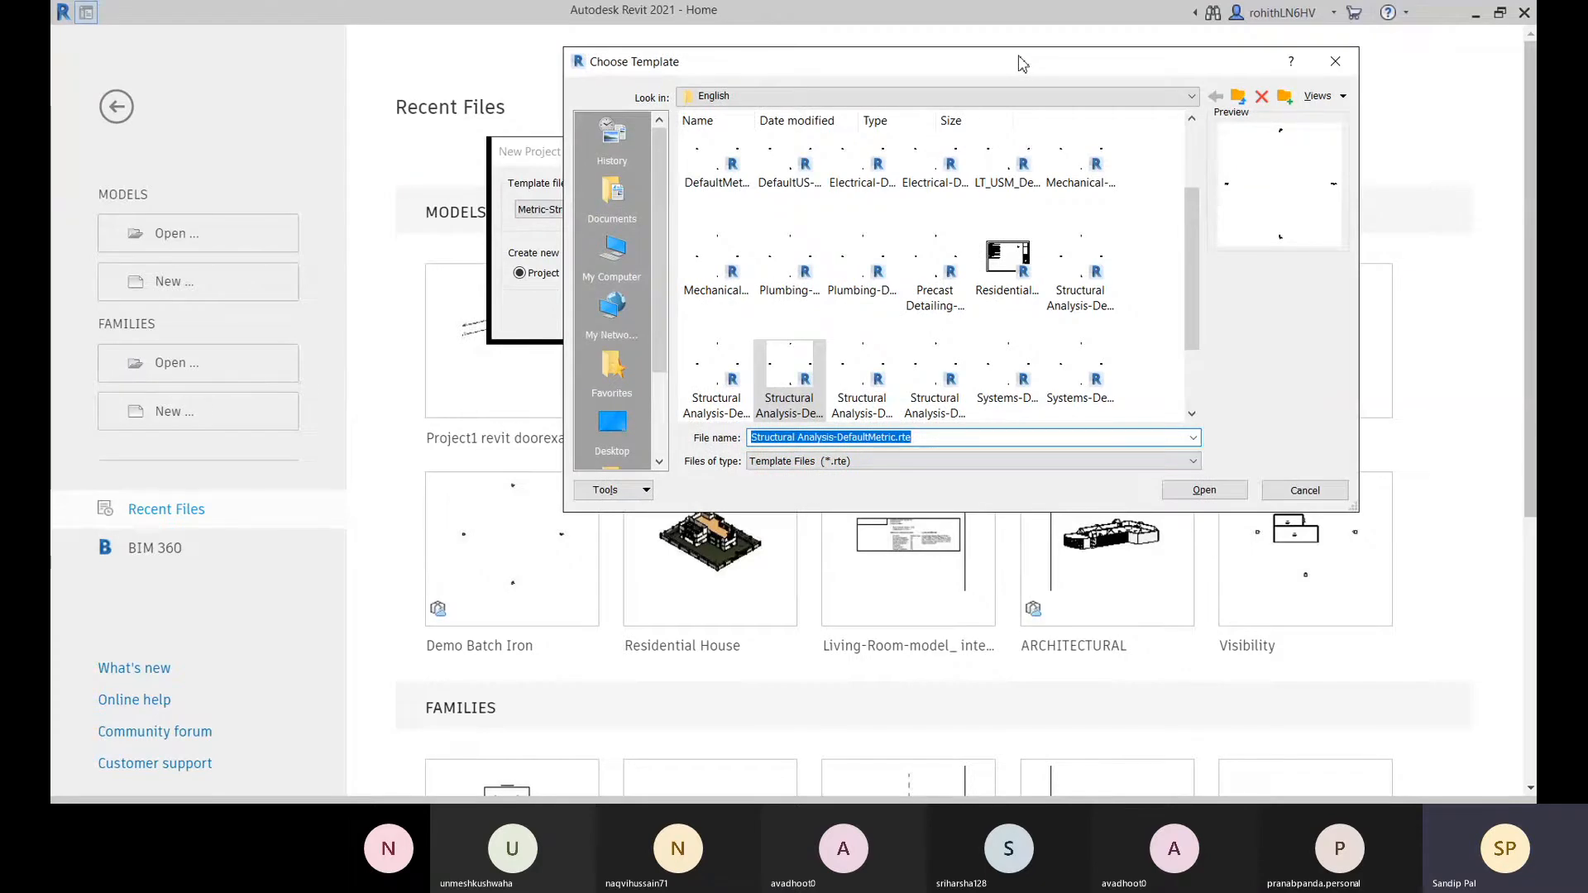
click(1139, 96)
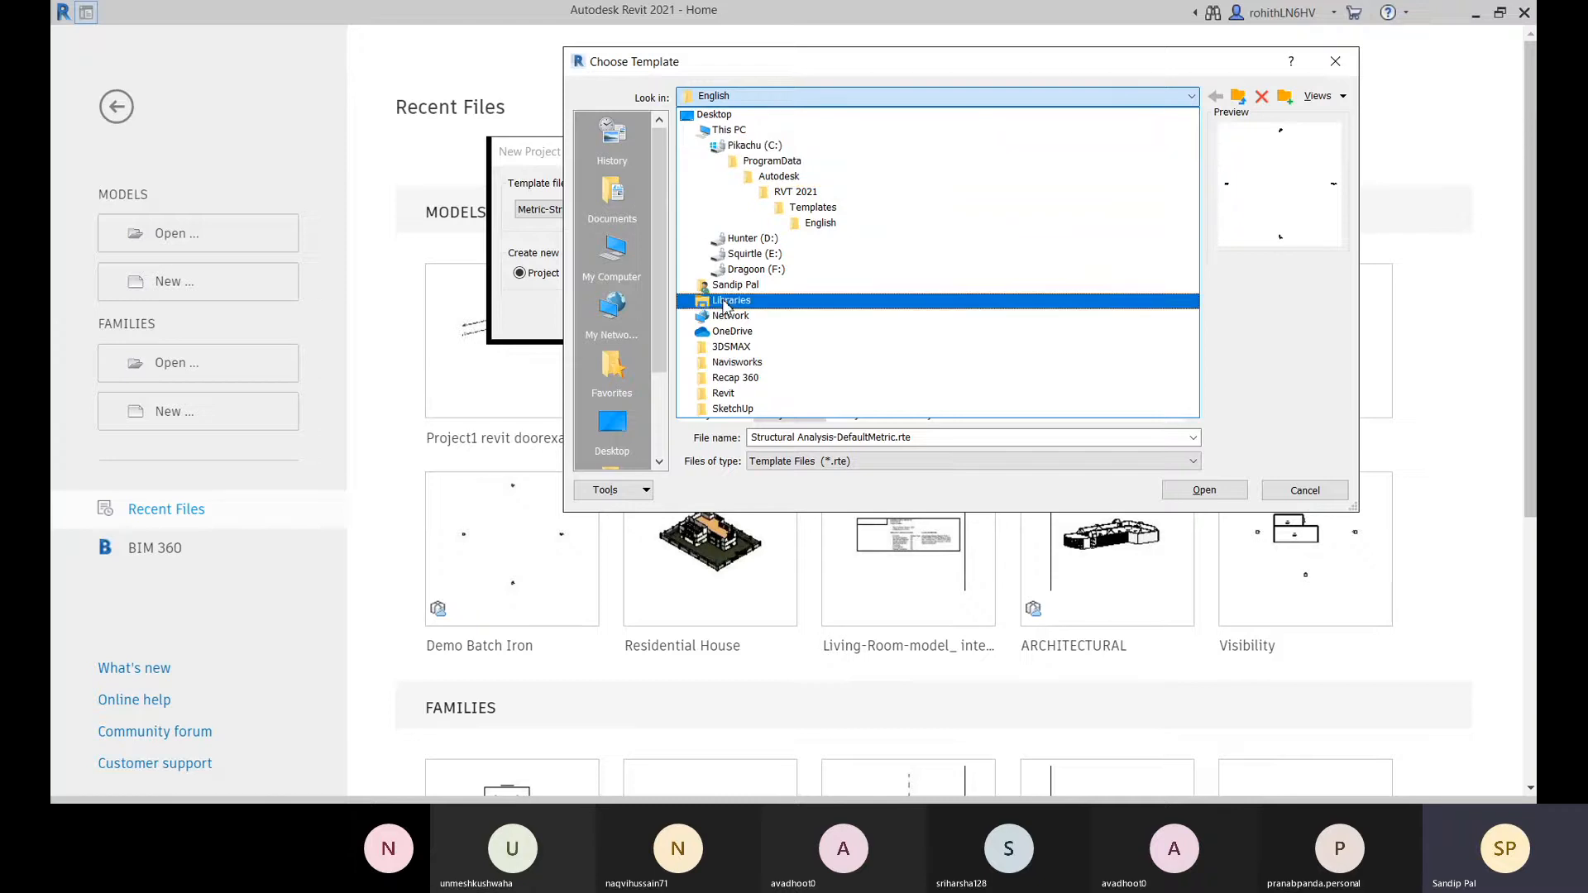
click(753, 238)
double_click(862, 165)
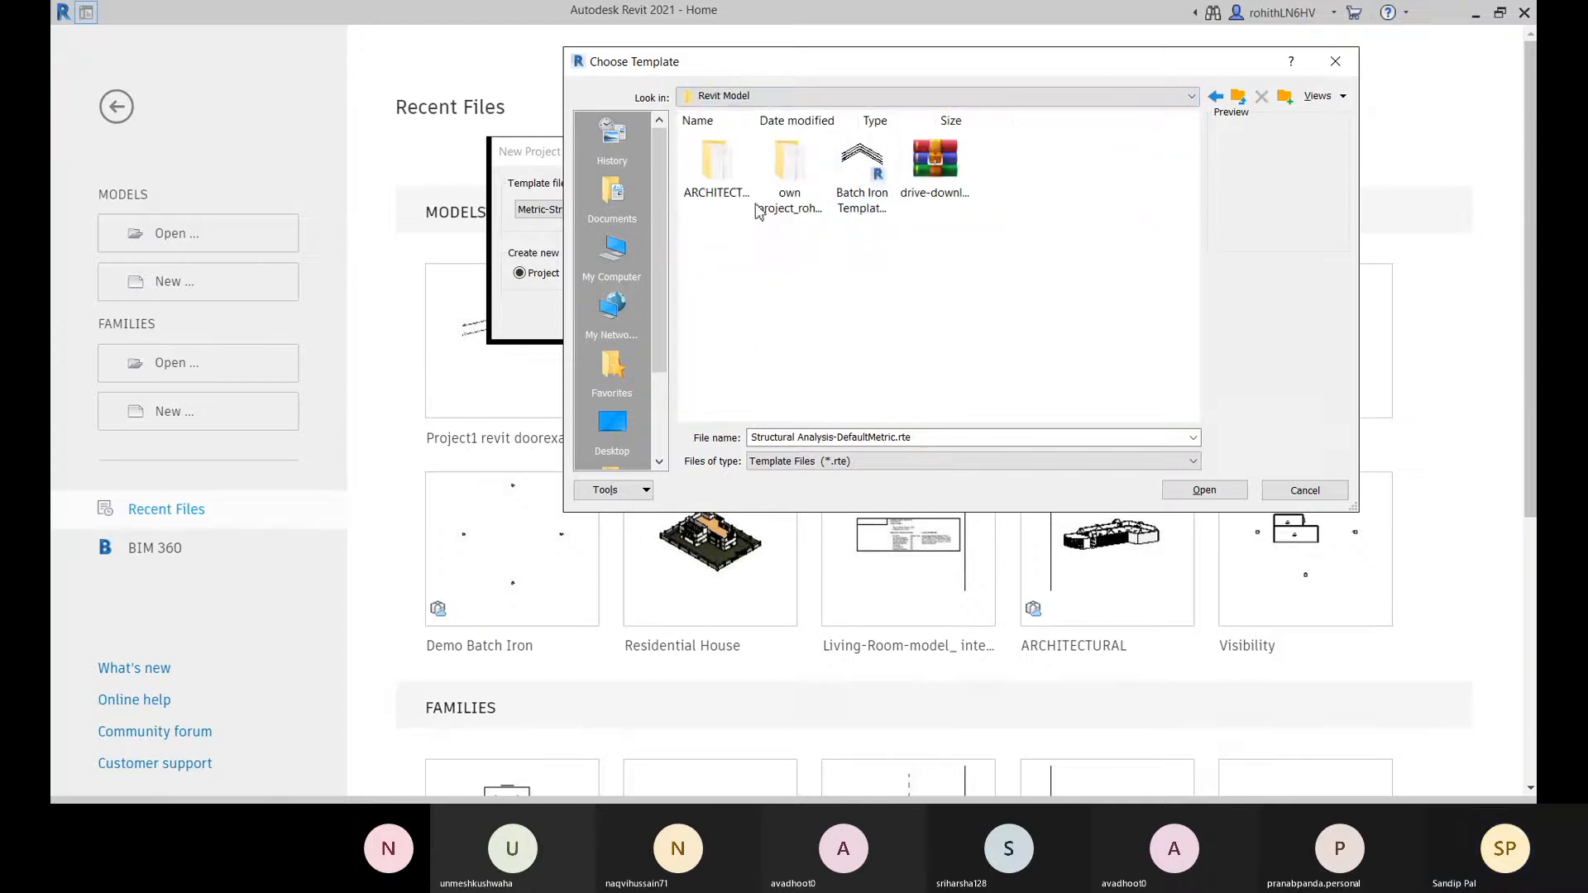
click(869, 189)
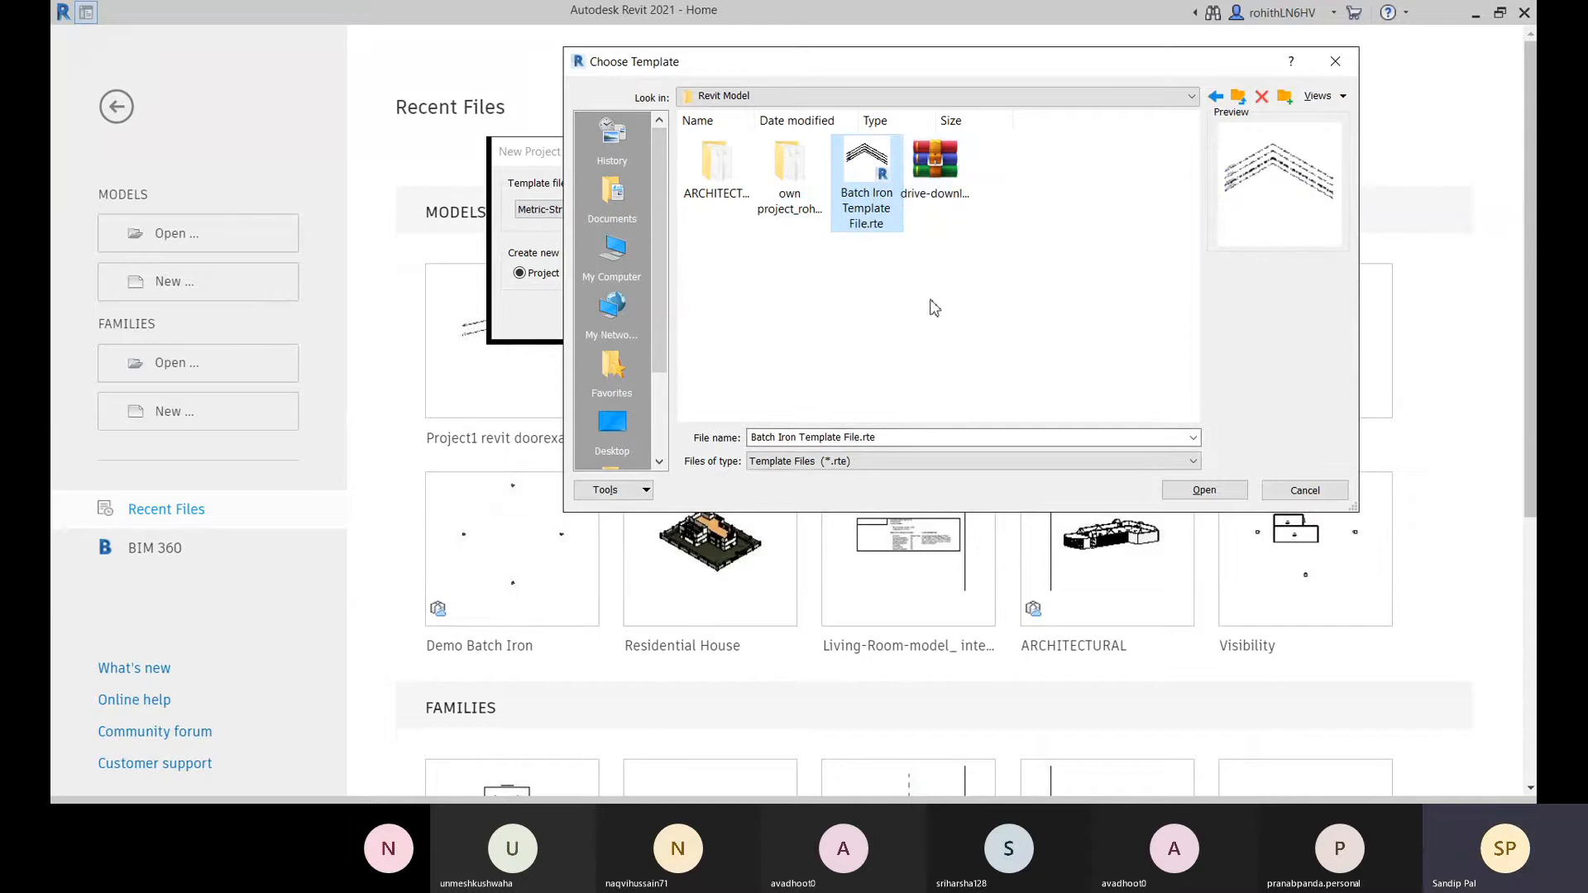
click(1204, 490)
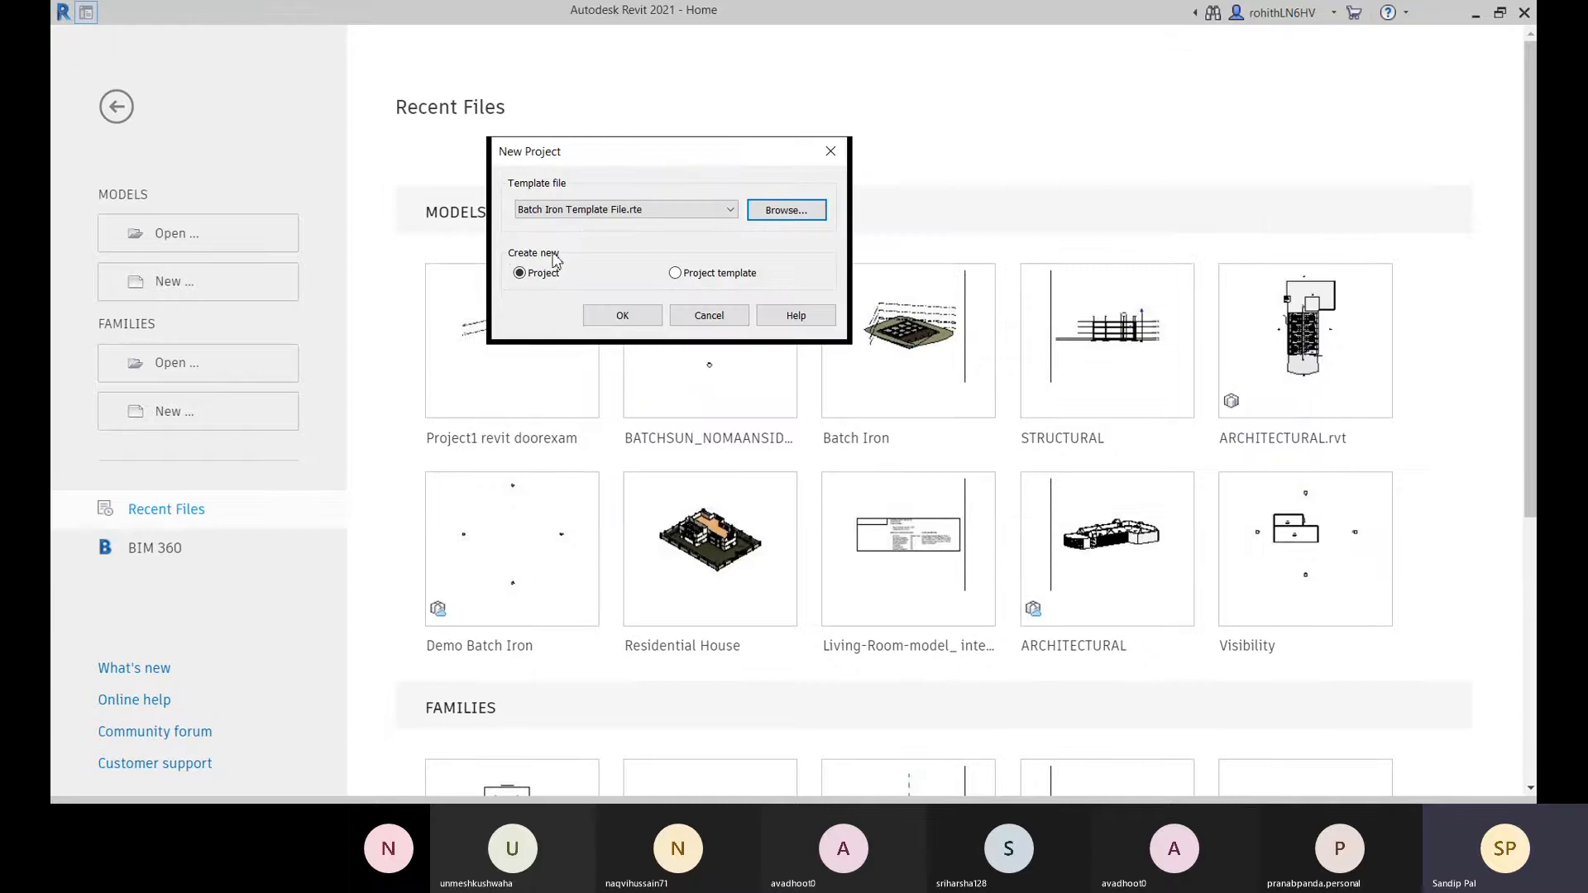
click(579, 213)
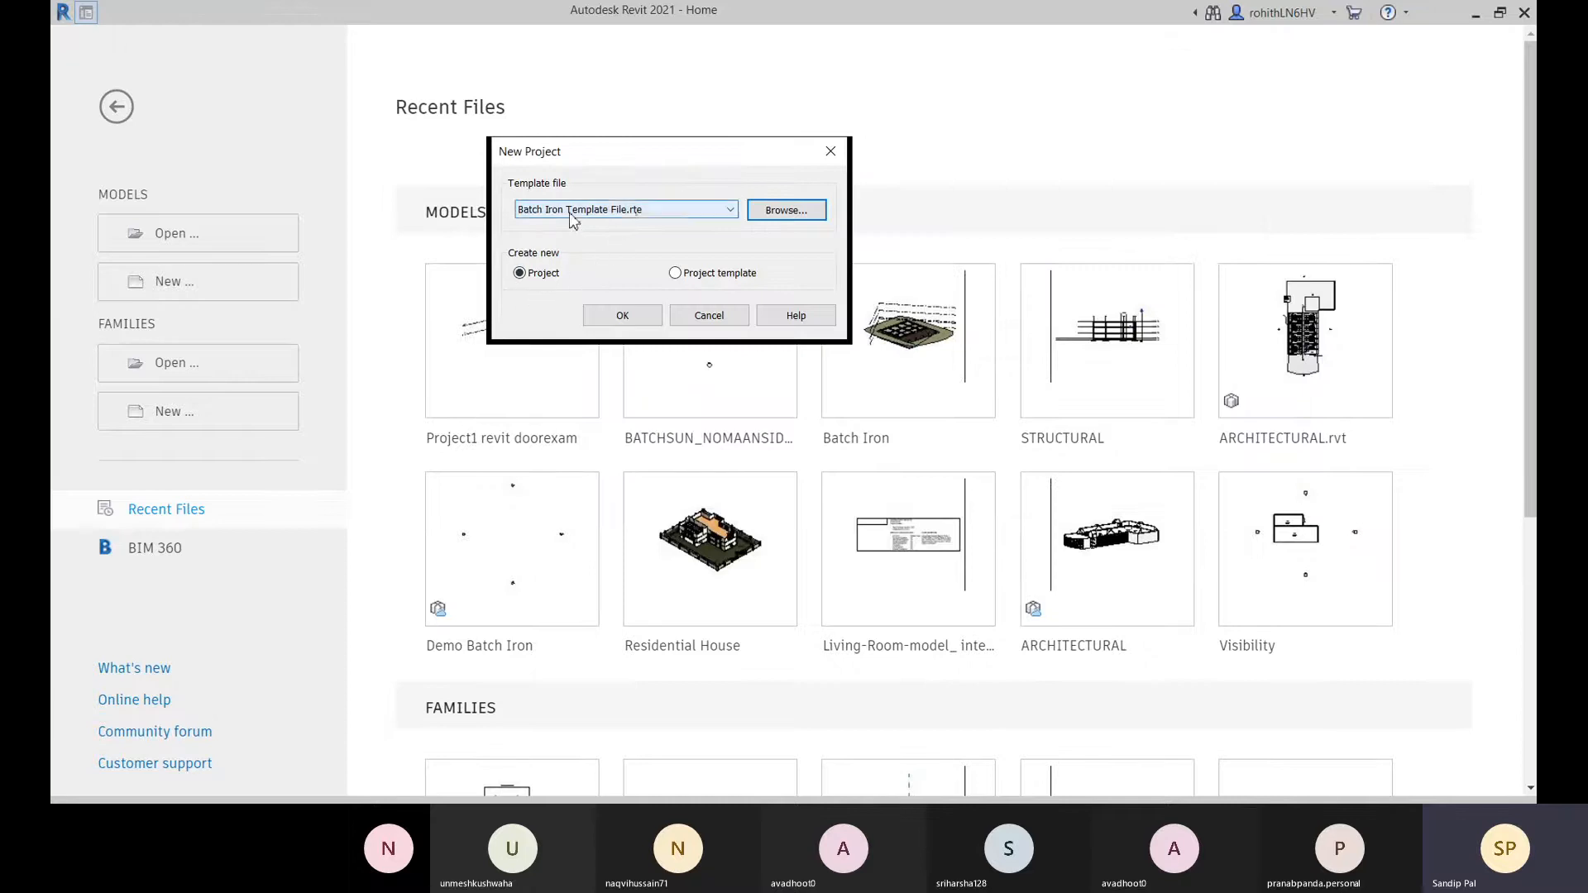
click(621, 317)
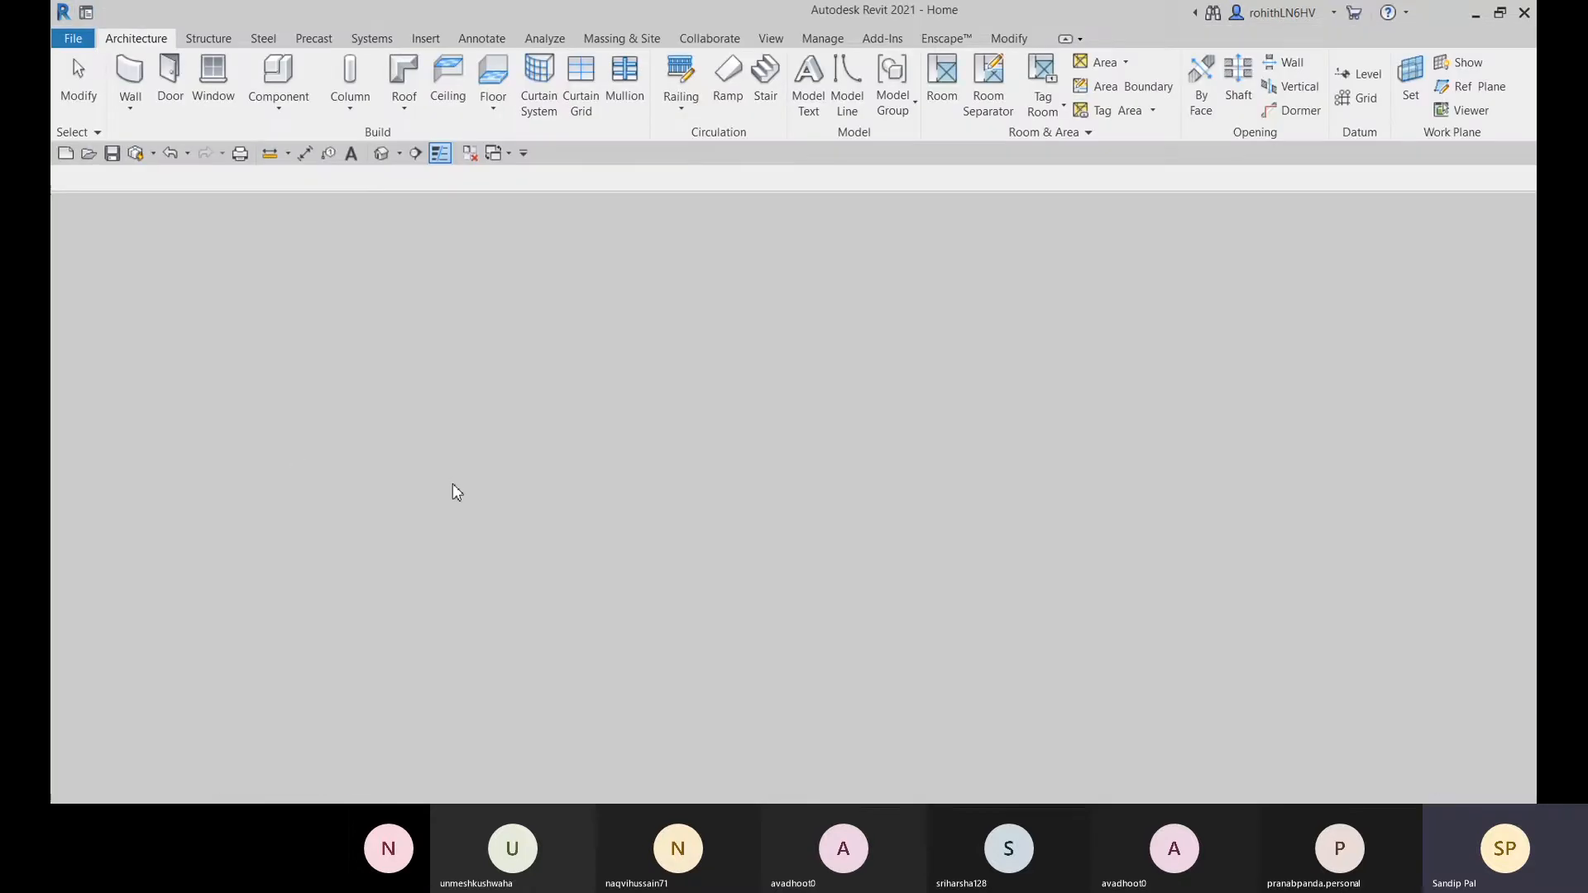
- Examine the level lines in the 3D view and open the 0 Ground Floor Level floor plan
scroll(720, 455, up, 4)
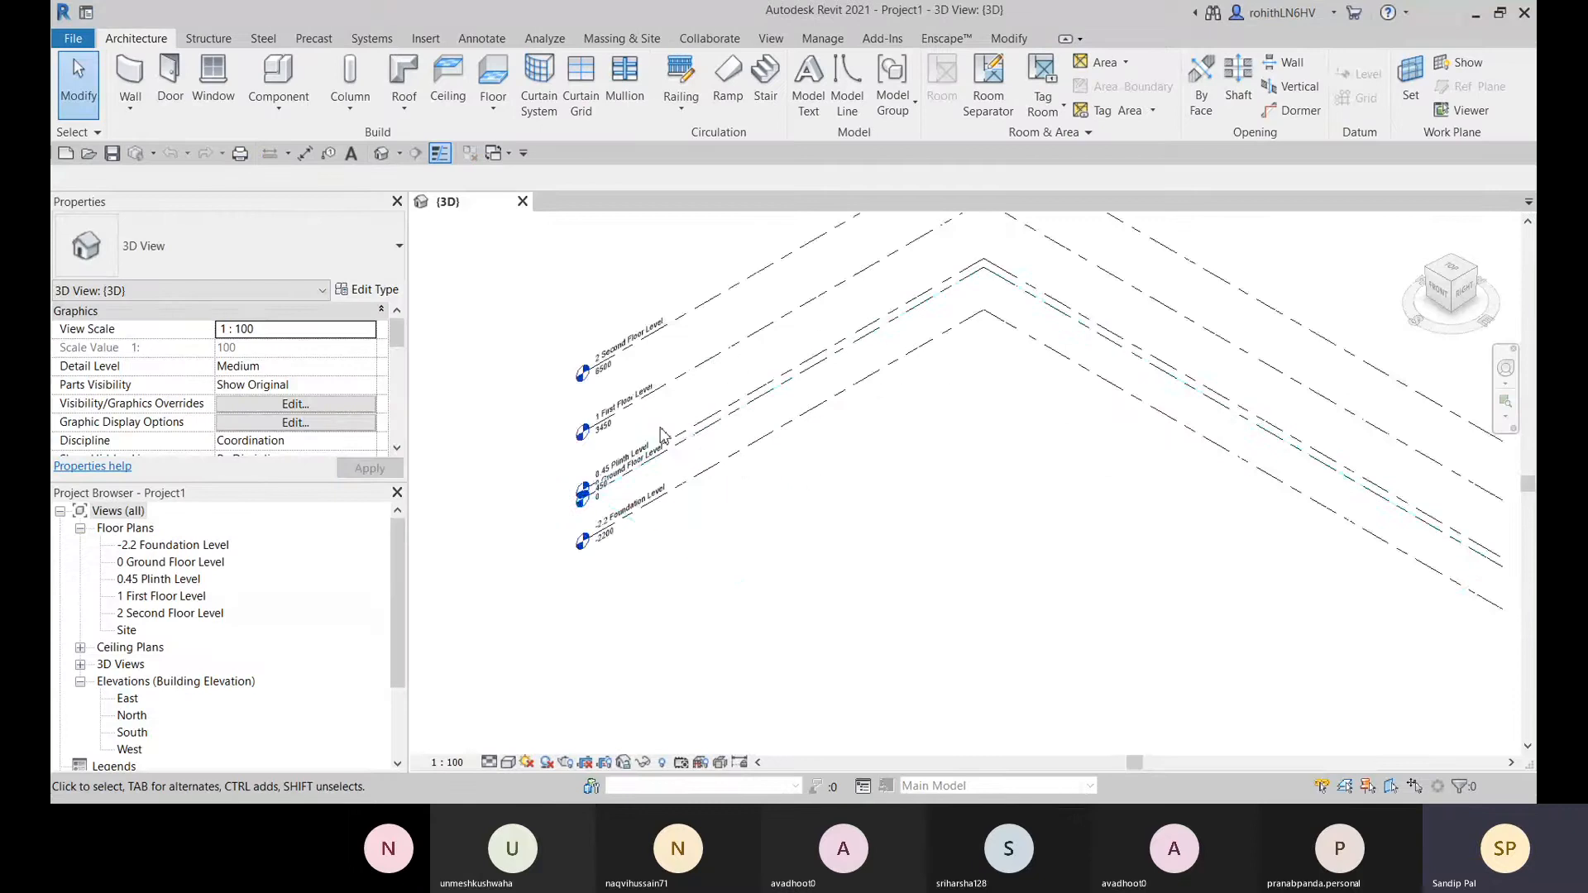
scroll(641, 616, down, 2)
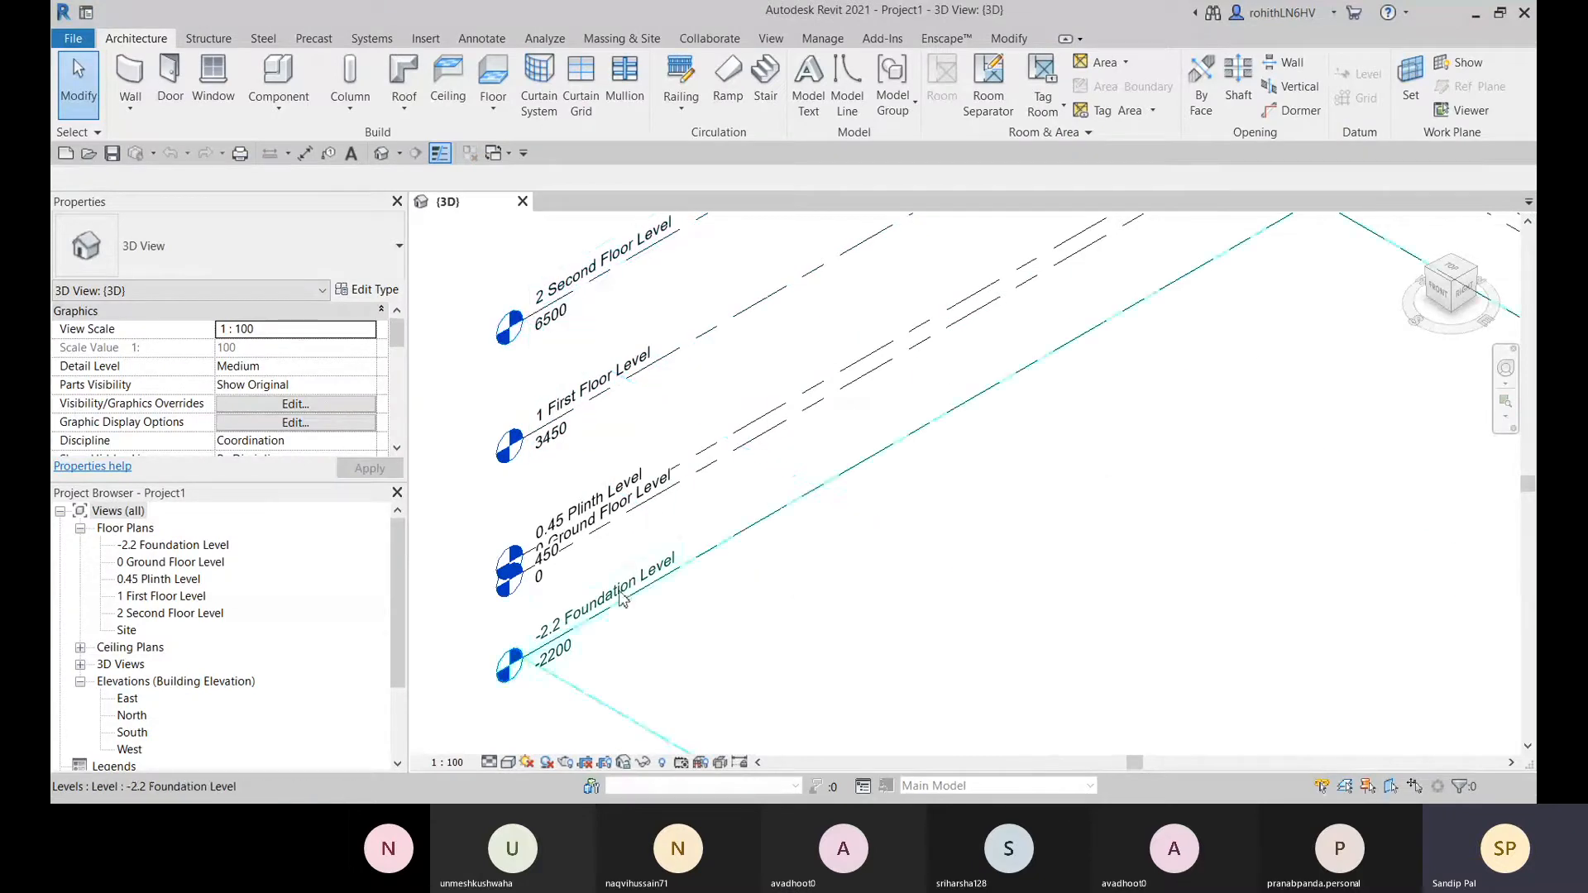
scroll(649, 629, down, 2)
middle_drag(650, 629, 685, 623)
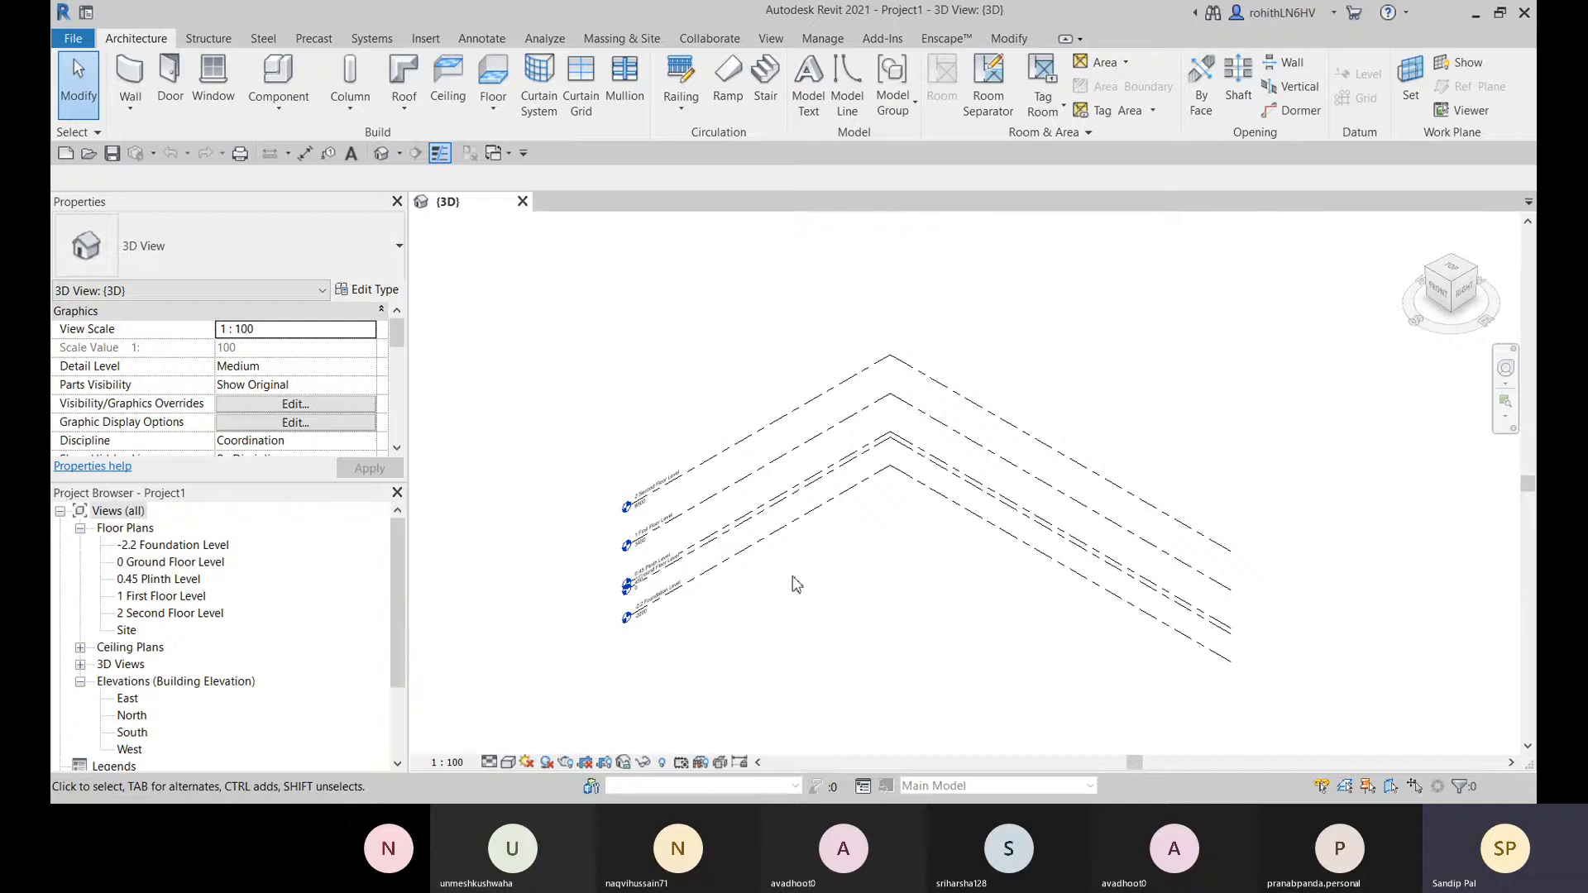
middle_drag(794, 585, 817, 506)
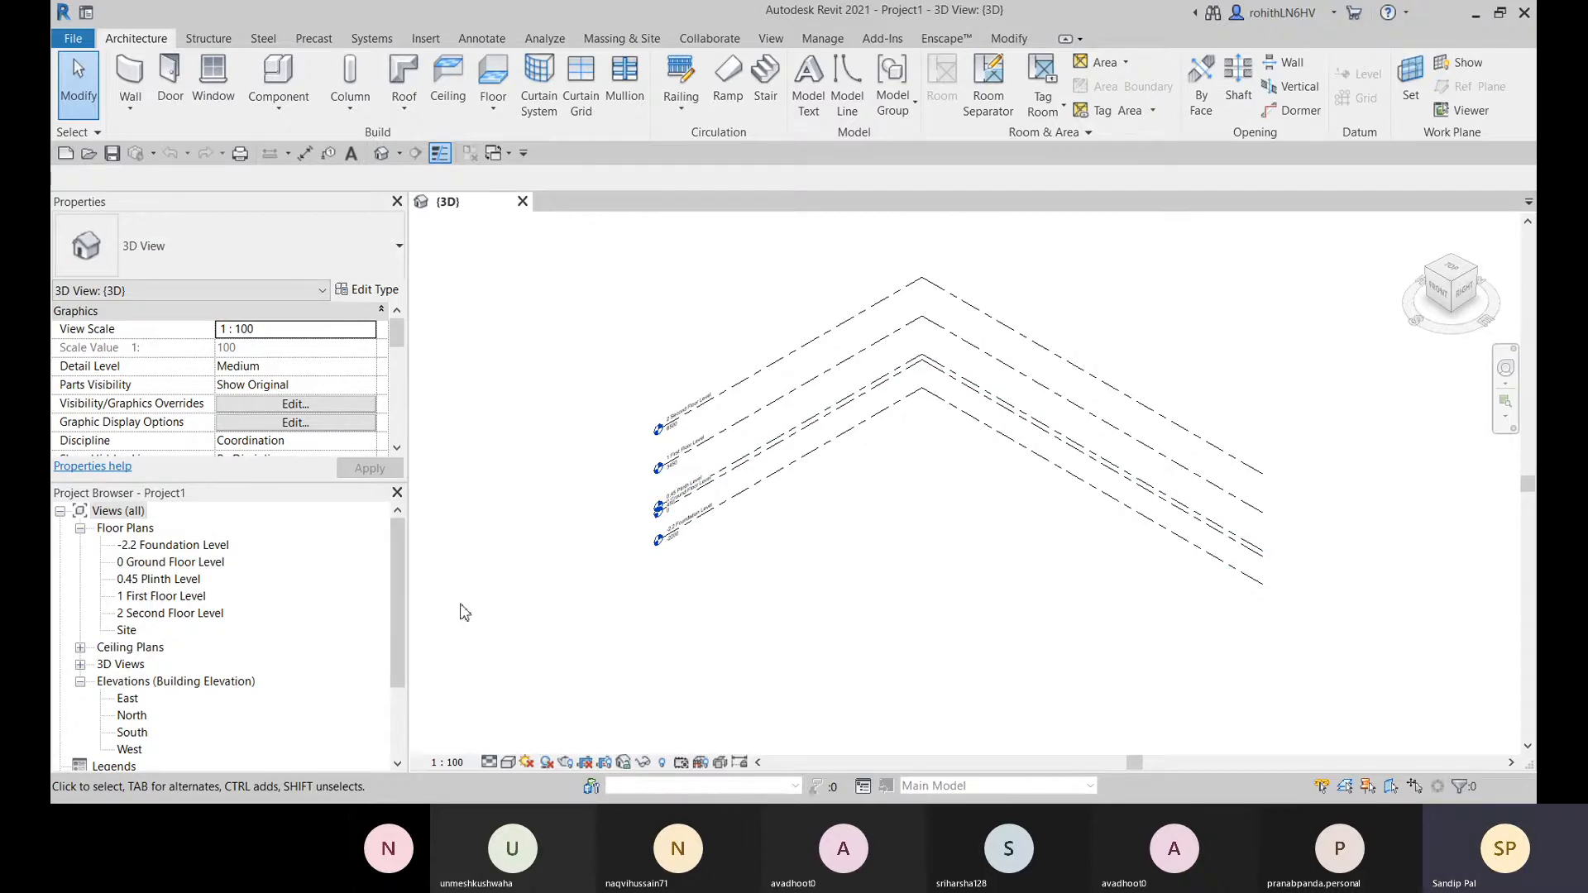
scroll(372, 424, down, 2)
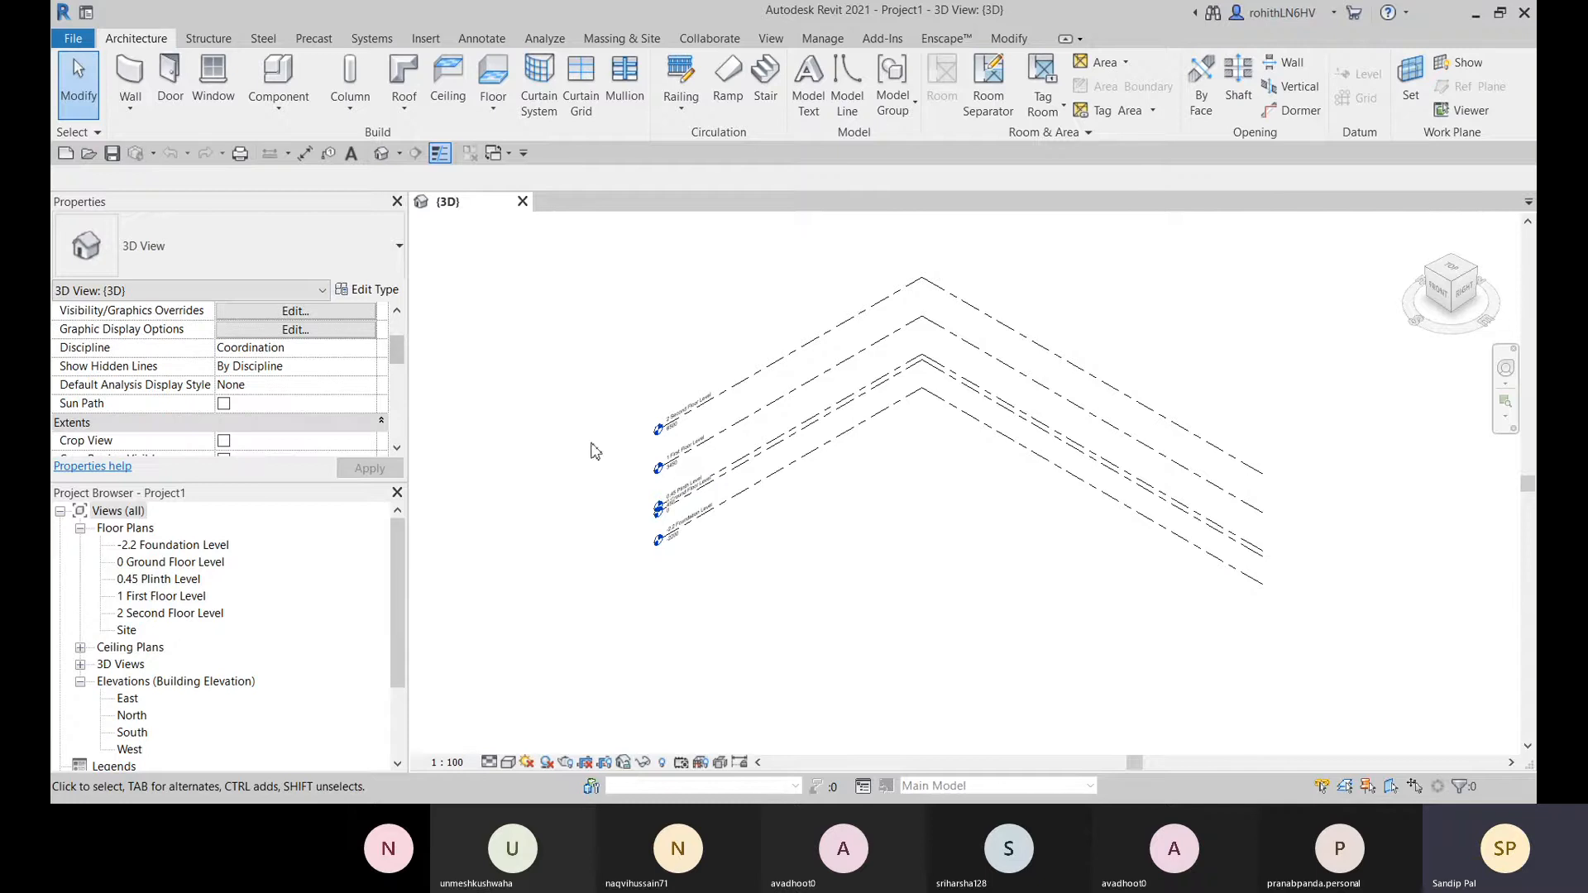
click(149, 566)
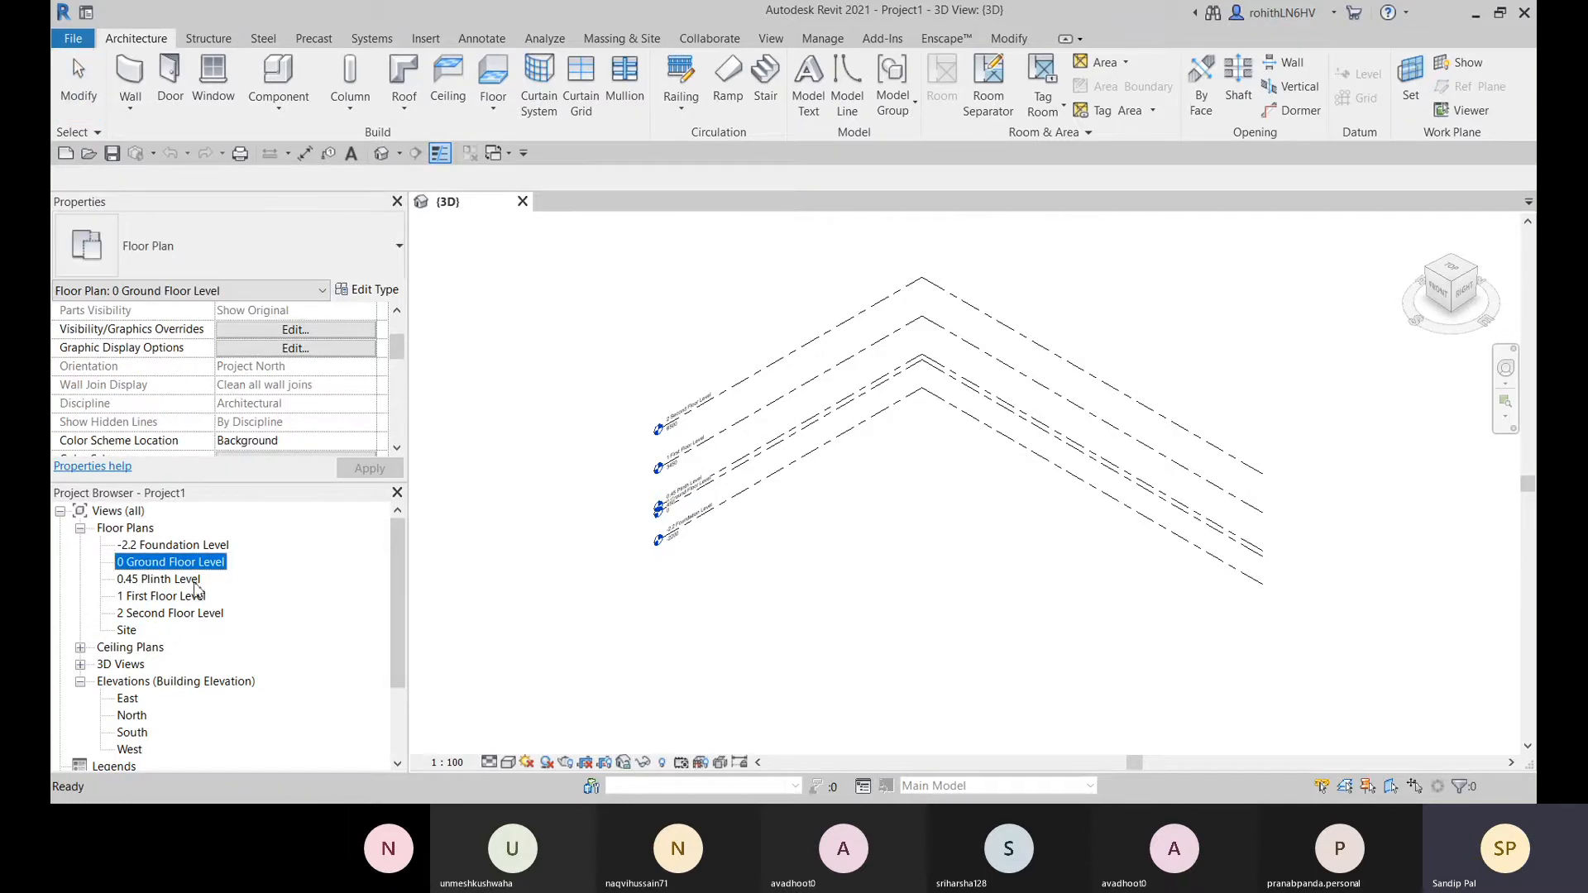
double_click(176, 566)
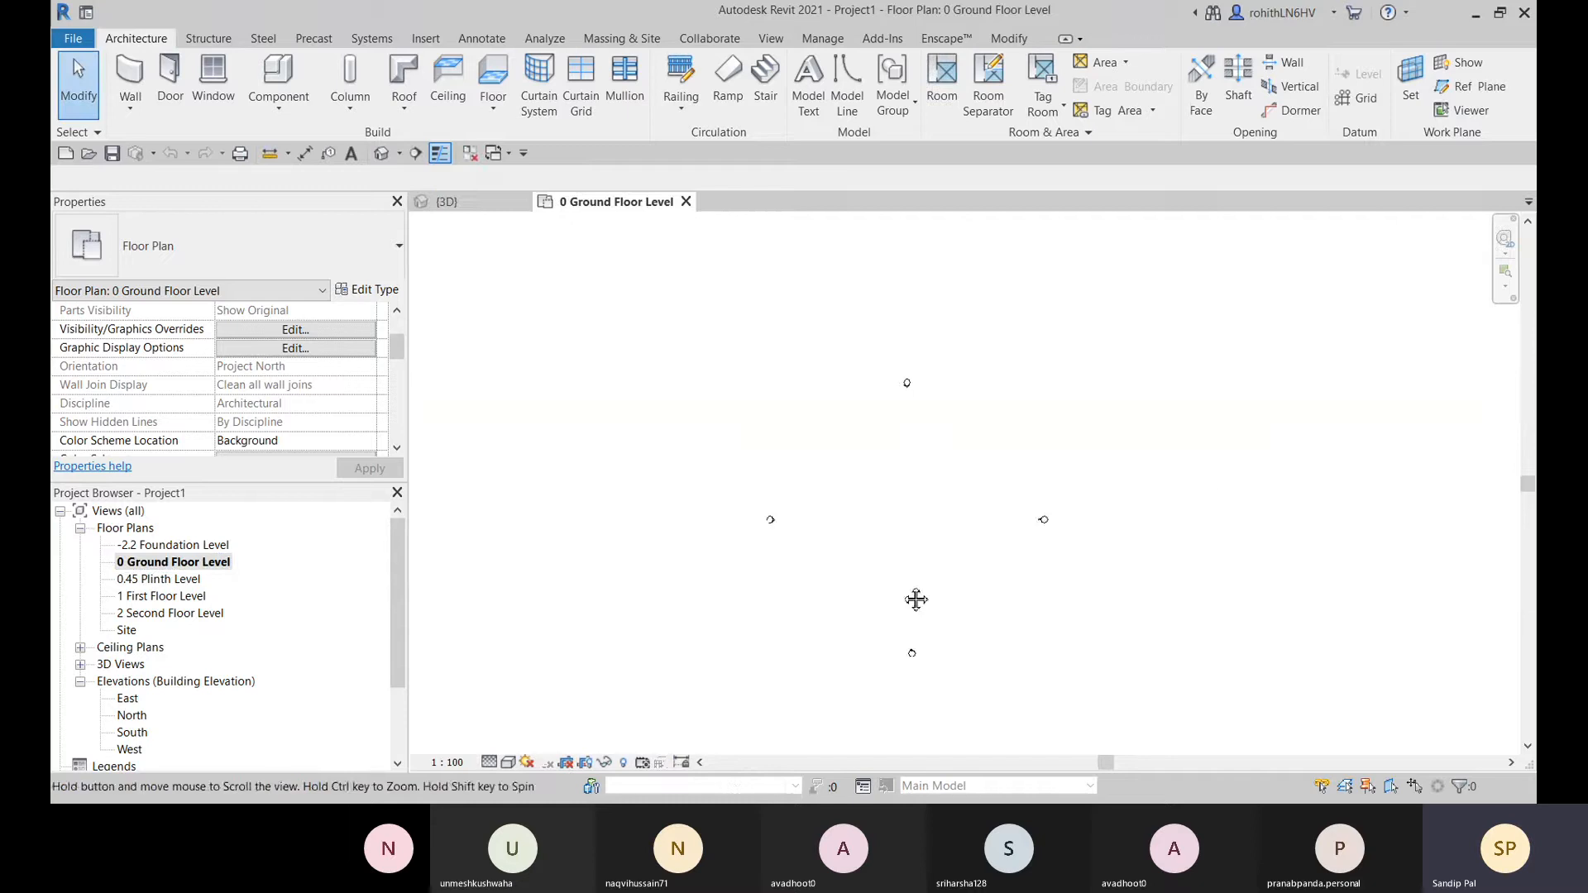
- In the Site floor plan, create a toposurface from ten points at absolute elevation 0.0, forming a rounded outline around the project origin
double_click(126, 631)
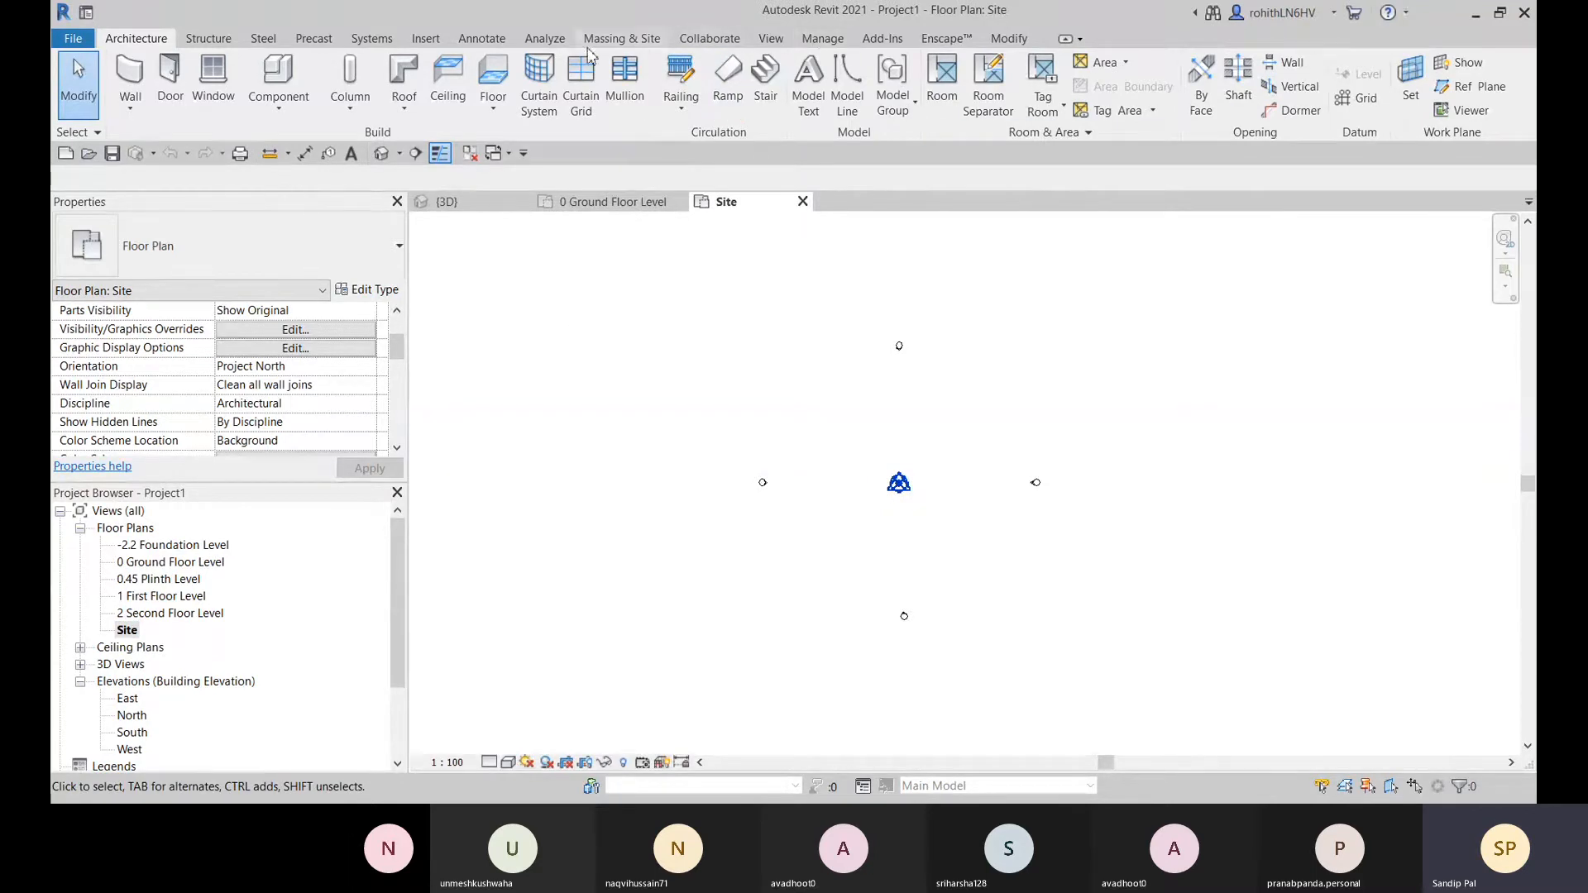
click(622, 39)
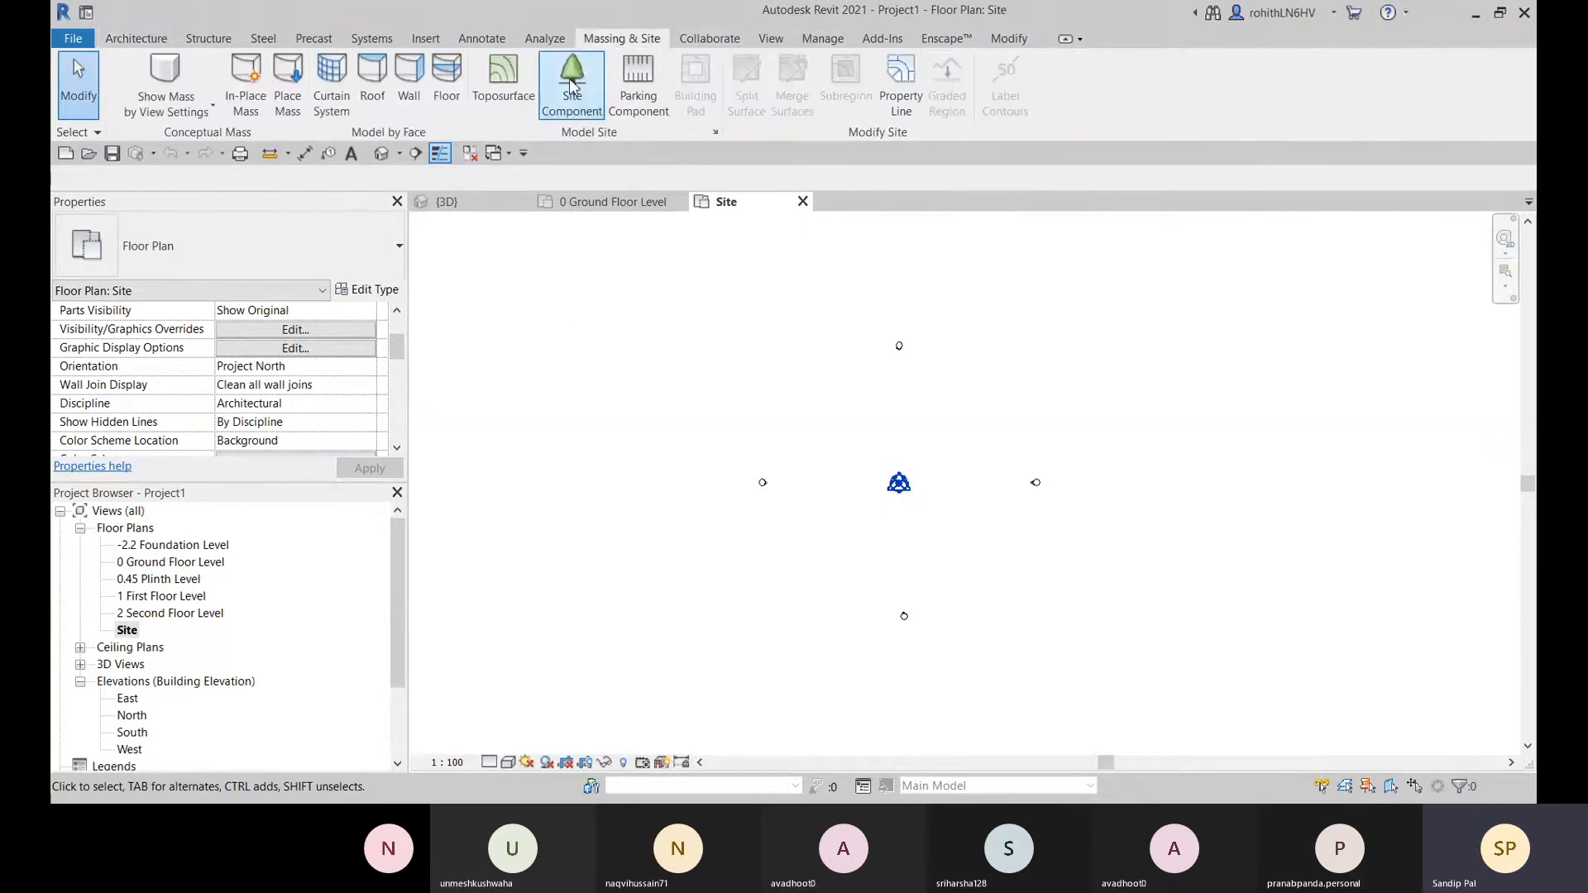
click(503, 76)
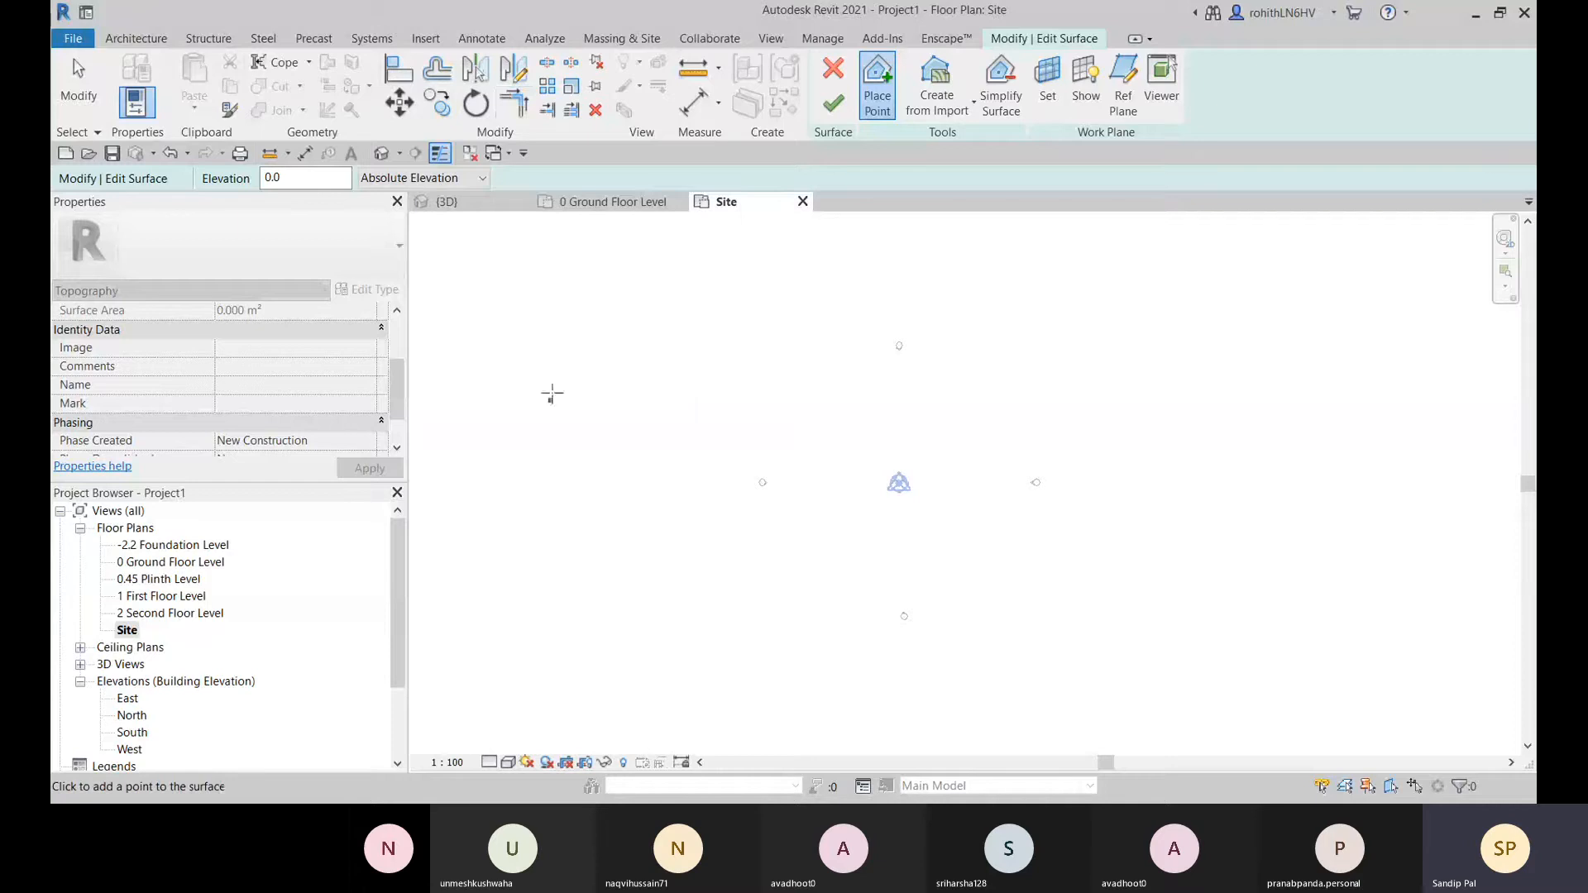
scroll(387, 409, down, 1)
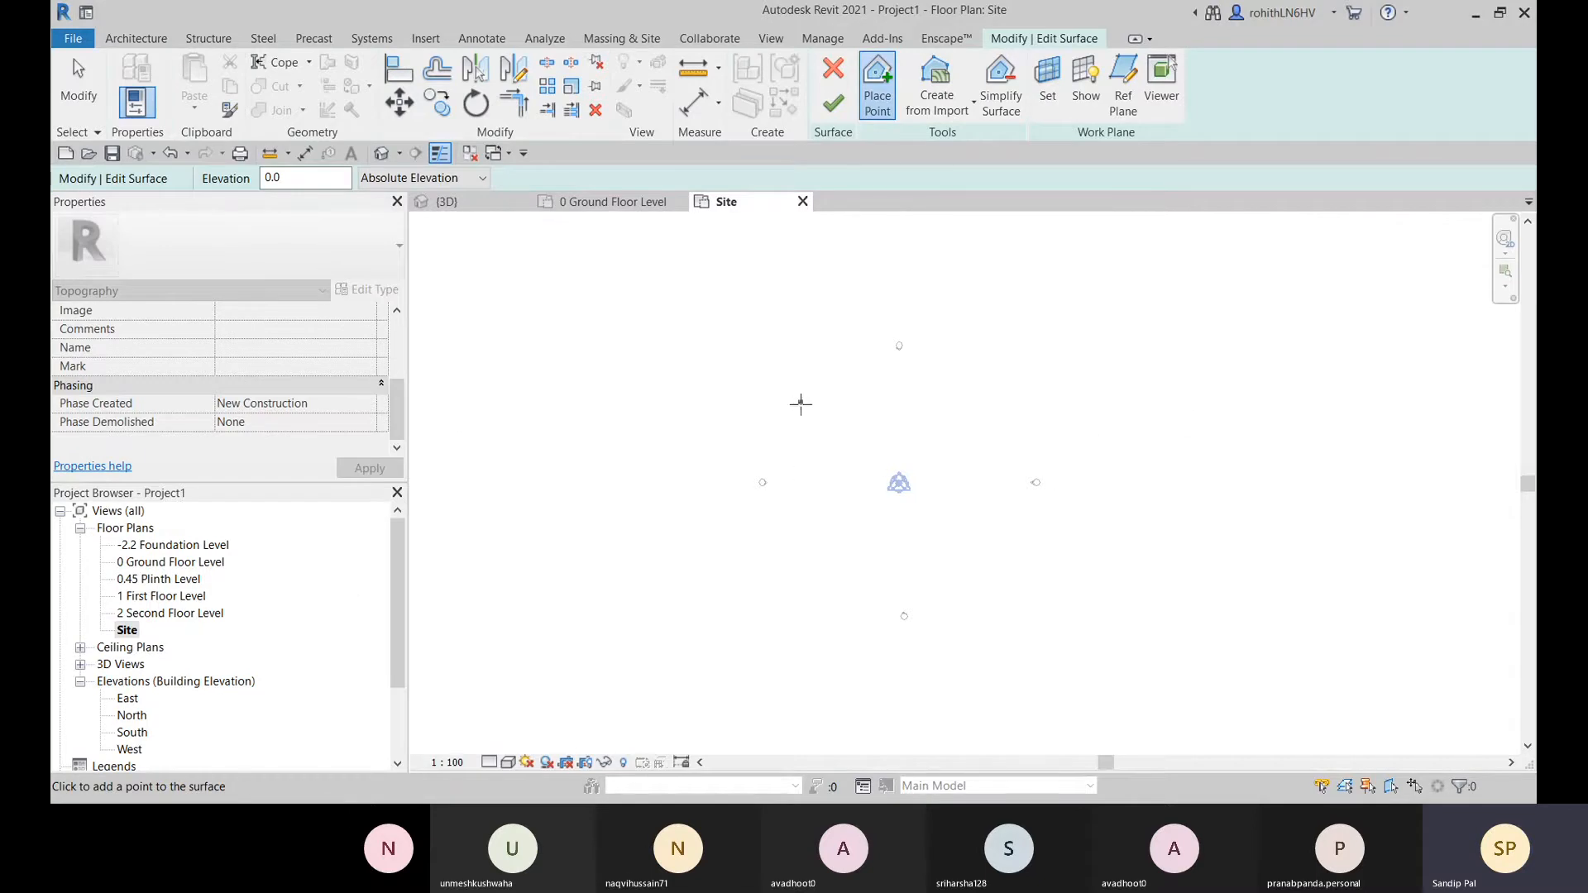
click(789, 389)
click(882, 372)
click(985, 380)
click(994, 396)
click(1019, 436)
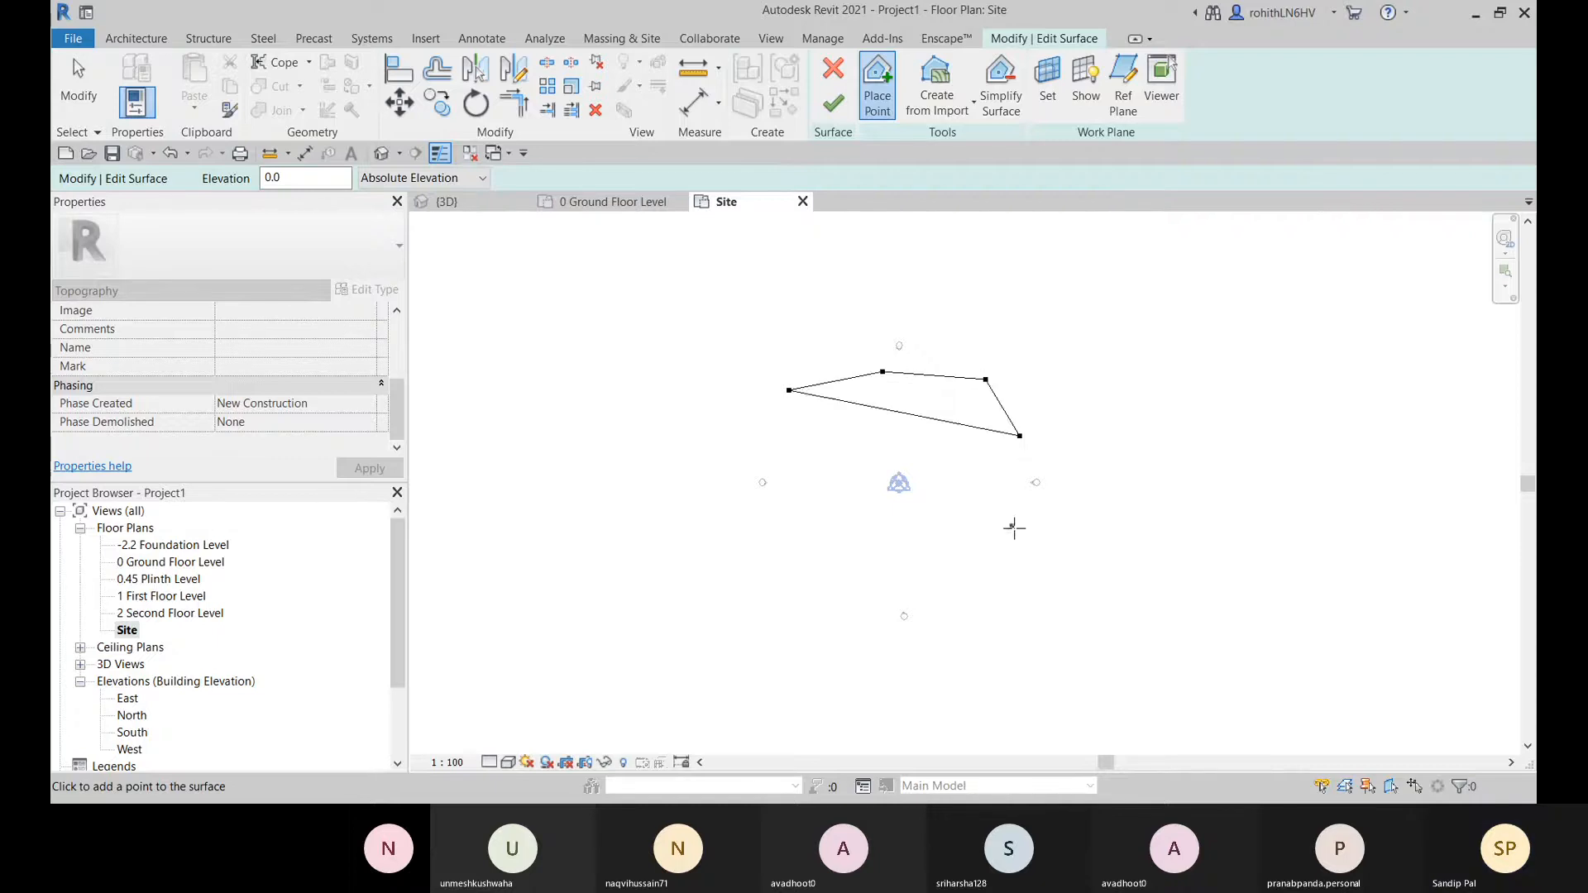
click(1012, 526)
click(941, 574)
click(844, 568)
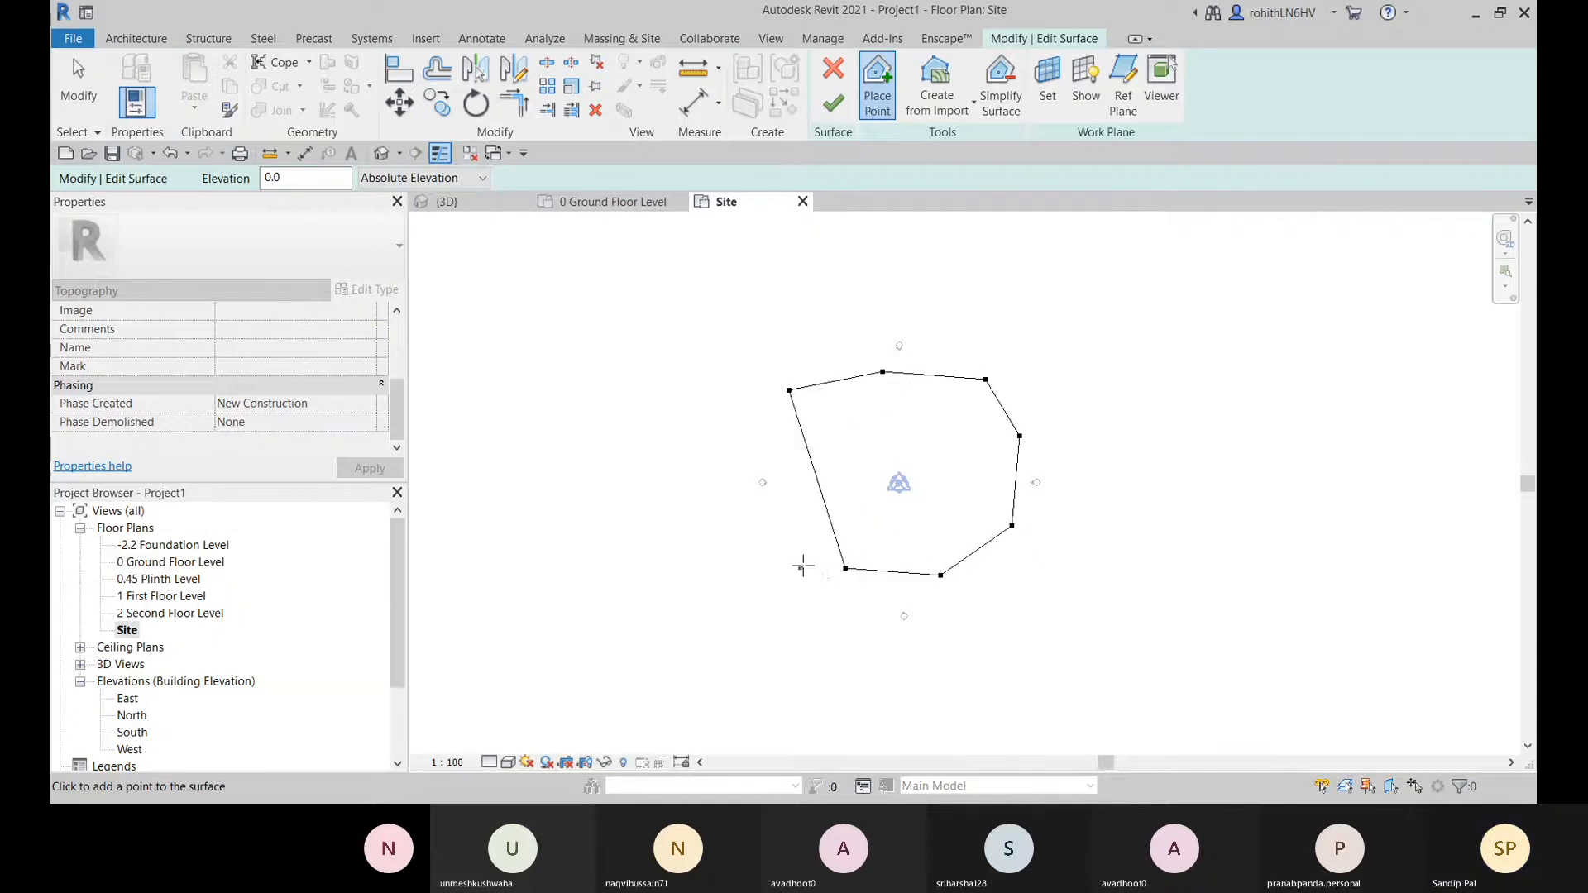
click(795, 530)
click(779, 478)
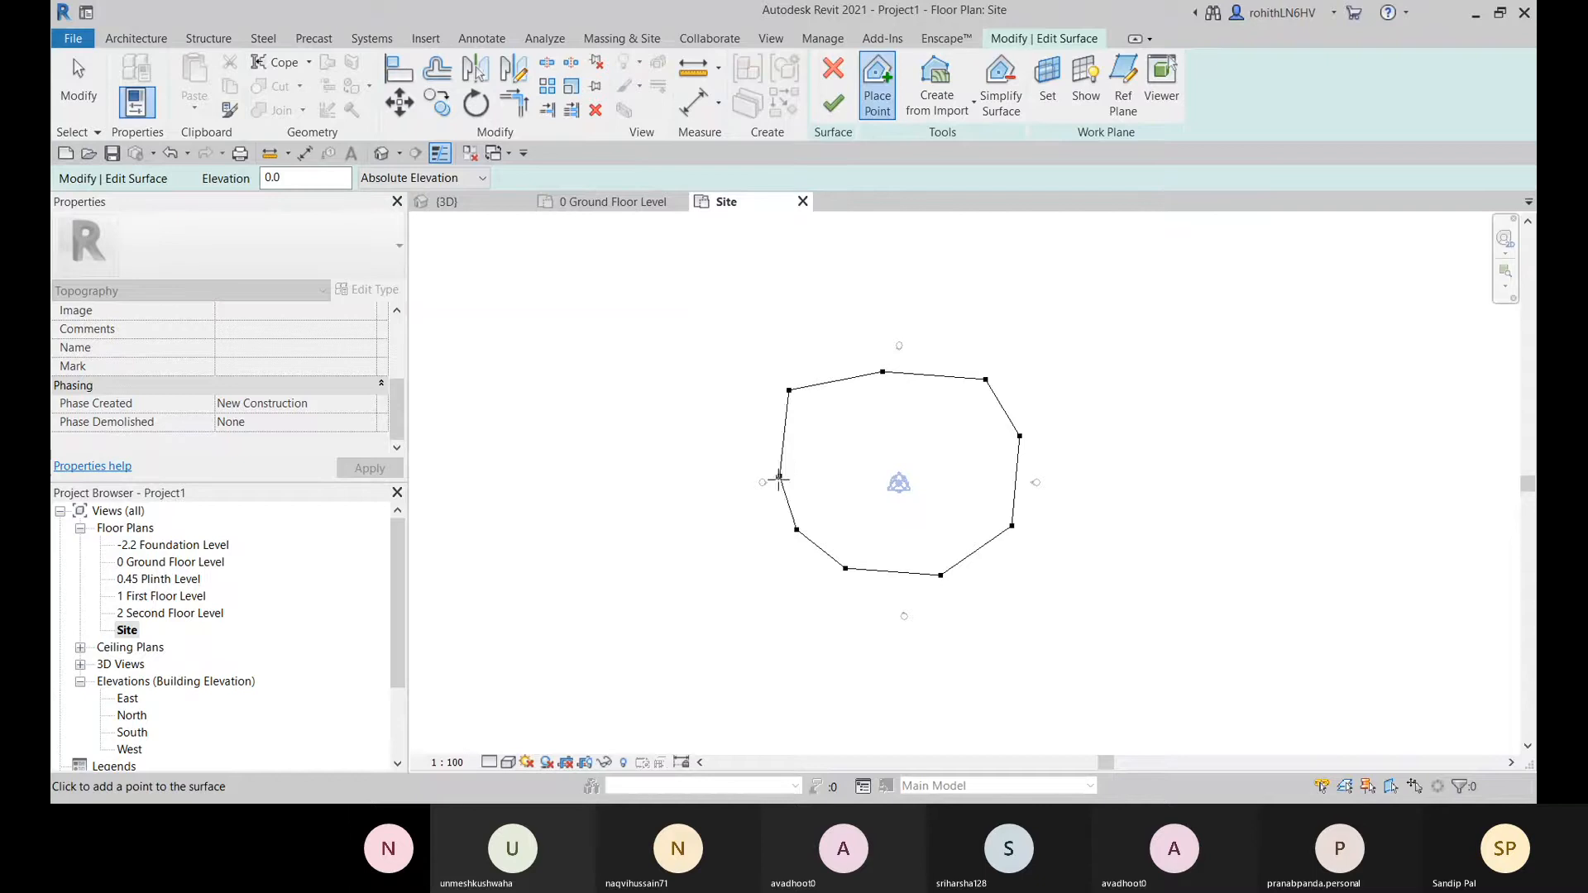
click(772, 429)
click(1120, 602)
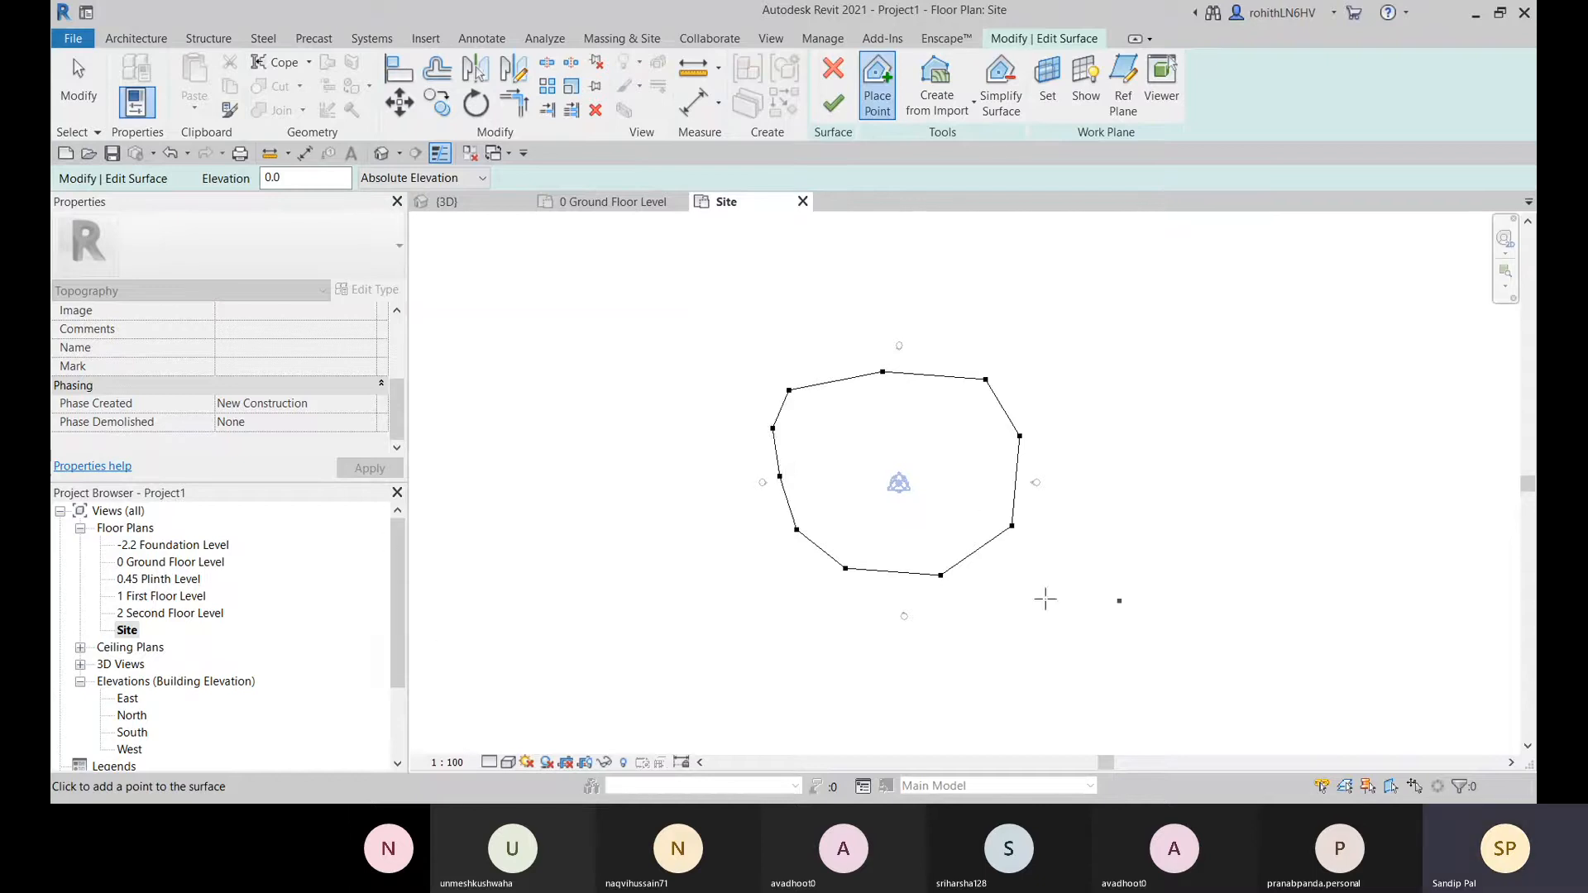
click(834, 105)
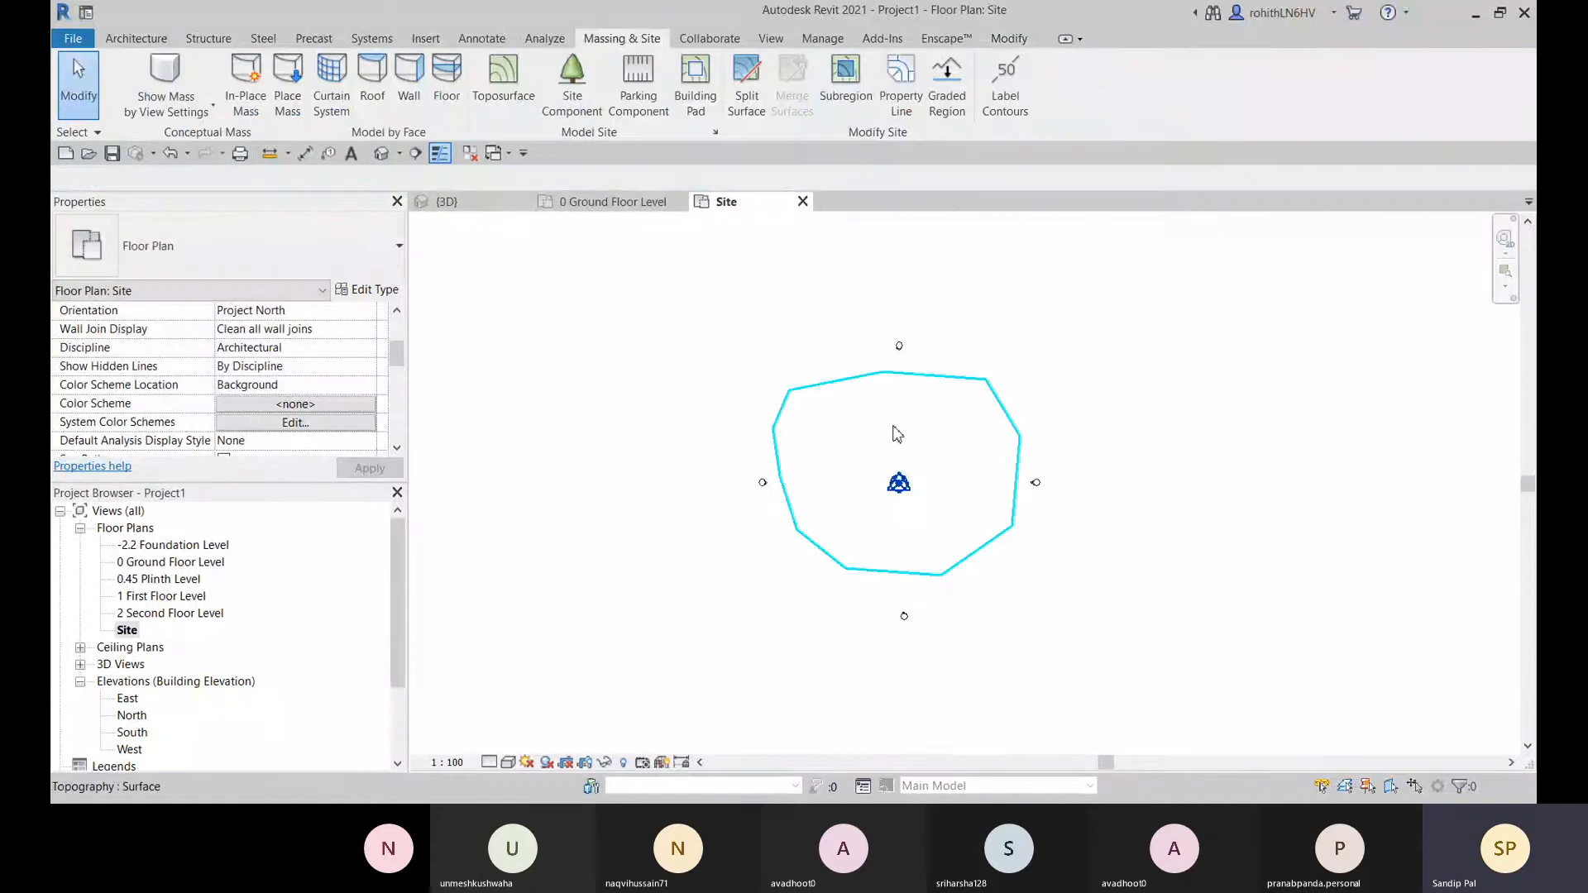
- Examine the model categories down to Topography in the Visibility/Graphic Overrides of the 0 Ground Floor Level plan
click(608, 202)
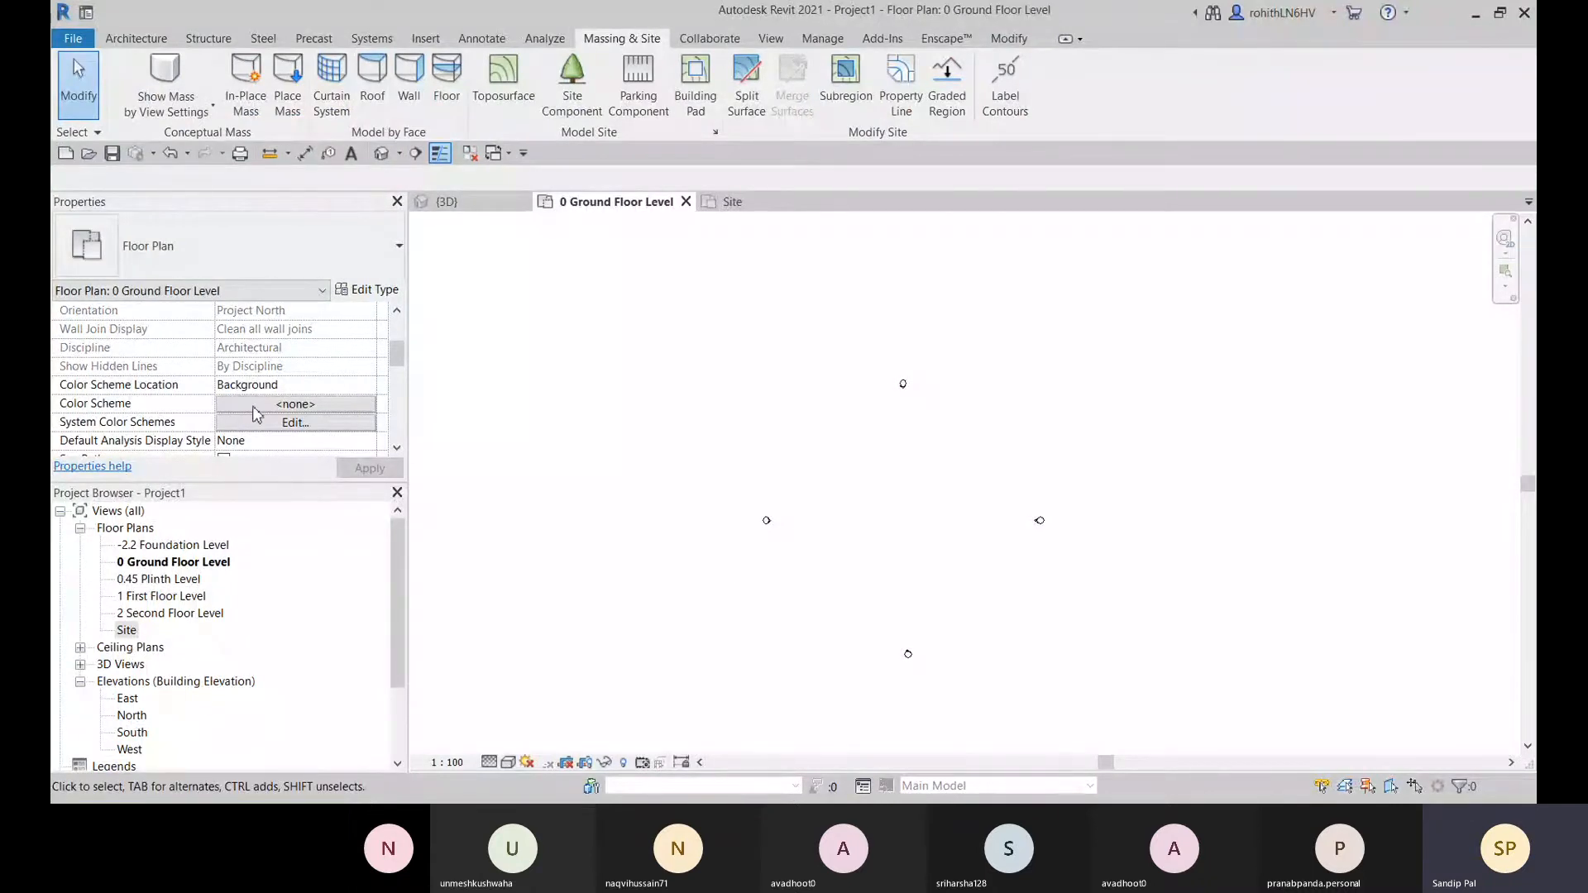
scroll(145, 419, up, 3)
click(296, 422)
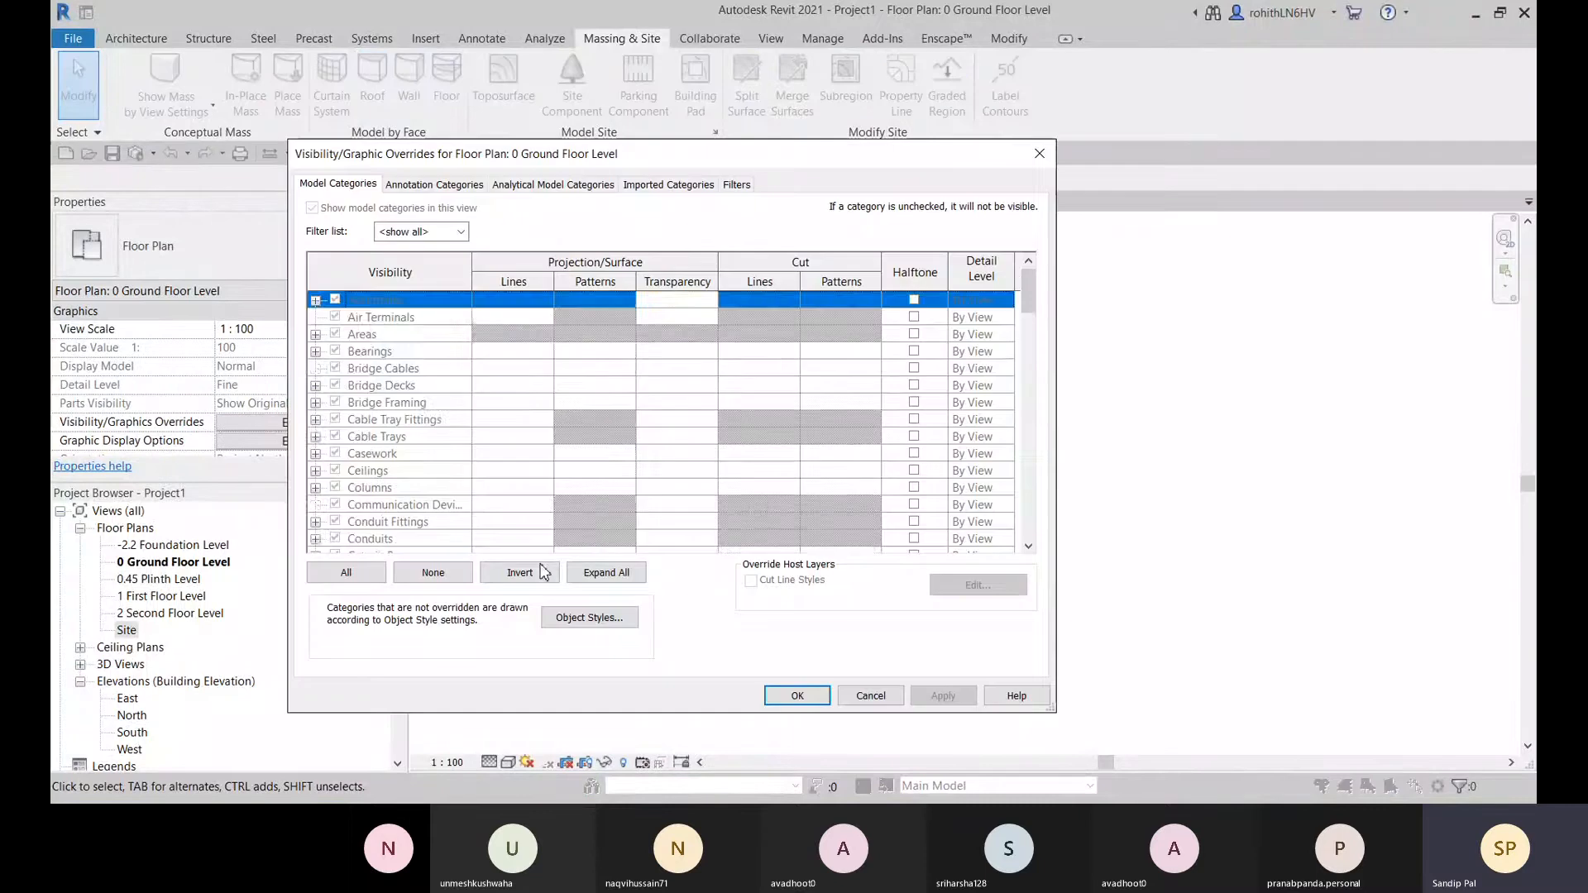
scroll(402, 497, down, 3)
scroll(402, 513, down, 5)
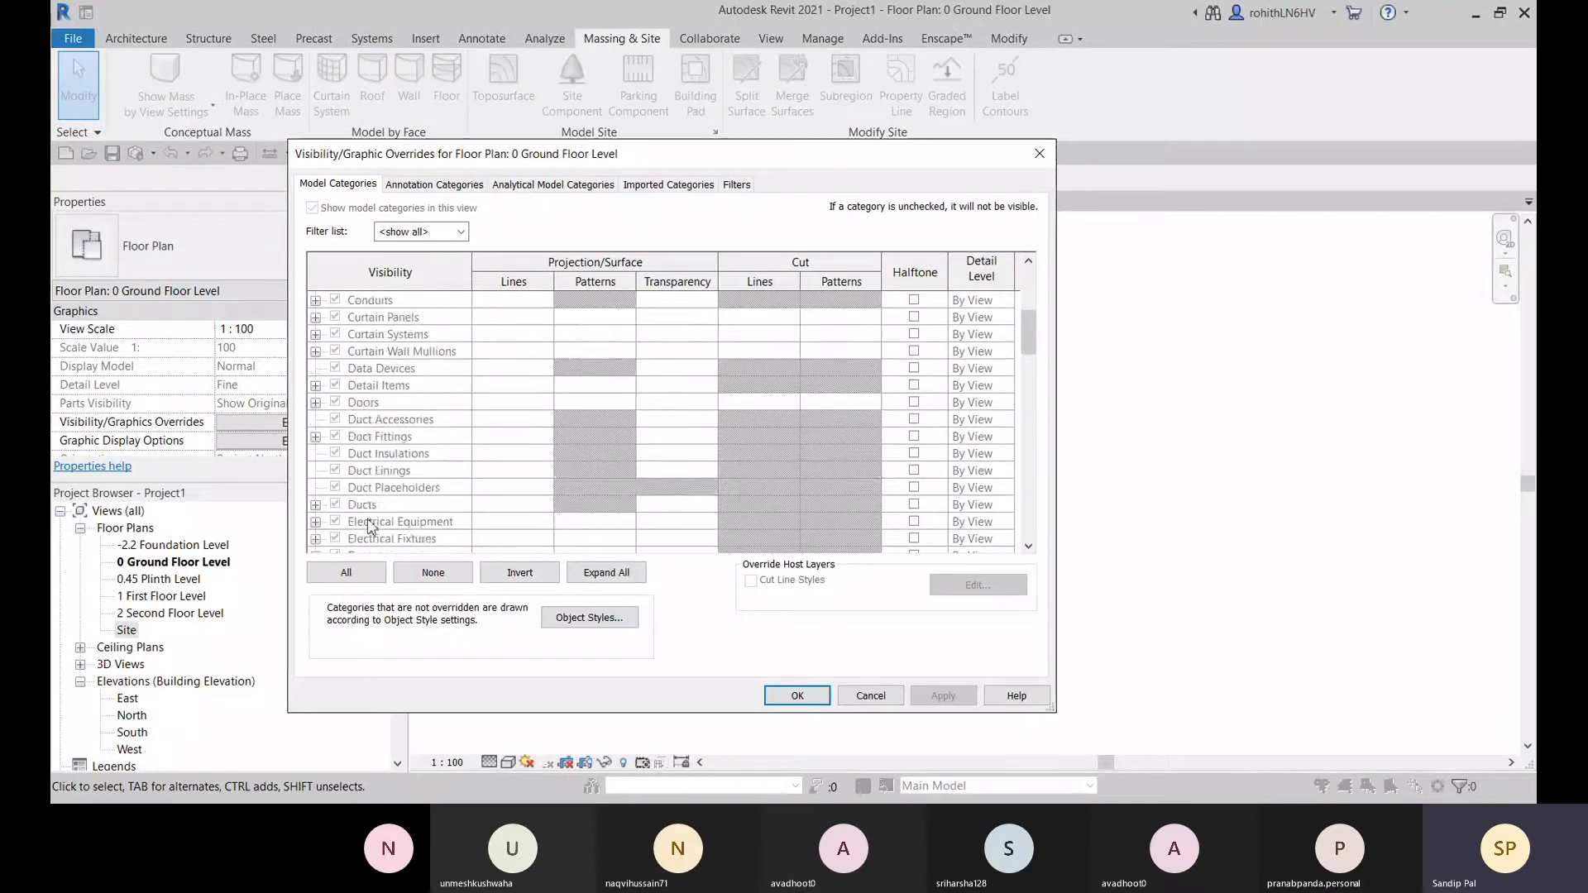
scroll(370, 492, down, 3)
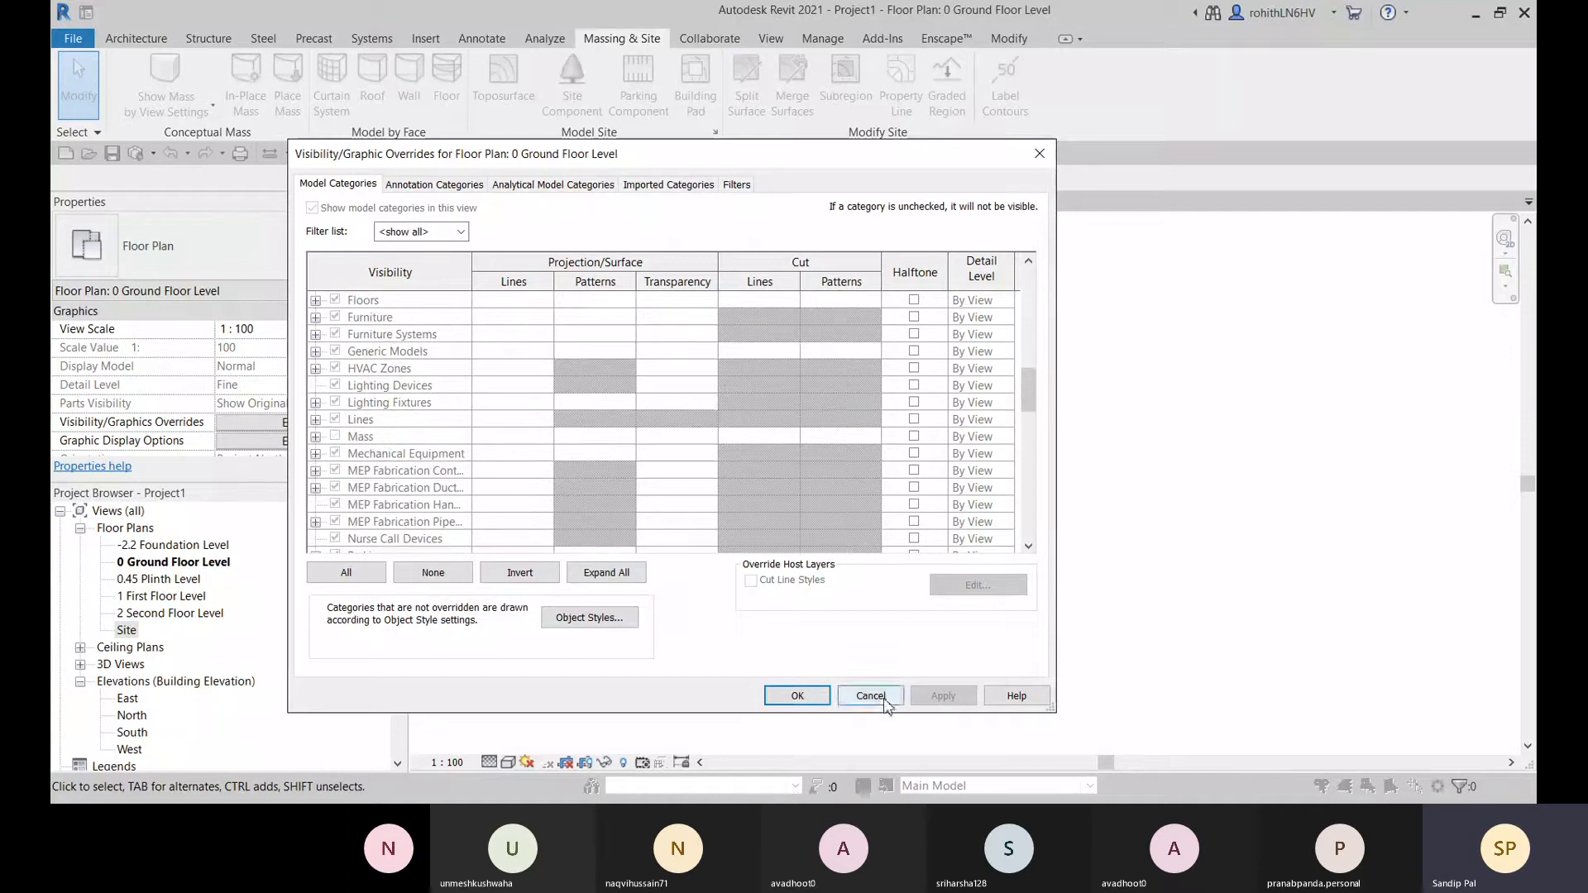
scroll(715, 491, down, 5)
scroll(404, 513, down, 2)
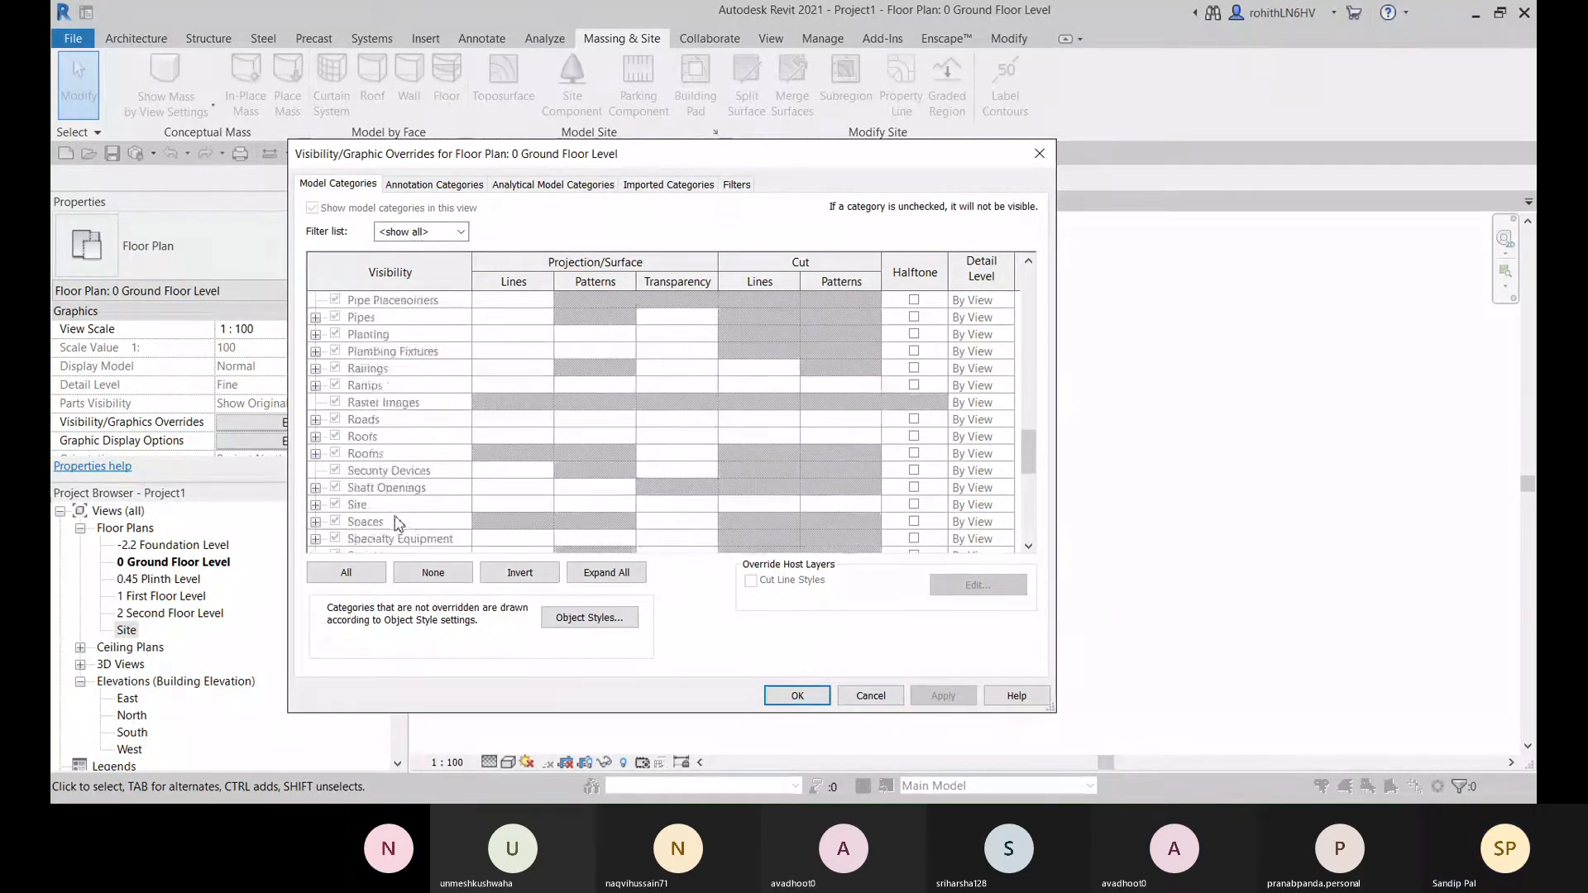
scroll(394, 540, down, 2)
scroll(394, 539, down, 5)
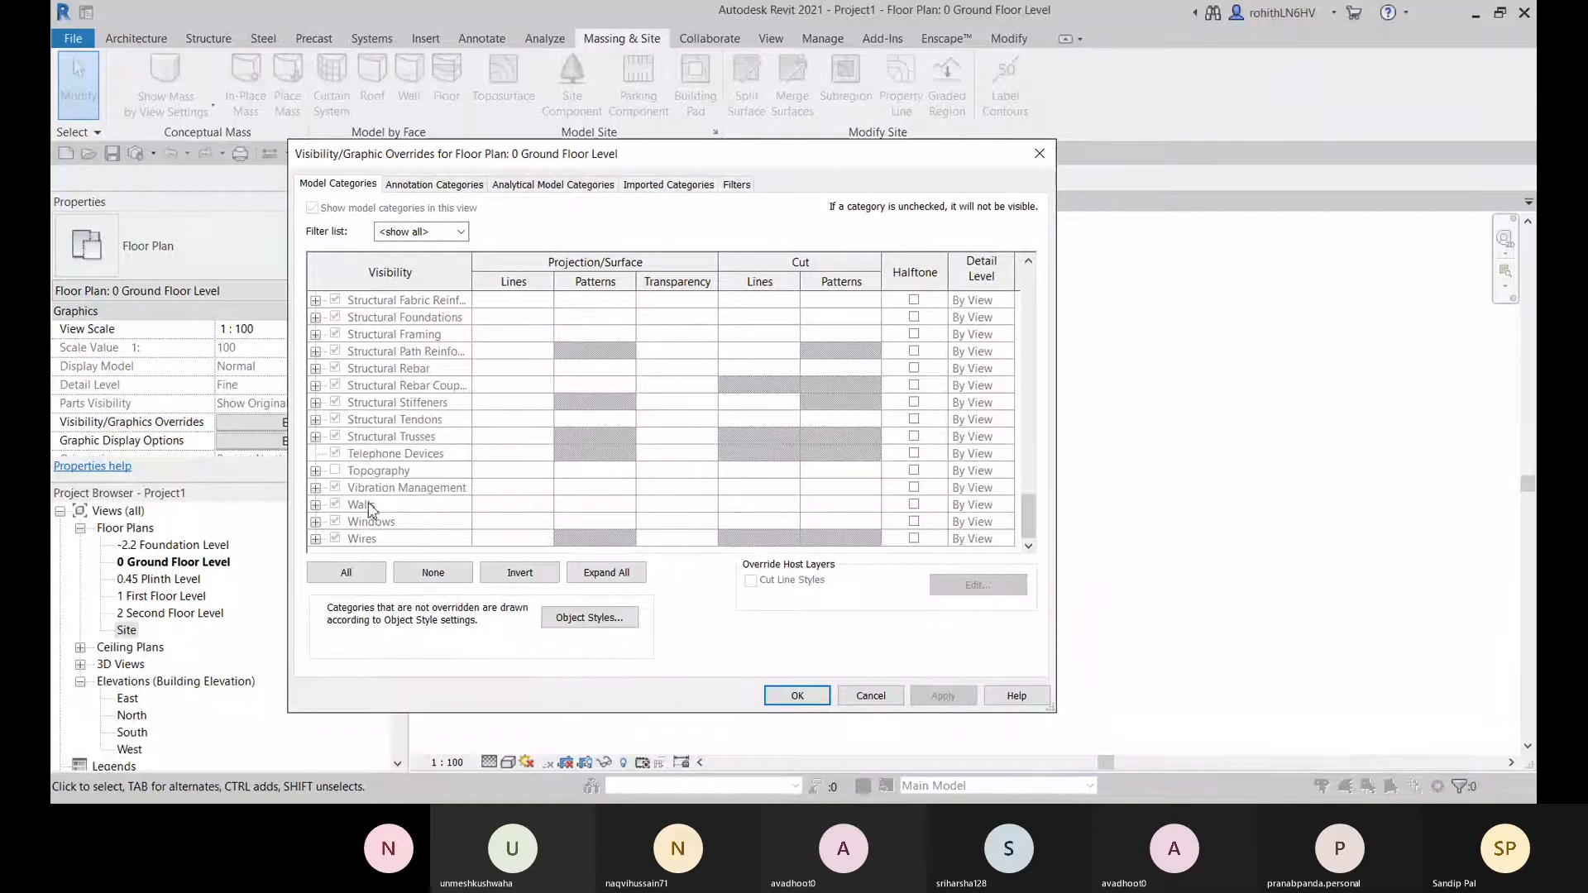
click(870, 693)
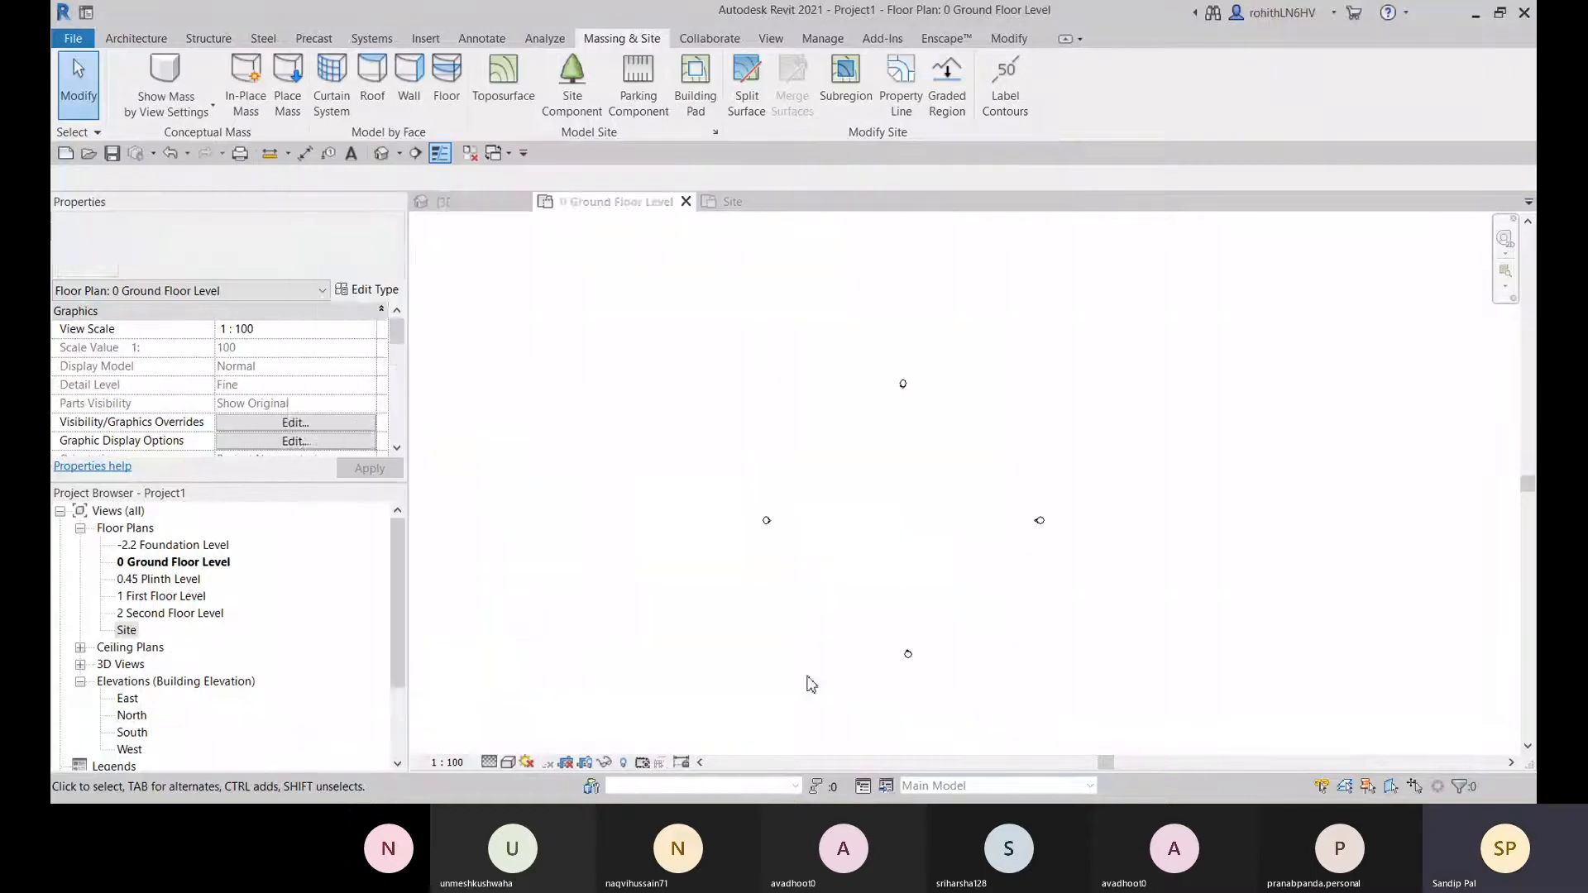
- Turn on Topography visibility in the model overrides of the Architectural Plan view template and apply it to the ground floor plan
scroll(226, 405, down, 5)
scroll(226, 405, down, 3)
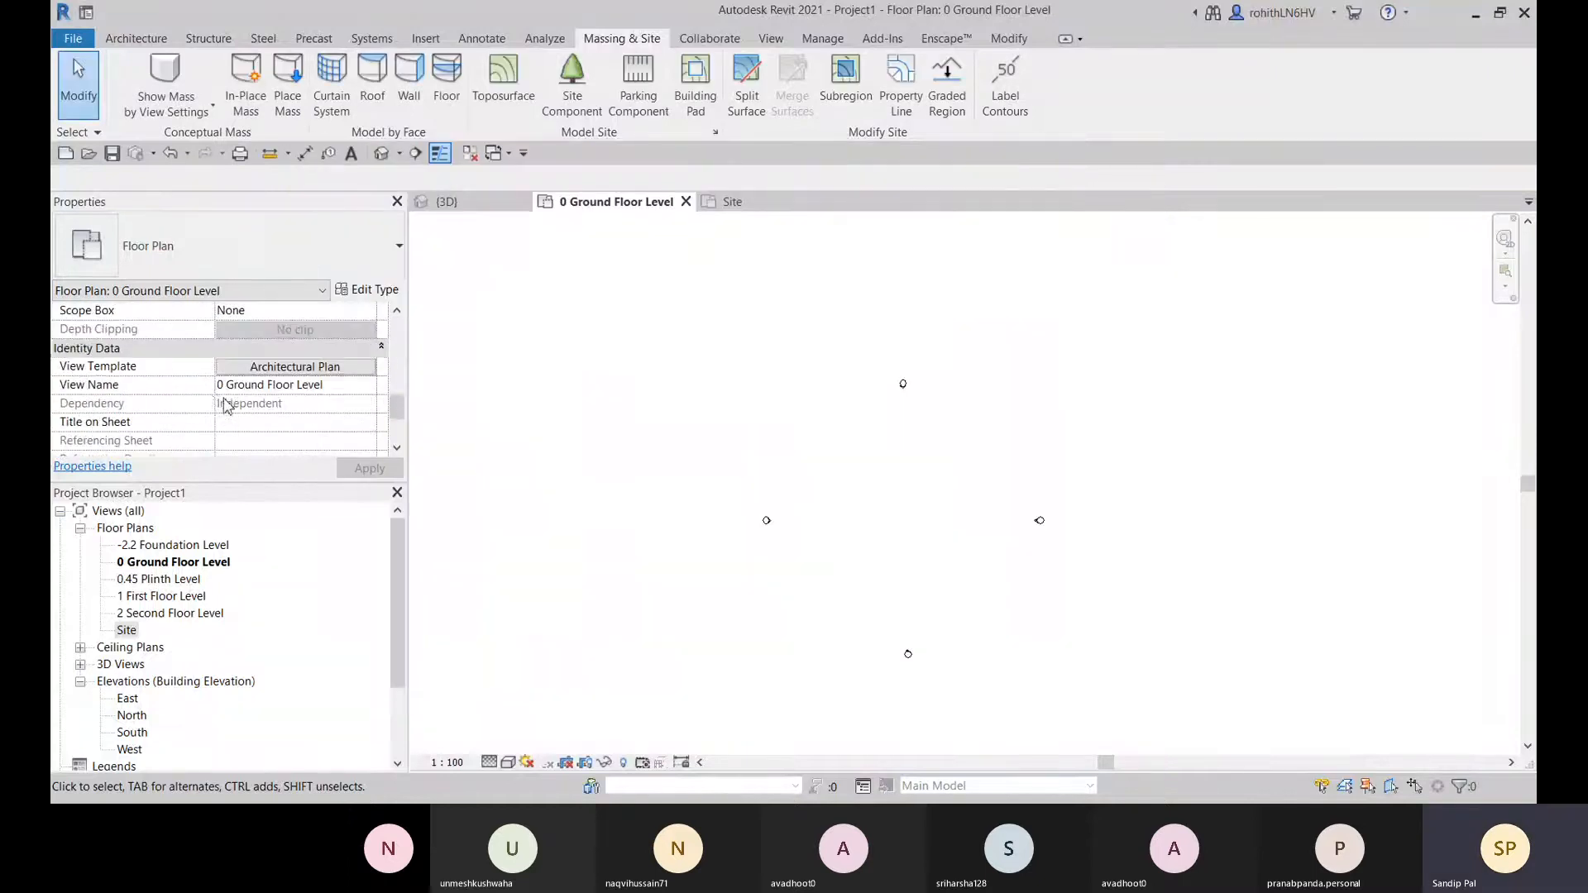
click(266, 367)
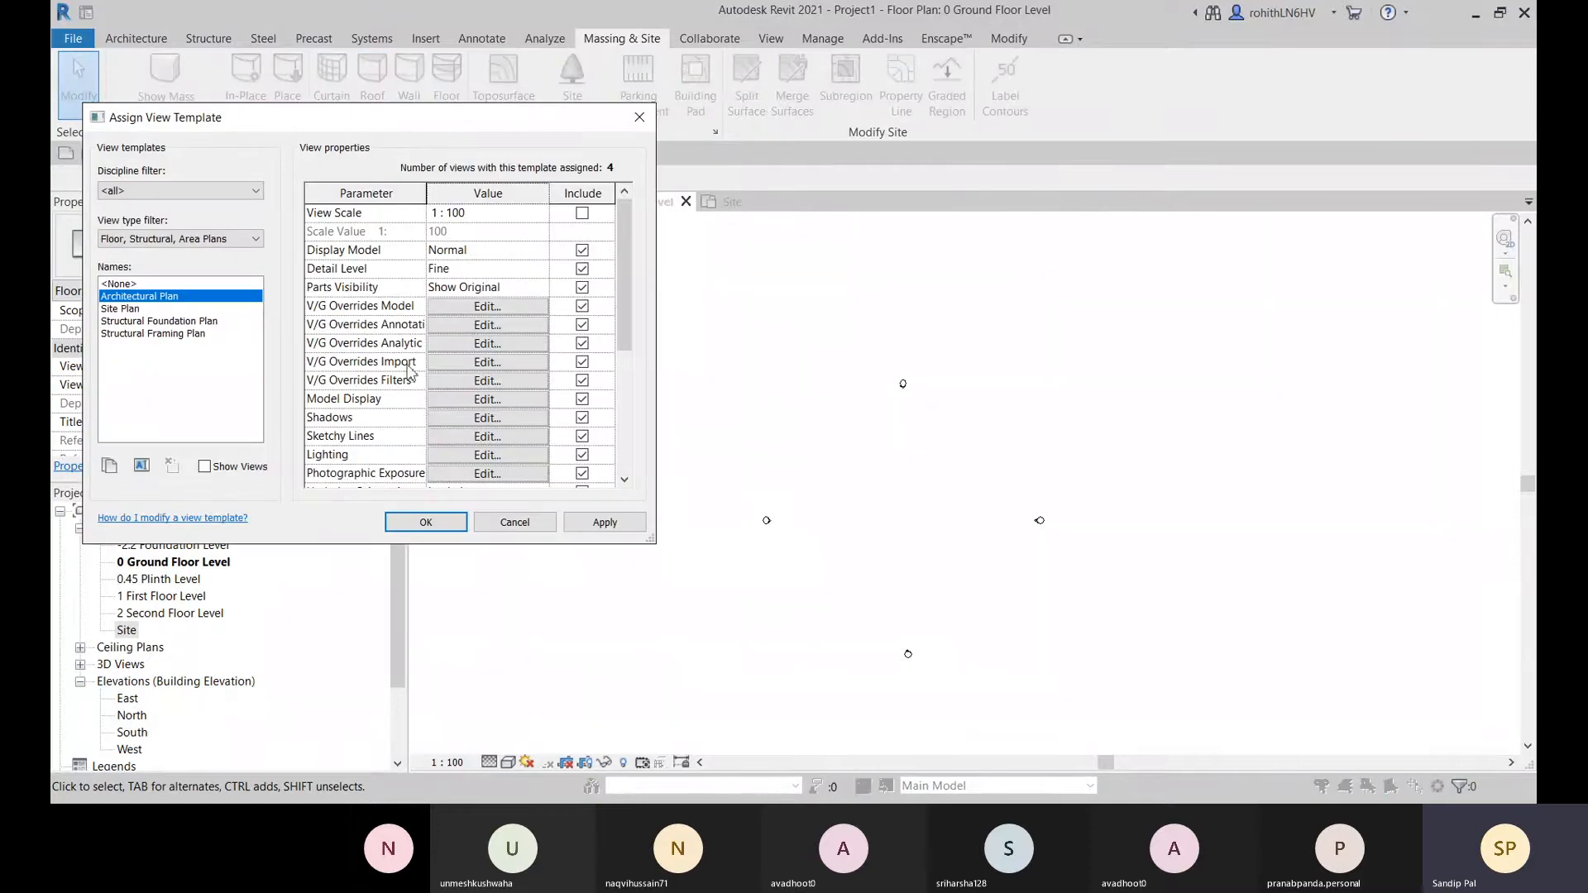
scroll(415, 376, down, 4)
scroll(419, 429, up, 4)
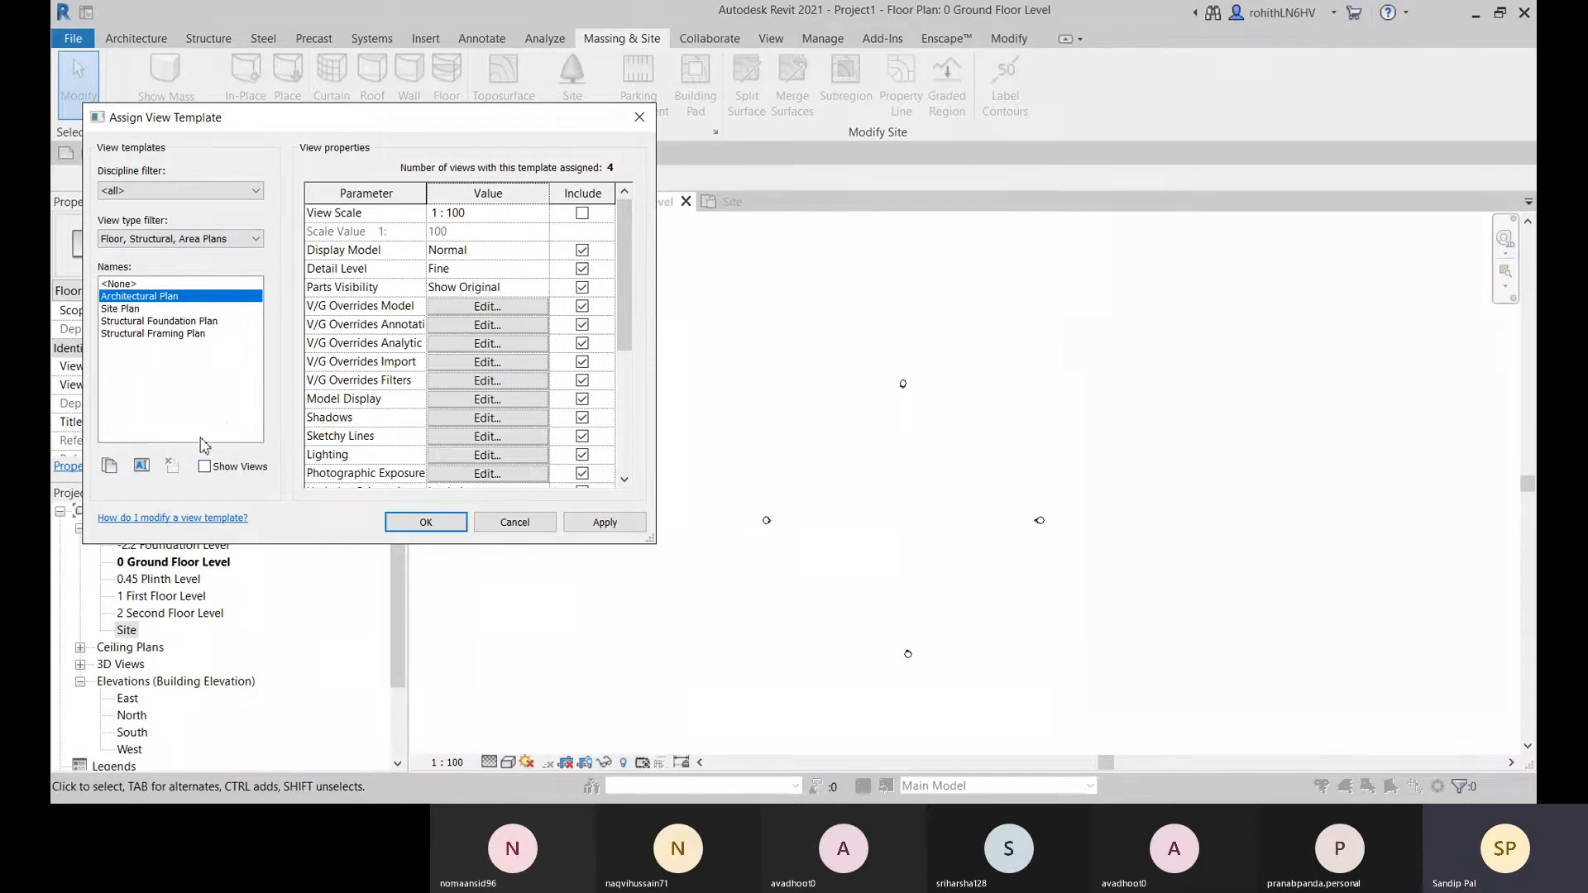
click(439, 308)
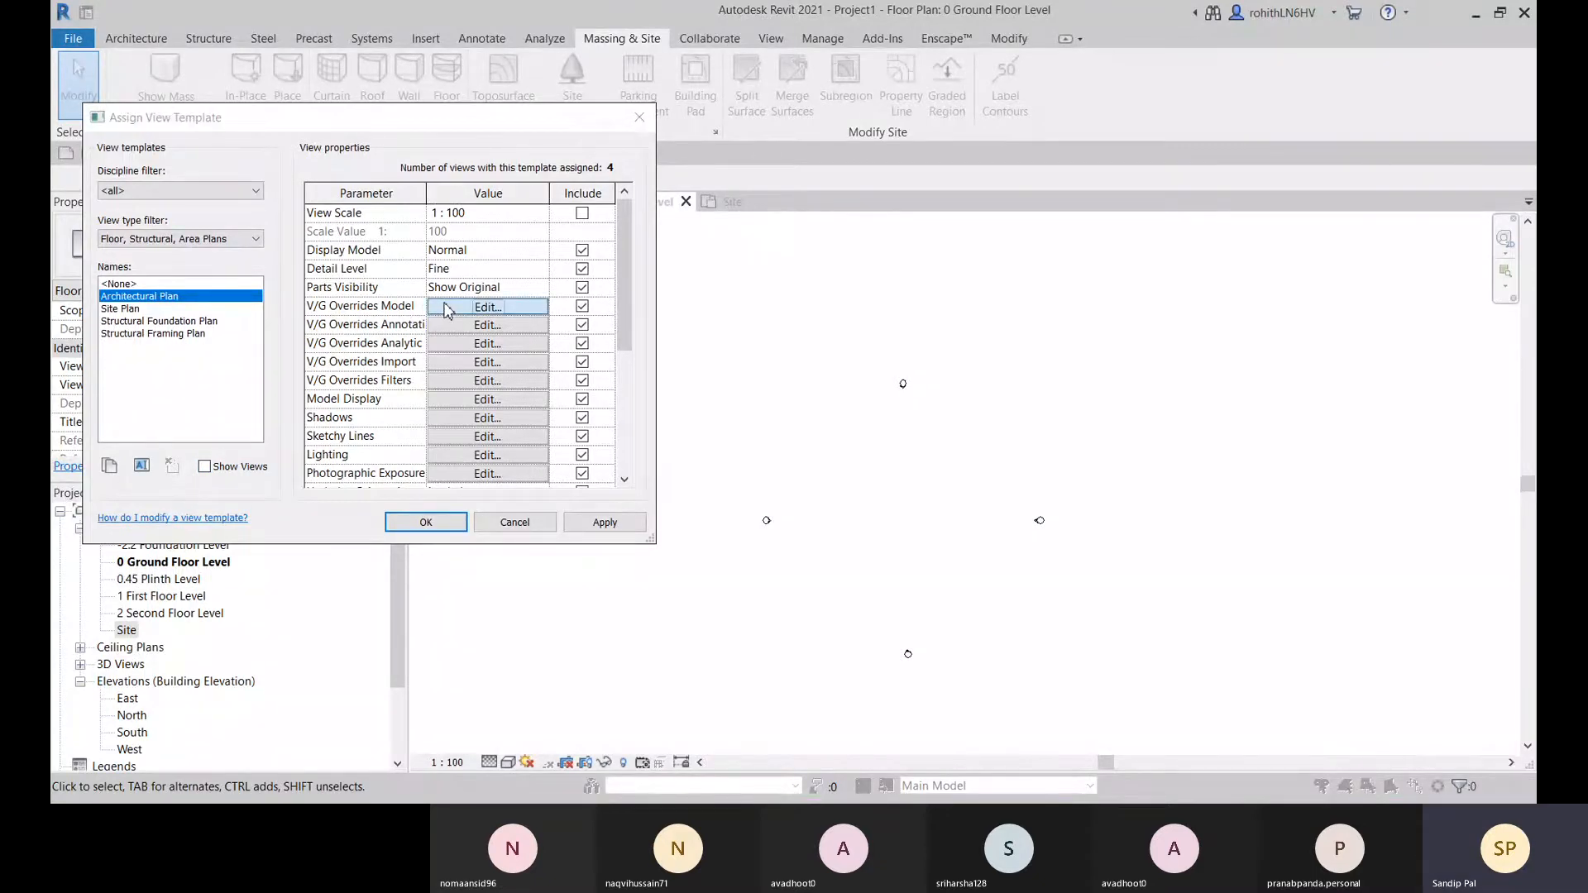
scroll(325, 496, down, 5)
scroll(324, 546, down, 2)
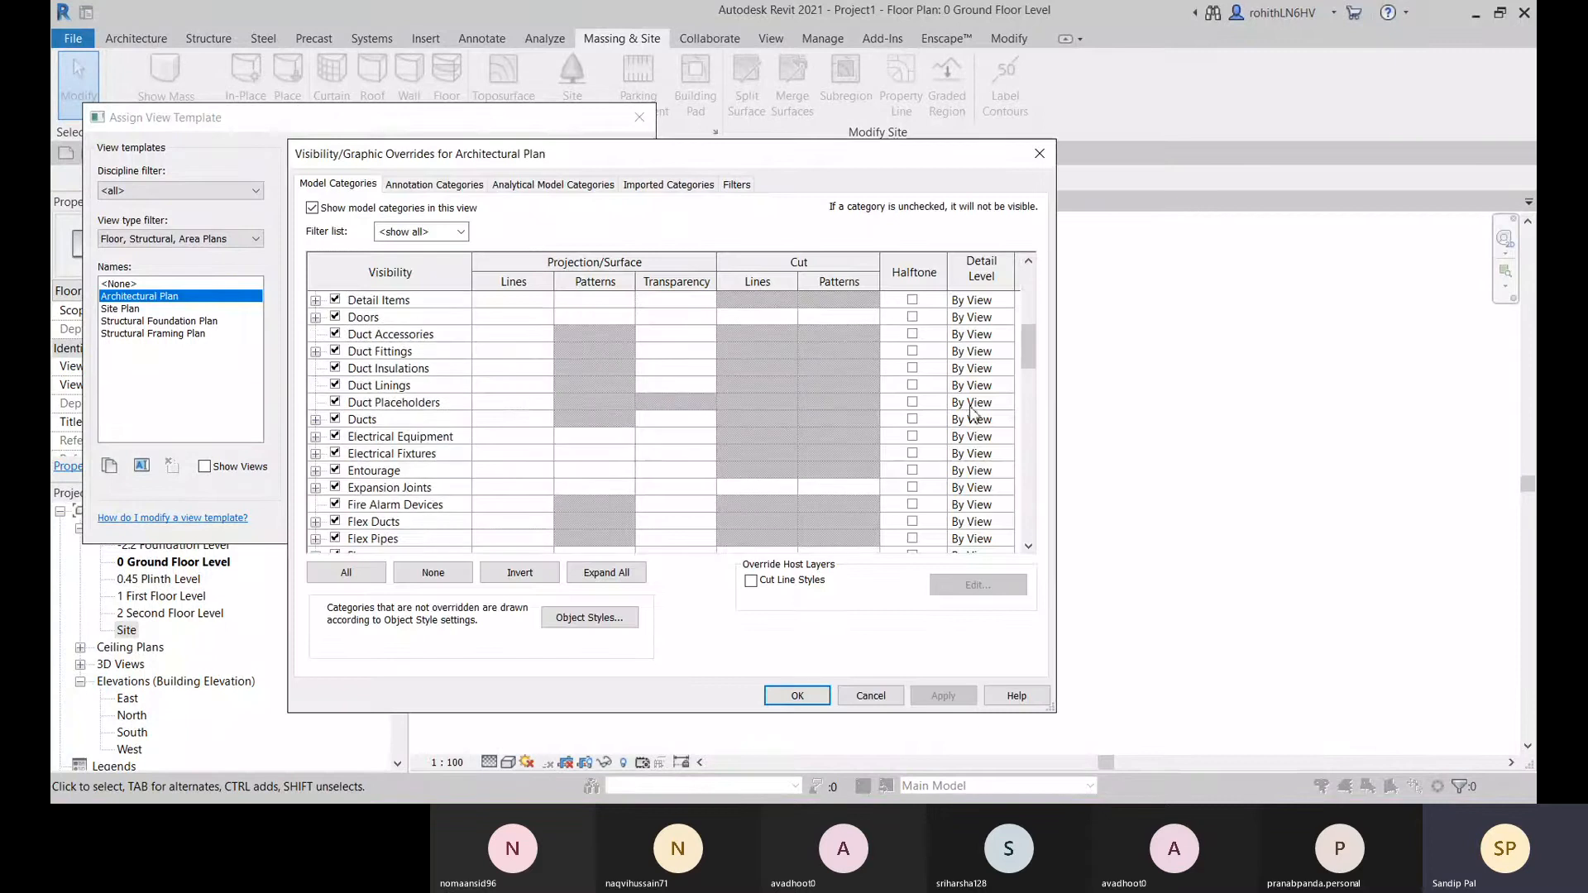
drag(1030, 353, 1030, 510)
click(335, 505)
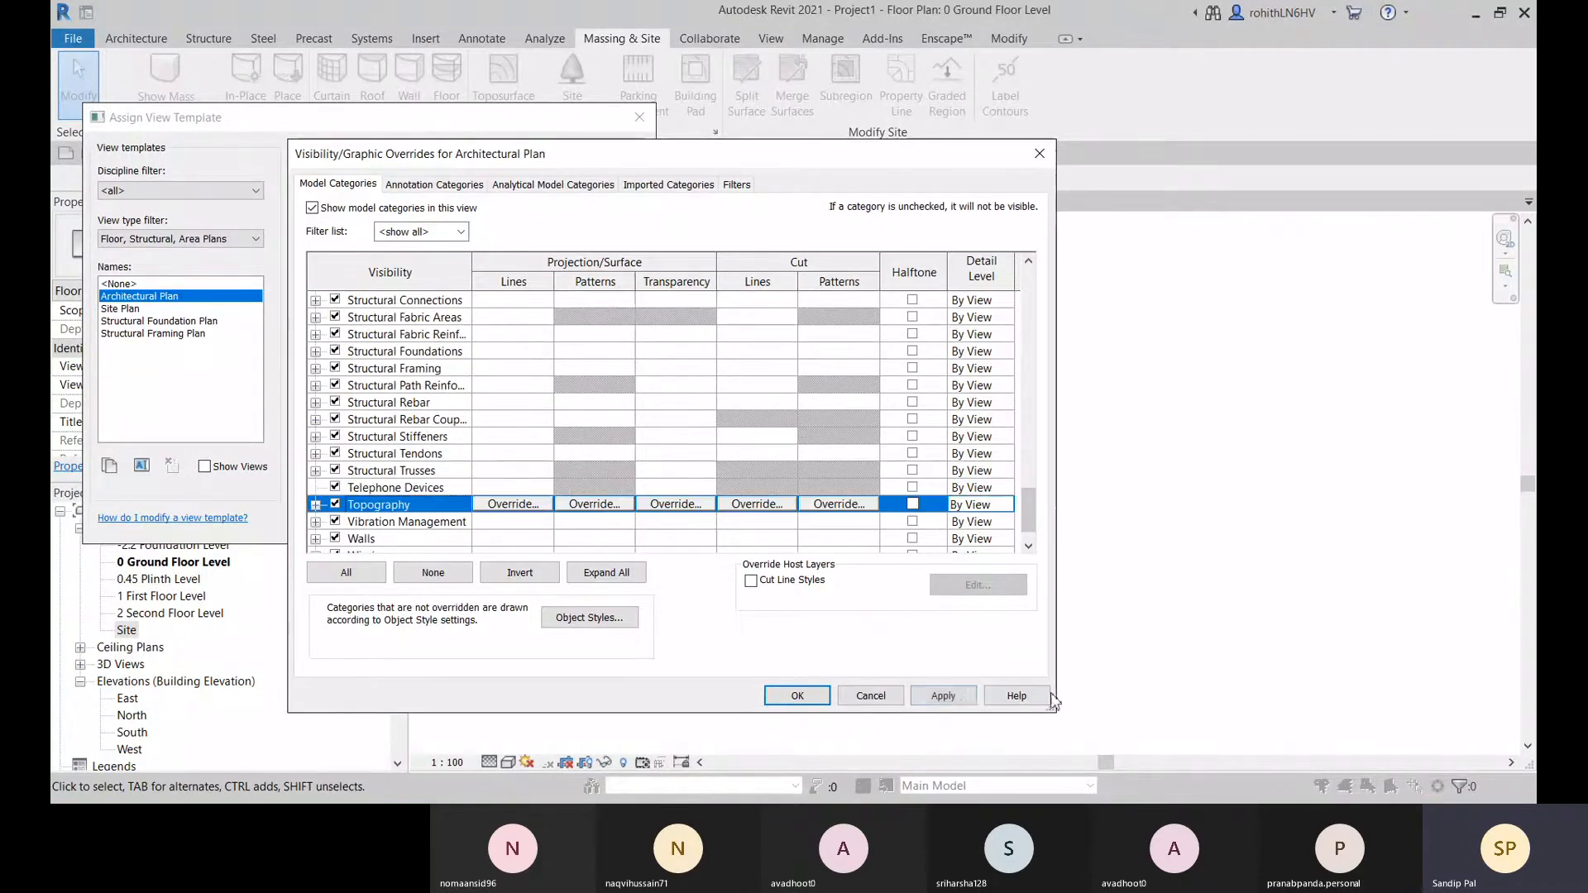
click(943, 695)
click(796, 697)
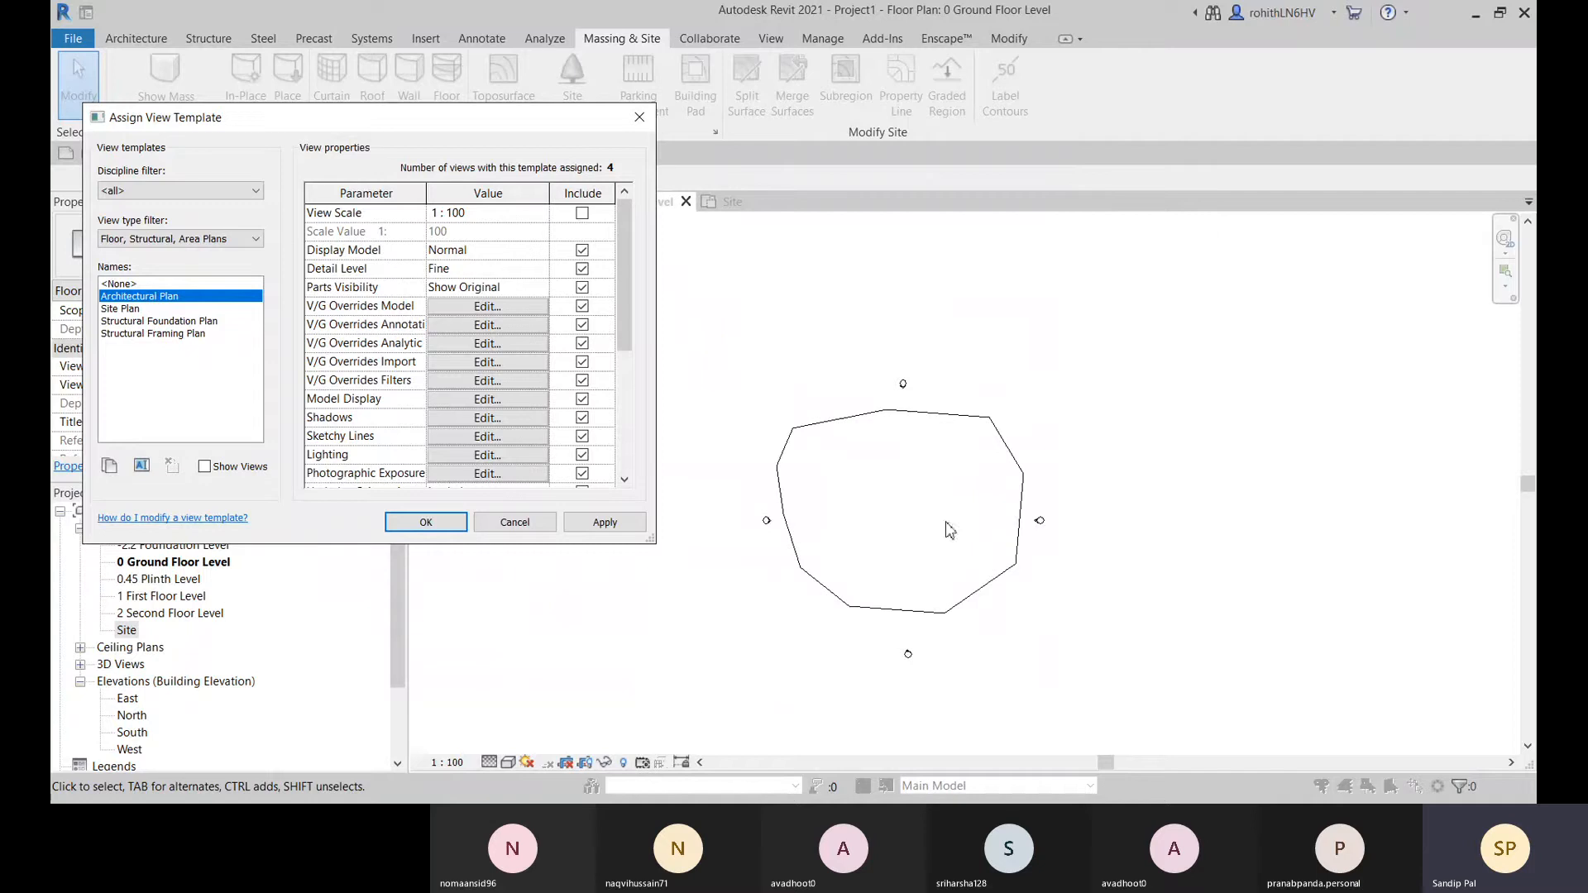
click(605, 522)
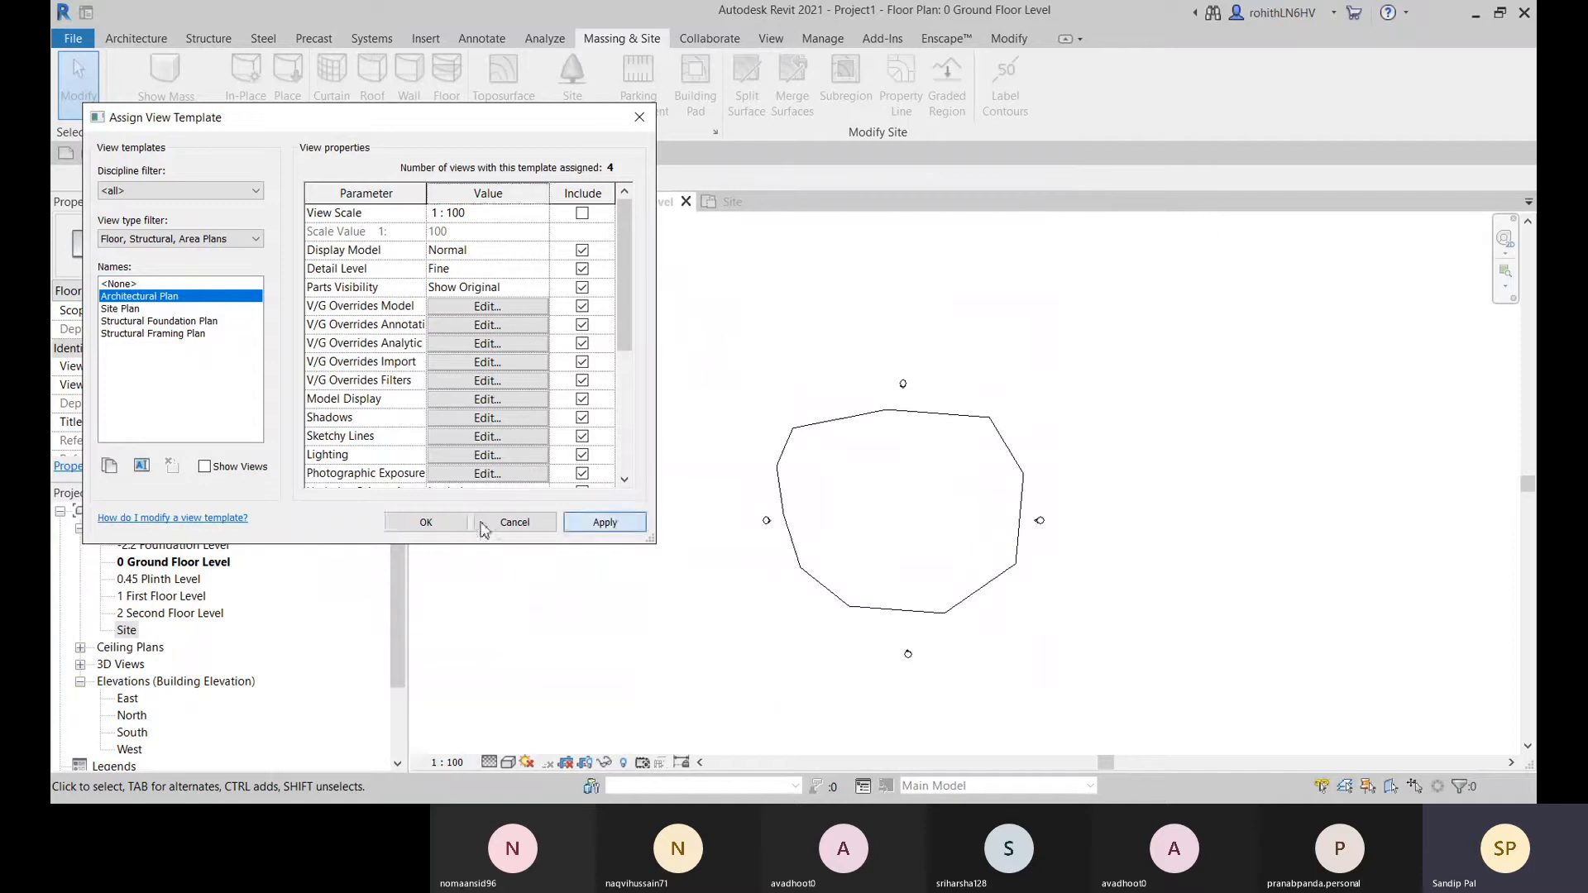
click(418, 523)
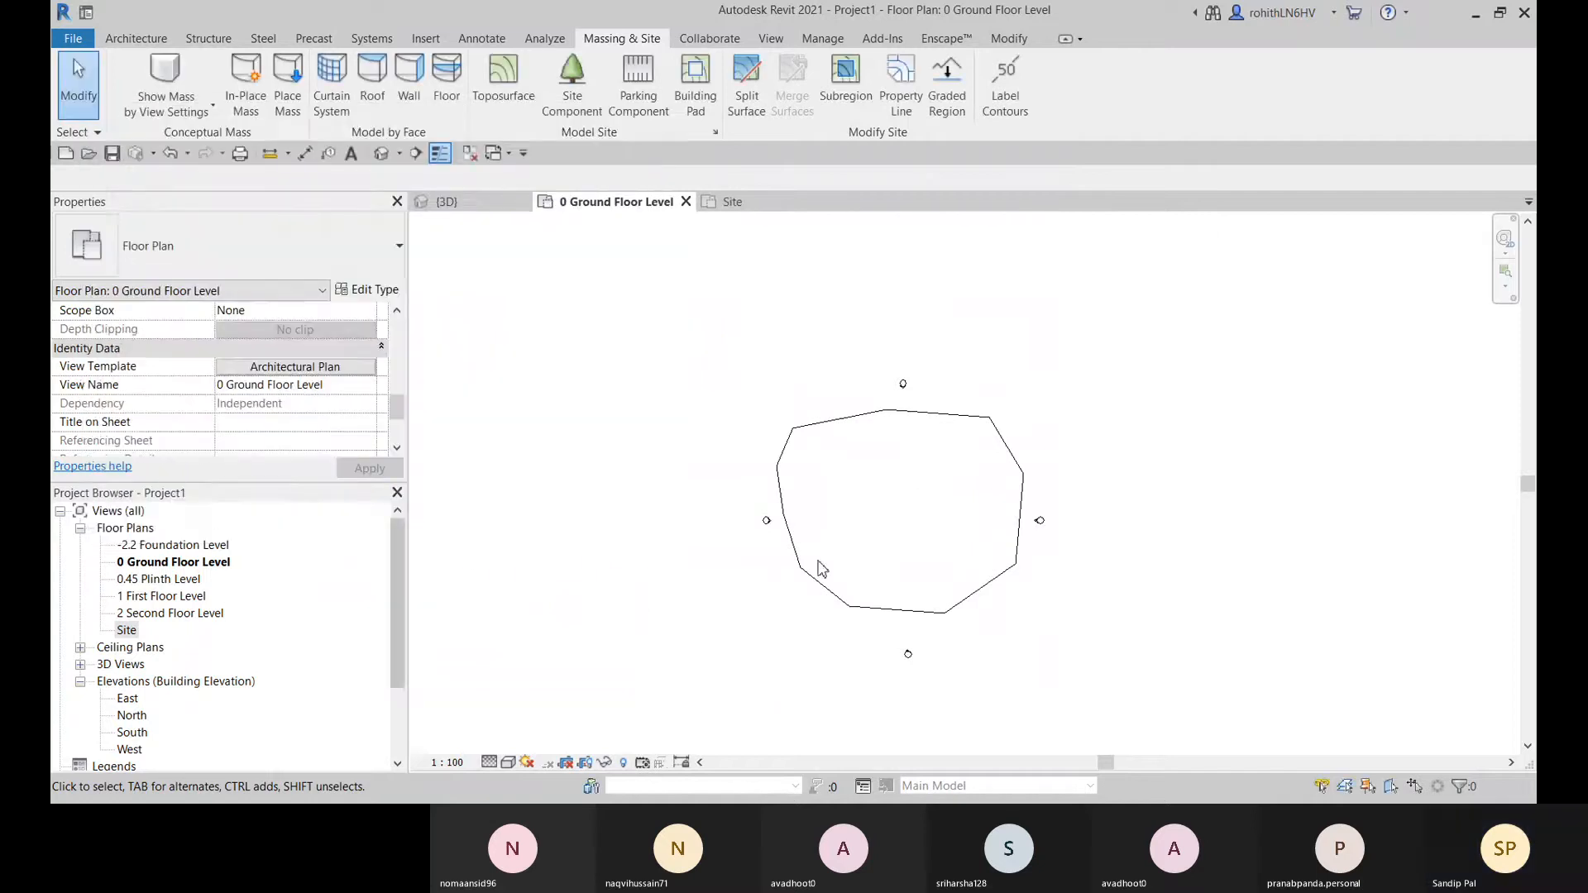
- Set the toposurface's Phase Created to Existing in the ground floor plan
click(857, 596)
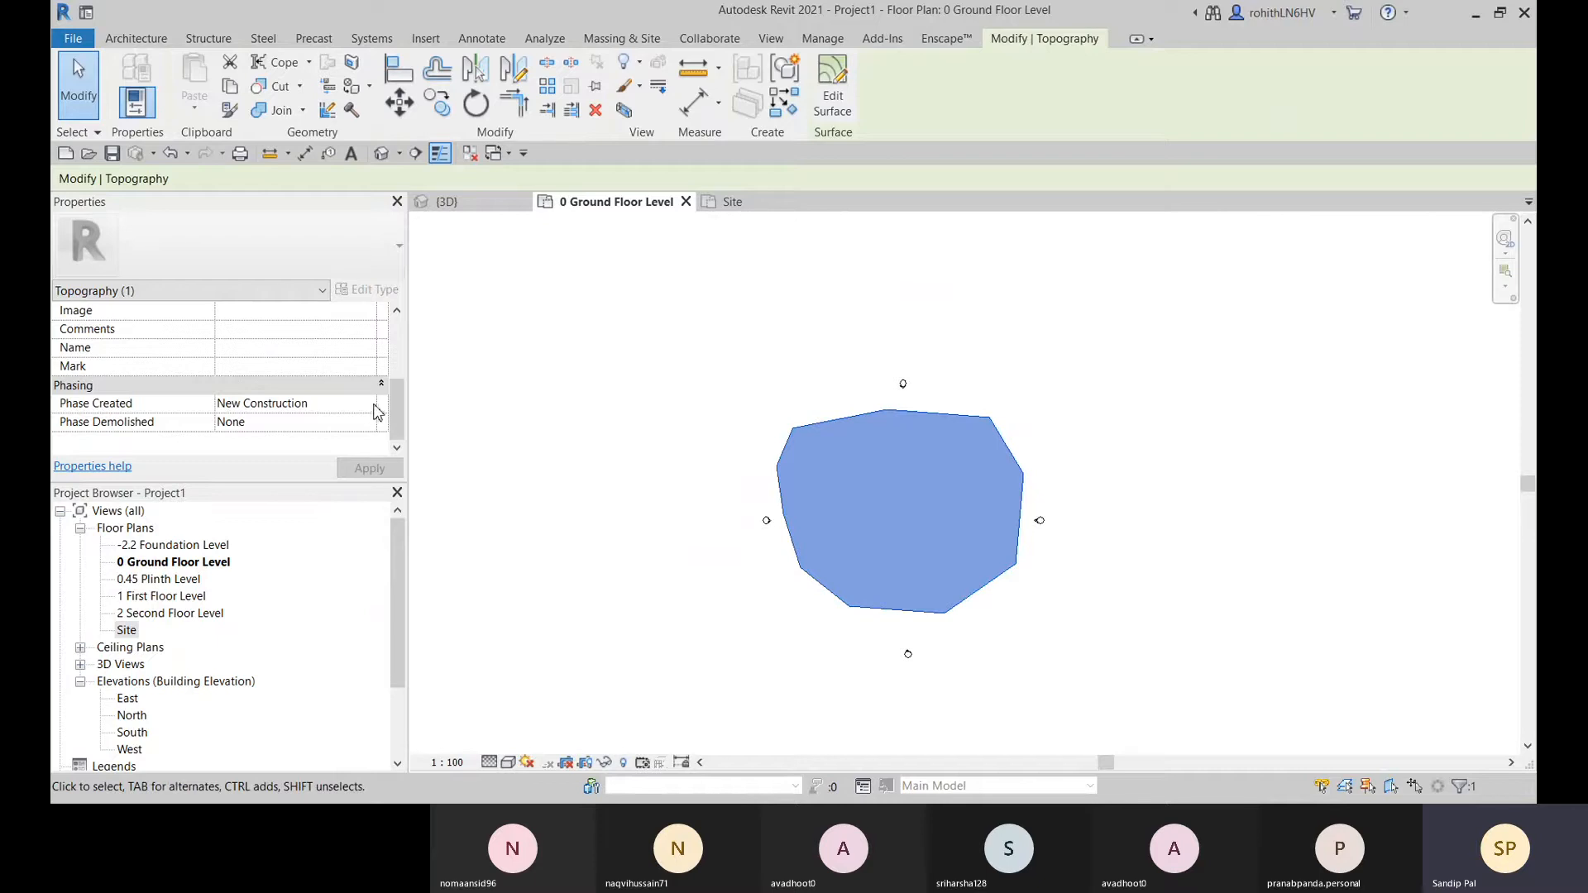
click(376, 408)
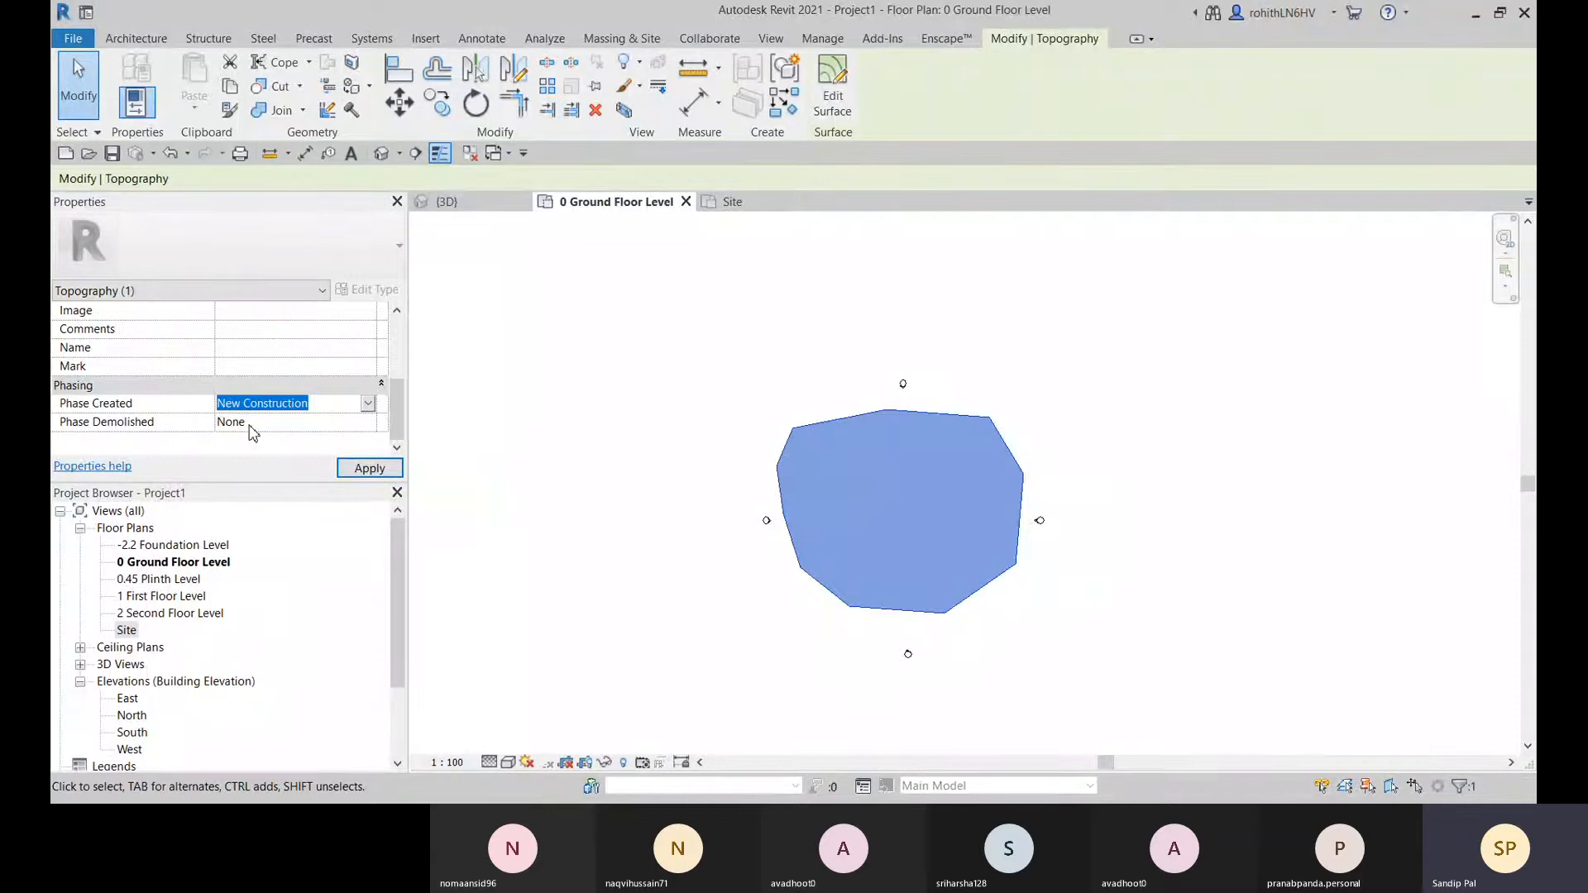
key(Up)
key(Return)
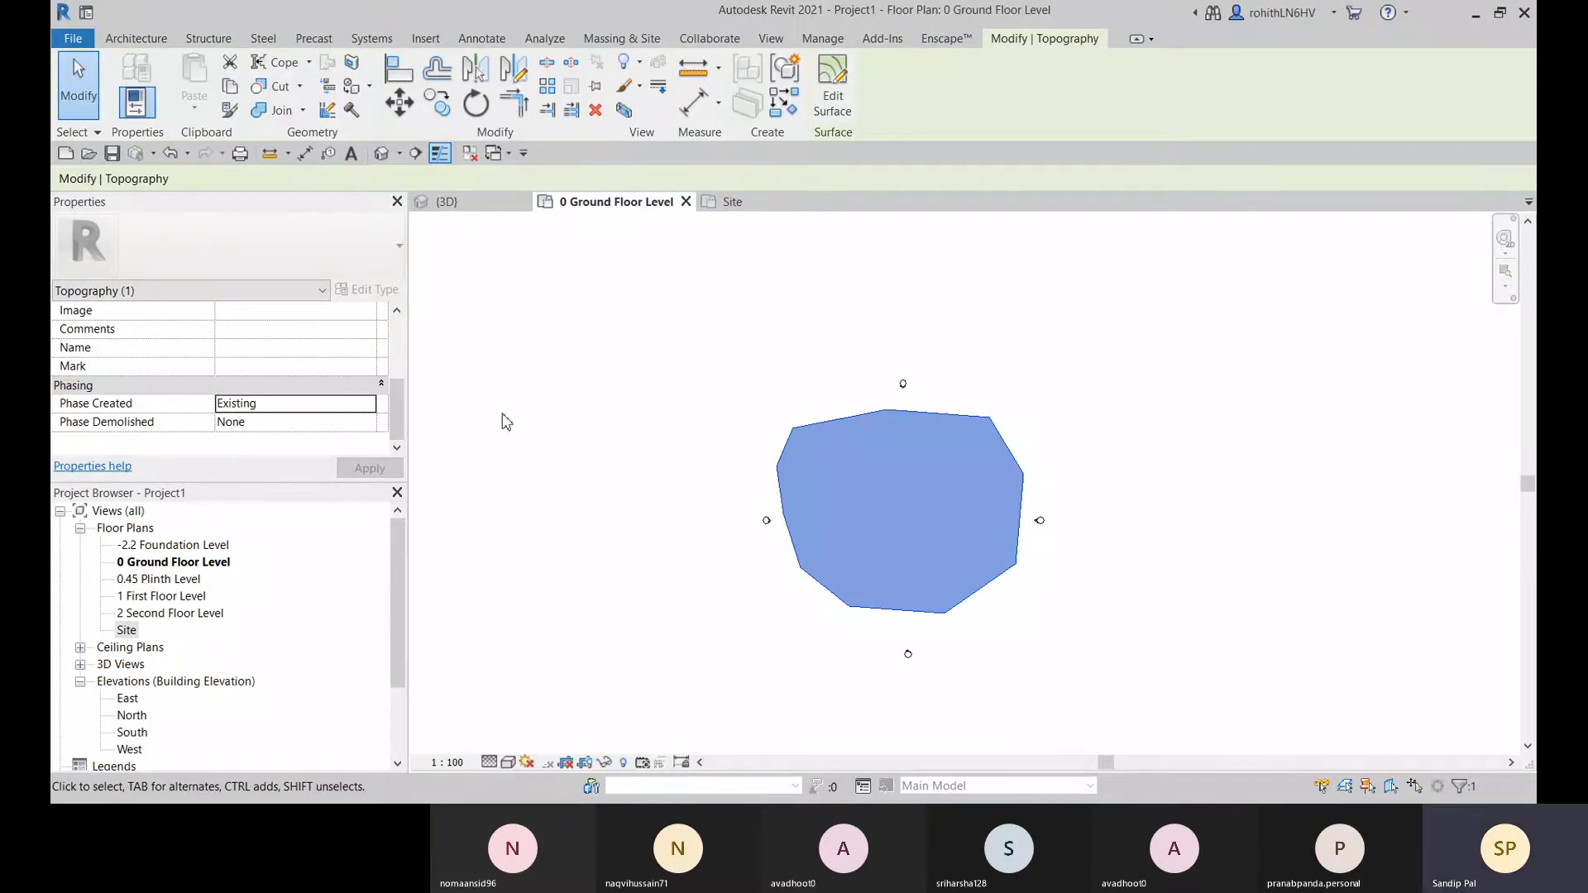
- Switch to the 3D view and change its visual style so the toposurface is displayed with its surface colour
click(430, 202)
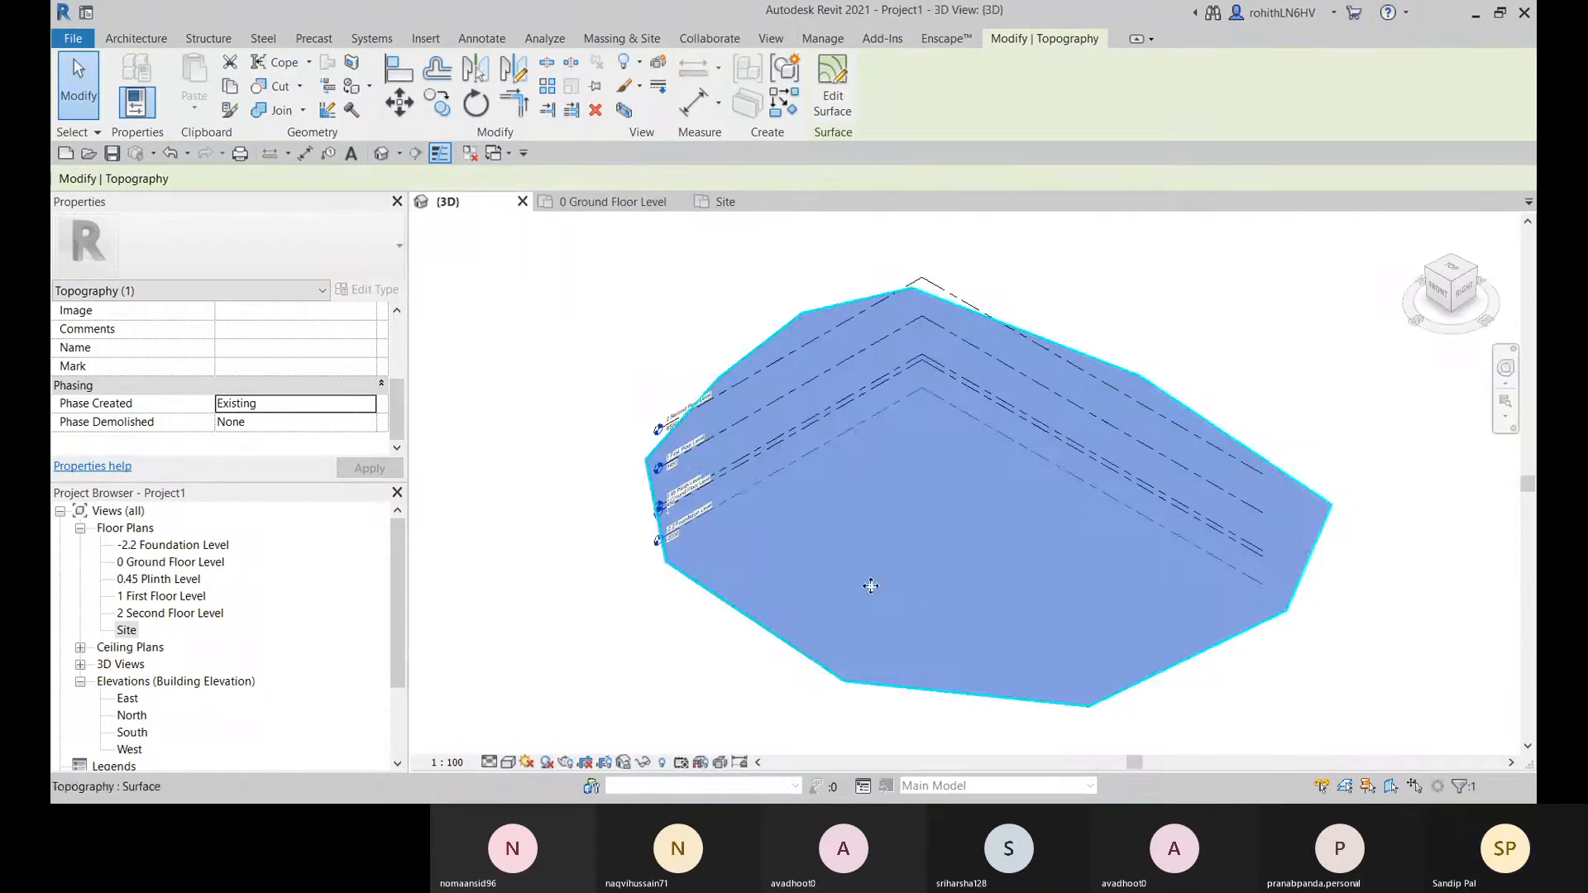
scroll(741, 591, down, 1)
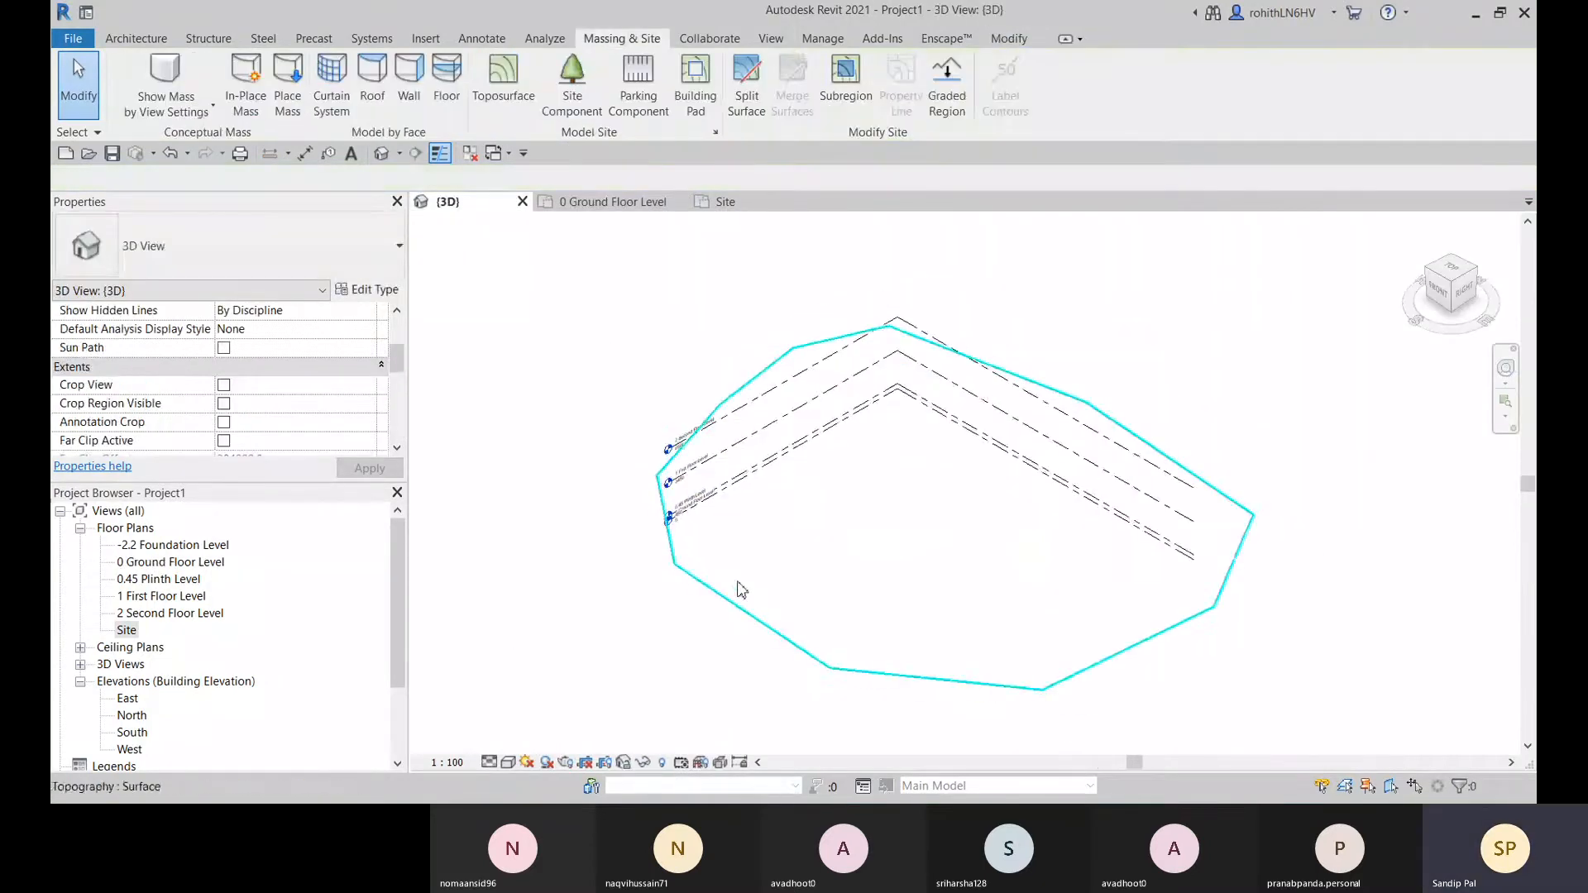
click(508, 765)
click(545, 738)
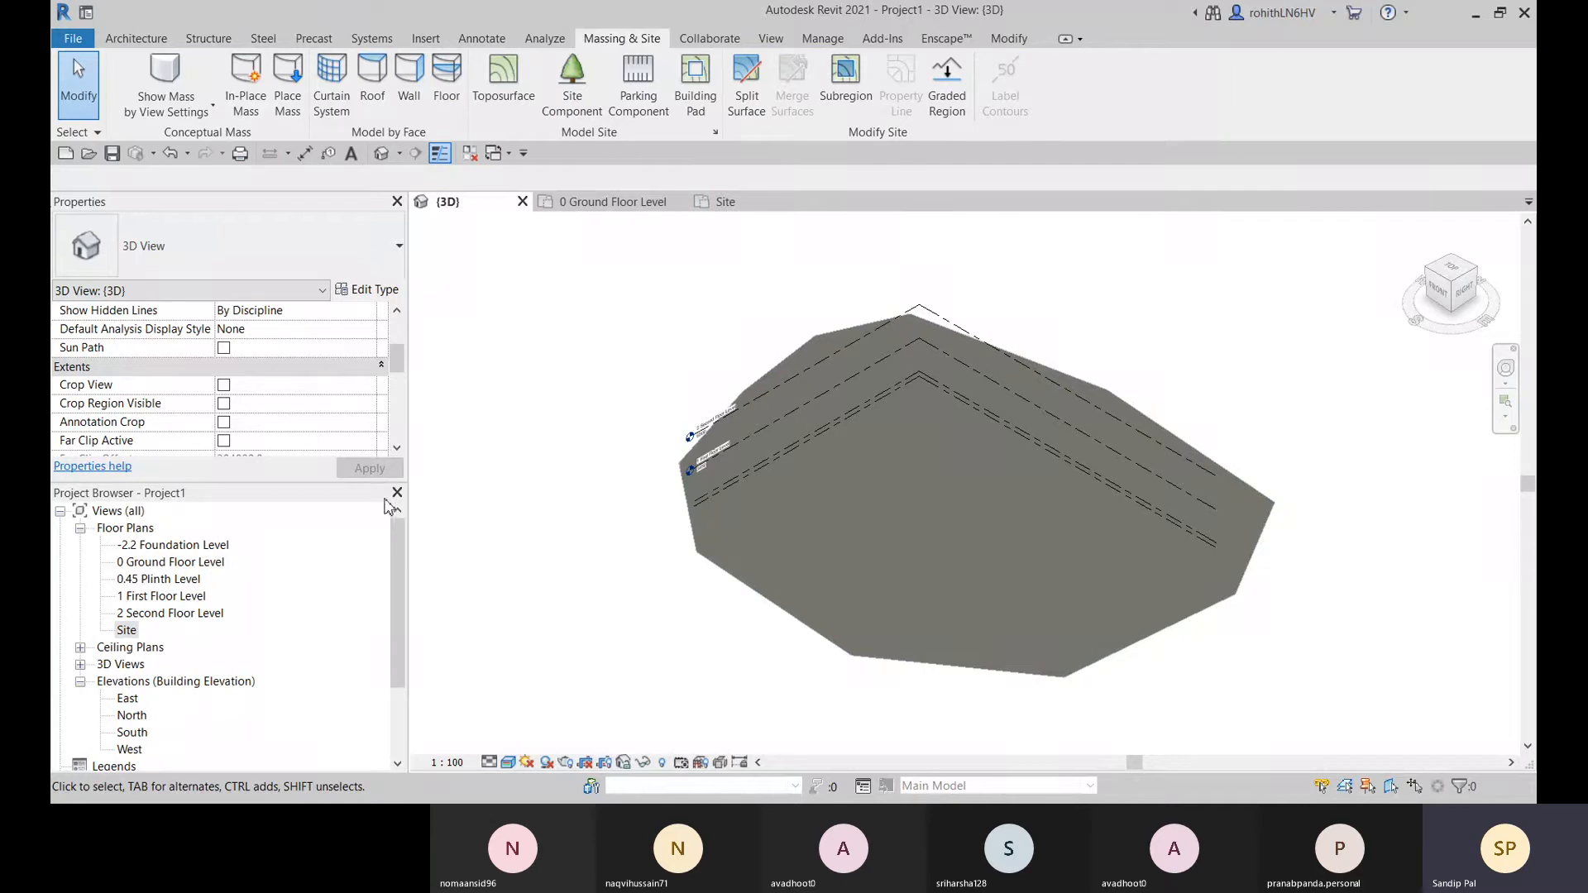
click(765, 517)
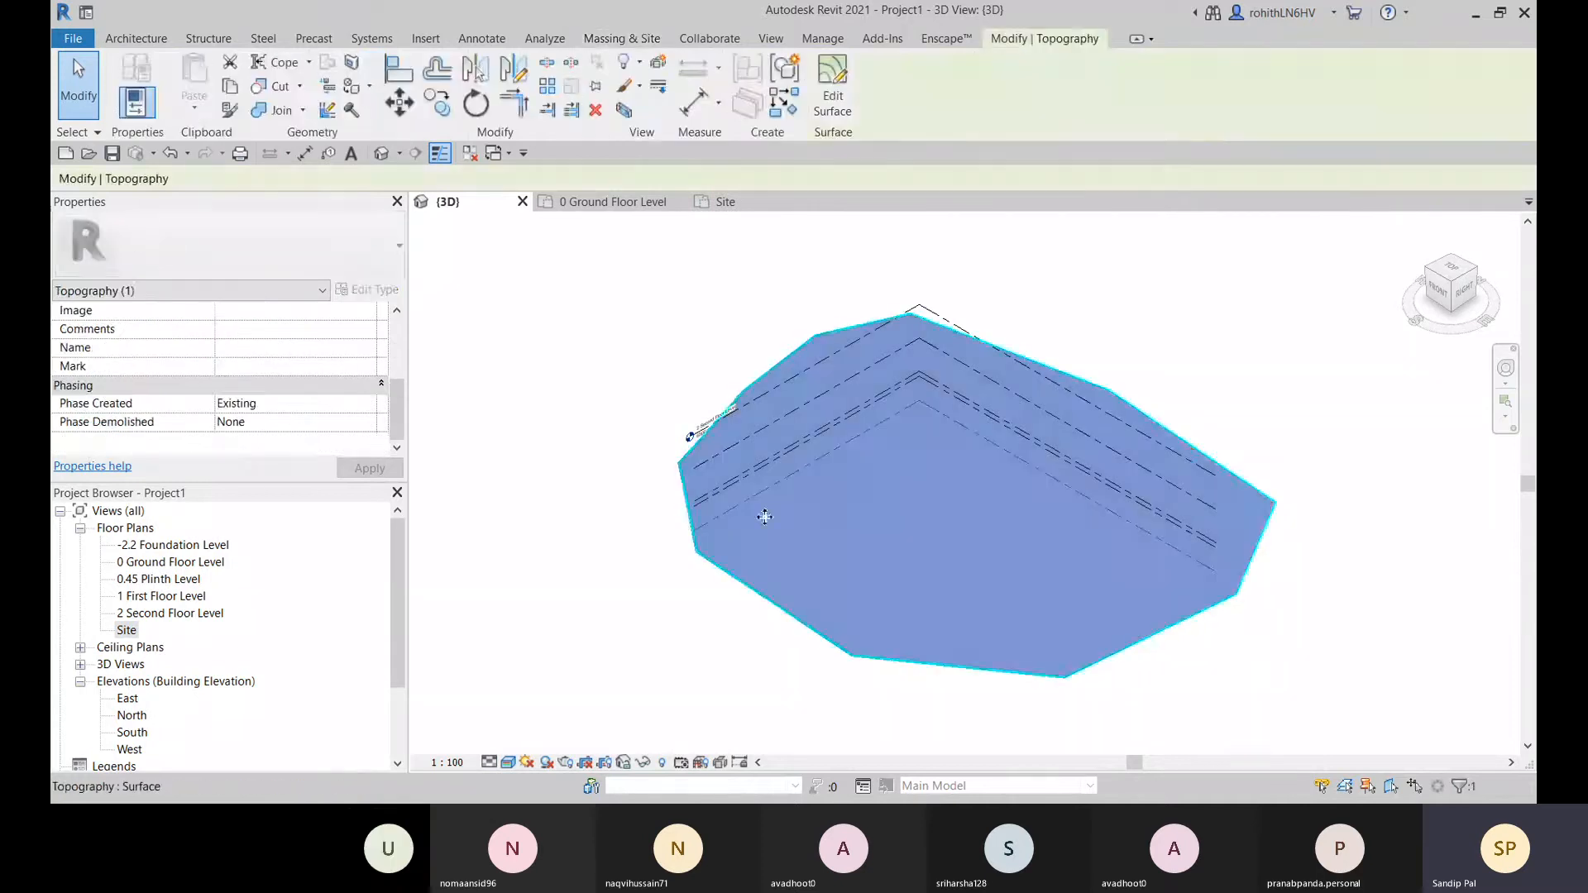
click(571, 617)
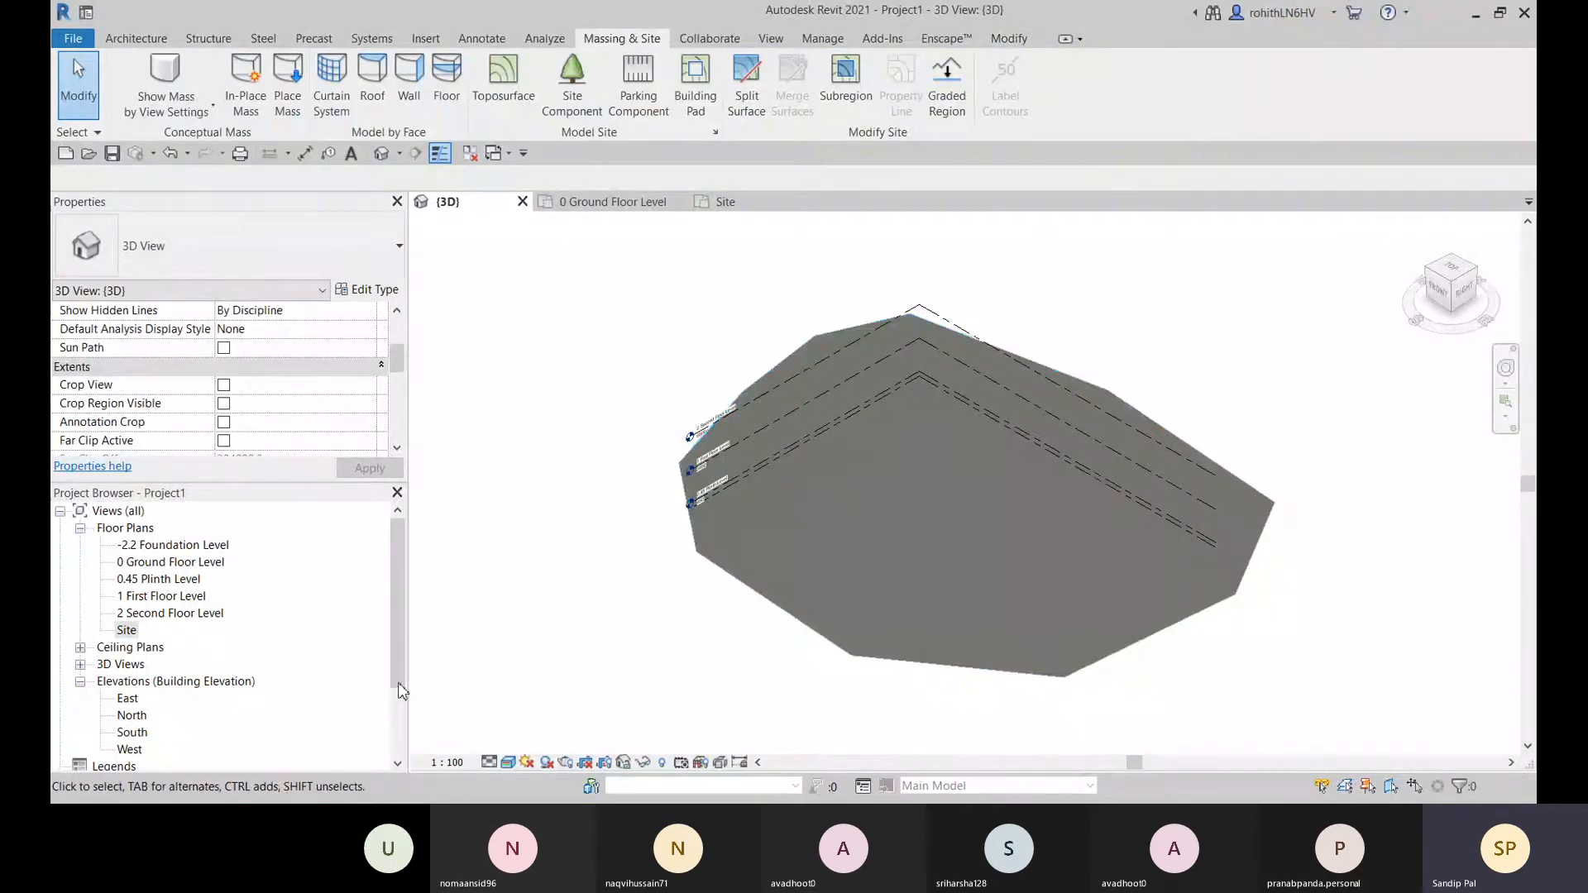
- Set the toposurface's Phase Created to New Construction in the 3D view
click(810, 544)
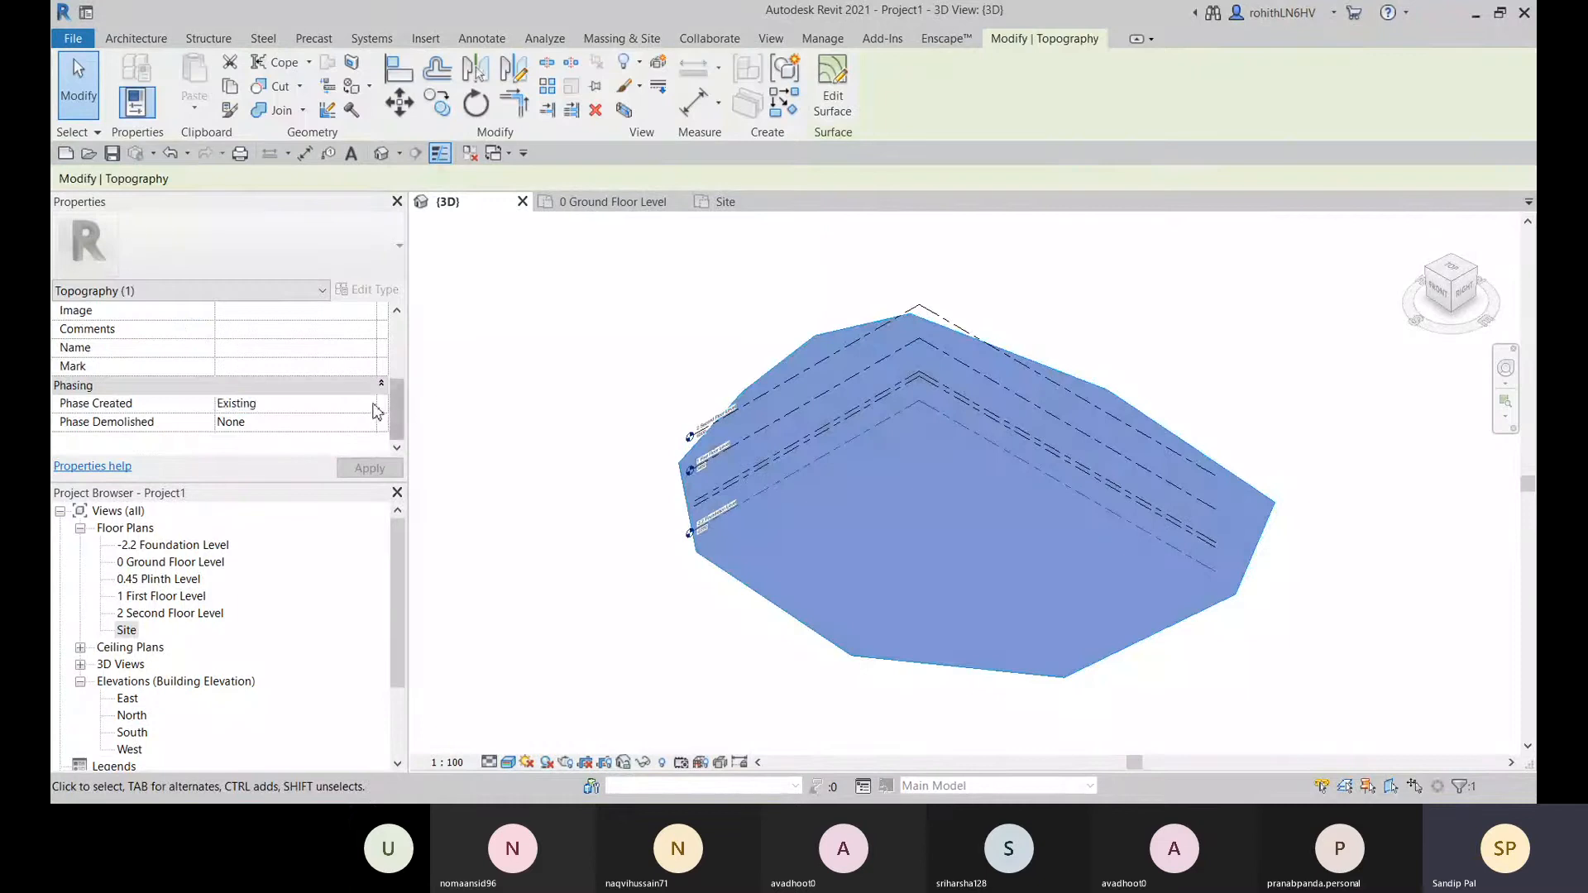
click(376, 411)
click(261, 440)
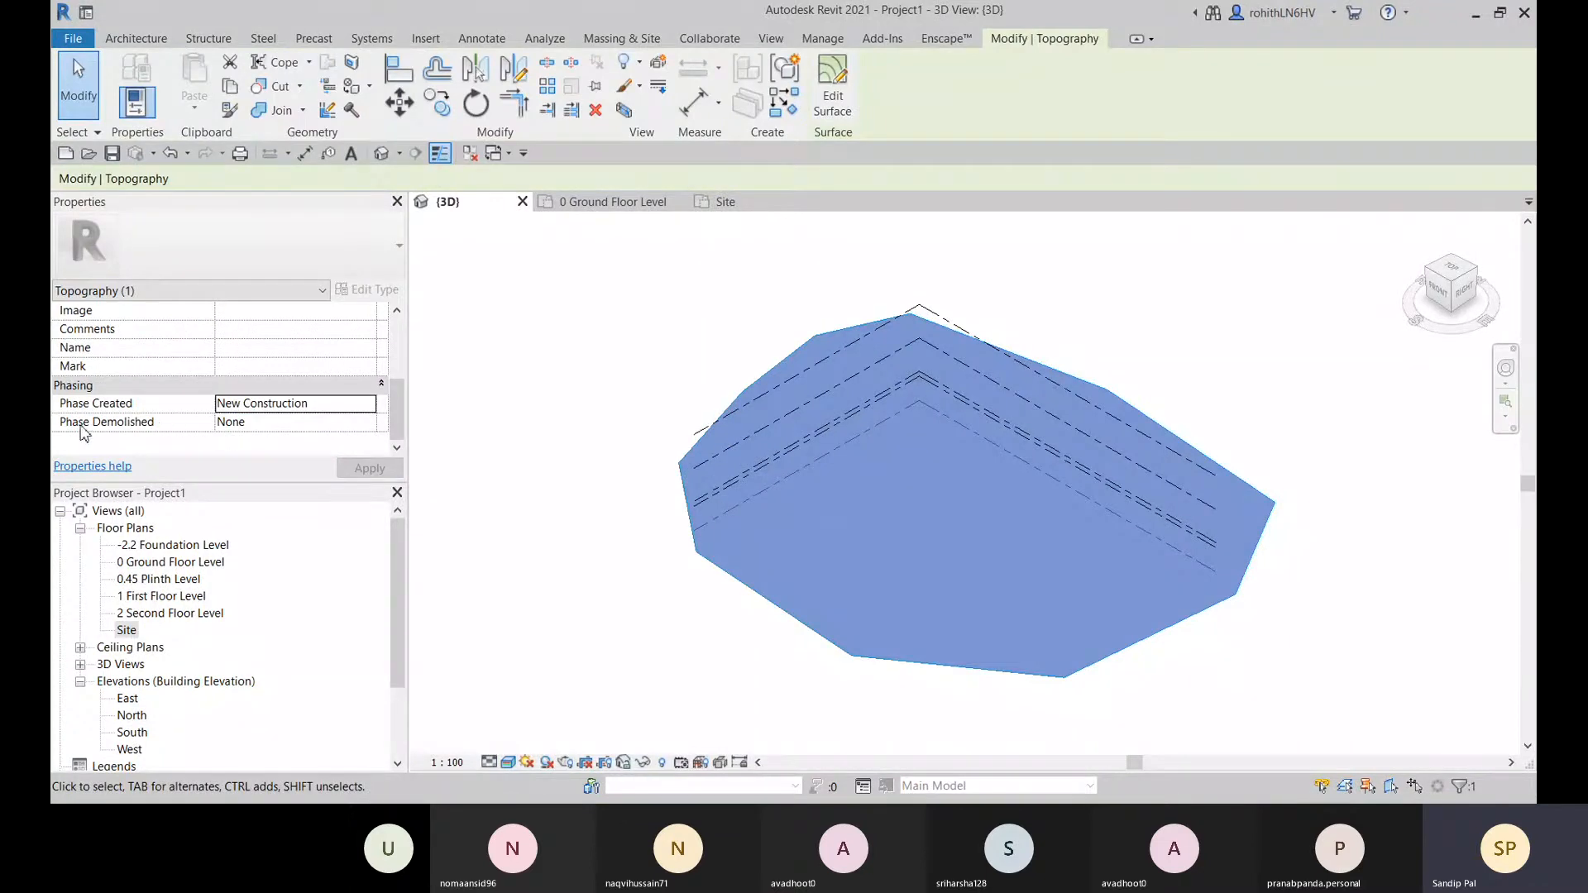
click(603, 642)
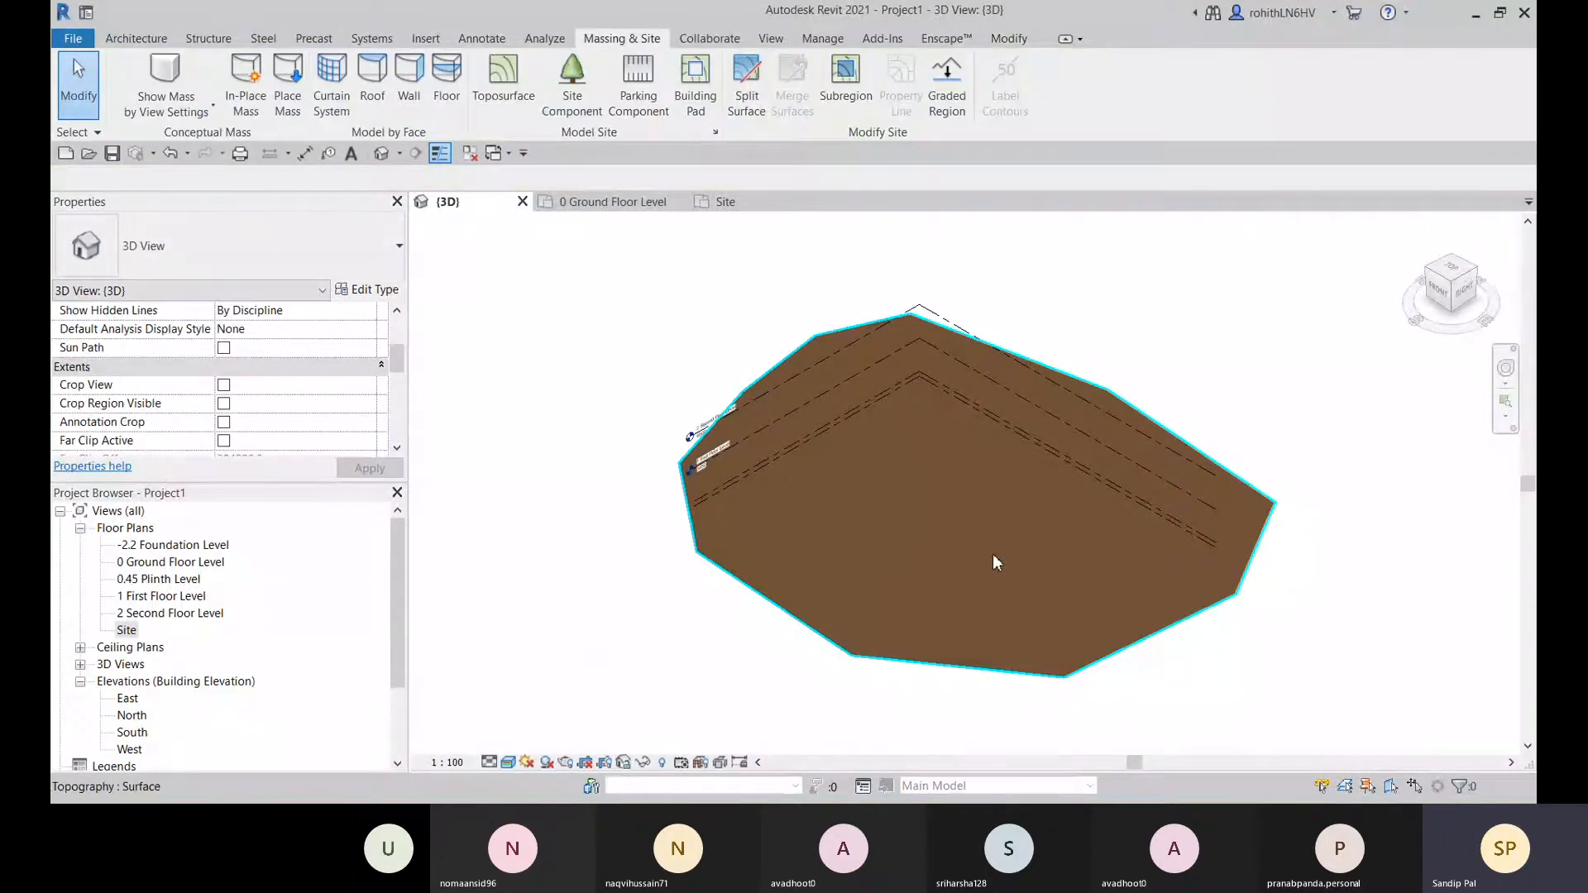
scroll(993, 553, up, 1)
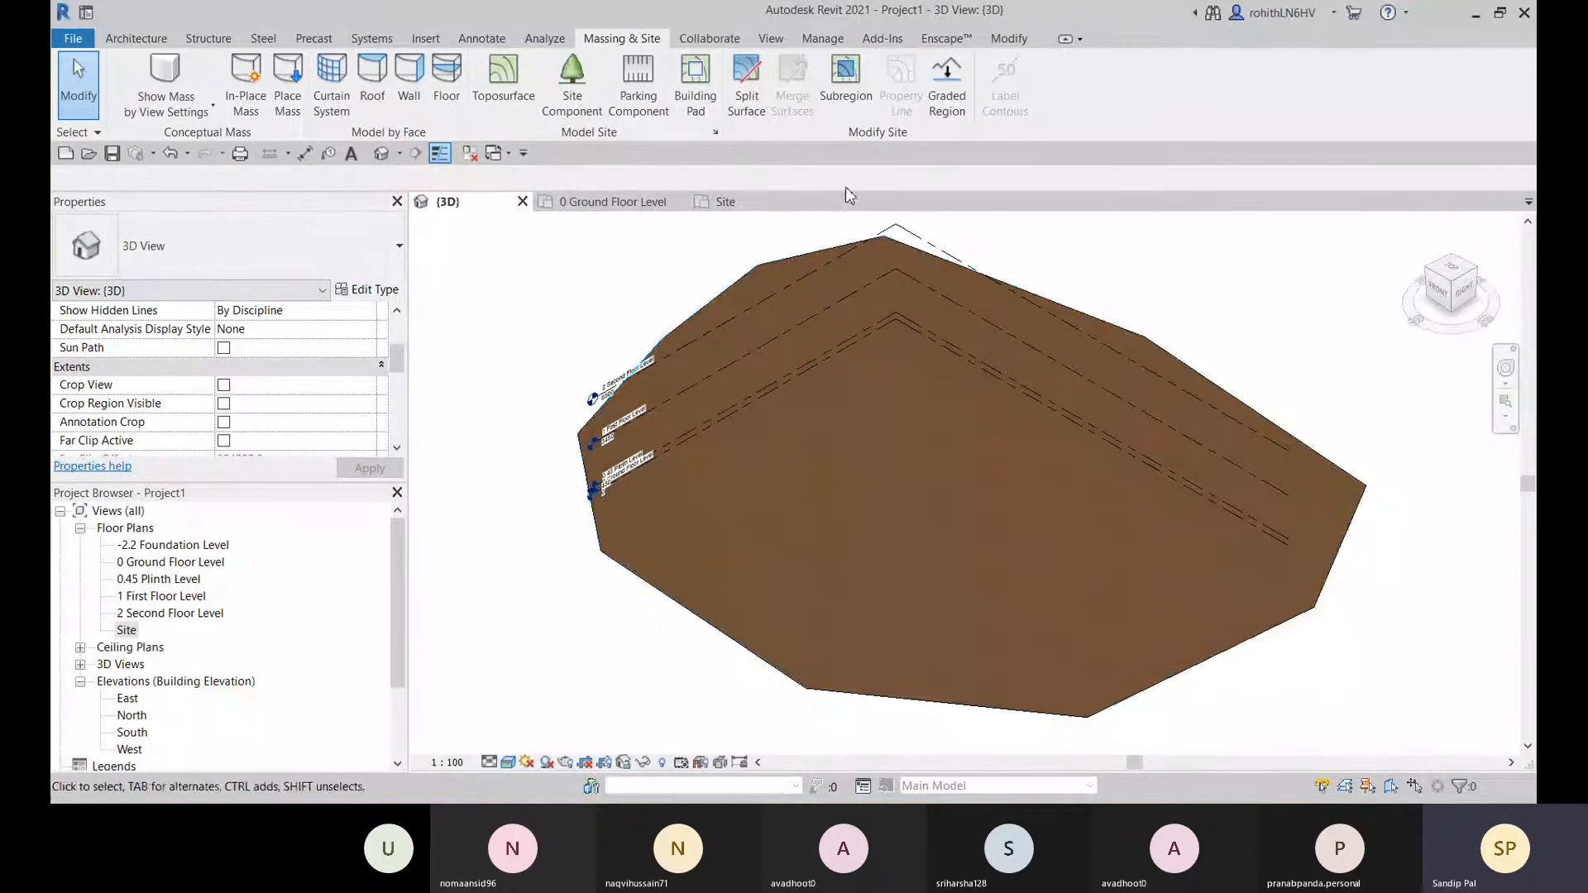
- Open the project's phasing settings and examine the project phases and the graphic overrides and materials for each phase status
click(831, 42)
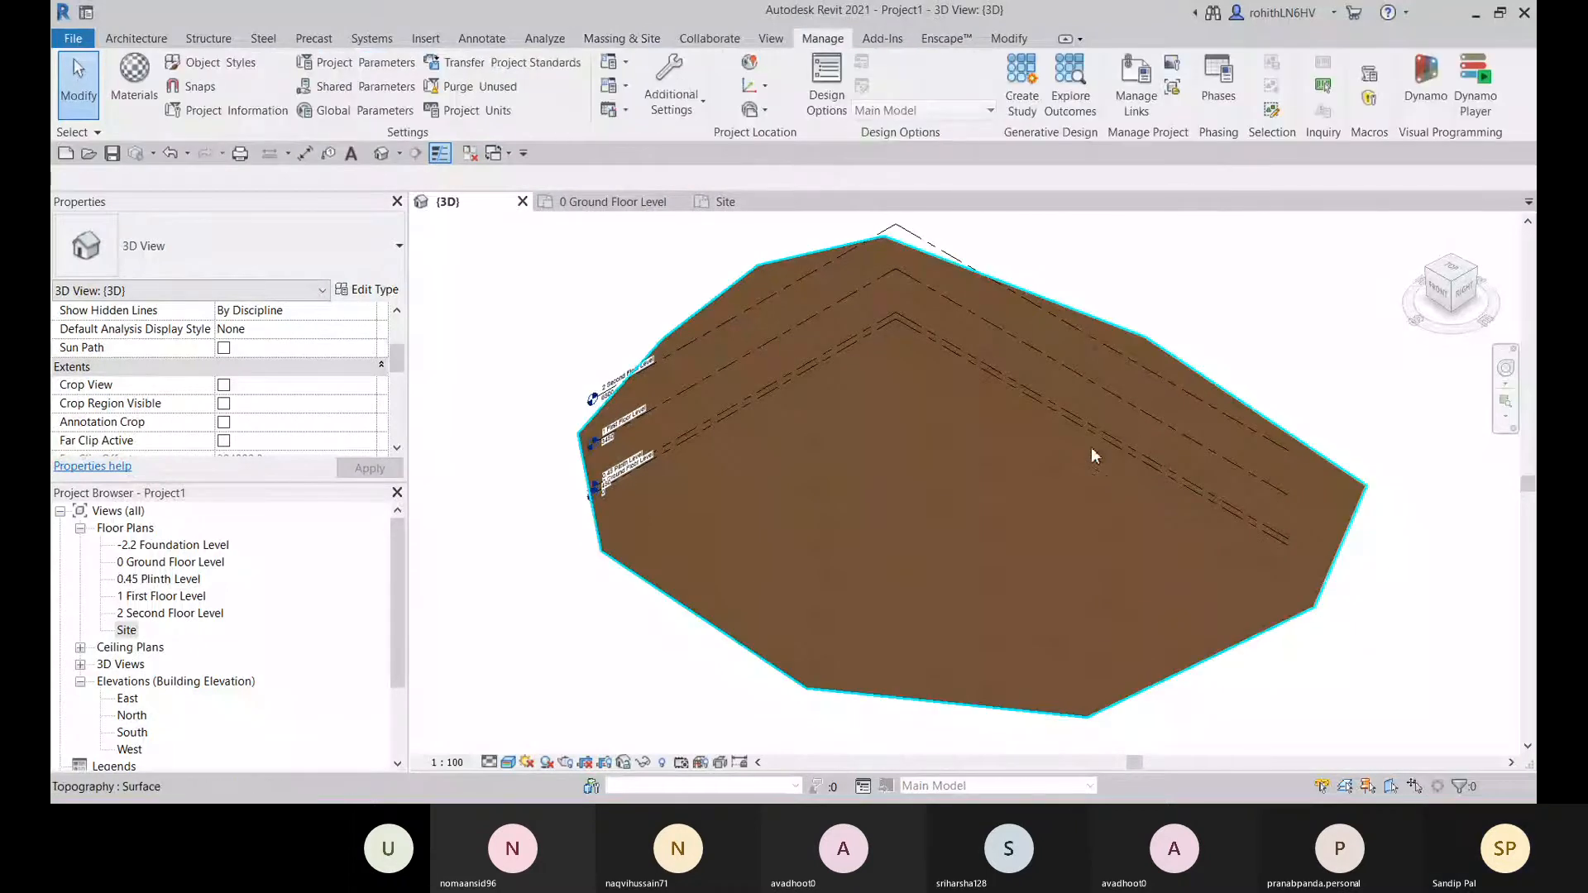
click(1218, 87)
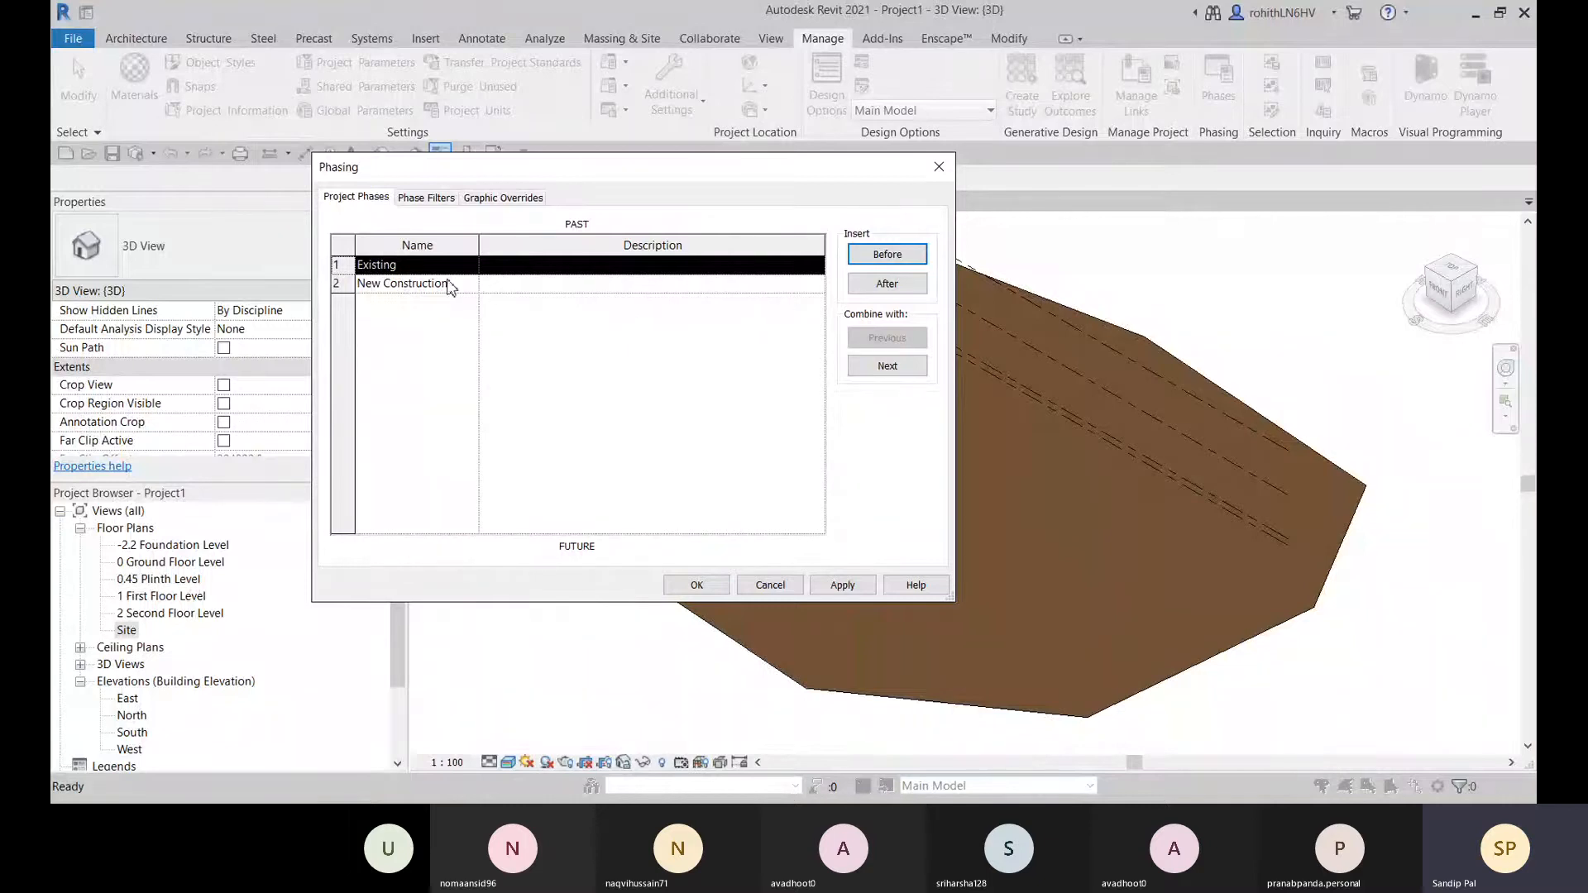
click(501, 197)
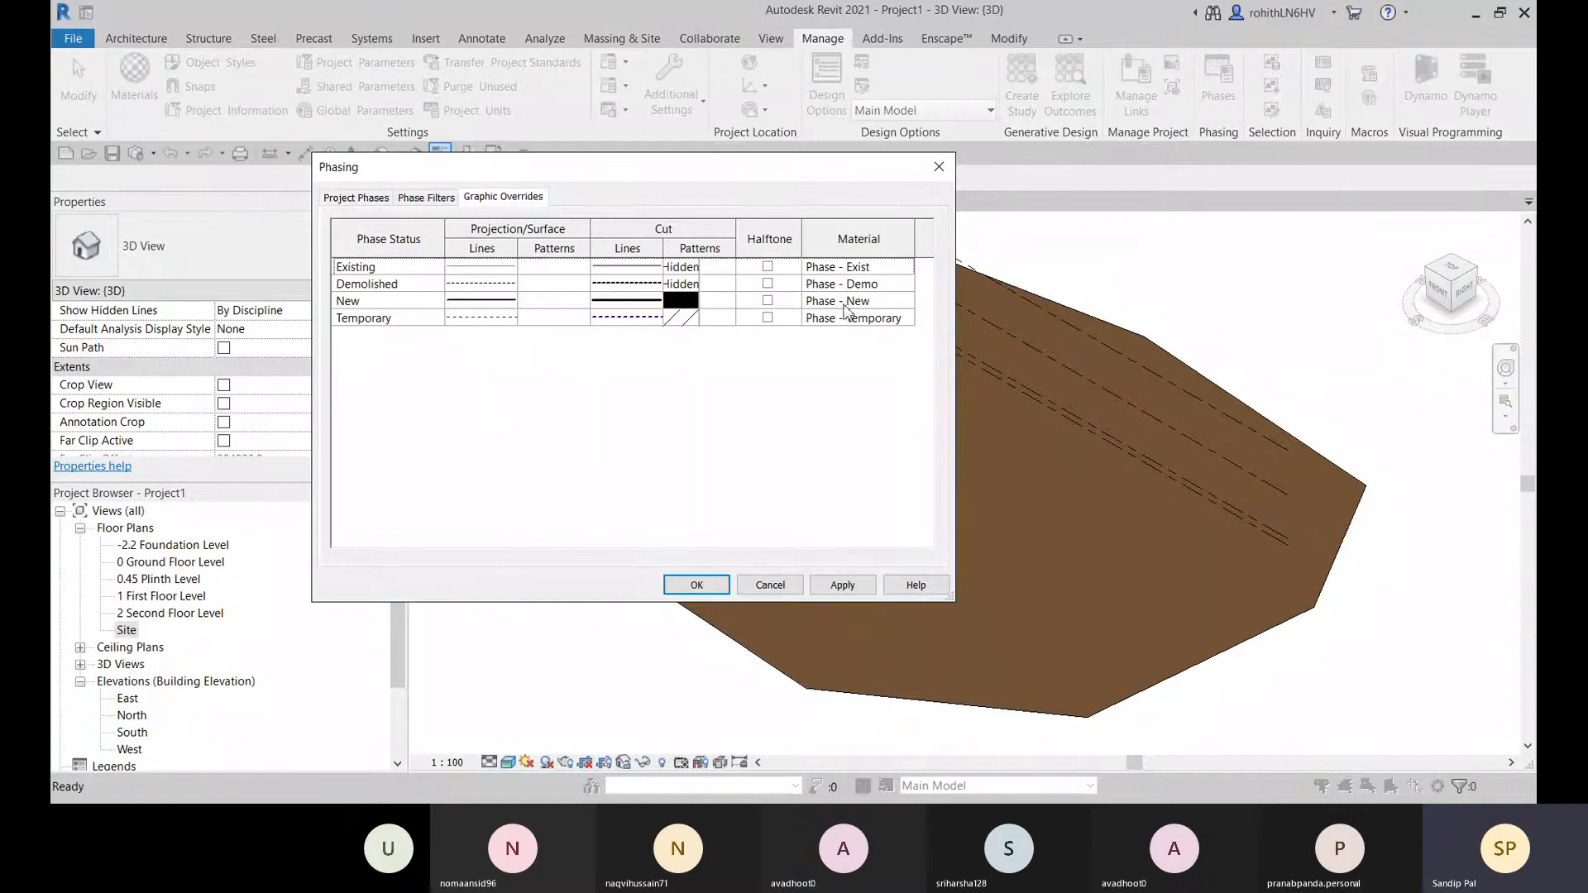
click(891, 268)
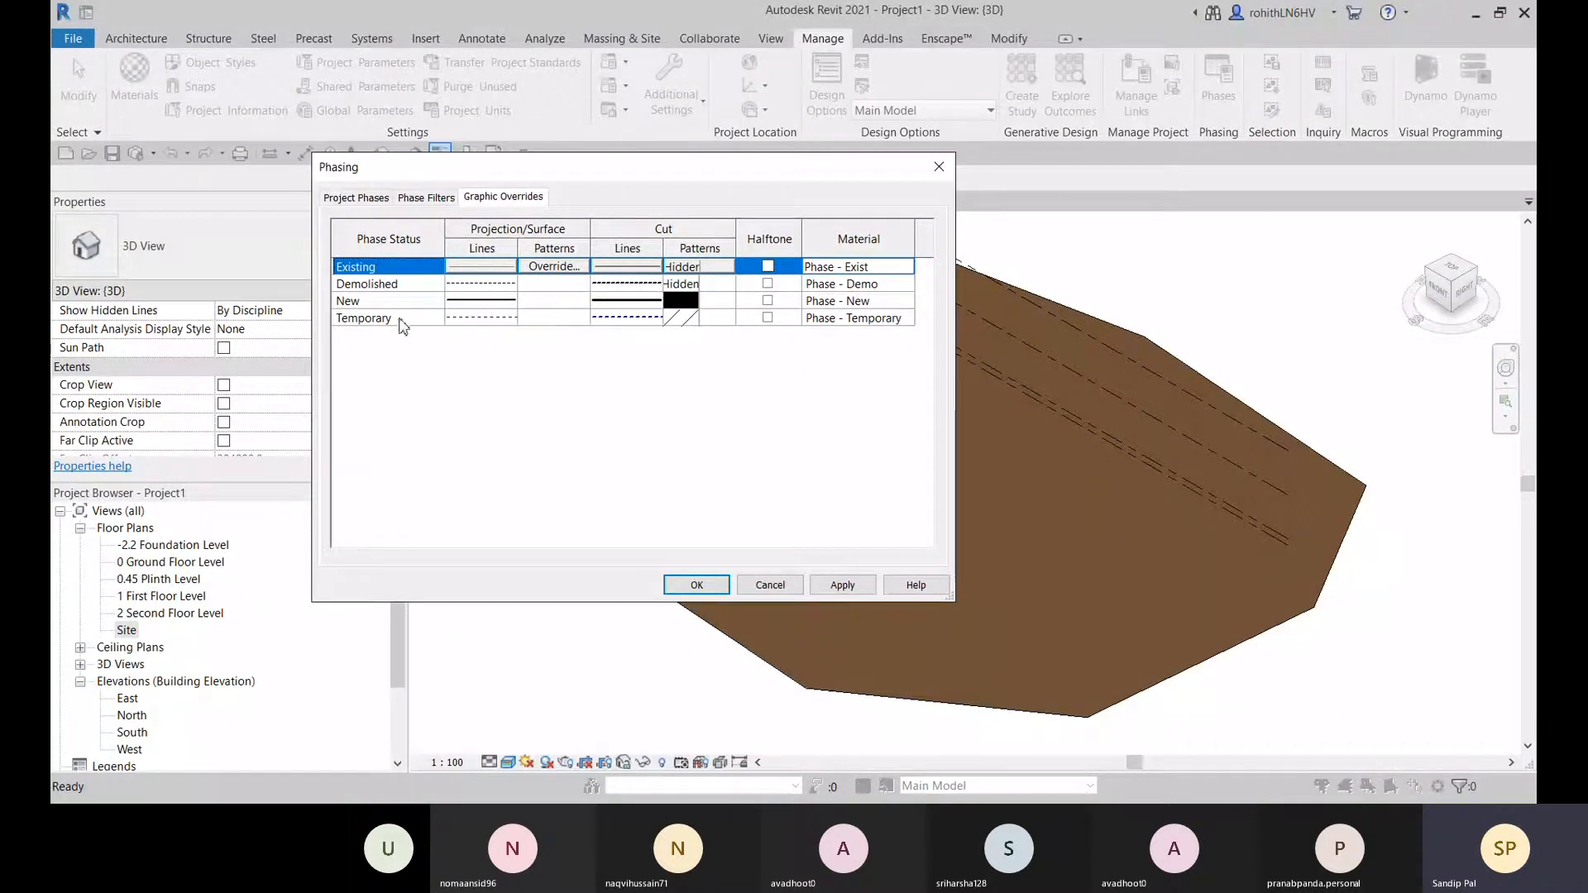
- Examine how each phase filter treats new, existing, demolished and temporary elements, checking them against the phase status graphic overrides
click(426, 197)
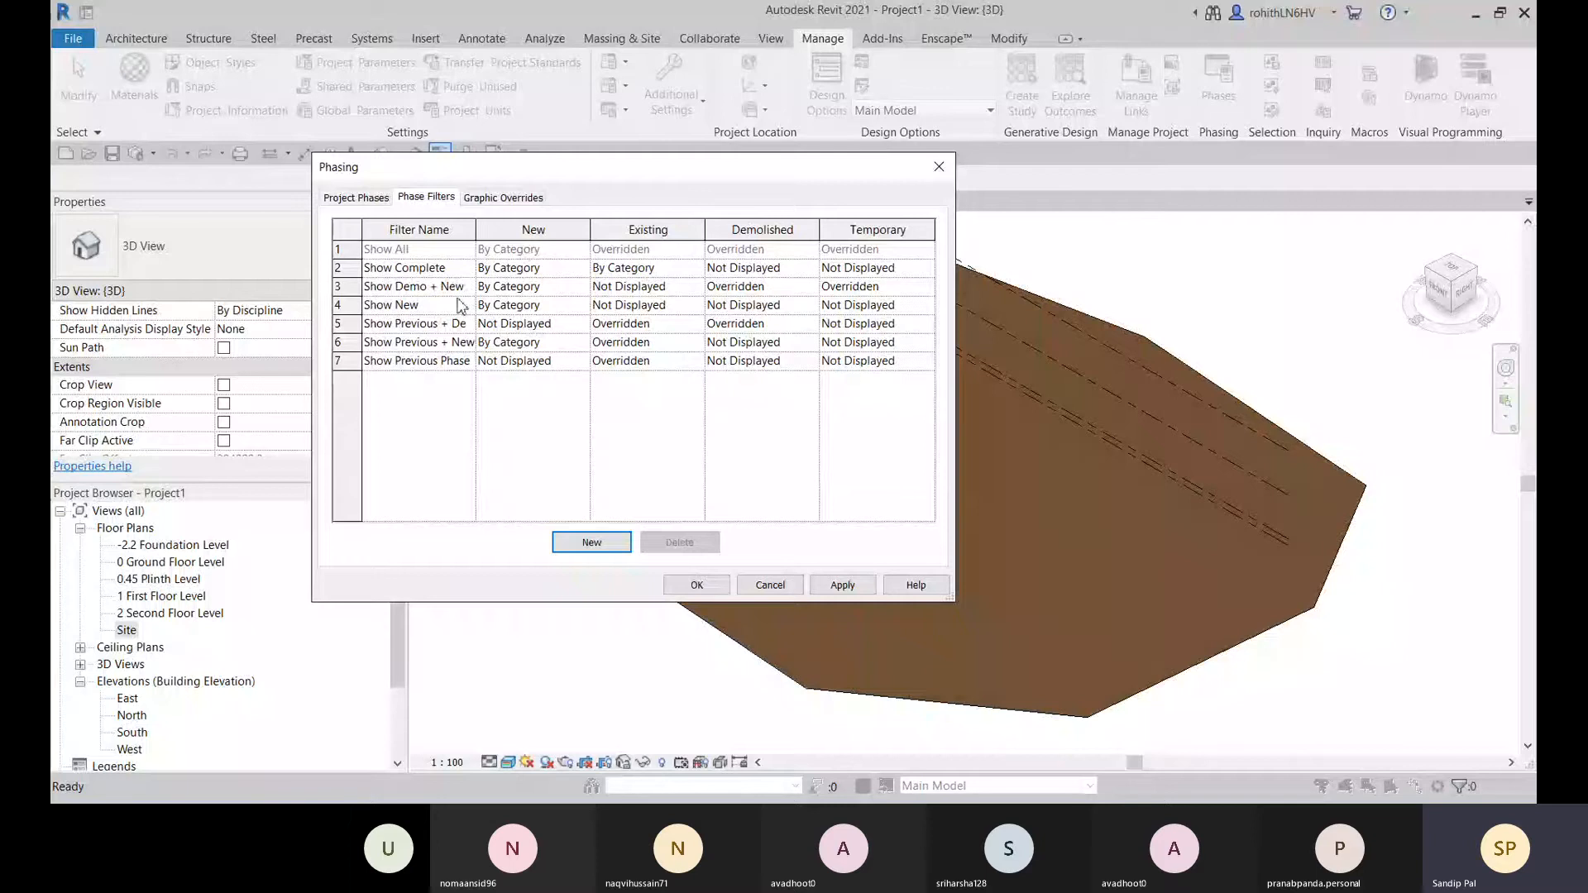
click(395, 269)
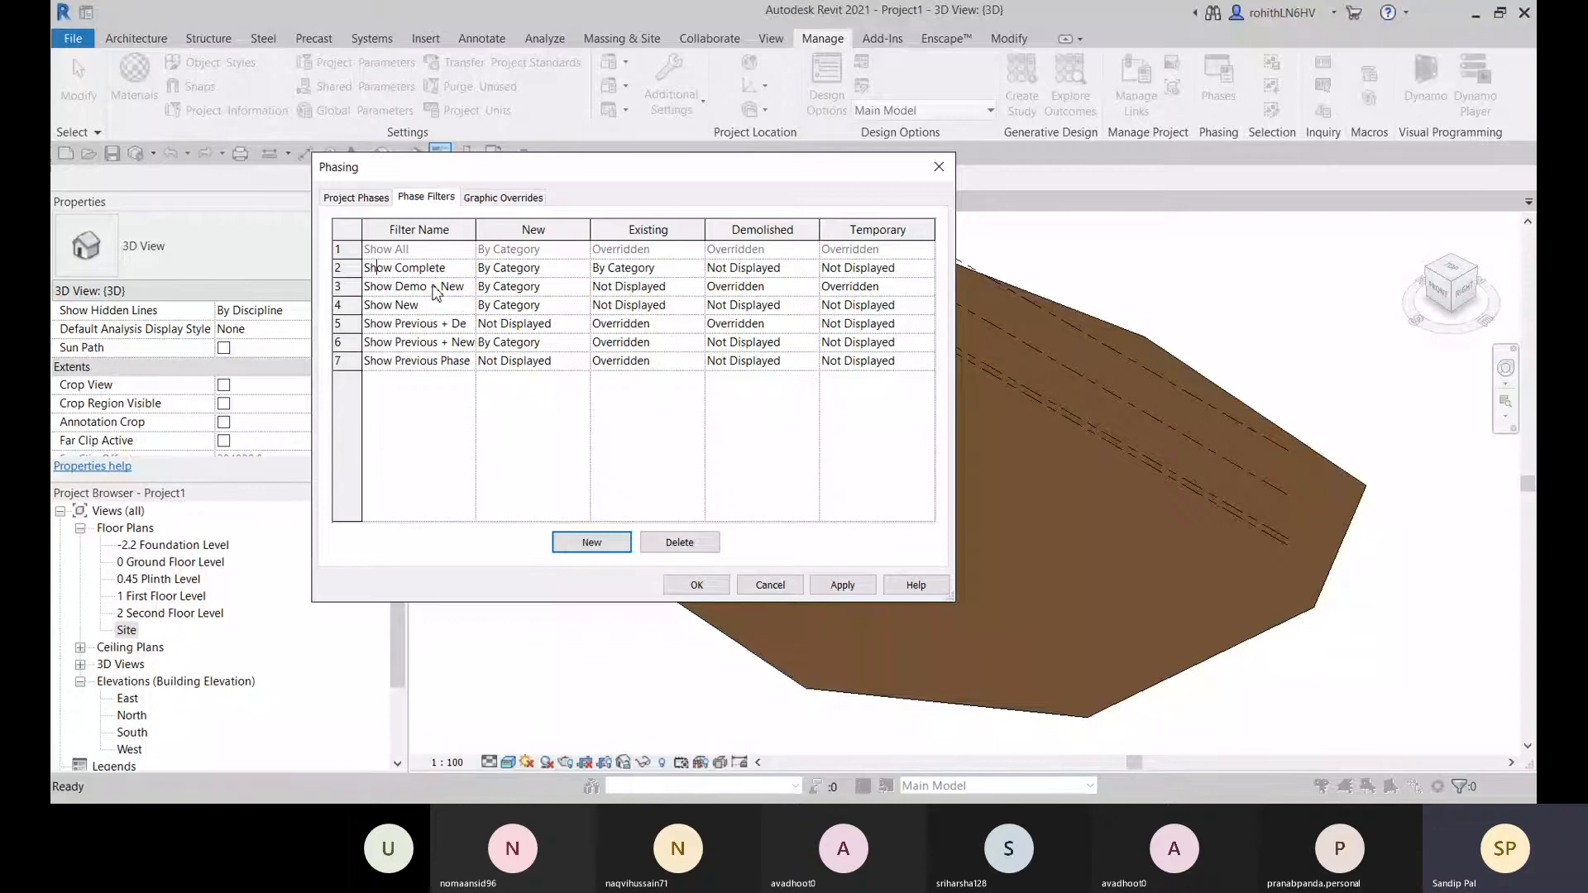
click(479, 198)
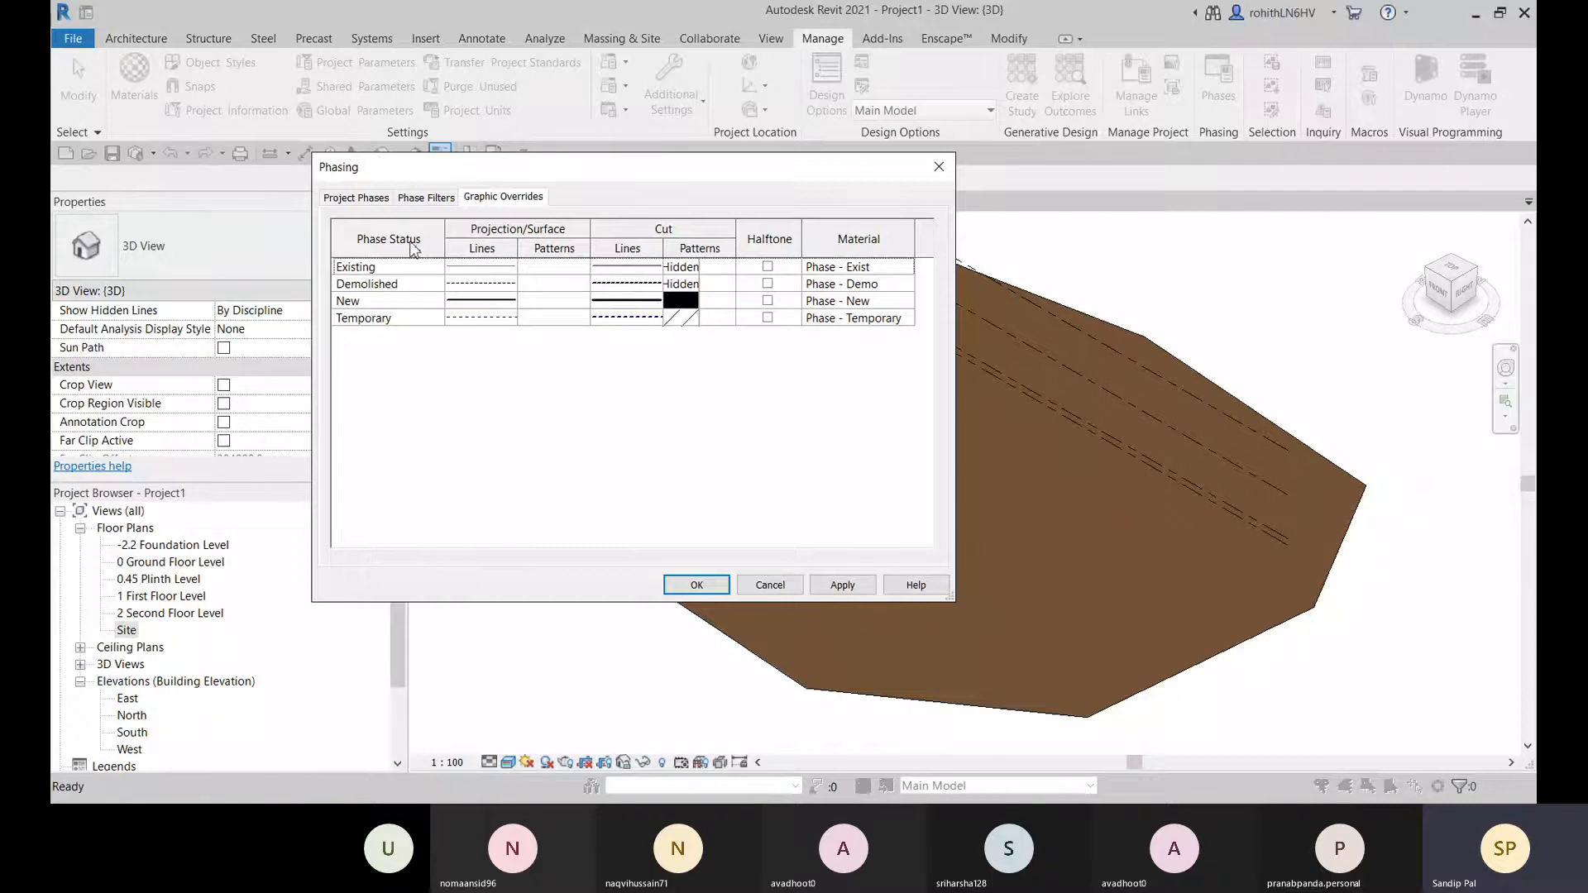
click(426, 197)
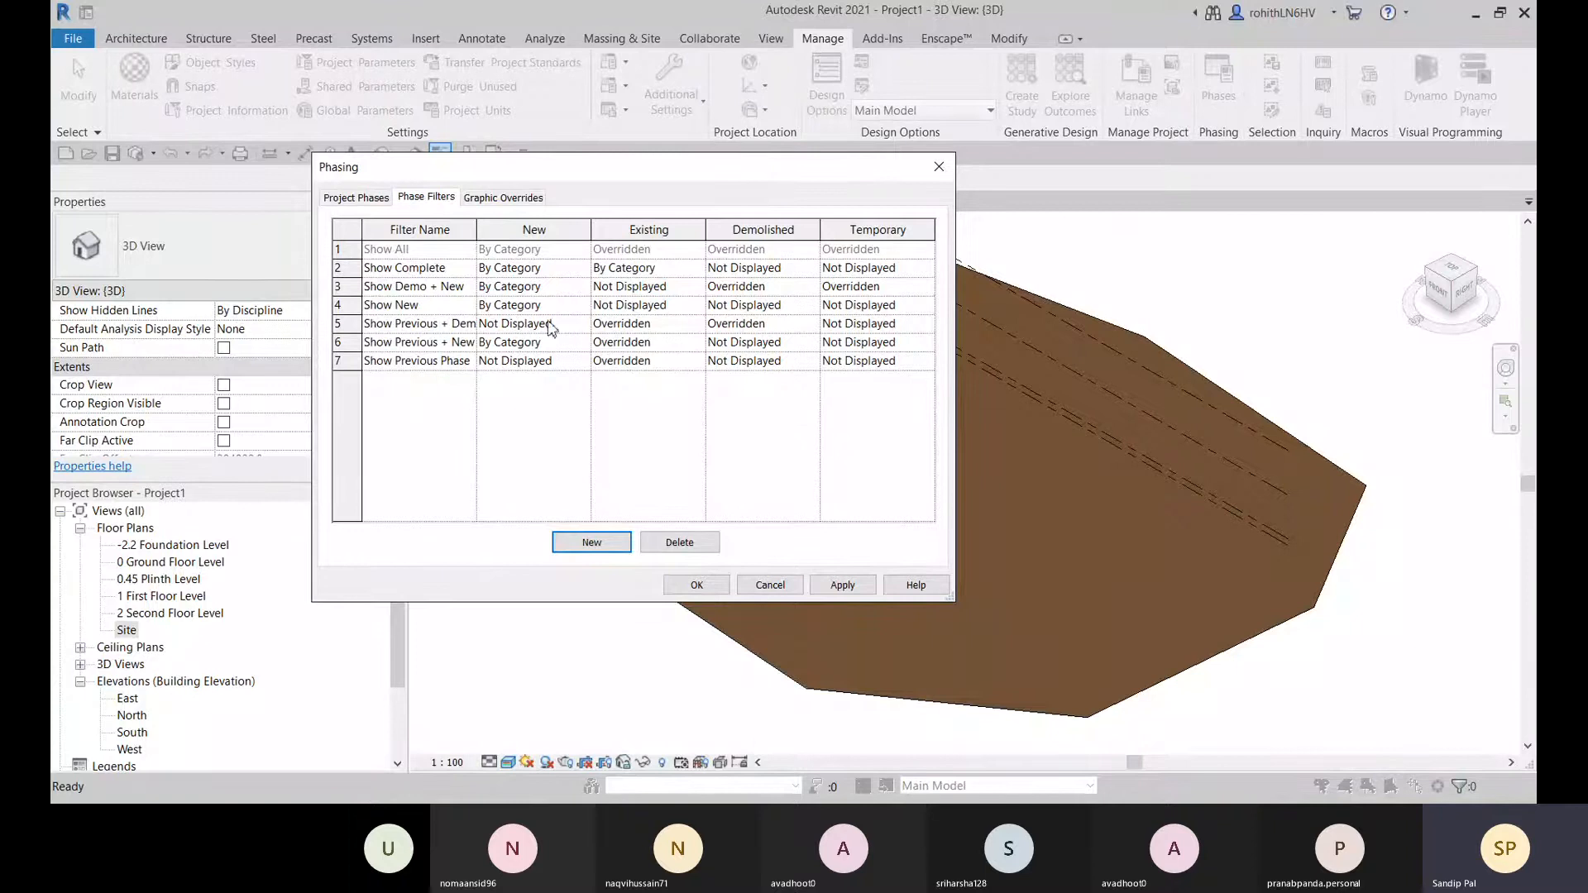
click(571, 235)
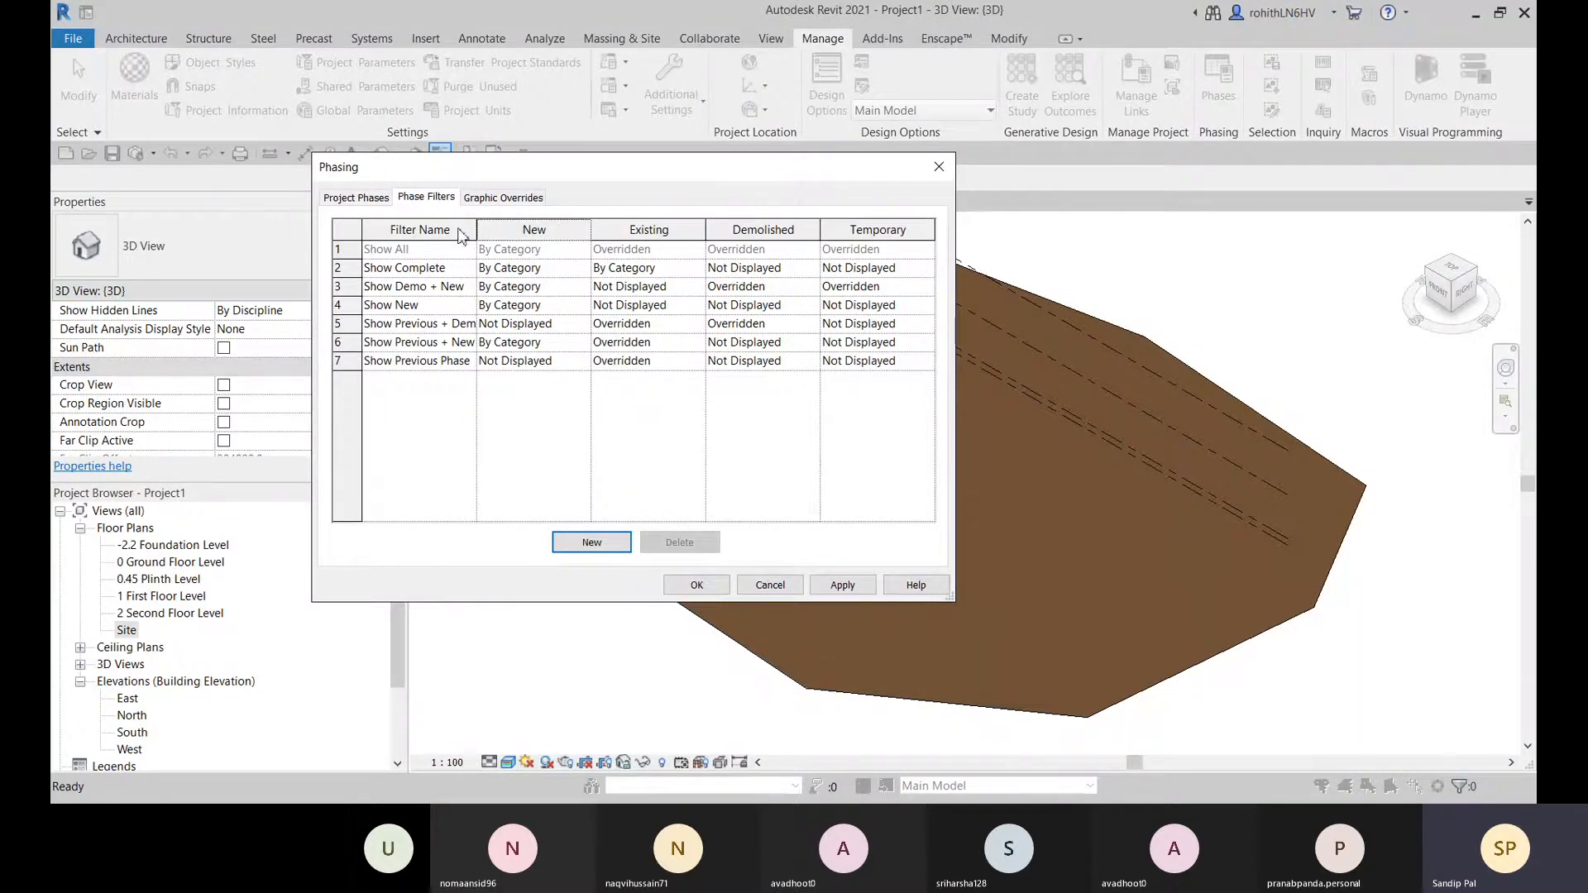
click(680, 240)
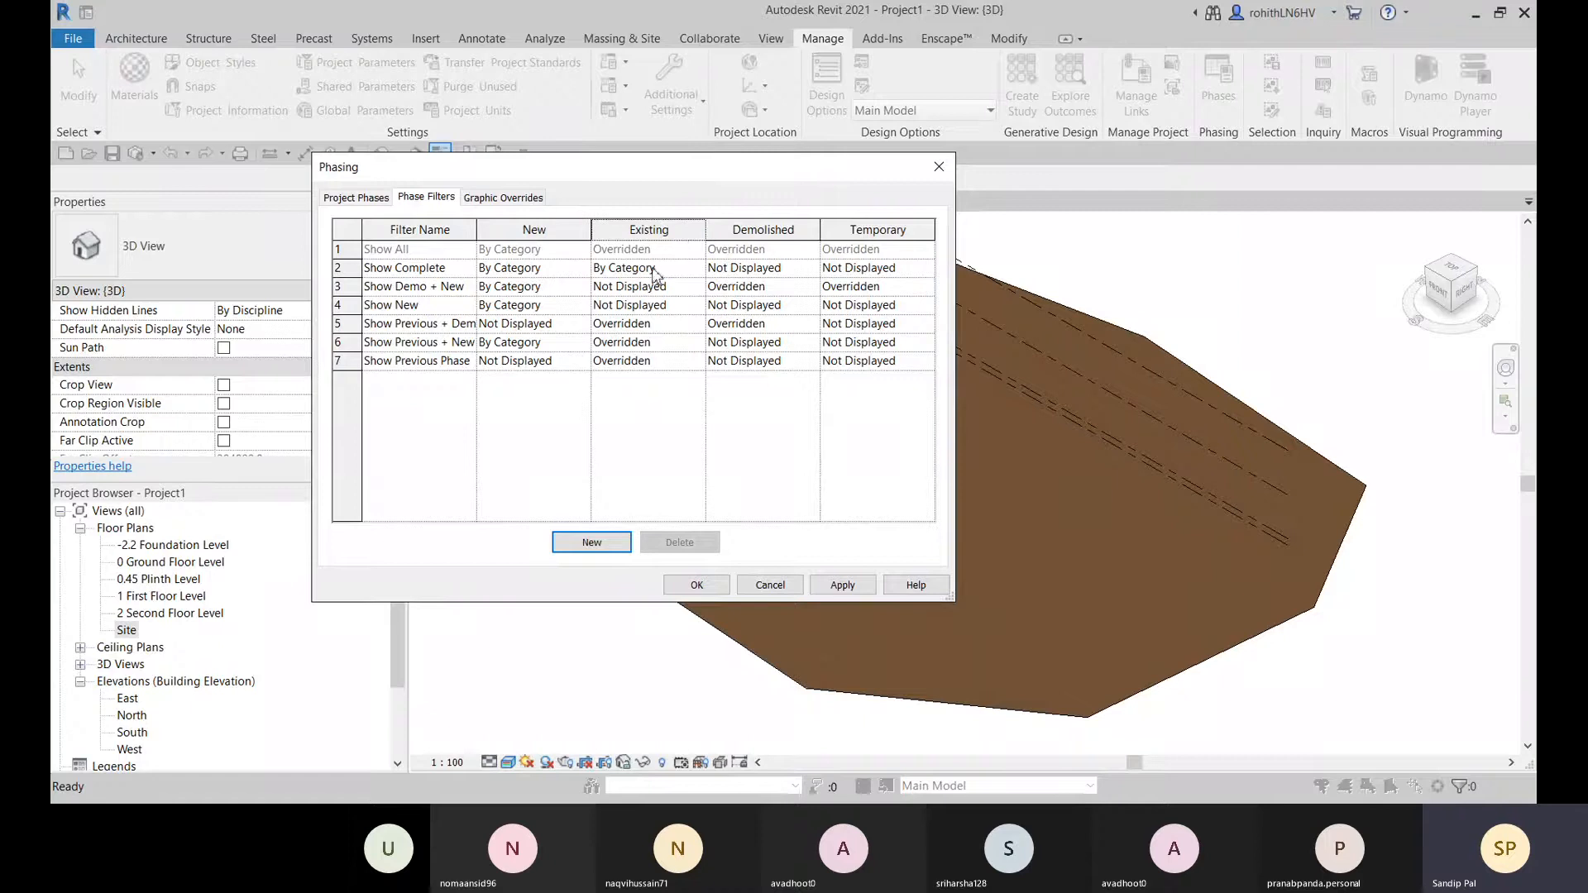
click(790, 239)
click(865, 240)
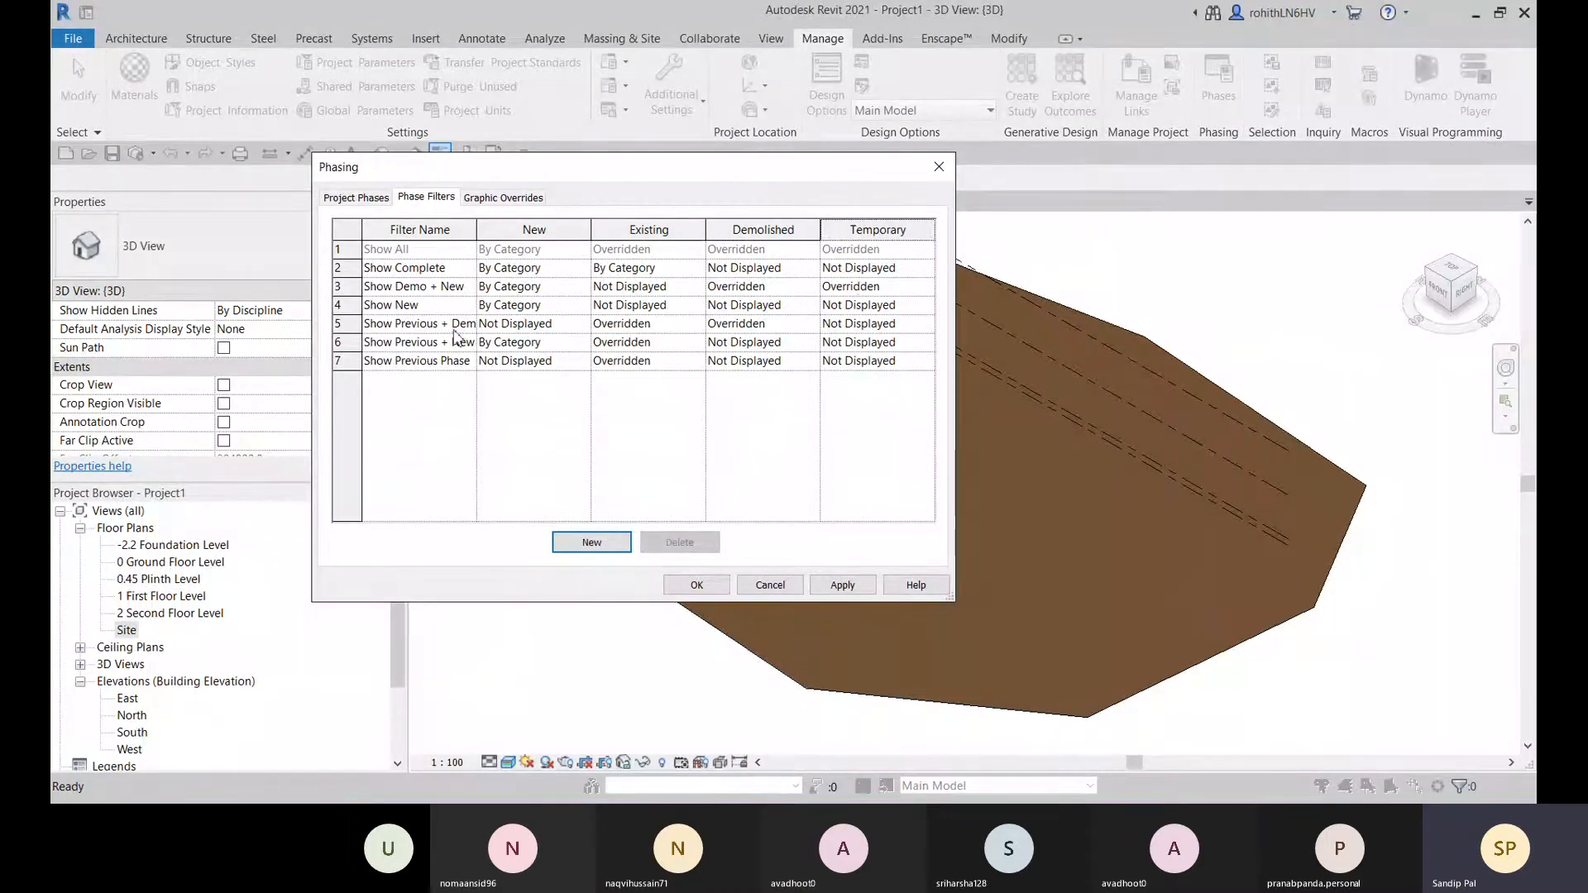
click(390, 273)
click(389, 273)
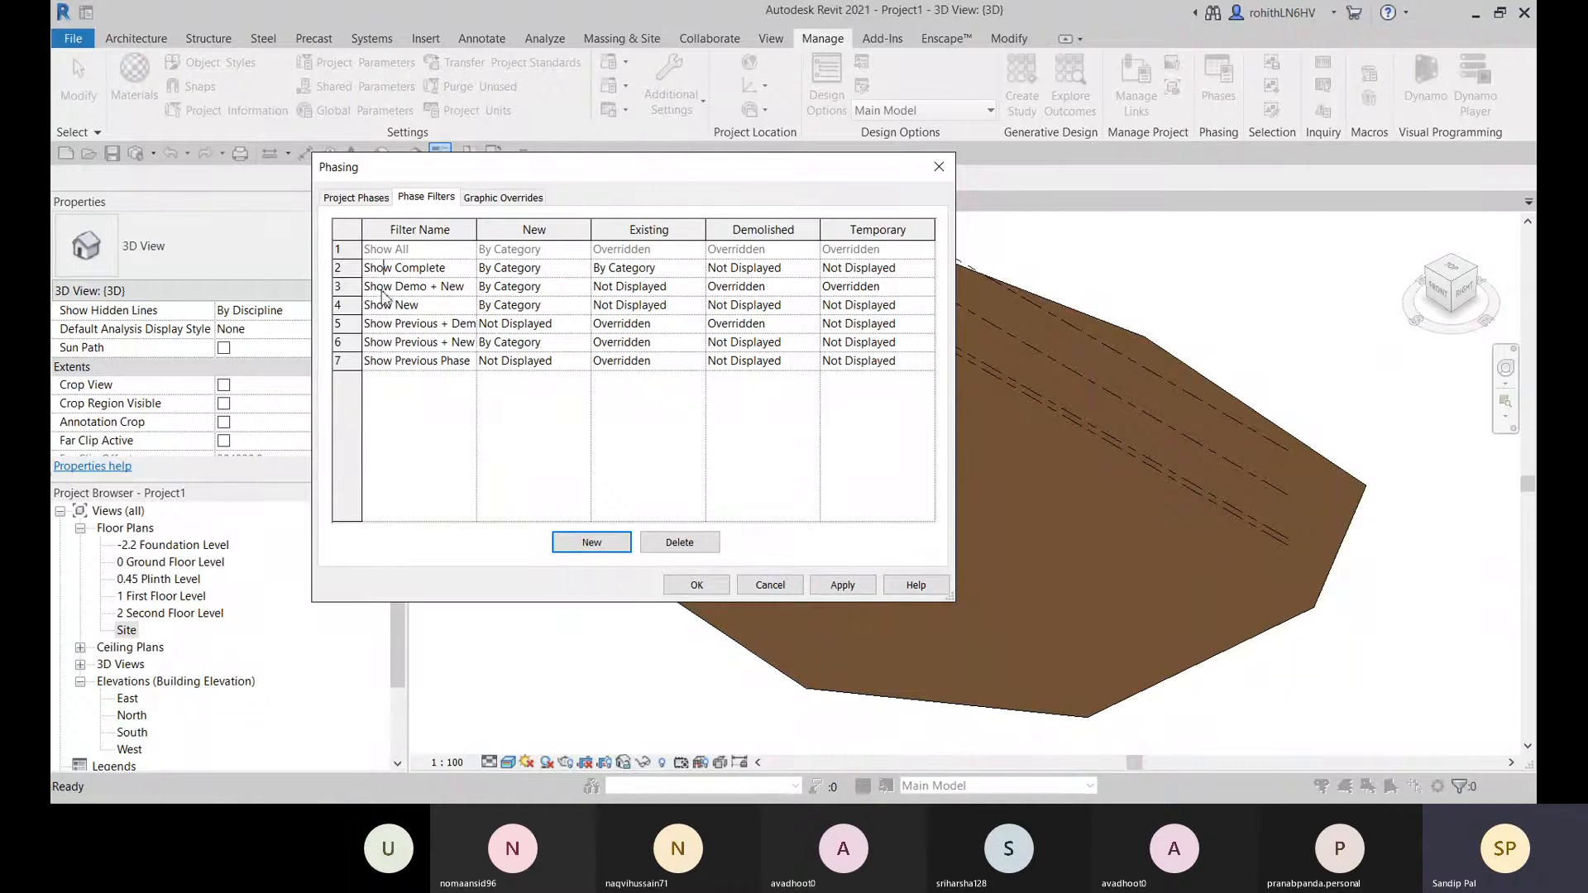
- Set the New status of the Show Demo + New phase filter to Overridden
click(468, 289)
click(583, 291)
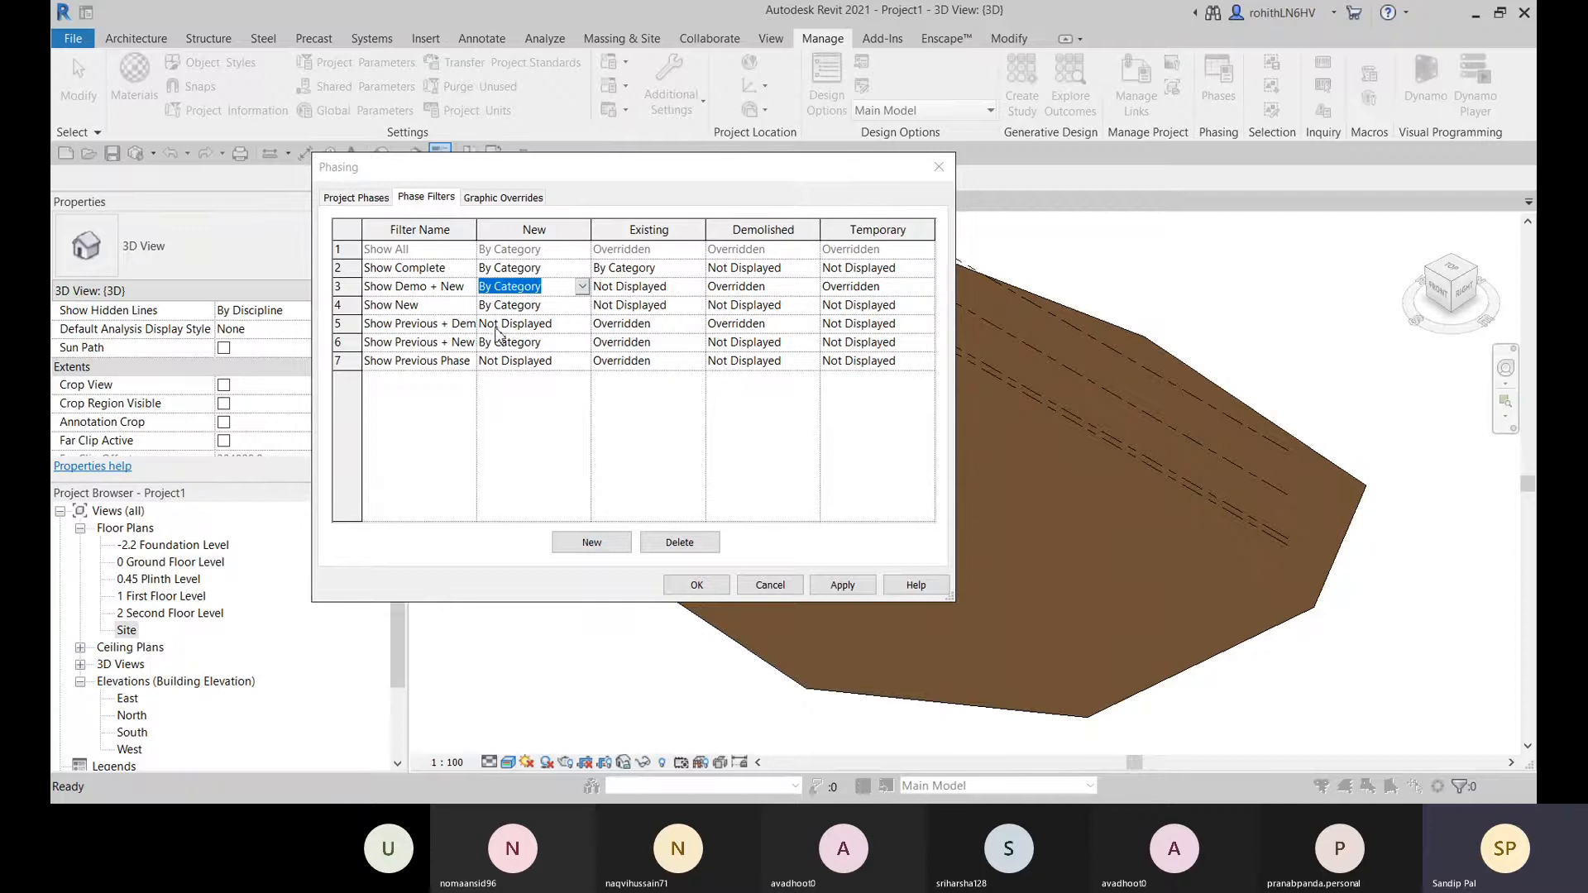
key(Down)
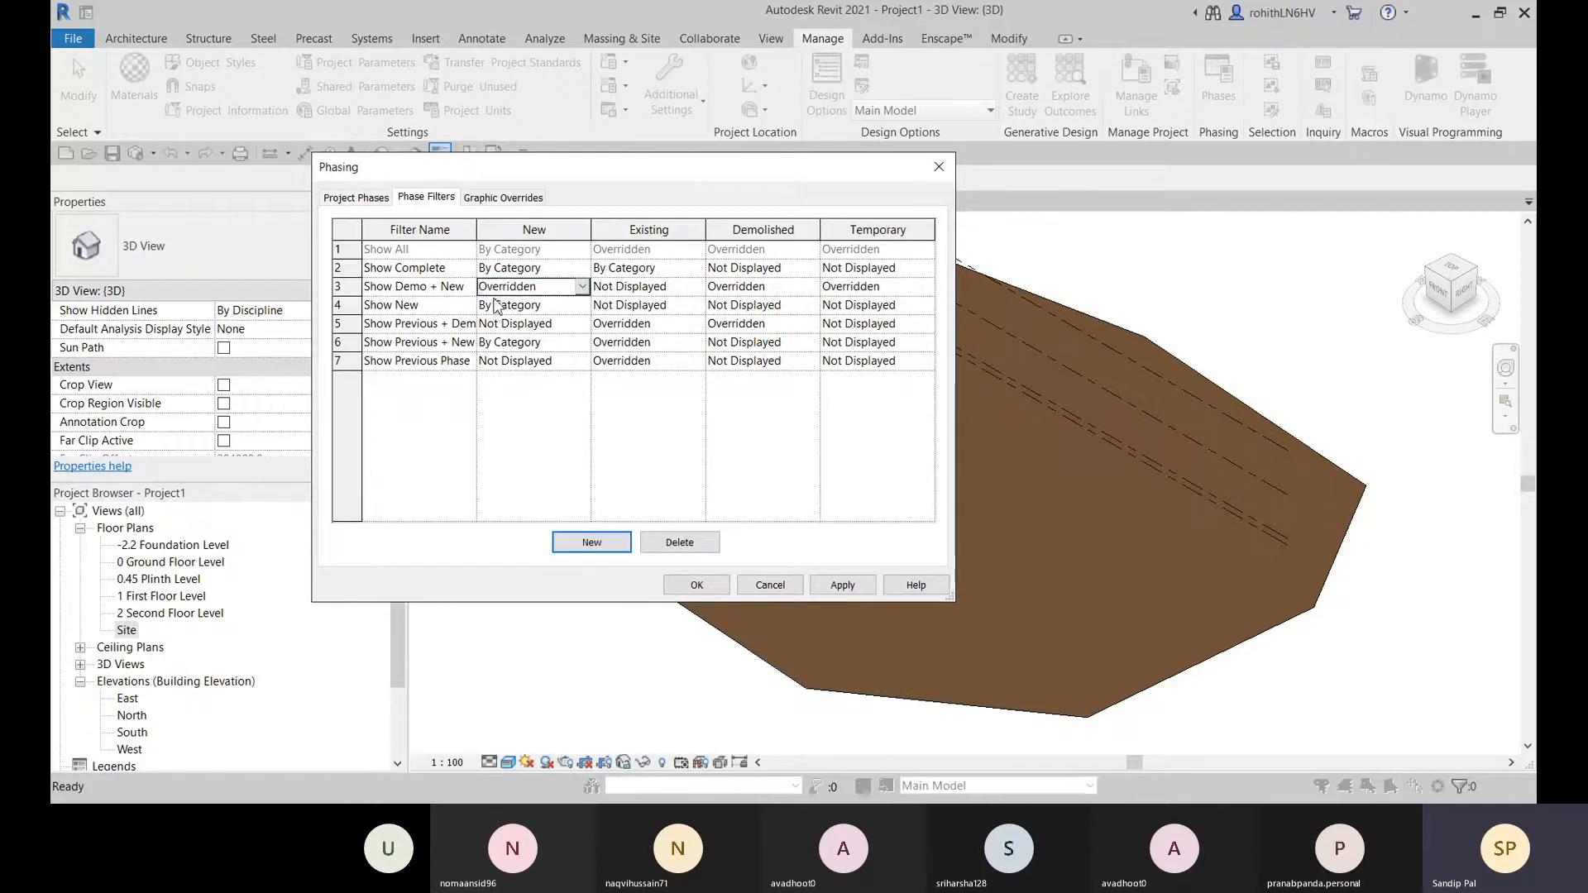
- Set the New status of the Show Demo + New phase filter to By Category and close the phasing settings without saving
click(503, 199)
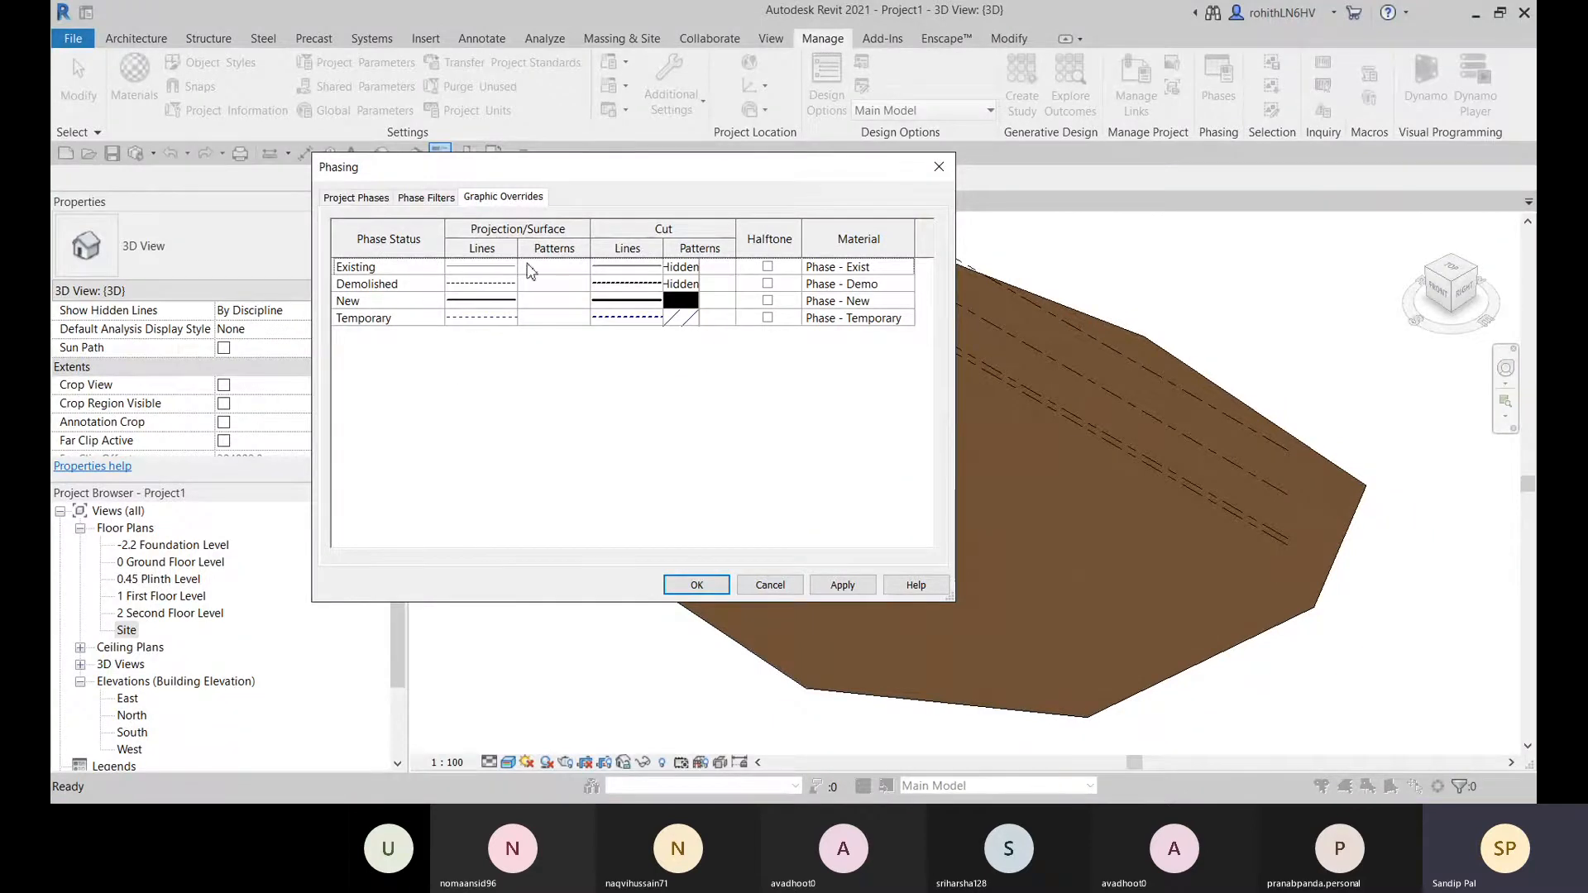
click(426, 197)
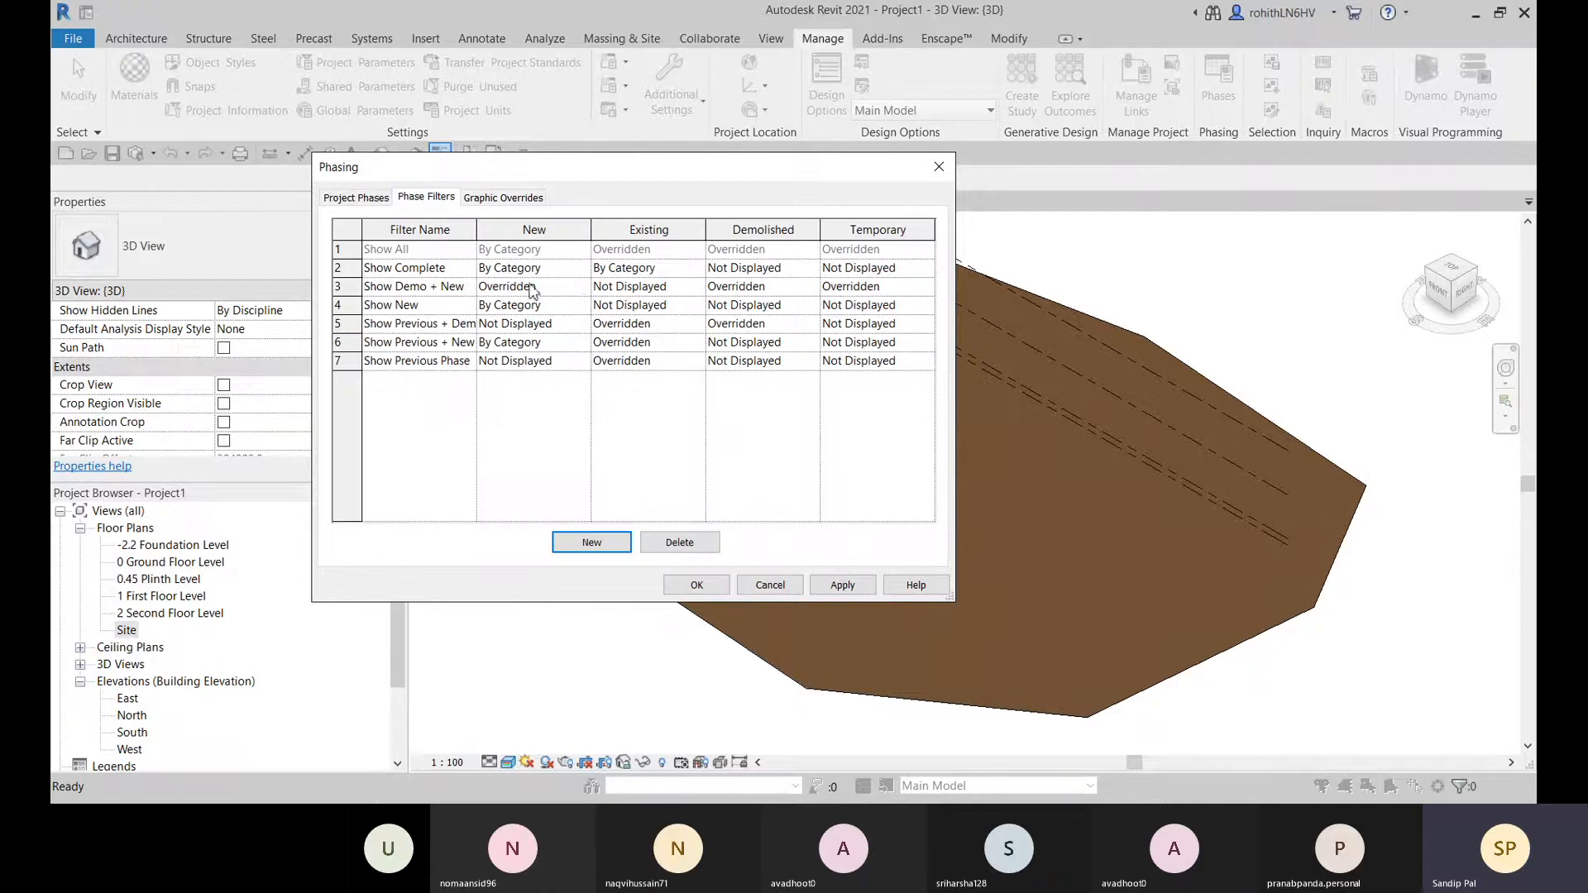
click(586, 290)
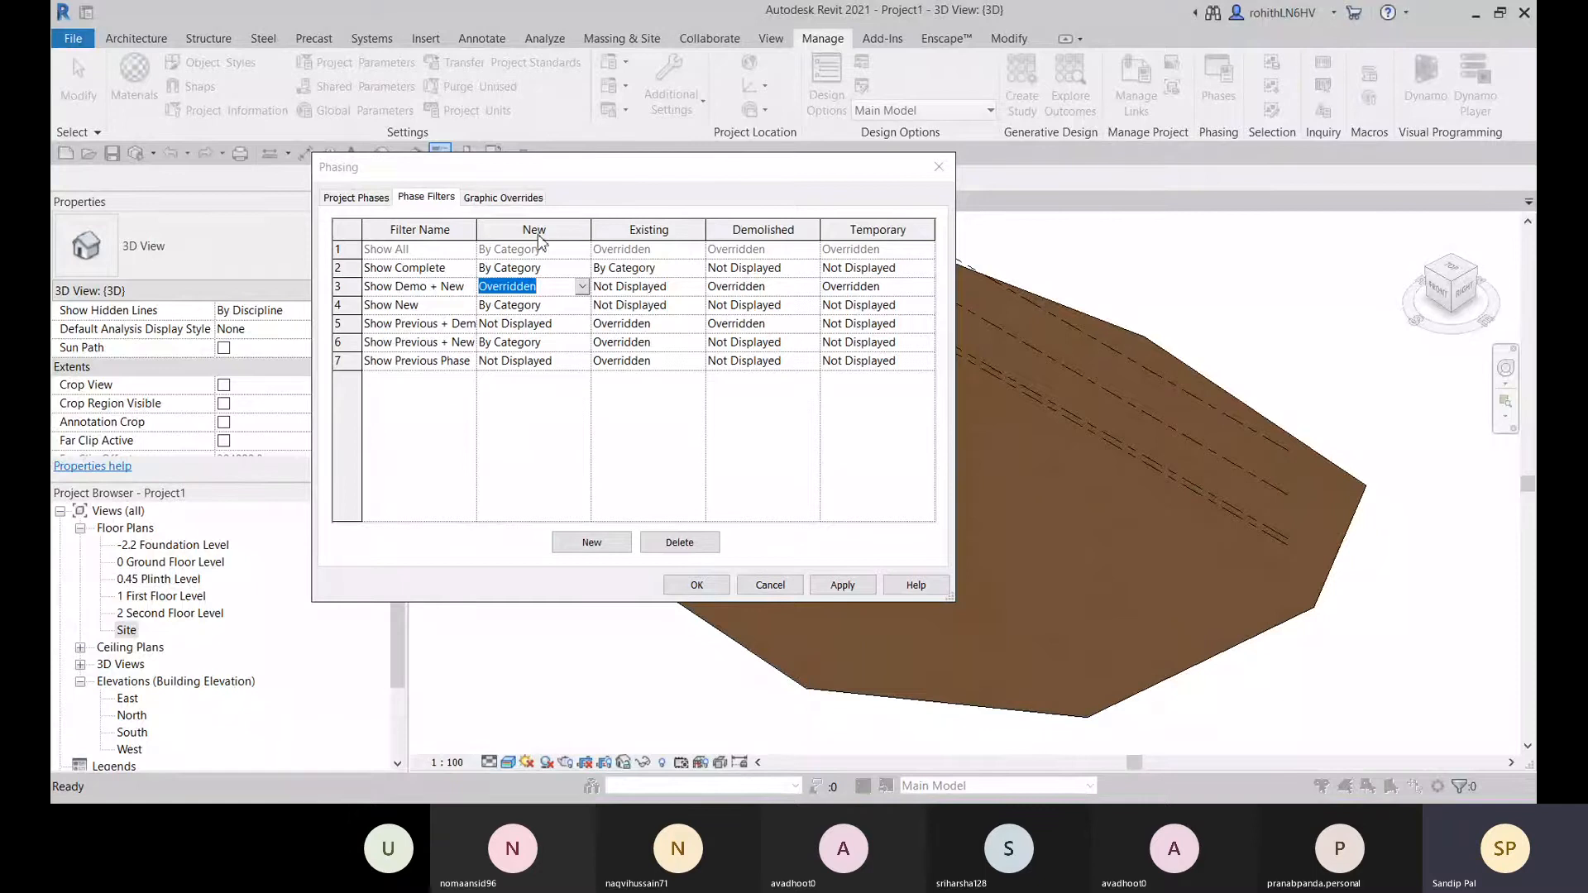
click(539, 303)
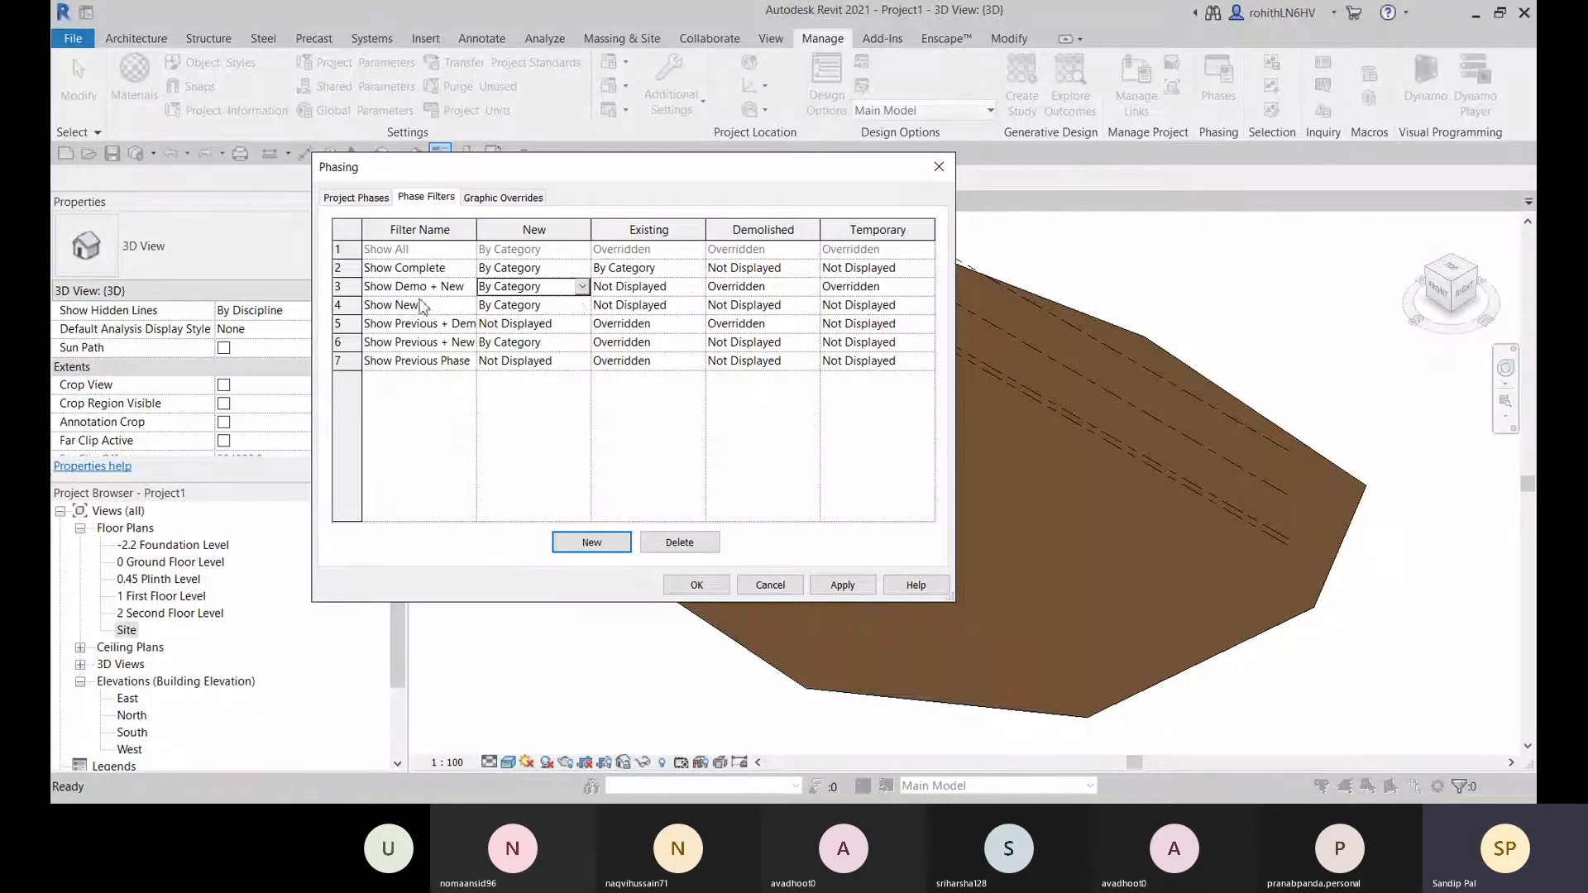
click(571, 291)
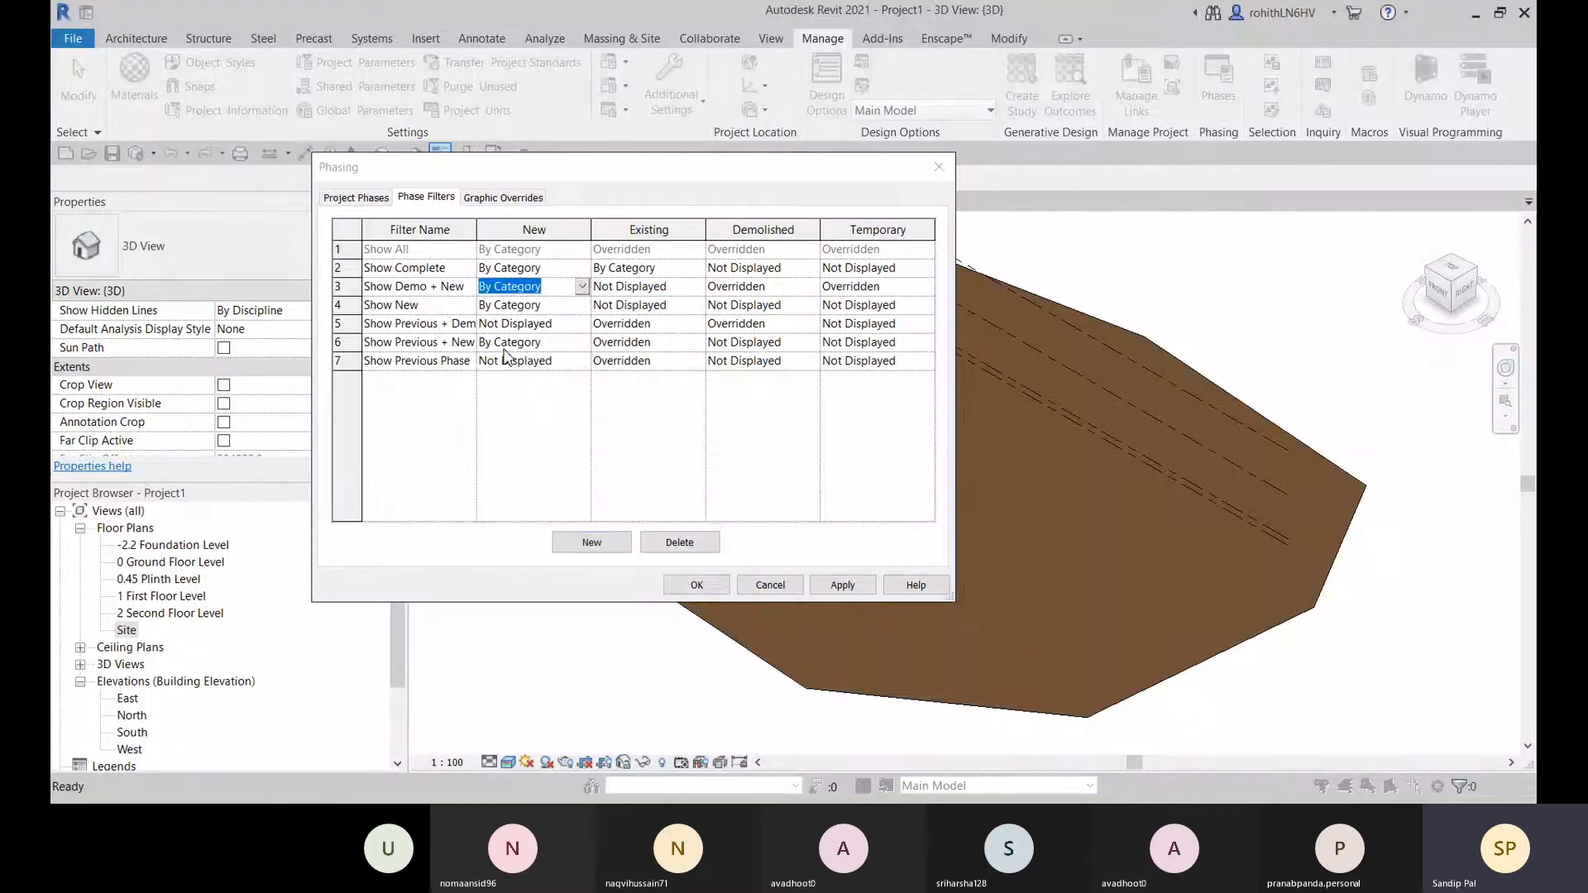
click(479, 464)
click(591, 546)
click(787, 585)
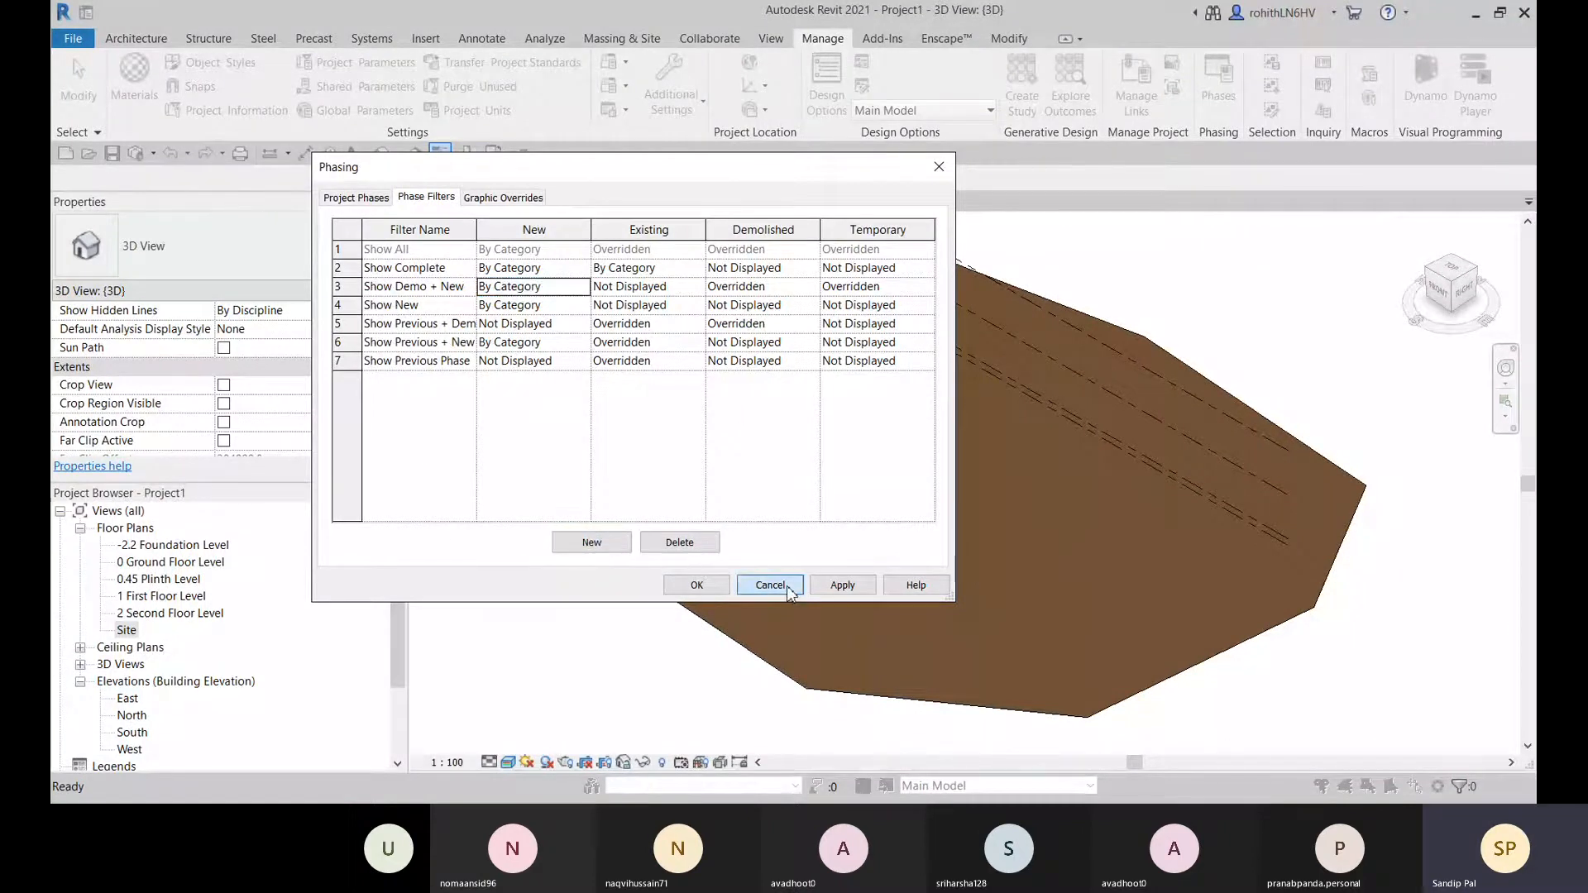
- Select the toposurface in the 3D view and set its Phase Created to Existing
click(749, 645)
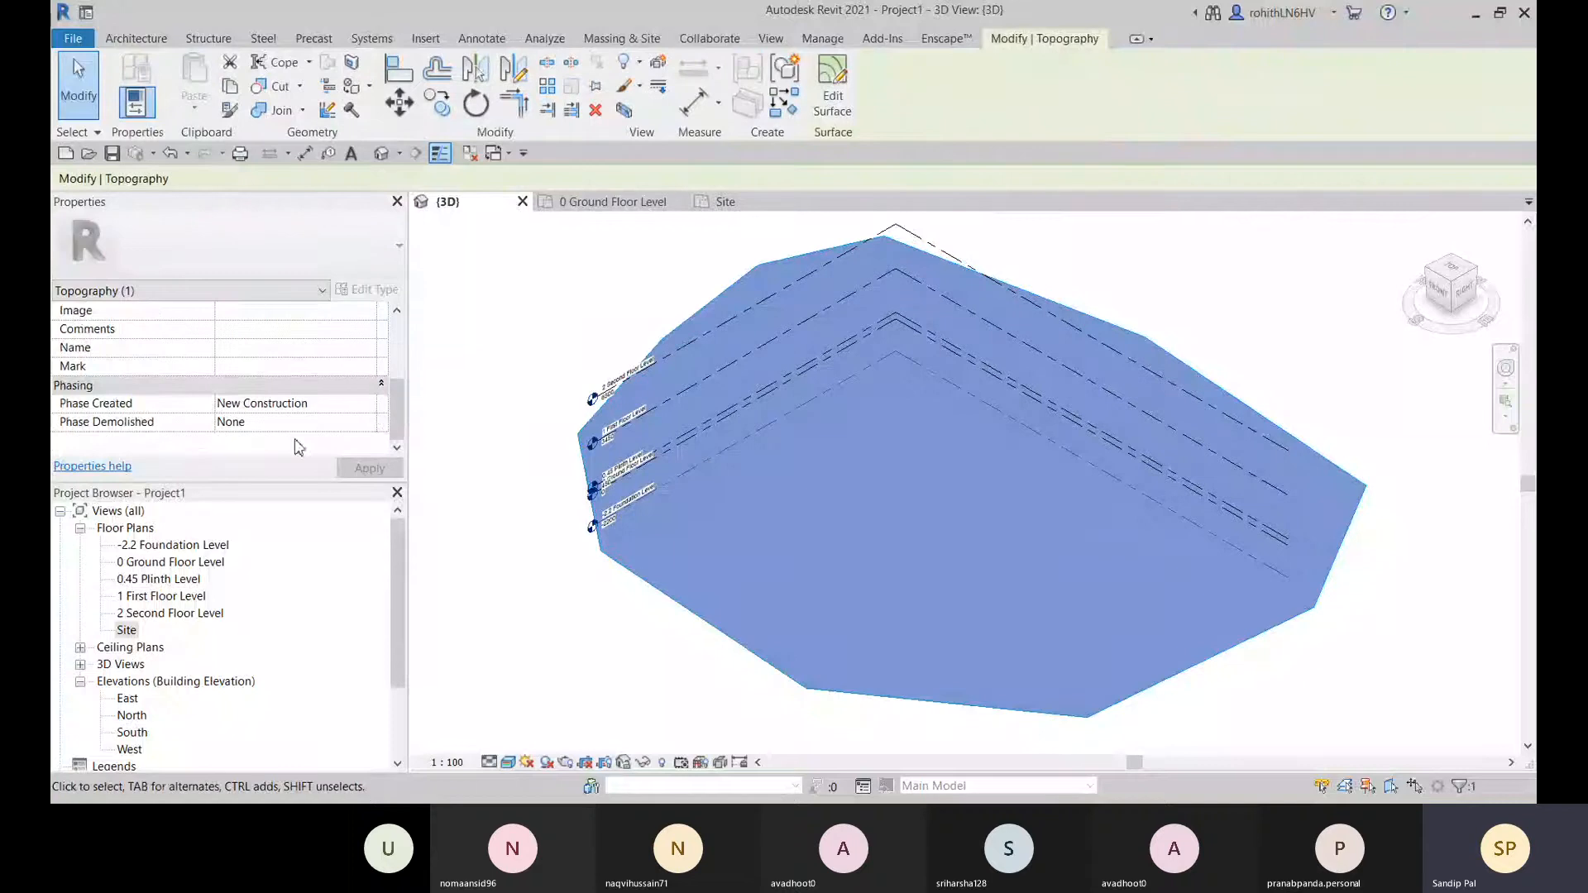
click(372, 408)
click(370, 403)
click(248, 418)
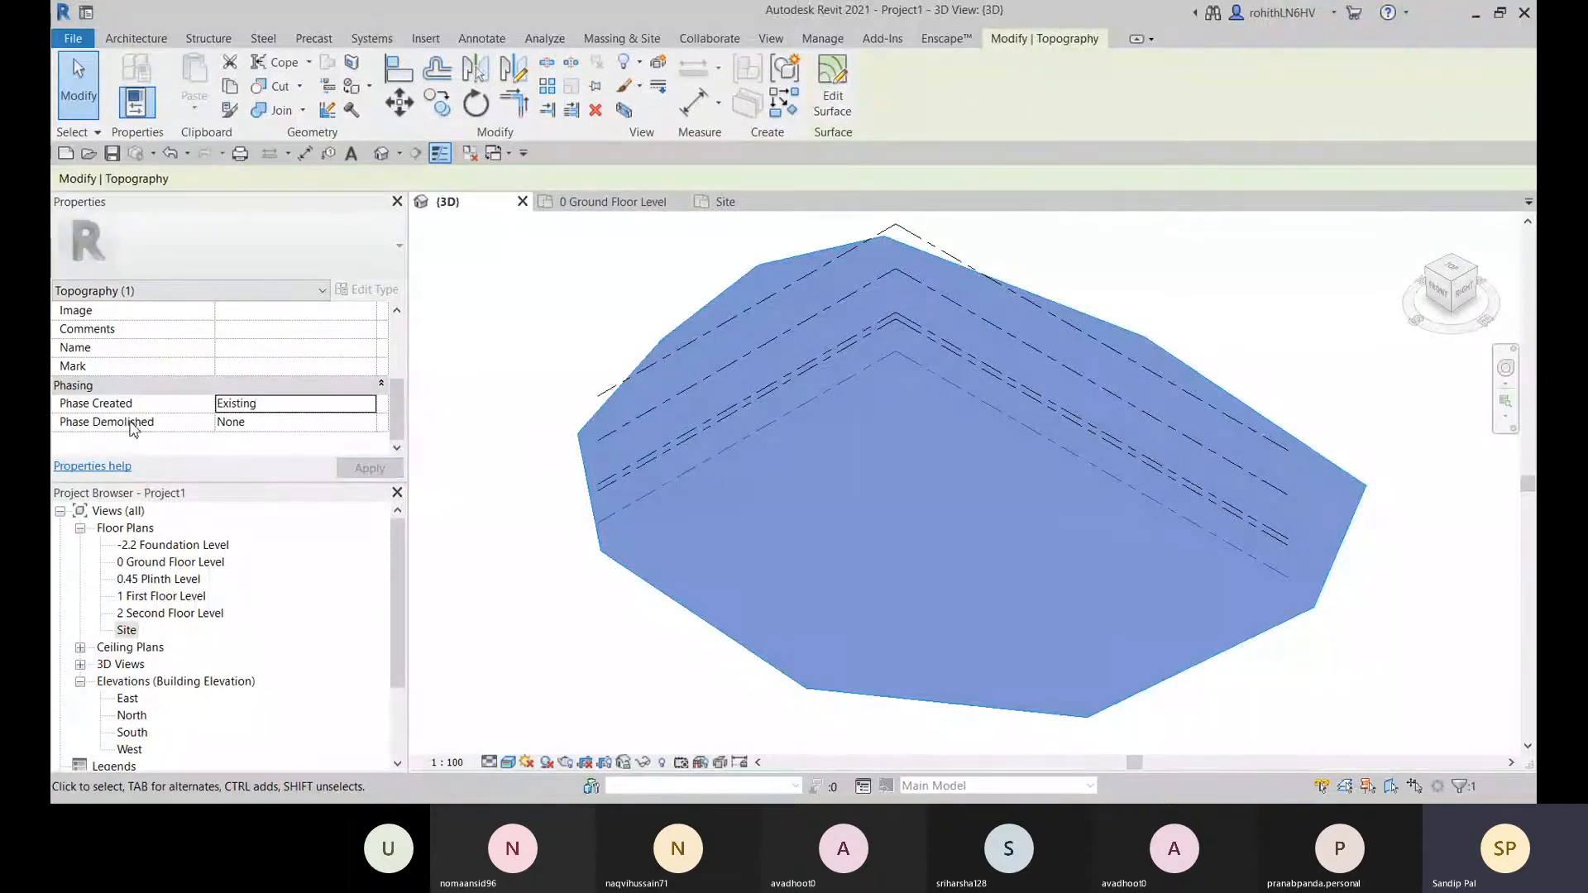
- Check the toposurface's Phase Demolished setting, keep it at None, and examine how the existing surface displays in 3D
click(368, 422)
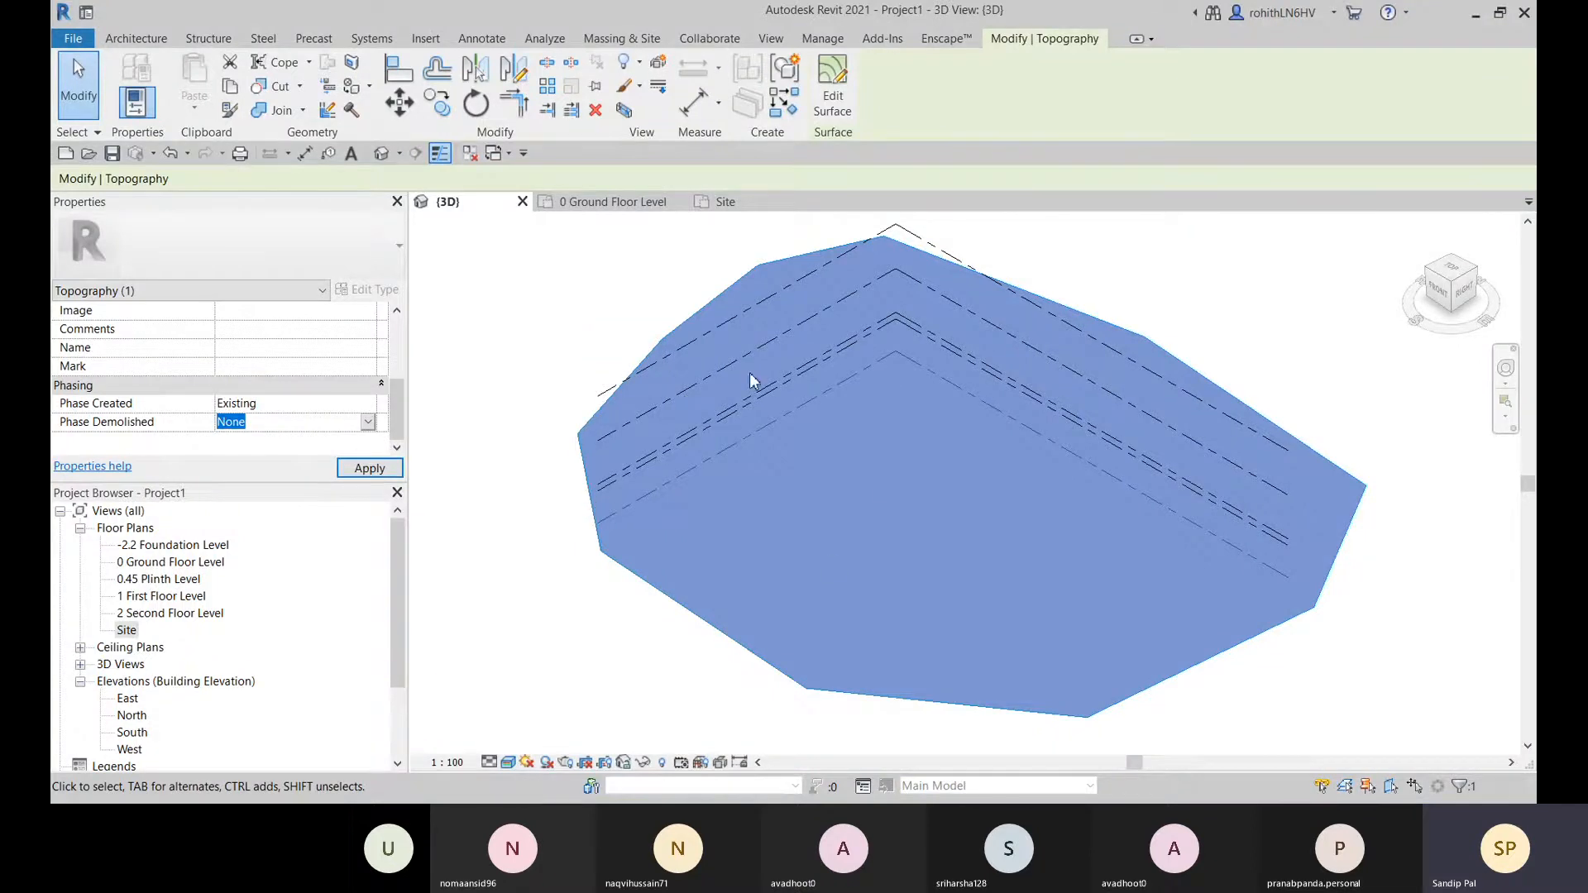
scroll(944, 518, down, 1)
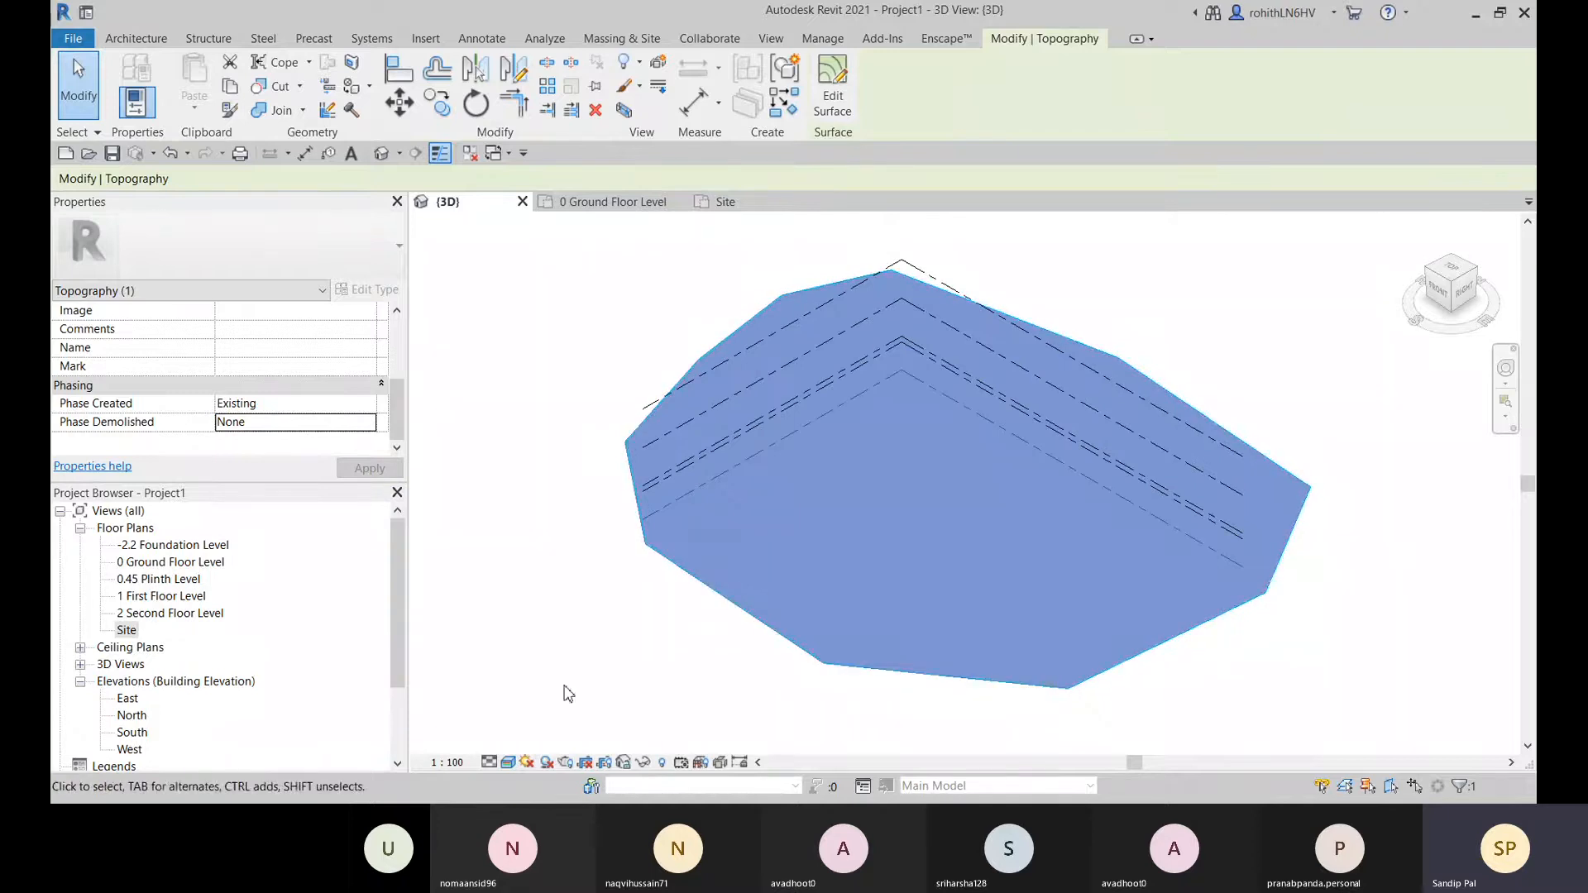
click(371, 425)
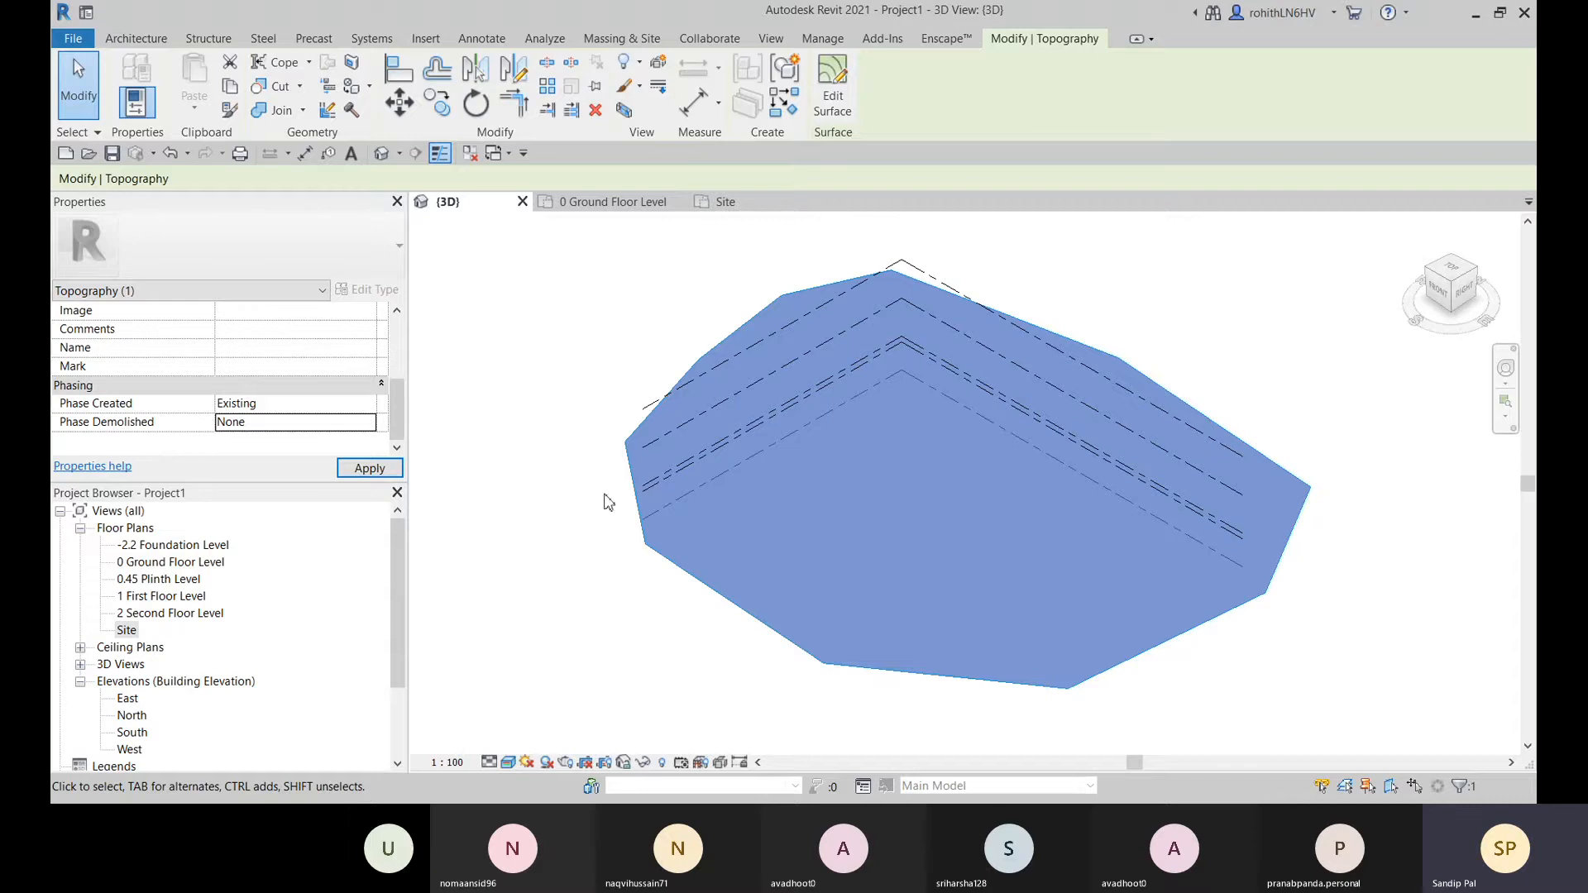
click(395, 473)
click(625, 642)
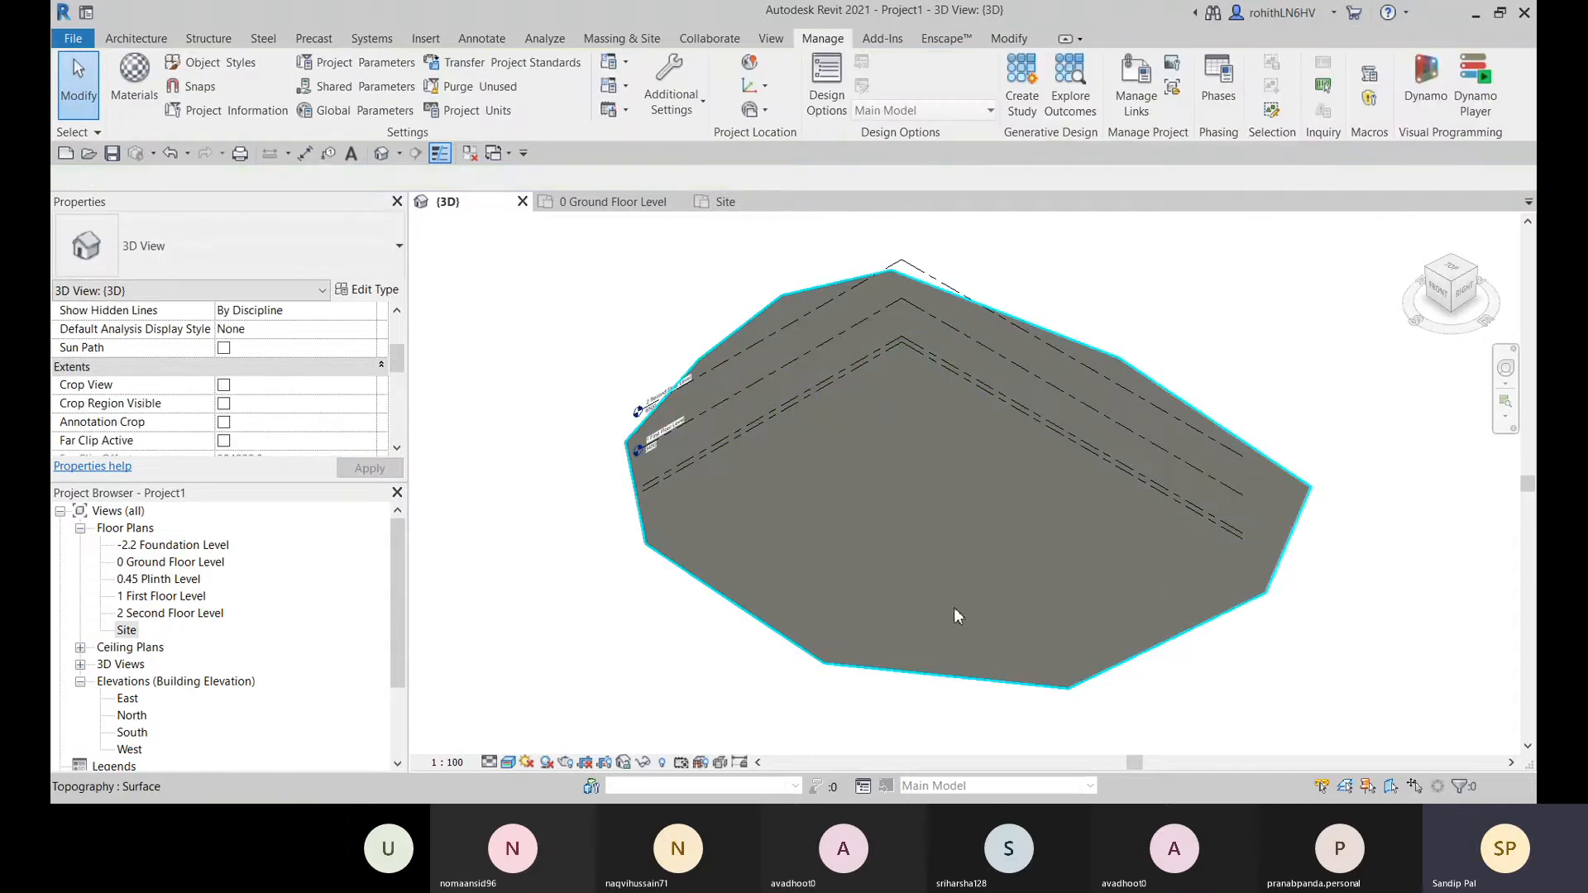
click(868, 586)
key(Escape)
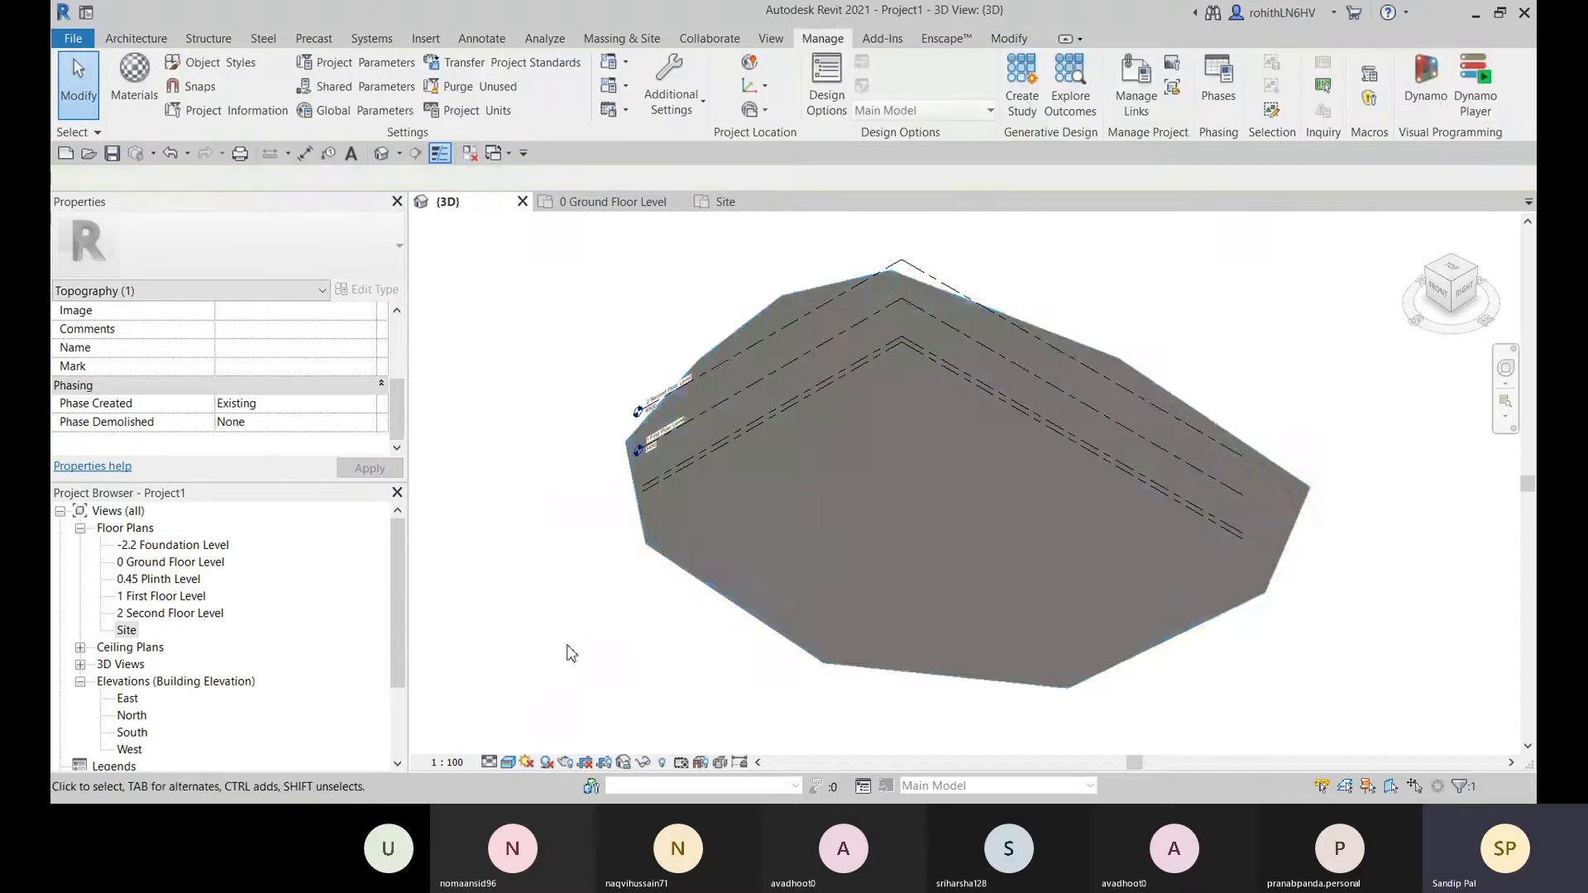
scroll(880, 541, down, 2)
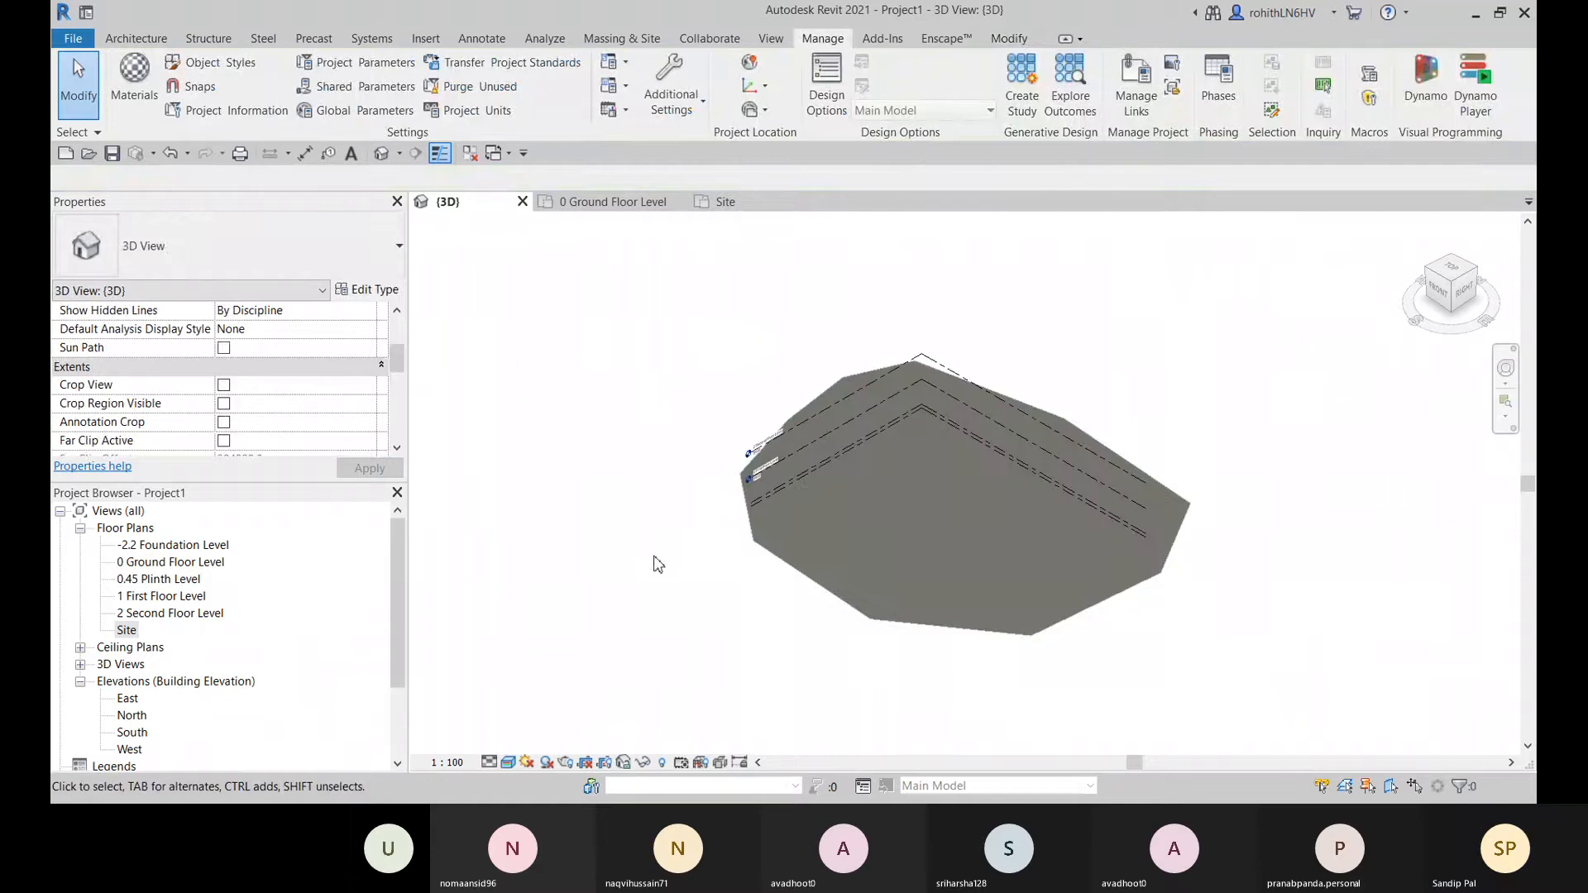
middle_drag(1005, 600, 987, 614)
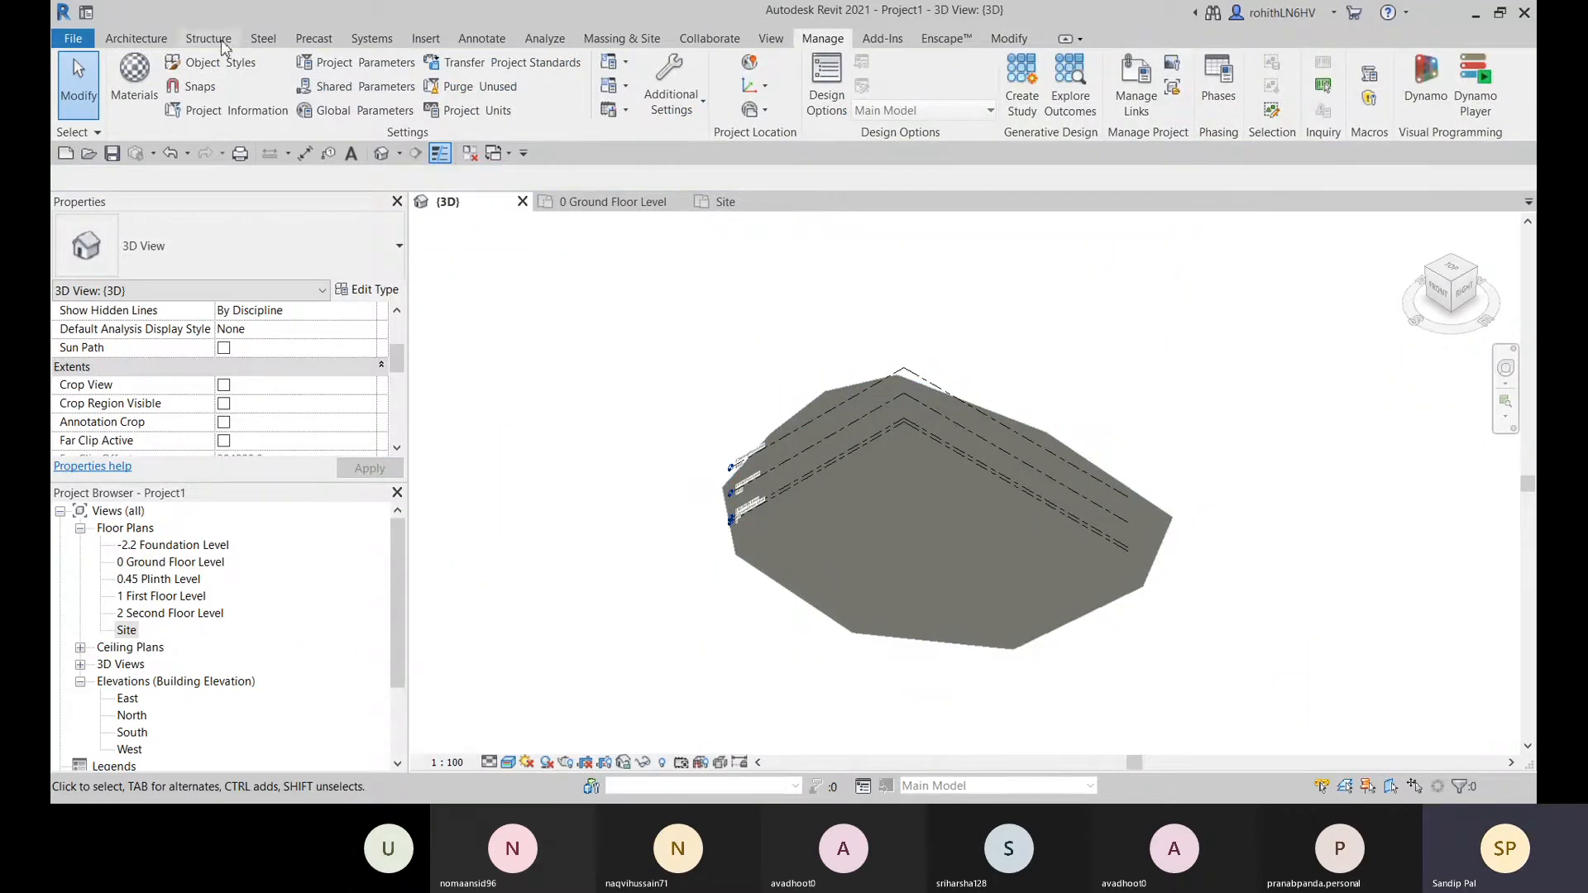
- Start a building pad in the Site plan and sketch a rectangular boundary about 27000 by 29000 mm inside the toposurface
click(622, 38)
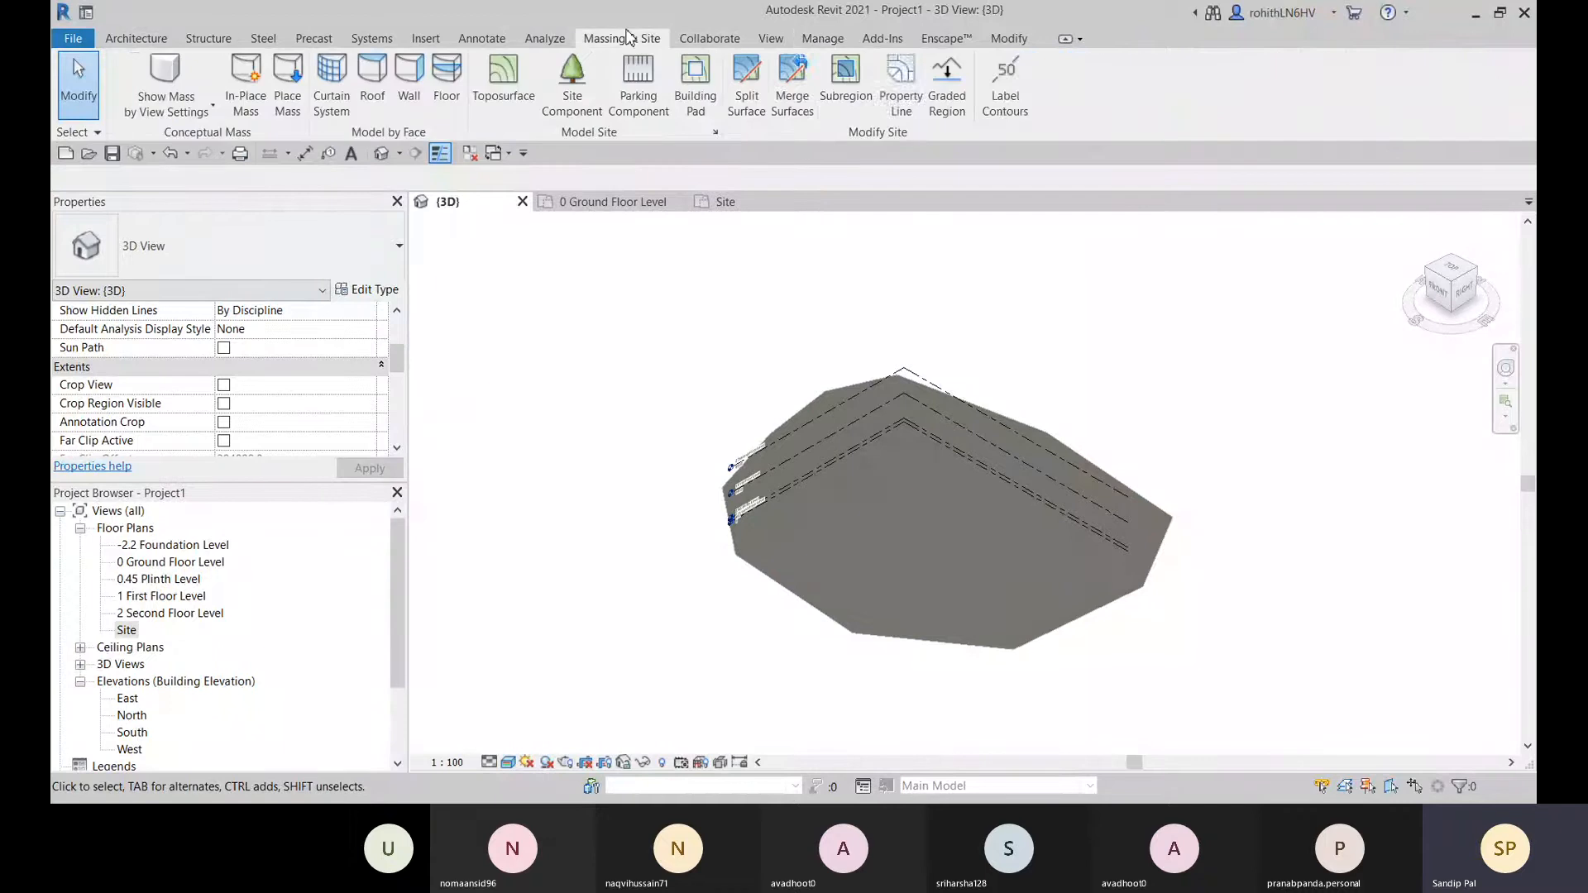
click(735, 204)
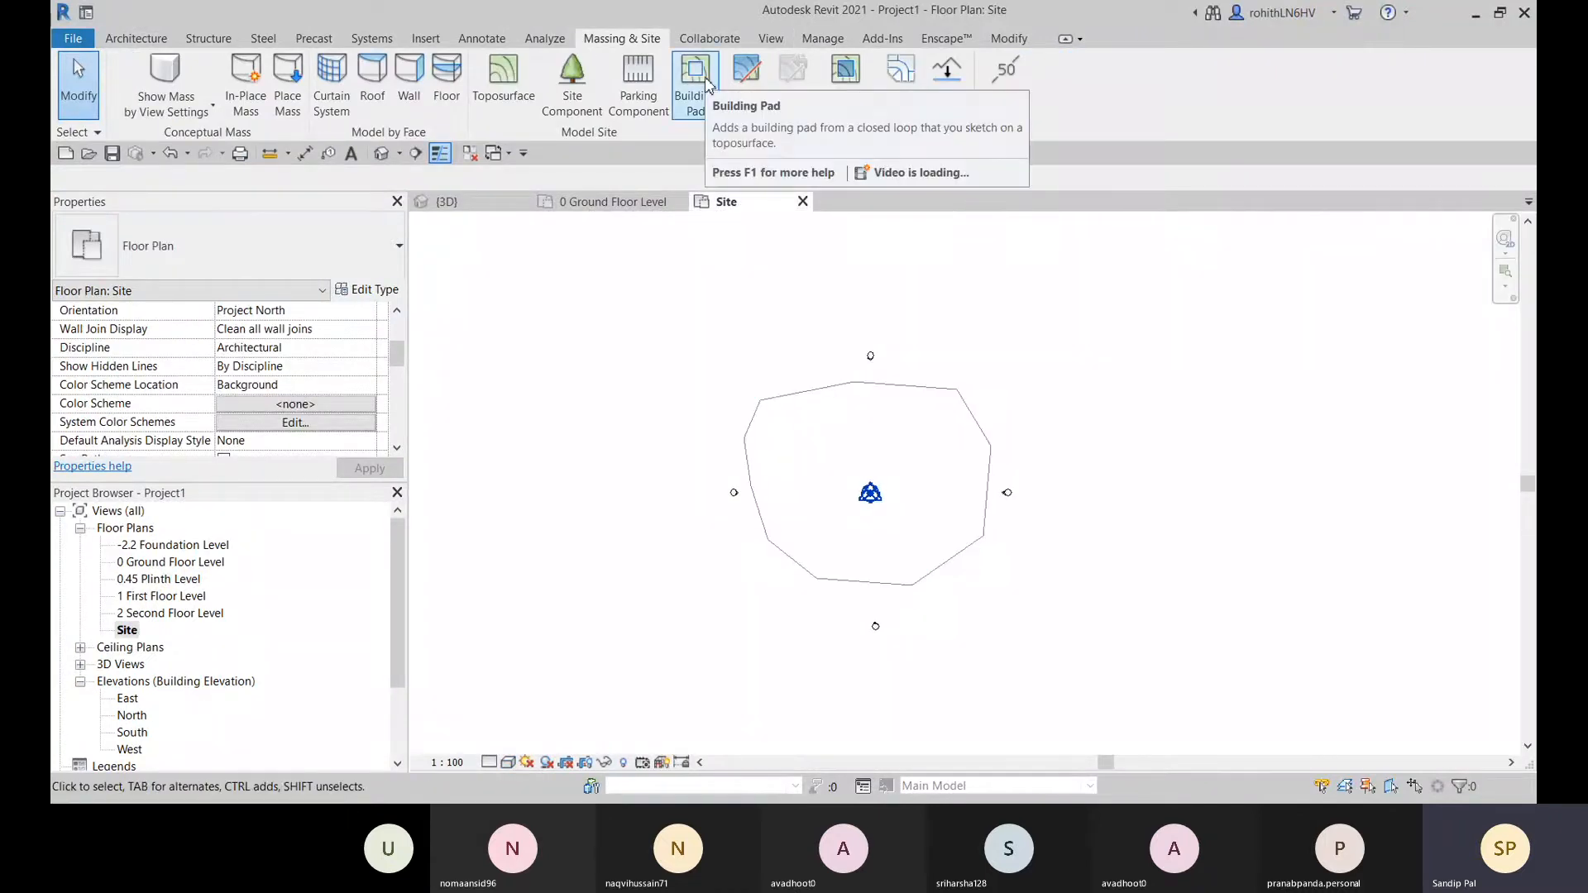
click(712, 100)
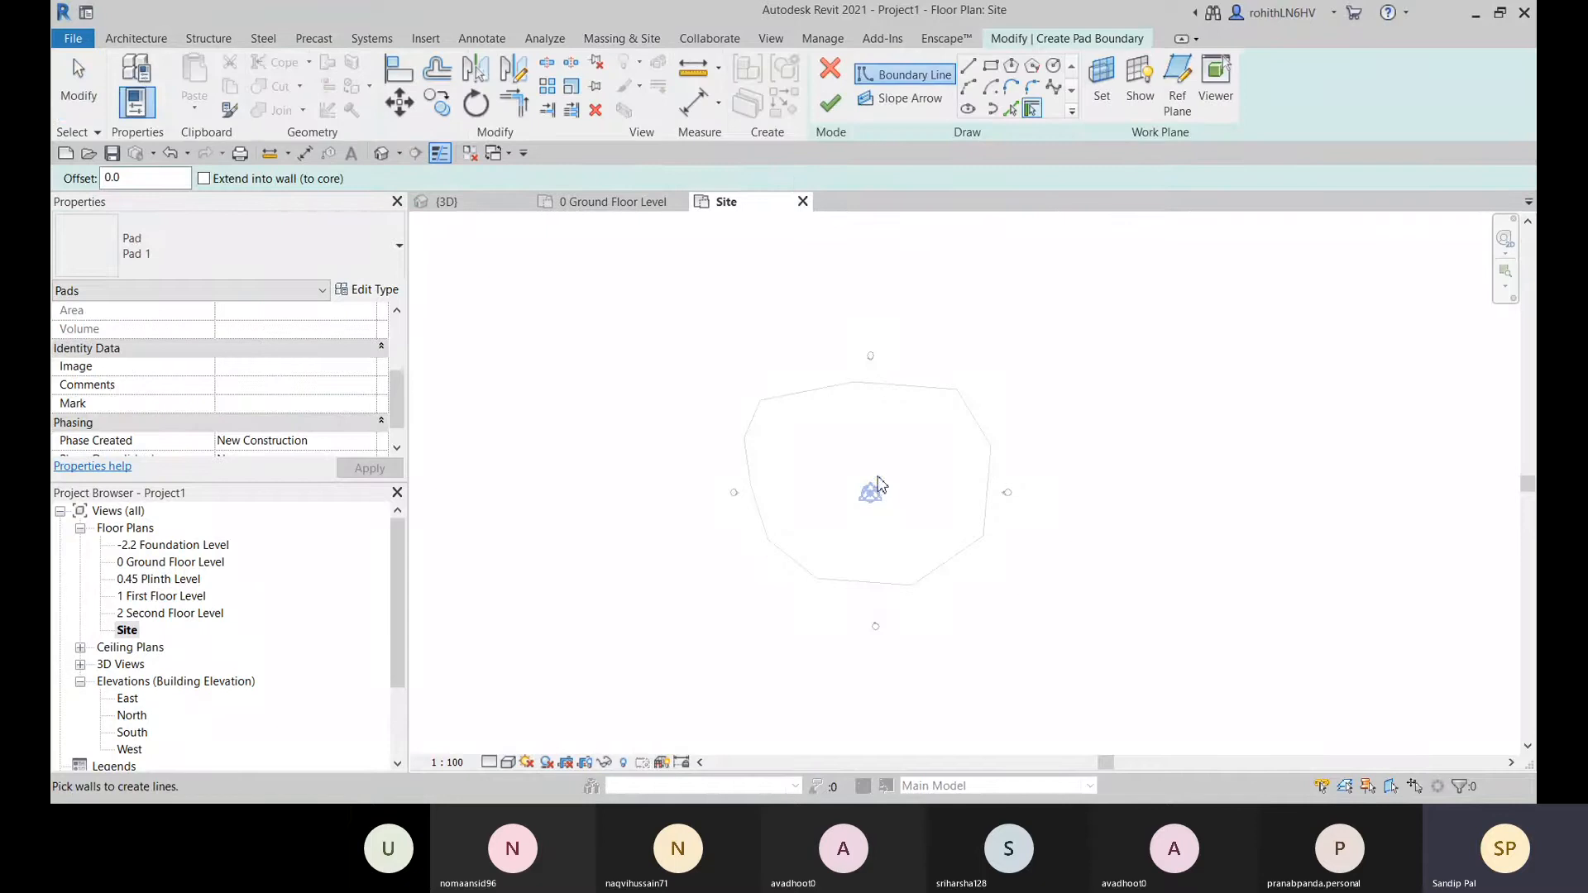
middle_drag(877, 476, 867, 484)
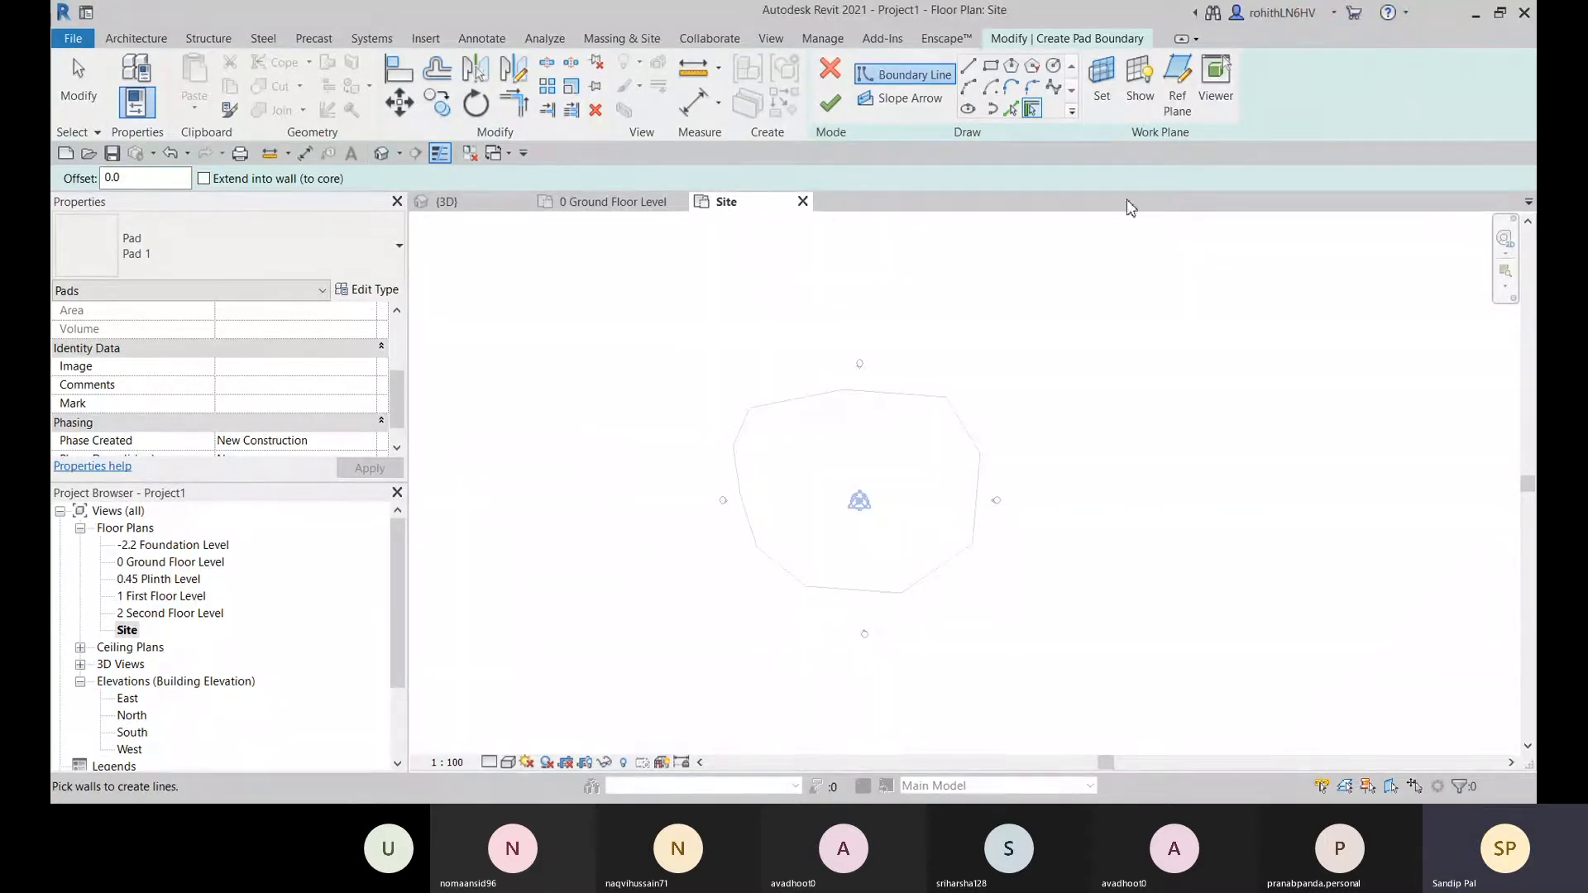
click(989, 66)
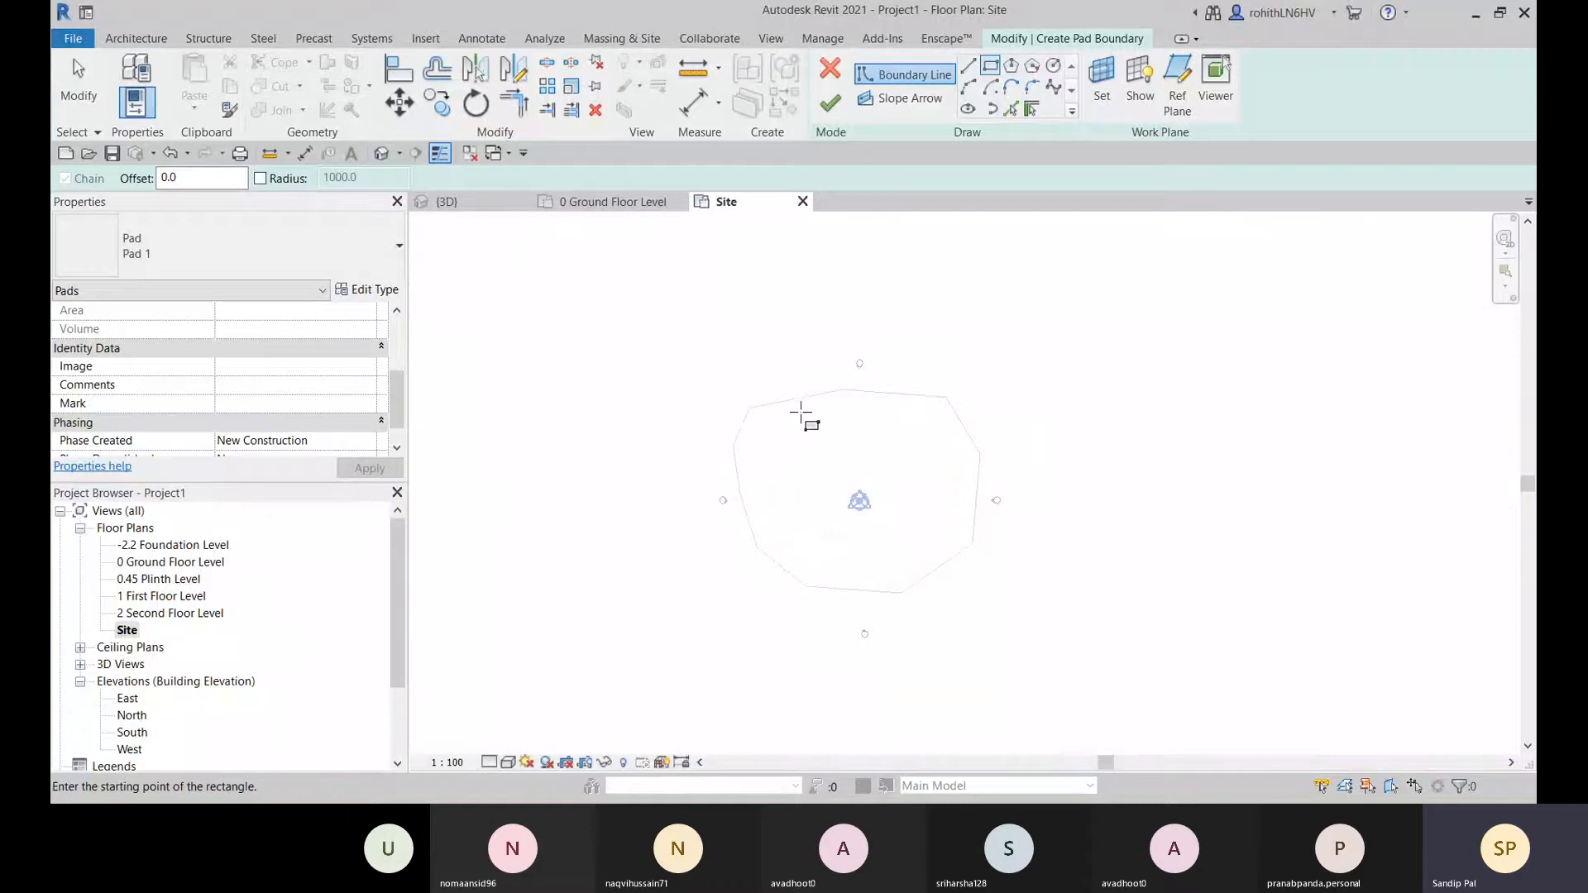
click(788, 403)
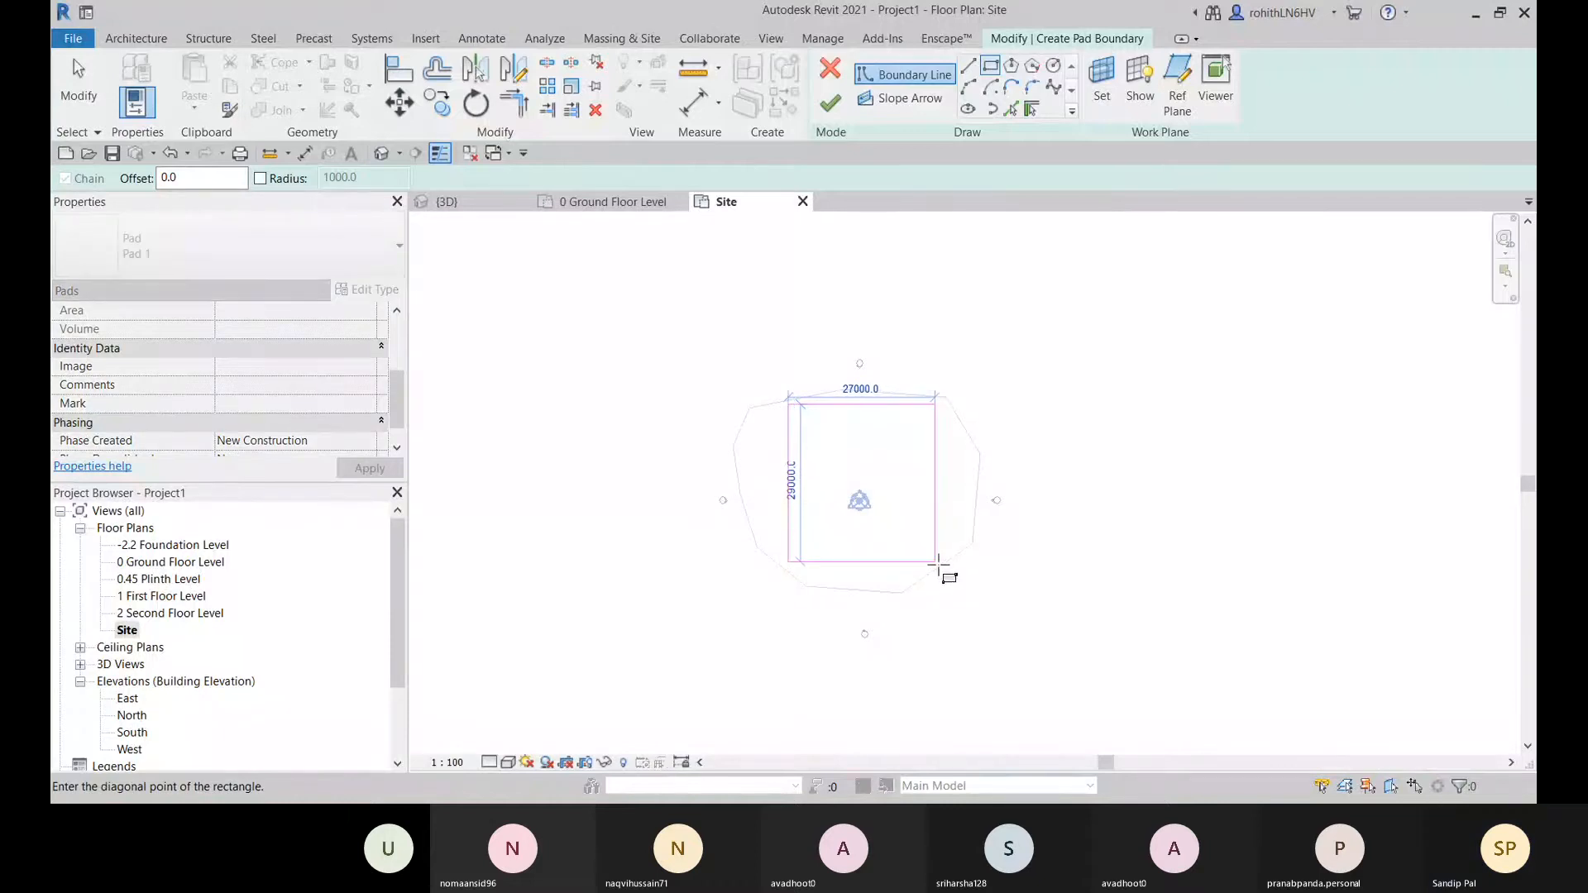
click(937, 566)
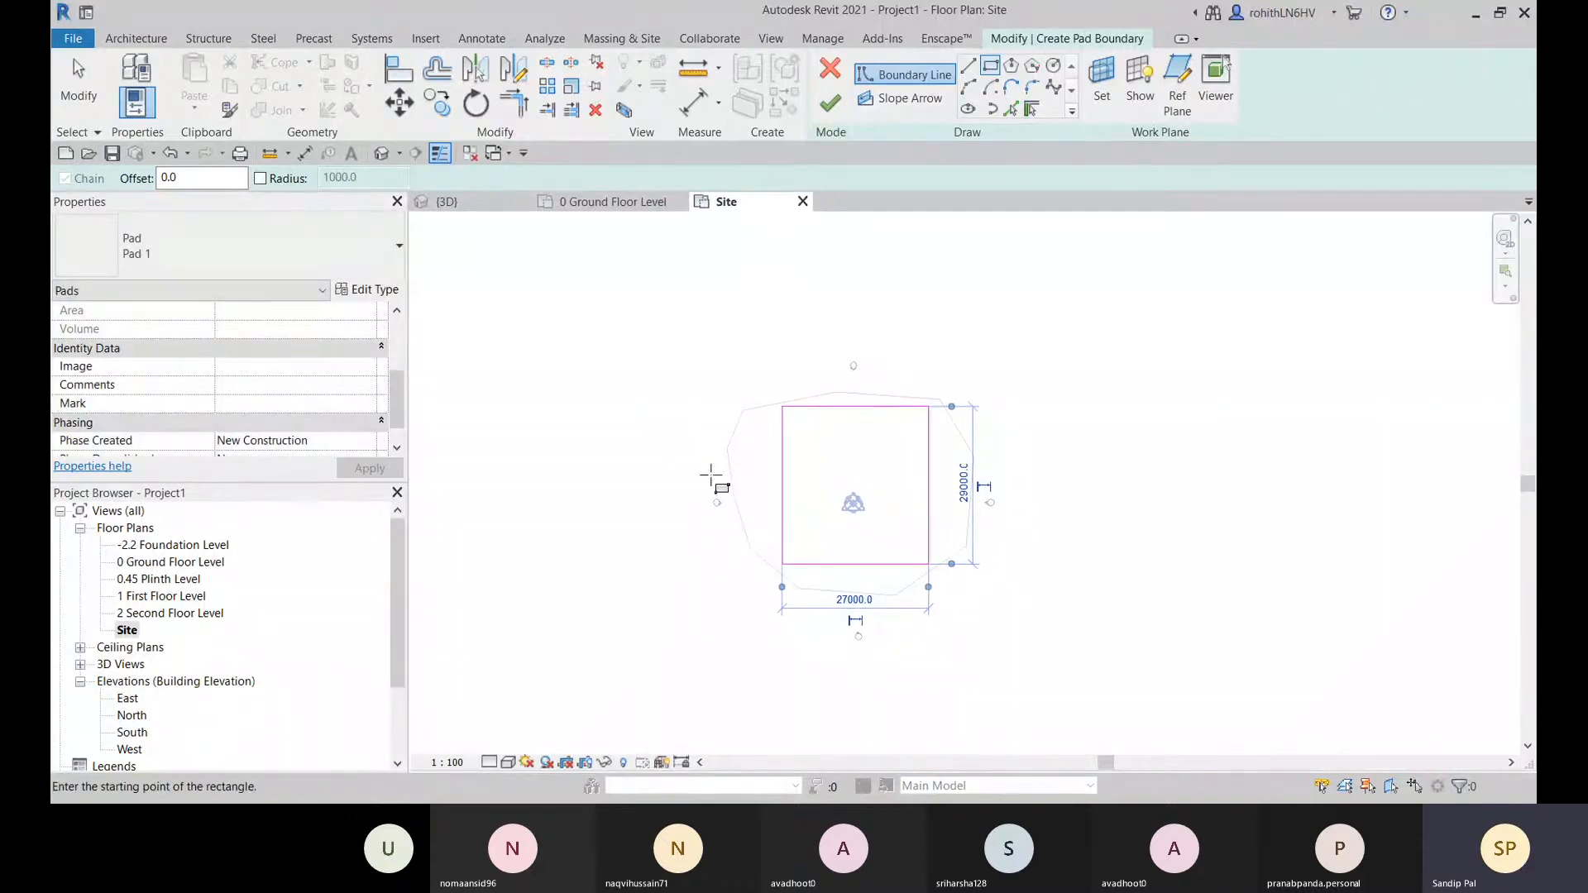
- Move the lower end of the pad boundary's west line inward by about 3000 mm and finish the building pad
right_click(817, 483)
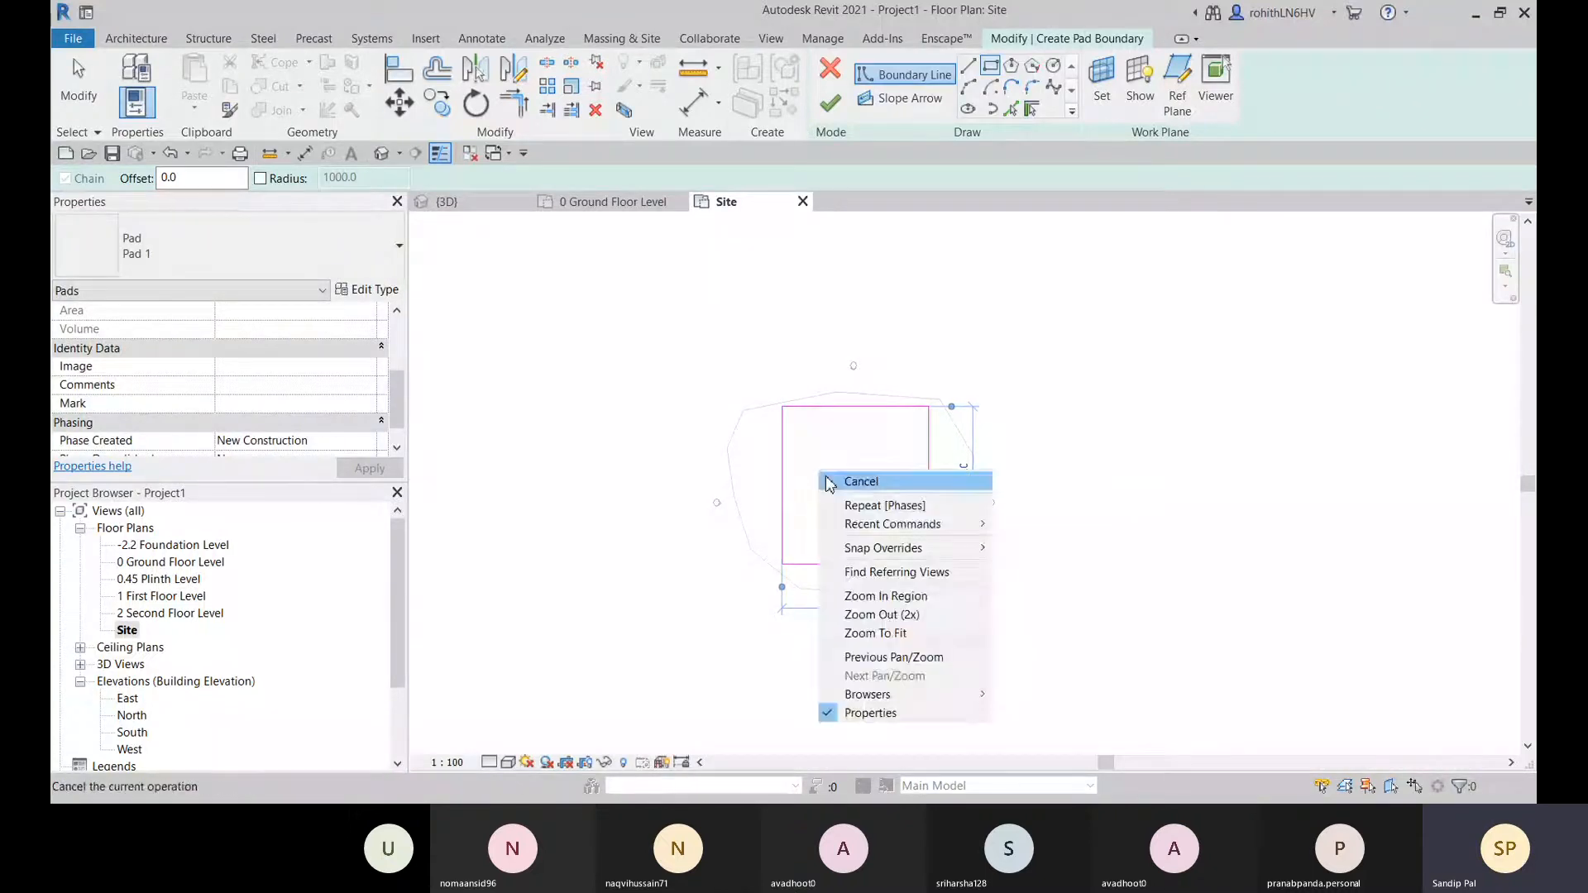
click(852, 478)
click(784, 519)
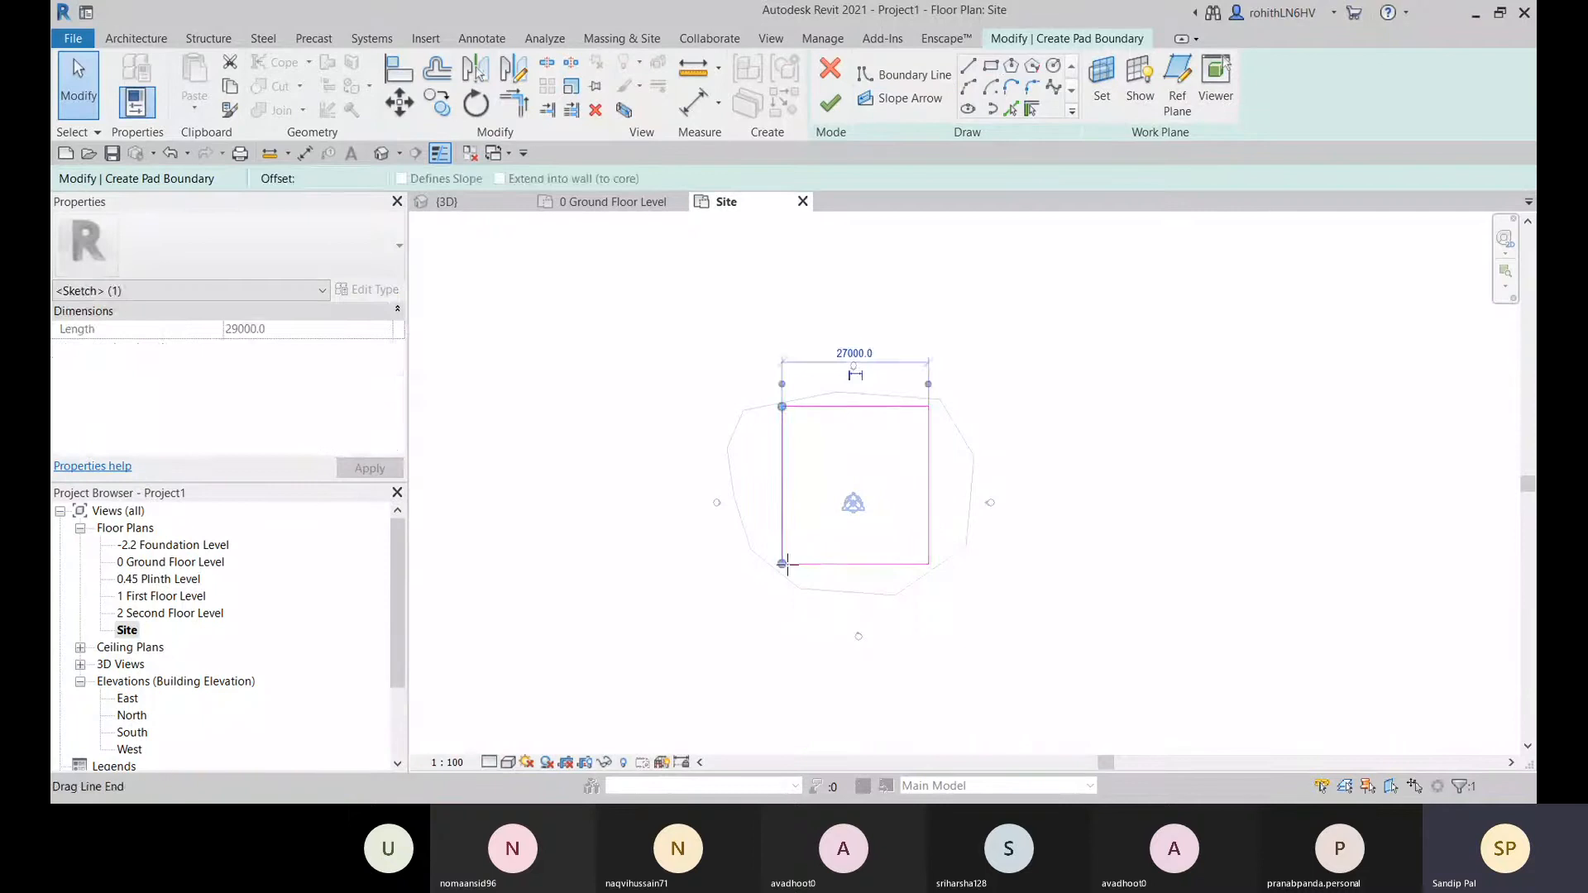
drag(783, 563, 845, 563)
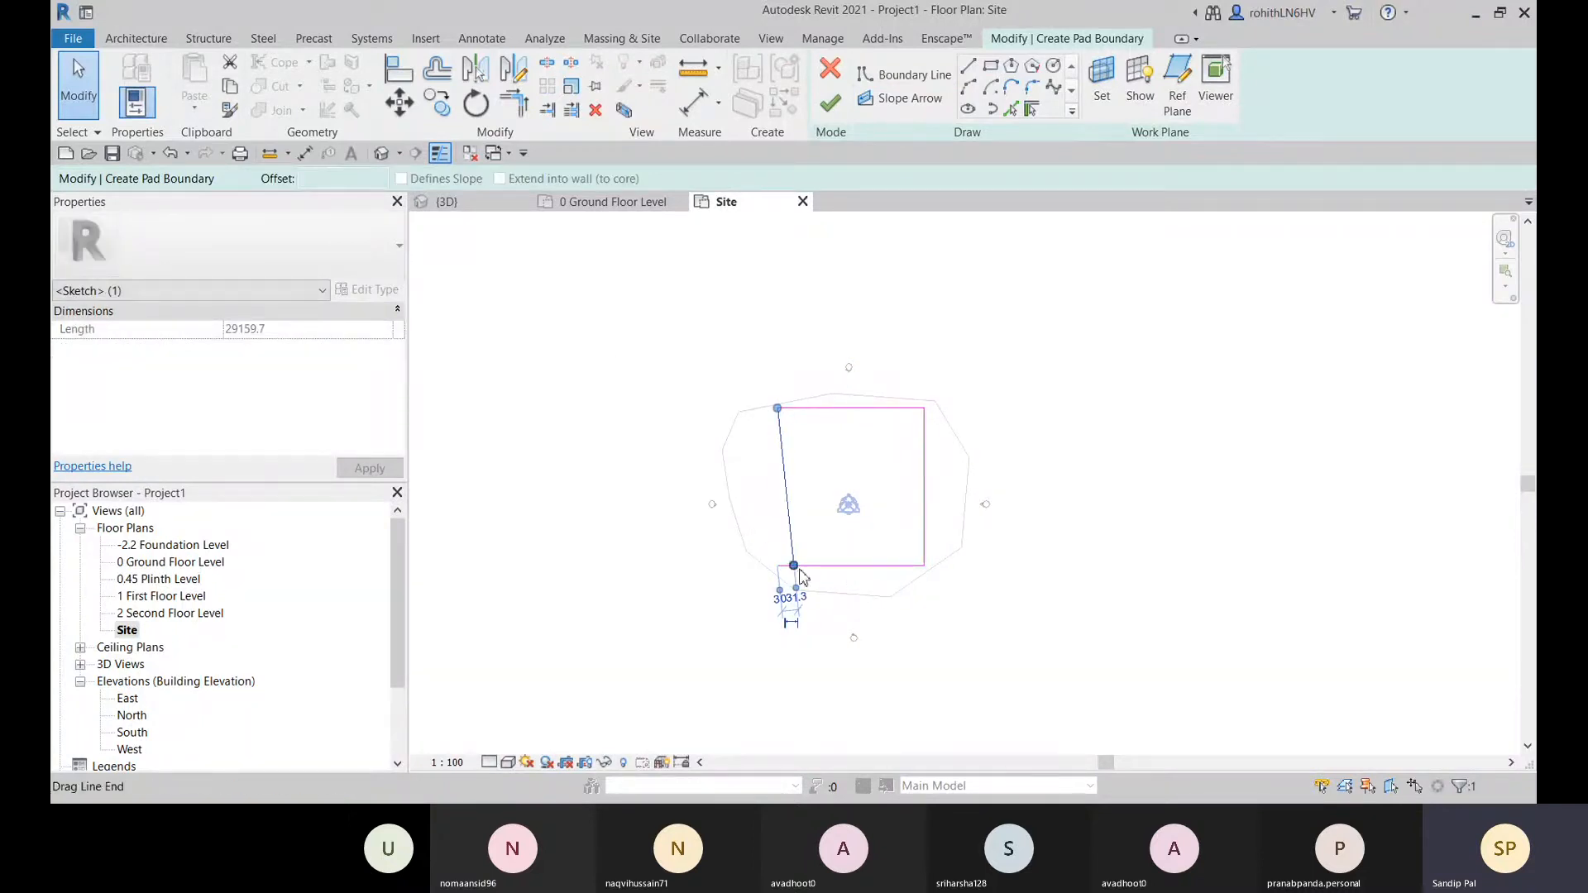
key(t)
key(r)
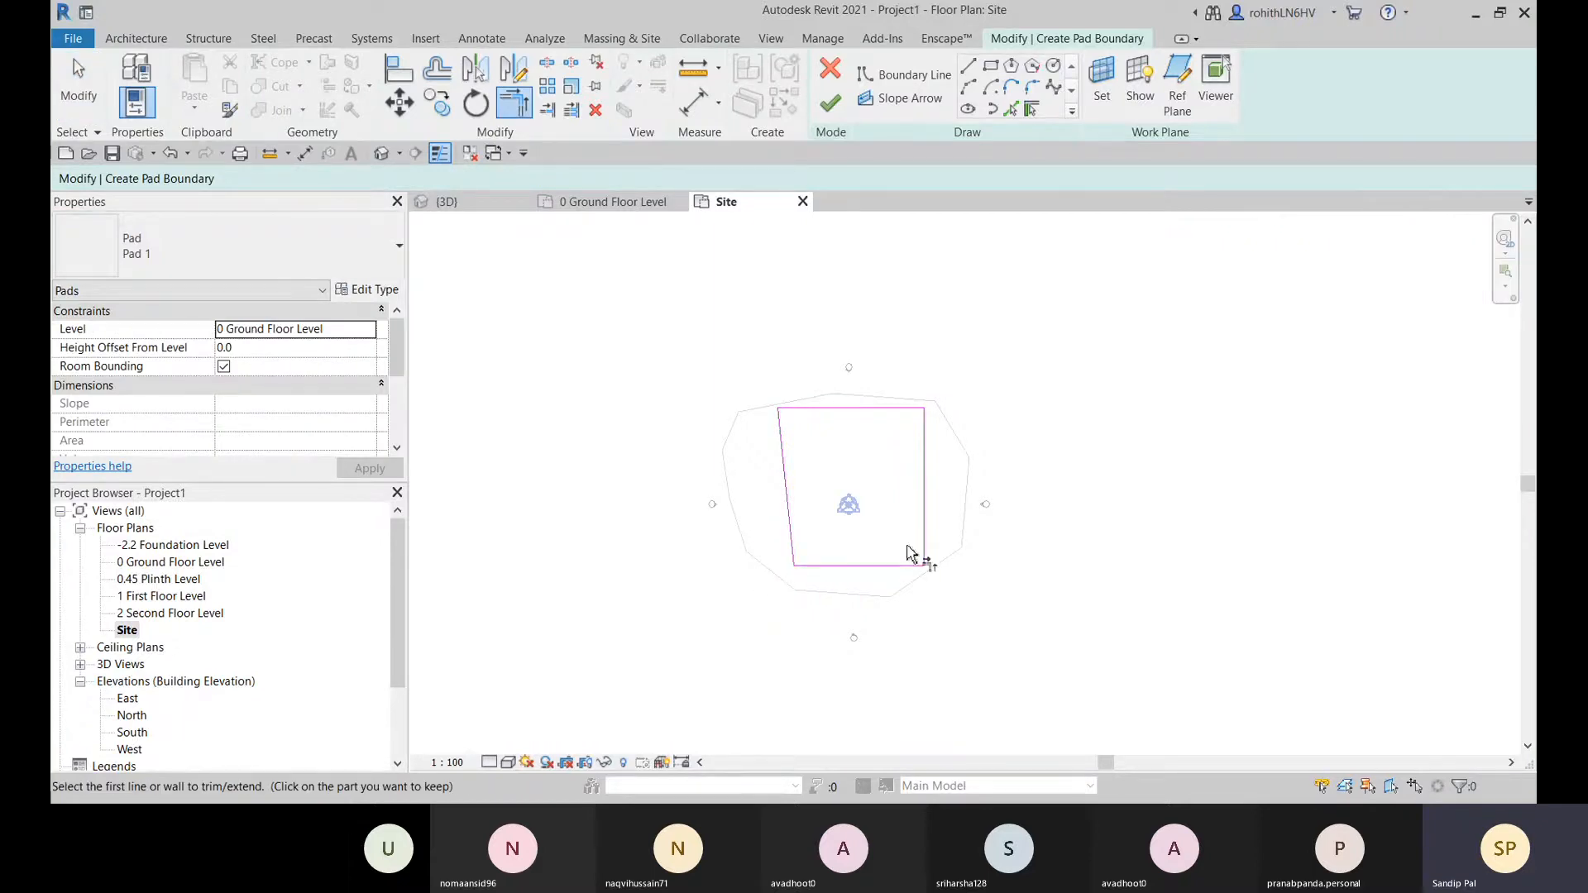
click(834, 109)
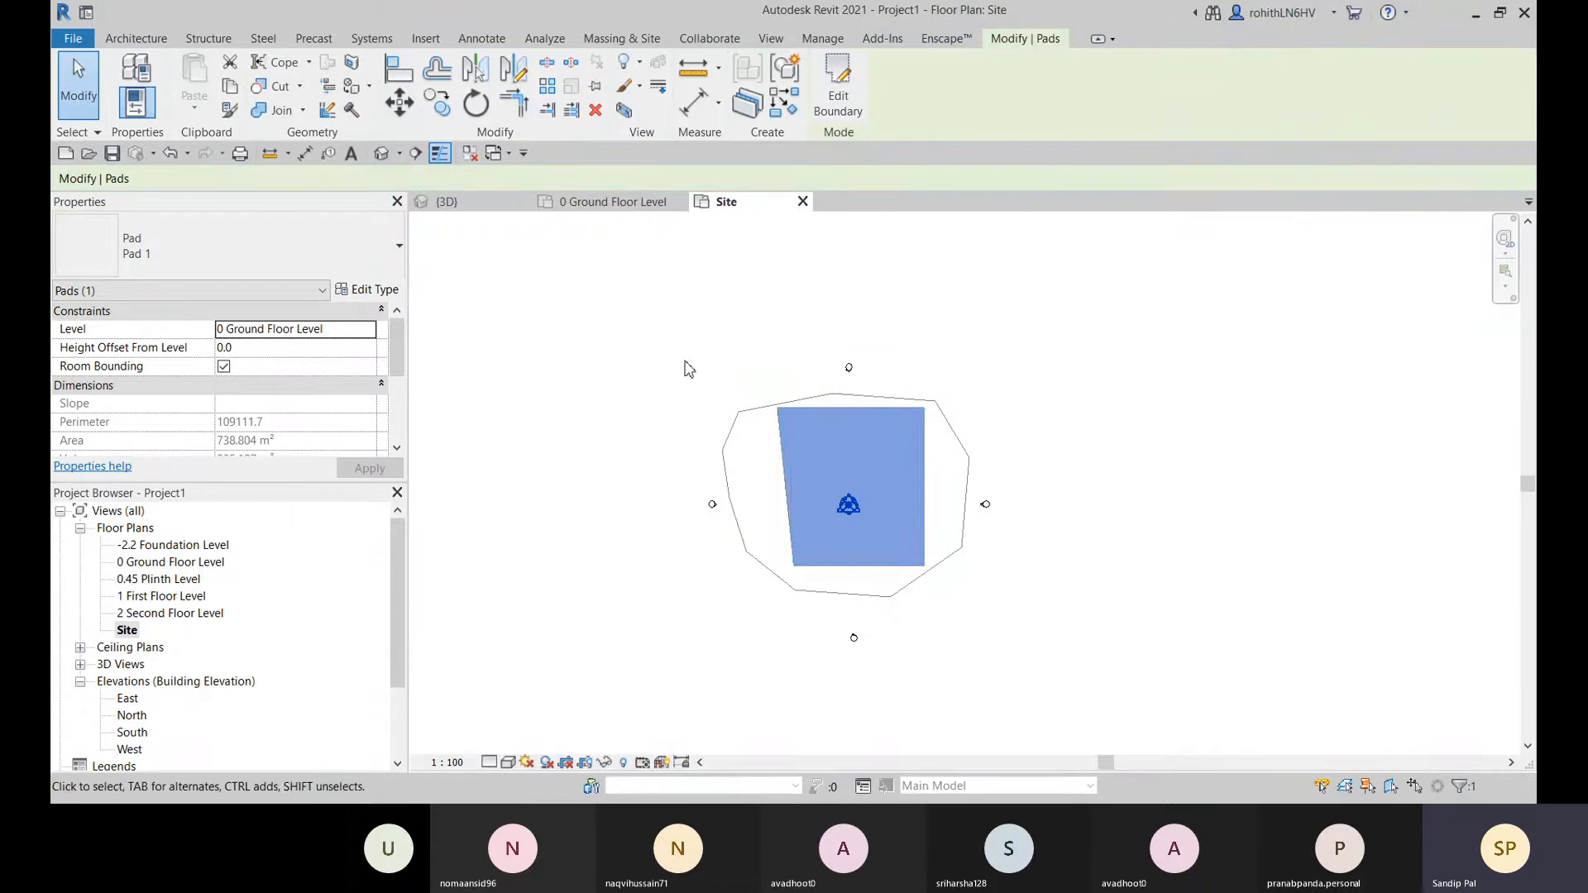
- Set the building pad's level to -2.2 Foundation Level and show the pad in the 3D view
click(372, 330)
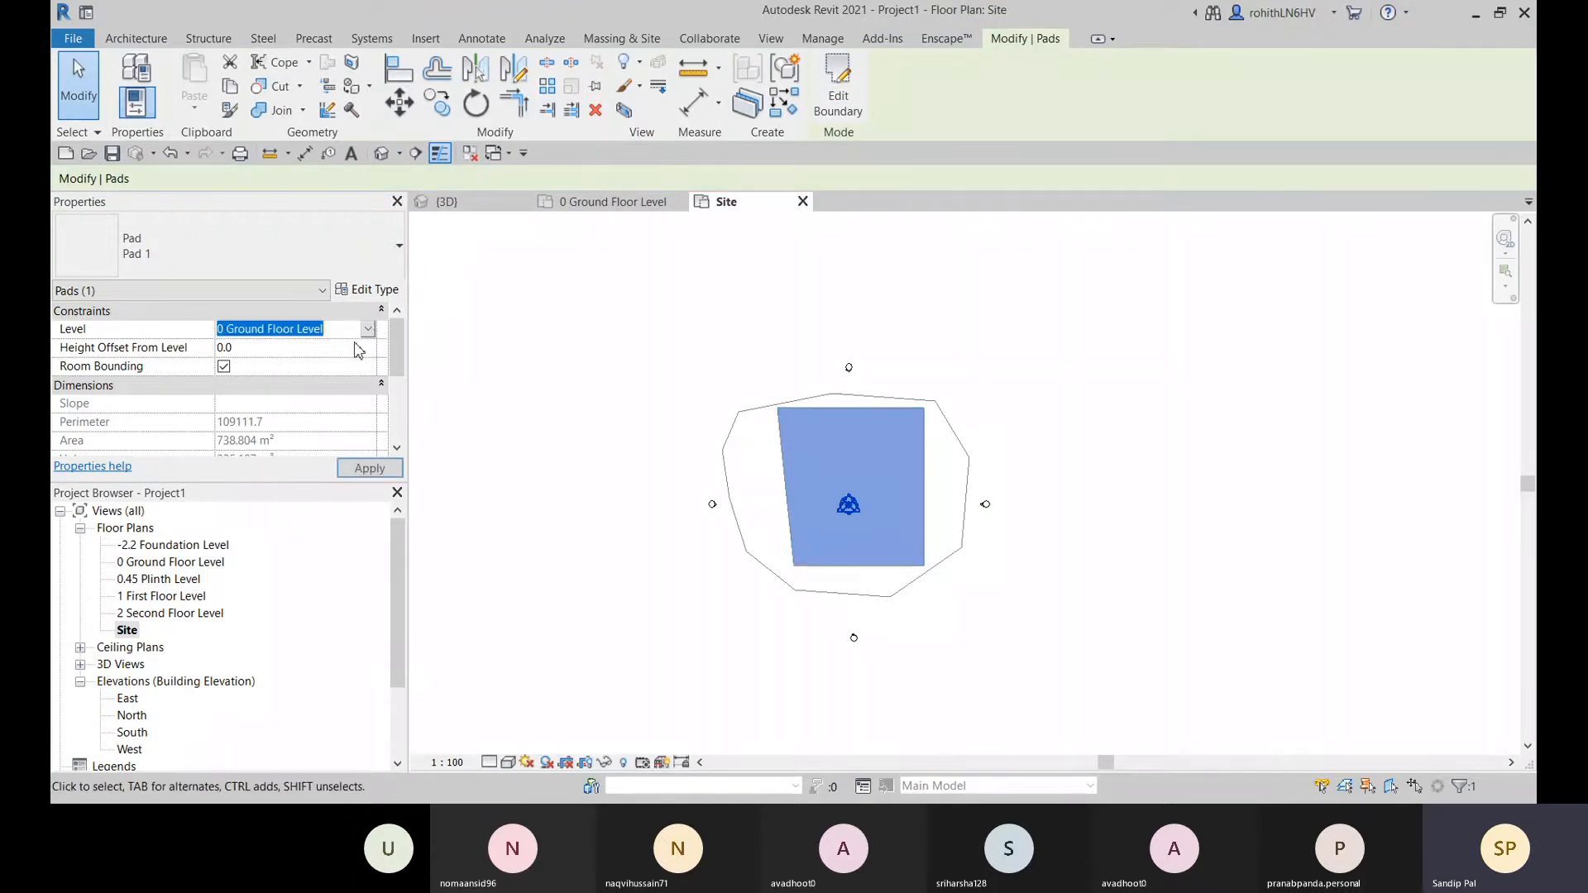
key(Up)
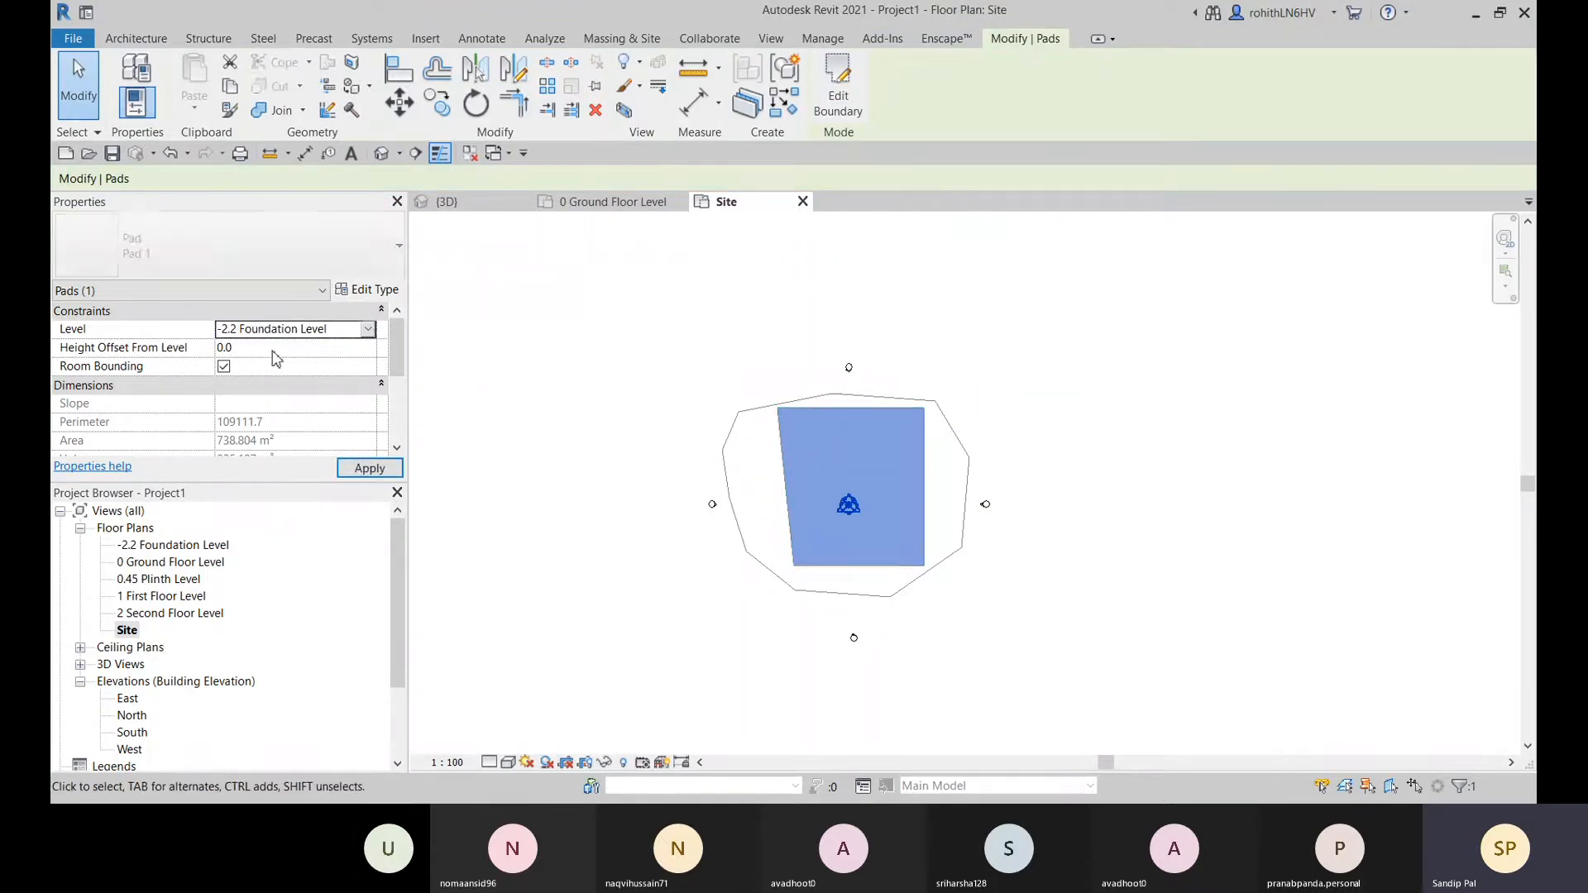
click(648, 319)
click(600, 202)
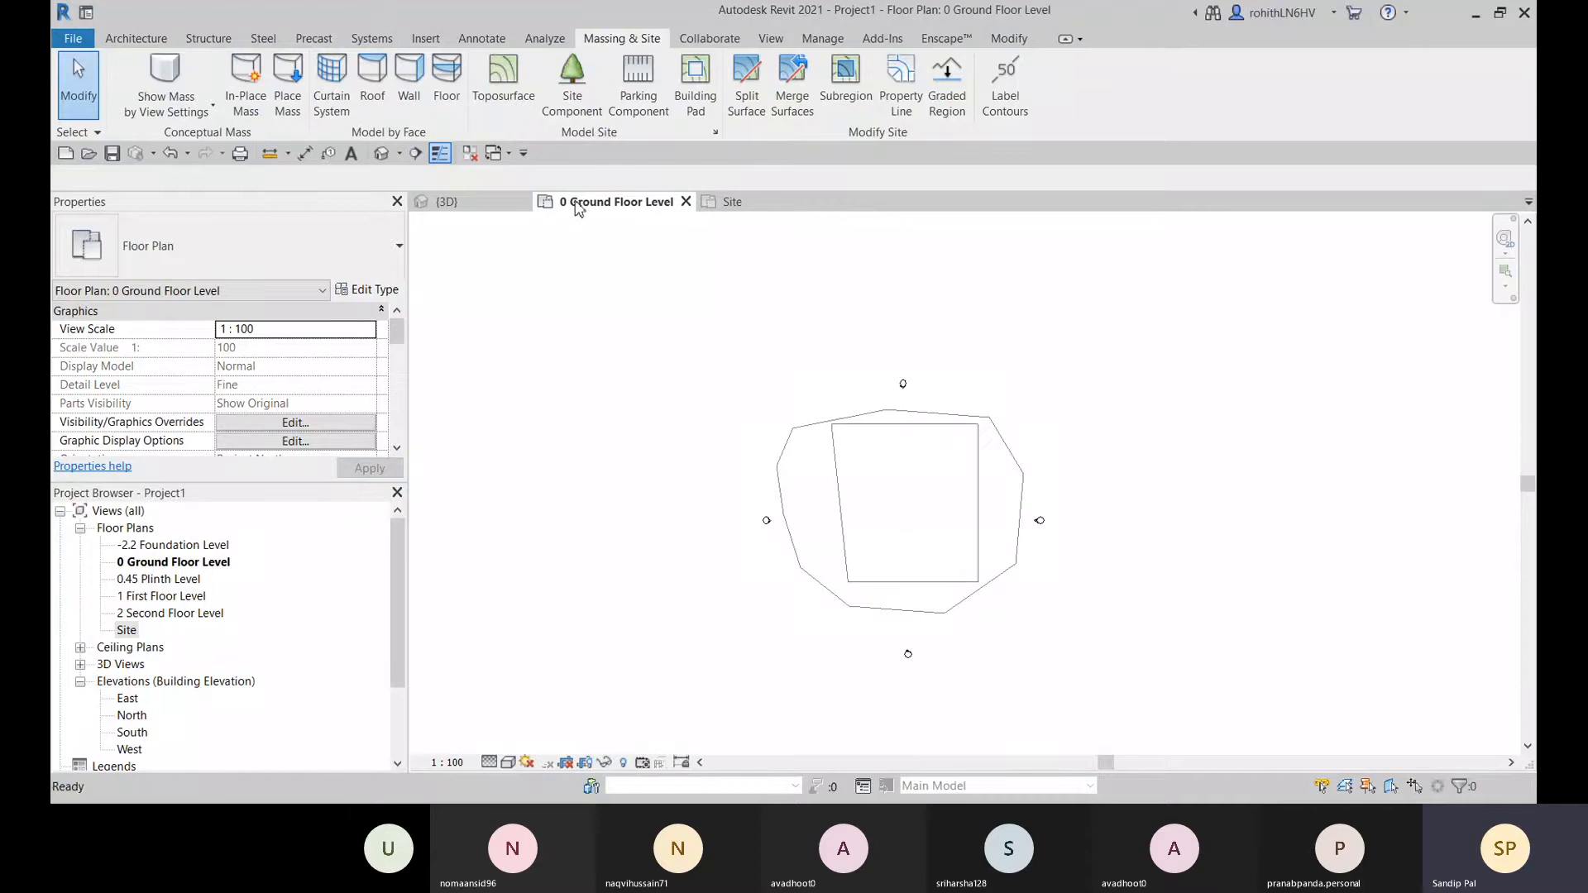
click(463, 203)
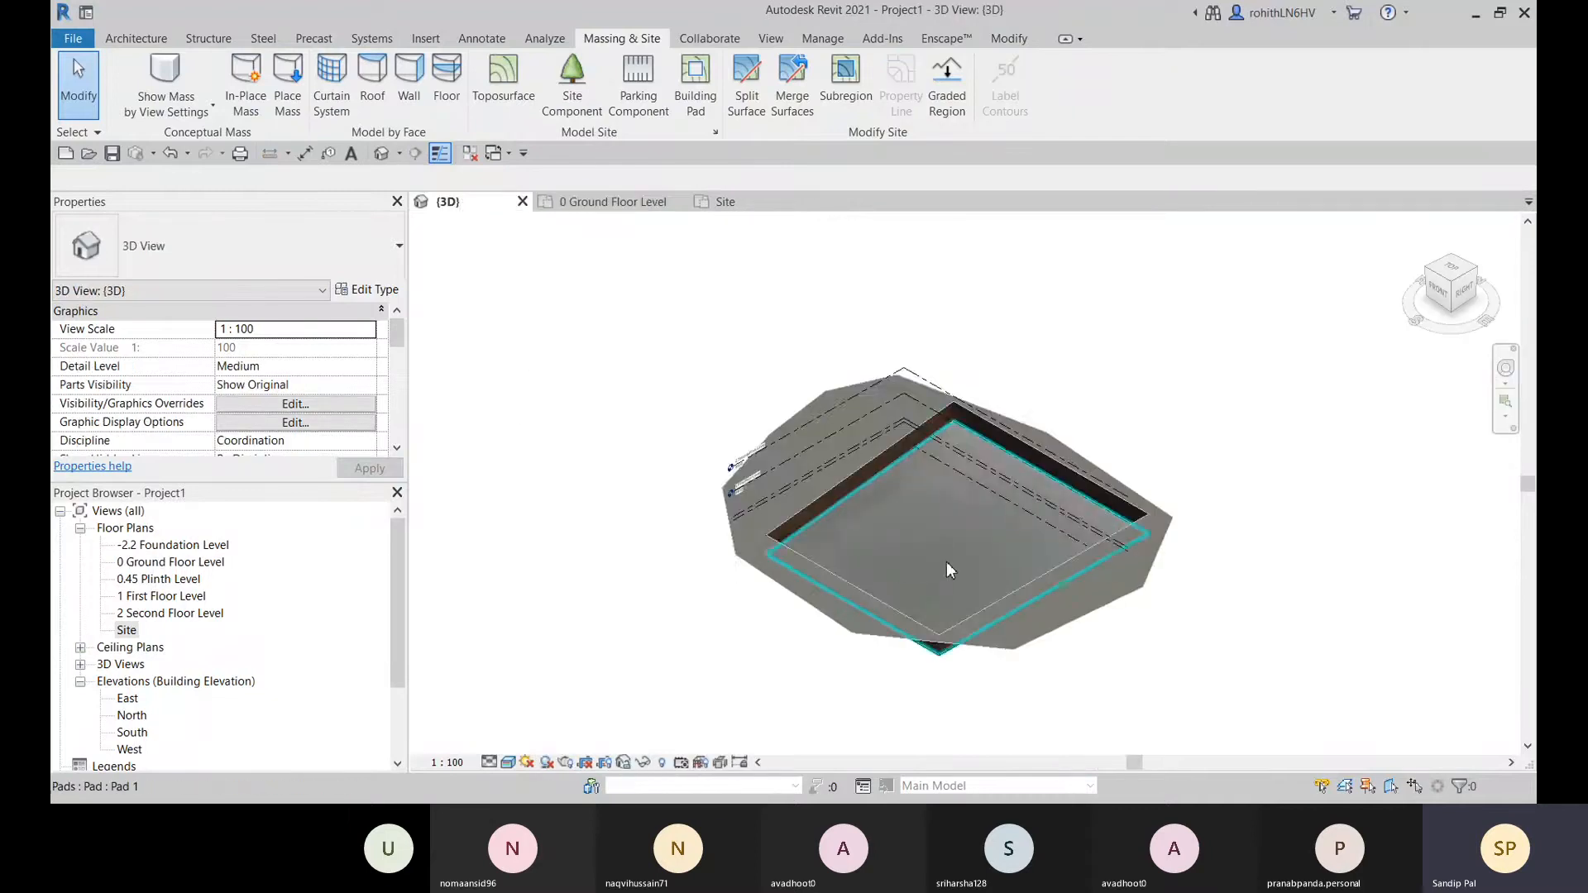
- Set the elevation of the -2.2 Foundation Level to -3200 in the 3D view and inspect the deepened pad excavation
shift+middle_drag(983, 620, 530, 604)
scroll(530, 604, up, 5)
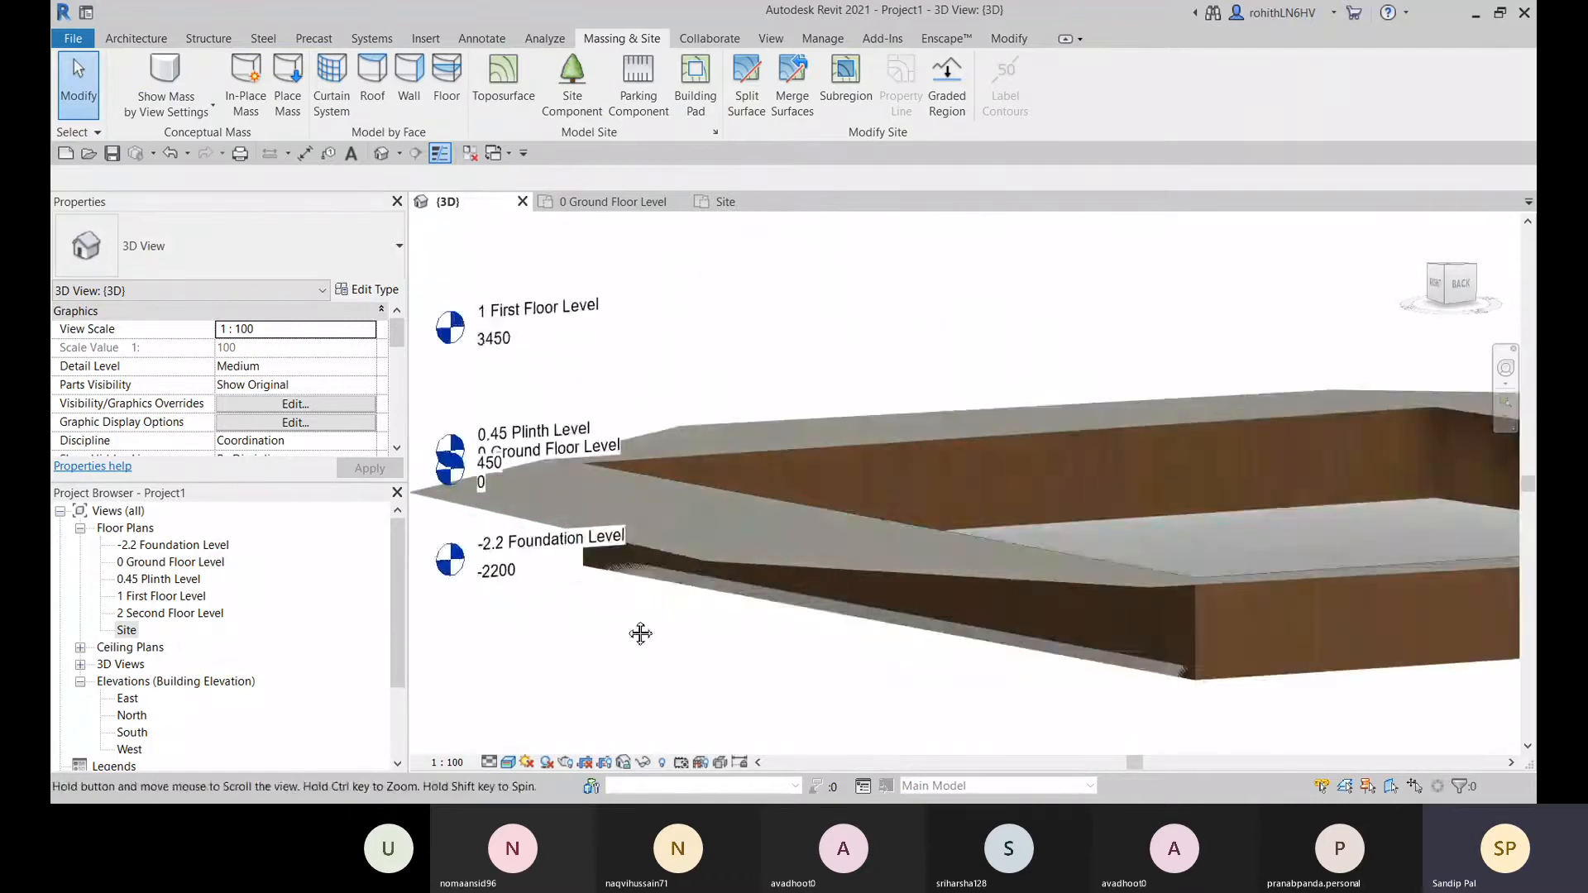
shift+middle_drag(984, 585, 701, 533)
click(701, 534)
click(700, 527)
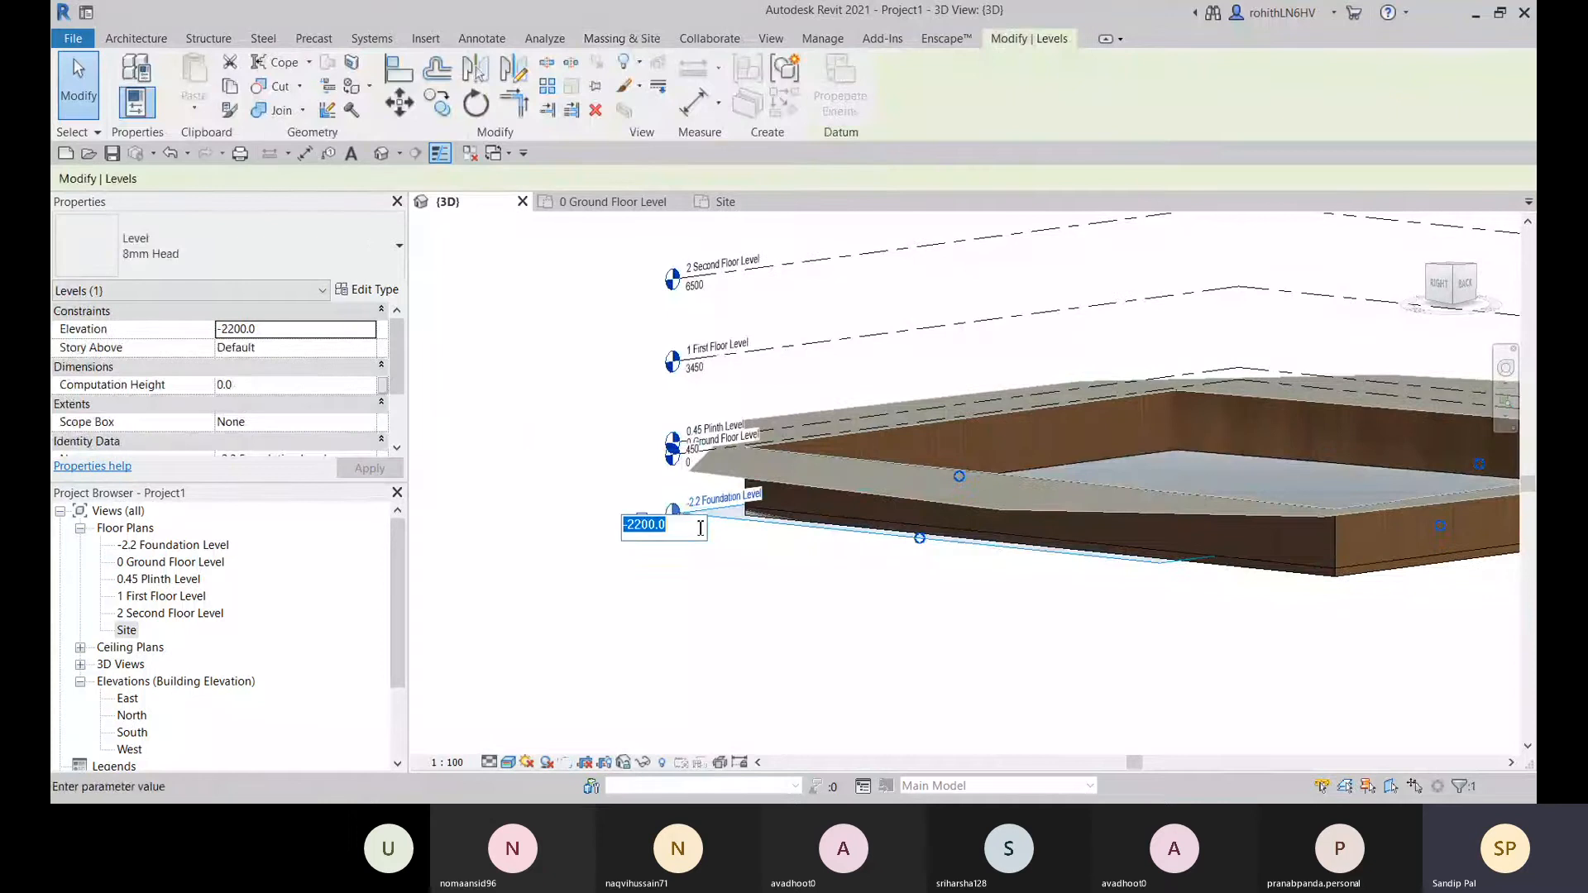
click(638, 526)
key(Return)
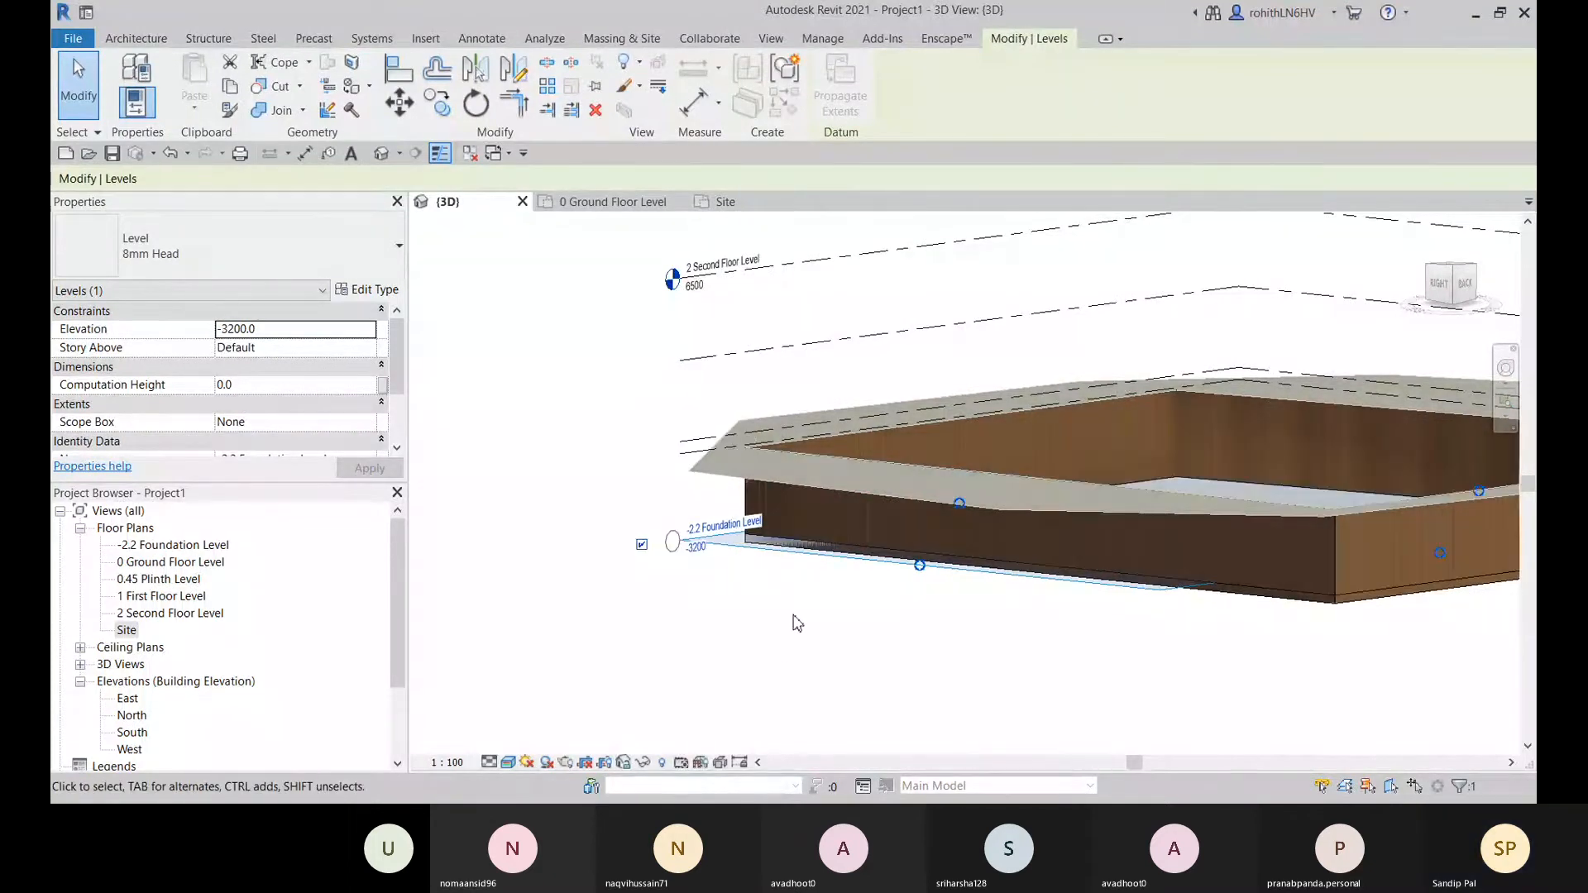
scroll(772, 645, down, 3)
shift+middle_drag(773, 645, 1013, 479)
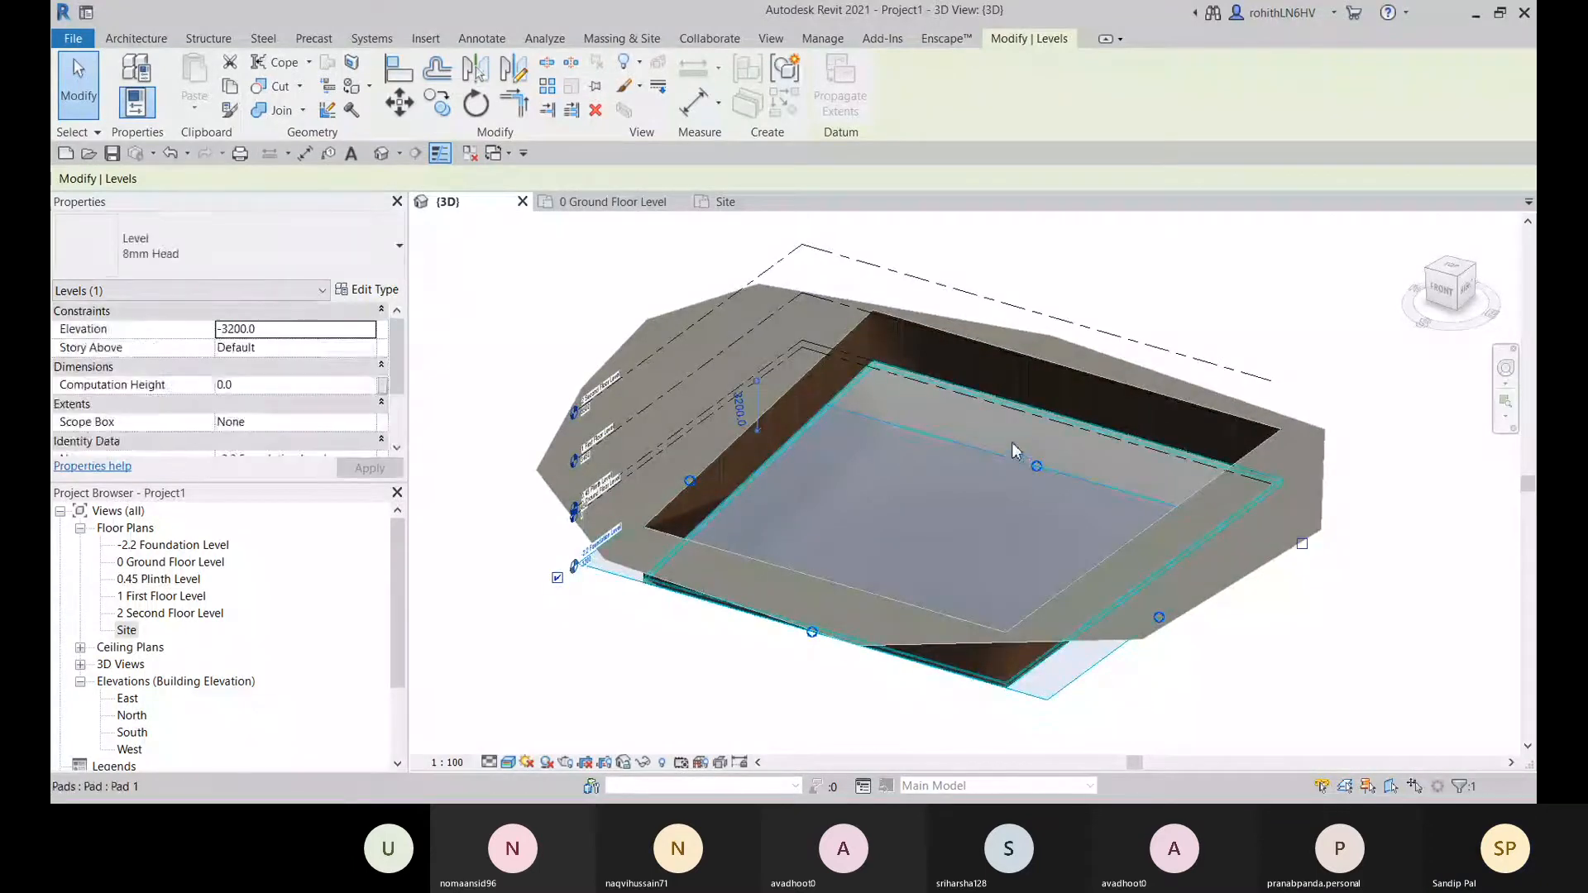
- Examine the building pad and the surrounding topography in 3D, including the phase properties of each
click(1011, 442)
scroll(326, 406, down, 5)
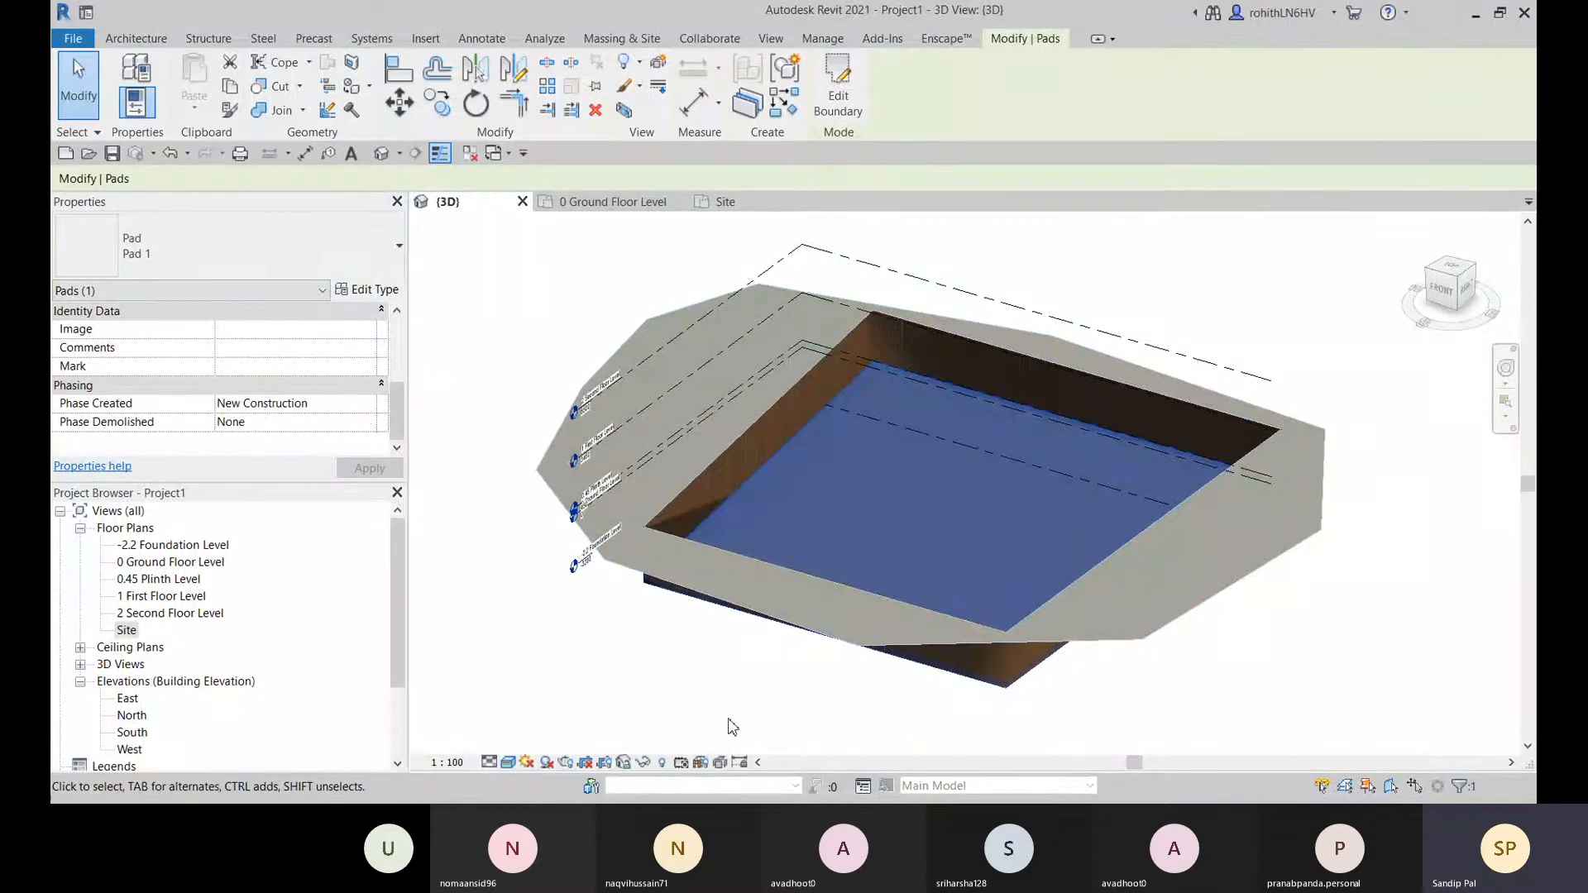
click(732, 726)
shift+middle_drag(732, 726, 852, 632)
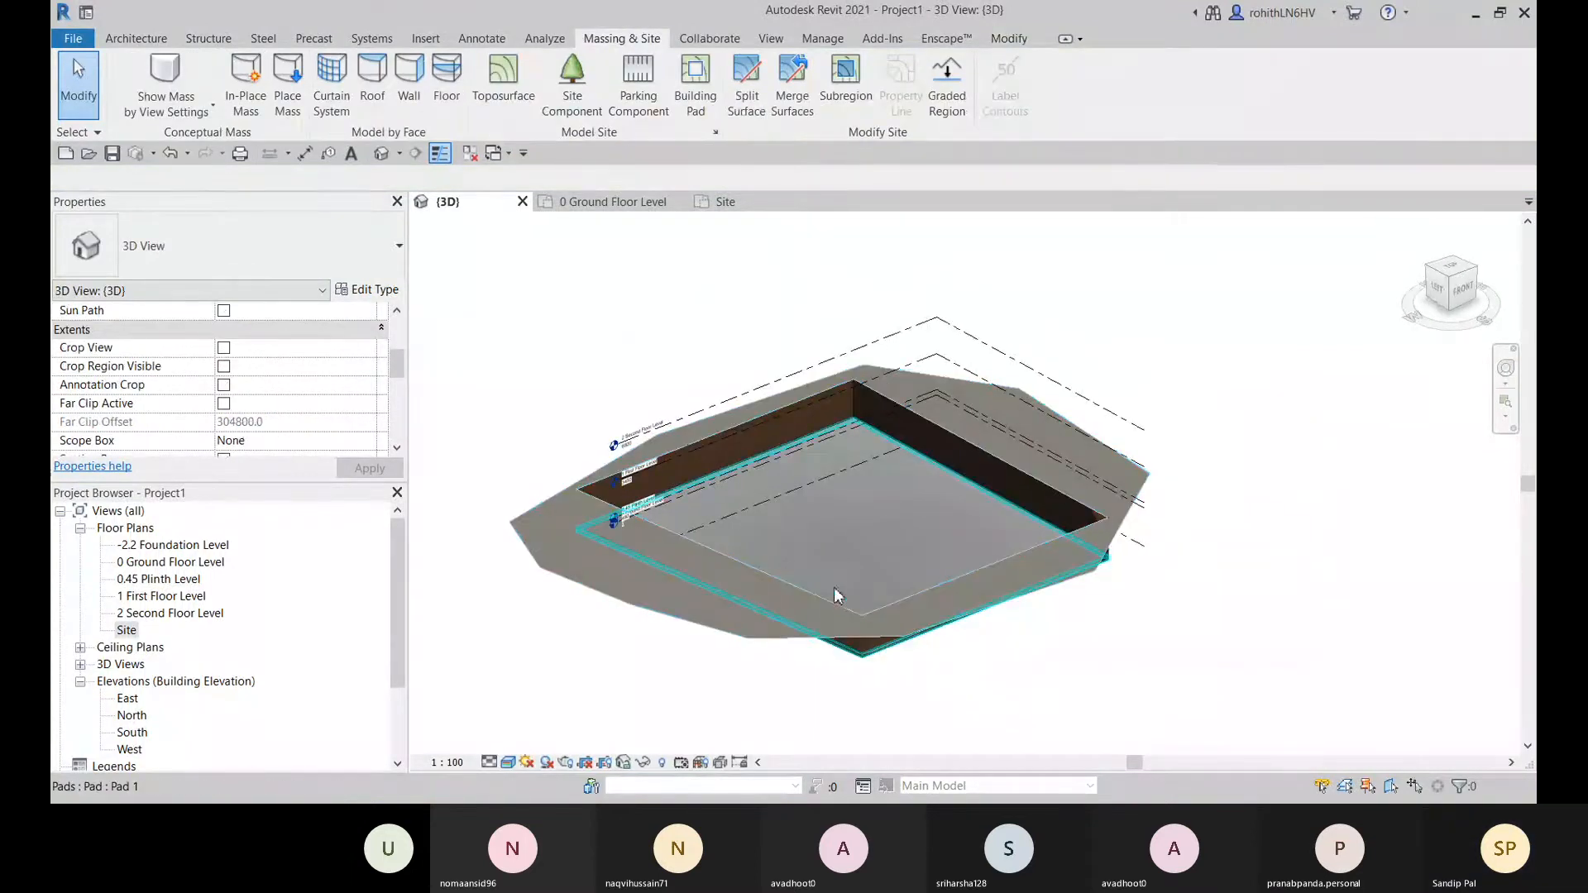
click(769, 433)
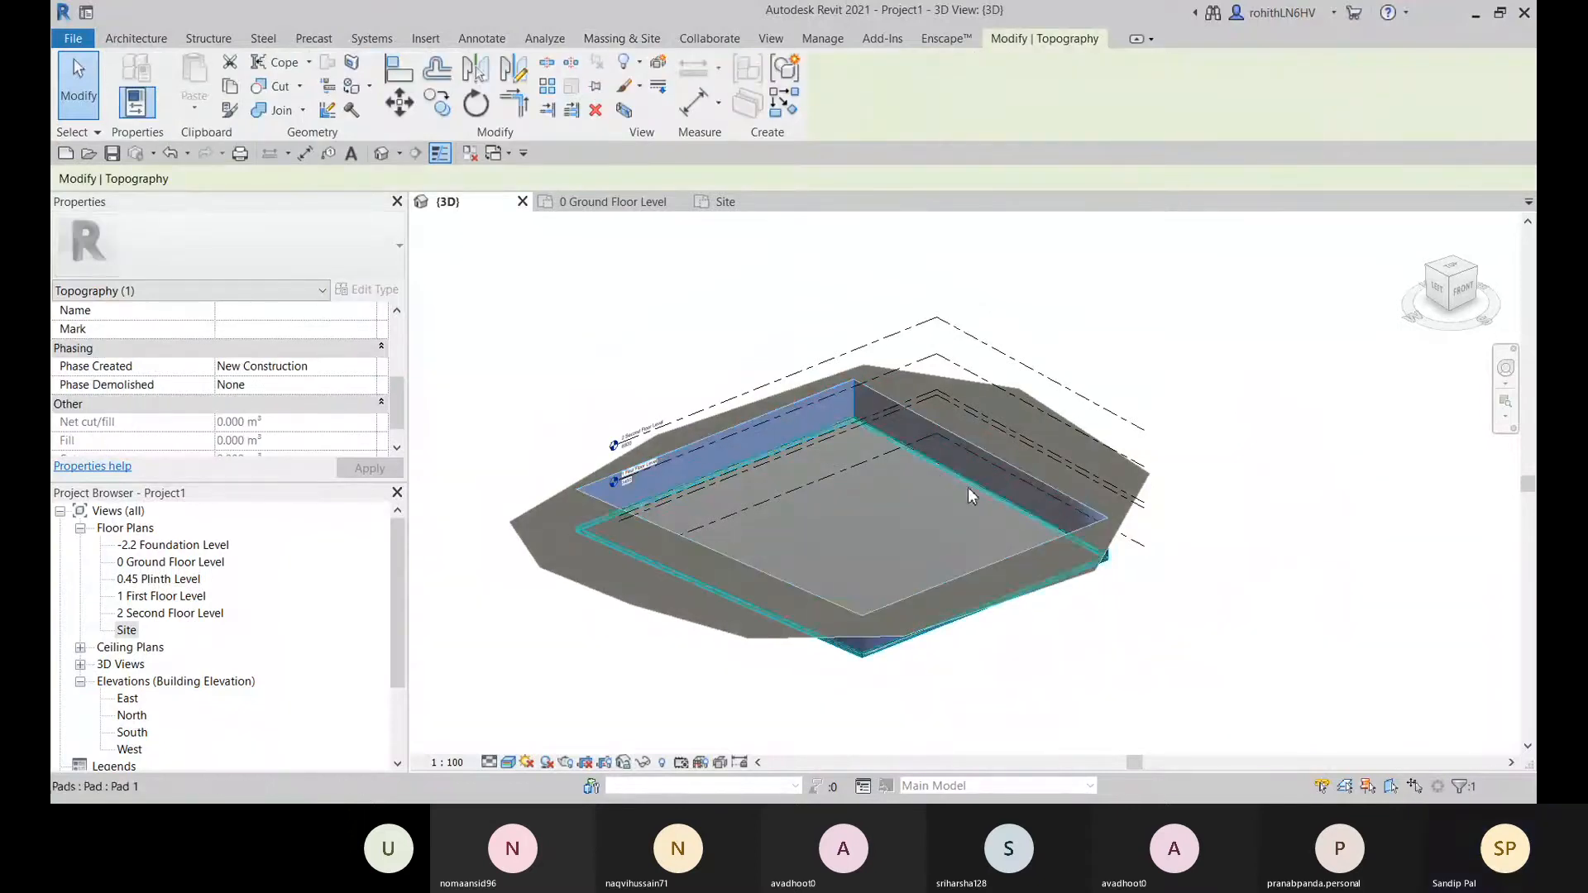
shift+middle_drag(799, 400, 728, 480)
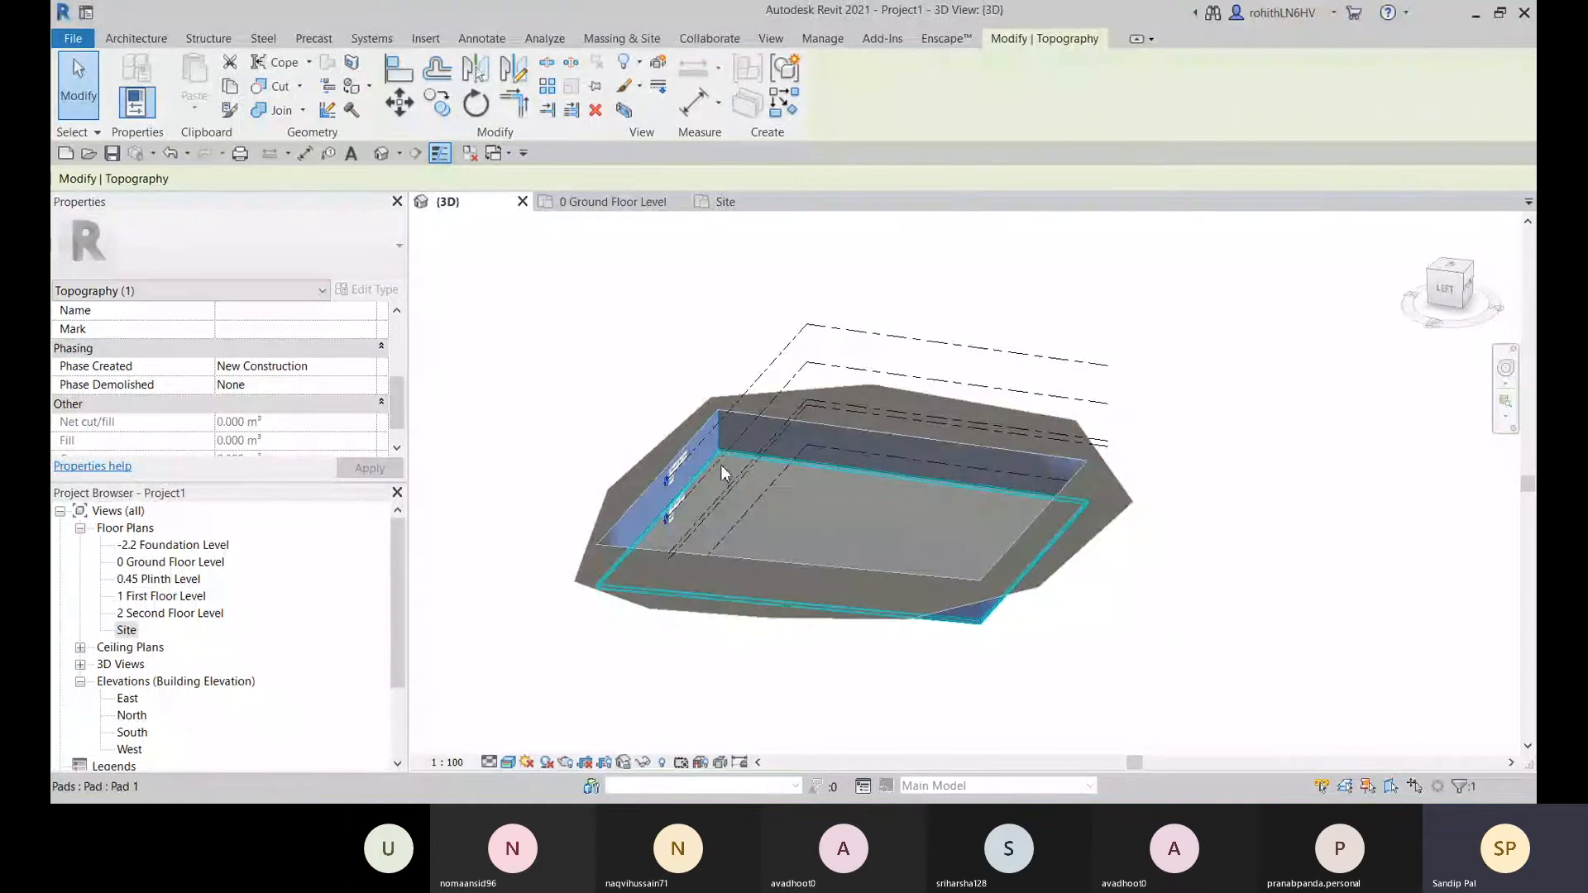
scroll(721, 465, up, 3)
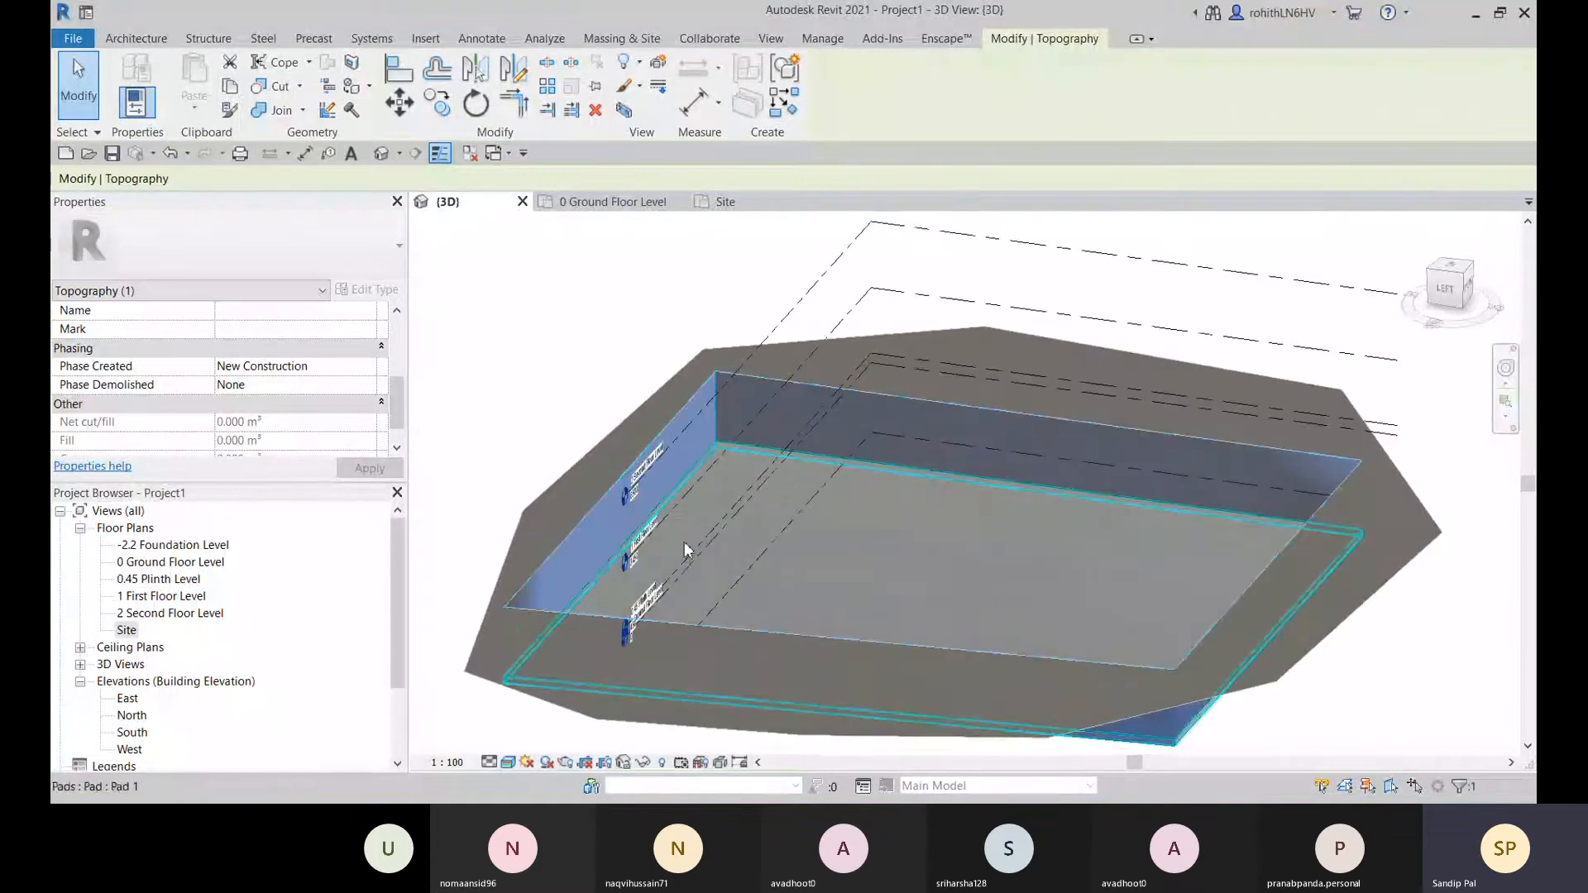
scroll(862, 445, down, 2)
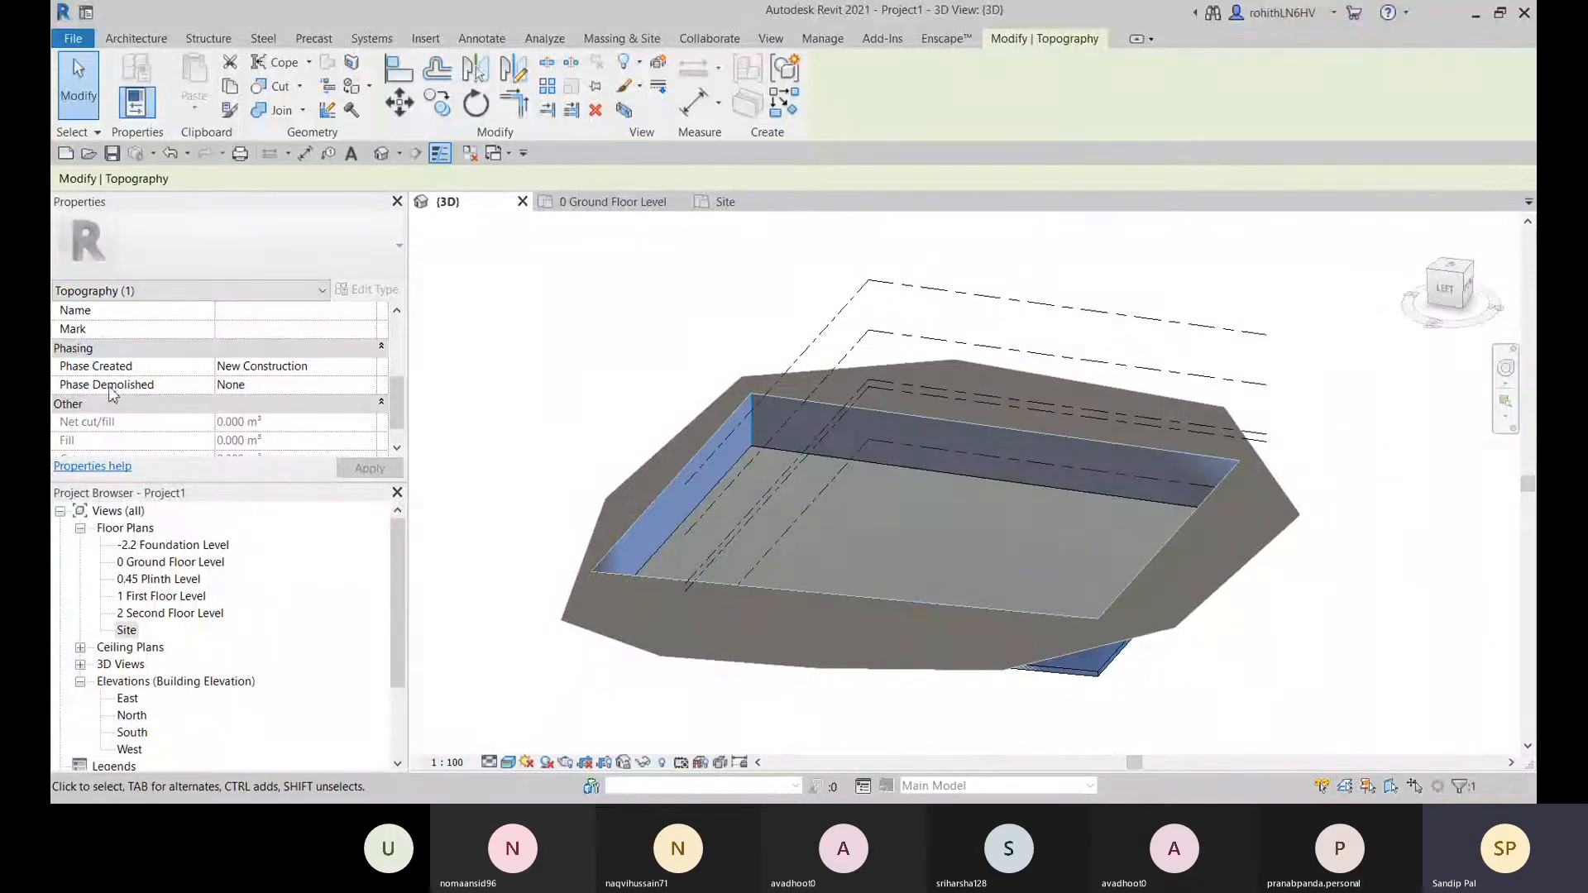
click(546, 403)
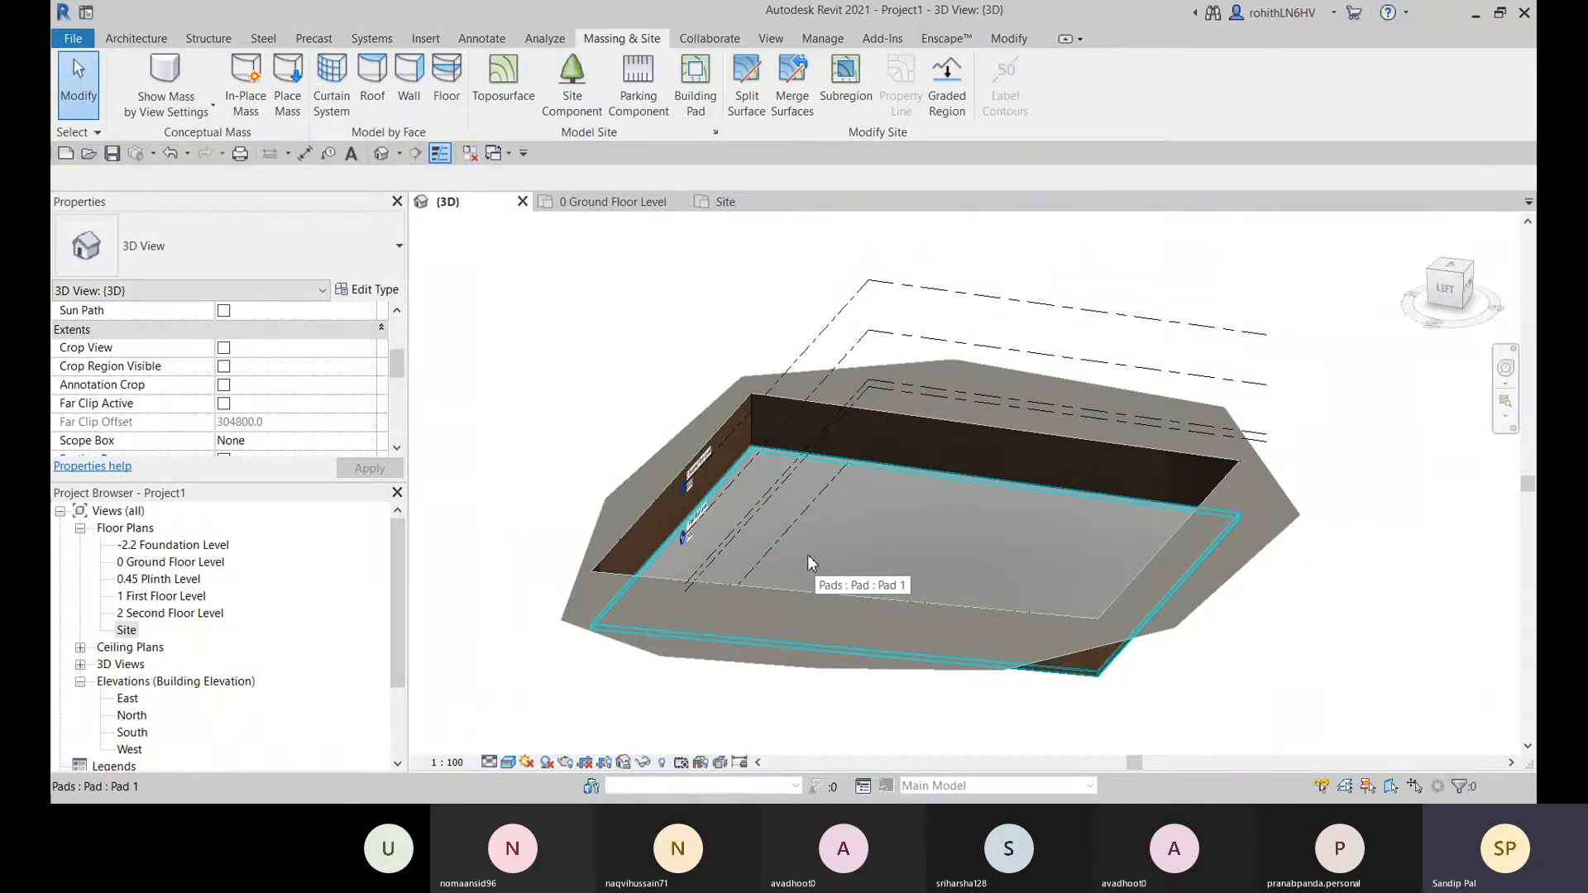
middle_drag(948, 563, 967, 562)
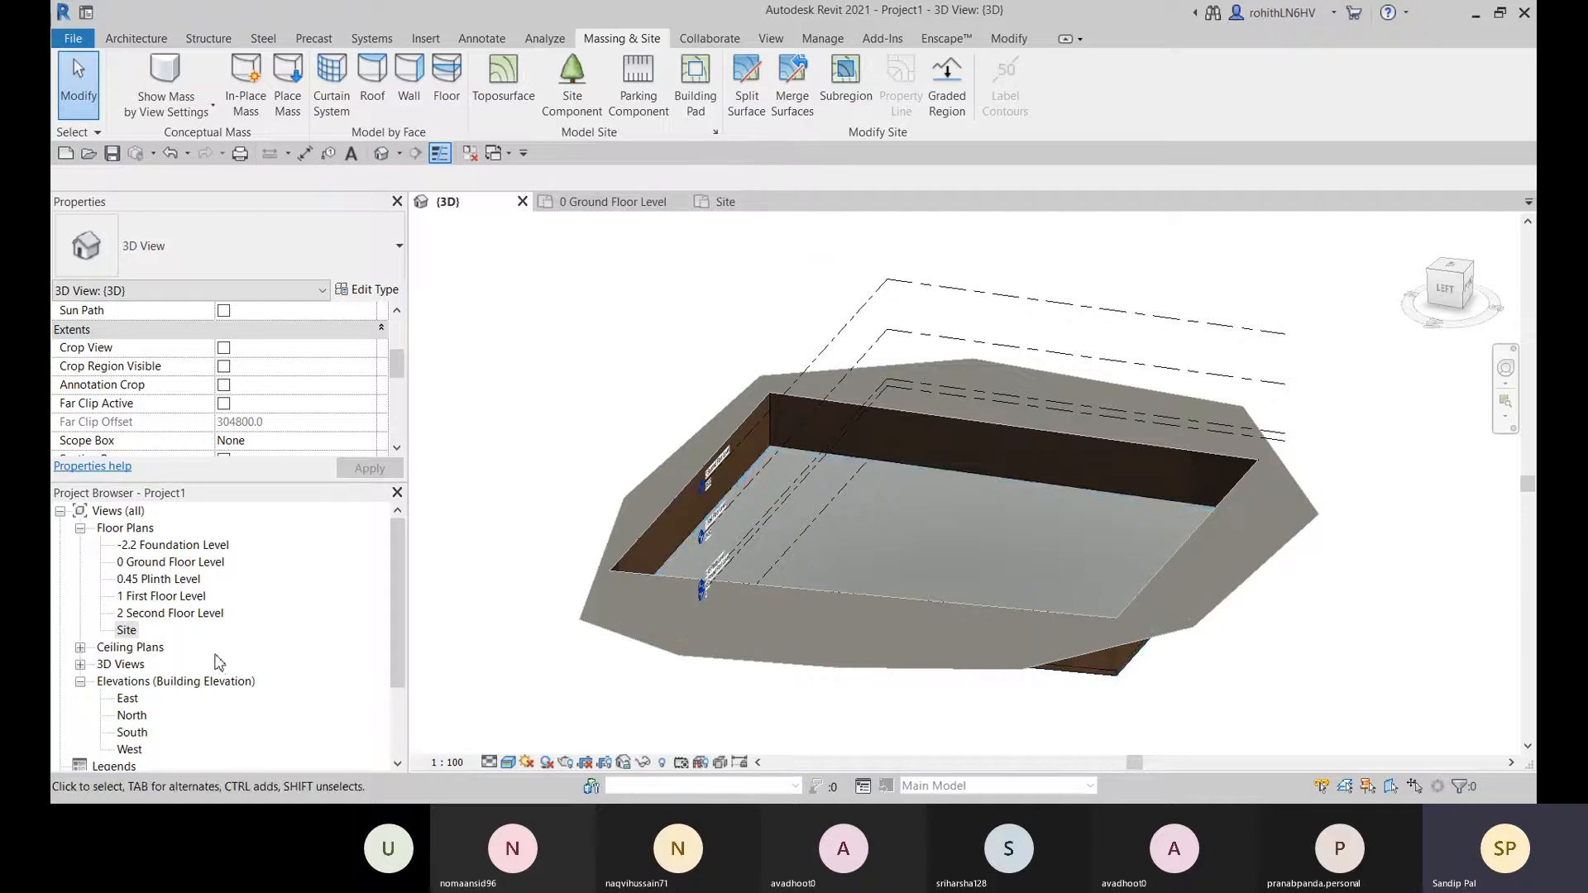
- Open the -2.2 Foundation Level floor plan
double_click(174, 545)
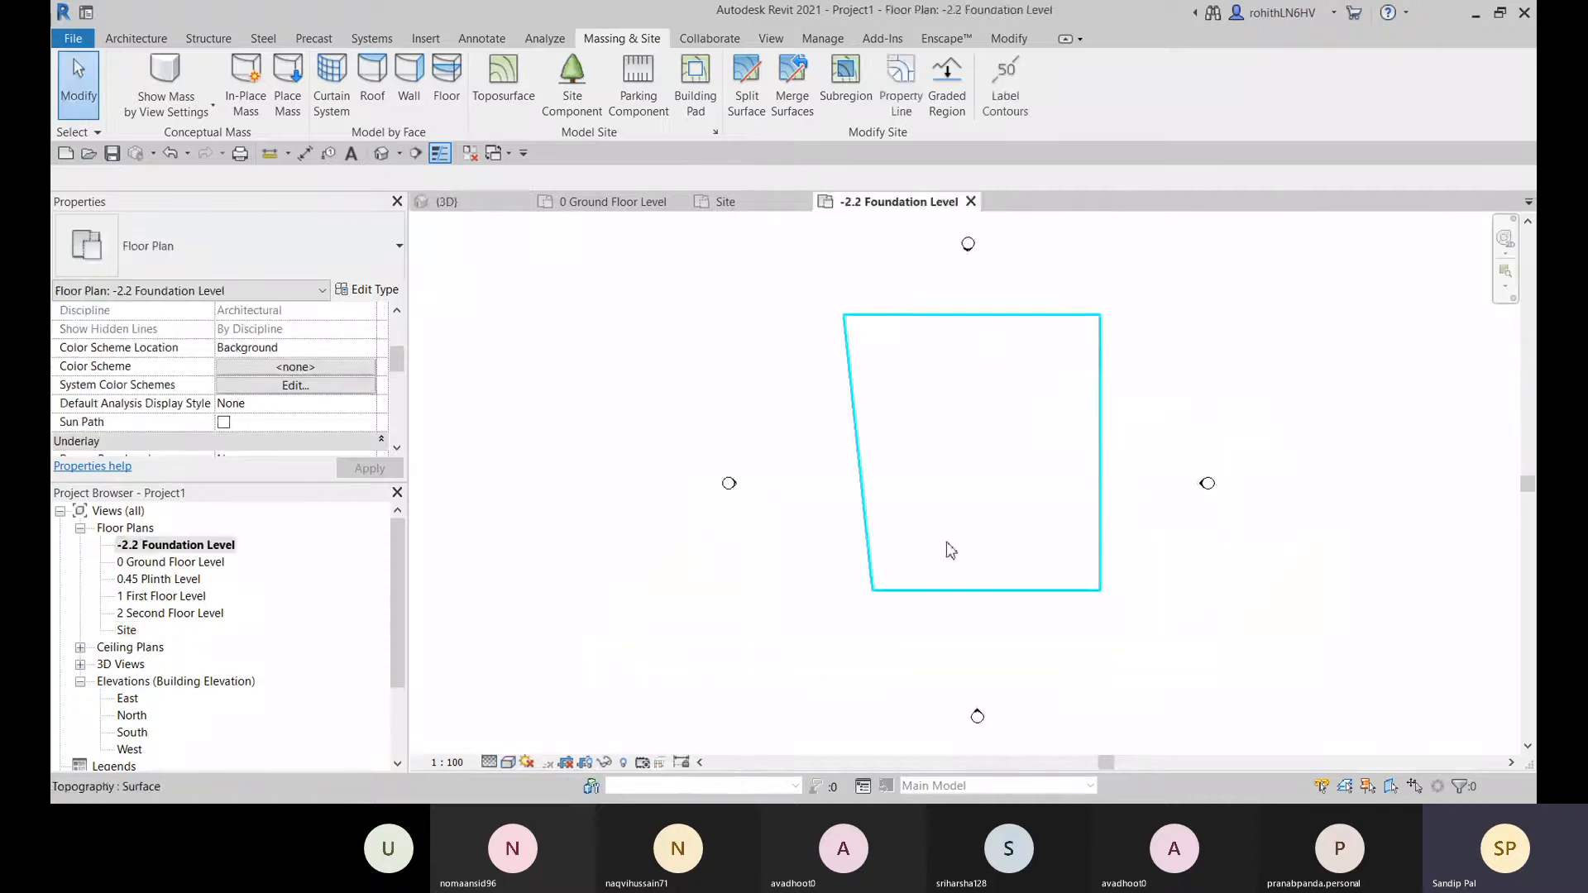
middle_drag(966, 589, 910, 596)
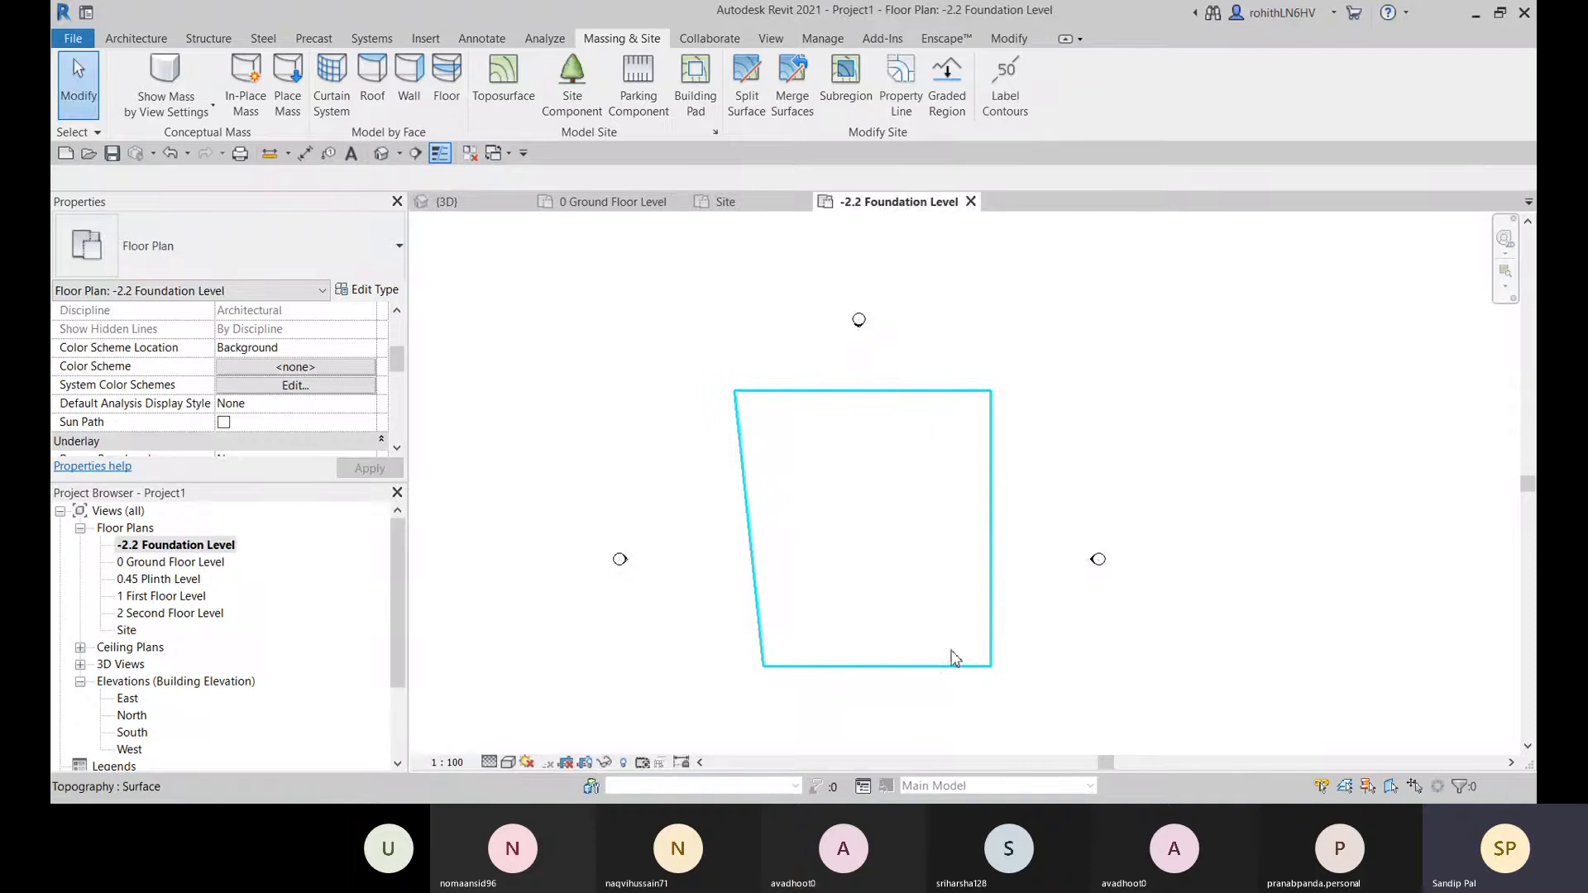
click(137, 40)
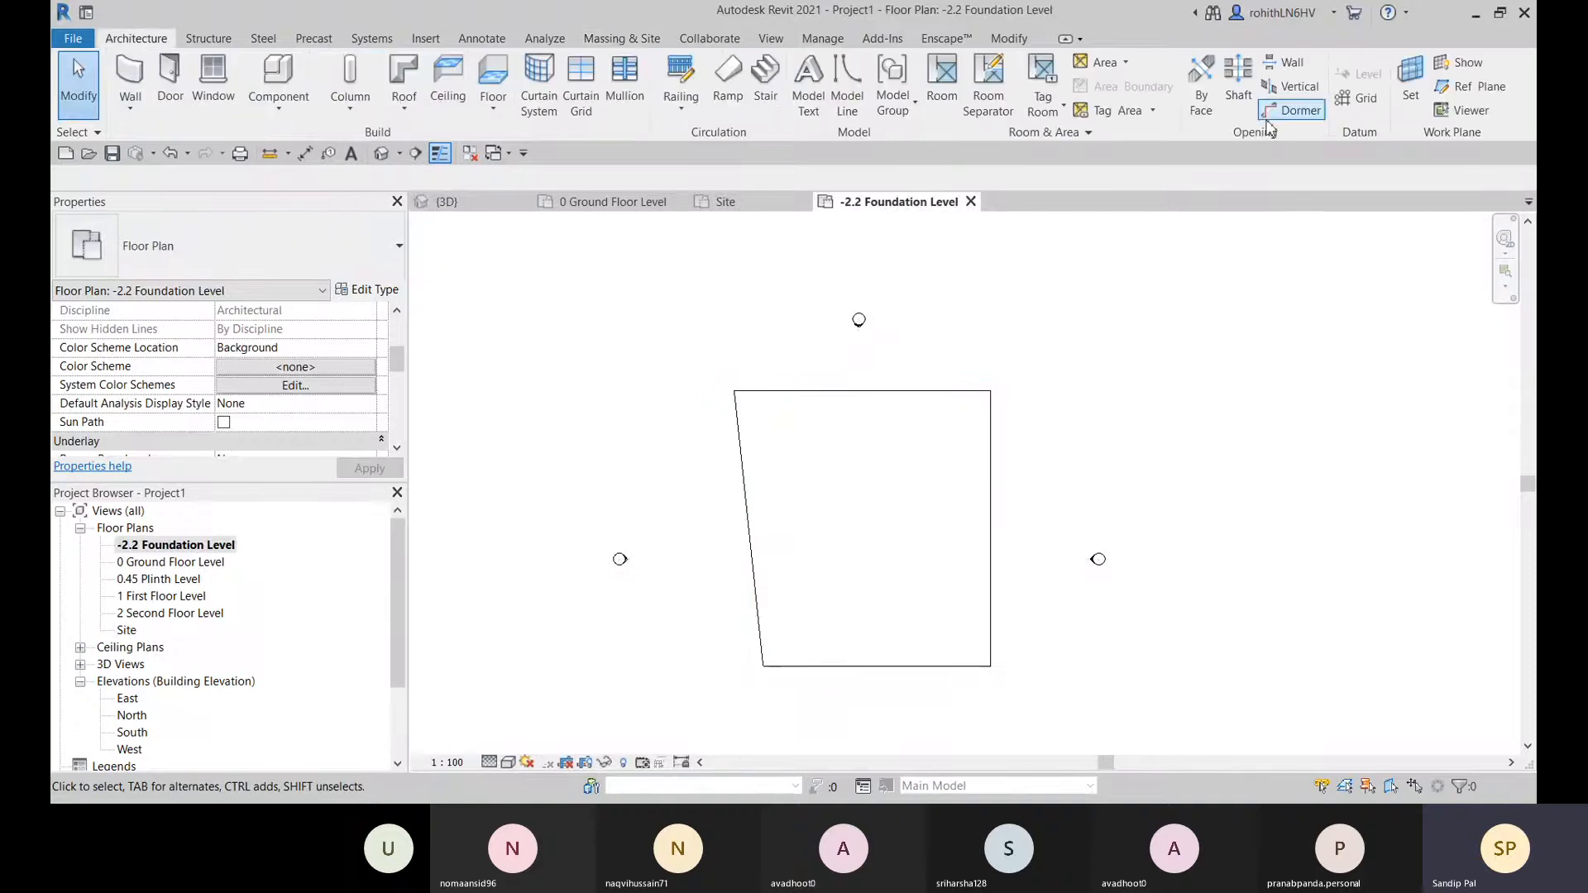
click(208, 39)
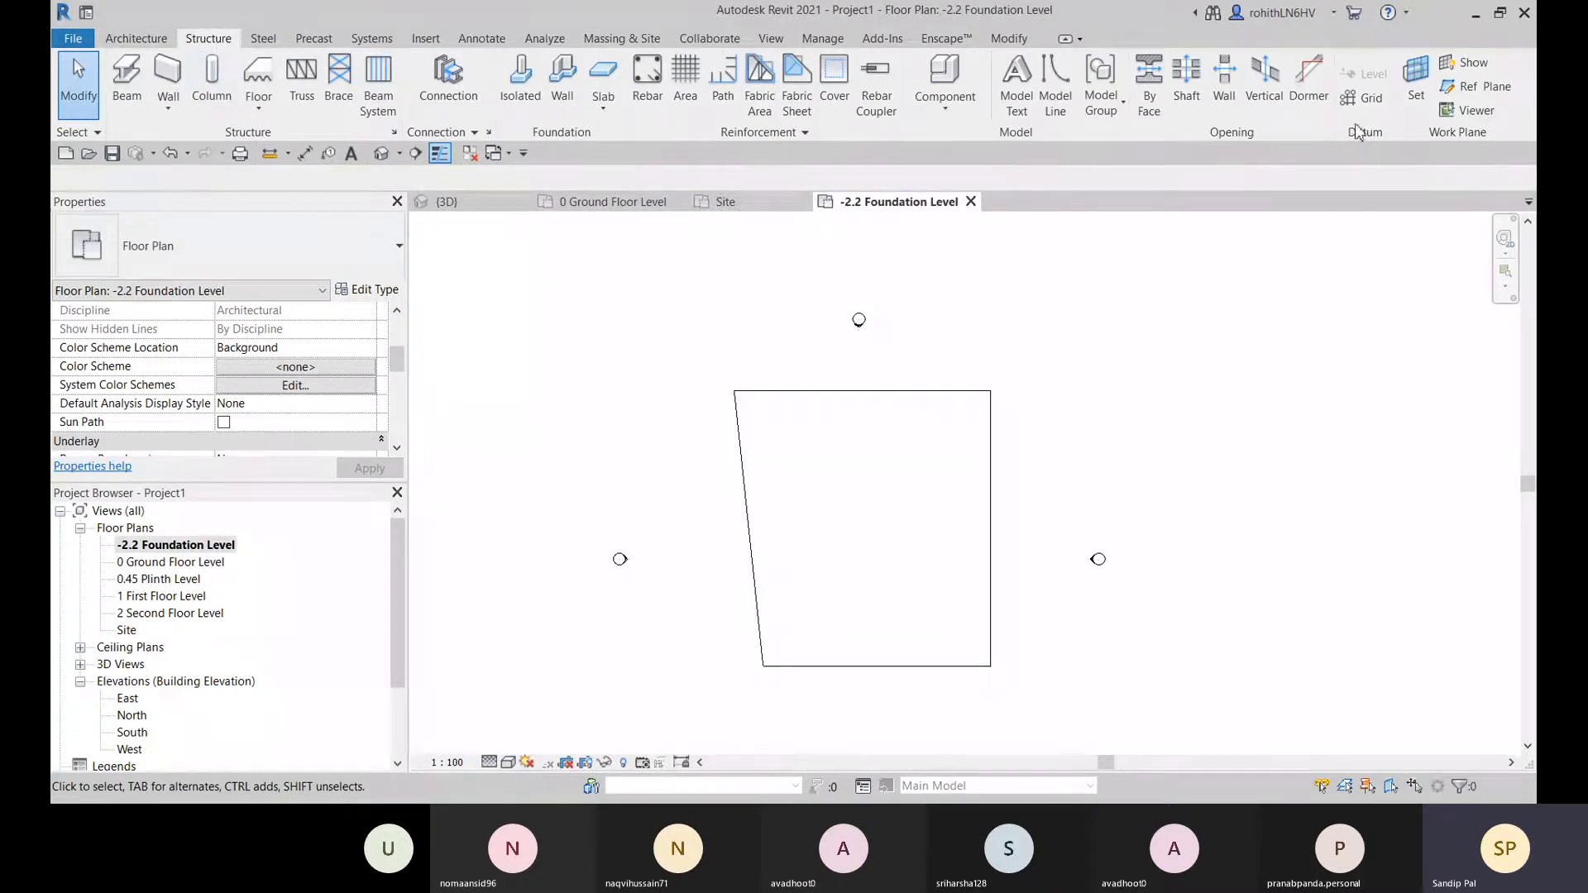
click(1363, 98)
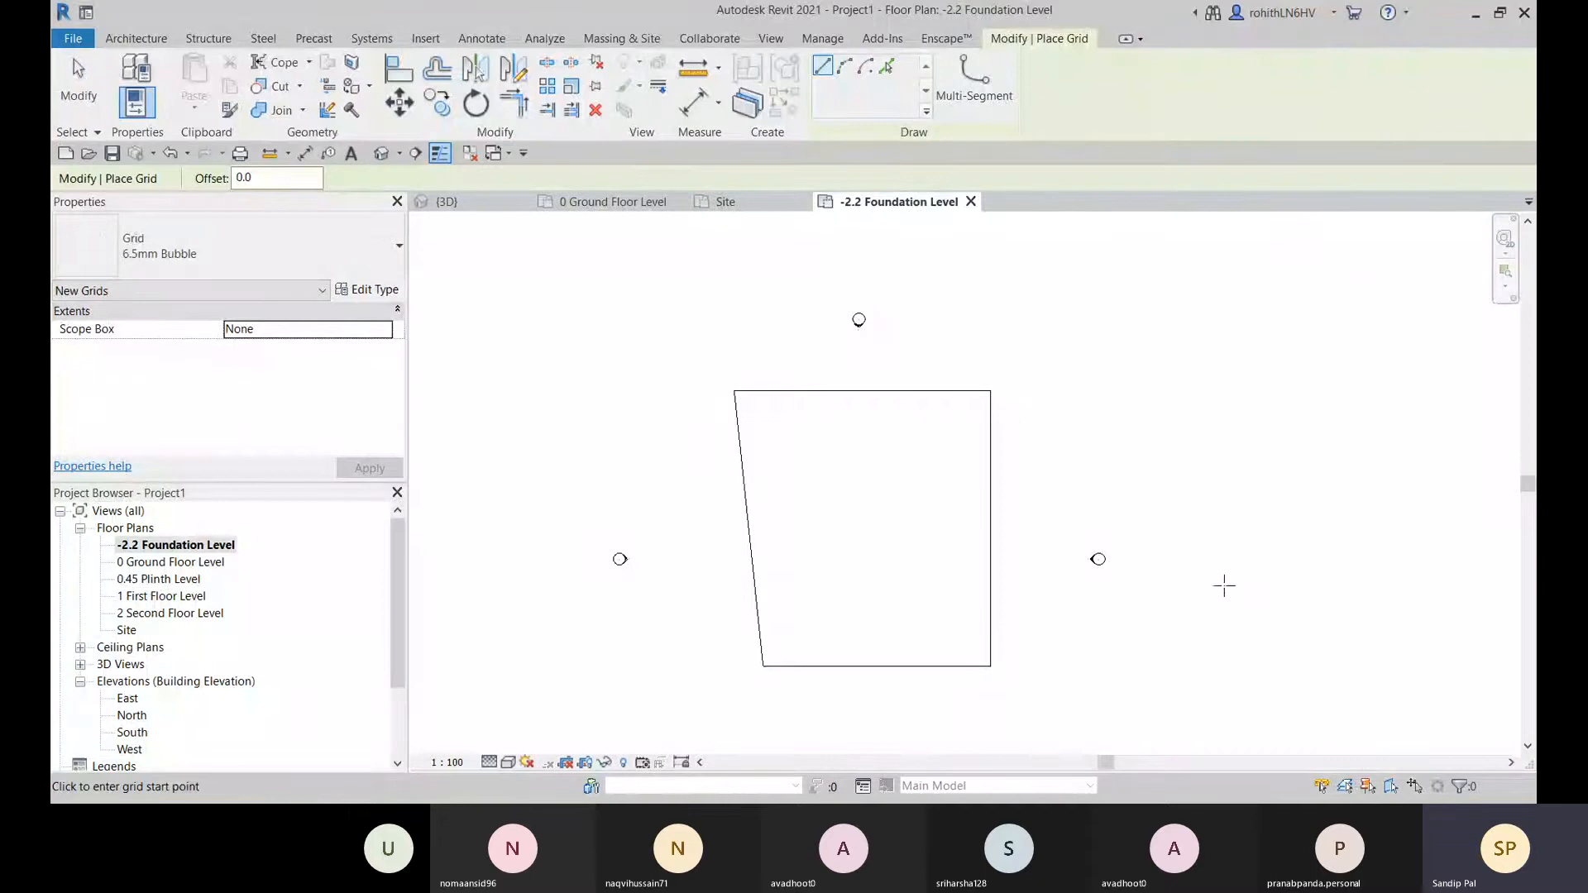
click(887, 69)
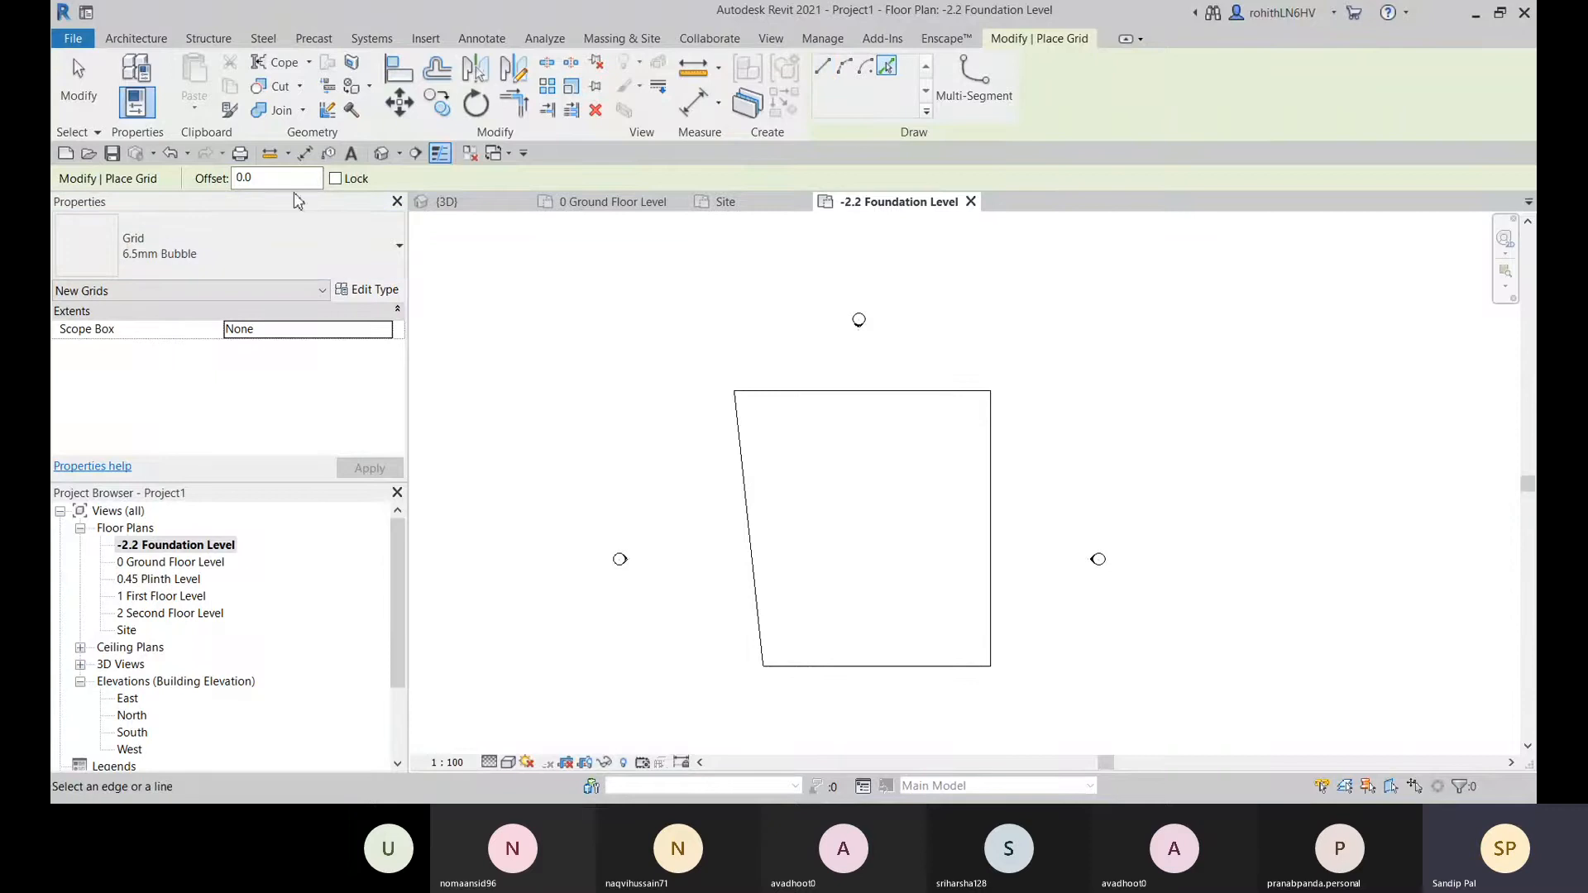
drag(265, 175, 195, 182)
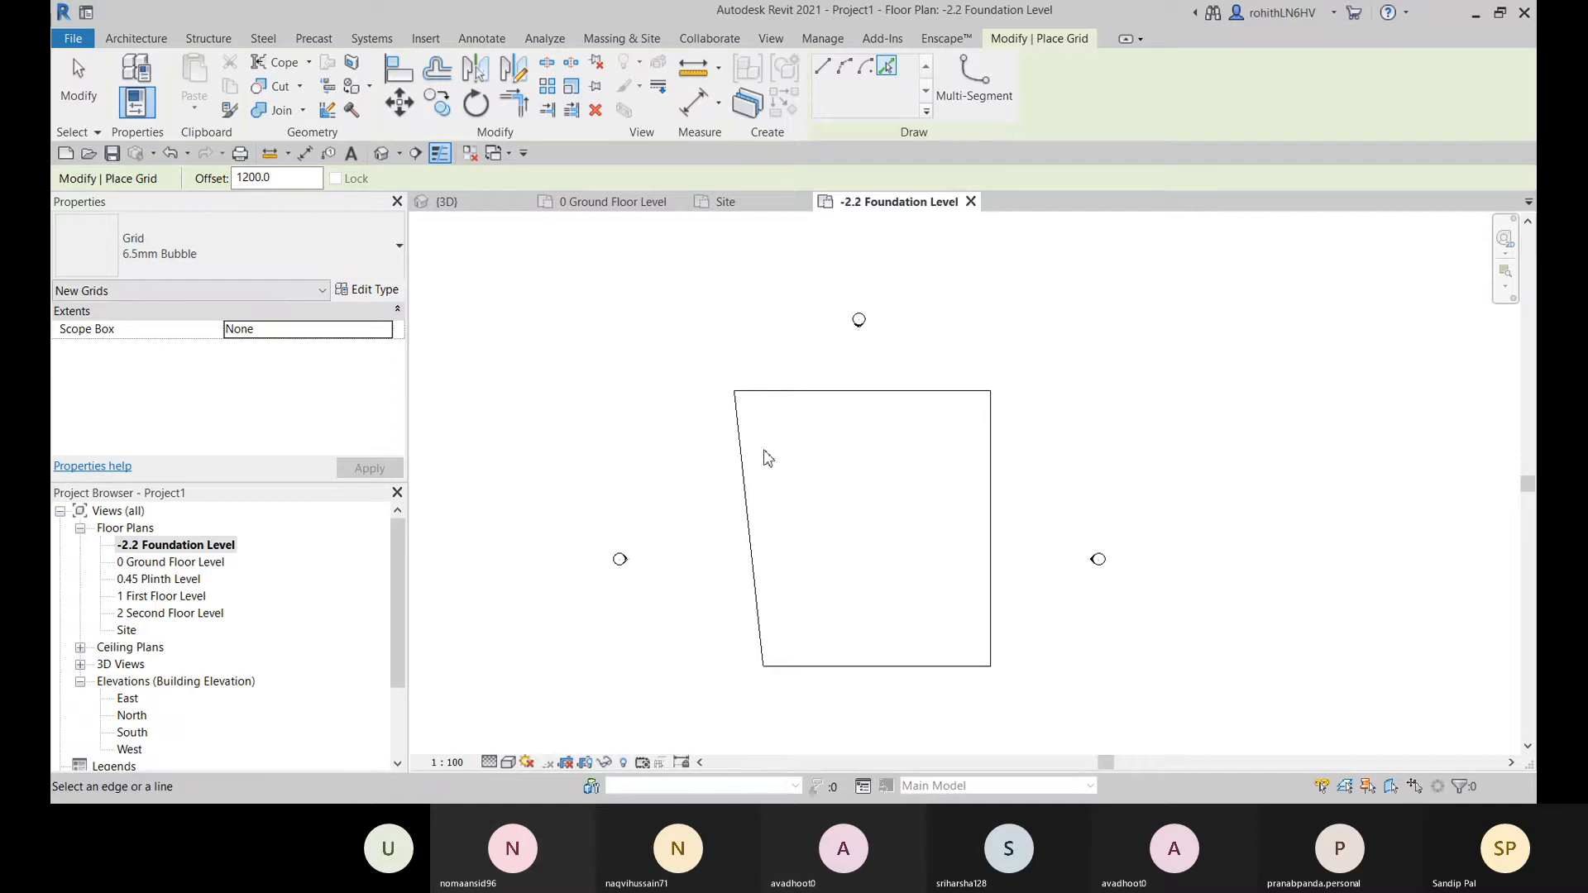
click(825, 66)
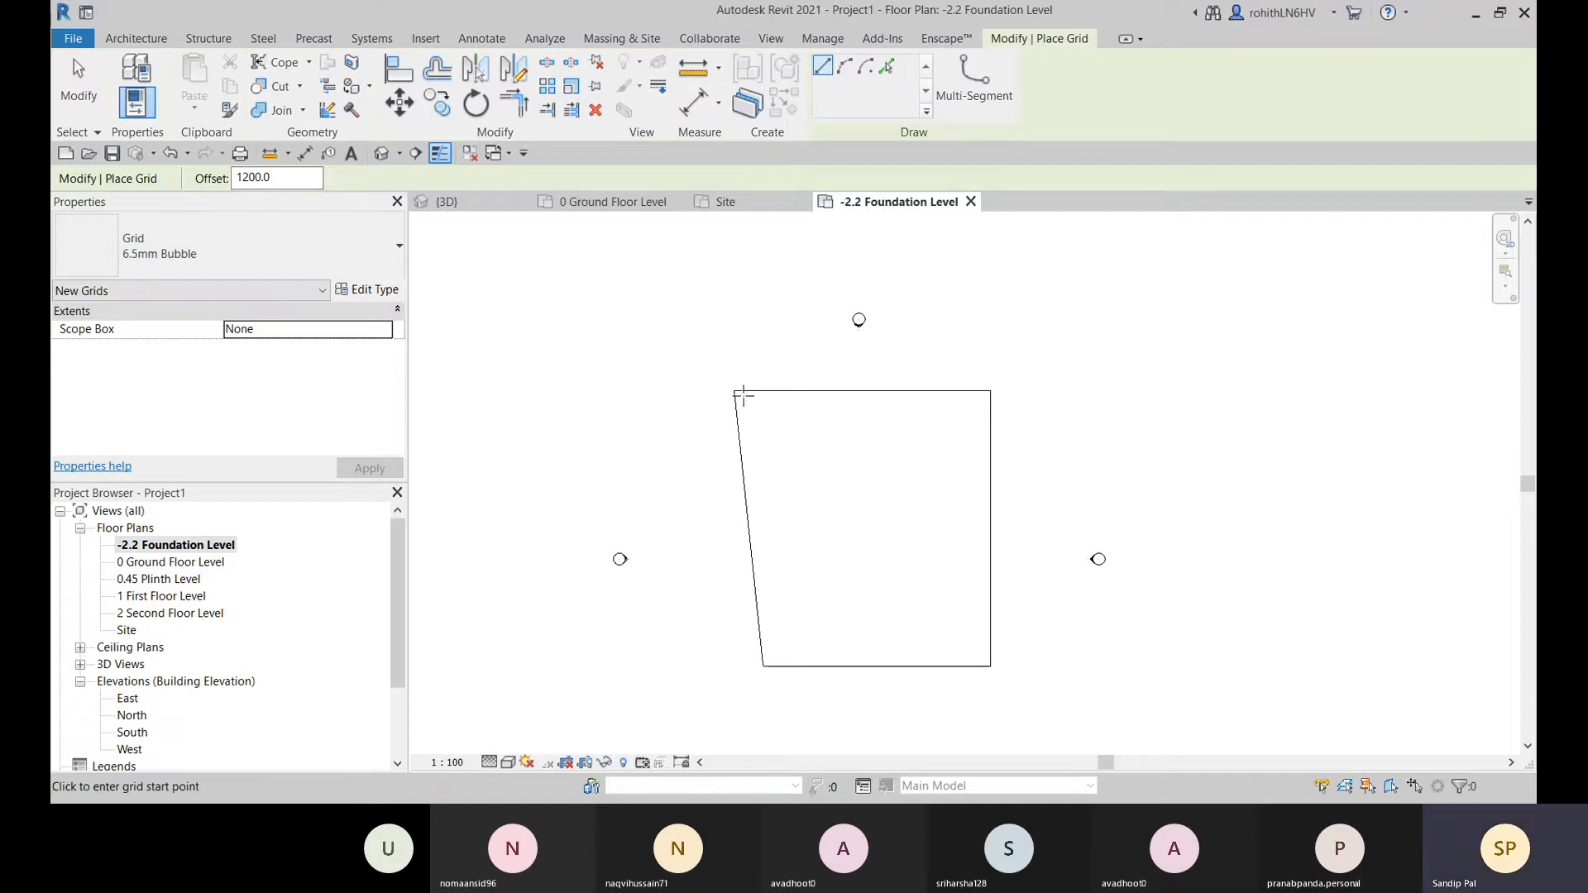
scroll(746, 432, down, 1)
middle_drag(745, 505, 835, 497)
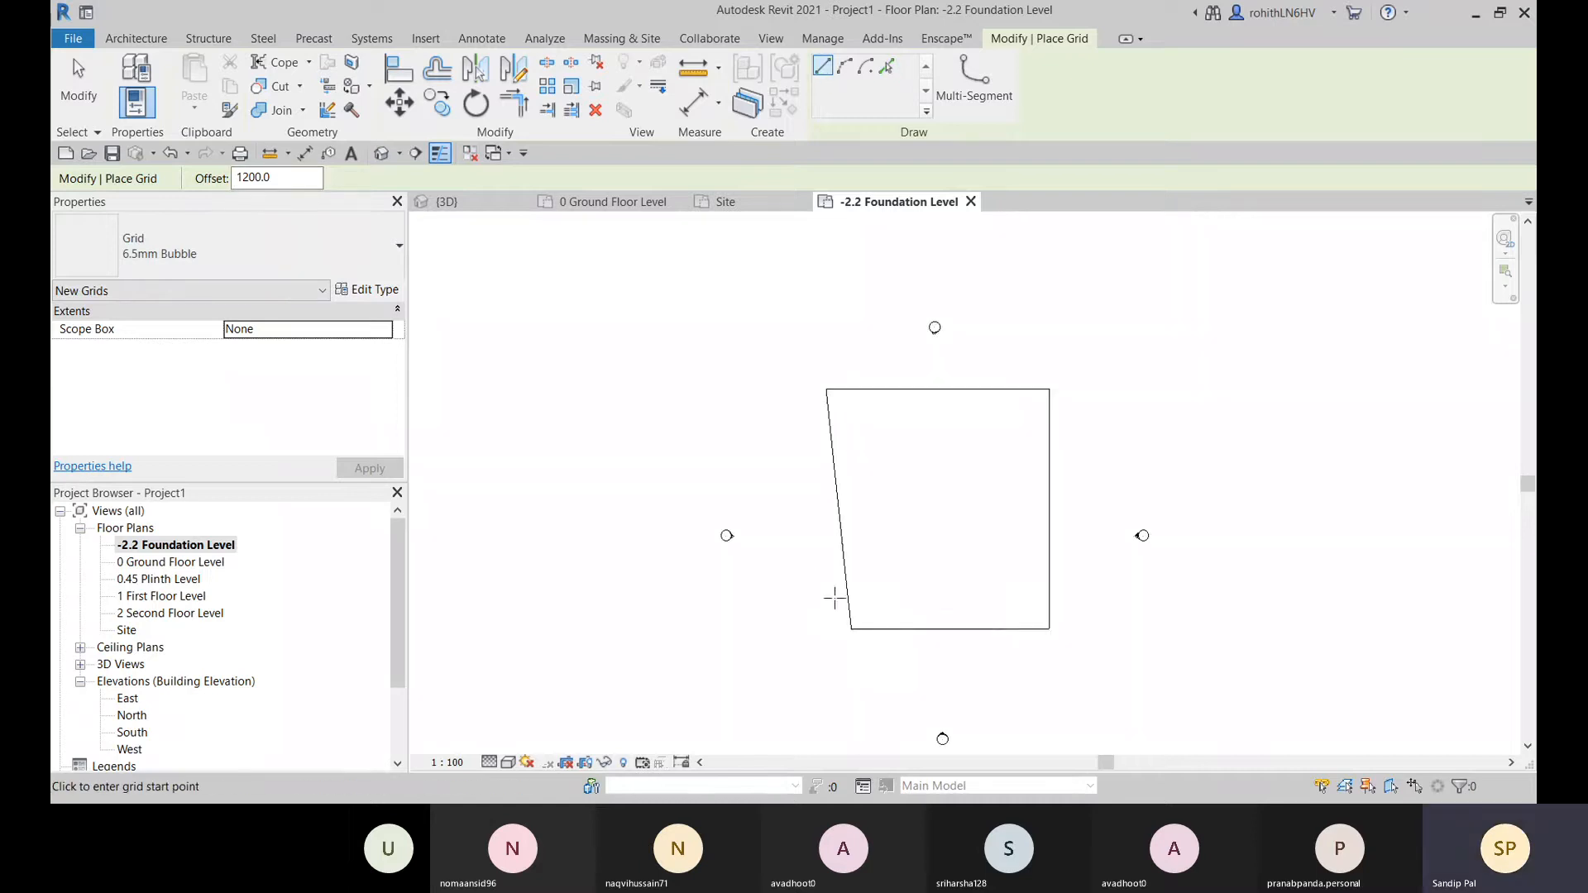
click(854, 630)
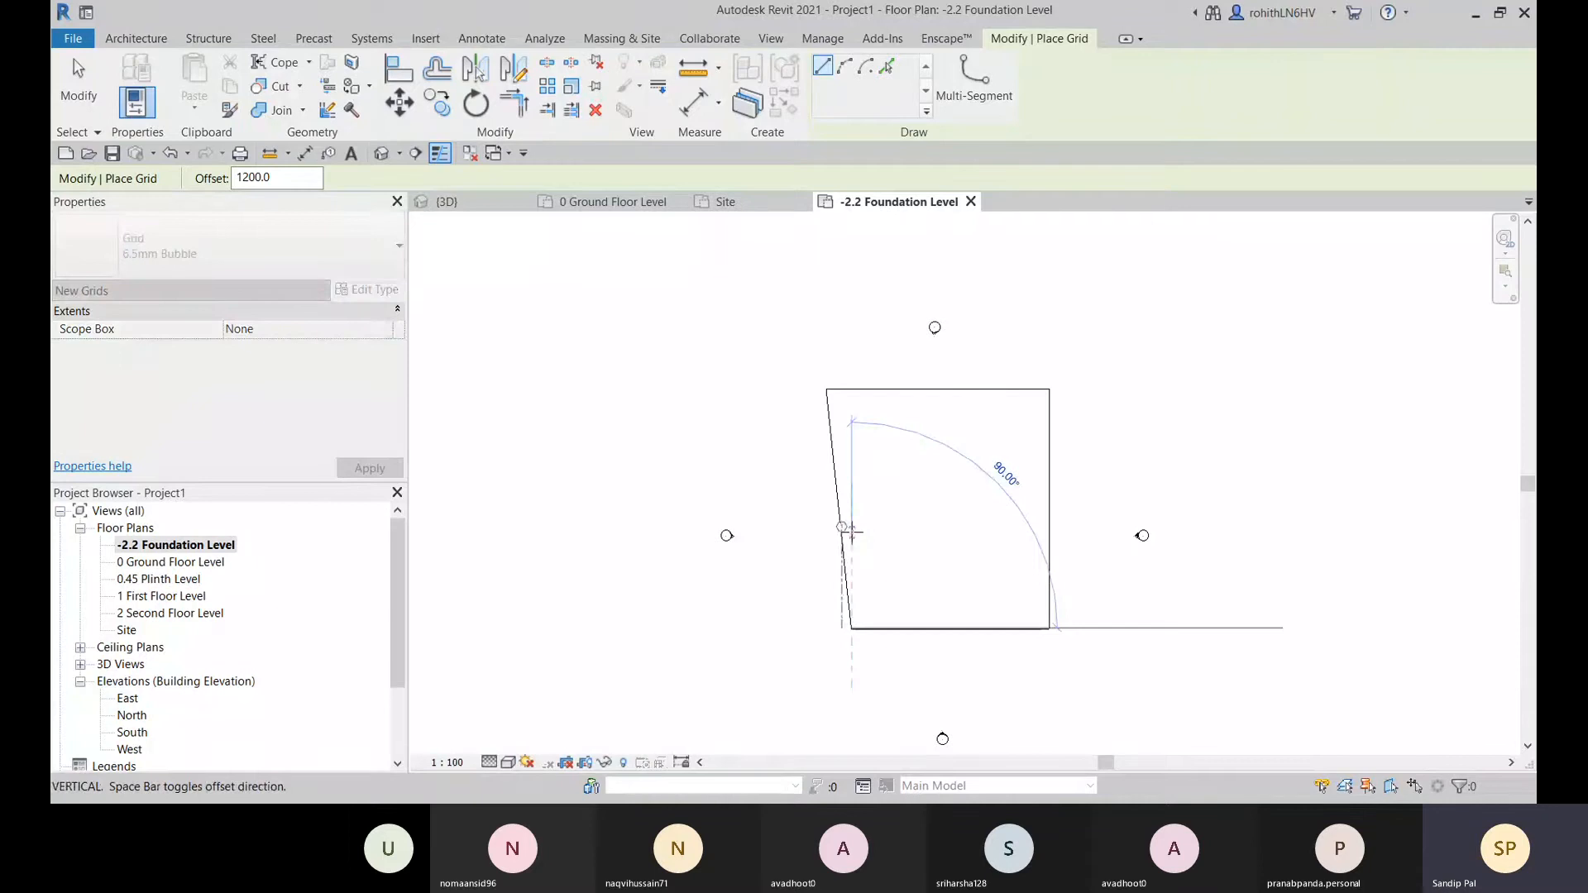
key(Escape)
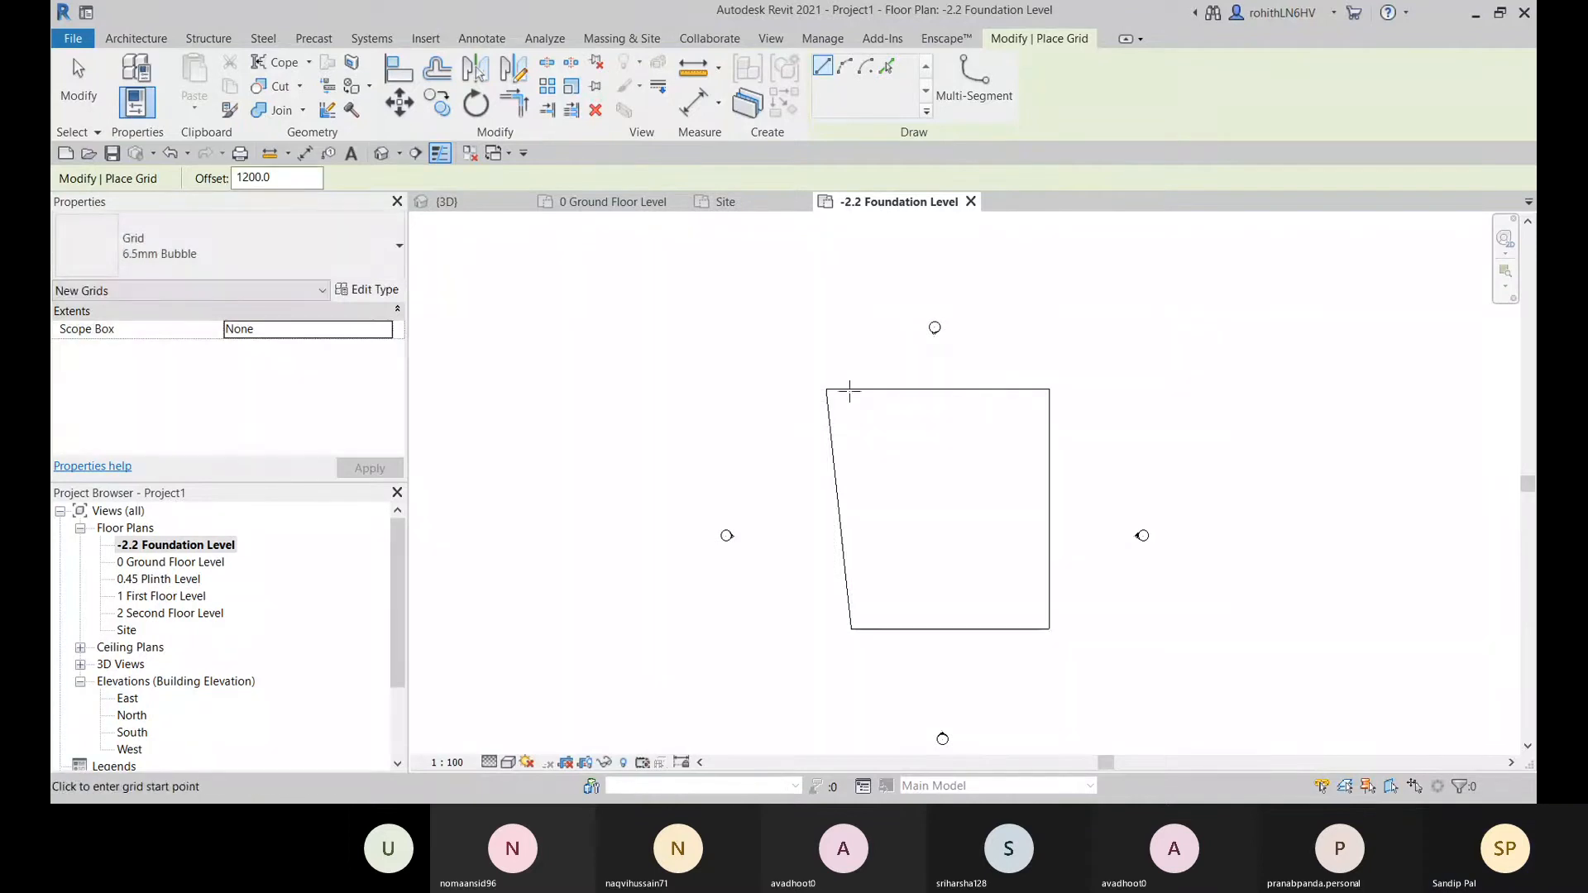
key(Escape)
- Check which element the outline in the foundation plan belongs to and compare it with the pad in 3D
click(831, 411)
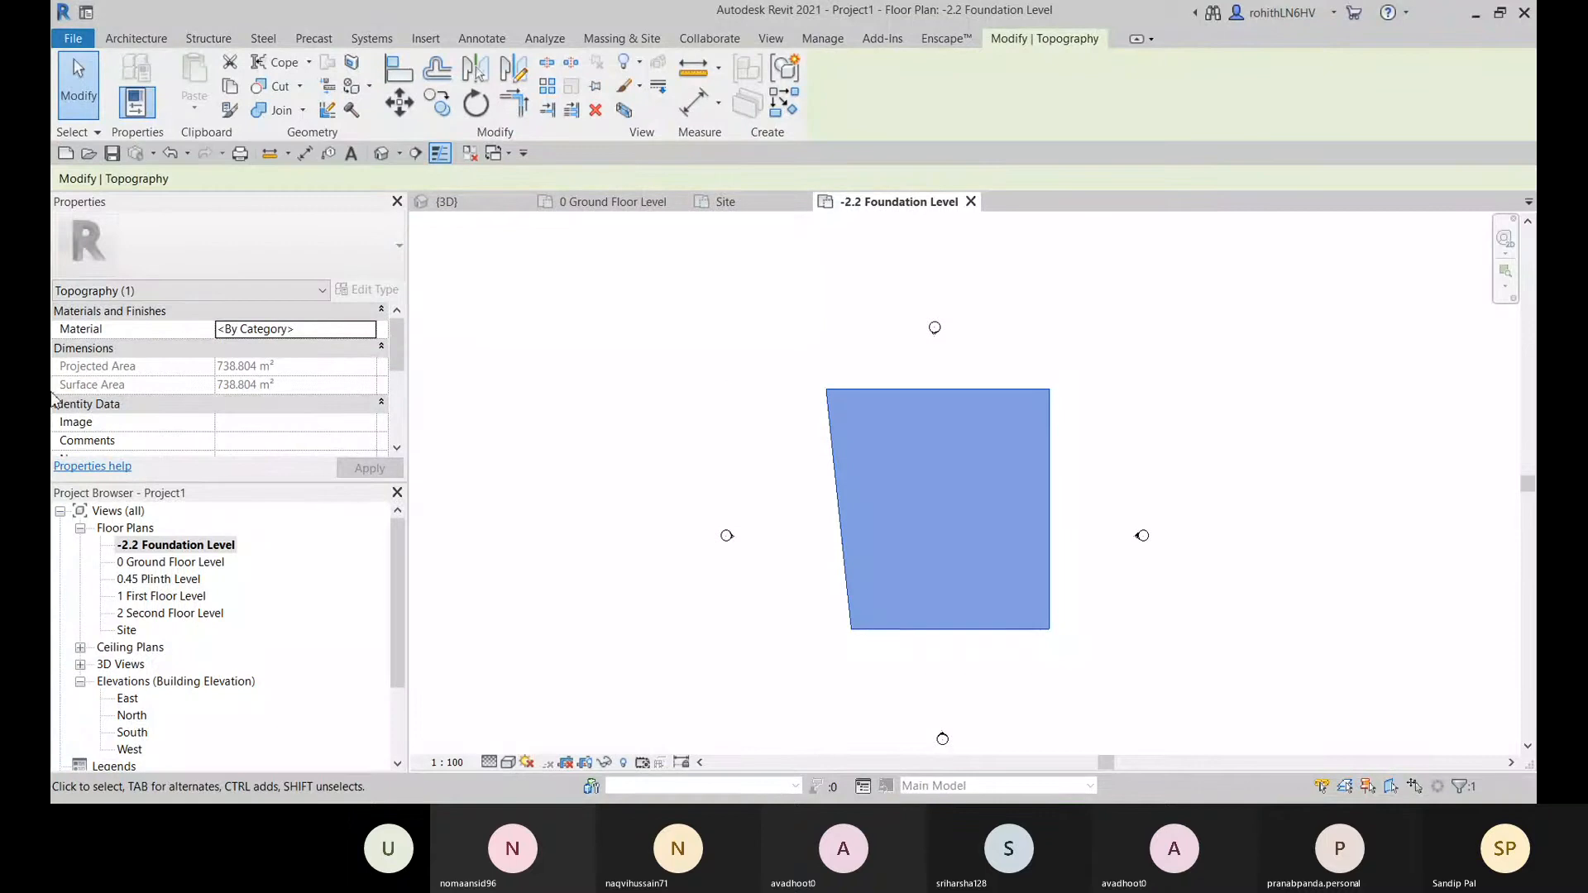
scroll(161, 354, down, 1)
scroll(183, 378, down, 2)
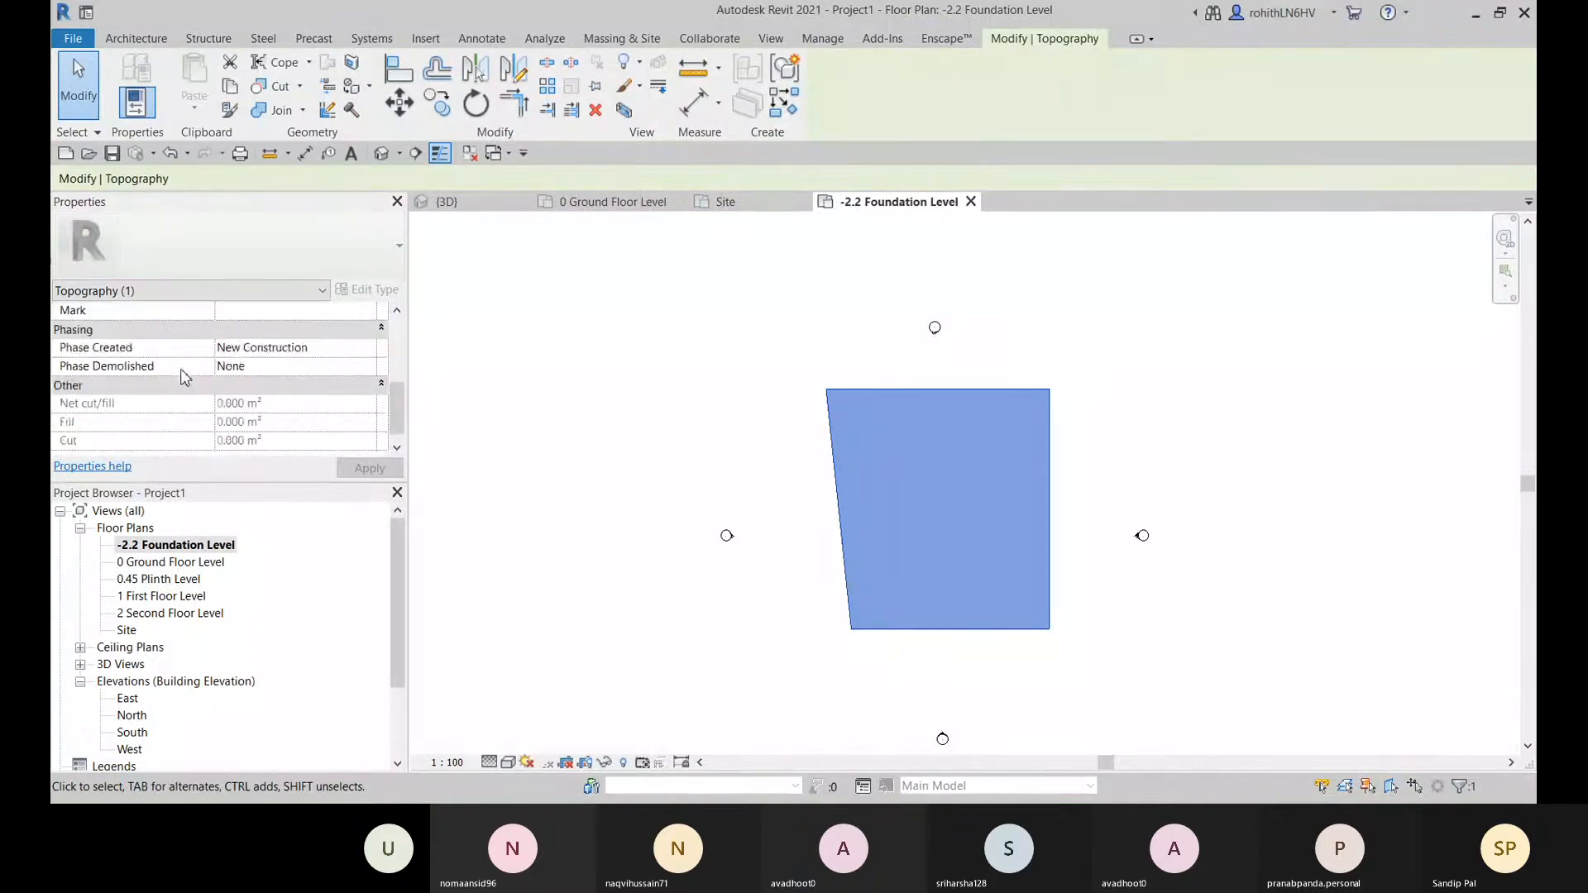
key(Escape)
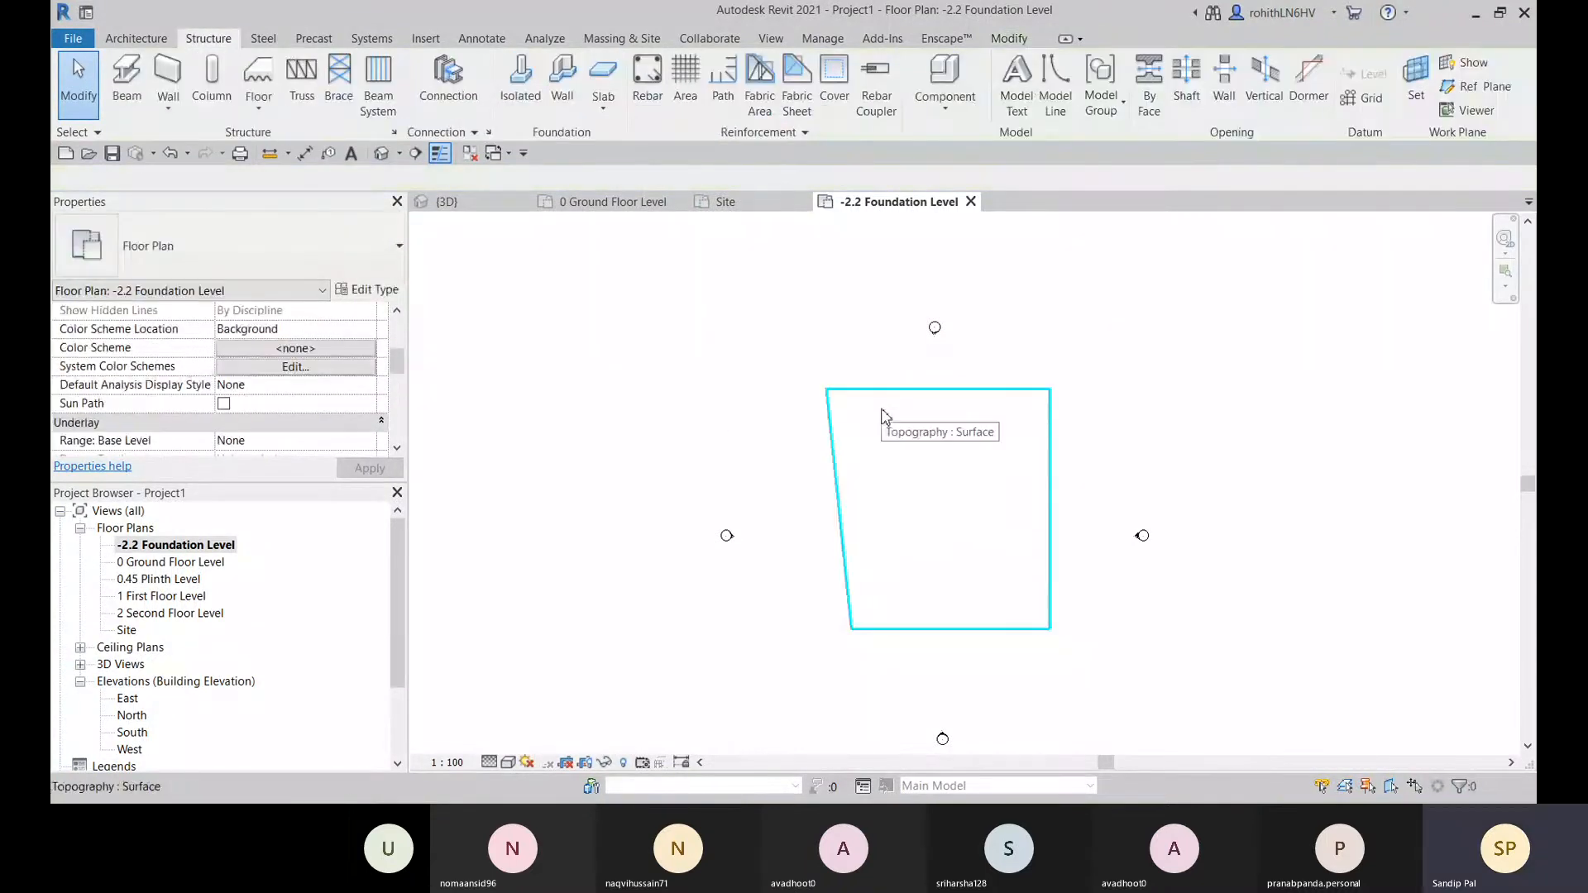
click(893, 465)
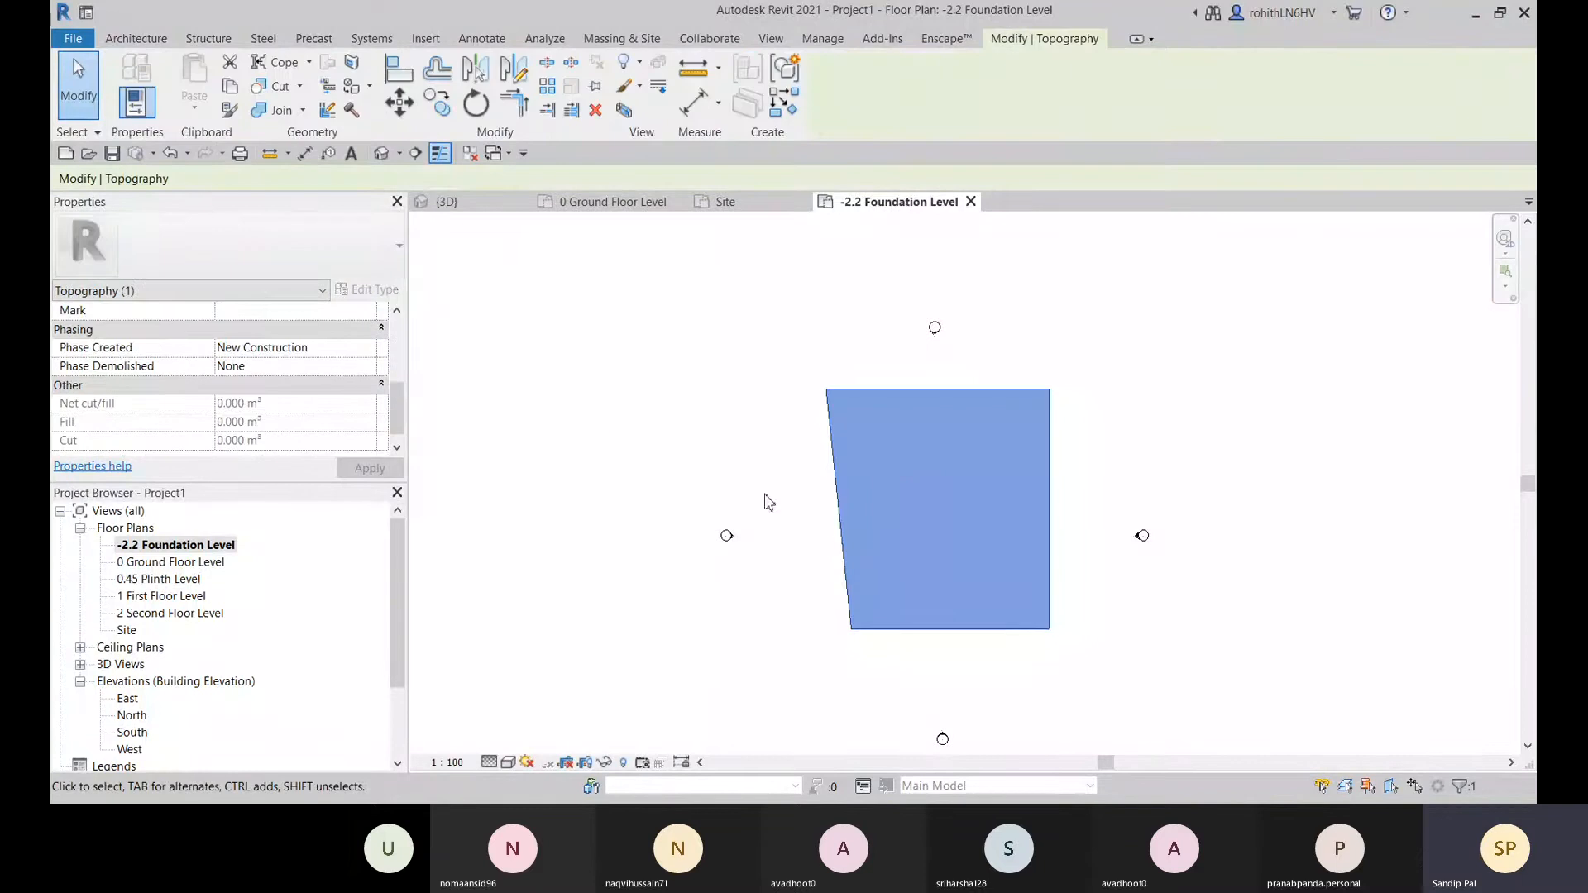
key(Escape)
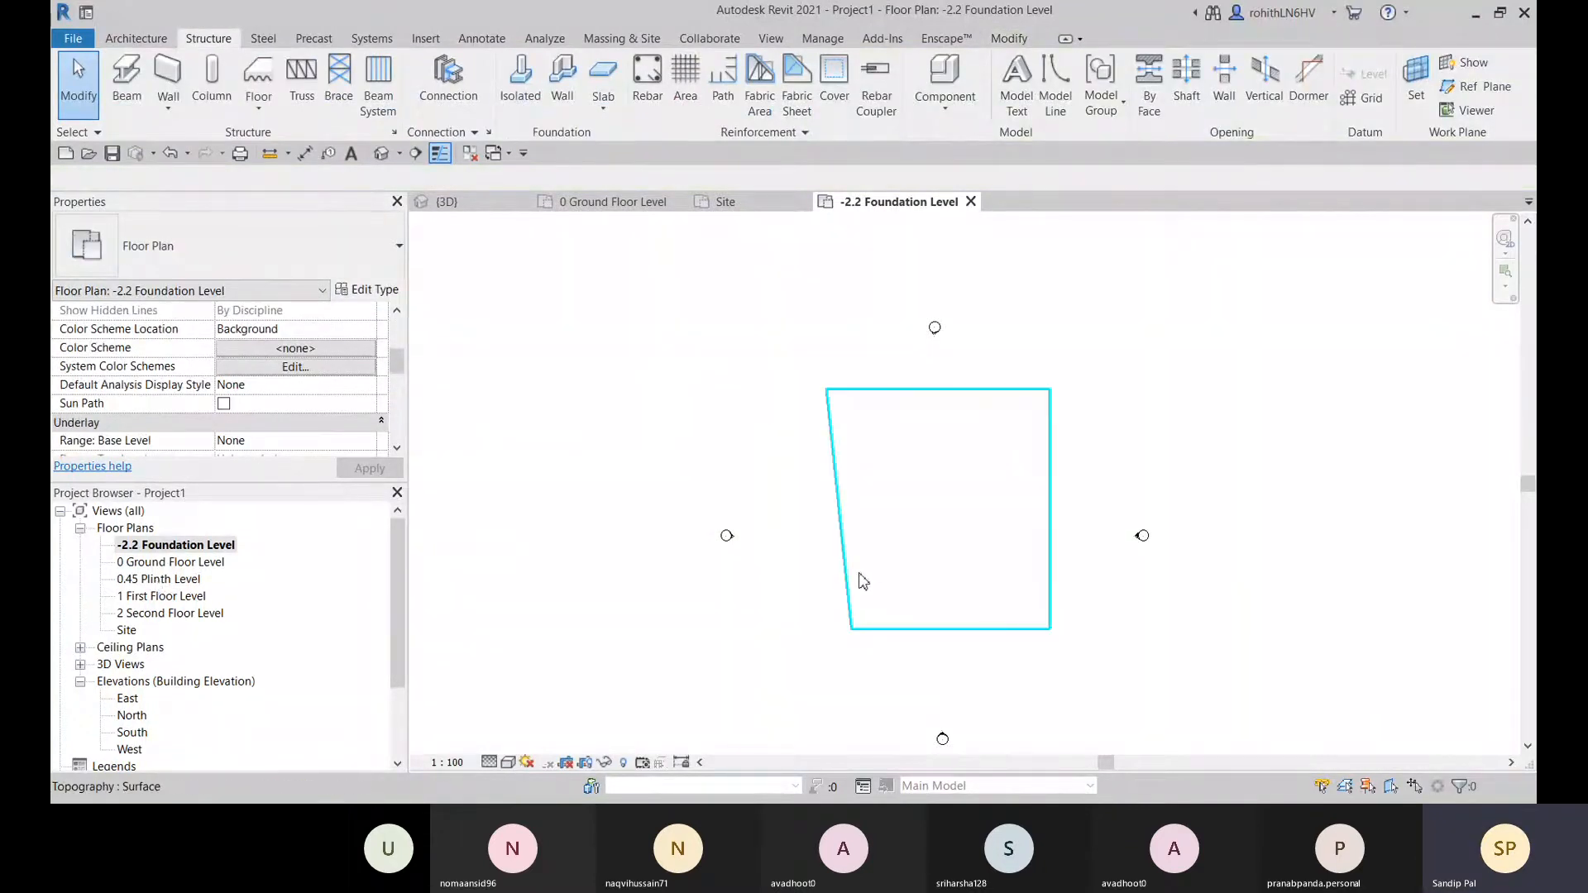
click(447, 201)
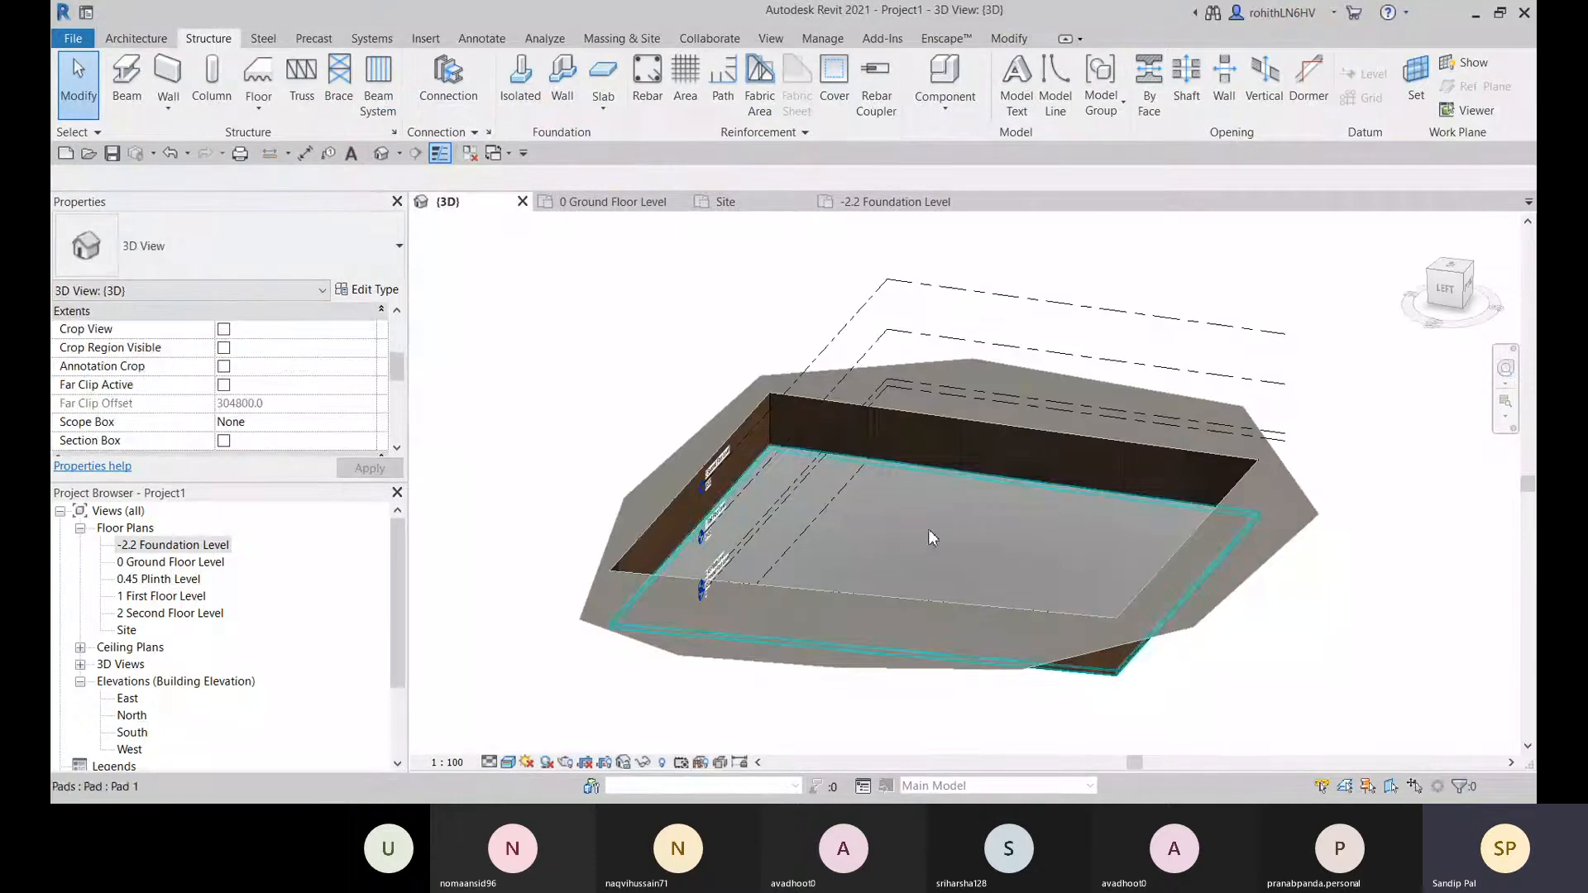
click(933, 538)
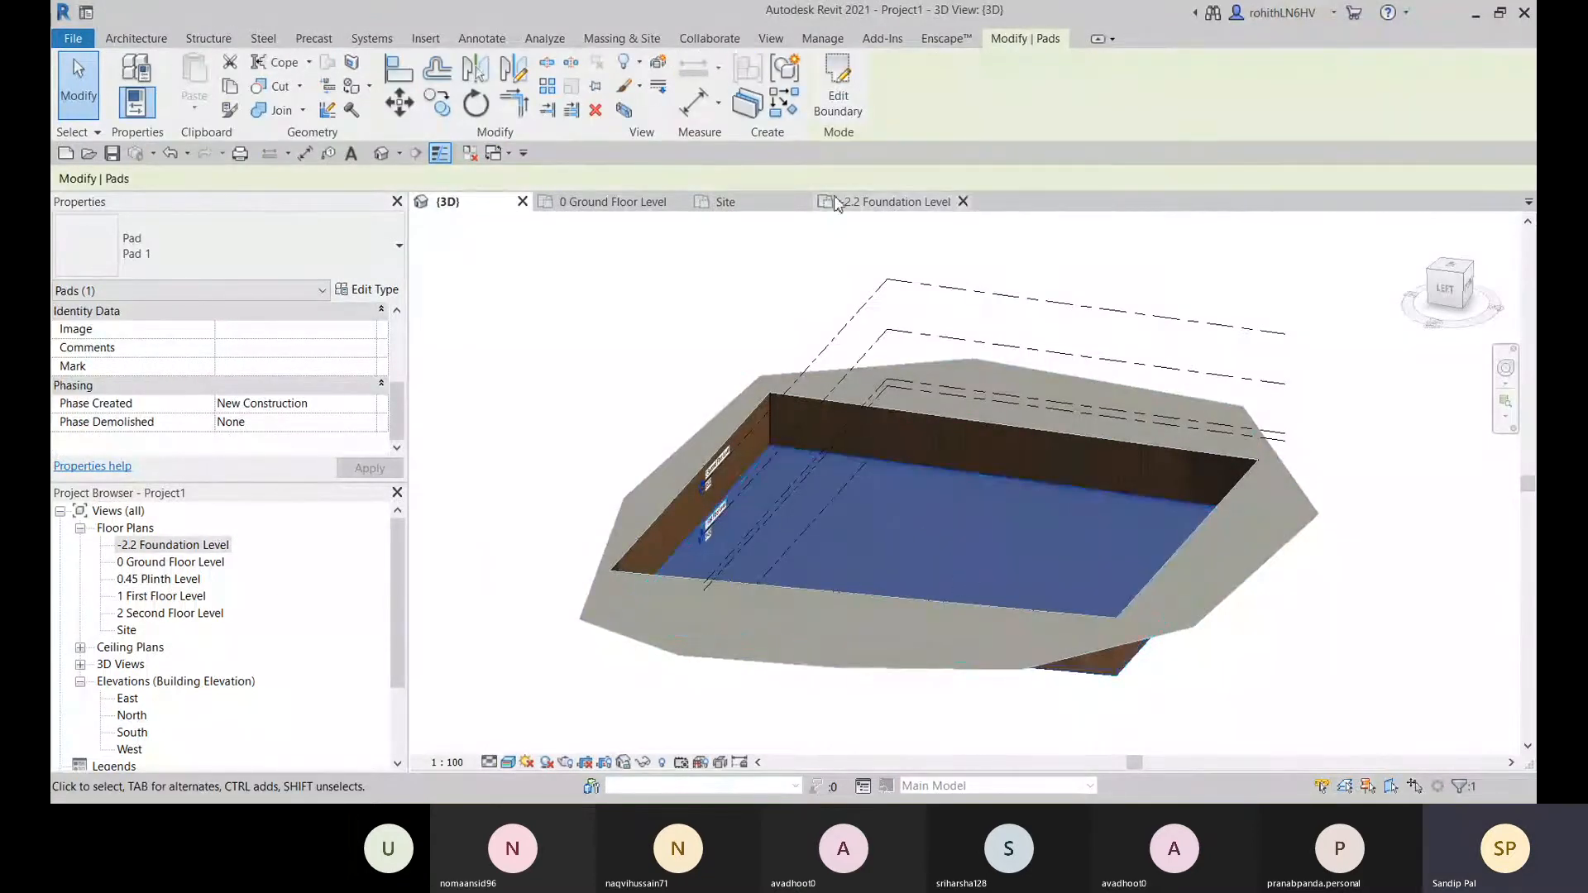
- Make the topography's Triangulation Edges visible in the Architectural Plan view template assigned to the -2.2 Foundation Level plan
click(896, 202)
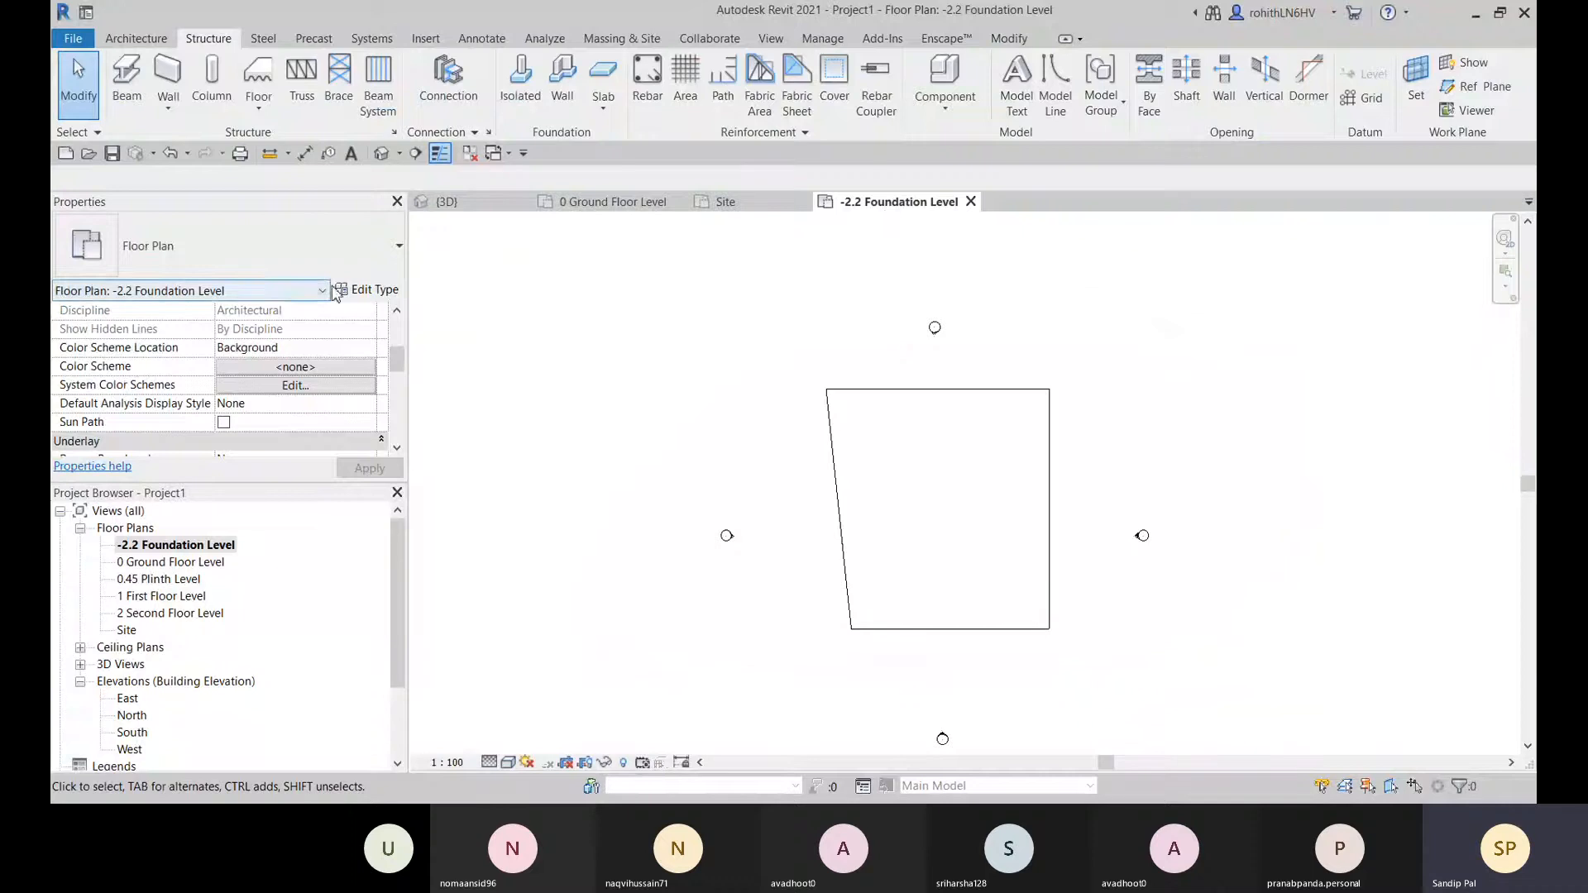
scroll(194, 416, down, 5)
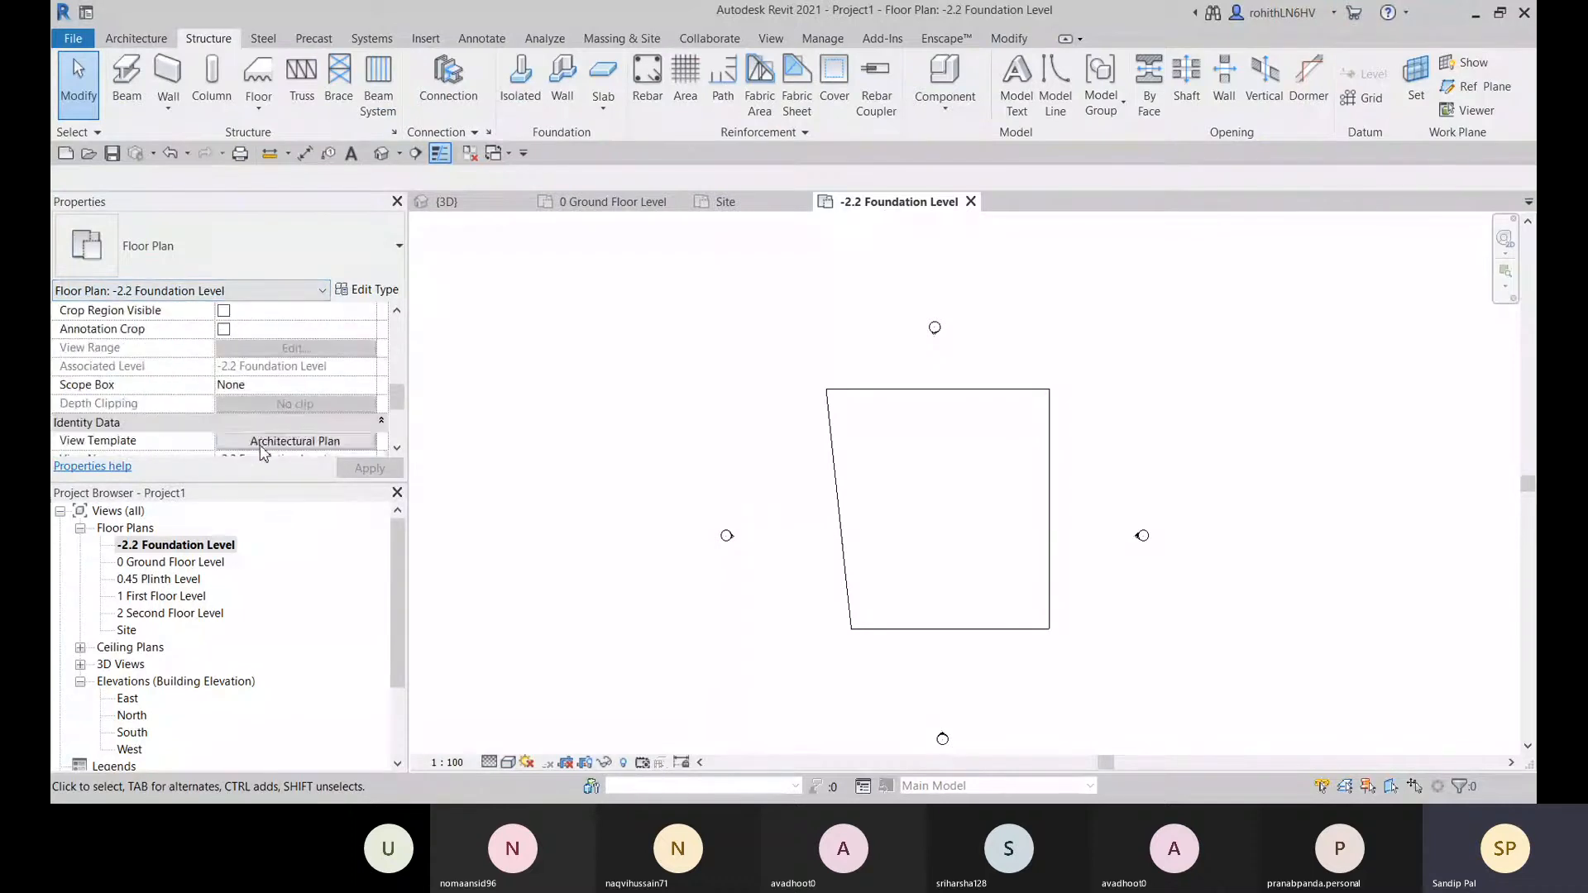
click(263, 443)
click(467, 306)
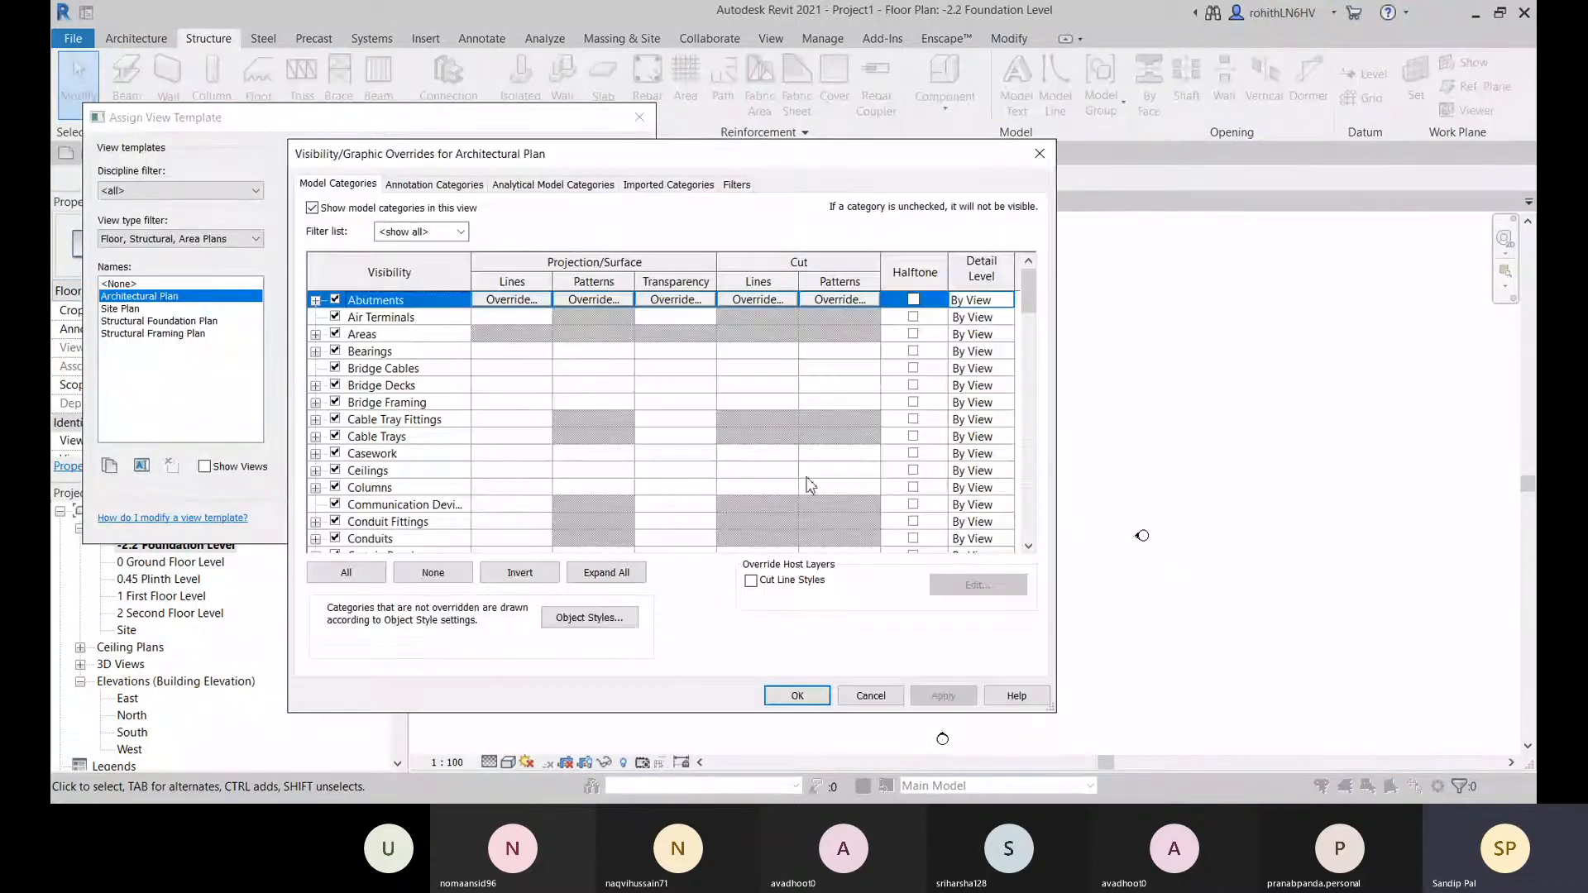
scroll(745, 414, down, 3)
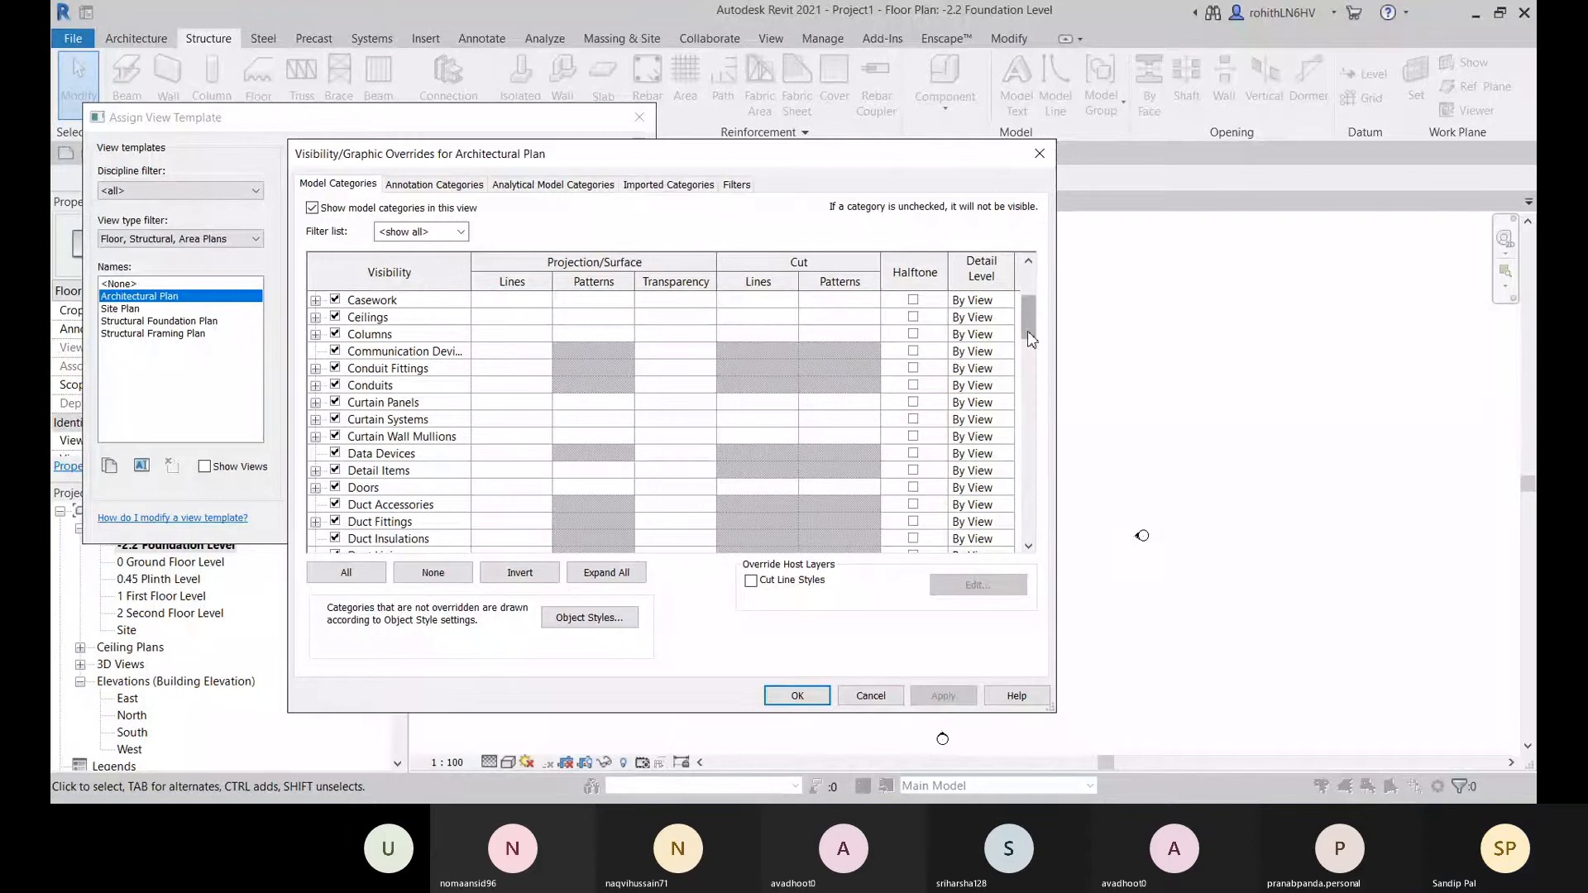
drag(1029, 328, 1029, 529)
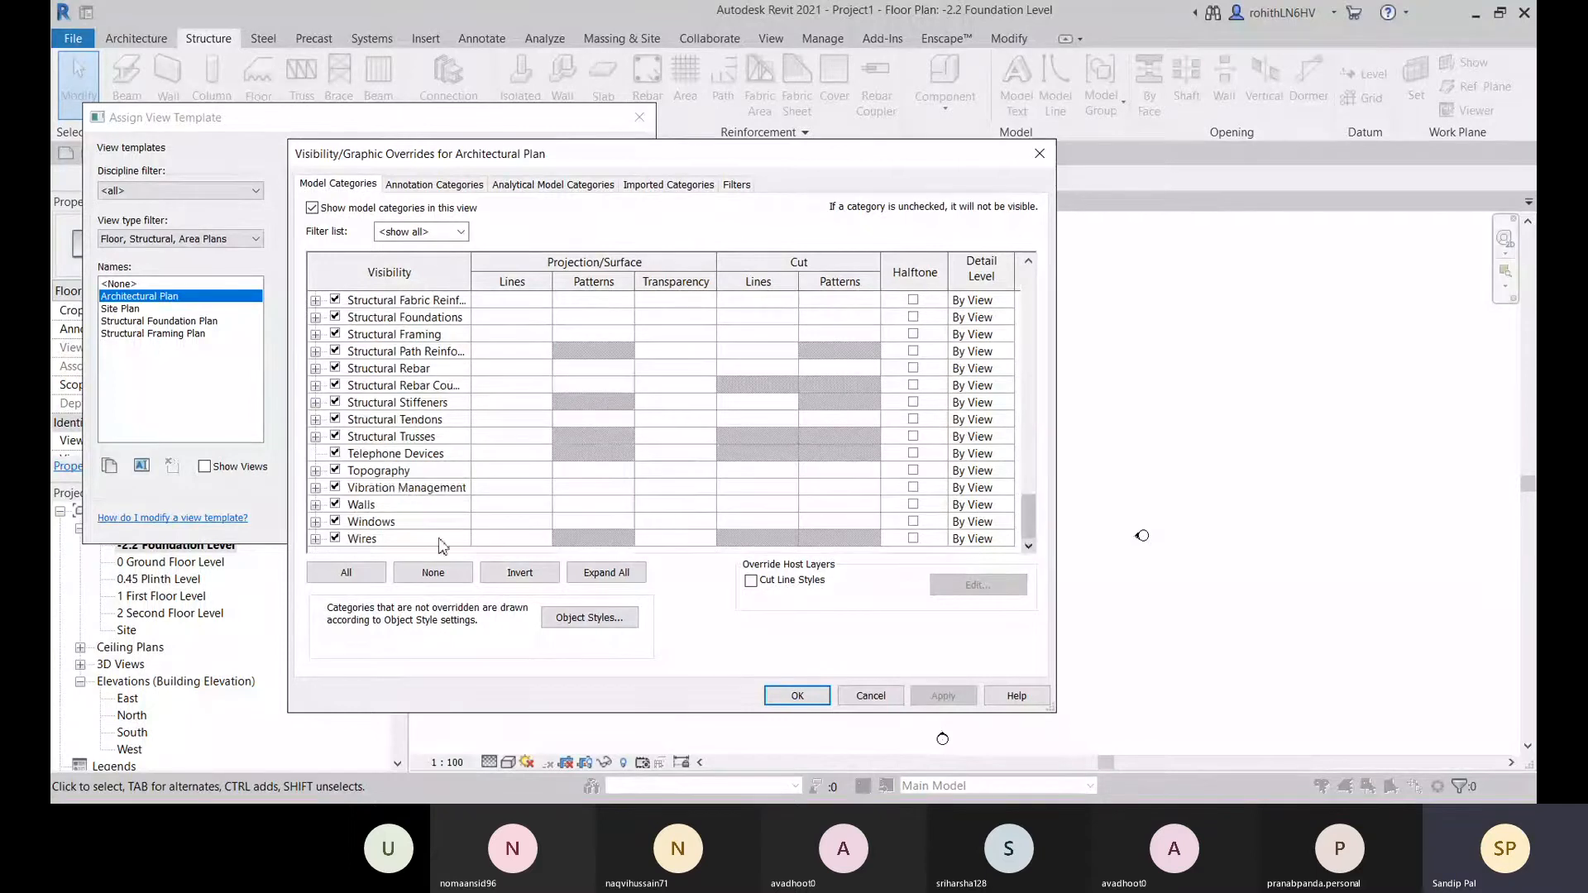
click(315, 470)
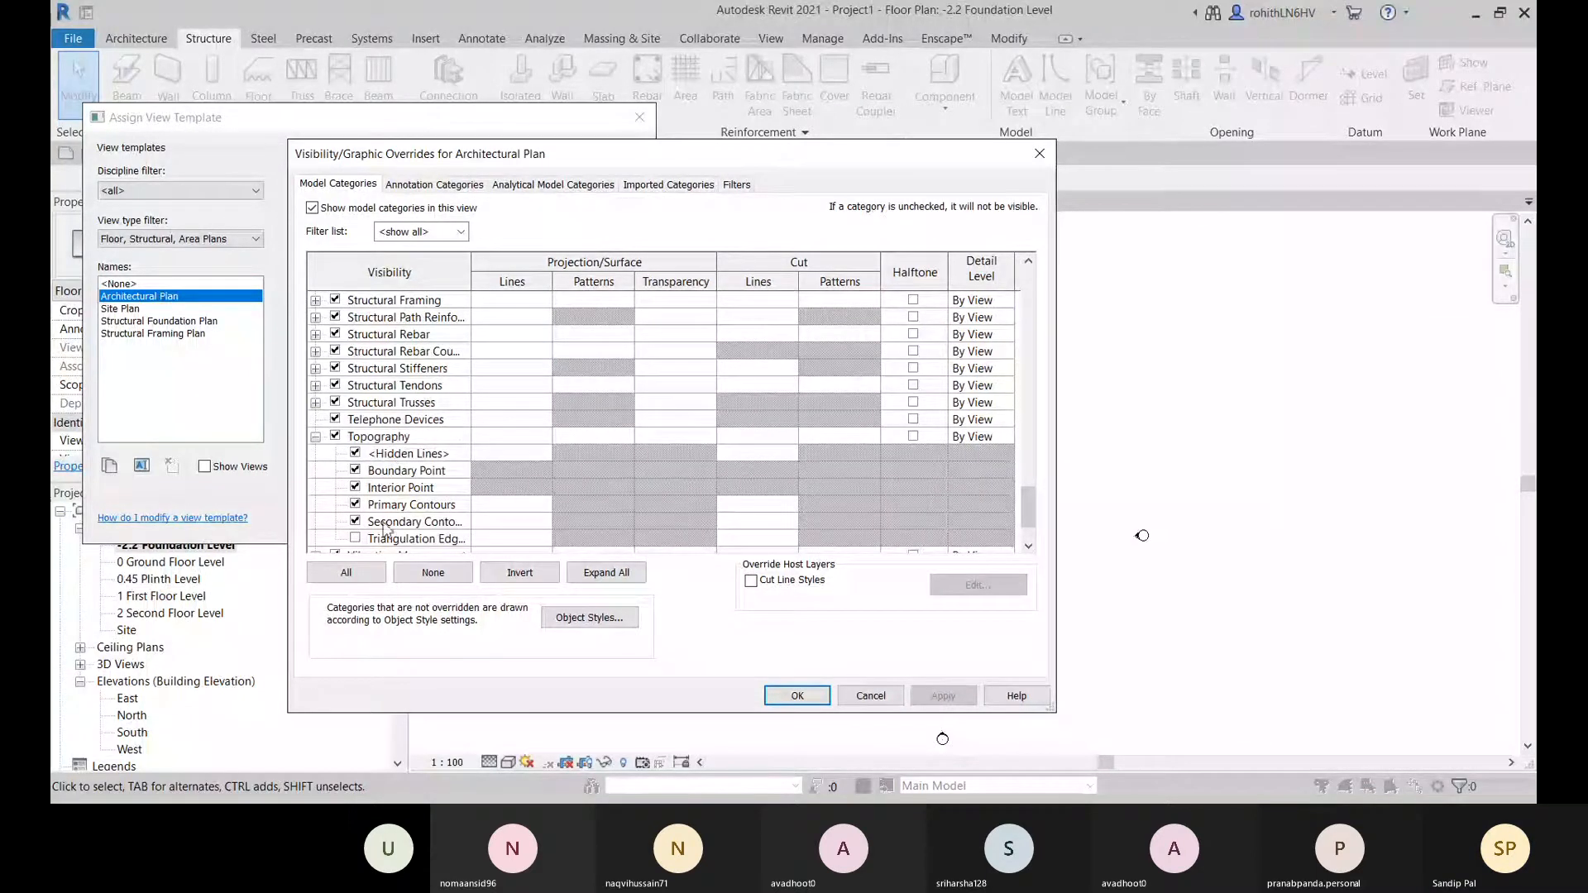
scroll(385, 530, down, 1)
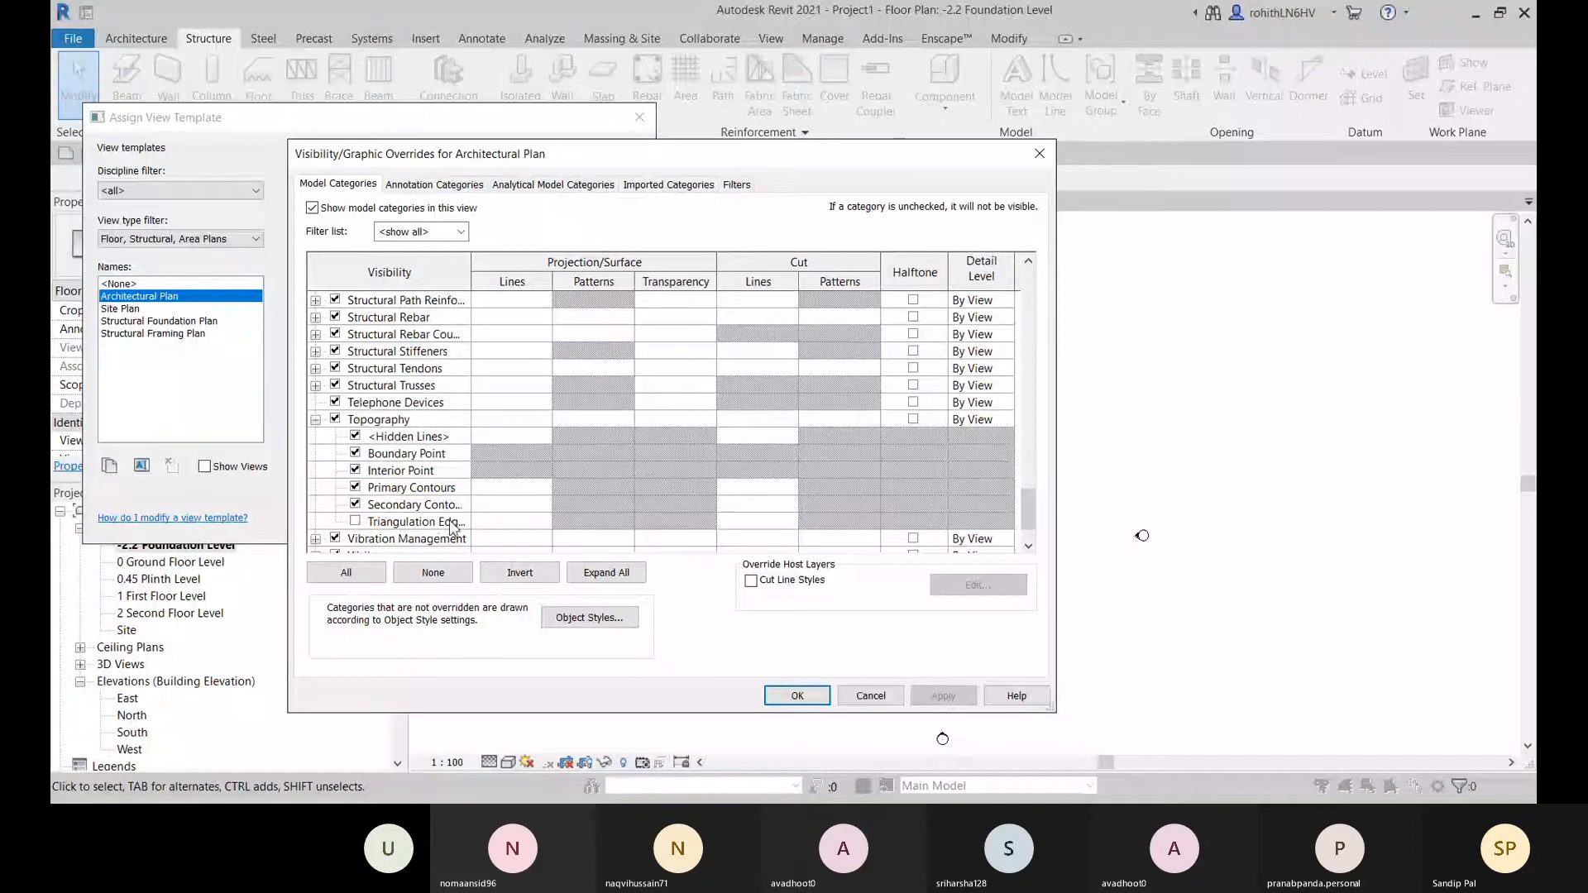
click(356, 522)
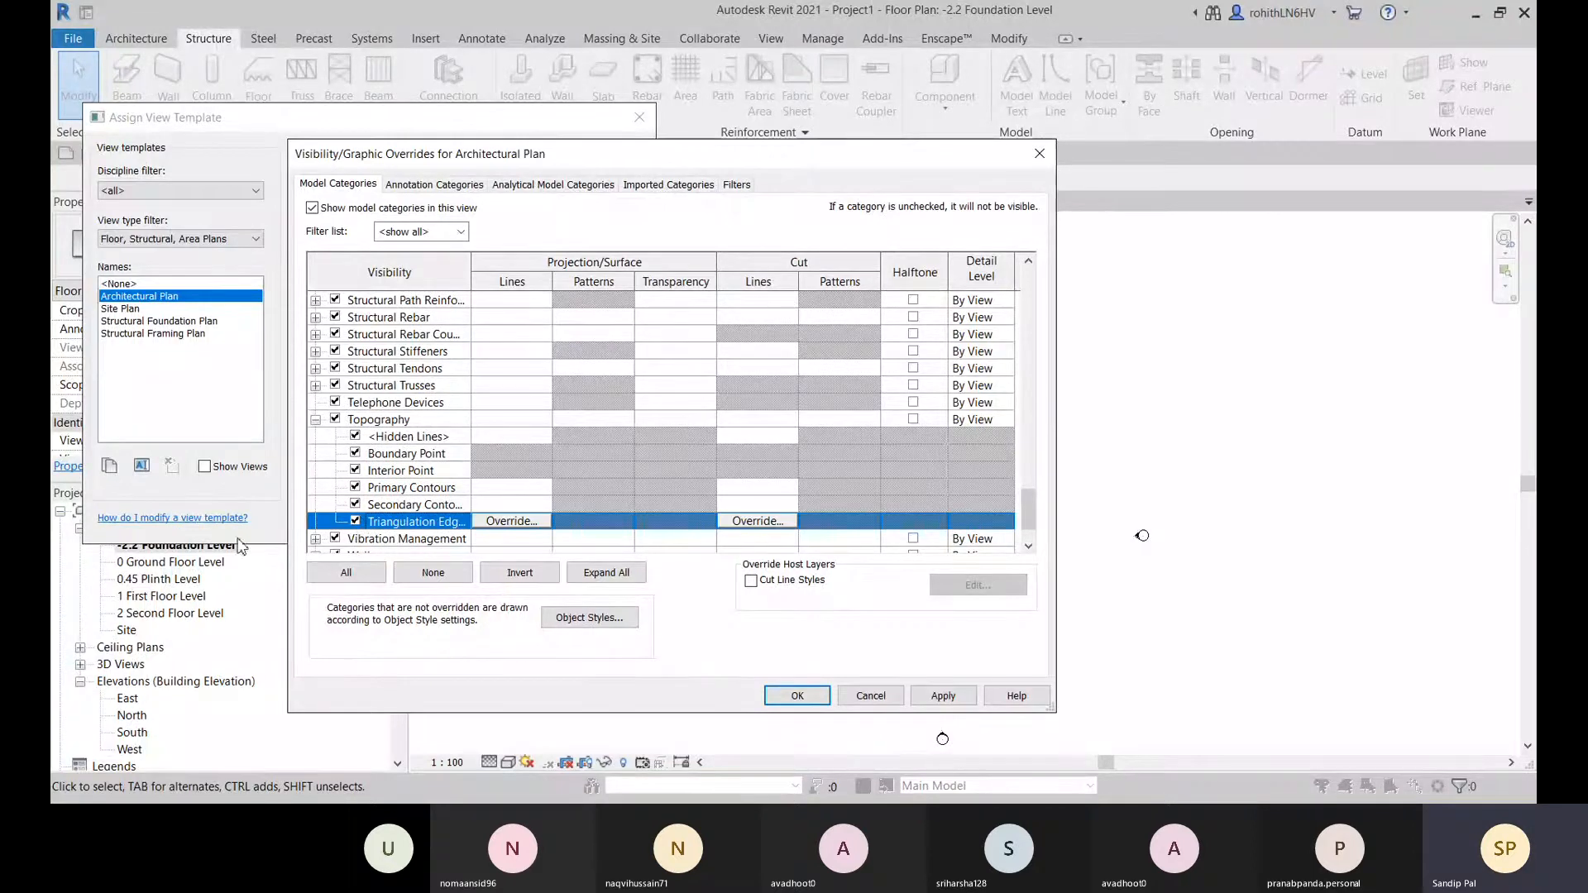
scroll(385, 486, down, 3)
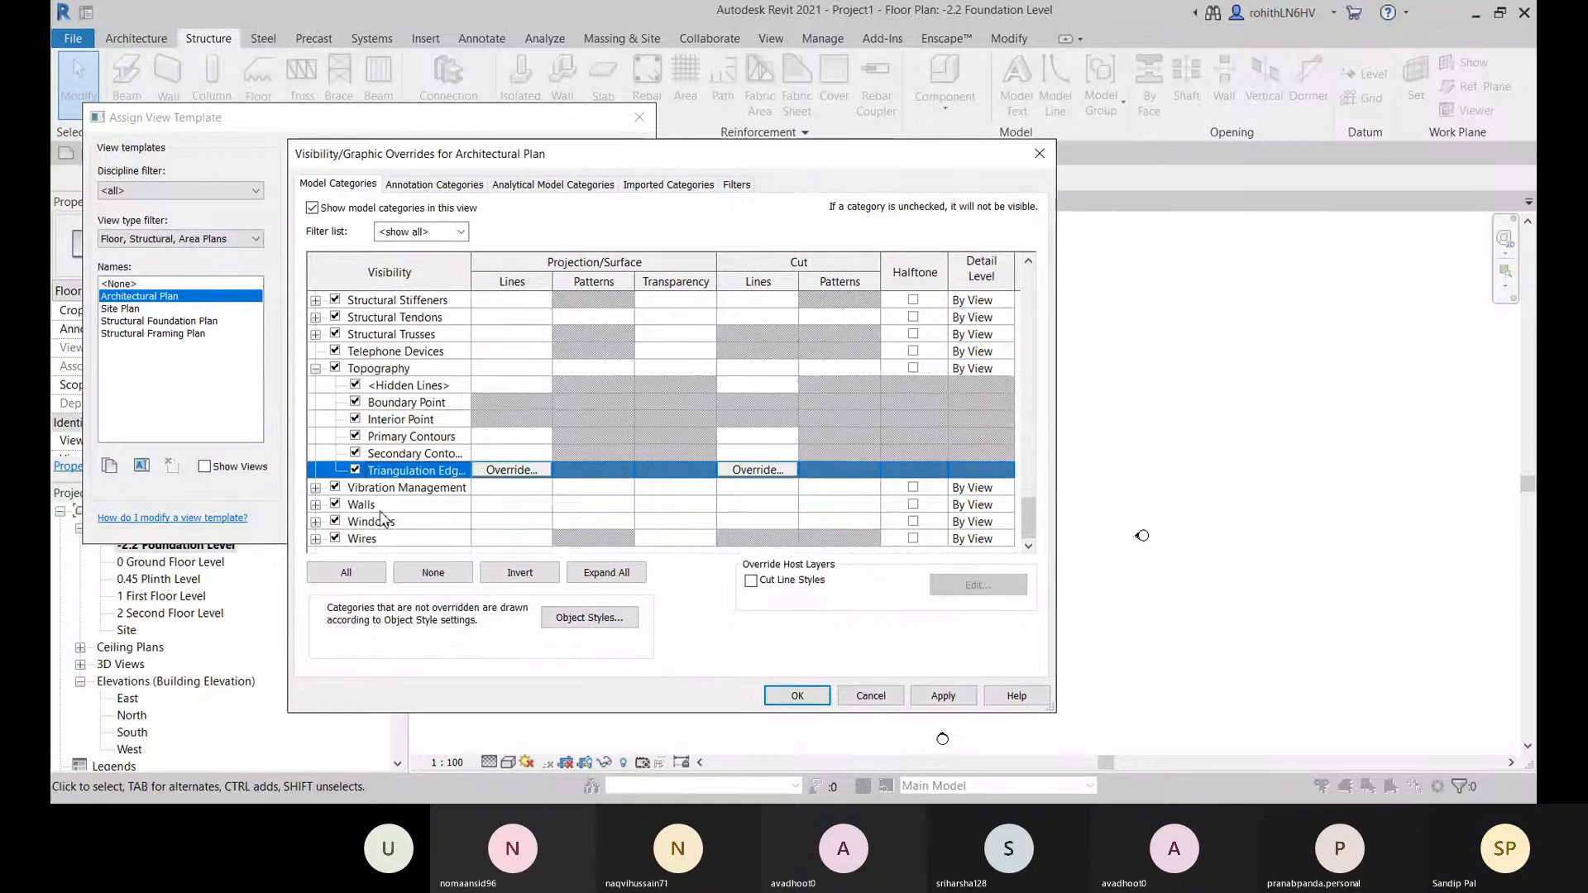
scroll(976, 513, up, 3)
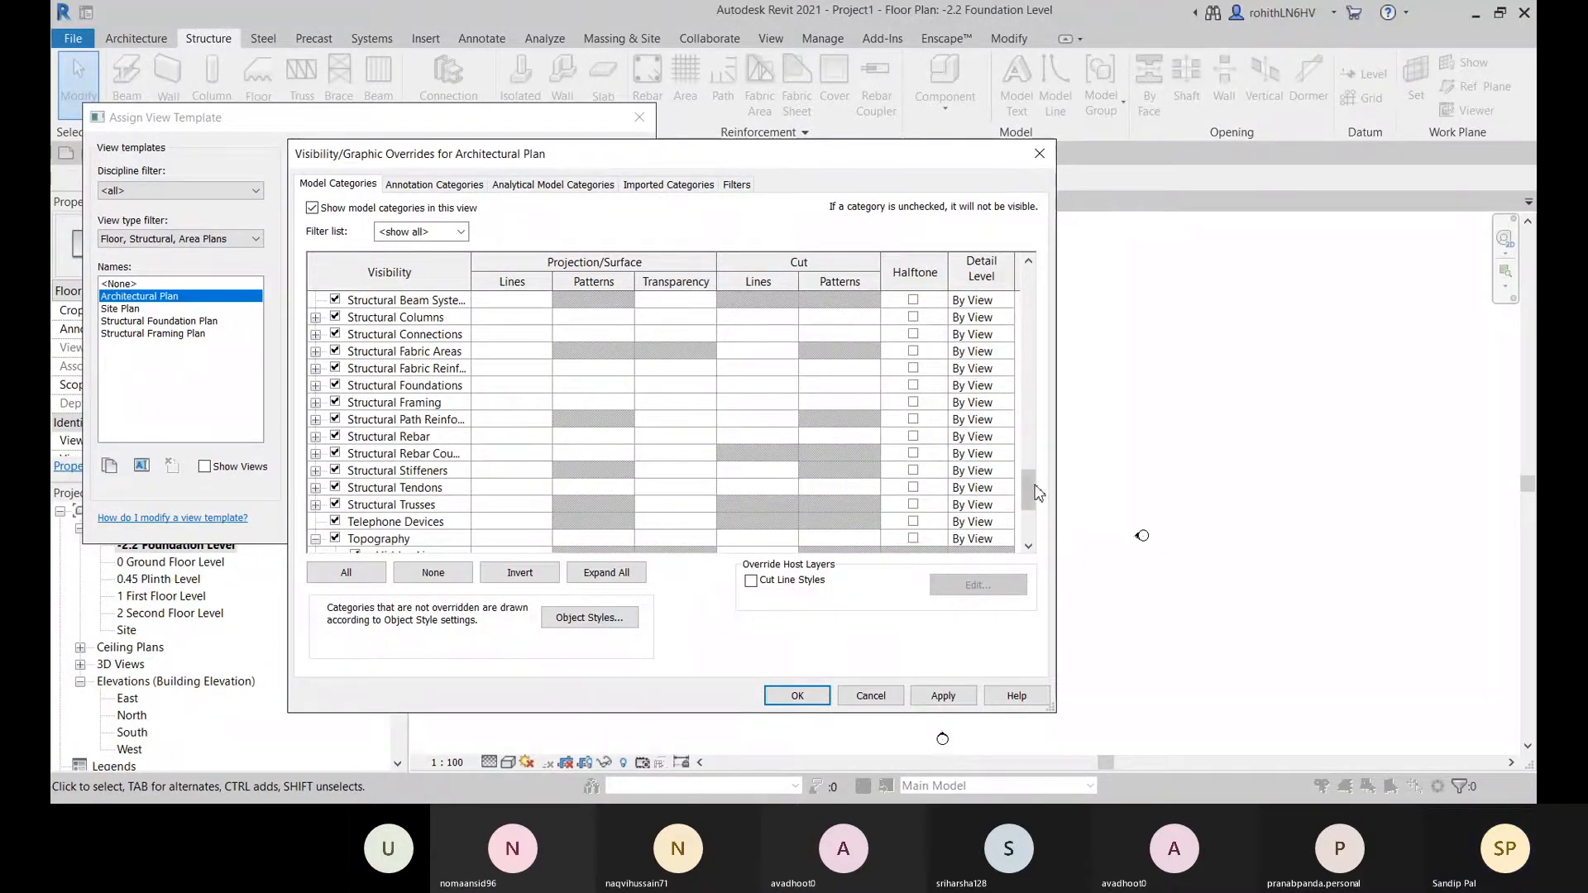
drag(1029, 488, 1026, 294)
click(798, 697)
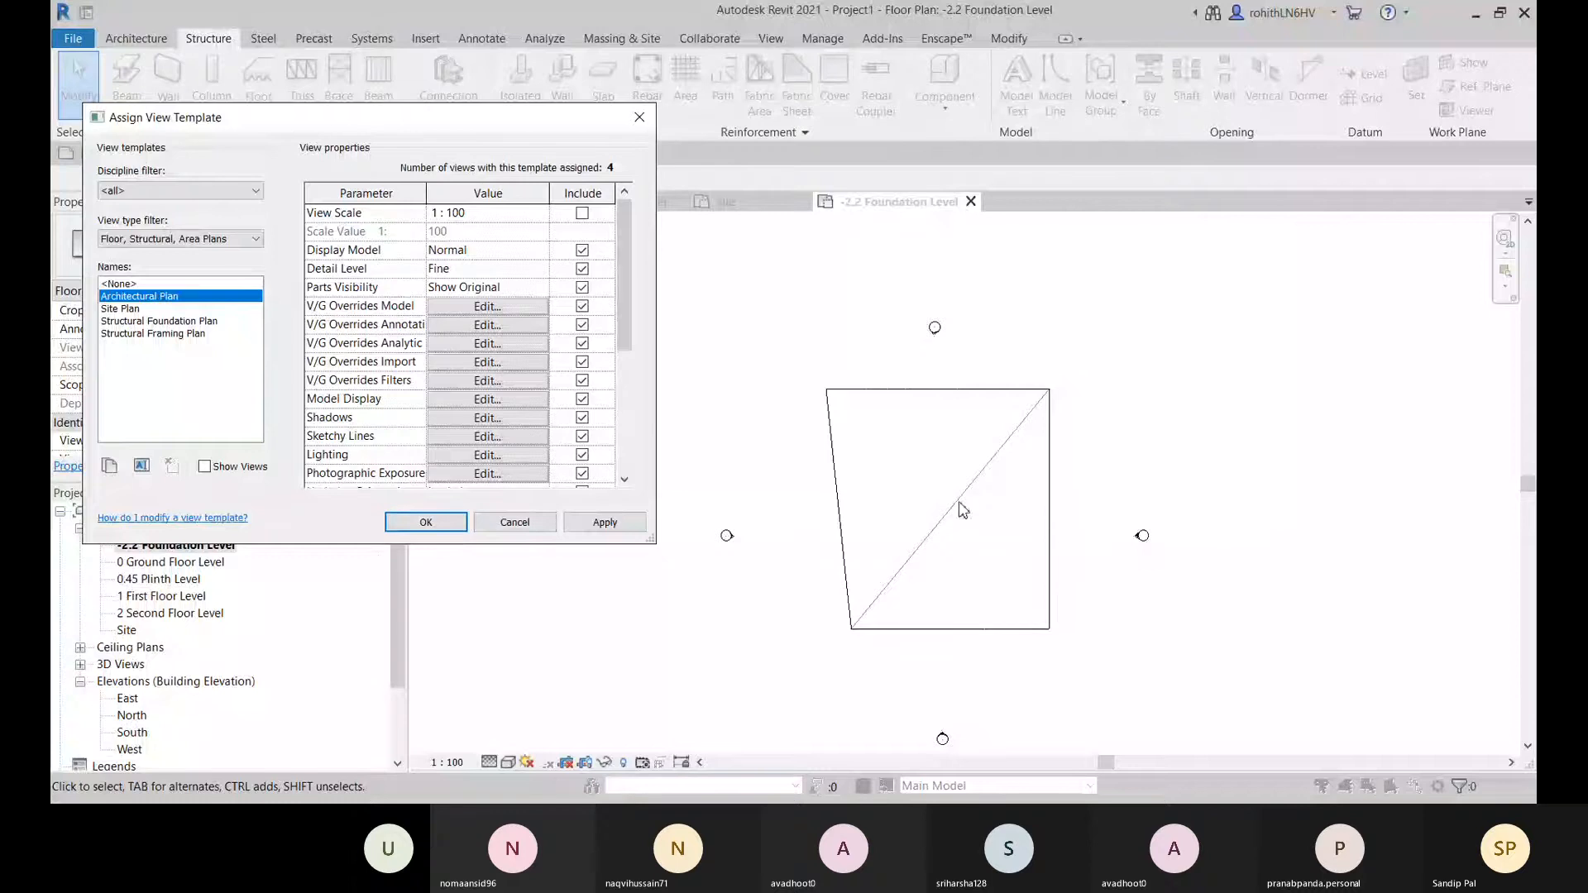
- Hide the topography's Triangulation Edges again in the Architectural Plan view template and apply the template to the foundation plan
click(486, 306)
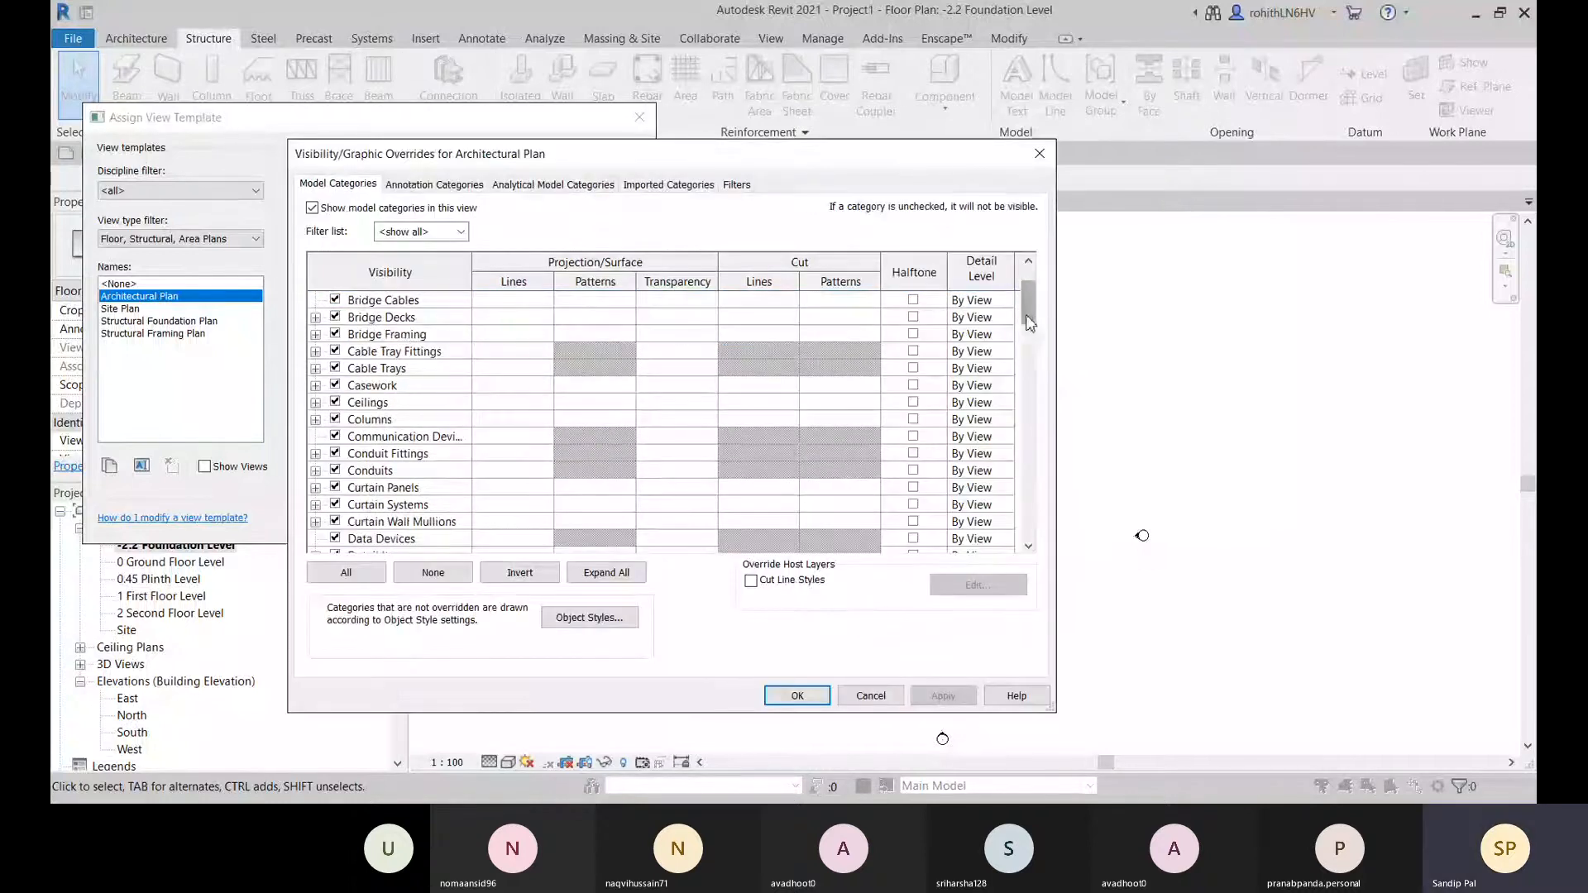
drag(1032, 318, 1031, 521)
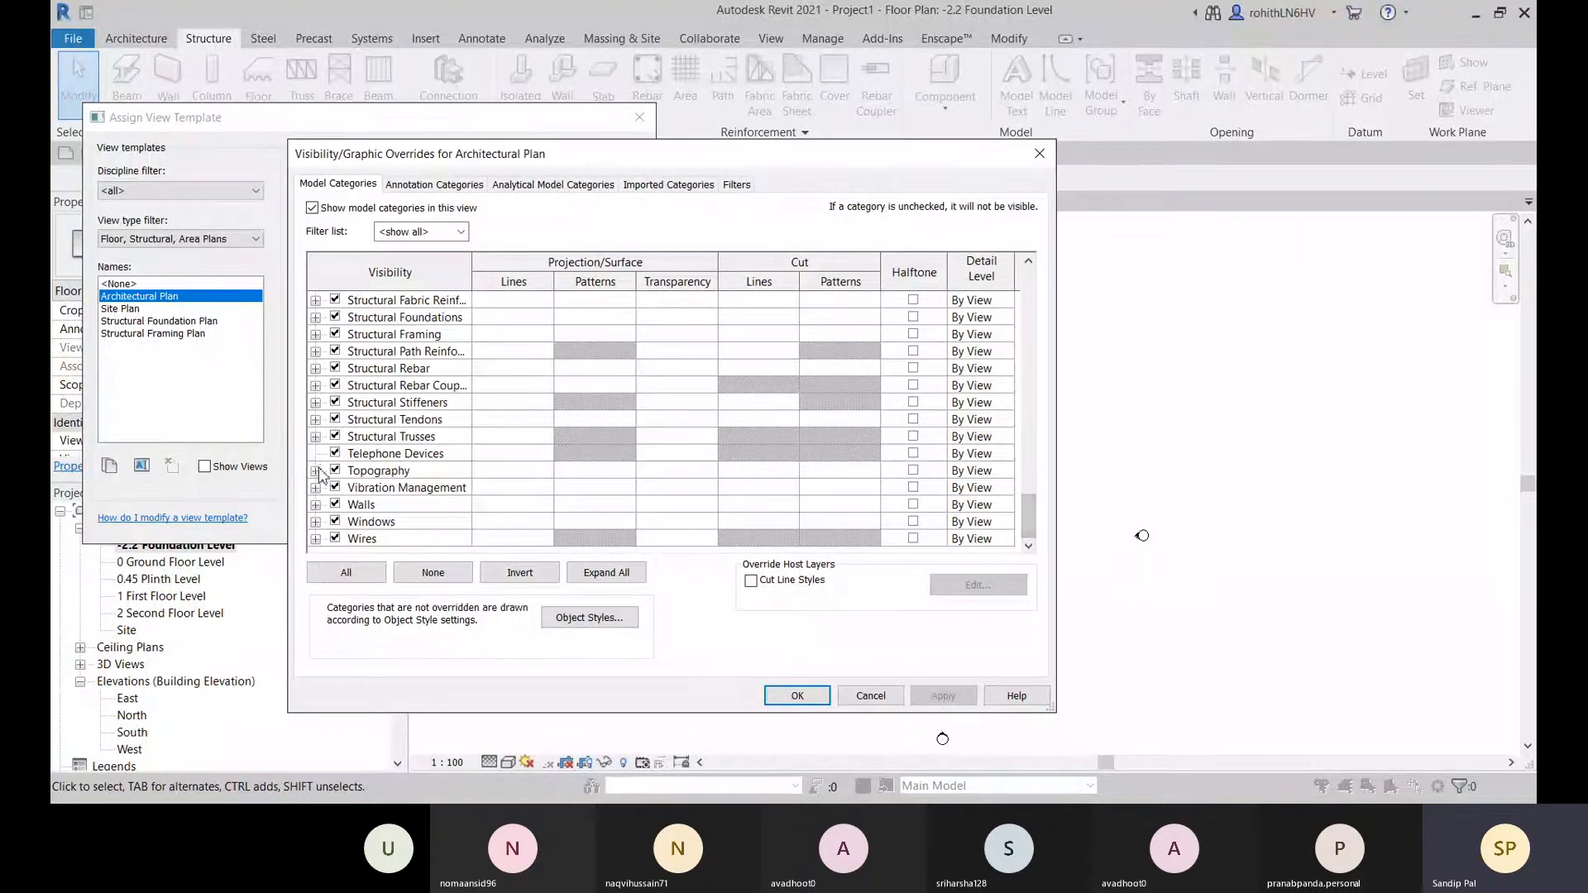
click(316, 479)
scroll(411, 484, down, 2)
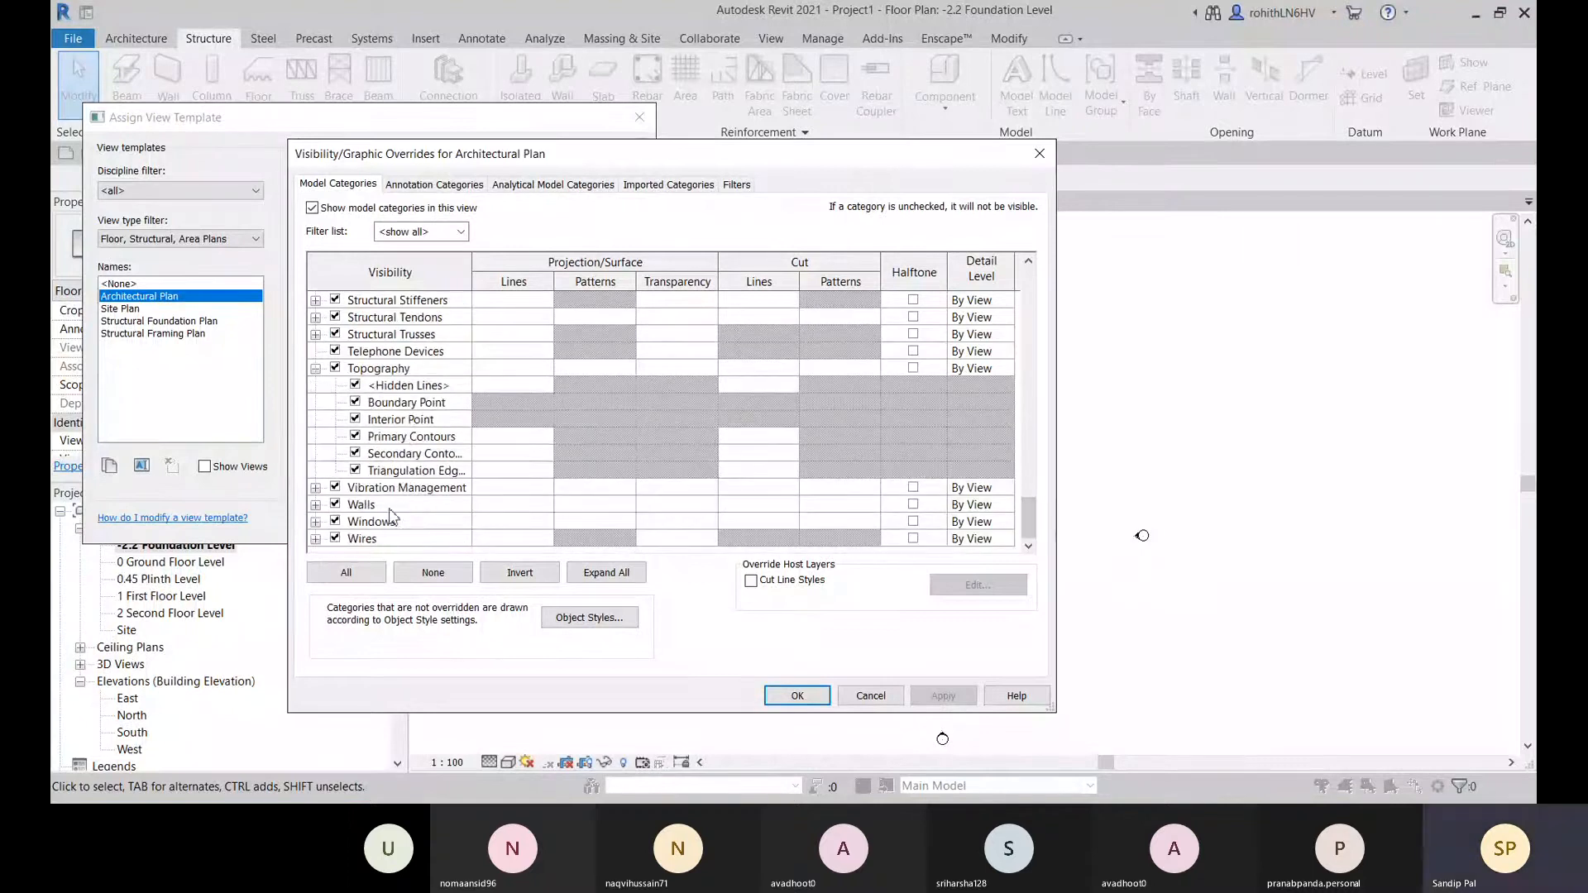
click(356, 470)
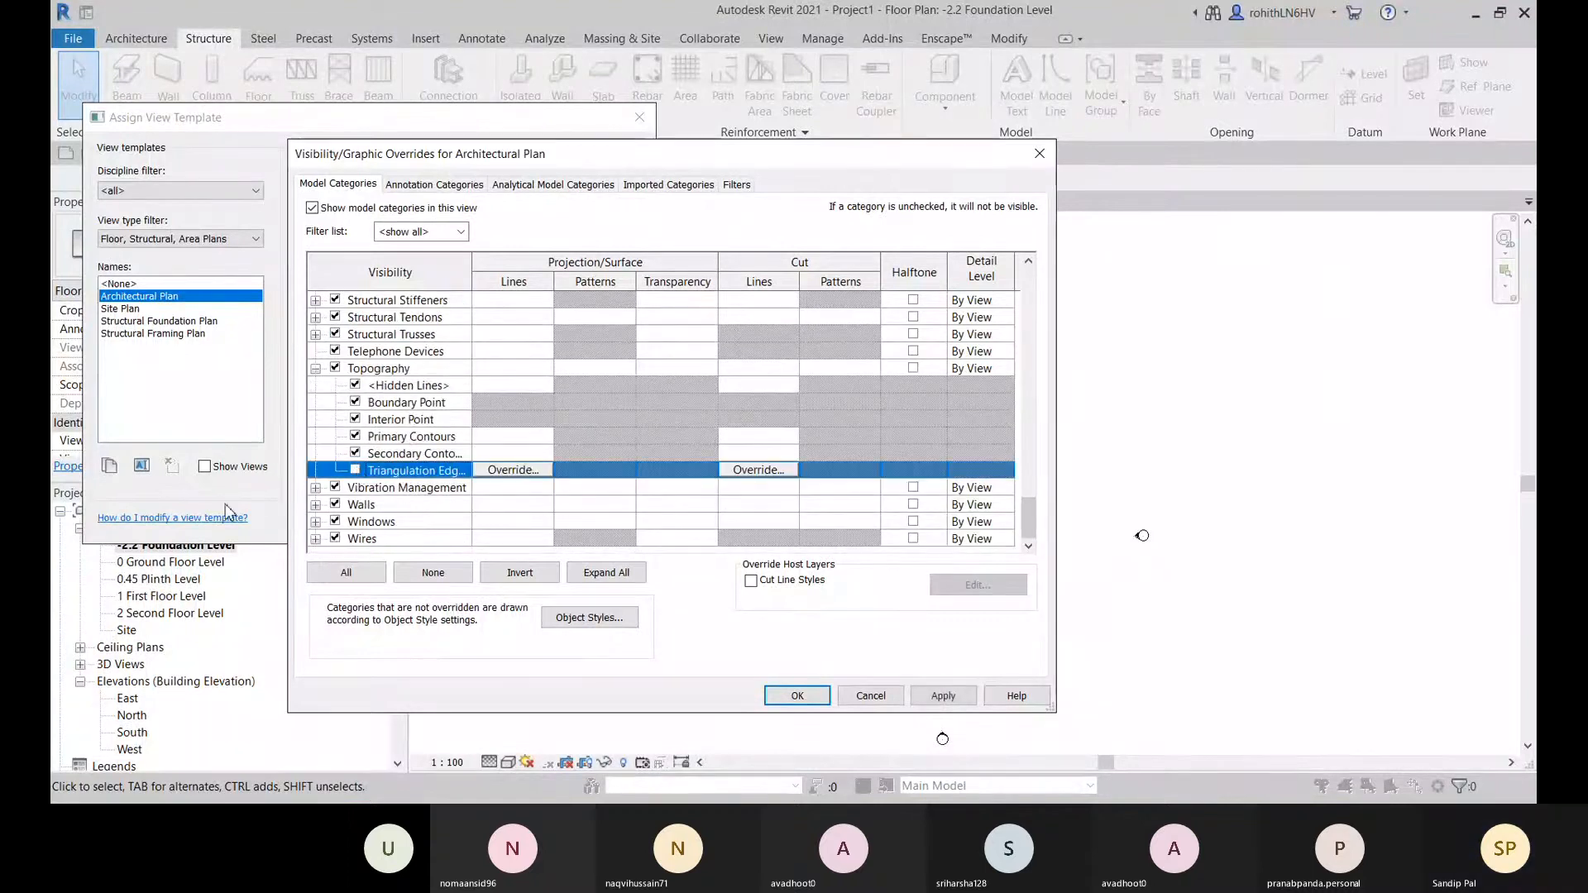
click(943, 696)
drag(1029, 515, 1022, 370)
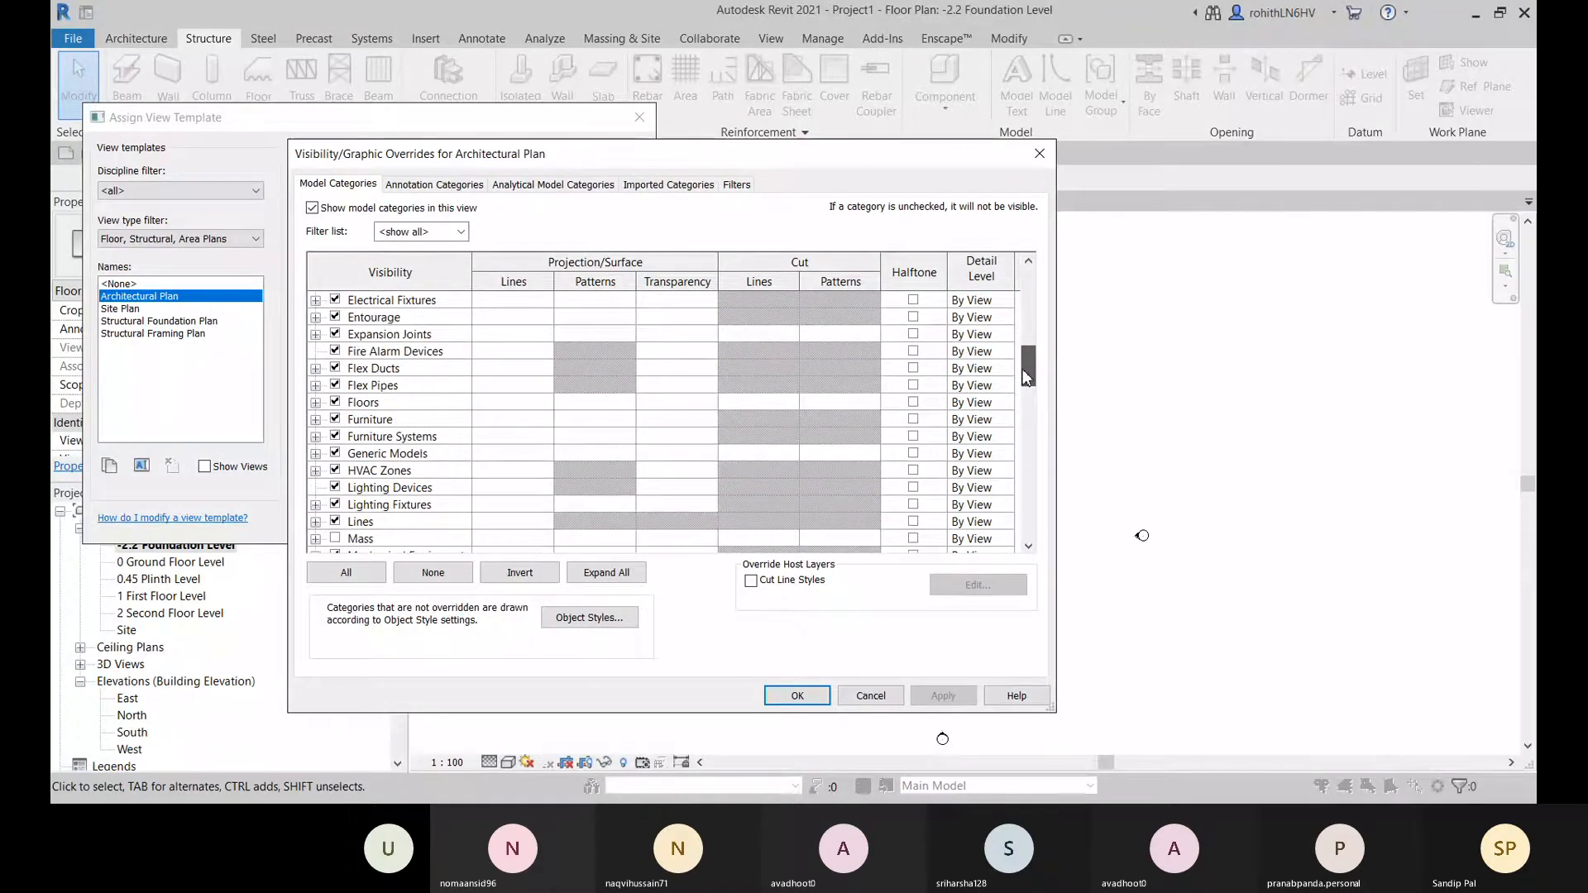
click(797, 696)
click(604, 523)
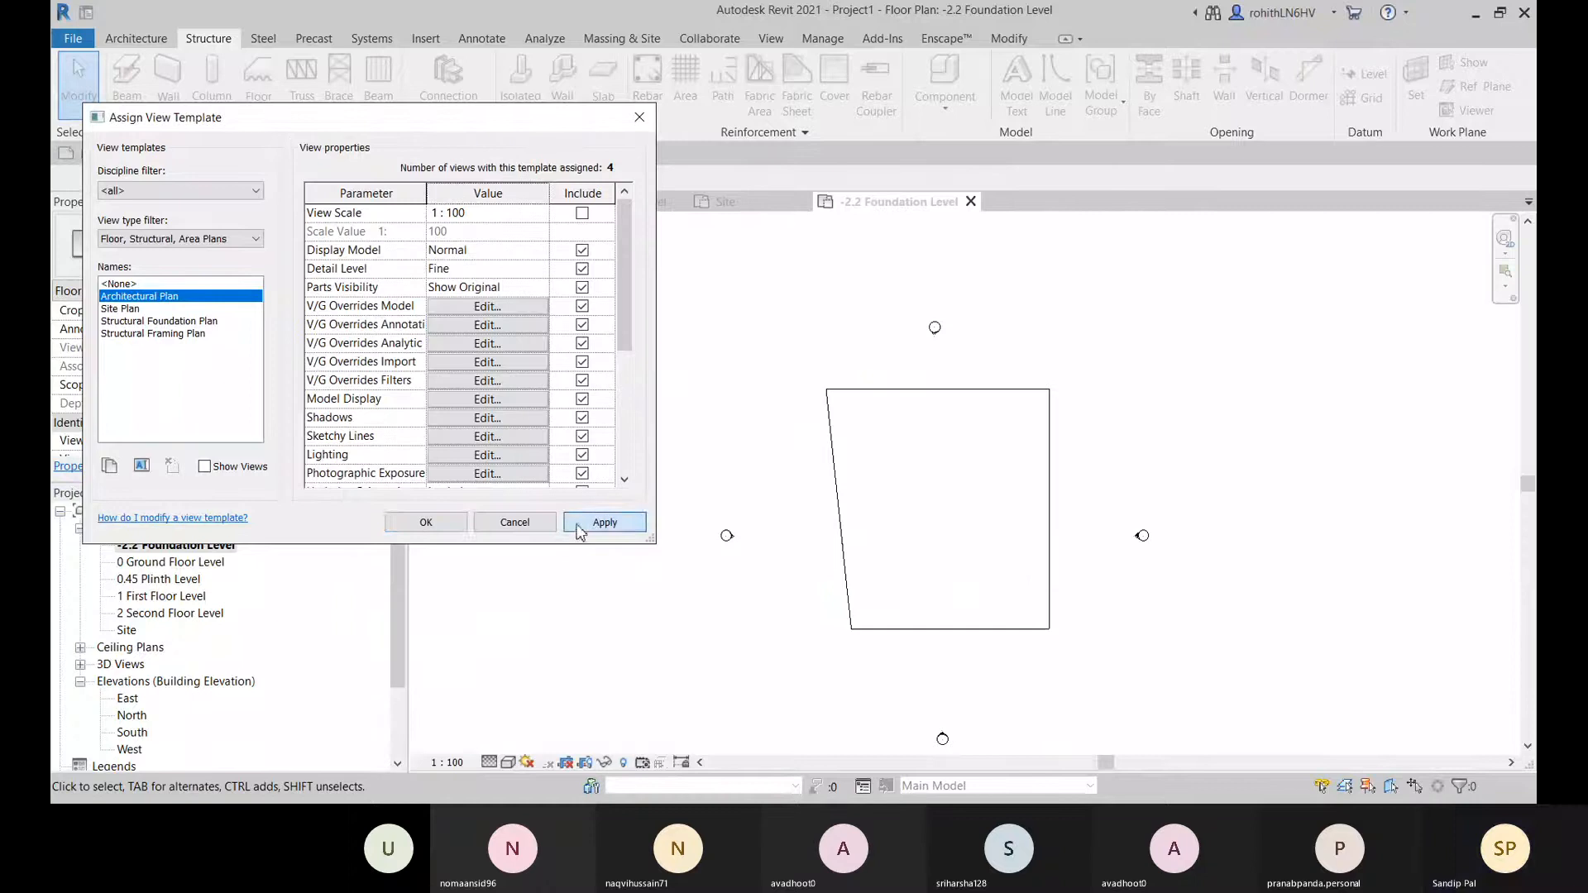
click(424, 523)
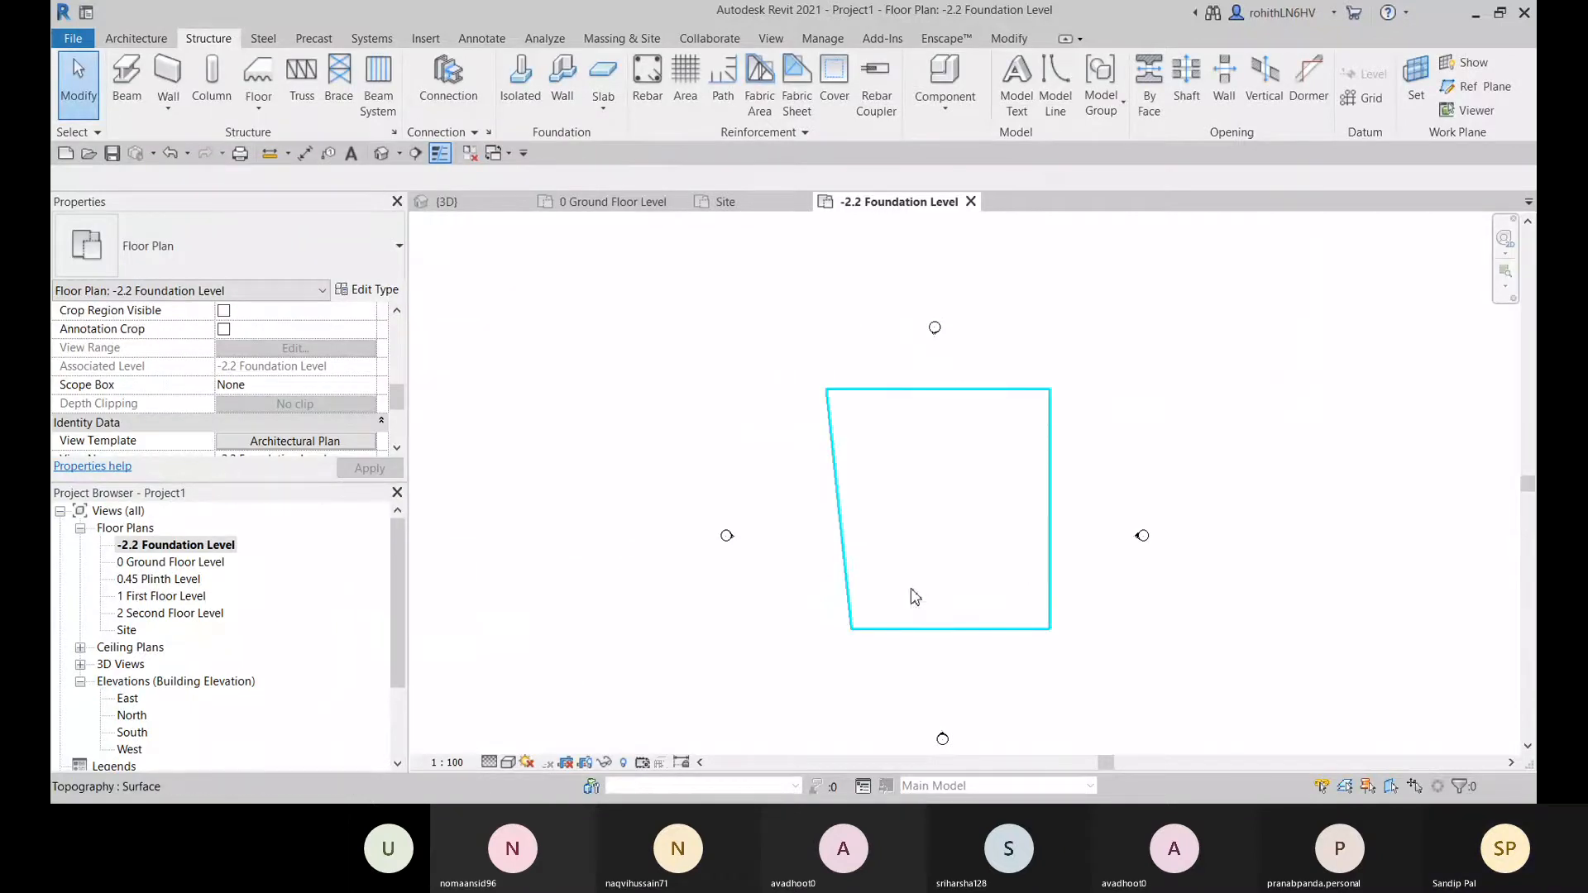
- Check the topography surface behind the foundation plan outline and compare it with the pad in 3D from above and the side
click(856, 602)
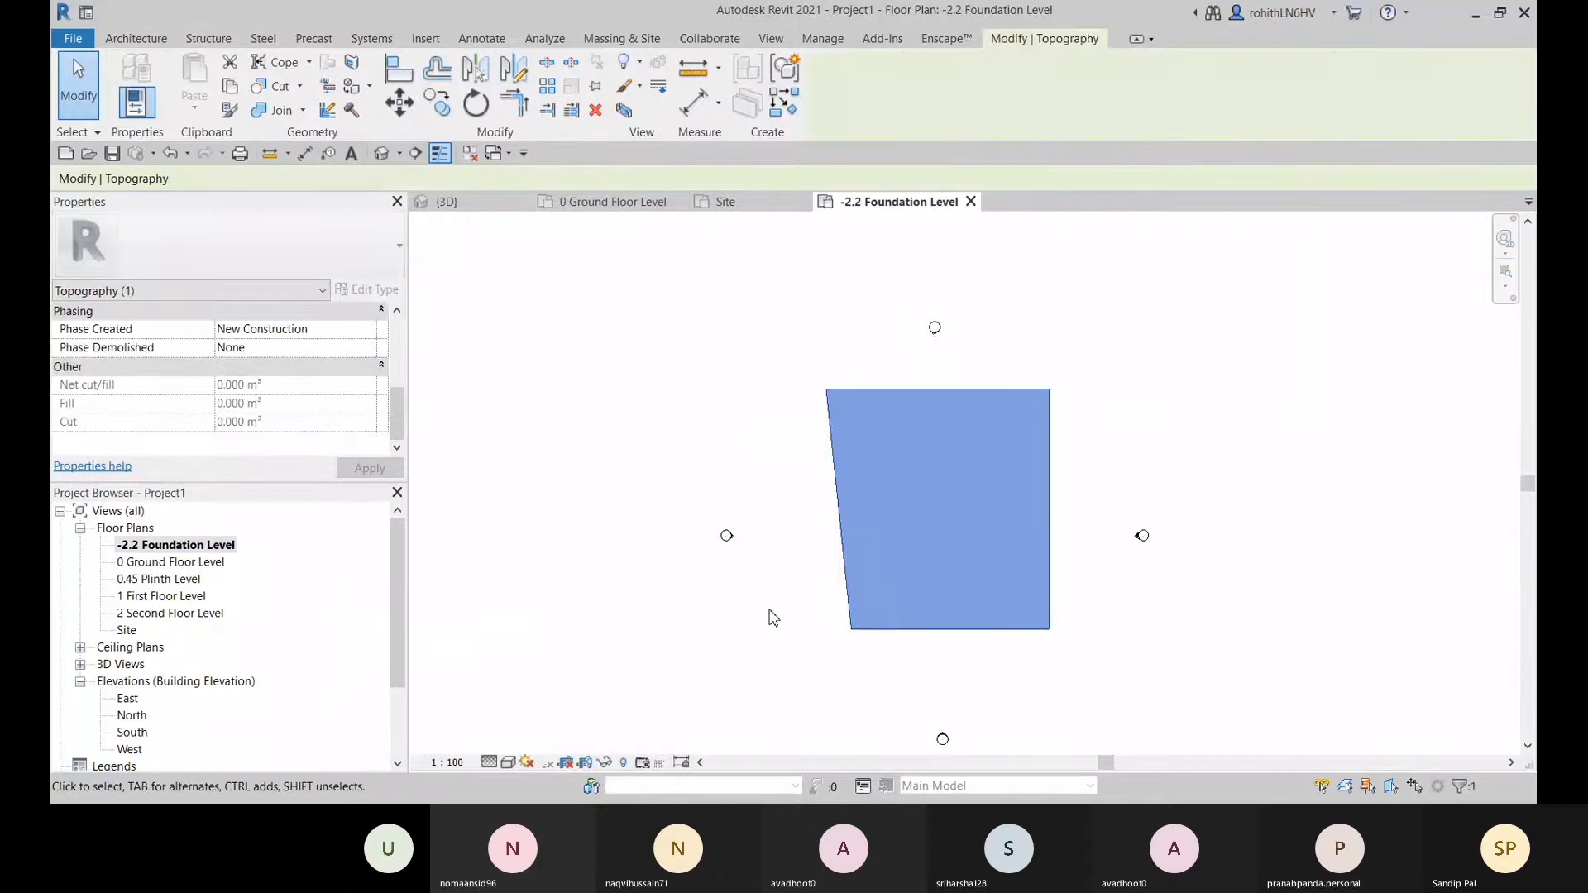
click(459, 202)
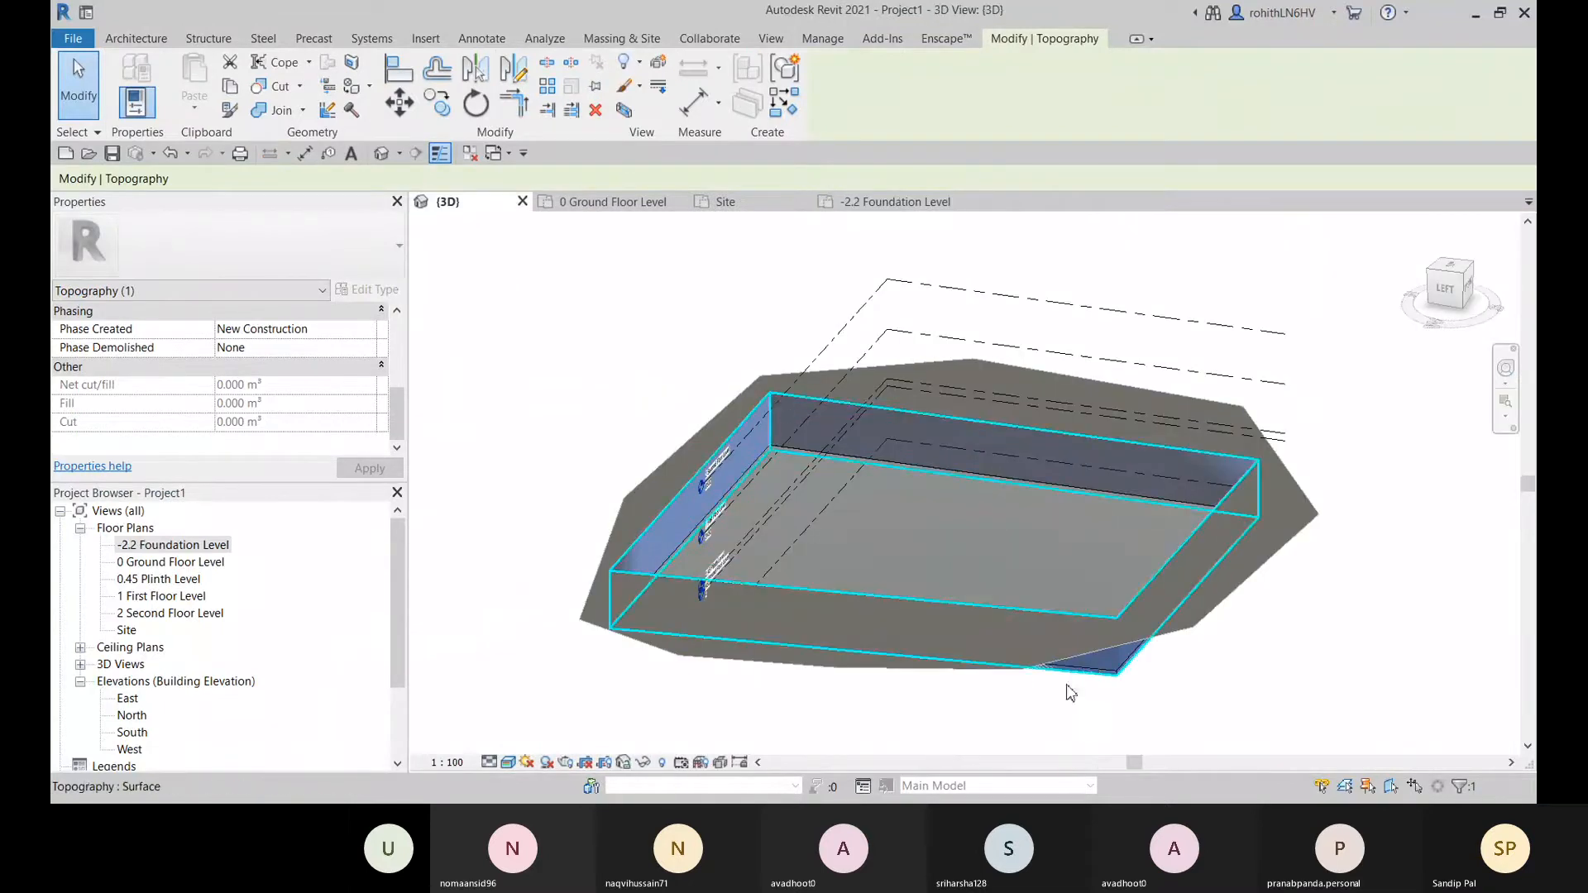
shift+middle_drag(990, 578, 567, 447)
key(Delete)
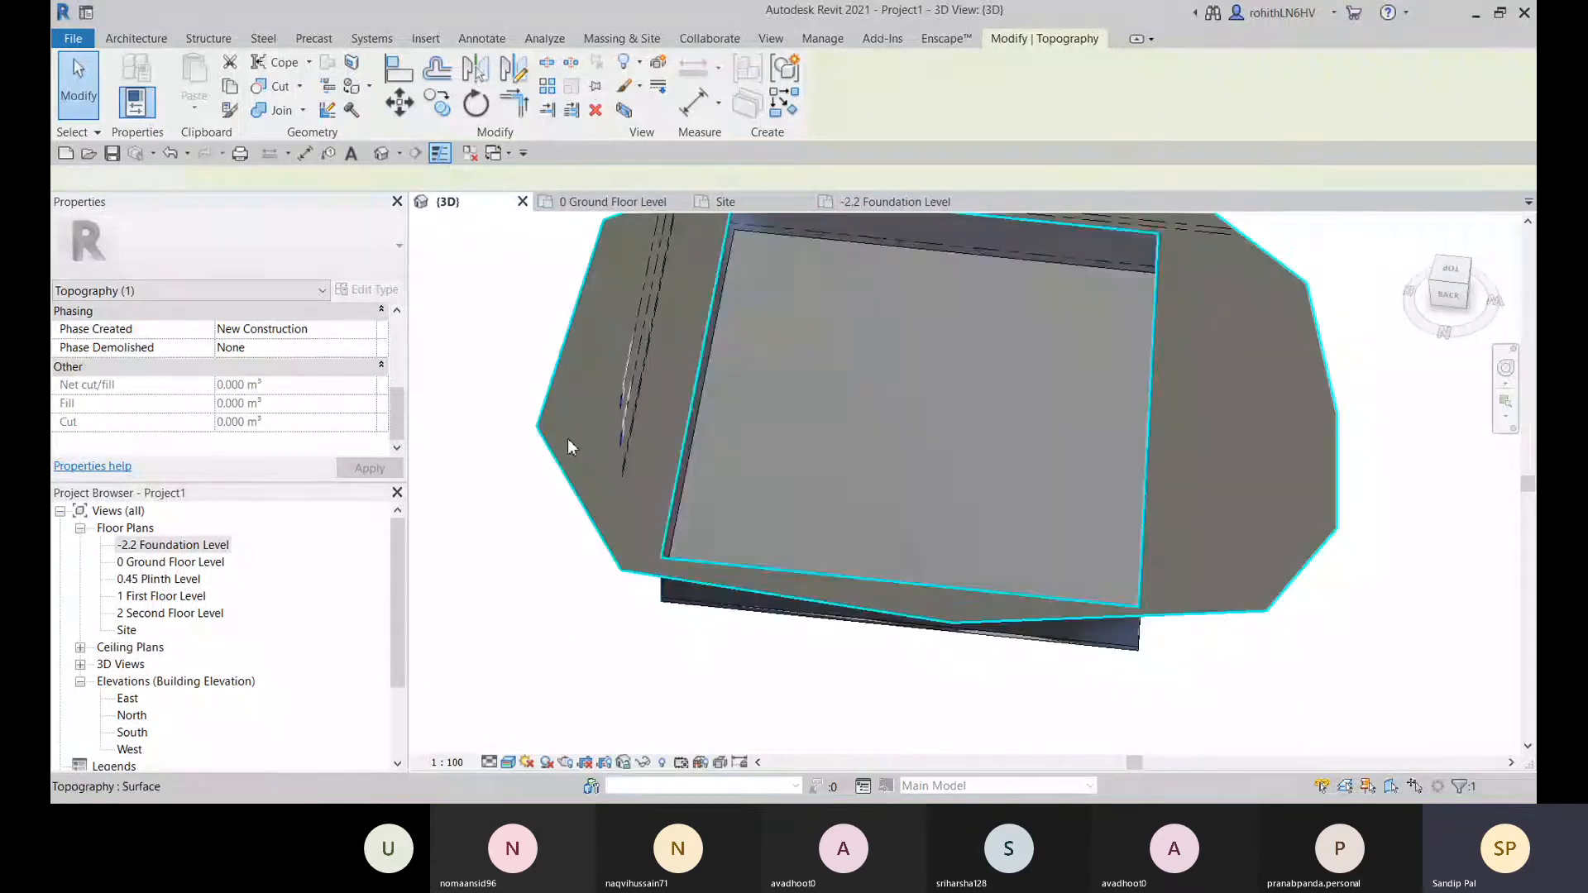
shift+middle_drag(841, 488, 785, 473)
click(785, 473)
shift+middle_drag(780, 610, 868, 418)
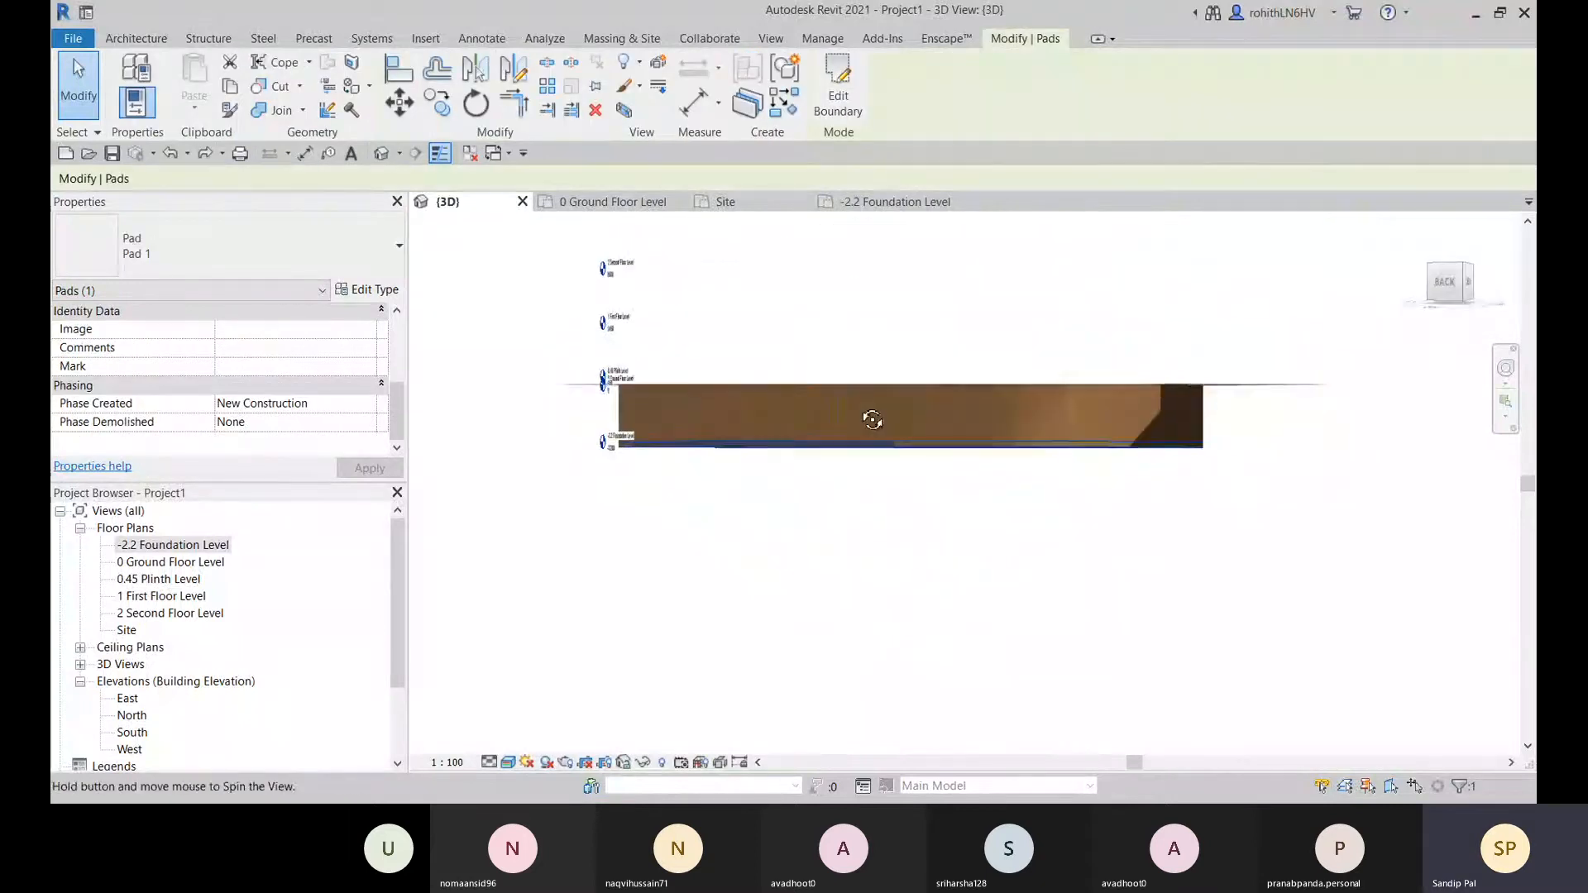
scroll(652, 454, up, 2)
scroll(653, 453, up, 1)
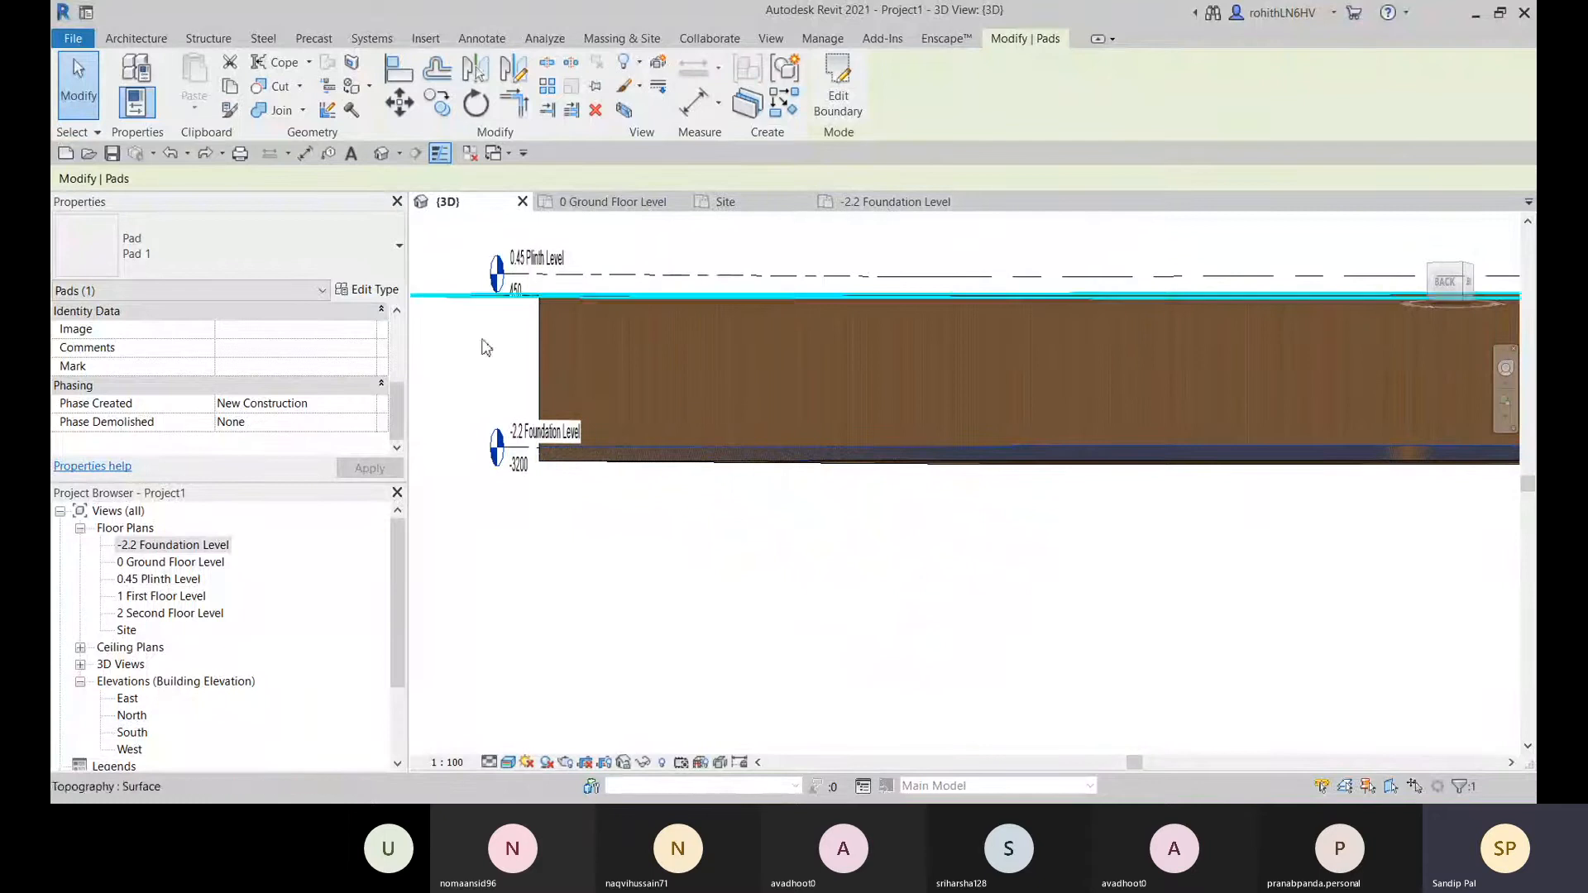
- Examine the pad's position relative to the -2.2 Foundation Level in the North elevation and review that view's phasing properties
double_click(131, 716)
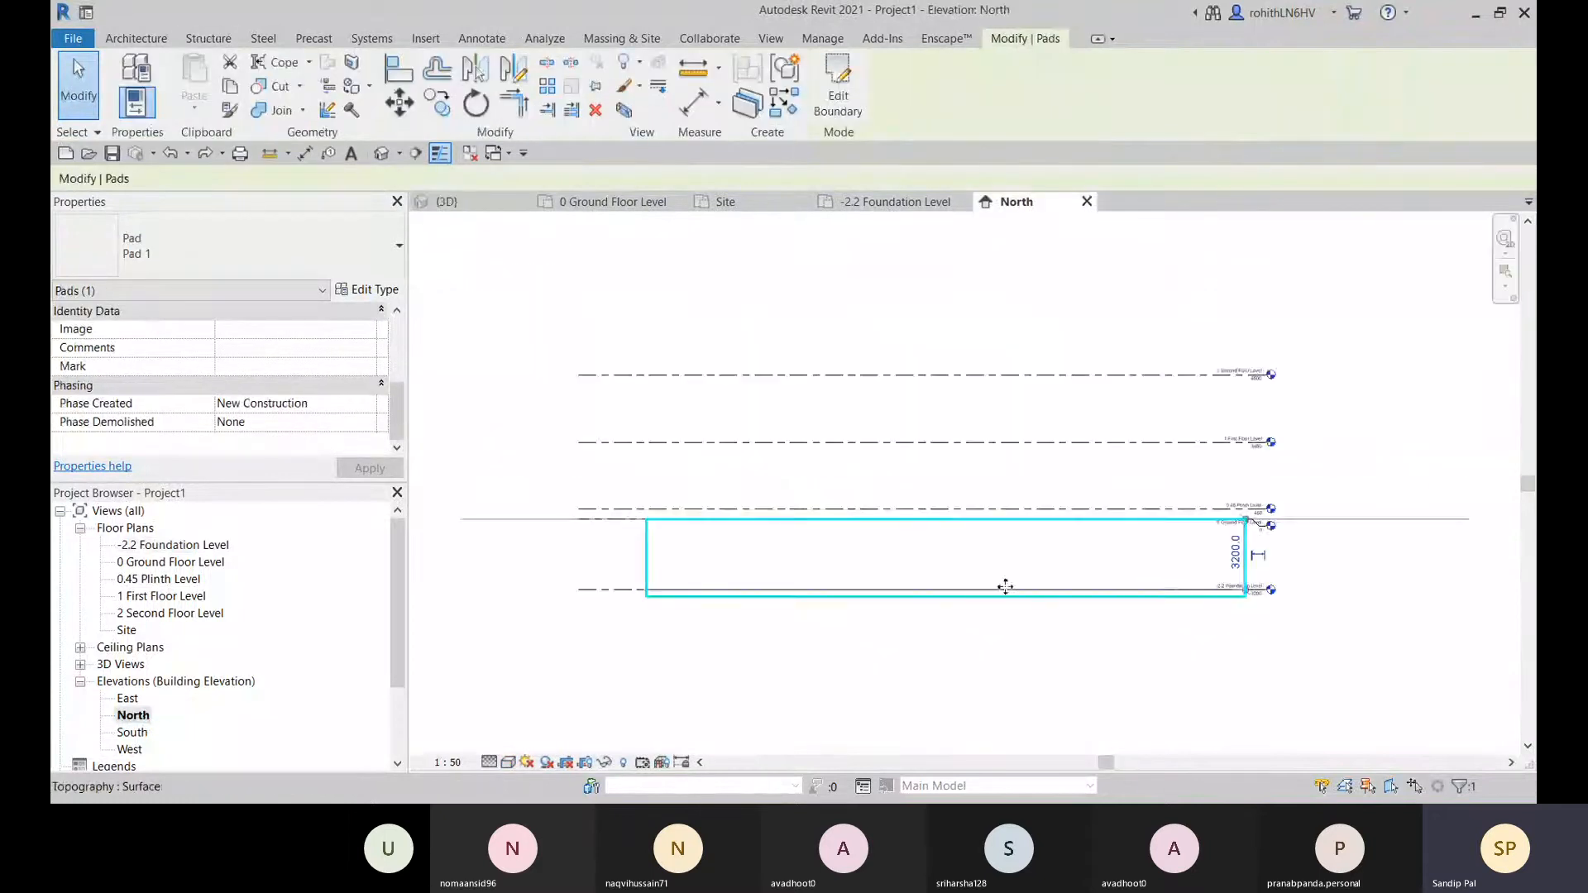
scroll(1005, 587, up, 6)
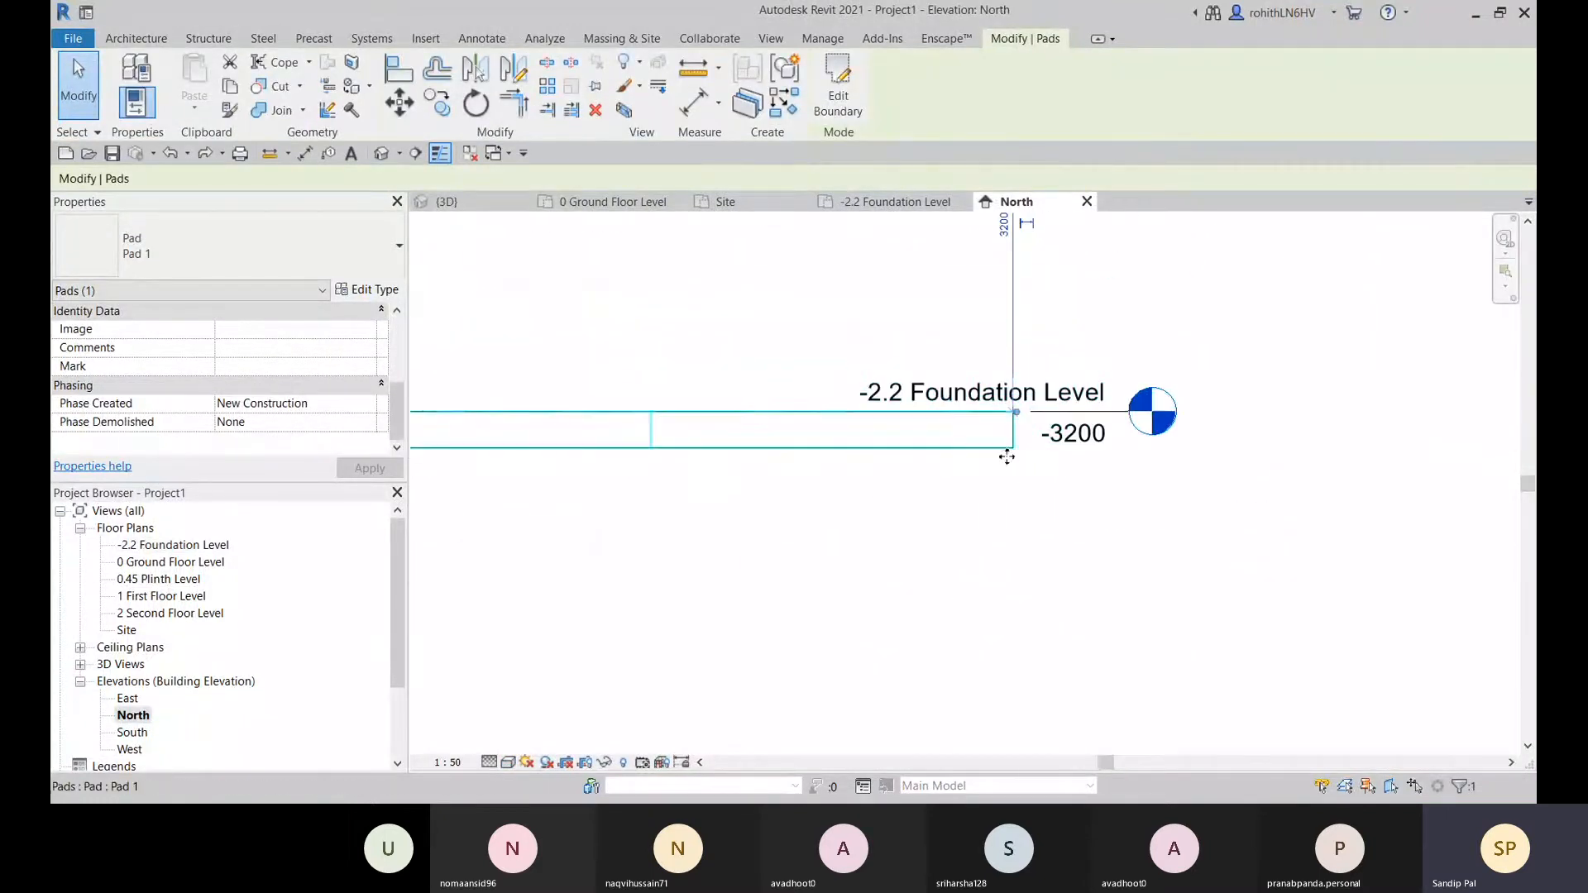
click(985, 474)
scroll(1017, 463, down, 4)
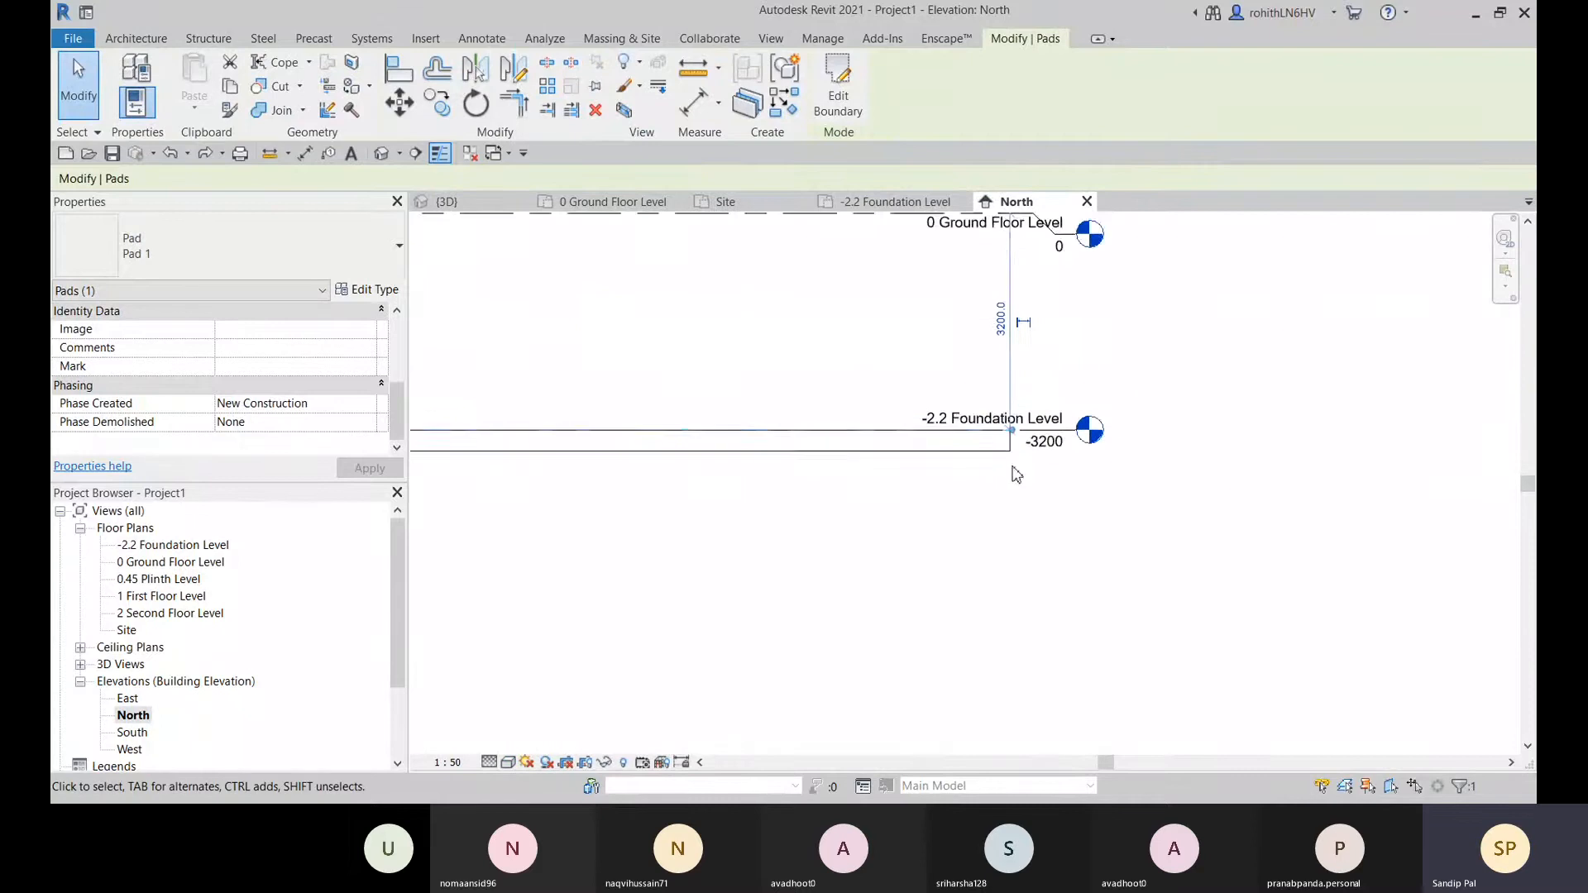
scroll(910, 513, down, 1)
click(637, 536)
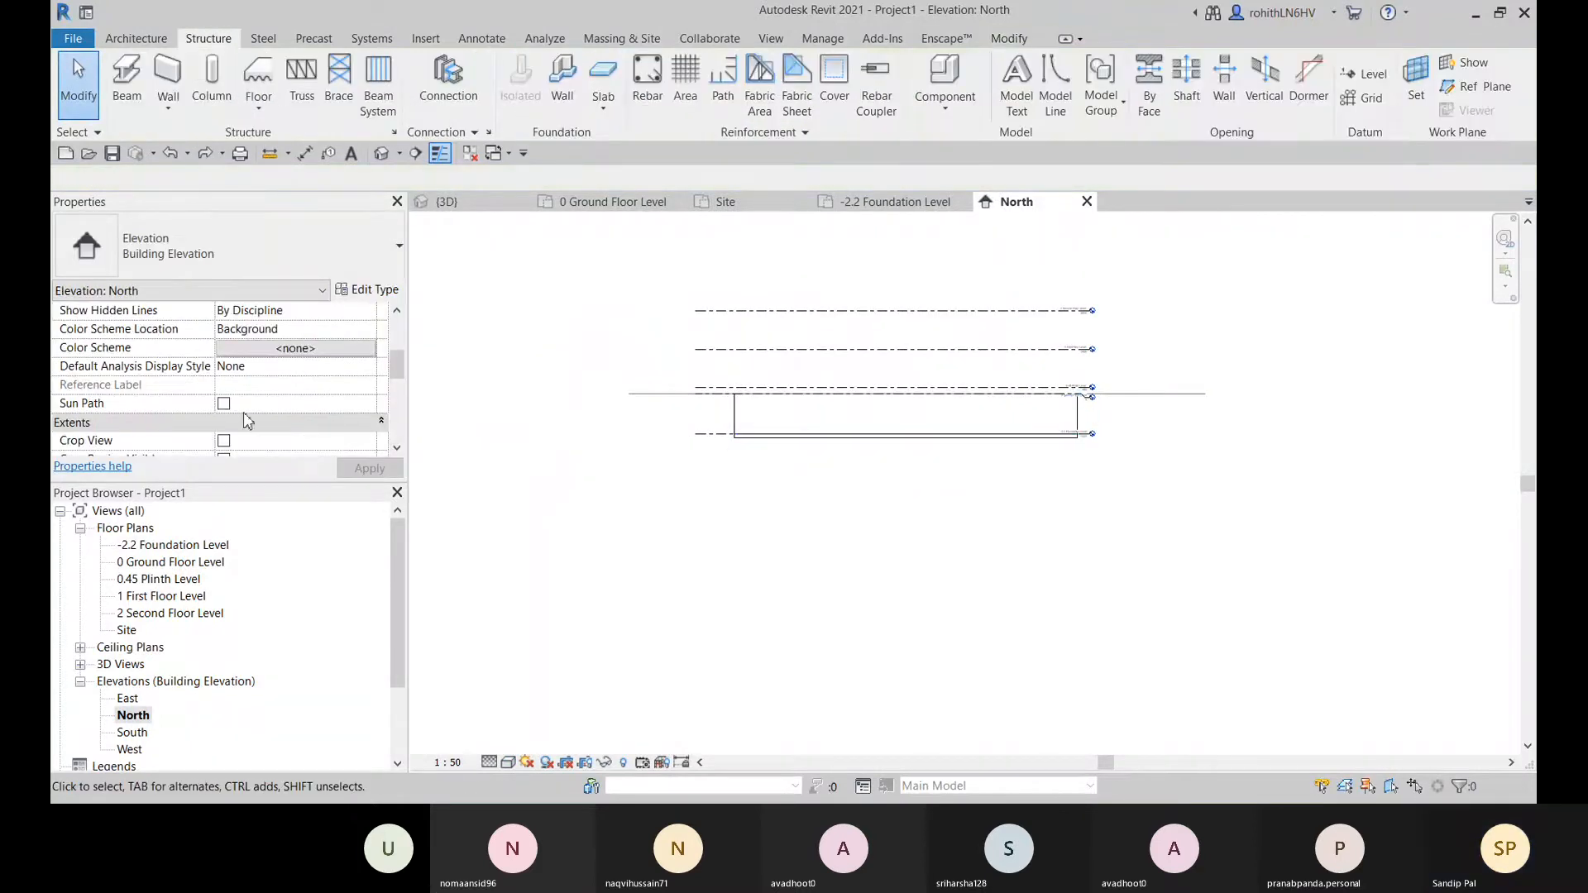
scroll(265, 398, down, 4)
scroll(289, 398, down, 2)
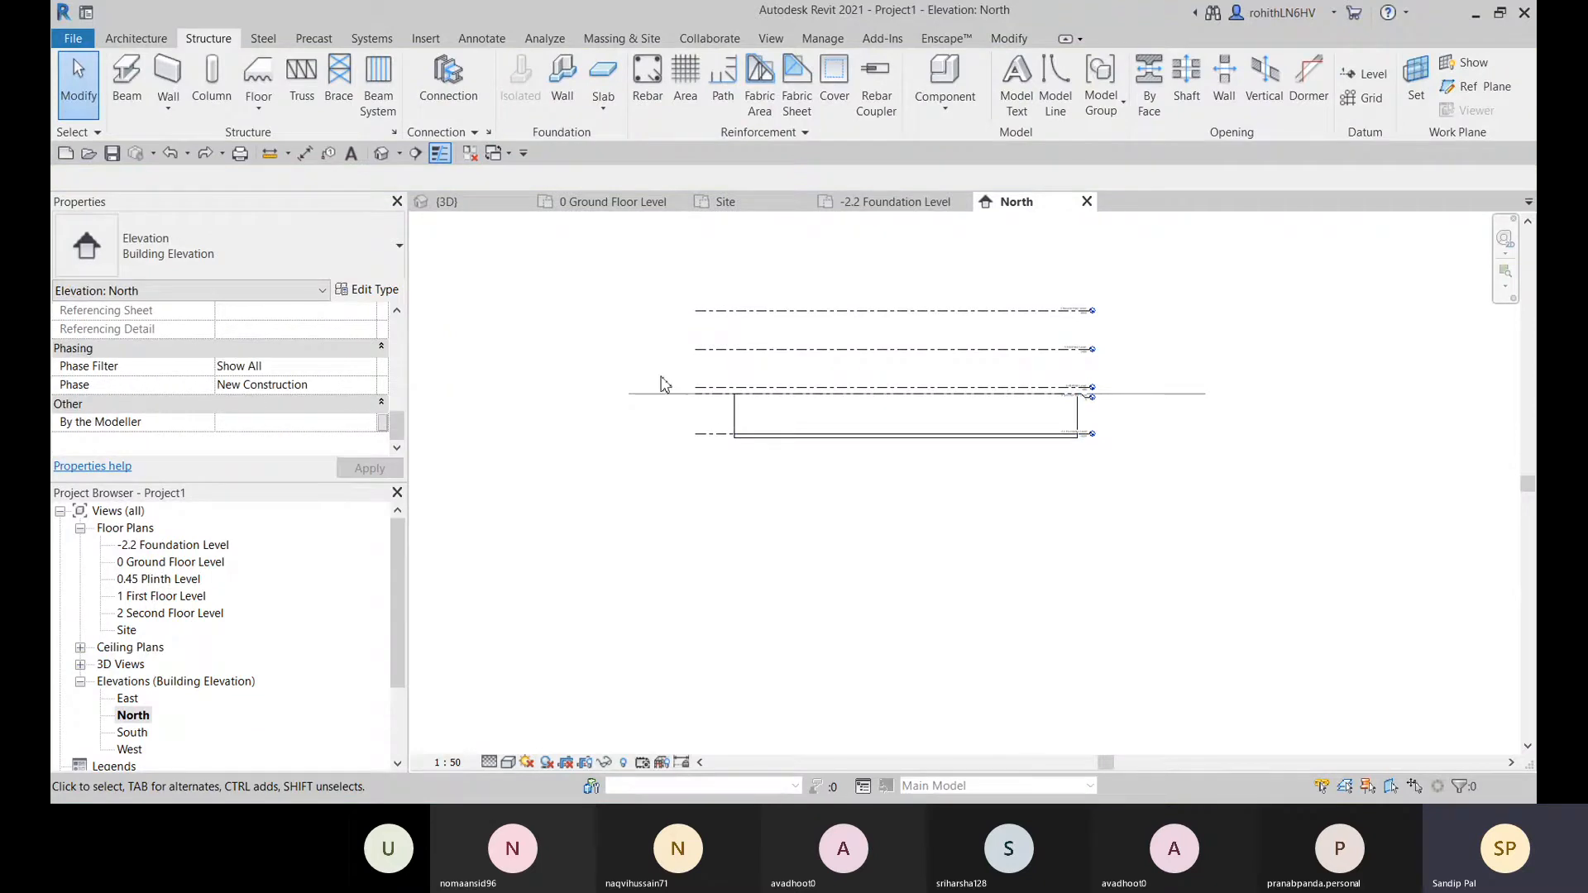
- Set the view range's Bottom and View Depth levels to Unlimited in the Architectural Plan view template assigned to the -2.2 Foundation Level plan
click(896, 202)
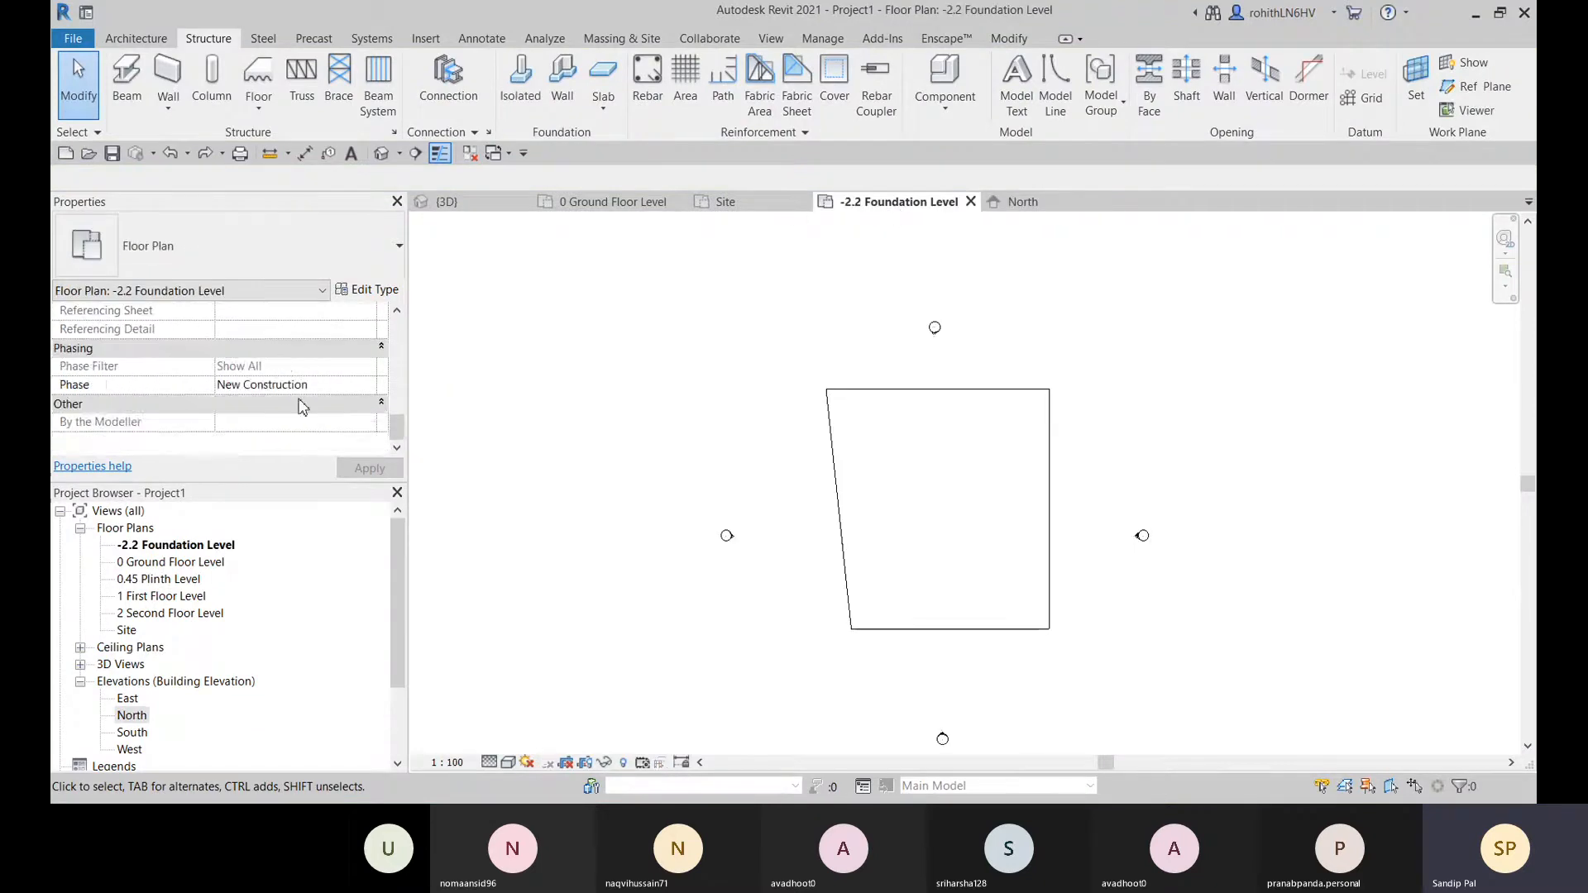
scroll(190, 434, up, 3)
scroll(280, 445, down, 1)
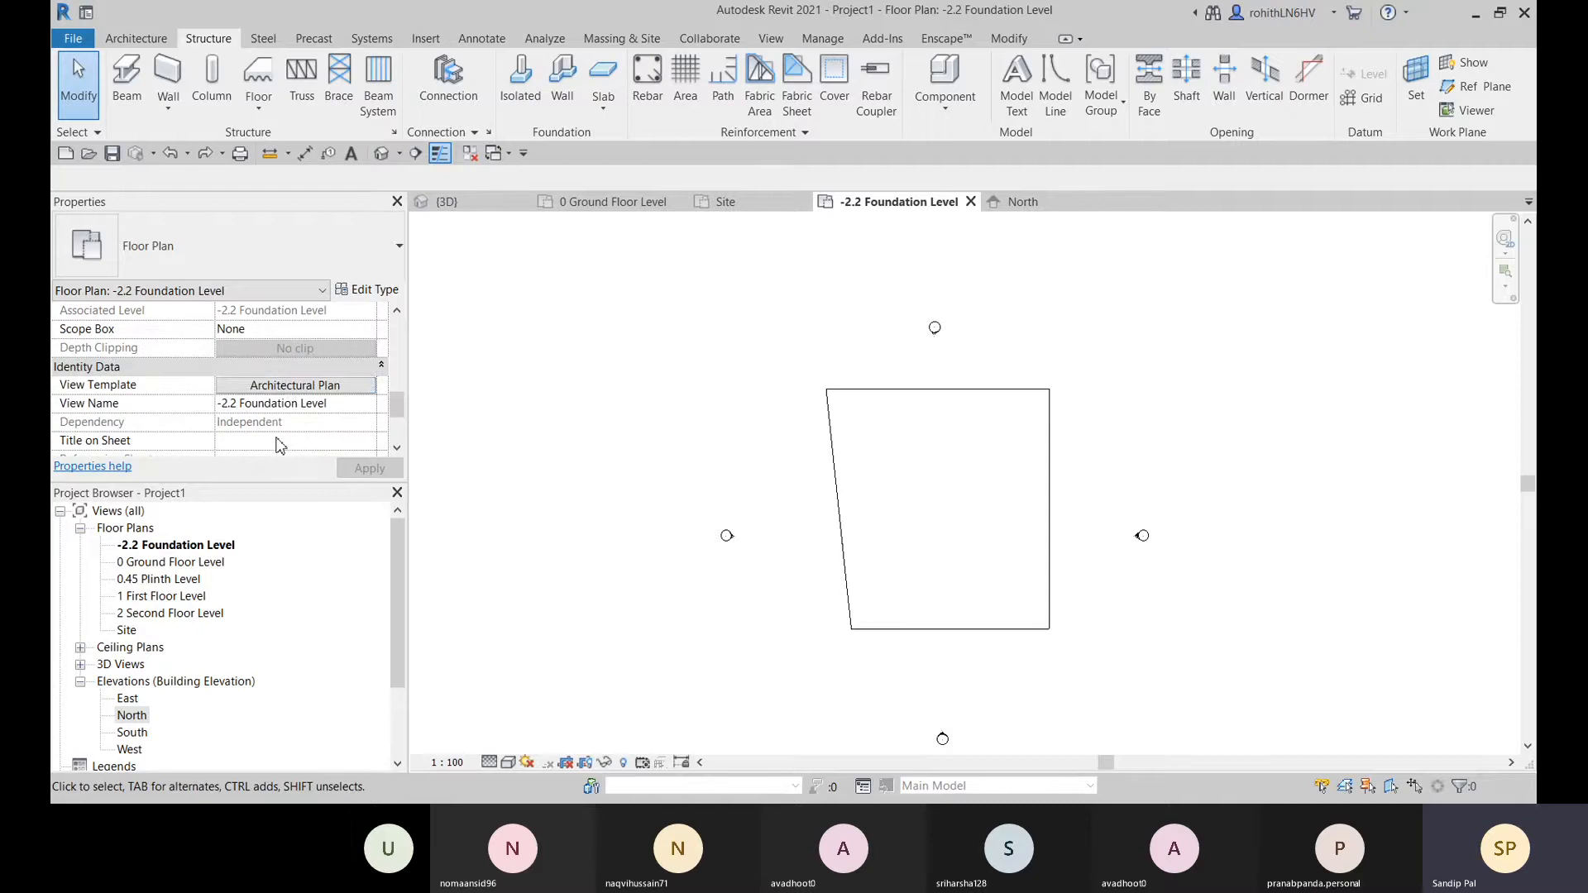
click(288, 386)
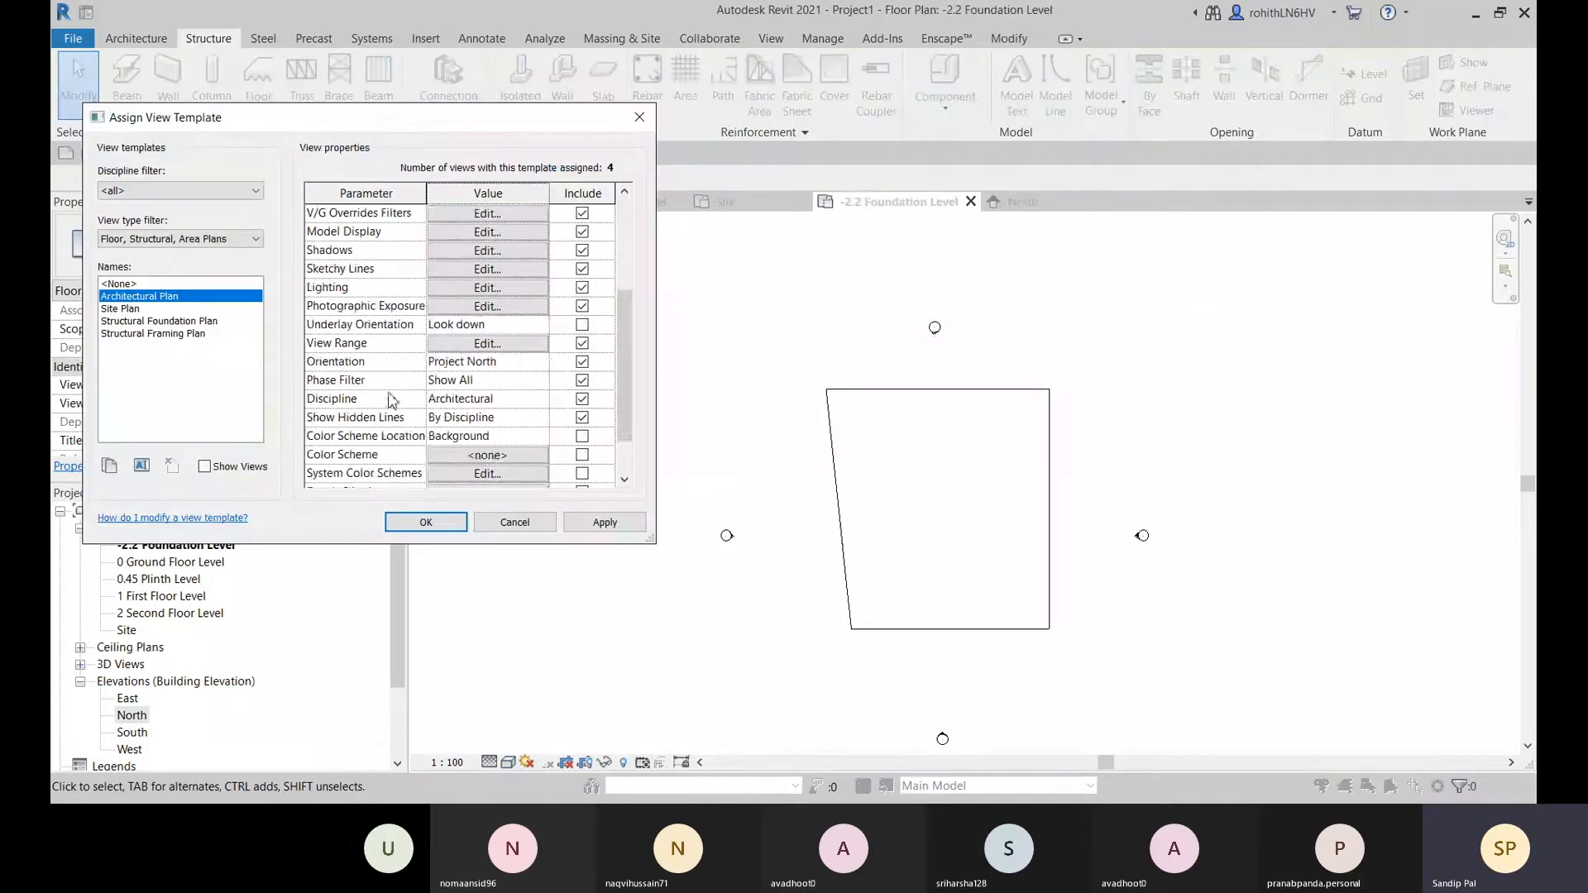
click(487, 344)
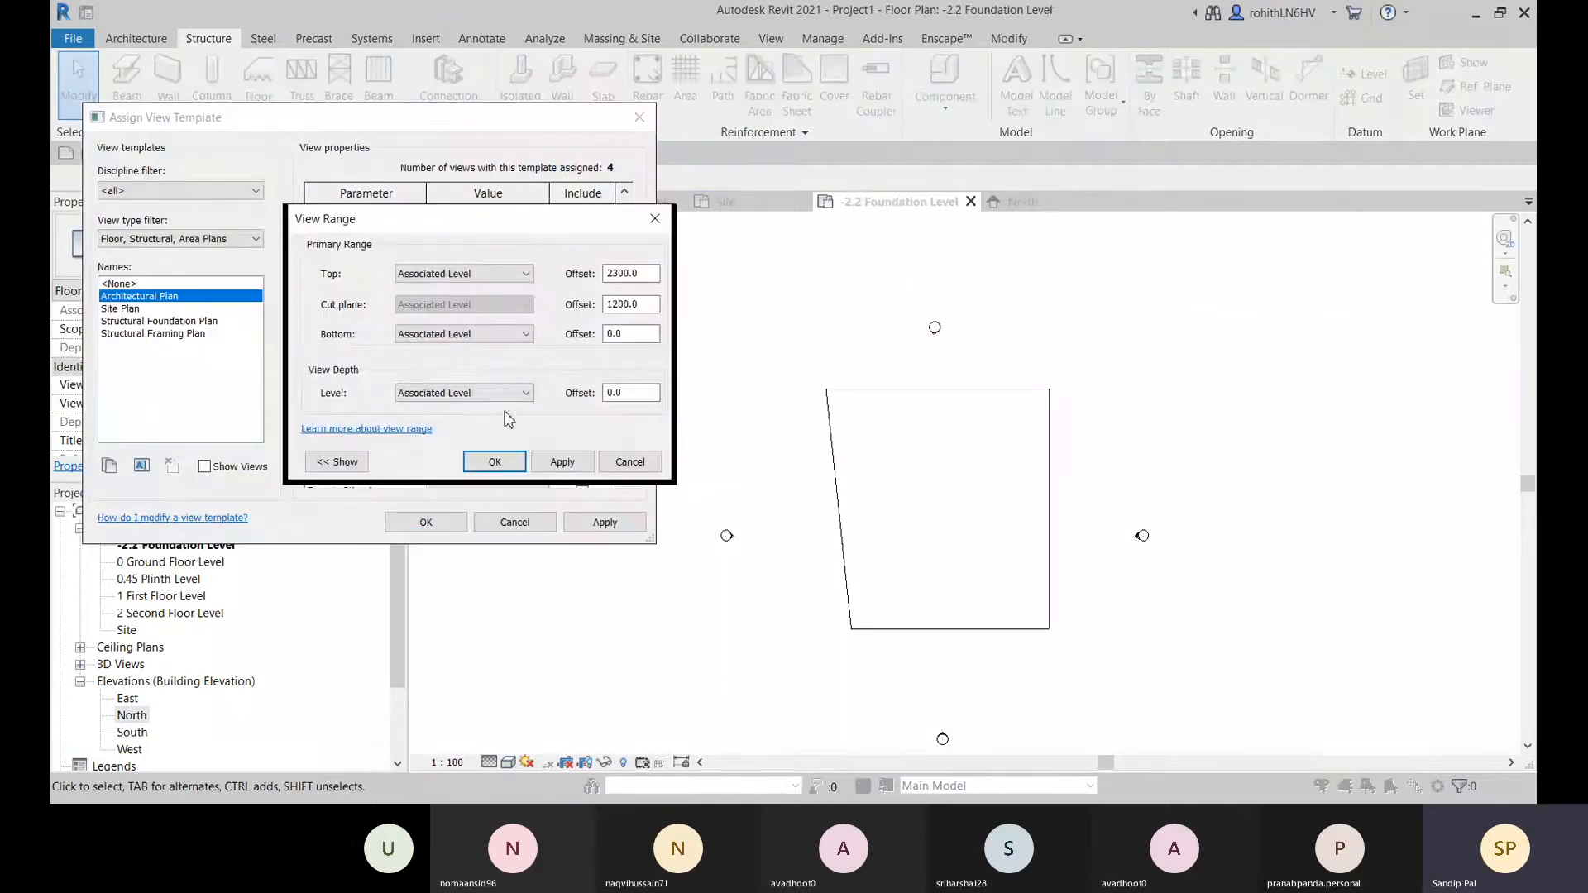
click(451, 335)
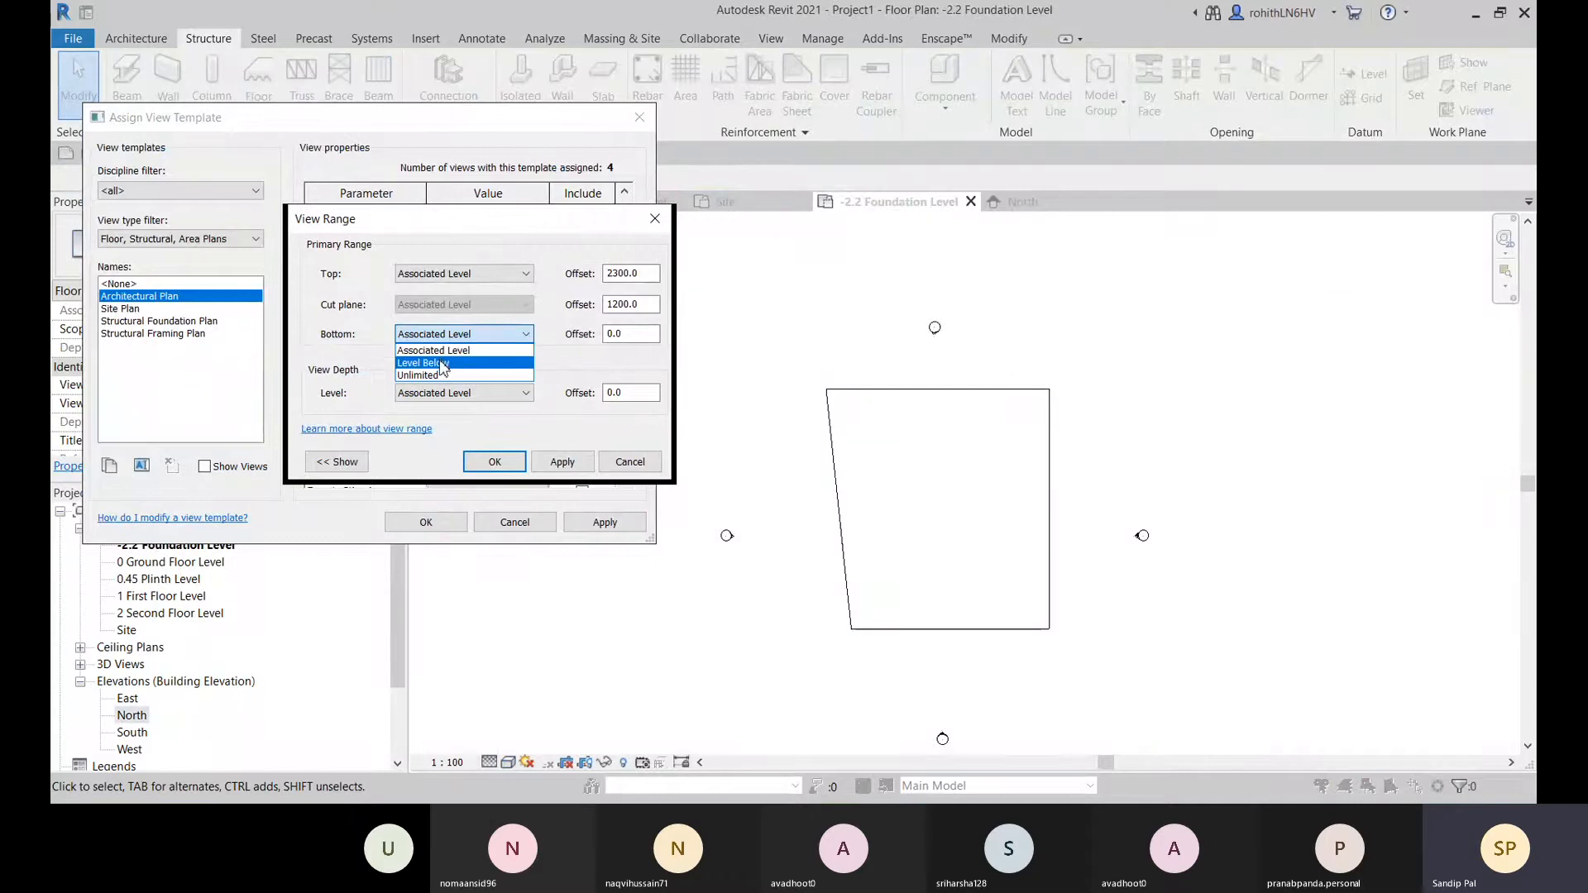
click(422, 375)
click(463, 393)
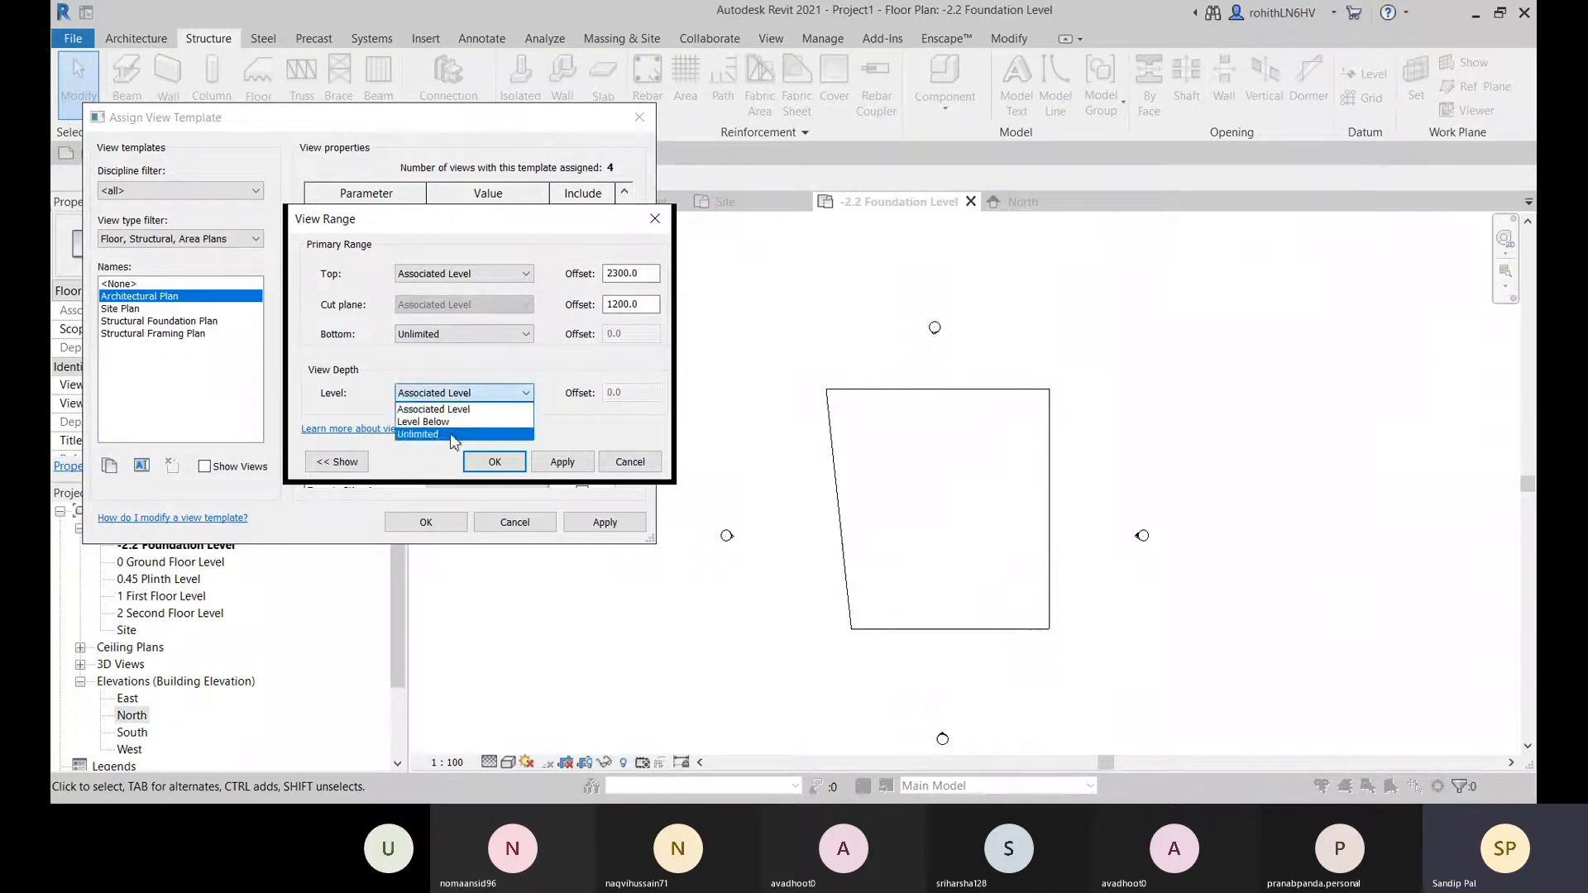
click(426, 433)
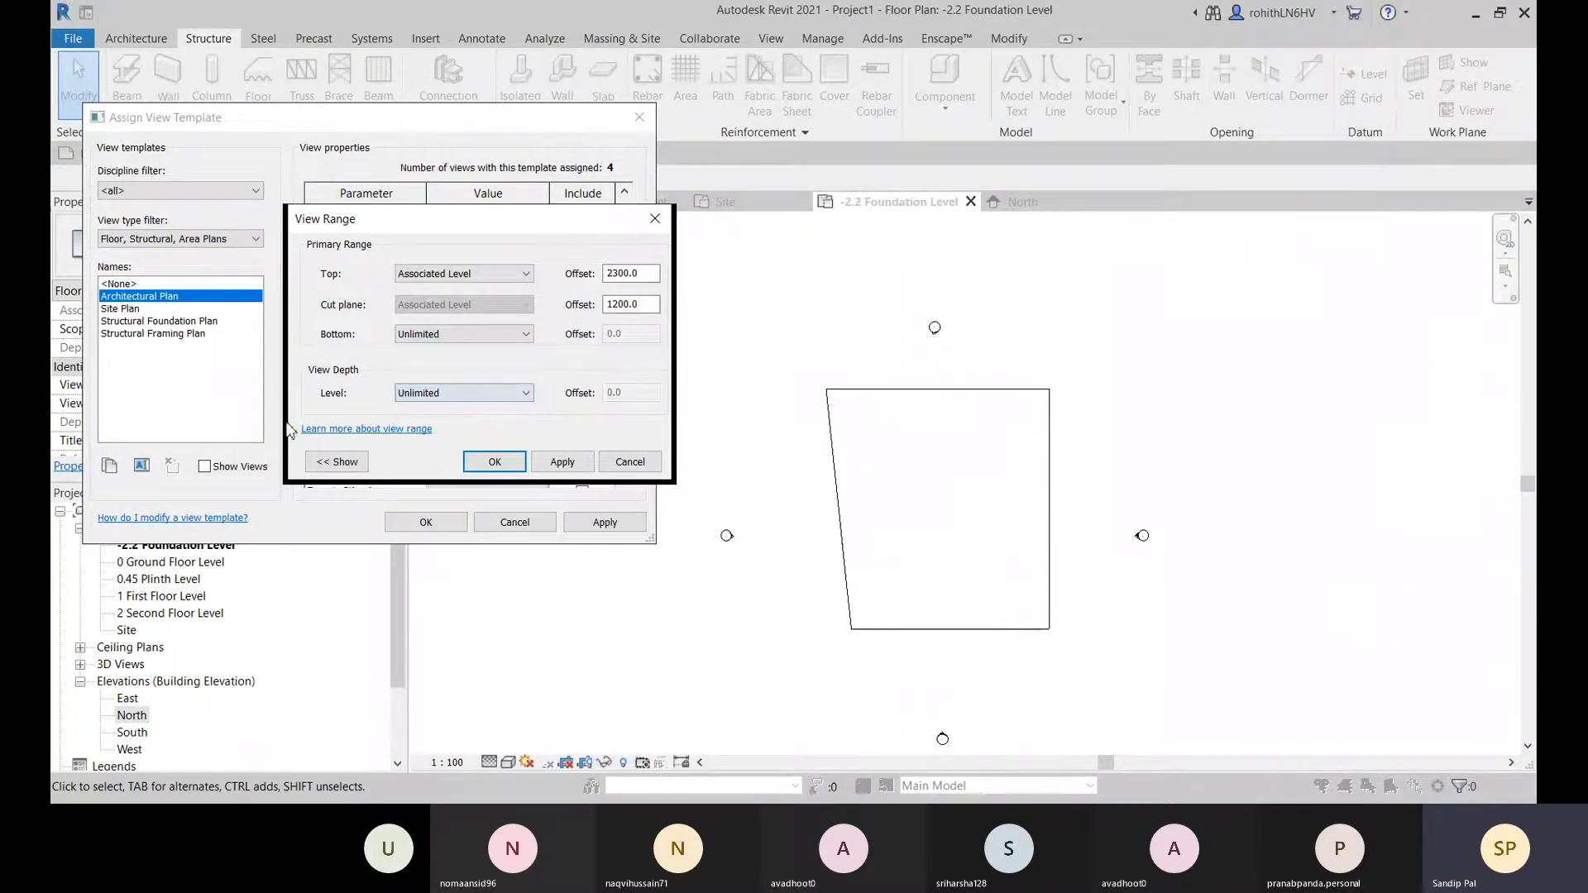
click(494, 461)
click(605, 522)
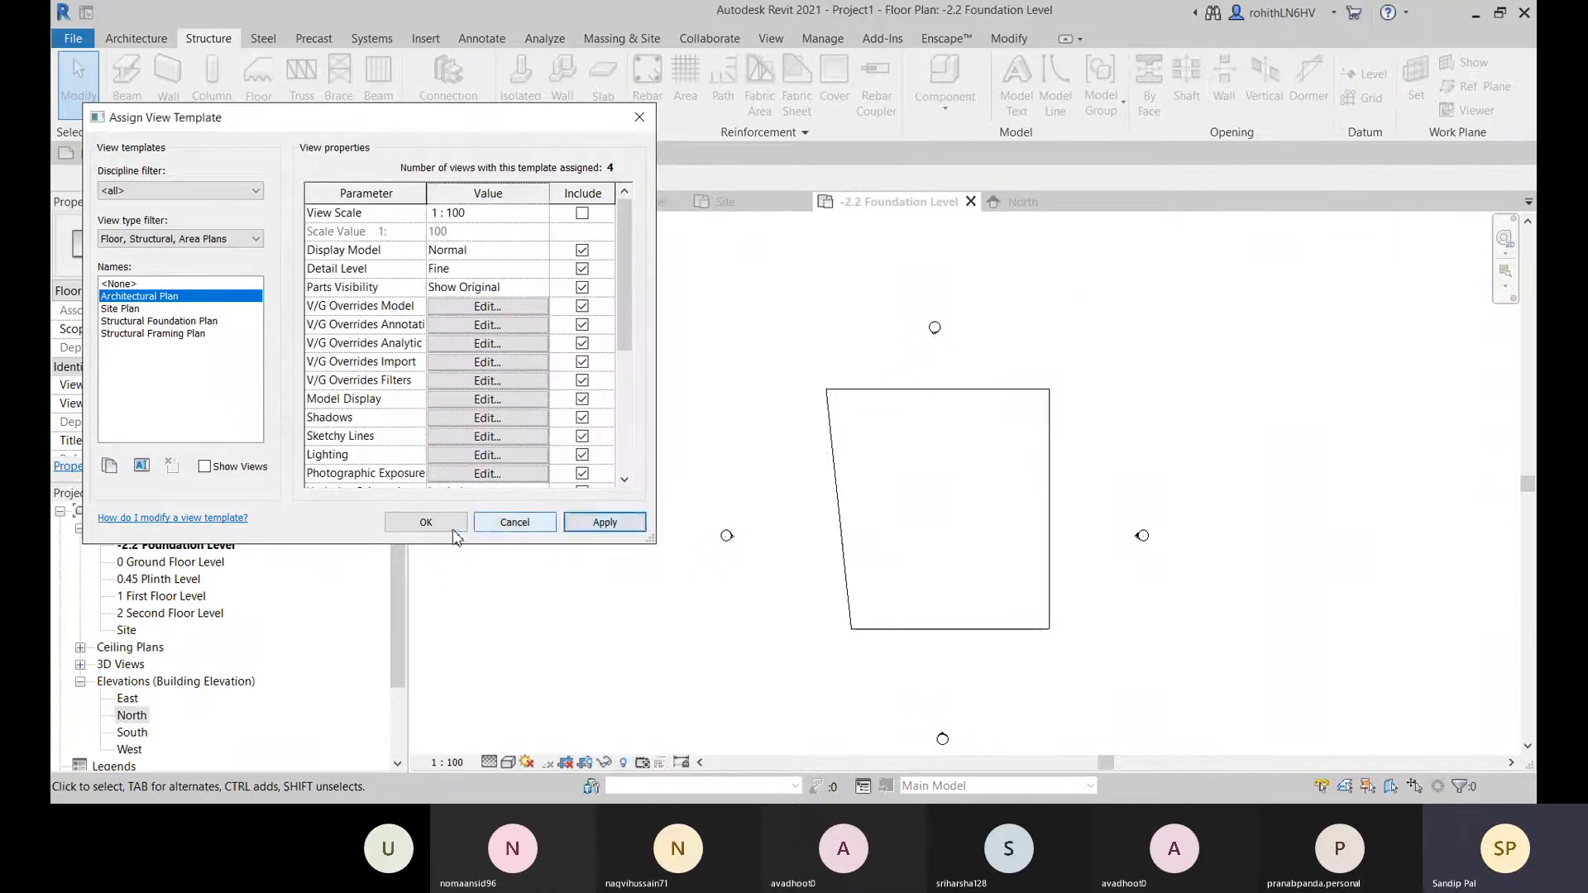
click(425, 522)
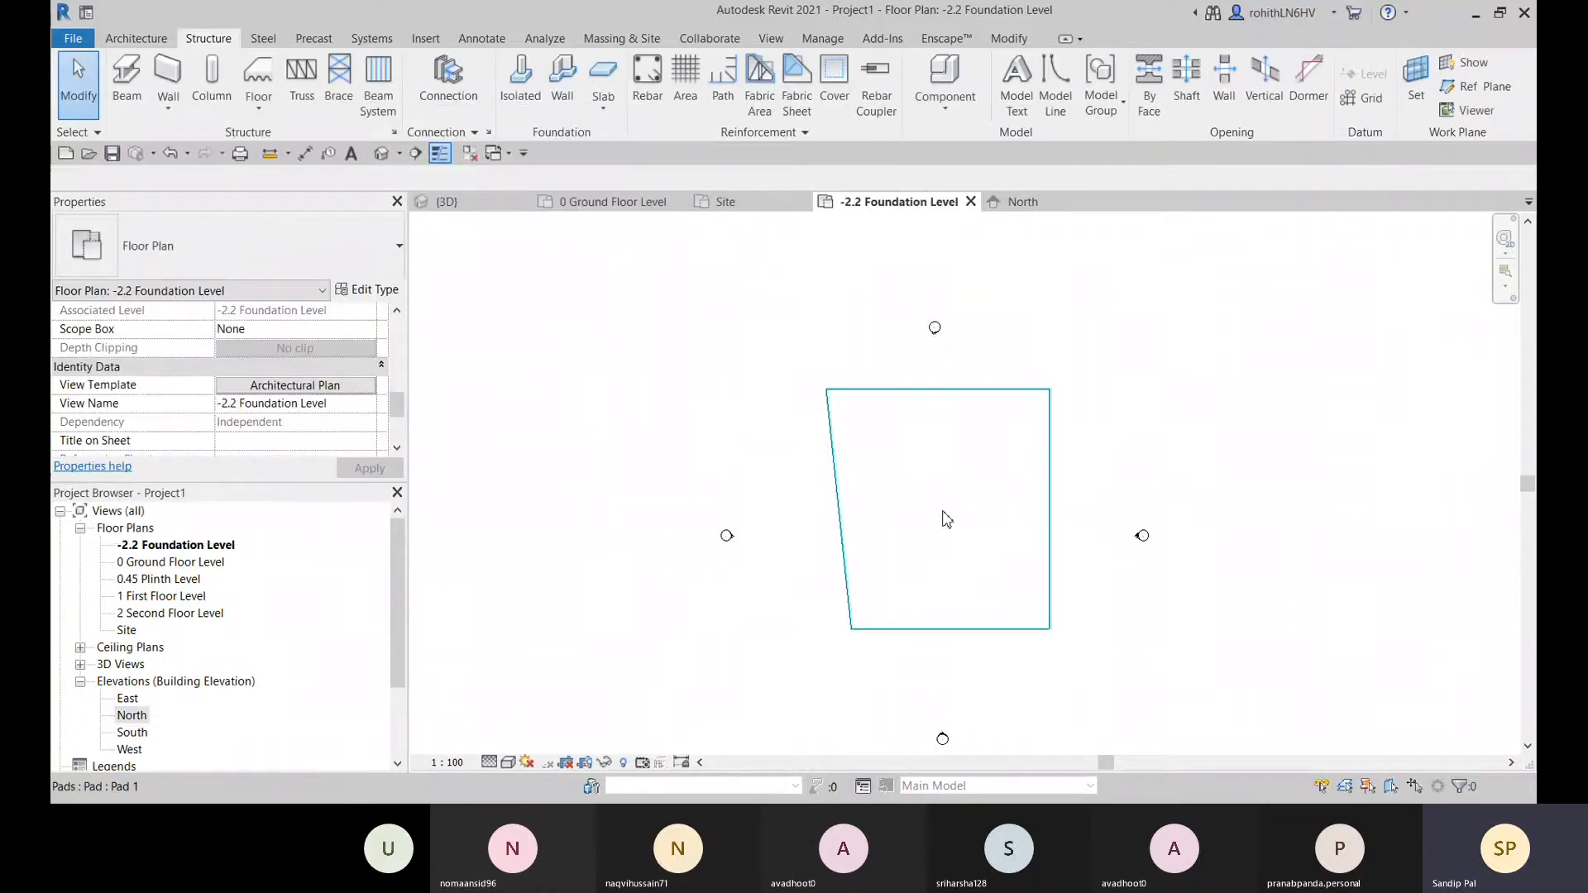
click(848, 517)
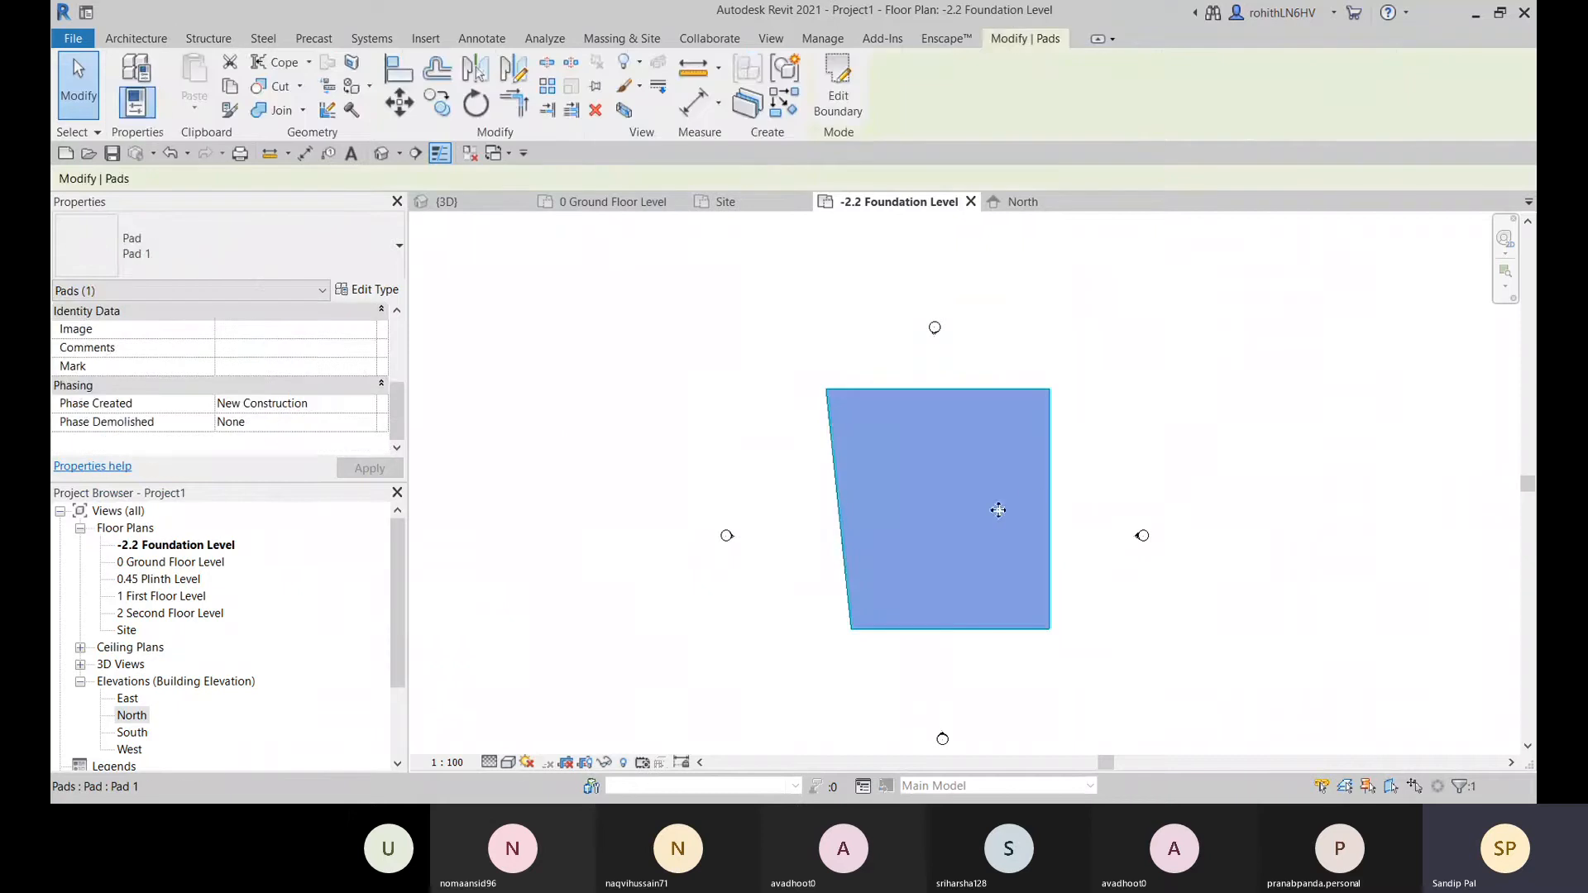
click(691, 485)
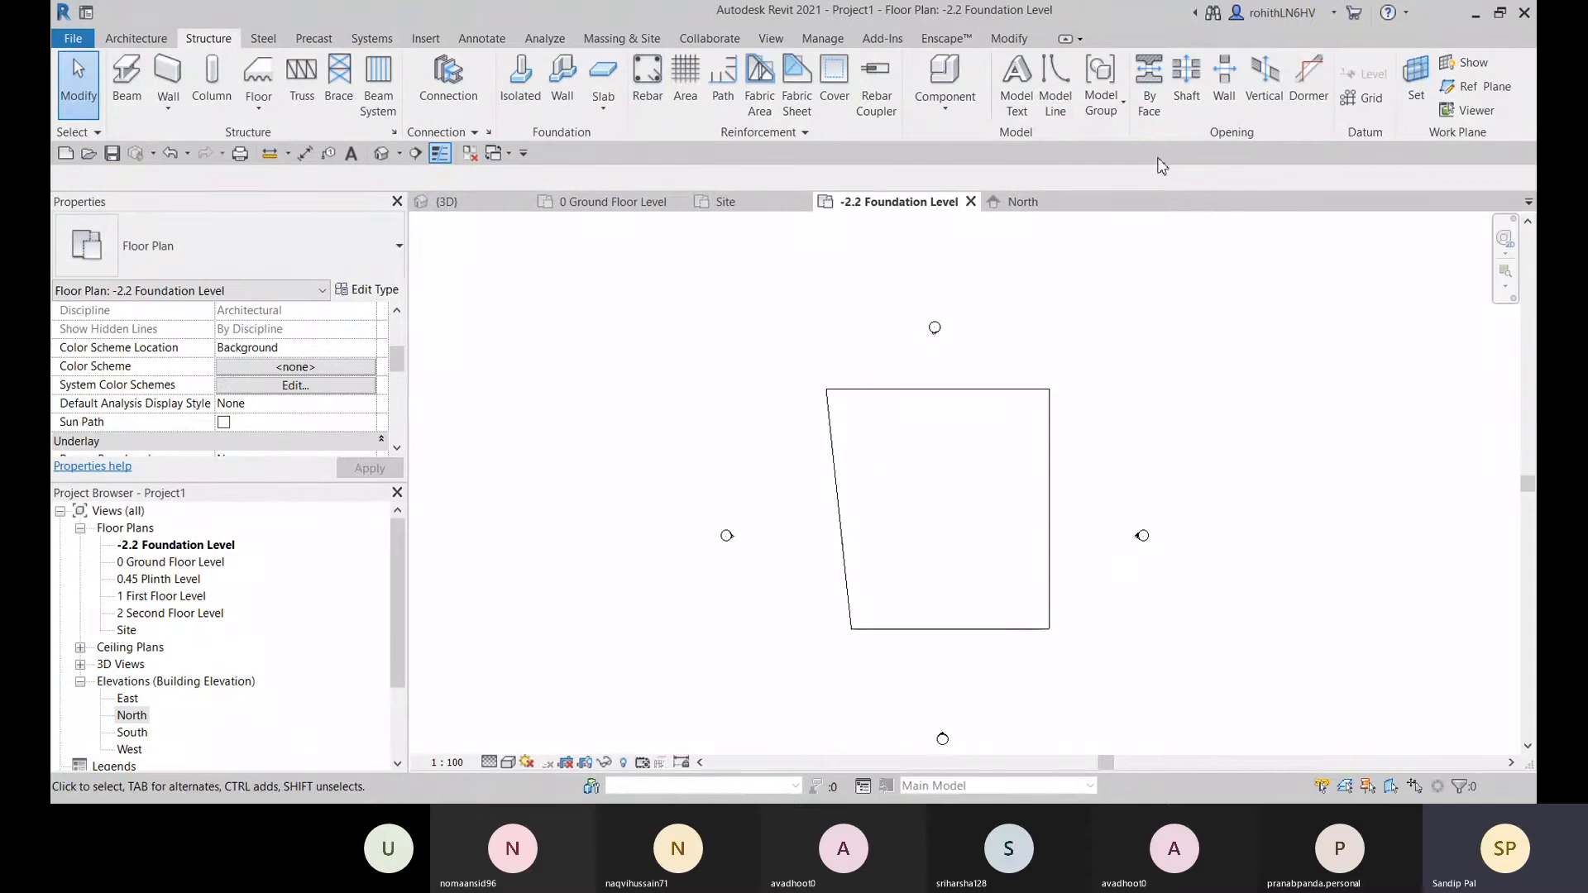
- Start placing grids from picked lines in the foundation plan with an offset of 1200
click(1363, 98)
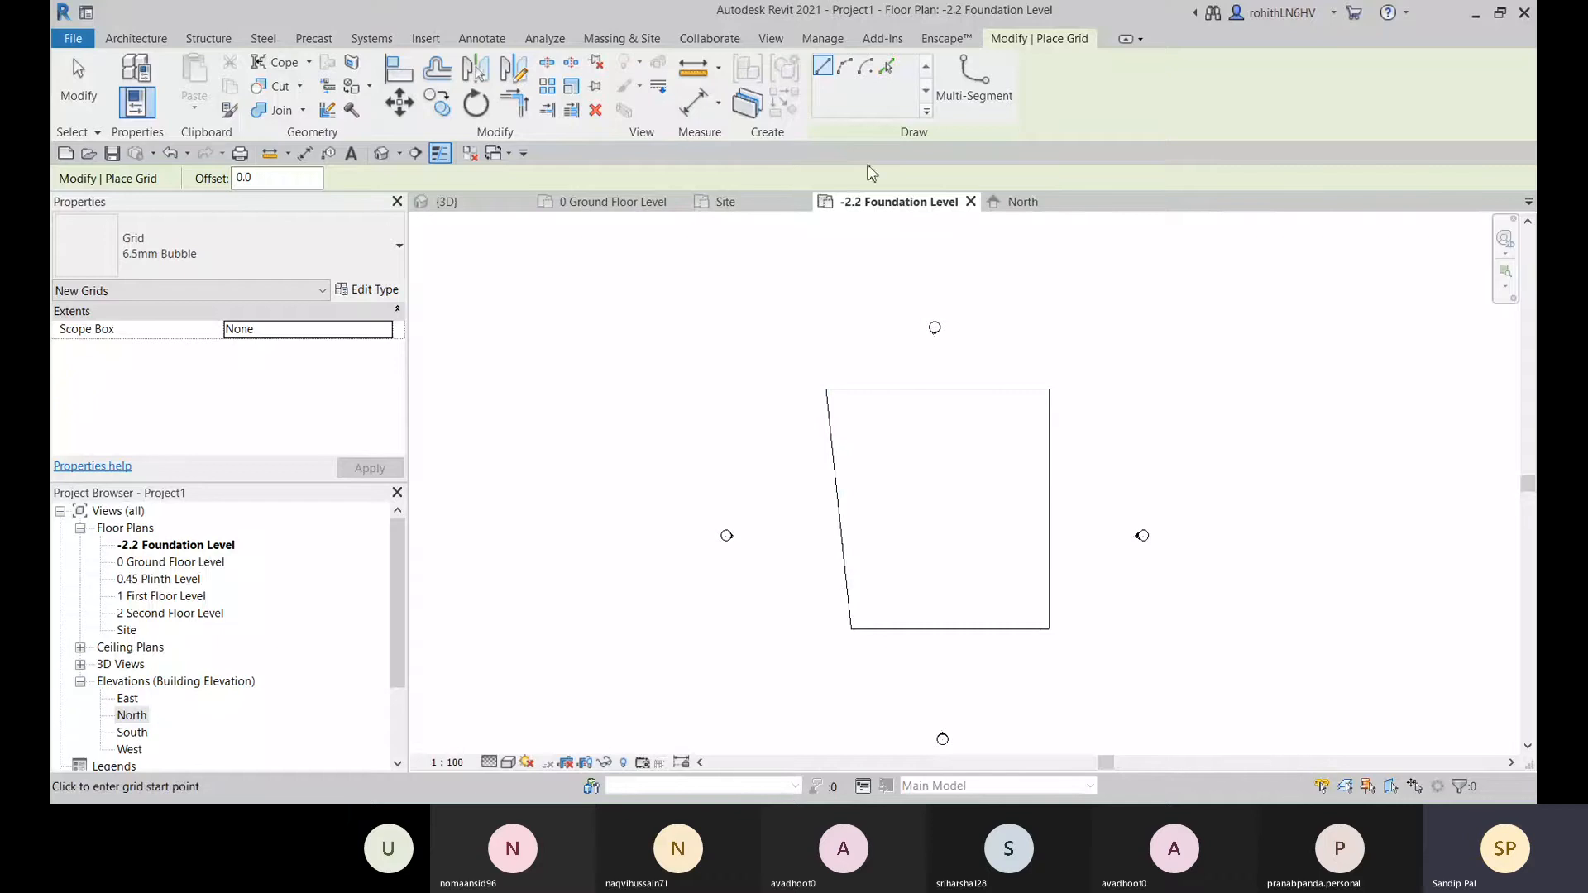
click(887, 66)
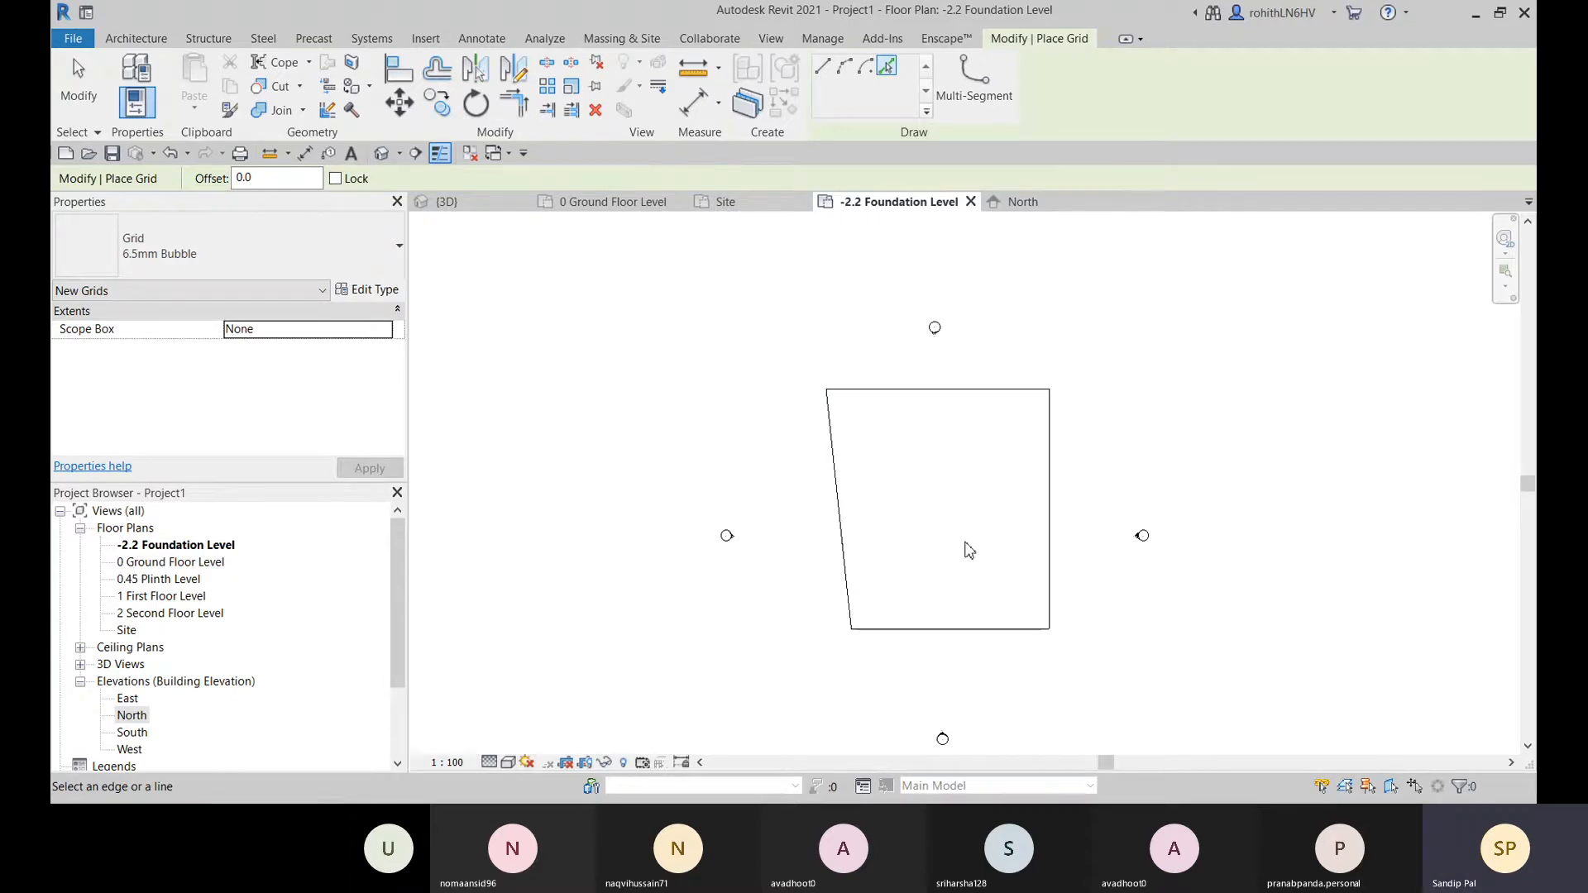
click(263, 178)
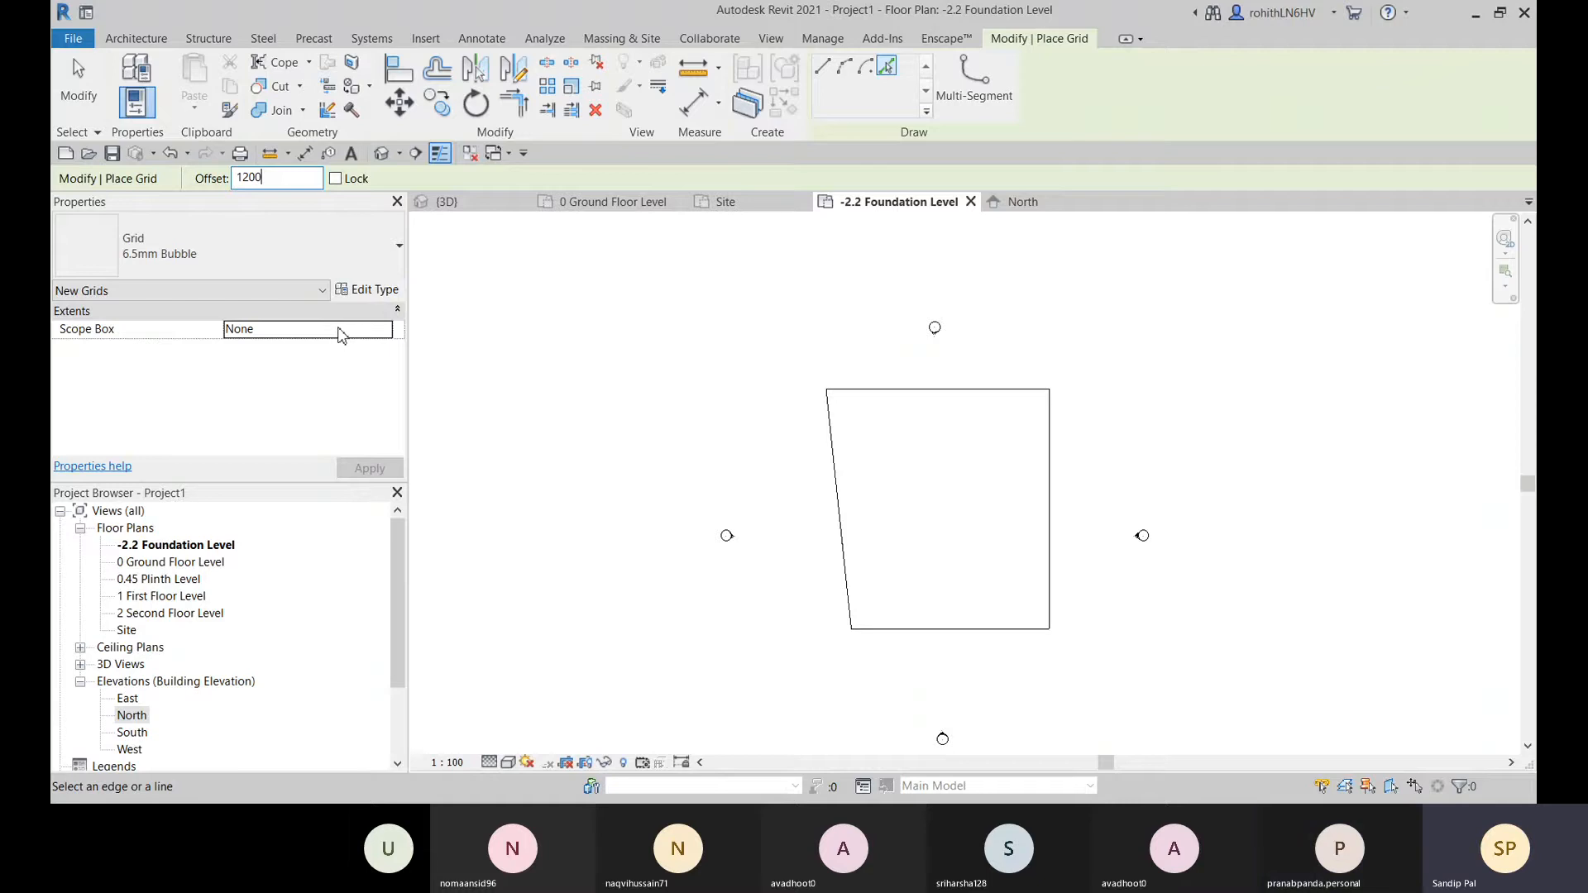
- Examine both ends of the pad excavation against the -2.2 Foundation Level in the North elevation
click(1026, 203)
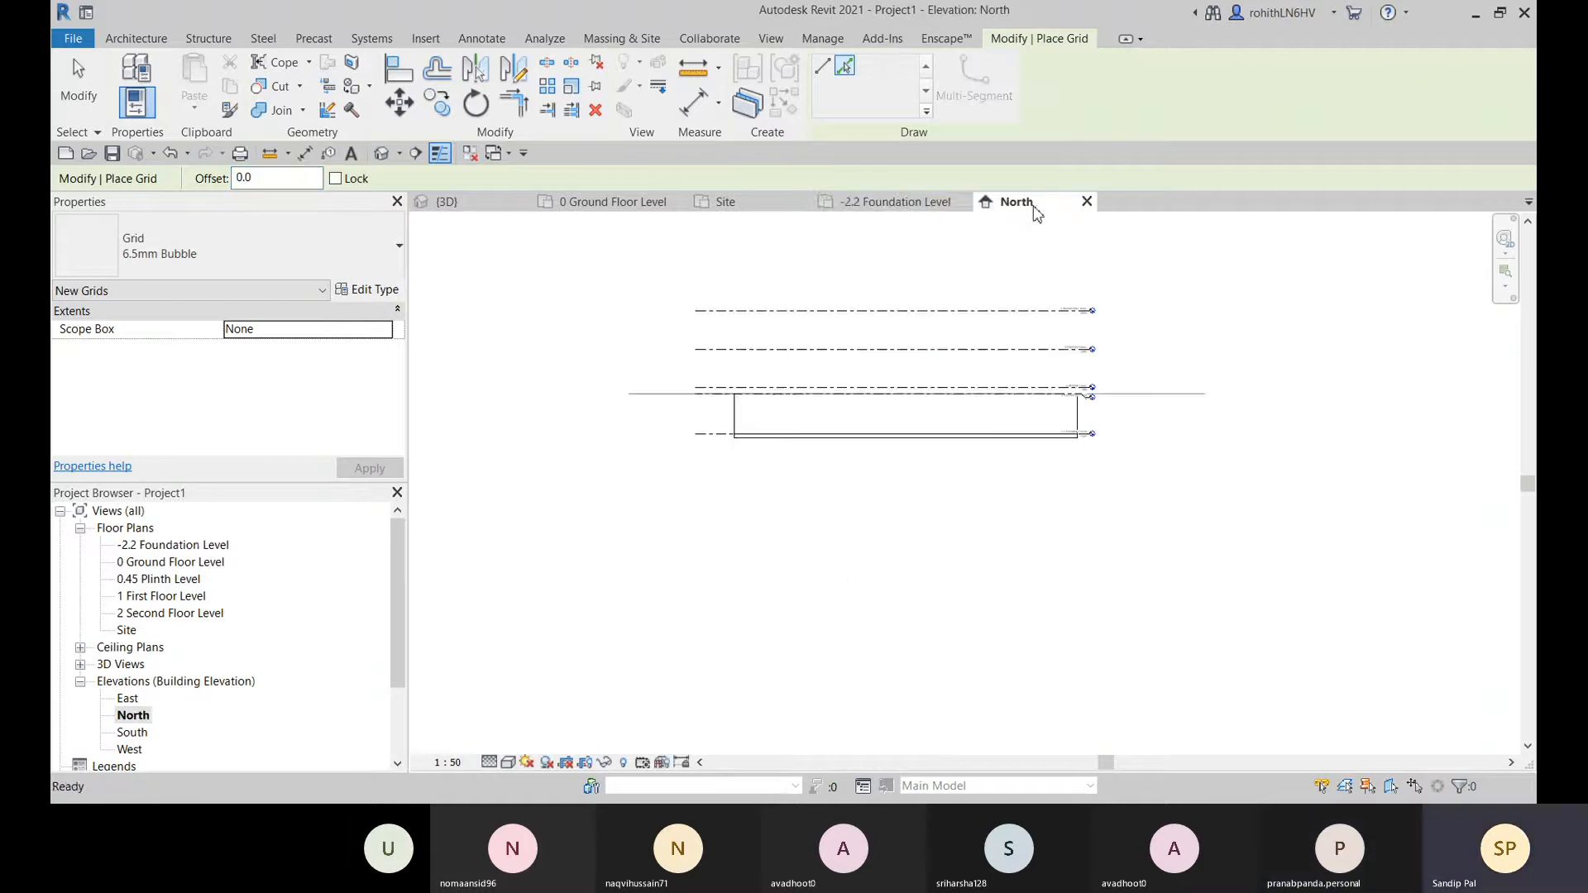
scroll(1063, 507, up, 4)
scroll(1106, 431, up, 2)
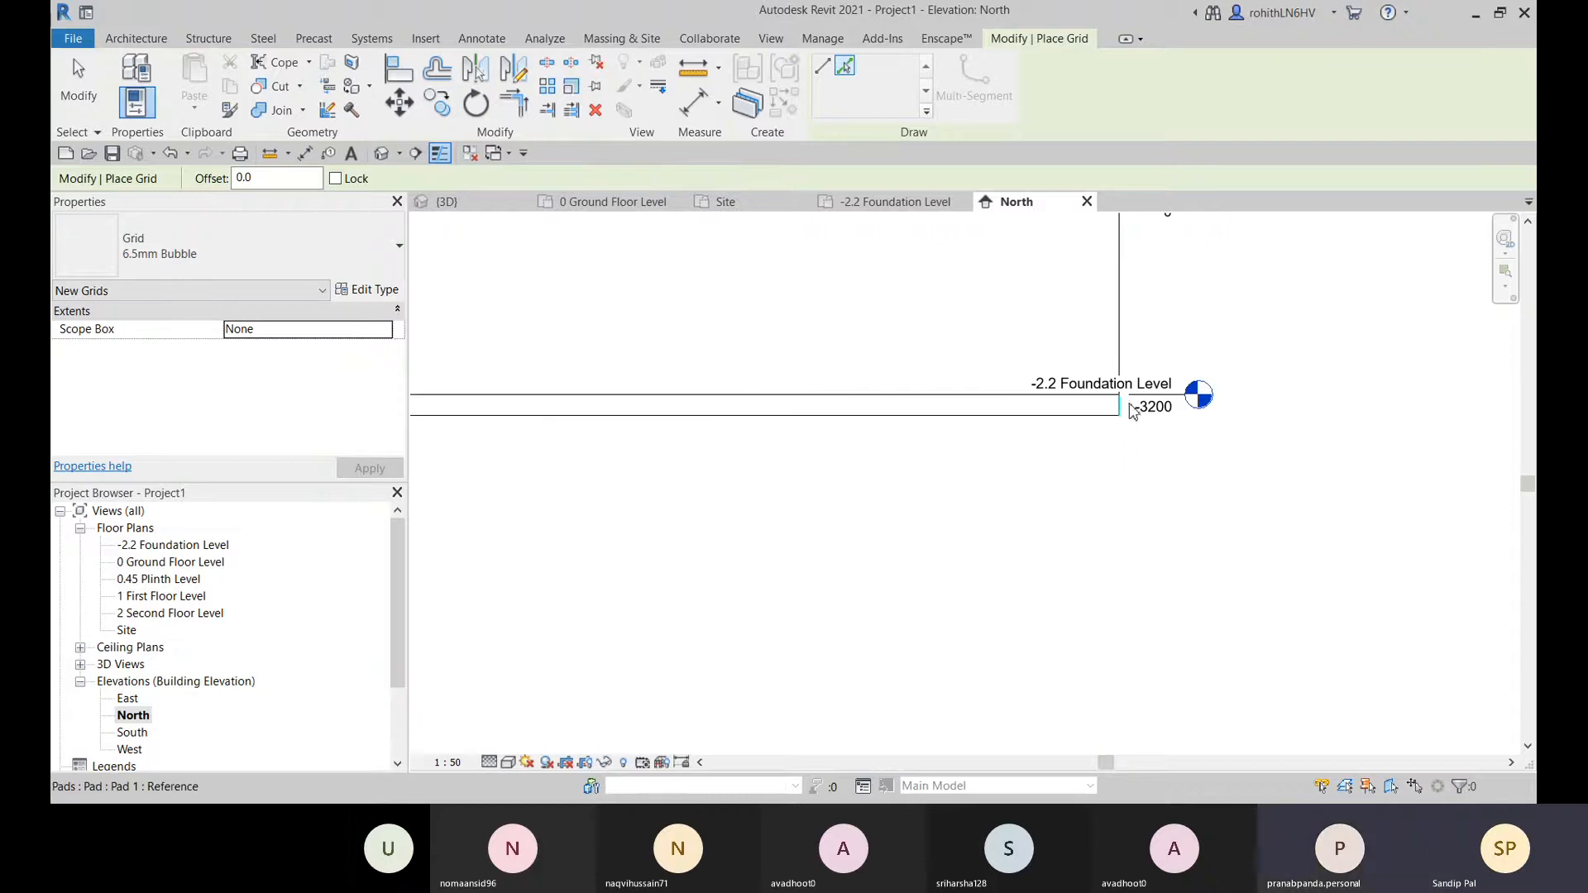
middle_drag(1125, 440, 1115, 455)
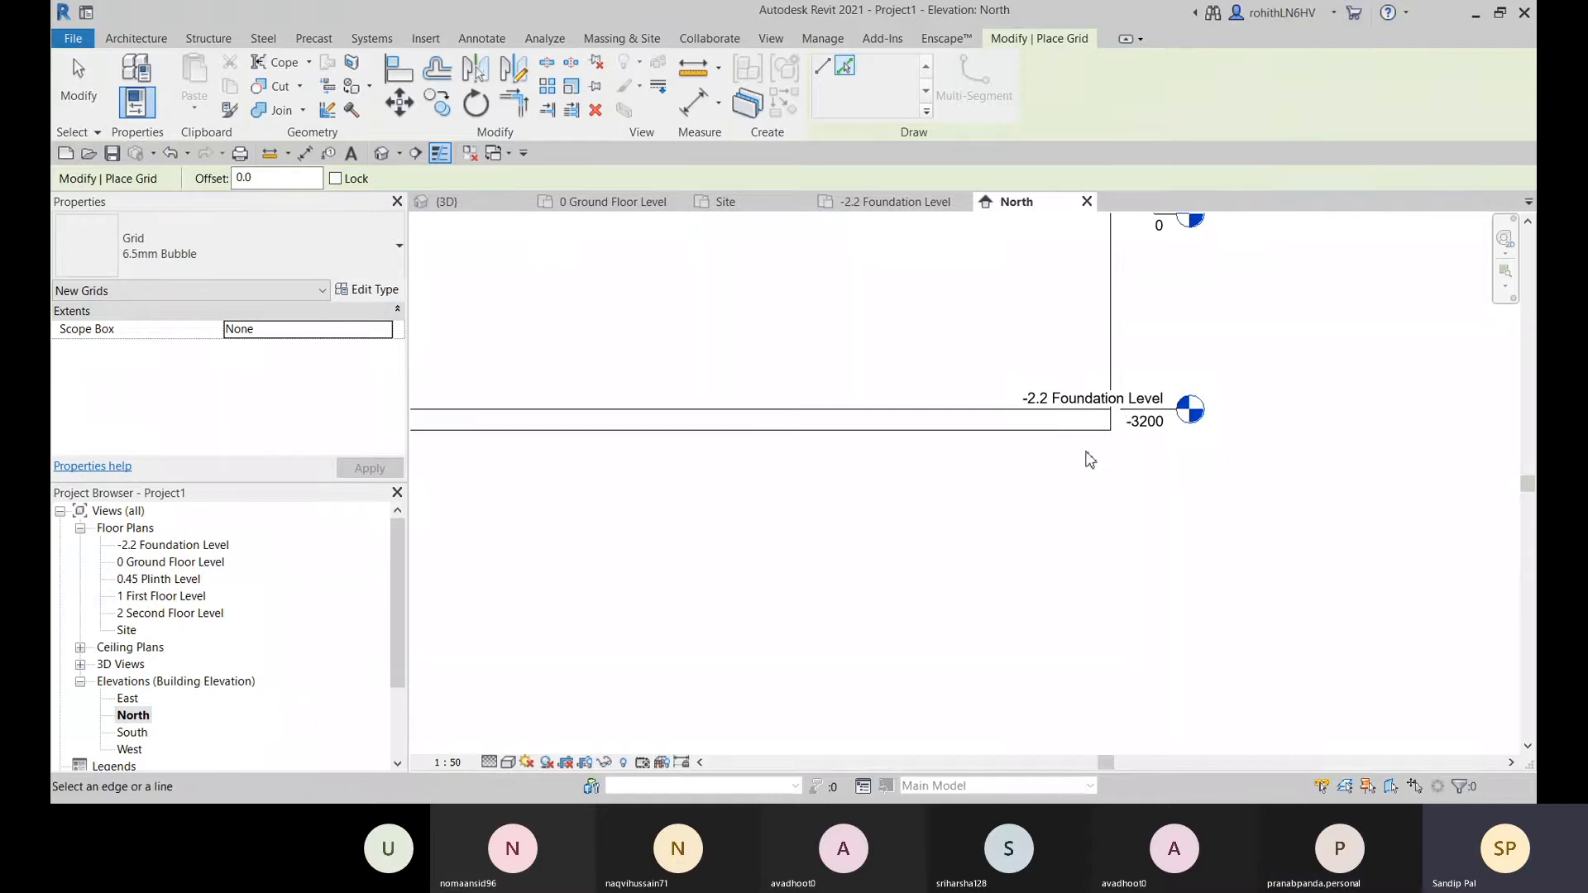
middle_drag(1090, 460, 1166, 478)
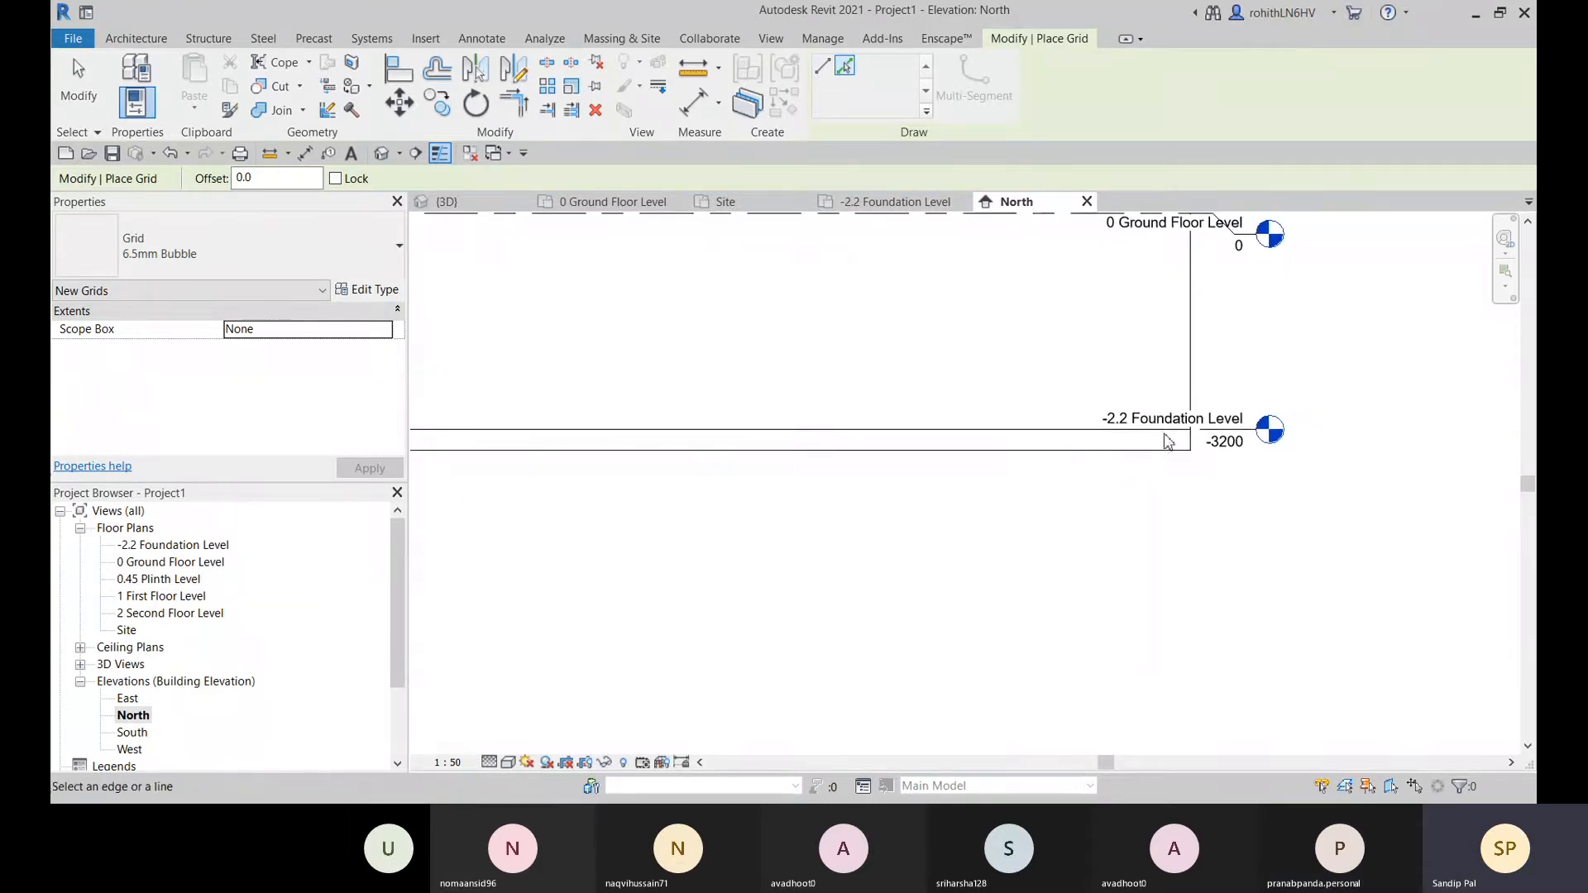
scroll(1167, 444, down, 4)
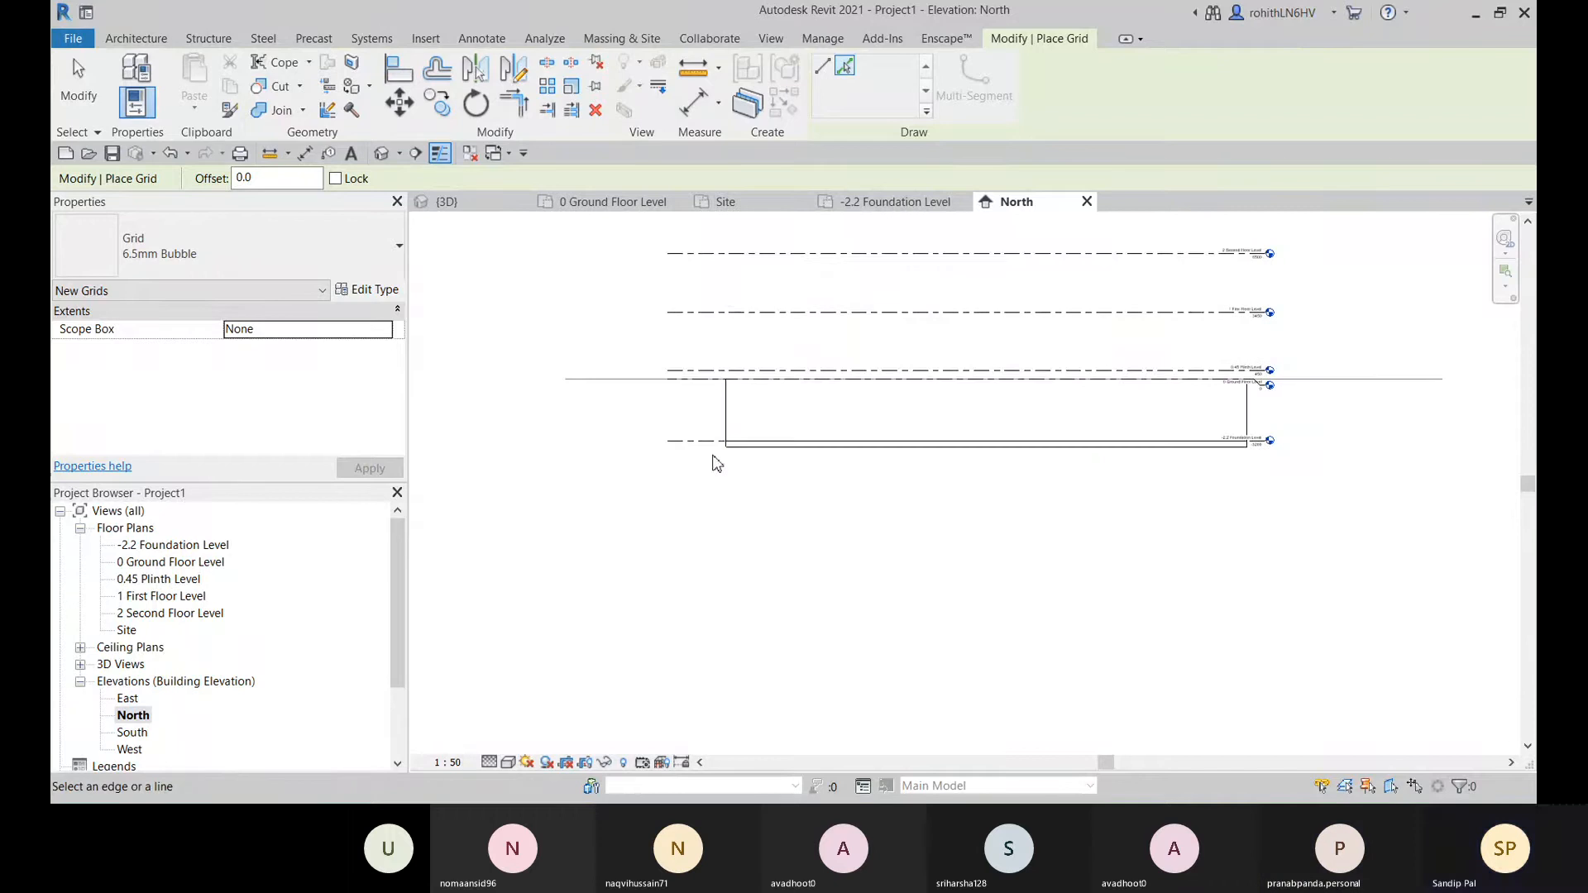
scroll(695, 439, up, 2)
scroll(674, 437, up, 2)
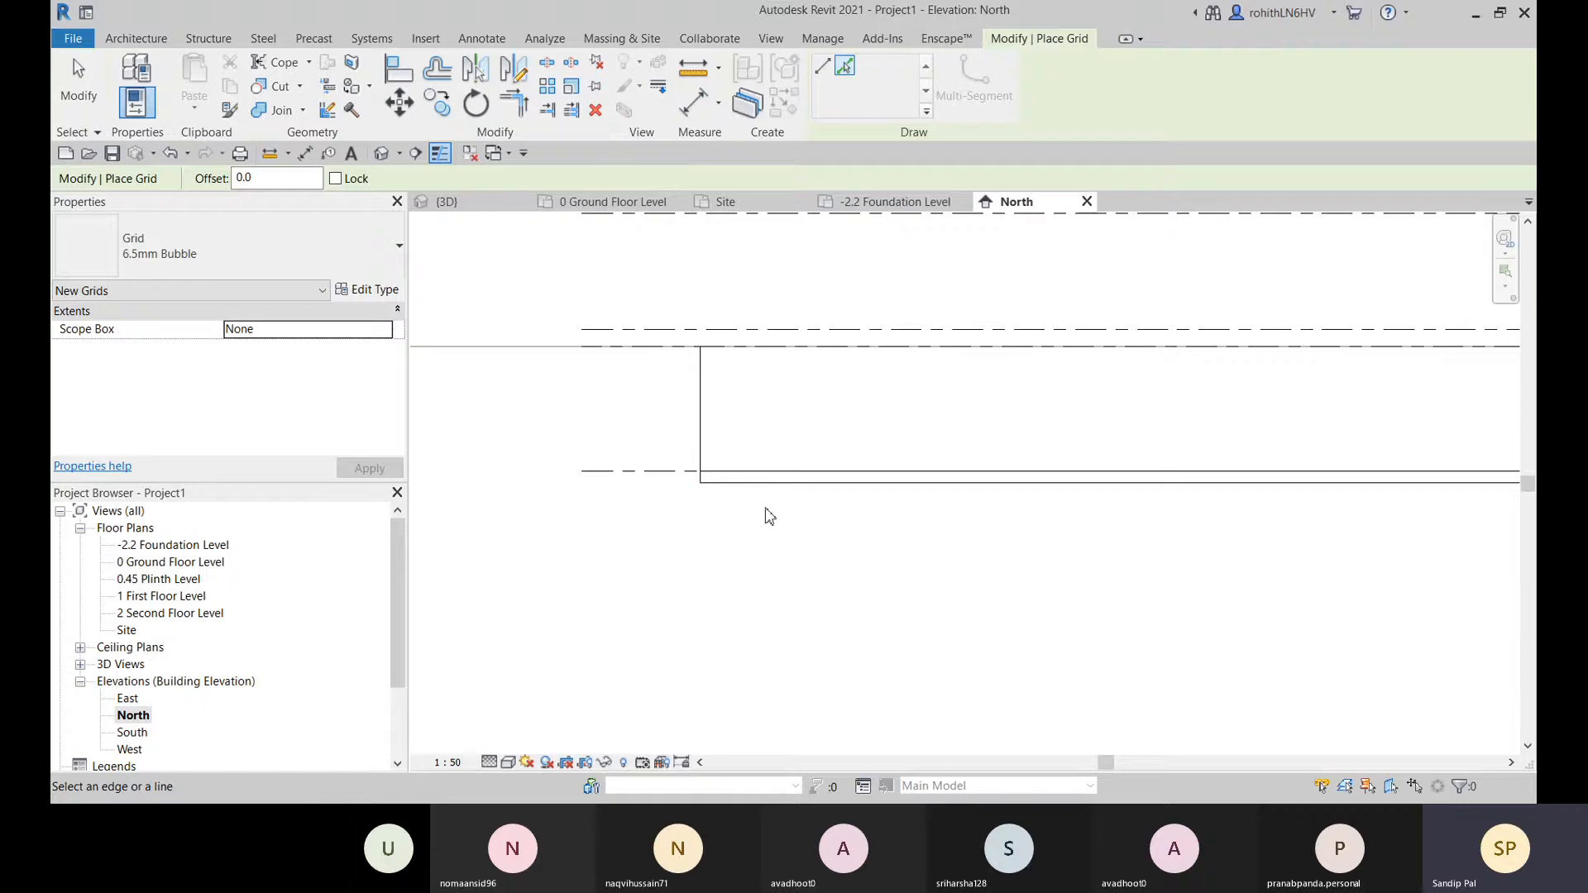
- Place four grids in the -2.2 Foundation Level plan, each offset 1200 inward from one edge of the pad
click(896, 200)
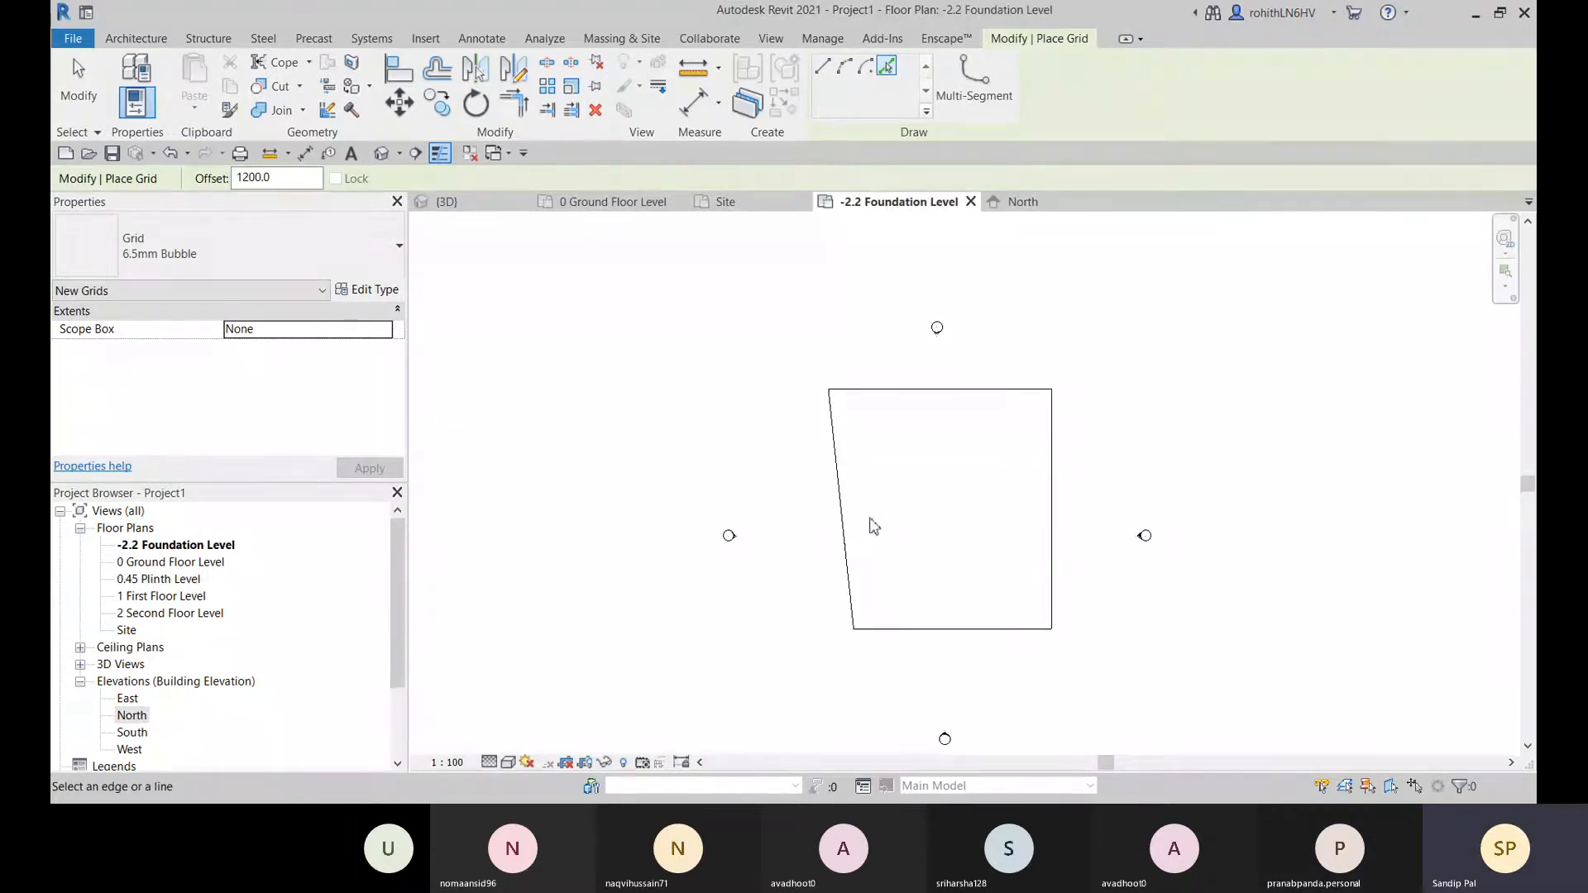
middle_drag(843, 453, 915, 404)
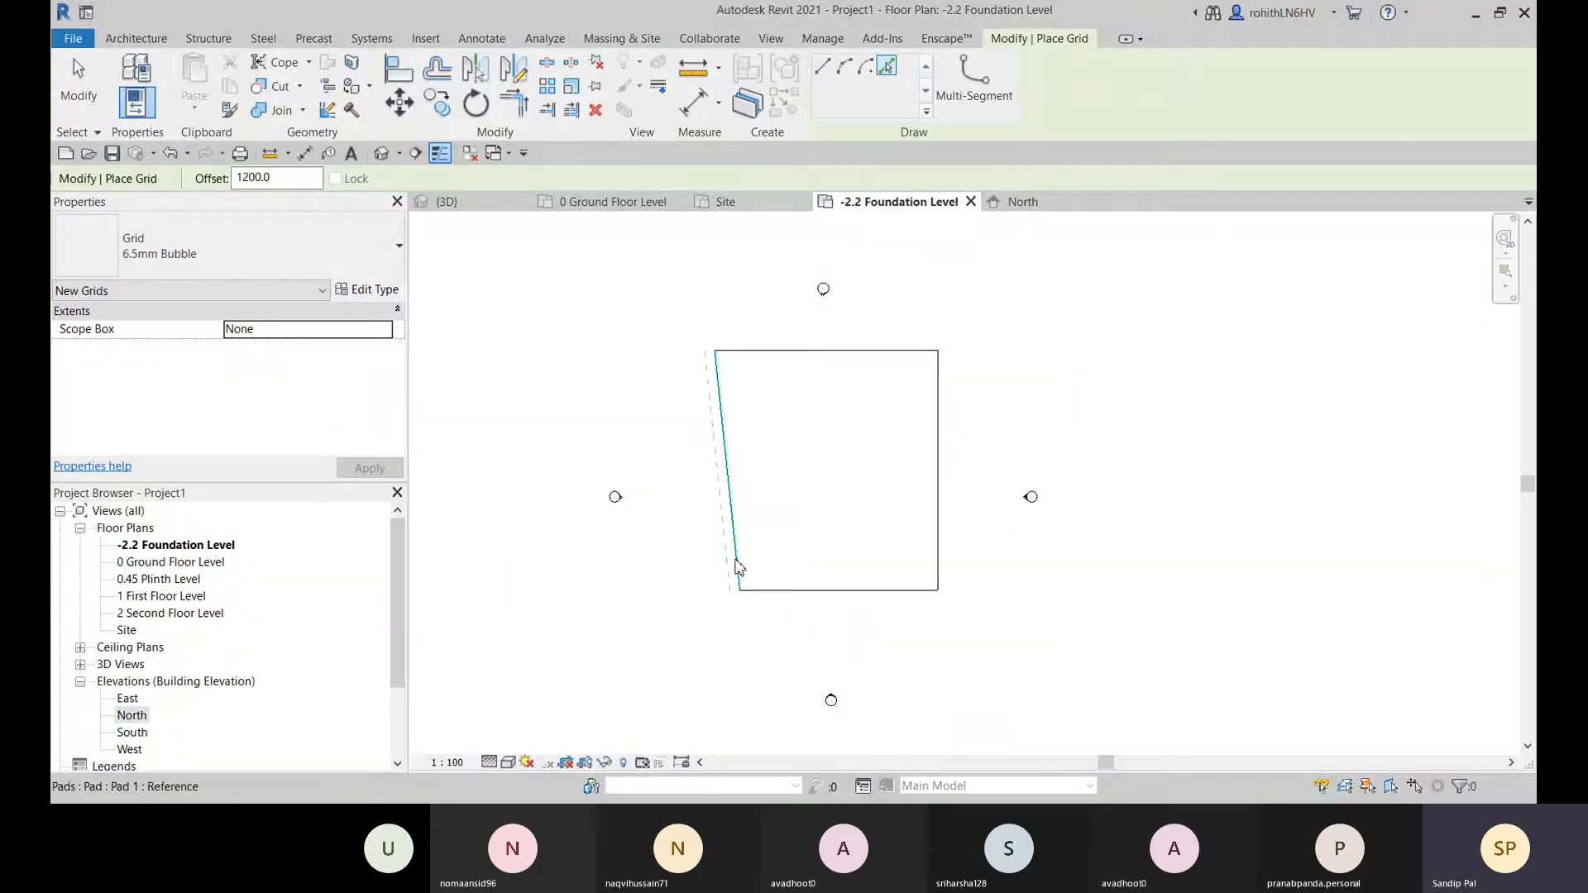
click(727, 461)
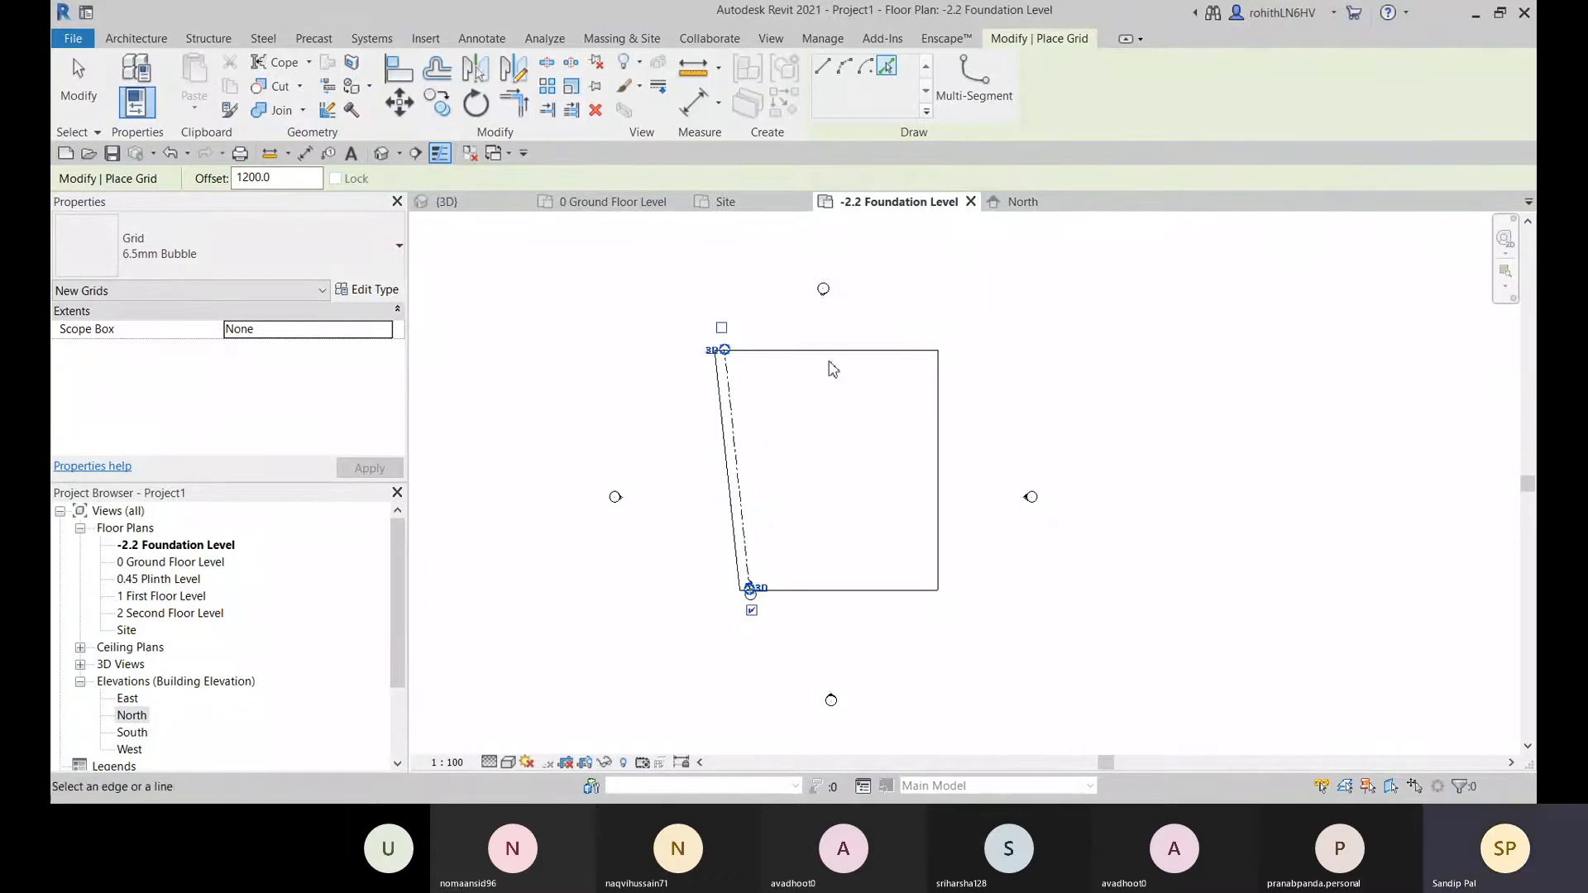
click(827, 354)
click(940, 424)
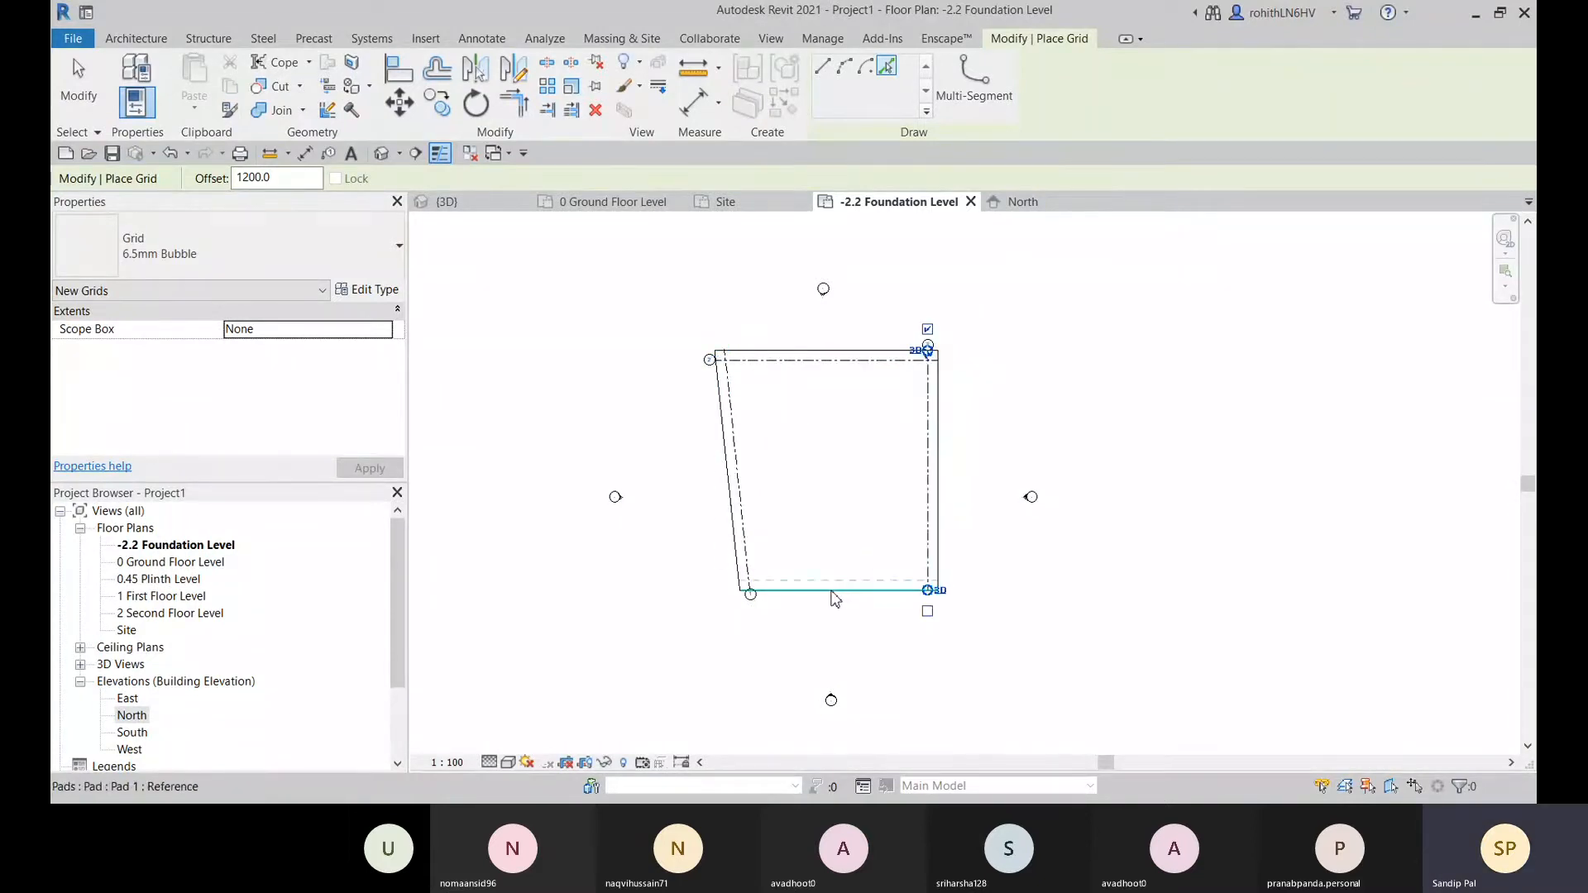
click(835, 590)
scroll(737, 560, up, 2)
middle_drag(782, 559, 706, 589)
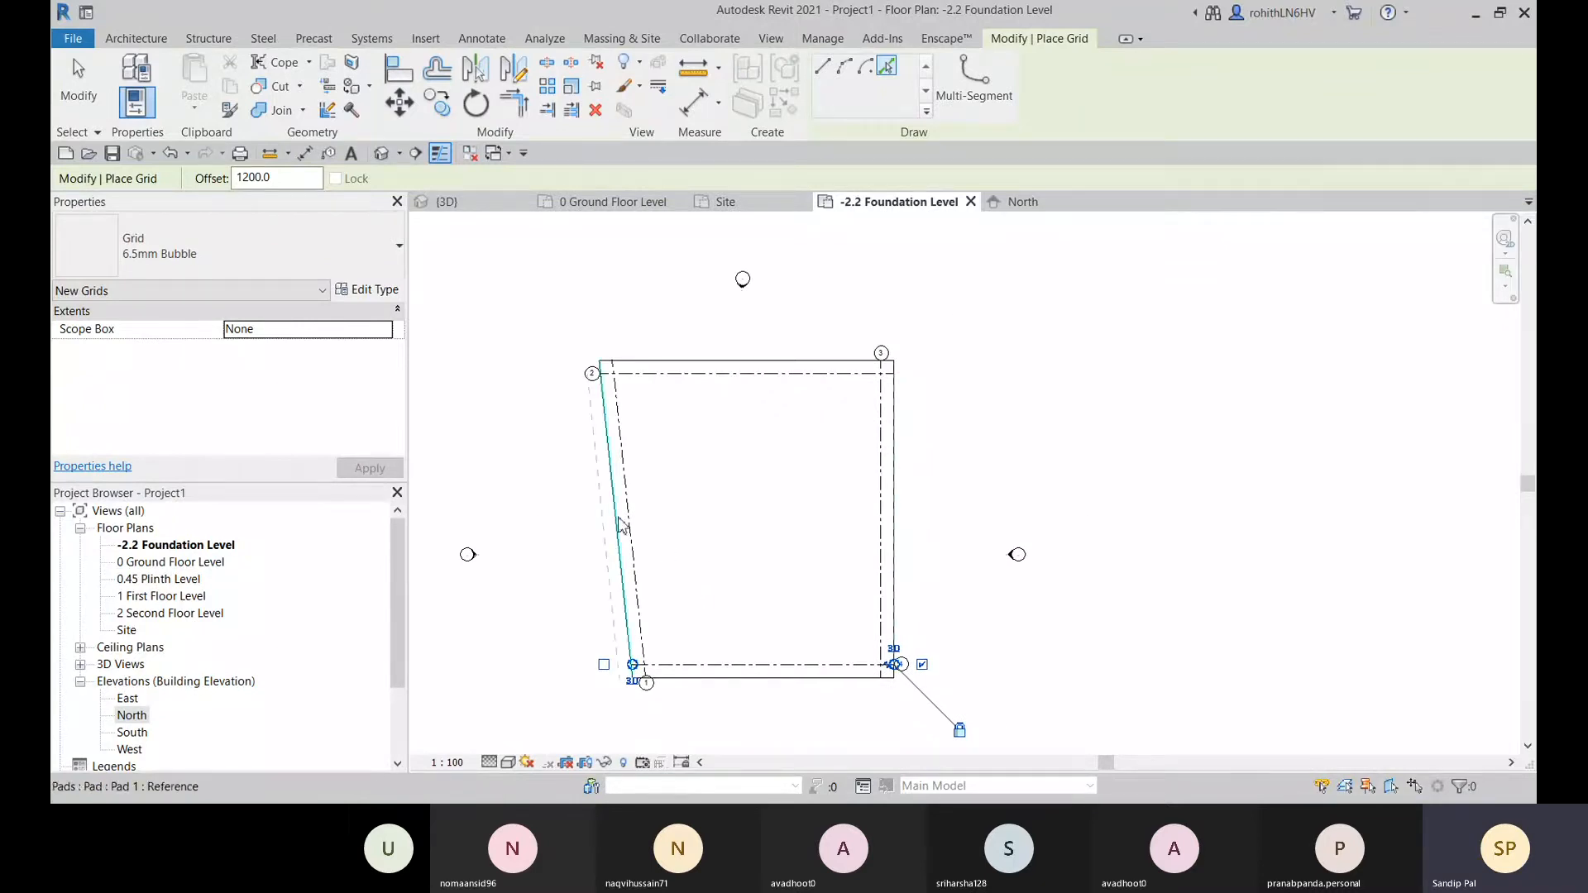
- Add three horizontal grids successively below the pad's upper grid at offsets of 3200, 3800 and 4200
double_click(265, 177)
text(32)
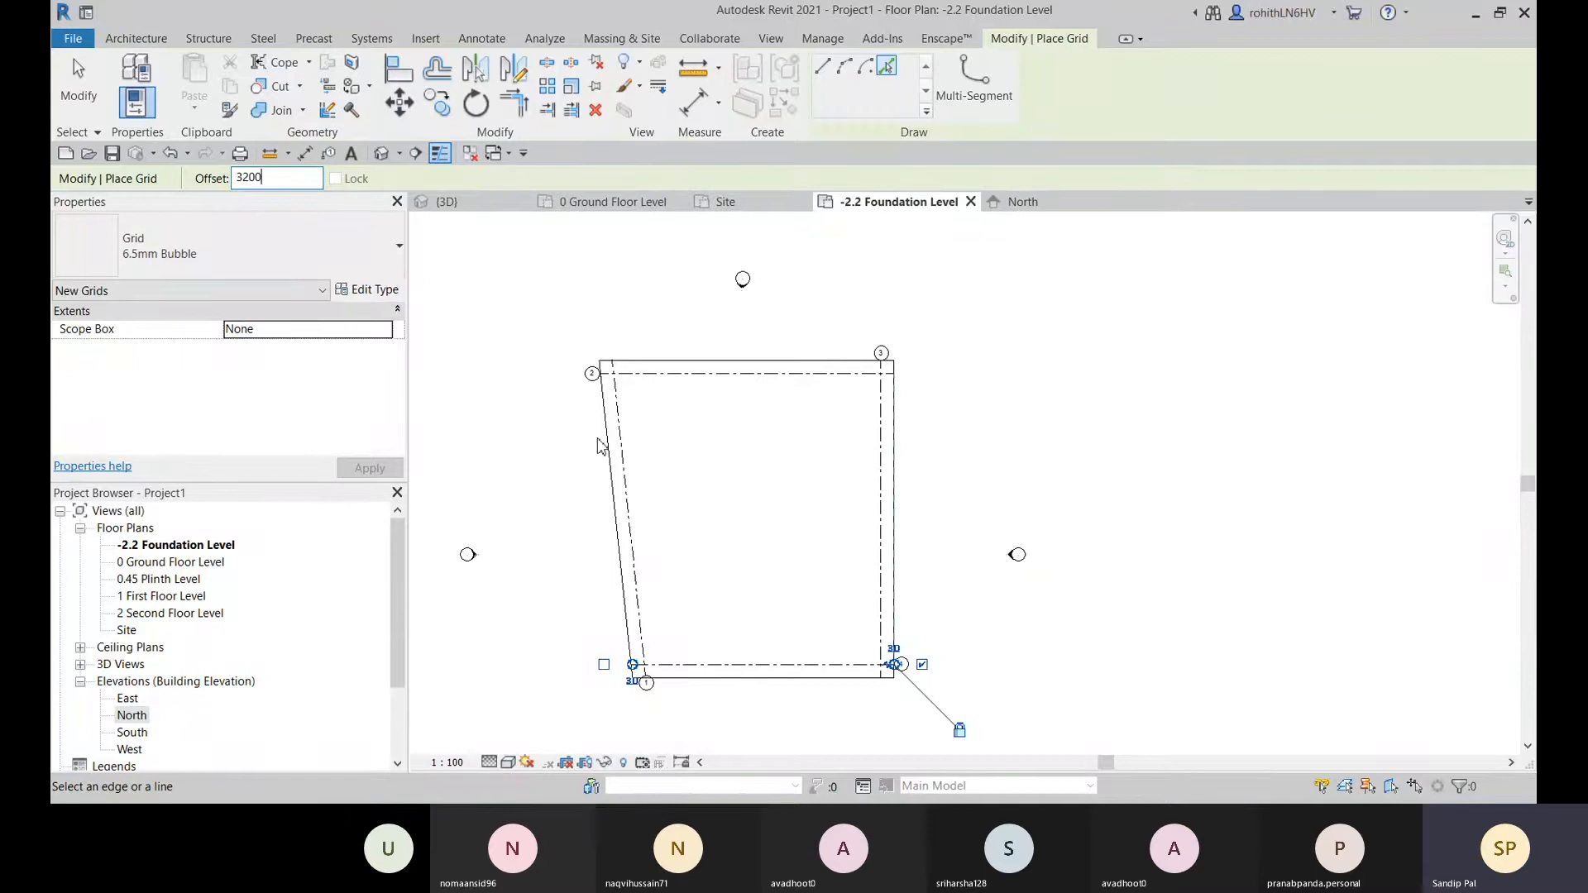
key(Return)
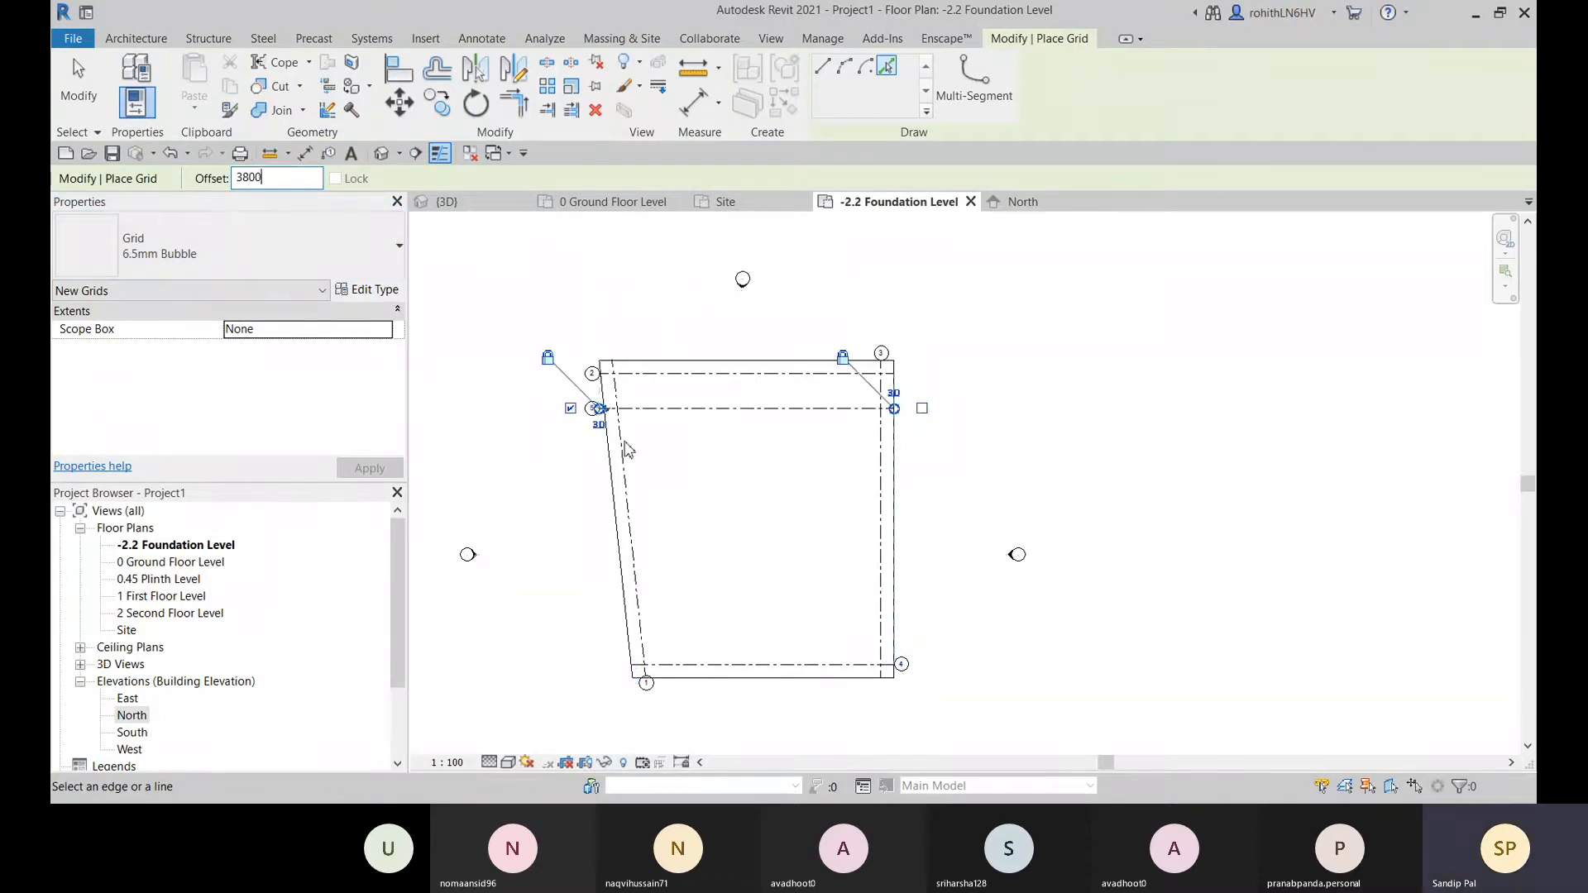
click(713, 425)
click(252, 178)
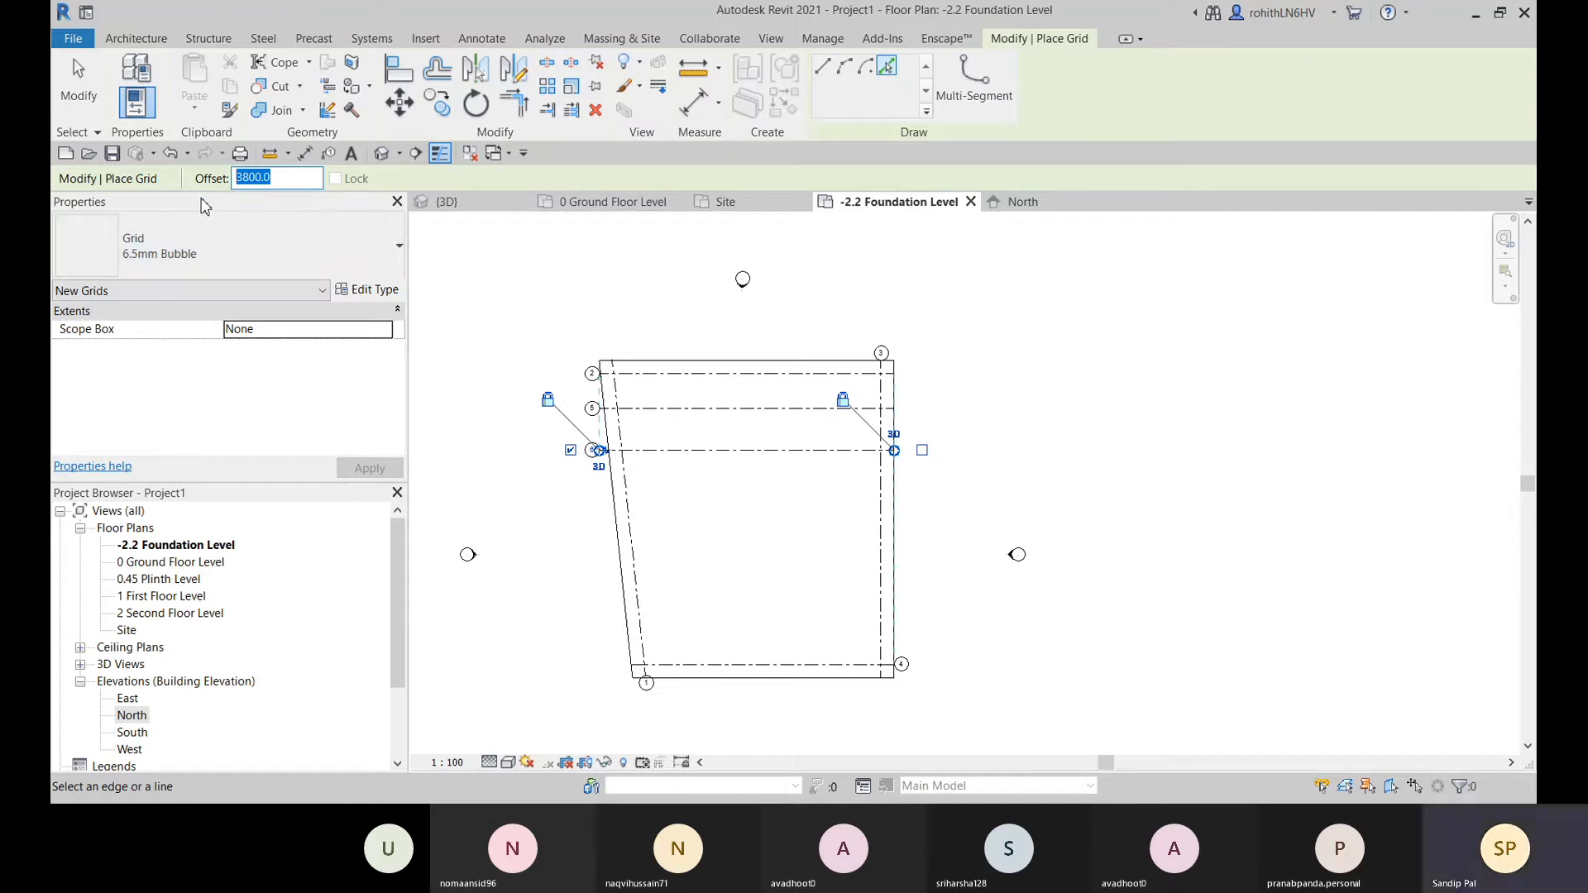
text(4200)
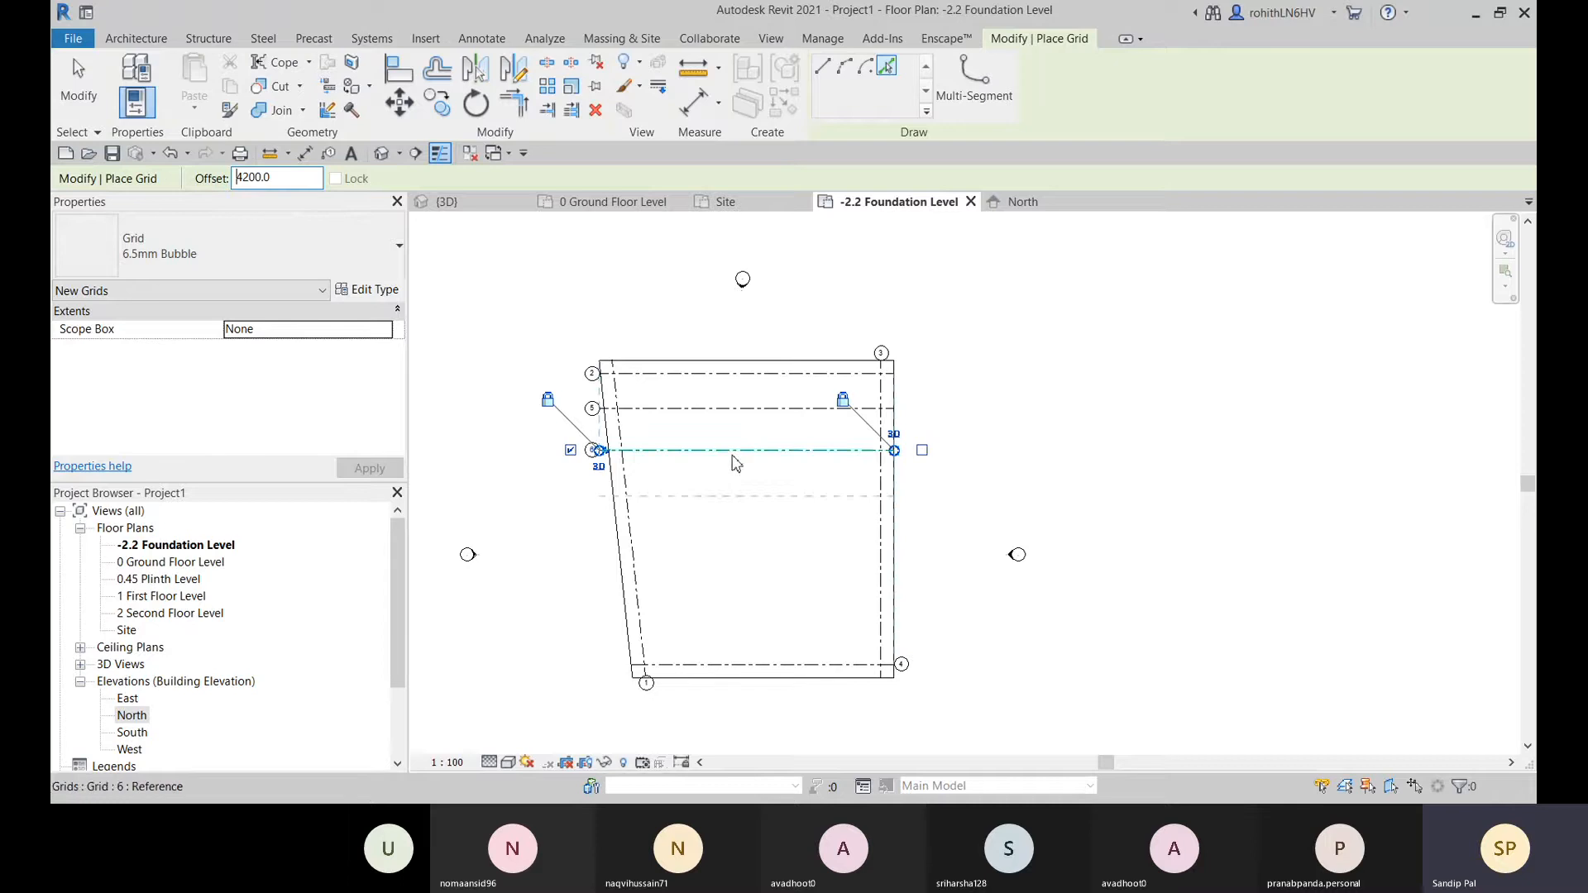
click(736, 453)
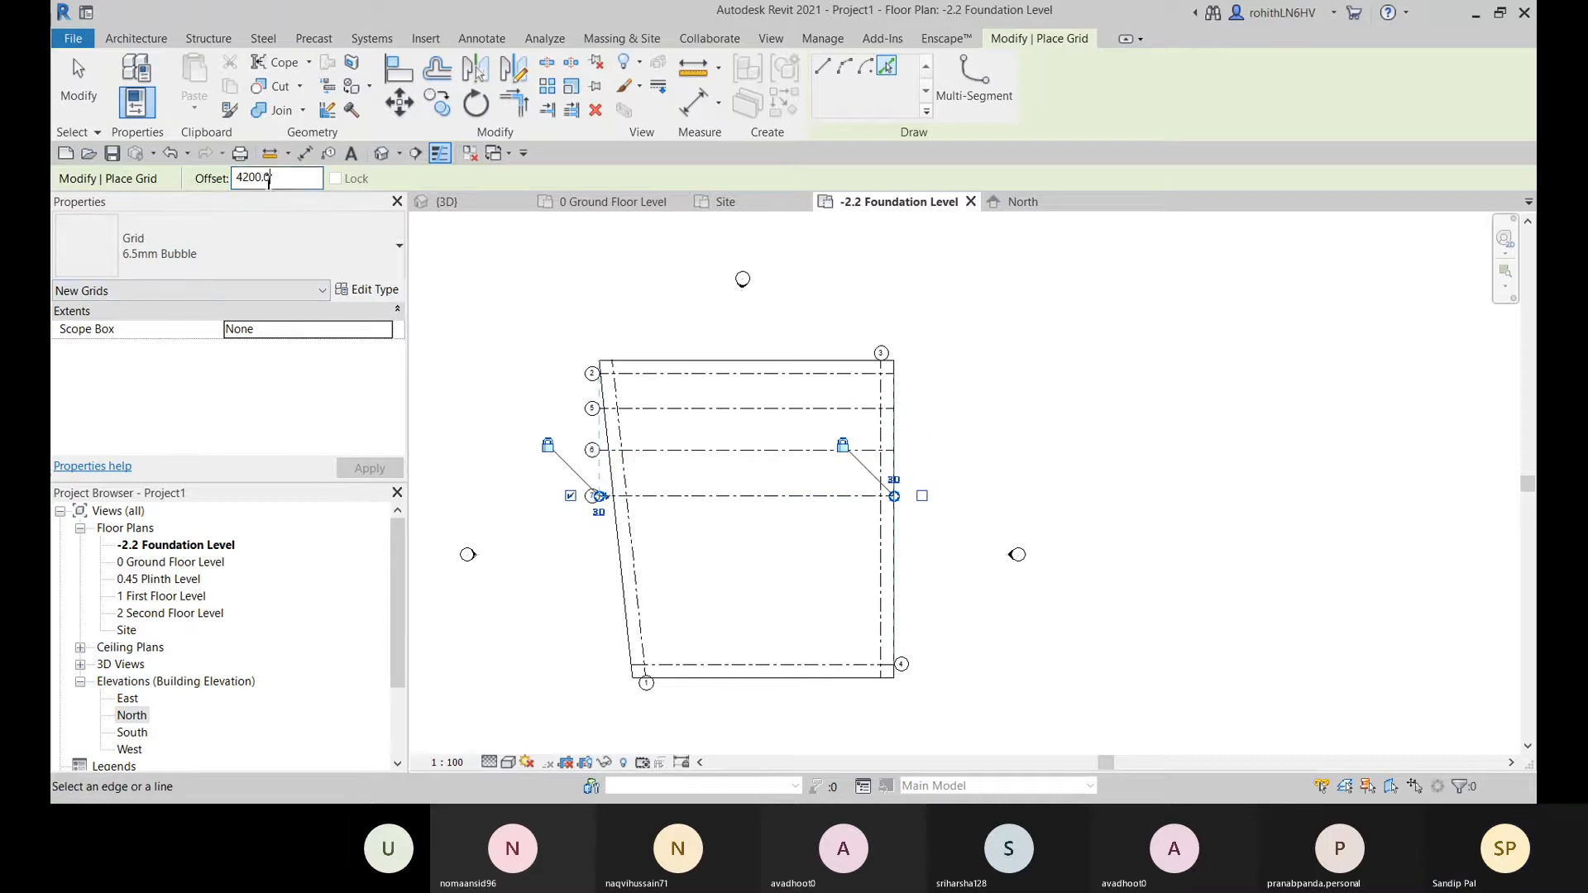
- Add two more horizontal grids successively below grid 7 at offsets of 3200 and 3800
double_click(257, 178)
text(3)
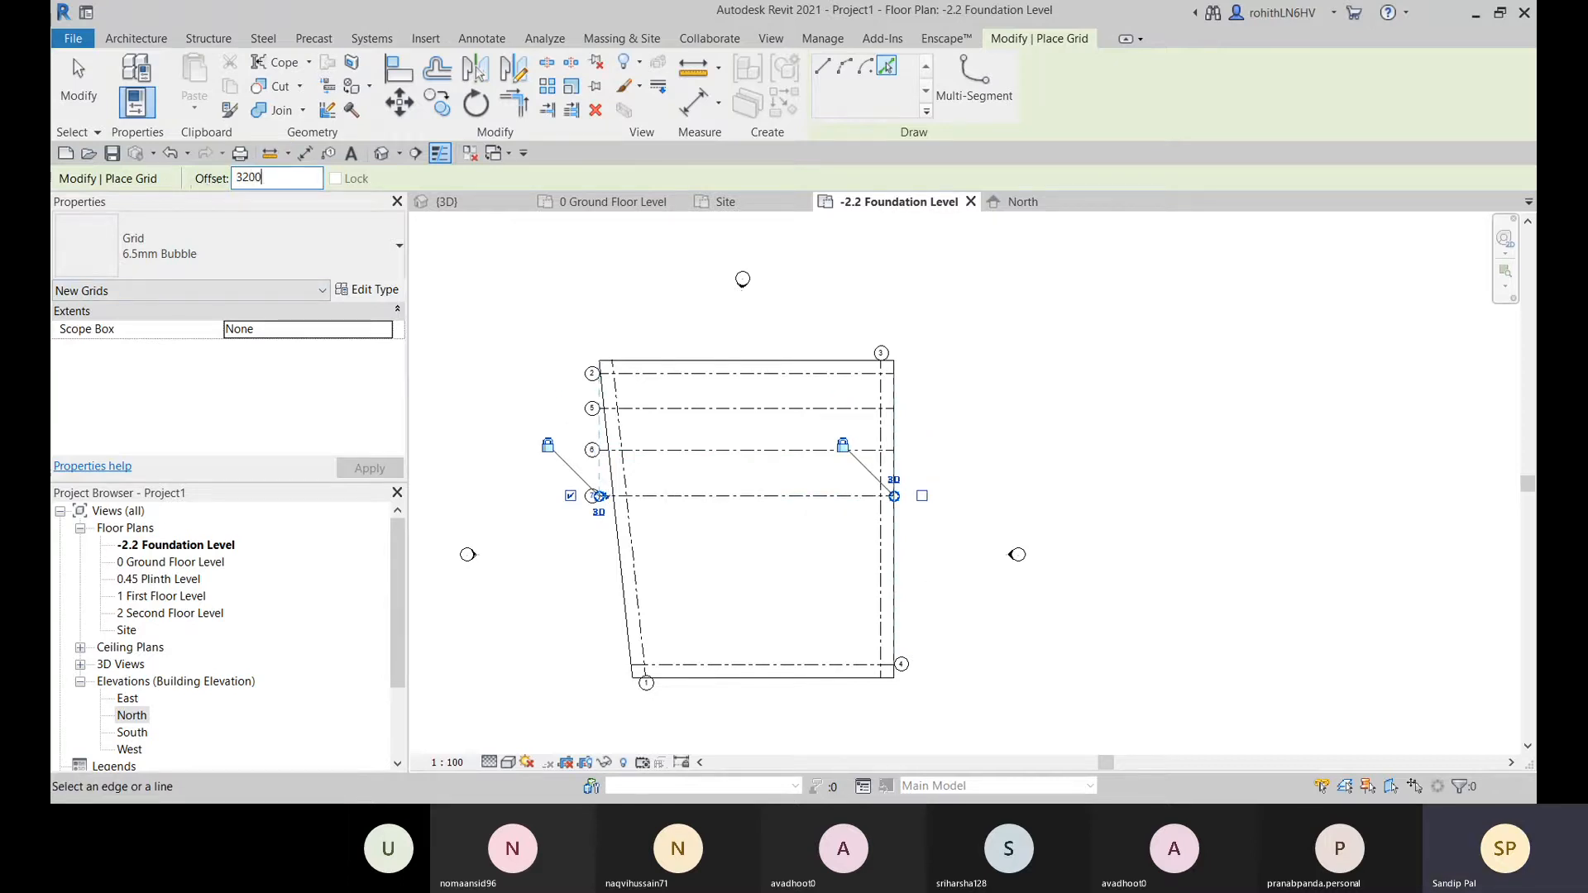
text(200)
click(727, 505)
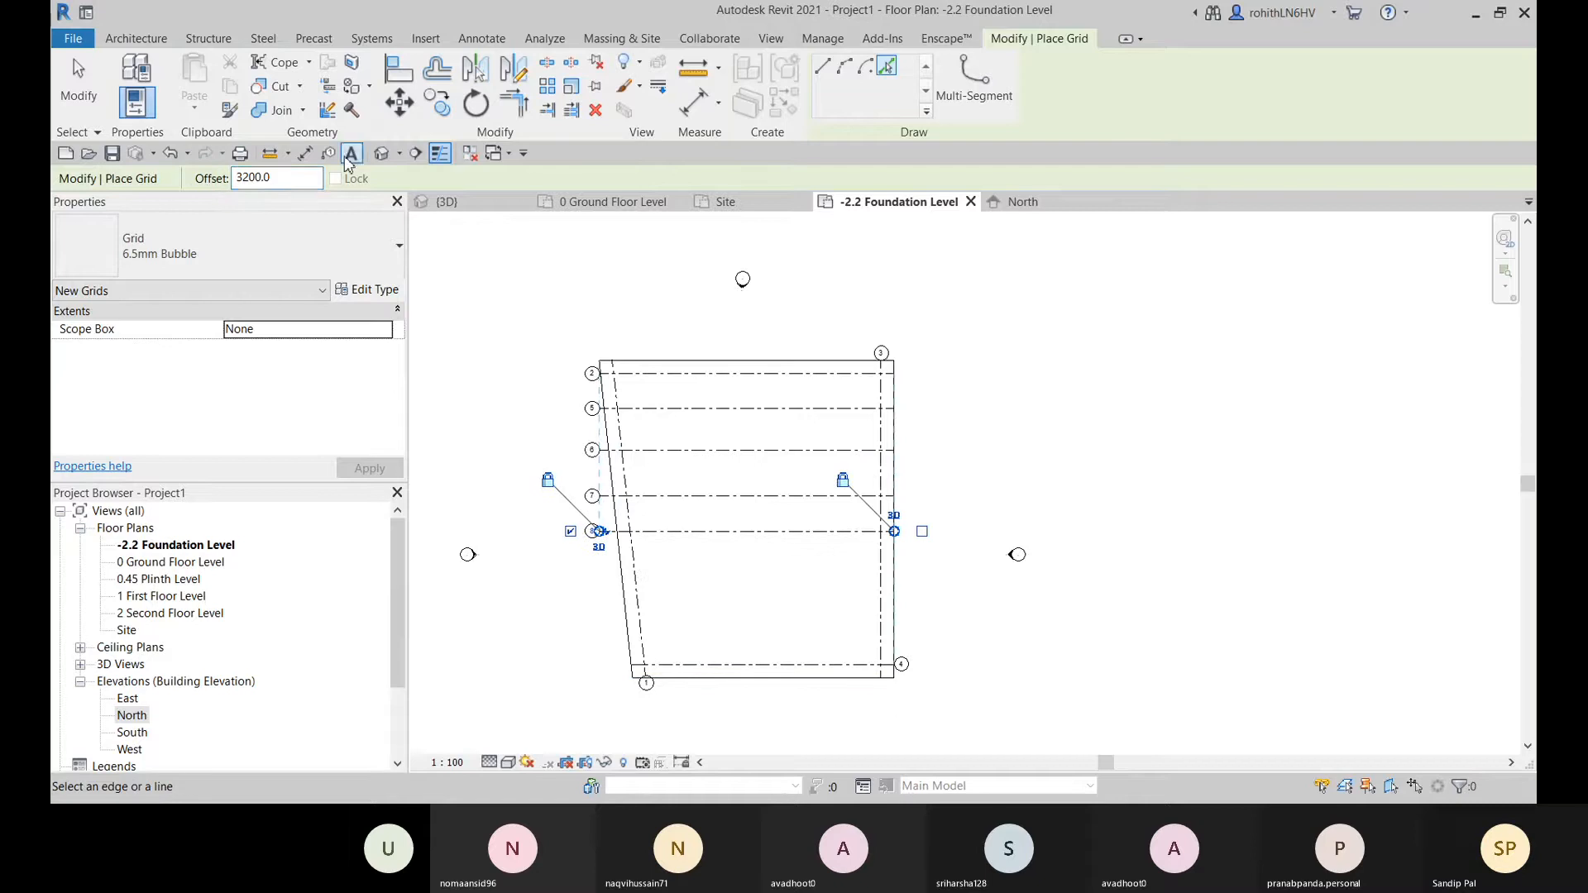
drag(285, 186, 224, 185)
text(8)
click(748, 536)
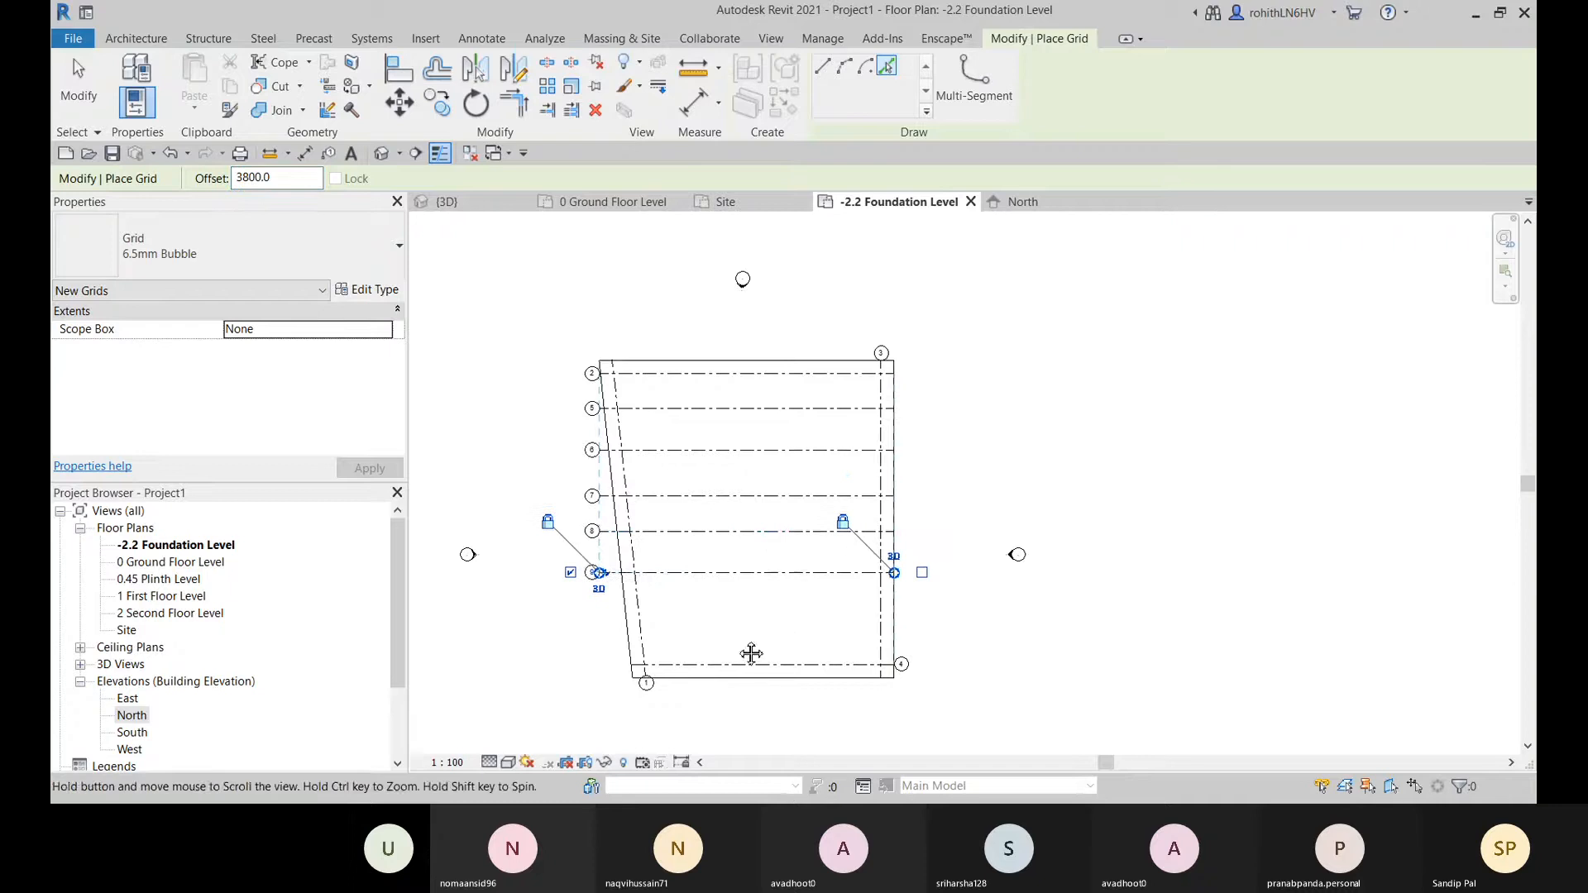
- Add four slanted grids successively inward from grid 1 at offsets of 3800, 4200, 3000 and 3200
middle_drag(716, 515, 695, 517)
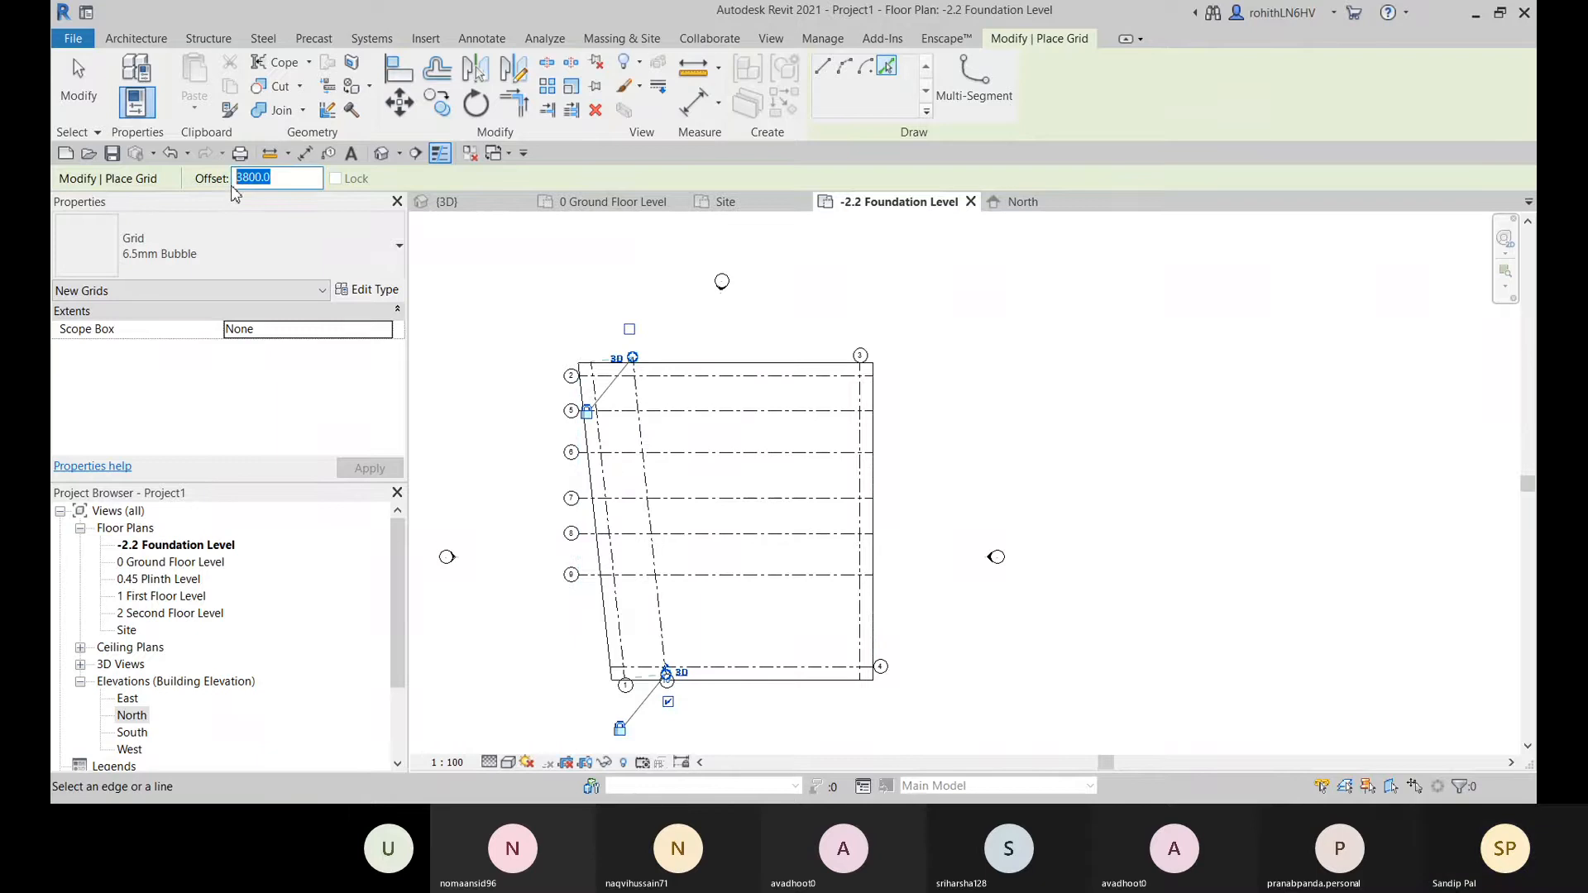
text(42)
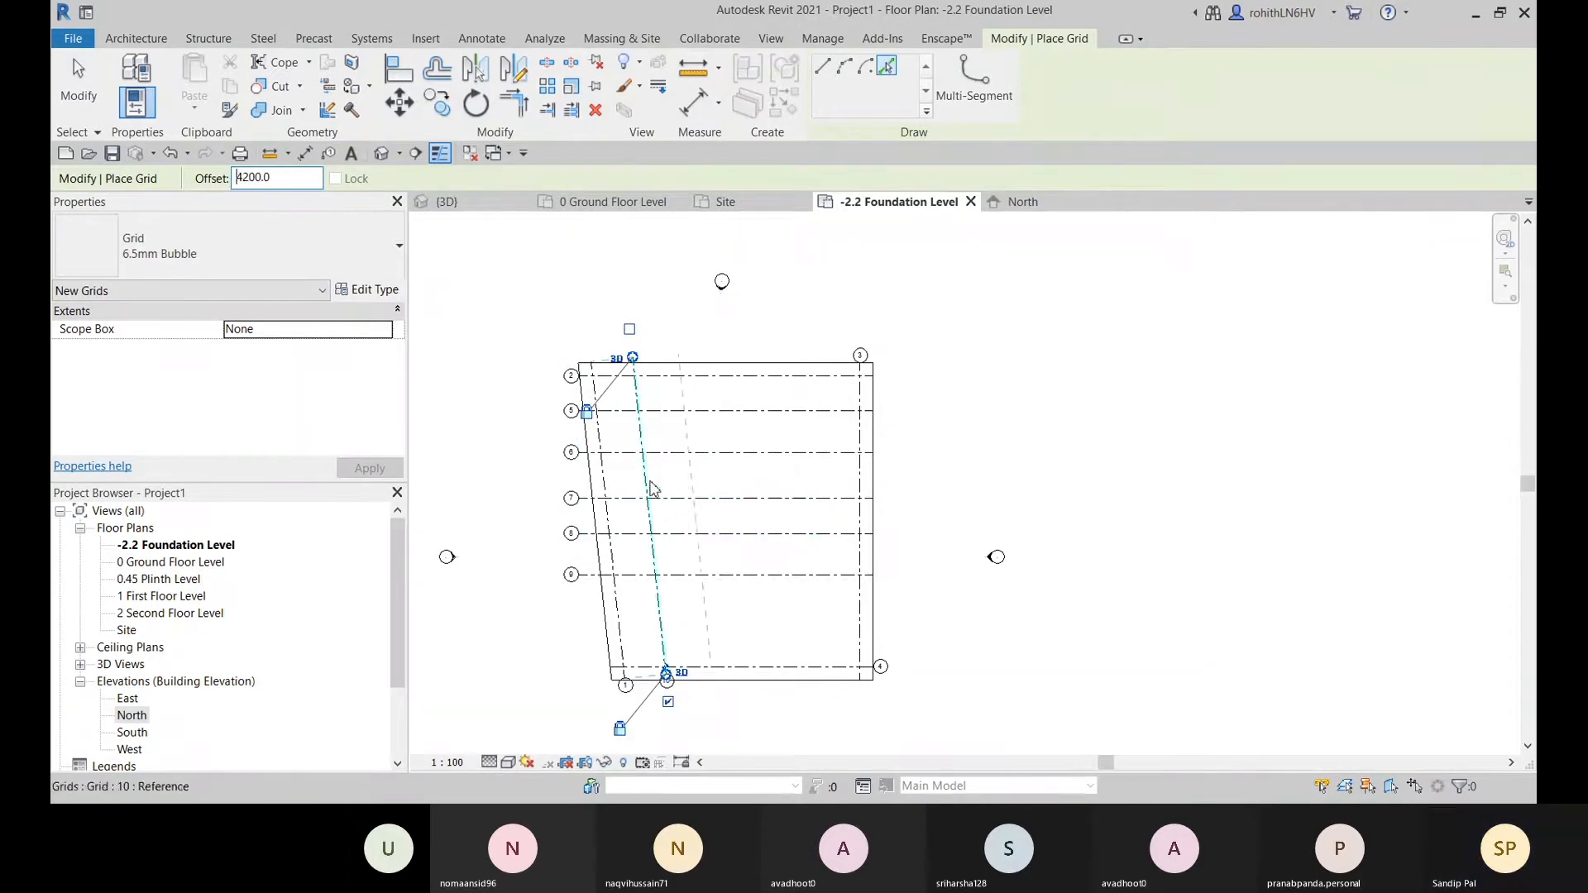
click(649, 485)
double_click(238, 180)
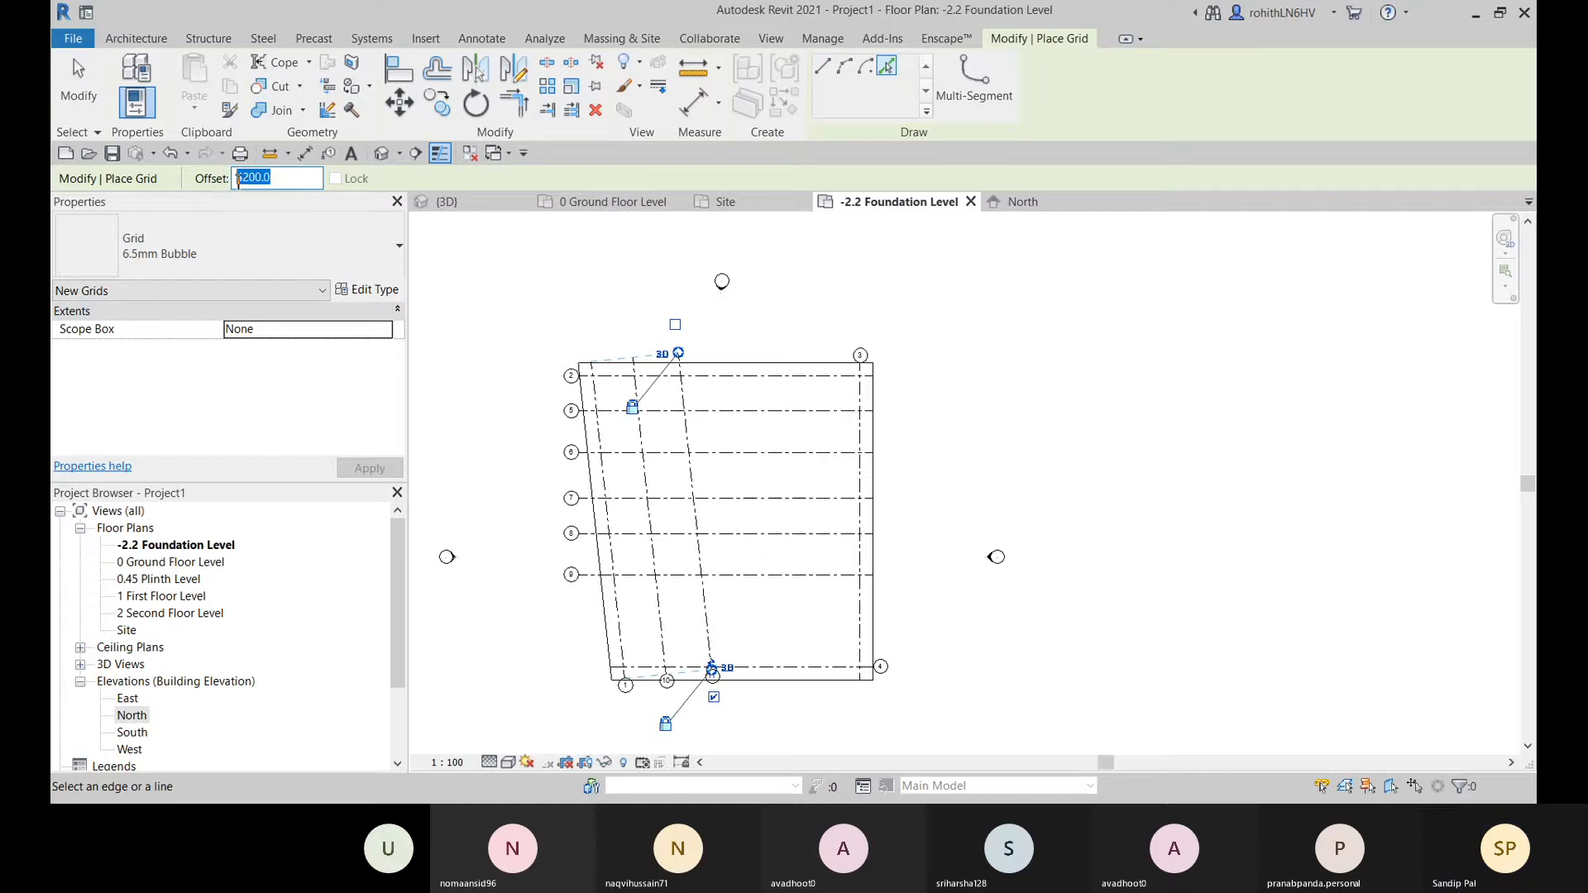
text(300)
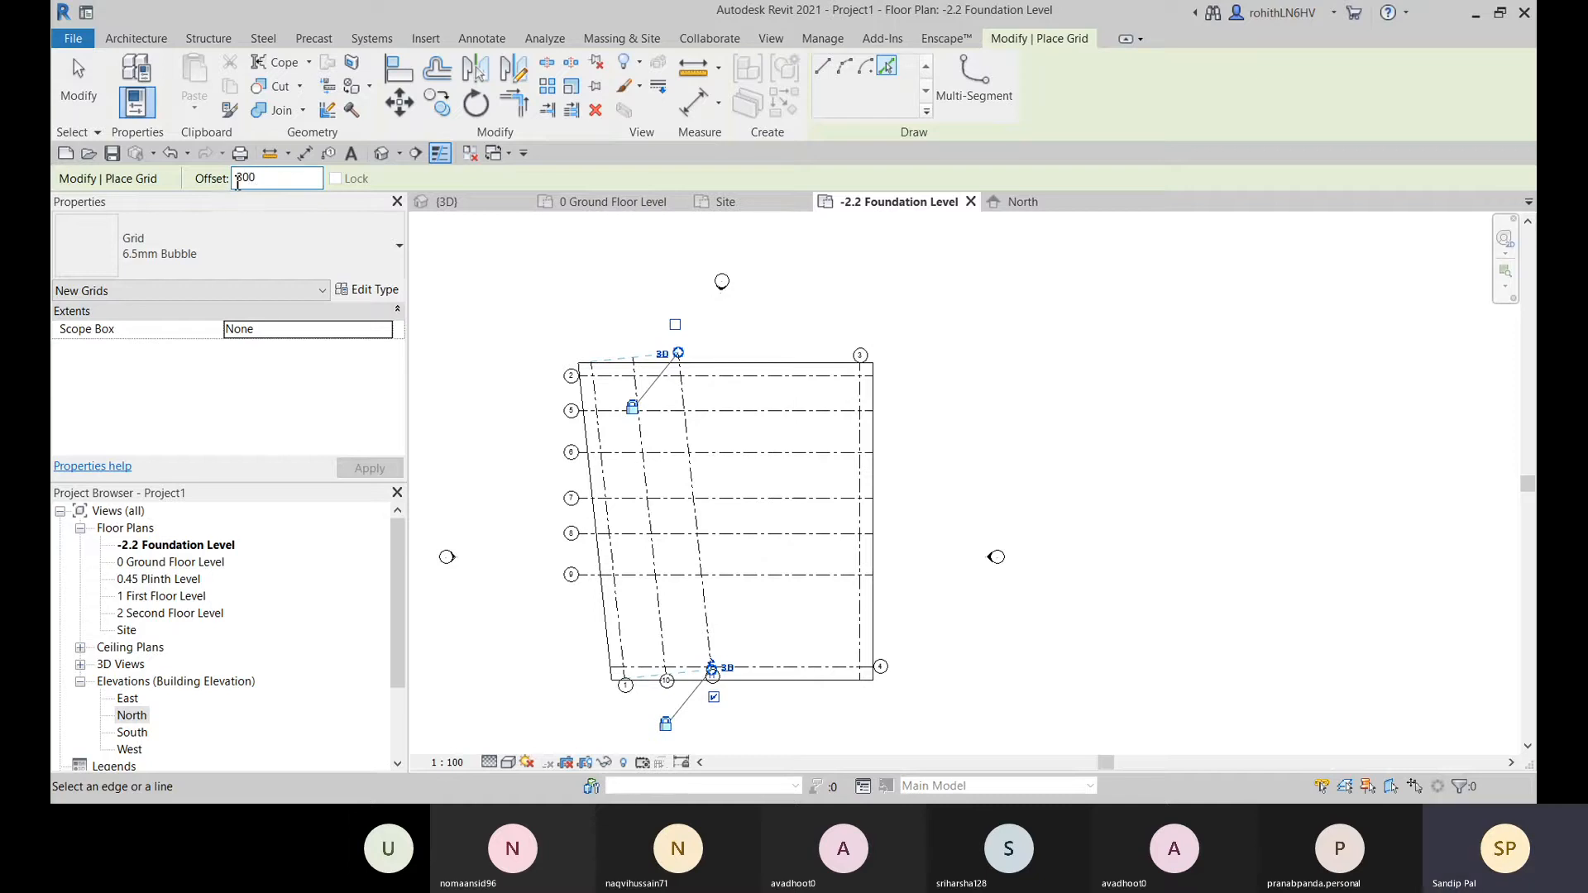
click(695, 496)
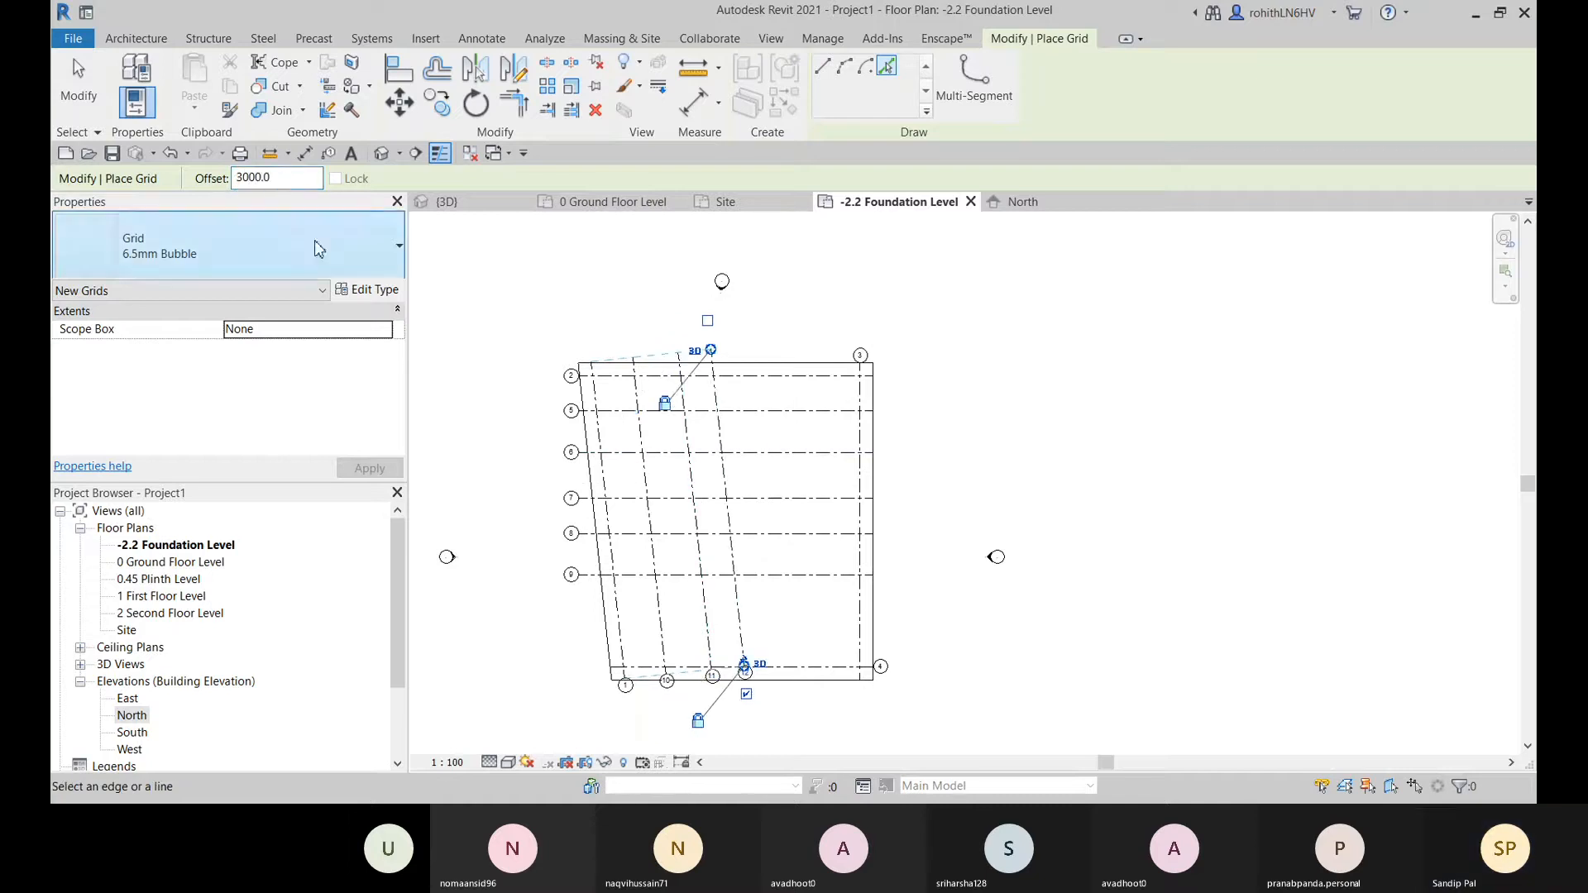
click(277, 178)
double_click(237, 179)
text(3)
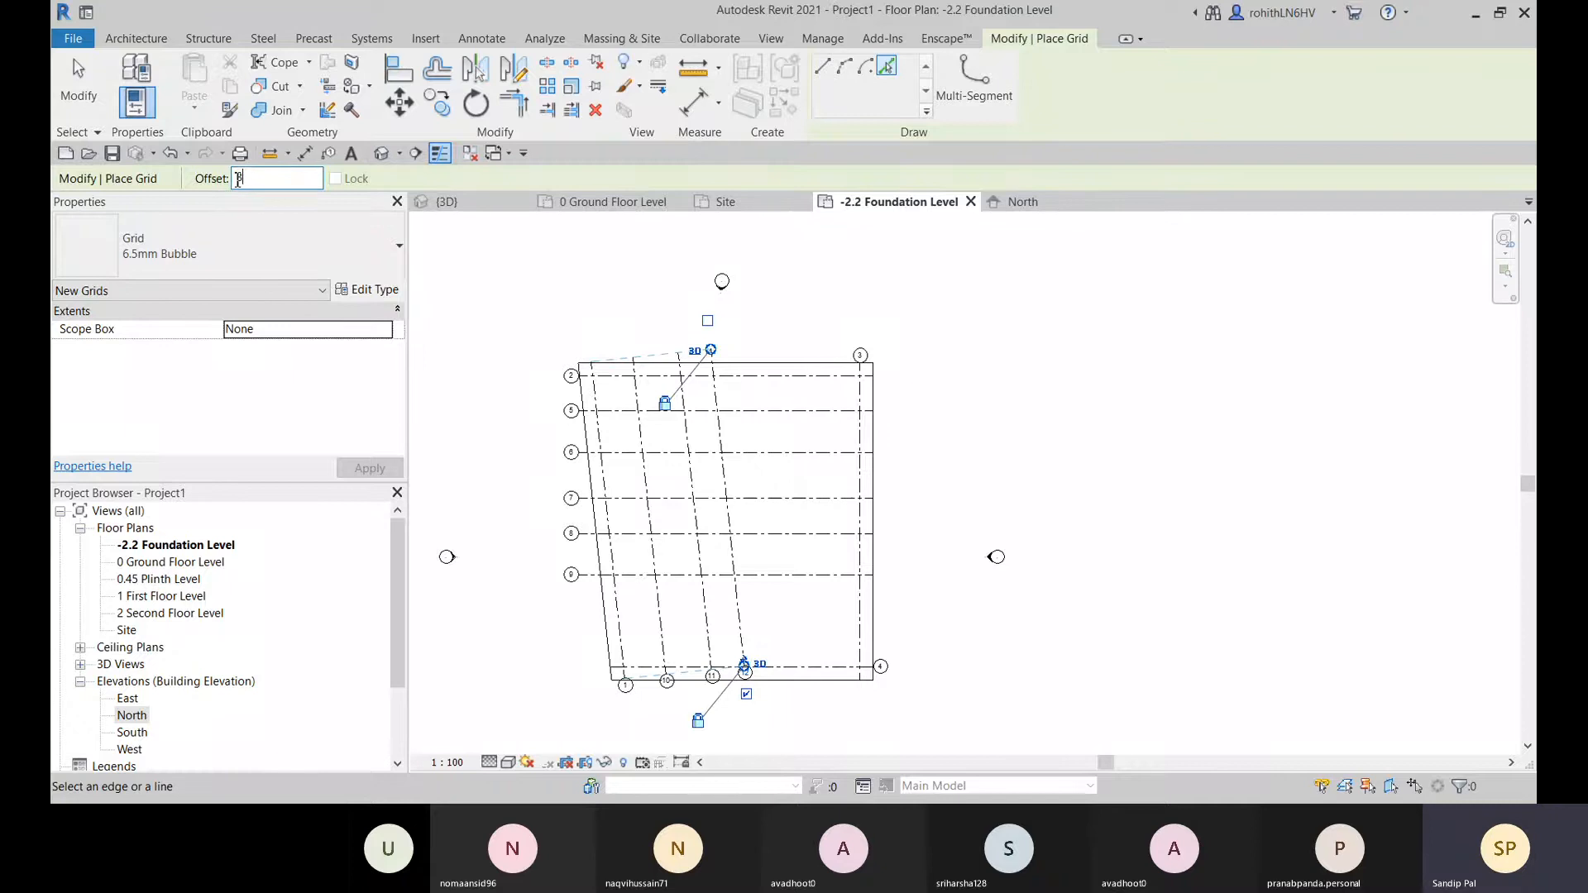
text(200)
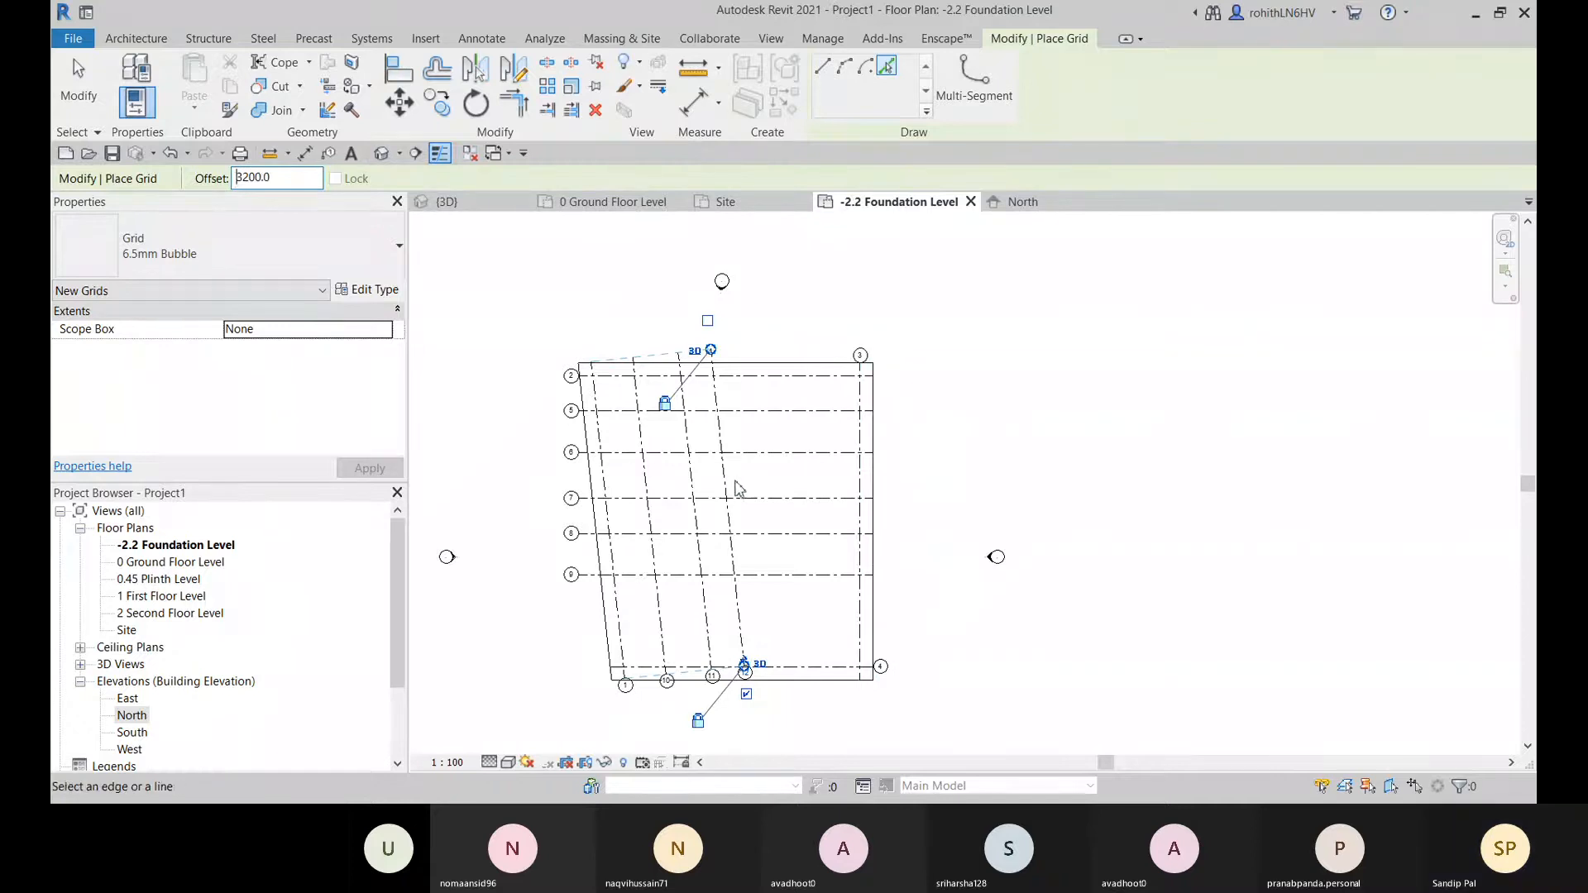
click(732, 491)
- Undo the four slanted grids offset from grid 1
middle_drag(850, 526, 849, 552)
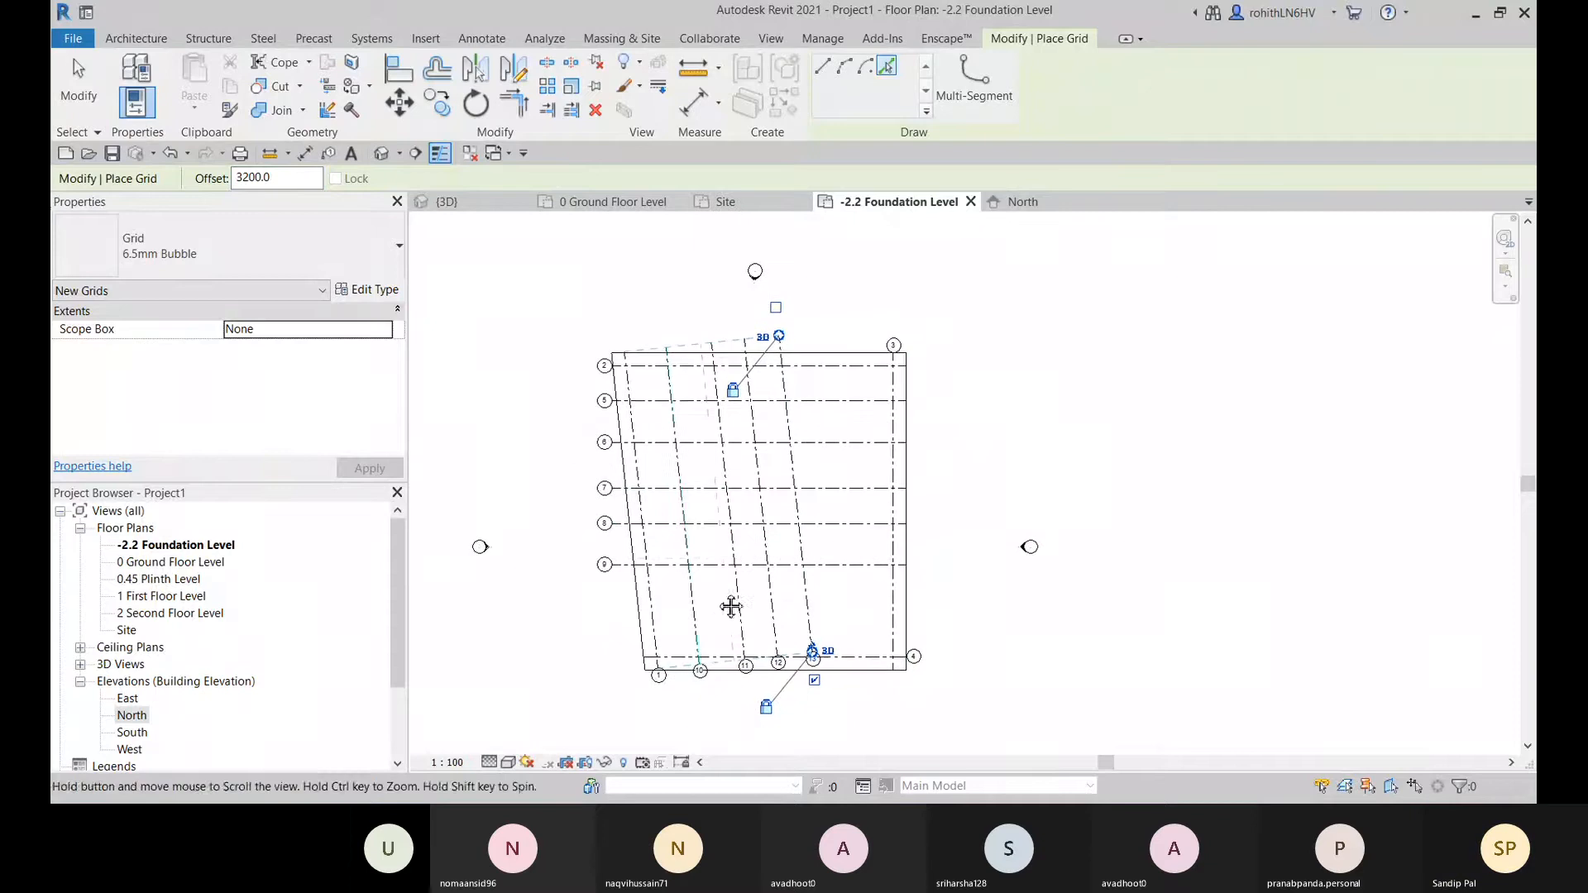
middle_drag(737, 635, 703, 645)
key(ctrl+z)
key(ctrl+z)
key(ctrl+z)
key(ctrl+z)
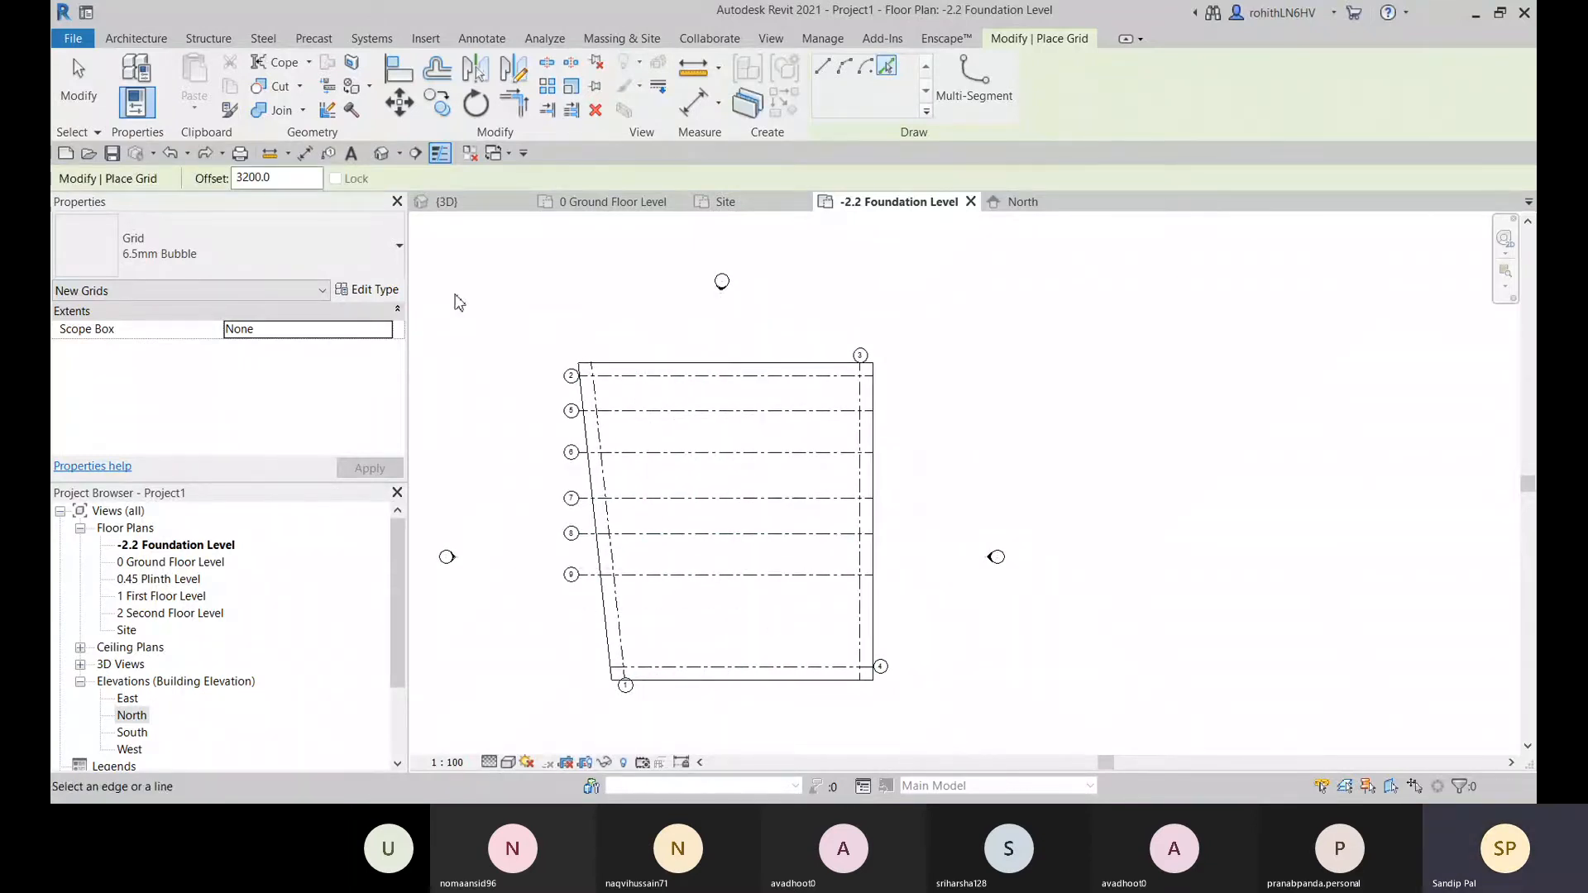
- Add three vertical grids successively inward from grid 3, offsetting the first by 3200 and the second by 3600
click(860, 472)
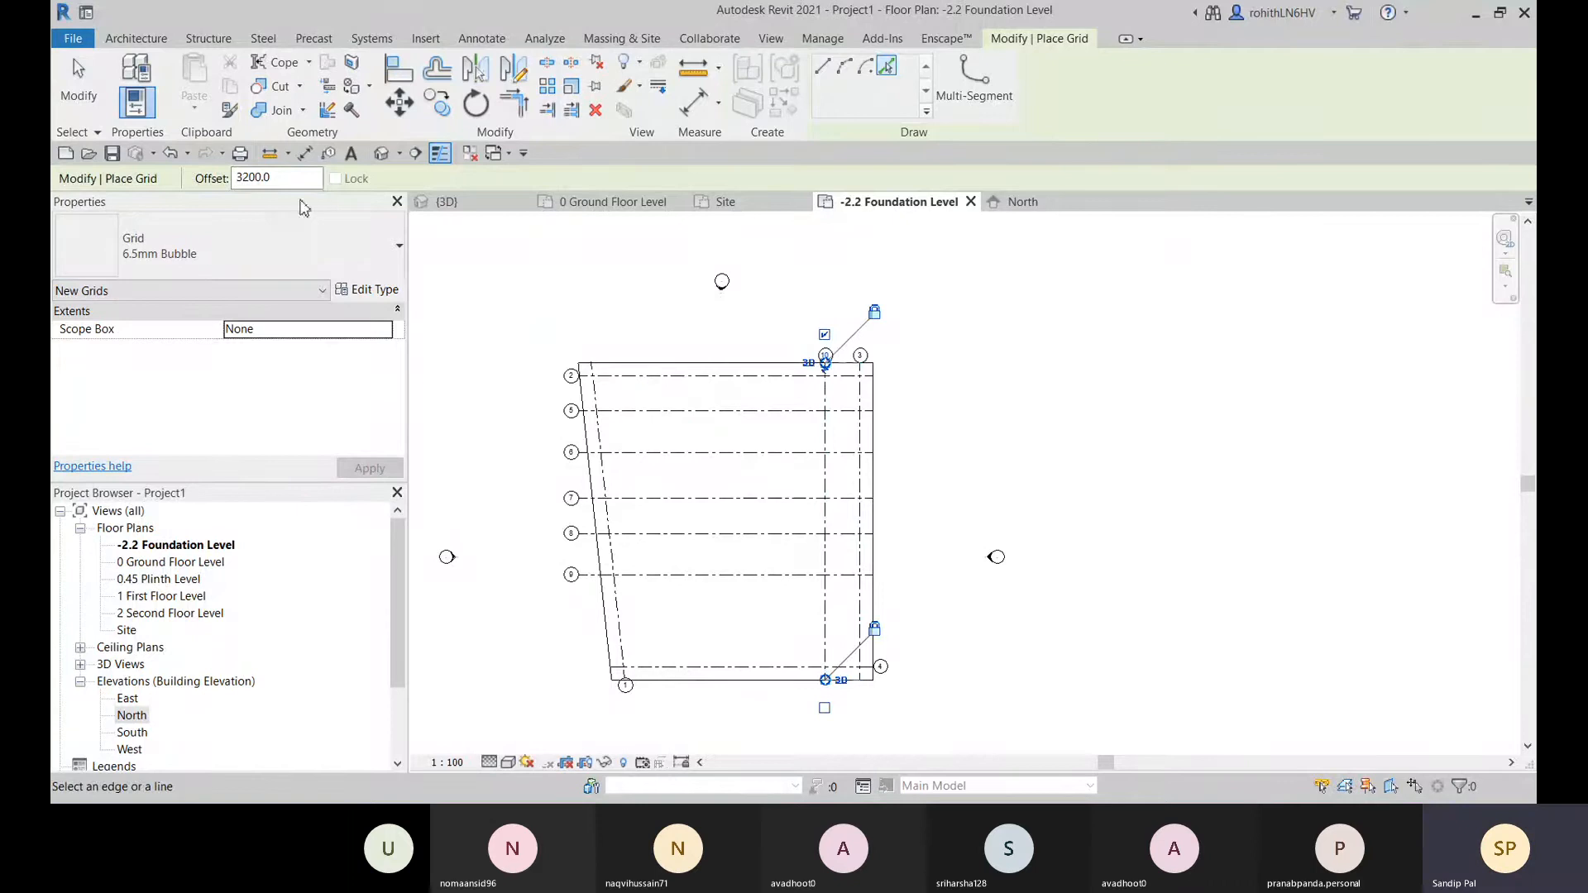
drag(273, 178, 254, 179)
text(3600)
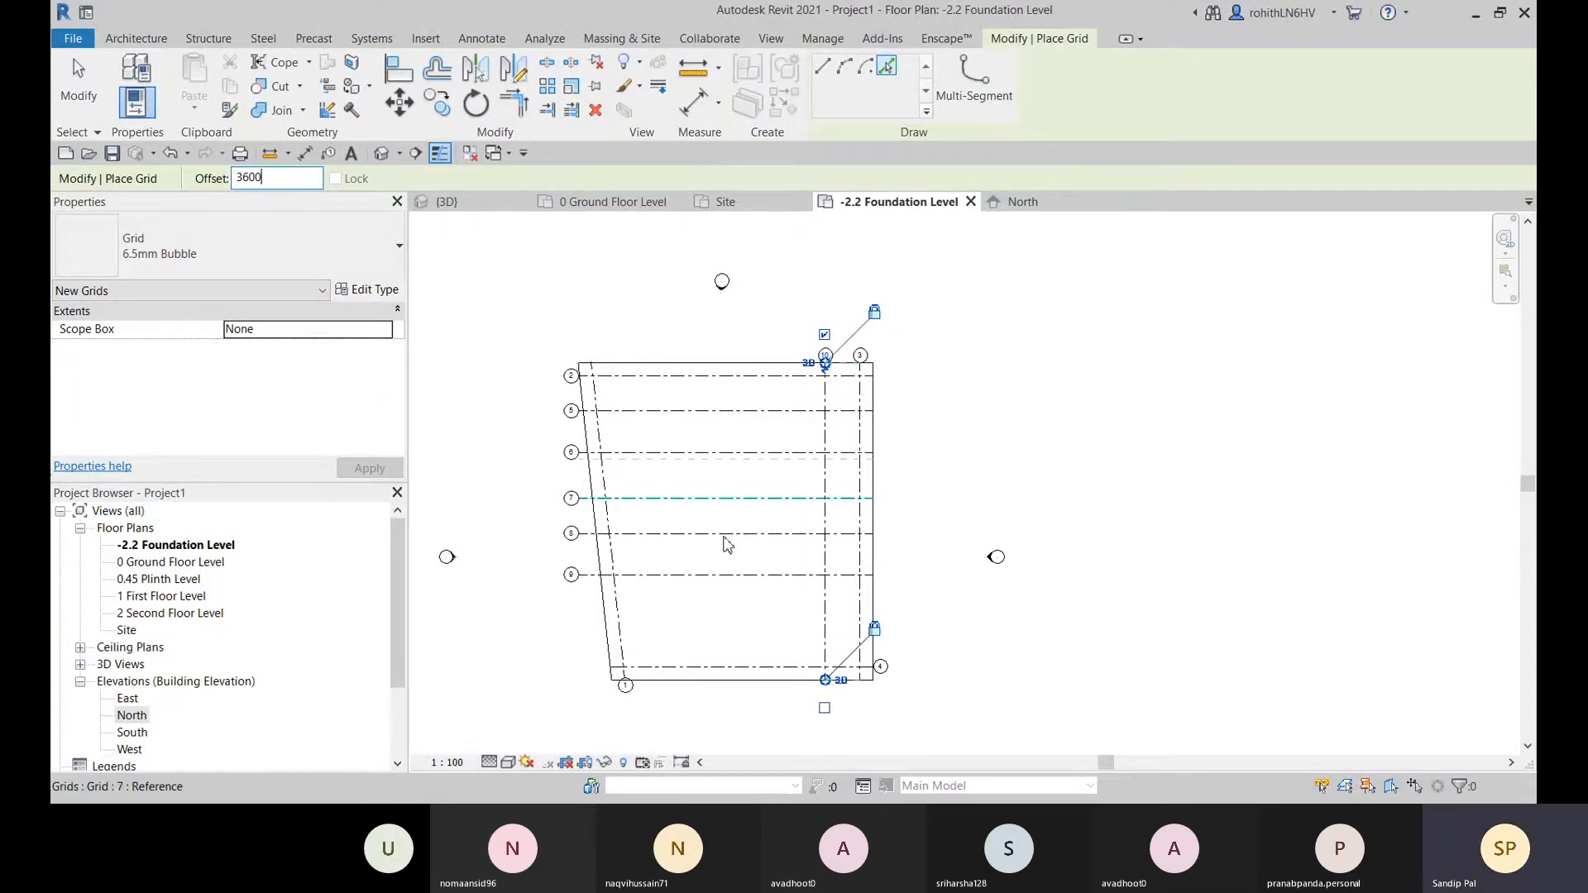
click(824, 533)
drag(287, 173, 256, 182)
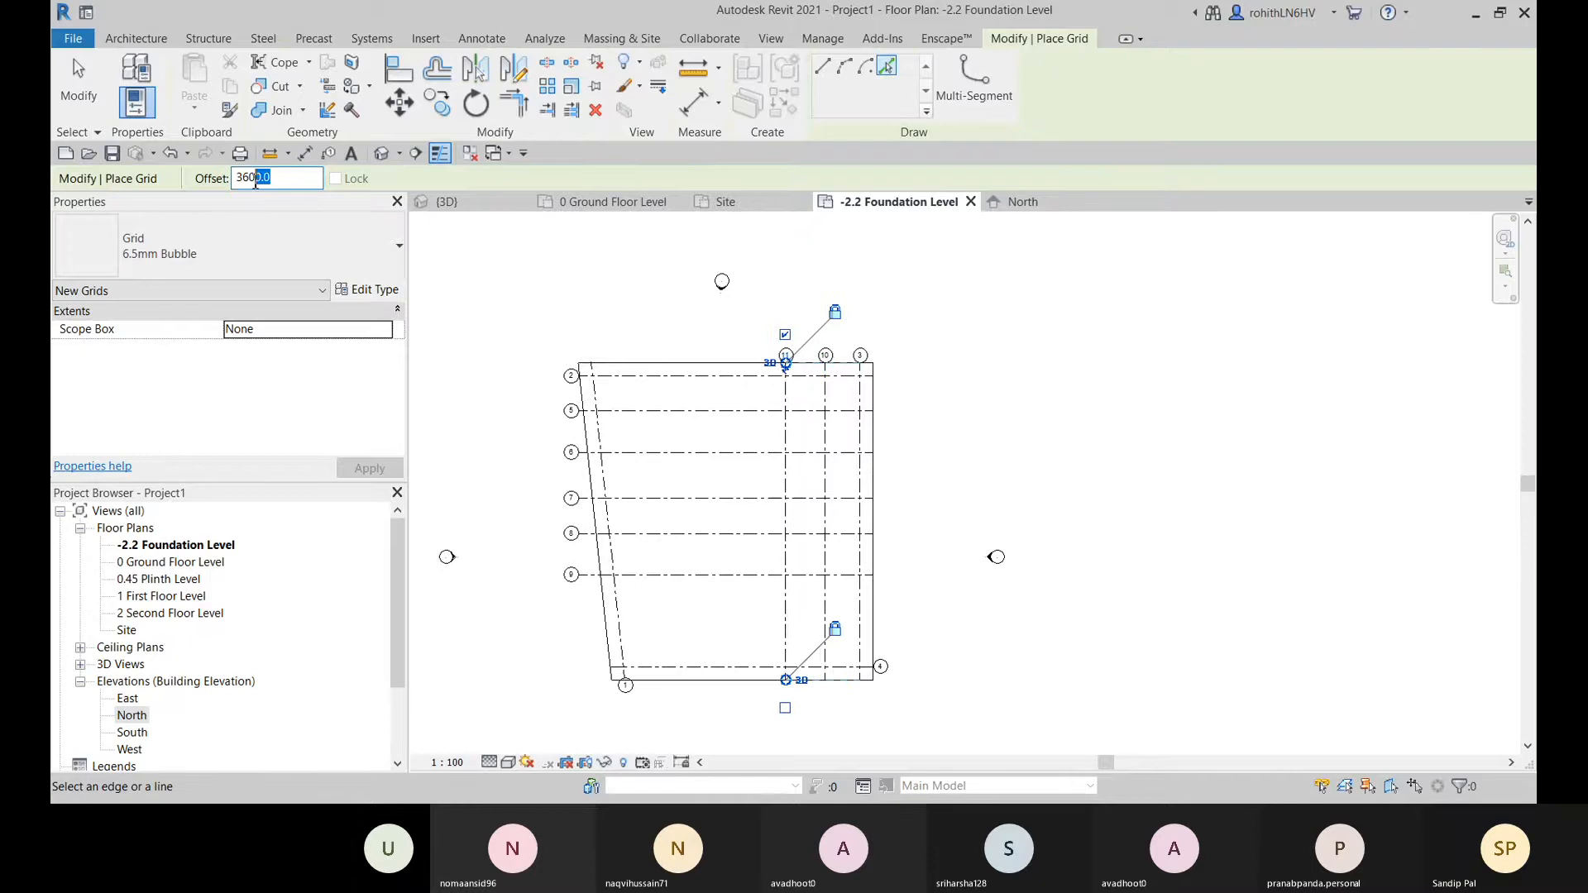
text(2)
click(782, 496)
- Add two more vertical grids successively from grid 12 toward the slanted pad edge, each at an offset of 4200
drag(287, 177, 244, 182)
text(42)
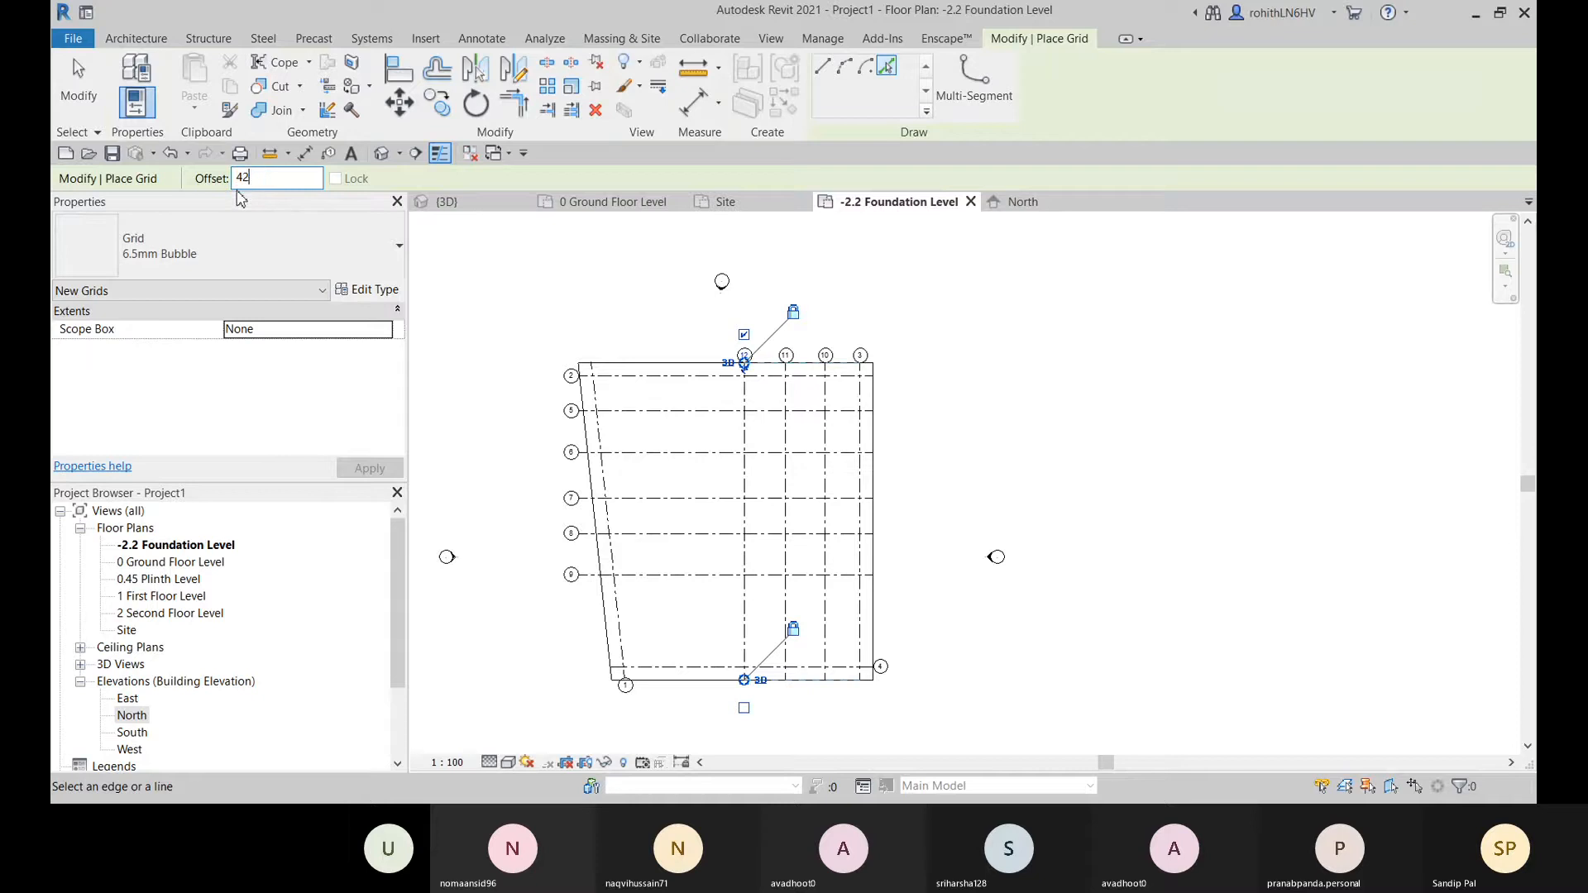
text(00)
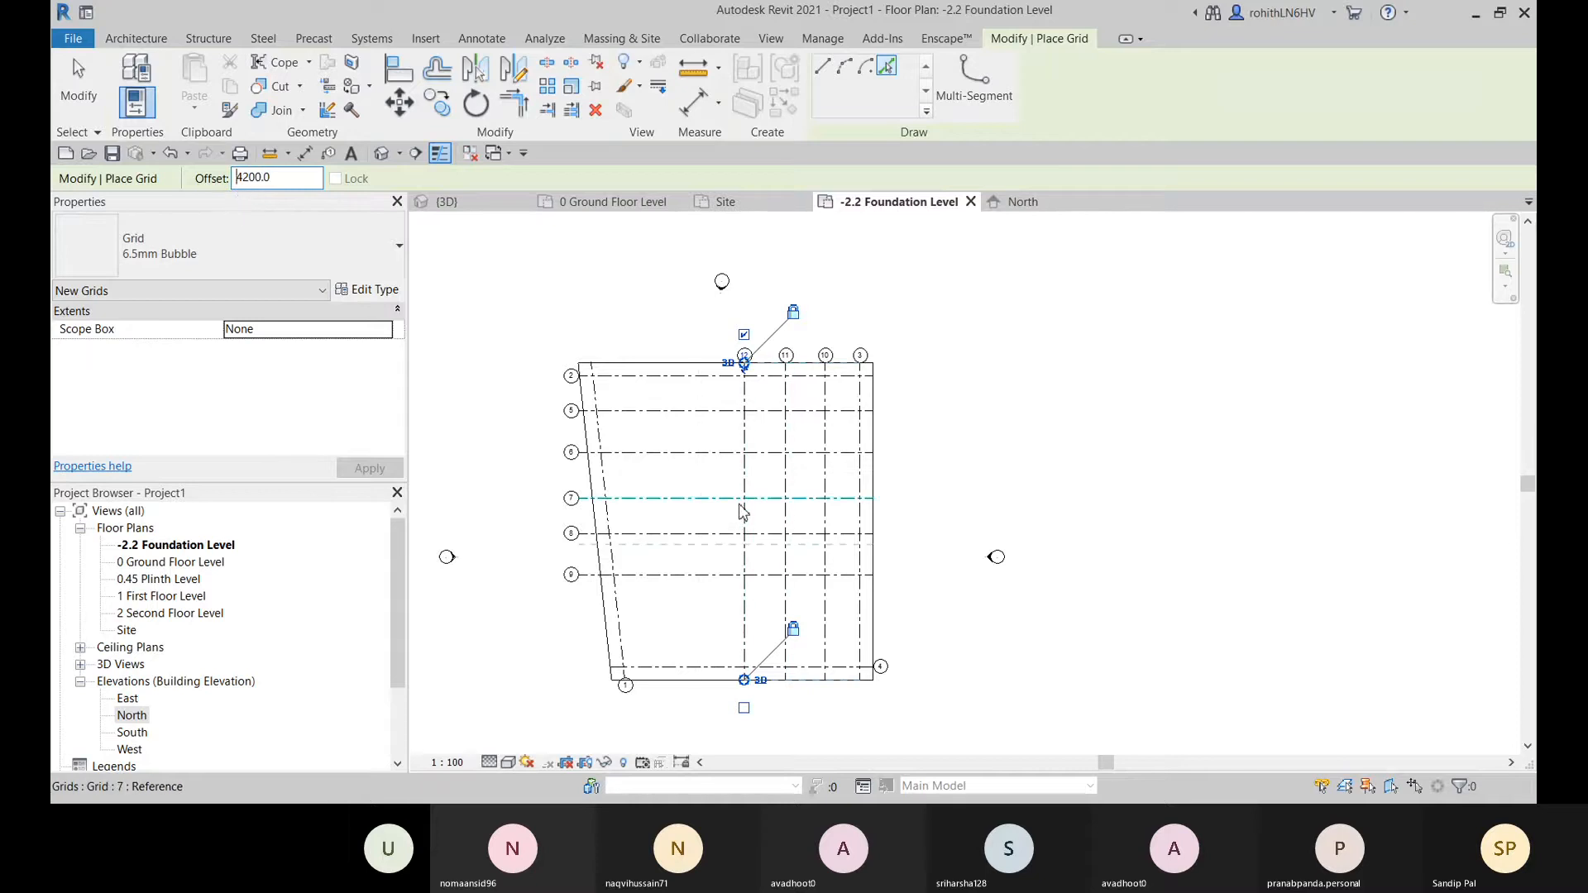
click(744, 519)
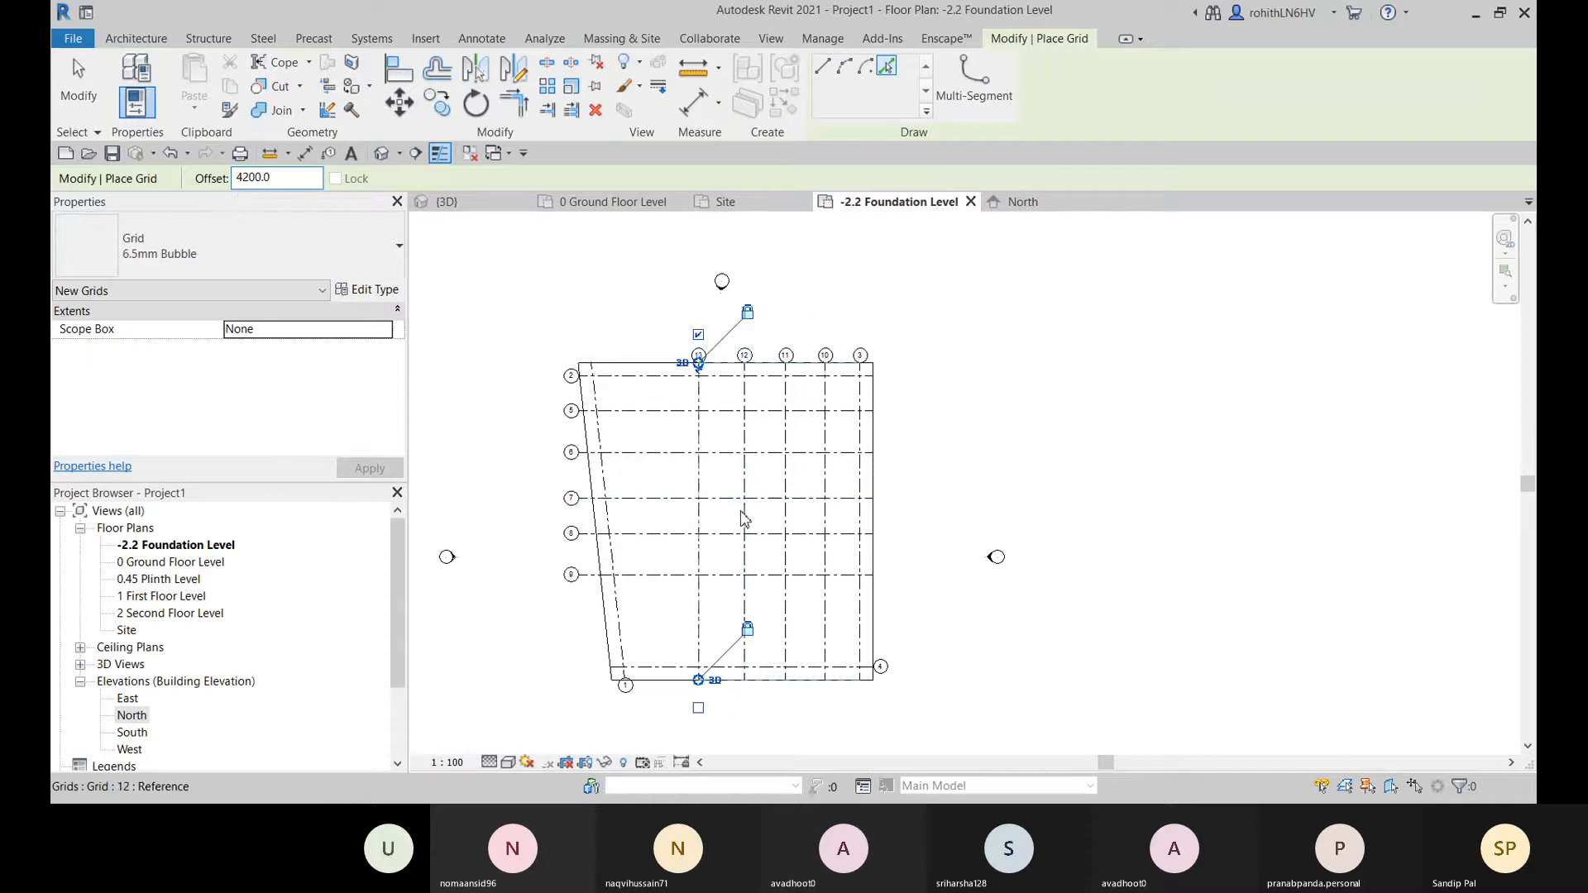
click(695, 519)
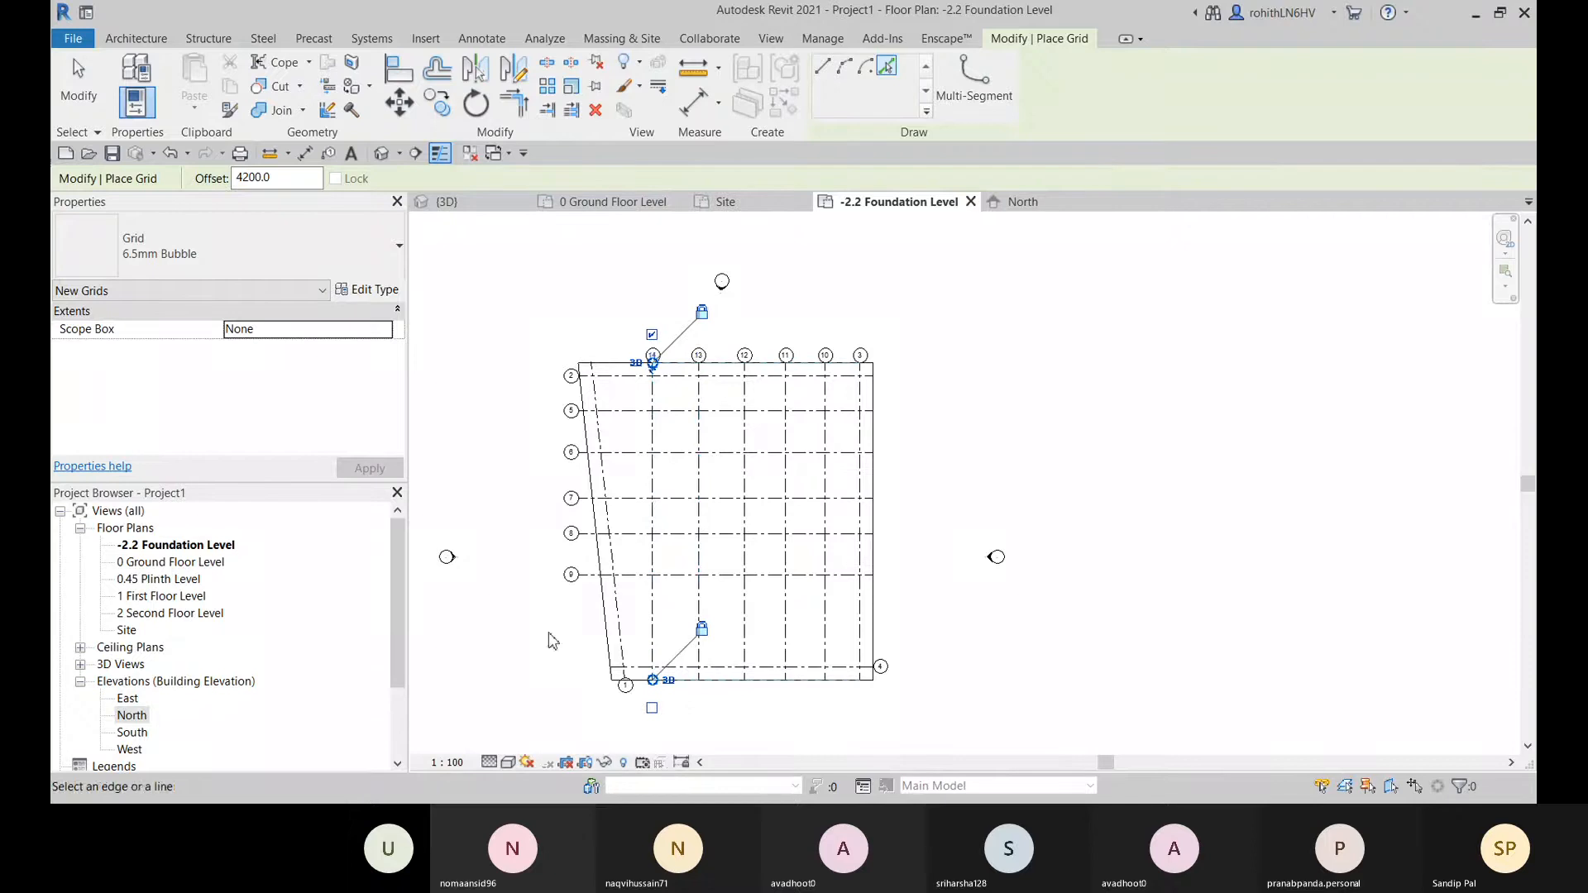
- Measure along grid 2 from its intersection with slanted grid 1 toward grid 14, and end the measurement
middle_drag(680, 600, 653, 629)
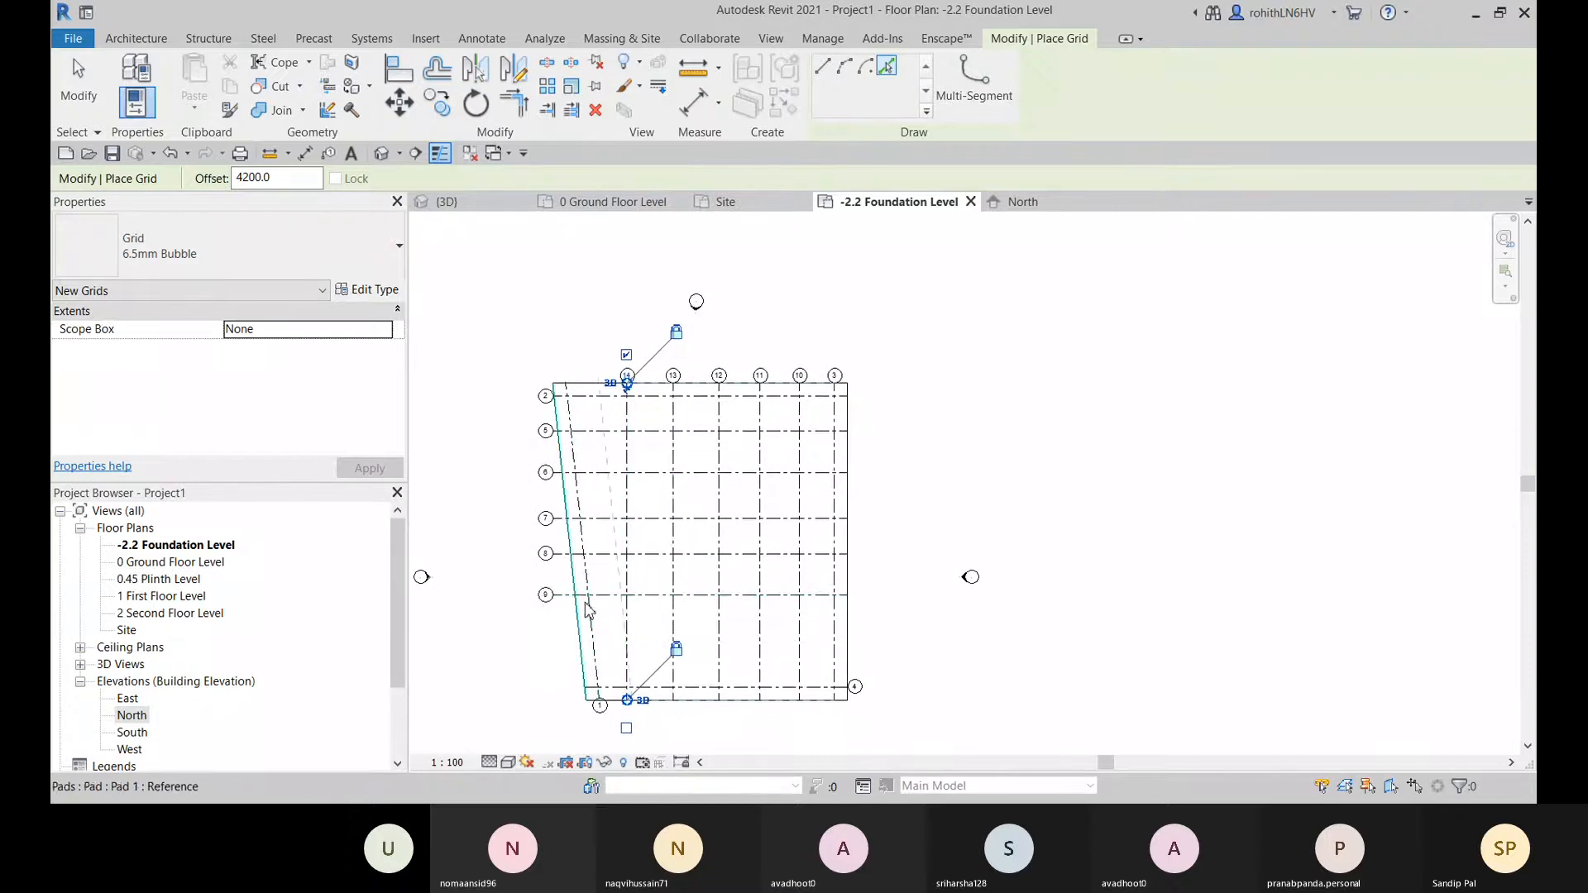
click(695, 70)
click(943, 490)
scroll(581, 403, up, 2)
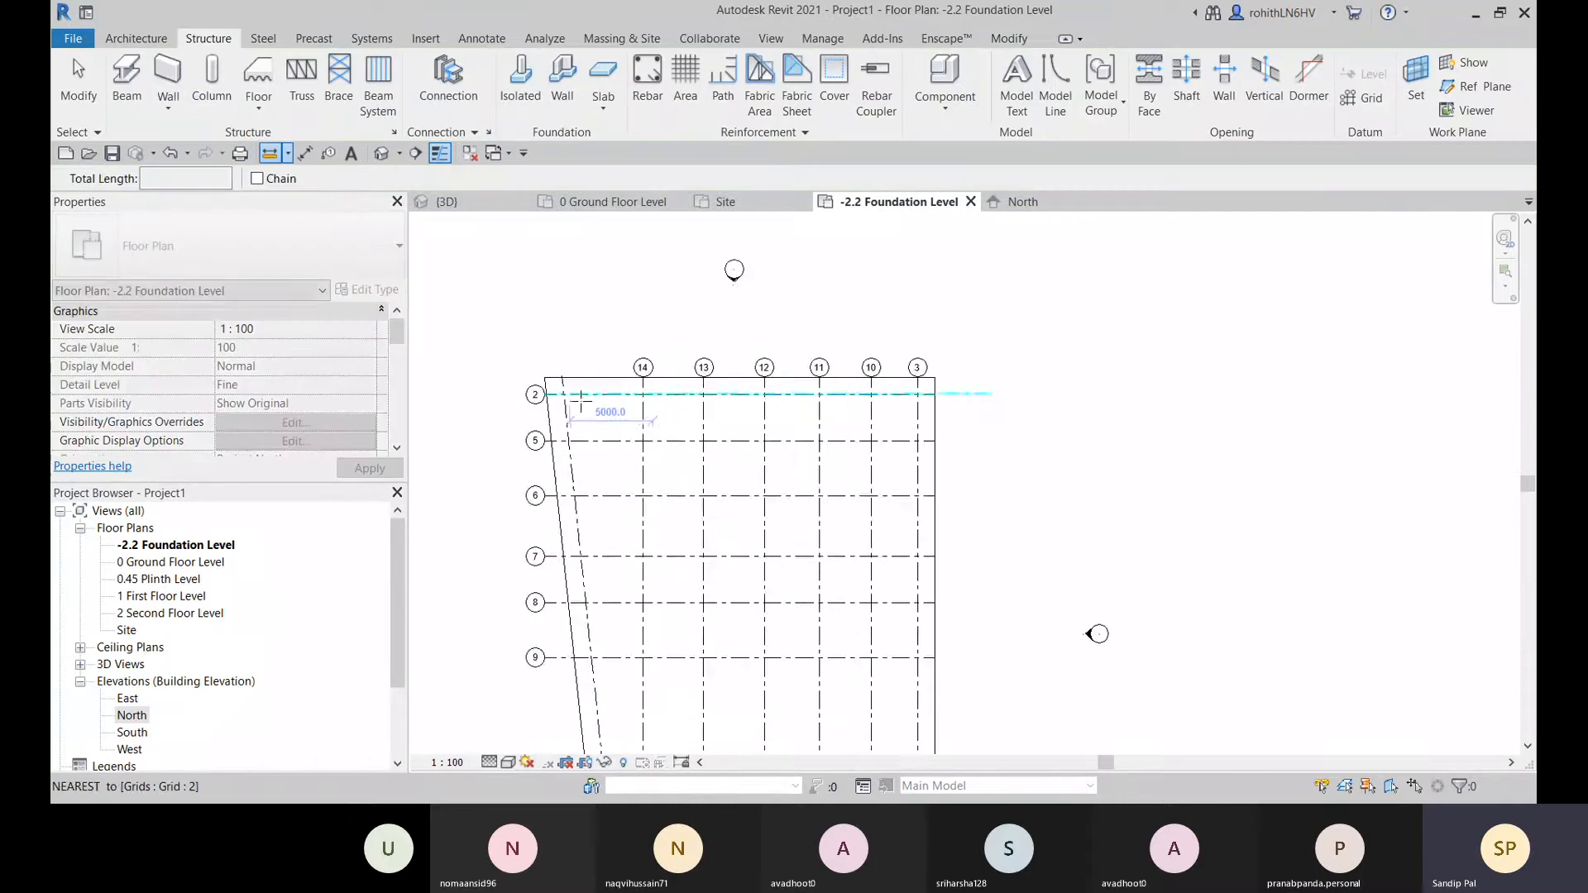
scroll(581, 403, up, 2)
click(563, 395)
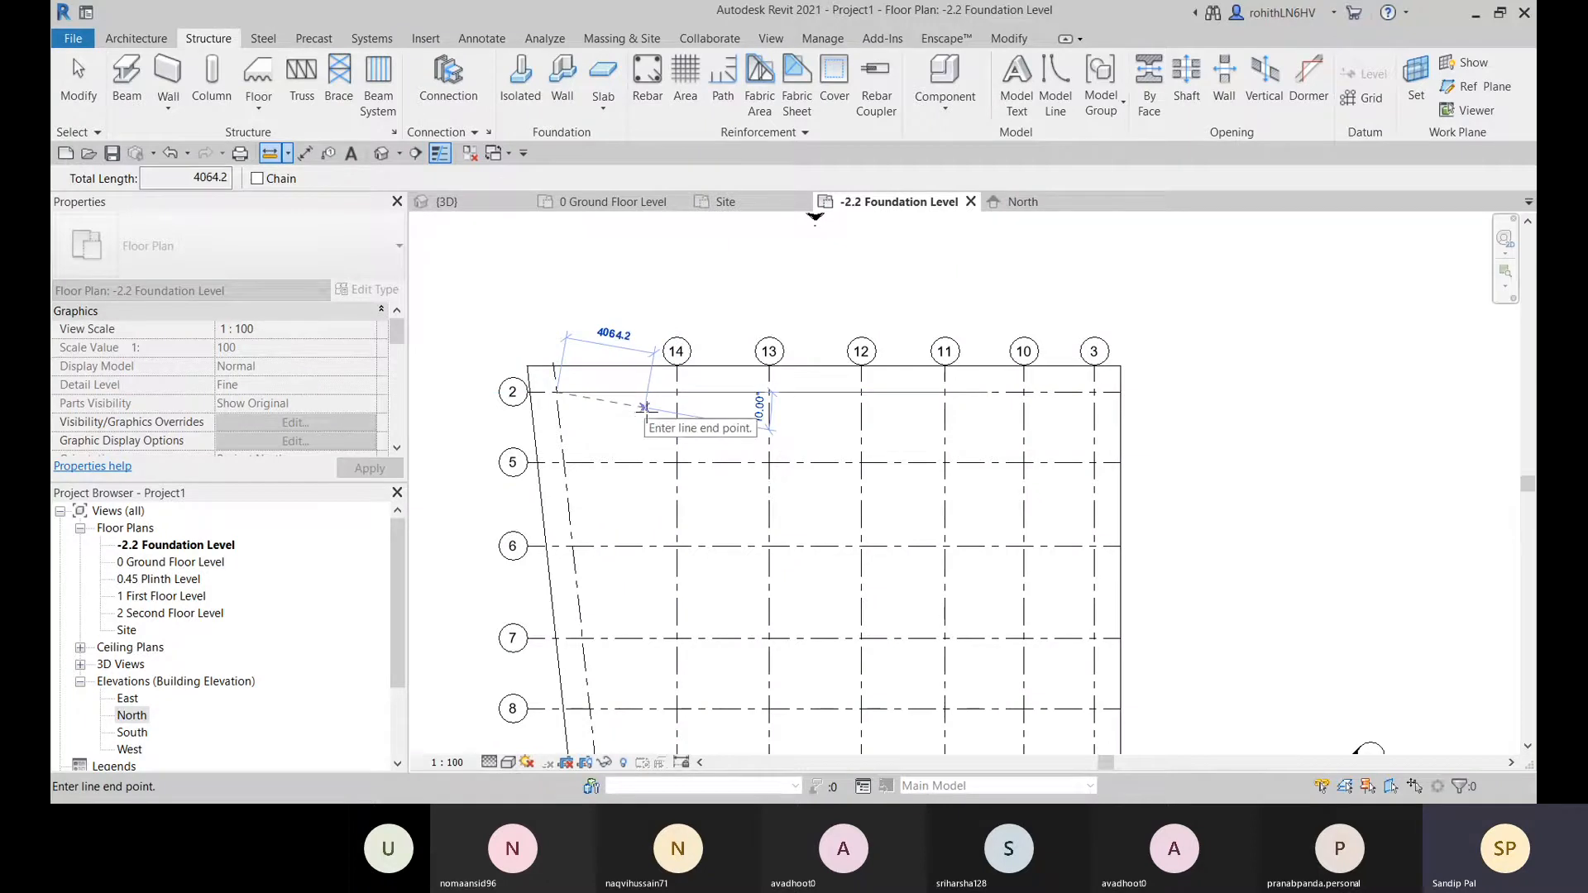
right_click(645, 303)
click(687, 317)
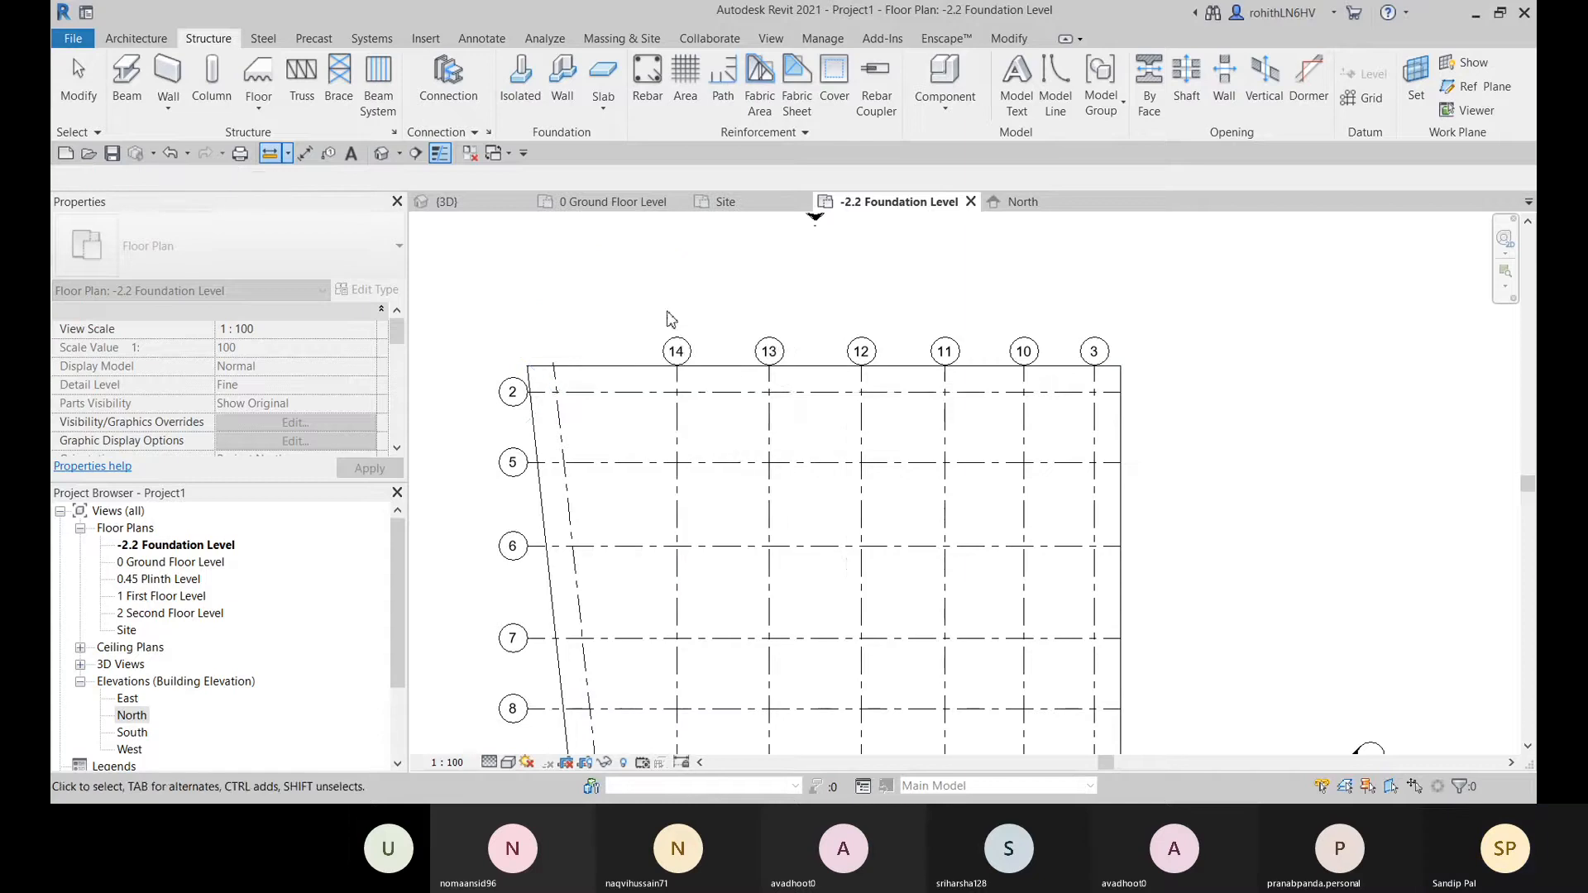
scroll(691, 486, down, 2)
scroll(681, 568, down, 1)
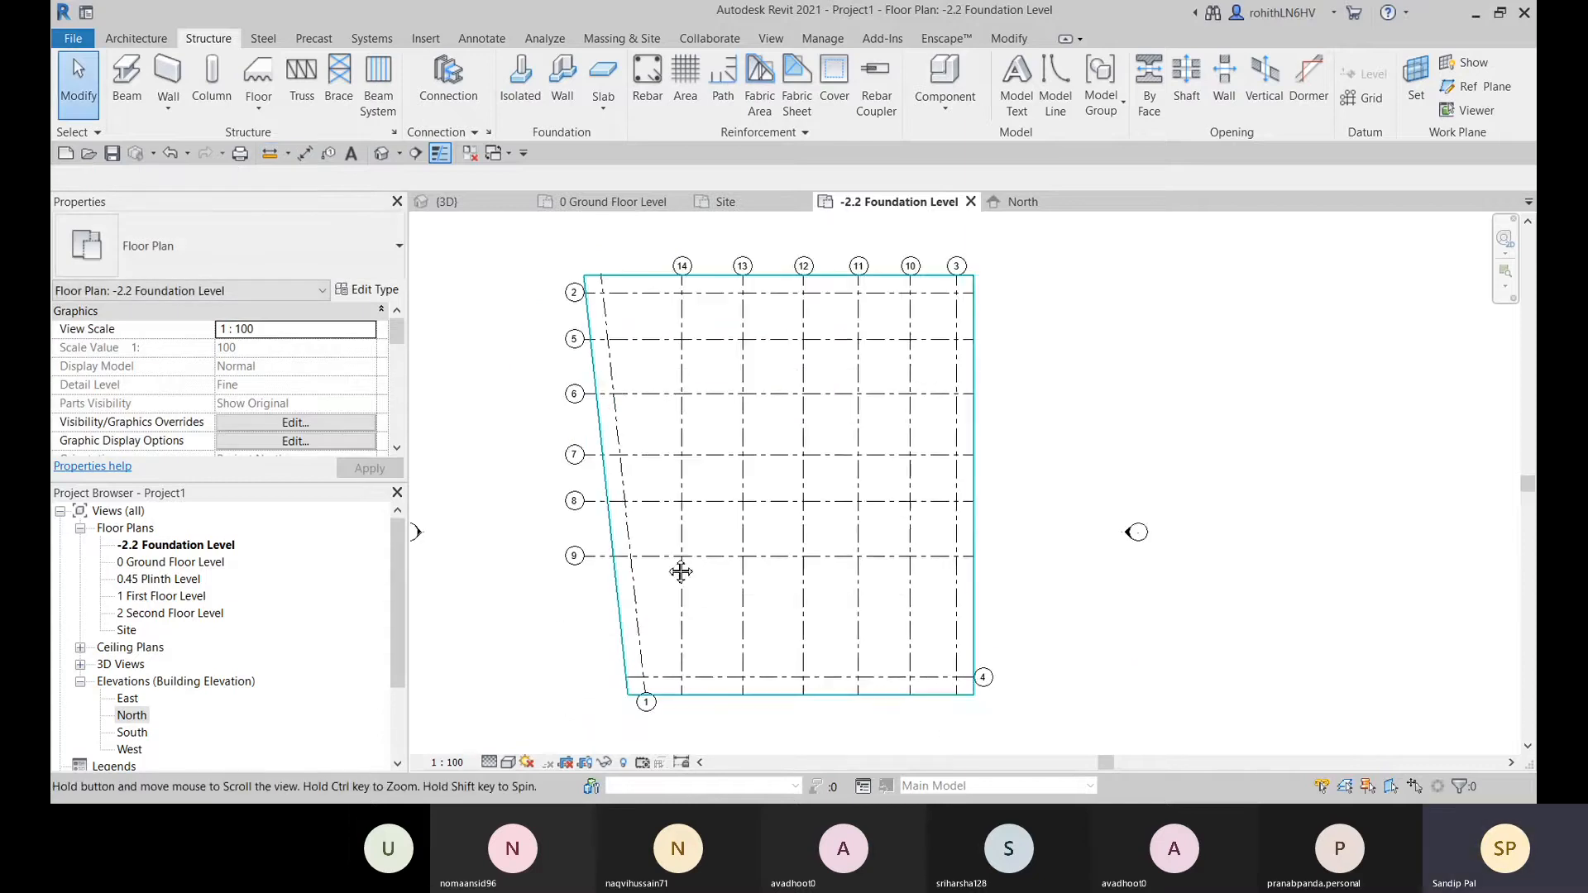
scroll(734, 638, up, 1)
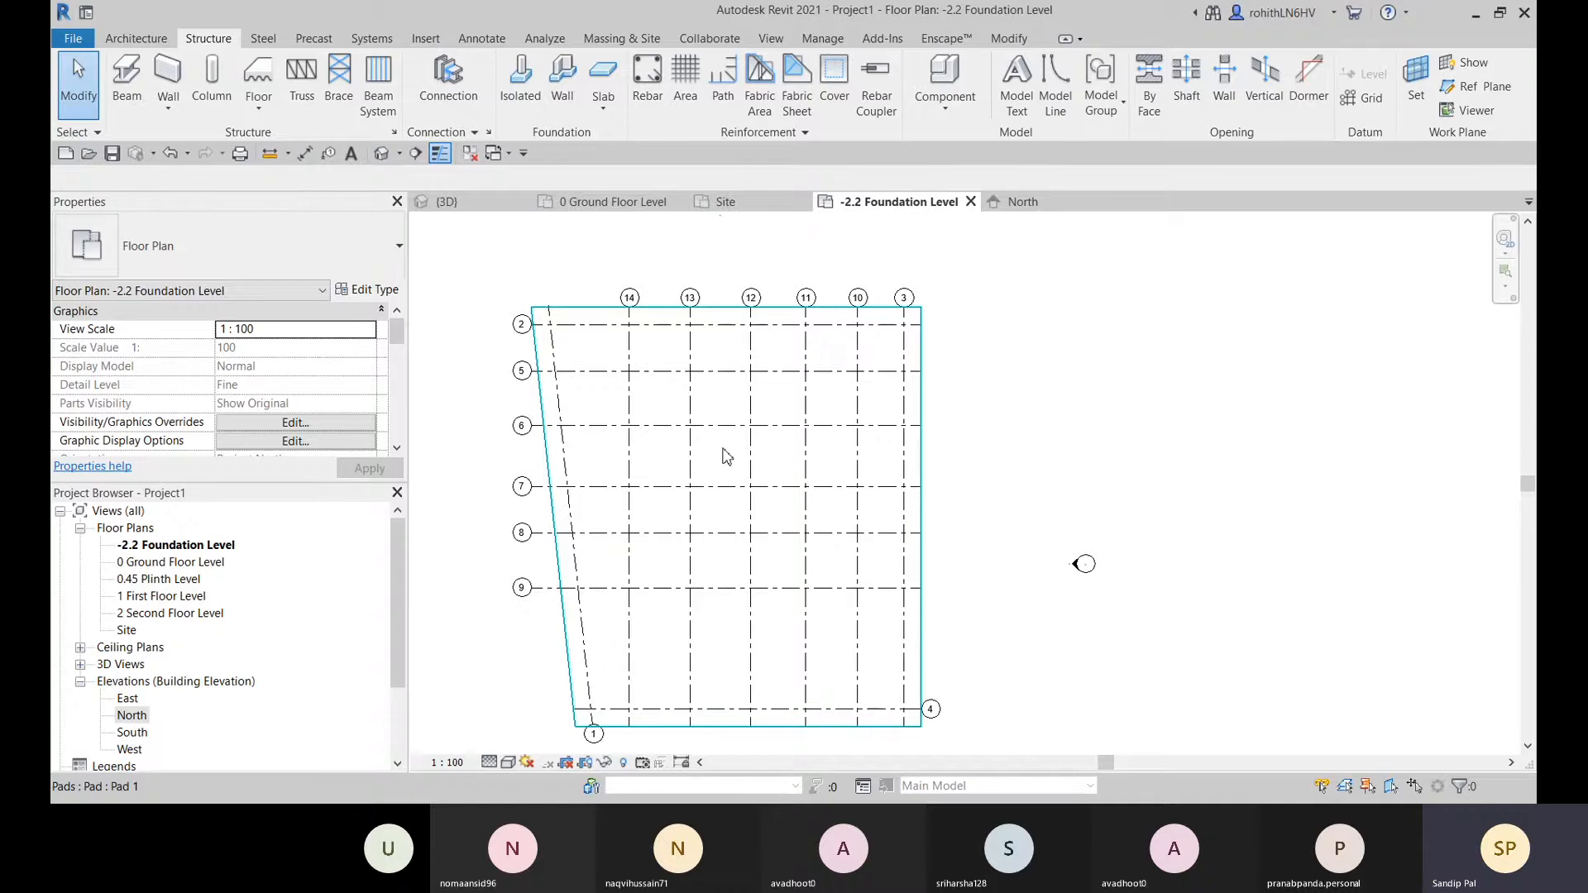
scroll(827, 613, up, 1)
scroll(842, 427, down, 1)
scroll(840, 459, down, 1)
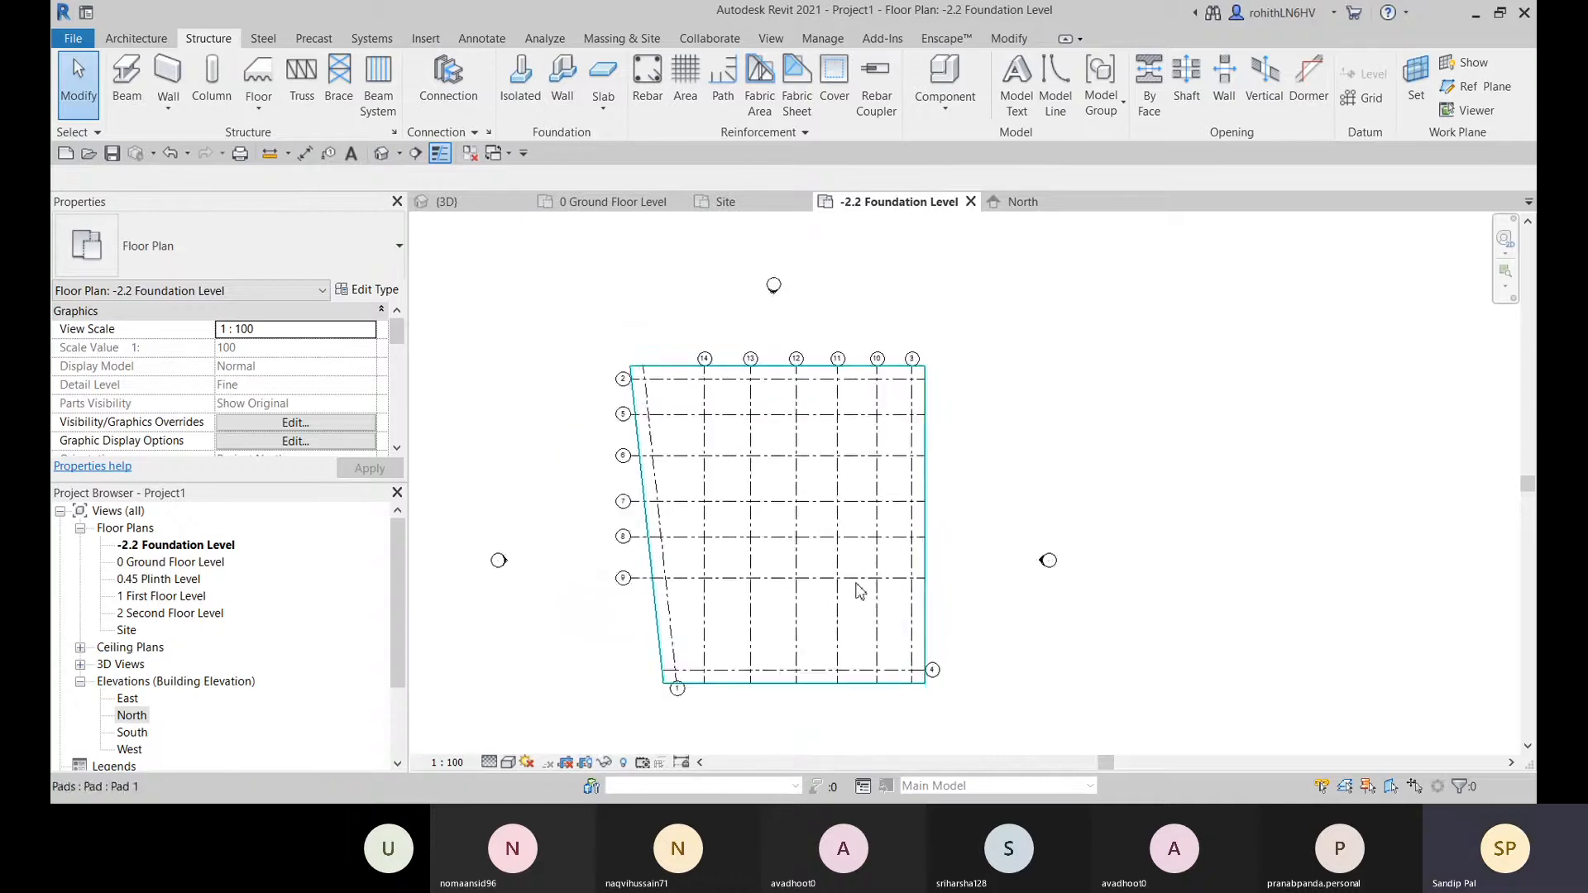
middle_drag(854, 582, 870, 529)
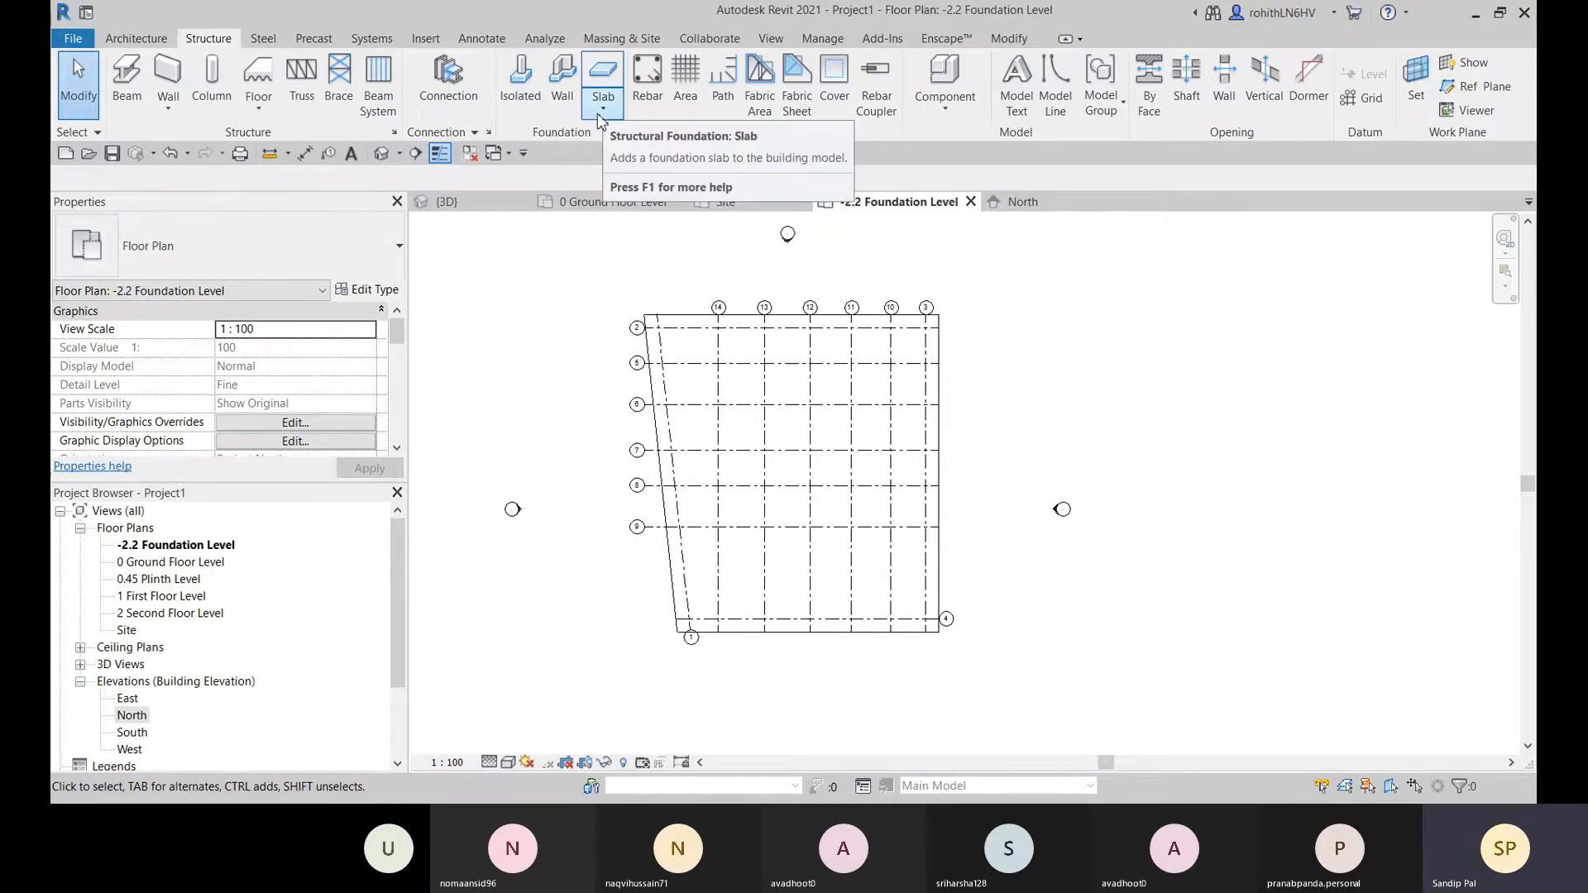
- Start an isolated foundation, agree to load a family, and open the Structural Foundations folder of the English library
click(522, 105)
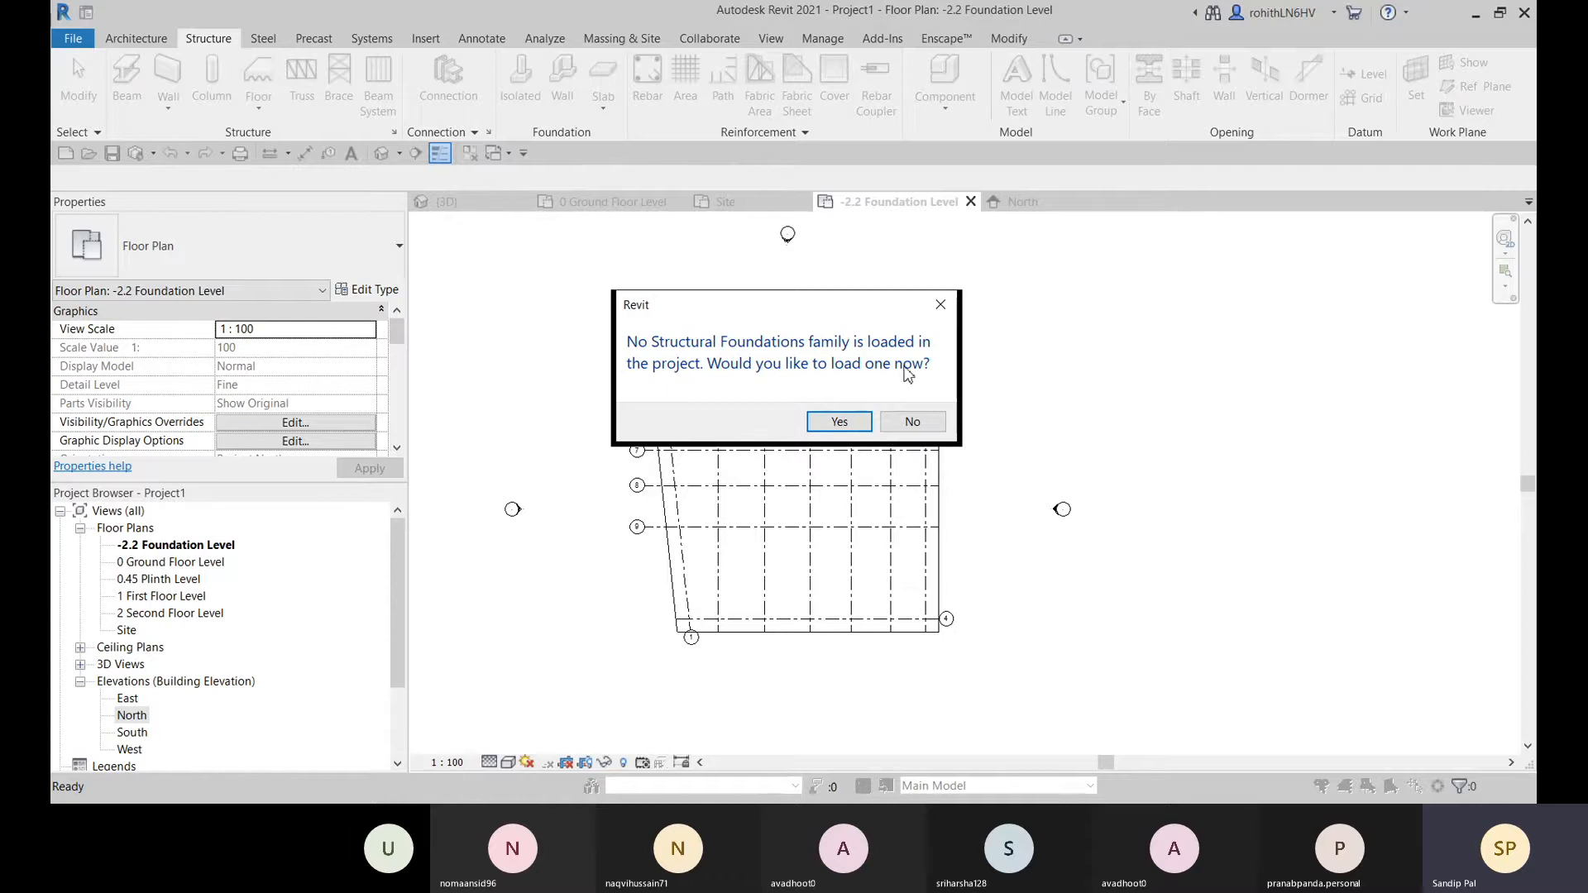
click(851, 422)
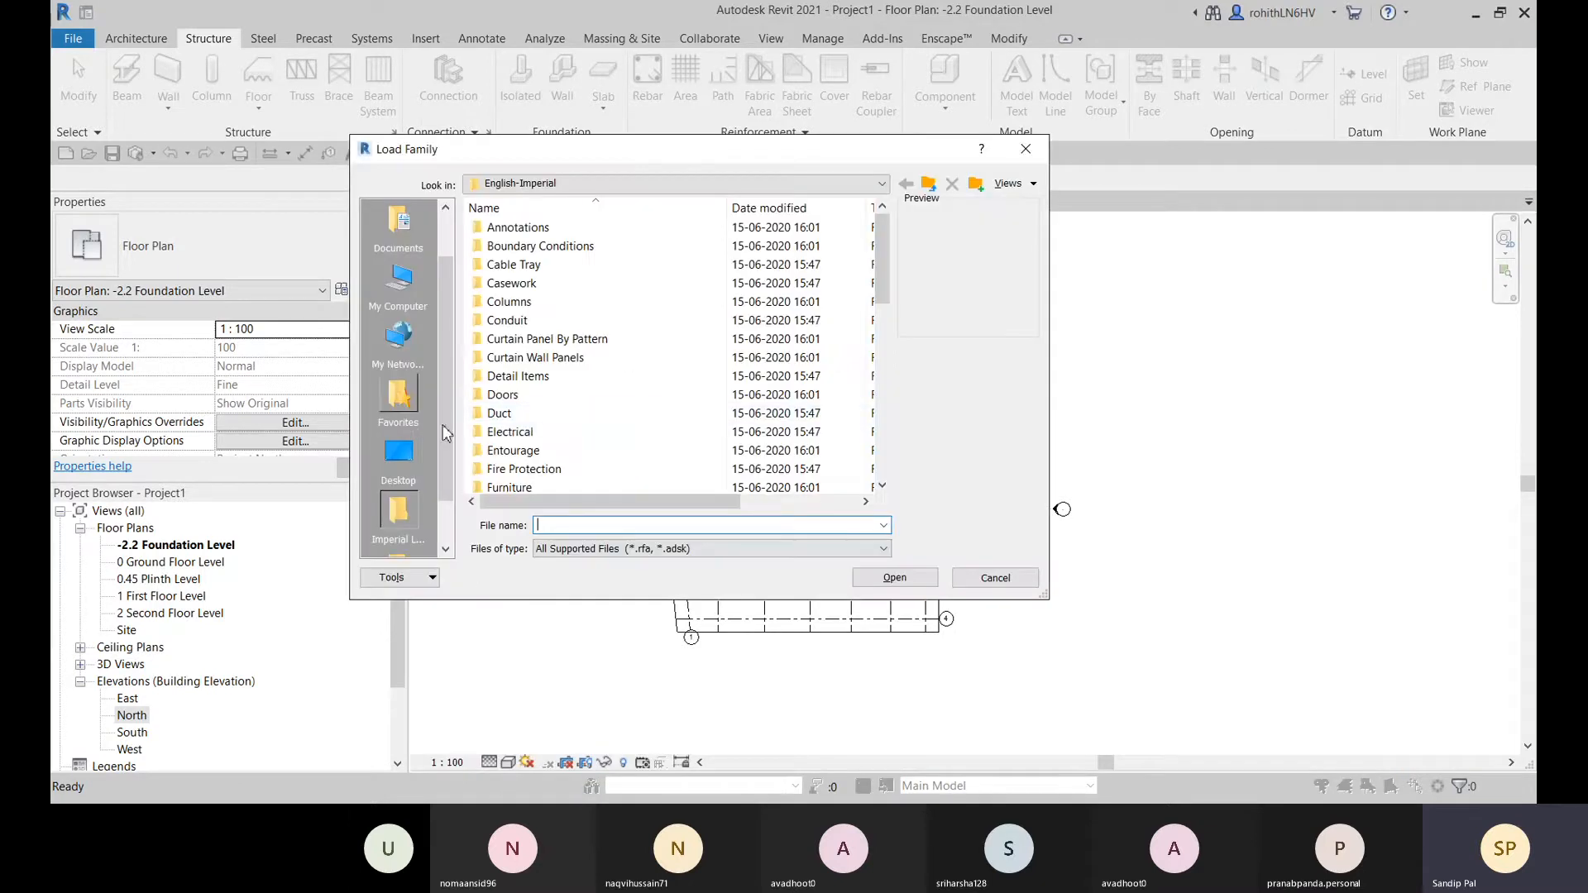
click(603, 183)
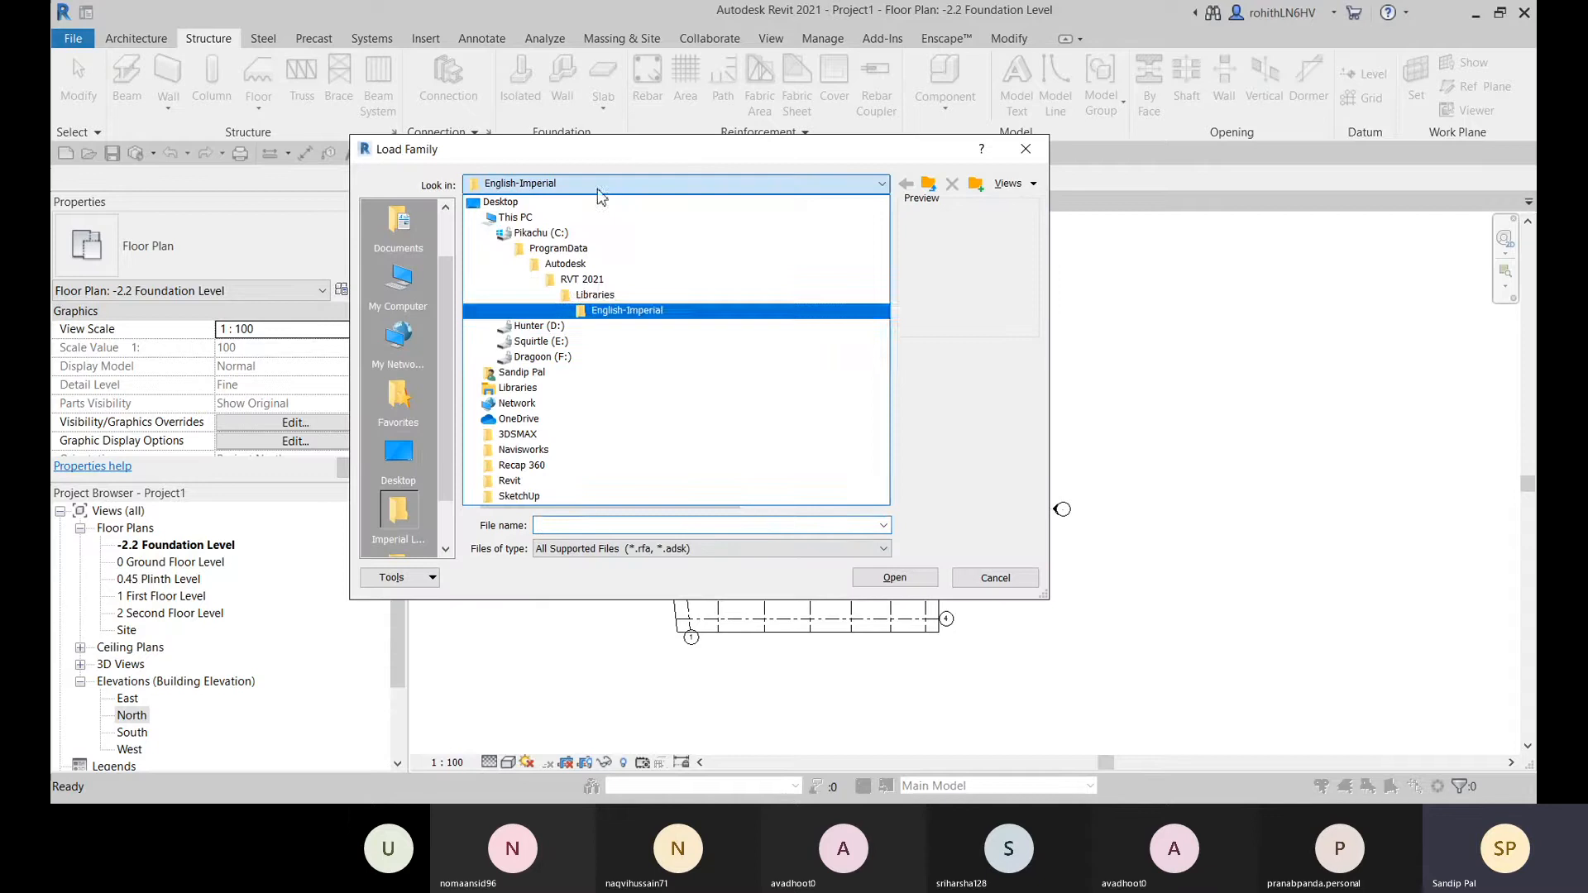
click(595, 295)
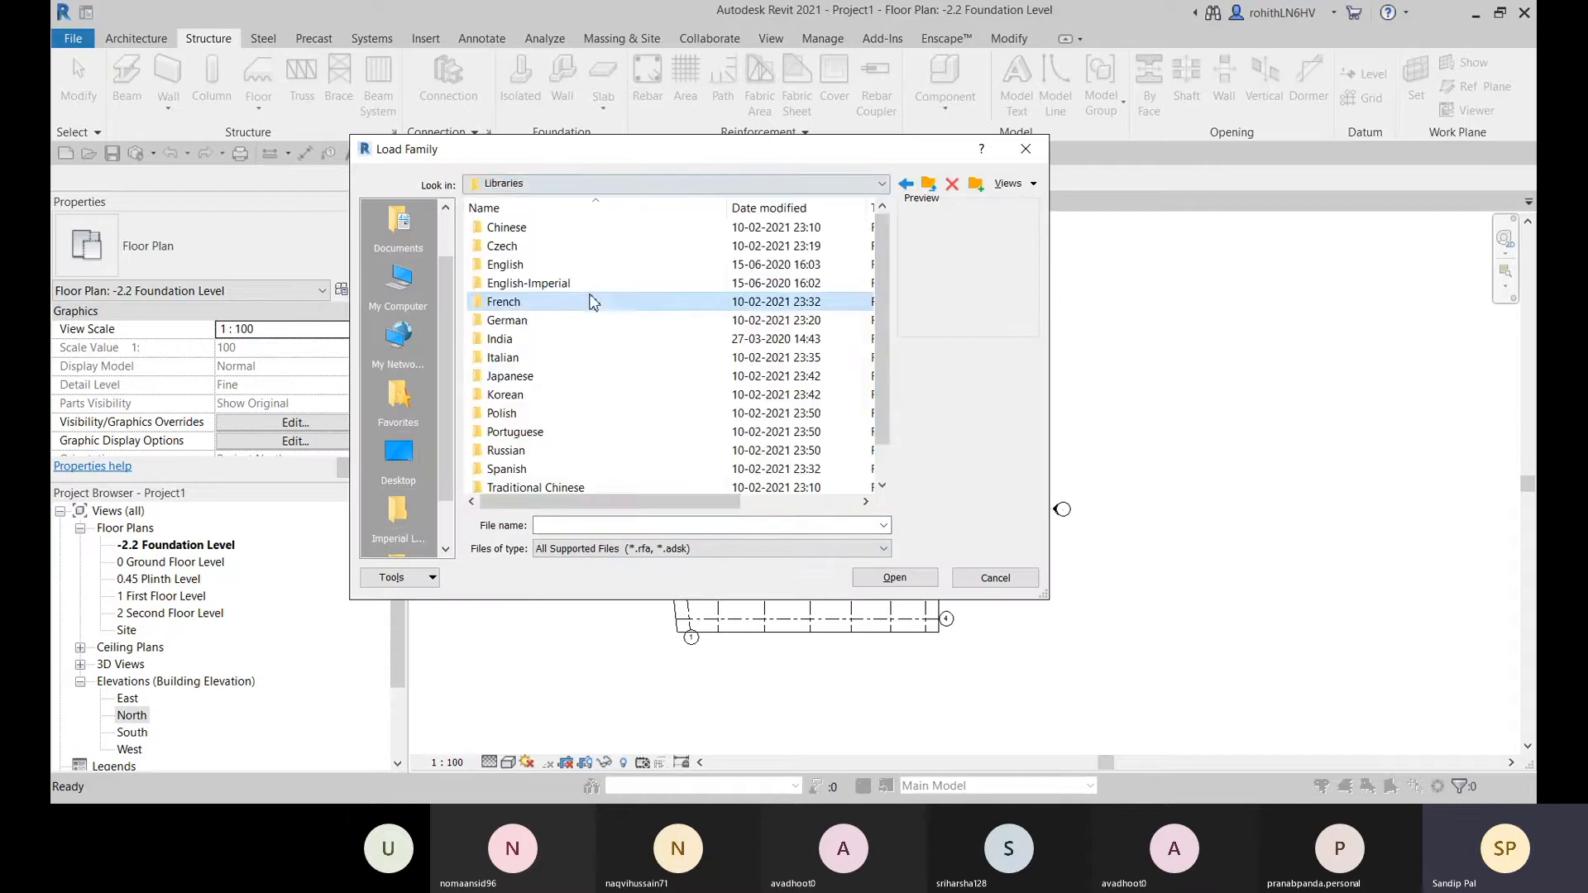
double_click(517, 263)
scroll(624, 343, down, 3)
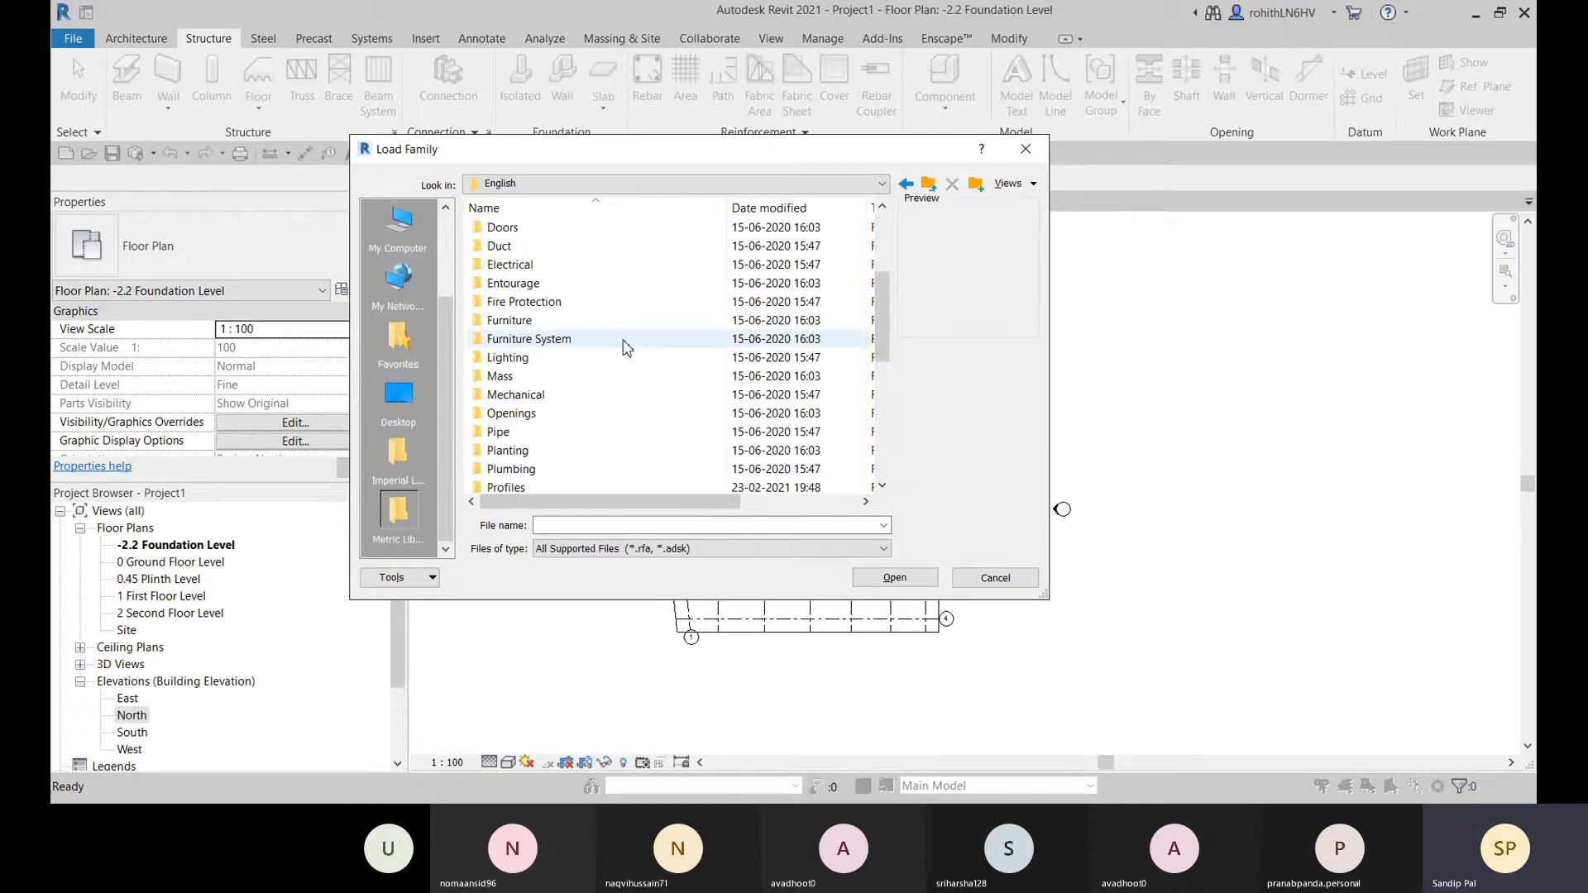
scroll(626, 347, down, 5)
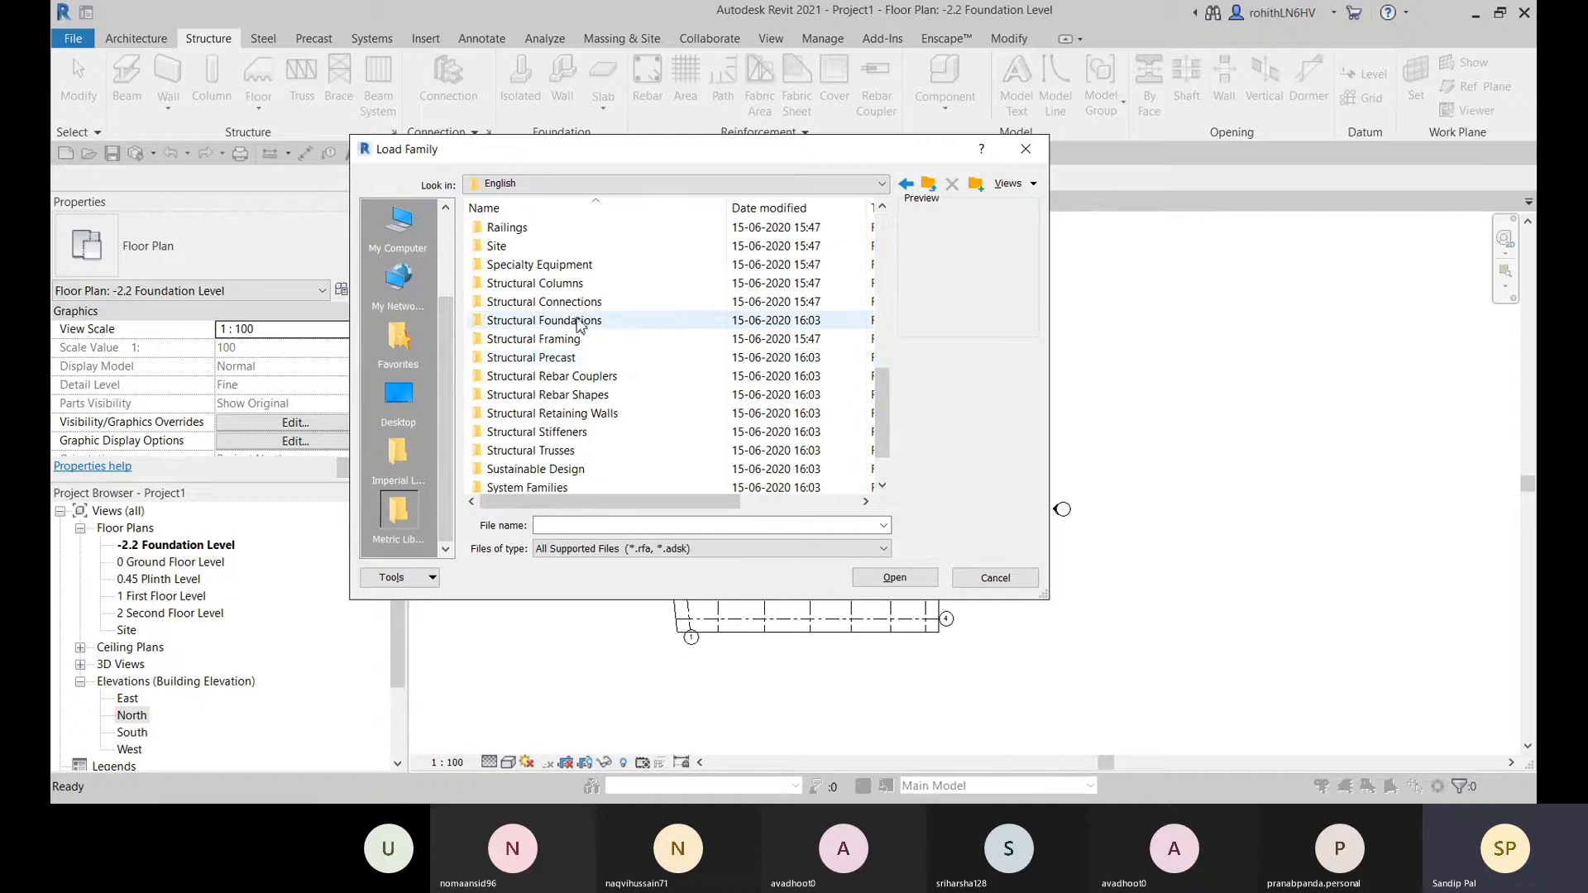
double_click(525, 322)
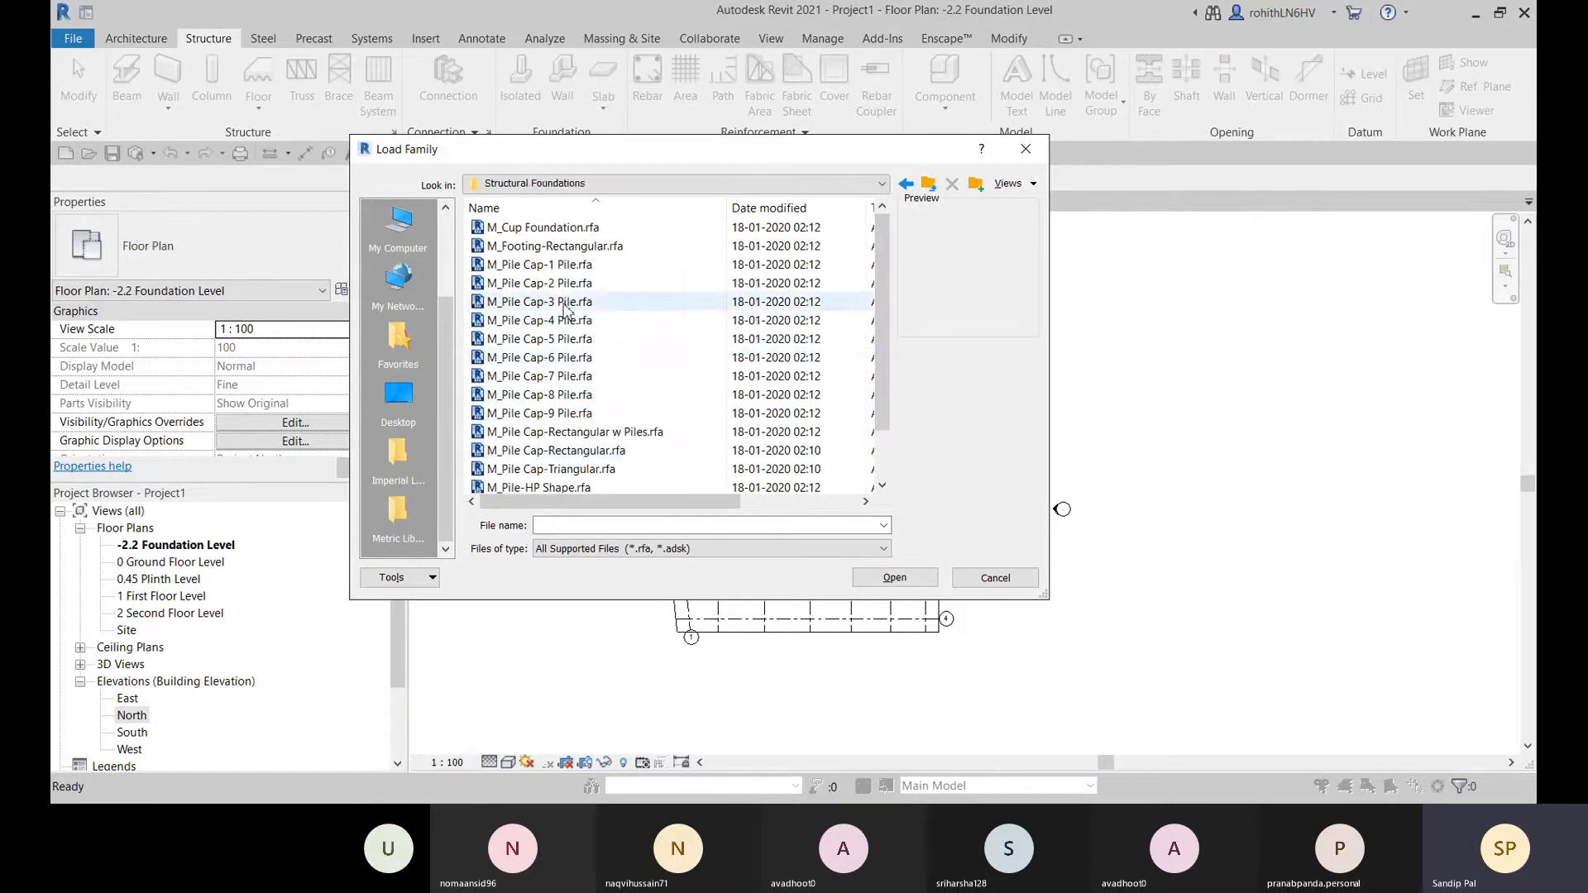
- Compare the previews of the rectangular footing, steel pipe pile and sleeve foundation families in the Structural Foundations folder
click(545, 246)
scroll(629, 347, down, 1)
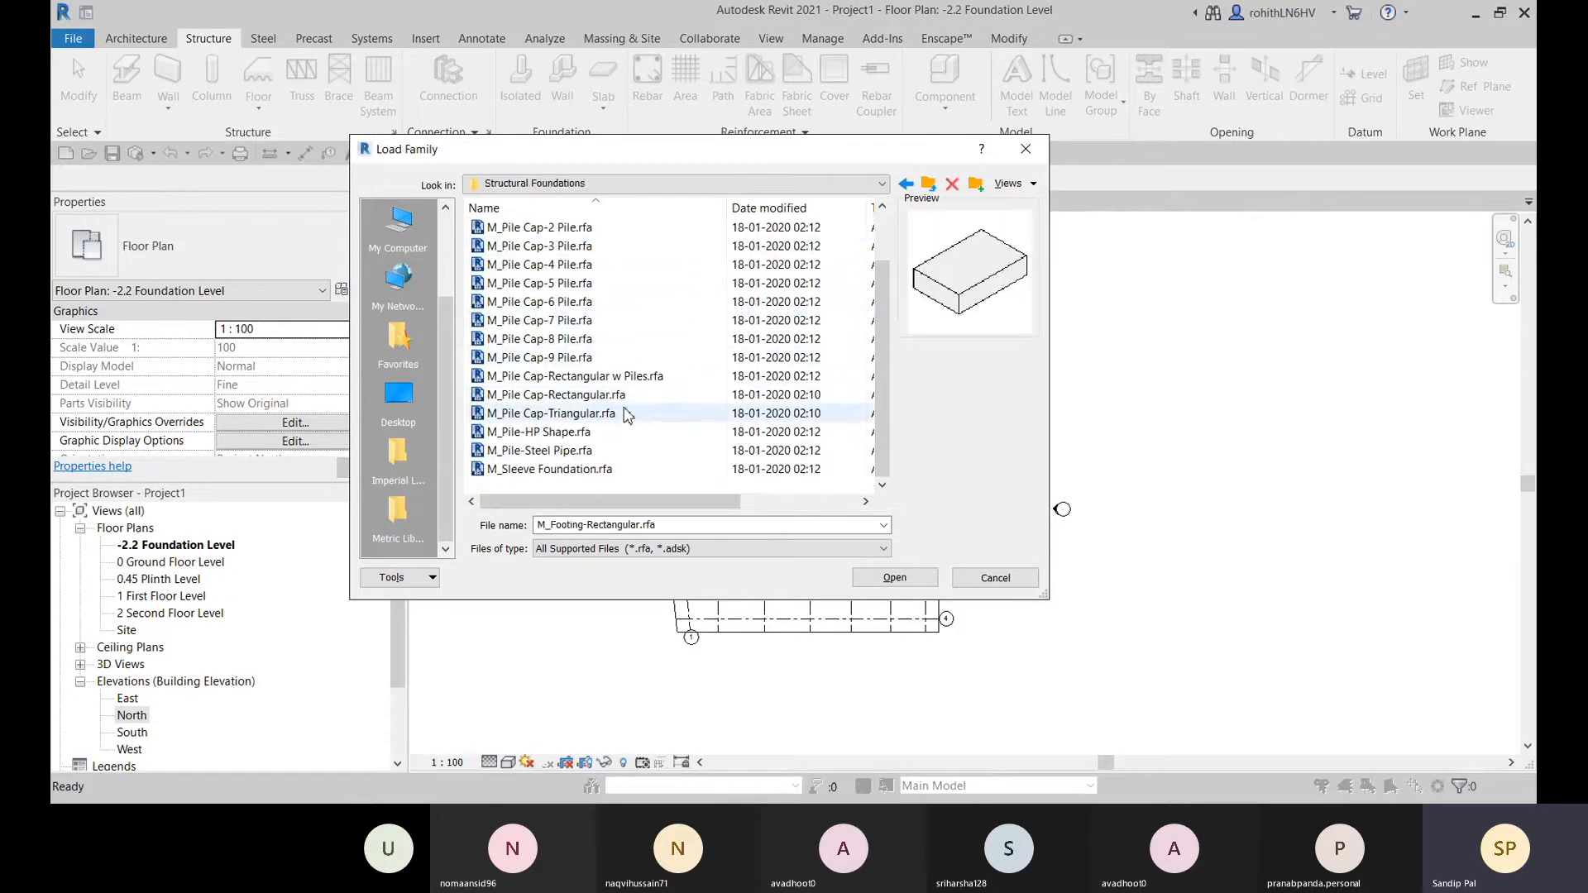
click(546, 469)
click(533, 451)
click(548, 470)
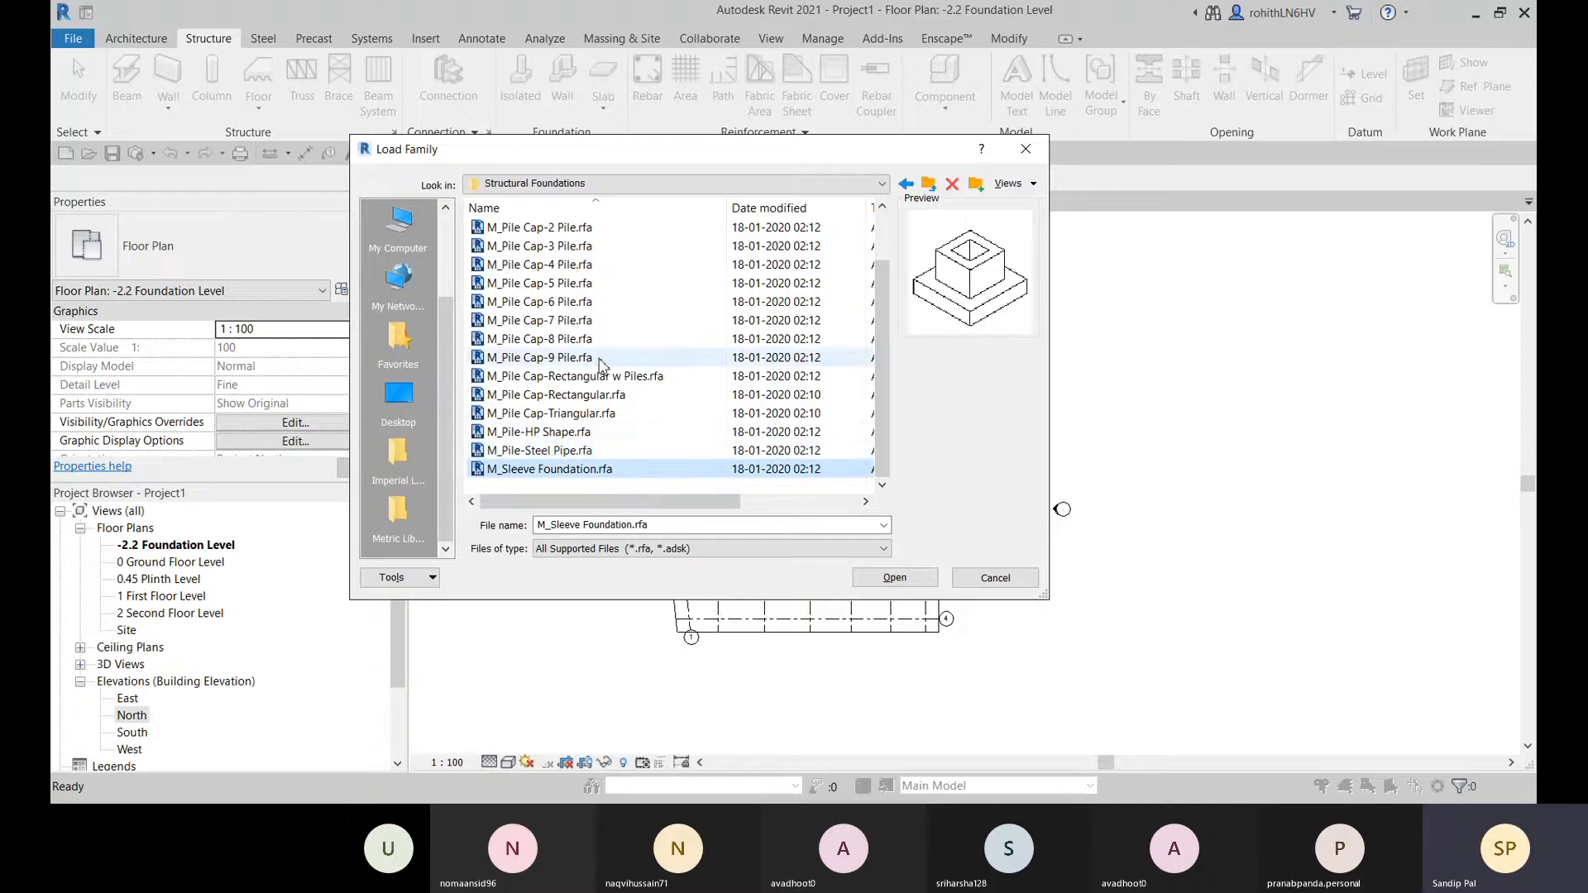
scroll(601, 365, up, 1)
click(562, 245)
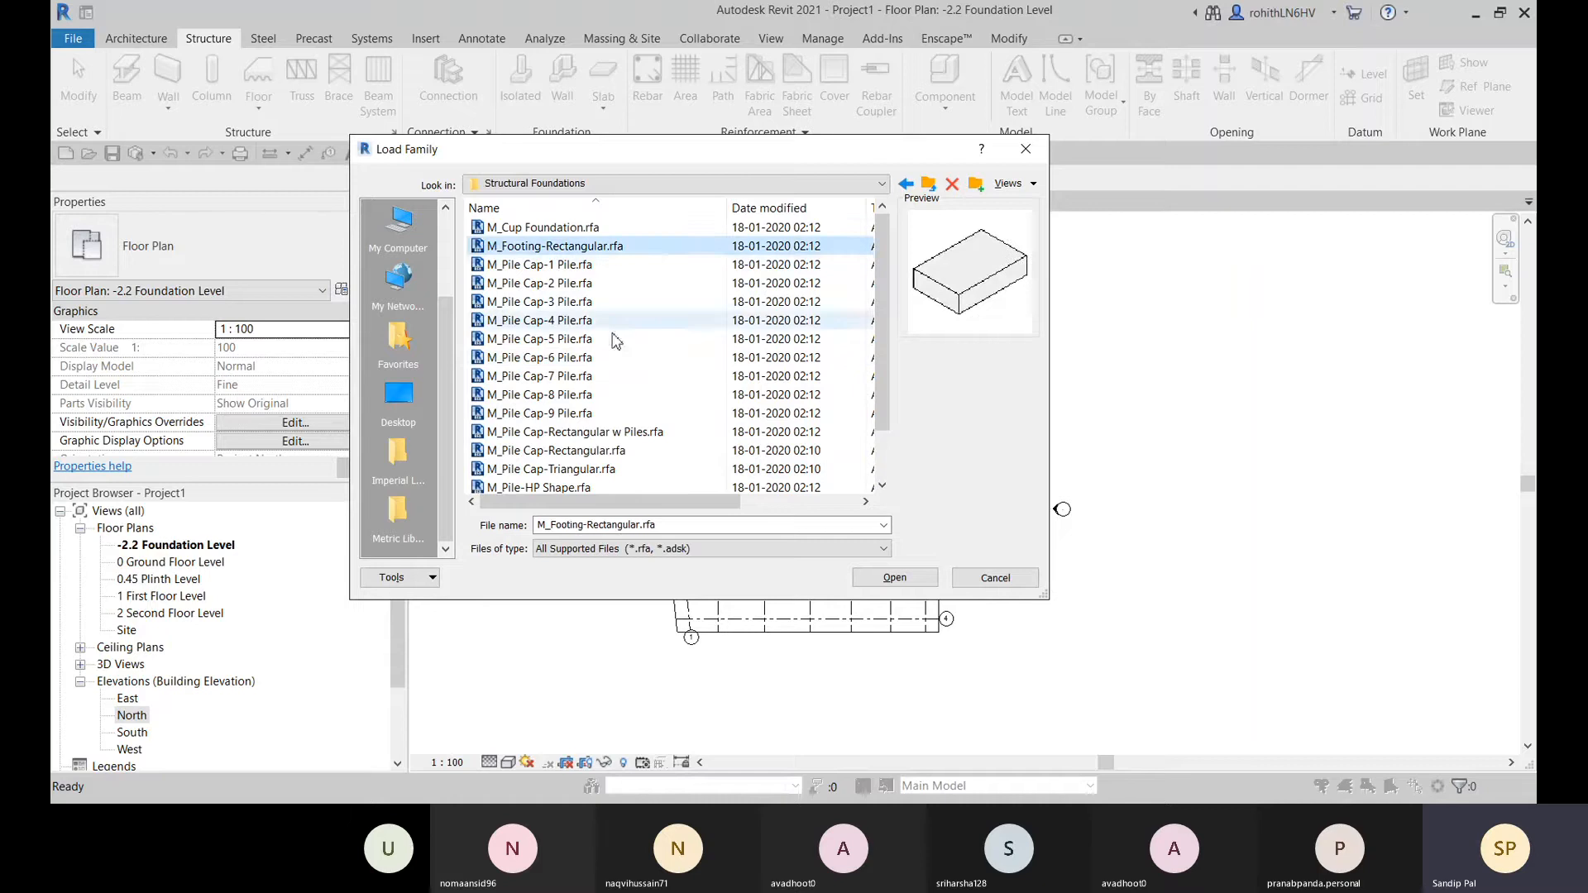
scroll(656, 439, down, 1)
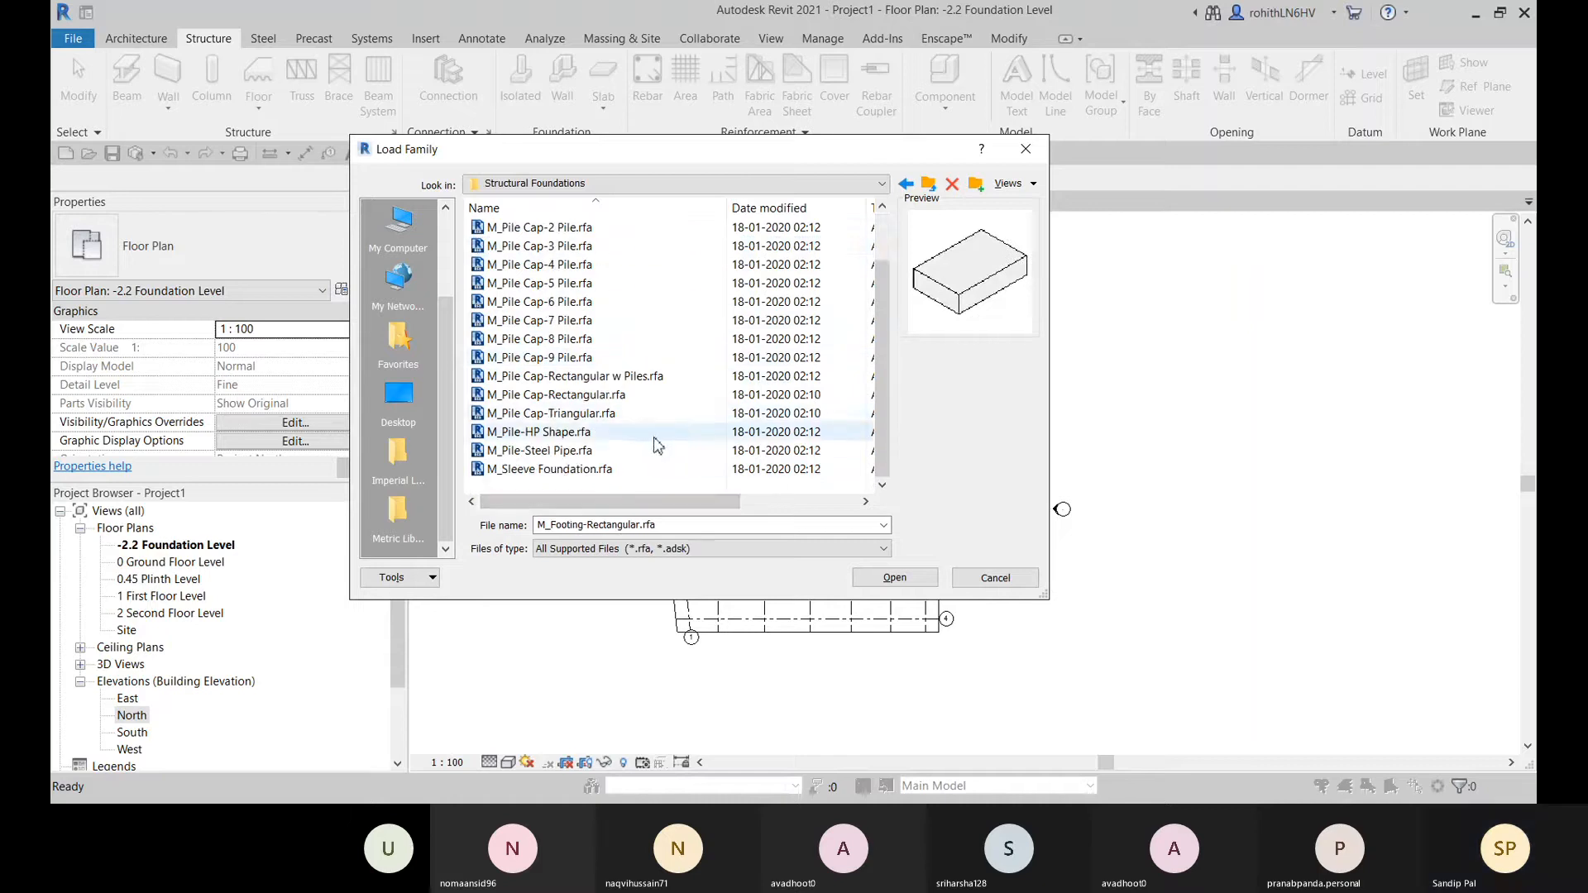
scroll(562, 347, up, 1)
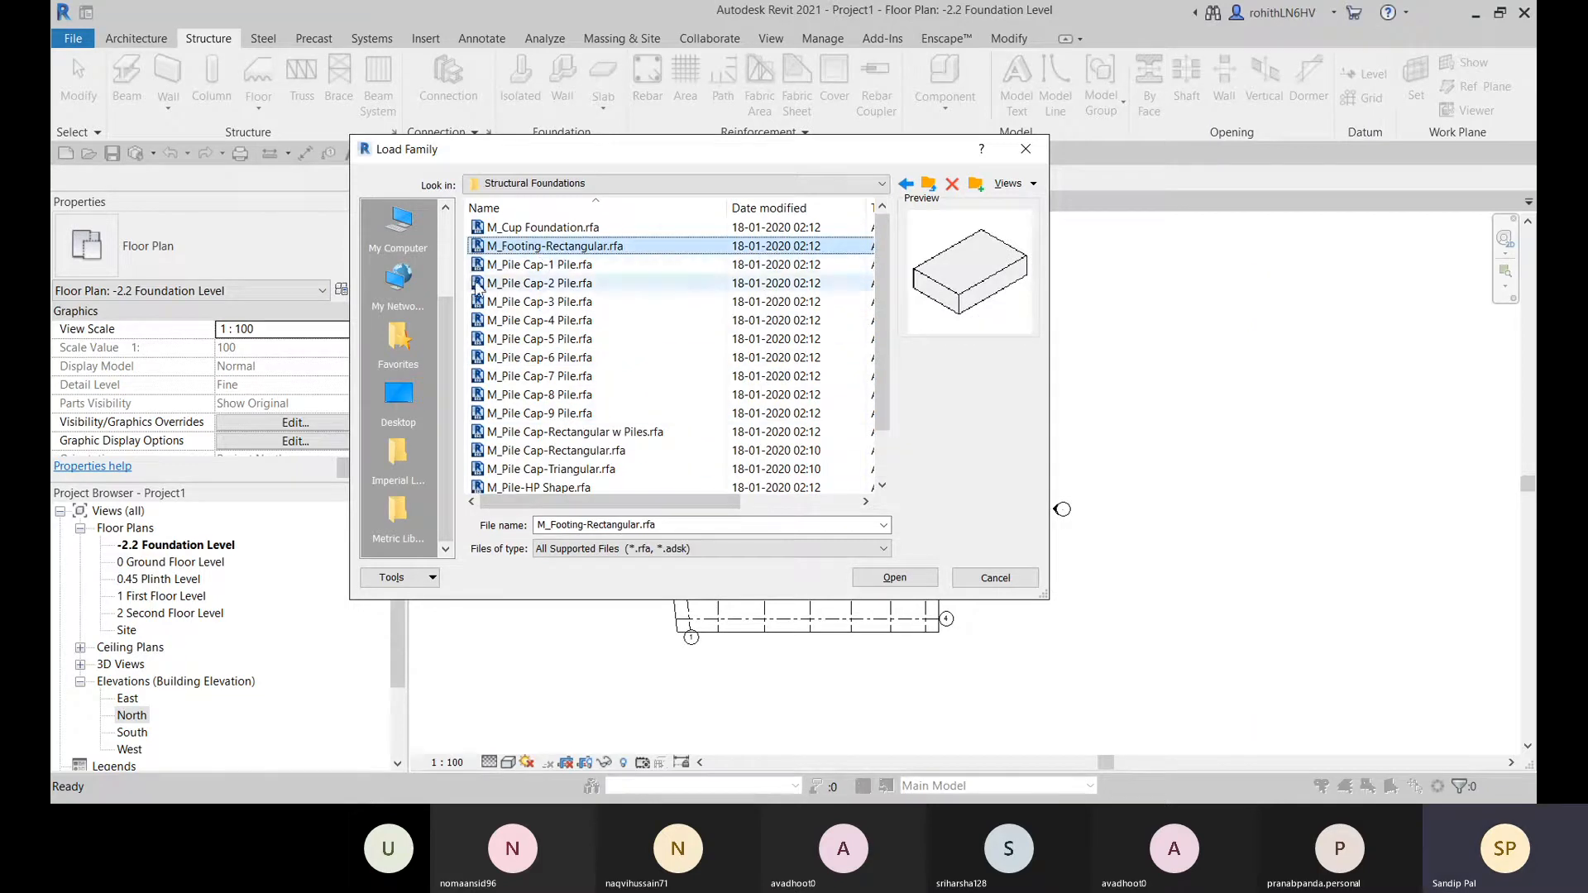
scroll(624, 450, down, 1)
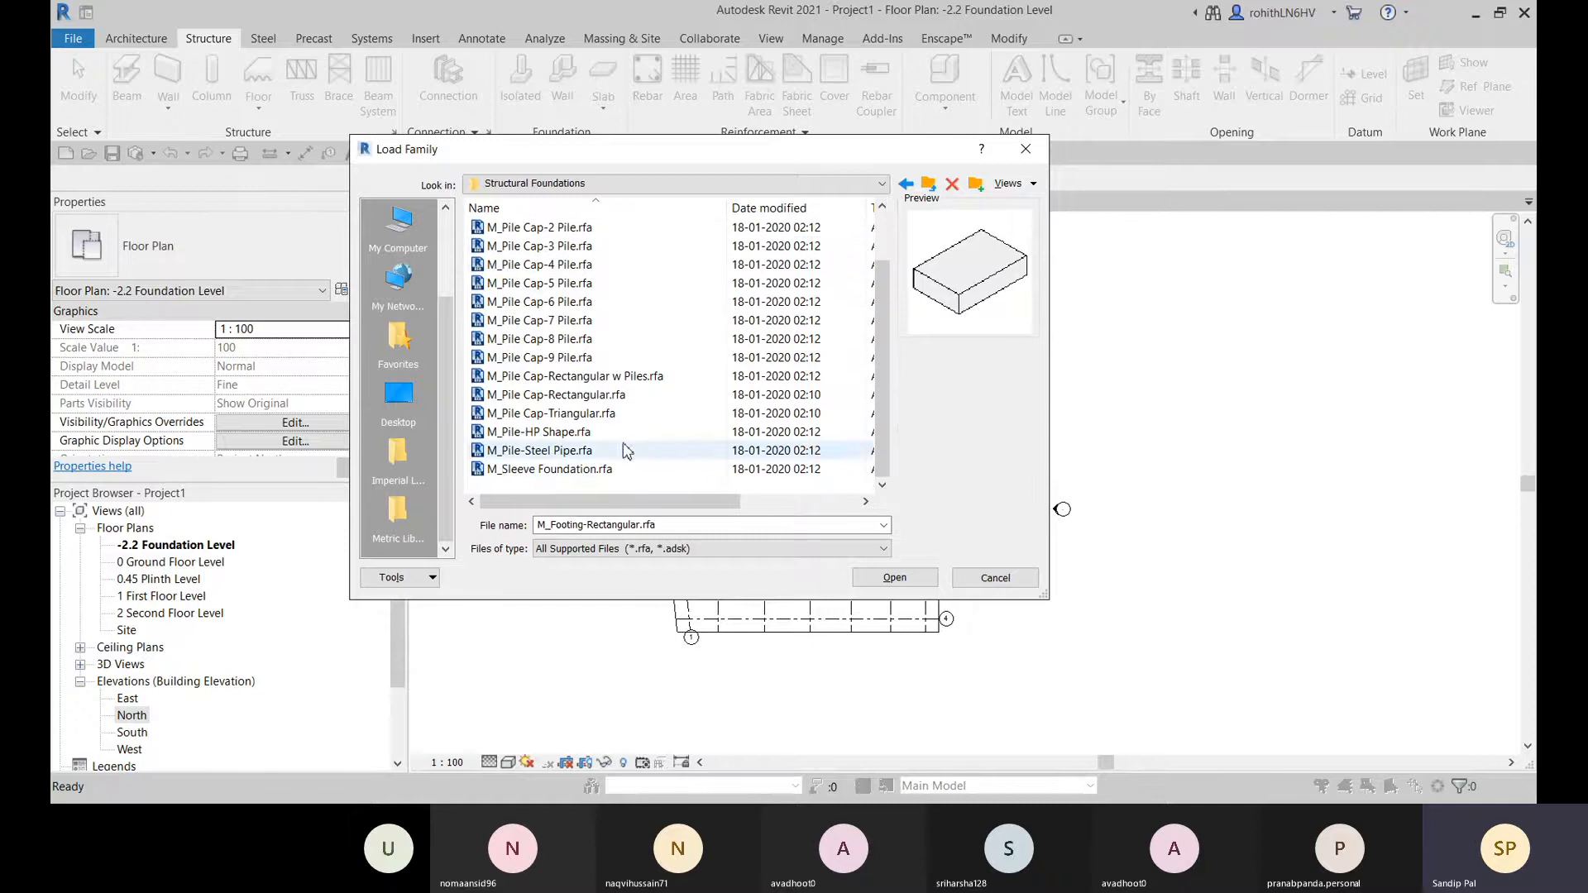
- Load M_Sleeve Foundation.rfa, look over the available isolated foundation types, and leave the placement command
click(553, 469)
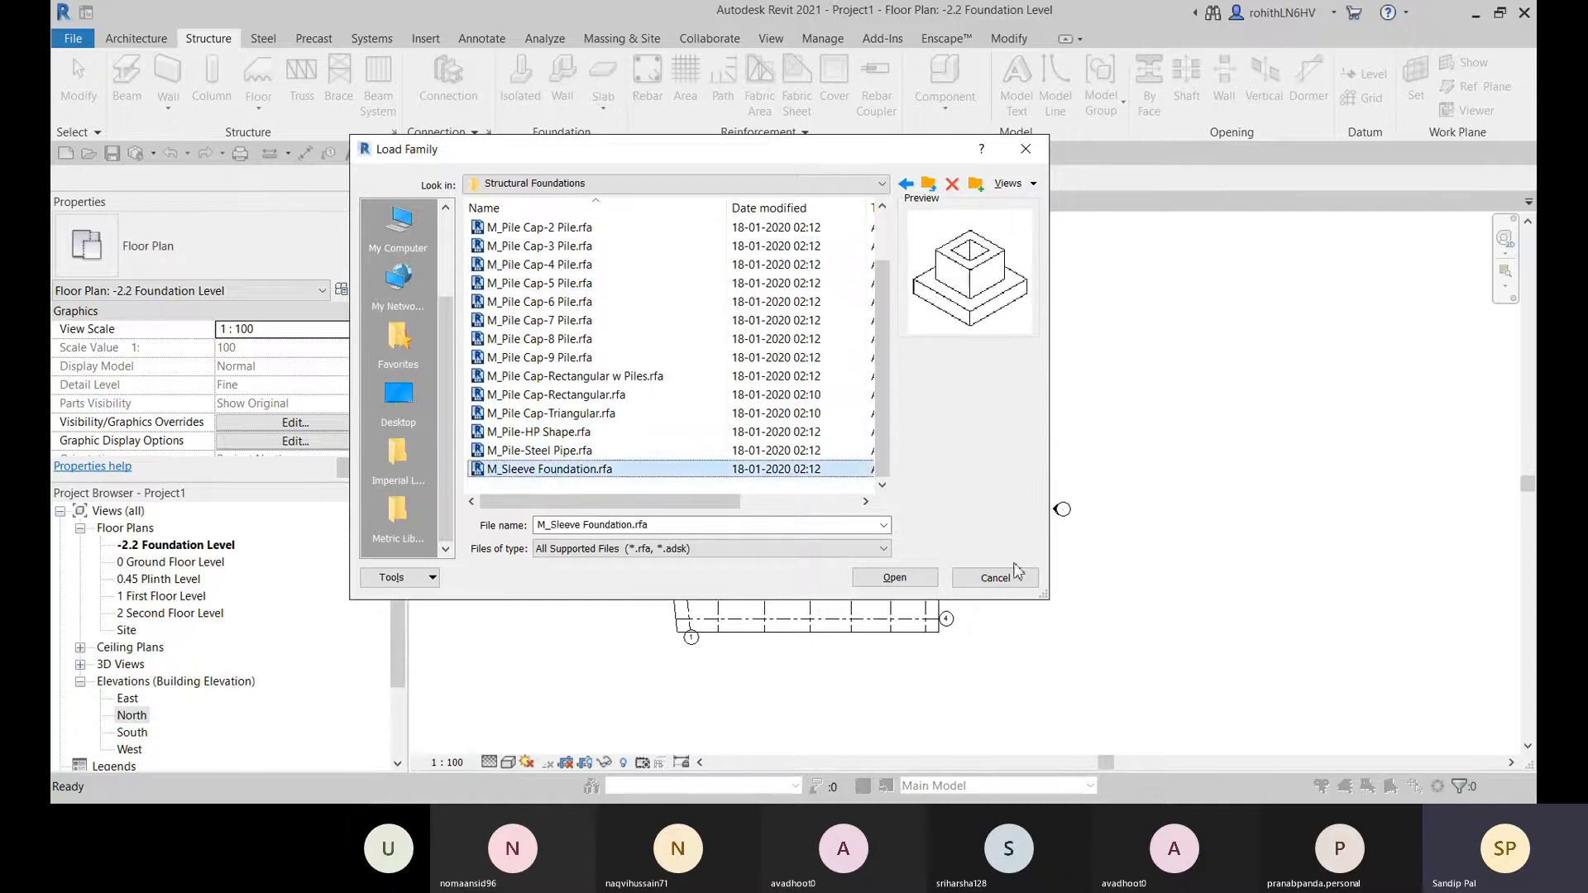
click(895, 577)
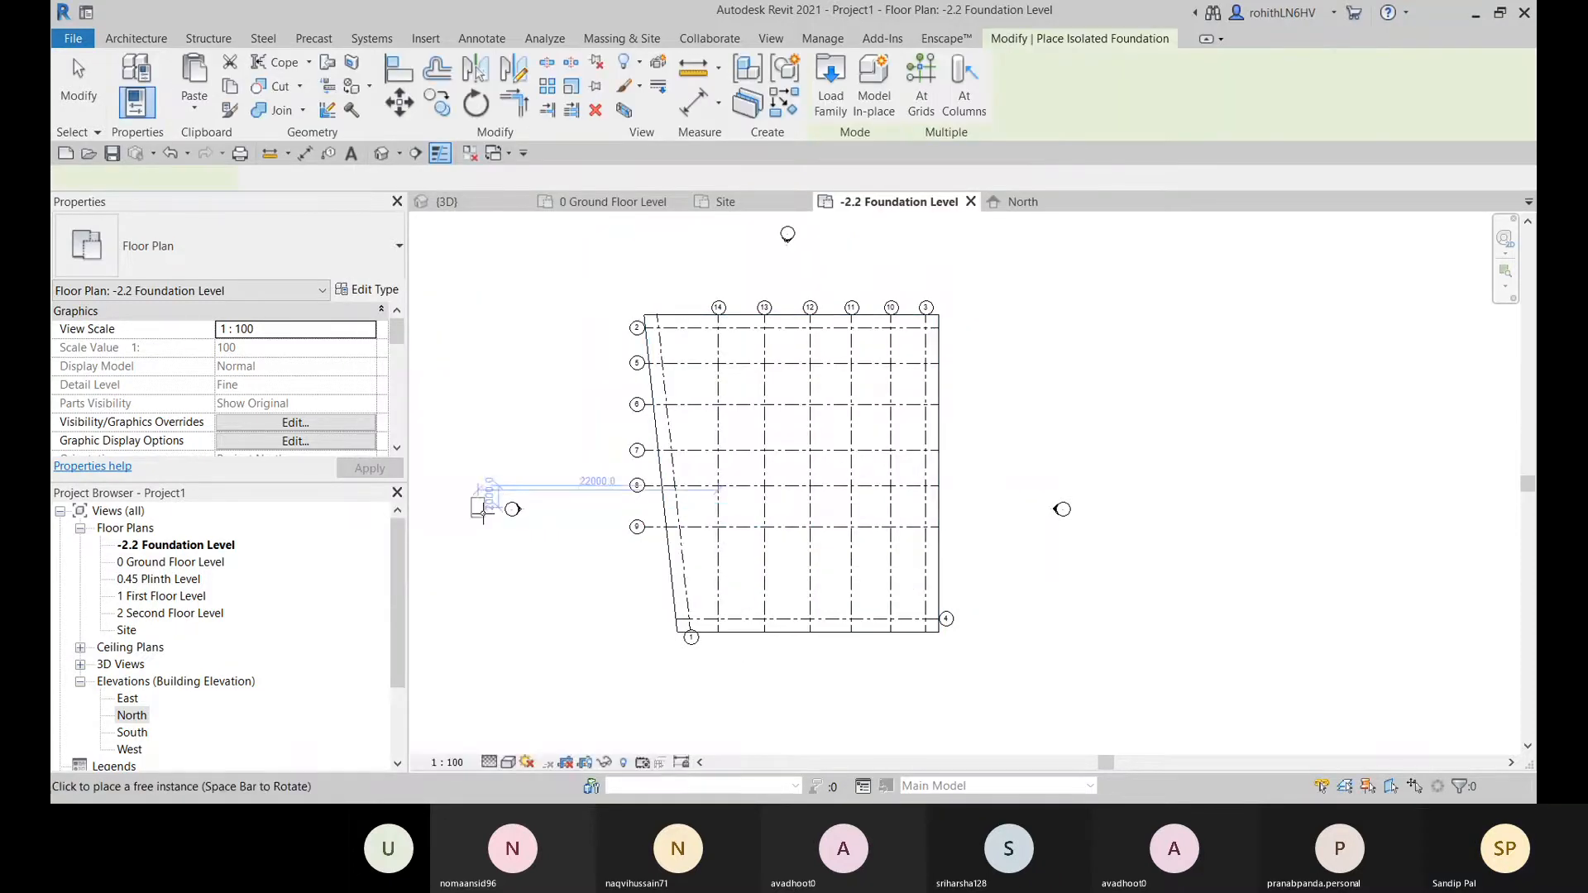
click(162, 225)
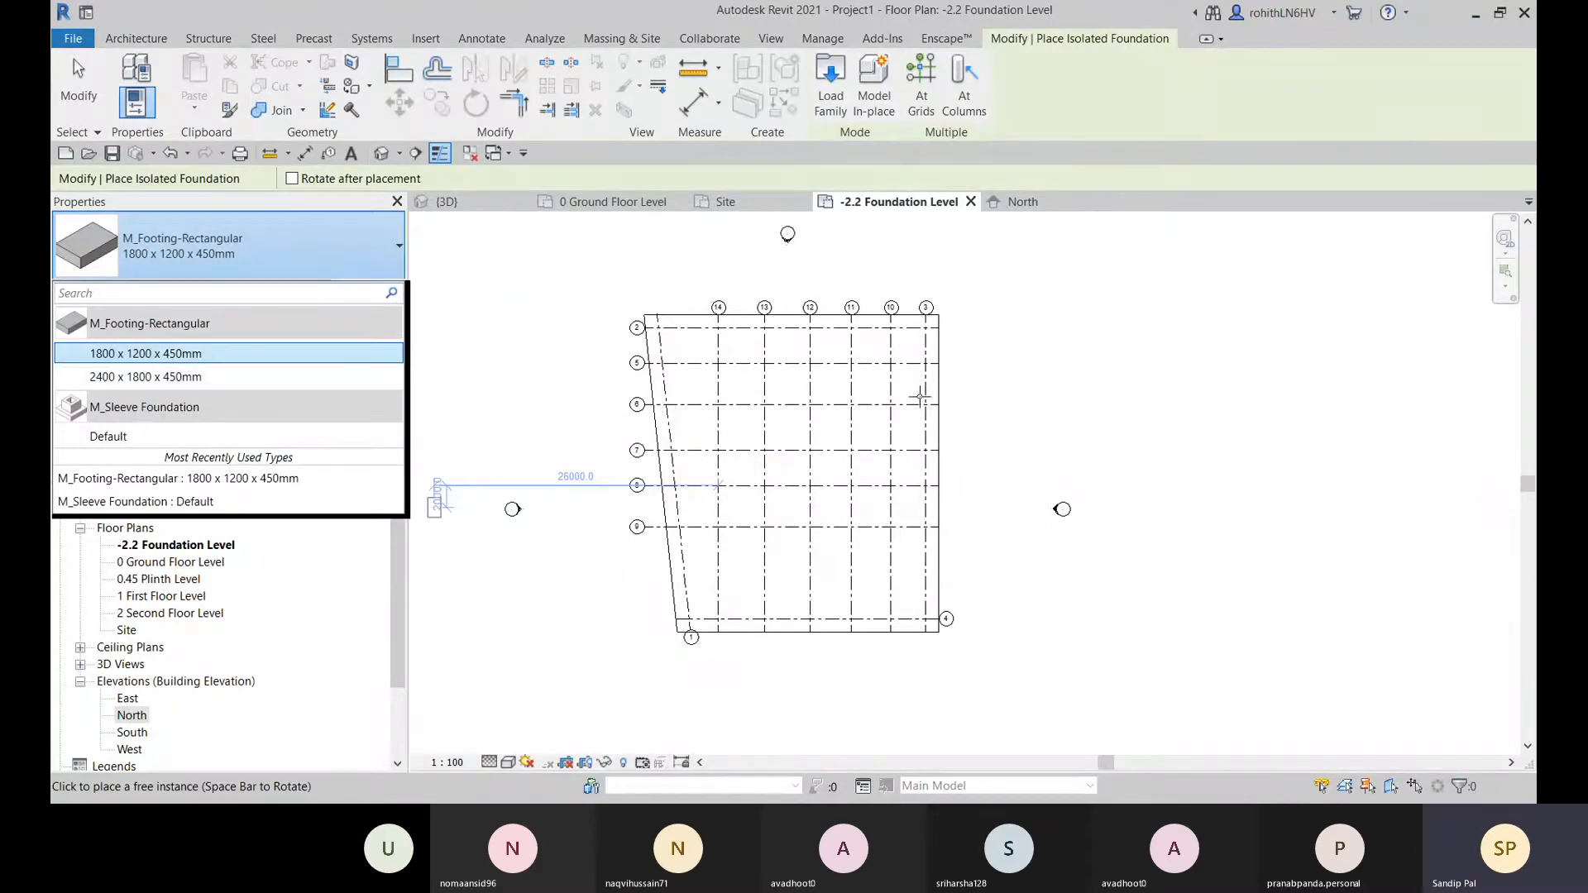
right_click(1034, 260)
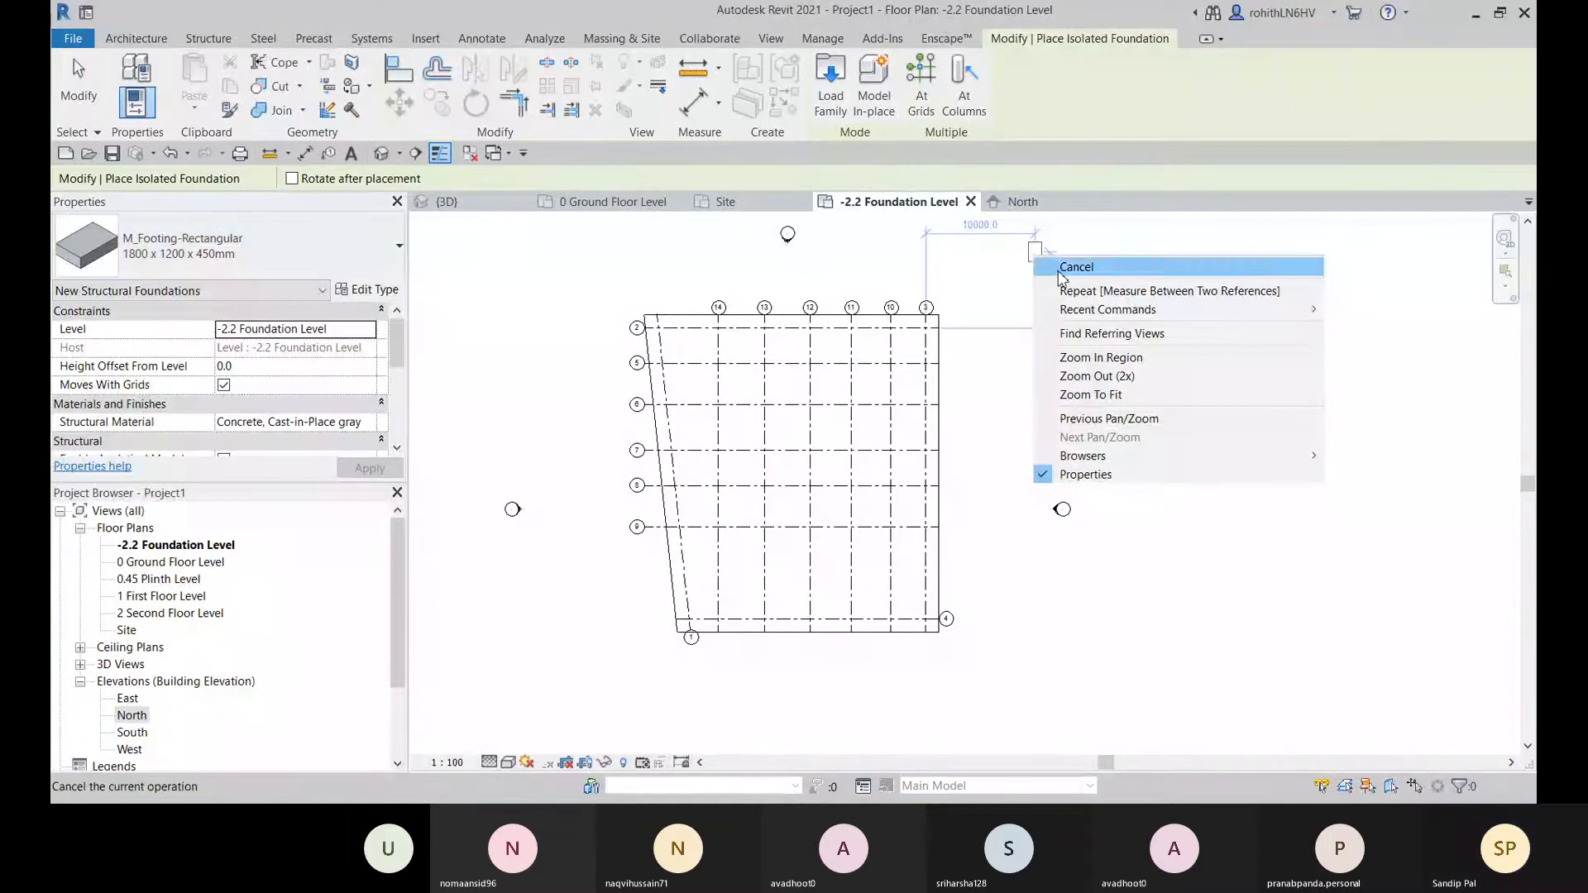
click(1067, 263)
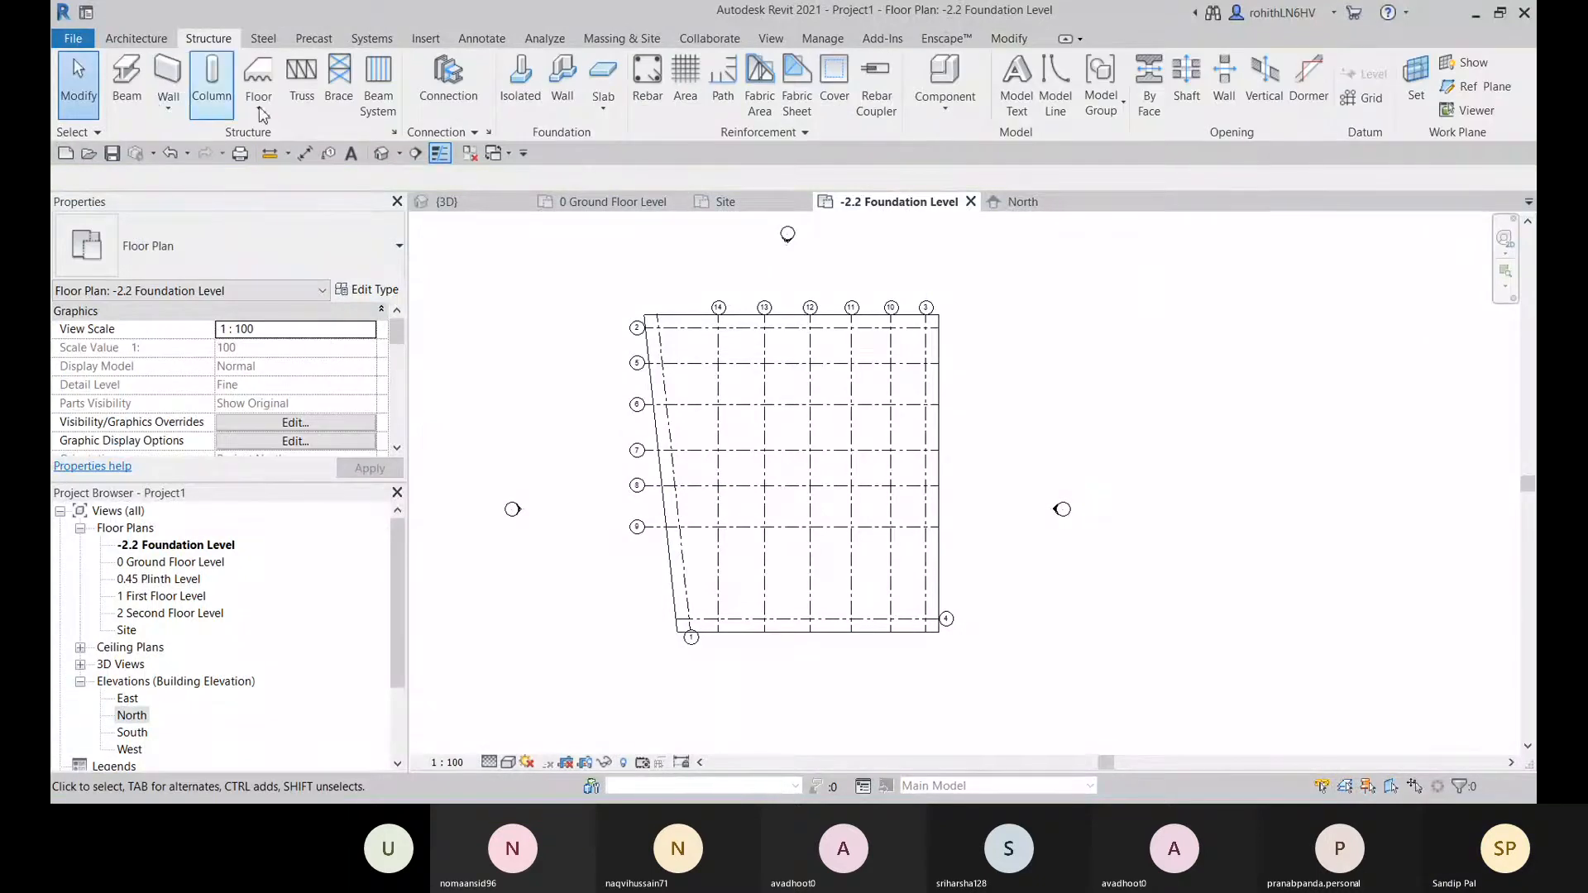
- Start an isolated foundation with the M_Footing-Rectangular 1800 x 1200 x 450mm type and check its type properties
click(525, 91)
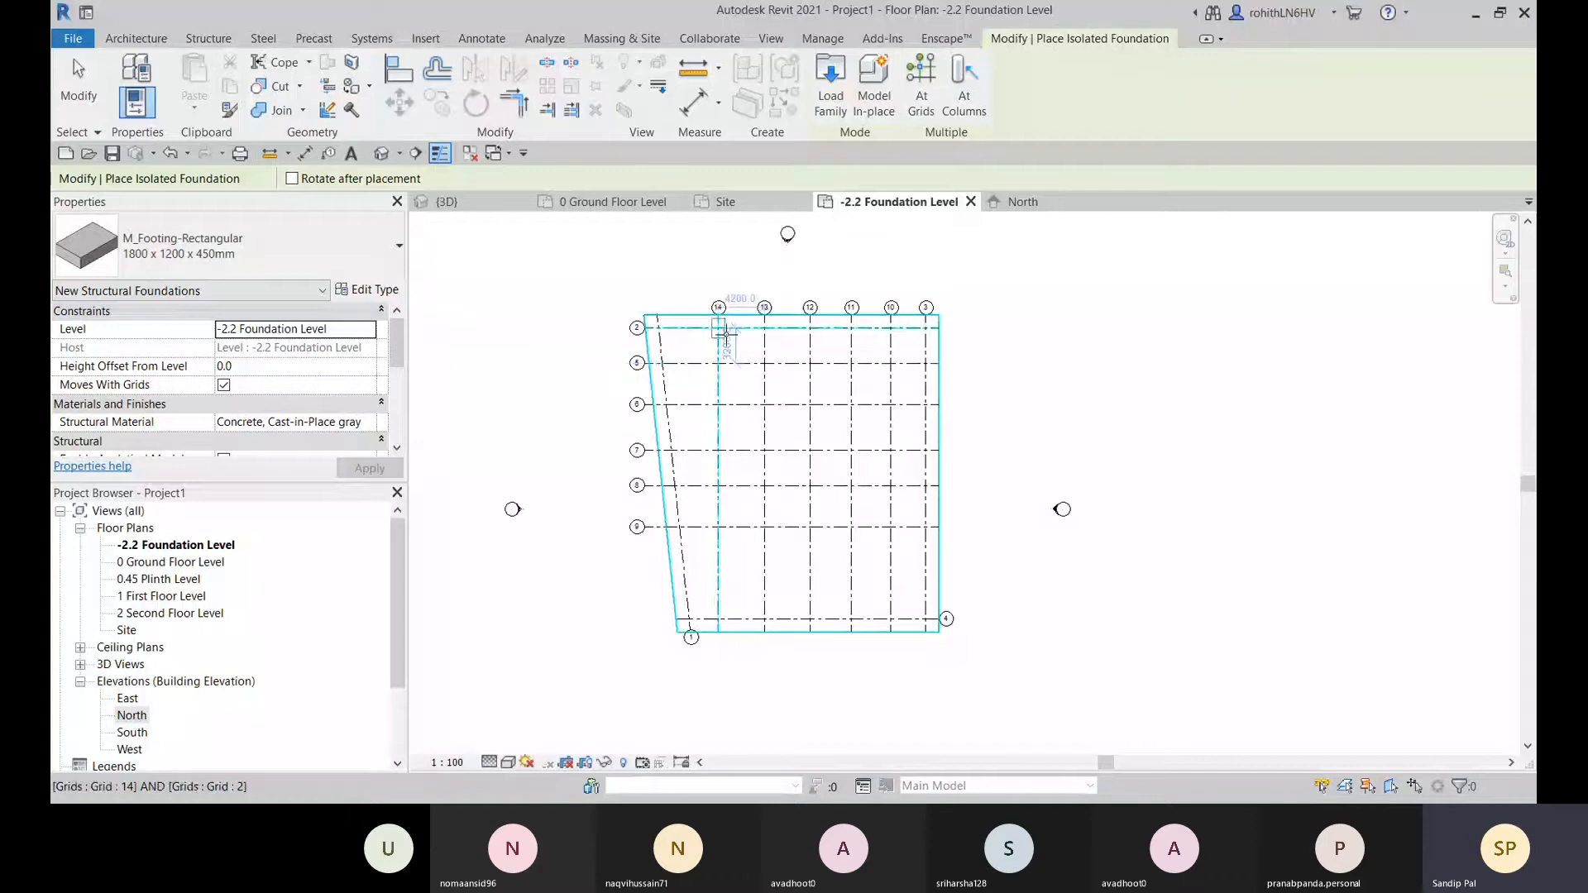
scroll(726, 334, up, 5)
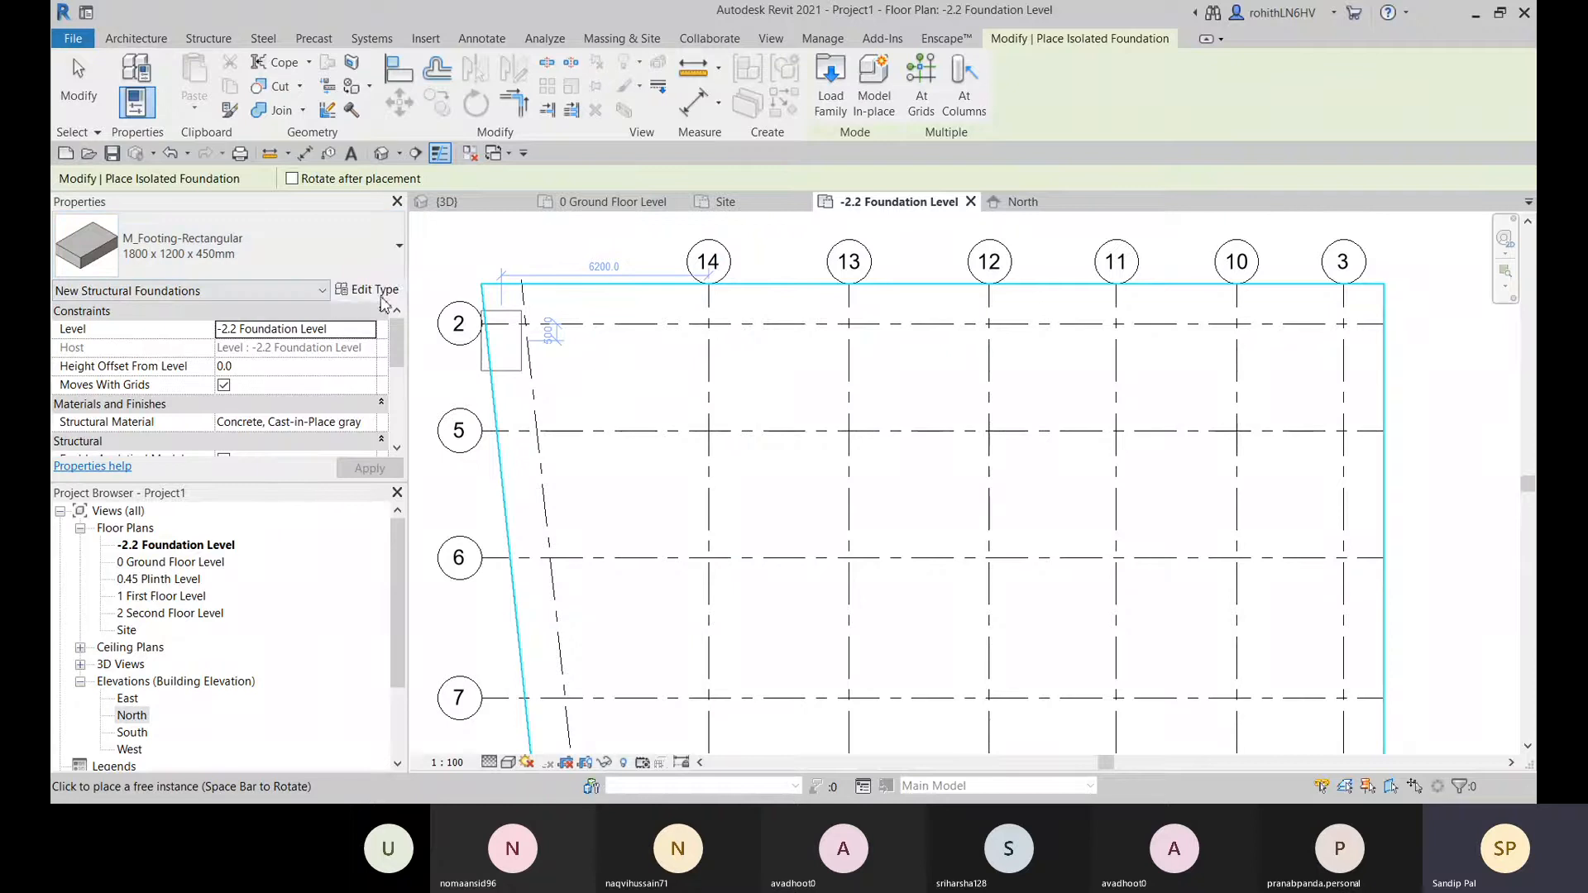
click(369, 291)
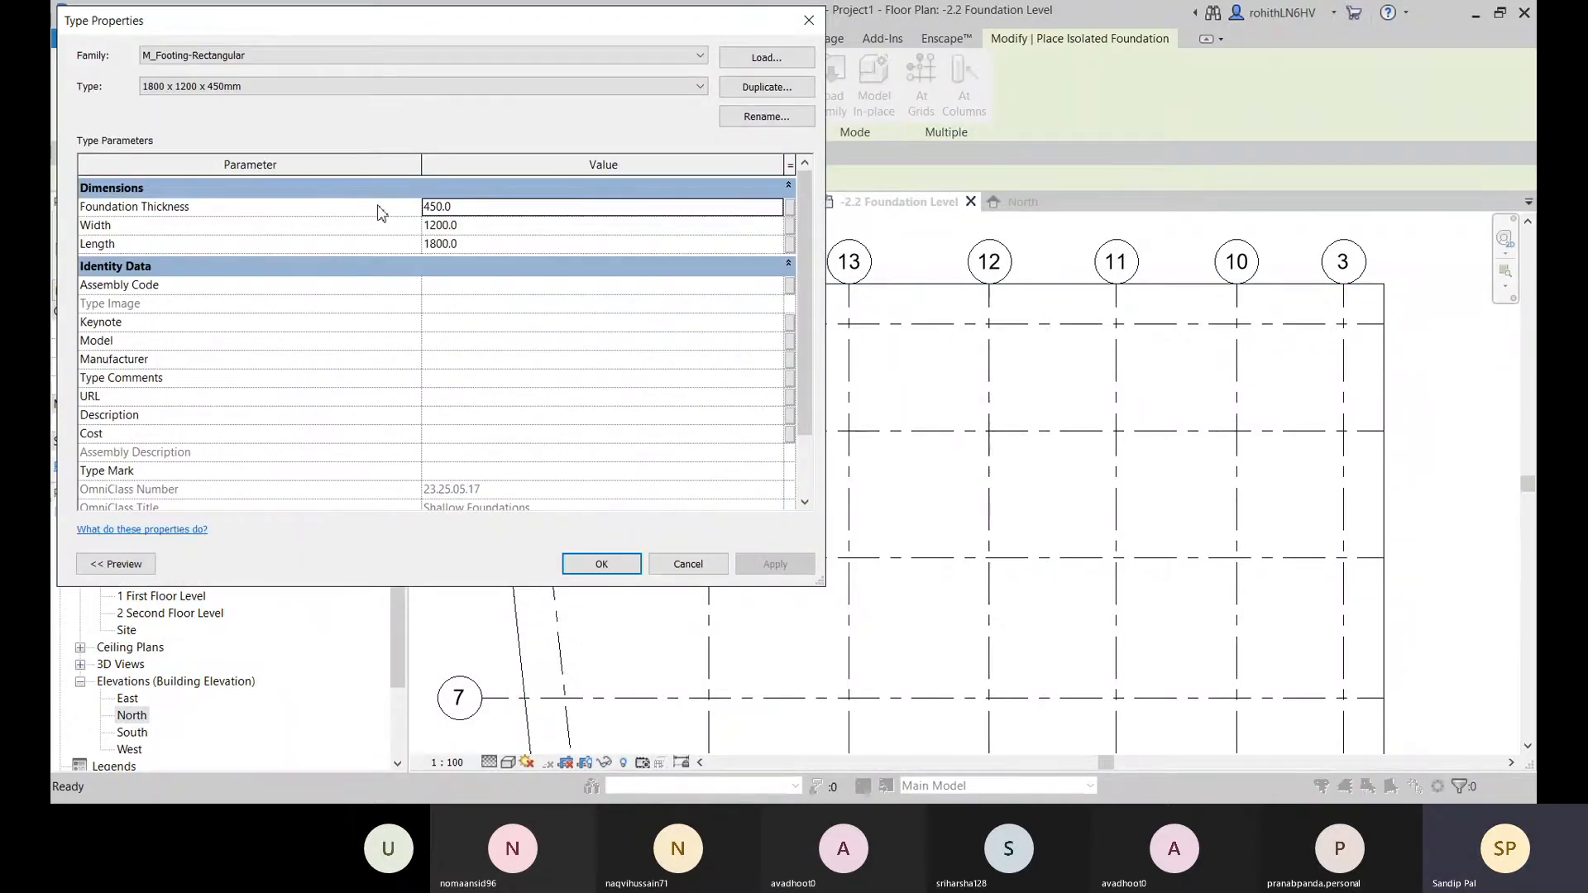
click(687, 565)
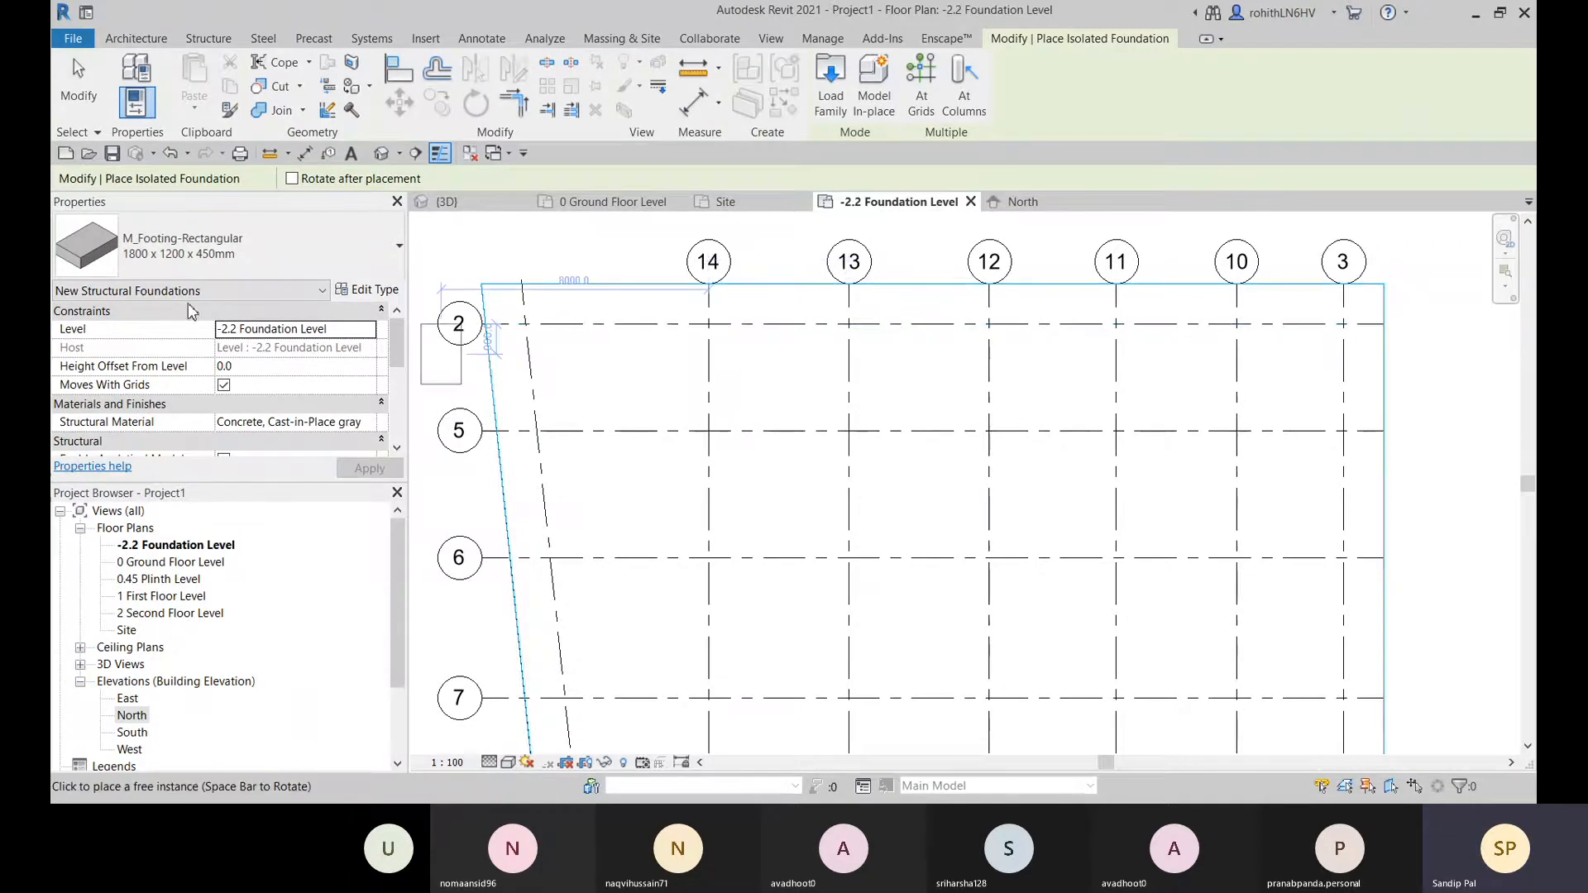
- Duplicate the 1800 x 1200 x 450mm footing type as 1800 x 1200 x 600 and set its foundation thickness to 600
click(374, 293)
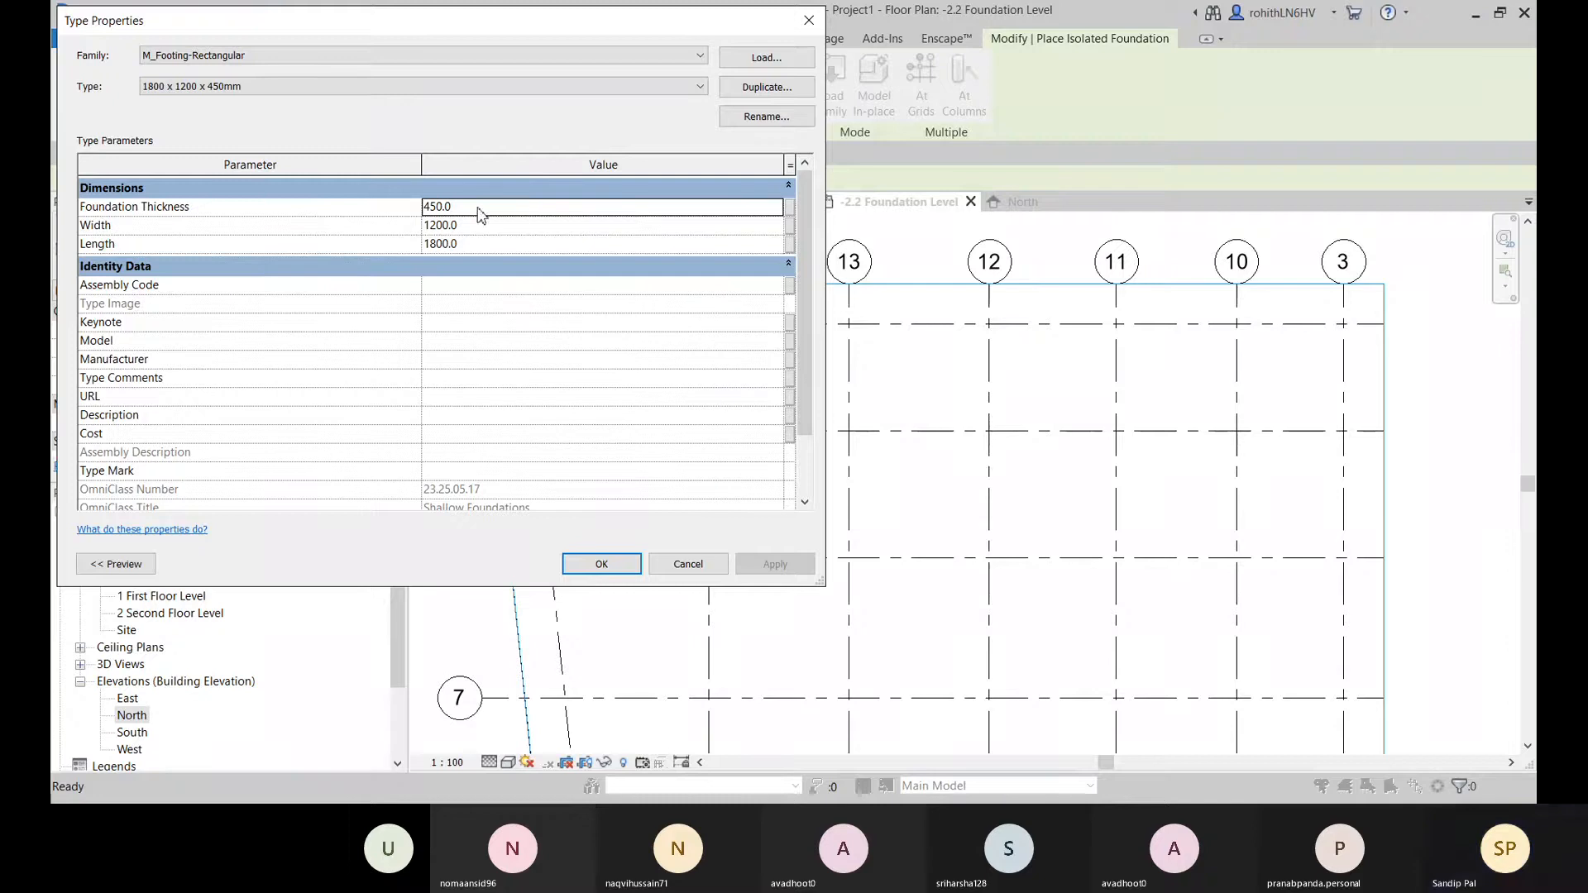
click(752, 93)
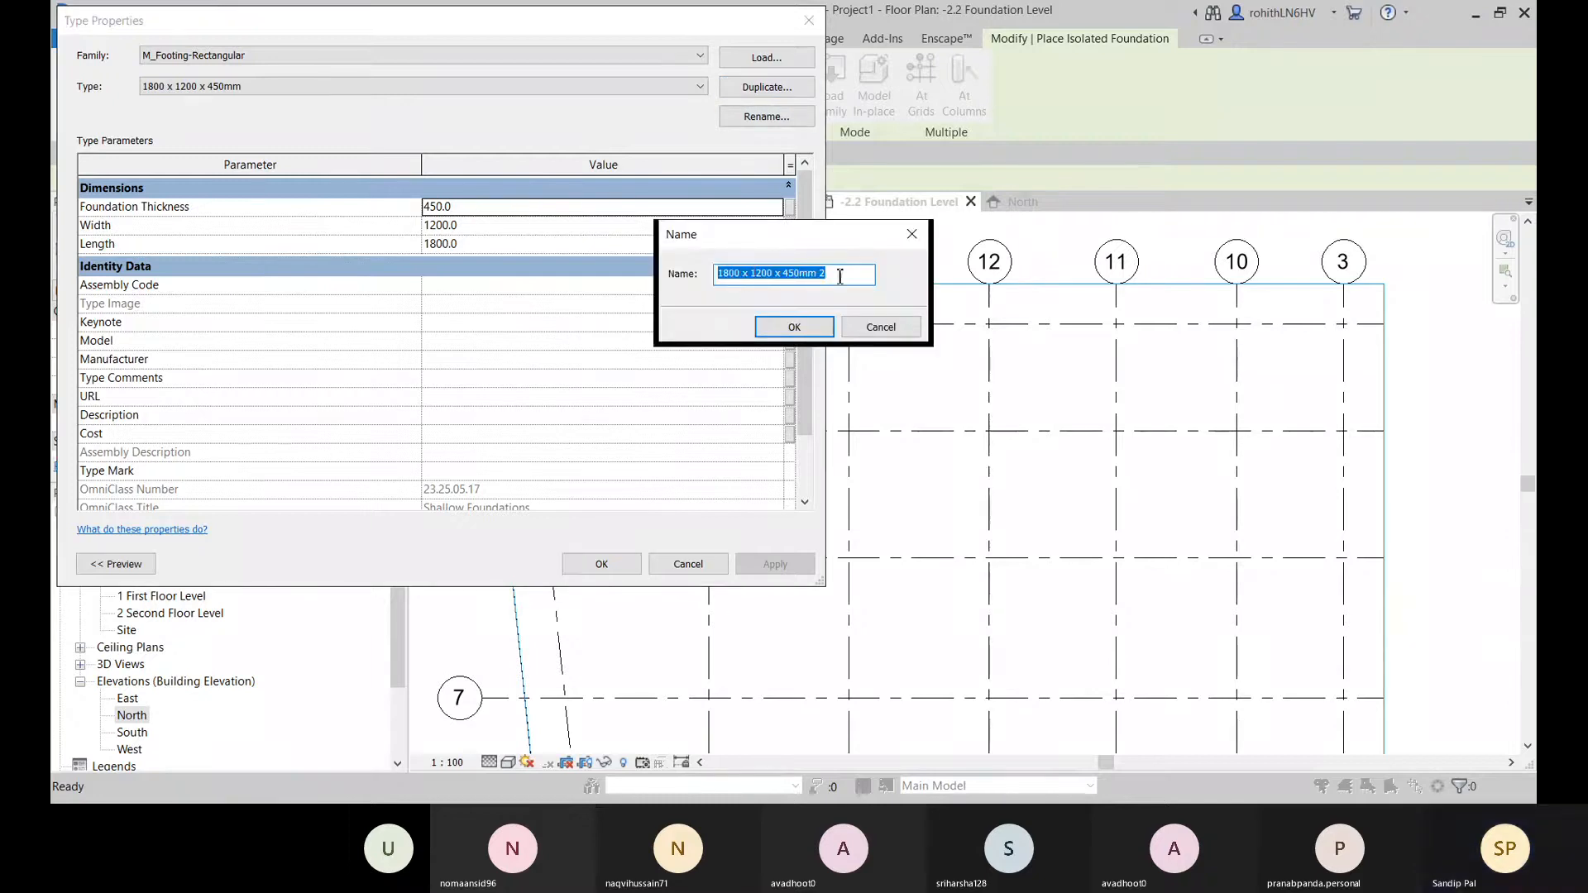
drag(838, 276, 799, 284)
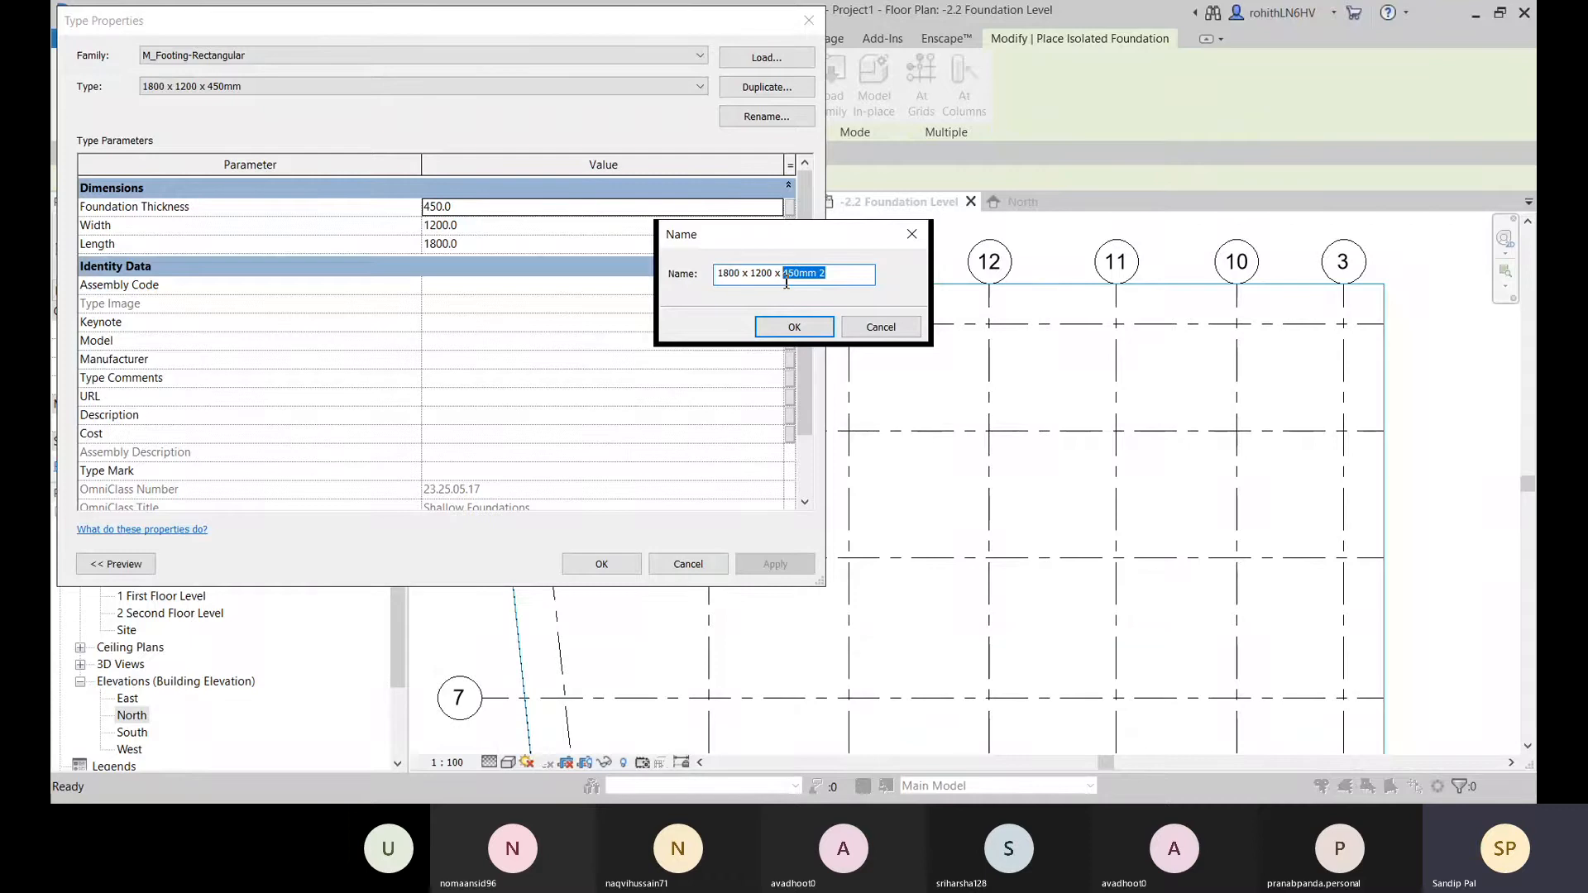
text(600)
click(794, 329)
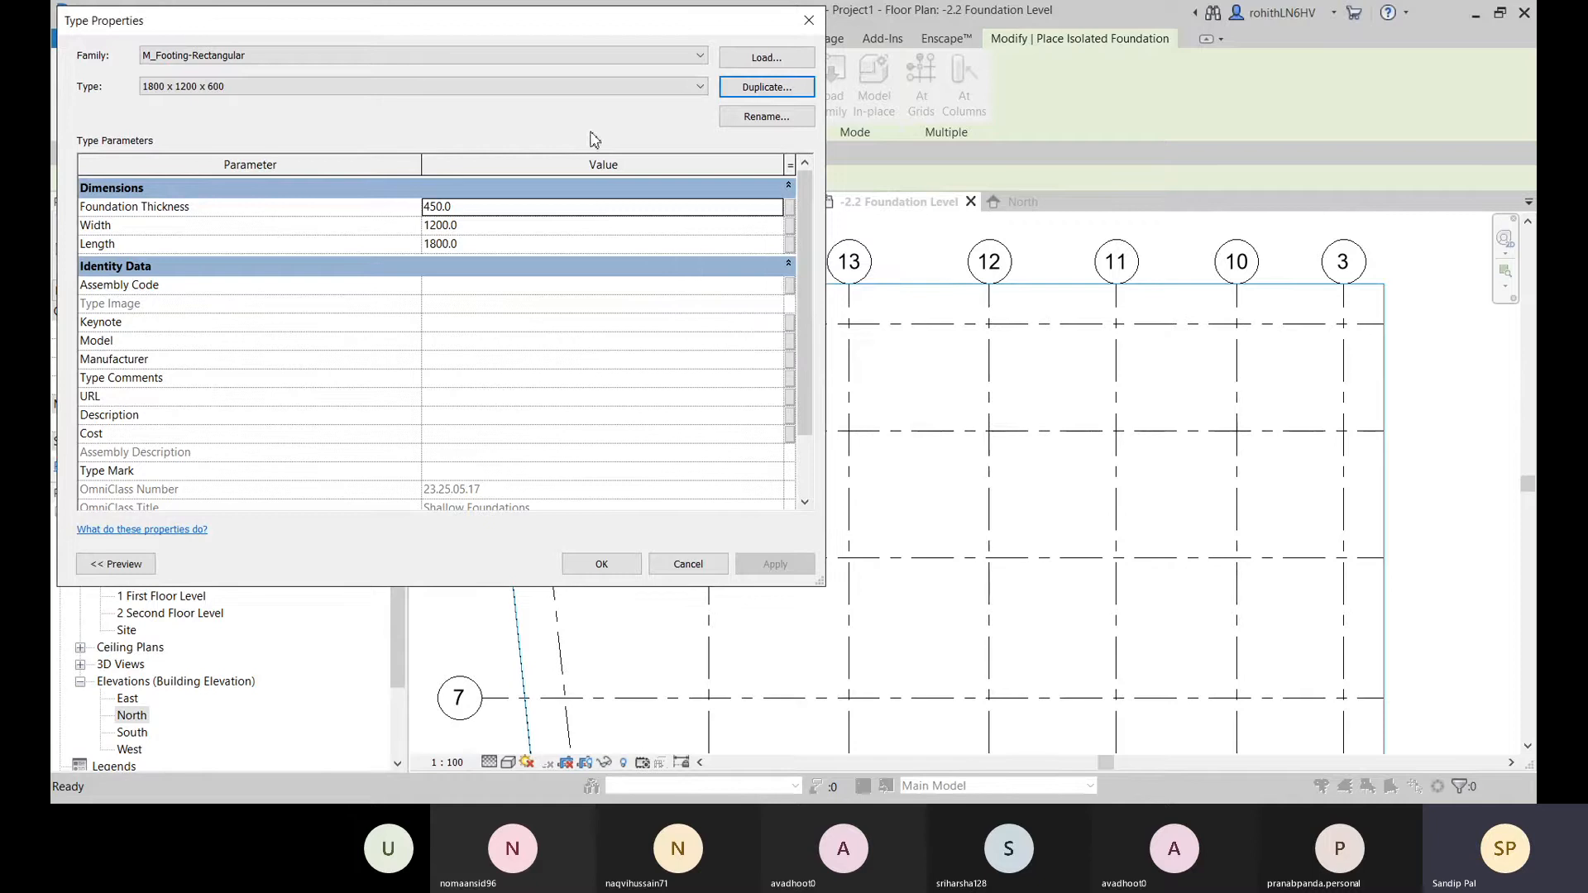
click(469, 211)
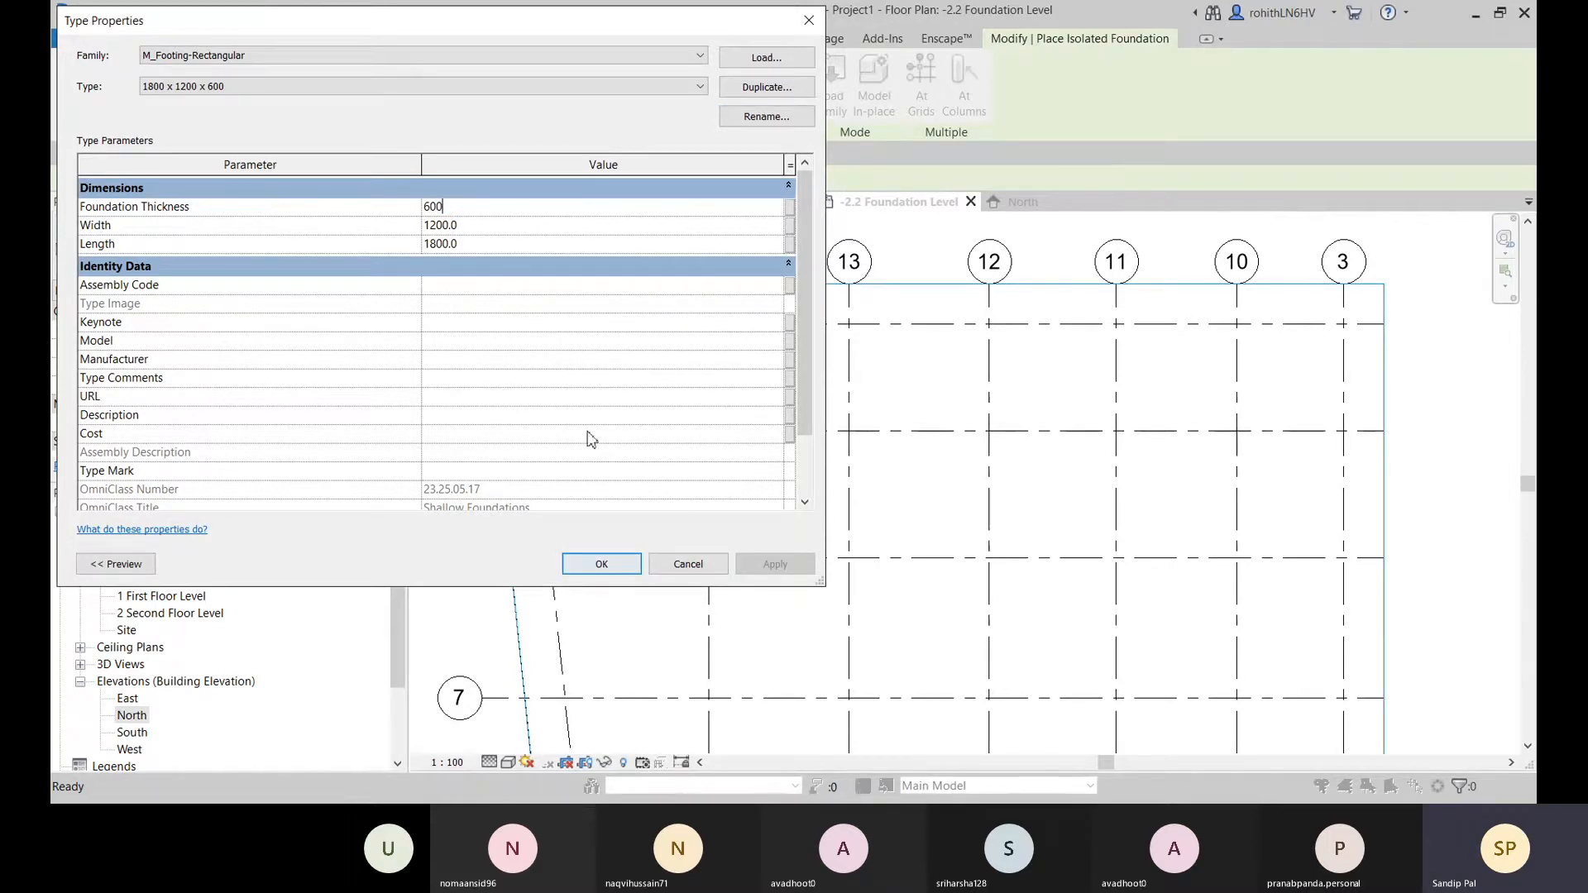
key(Tab)
key(Tab)
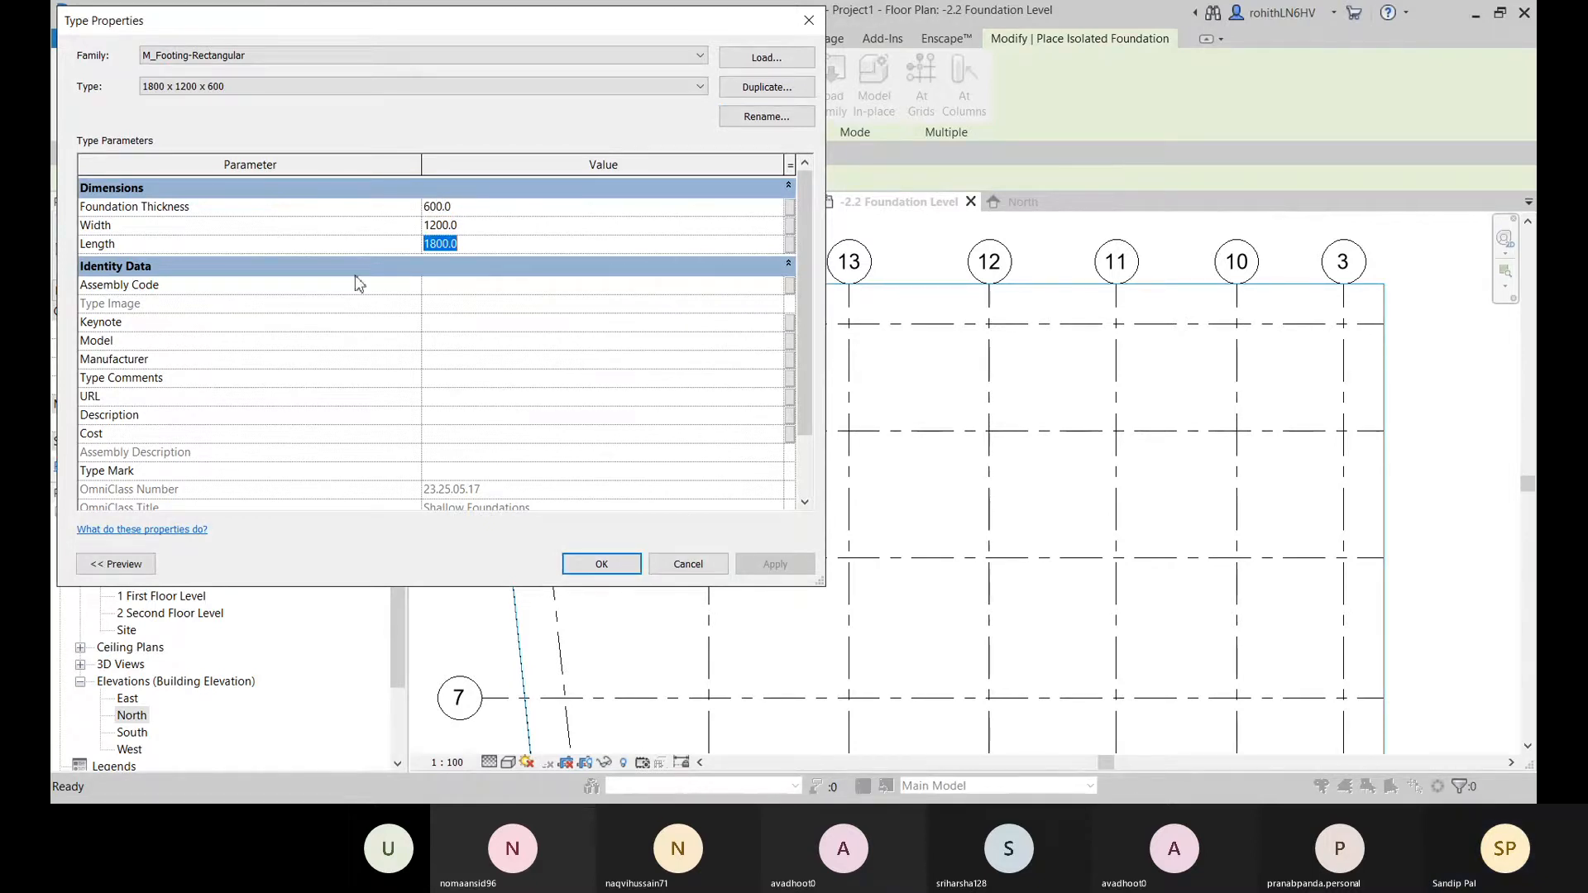
- Duplicate the 1800 x 1200 x 600 footing type under the name 1500 x 1000 x 450
click(767, 87)
click(742, 275)
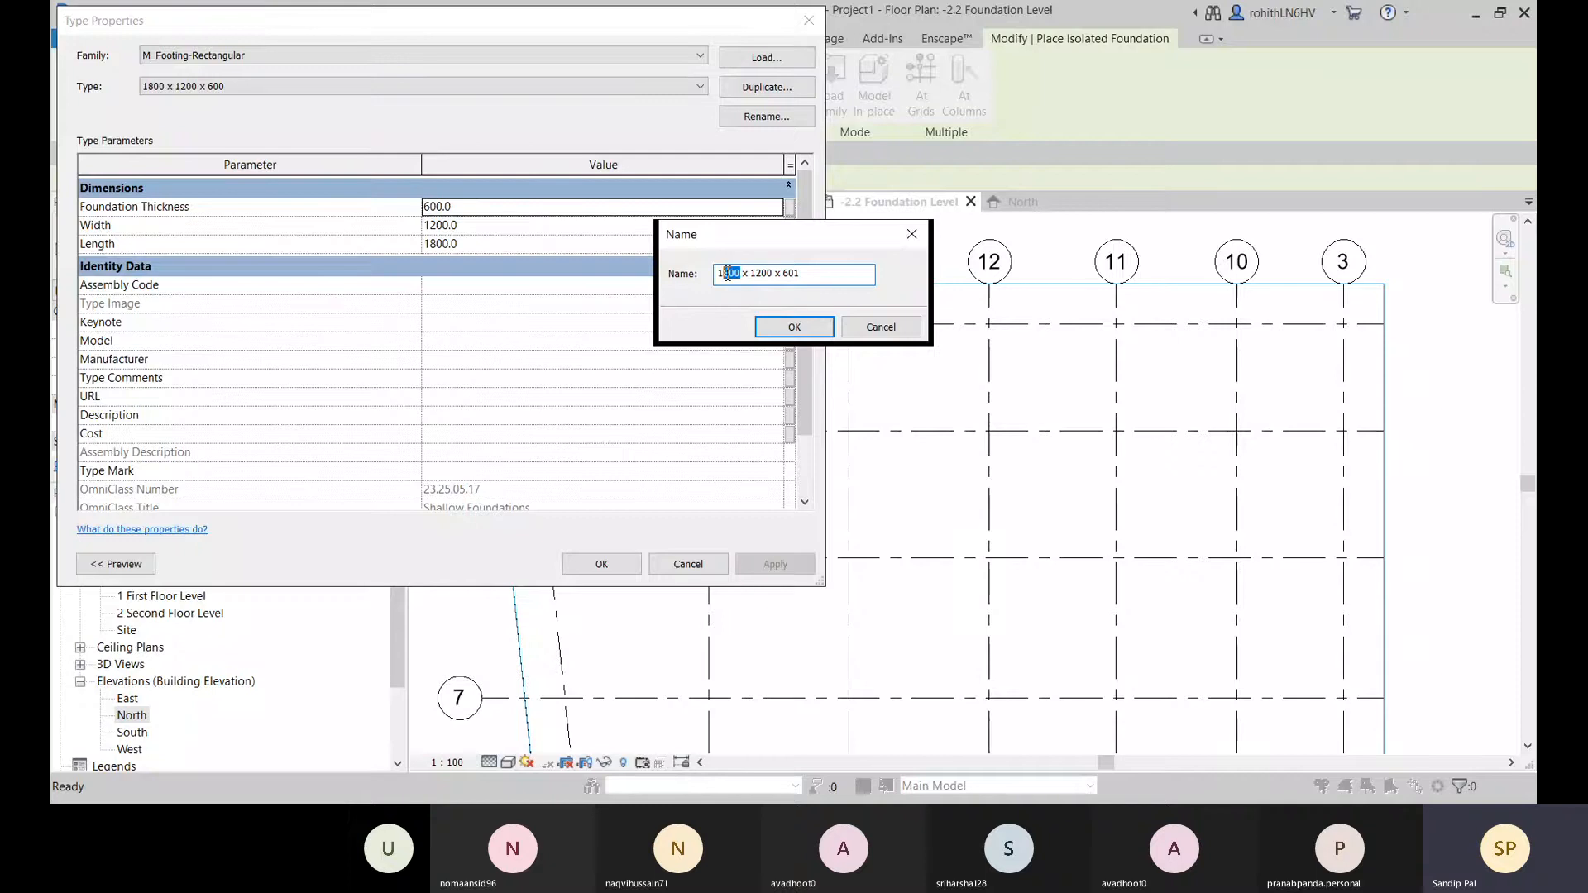
text(50)
click(794, 327)
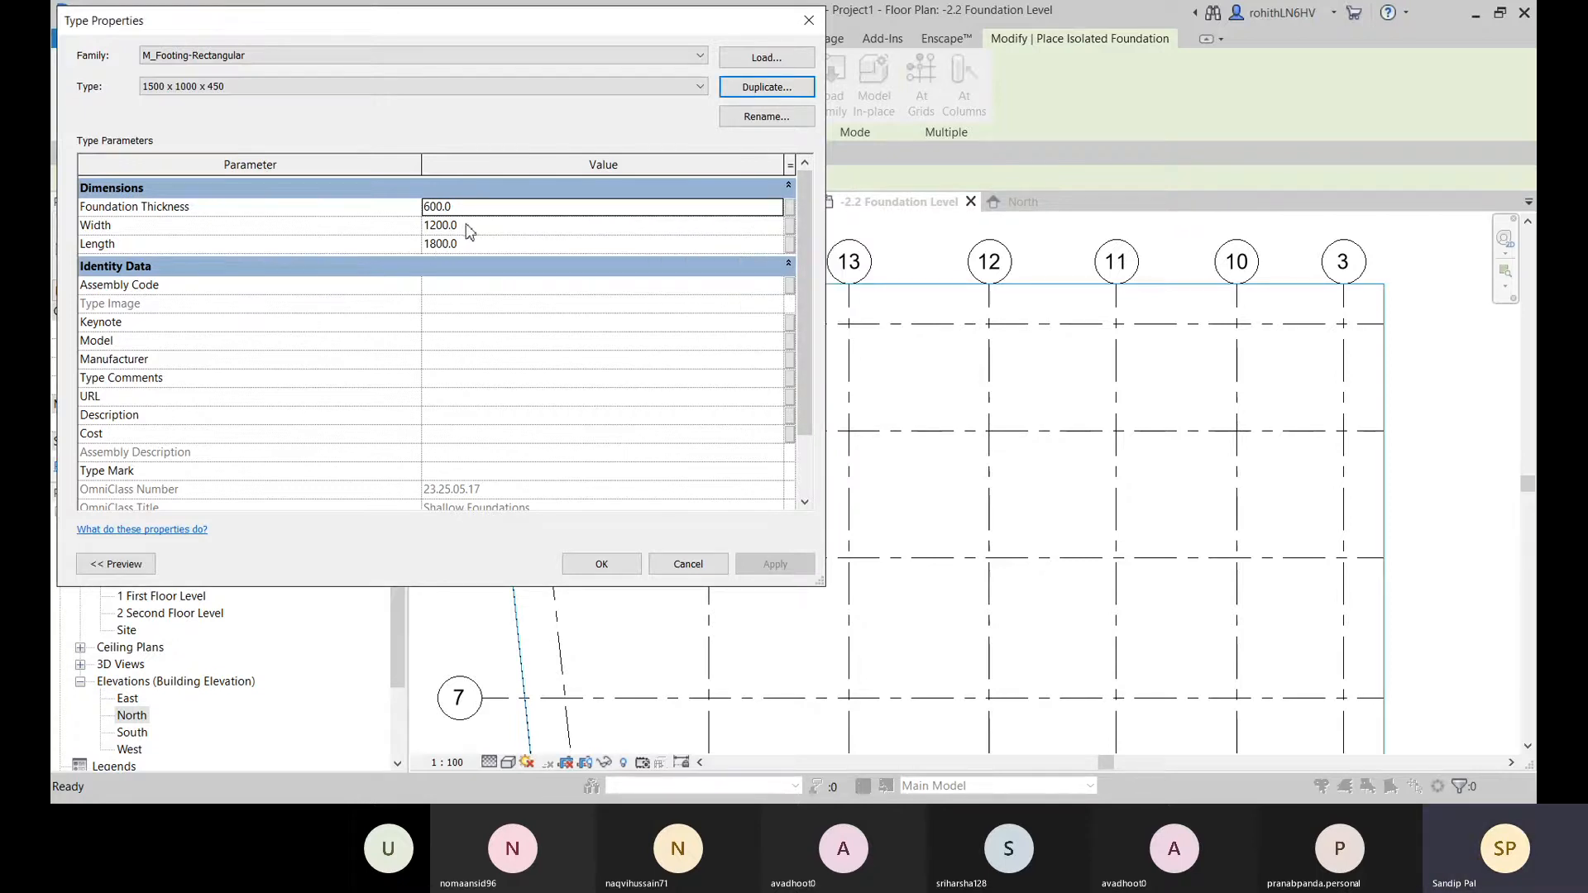
- Set the new type's length to 1500, match its width and thickness to the name 1500 x 1000 x 450, and accept the properties
click(460, 244)
drag(460, 244, 430, 246)
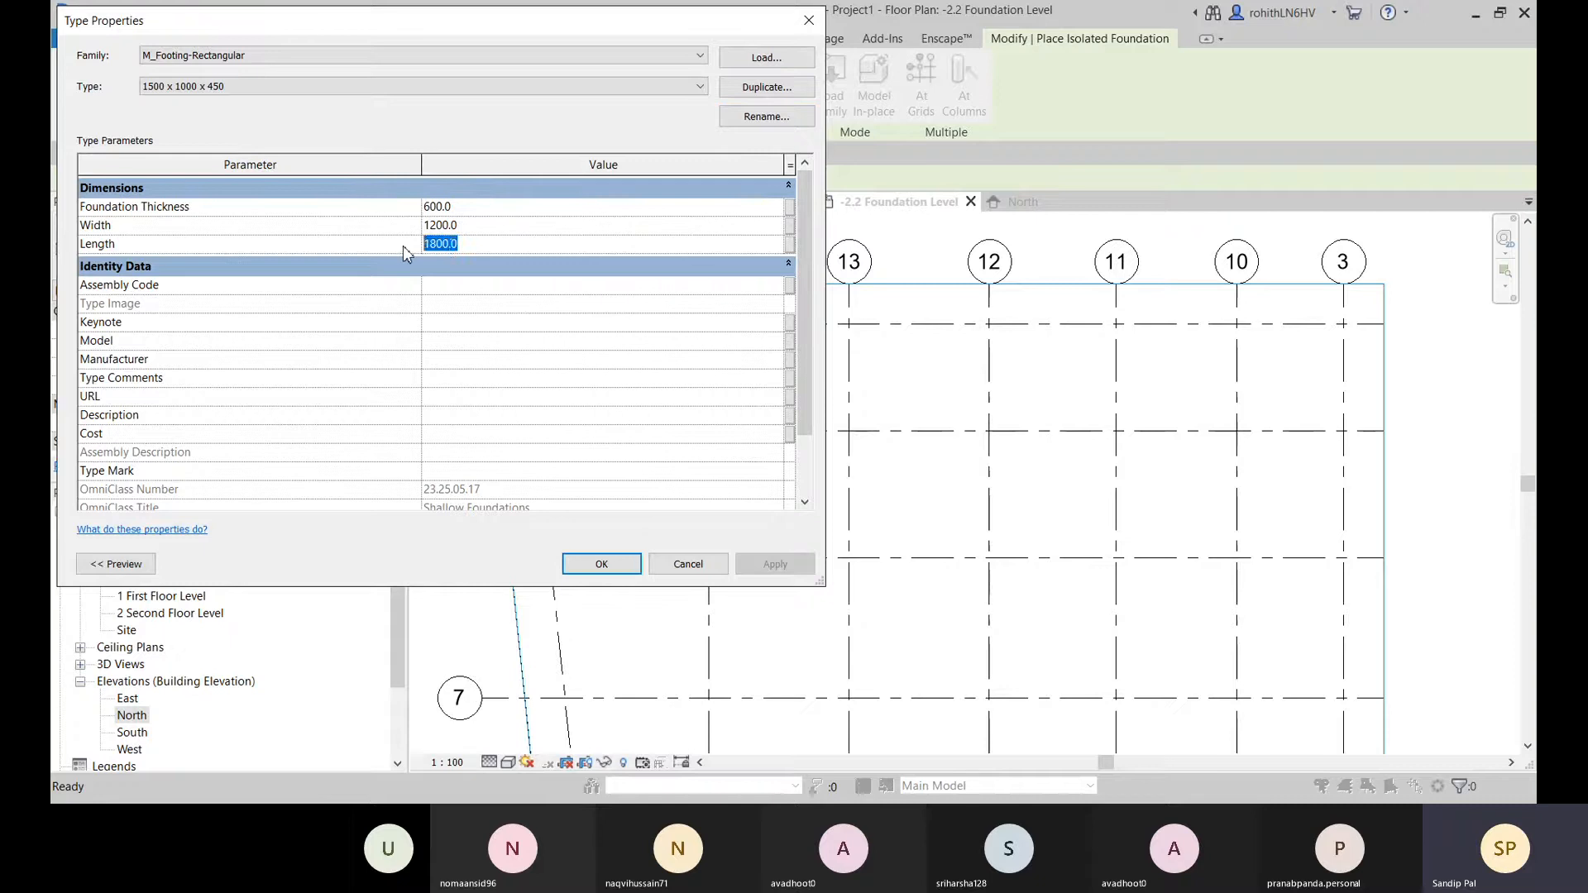
text(1500)
click(481, 227)
text(1)
click(466, 207)
click(604, 567)
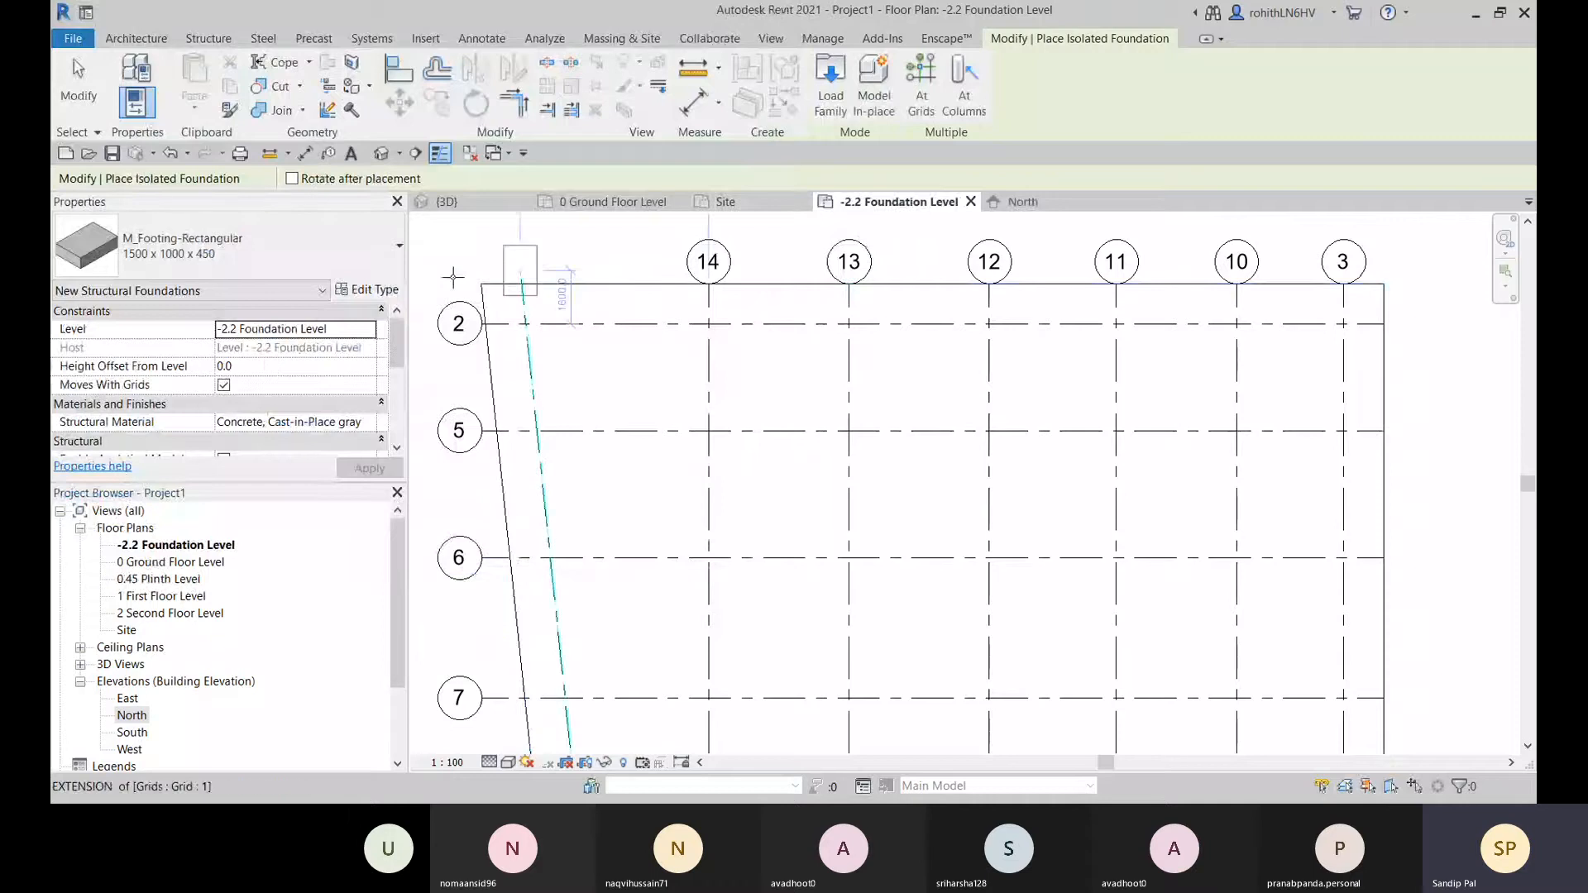
- Choose the 1800 x 1200 x 600 footing type and place one footing at the intersection of grids 14 and 2
click(347, 256)
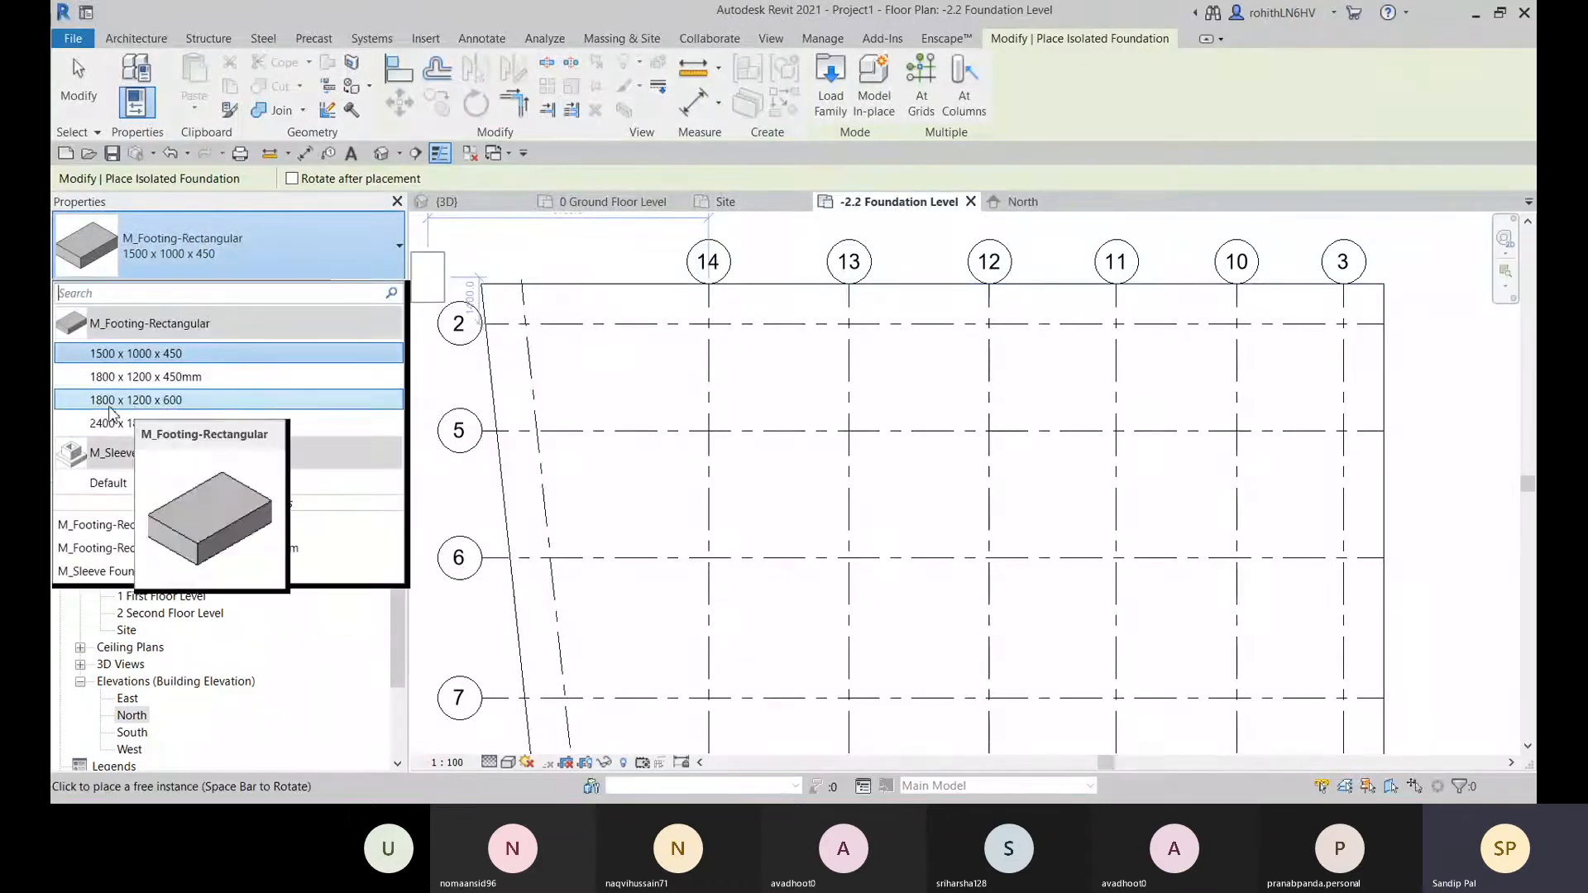
click(181, 404)
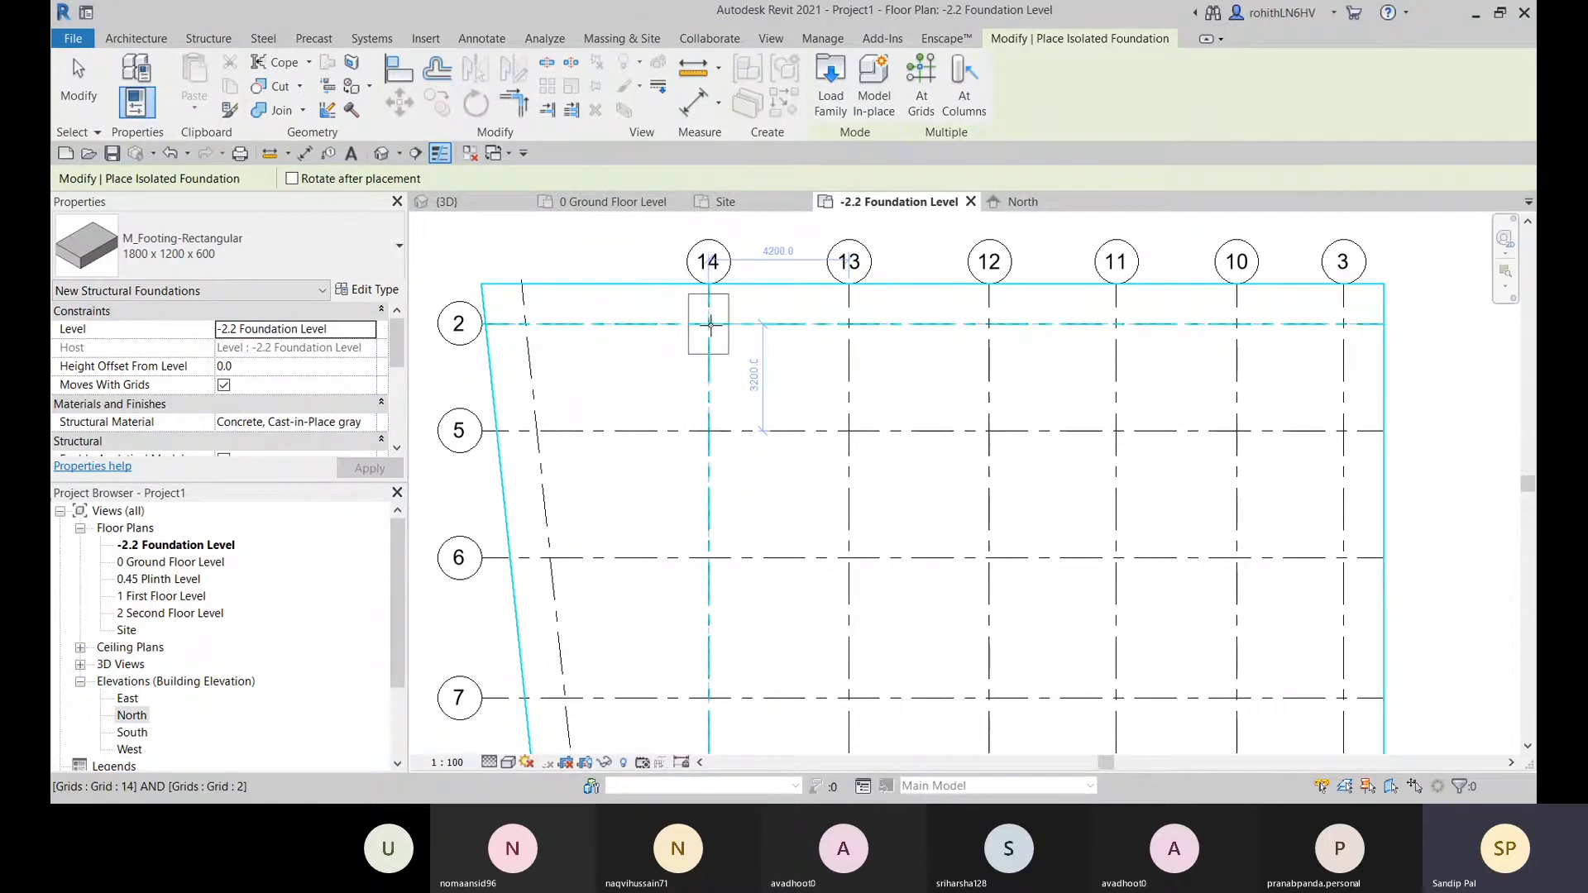
click(712, 324)
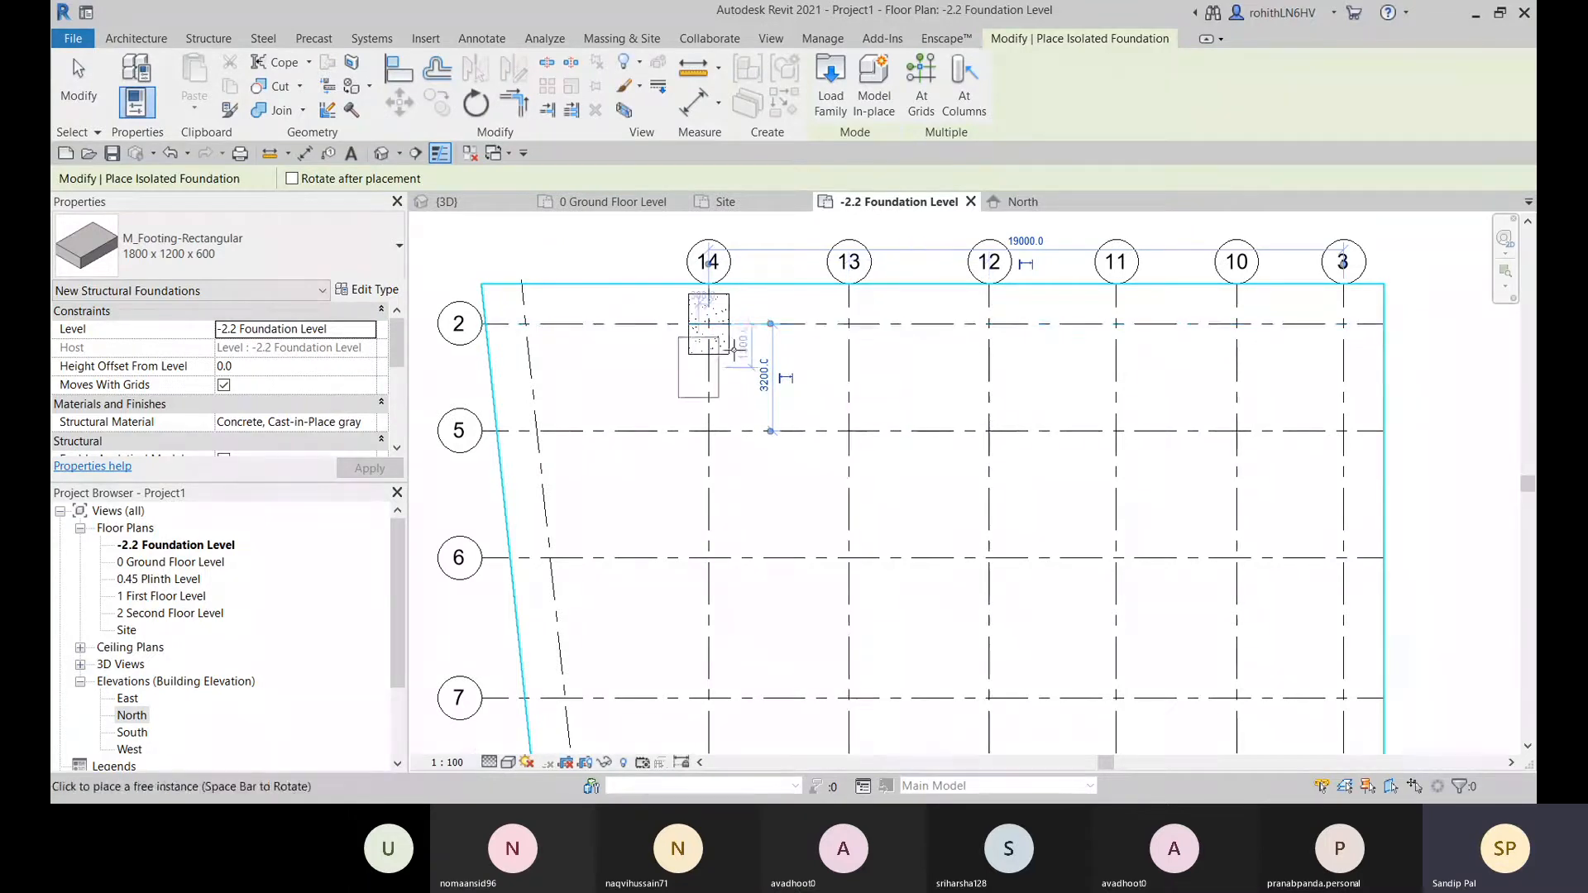
scroll(755, 438, down, 5)
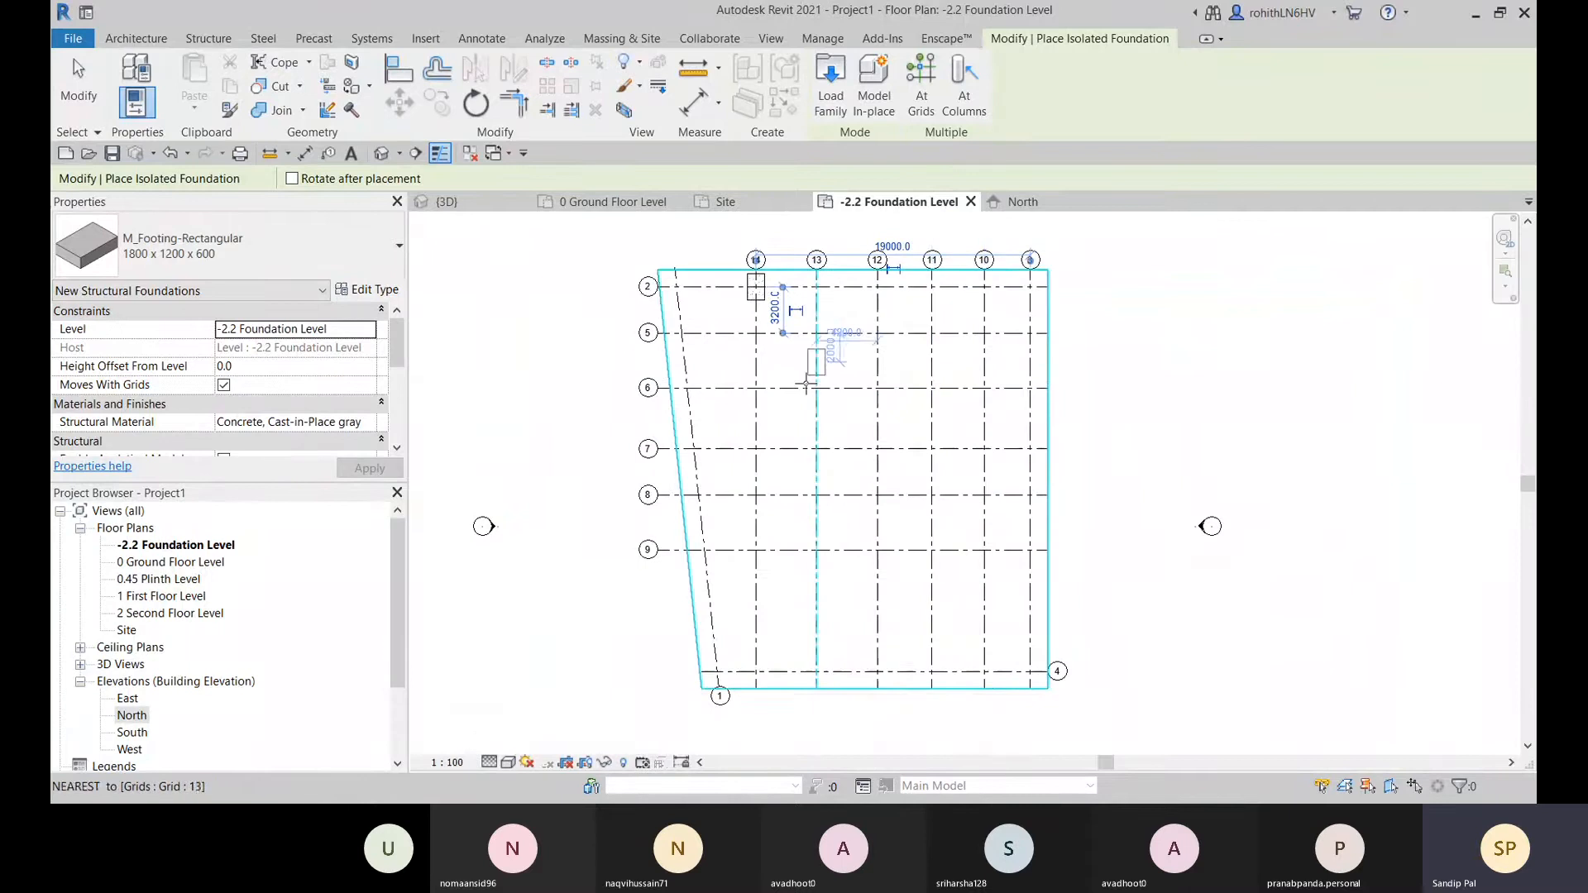
middle_drag(835, 370, 724, 442)
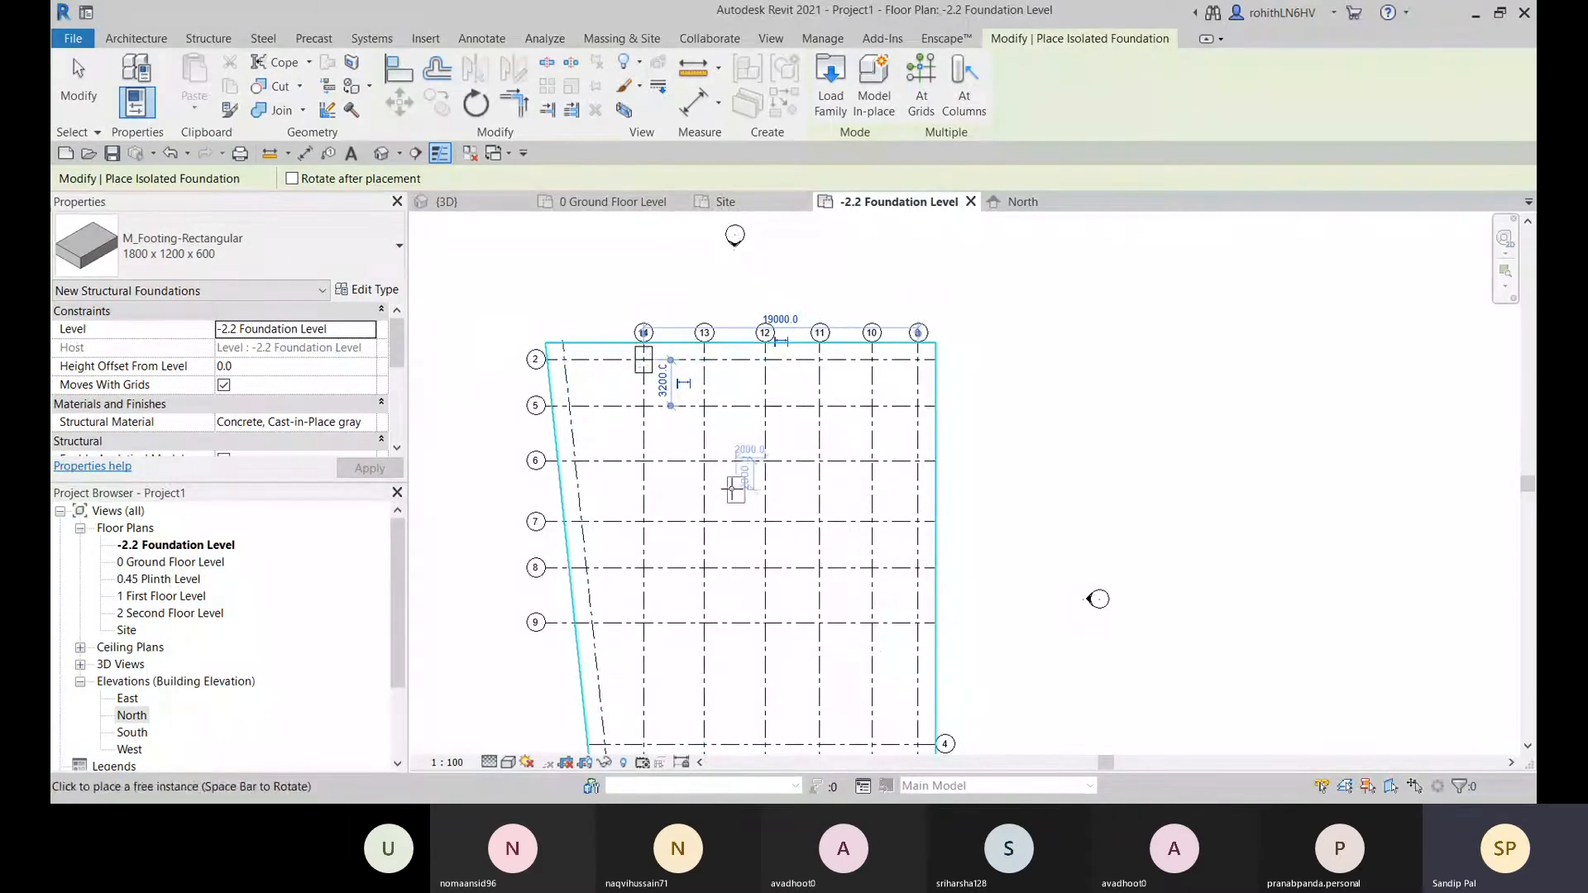
middle_drag(730, 496, 741, 494)
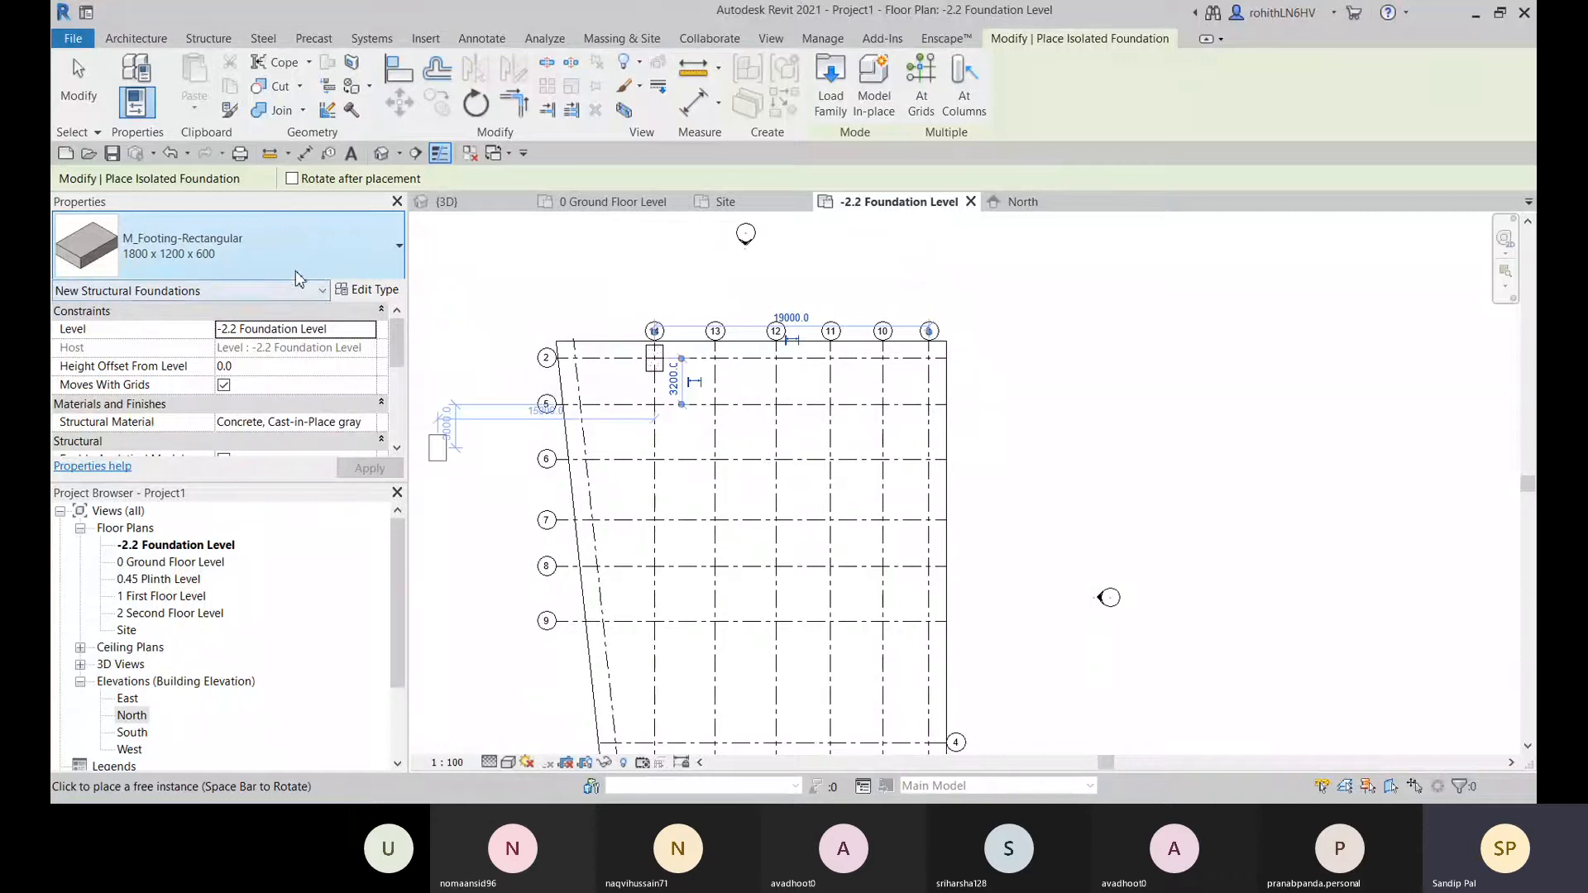
click(921, 83)
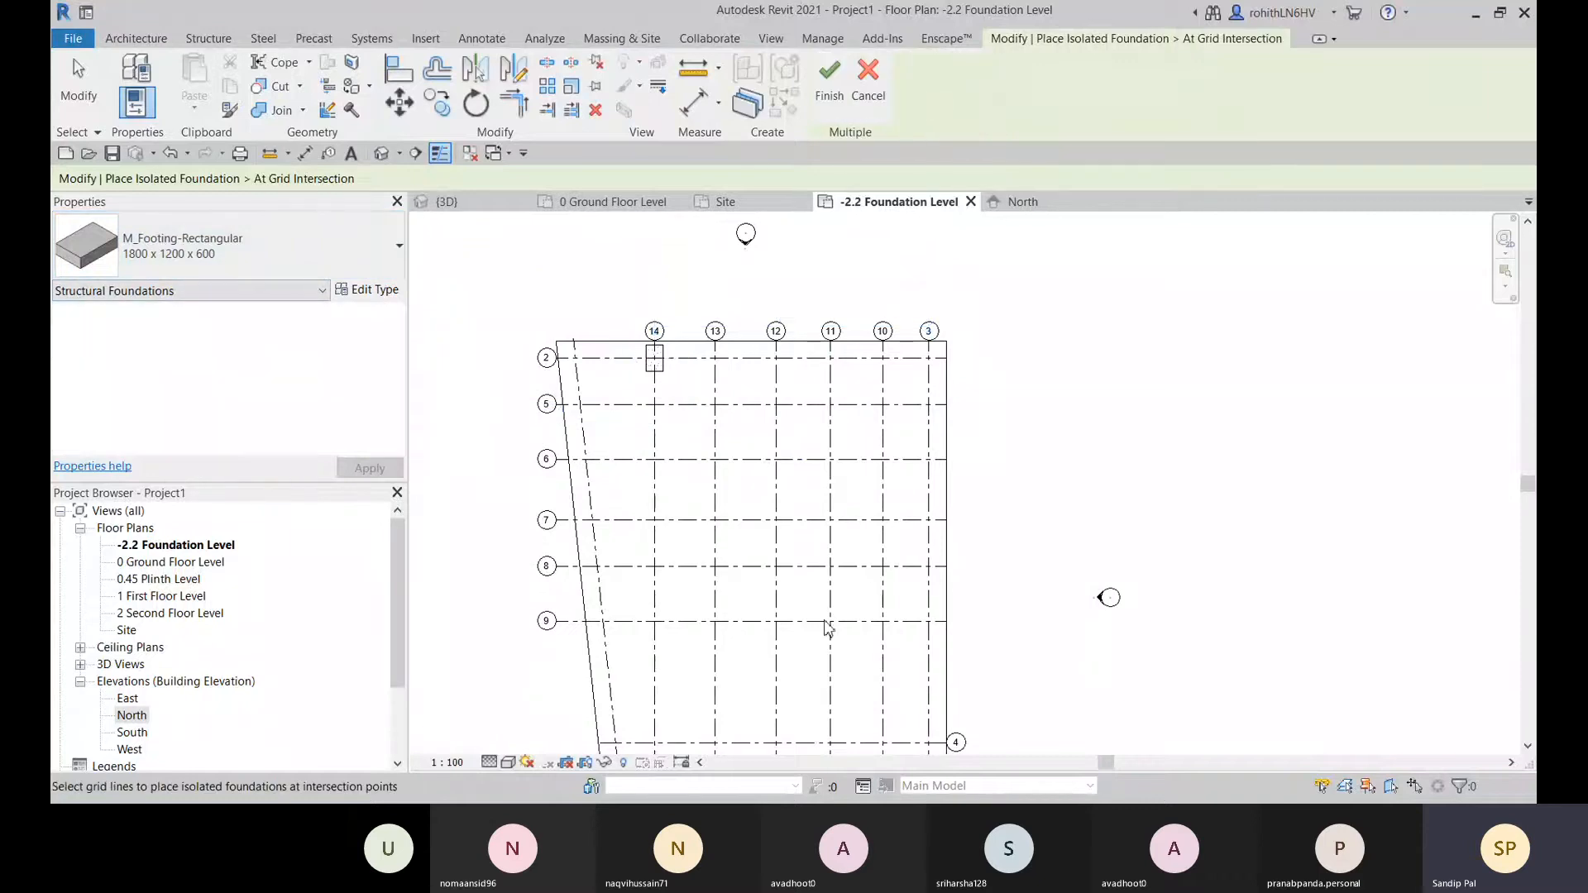
middle_drag(828, 629, 832, 622)
drag(607, 297, 1017, 626)
scroll(1023, 705, down, 1)
scroll(1012, 644, down, 1)
middle_drag(1026, 598, 1032, 507)
drag(625, 279, 971, 674)
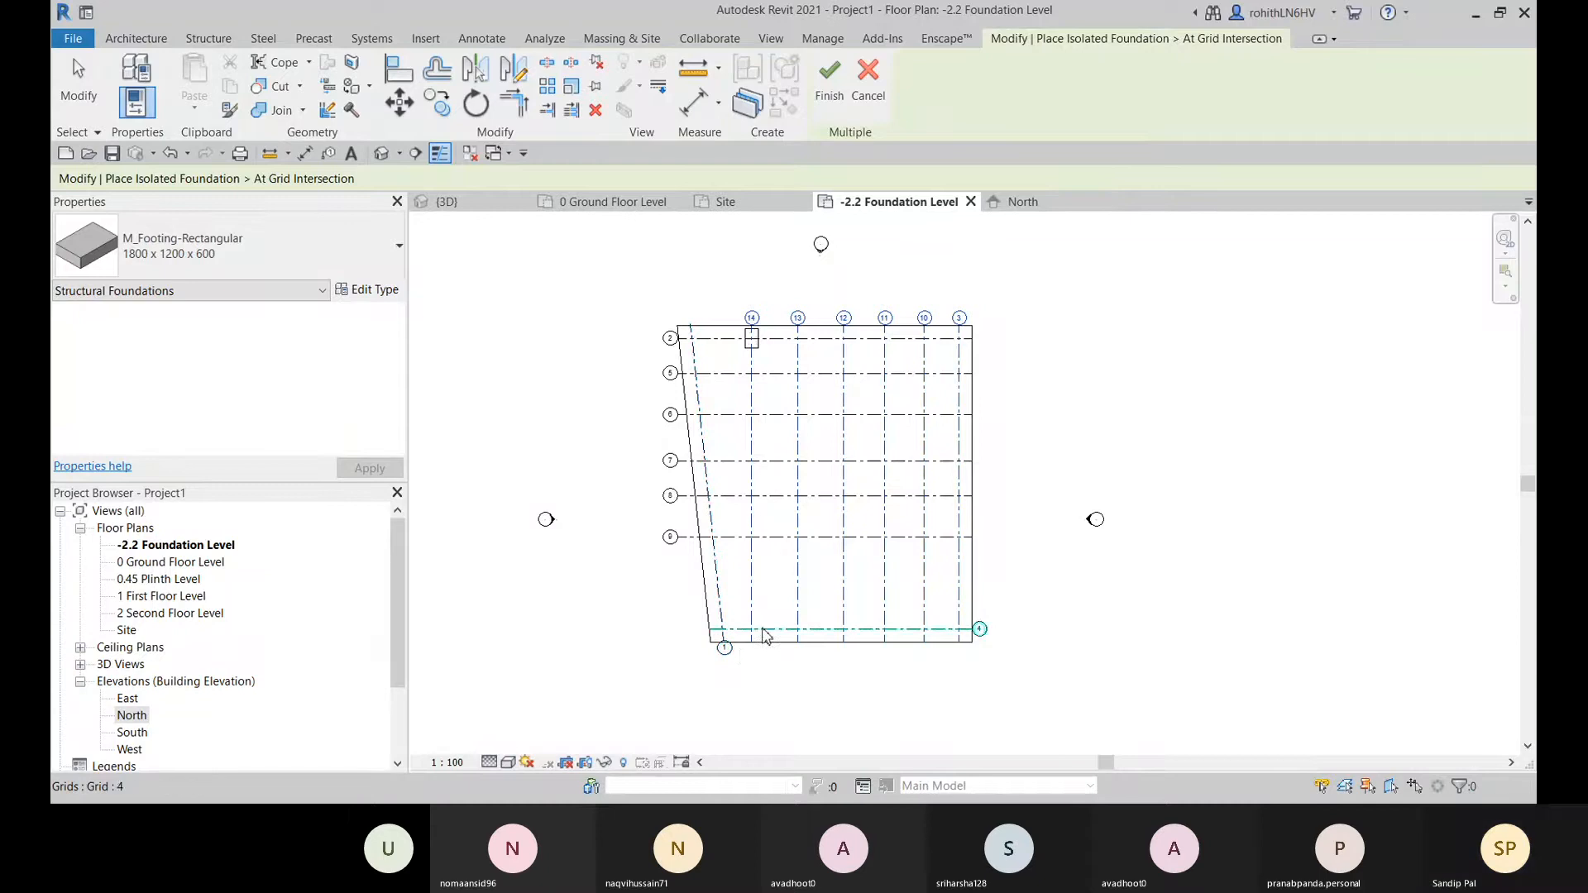
scroll(756, 662, up, 3)
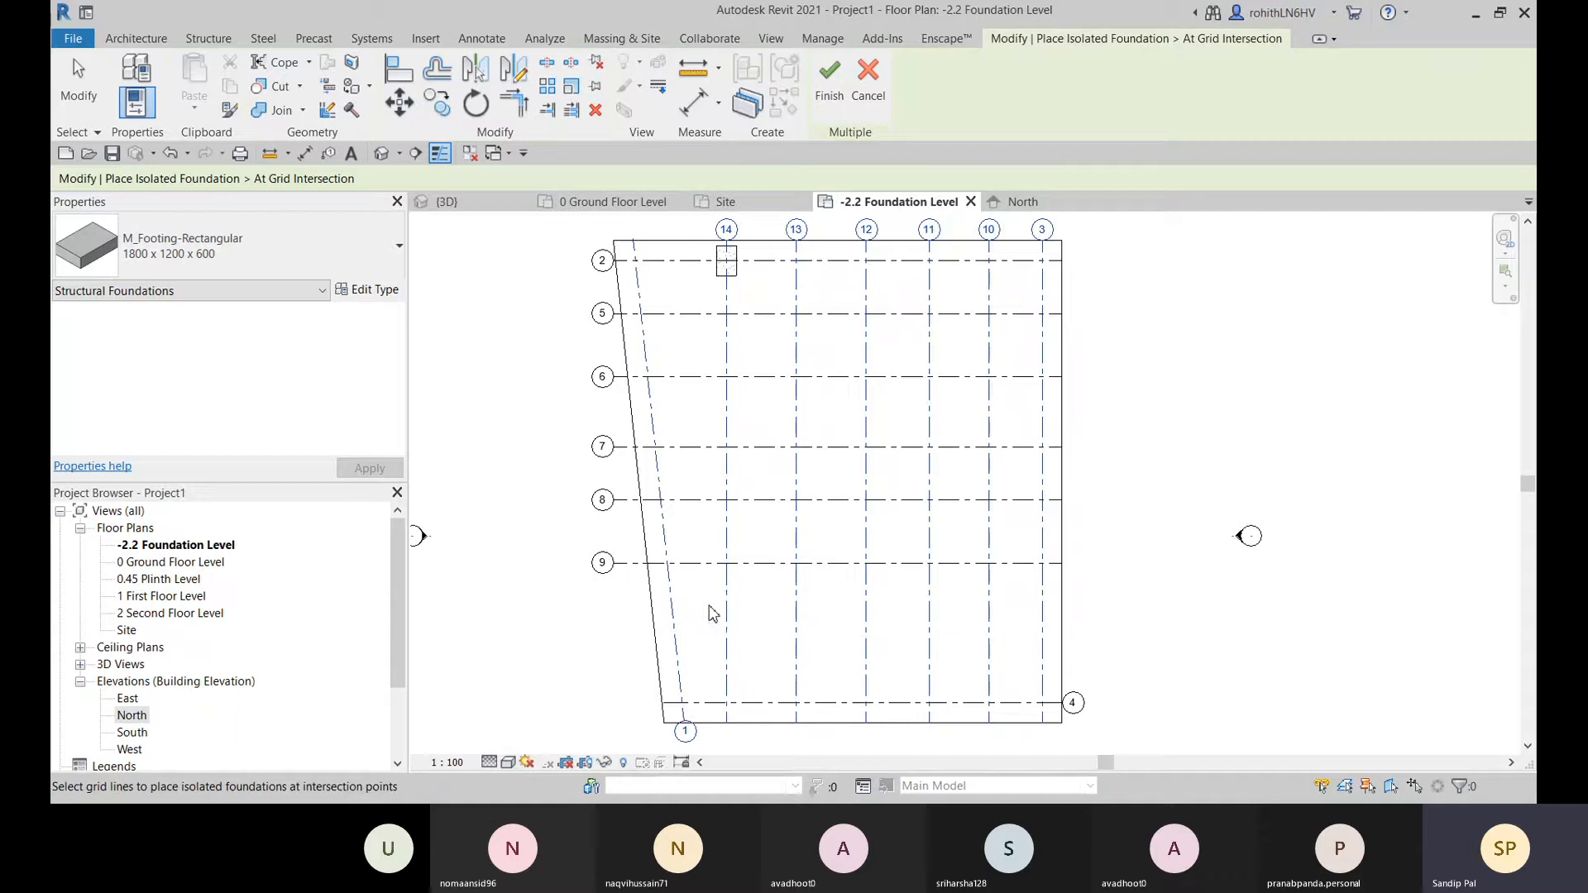
drag(708, 596, 646, 255)
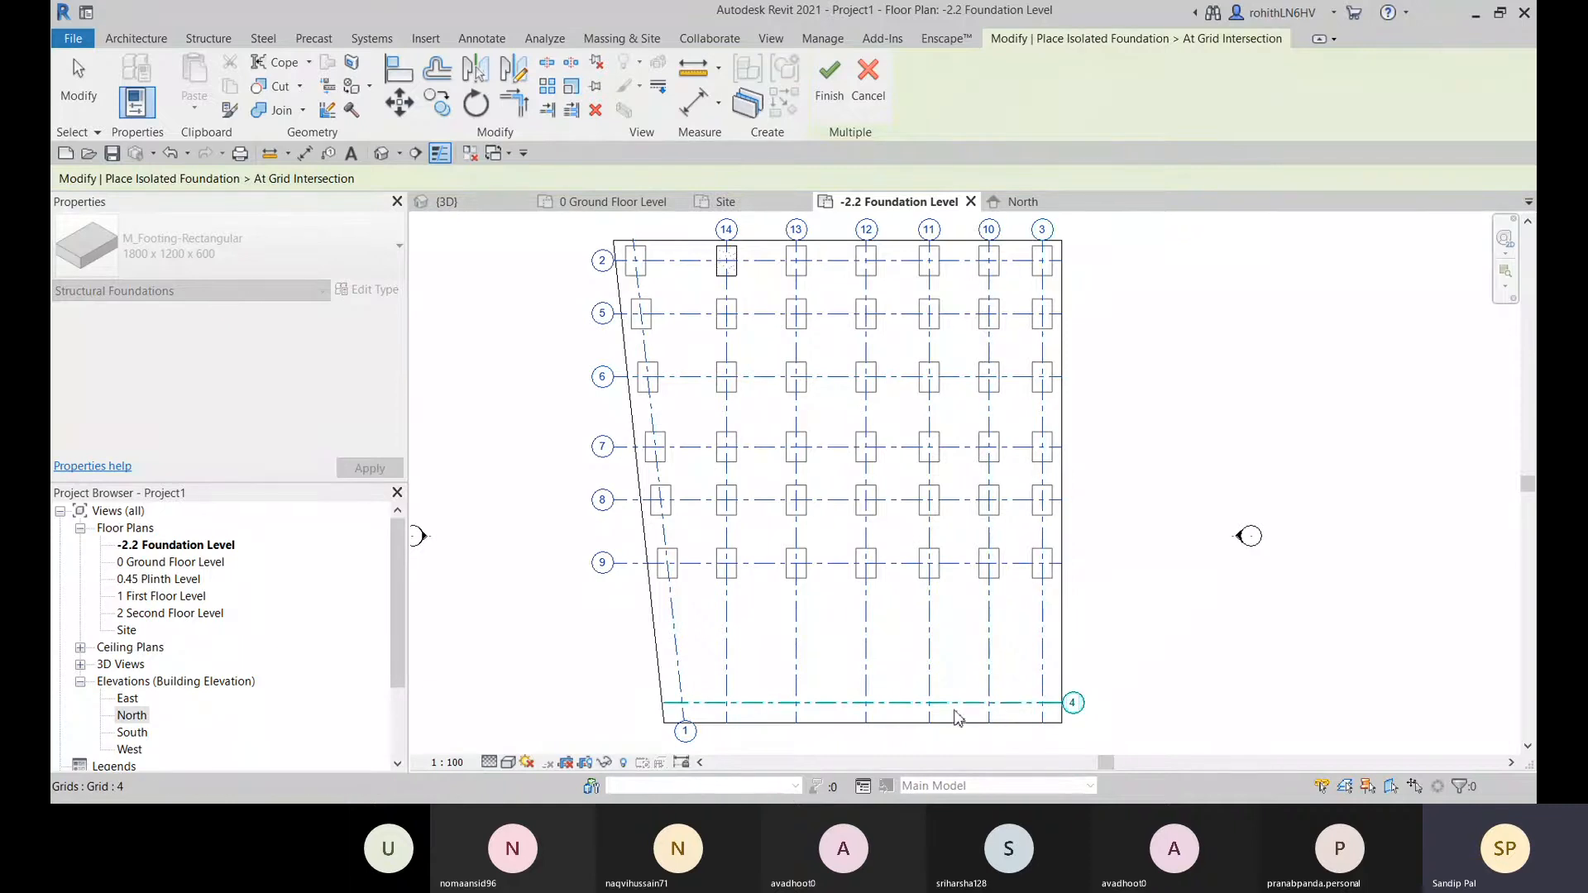
middle_drag(890, 694, 879, 706)
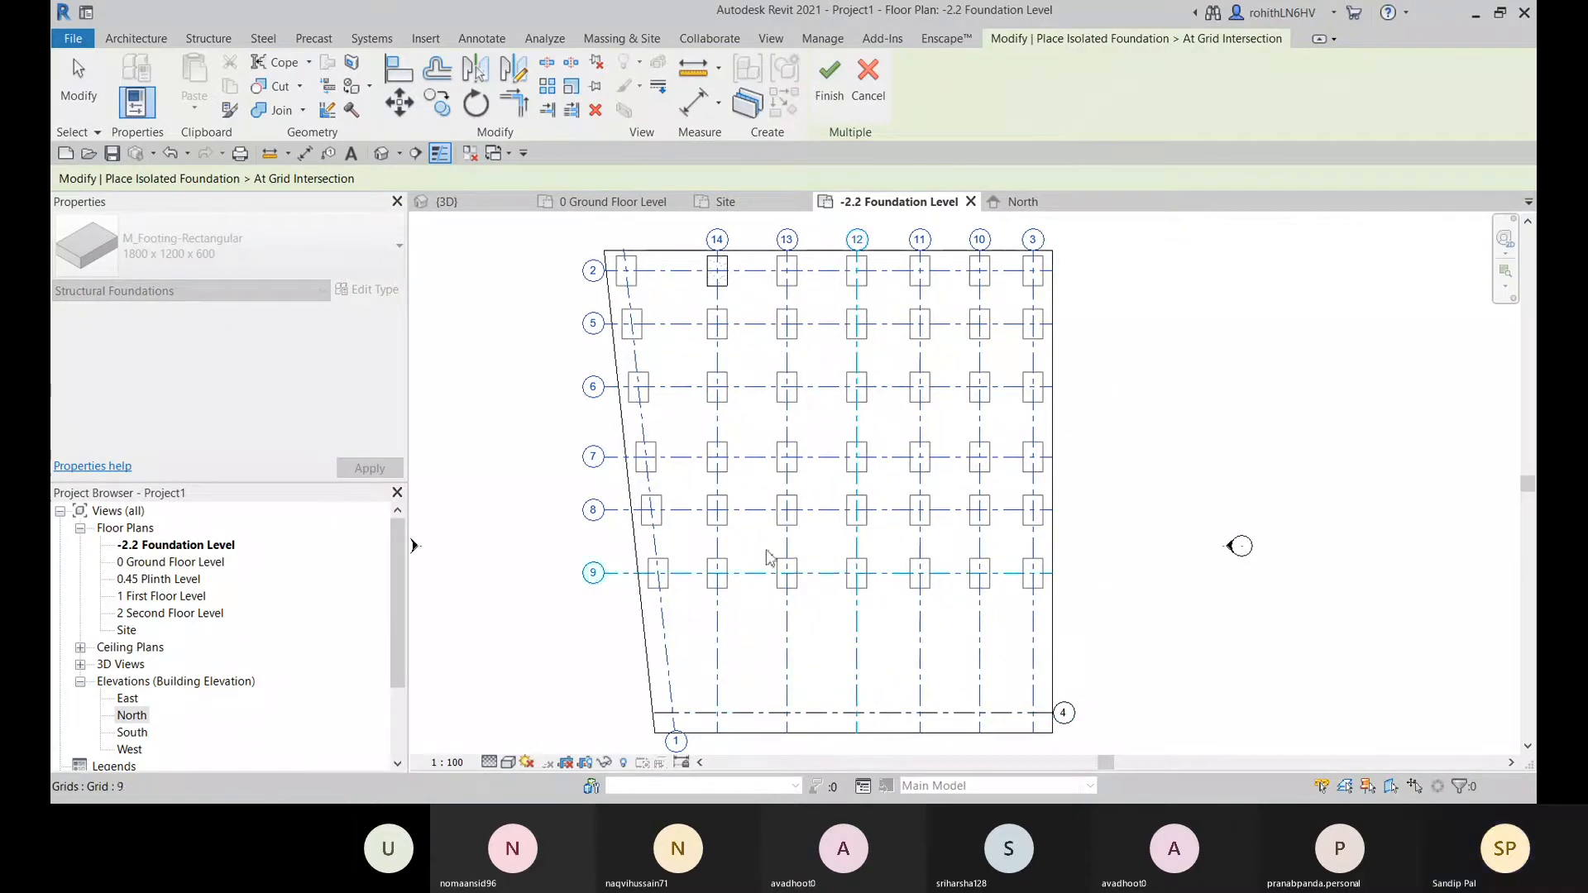
middle_drag(684, 500, 676, 522)
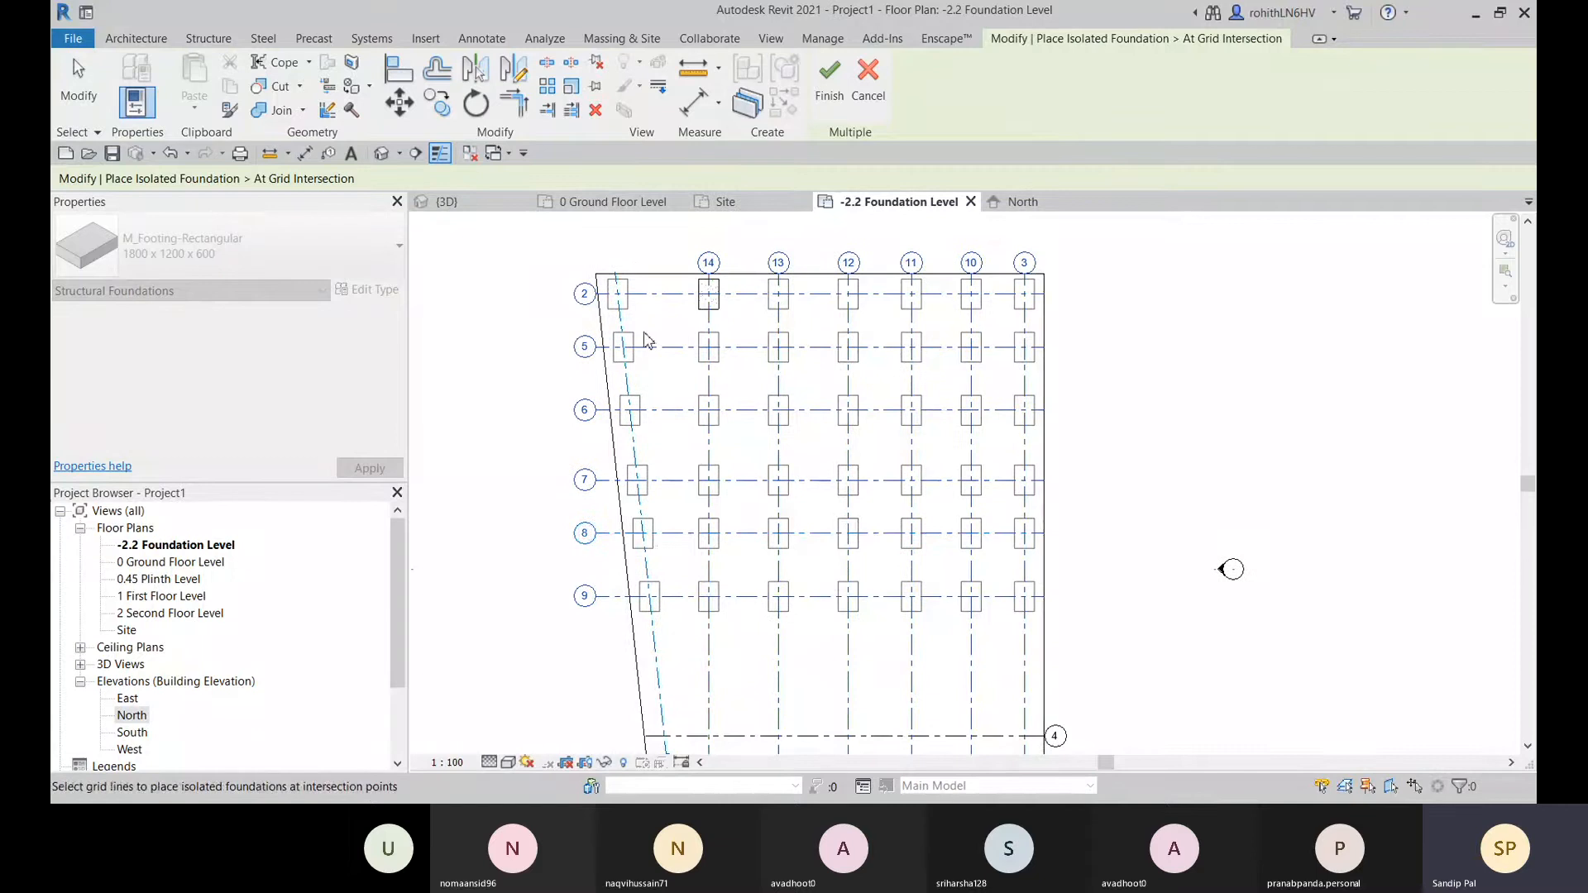
click(653, 559)
right_click(1169, 337)
click(1191, 325)
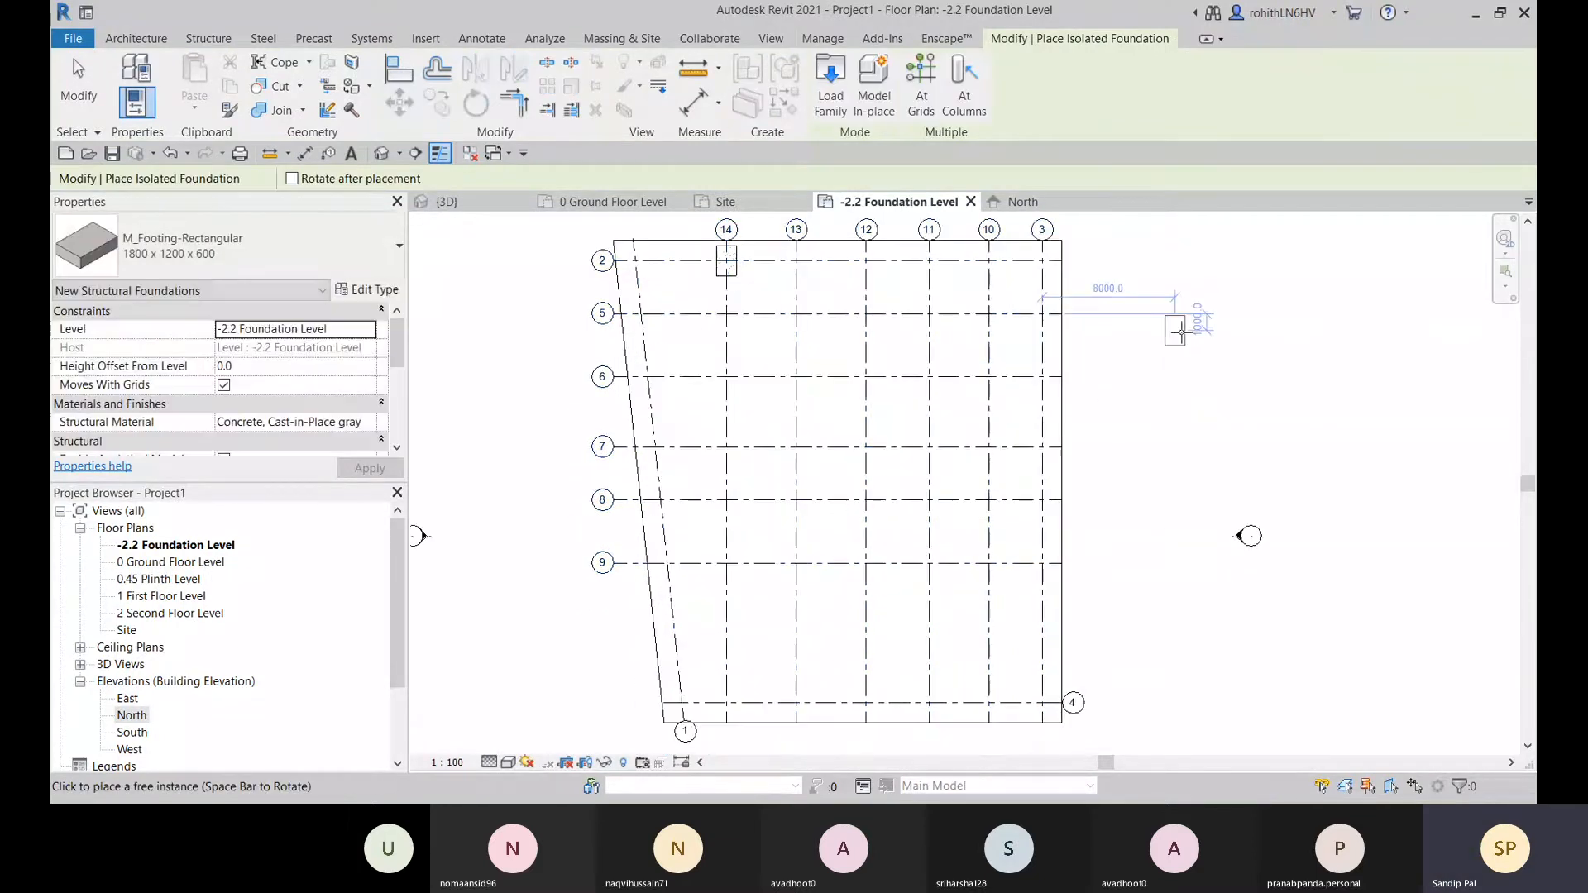
- Place 1800 x 1200 x 600 footings at all intersections of grids 1, 14, 13, 12, 11, 10 and 3 with grids 2, 5, 6, 7, 8 and 9
scroll(812, 408, down, 3)
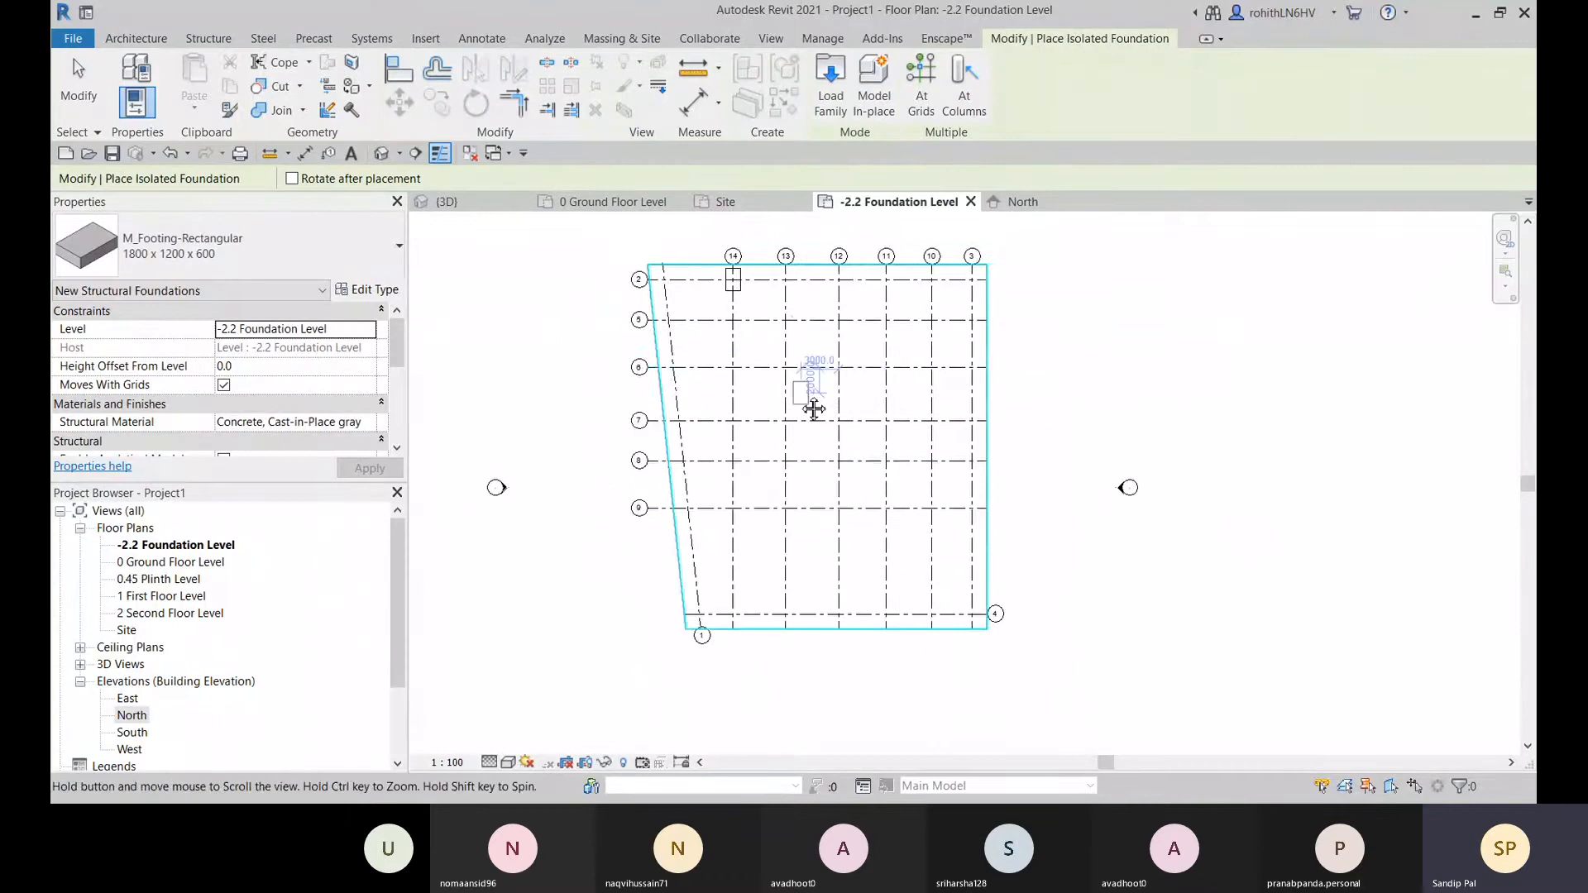
click(916, 97)
middle_drag(915, 319, 819, 364)
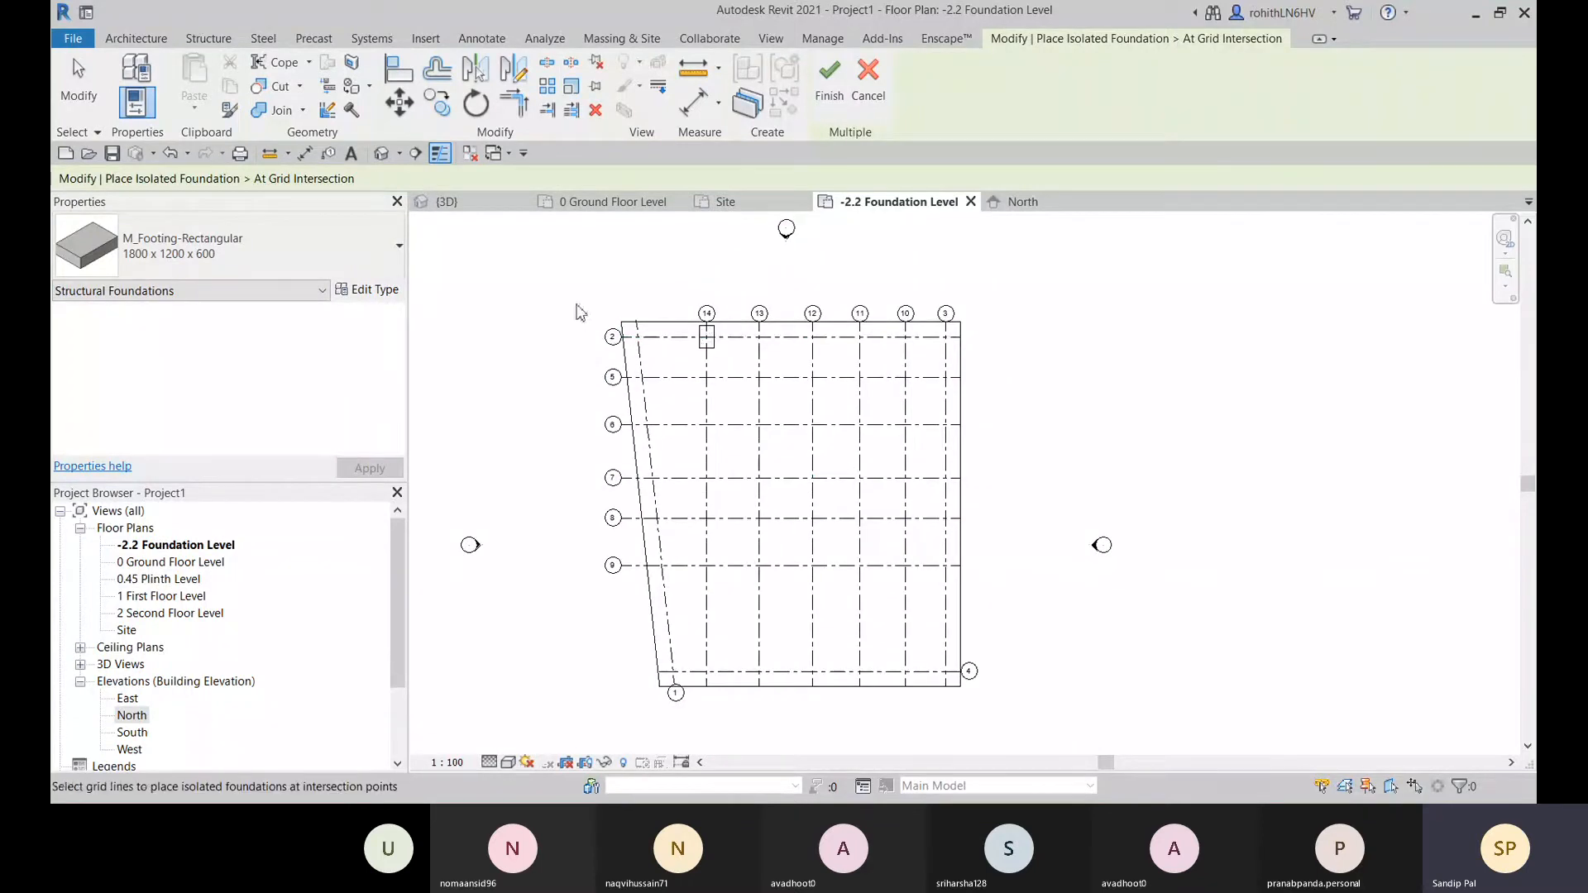
drag(566, 293, 988, 695)
ctrl+click(670, 629)
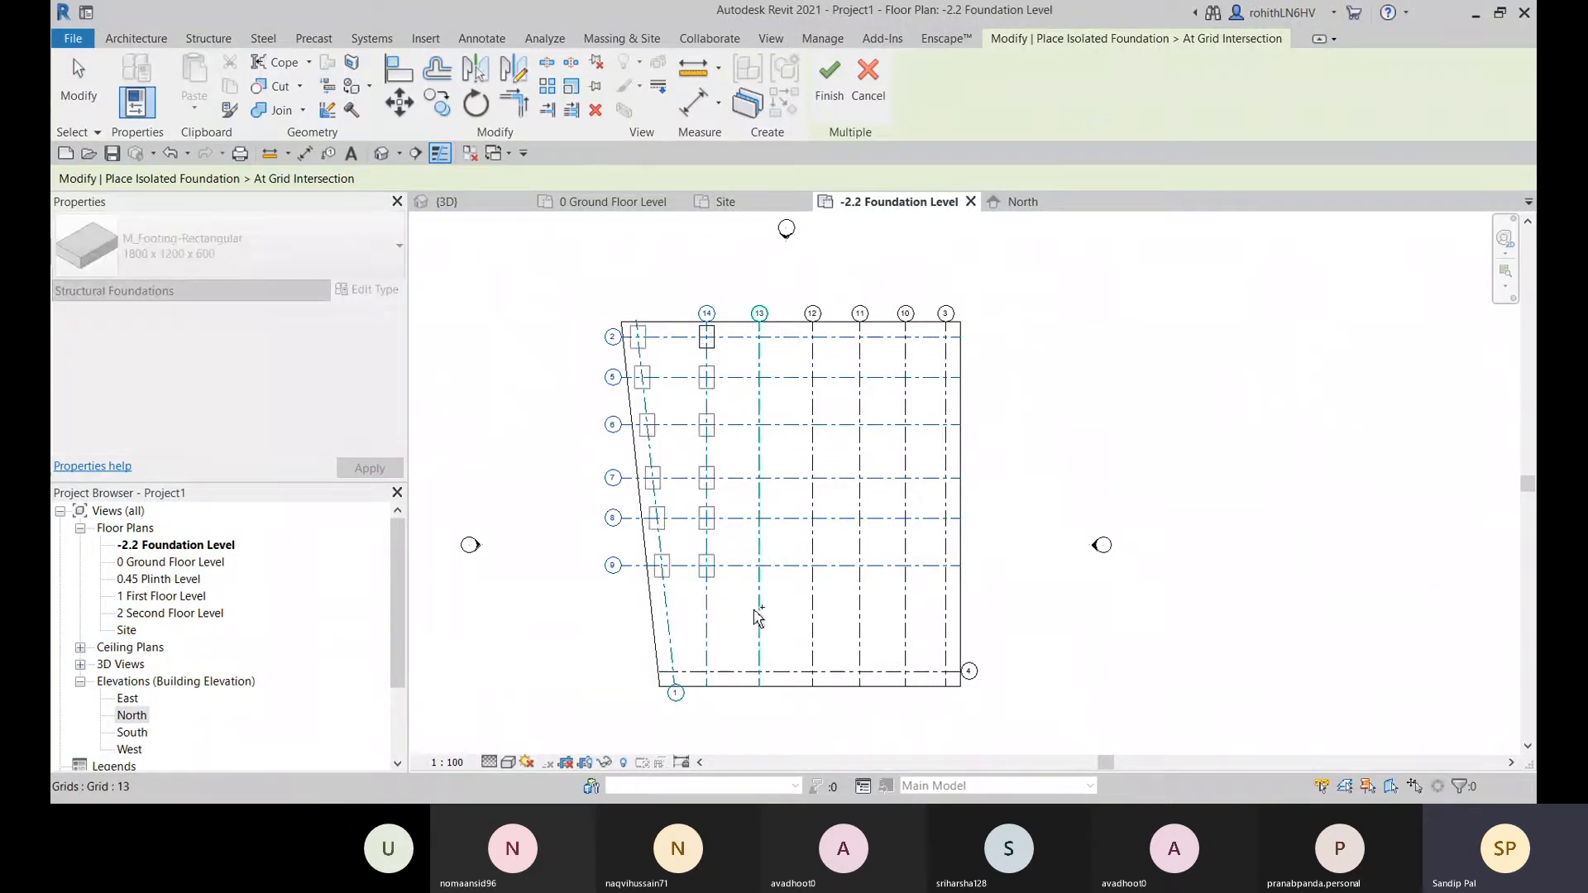
ctrl+click(760, 615)
ctrl+click(812, 612)
ctrl+click(860, 610)
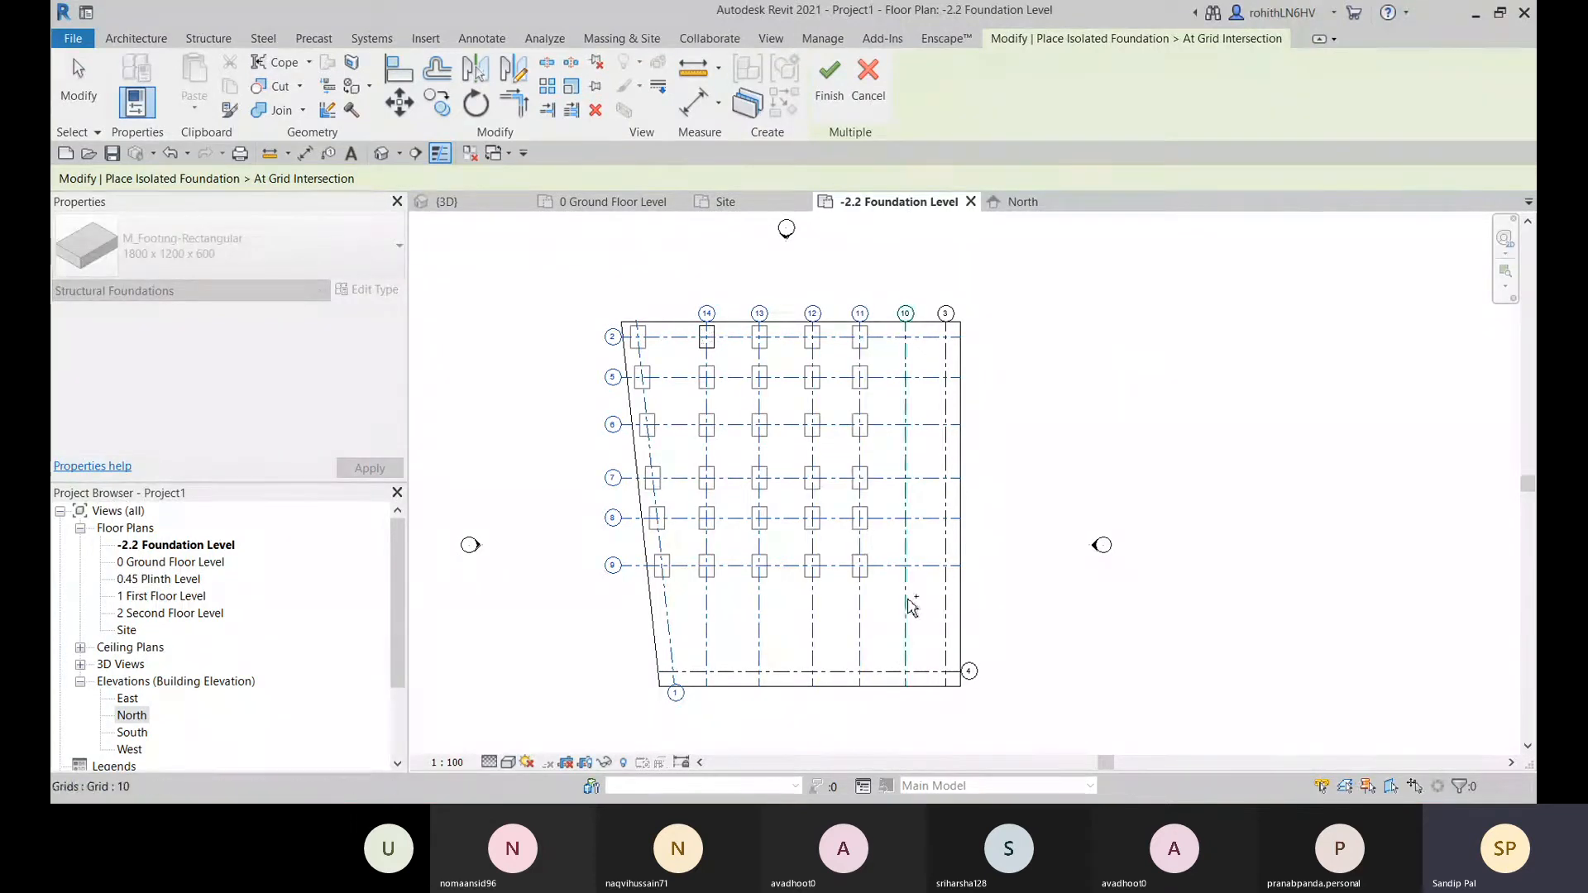
ctrl+click(947, 608)
ctrl+click(906, 604)
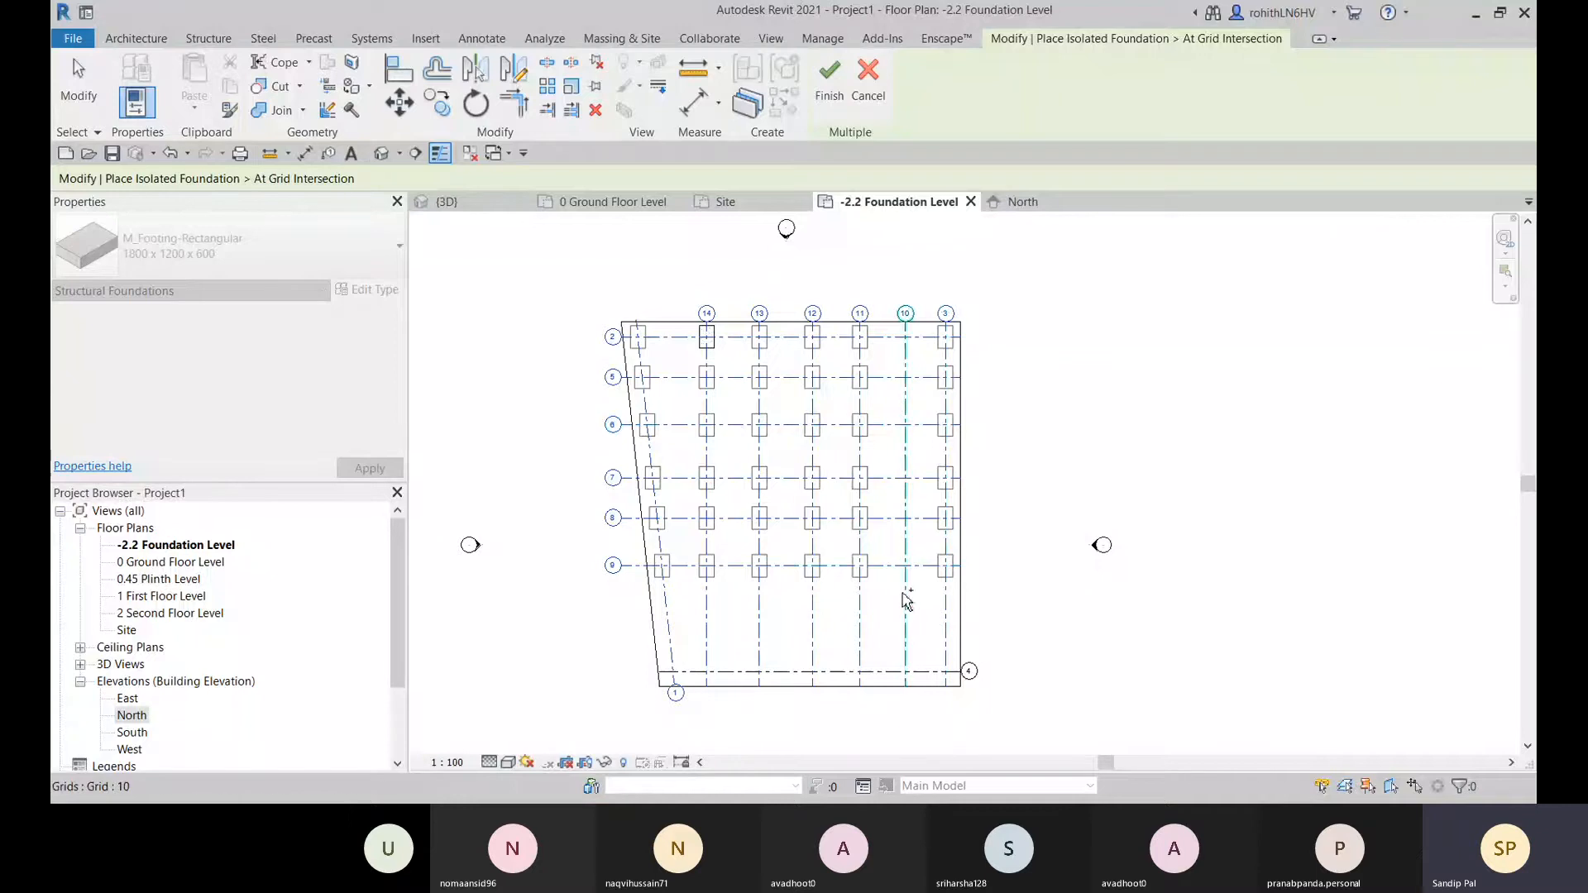
click(829, 79)
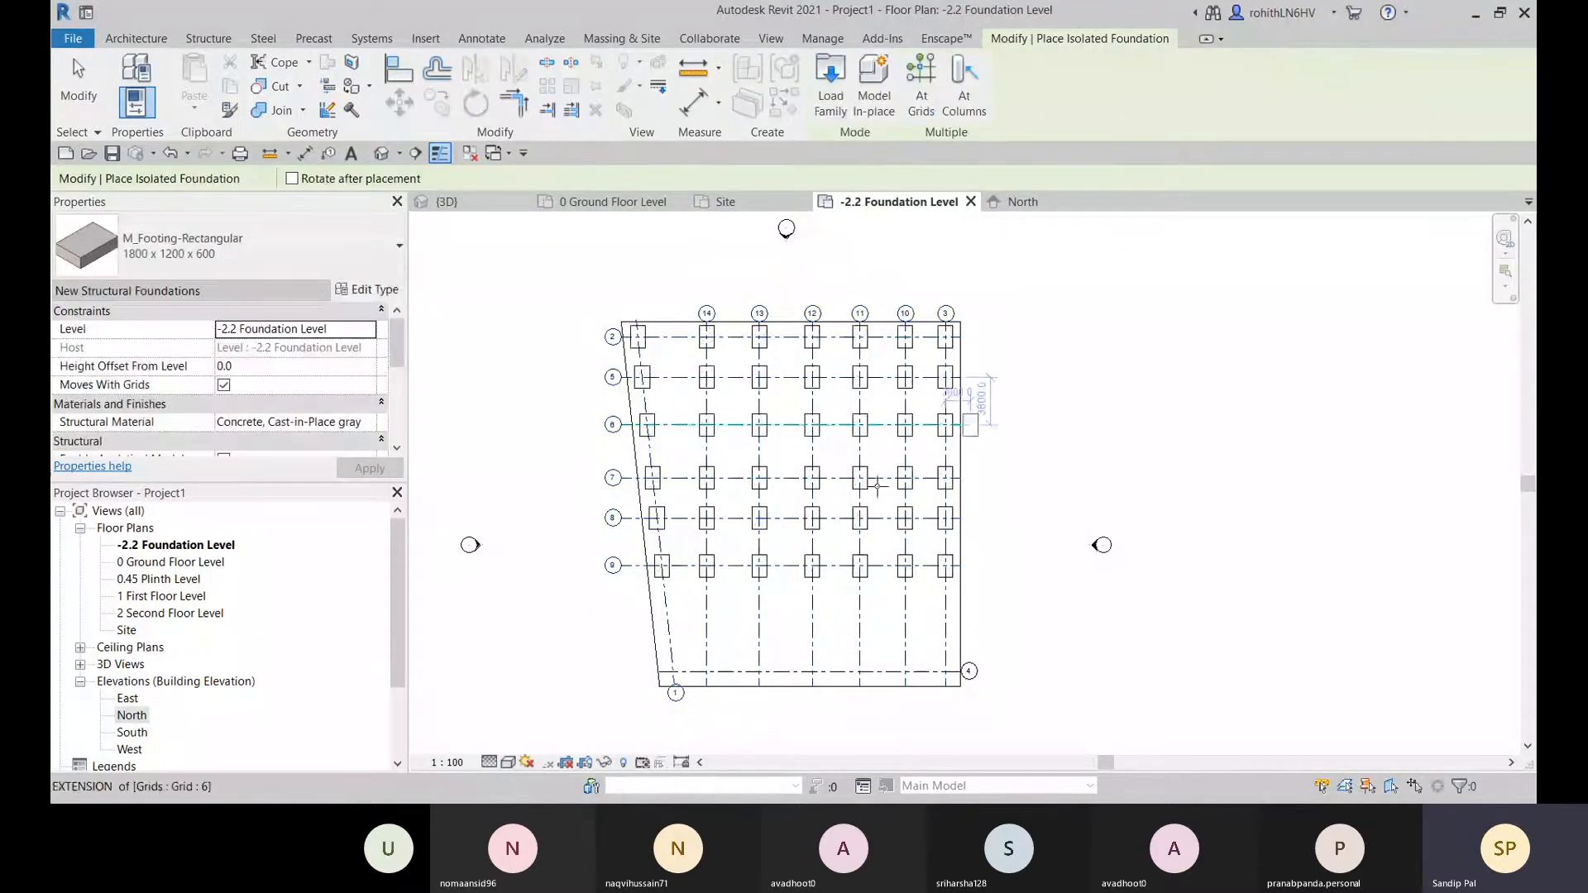
right_click(604, 244)
click(633, 258)
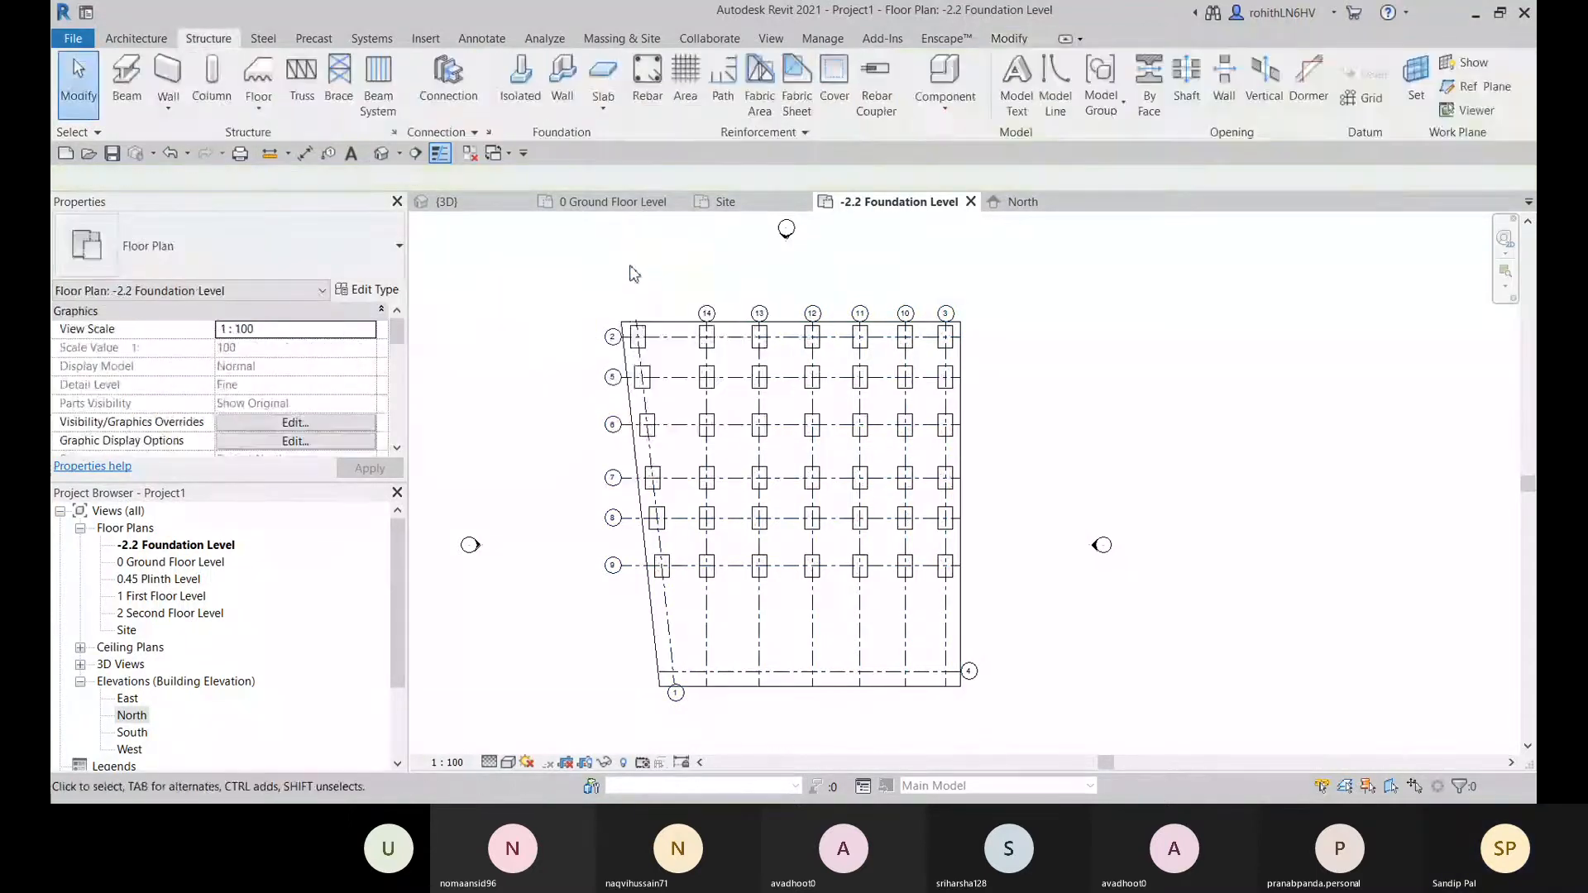
- Move the footing at grids 1 and 2 off its intersection, towards grid 14
scroll(641, 343, up, 5)
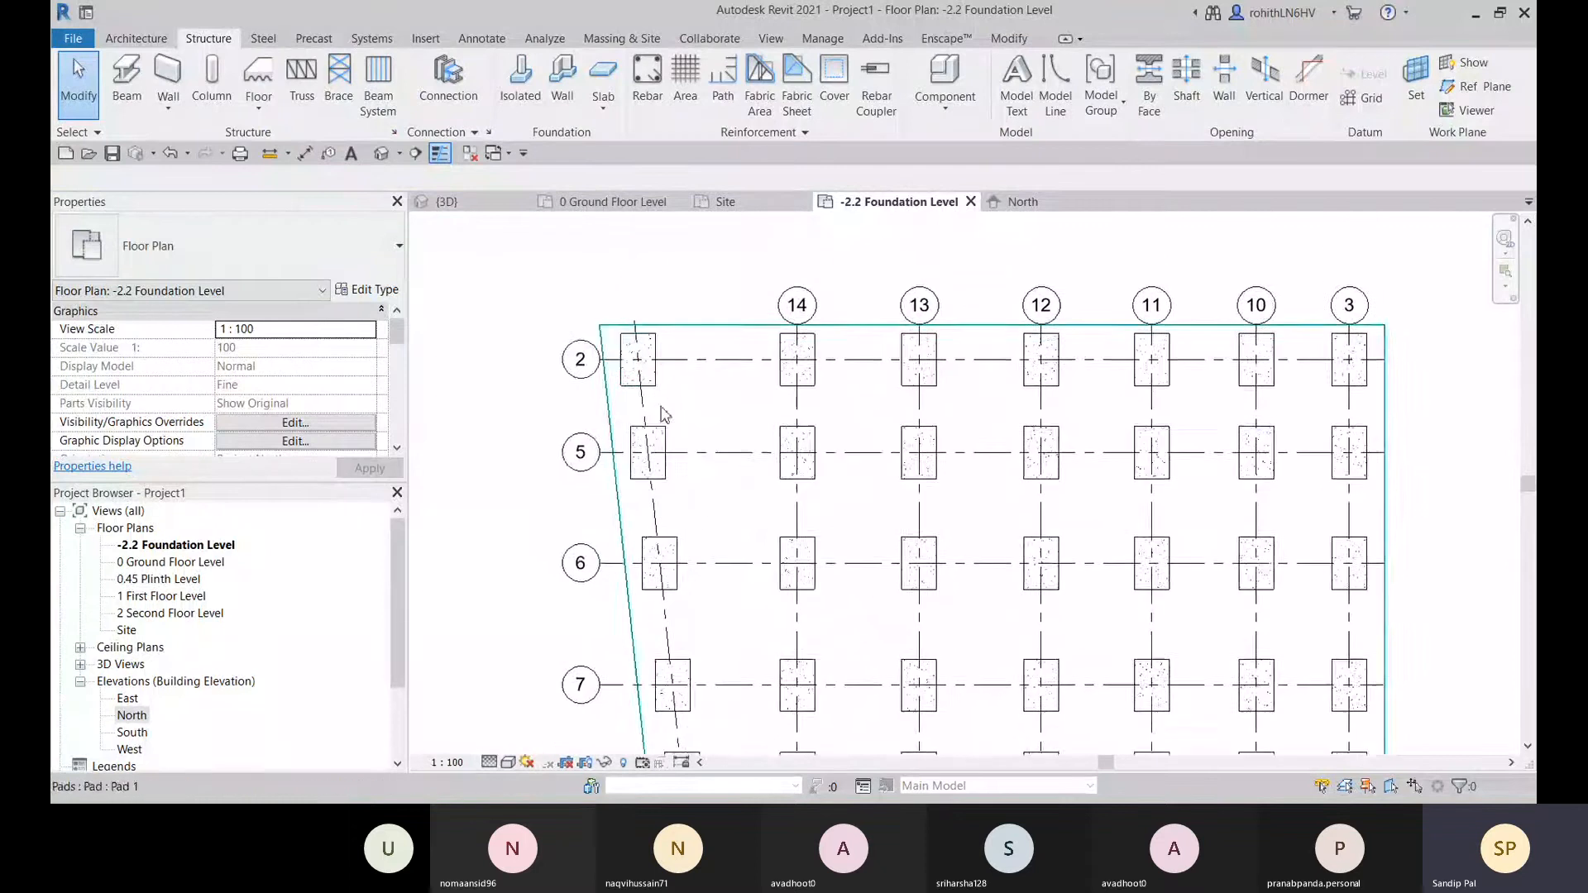
click(656, 388)
middle_drag(659, 394, 666, 424)
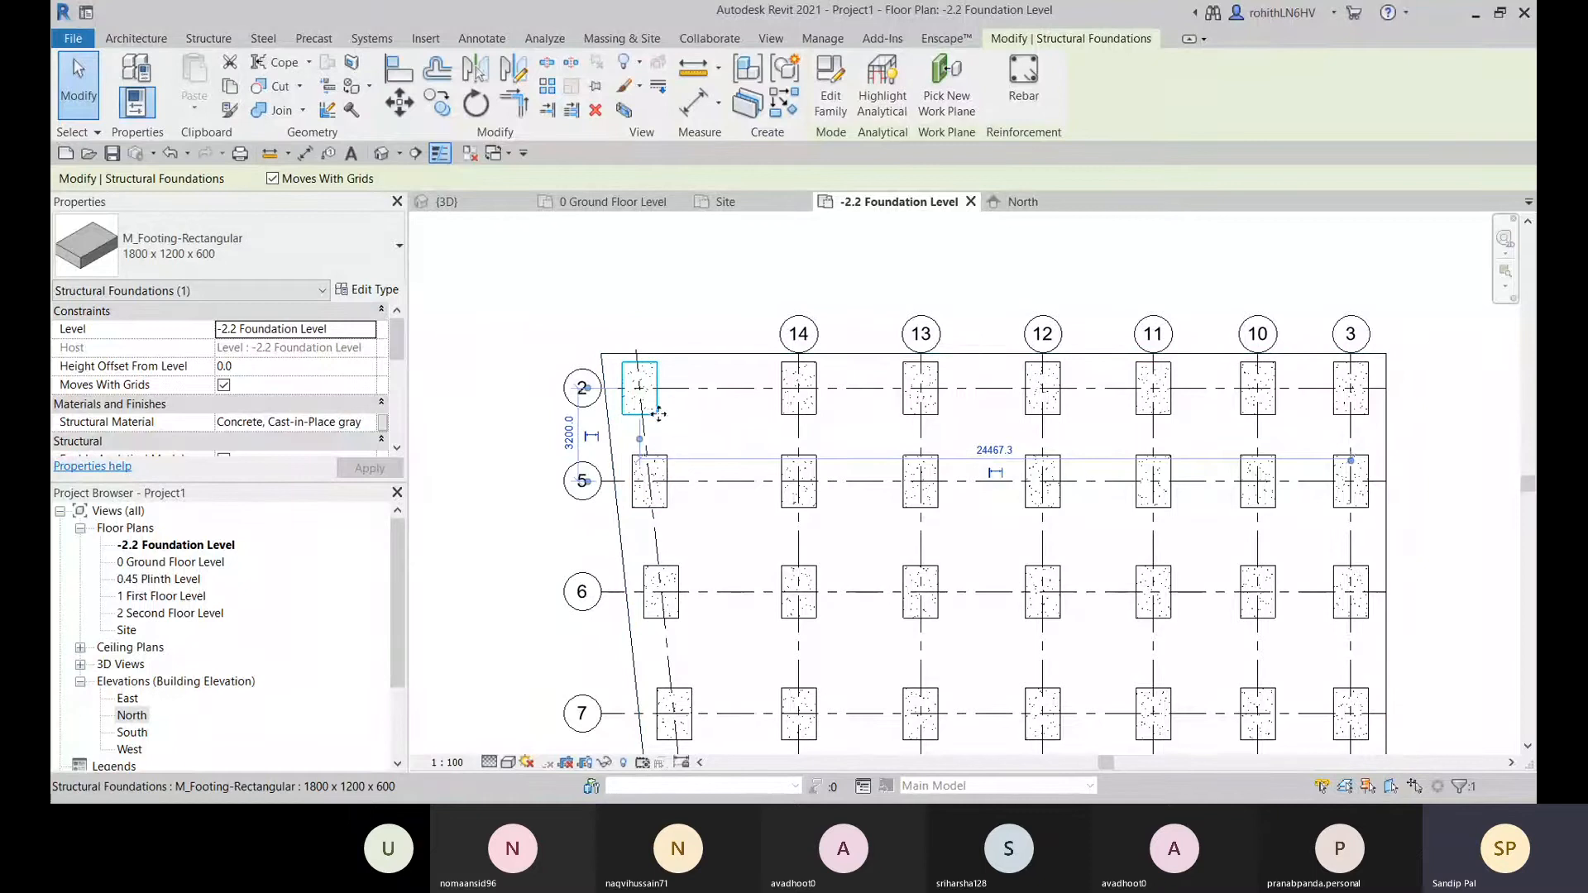
scroll(662, 410, up, 2)
scroll(663, 409, up, 2)
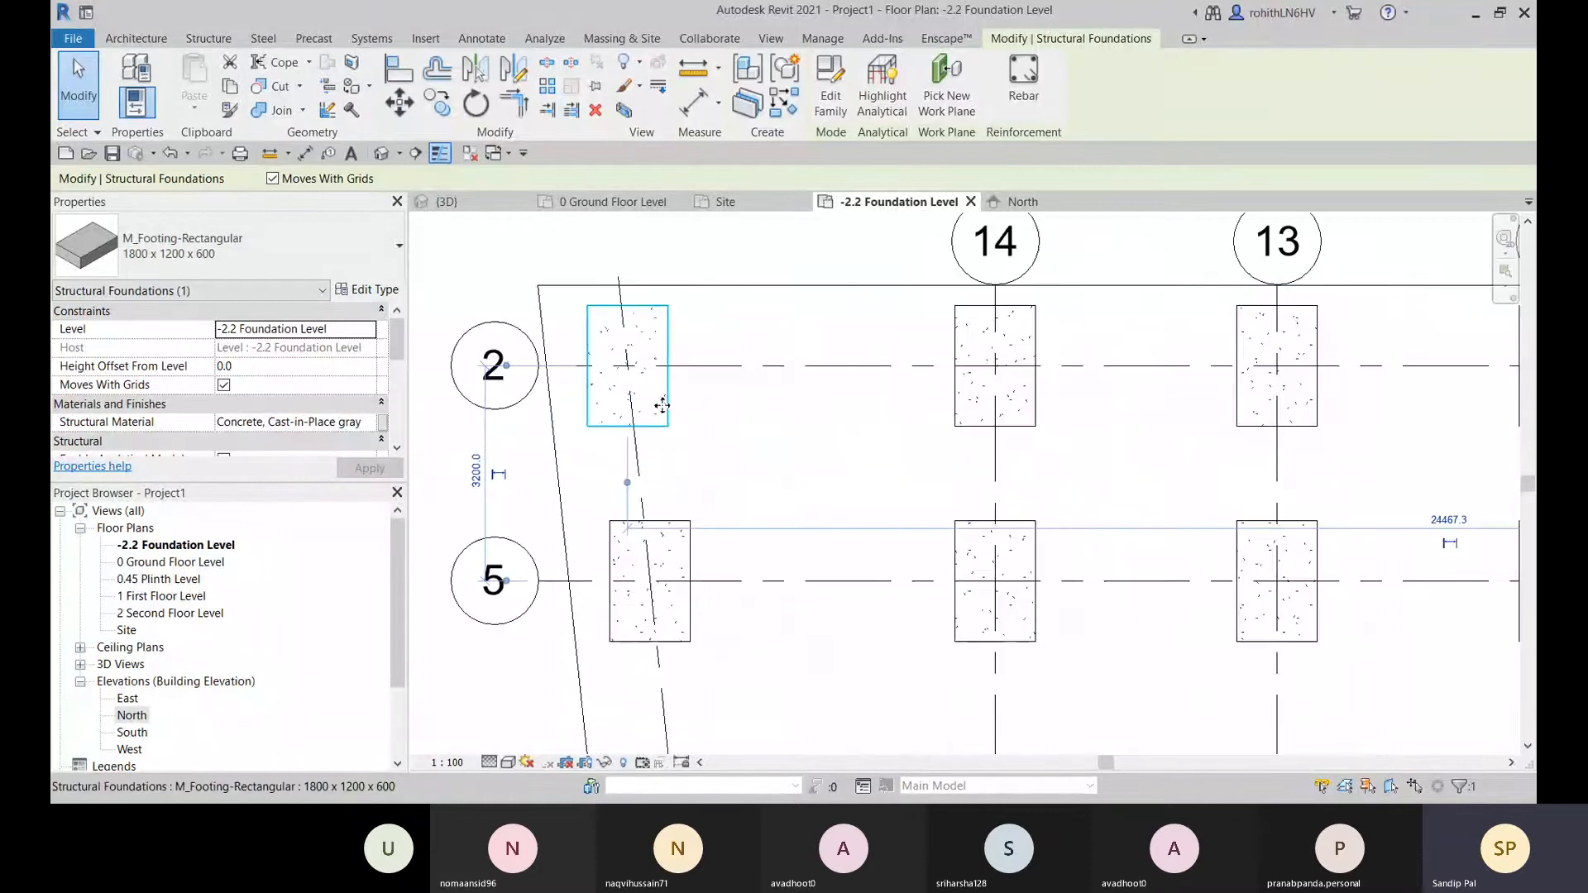
mouse_move(659, 405)
mouse_down()
mouse_move(811, 436)
mouse_move(744, 476)
mouse_move(649, 443)
mouse_move(737, 461)
mouse_move(737, 433)
mouse_move(635, 411)
mouse_move(629, 359)
mouse_move(642, 408)
mouse_up()
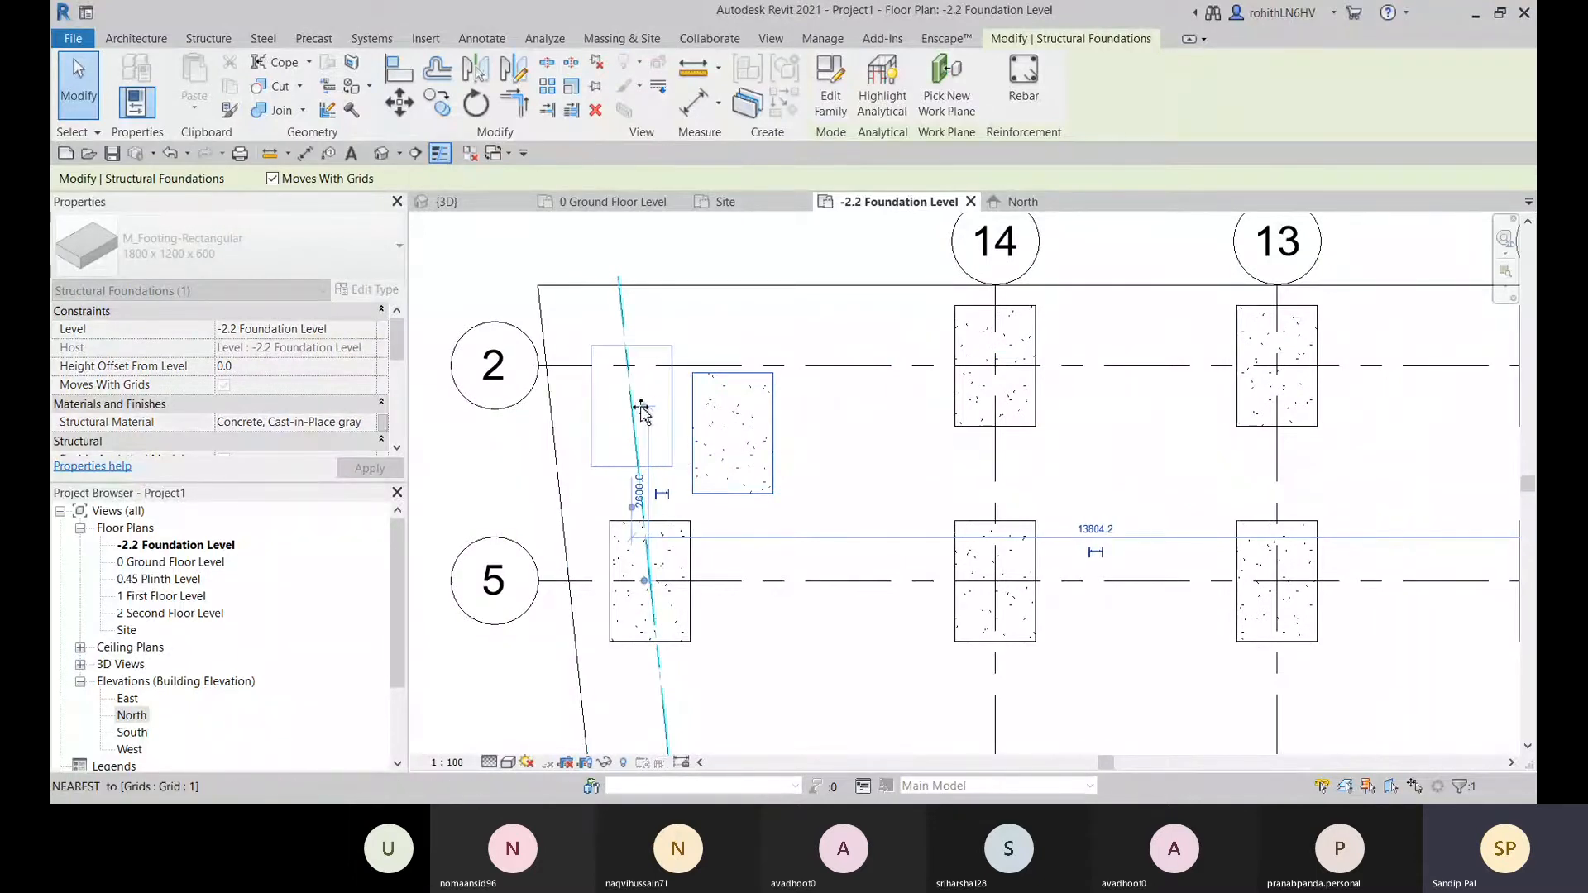
key(Escape)
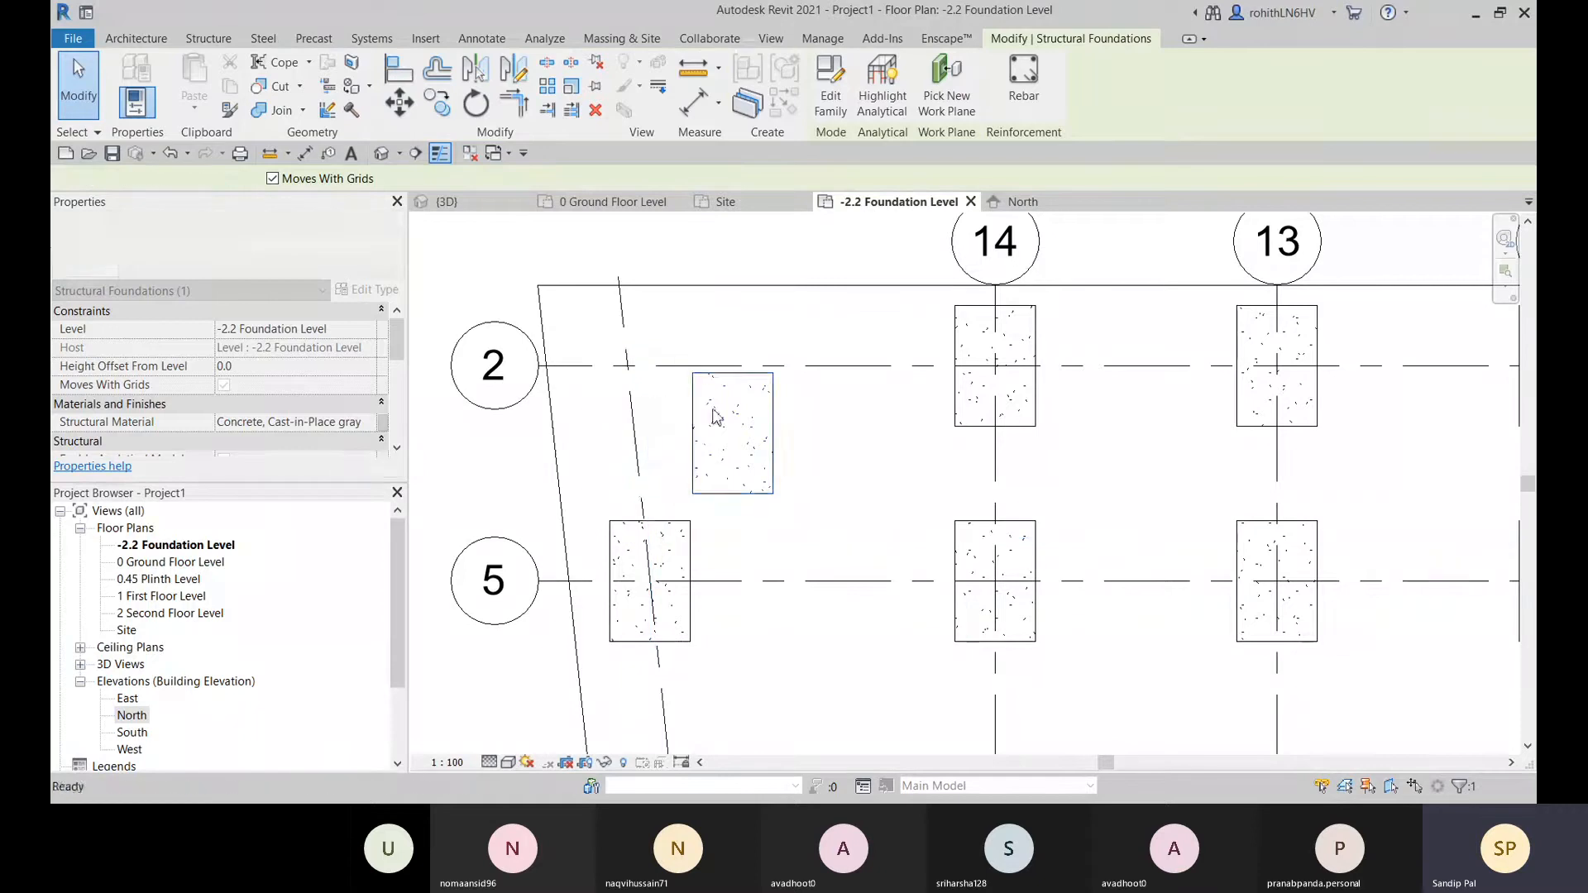
key(Escape)
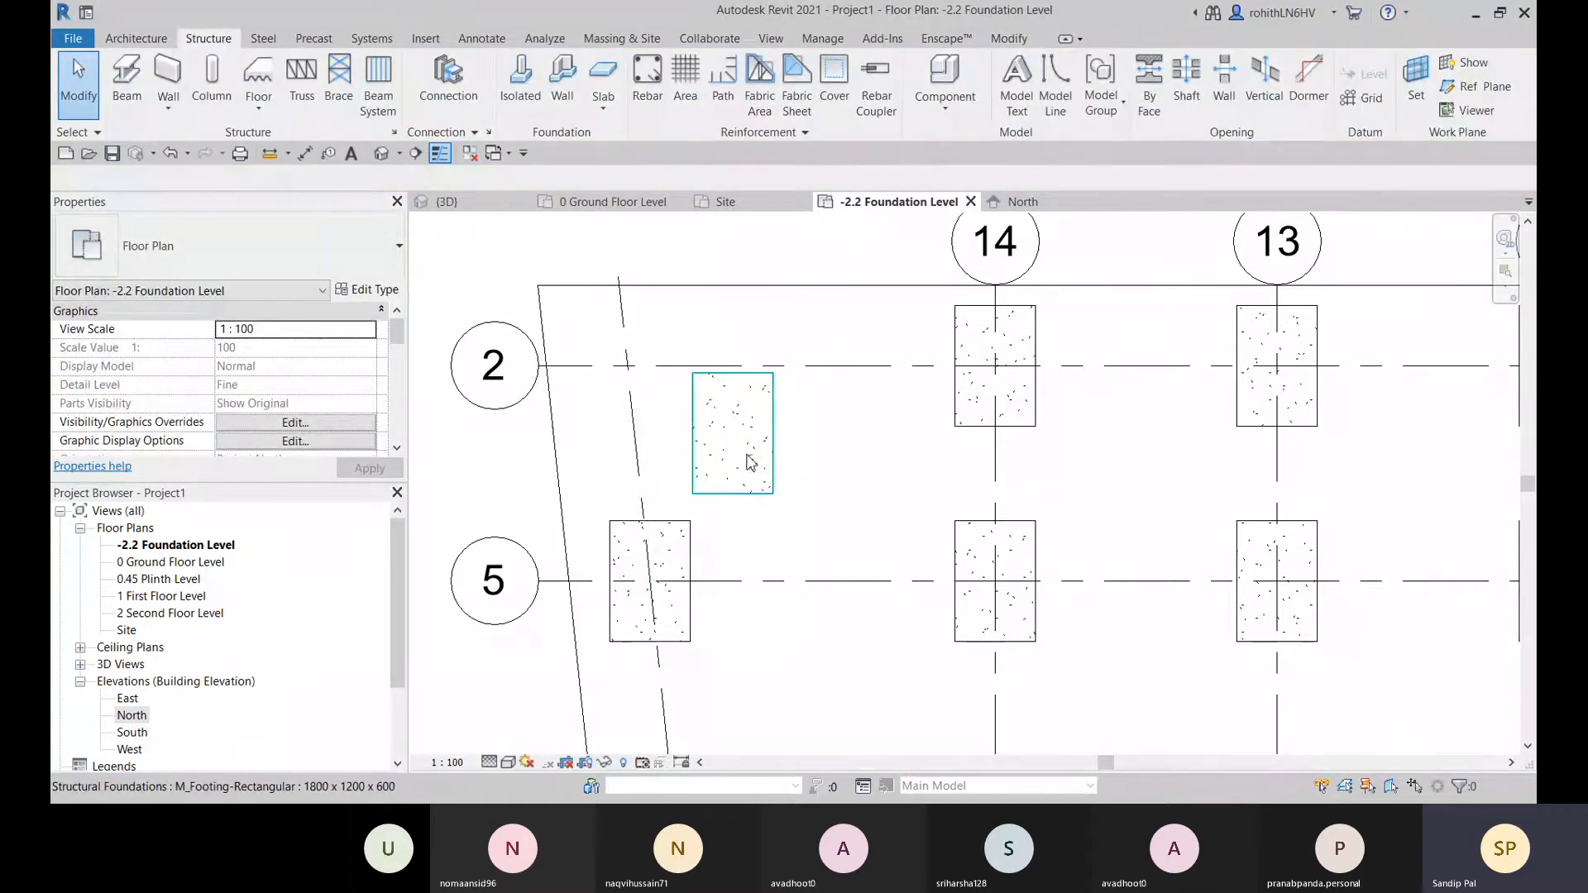
- Delete the displaced footing and place a matching 1800 x 1200 x 600 footing at grids 1 and 2, rotated to align with slanted grid 1
click(737, 430)
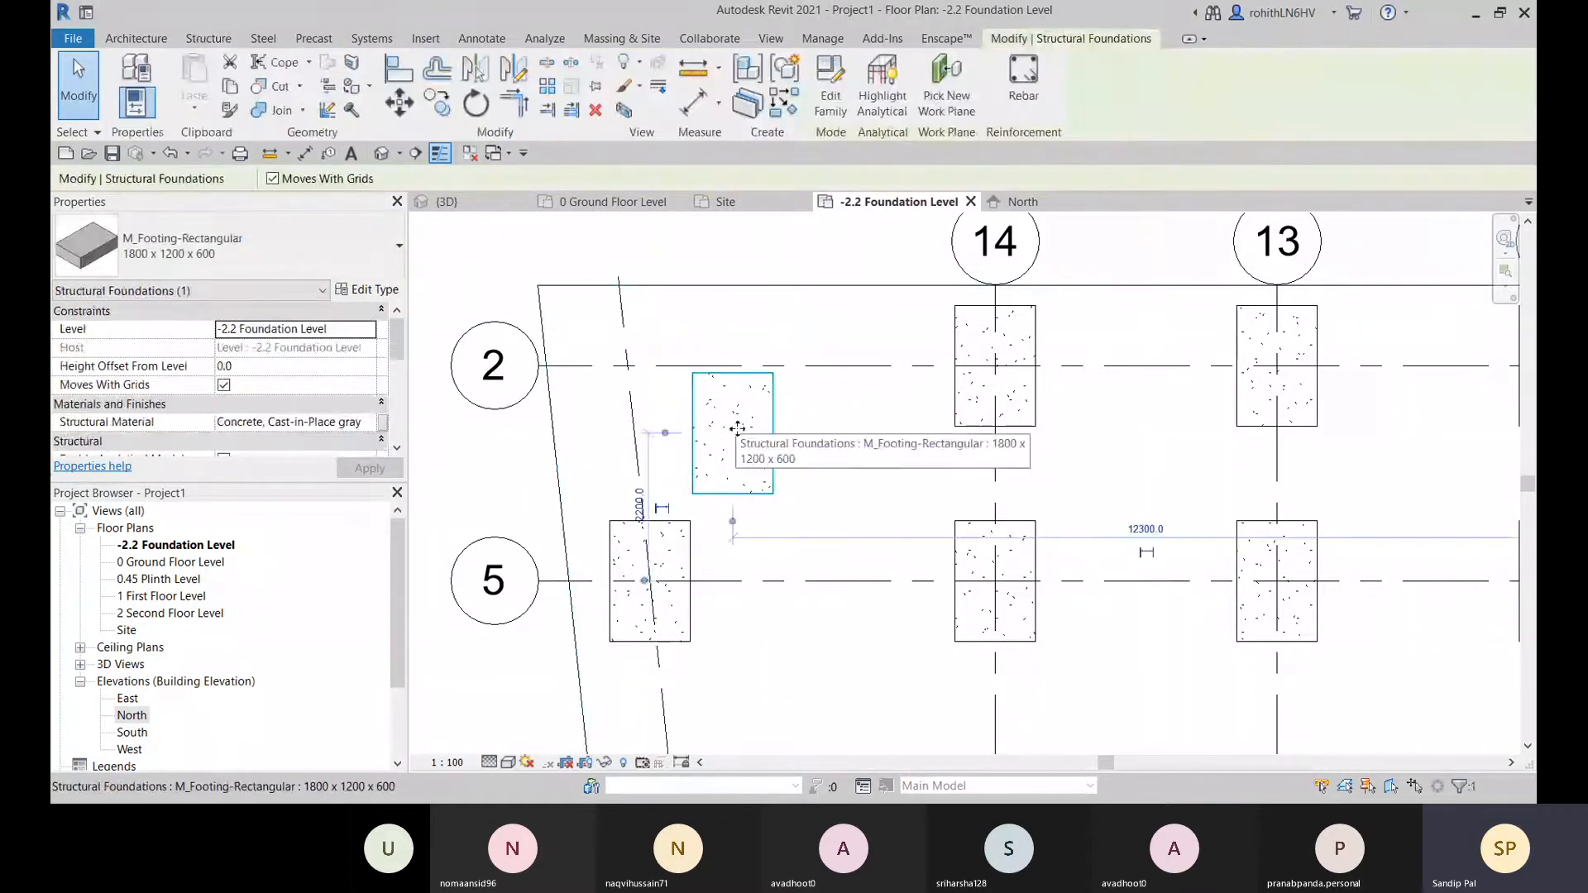
key(Delete)
click(650, 570)
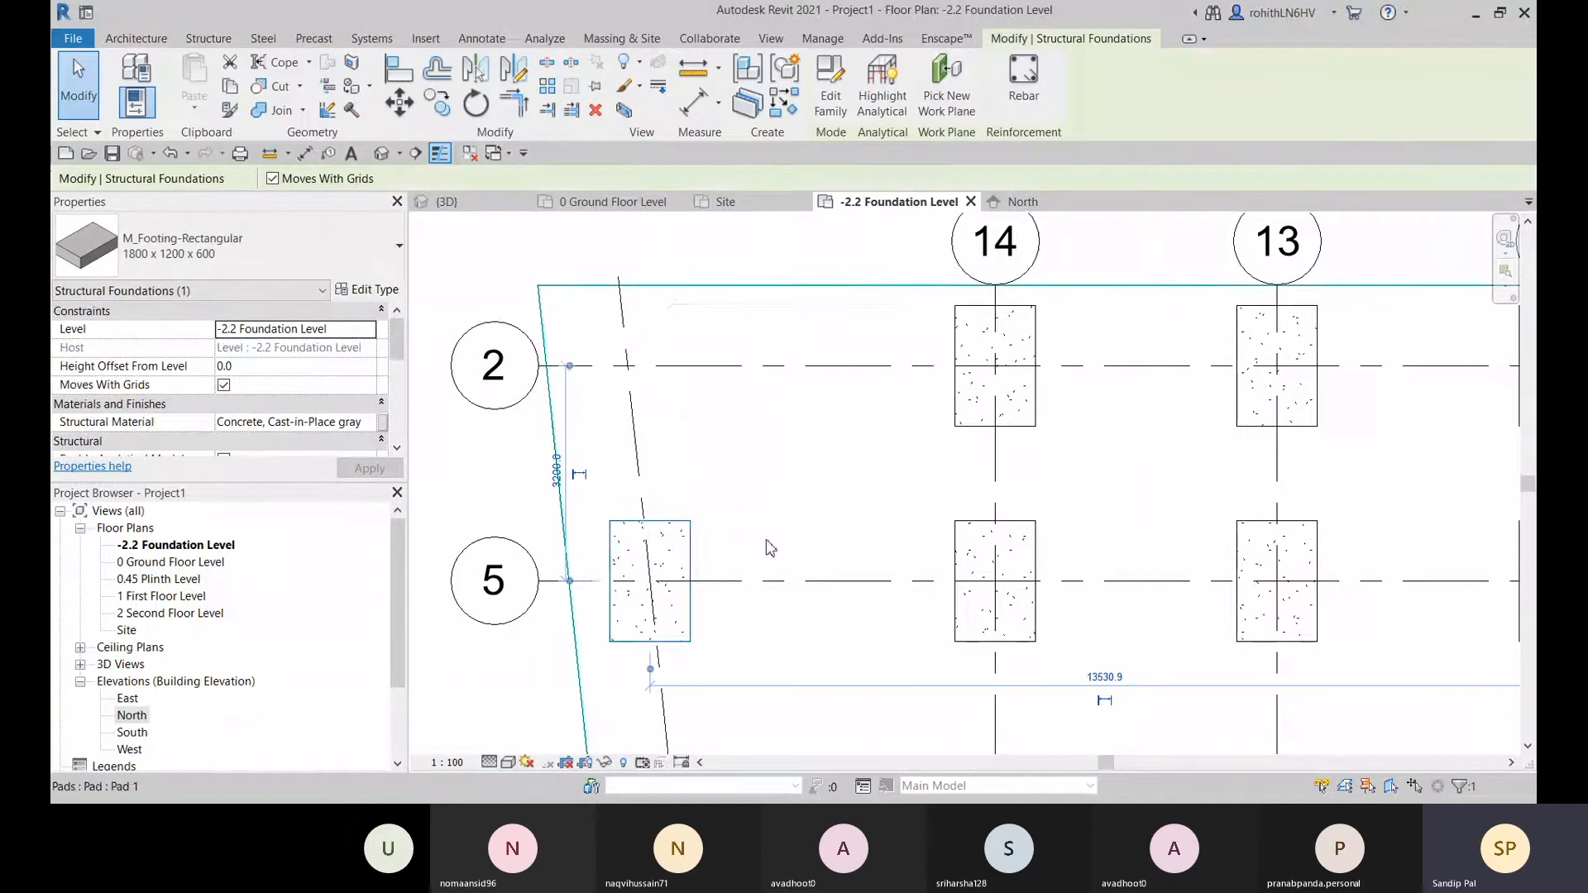
key(c)
key(s)
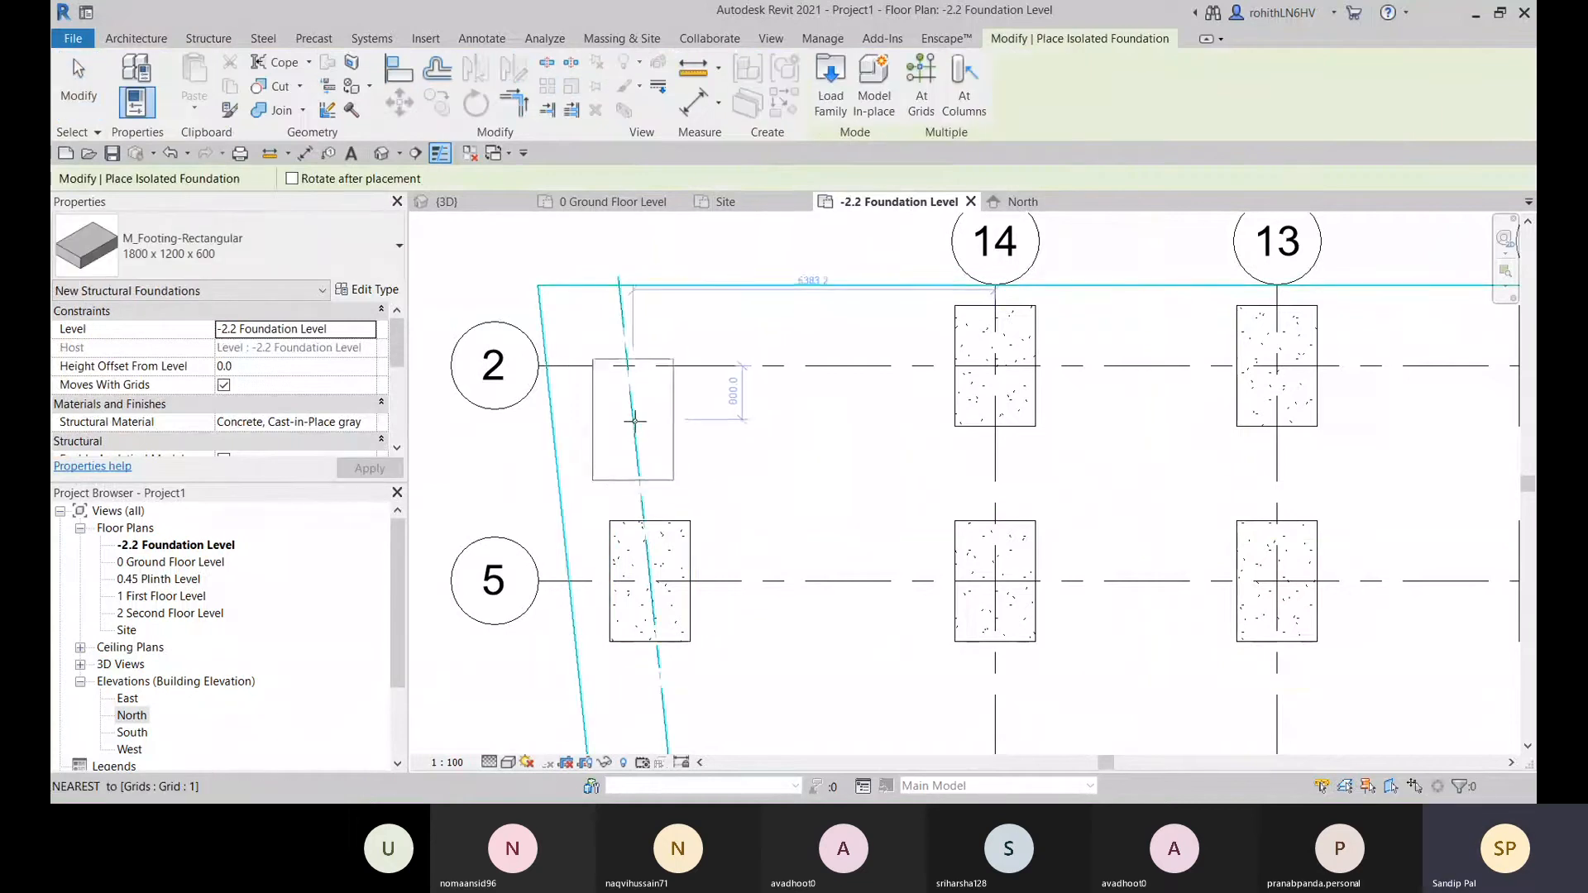
key(space)
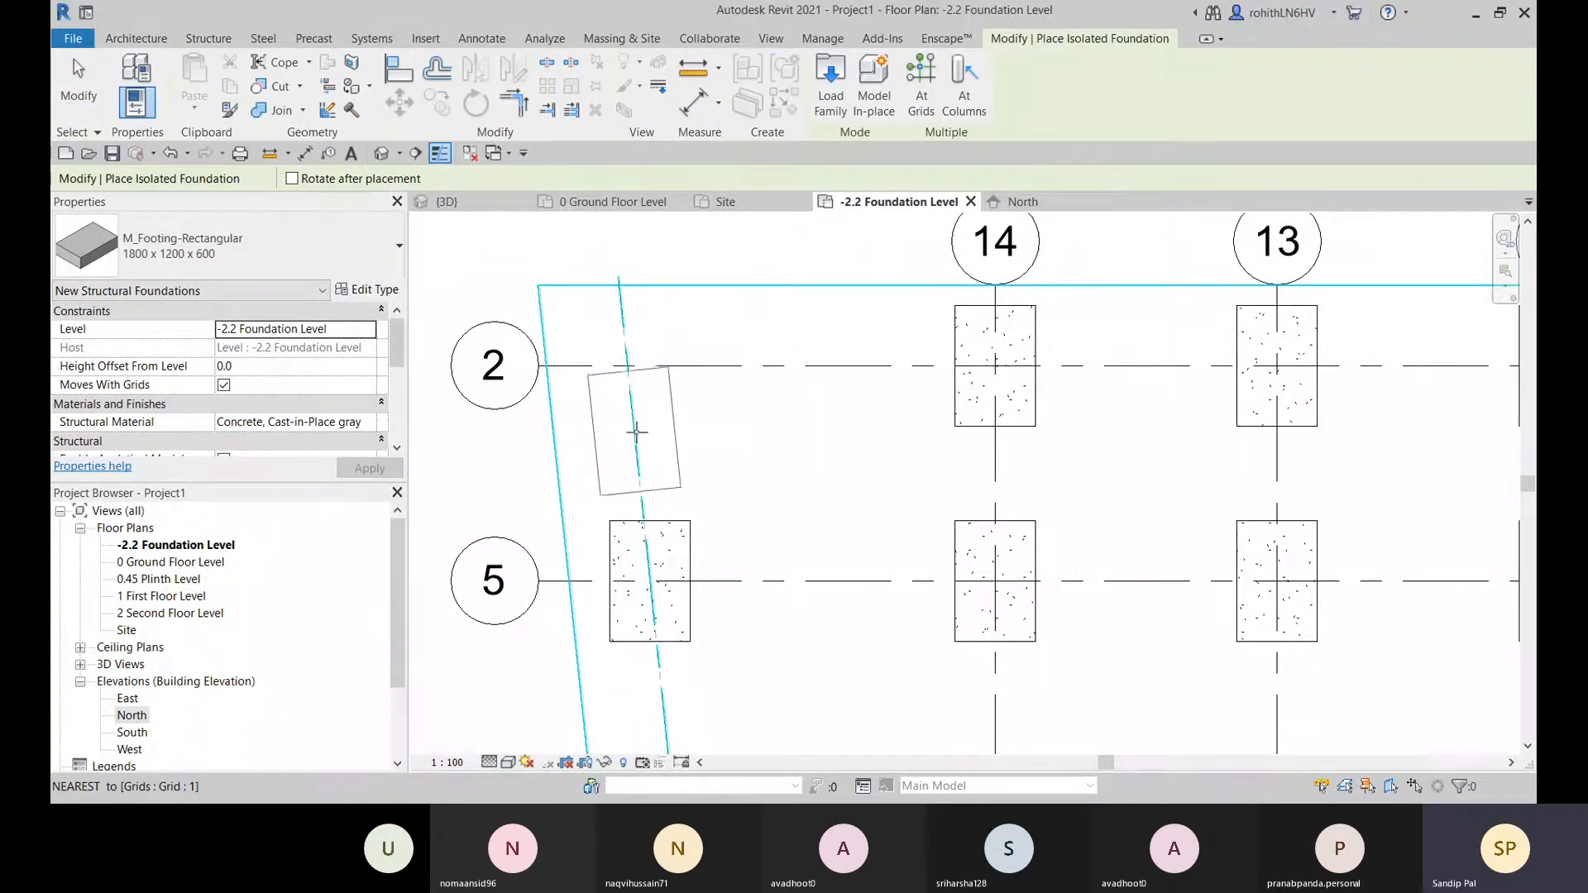
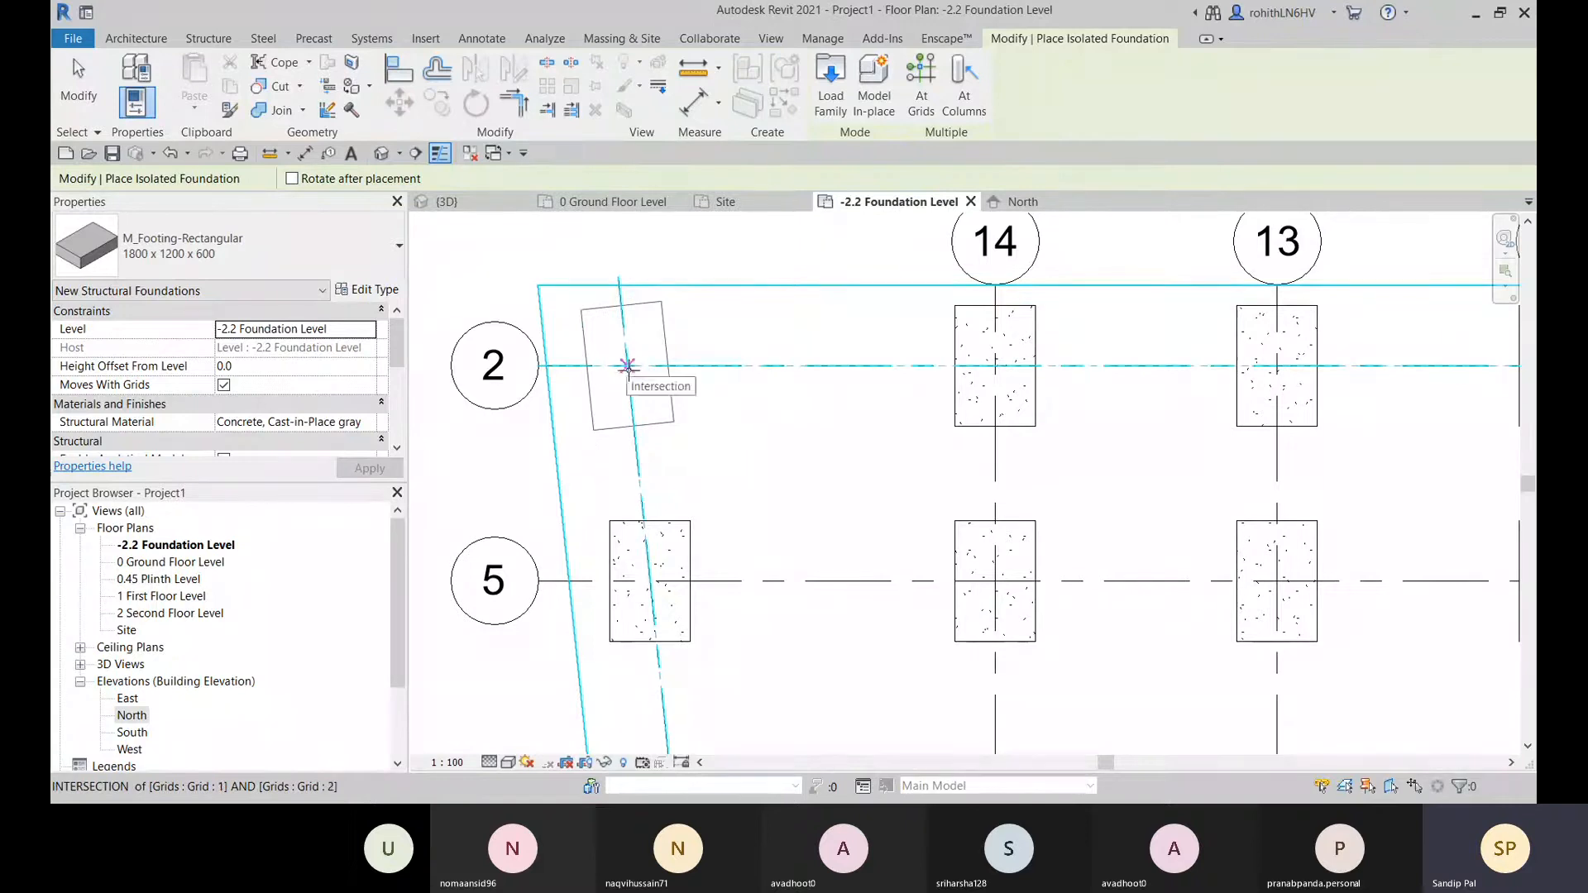
click(627, 364)
- Place rotated 1800 x 1200 x 600 footings over the existing ones where slanted grid 1 crosses grids 5 and 6
scroll(722, 447, down, 3)
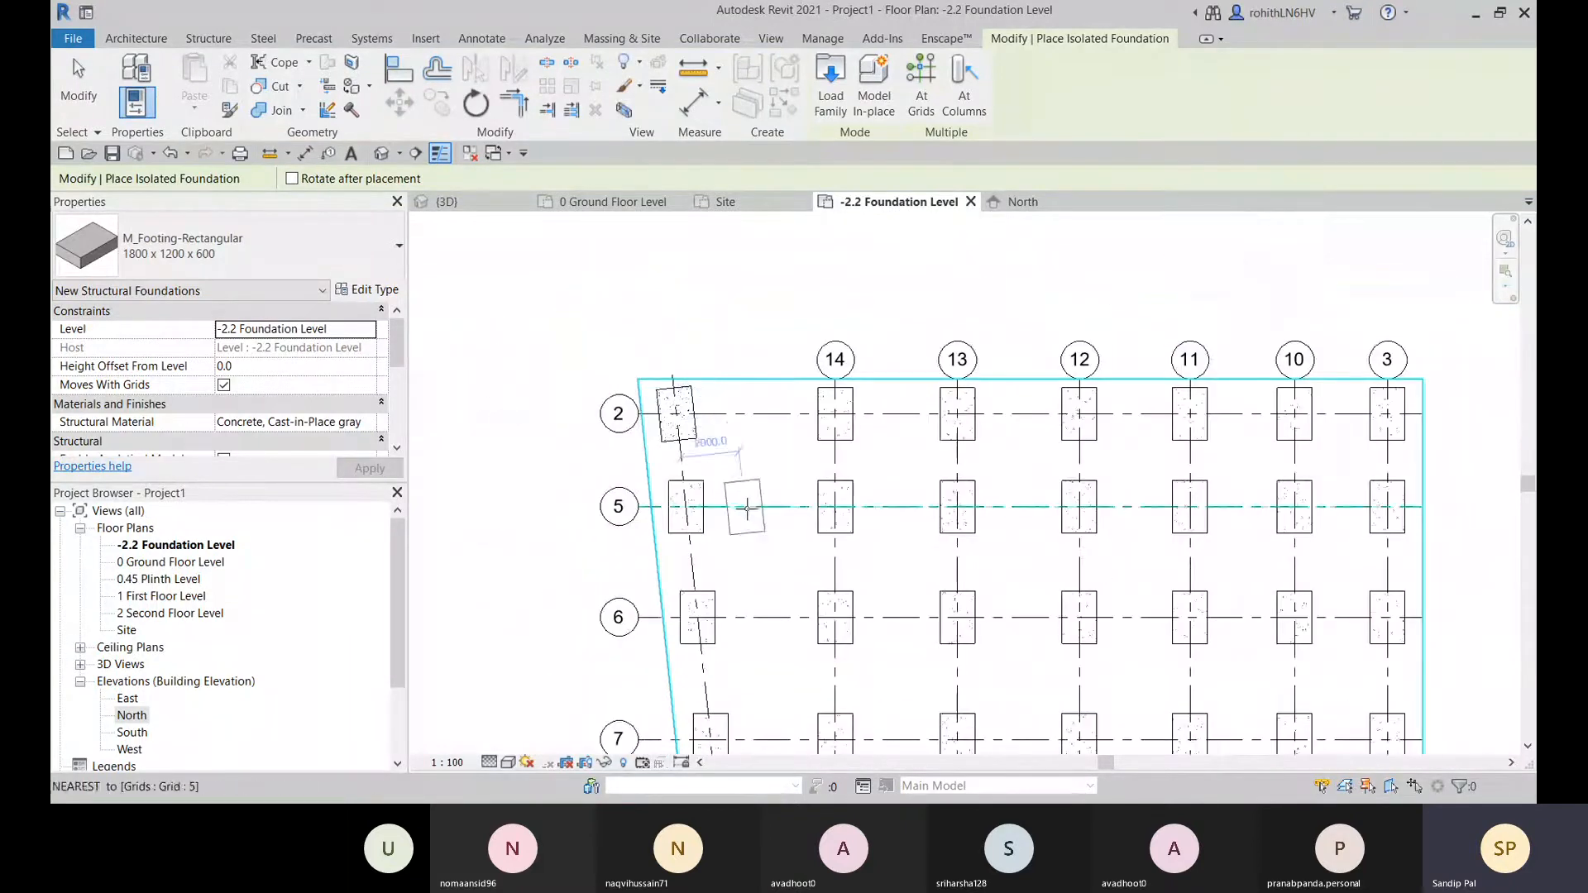
scroll(685, 507, up, 3)
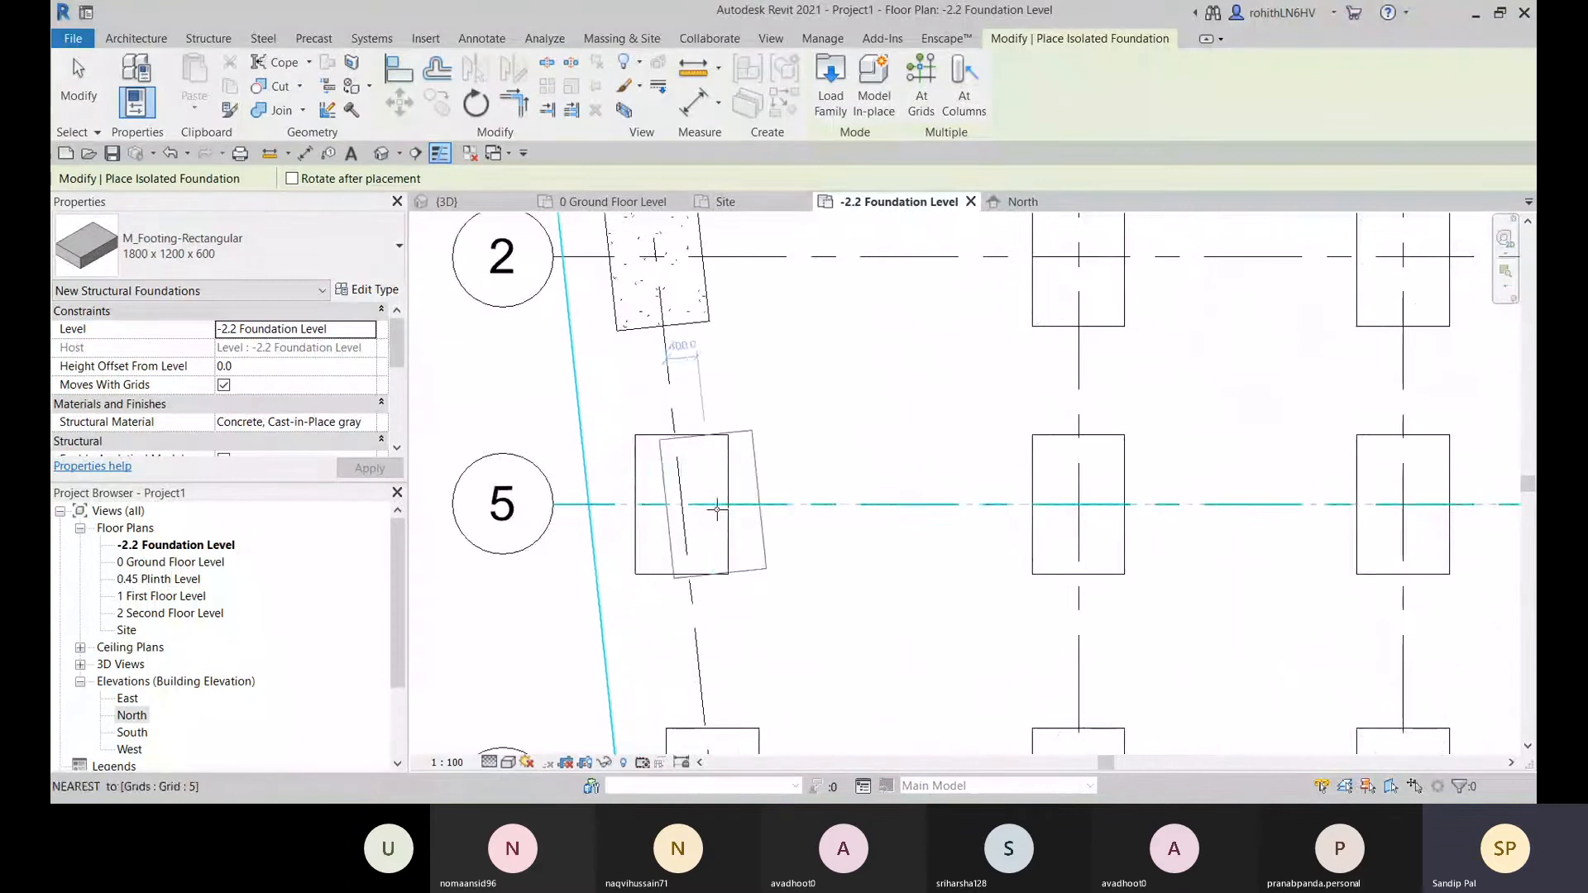
scroll(683, 503, down, 2)
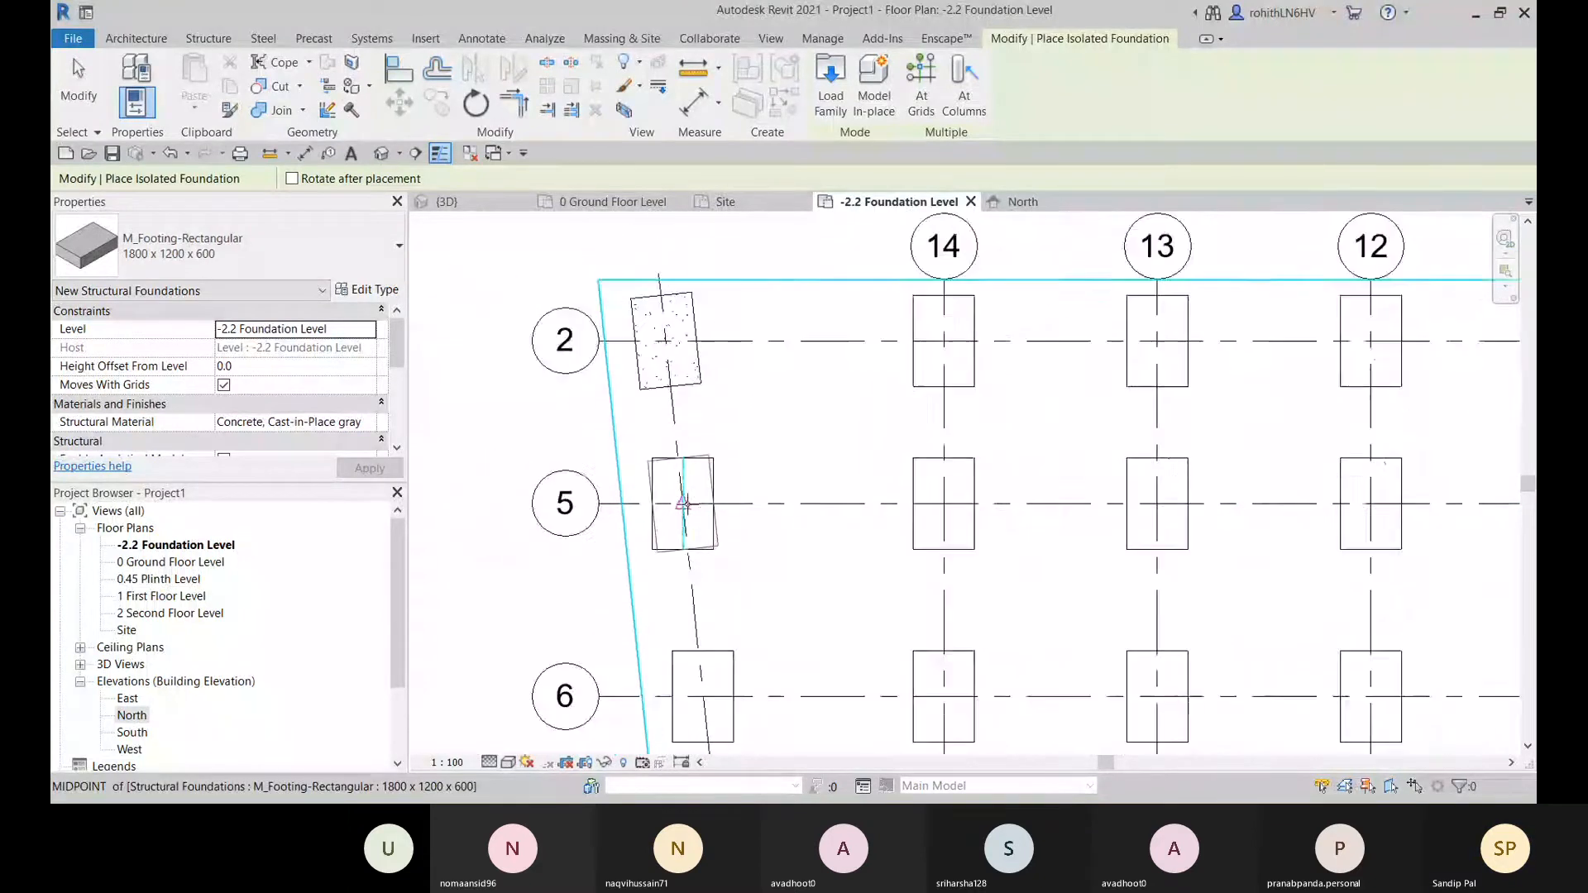
scroll(683, 503, down, 2)
scroll(685, 501, up, 1)
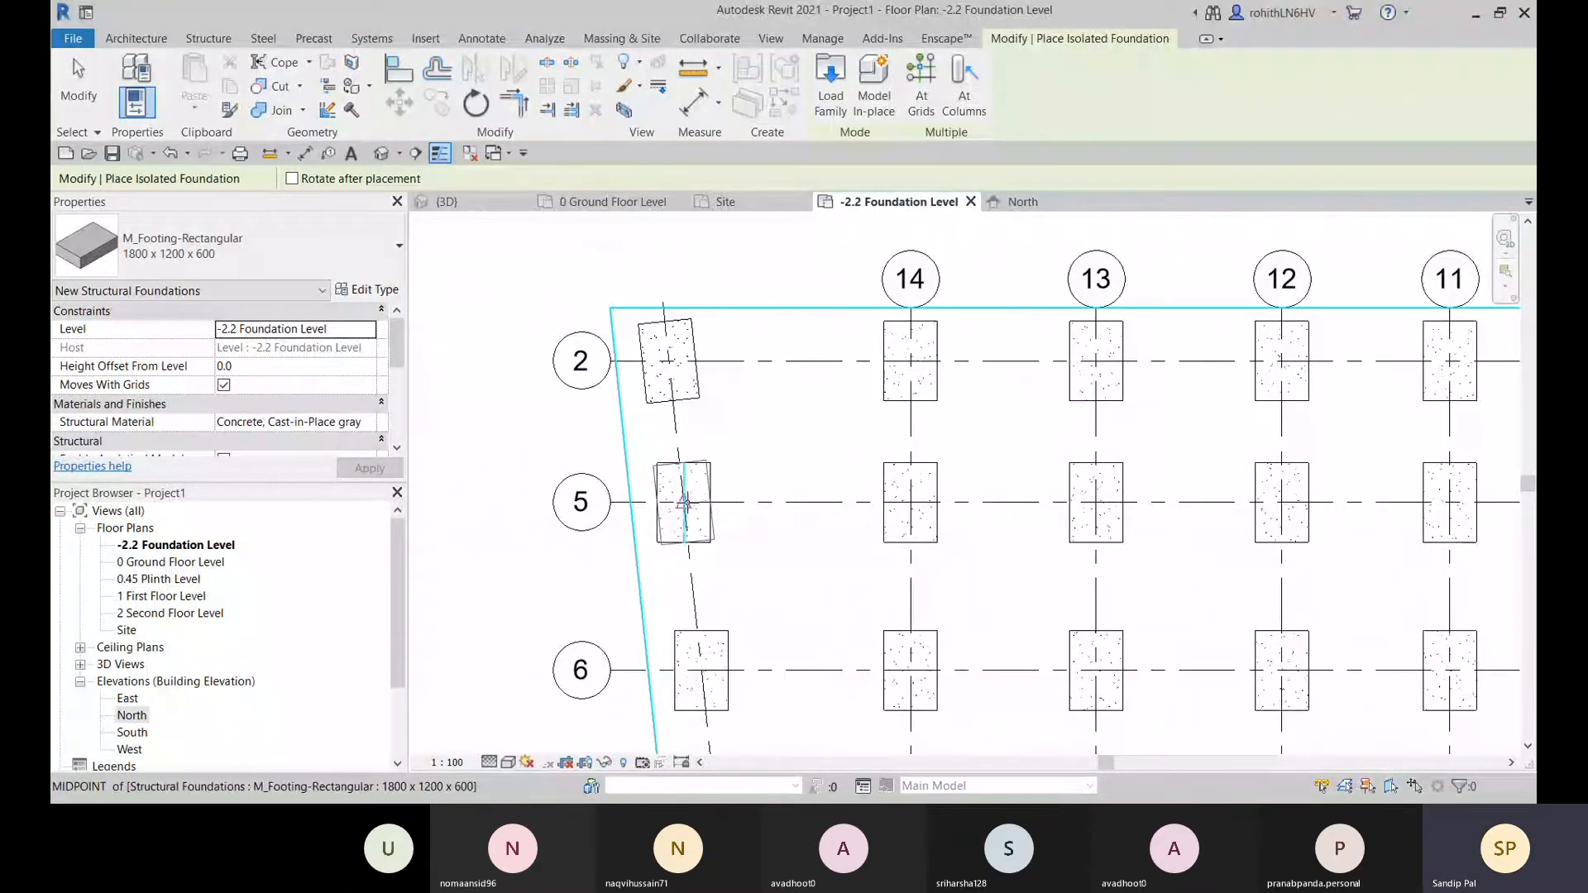
middle_drag(741, 579, 727, 390)
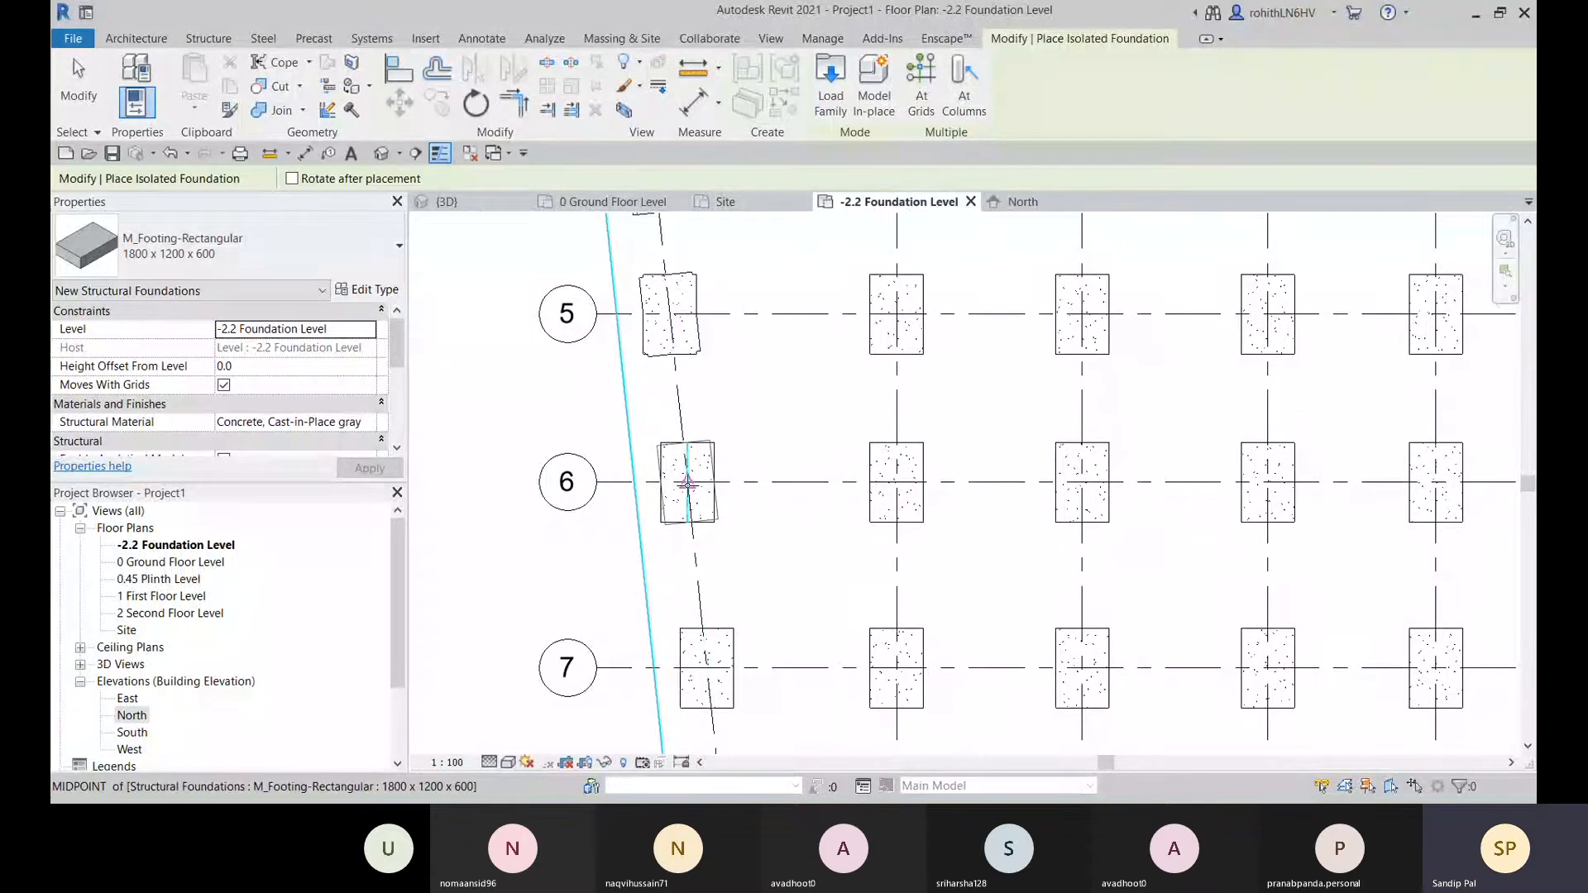
click(689, 482)
middle_drag(729, 581, 727, 430)
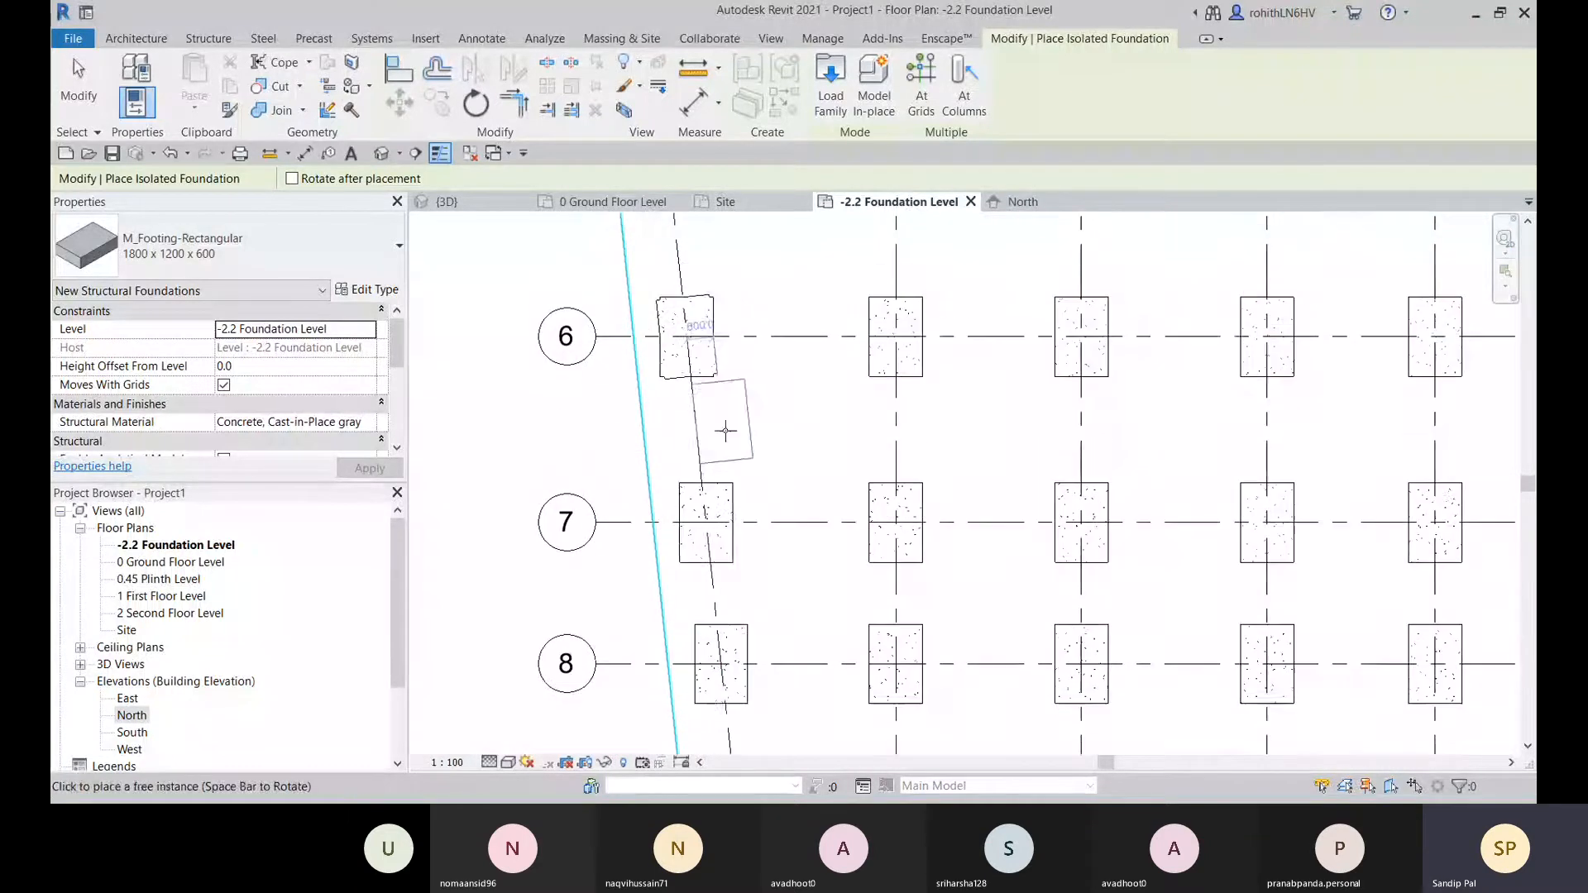
- Place rotated 1800 x 1200 x 600 footings where slanted grid 1 crosses grids 7, 8 and 9
click(703, 517)
middle_drag(750, 548, 736, 339)
scroll(709, 447, up, 2)
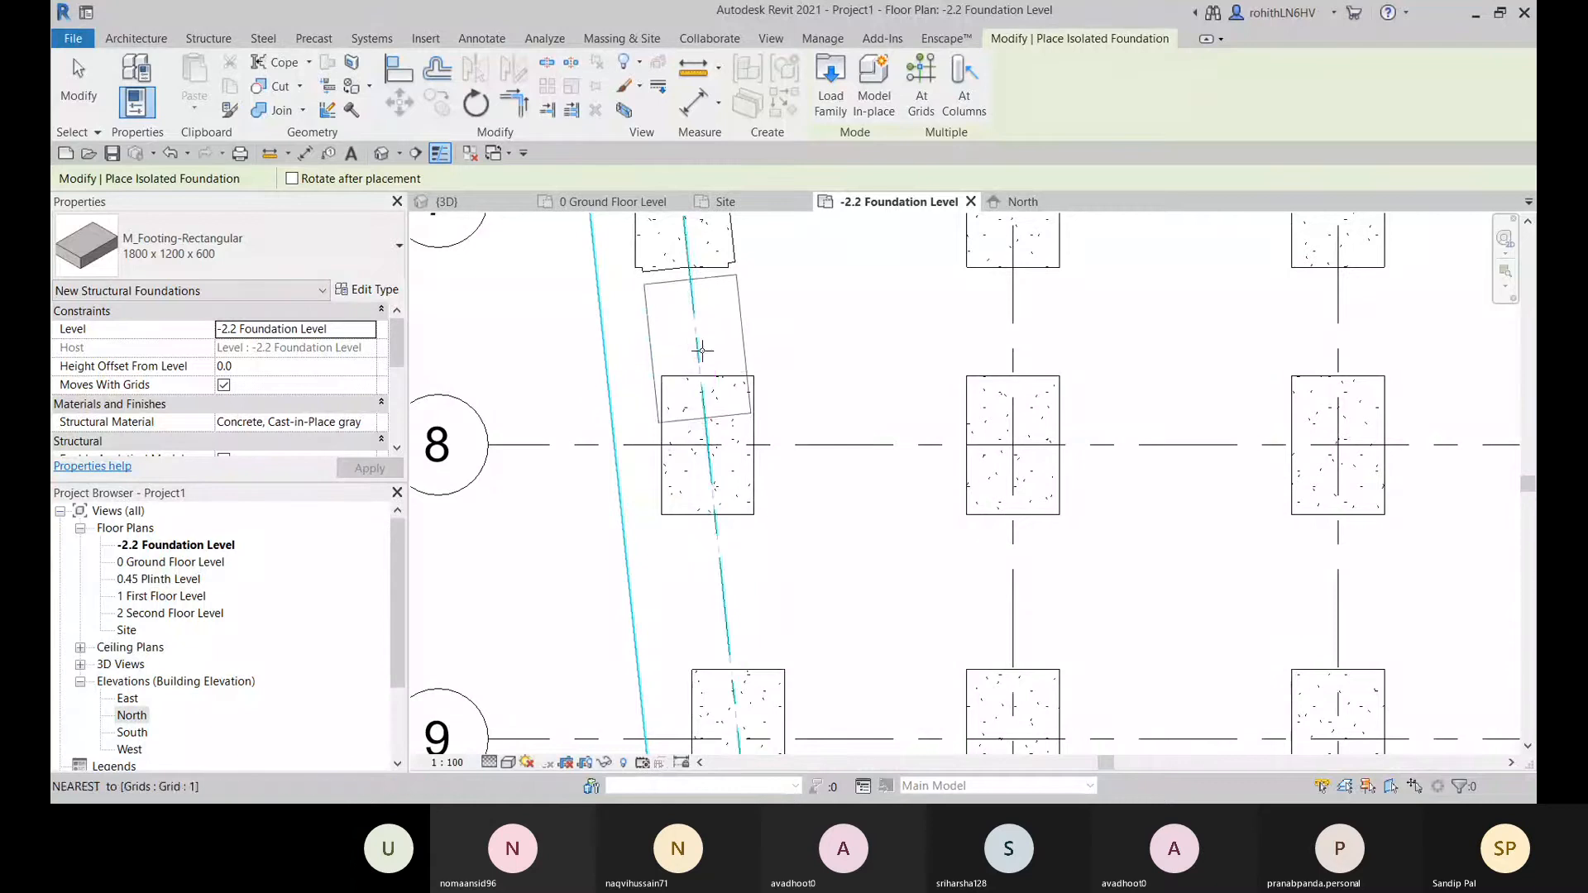
click(709, 447)
middle_drag(755, 509, 733, 314)
click(715, 544)
middle_drag(772, 610, 700, 204)
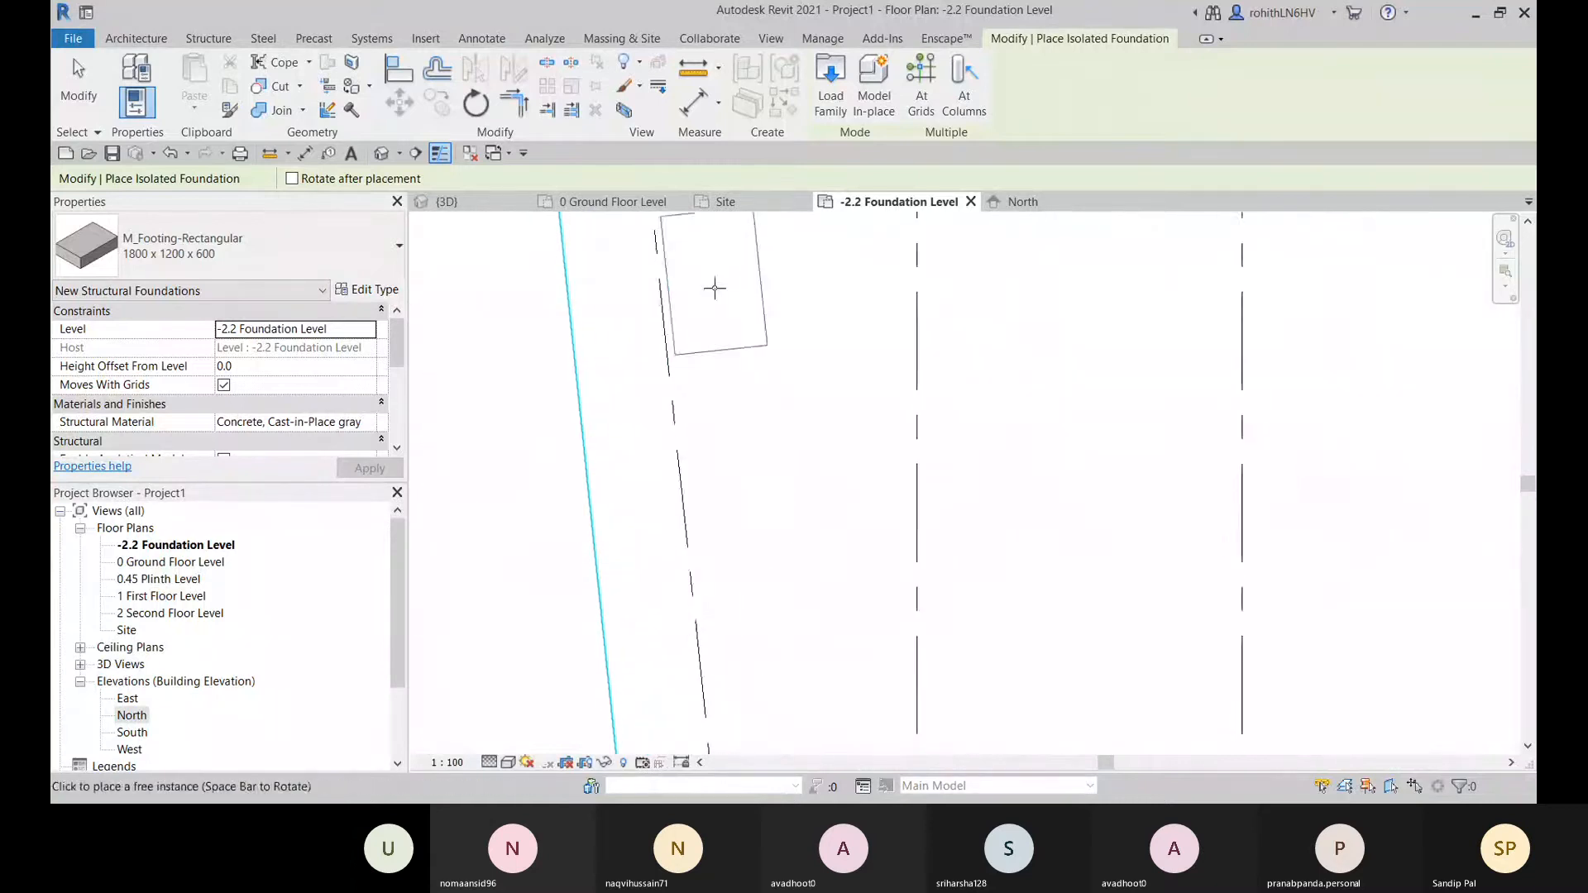
scroll(718, 307, down, 2)
middle_drag(769, 556, 797, 683)
key(Escape)
key(Escape)
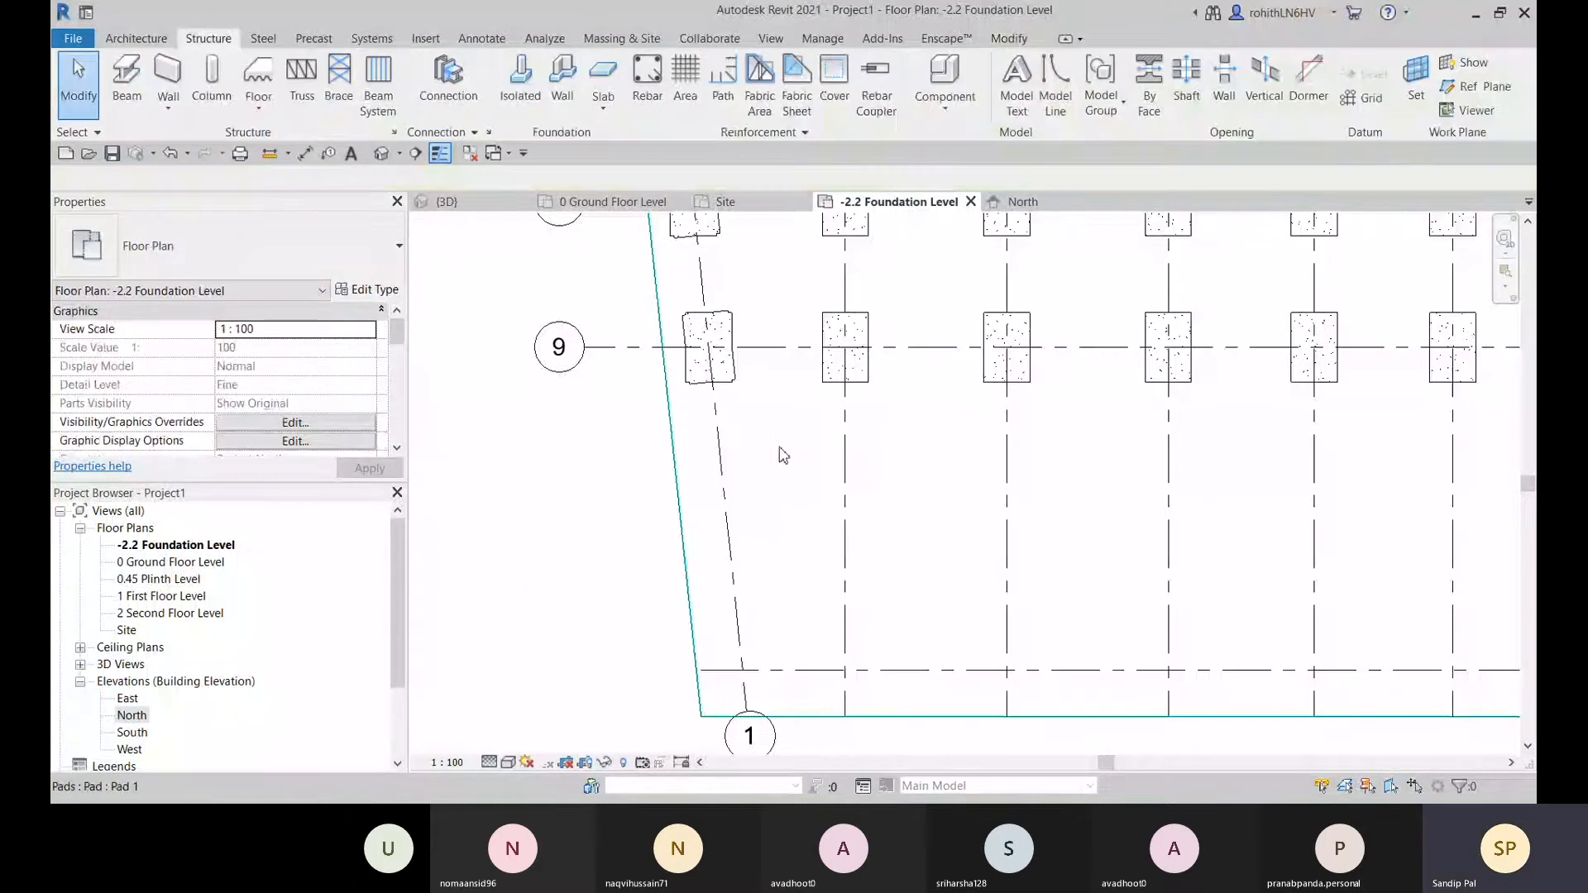
- Delete the overlapping unrotated footings on slanted grid 1 at grids 9, 8 and 7
middle_drag(781, 453, 749, 520)
scroll(745, 450, up, 4)
click(742, 448)
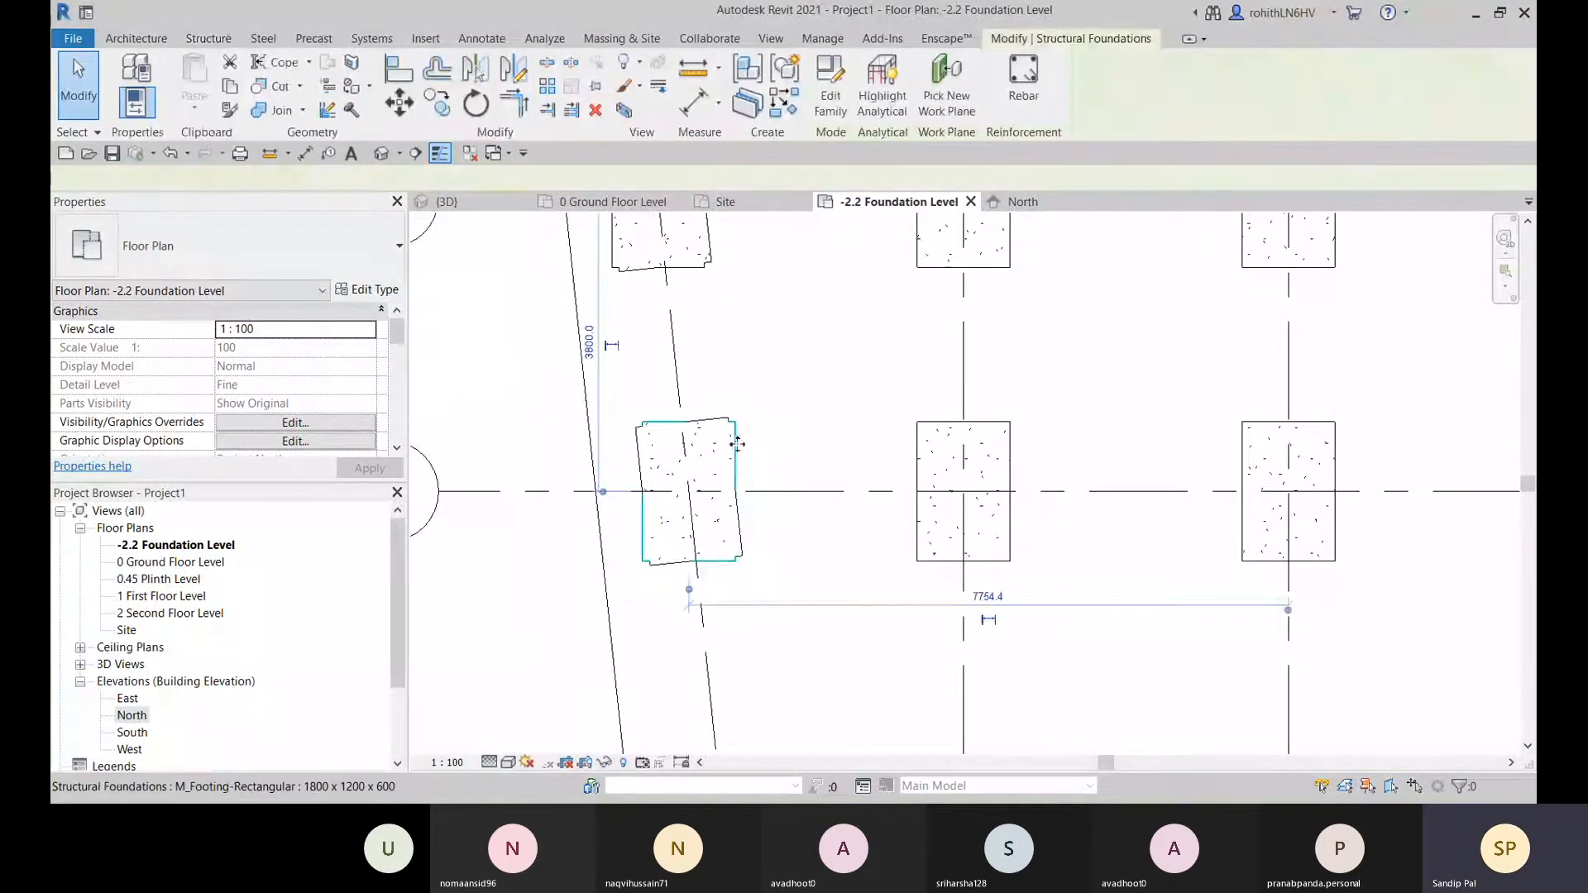
key(Escape)
middle_drag(755, 443, 783, 687)
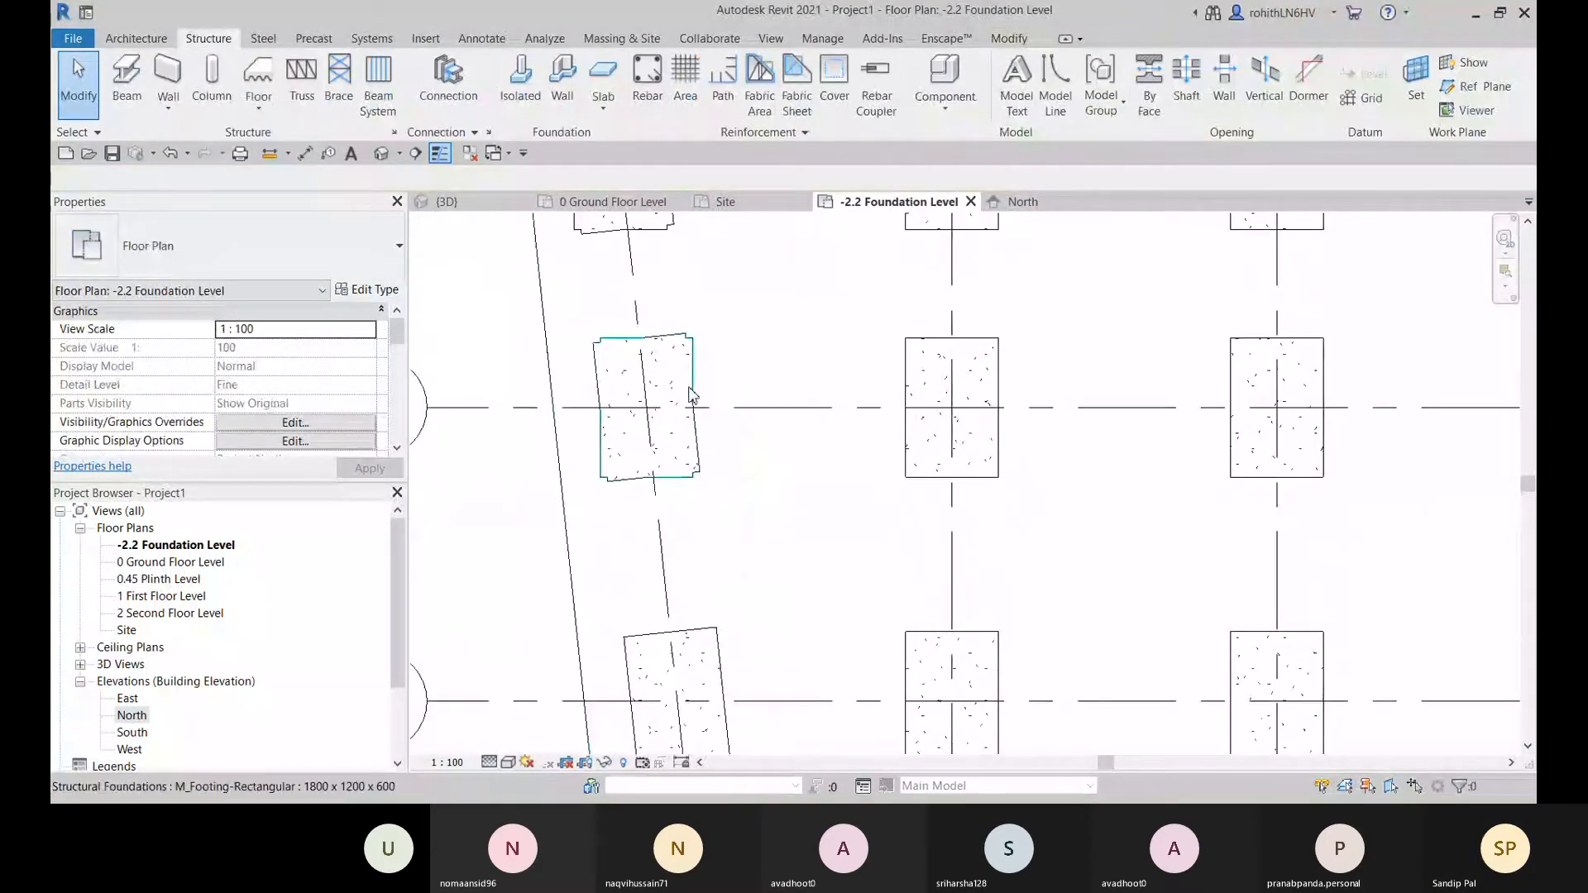
scroll(728, 347, down, 3)
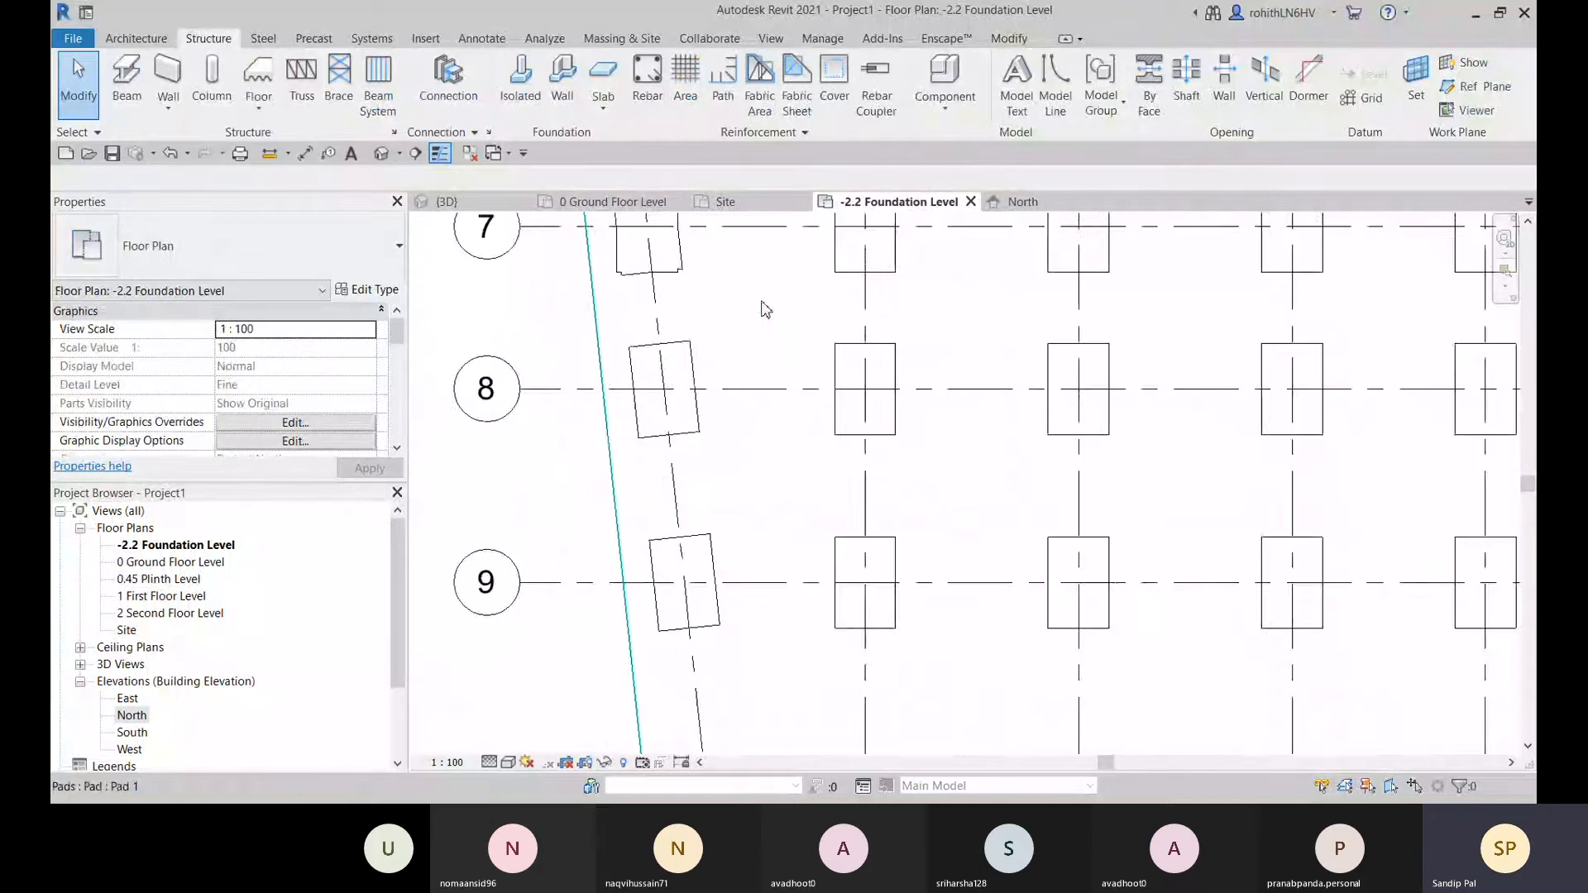
middle_drag(759, 310, 713, 411)
click(668, 362)
key(Escape)
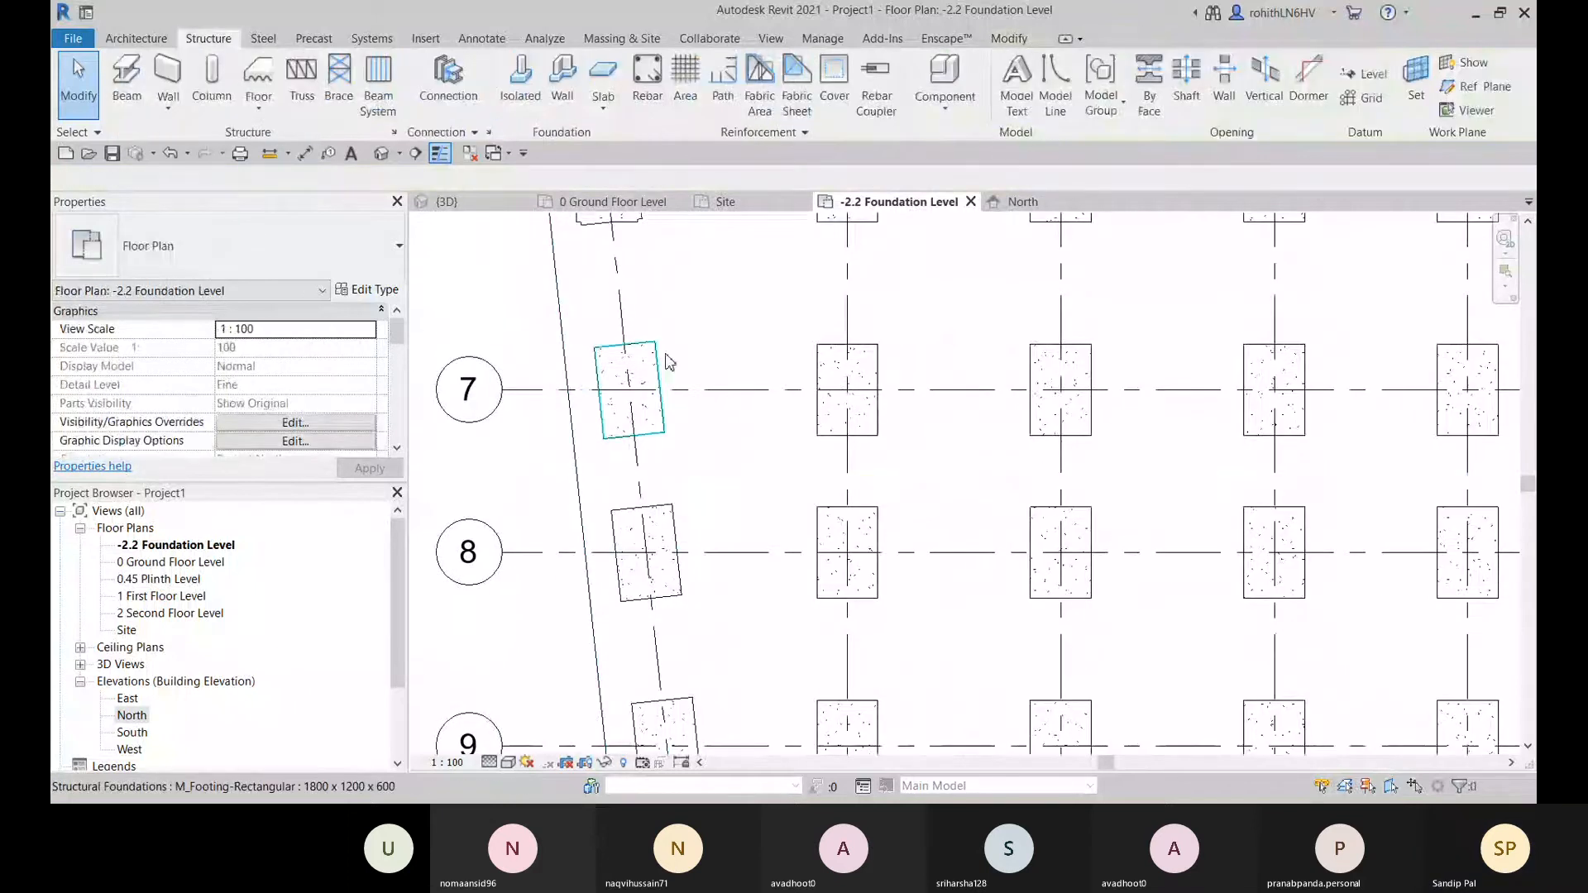
- Delete the overlapping unrotated footings on slanted grid 1 at grids 6 and 5
scroll(713, 358, down, 2)
middle_drag(713, 358, 713, 594)
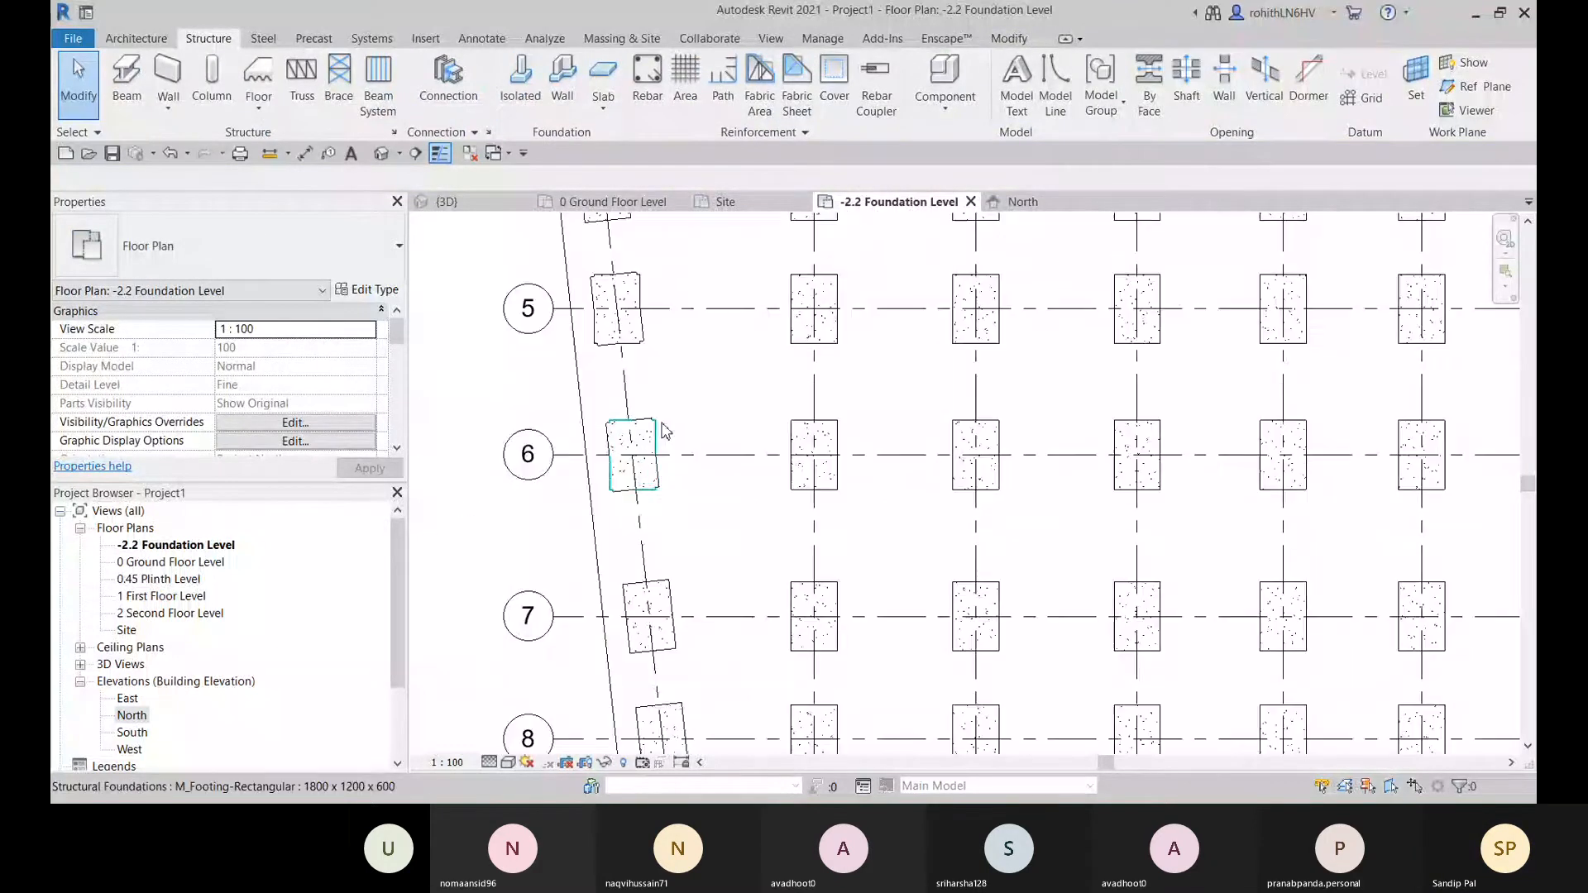
click(661, 429)
key(Escape)
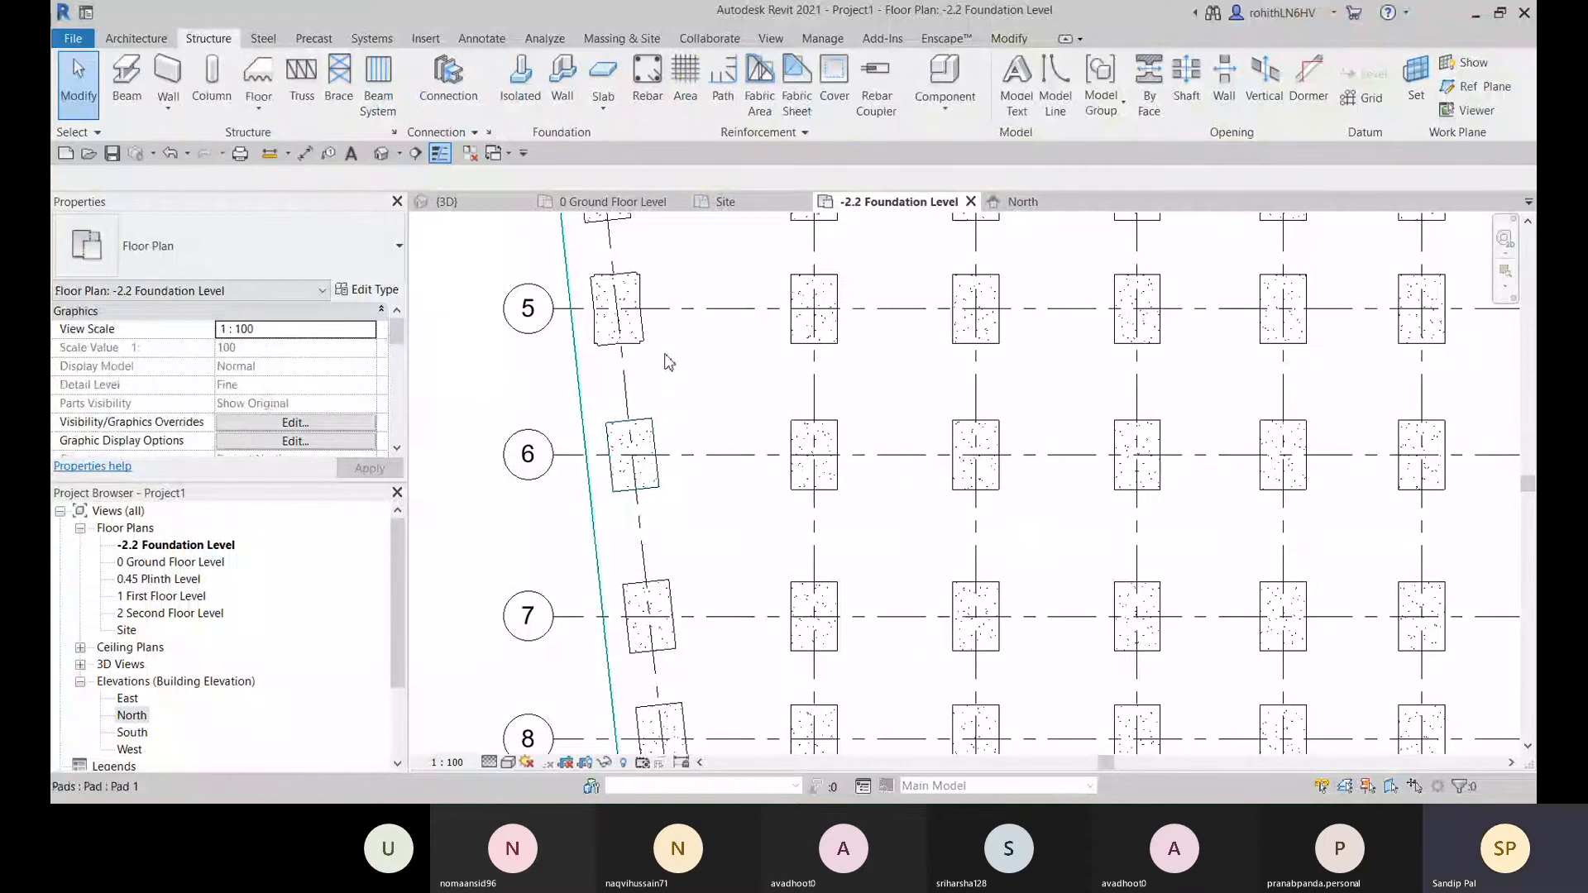
click(649, 283)
key(Escape)
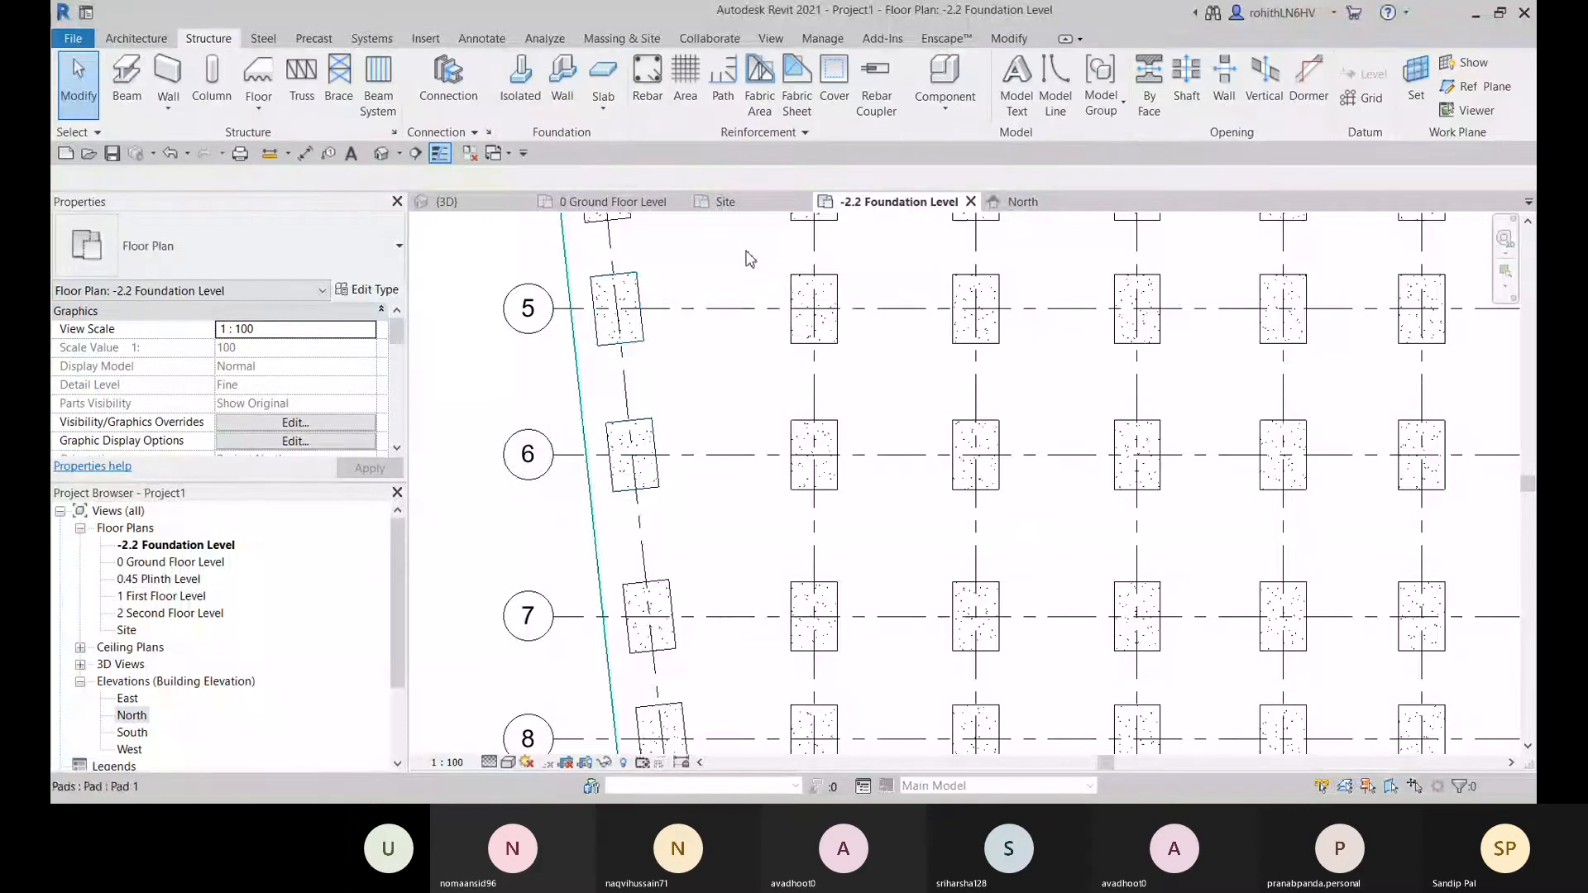
scroll(737, 375, down, 1)
mouse_move(737, 375)
middle_down()
mouse_move(727, 415)
mouse_move(703, 397)
middle_up()
scroll(778, 503, down, 1)
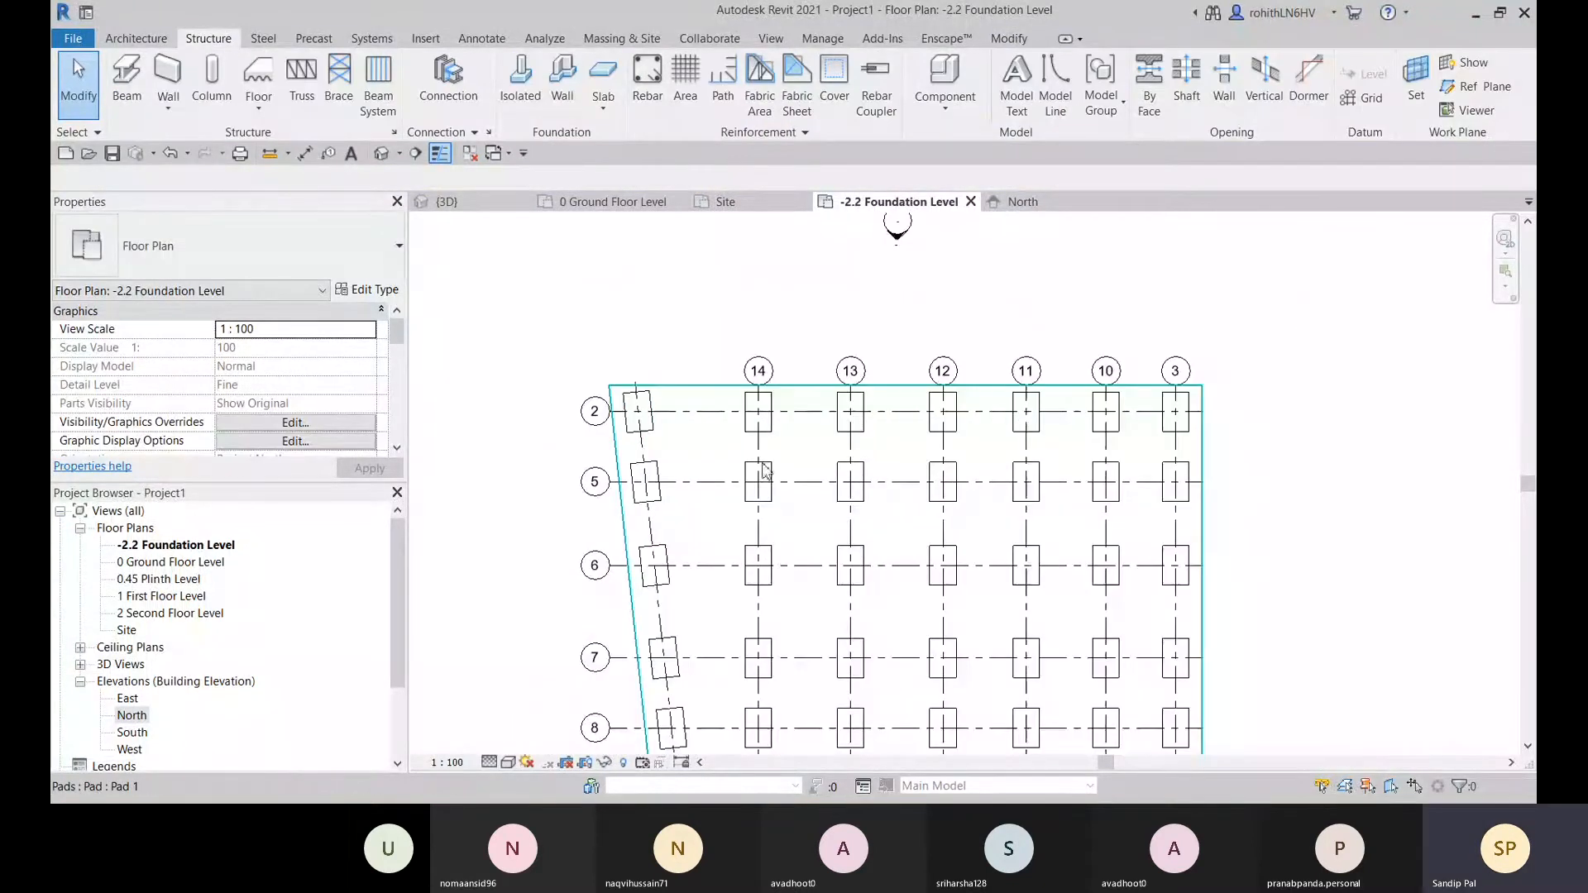
scroll(778, 503, down, 1)
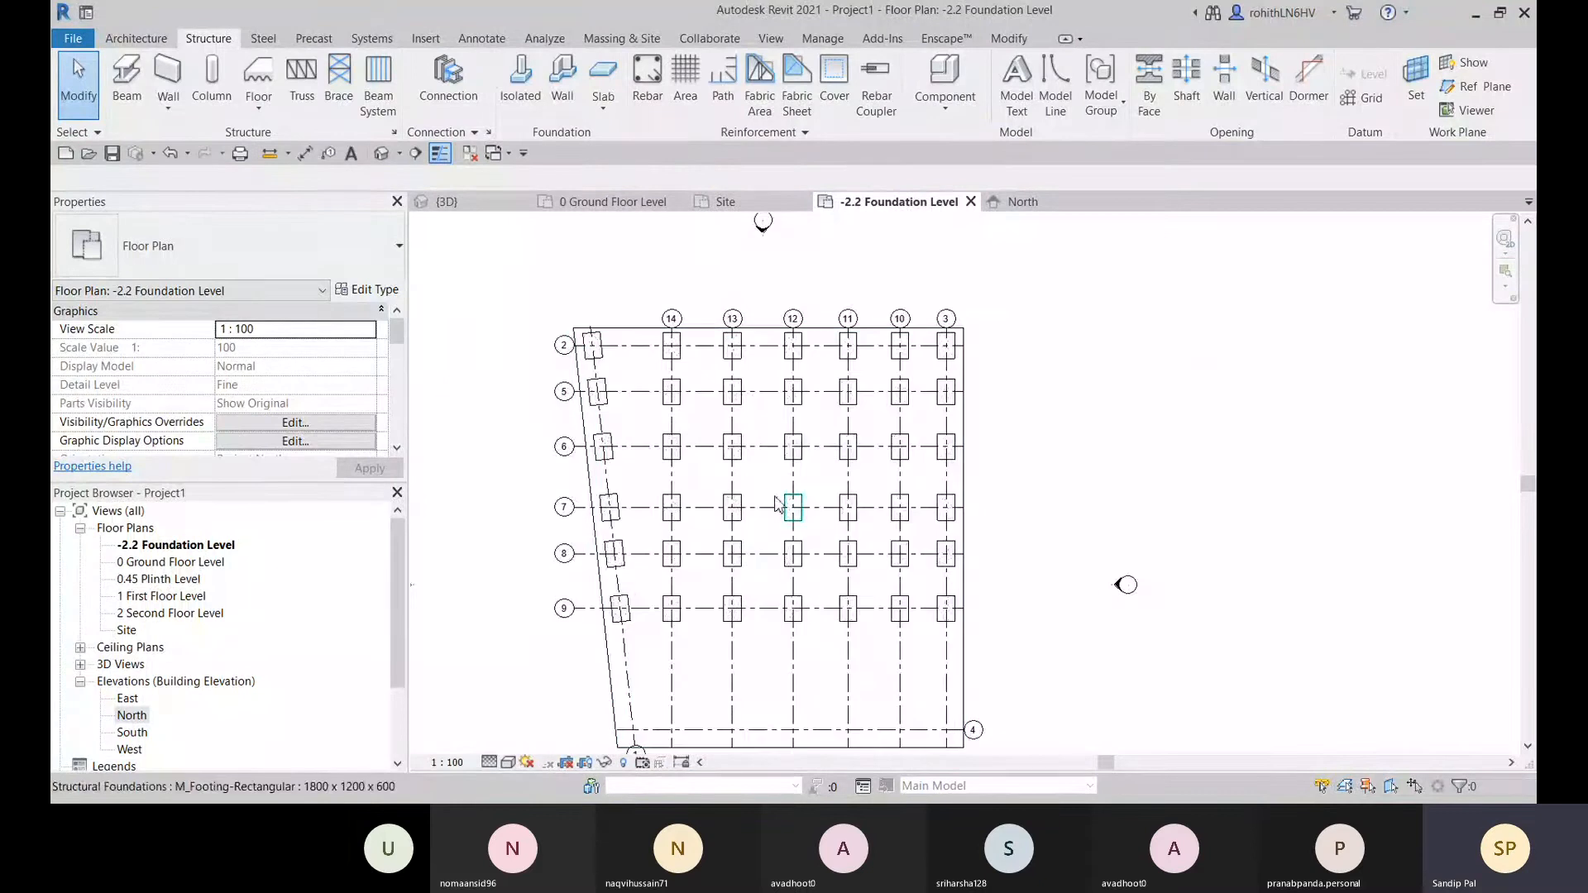
- In the 3D view, select all visible instances of the 1800 x 1200 x 600 footing and set their height offset from level to 600
key(ctrl+Tab)
scroll(744, 514, up, 1)
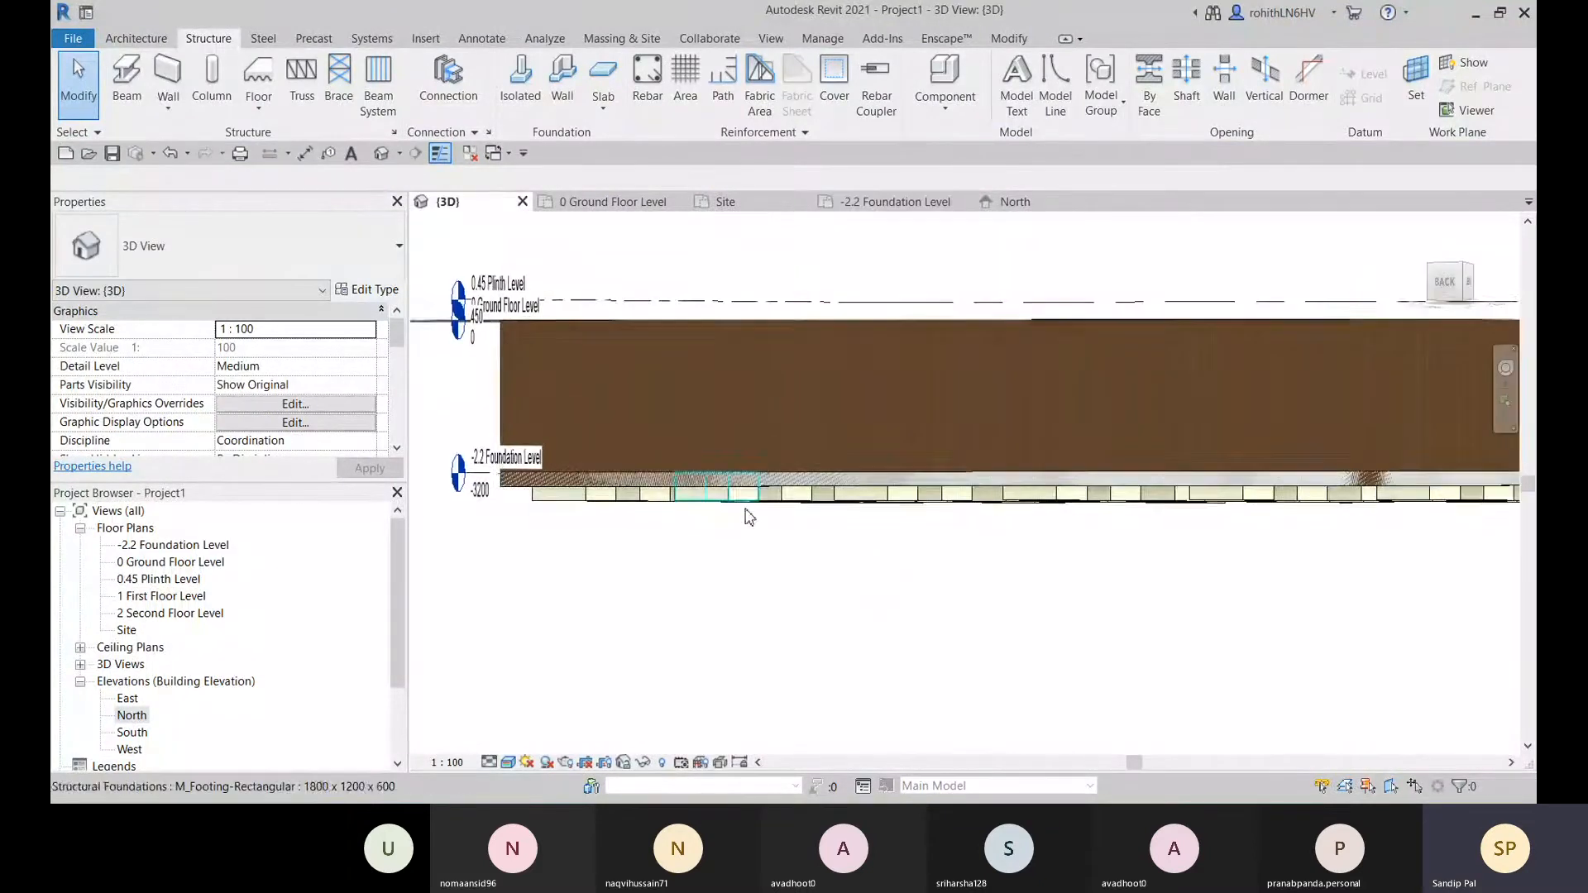
scroll(652, 513, up, 1)
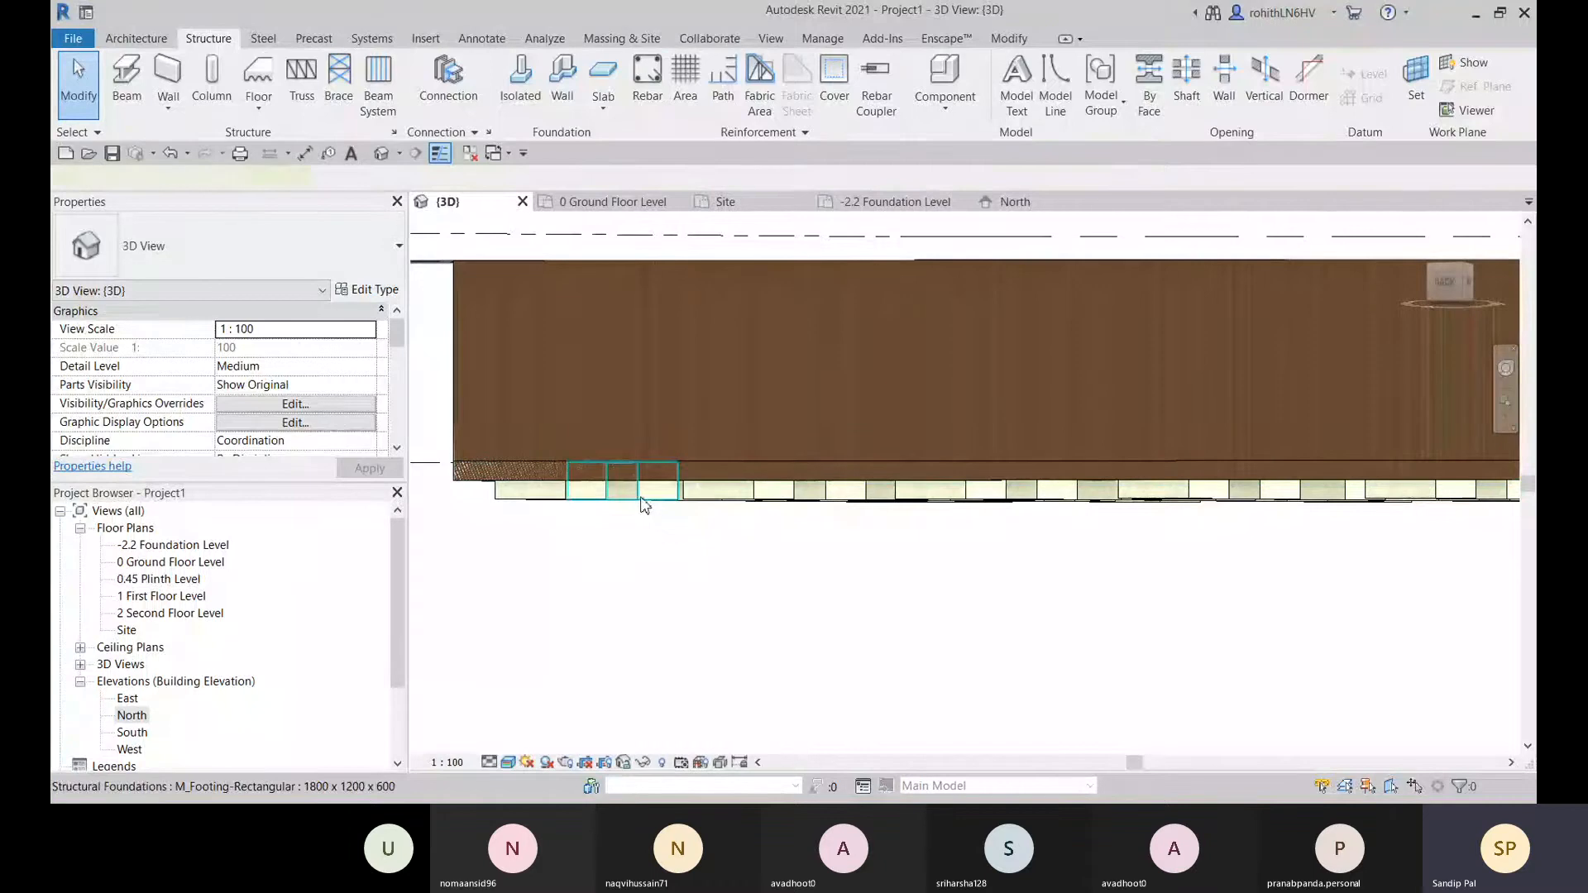
click(645, 503)
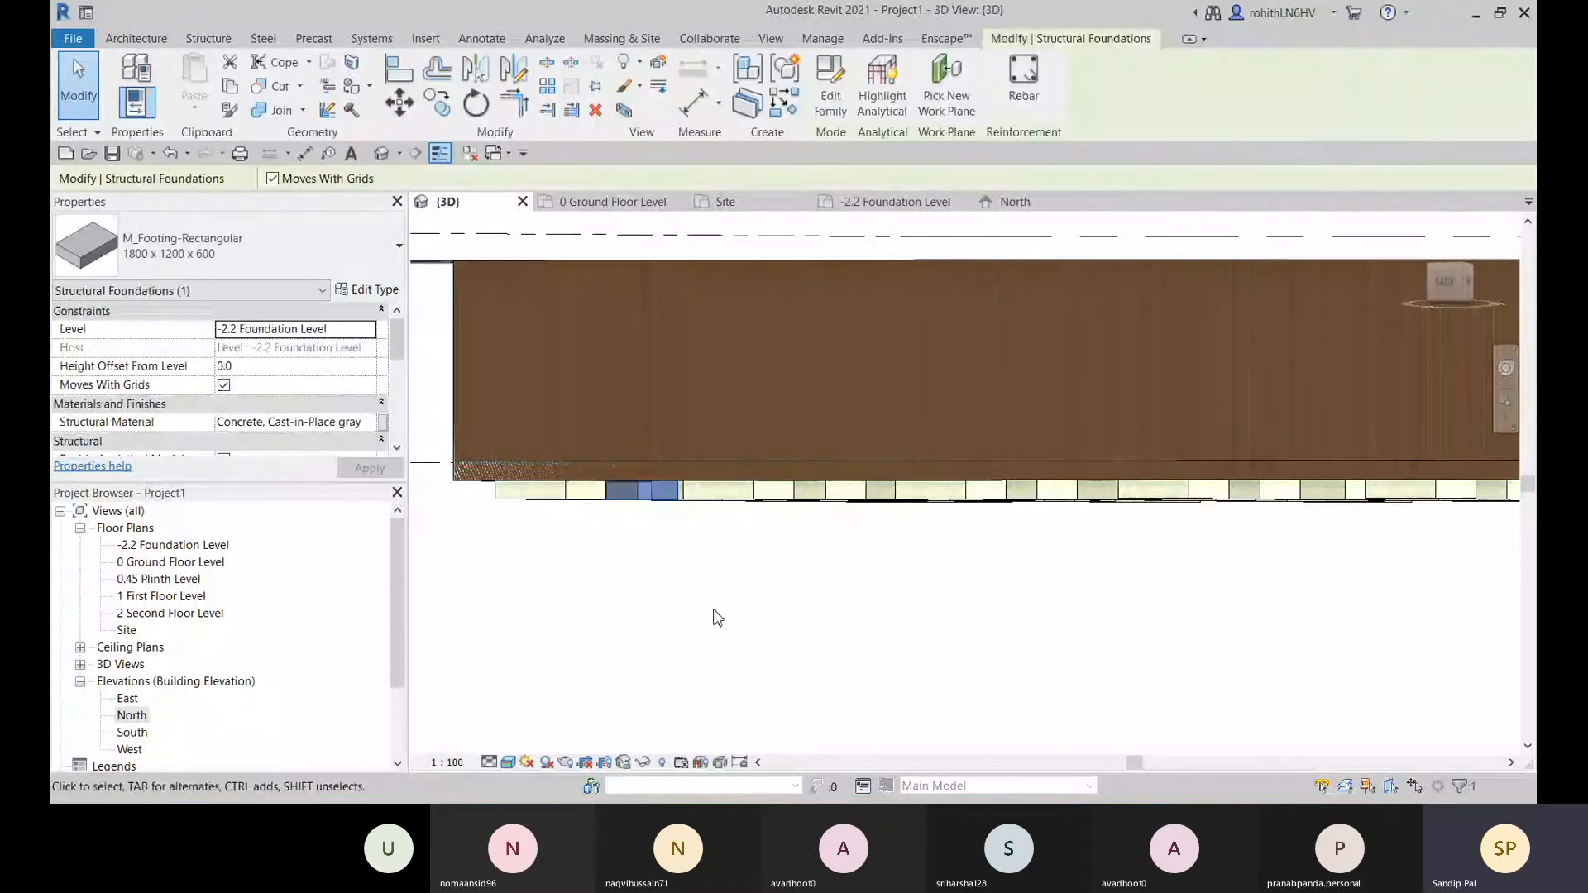
right_click(661, 553)
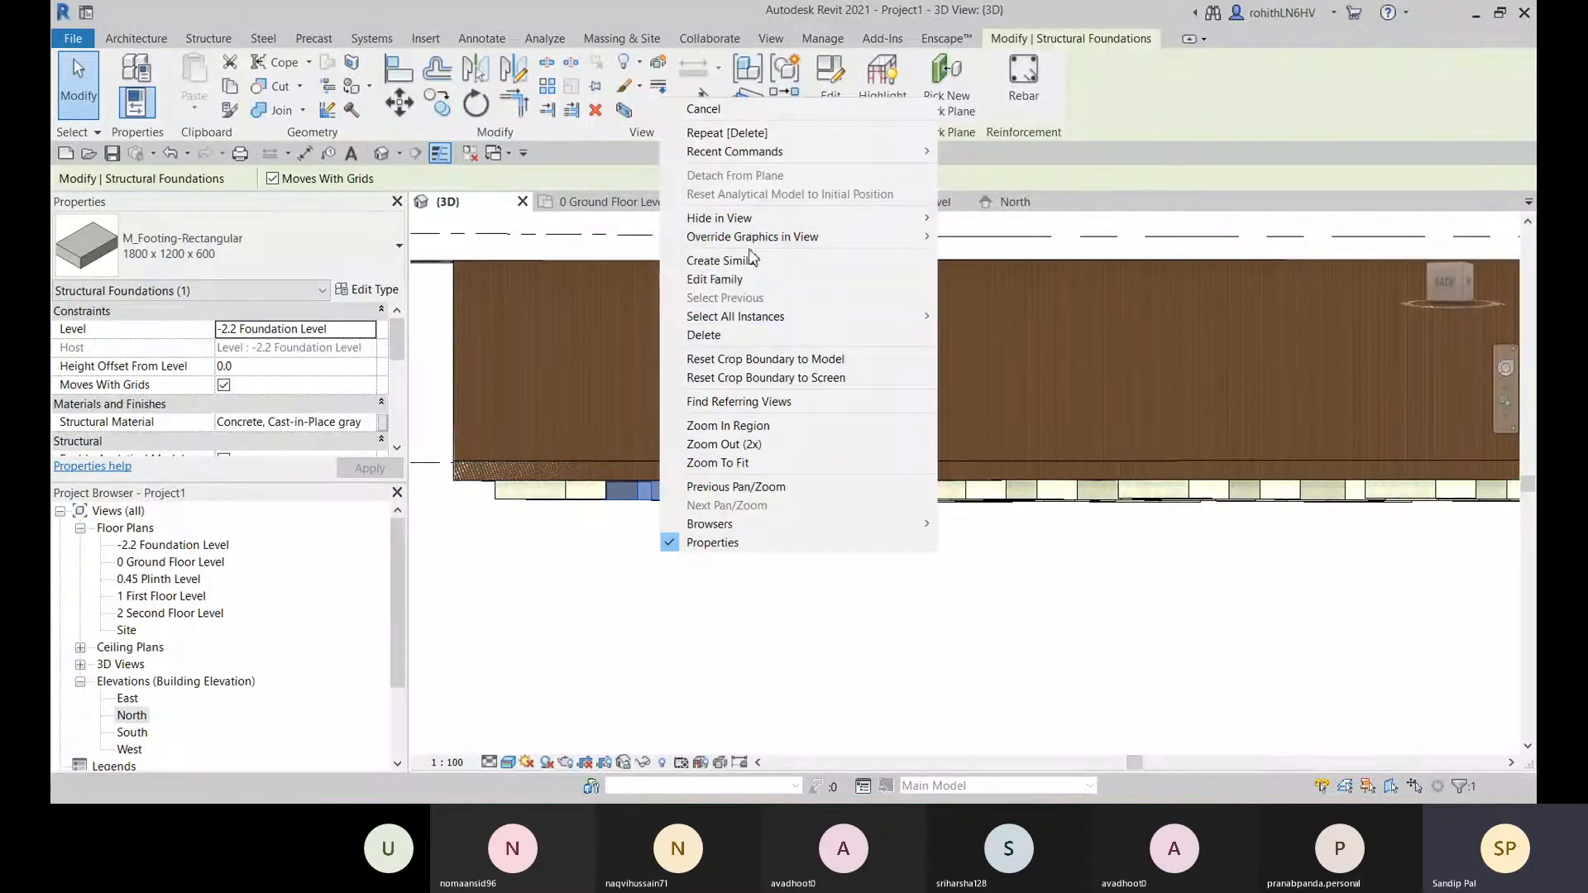
mouse_move(711, 323)
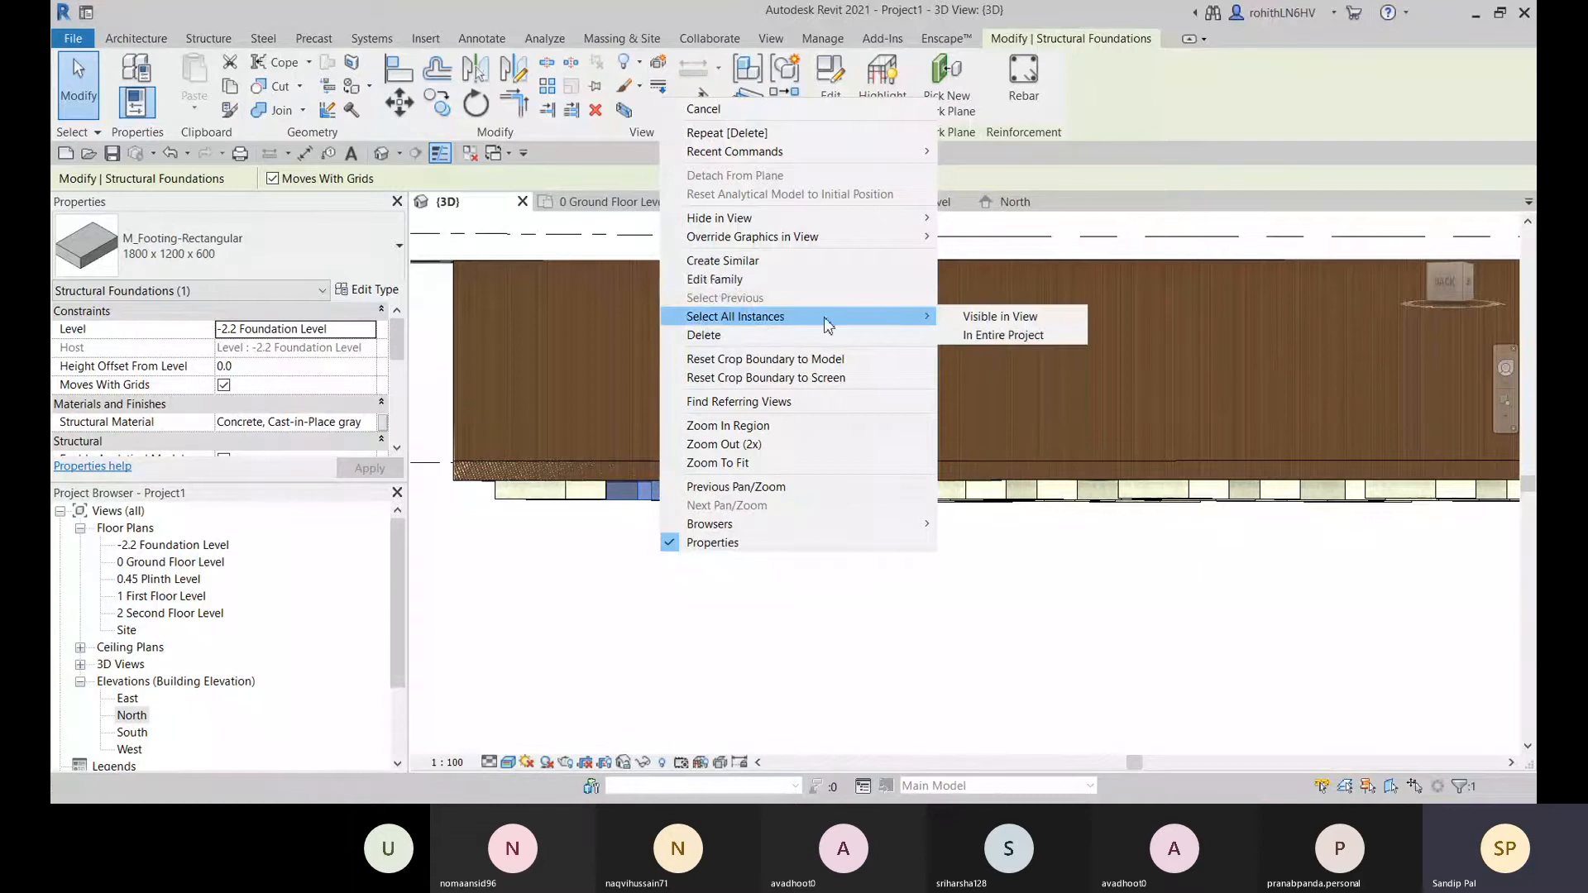
click(1000, 316)
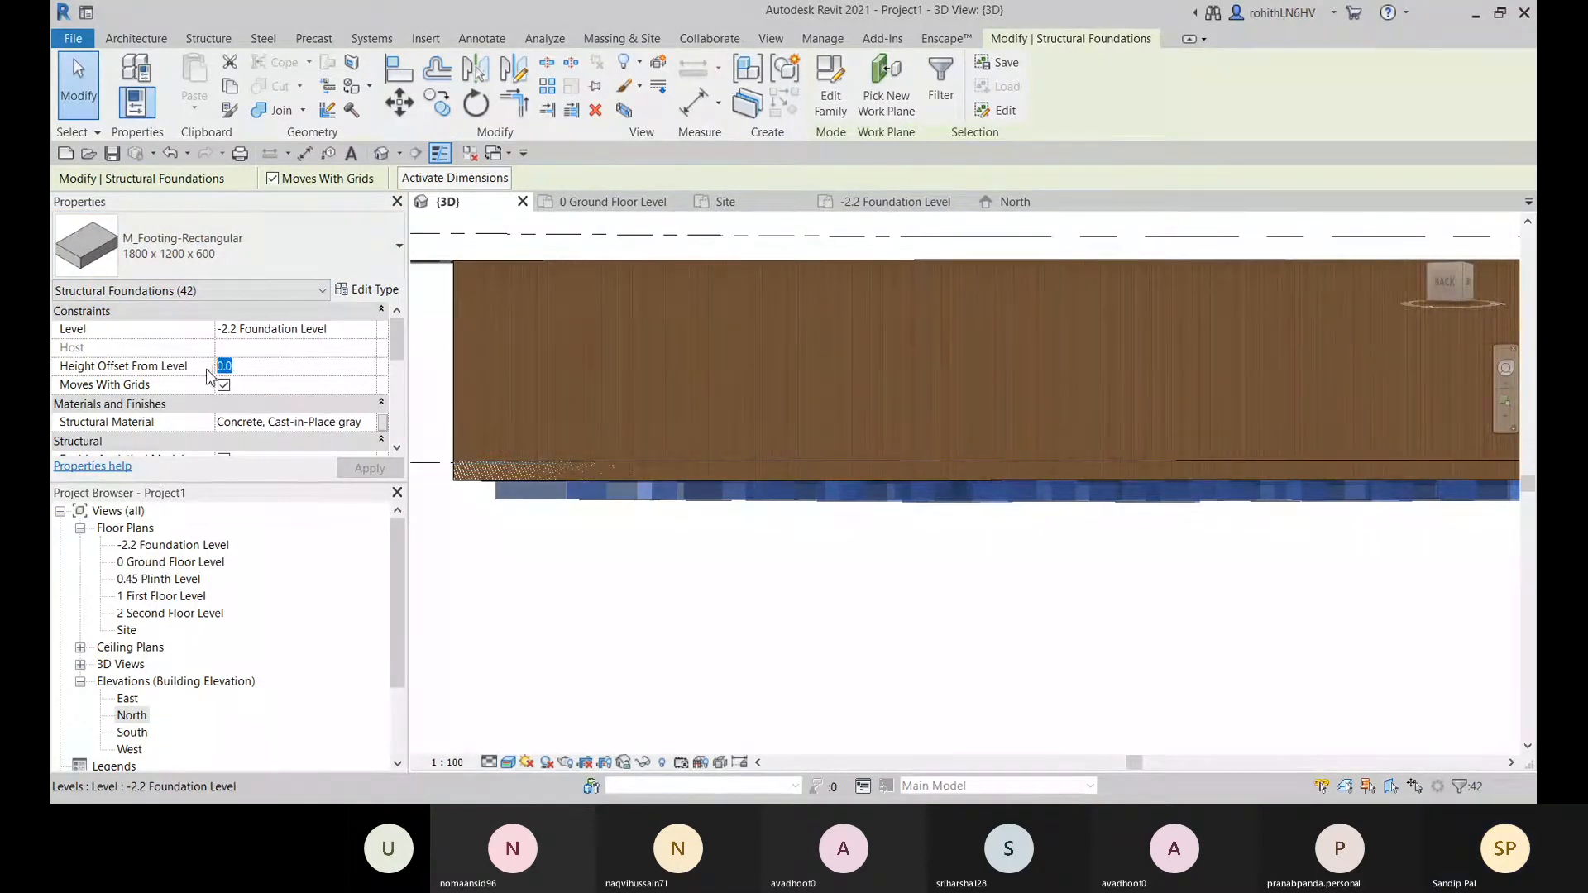
text(600)
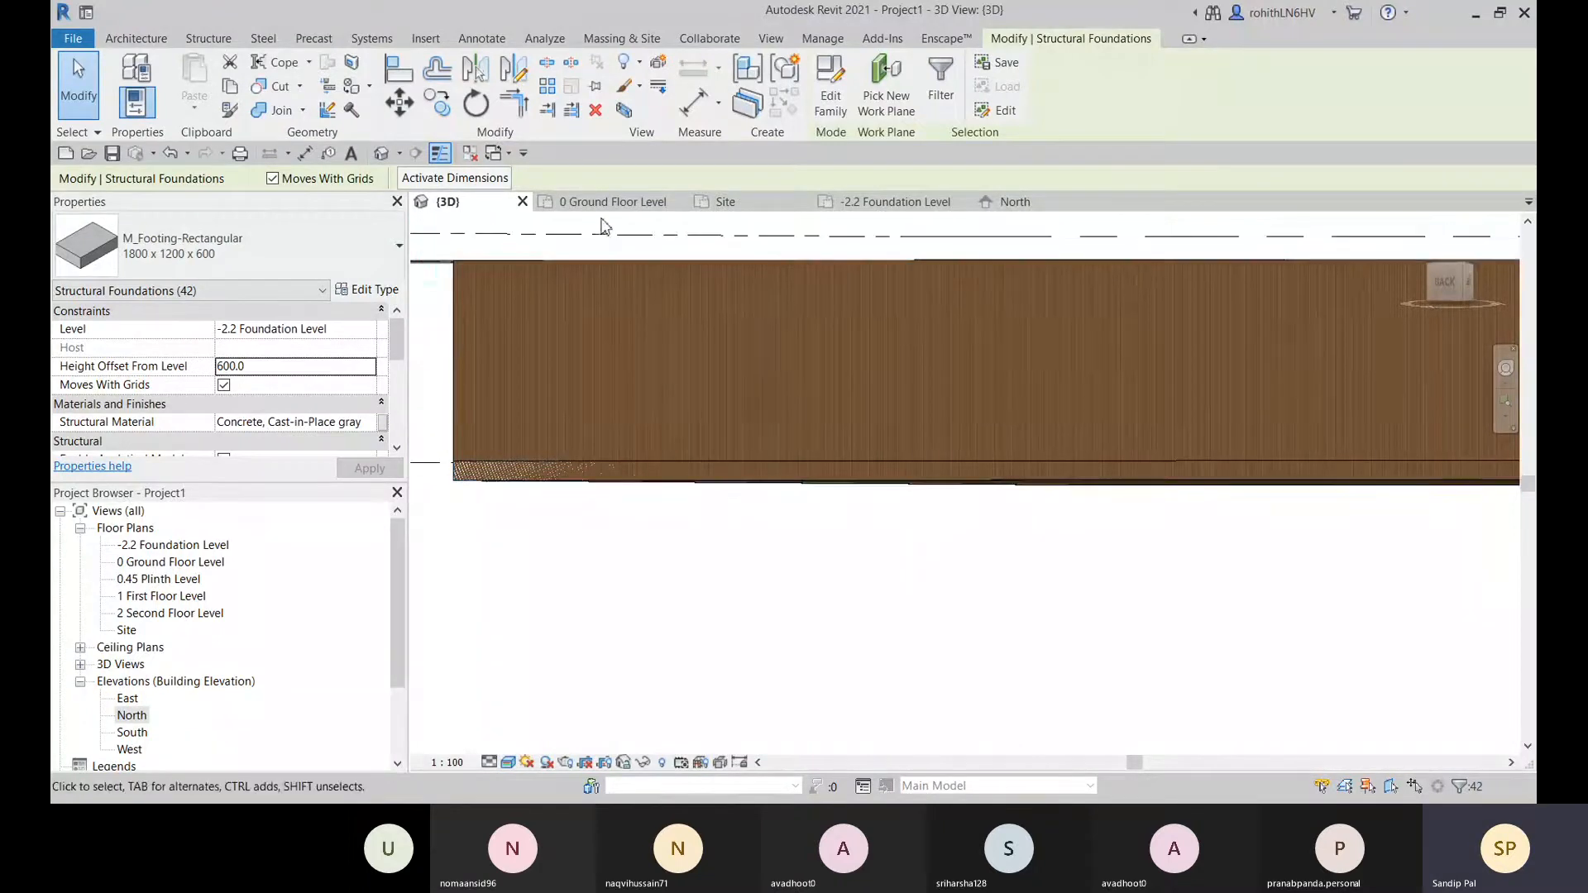
- Examine the footings' position on the pad in the 3D view from several angles
scroll(1288, 330, down, 2)
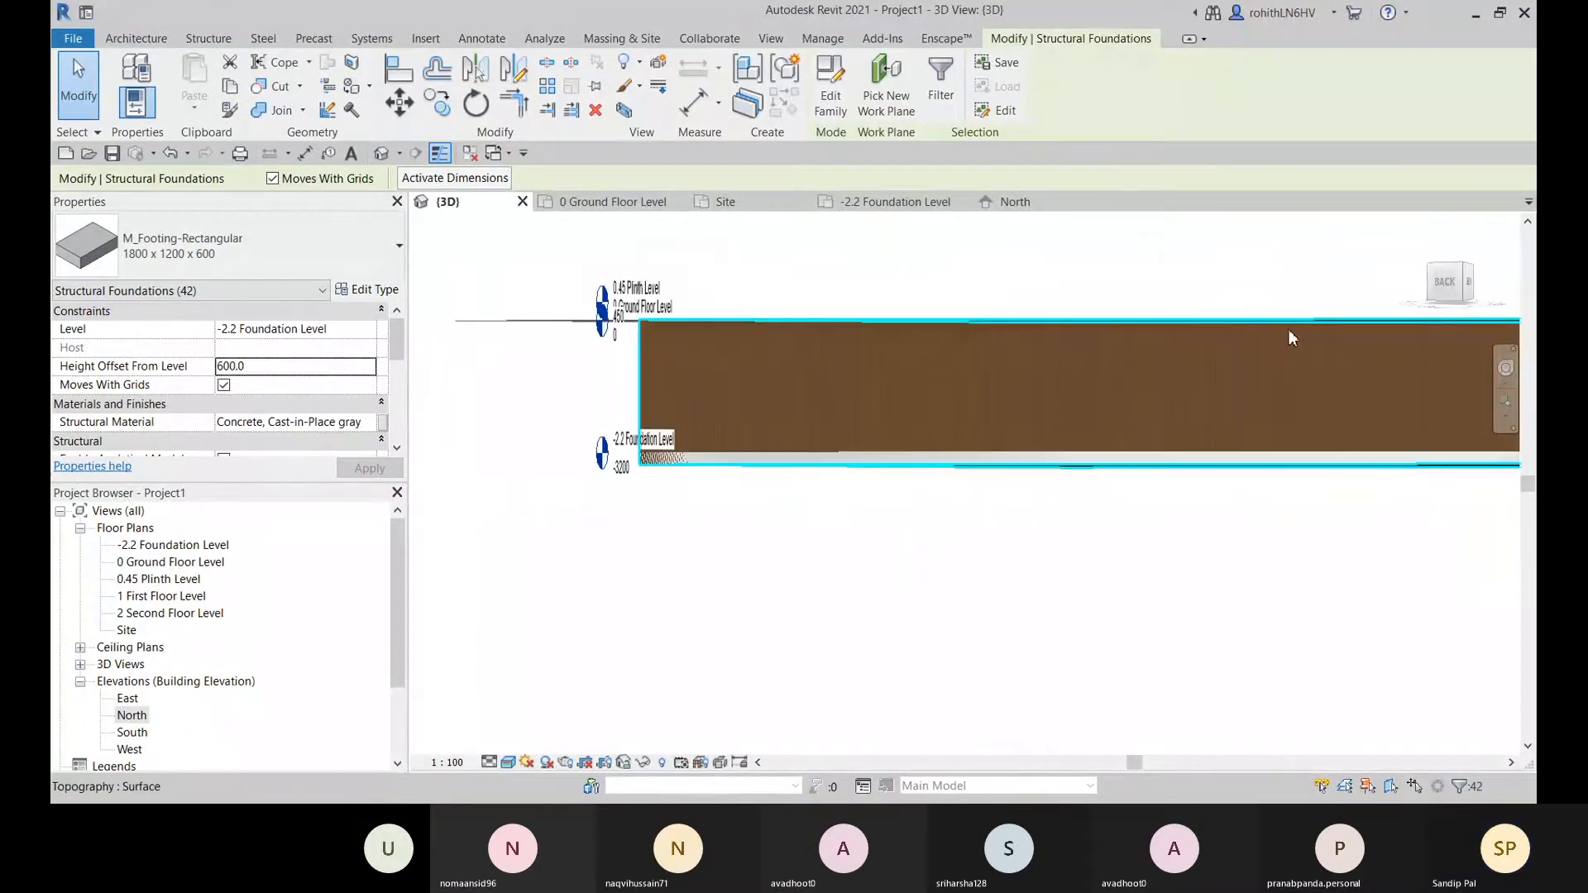
click(1420, 231)
scroll(1123, 422, up, 3)
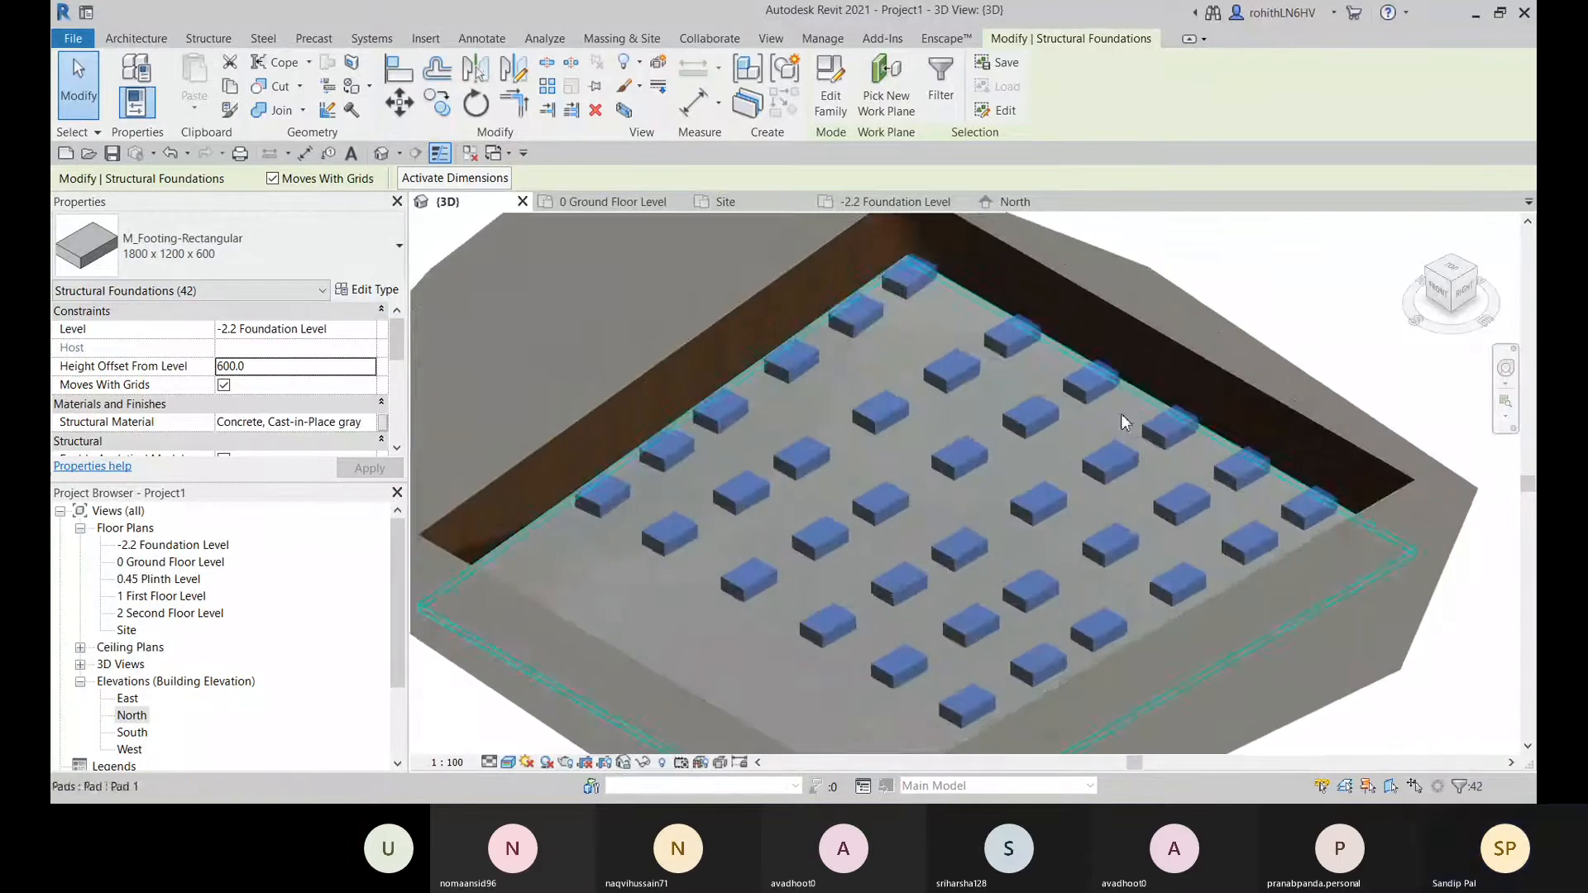
key(Escape)
shift+middle_drag(1120, 413, 923, 531)
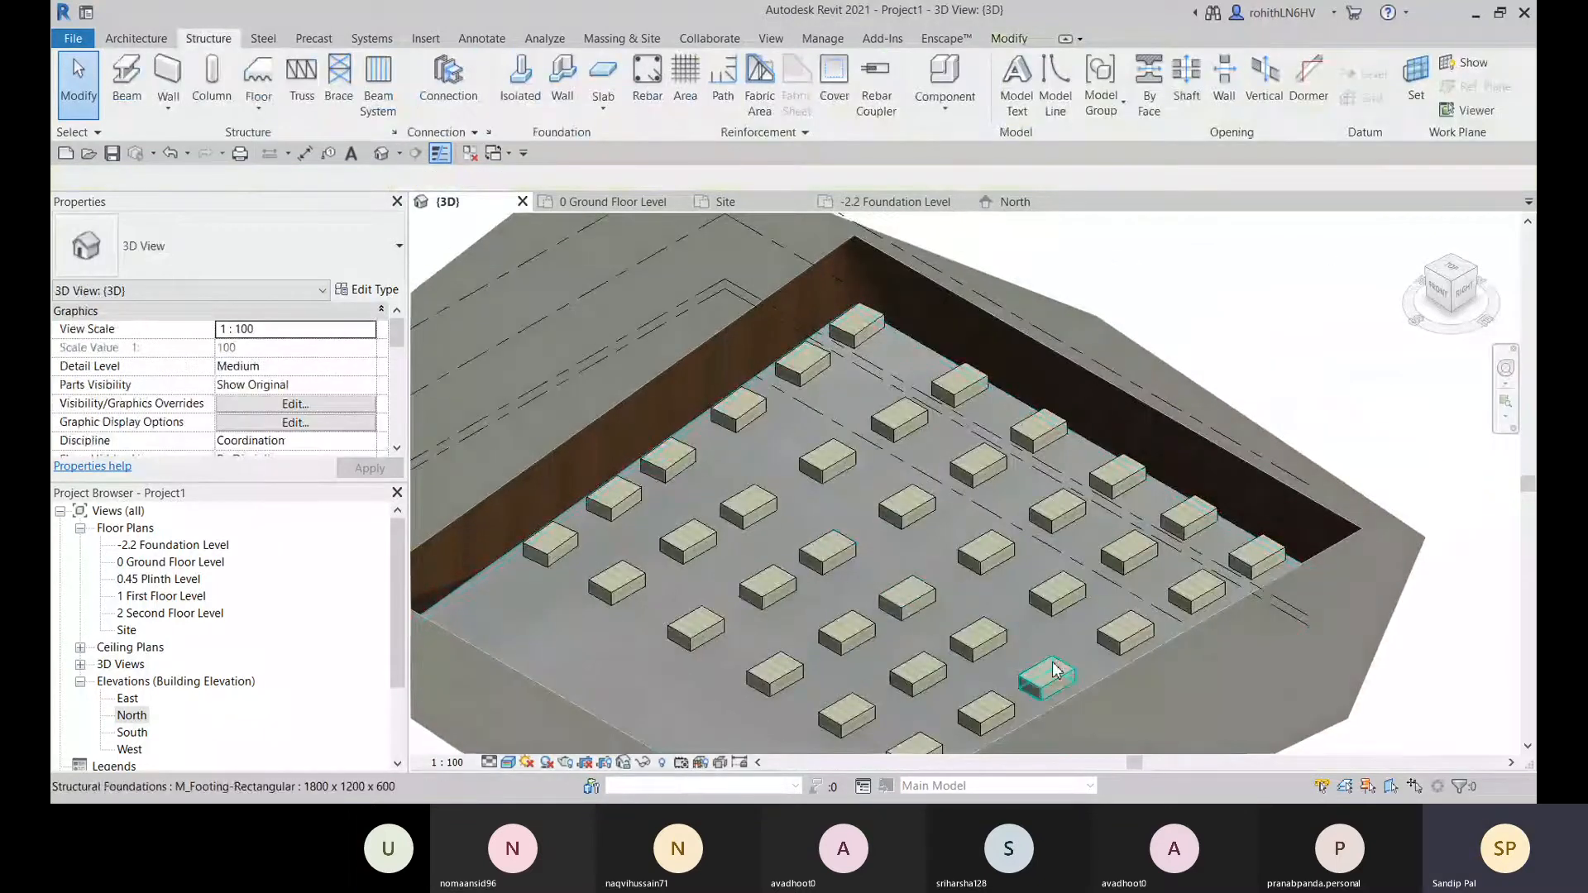
shift+middle_drag(1055, 670, 725, 553)
scroll(724, 553, up, 4)
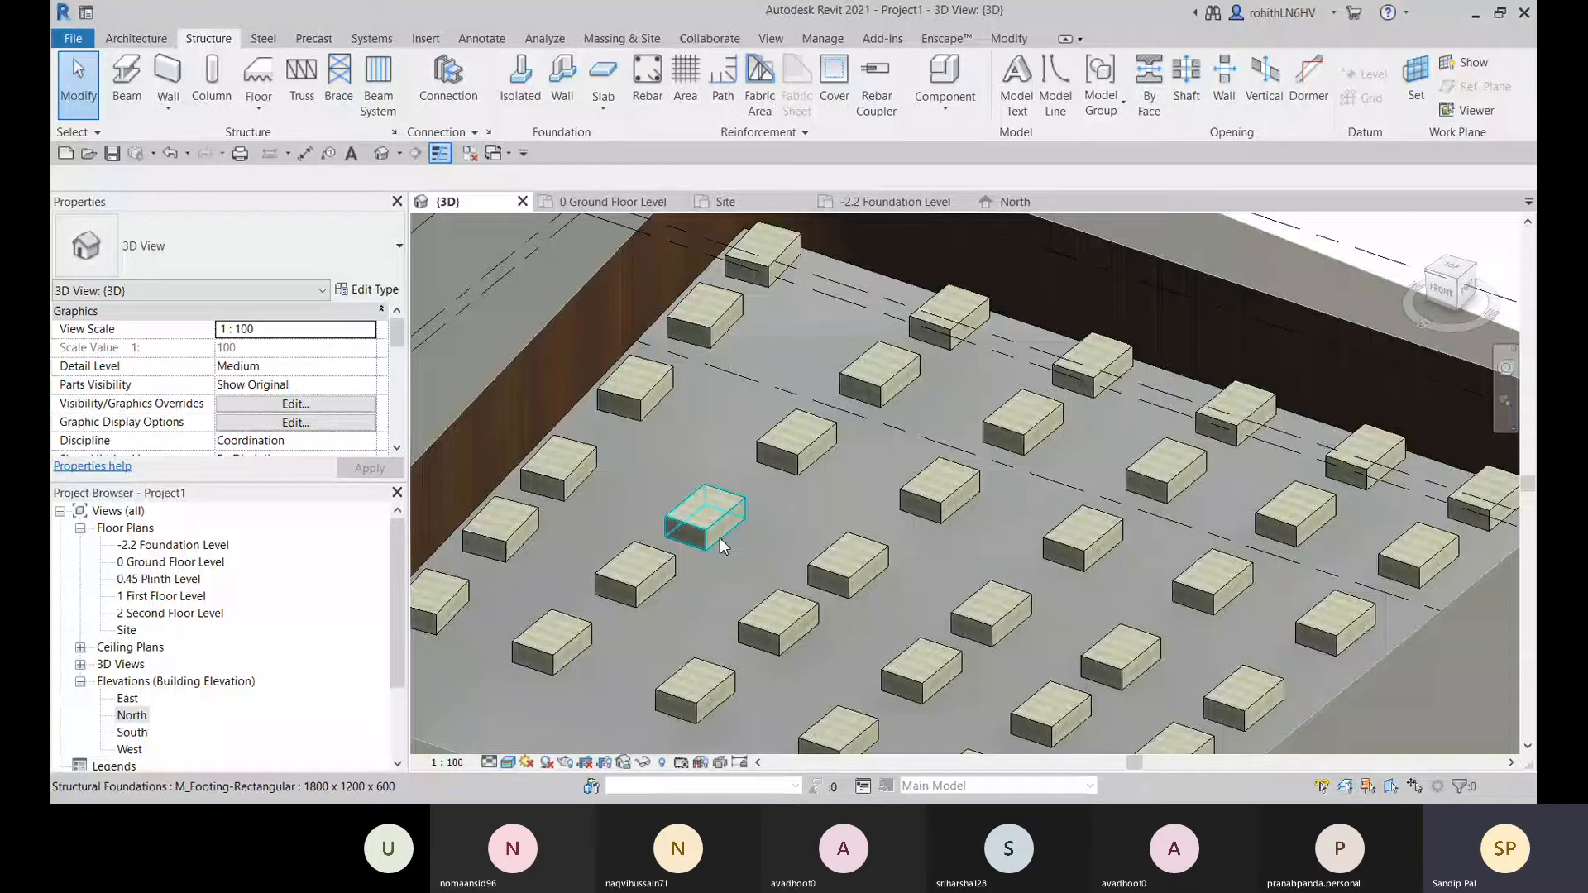
scroll(720, 537, down, 5)
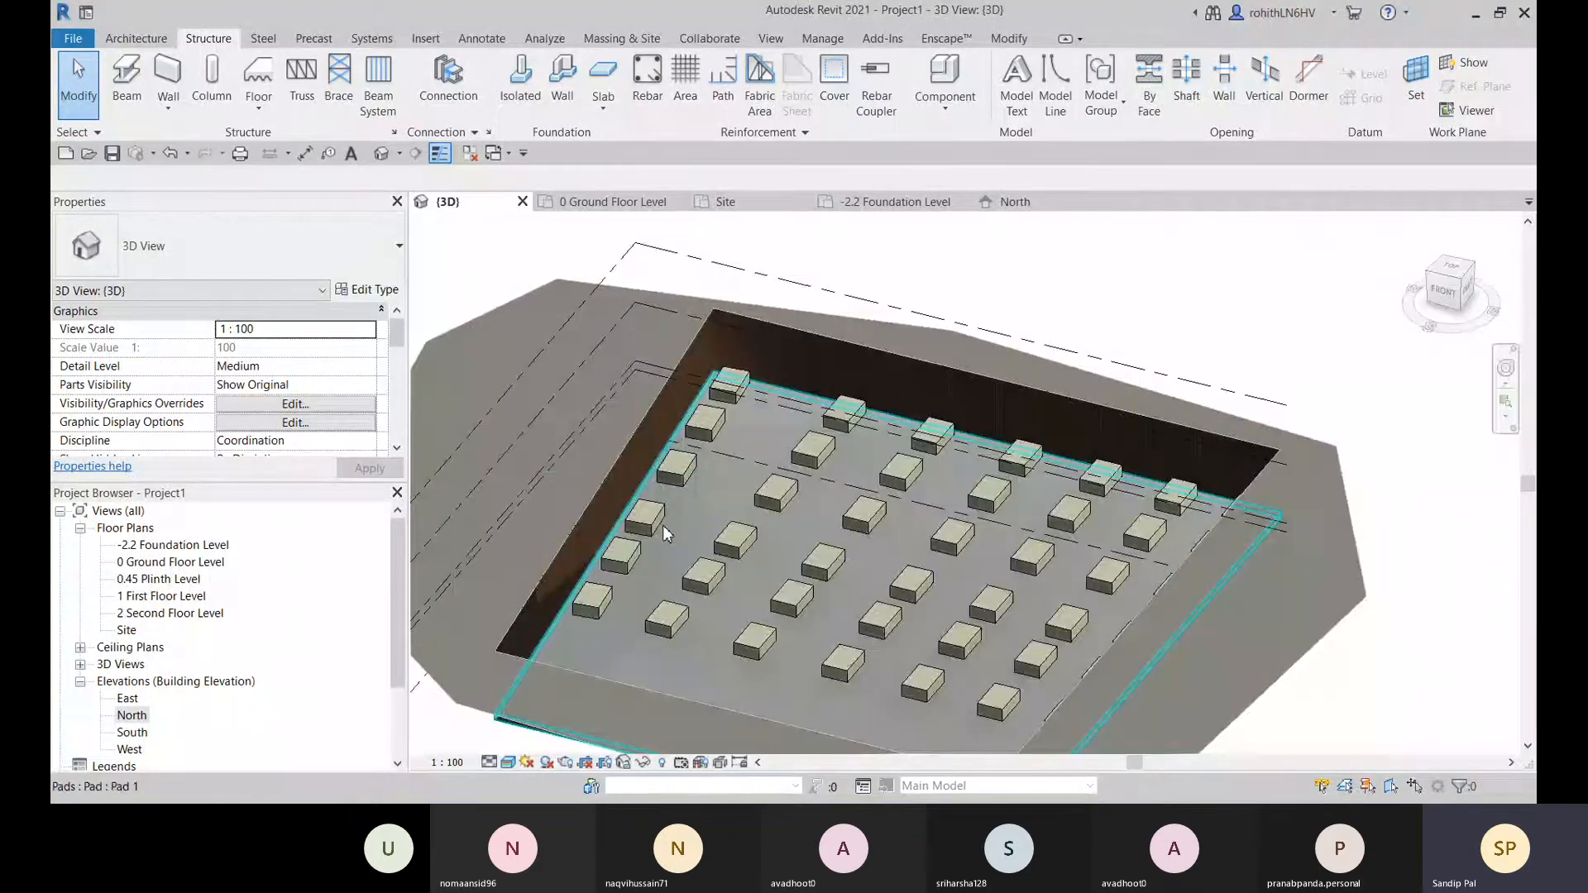
- In the -2.2 Foundation Level plan, place a 1500 x 1000 x 450 rectangular footing aligned with slanted grid 1, centred on the footing at grid 2
key(ctrl+Tab)
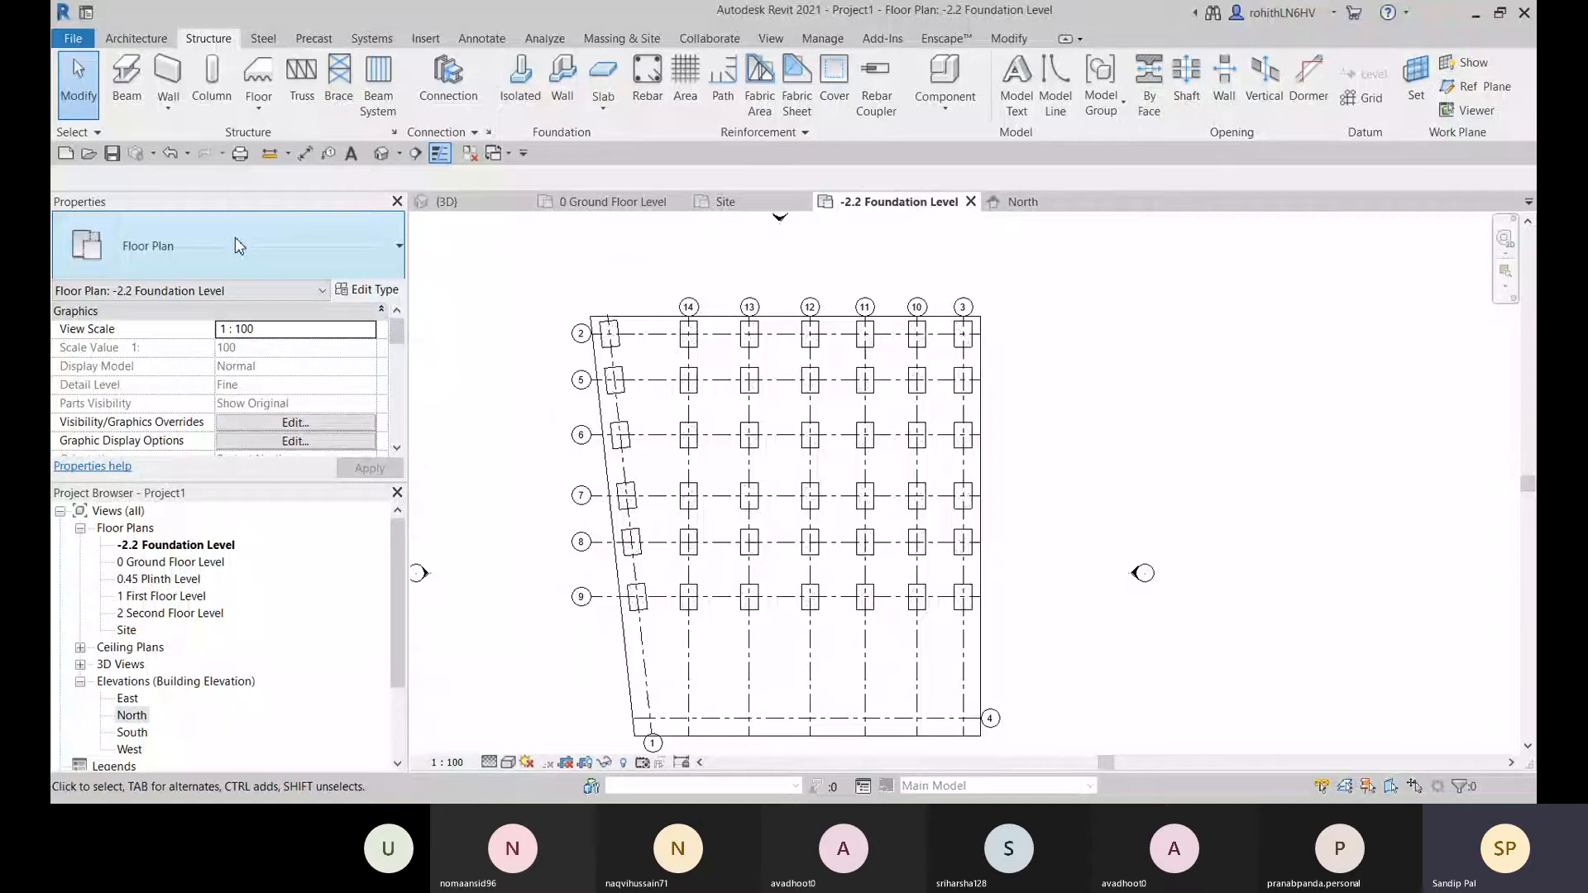
click(521, 80)
click(344, 258)
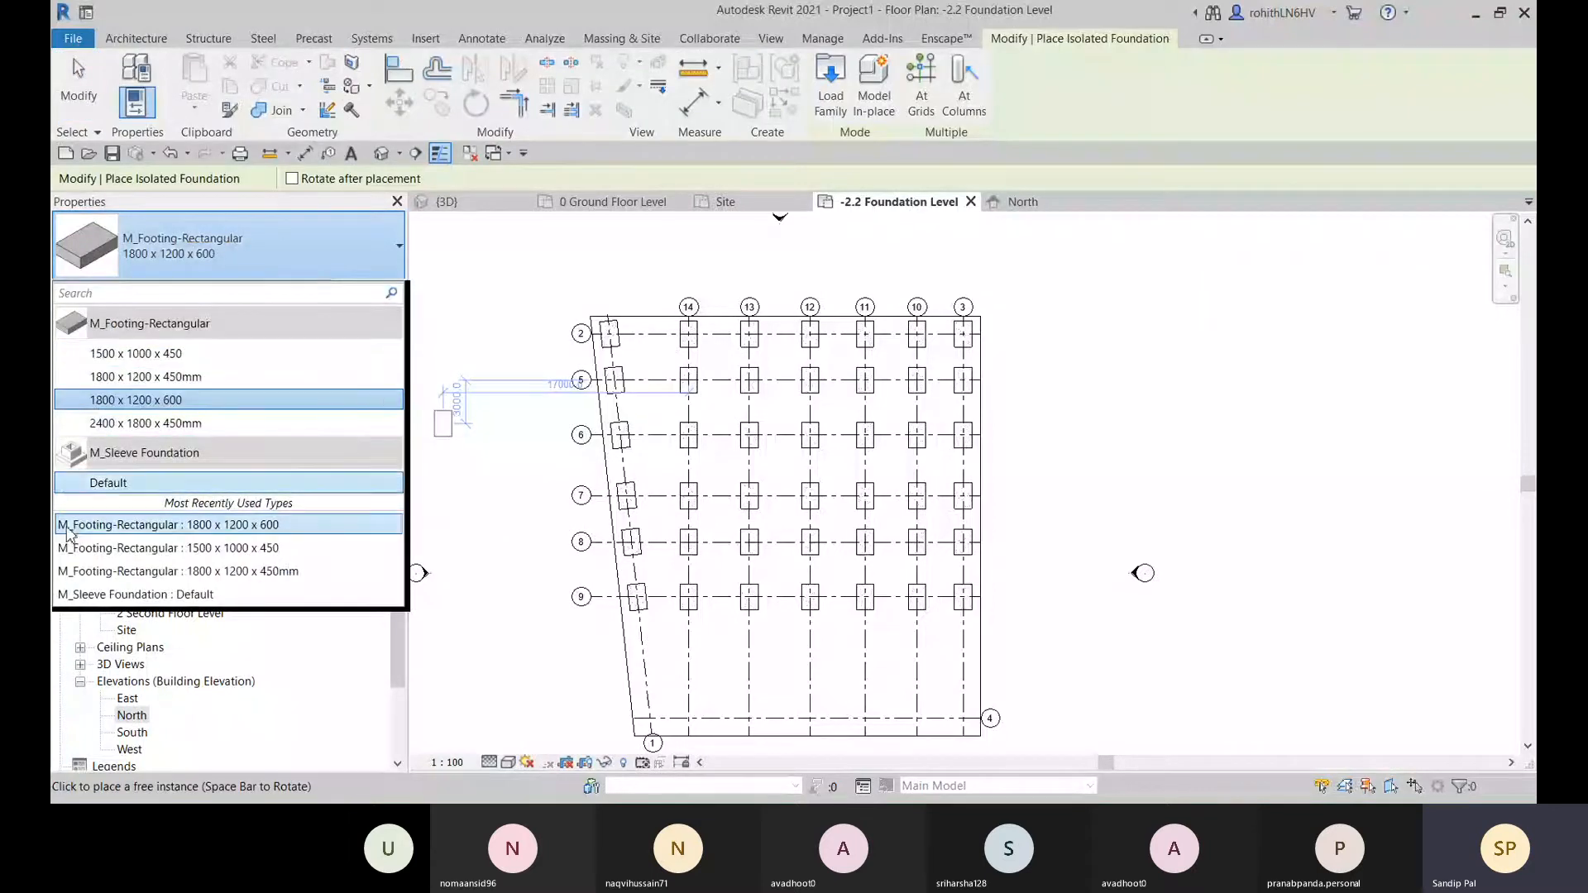
click(211, 356)
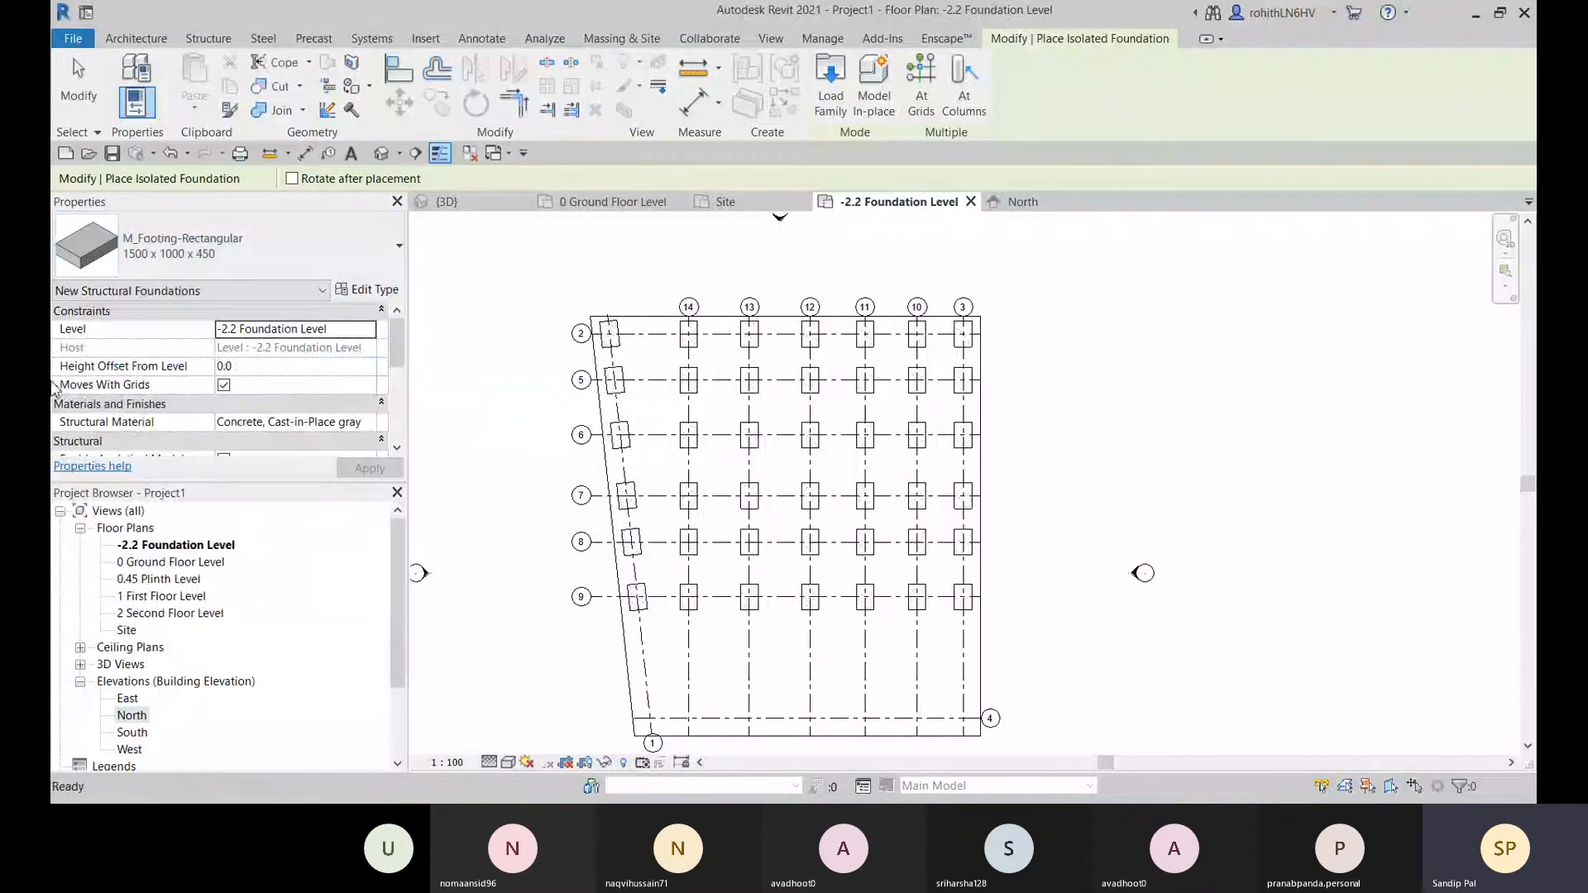
scroll(612, 348, up, 2)
scroll(612, 348, up, 3)
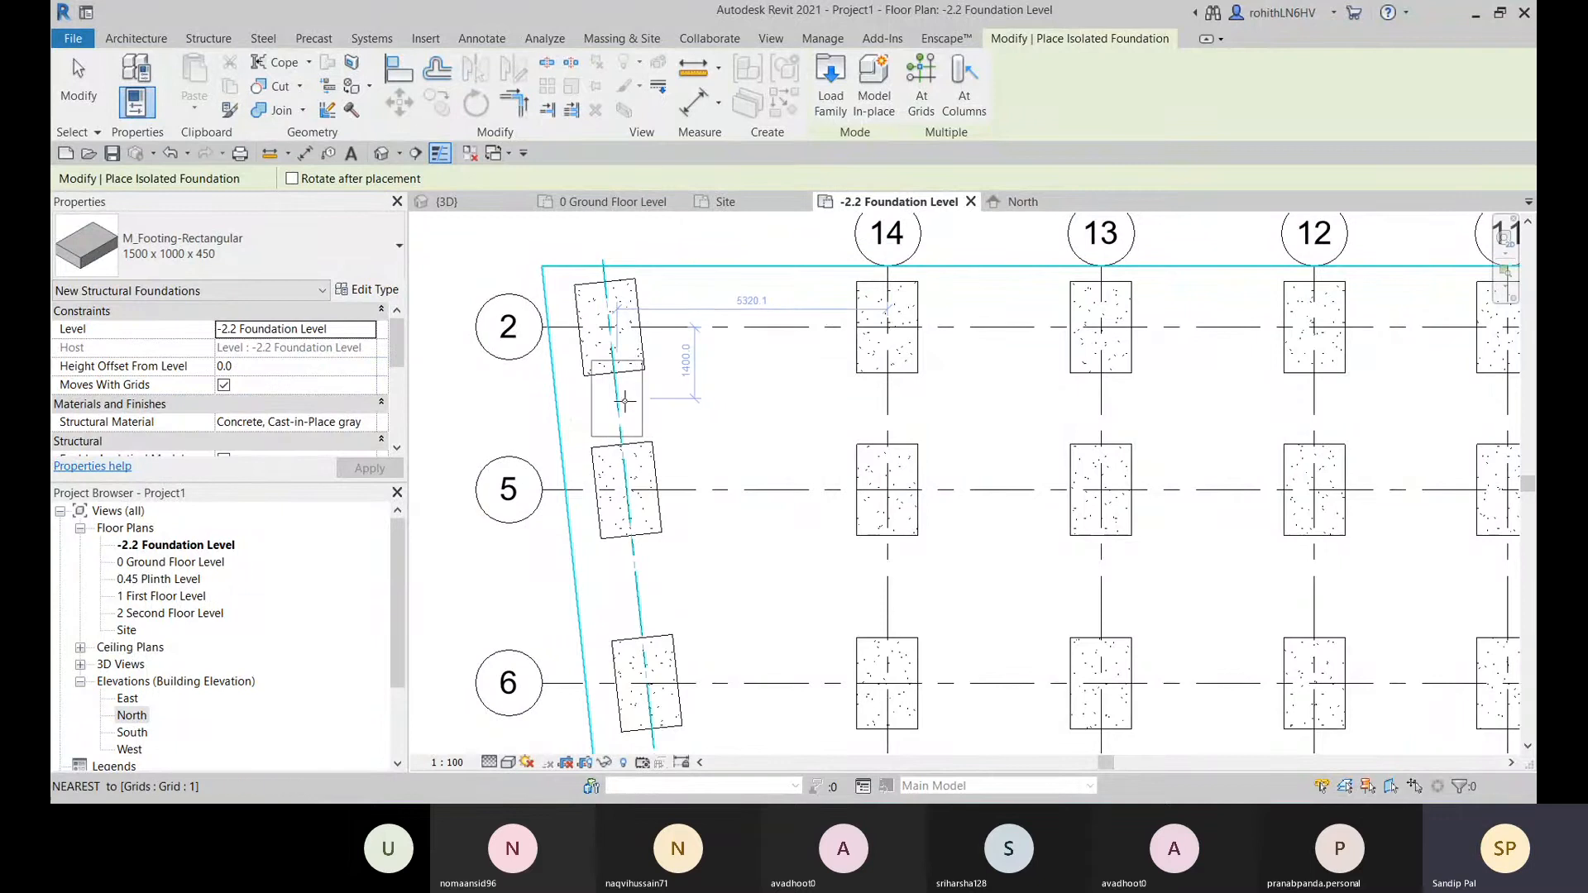
scroll(622, 402, up, 2)
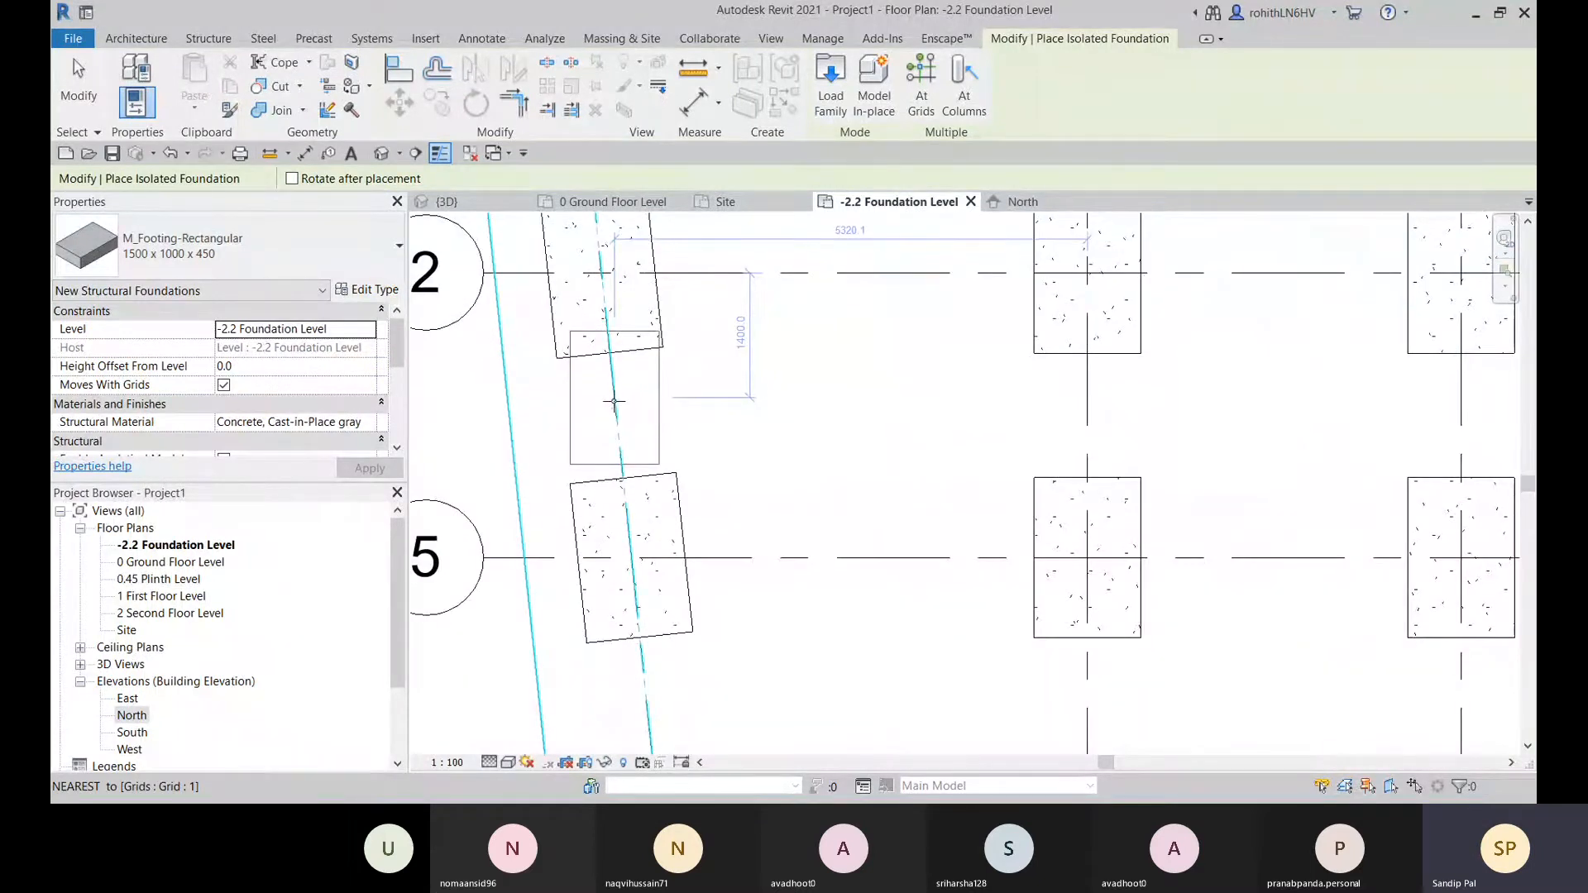
key(space)
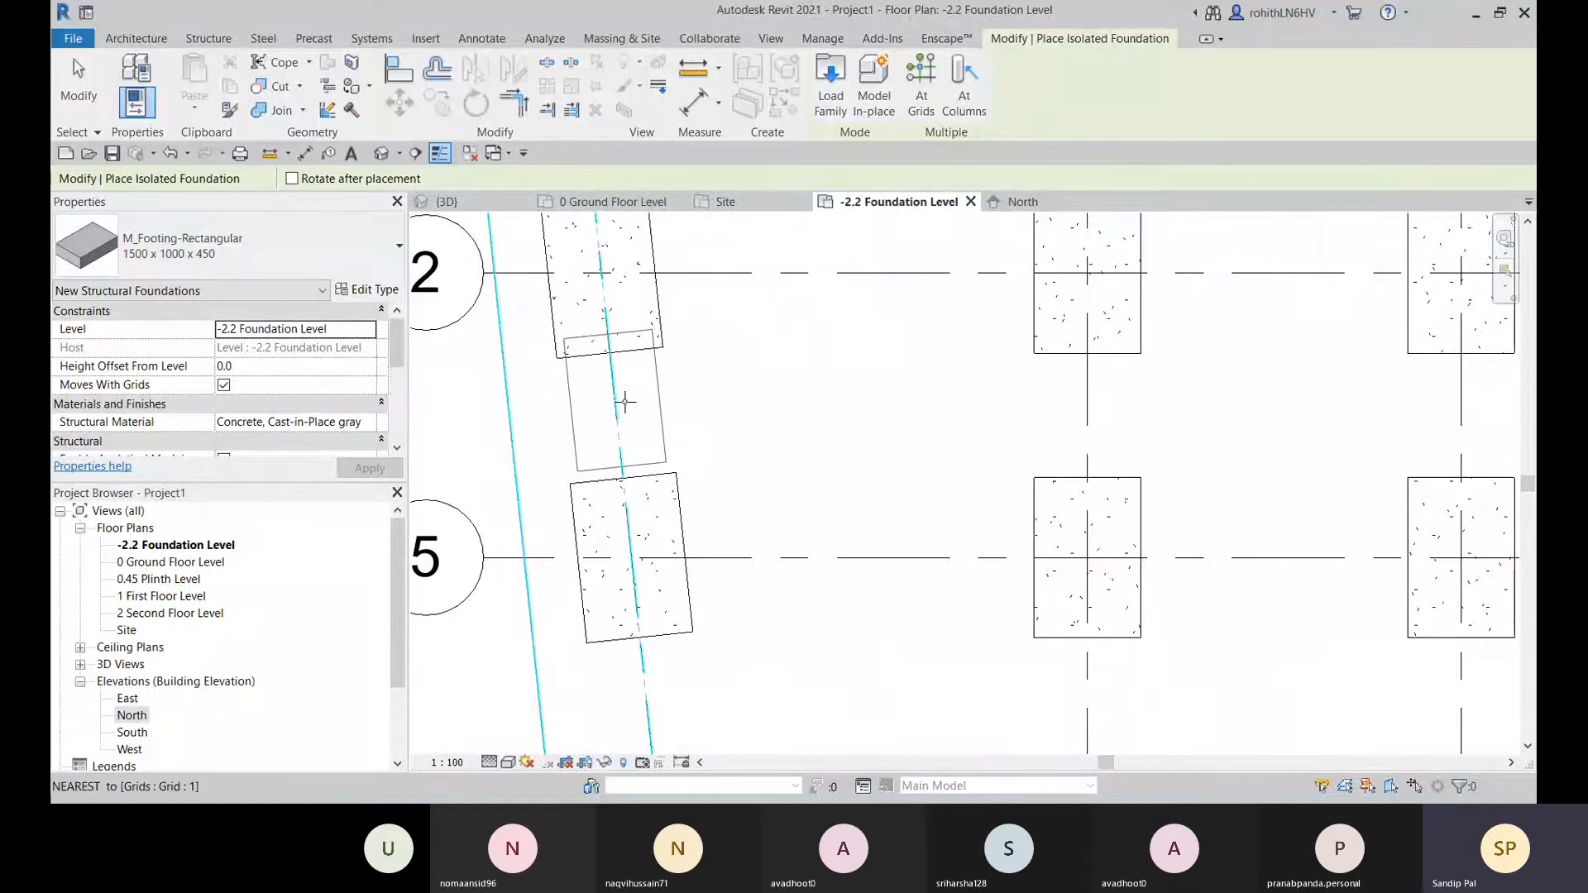
middle_drag(601, 276, 620, 405)
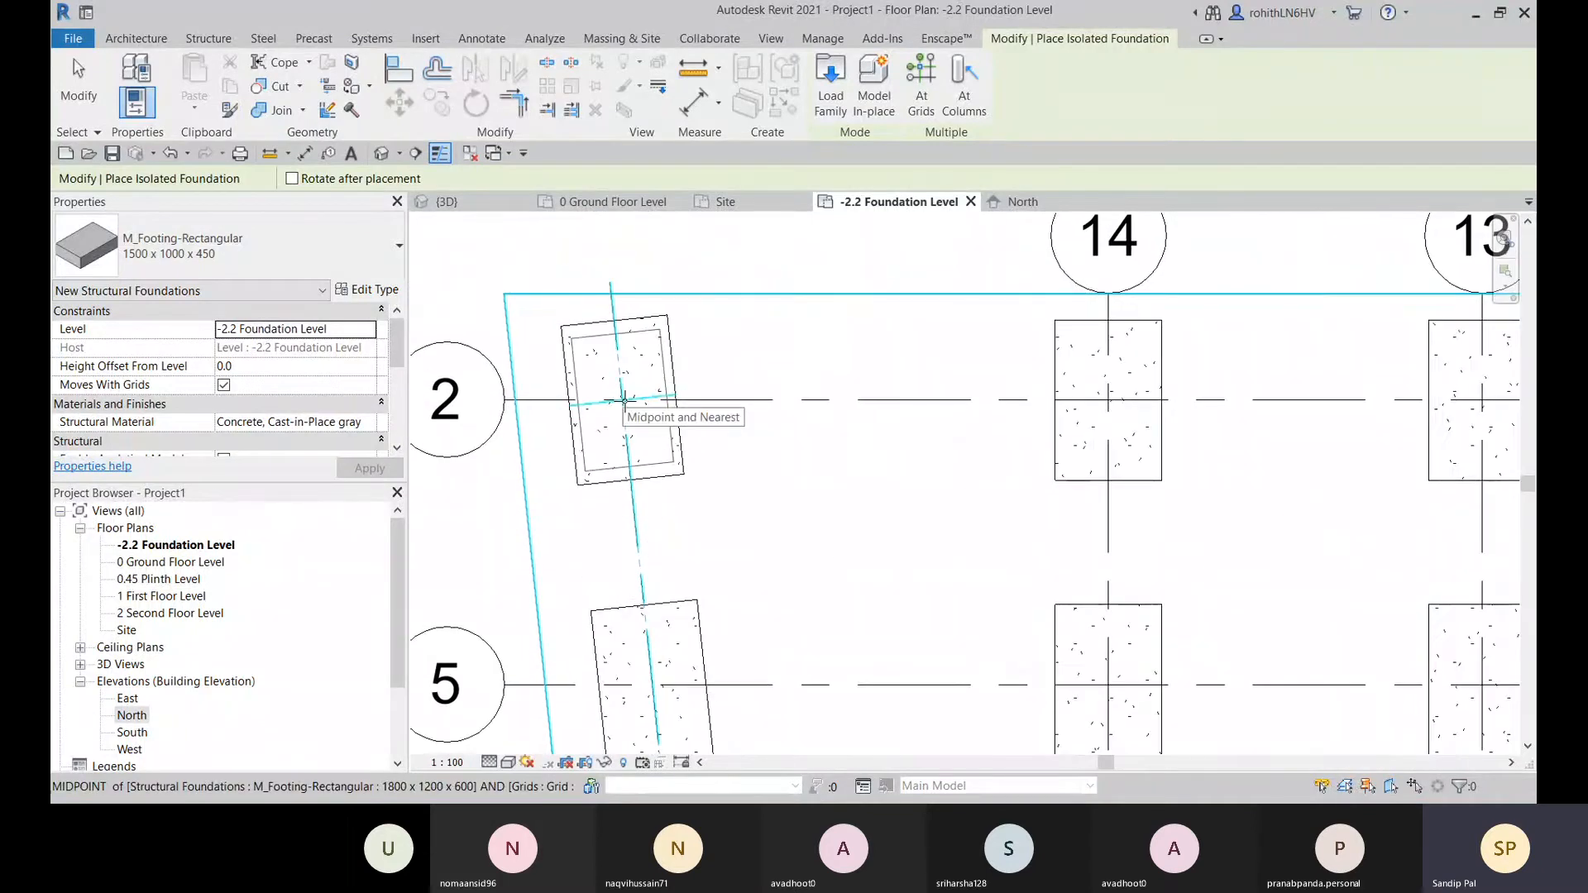
click(629, 403)
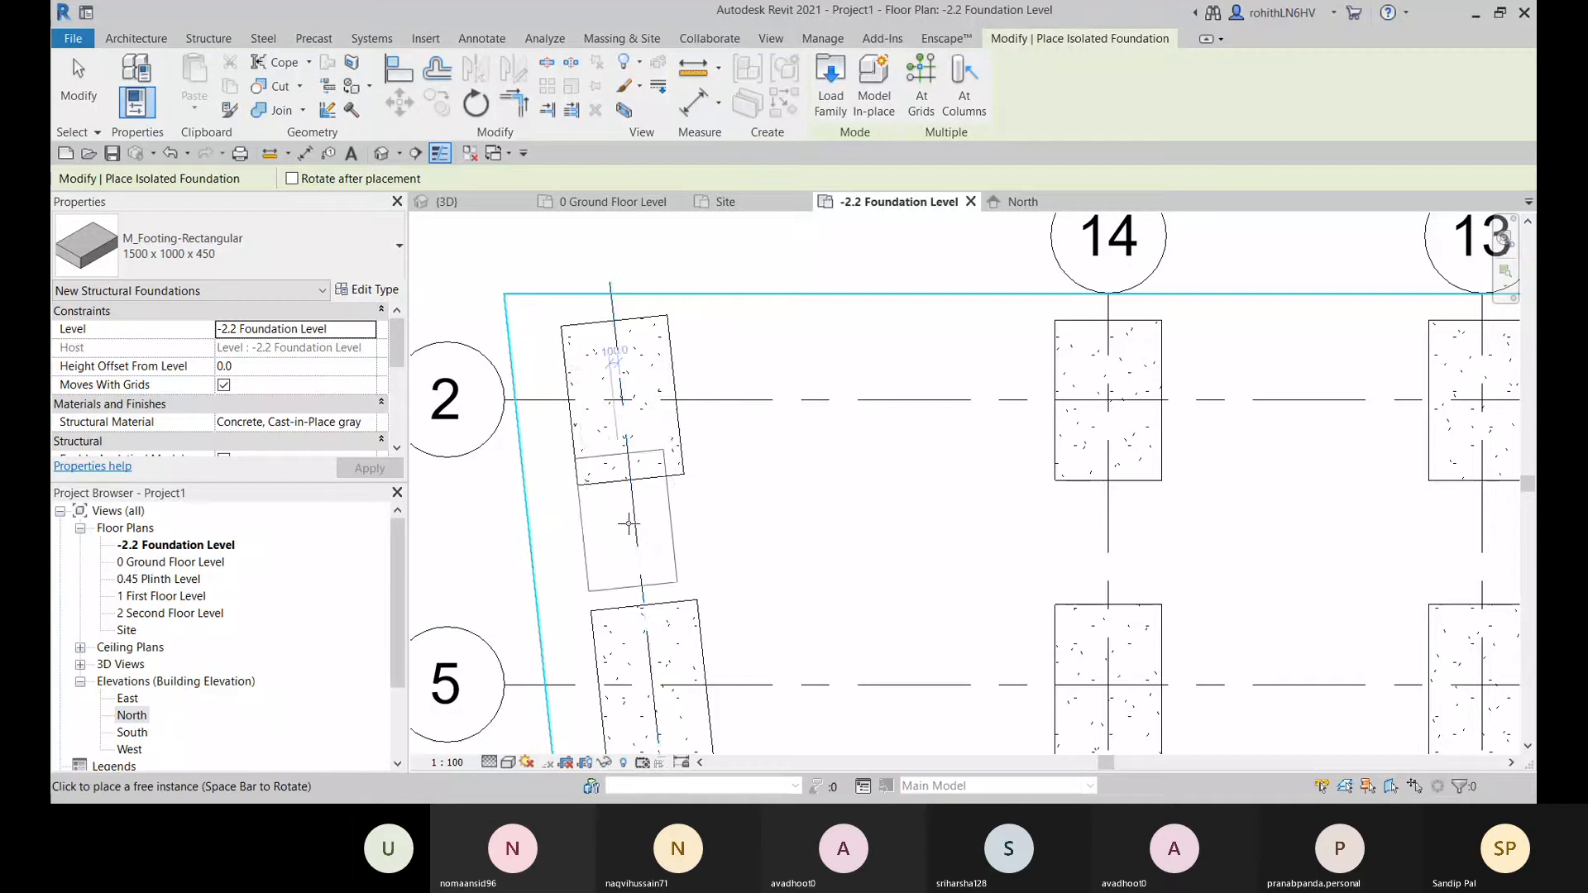
- Set the height offset from level to 1200 for new 1500 x 1000 x 450 footings
scroll(705, 546, down, 2)
middle_drag(705, 545, 720, 447)
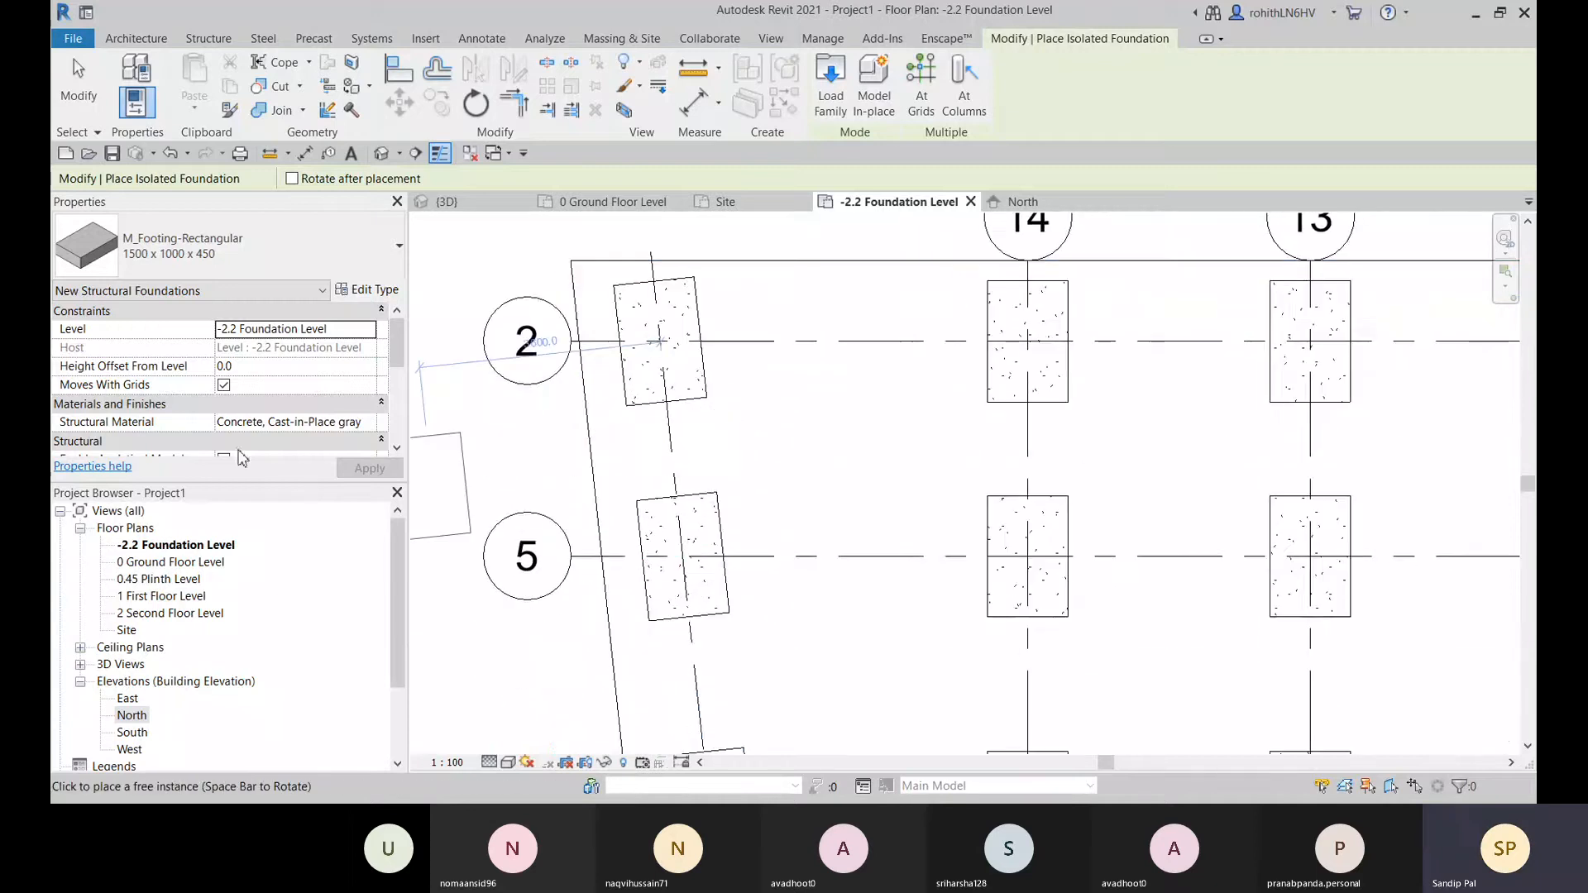
click(251, 371)
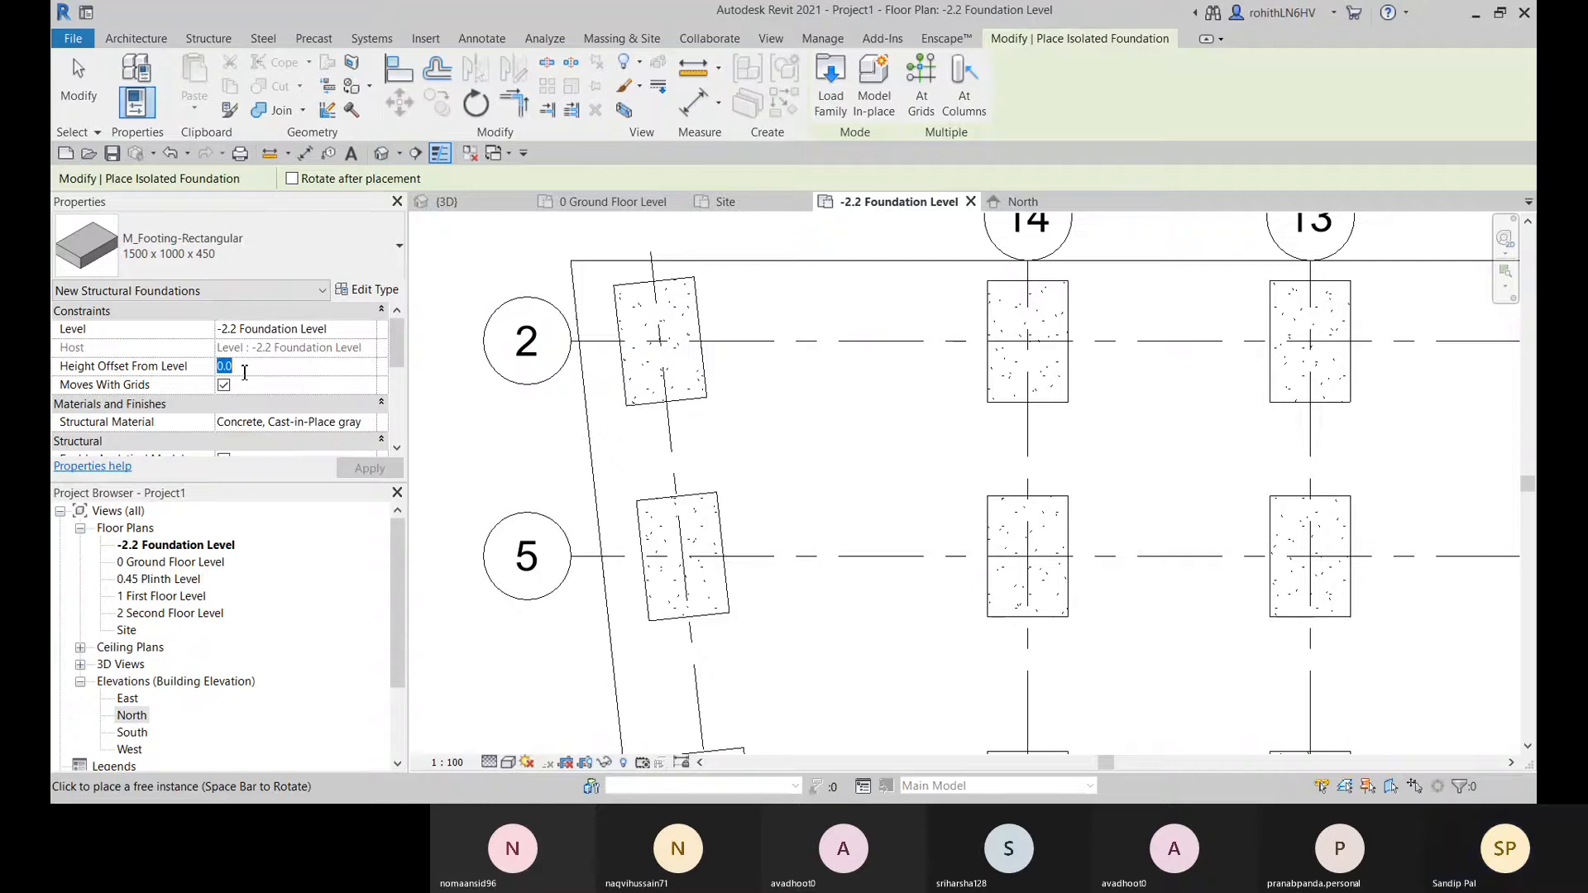
text(120)
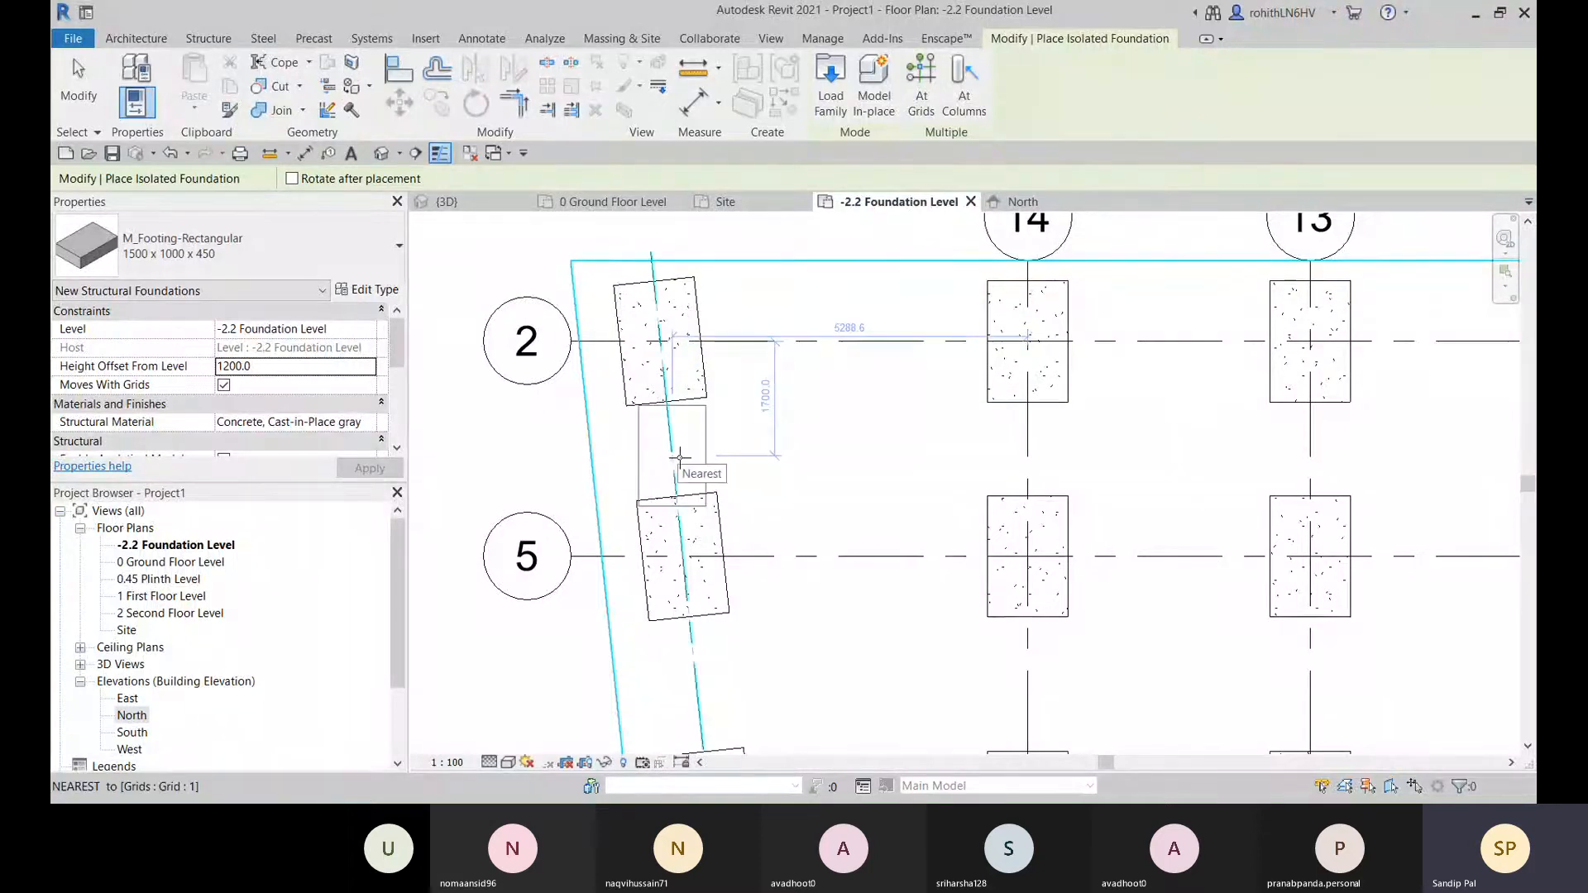
- Place 1500 x 1000 x 450 footings centred on the lower footings where slanted grid 1 crosses grids 5 and 6
click(684, 560)
scroll(586, 599, up, 2)
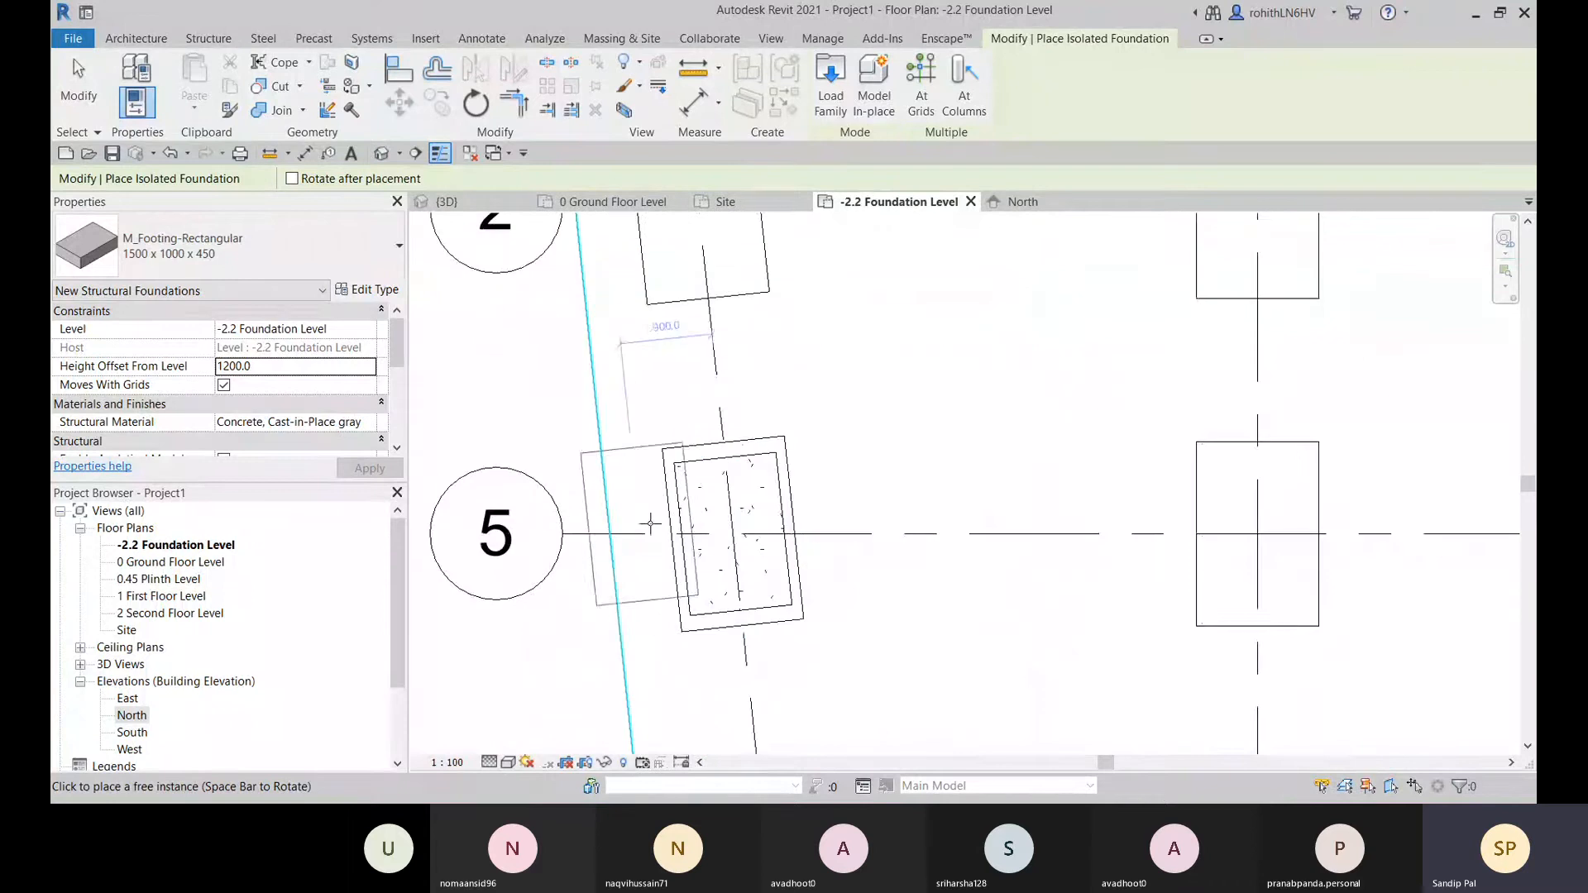
scroll(744, 521, down, 1)
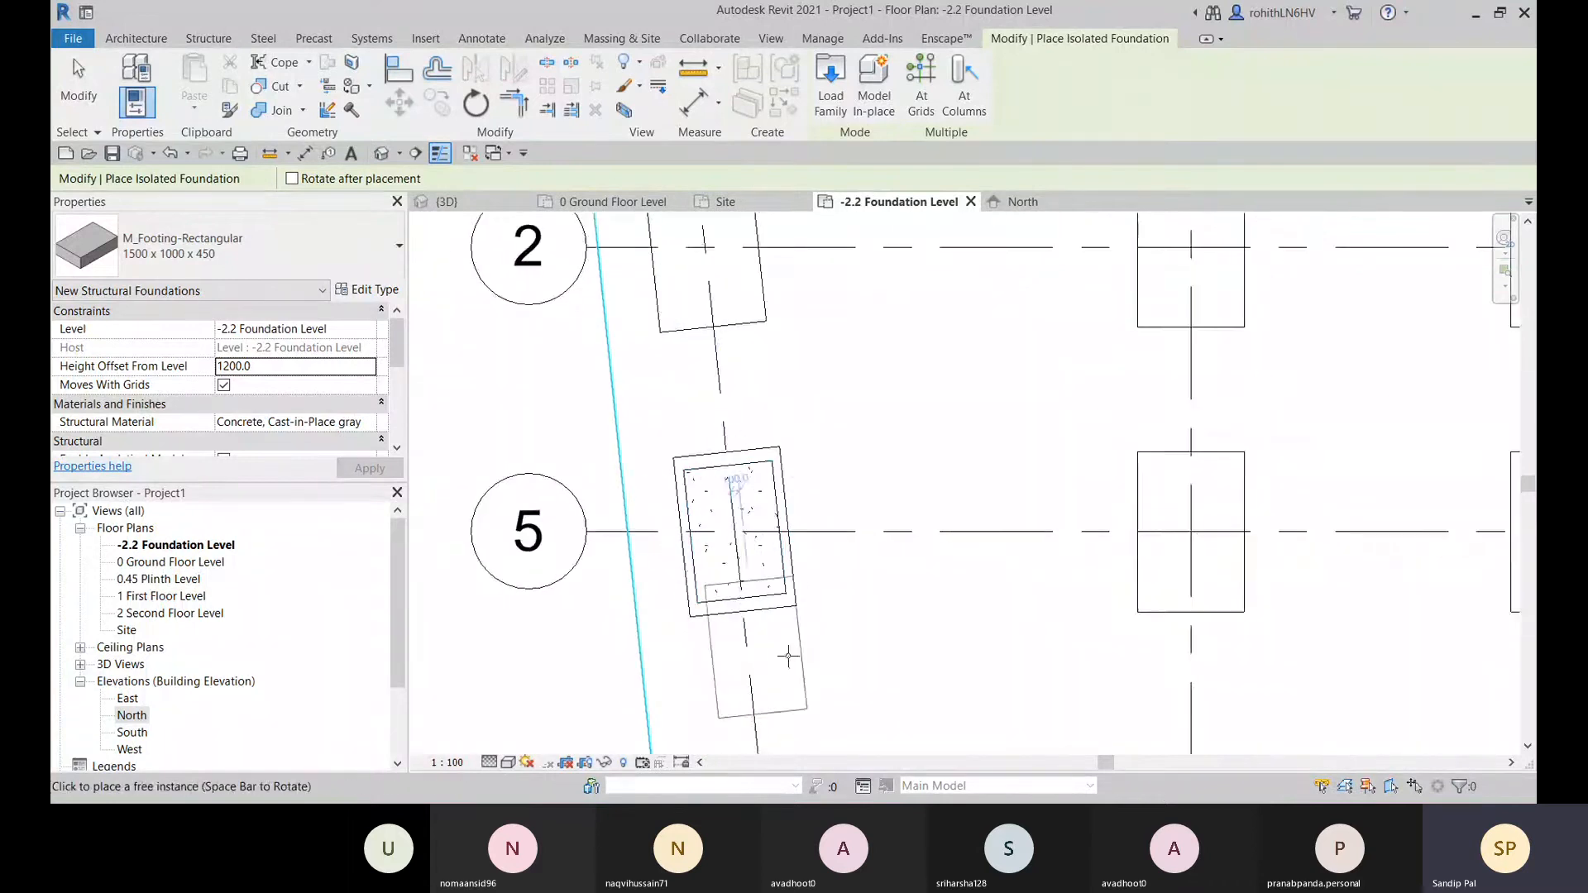
scroll(789, 656, down, 3)
middle_drag(816, 649, 780, 425)
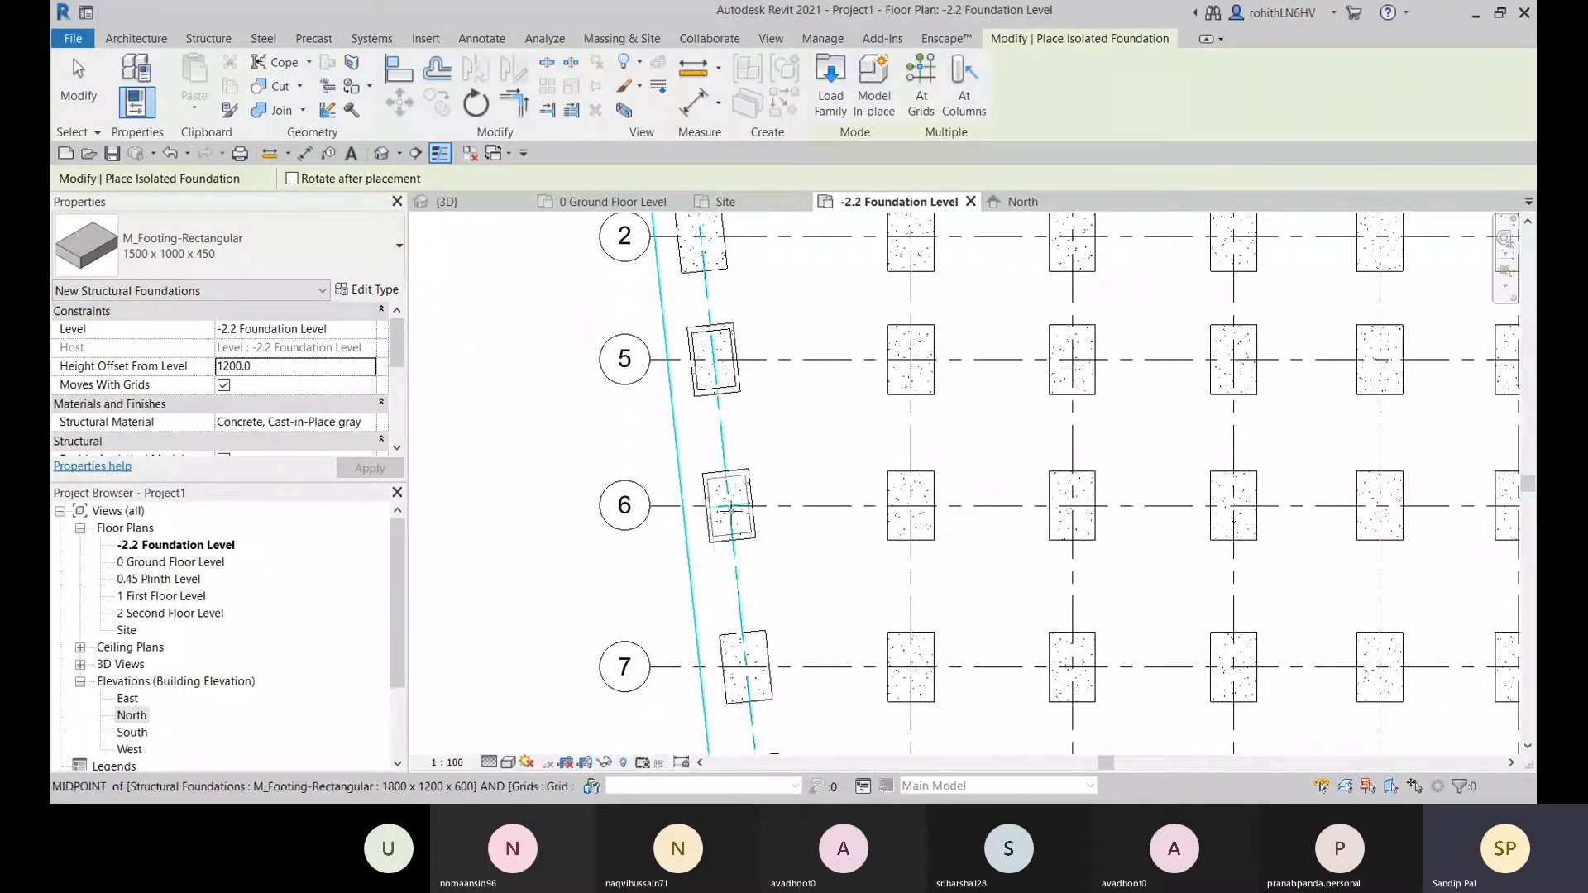
click(730, 508)
- Place 1500 x 1000 x 450 footings on the lower footings where slanted grid 1 crosses grids 7, 8 and 9
middle_drag(758, 687, 749, 563)
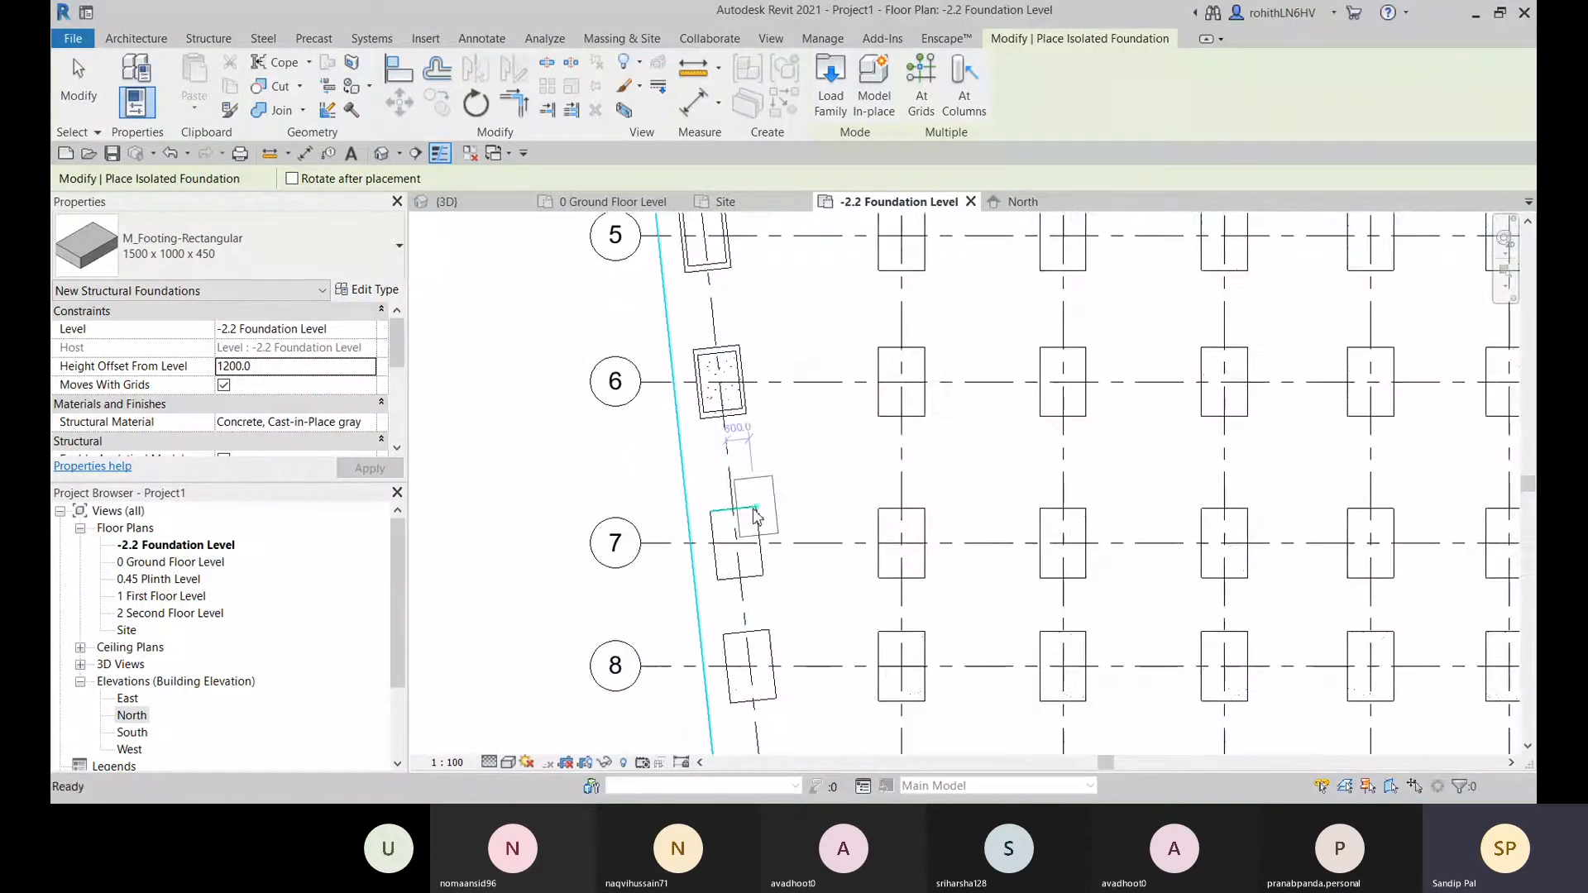
click(756, 579)
click(757, 679)
middle_drag(780, 836, 749, 571)
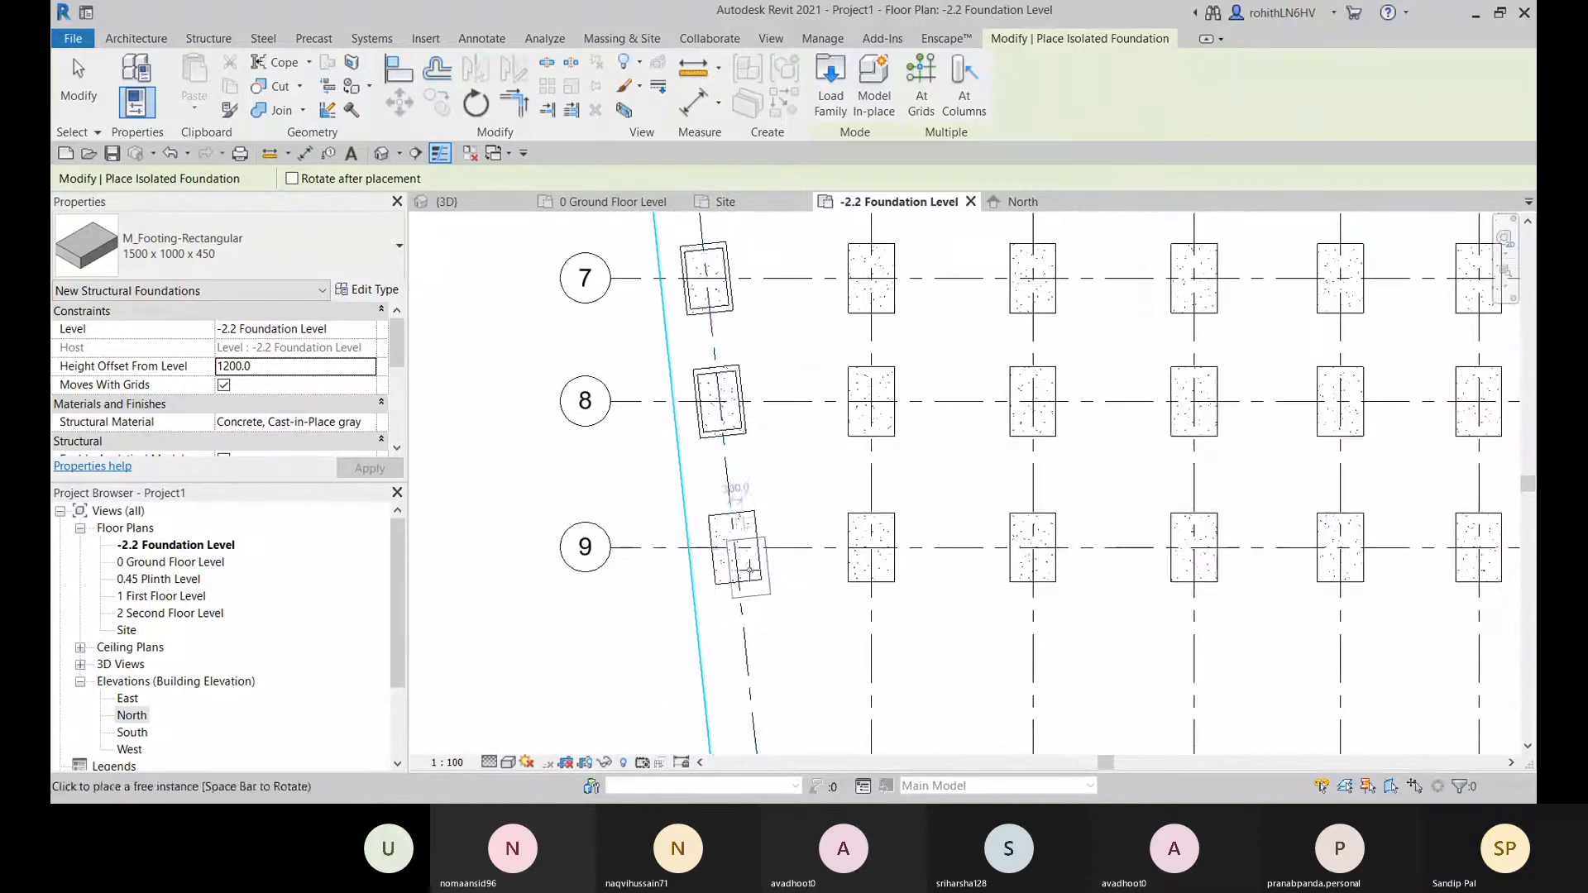
click(748, 565)
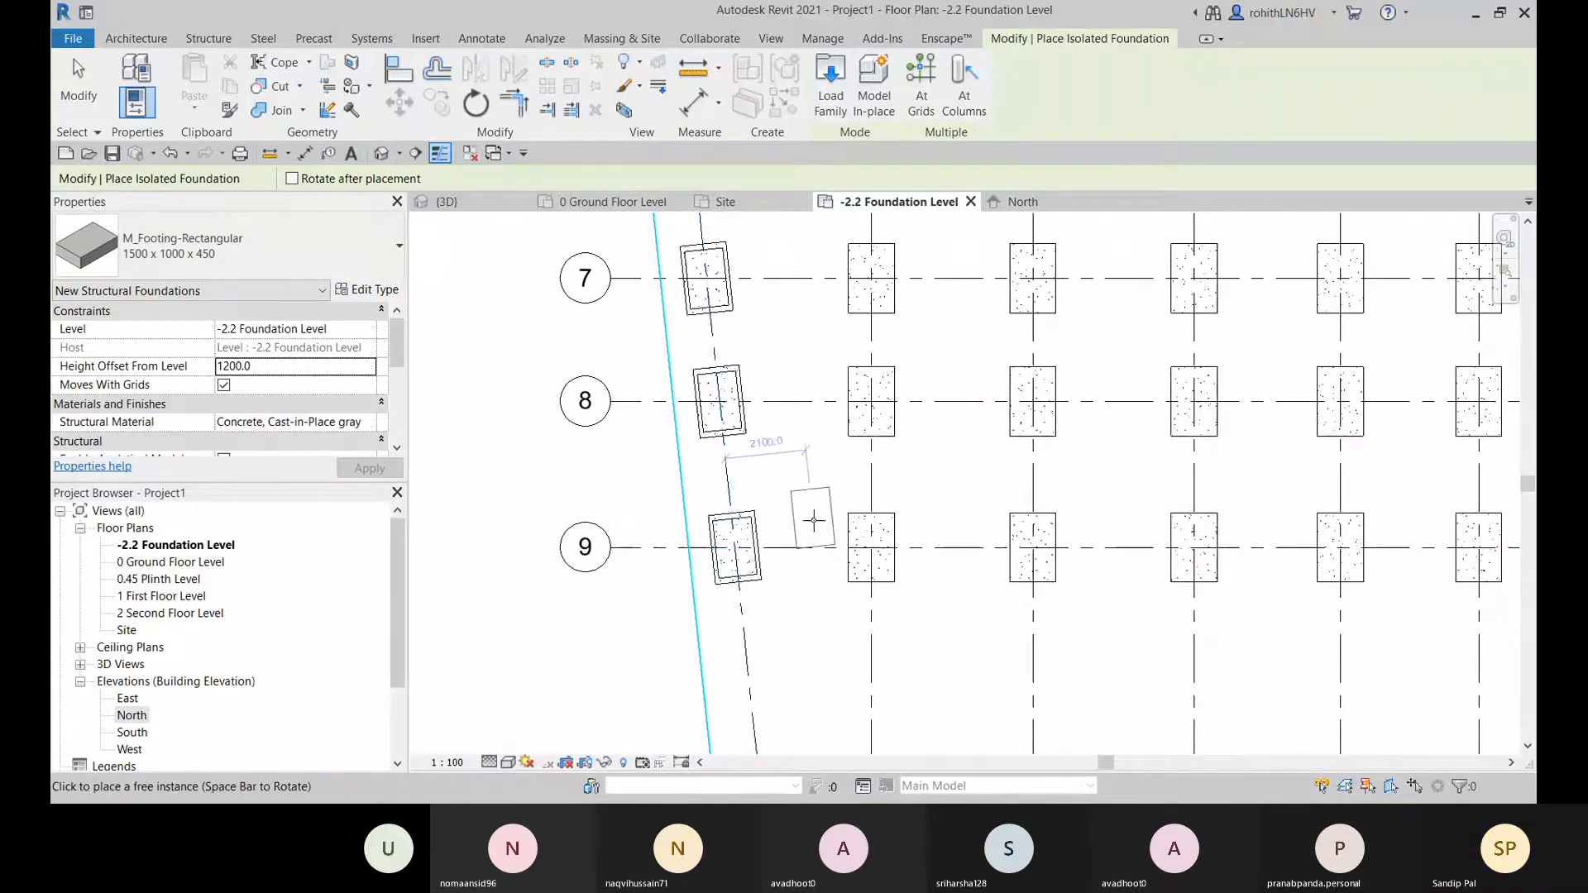
scroll(814, 520, down, 2)
key(Escape)
key(Escape)
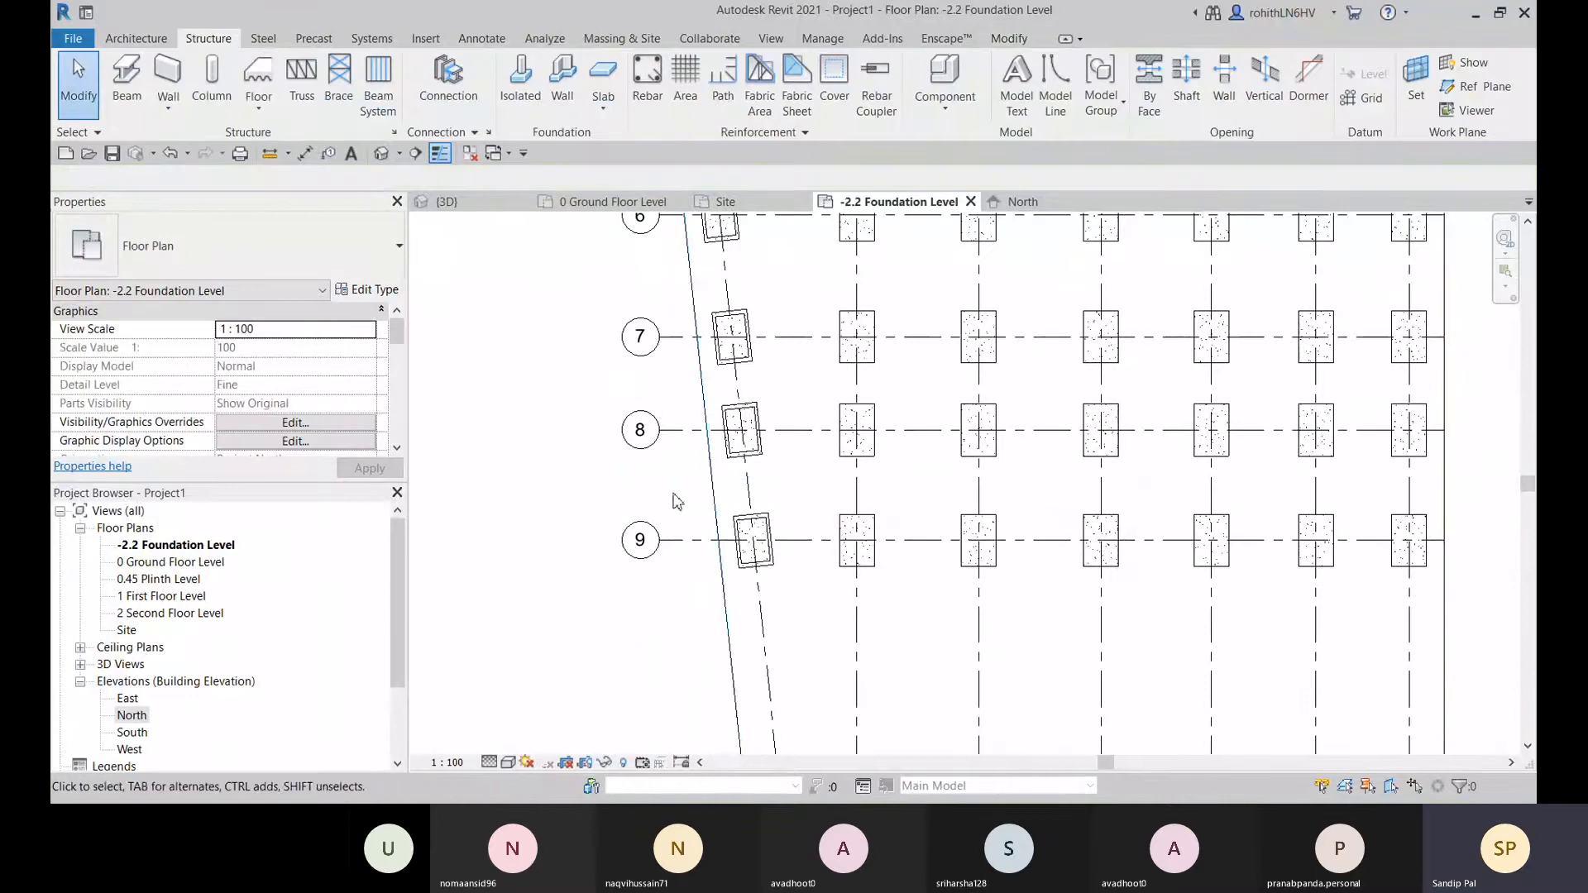
middle_drag(882, 500, 844, 598)
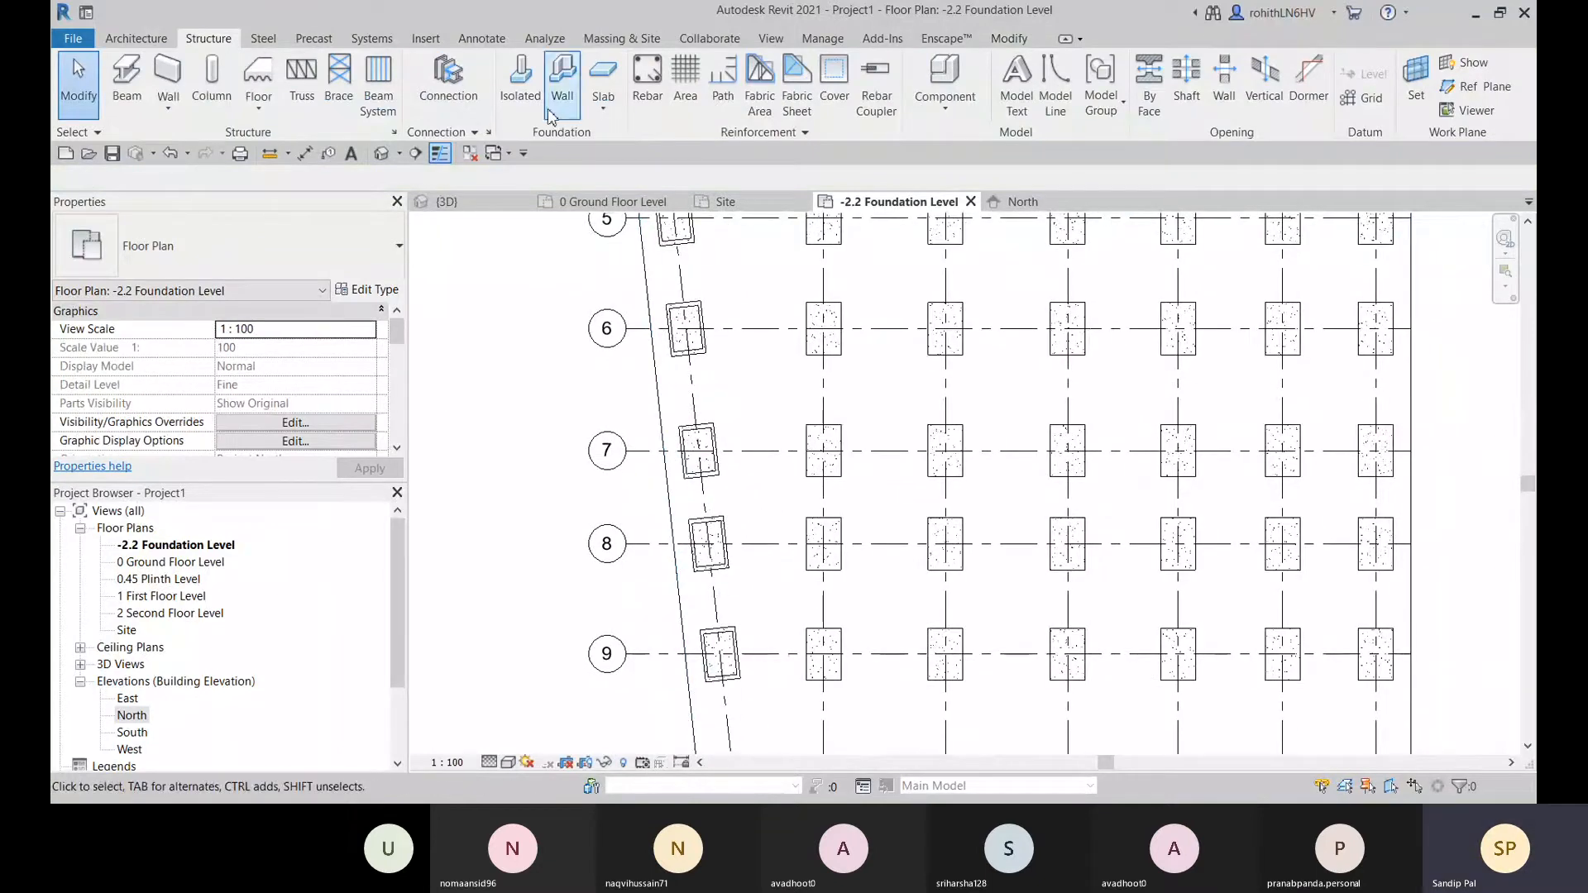
click(520, 76)
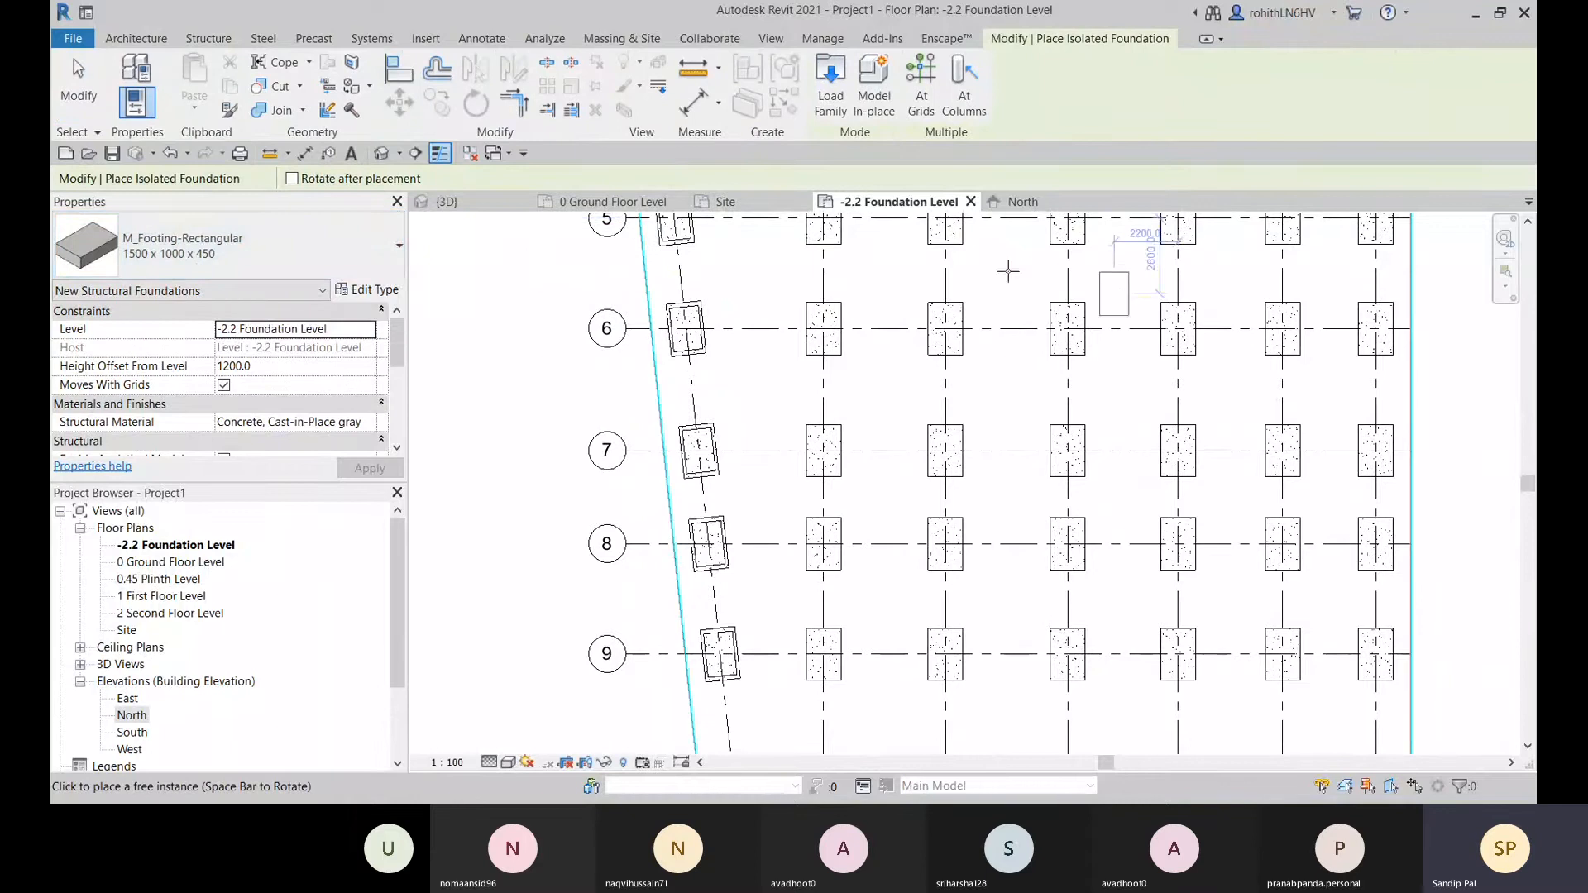
click(920, 82)
scroll(967, 287, down, 5)
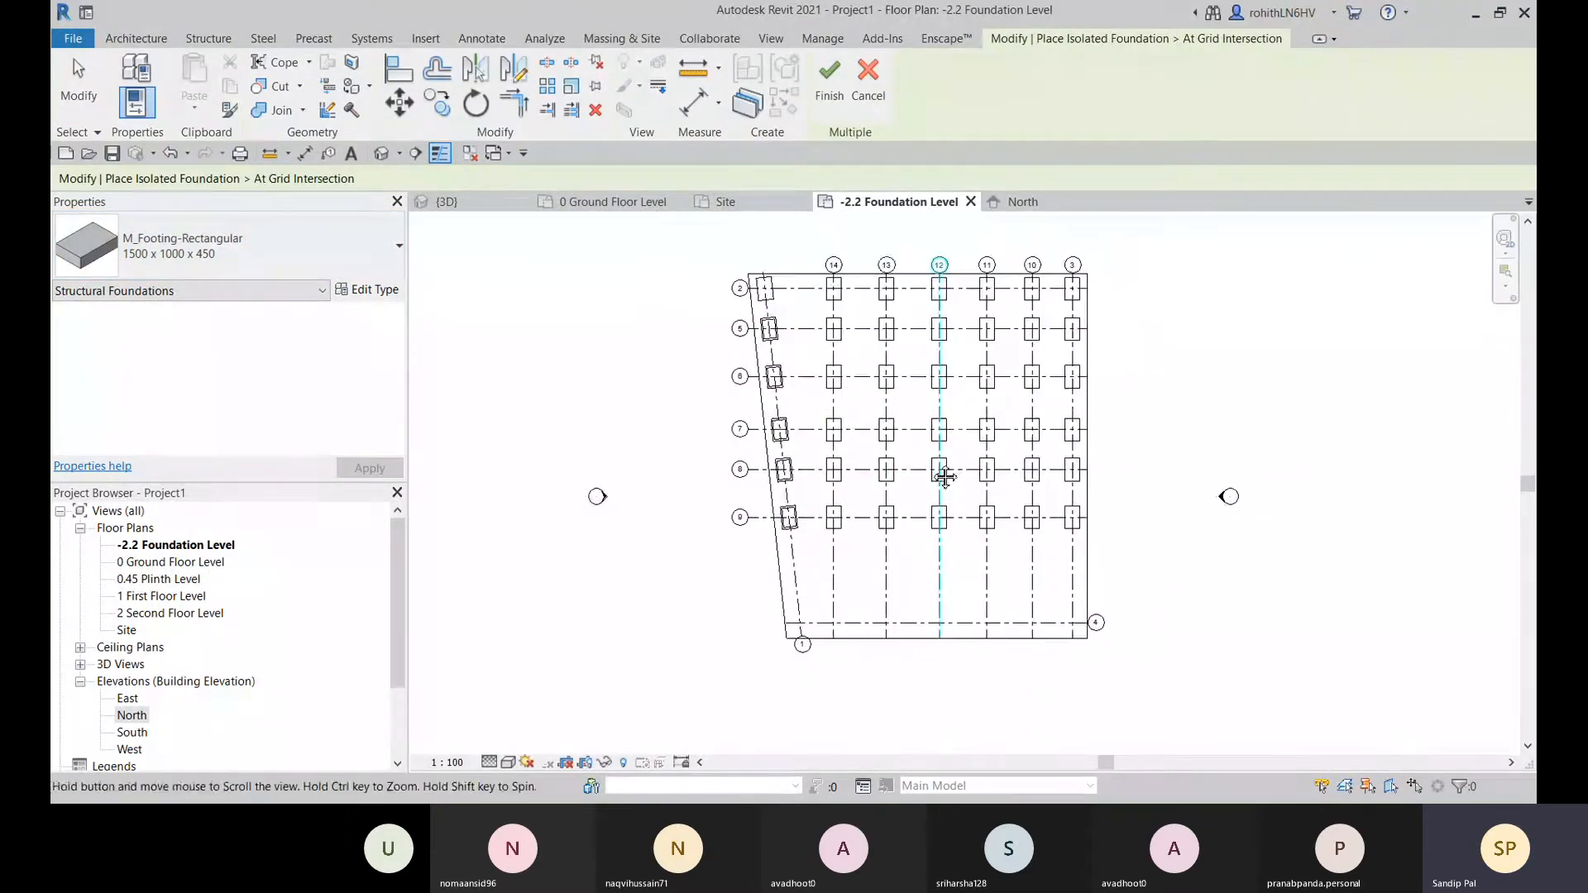
drag(720, 278, 1092, 632)
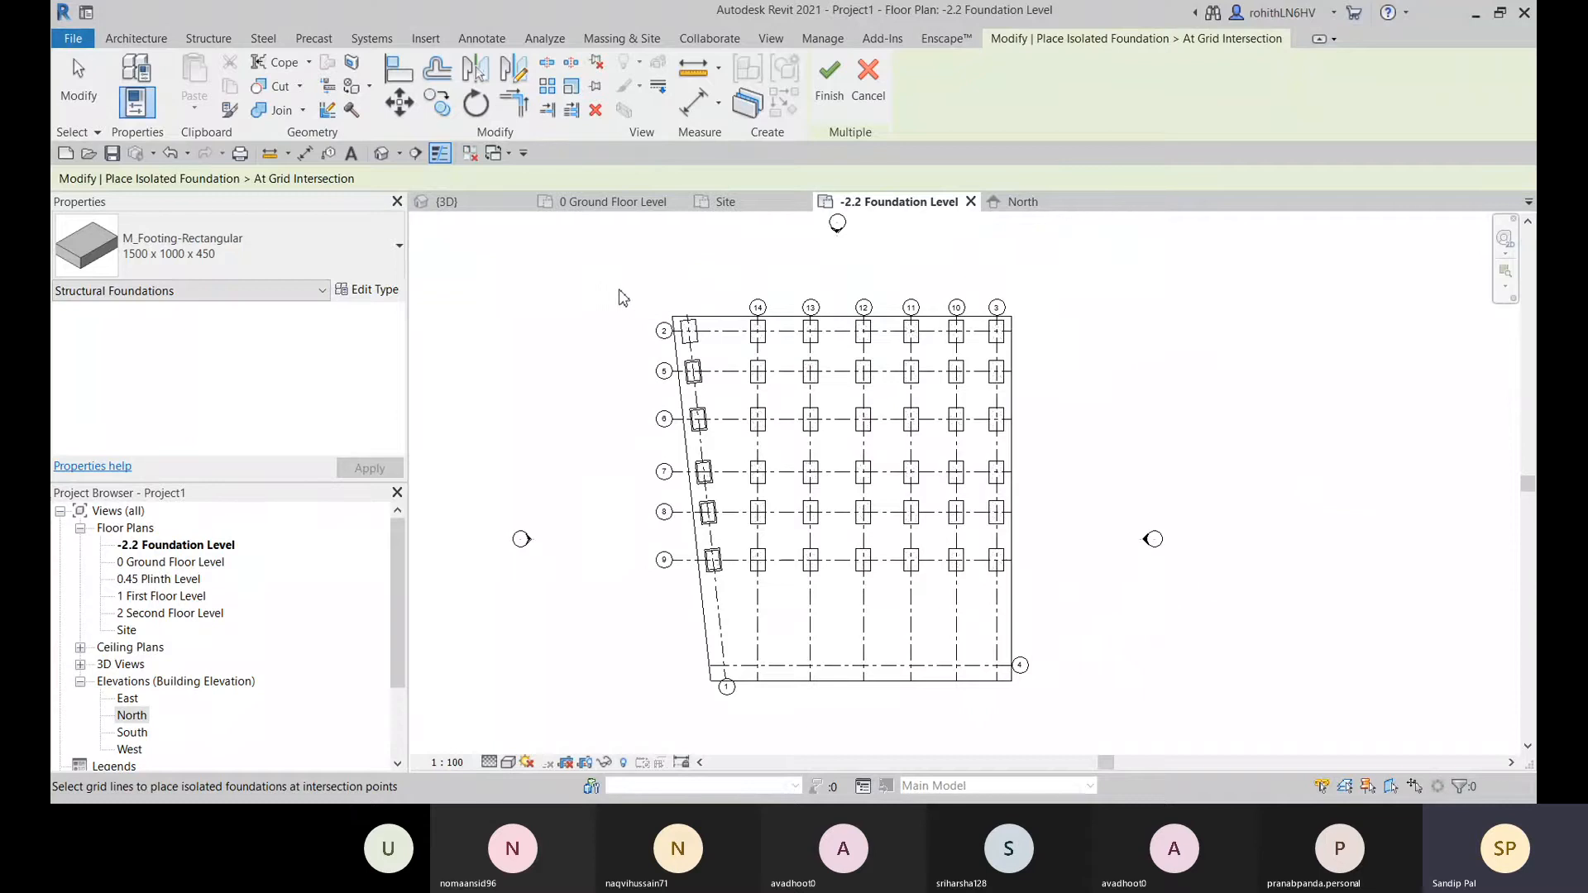
drag(624, 298, 1102, 594)
scroll(768, 349, up, 2)
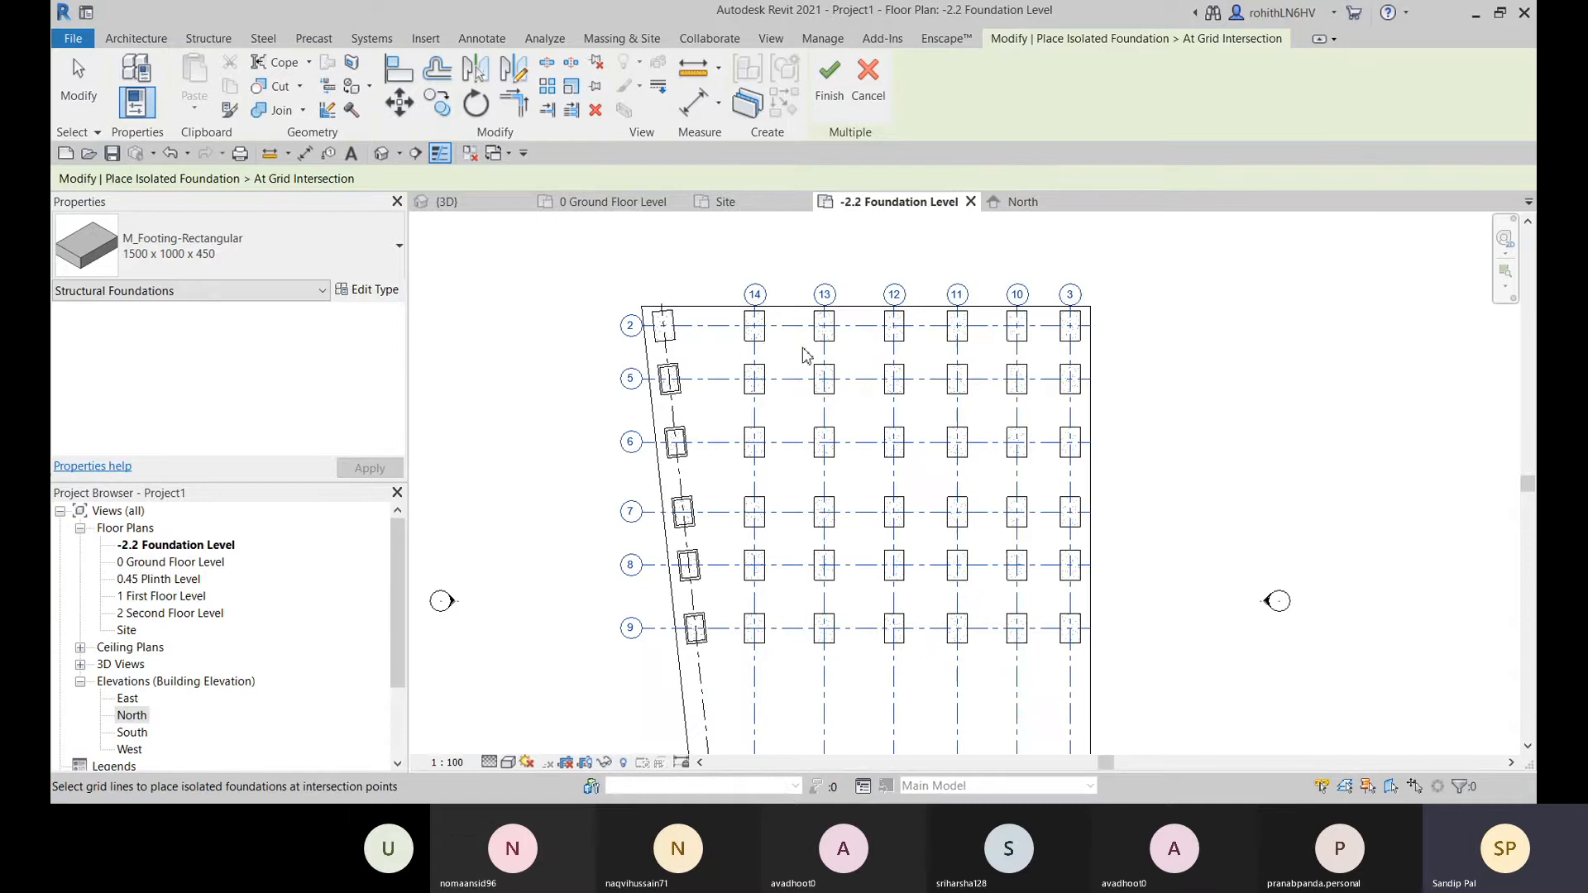
key(Escape)
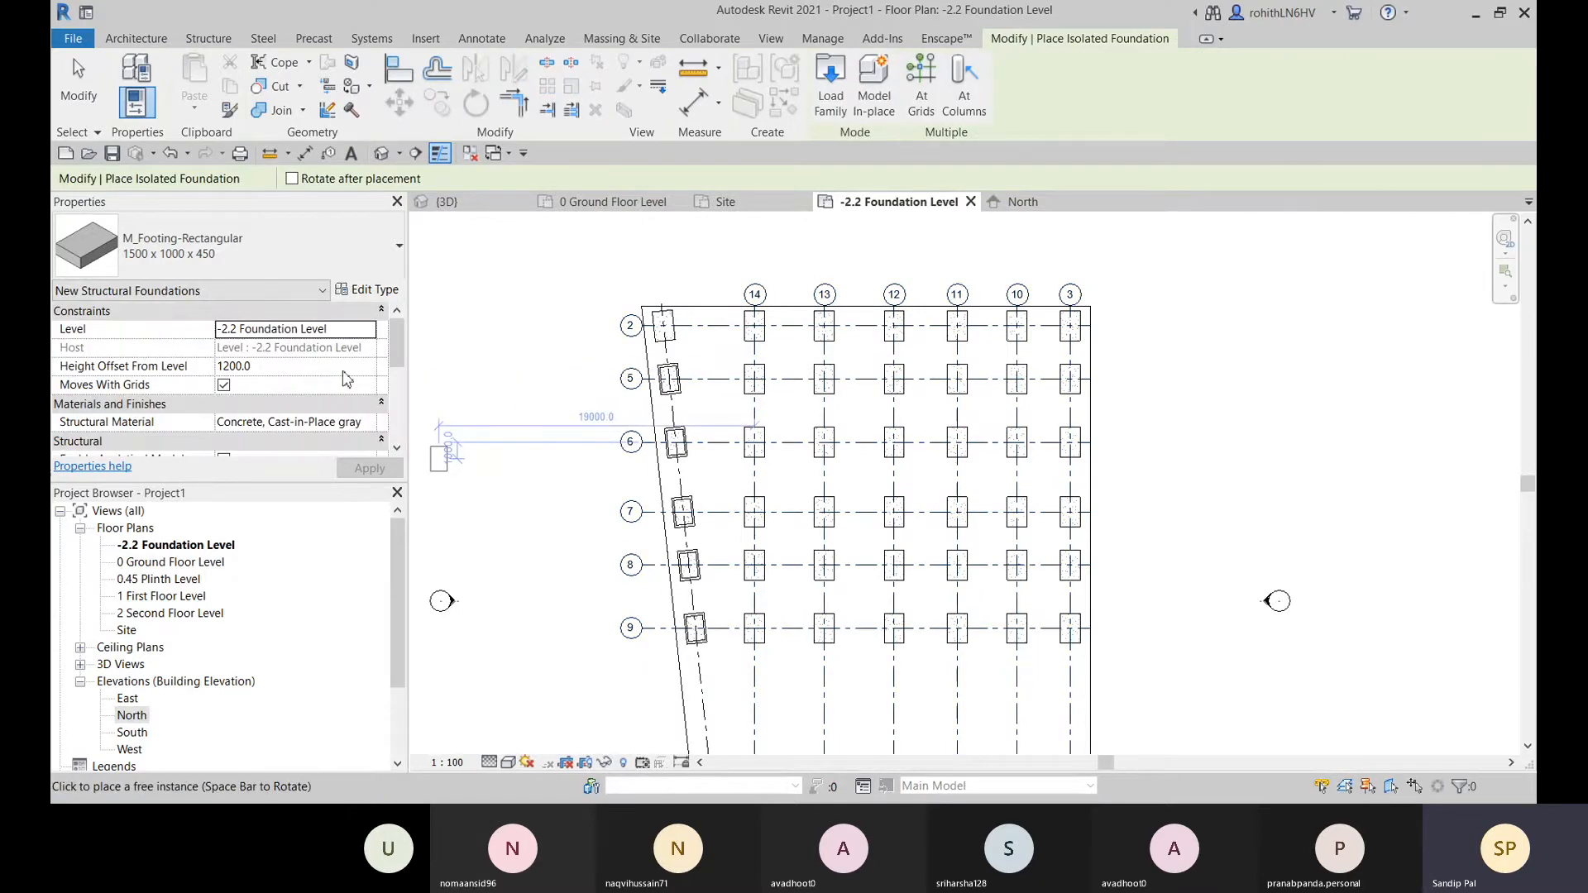
- Try to place 1500 x 1000 x 450 isolated footings at the intersections of grids 2 and 5 to 9 with grids 14 to 10 and 3
scroll(665, 217, down, 2)
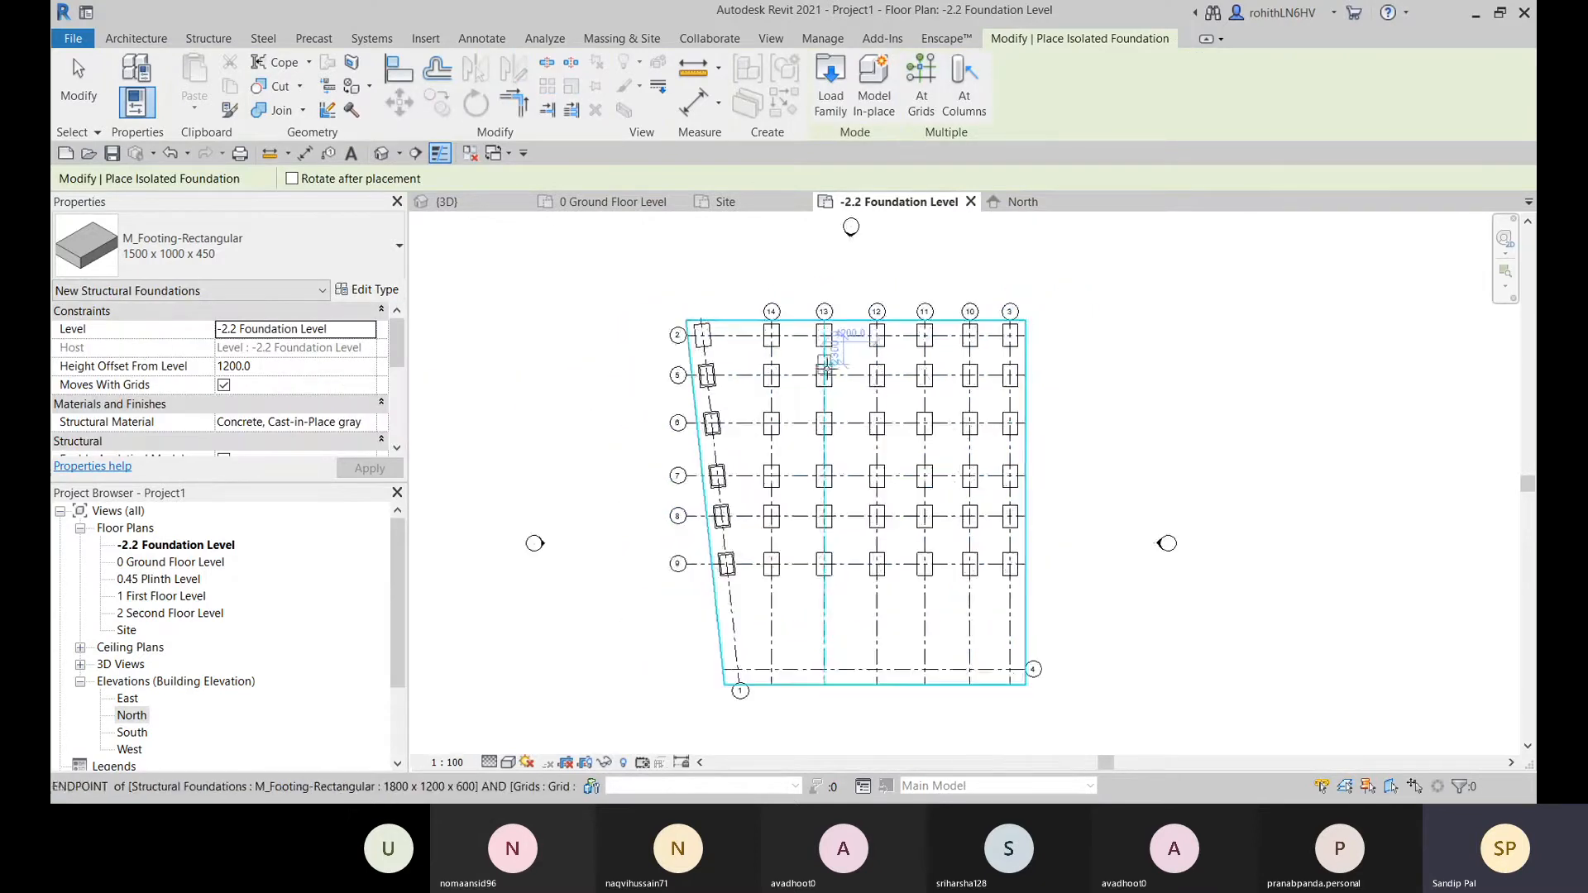
click(923, 87)
middle_drag(786, 535, 783, 556)
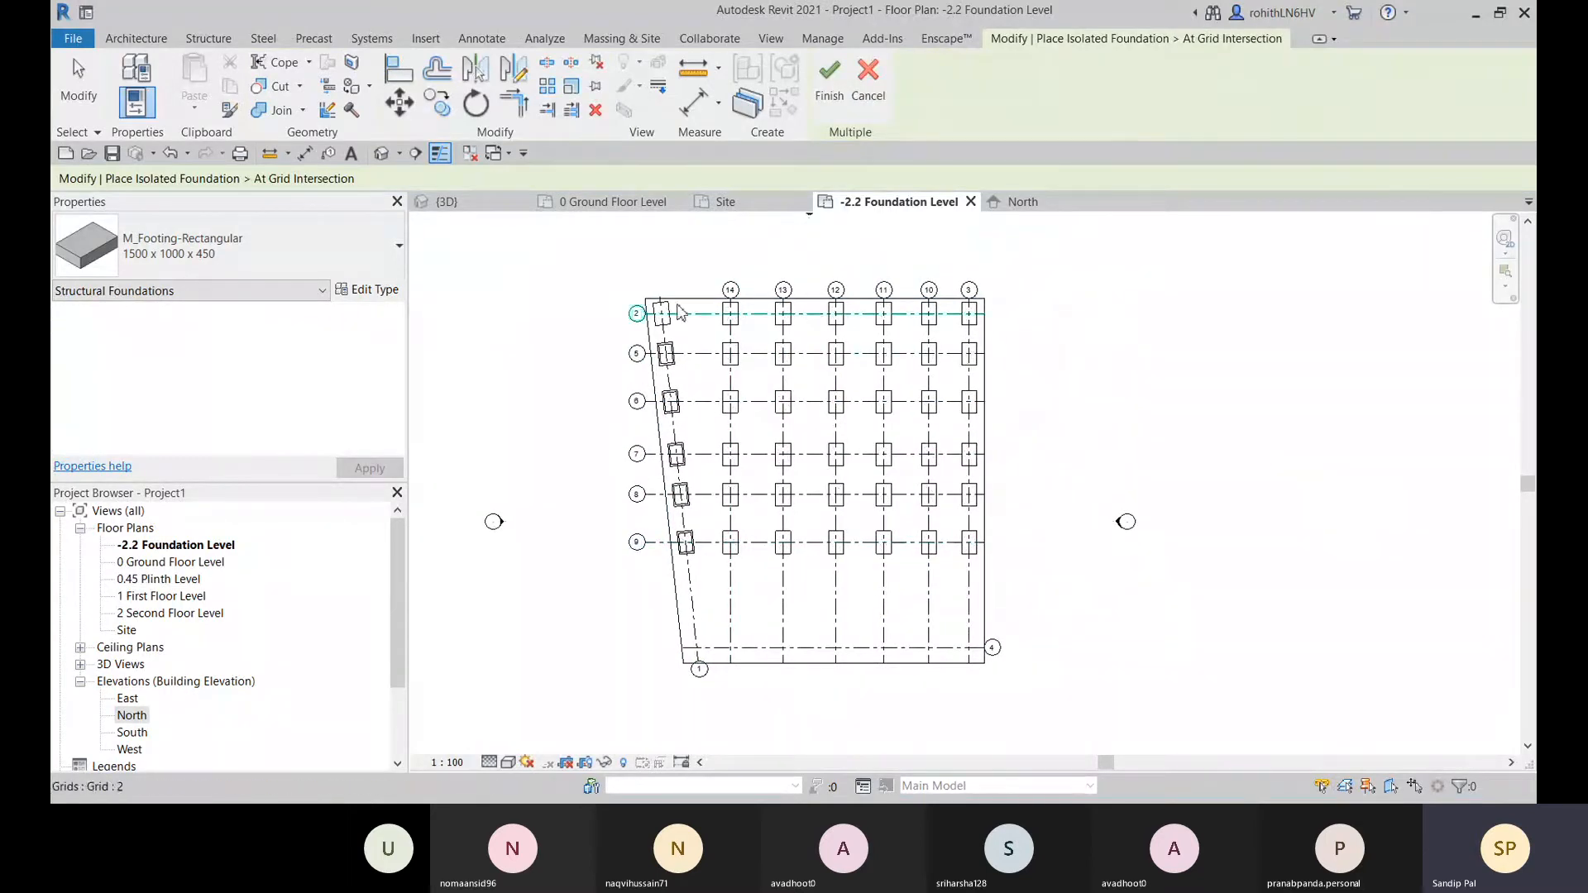
drag(582, 268, 1108, 599)
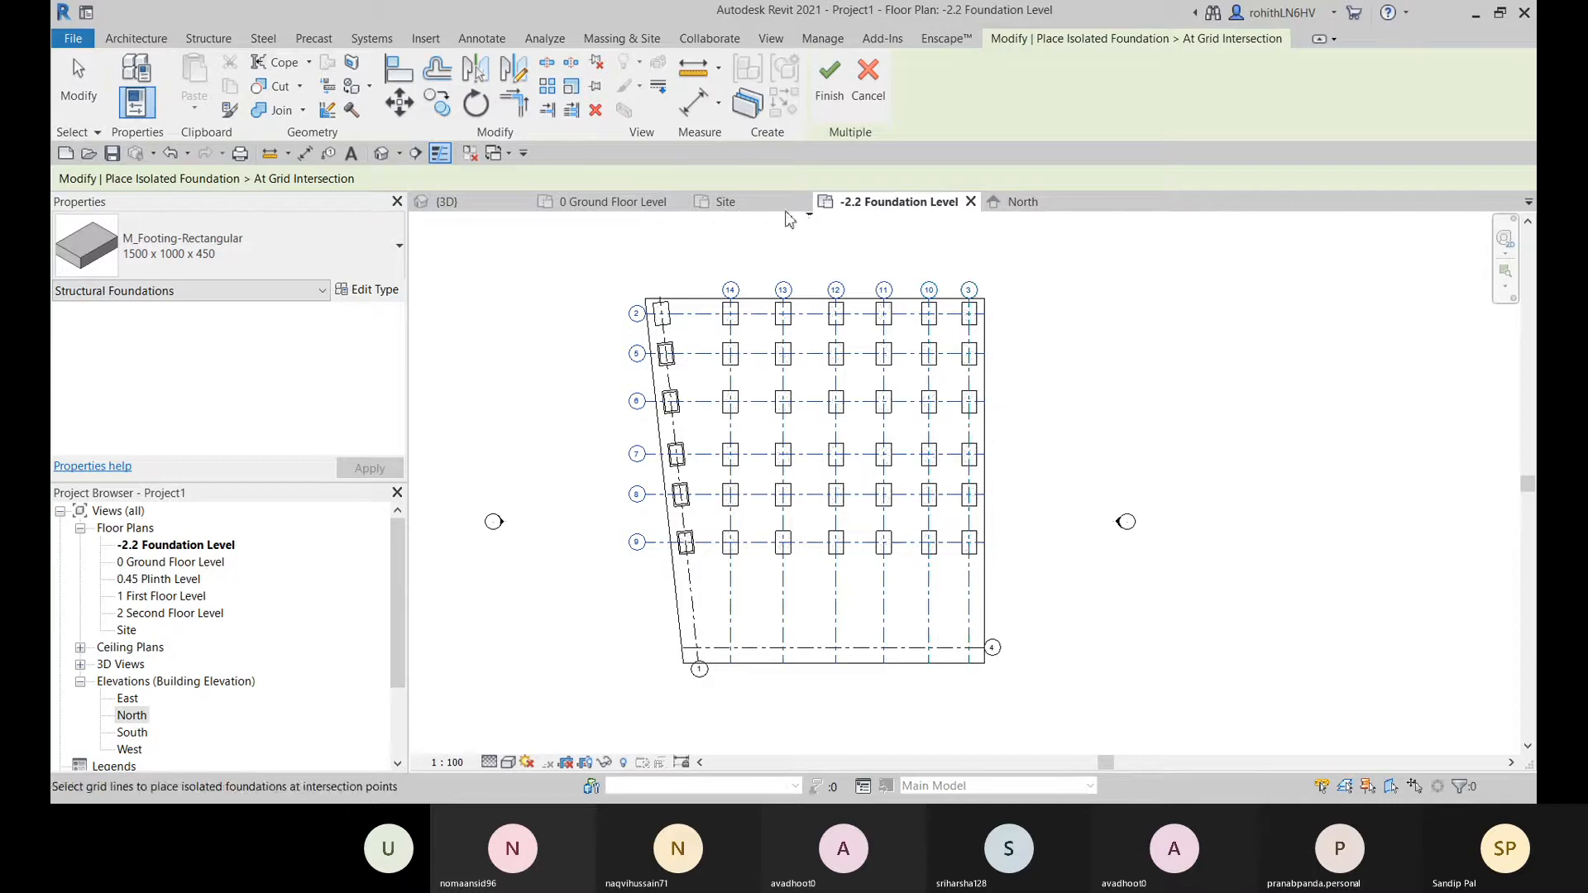
click(830, 78)
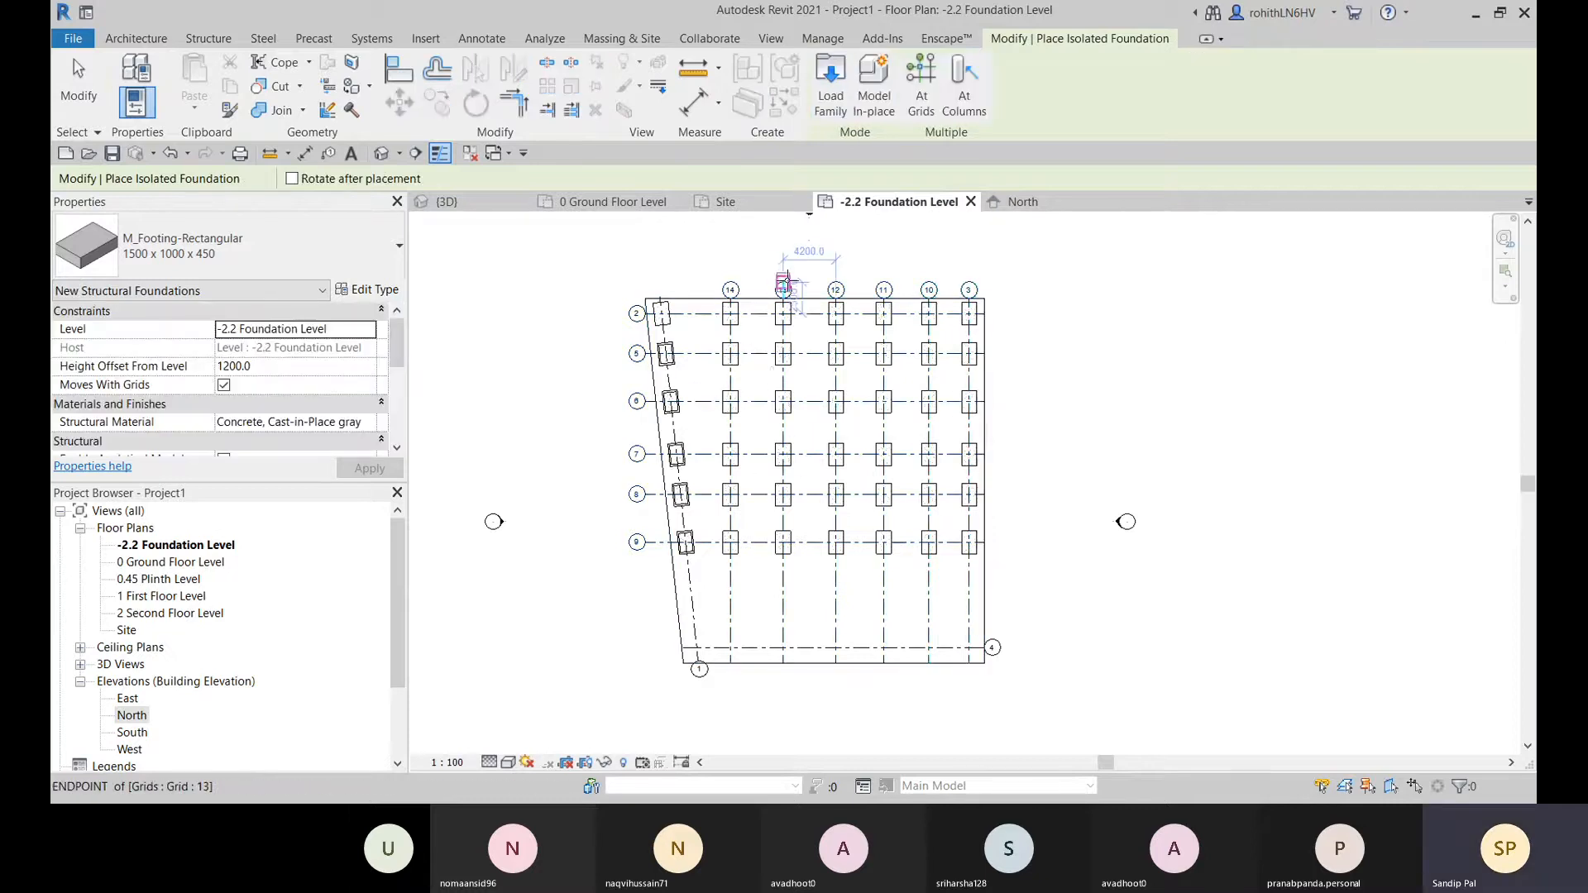
right_click(778, 257)
click(799, 265)
right_click(757, 260)
click(782, 268)
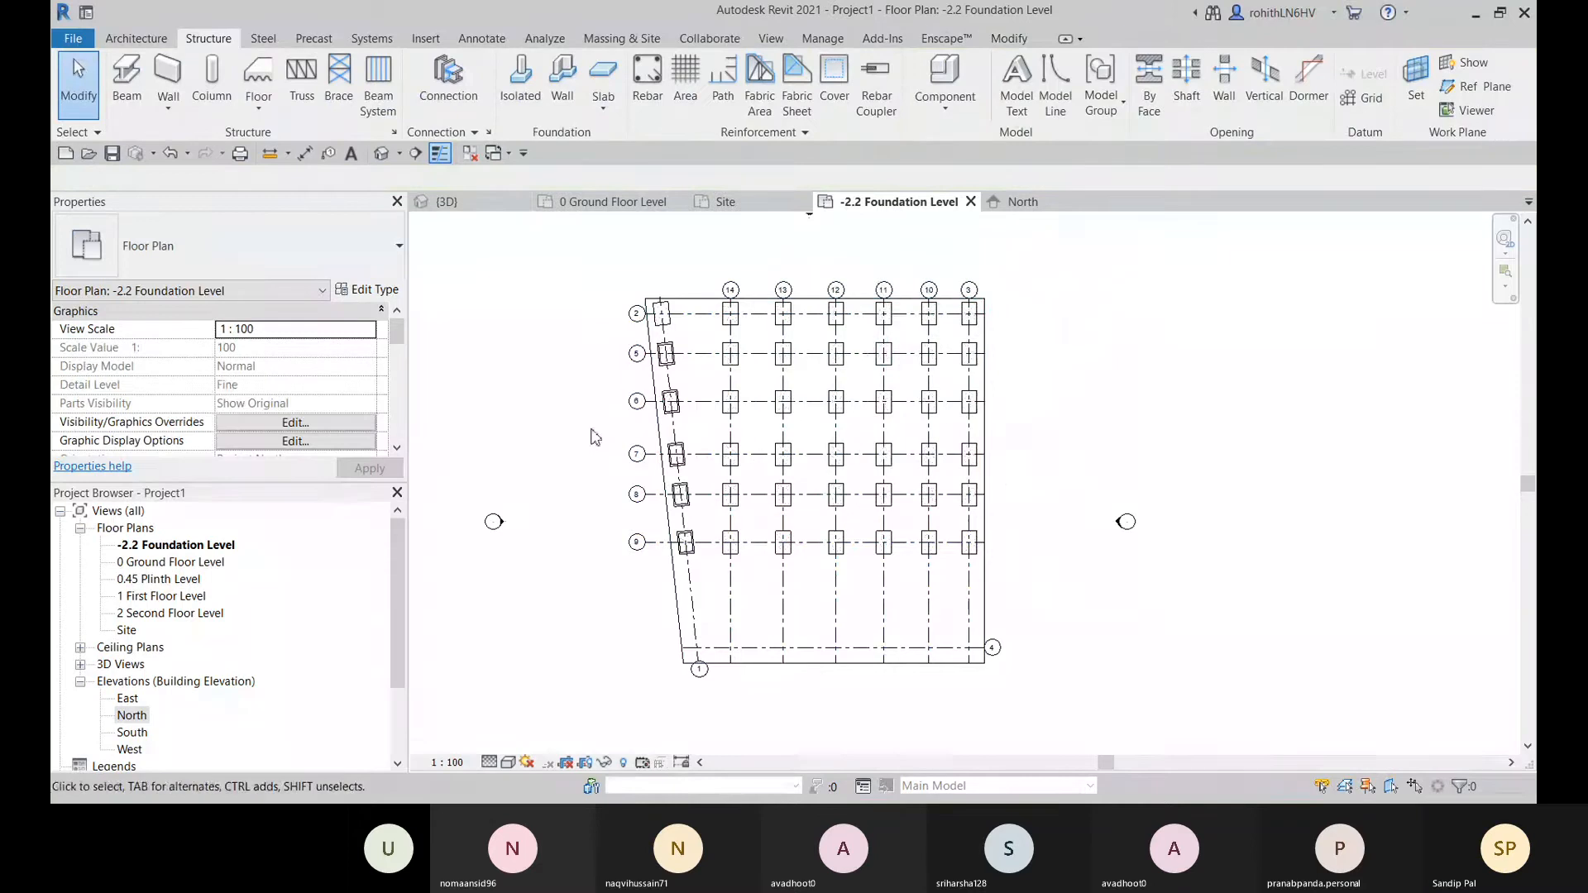
- Examine the stacked footings in the 3D view from several angles and check the properties of a lower 1800 x 1200 x 600 footing
click(443, 202)
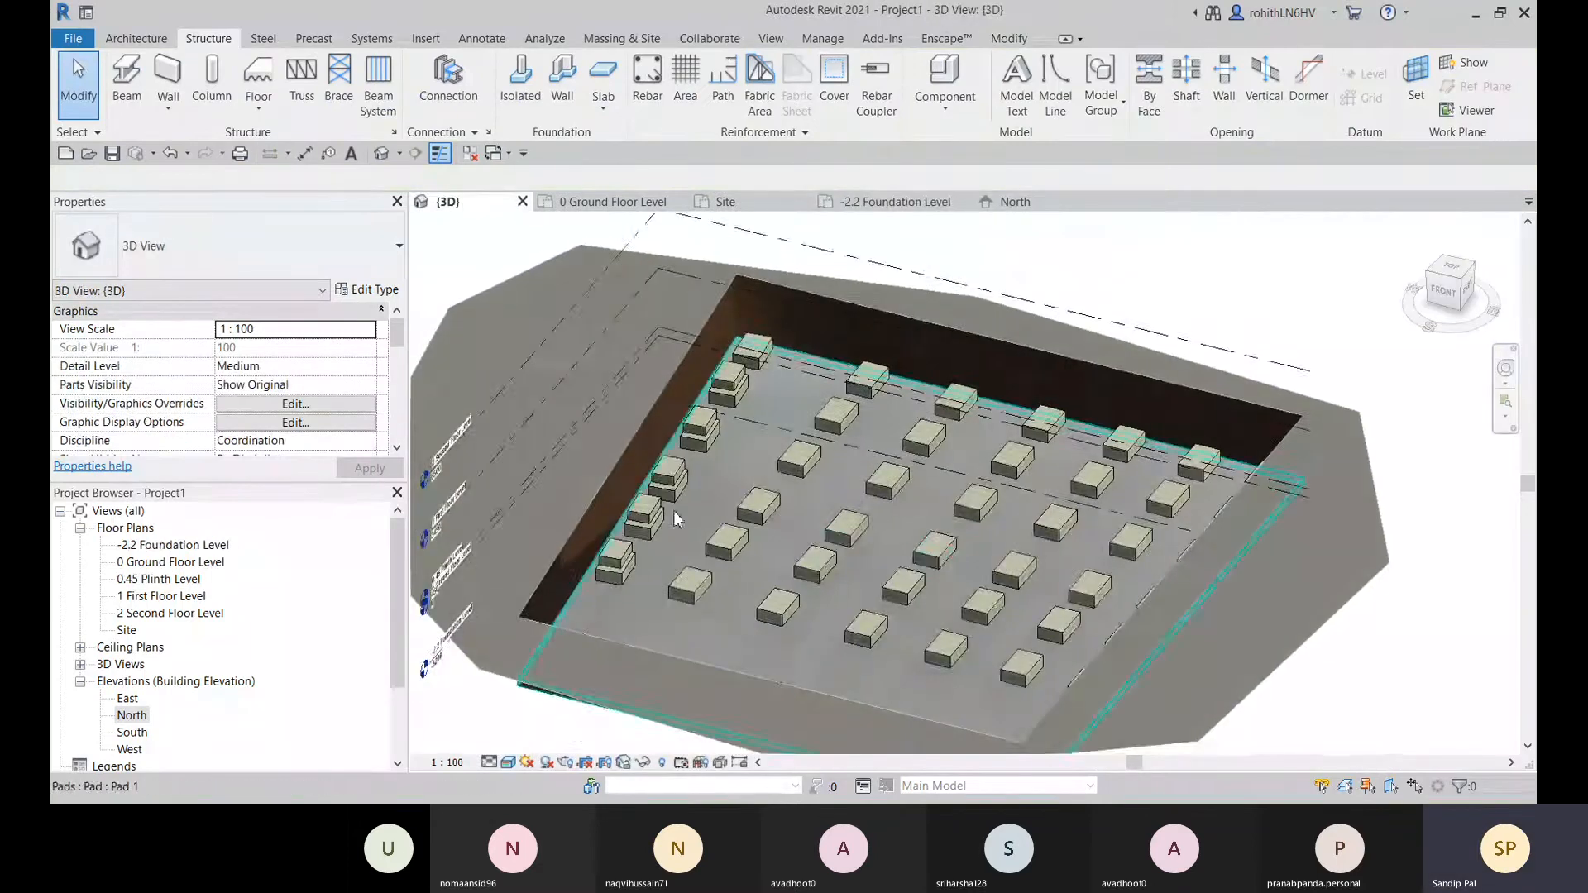
scroll(733, 424, up, 3)
shift+middle_drag(733, 424, 709, 390)
scroll(975, 404, up, 4)
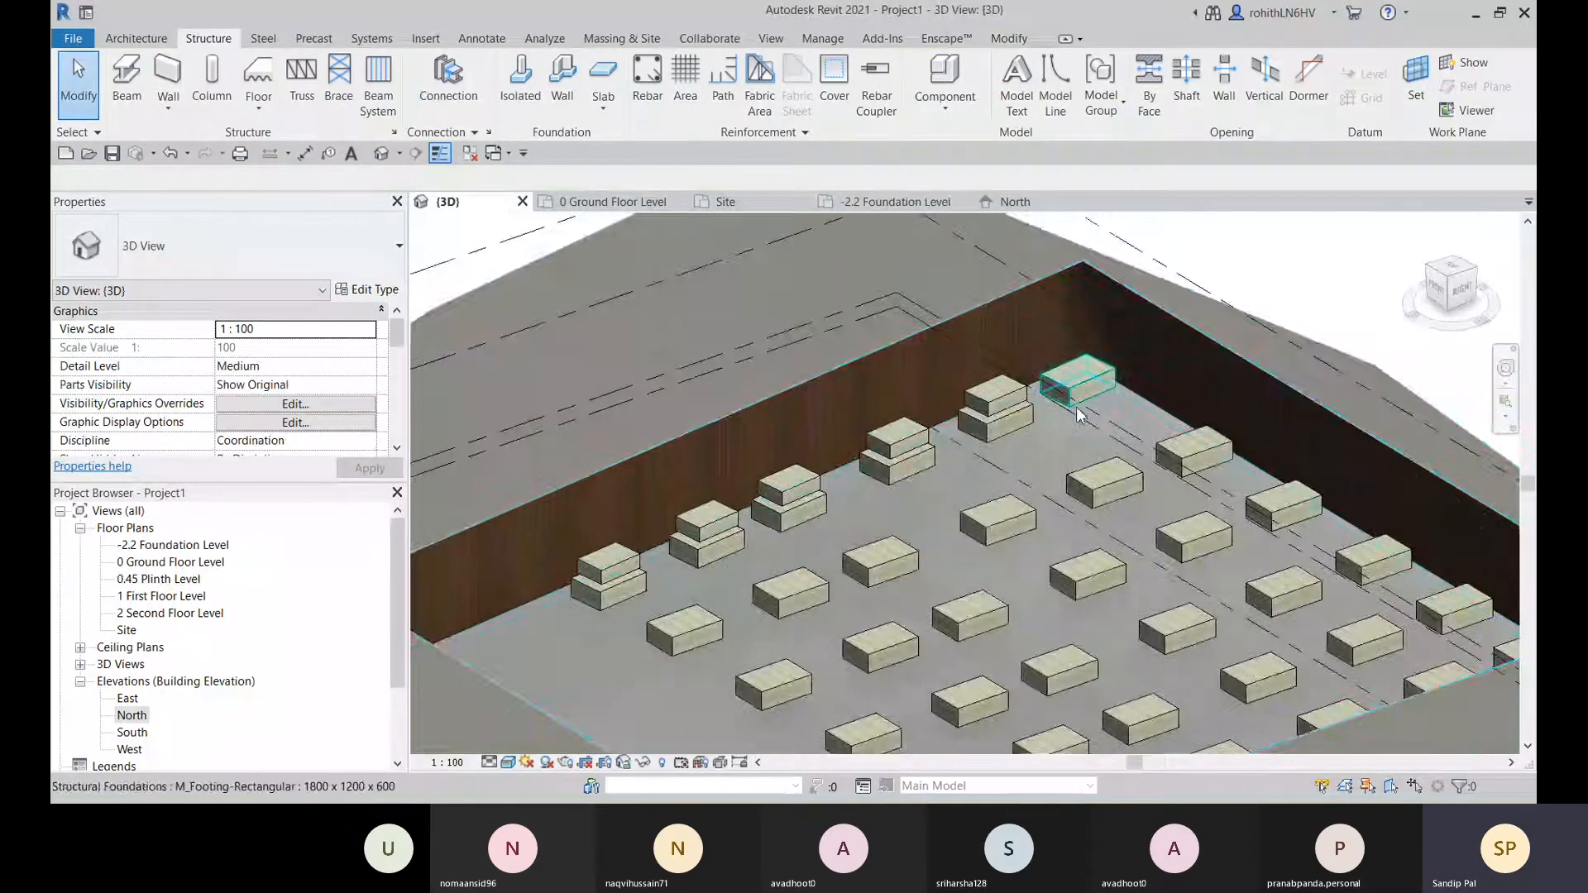
shift+middle_drag(975, 403, 1014, 533)
scroll(1026, 550, up, 3)
click(1014, 533)
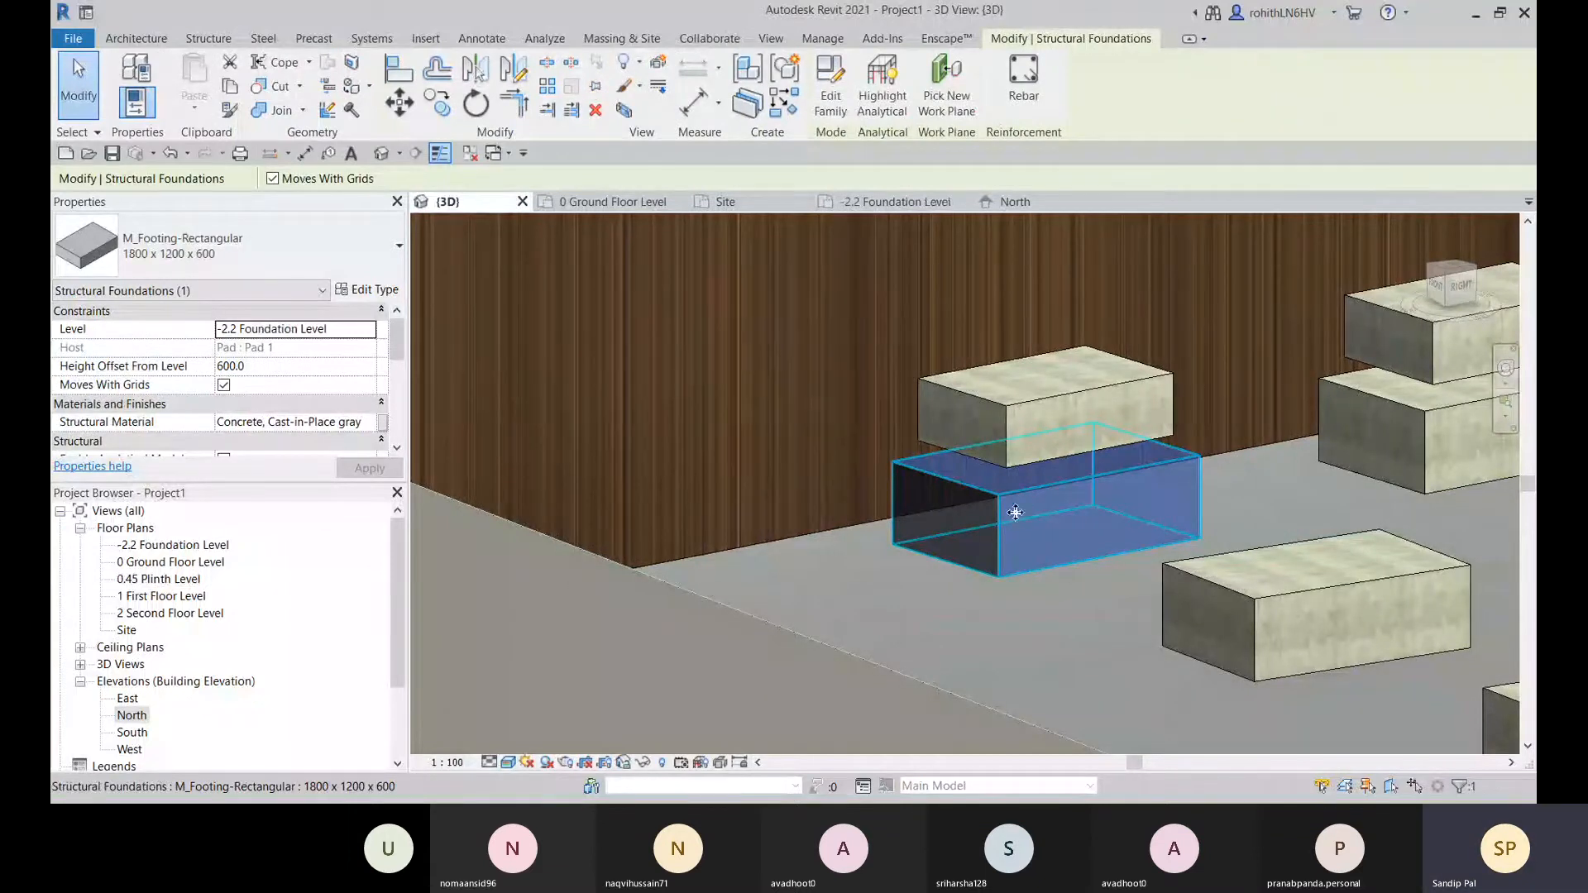
scroll(1024, 527, down, 5)
shift+middle_drag(1023, 527, 1086, 509)
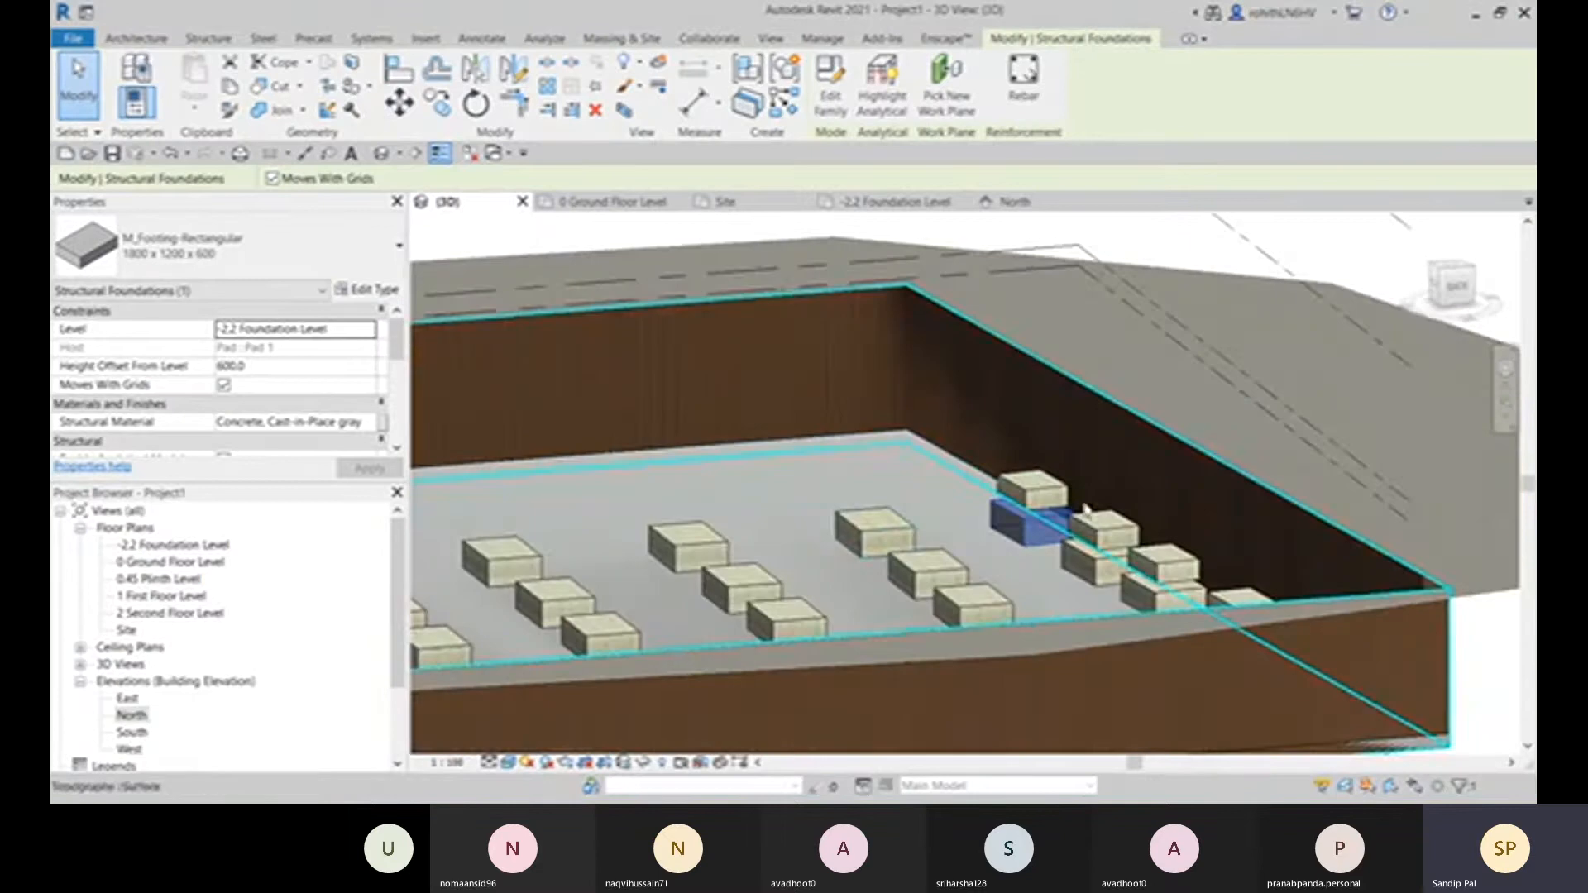
scroll(1183, 496, down, 4)
shift+middle_drag(1183, 497, 770, 464)
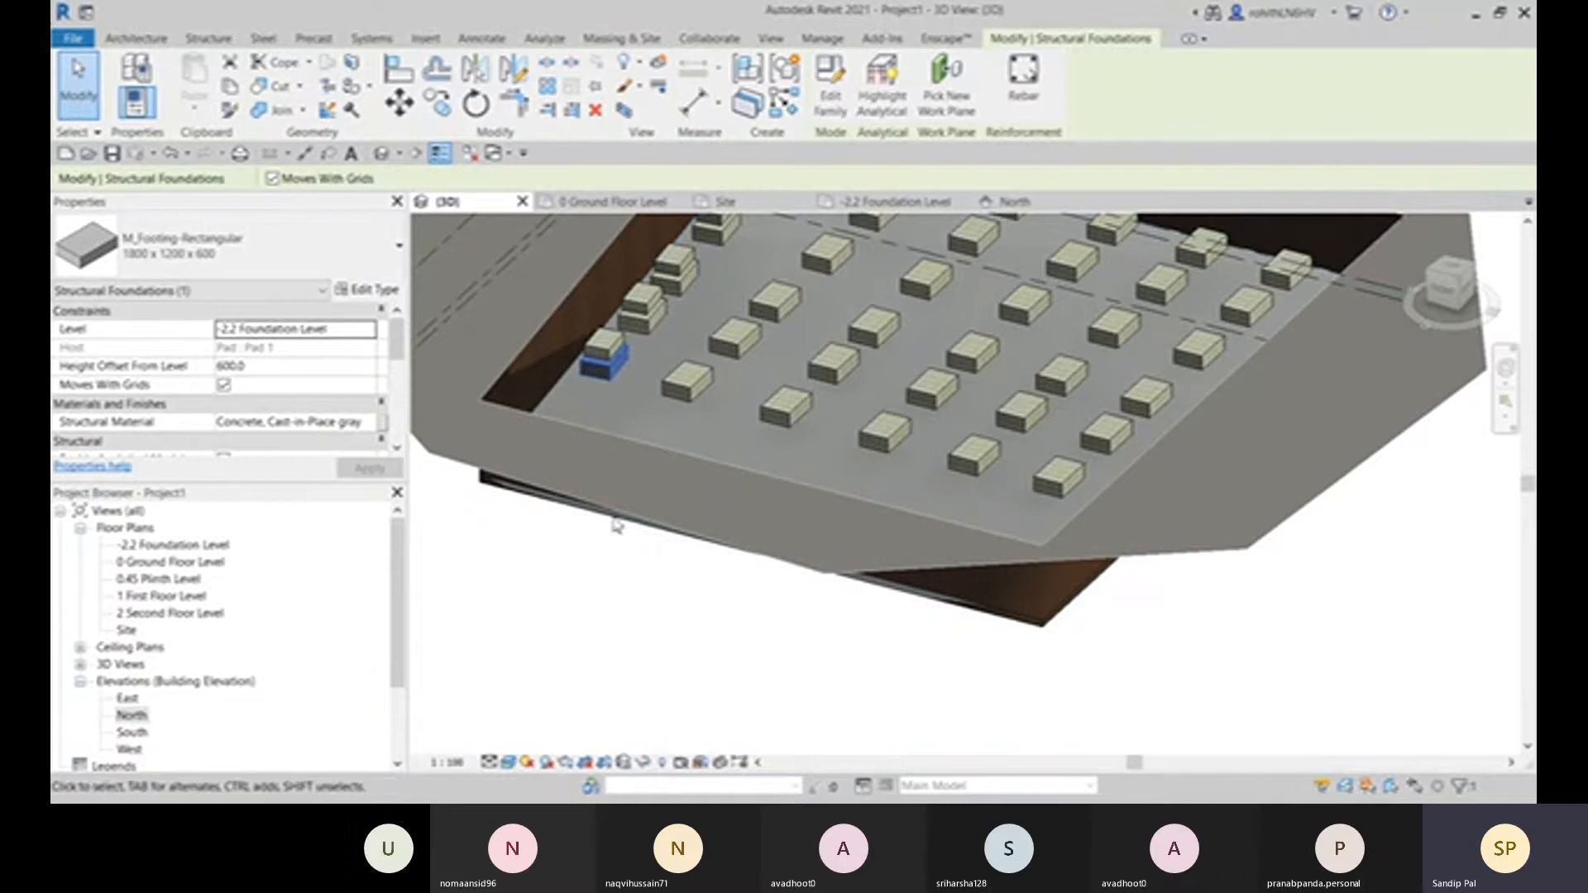
- Select all instances of the 1500 x 1000 x 450 footing visible in the 3D view
click(612, 364)
right_click(609, 341)
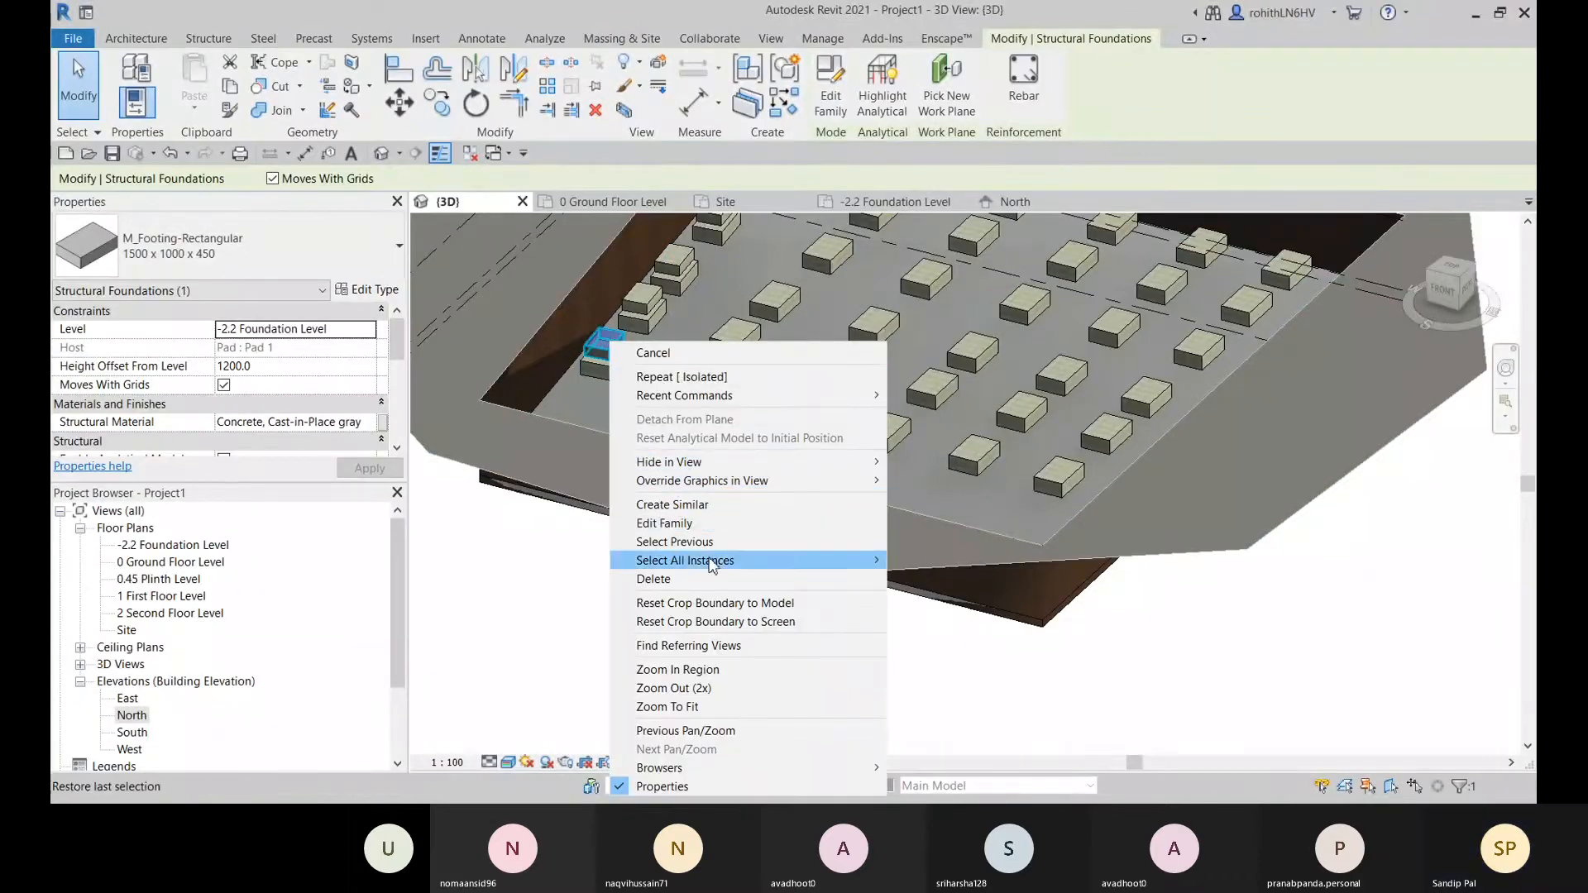
mouse_move(691, 564)
click(974, 579)
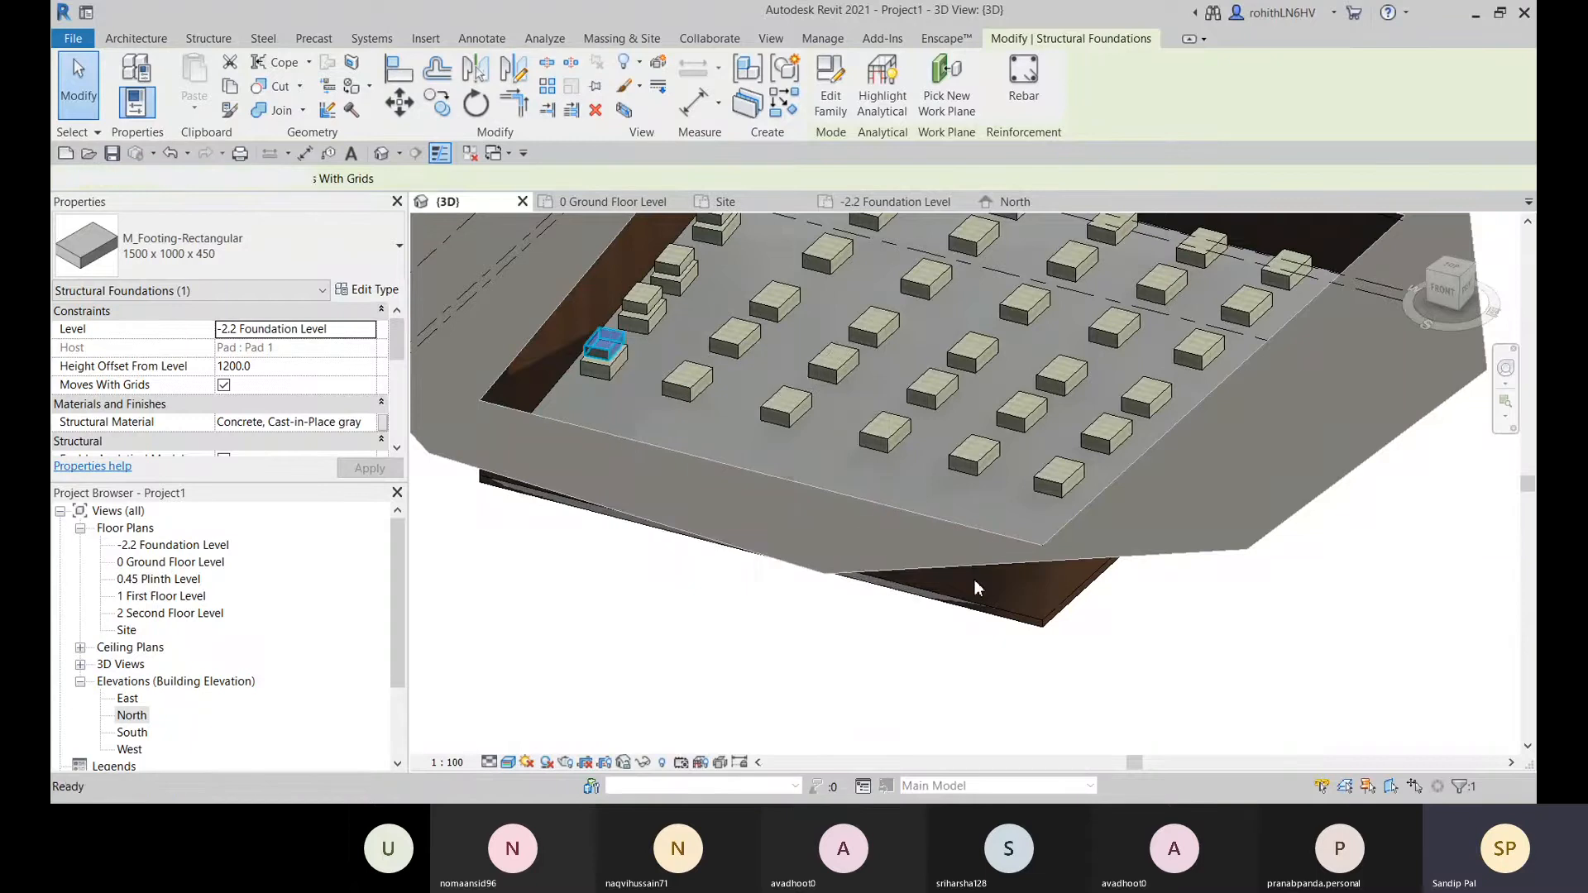
middle_drag(758, 646, 778, 717)
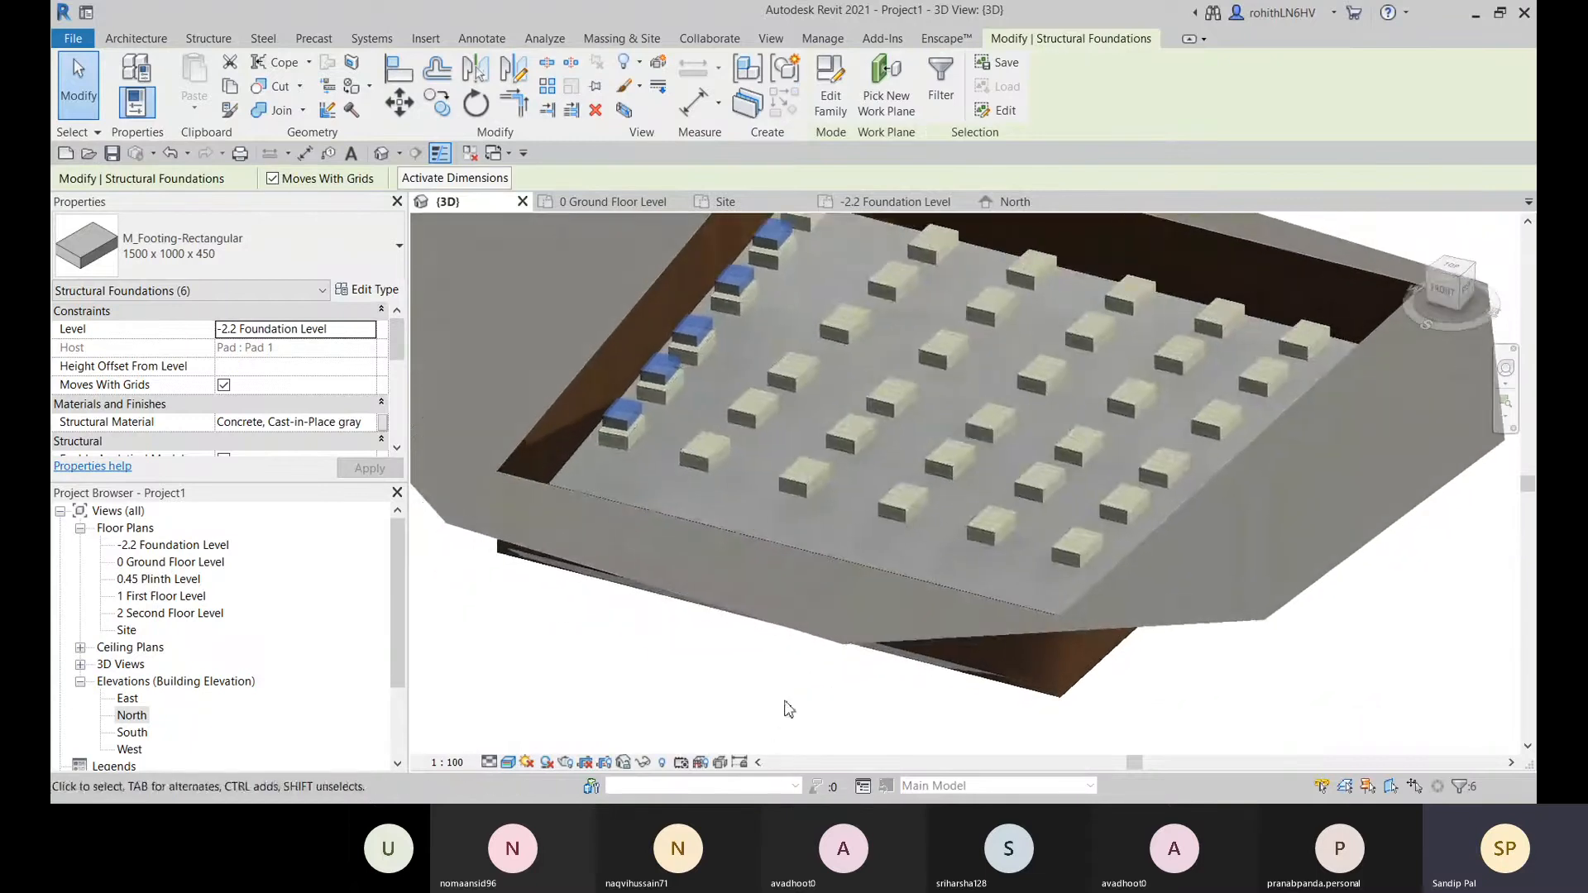
- Set the 3D view to wireframe, clear the selection and inspect the footing tiers from the side
click(508, 763)
click(550, 662)
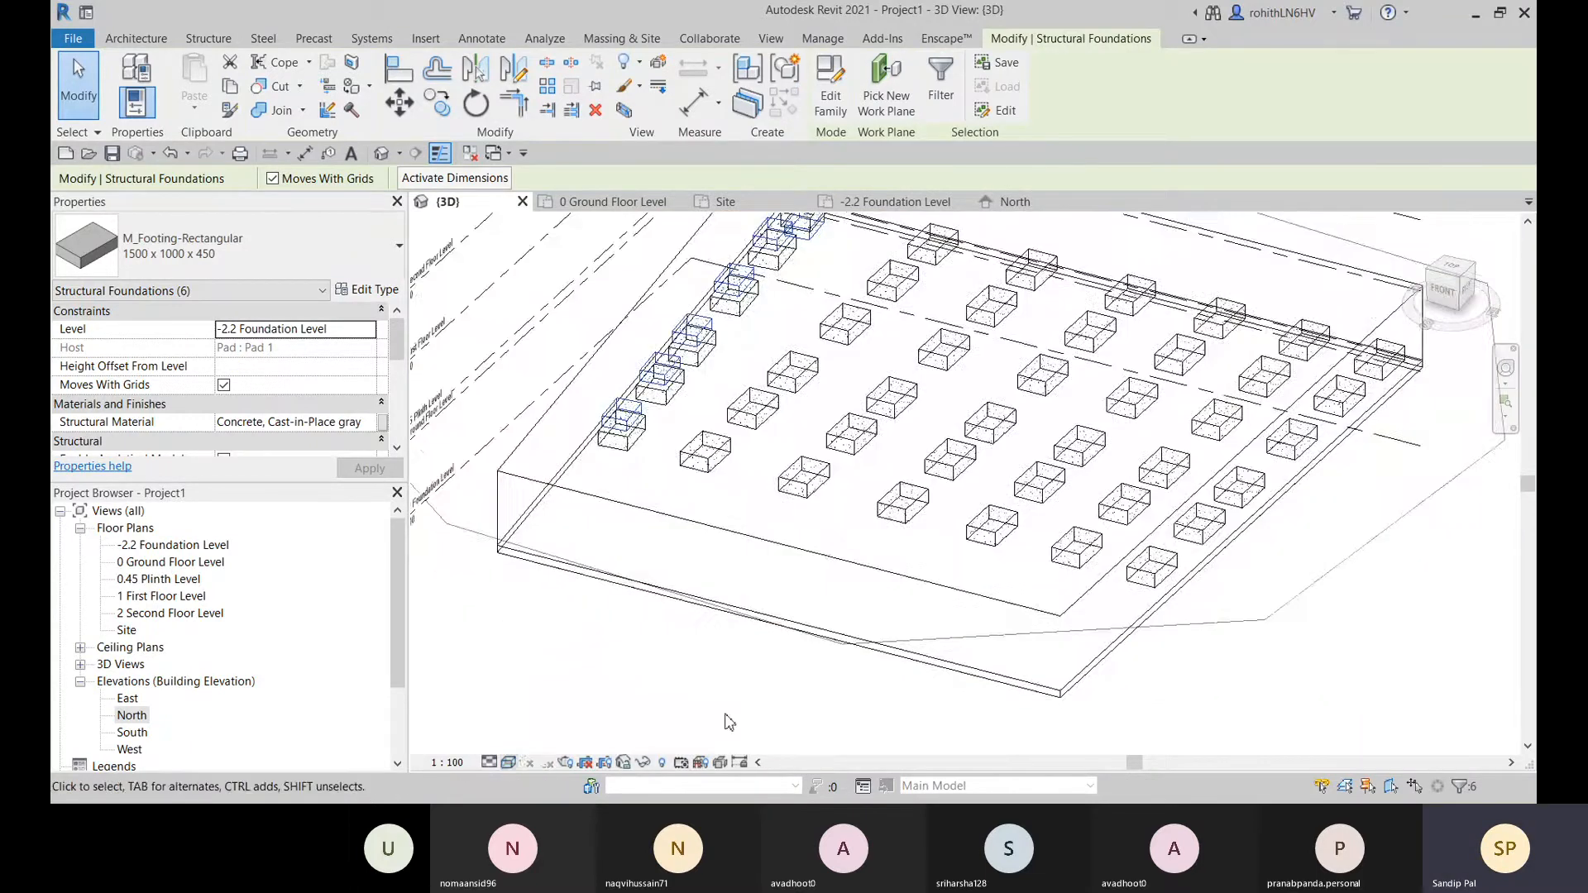
middle_drag(780, 689, 839, 686)
middle_drag(952, 346, 803, 447)
scroll(811, 370, down, 4)
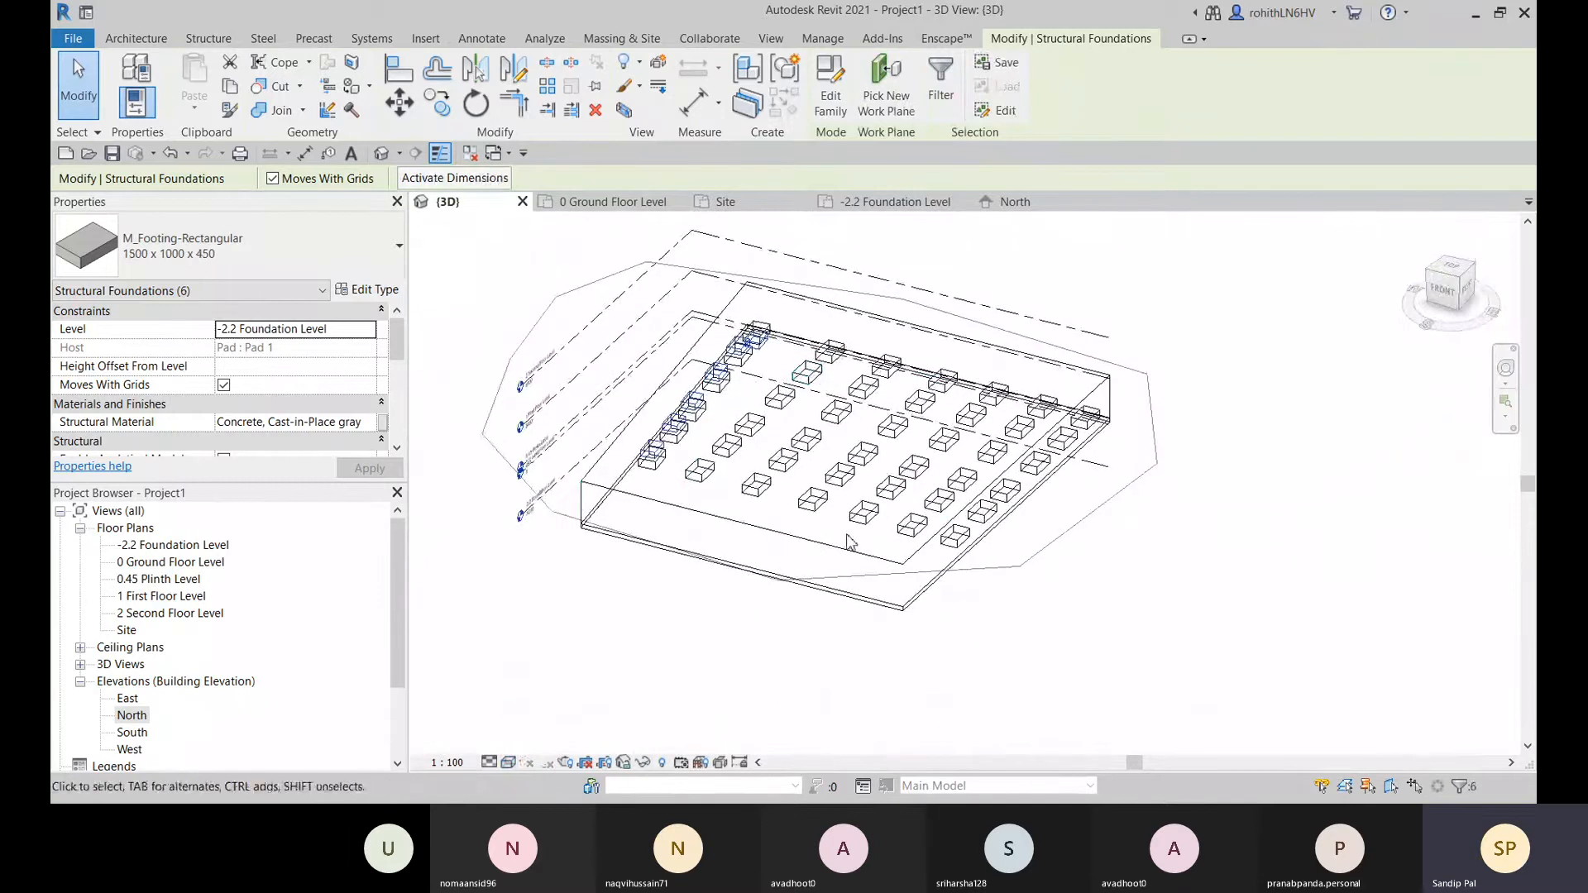
middle_drag(755, 557, 917, 546)
click(742, 690)
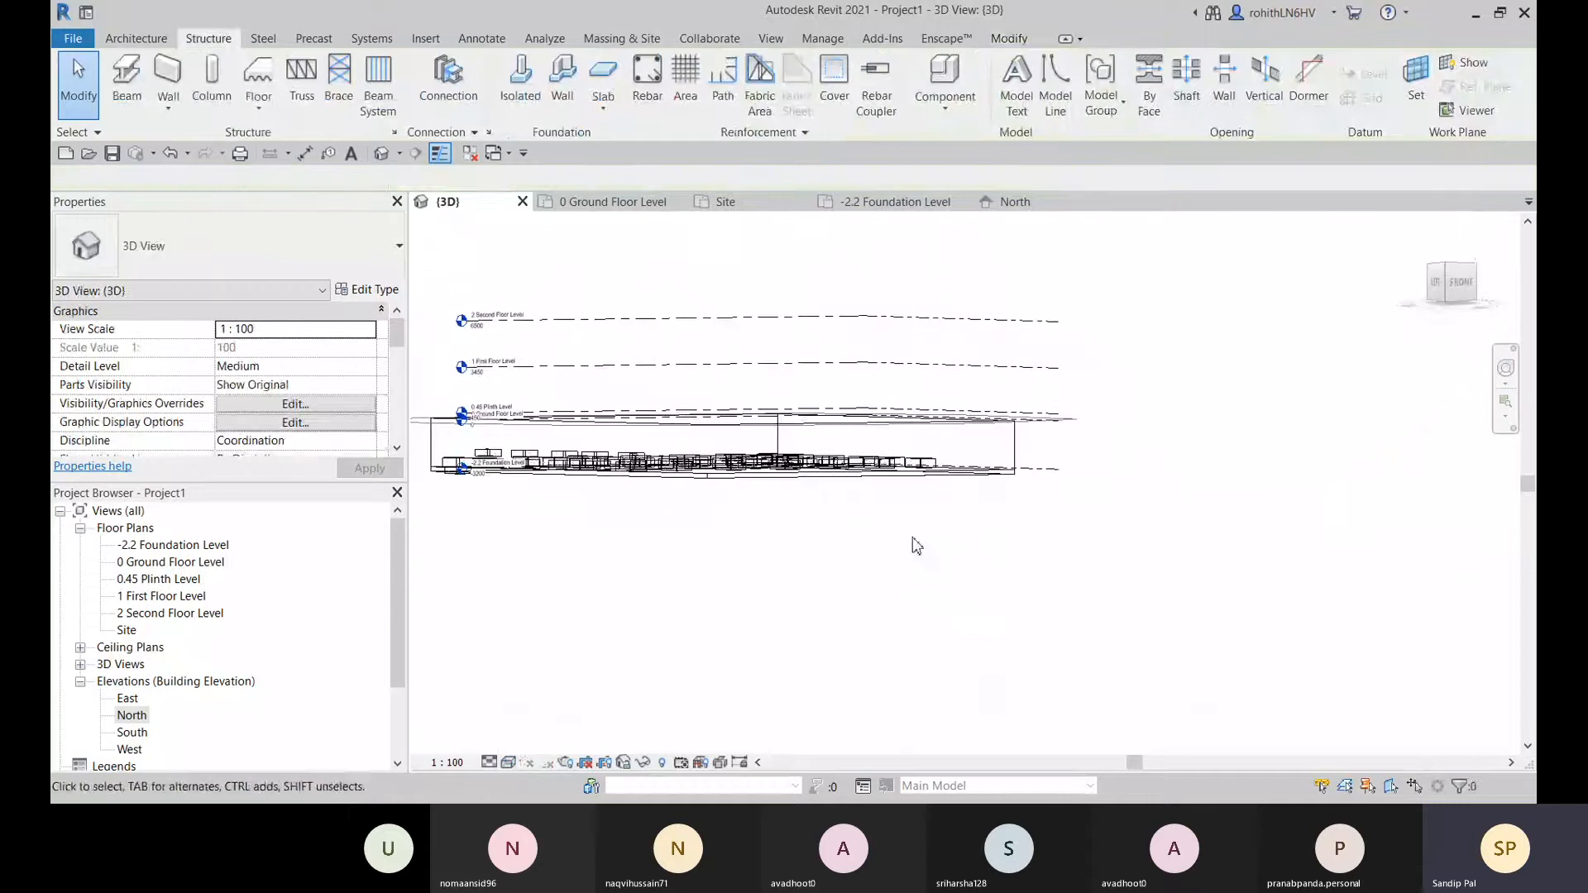
shift+middle_drag(532, 502, 484, 594)
- Open the North elevation, set it to wireframe and inspect the footing tiers at the -2.2 Foundation Level
click(1014, 202)
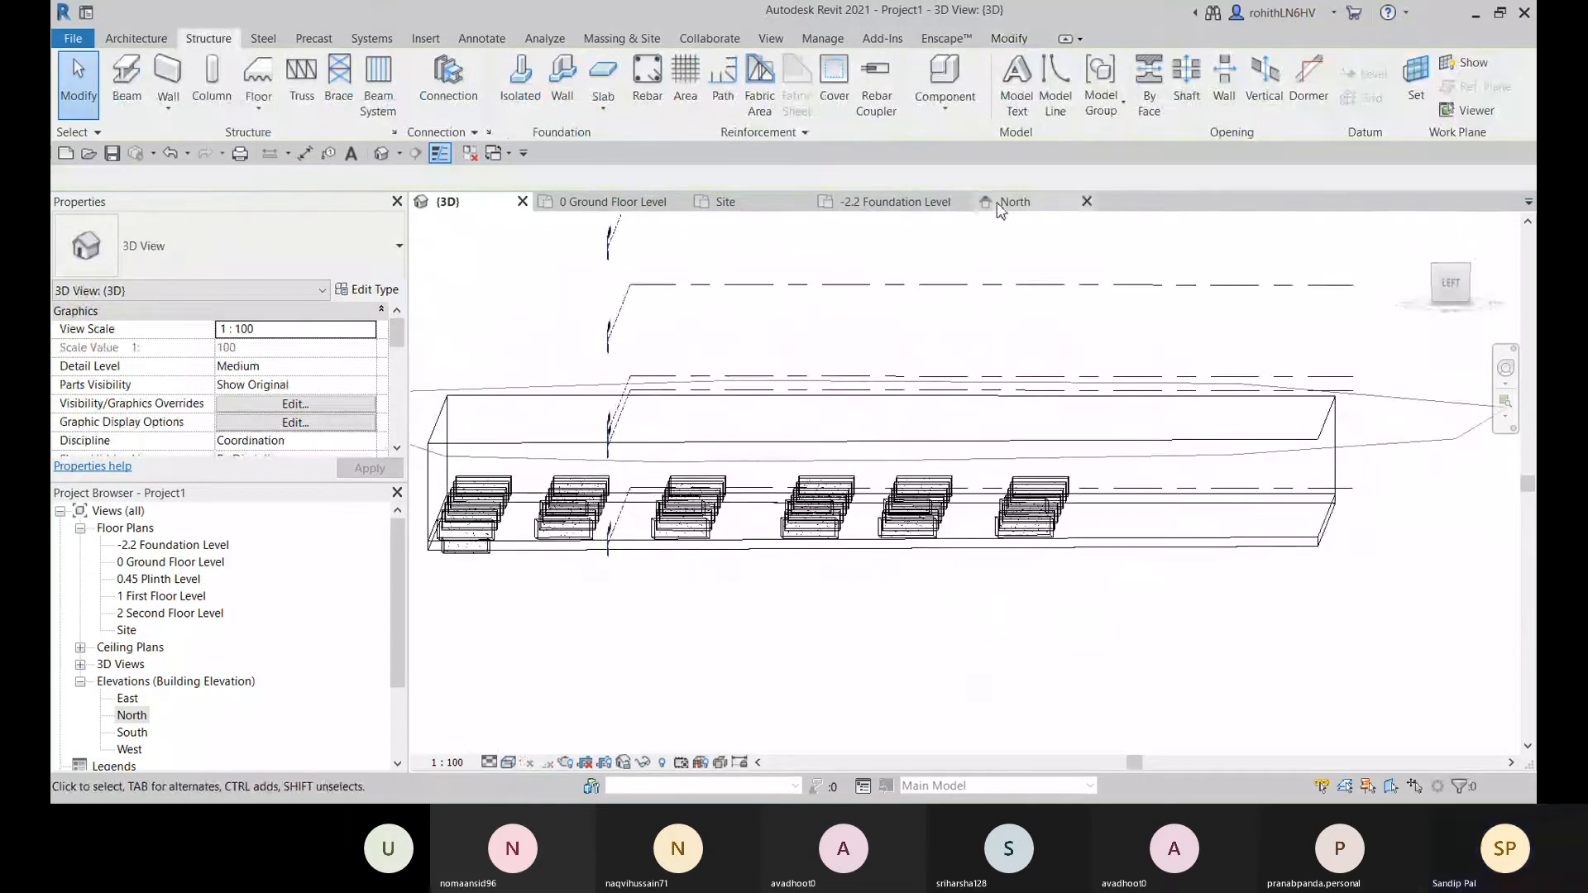
scroll(1034, 472, down, 6)
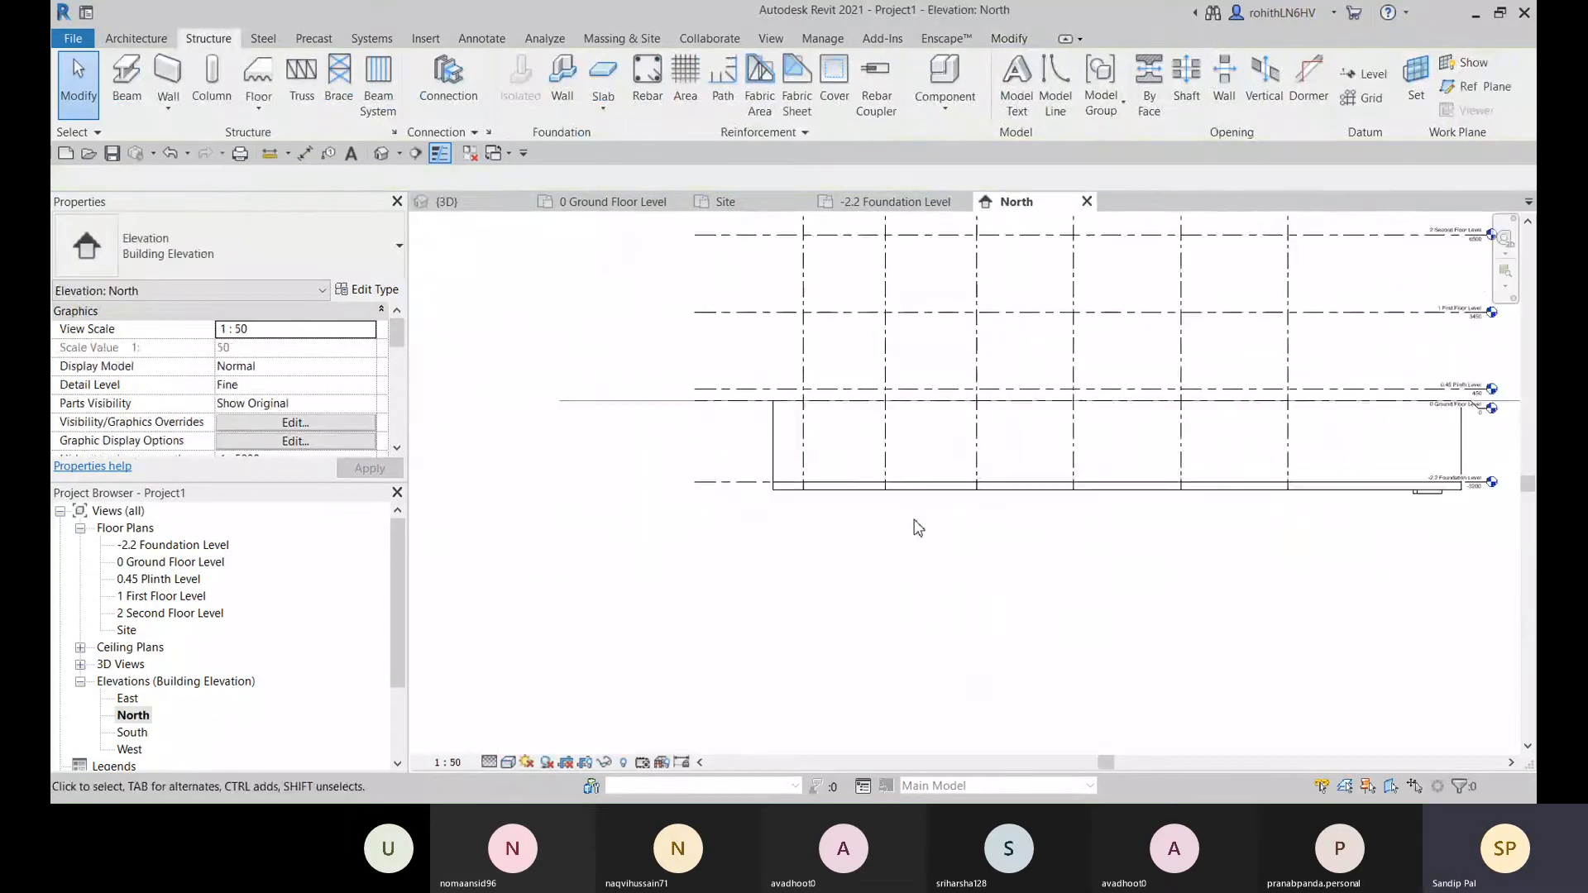
click(509, 762)
click(546, 665)
scroll(1120, 542, up, 4)
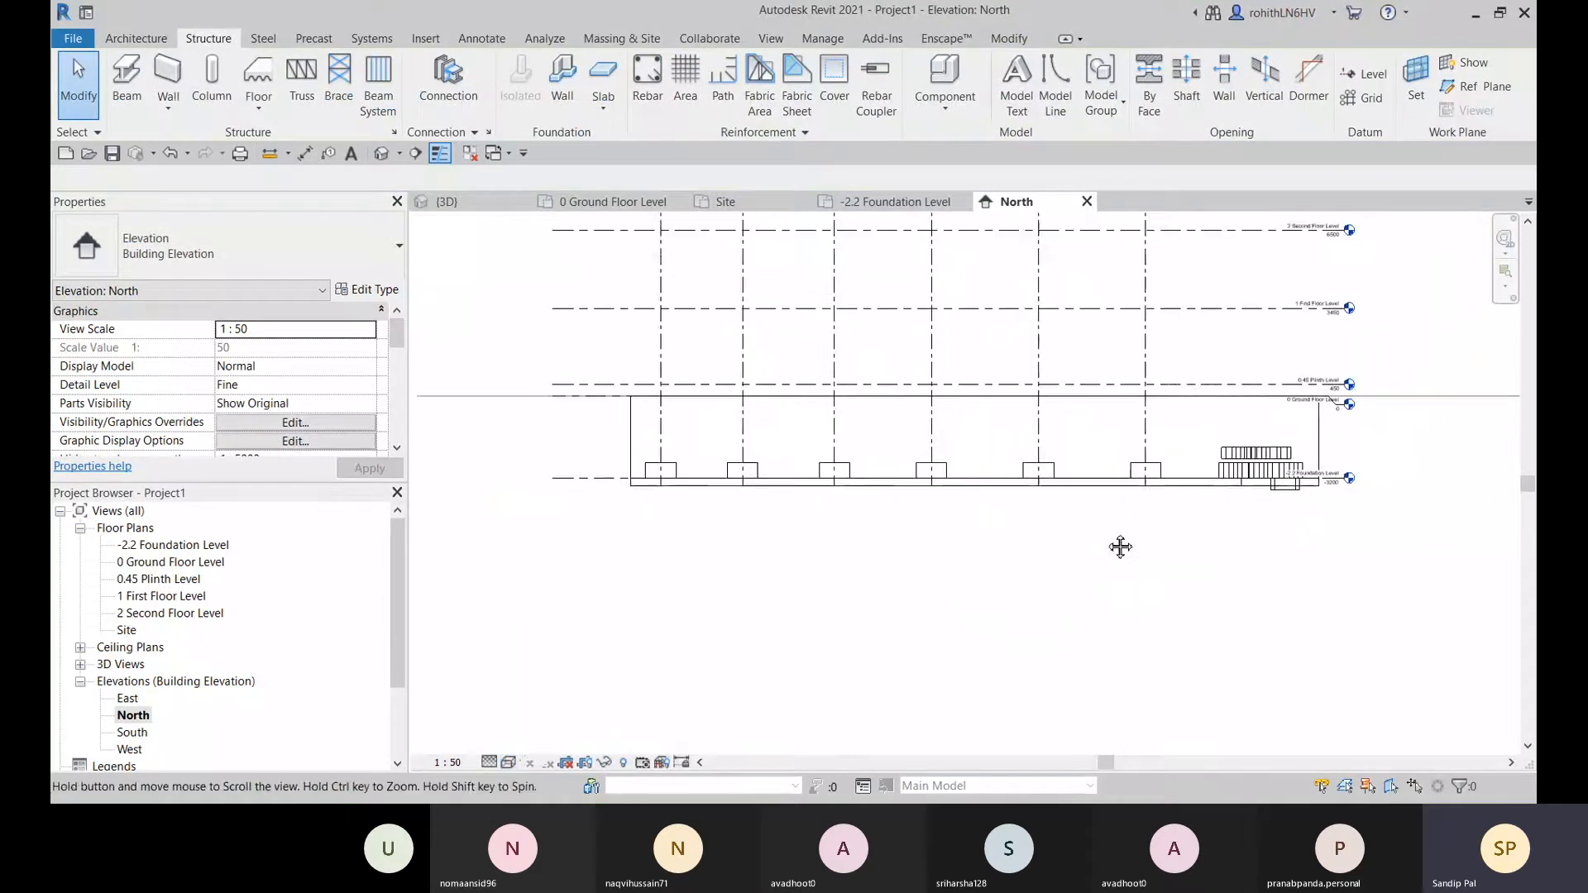
scroll(960, 519, up, 5)
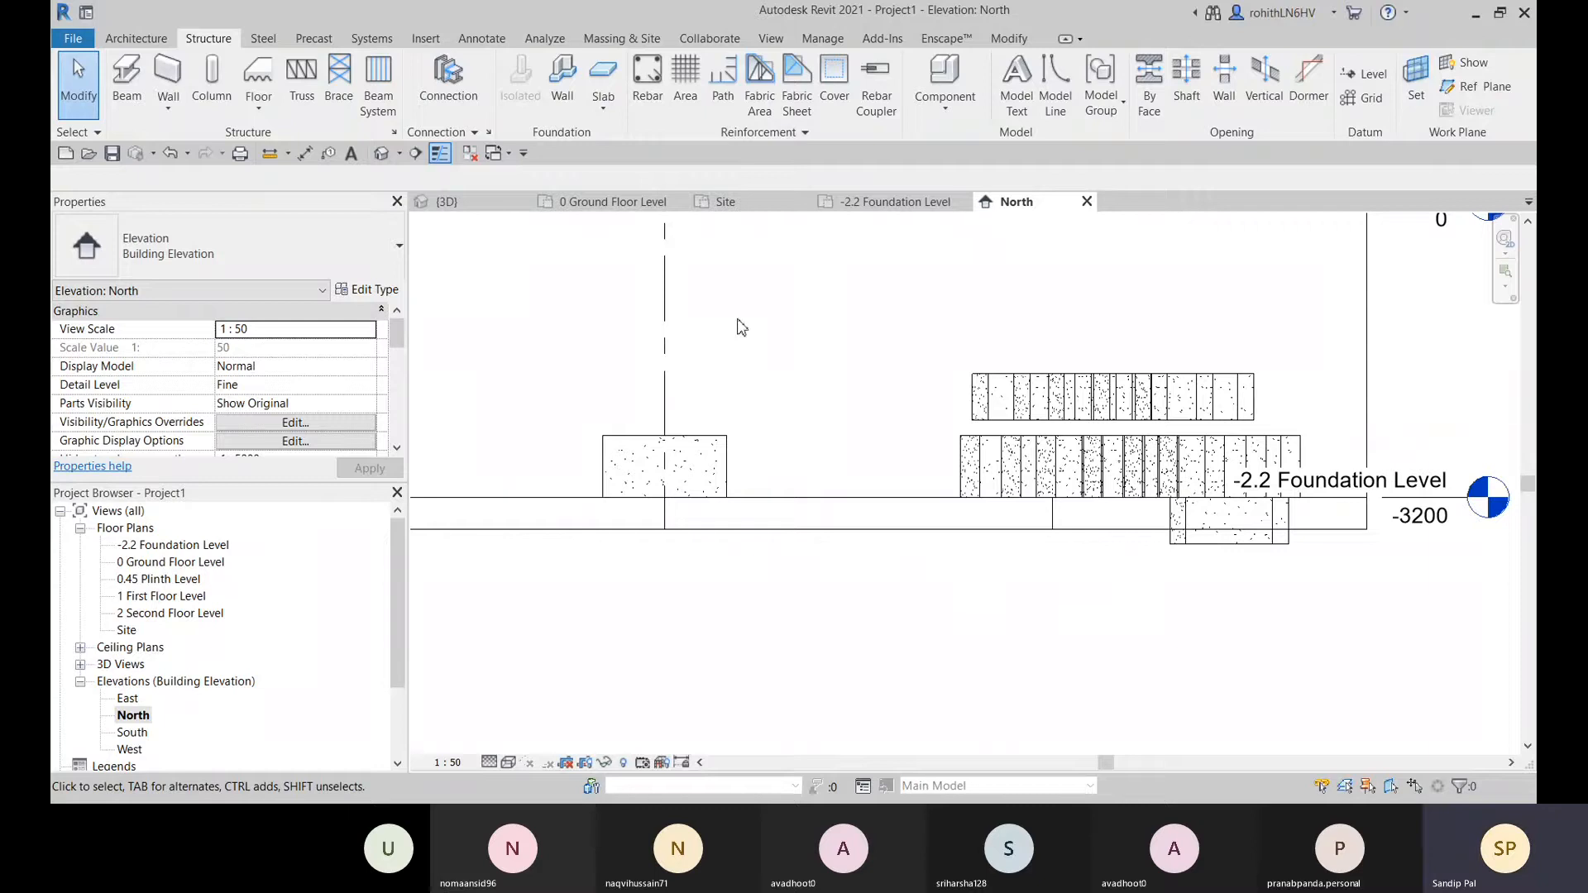
- Measure the depth from the -2.2 Foundation Level to the pad's underside with a temporary aligned dimension
key(i)
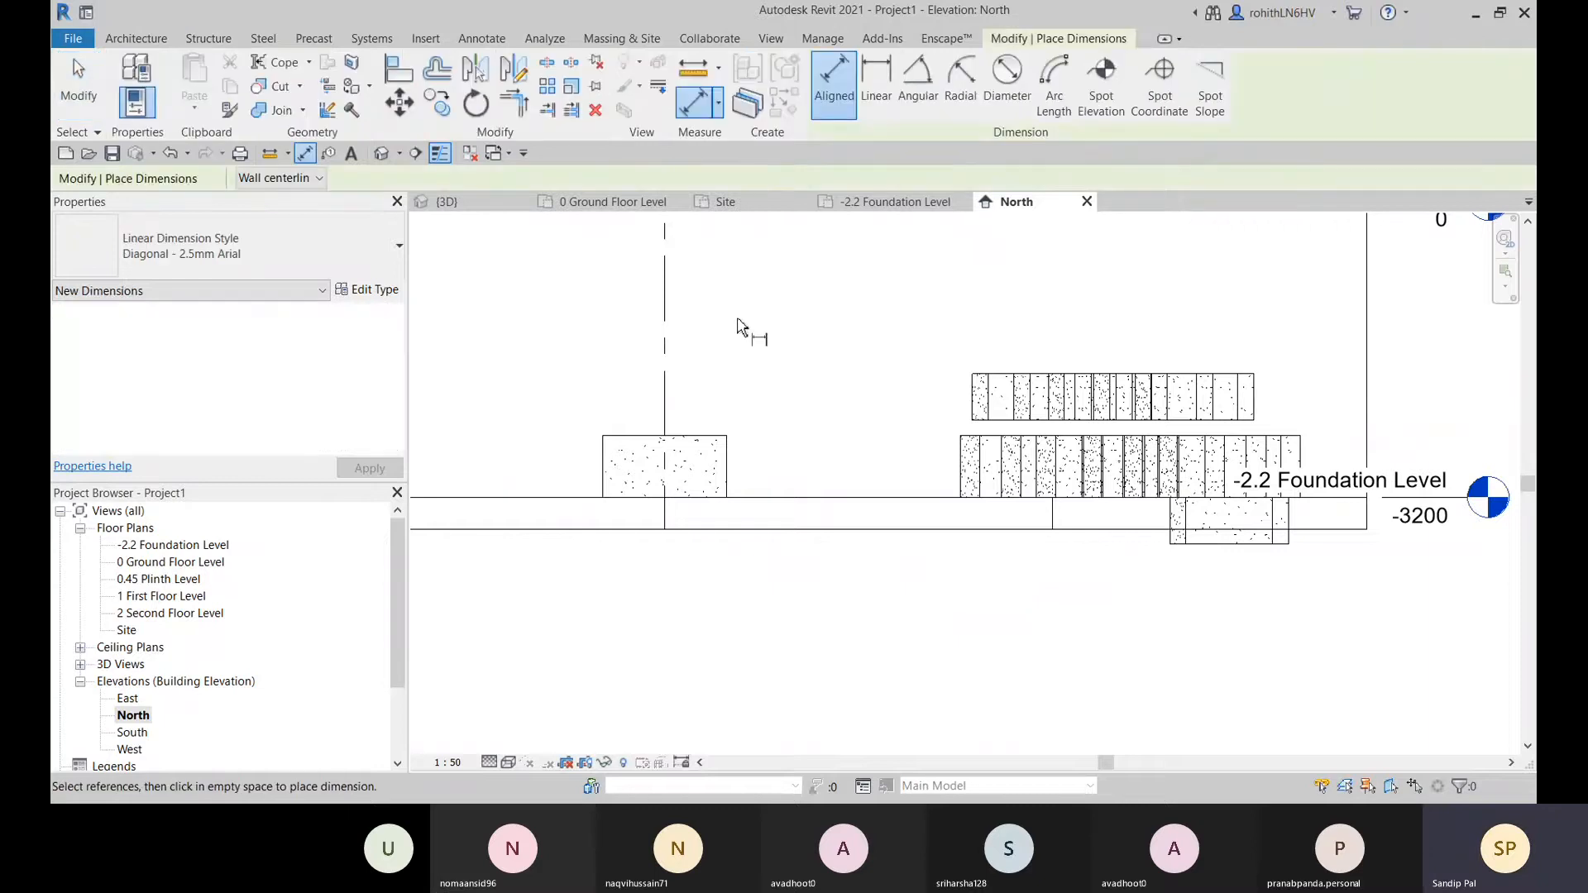
click(692, 538)
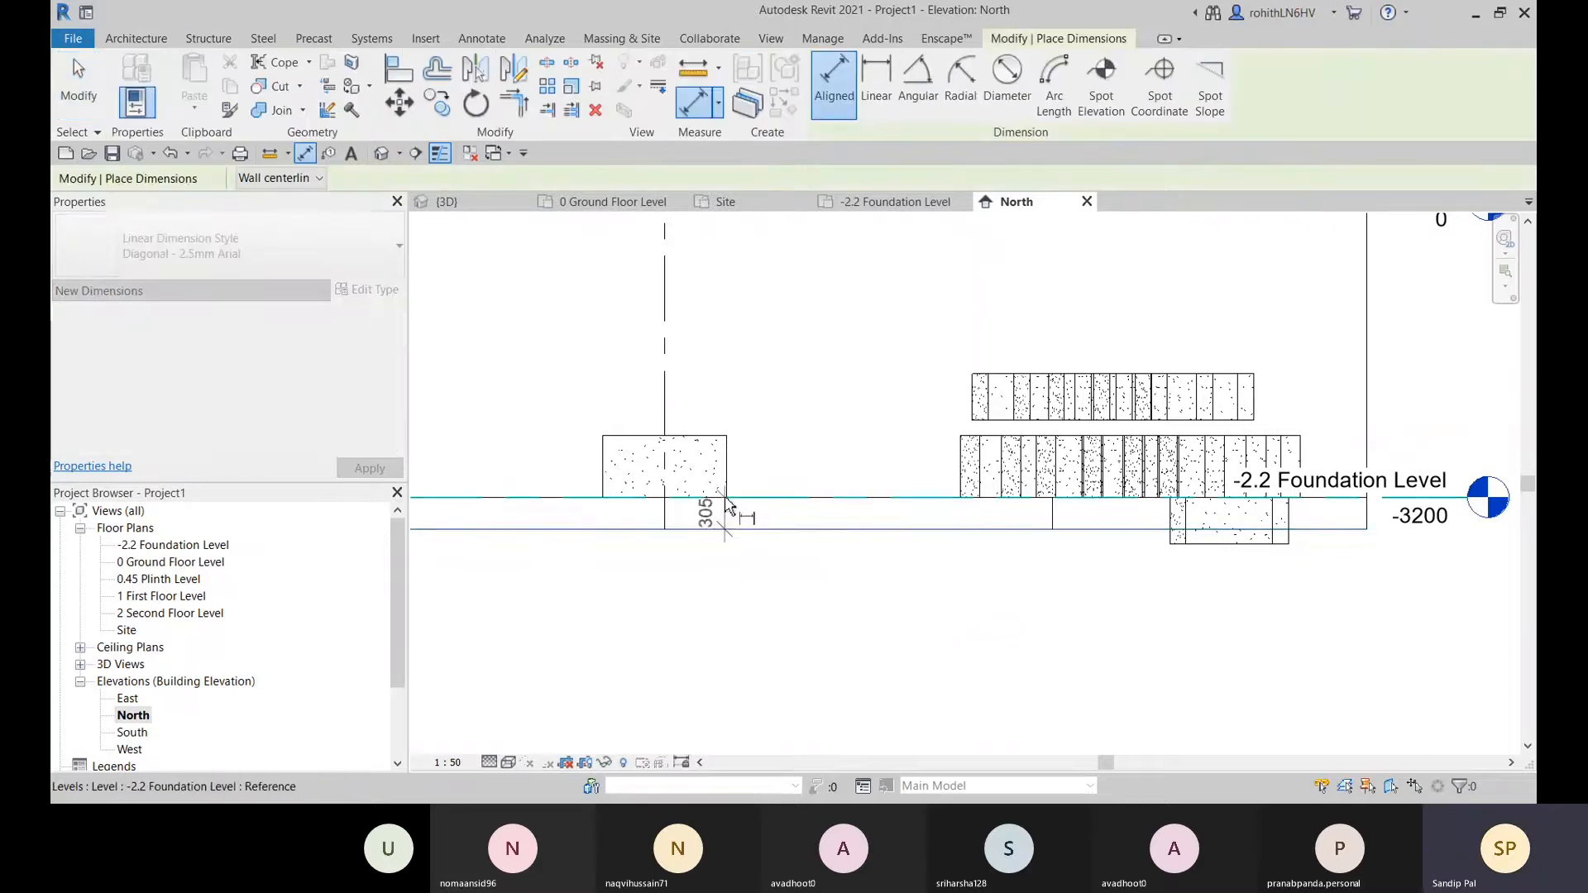
click(725, 498)
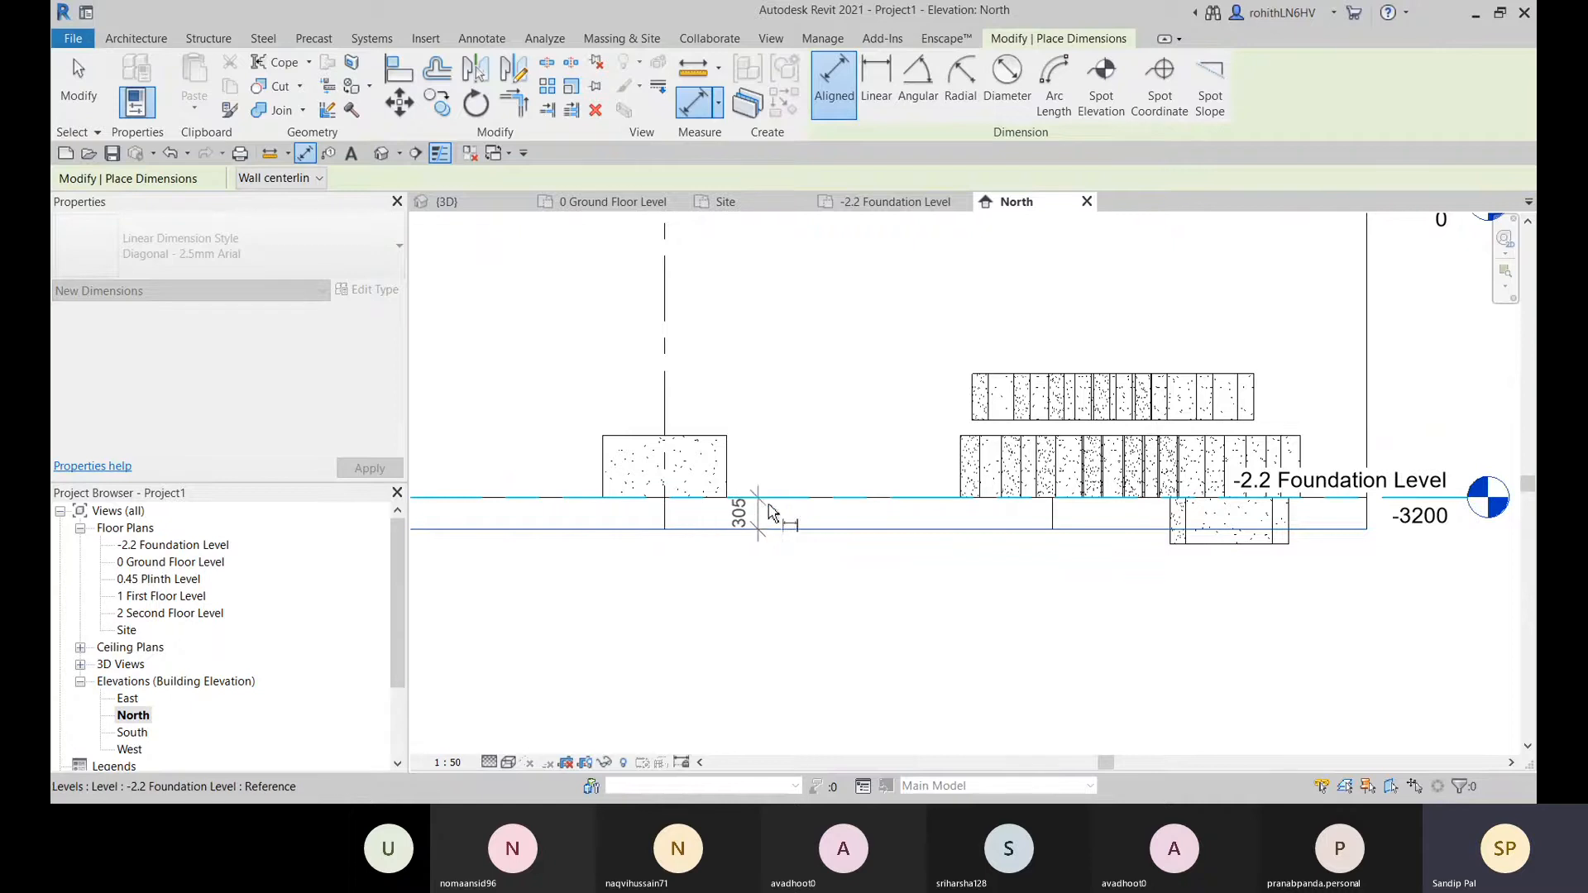
key(Escape)
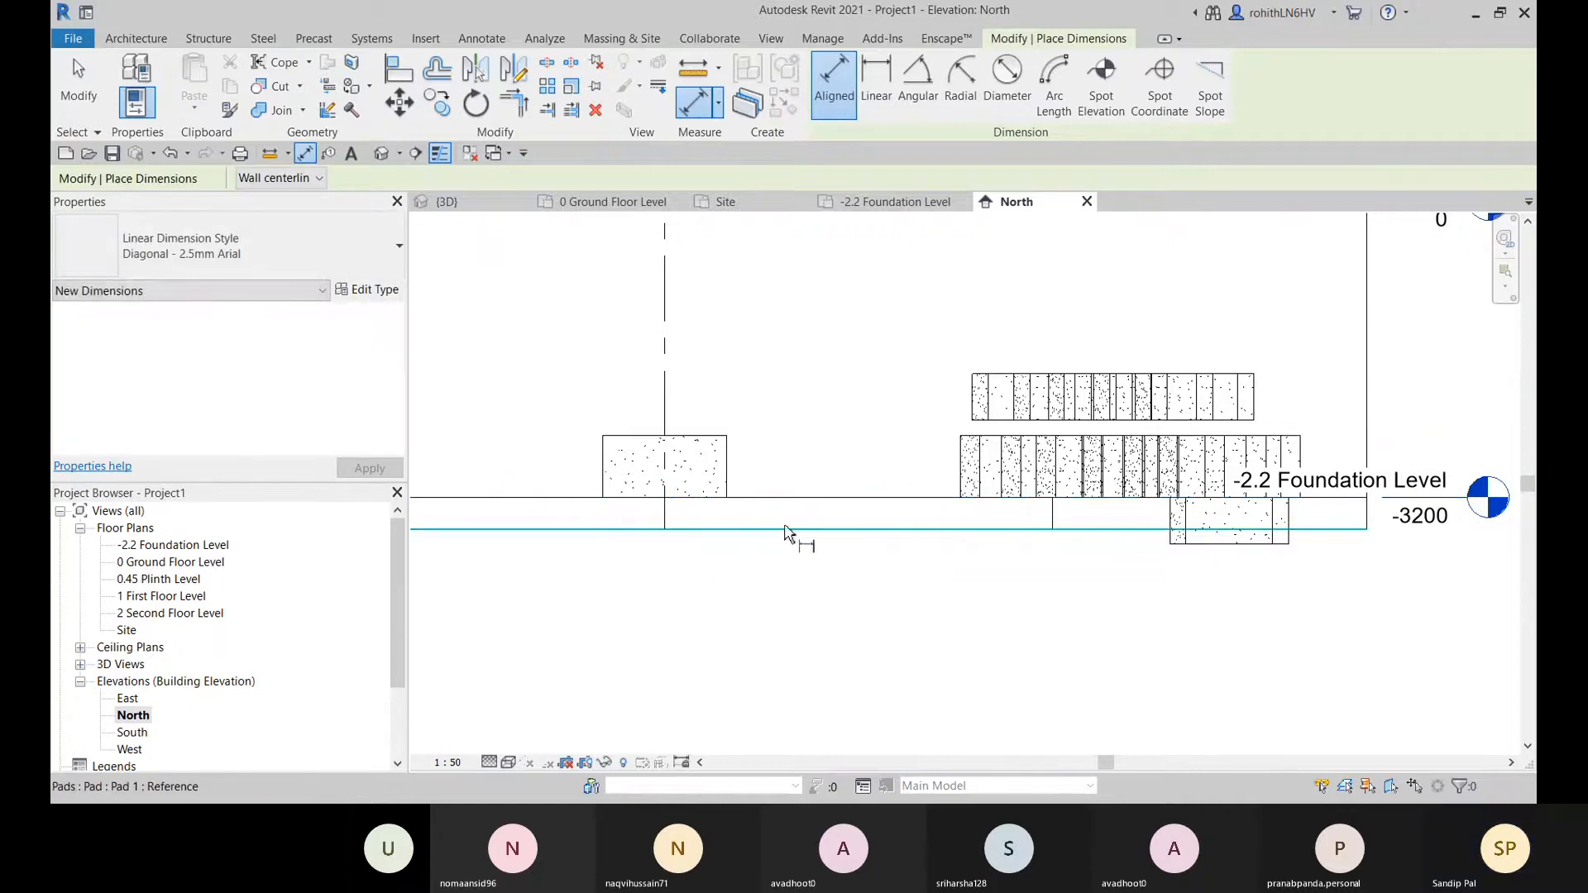
middle_drag(872, 541, 797, 568)
key(Escape)
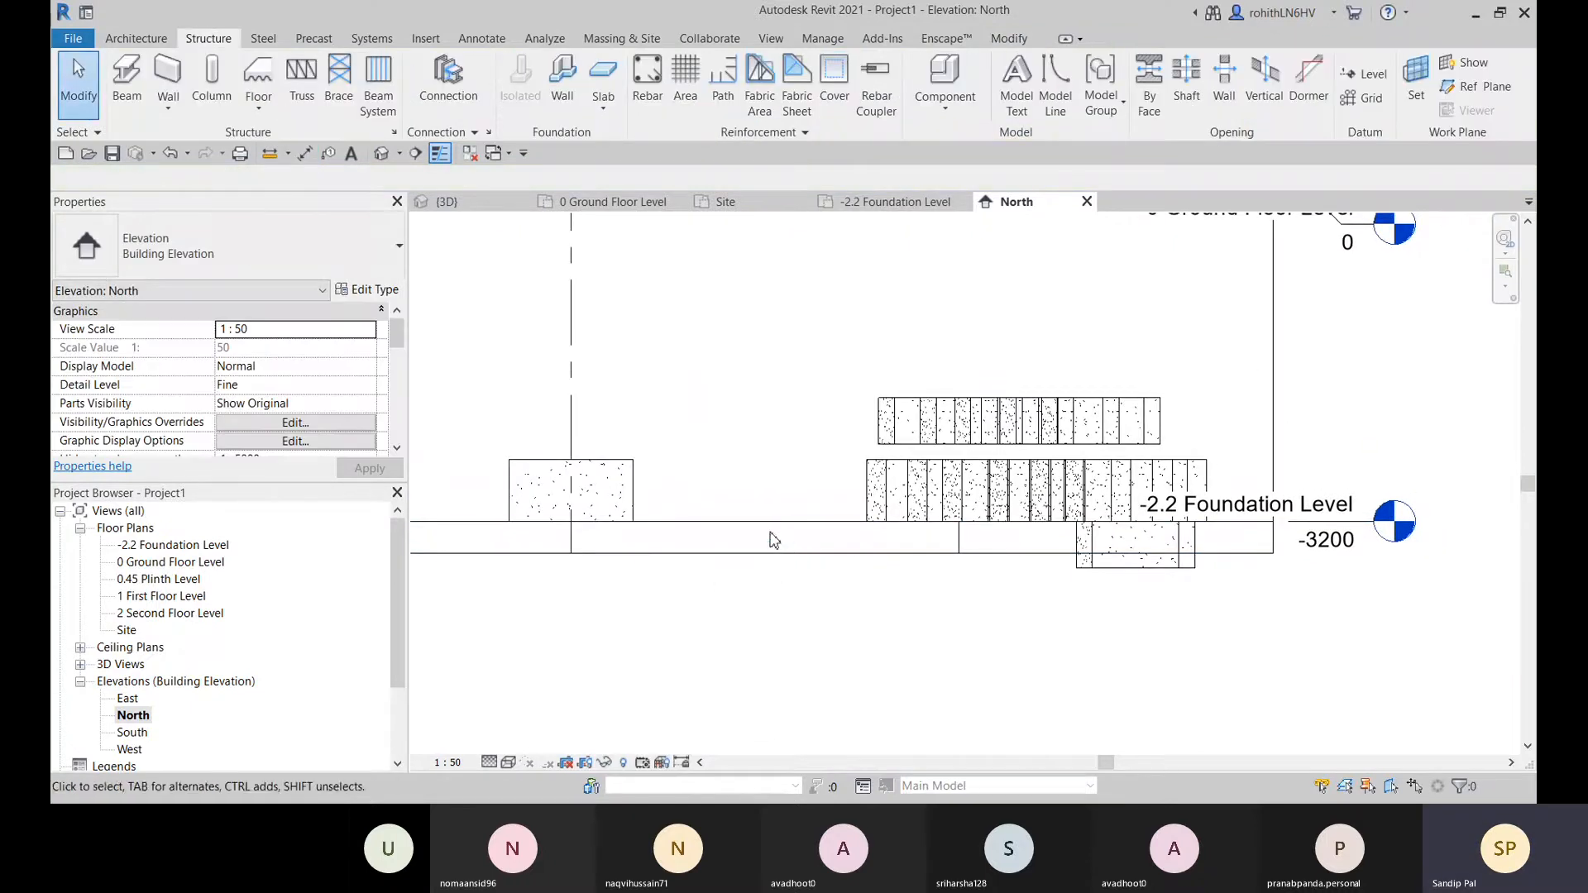
- Check the thickness of Pad 1 in its type properties without changing anything
click(766, 531)
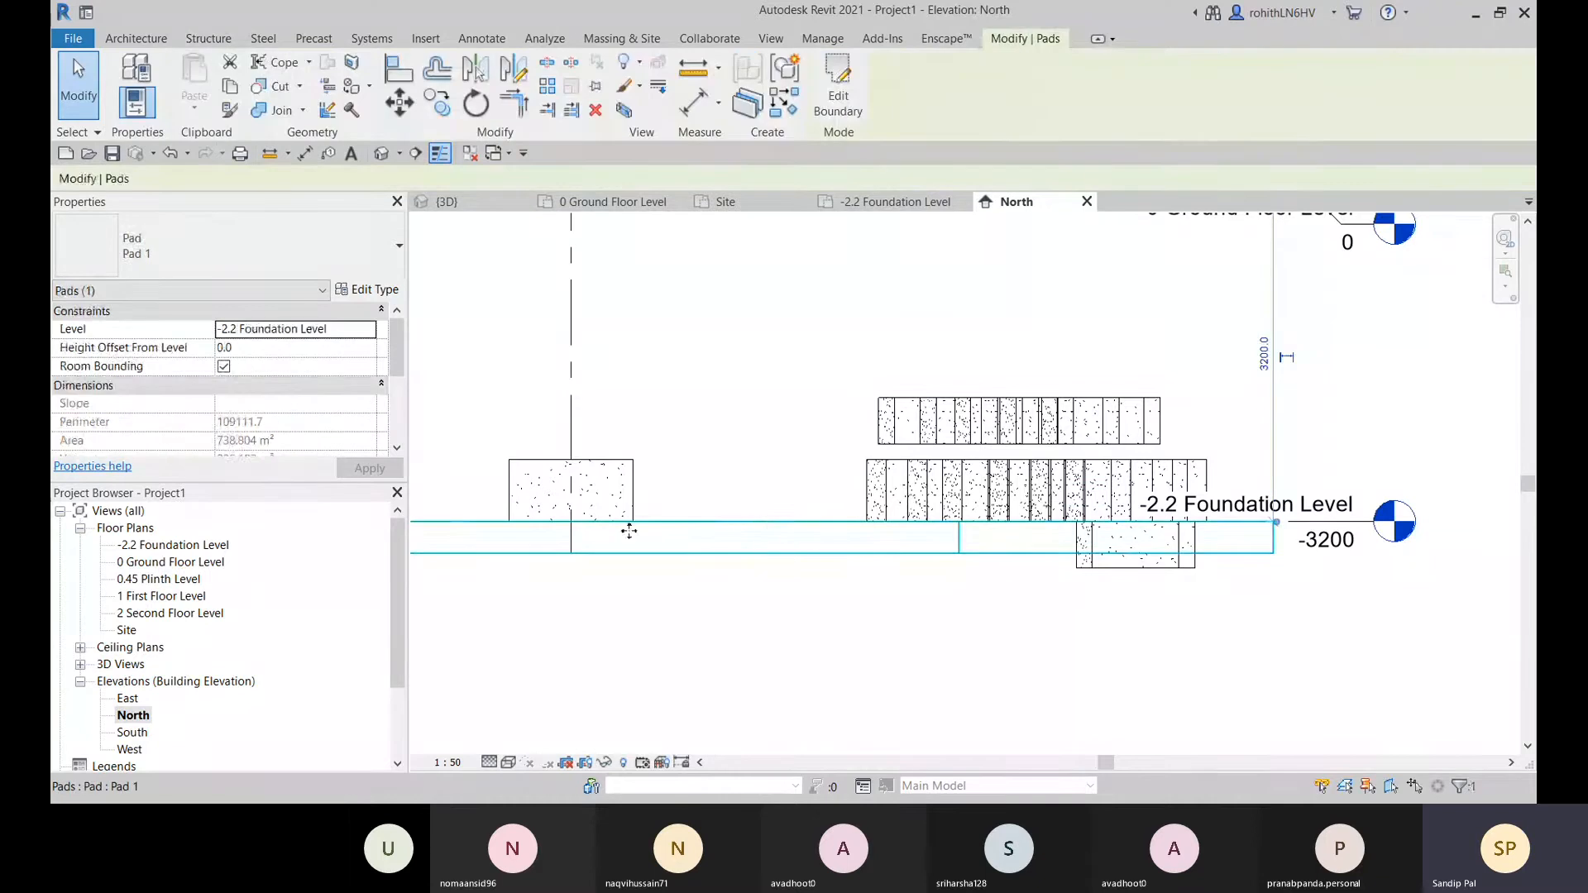
click(373, 292)
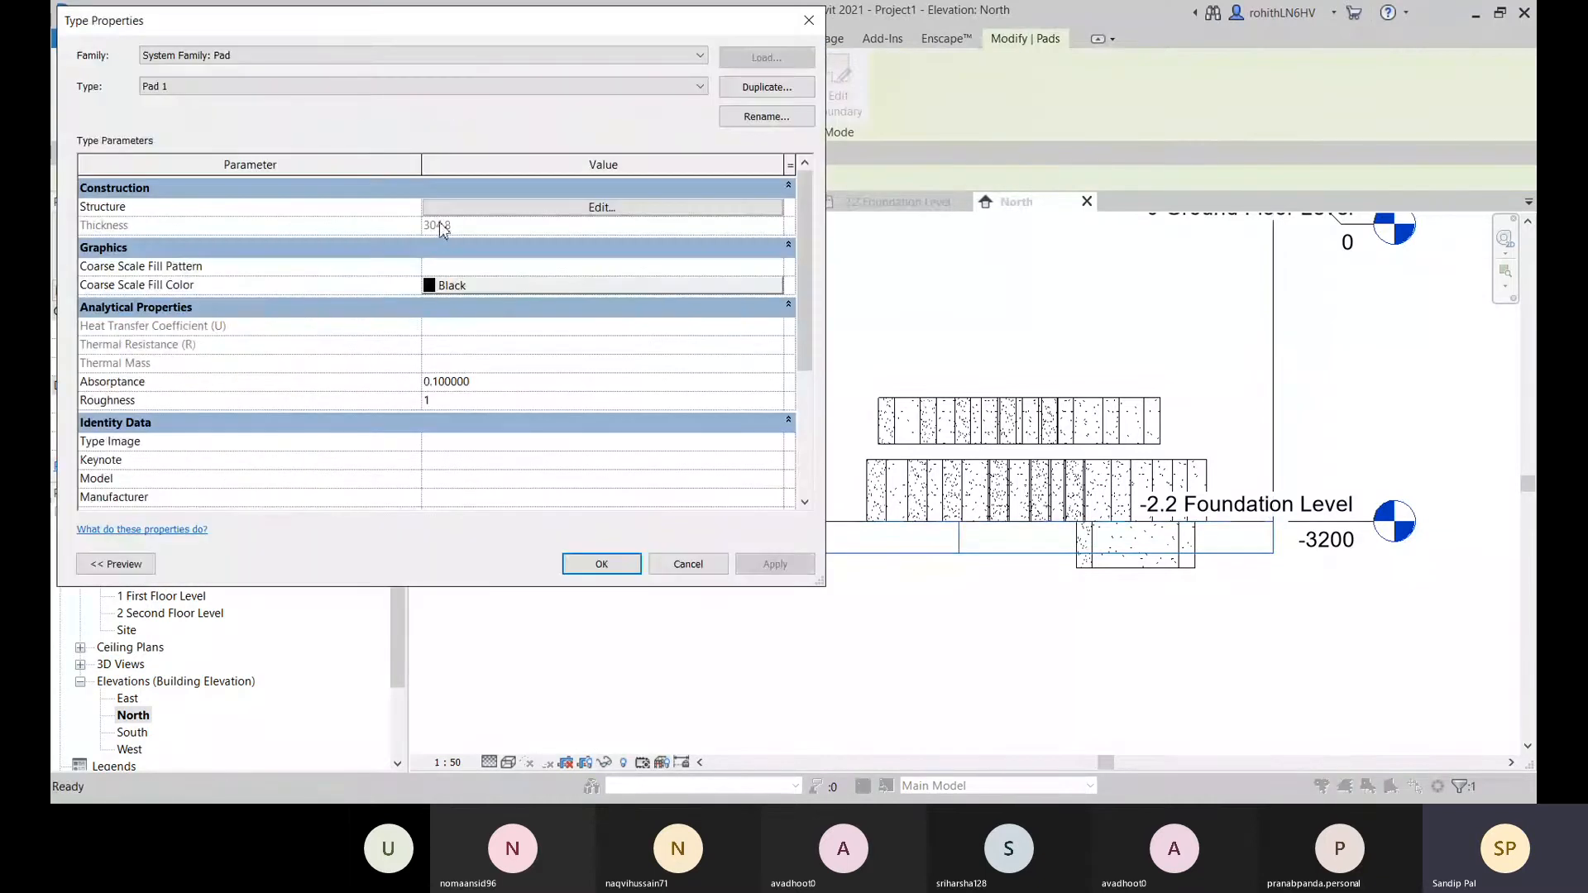
click(688, 564)
click(698, 567)
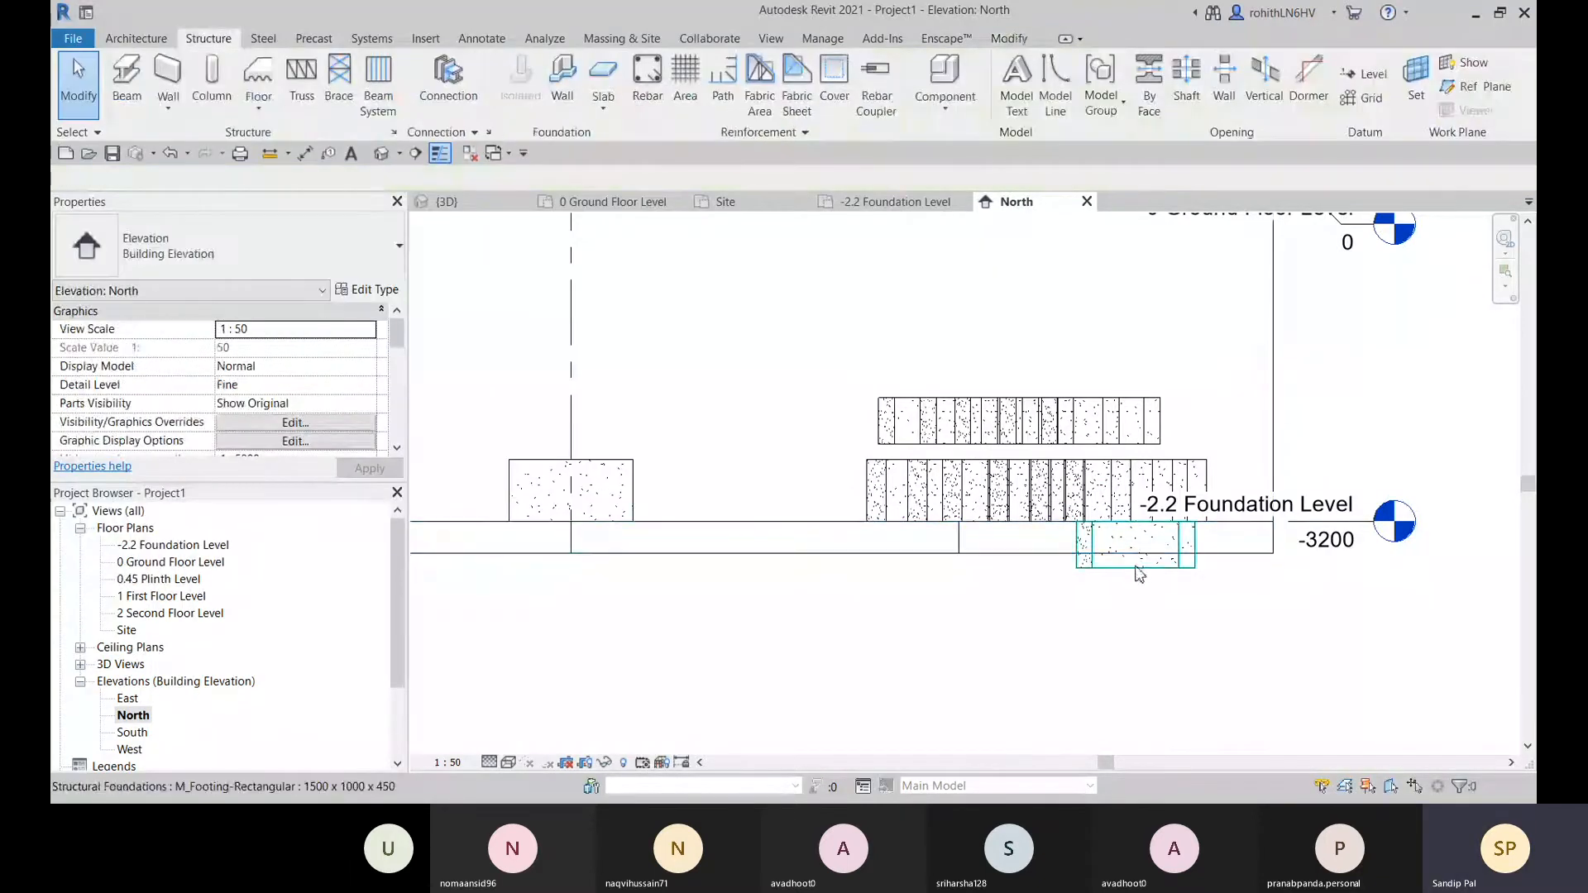
- Check the height offset of the isolated 1800 x 1200 x 600 footing next to the footing cluster
click(533, 473)
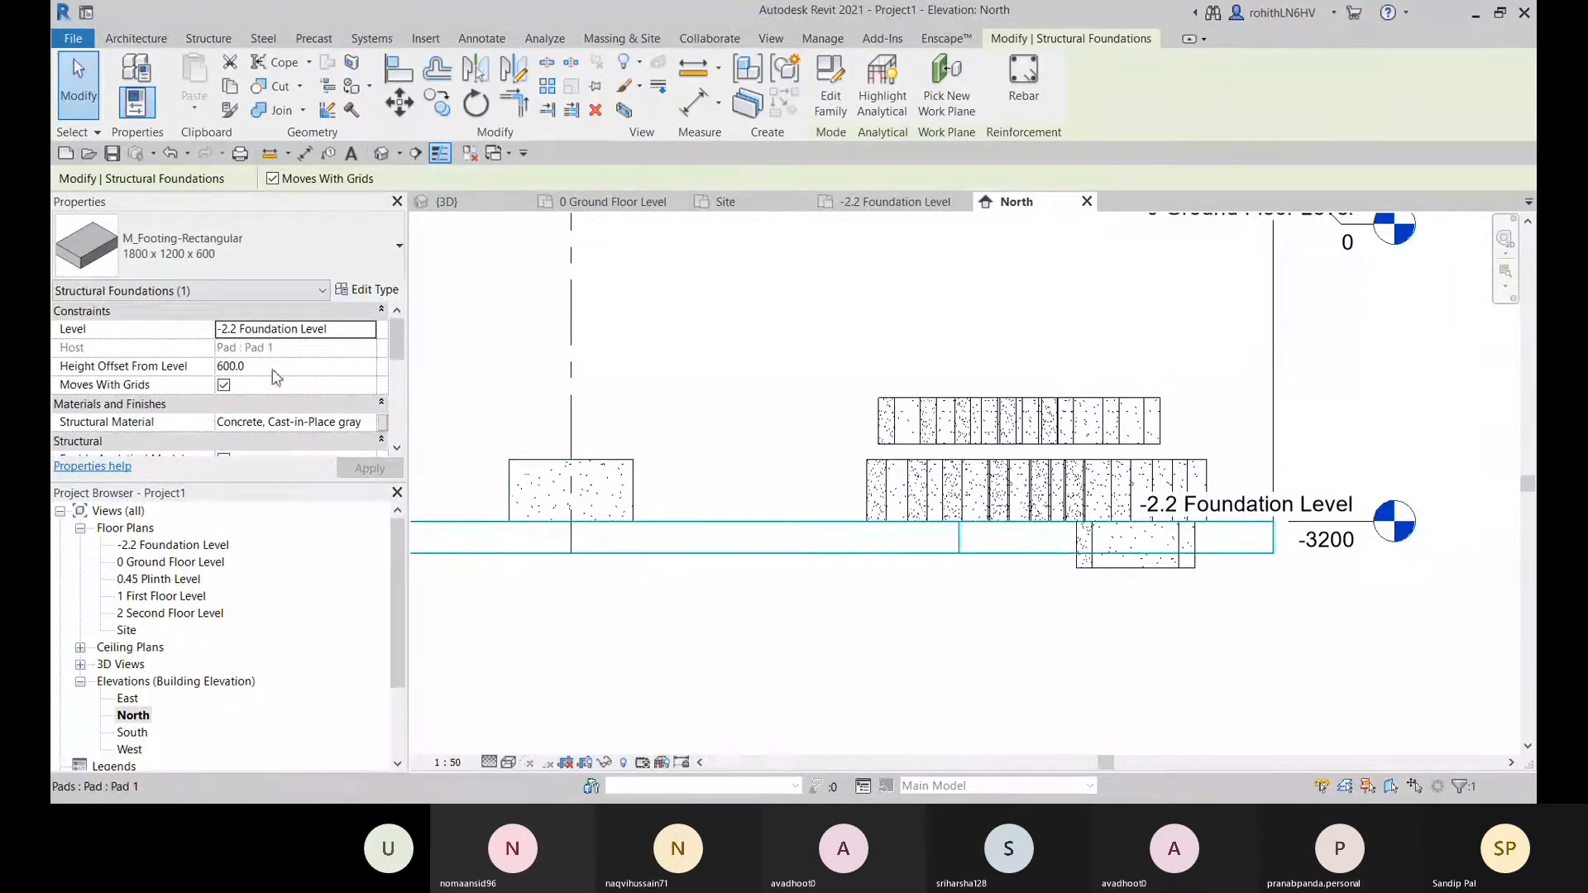
scroll(277, 377, down, 1)
scroll(546, 566, down, 2)
middle_drag(546, 567, 762, 585)
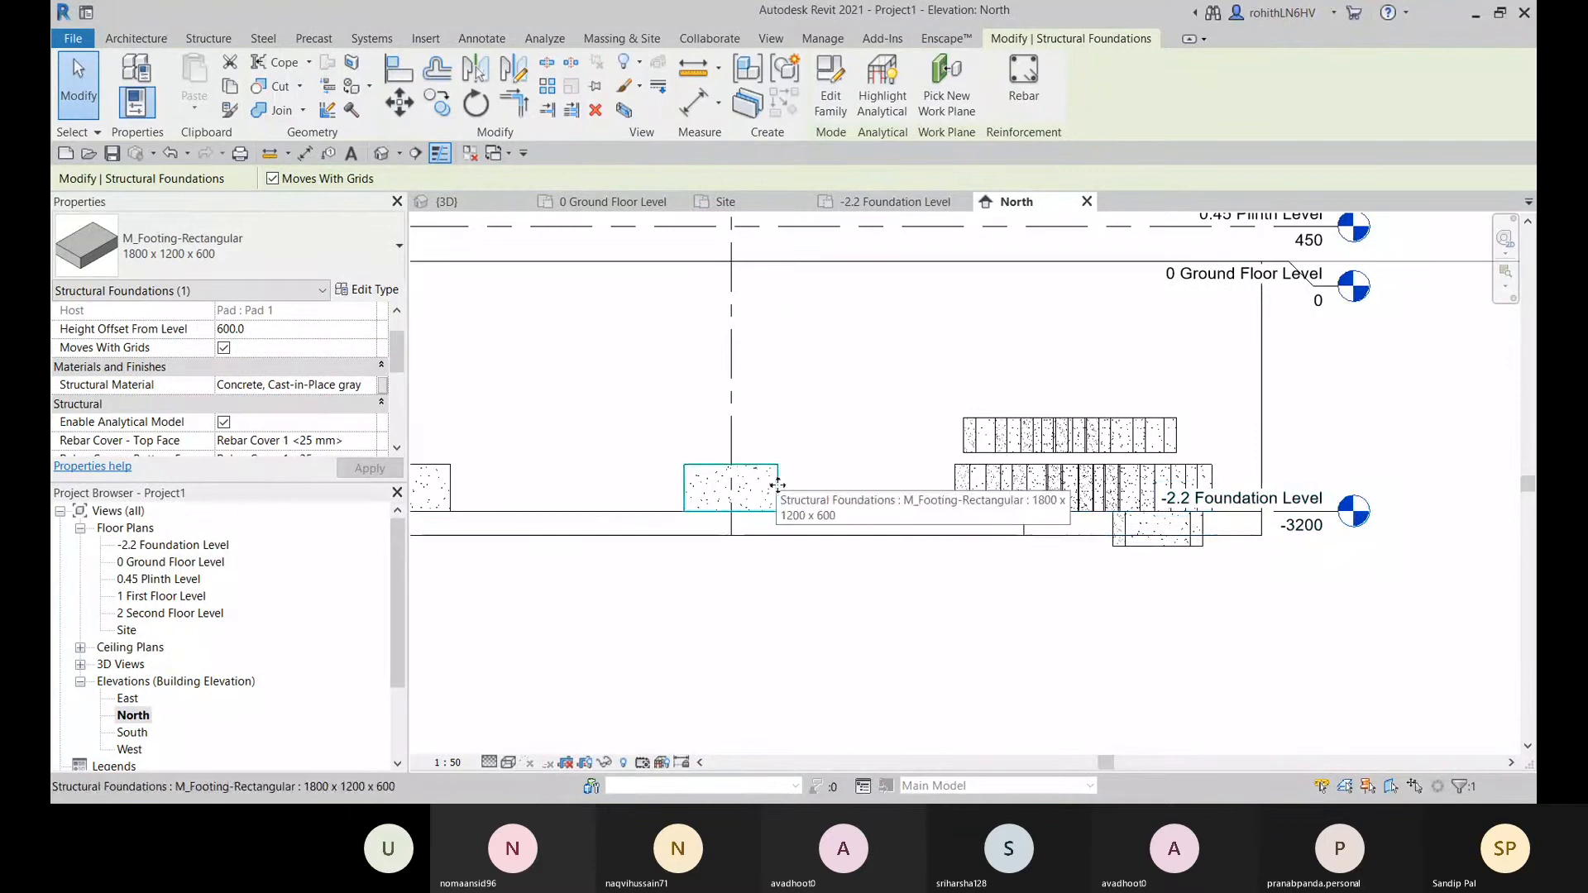
scroll(844, 617, up, 2)
scroll(913, 520, down, 2)
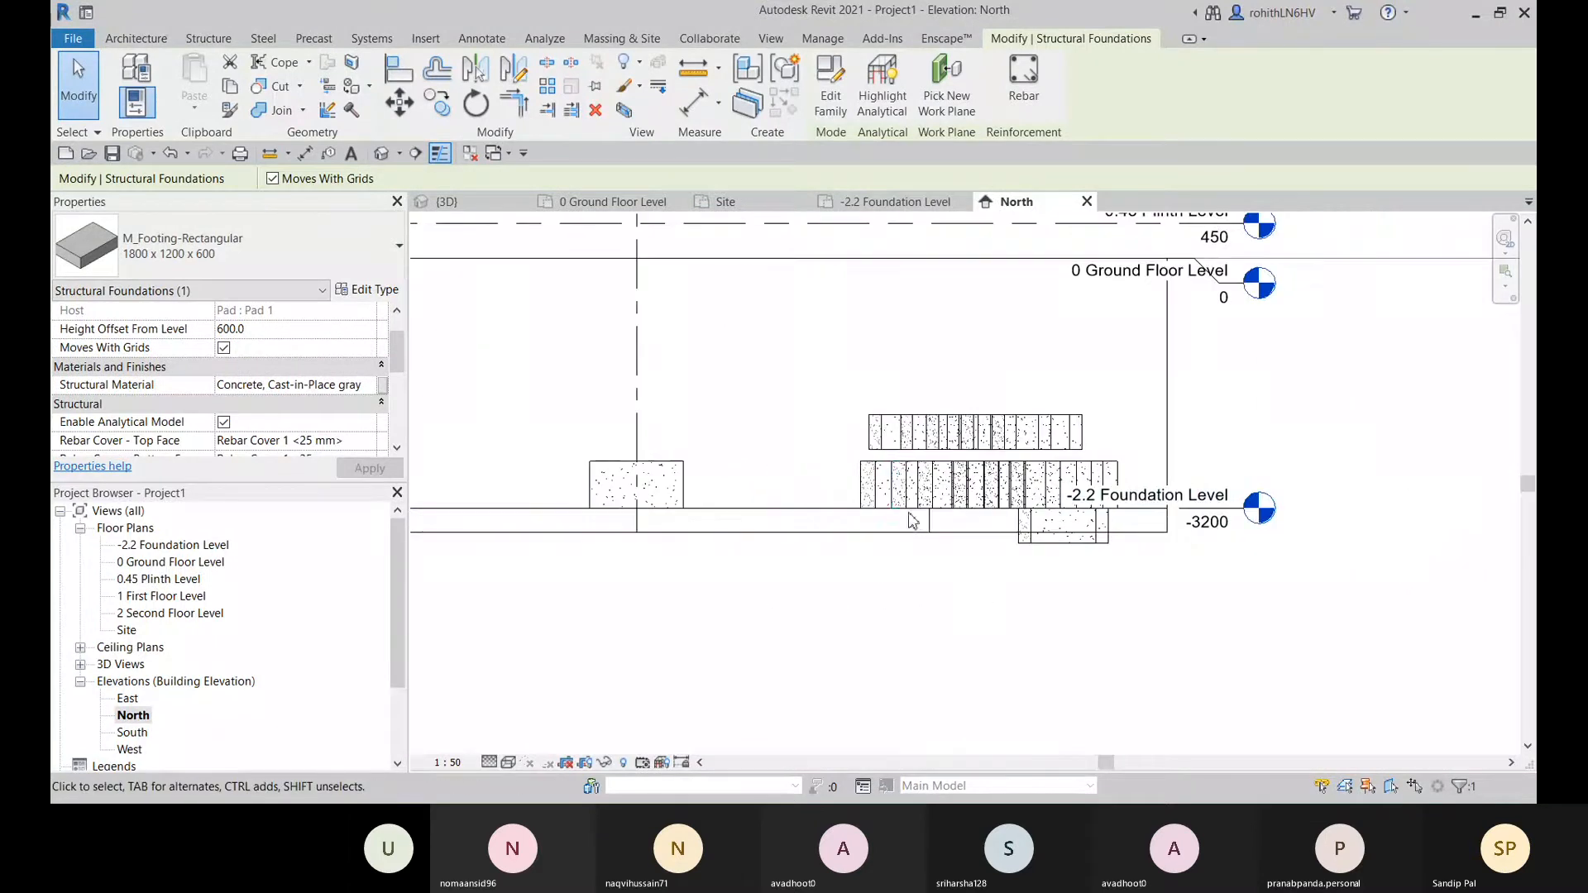
- Set the height offset from level of the leftmost upper-tier 1500 x 1000 x 450 footing in the cluster to 905
scroll(903, 488, up, 2)
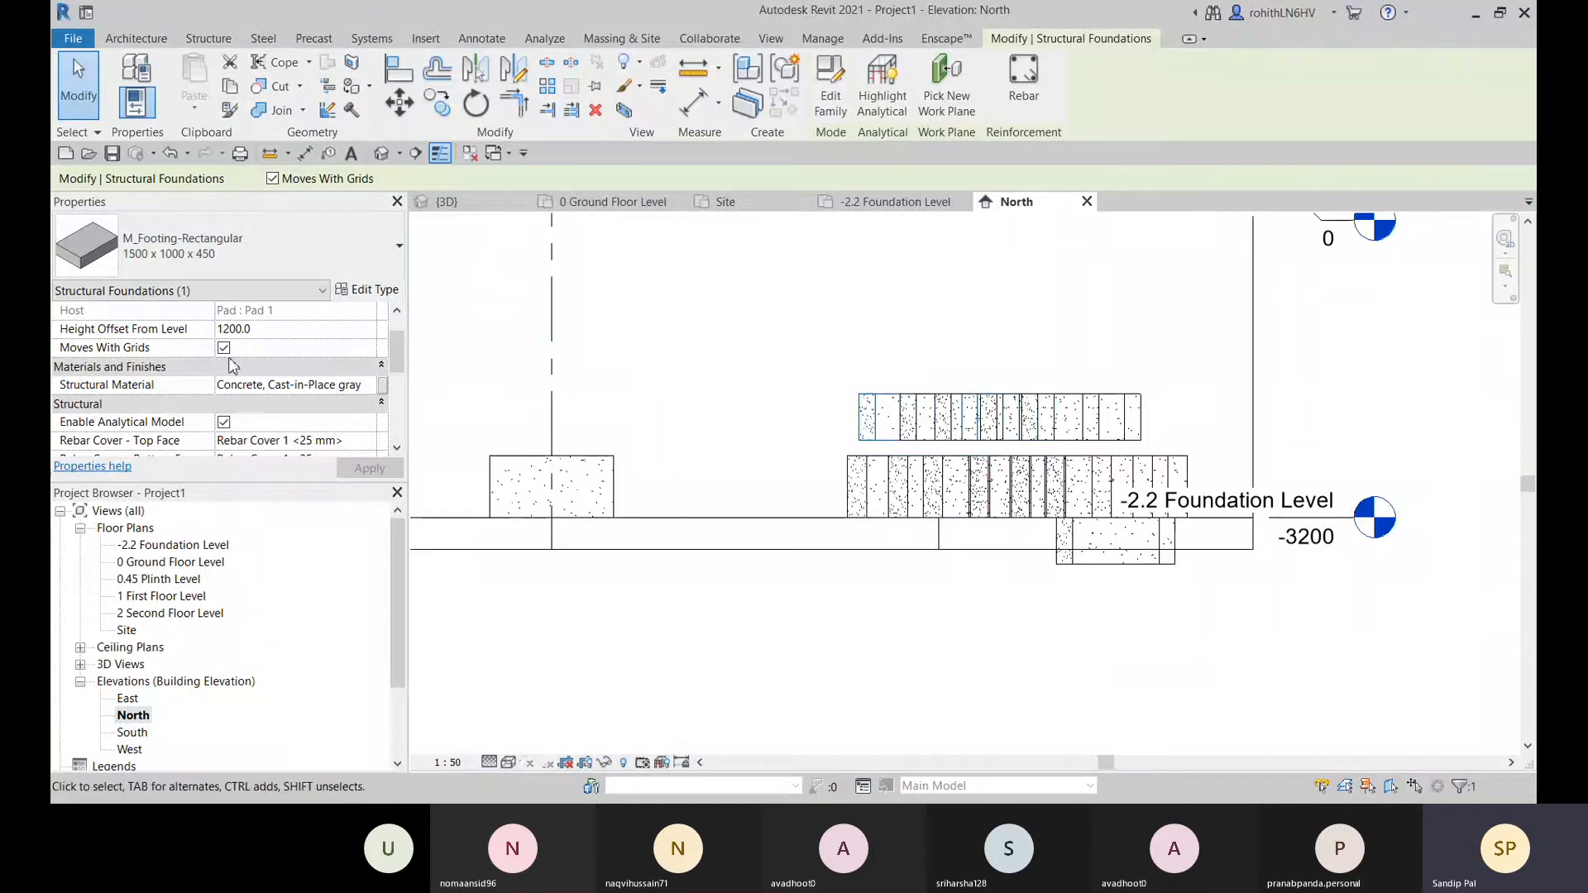
click(279, 331)
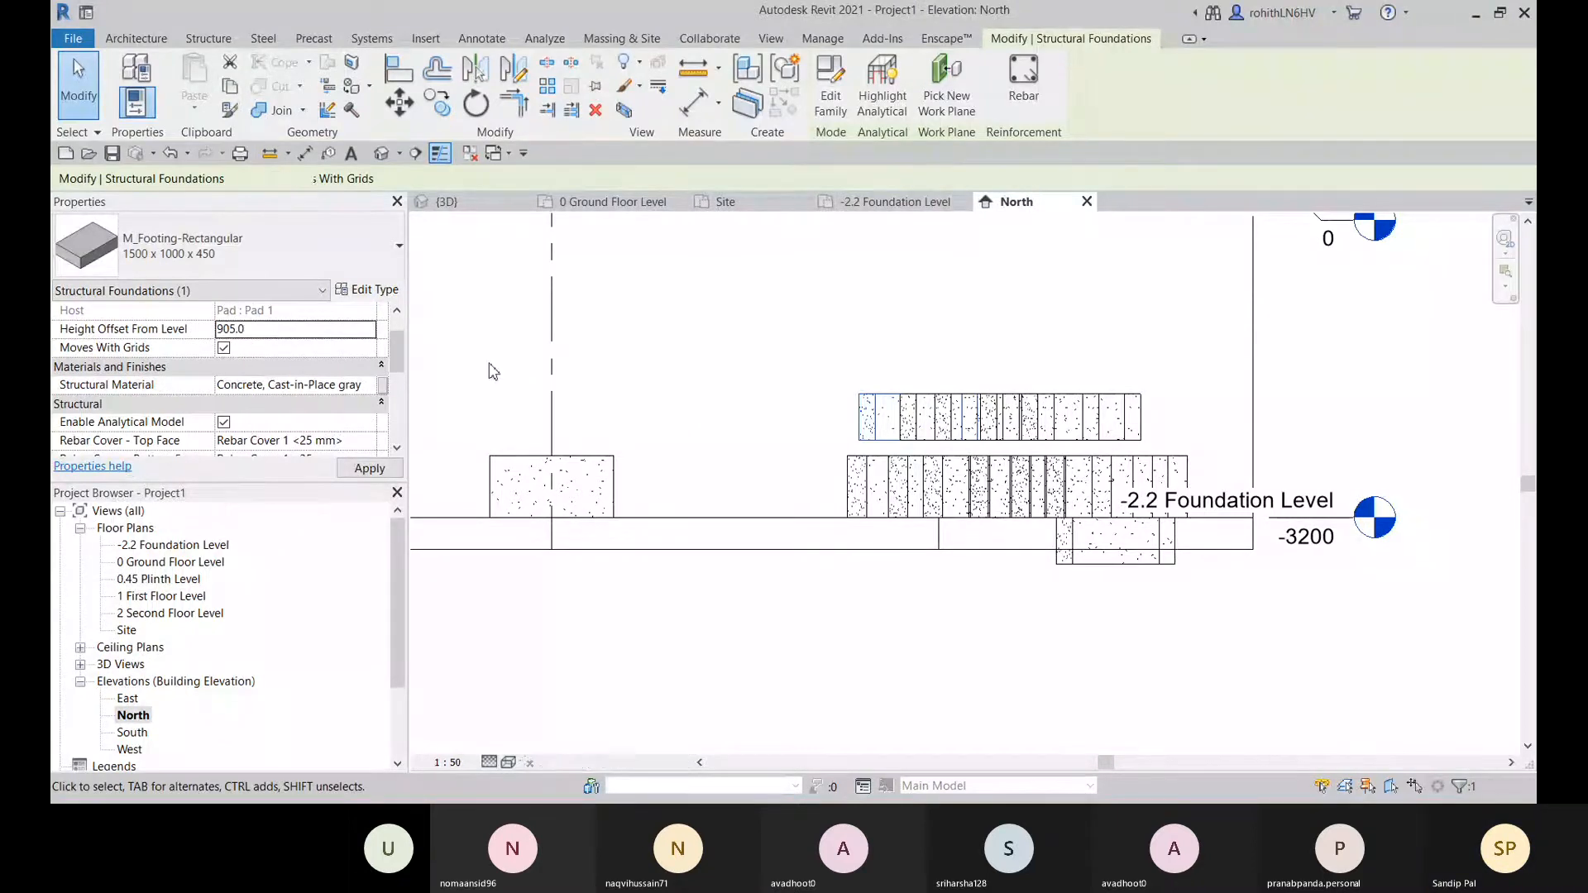
scroll(890, 439, up, 2)
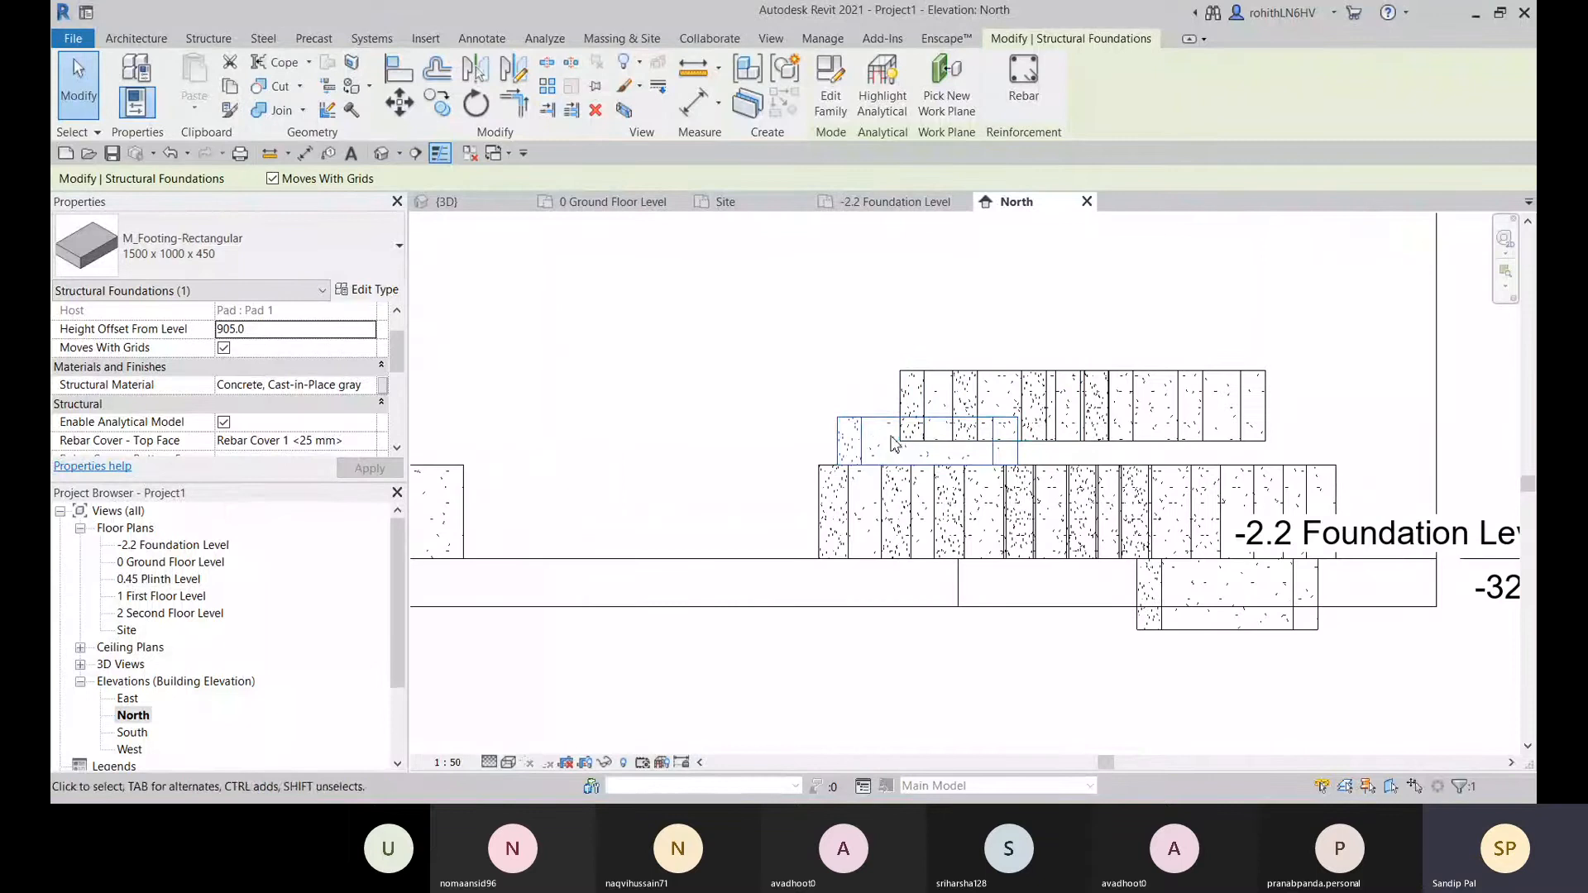
- Check the height offset of another upper-tier 1500 x 1000 x 450 footing and compare its position with the lowered one
click(983, 393)
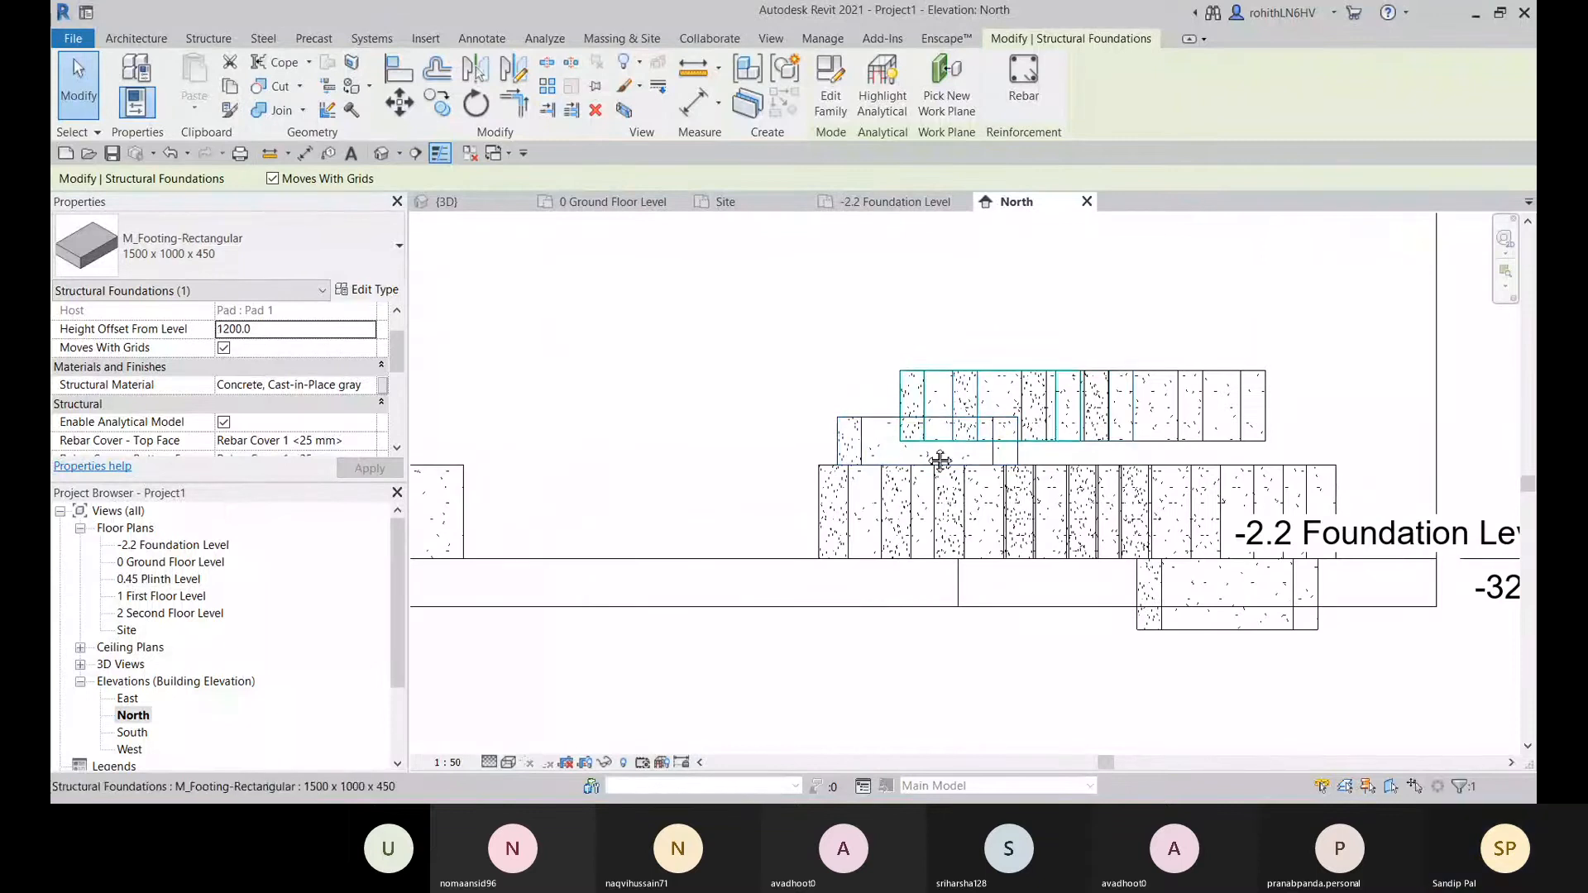
middle_drag(935, 455, 861, 468)
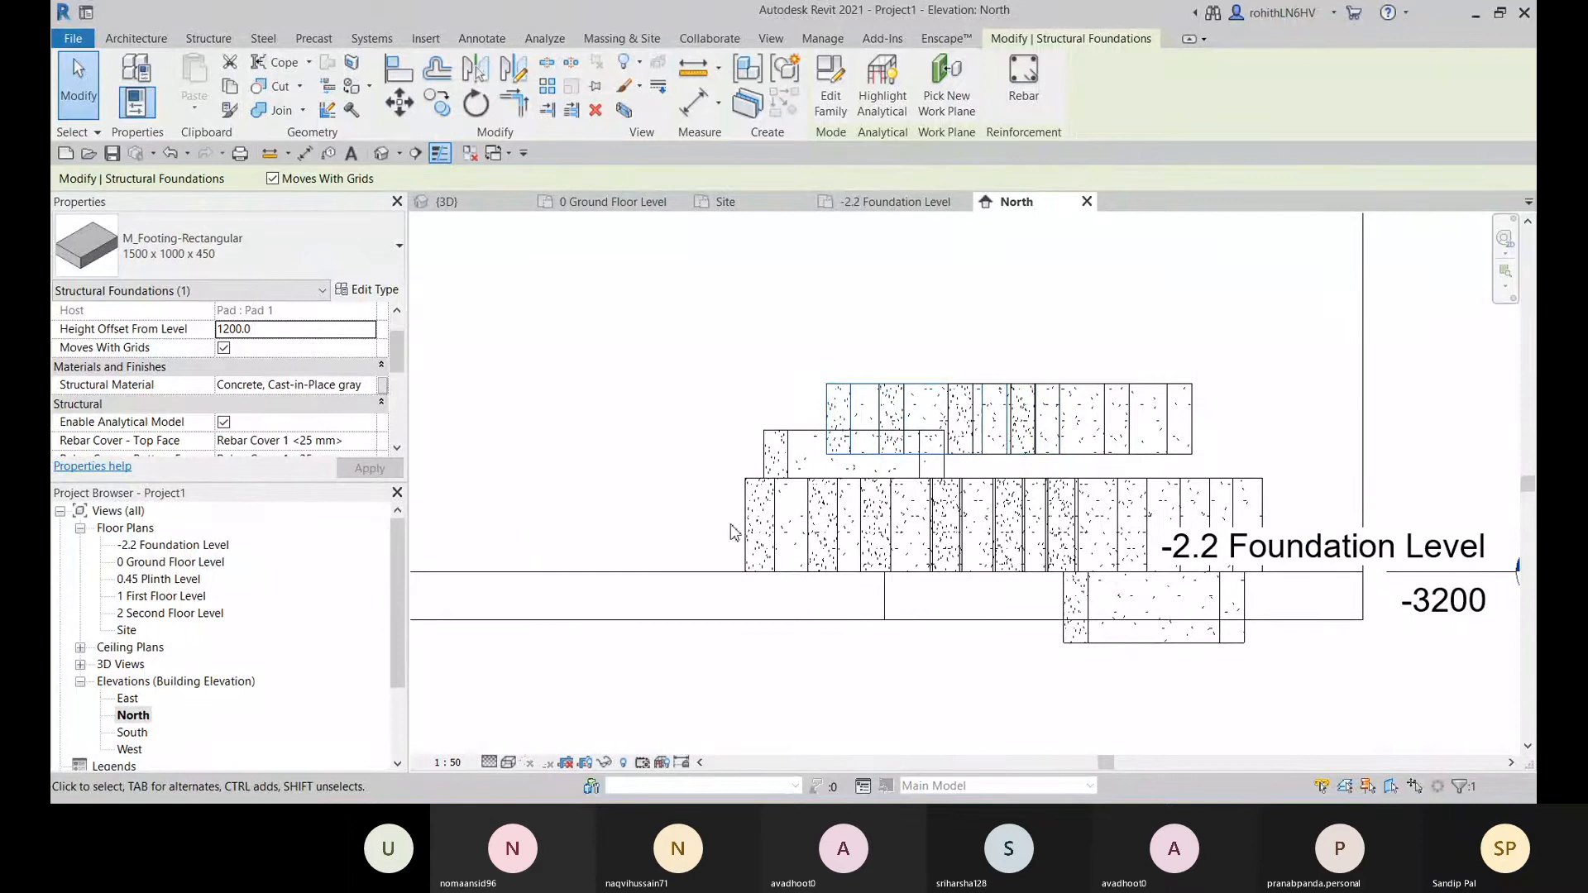
scroll(834, 652, down, 1)
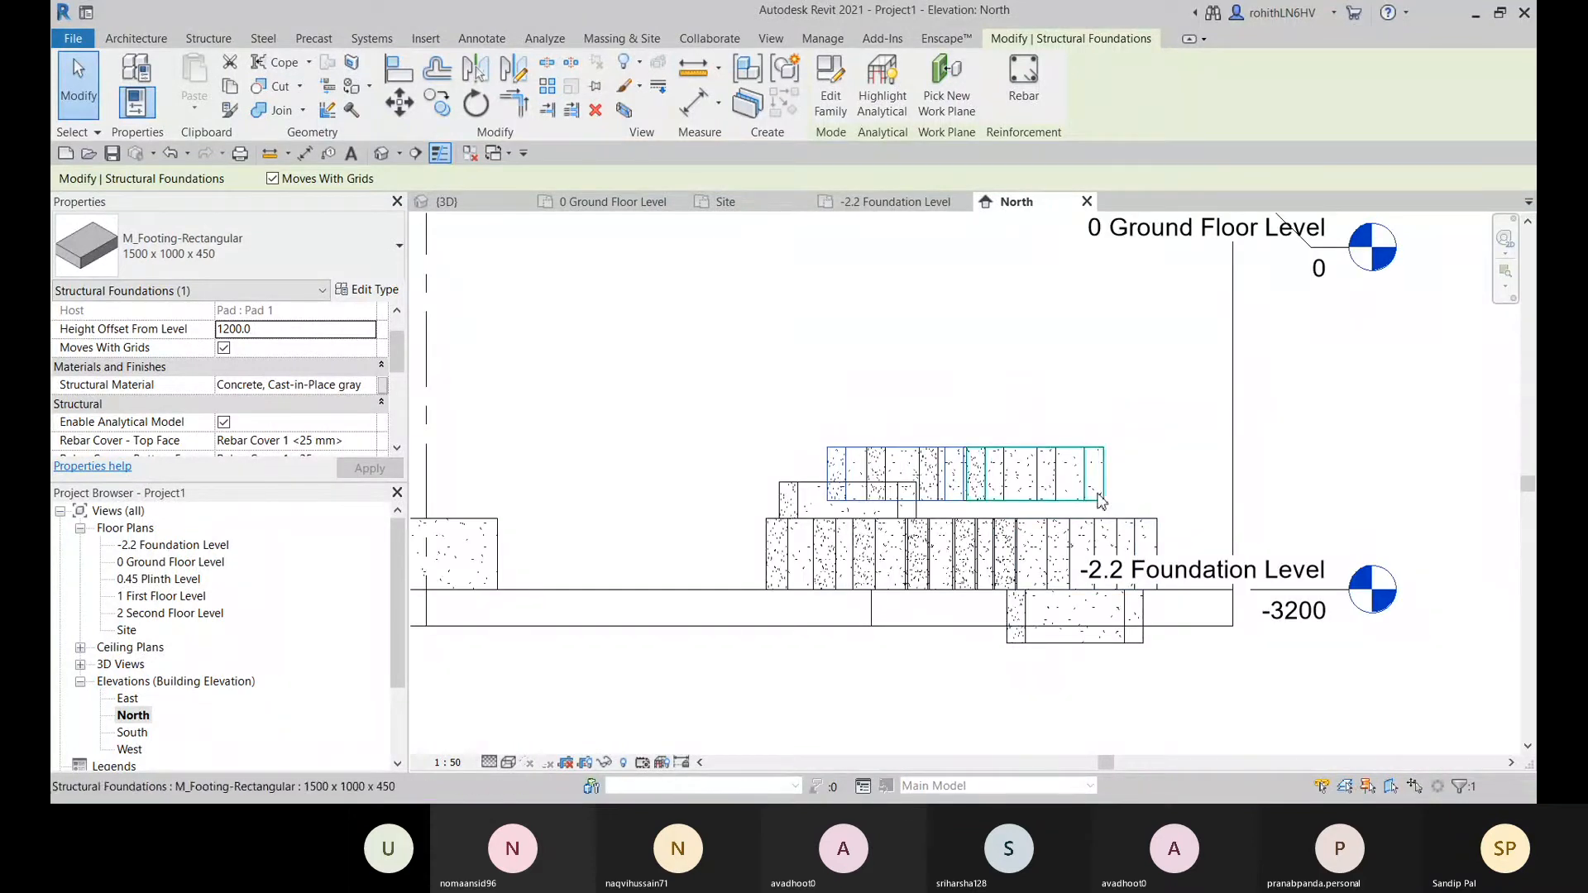
- Inspect the 1500 x 1000 x 450 footing below the -2.2 Foundation Level, checking its height offset and position against the pad and other tiers
click(1083, 656)
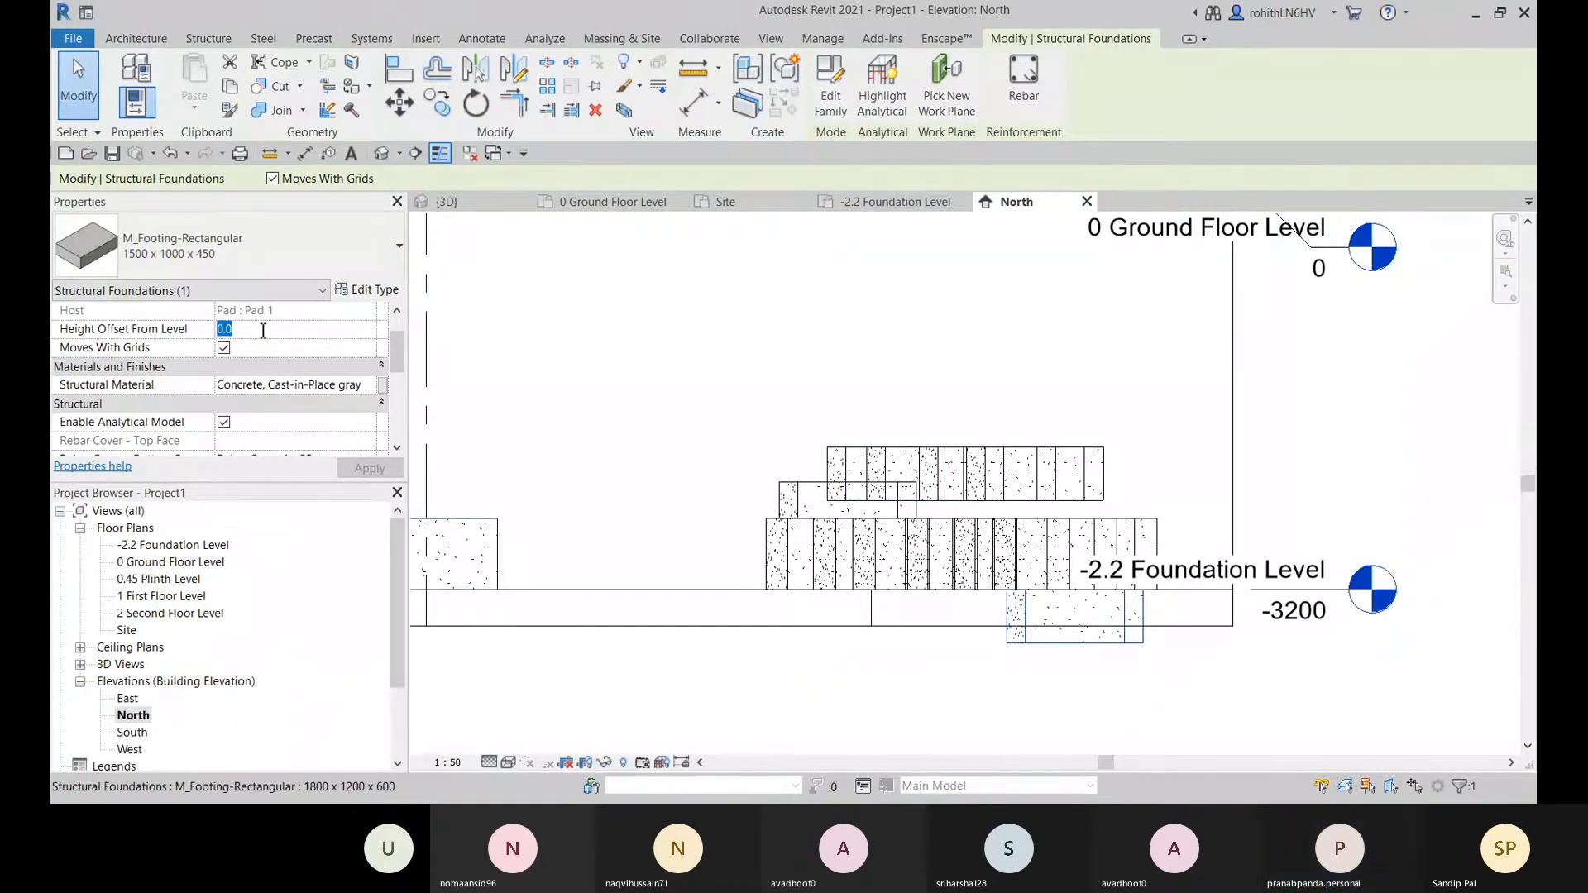
middle_drag(1029, 679, 1016, 639)
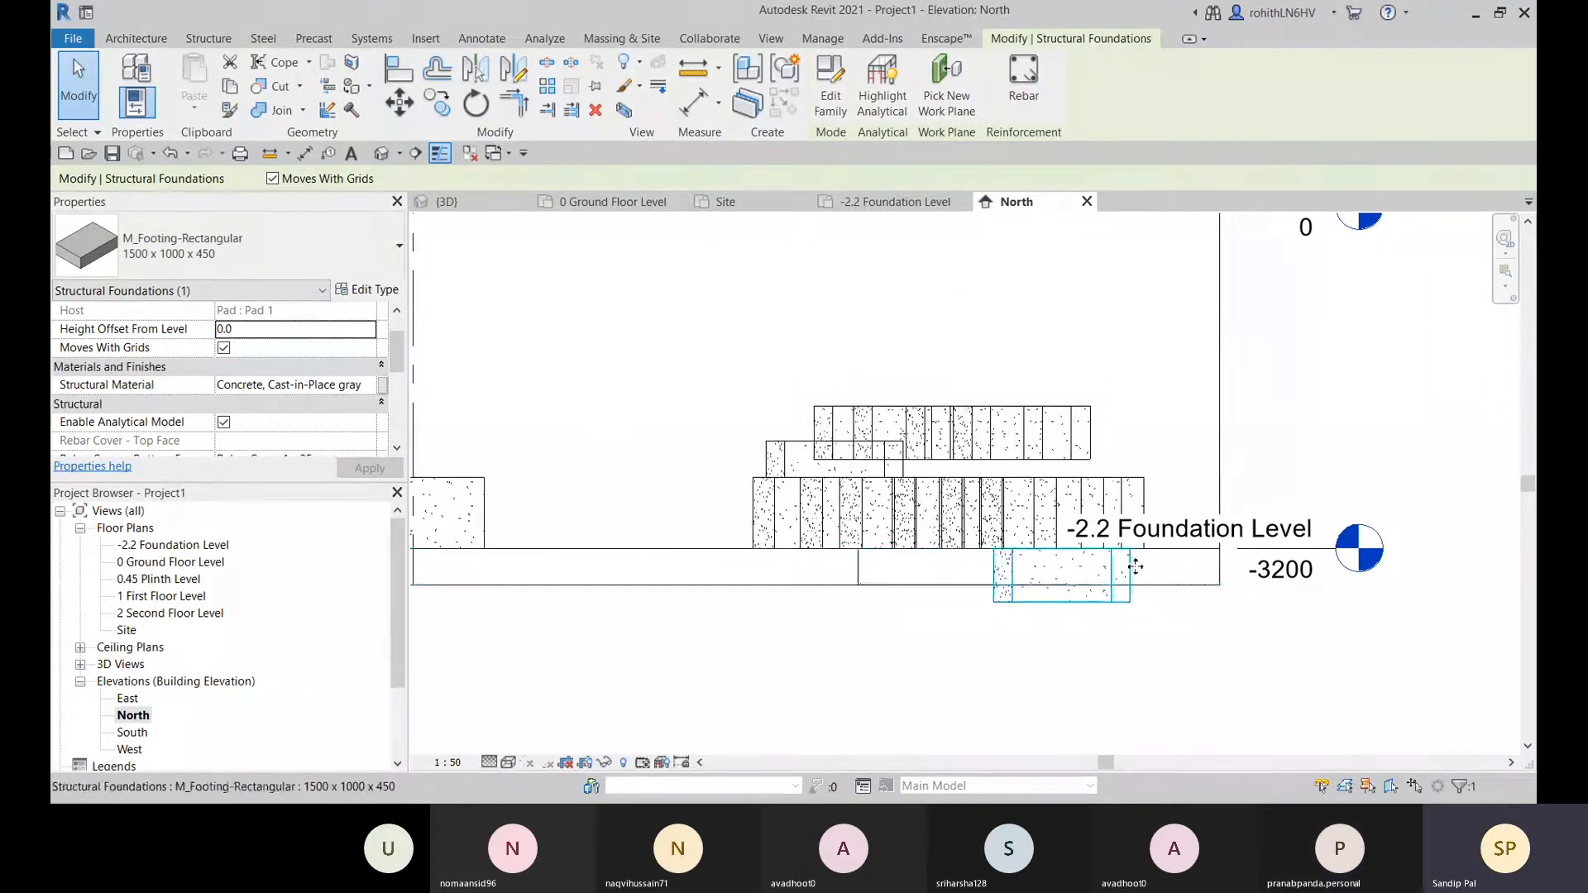
scroll(1158, 546, up, 3)
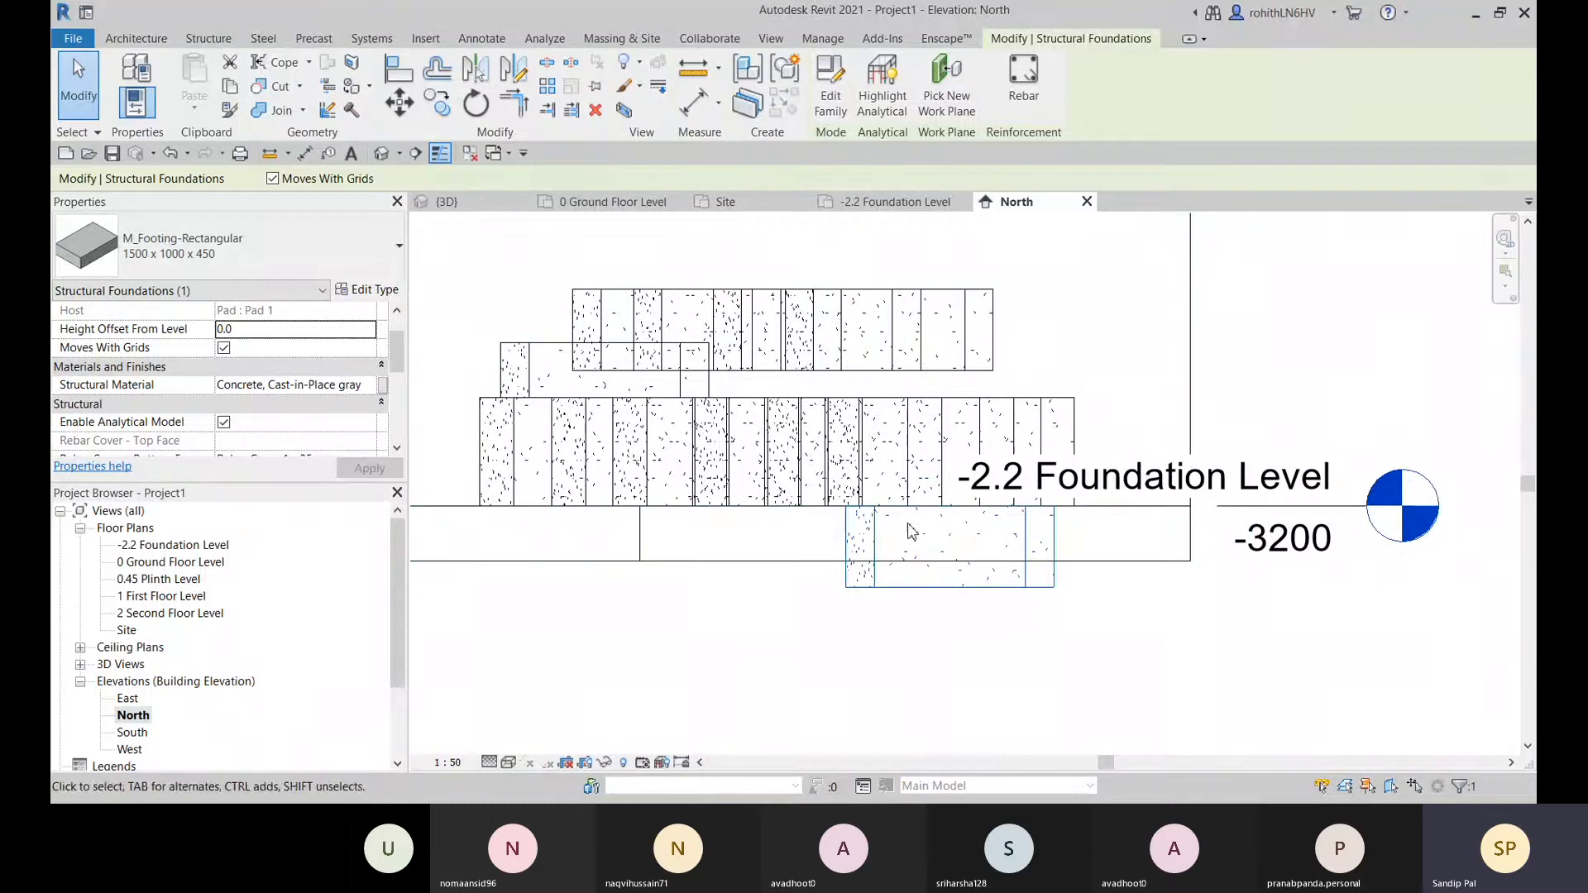
middle_drag(926, 581, 917, 587)
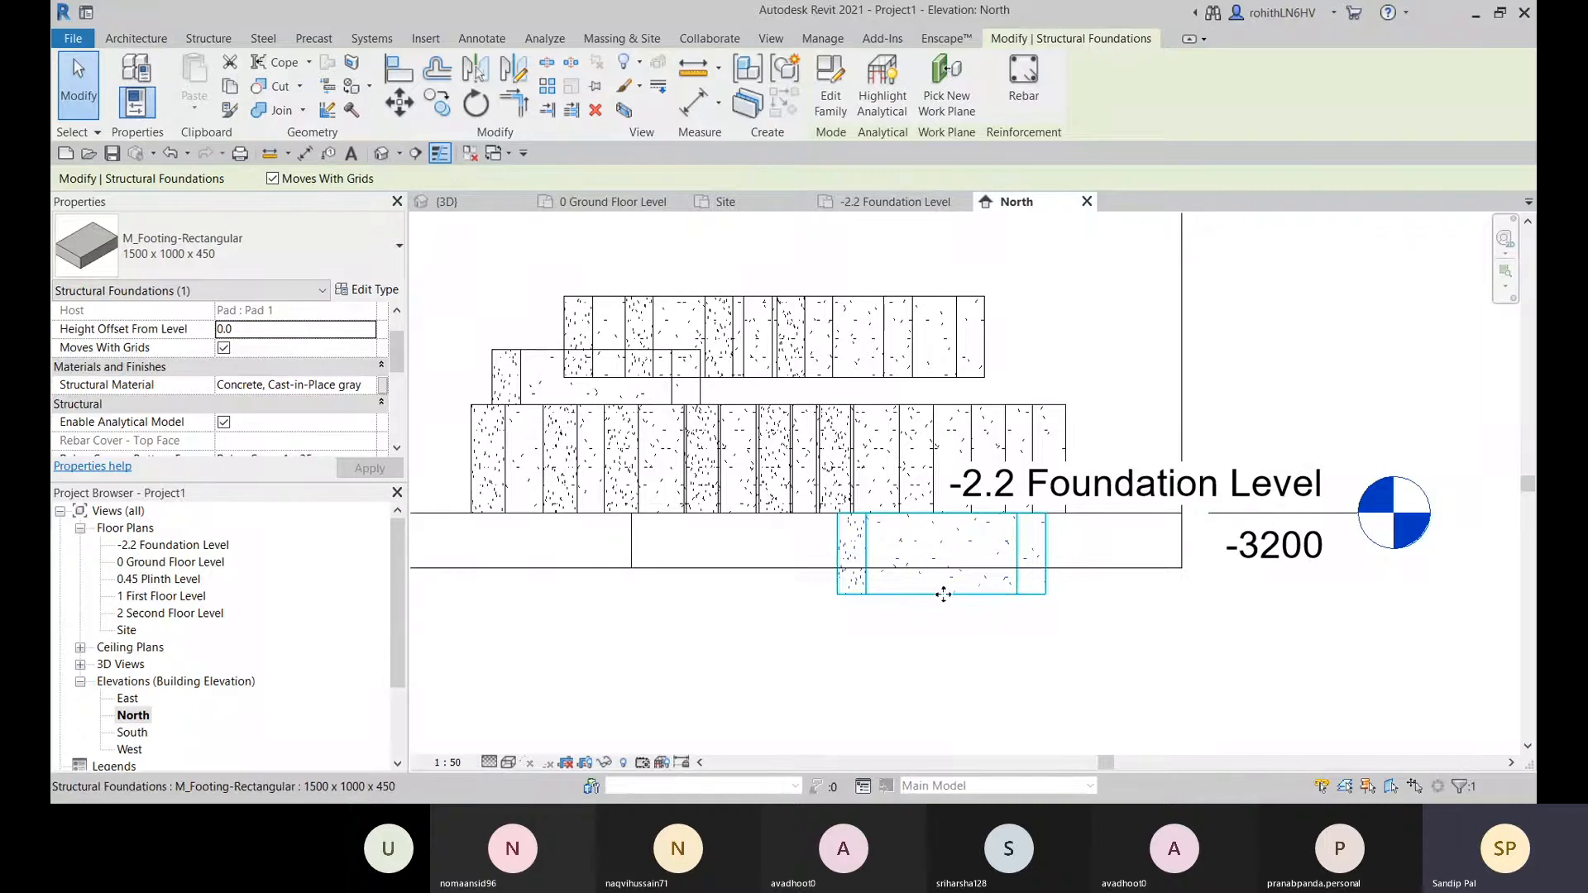
scroll(935, 517, down, 2)
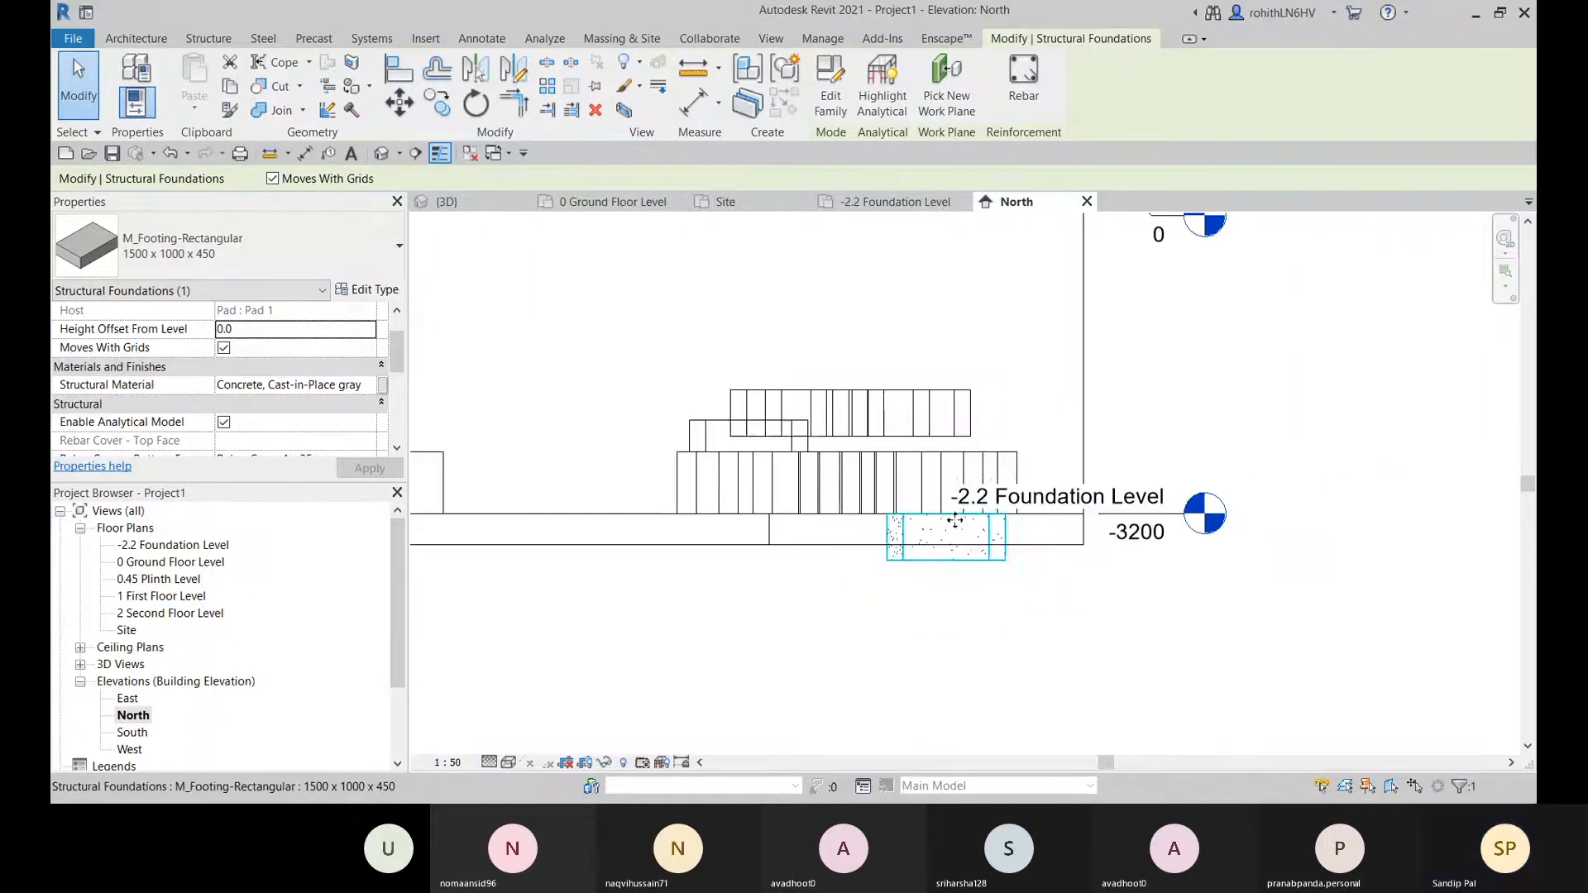
middle_drag(484, 469, 722, 470)
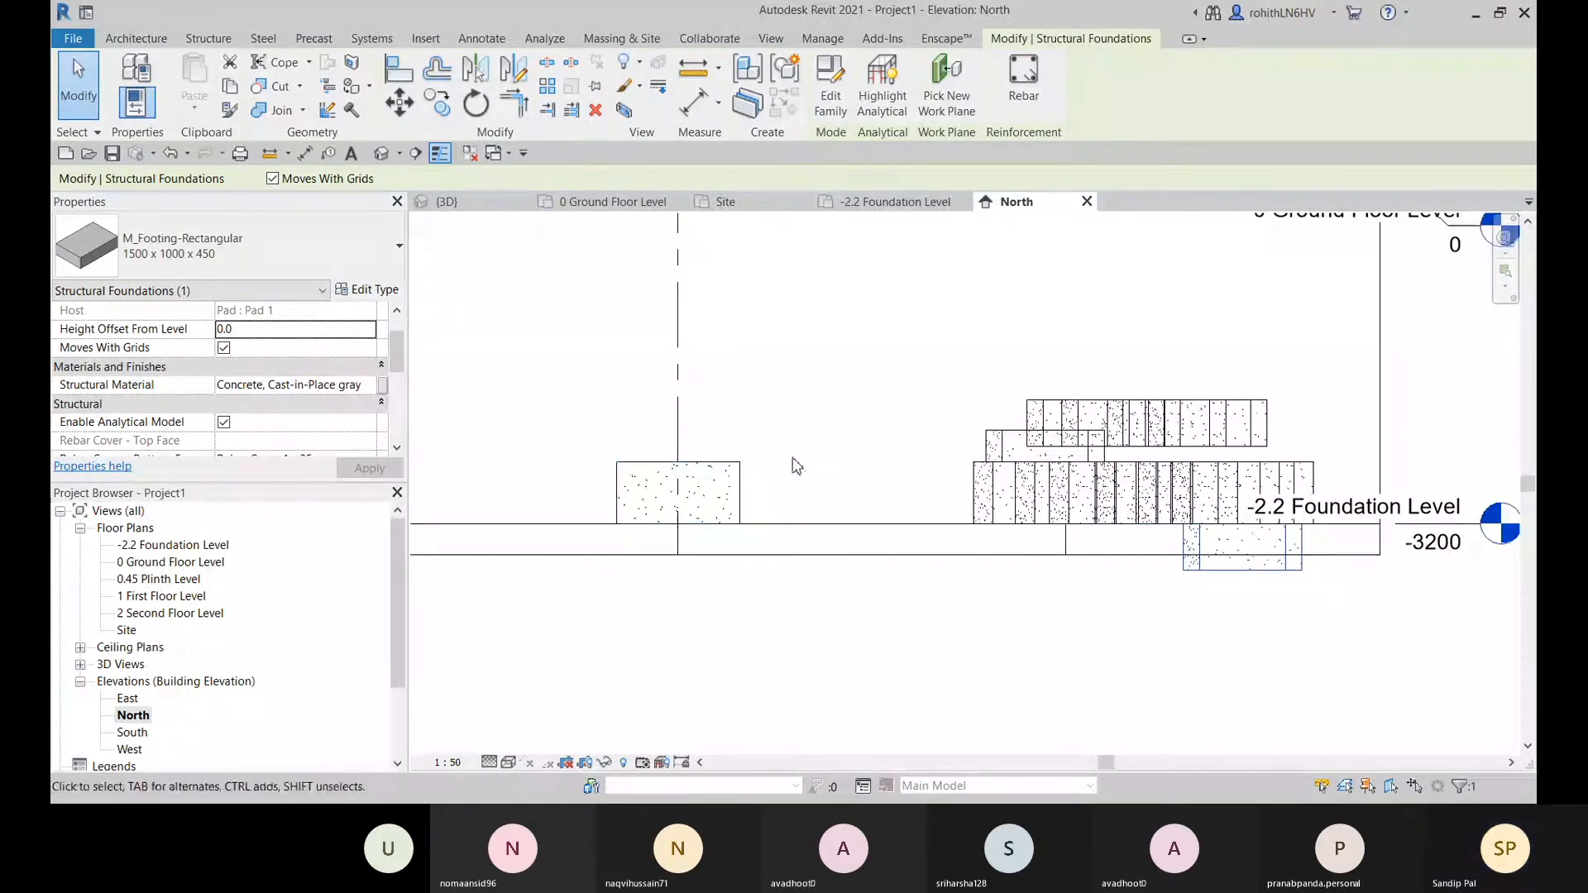
middle_drag(1192, 467, 1017, 479)
scroll(1121, 484, up, 1)
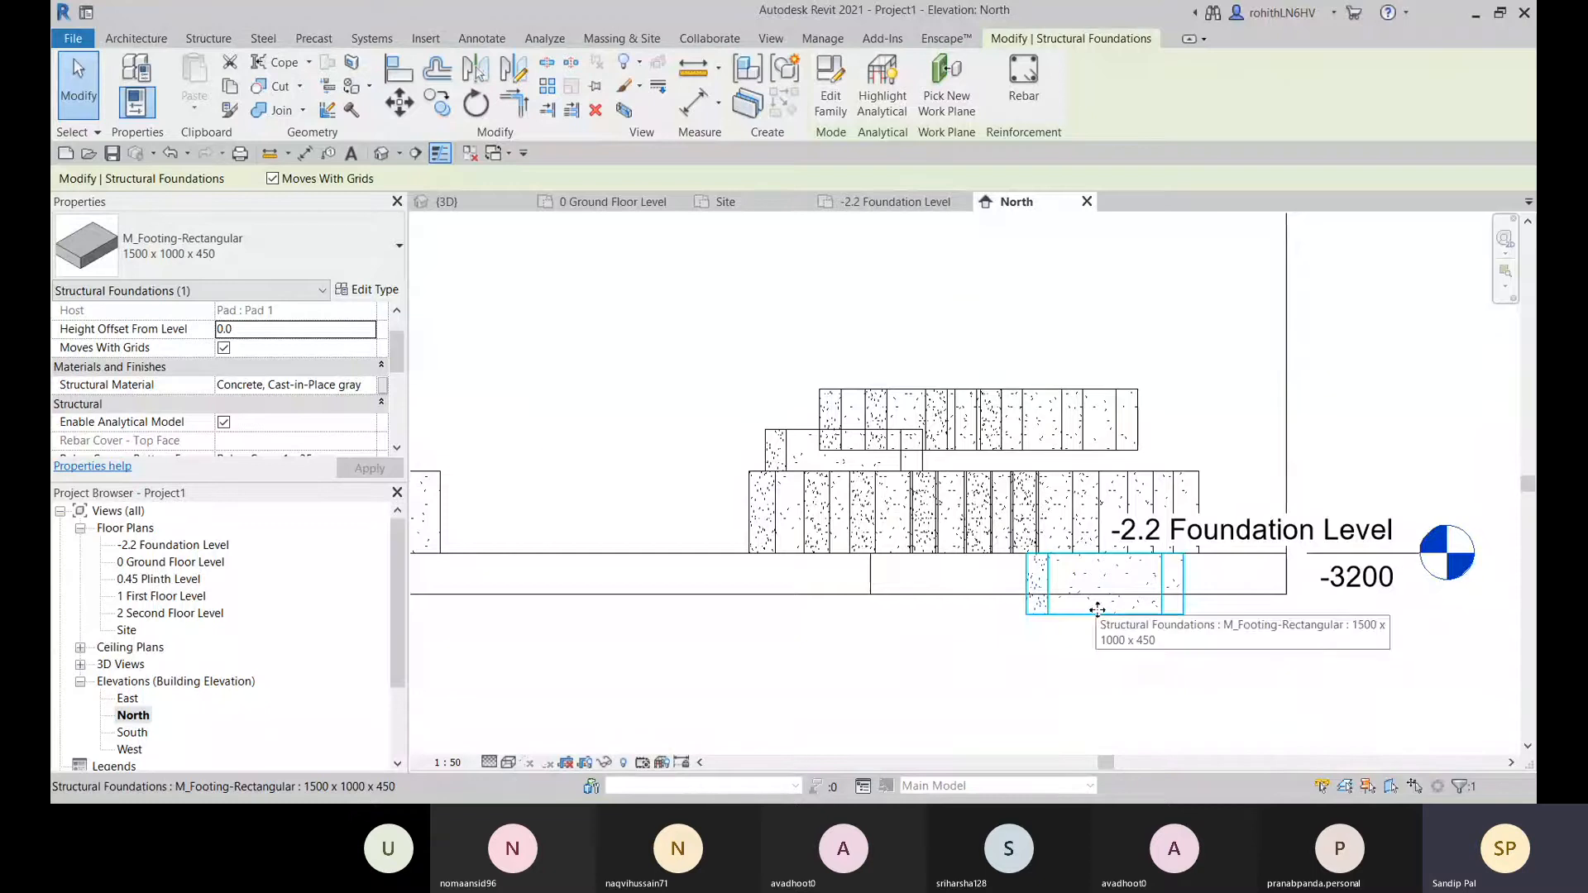
middle_drag(1190, 632, 1073, 649)
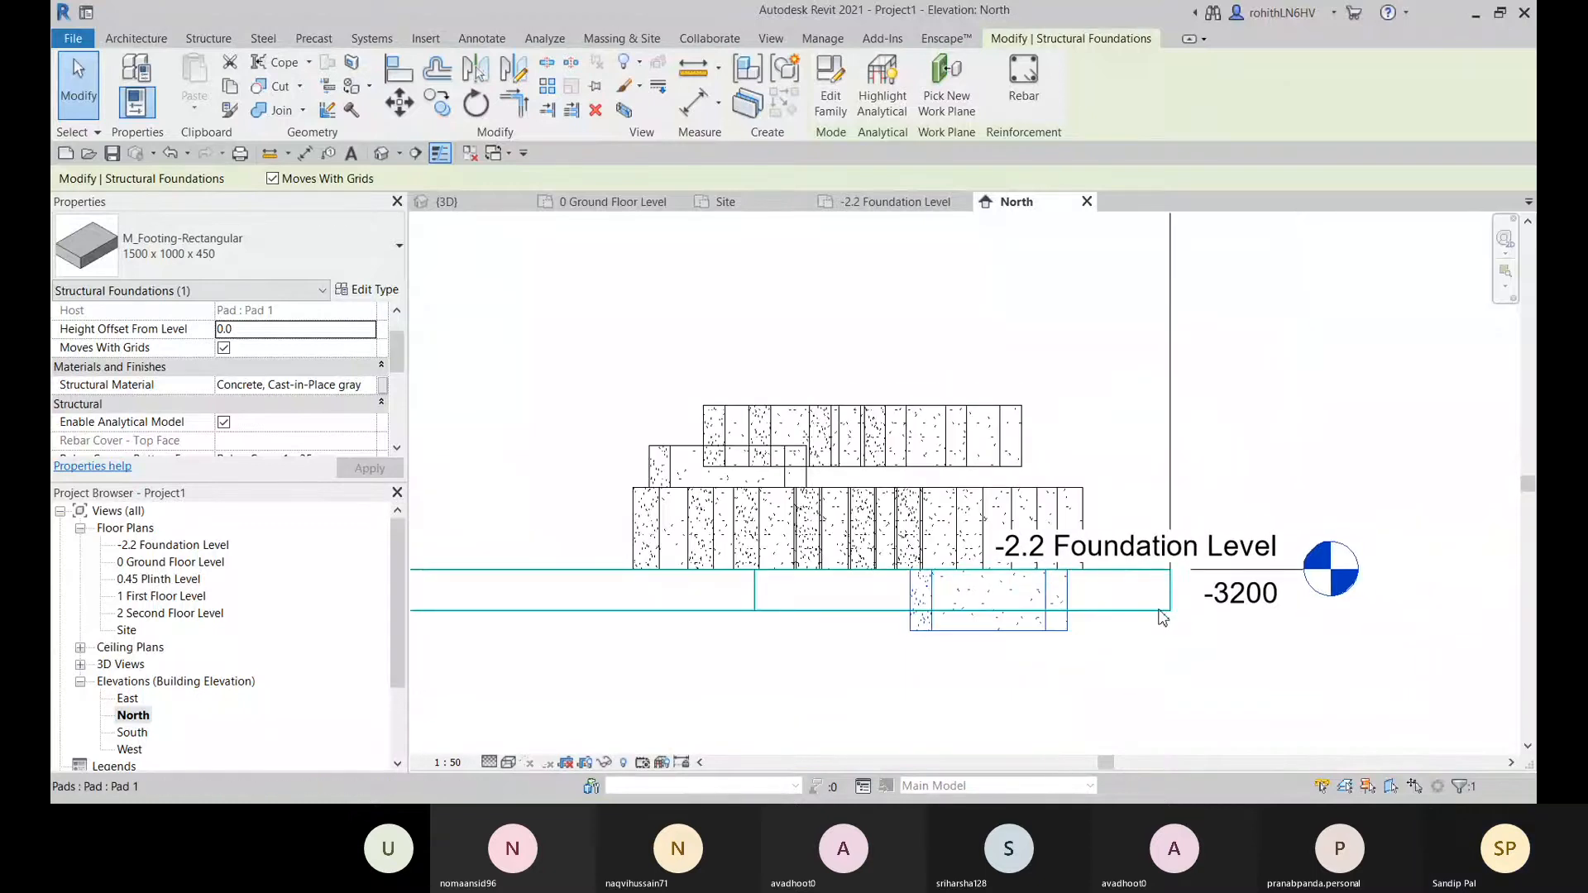
middle_drag(1157, 597, 1222, 593)
- Compare the height offsets of the 1800 x 1200 x 600 lower-tier footing and the pad beneath it
click(1131, 491)
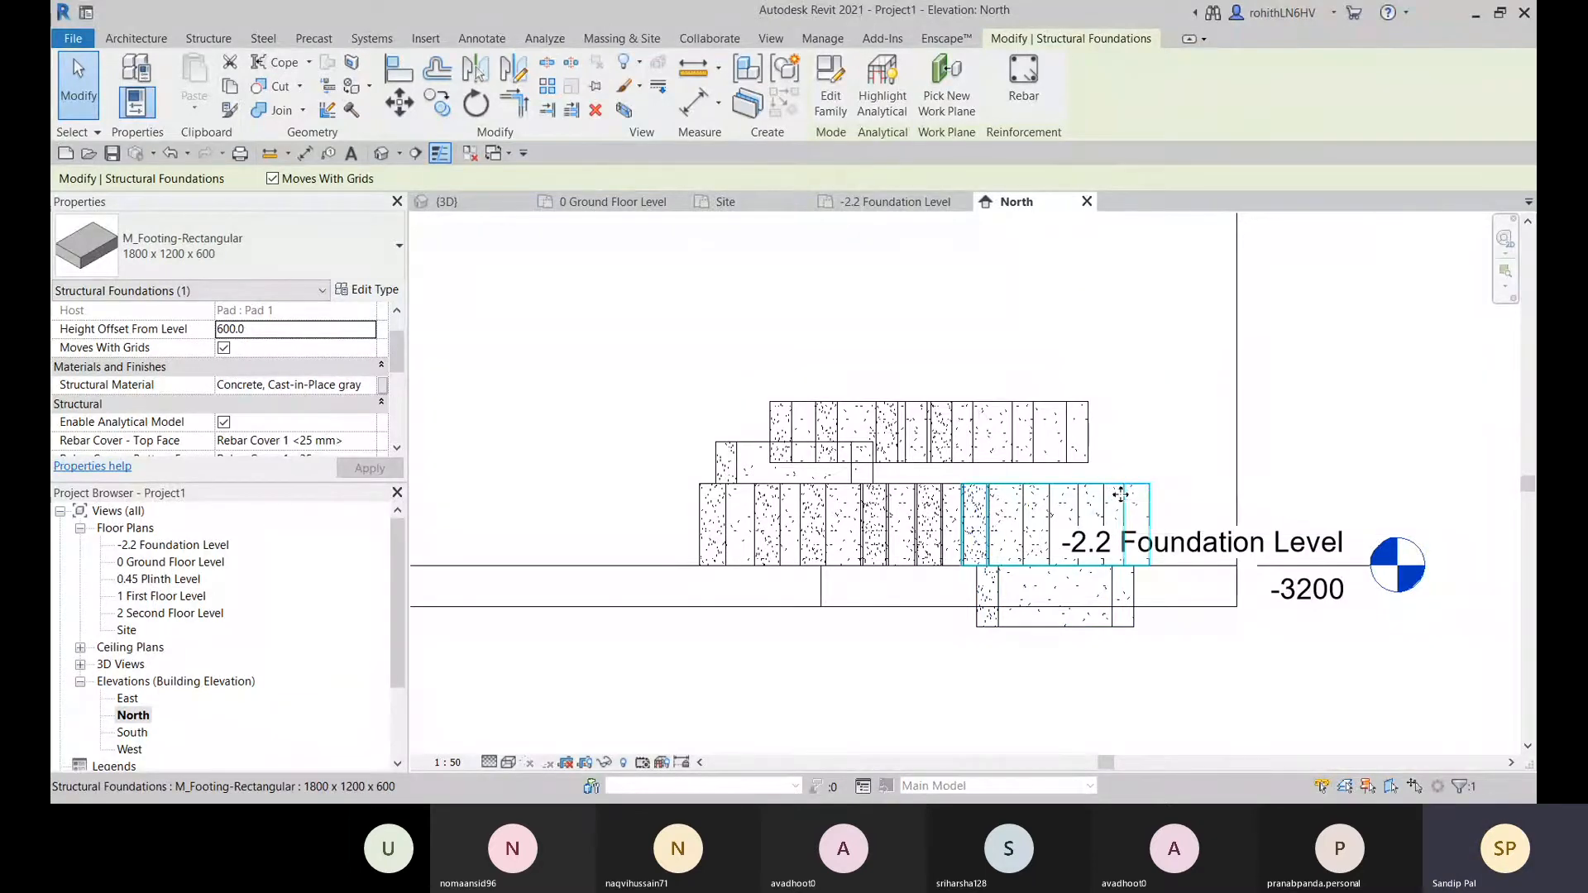
click(1214, 609)
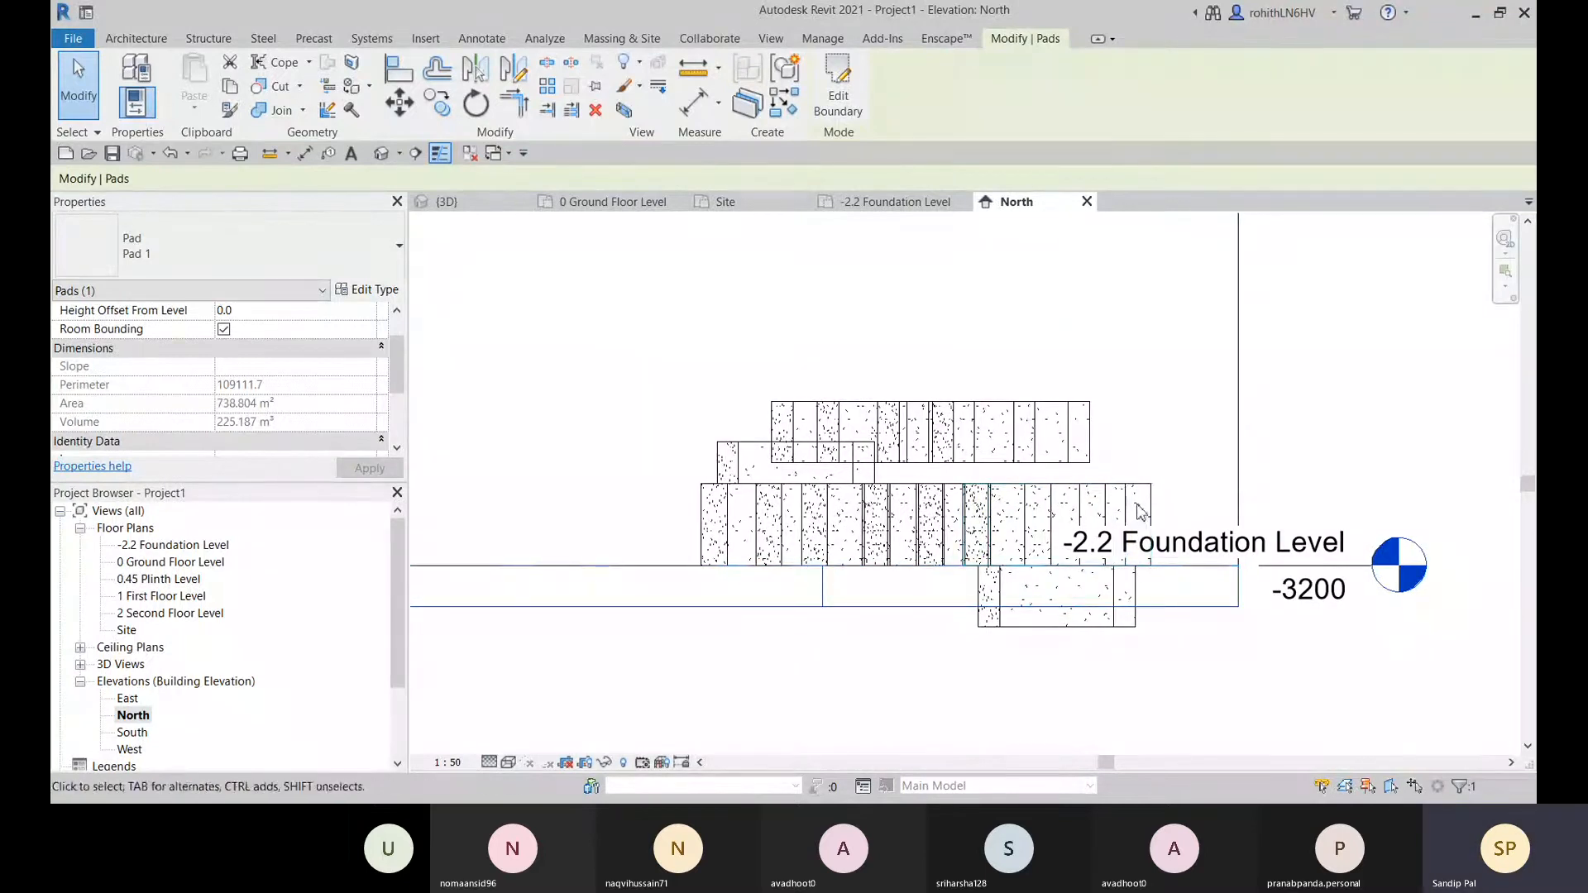
click(1140, 511)
- Set the height offset from level of the 1500 x 1000 x 450 footing below the -2.2 Foundation Level to 905
click(1123, 625)
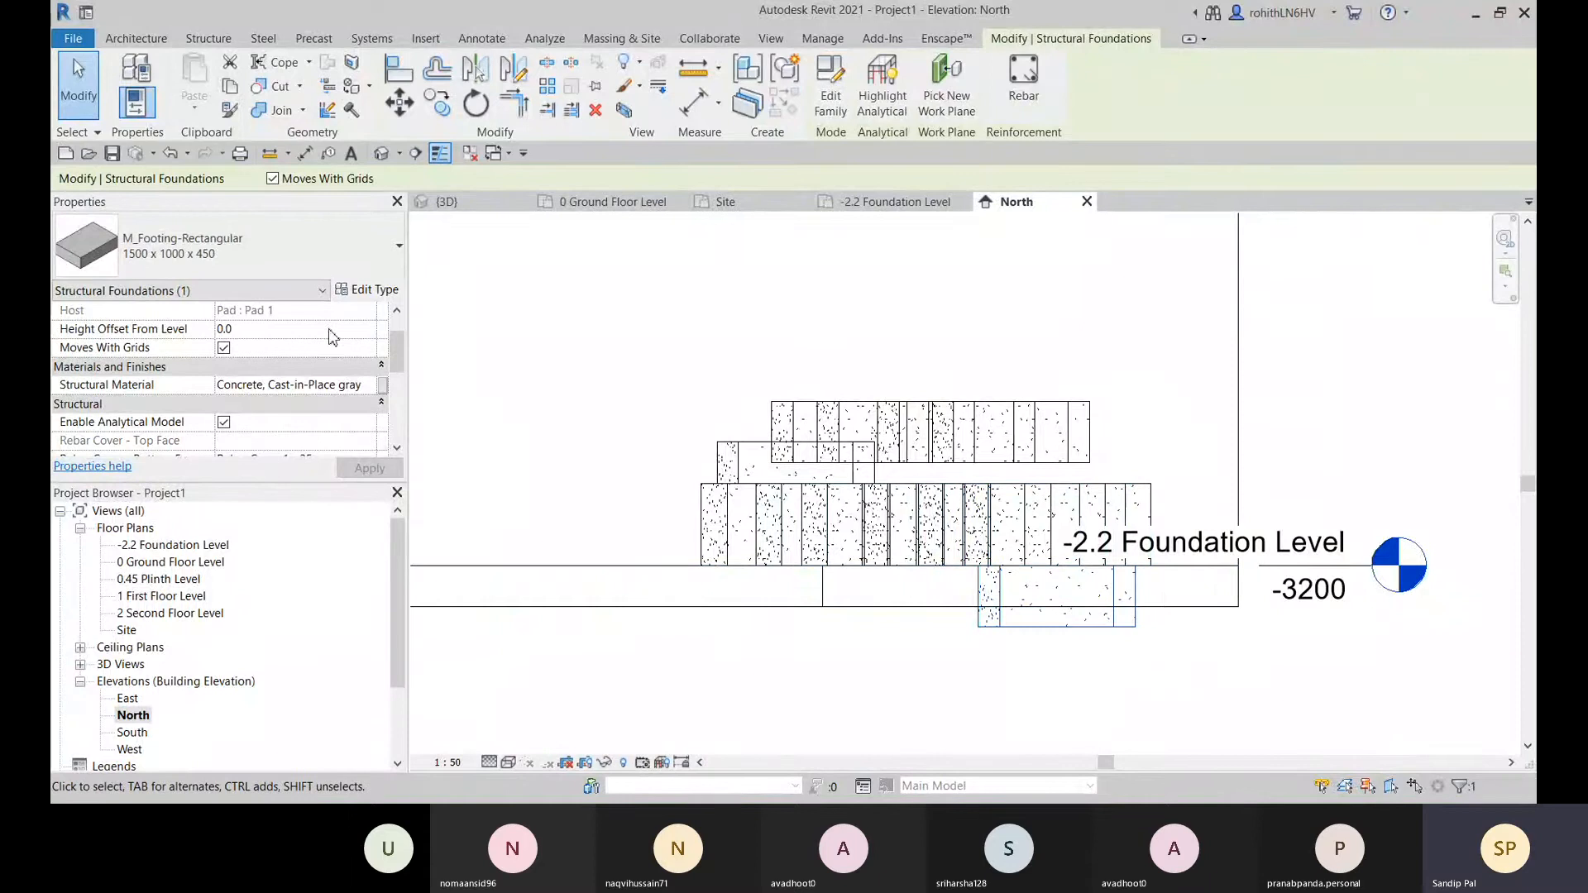
click(295, 330)
key(Return)
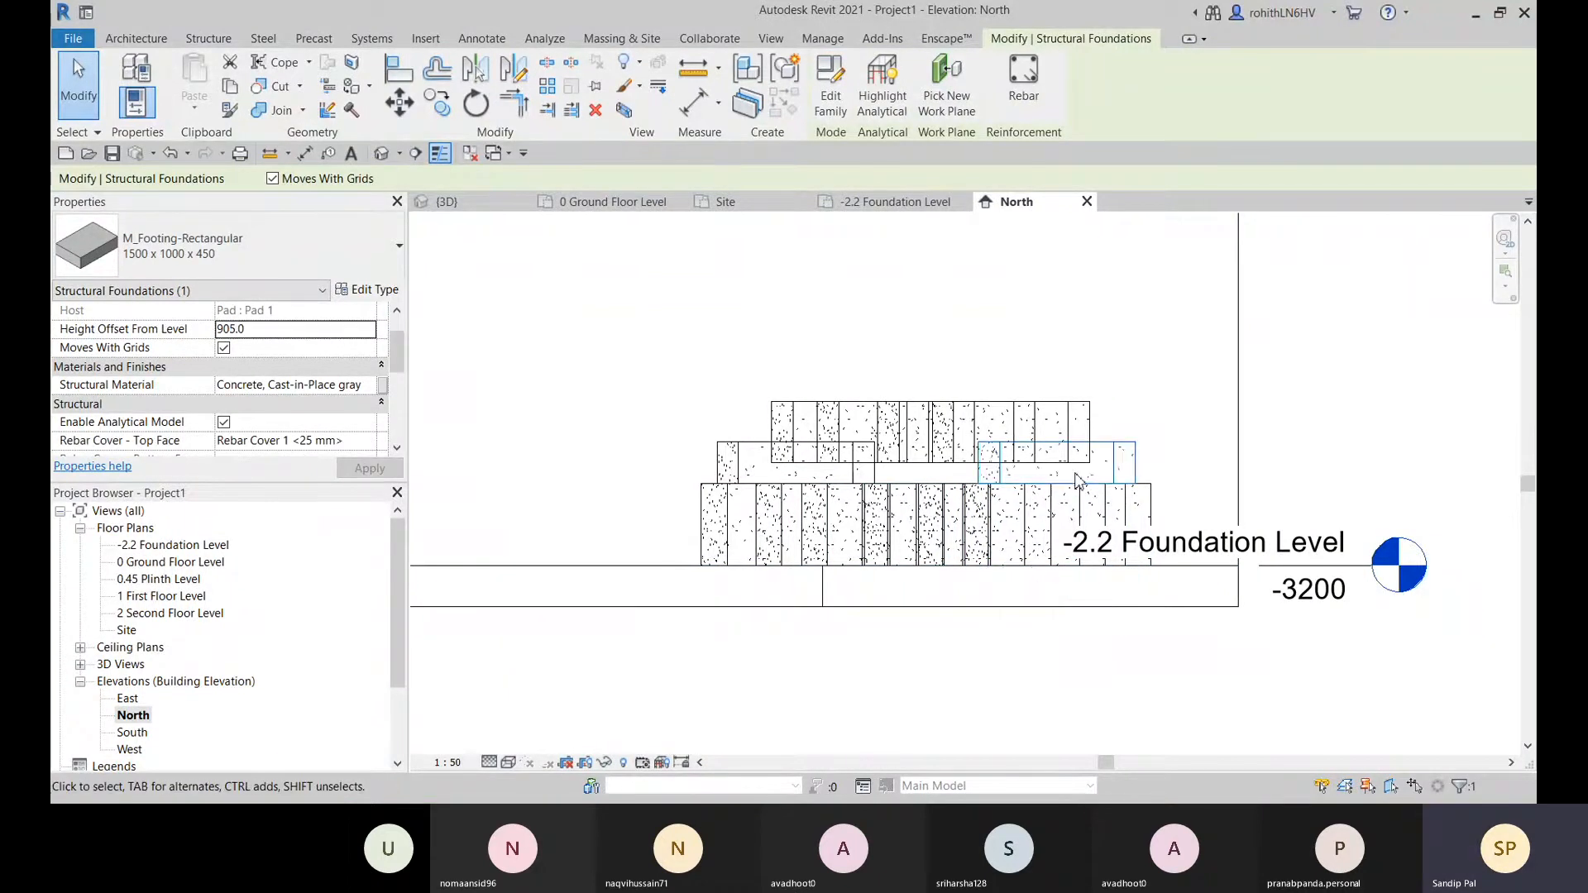
- Examine the raised footing and the tier alignment of the whole row of footings in the North elevation
scroll(1116, 462, up, 1)
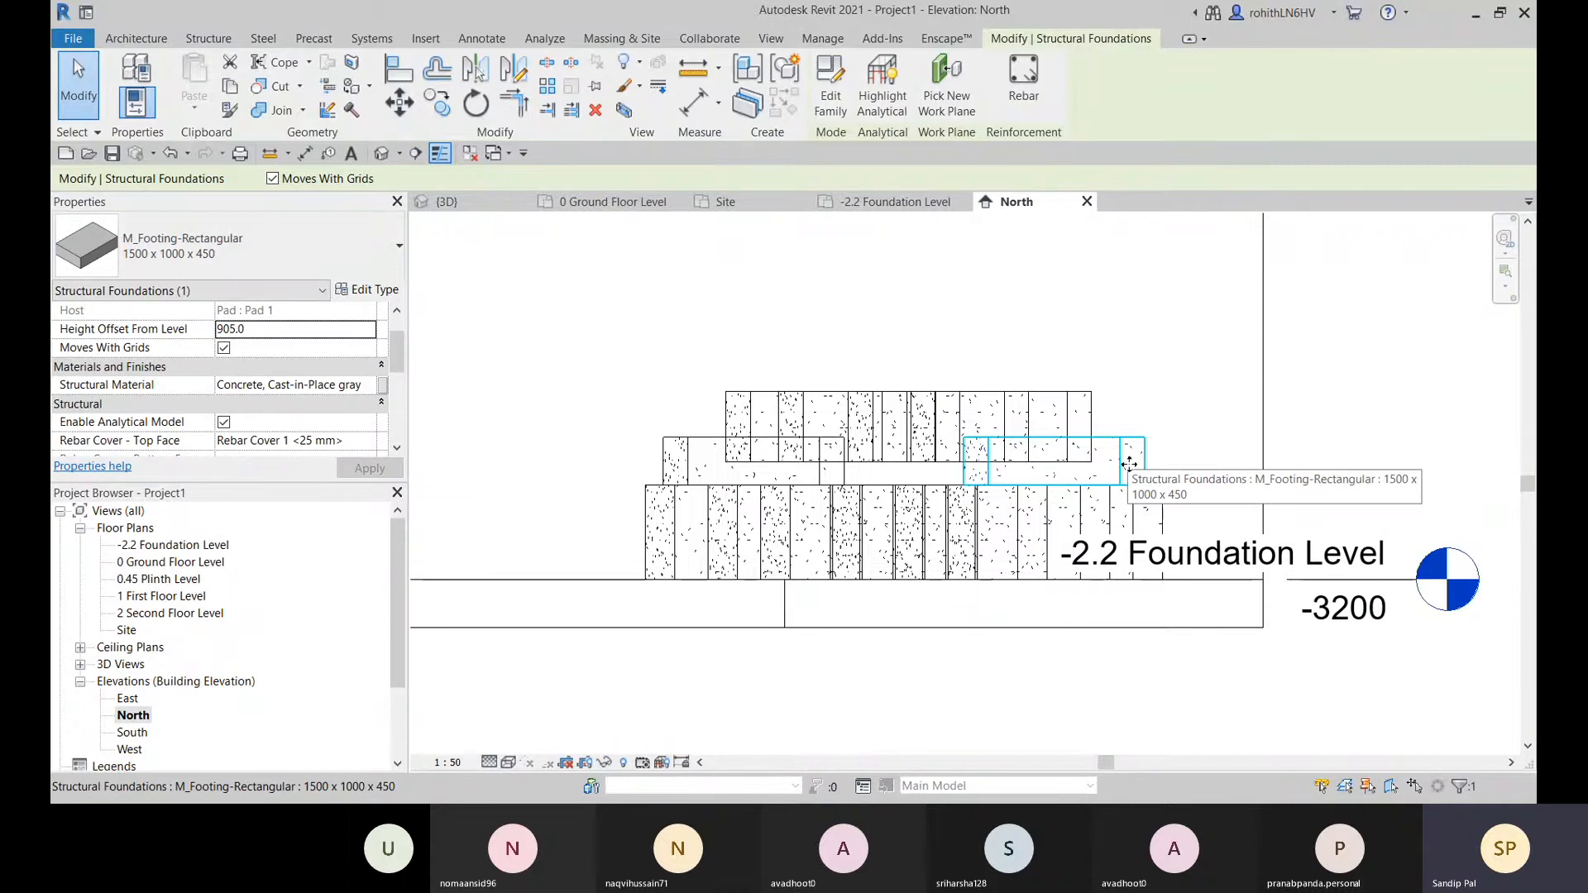
middle_drag(1129, 464, 1124, 456)
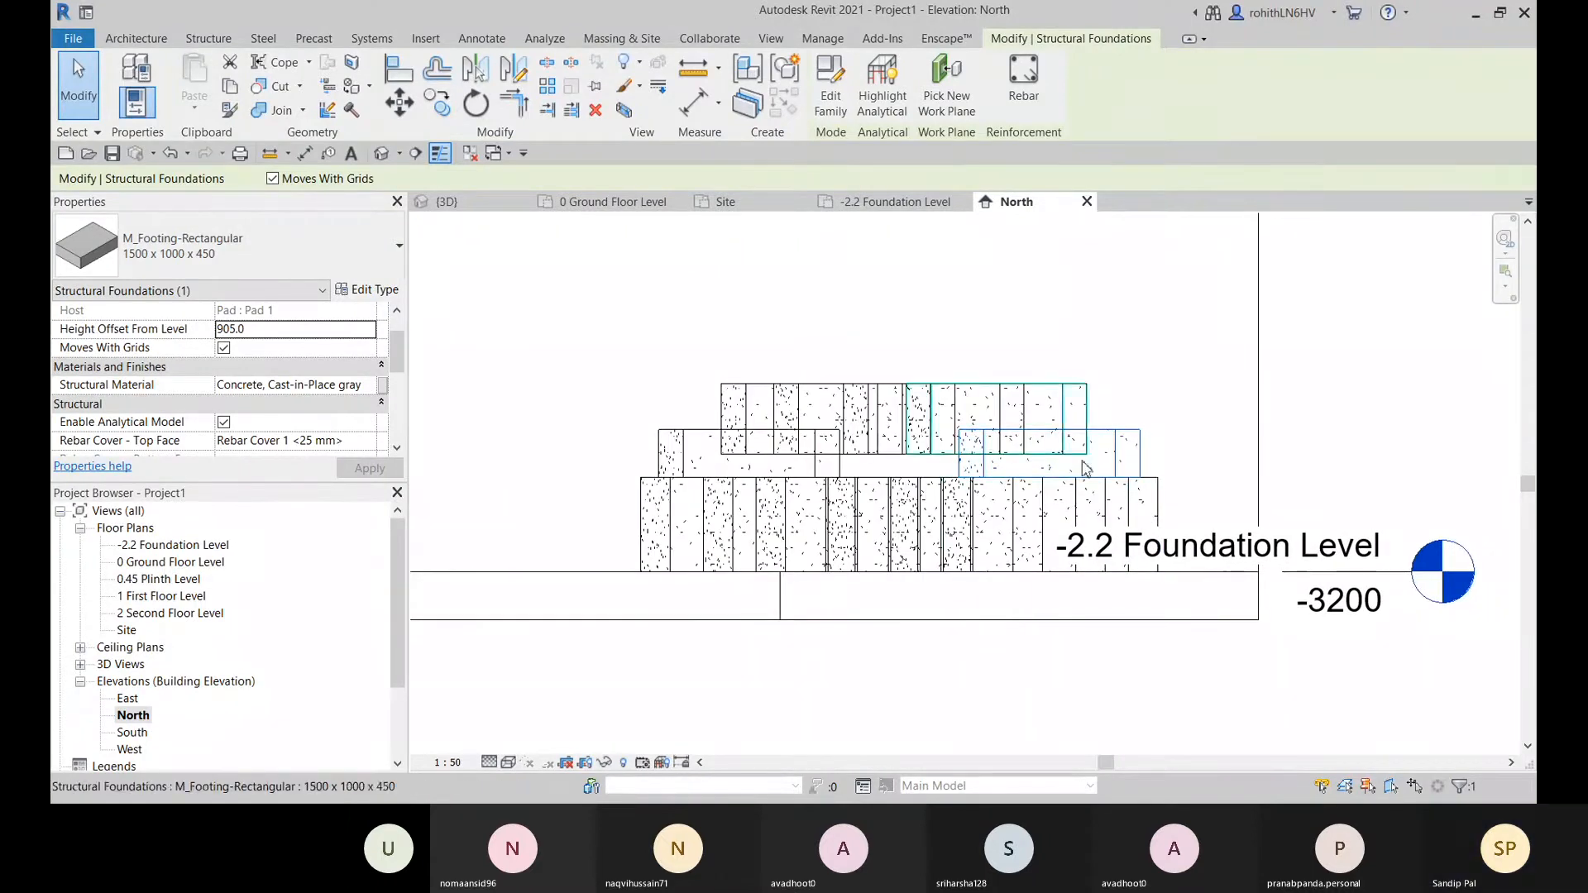
scroll(1192, 642, down, 2)
scroll(712, 705, down, 4)
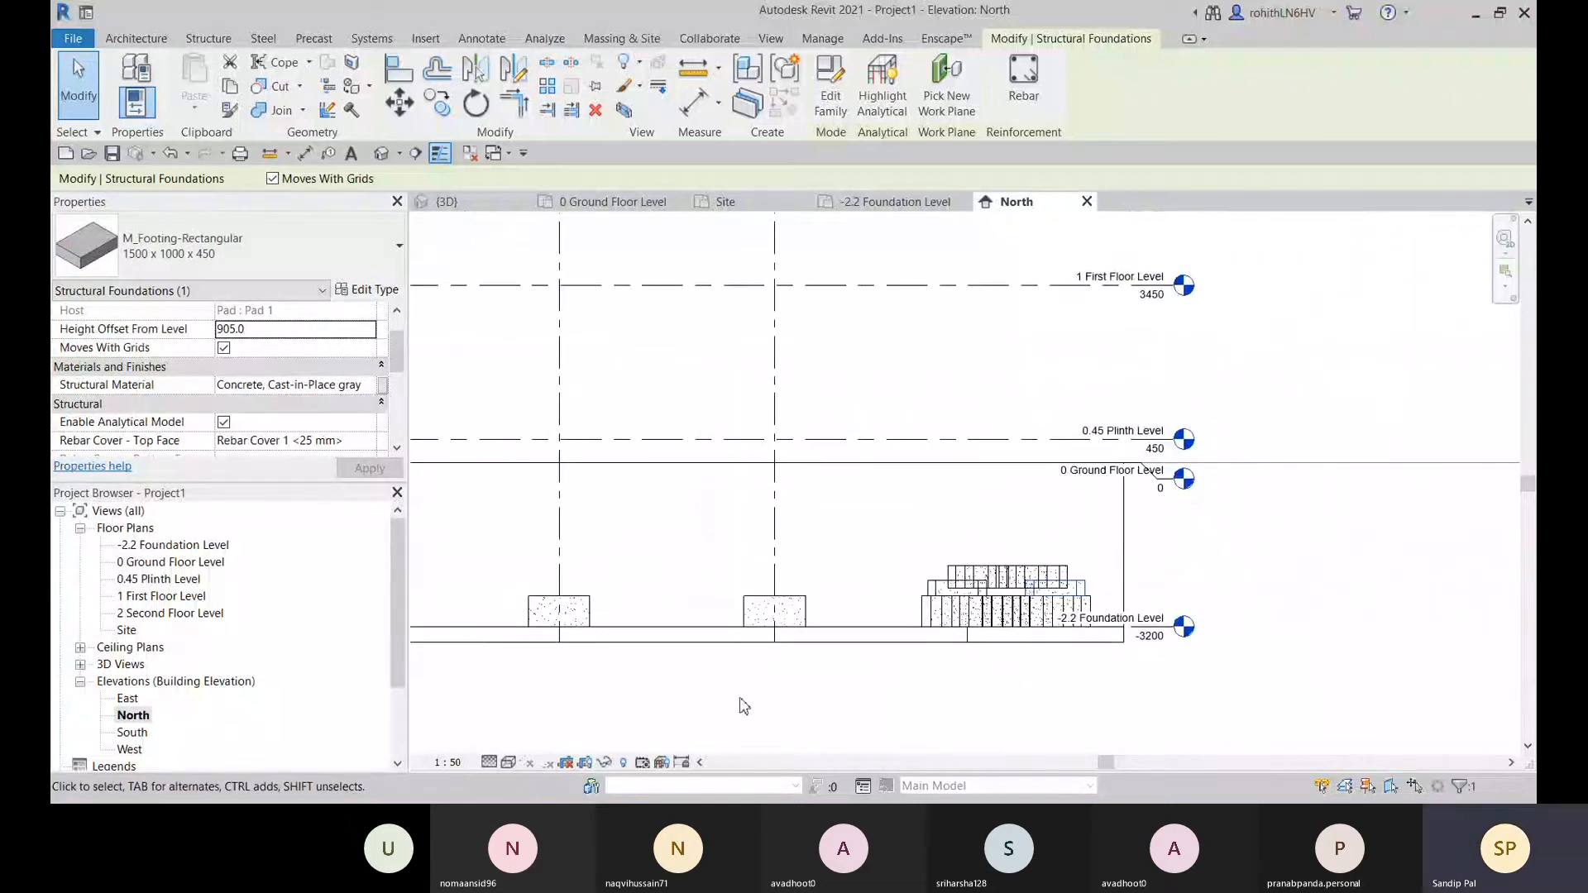
scroll(984, 629, up, 4)
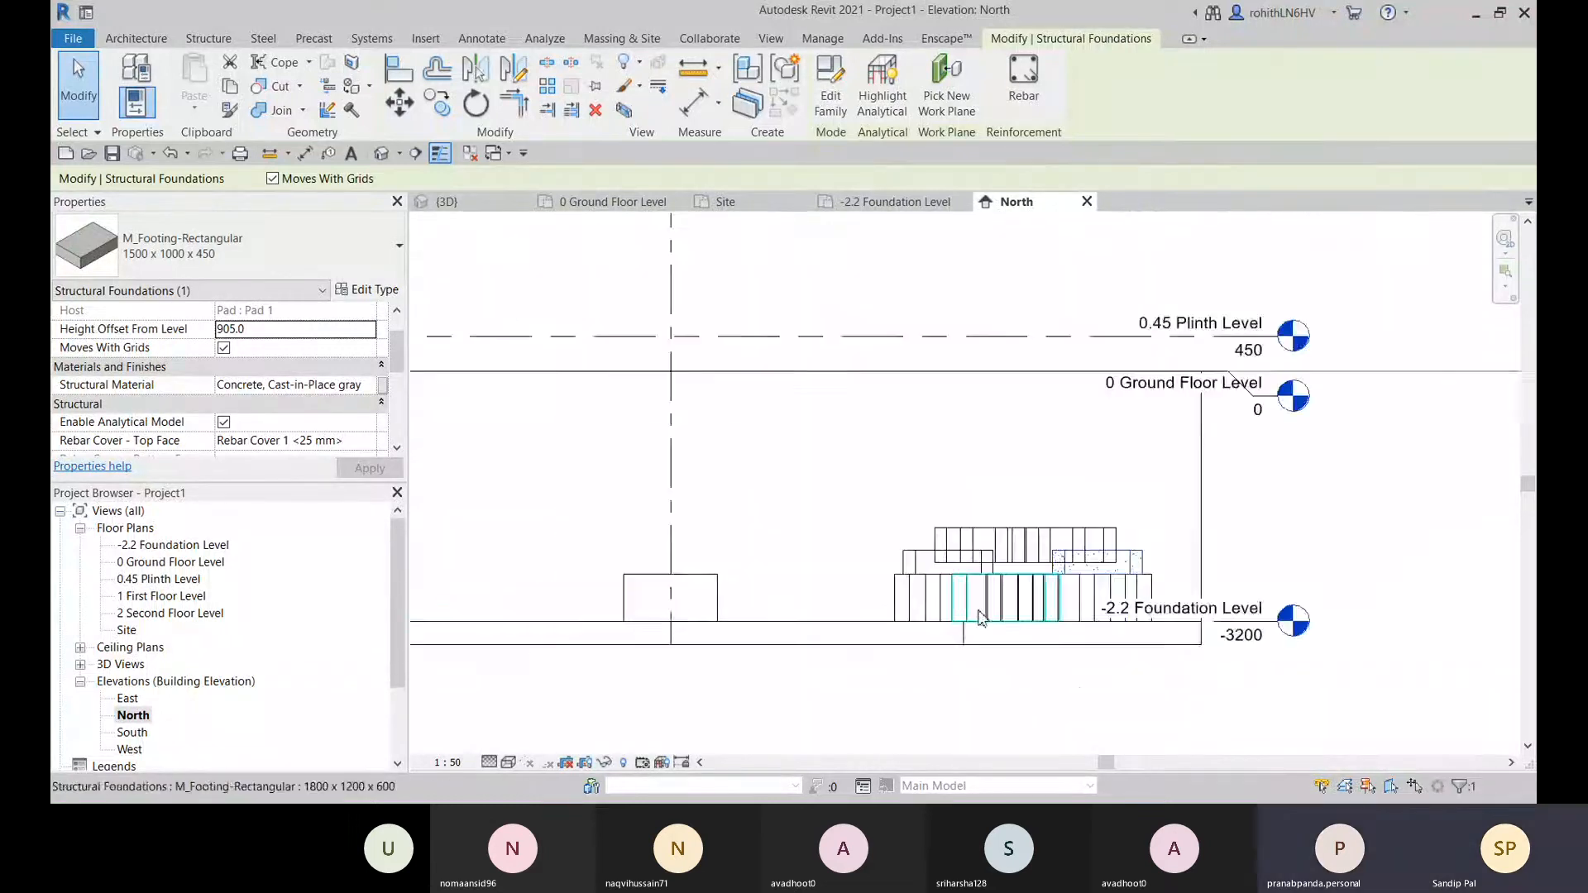
scroll(1022, 571, down, 5)
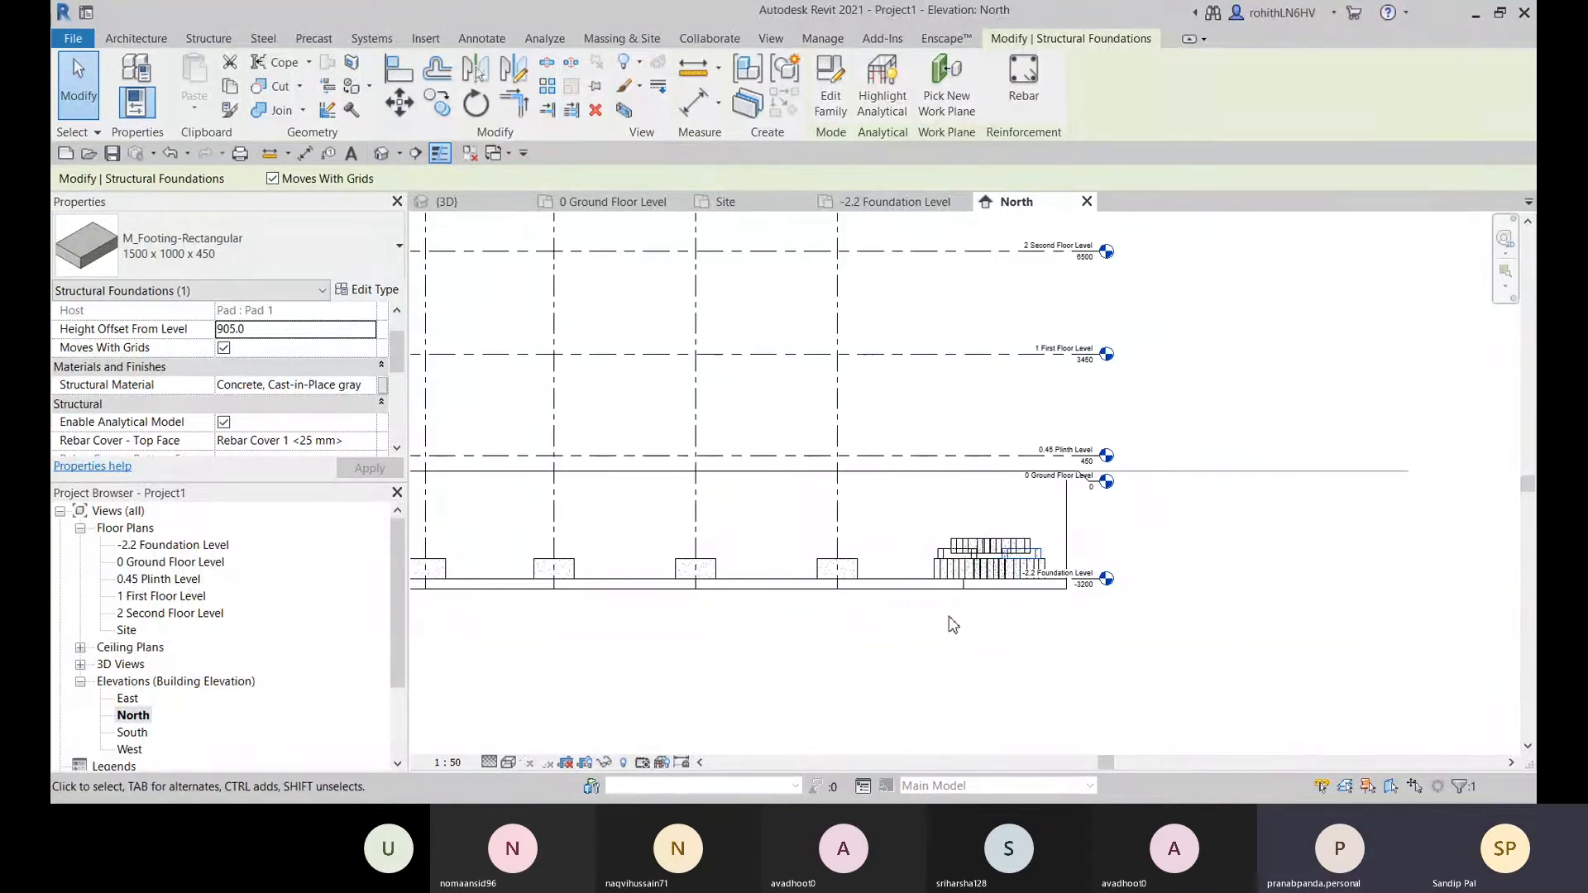
scroll(967, 639, up, 2)
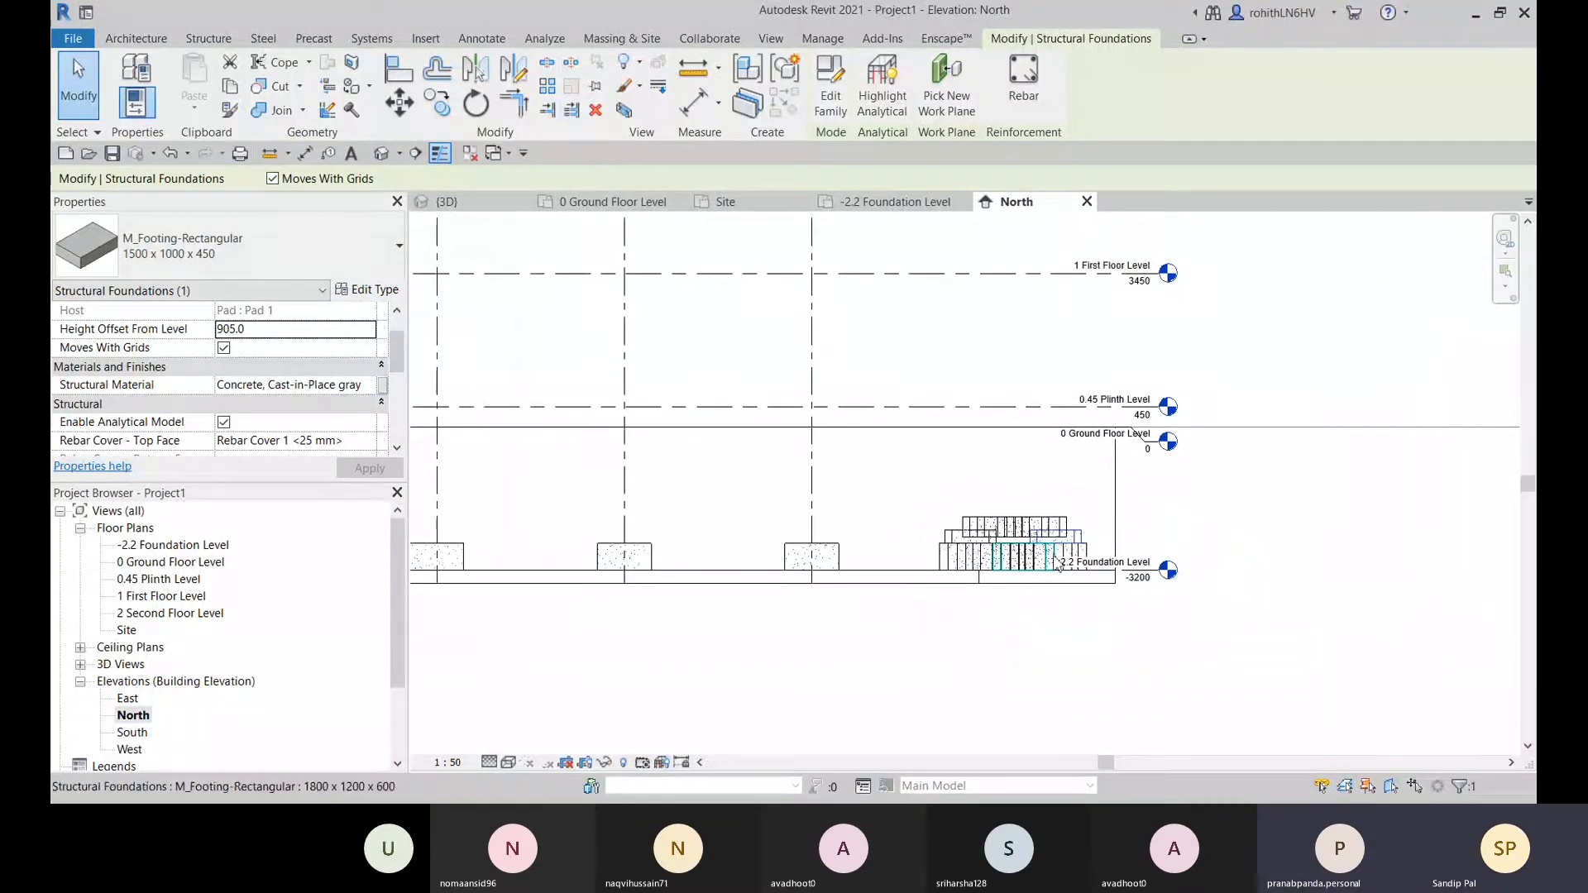
- Try to align the top edge of the 1500 x 1000 x 450 footing below the -2.2 Foundation Level with the 1800 x 1200 x 600 footing's top
click(1022, 662)
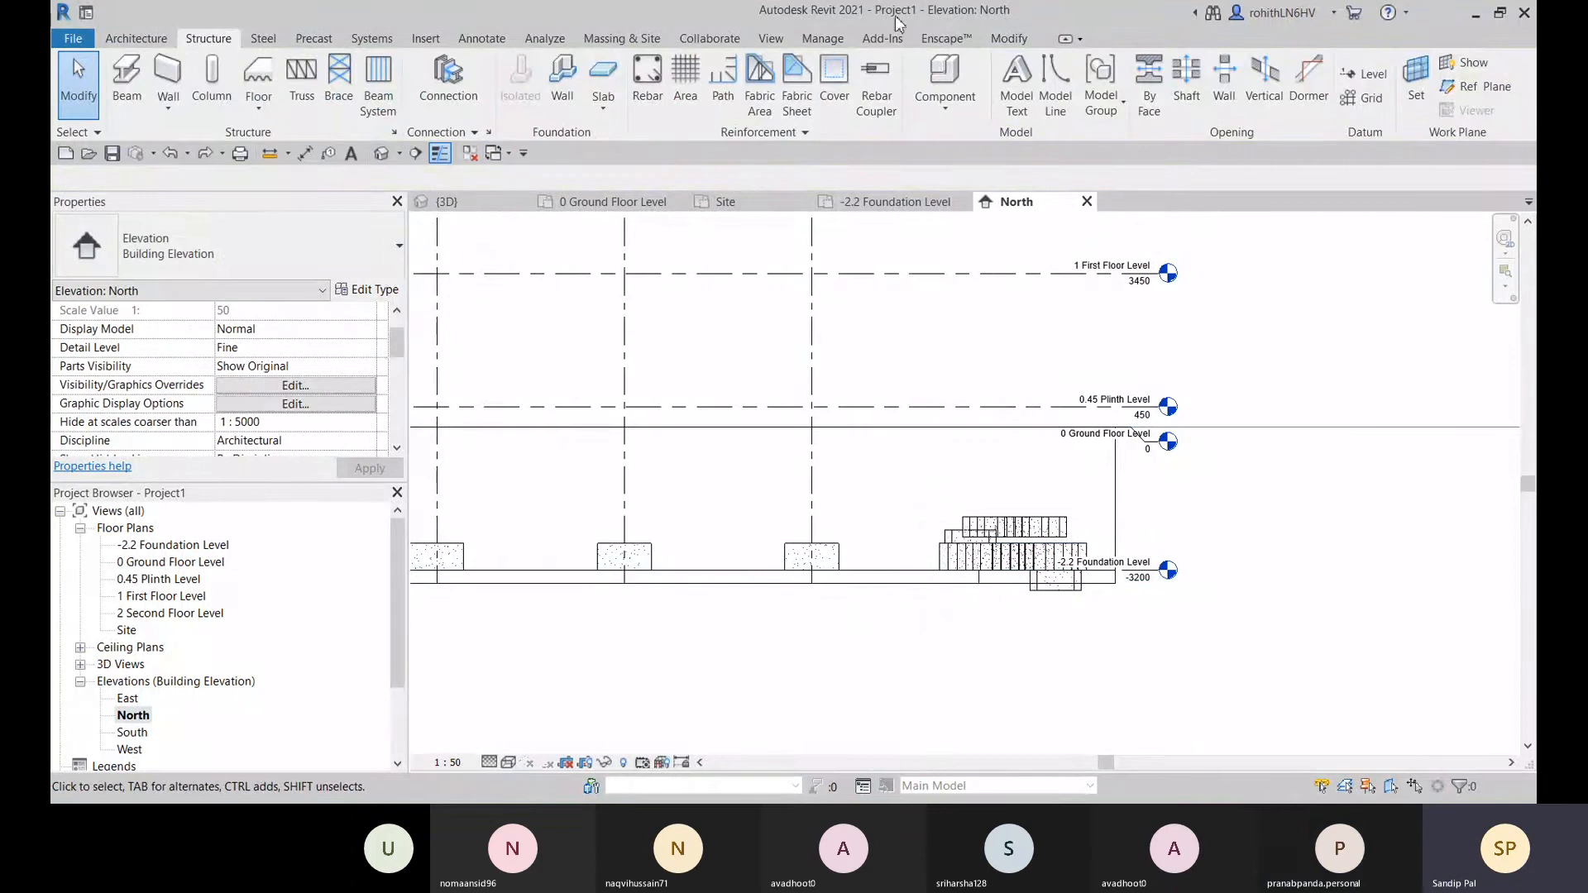
click(1009, 38)
click(399, 69)
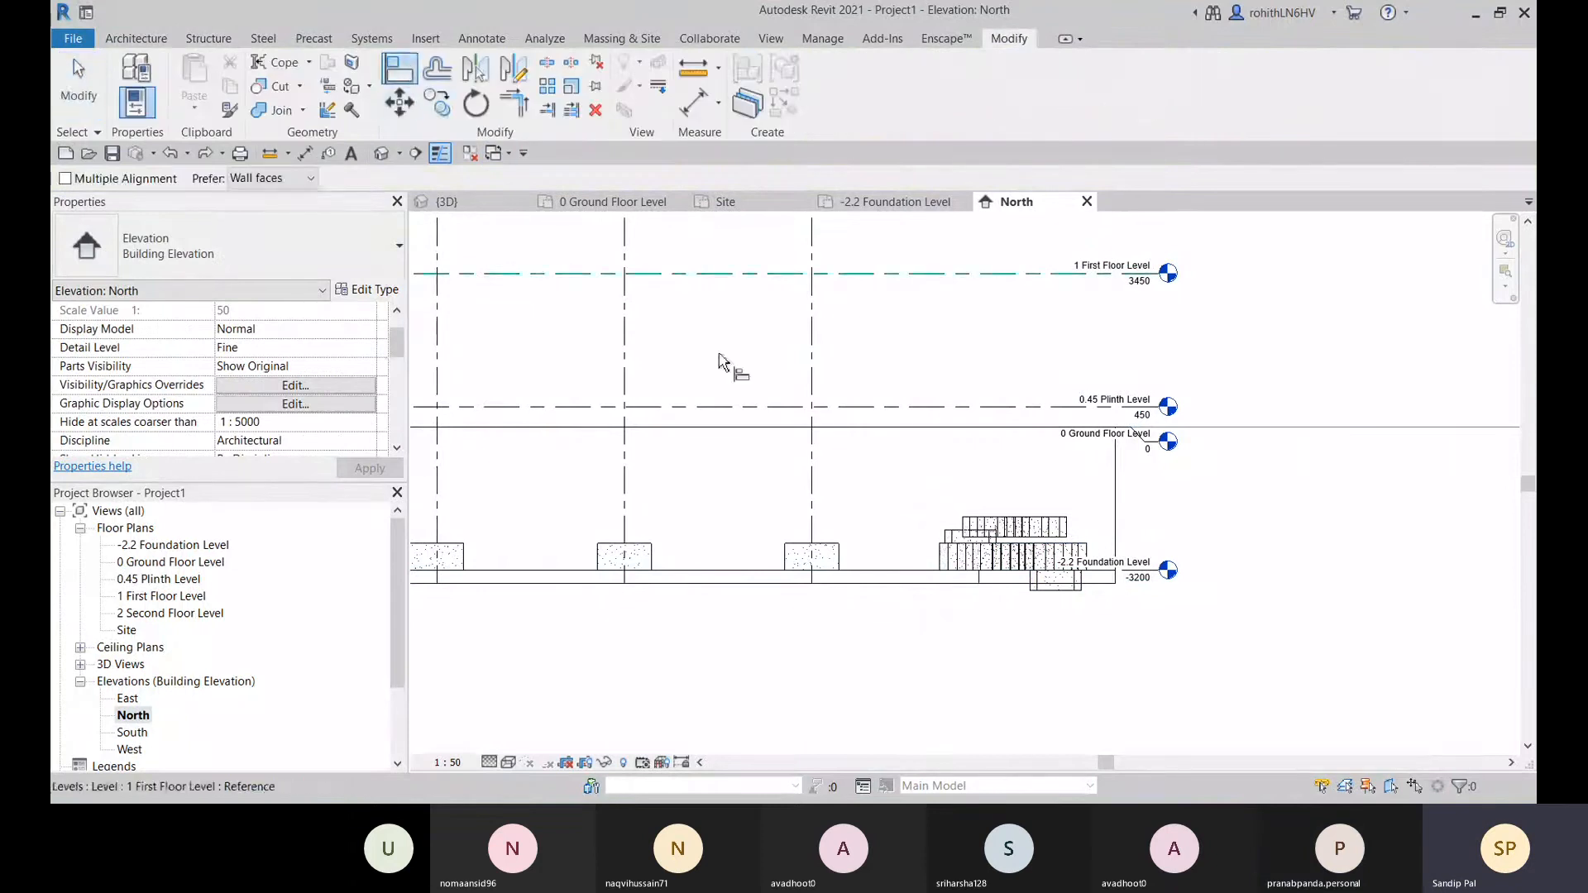
scroll(1071, 497, up, 4)
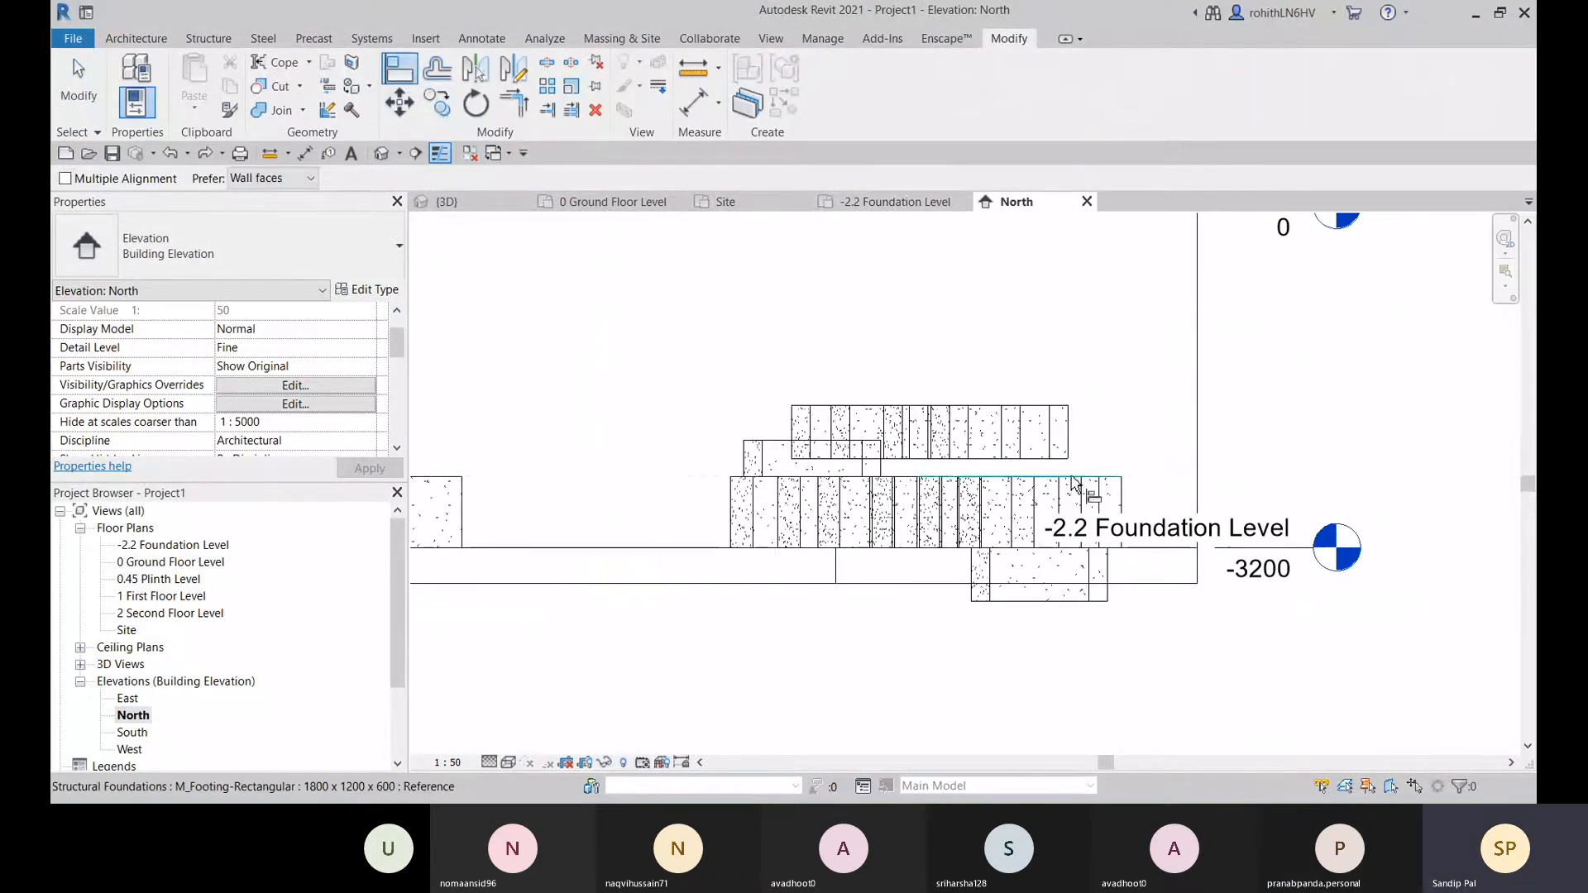
click(1073, 480)
click(1009, 550)
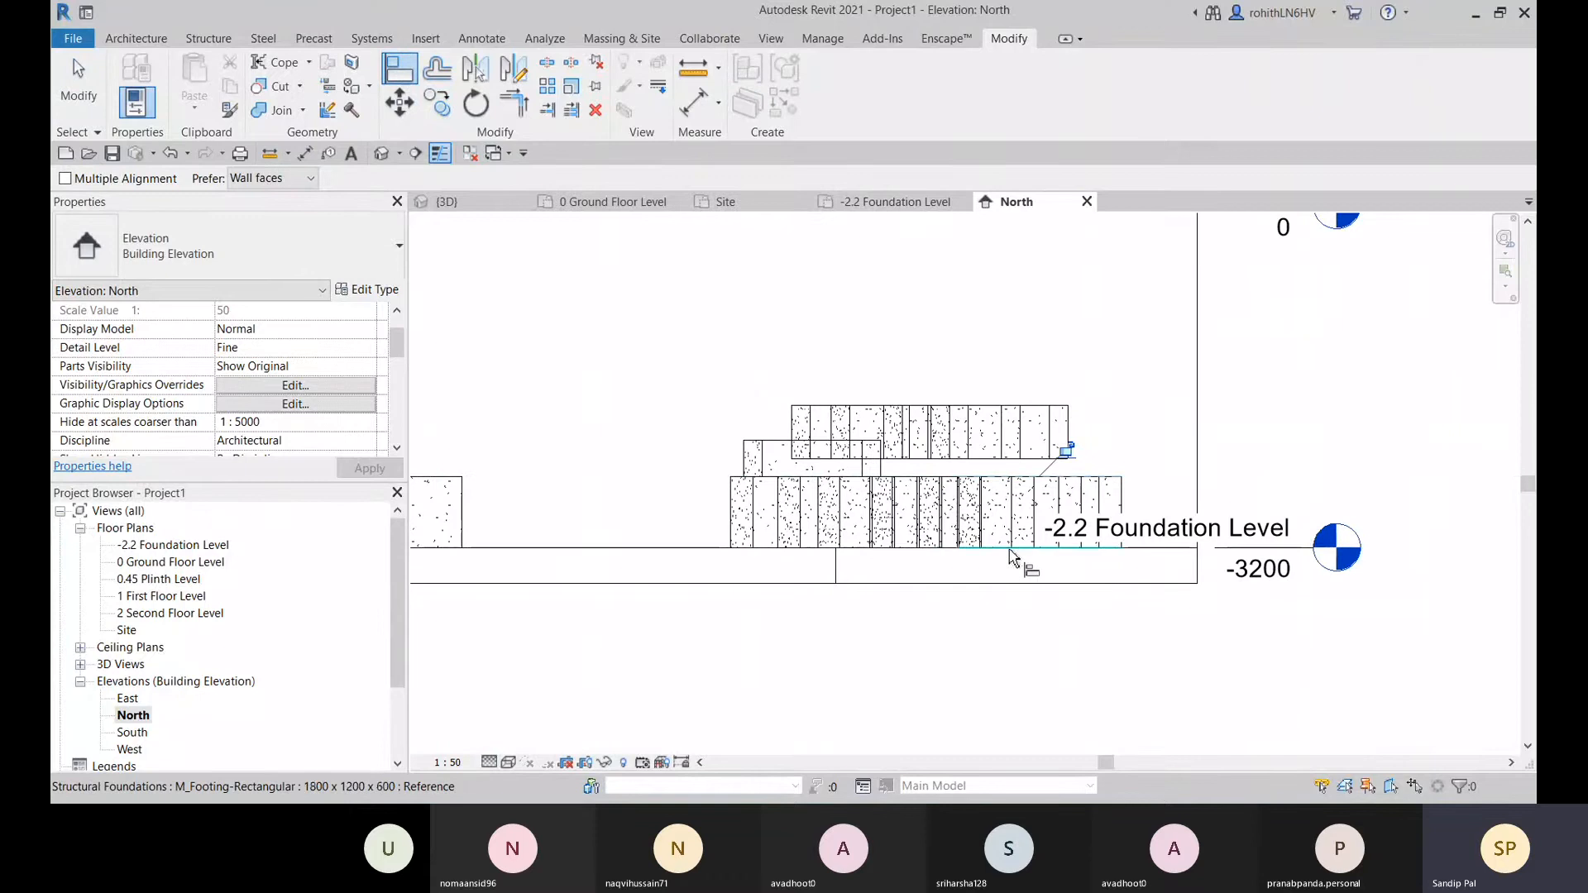
key(ctrl+z)
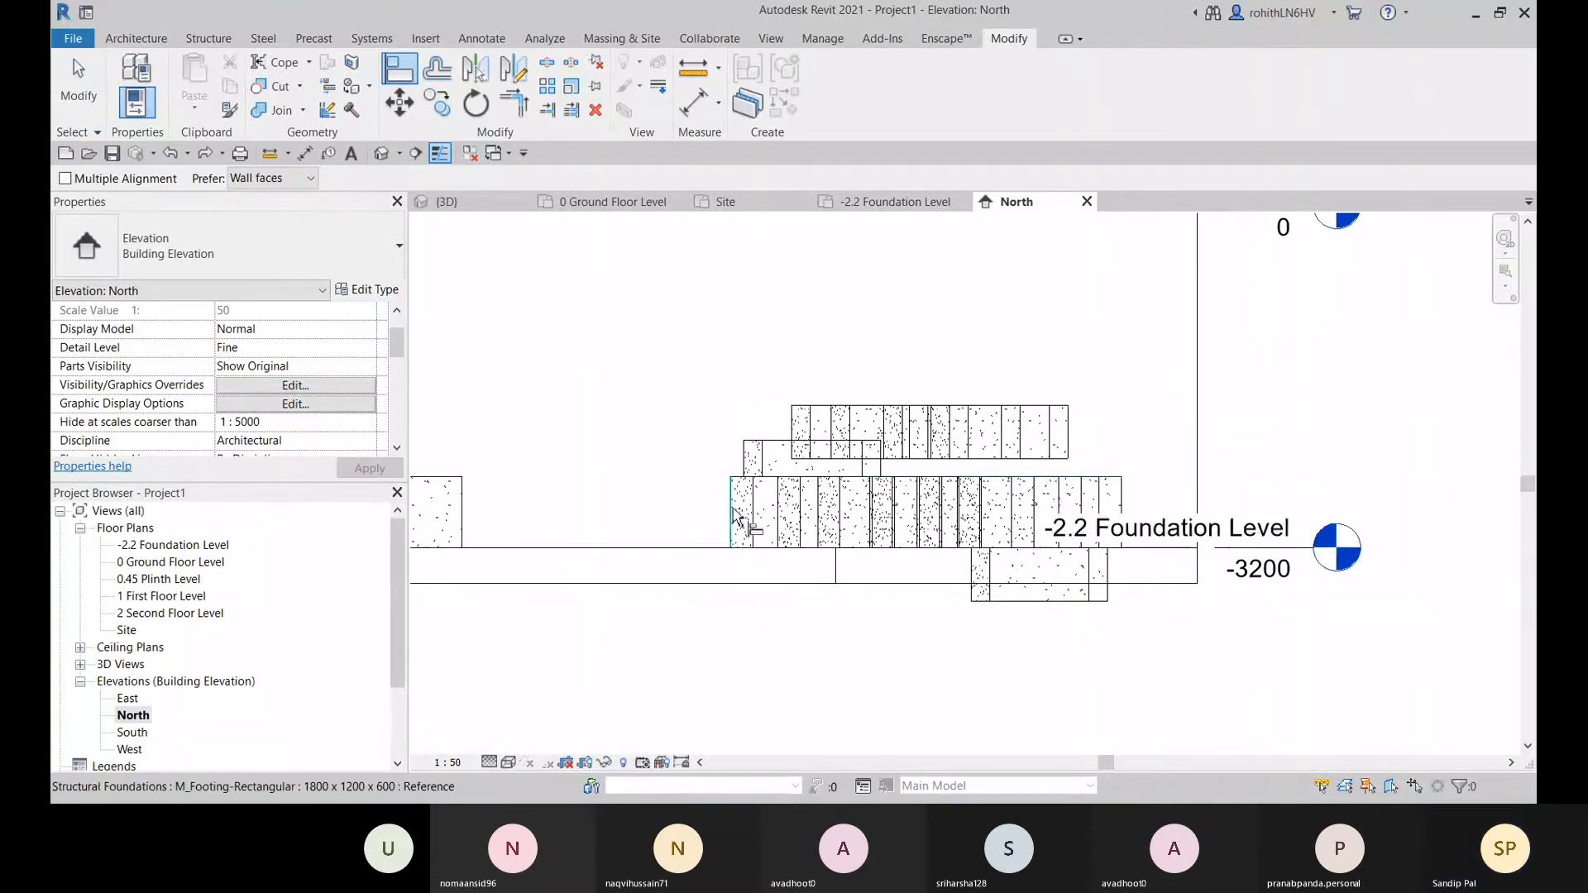
- Align the bottom edge of the 1500 x 1000 x 450 footing below the -2.2 Foundation Level with the 1800 x 1200 x 600 footing's top
scroll(741, 518, down, 2)
middle_drag(707, 550, 936, 552)
scroll(1159, 529, up, 2)
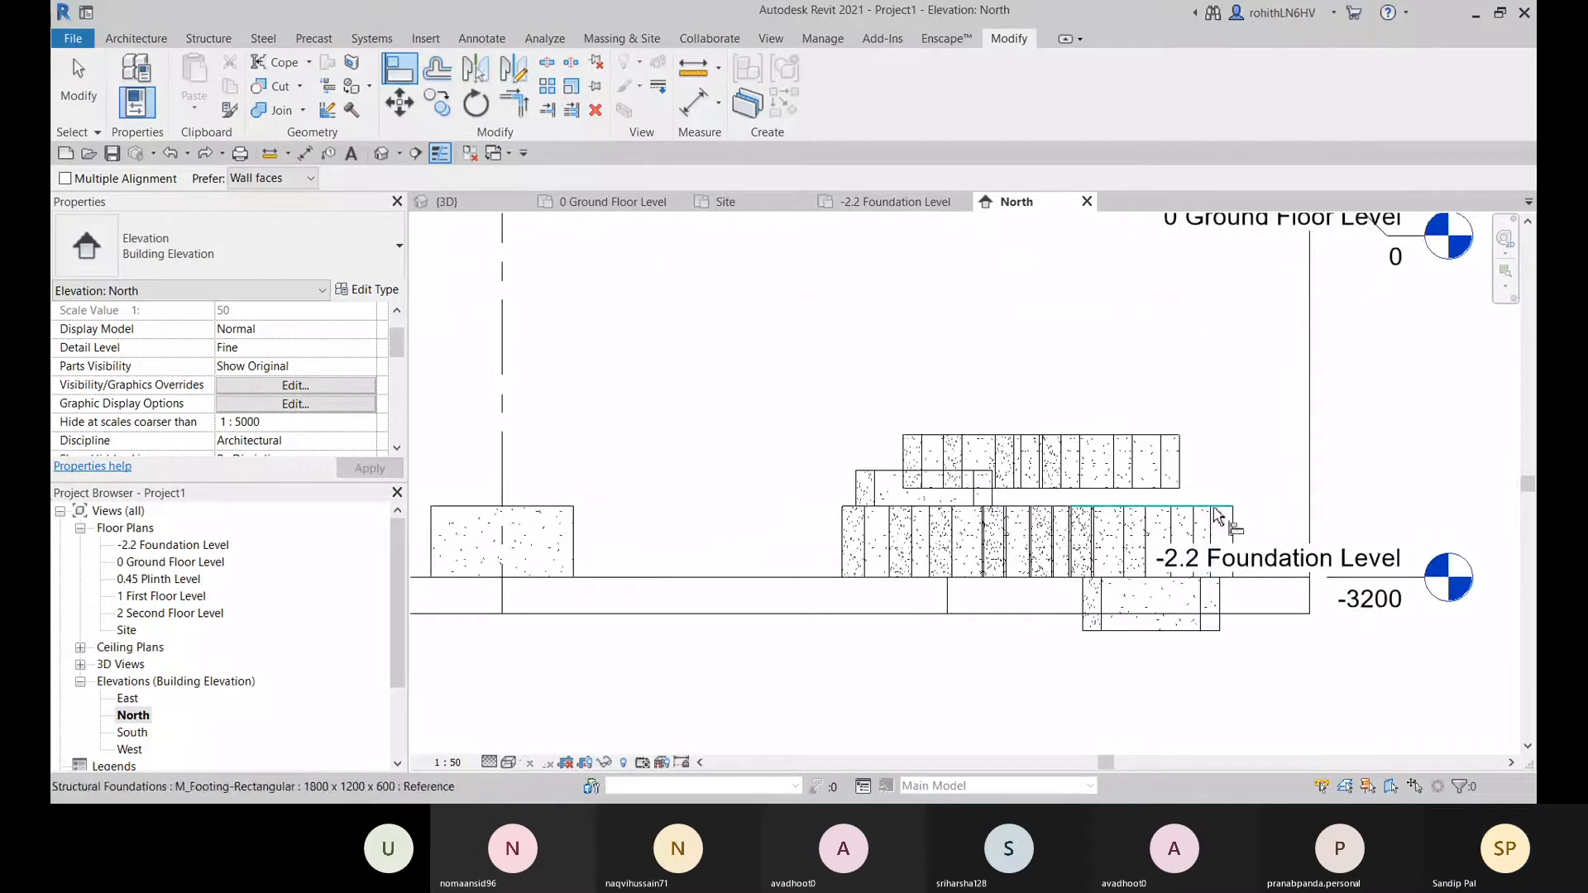
click(1213, 508)
click(1162, 632)
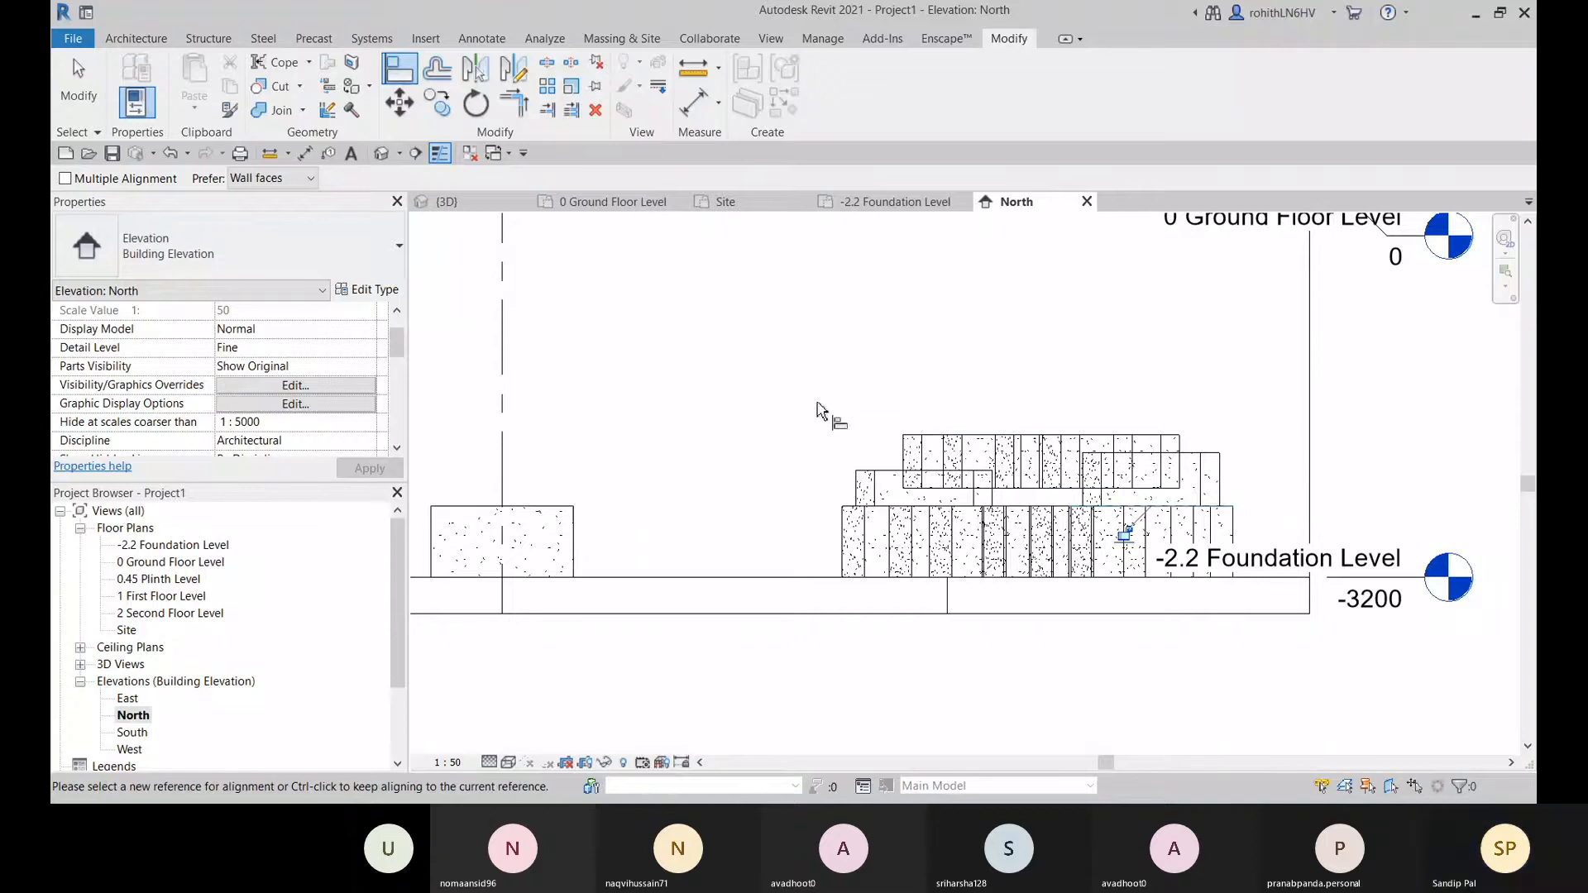
right_click(850, 351)
click(852, 354)
right_click(850, 356)
click(865, 340)
- Check the height offset of the other 1500 x 1000 x 450 footing and compare its position with the newly aligned upper tier
click(881, 479)
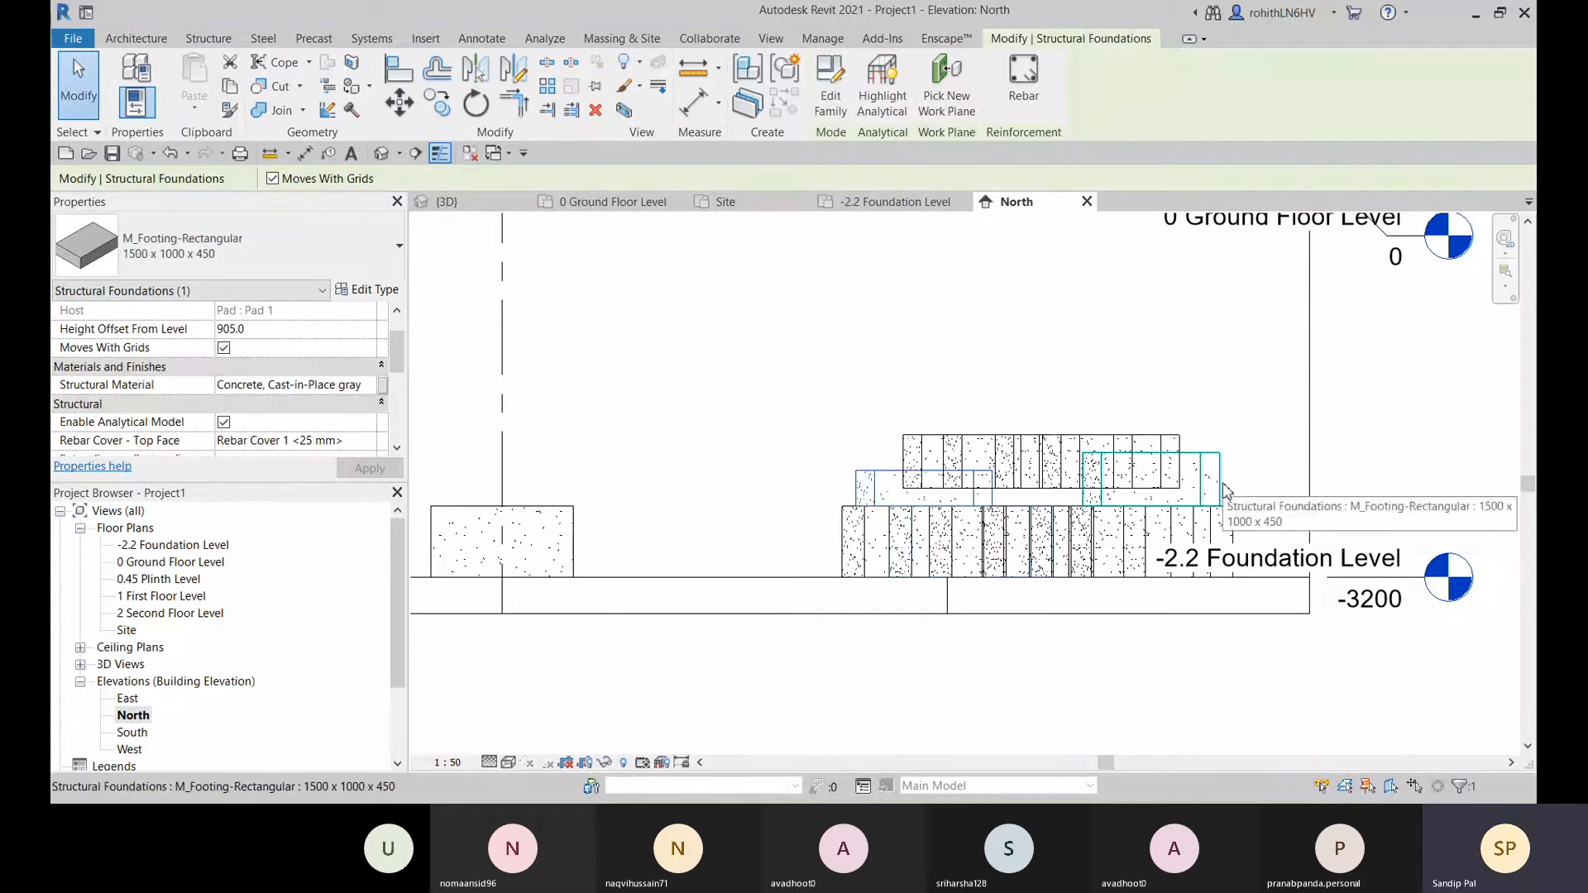
middle_drag(1084, 695, 1109, 673)
click(1109, 673)
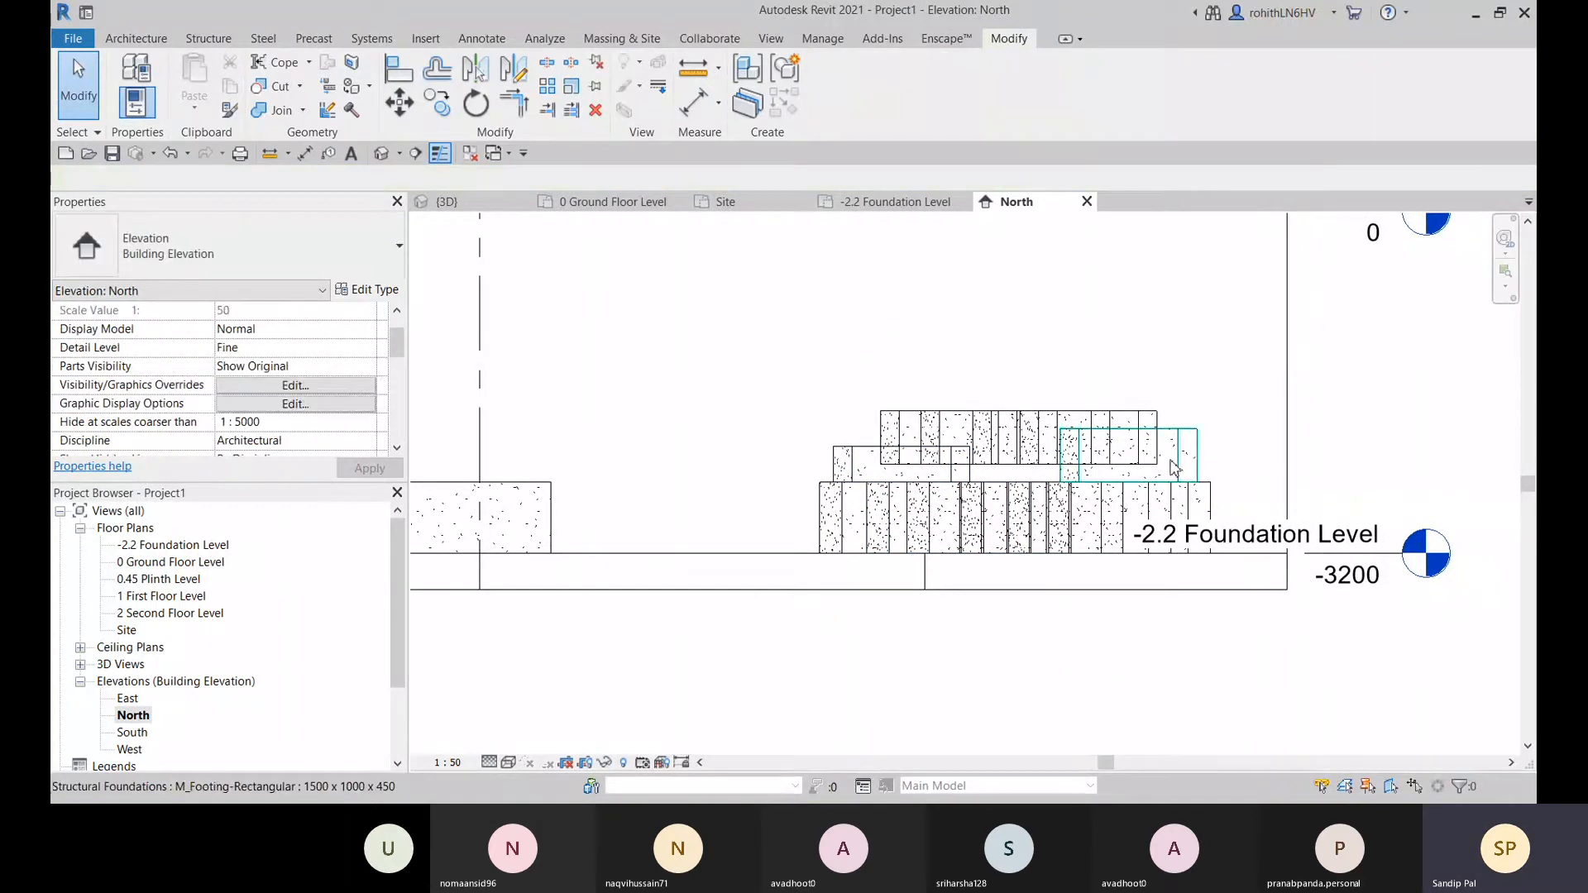
click(853, 469)
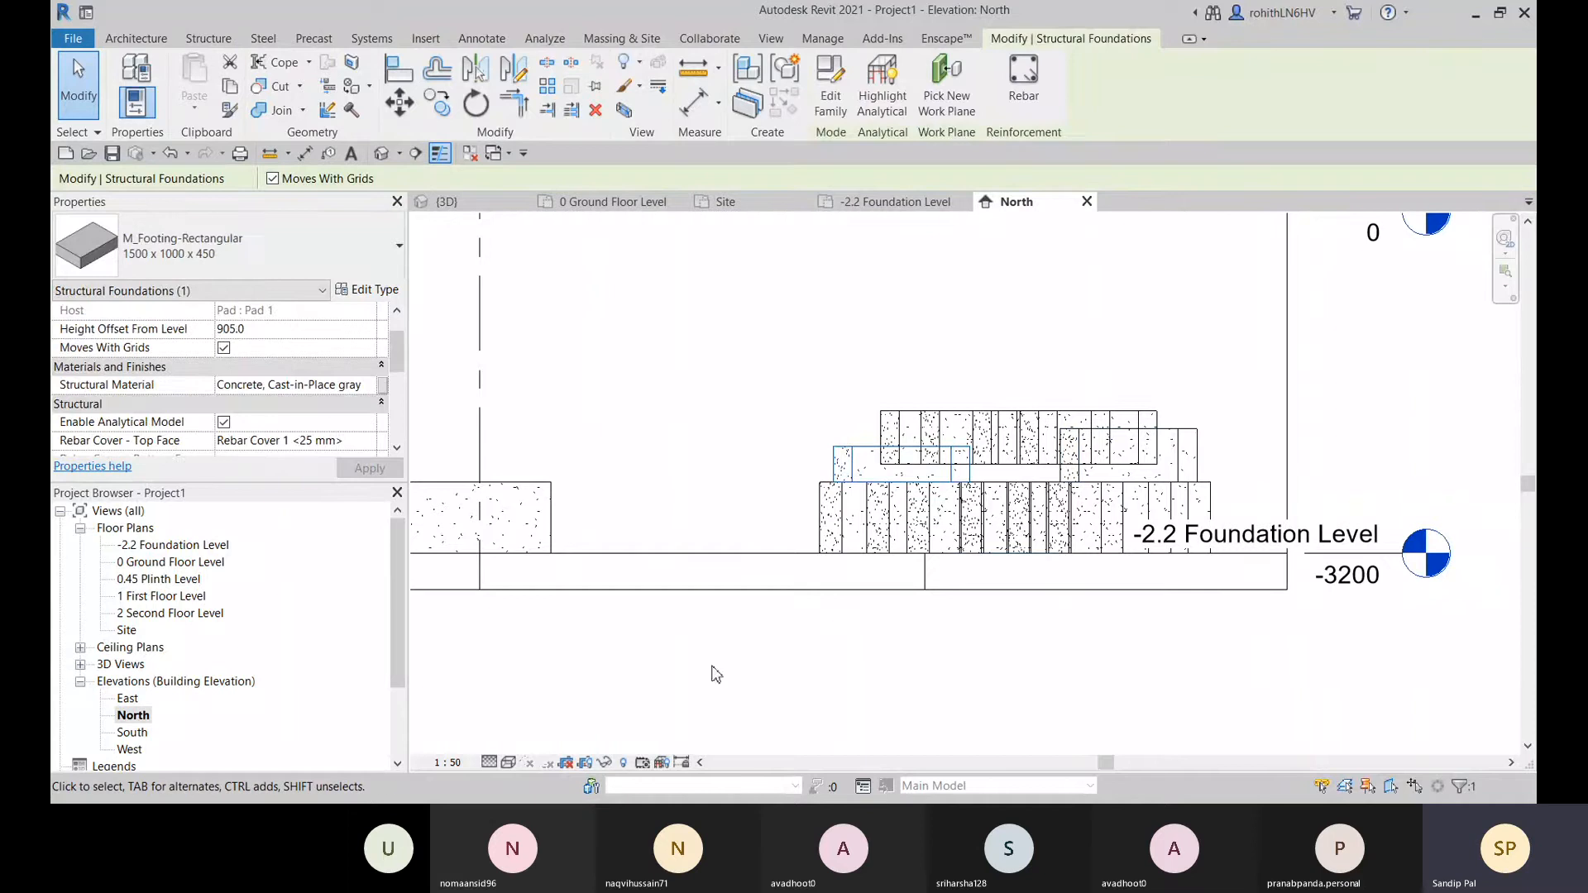
click(844, 708)
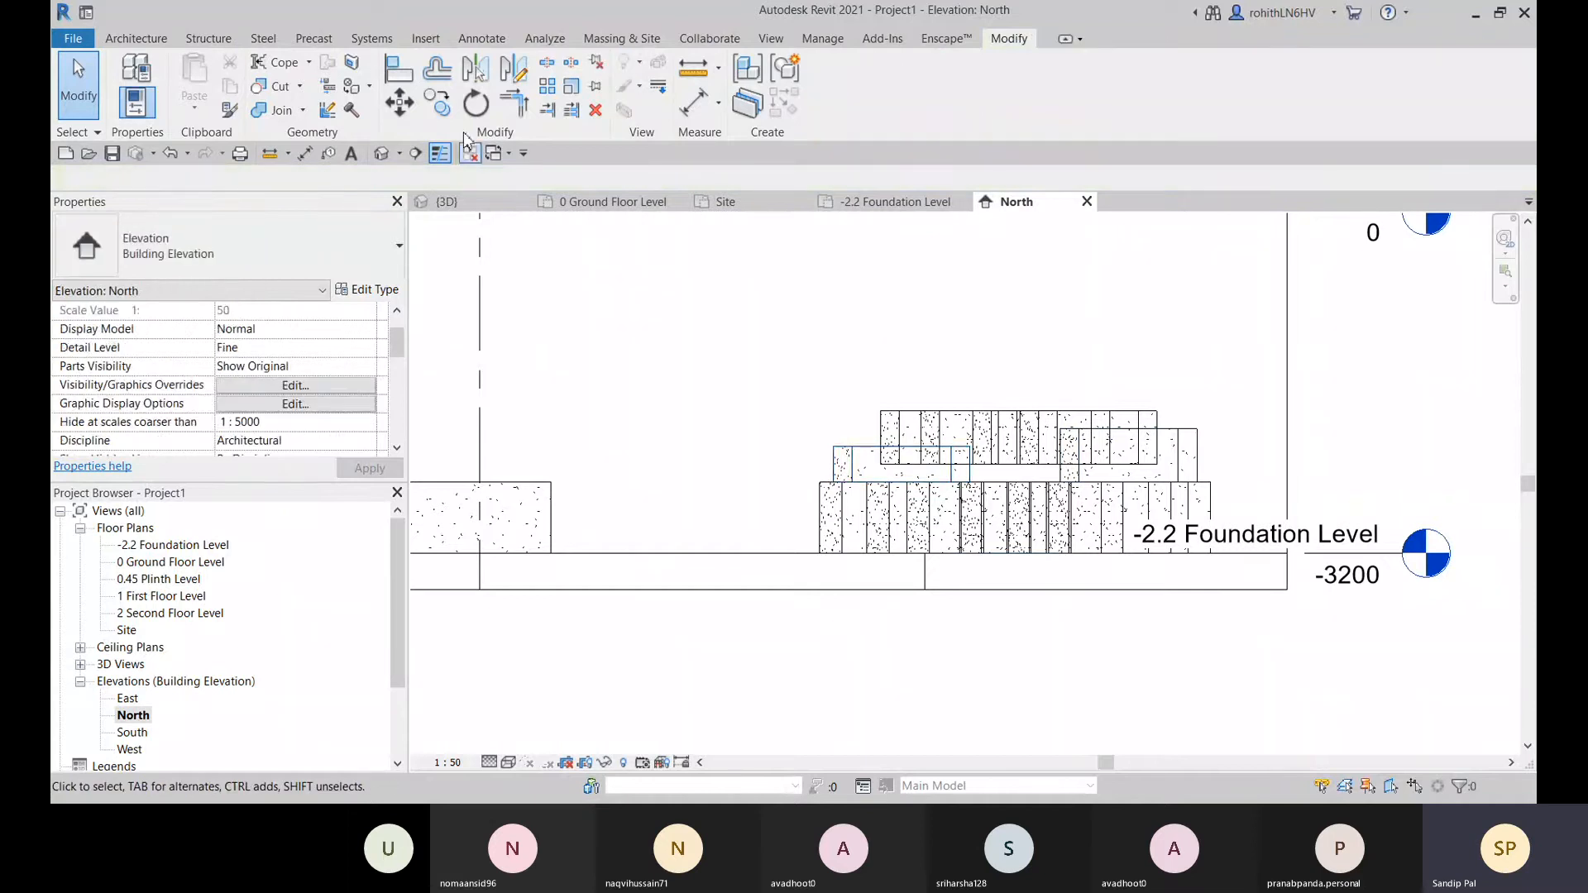
- Set the height offset from level of the 1500 x 1000 x 450 footing with the 905 offset to 0
click(837, 460)
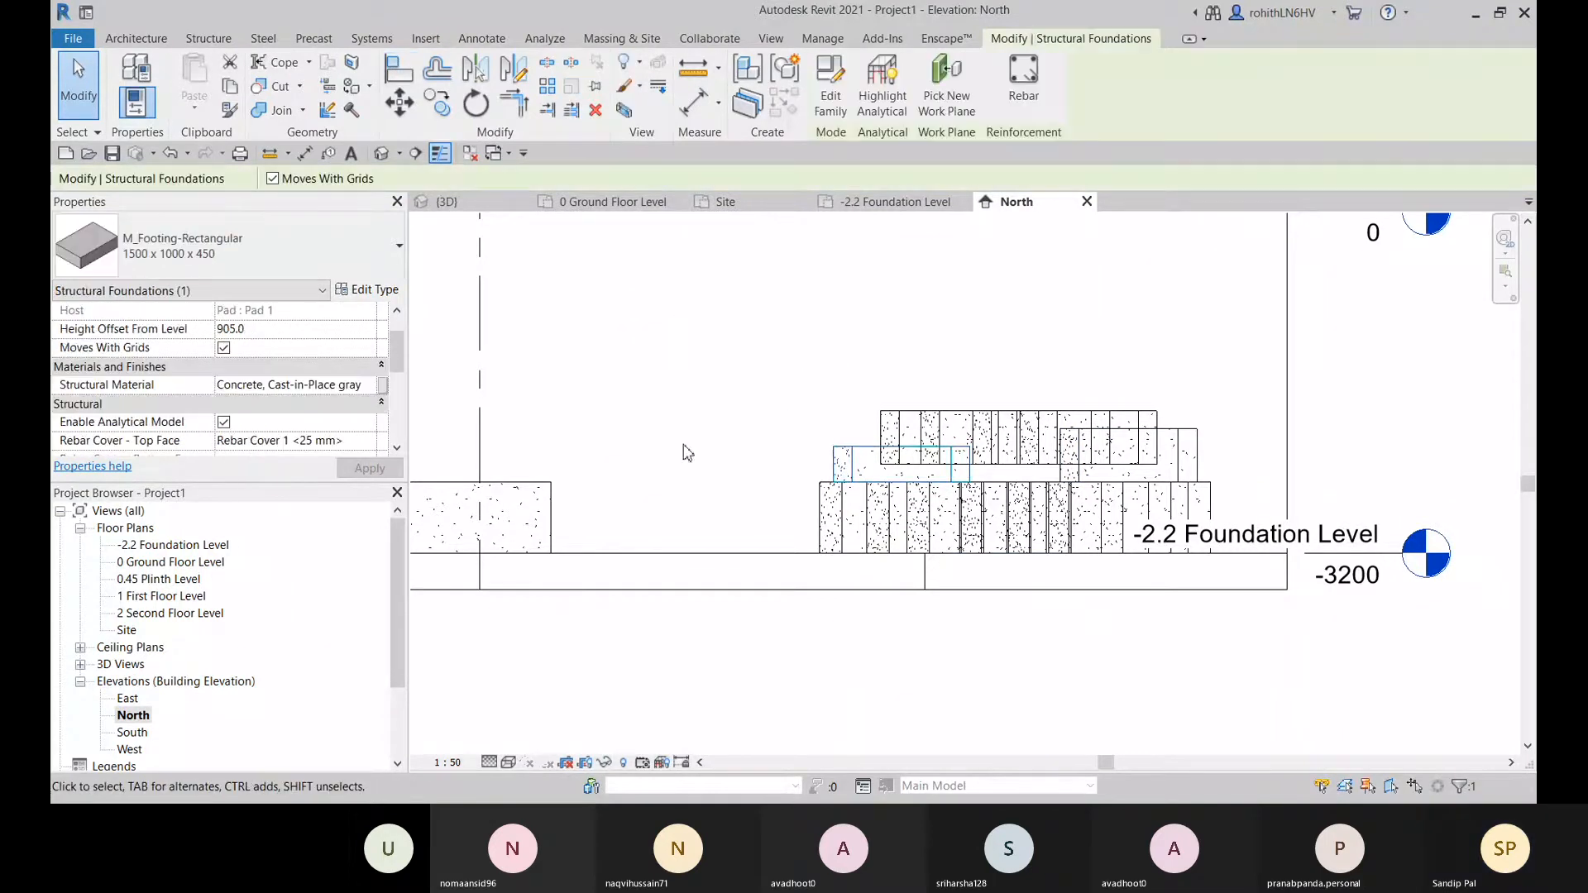
click(272, 332)
text(0)
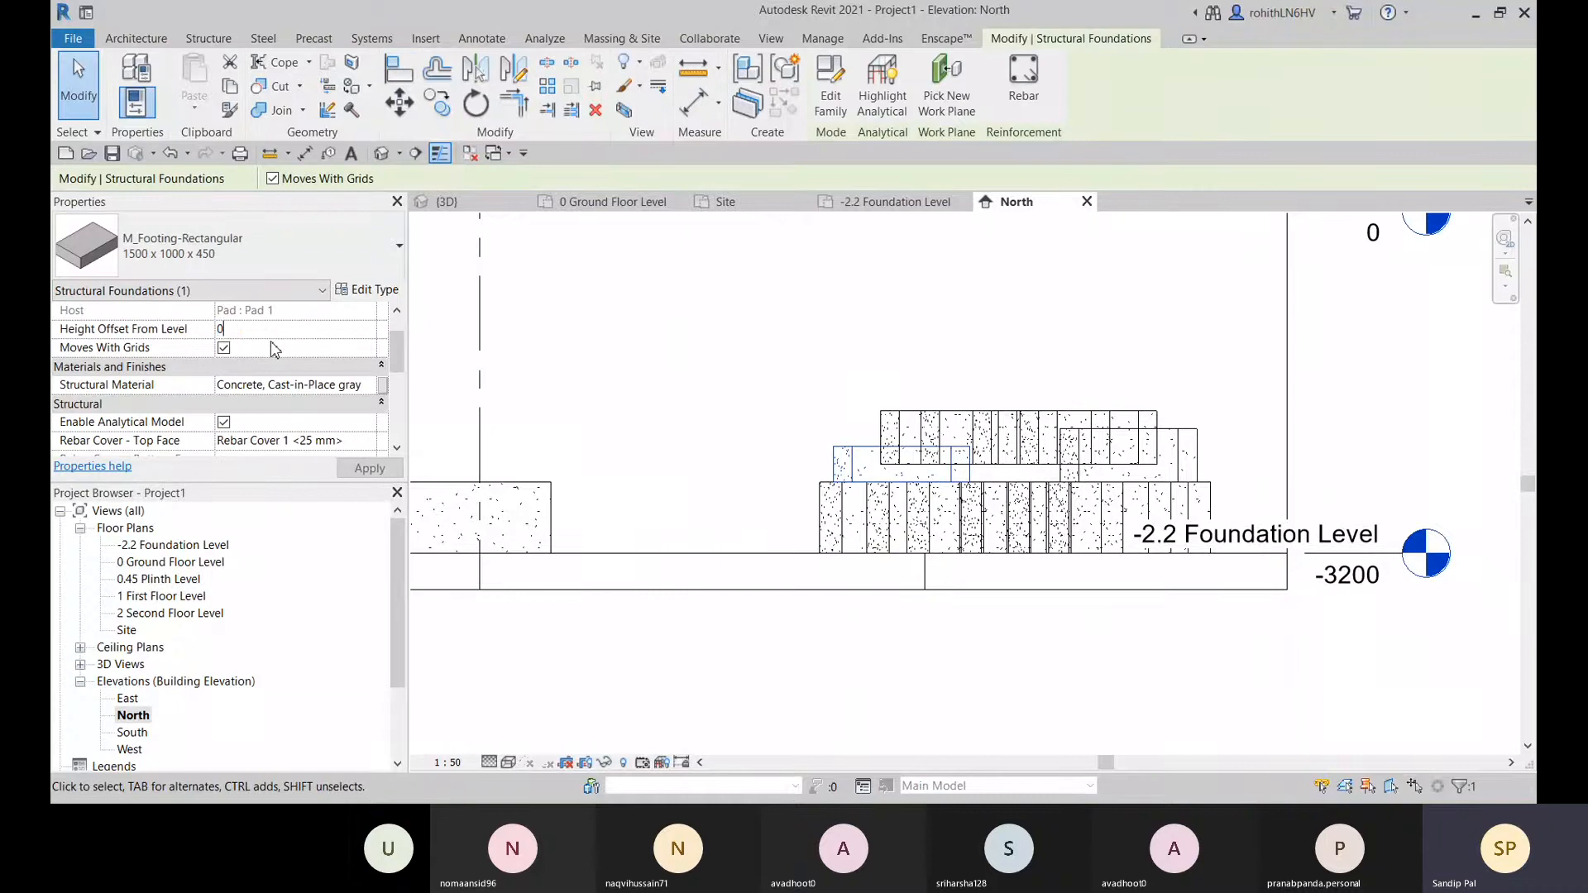
middle_drag(889, 713, 876, 710)
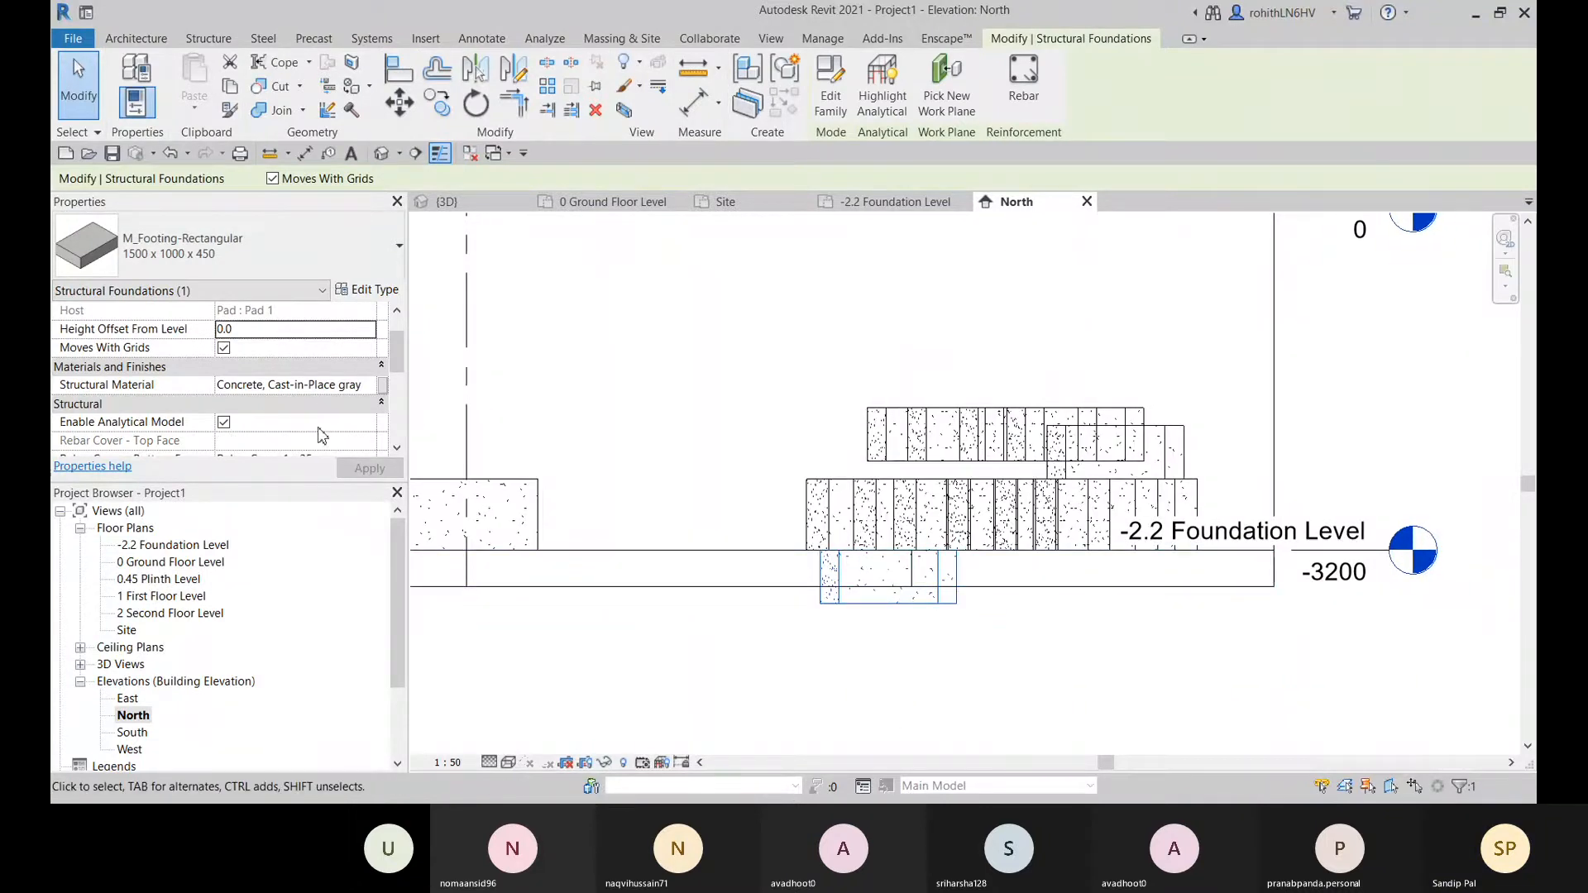
- Align the base of the lowered 1500 x 1000 x 450 footing with the top face of the 1800 x 1200 x 600 lower tier
click(398, 81)
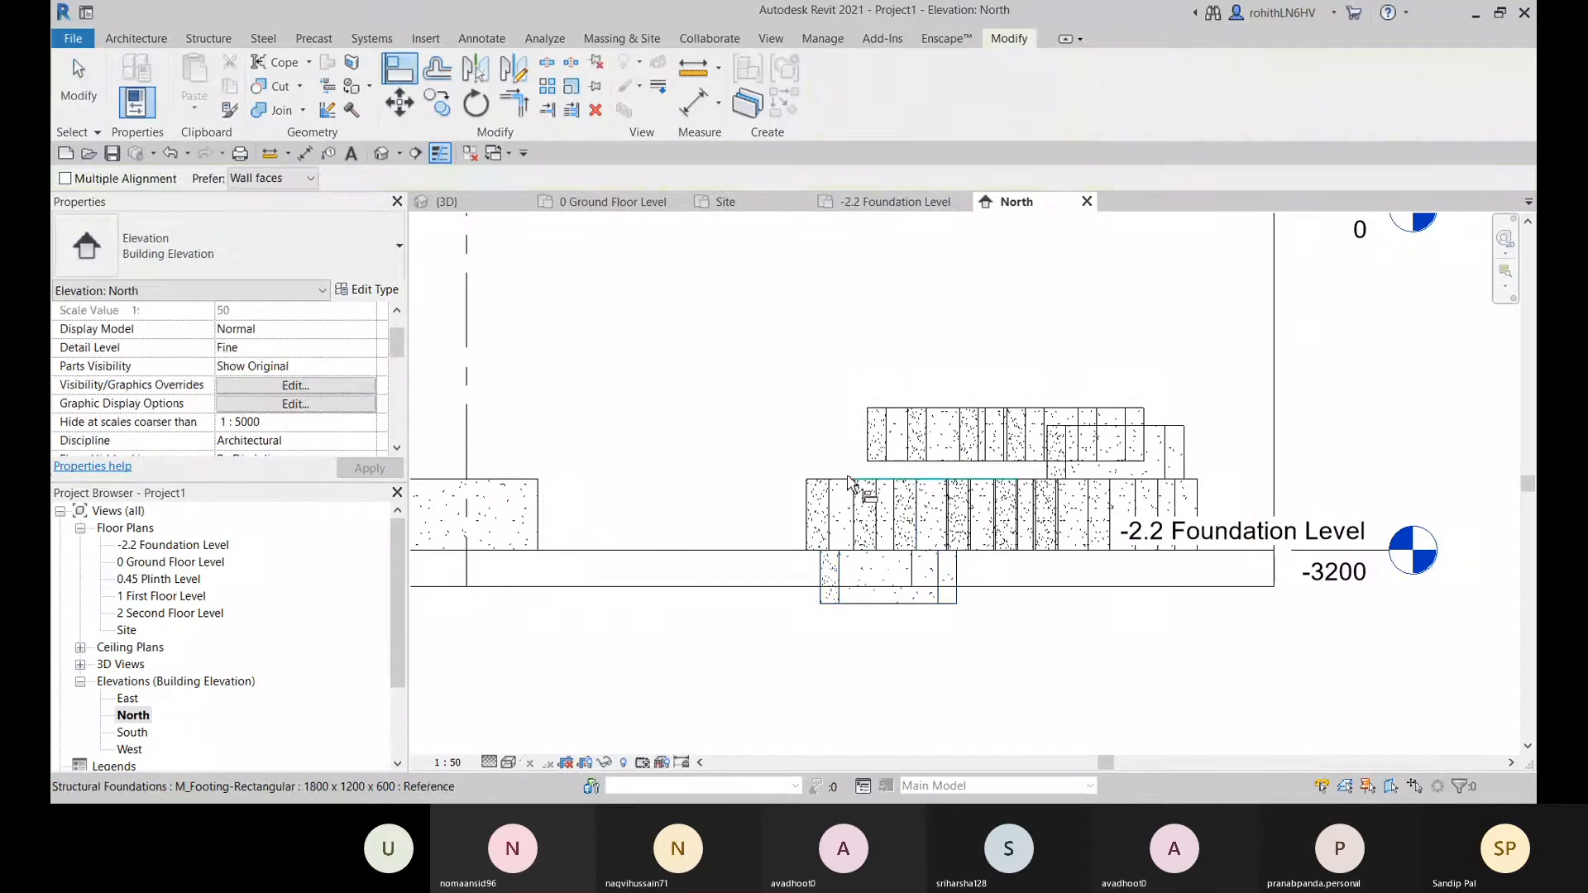
click(823, 480)
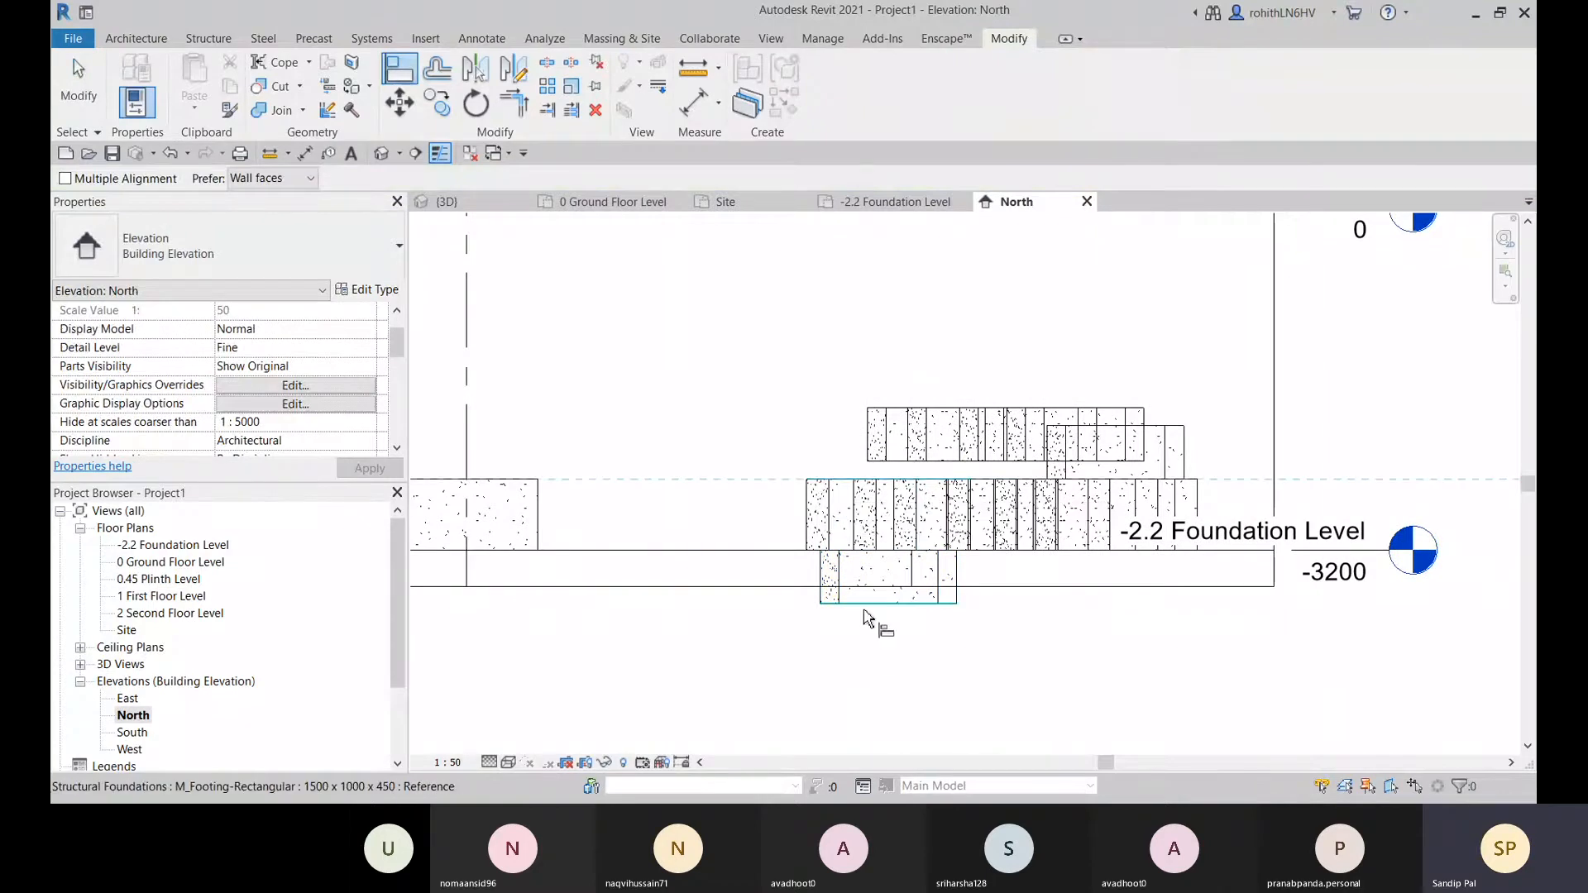
click(864, 610)
key(Escape)
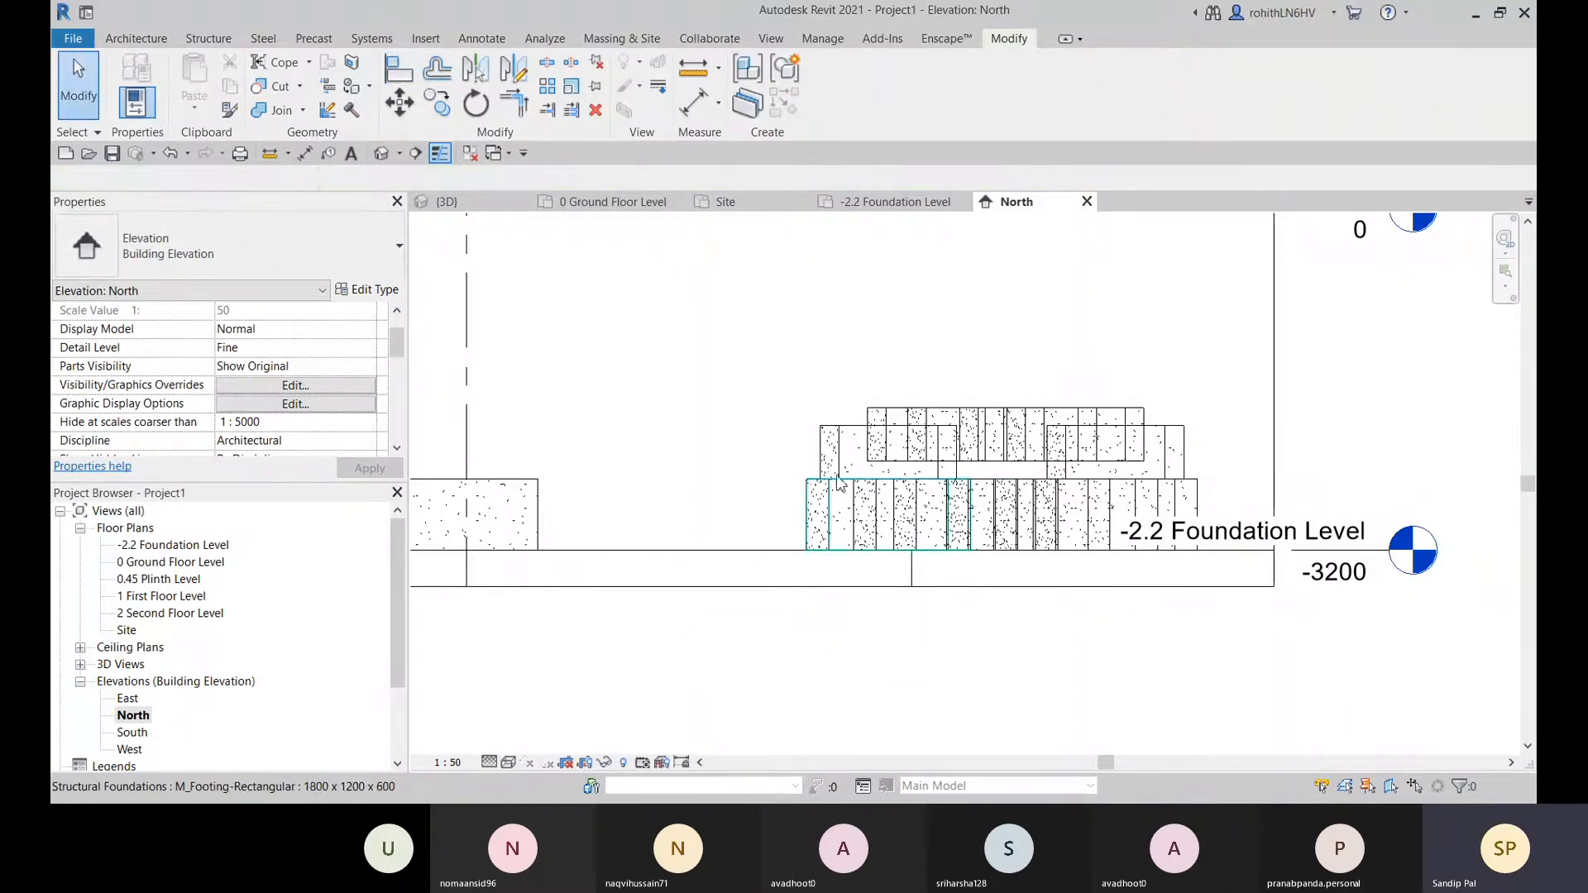
- Compare the height offset of the realigned 1500 x 1000 x 450 footing with that of the neighbouring single-tier 1800 x 1200 x 600 footing
click(842, 465)
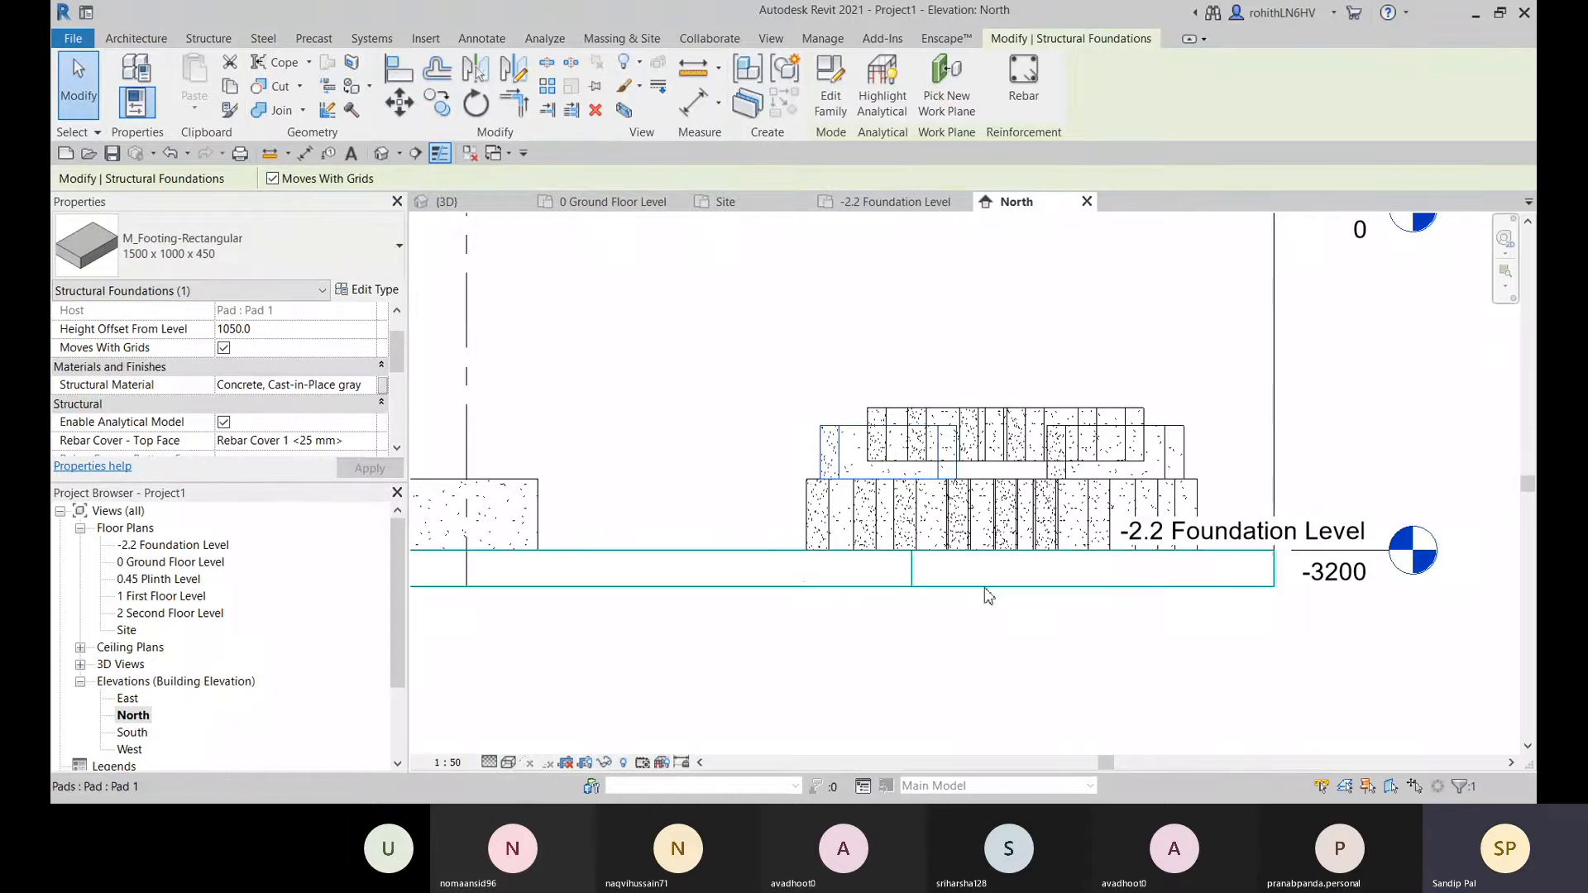
middle_drag(567, 503, 667, 515)
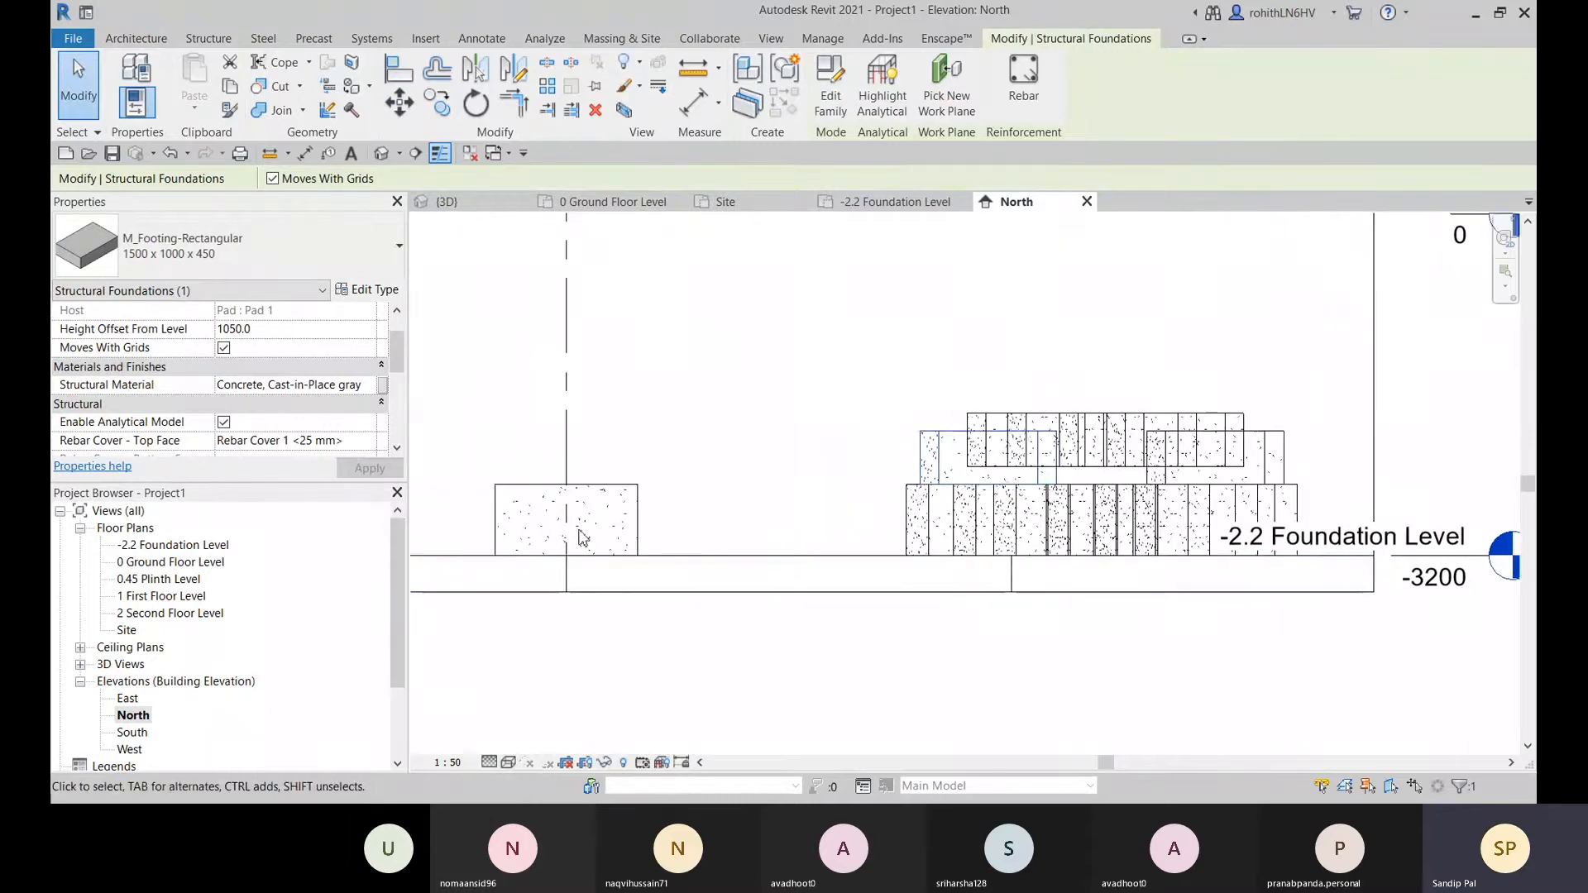
click(627, 486)
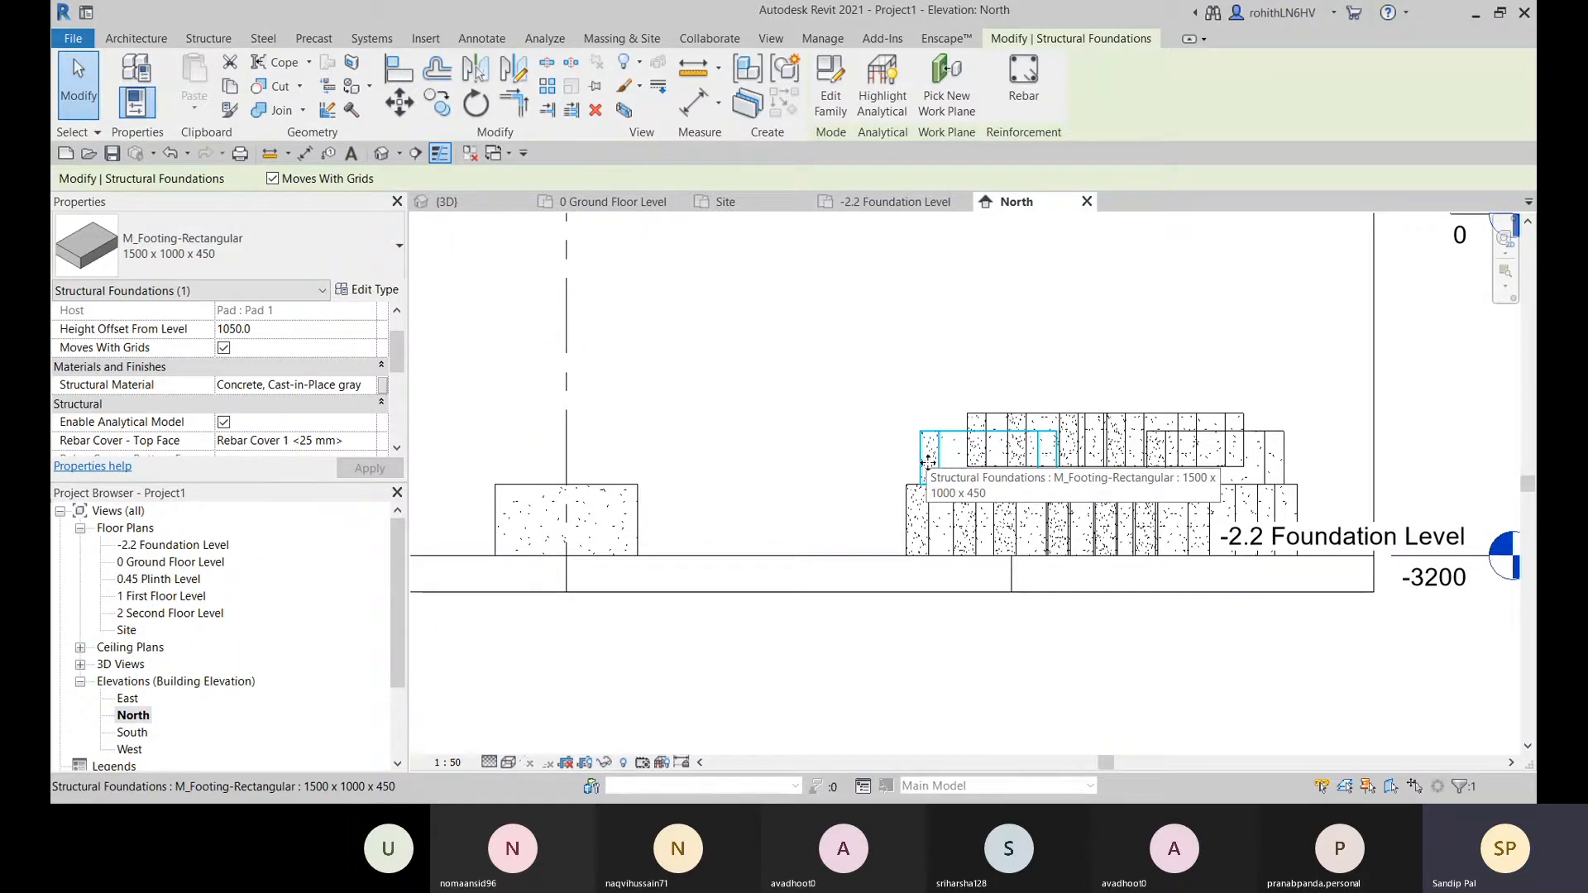
click(637, 504)
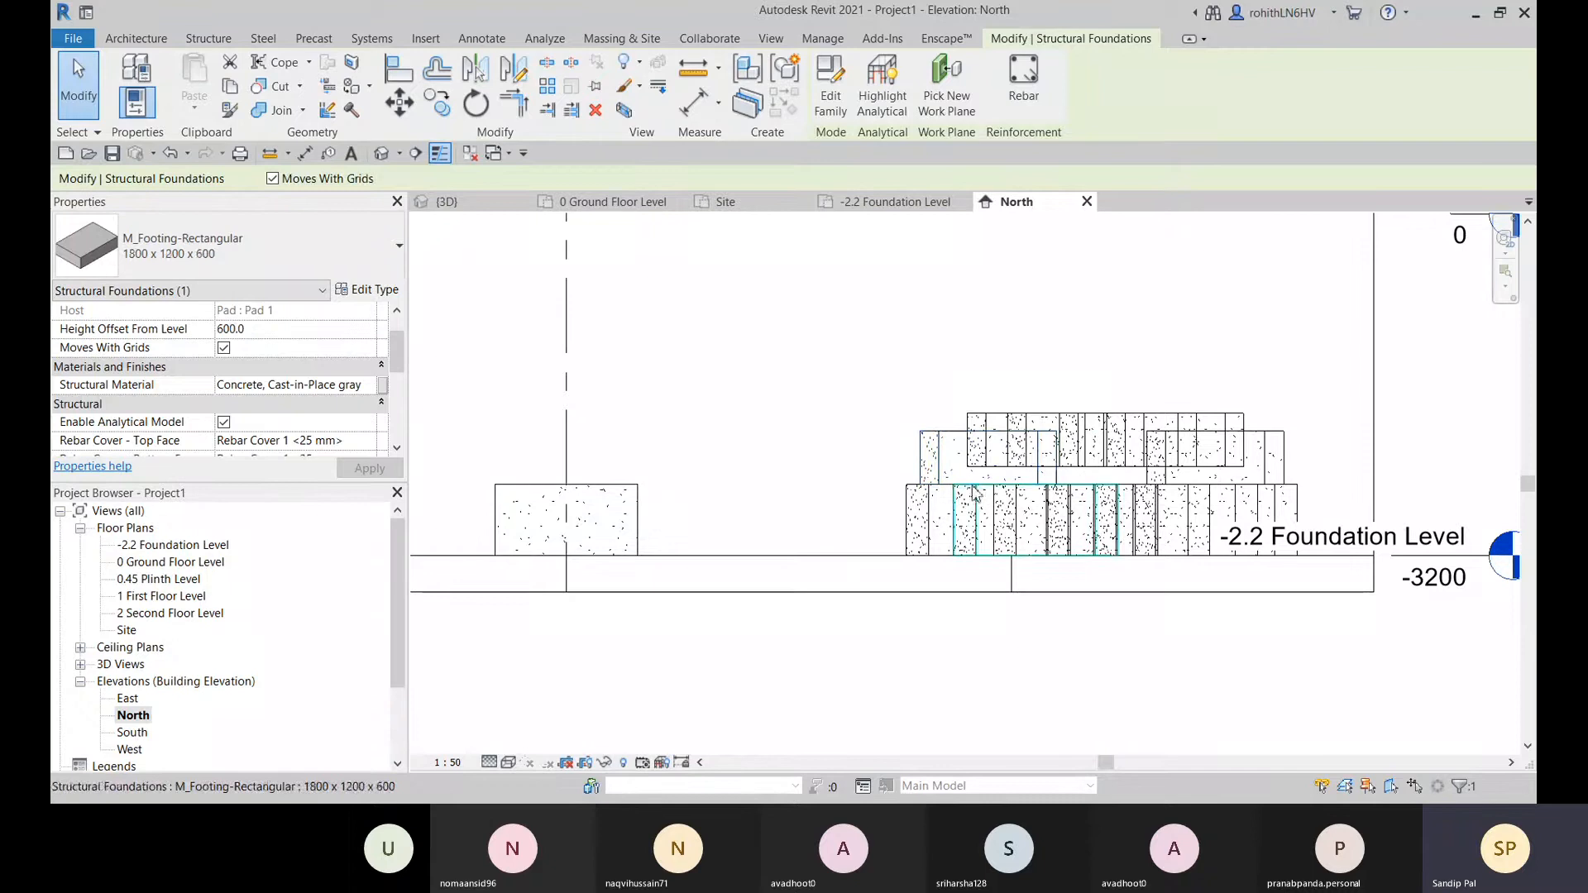
click(929, 457)
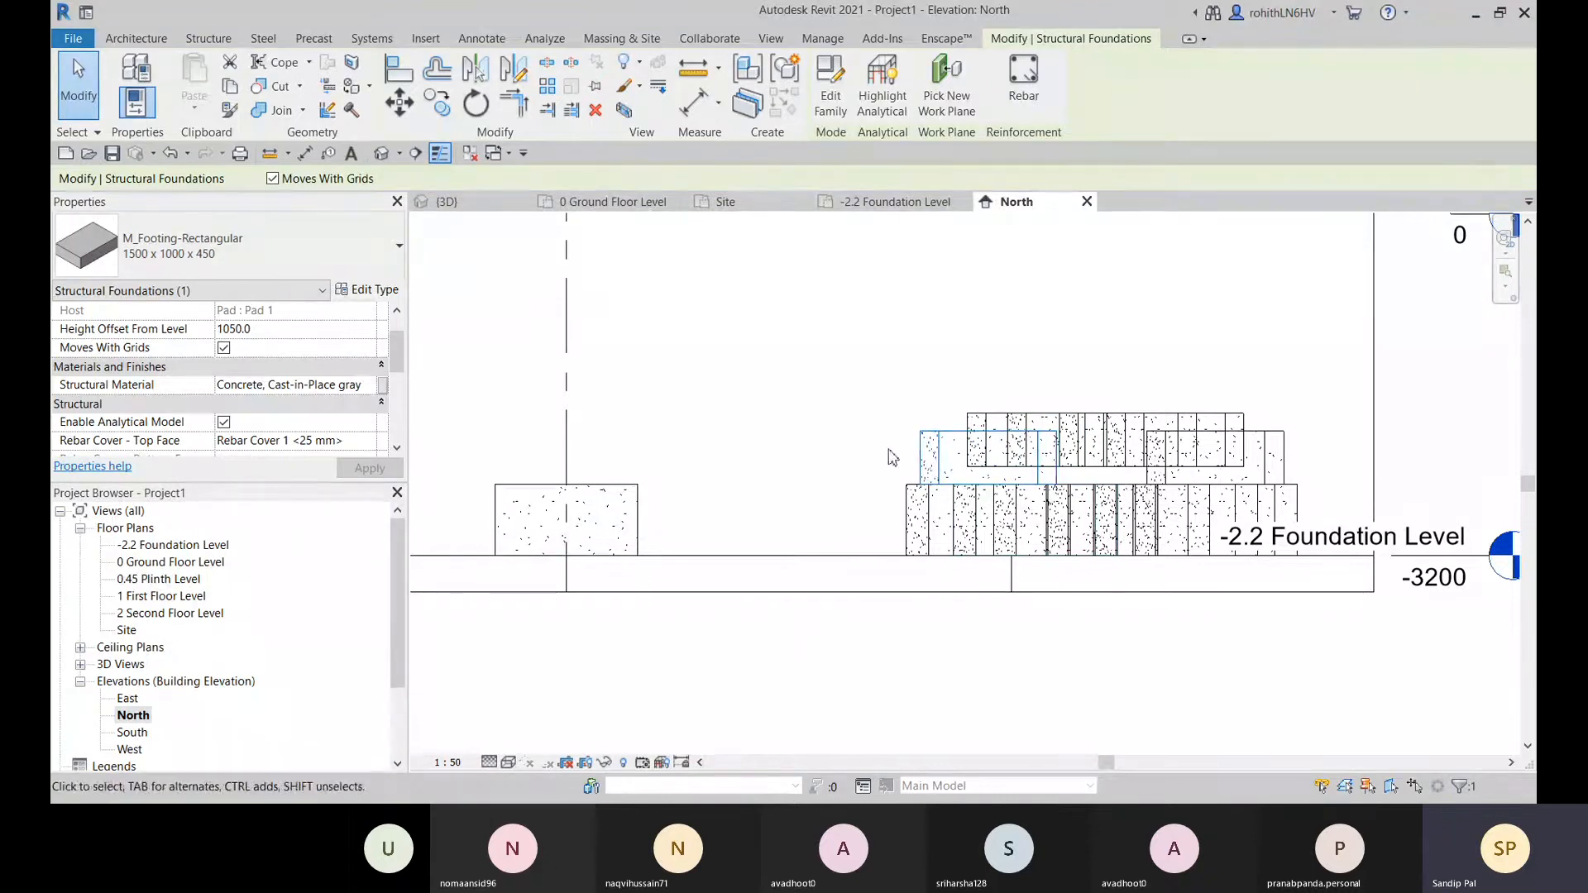
middle_drag(733, 636, 740, 610)
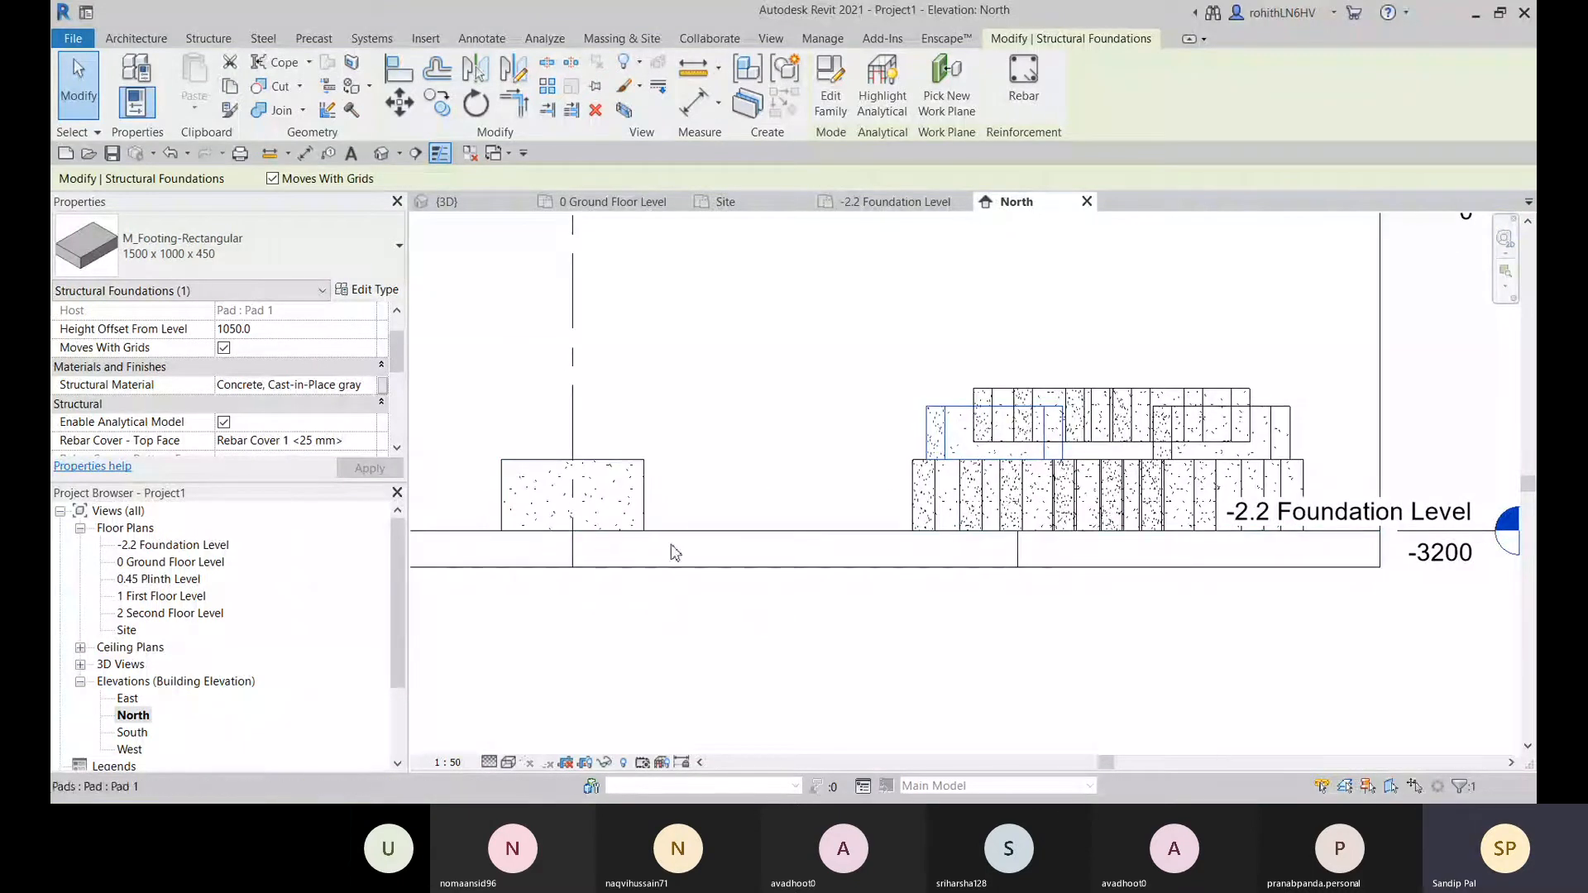
scroll(648, 524, down, 2)
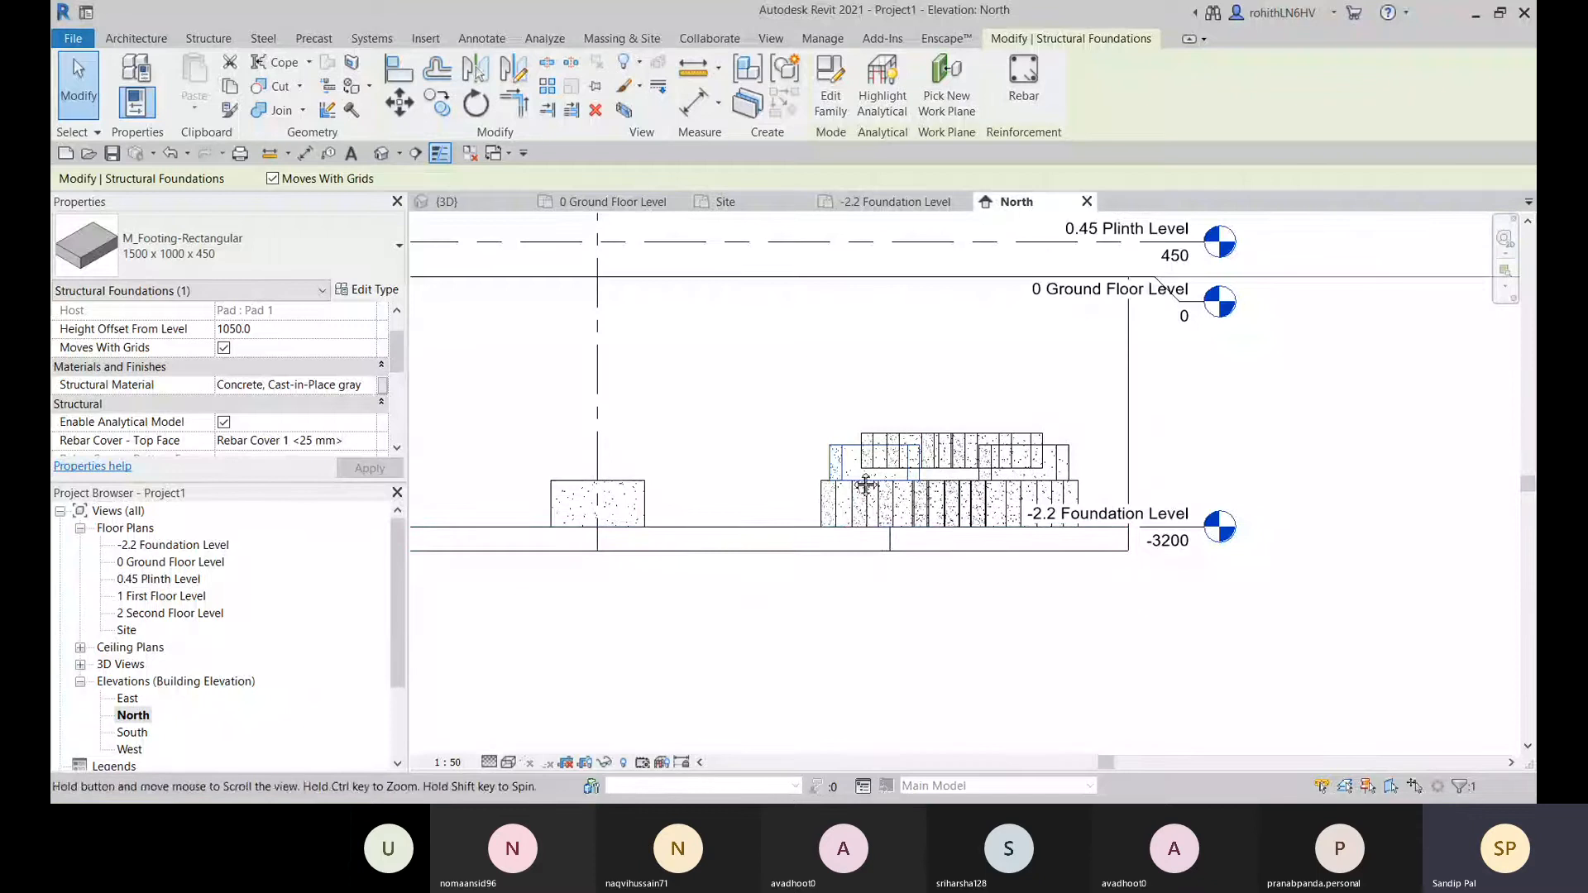
middle_drag(865, 485, 863, 487)
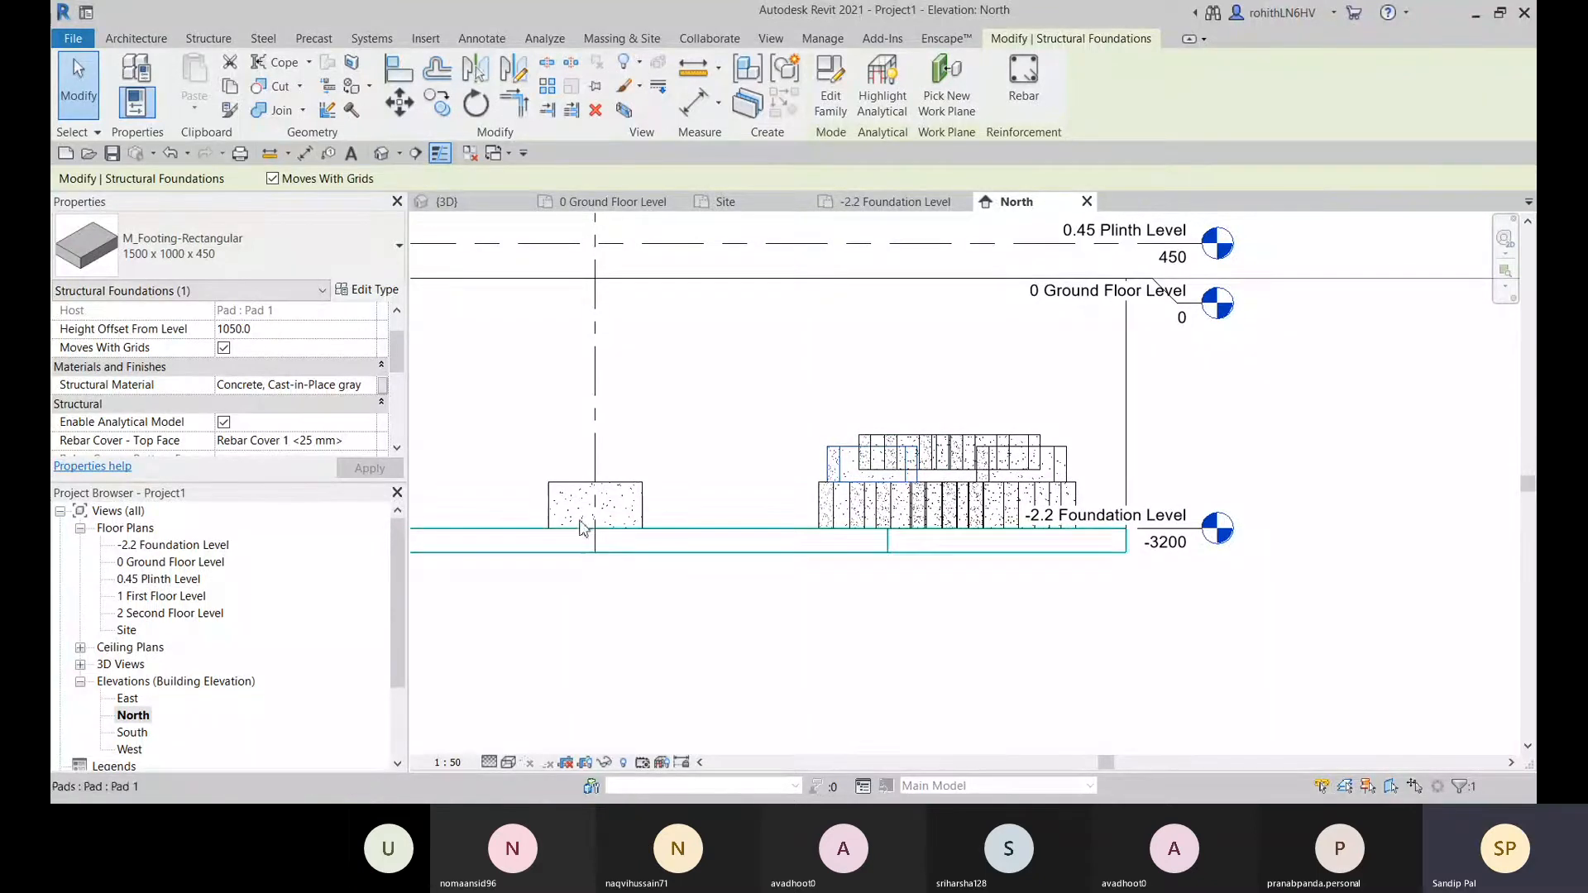
- Inspect the single-tier 1800 x 1200 x 600 footing beside the stepped group and examine the whole row of footings along the foundation level
click(633, 503)
middle_drag(626, 504, 793, 547)
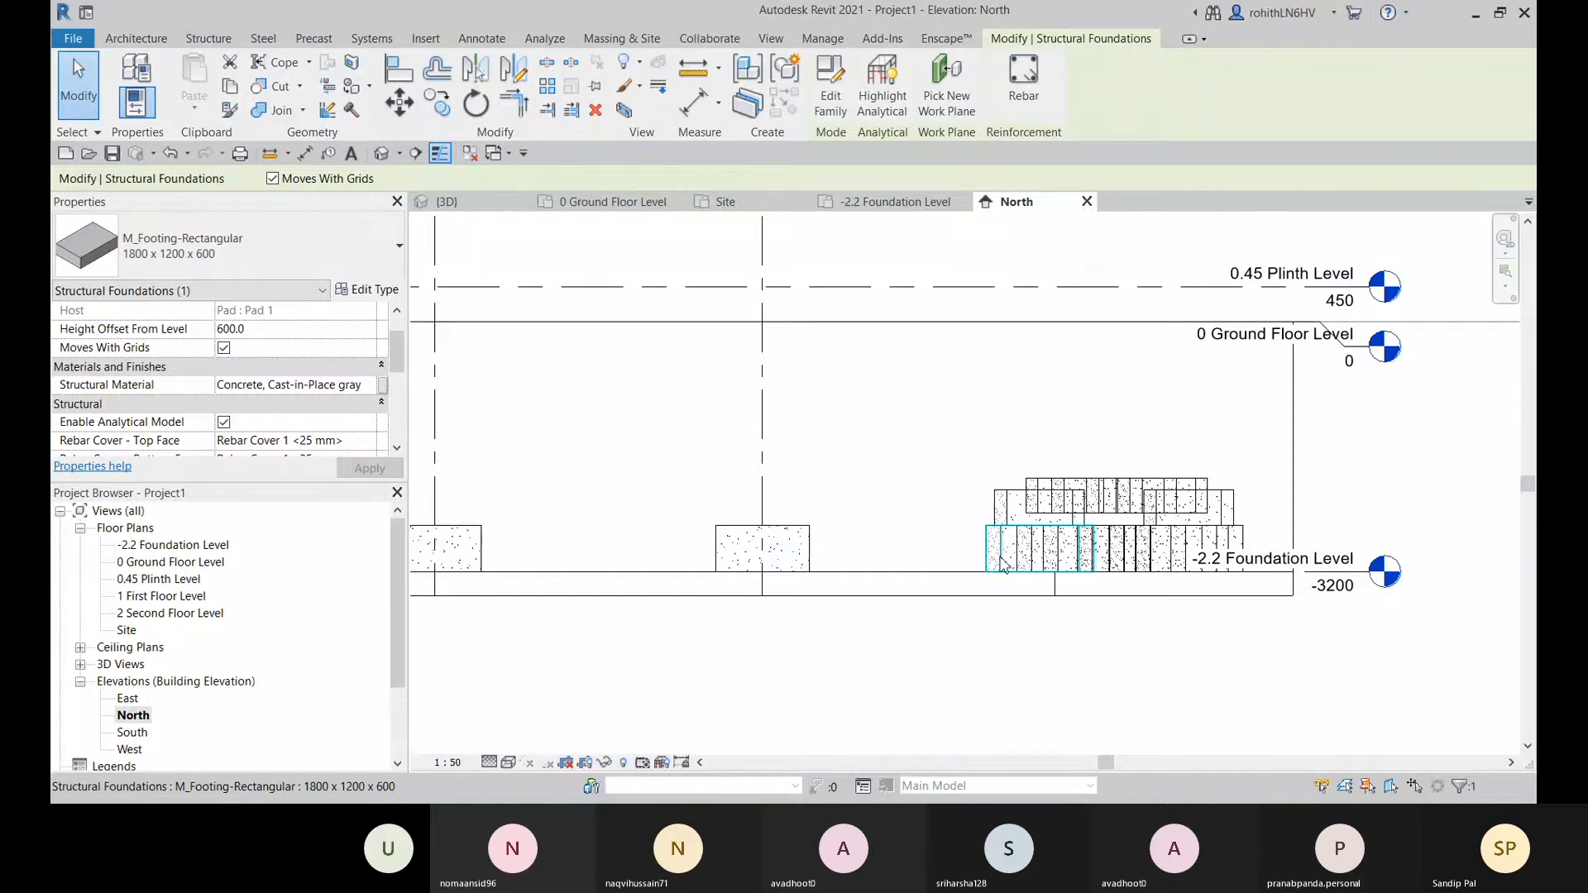
scroll(914, 463, up, 5)
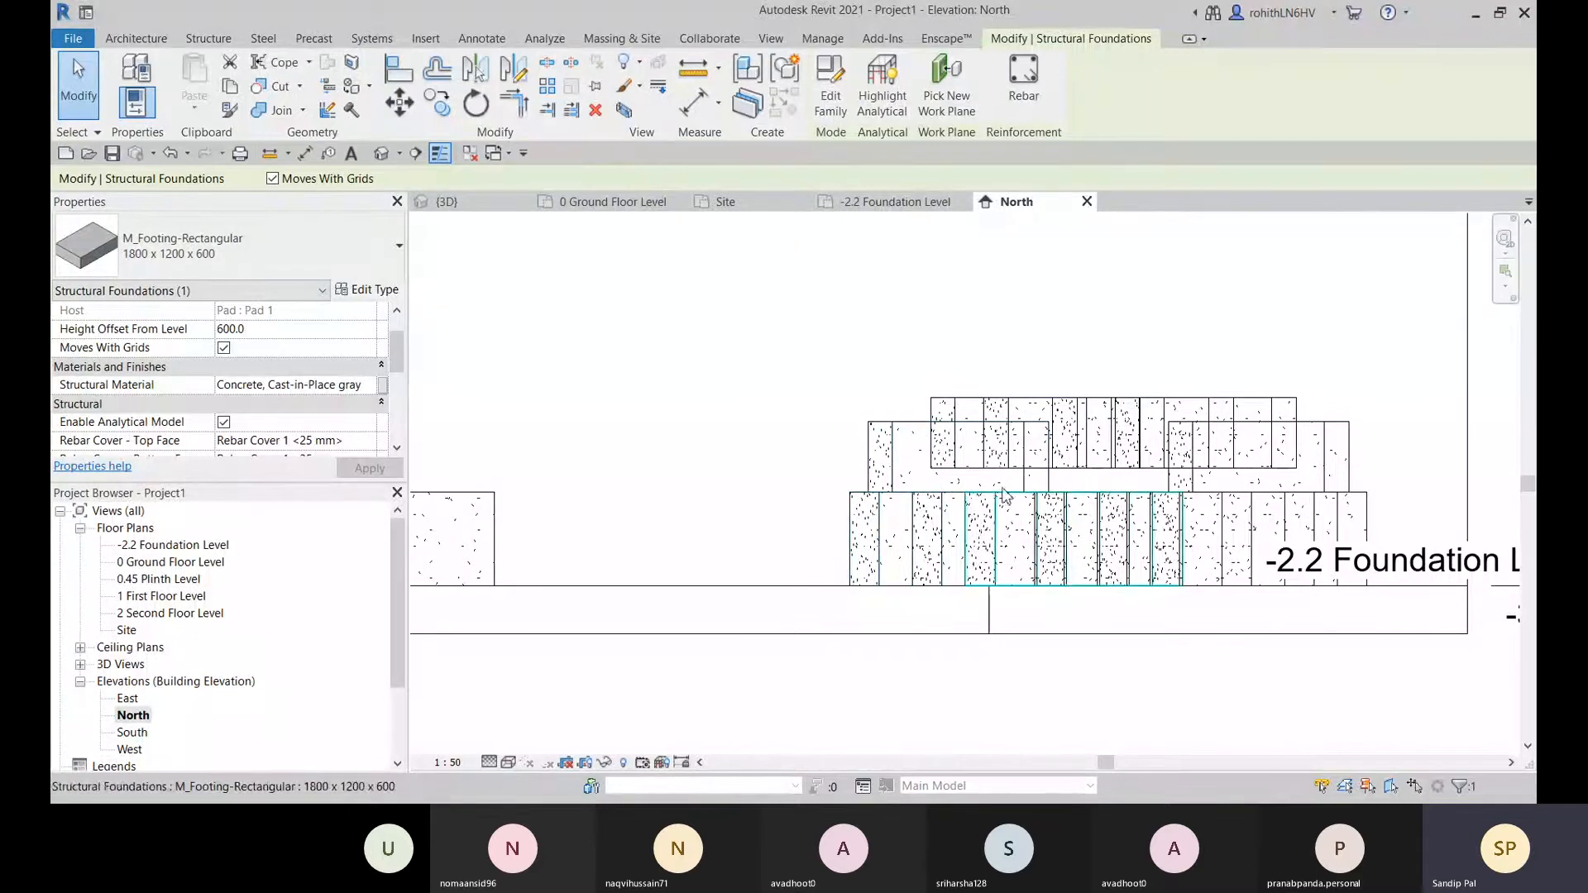
middle_drag(620, 532, 869, 521)
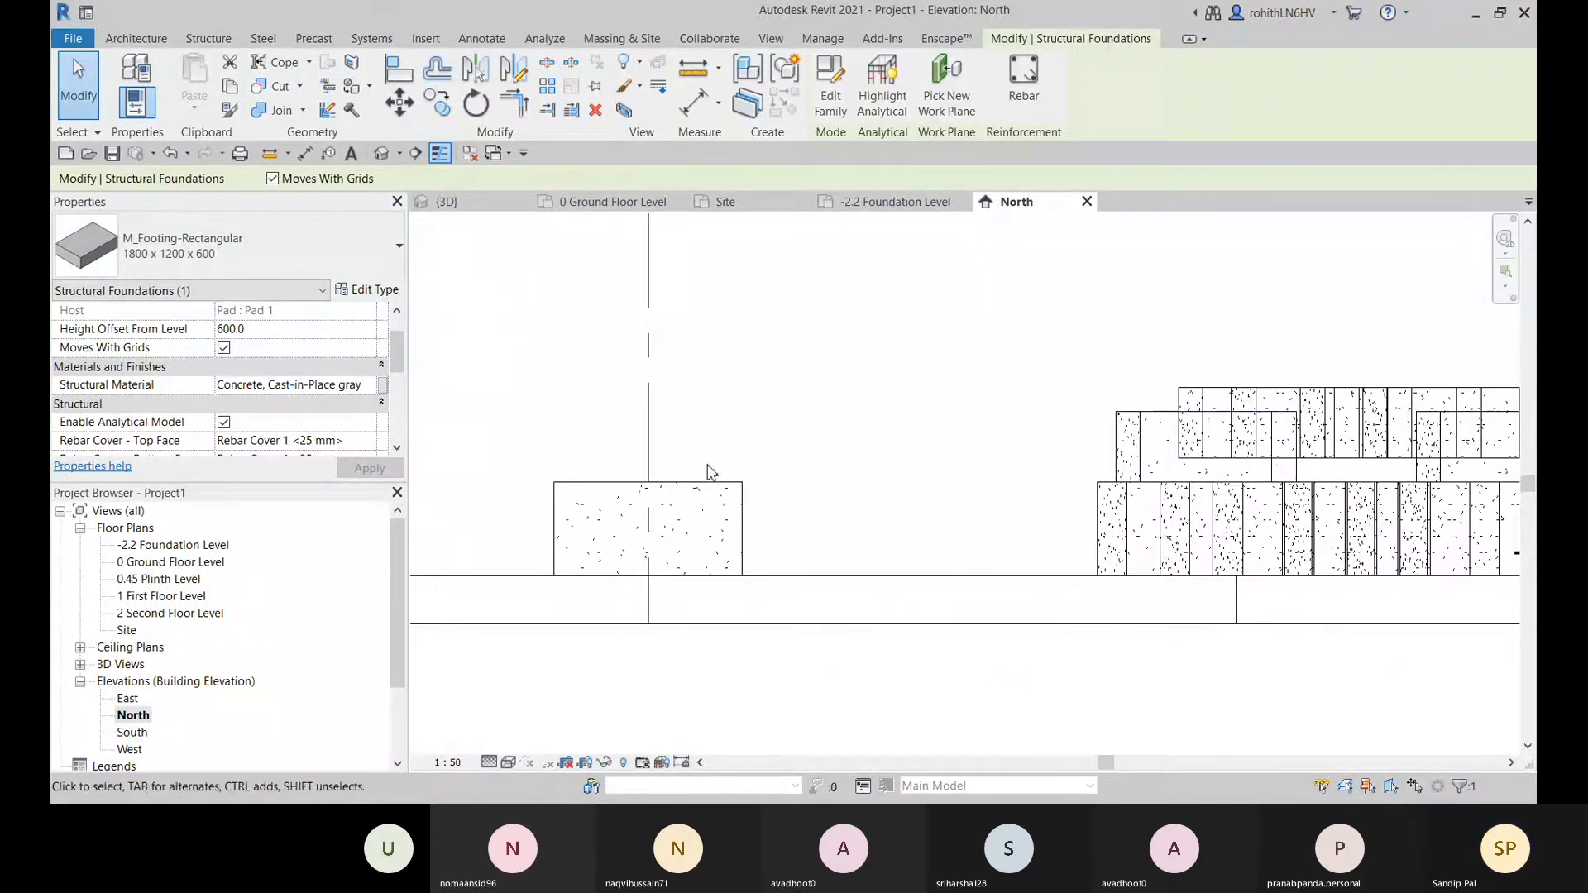
scroll(684, 638, down, 5)
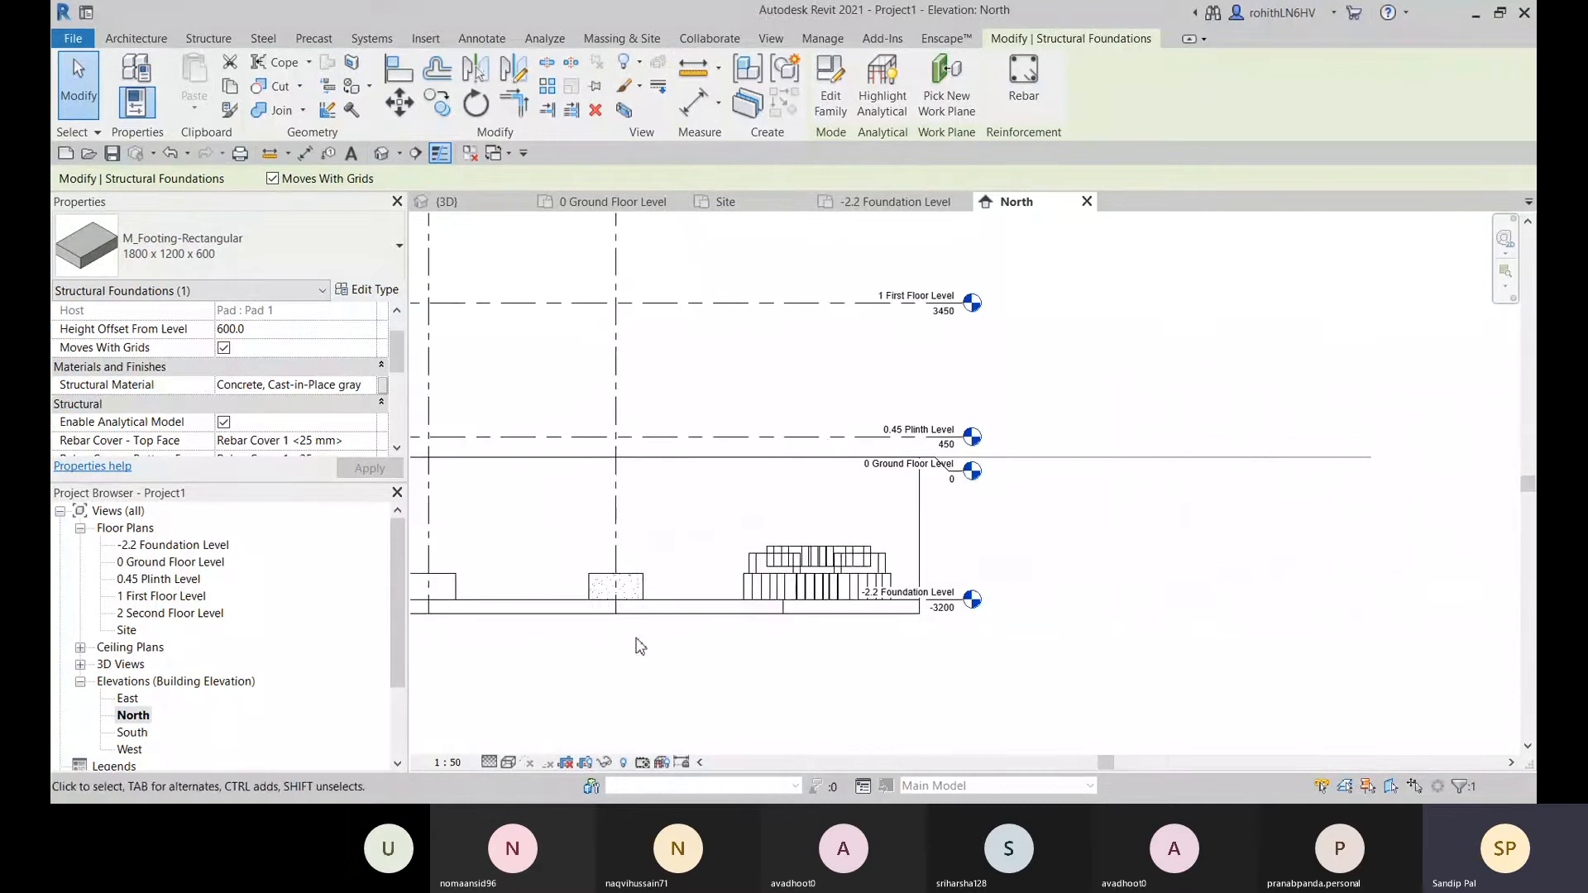
middle_drag(639, 646, 1028, 613)
middle_drag(450, 556, 840, 556)
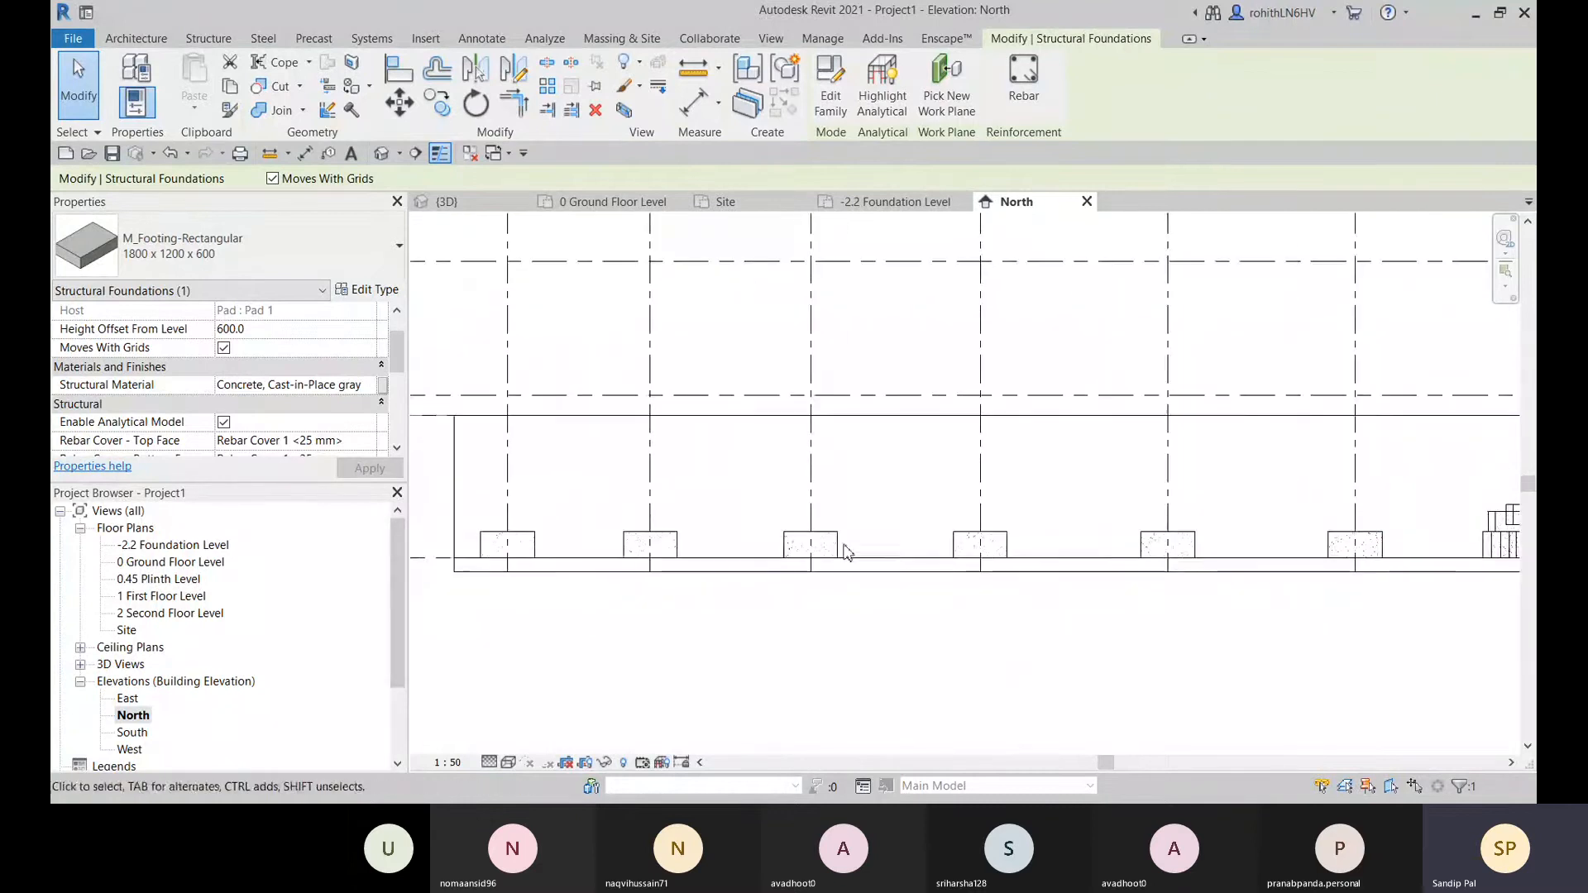
- Set the height offset from level of the 1800 x 1200 x 600 footing on the second grid line from the far end of the row to 0
click(634, 552)
click(265, 328)
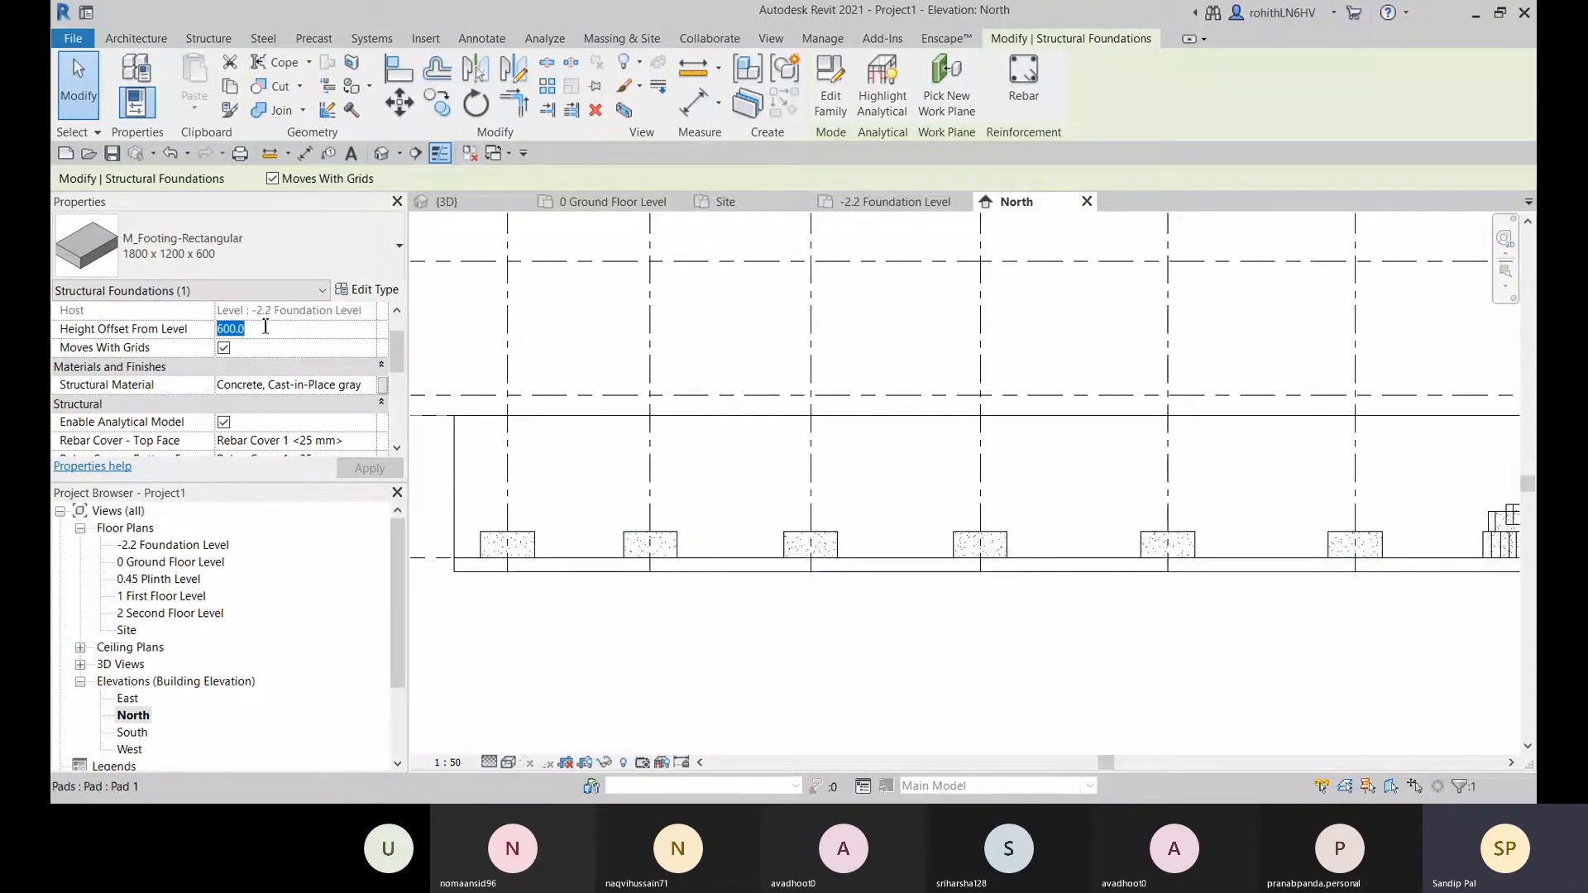
key(Return)
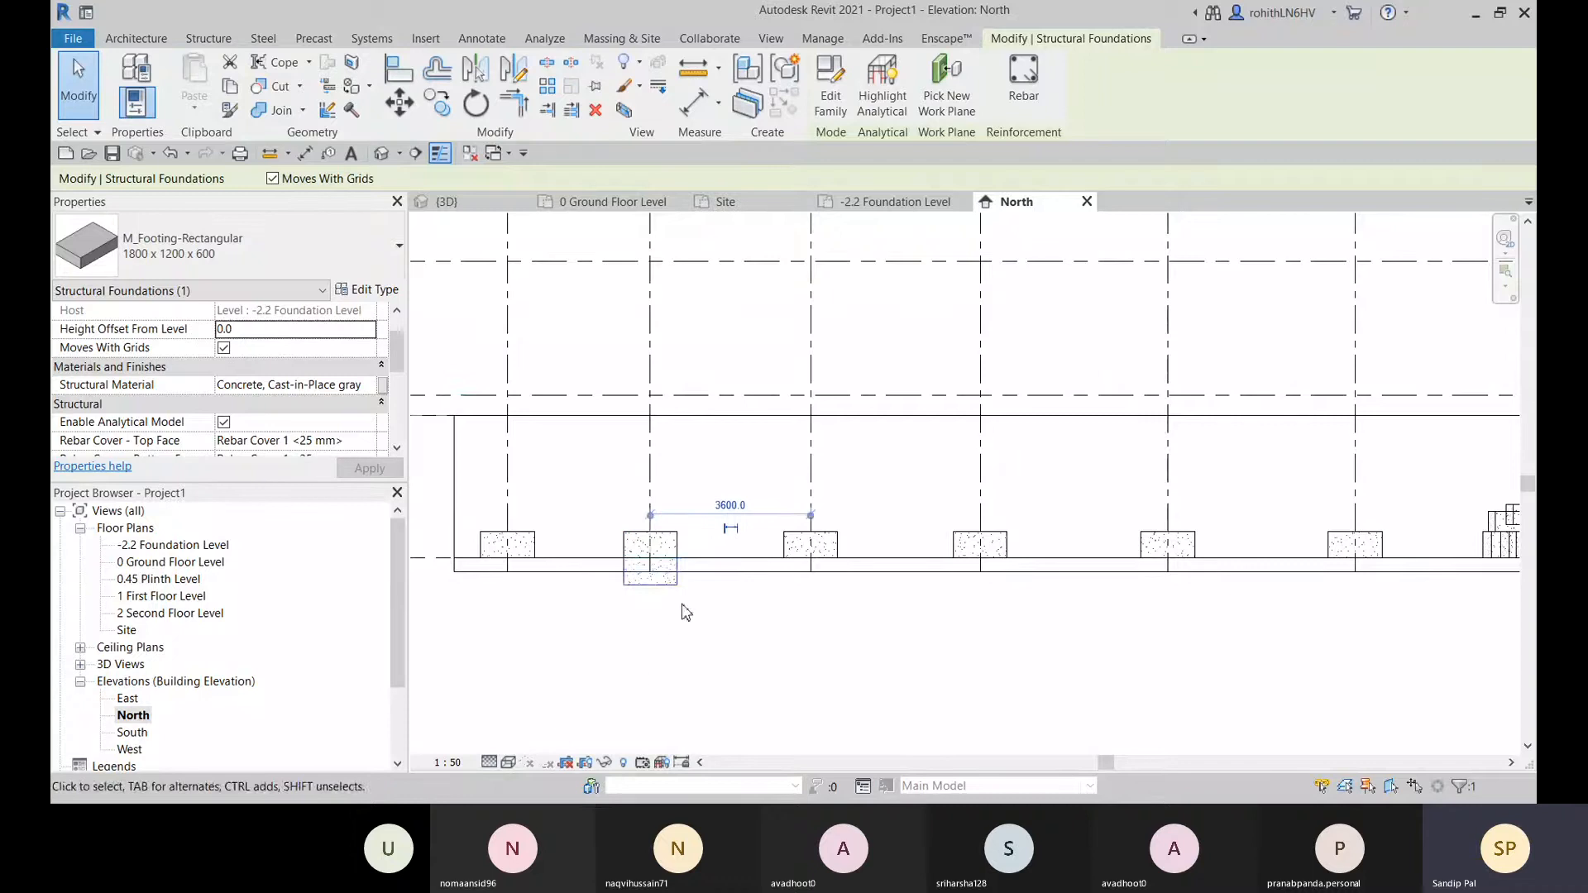
- Temporarily hide the remaining upper 1800 x 1200 x 600 footing on that grid line, and reset the temporary hide
scroll(695, 599, up, 2)
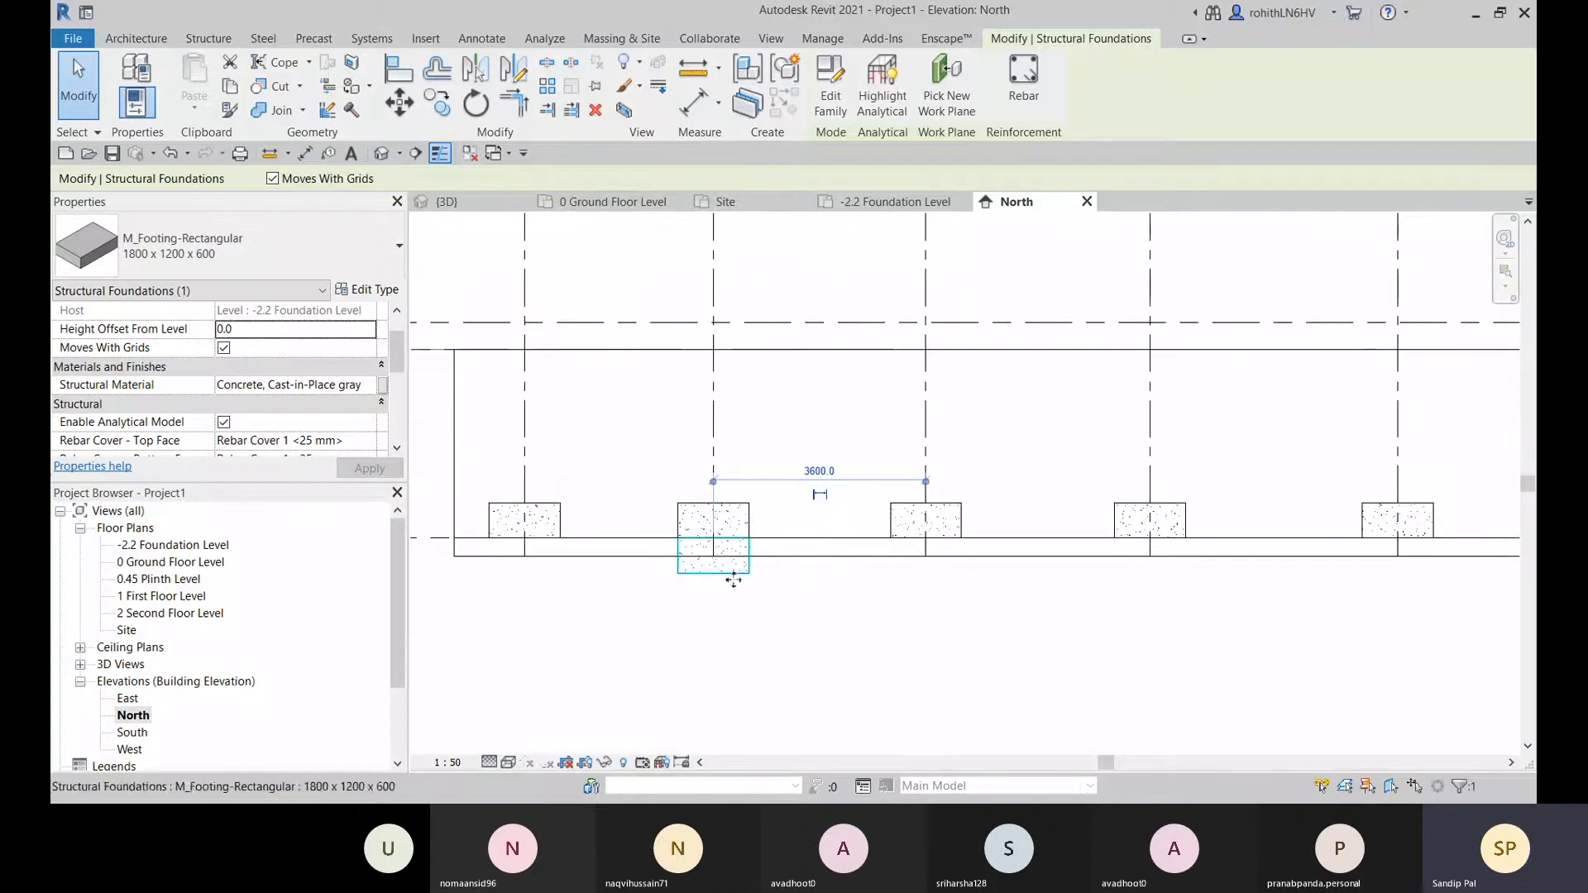
click(744, 520)
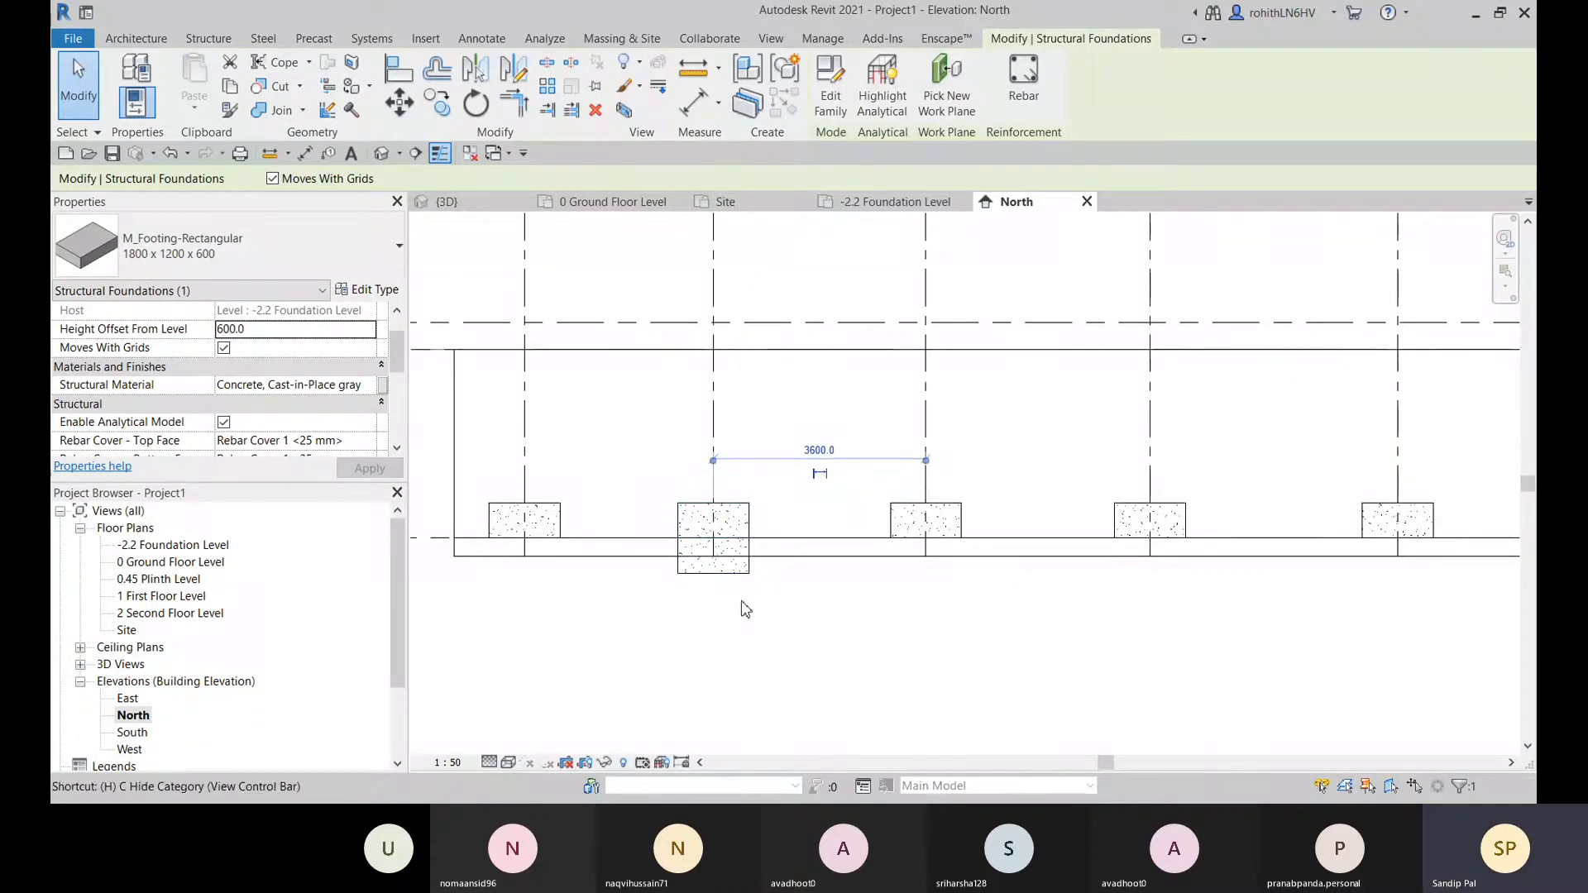
key(h)
key(h)
key(h)
key(r)
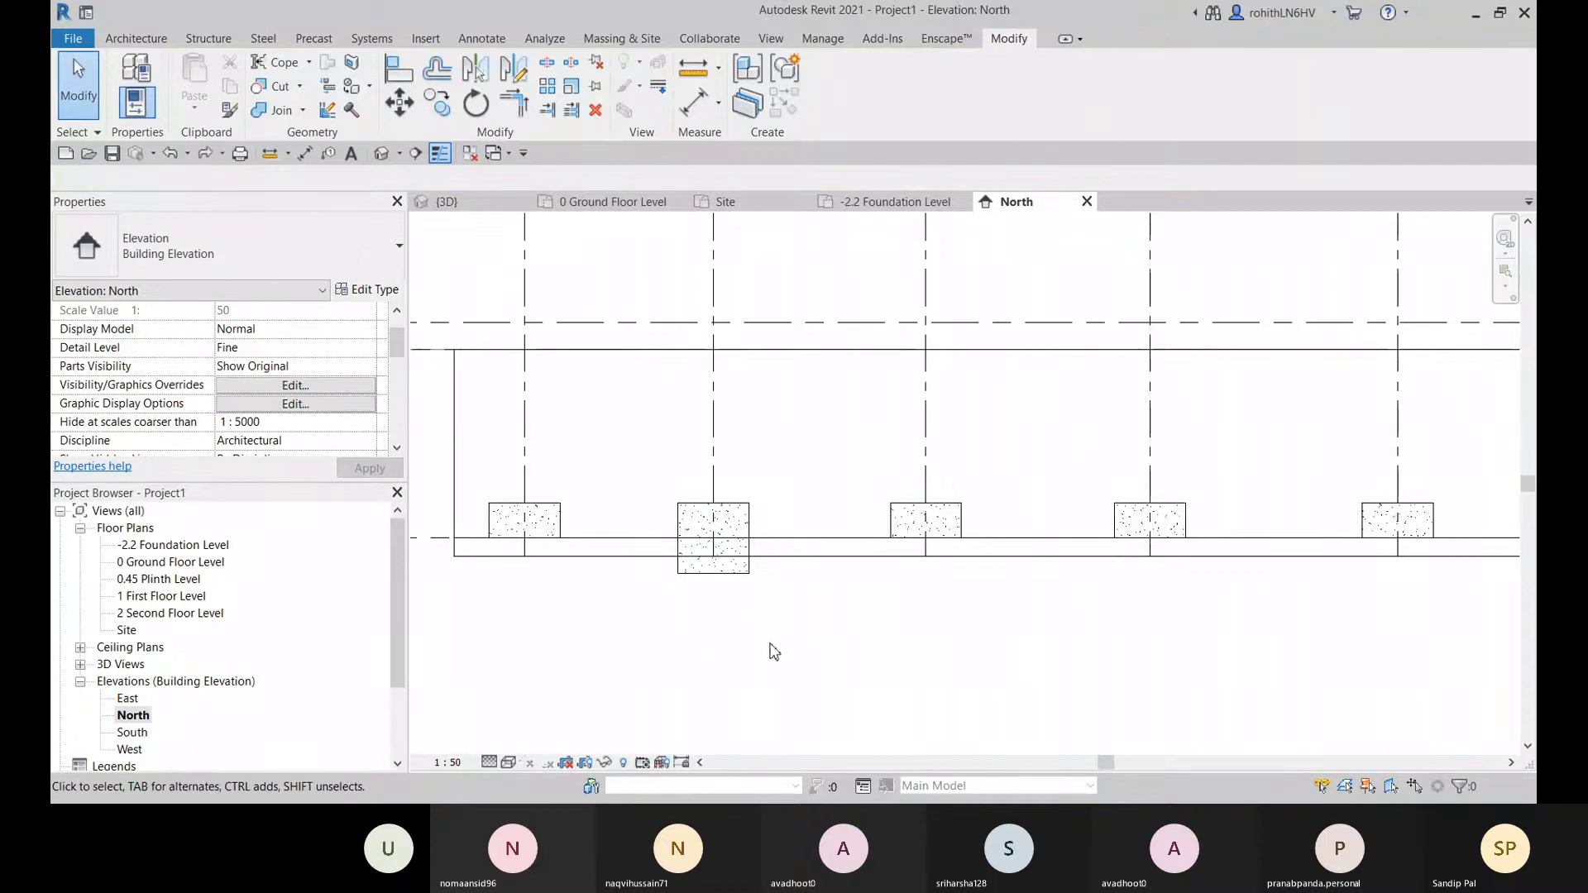
- Temporarily hide the five upper 1800 x 1200 x 600 footings overlapping on the second grid line from the far end of the row
click(753, 513)
drag(638, 453, 800, 547)
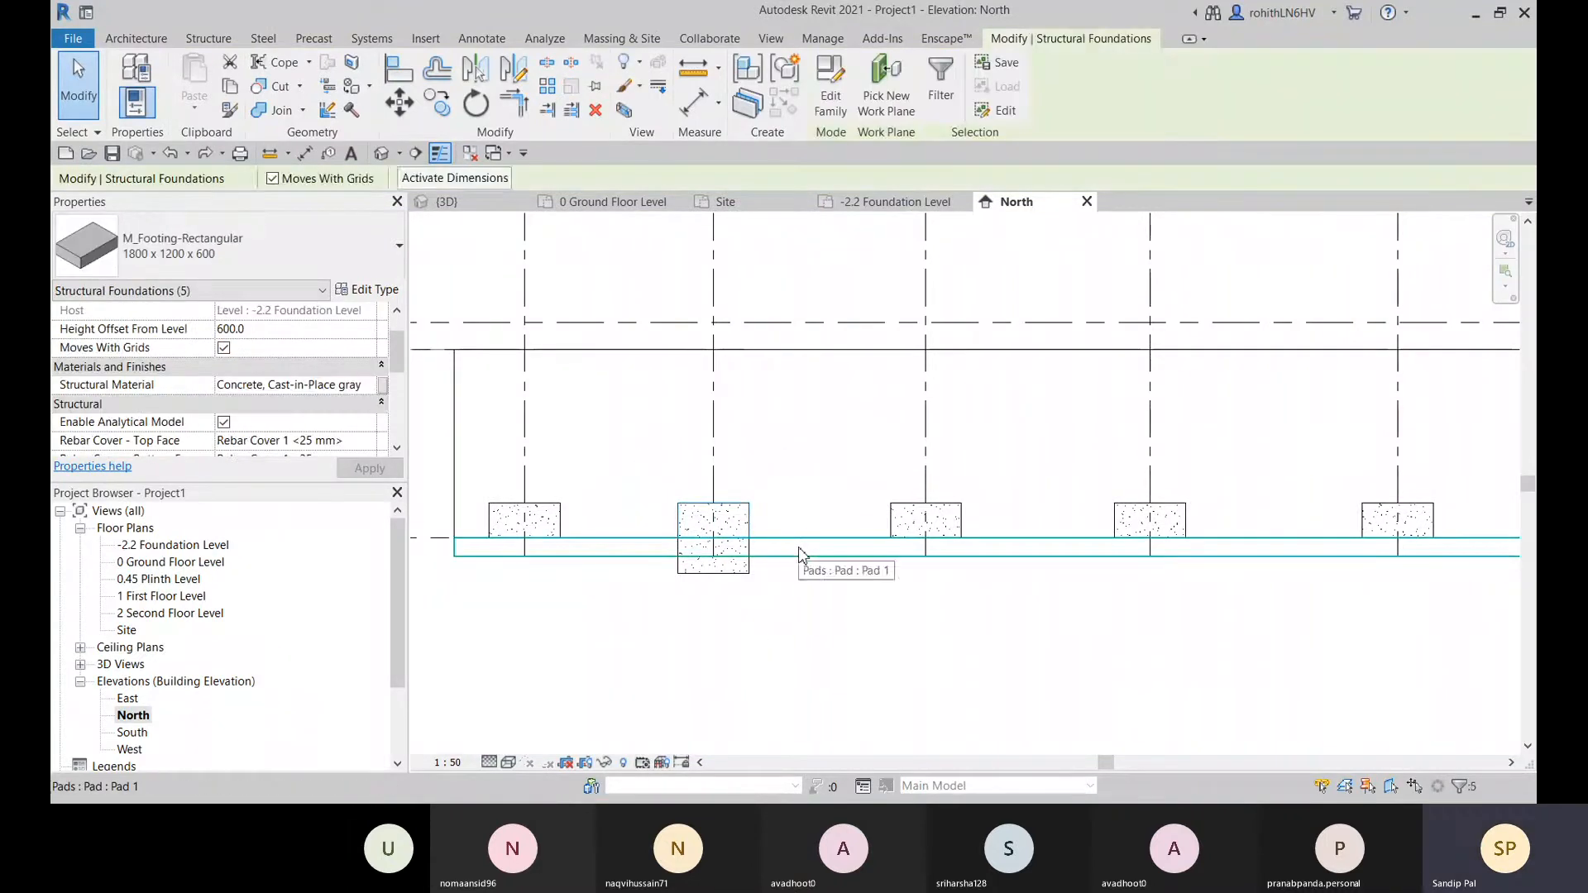
key(h)
key(h)
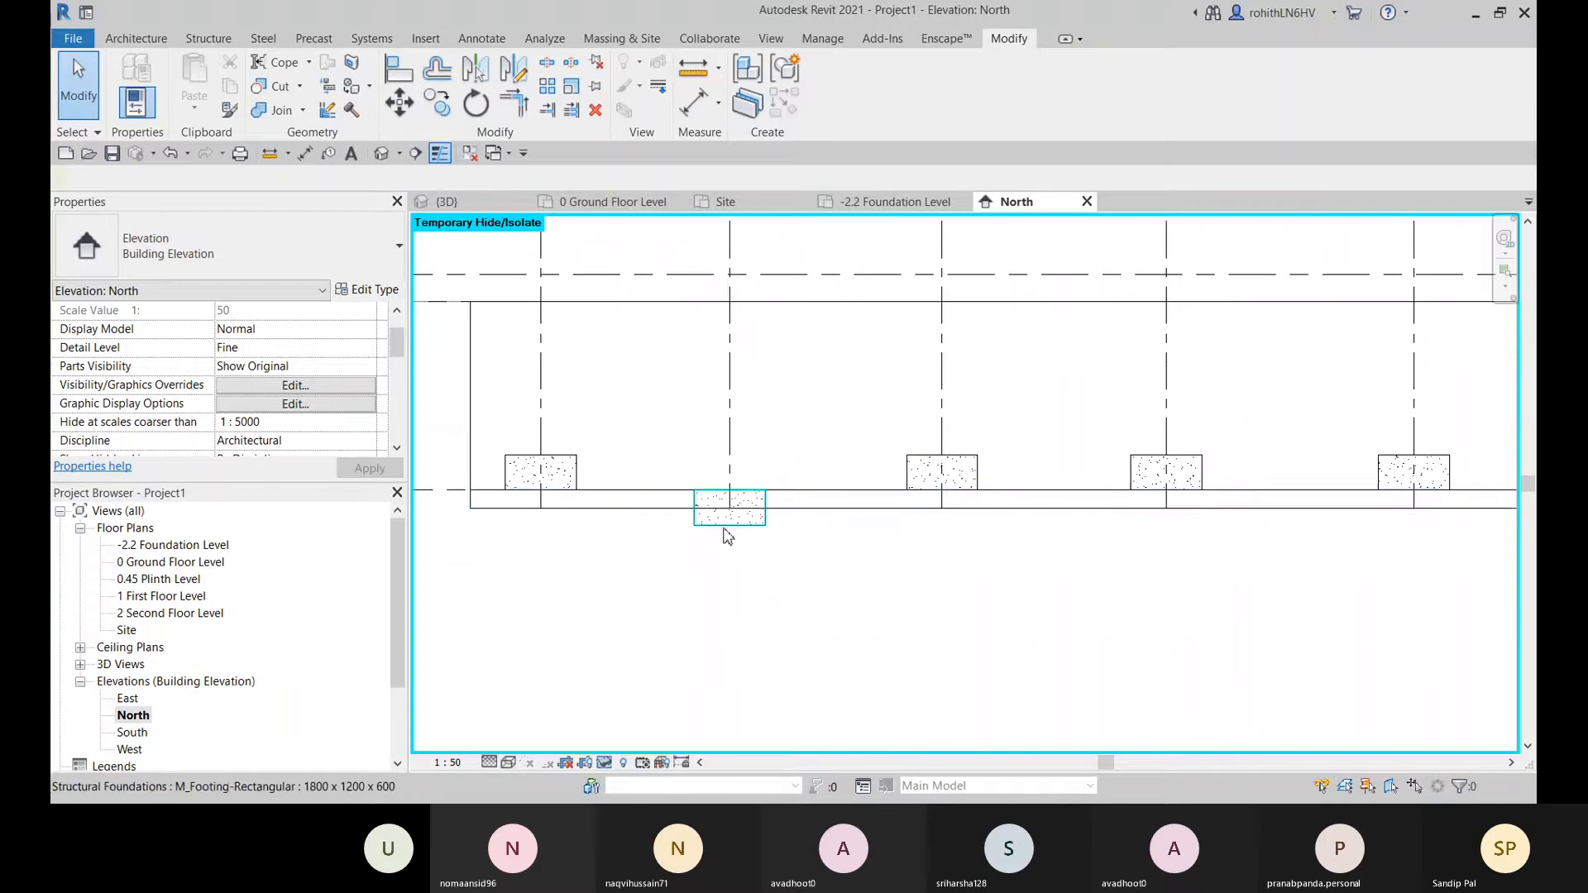
- Check the height offset of the remaining 1800 x 1200 x 600 footing below the row and compare its position with the neighbouring footings
click(725, 531)
scroll(728, 513, up, 2)
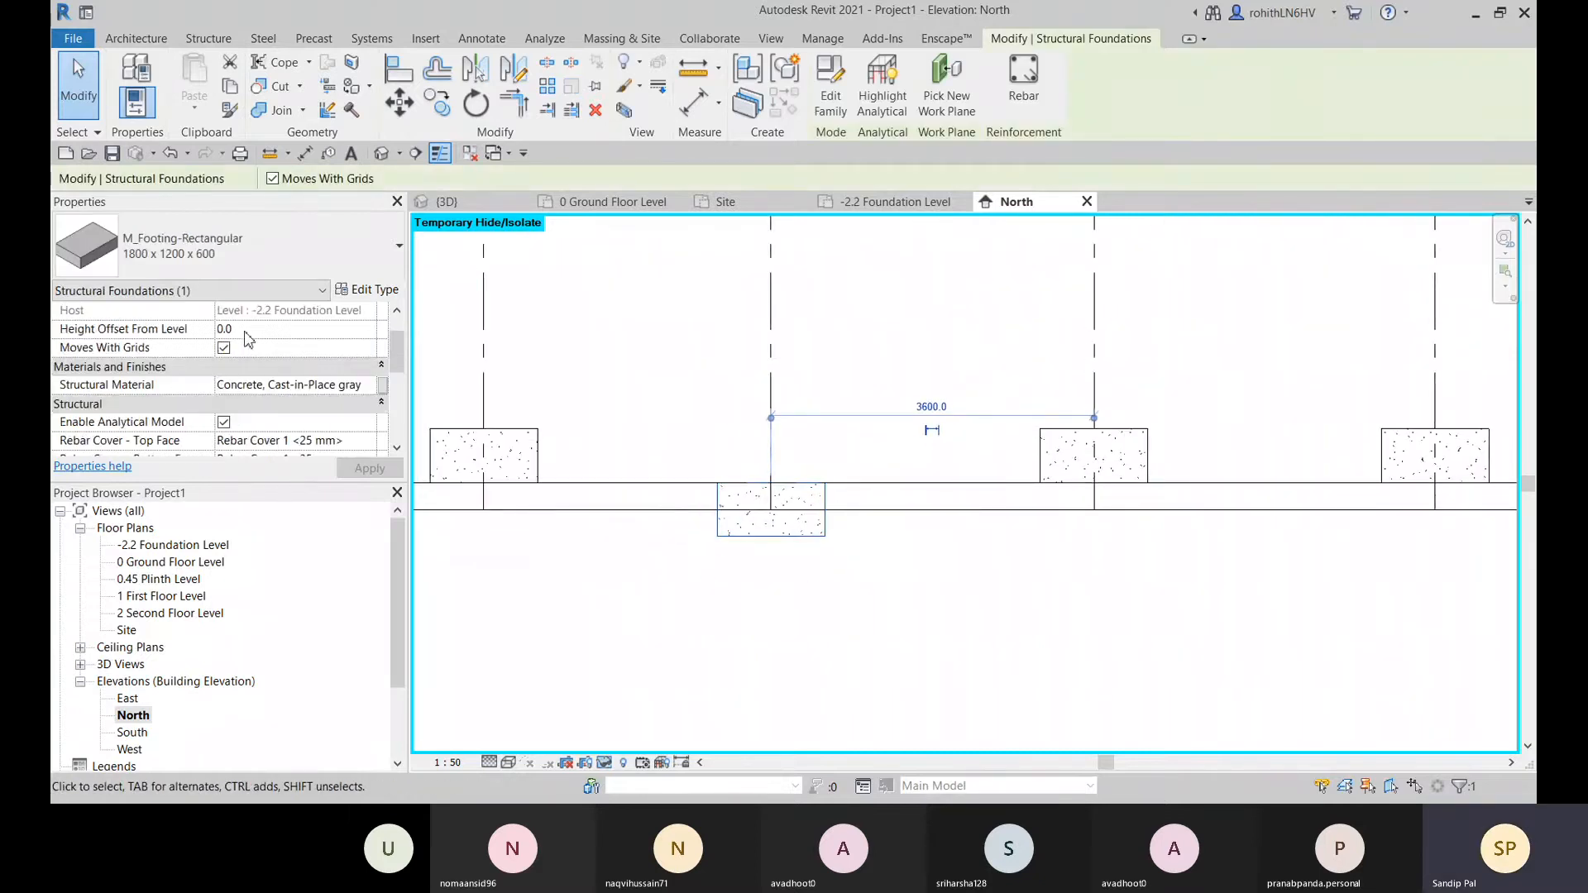
scroll(825, 501, up, 2)
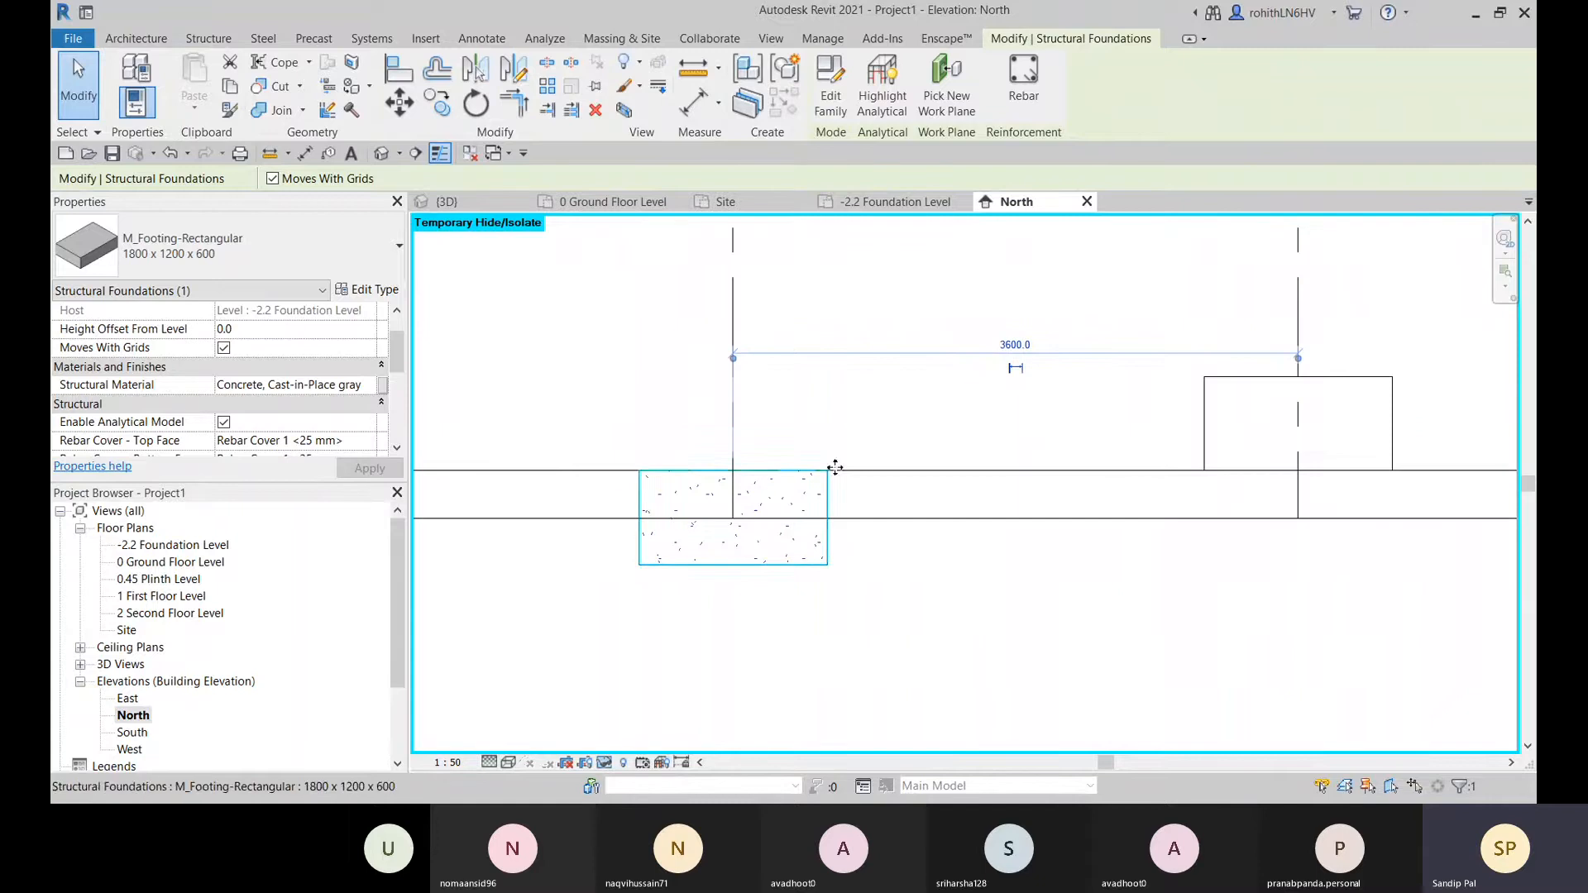
scroll(794, 478, down, 2)
scroll(571, 529, down, 2)
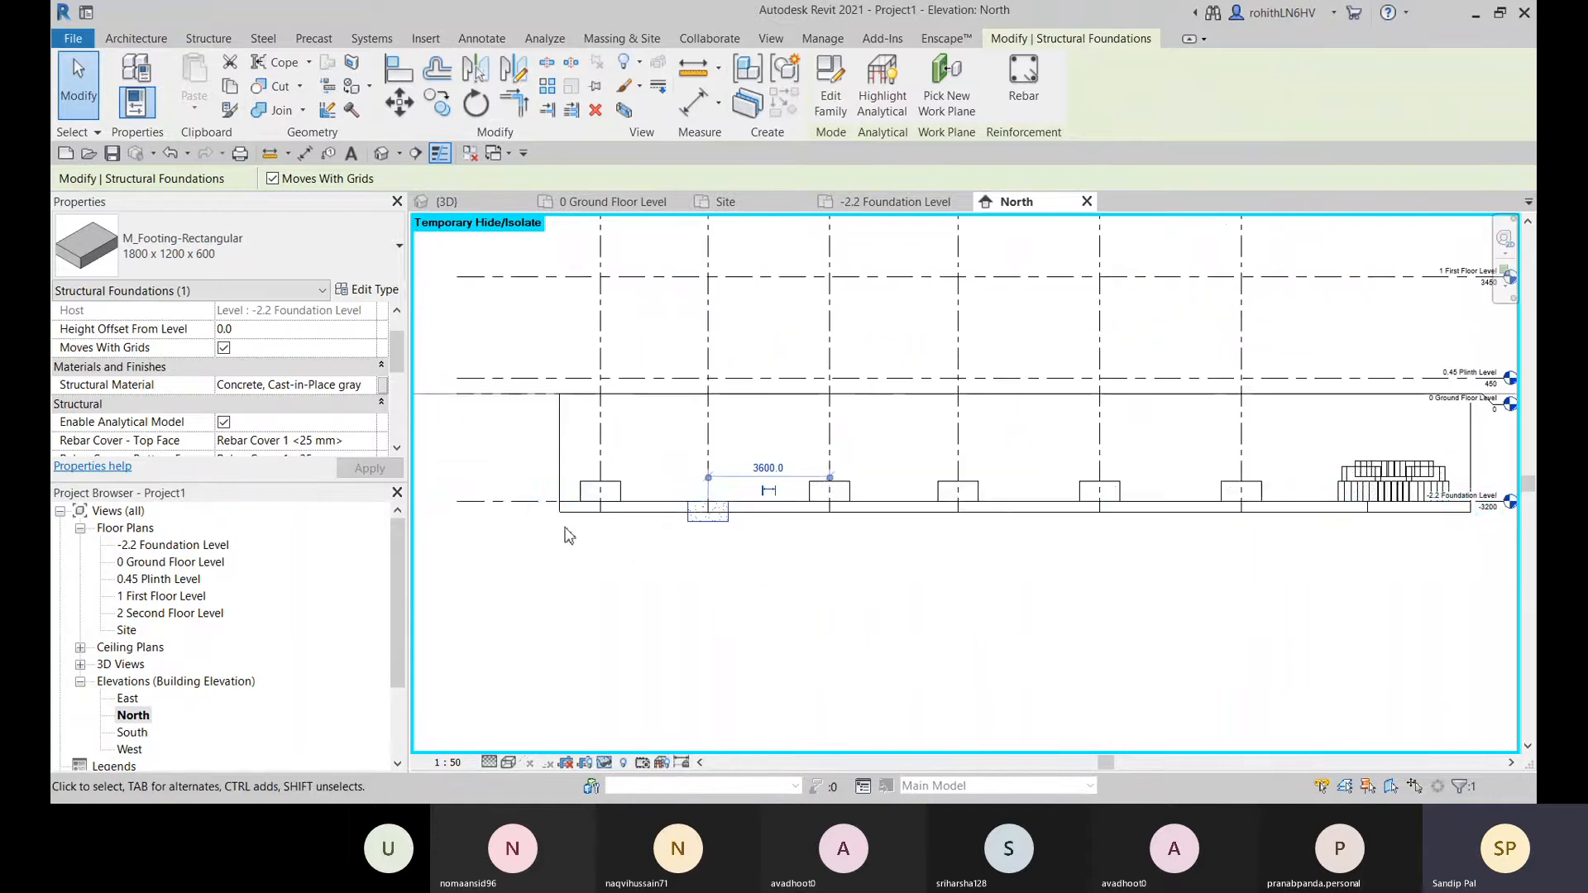
click(519, 501)
click(790, 597)
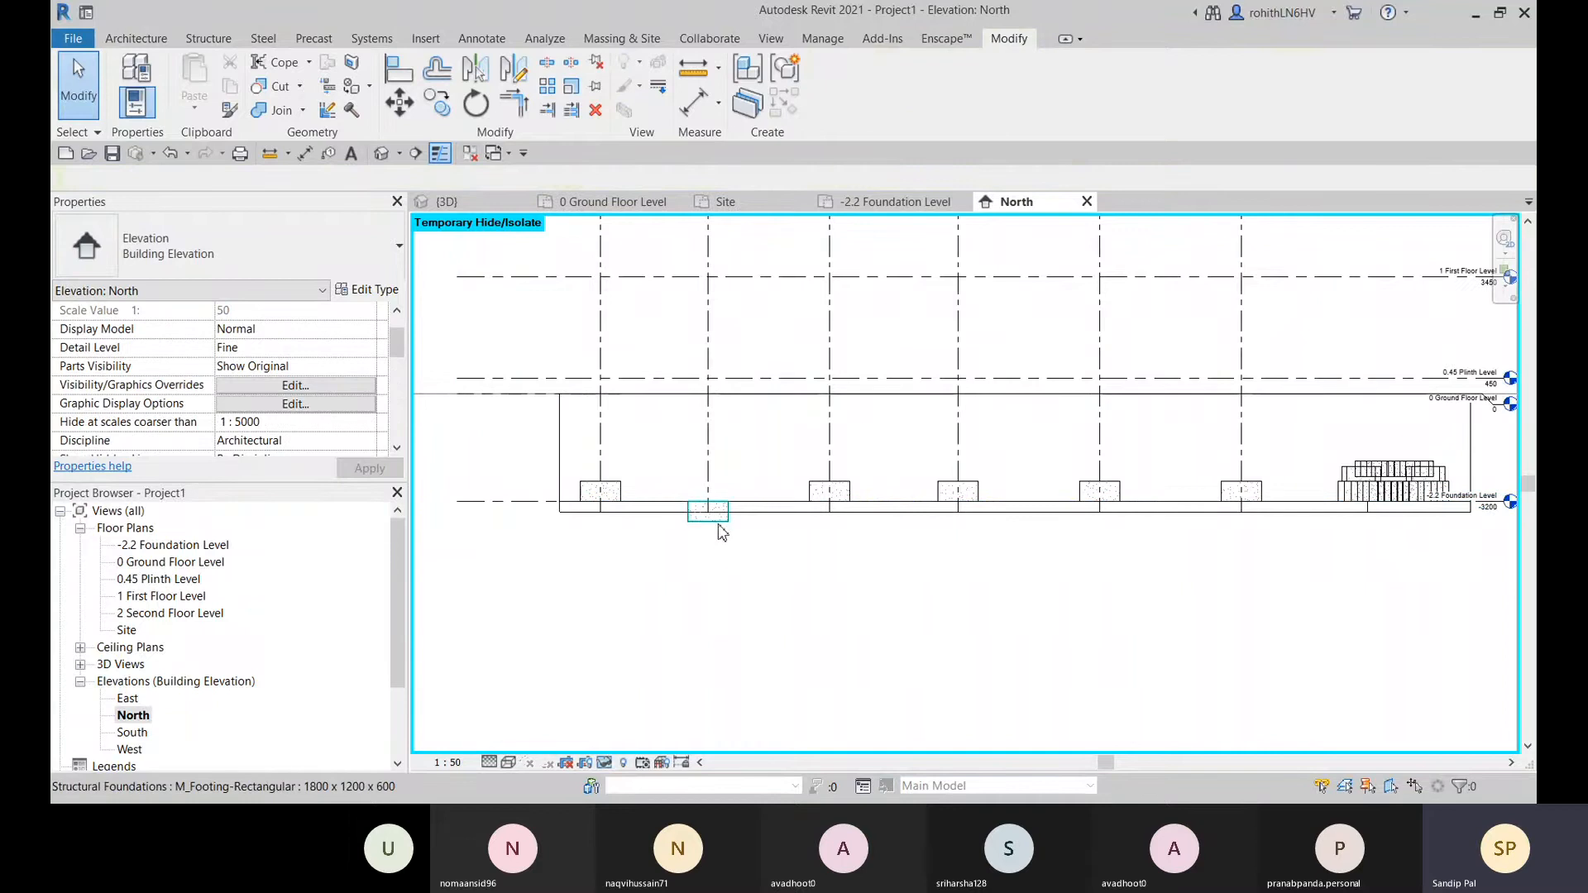
scroll(724, 533, up, 2)
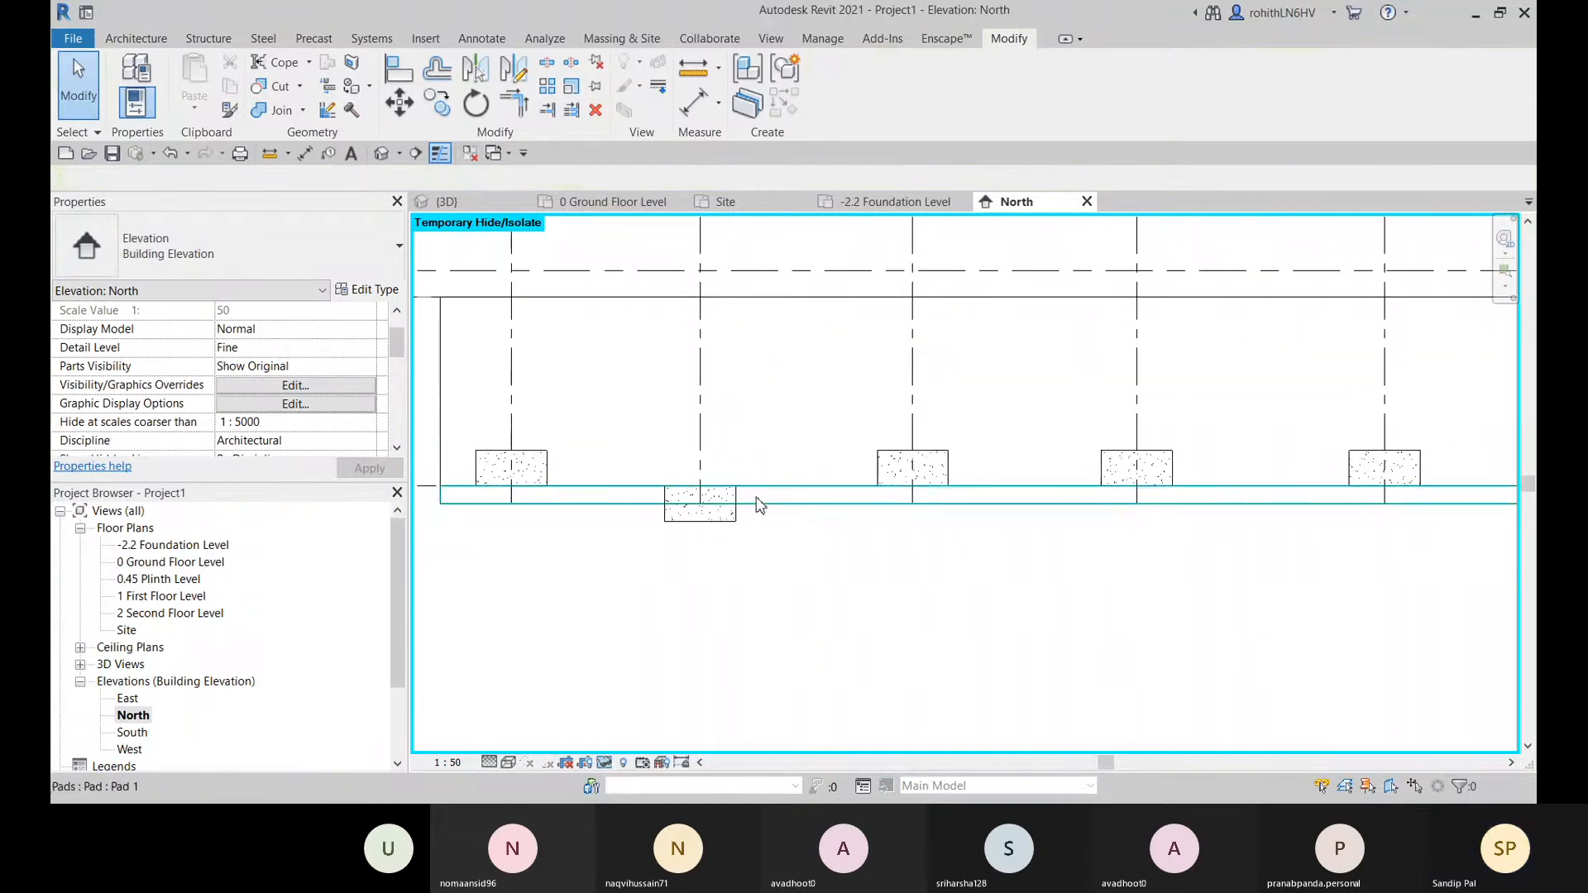
- Set the height offset from level of the lowered 1800 x 1200 x 600 footing to 600
click(711, 506)
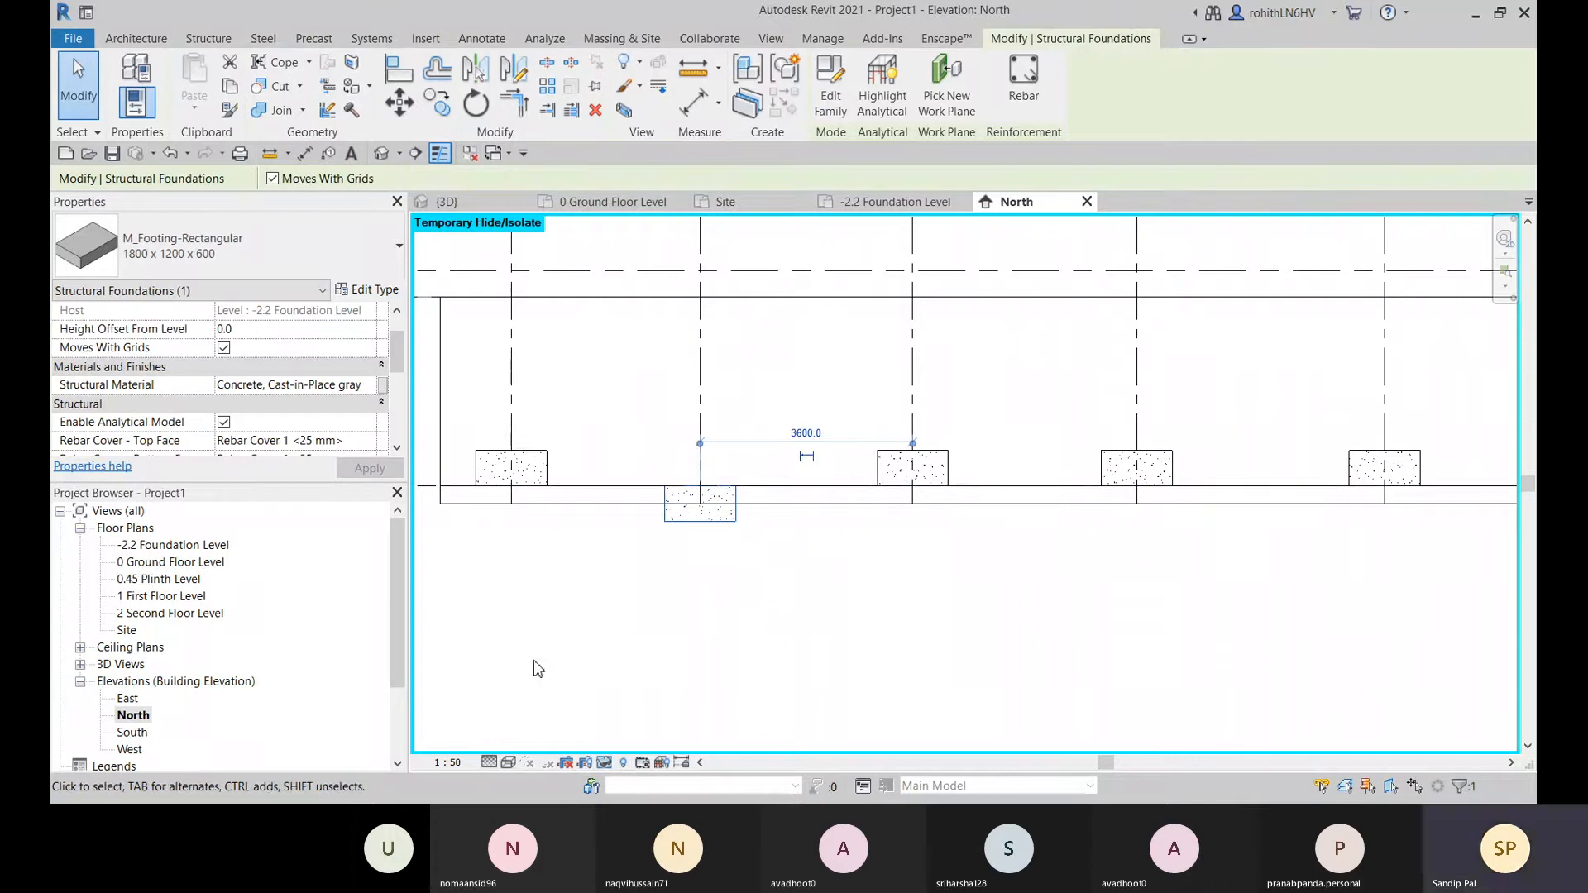
click(785, 628)
scroll(755, 511, up, 3)
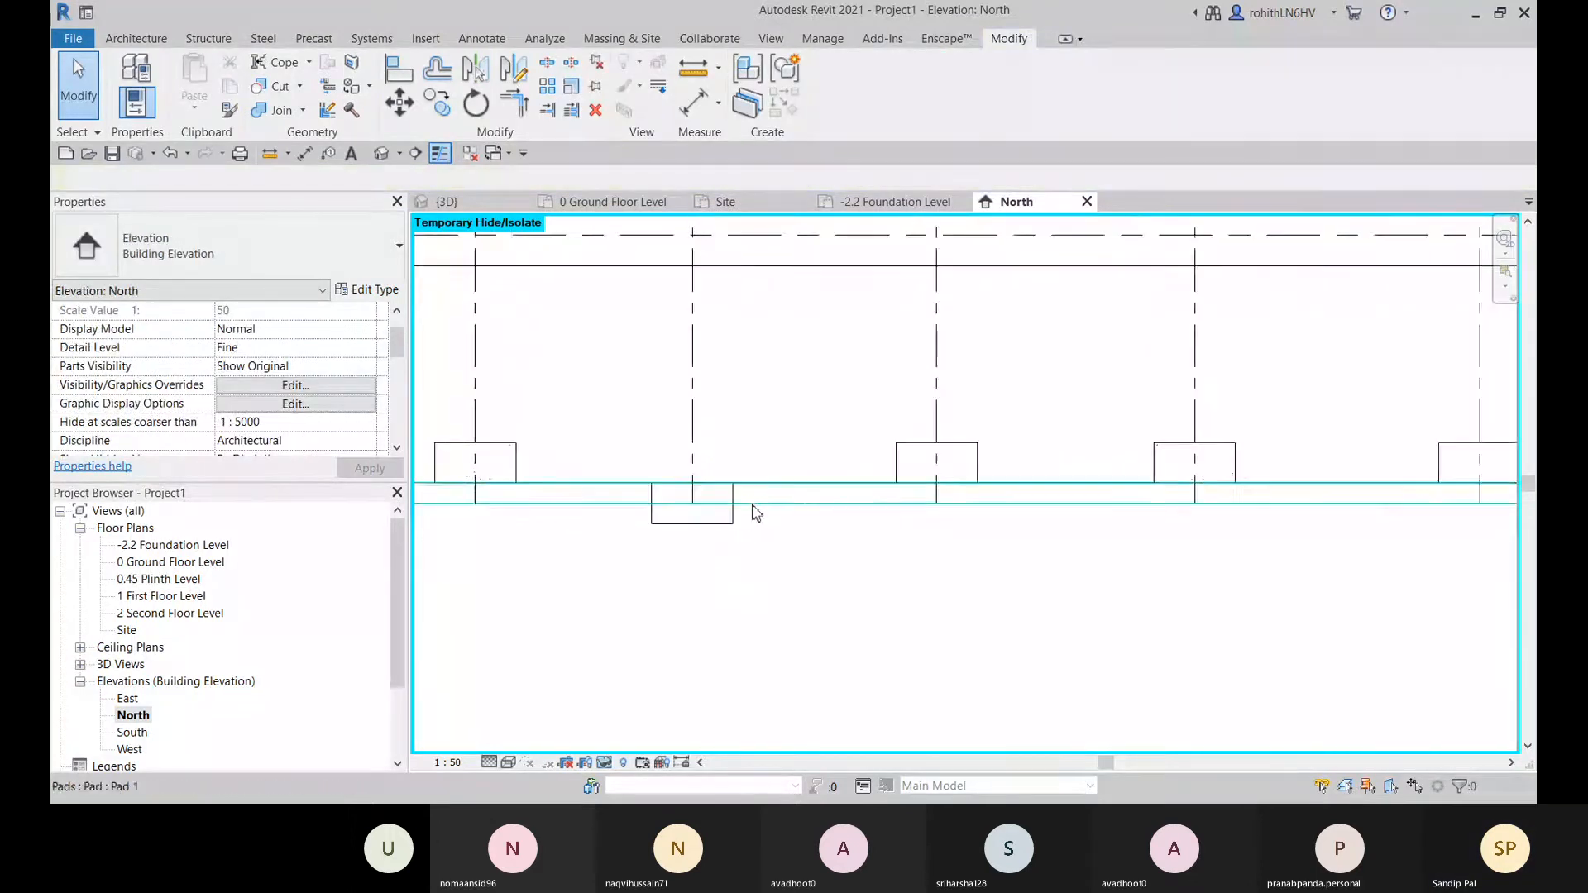
click(785, 550)
scroll(786, 552, up, 3)
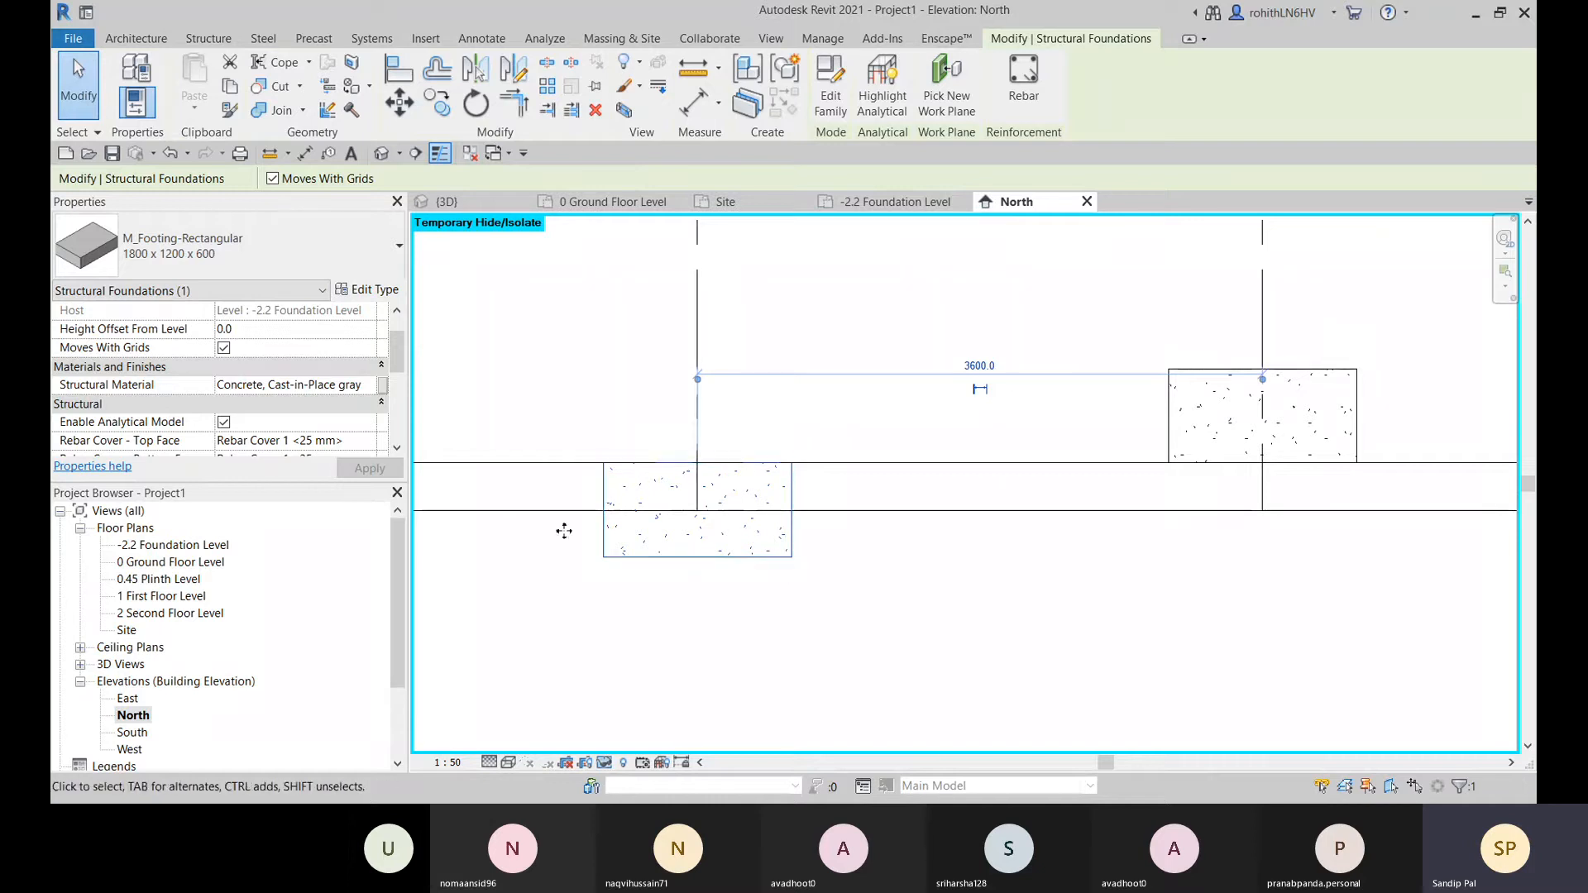
click(267, 329)
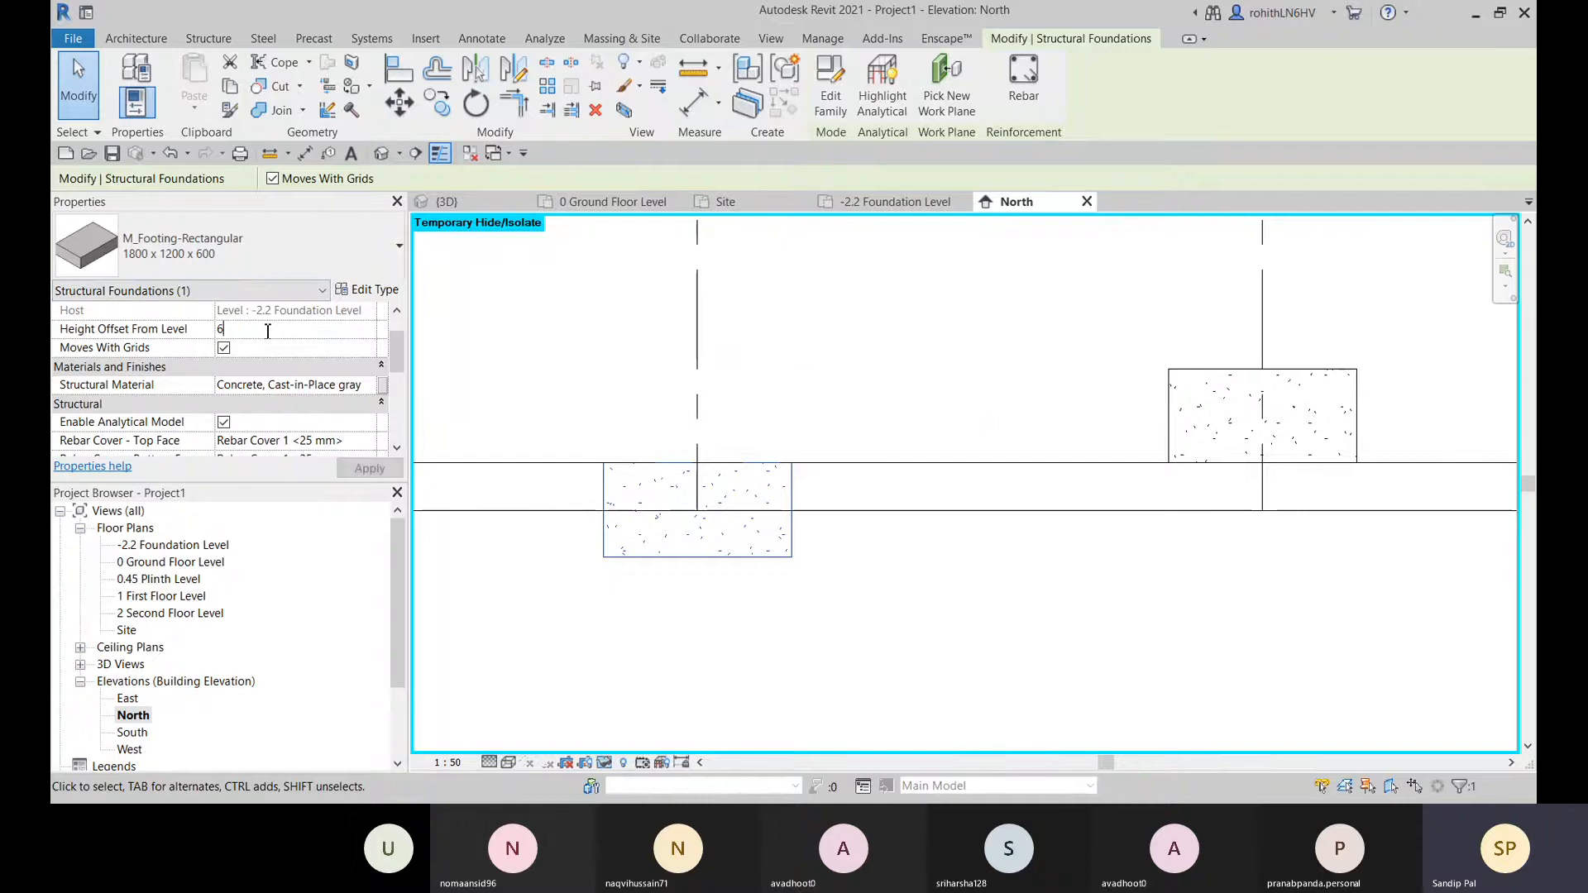
key(Return)
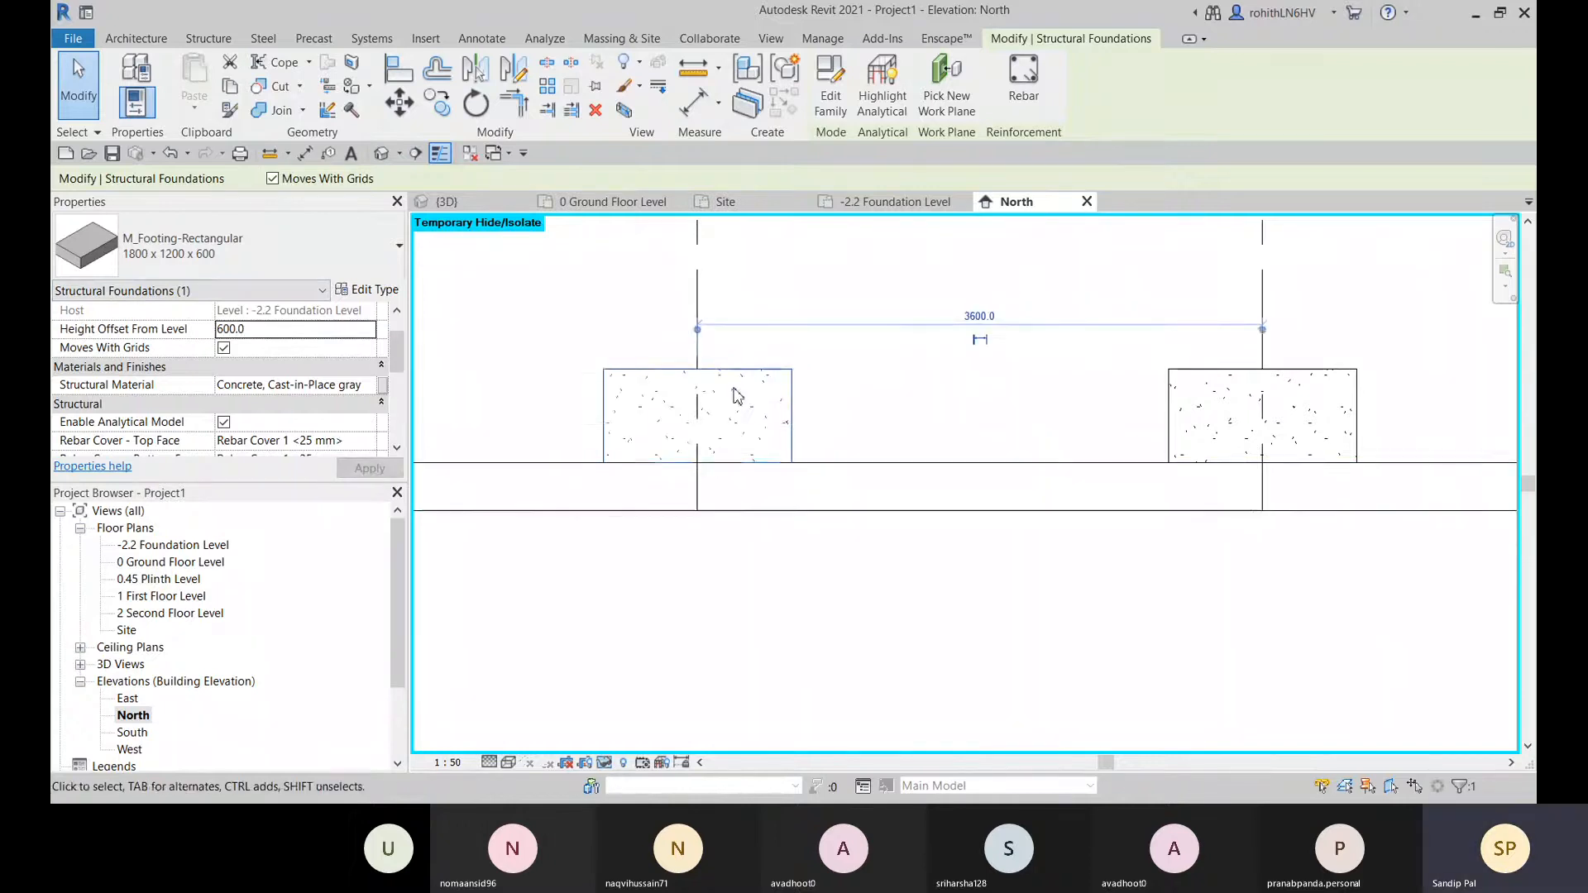
- Examine the row of single-tier footings and the stepped group, checking the height offset of an upper 1500 x 1000 x 450 footing
scroll(775, 398, down, 5)
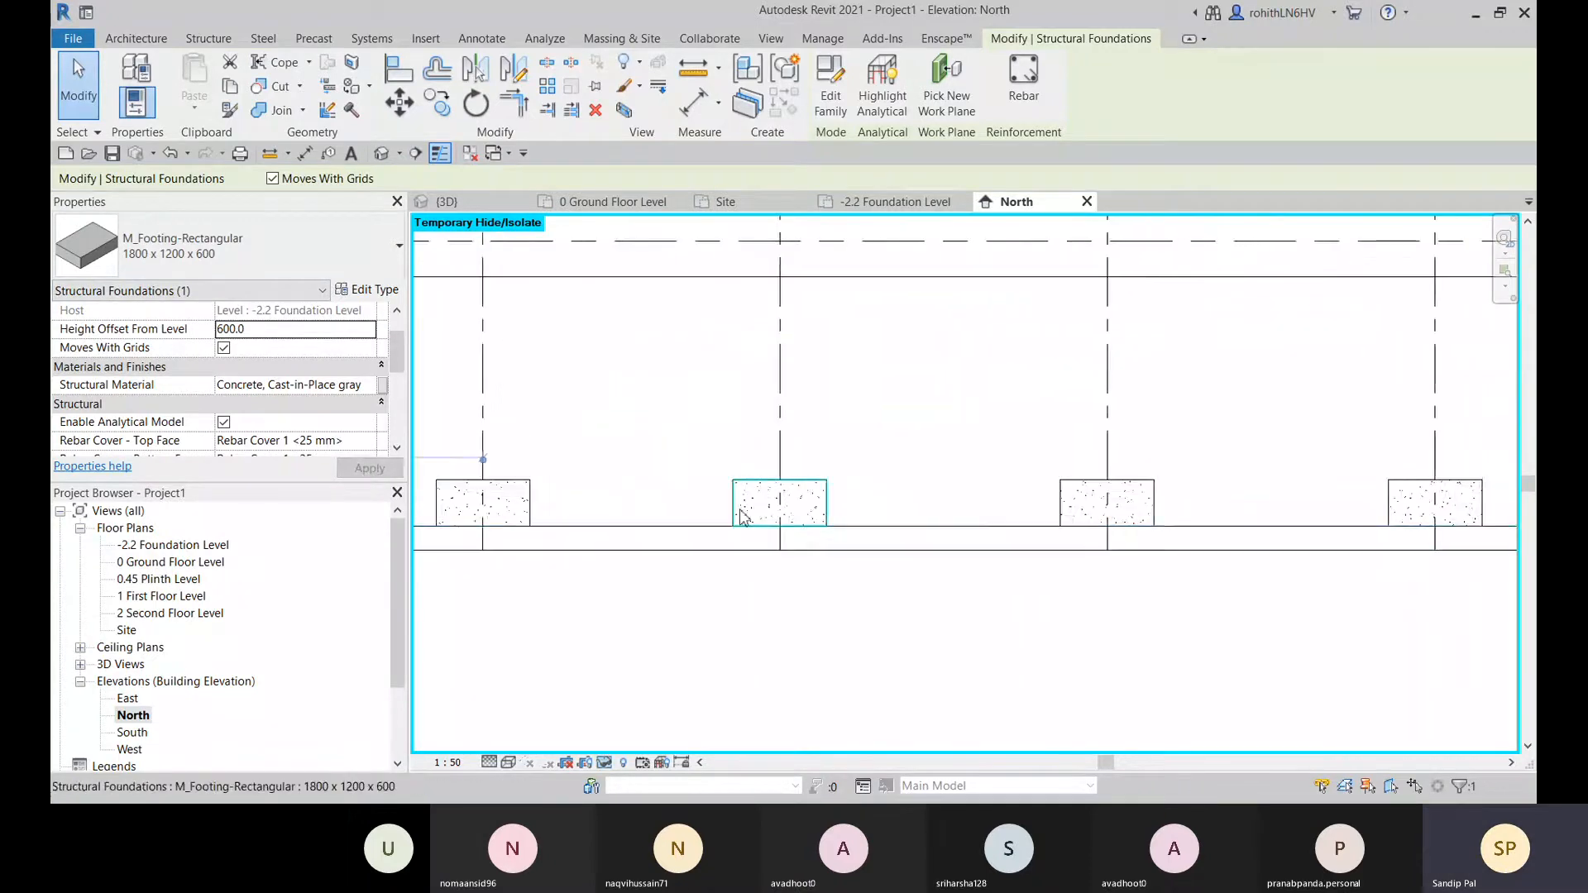
scroll(674, 529, up, 5)
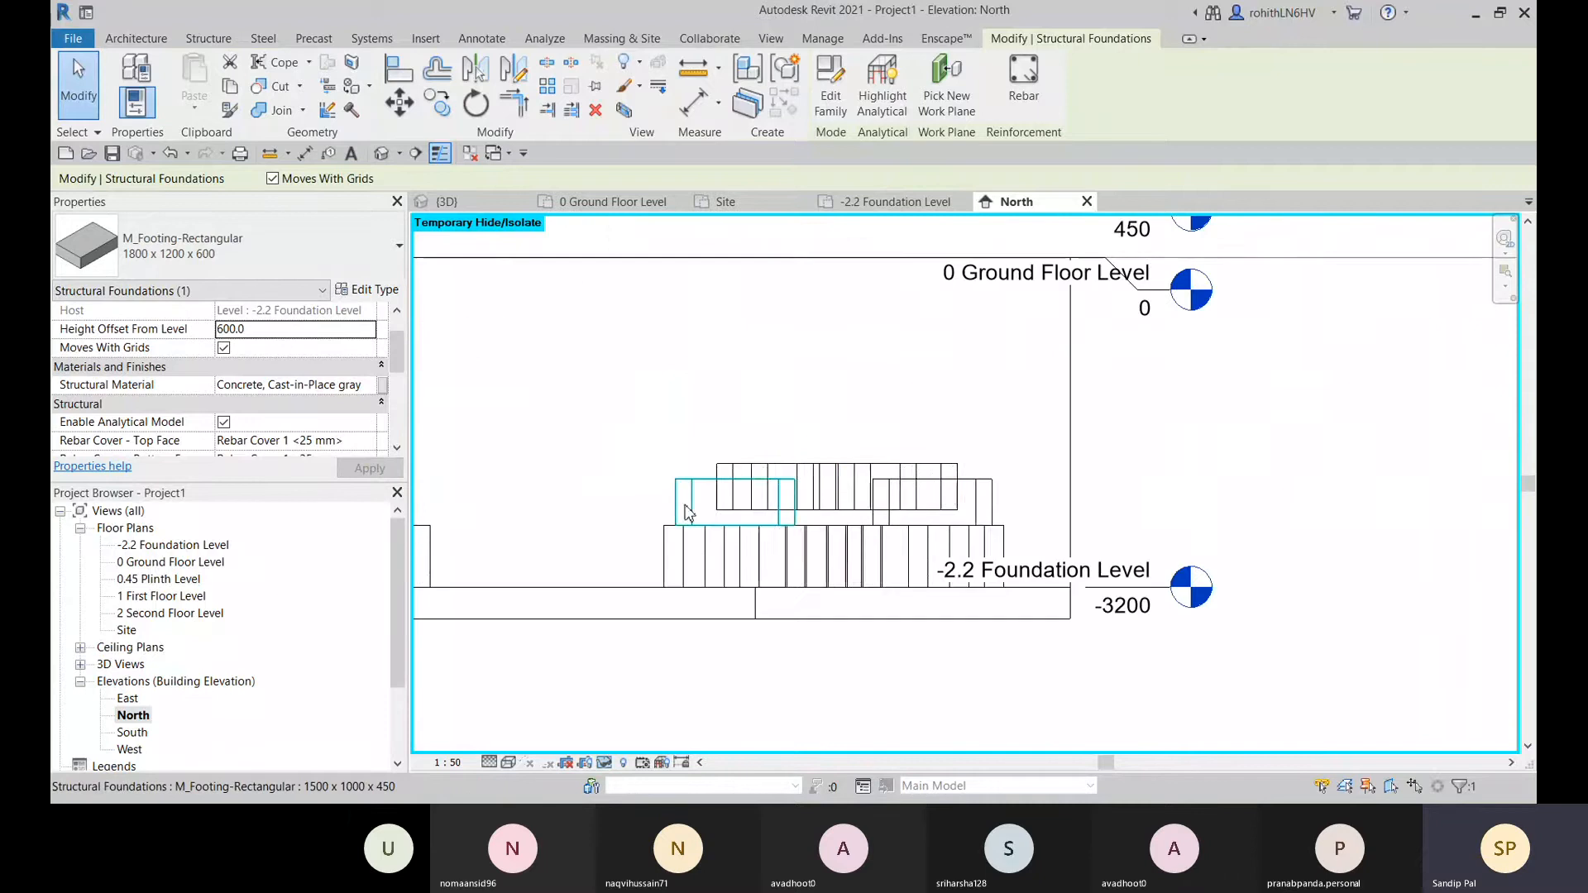
scroll(672, 569, up, 3)
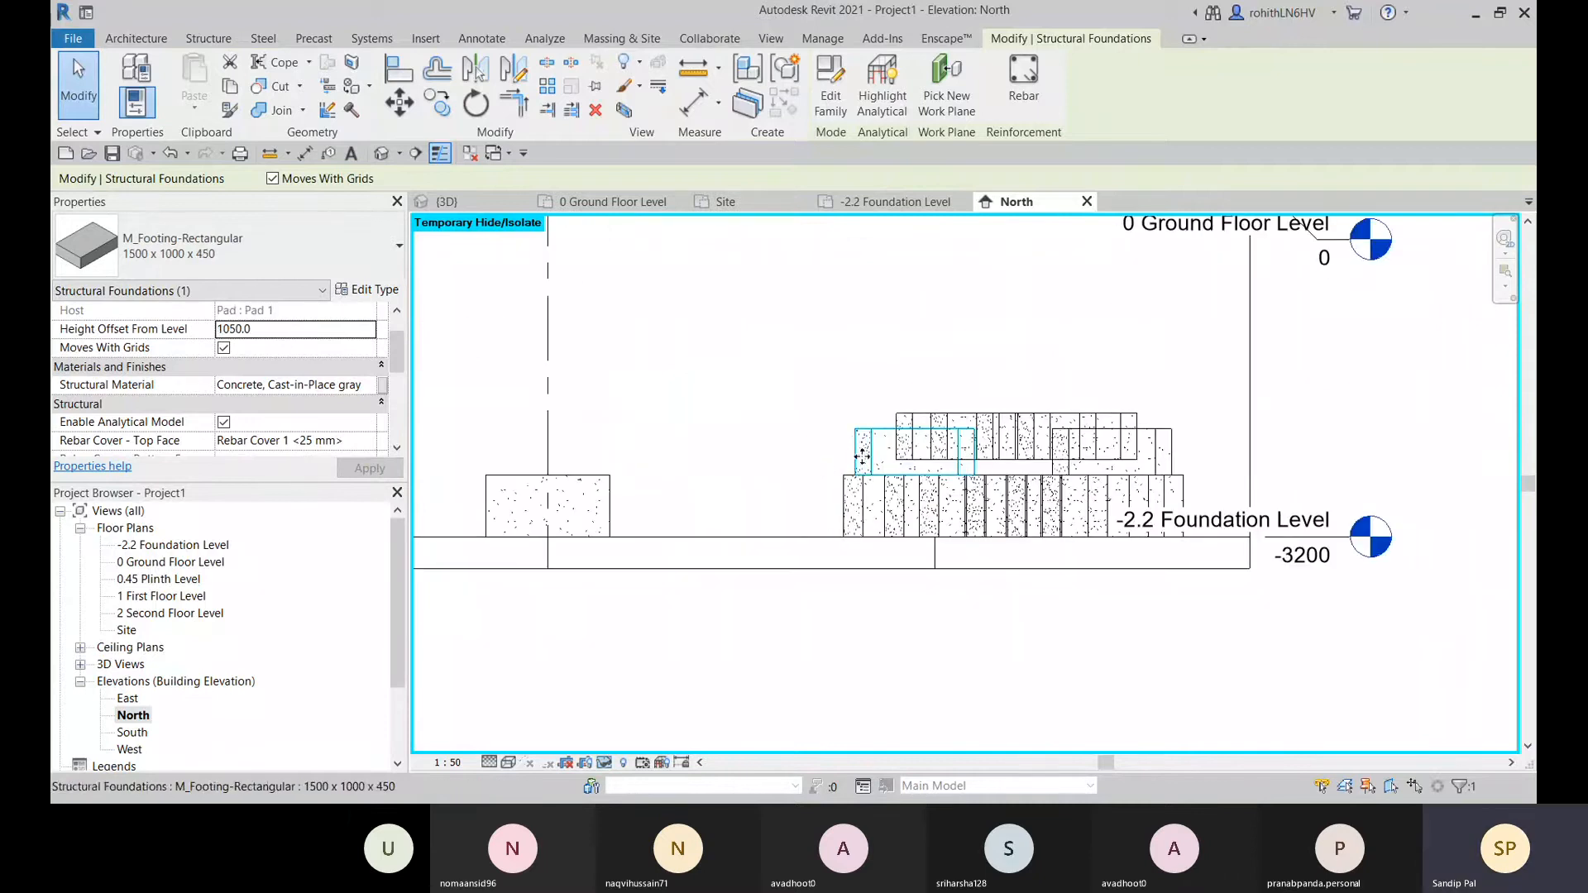
middle_drag(1268, 565, 923, 522)
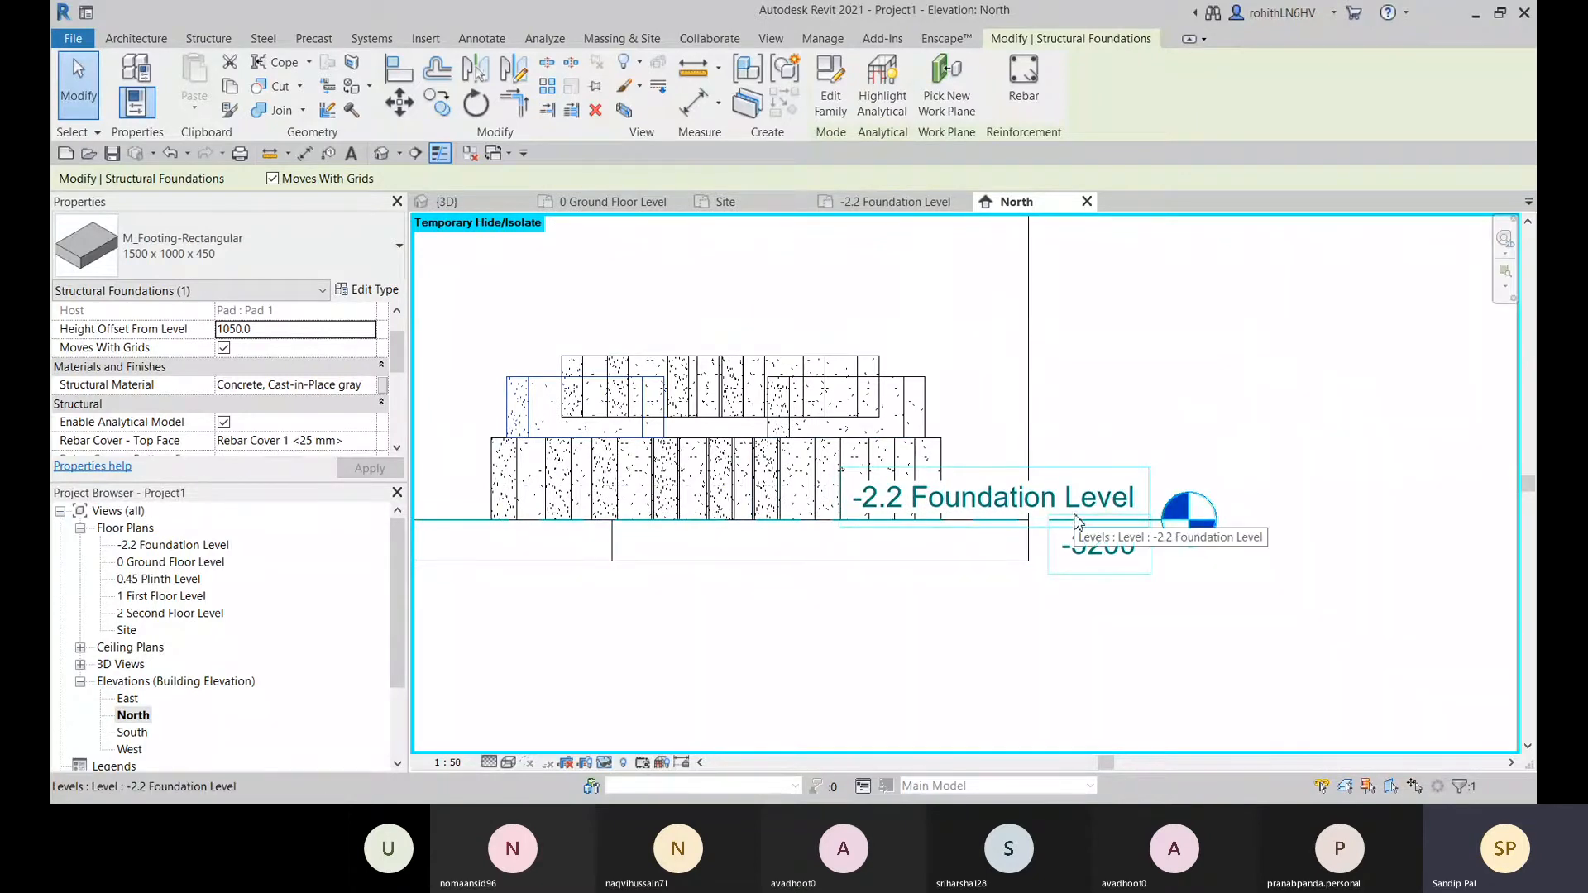
middle_drag(716, 514, 1530, 454)
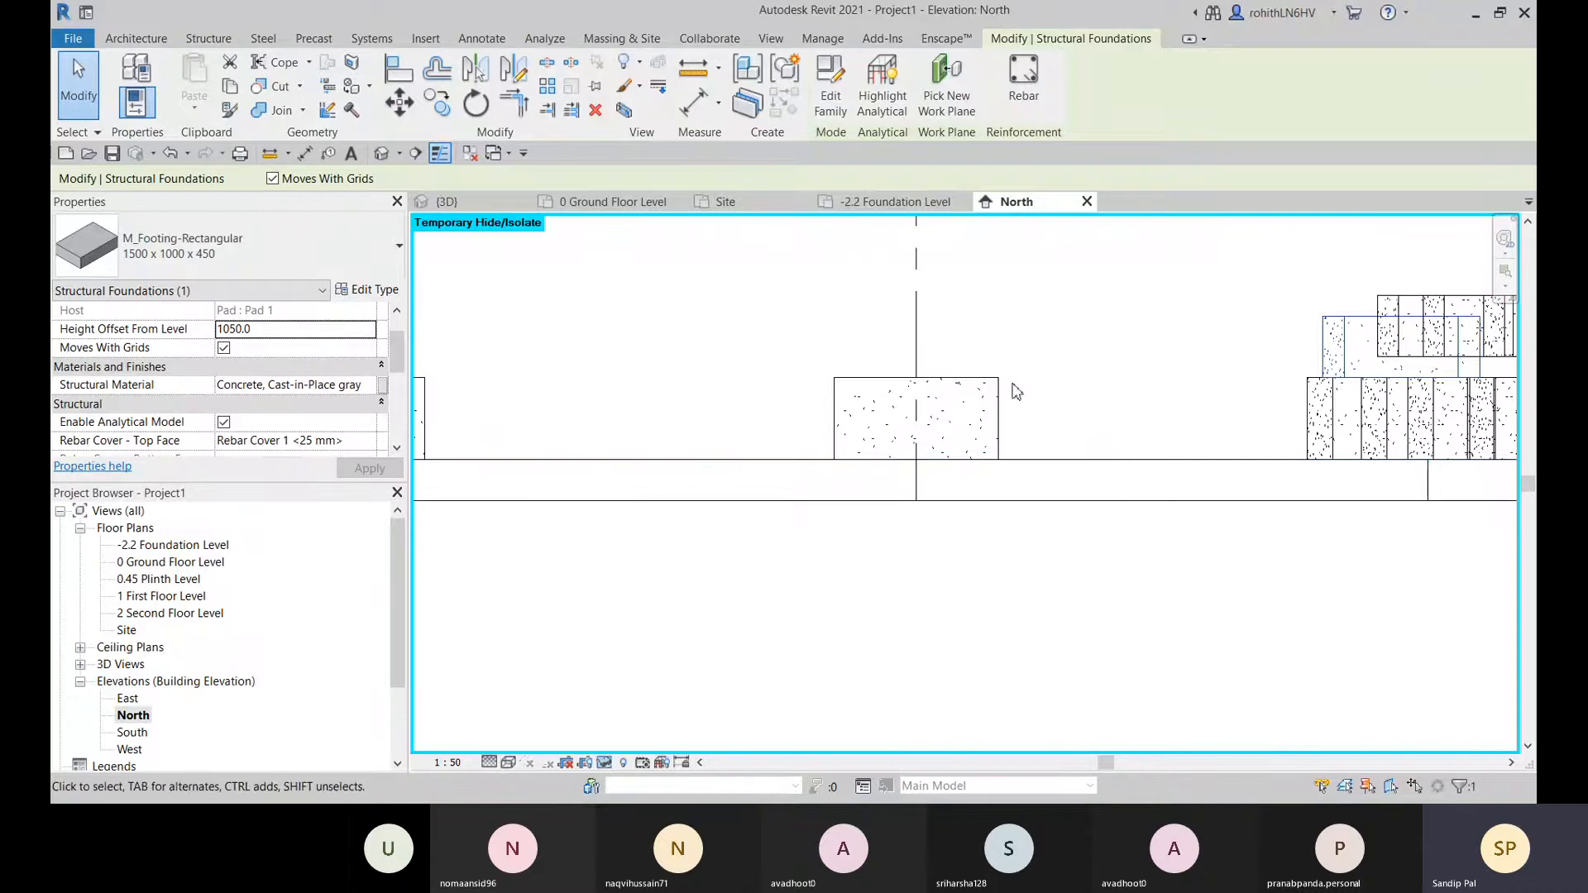
middle_drag(1222, 500, 976, 511)
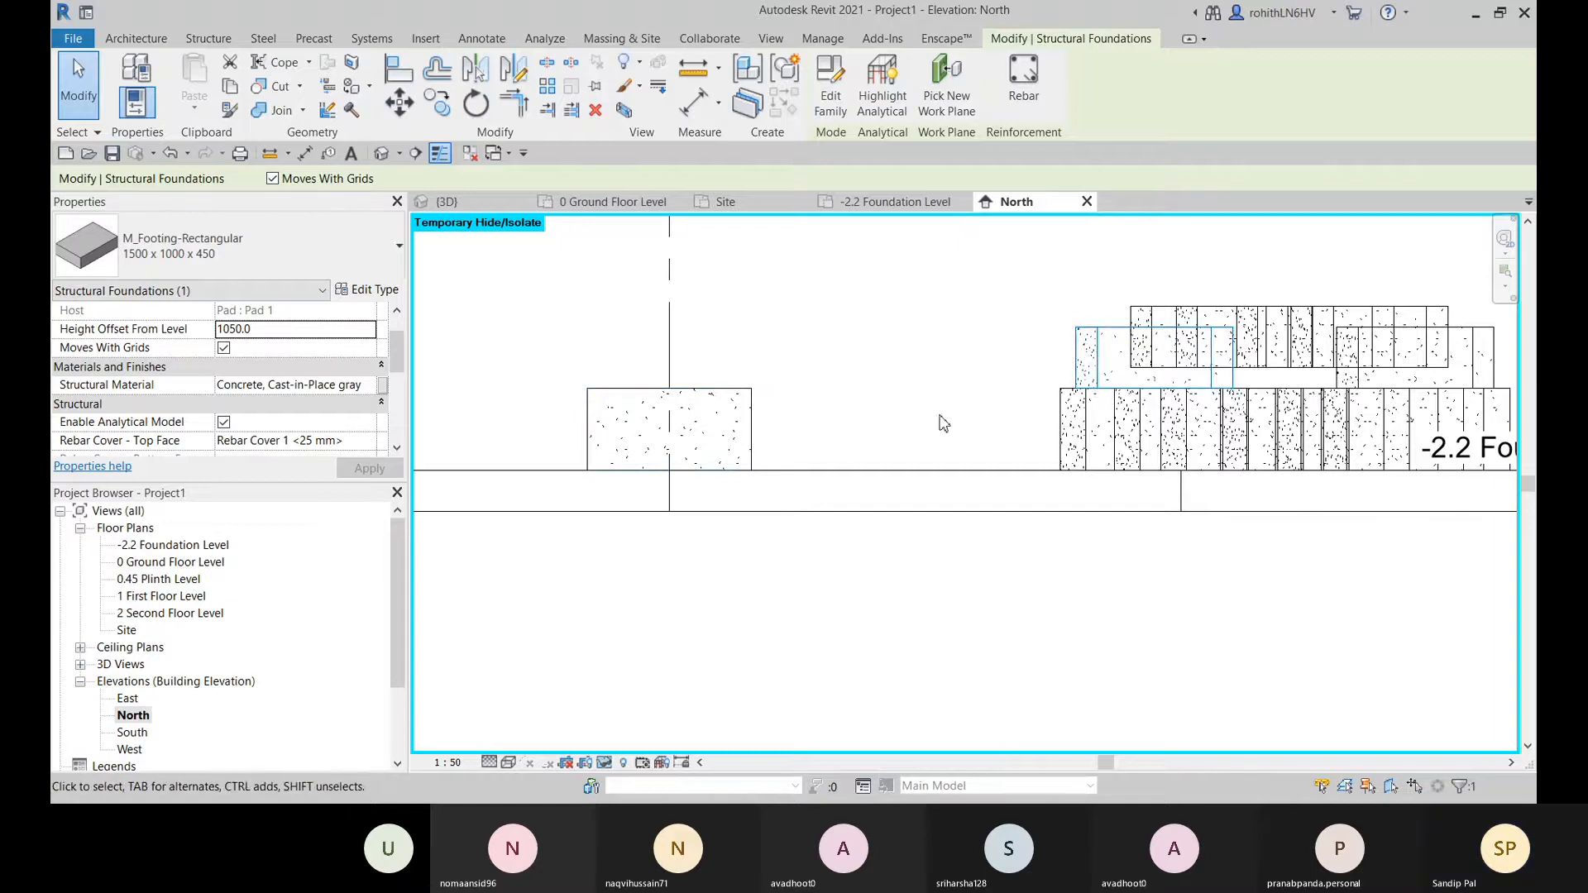
scroll(911, 418, down, 2)
scroll(1017, 560, down, 2)
- Dismiss the save reminder without saving and reset the temporary hide in the North elevation
click(968, 568)
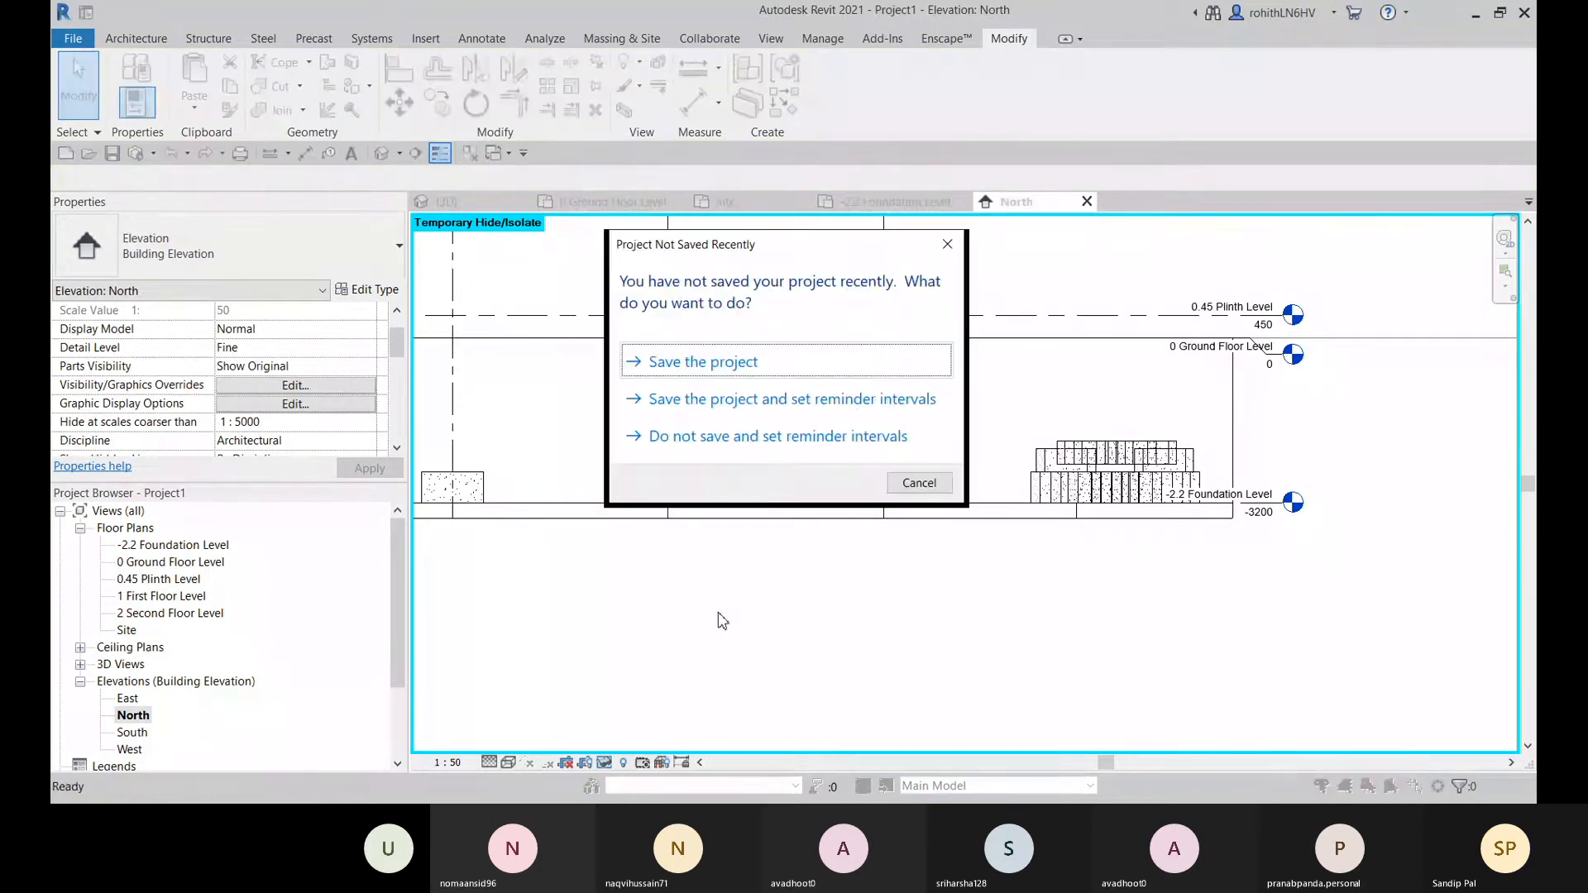
click(914, 486)
middle_drag(1057, 574, 972, 584)
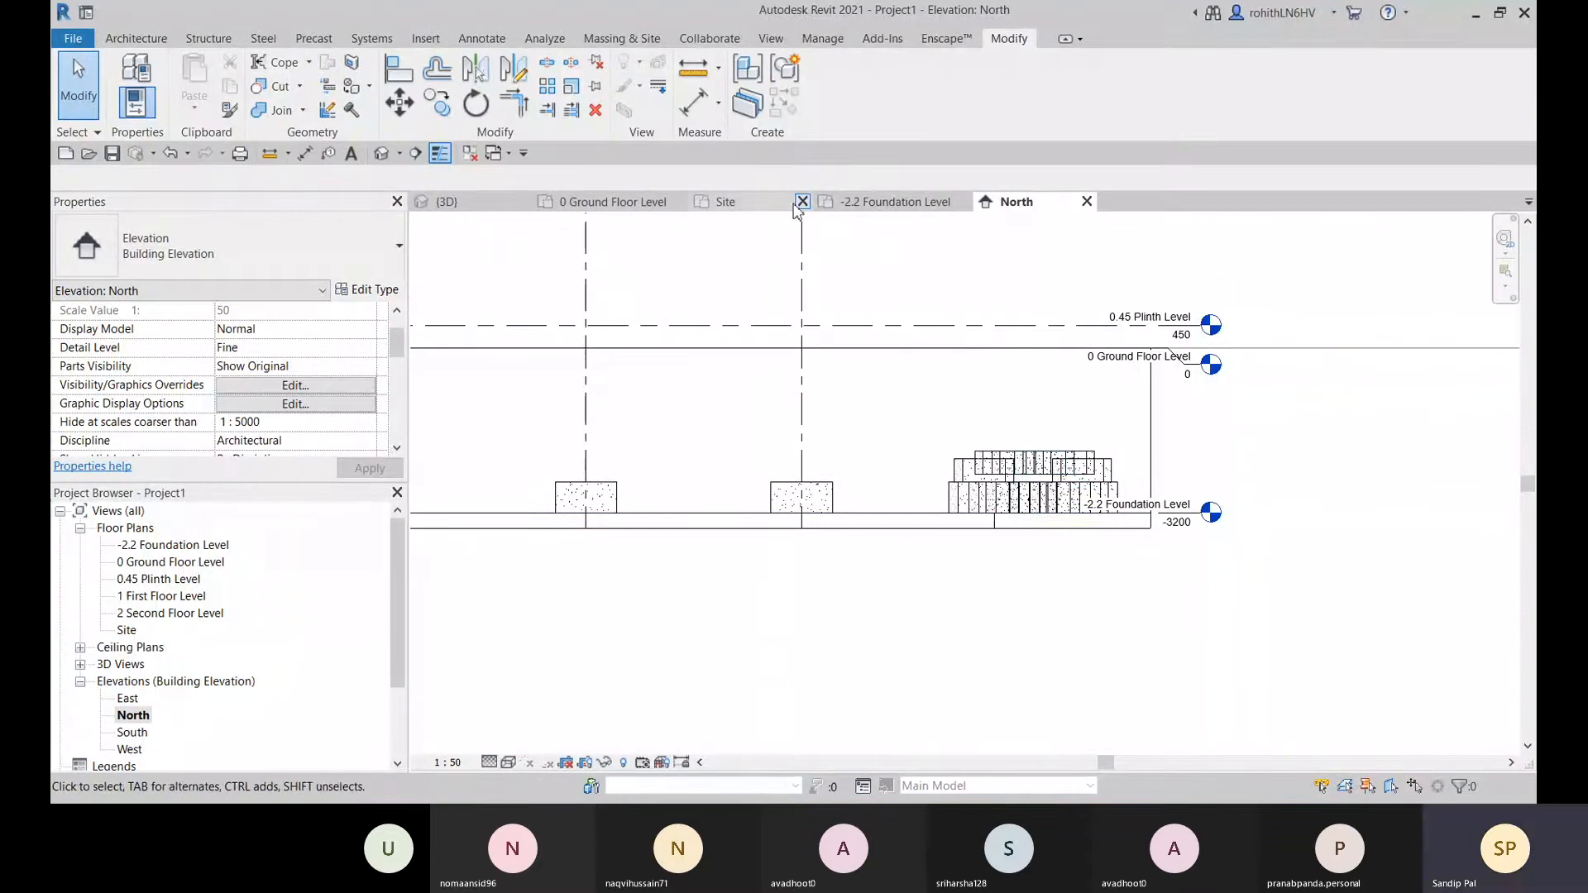
- In the -2.2 Foundation Level plan, set the height offset of the six 1500 x 1000 x 450 footings along slanted grid 1 to 1050
click(856, 204)
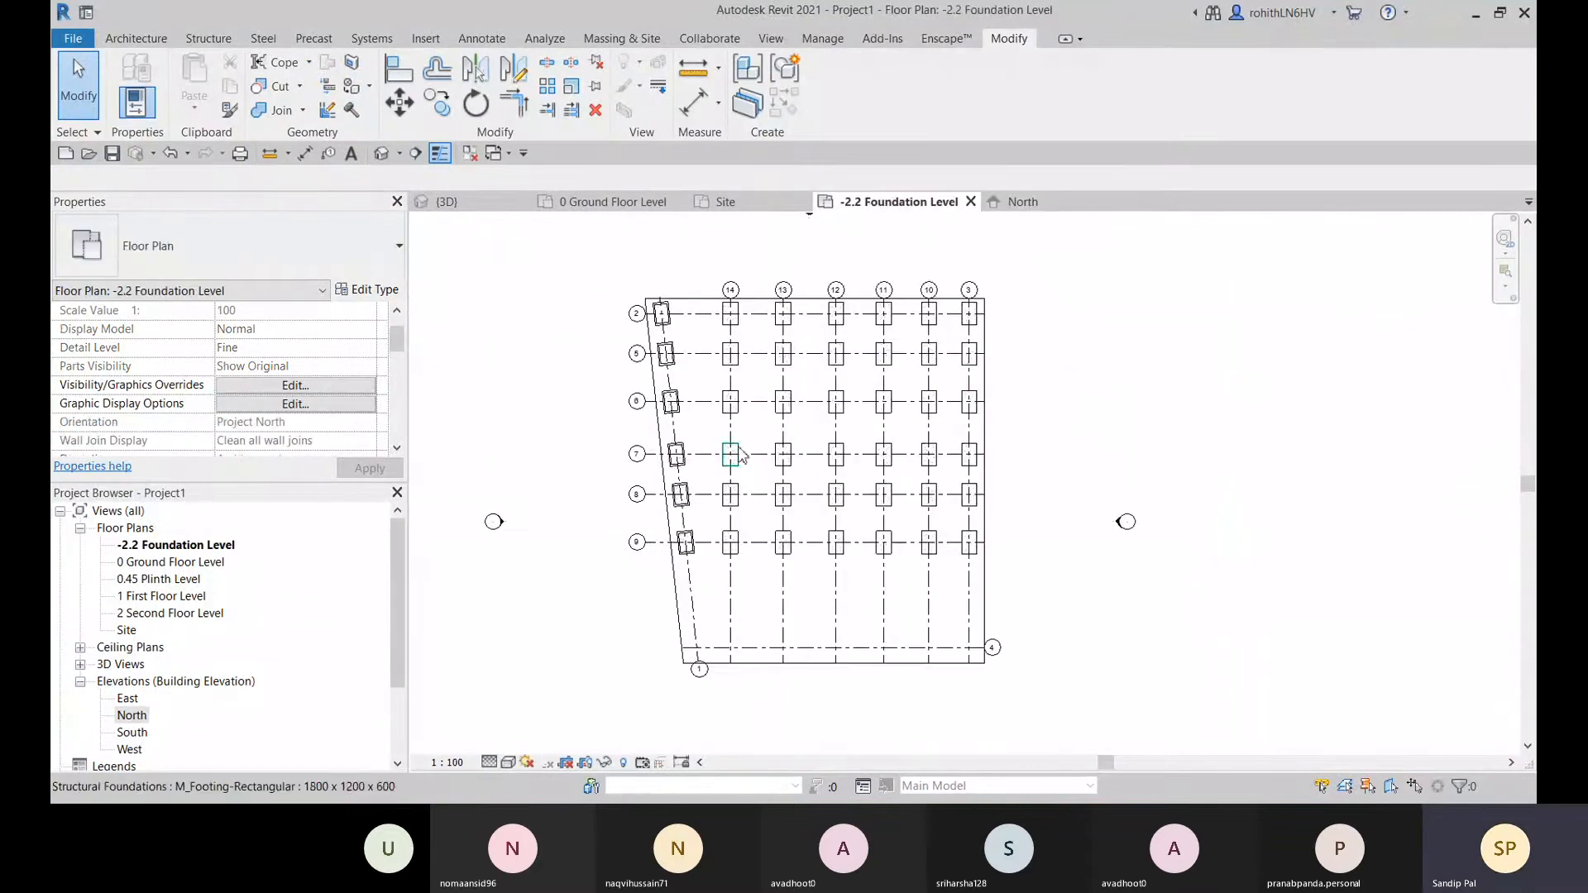
scroll(677, 352, up, 2)
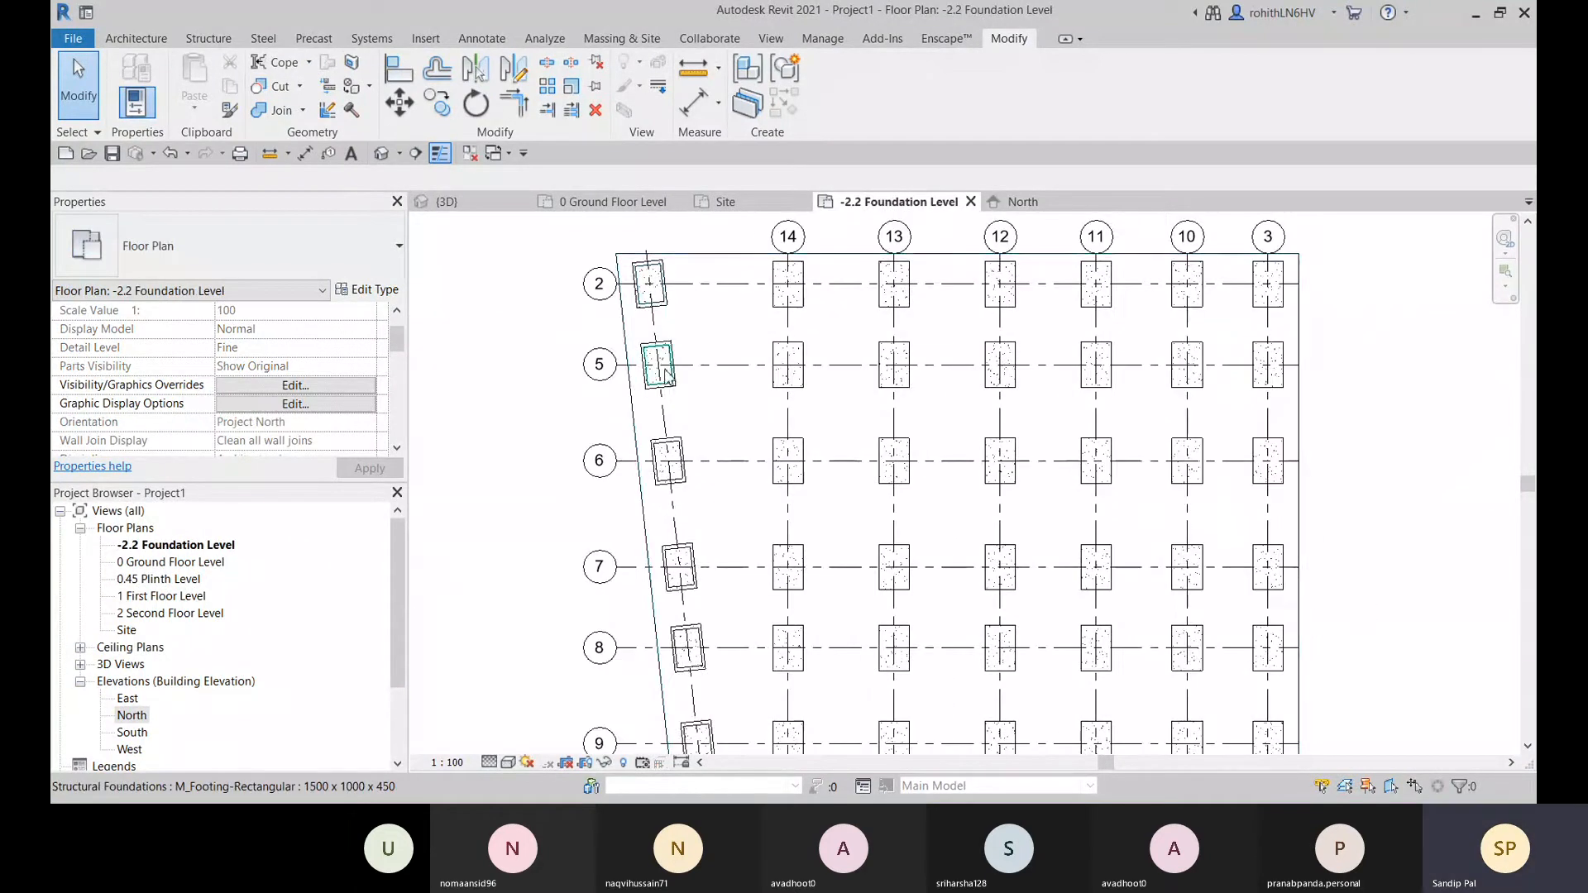
click(667, 308)
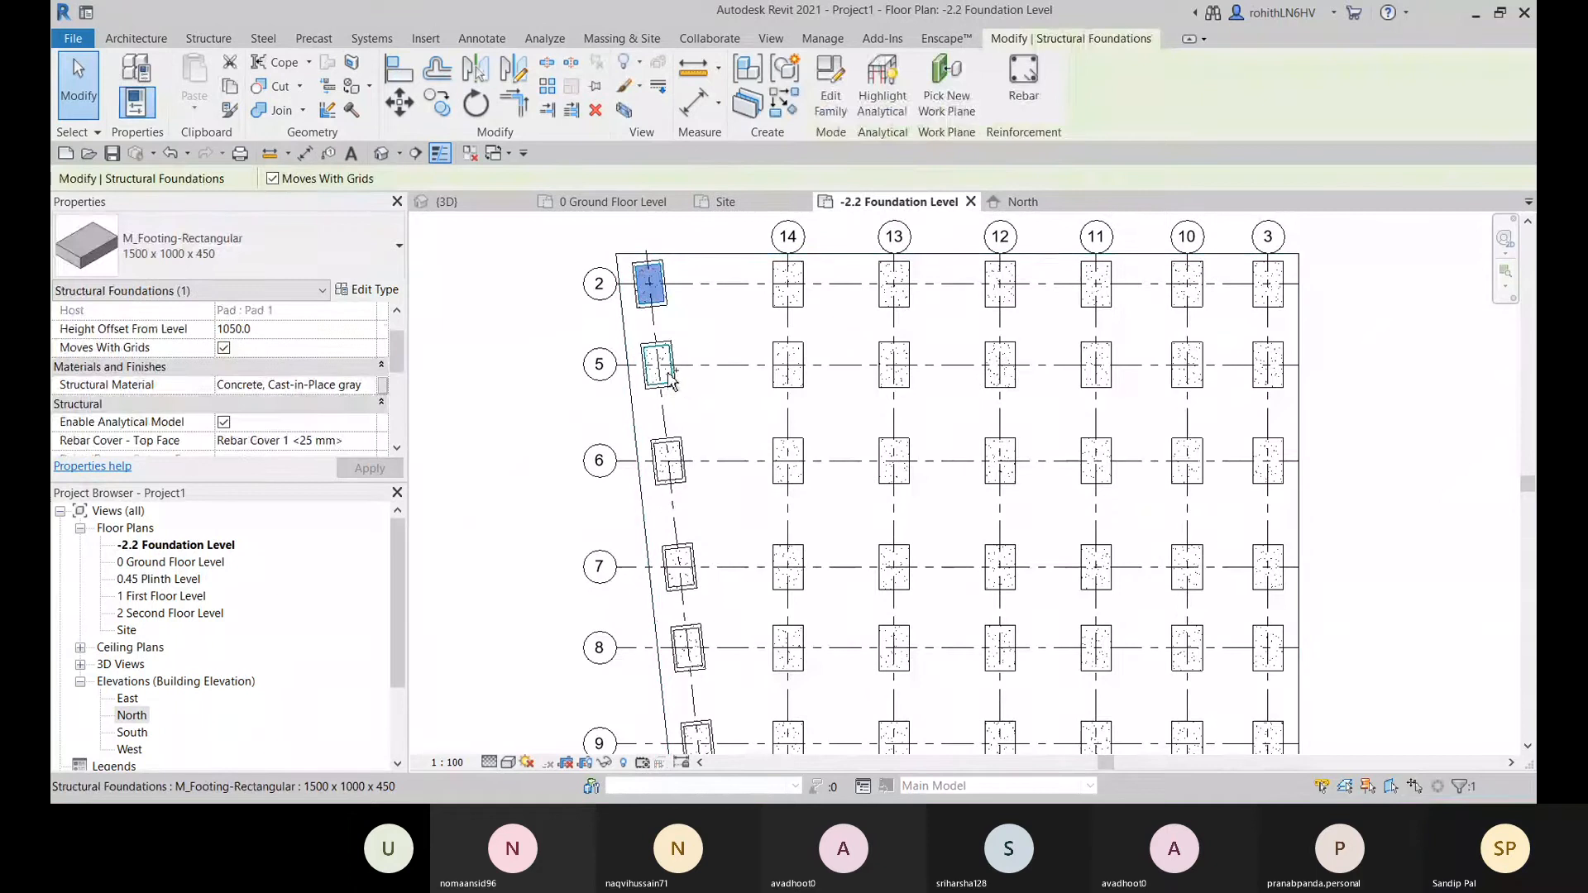
ctrl+click(667, 475)
ctrl+click(678, 571)
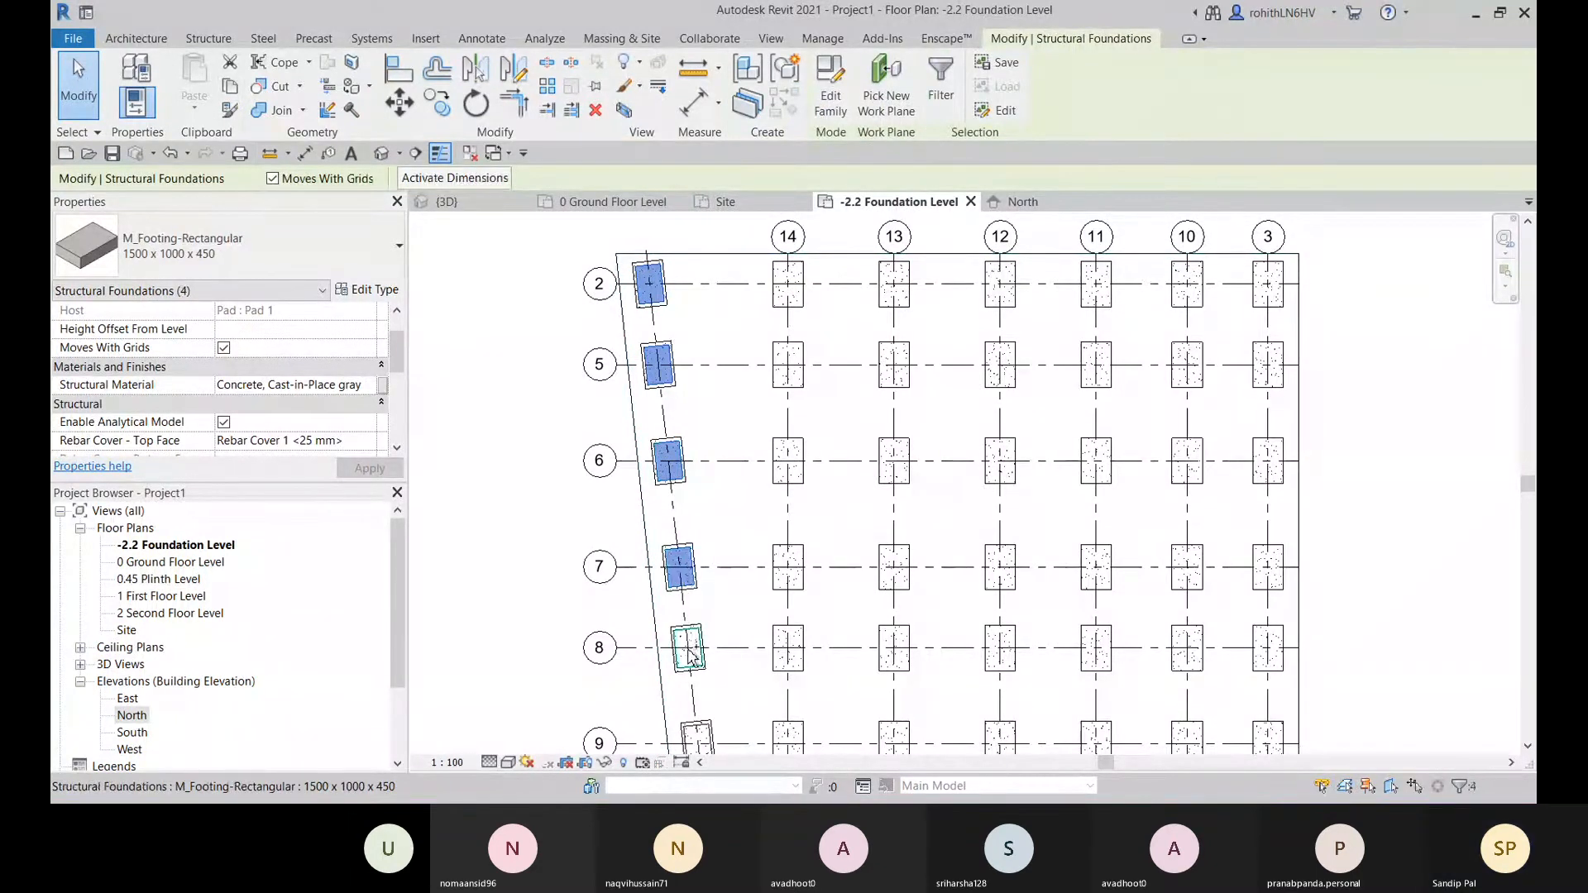
ctrl+click(687, 650)
ctrl+click(697, 740)
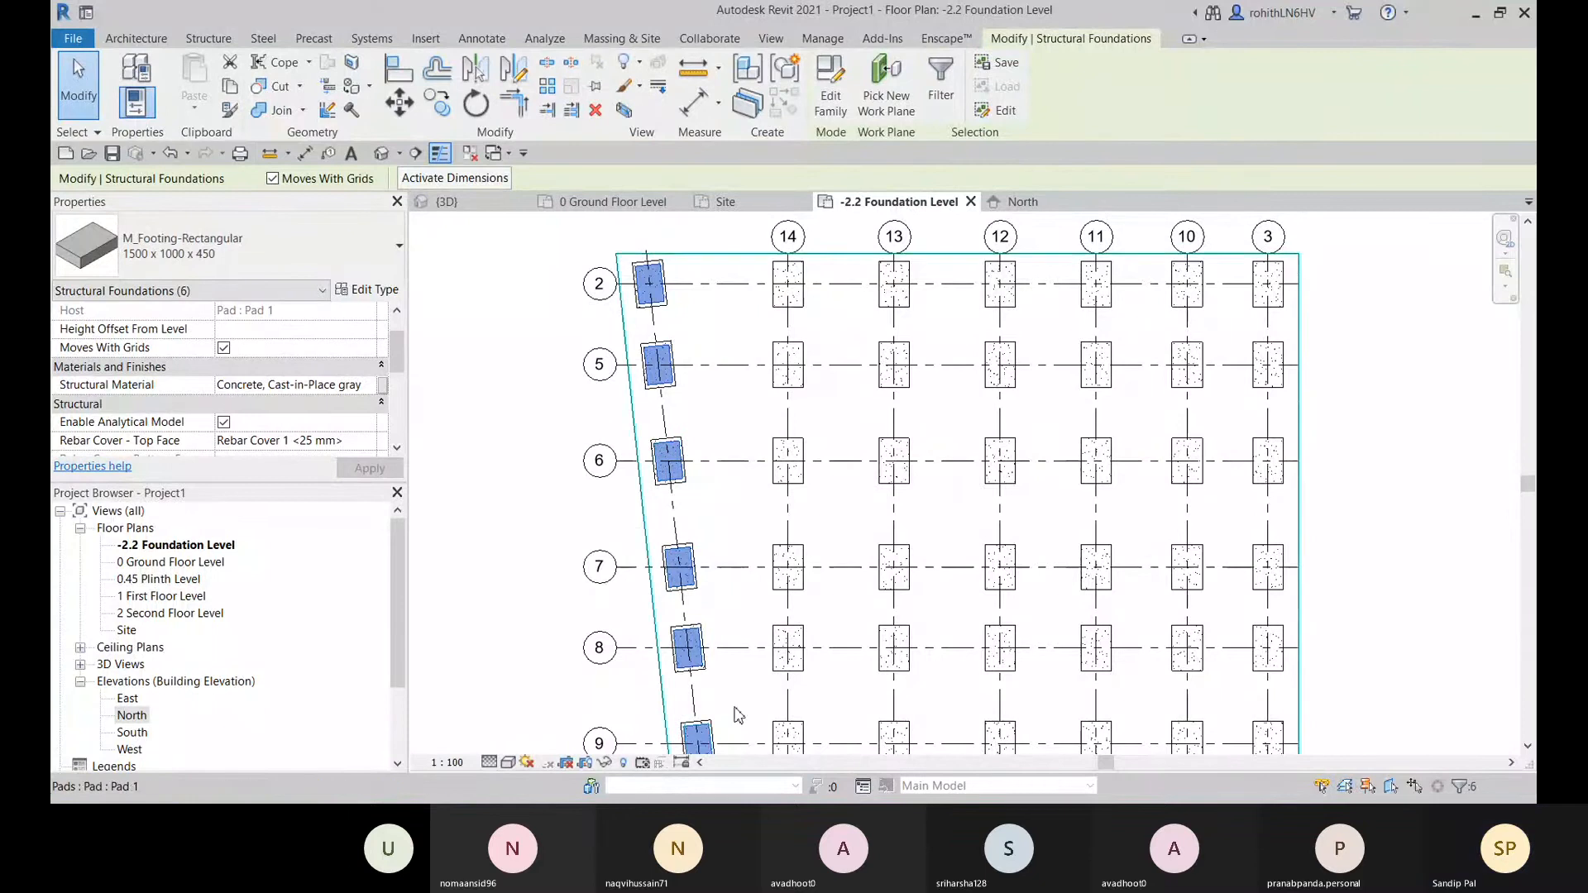
middle_drag(748, 700, 761, 524)
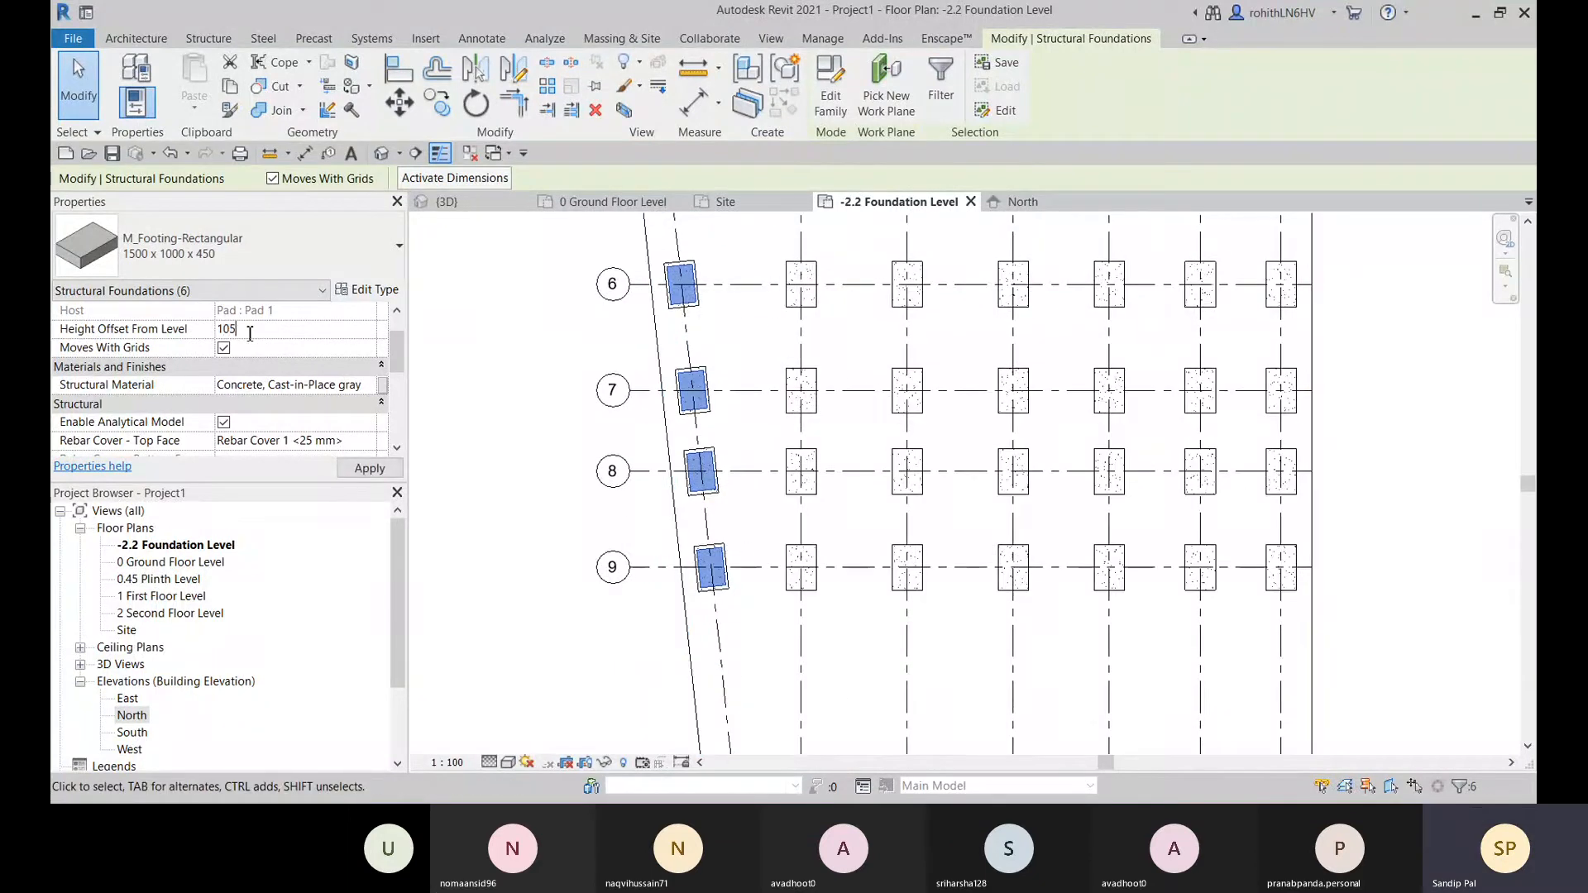
middle_drag(777, 498, 697, 615)
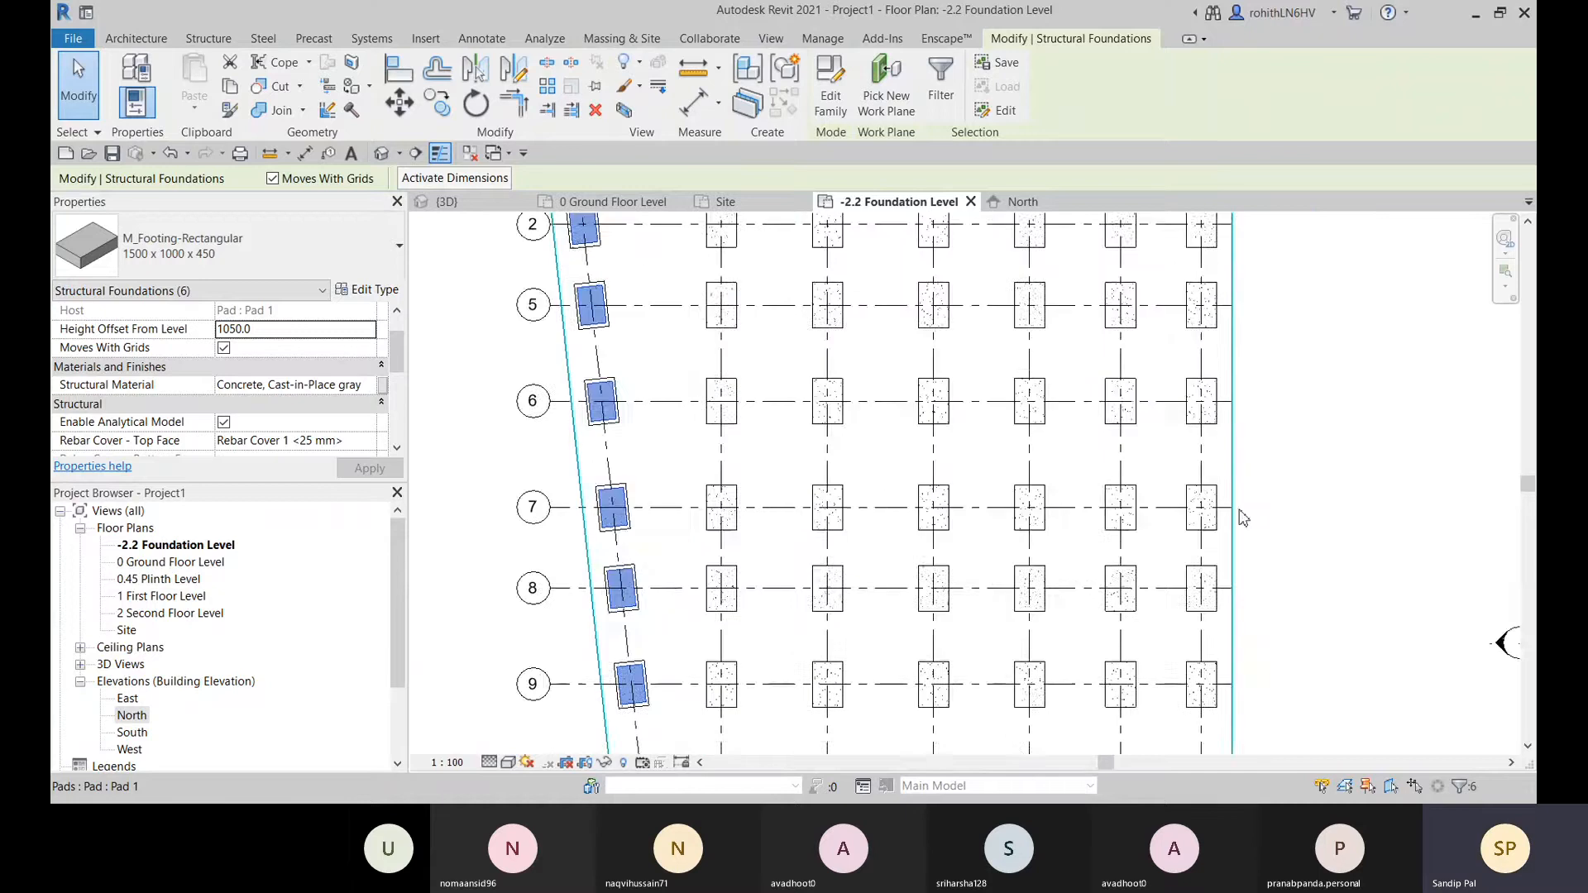
click(1280, 474)
- Place isolated 1500 x 1000 x 450 footings with a 1050 height offset where grid 2 crosses grids 14, 13, 12, 11, 10 and 3
scroll(1281, 475, down, 2)
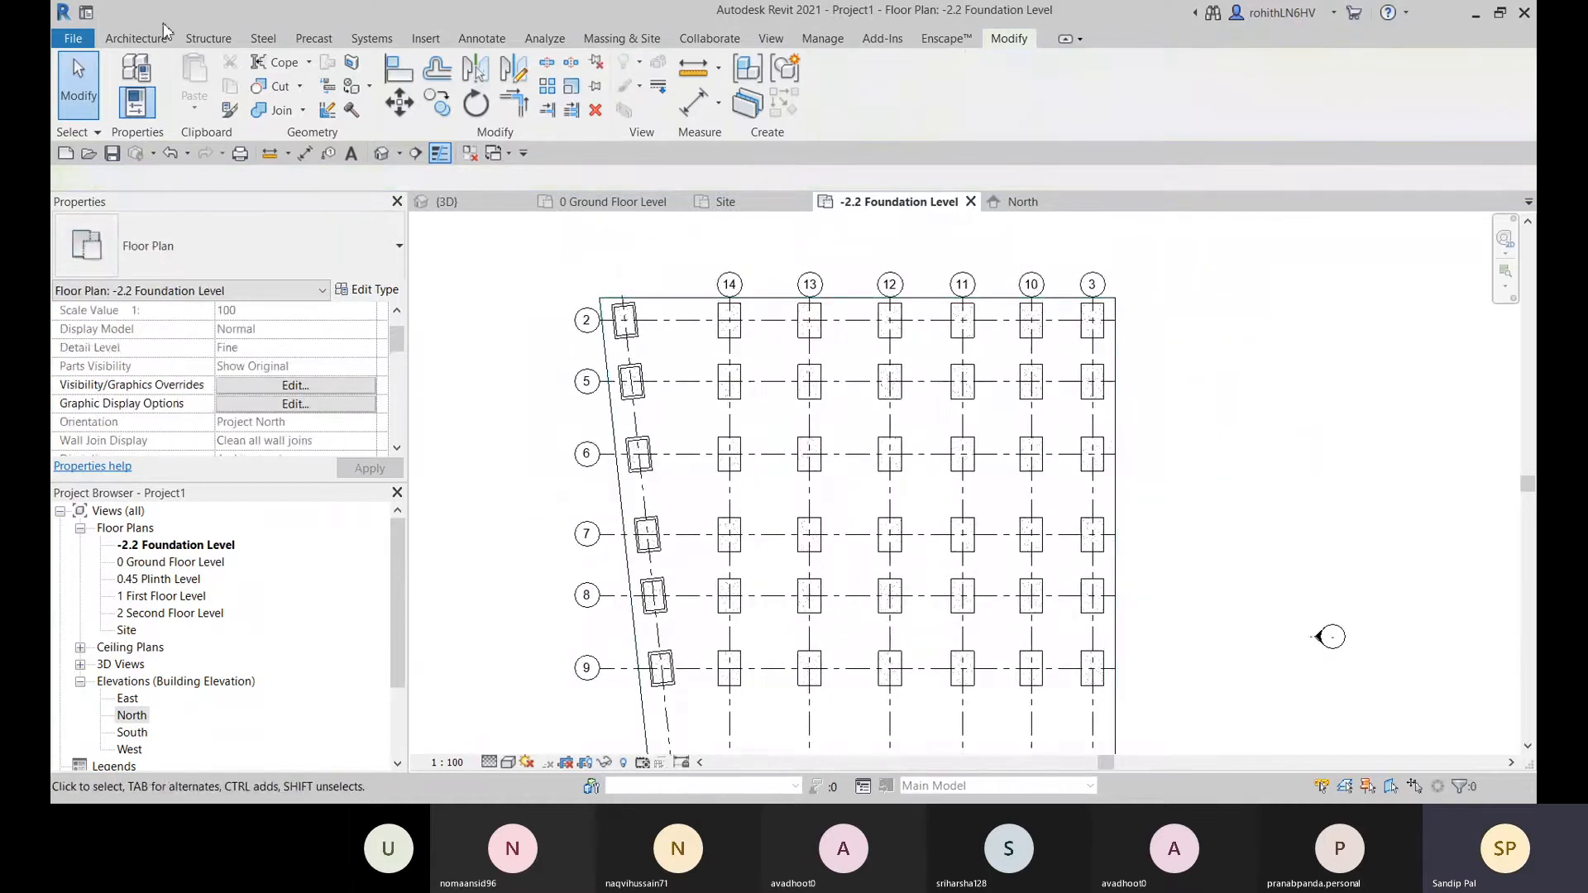
click(137, 39)
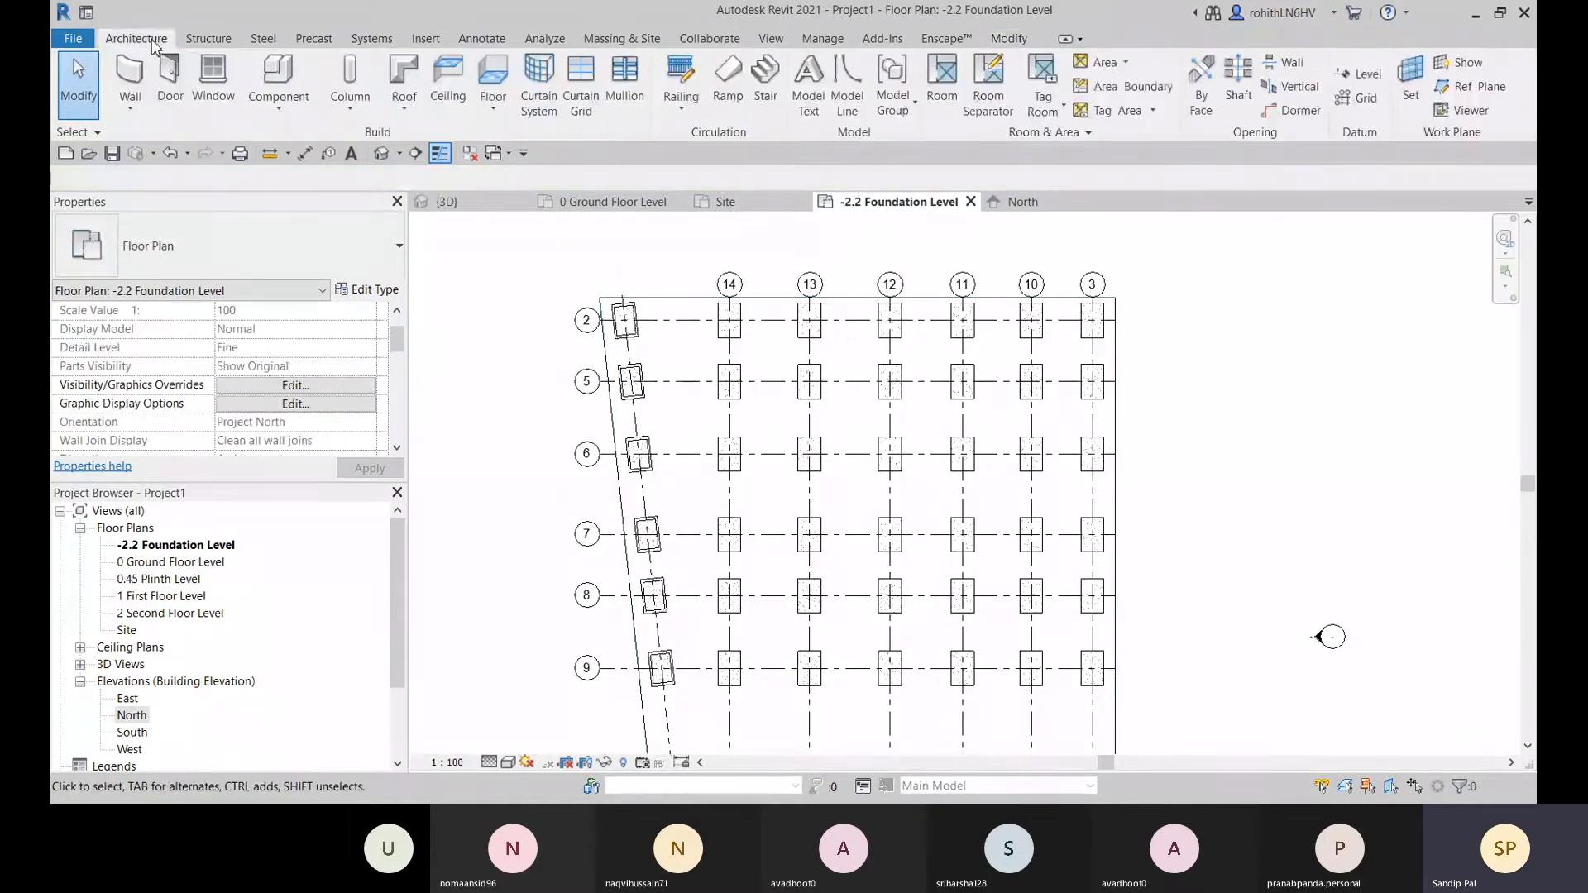
click(208, 39)
click(520, 87)
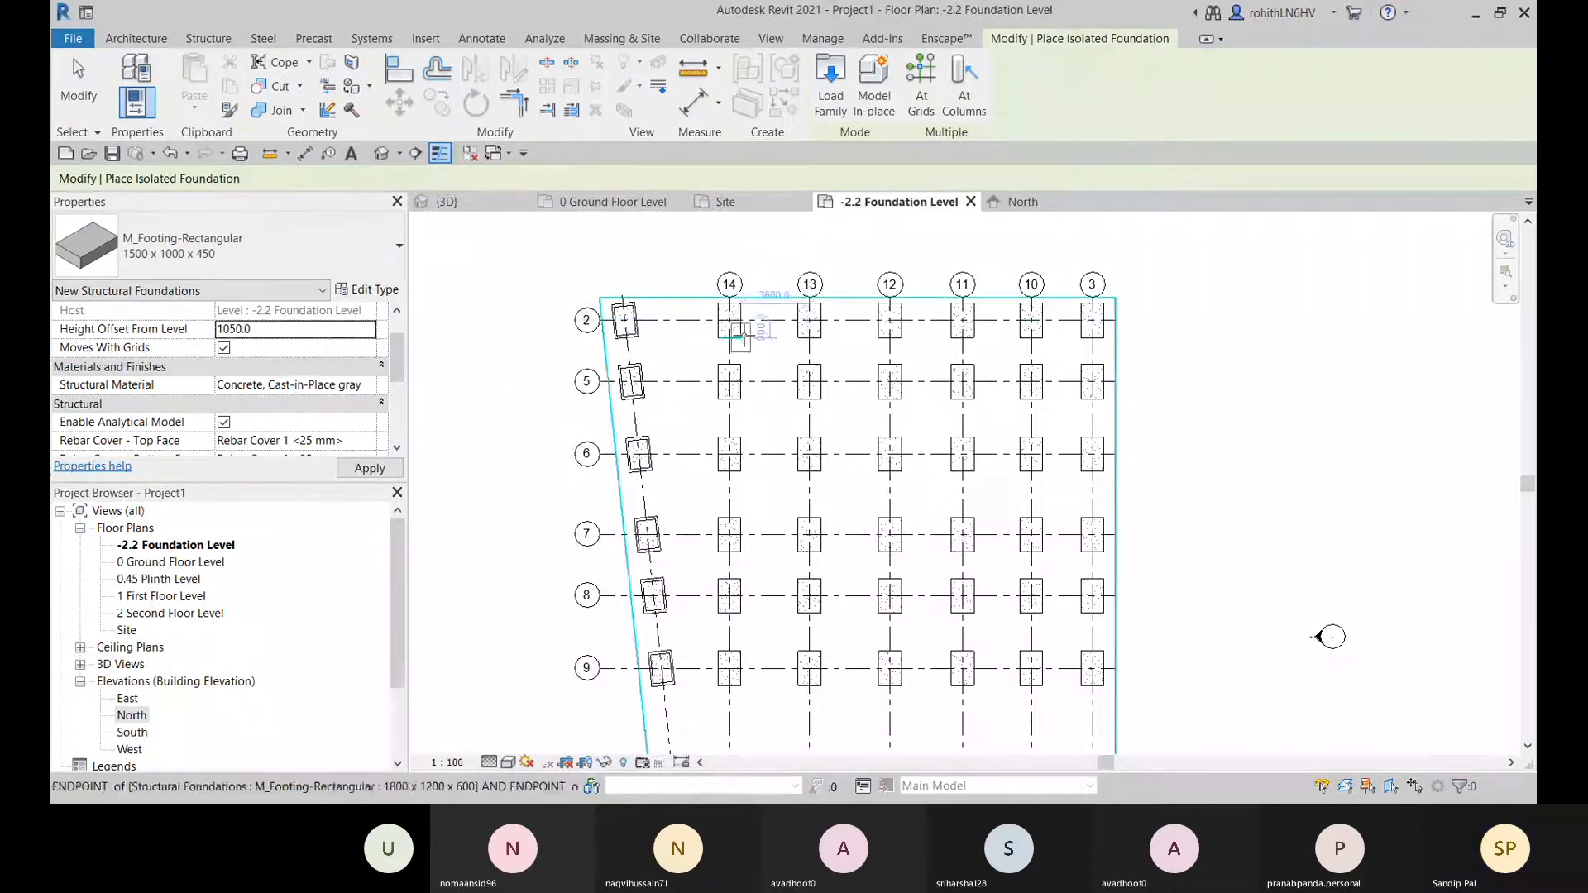
click(731, 319)
click(809, 319)
scroll(809, 323, up, 1)
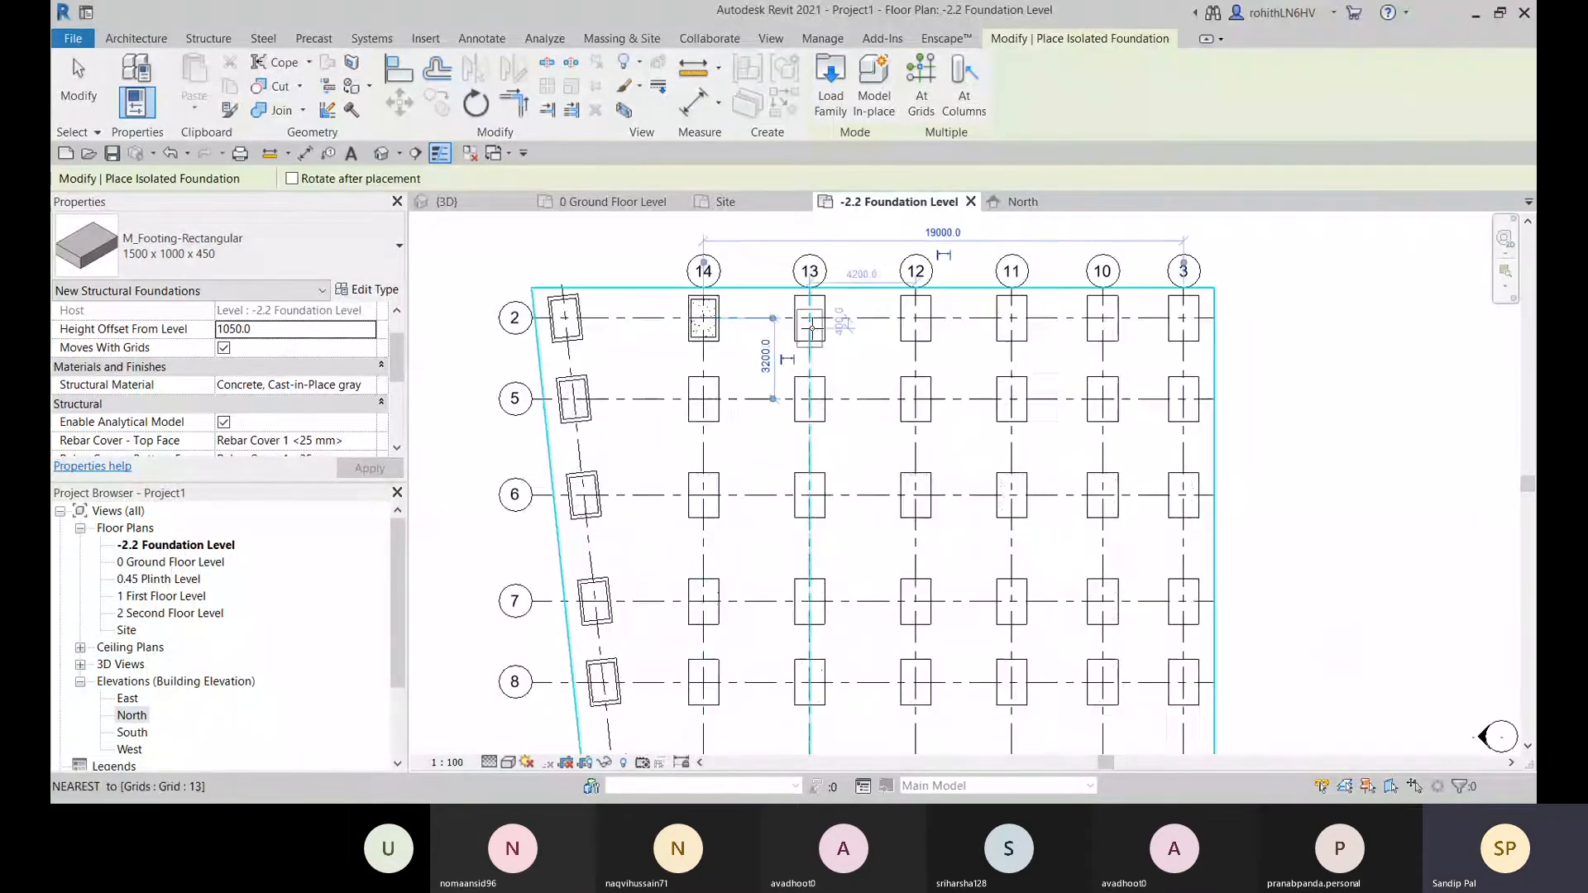
click(914, 319)
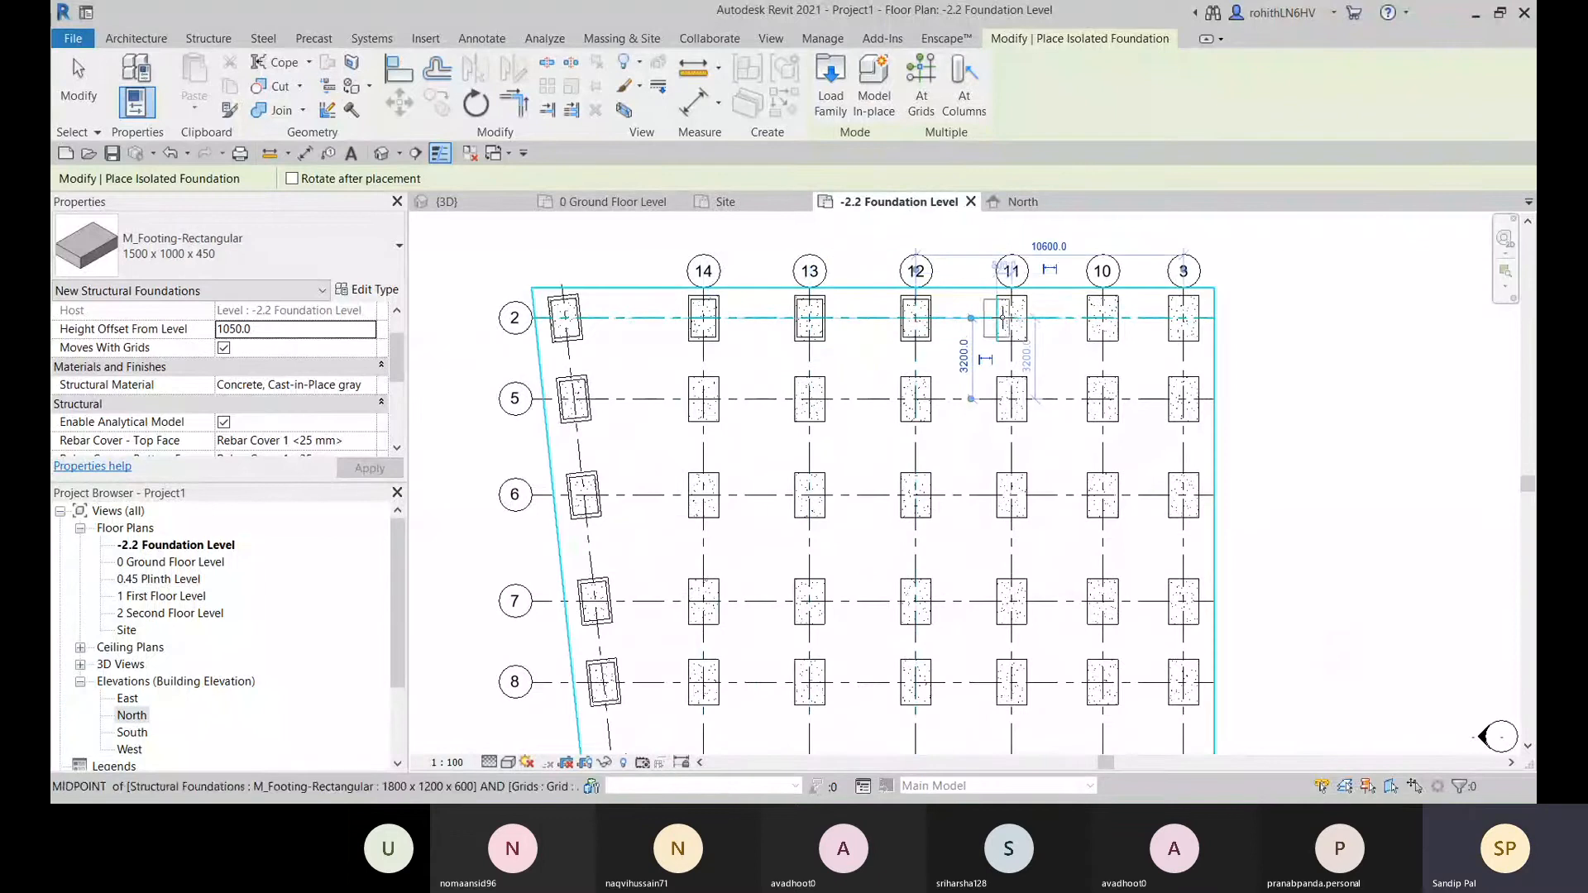
click(1103, 318)
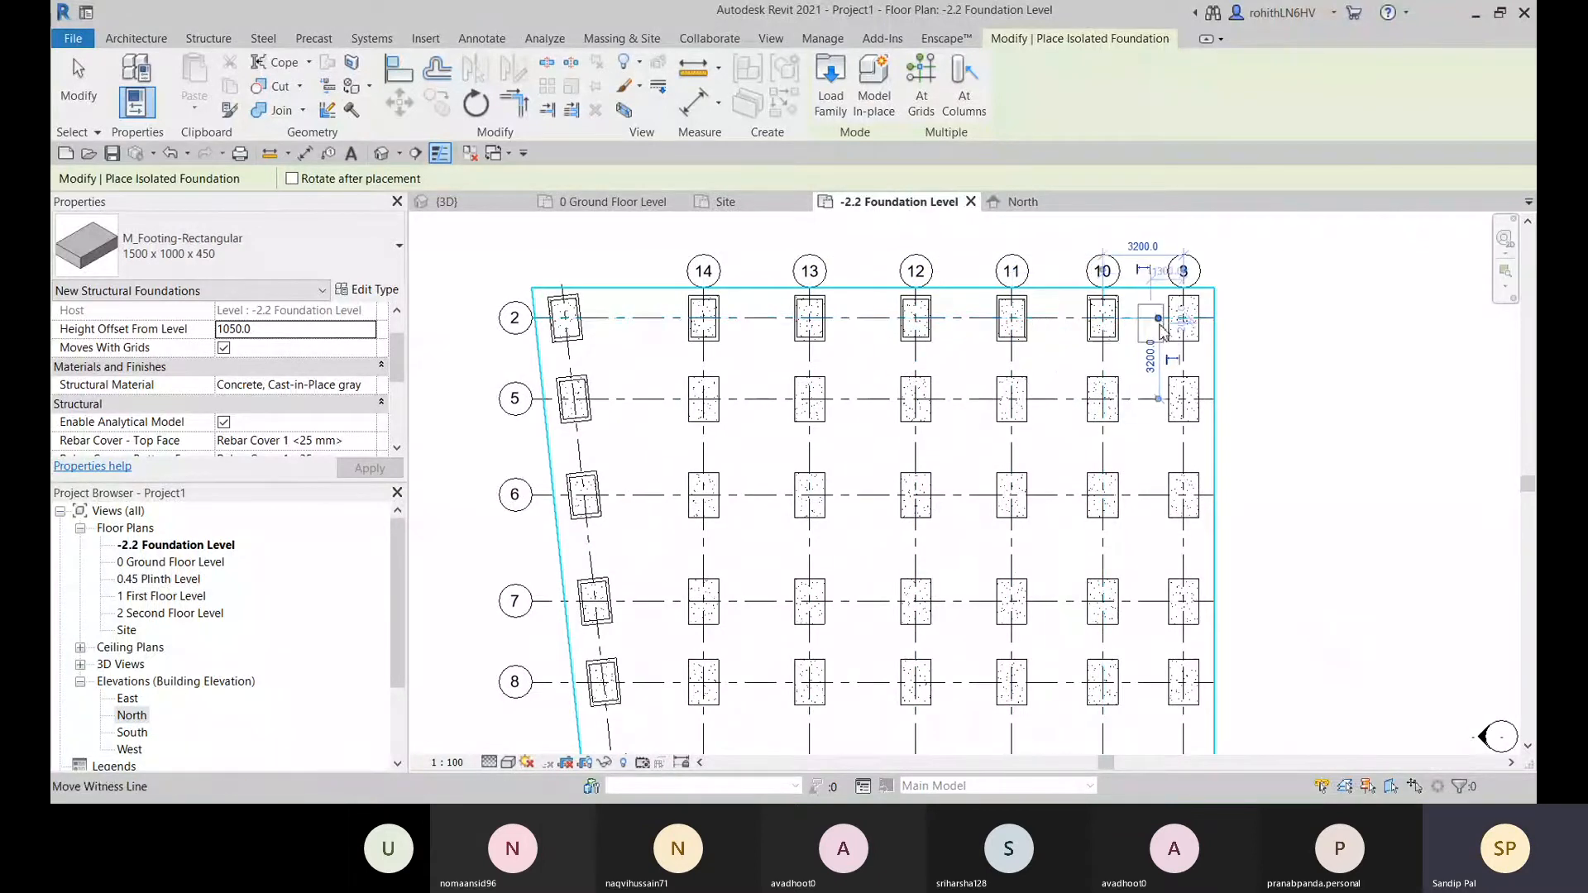
click(1183, 317)
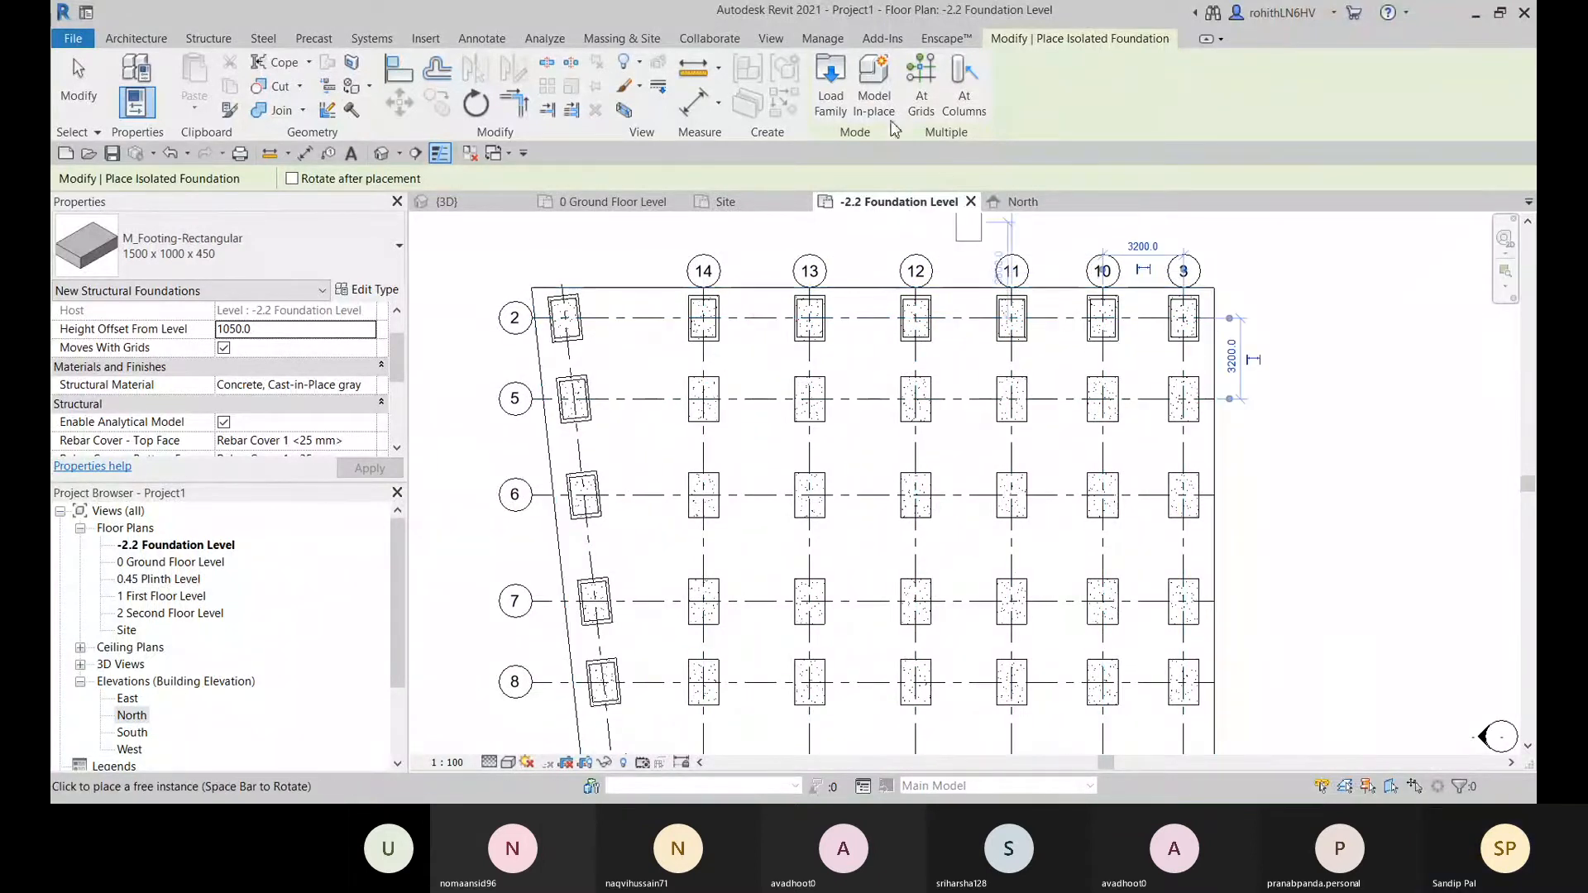
click(921, 87)
scroll(830, 397, down, 2)
scroll(827, 397, down, 3)
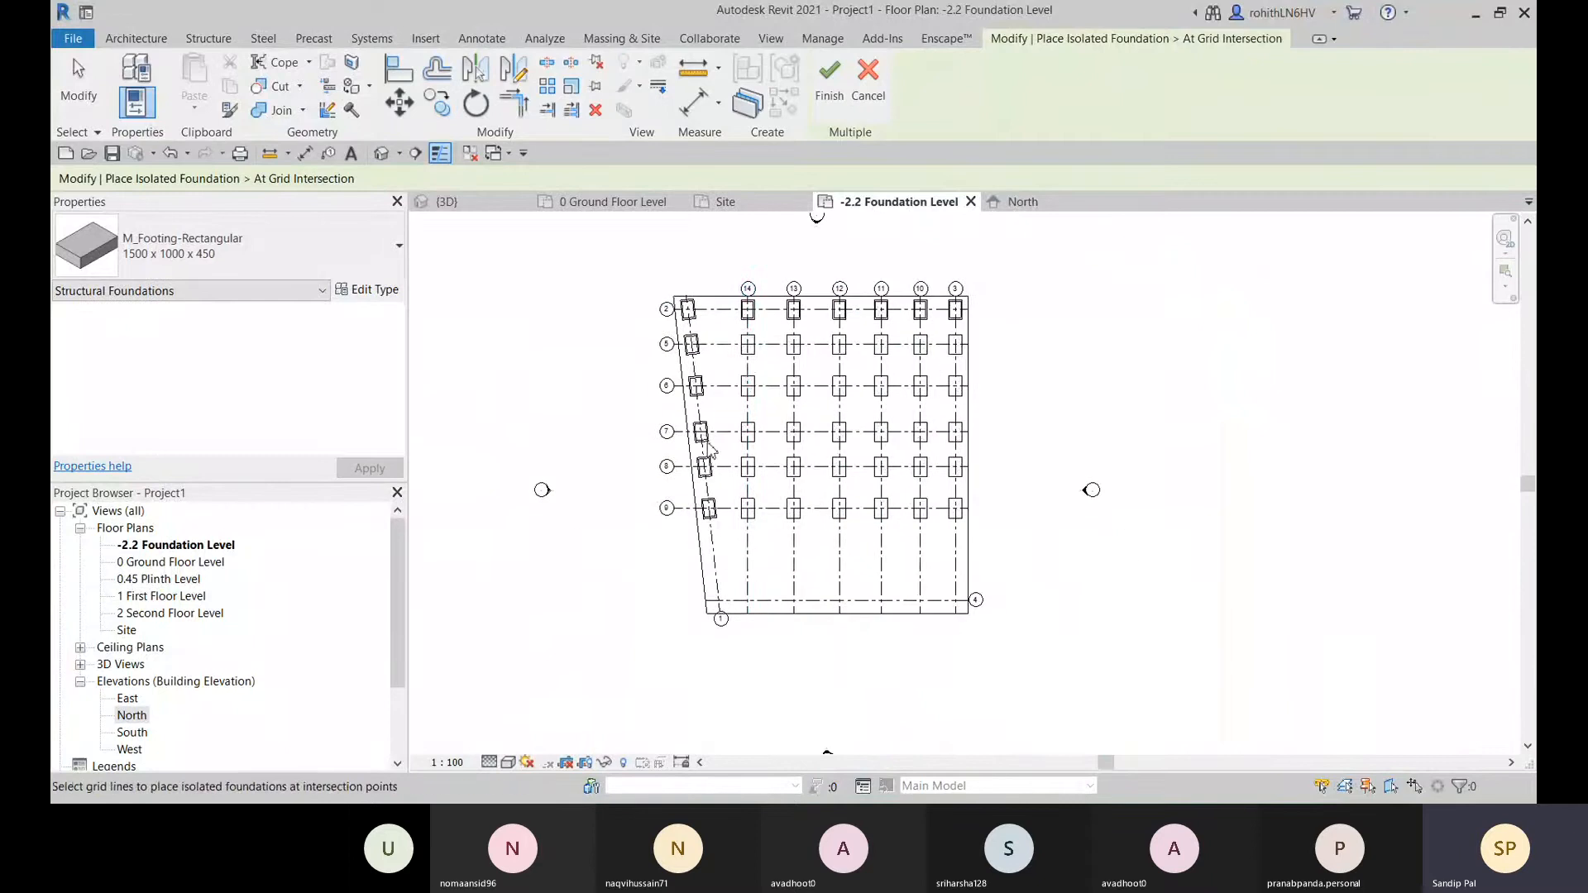
drag(732, 340, 733, 473)
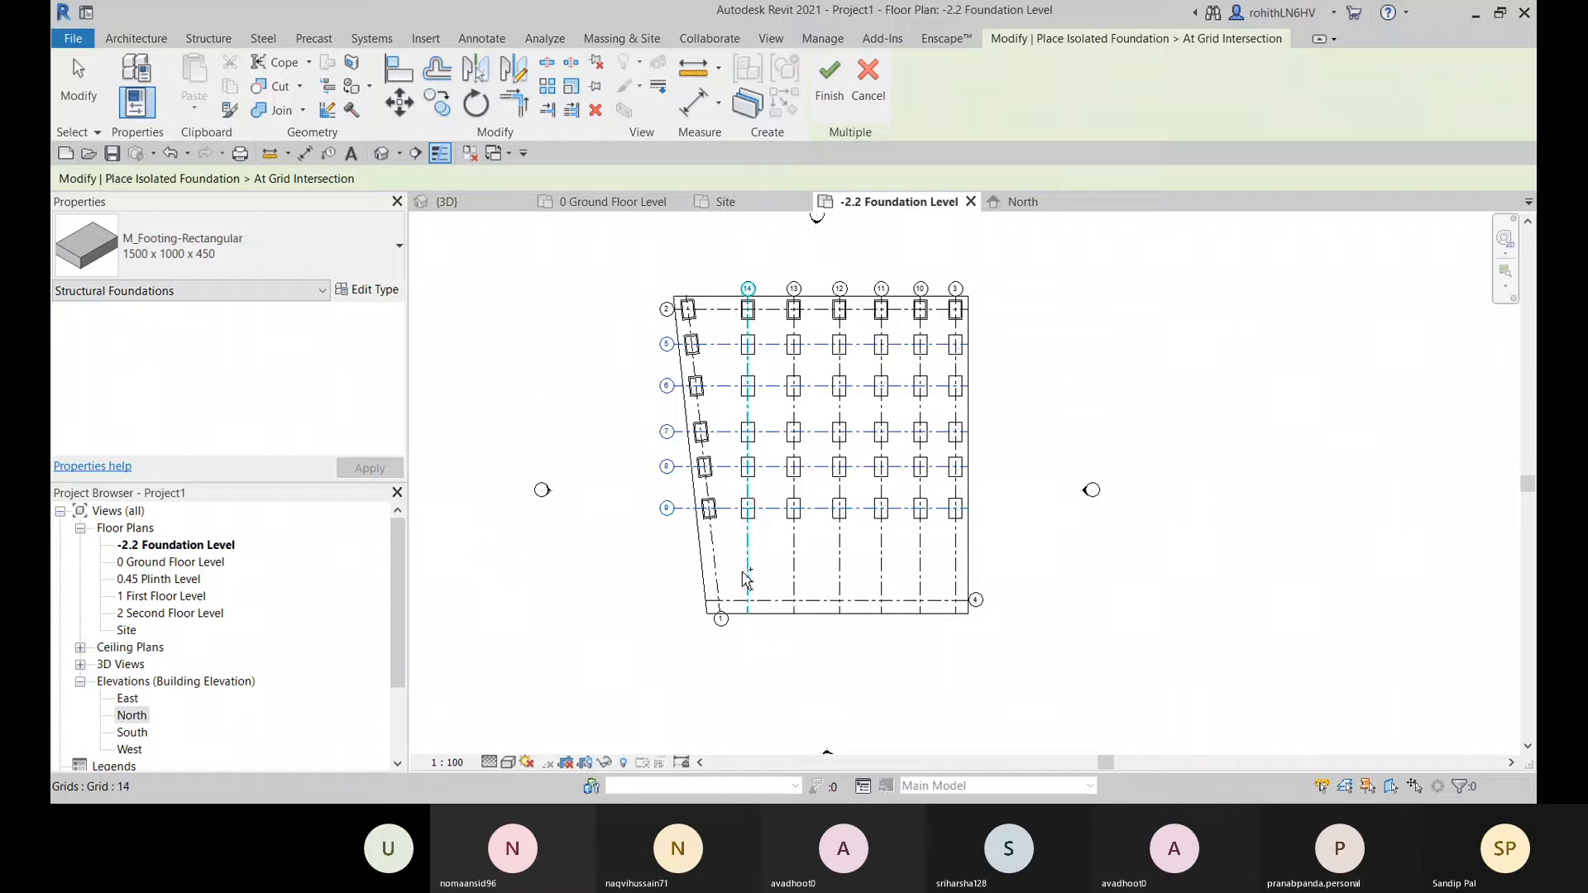
scroll(755, 413, up, 5)
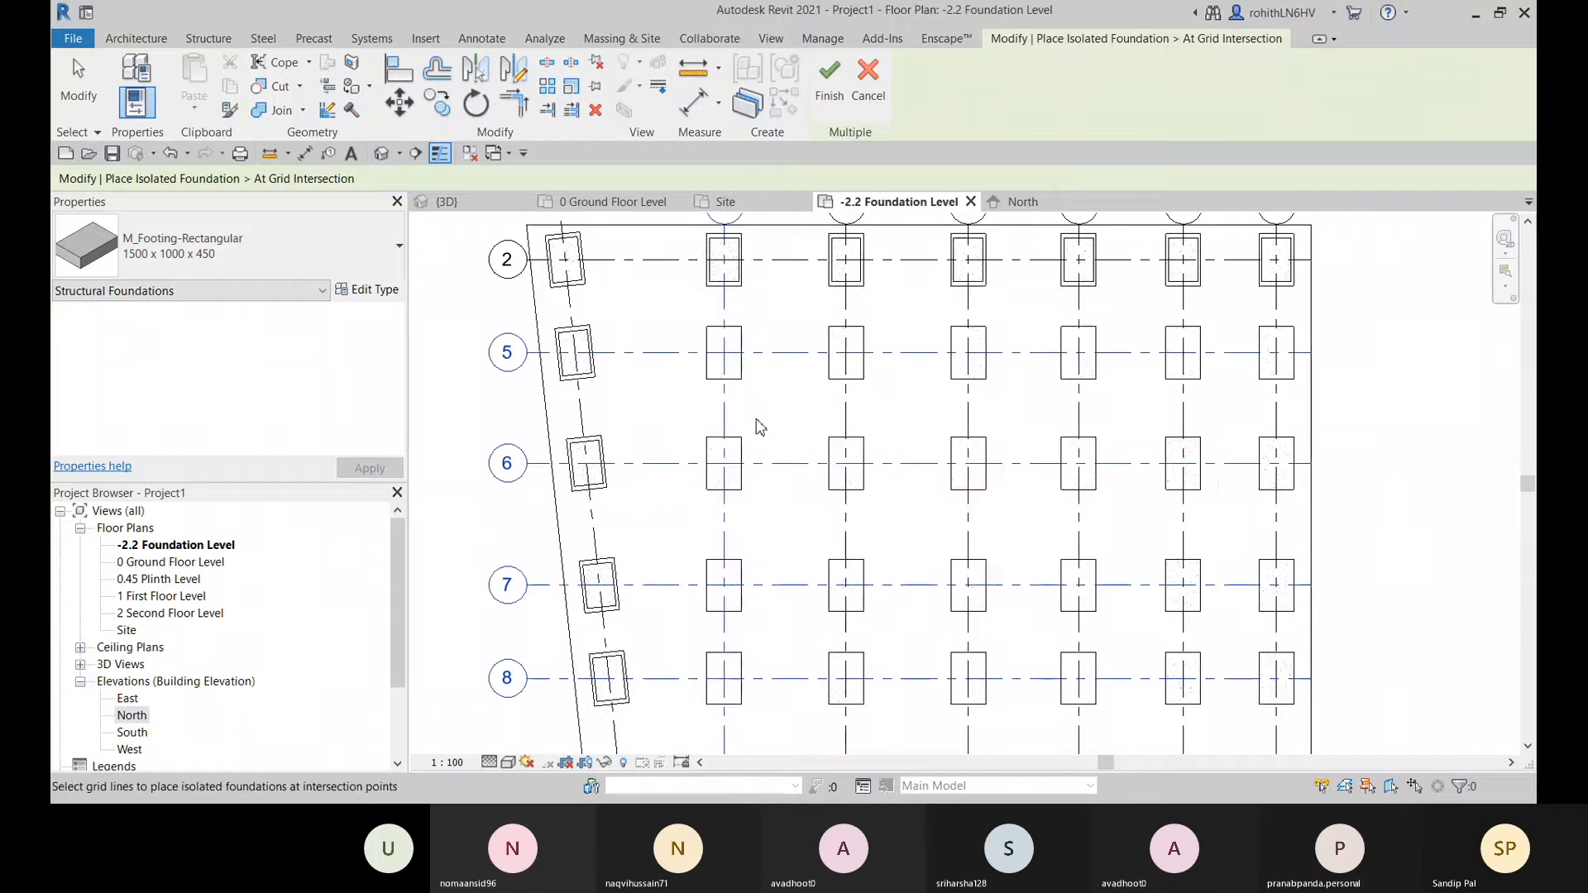
scroll(810, 447, down, 5)
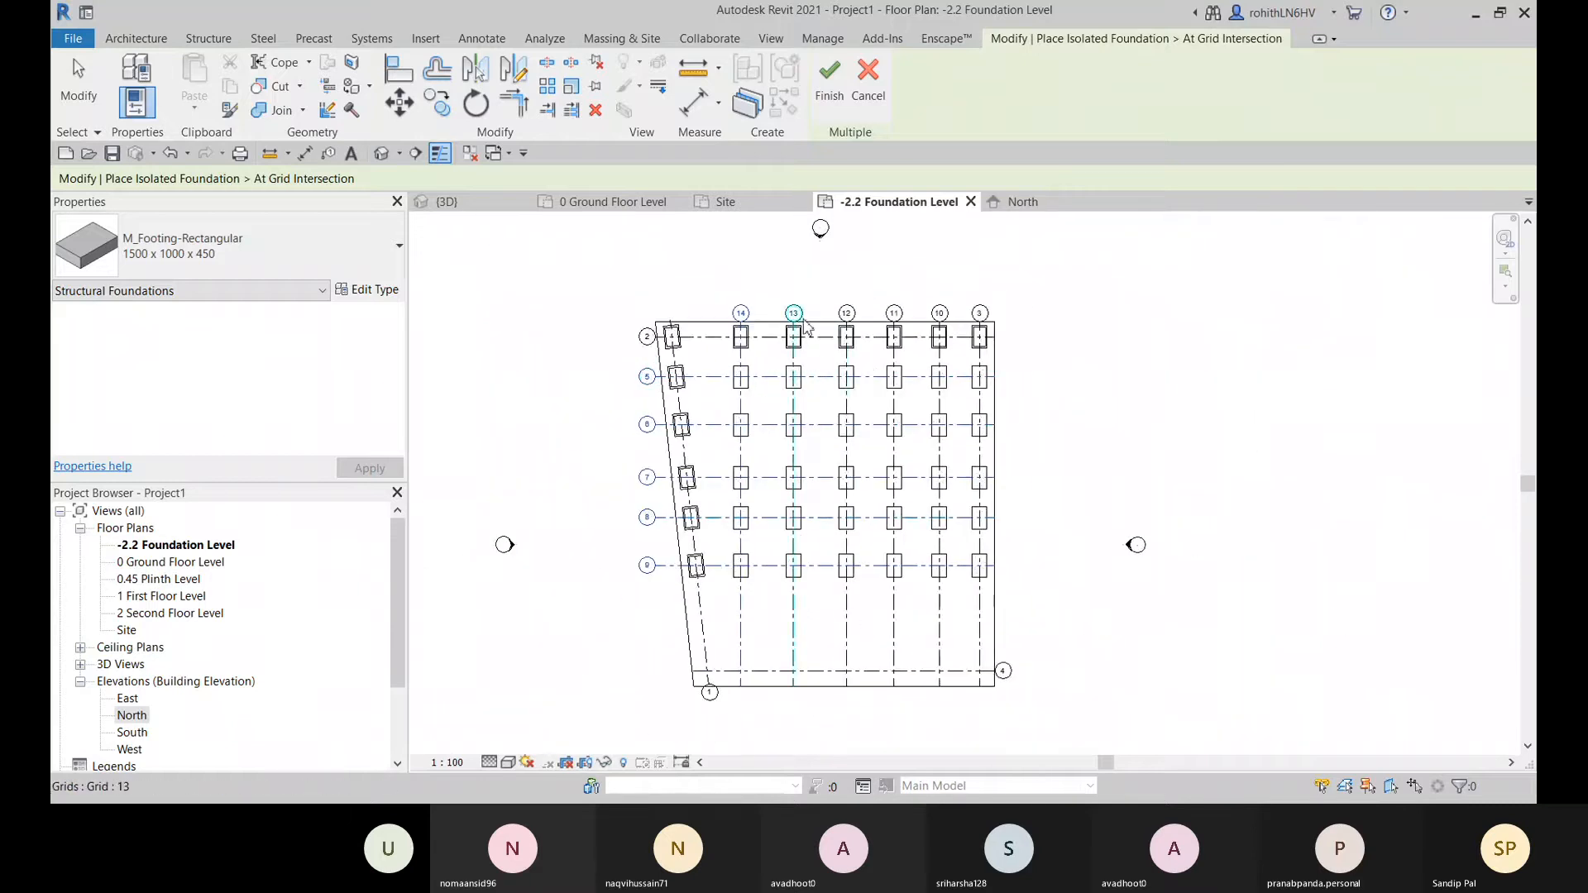
scroll(755, 376, up, 4)
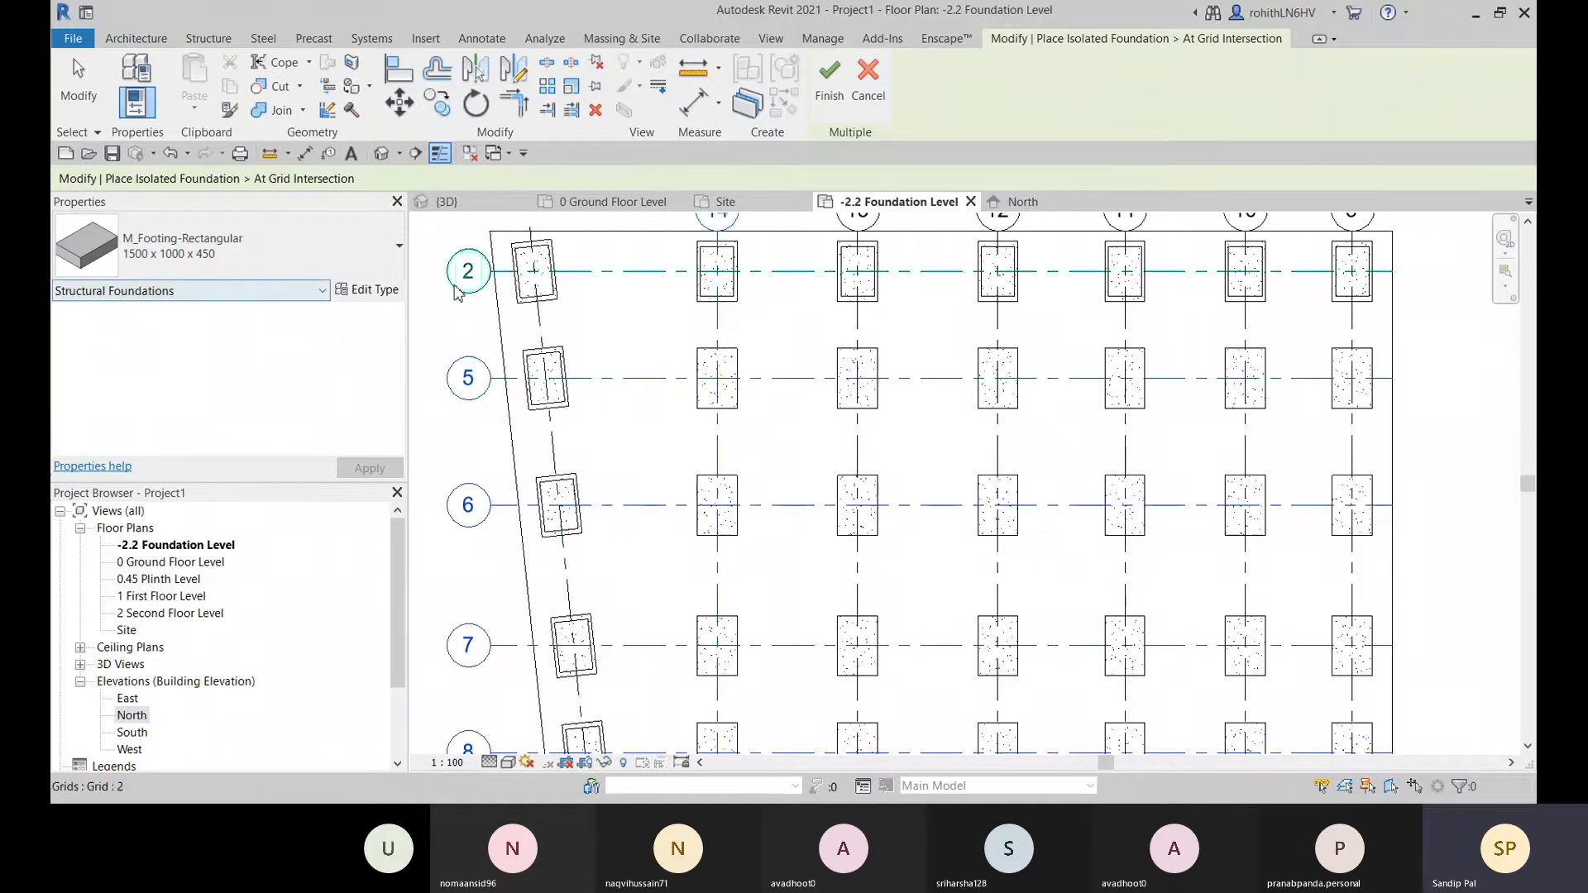
scroll(722, 403, down, 2)
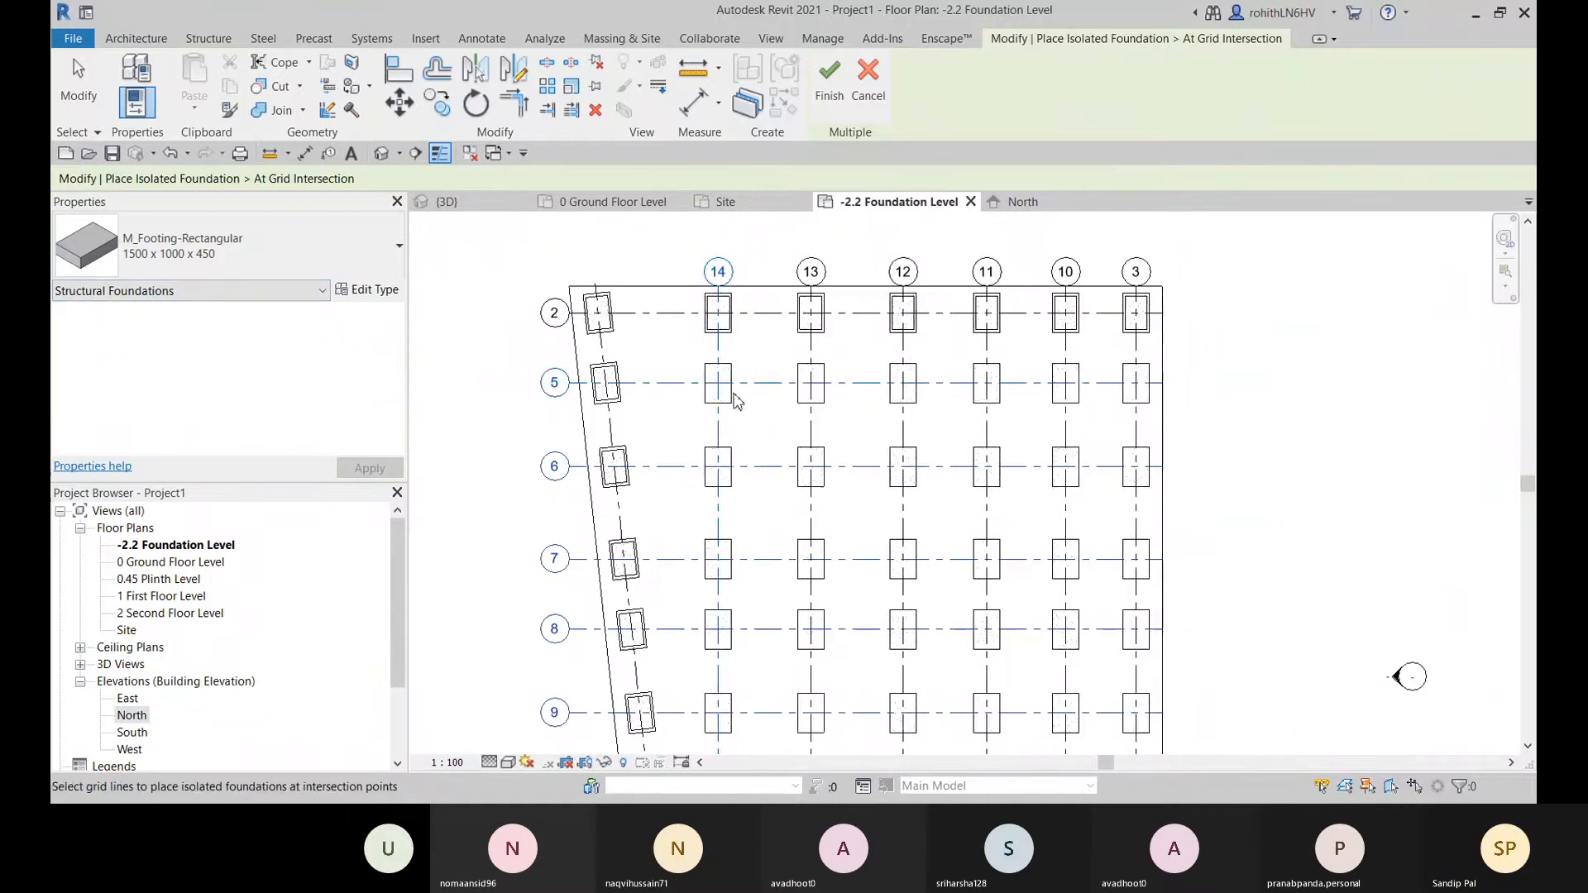
scroll(752, 393, up, 2)
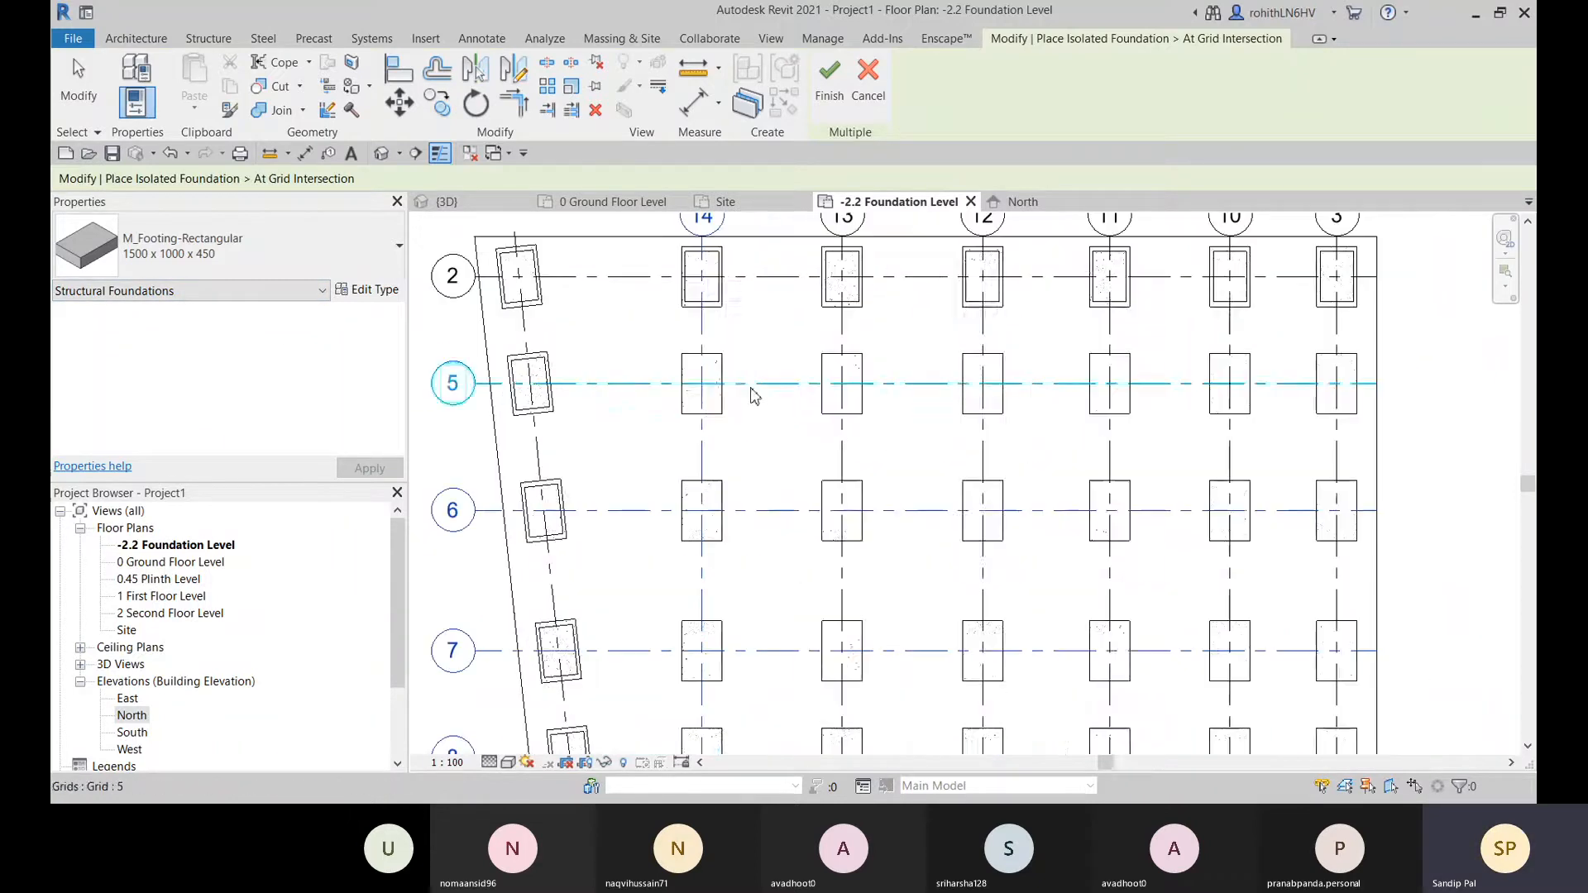
click(839, 85)
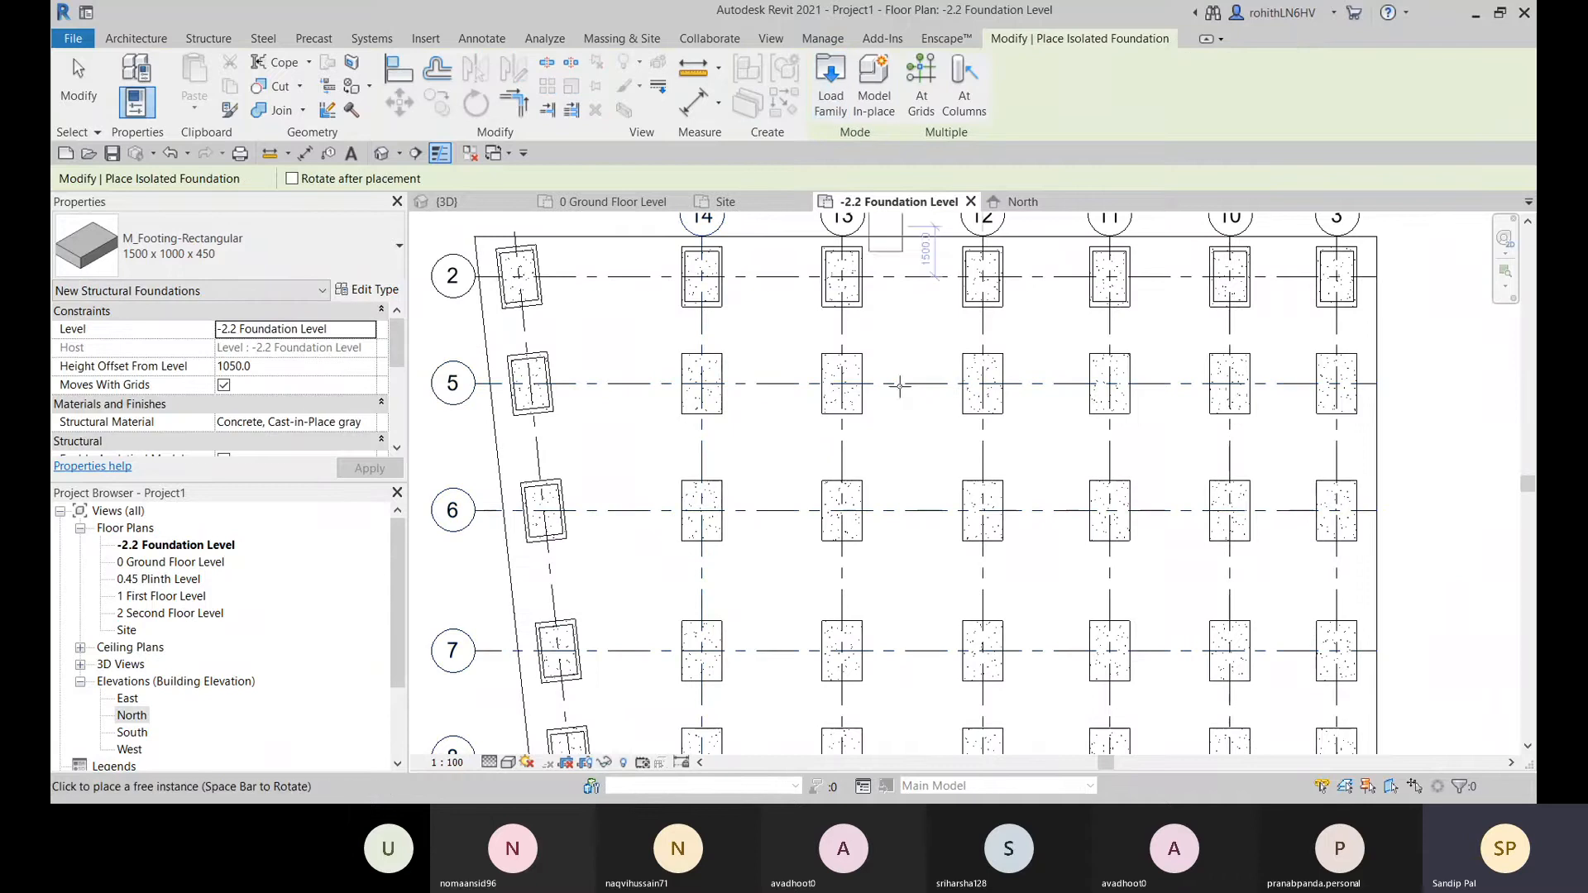
right_click(763, 438)
click(787, 451)
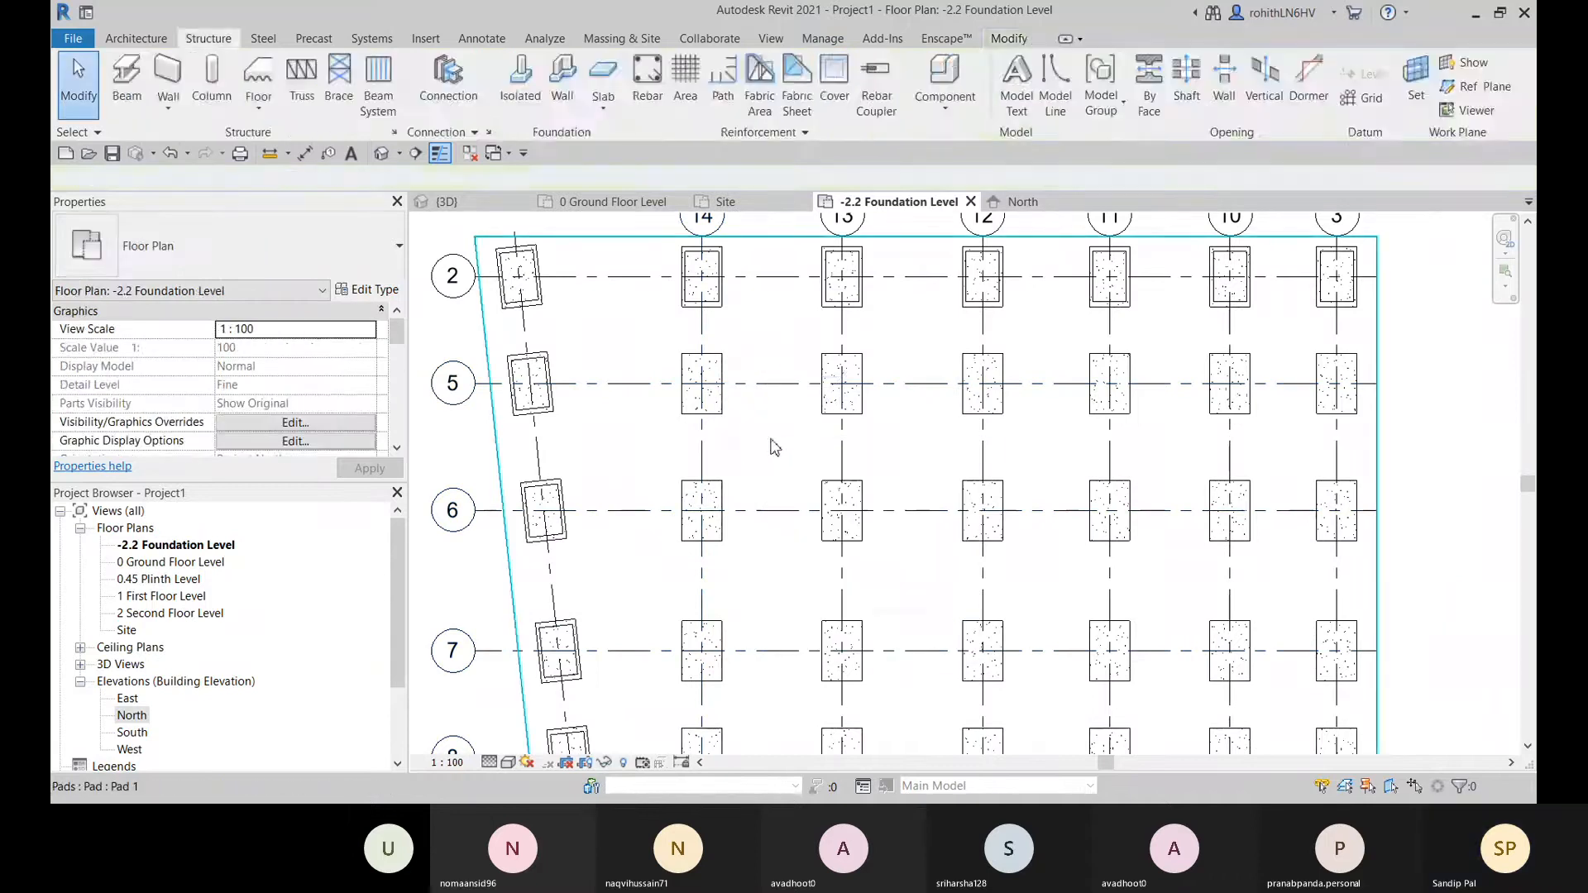
right_click(780, 430)
key(Escape)
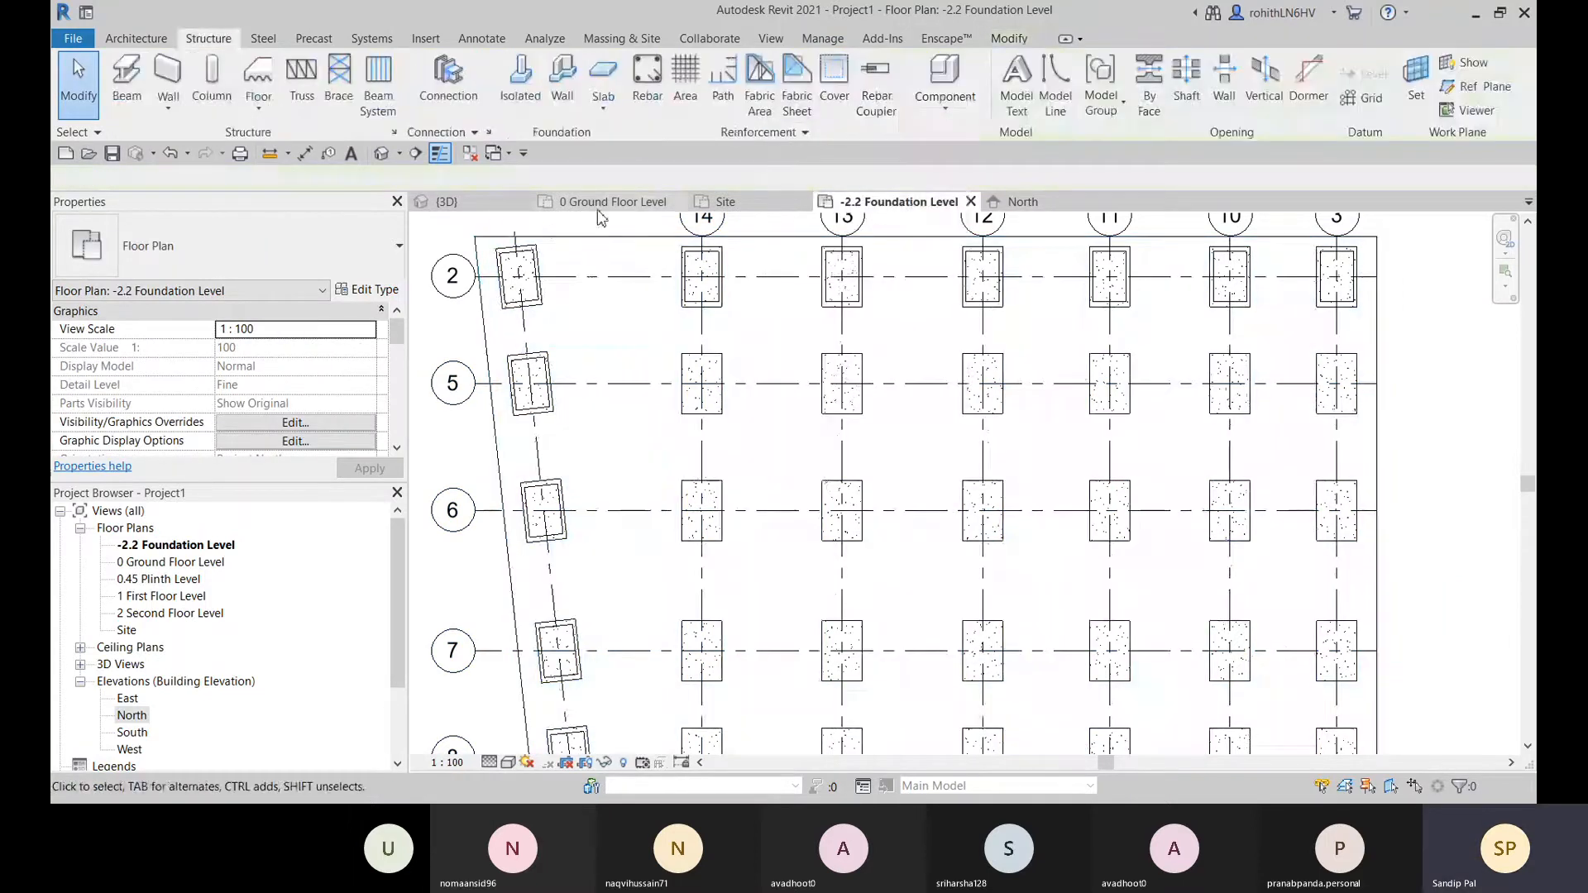
- In the 3D view, delete the six 1800 x 1200 x 600 footings along grid 5 at grids 14 through 3
click(488, 208)
shift+middle_drag(679, 595, 809, 513)
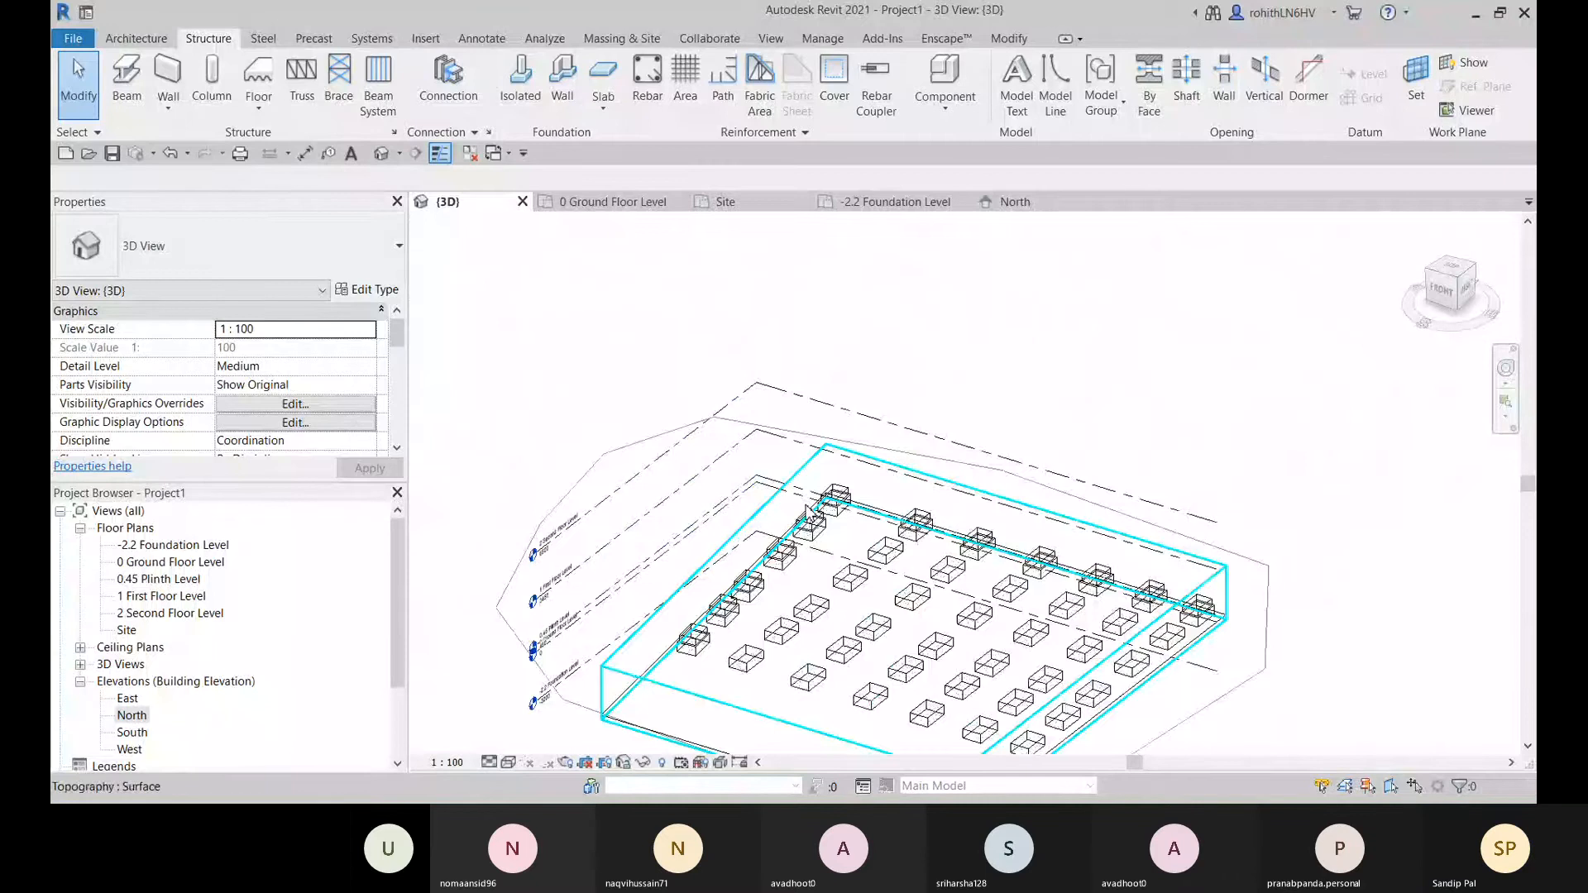
mouse_move(767, 575)
shift+middle_down()
mouse_move(936, 422)
mouse_move(905, 369)
mouse_move(964, 344)
mouse_move(876, 646)
mouse_move(847, 543)
mouse_move(742, 588)
mouse_move(770, 576)
shift+middle_up()
scroll(809, 564, up, 5)
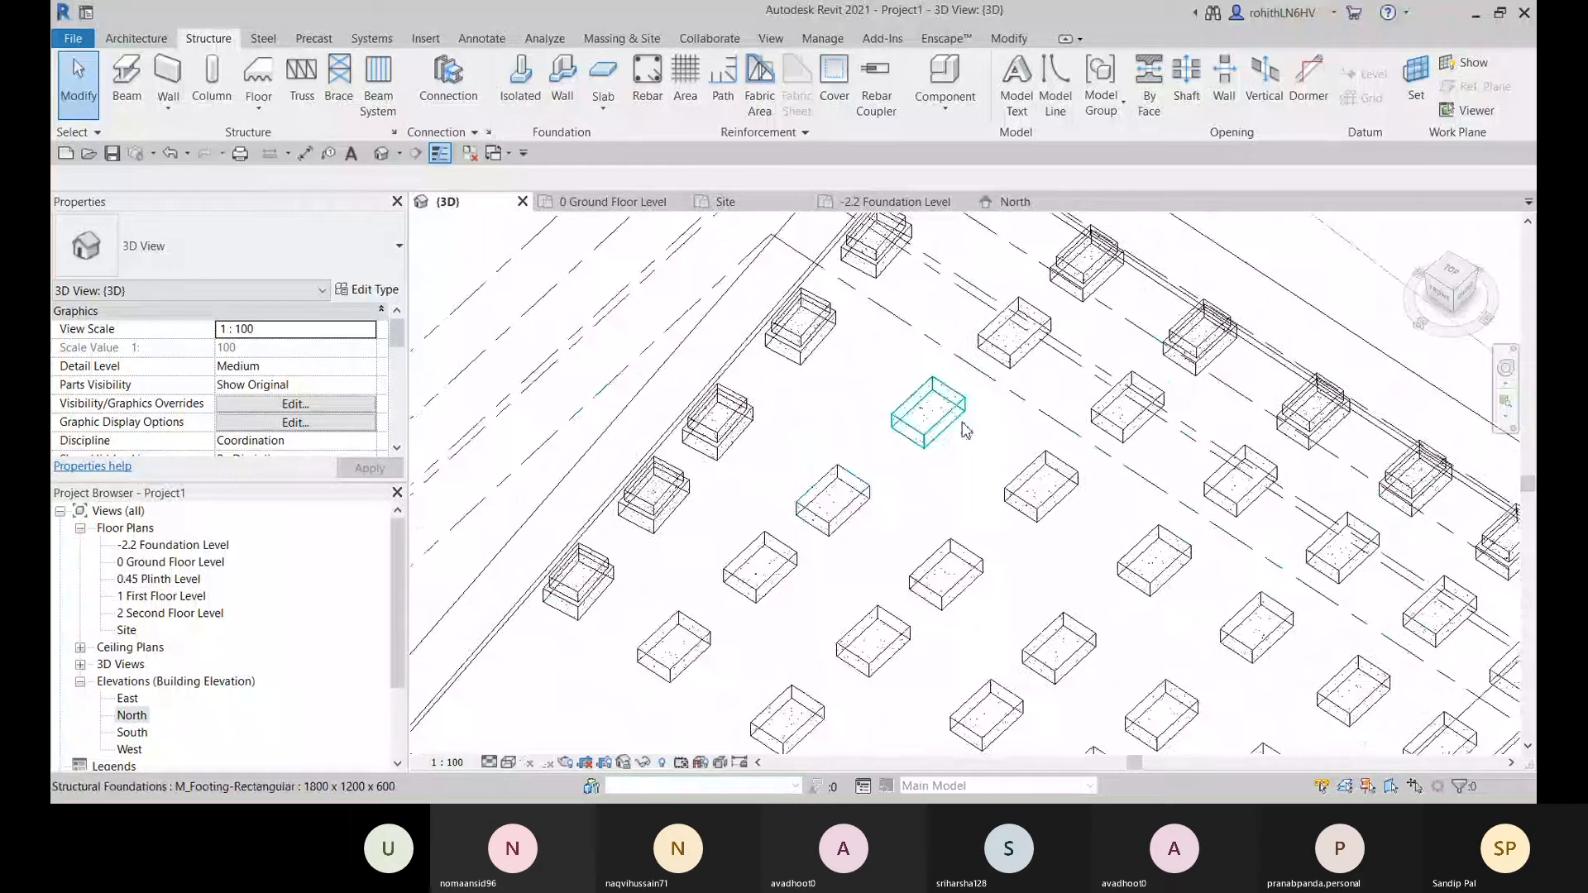
shift+middle_drag(941, 455, 670, 550)
scroll(896, 408, down, 3)
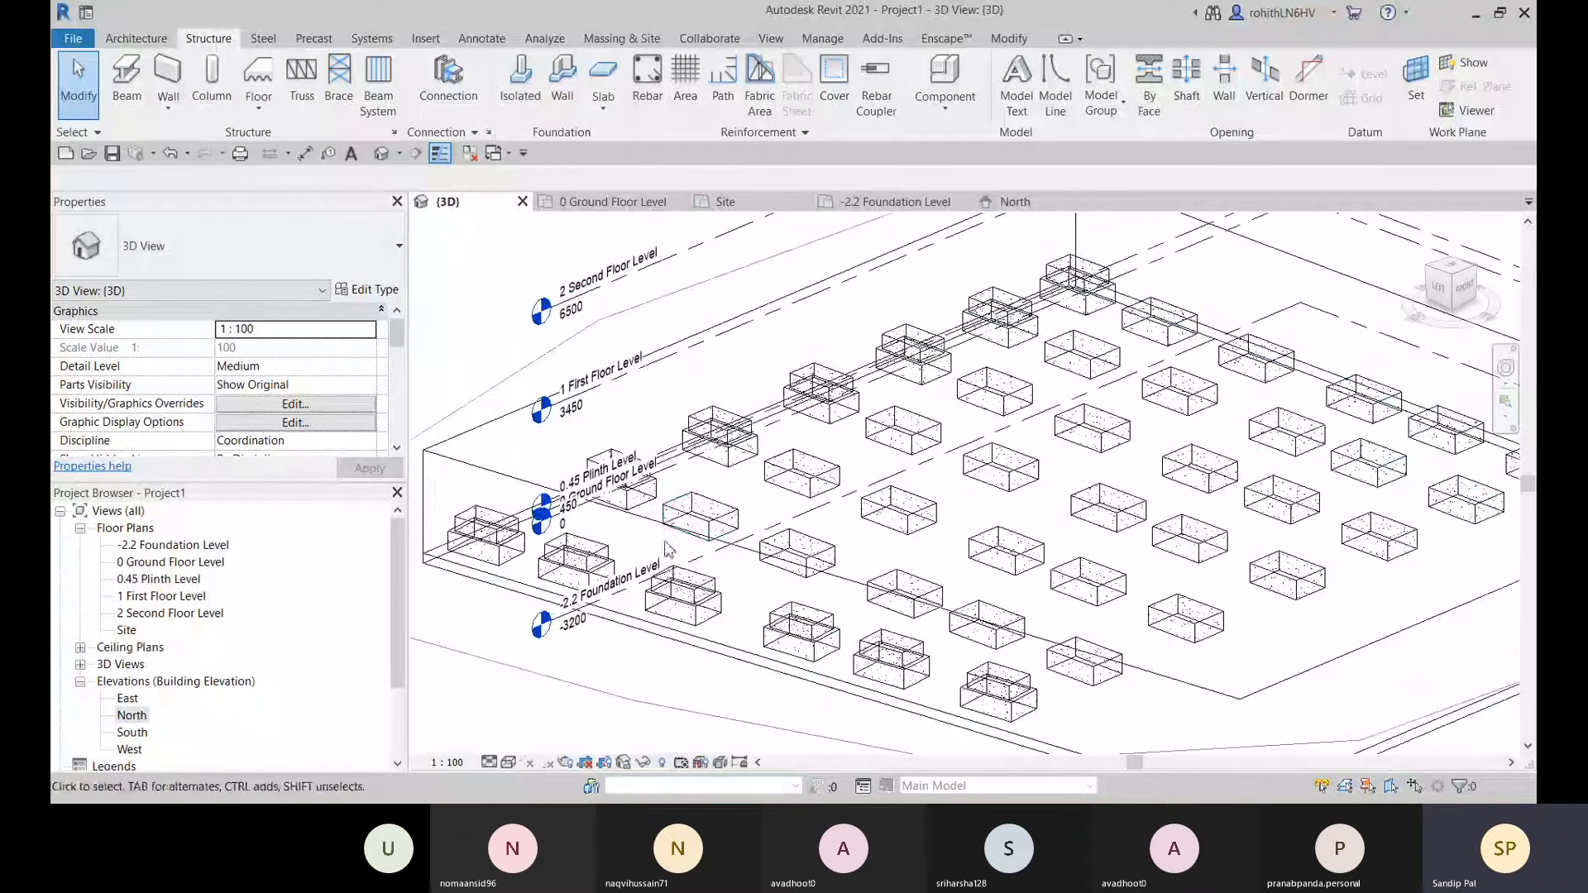
click(693, 524)
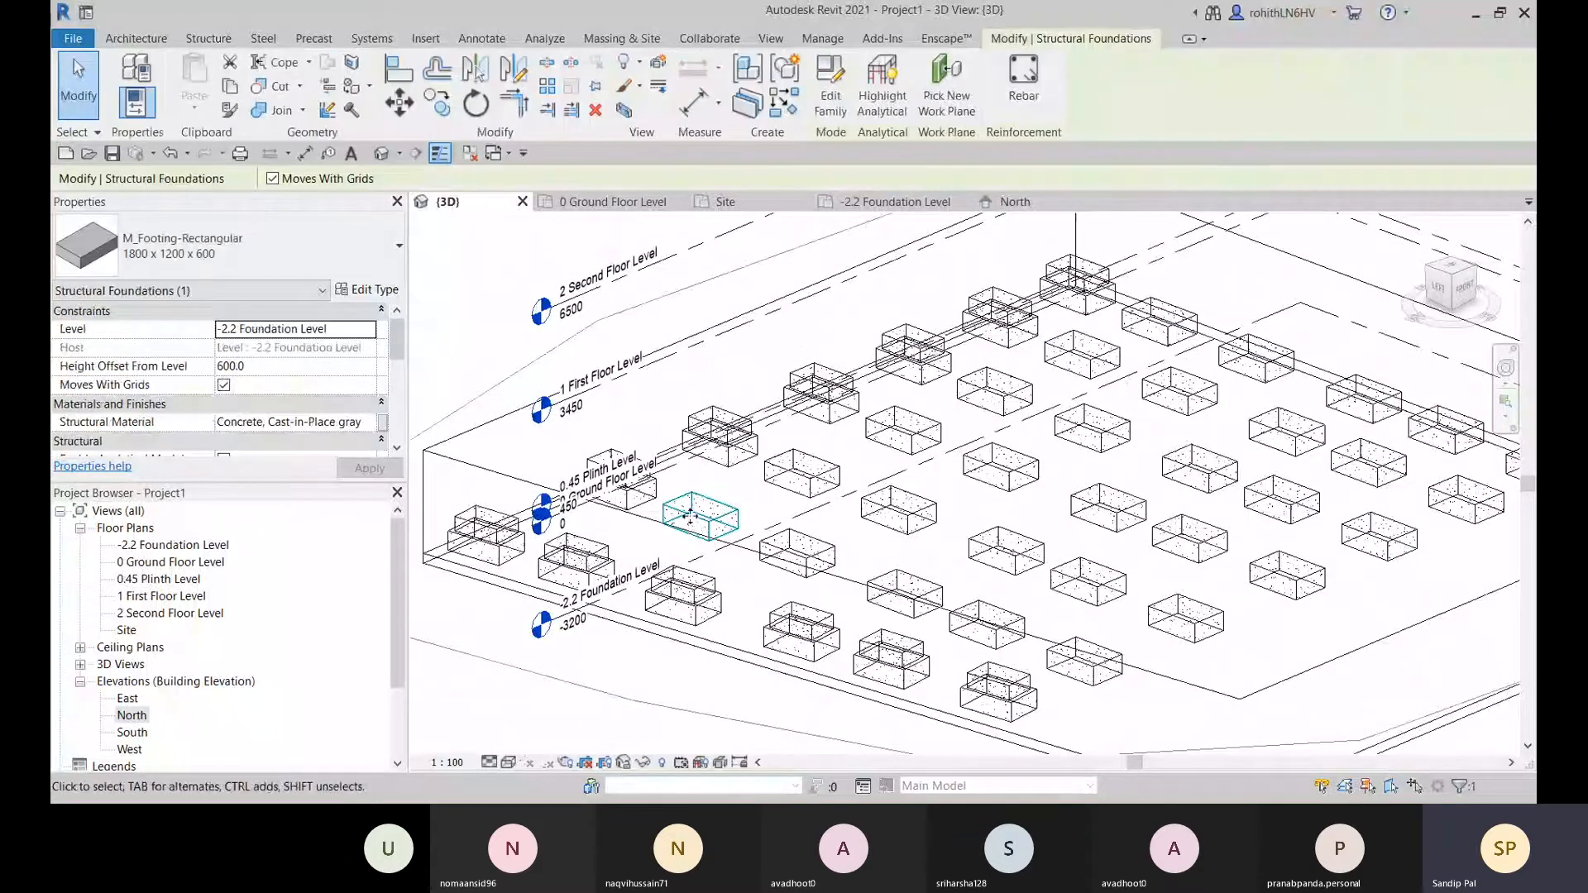
scroll(690, 517, down, 2)
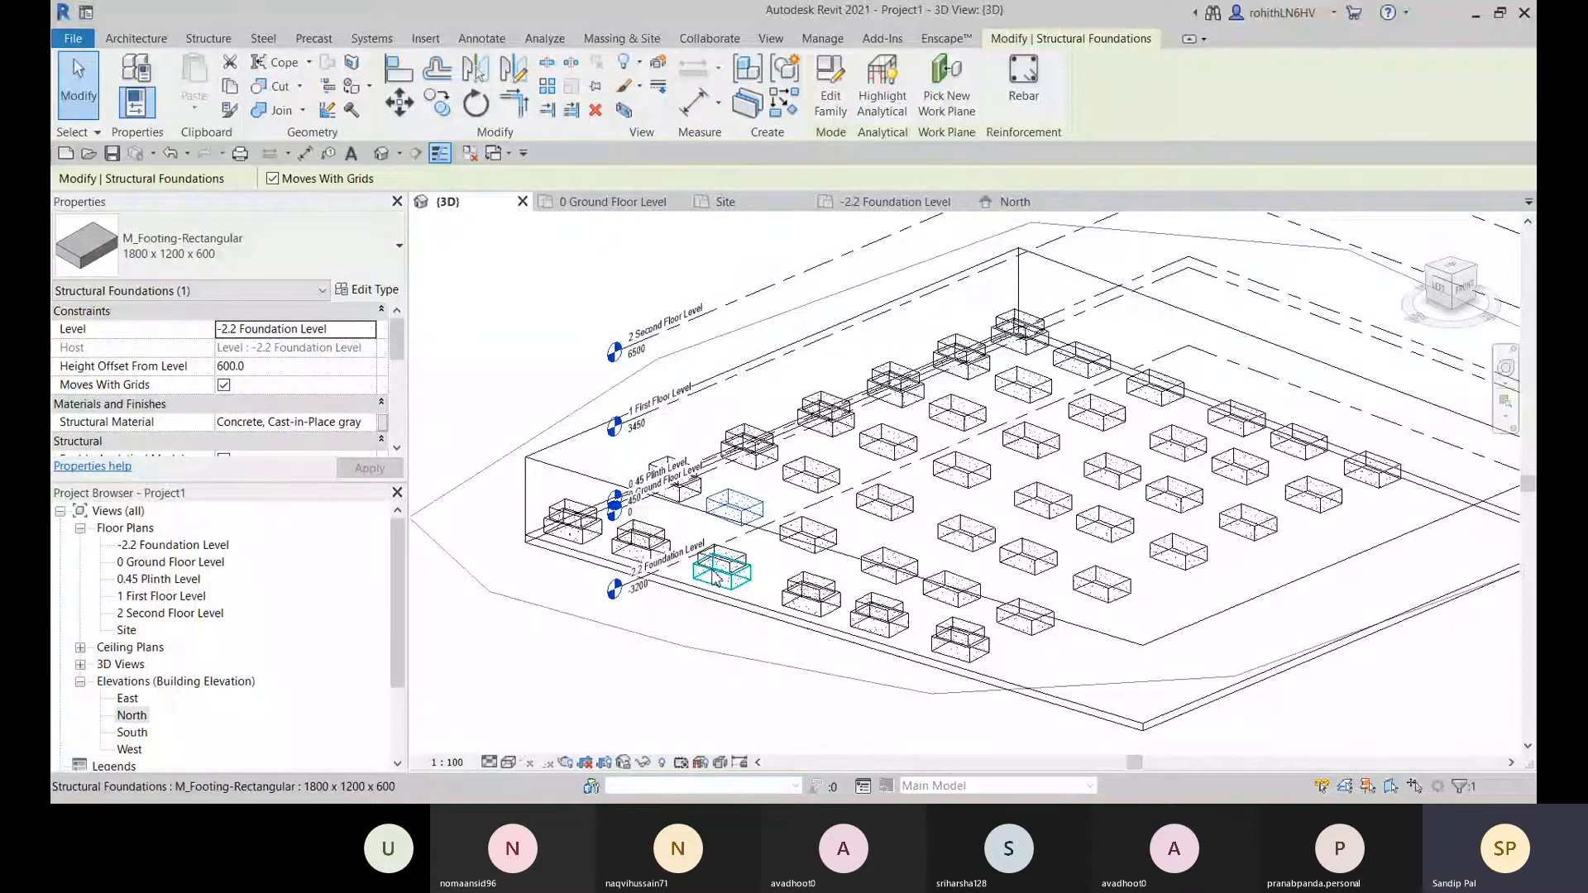
key(Escape)
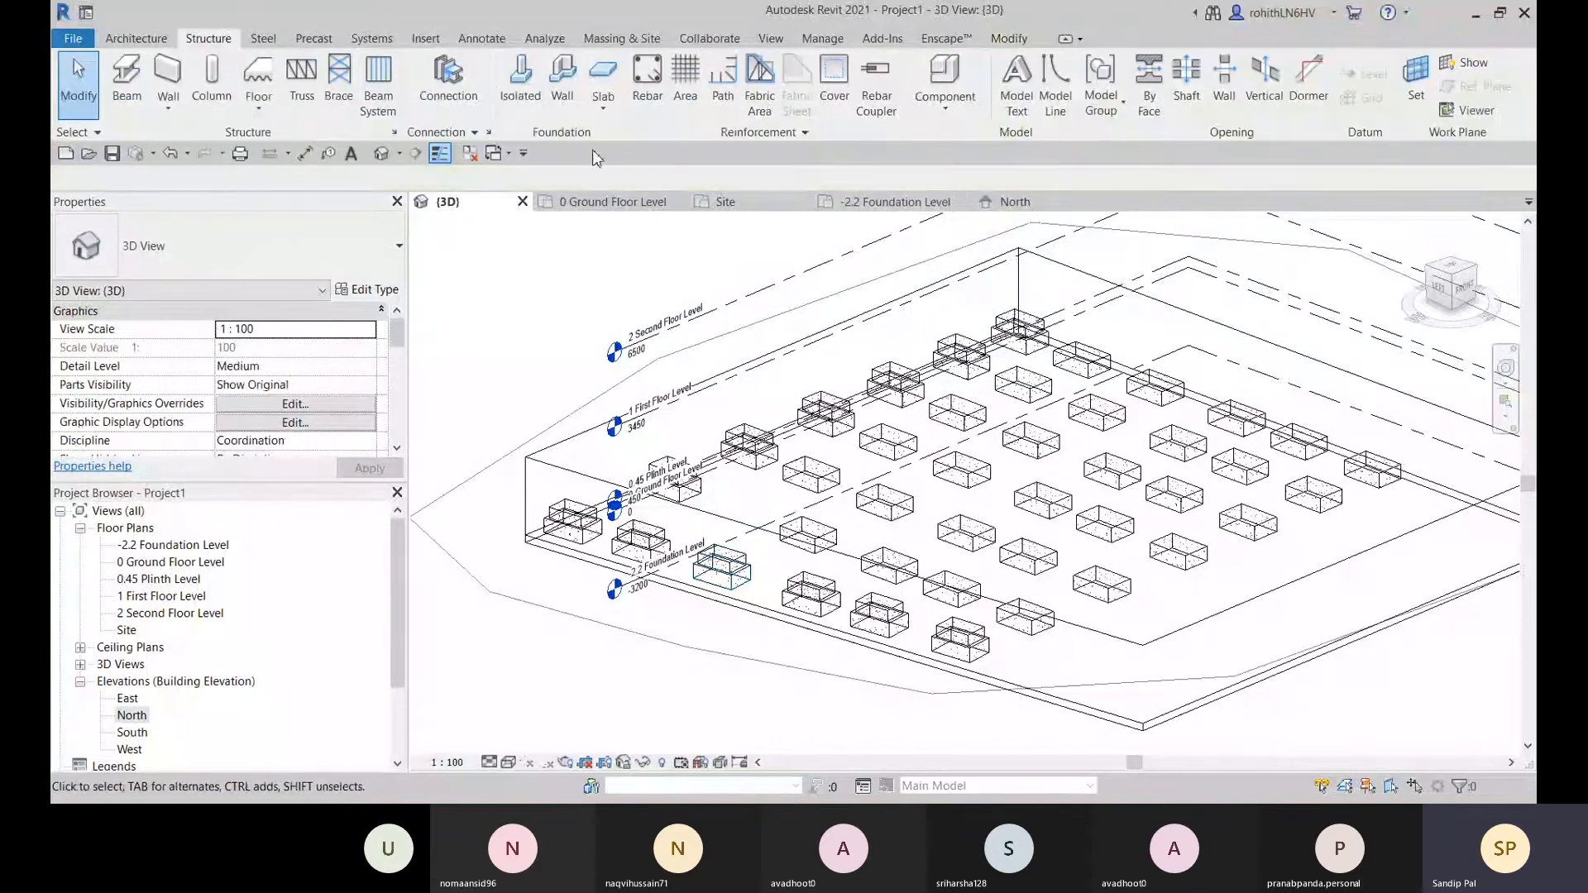
click(803, 481)
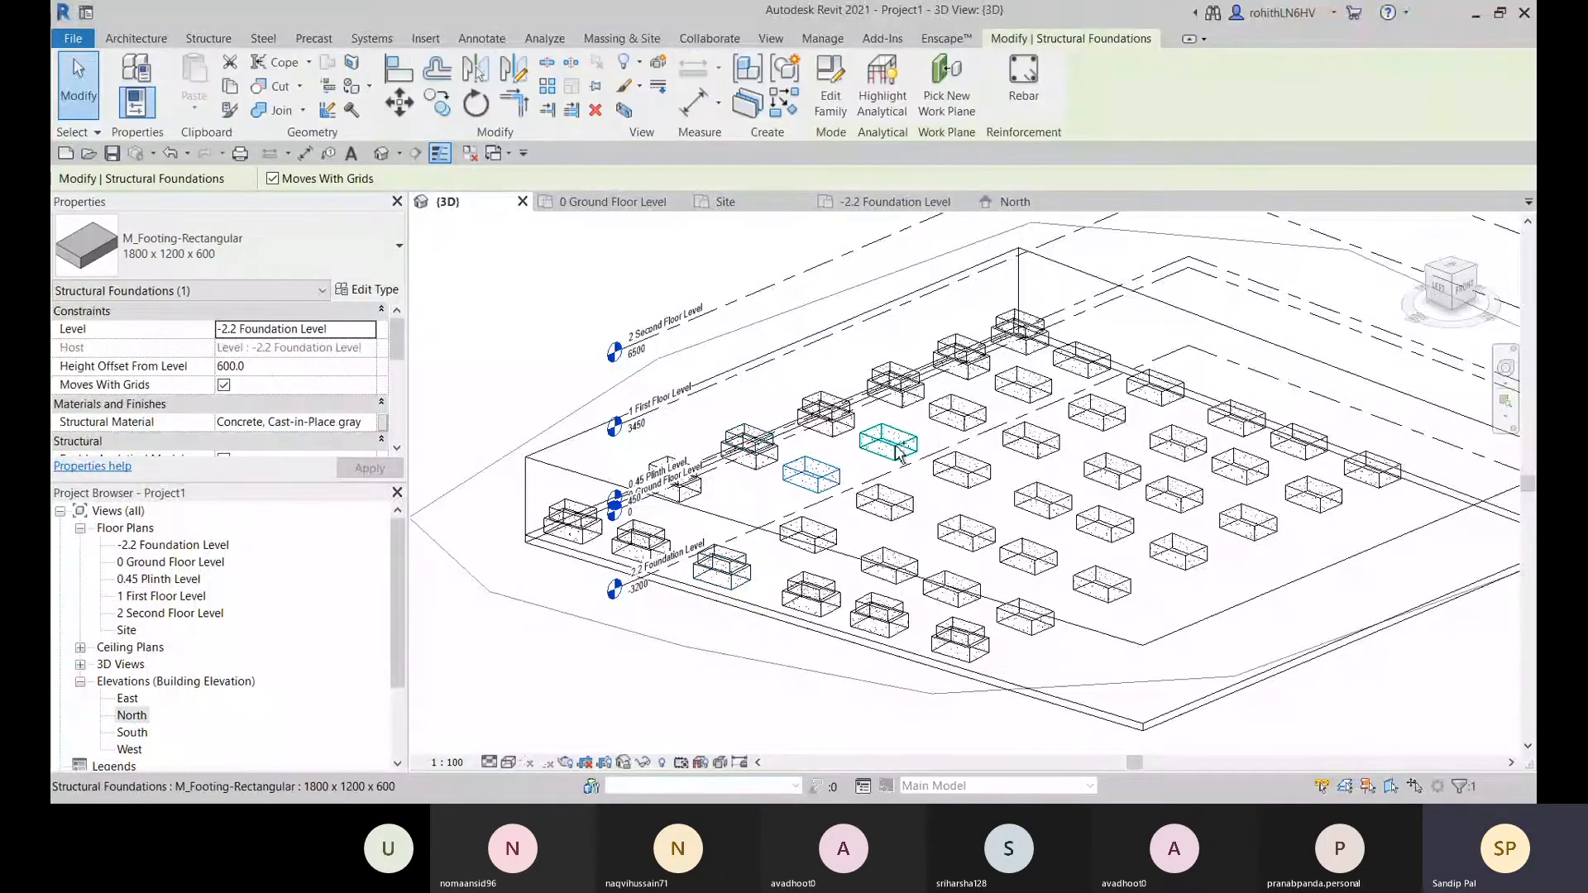
ctrl+click(910, 451)
ctrl+click(962, 416)
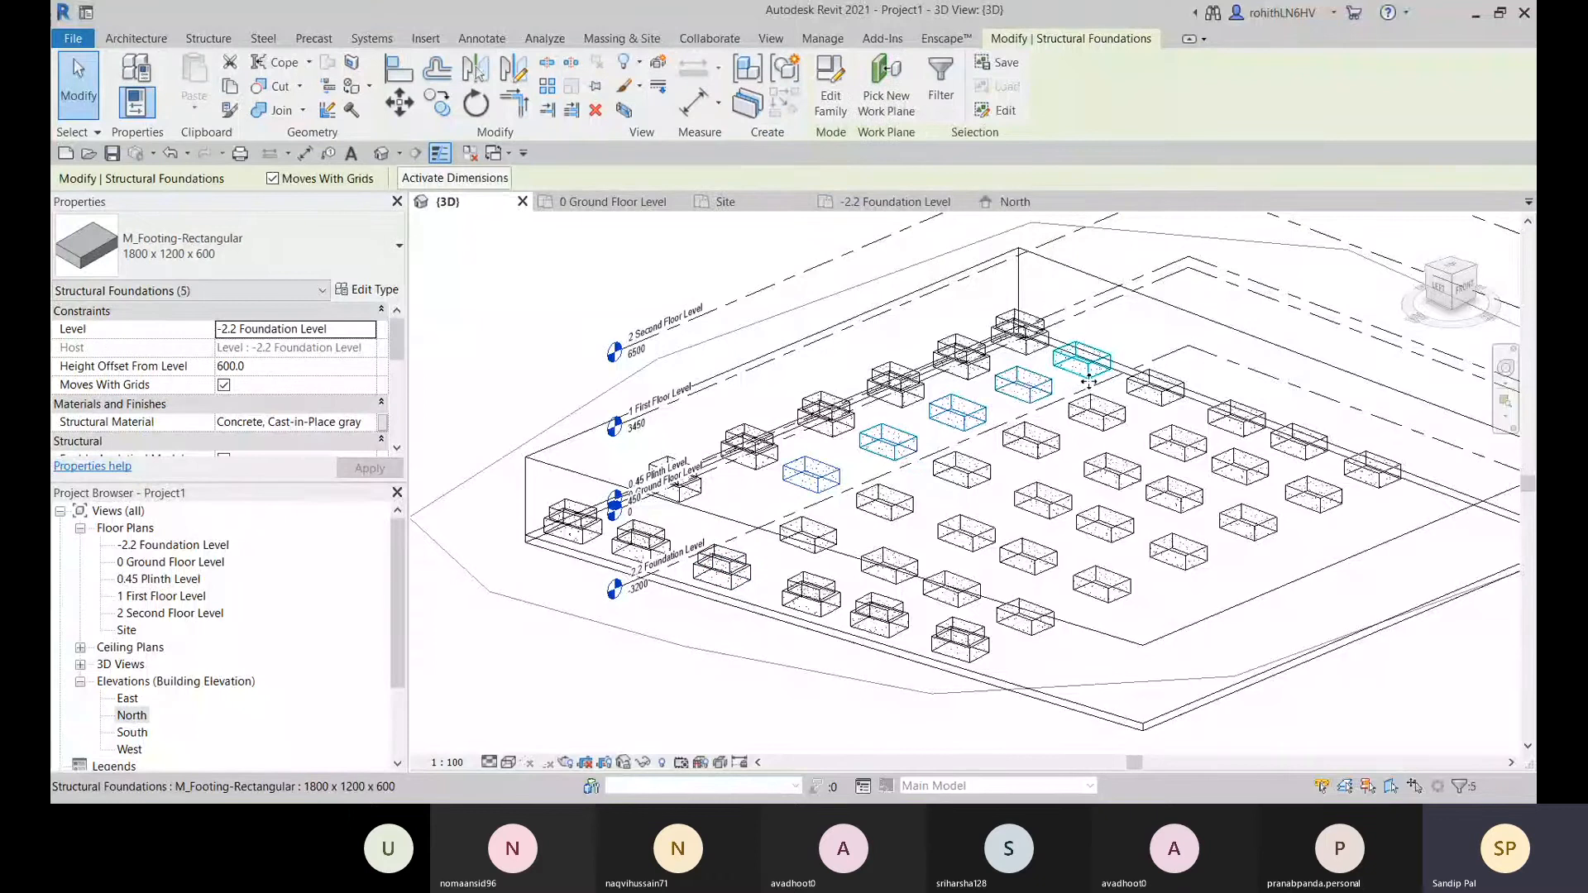
key(Escape)
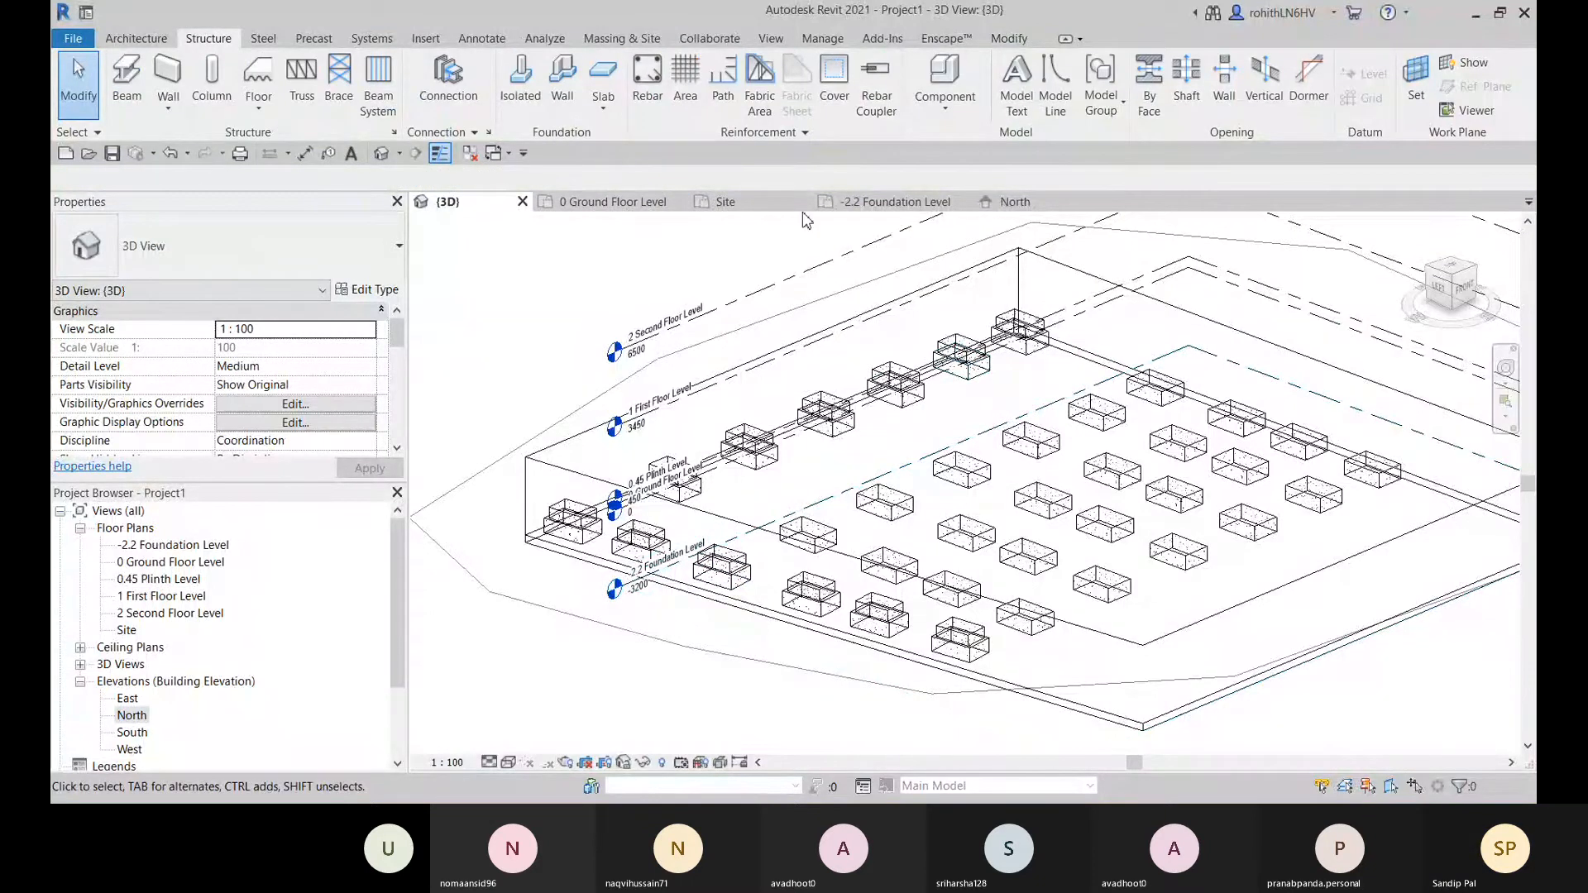
- In the -2.2 Foundation Level plan, try placing a 1500 x 1000 x 450 footing at grids 5 and 14, and undo the footing deletion
click(876, 202)
scroll(792, 322, down, 4)
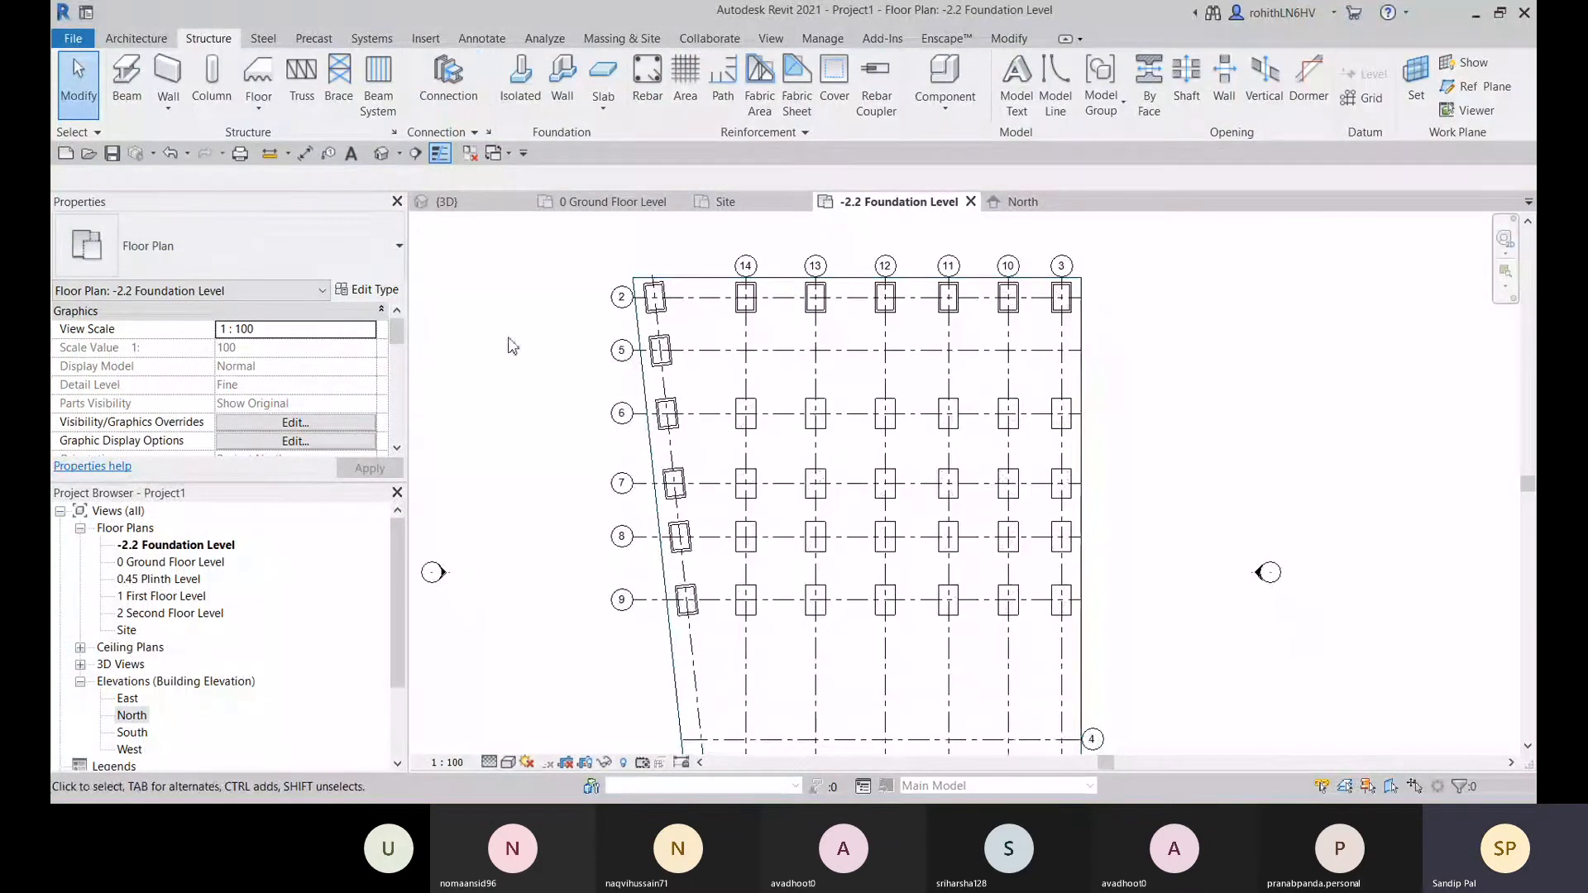
click(521, 81)
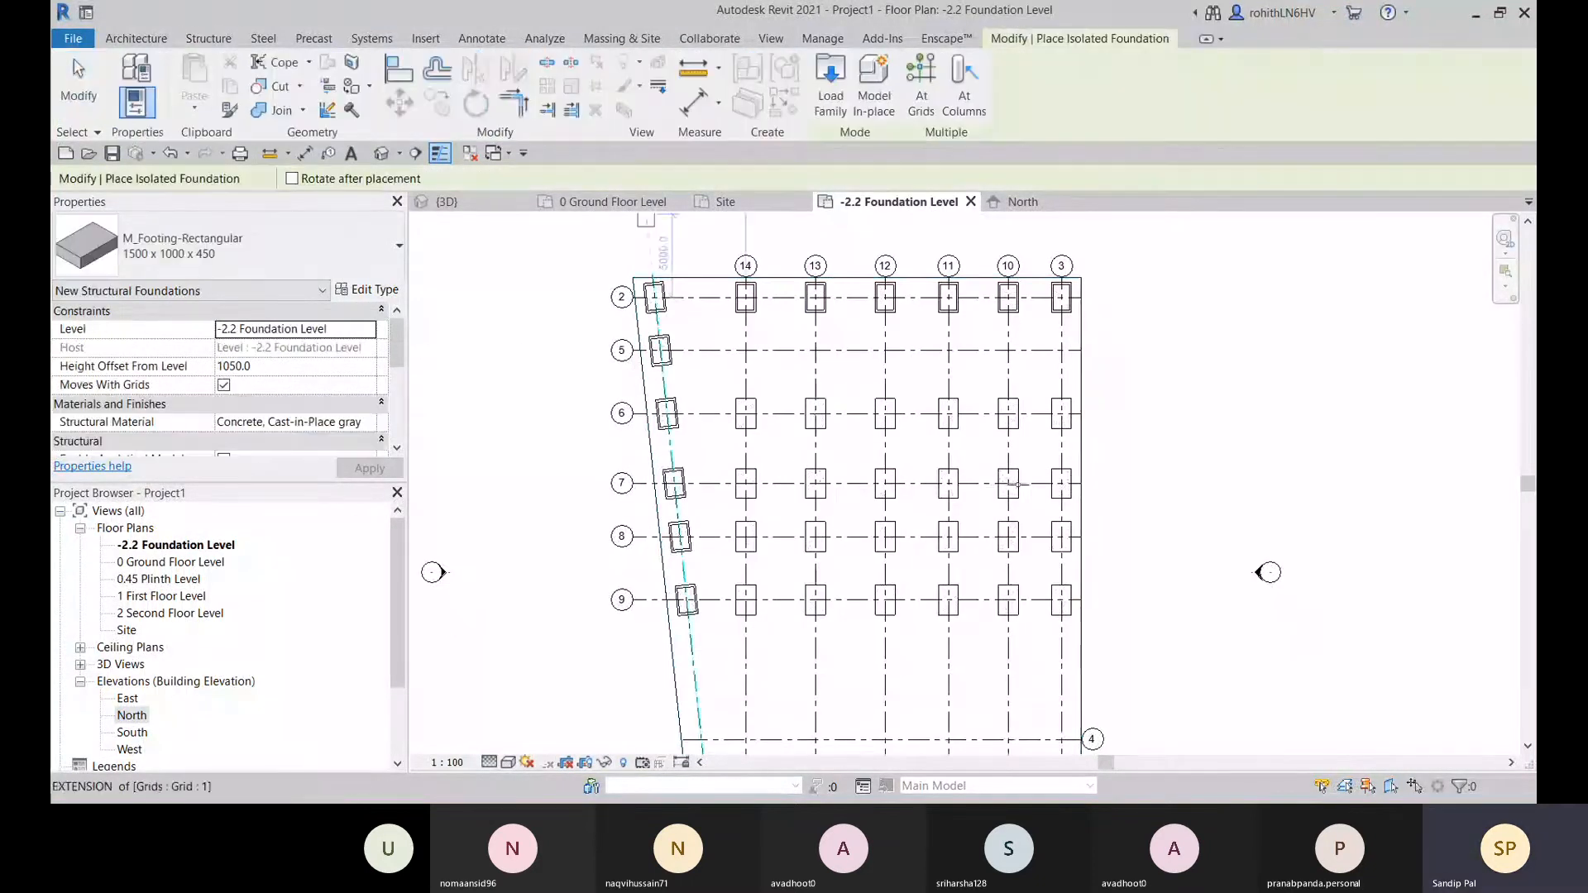
click(933, 105)
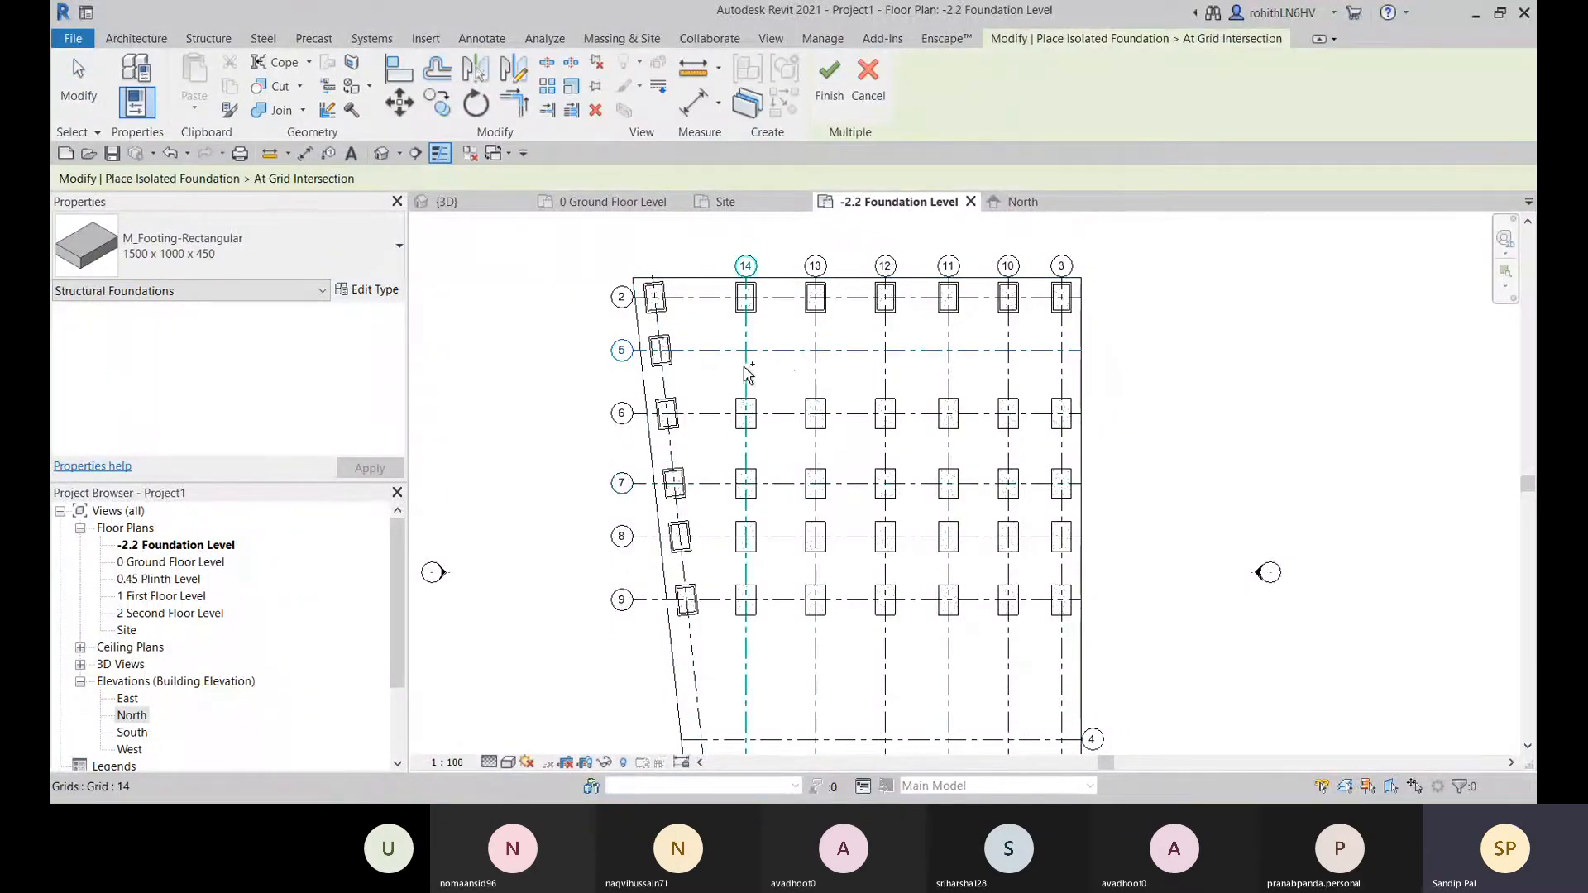
scroll(747, 380, up, 2)
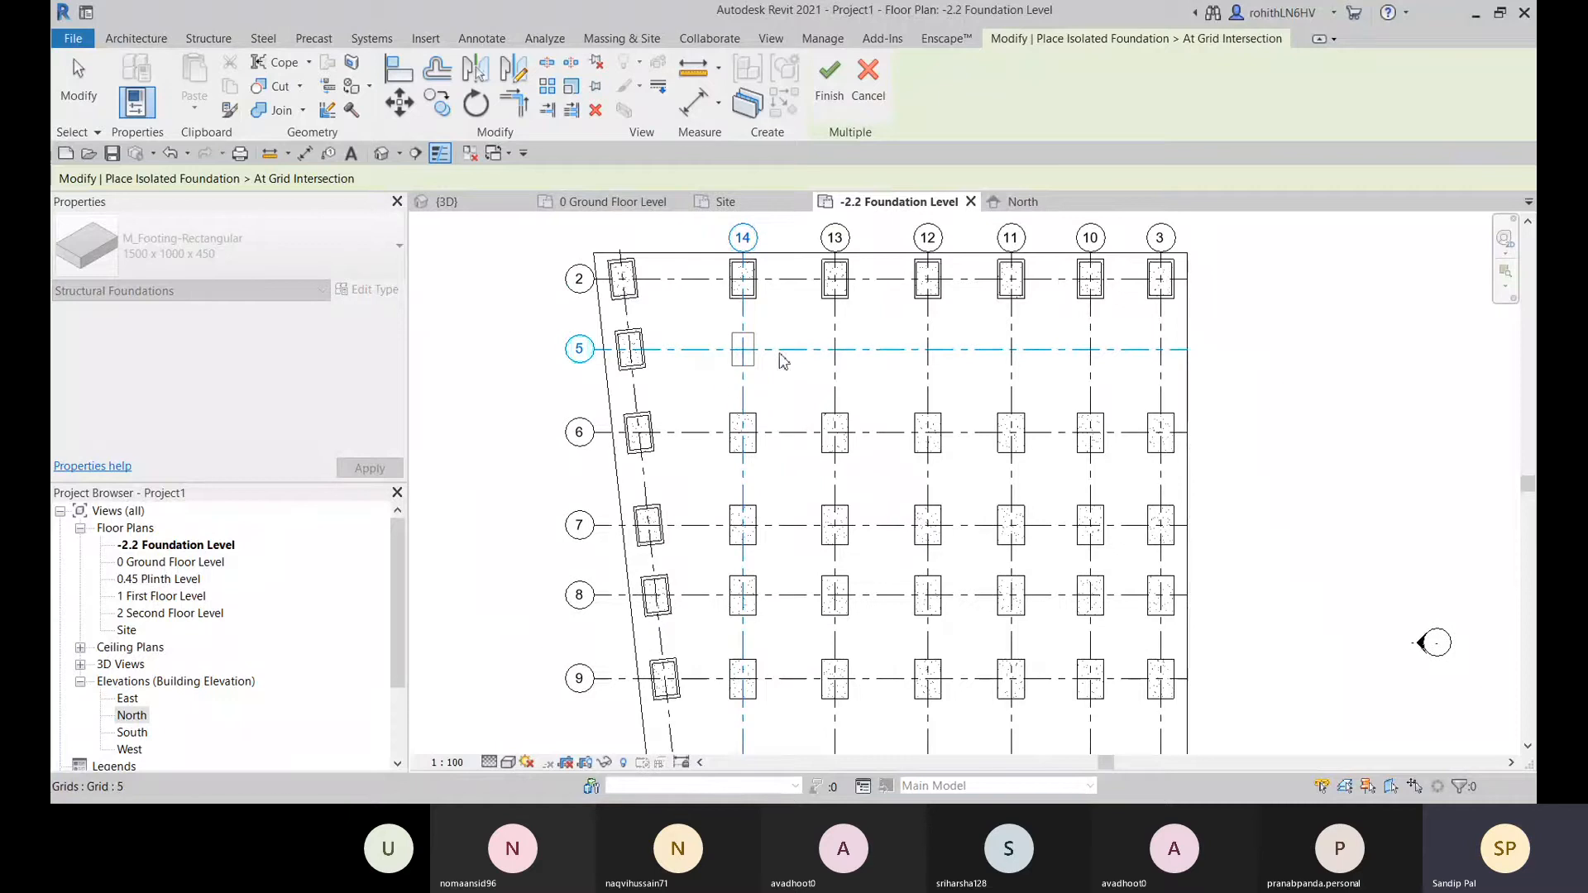
click(868, 93)
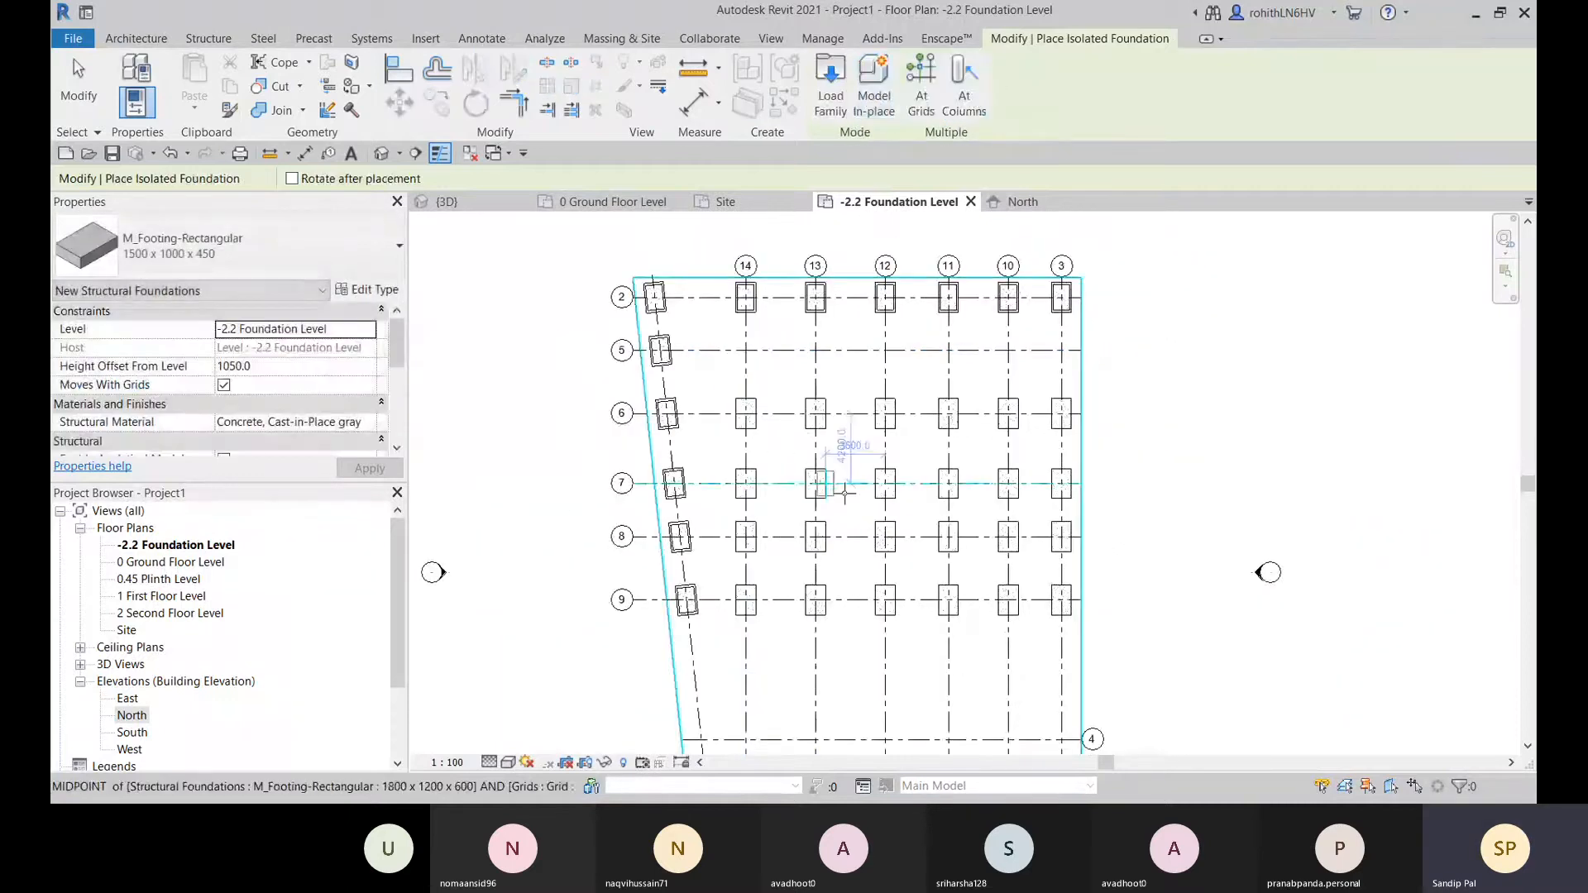
key(Escape)
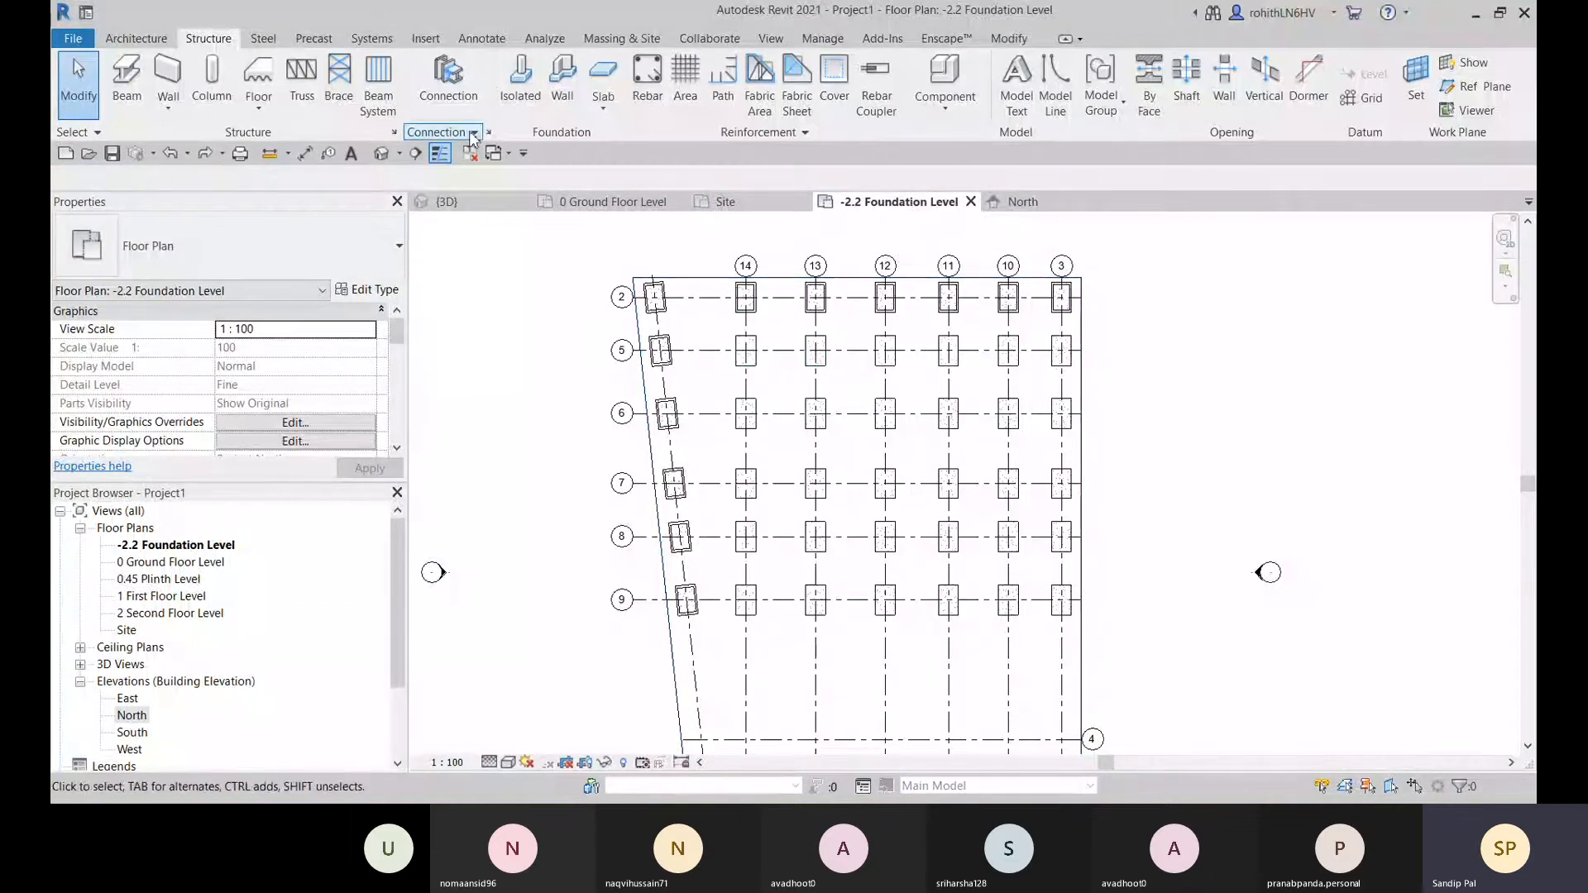
click(519, 92)
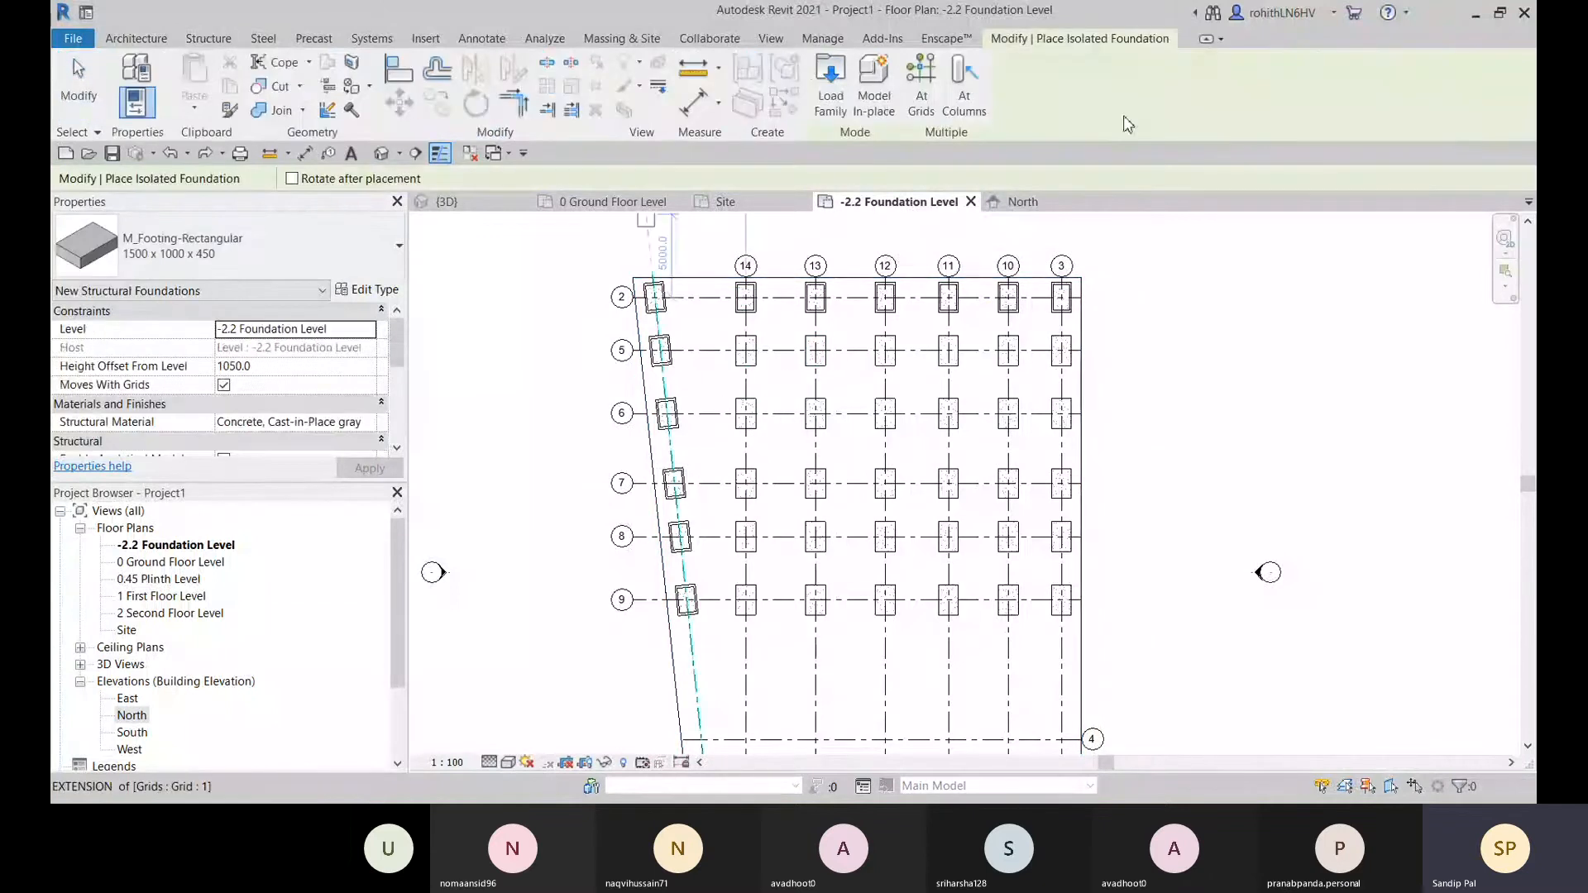
click(963, 91)
key(Escape)
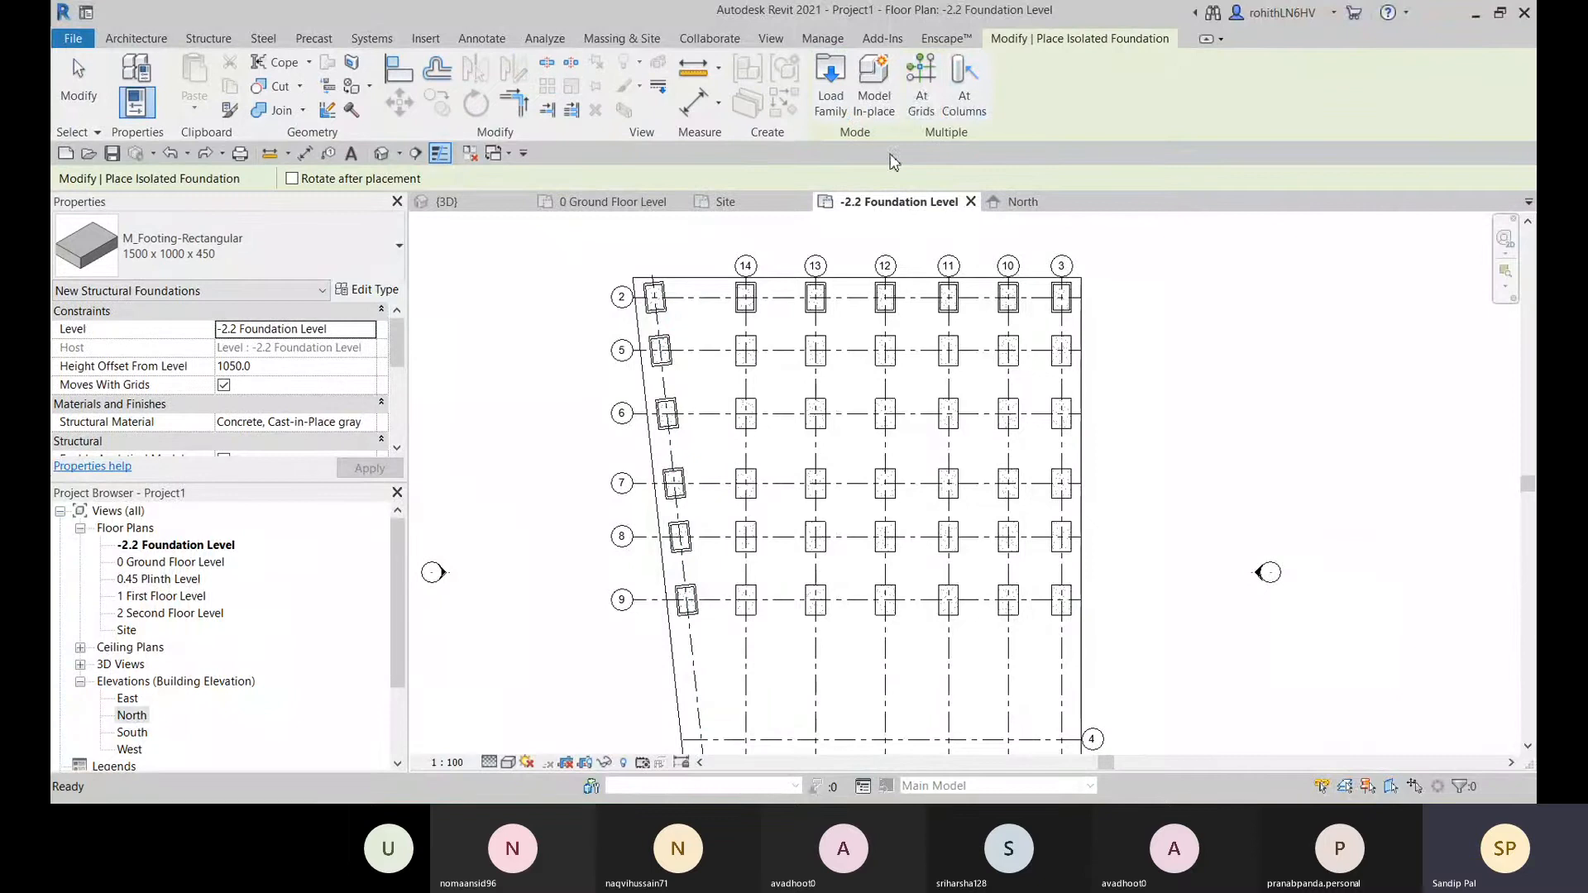
click(922, 95)
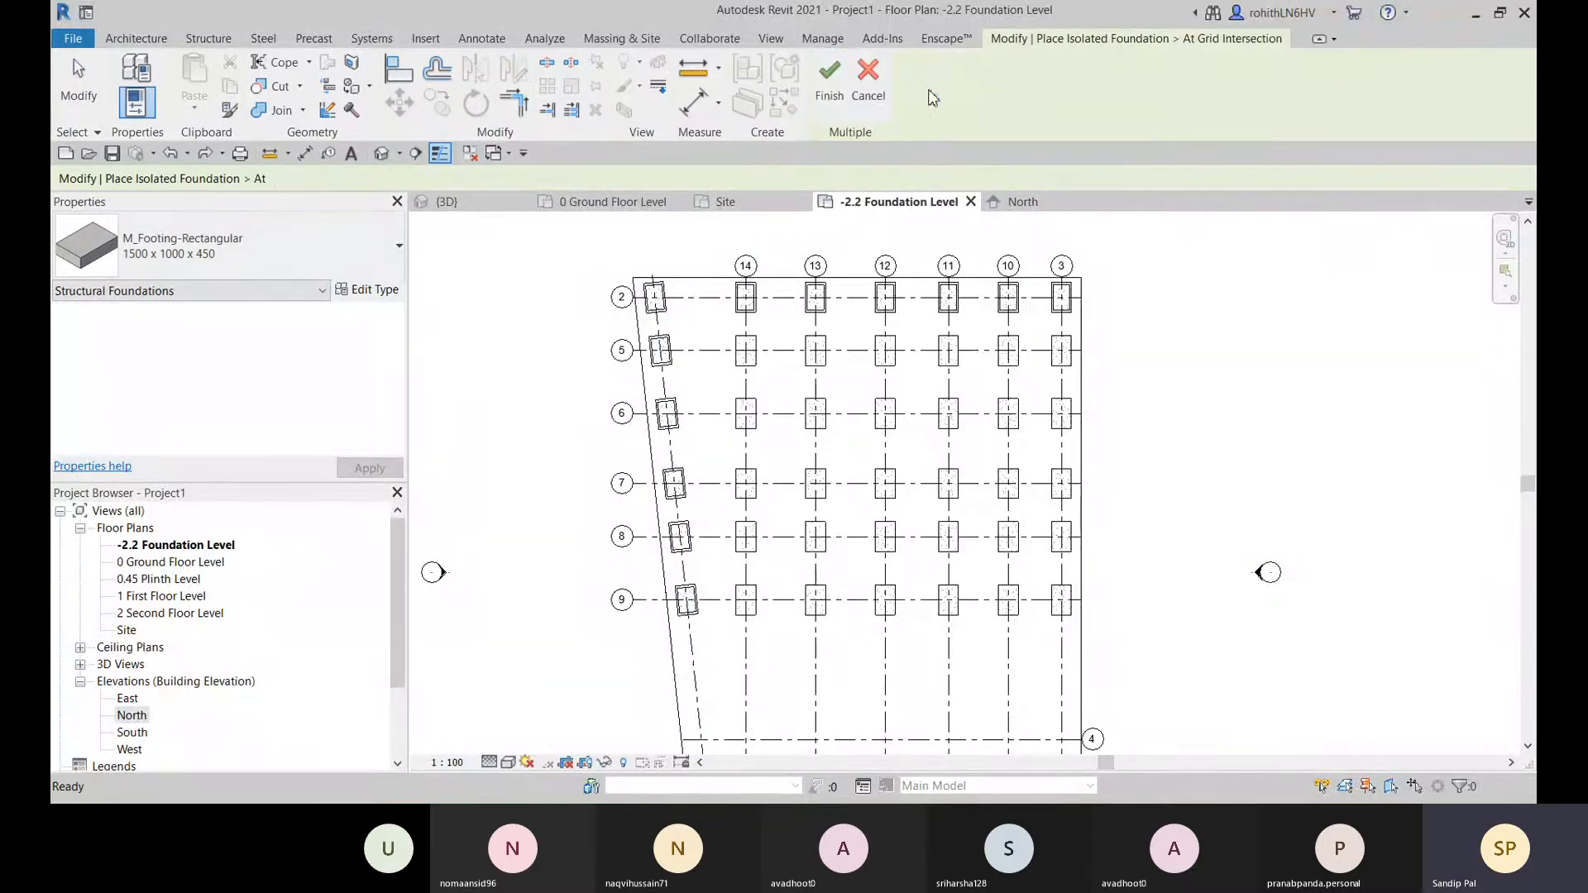
scroll(750, 403, up, 2)
scroll(749, 404, up, 2)
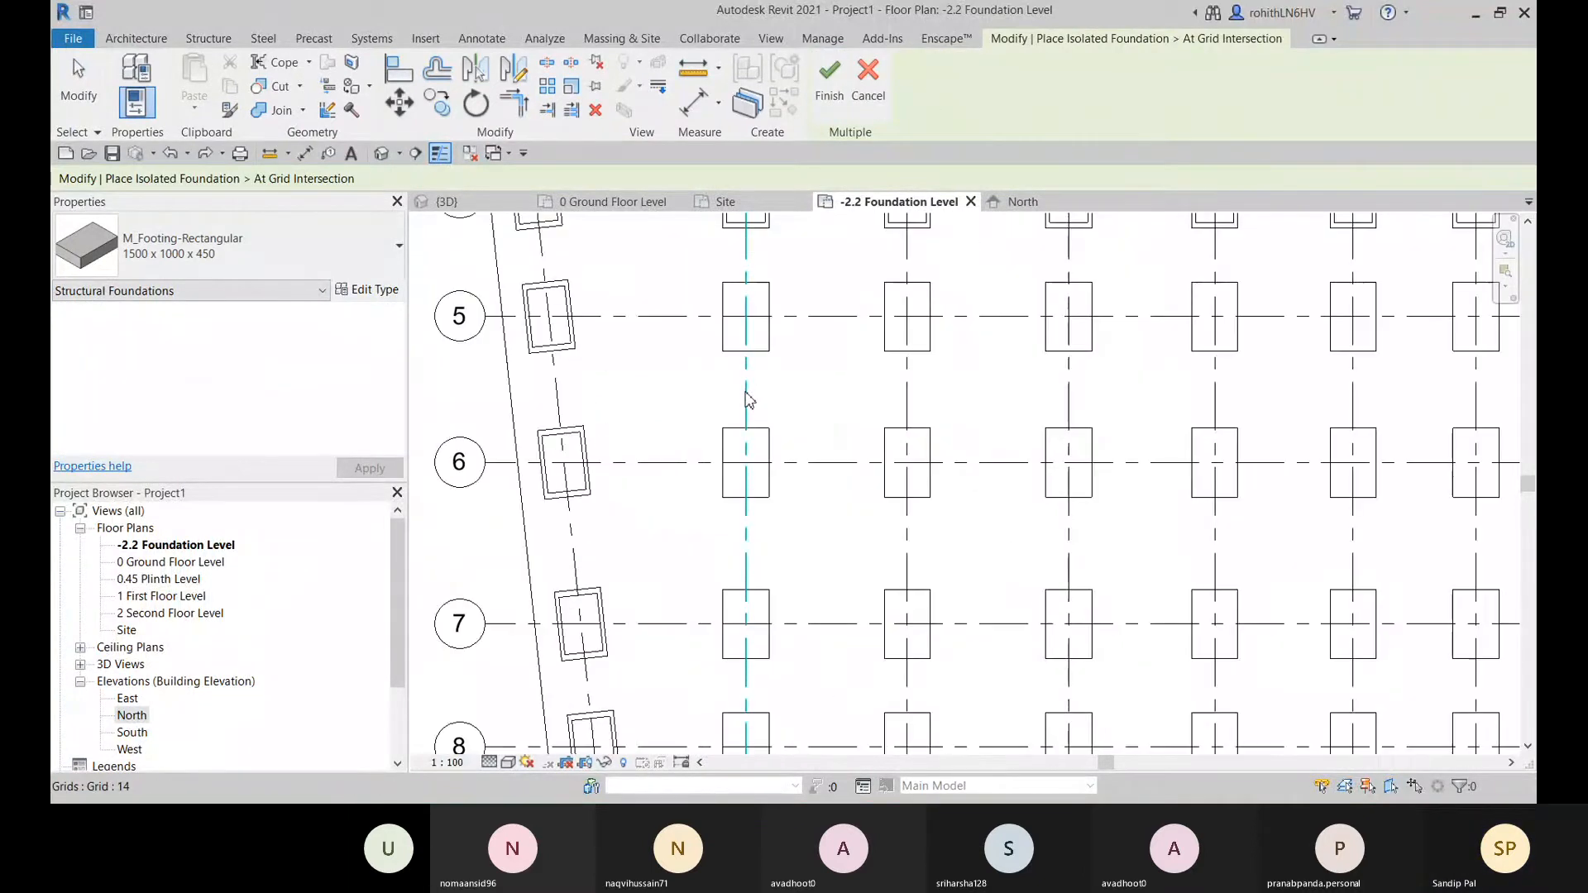
click(747, 391)
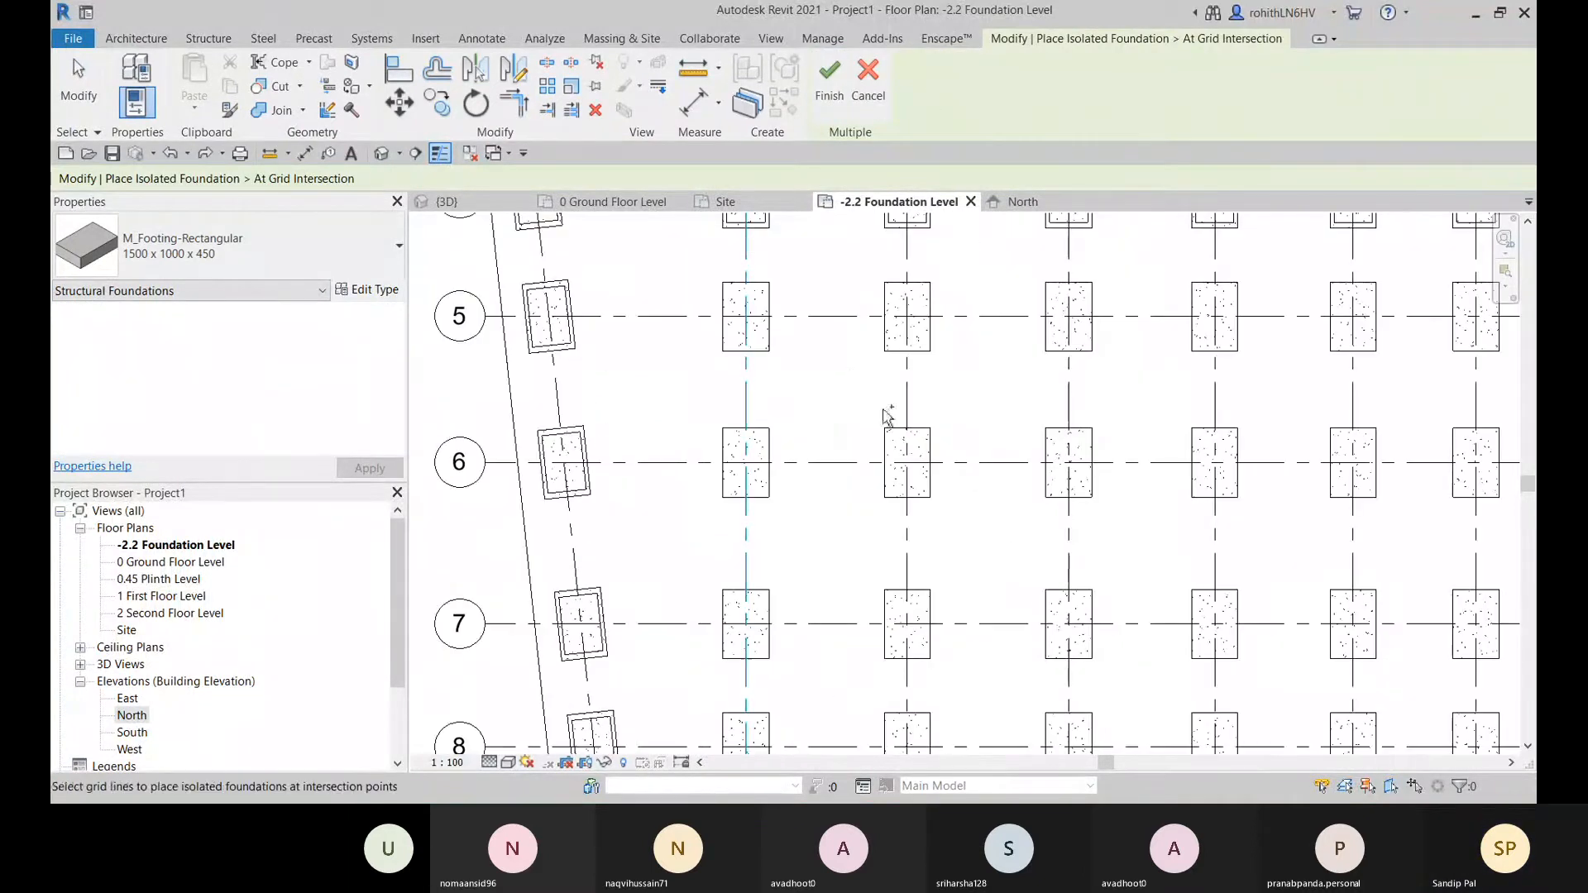
click(778, 324)
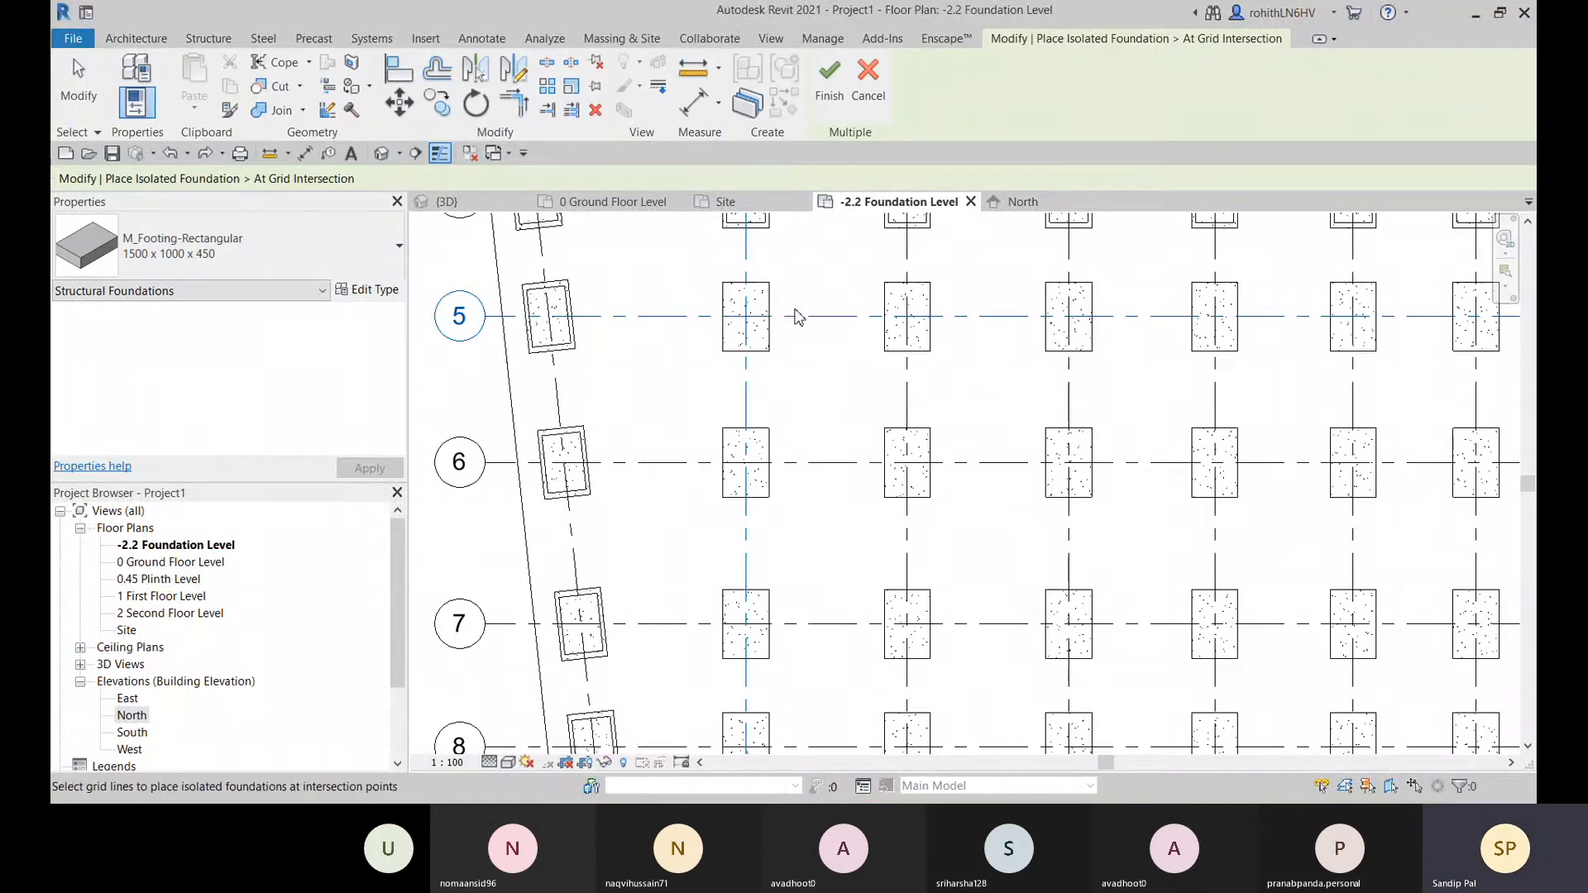
click(869, 93)
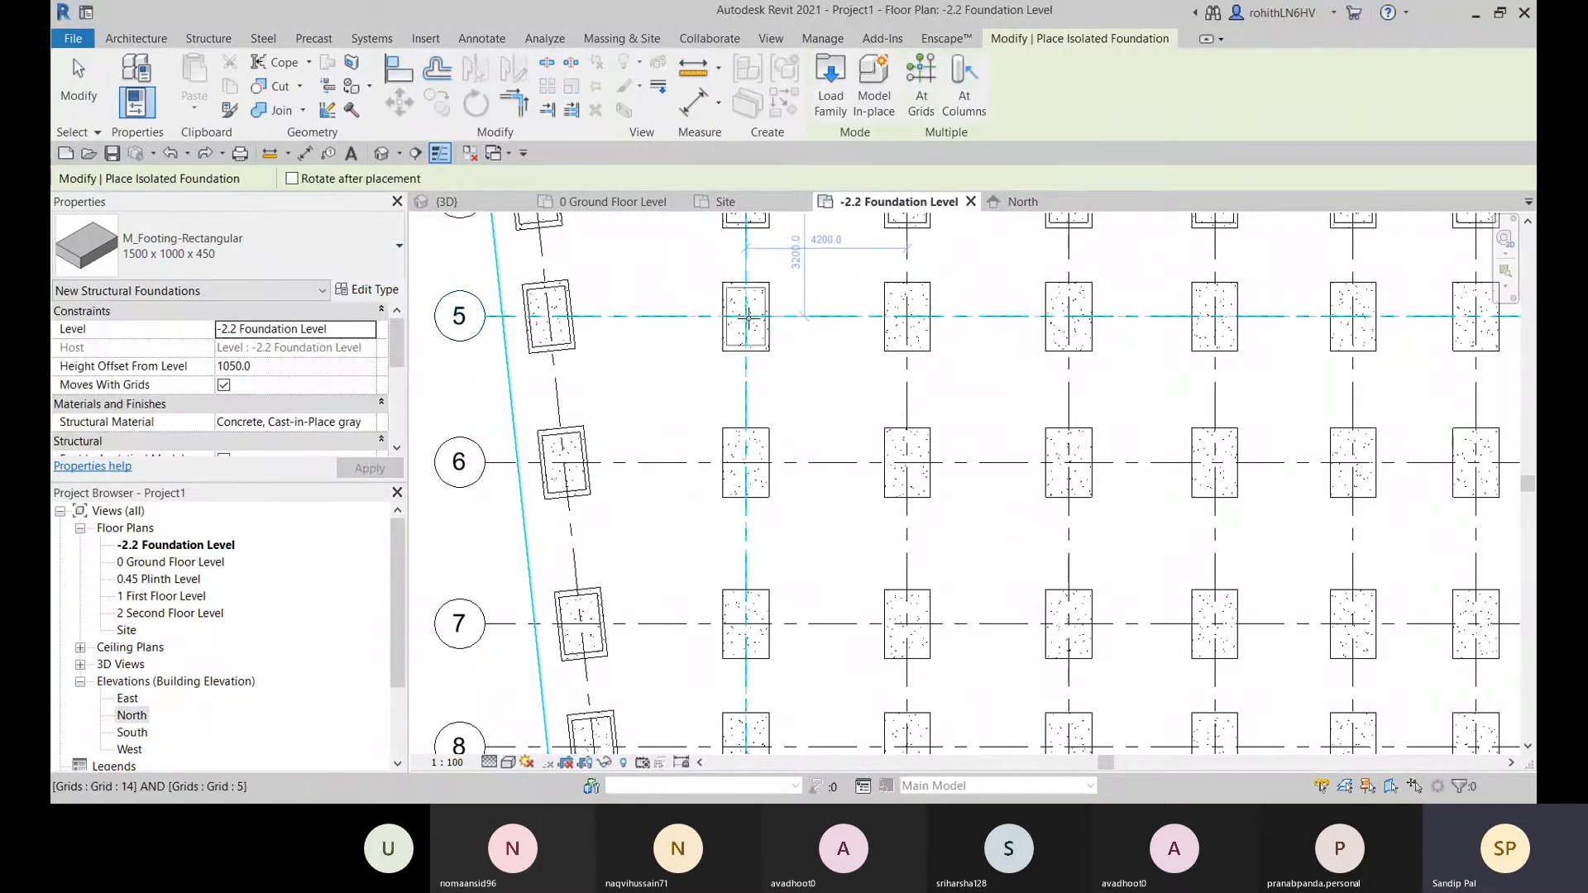
- Place isolated 1500 x 1000 x 450 footings with a 1050 height offset where grid 5 crosses grids 14, 13, 12, 11, 10 and 3
click(752, 316)
click(910, 317)
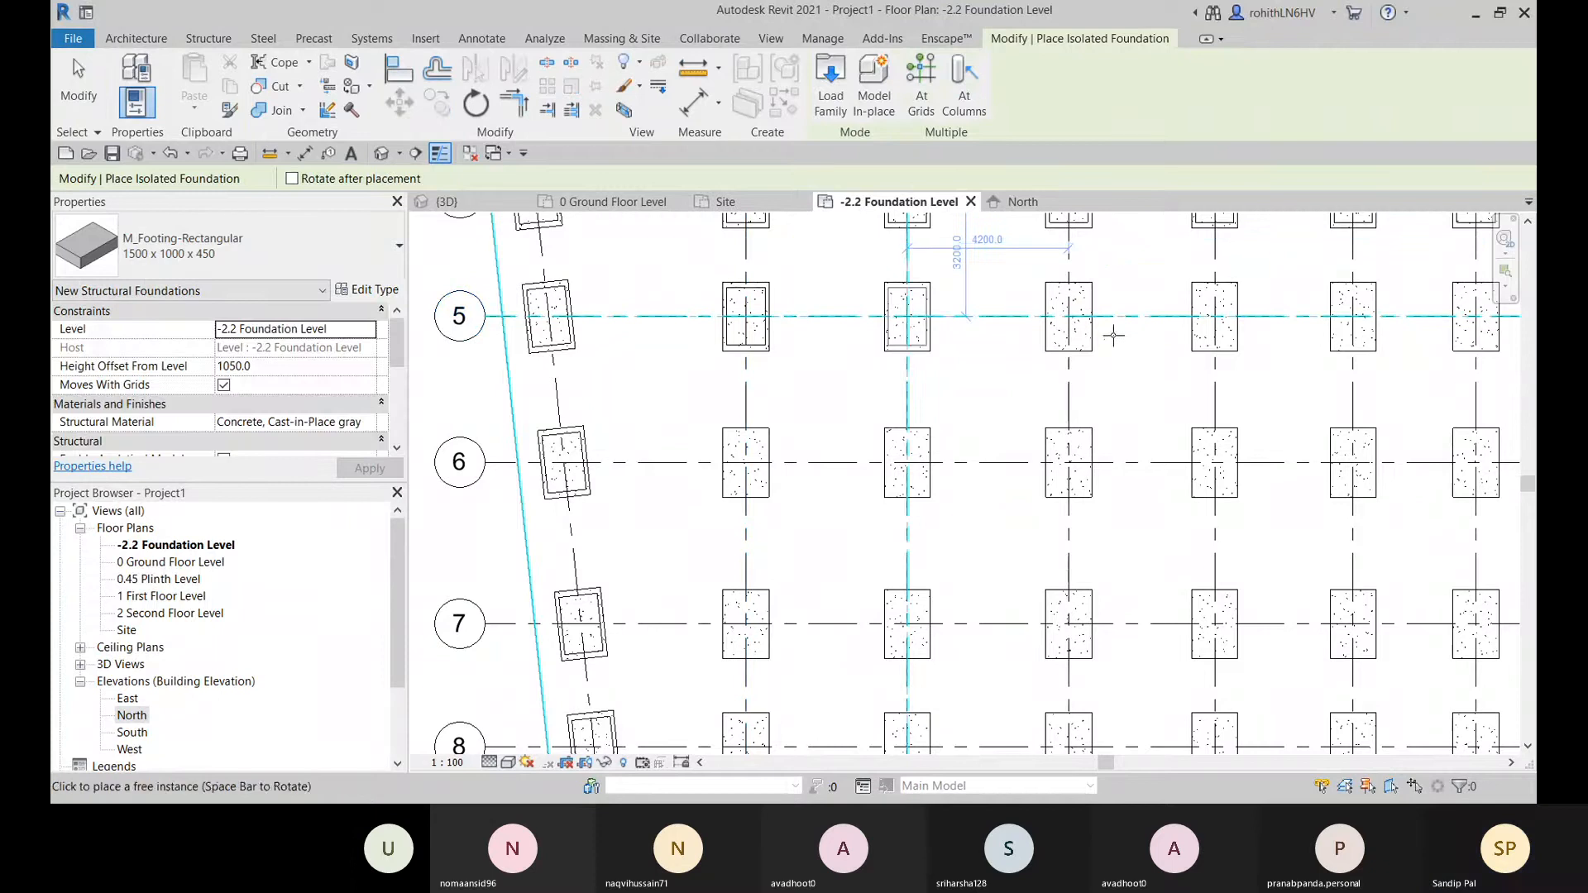
click(1071, 317)
middle_drag(1204, 329, 809, 424)
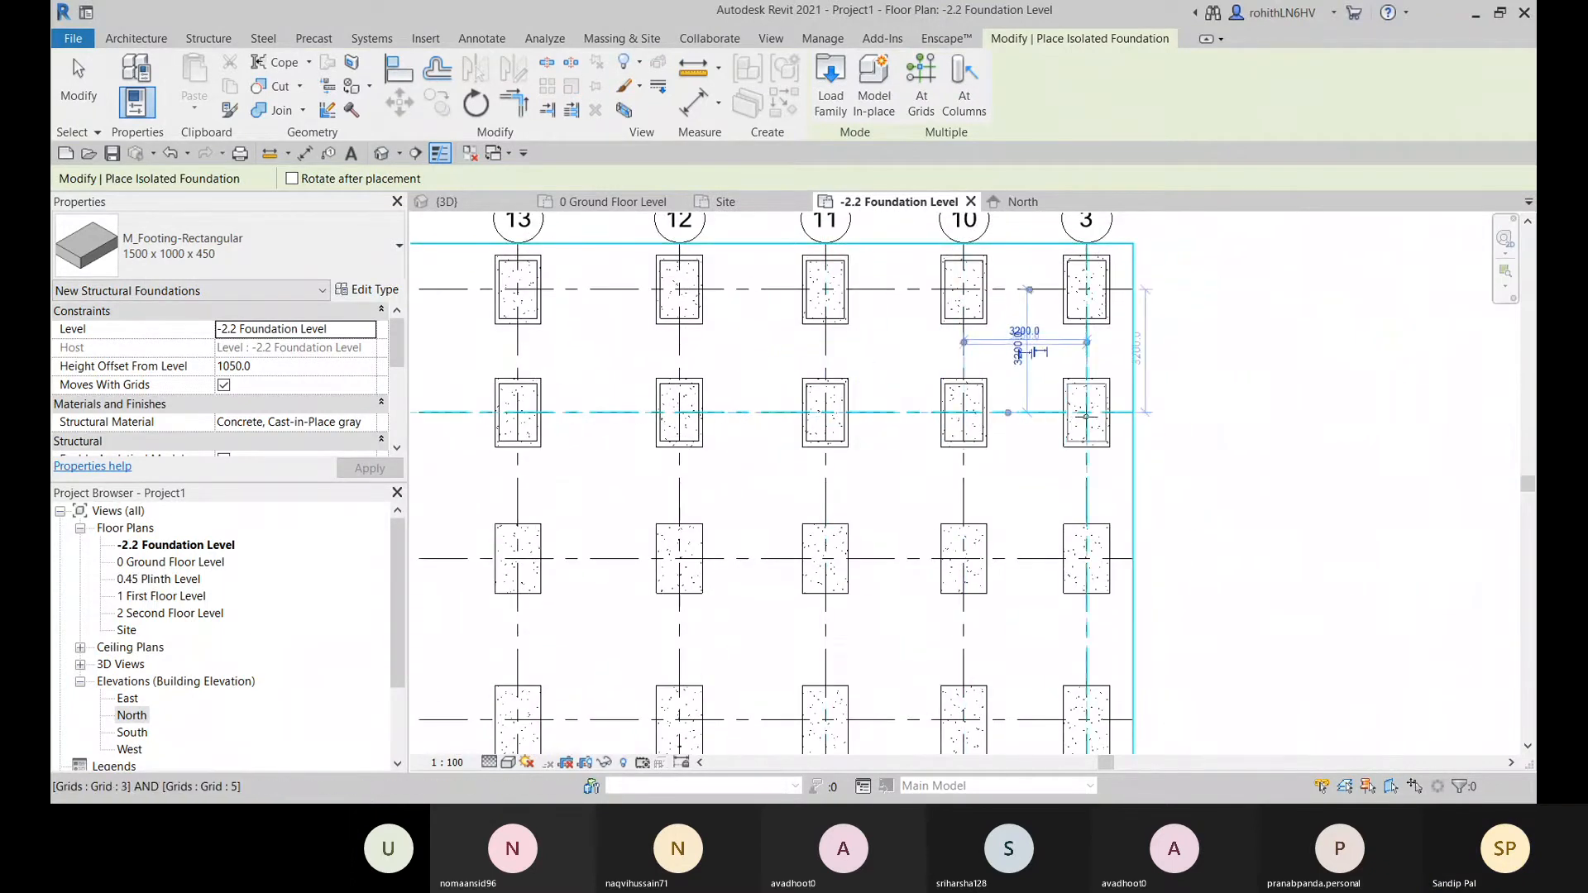
scroll(837, 526, down, 3)
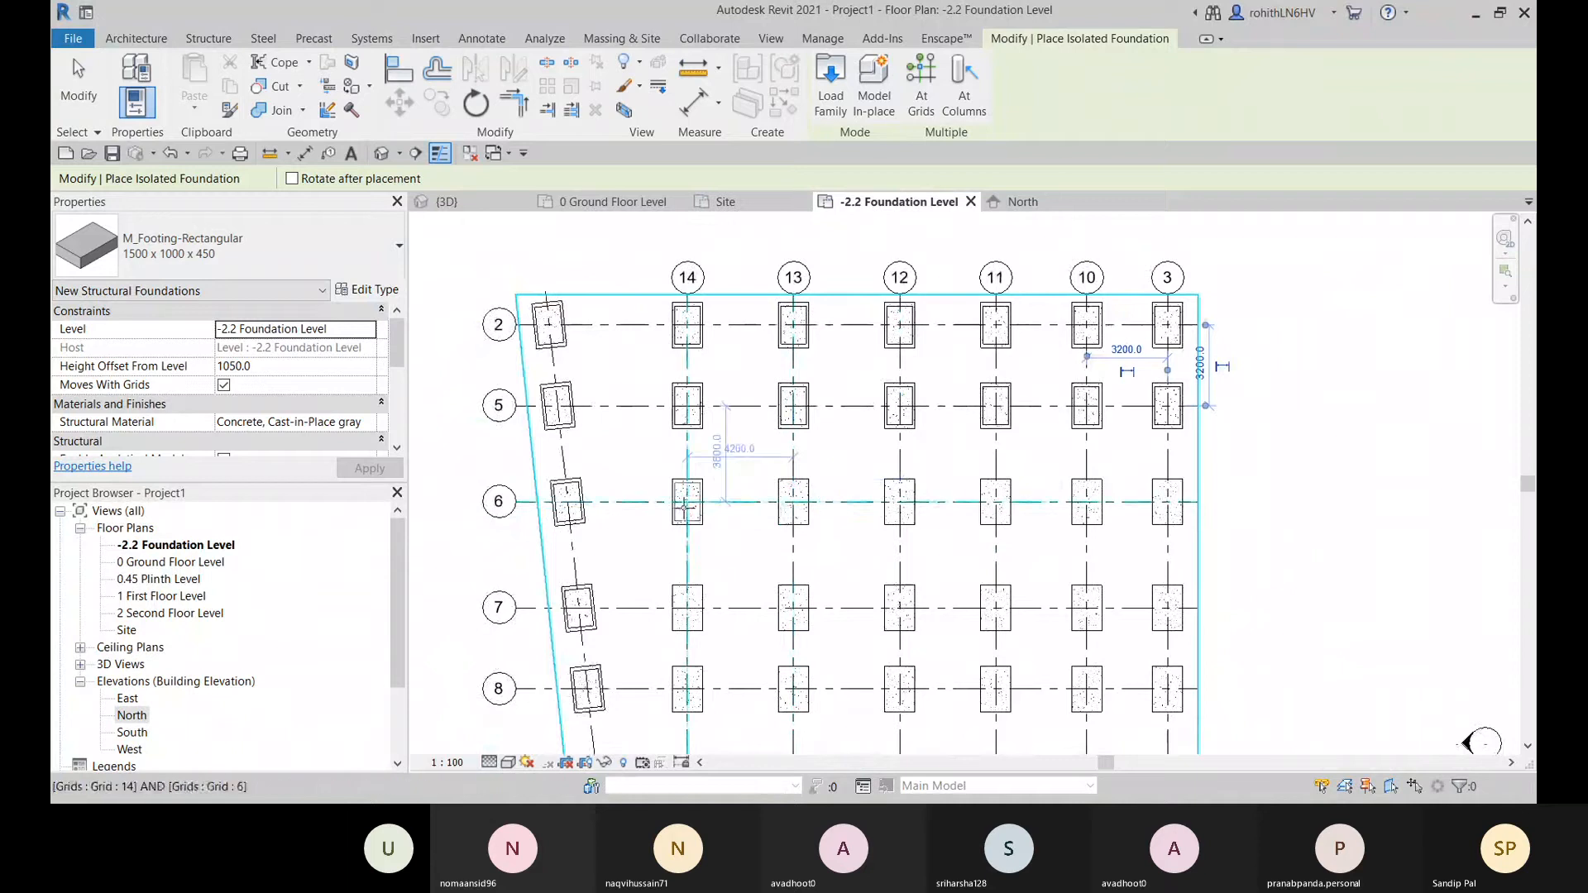
- Place isolated 1500 x 1000 x 450 footings with a 1050 height offset where grid 6 crosses grids 14, 13, 12, 11, 10 and 3
click(688, 502)
click(793, 502)
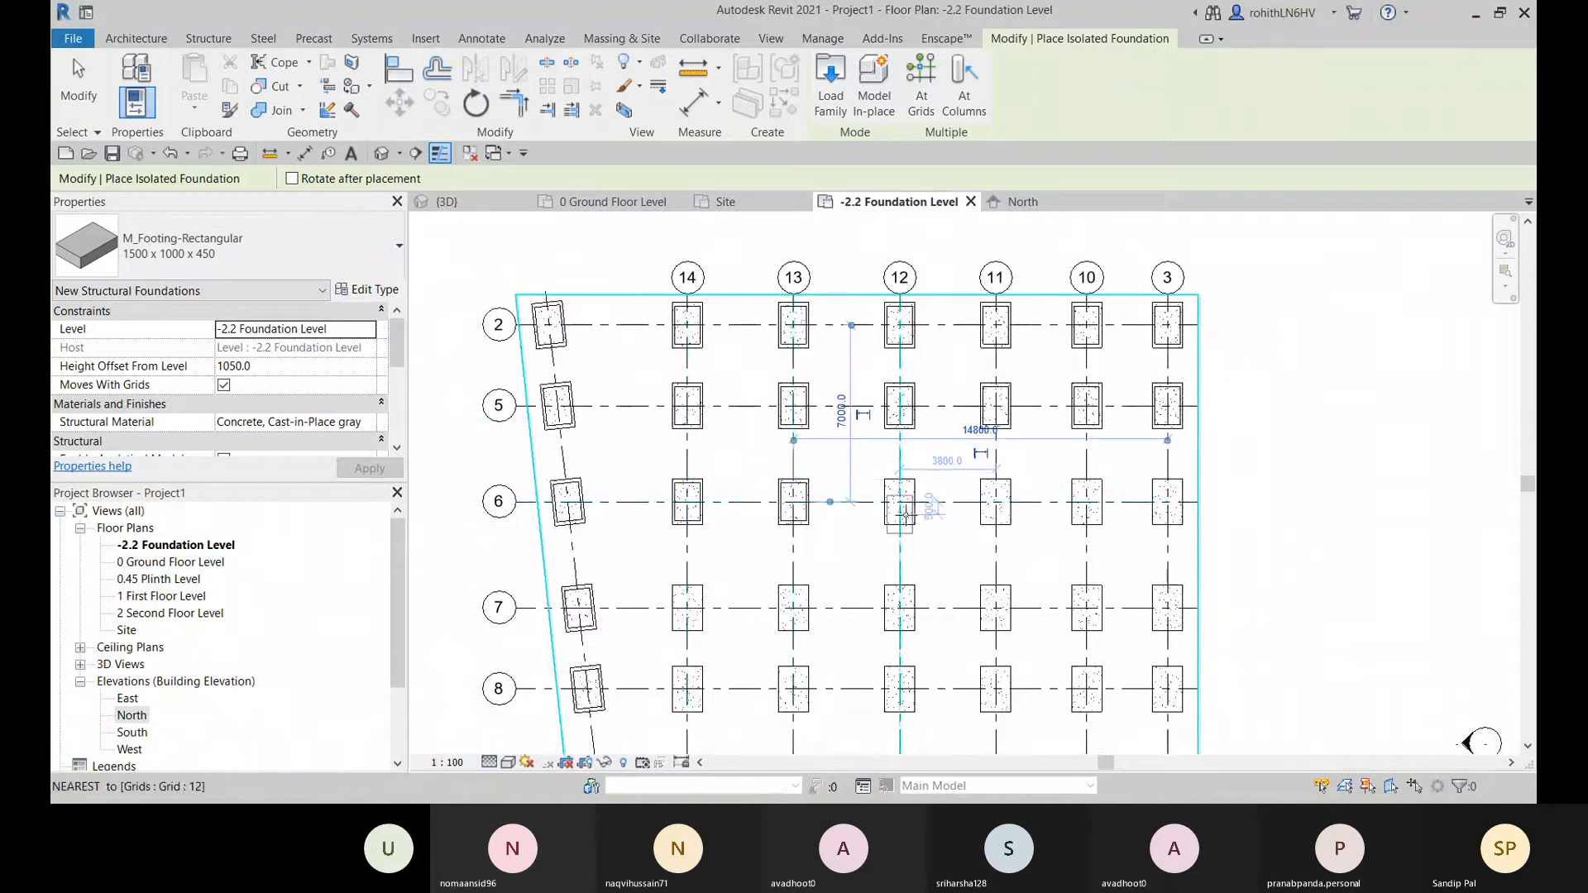
click(900, 502)
click(996, 503)
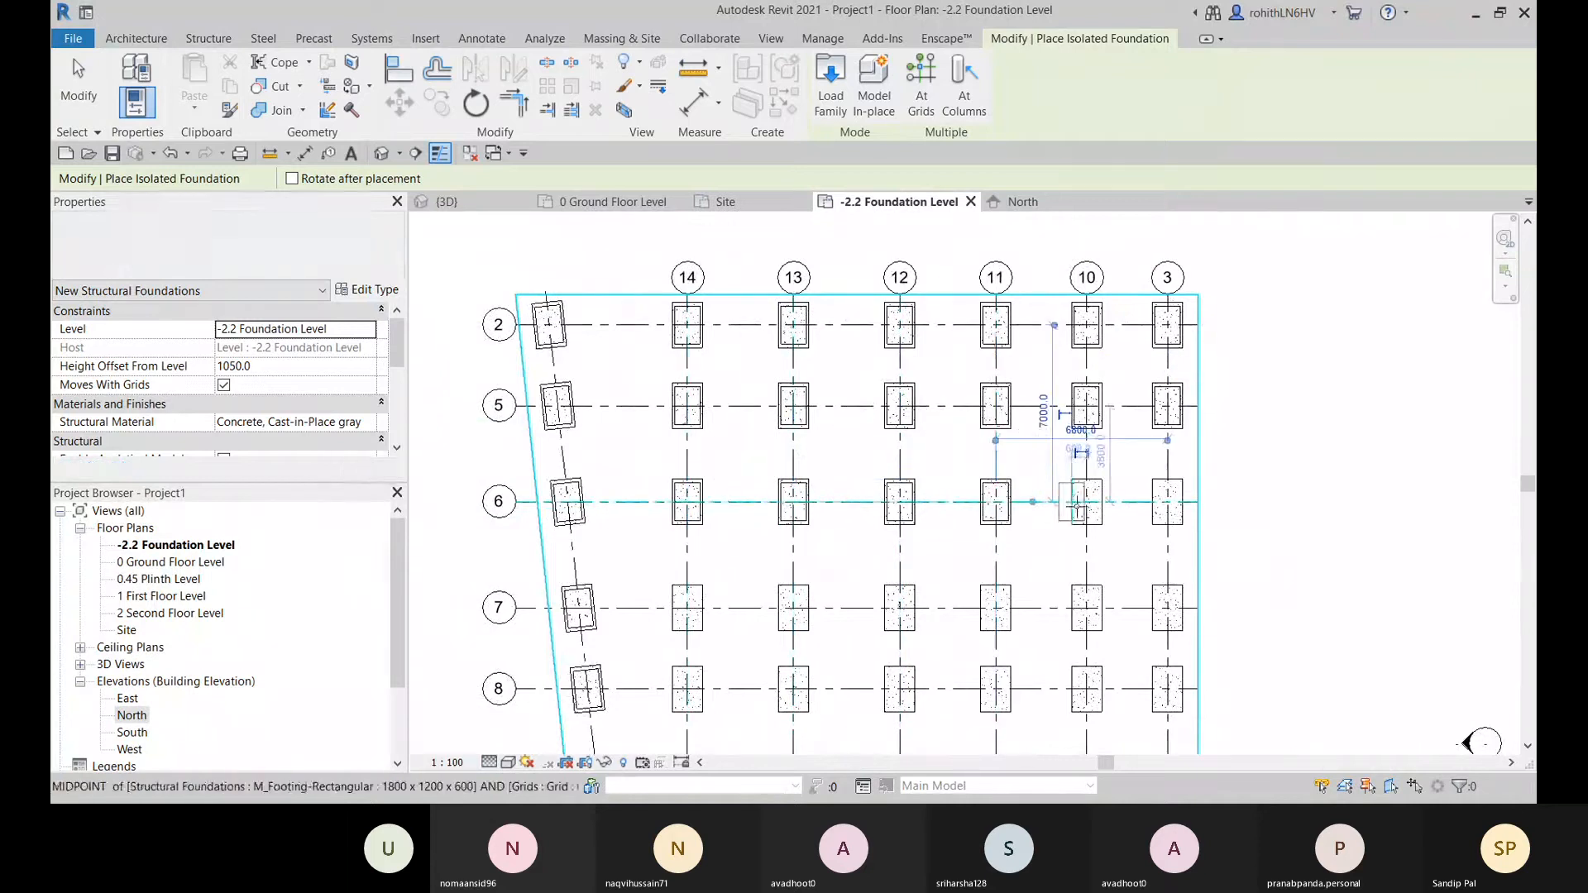
click(1086, 503)
- Place the same 1500 x 1000 x 450 footings where grids 7 and 8 cross grids 14, 13, 12, 11, 10 and 3
middle_drag(1136, 541, 1195, 360)
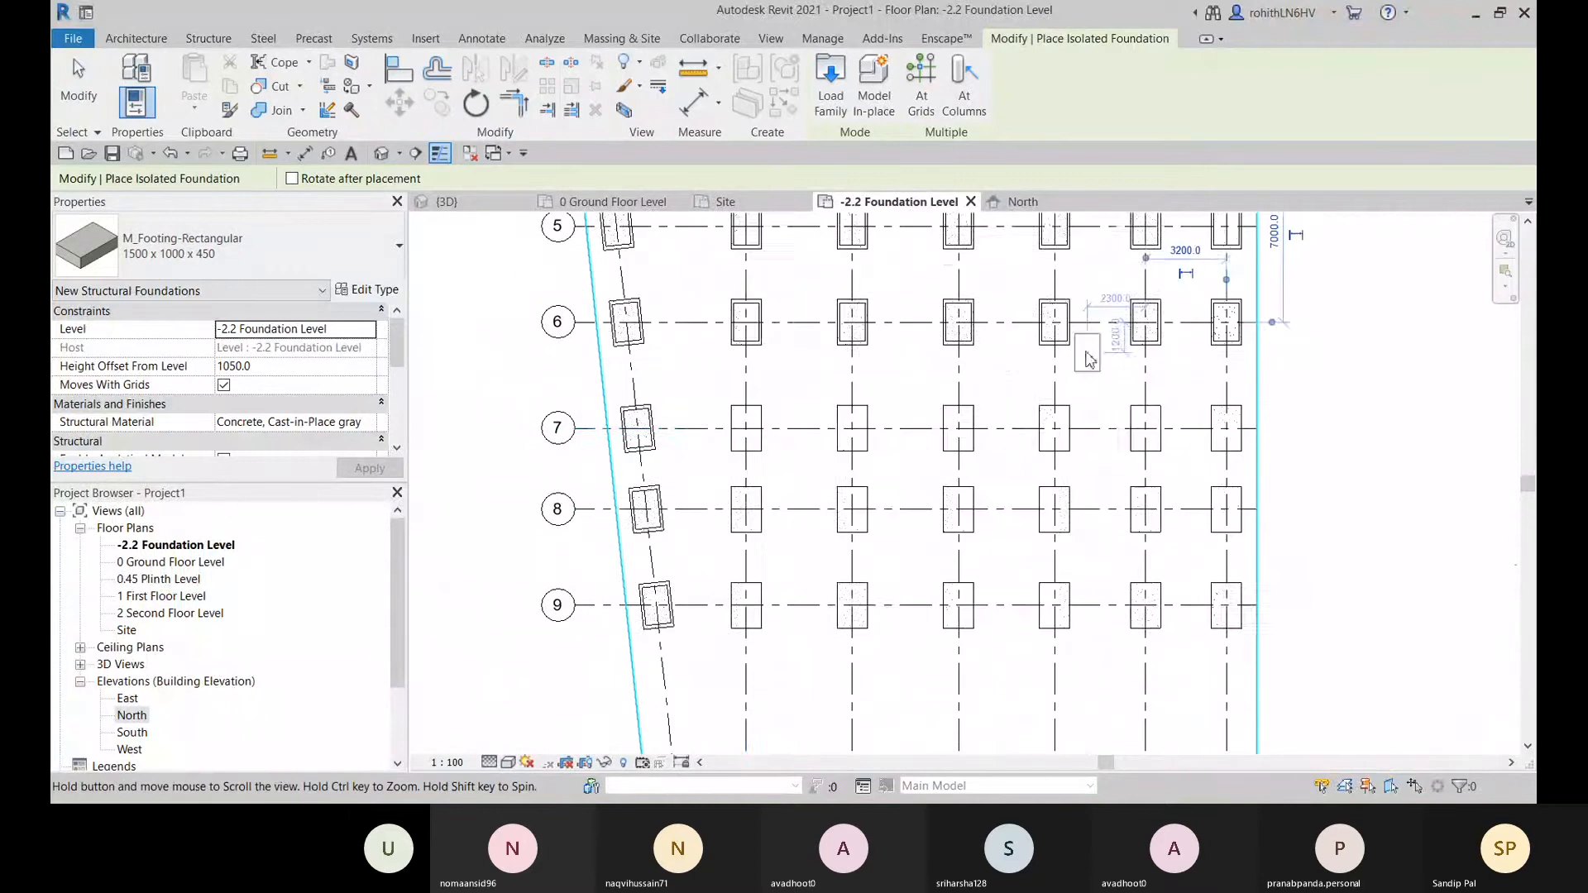
click(852, 428)
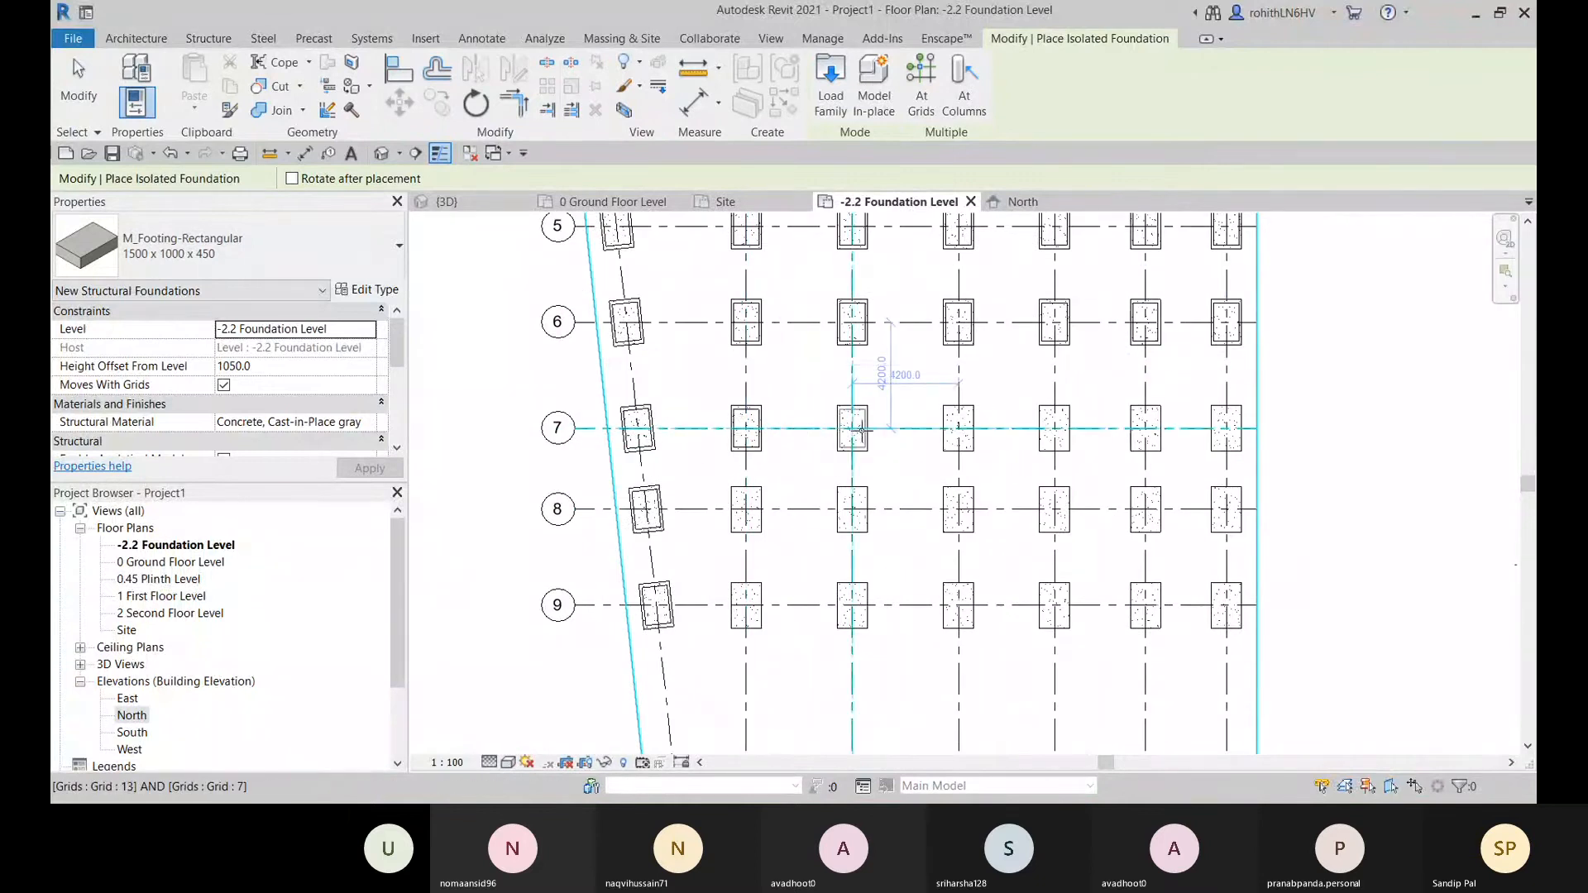
click(958, 427)
click(1056, 430)
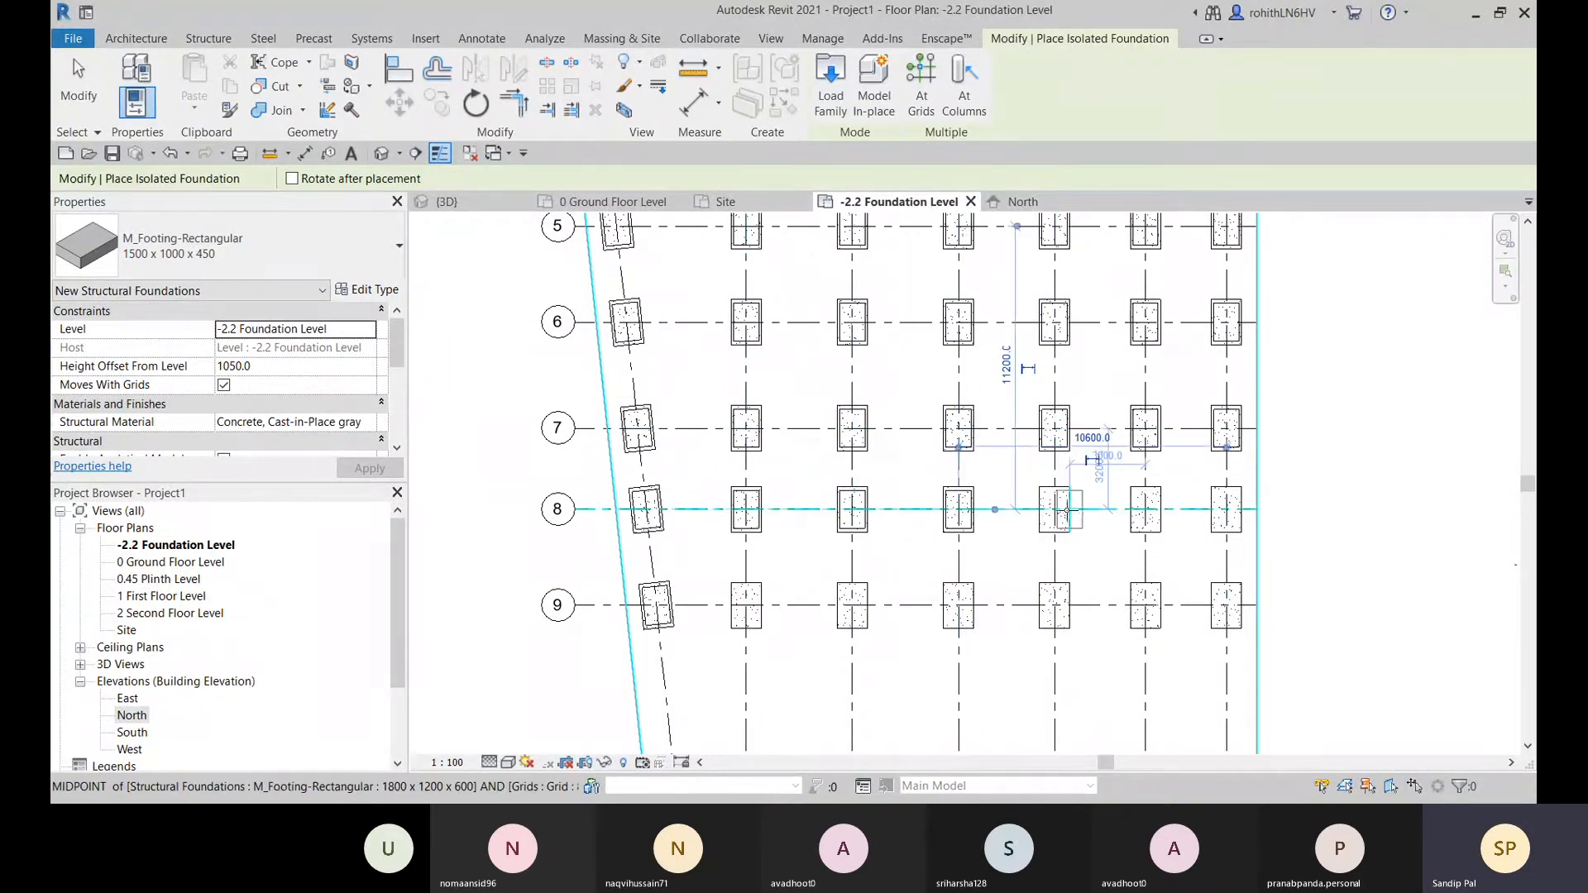
click(1147, 508)
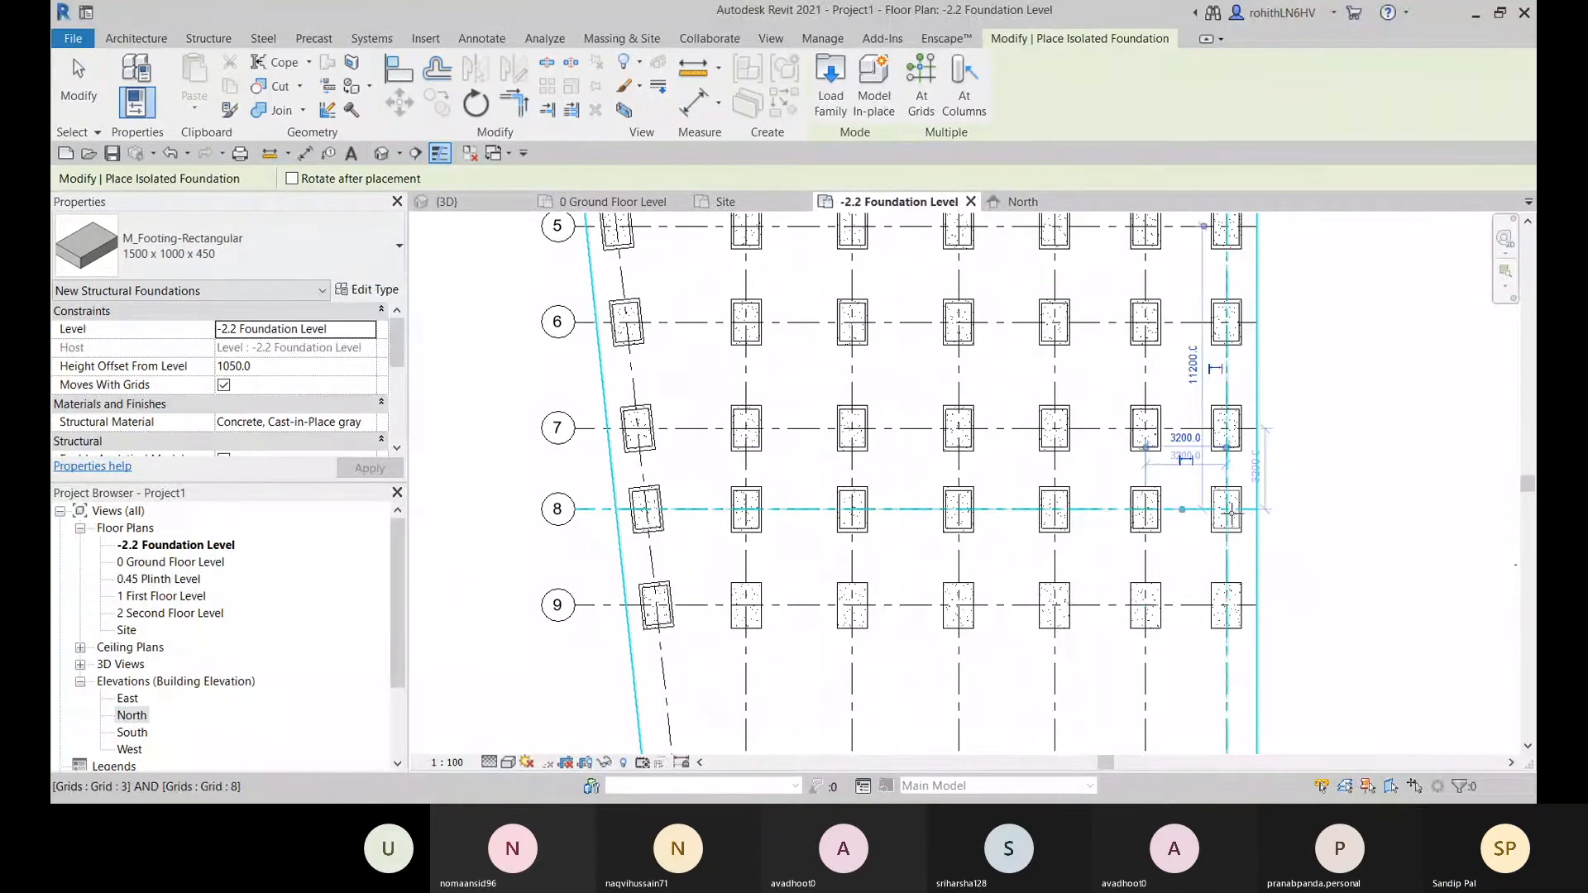
- Place 1500 x 1000 x 450 footings where grid 9 crosses grids 14, 13, 12, 11, 10 and 3, and end footing placement
middle_drag(990, 604, 1011, 528)
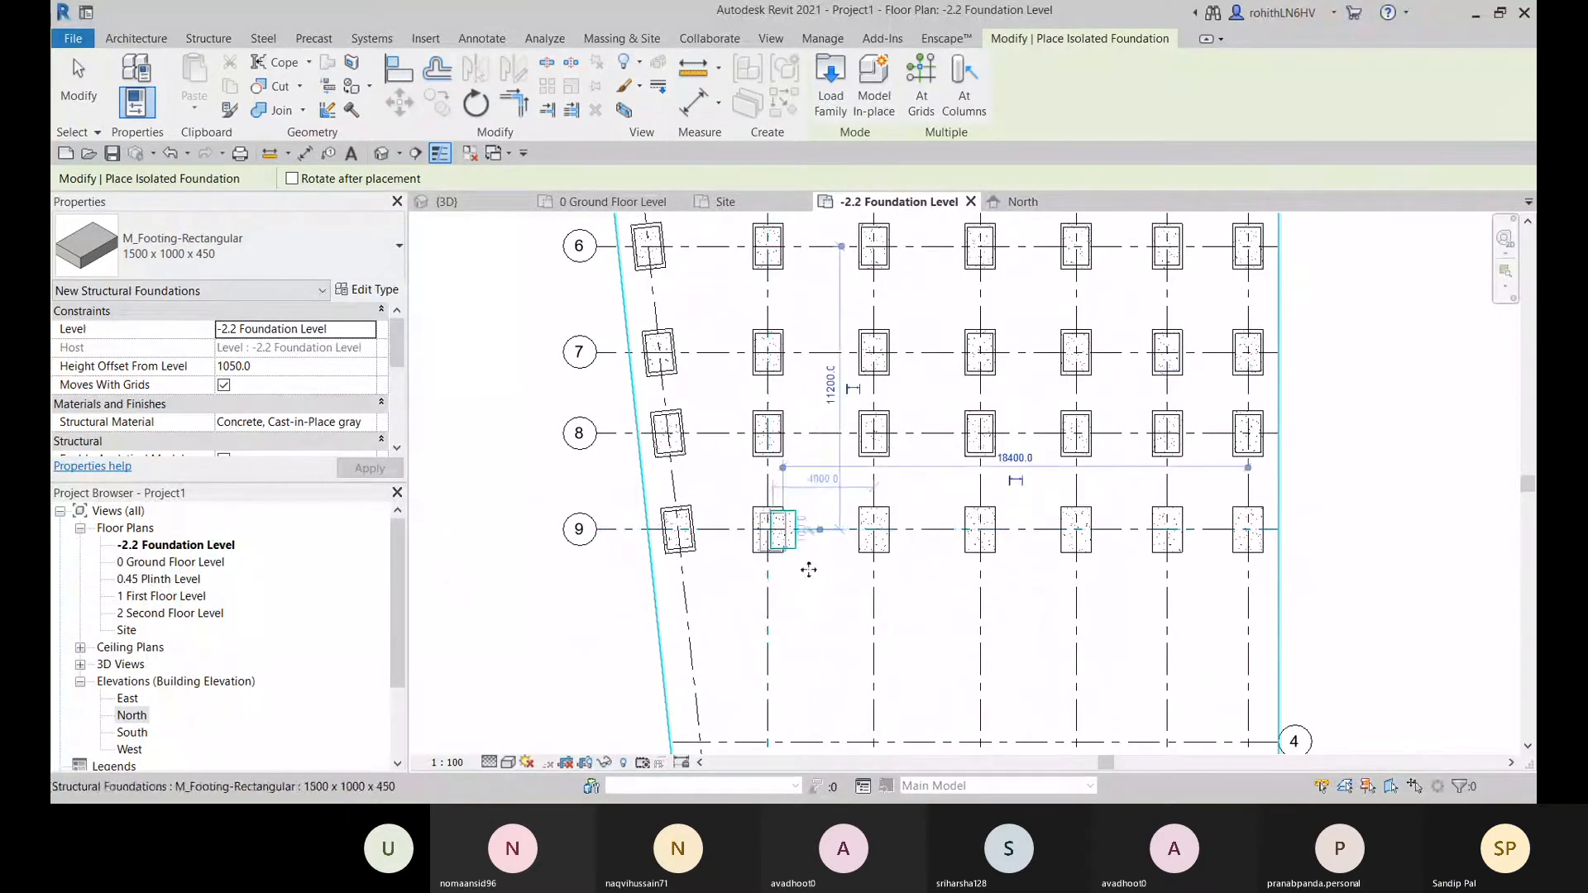
click(809, 468)
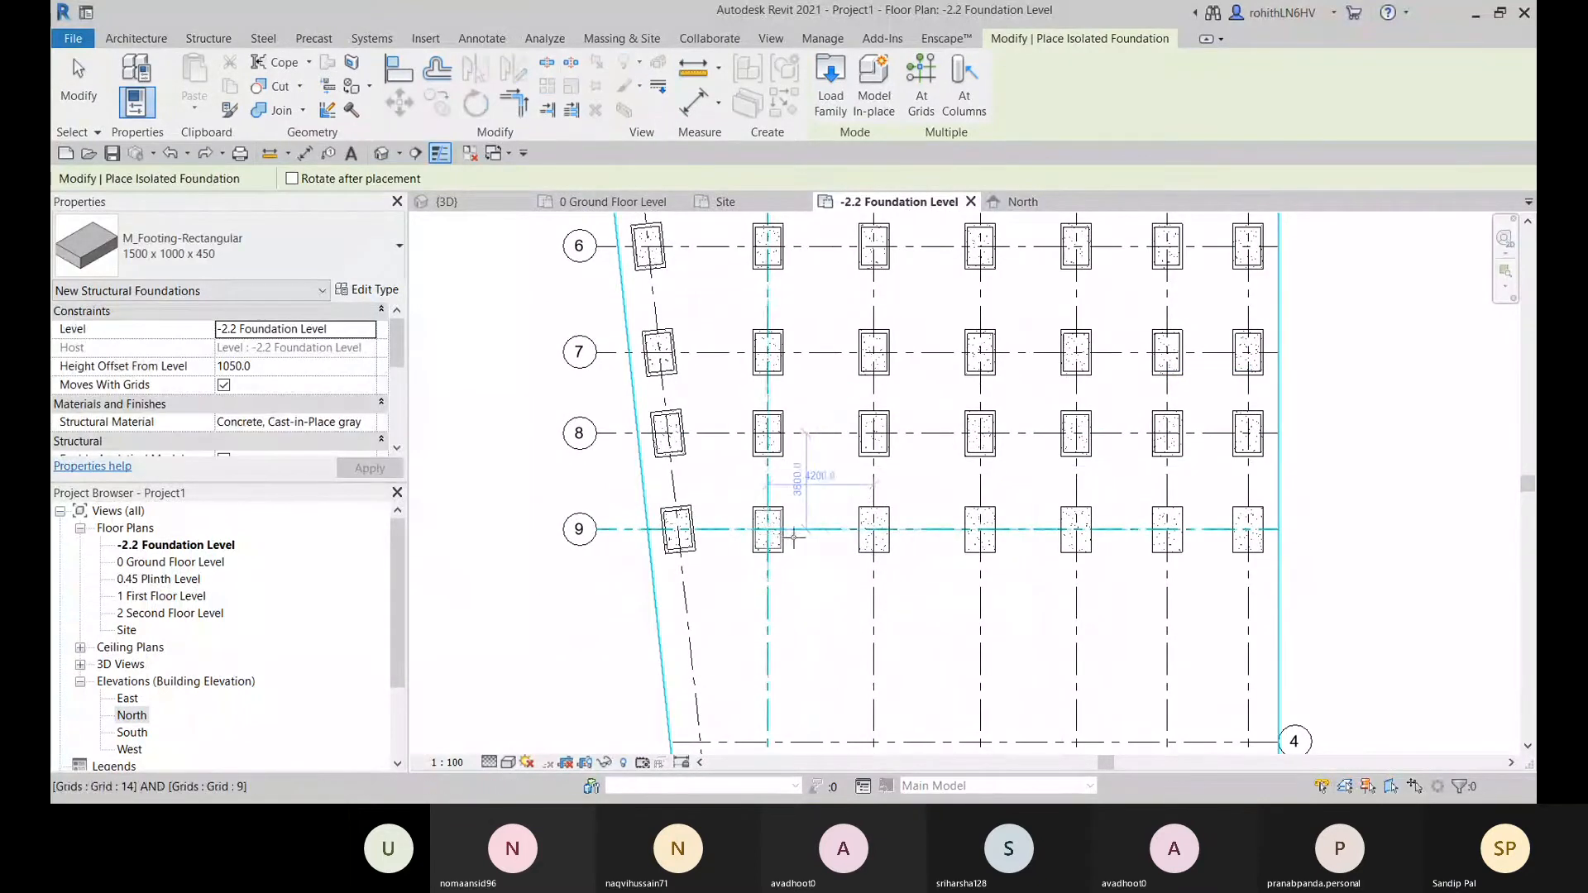
click(980, 530)
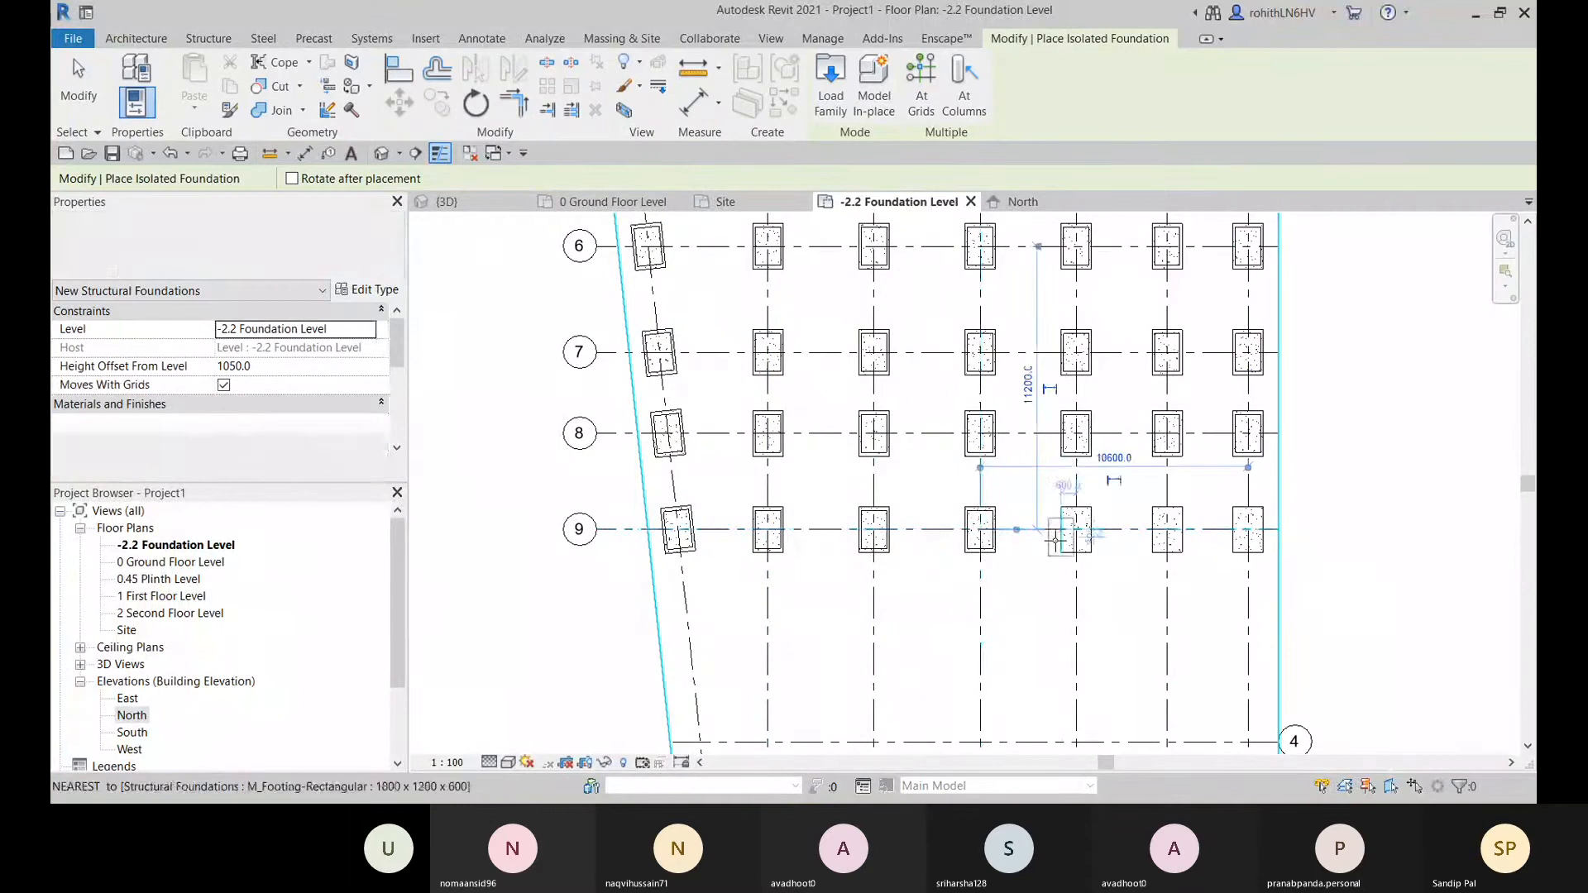
click(1168, 529)
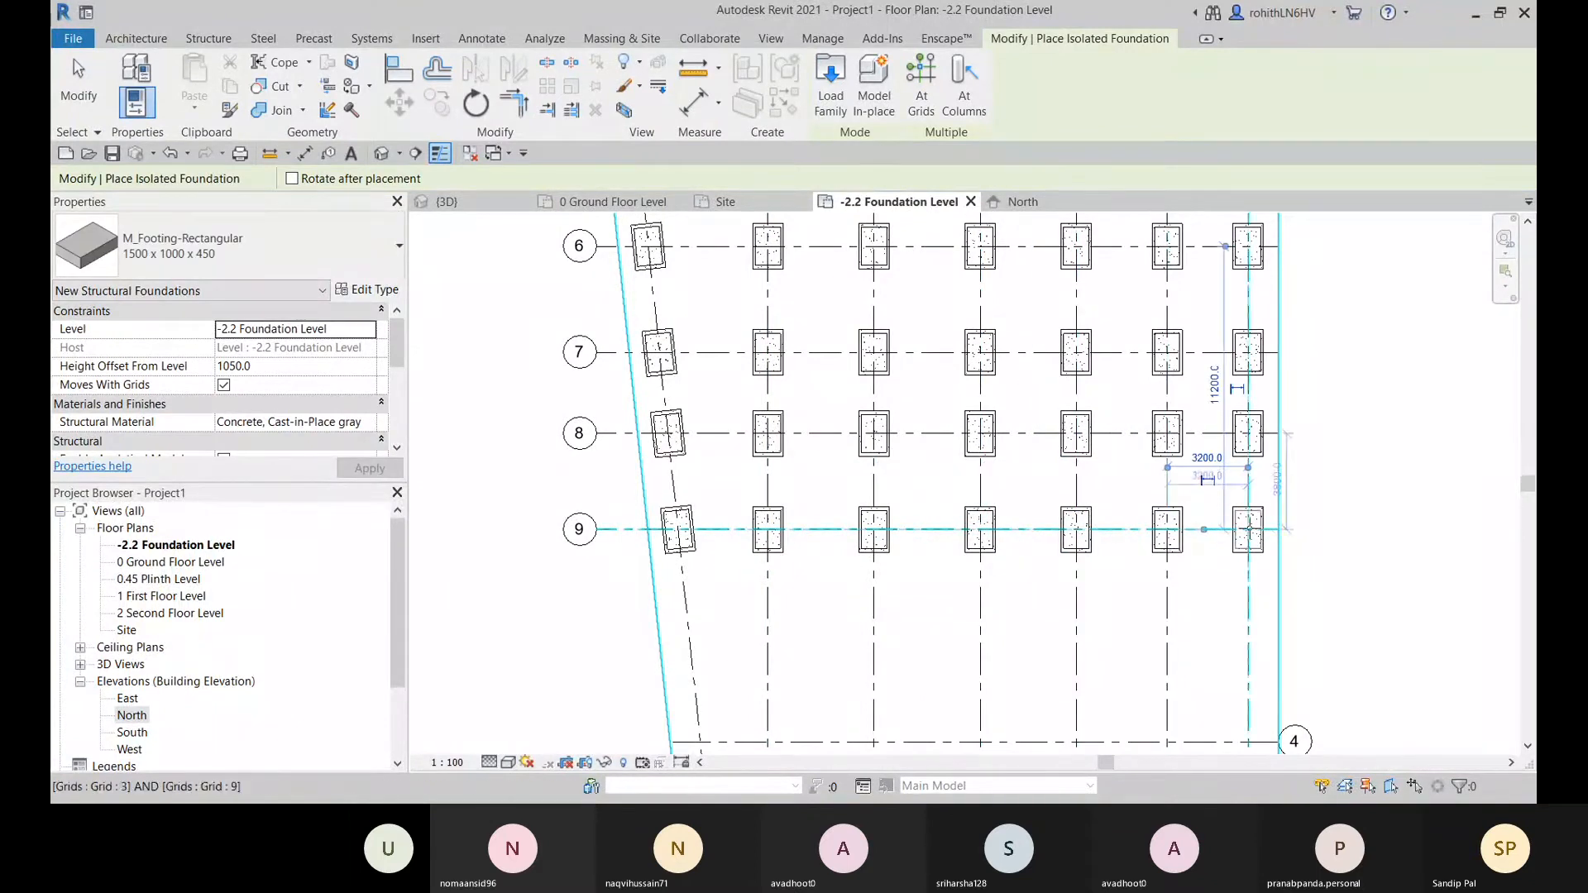
click(1090, 504)
right_click(485, 381)
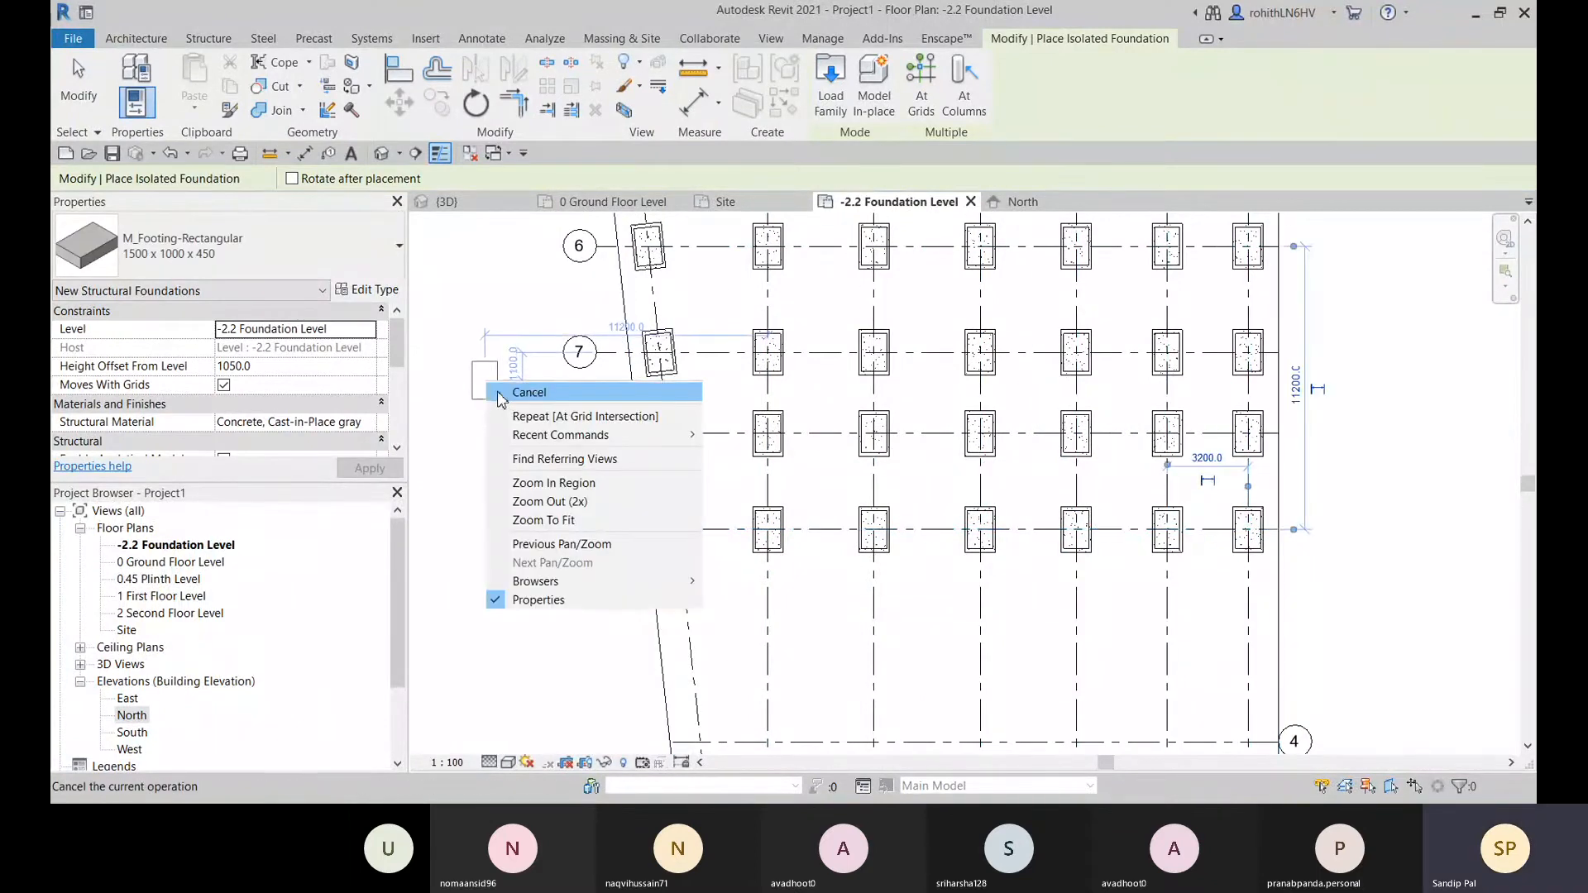
key(Escape)
key(Escape)
key(Escape)
- Examine the stepped footings from different angles in the 3D view and check their layout in the -2.2 Foundation Level plan
click(447, 201)
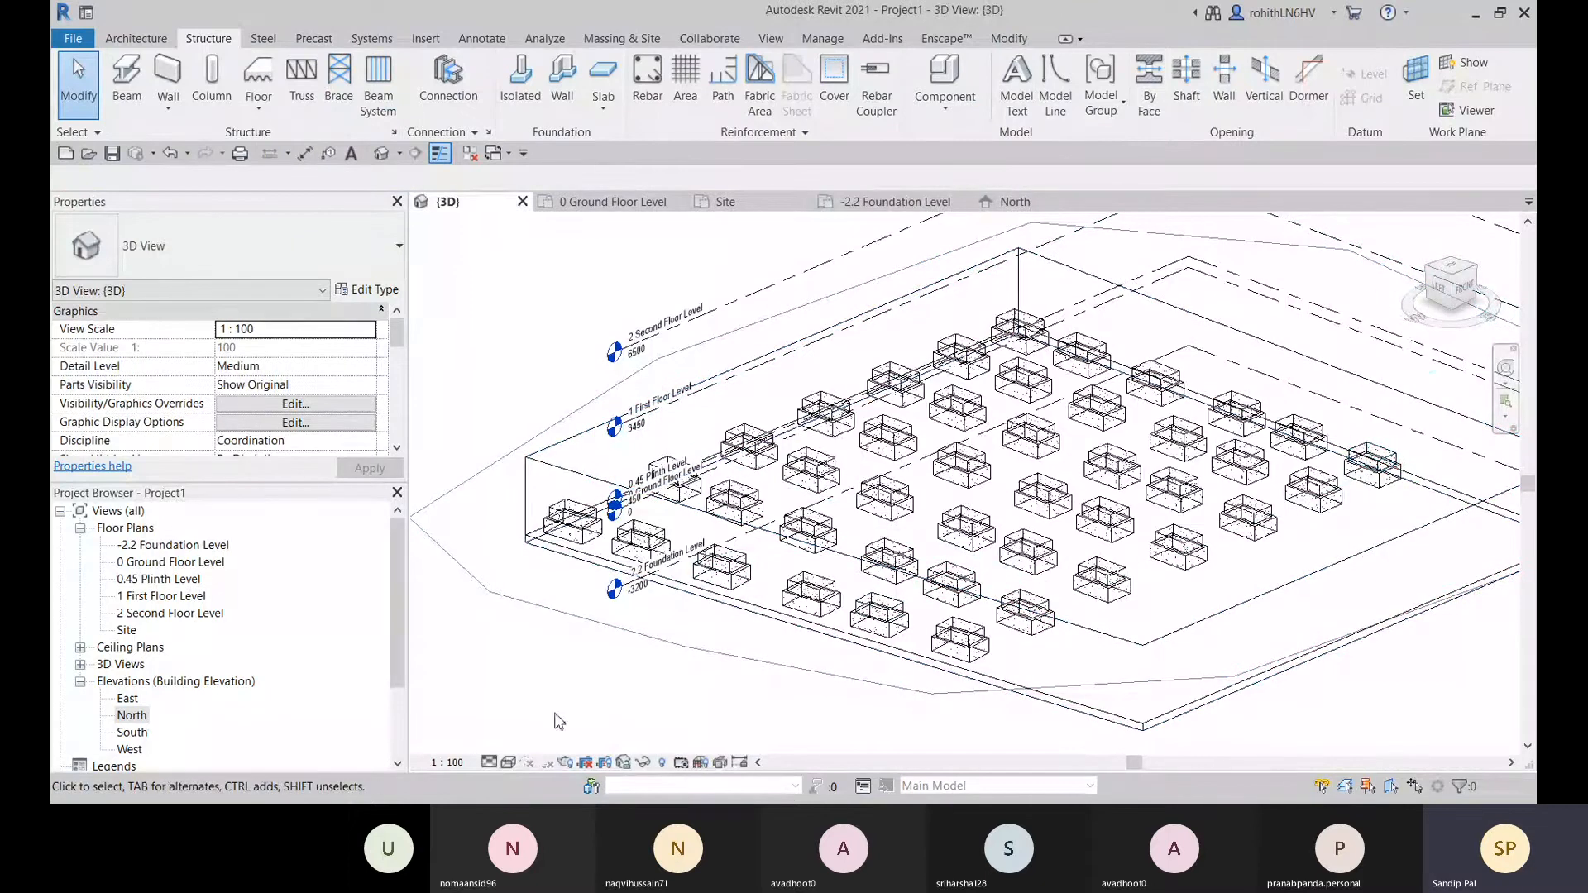
click(1023, 40)
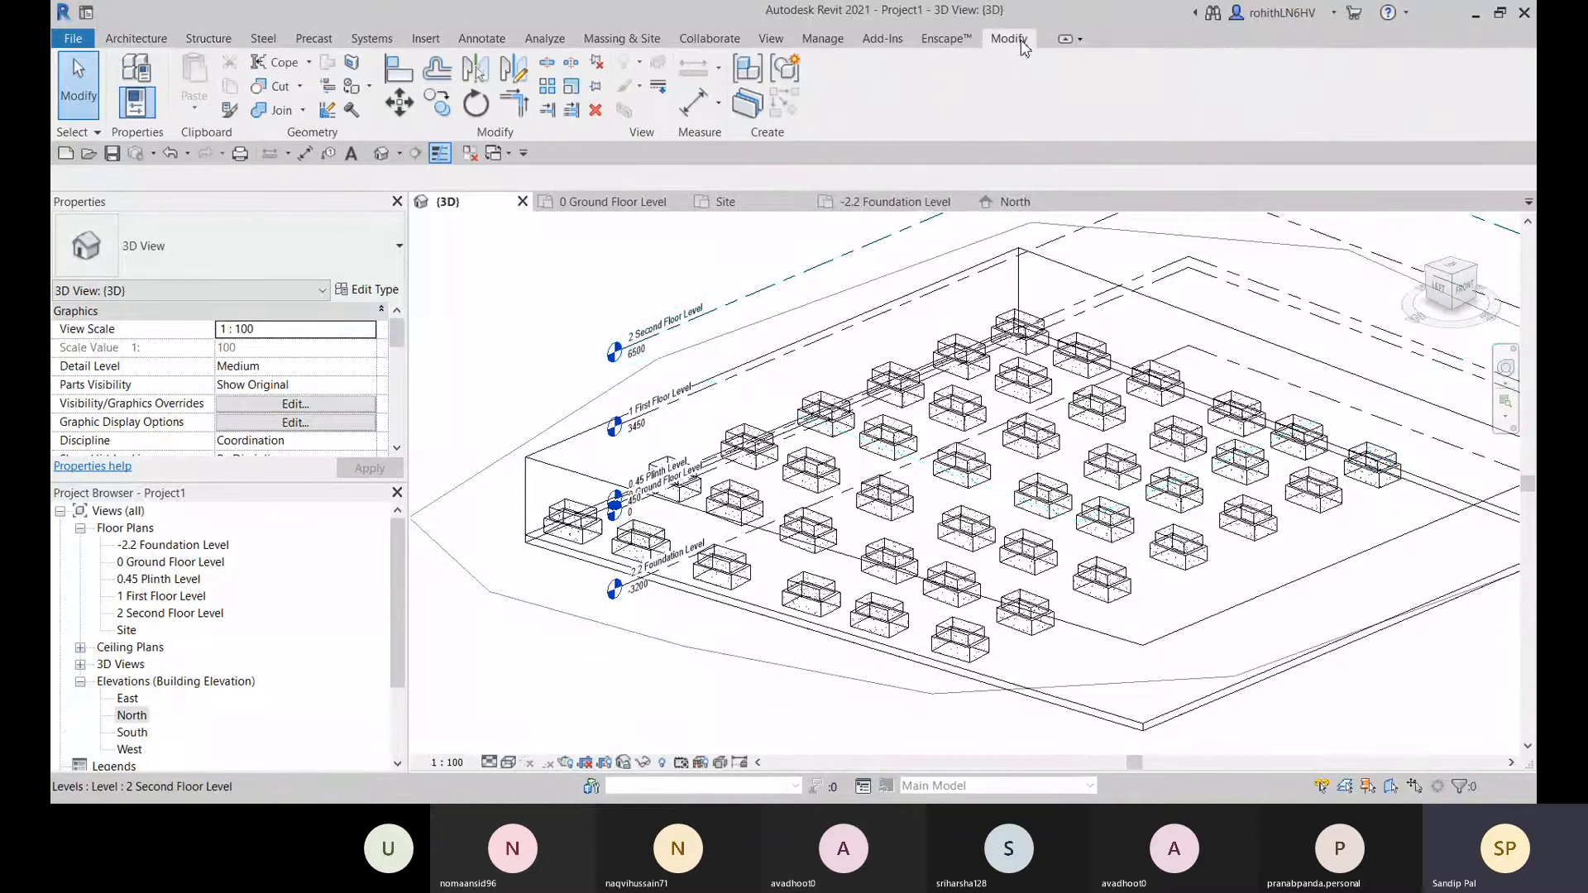
click(134, 39)
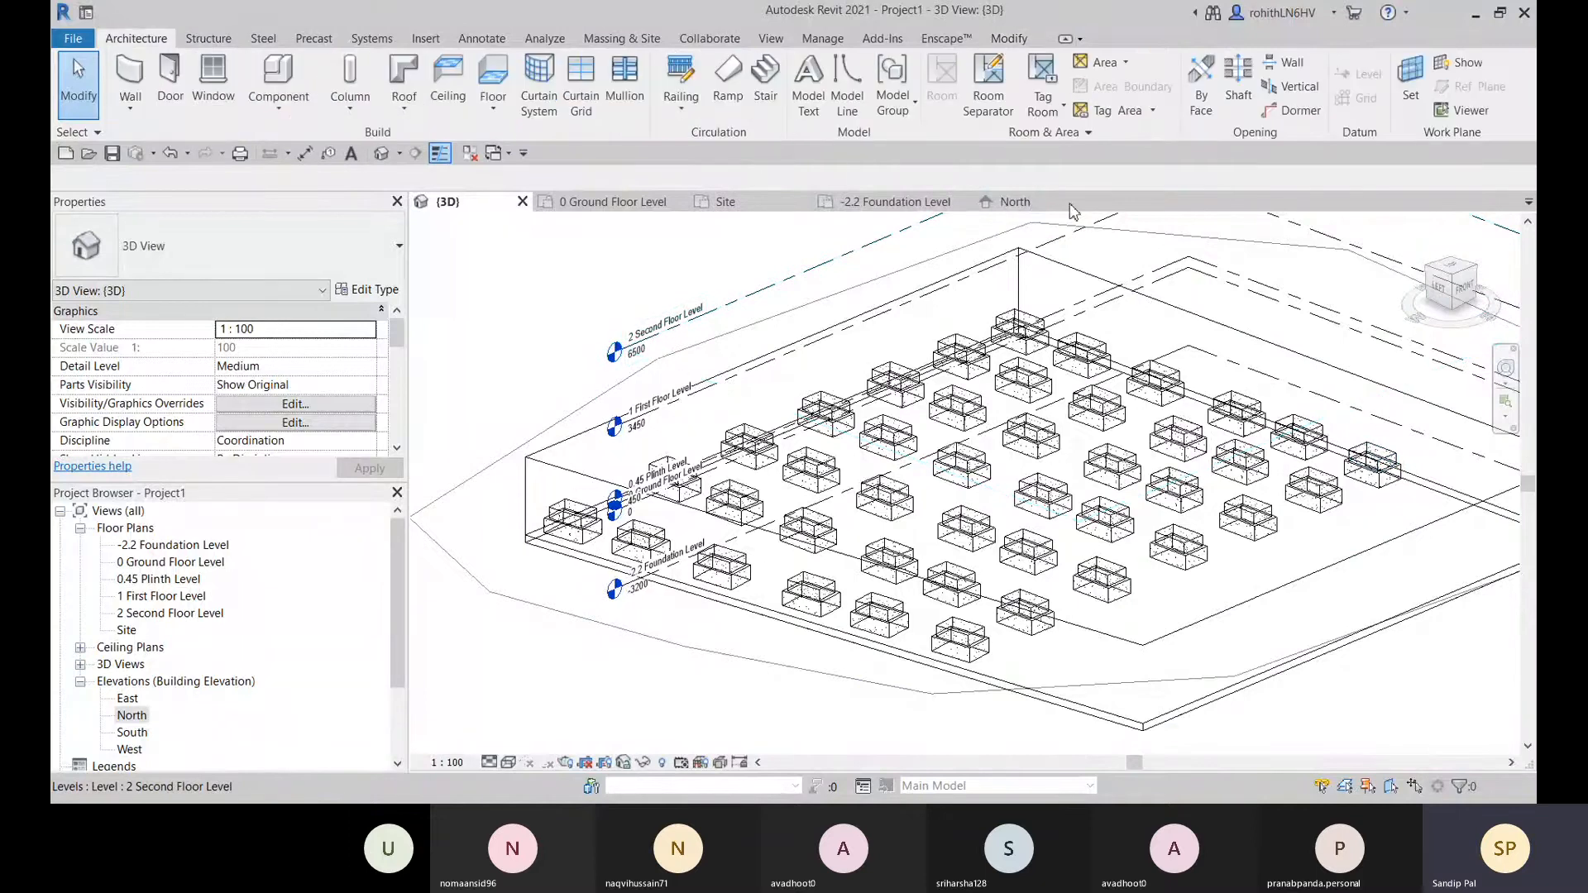
click(823, 39)
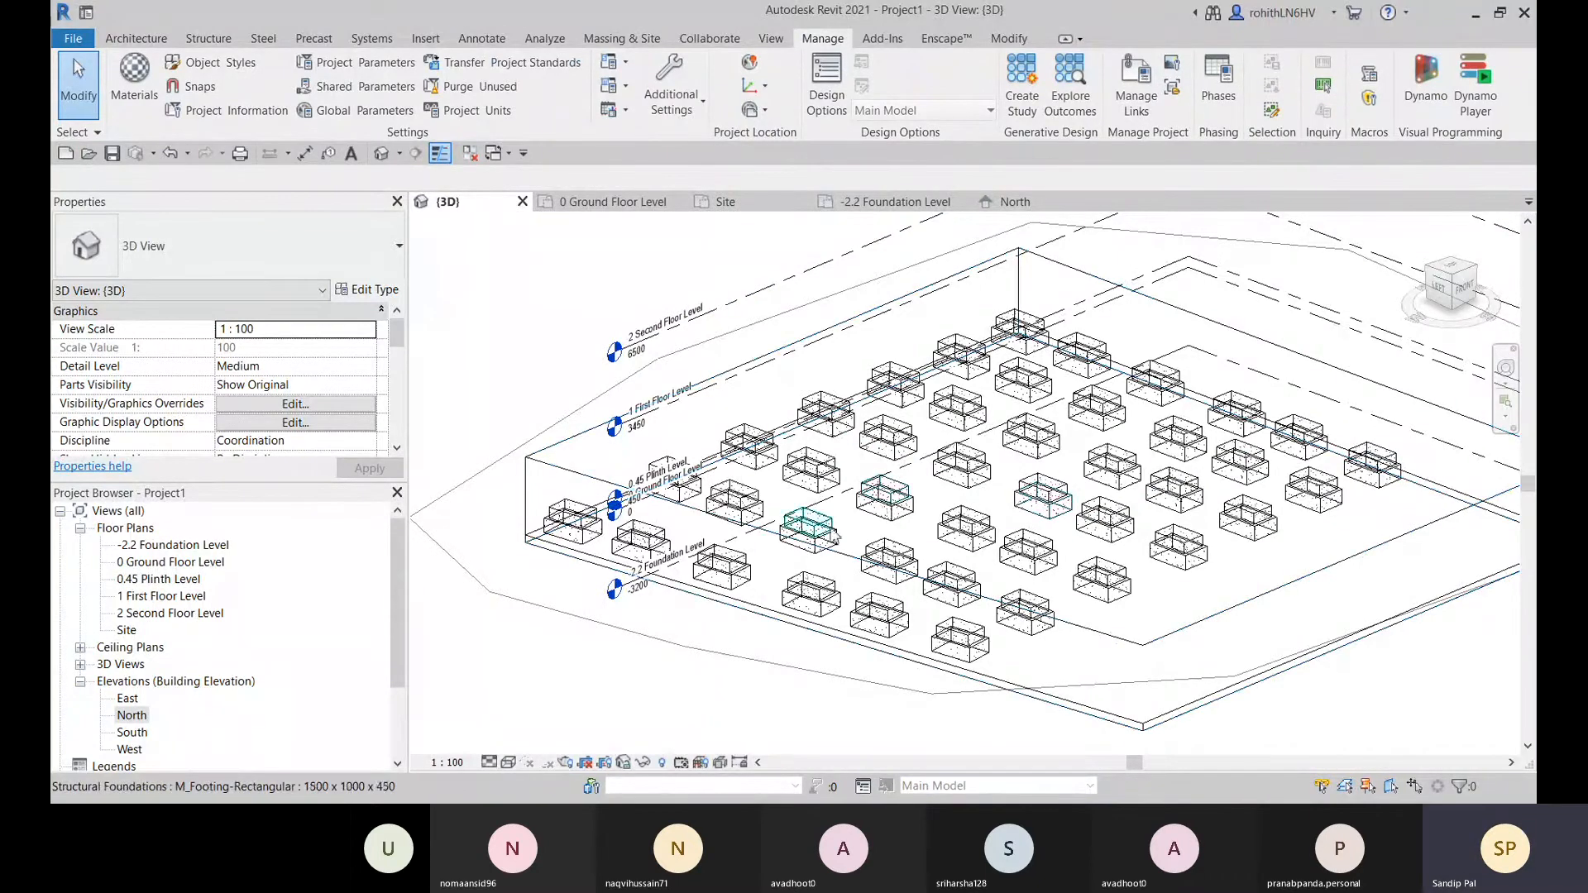
middle_drag(667, 575, 671, 559)
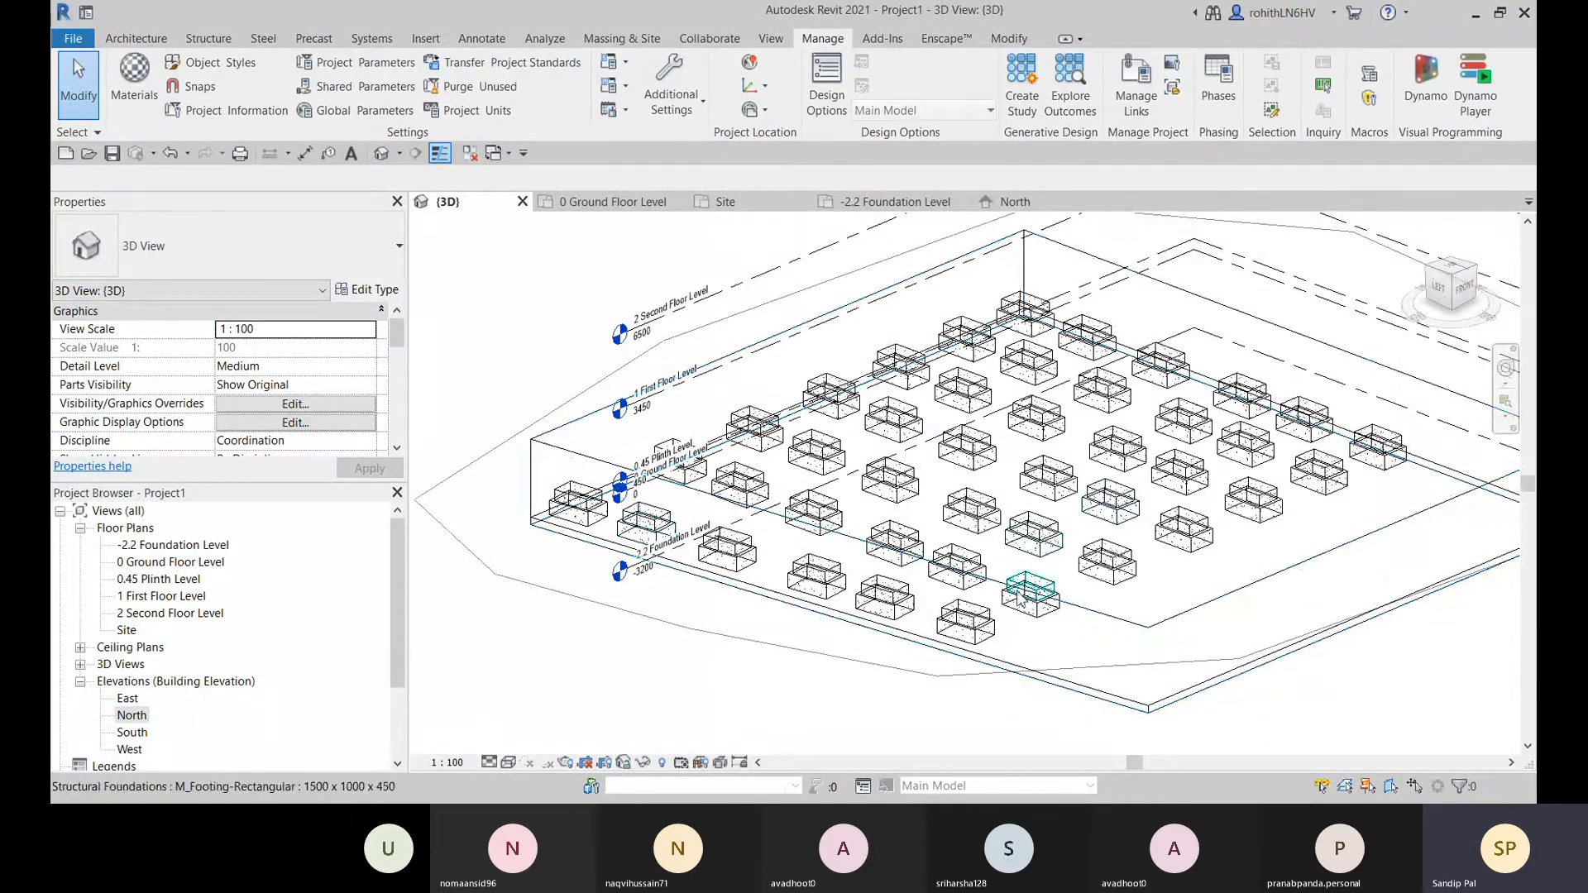
shift+middle_drag(1021, 597, 571, 596)
scroll(839, 649, up, 3)
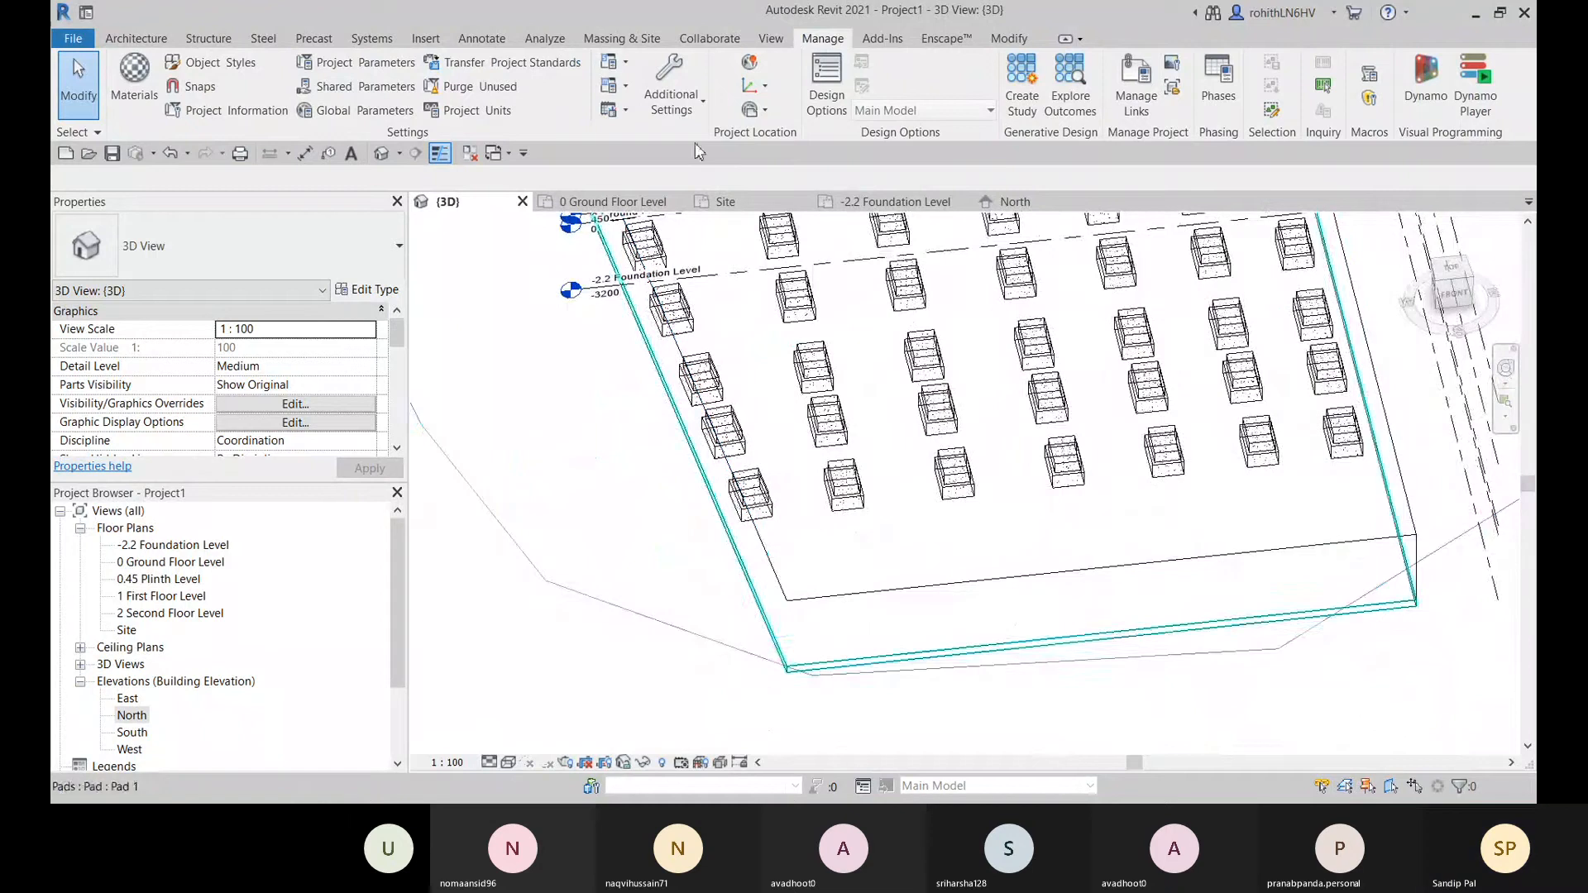
click(896, 201)
scroll(819, 550, down, 4)
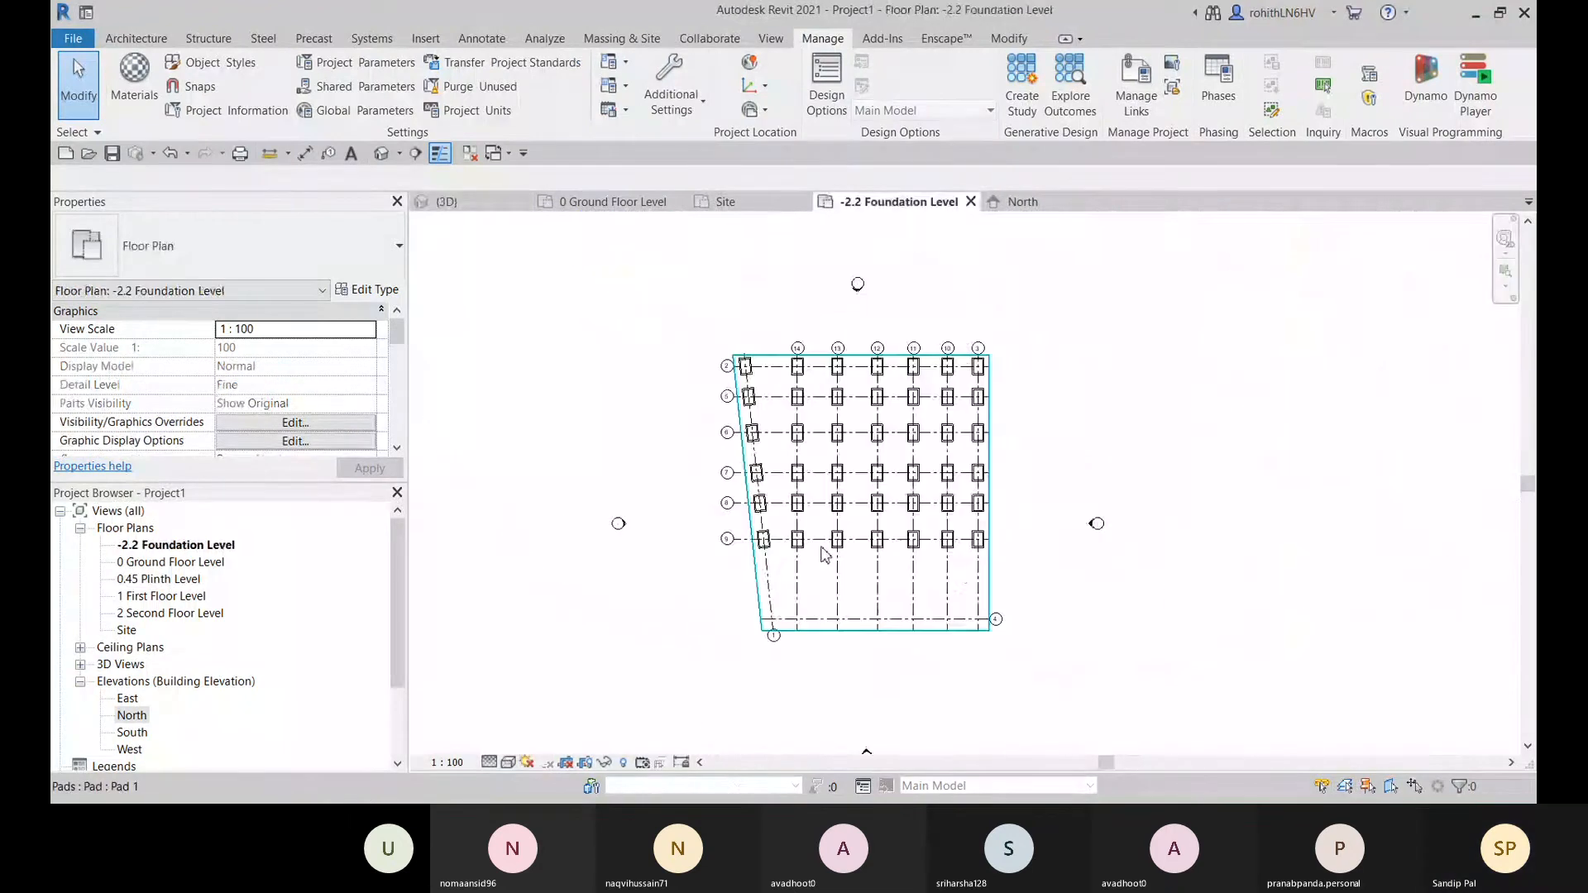
scroll(1018, 585, up, 2)
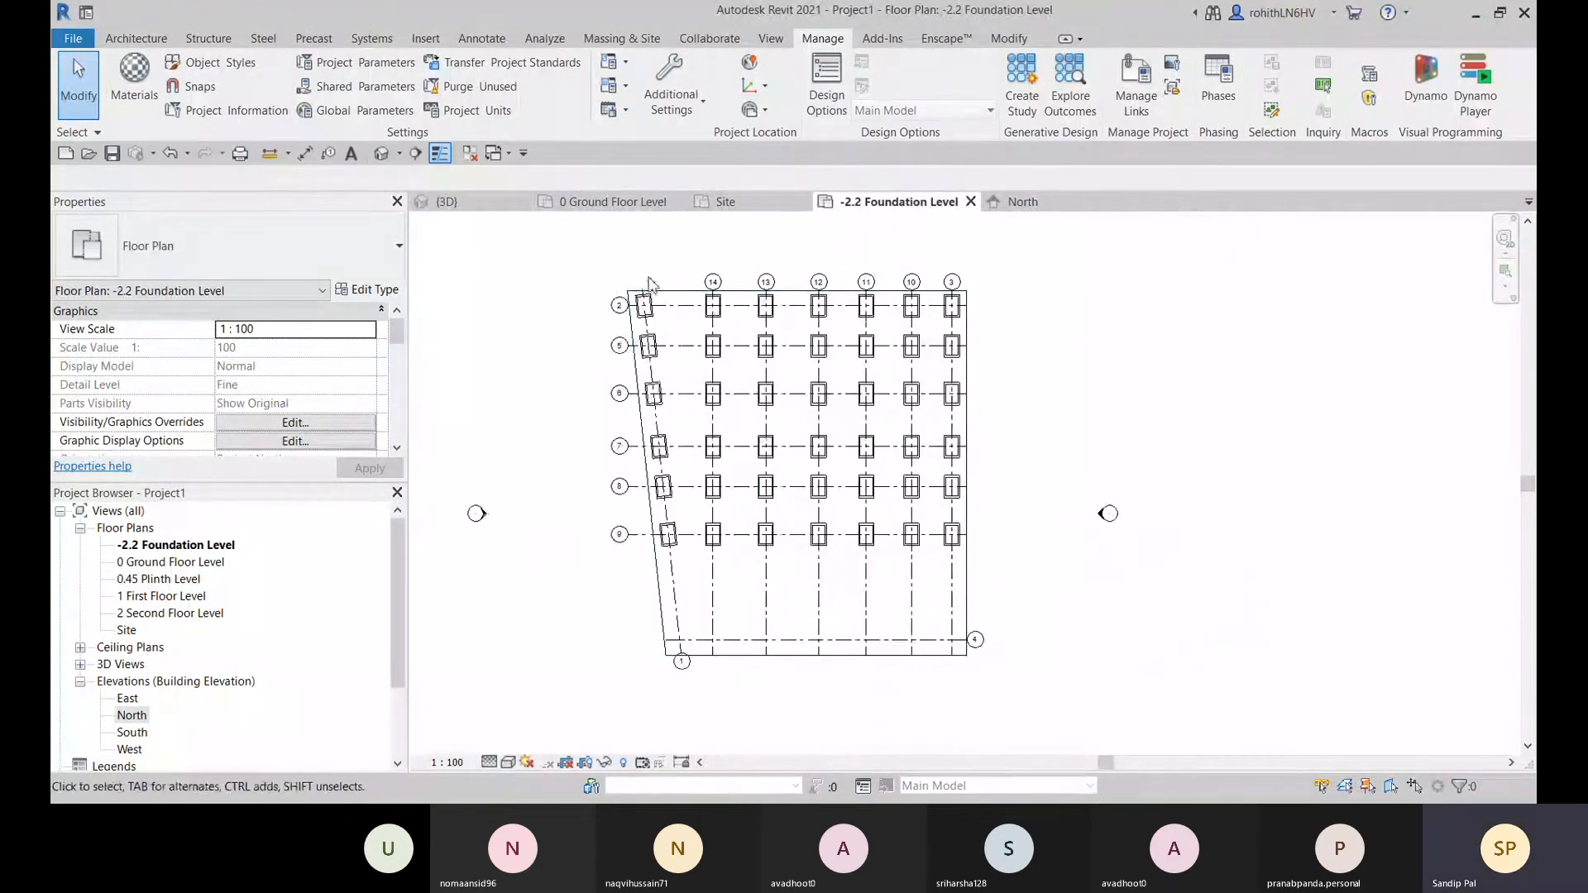
- Switch the 3D view from wireframe to a surface-coloured visual style and inspect the stepped footings inside the pit
click(446, 201)
click(512, 762)
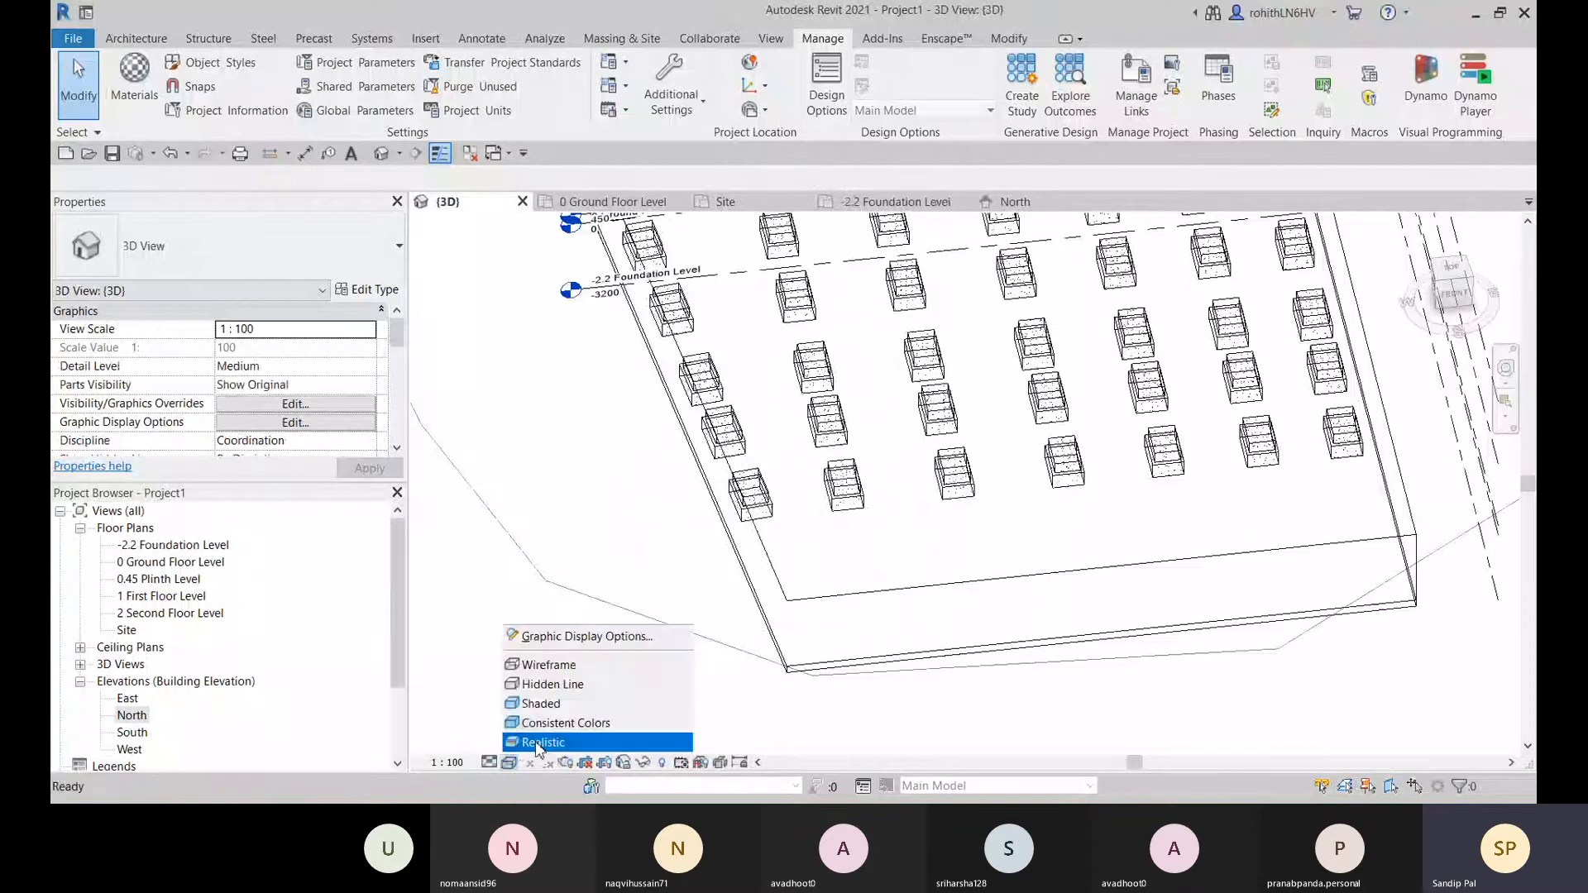
click(563, 698)
mouse_move(897, 659)
shift+middle_down()
mouse_move(960, 685)
mouse_move(835, 648)
mouse_move(906, 530)
shift+middle_up()
scroll(906, 513, up, 5)
scroll(912, 583, down, 5)
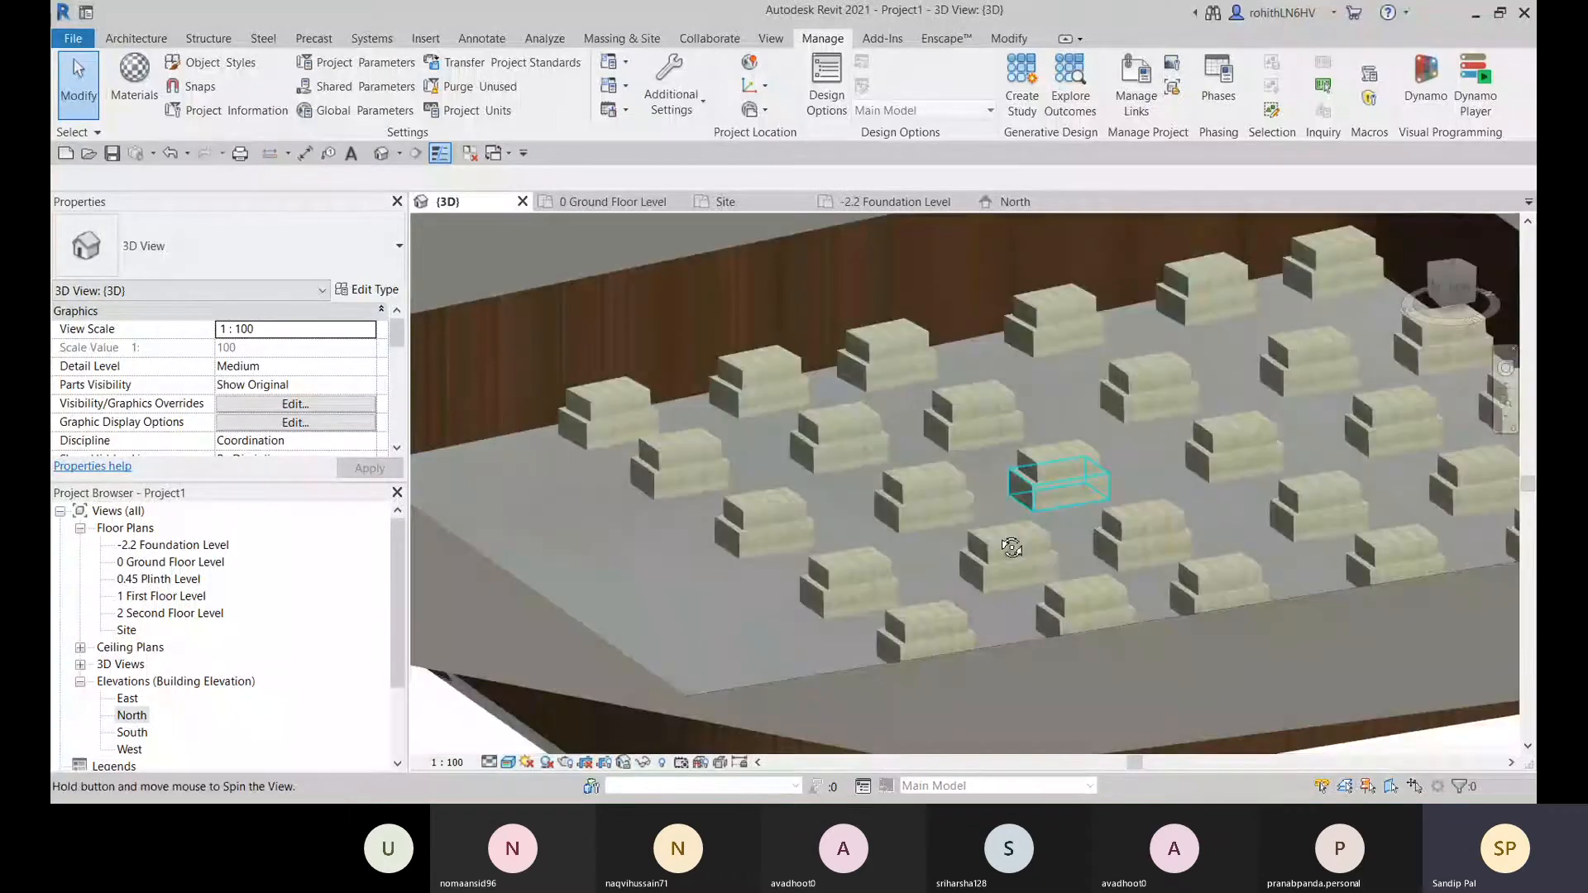
scroll(928, 505, down, 3)
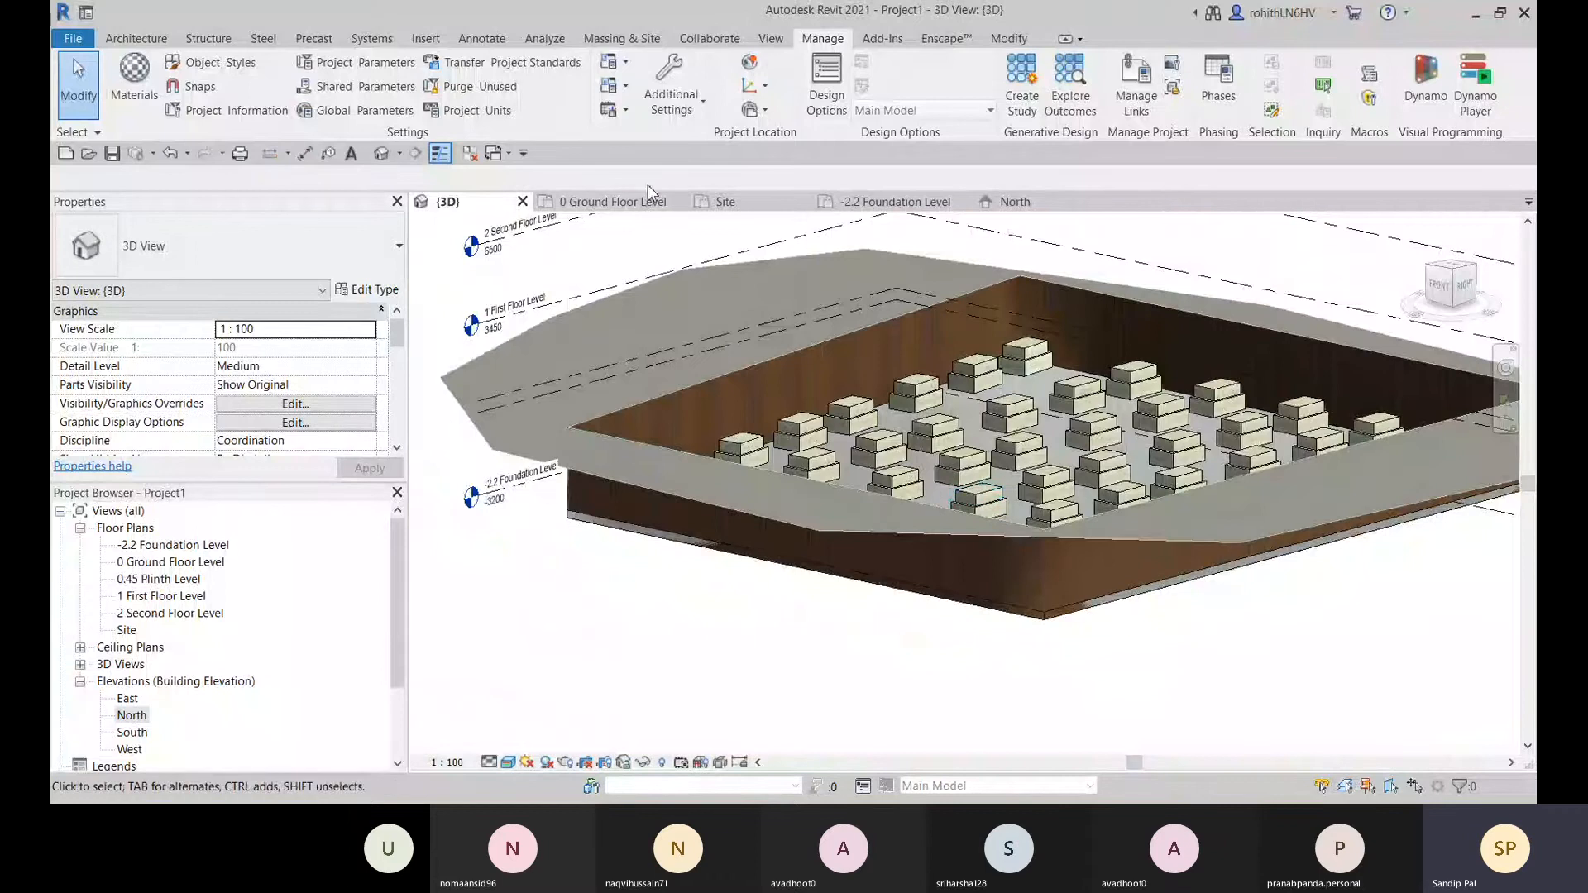
- For structural columns in the -2.2 Foundation Level plan, load M_Concrete-Rectangular-Column.rfa from the English library's Structural Columns, Concrete folder
click(890, 202)
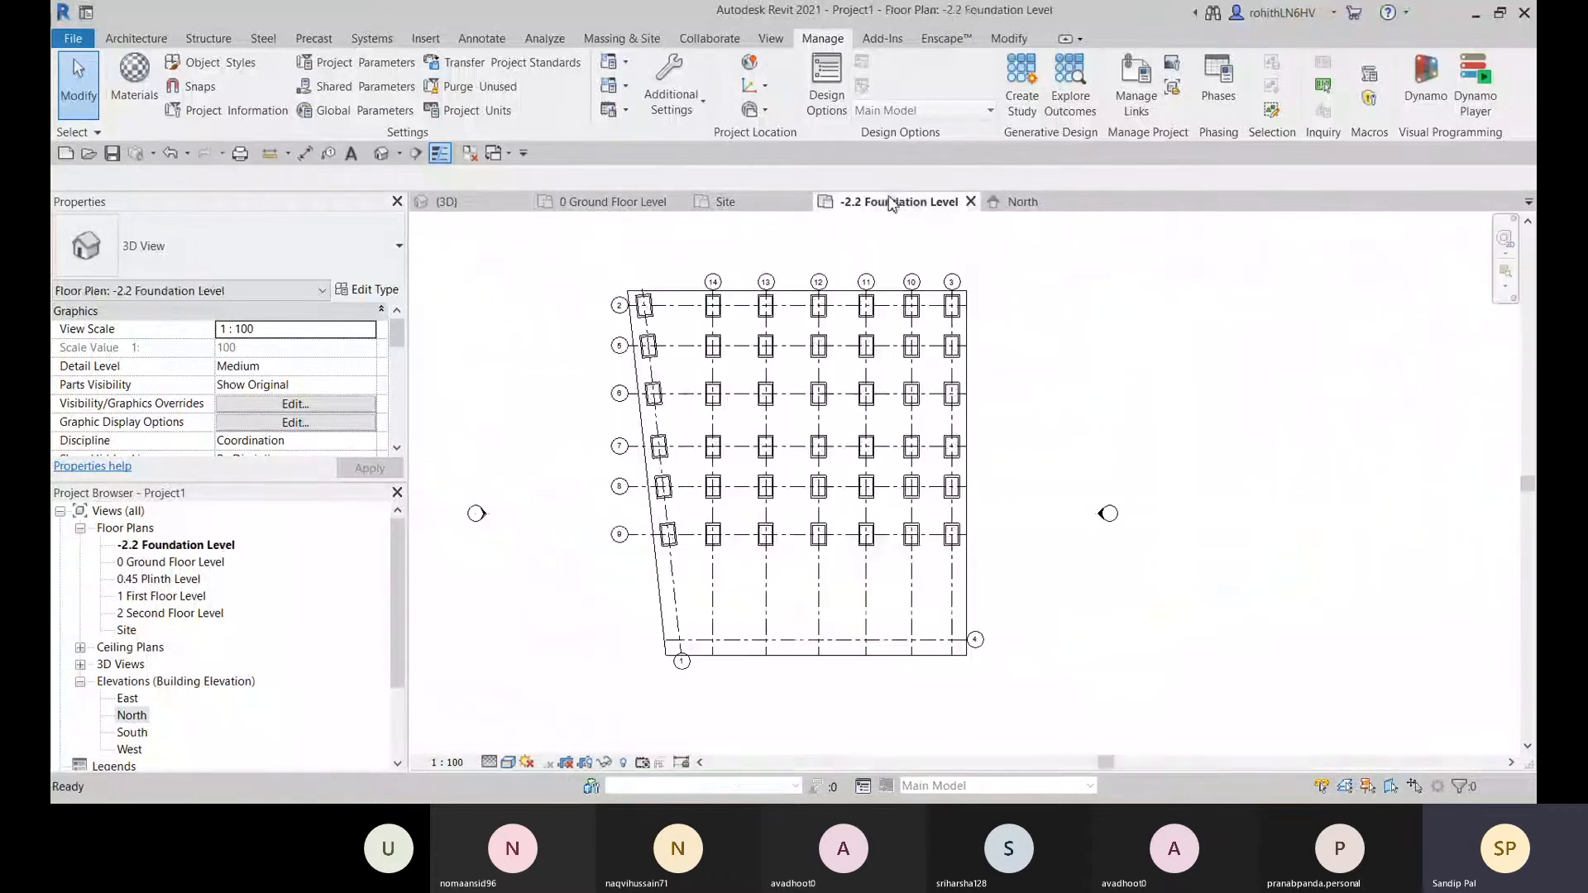
click(208, 38)
click(213, 99)
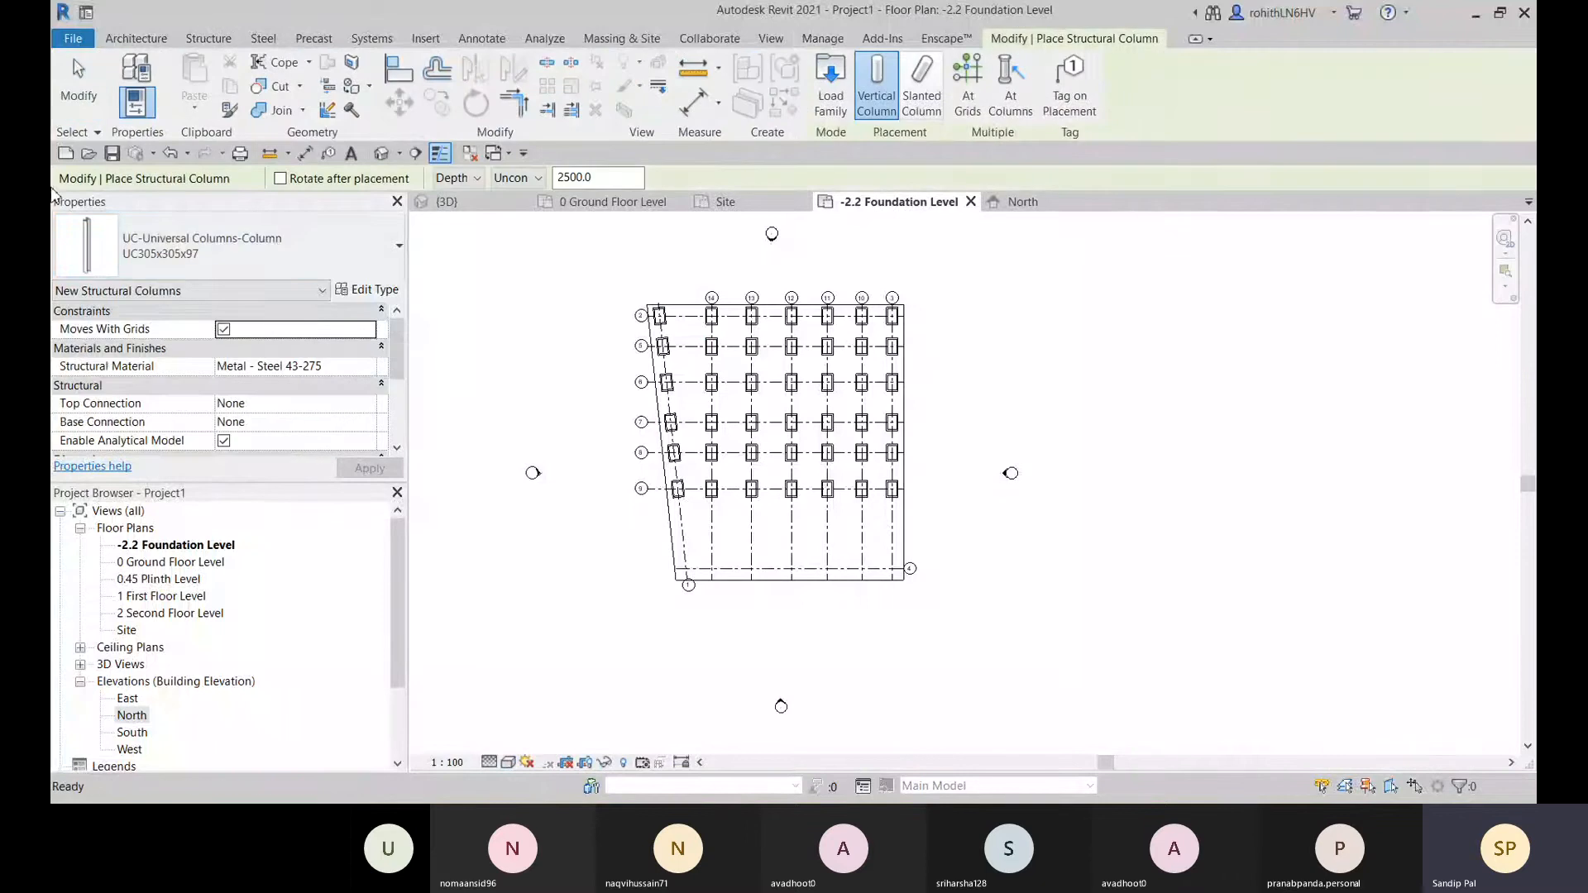
click(830, 82)
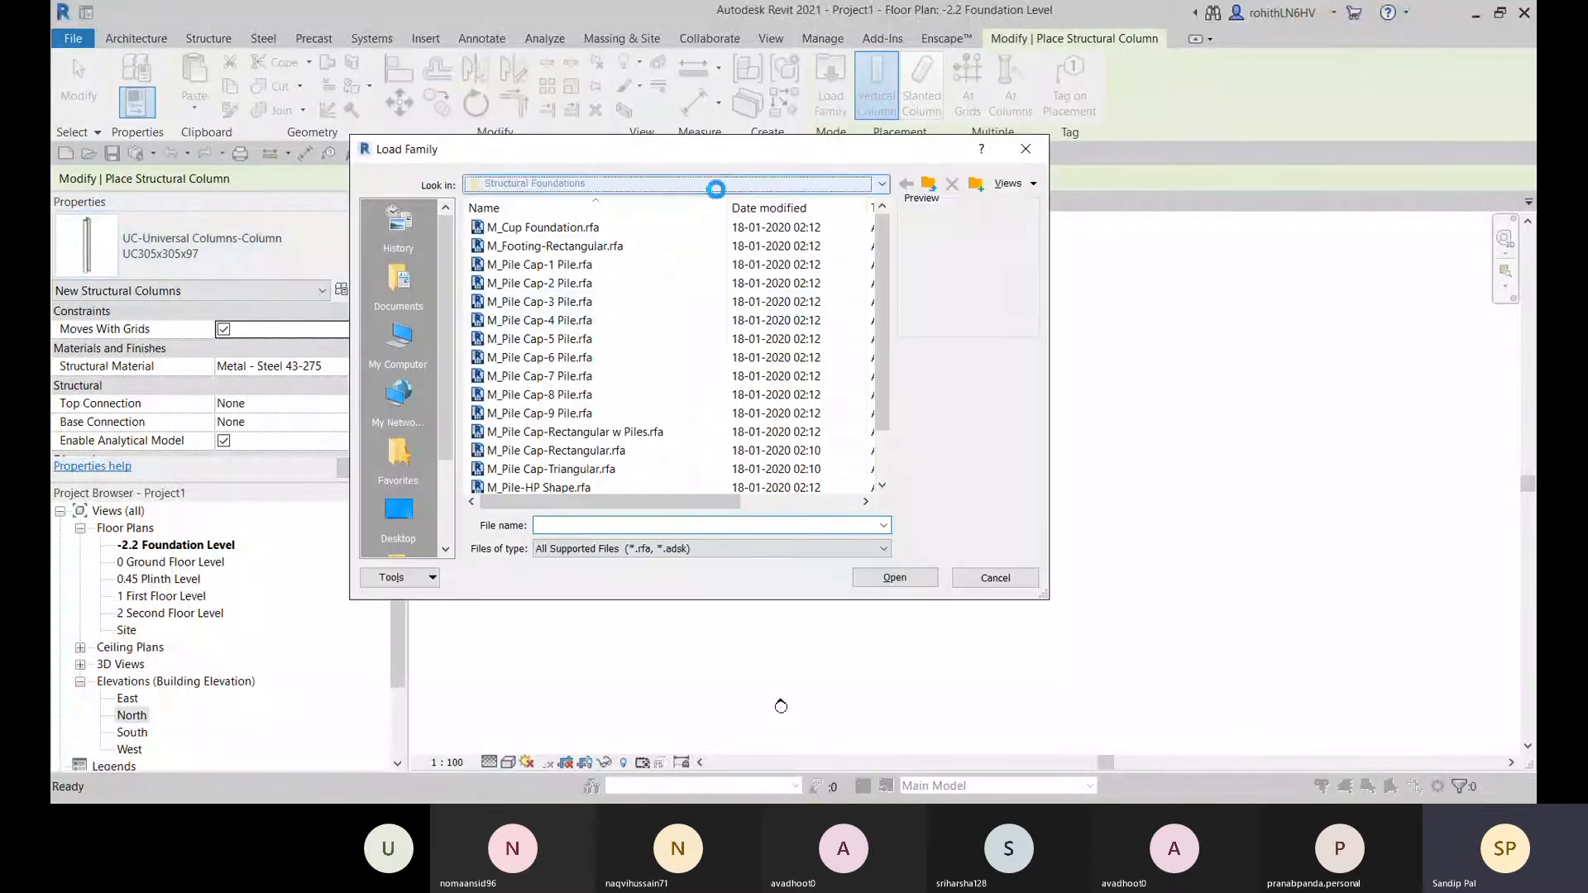
click(709, 182)
click(592, 296)
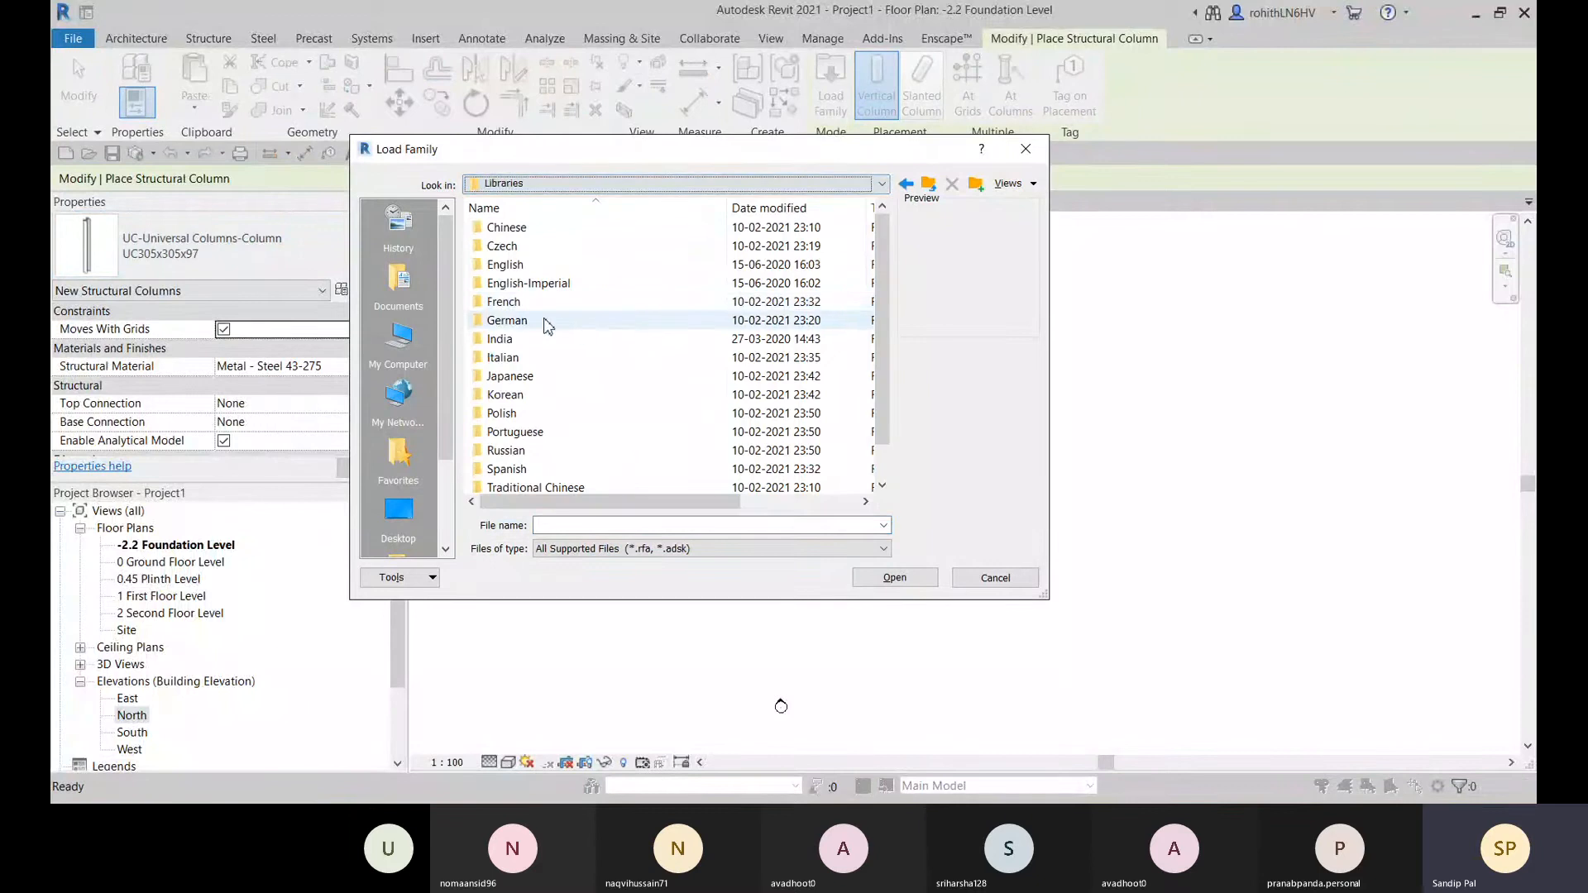
double_click(509, 263)
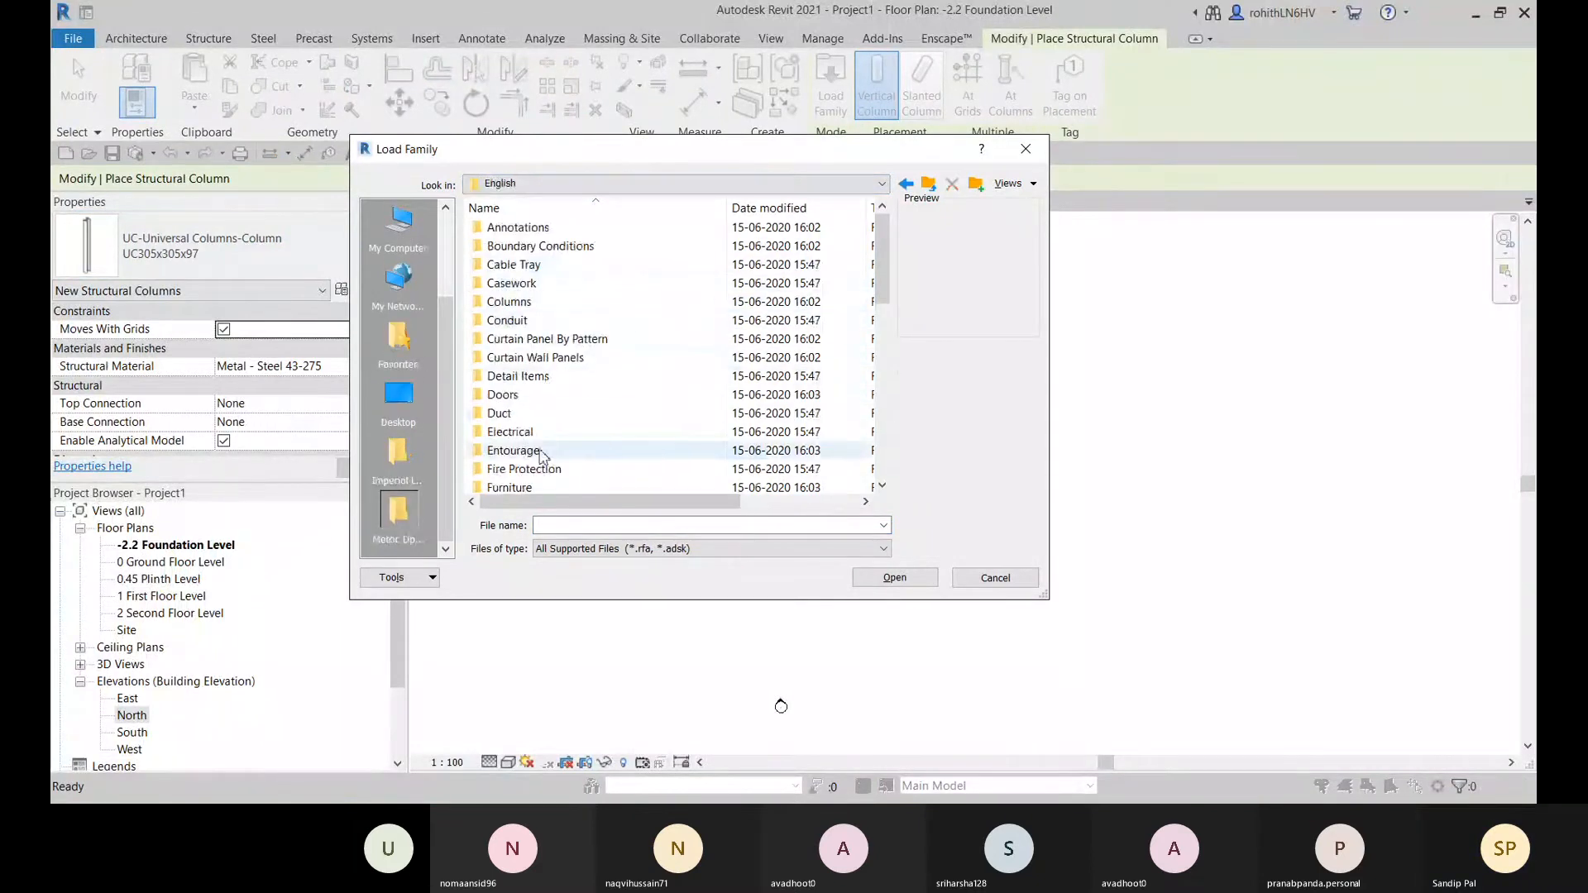
scroll(546, 388, down, 6)
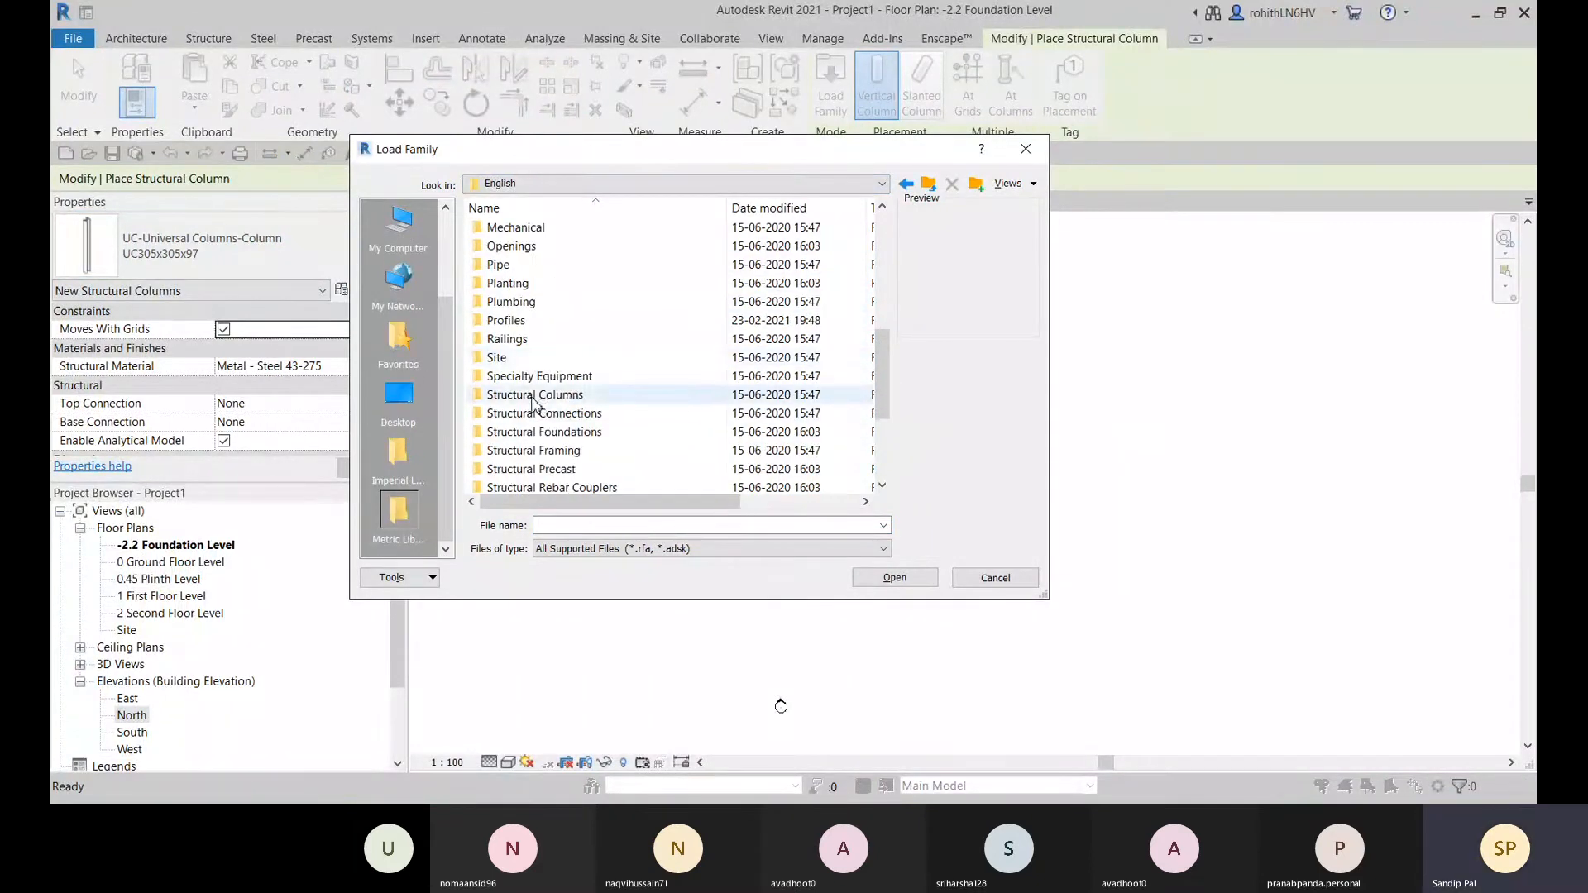
double_click(536, 395)
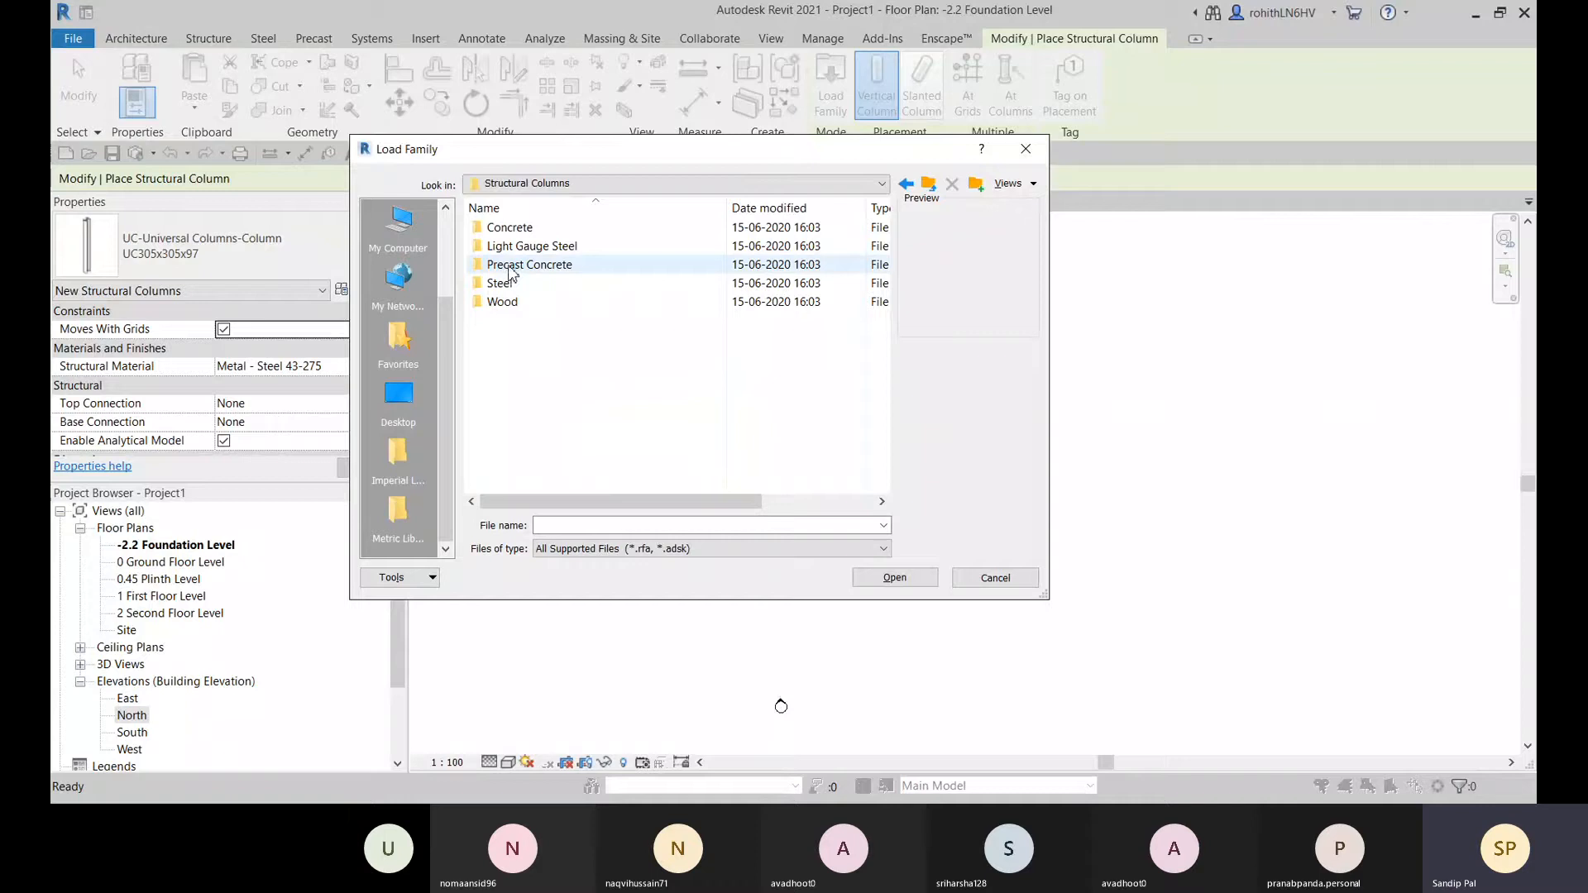
double_click(509, 227)
click(613, 247)
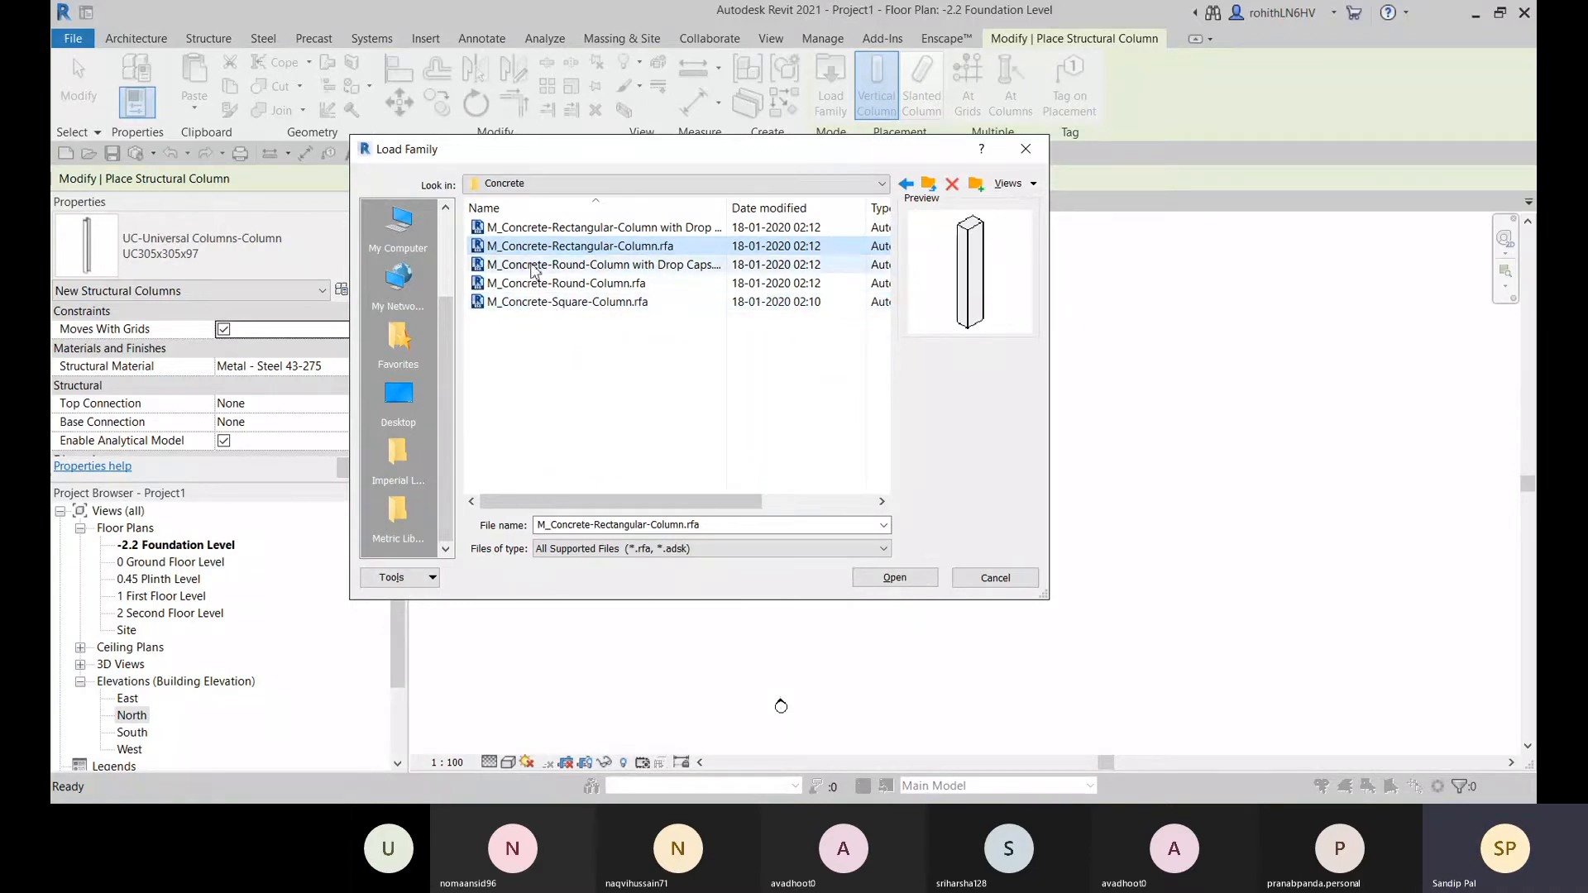
click(895, 577)
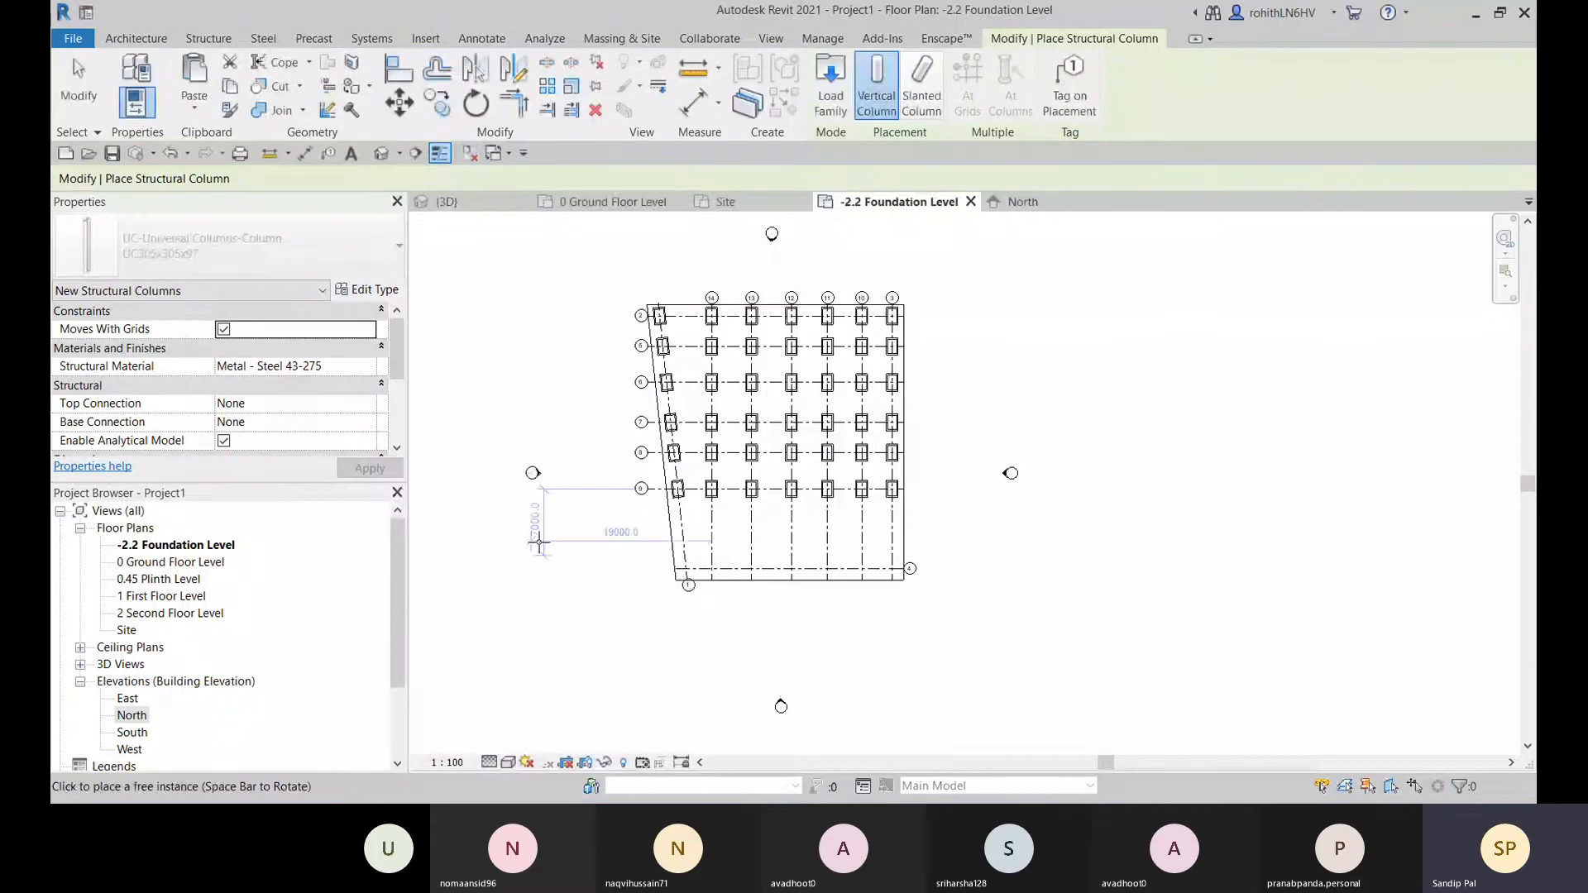
- Duplicate the 300 x 450mm rectangular concrete column type under the name "500 X 500 mm"
scroll(718, 342, up, 5)
scroll(732, 338, up, 3)
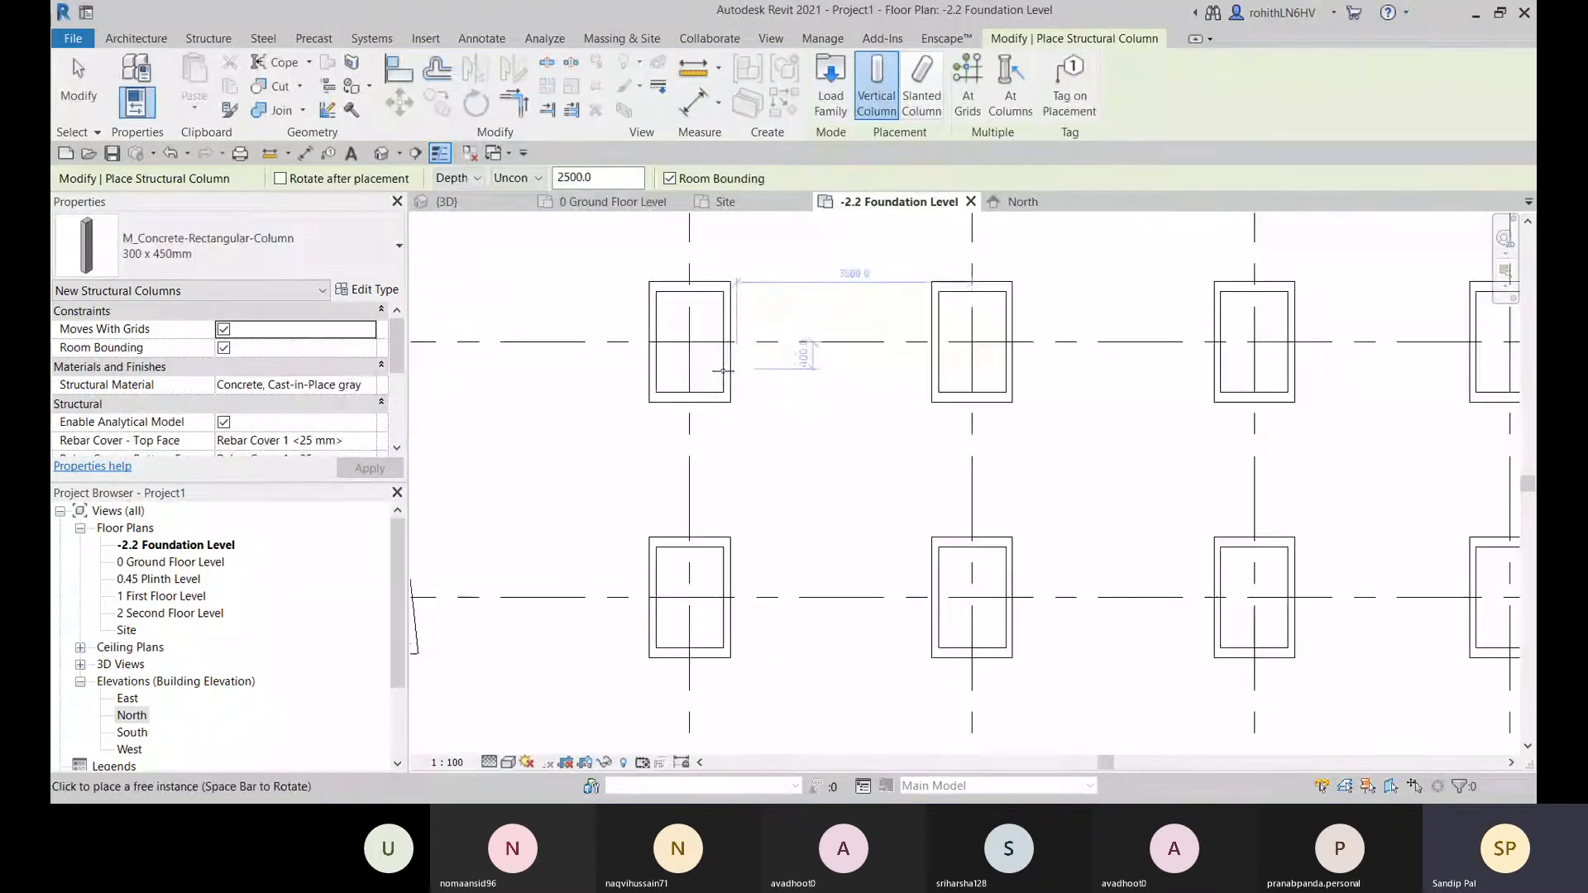
scroll(726, 390, down, 1)
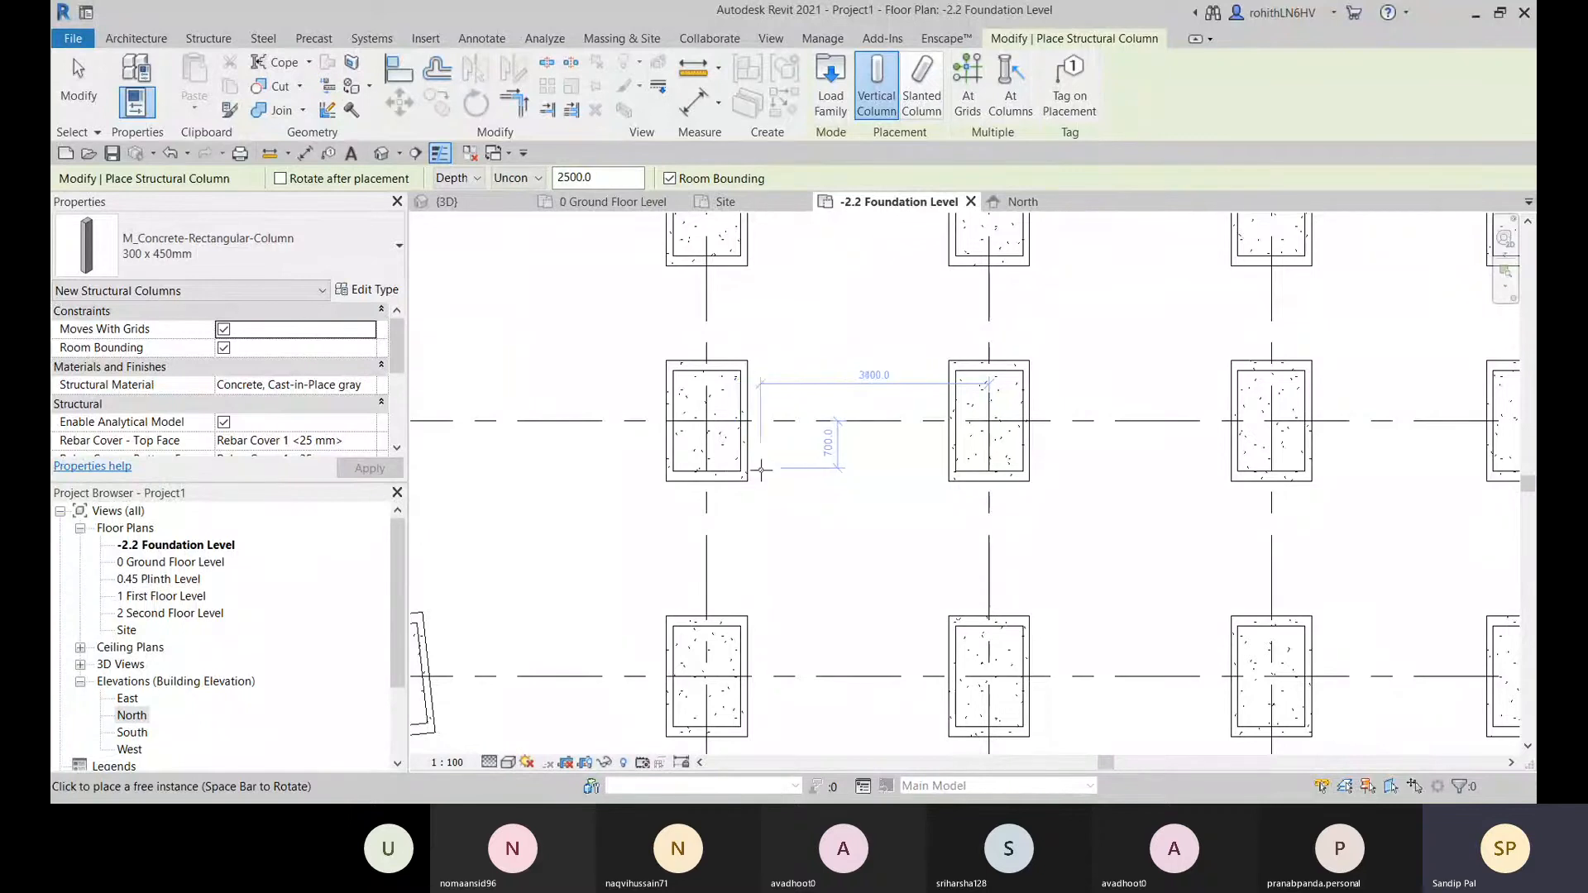
scroll(725, 418, up, 1)
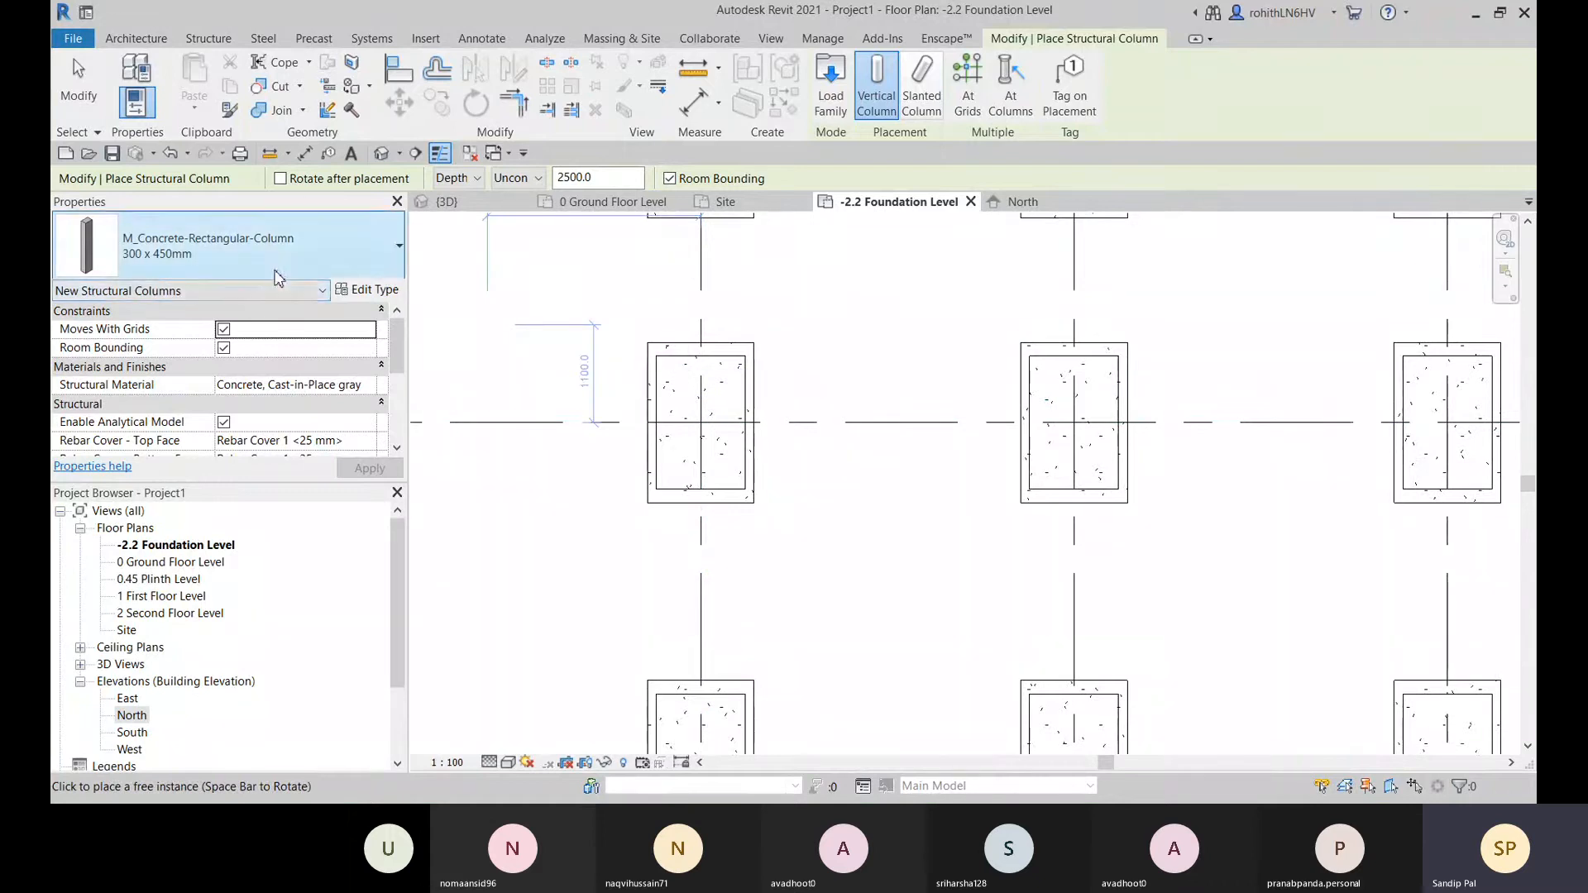
click(277, 263)
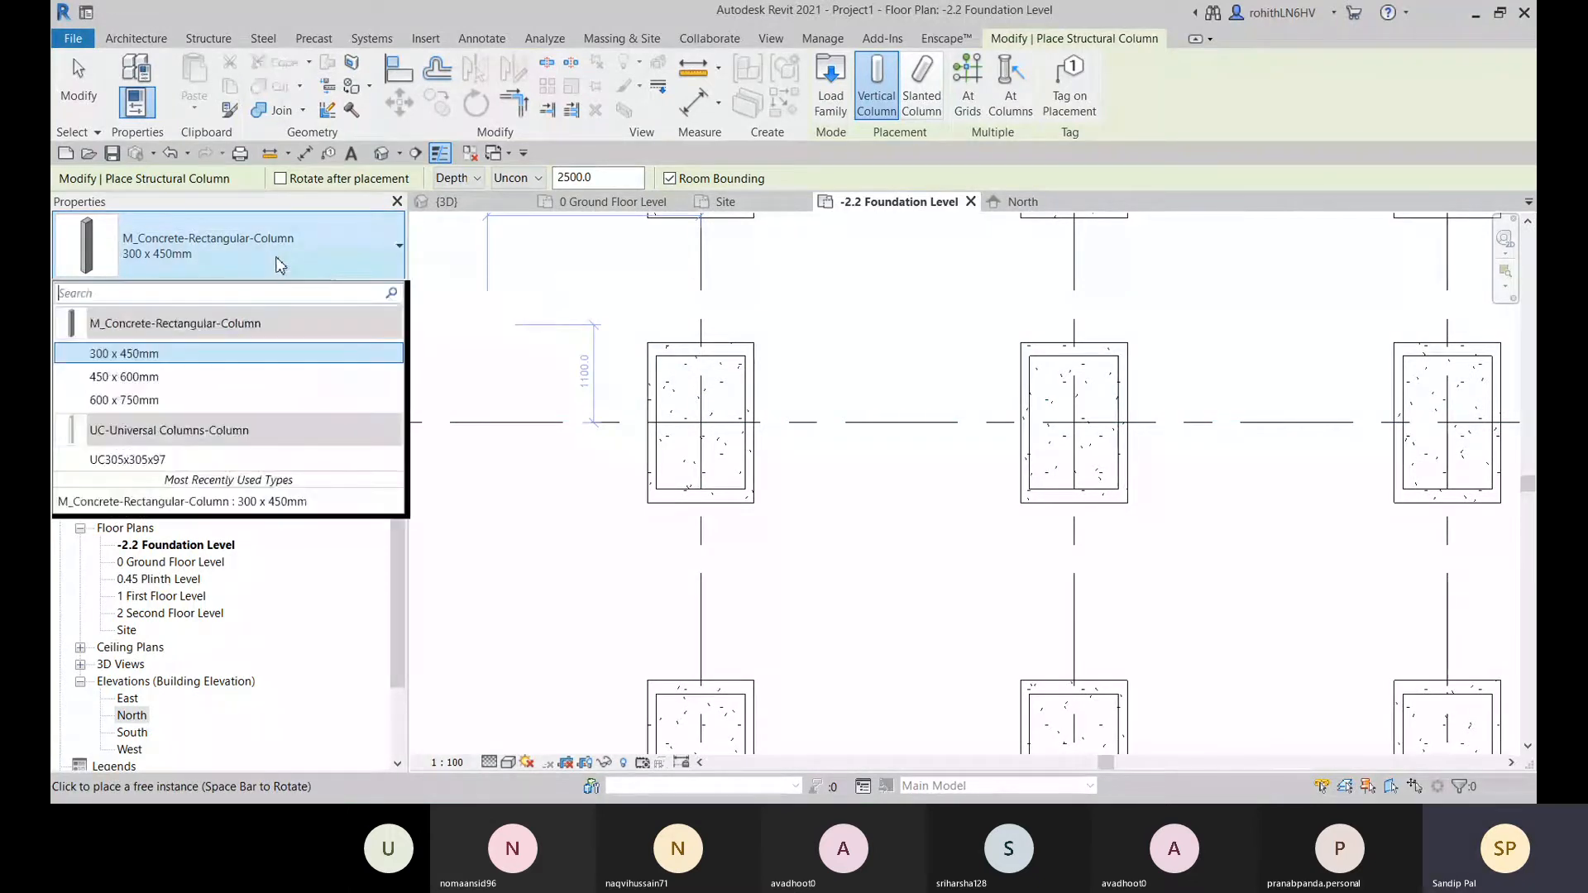
click(265, 261)
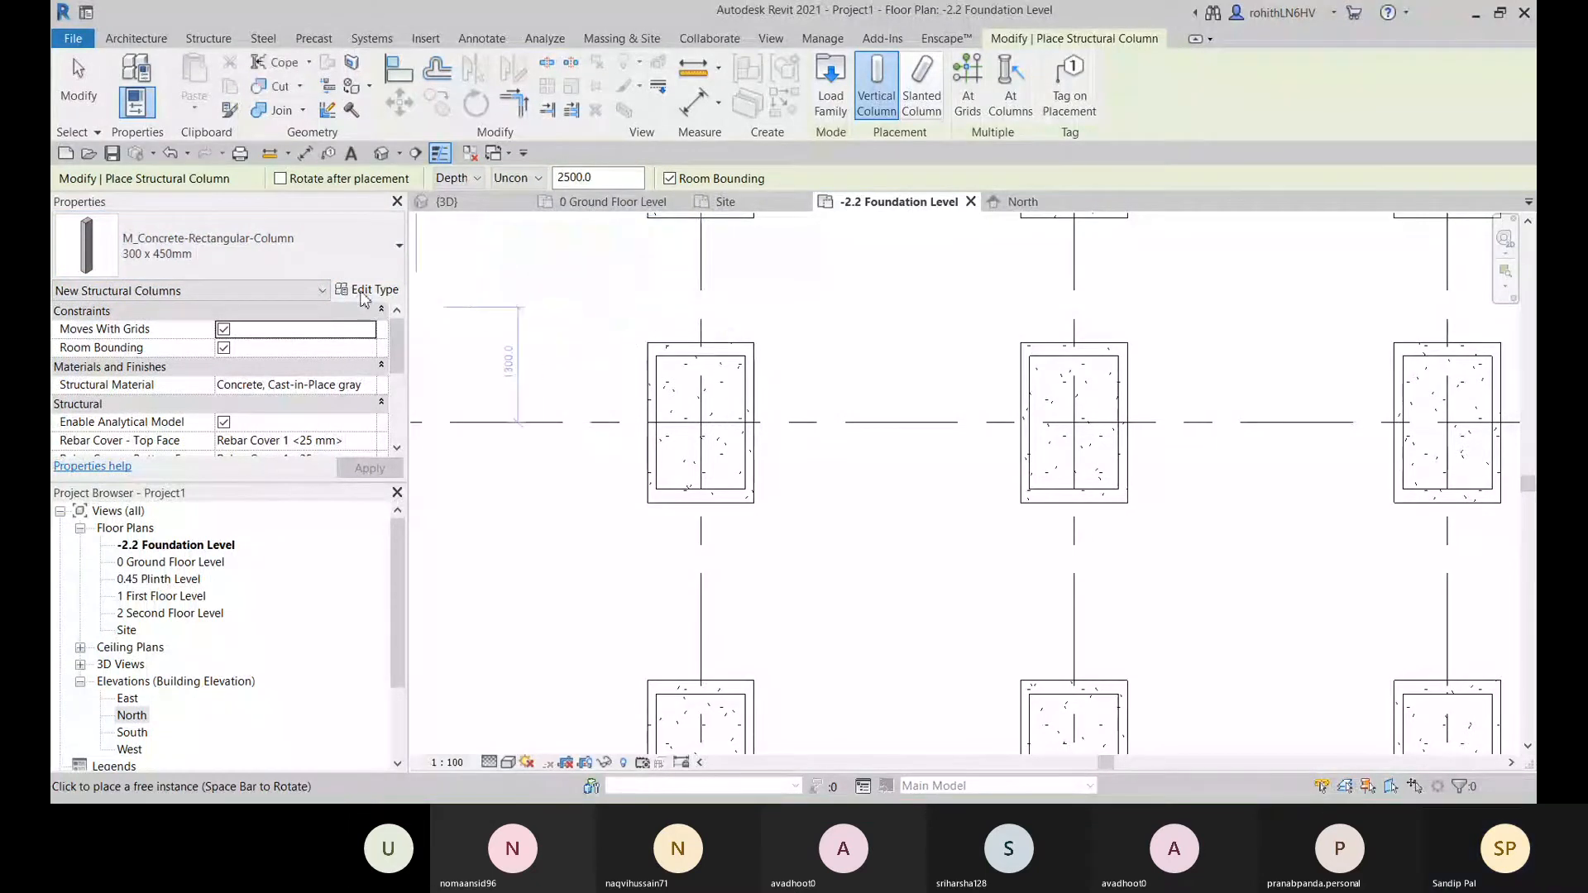
click(368, 291)
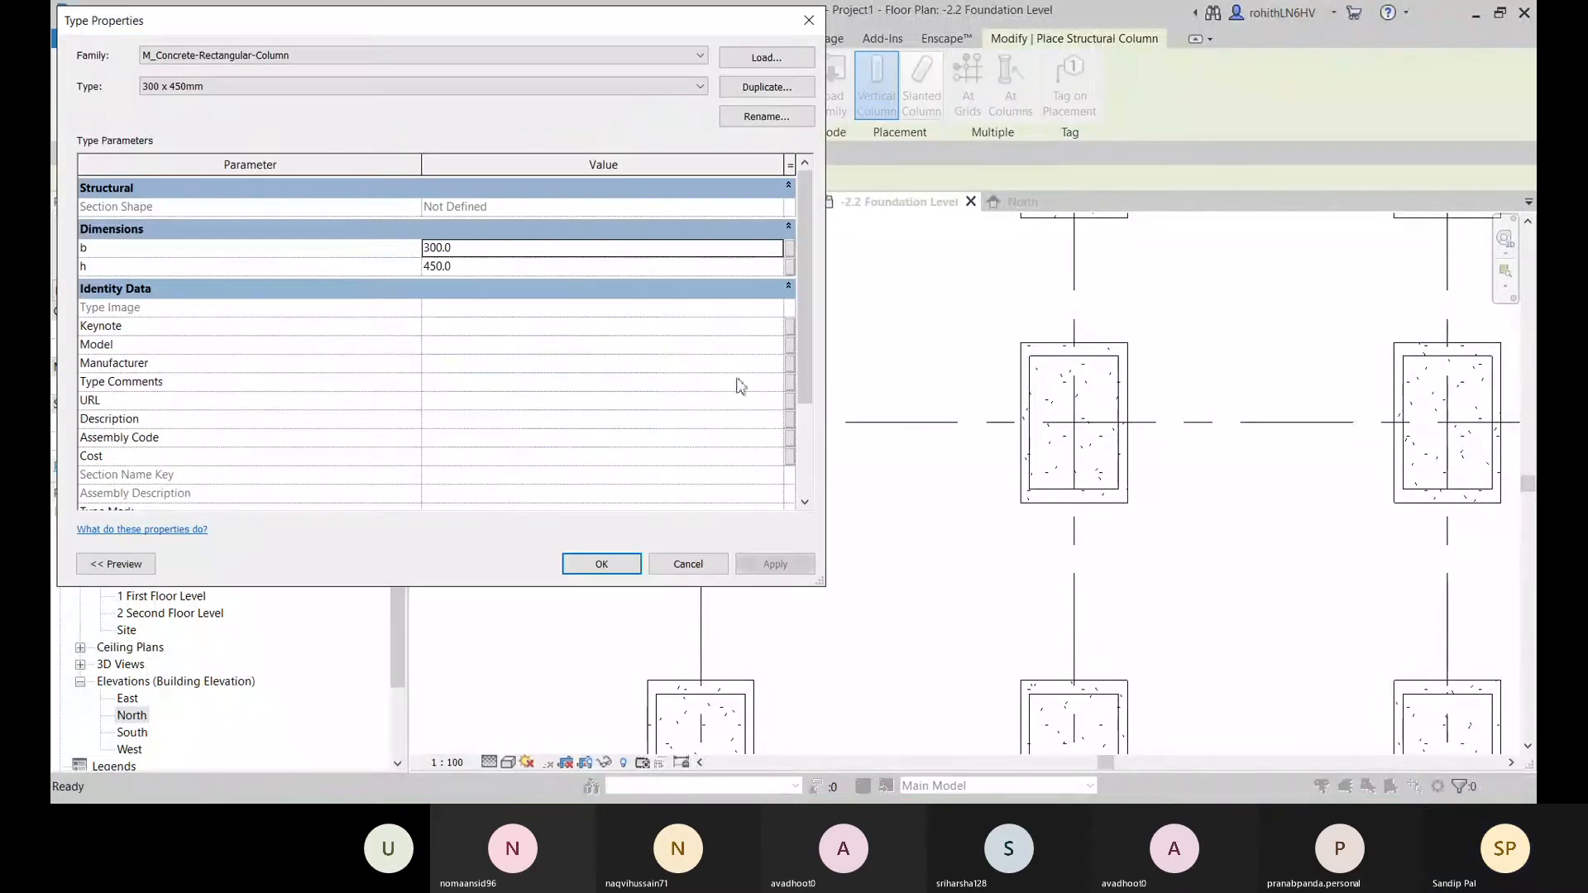
click(765, 92)
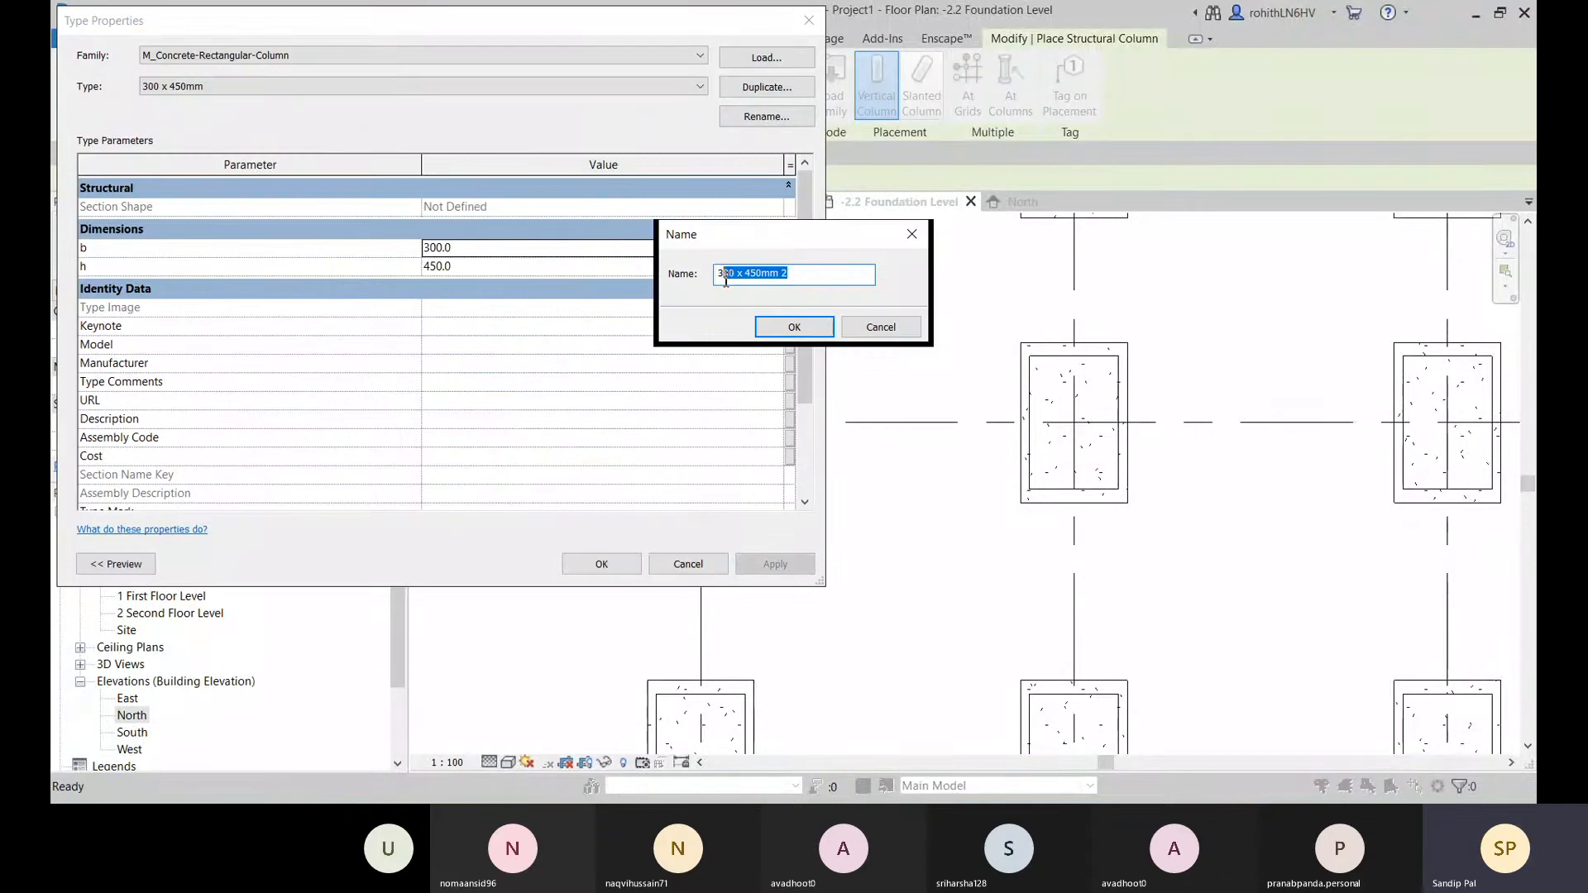
text(500 X %)
key(BackSpace)
text(5)
click(794, 327)
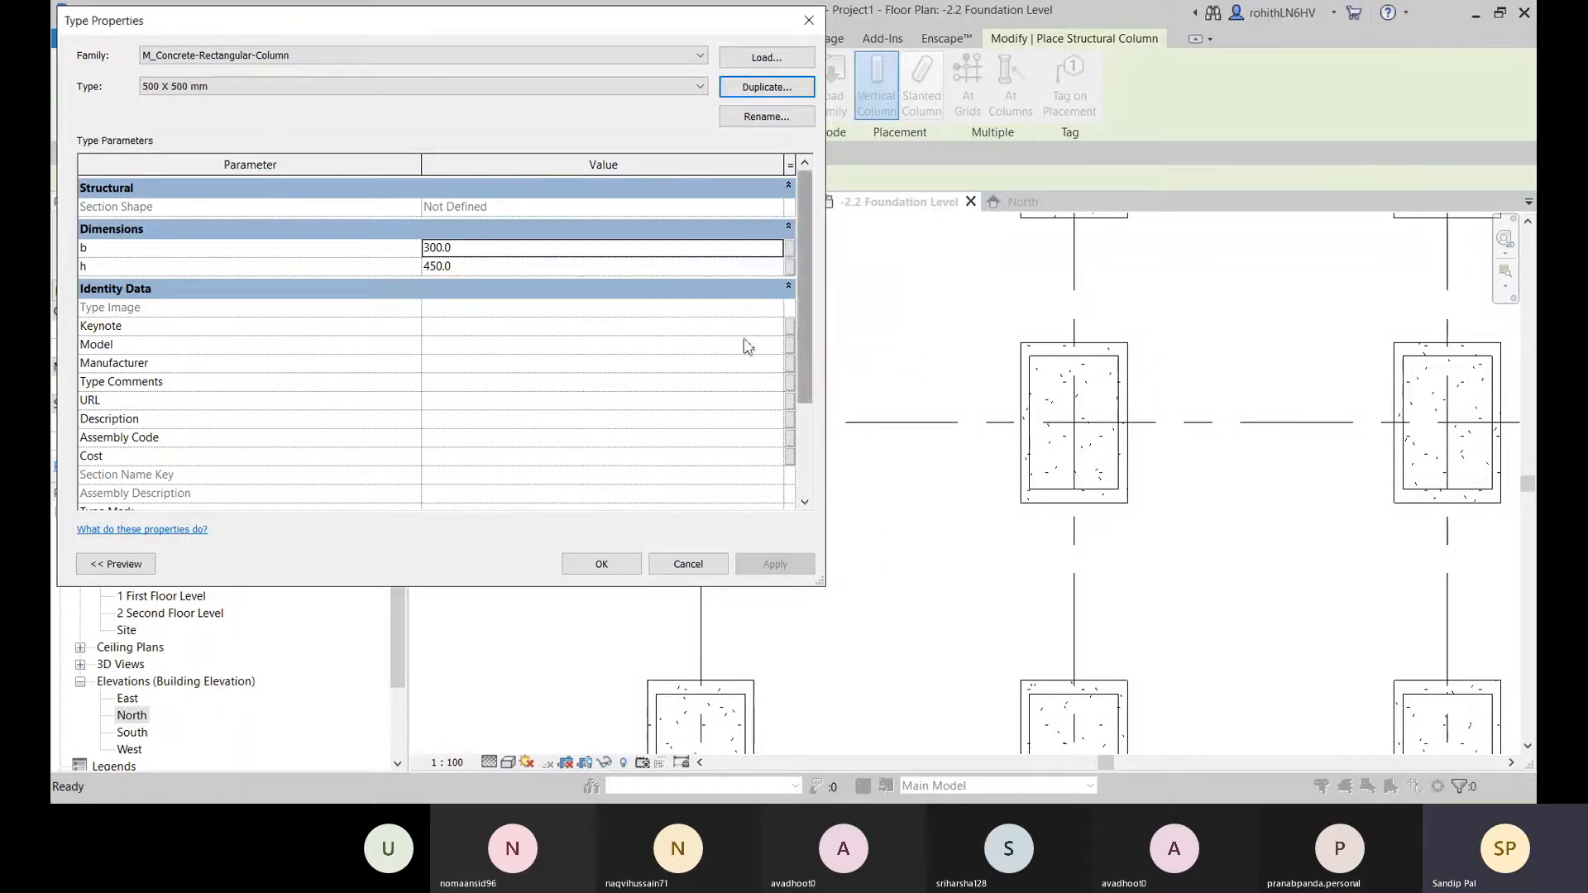
- Set dimensions b and h of the 500 X 500 mm column type to 500 each and accept the type properties
click(475, 249)
text(500)
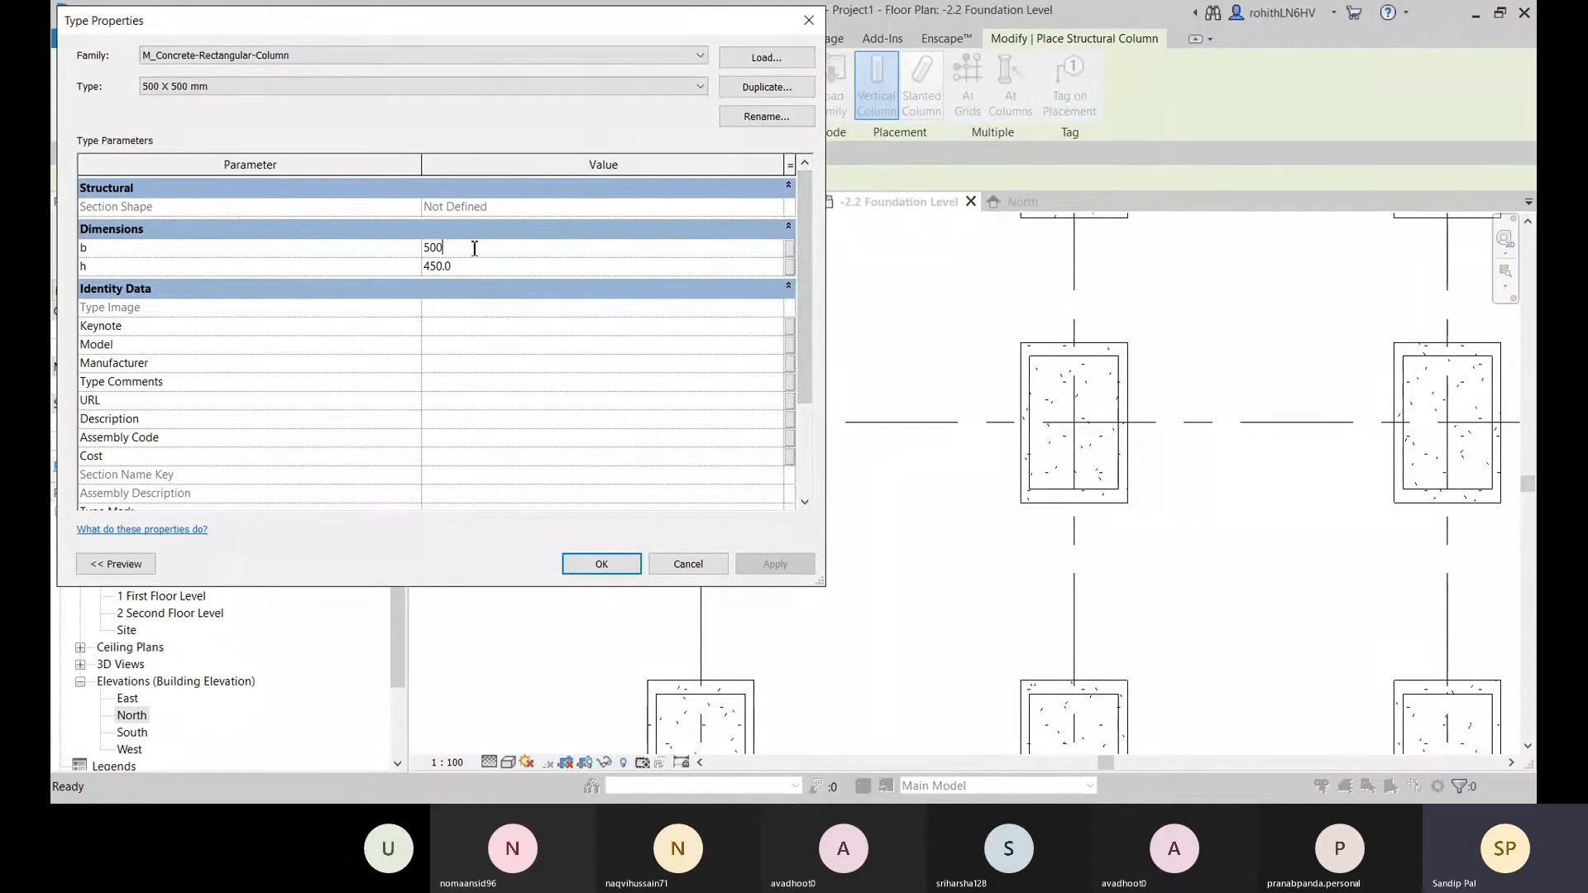
click(463, 266)
text(5)
click(619, 566)
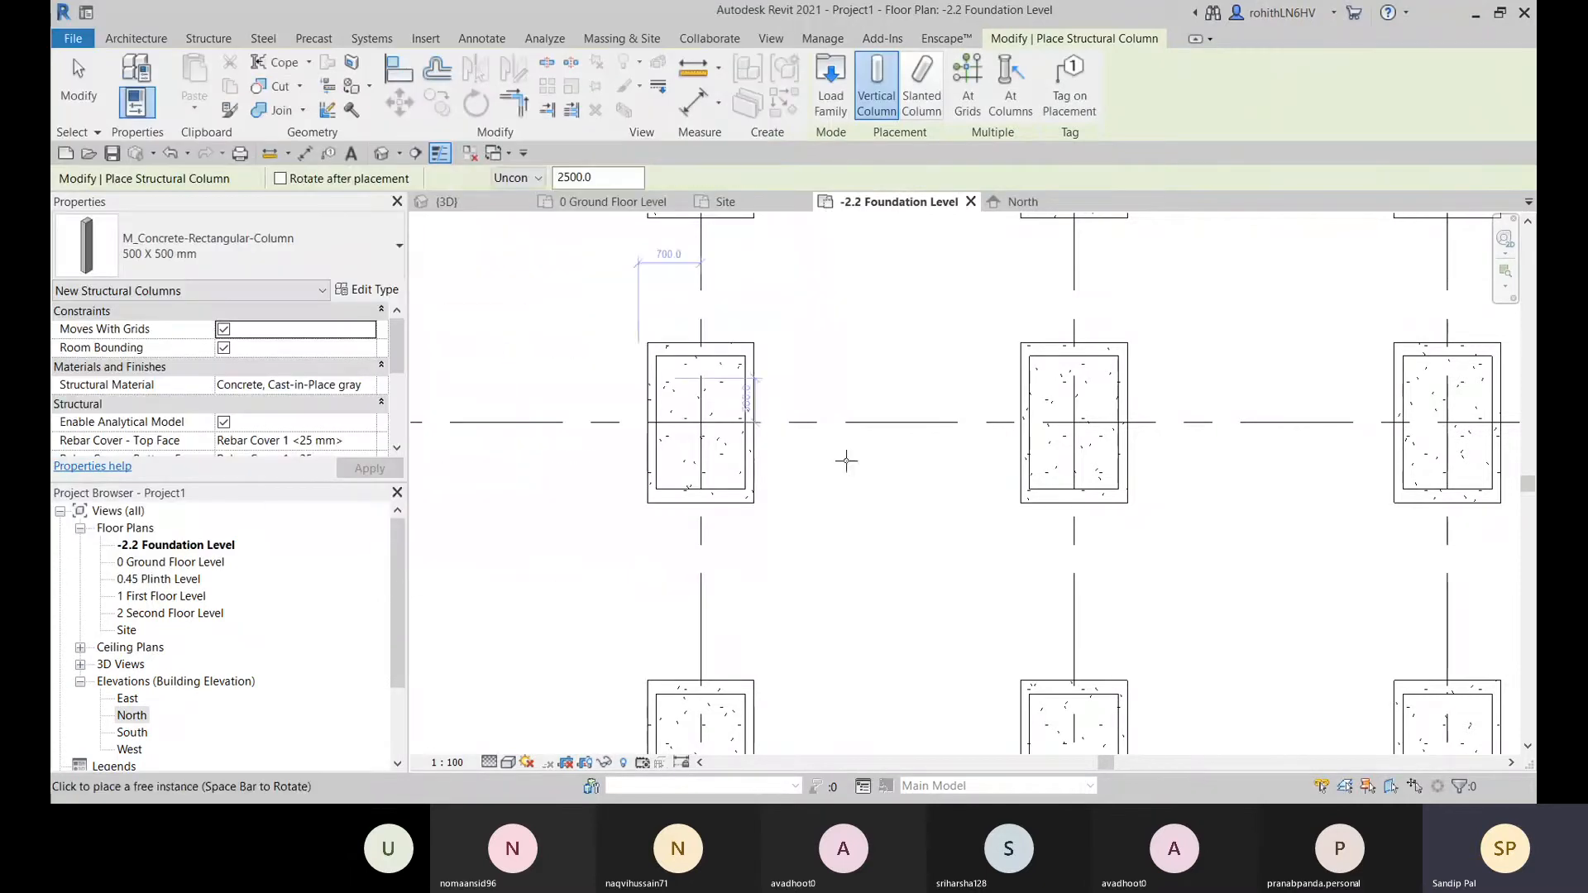
- Set the column placement to Height instead of Depth, with the 0.45 Plinth Level as the top constraint
scroll(815, 501, down, 6)
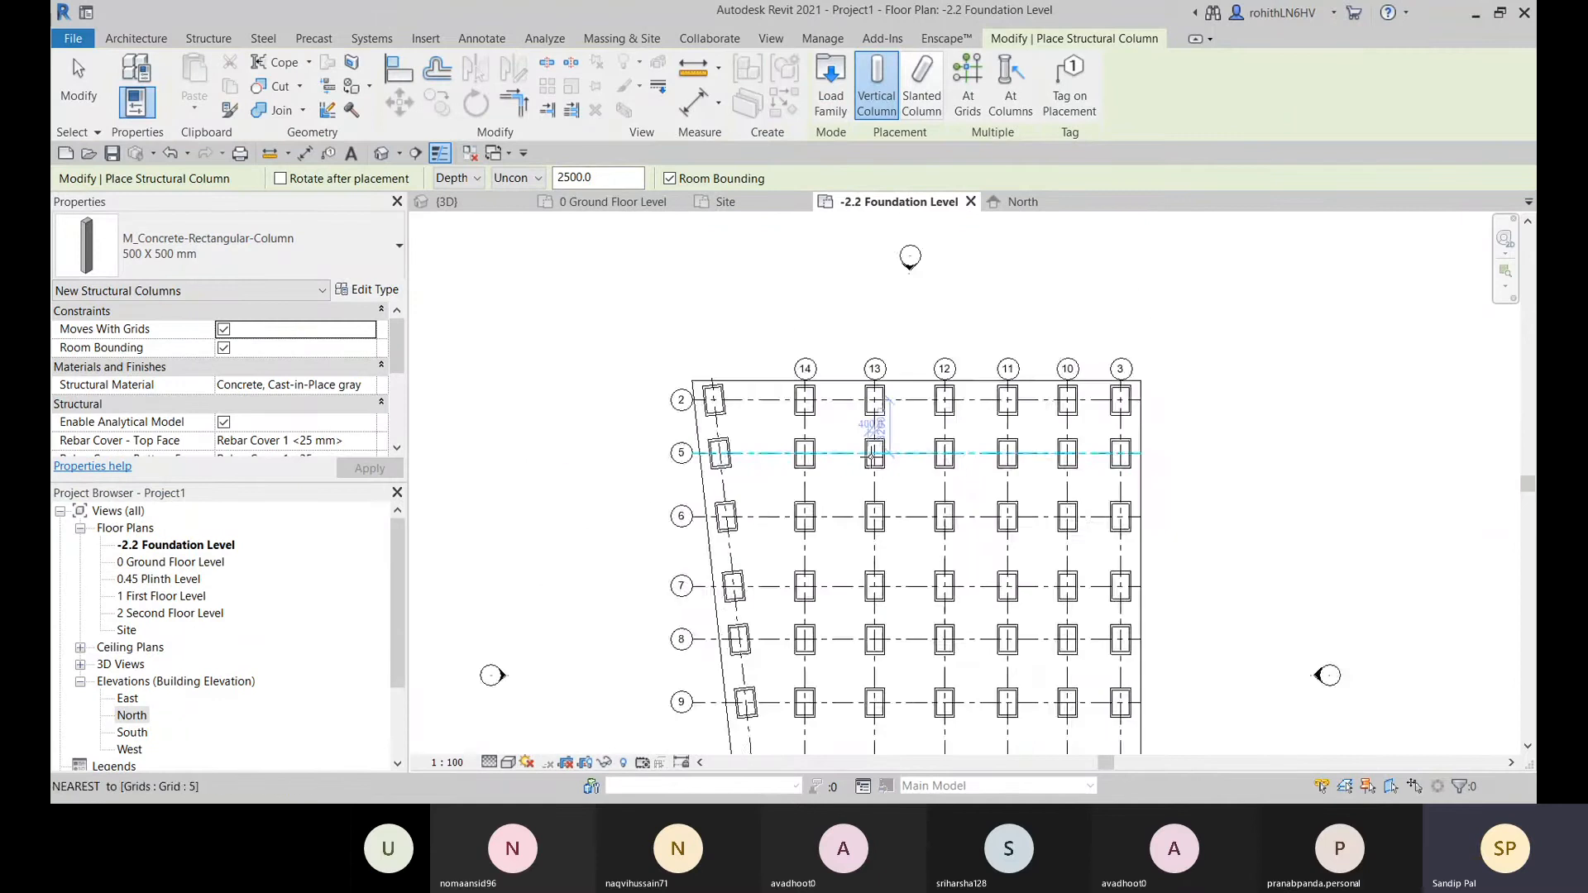
middle_drag(761, 389, 677, 391)
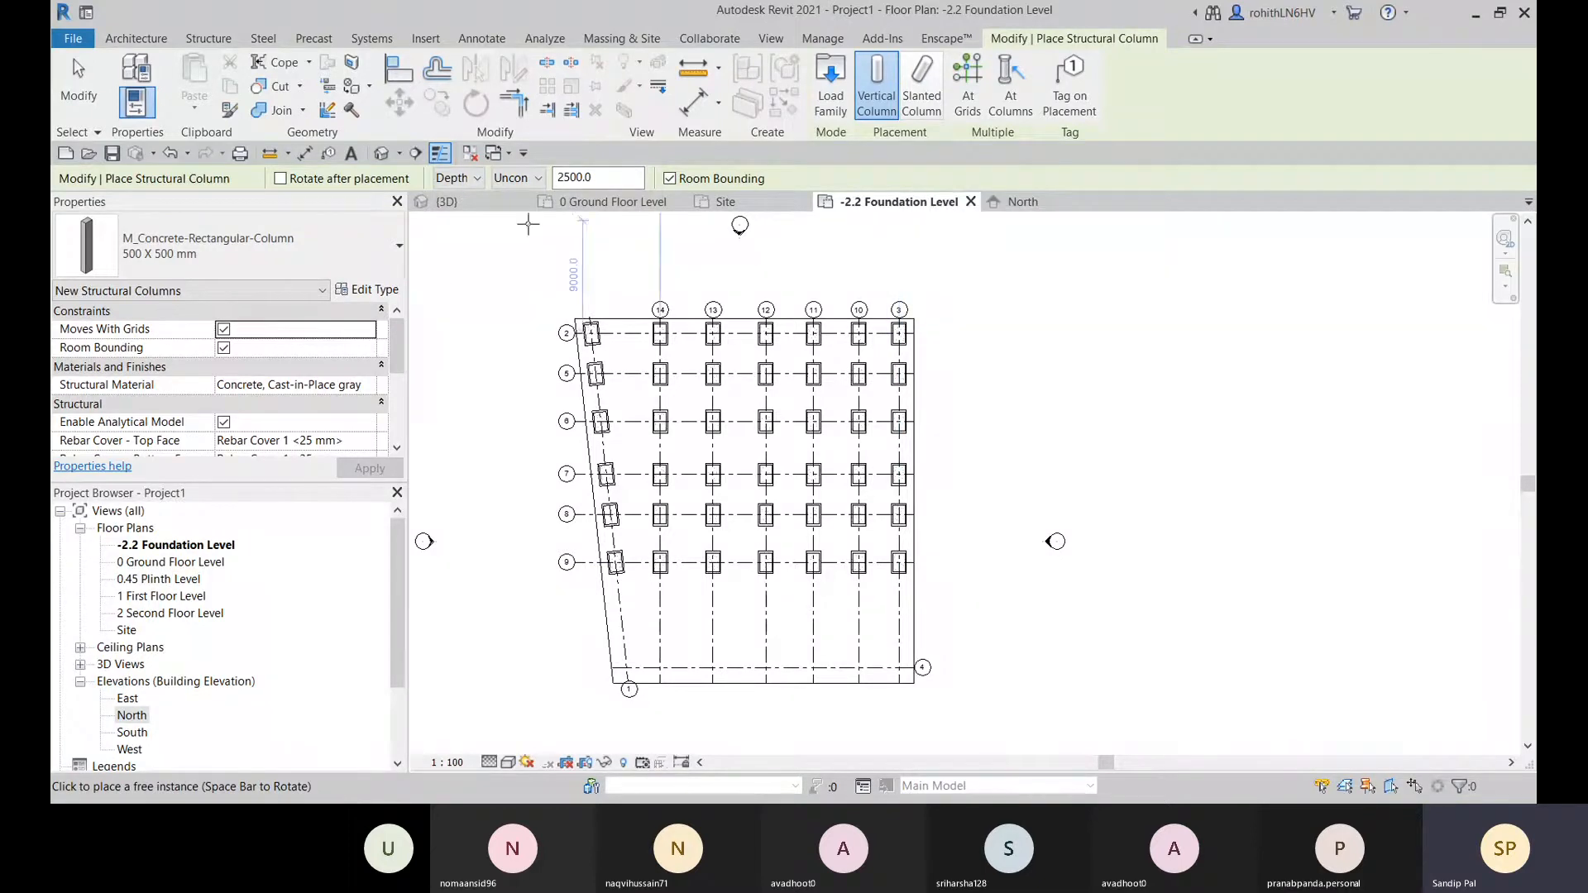
click(458, 178)
click(463, 212)
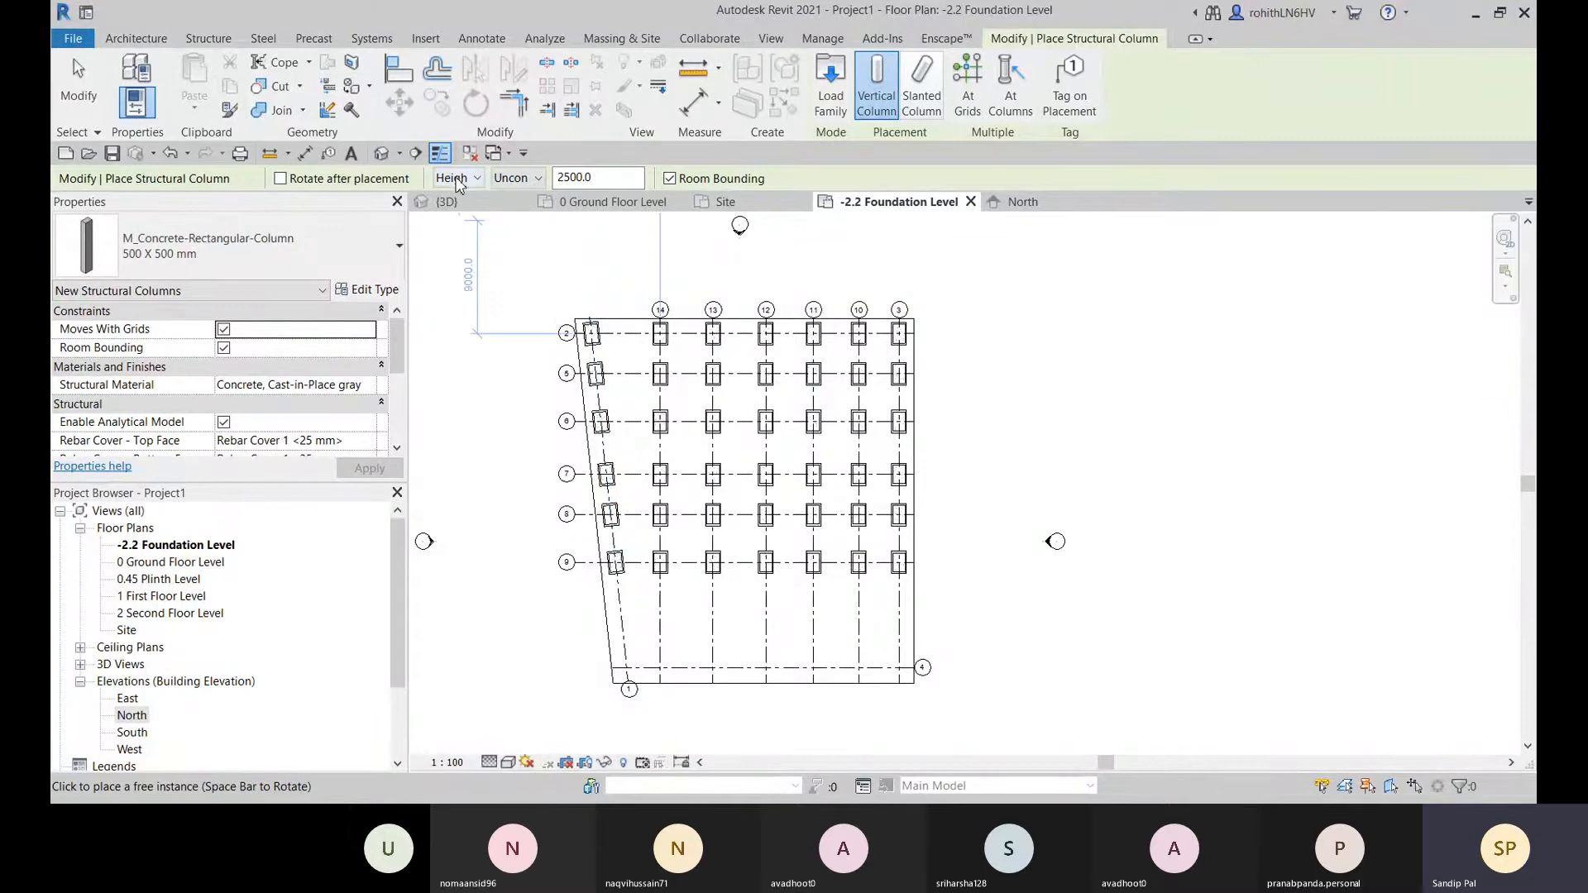
click(528, 179)
click(542, 229)
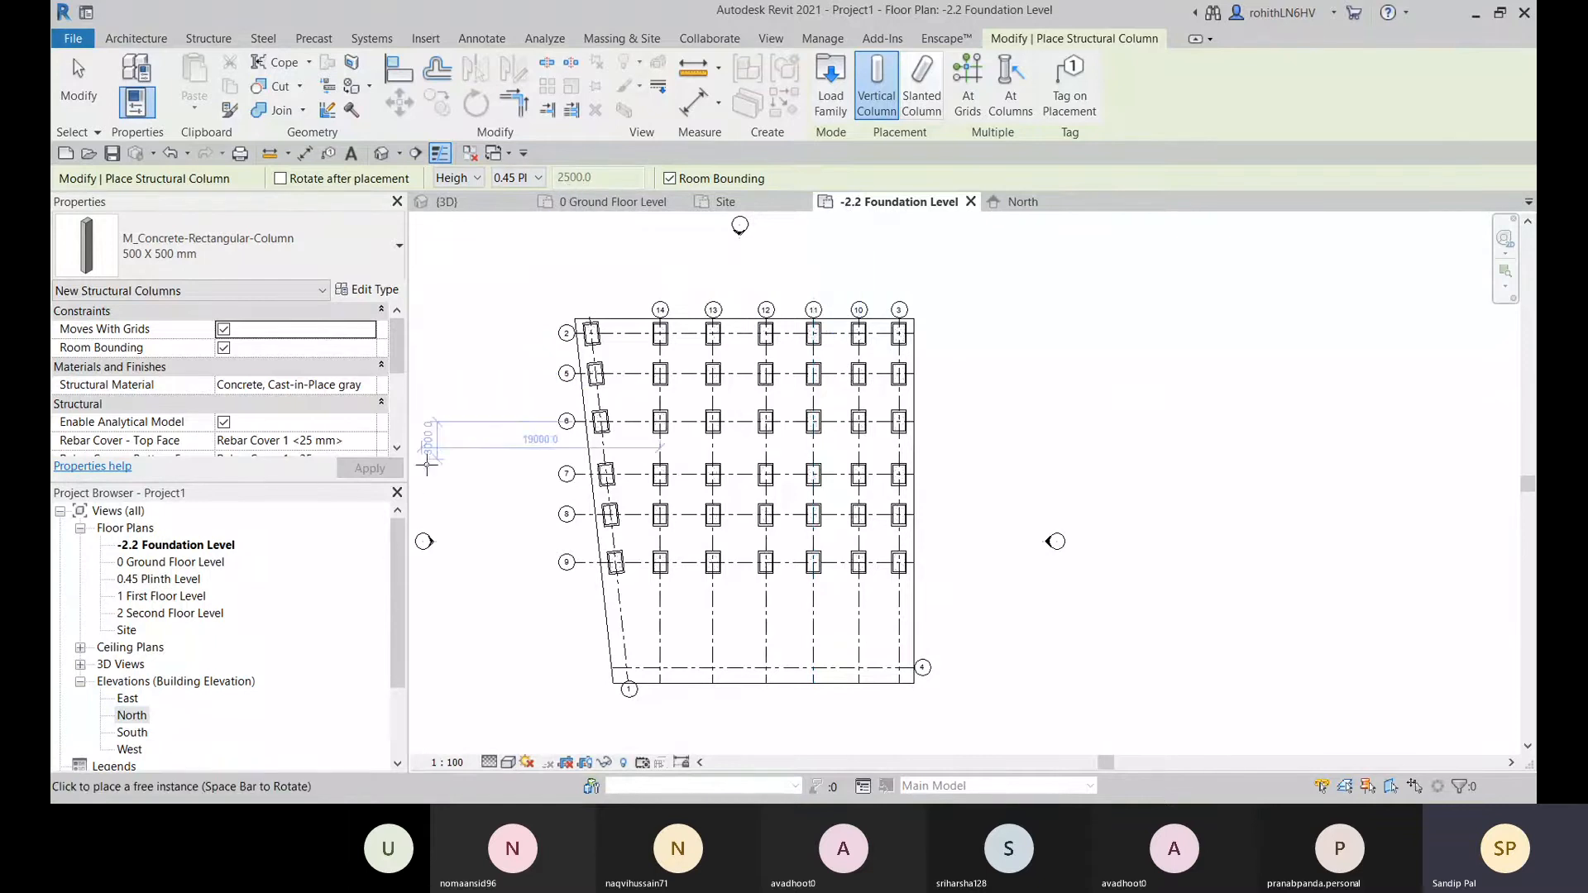
- Examine the footing grid in plan and the new column's material, rebar cover and dimension properties
middle_drag(500, 454, 525, 444)
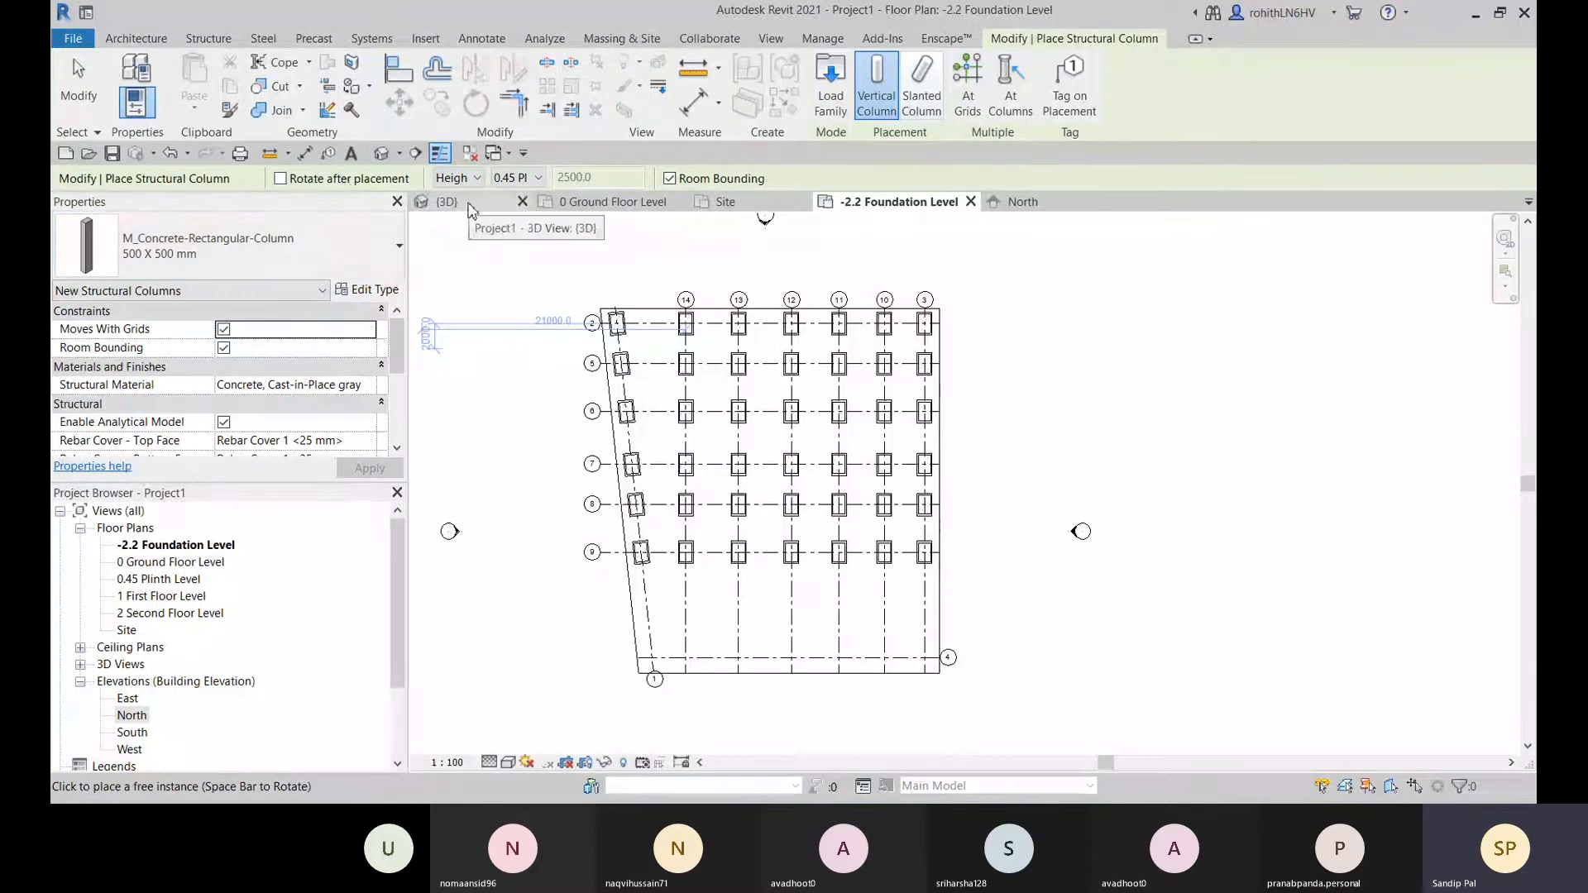
scroll(761, 355, up, 3)
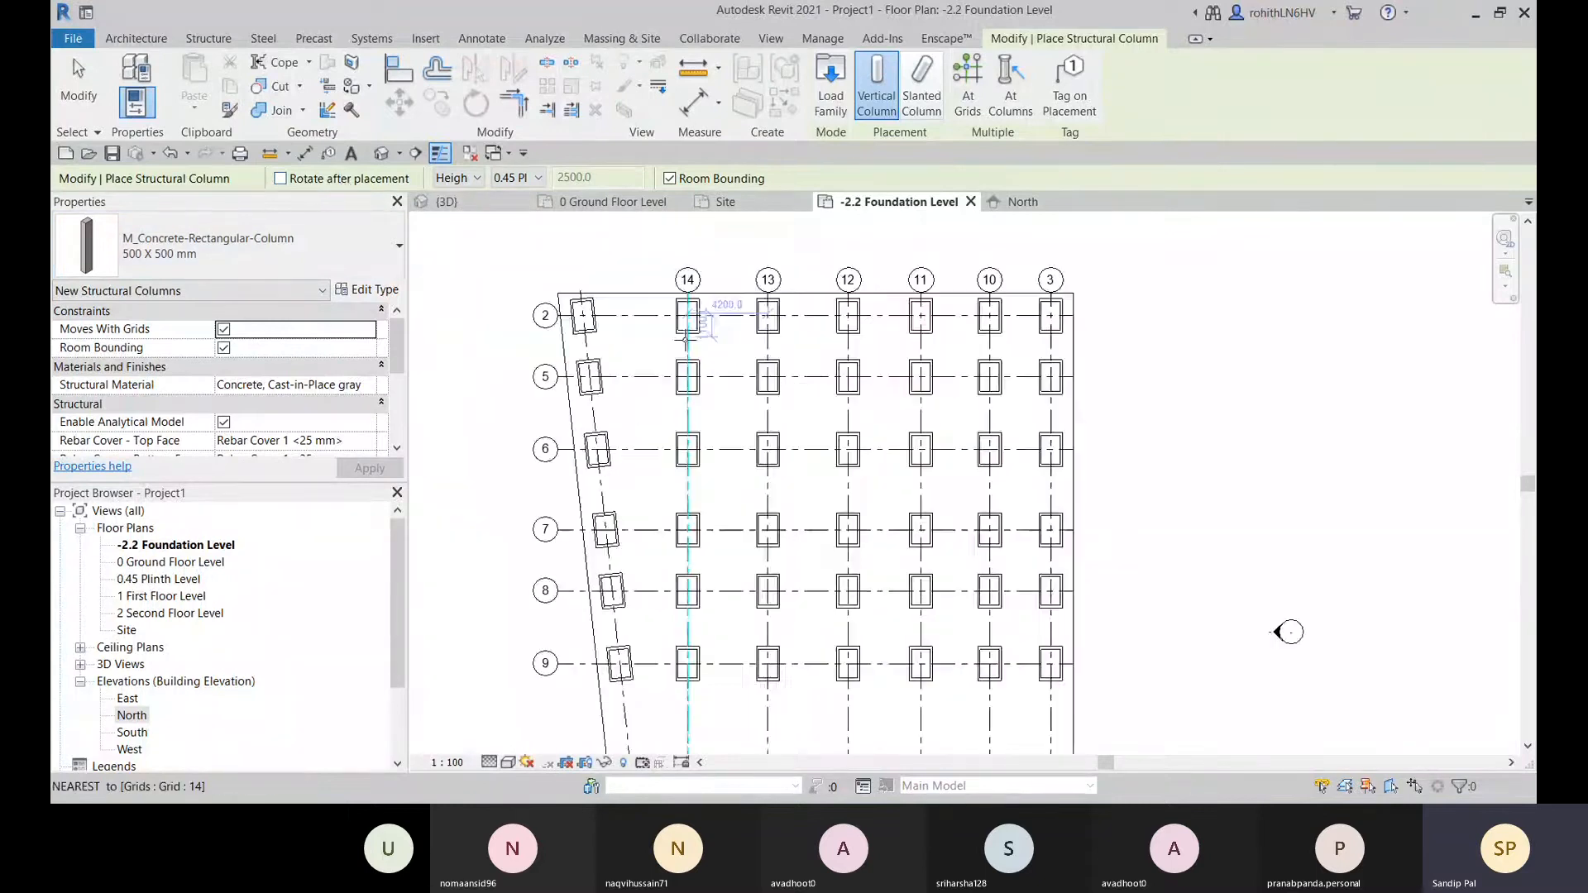
scroll(751, 355, down, 3)
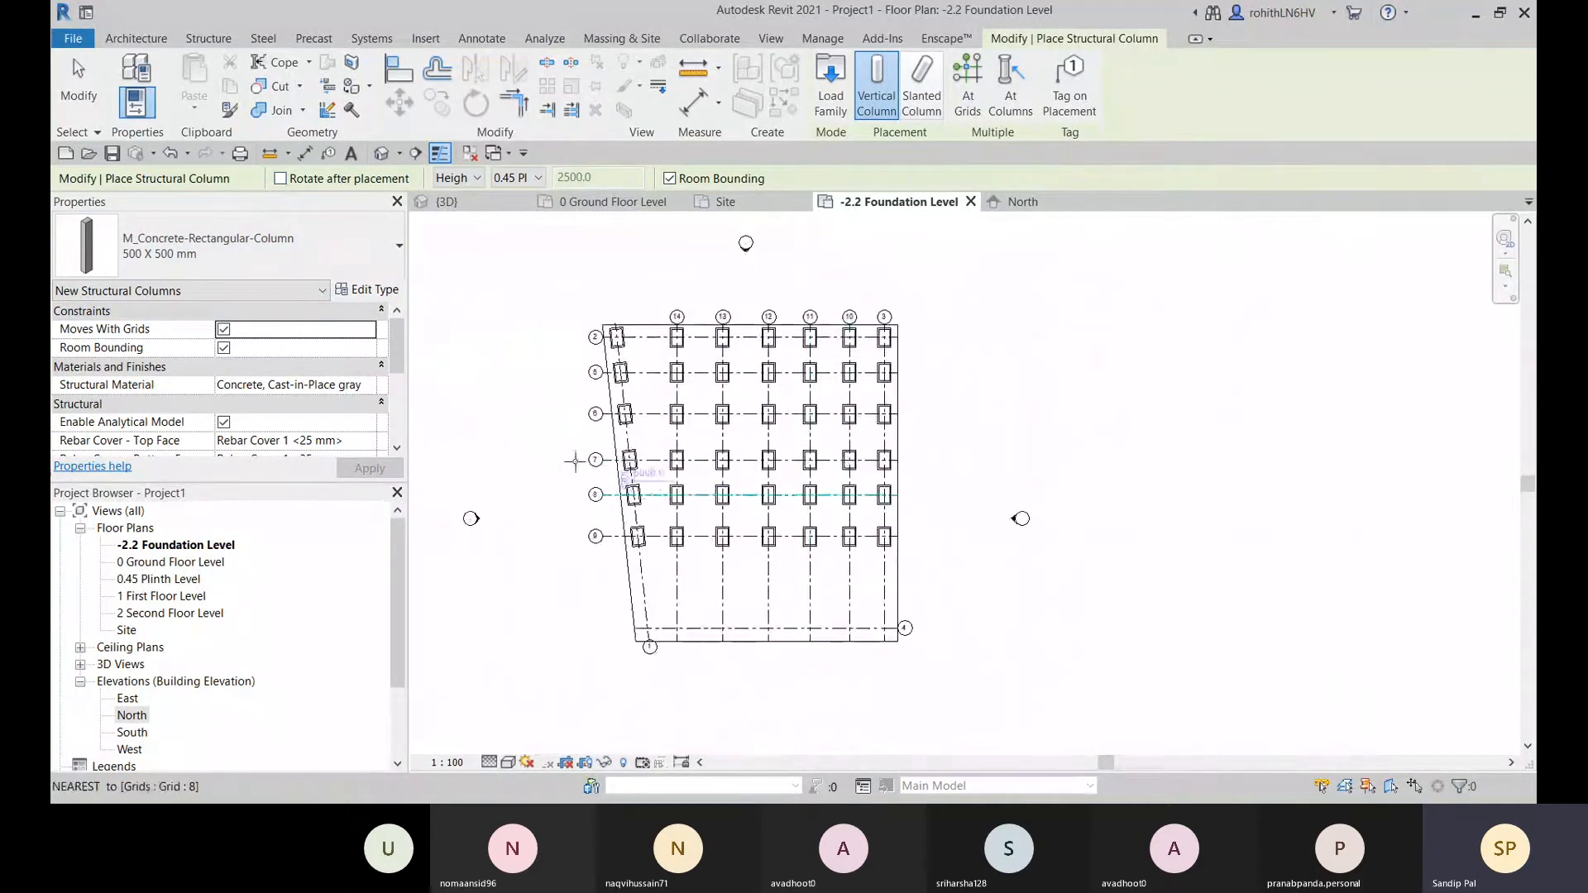
scroll(223, 385, down, 4)
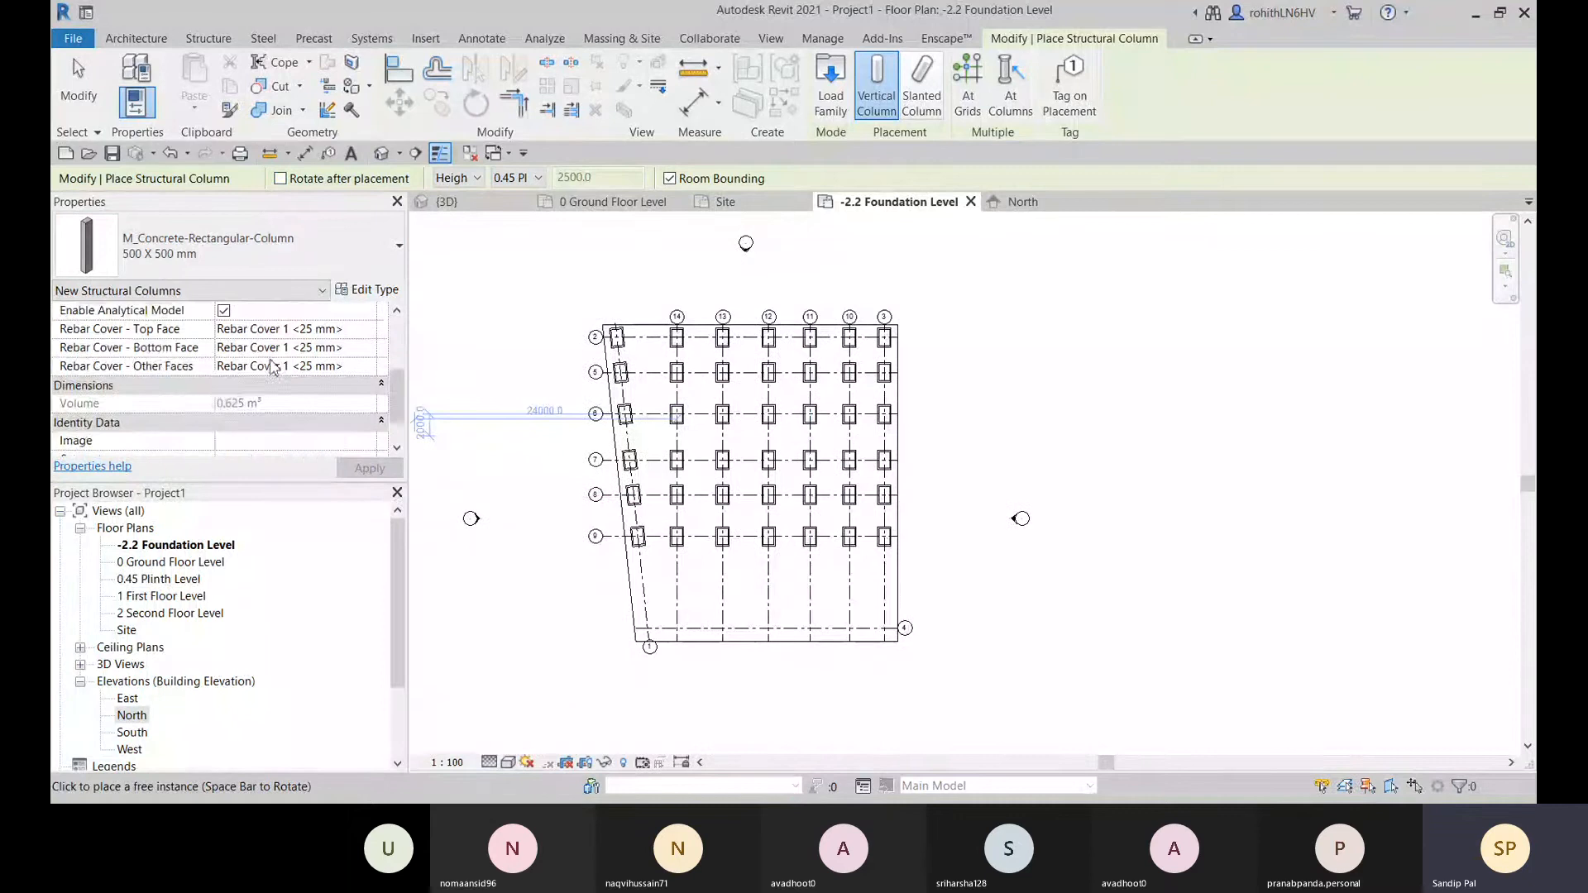
scroll(273, 398, up, 3)
scroll(271, 405, up, 1)
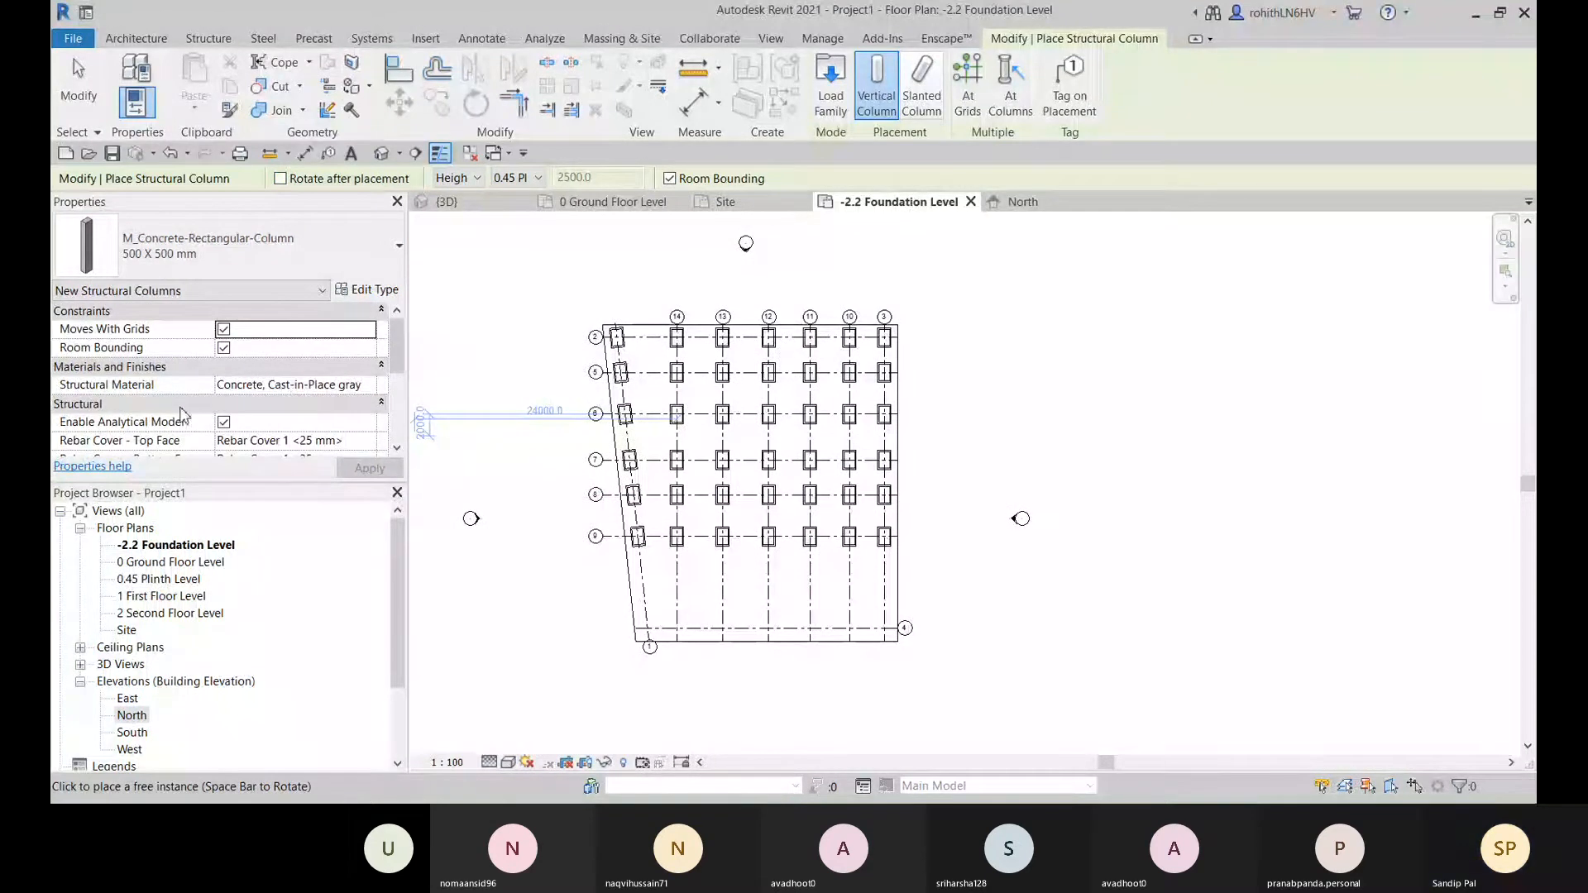
scroll(288, 378, down, 1)
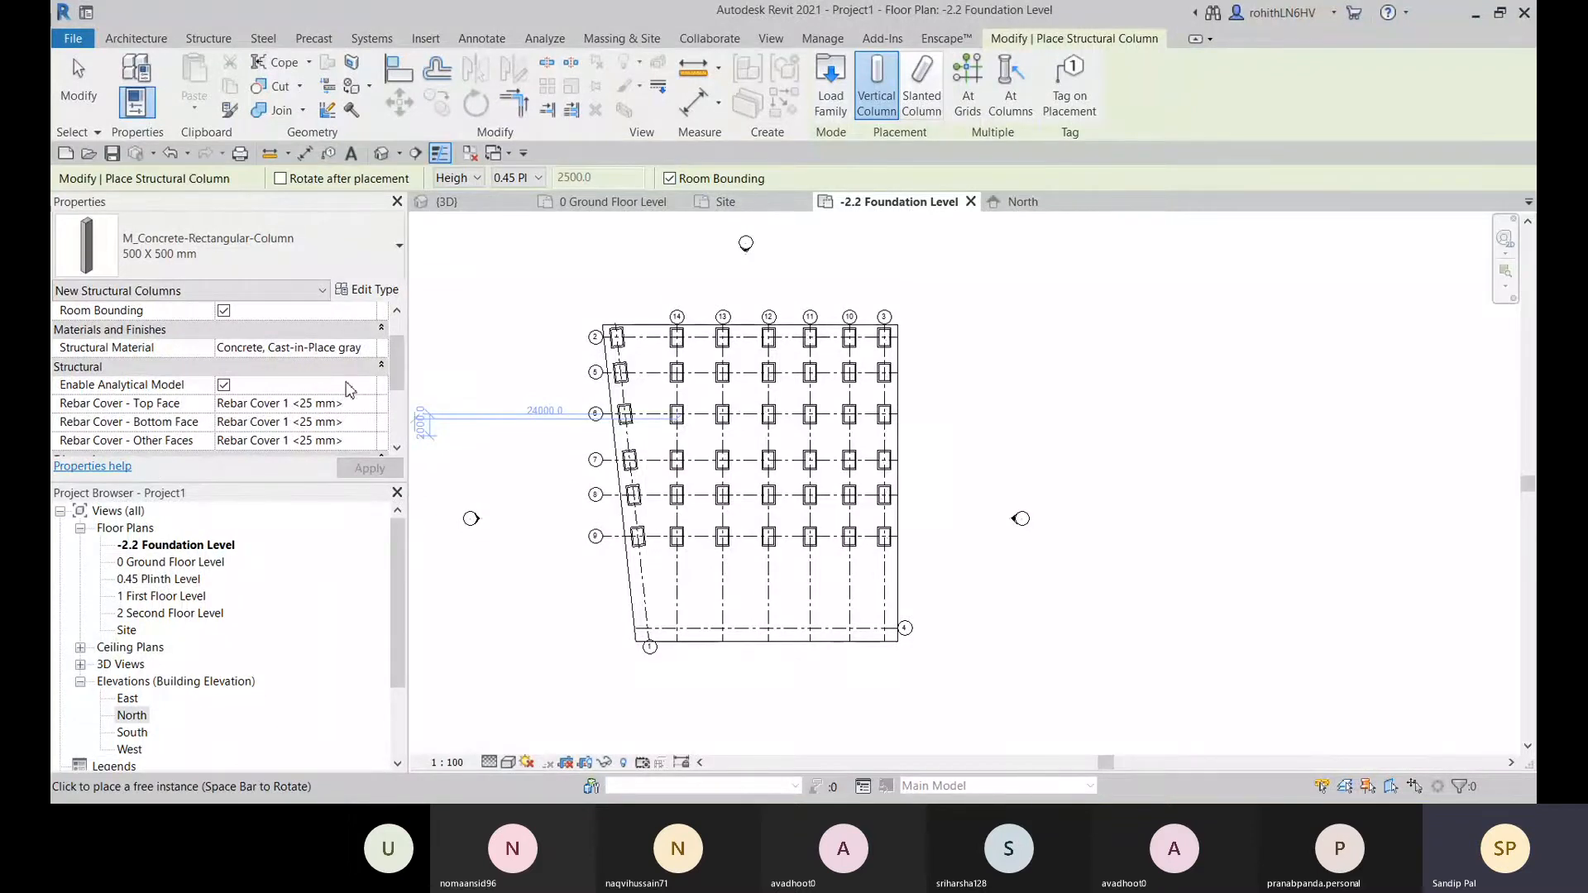
scroll(993, 377, down, 2)
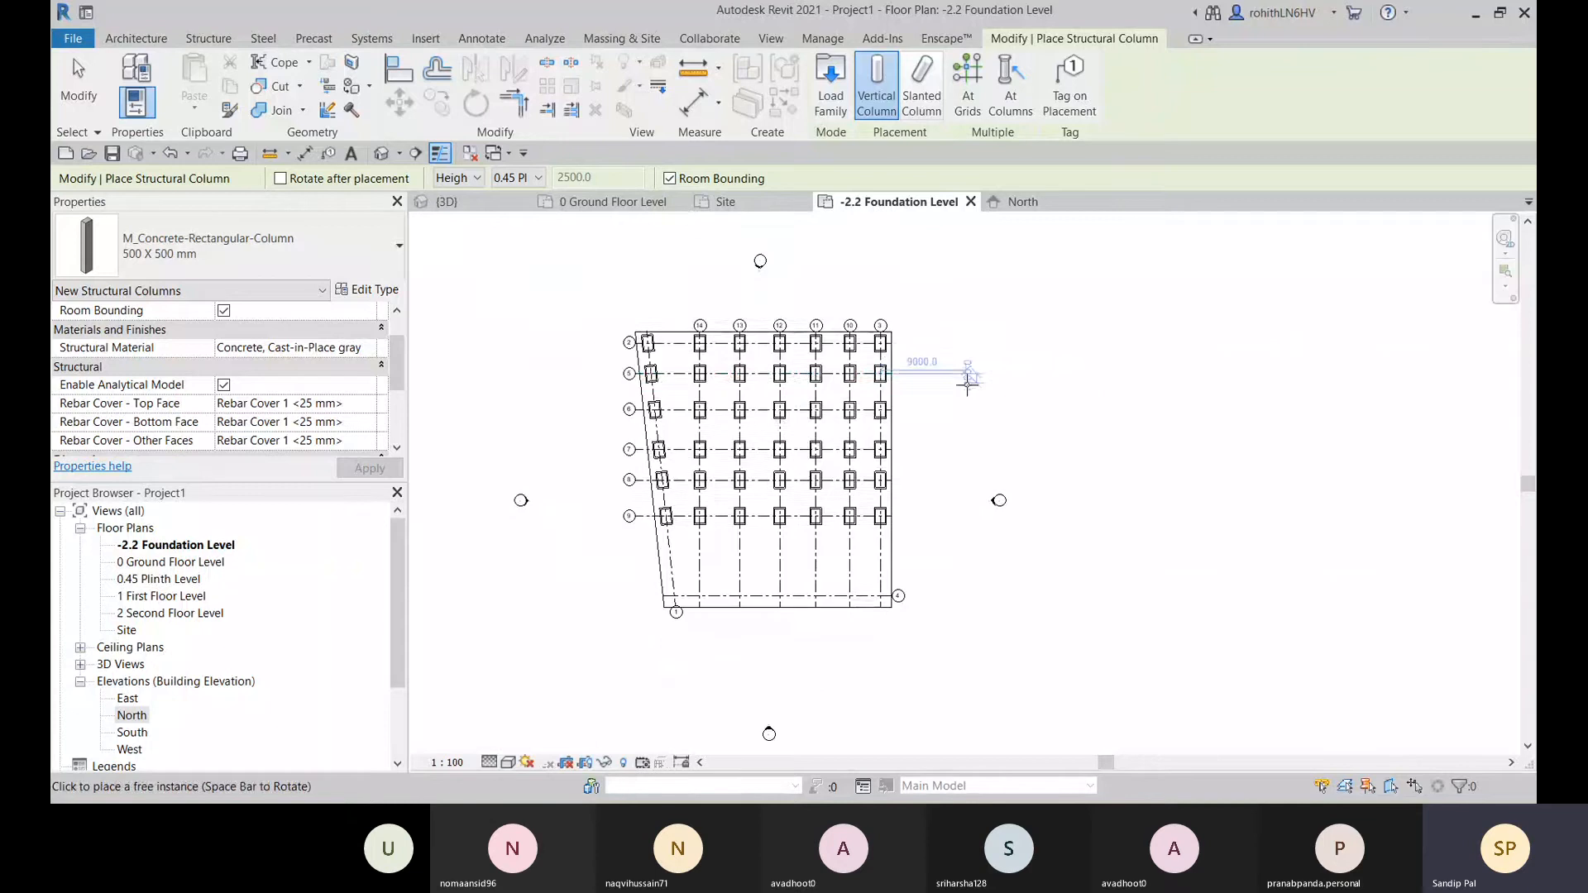
- Place 500 X 500 mm columns at the grid intersections of 2, 5, 6, 7, 8 and 9 with 1, 14, 13, 12, 11, 10 and 3
click(968, 86)
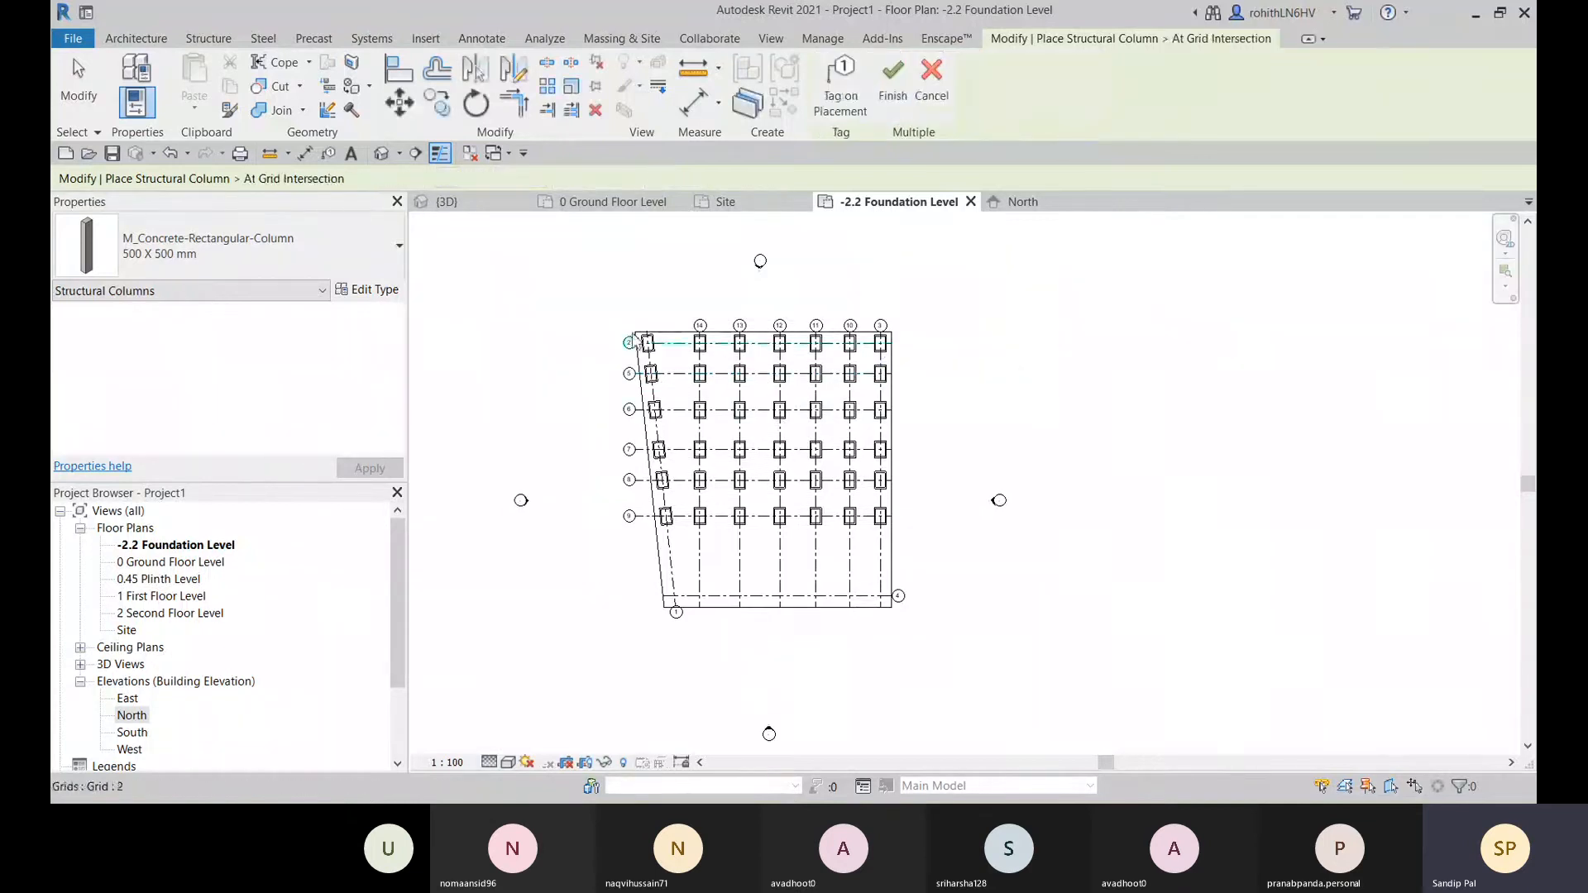
drag(563, 288, 984, 596)
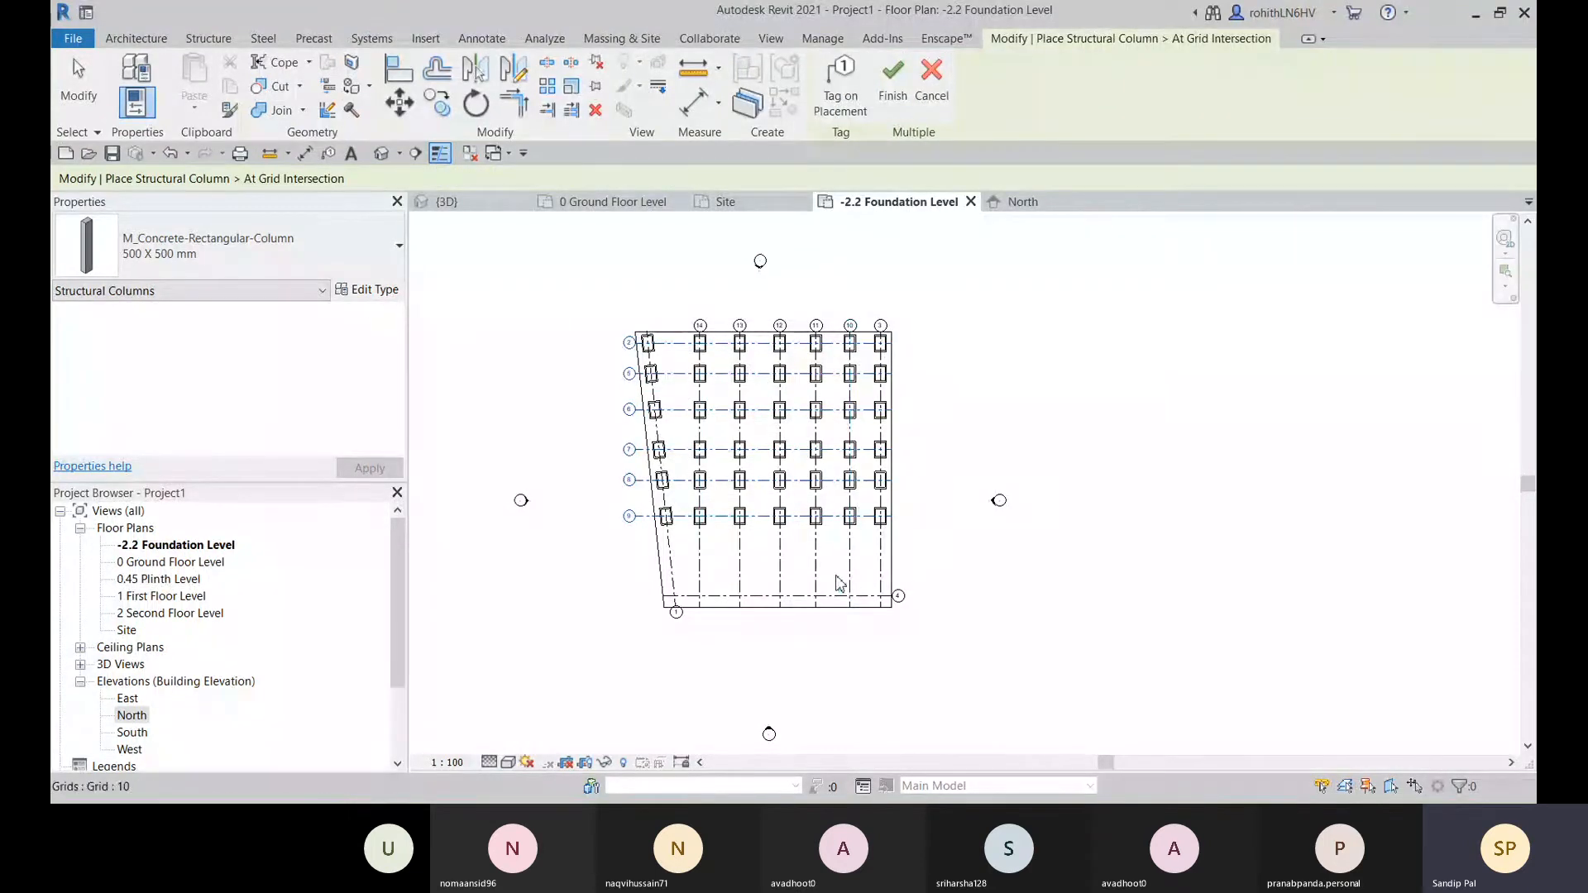
ctrl+click(674, 569)
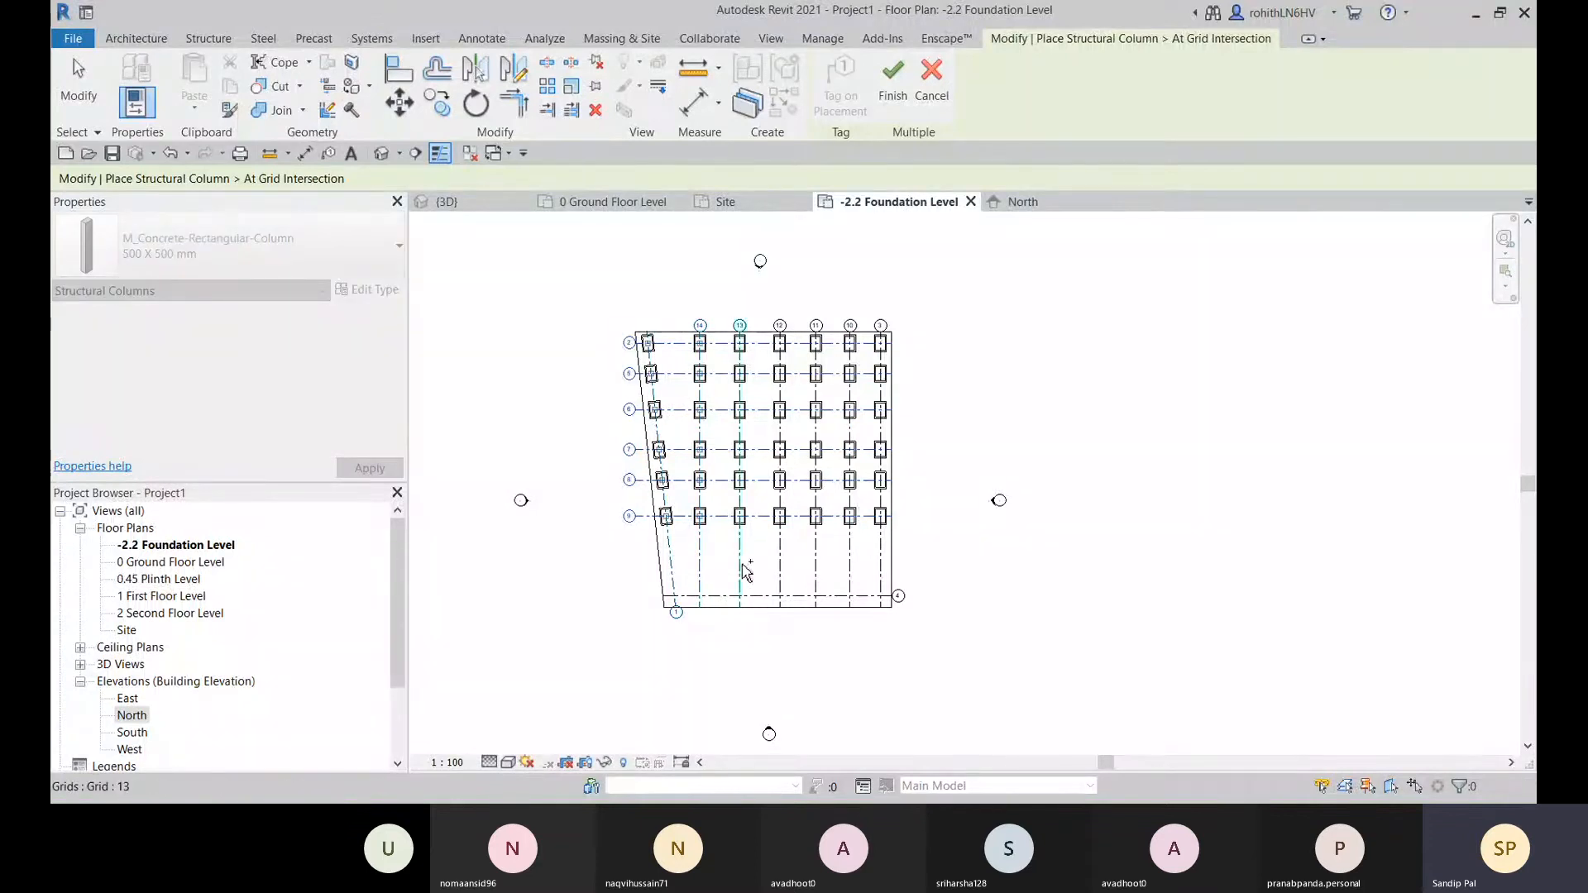
ctrl+click(790, 564)
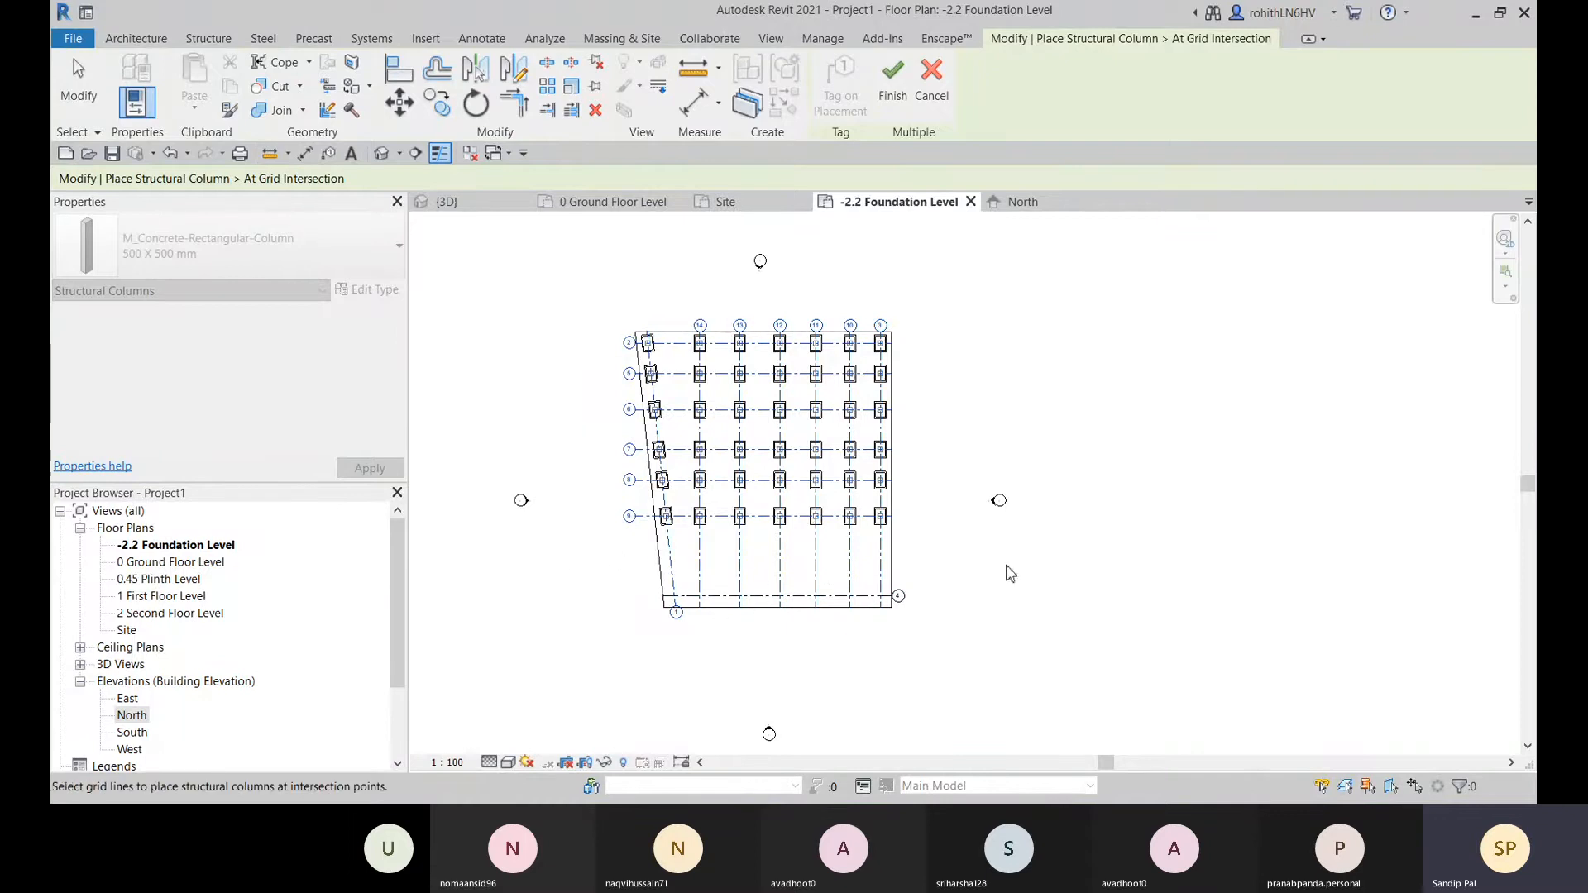
scroll(649, 343, up, 7)
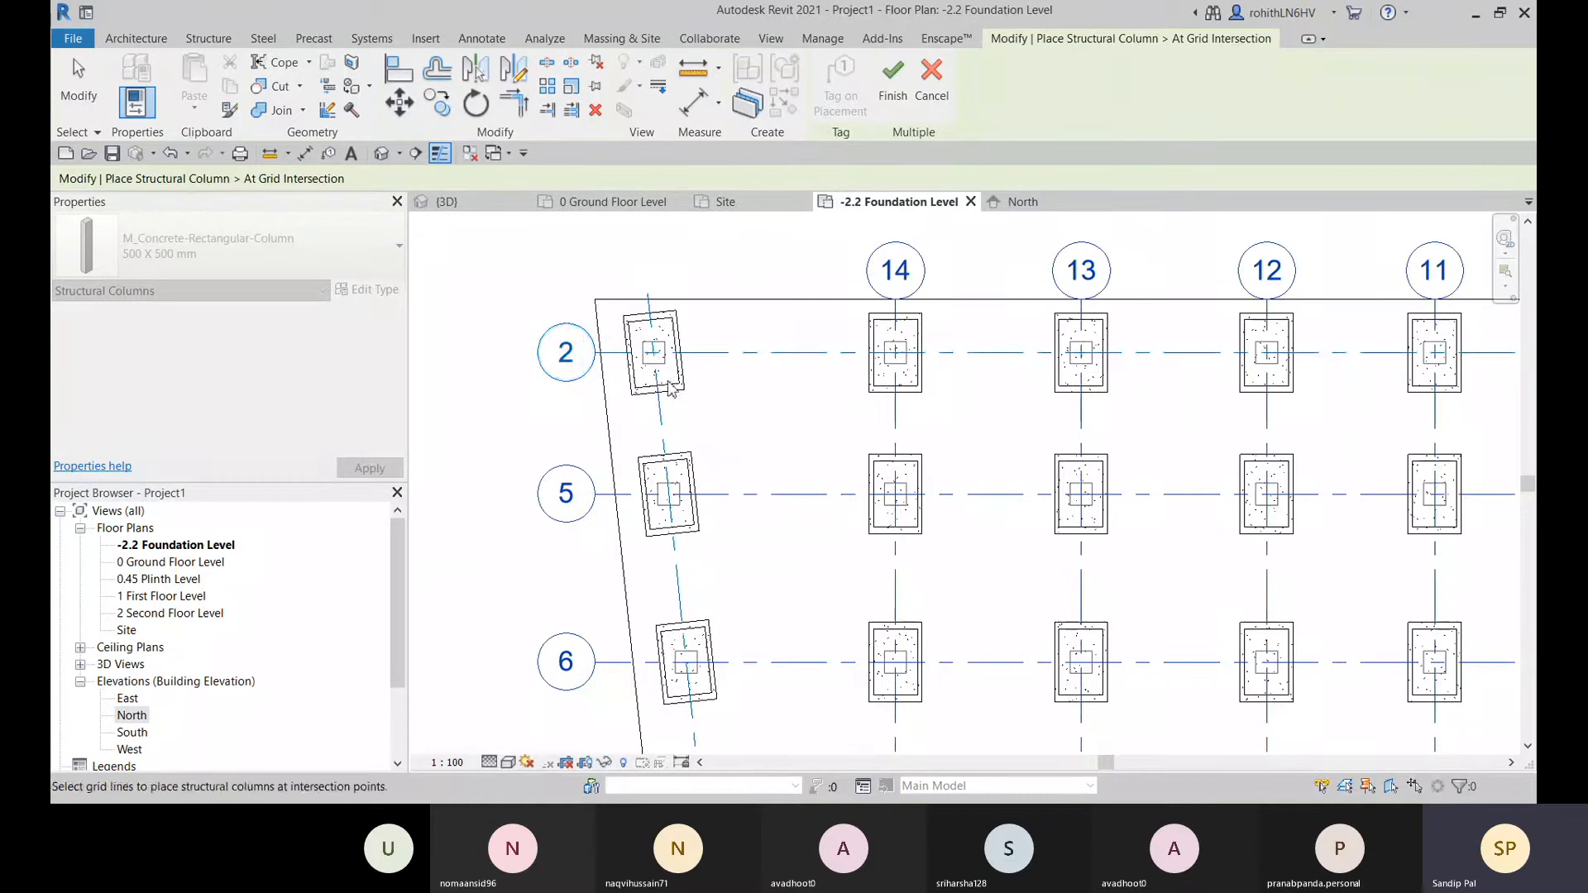
scroll(810, 417, down, 1)
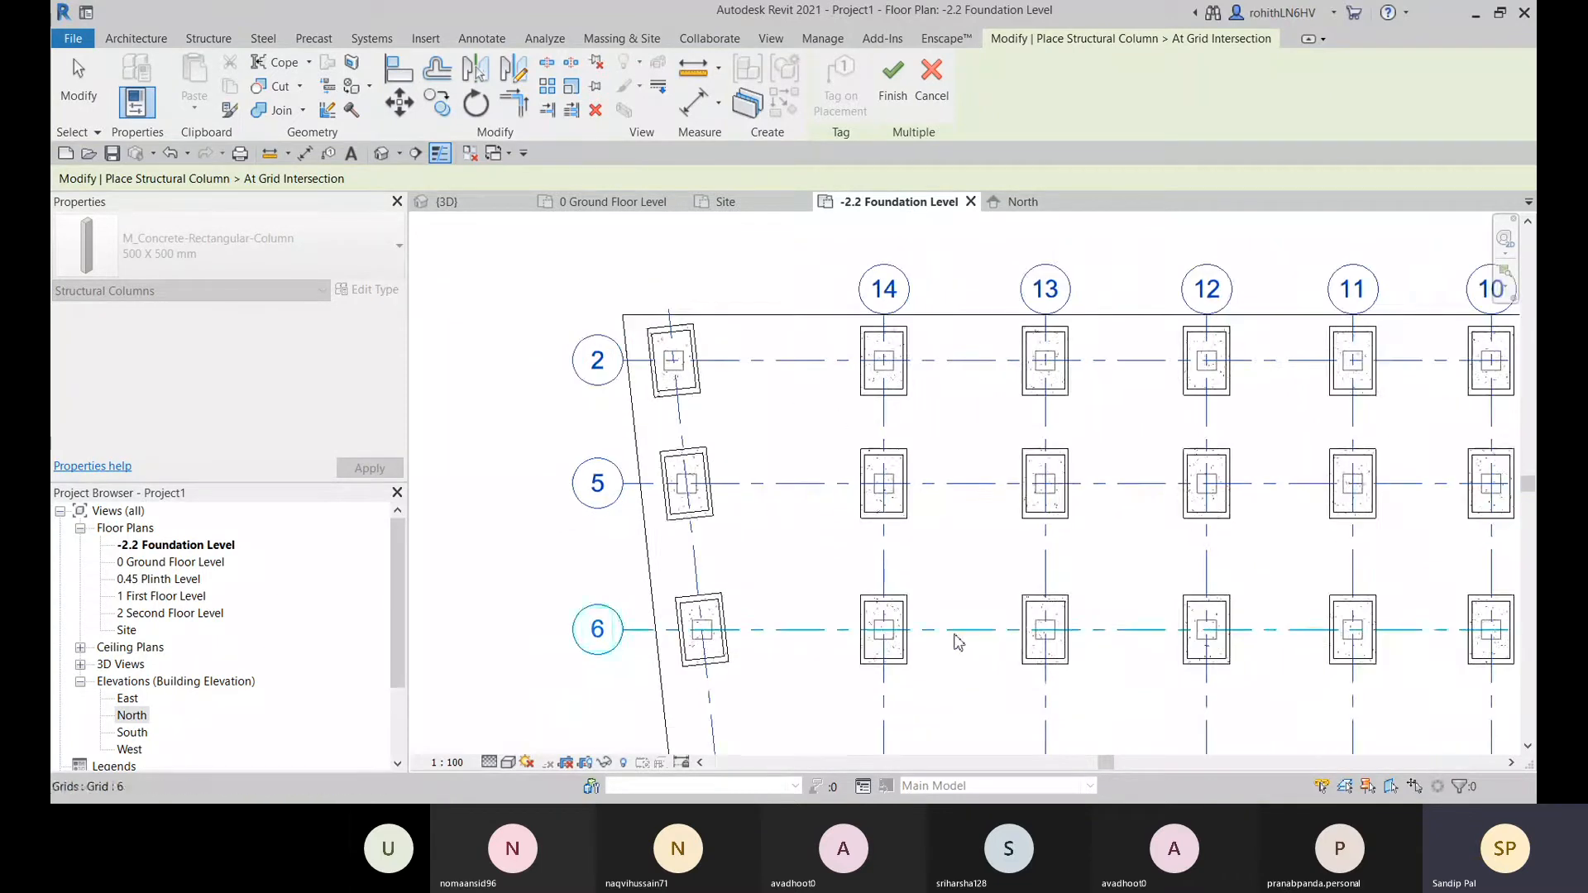
scroll(957, 642, down, 2)
middle_drag(826, 552, 727, 424)
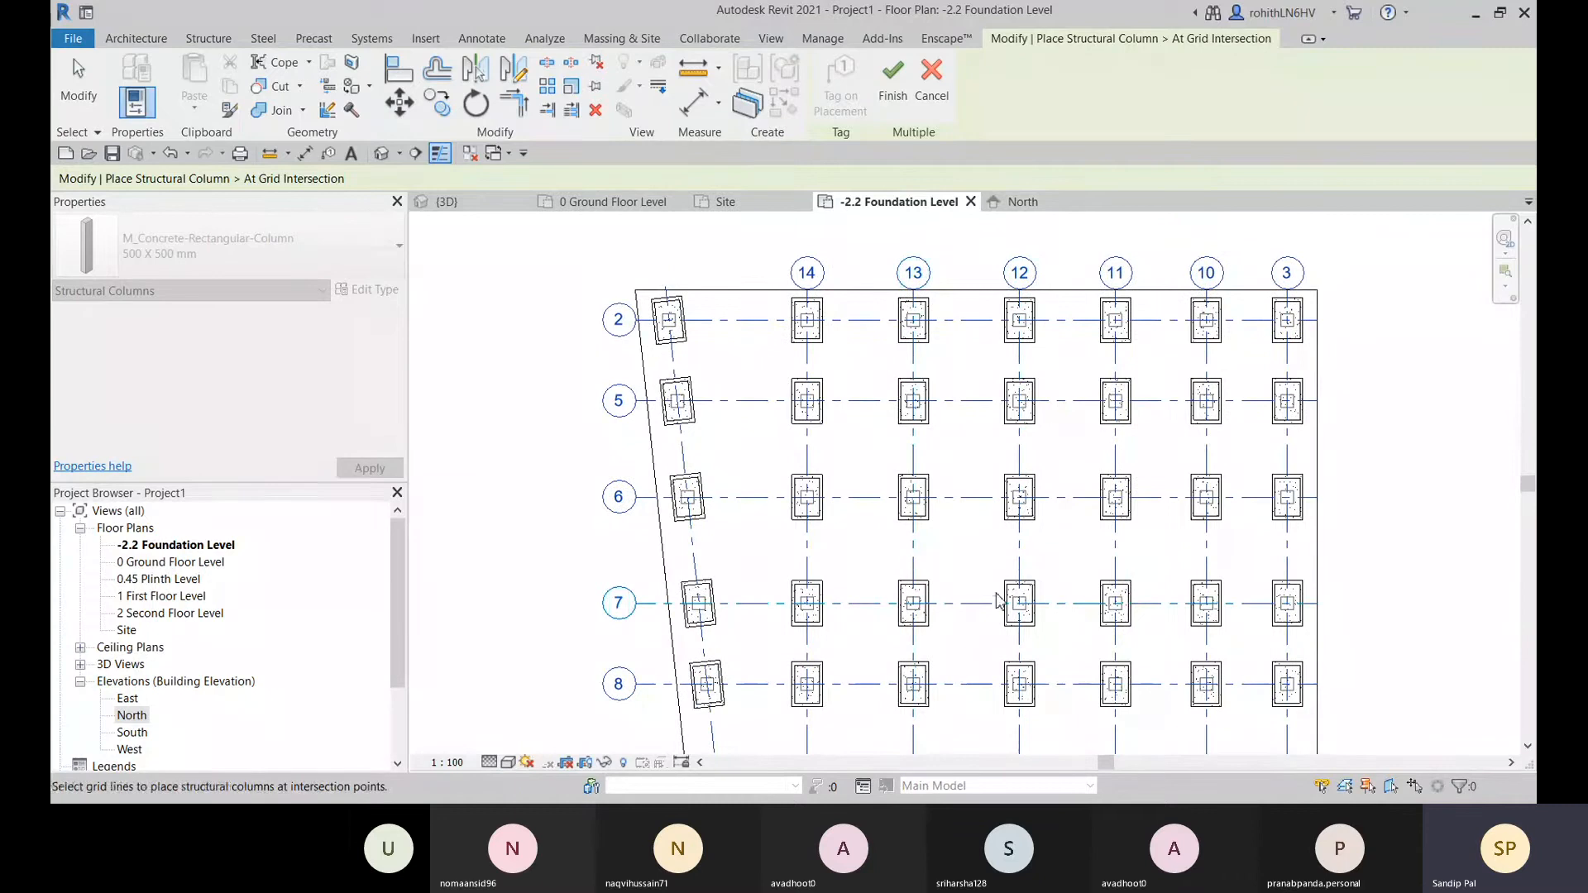
scroll(946, 588, down, 2)
scroll(811, 479, up, 1)
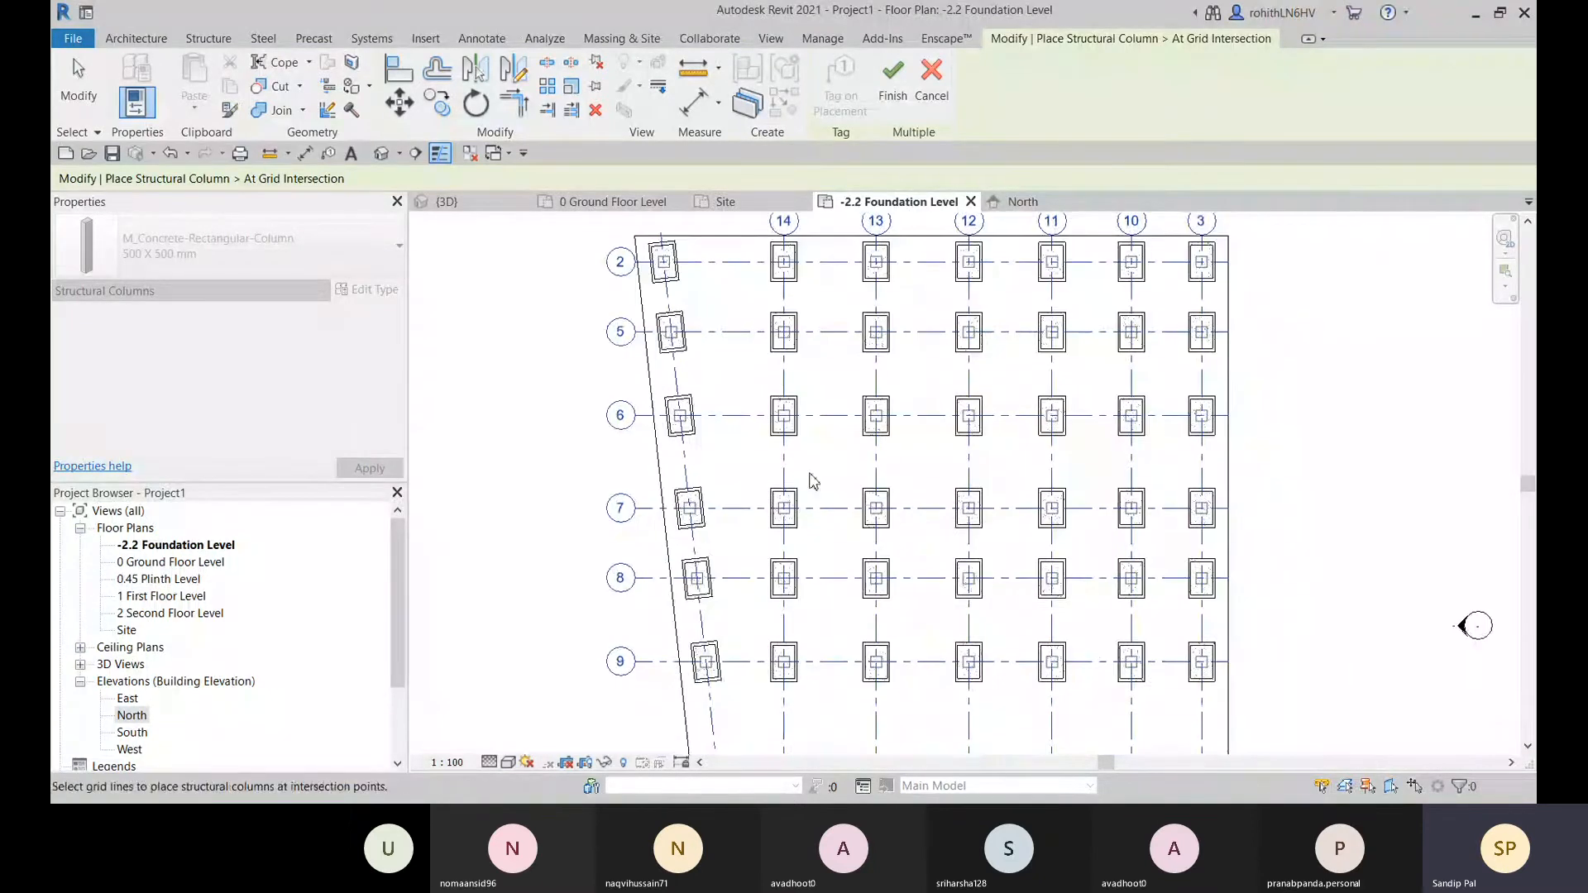
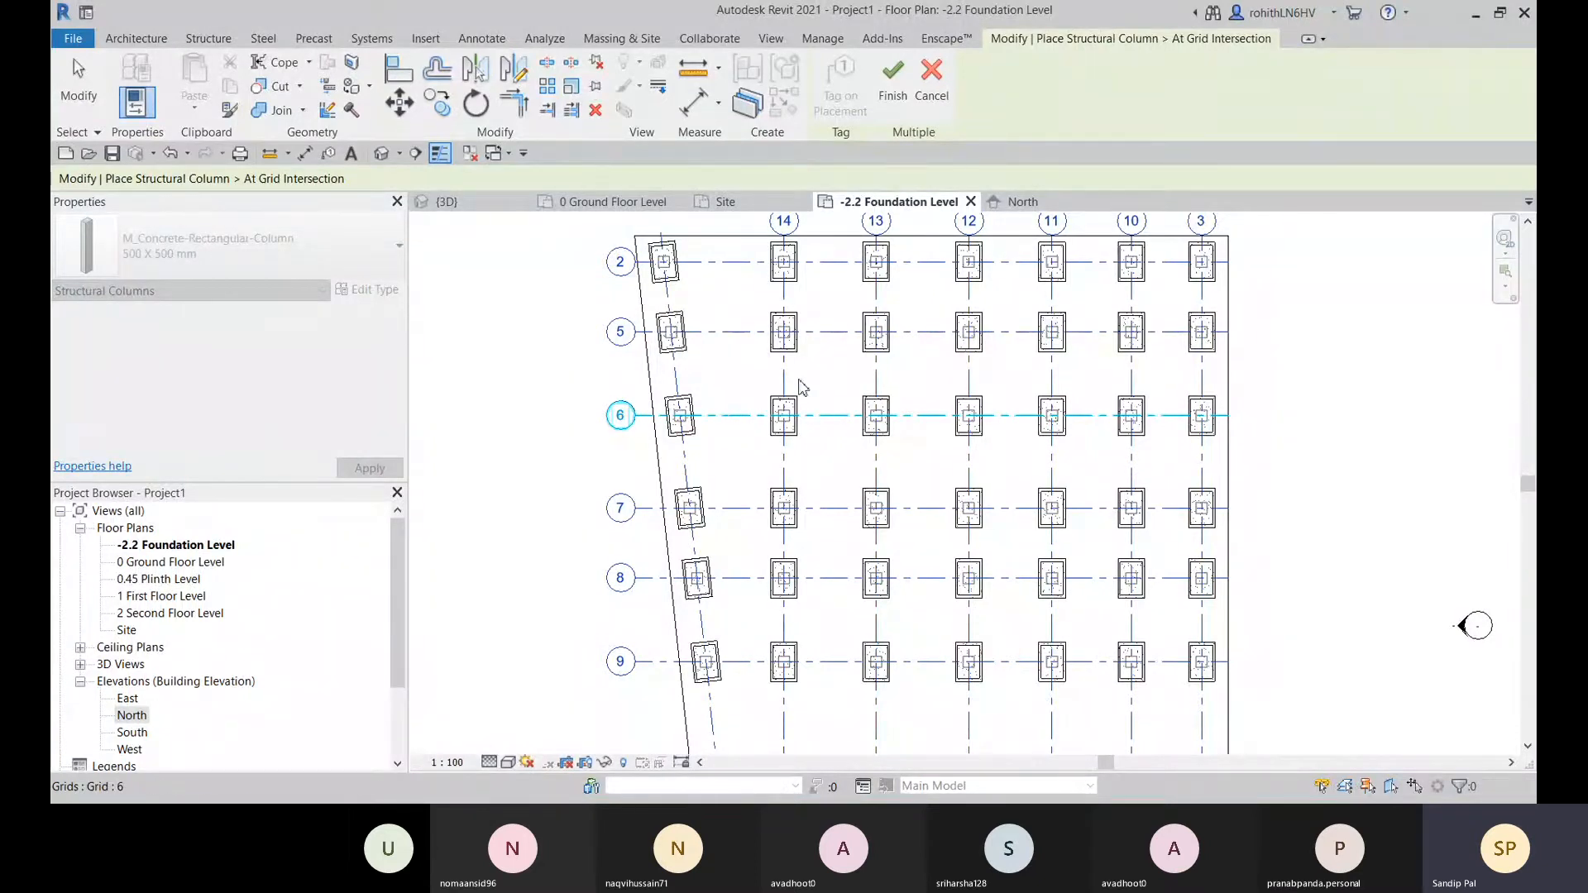
click(898, 89)
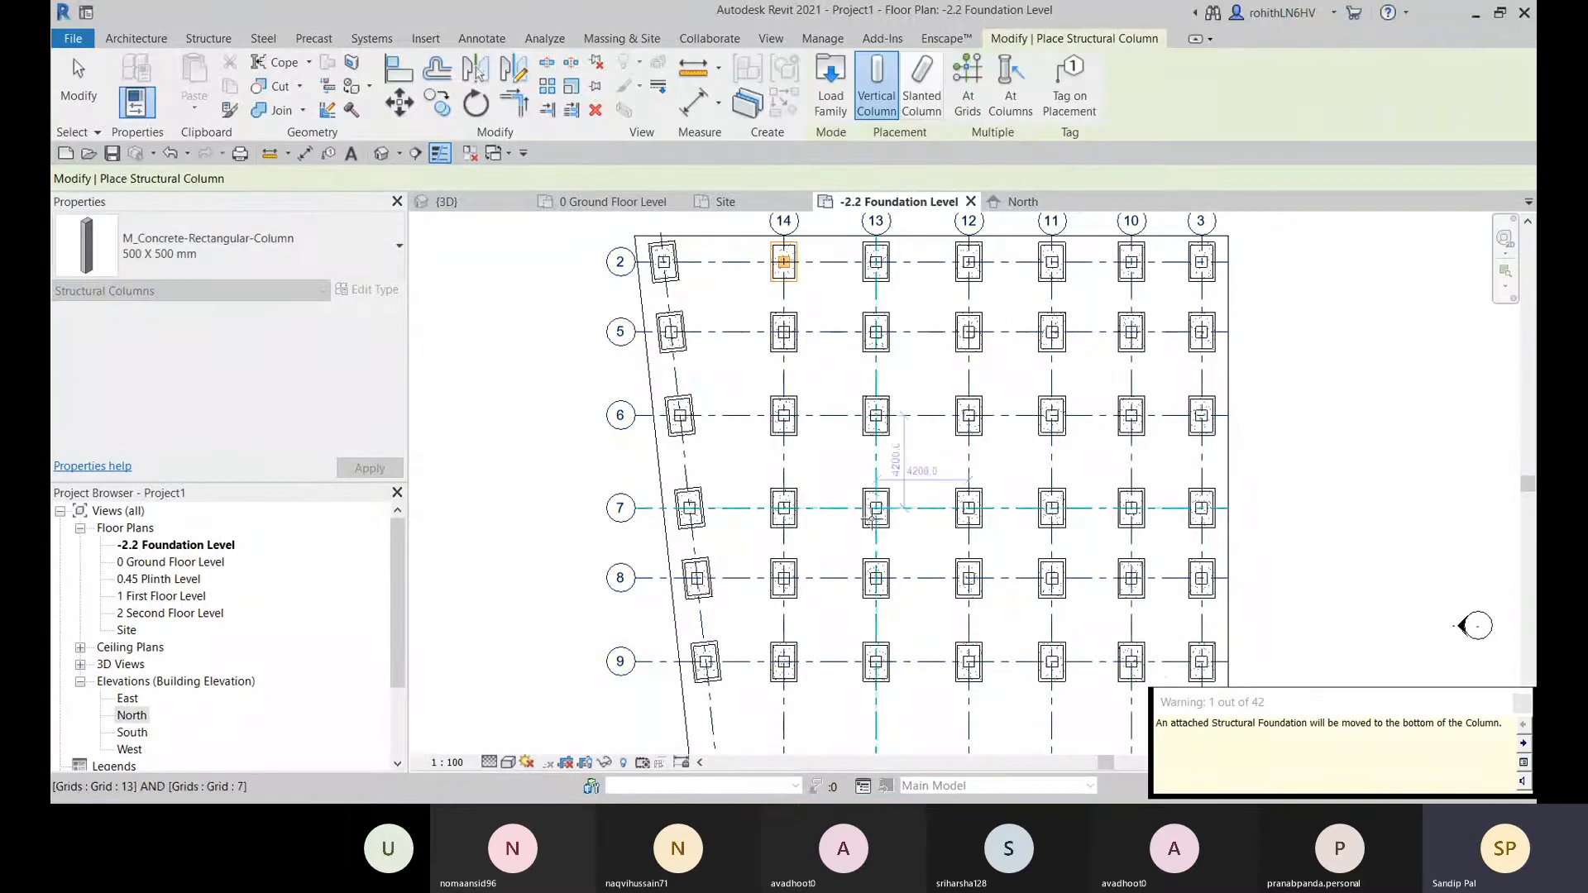
- Dismiss the attached-foundation warning and end structural column placement
drag(1221, 706, 766, 347)
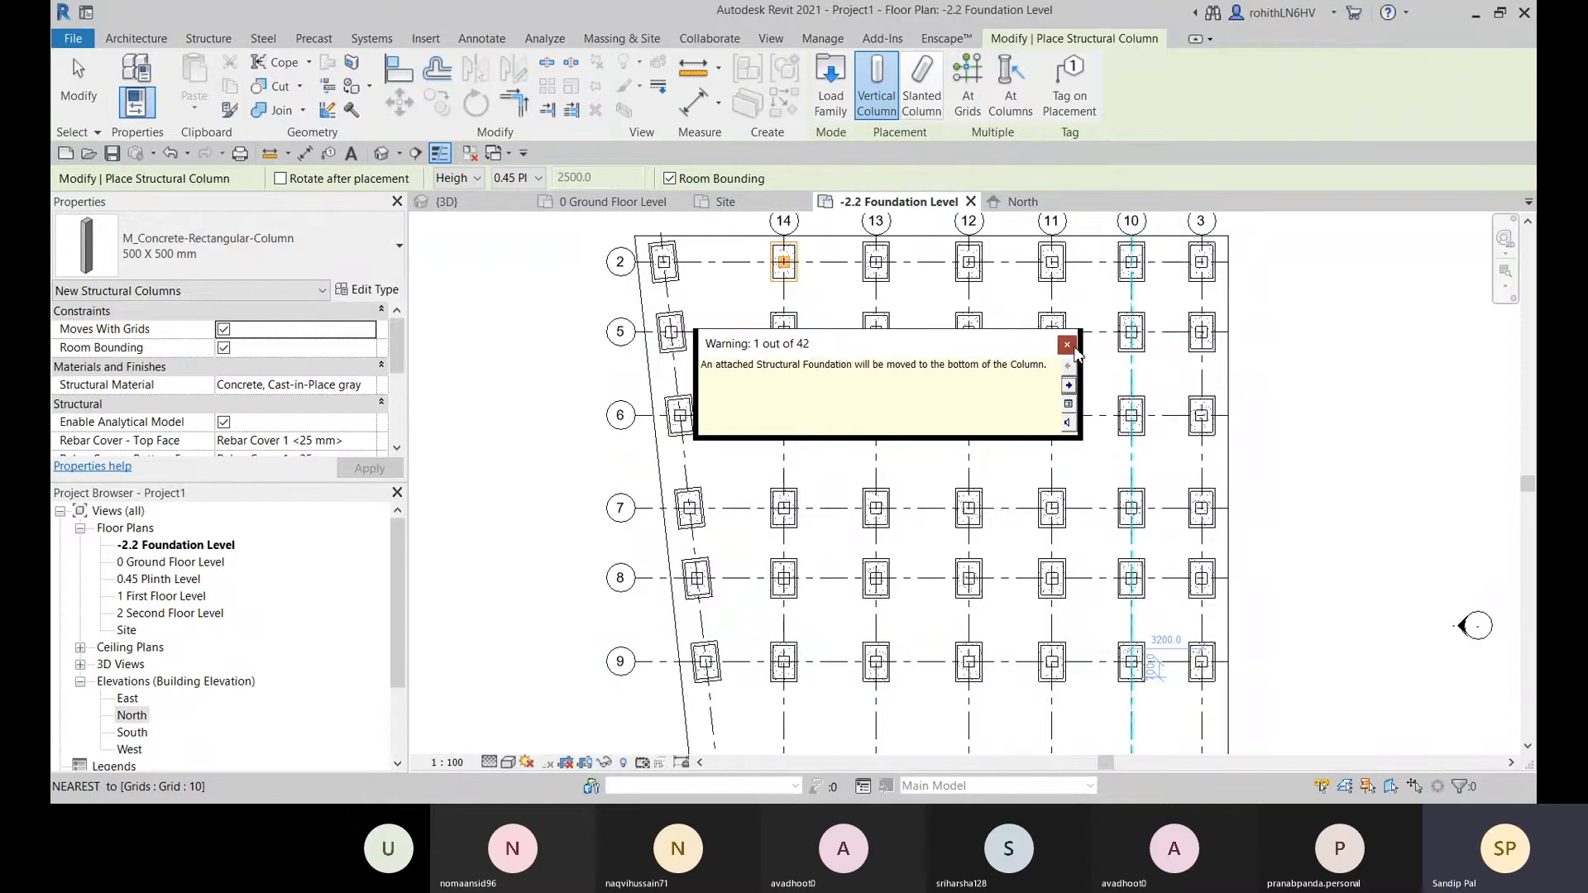
click(1068, 344)
right_click(470, 355)
click(497, 363)
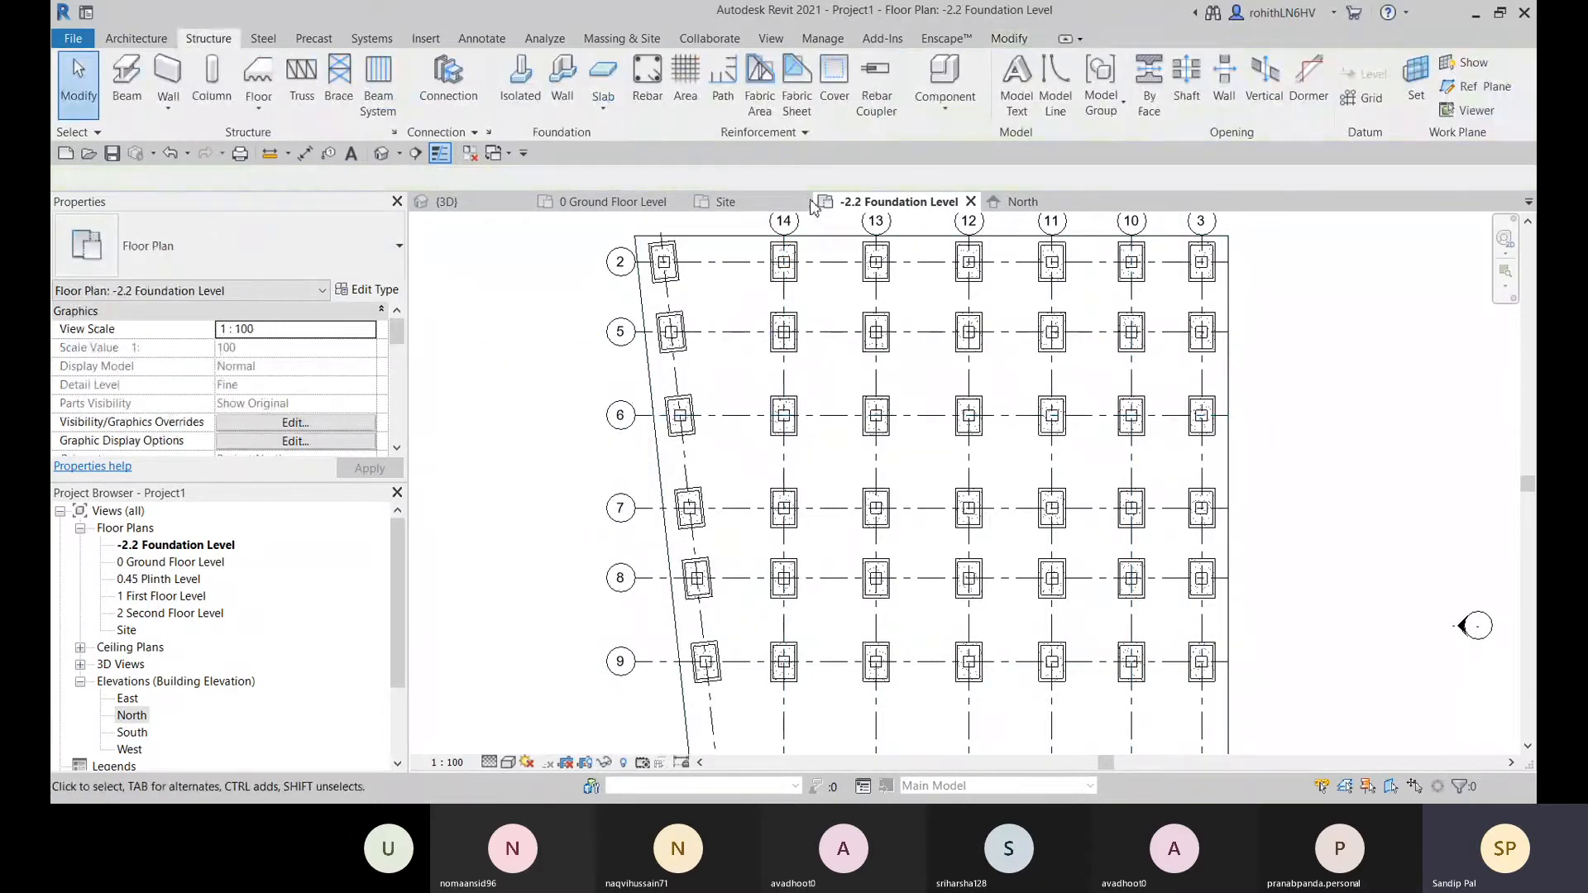
- Examine the columns and stepped footings in 3D, checking the 1800 x 1200 x 600 footing and the corner column at grid intersection 1-9
click(447, 202)
scroll(824, 443, up, 6)
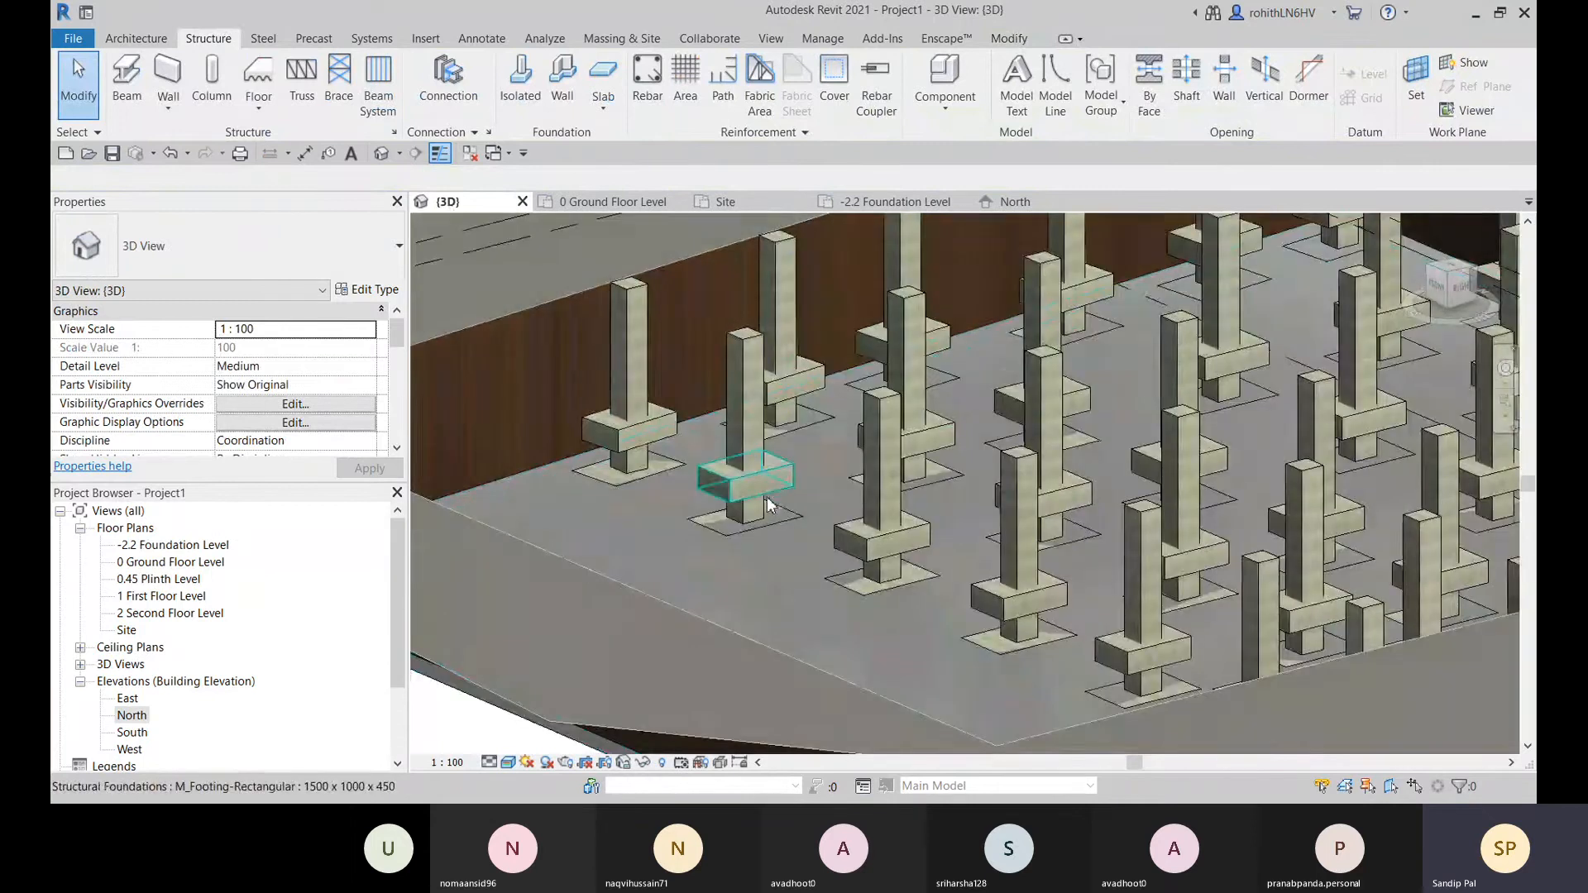
scroll(753, 521, up, 4)
click(705, 548)
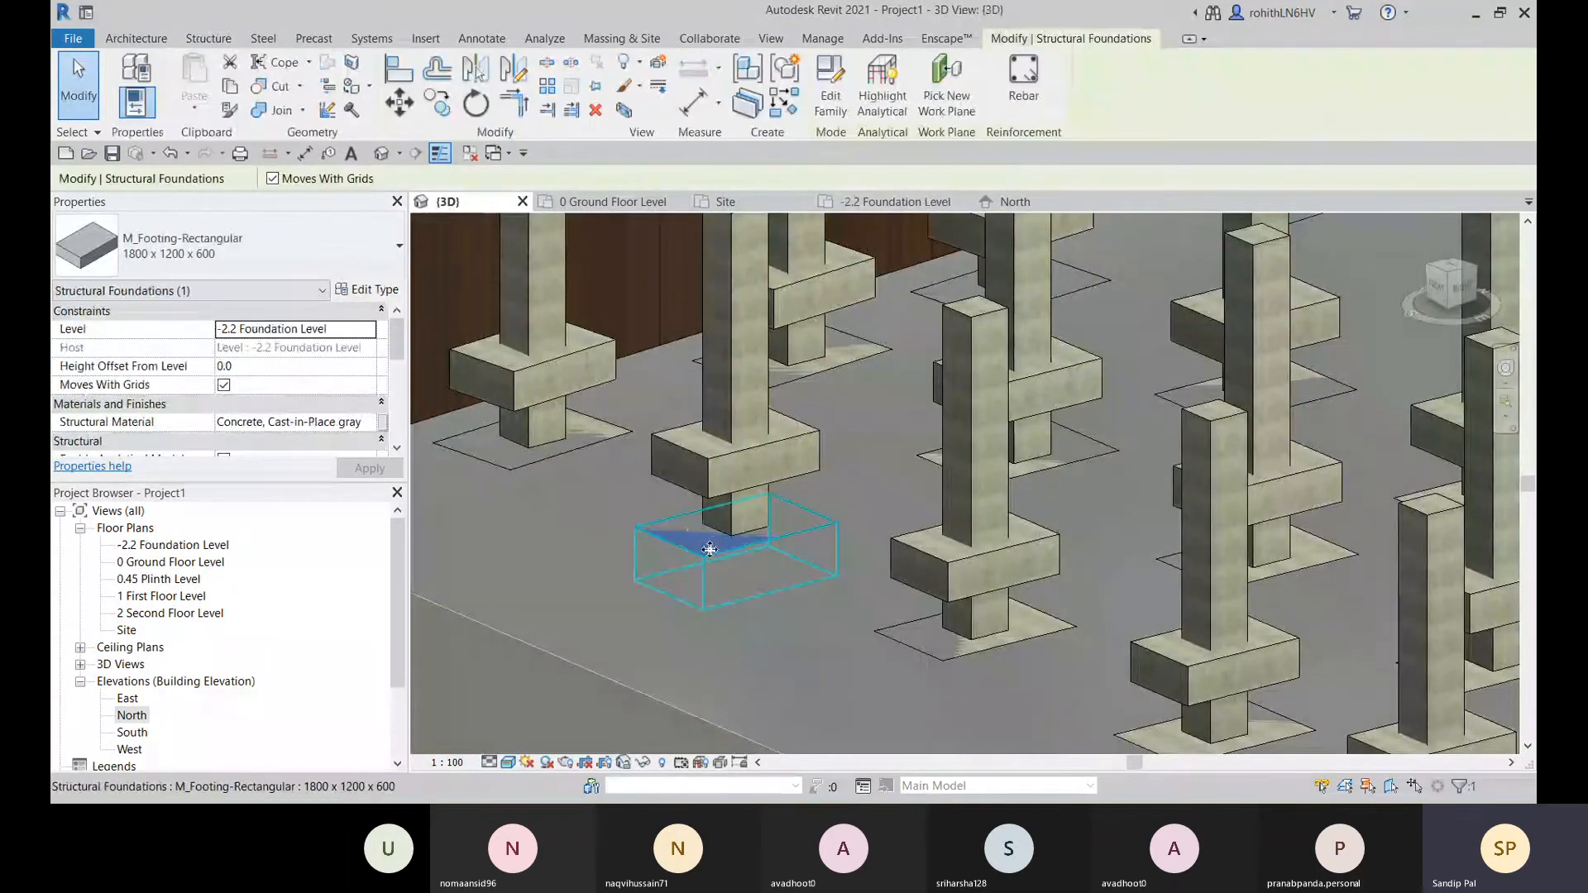
scroll(747, 517, down, 6)
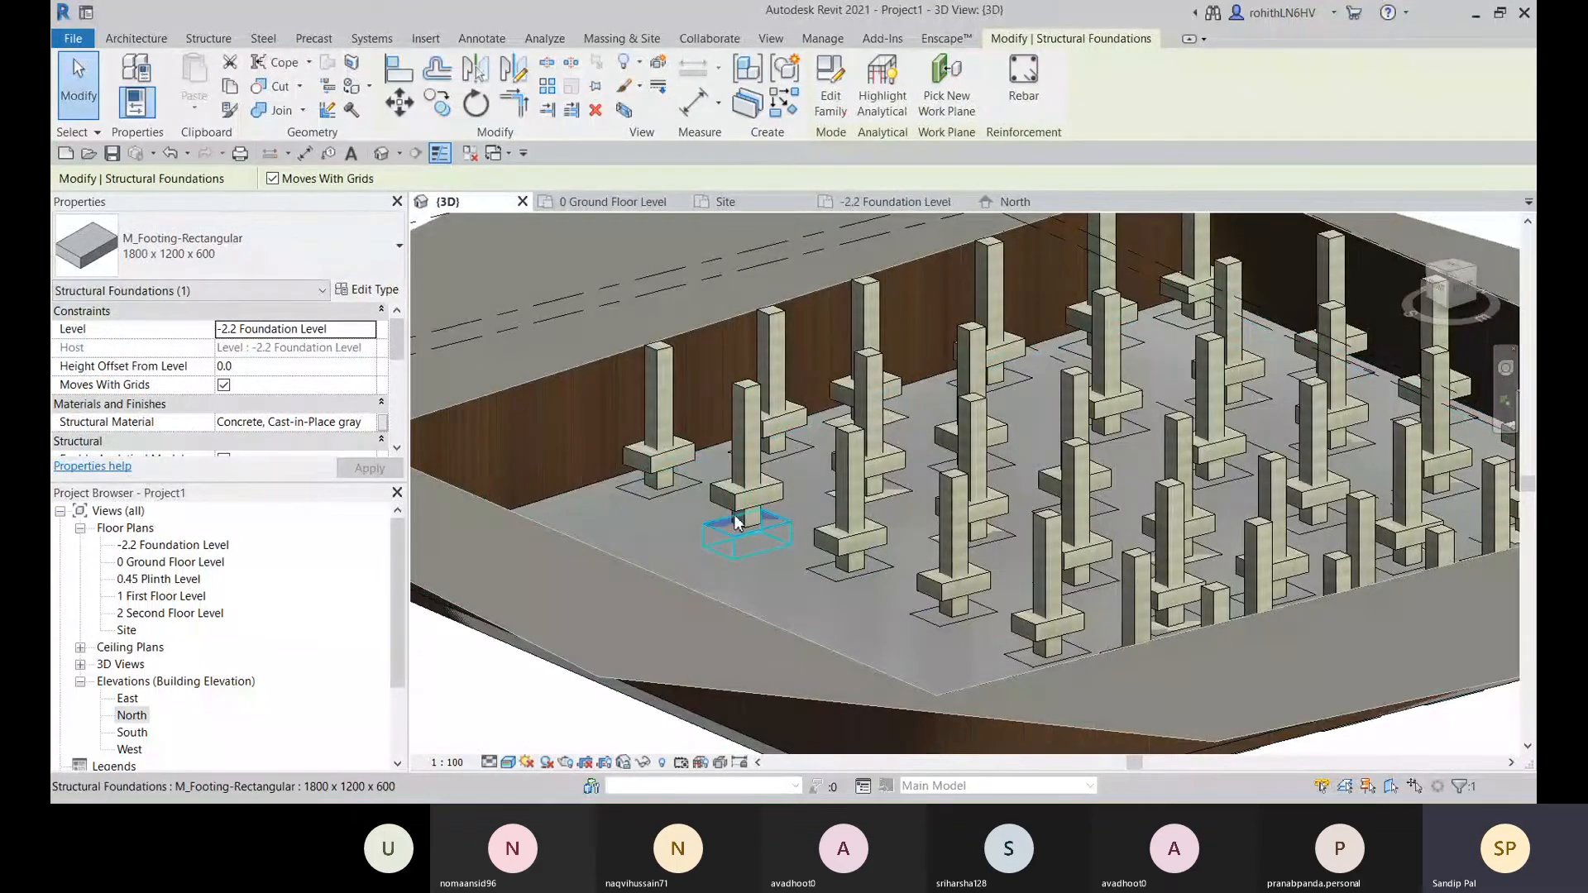
shift+middle_drag(738, 521, 628, 495)
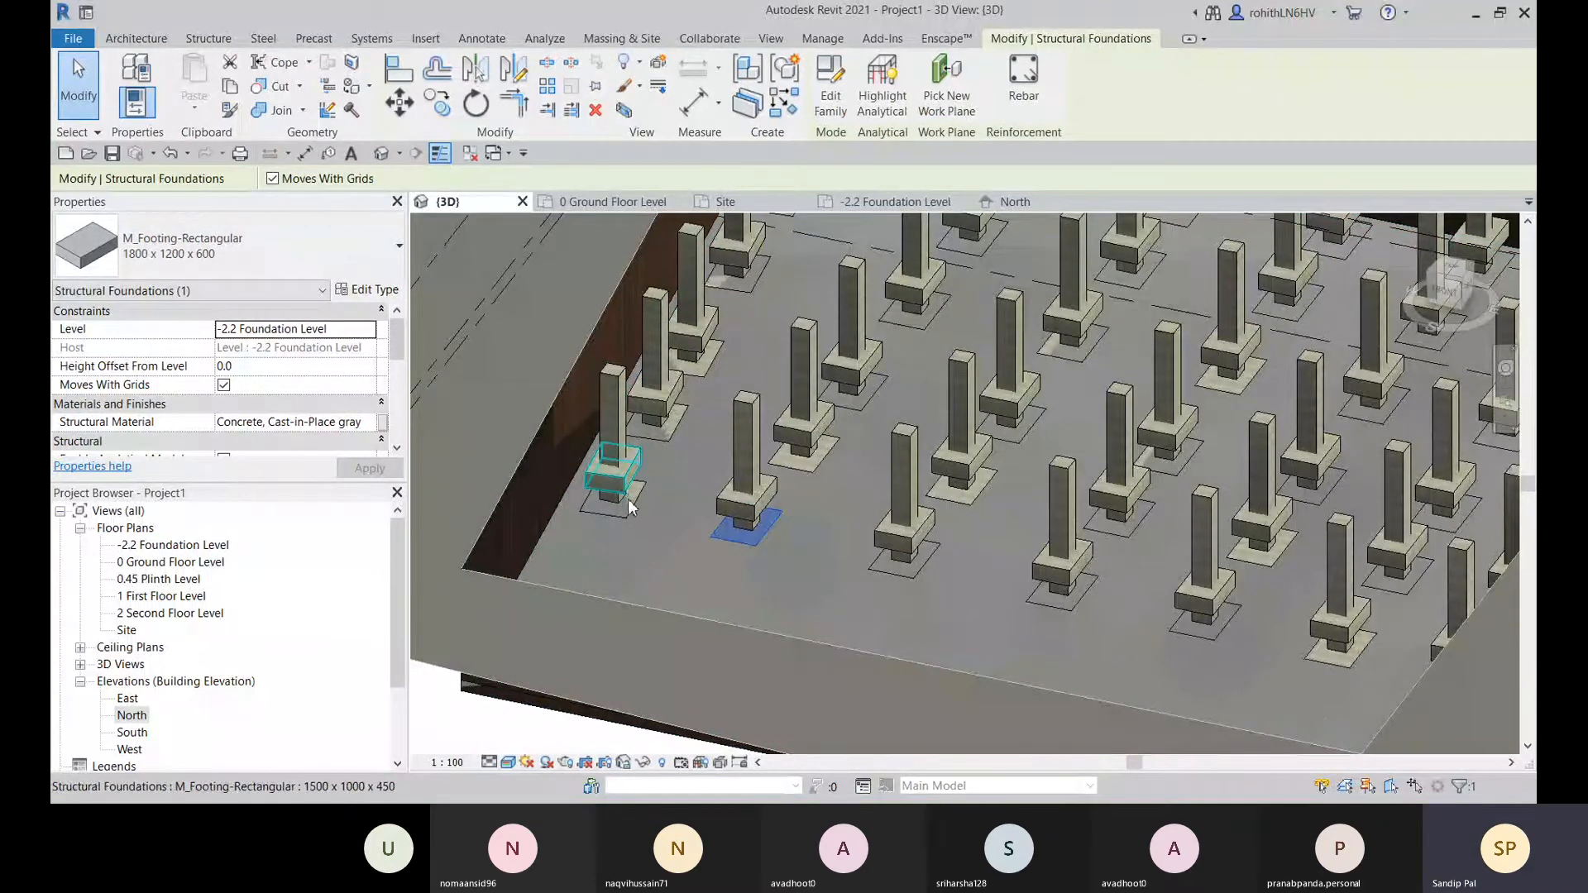
click(627, 463)
middle_drag(632, 507, 699, 506)
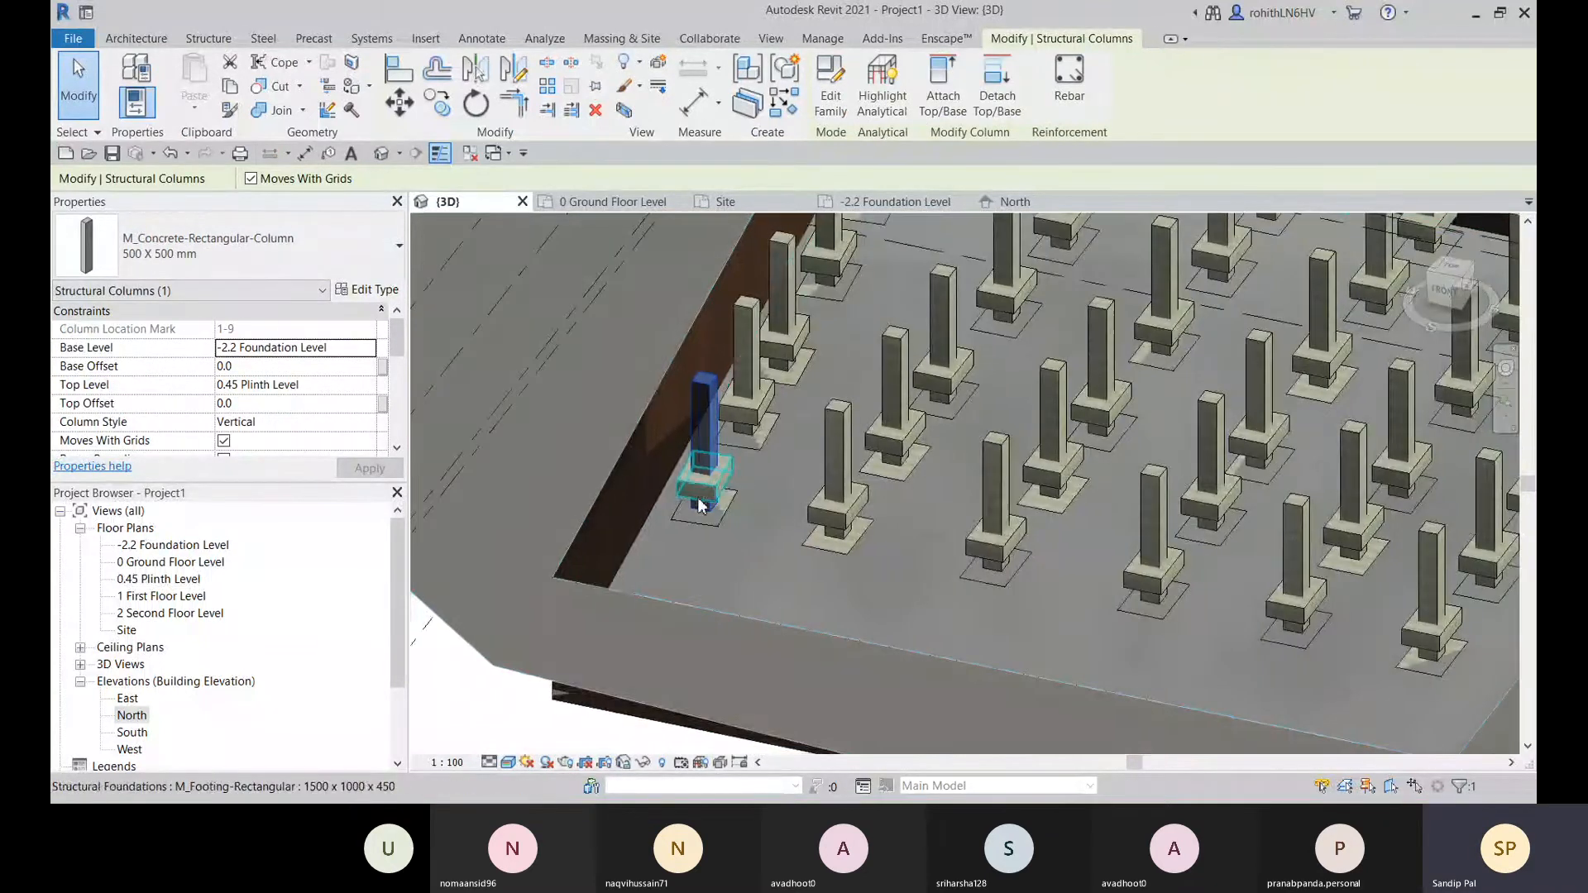
scroll(732, 475, up, 3)
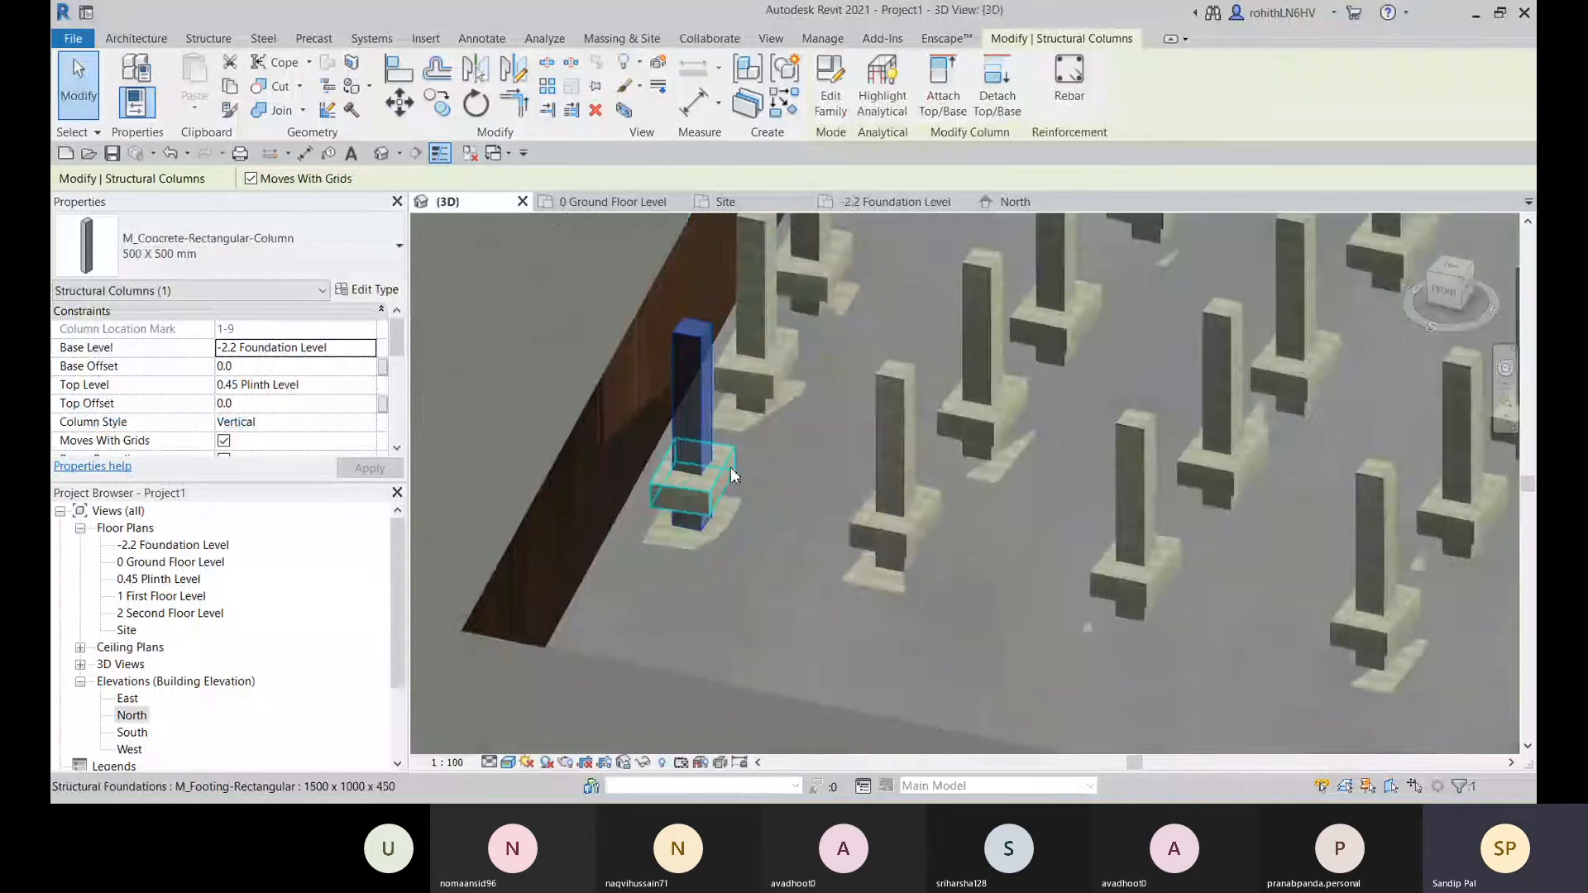
scroll(732, 476, up, 4)
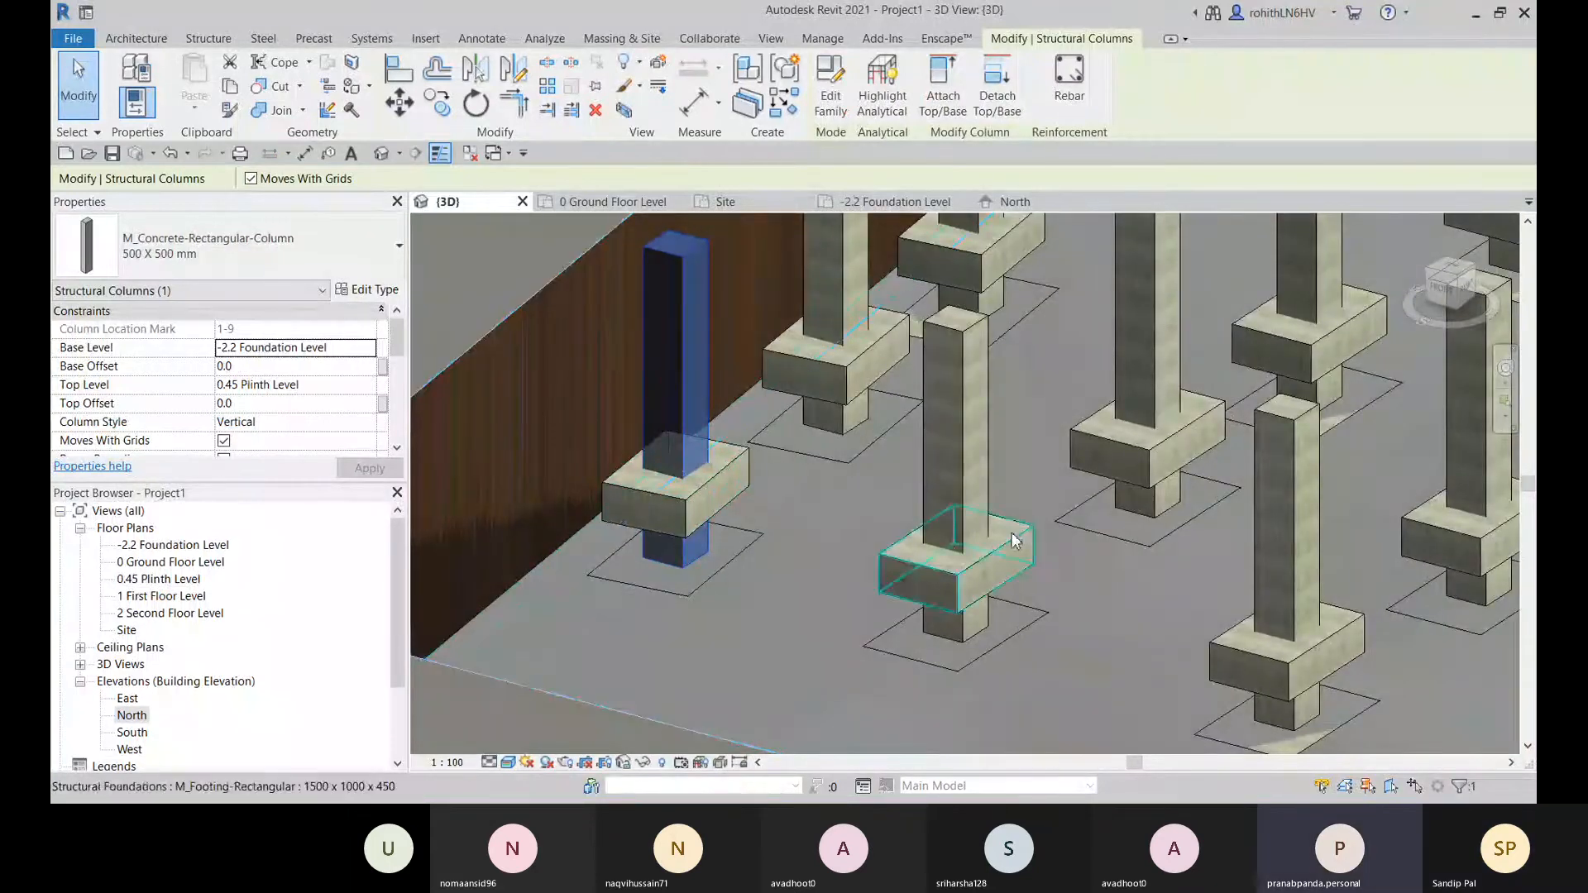
scroll(934, 550, down, 2)
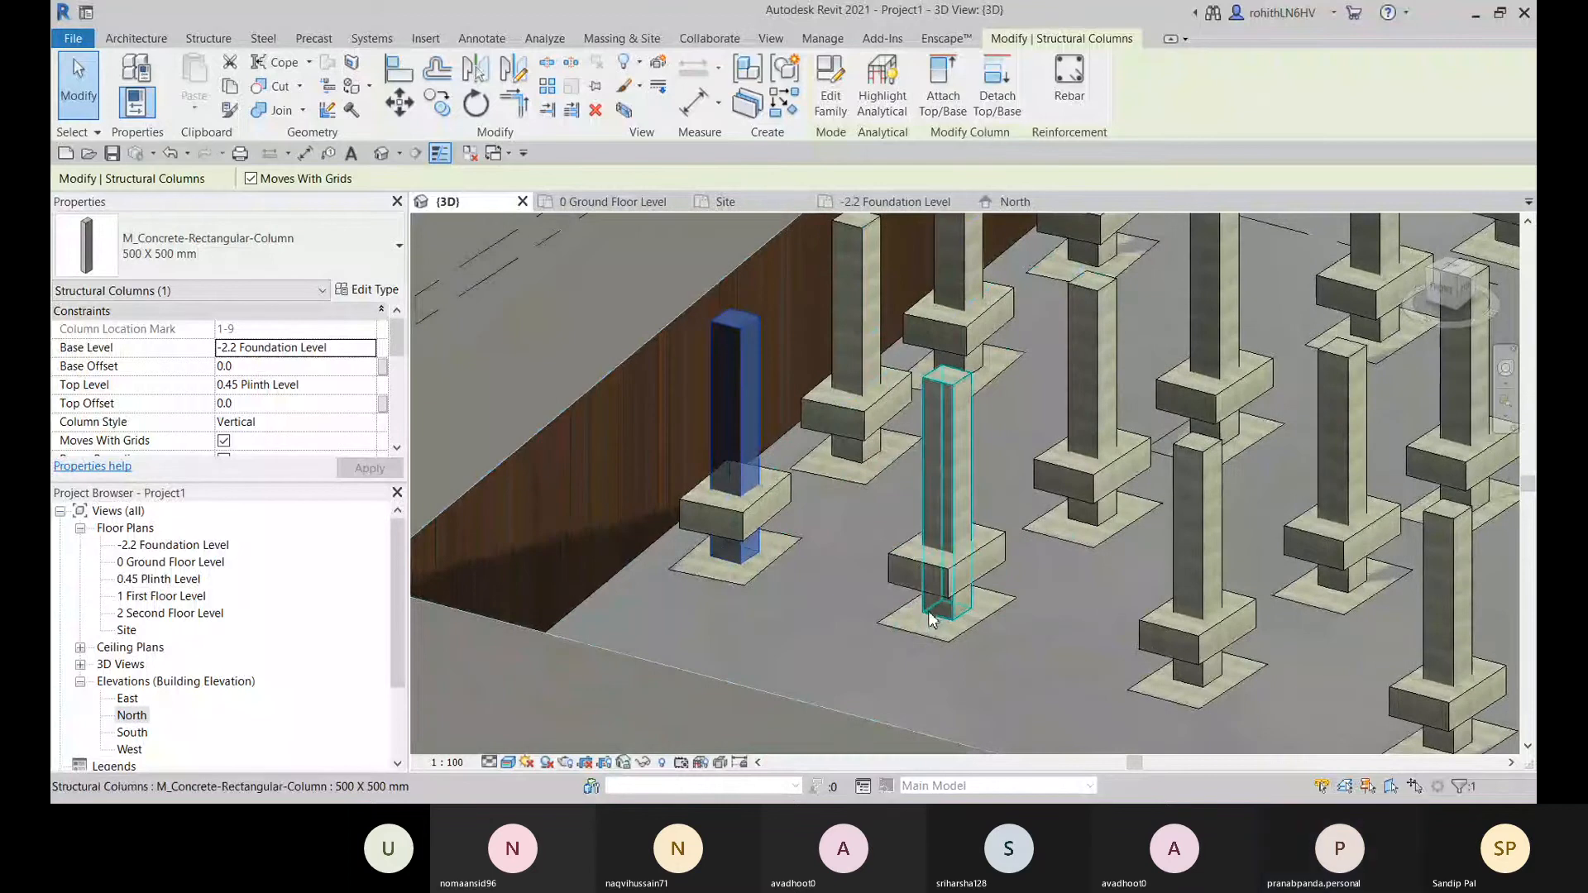
middle_drag(931, 621, 983, 575)
- Compare the level constraints of the columns at 9-14 and 1-9 and the corner footing, ending in the North elevation
click(1000, 453)
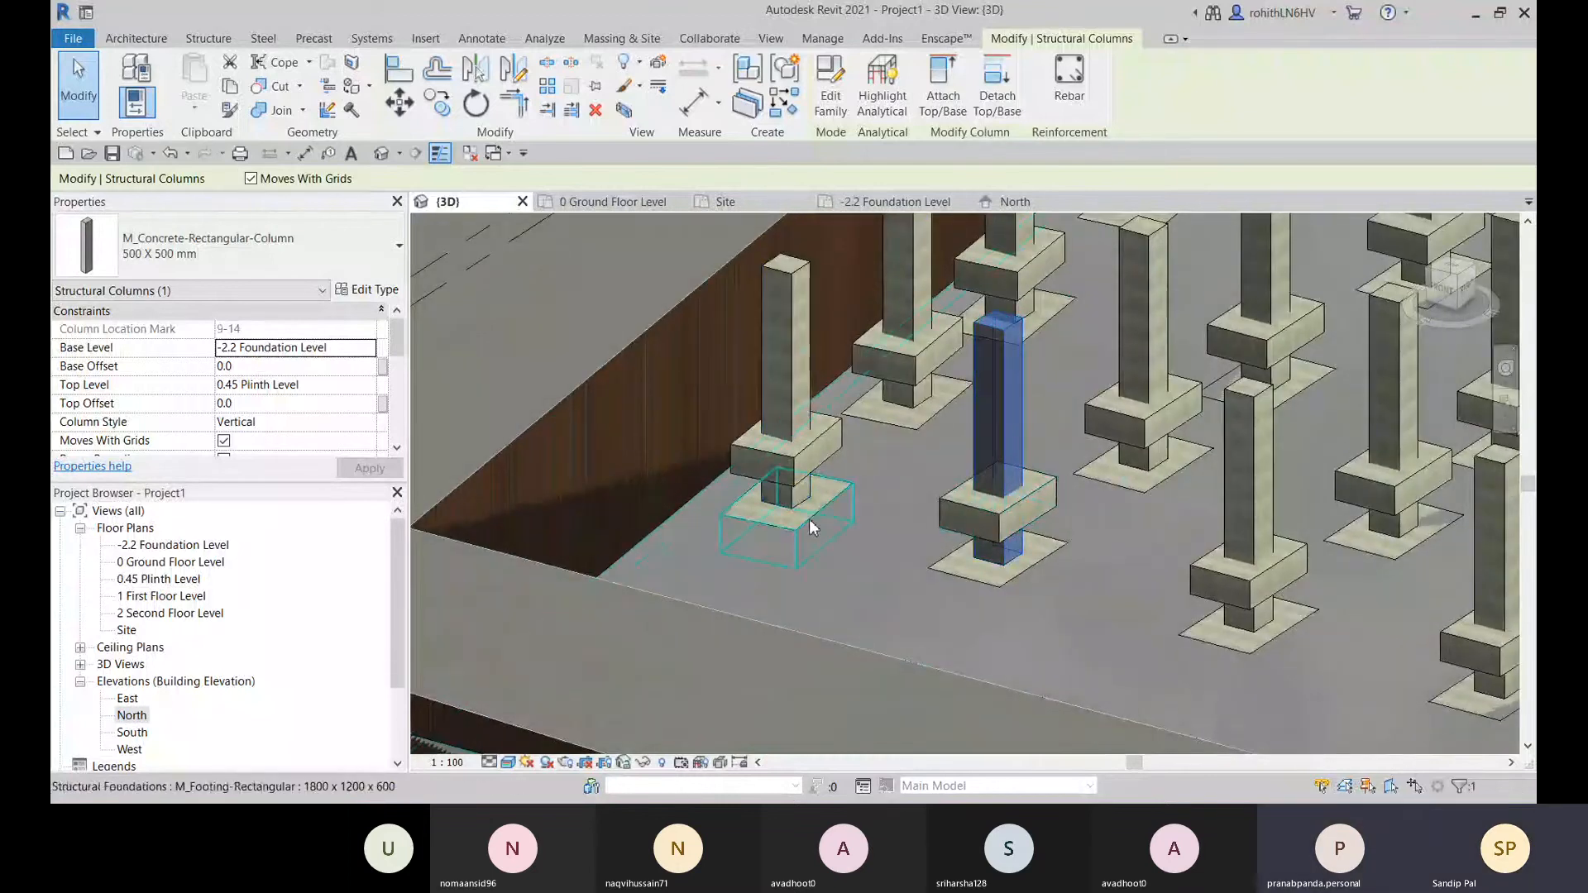
click(776, 517)
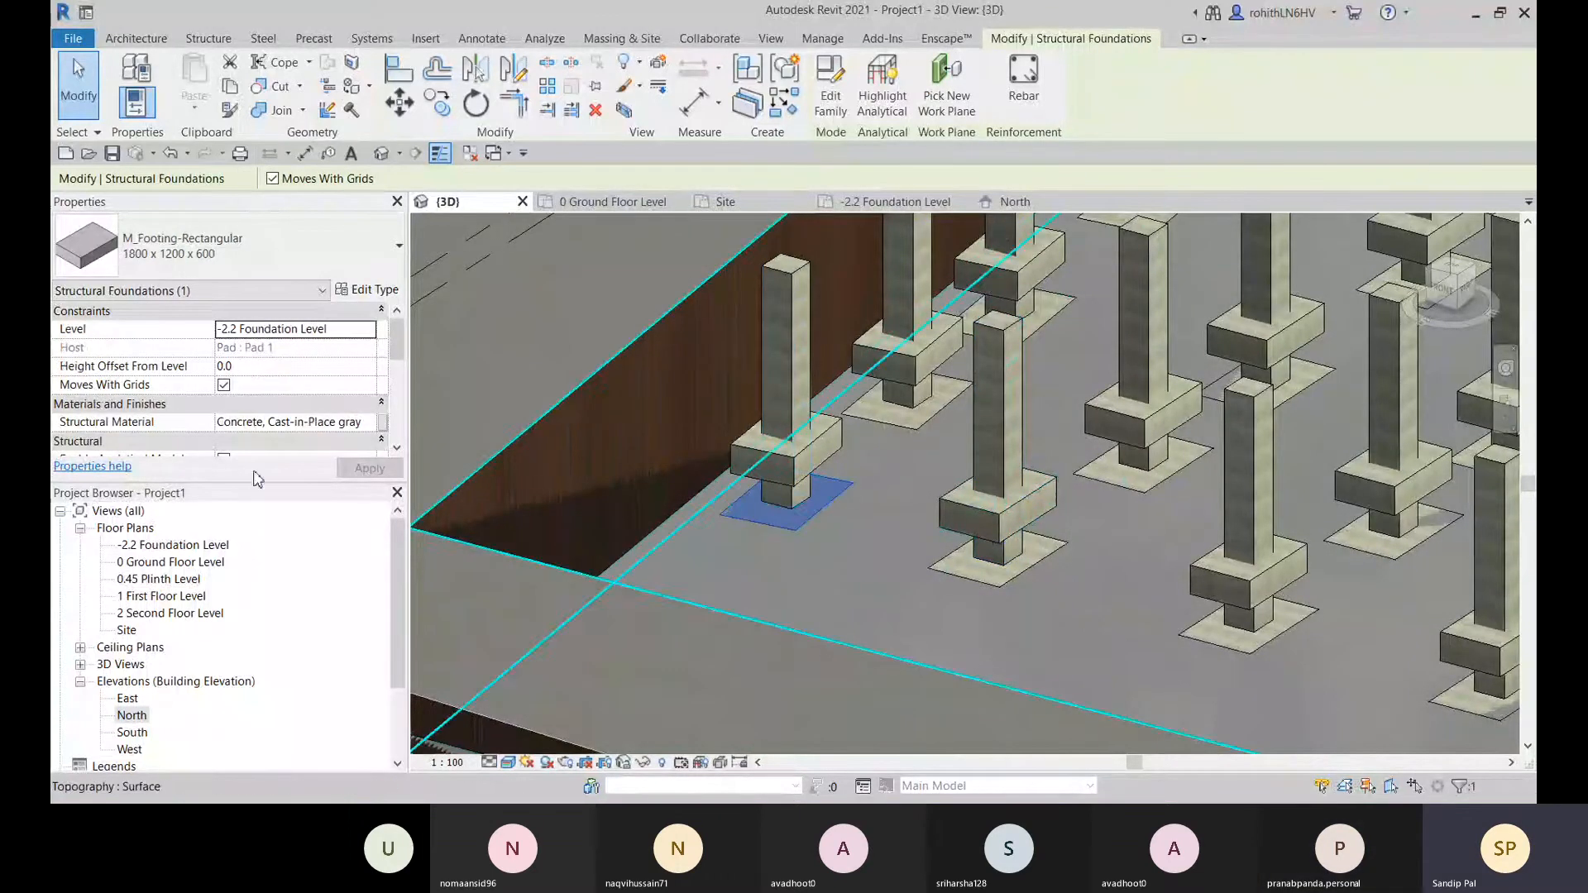
click(792, 372)
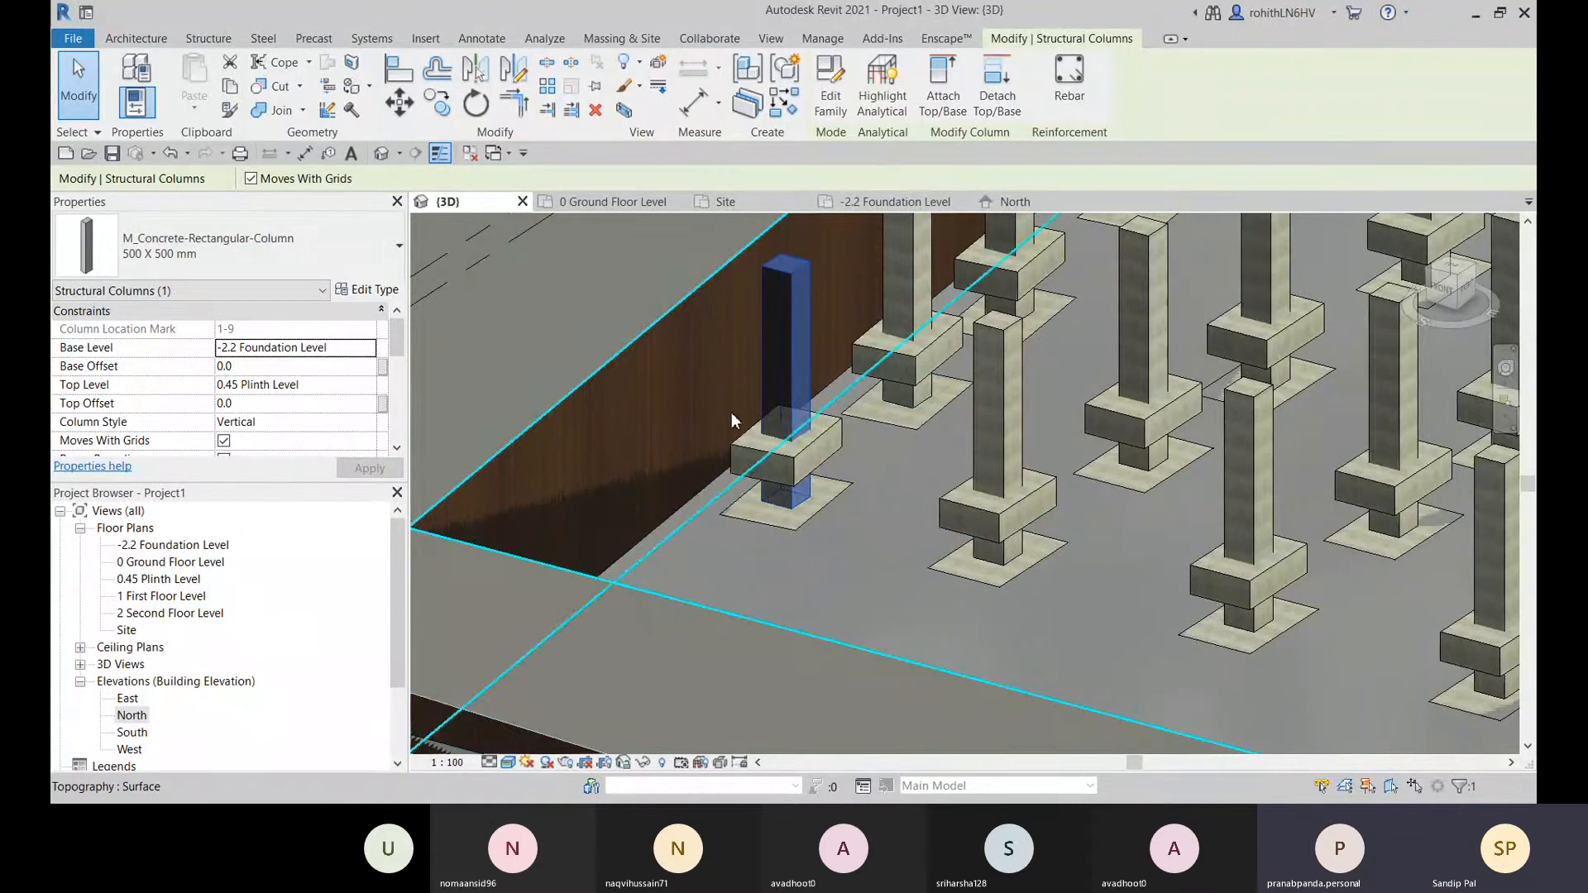
click(877, 205)
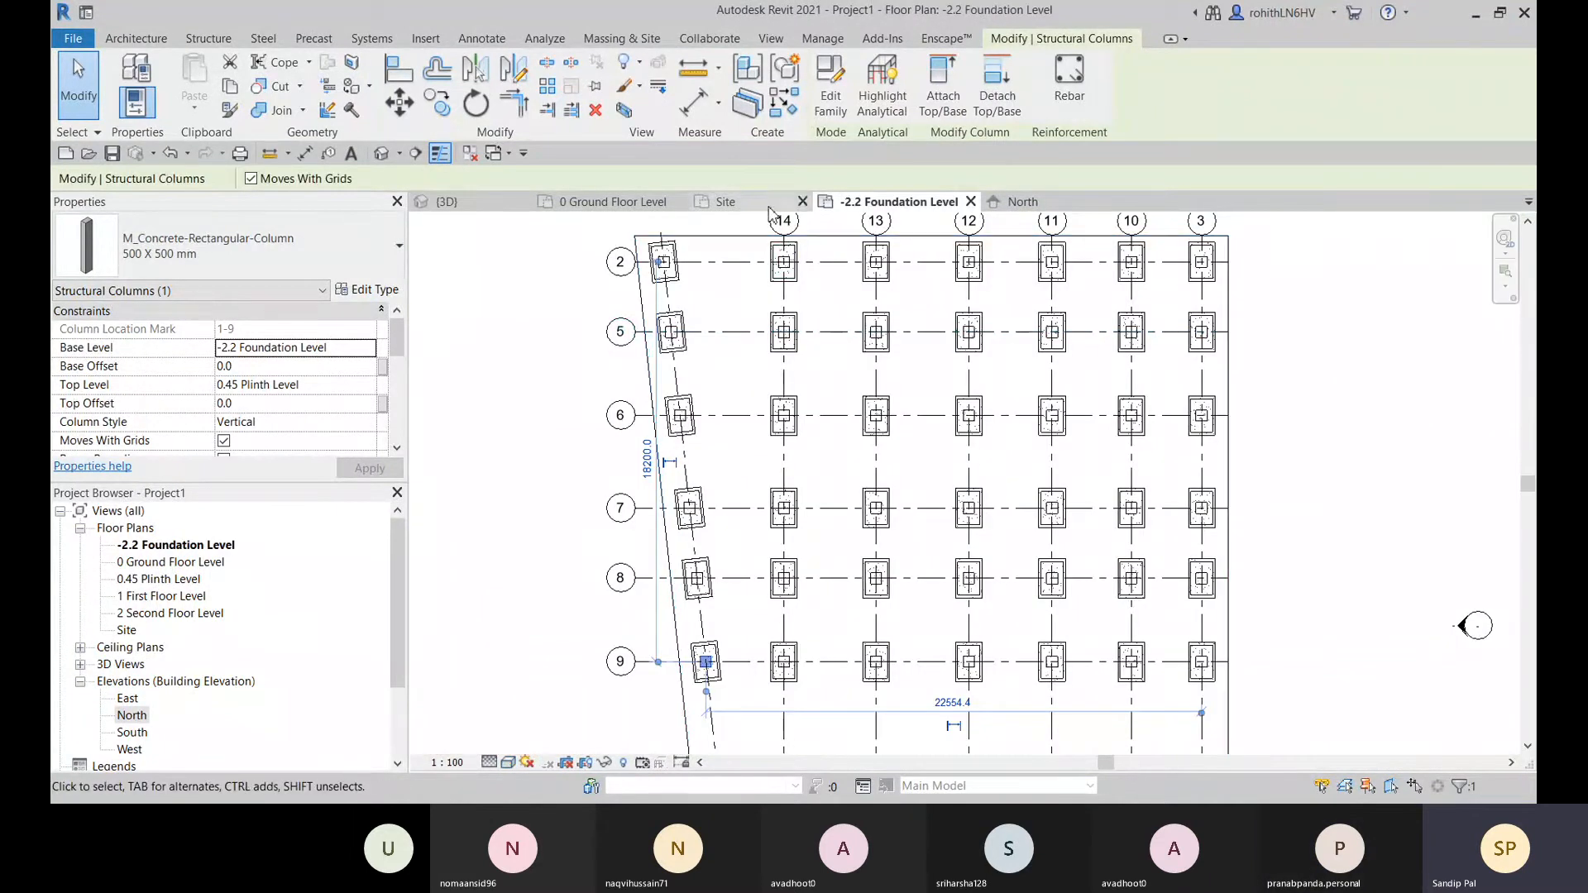
click(1020, 202)
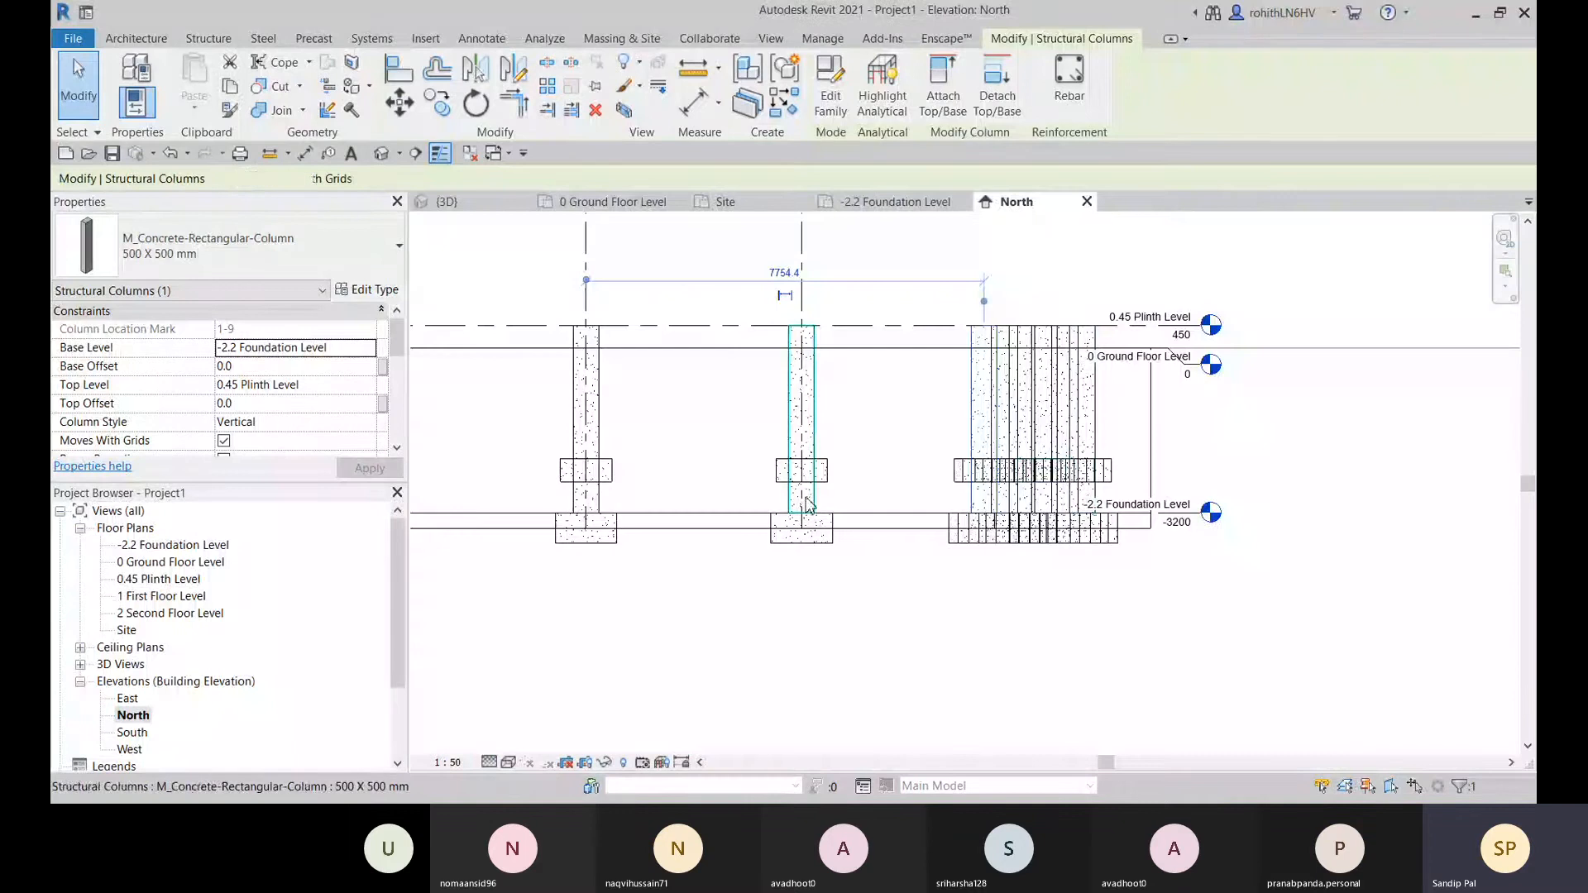
- Examine the 500 x 500 mm column and the 1800 x 1200 x 600 footing beneath it in the North elevation
click(809, 505)
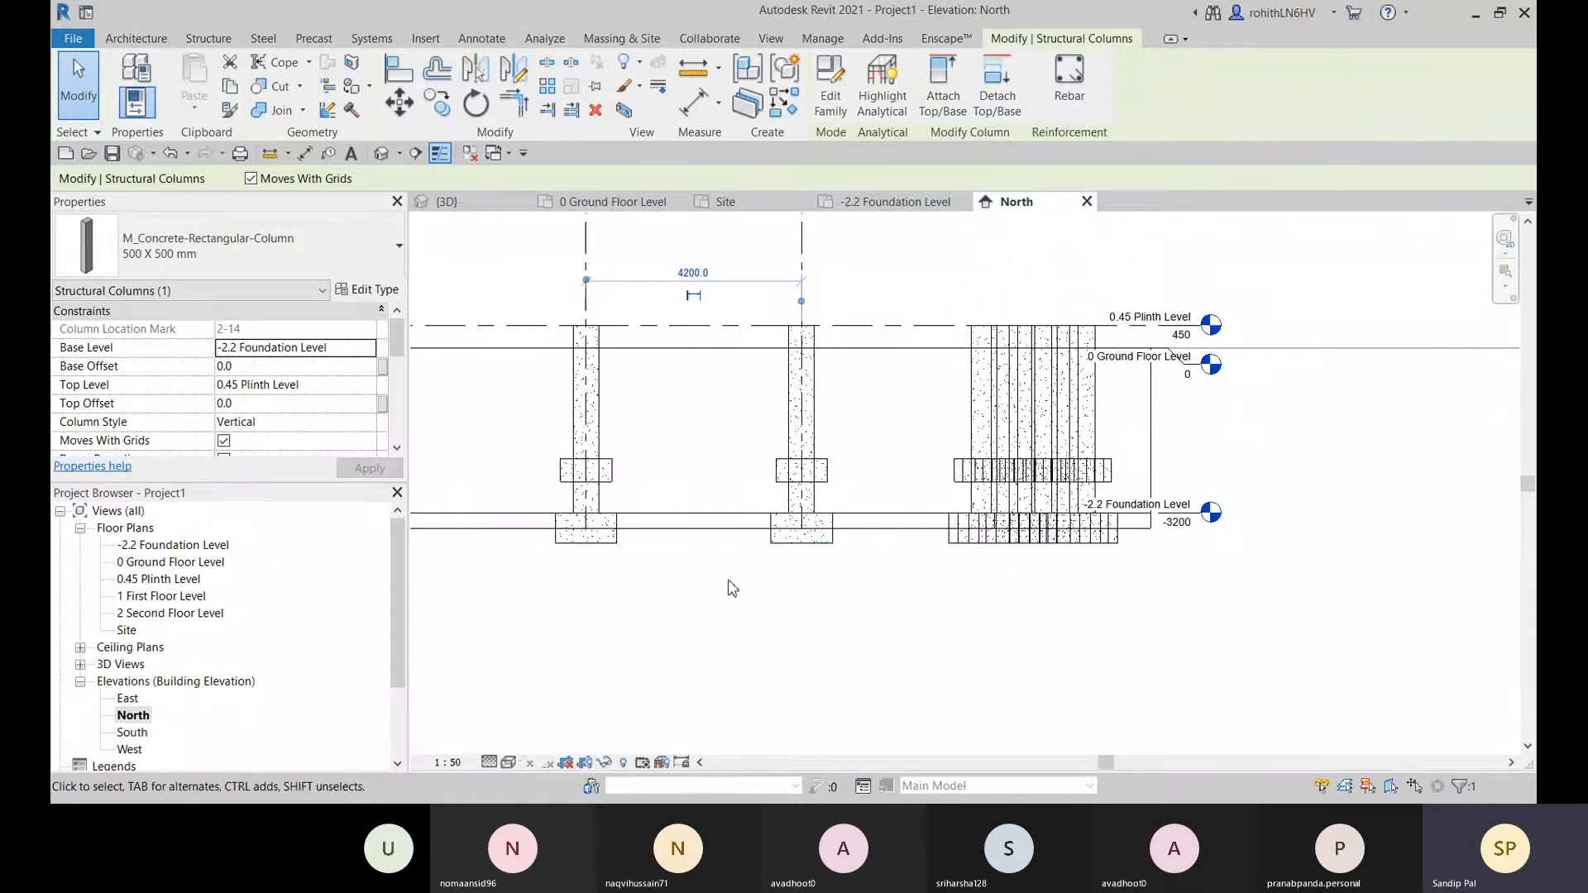
click(817, 533)
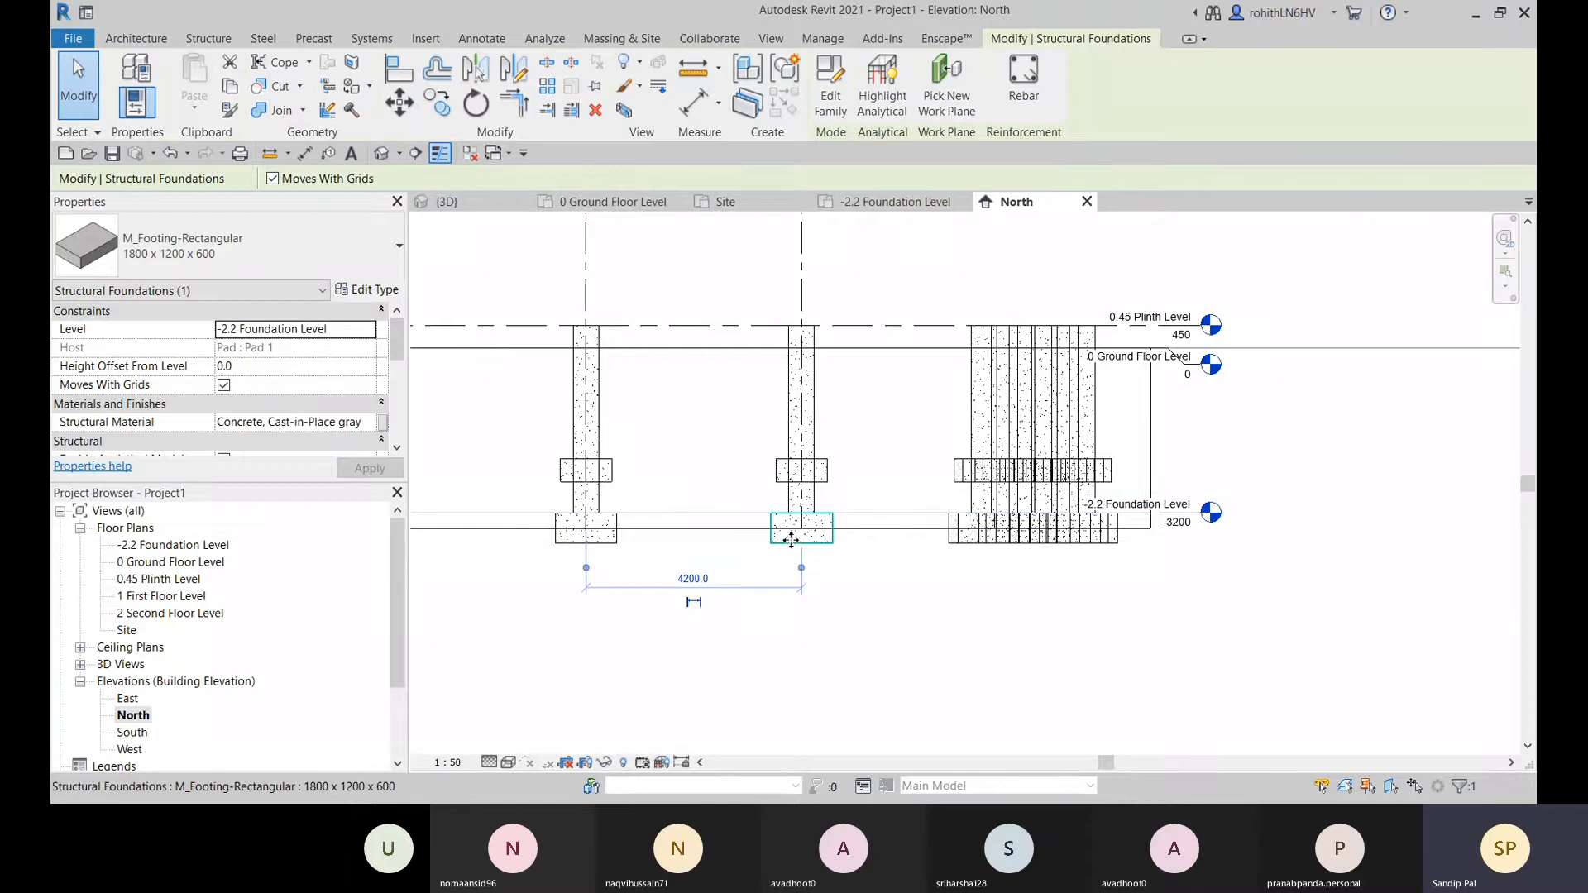
click(927, 637)
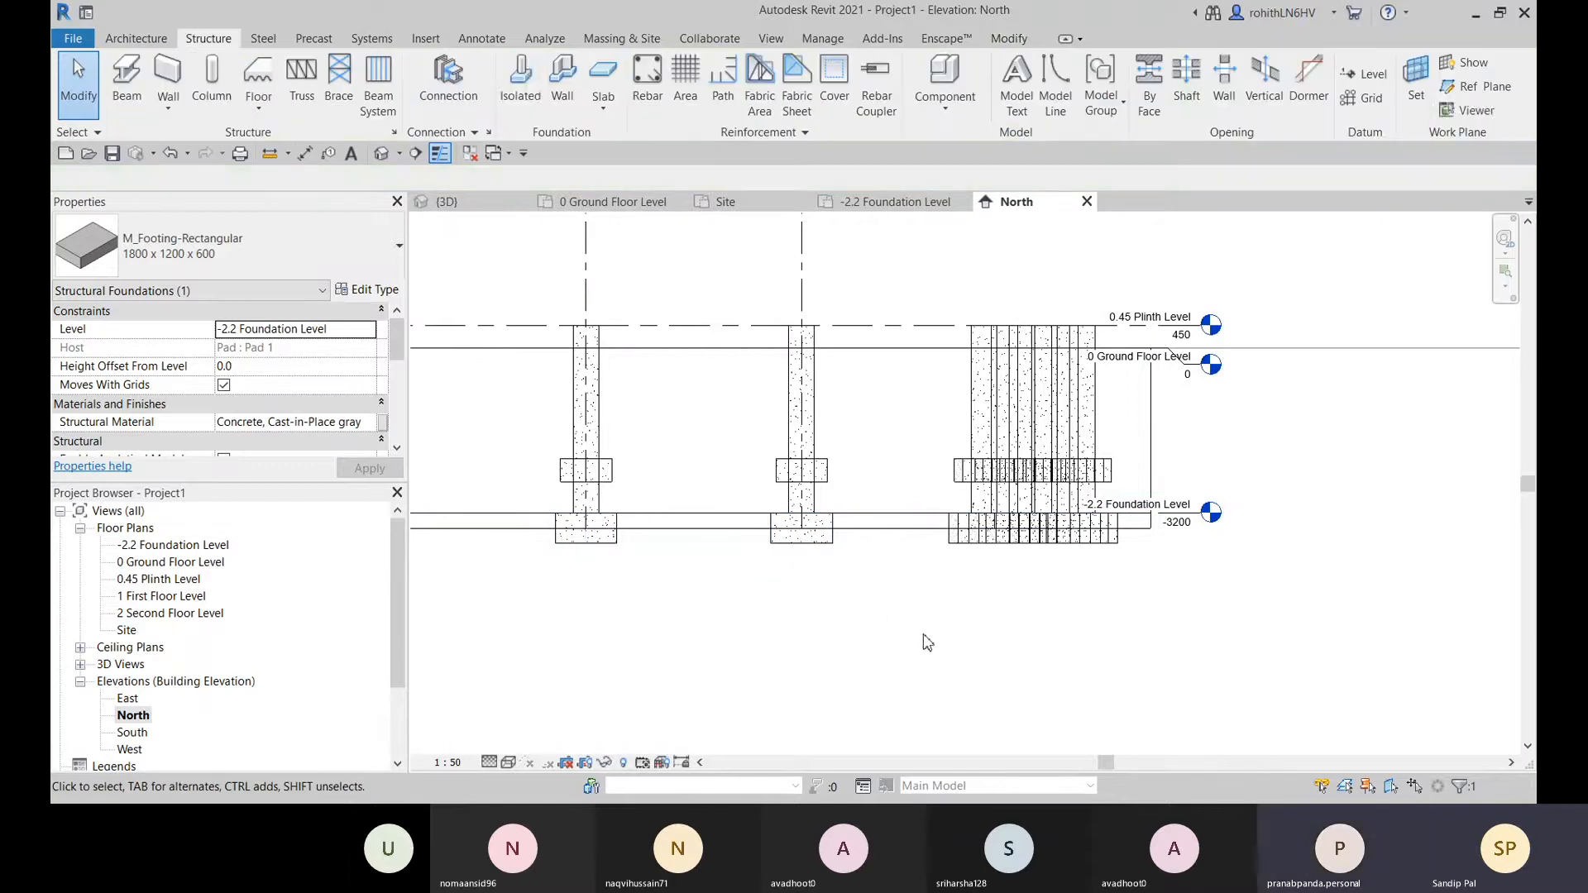
click(790, 525)
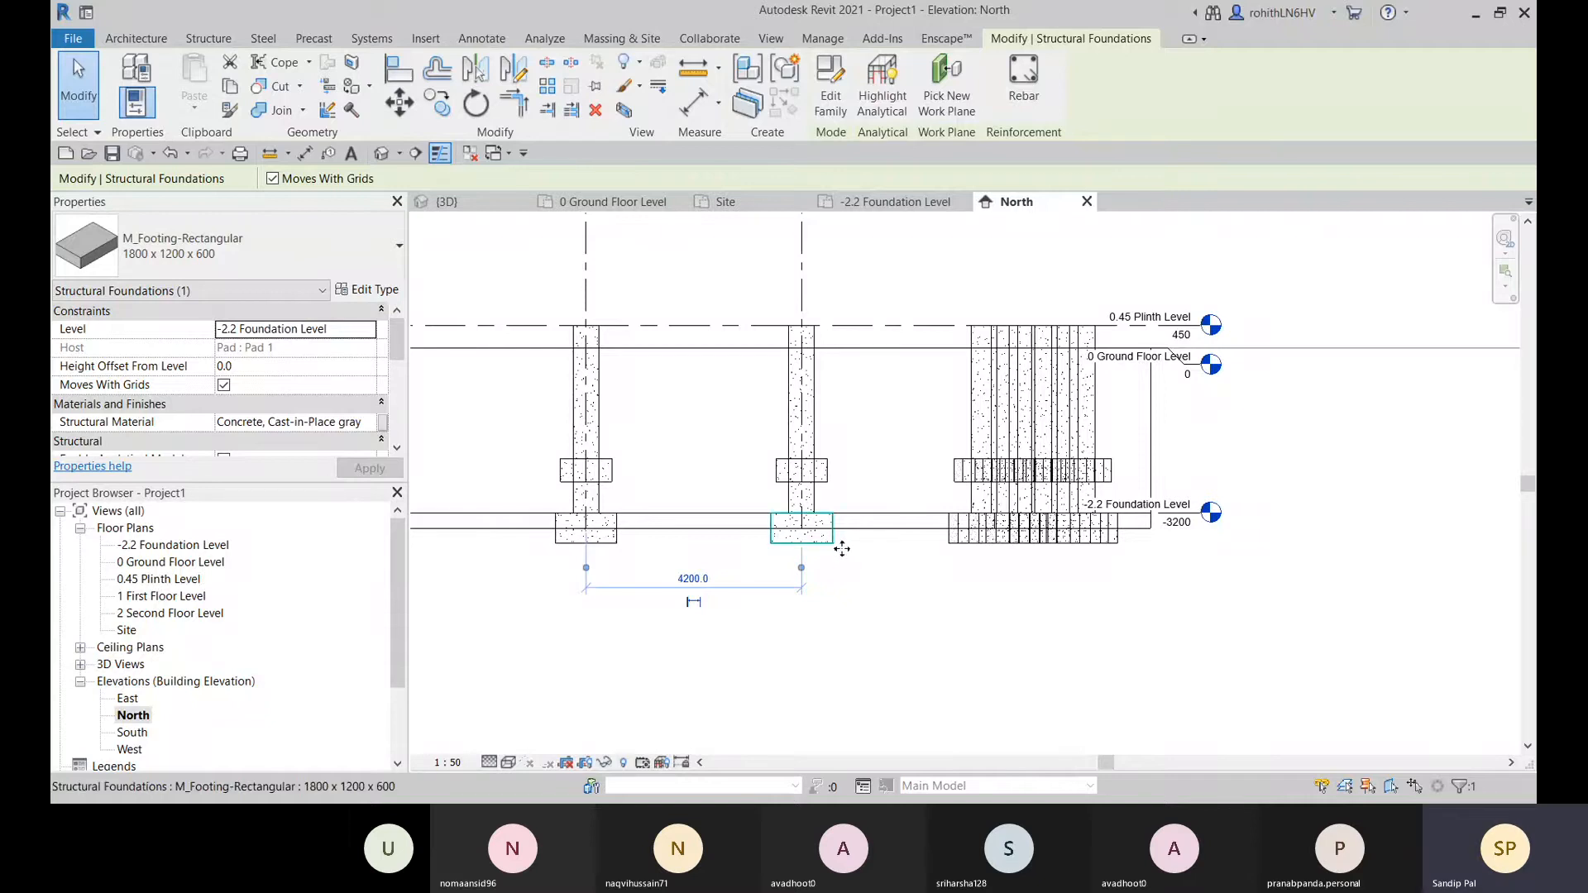
scroll(720, 552, down, 2)
middle_drag(859, 610, 1109, 608)
click(1114, 607)
scroll(1029, 534, up, 2)
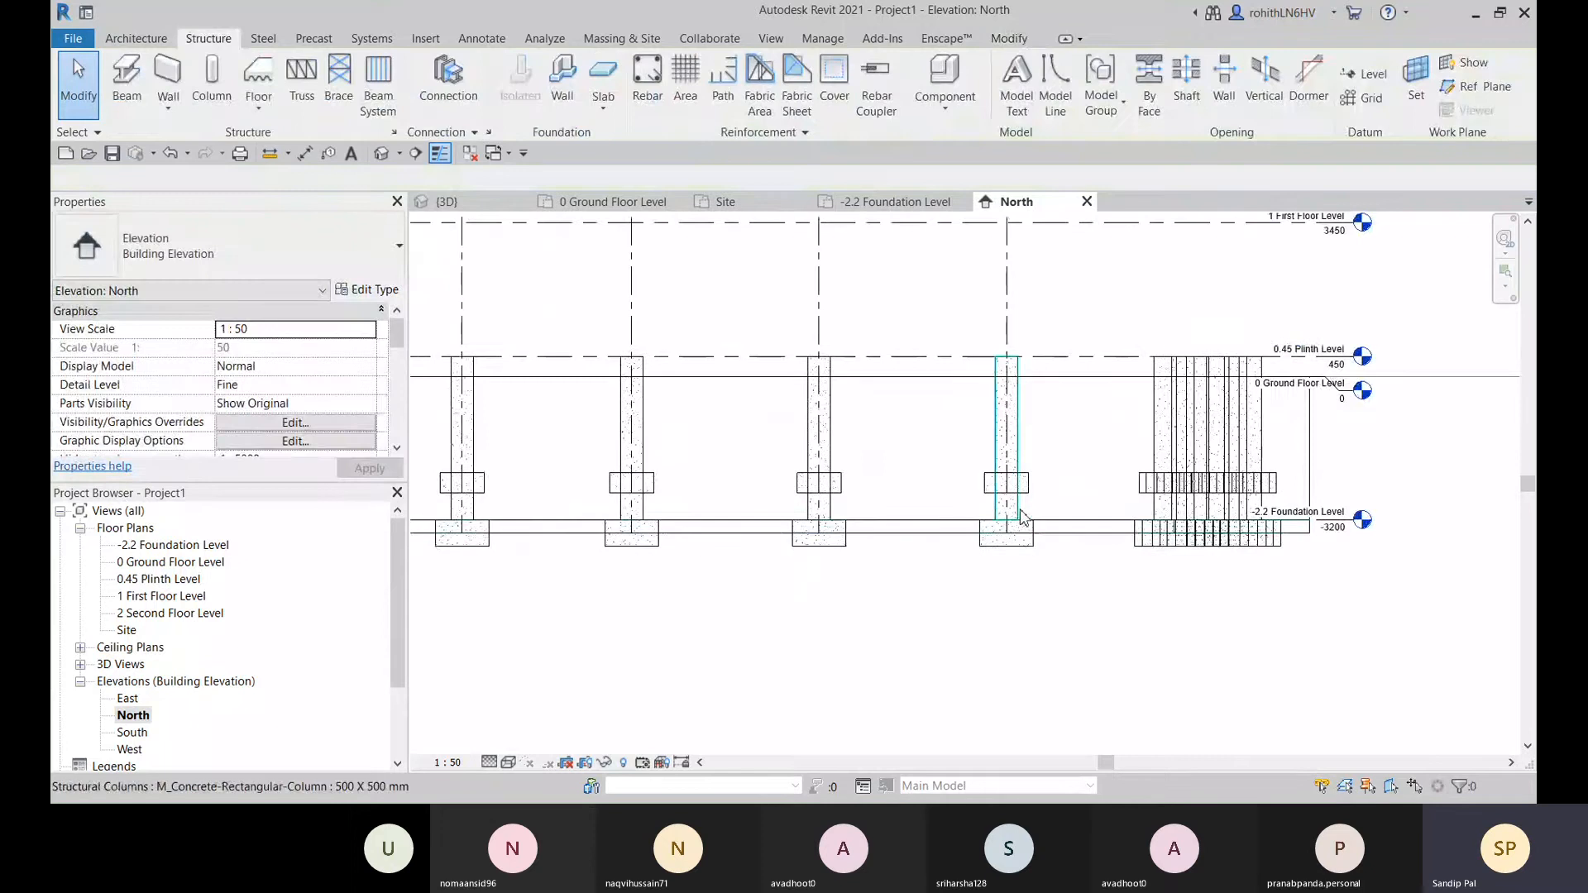
- Set the base offset of all 500 X 500 mm concrete rectangular columns in the entire project to 1050, accepting that attached foundations move
click(1023, 517)
middle_drag(1023, 517, 821, 526)
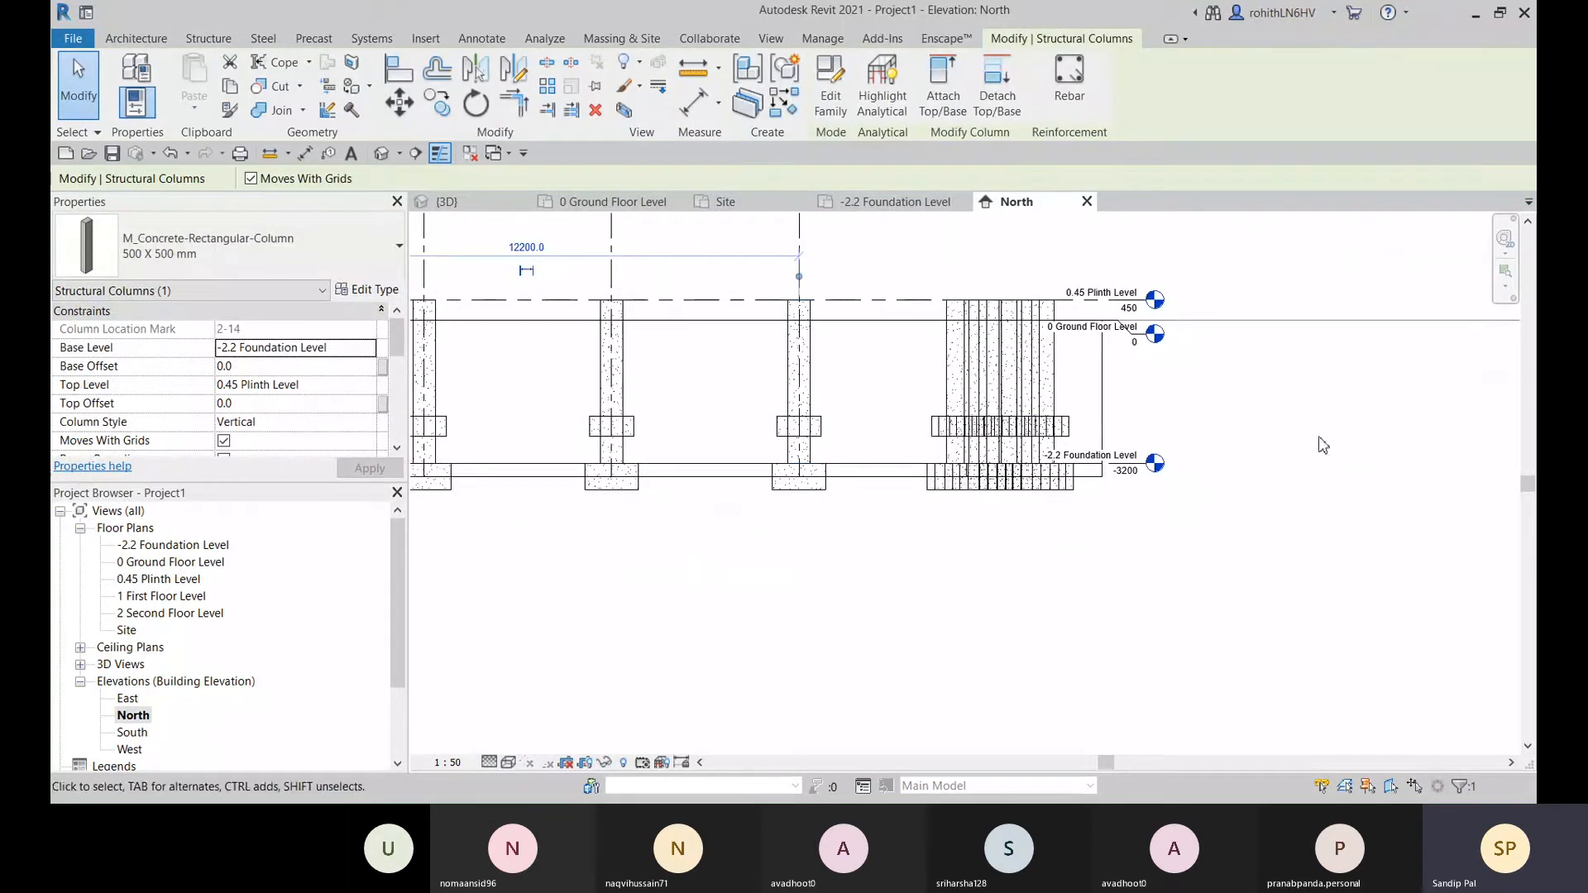
right_click(1289, 379)
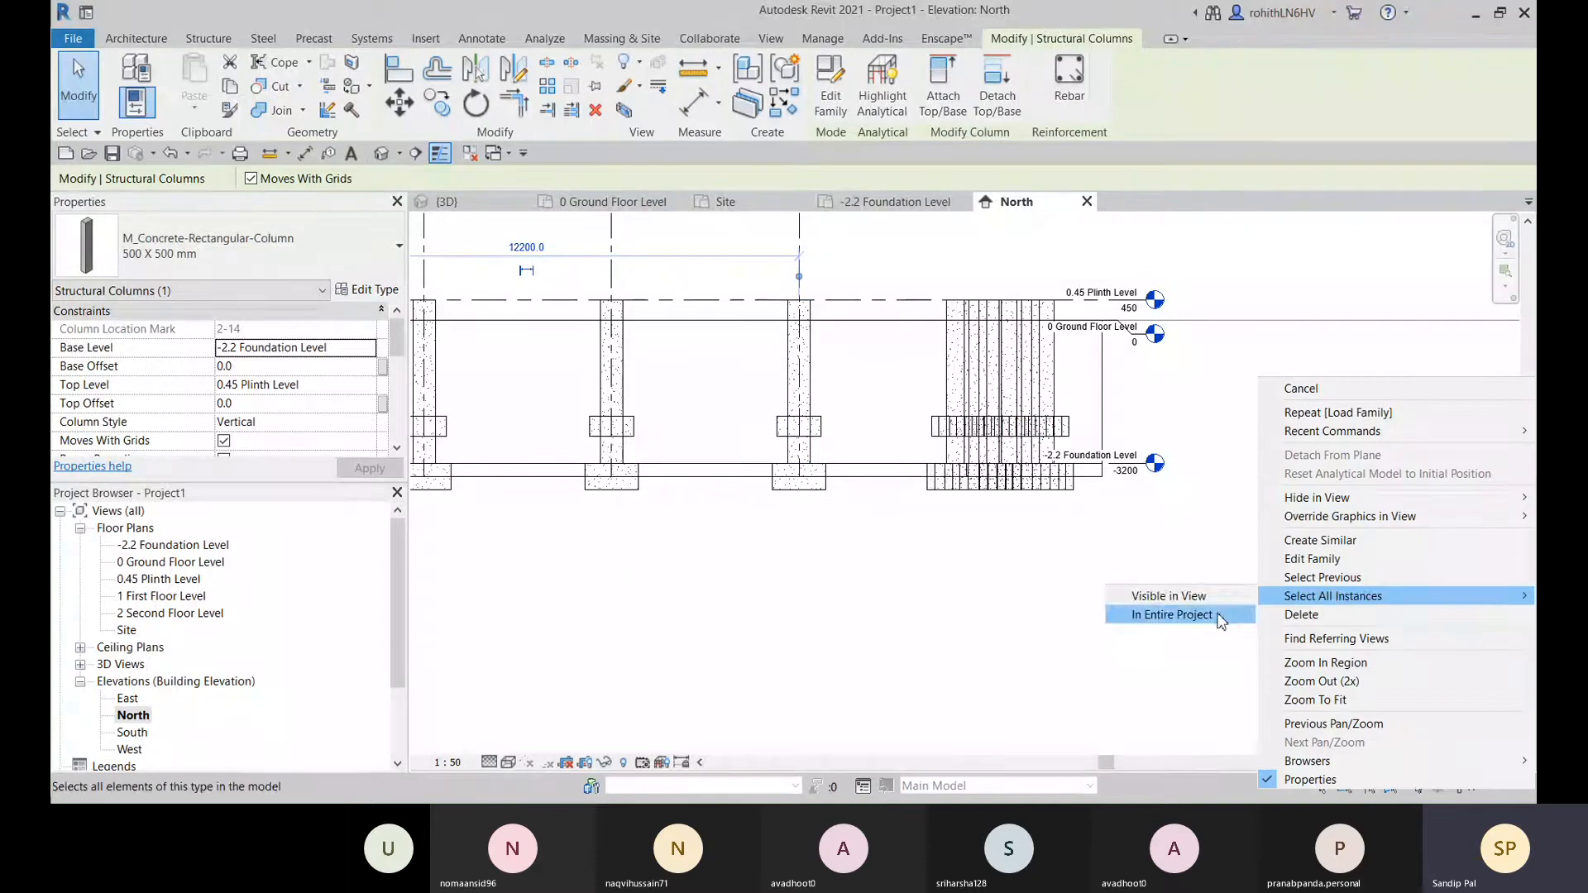
click(1222, 616)
middle_drag(458, 498, 694, 513)
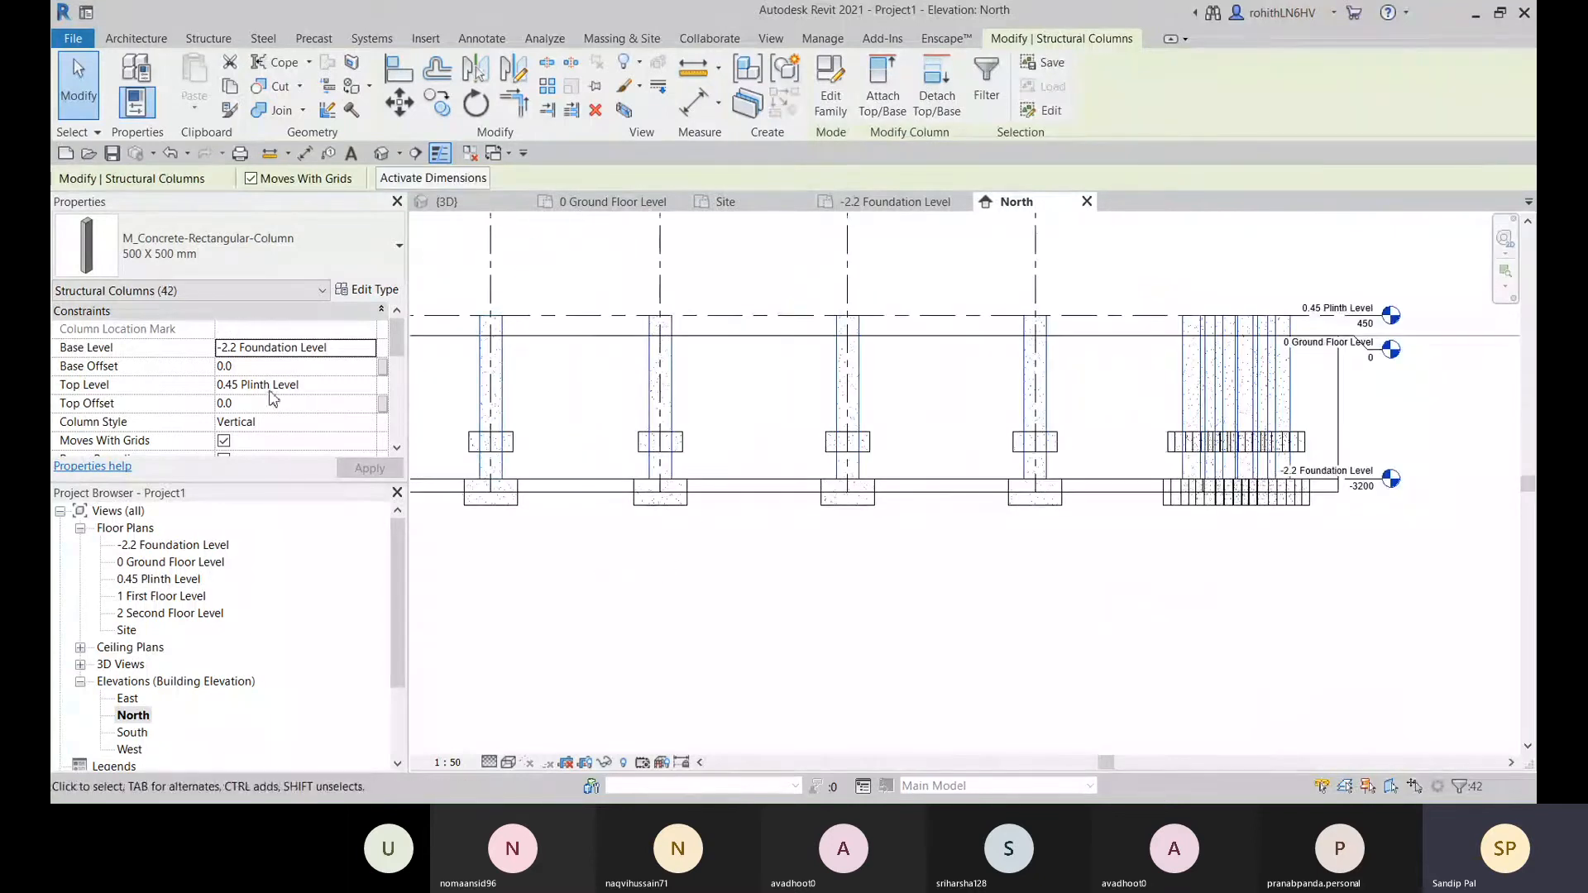
click(240, 368)
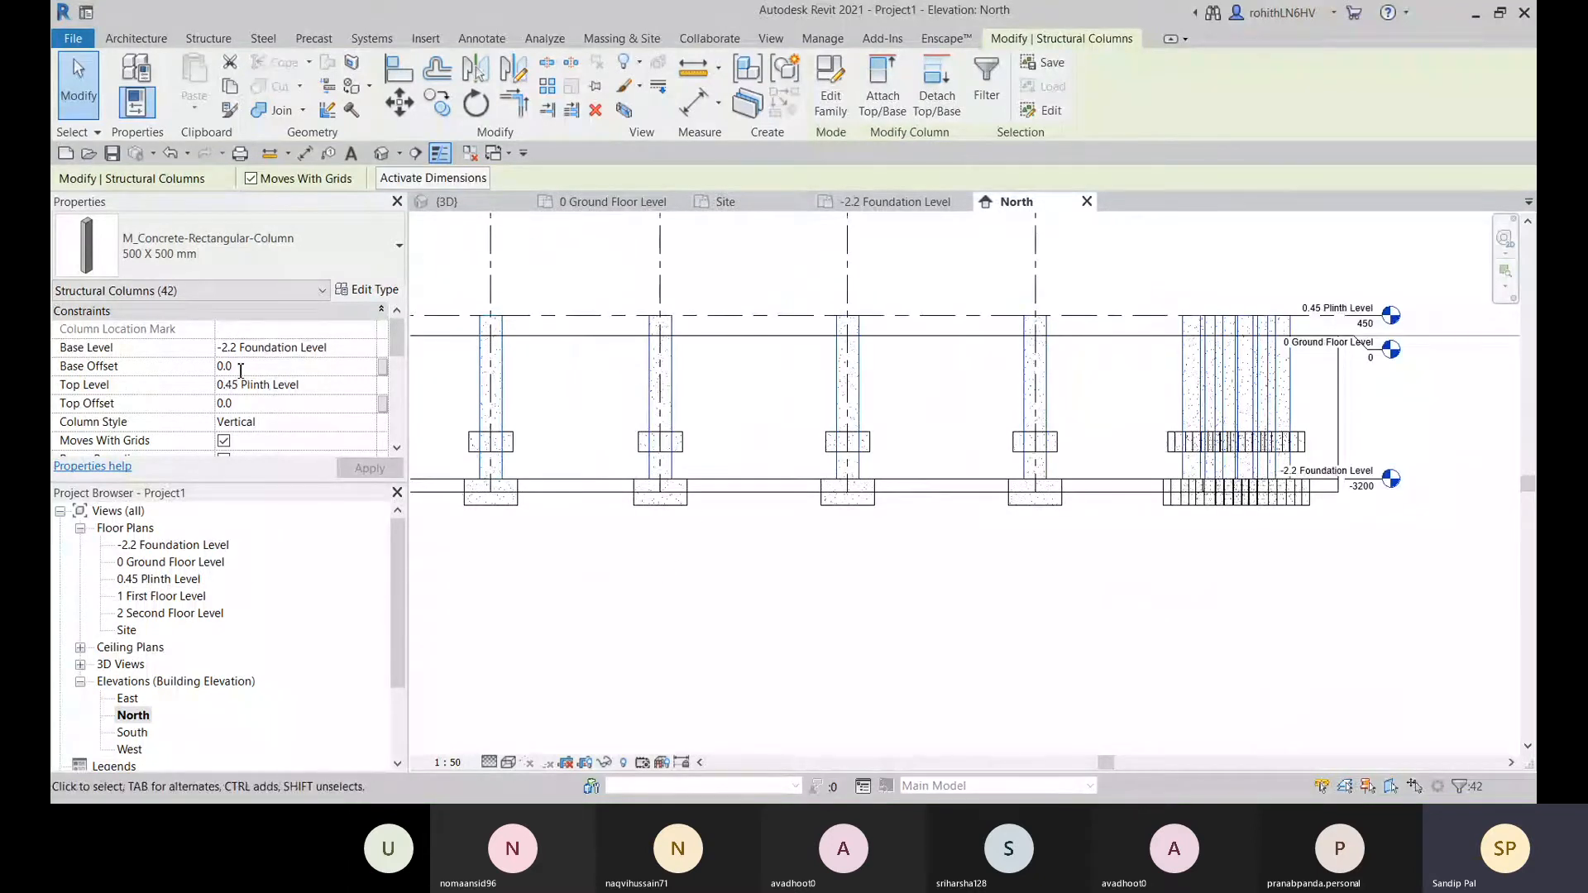
text(105)
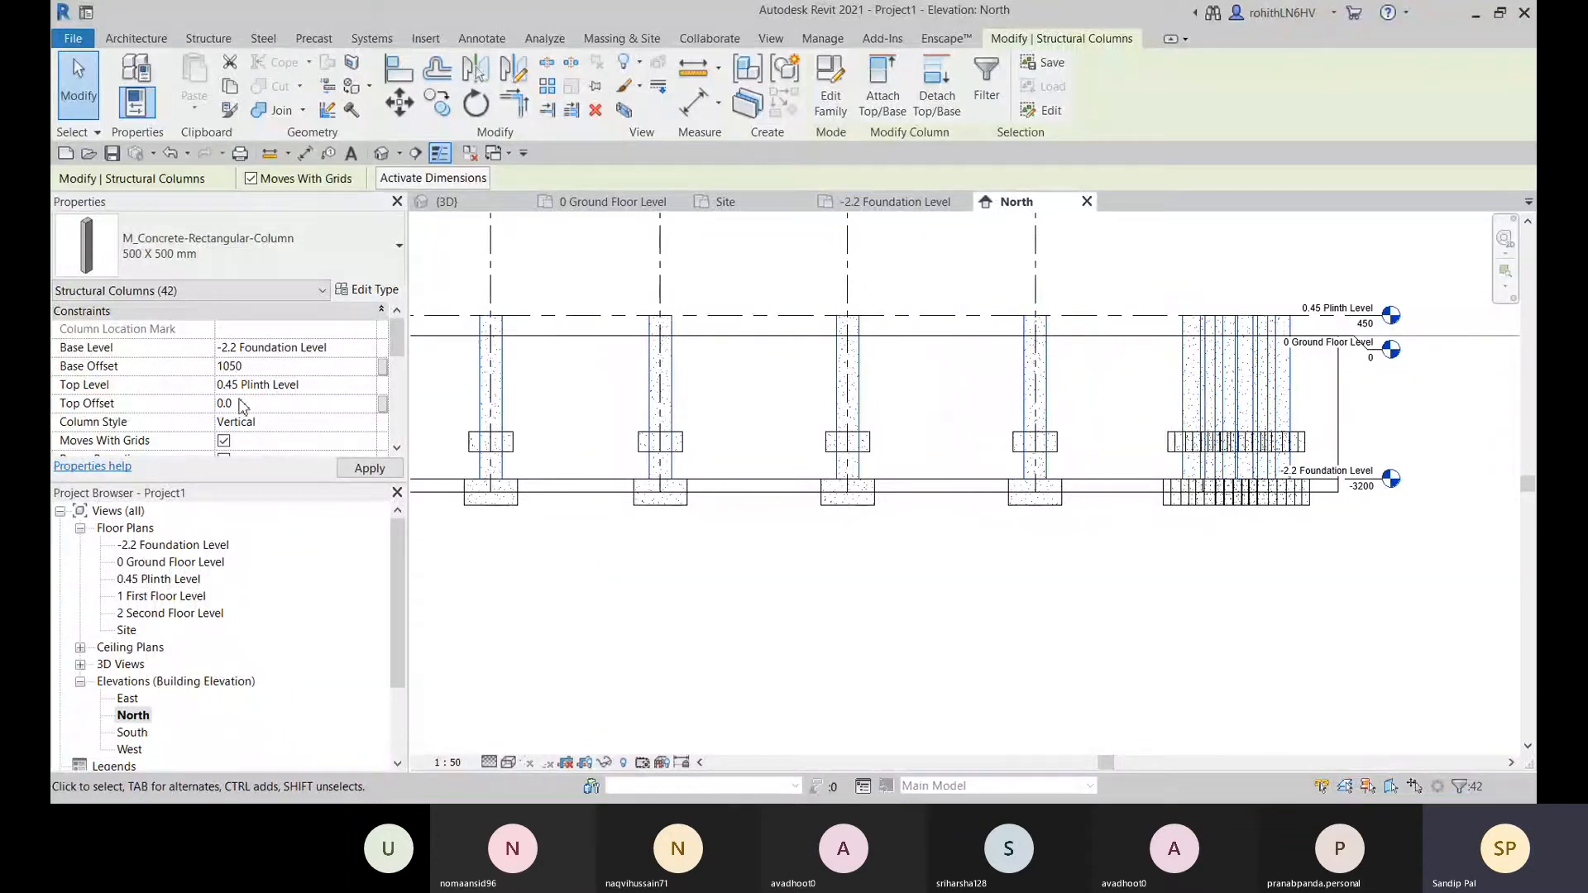
key(Return)
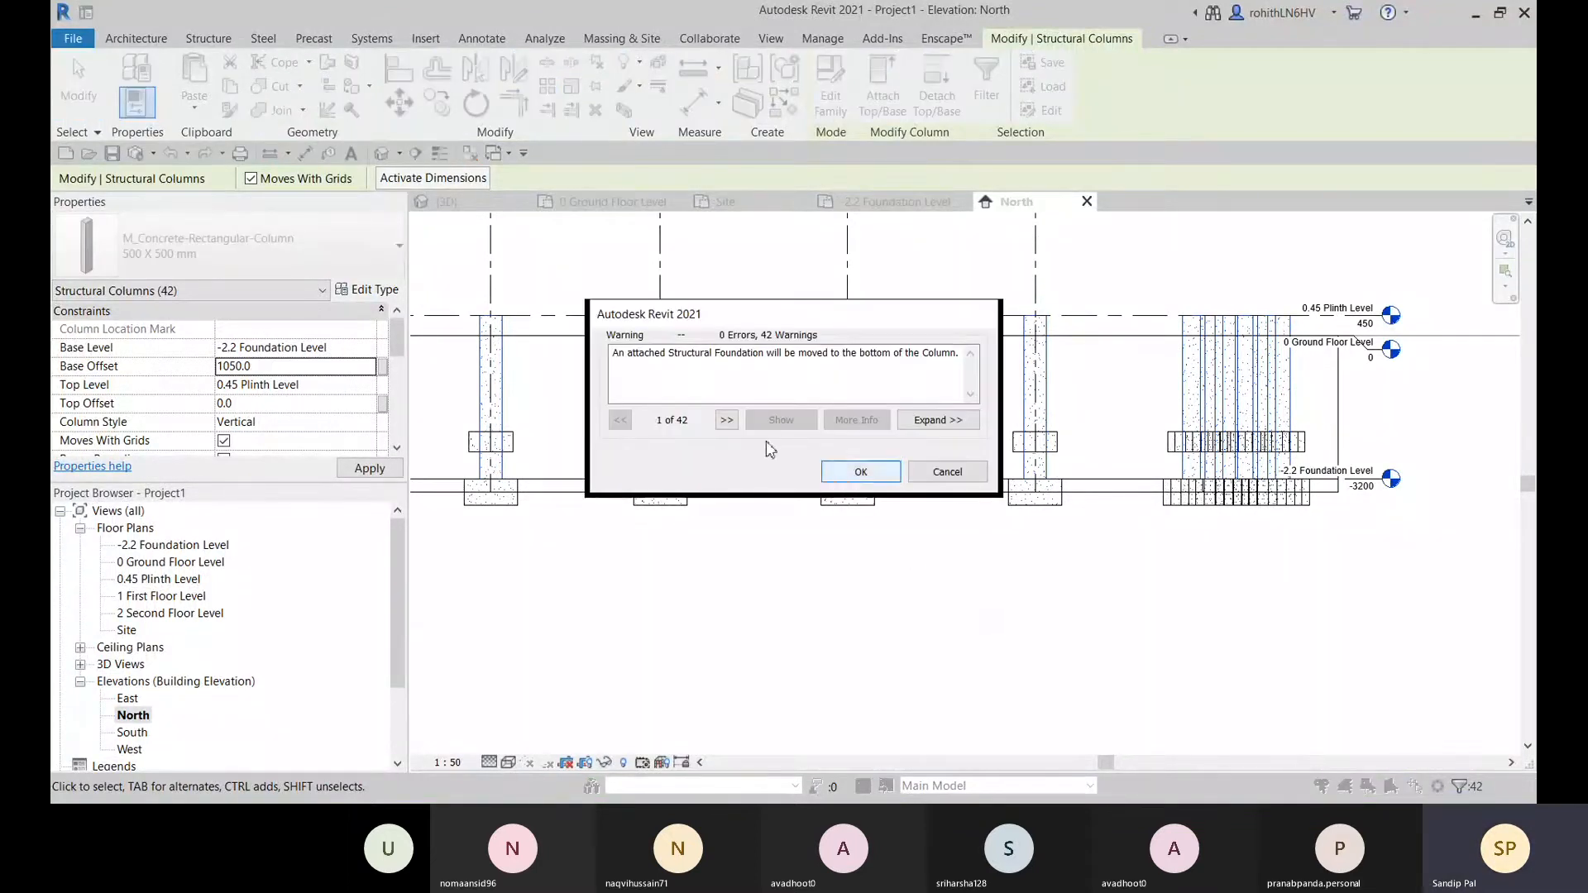
double_click(618, 354)
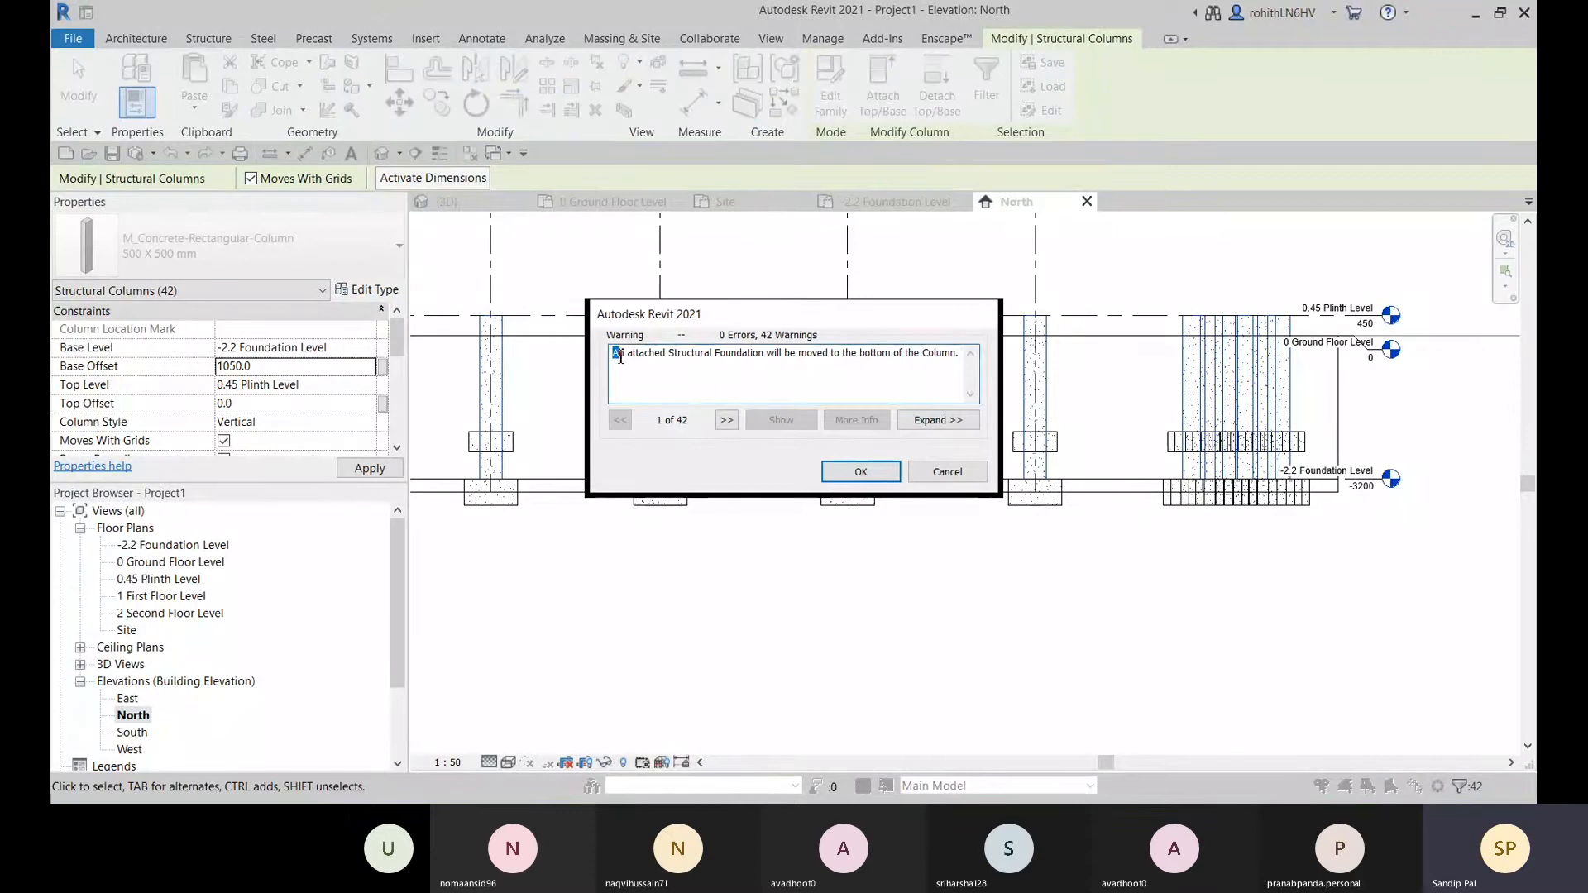
drag(621, 357, 693, 362)
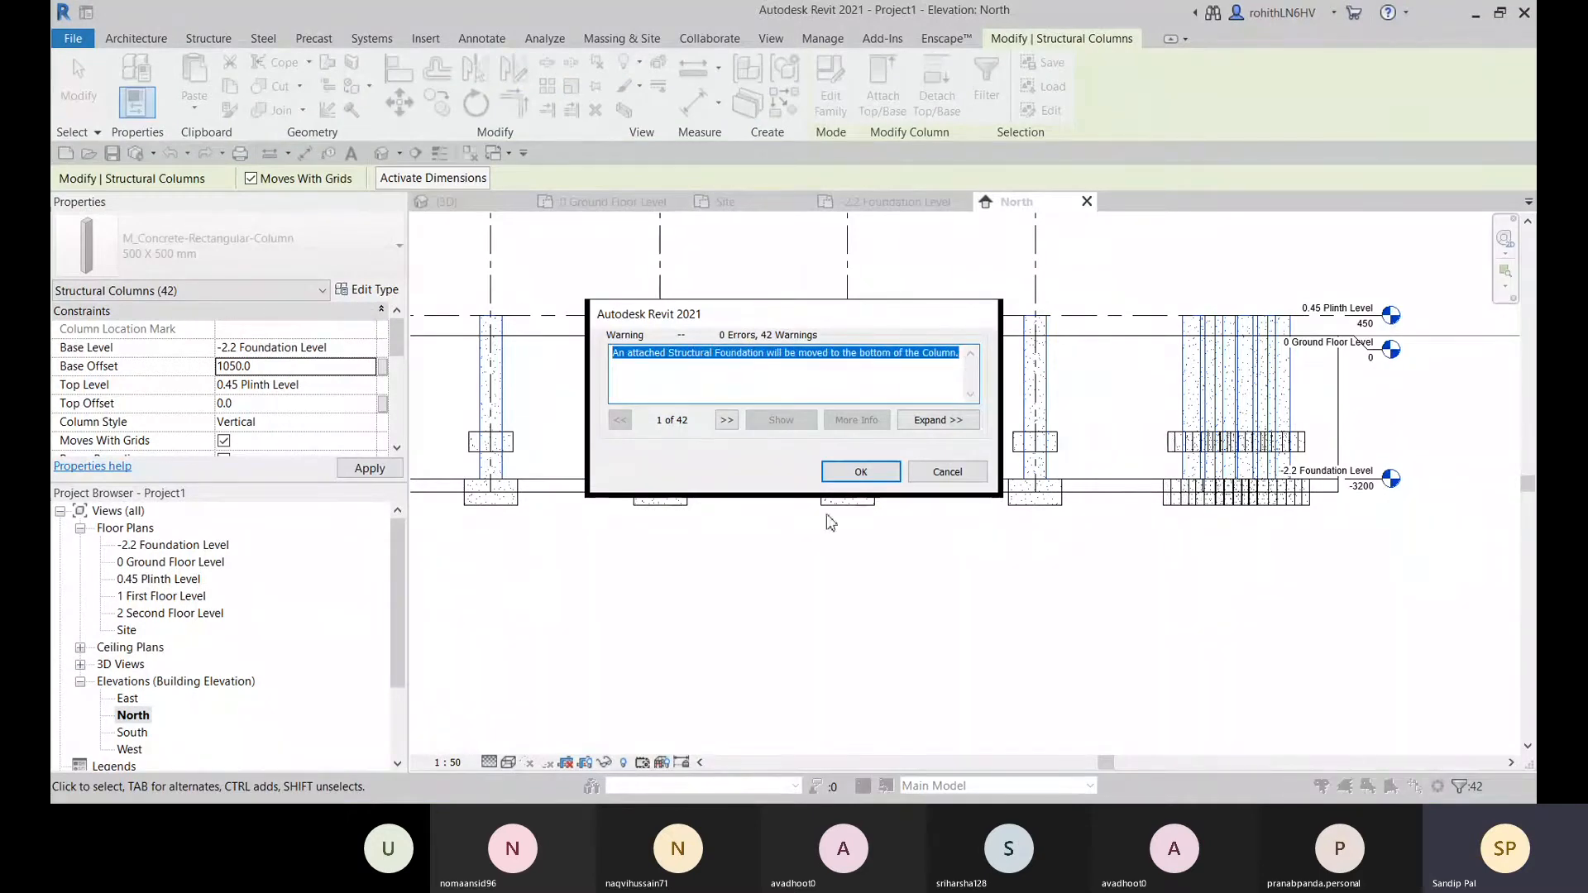
click(858, 478)
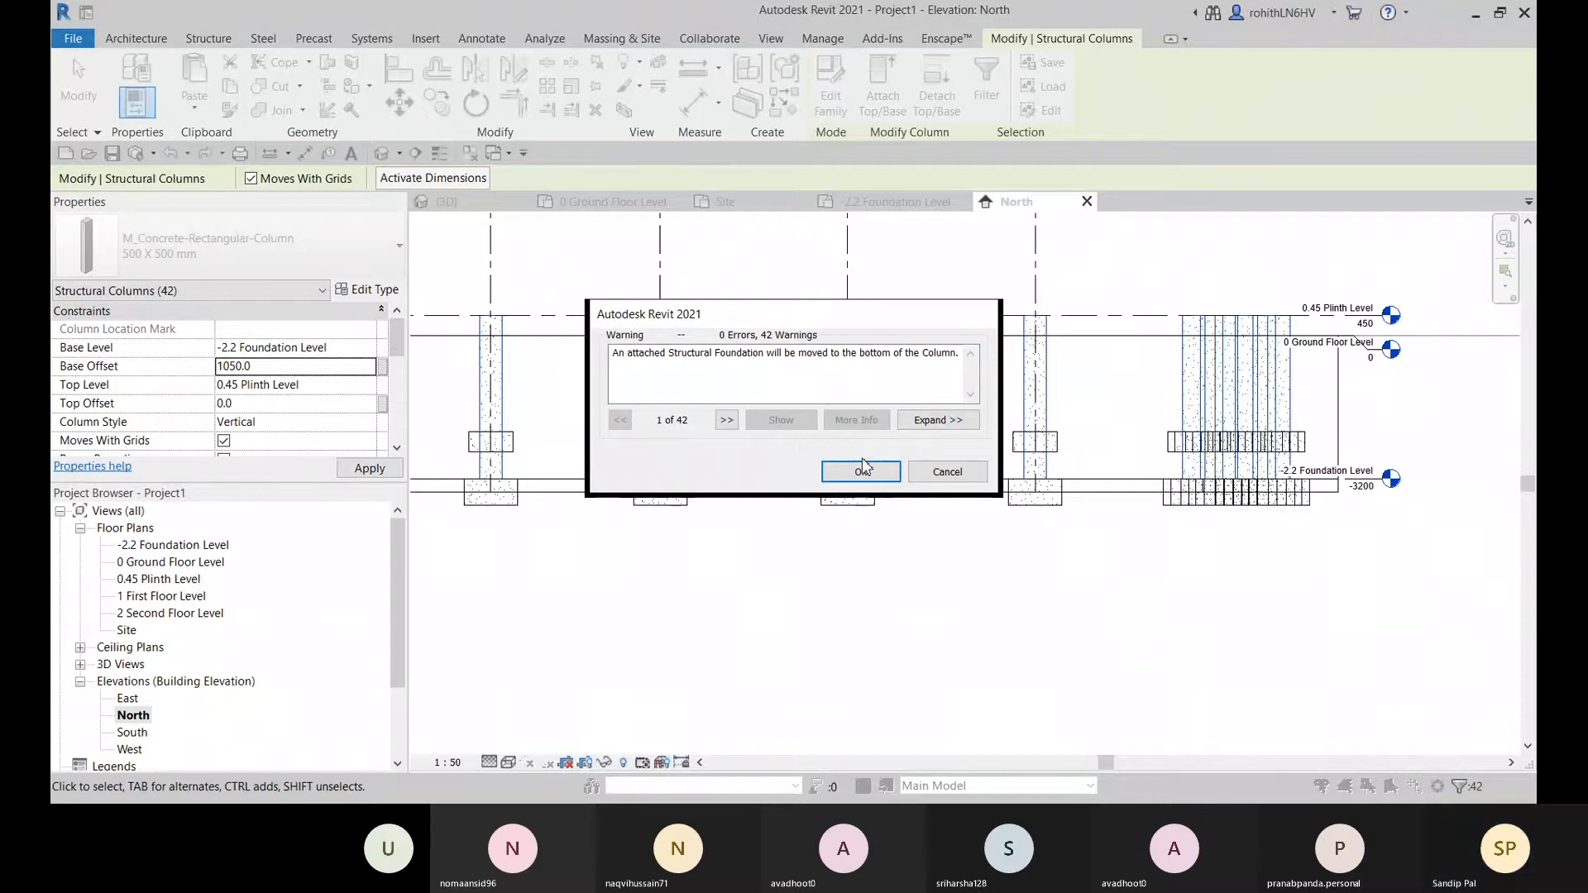
click(860, 473)
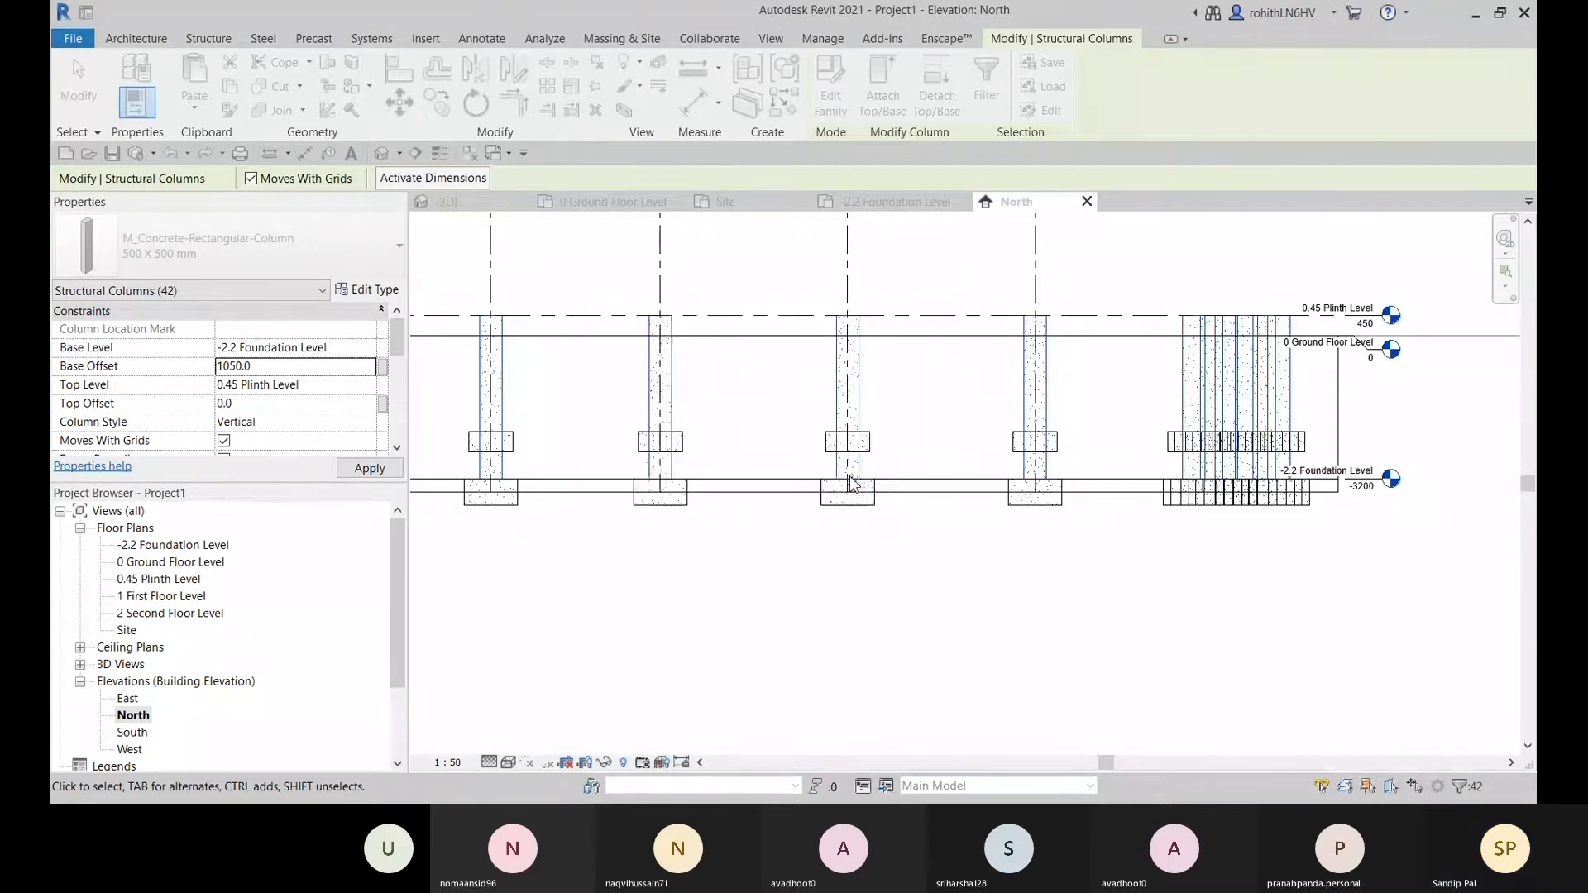
- Check the position of the columns and their footings along the North elevation, including the first footing's height offset
scroll(866, 446, up, 1)
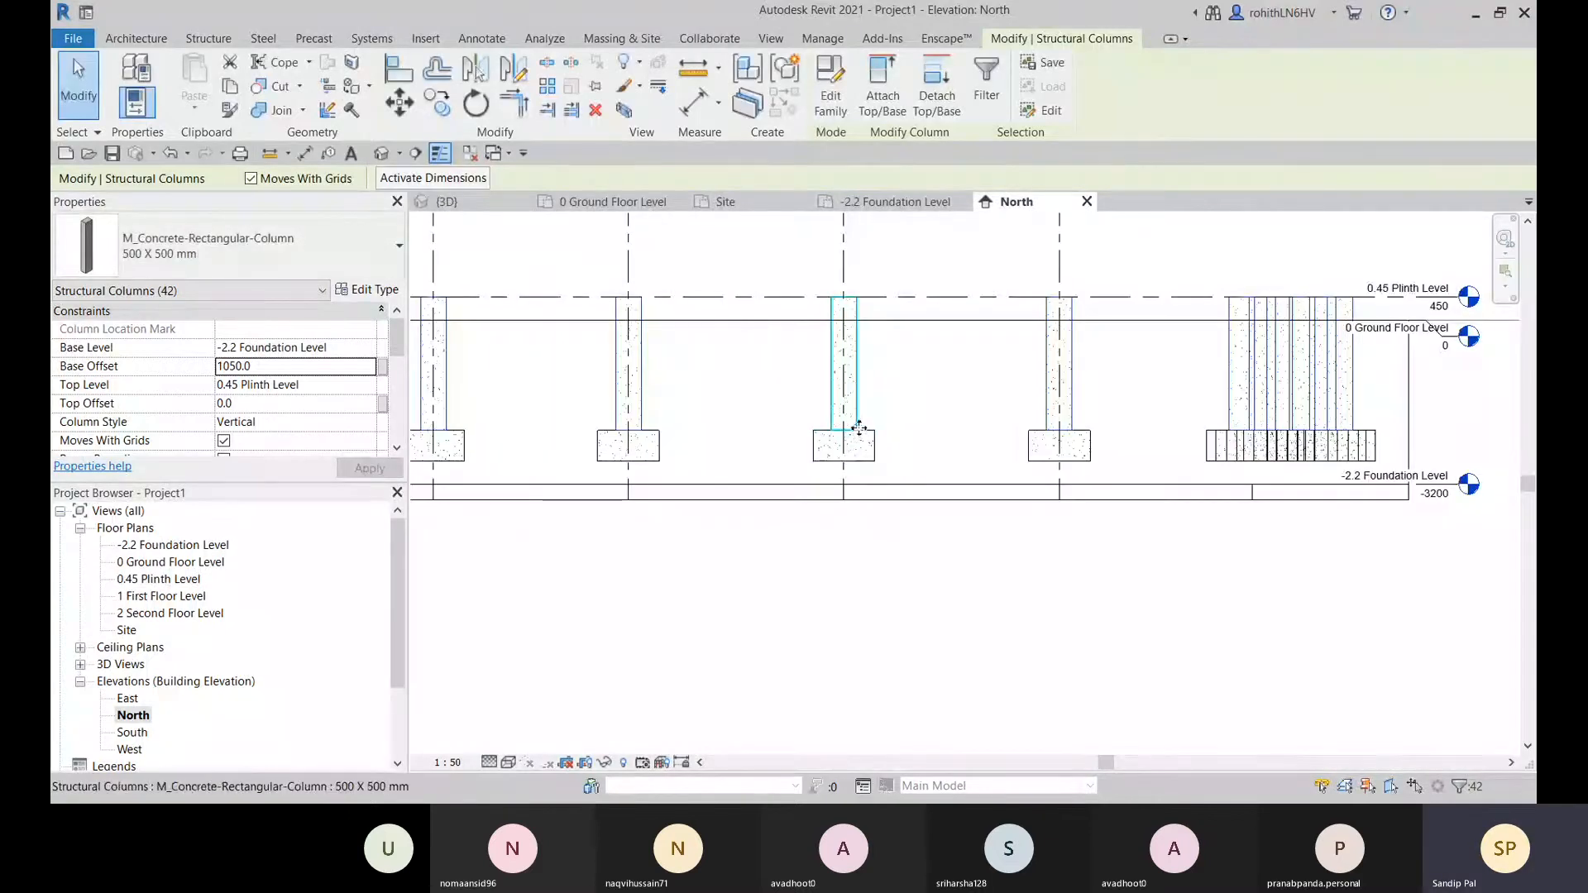
scroll(845, 445, down, 3)
middle_drag(804, 478, 951, 493)
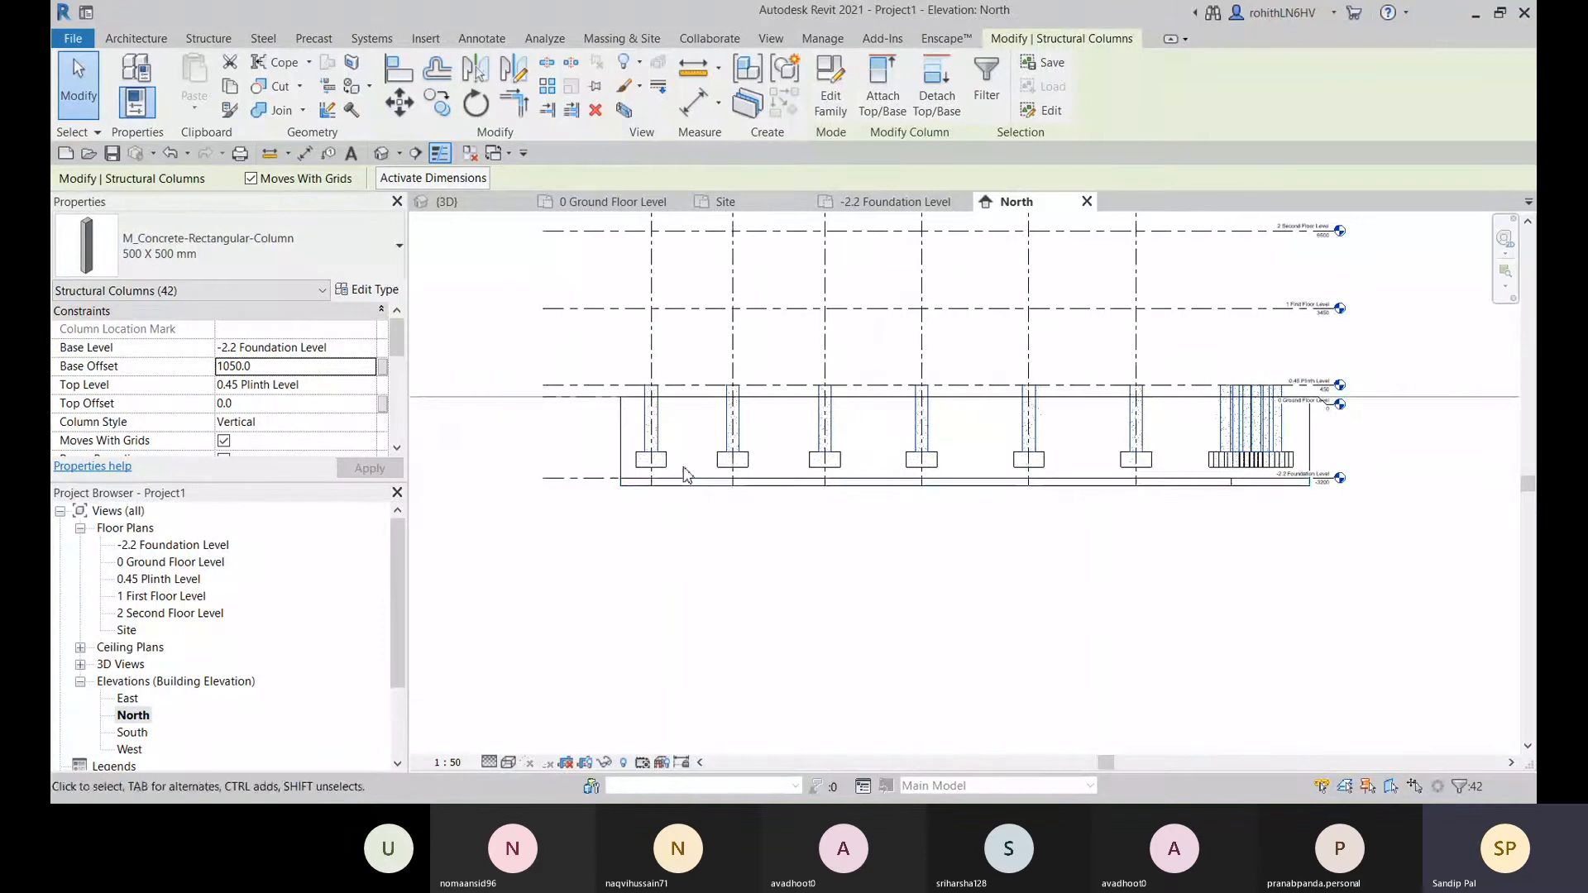
middle_drag(673, 480, 685, 525)
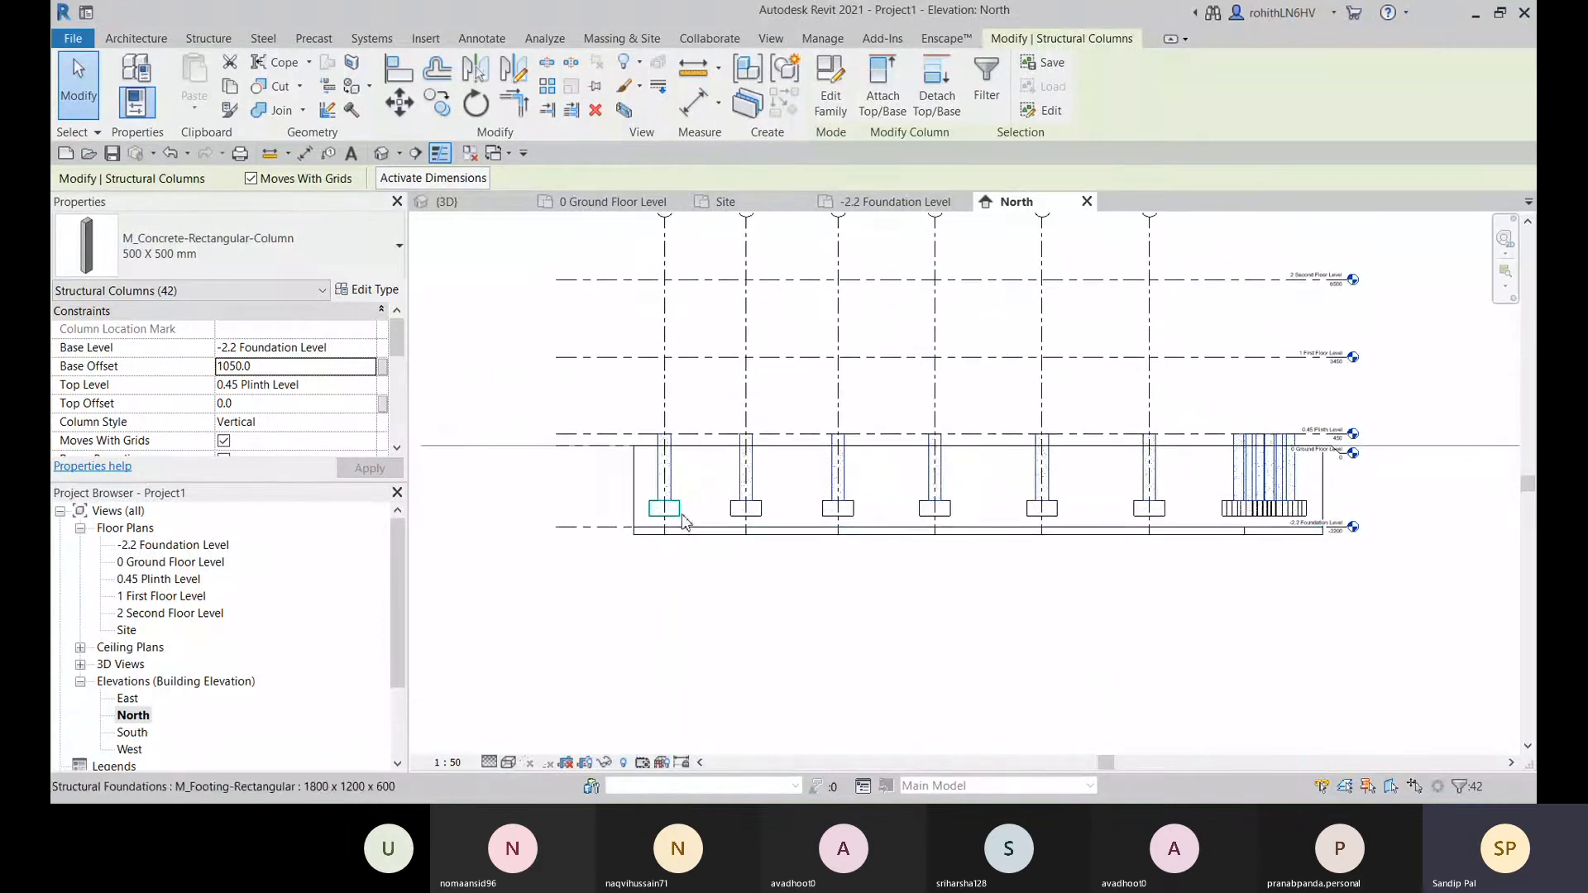
click(683, 518)
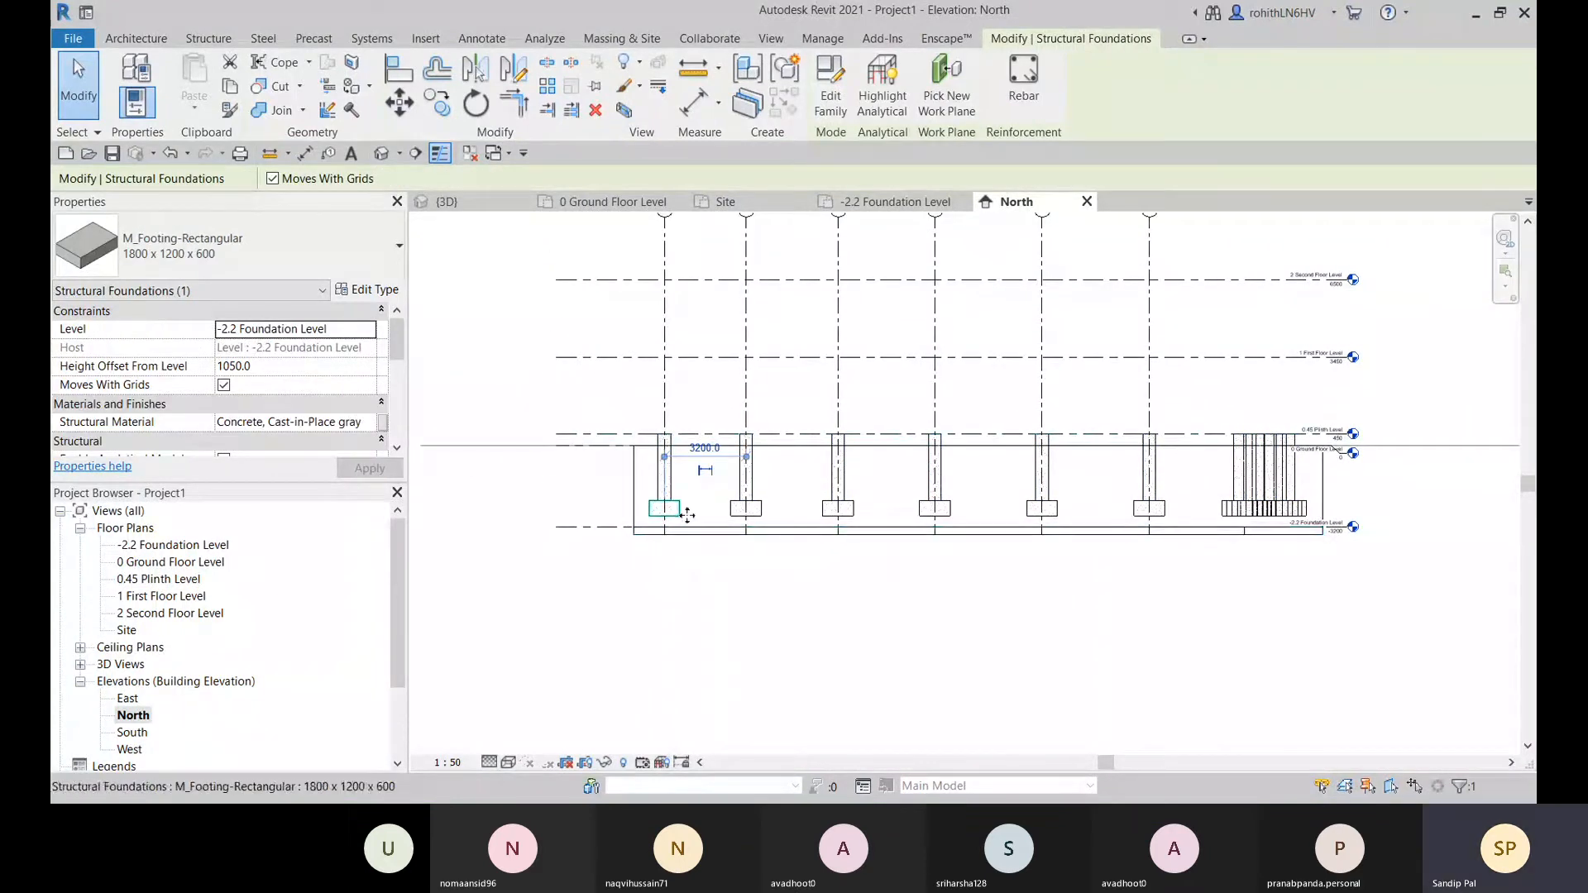
scroll(686, 507, up, 5)
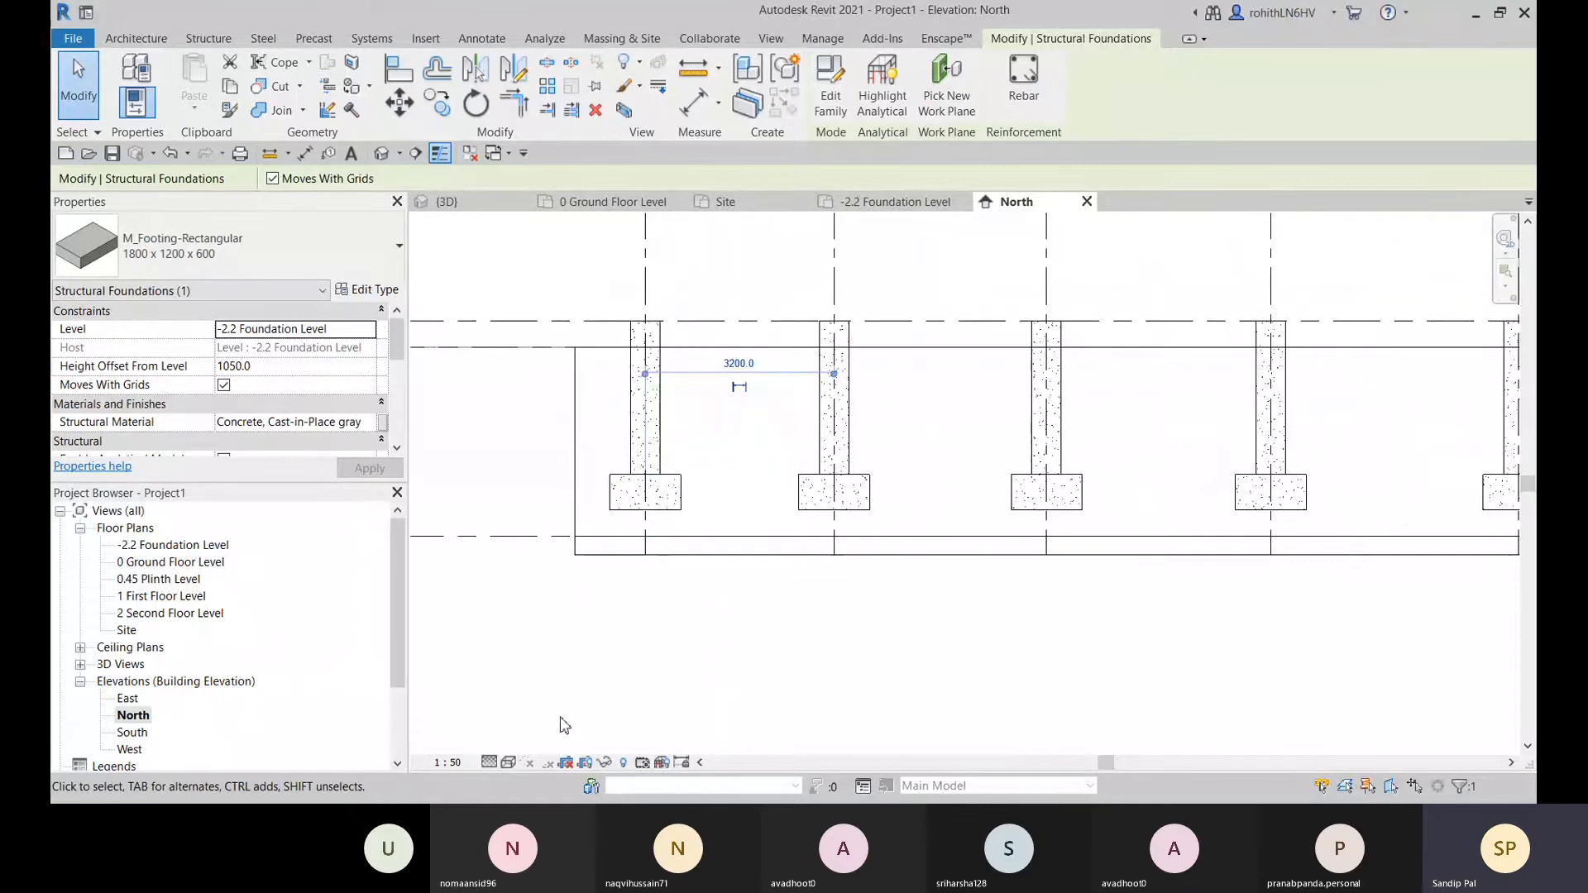
click(693, 562)
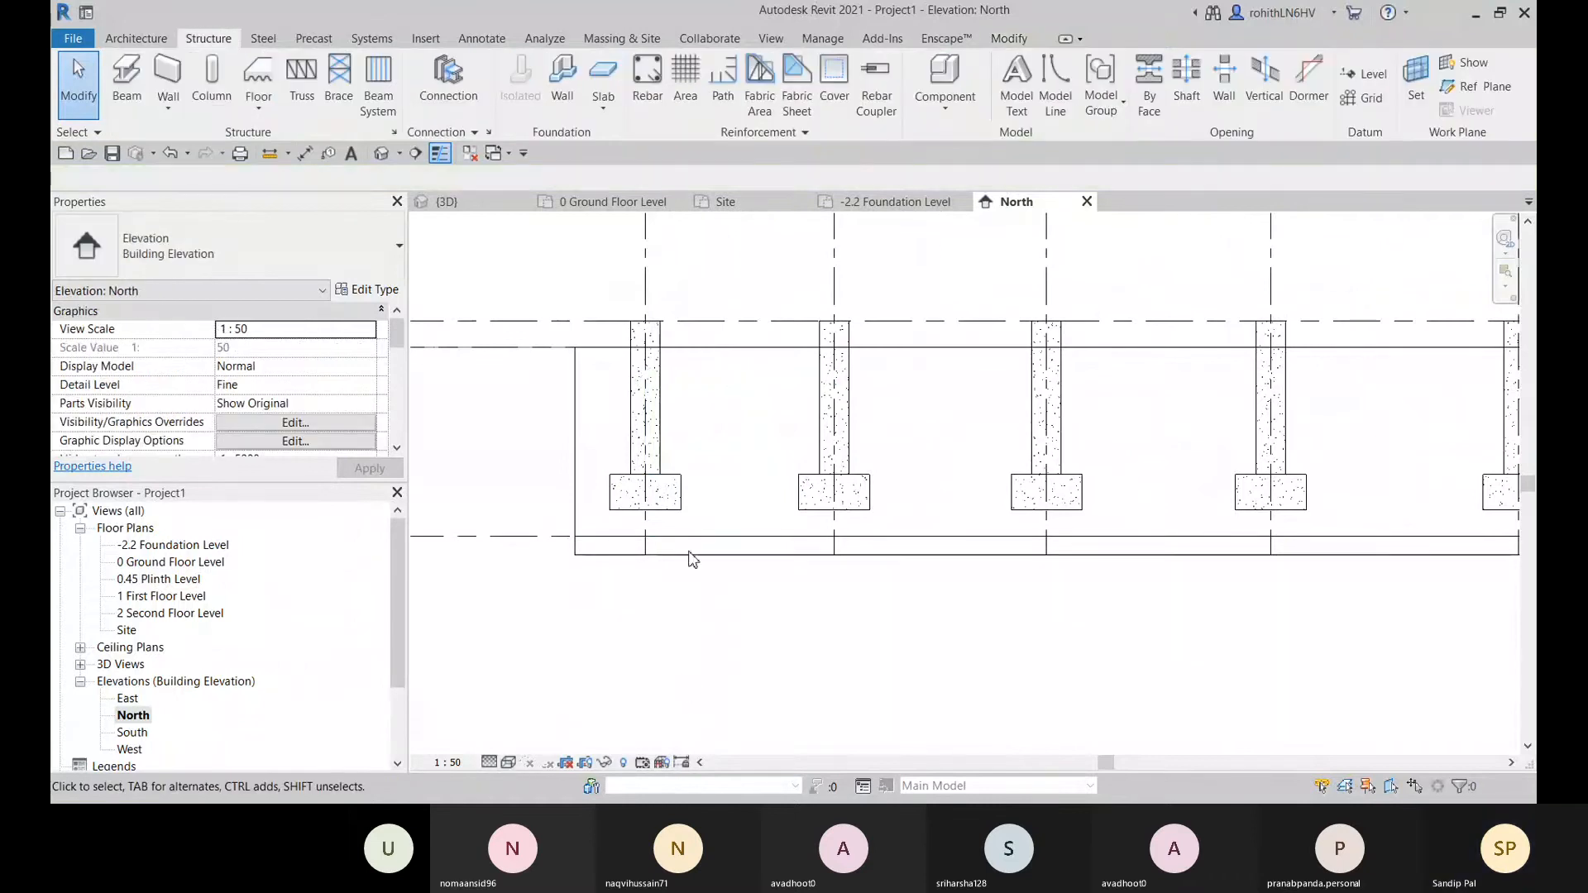
click(687, 506)
key(Escape)
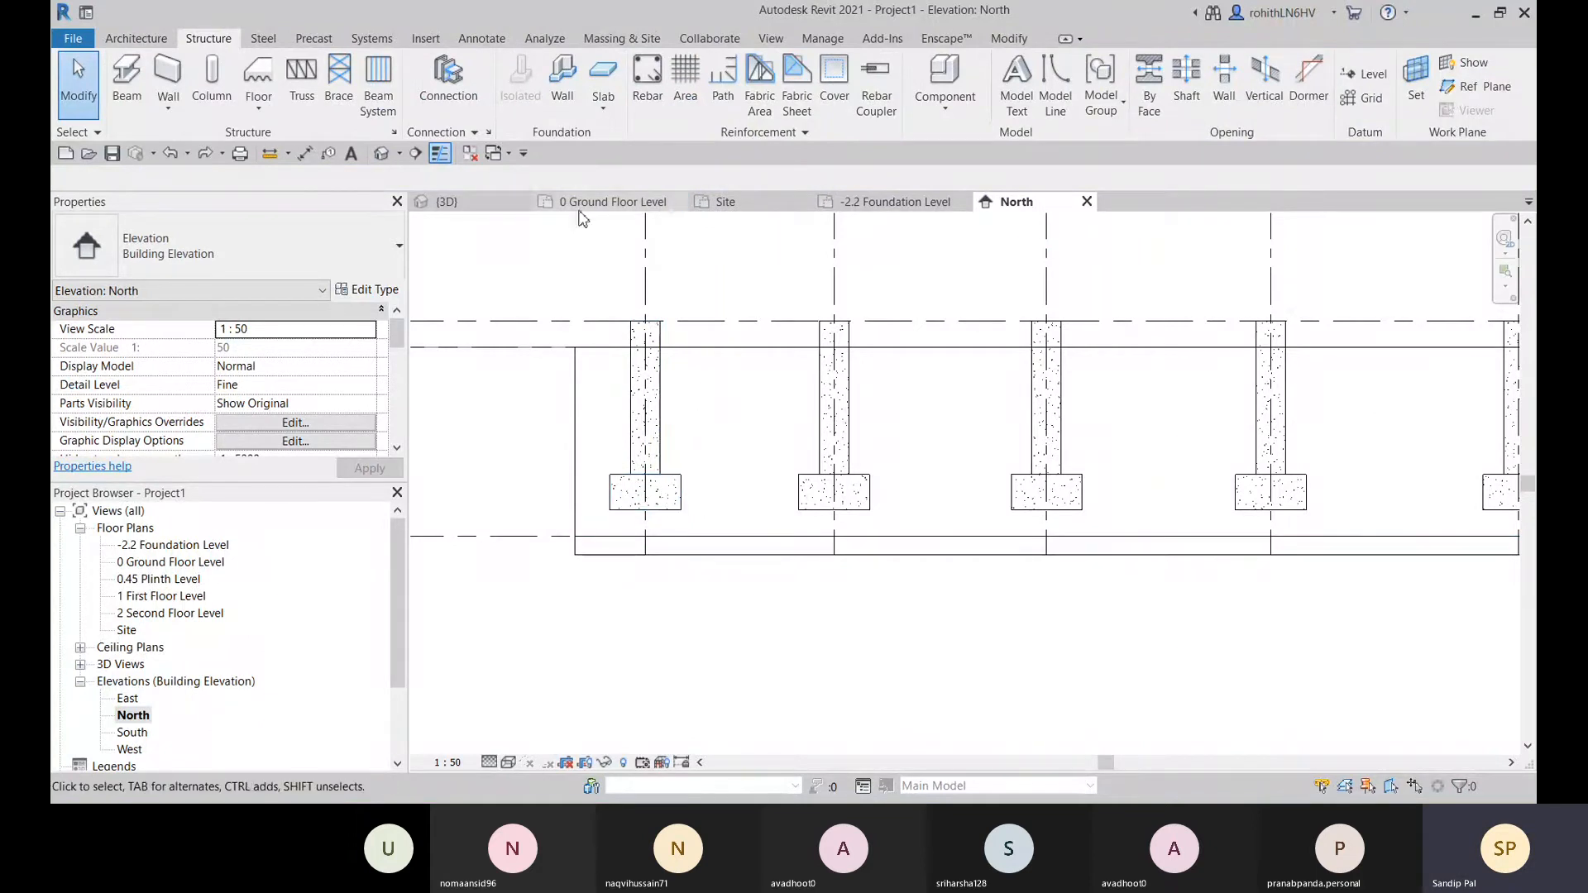
- Set the height offset from level of the 1800 x 1200 x 600 footing under the first column to 600
click(691, 511)
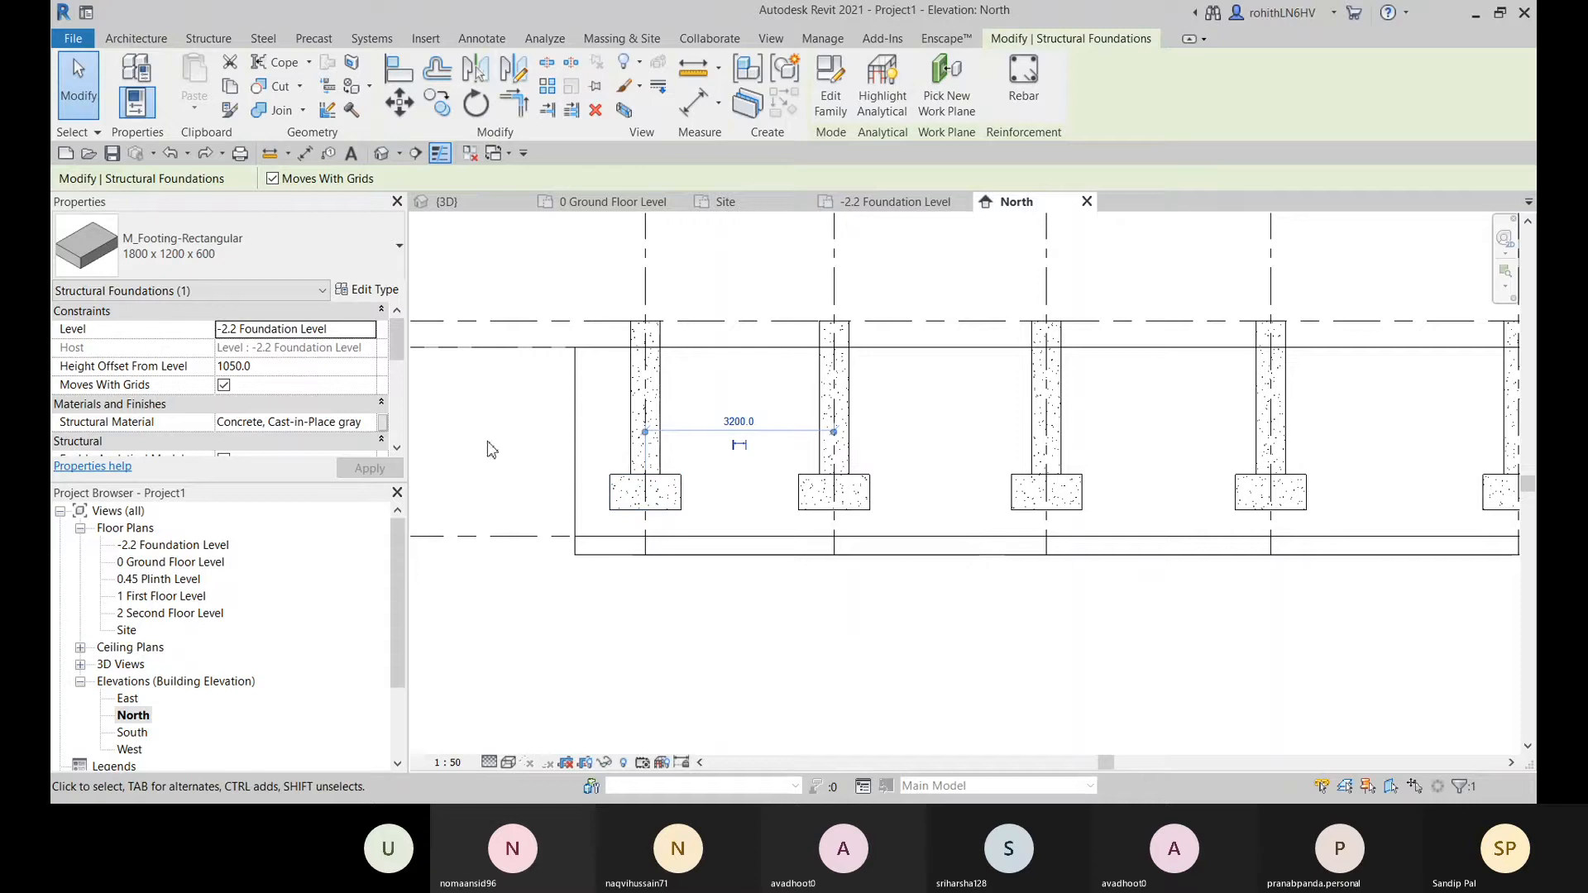
click(273, 367)
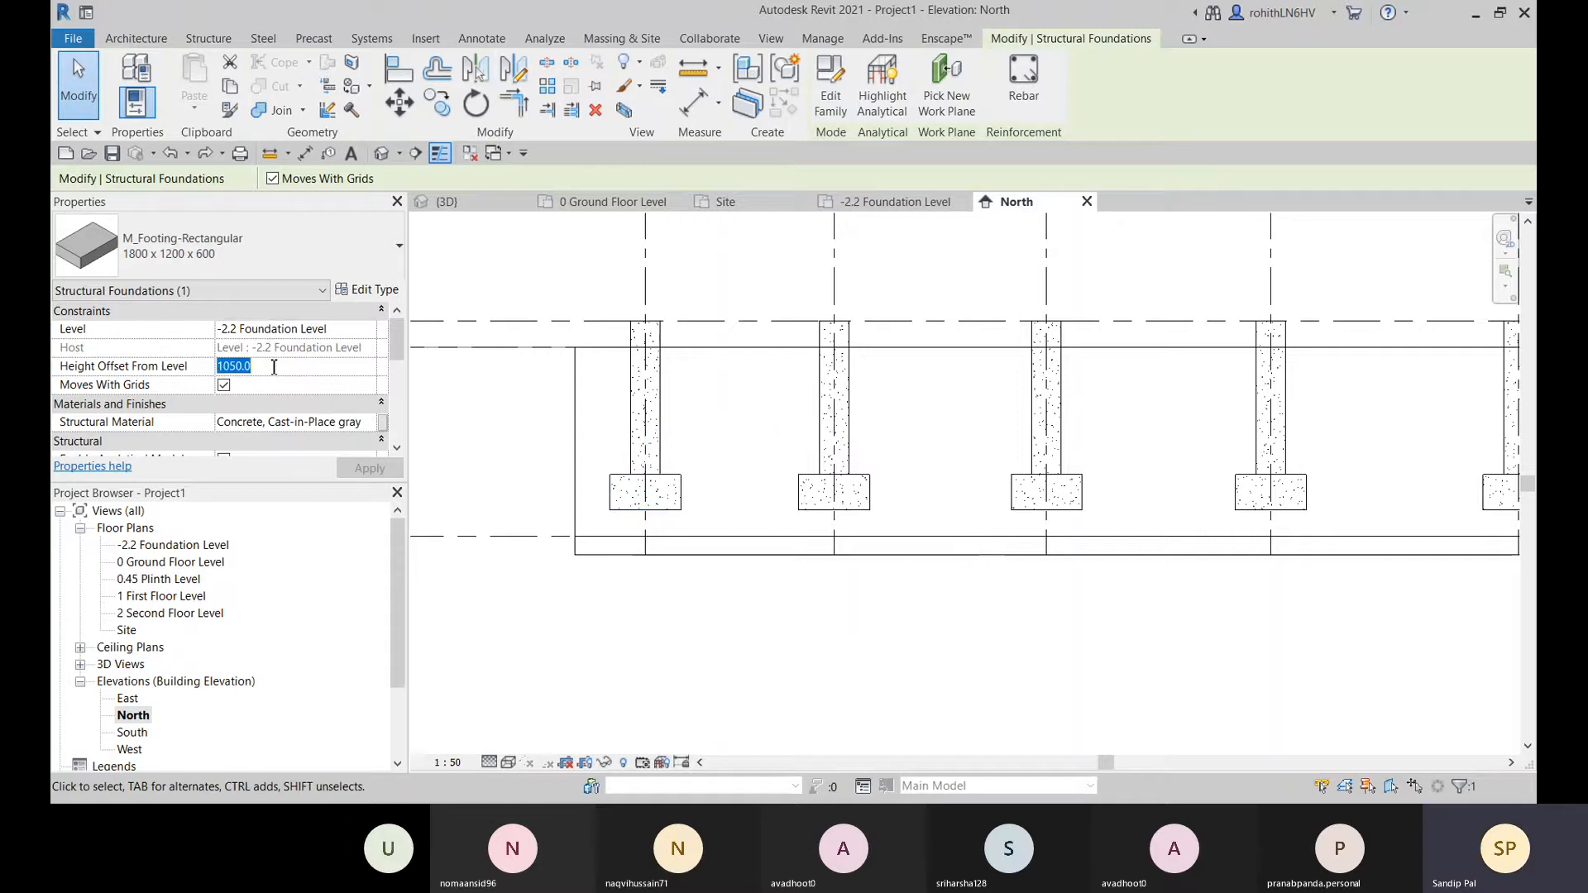
text(60)
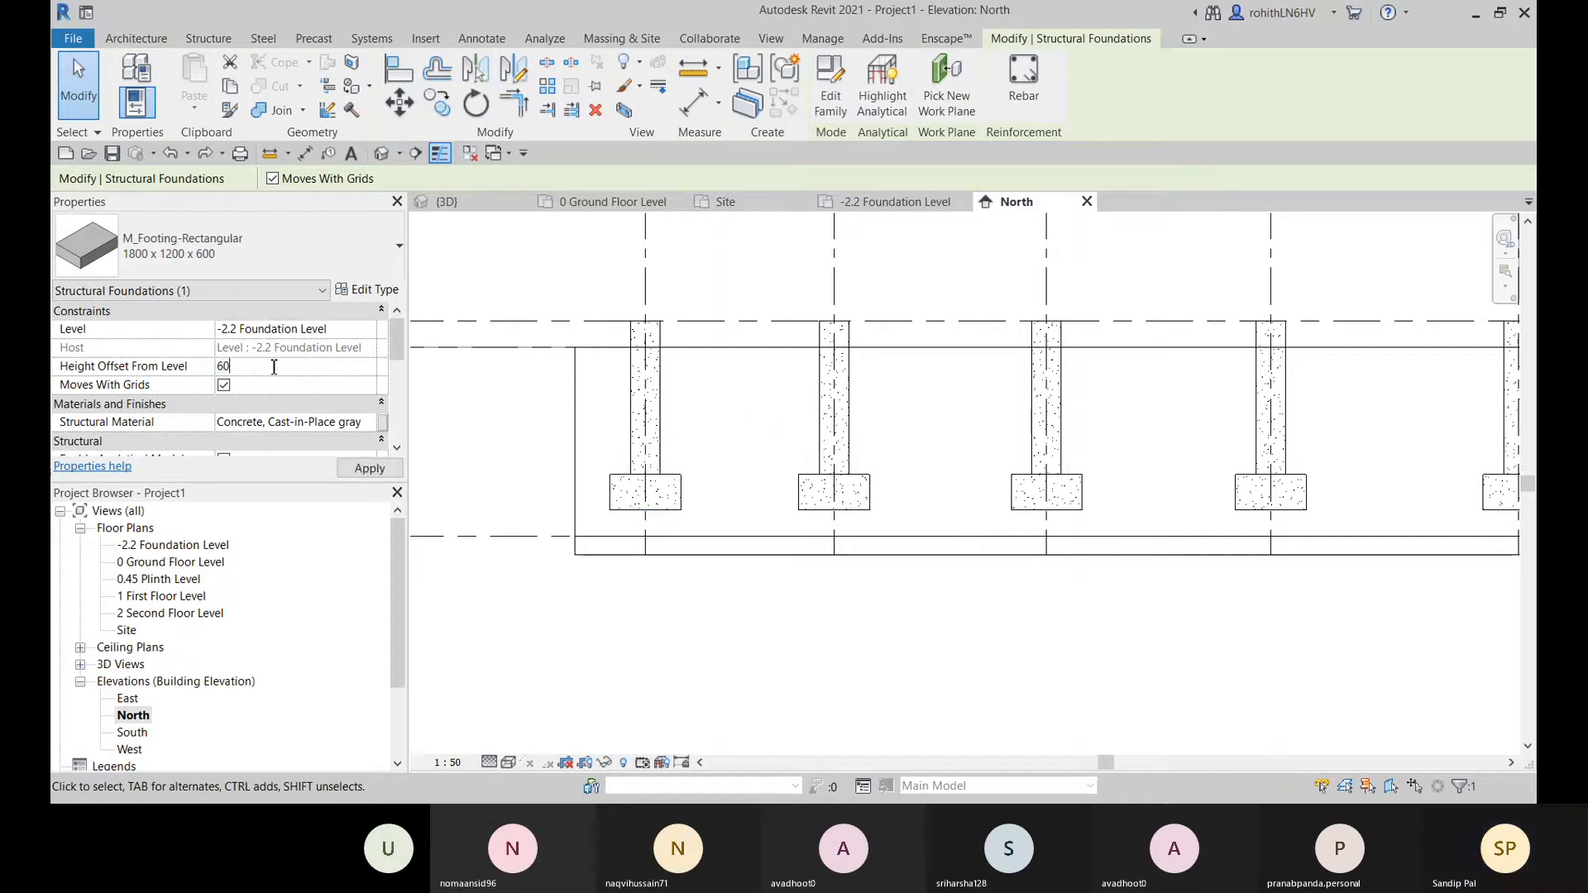
text(0)
key(Return)
scroll(687, 493, up, 3)
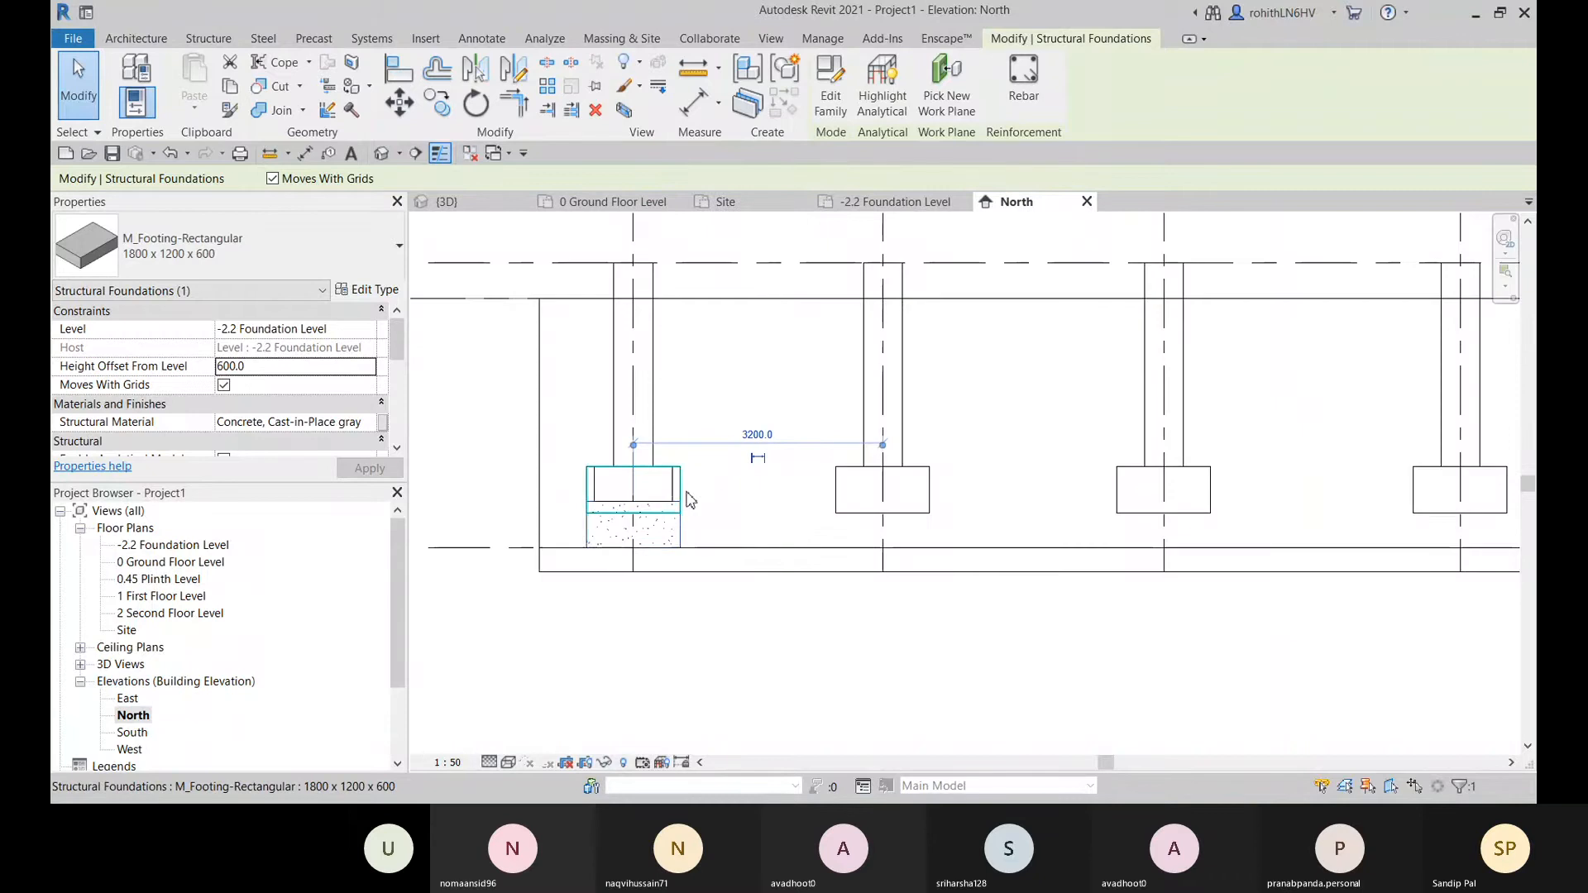
scroll(699, 472, down, 3)
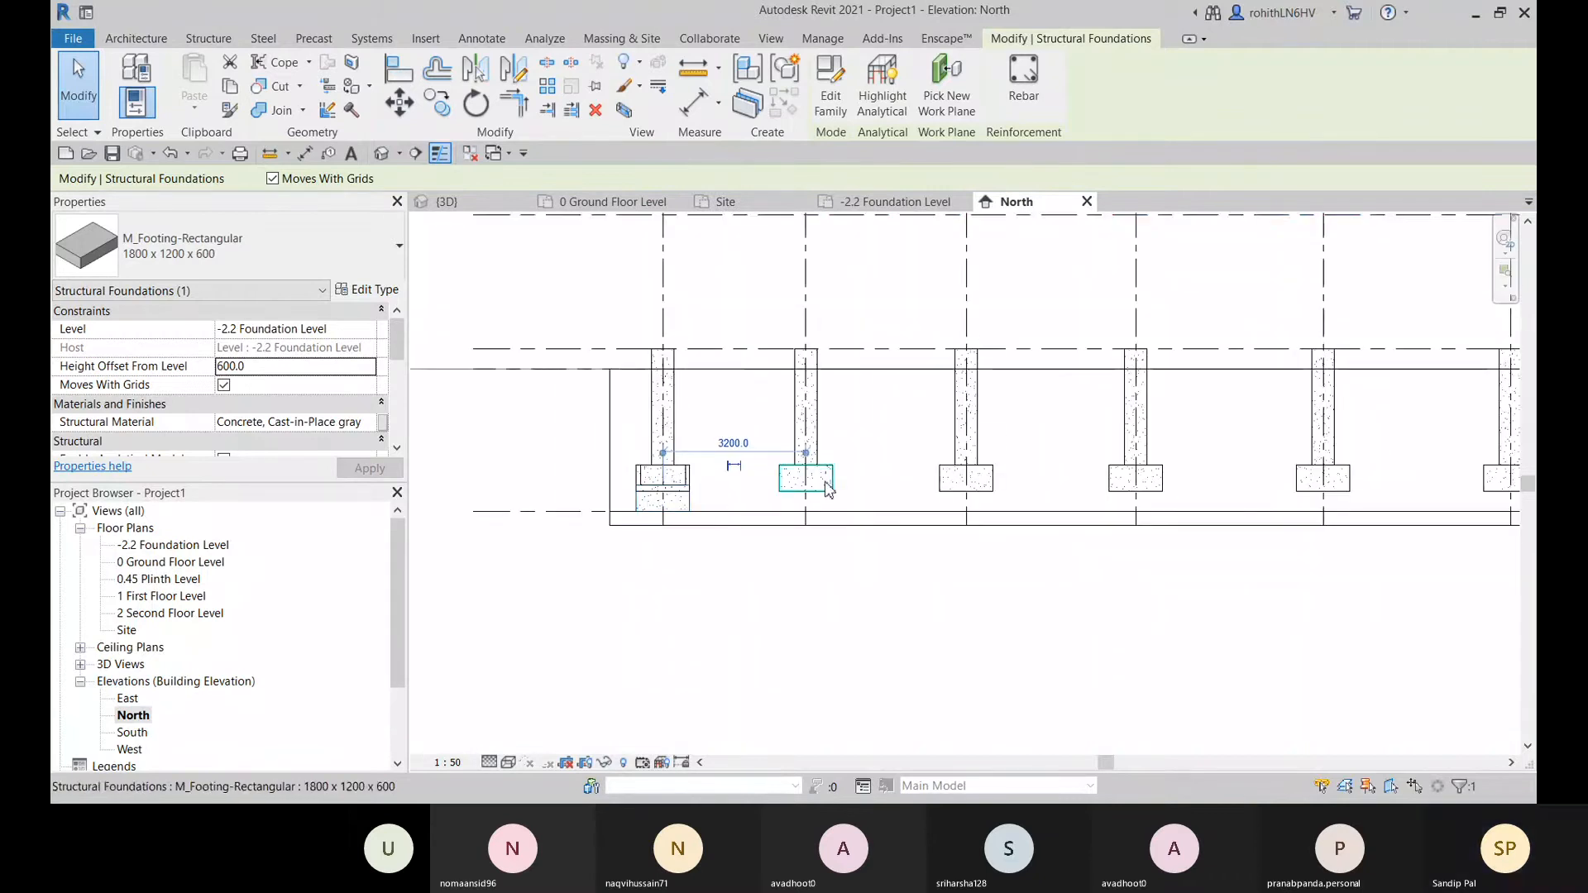
- Open the 3D view and examine the stacked footings under the corner column of the excavated pad
click(447, 201)
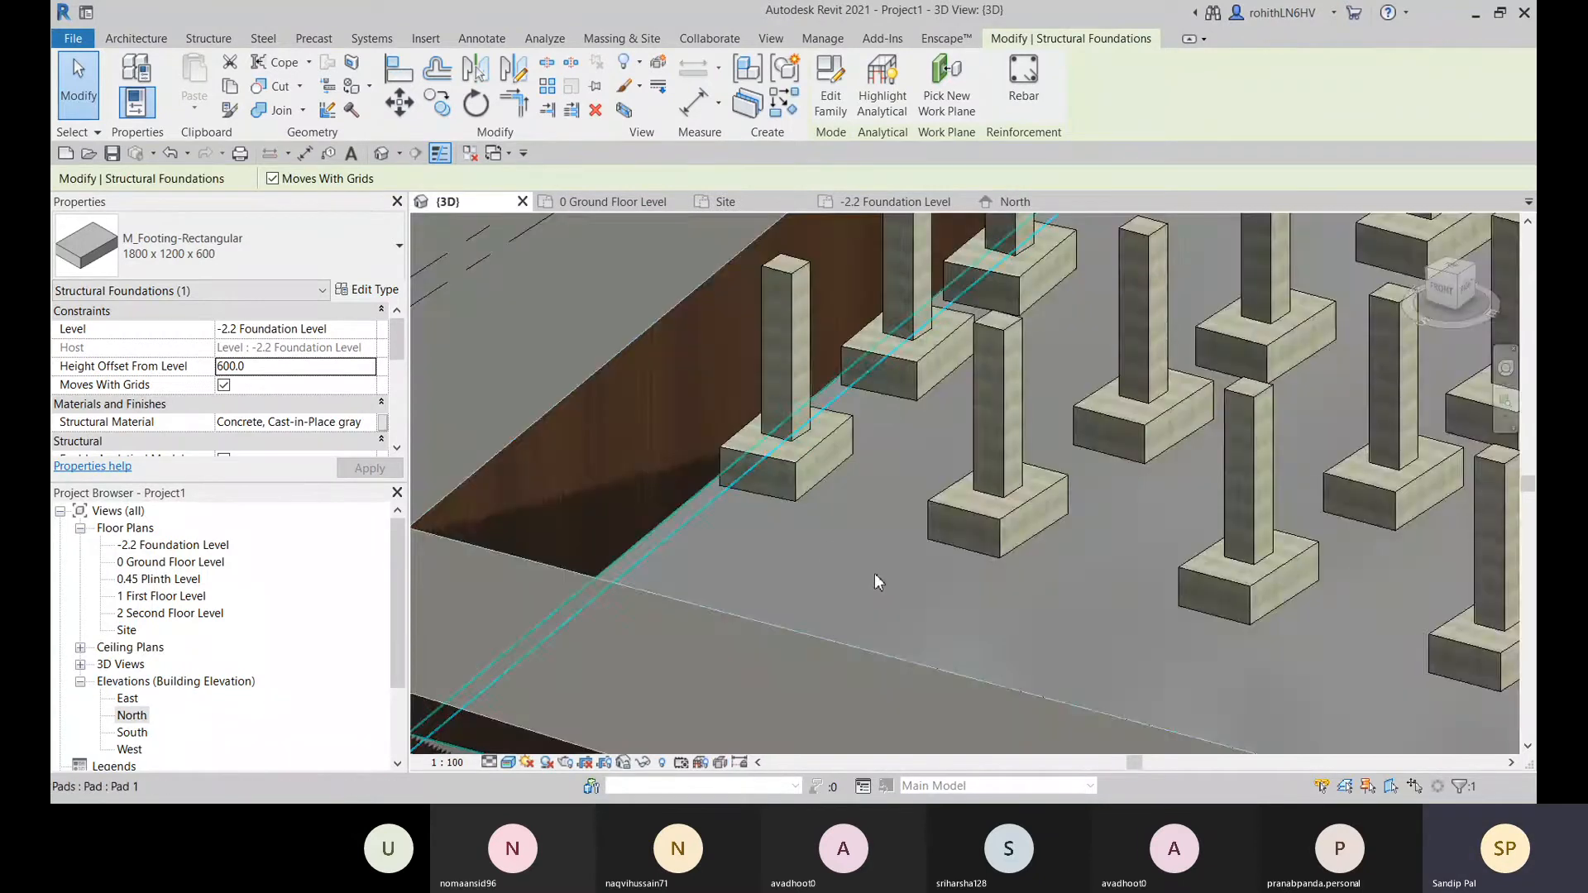
scroll(875, 573, down, 2)
scroll(888, 579, down, 3)
shift+middle_drag(939, 447, 916, 403)
click(1105, 465)
scroll(1105, 465, up, 5)
scroll(905, 438, up, 4)
scroll(977, 468, up, 6)
scroll(977, 468, down, 6)
click(915, 403)
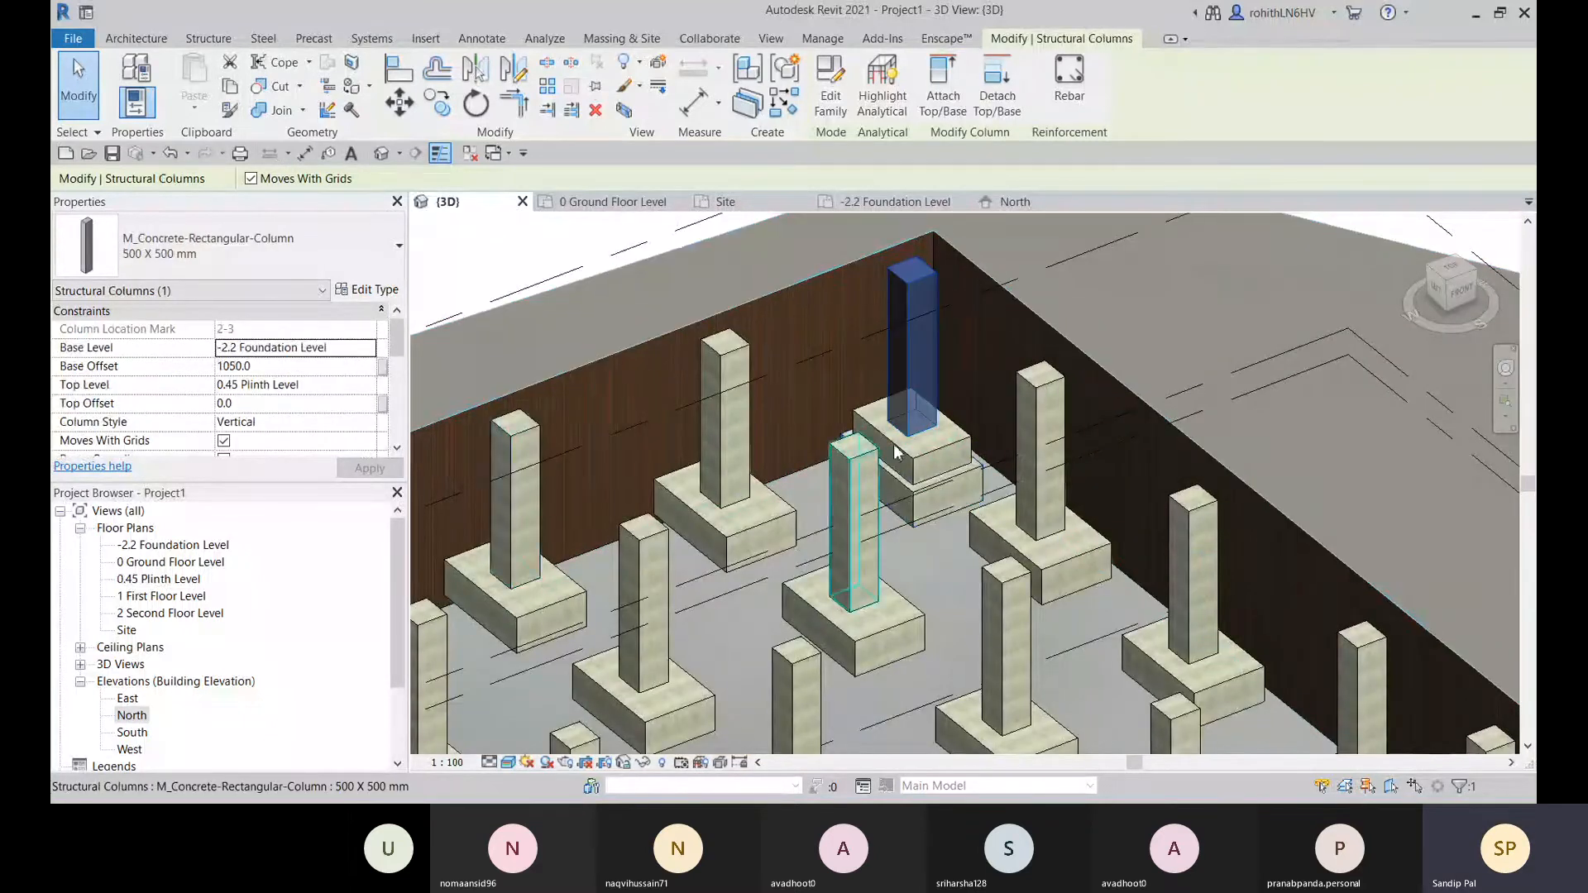
- Set the height offset from level of all 1800 x 1200 x 600 rectangular footings in the entire project to 600
click(946, 526)
scroll(945, 526, down, 5)
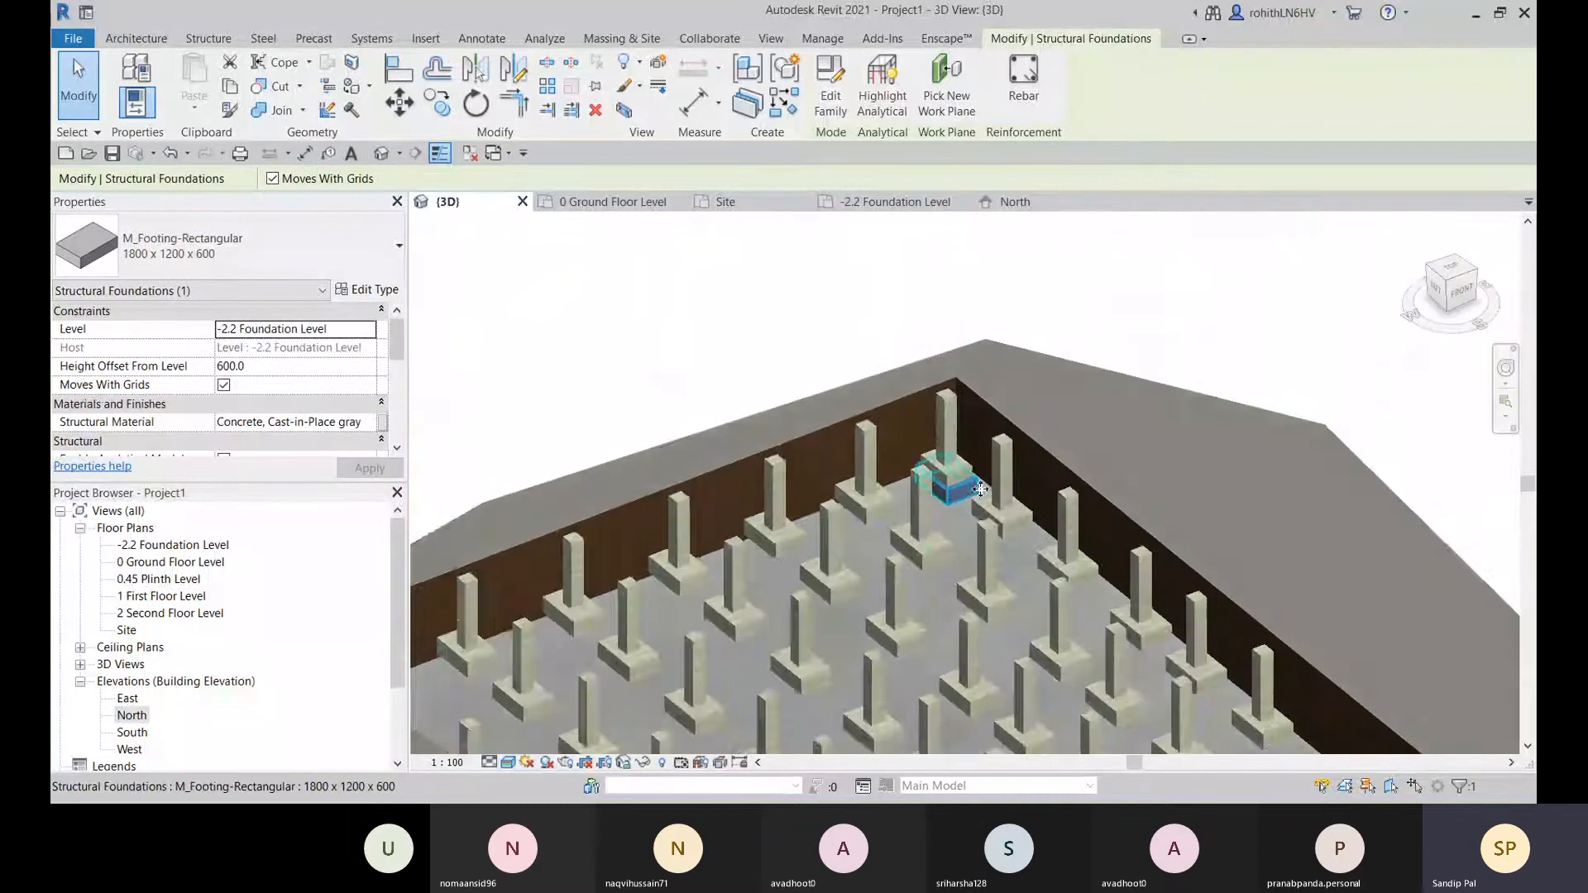
scroll(915, 523, up, 3)
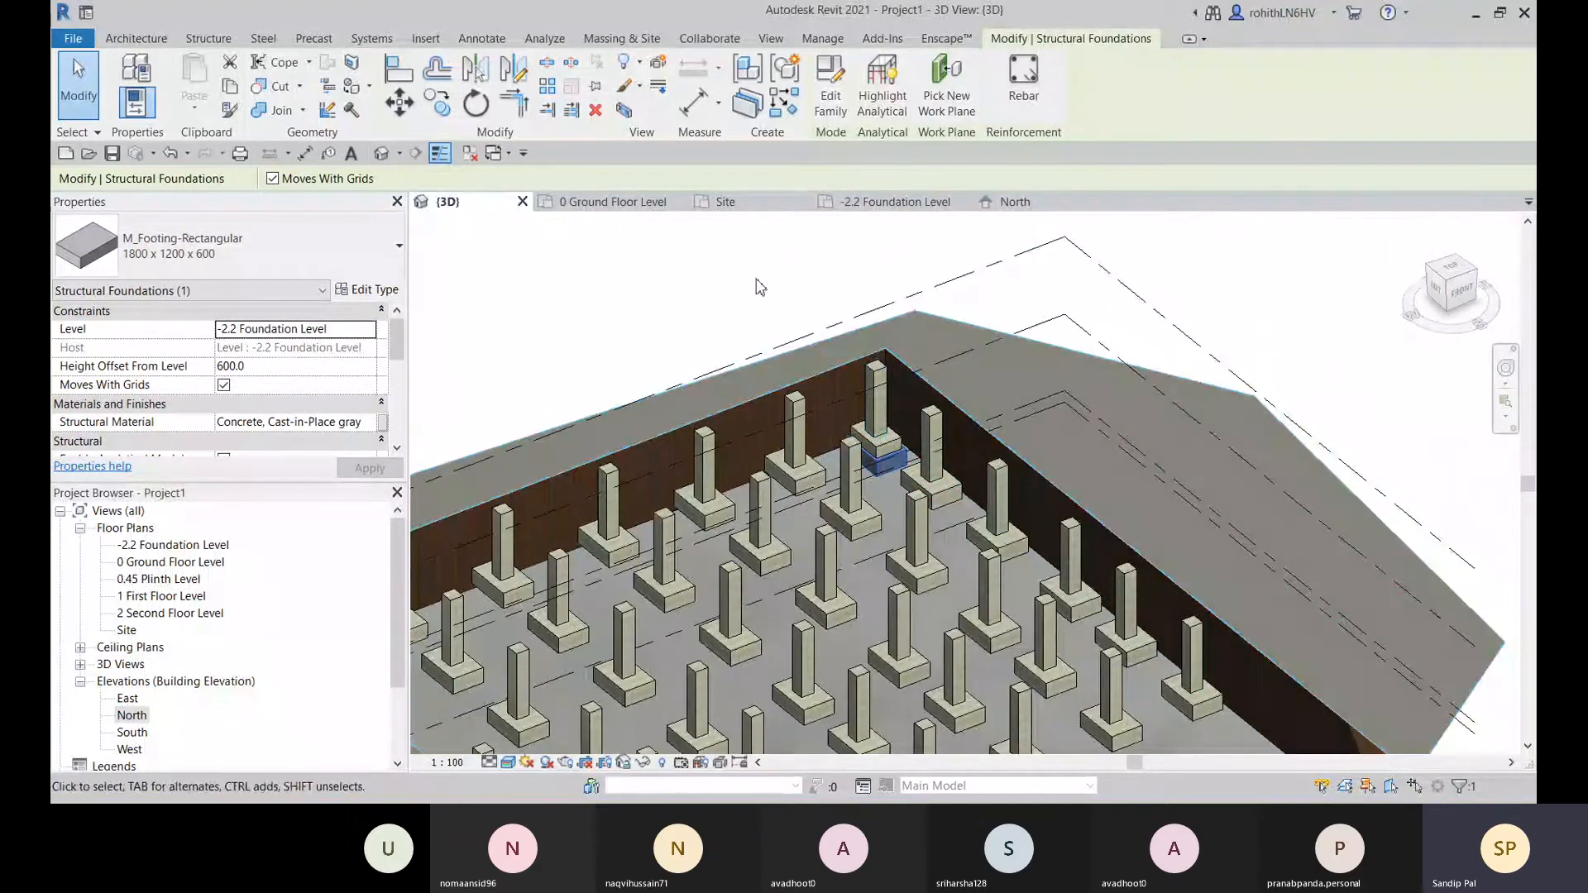
right_click(756, 282)
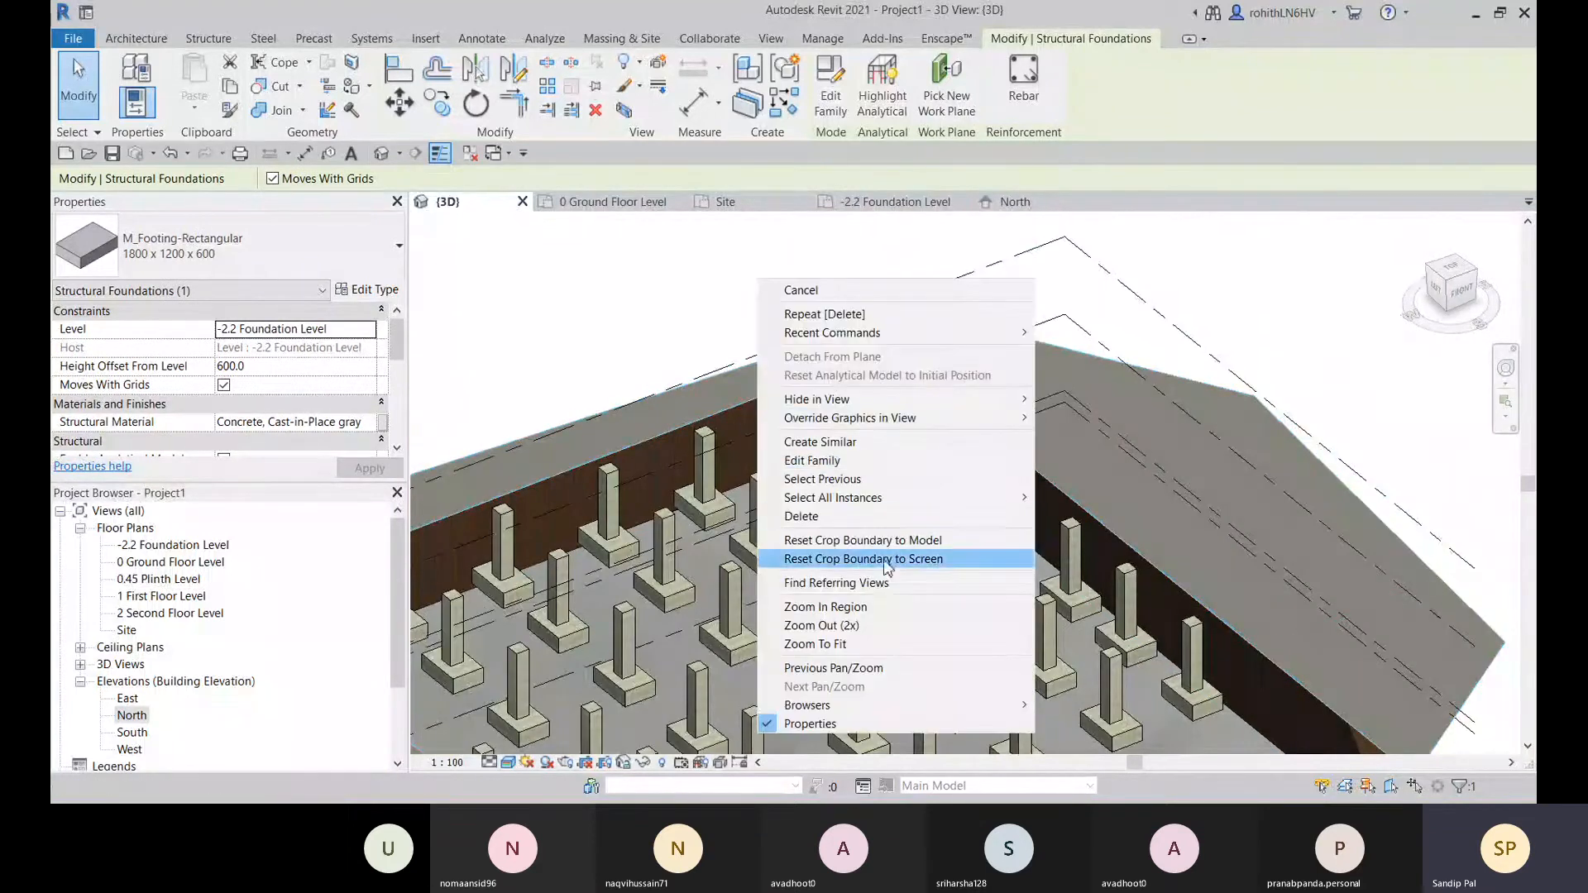
mouse_move(841, 500)
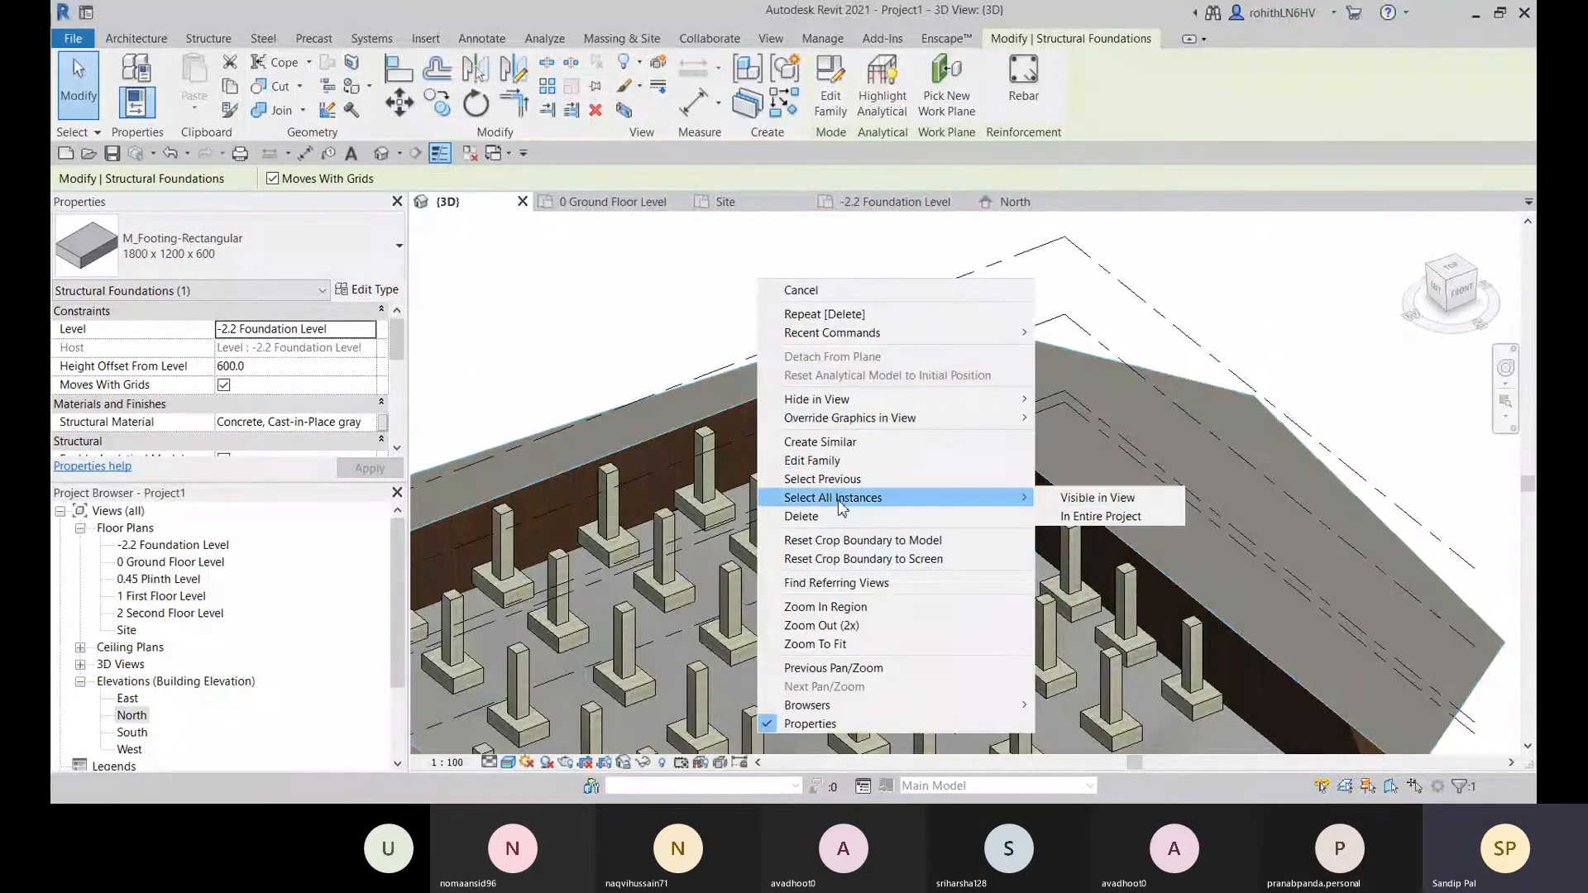
click(1106, 518)
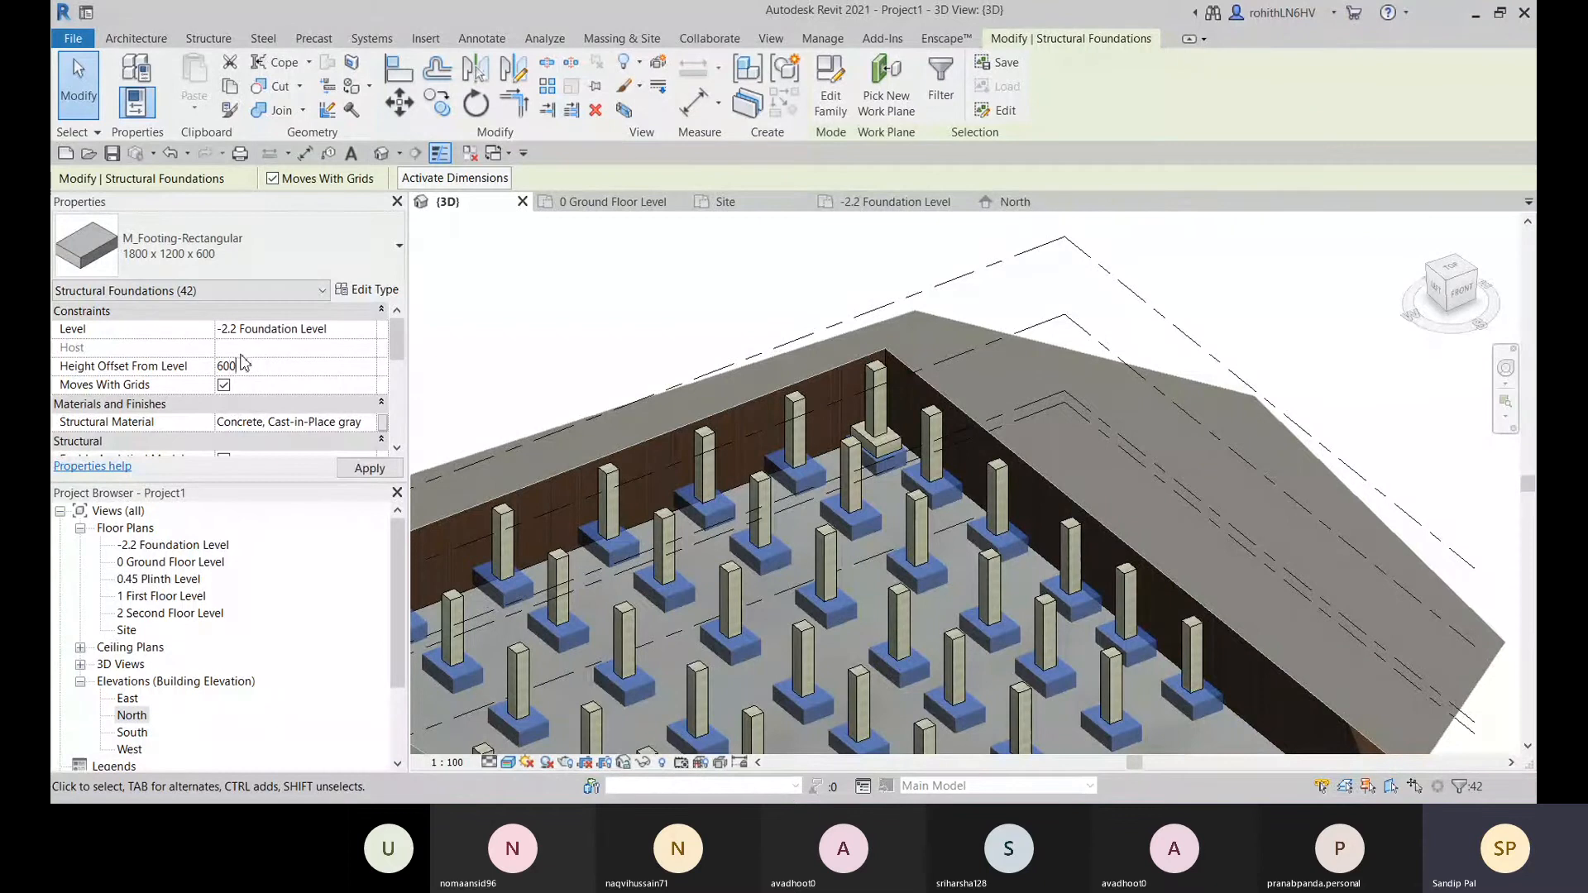
key(Return)
scroll(1256, 427, up, 2)
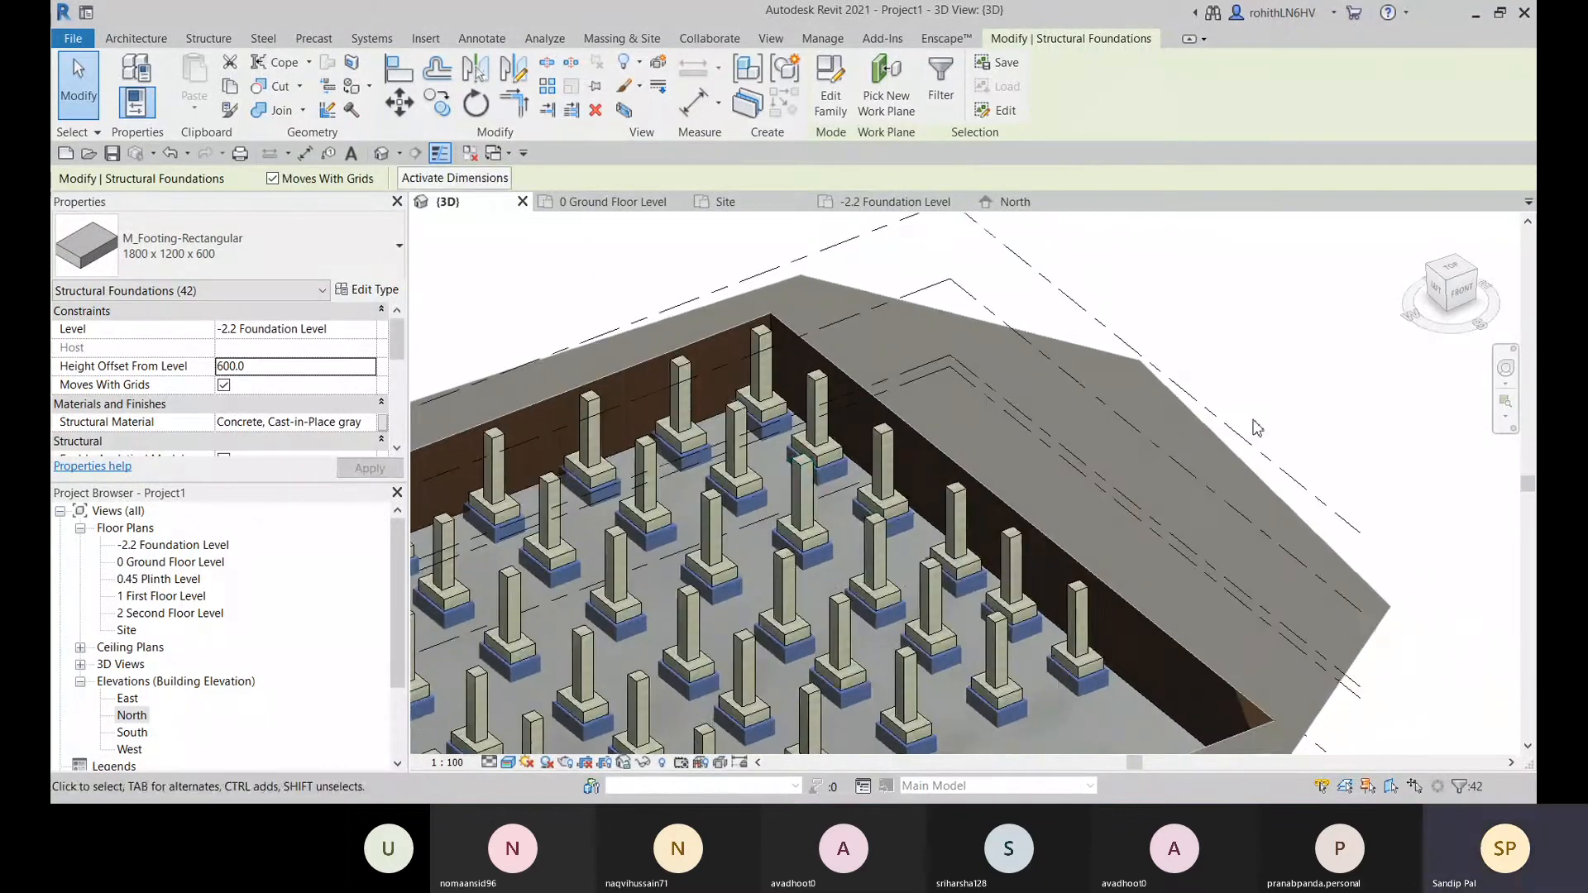
- Clear the footing selection and examine the stepped footings across the whole excavated pad in 3D from several angles
key(Escape)
scroll(1019, 654, up, 1)
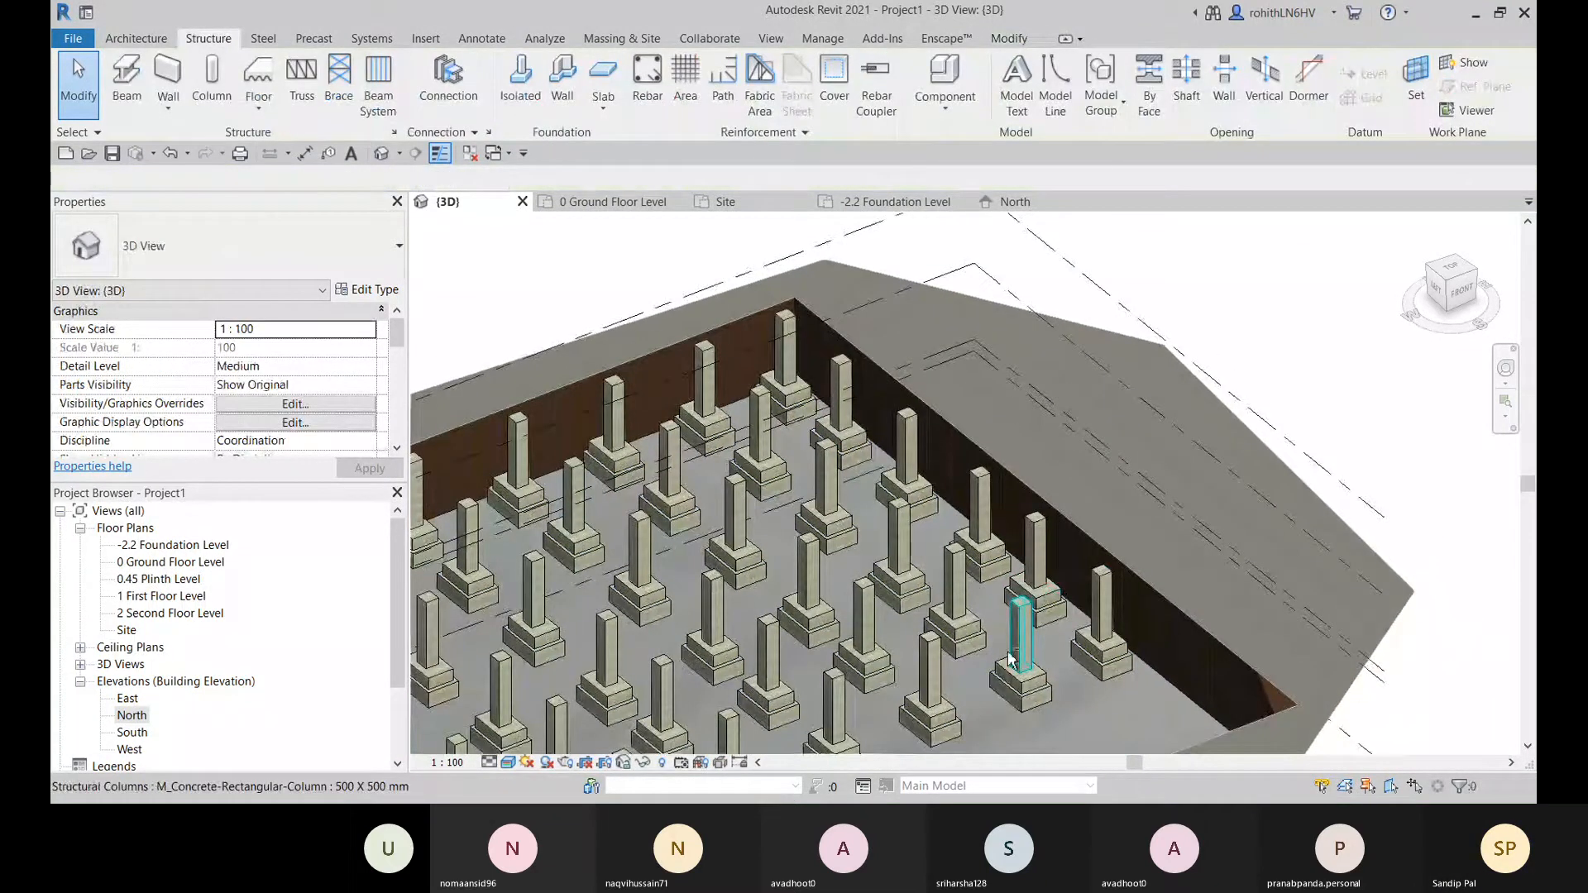
shift+middle_drag(1009, 660, 1076, 695)
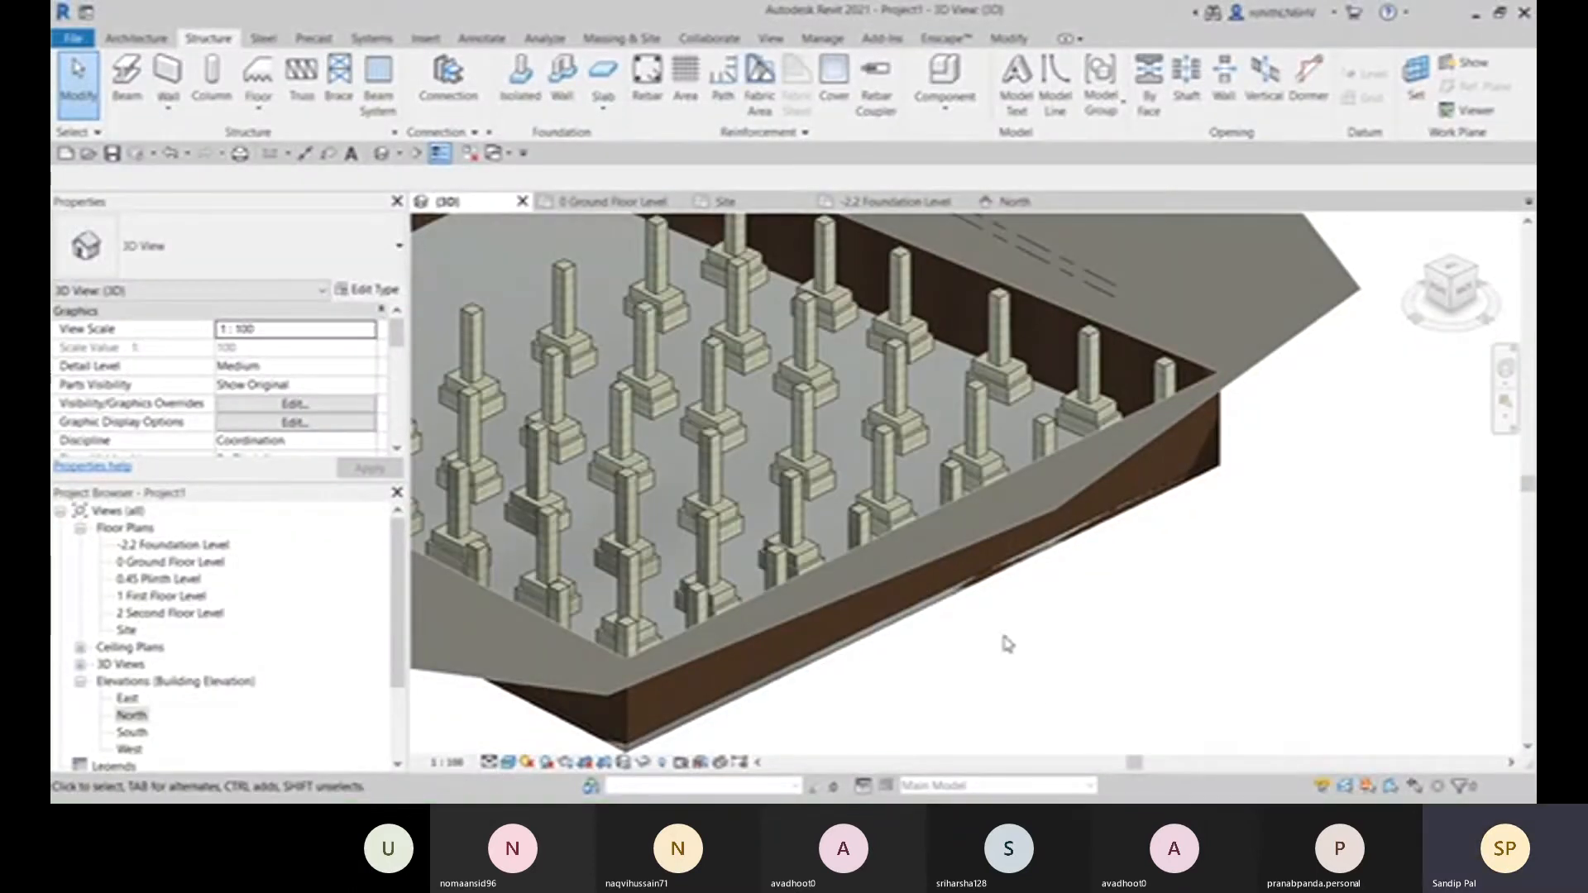
mouse_move(1027, 626)
shift+middle_down()
mouse_move(1025, 709)
mouse_move(1205, 737)
mouse_move(1033, 695)
mouse_move(1010, 517)
mouse_move(978, 603)
mouse_move(974, 548)
mouse_move(936, 617)
mouse_move(1003, 618)
shift+middle_up()
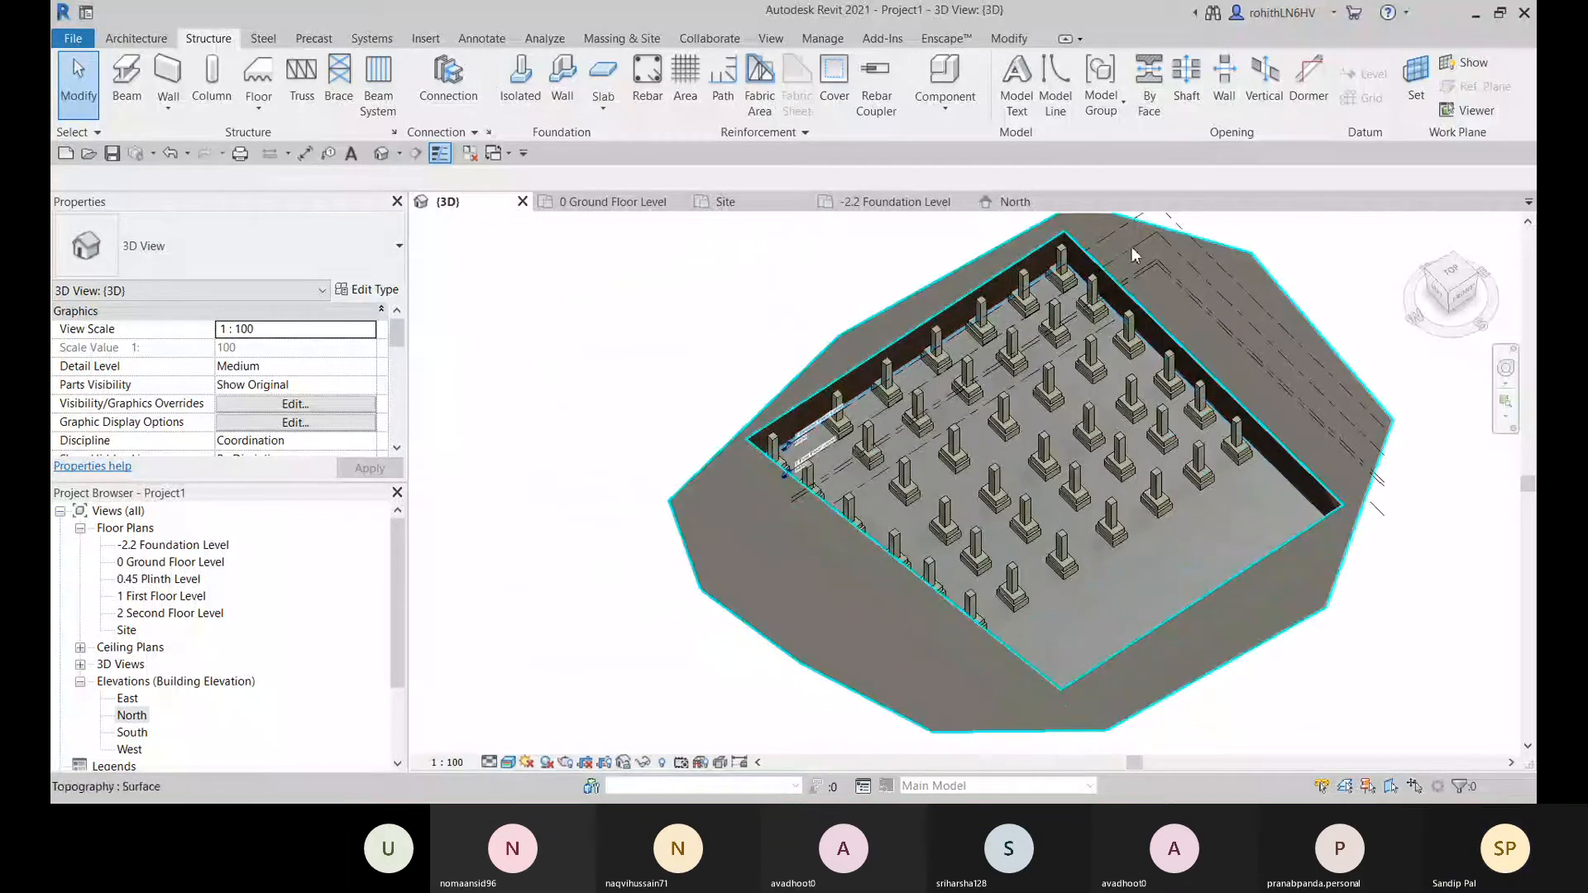
middle_drag(1233, 473, 1003, 444)
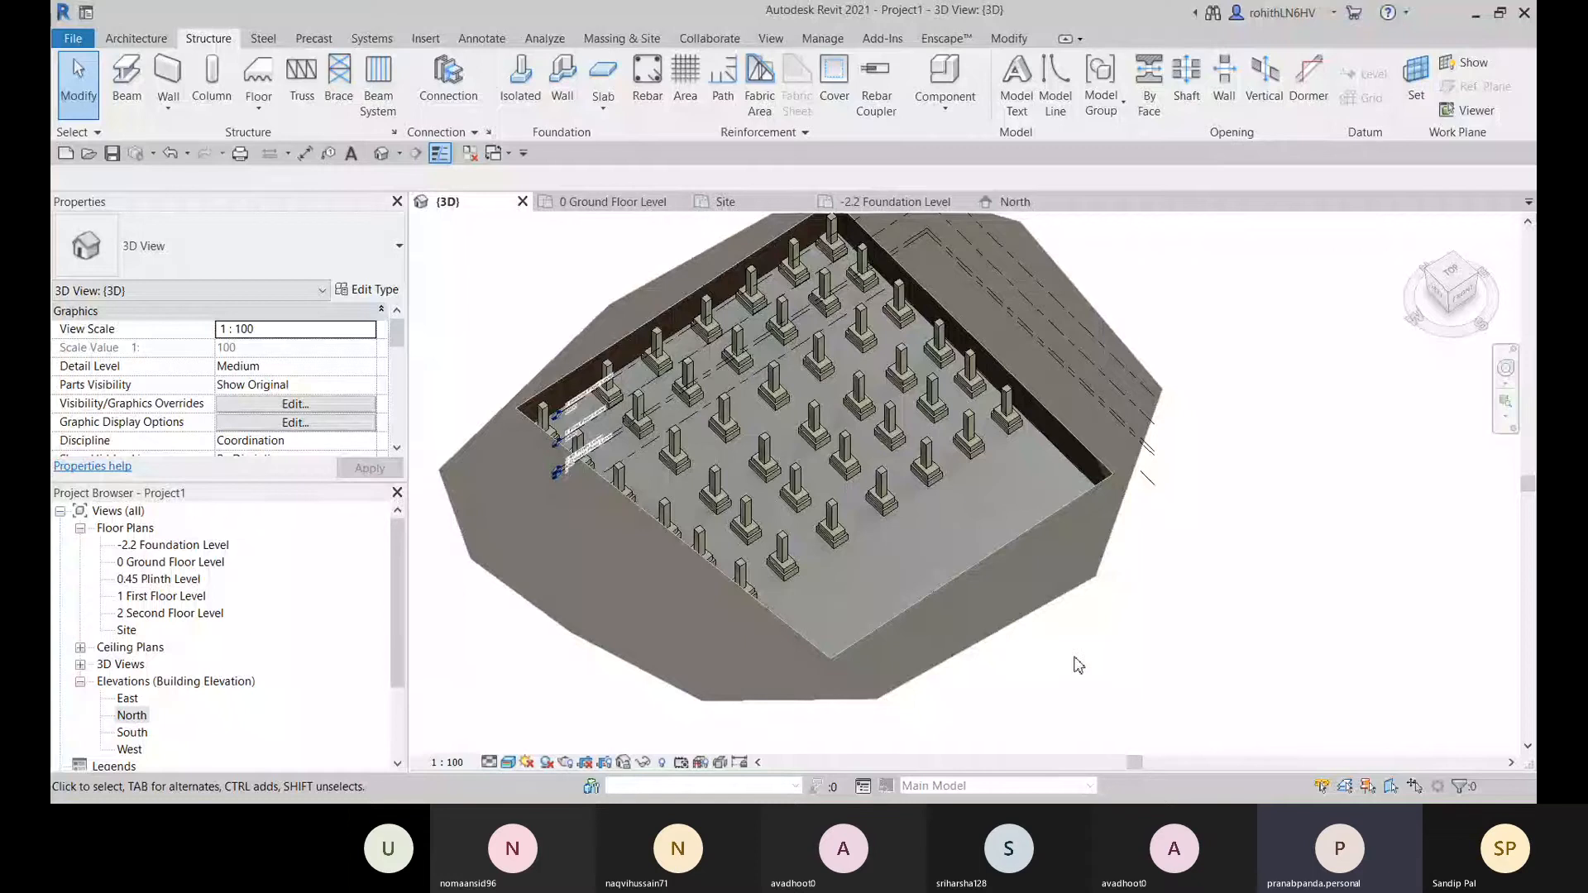
scroll(920, 455, up, 6)
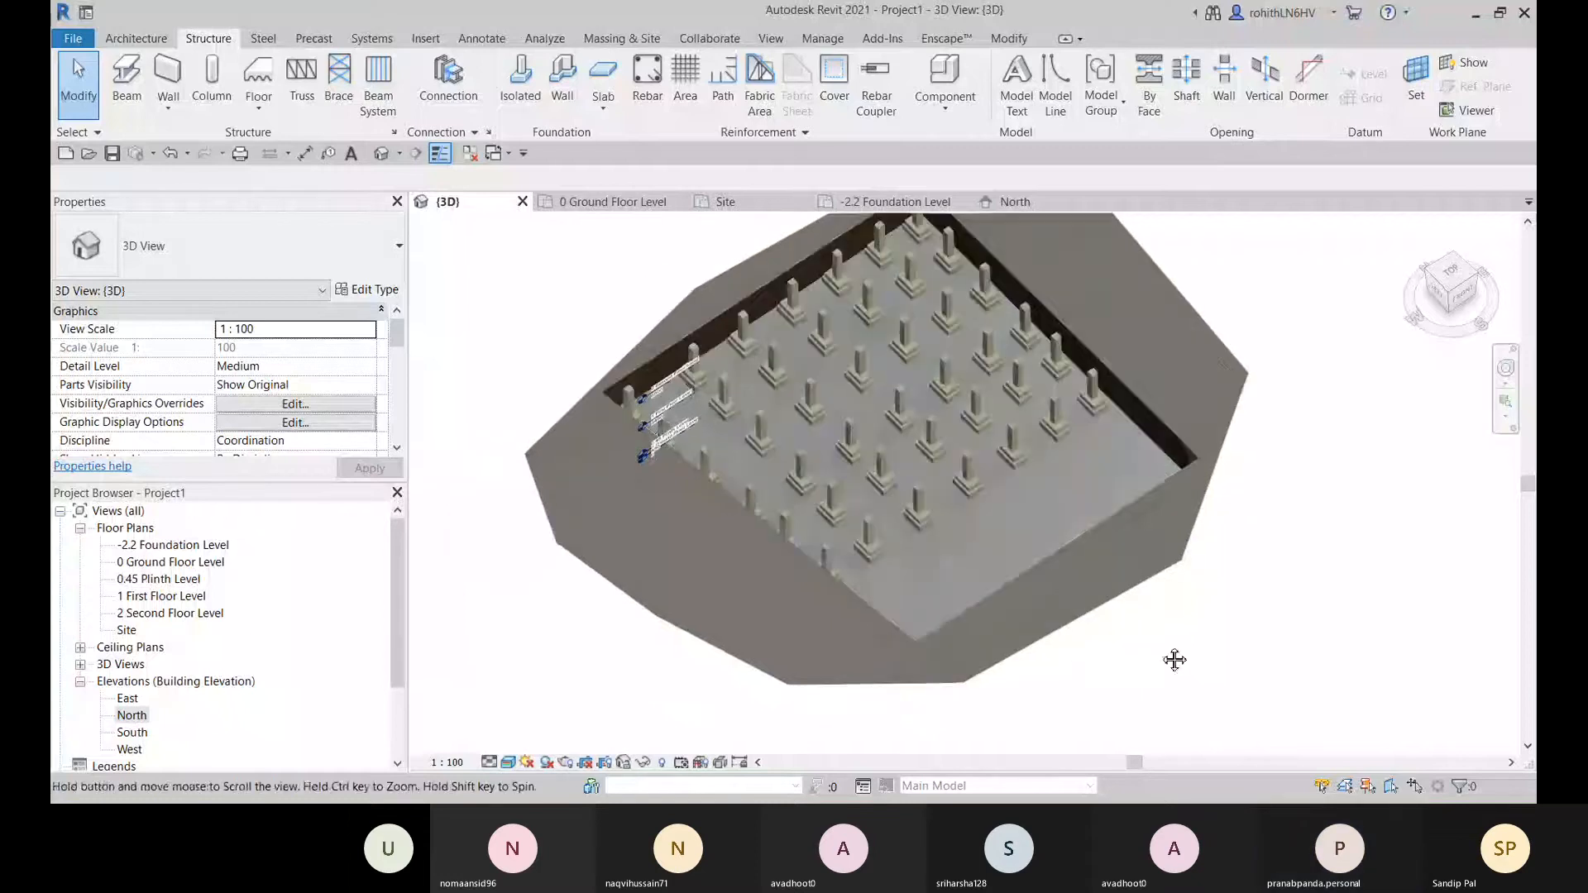
middle_drag(910, 409, 747, 600)
- Open the family of an 1800 x 1200 x 600 footing for editing and view its extrusion in the Ref. Level plan
click(735, 584)
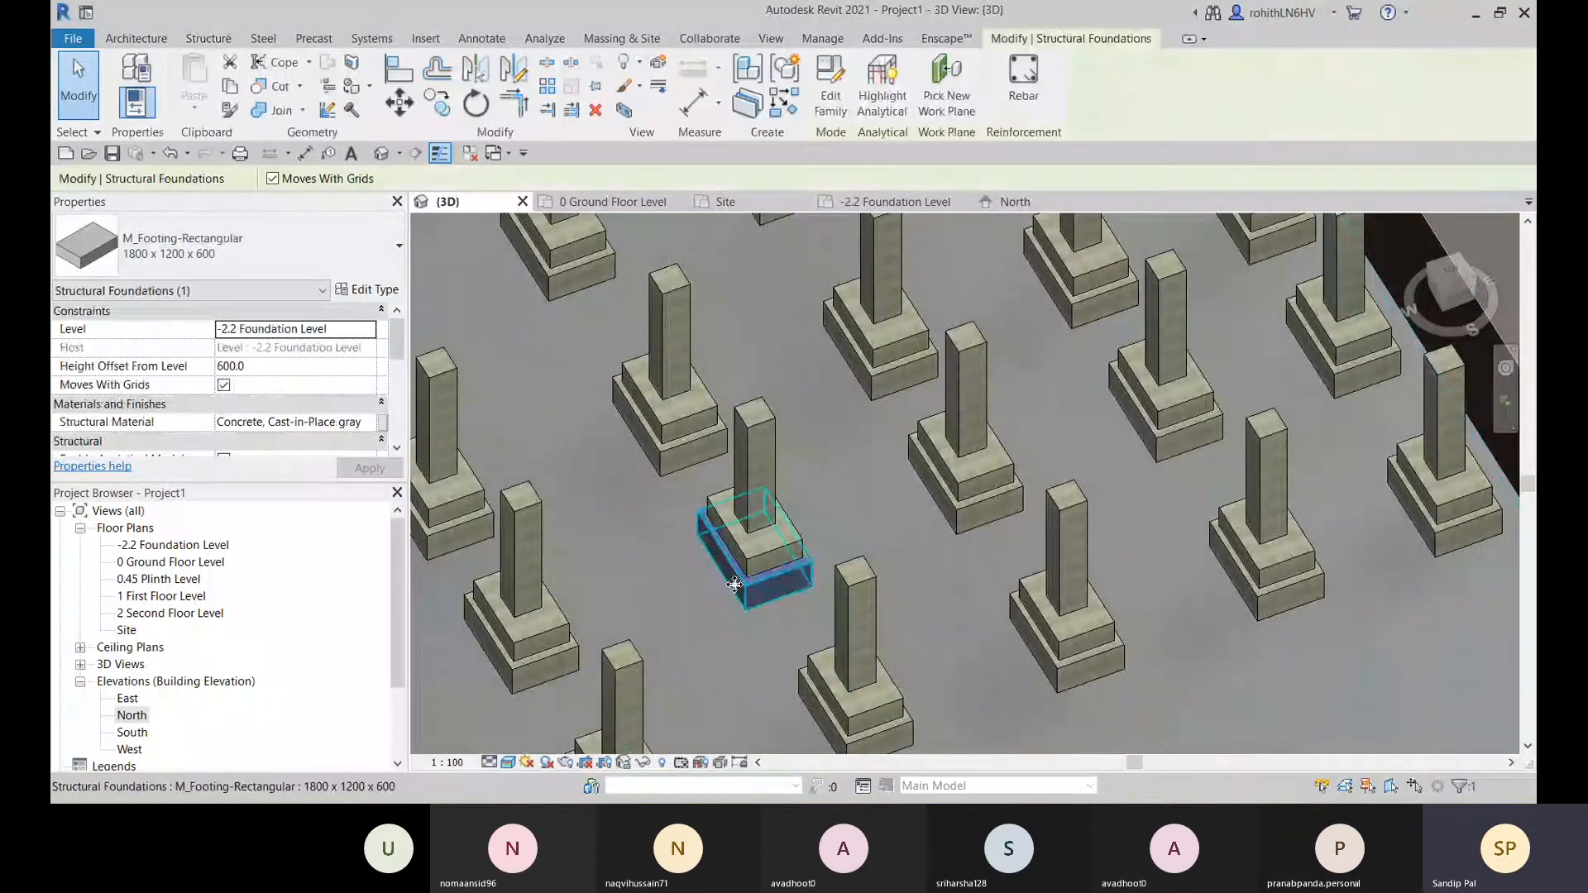
click(831, 87)
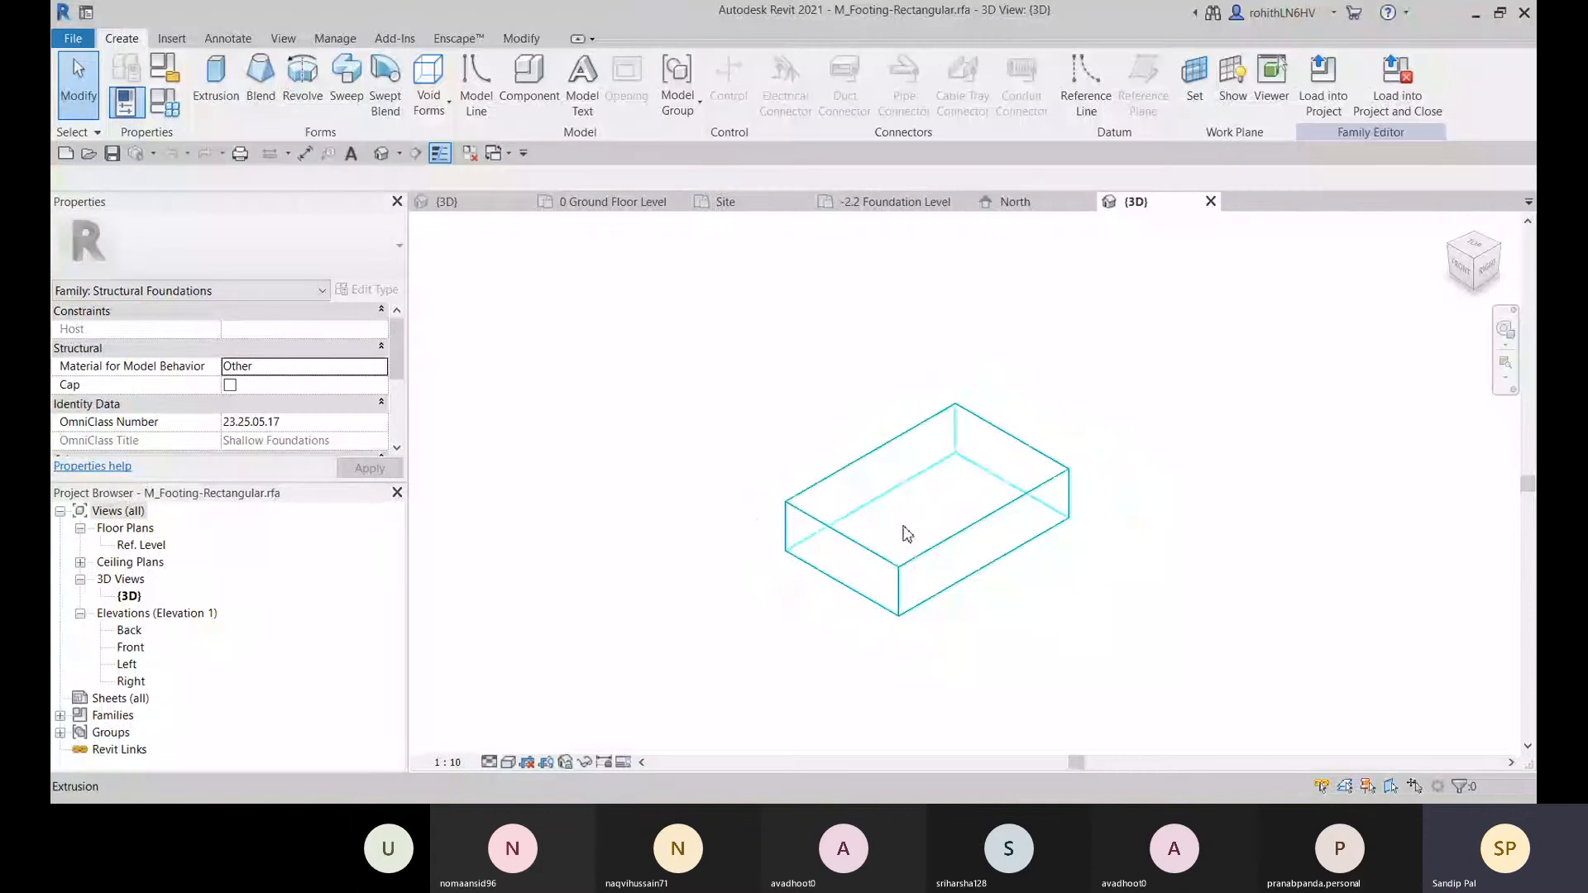
click(907, 534)
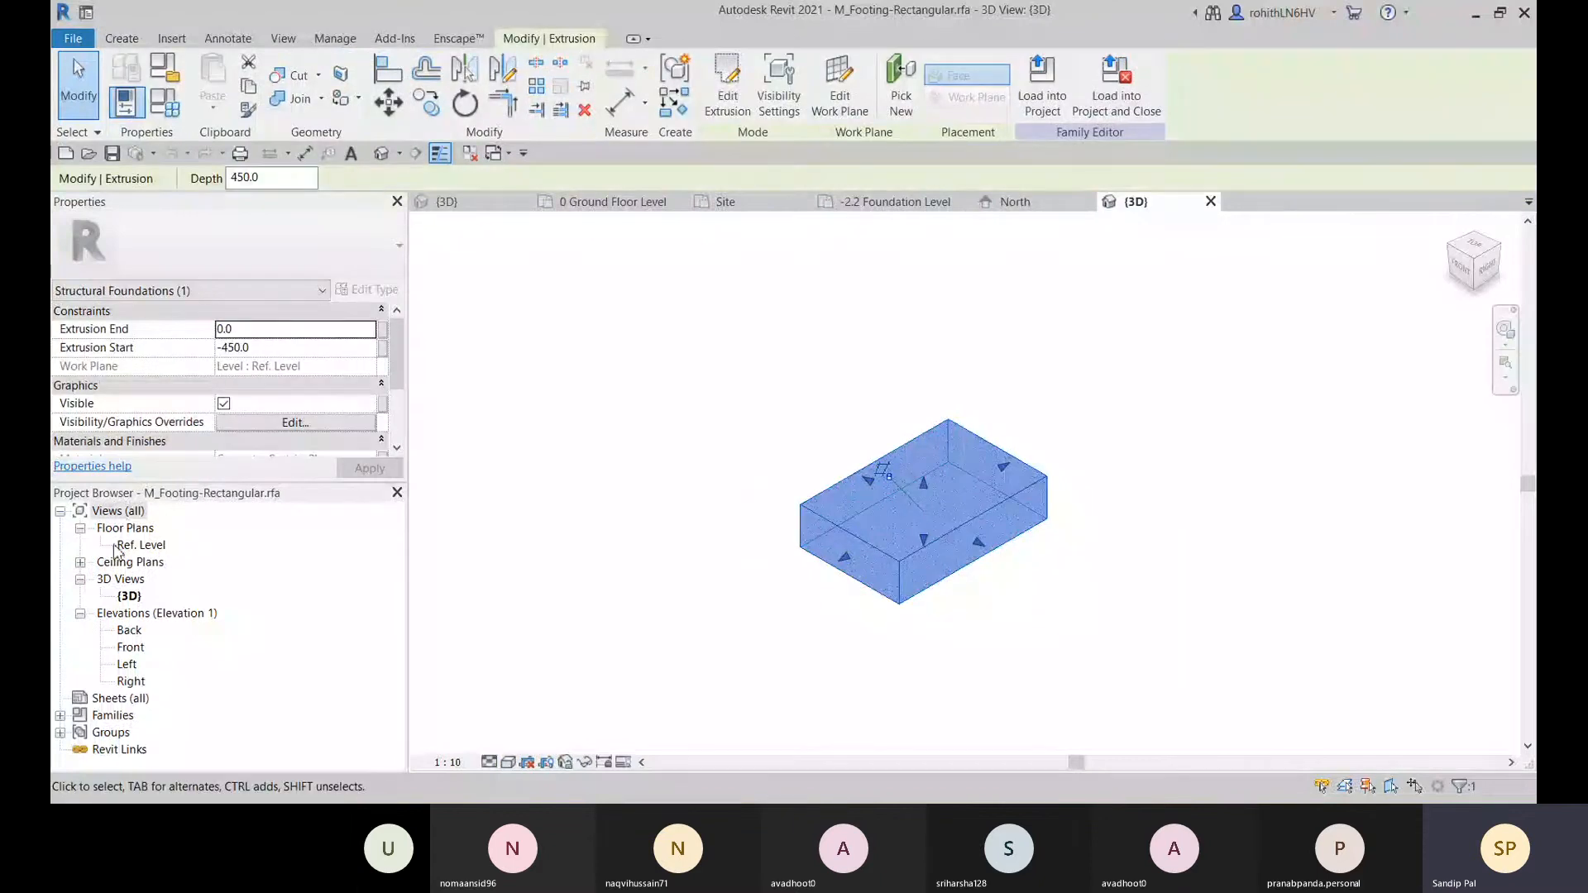
double_click(142, 545)
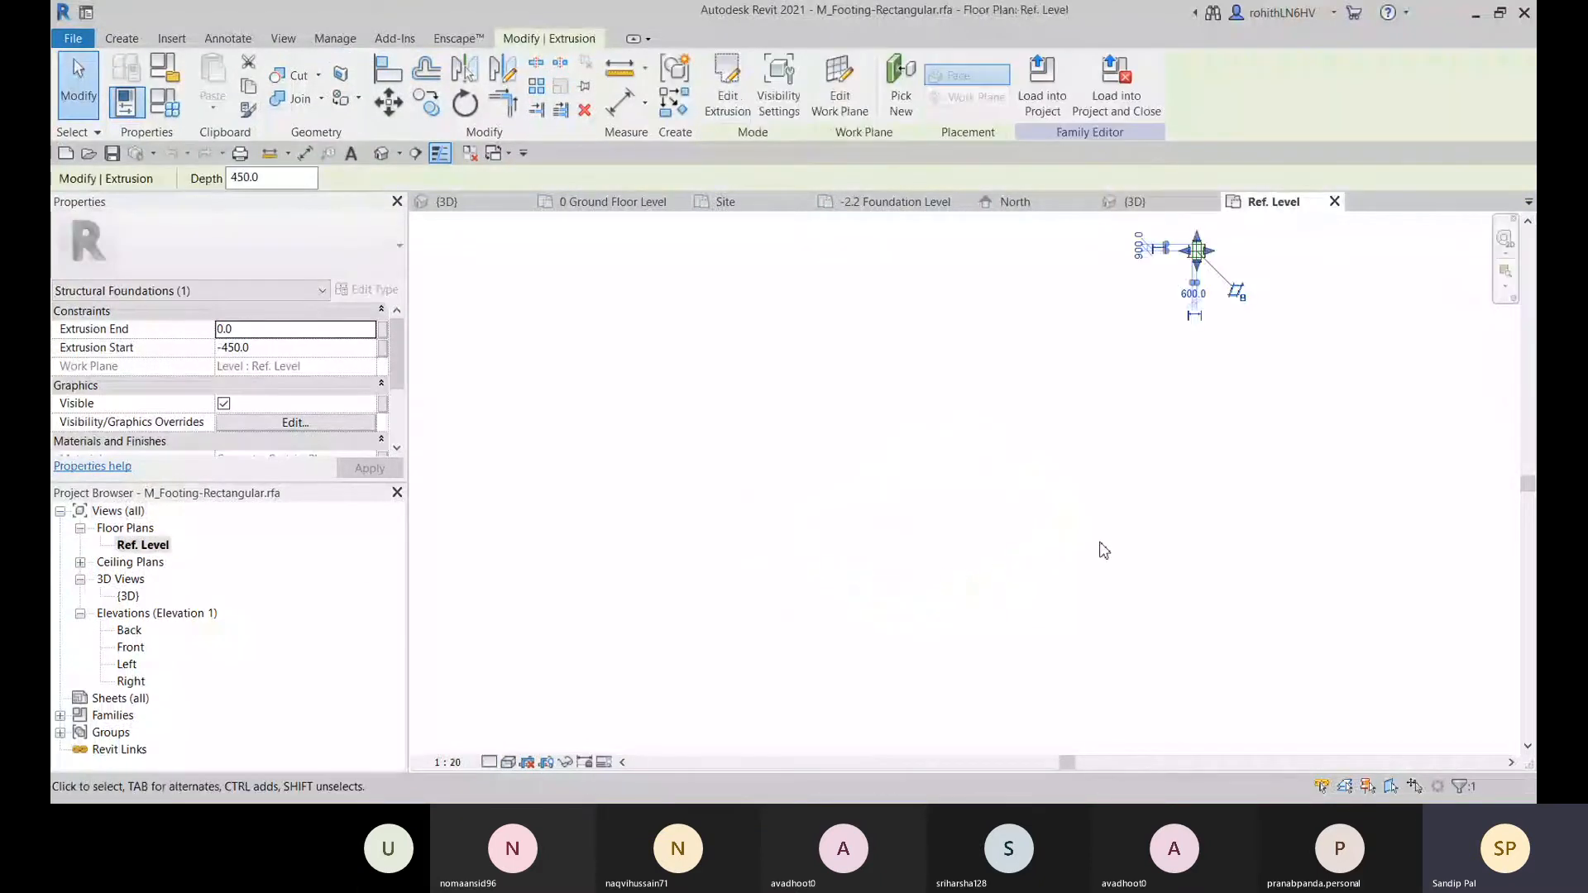
key(z)
key(f)
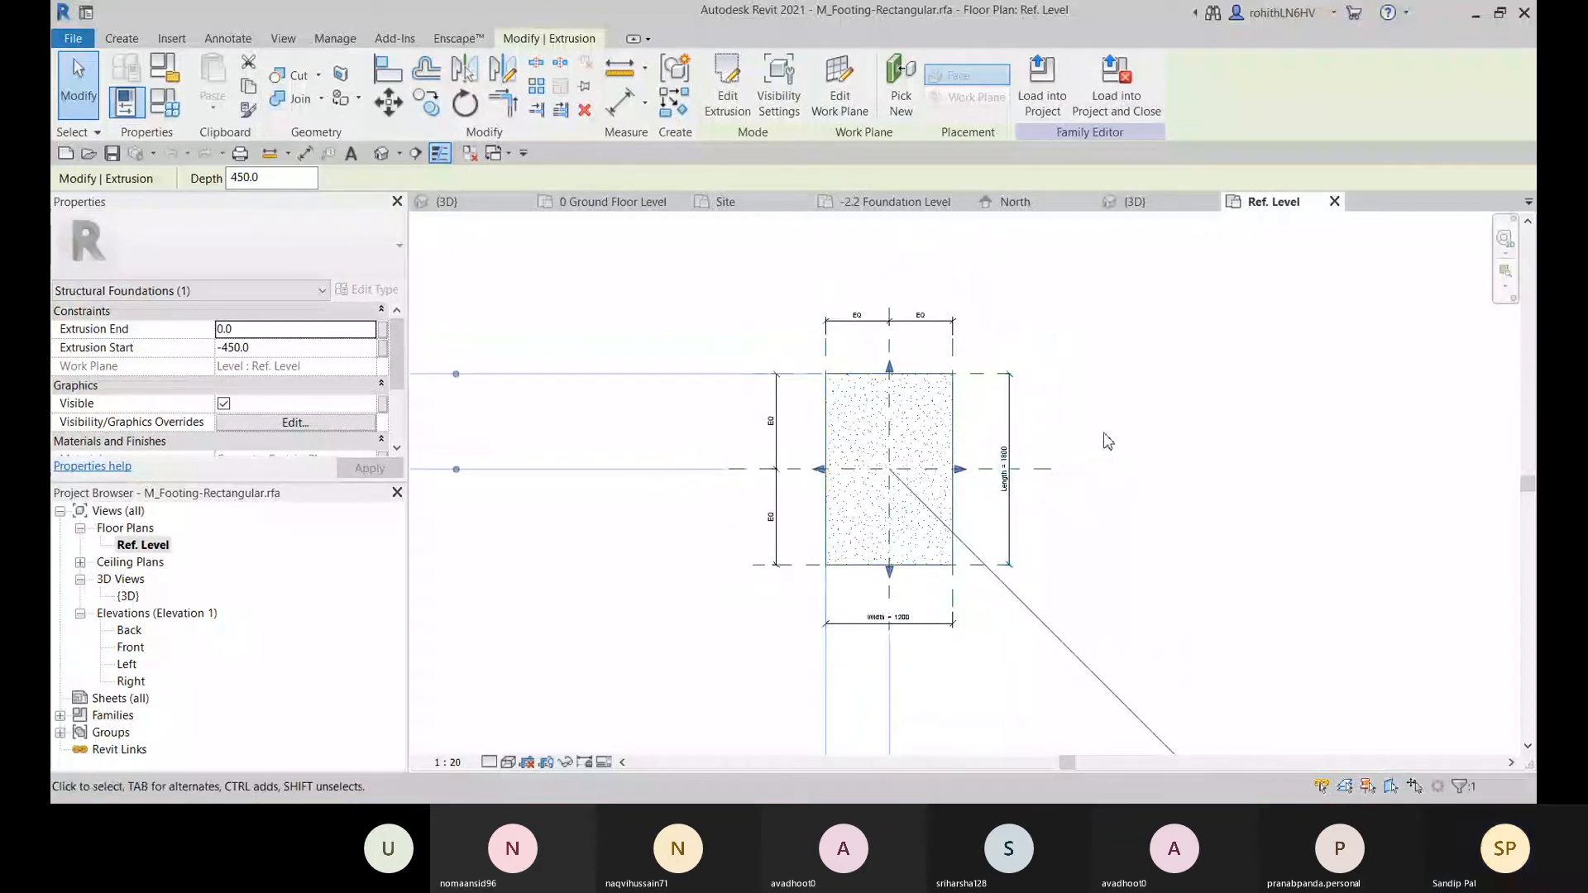
click(1125, 415)
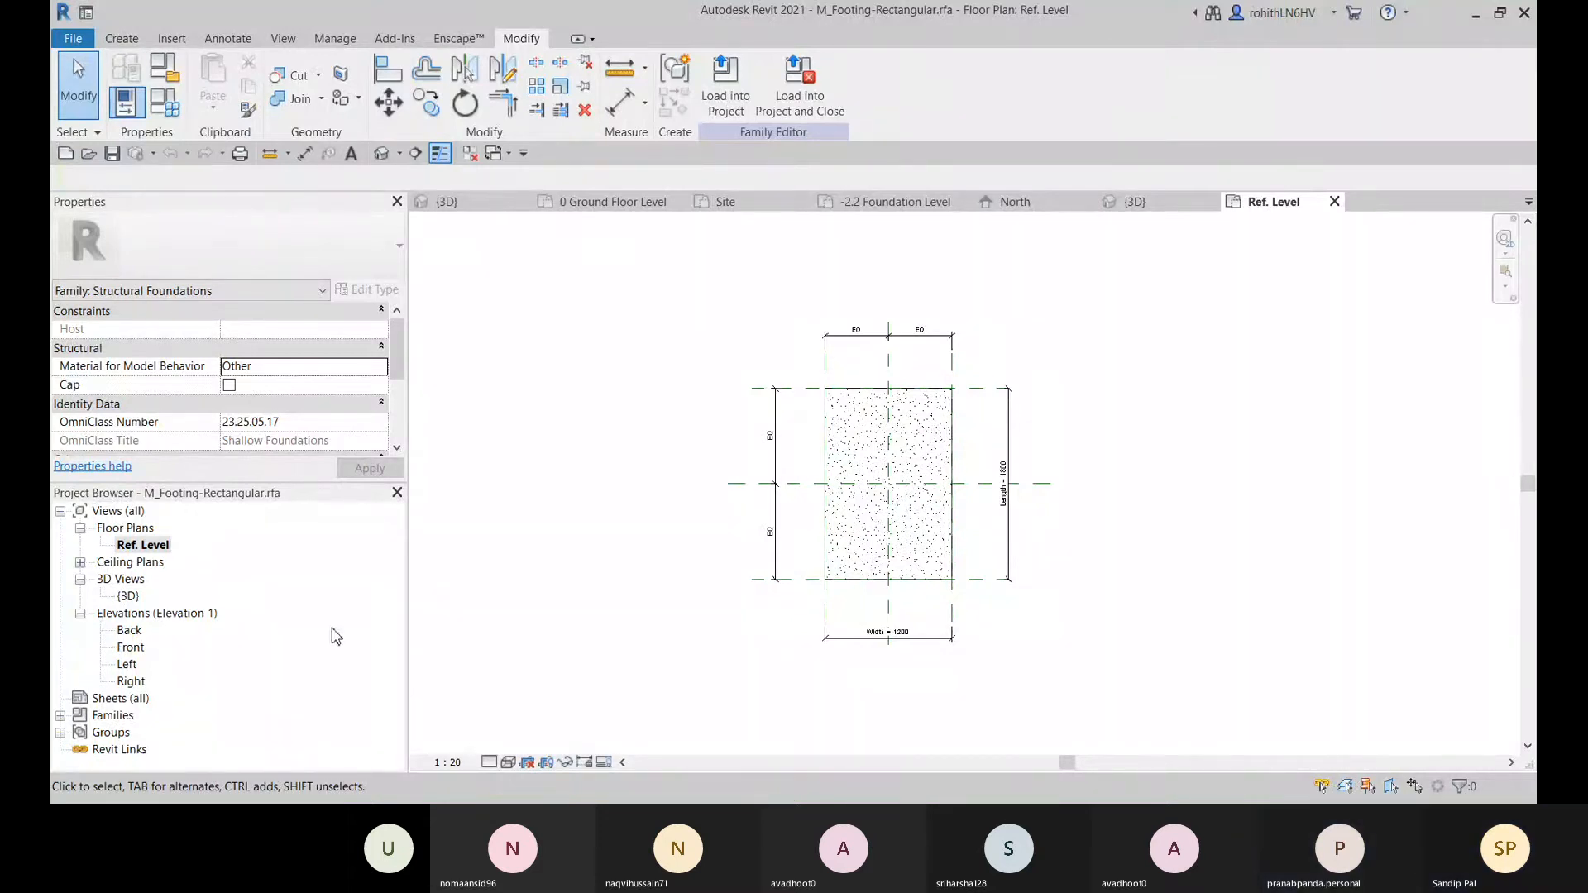
- Open the footing family's Front elevation and examine the extrusion and its Foundation Thickness dimension relative to the reference level
click(120, 40)
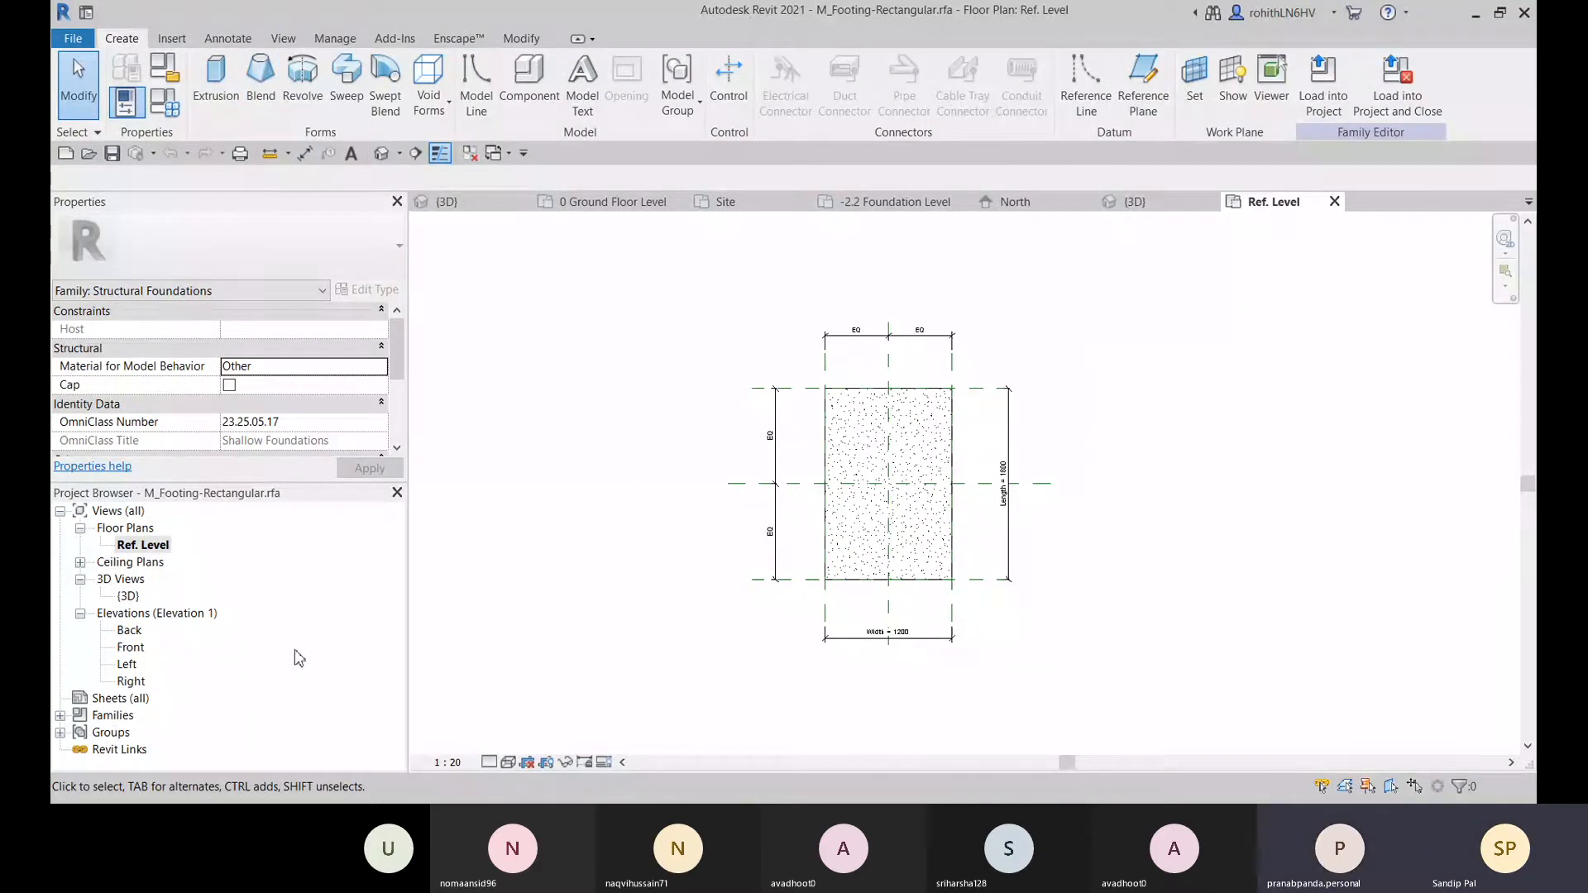
double_click(131, 648)
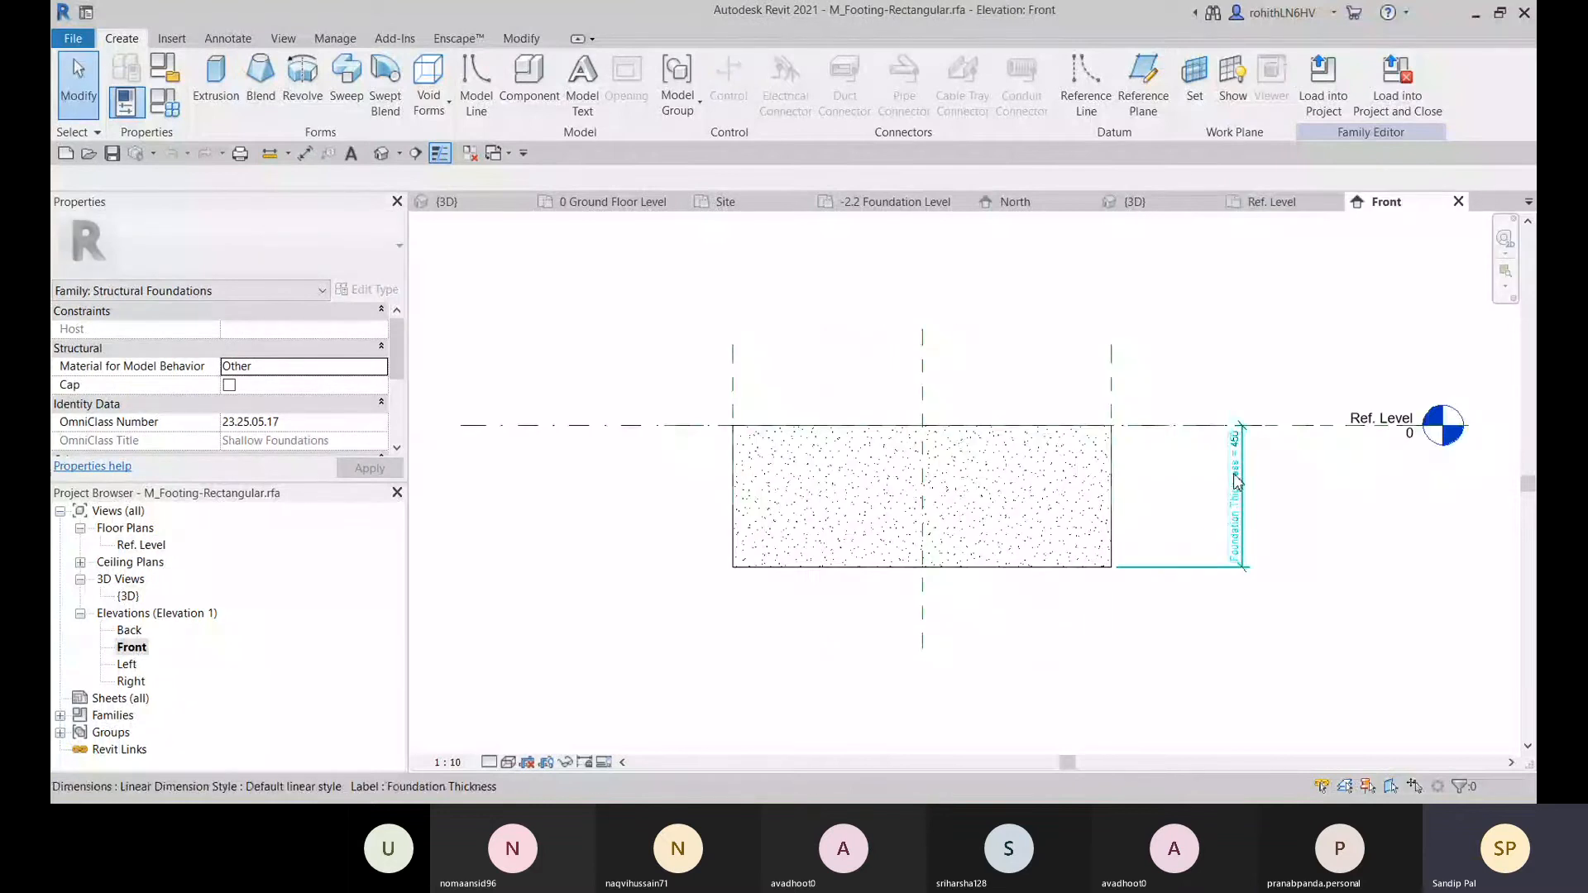
scroll(1232, 584, down, 2)
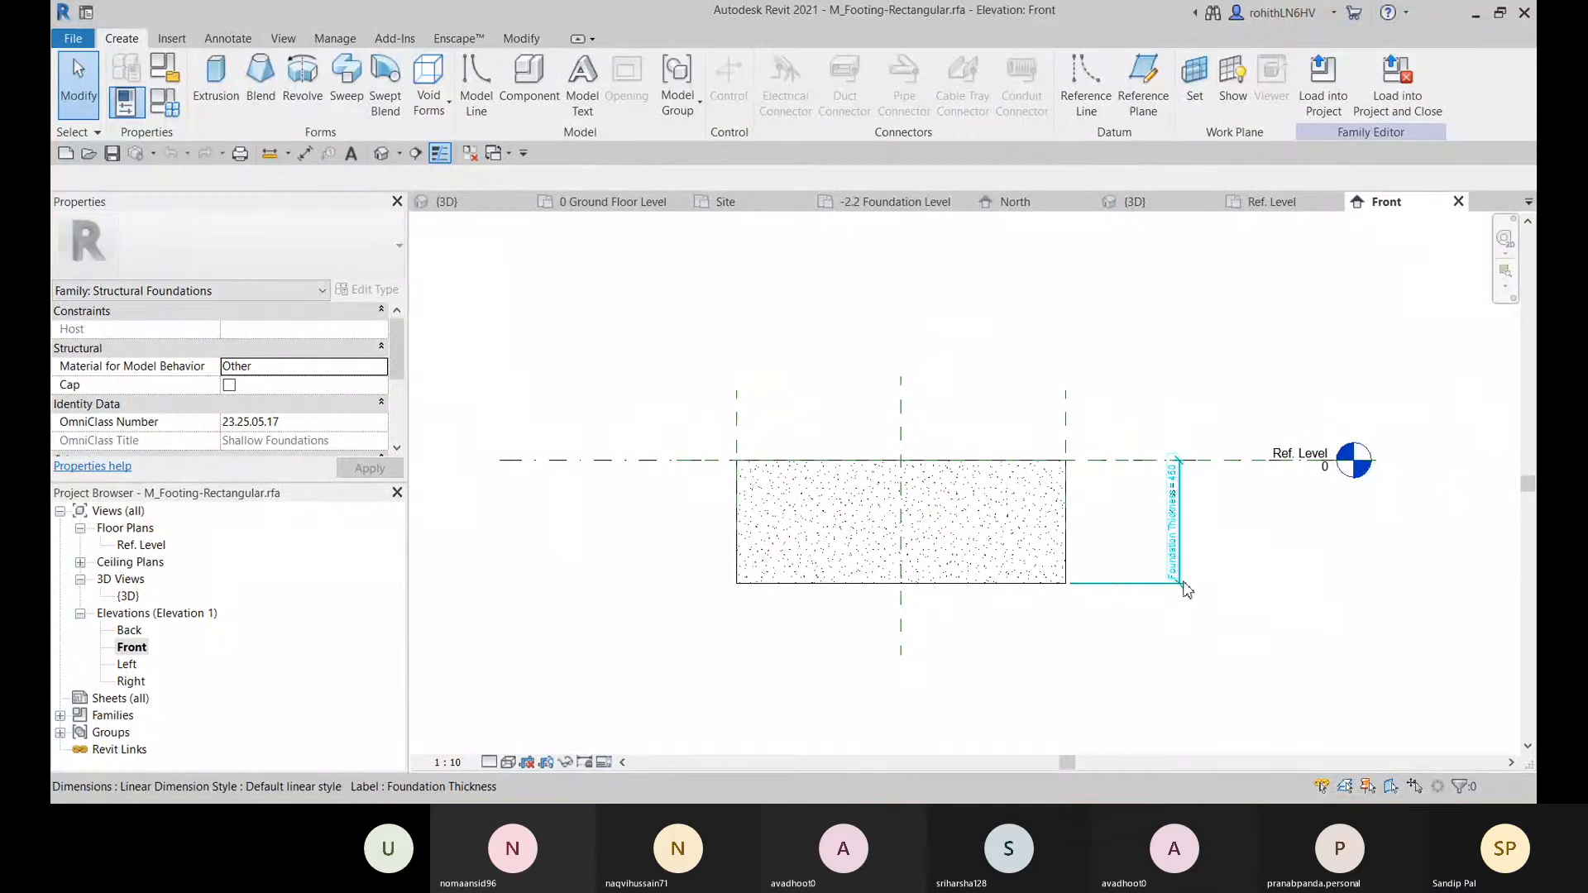
scroll(1059, 542, down, 3)
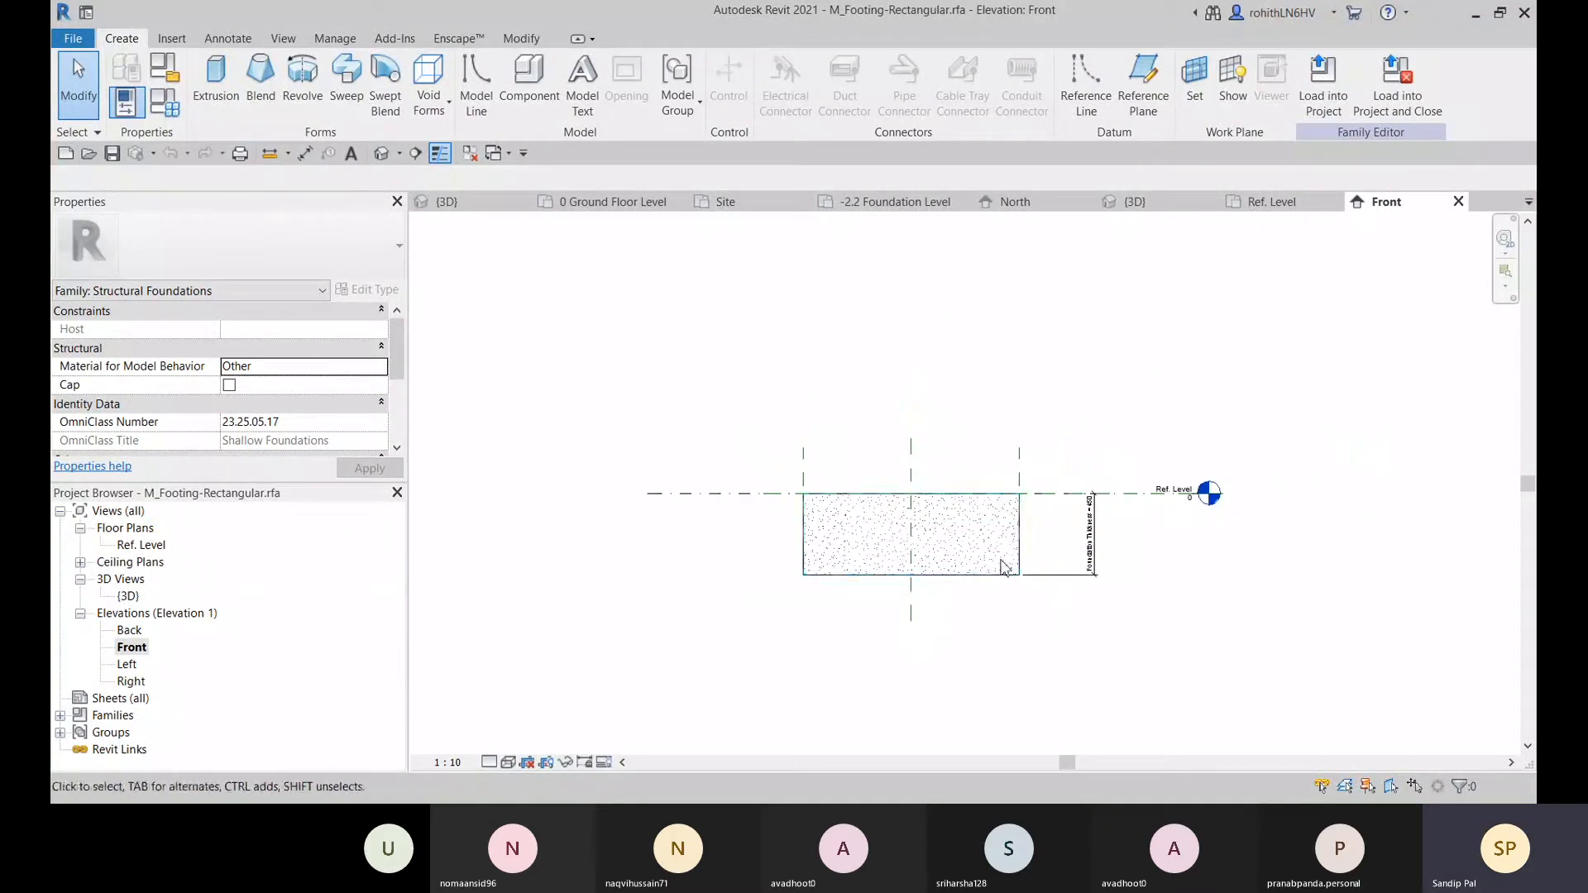
click(1023, 548)
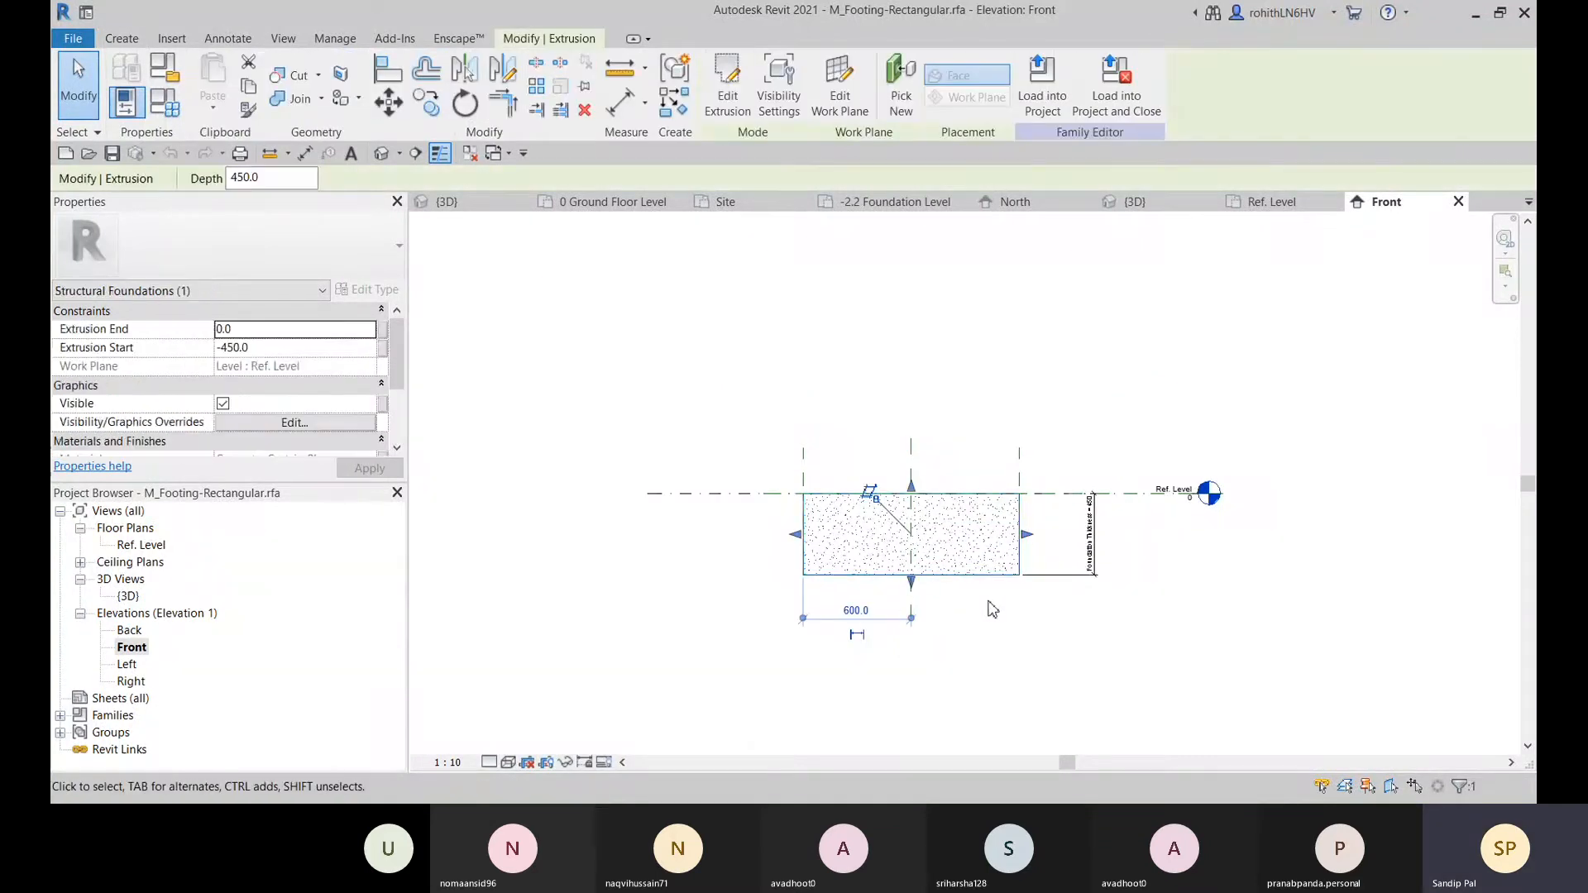
scroll(1051, 546, up, 1)
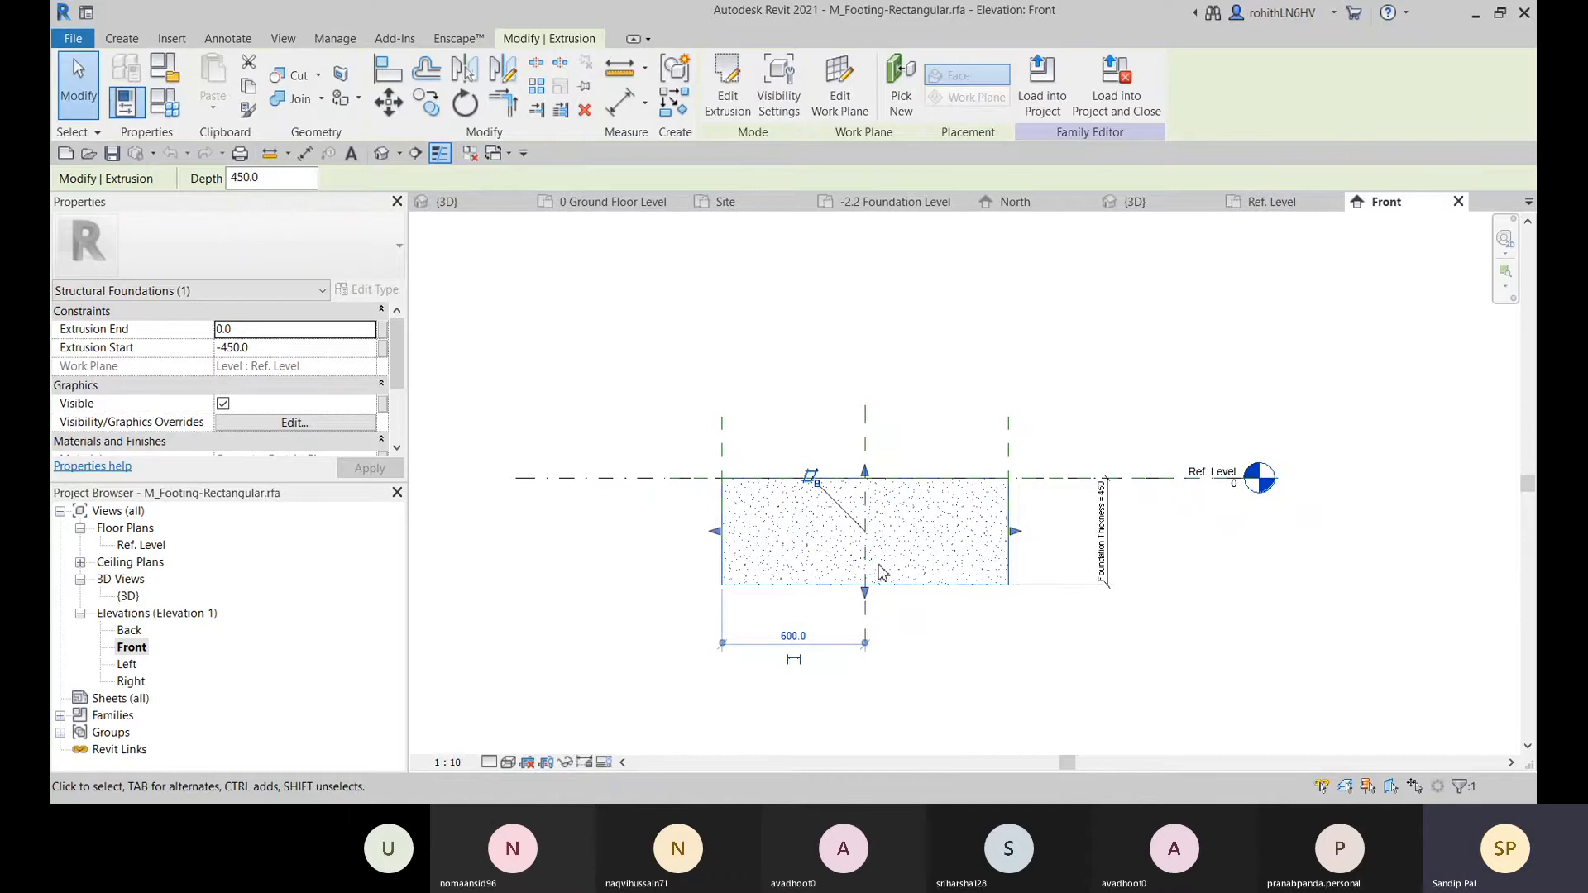
click(1086, 651)
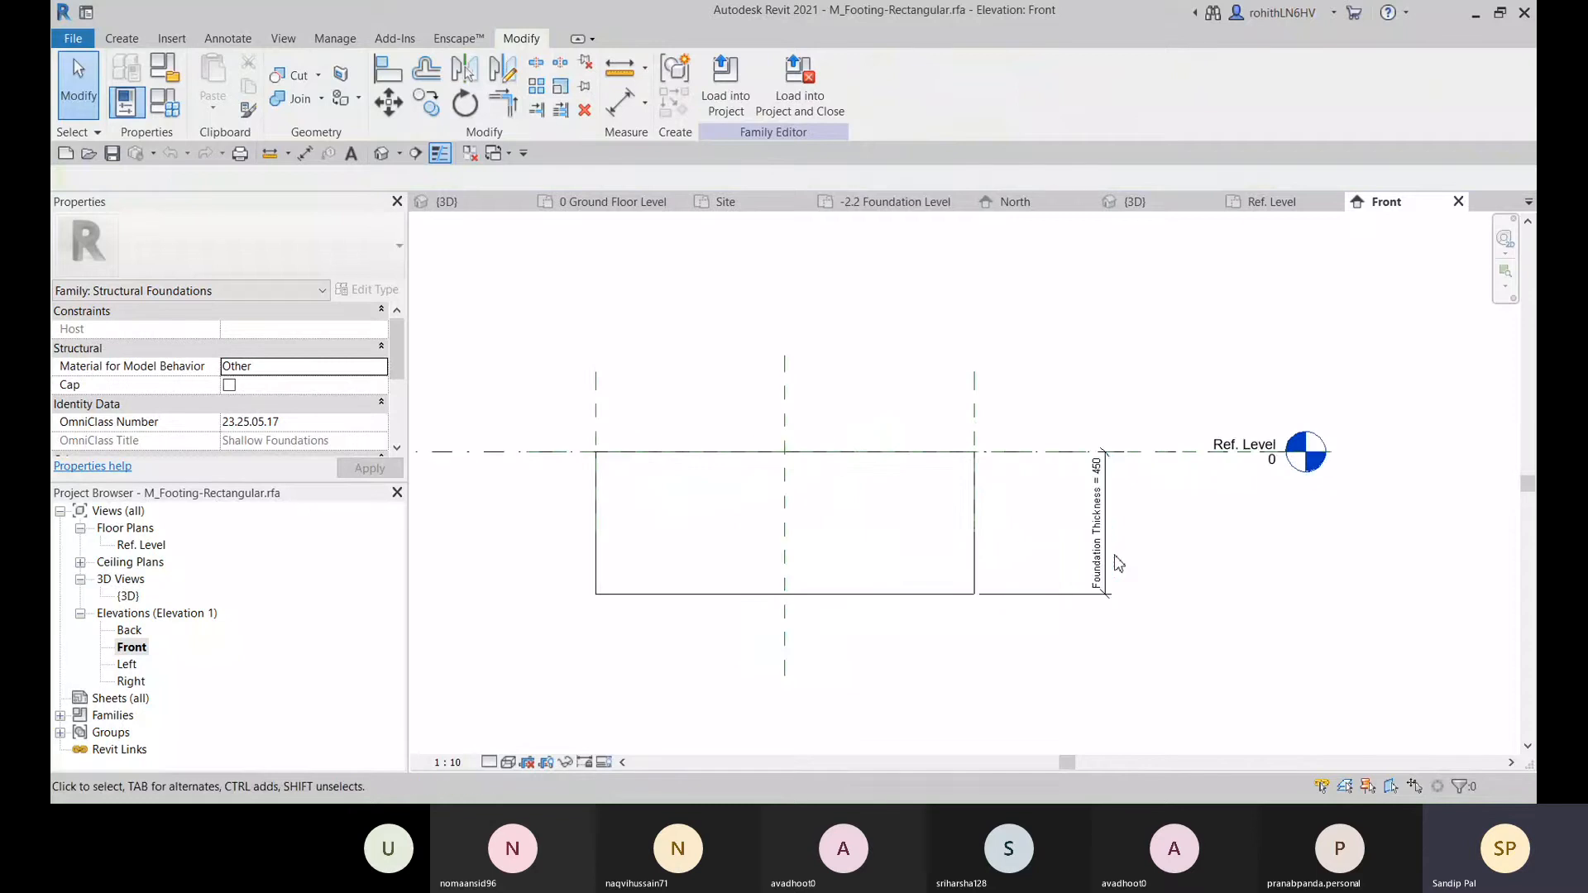
scroll(1114, 575, up, 3)
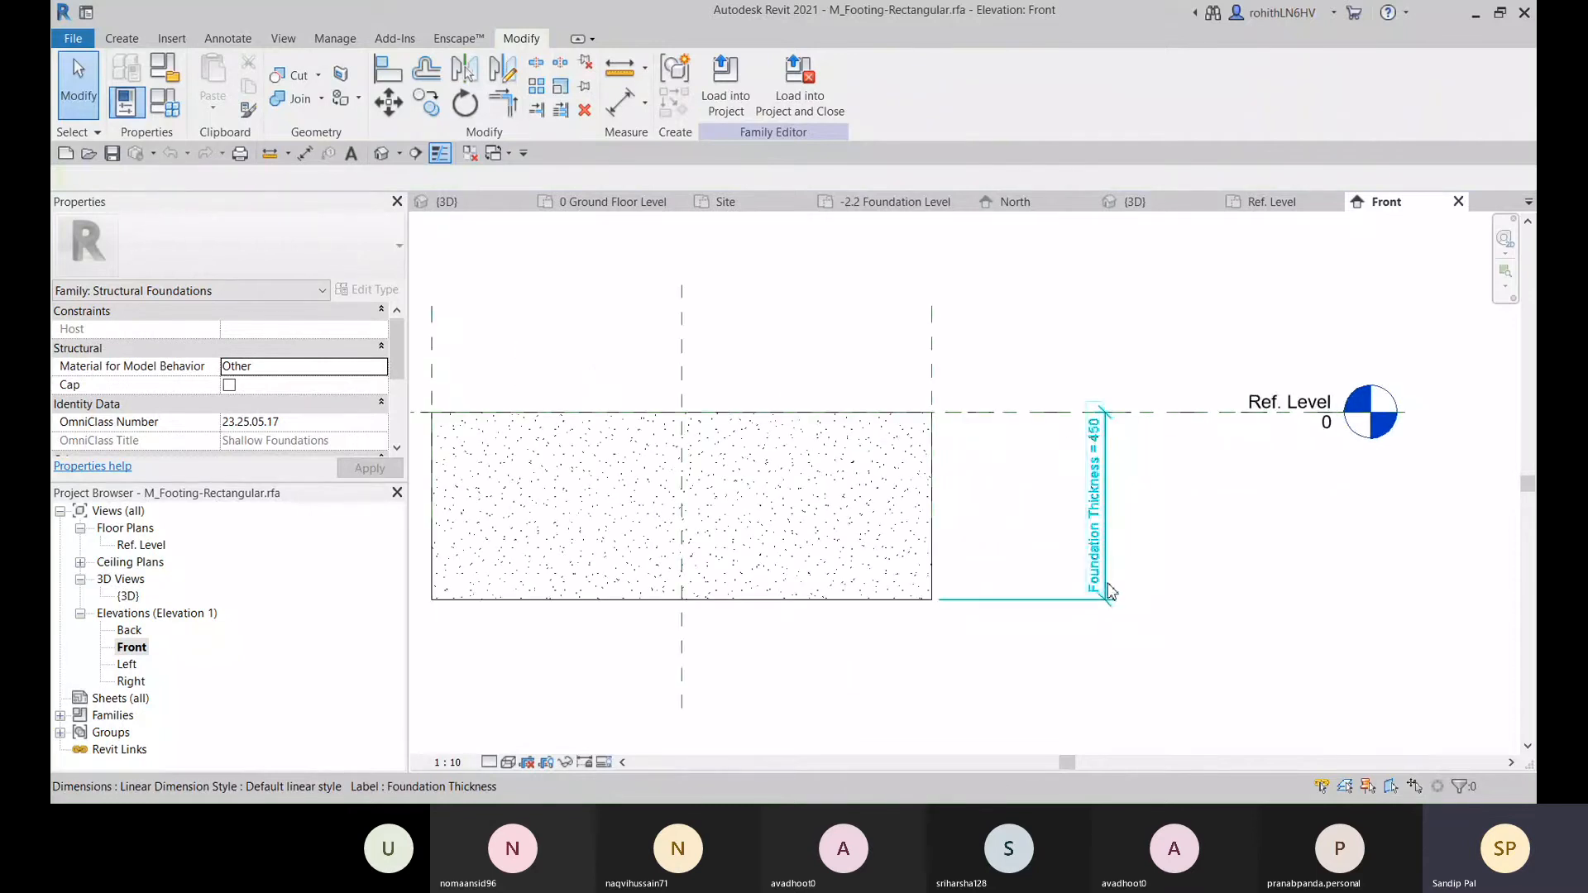
scroll(1059, 582, down, 2)
scroll(1029, 623, down, 2)
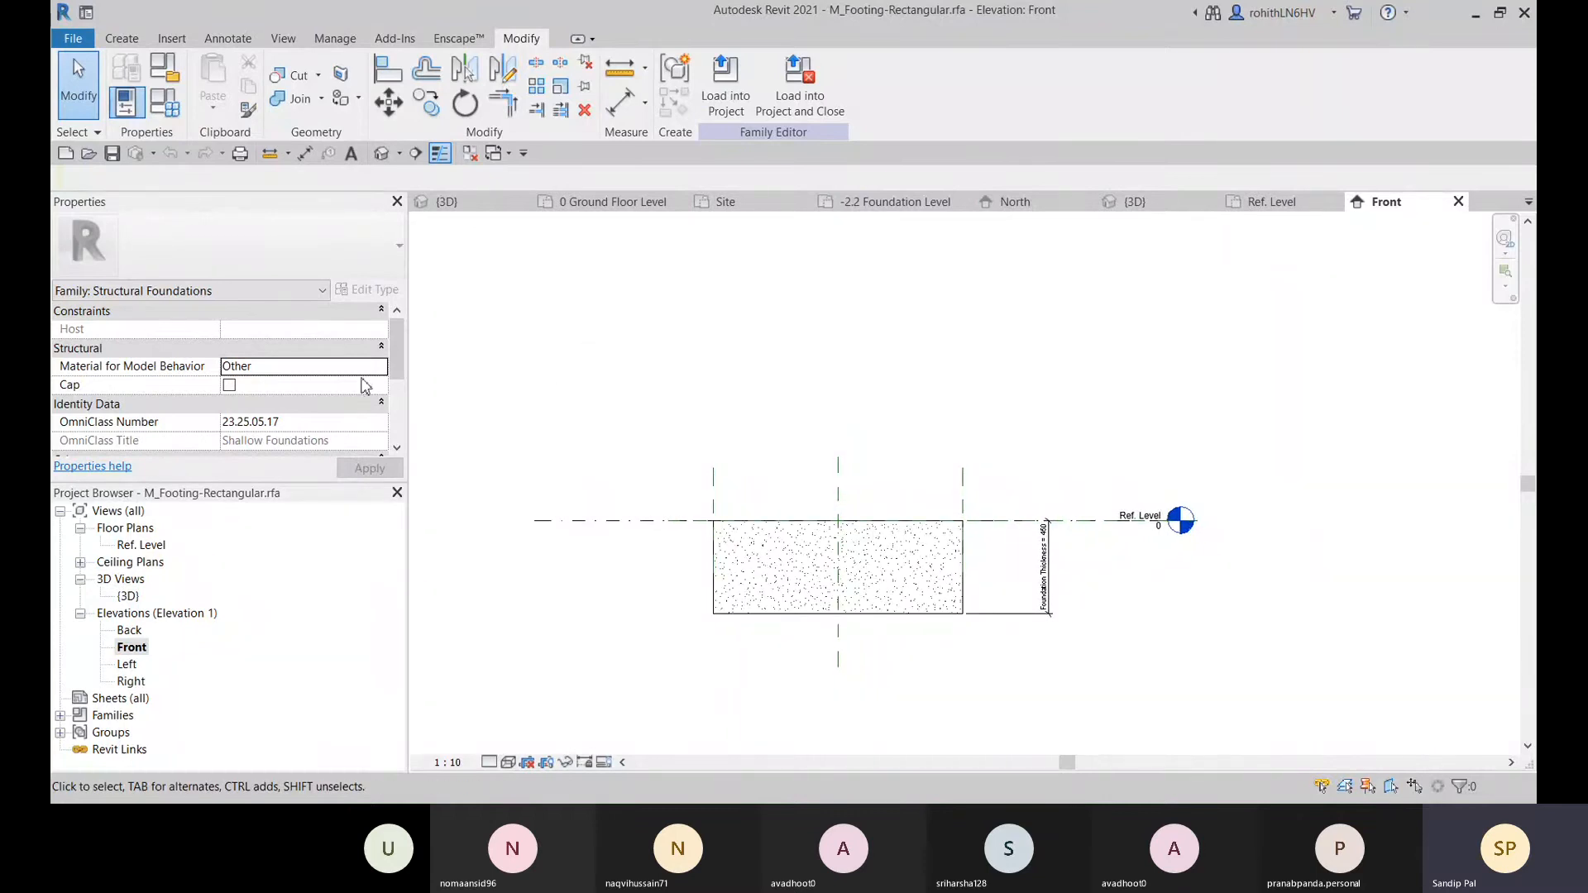
- Draw a horizontal reference plane about 355 mm above the Ref. Level, spanning past both sides of the footing
key(r)
key(p)
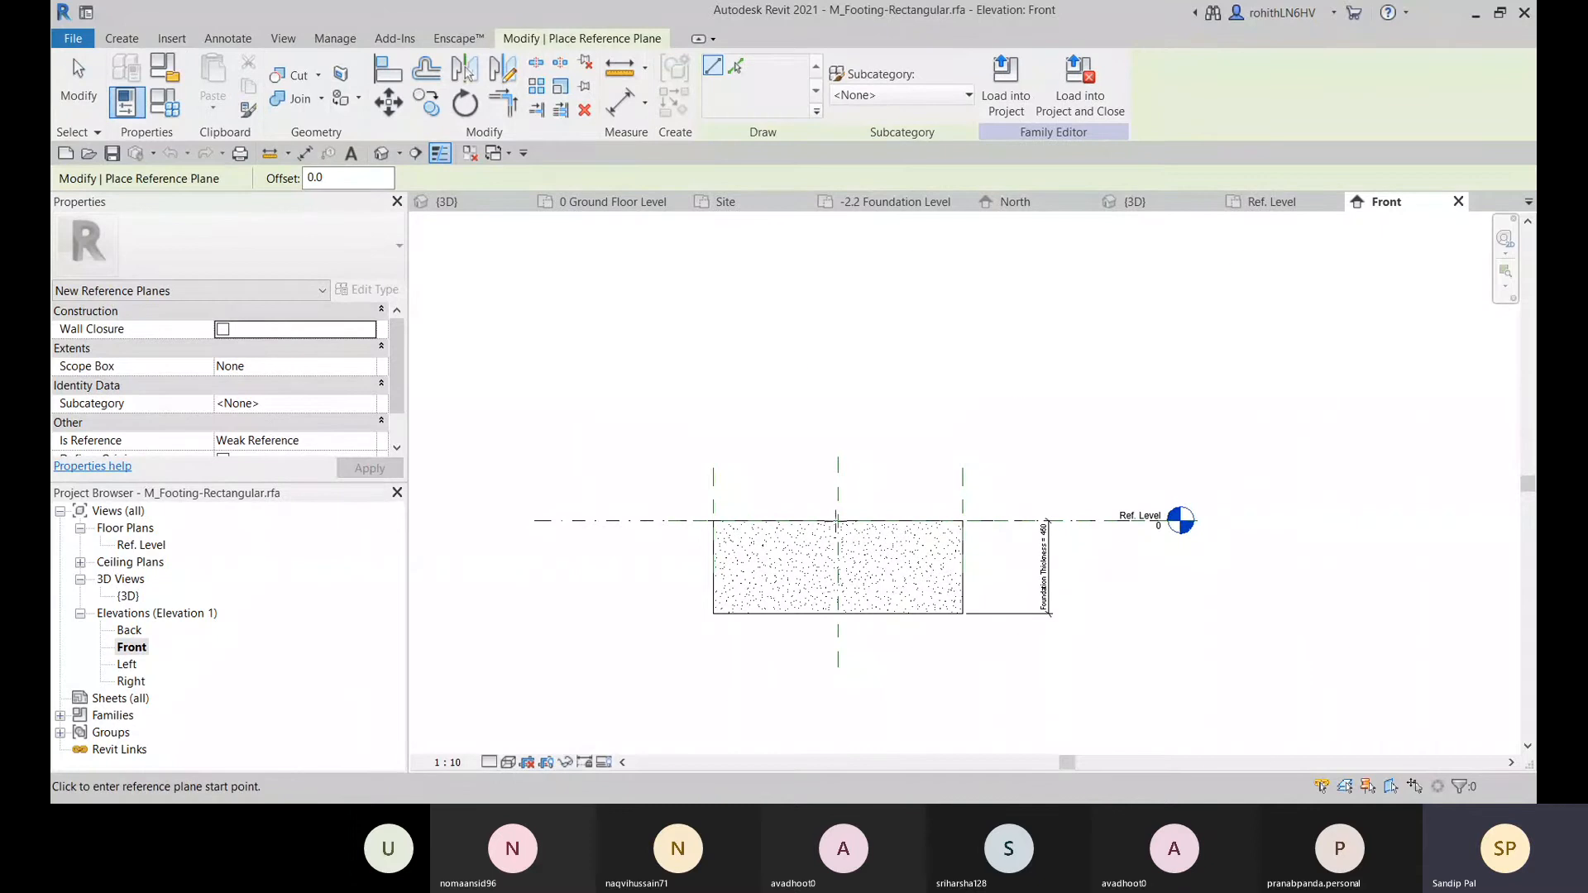
scroll(1067, 608, up, 3)
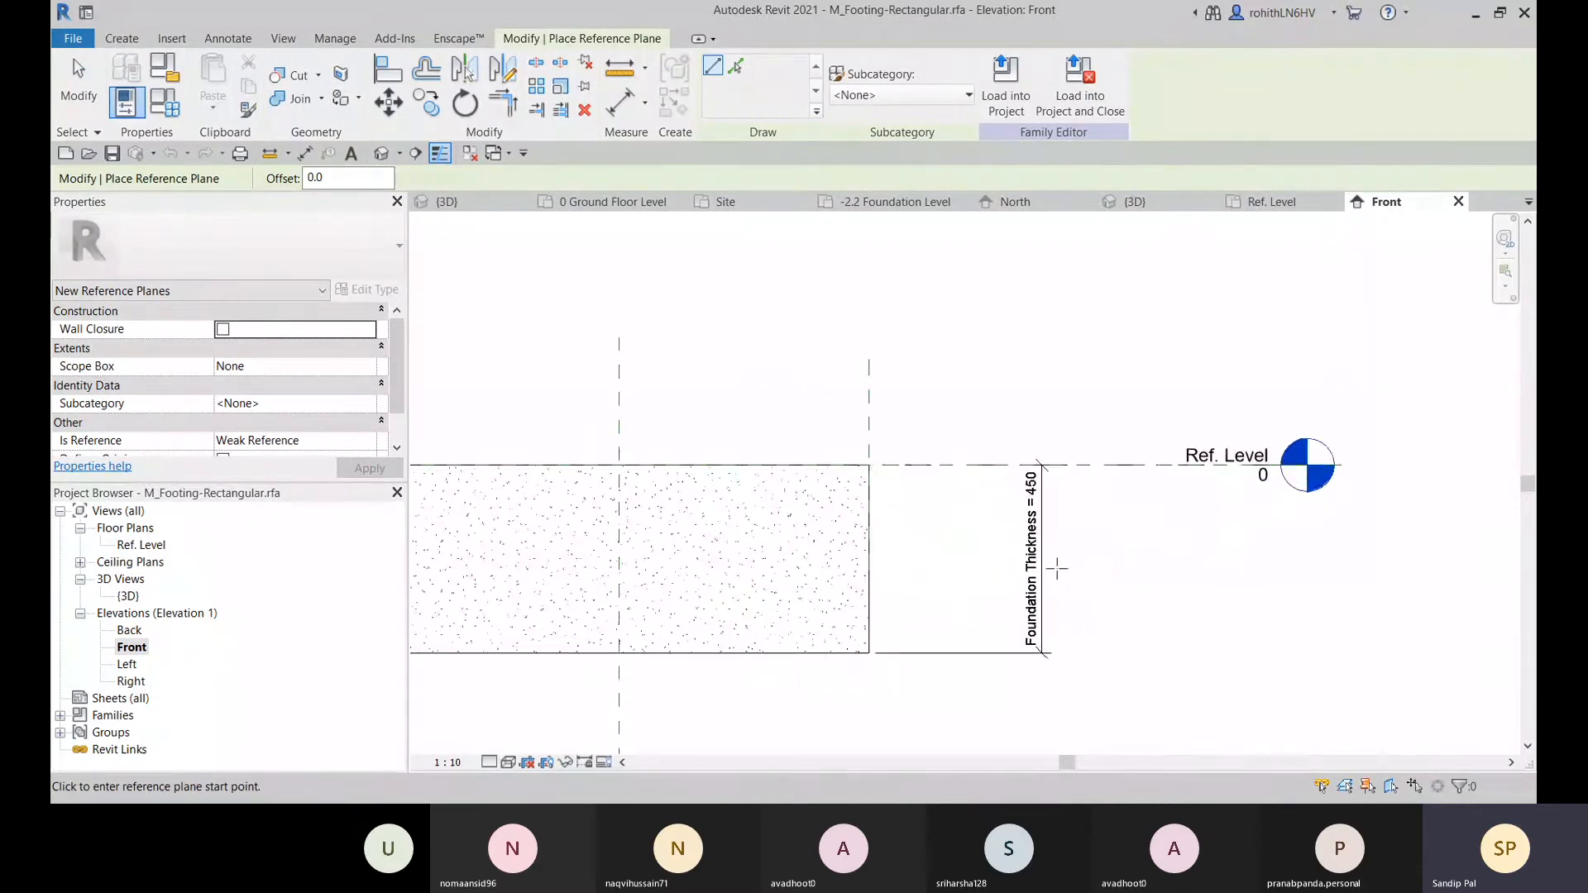
scroll(1054, 568, down, 1)
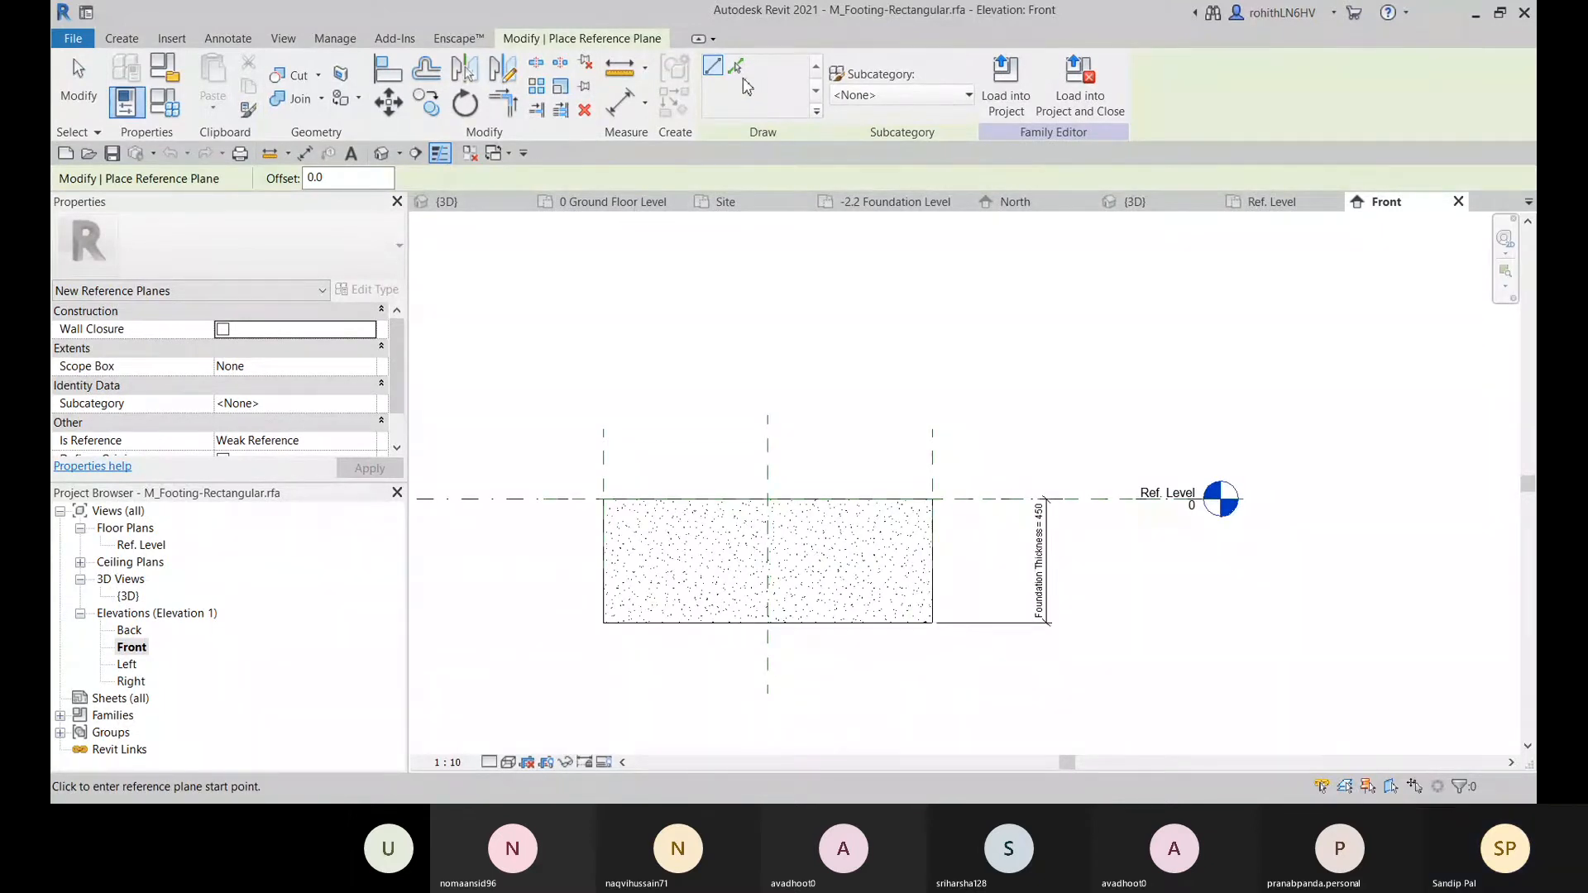
click(737, 69)
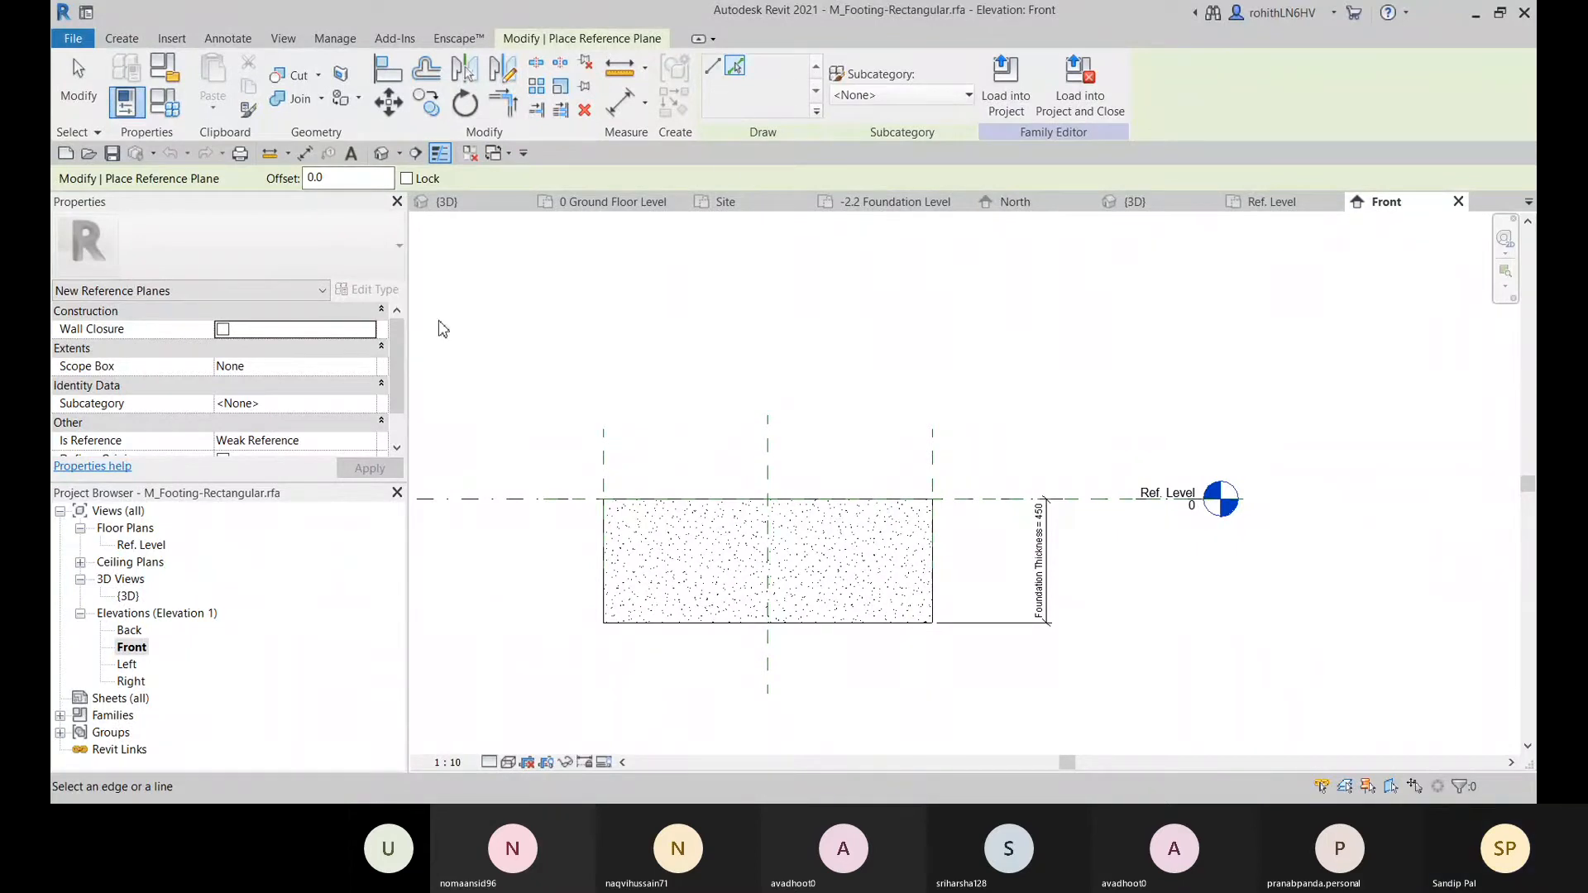
middle_drag(479, 491, 583, 470)
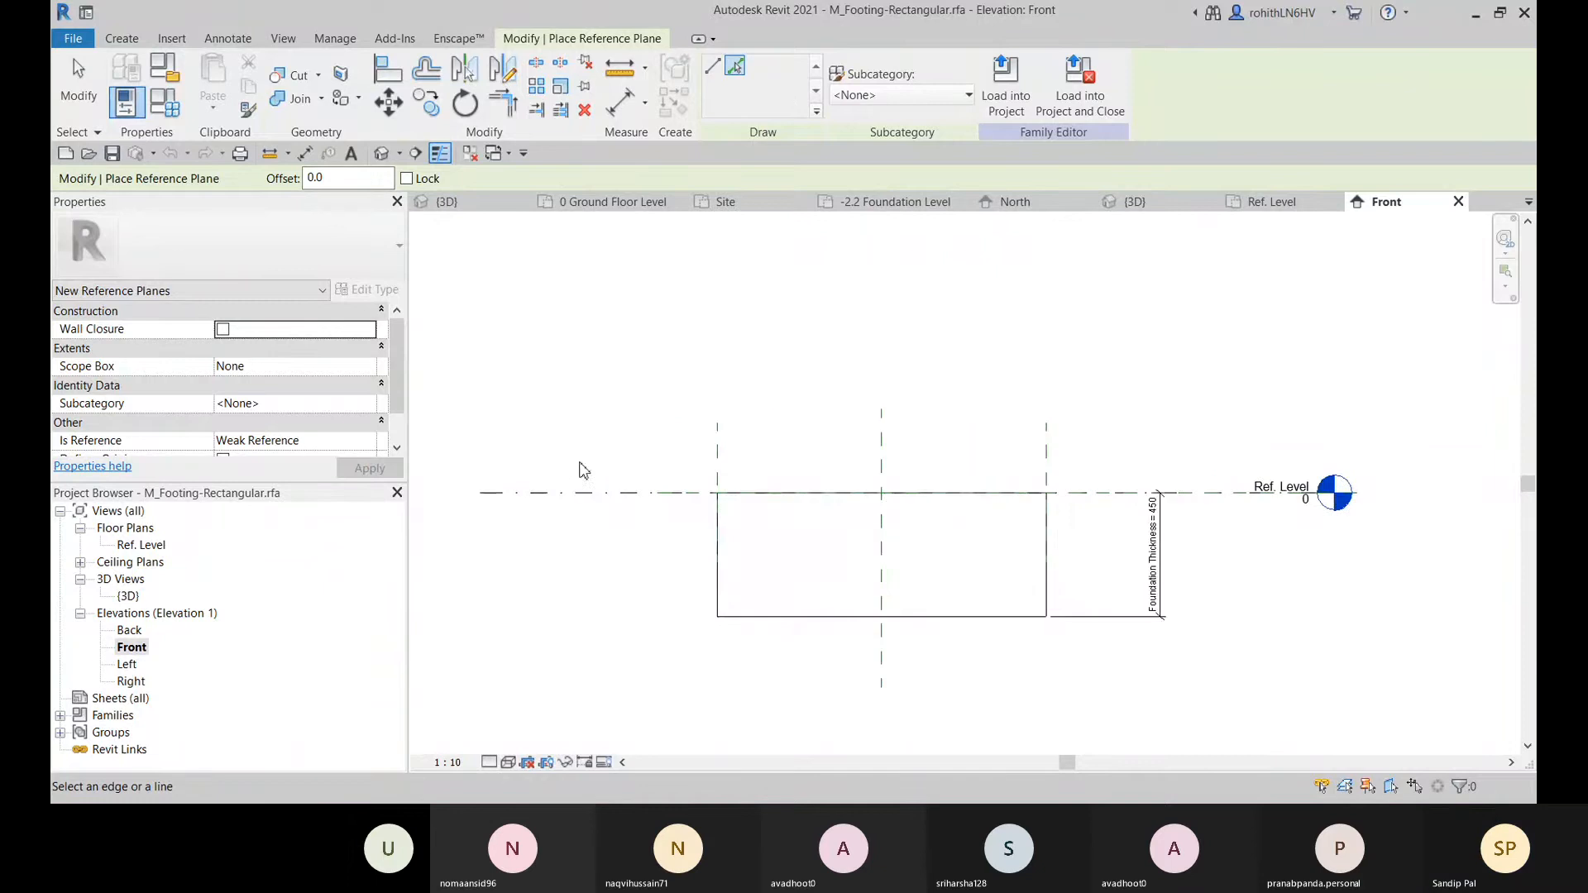
click(713, 69)
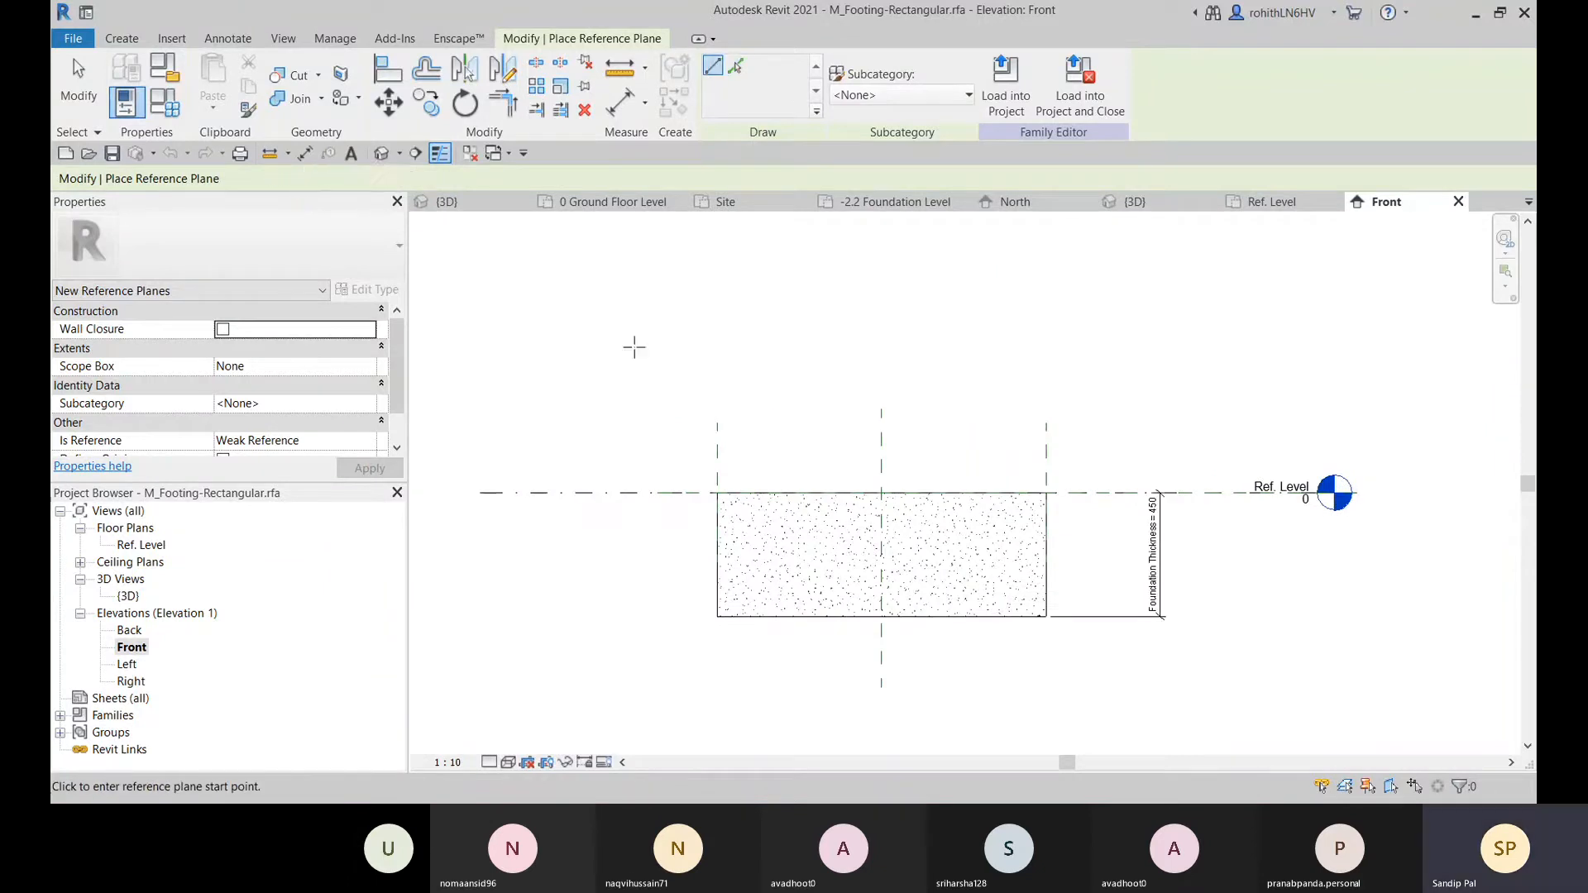
click(499, 396)
click(1296, 396)
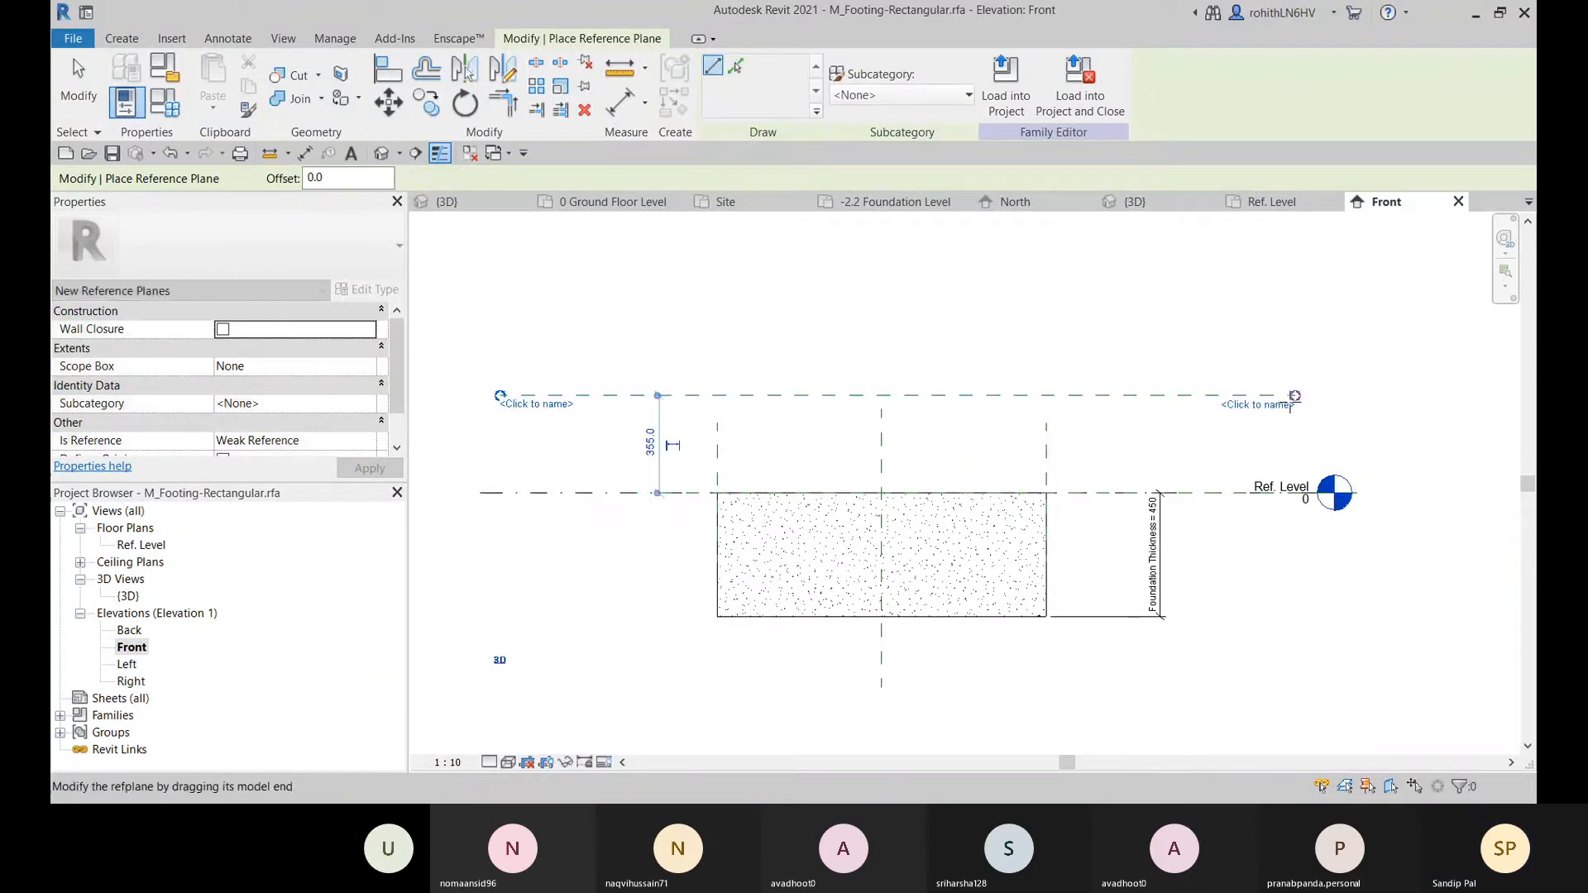
key(Escape)
key(Escape)
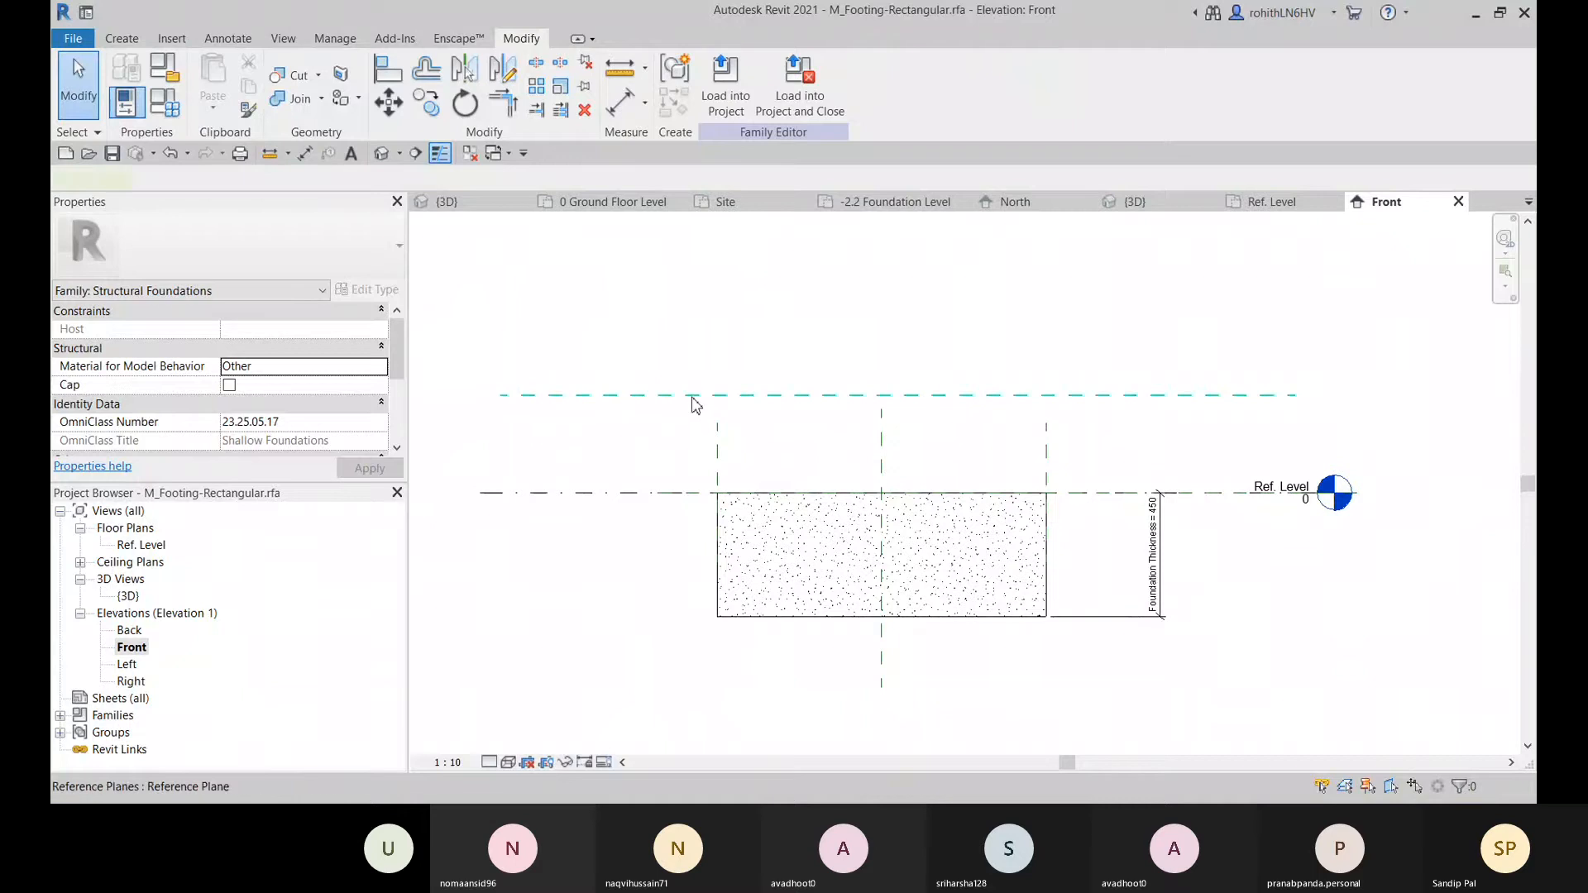
- Set the new reference plane's distance above the Ref. Level to 450 mm
click(692, 397)
click(650, 444)
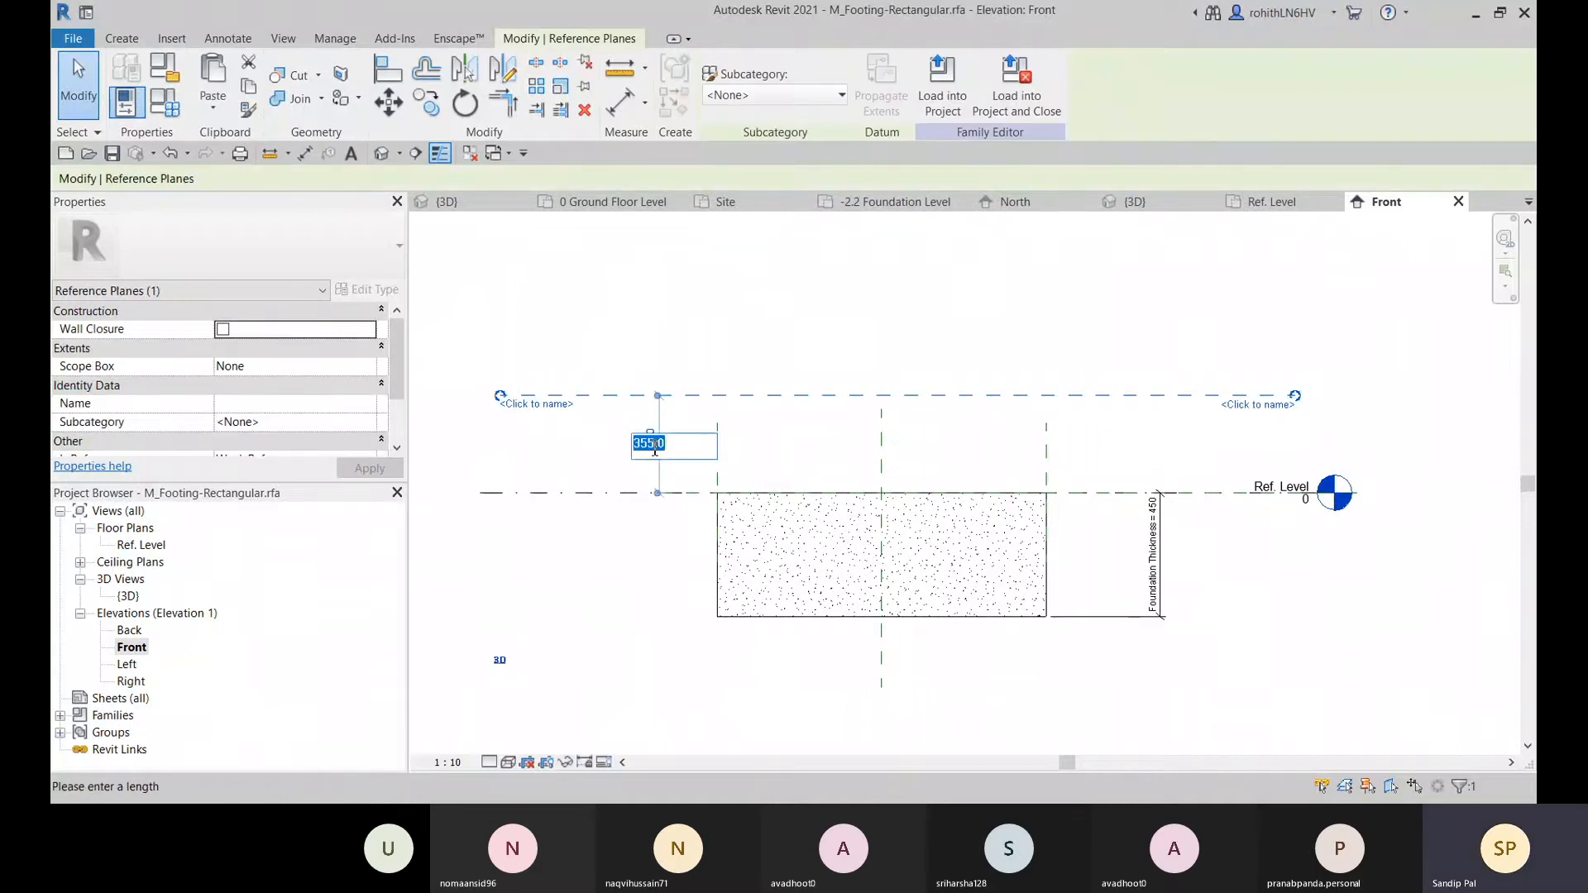
key(Return)
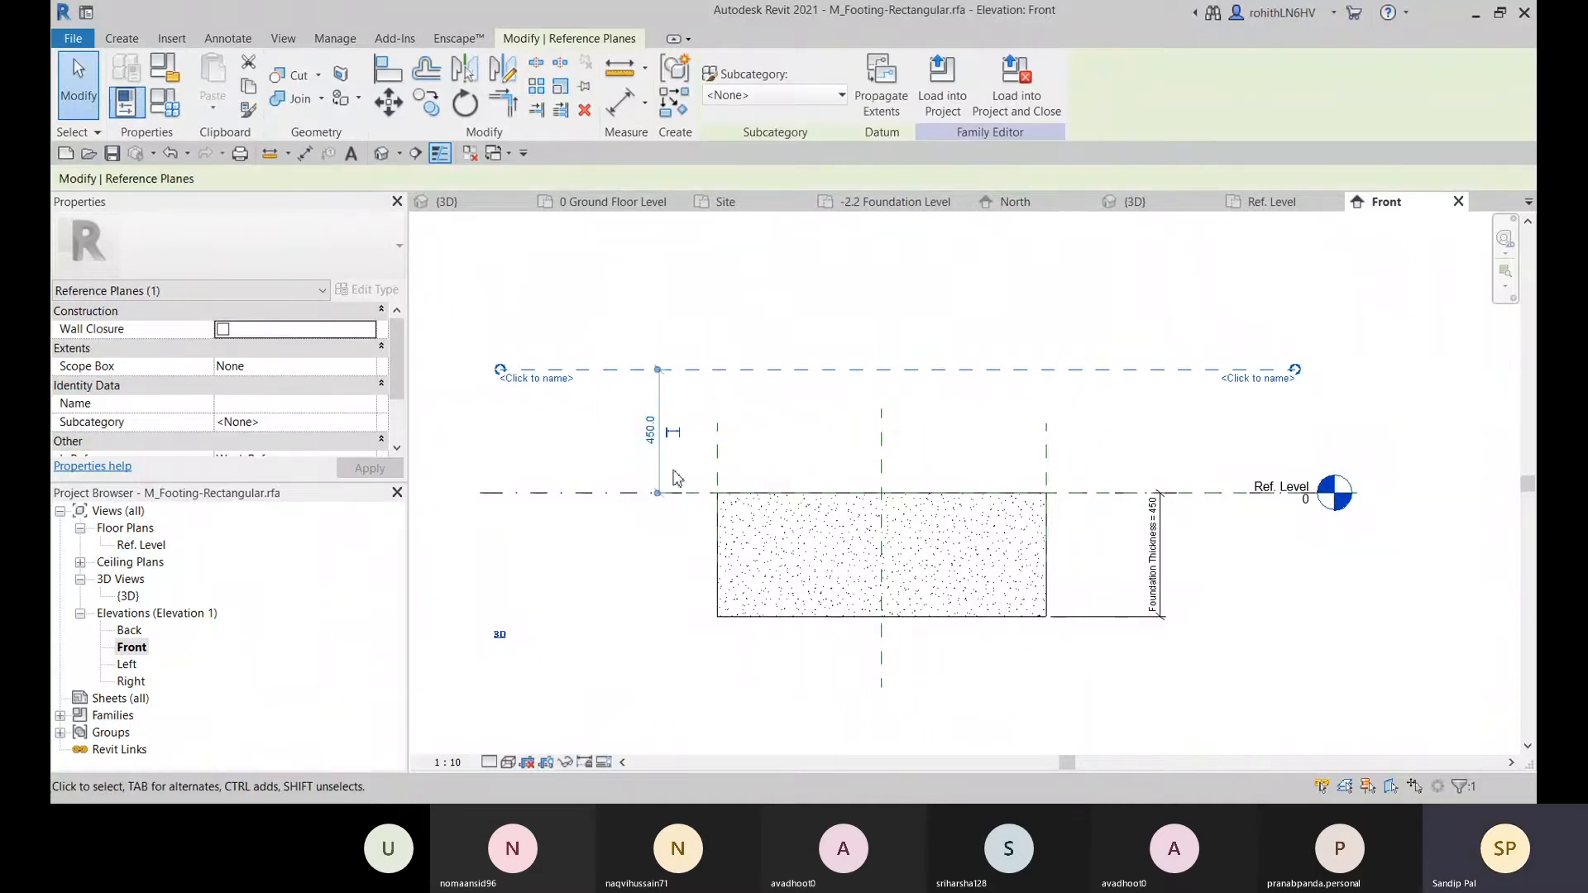
click(592, 653)
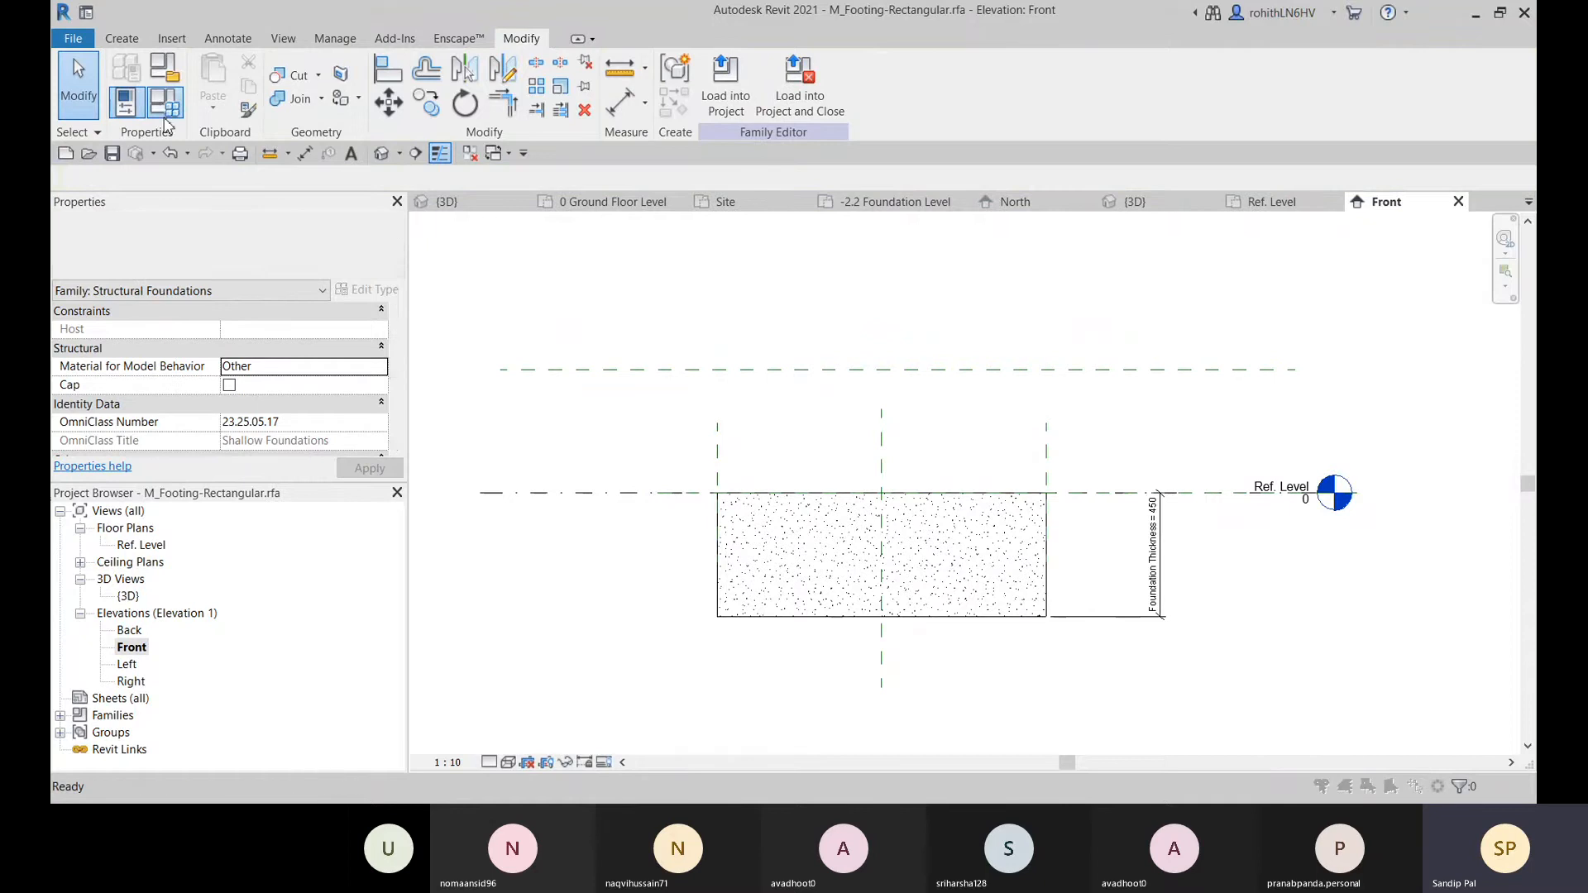
- Make 1800 x 1200 x 600 the current family type and check the upper reference plane's distance from the Ref. Level
click(126, 102)
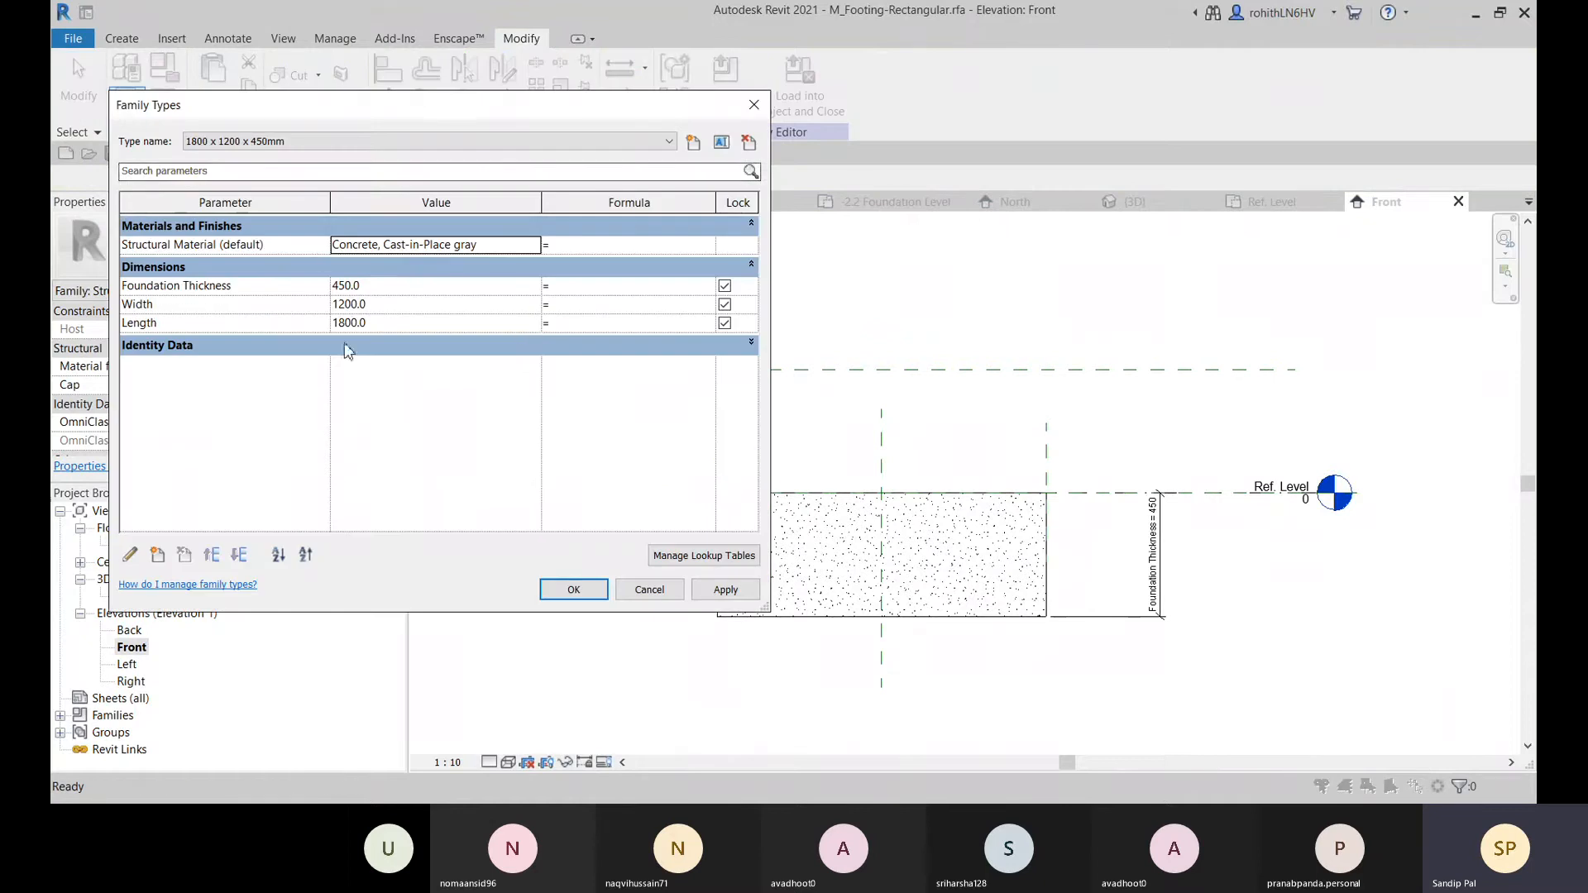
click(374, 285)
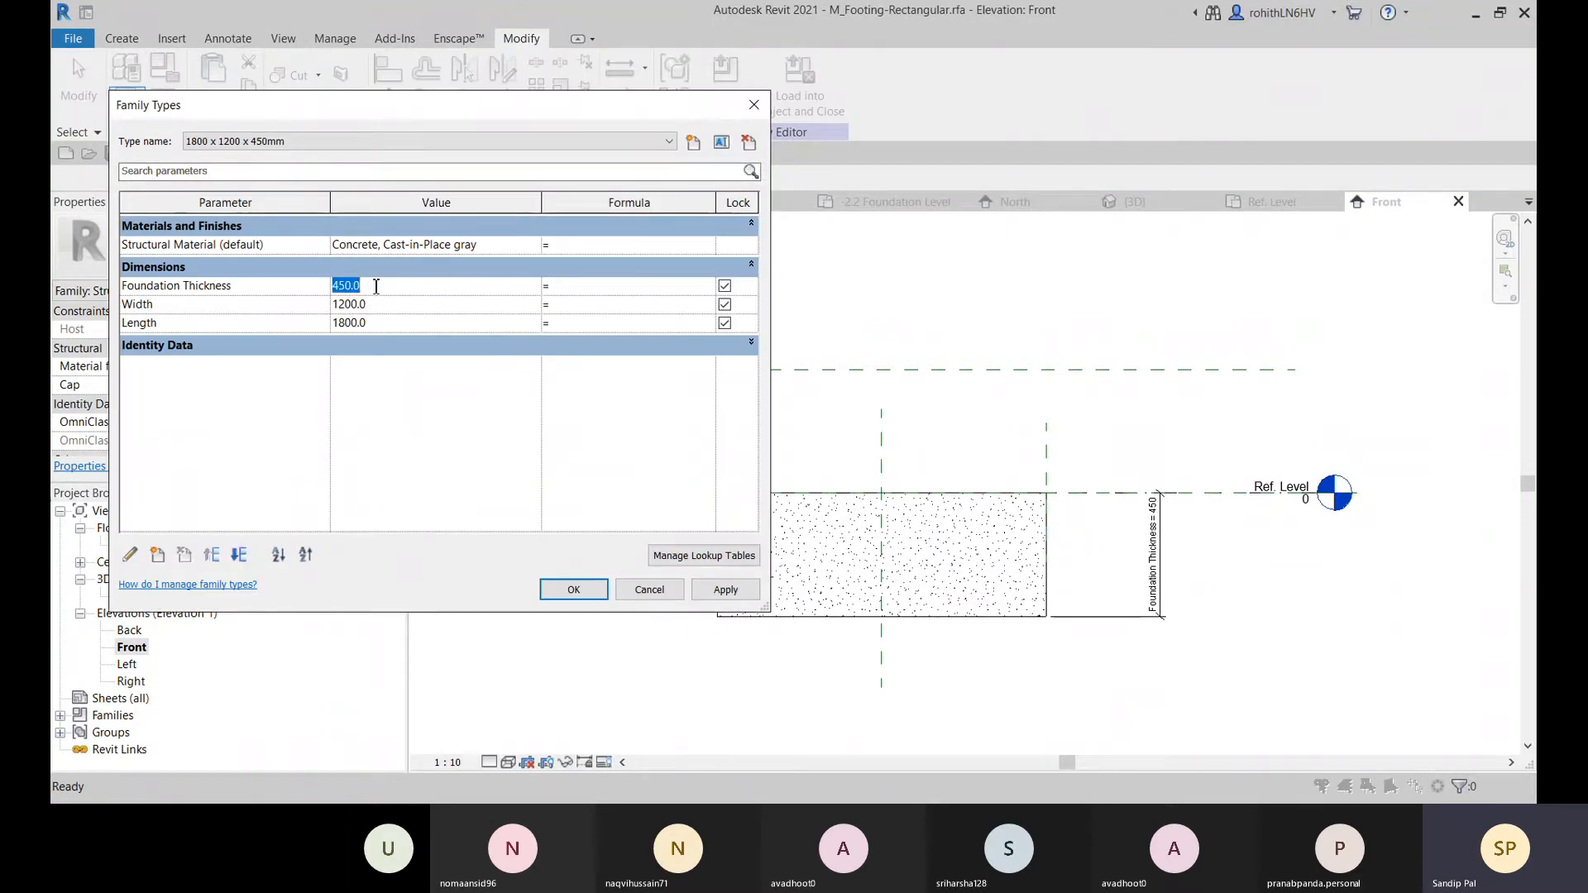
click(420, 145)
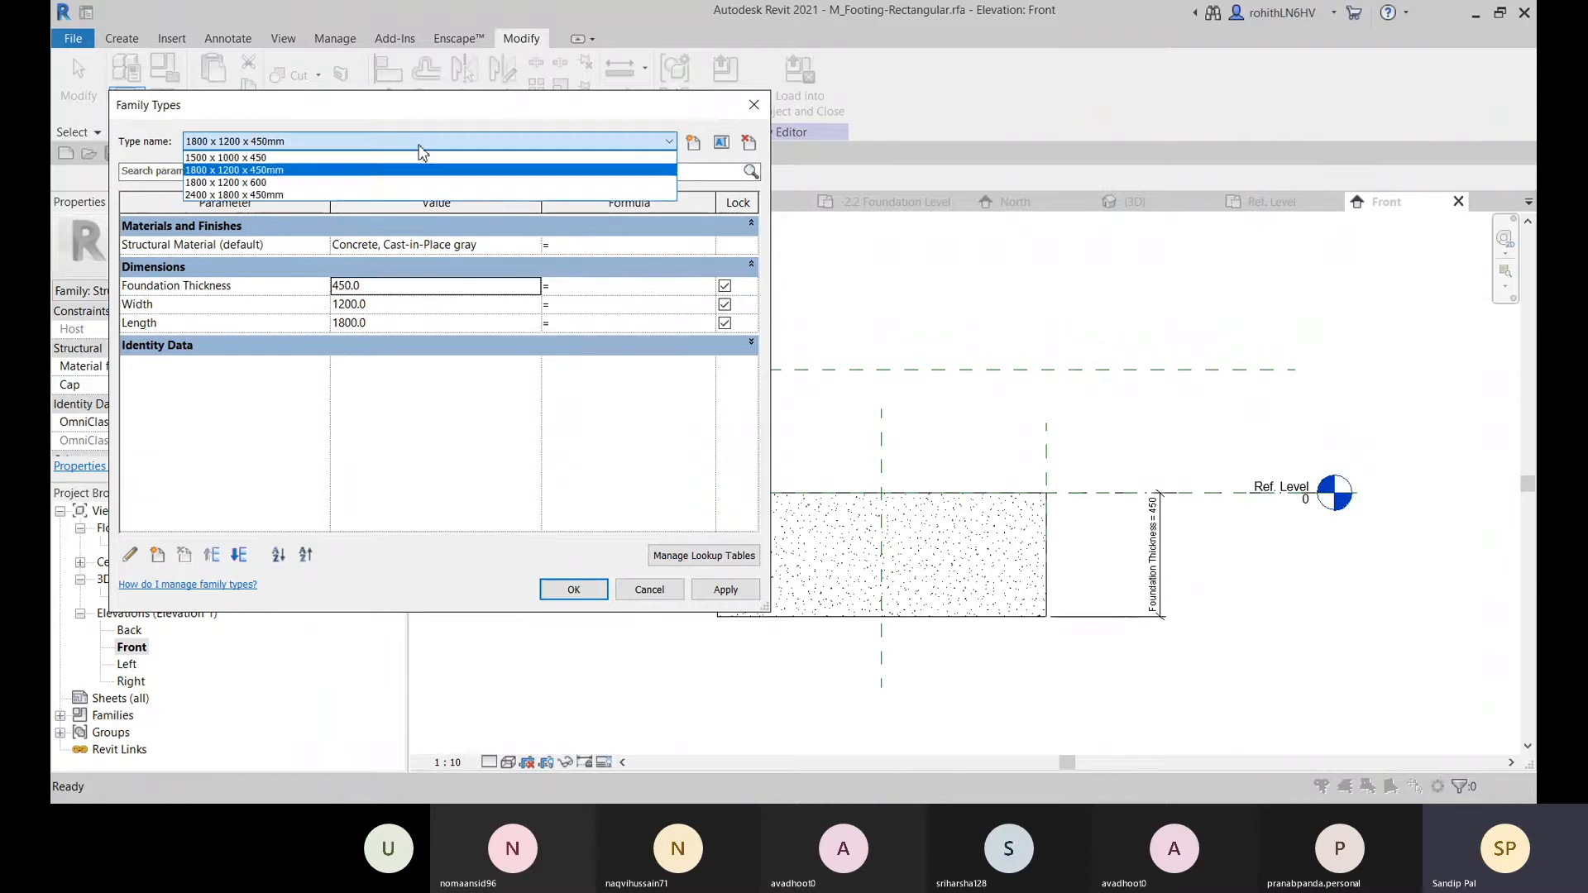
click(244, 184)
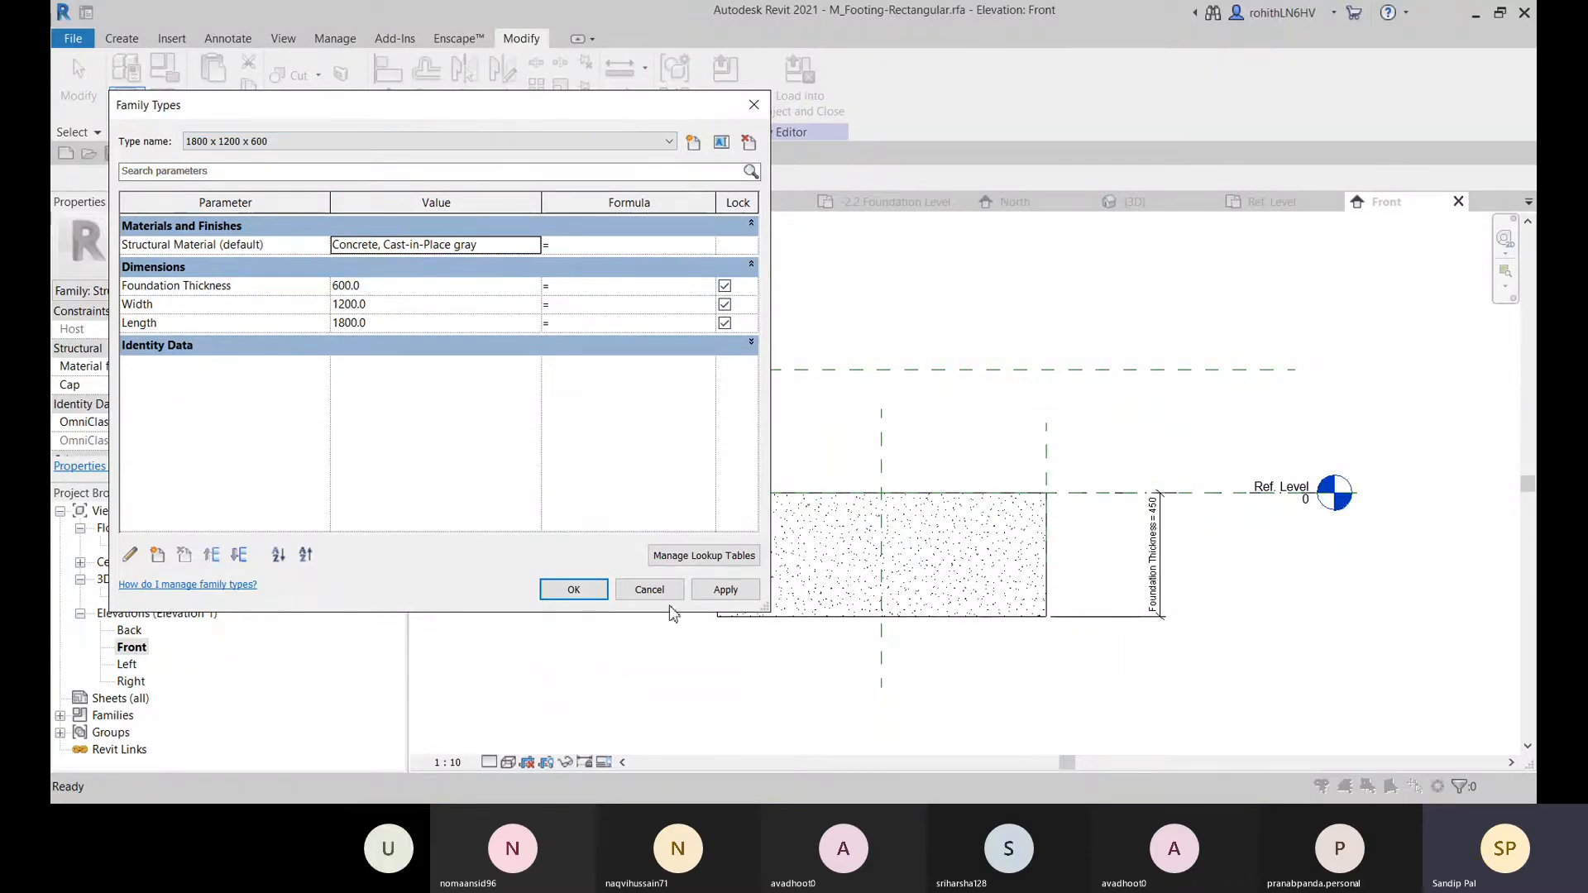
click(726, 589)
click(571, 590)
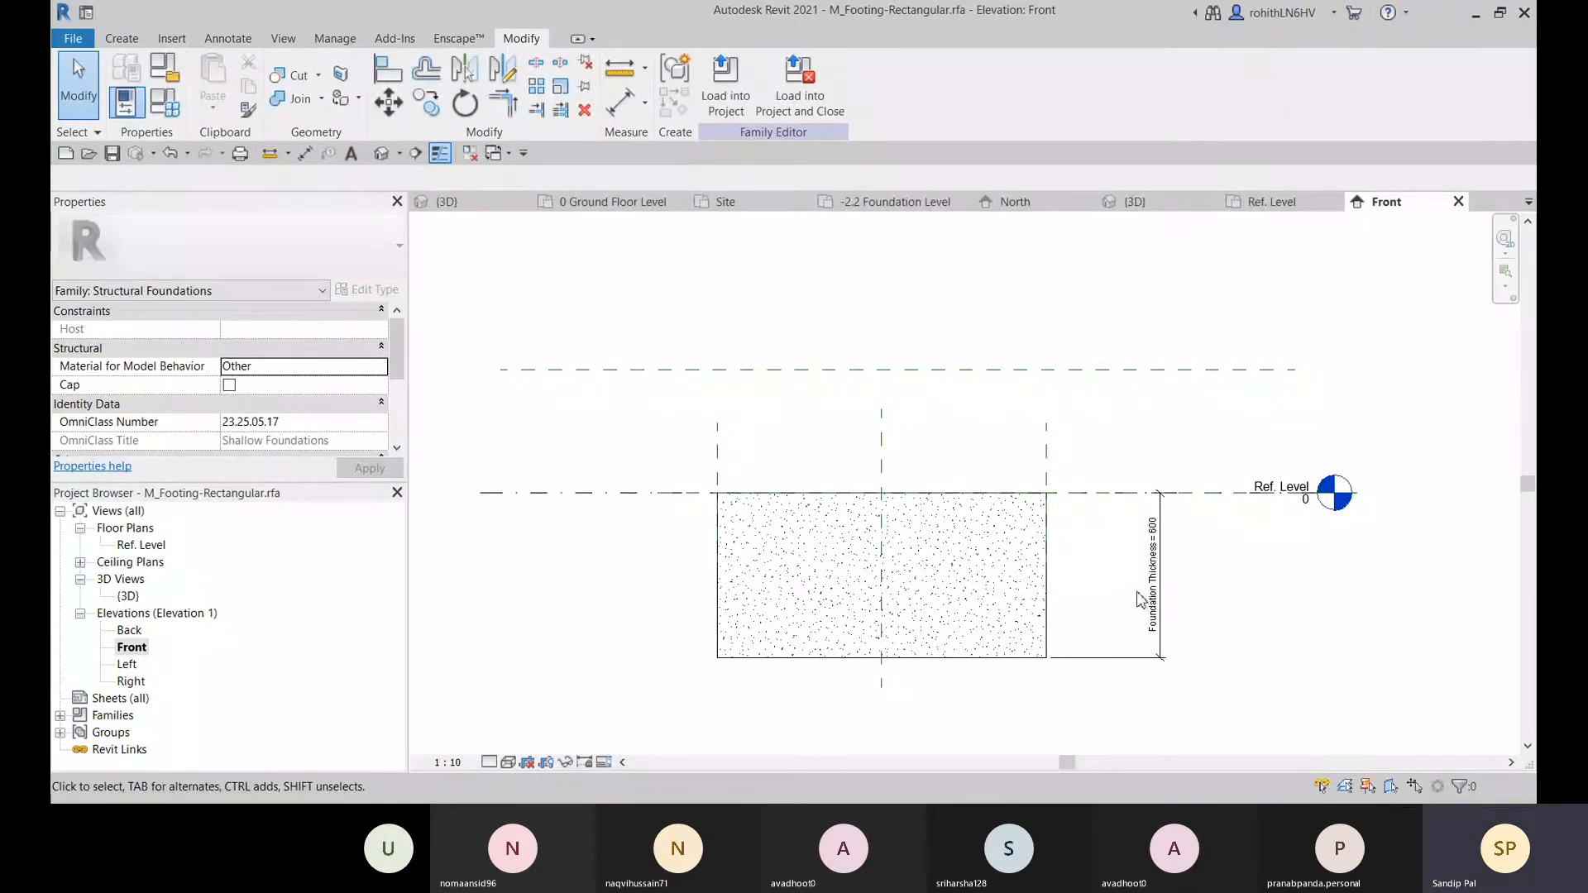
click(880, 369)
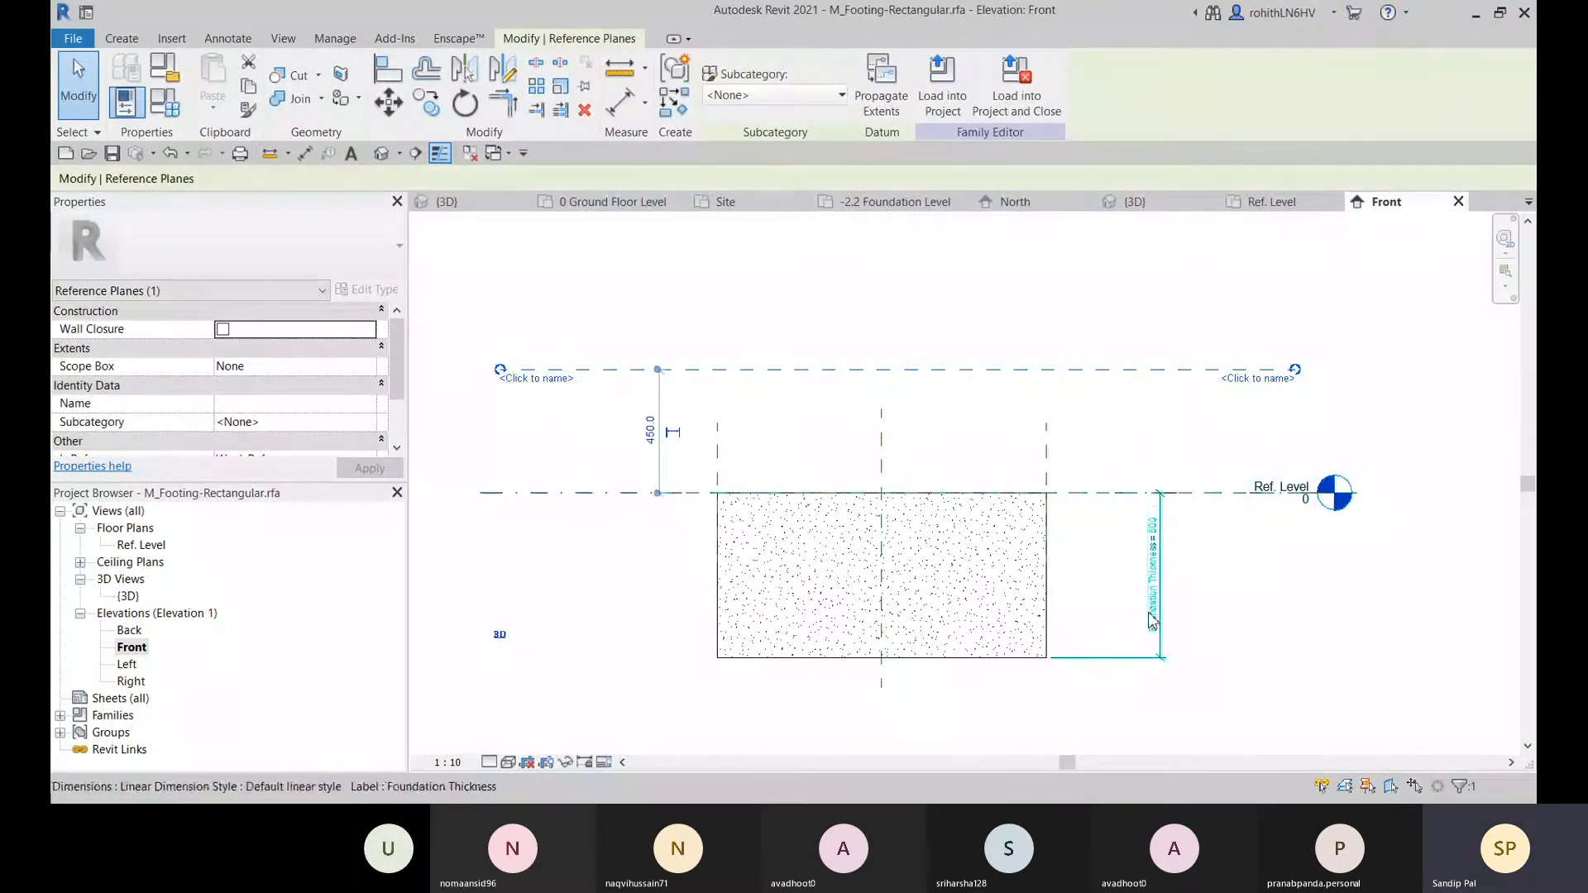
scroll(1223, 635, down, 2)
click(920, 647)
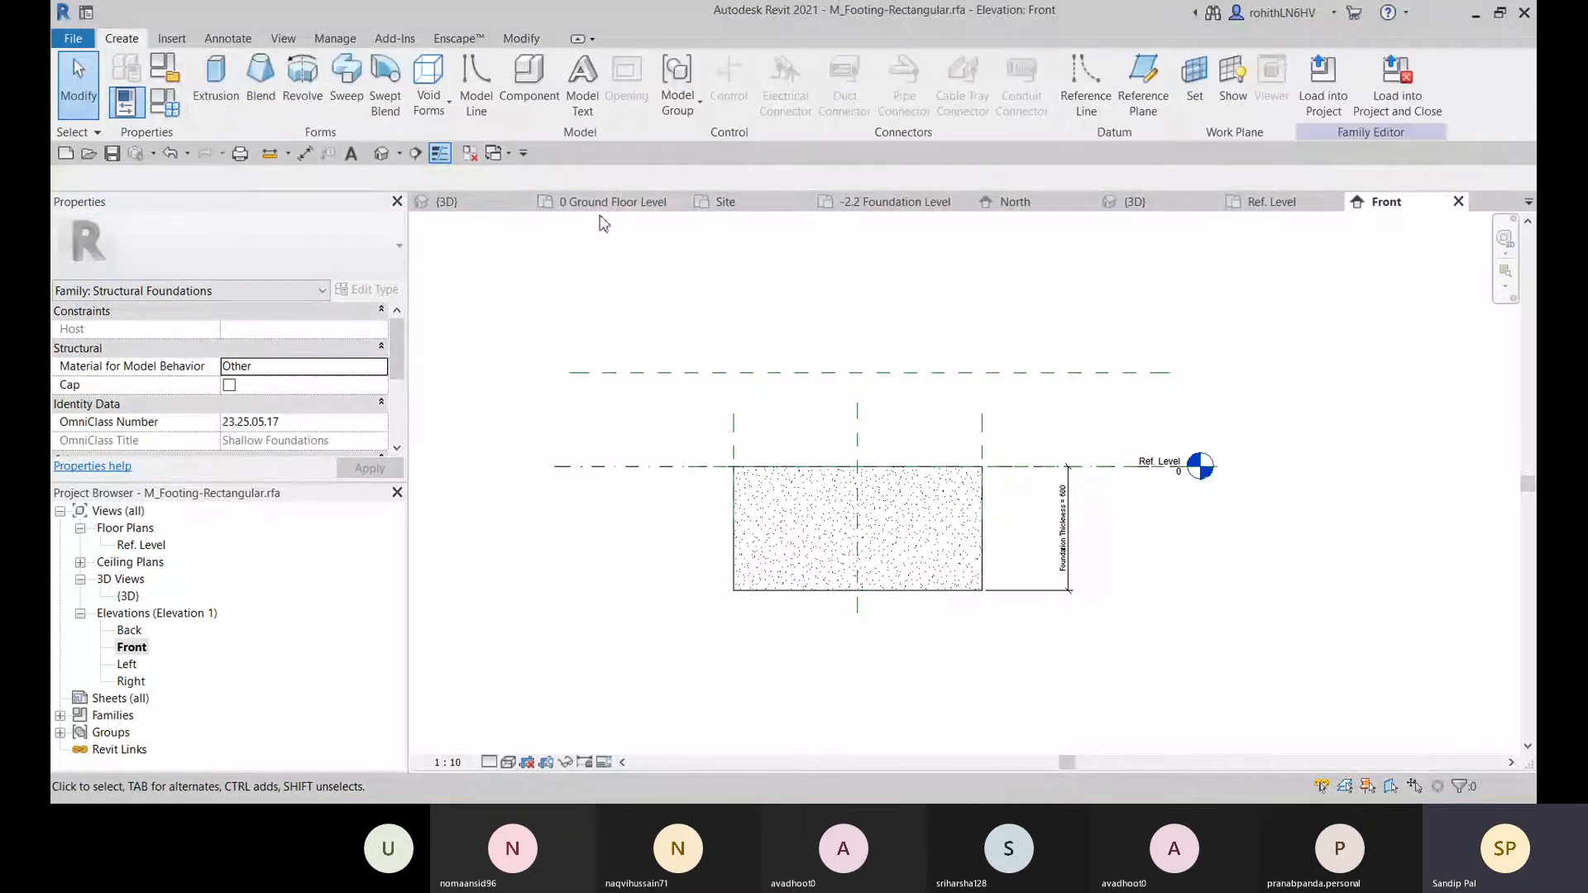
- Start a blend in the Ref. Level plan and draw its base boundary as a 1200 x 1800 mm rectangle over the footing outline
click(1272, 202)
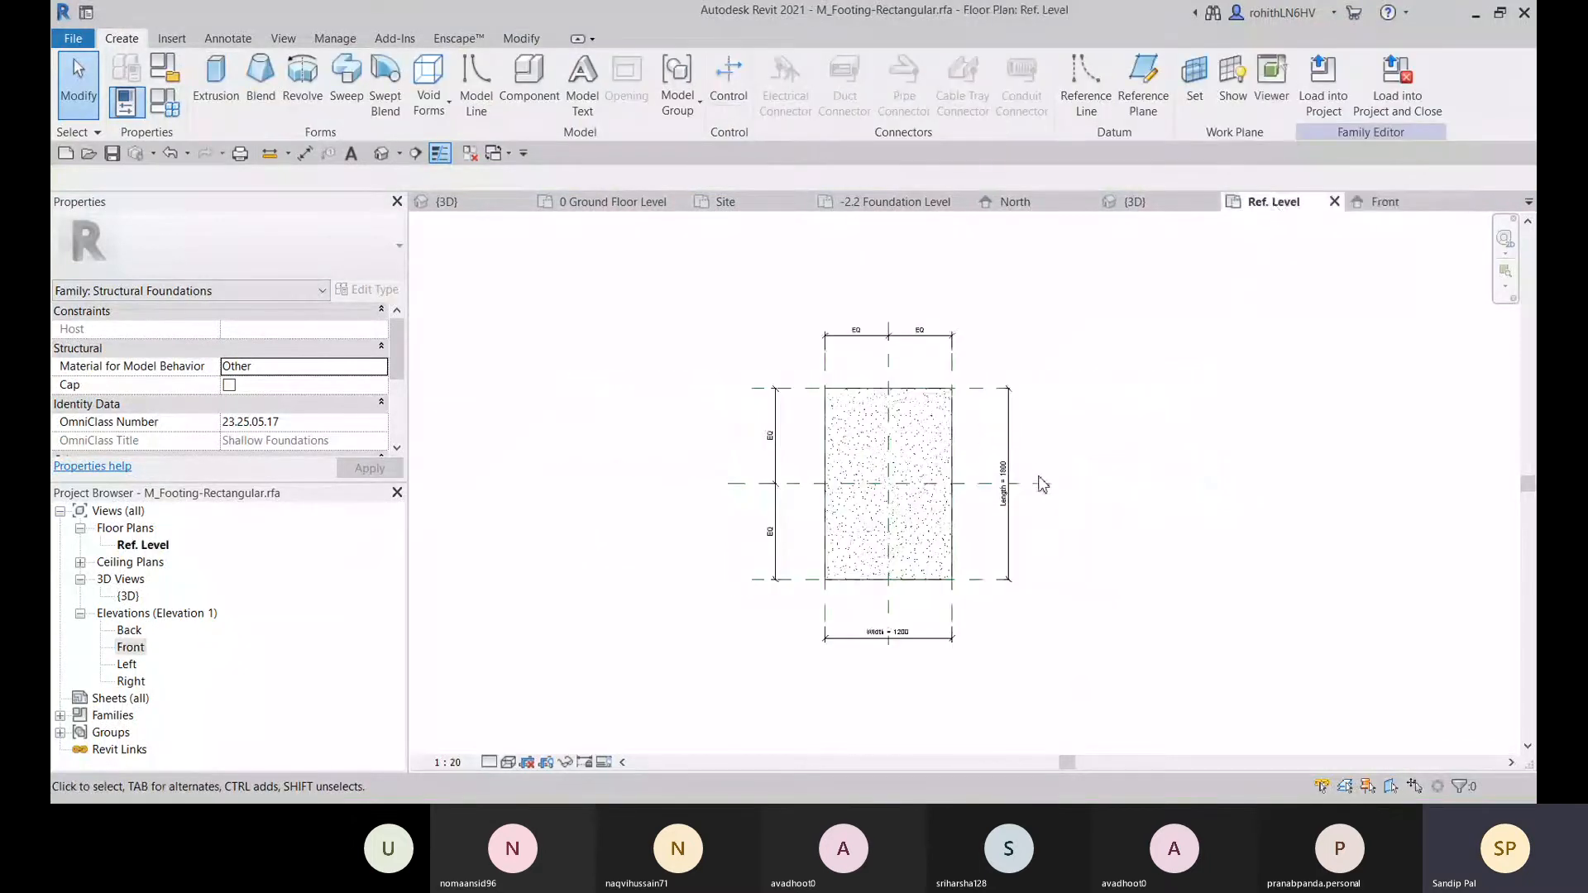
middle_drag(1042, 483, 979, 472)
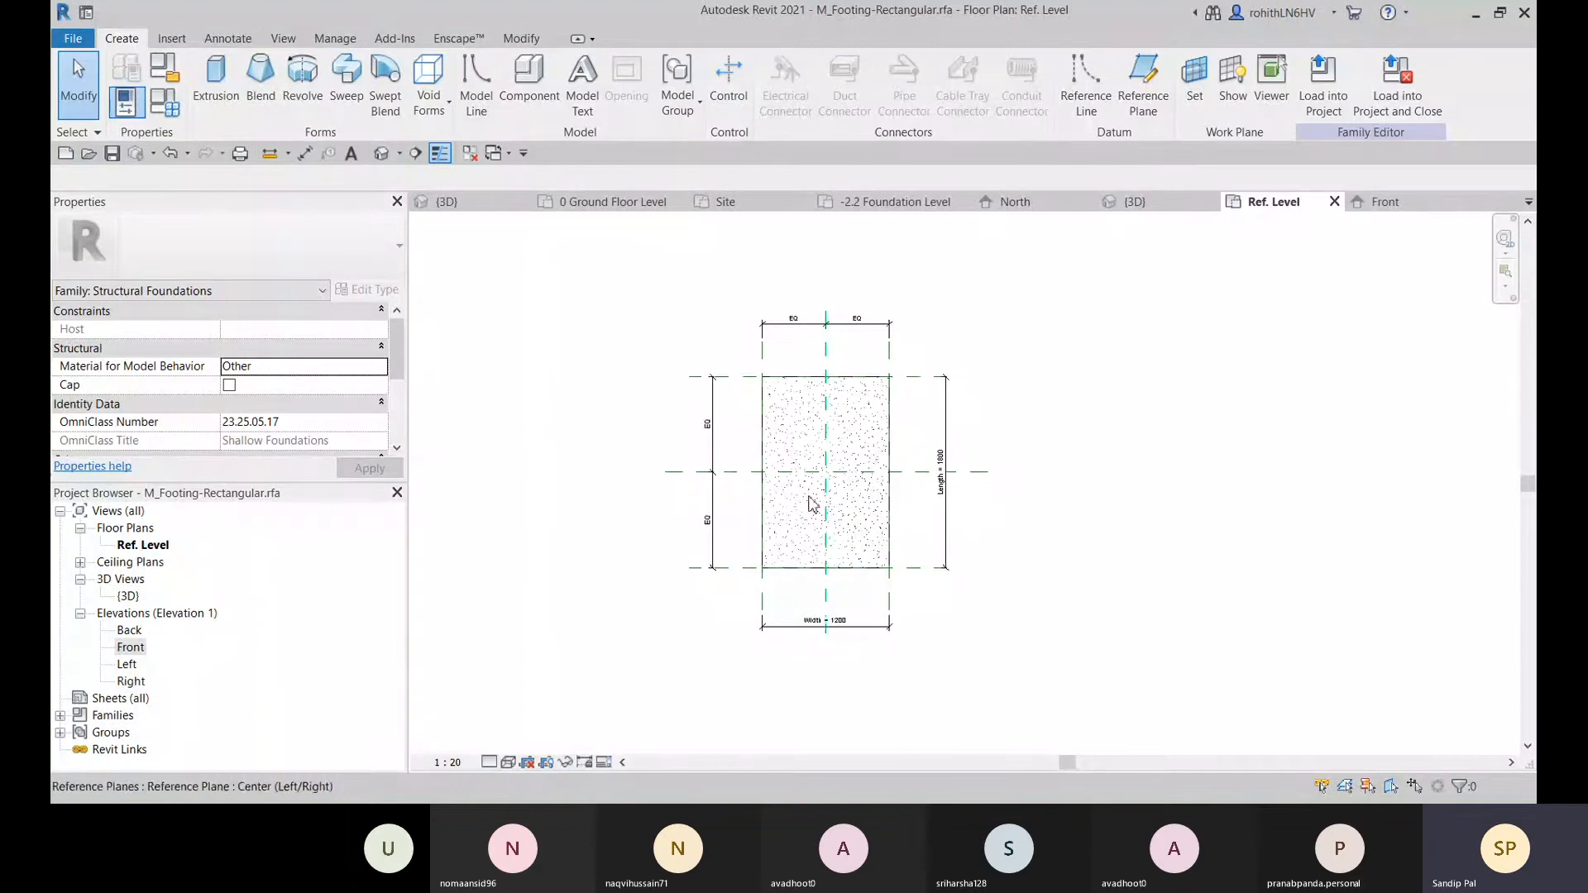
click(260, 87)
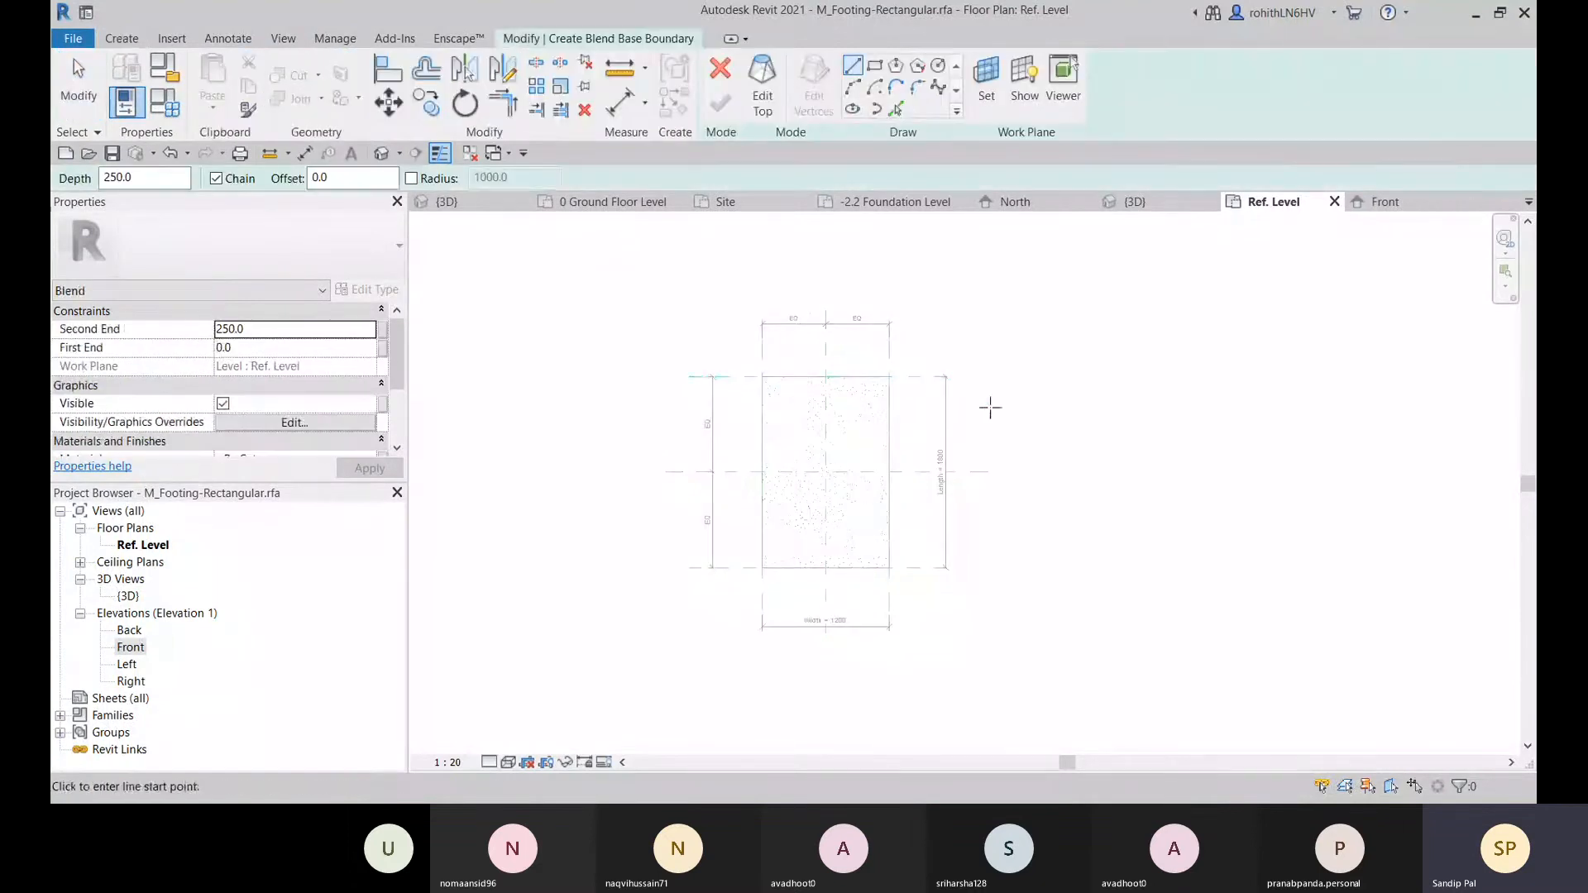
middle_drag(974, 417, 957, 418)
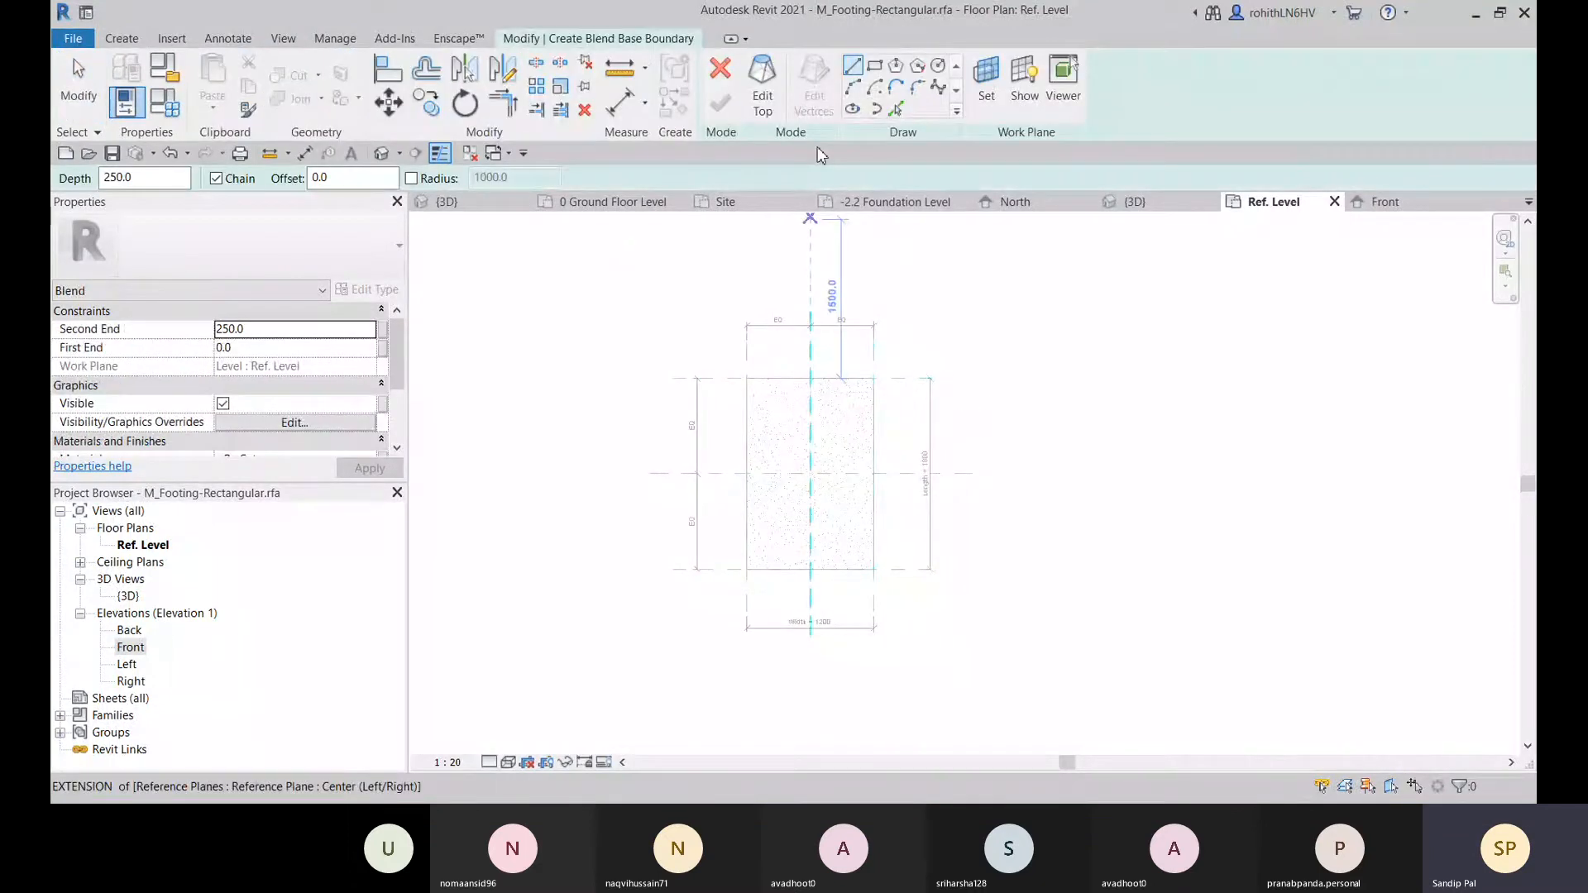
click(875, 65)
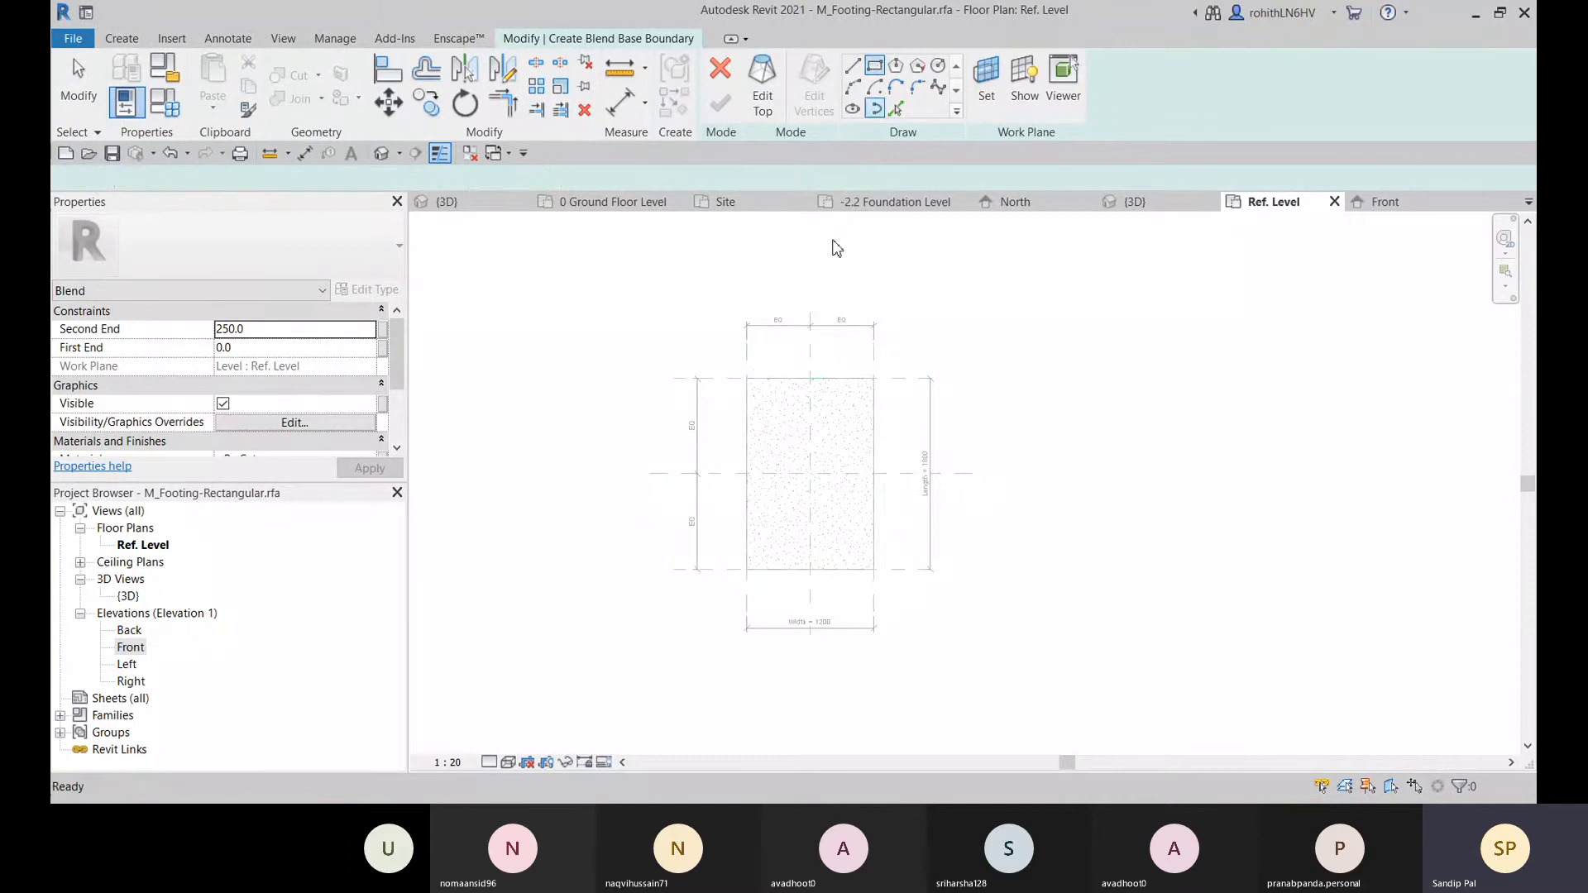
click(747, 378)
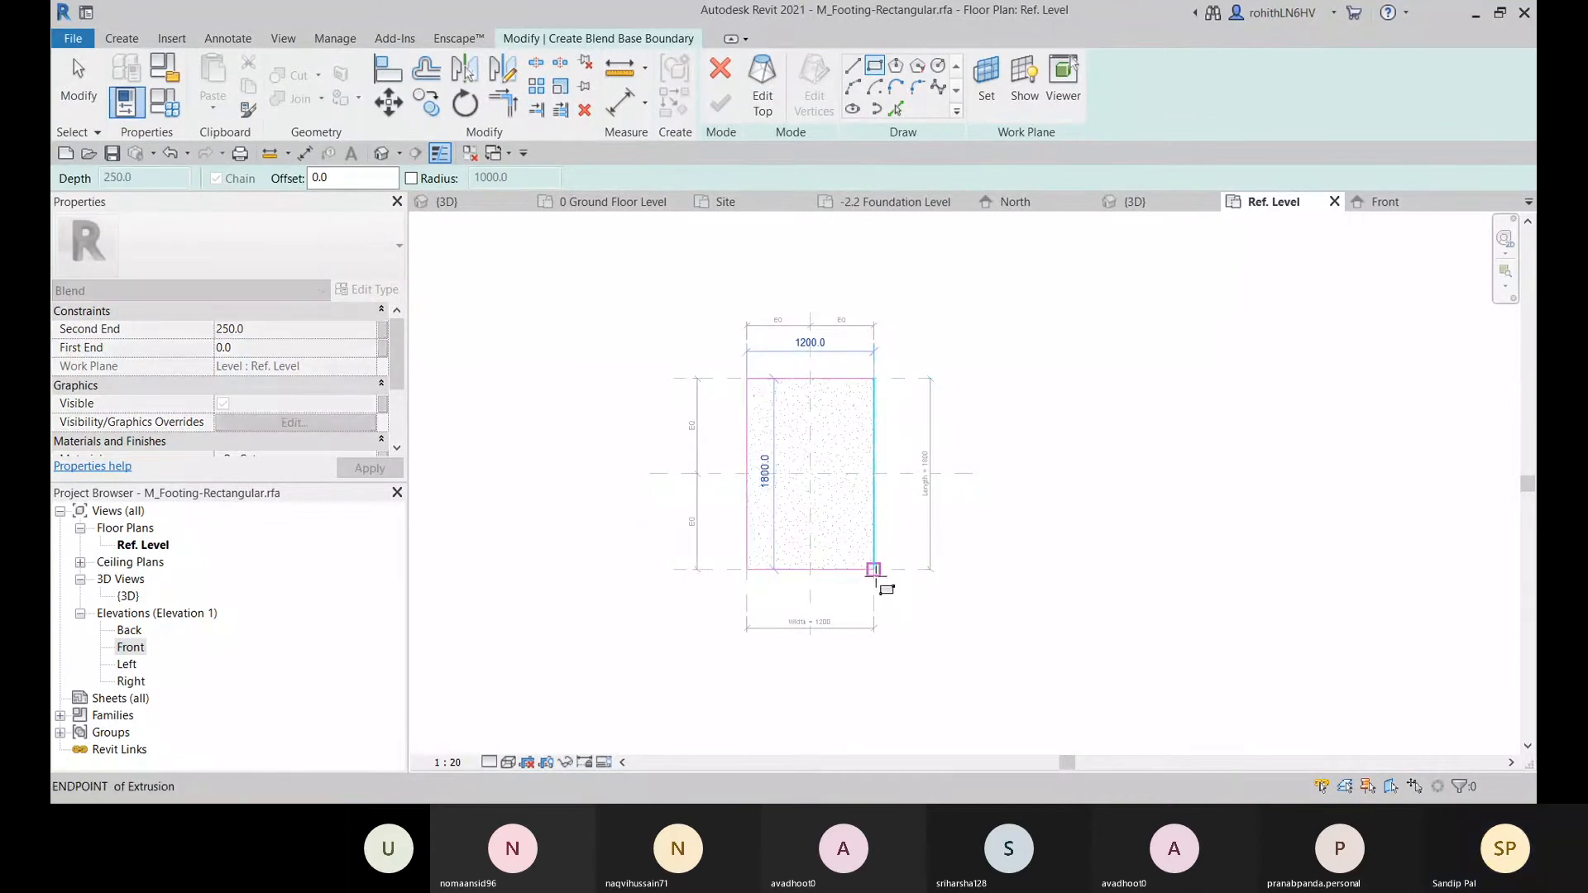
click(874, 569)
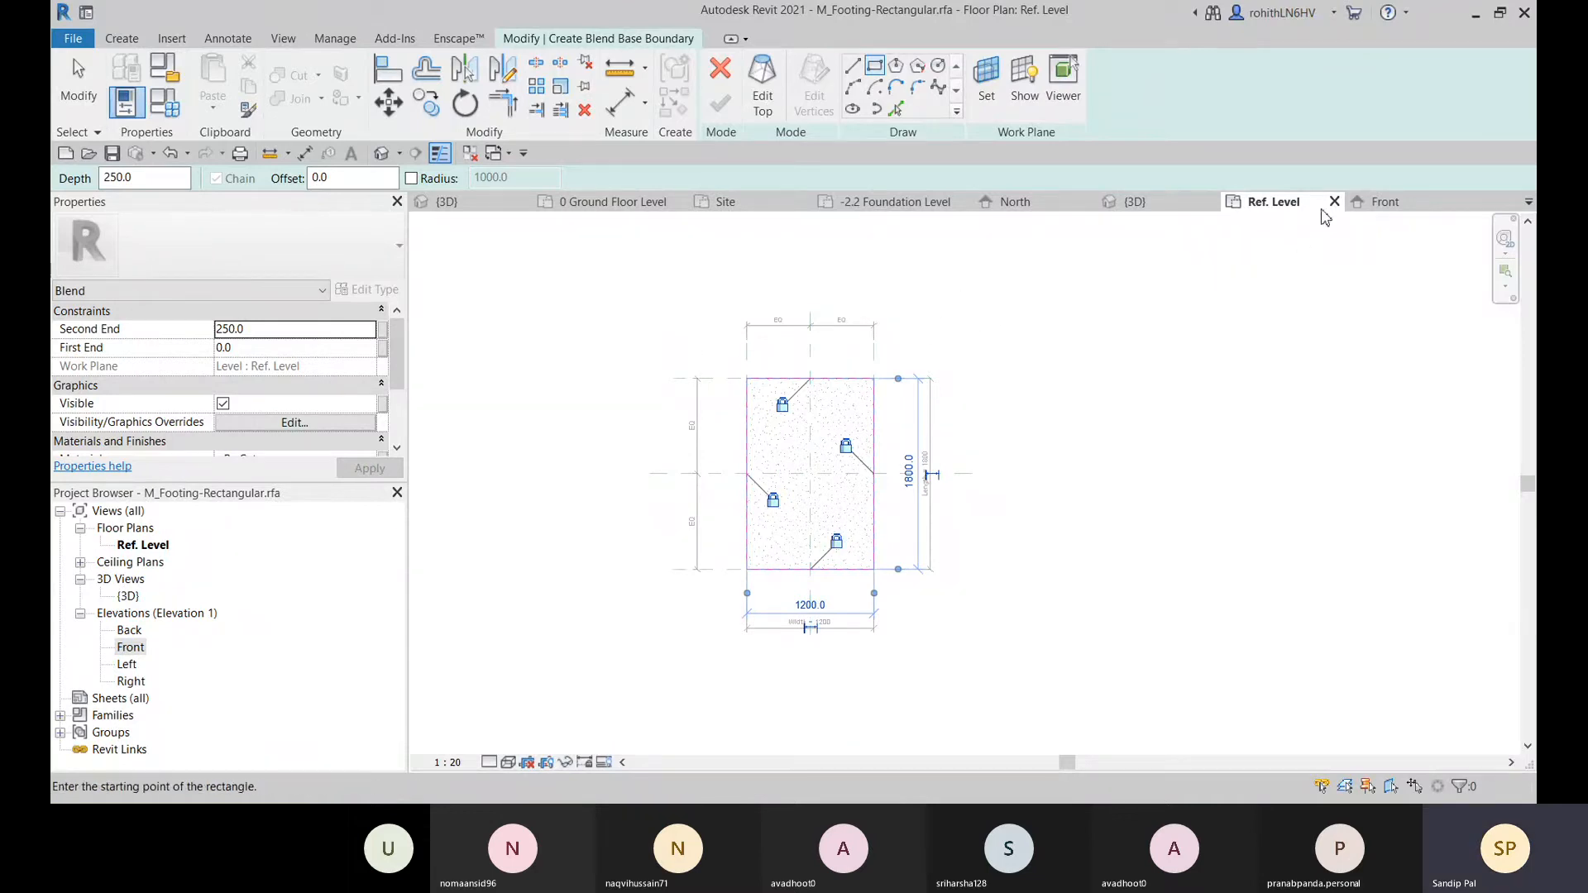
click(1380, 202)
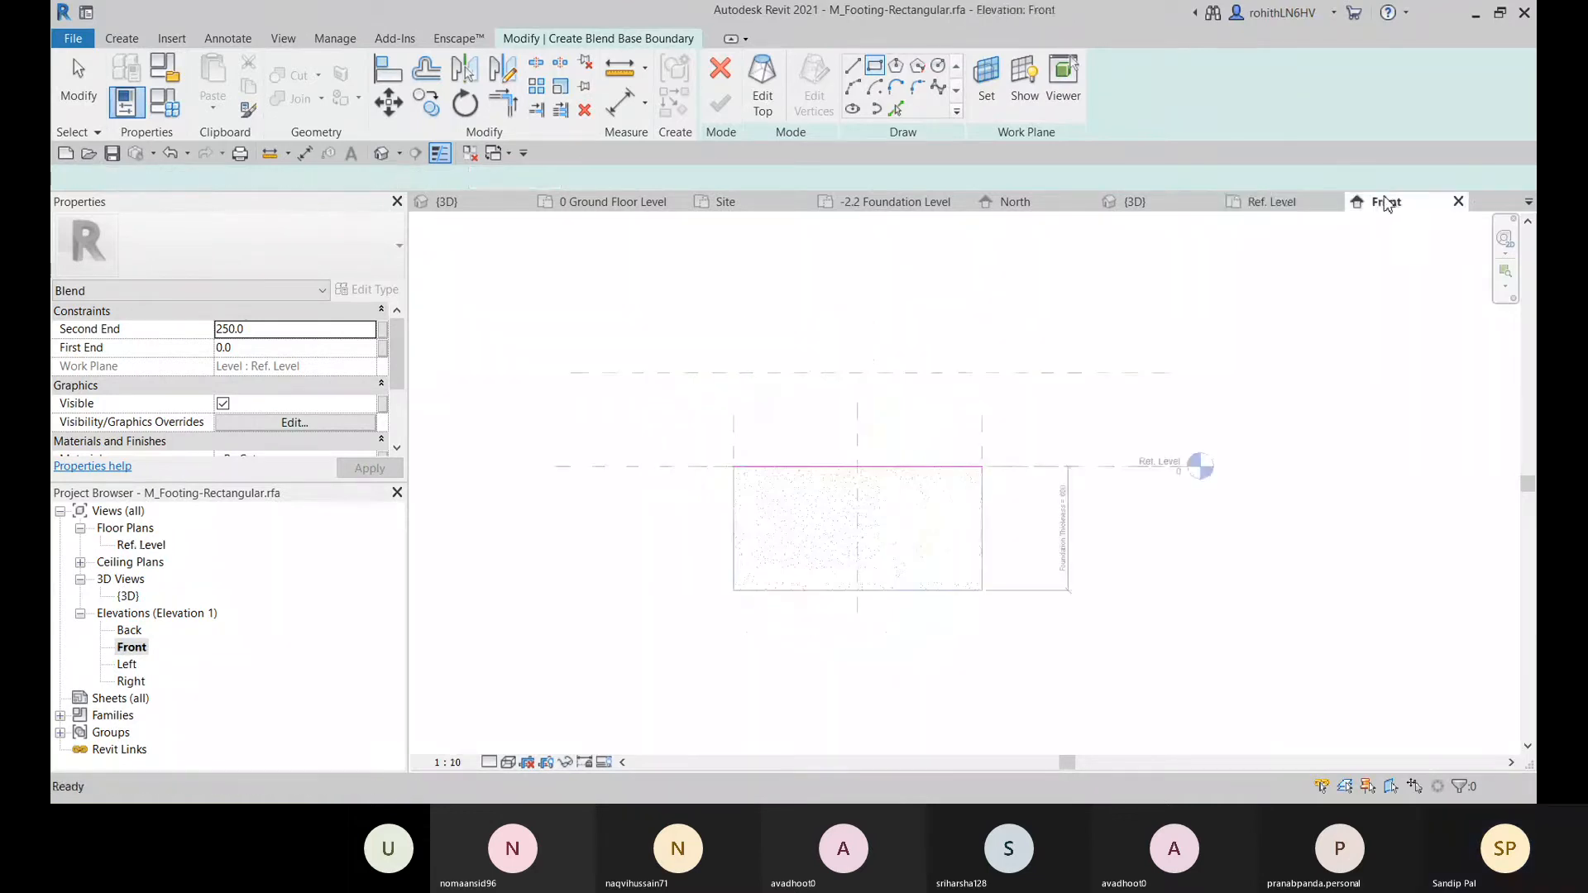
click(1272, 202)
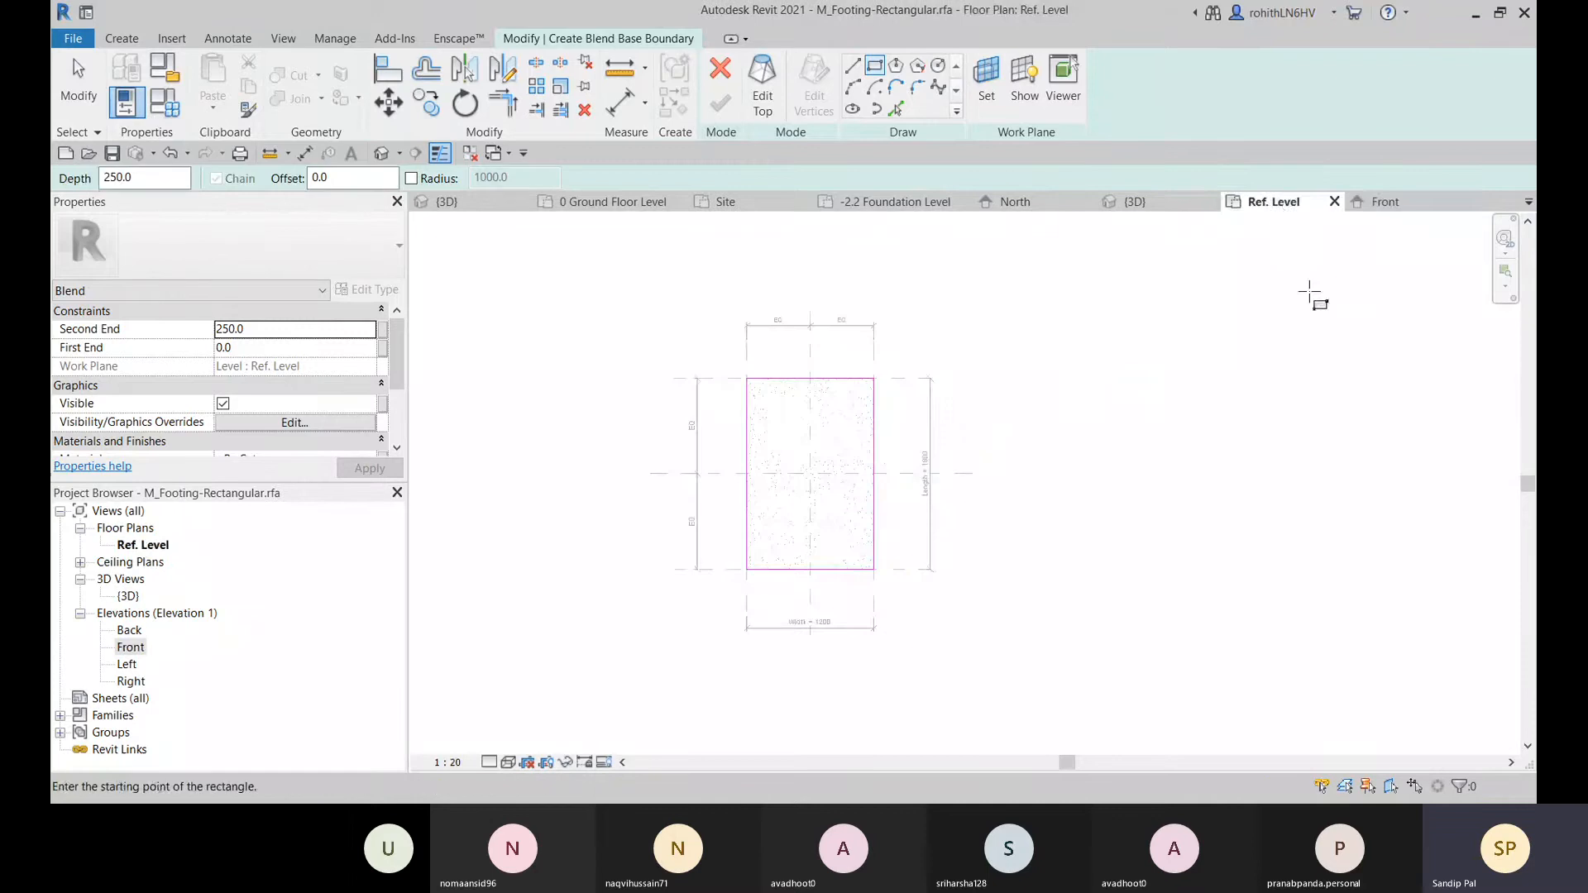
- Draw the blend's top boundary as a rectangle from the footing's corners with an offset of -250, giving 700 x 1300 mm
click(762, 87)
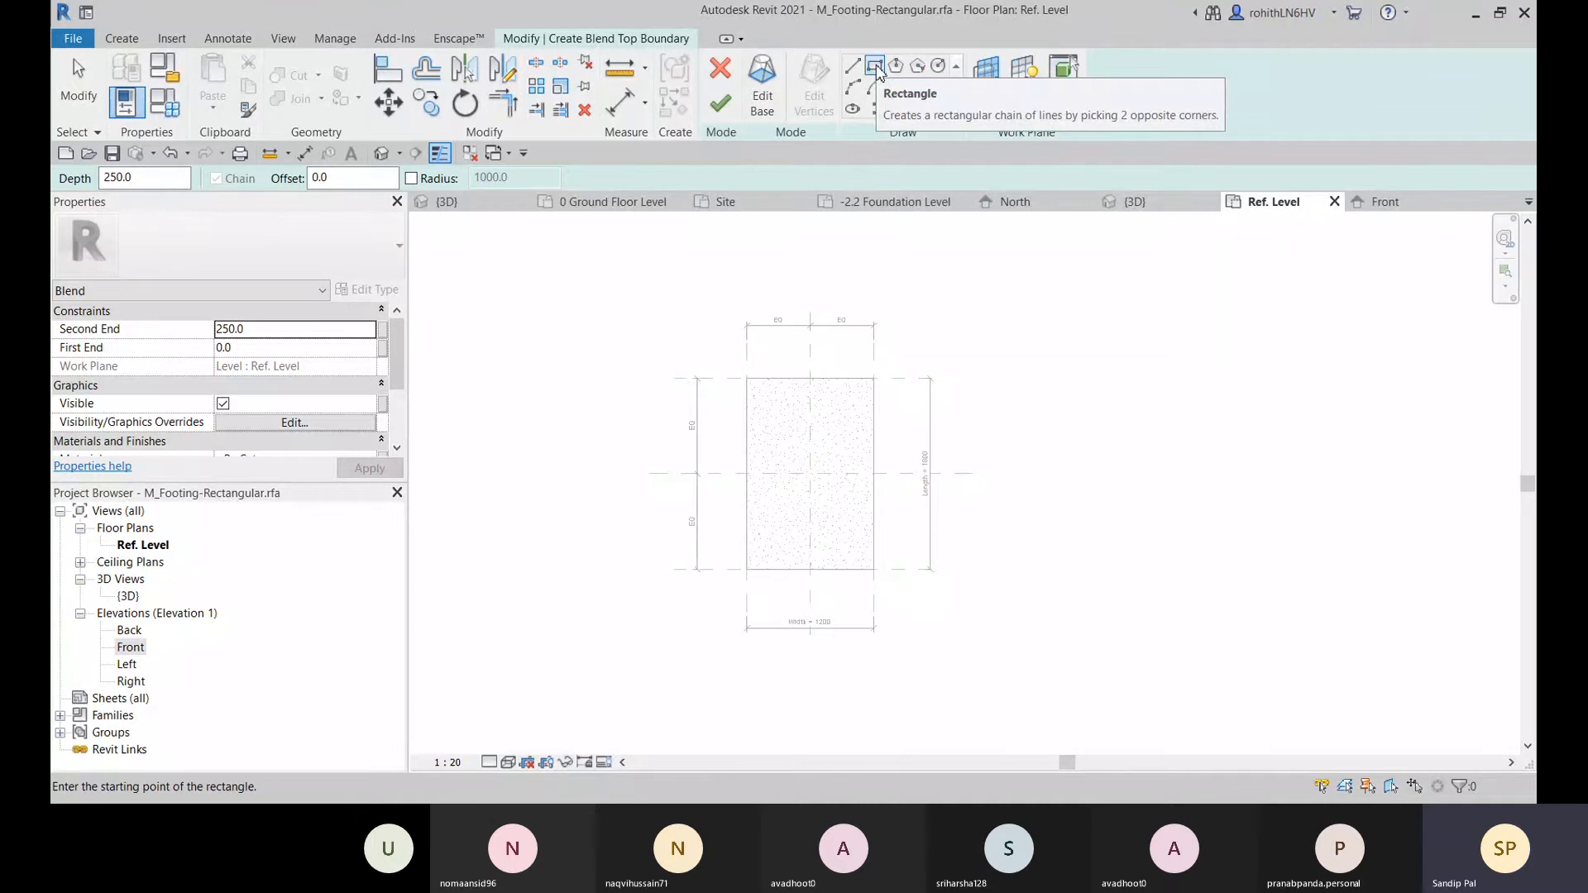
click(306, 178)
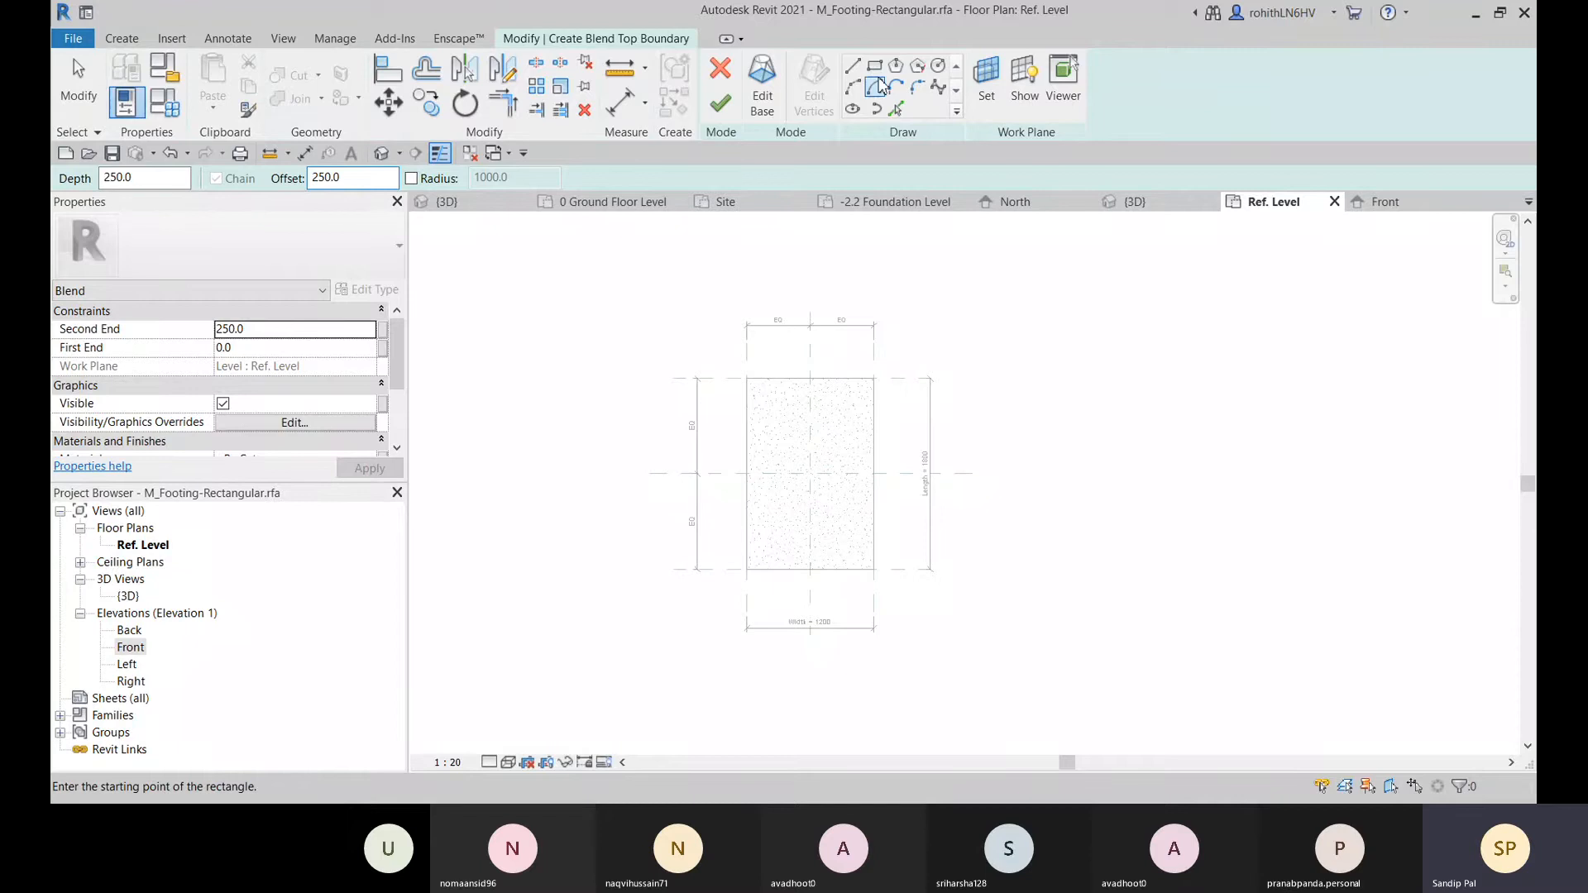
click(748, 374)
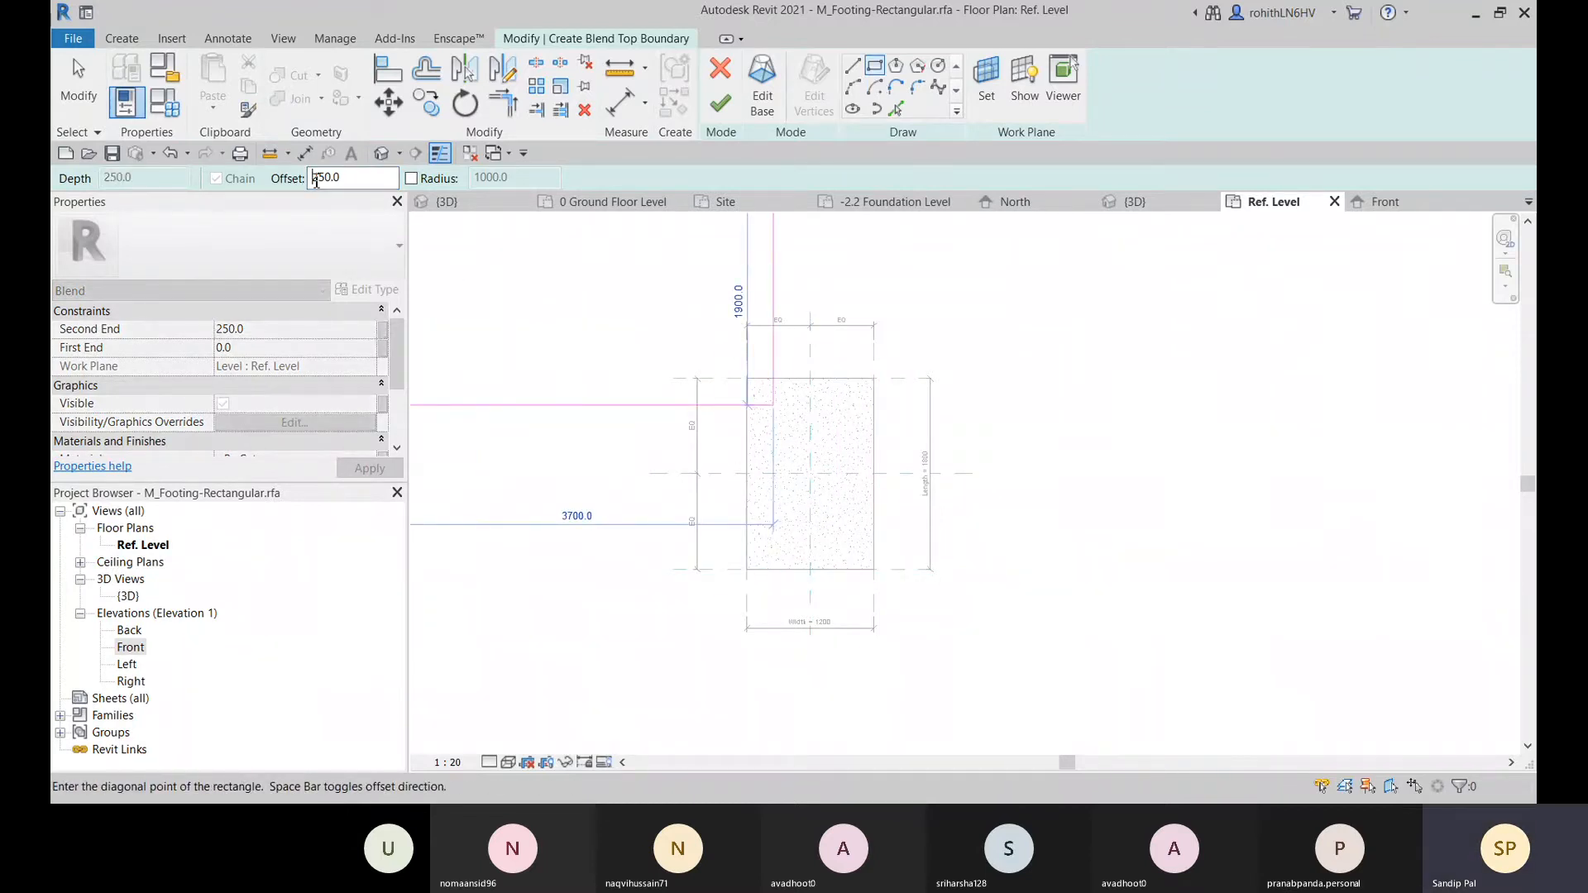
text(-)
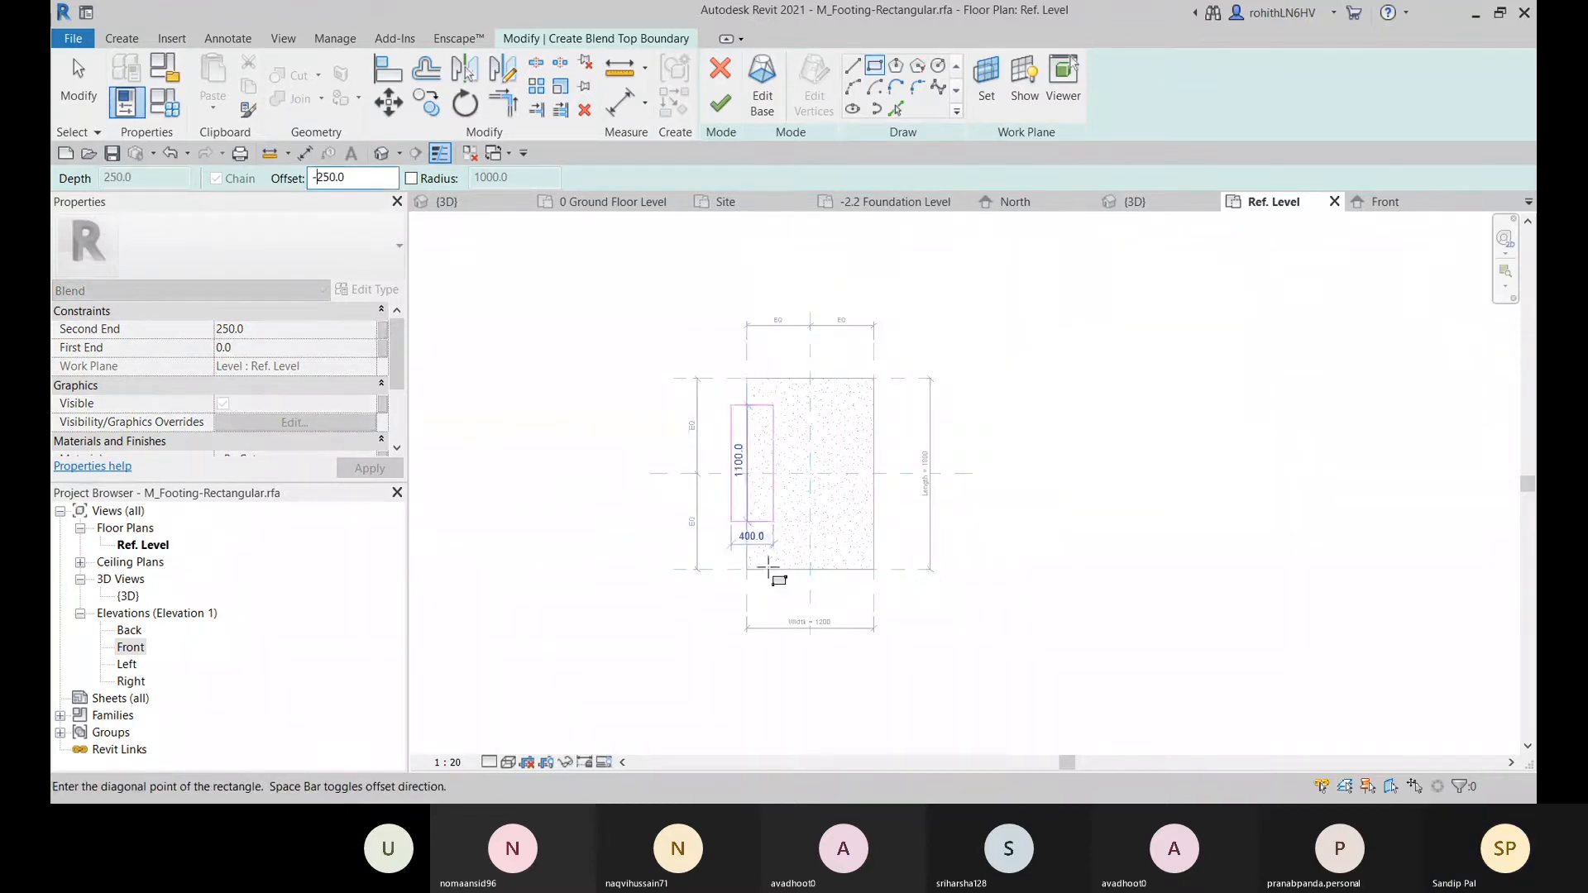
click(875, 570)
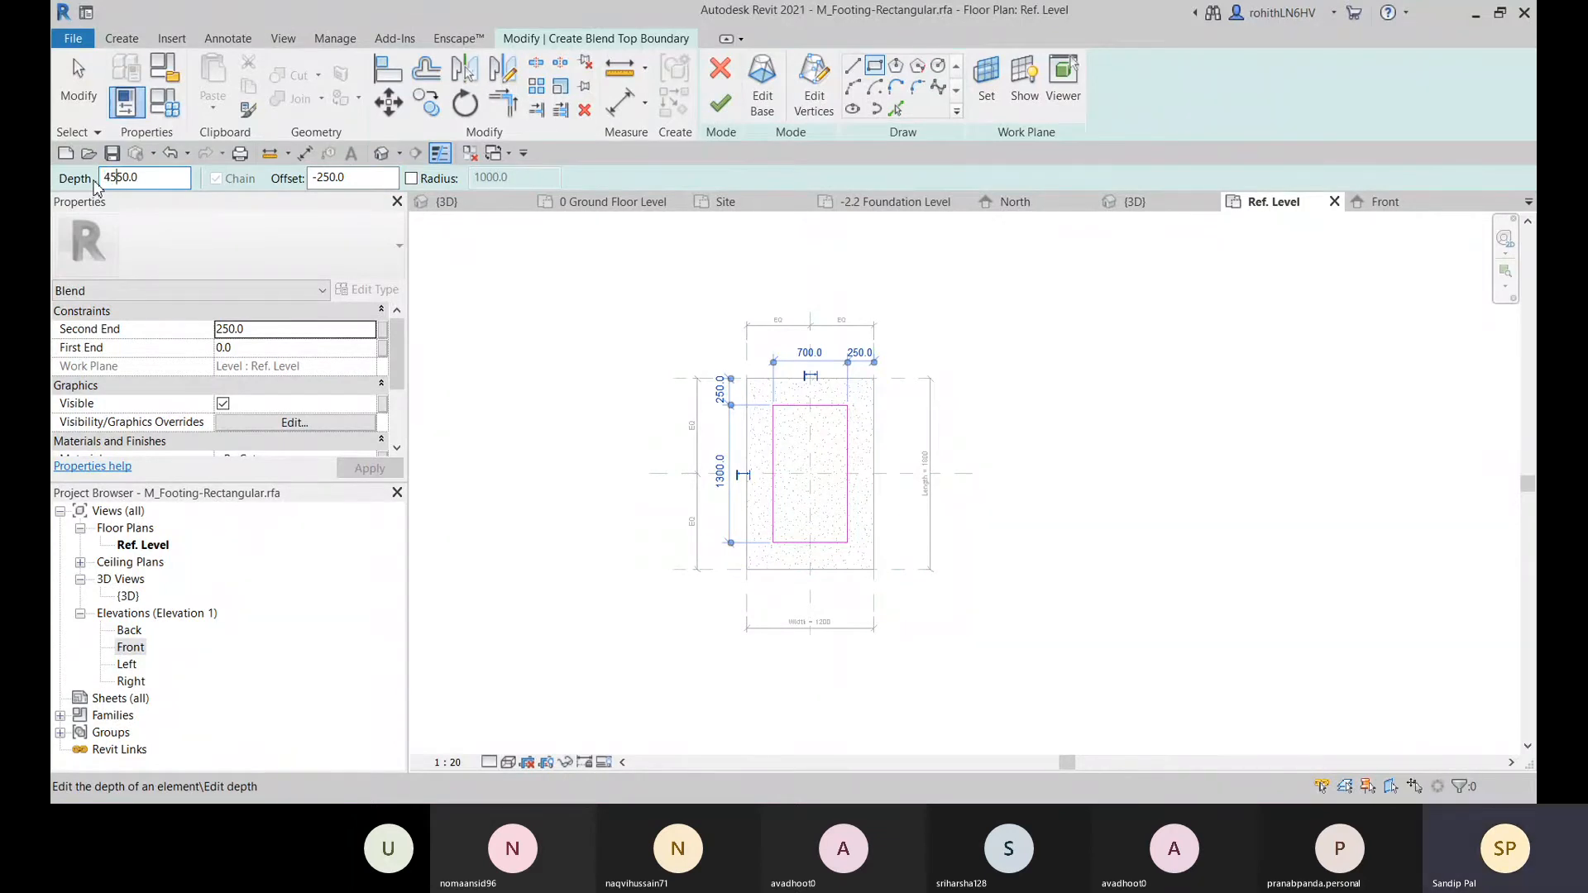
- Set the blend's depth to 450 mm and finish the blend
key(Return)
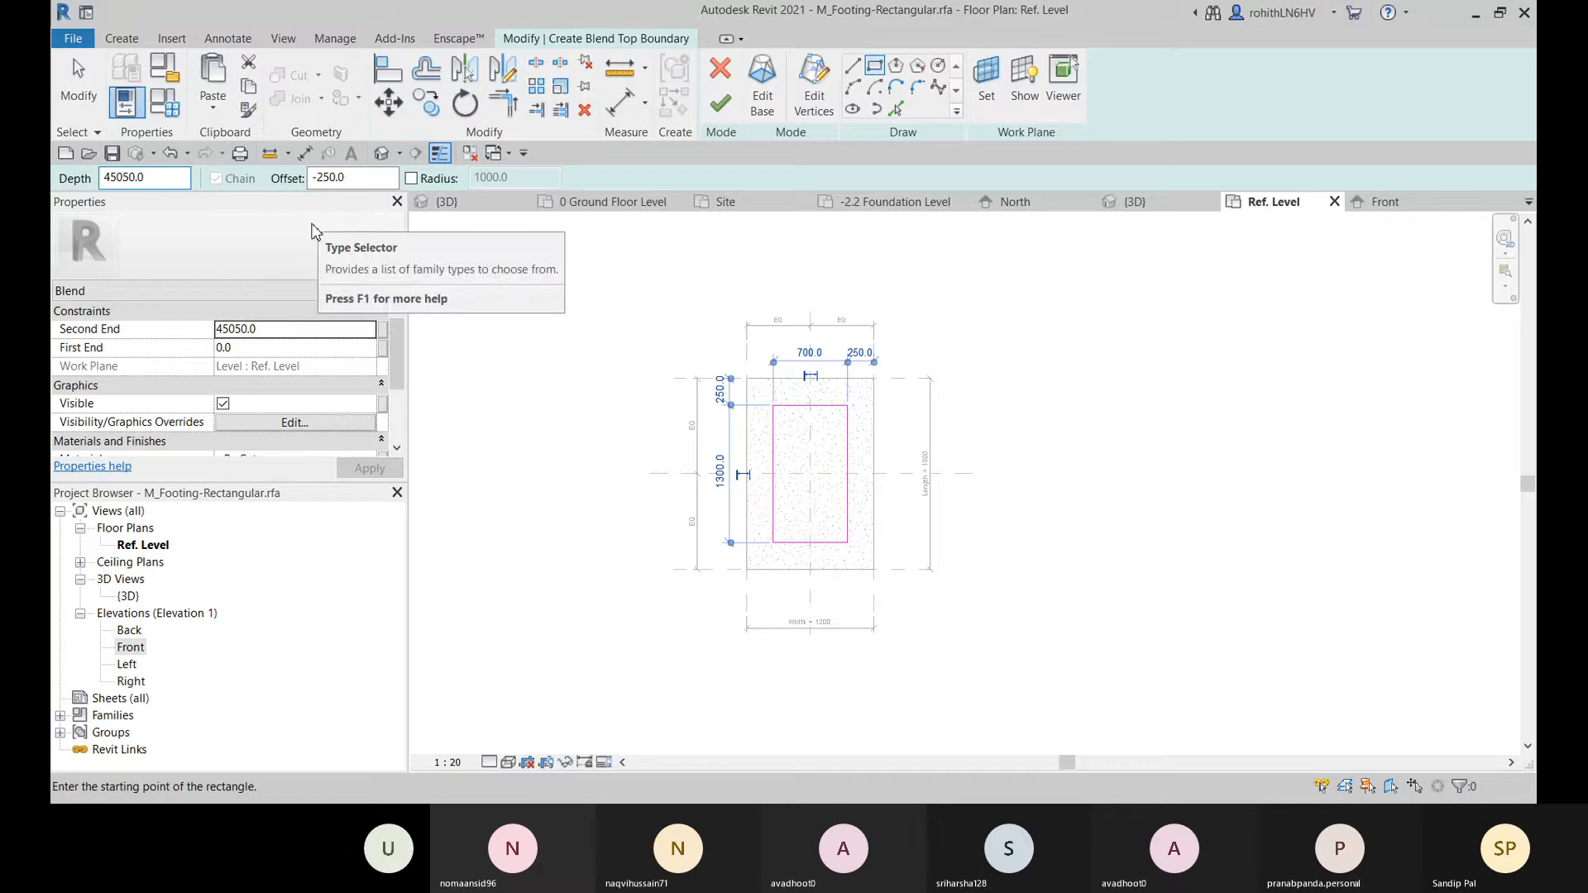
key(BackSpace)
key(BackSpace)
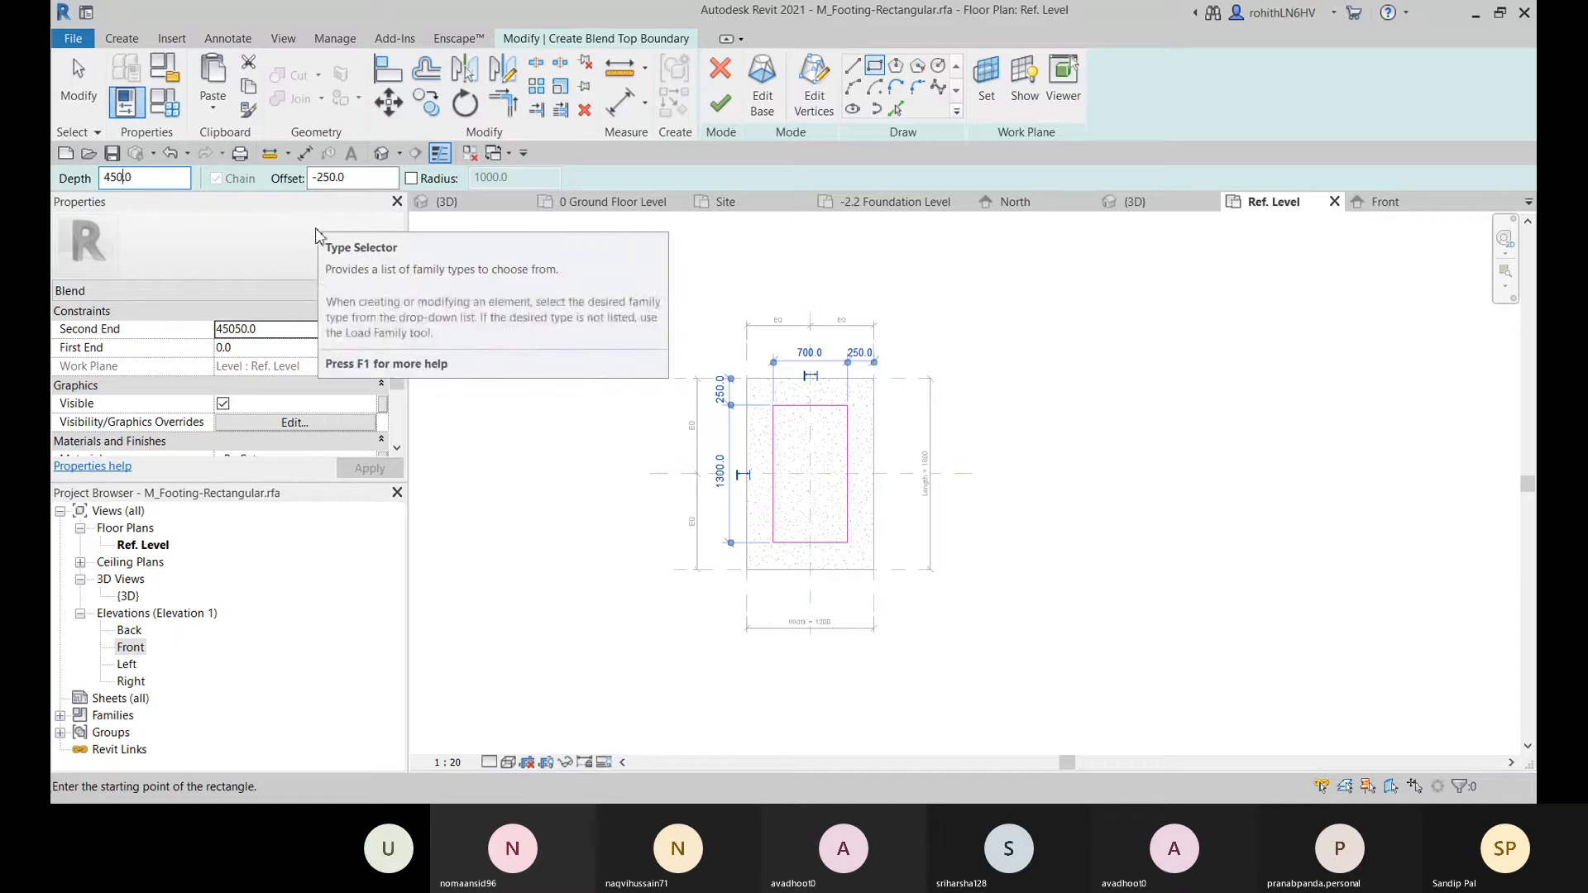
click(721, 103)
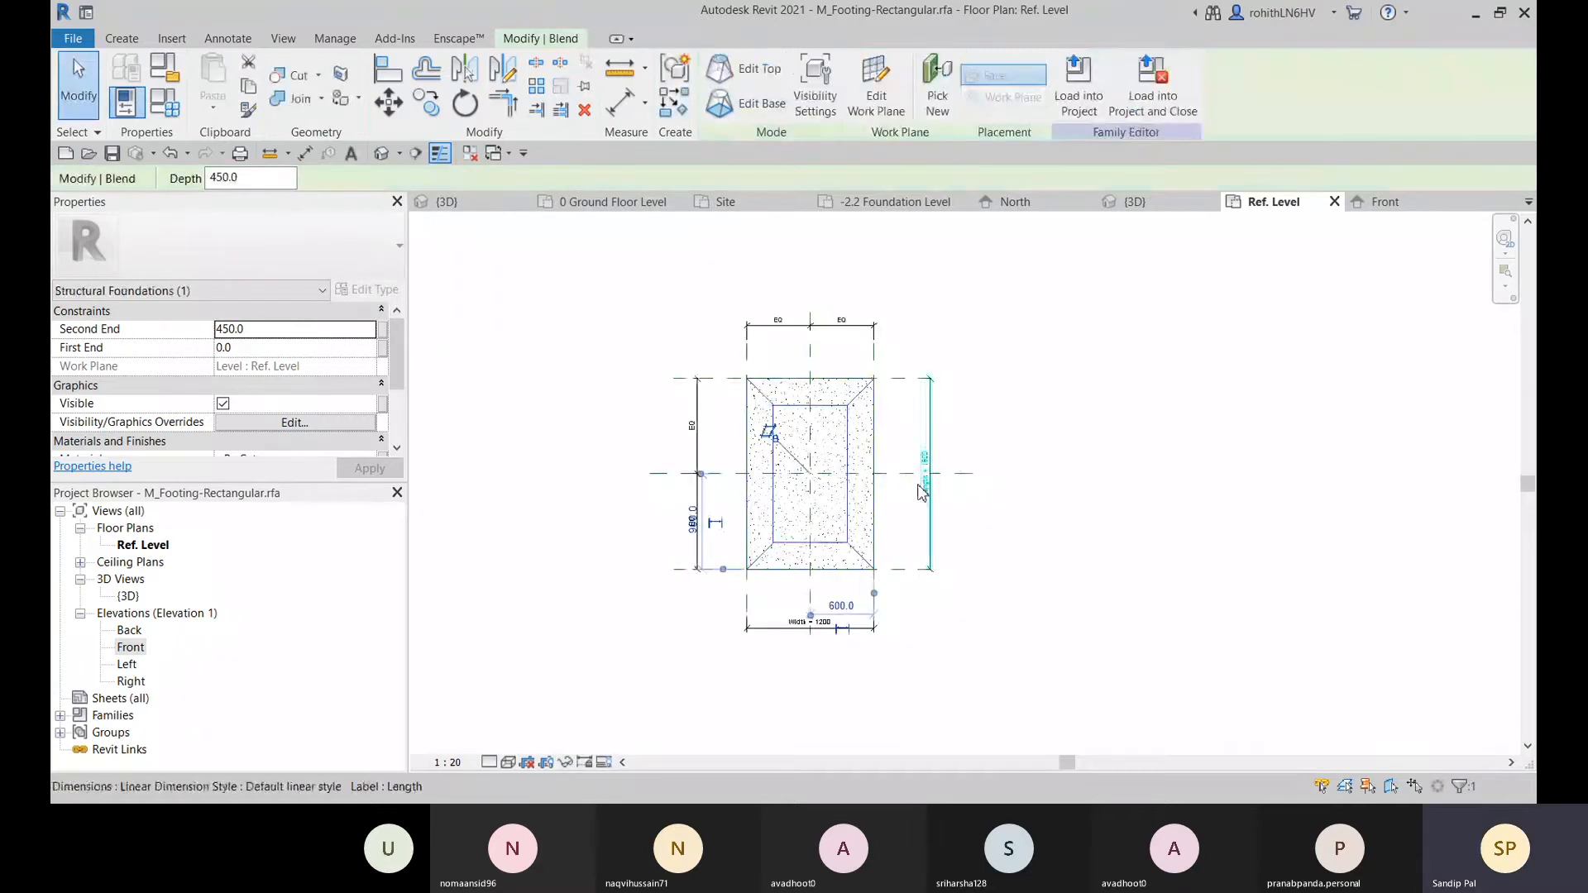
- In the Front elevation, constrain the blend's top to the upper reference plane and align its base with the Ref. Level
click(1383, 202)
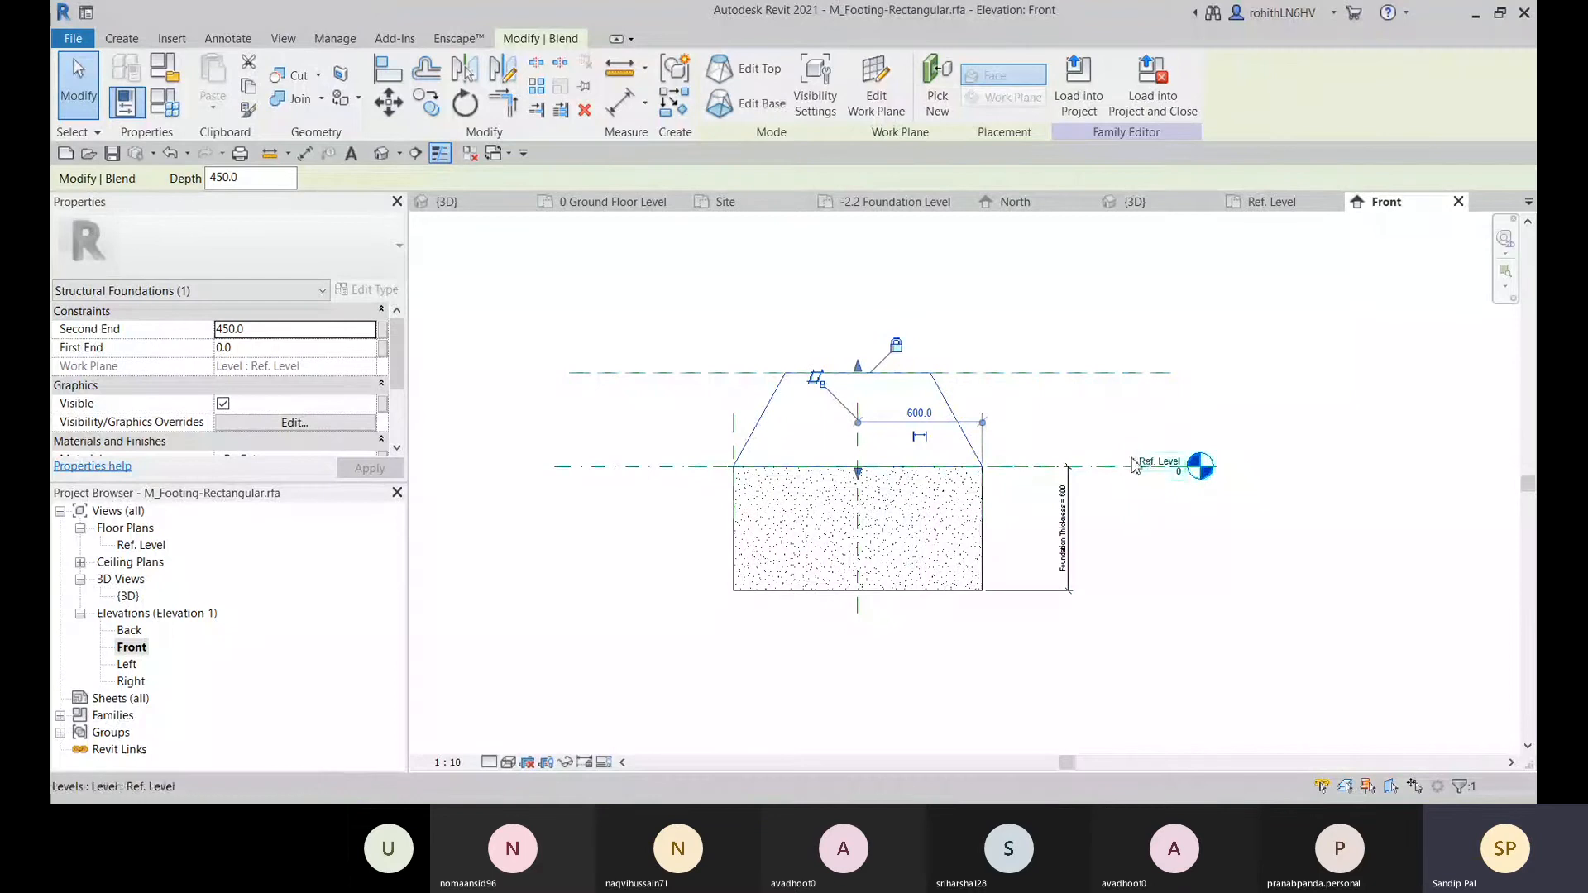
drag(860, 478, 861, 467)
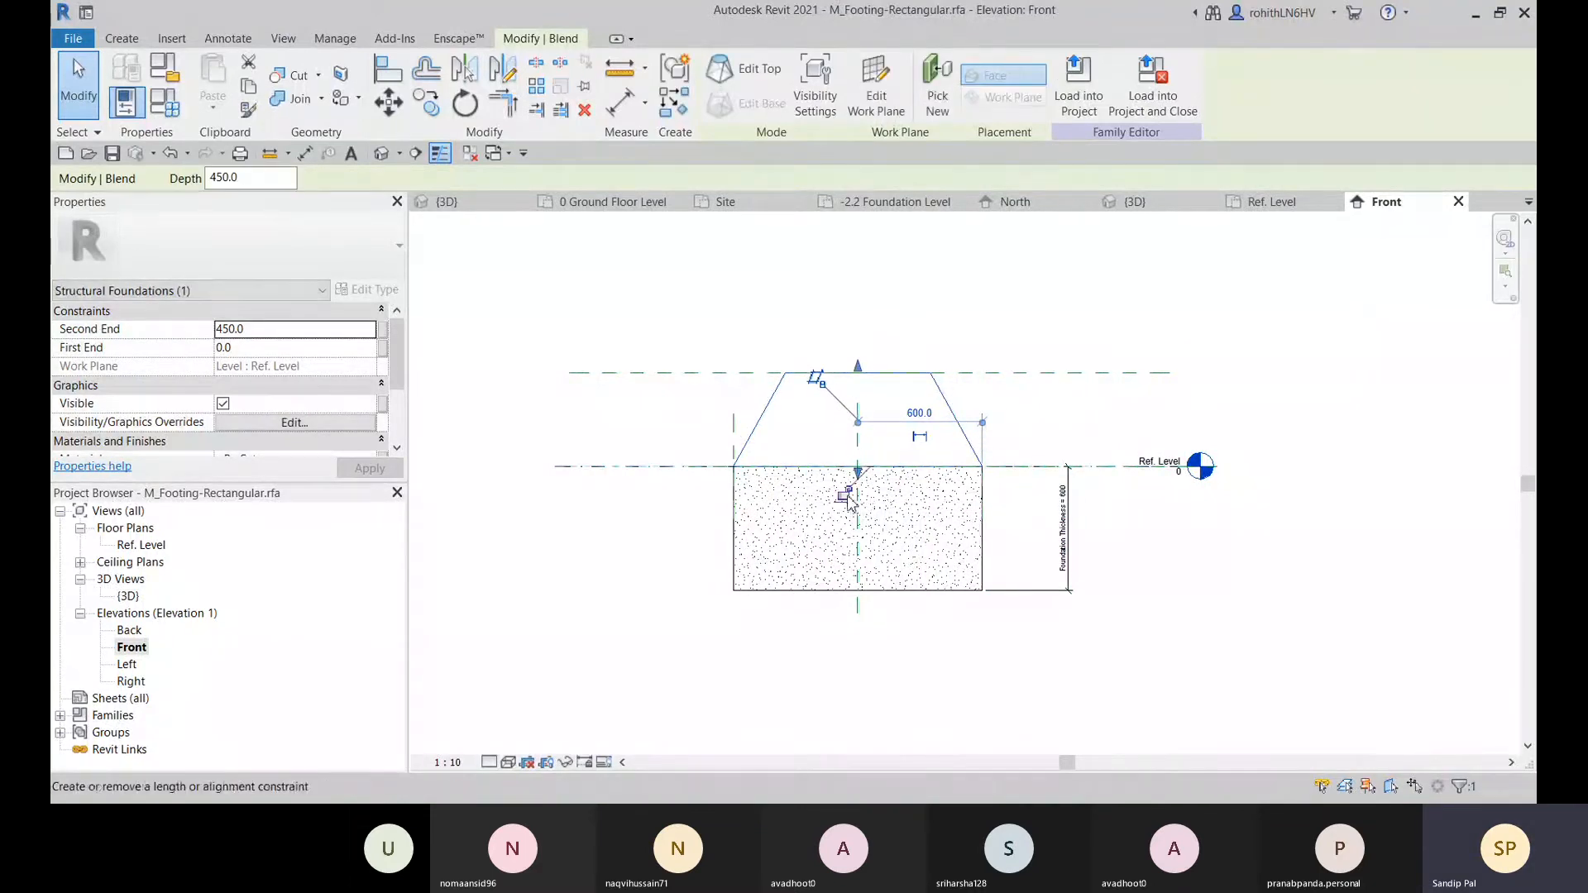
click(1134, 600)
middle_drag(1120, 603, 999, 531)
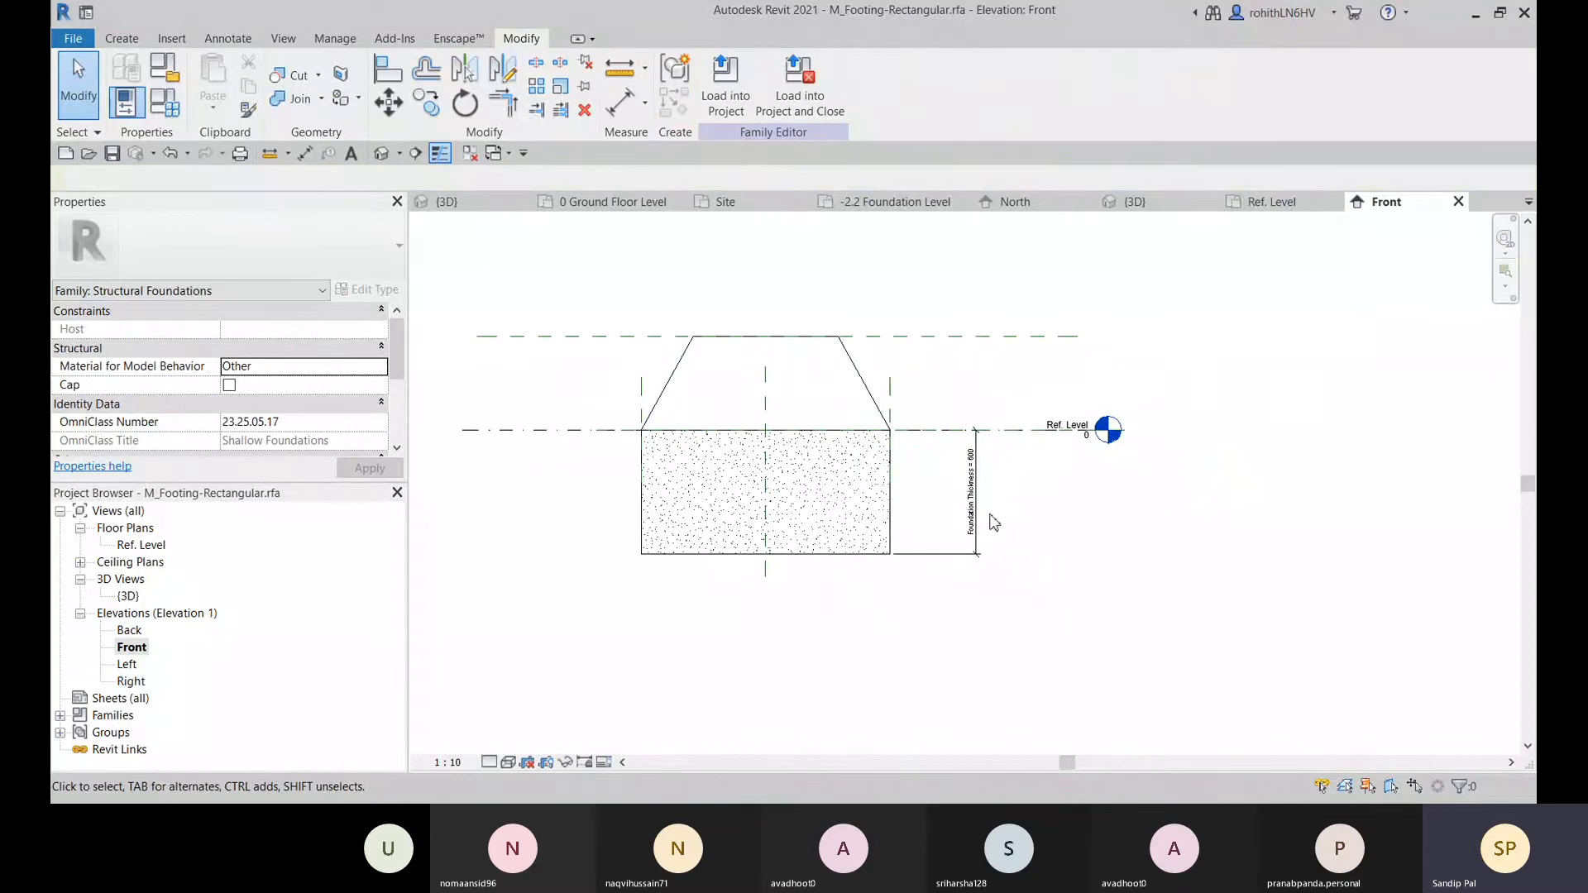
middle_drag(869, 588, 889, 584)
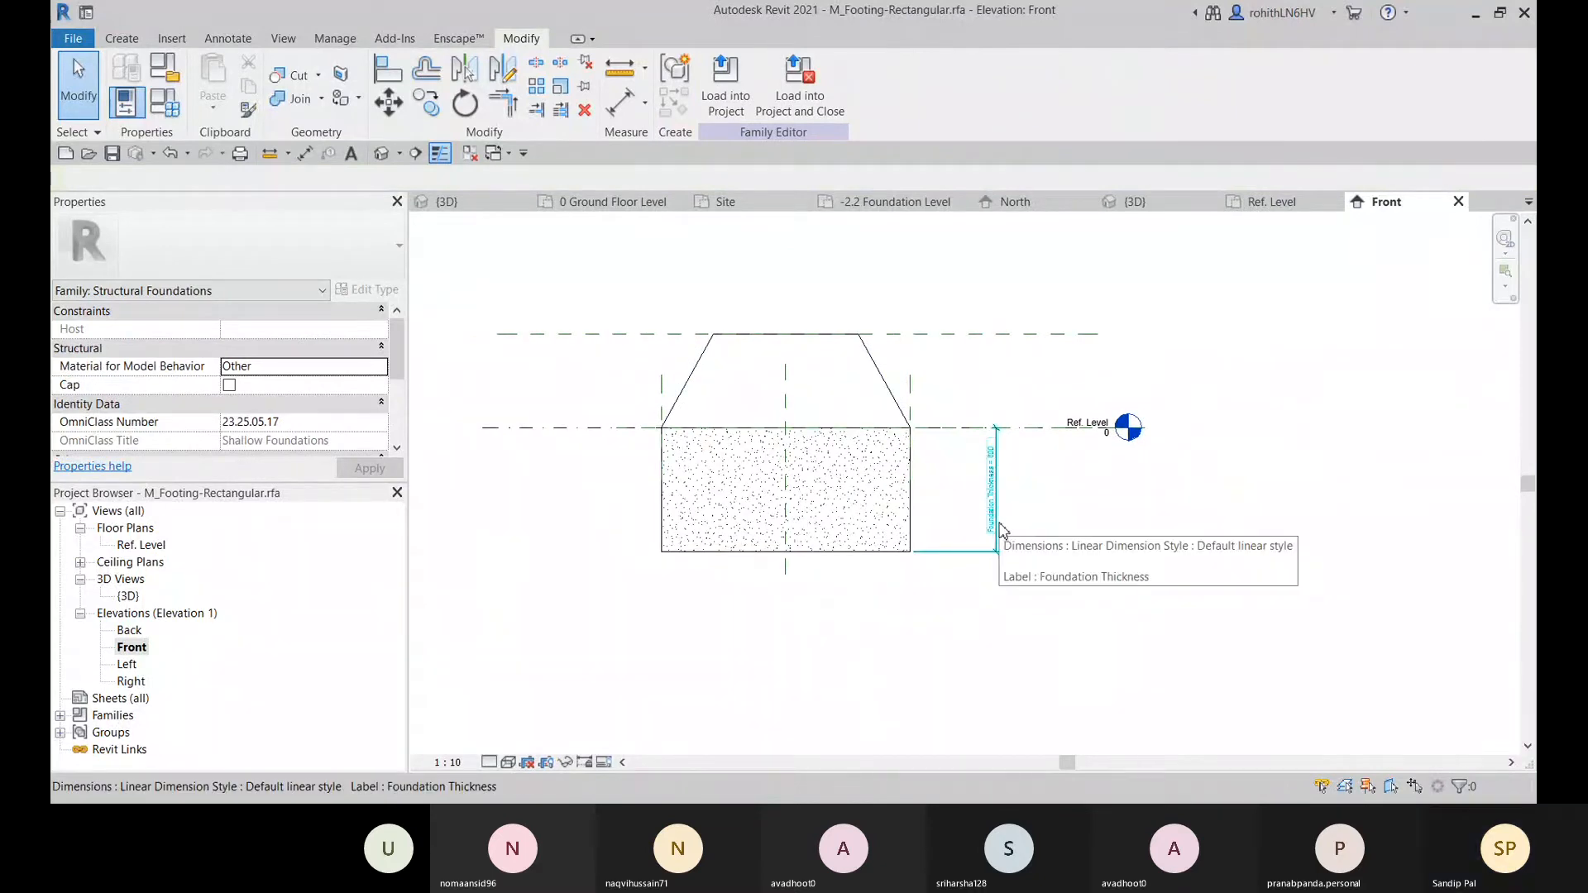
- Try to move the upper witness line of the Foundation Thickness dimension from the Ref. Level to the upper reference plane
click(1003, 459)
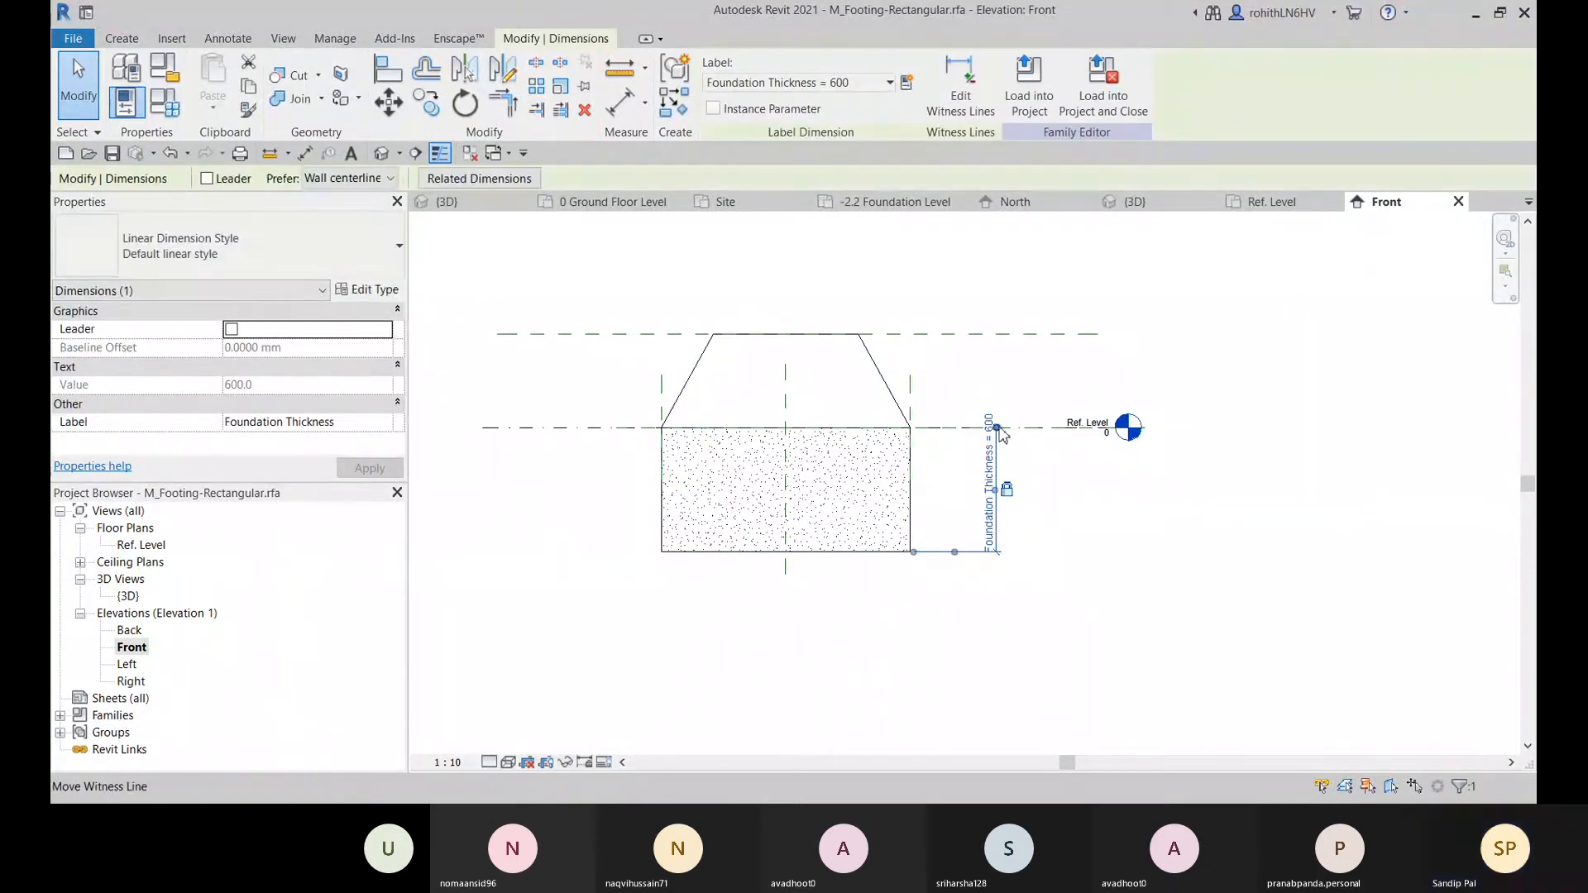
drag(1001, 403, 996, 335)
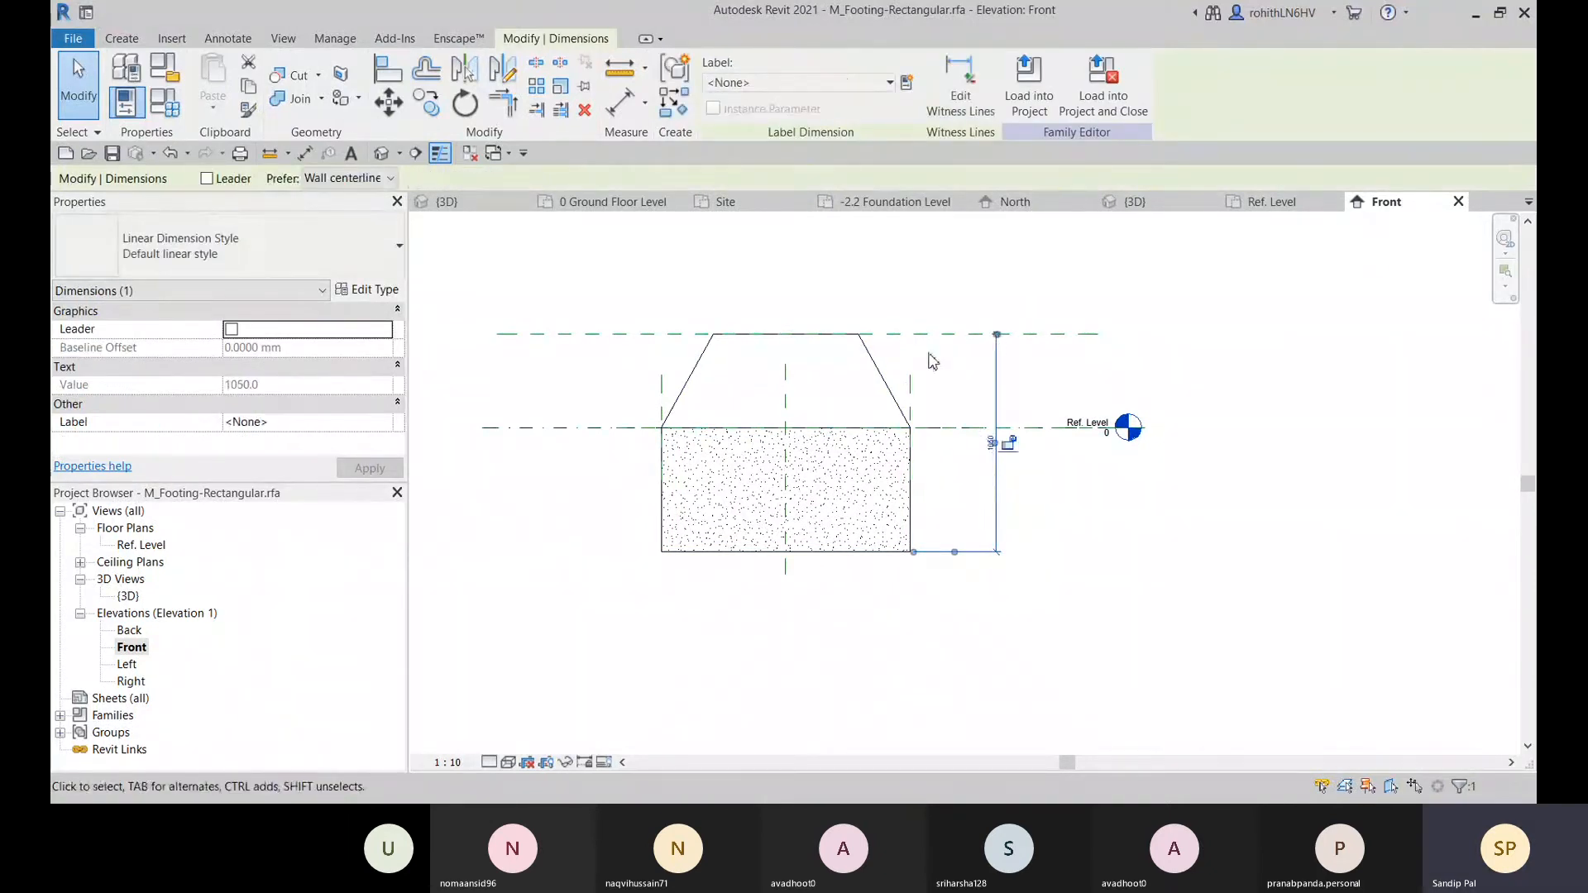
scroll(999, 465, up, 3)
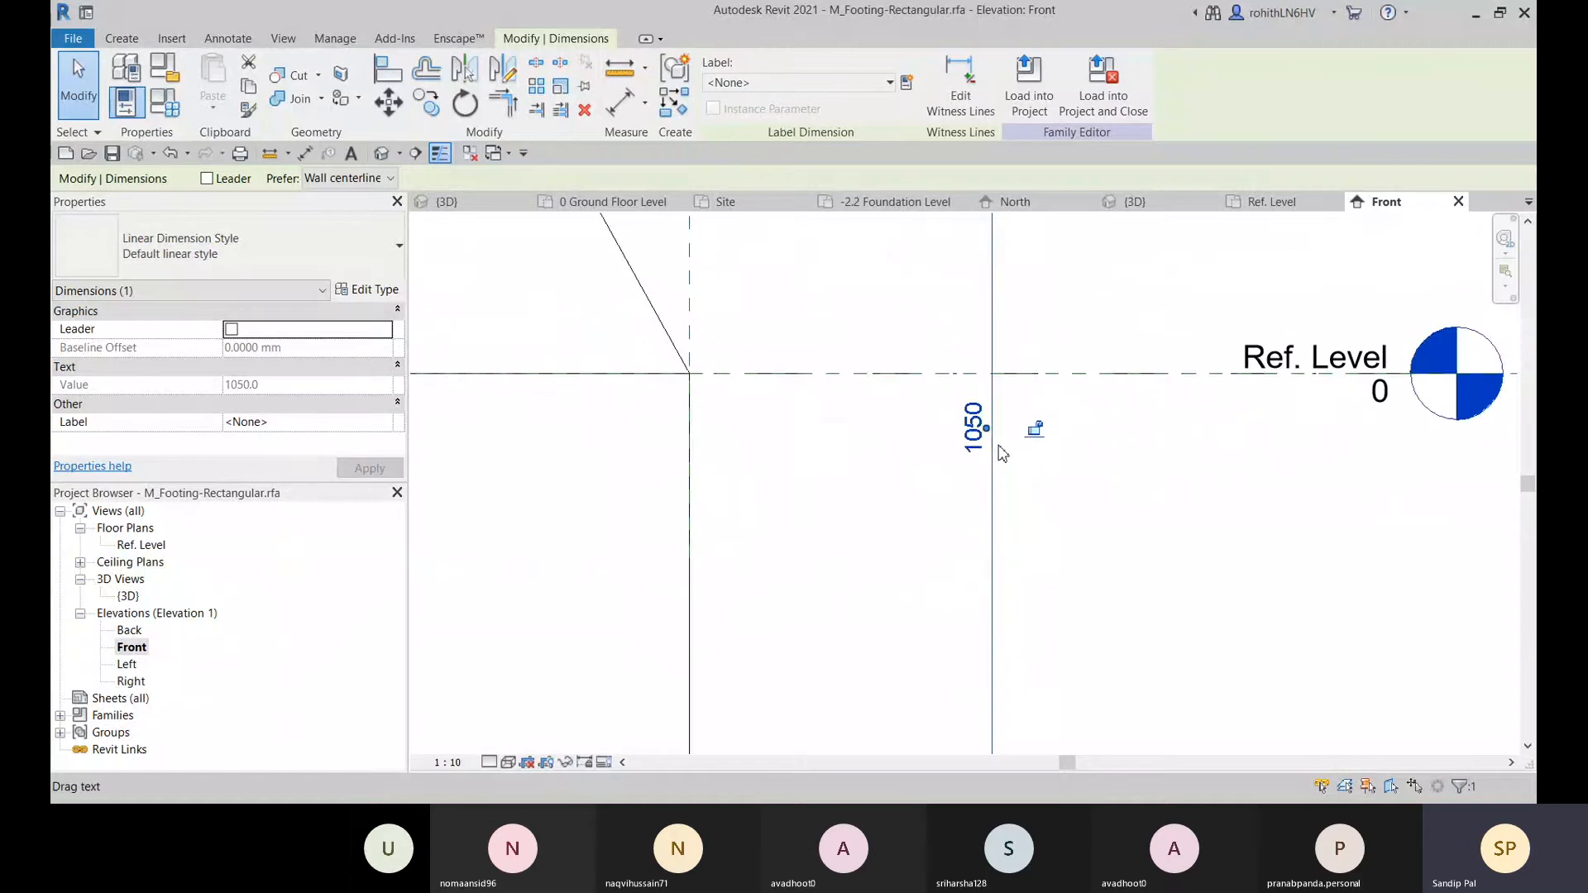
scroll(1017, 439, down, 3)
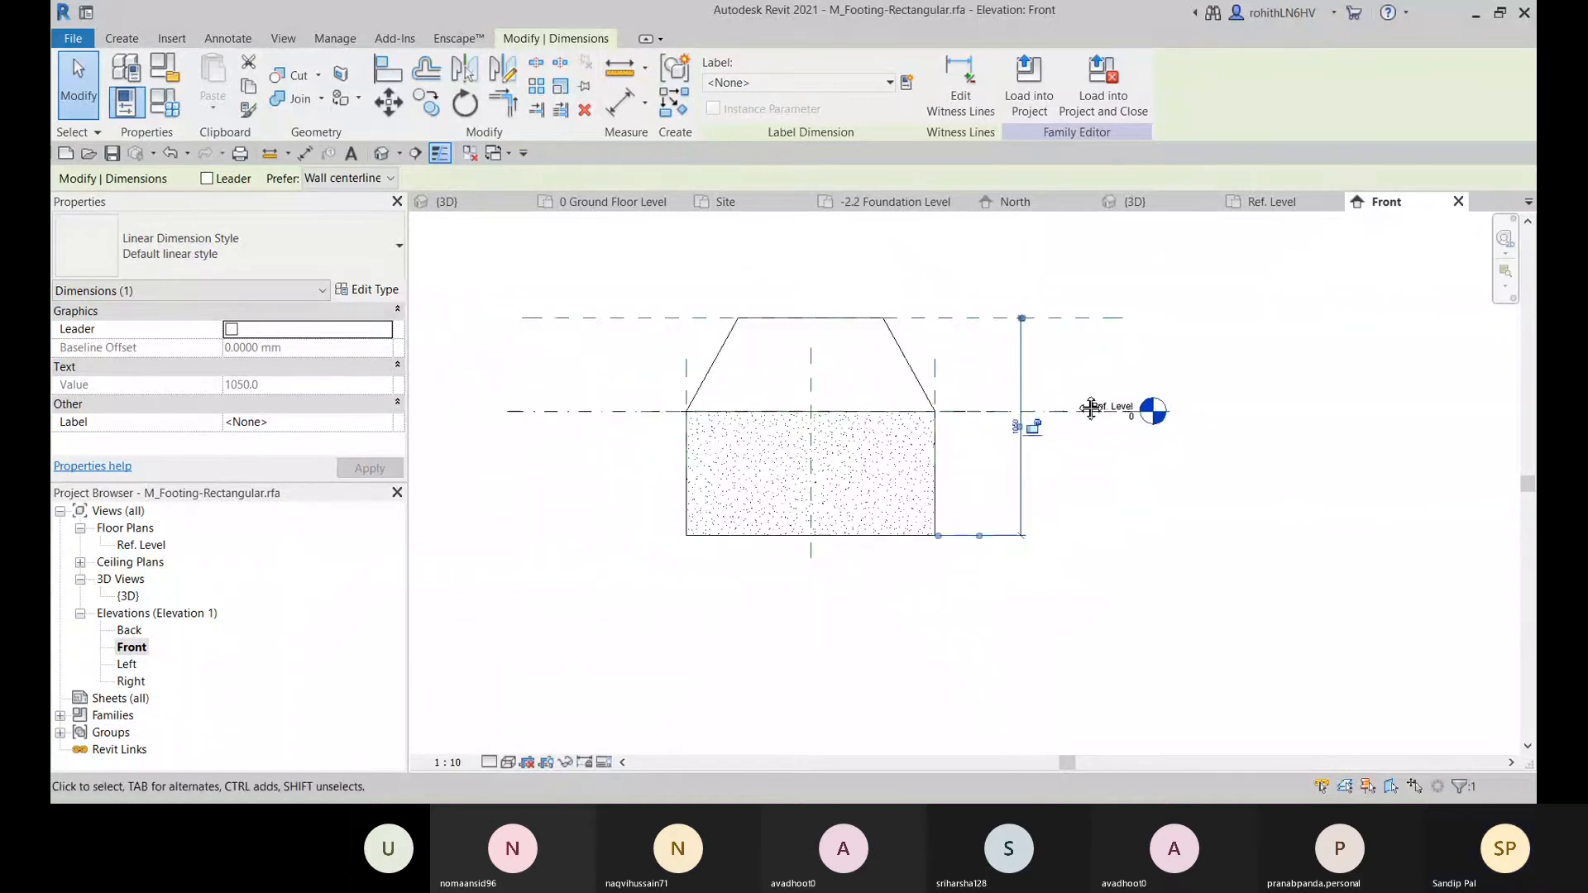
click(1134, 521)
click(1023, 413)
key(Escape)
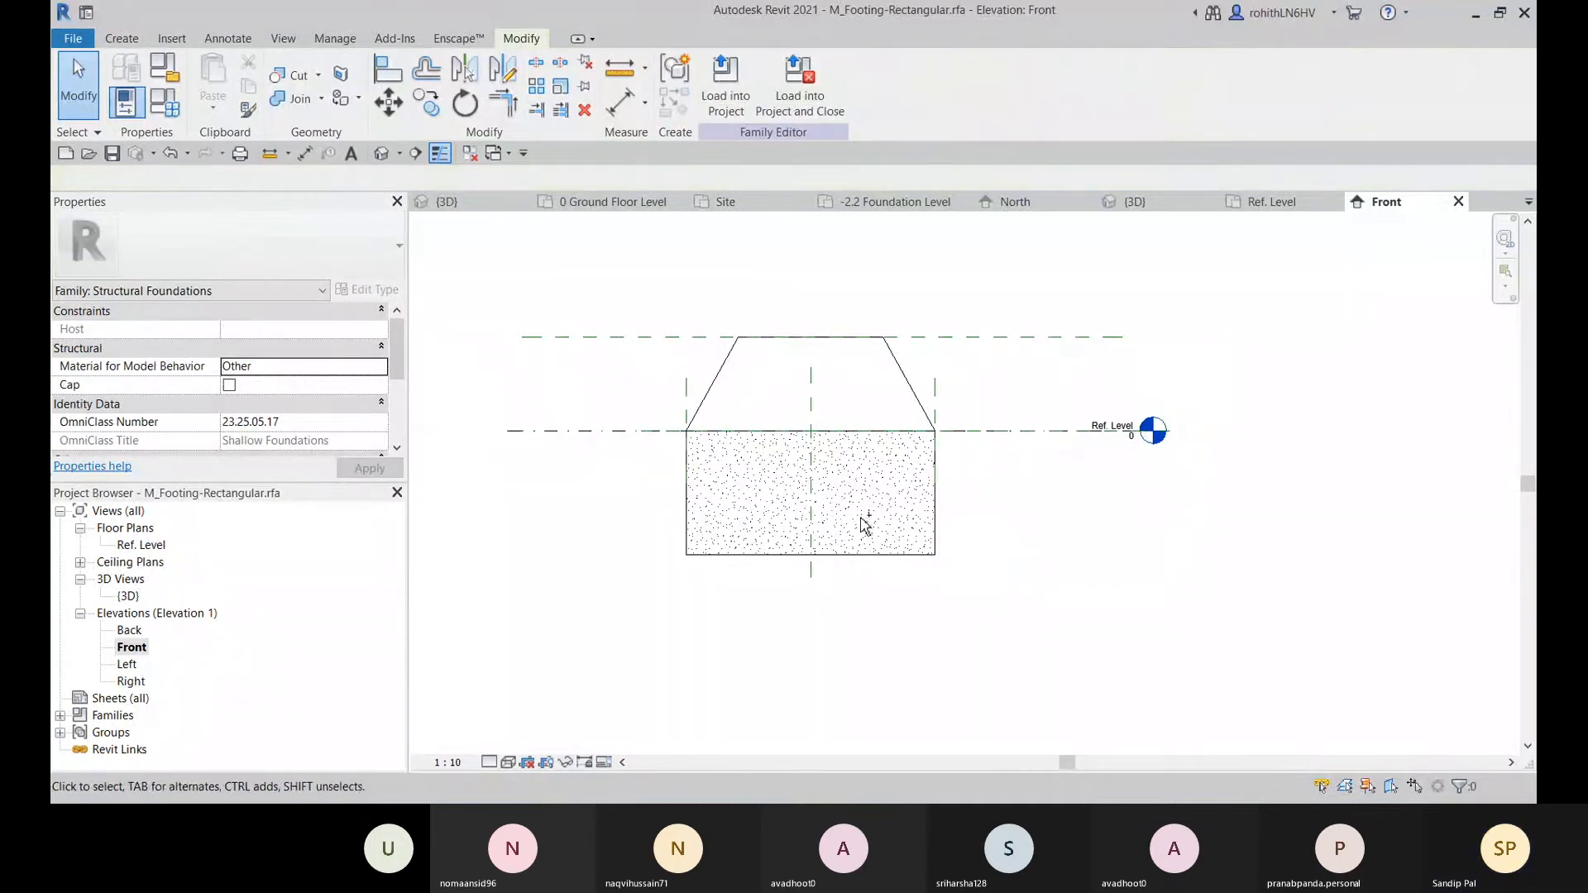
middle_drag(863, 522, 1175, 532)
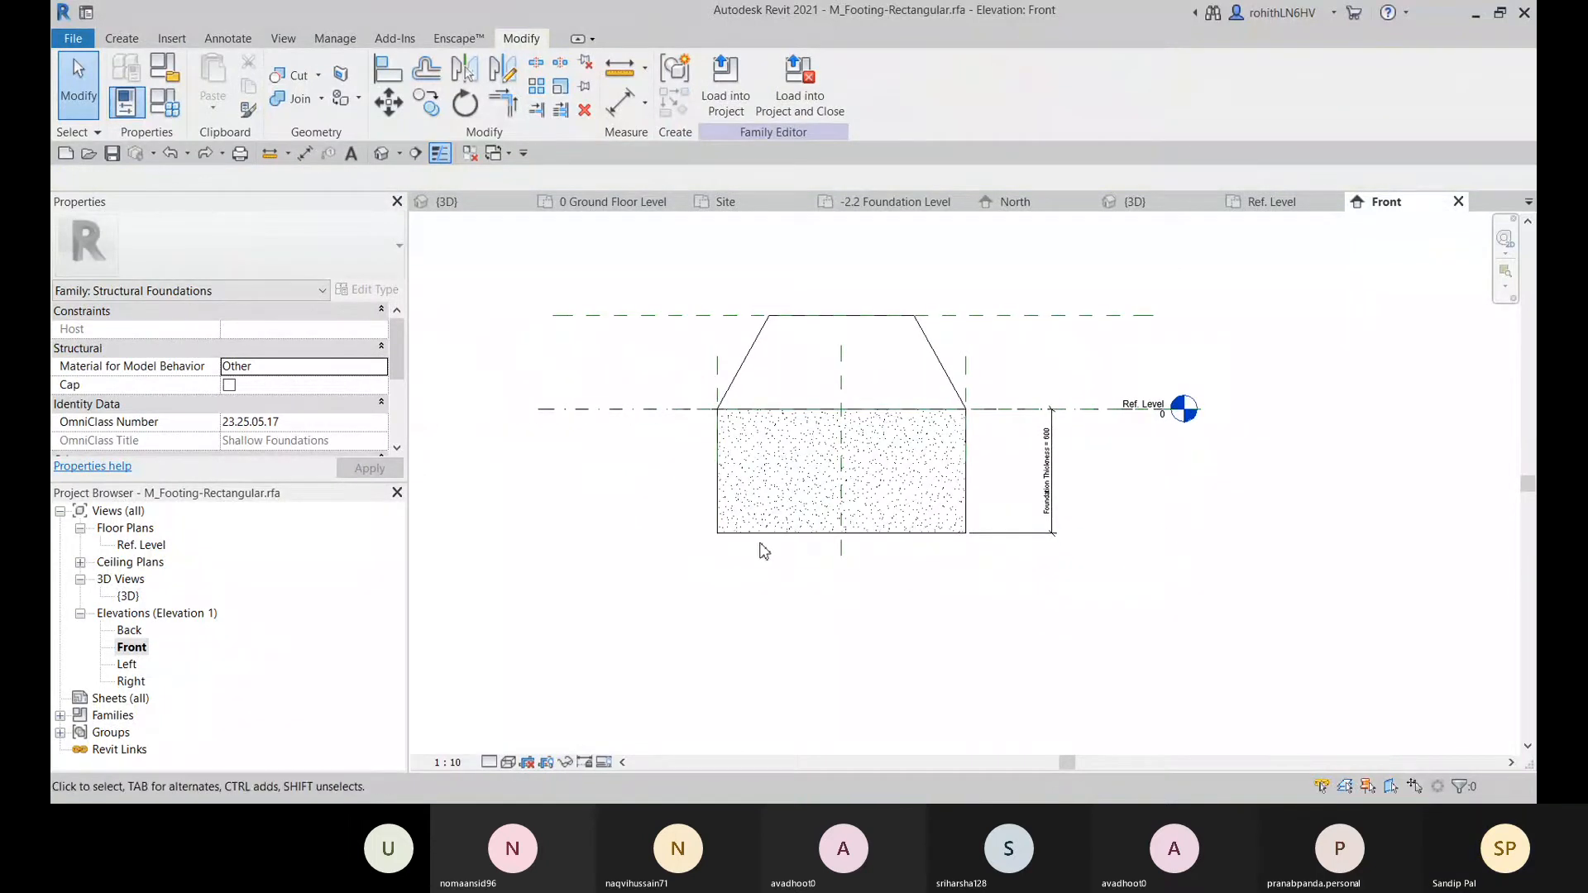
- Draw a horizontal reference plane just below the footing's bottom edge, spanning past both sides of the base
key(p)
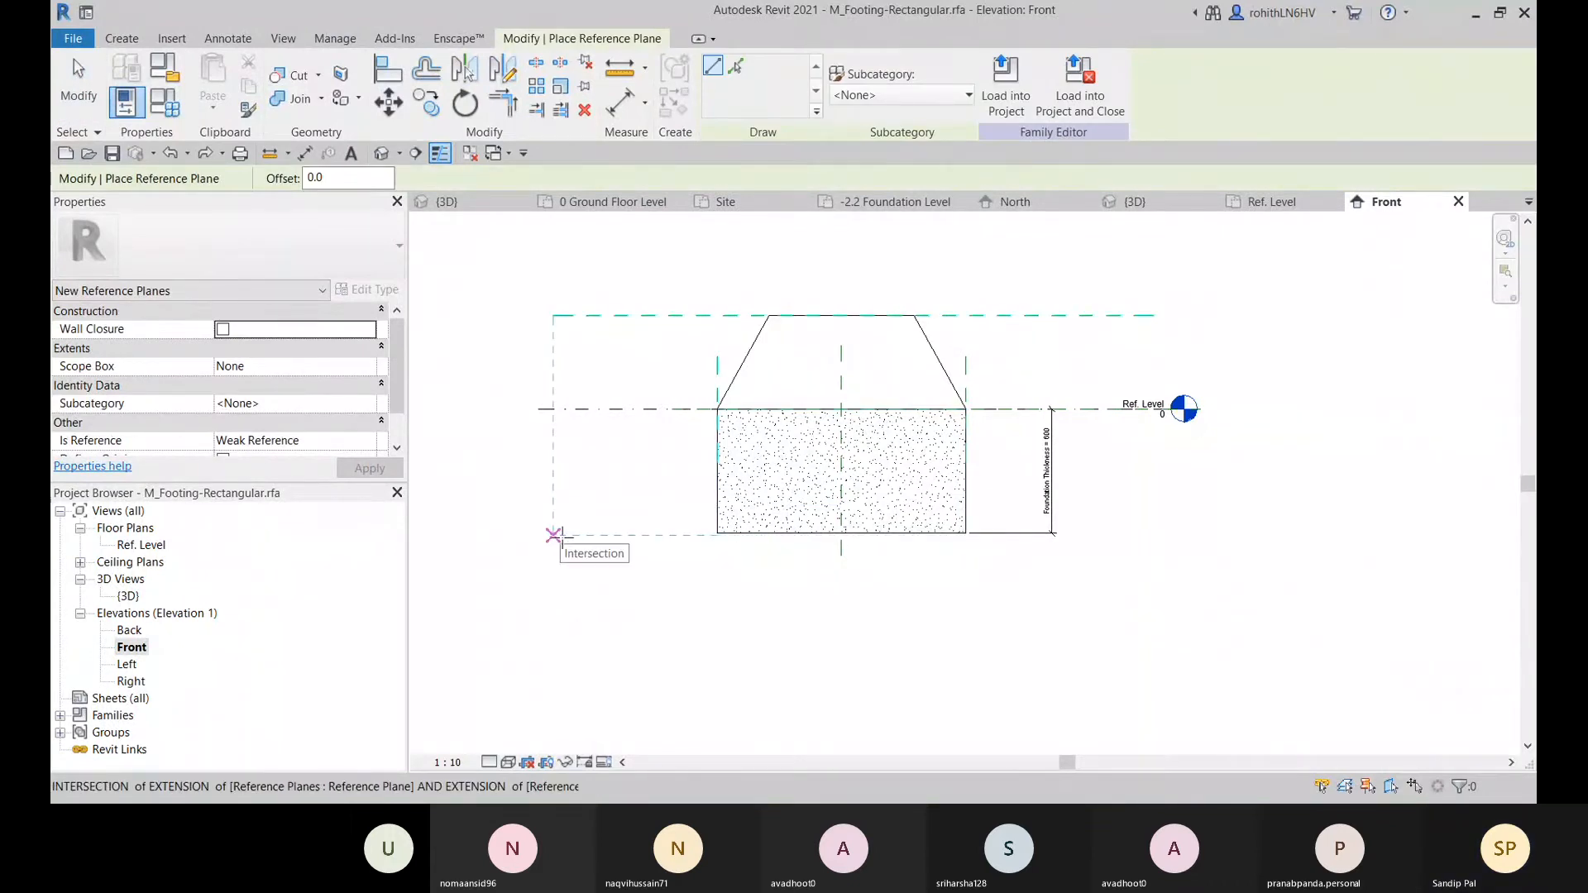
click(555, 536)
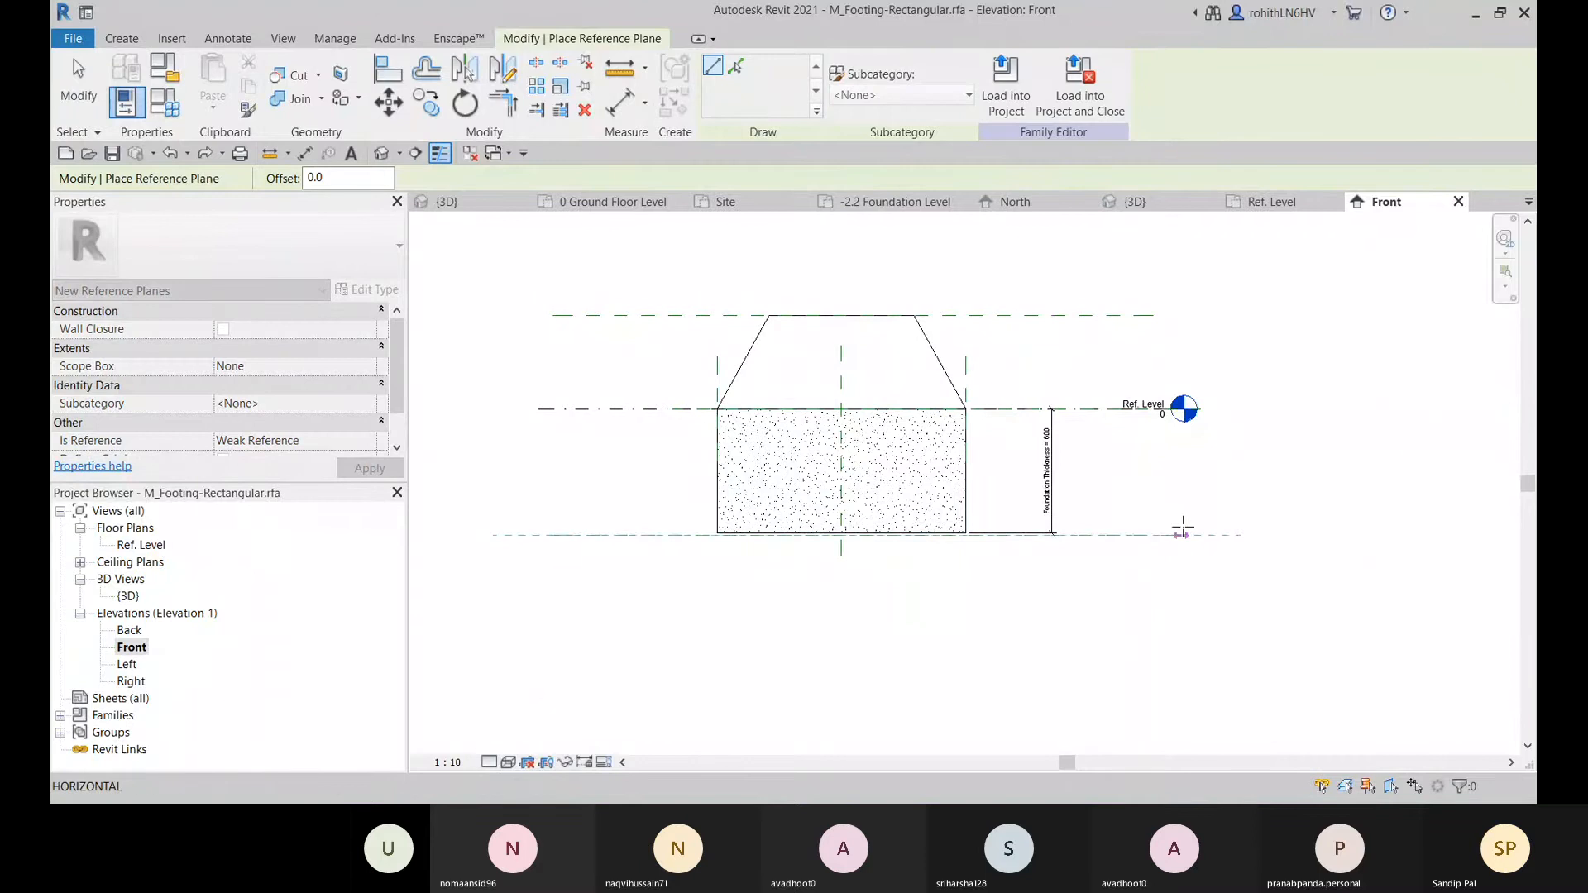
click(1183, 534)
key(Escape)
key(Escape)
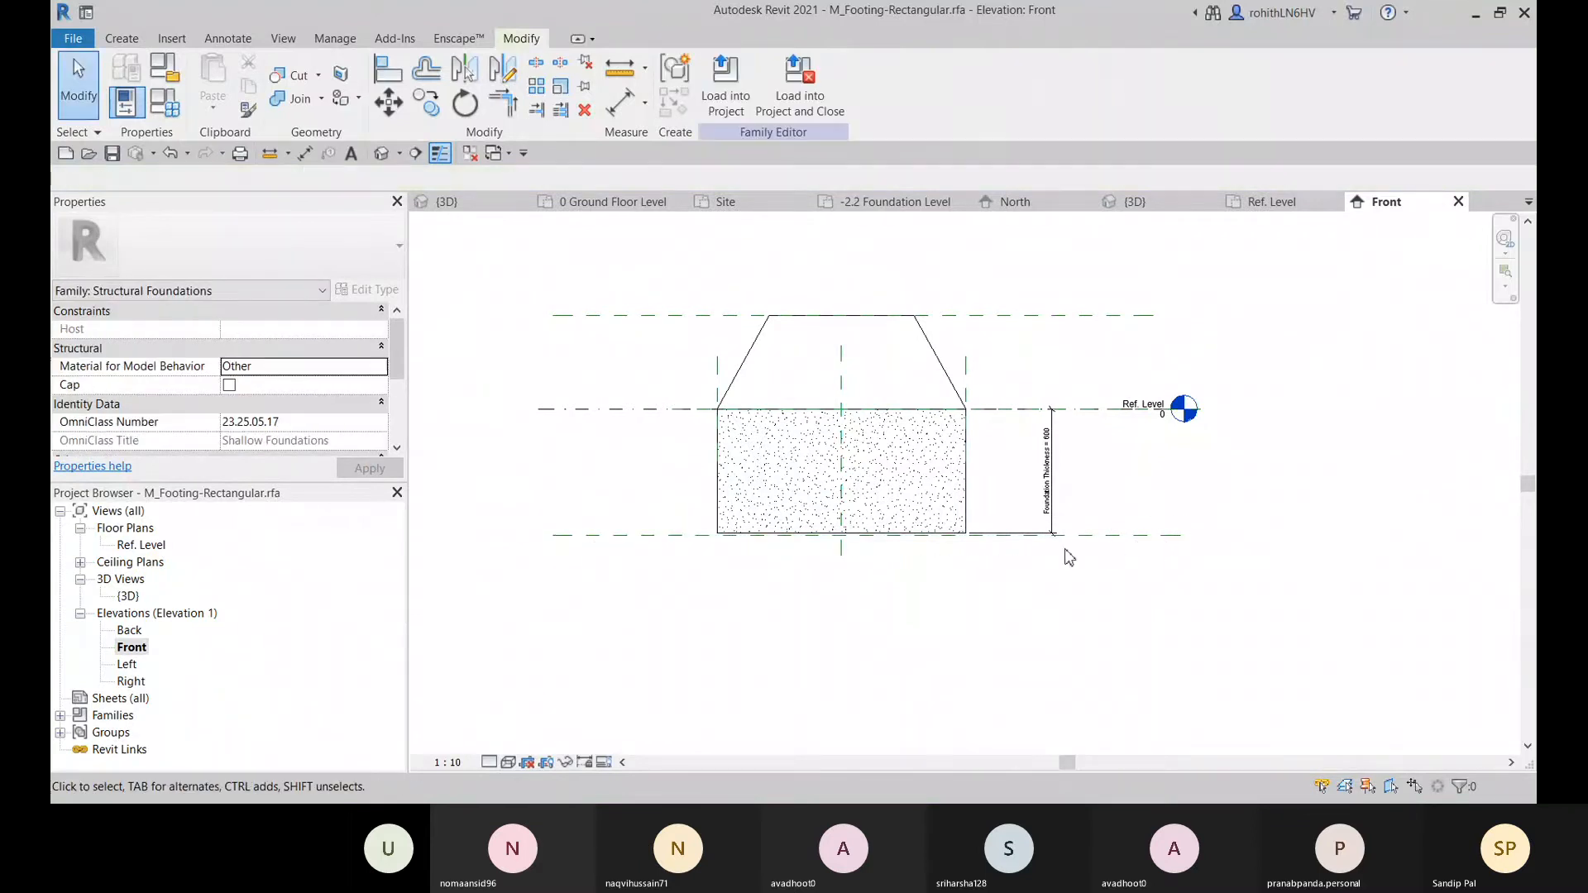
- Align the new lower reference plane with the bottom edge of the base extrusion
click(387, 68)
scroll(766, 530, up, 5)
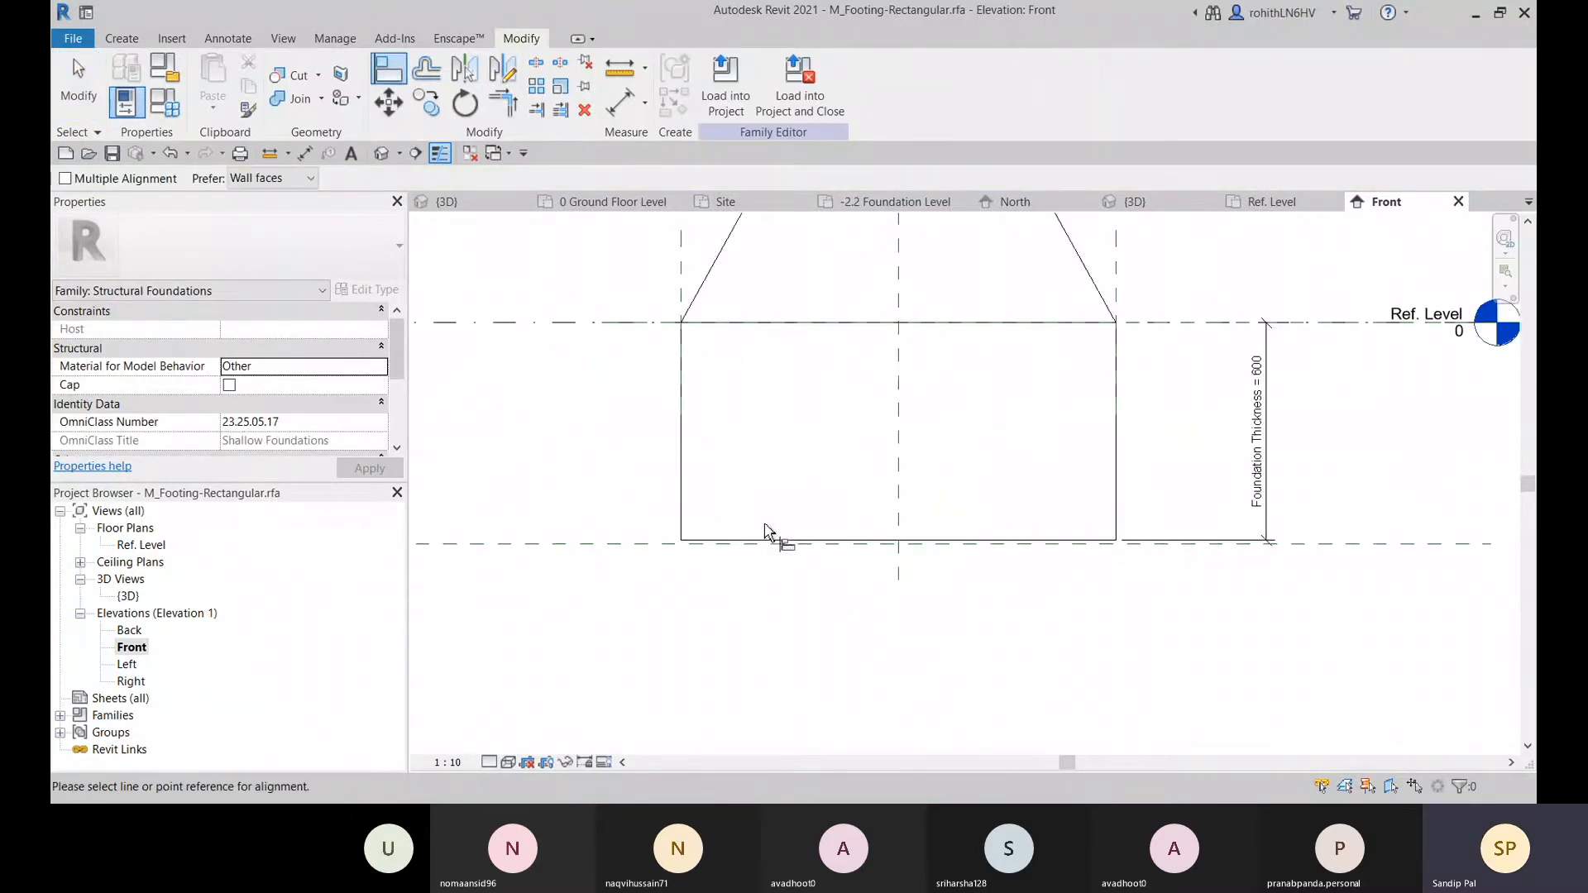
click(683, 549)
click(685, 555)
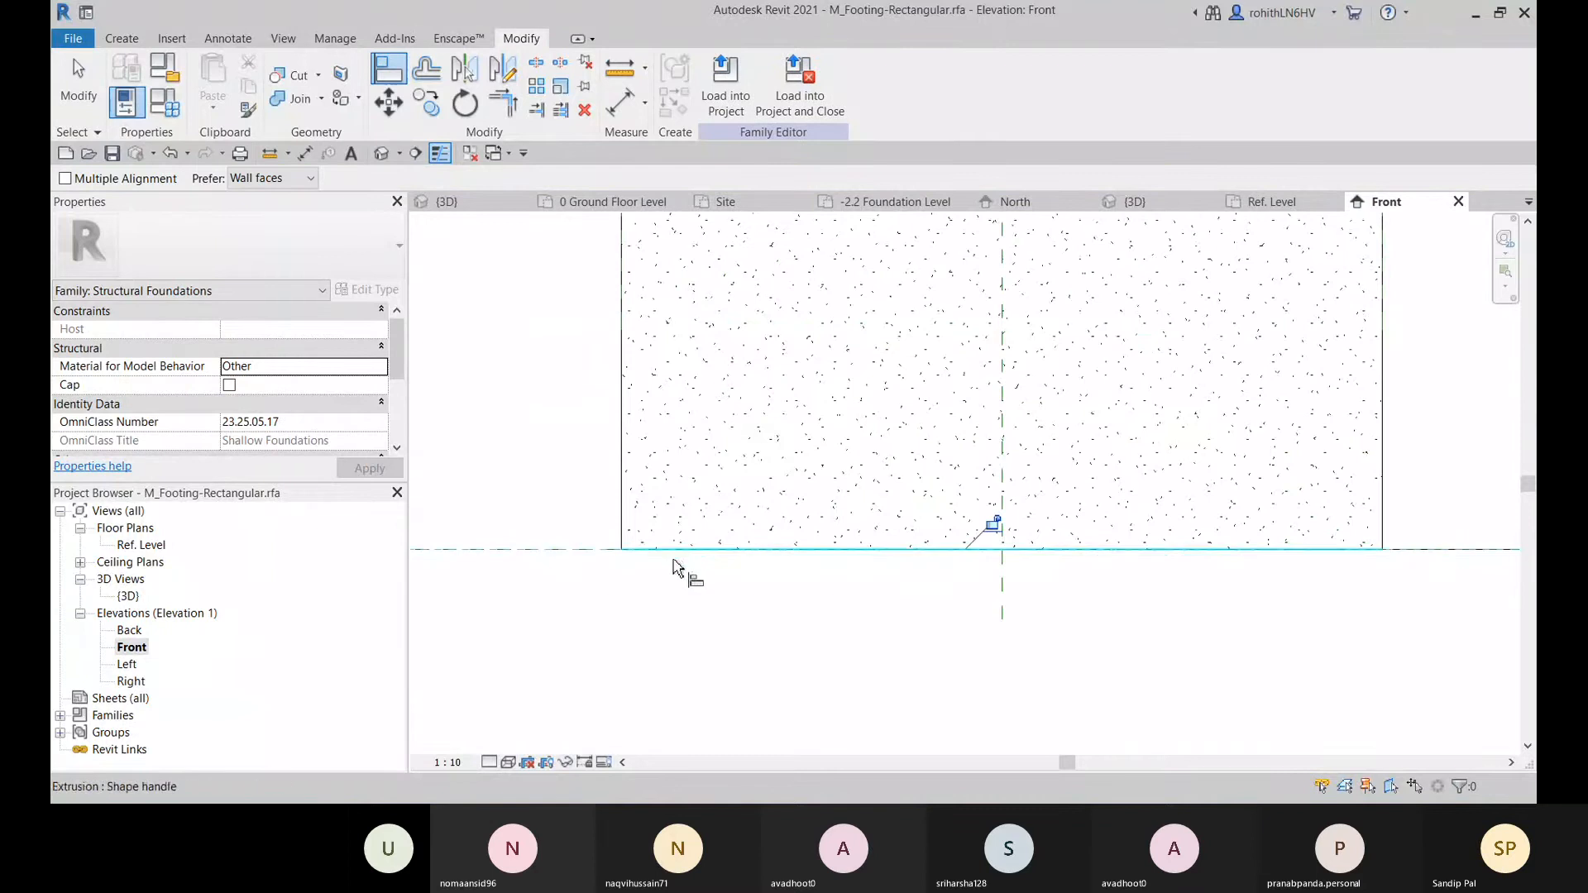
key(Escape)
key(Escape)
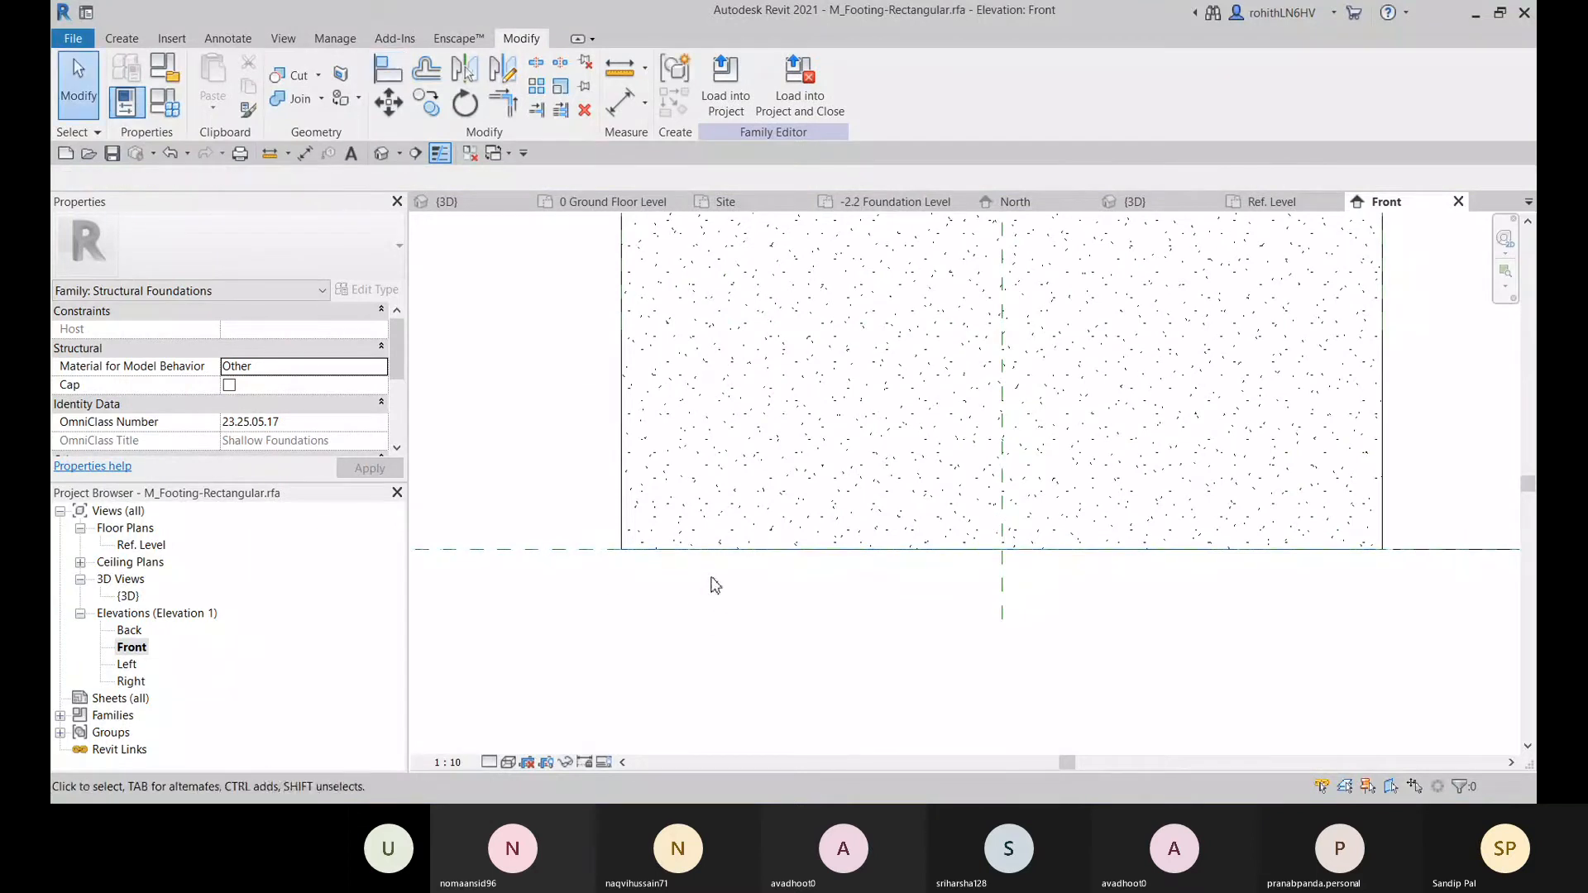
- Lock the base extrusion's bottom face to the lower reference plane
click(627, 460)
scroll(699, 488, down, 1)
mouse_move(964, 542)
mouse_down()
mouse_move(964, 511)
mouse_move(965, 541)
mouse_up()
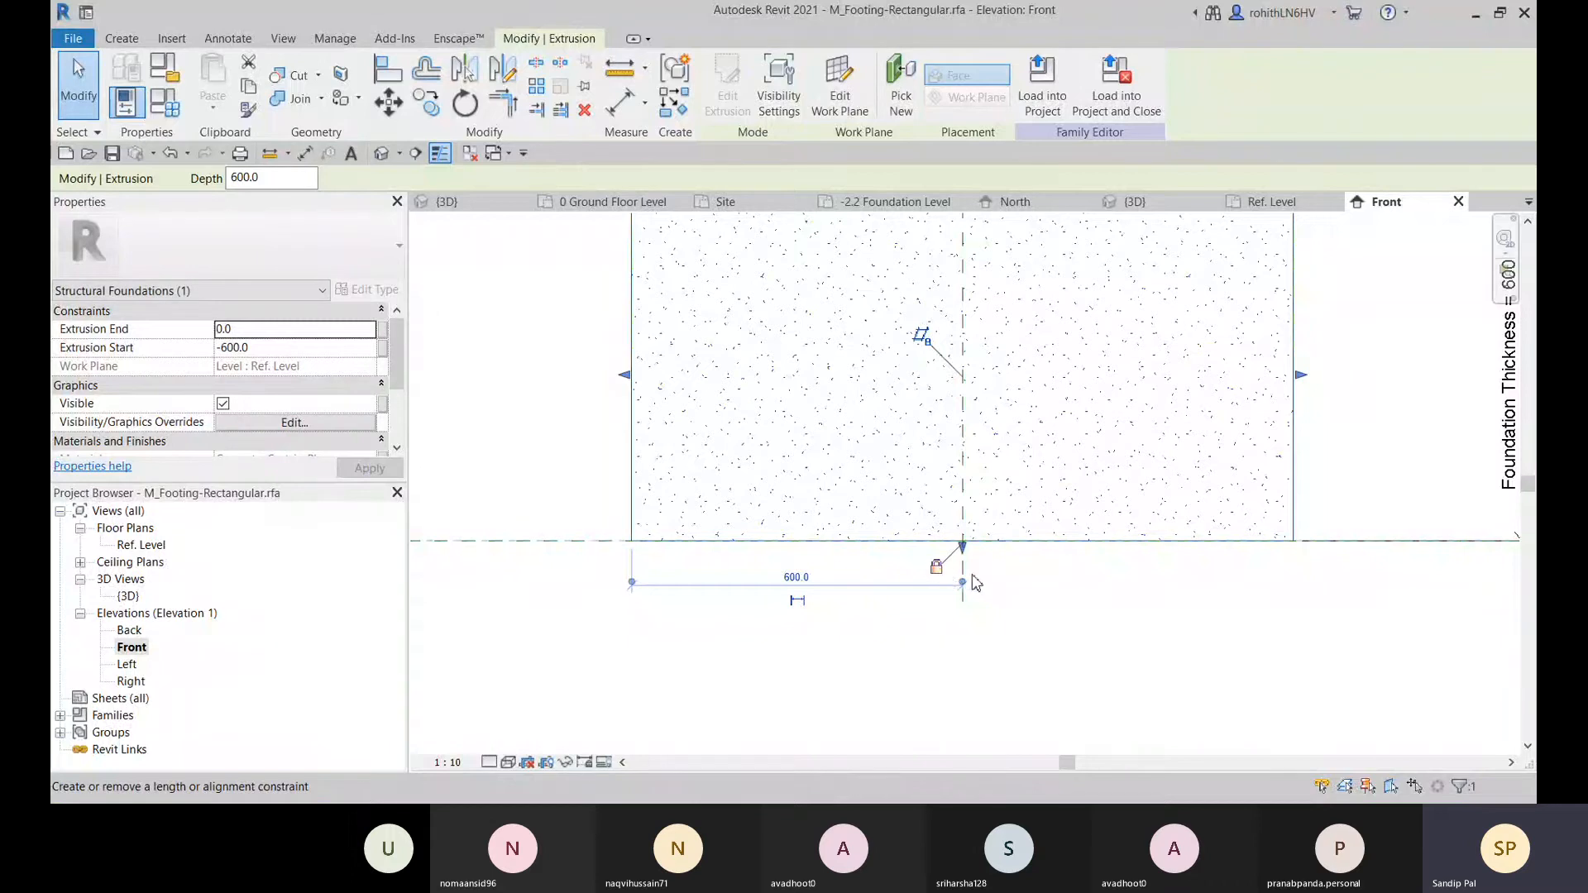
scroll(968, 575, down, 3)
click(1031, 645)
middle_drag(661, 610, 586, 595)
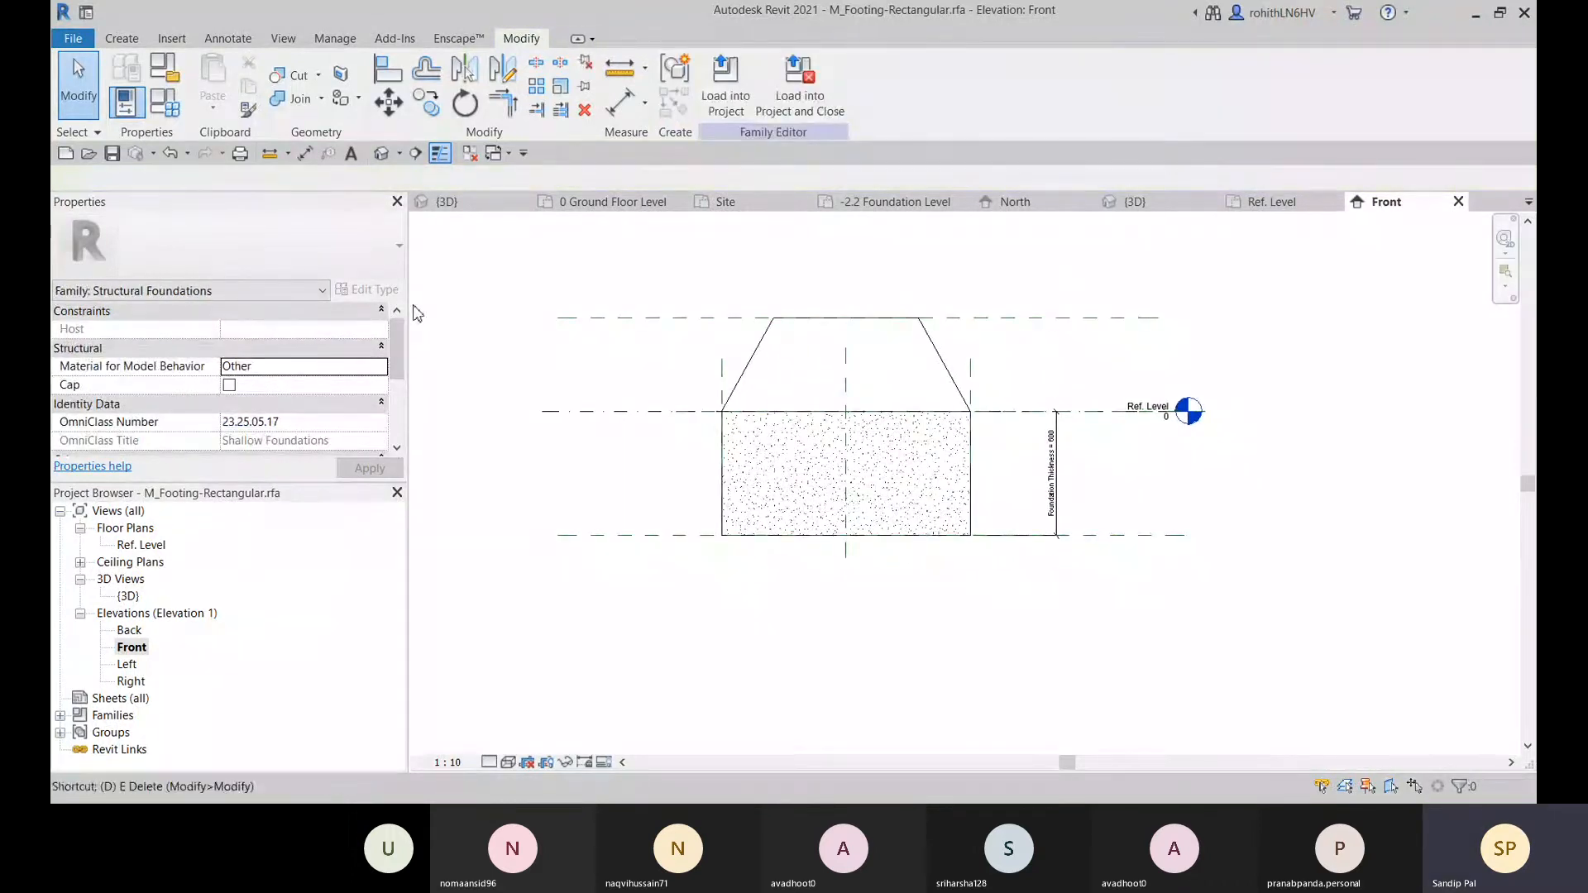
- Place an aligned dimension between the lower and upper reference planes beside the footing
key(d)
key(i)
middle_drag(628, 447, 641, 449)
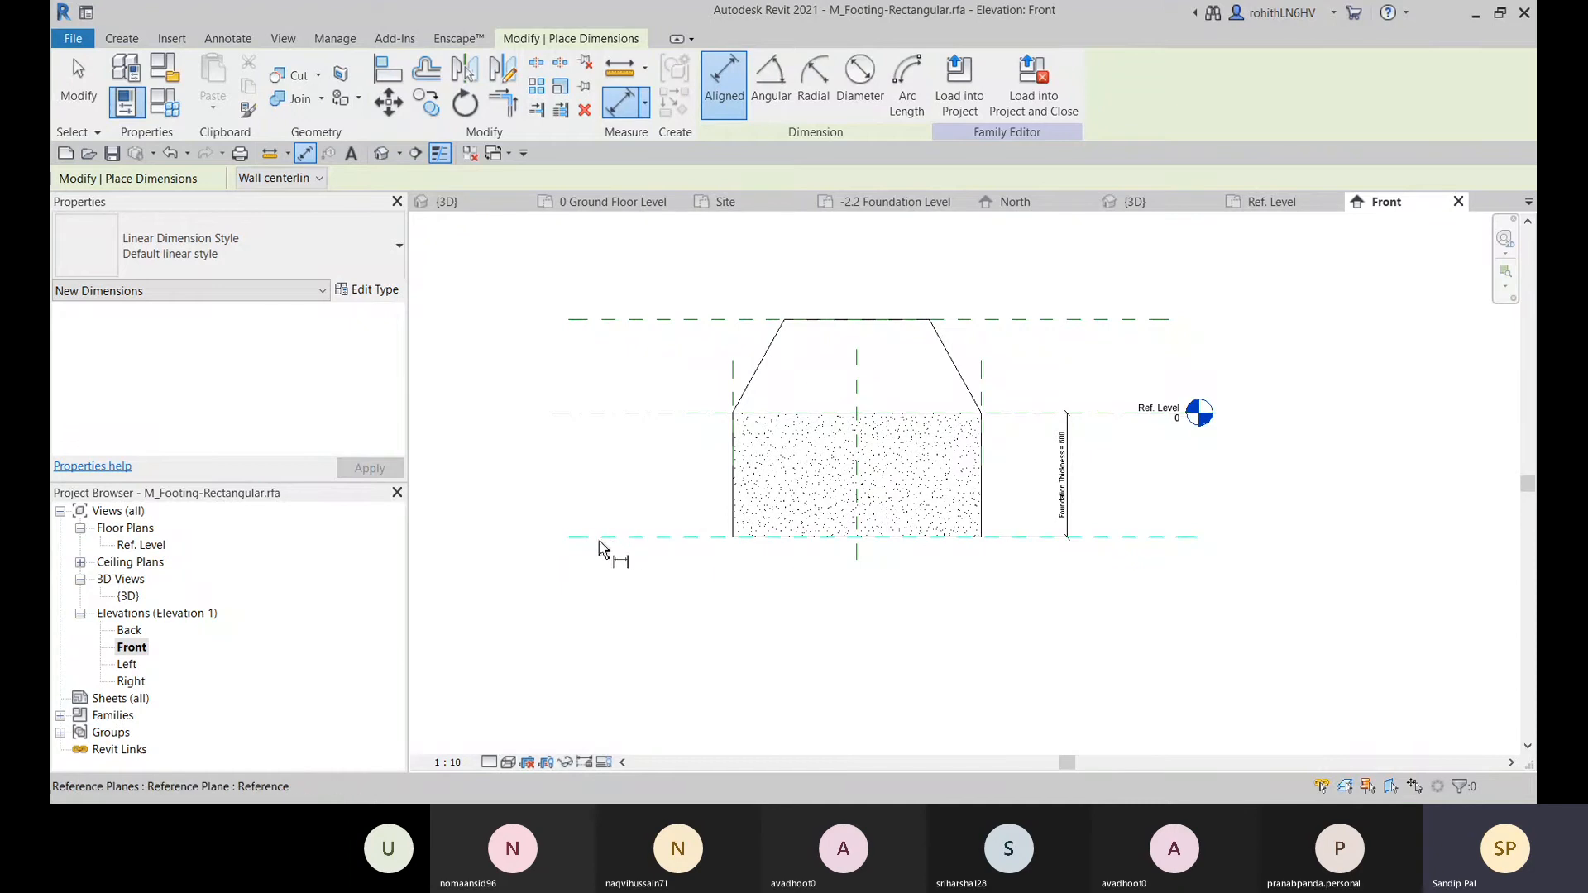
click(601, 538)
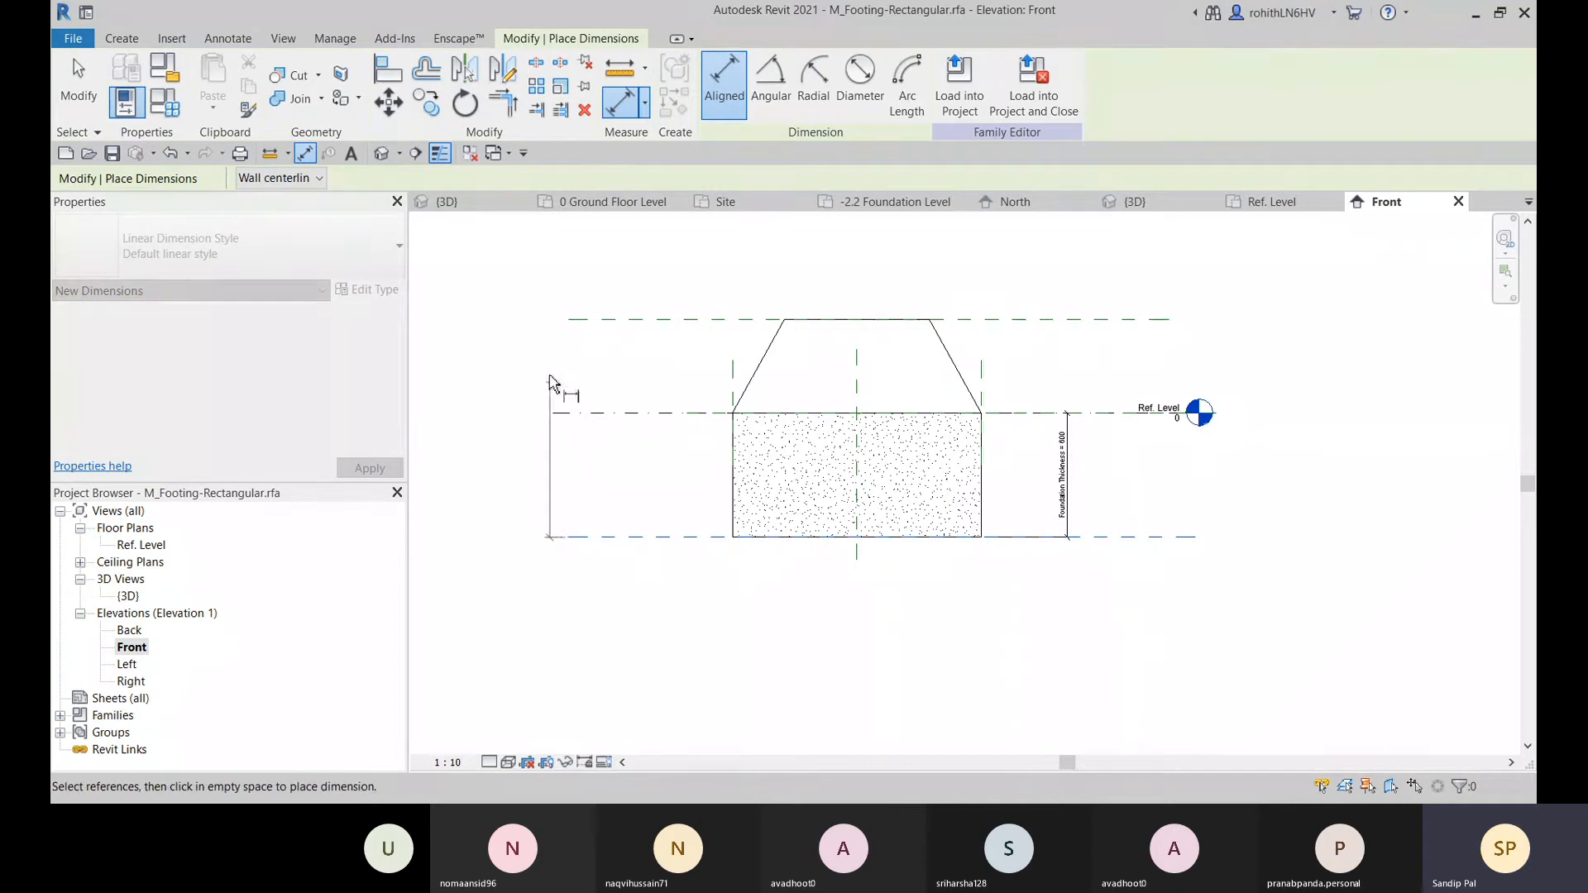
click(588, 319)
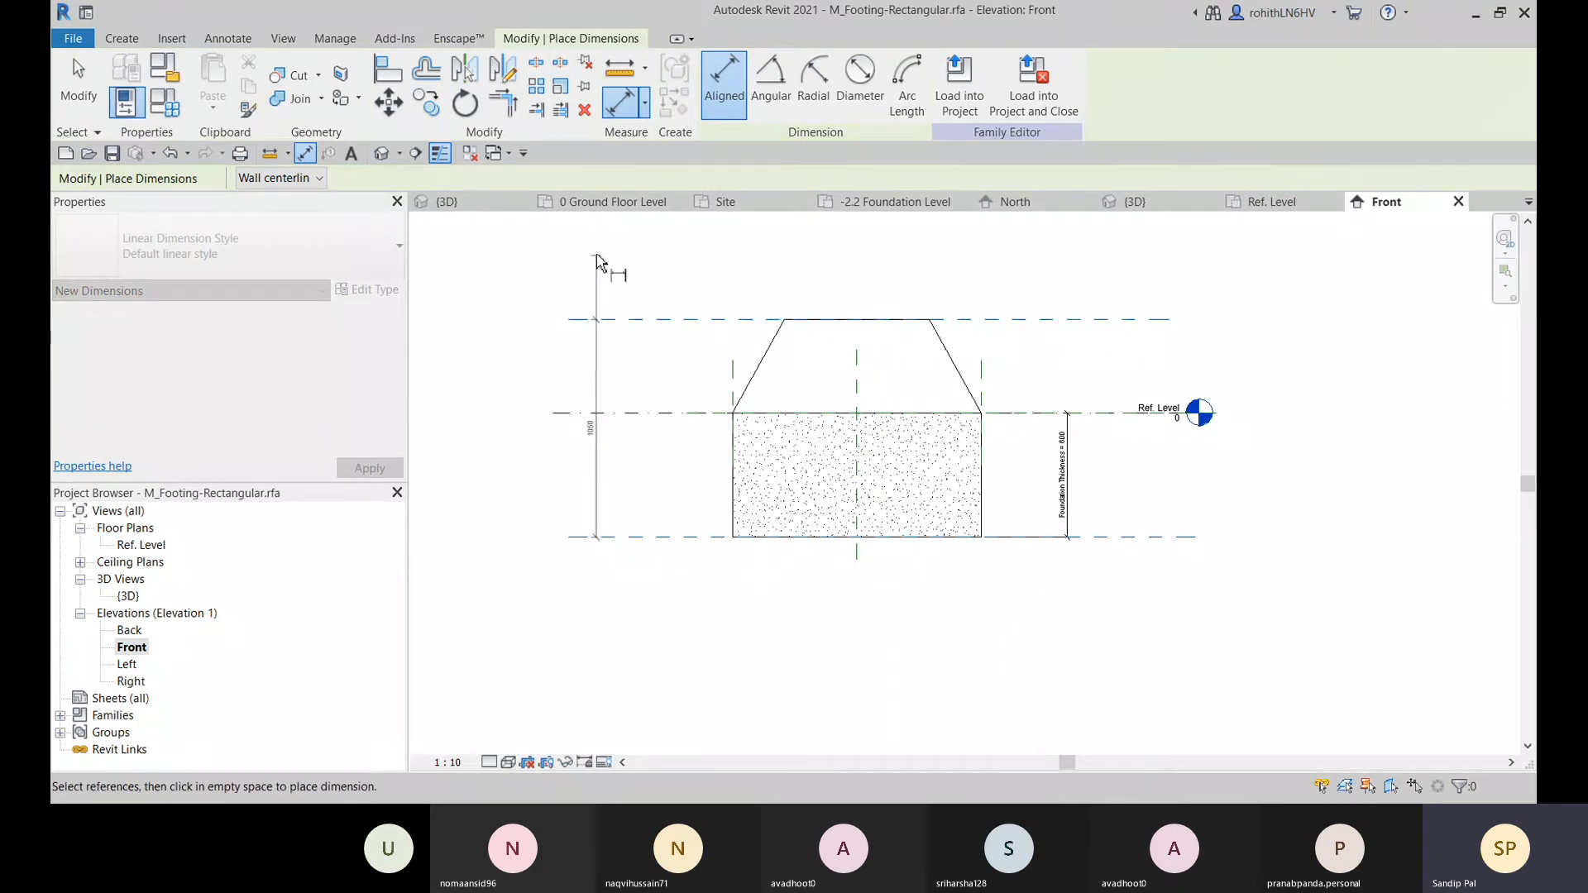
click(594, 257)
right_click(626, 280)
key(Escape)
right_click(626, 280)
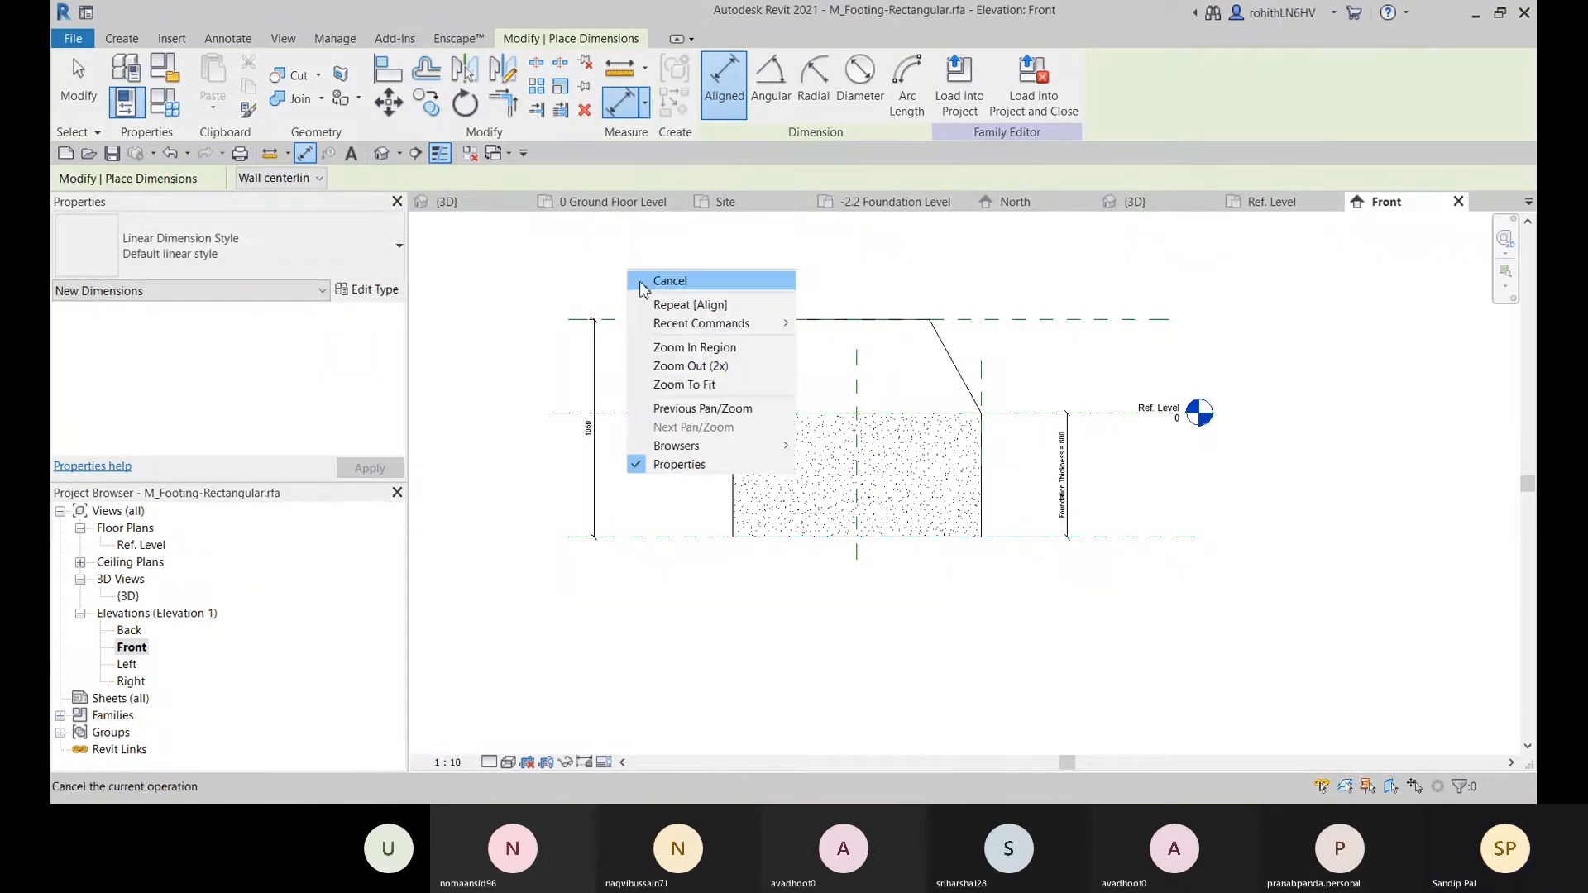
click(662, 277)
- Label the overall height dimension with a new type family parameter named Total Thickness
click(121, 38)
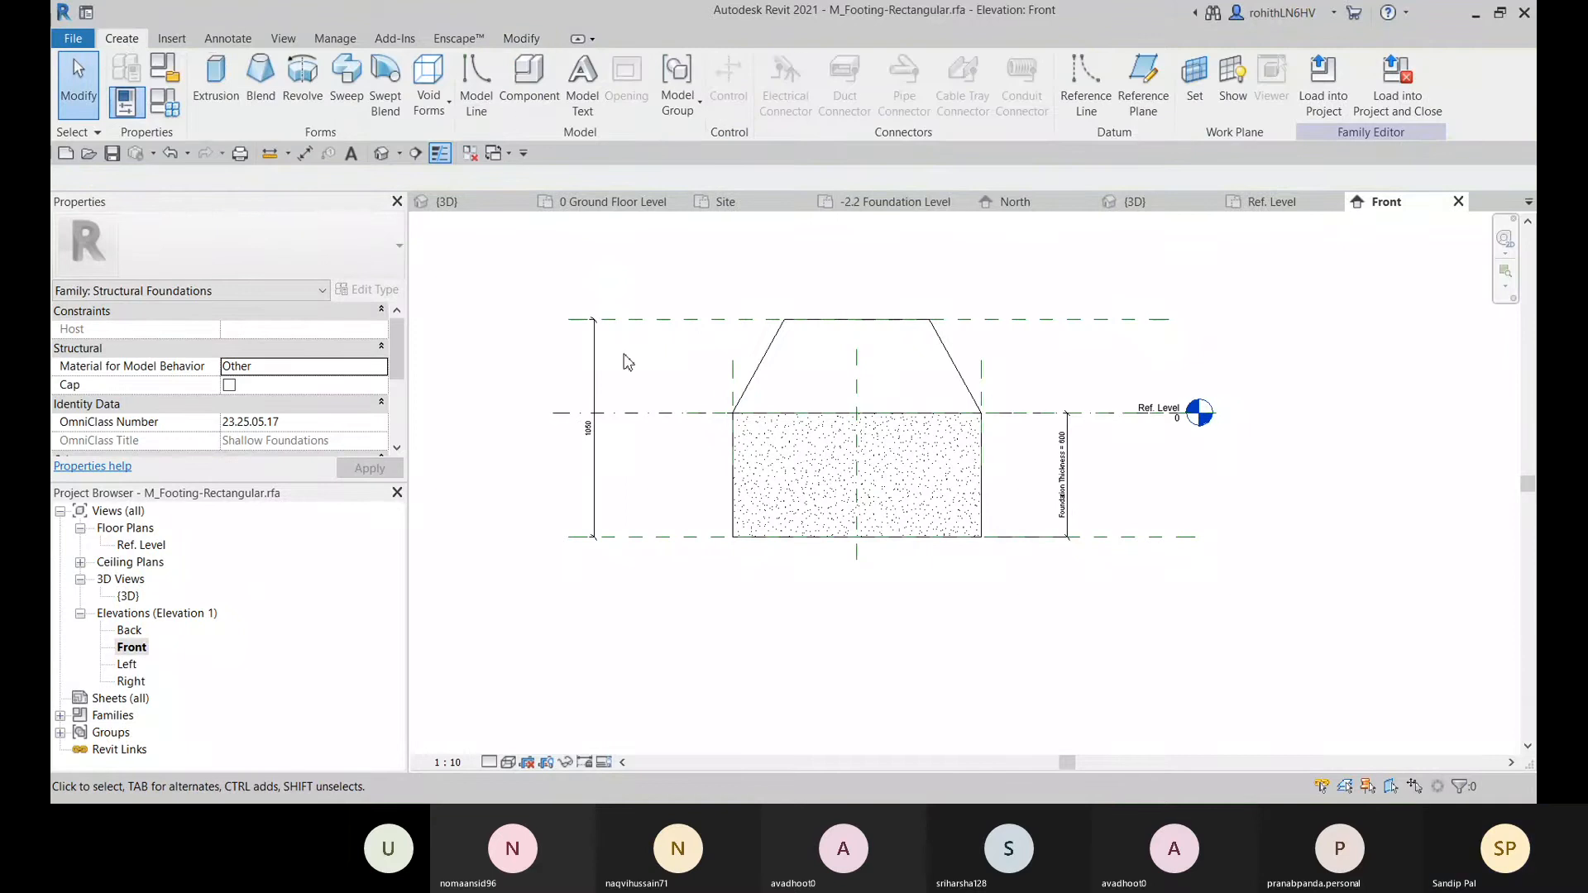
click(593, 430)
click(906, 82)
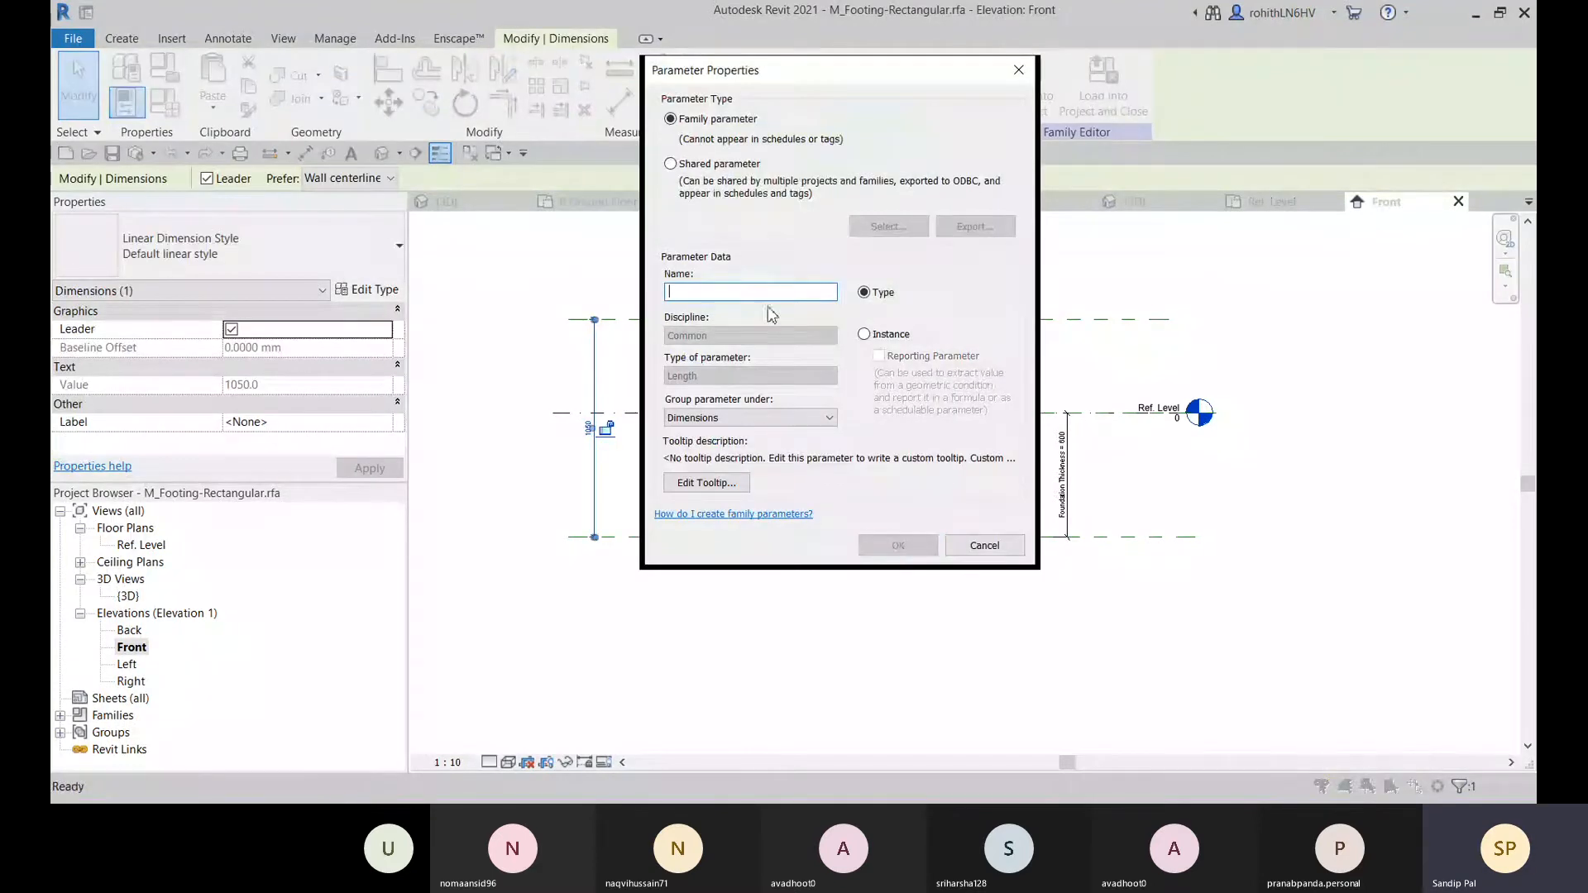
text(T)
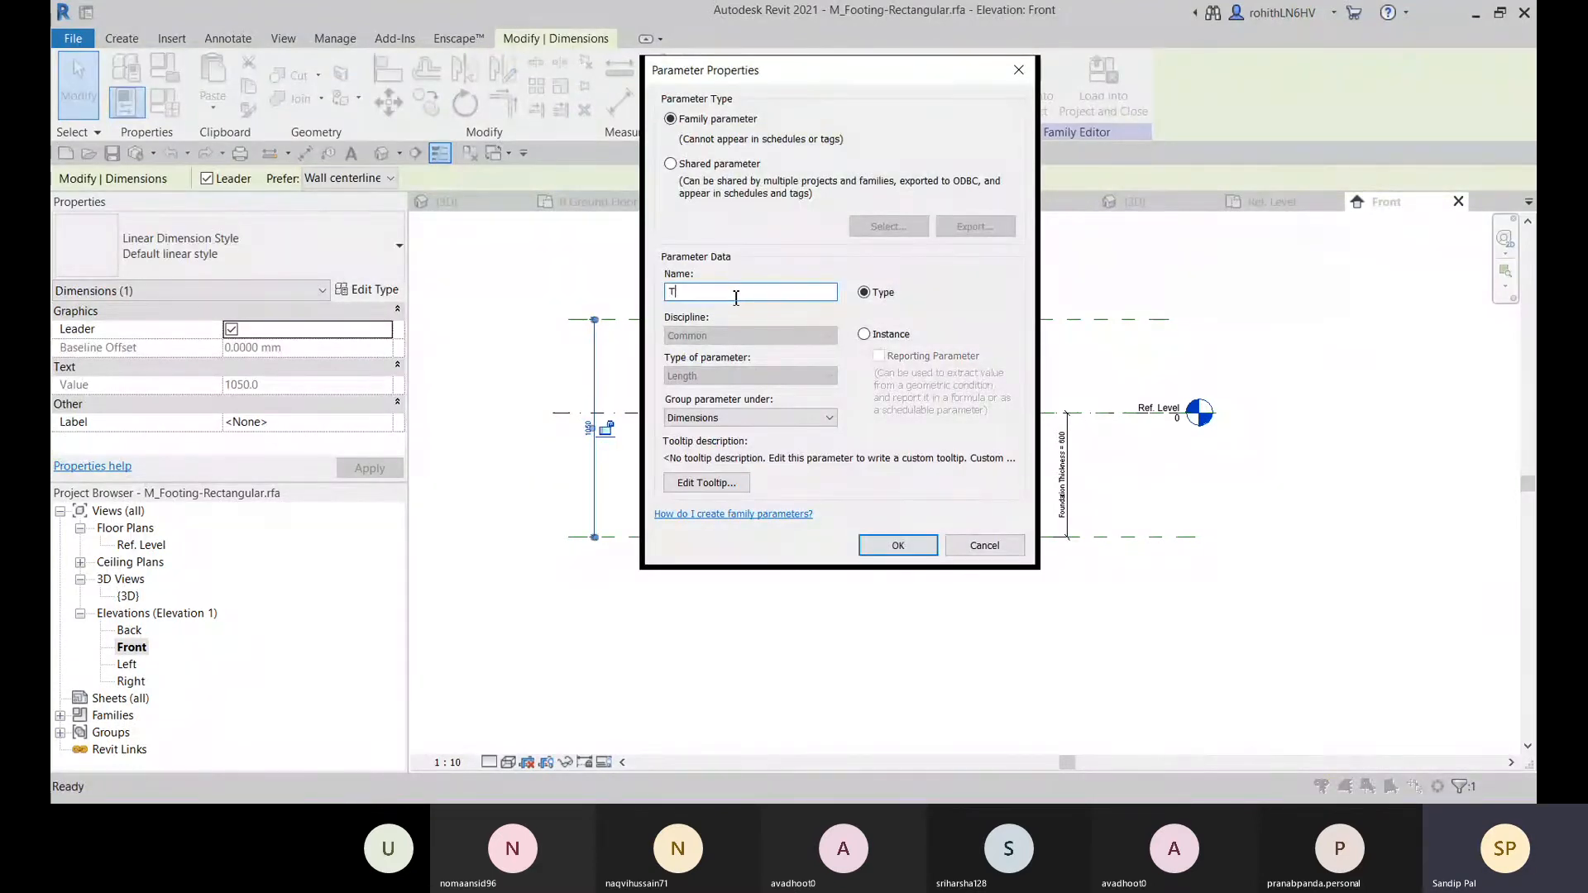
text(otal T)
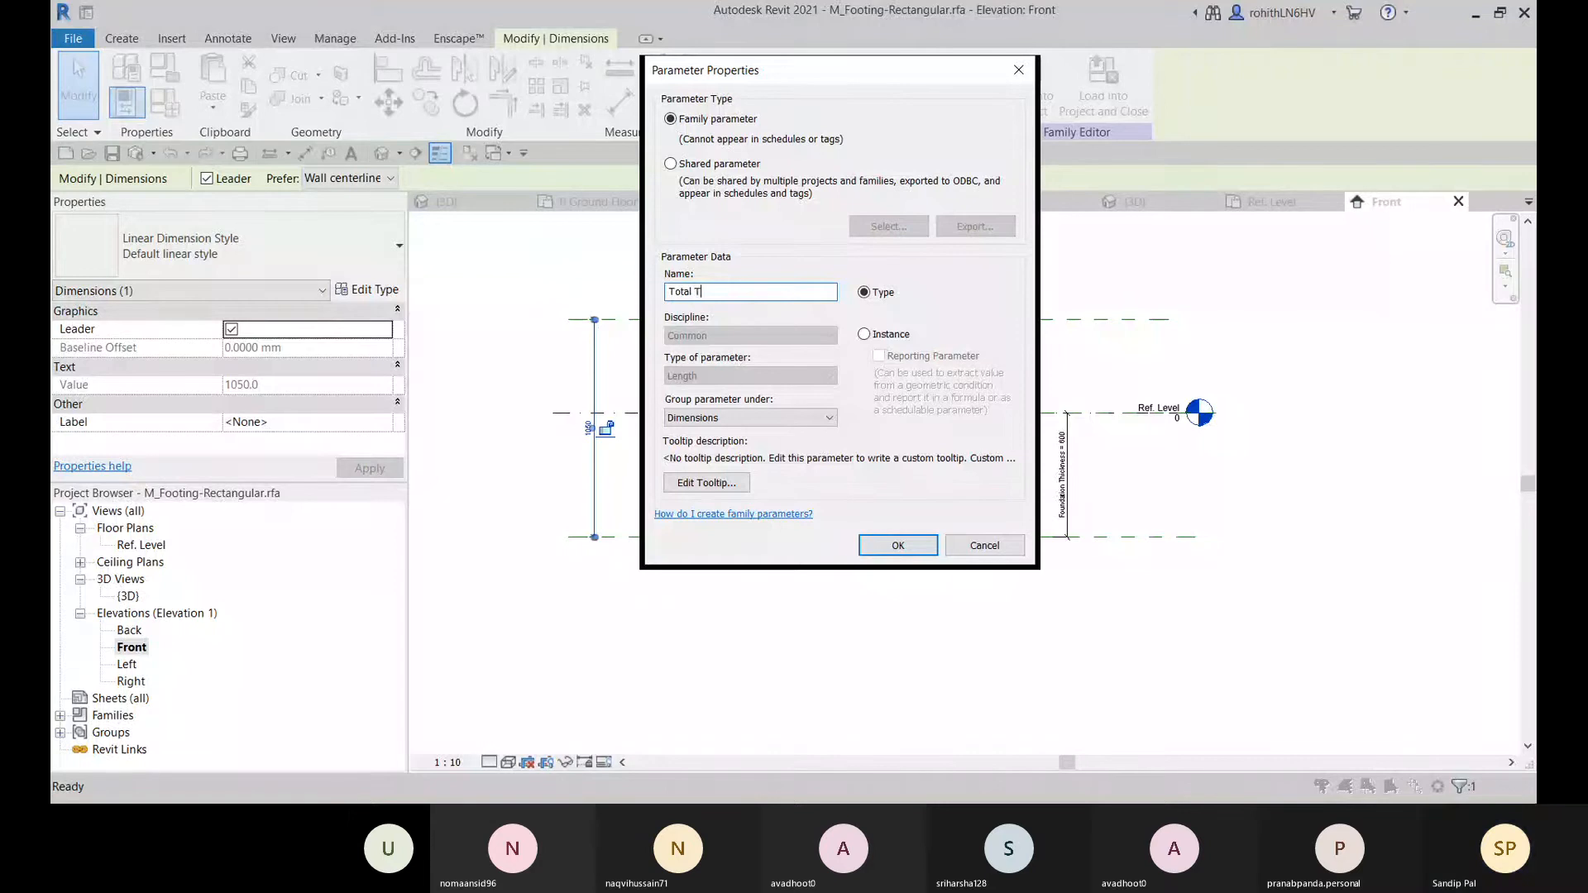
text(hickness)
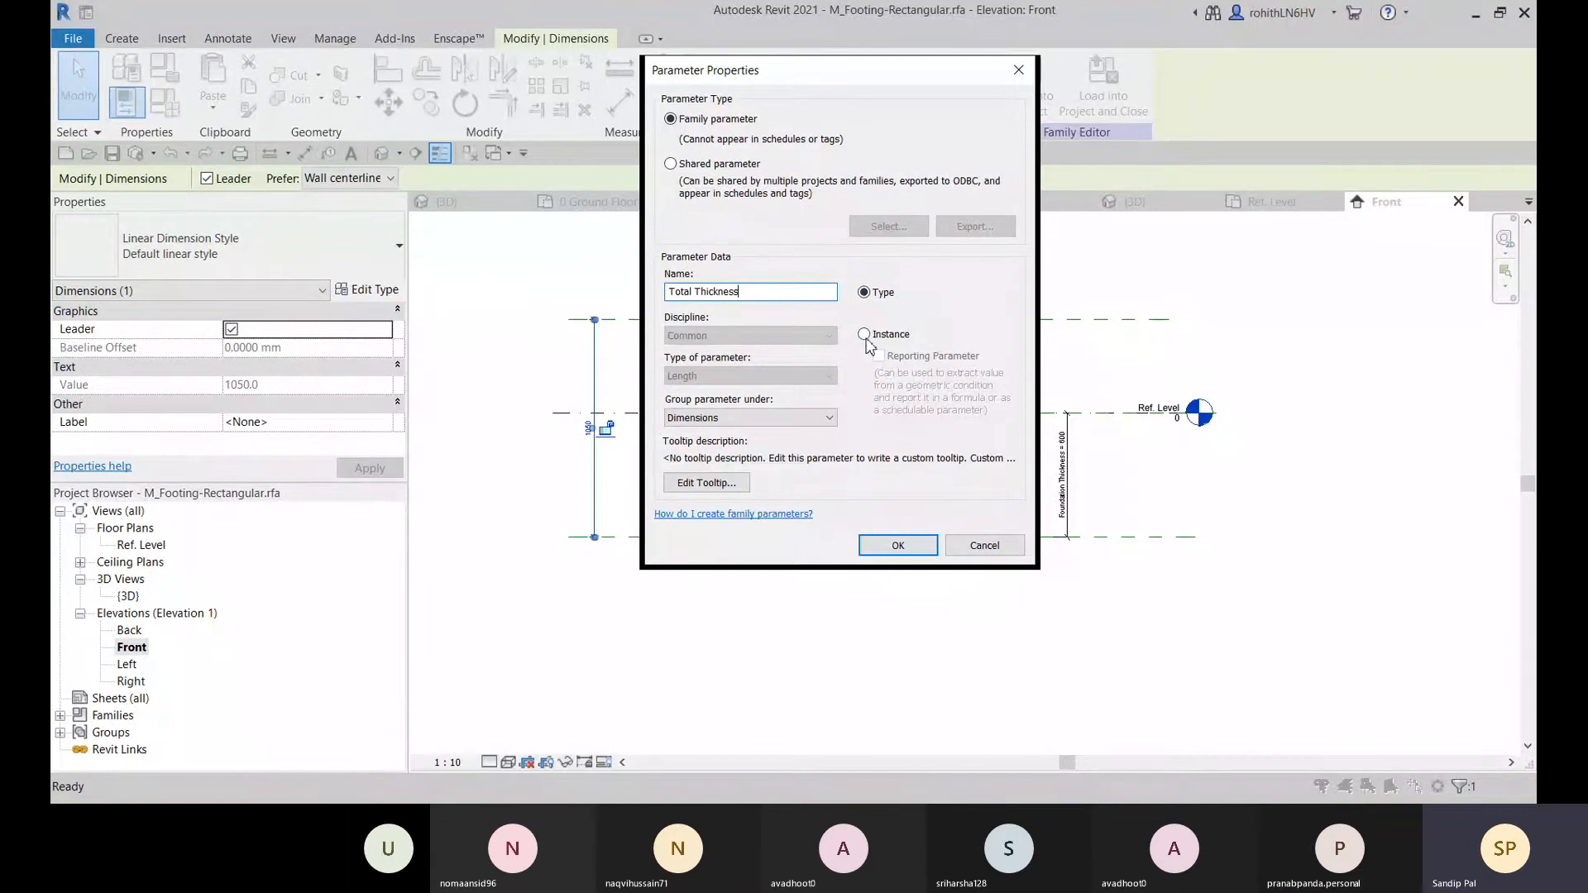
click(896, 545)
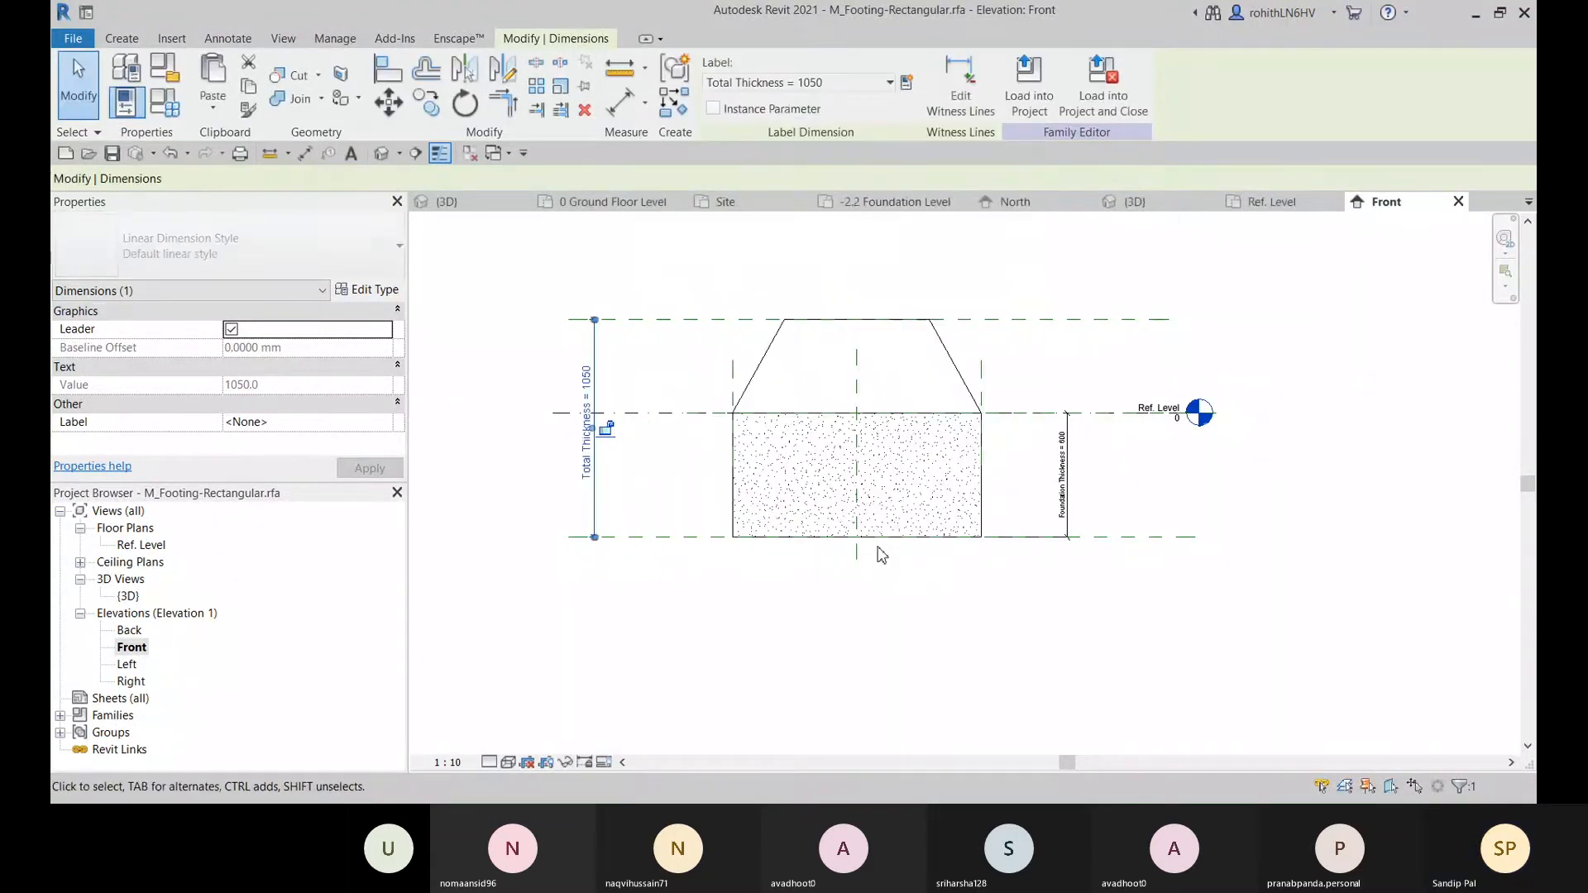
- Set the Total Thickness dimension to 1200 and remove the conflicting constraints
click(592, 444)
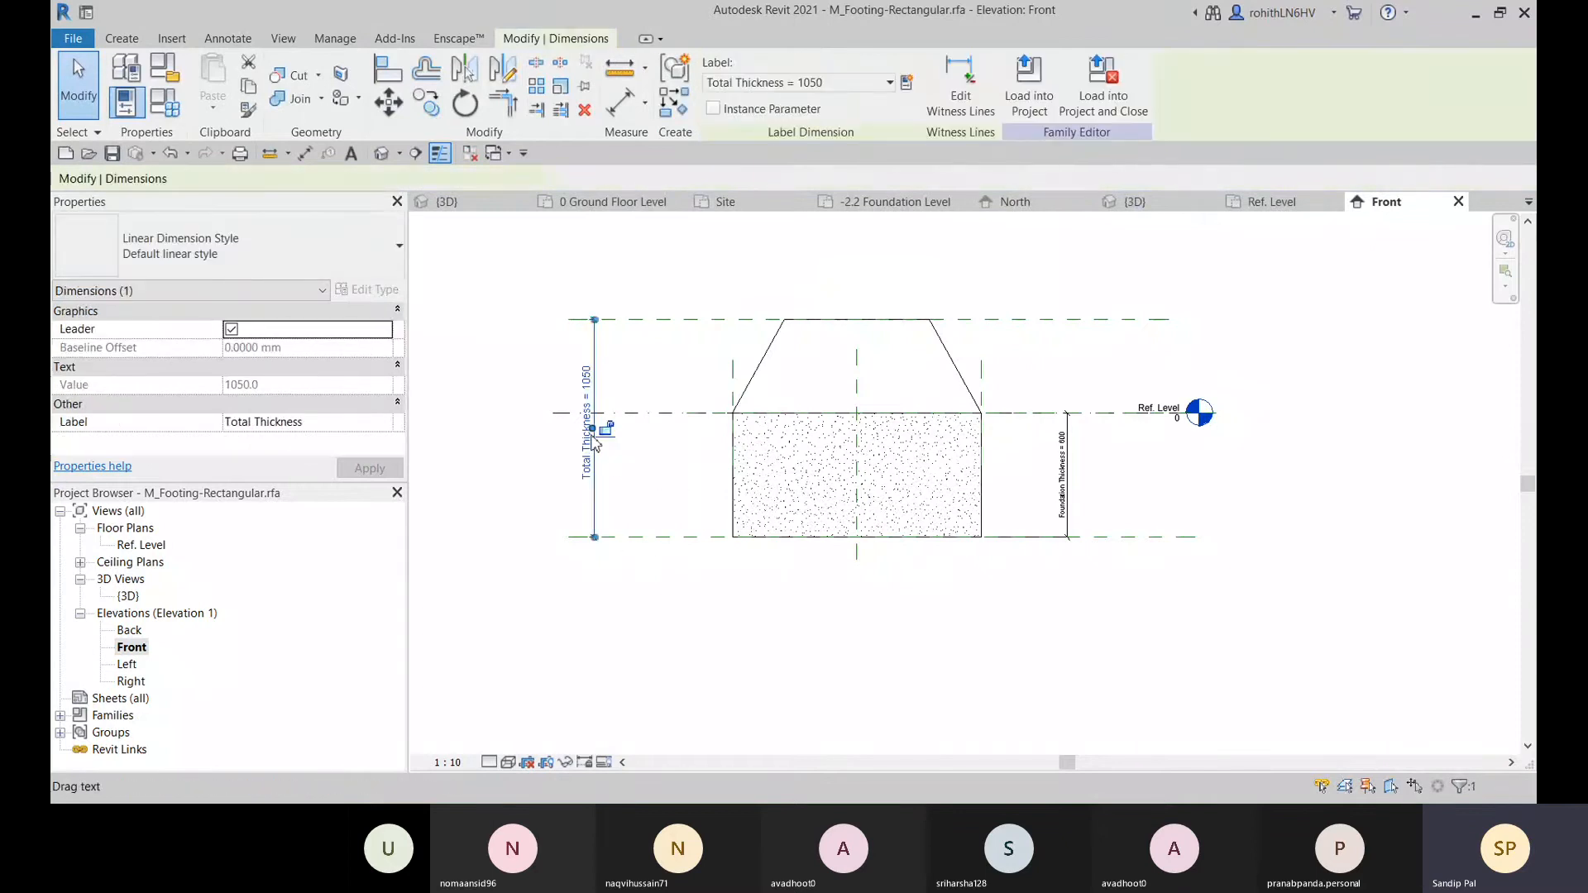
click(593, 439)
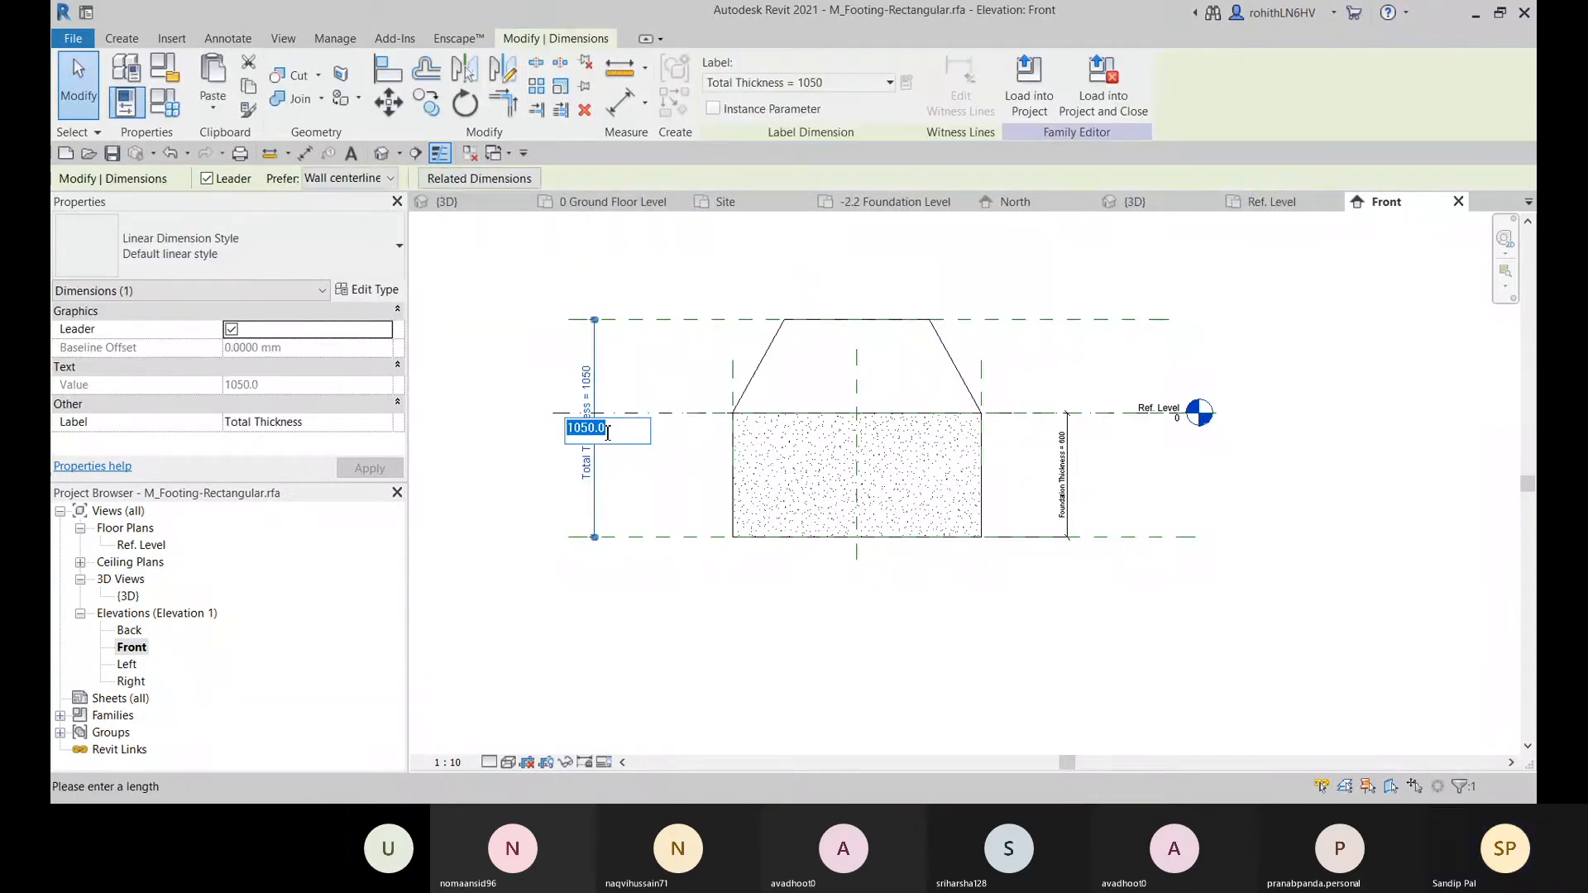
text(45)
text(12)
text(00)
key(Return)
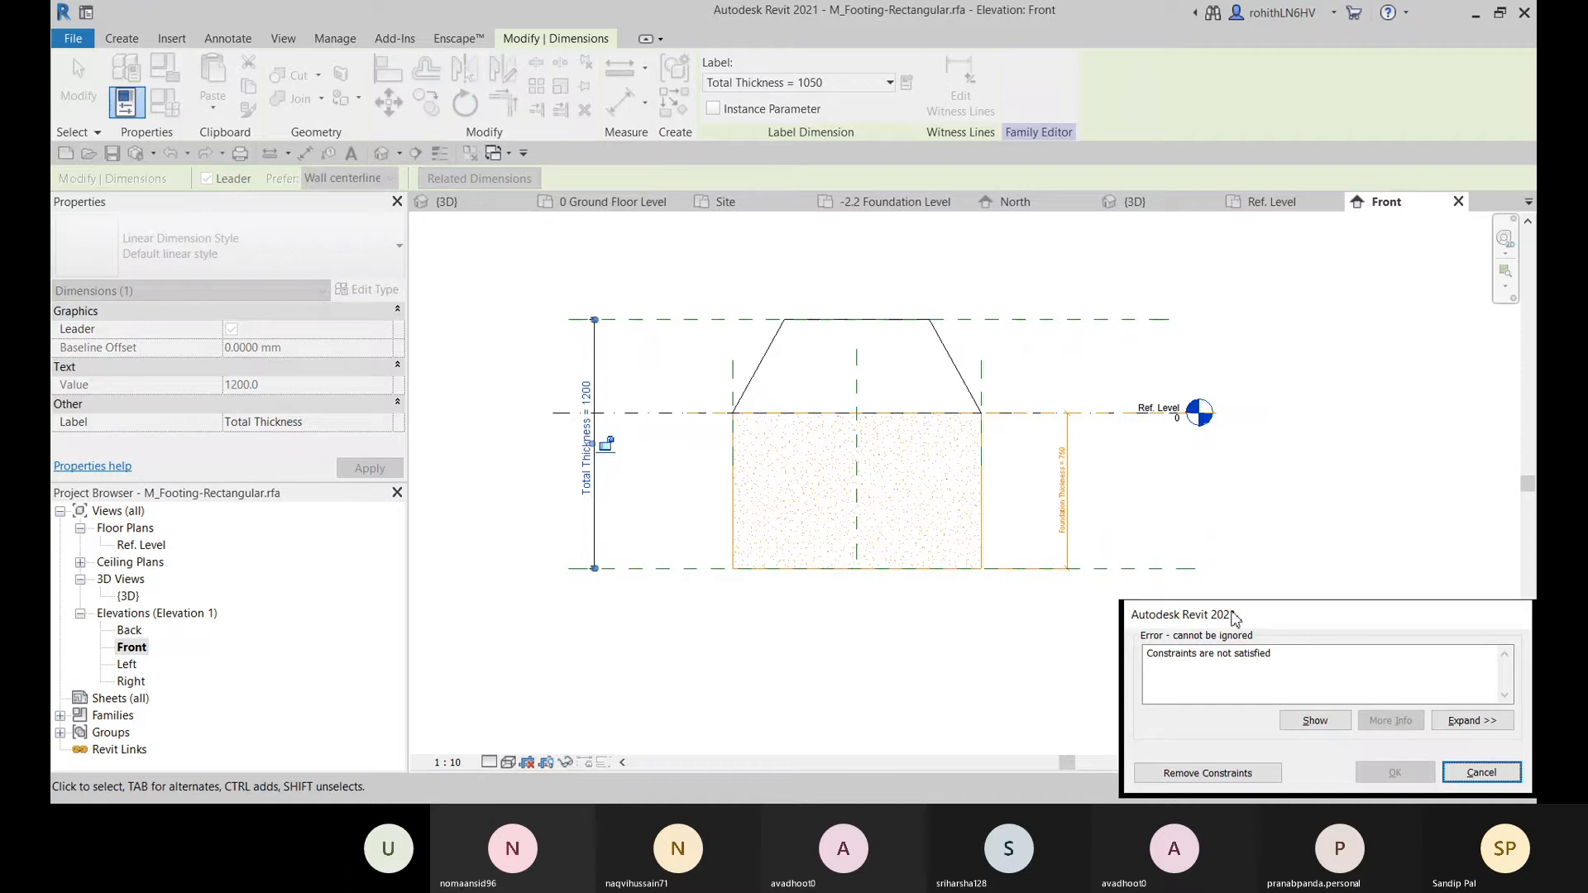
drag(1235, 619, 861, 512)
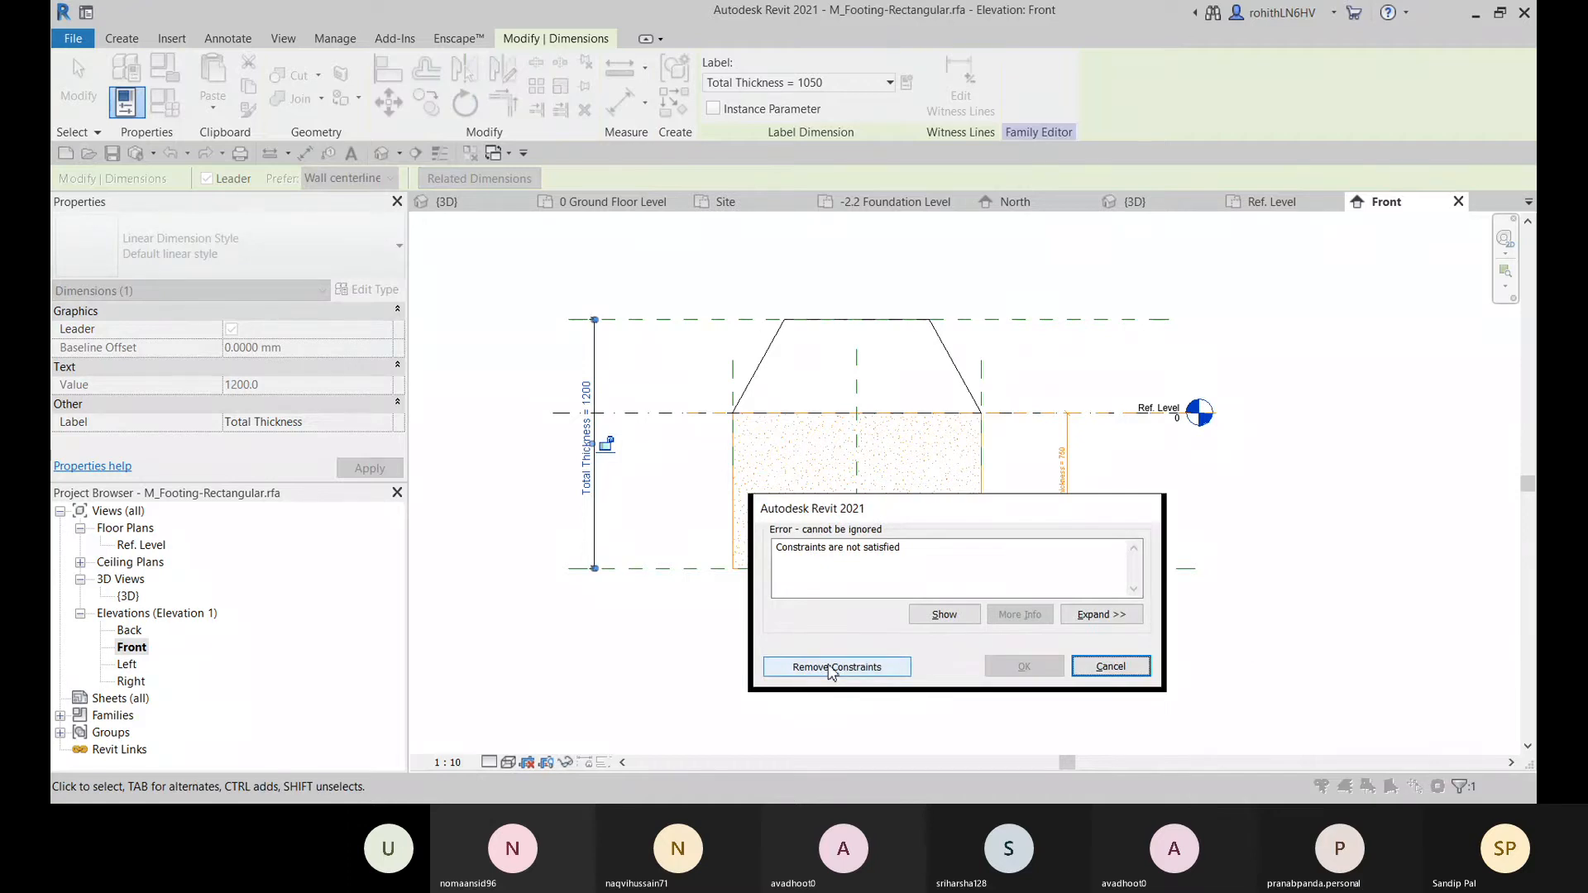
click(837, 667)
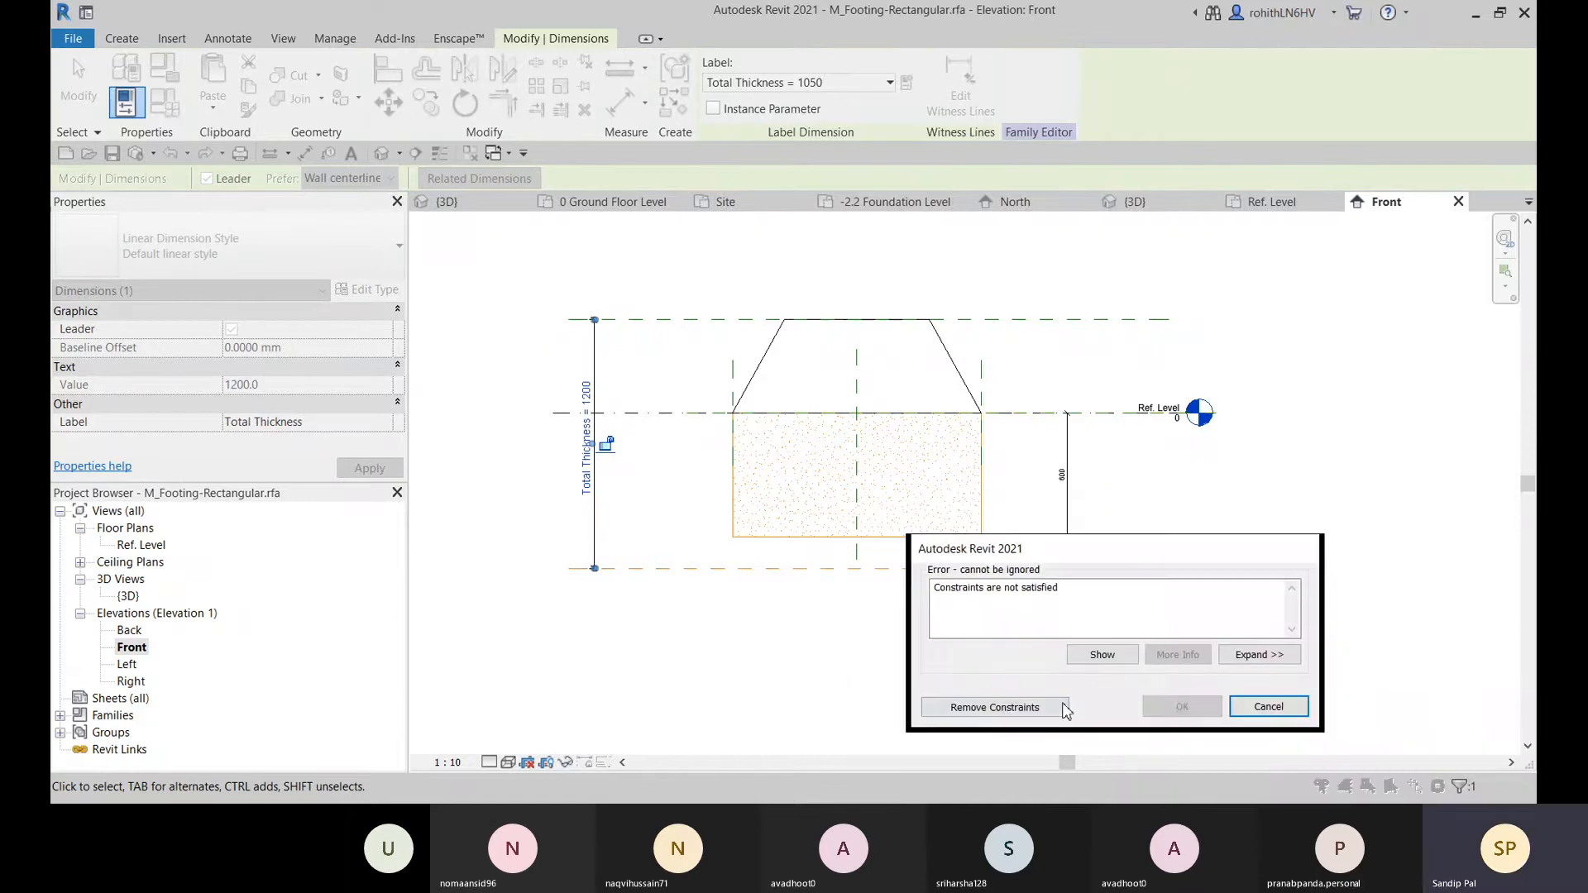
click(1030, 707)
- Delete the base thickness dimension between the Ref. Level and the footing's bottom
middle_drag(1113, 699, 993, 717)
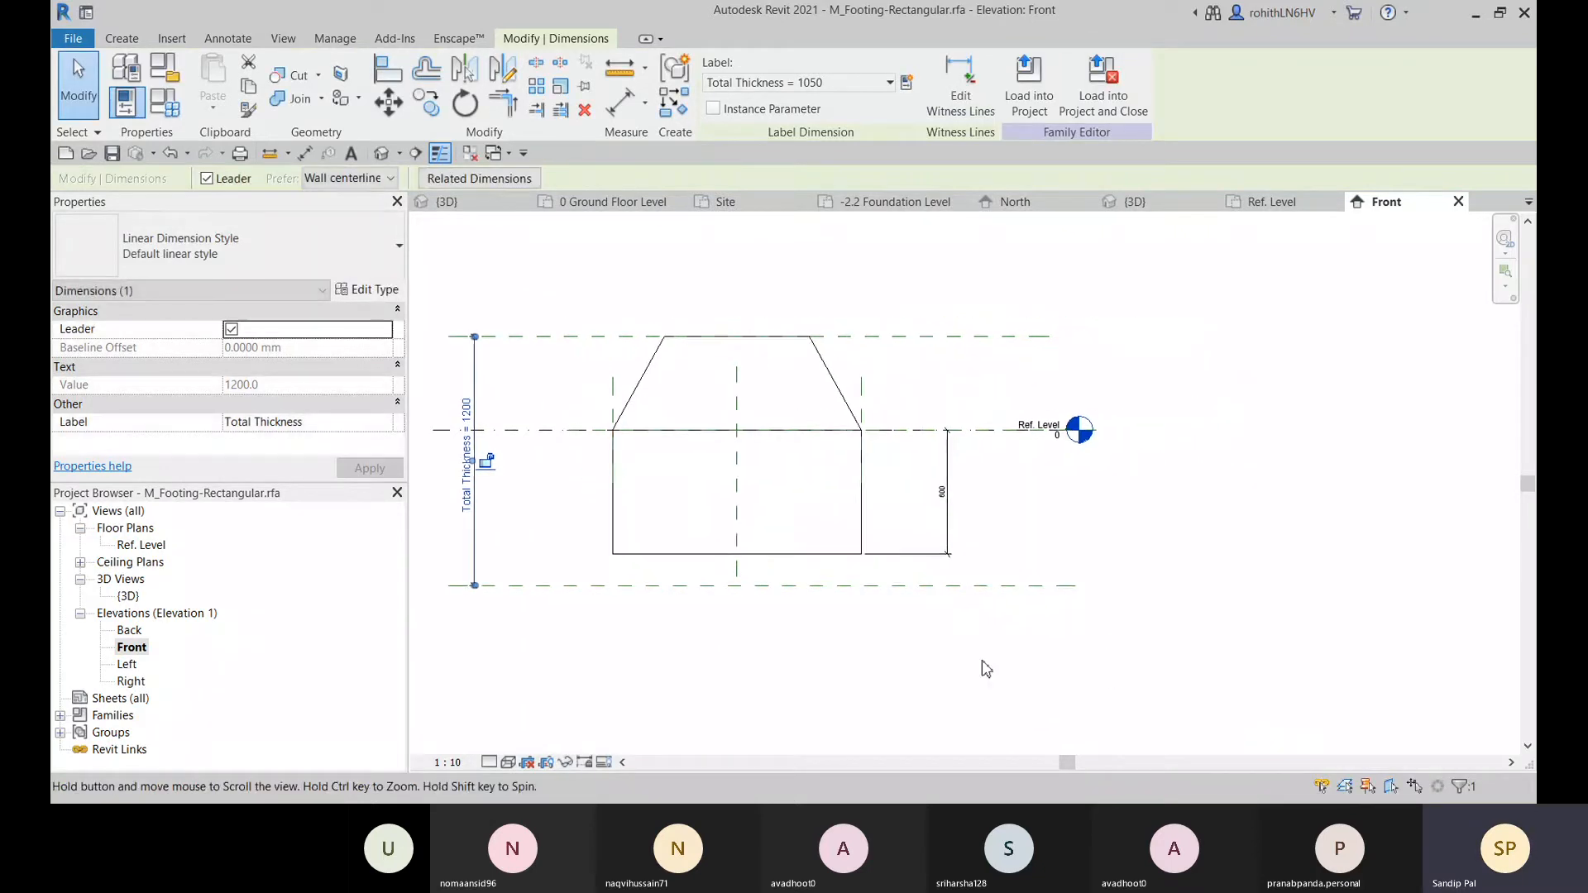
click(943, 538)
key(Delete)
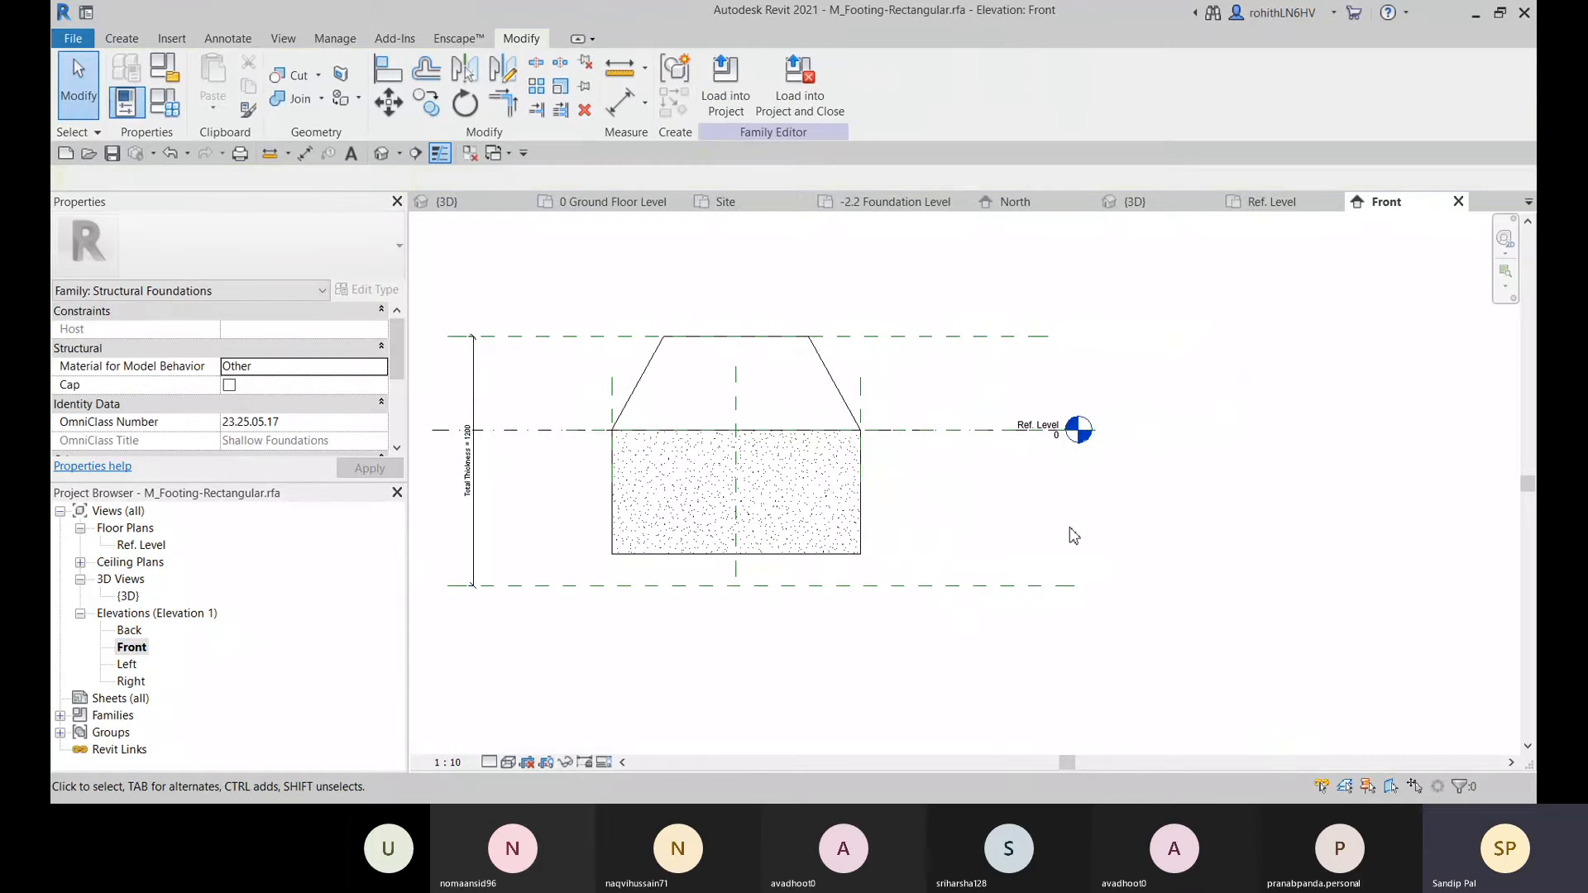
- Stretch the base extrusion's bottom down to the lower reference plane, giving a depth of 750
click(861, 552)
middle_drag(898, 573, 940, 525)
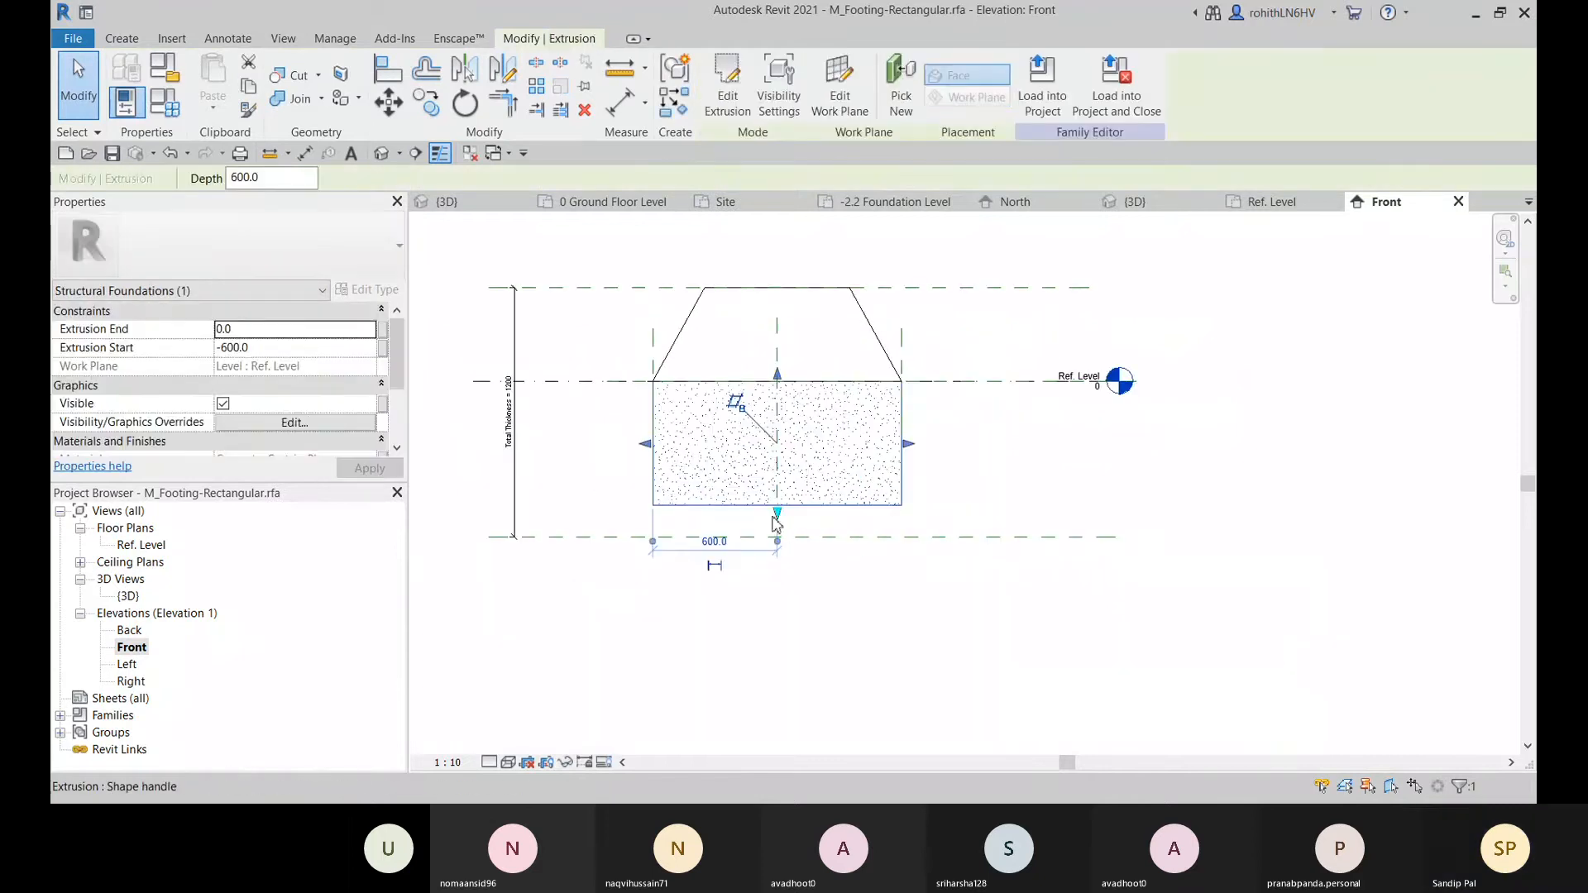
drag(776, 514, 778, 537)
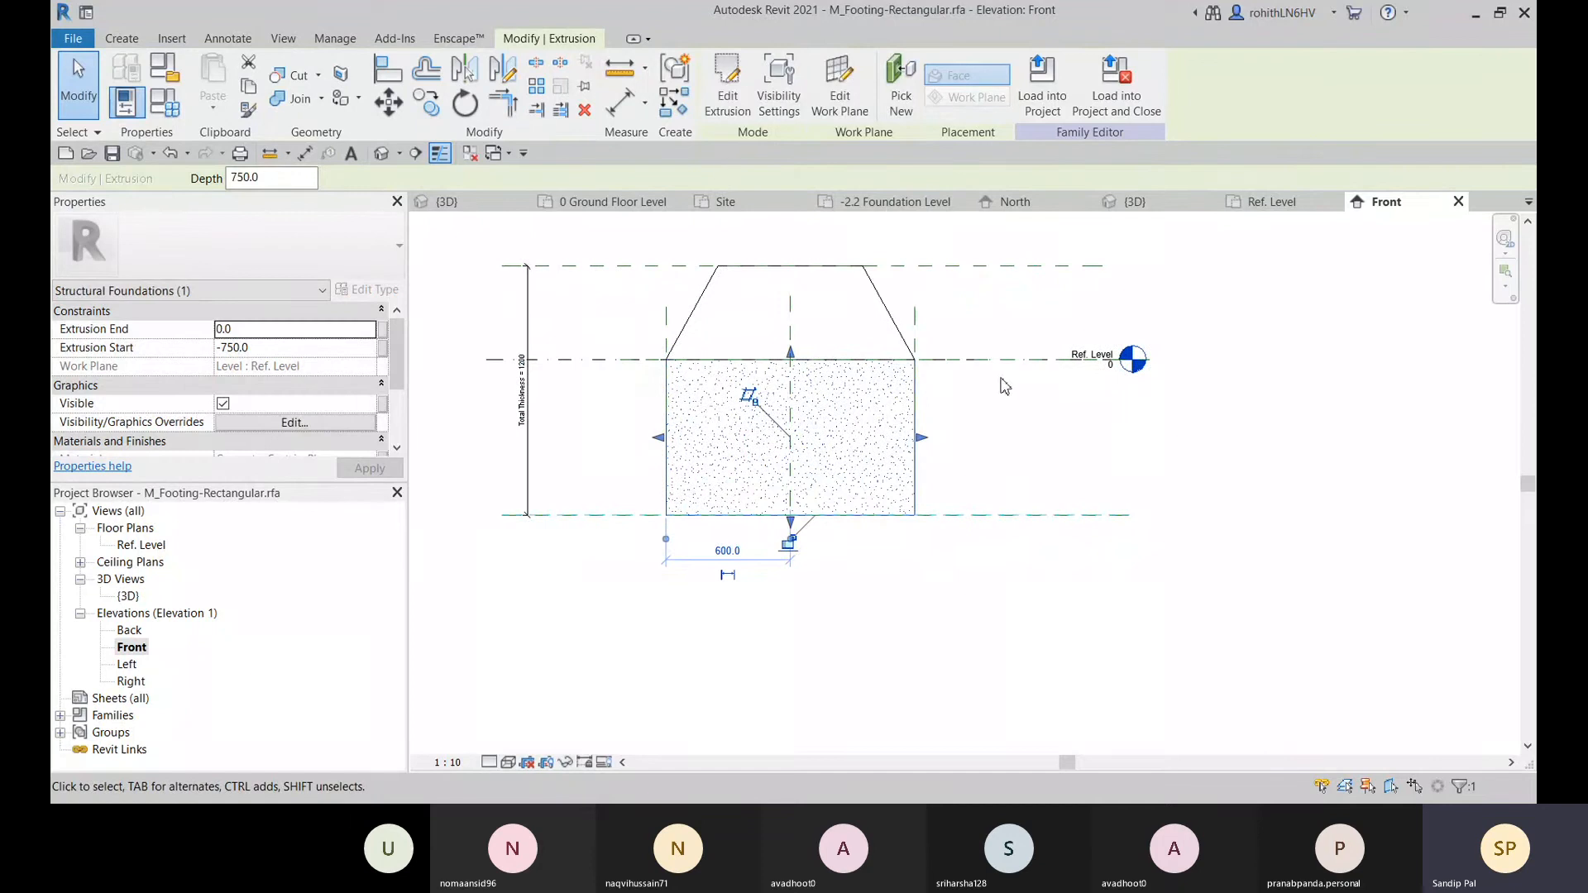
click(620, 101)
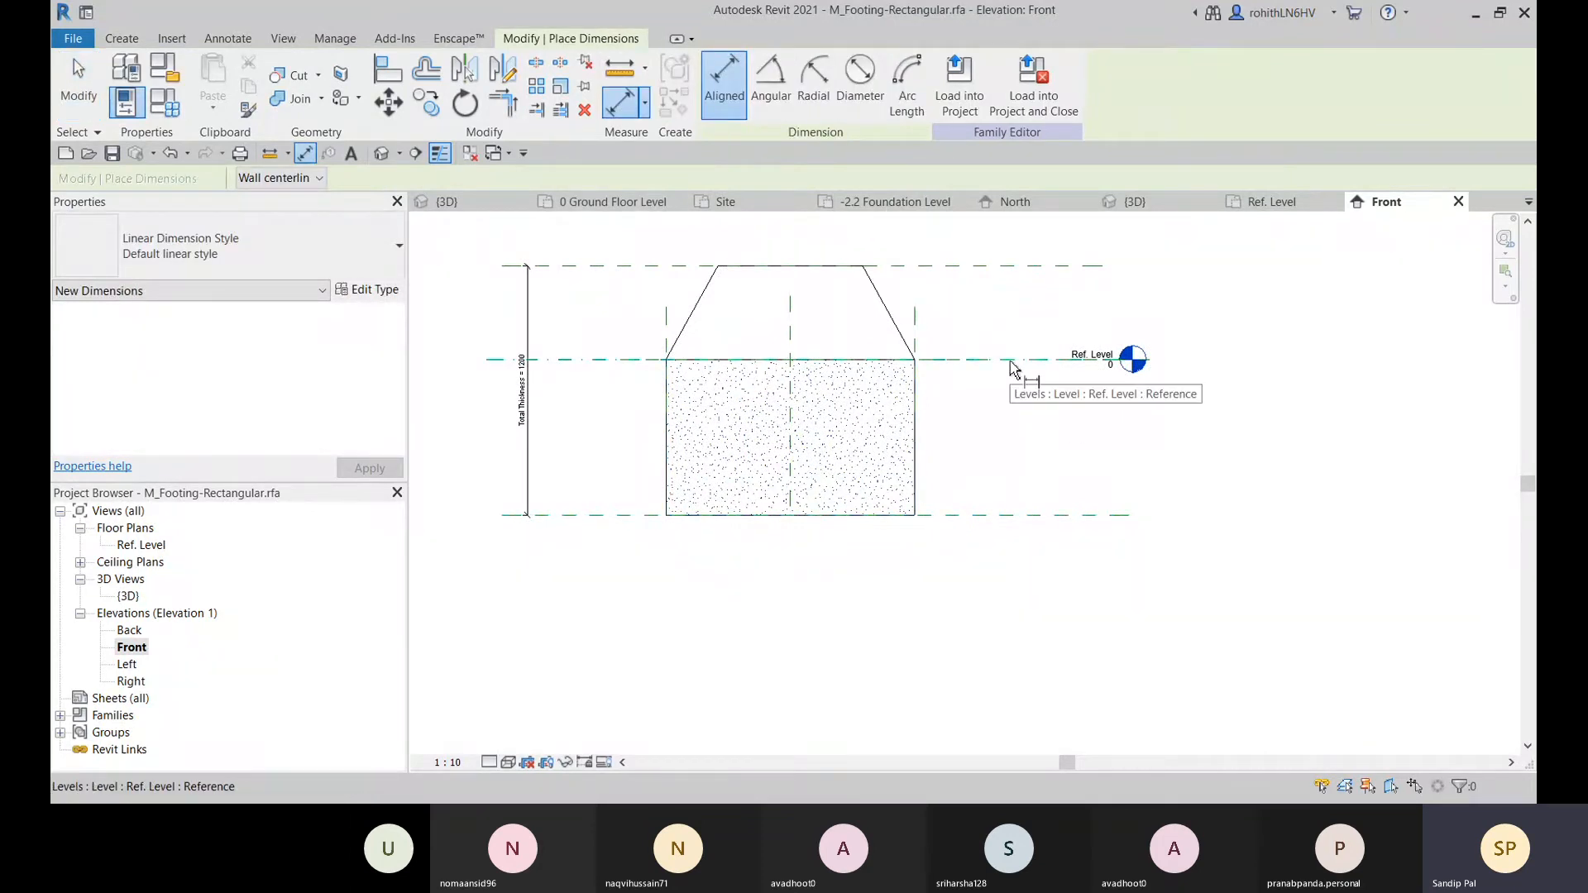
click(1017, 362)
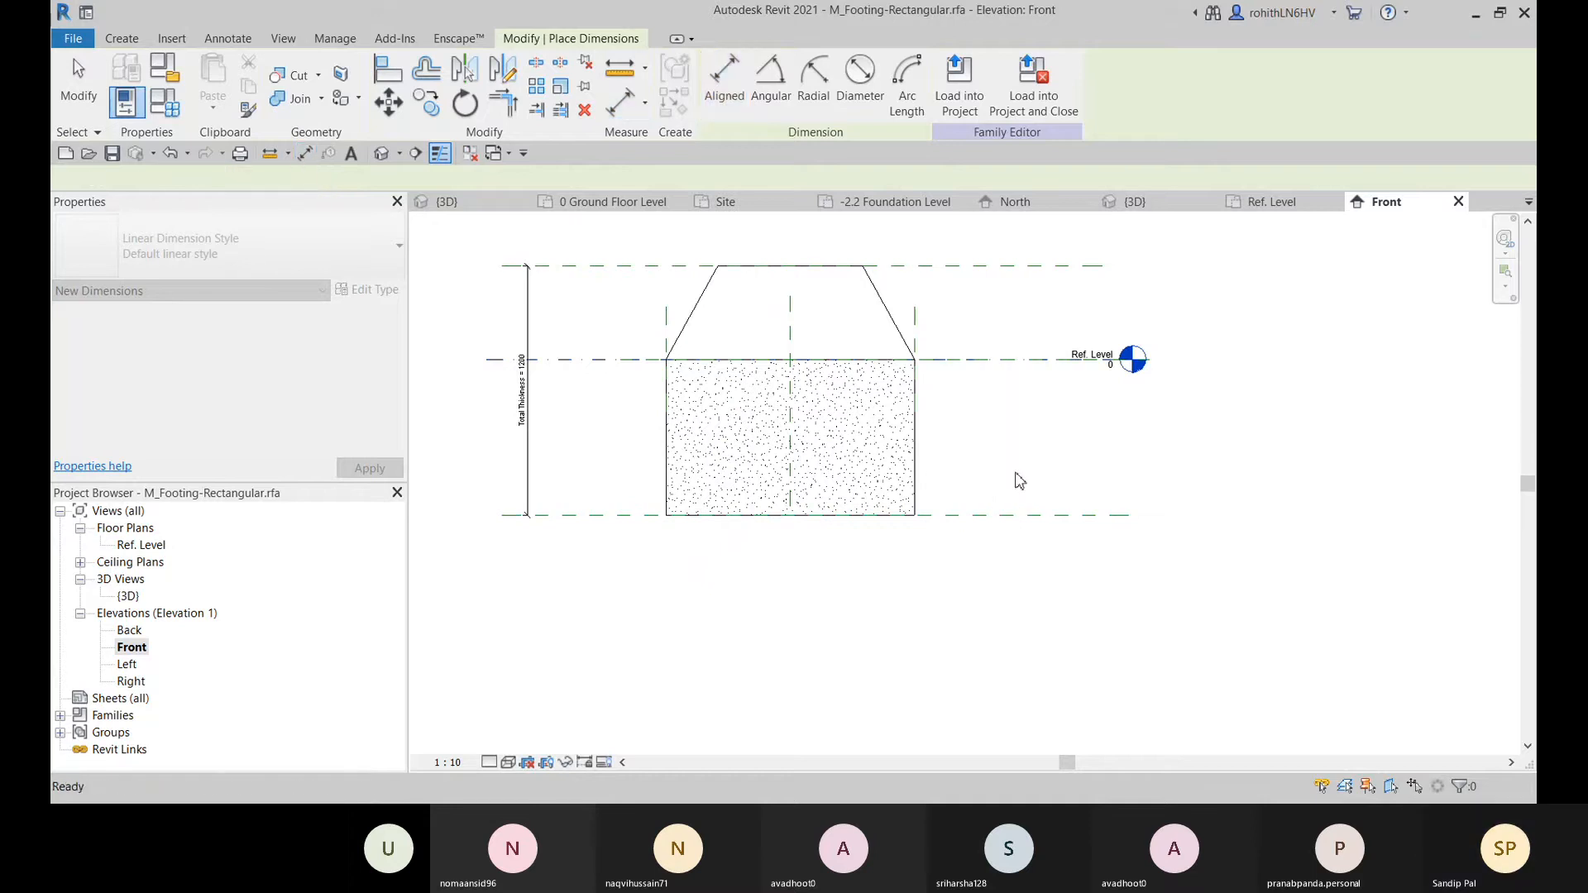
key(Escape)
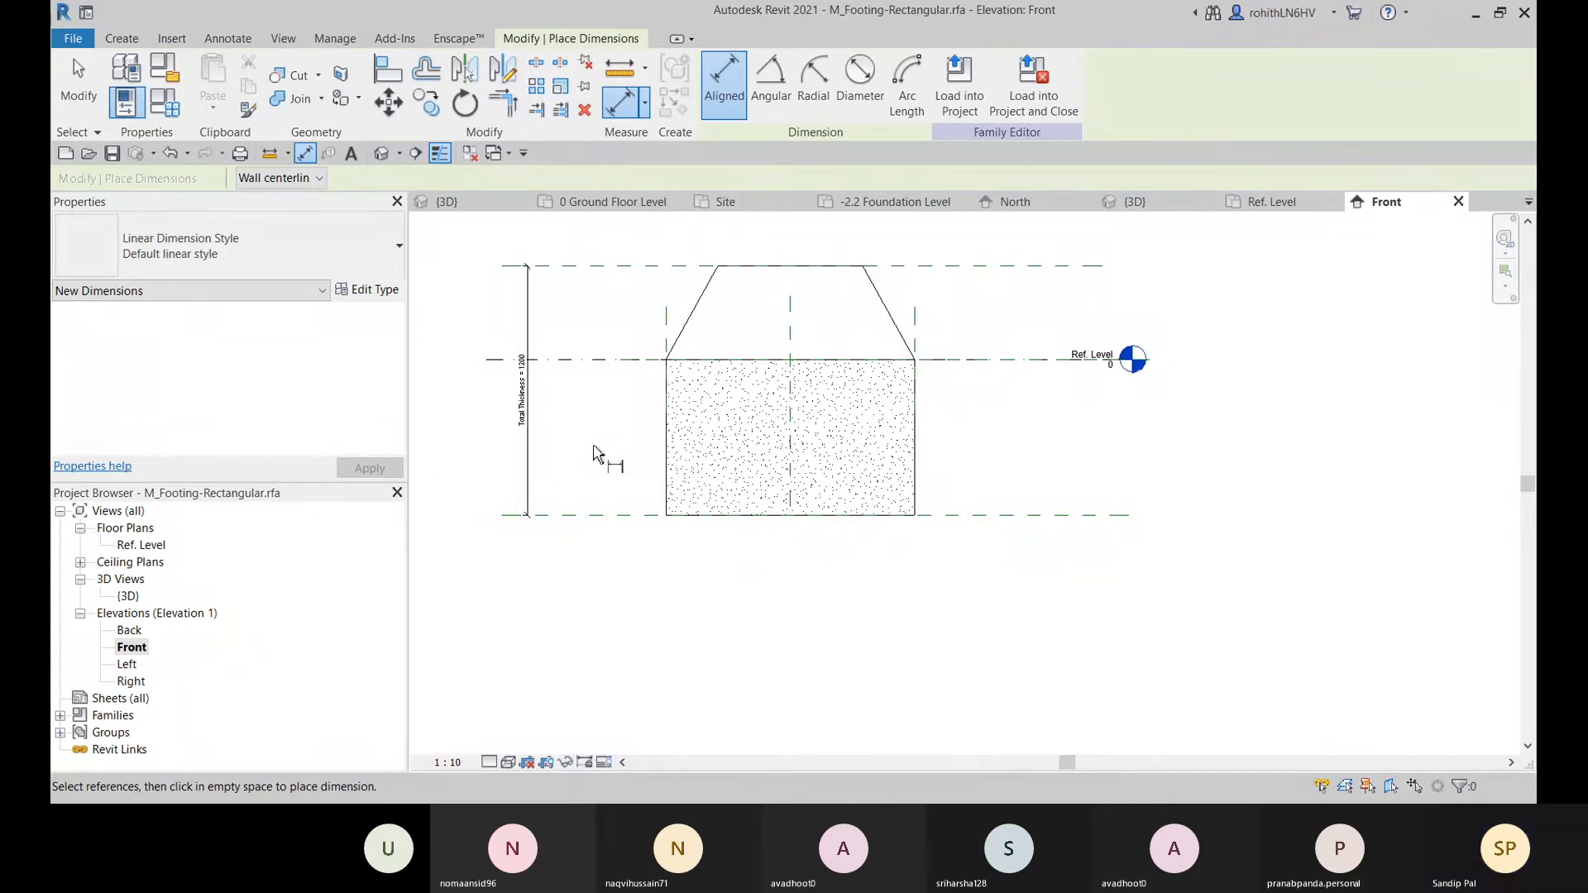
key(Escape)
- Undo the base stretch, the dimension deletion and the Total Thickness edits, back to before the overall height dimension was placed
key(ctrl+z)
key(ctrl+z)
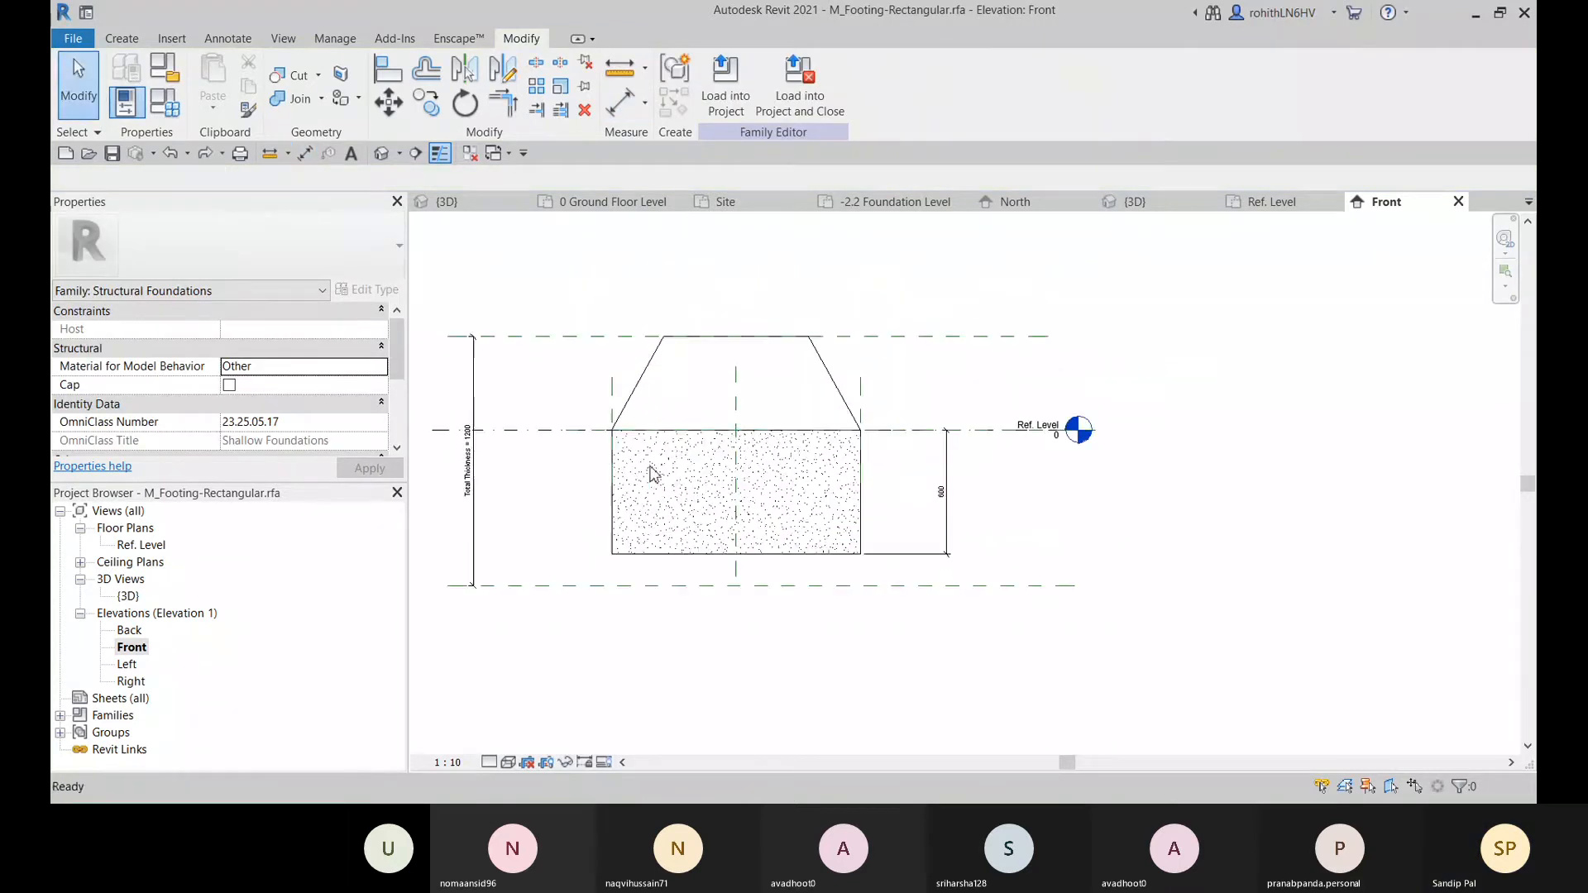
key(ctrl+z)
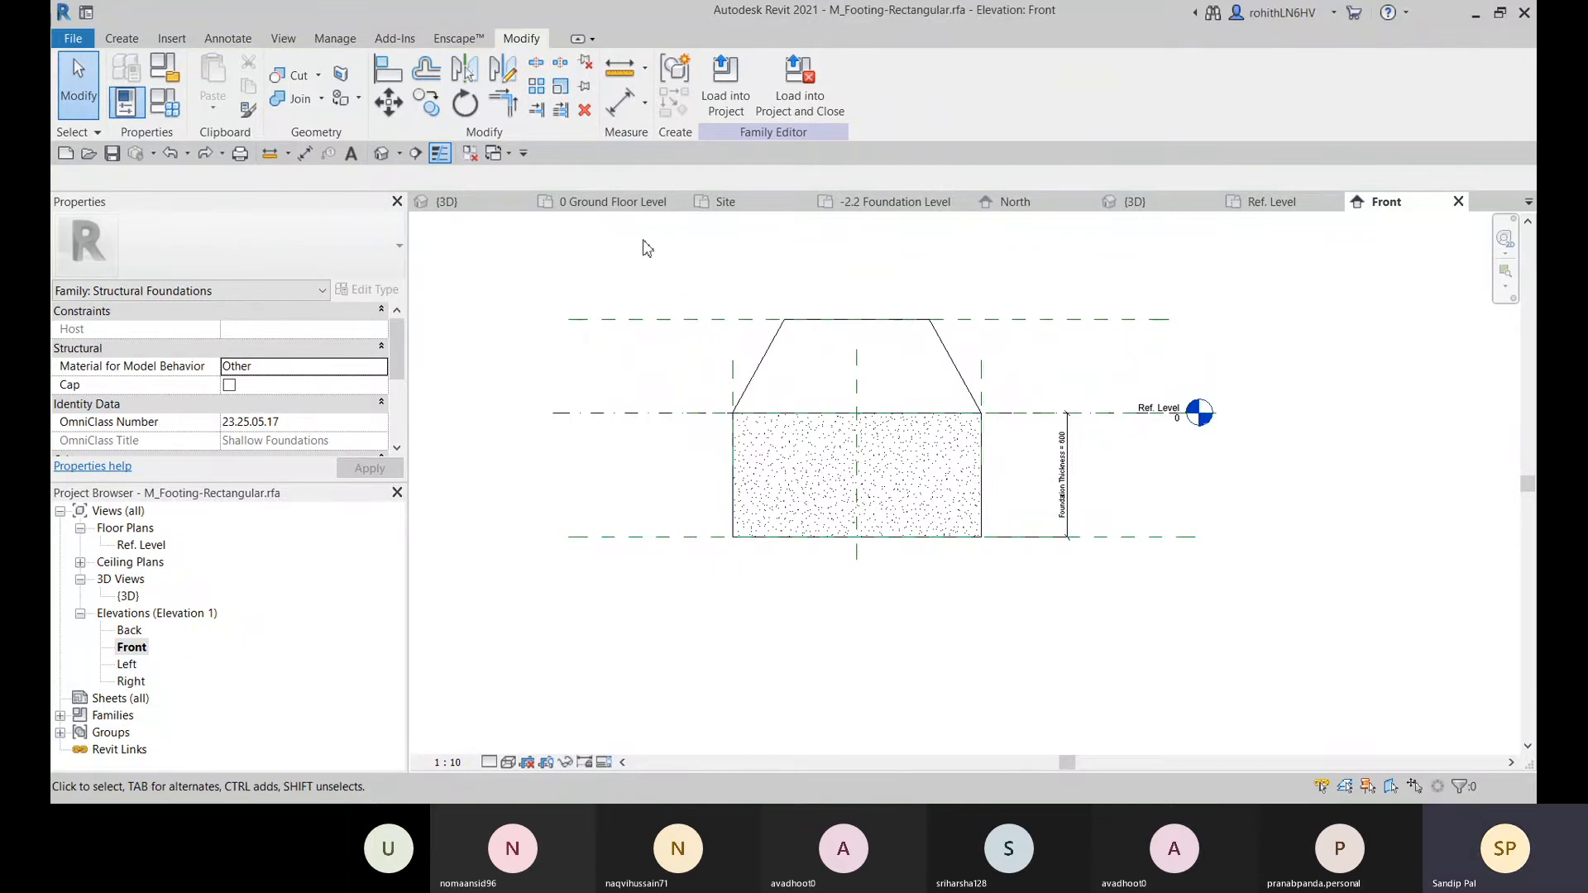
- Place an aligned dimension between the Ref. Level and the upper reference plane beside the sloped part
click(620, 103)
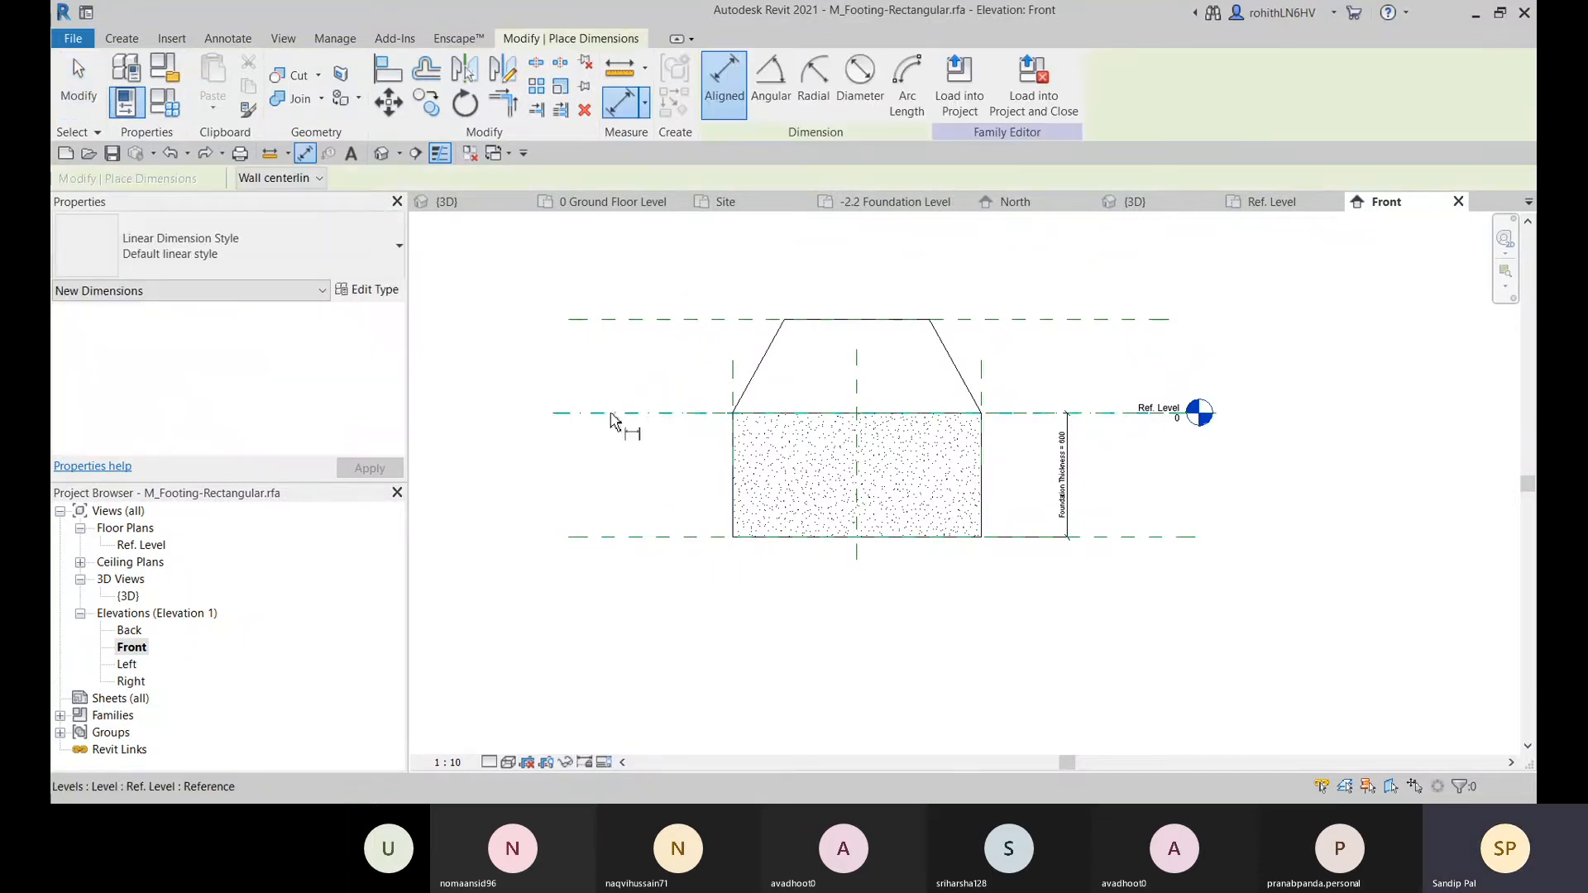
click(610, 413)
click(608, 319)
click(602, 265)
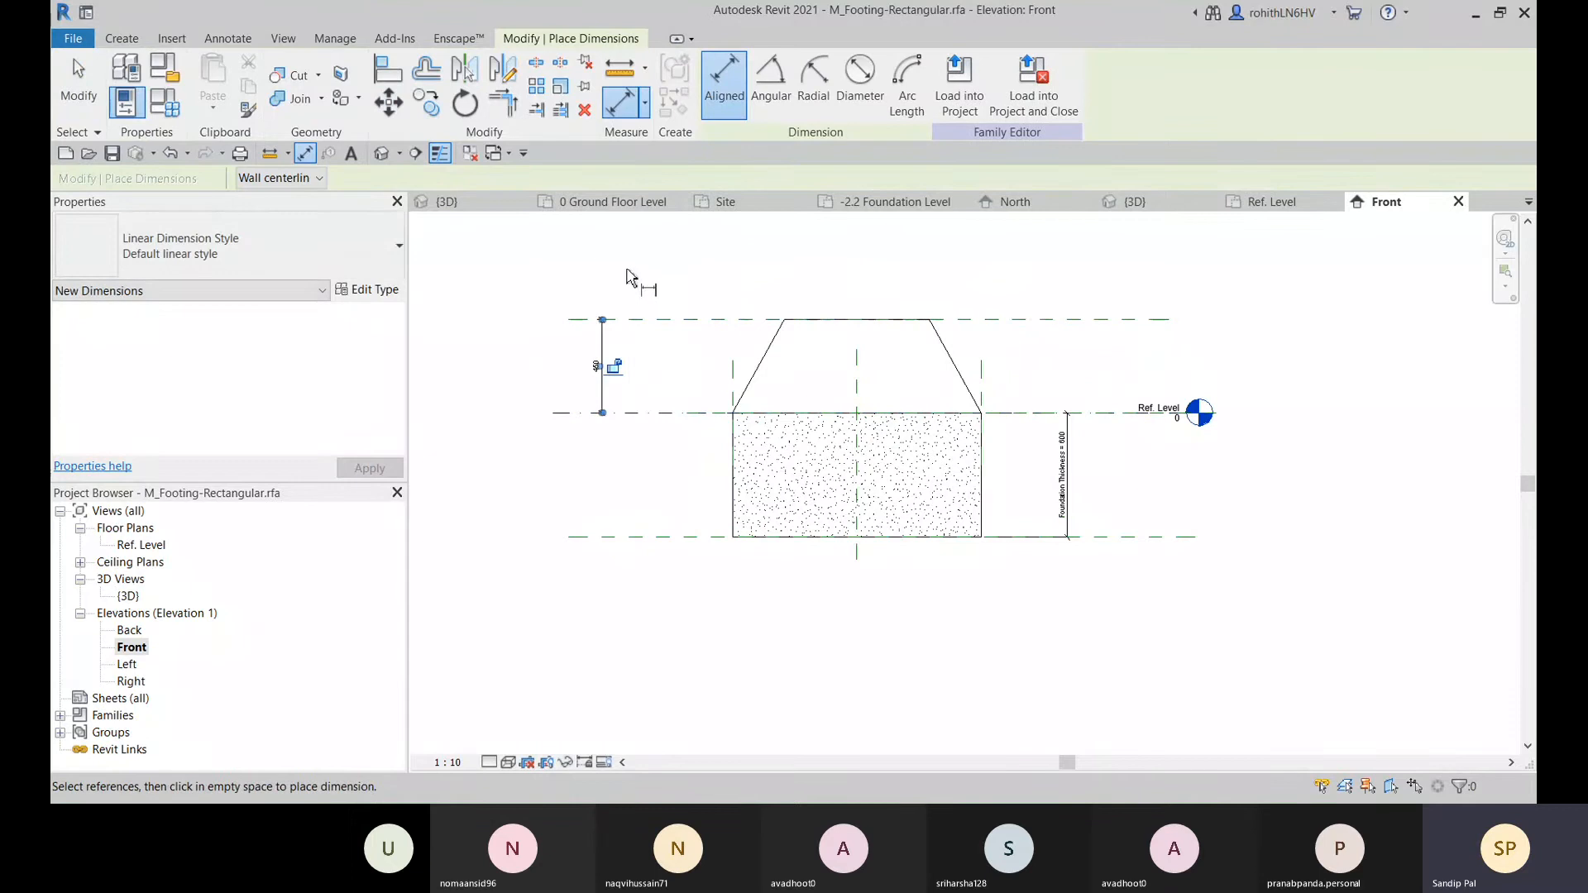
right_click(638, 273)
click(653, 279)
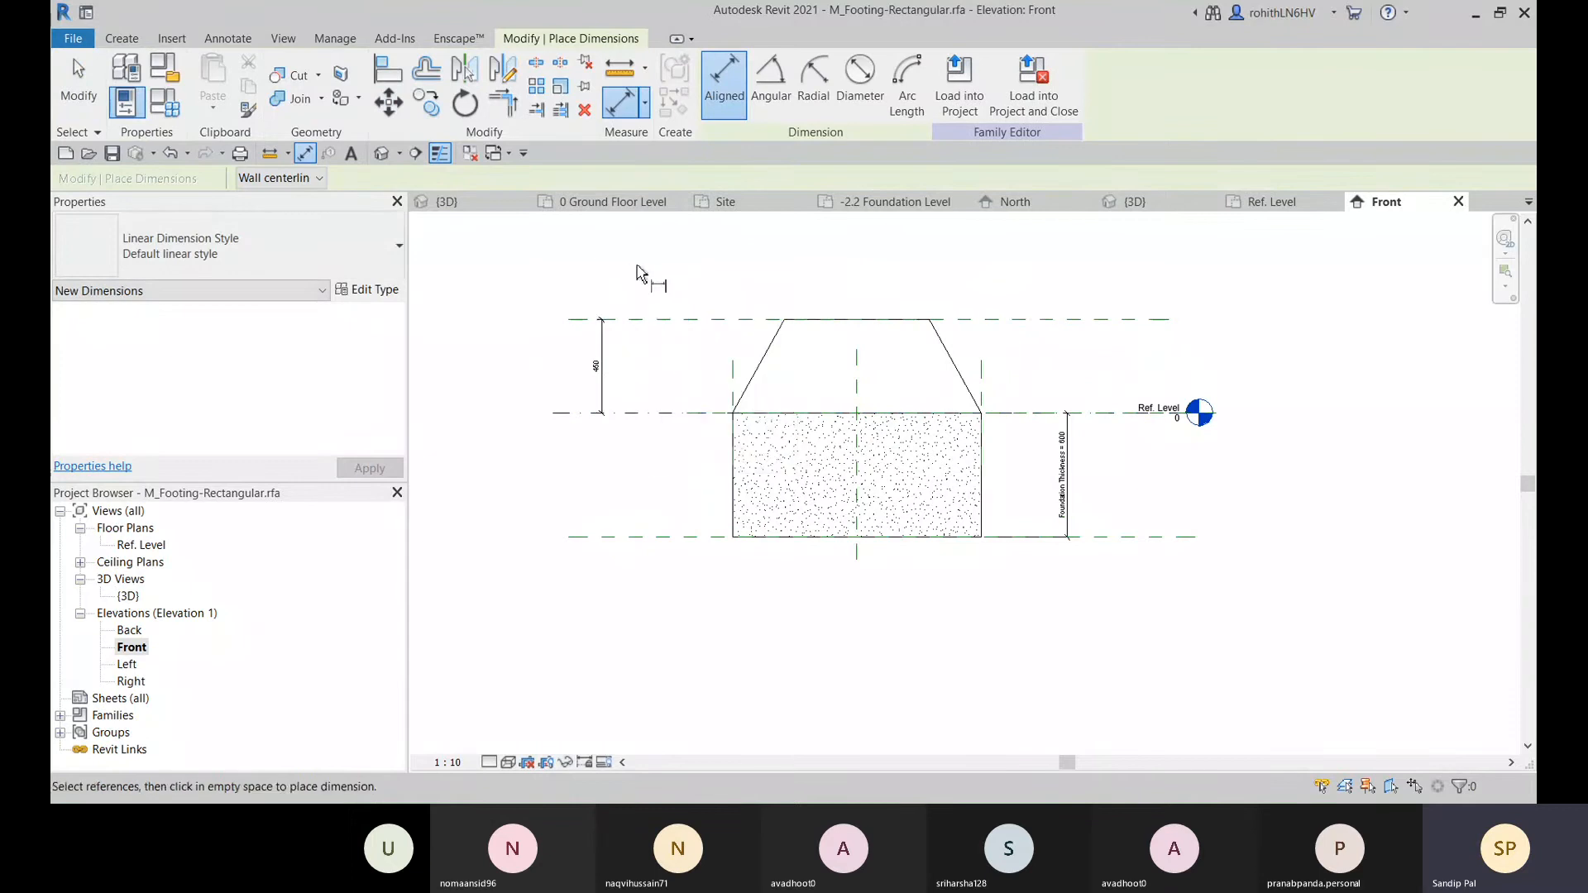
- Label the sloped part's height dimension with a new family type parameter named "Trapezoidal Thickness"
click(602, 347)
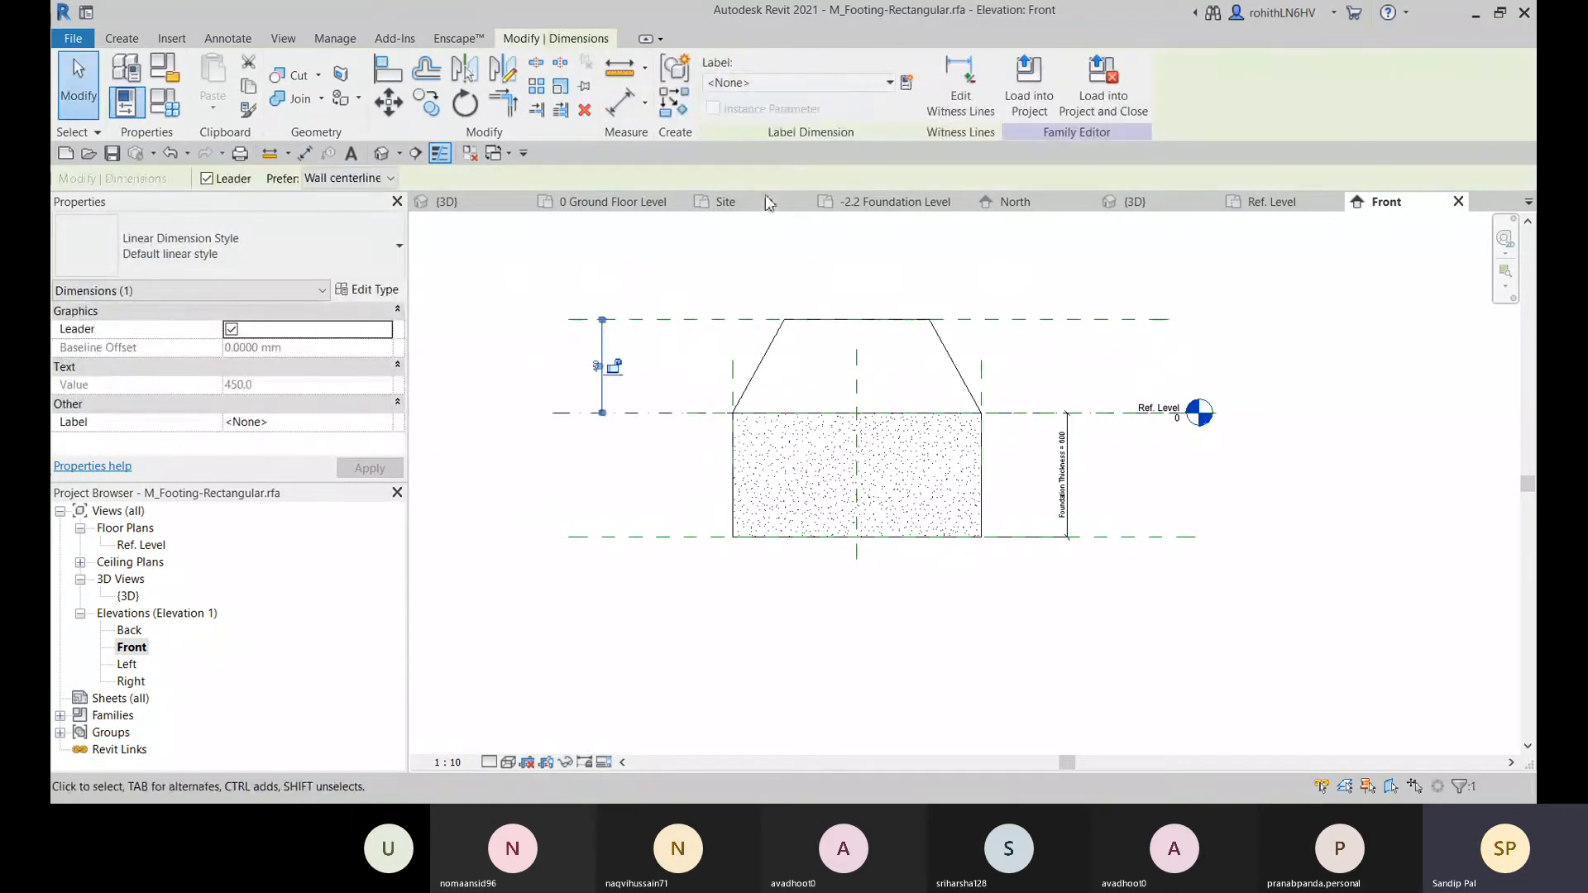
click(907, 83)
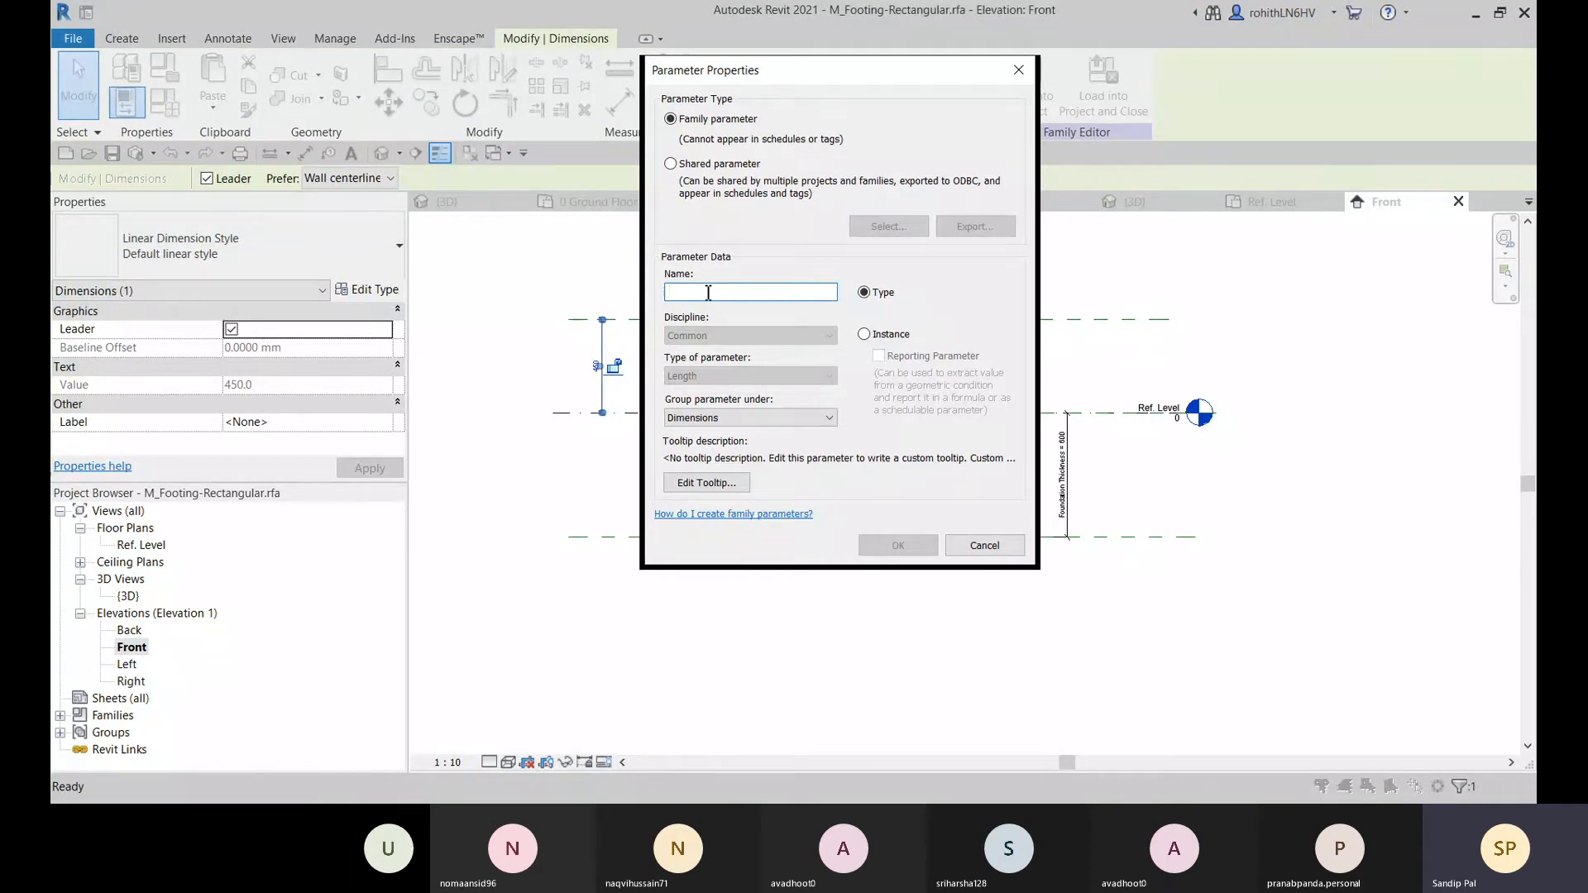
text(Tra)
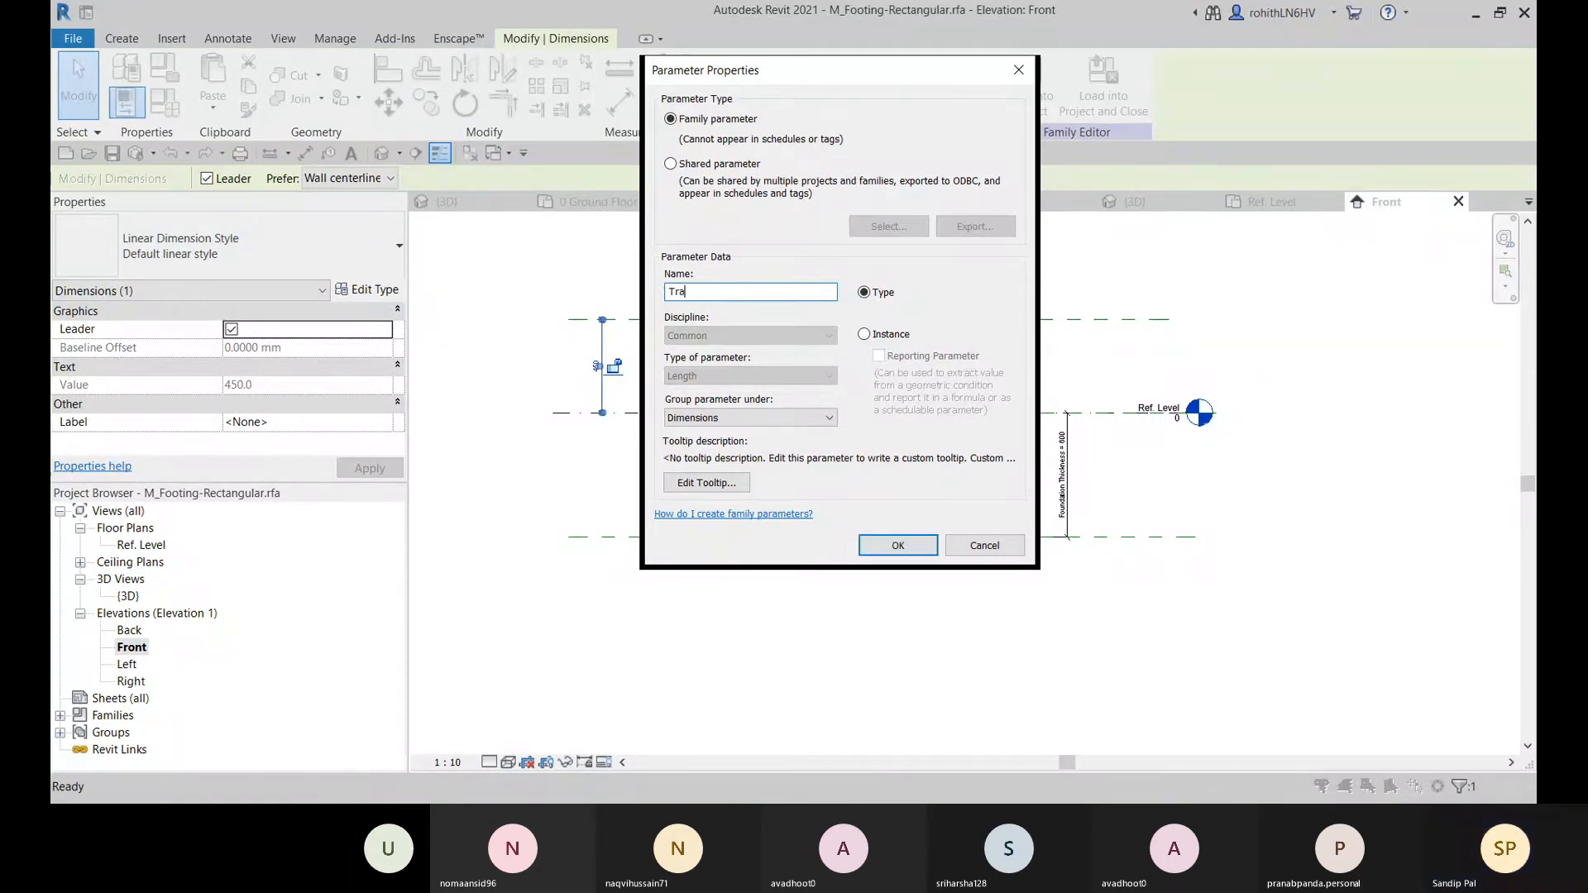
text(pe)
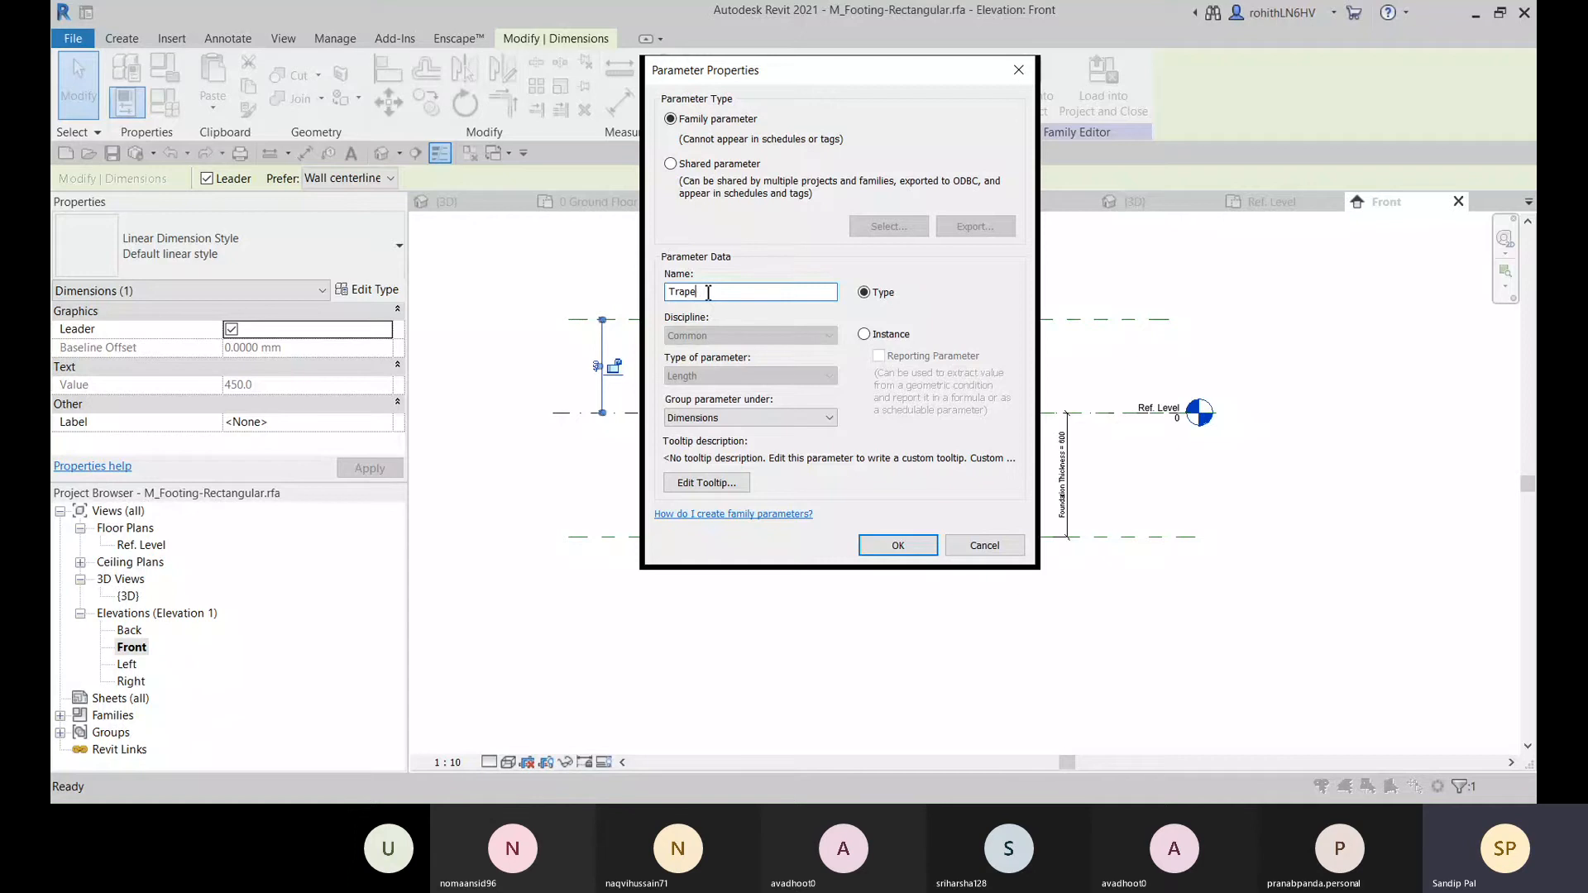
text(zoidal Thickness)
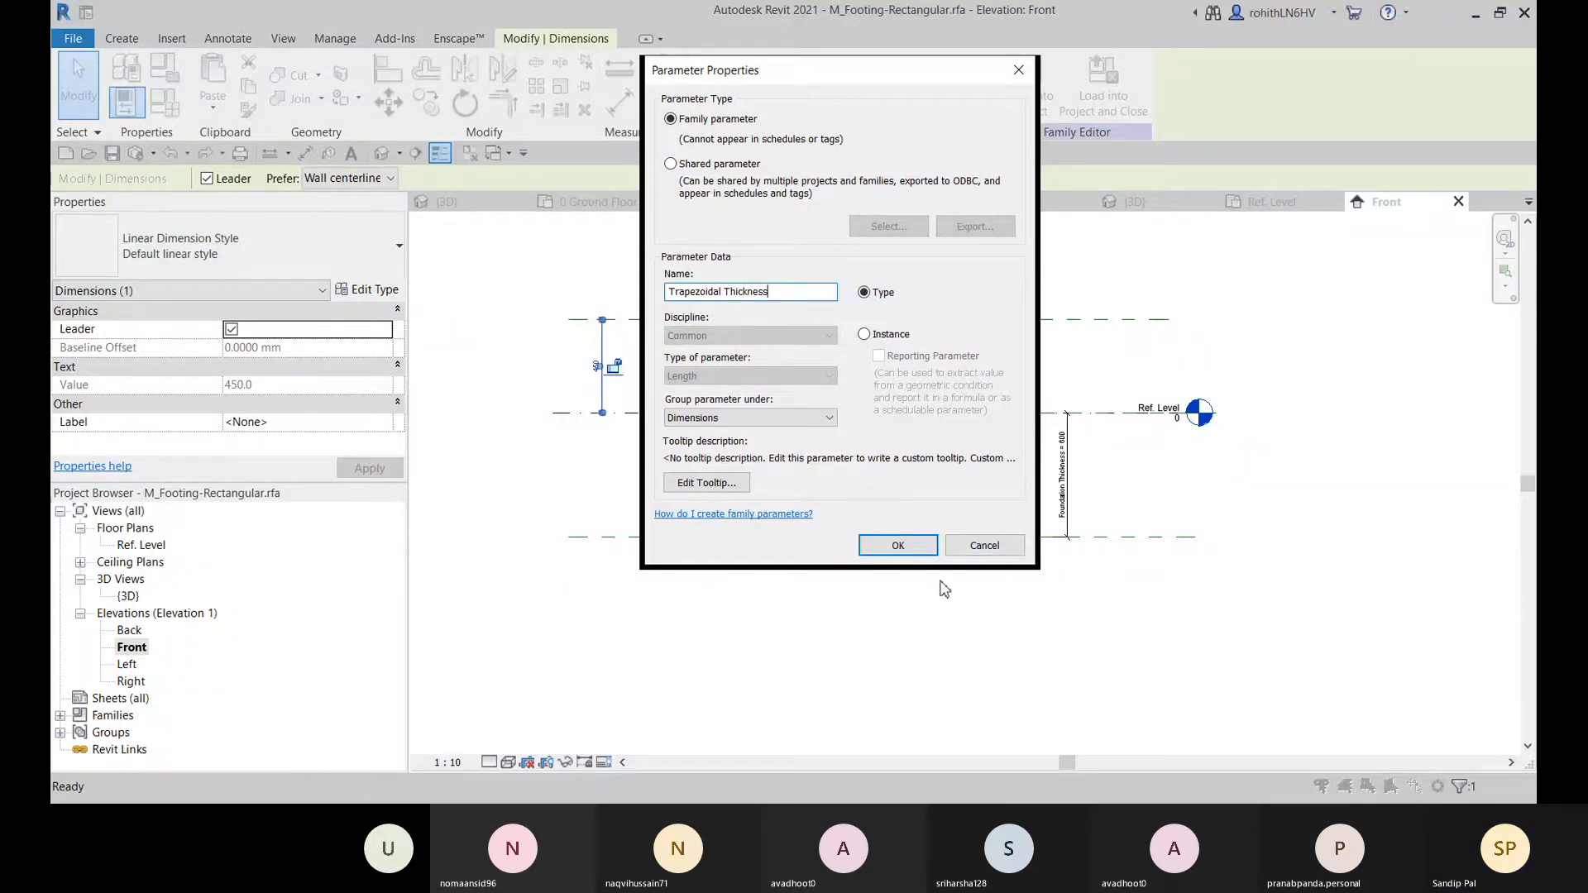
click(895, 546)
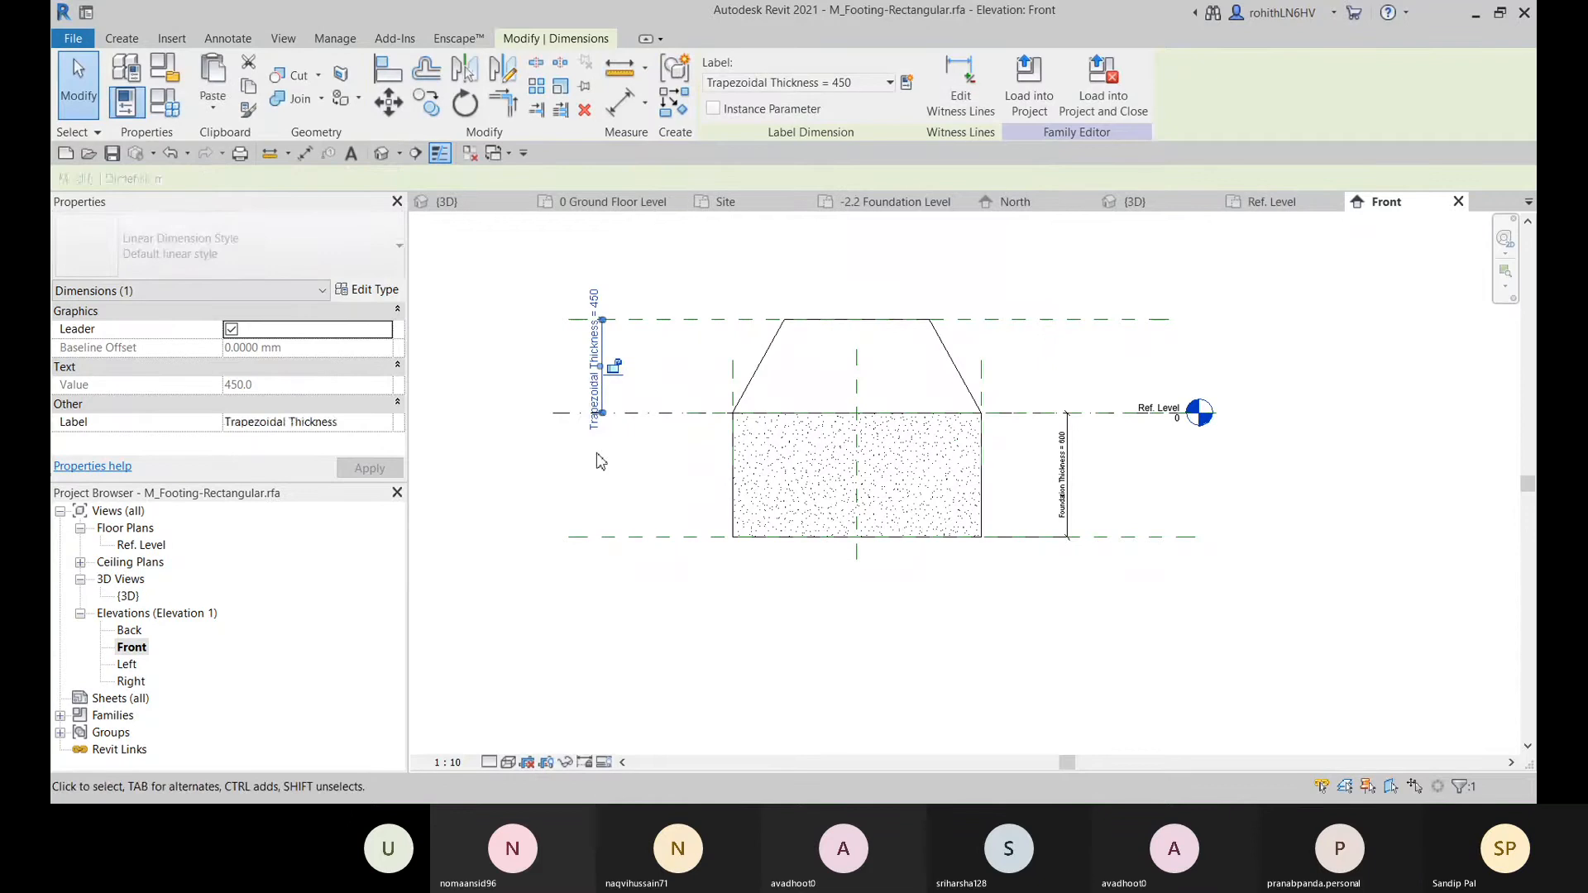
key(Escape)
- Set the Trapezoidal Thickness dimension of the sloped part to 600
click(603, 352)
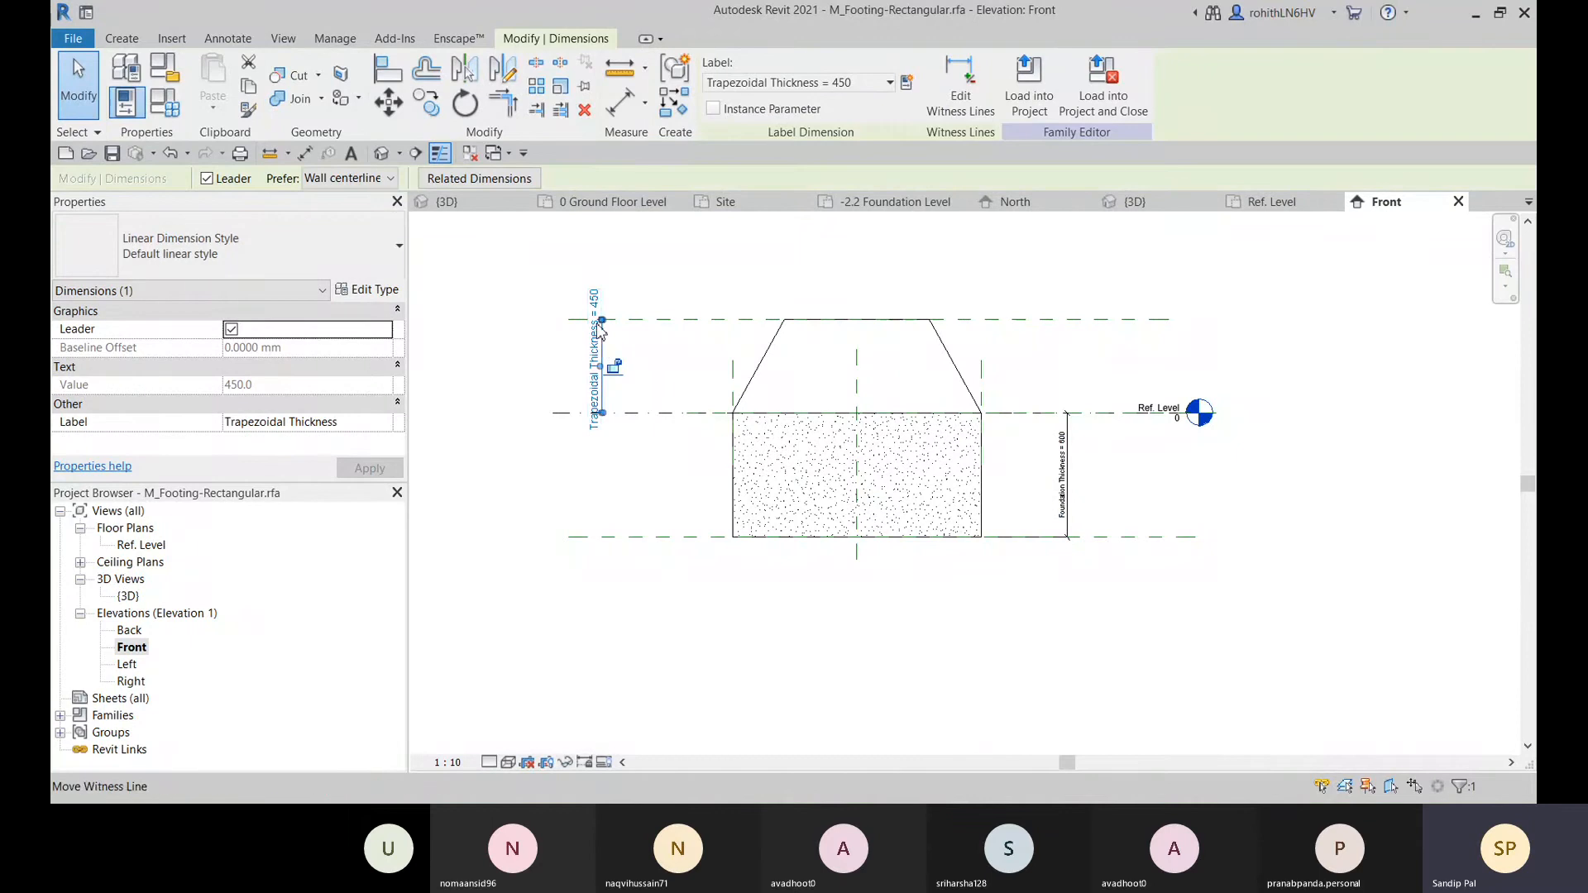
click(596, 301)
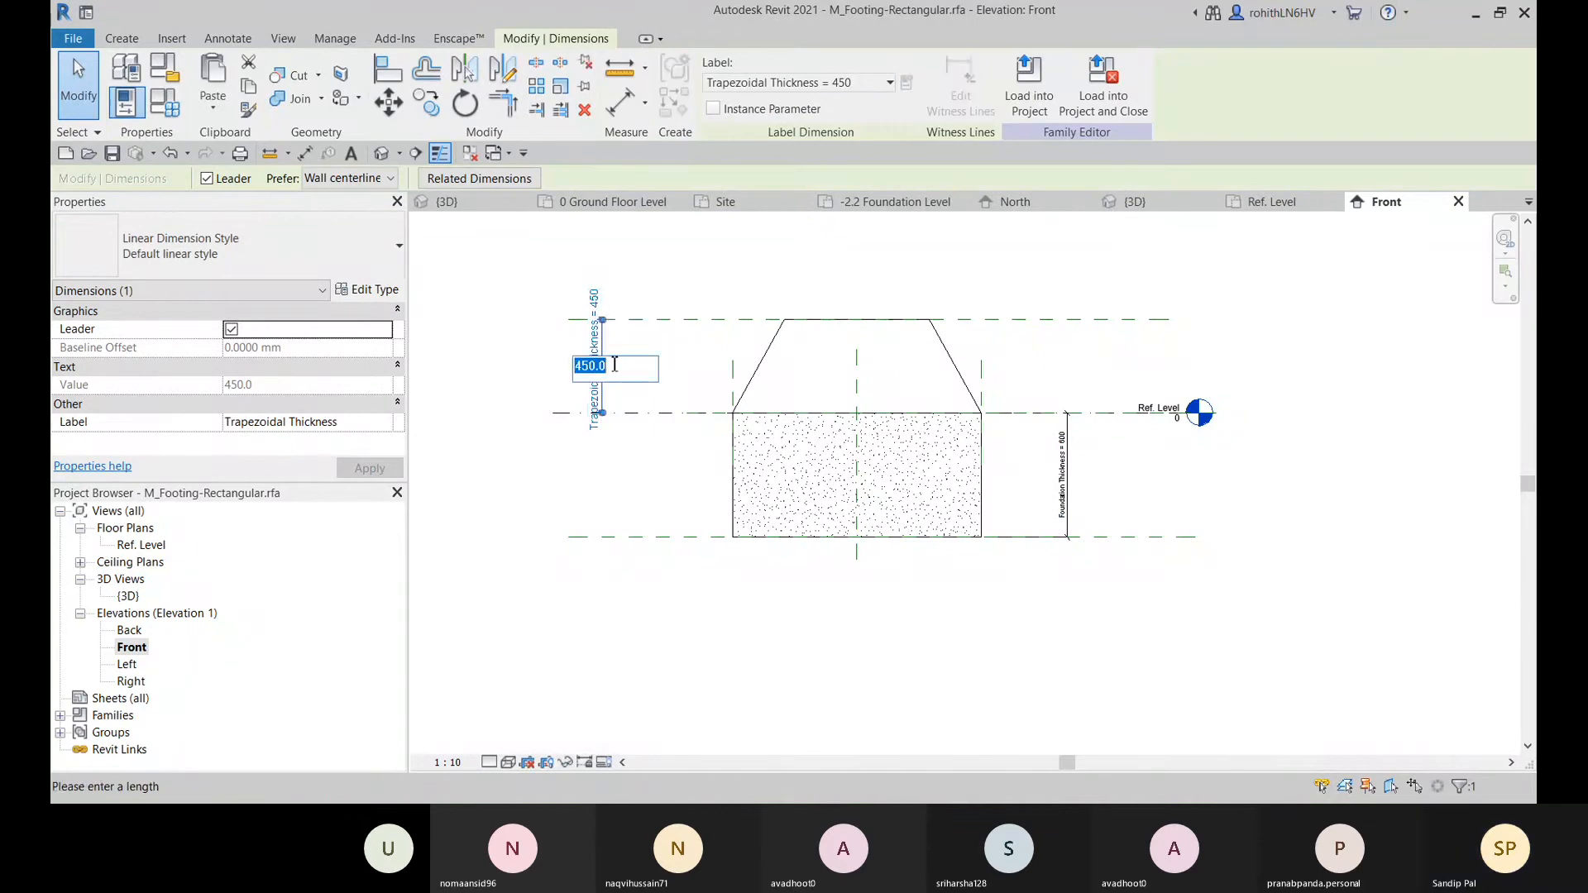
text(60)
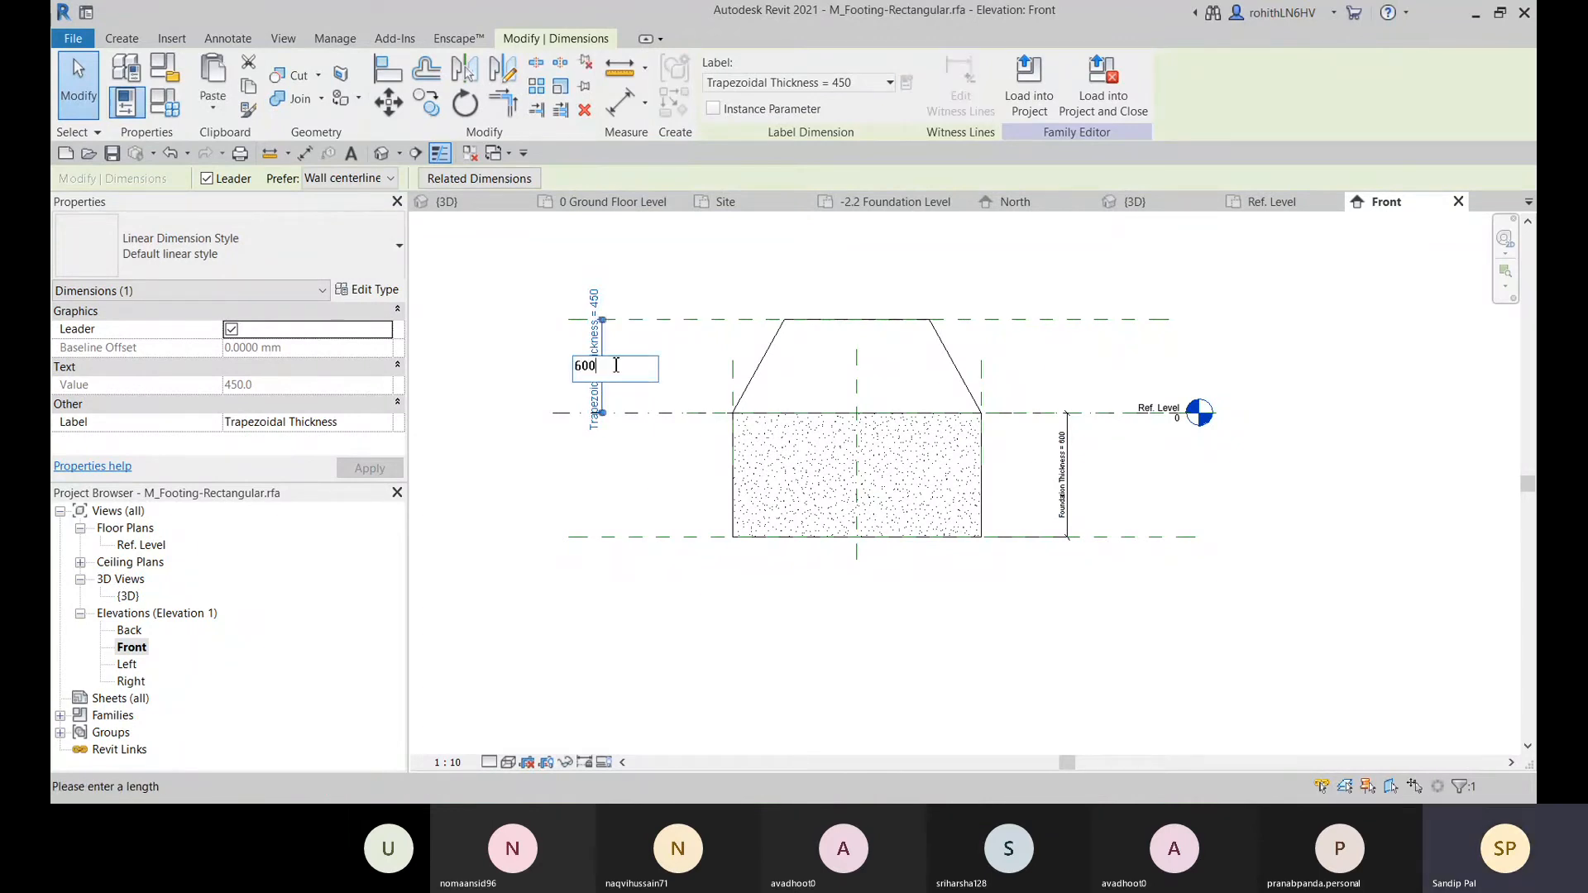
text(0)
key(Return)
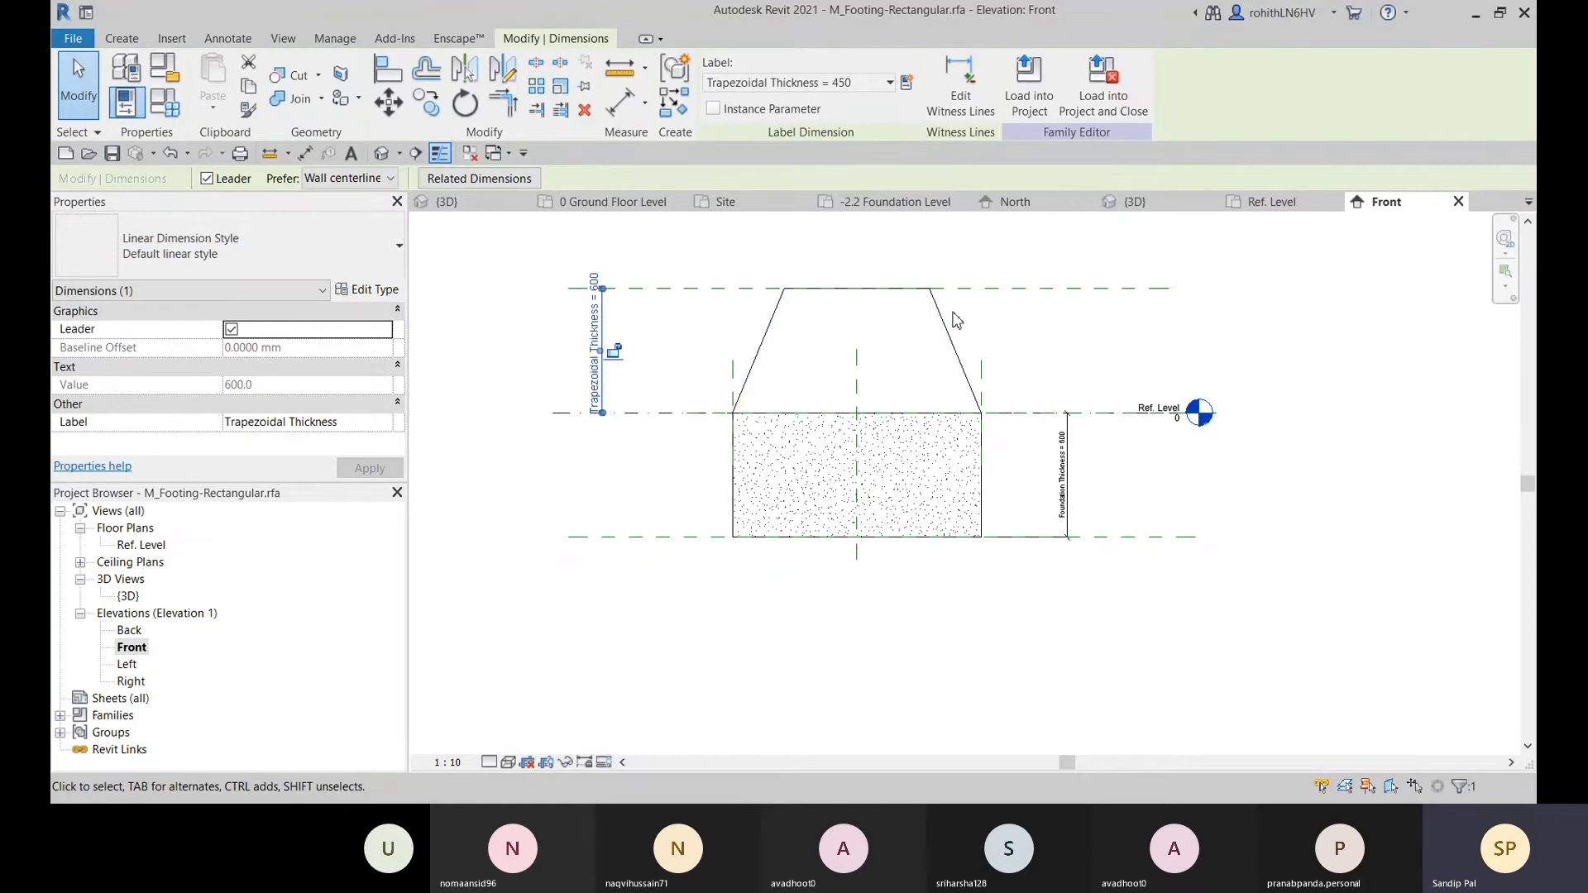
- Try to set the base's Foundation Thickness dimension to 500 and cancel the change
click(1065, 480)
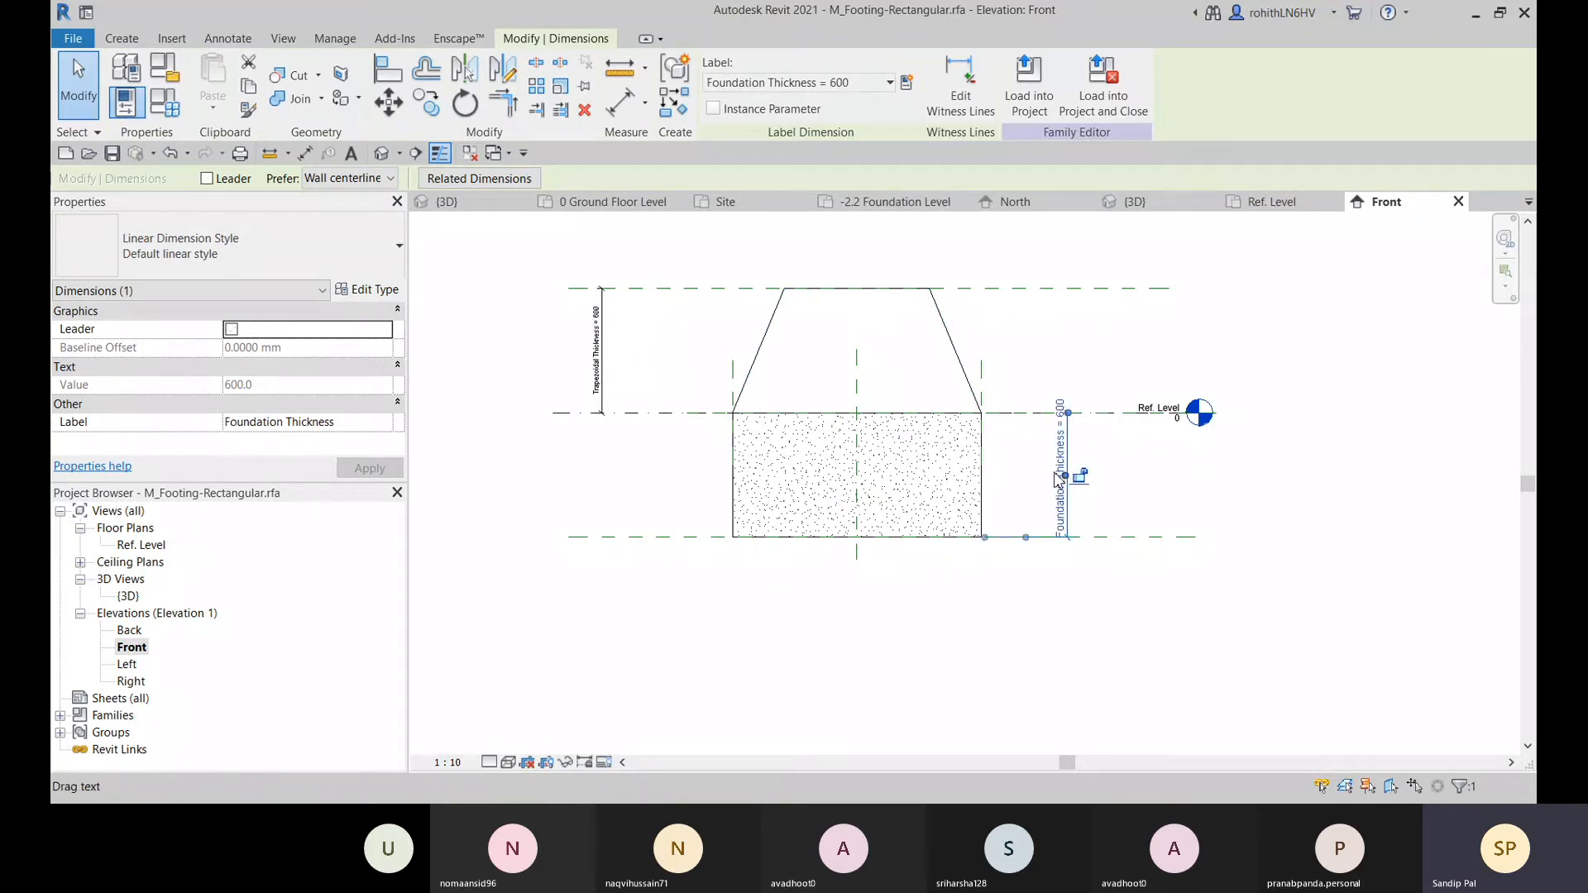
click(1067, 448)
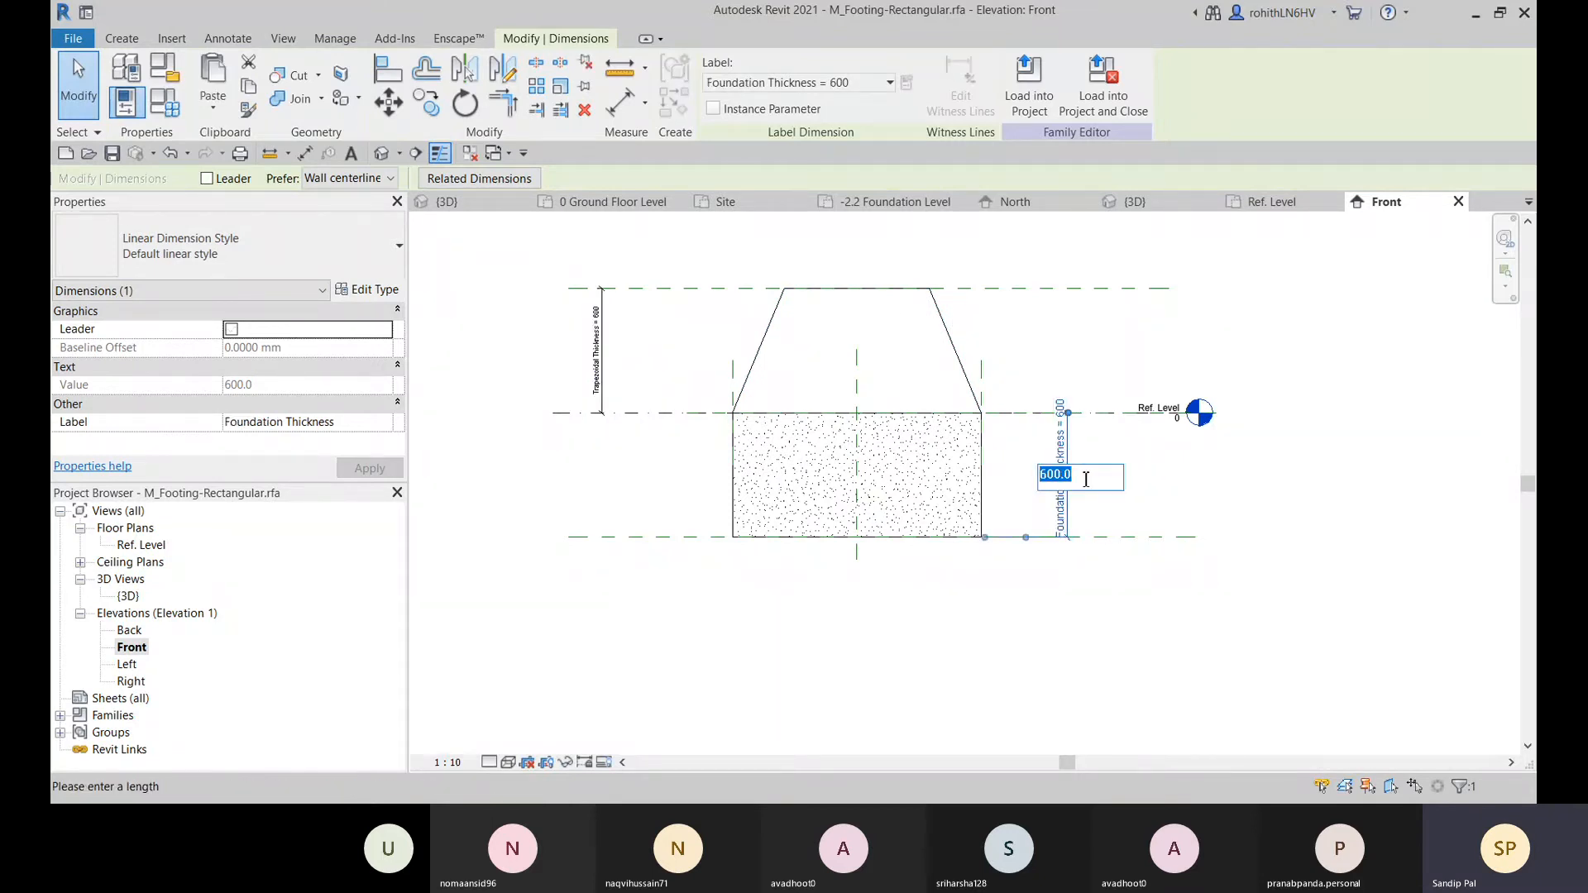
text(500)
key(Return)
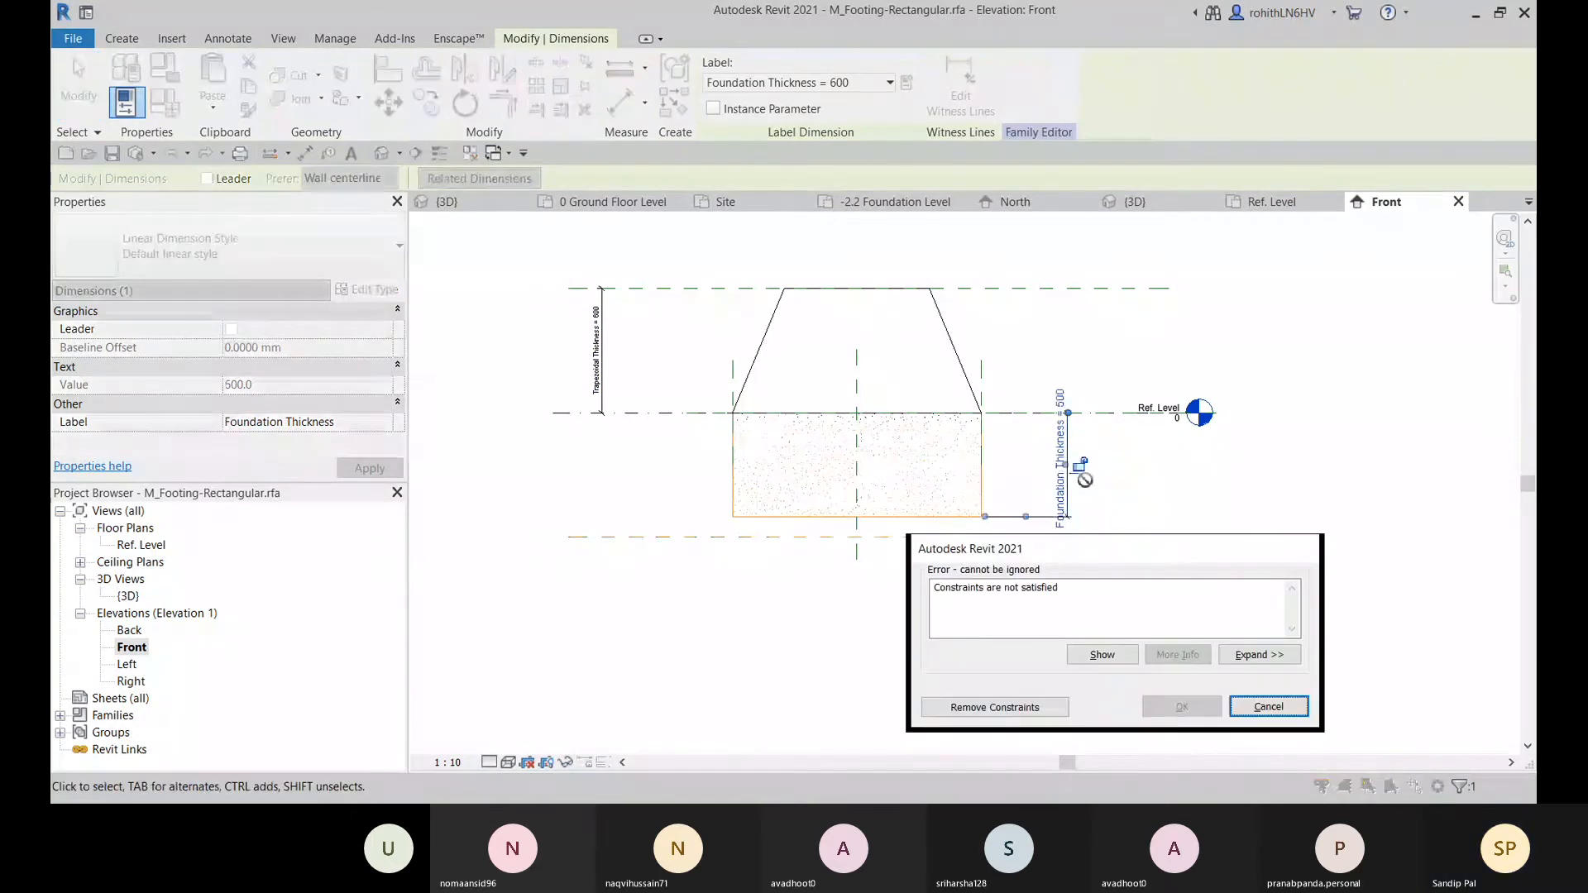
drag(1170, 552, 1077, 498)
click(1177, 653)
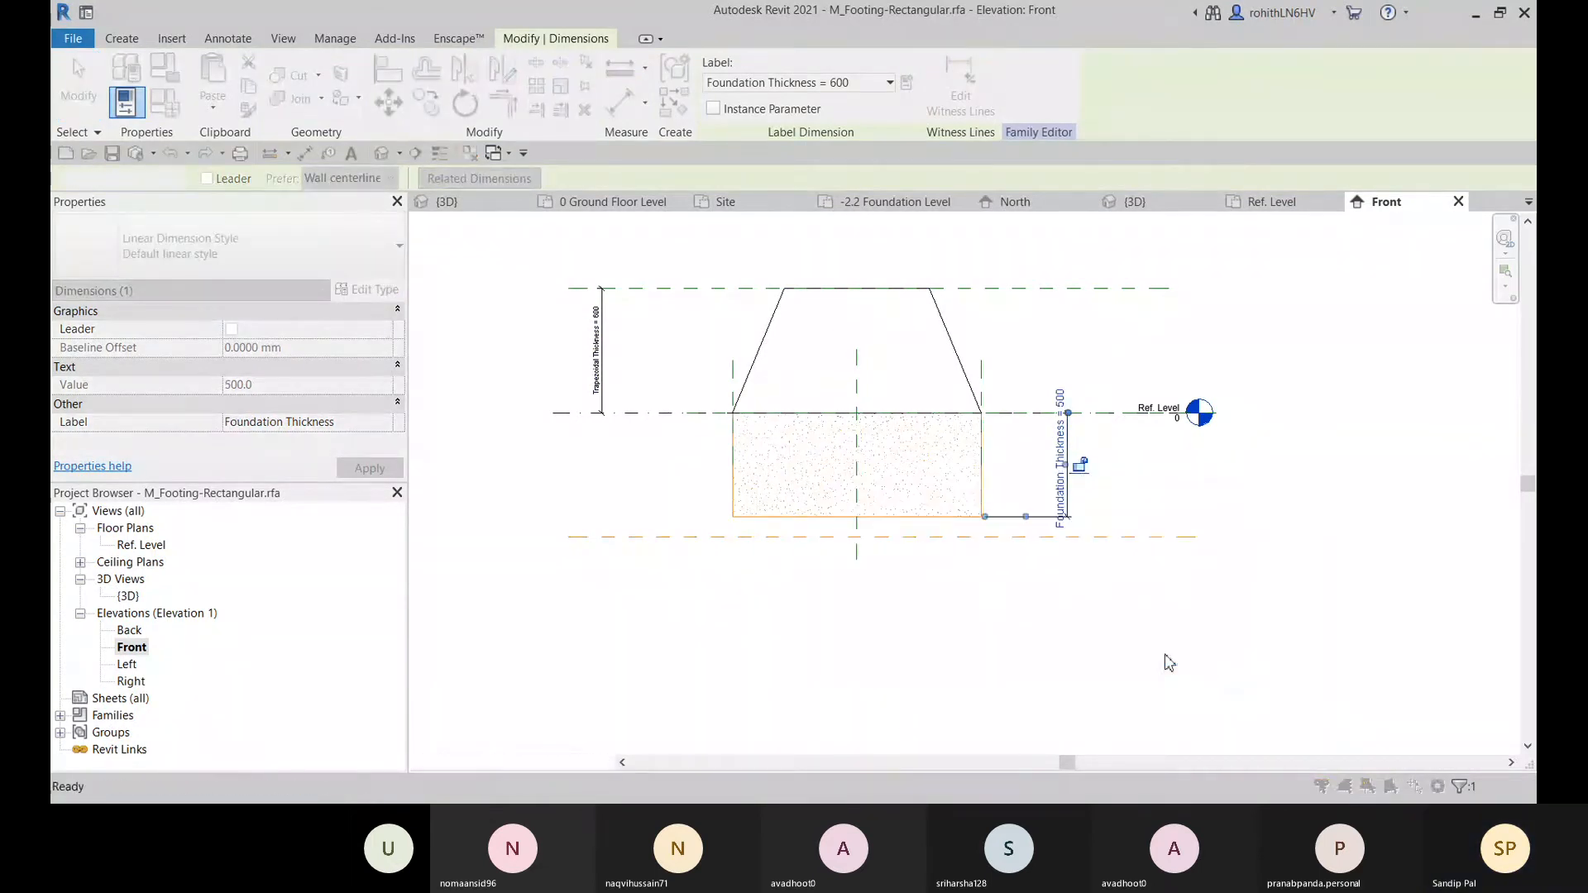
- Stretch the base extrusion's bottom edge upward to a depth of about 548
click(692, 539)
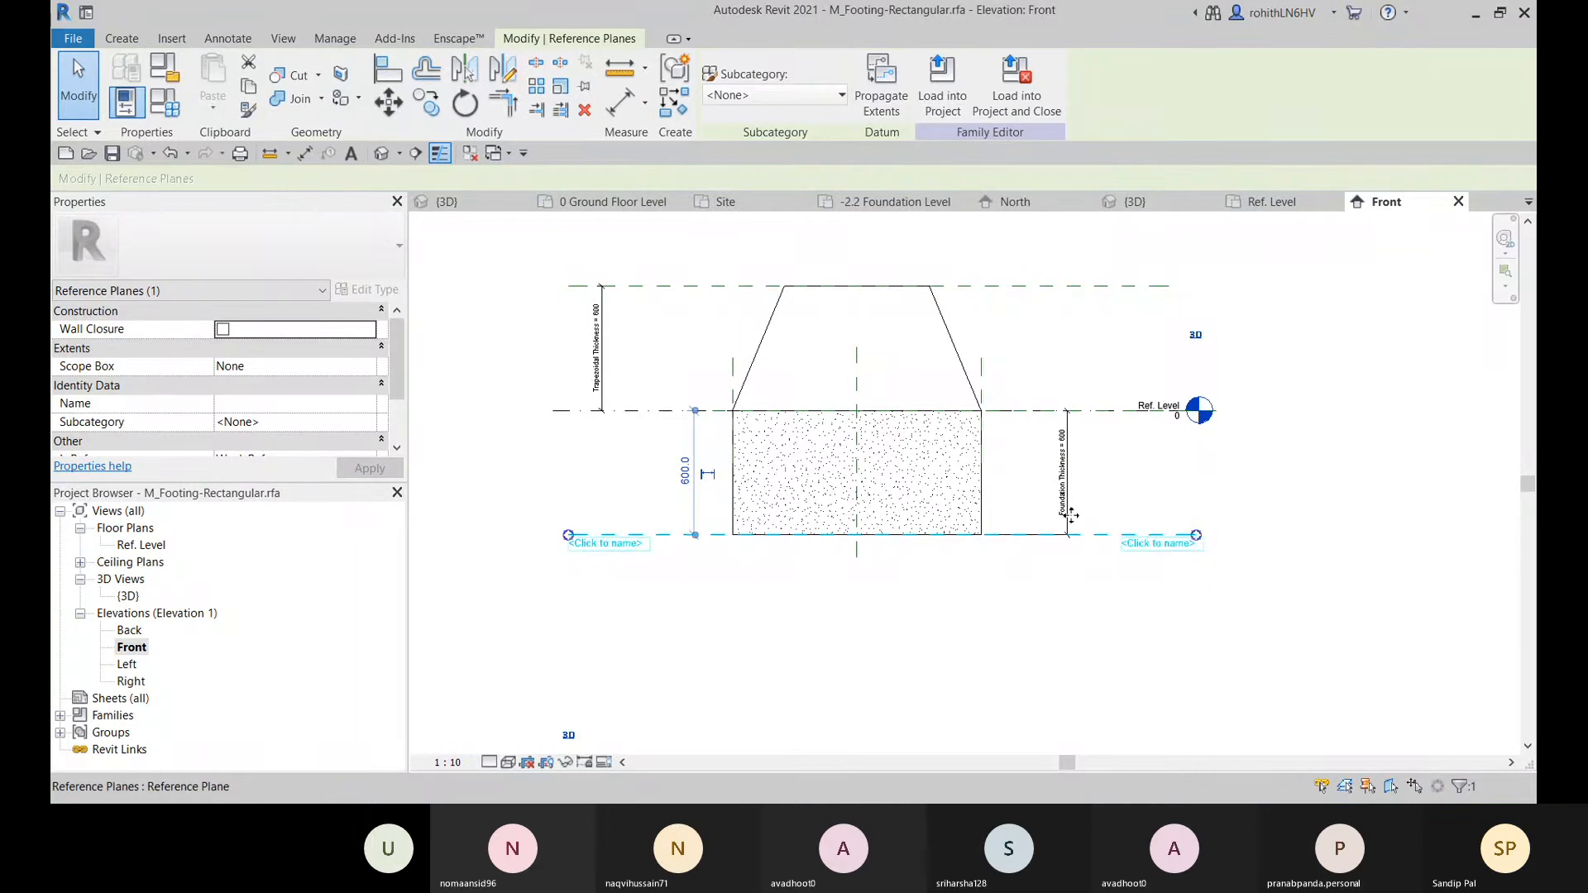
scroll(1009, 538, up, 2)
scroll(980, 564, down, 1)
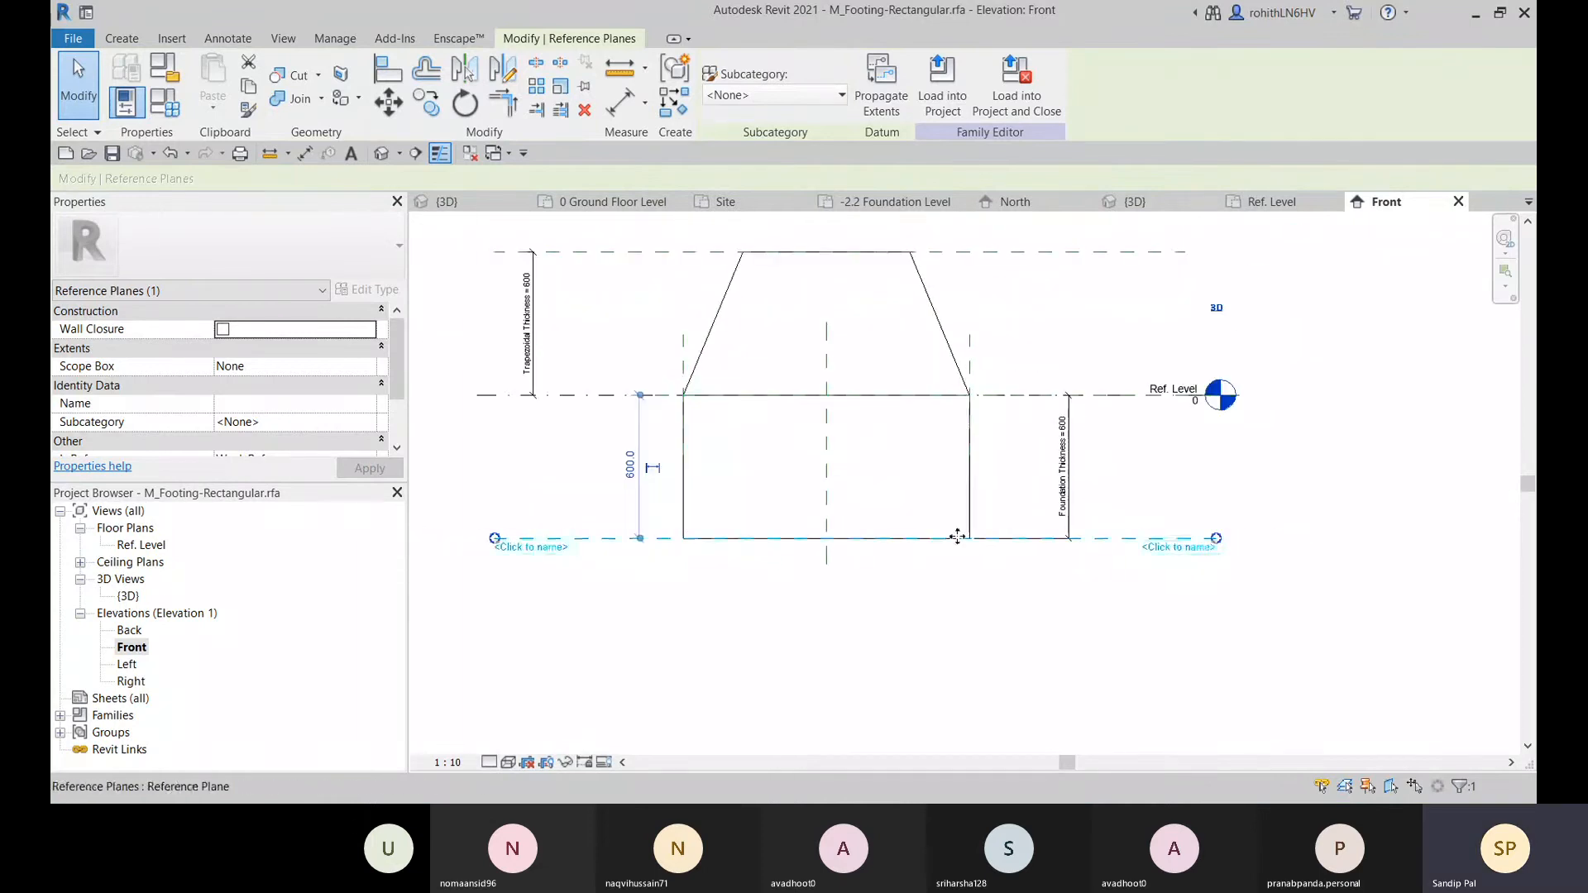
click(960, 538)
mouse_move(827, 548)
mouse_down()
mouse_move(827, 488)
mouse_move(827, 544)
mouse_up()
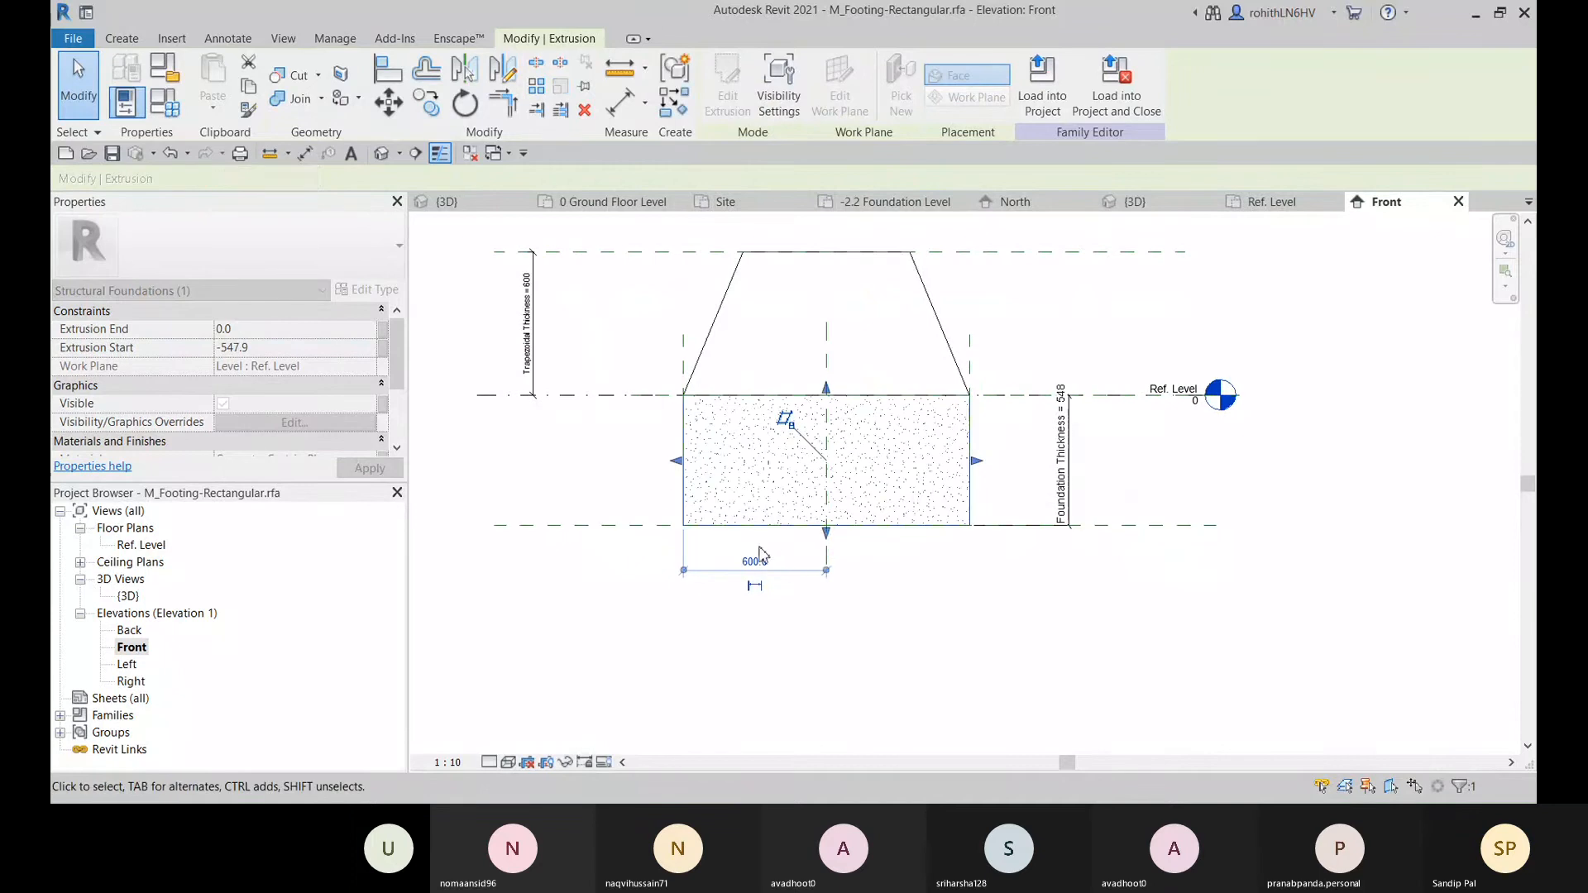
- Set the Foundation Thickness dimension to 500, removing the constraints that conflict with it
click(1070, 470)
click(1060, 457)
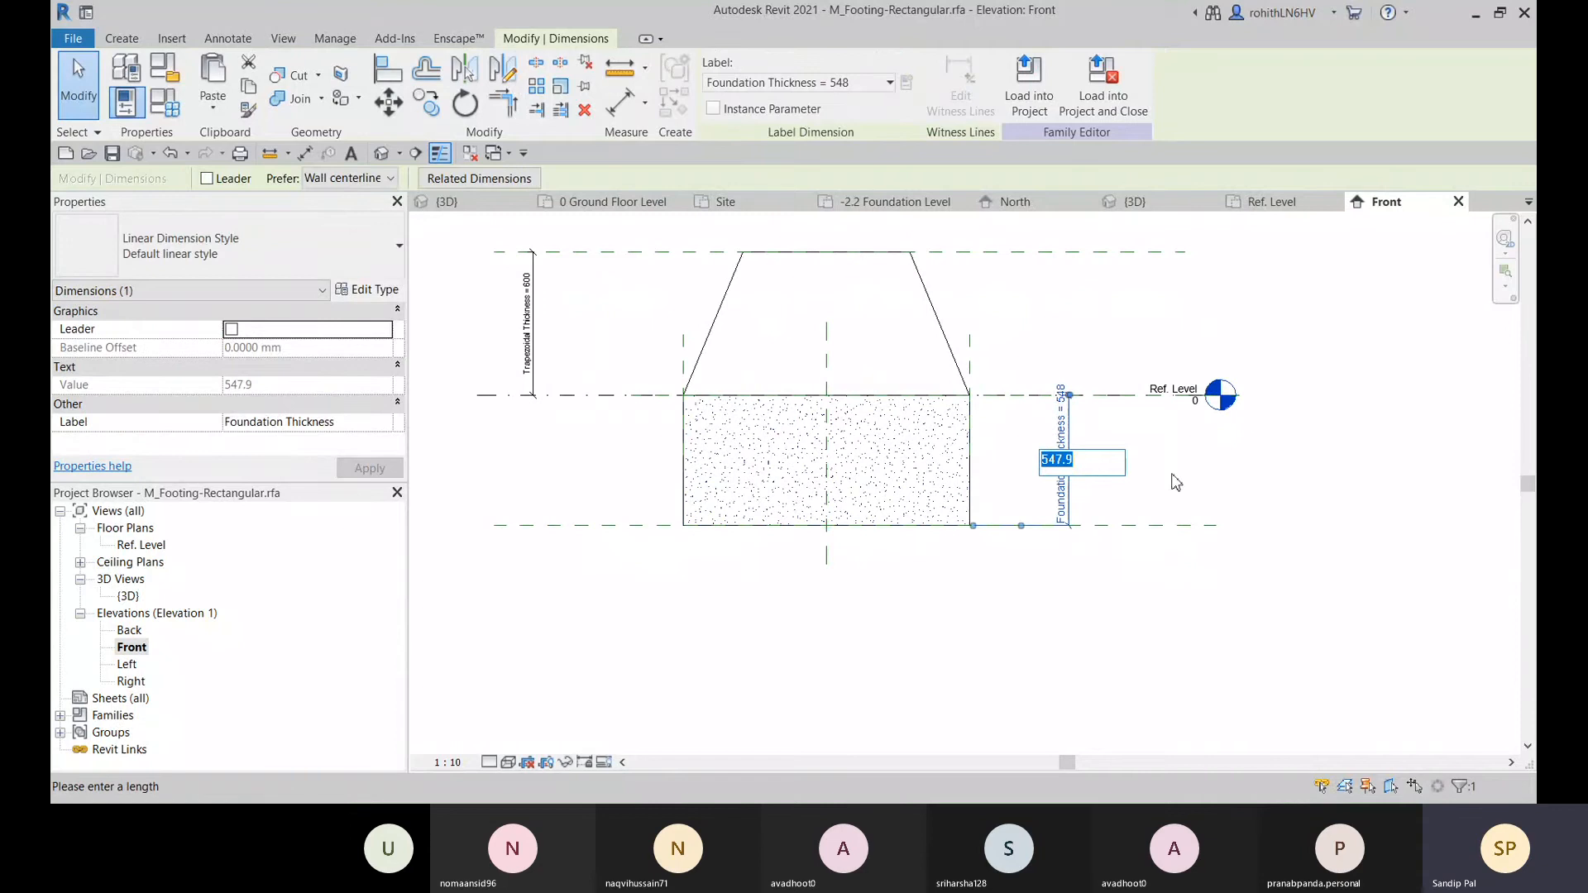
text(500)
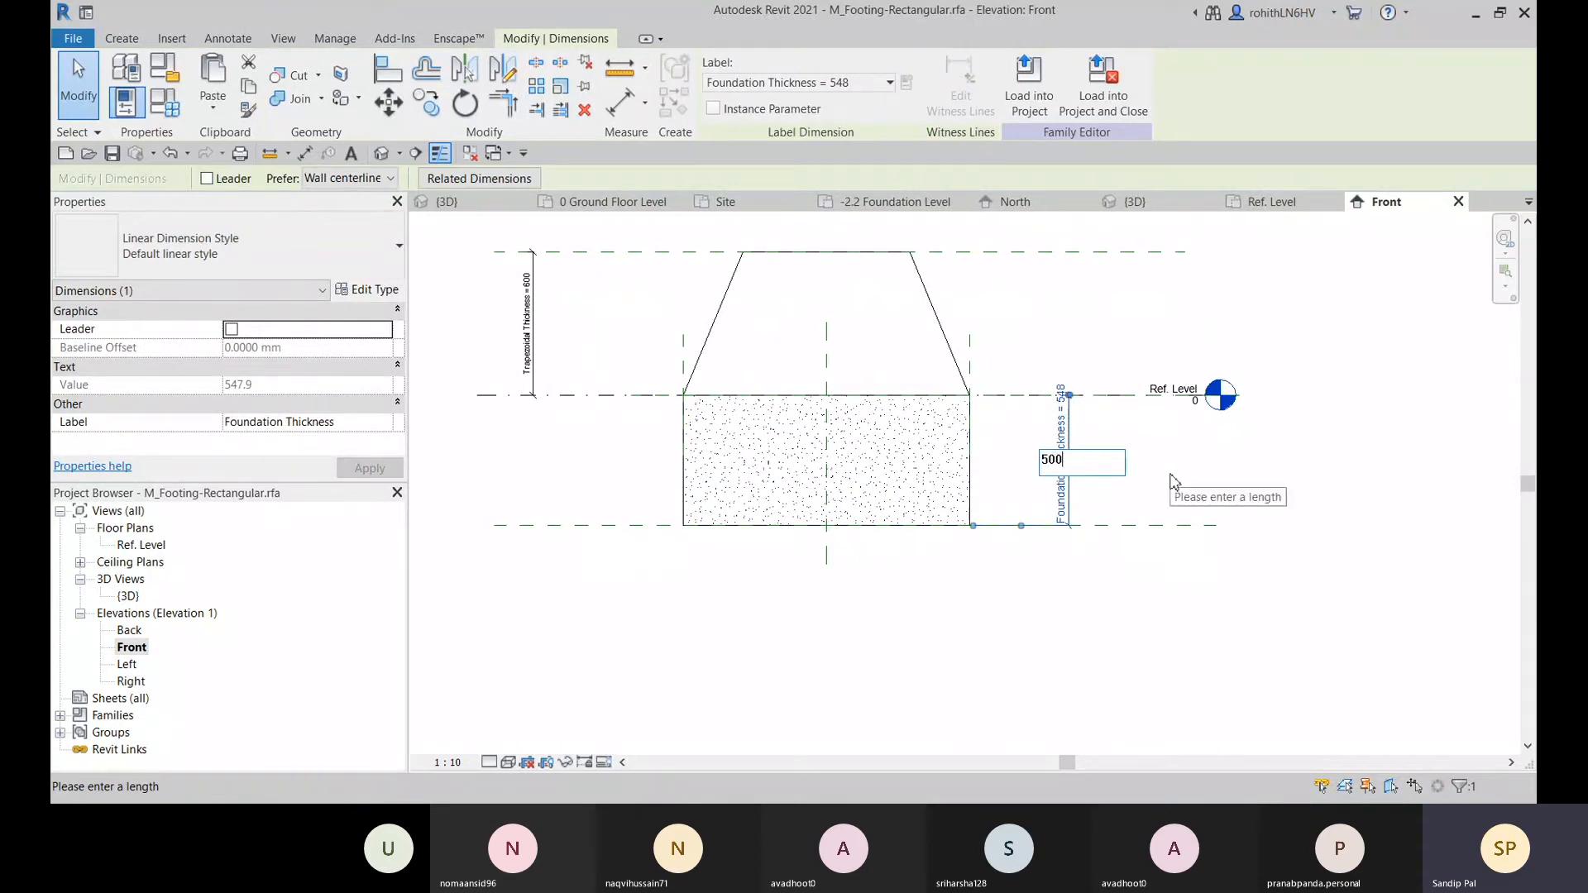
key(Return)
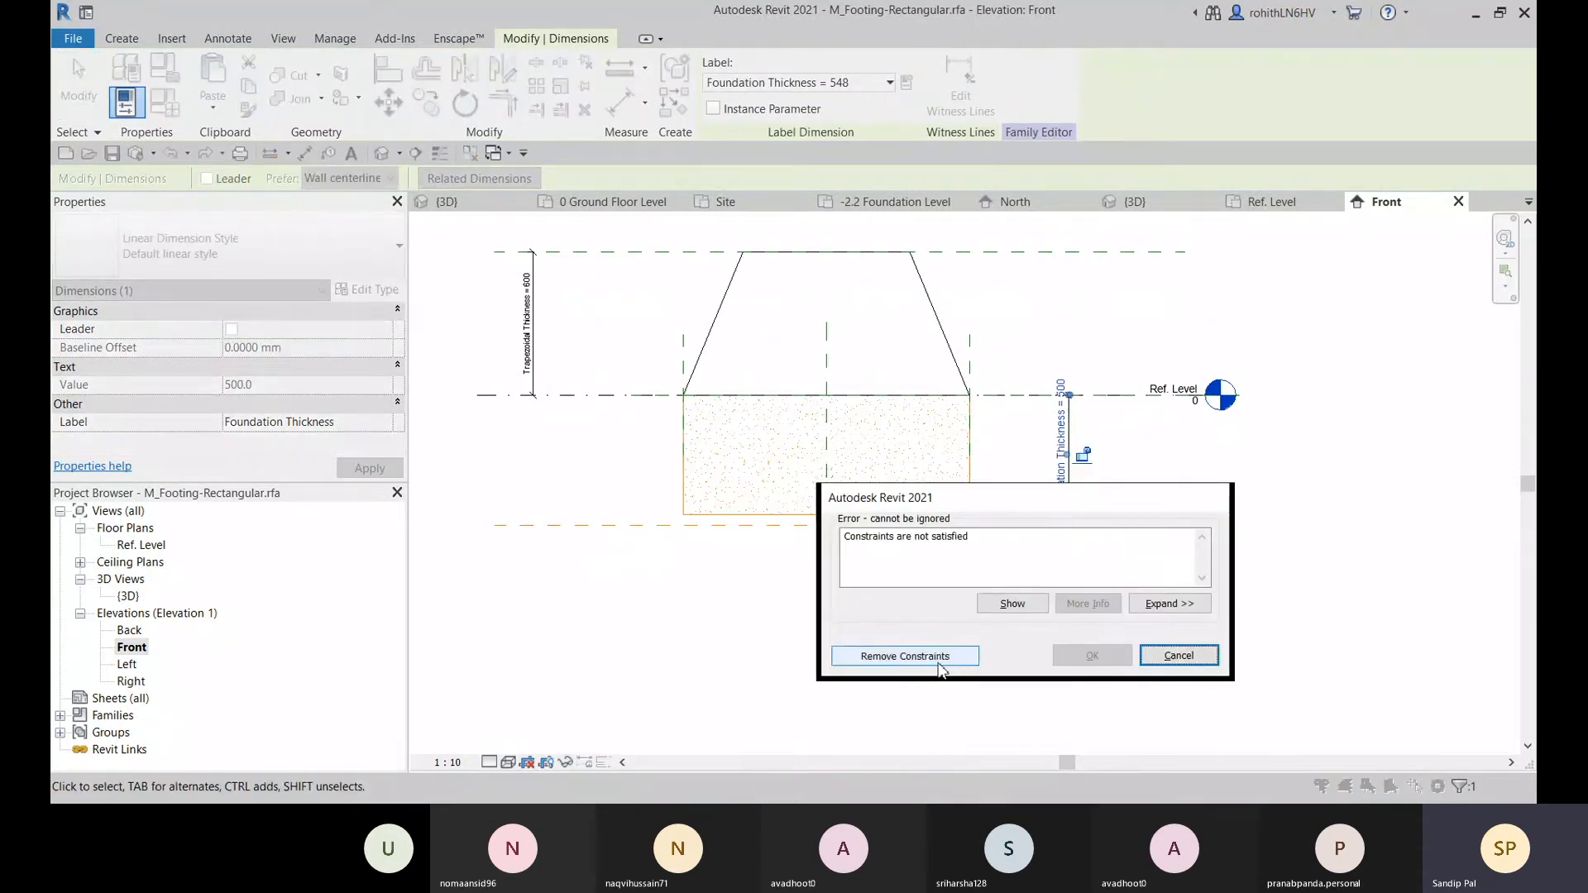
click(1380, 775)
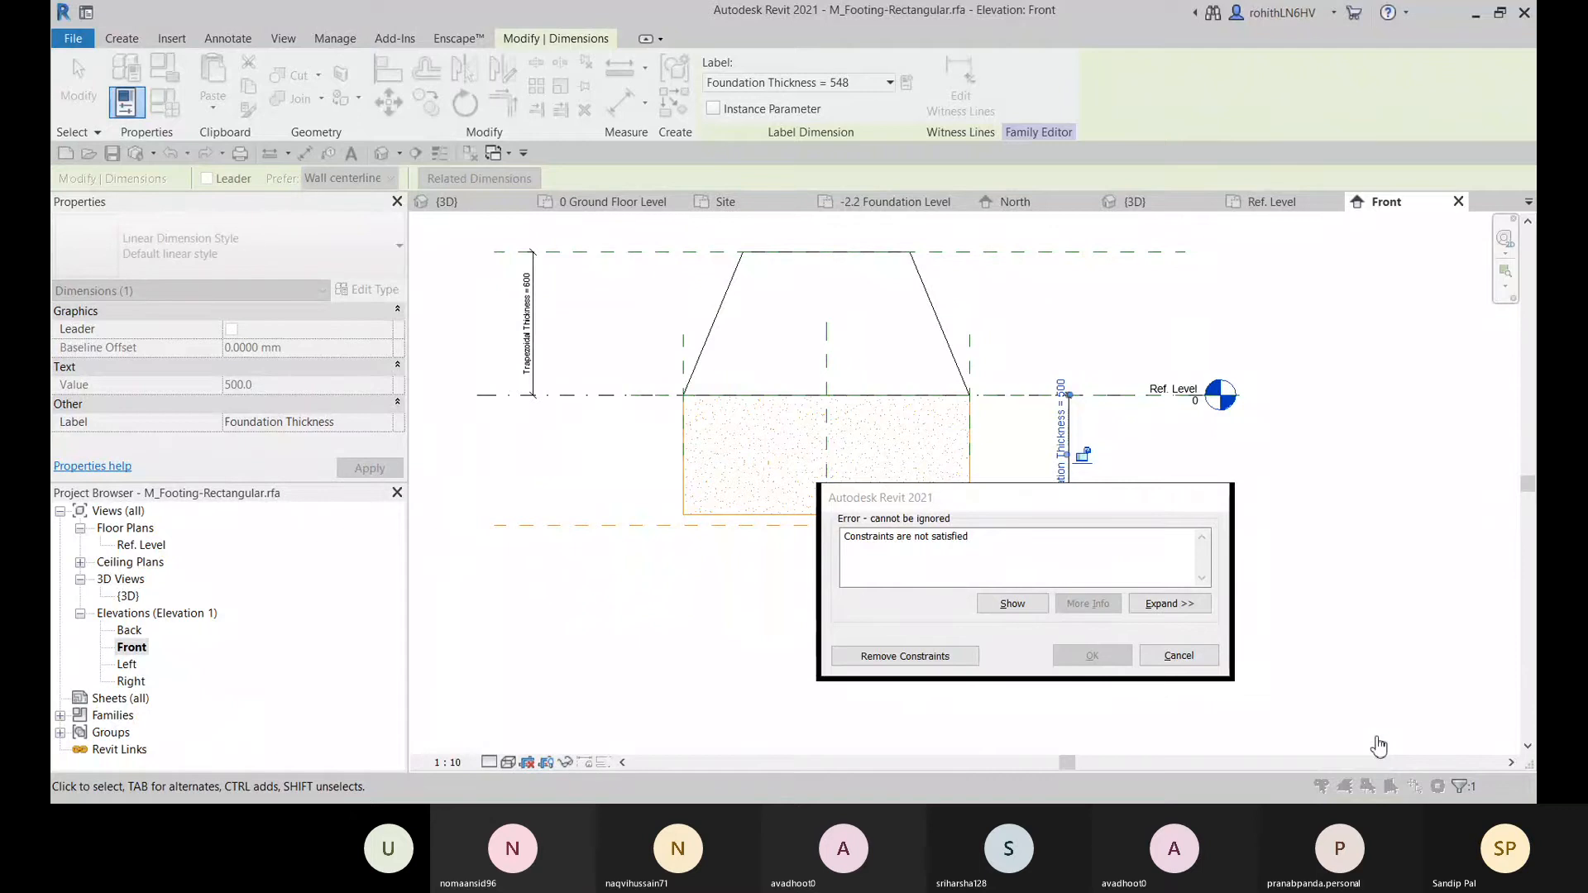
click(906, 655)
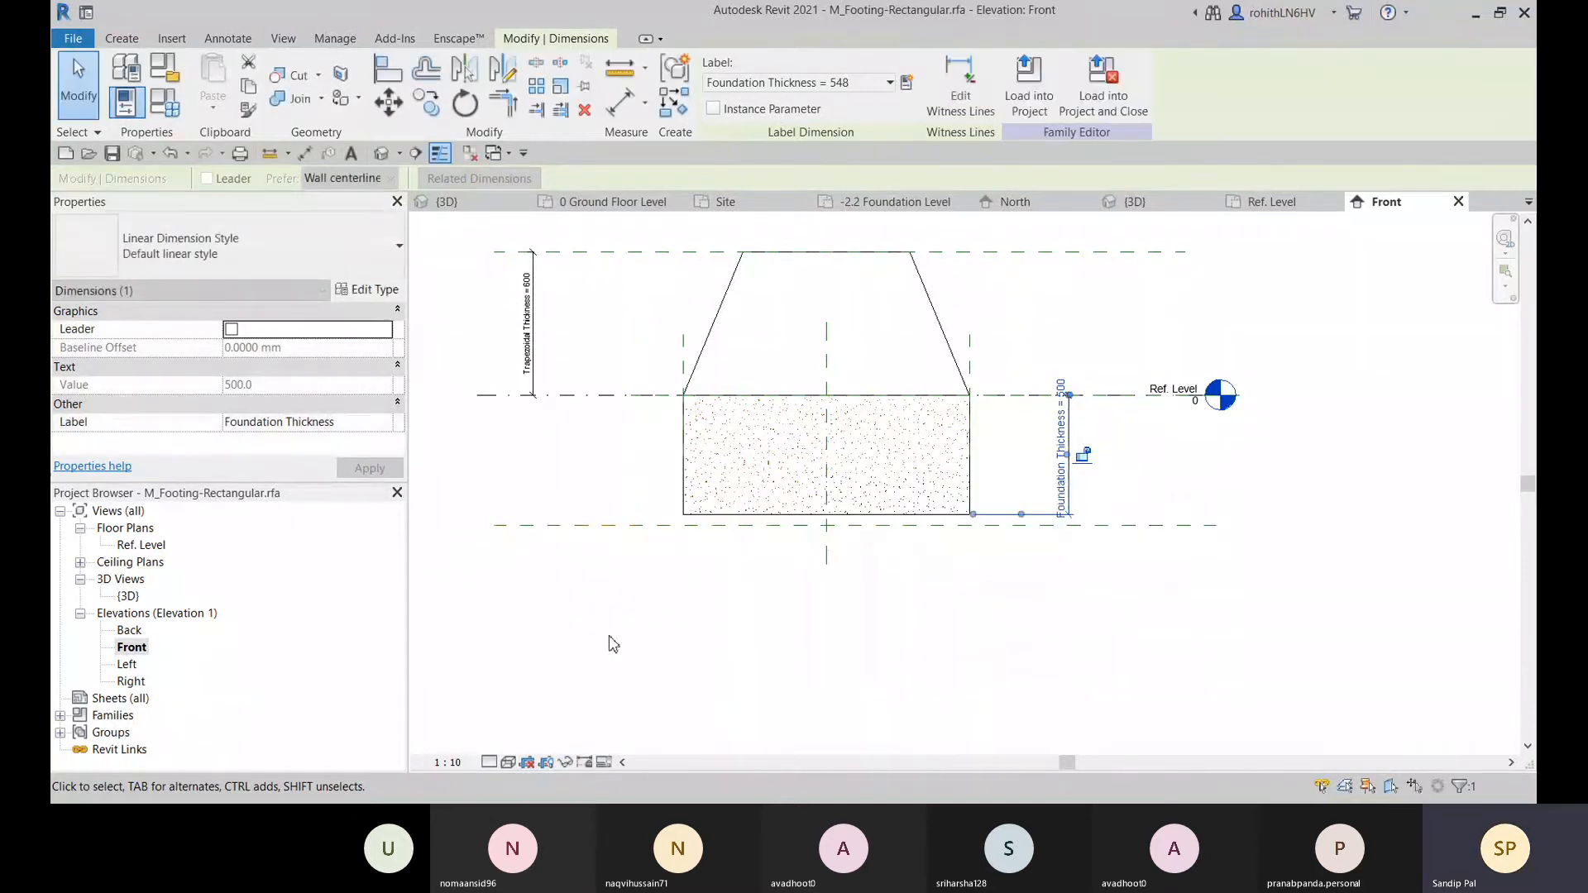
- Delete the horizontal reference plane just below the base extrusion
click(888, 530)
click(871, 538)
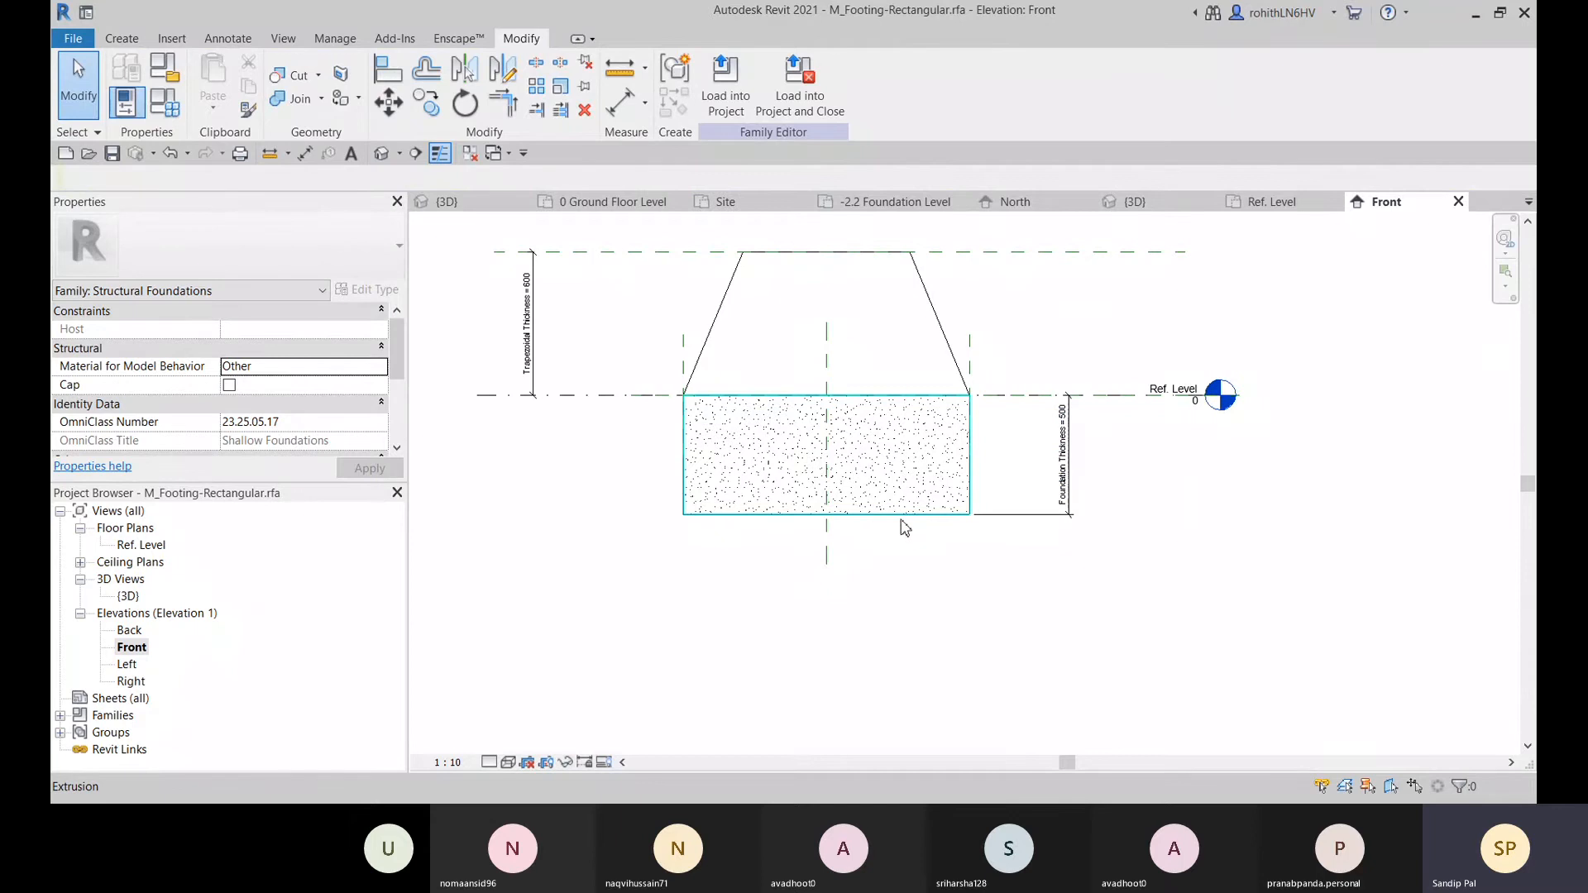
- Test the base by setting its Foundation Thickness dimension first to 450 and finally to 600
click(1008, 524)
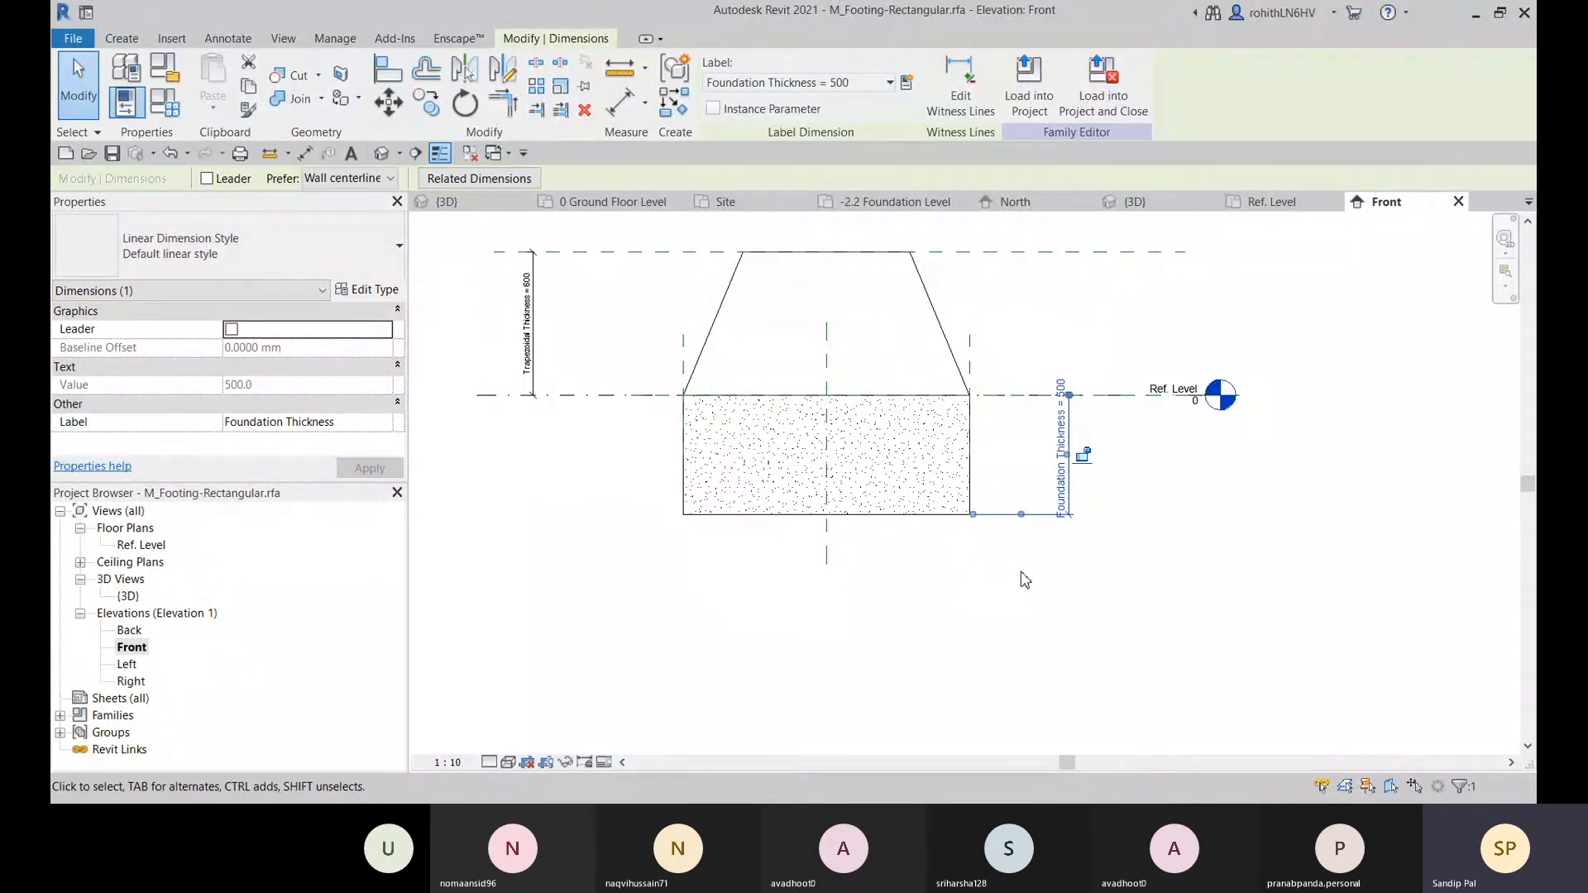
click(1062, 436)
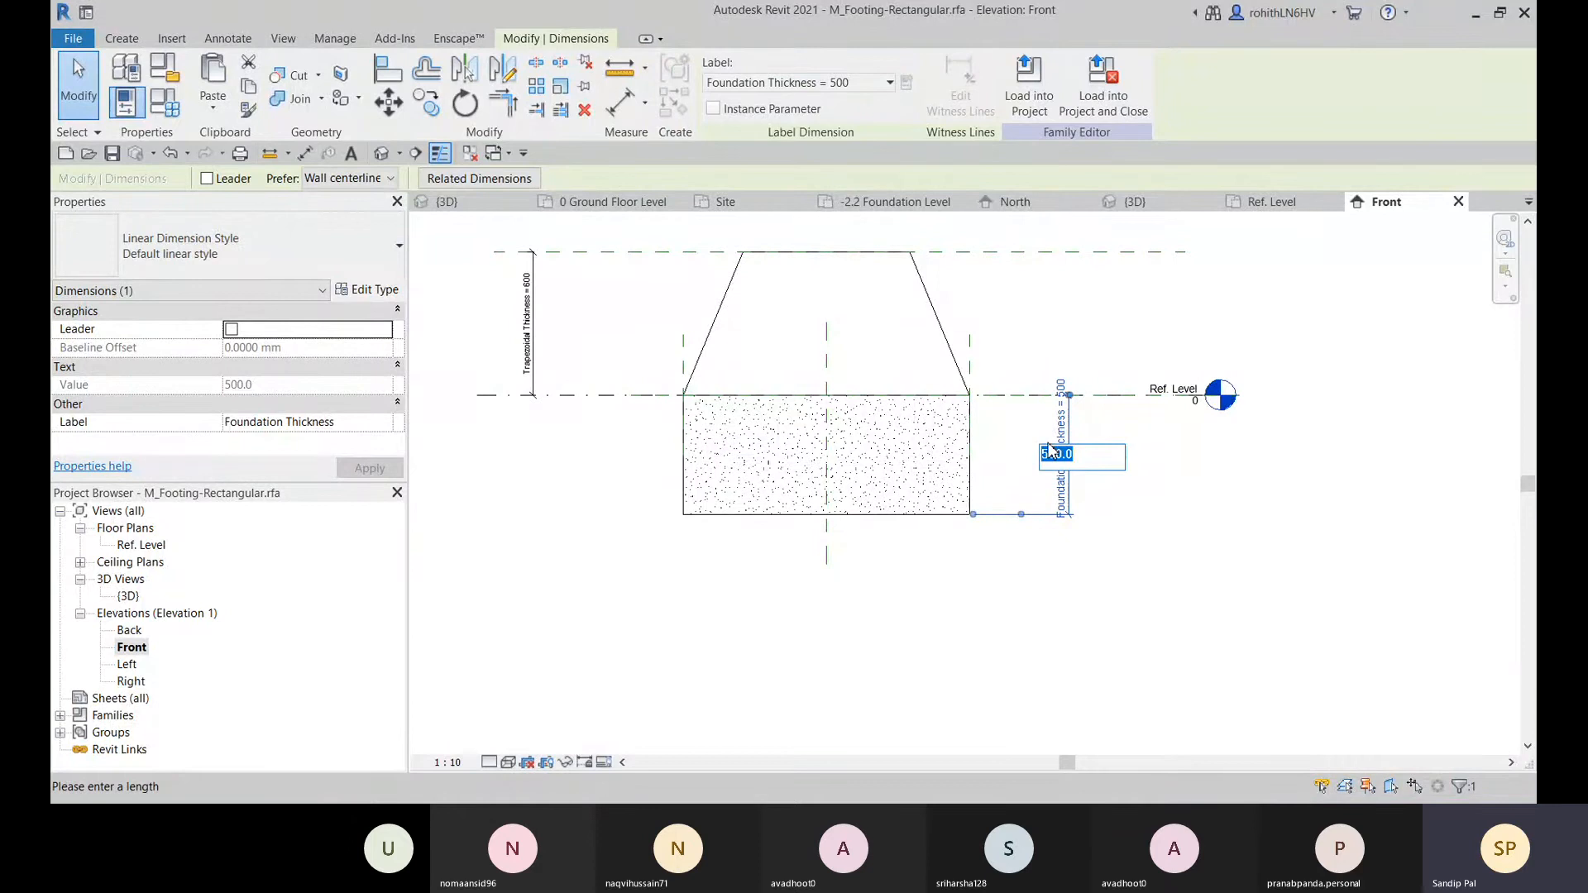
text(450)
key(Return)
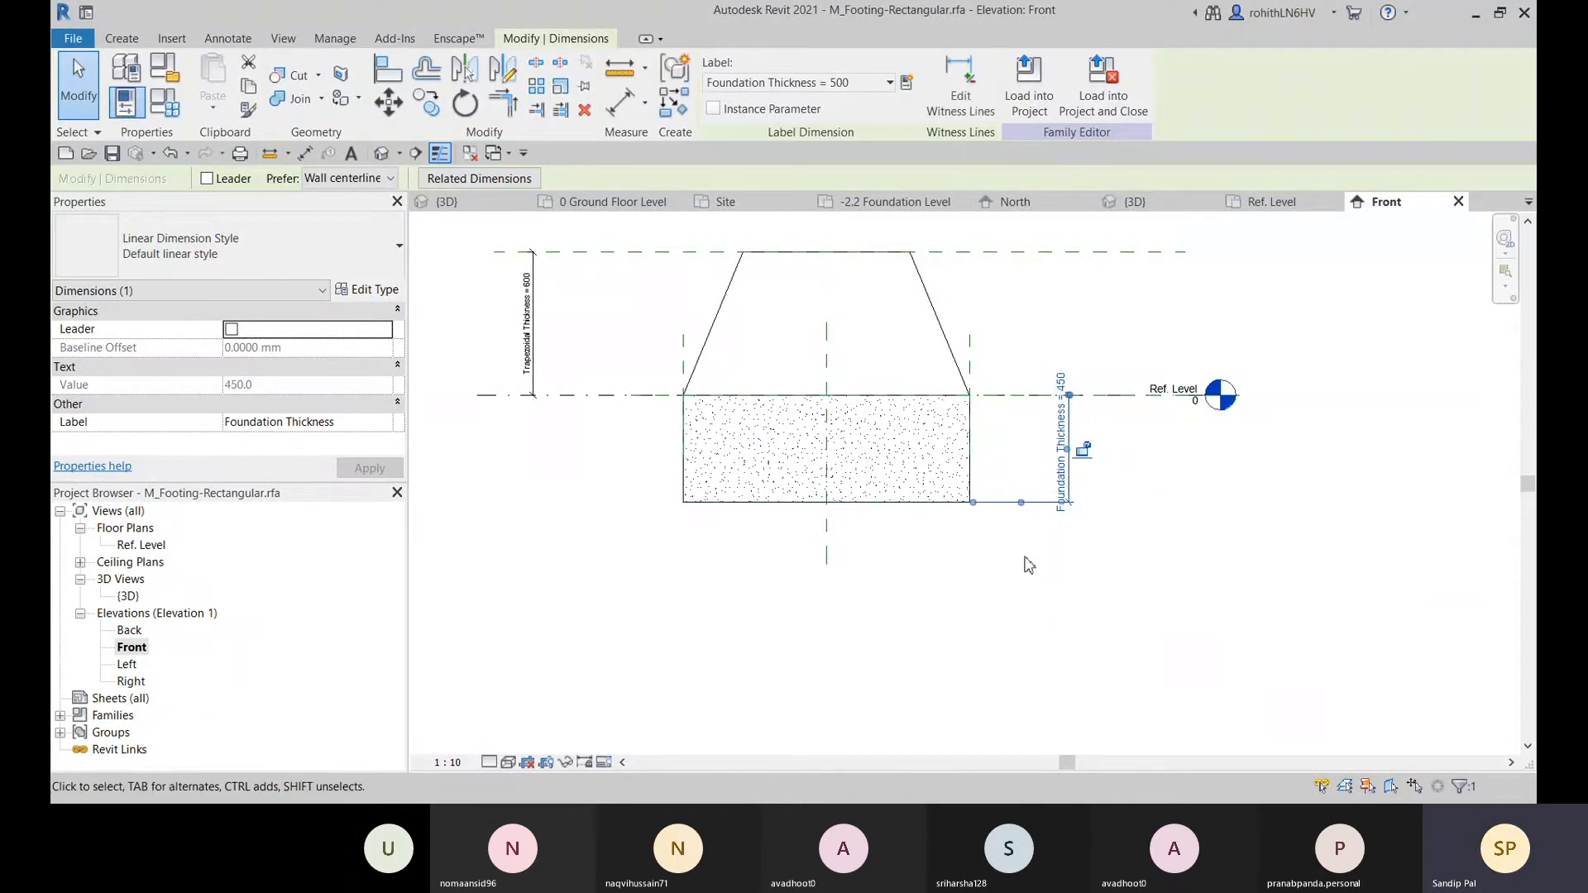
click(1063, 422)
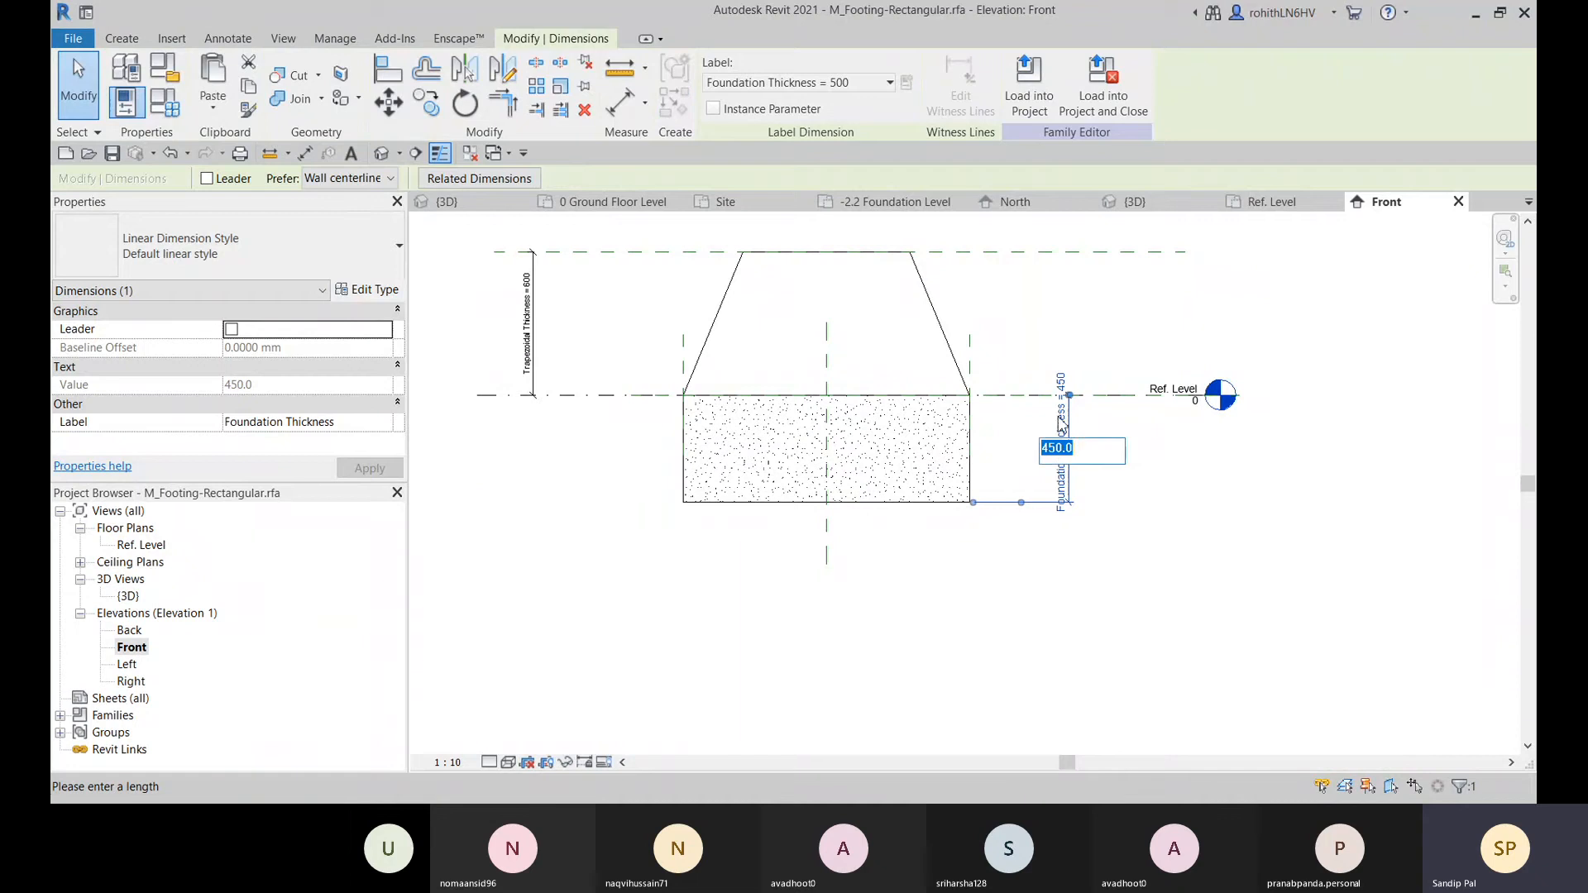
text(600)
key(Return)
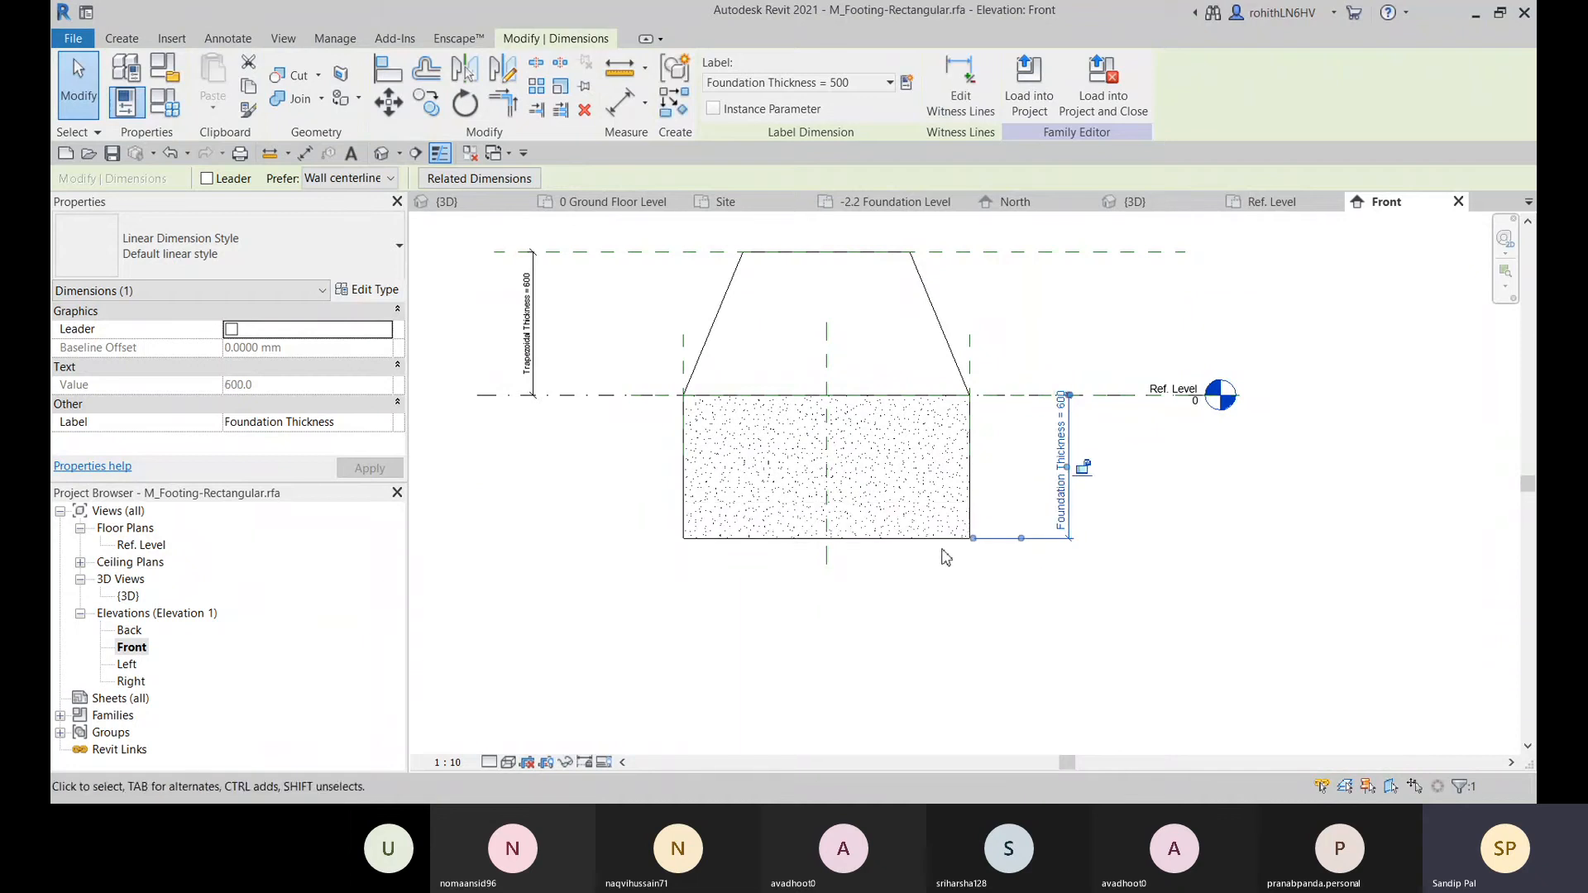
- Delete the Foundation Thickness dimension beside the base extrusion
click(1020, 583)
click(1044, 542)
click(1024, 570)
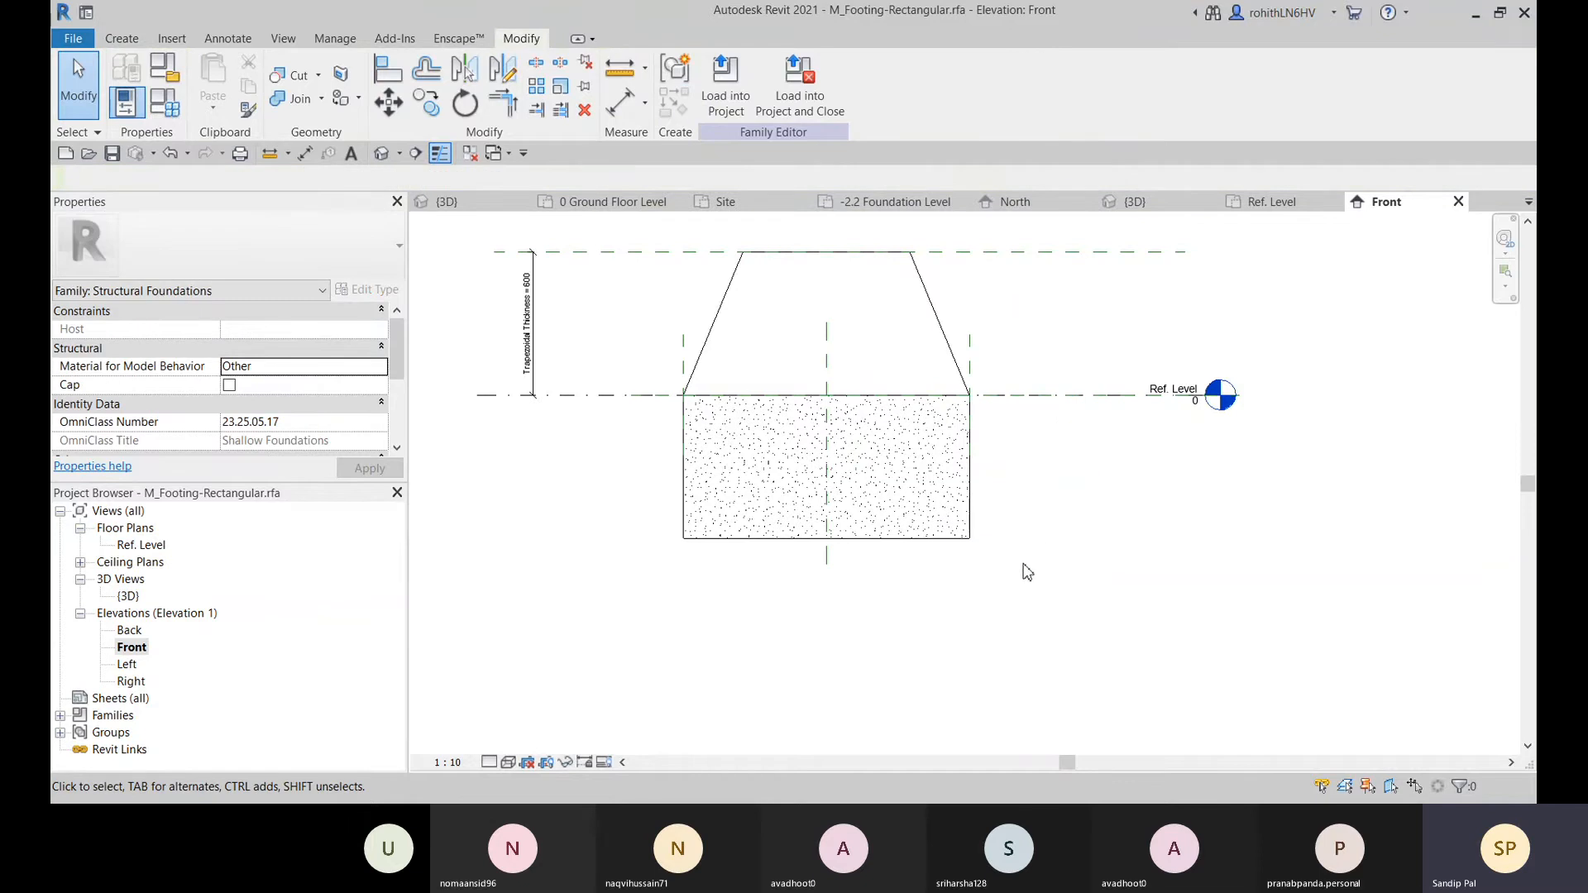
- Create a reference plane from the base's bottom edge and extend both its ends to match the upper reference plane
key(r)
key(p)
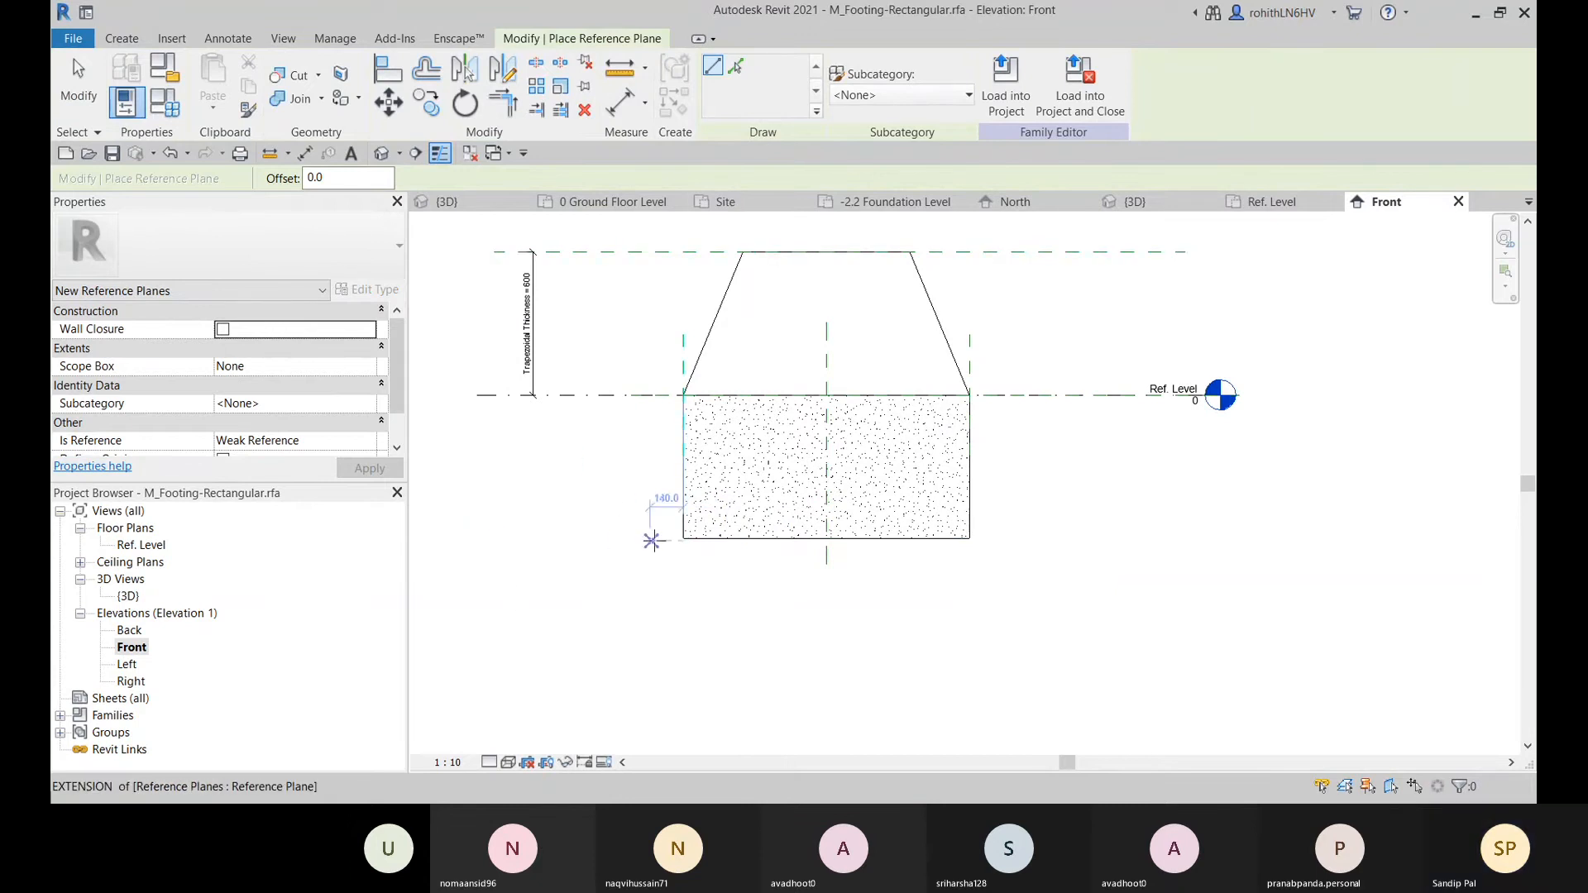
click(736, 66)
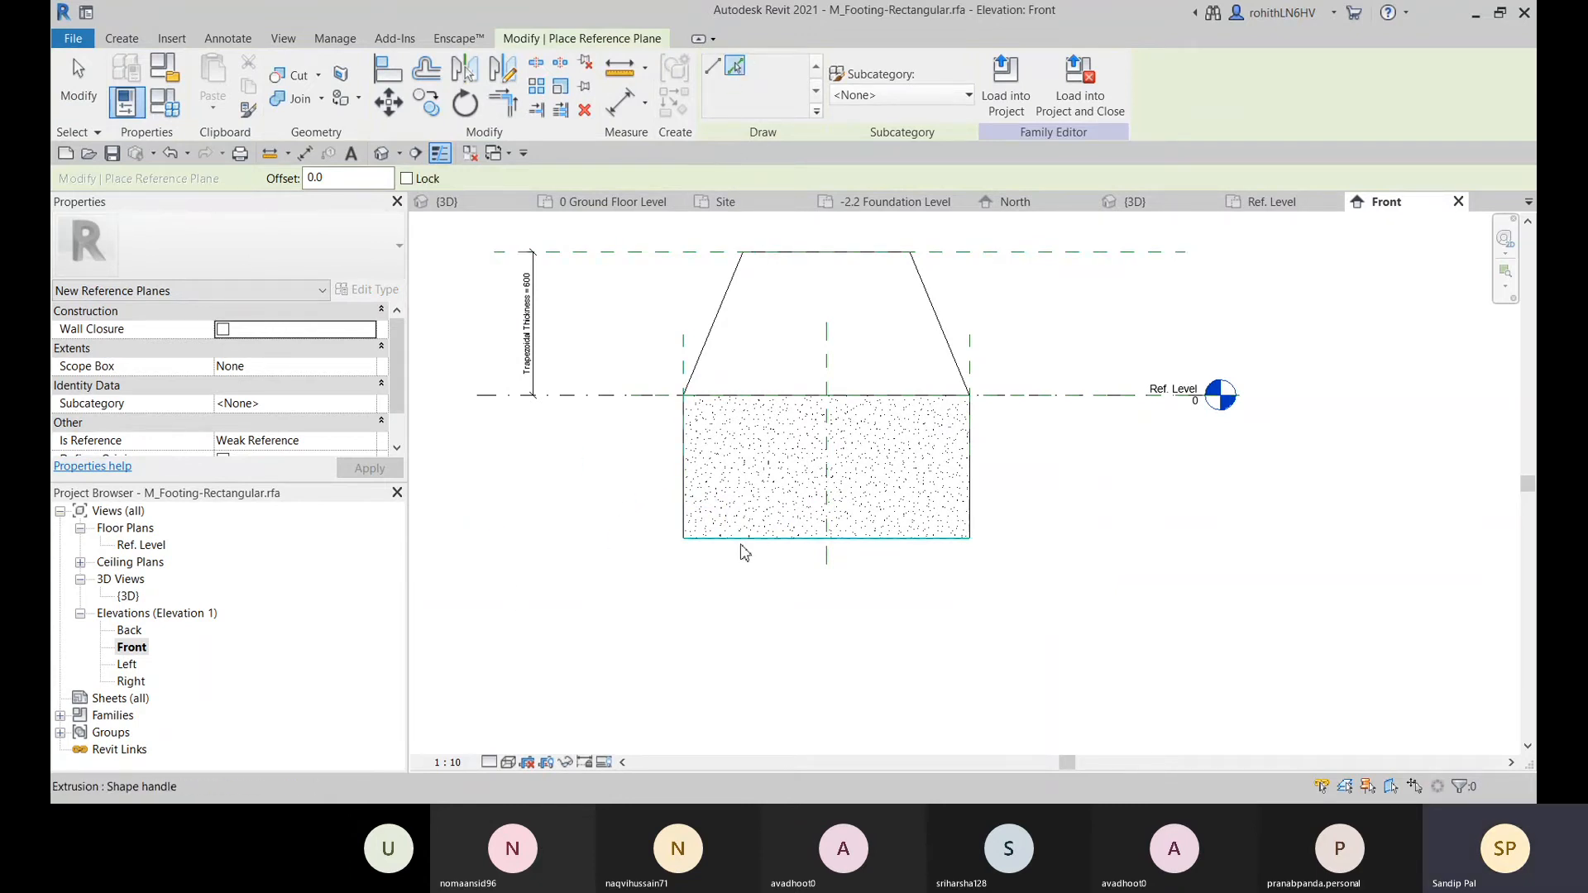
click(742, 539)
drag(683, 539, 495, 538)
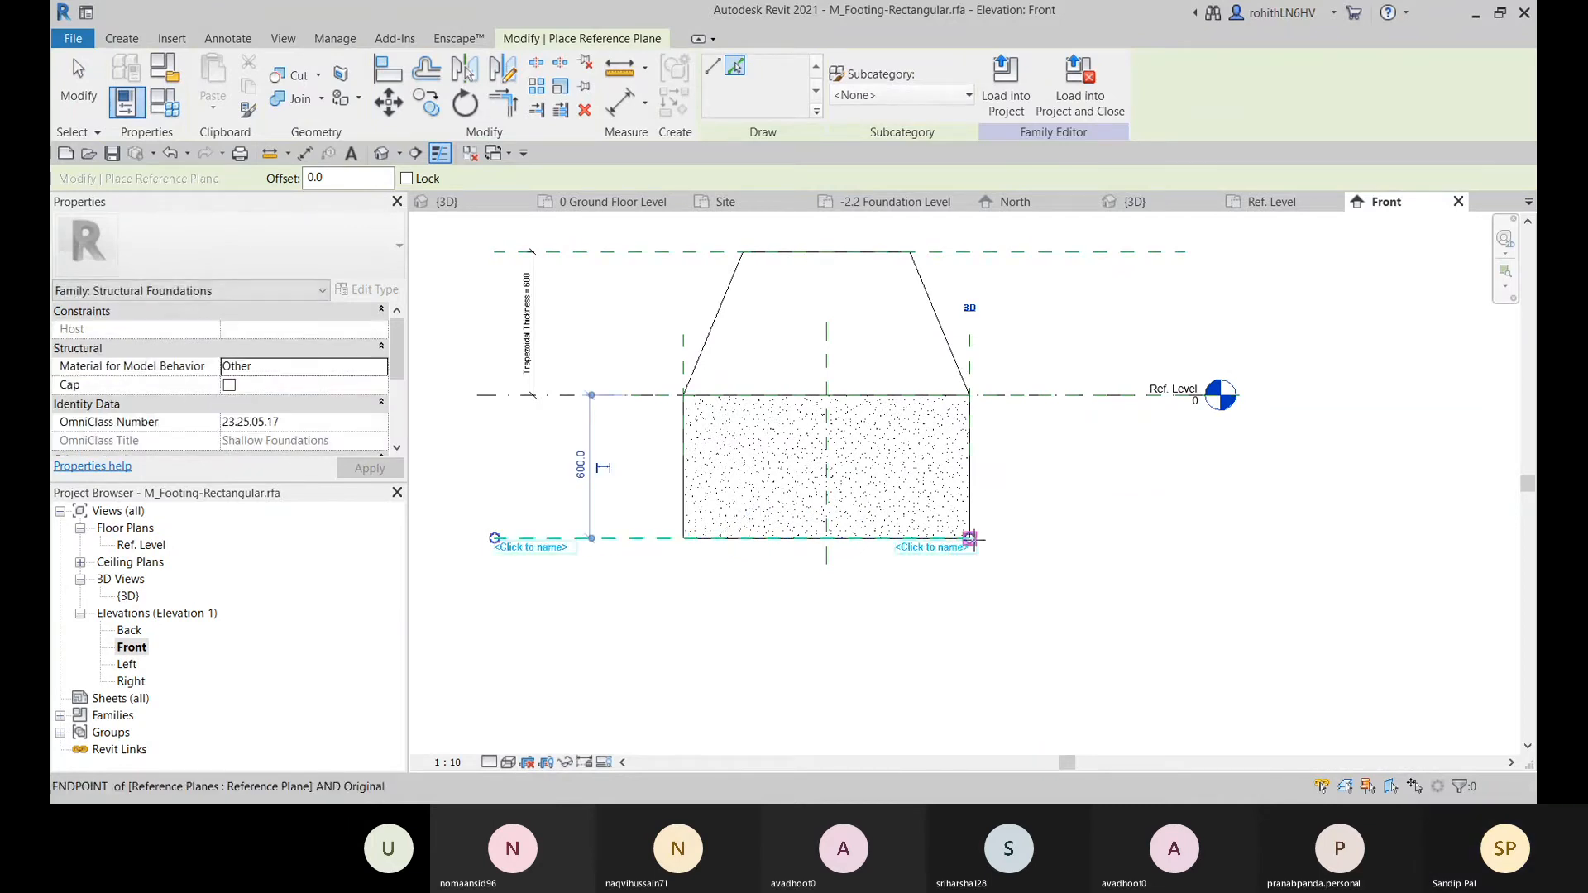
drag(969, 539, 1187, 539)
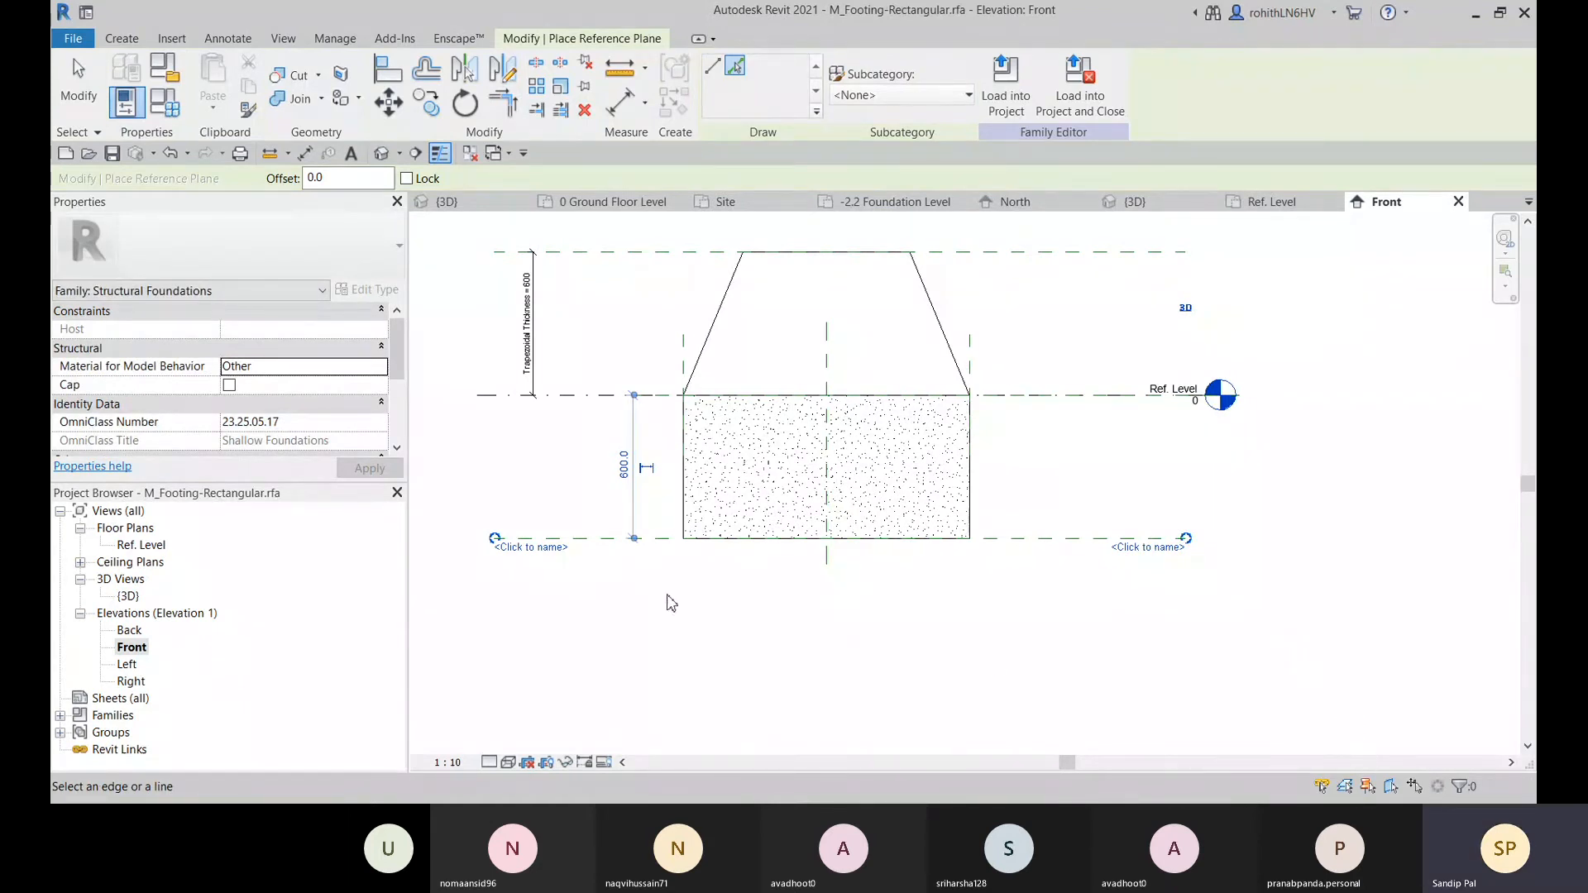
- Name the new reference plane along the base's lower edge Bottom
click(529, 550)
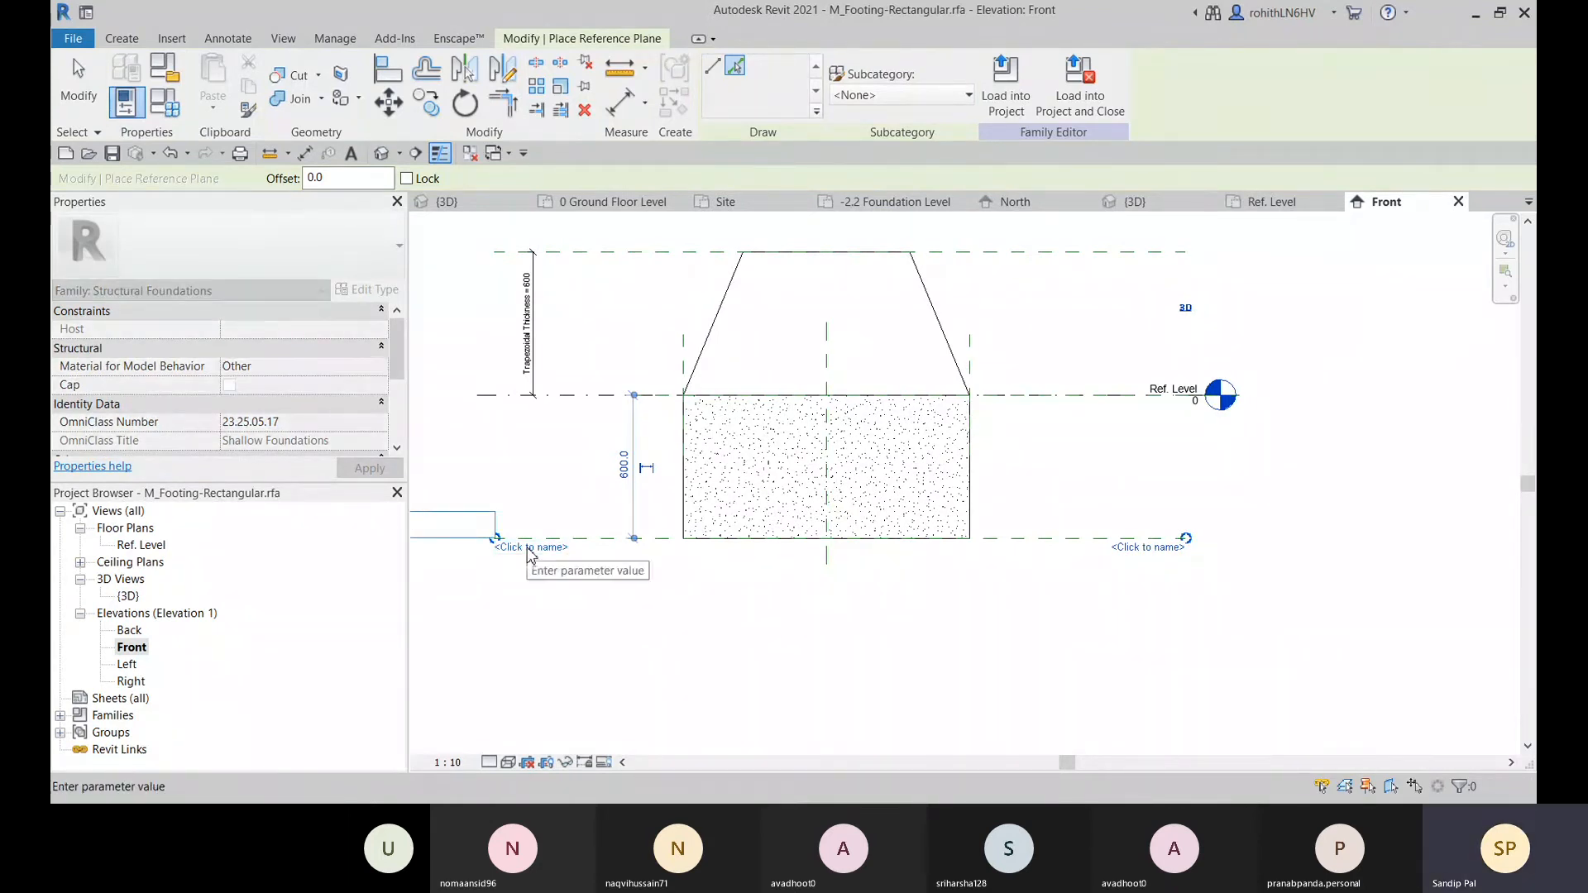
text(Bot)
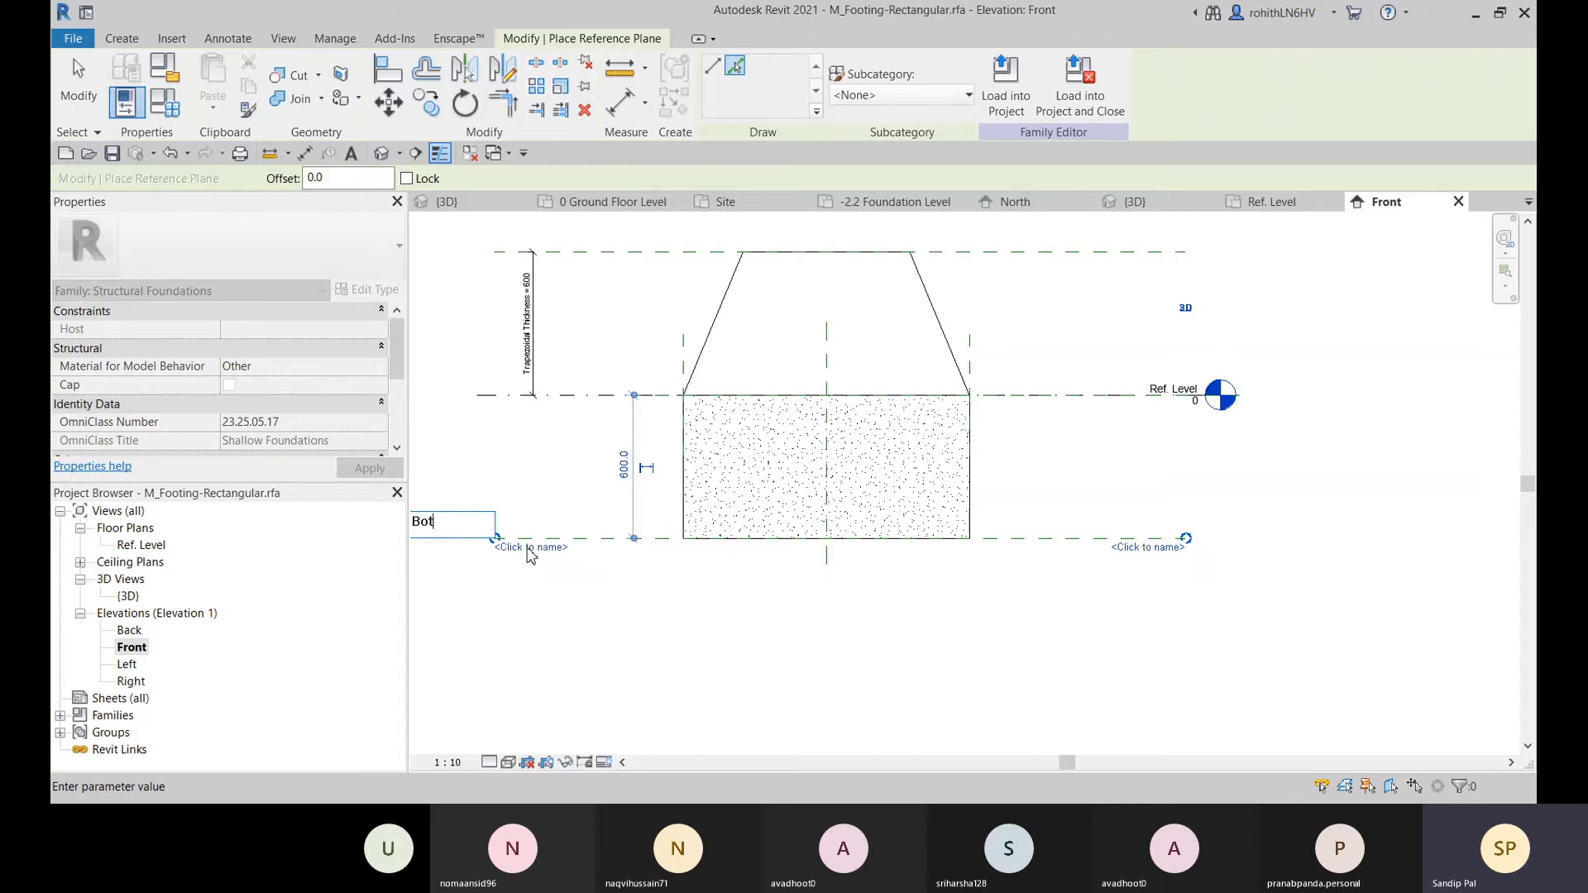
text(tom)
key(Return)
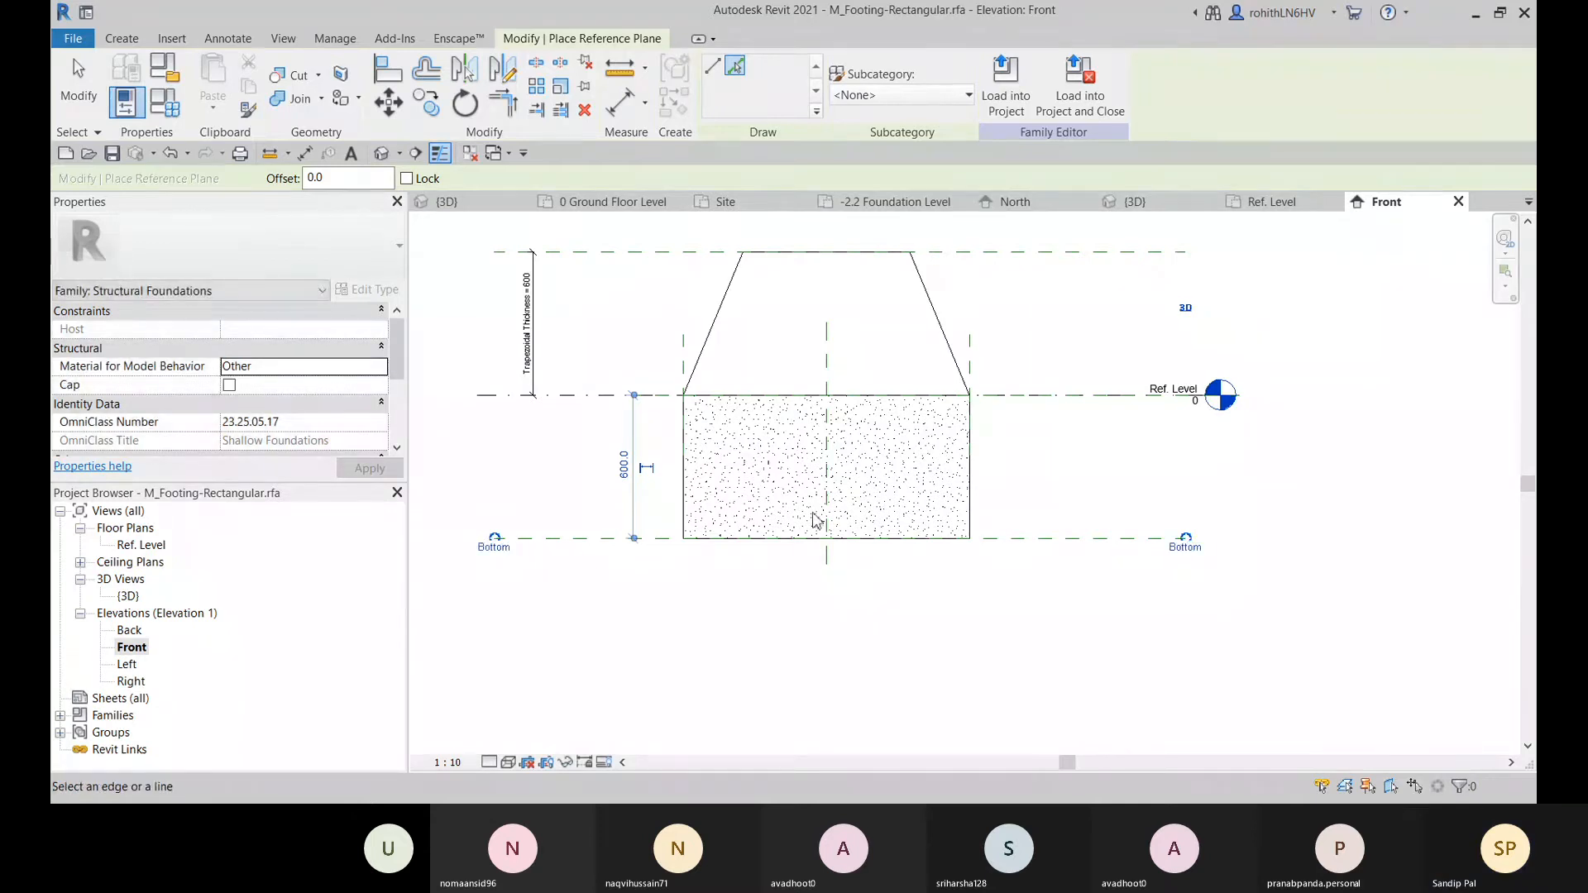
- Make the base's temporary height dimension permanent and align it with the Trapezoidal Thickness dimension
click(646, 471)
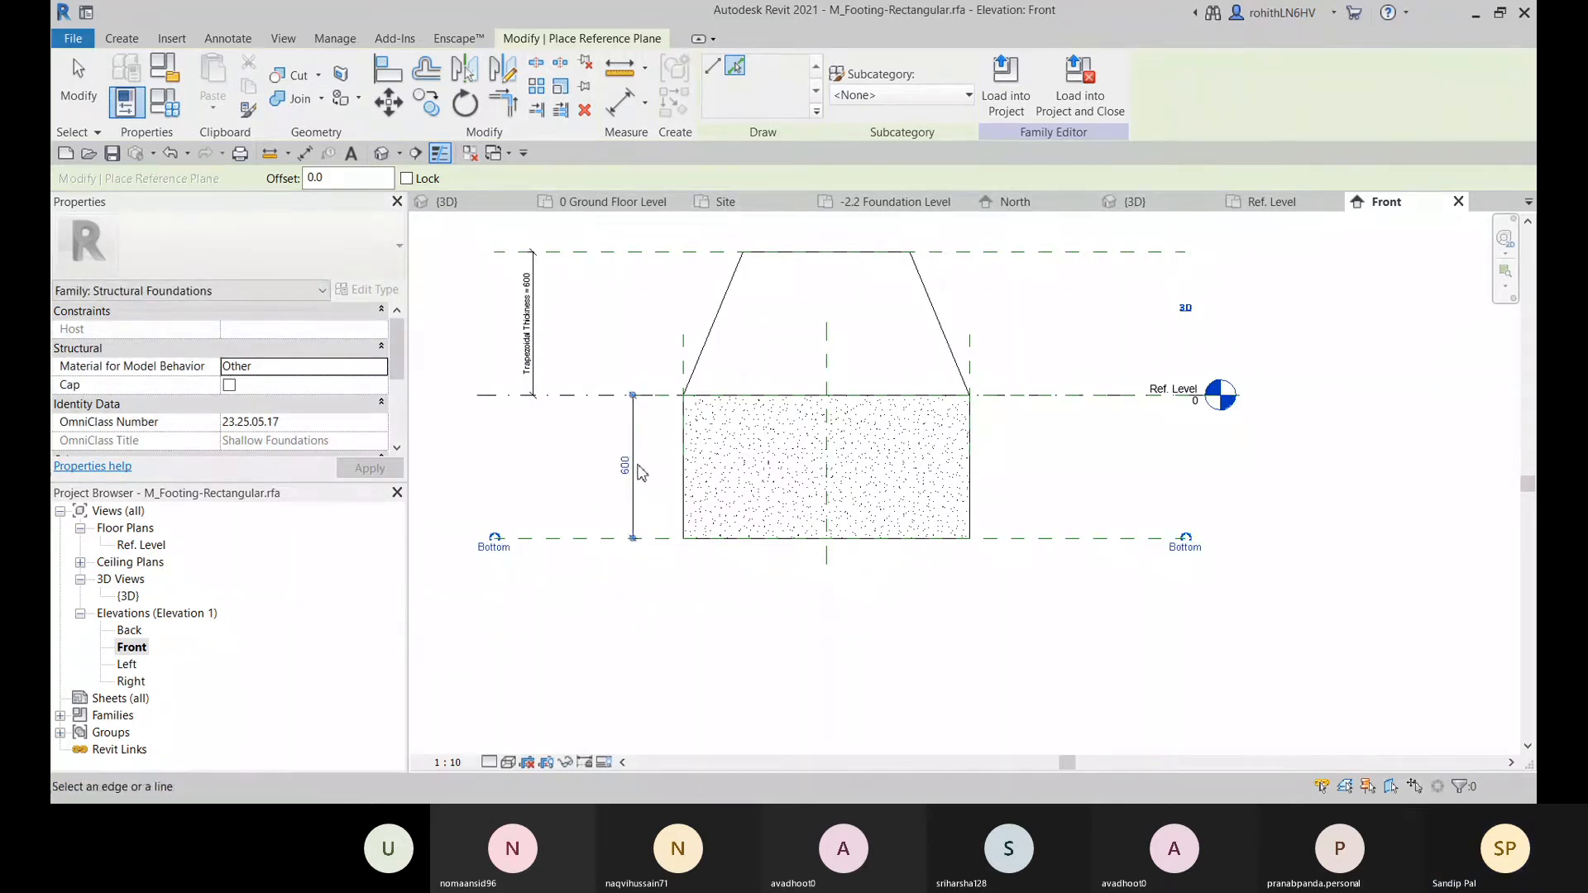
key(Escape)
key(Escape)
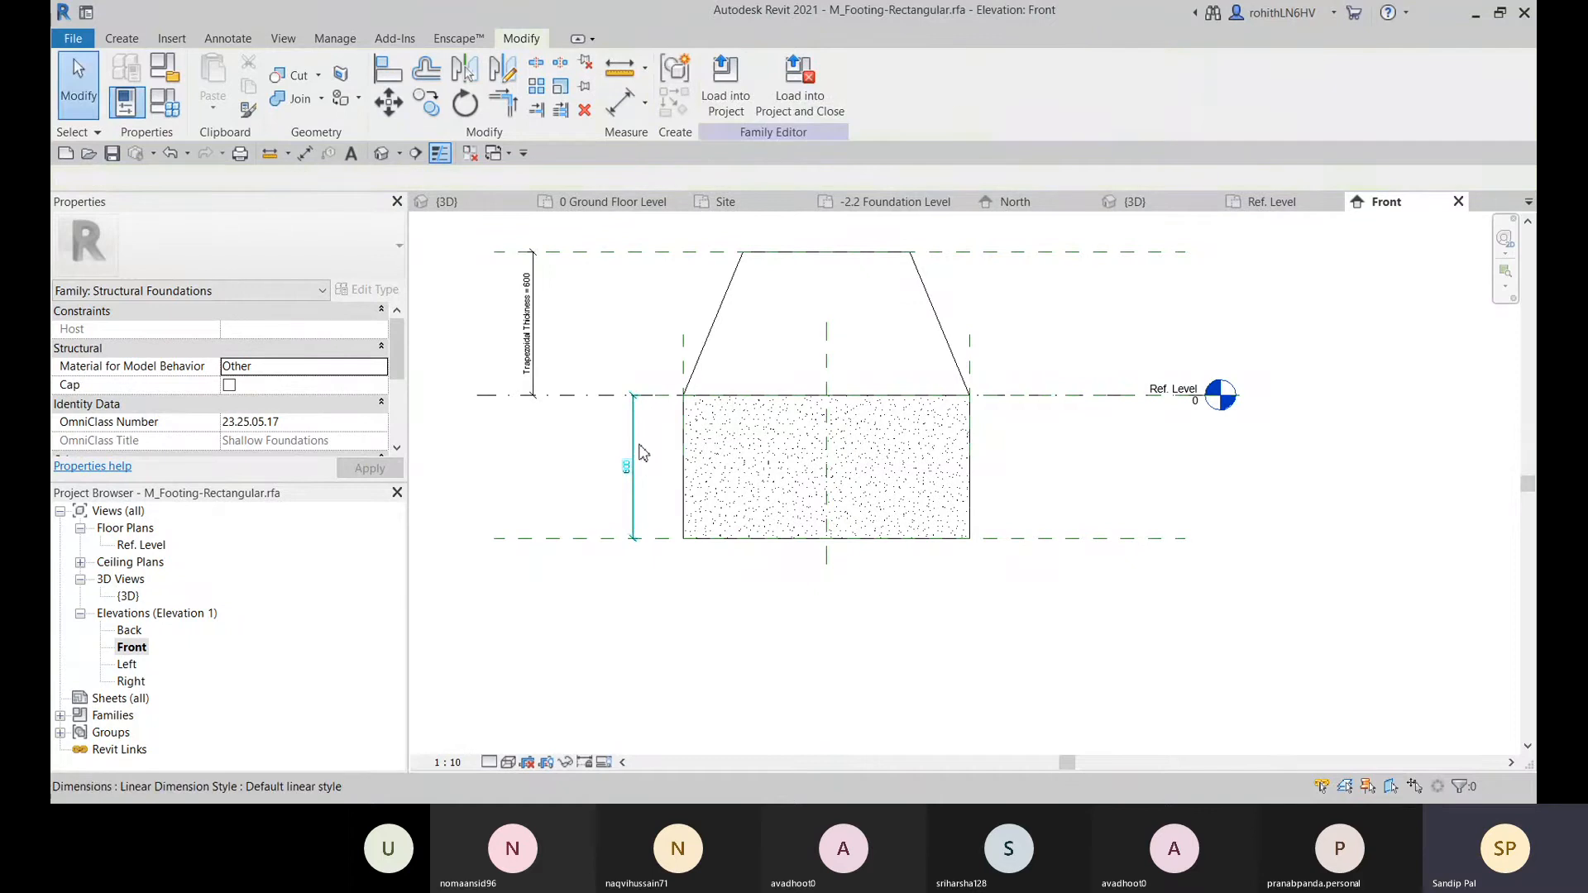
click(635, 451)
drag(631, 430, 533, 431)
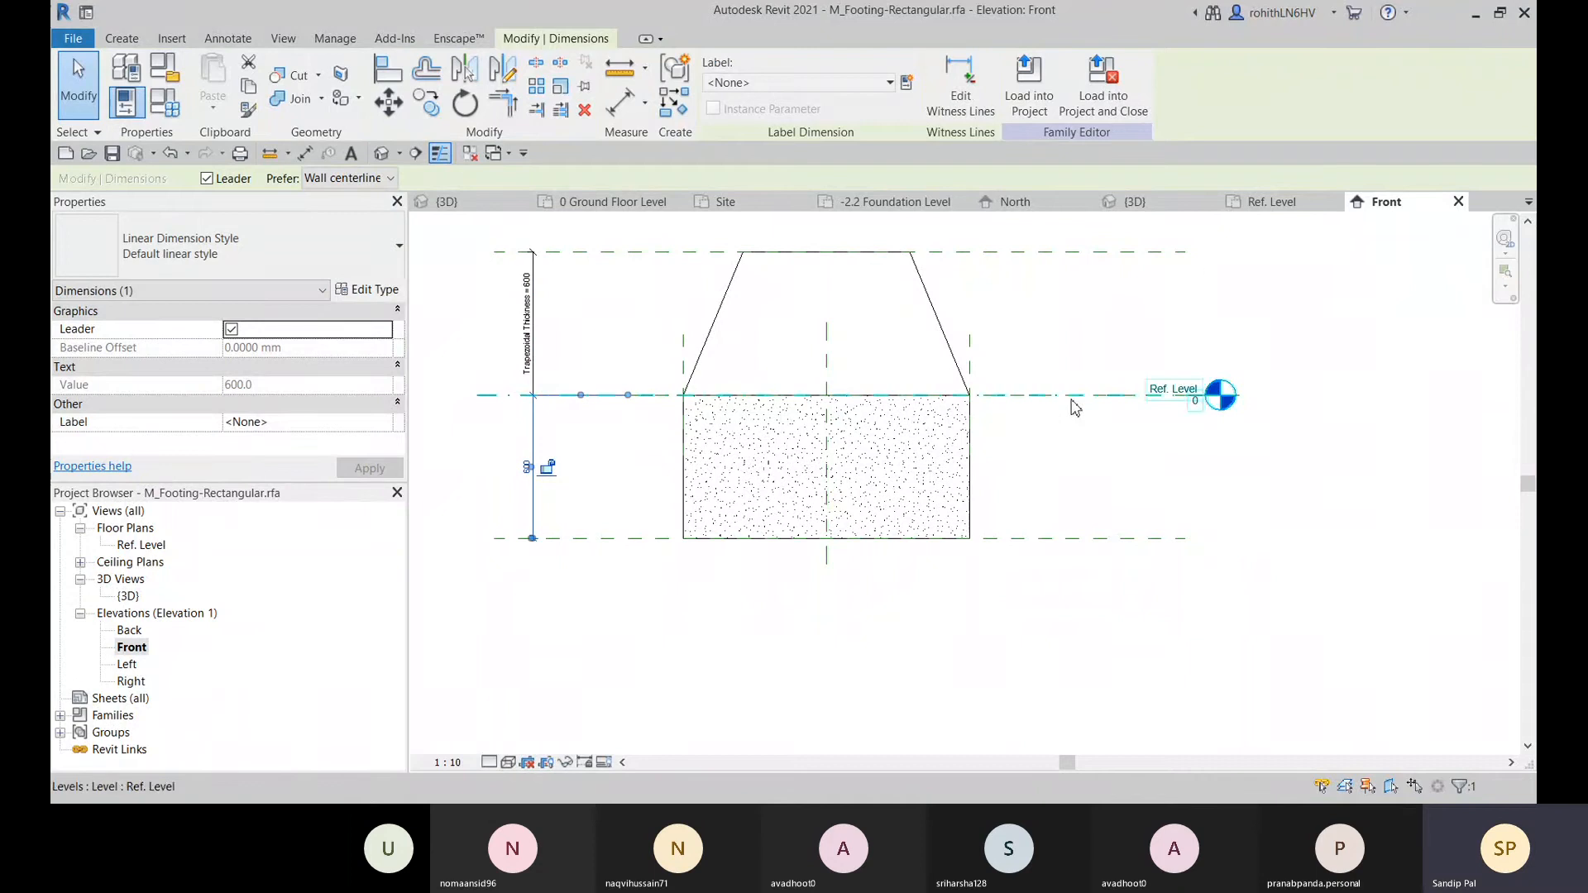
- Label the dimension between Ref. Level and the Bottom plane with the Foundation Thickness parameter
click(1065, 540)
click(1063, 396)
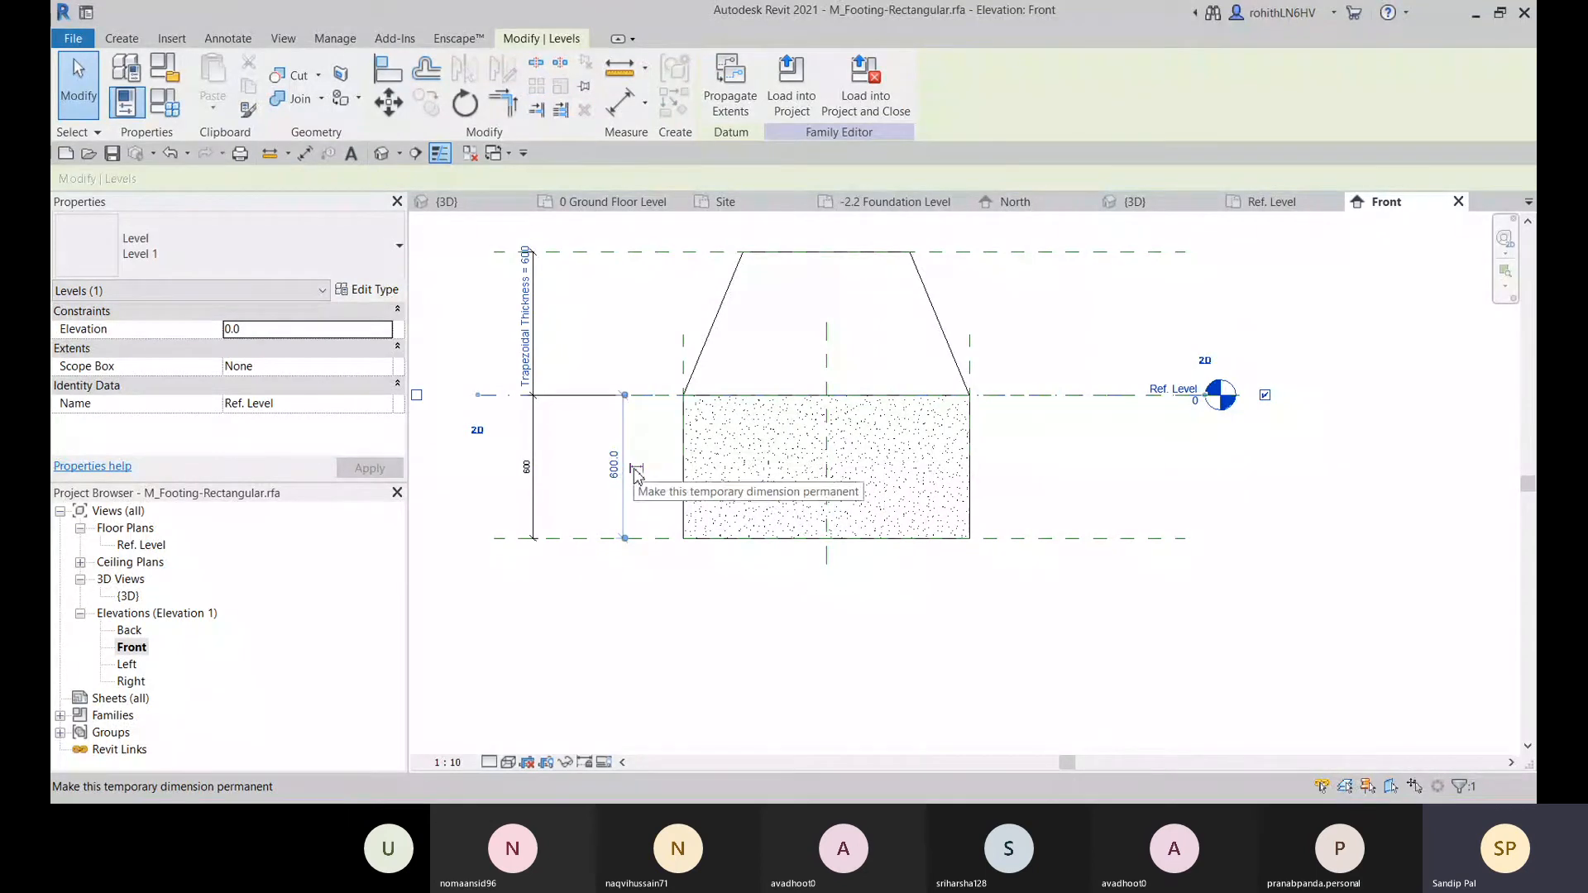
click(634, 473)
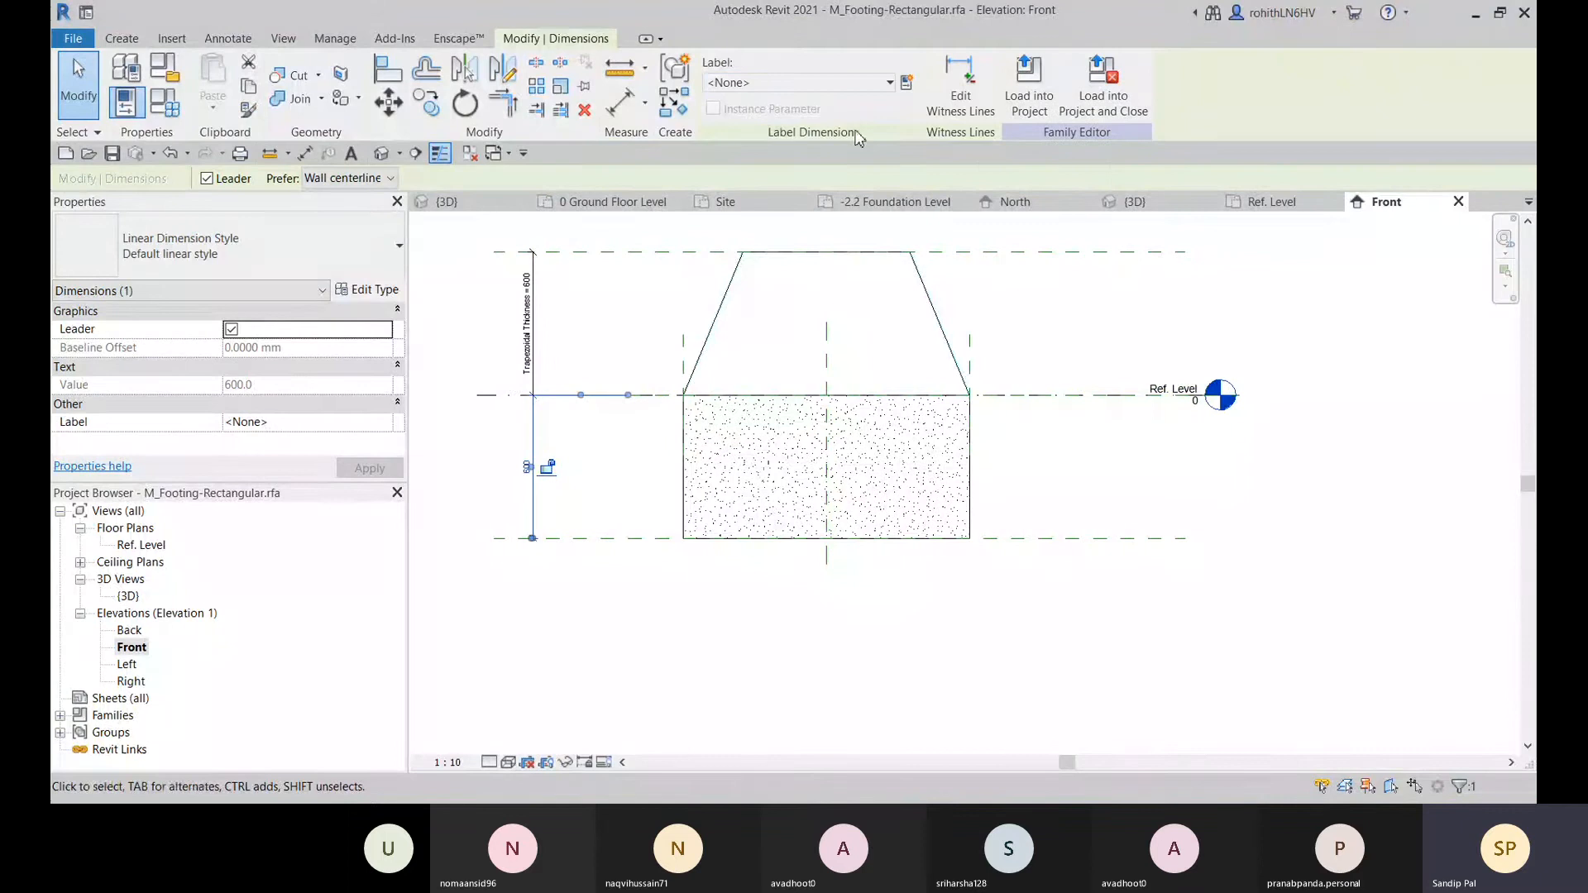
click(889, 82)
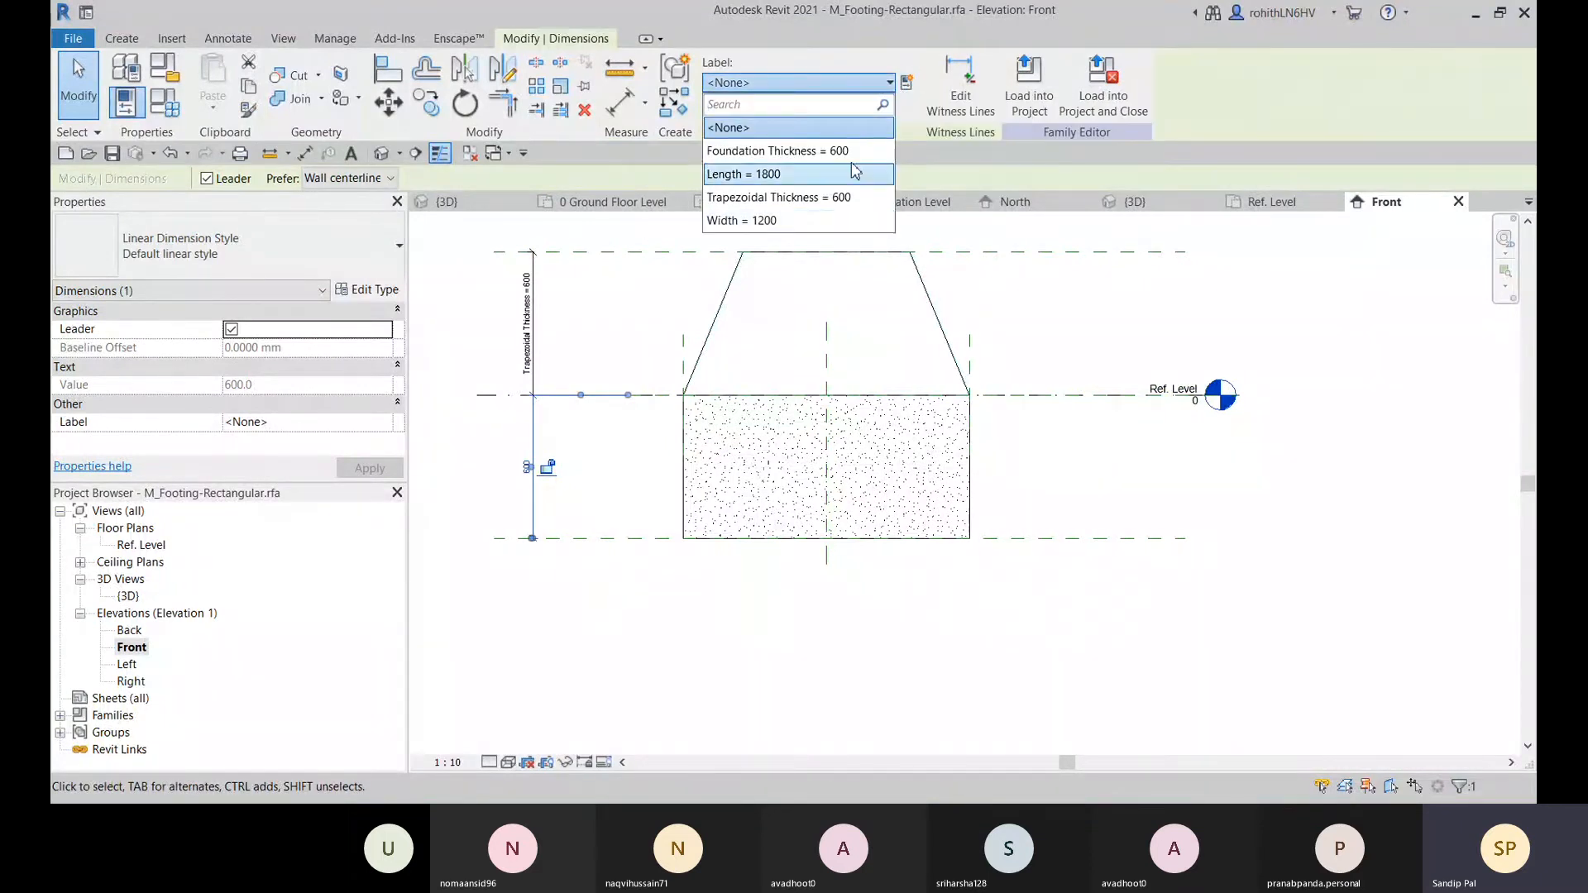
click(852, 152)
click(648, 609)
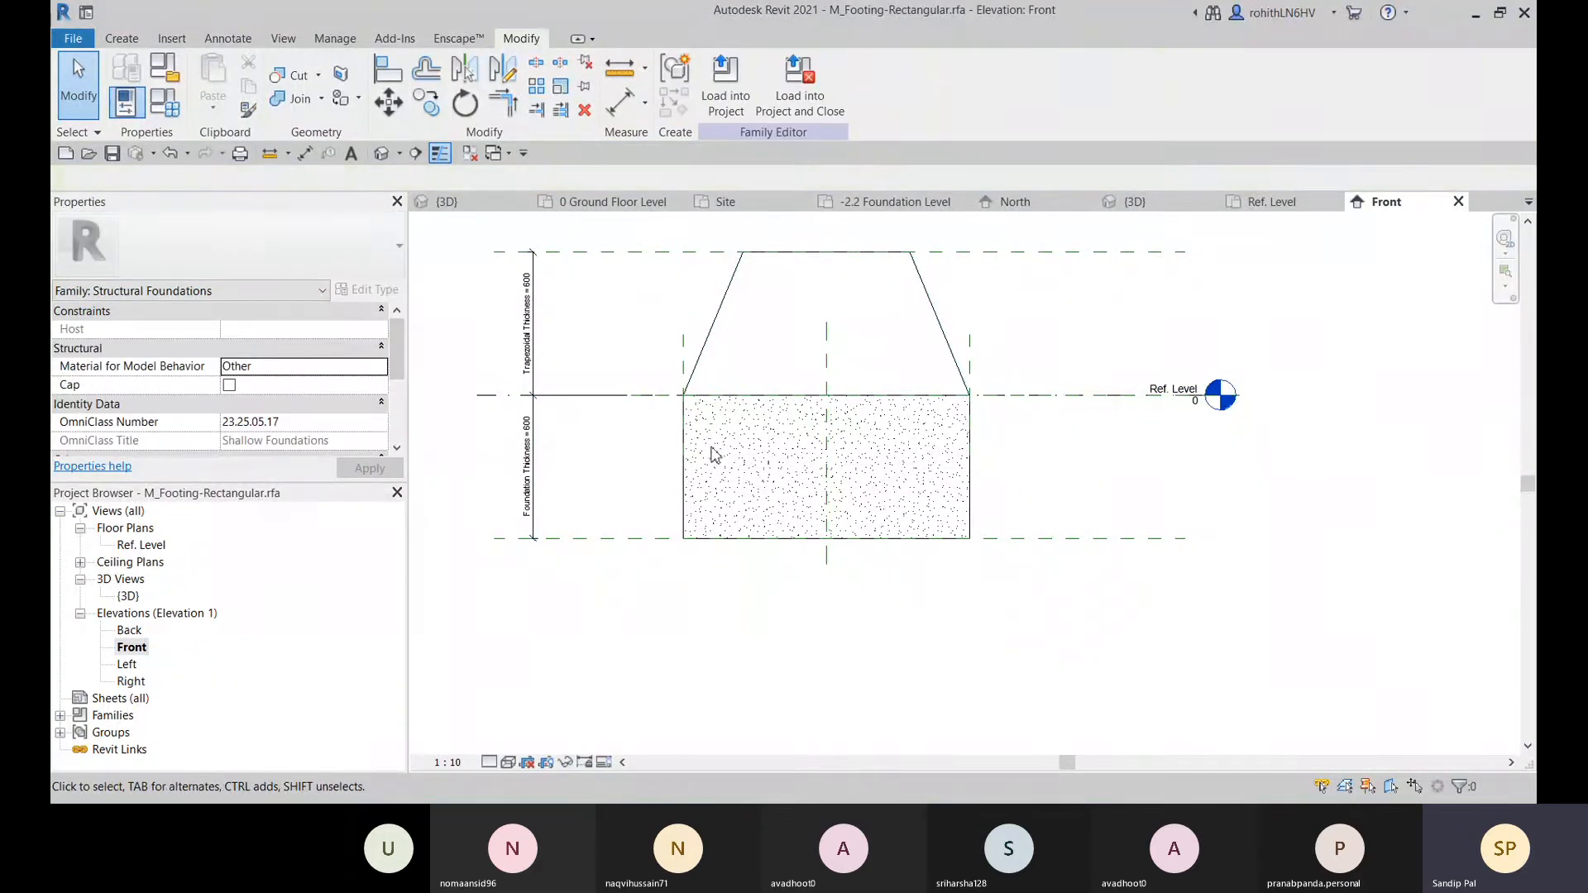
- Set the Foundation Thickness dimension to 450 and check the resized footing in 3D from several sides
click(685, 463)
mouse_move(830, 551)
mouse_down()
mouse_move(829, 500)
mouse_move(827, 539)
mouse_up()
click(951, 630)
click(522, 468)
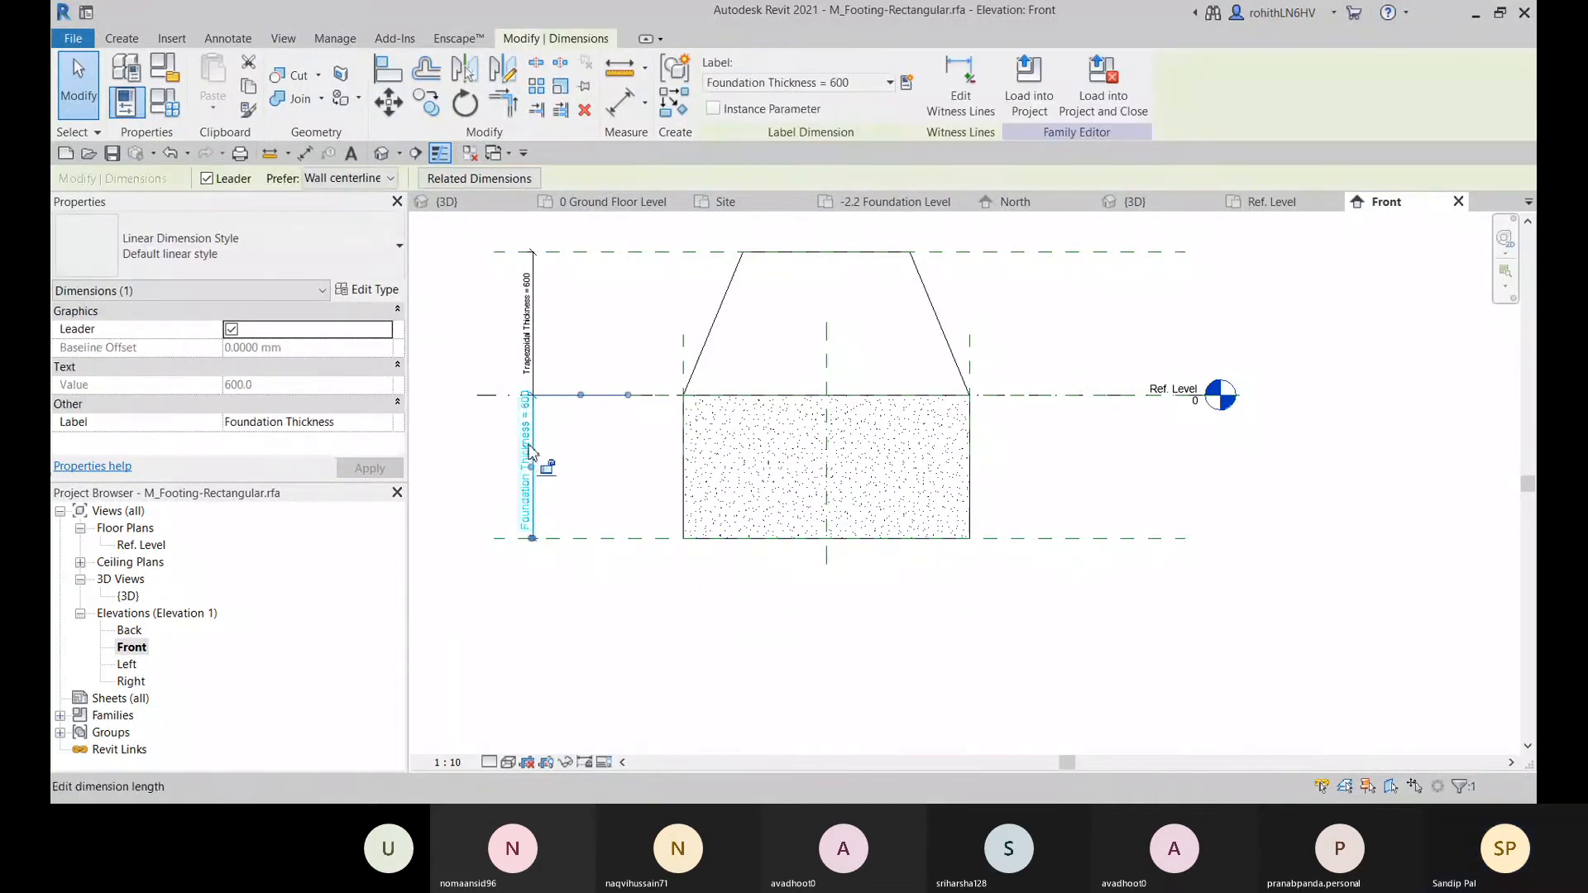
click(530, 451)
text(450)
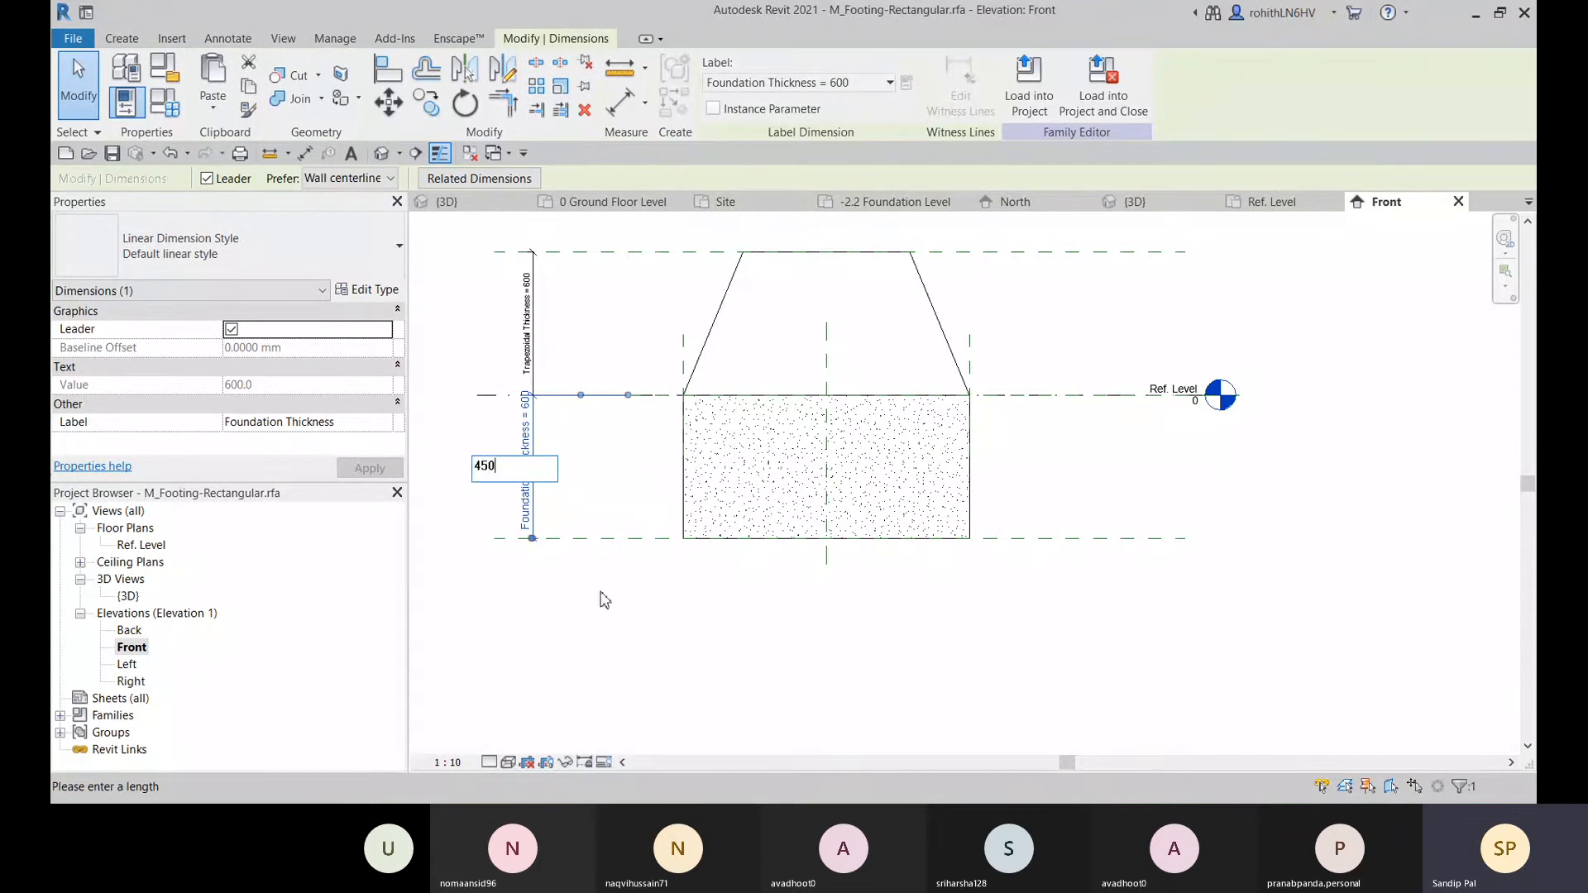
key(Return)
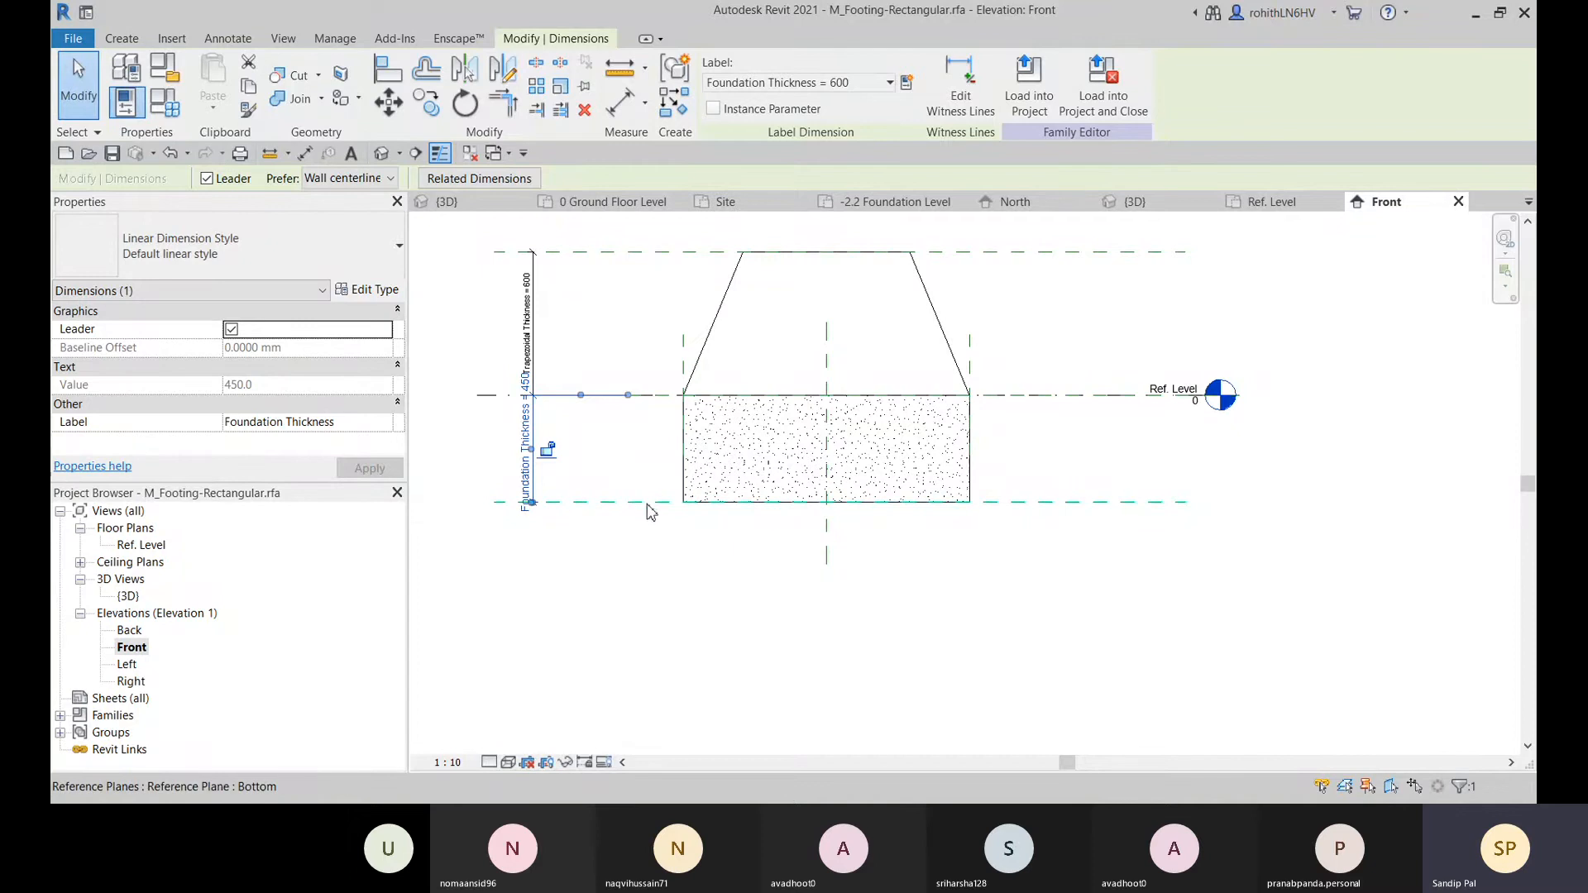
middle_drag(574, 503, 598, 522)
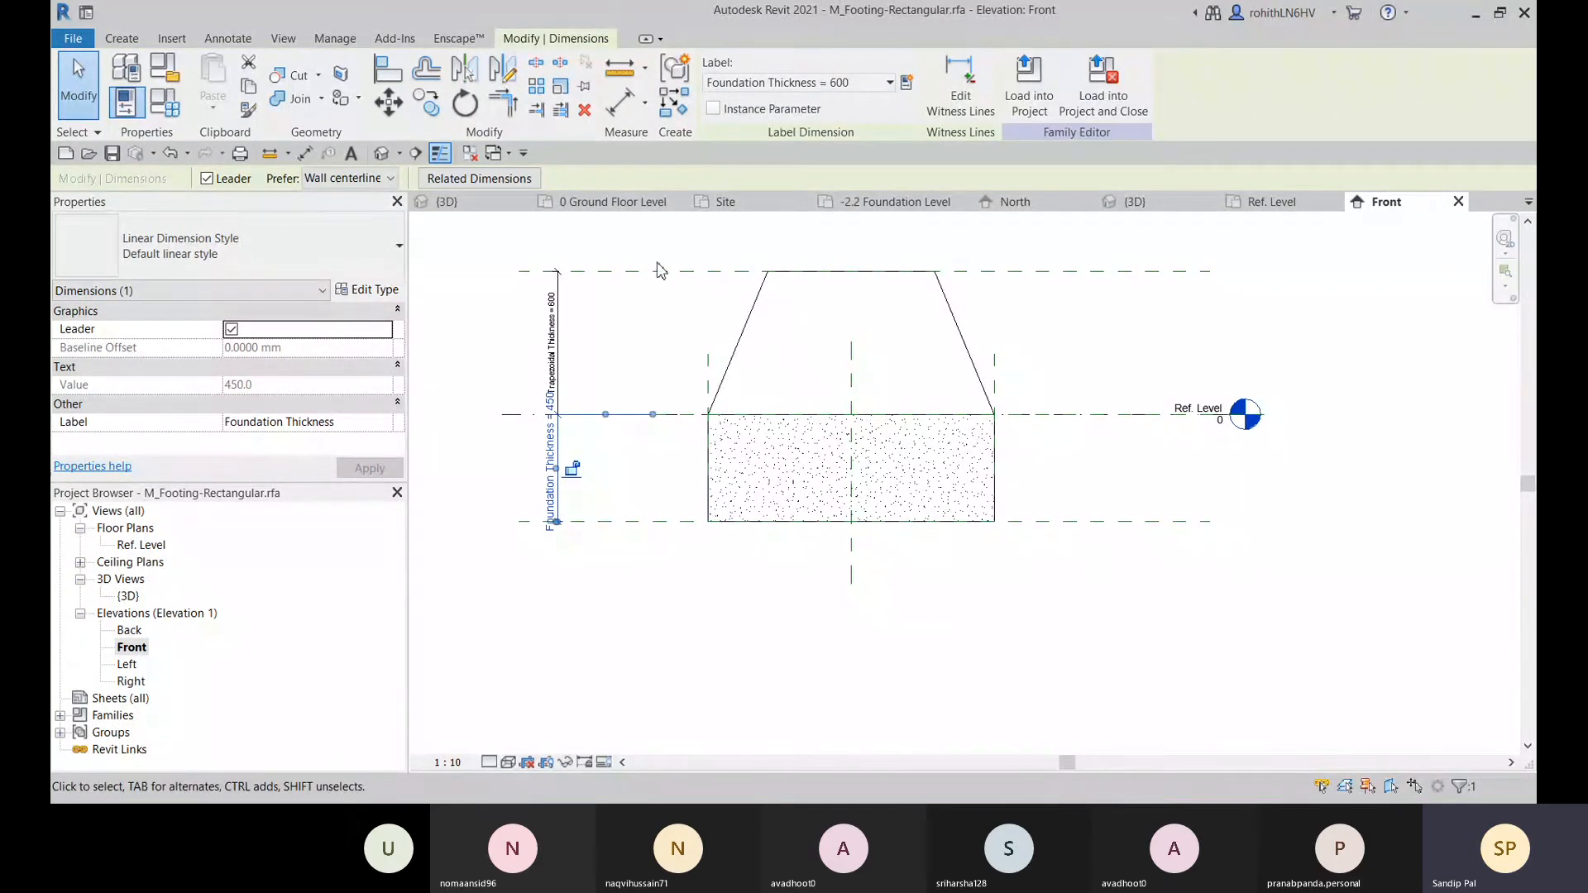
click(383, 154)
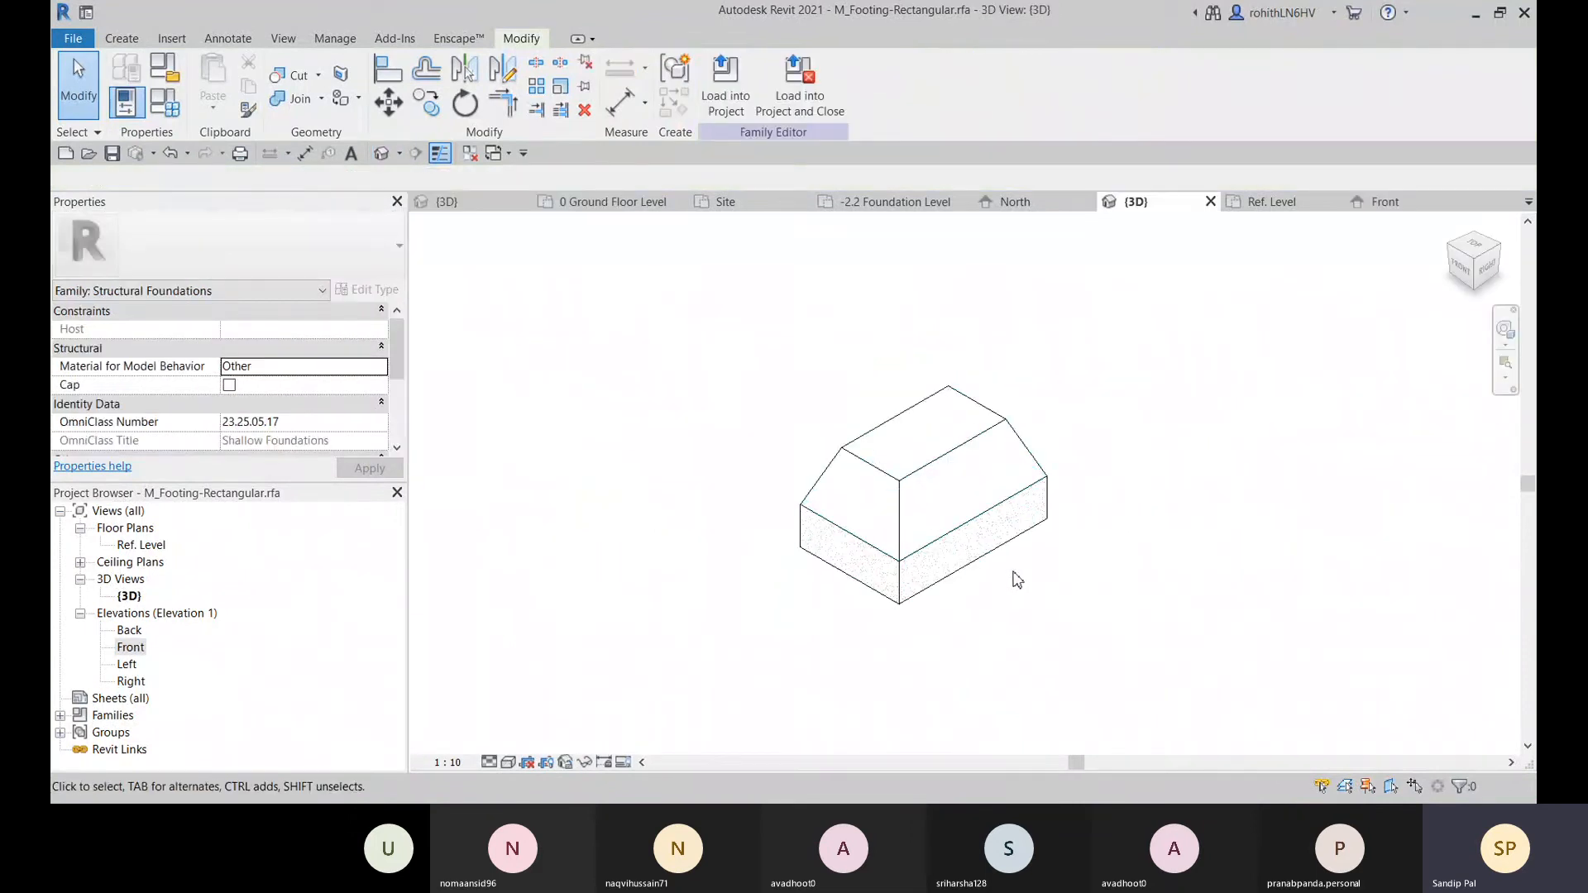
shift+middle_drag(1039, 574, 829, 419)
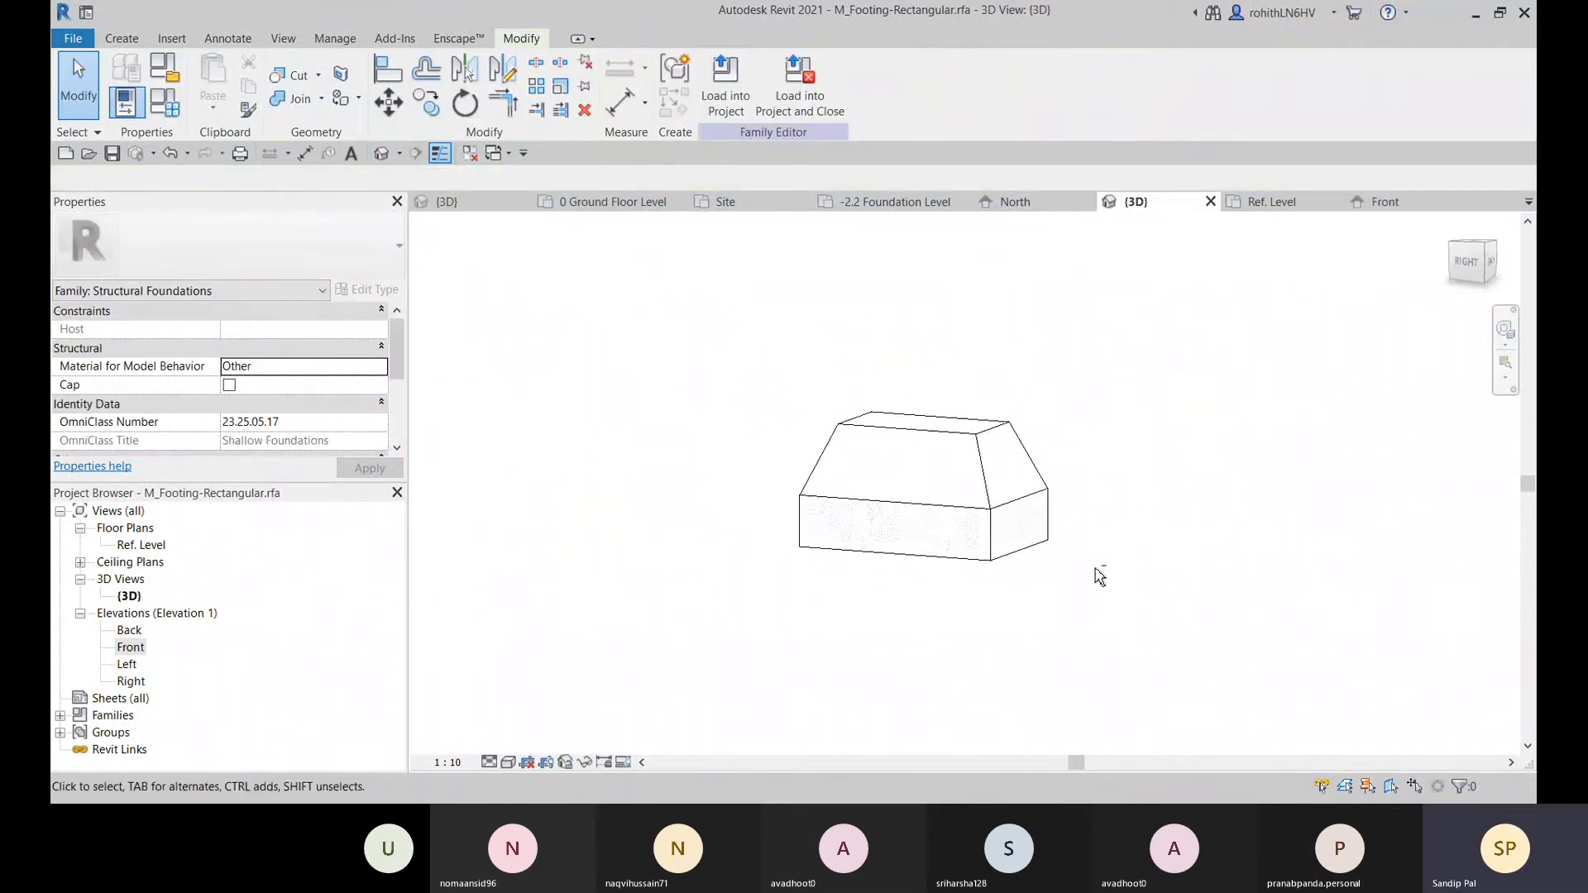
shift+middle_drag(1099, 576, 922, 525)
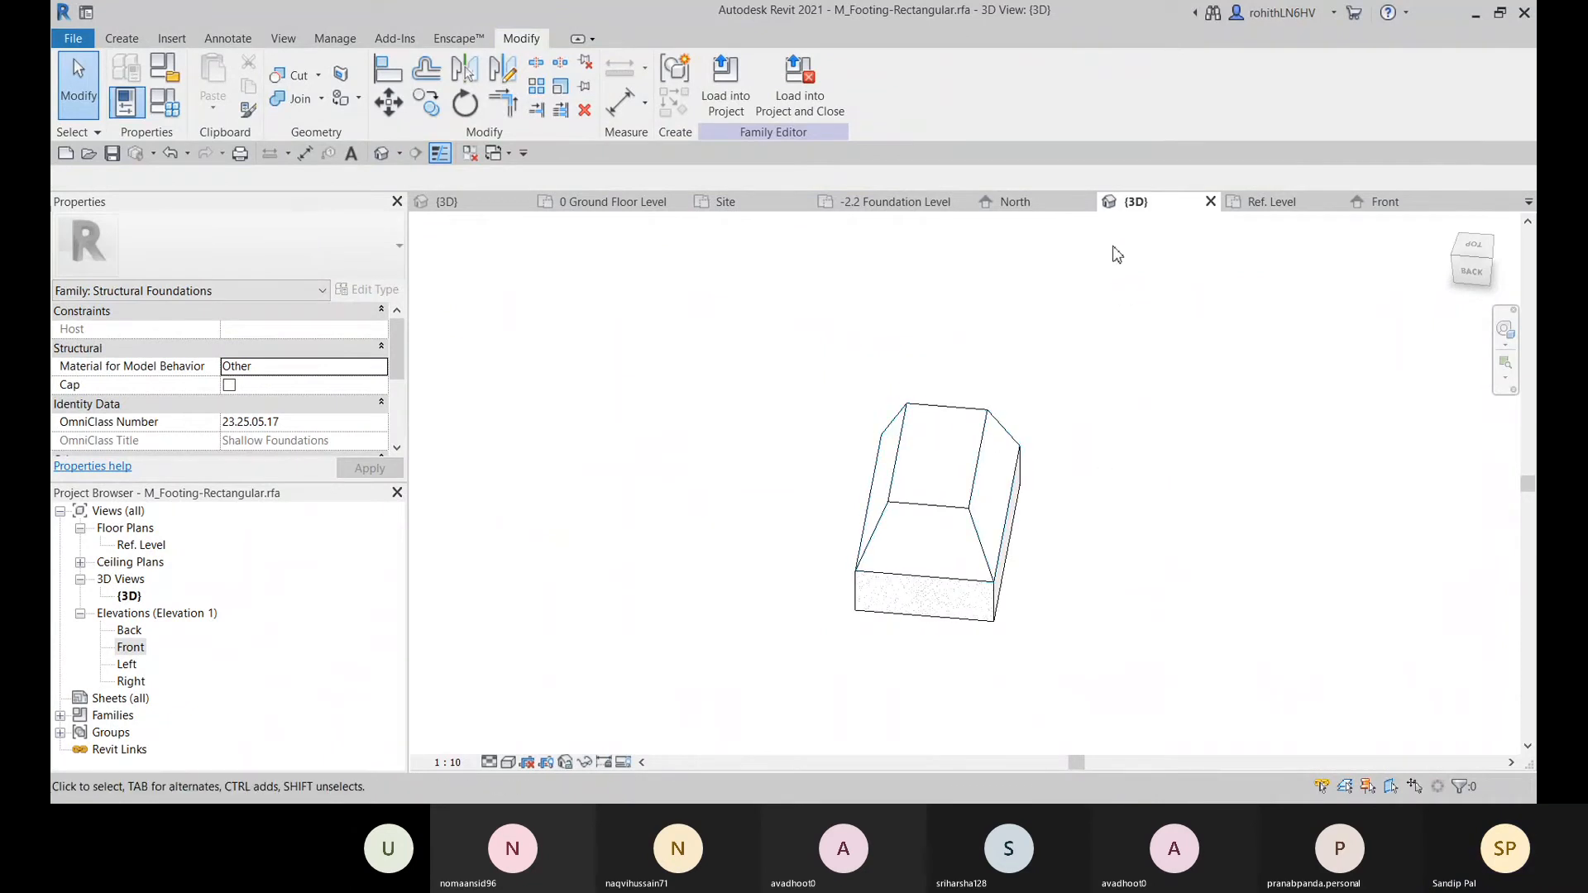
- Measure the long side of the blend's top rectangle in the Ref. Level plan
click(1272, 205)
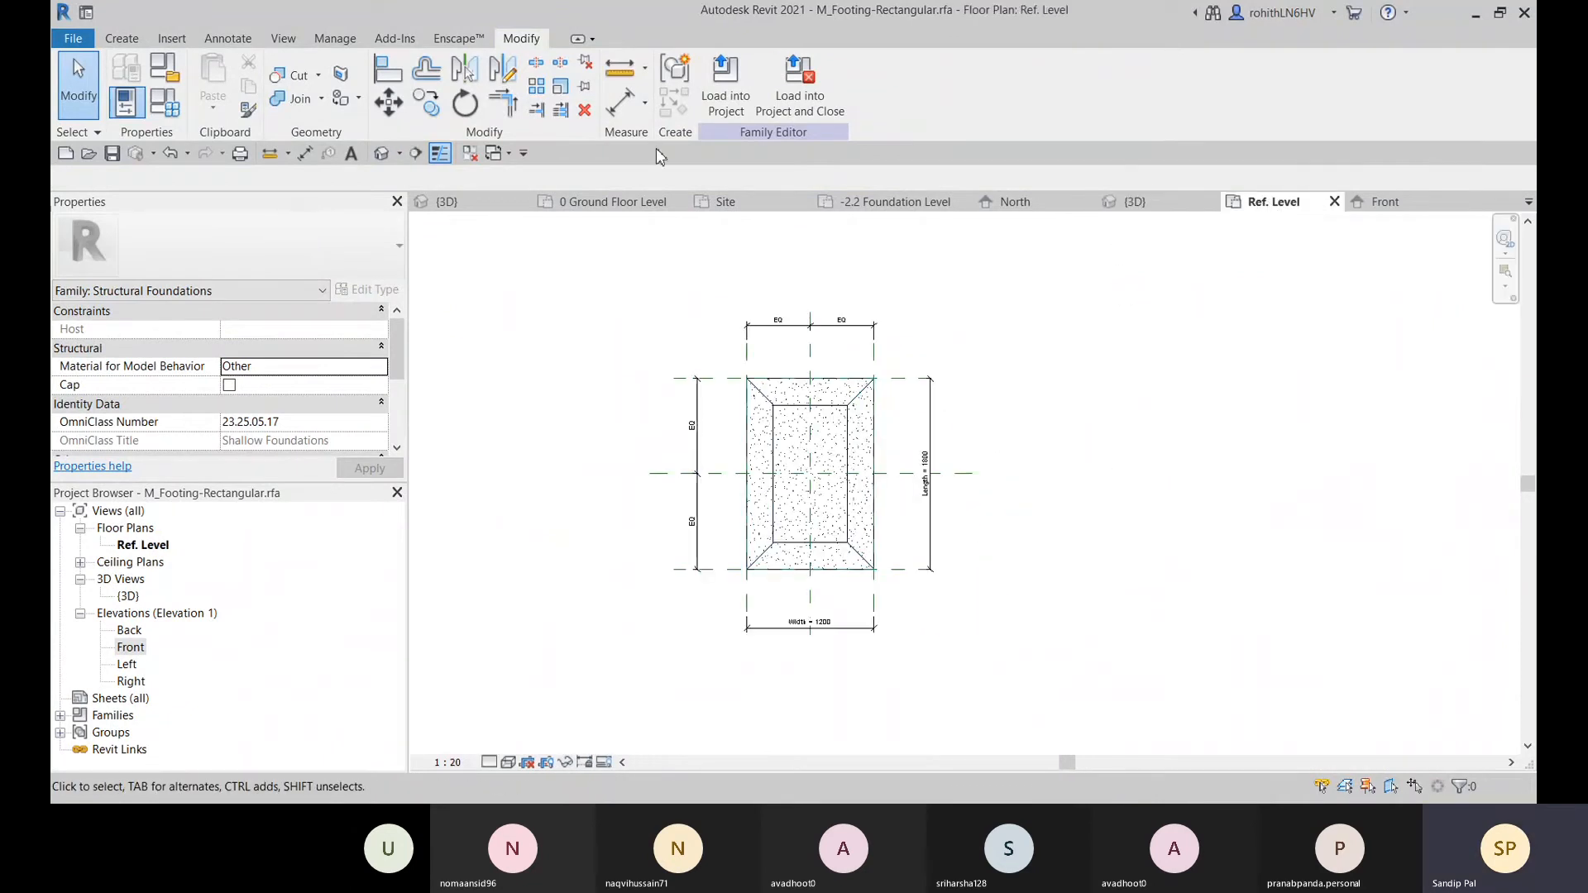
click(616, 118)
scroll(770, 397, up, 2)
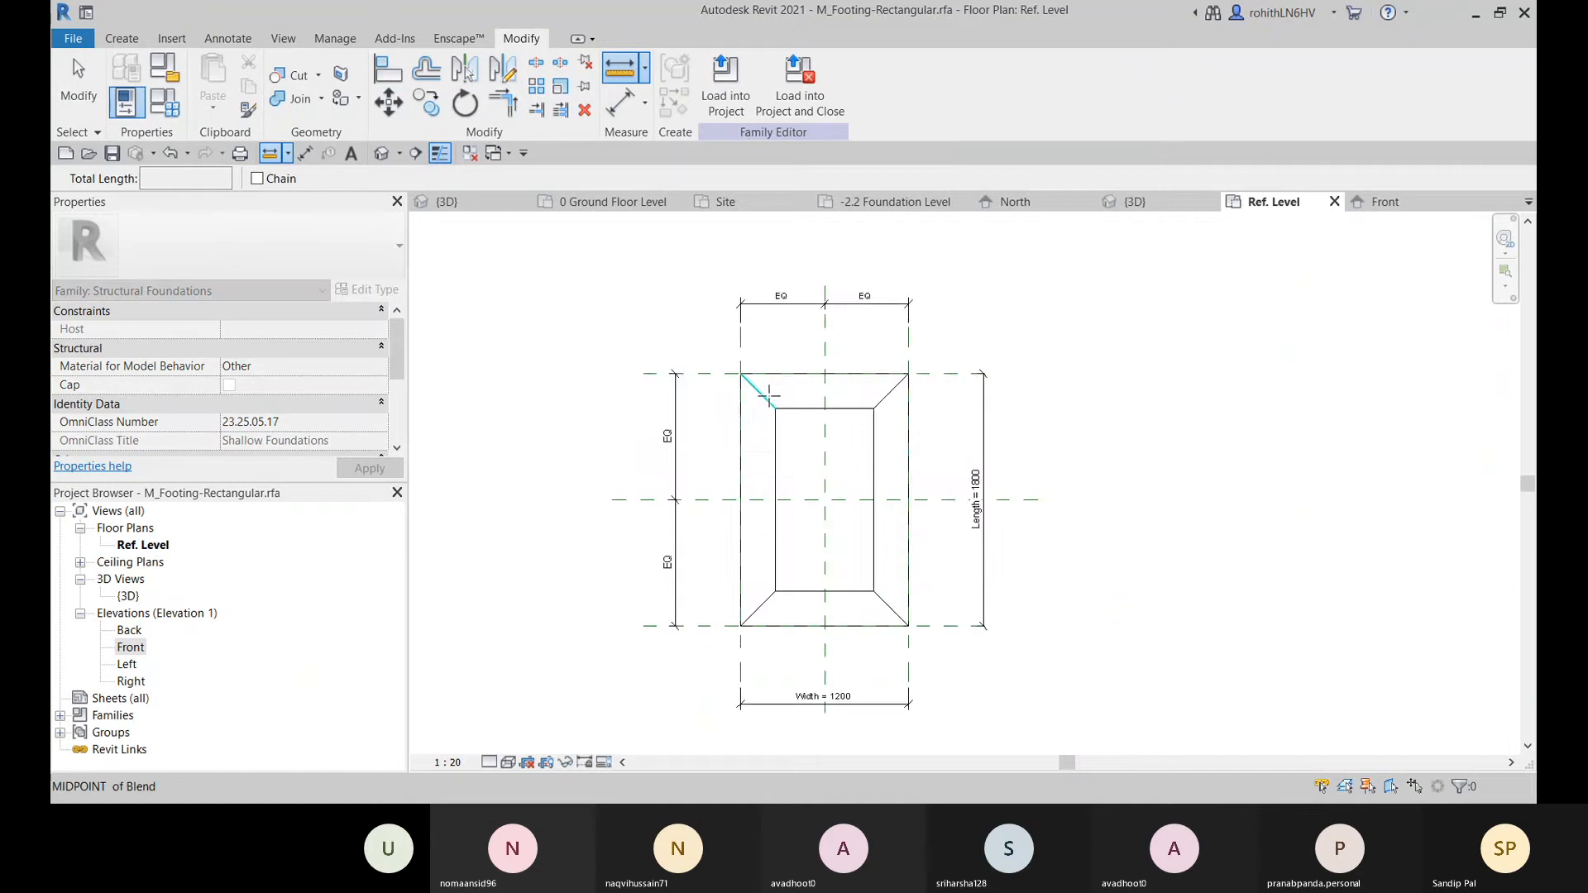
click(777, 411)
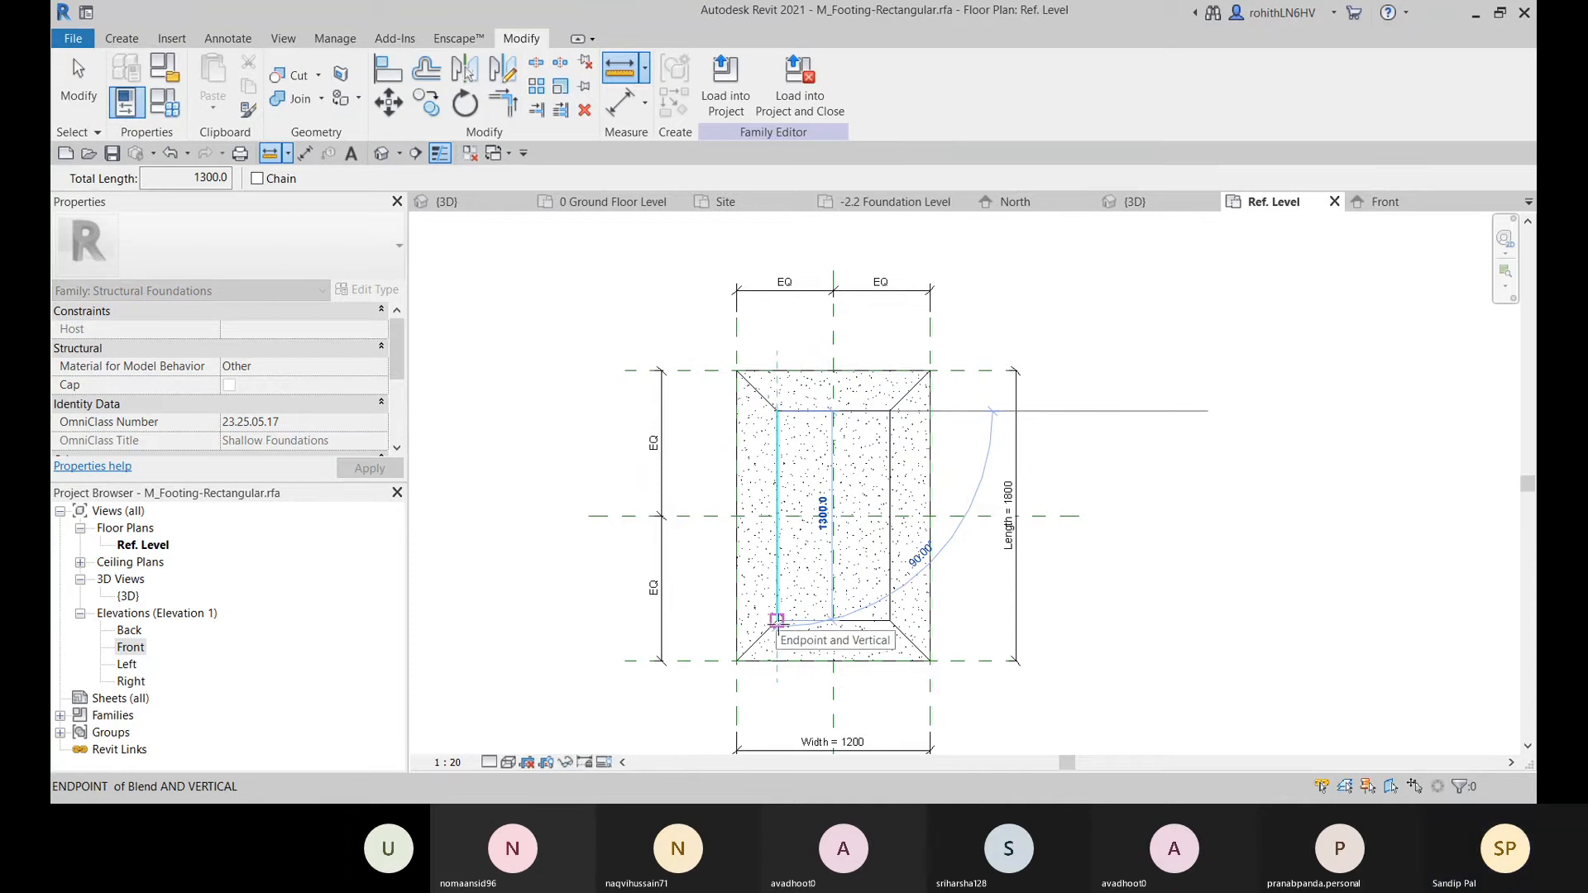
key(Escape)
key(Escape)
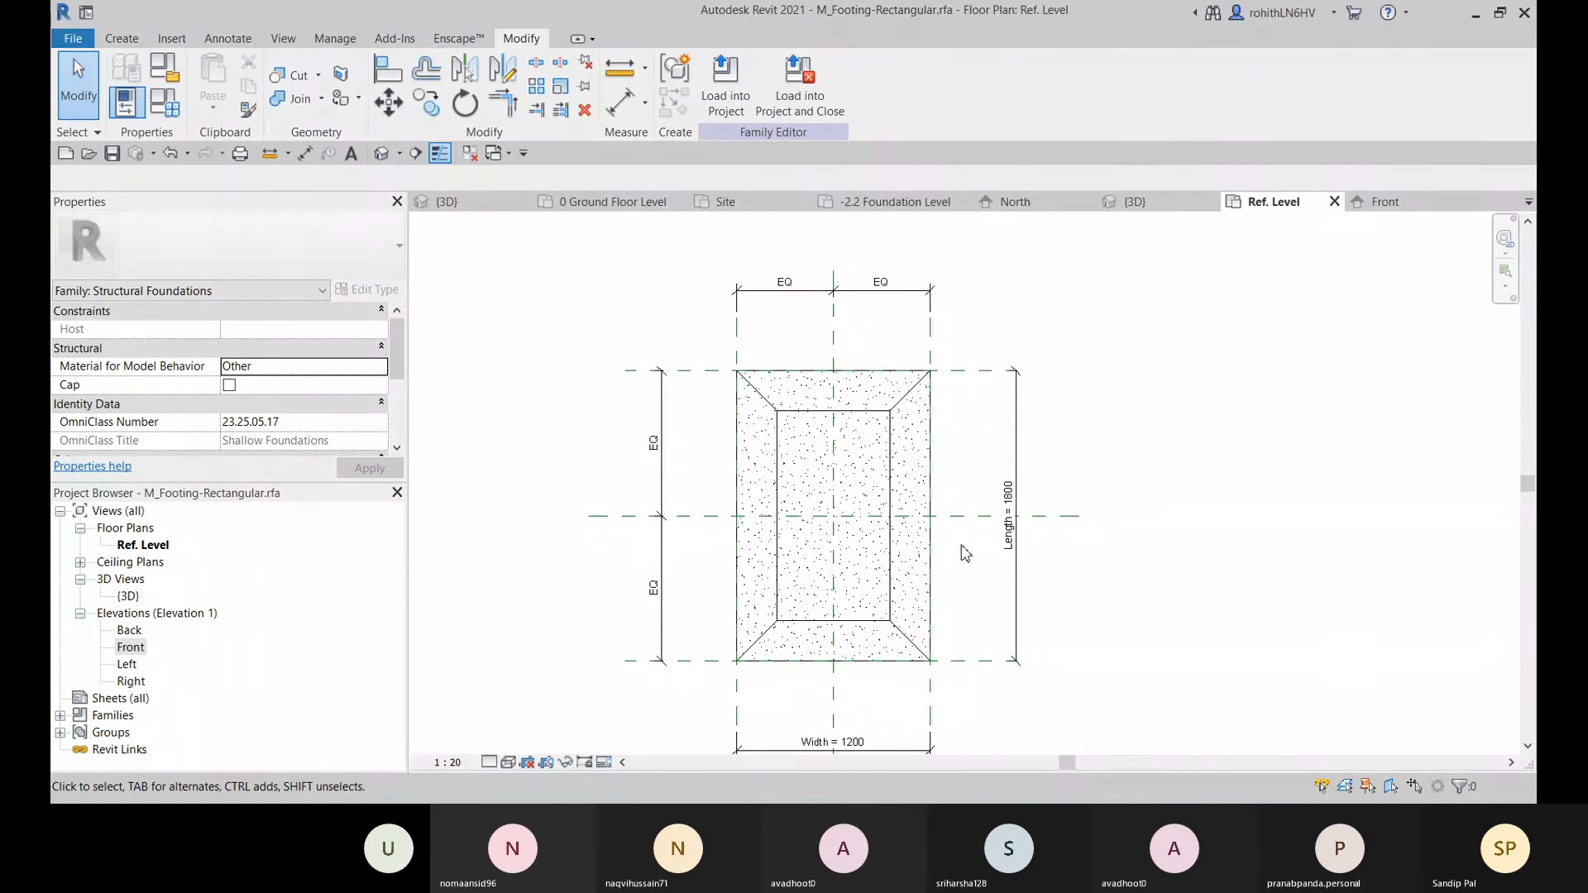
- Associate the blend's Material property with the Structural Material family parameter
click(914, 577)
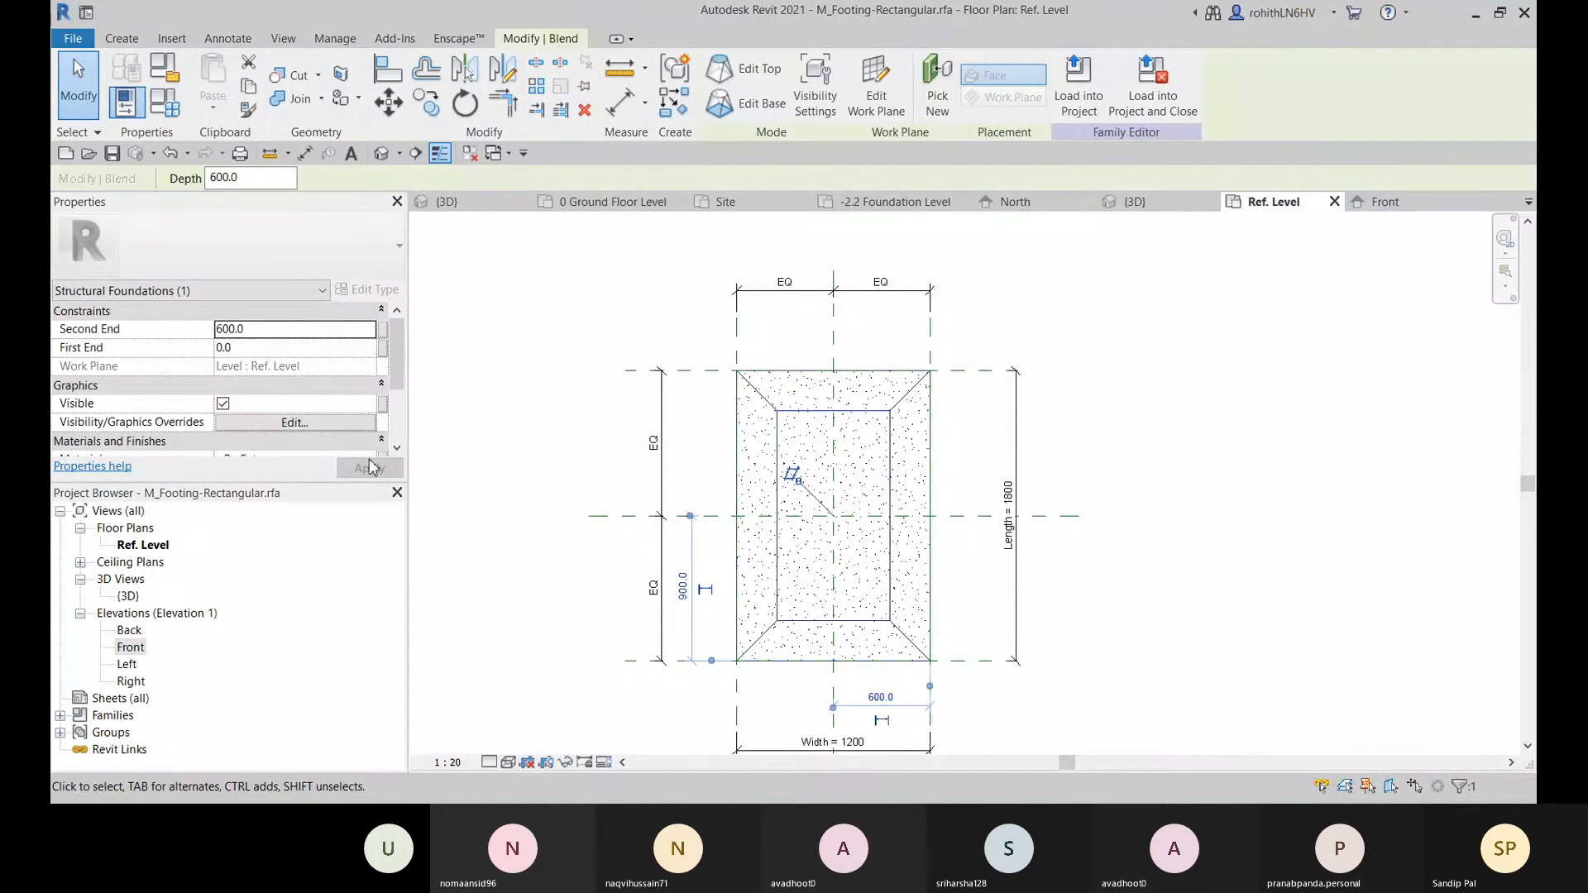
scroll(342, 402, down, 2)
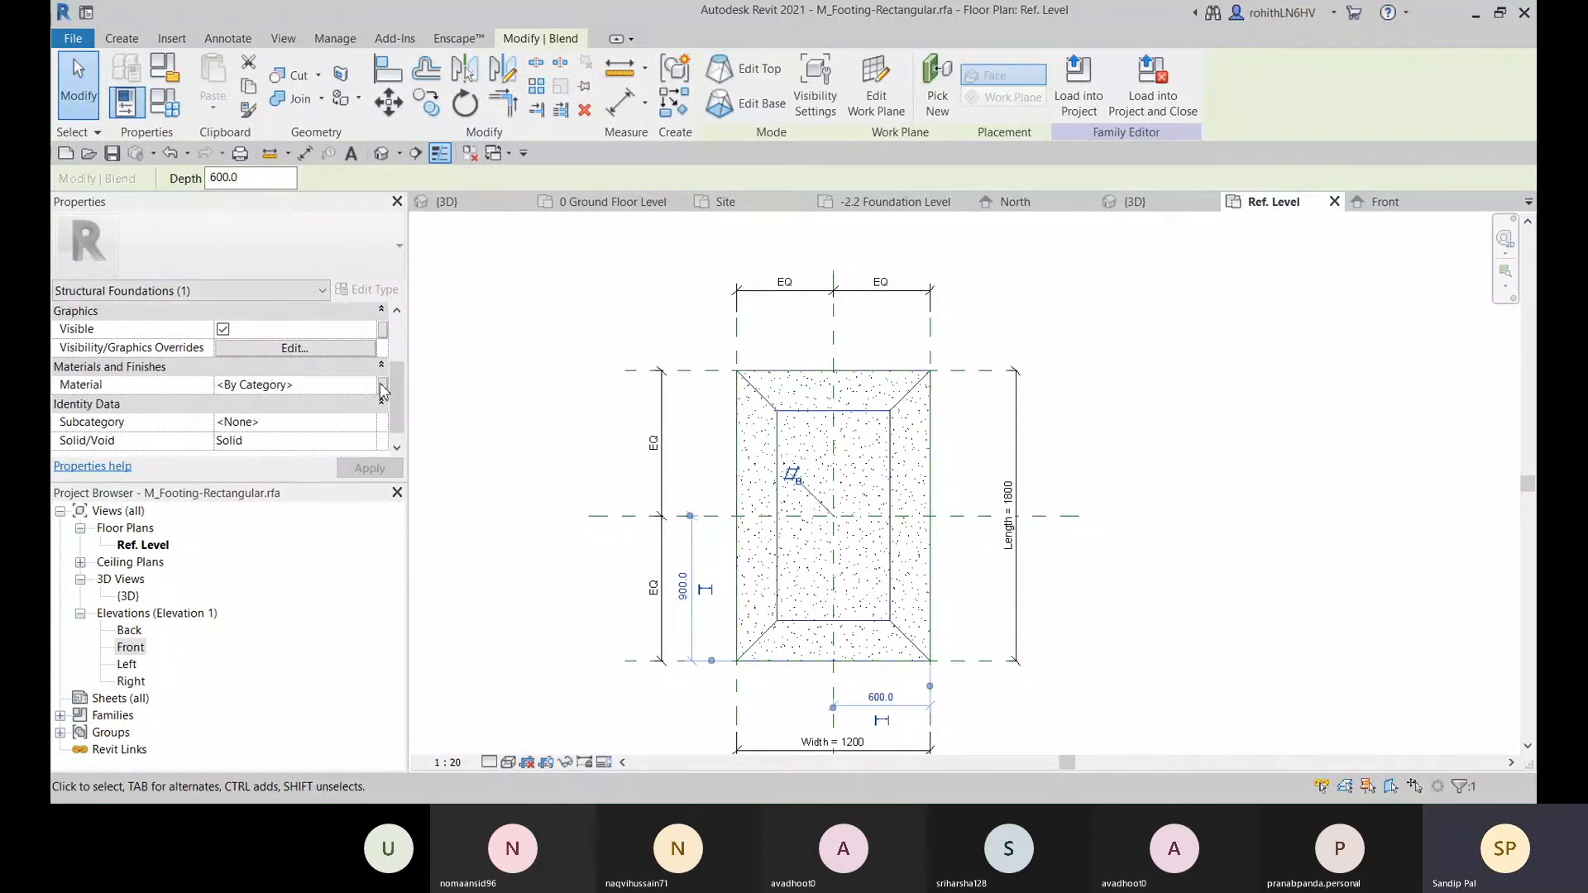
click(383, 386)
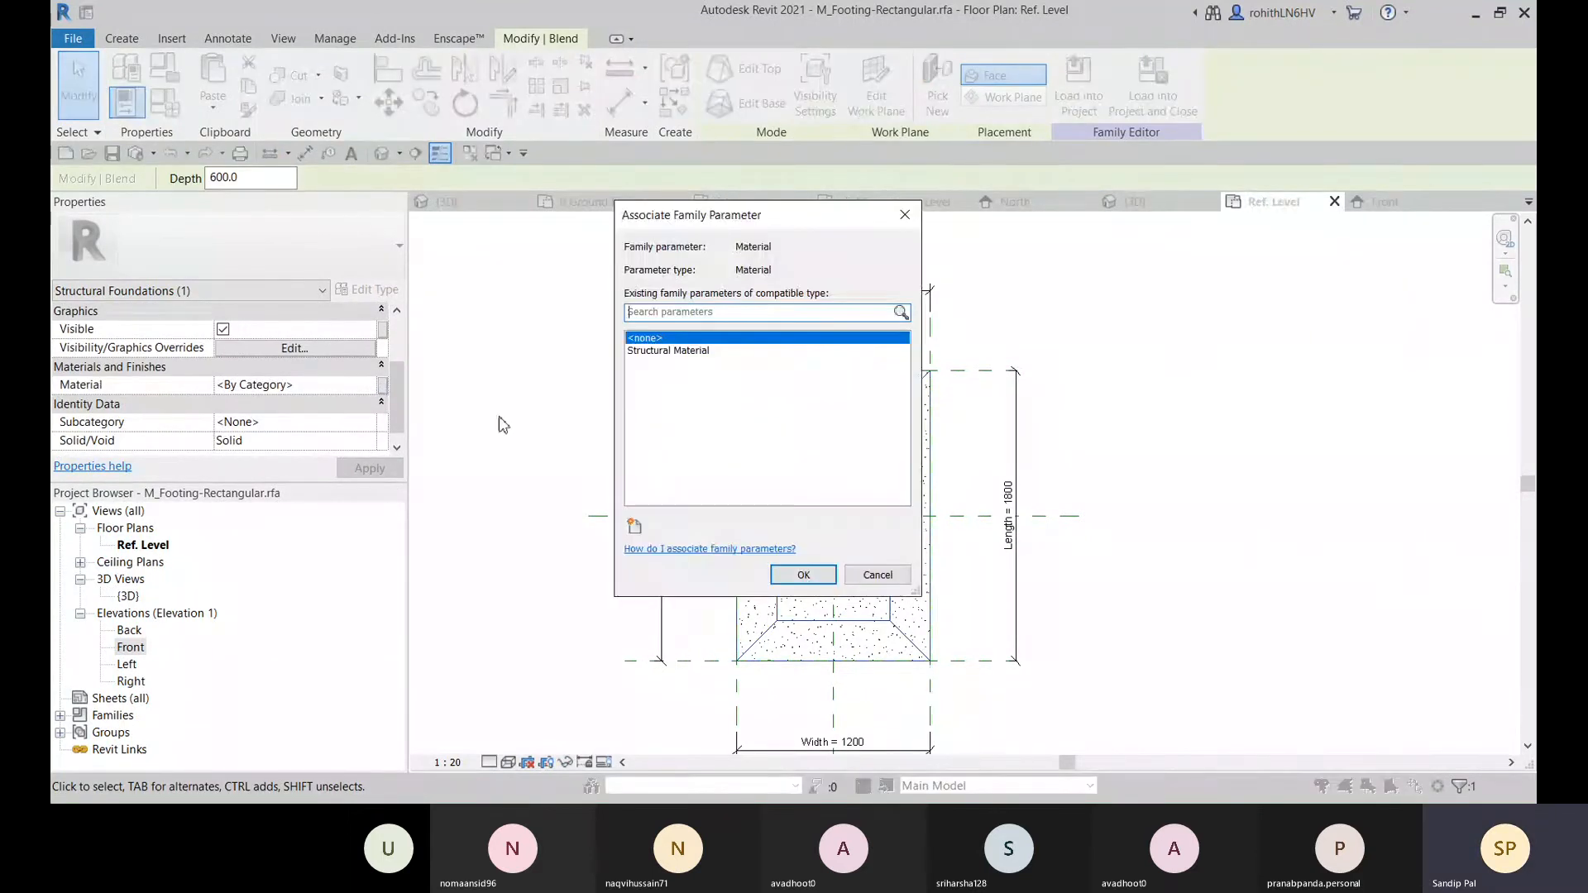
click(662, 352)
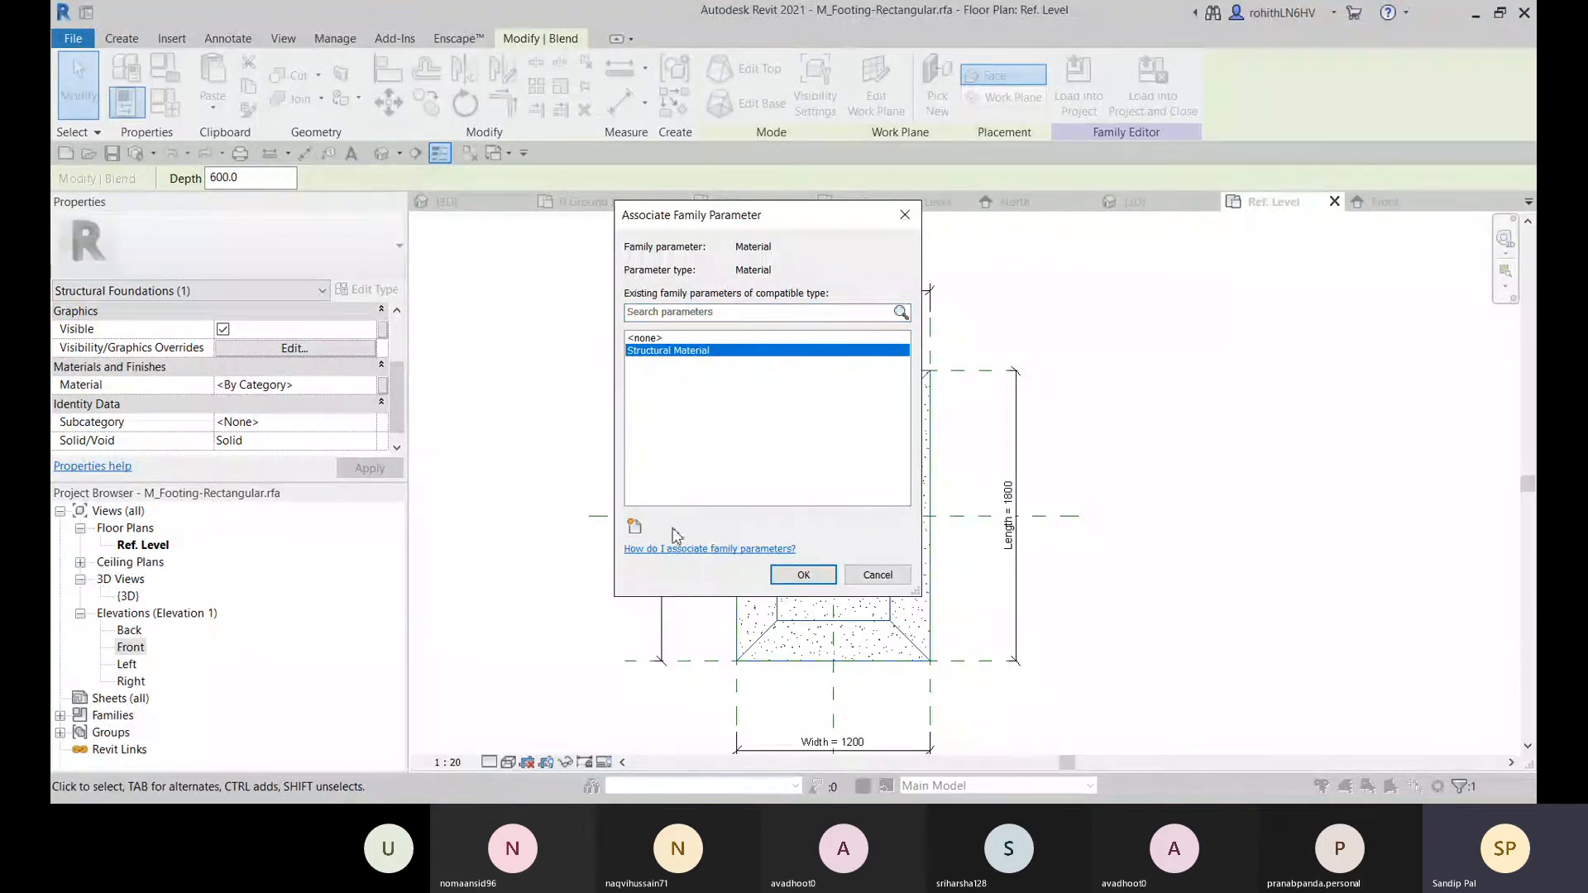
click(803, 575)
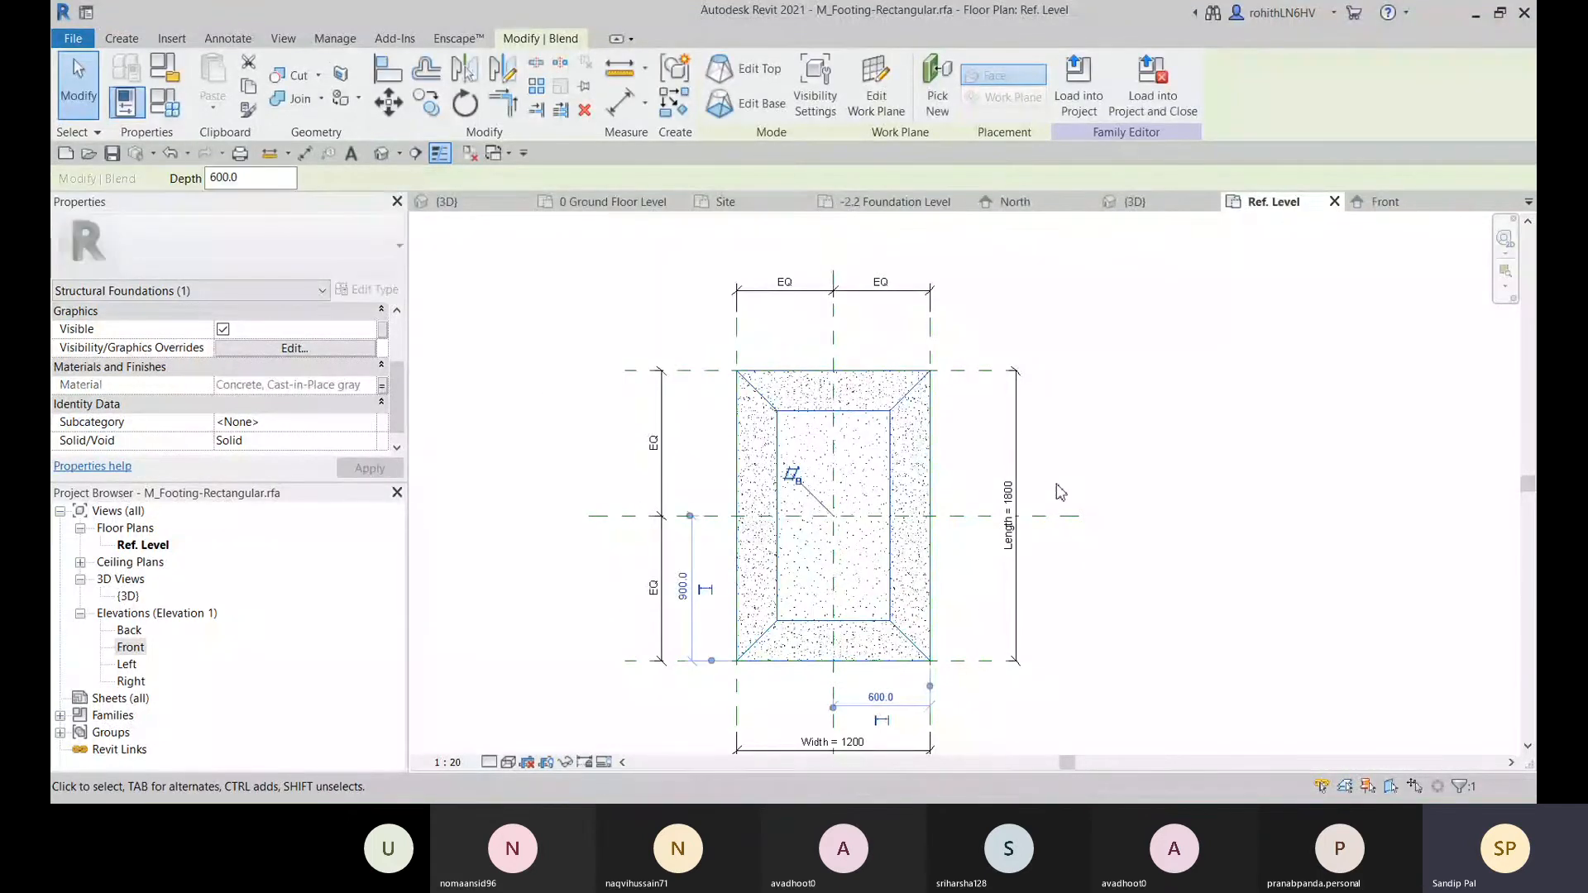
click(1162, 480)
- Review the footing's materials in 3D and its parameters in Family Types without changing them
click(1129, 204)
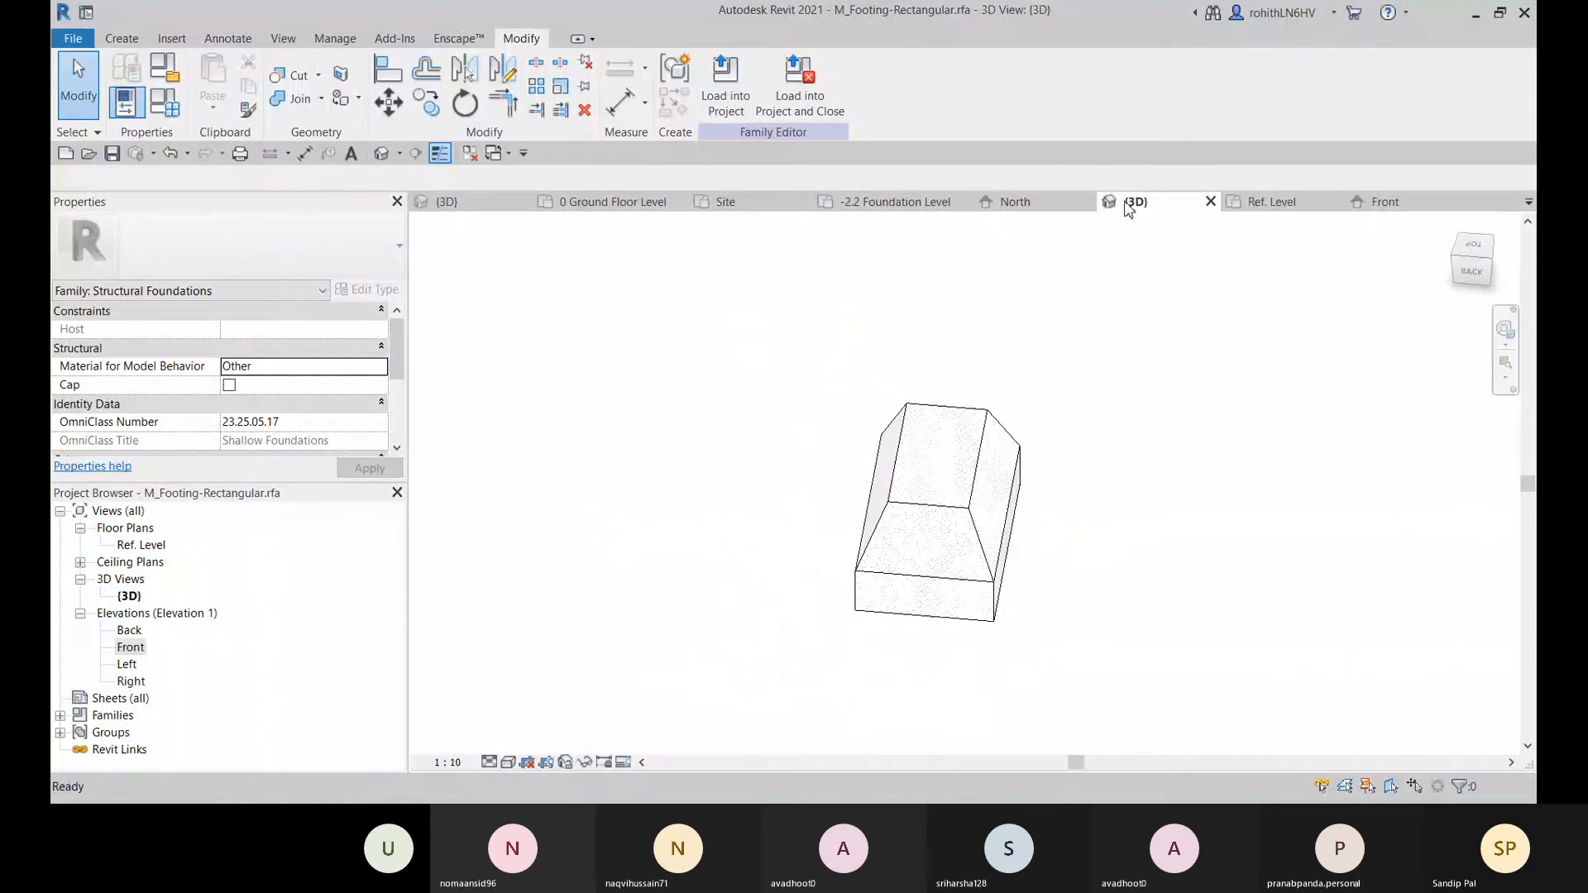
click(984, 539)
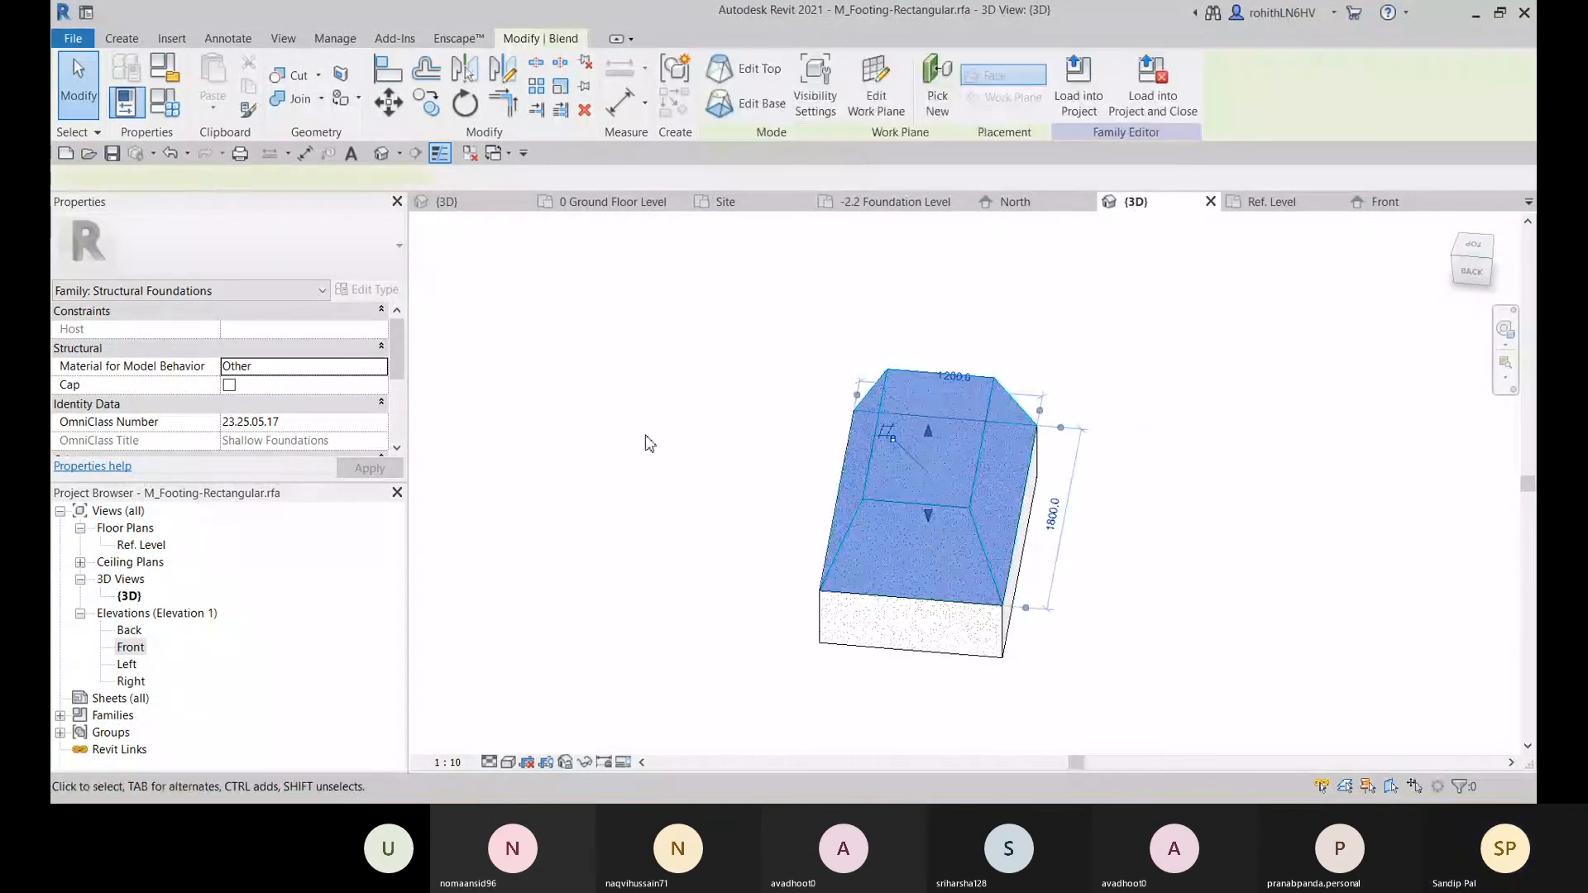
click(164, 102)
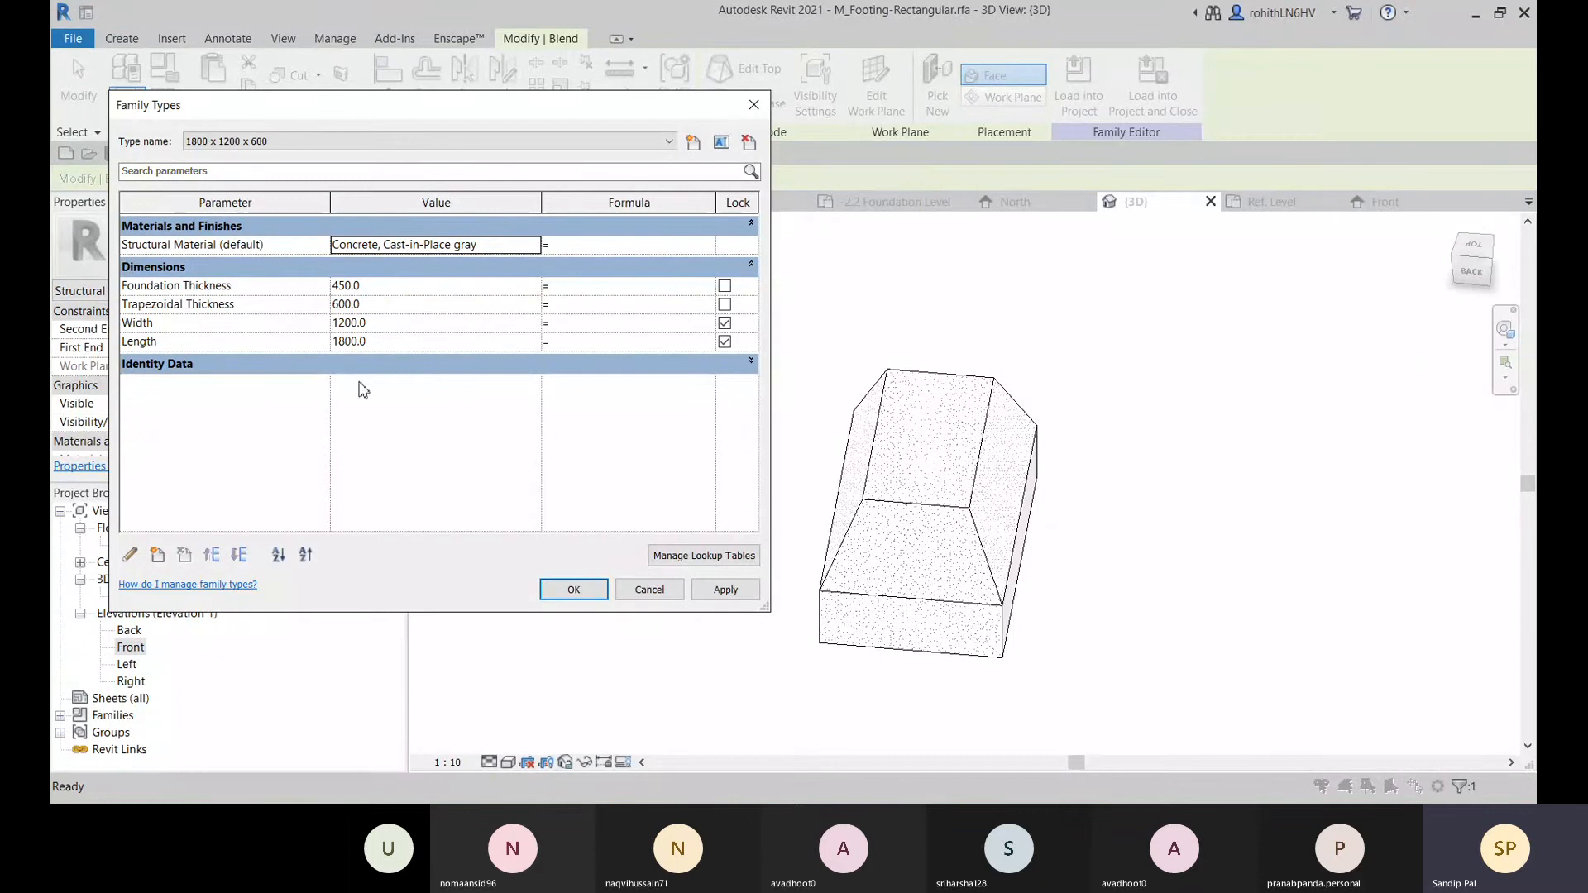
click(649, 589)
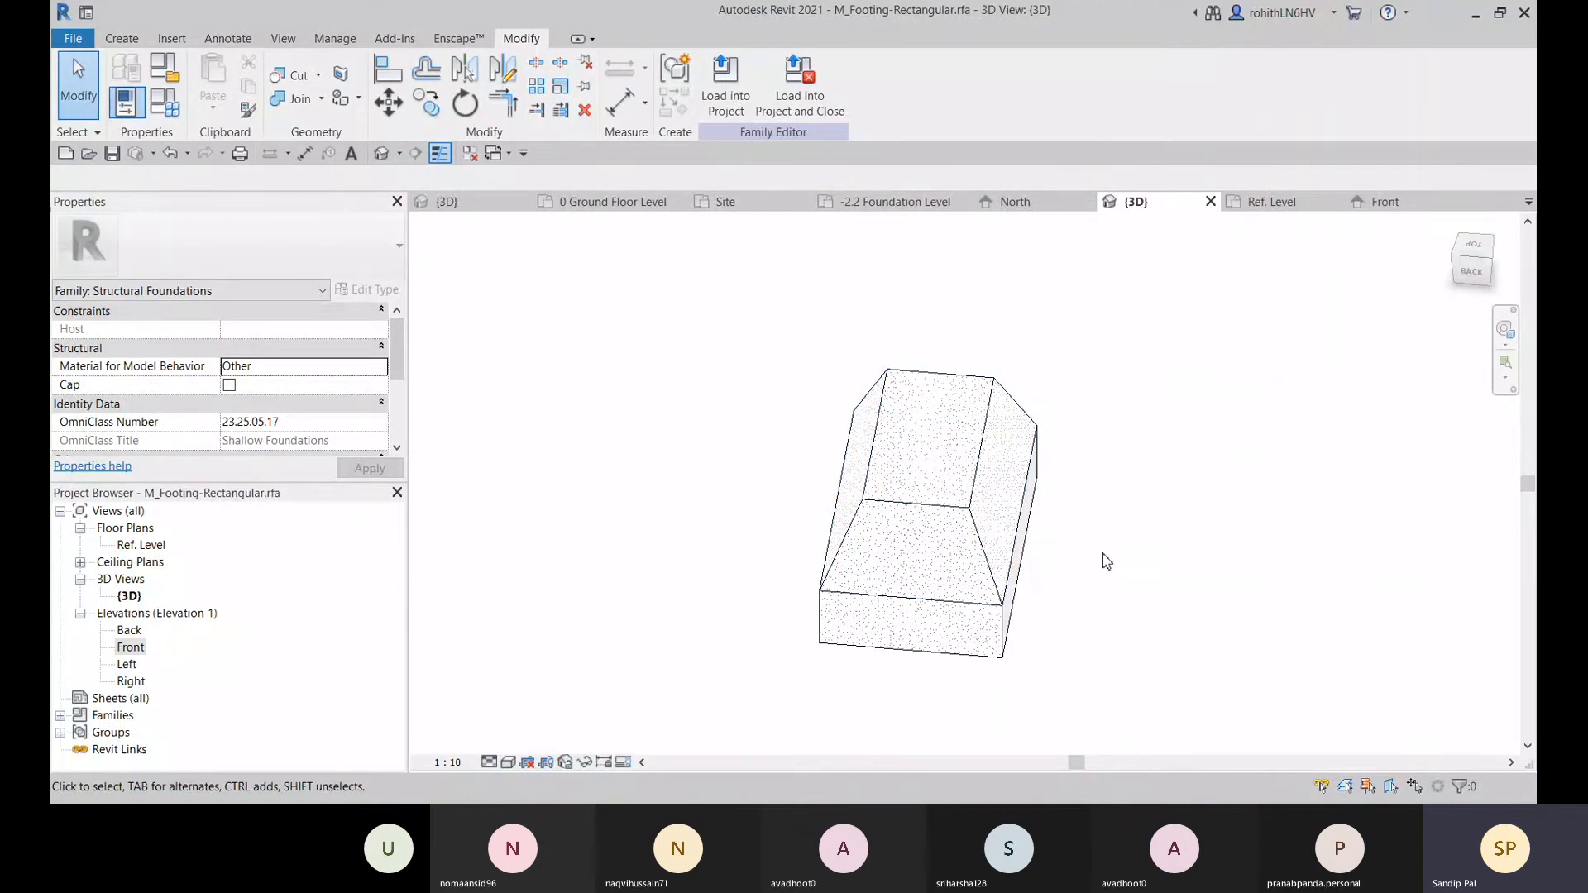
shift+middle_drag(1107, 561, 862, 525)
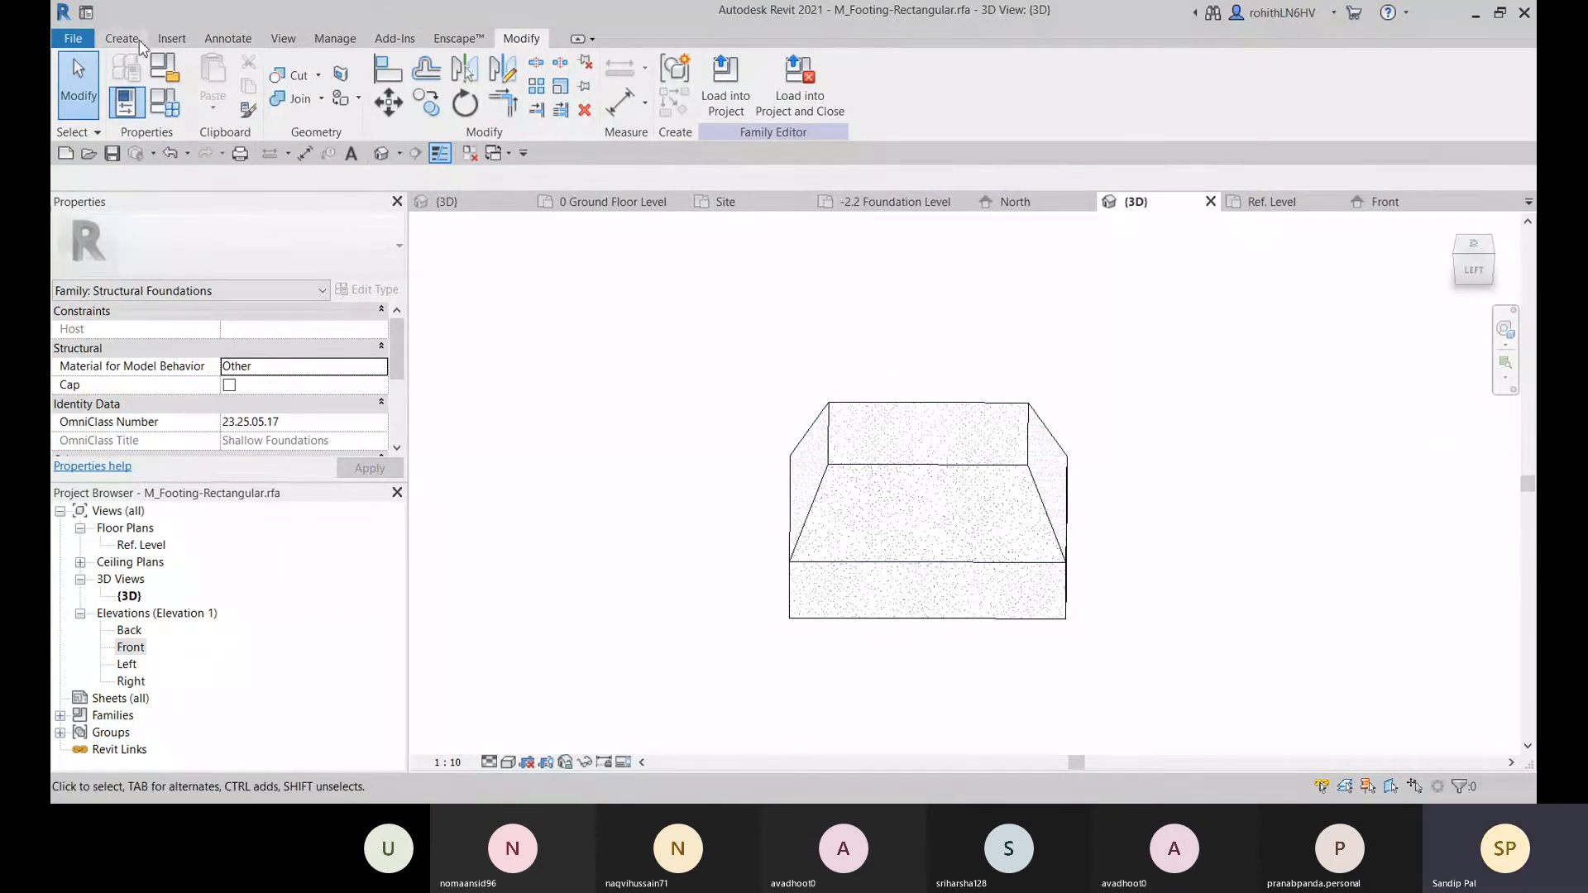
click(112, 154)
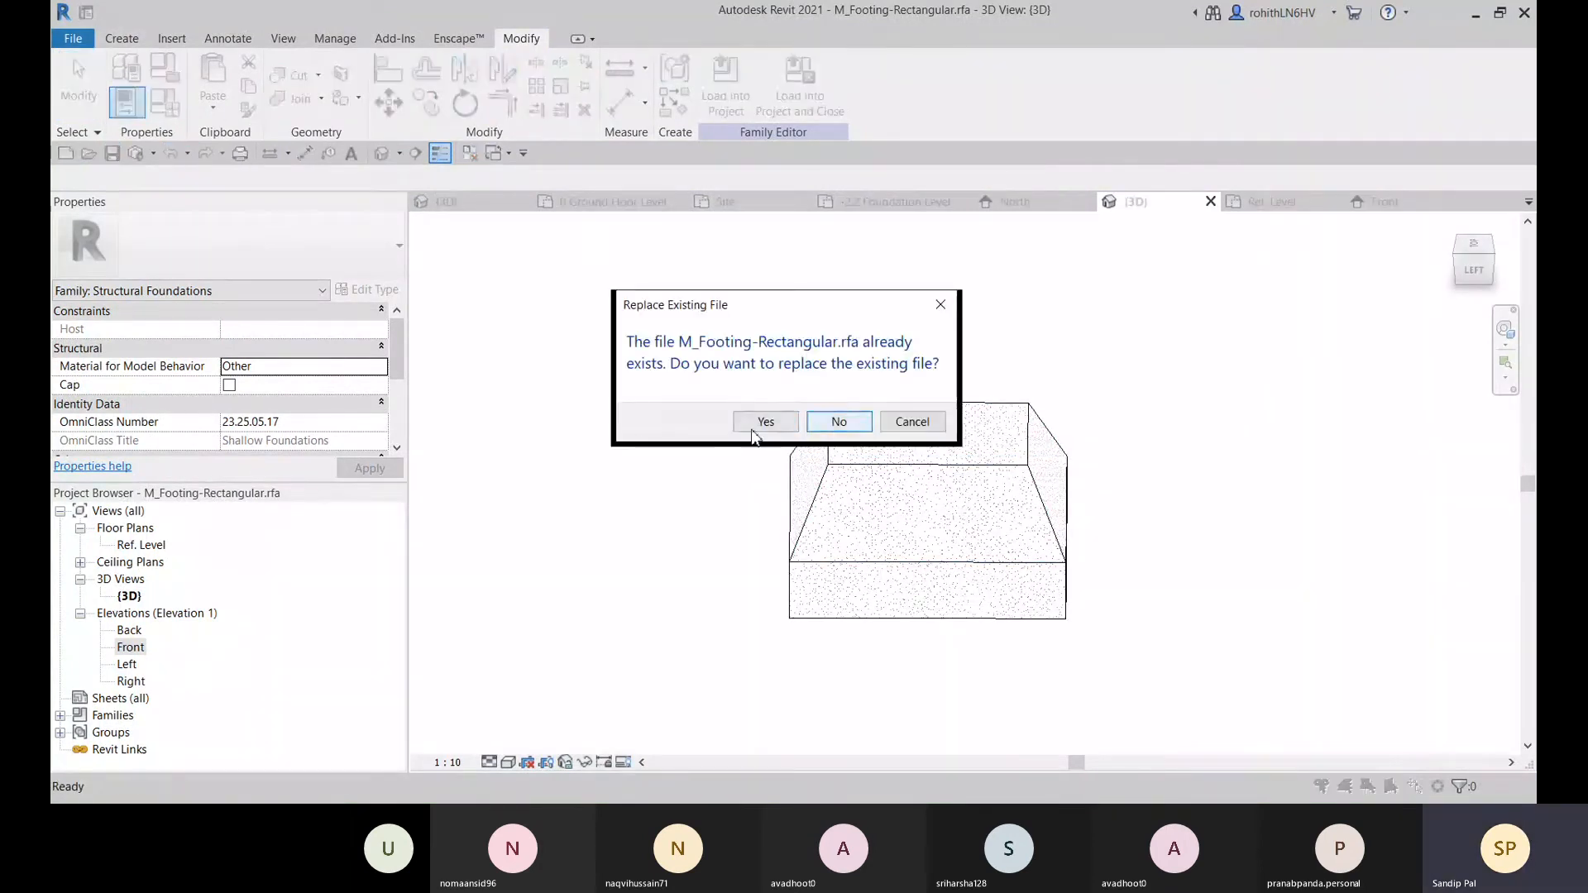
click(913, 422)
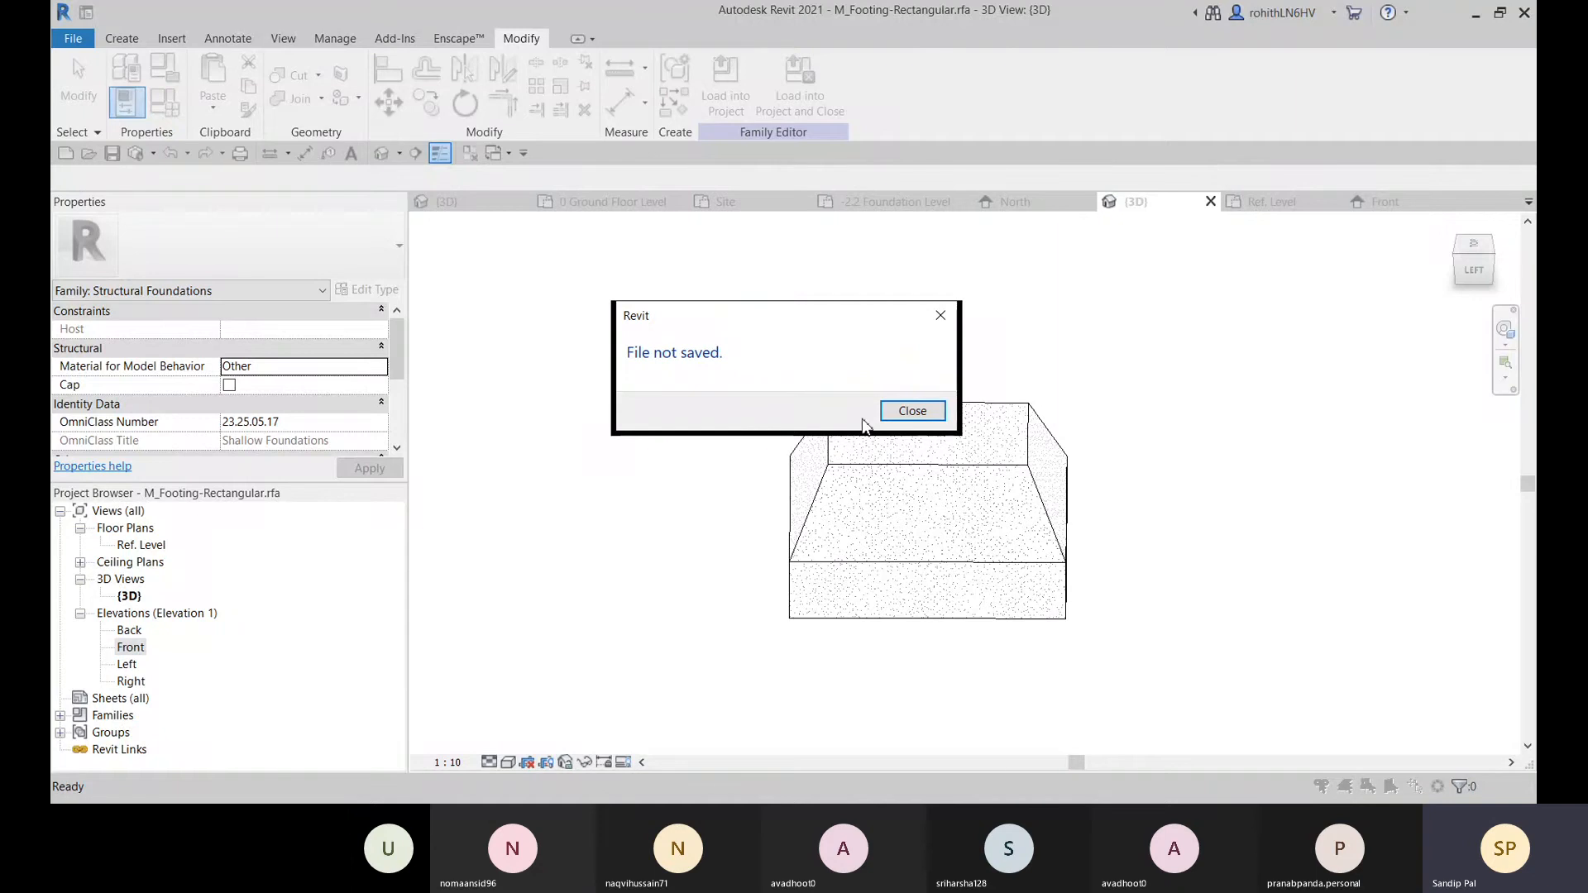
click(910, 410)
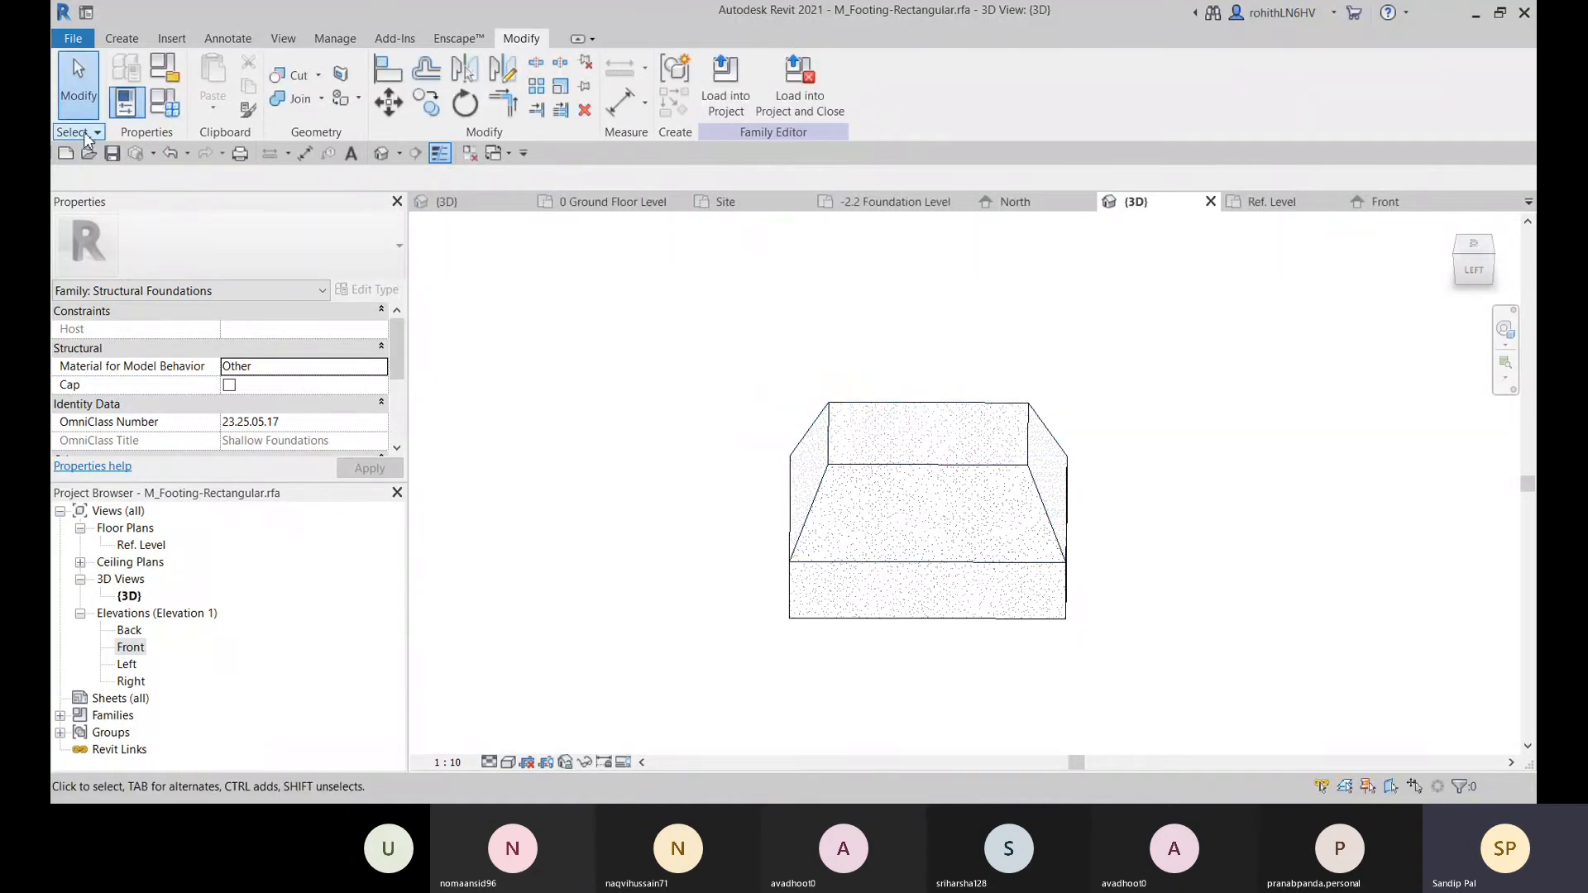
- Save the family to the Desktop as M_Footing-Trapezoidal.rfa with the maximum number of backups set to 1
click(73, 38)
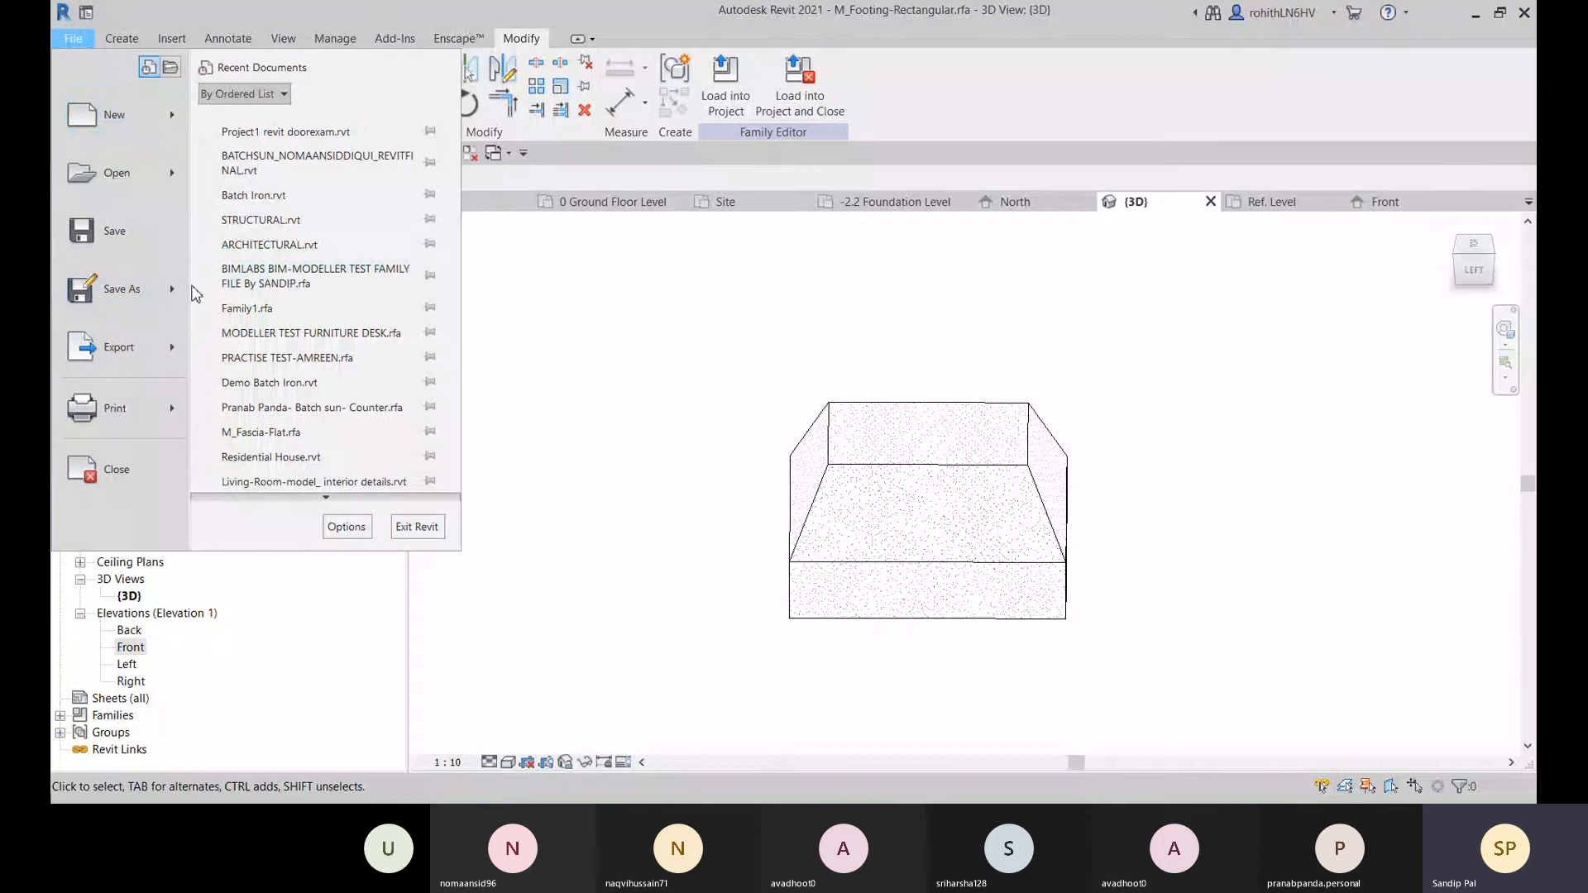
mouse_move(165, 308)
click(302, 285)
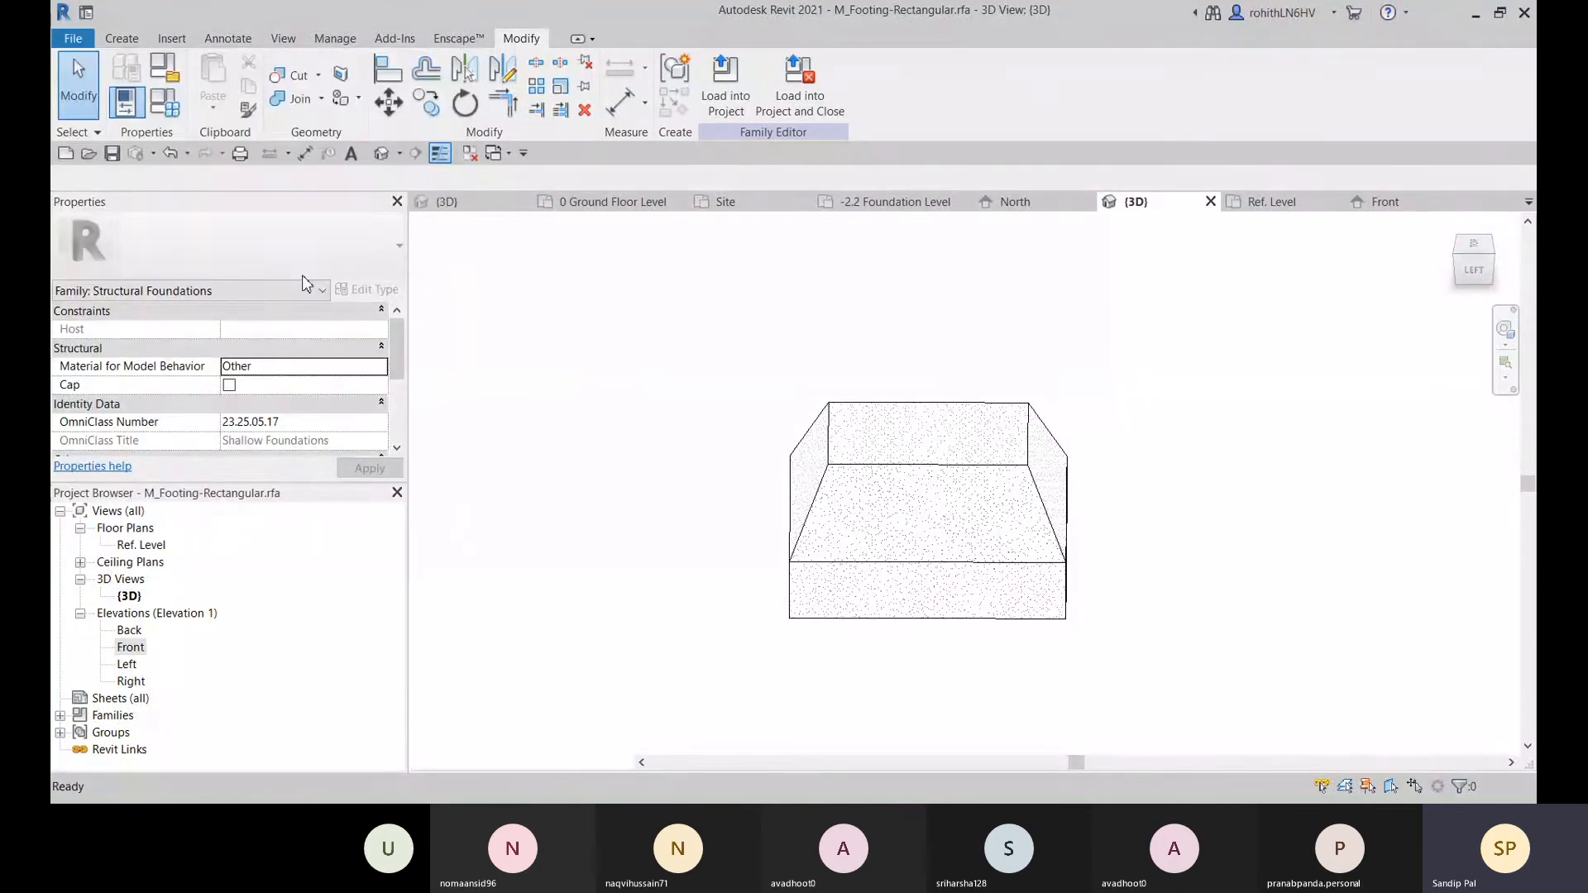
click(521, 584)
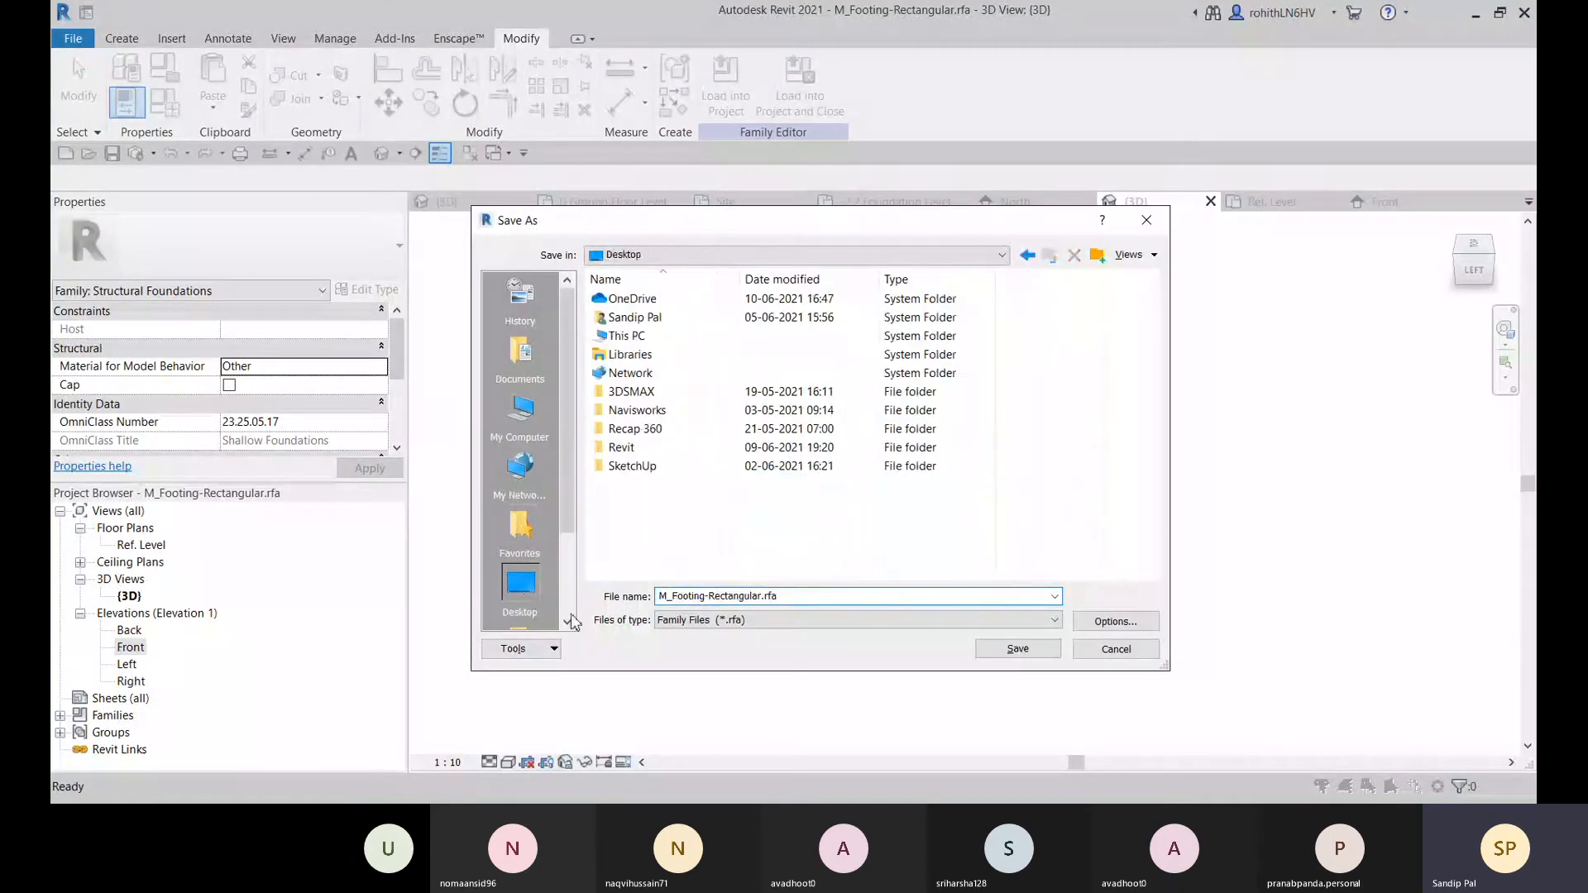
click(753, 597)
click(762, 596)
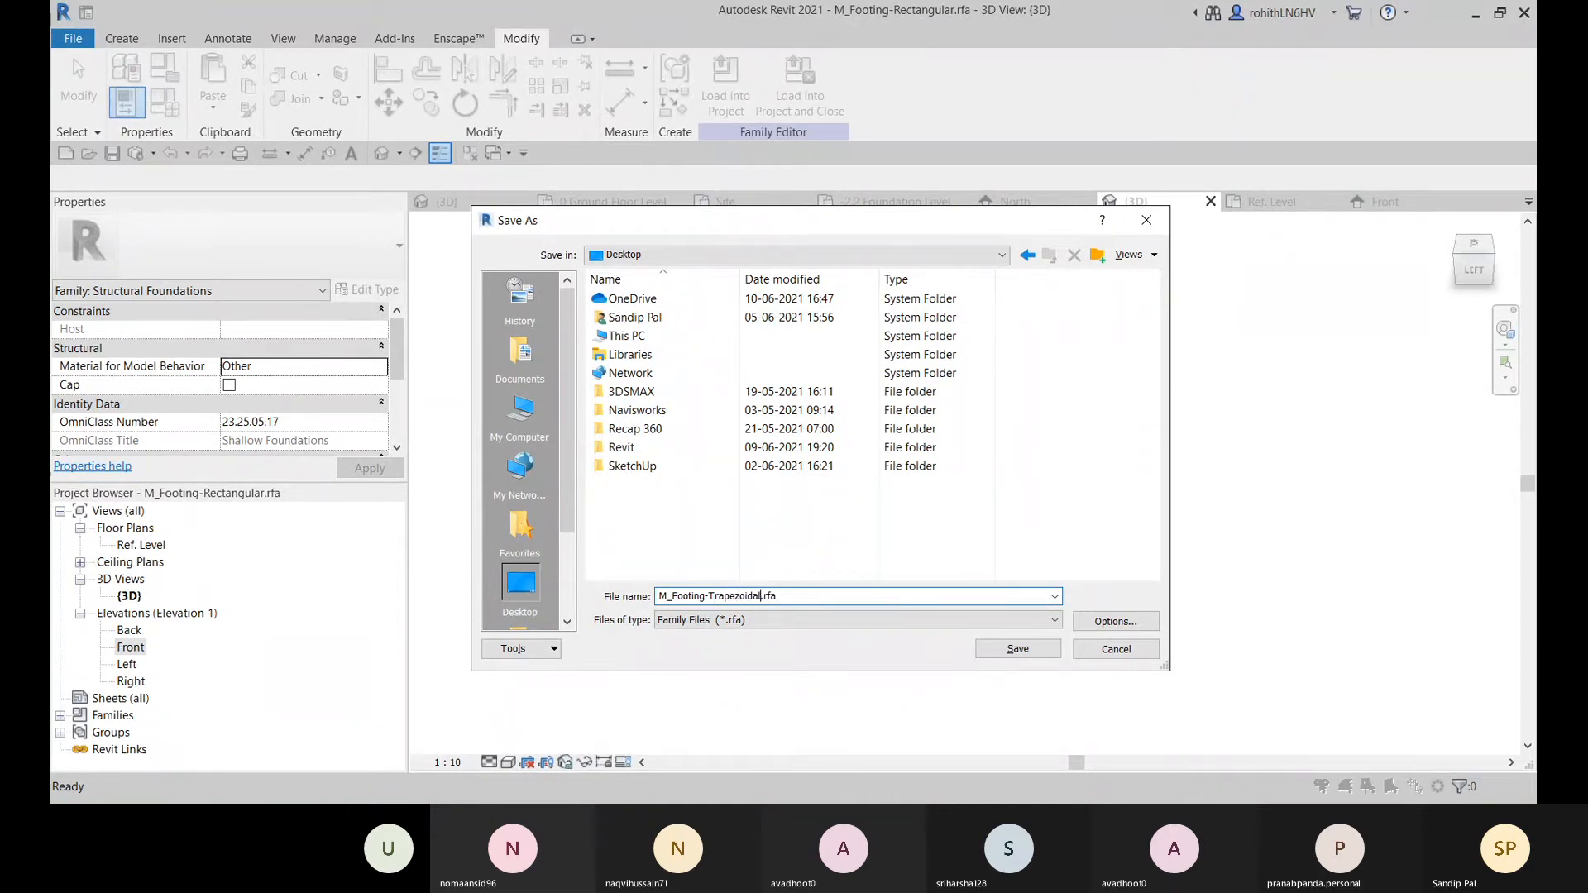
click(1101, 626)
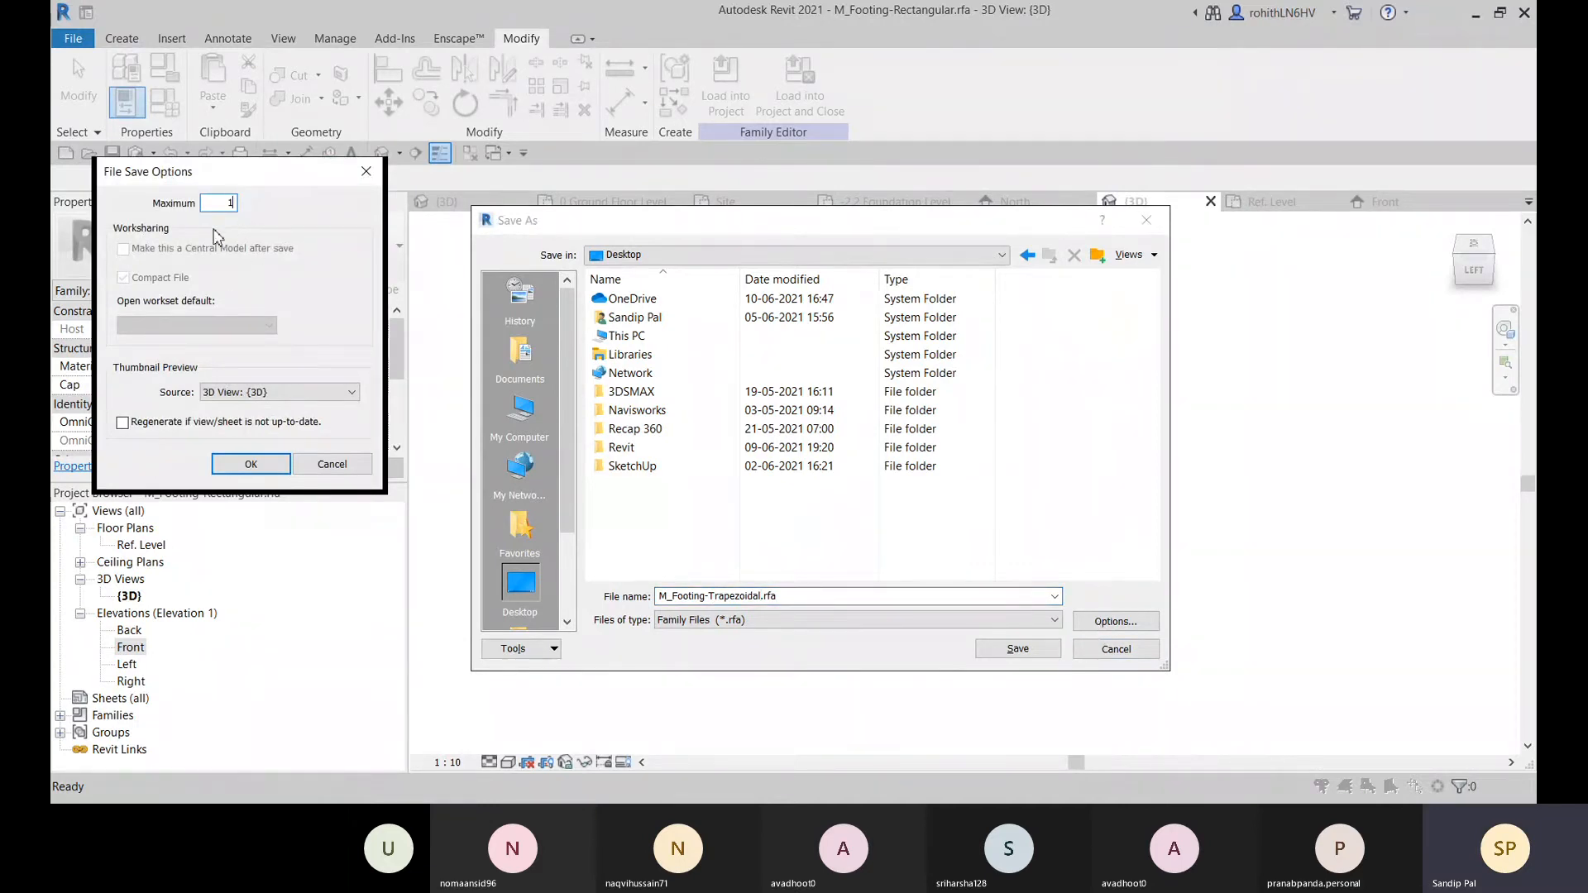
click(249, 464)
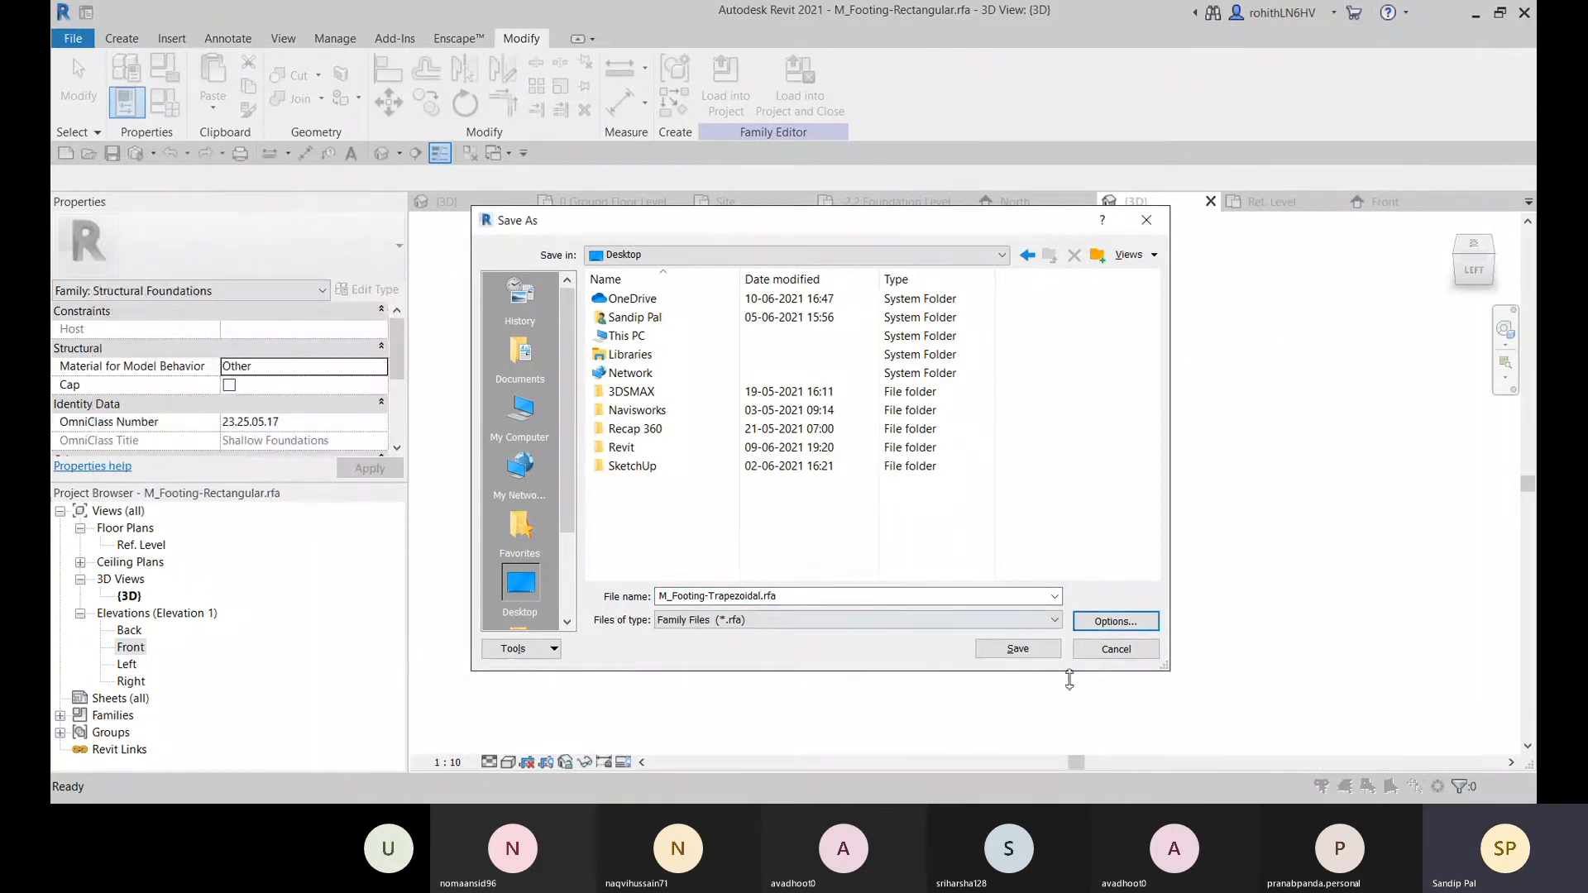
click(1017, 649)
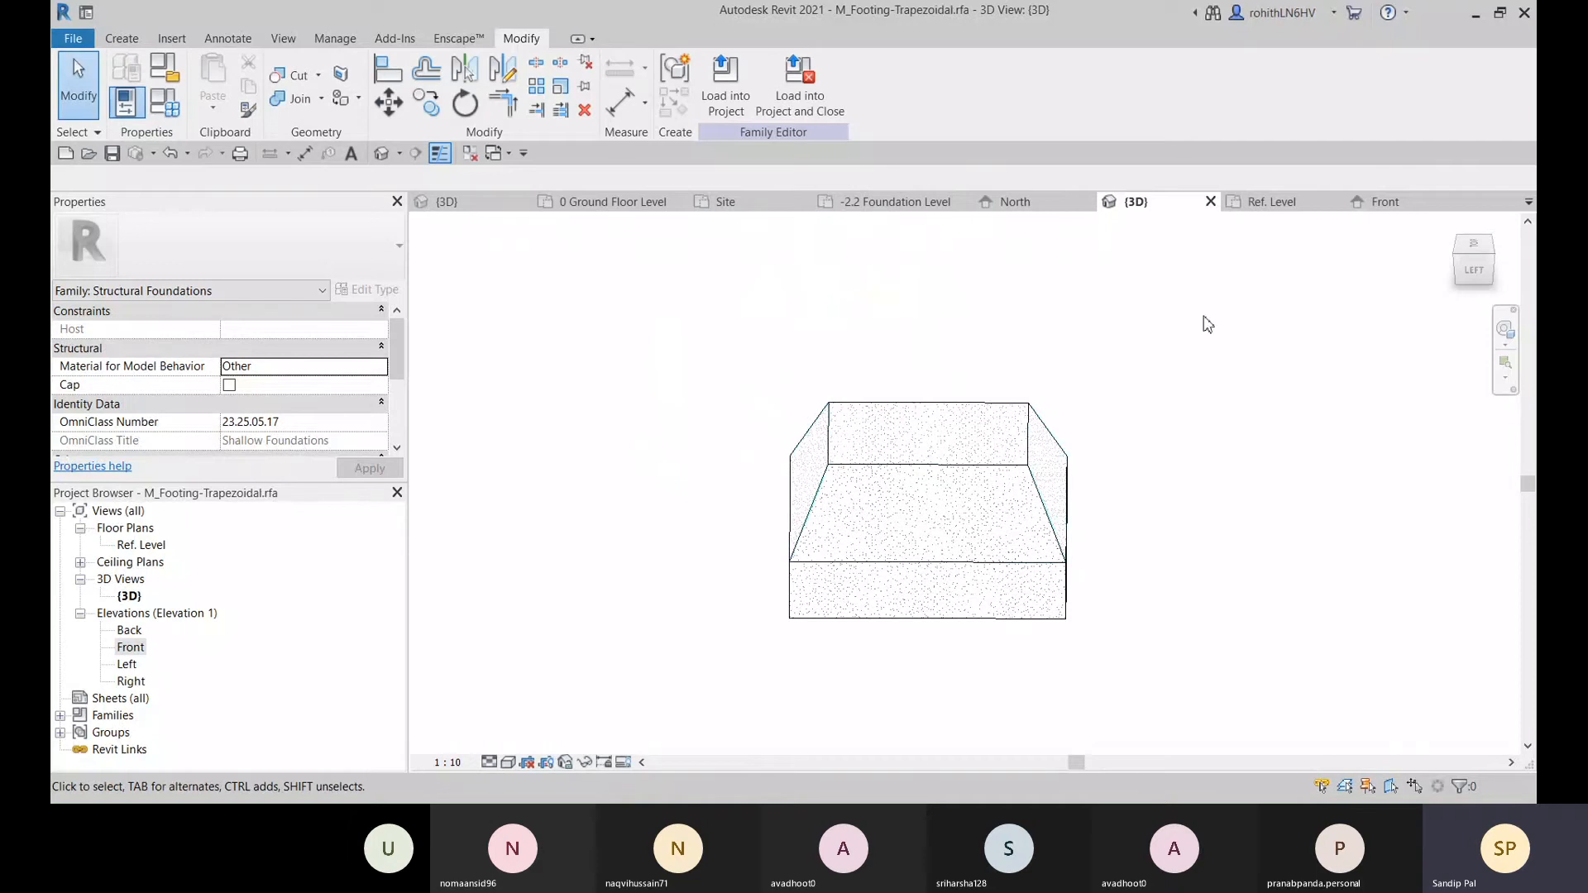
- Load the trapezoidal footing family into Project1, dismiss the save reminder and leave the foundation placement without placing an instance
click(725, 83)
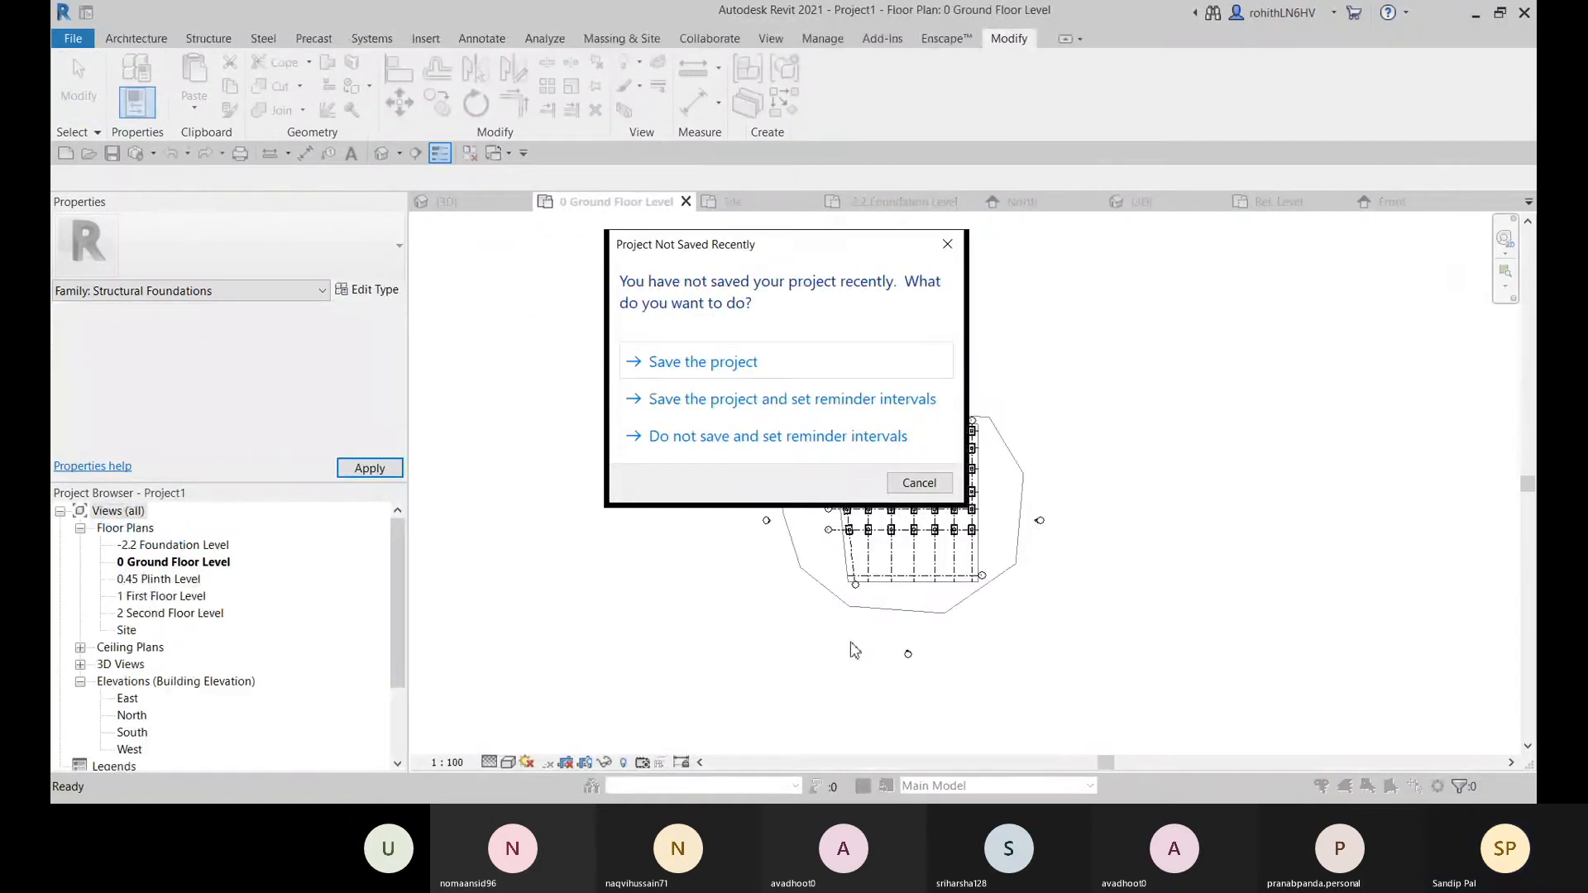
click(919, 483)
scroll(883, 496, up, 5)
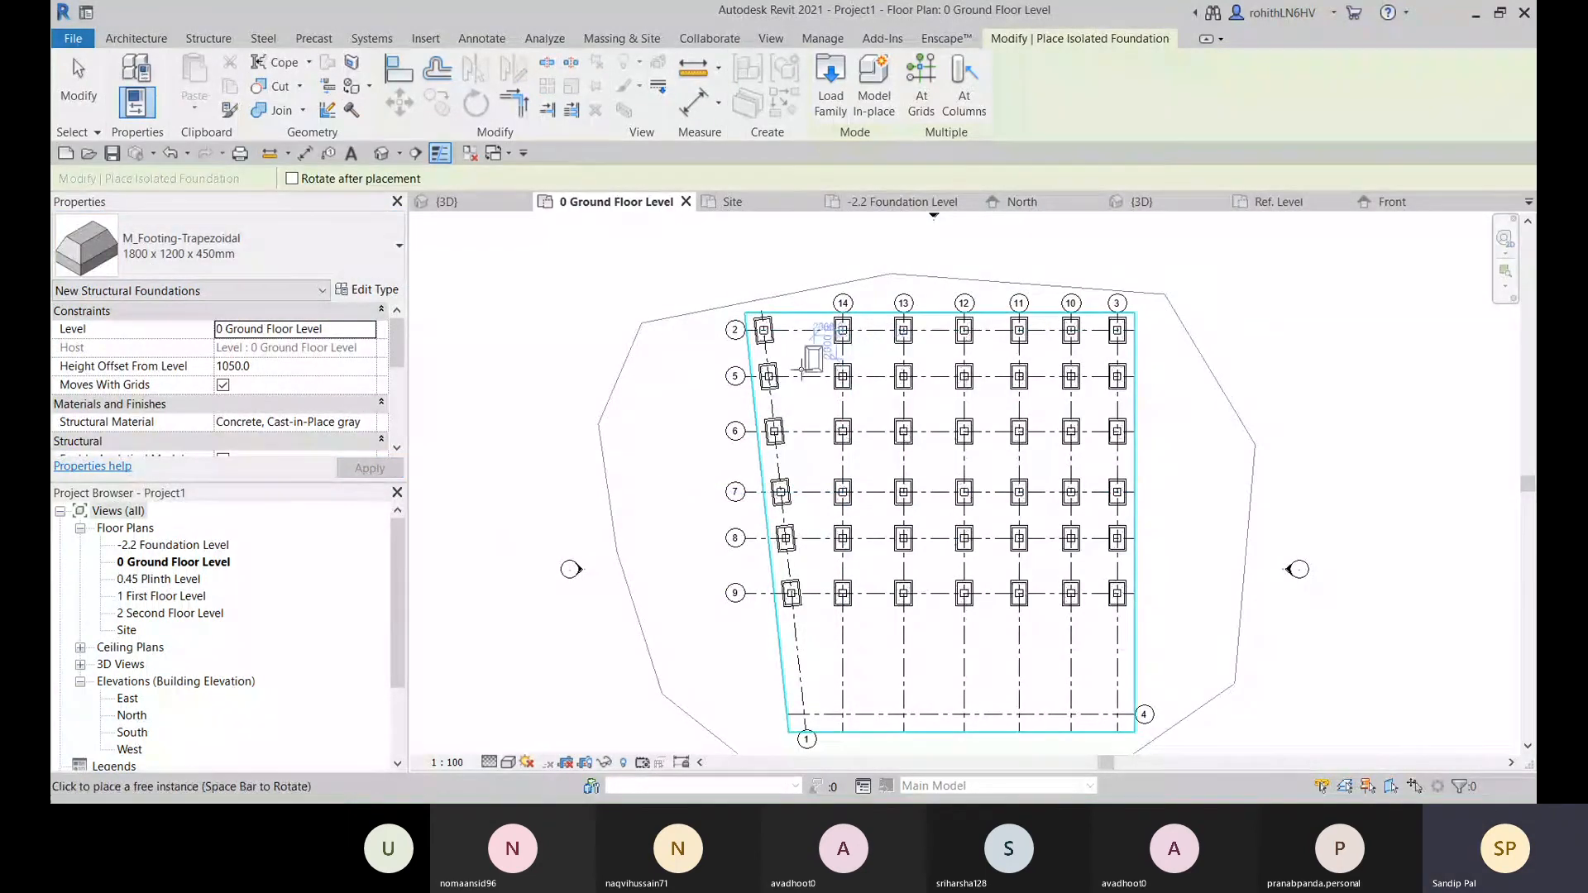
scroll(773, 331, up, 4)
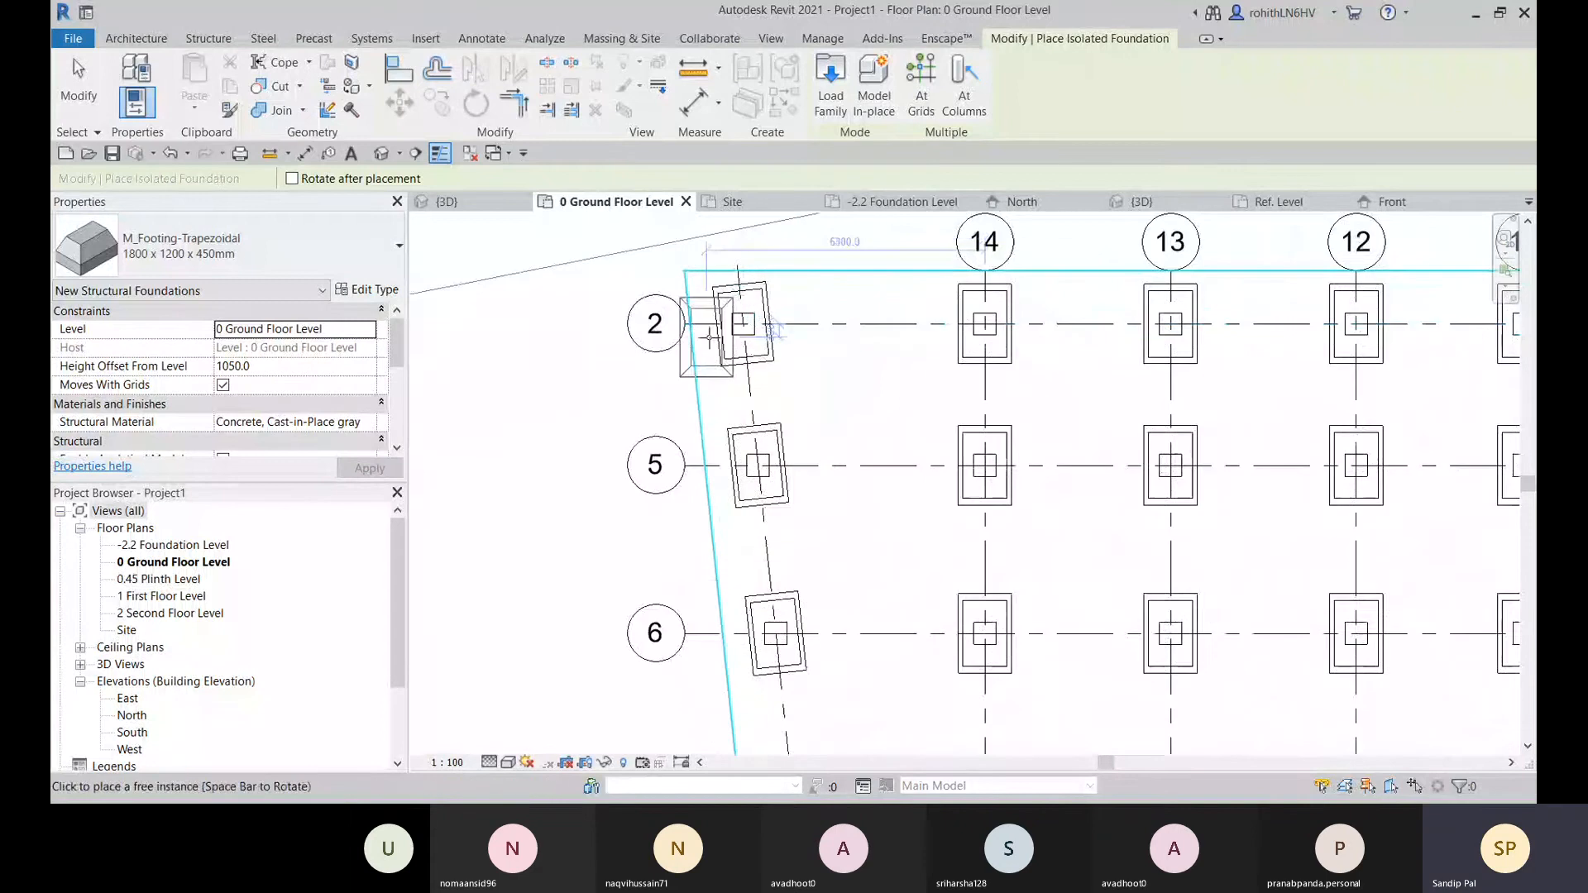
scroll(716, 325, up, 2)
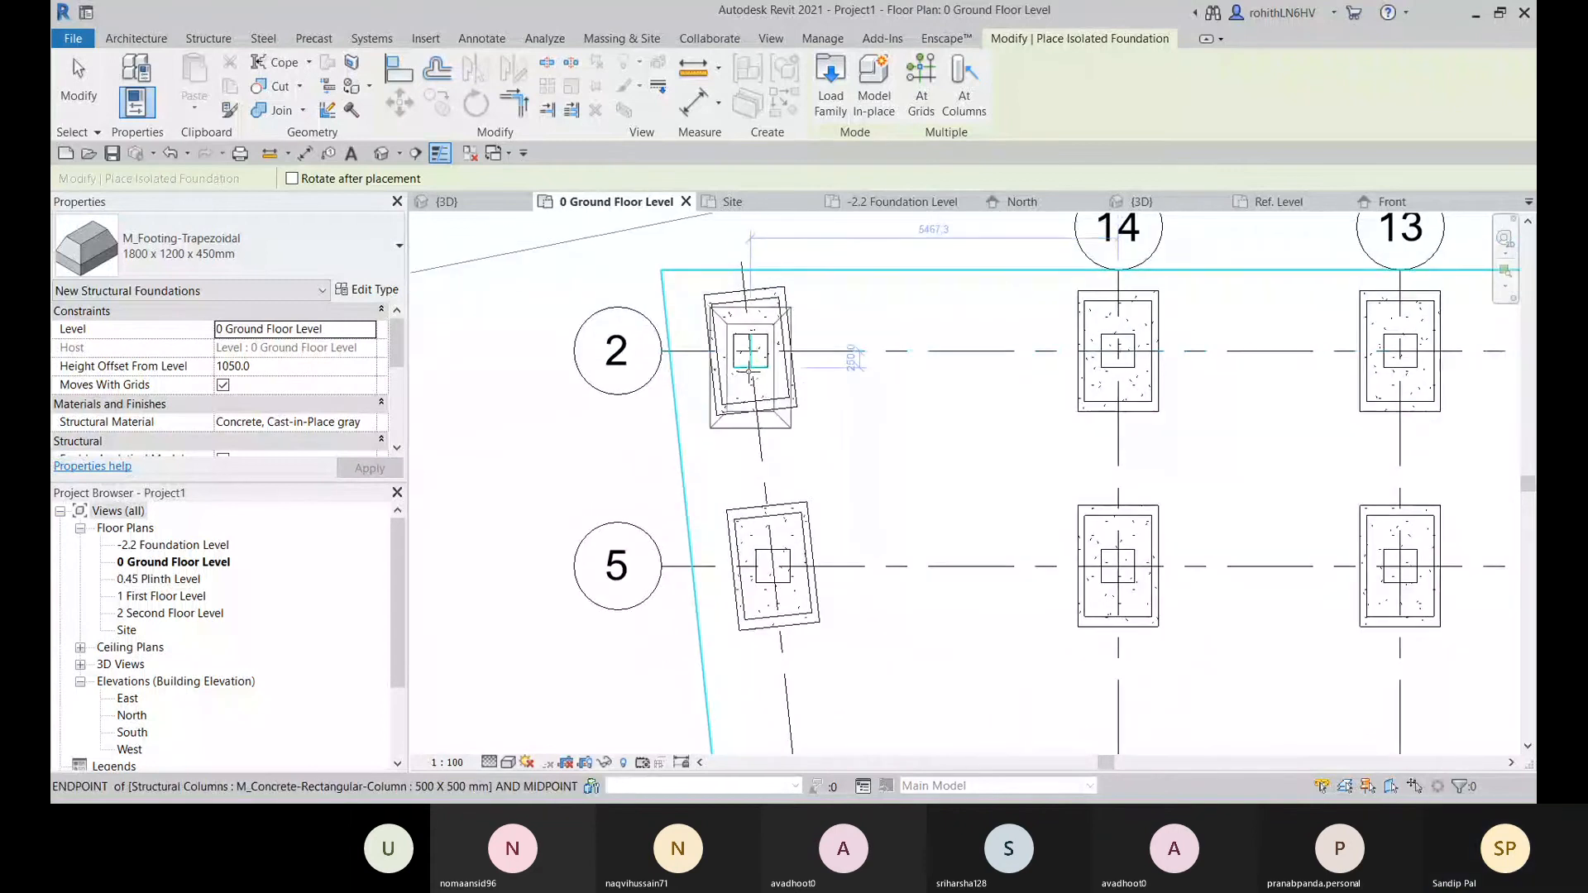
key(Escape)
key(Escape)
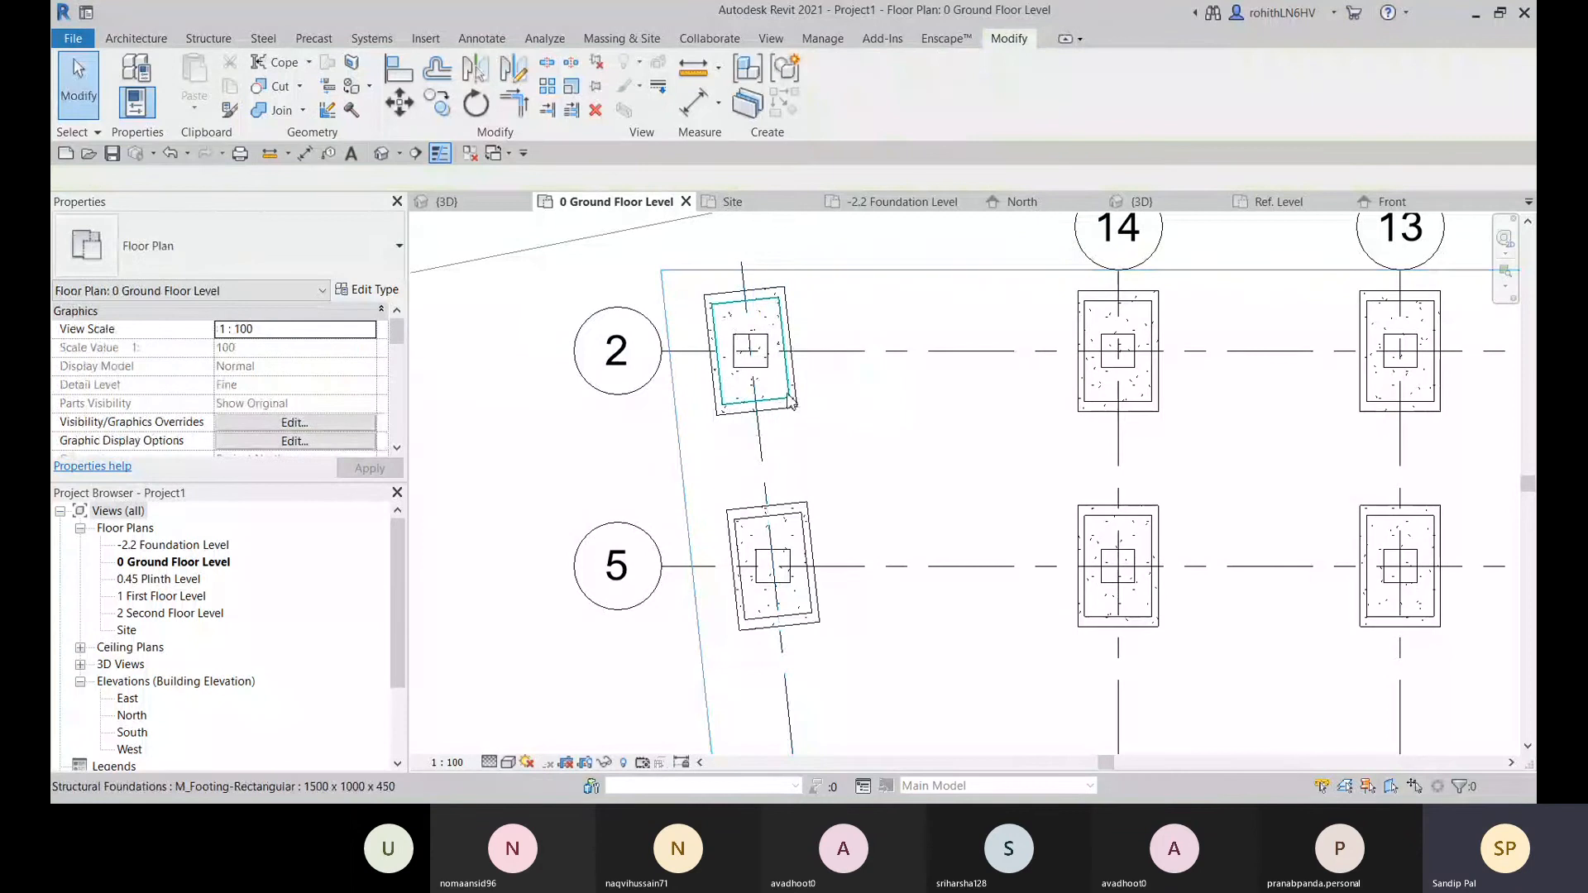
- Delete every M_Footing-Rectangular 1500 x 1000 x 450 instance in the project
click(791, 403)
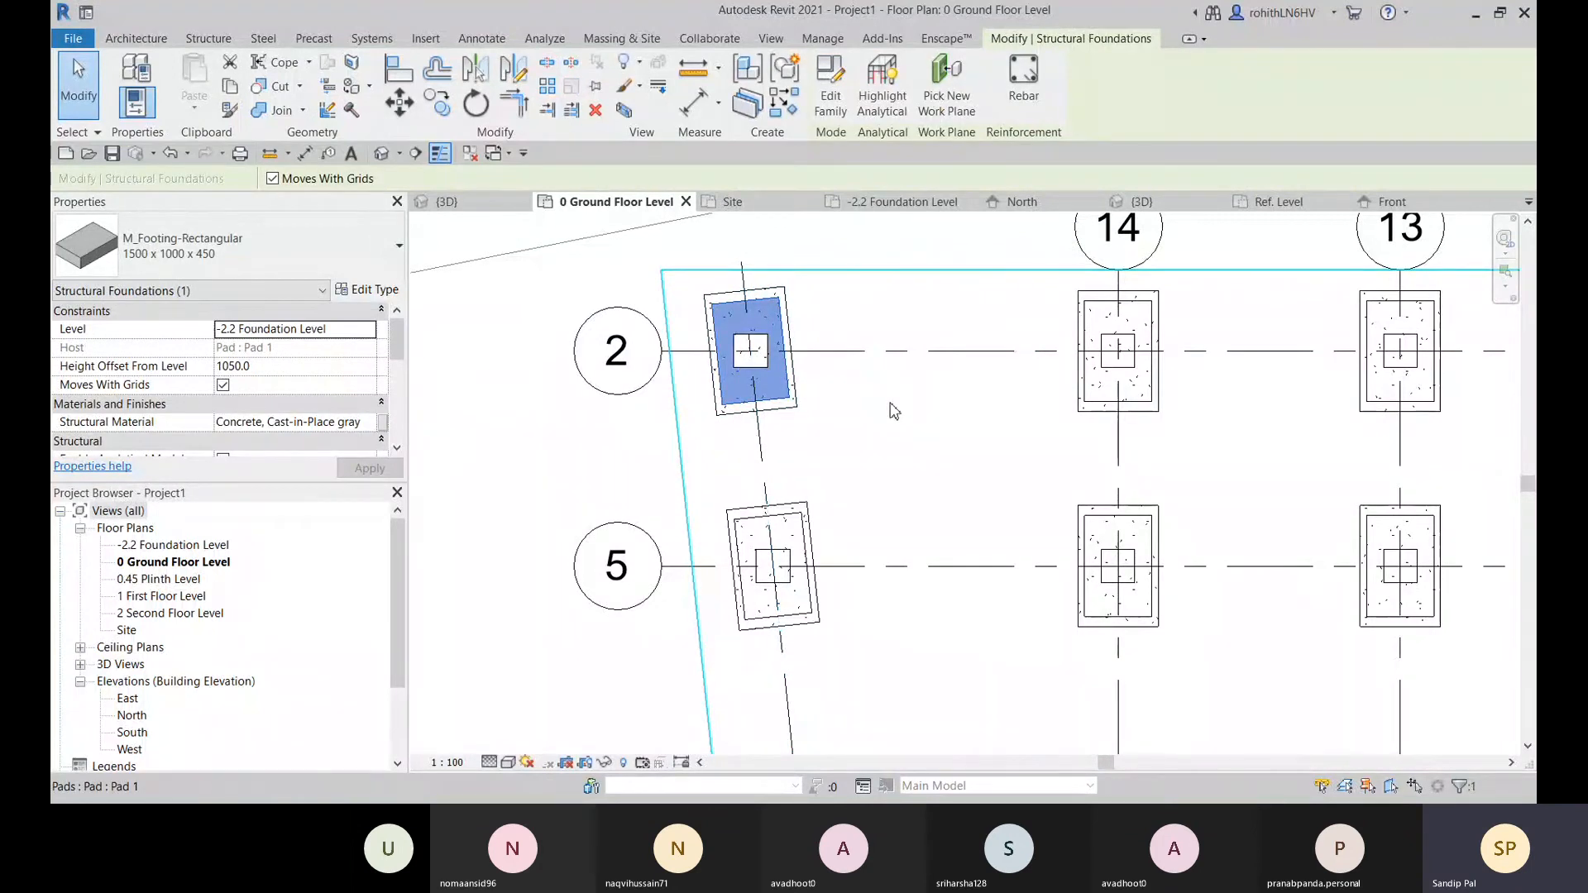
scroll(794, 413, down, 4)
right_click(699, 275)
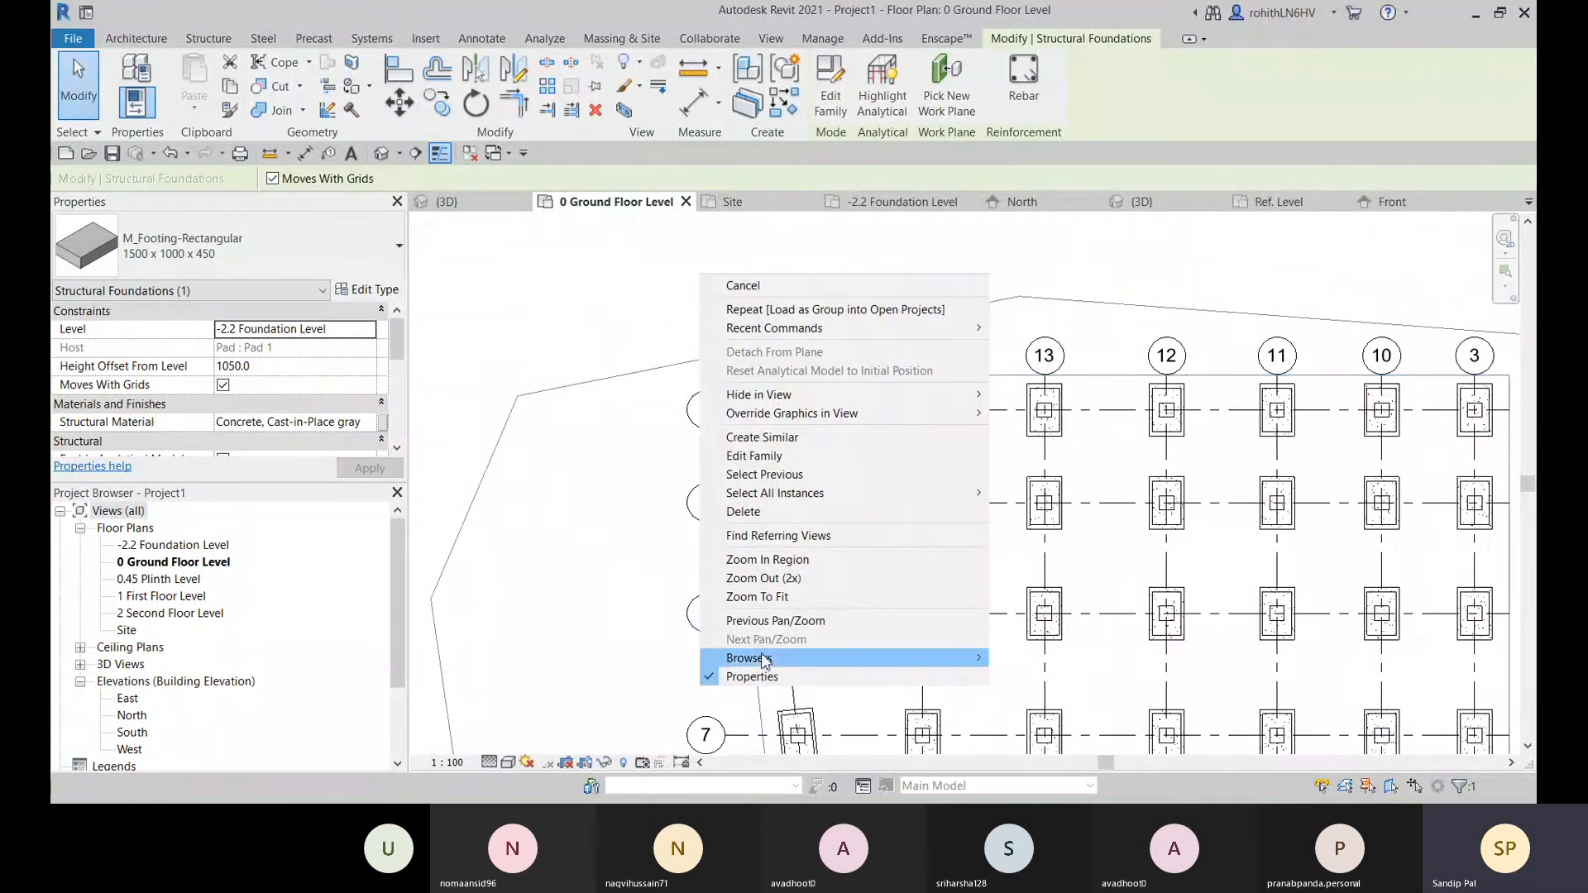
mouse_move(799, 501)
click(1055, 512)
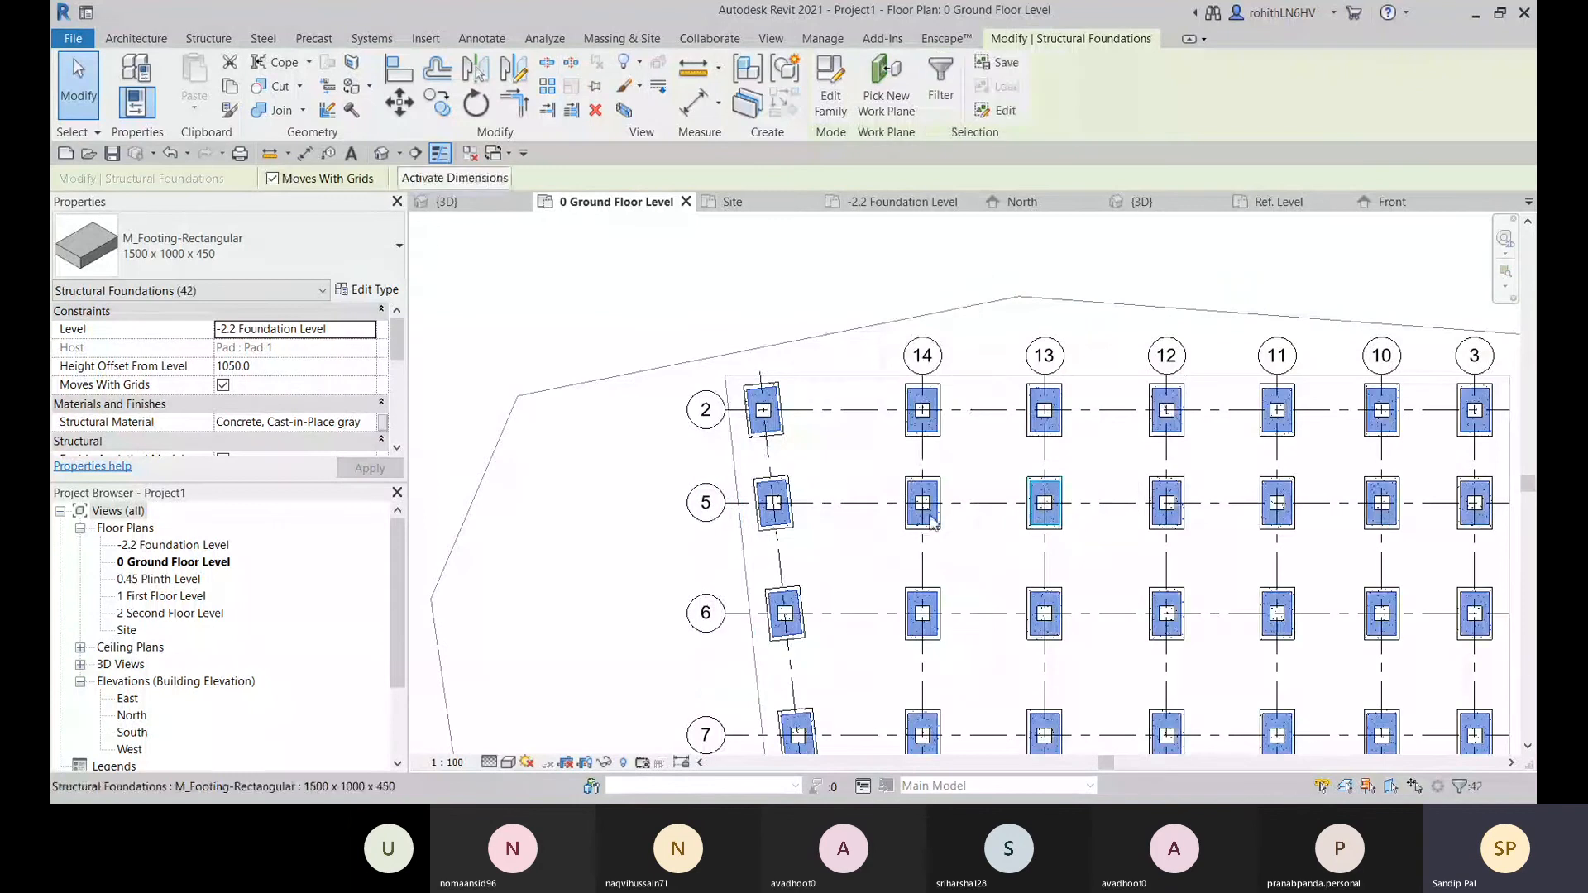
click(653, 411)
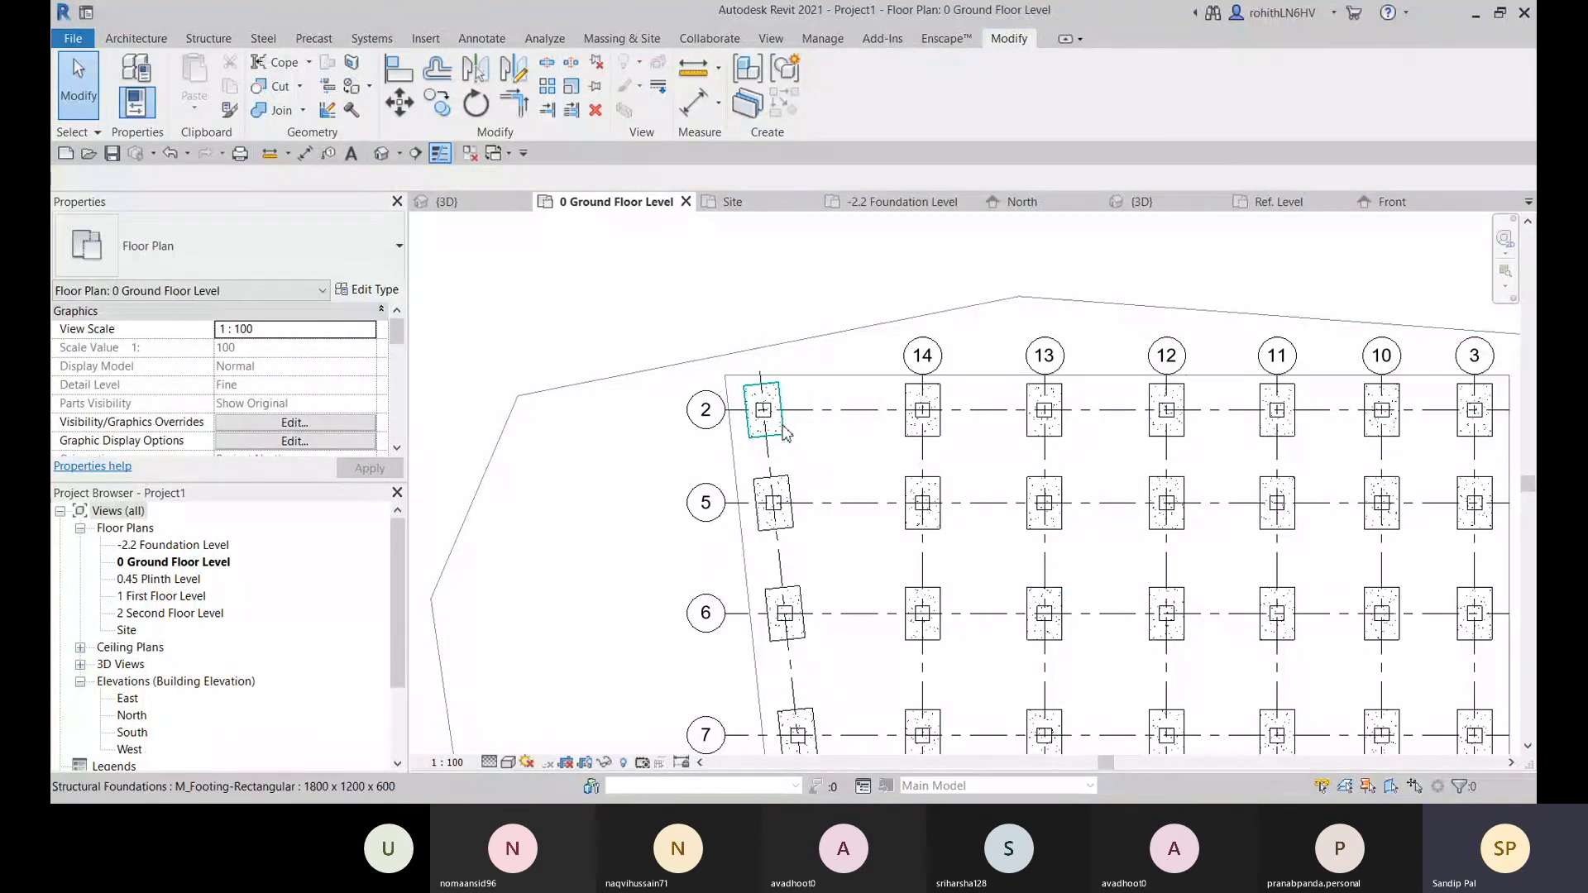
- Change every M_Footing-Rectangular 1800 x 1200 x 600 instance in the project to the M_Footing-Trapezoidal 1800 x 1200 x 600 type and dismiss the warning
click(777, 424)
right_click(721, 257)
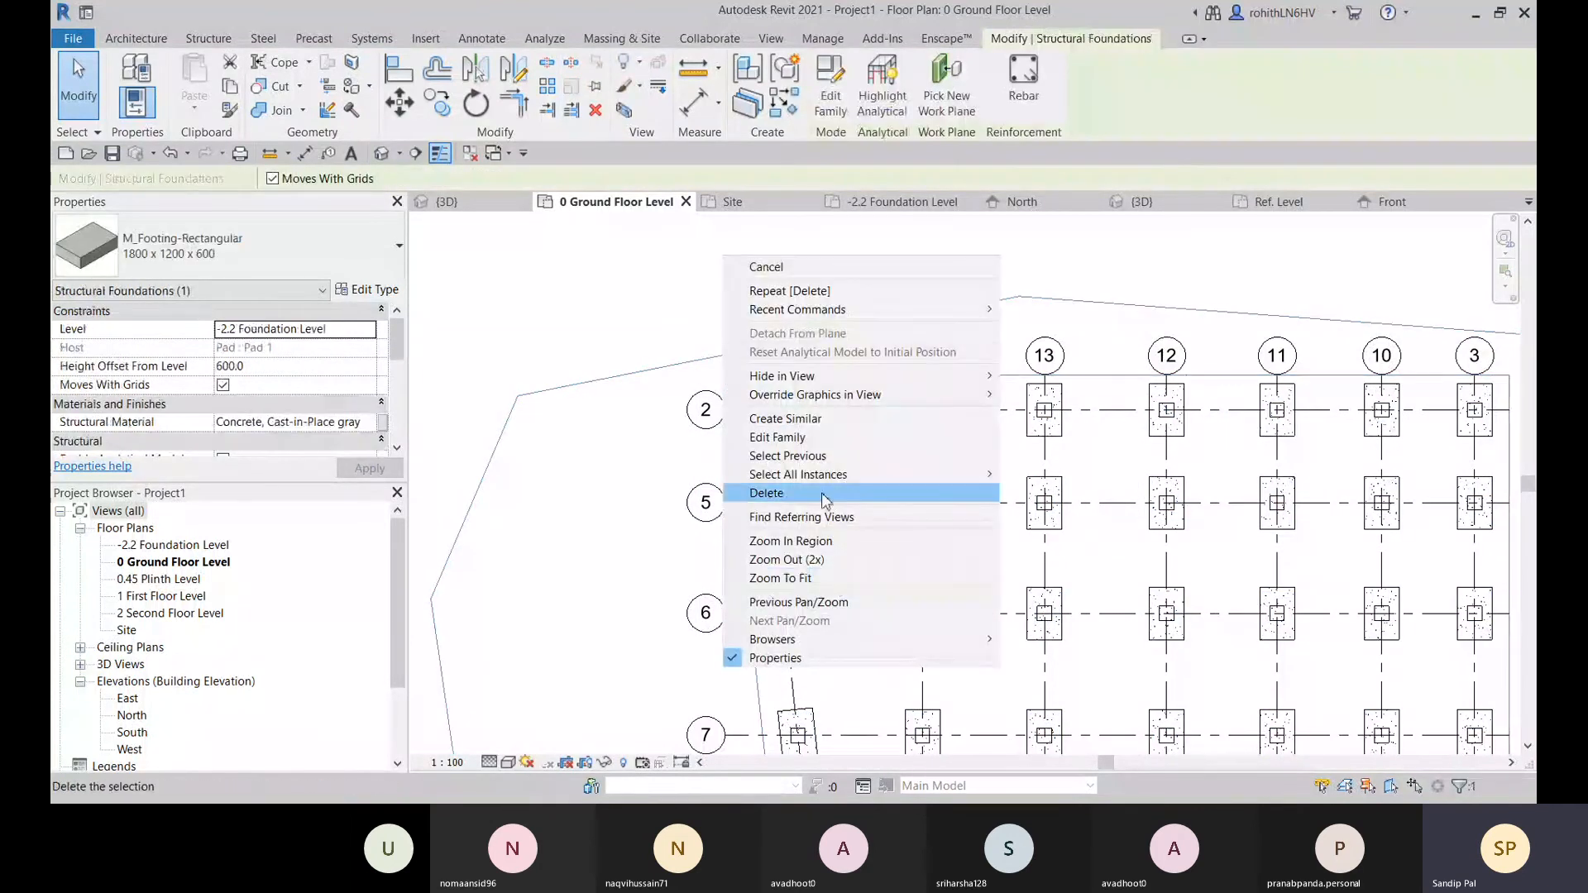
mouse_move(832, 474)
click(1046, 500)
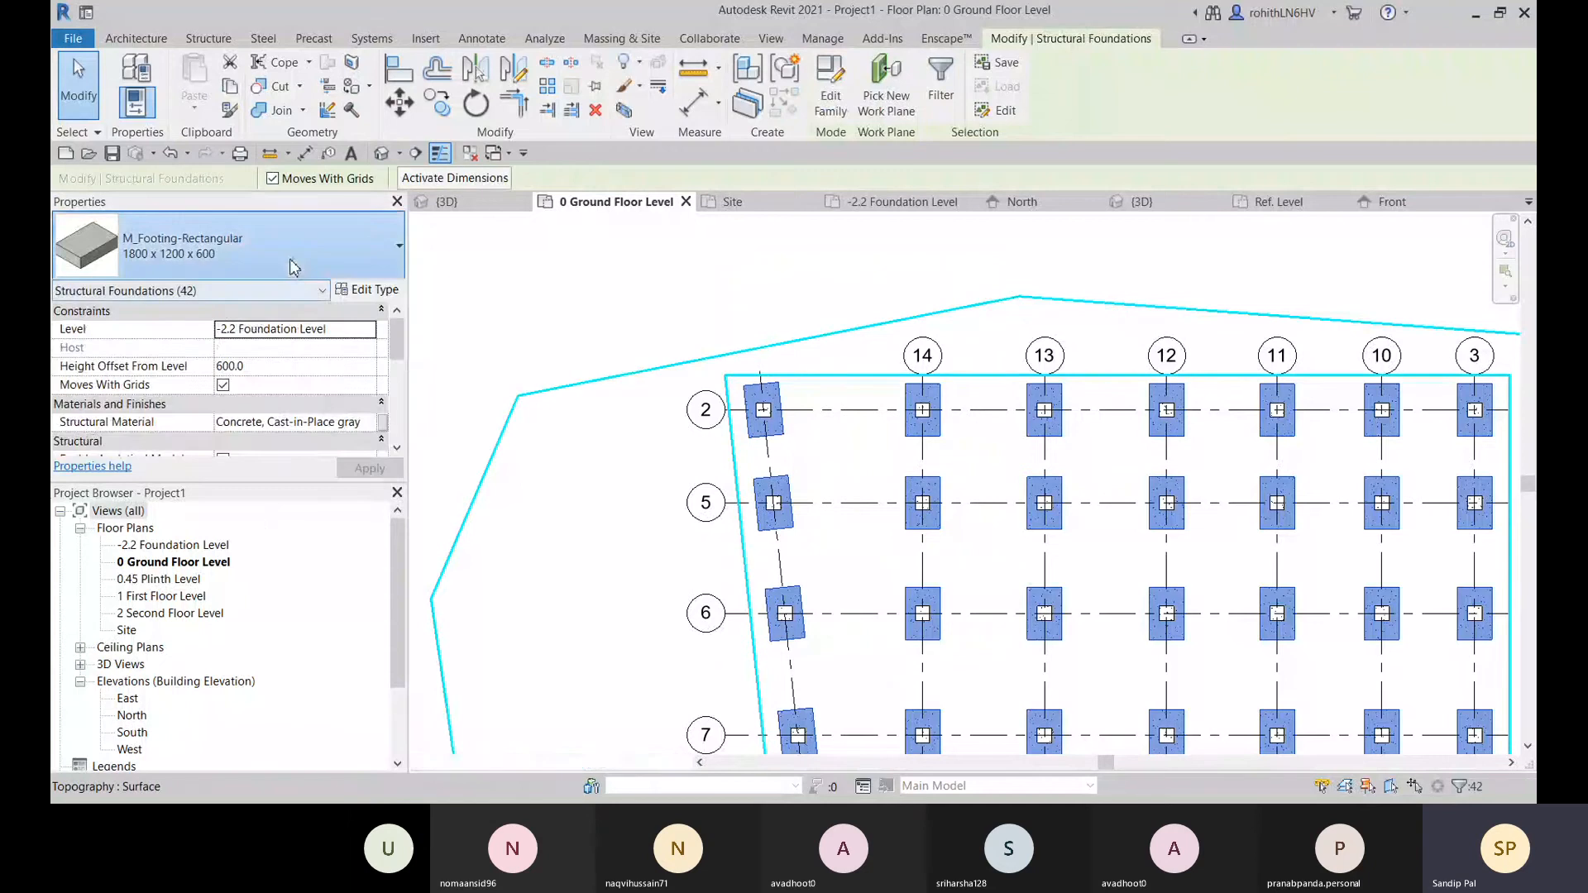
click(248, 246)
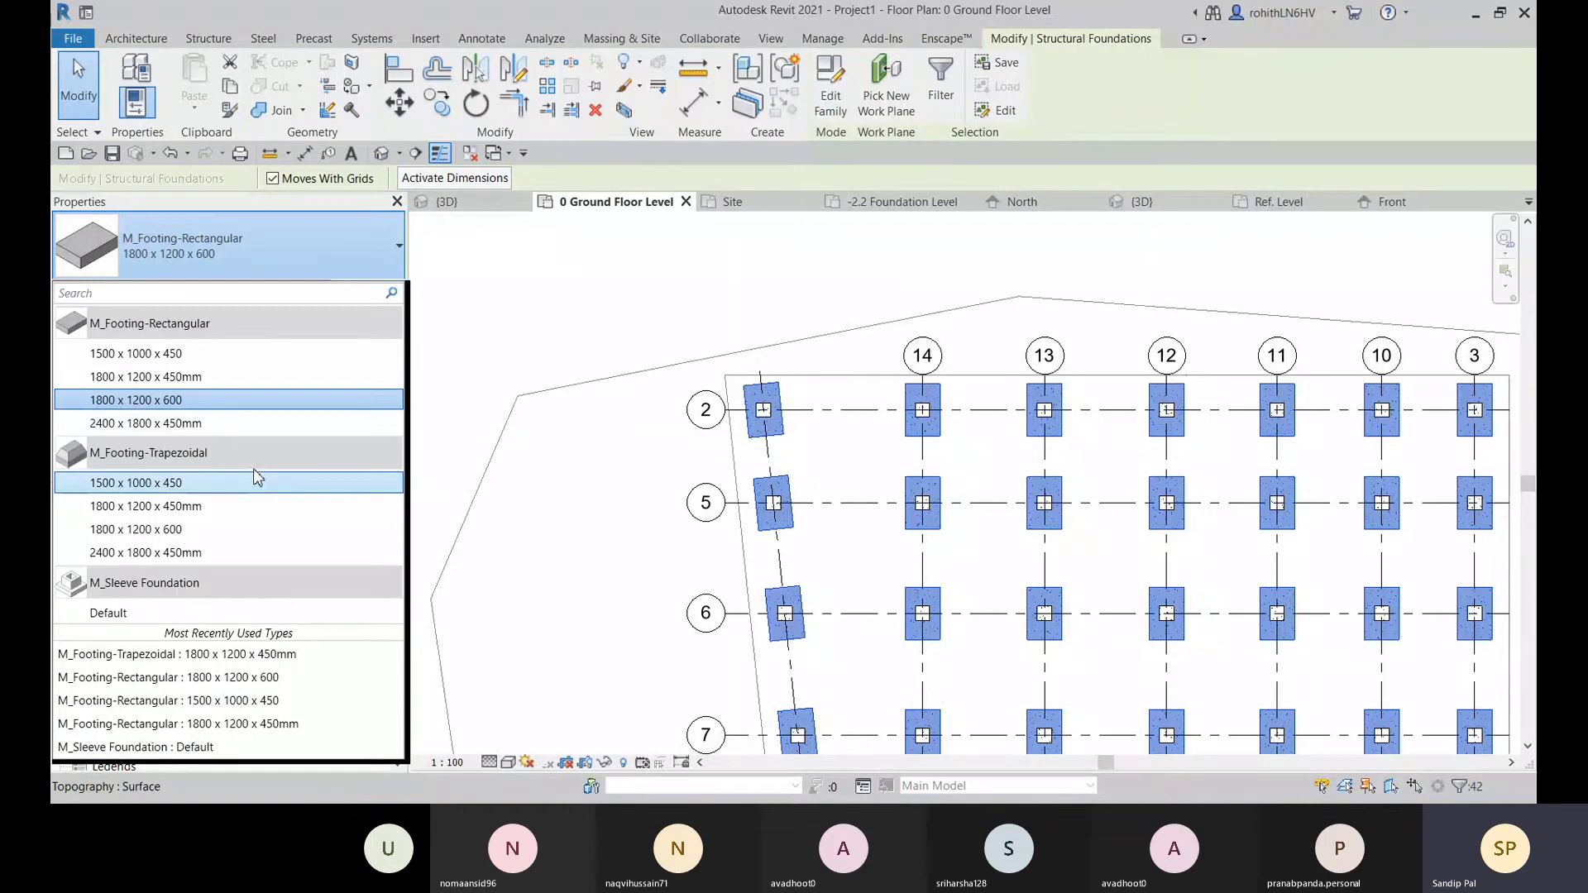
click(142, 530)
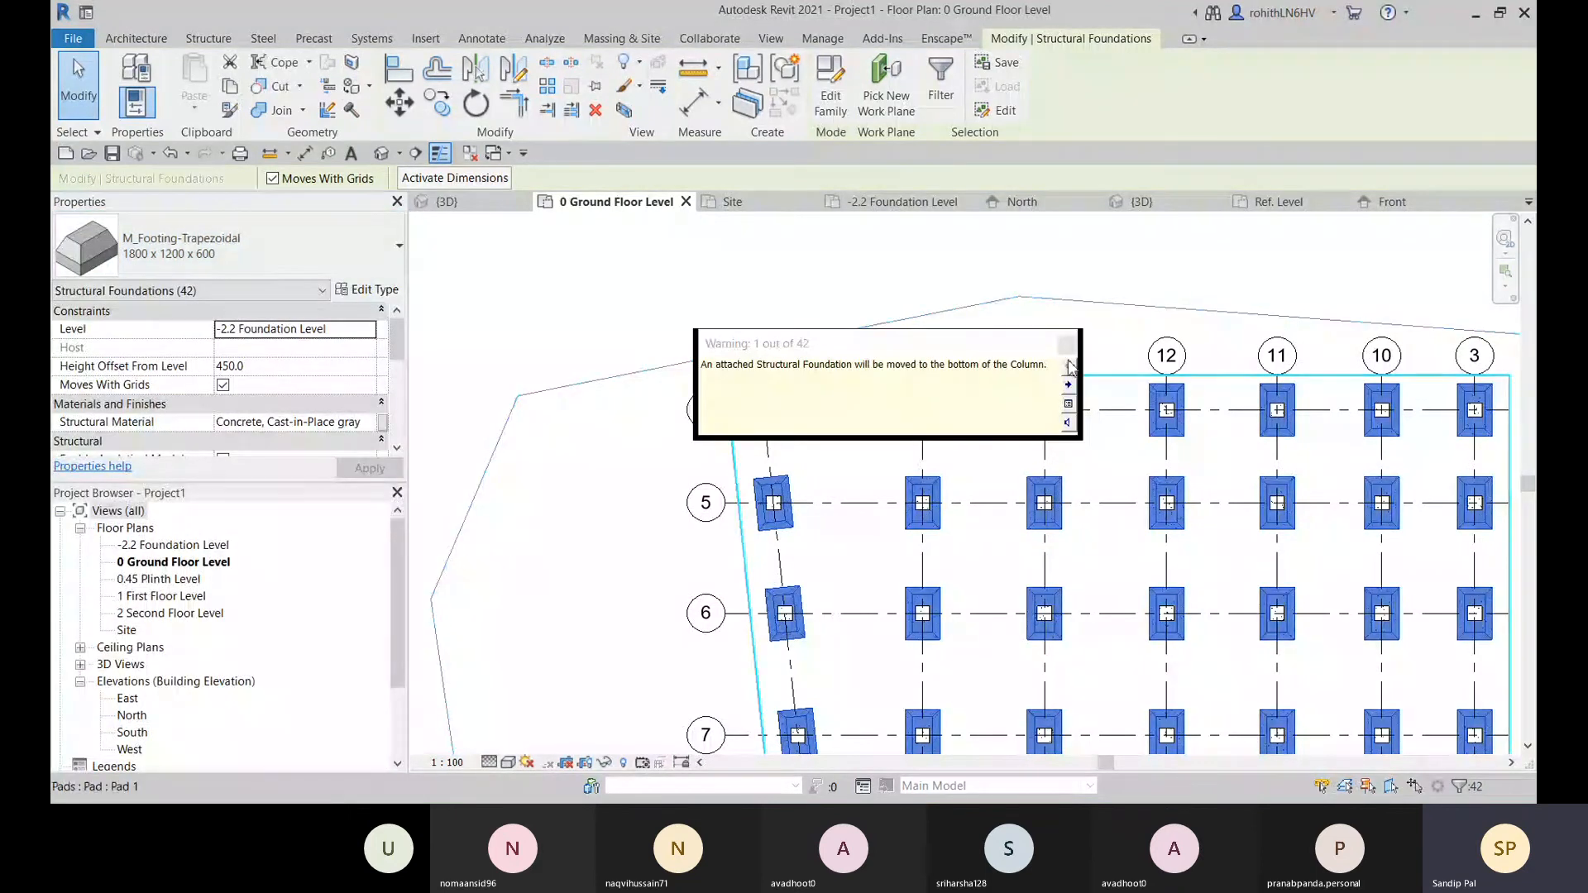
click(1068, 346)
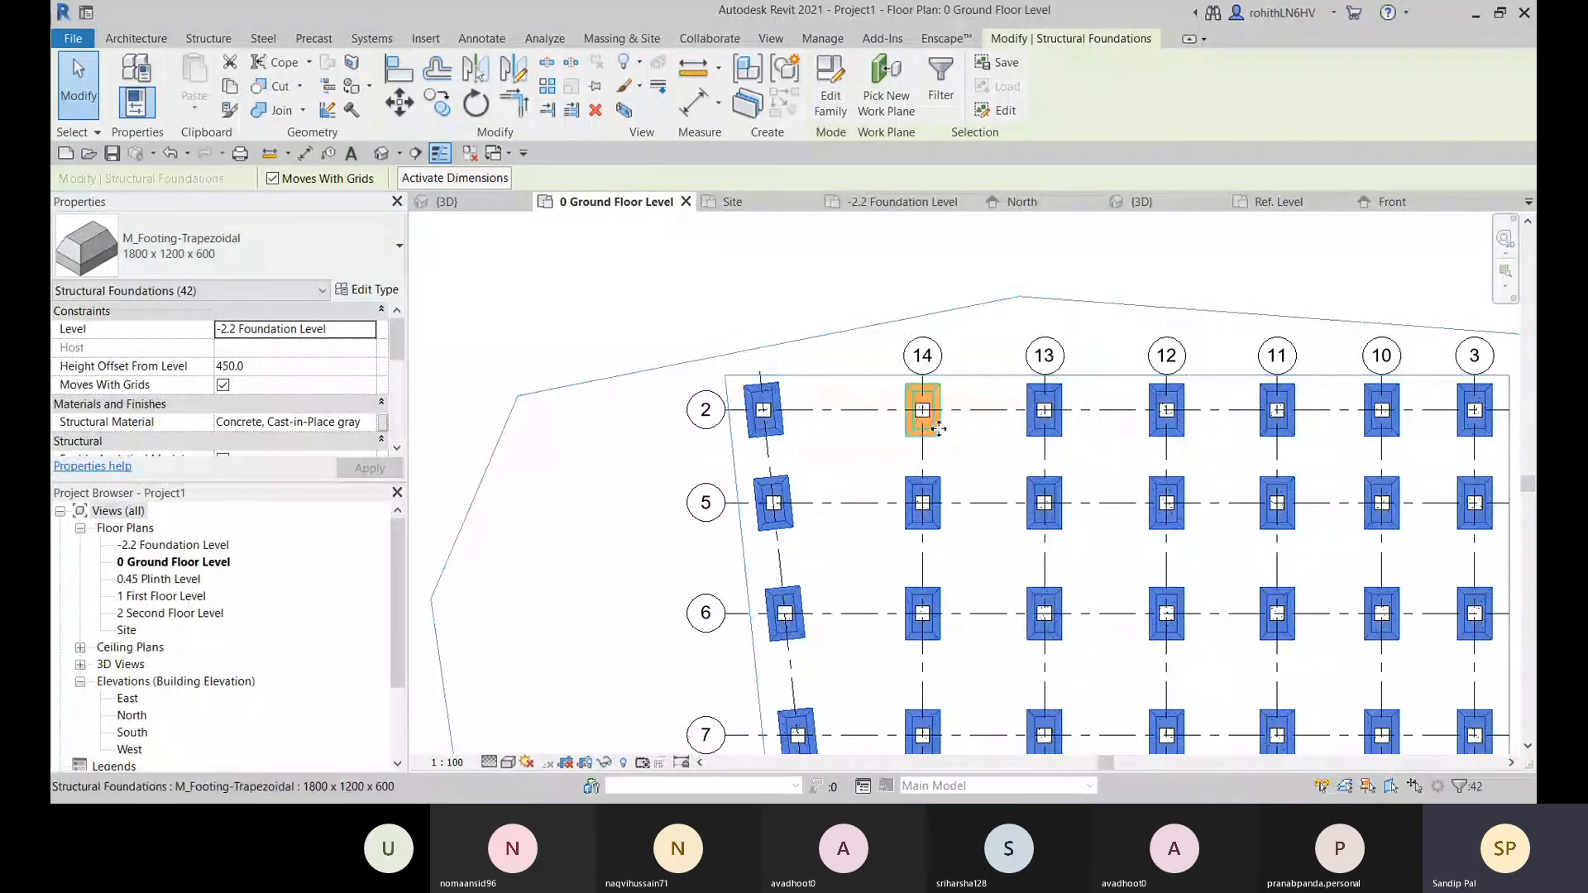
- Check the replaced footings beneath the columns in the ground floor plan and the project's 3D view
scroll(939, 429, up, 3)
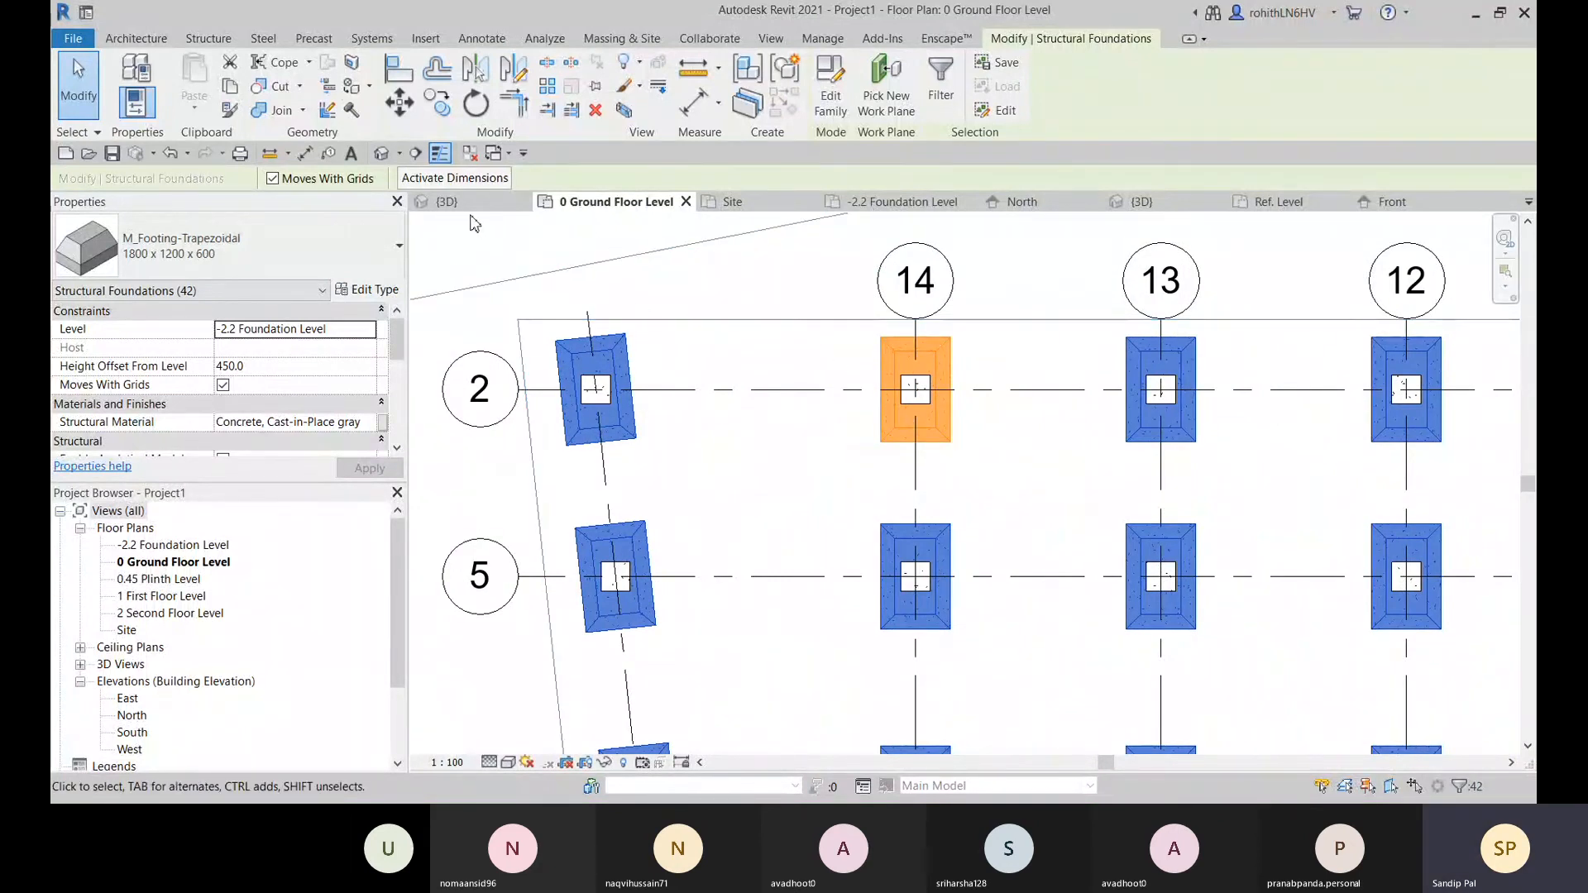
click(447, 201)
scroll(892, 495, down, 3)
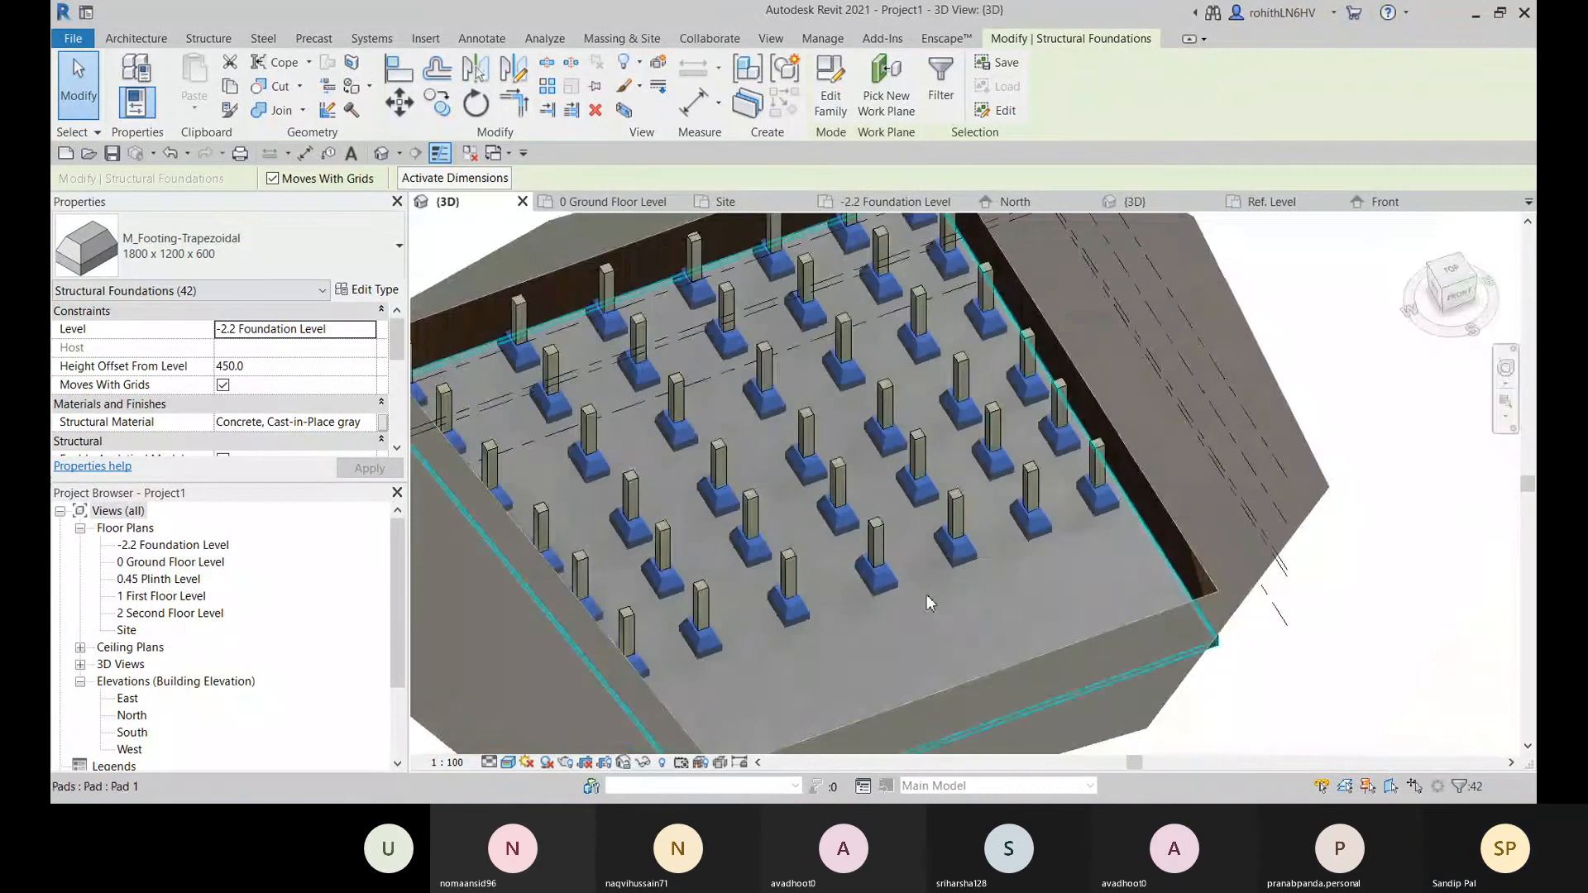
shift+middle_drag(901, 613, 819, 525)
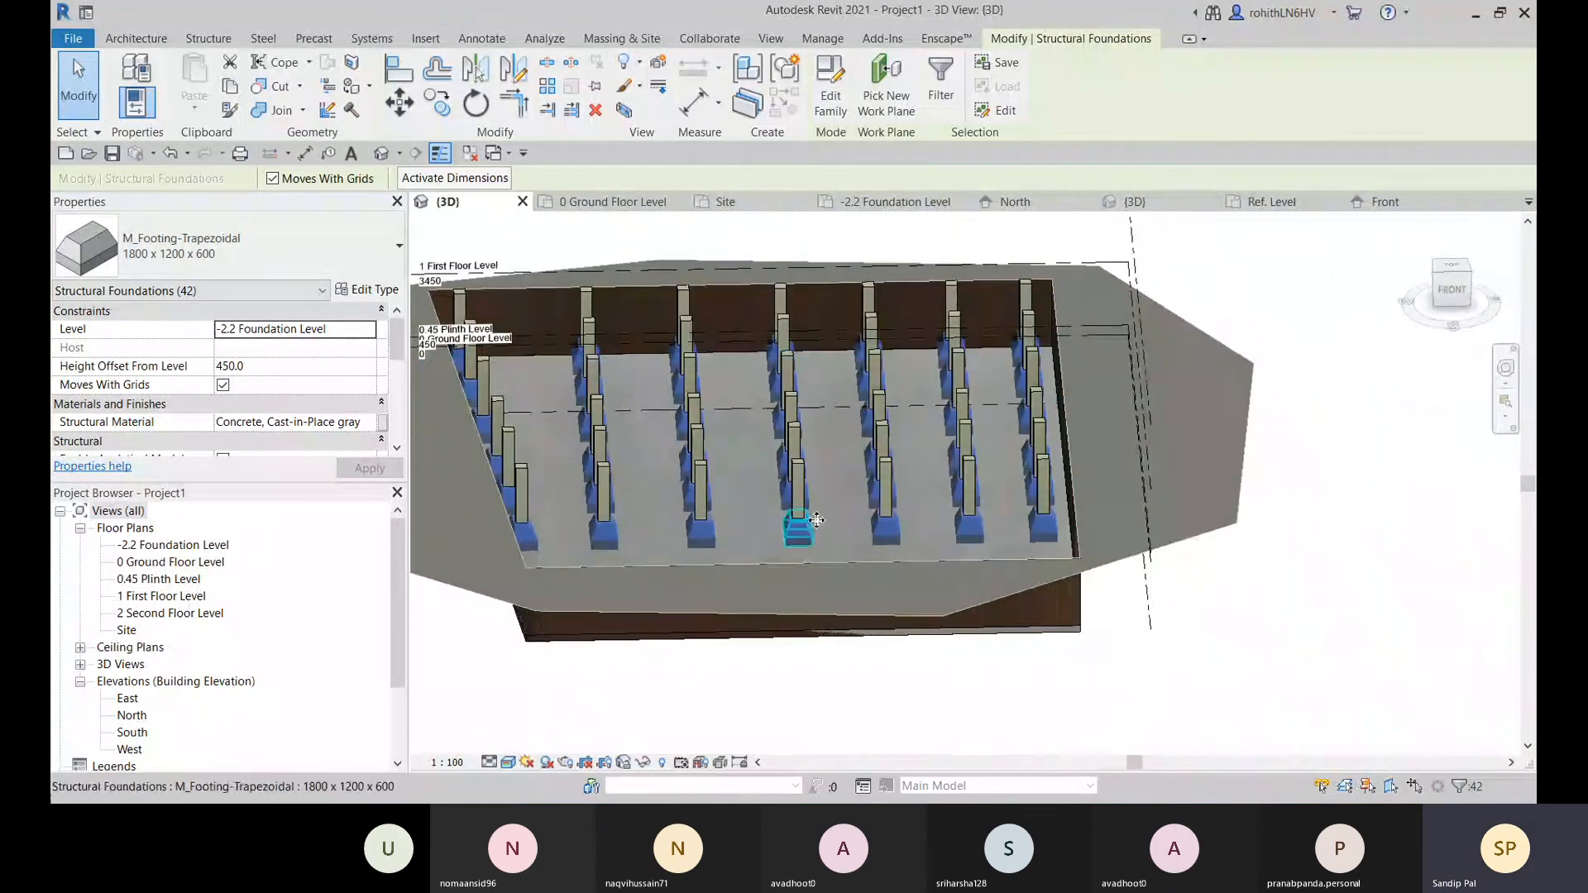
scroll(818, 524, up, 3)
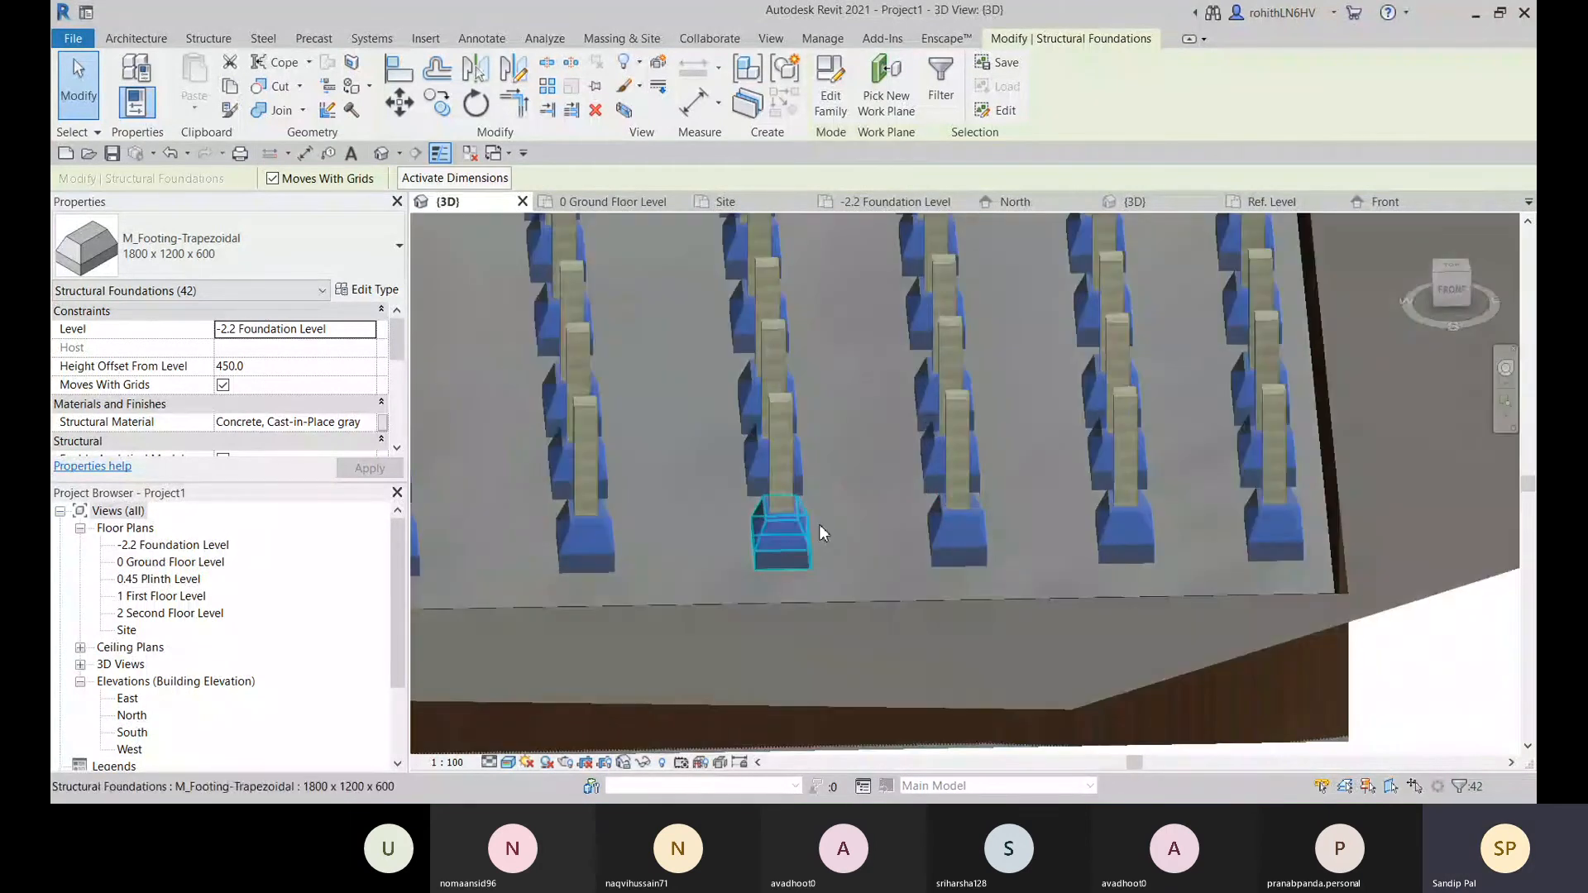
- Examine the trapezoidal footings in the North elevation for their fit with the columns and the foundation level
click(1016, 202)
scroll(864, 556, up, 2)
click(782, 451)
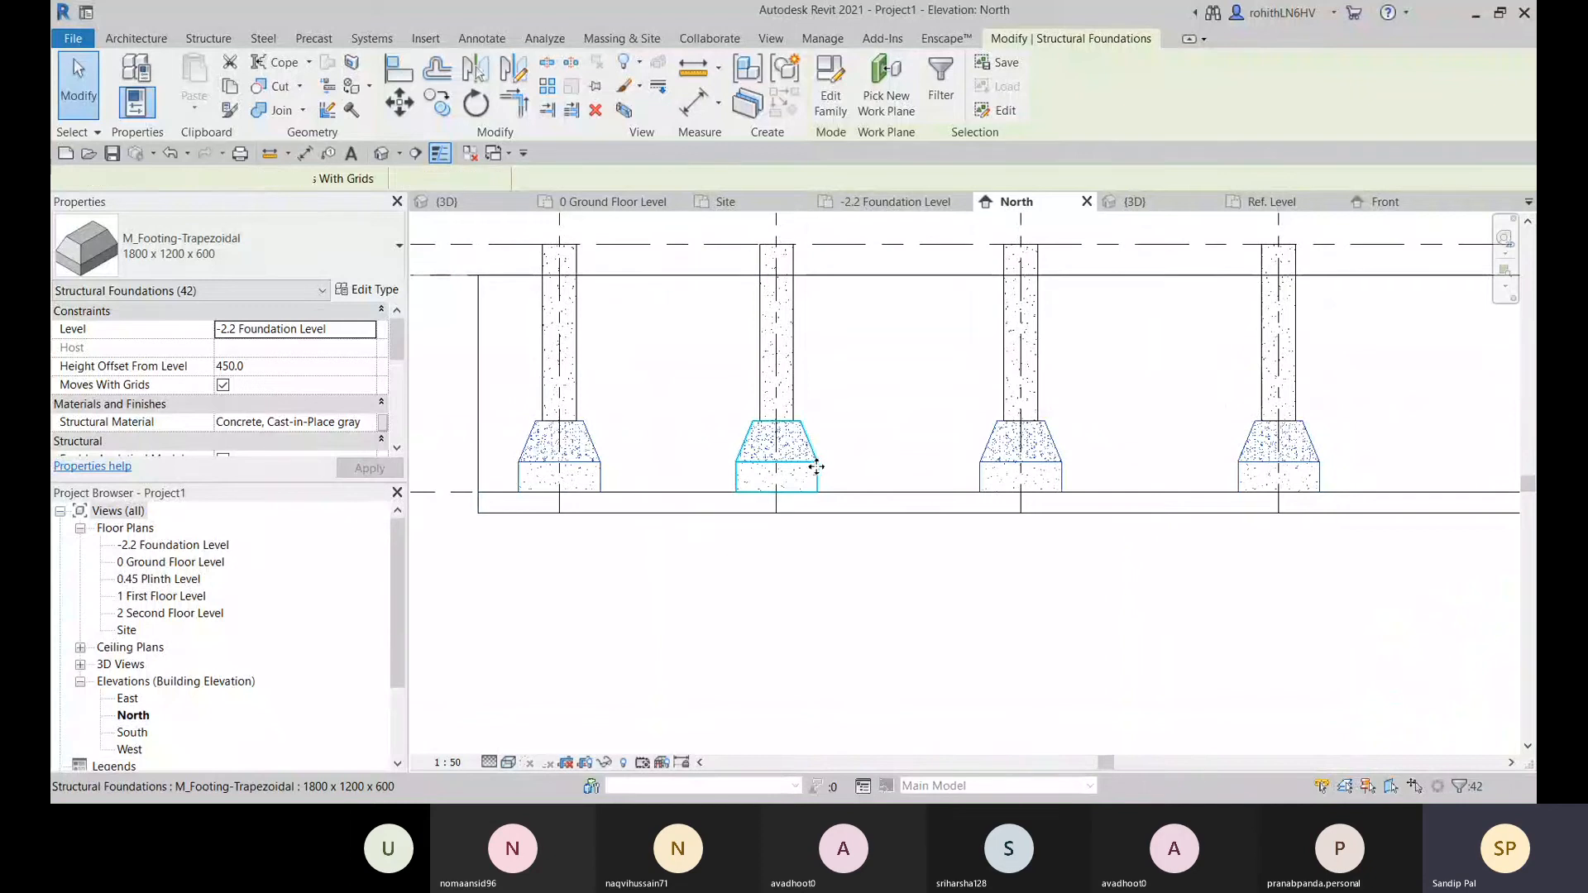
middle_drag(792, 624, 803, 623)
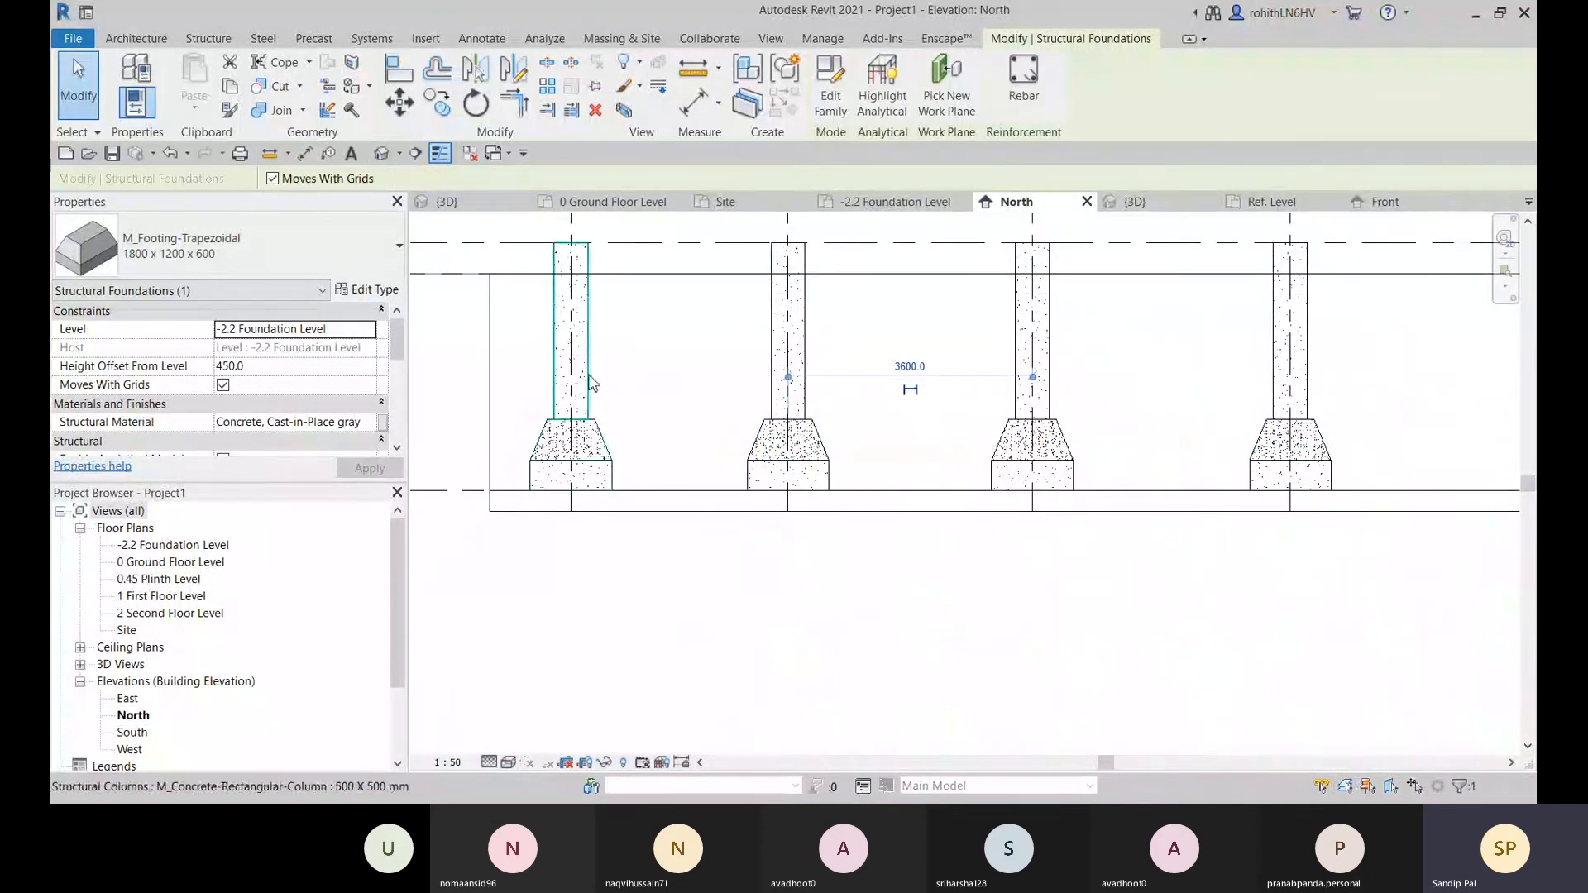
click(606, 453)
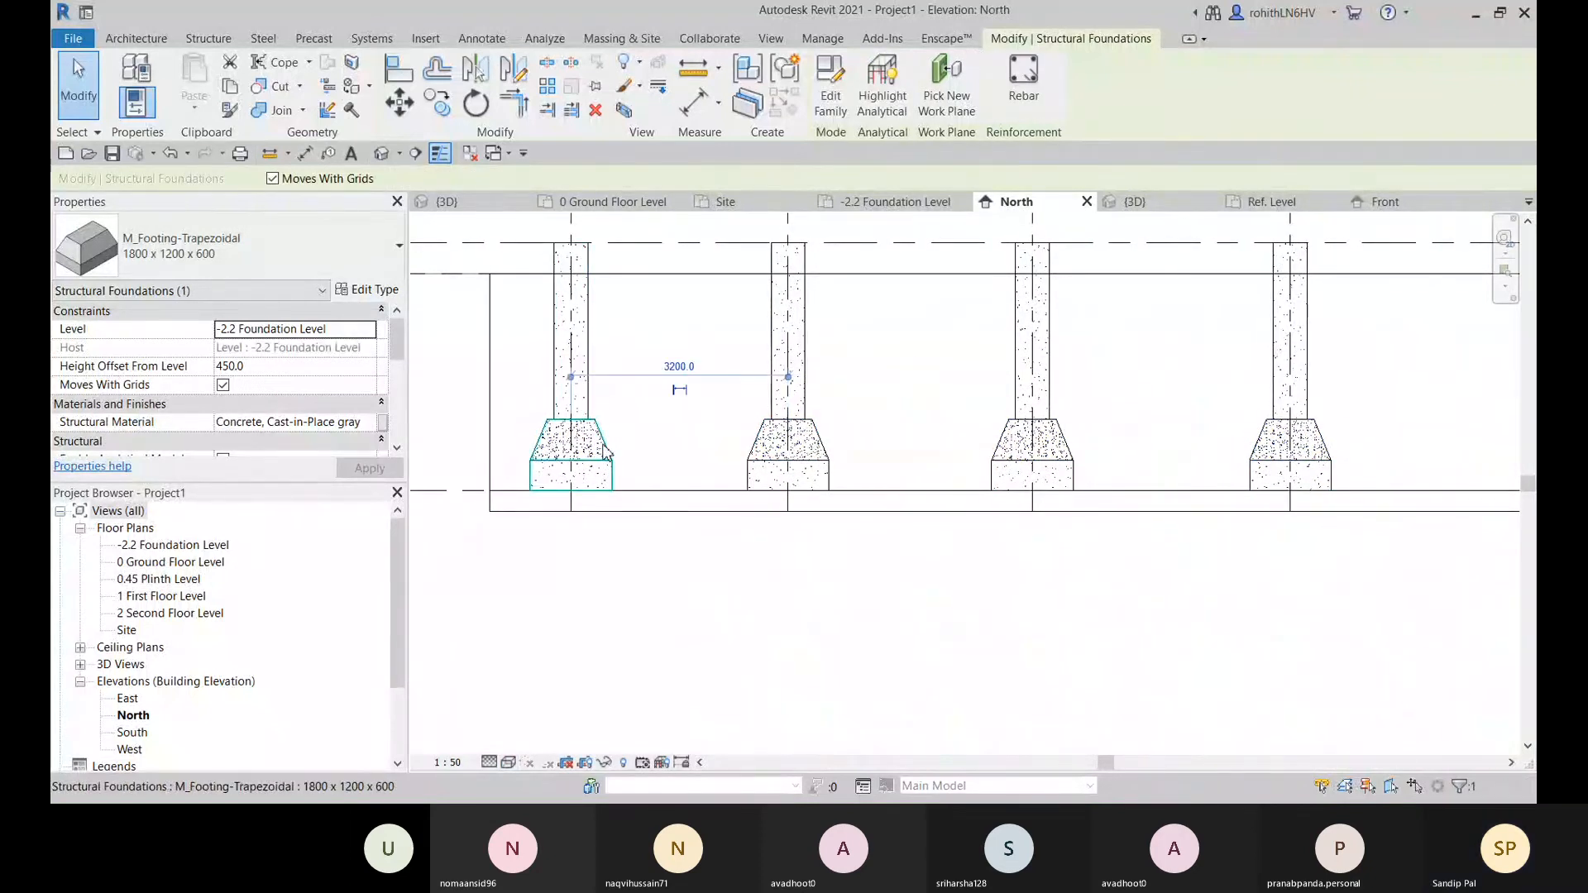
click(645, 597)
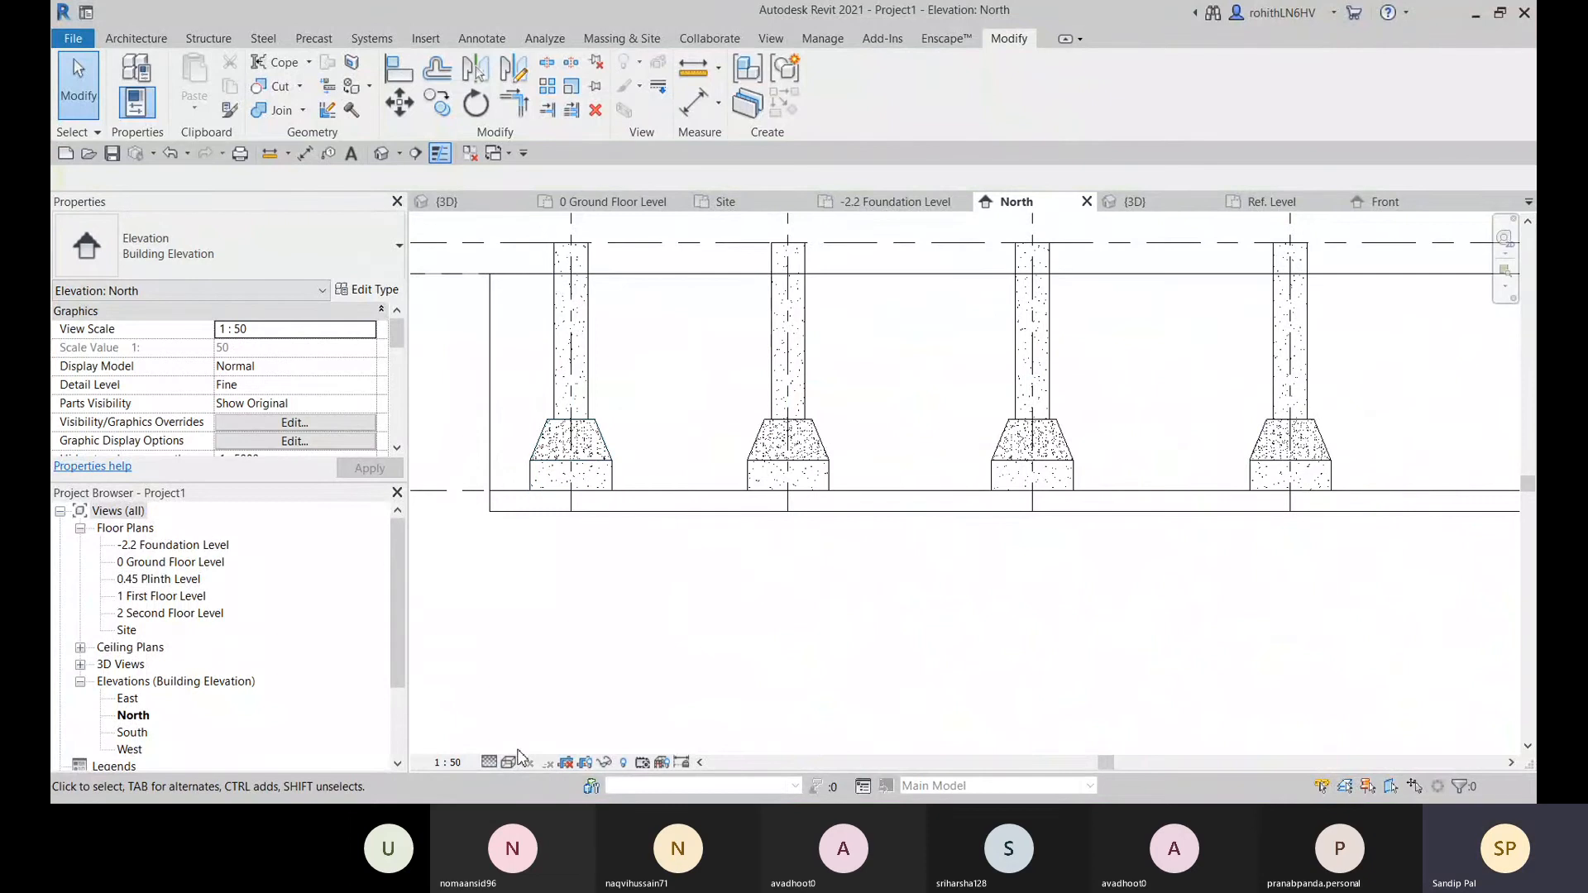
scroll(663, 592, down, 2)
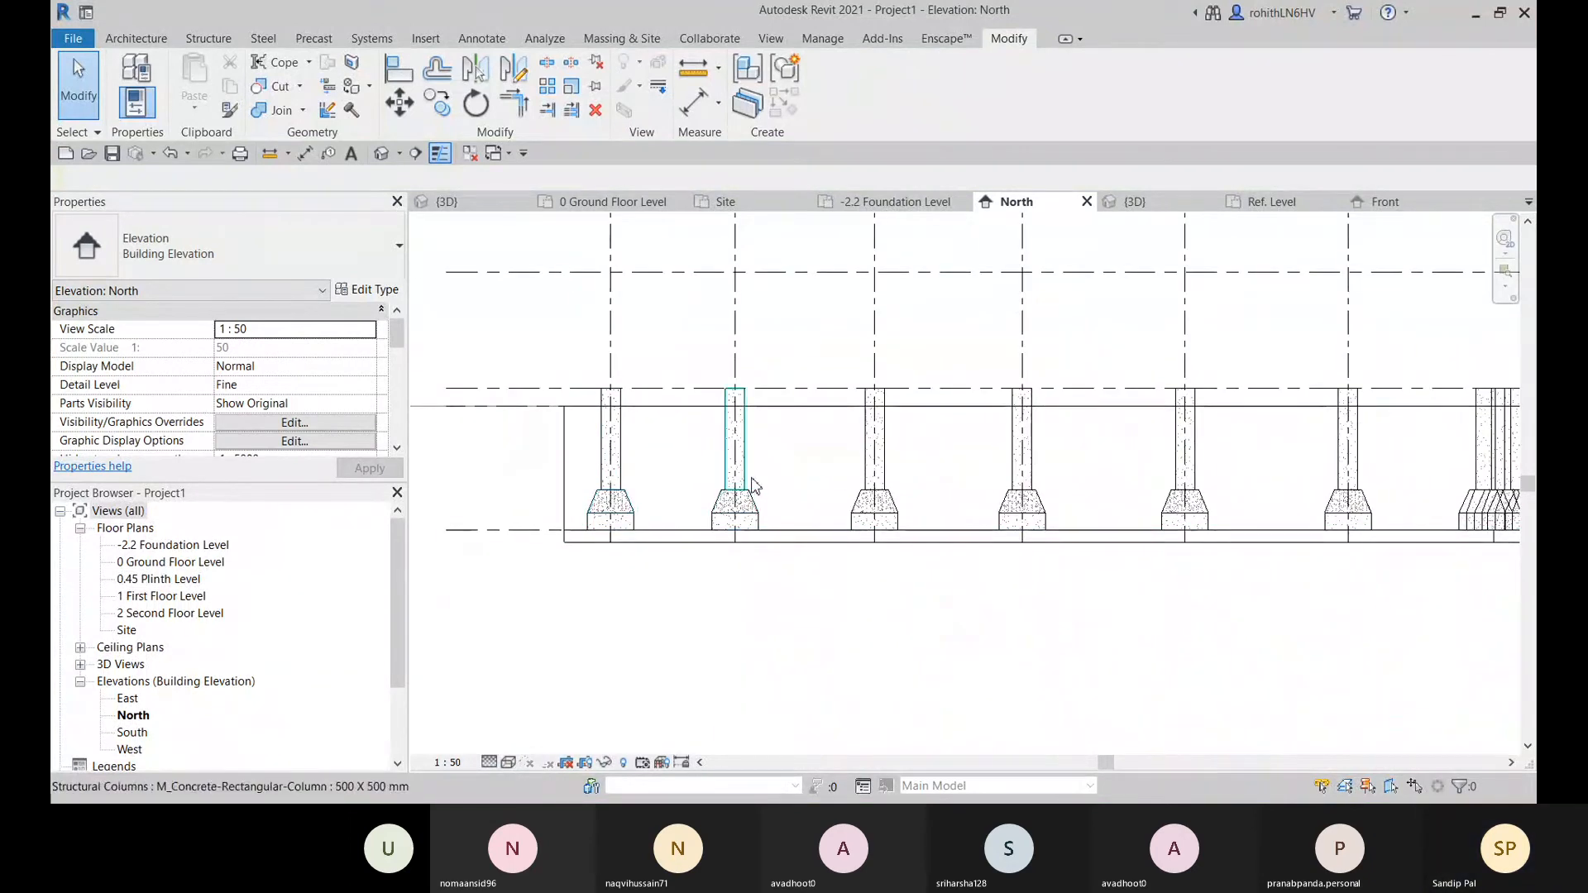
scroll(968, 496, down, 2)
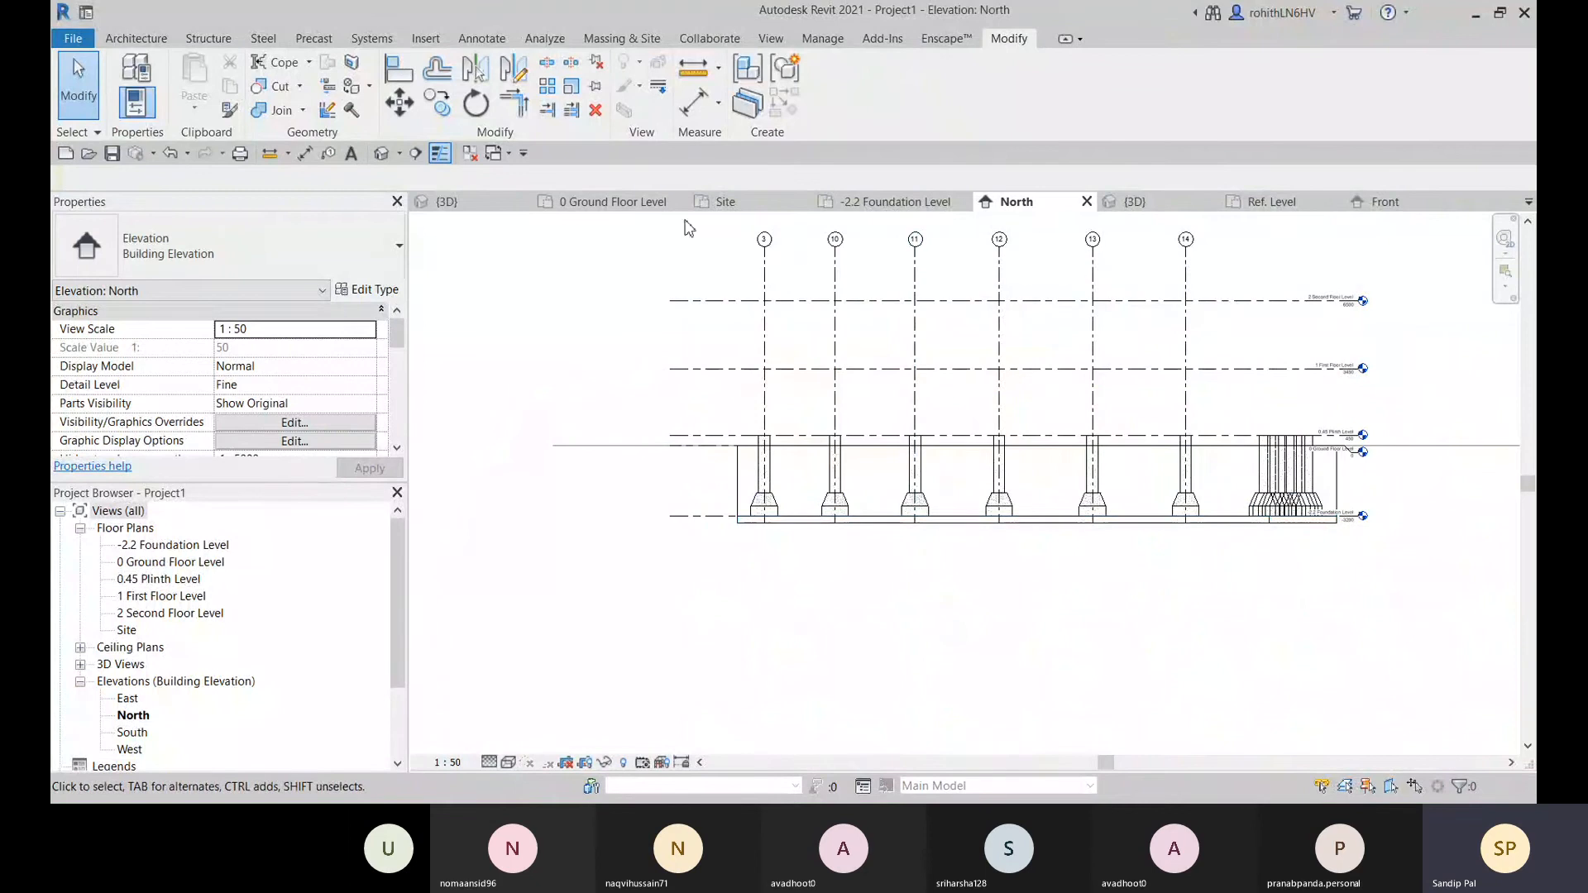
- Change the structural column at grid location 7-12 in the project's 3D view to the 600 x 750mm type
click(447, 201)
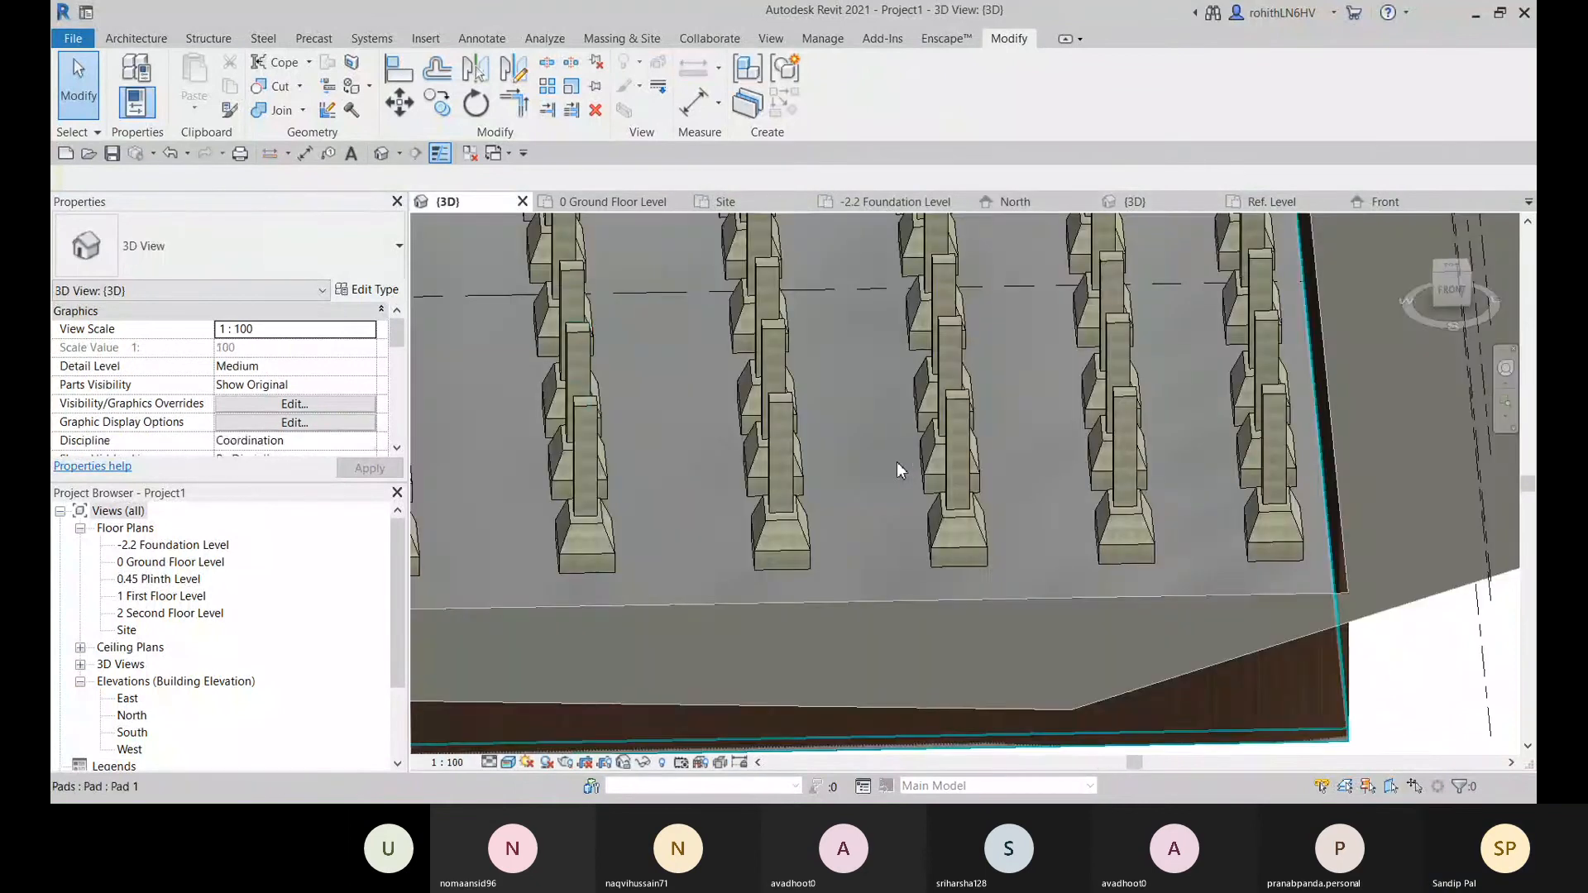
scroll(896, 461, down, 5)
shift+middle_drag(897, 464, 830, 598)
scroll(870, 503, up, 5)
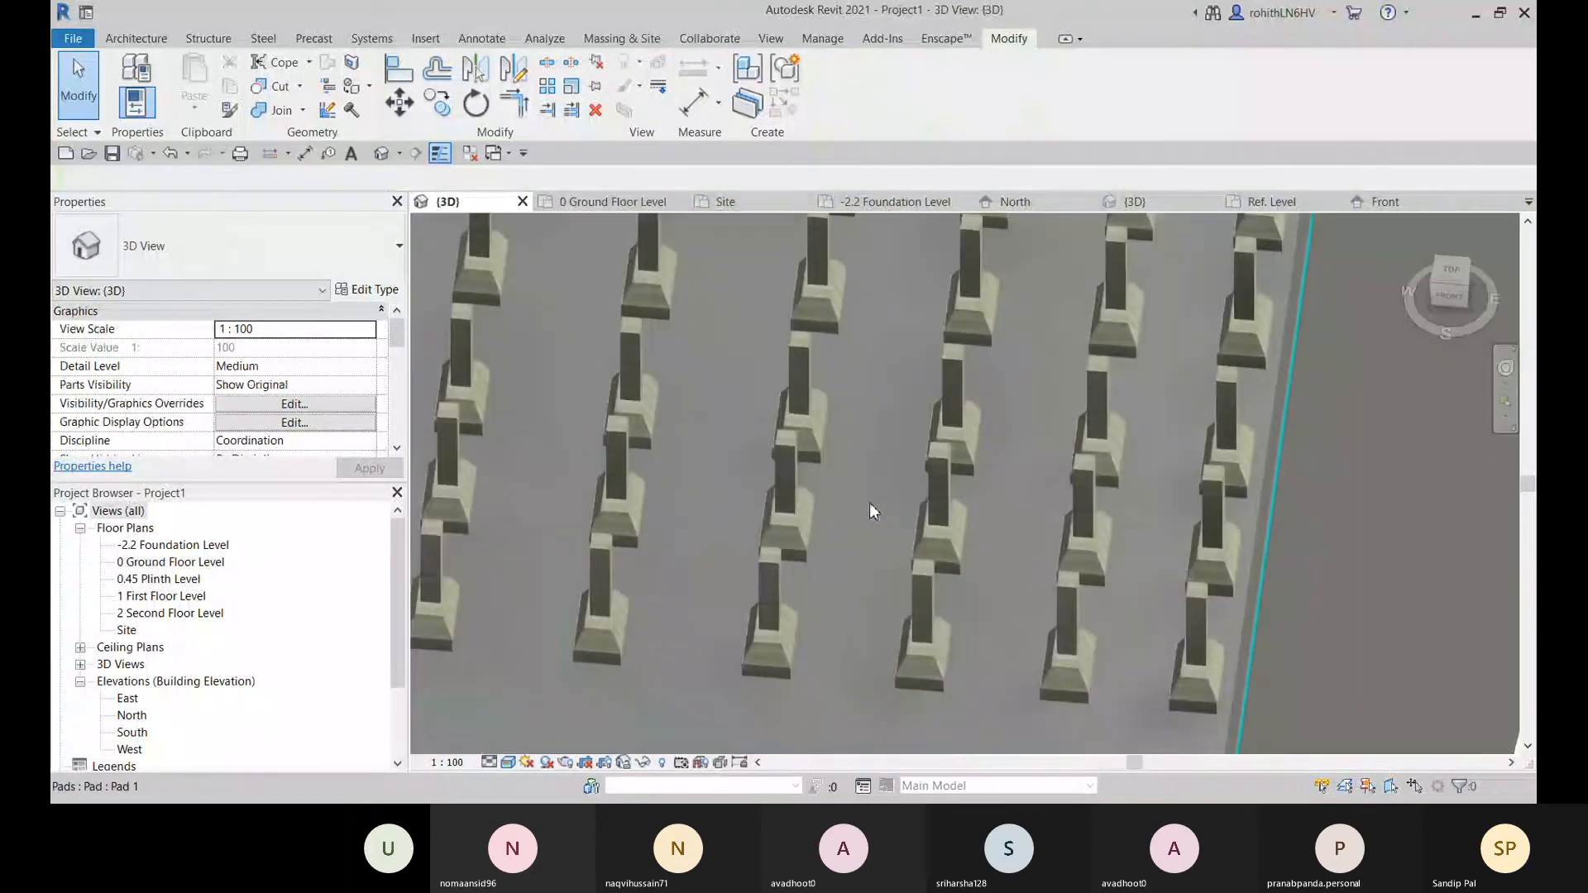
shift+middle_drag(870, 503, 646, 505)
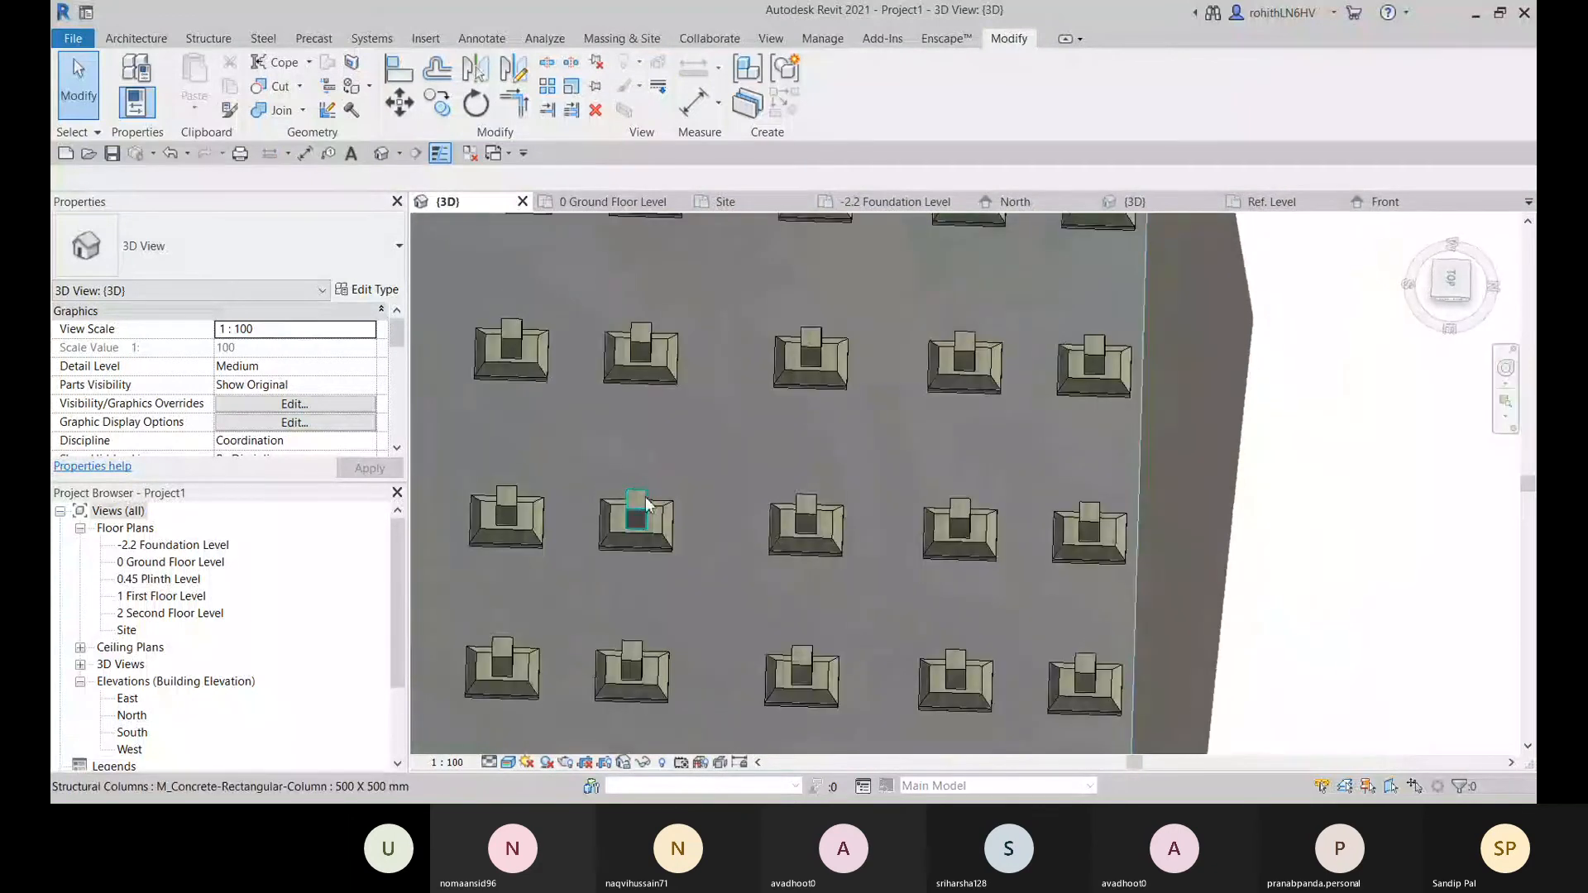
click(646, 504)
scroll(496, 522, up, 2)
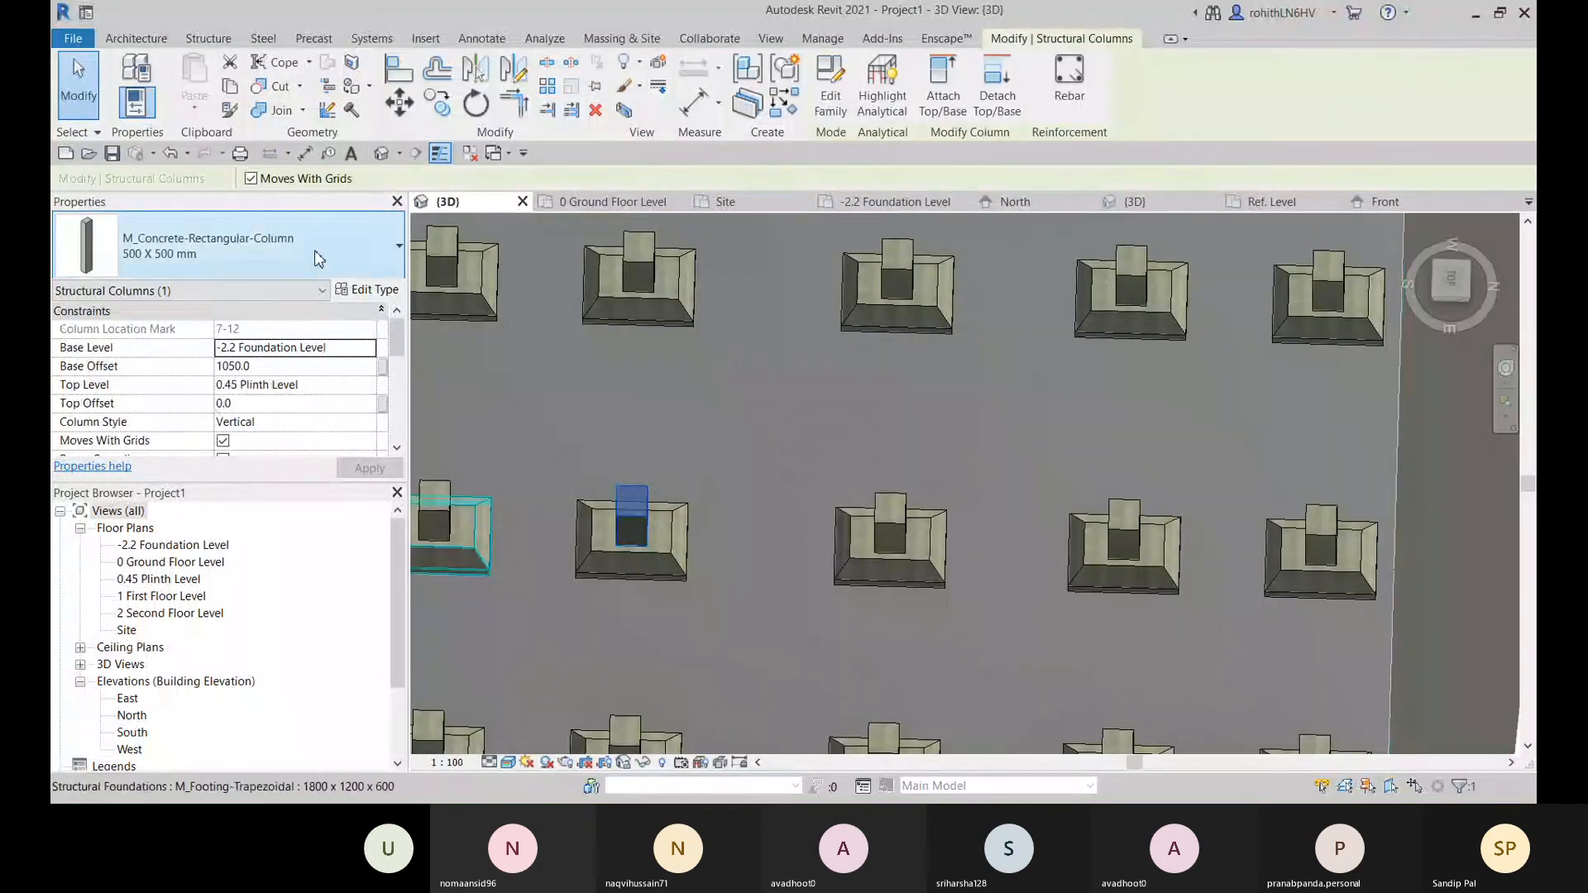
click(319, 258)
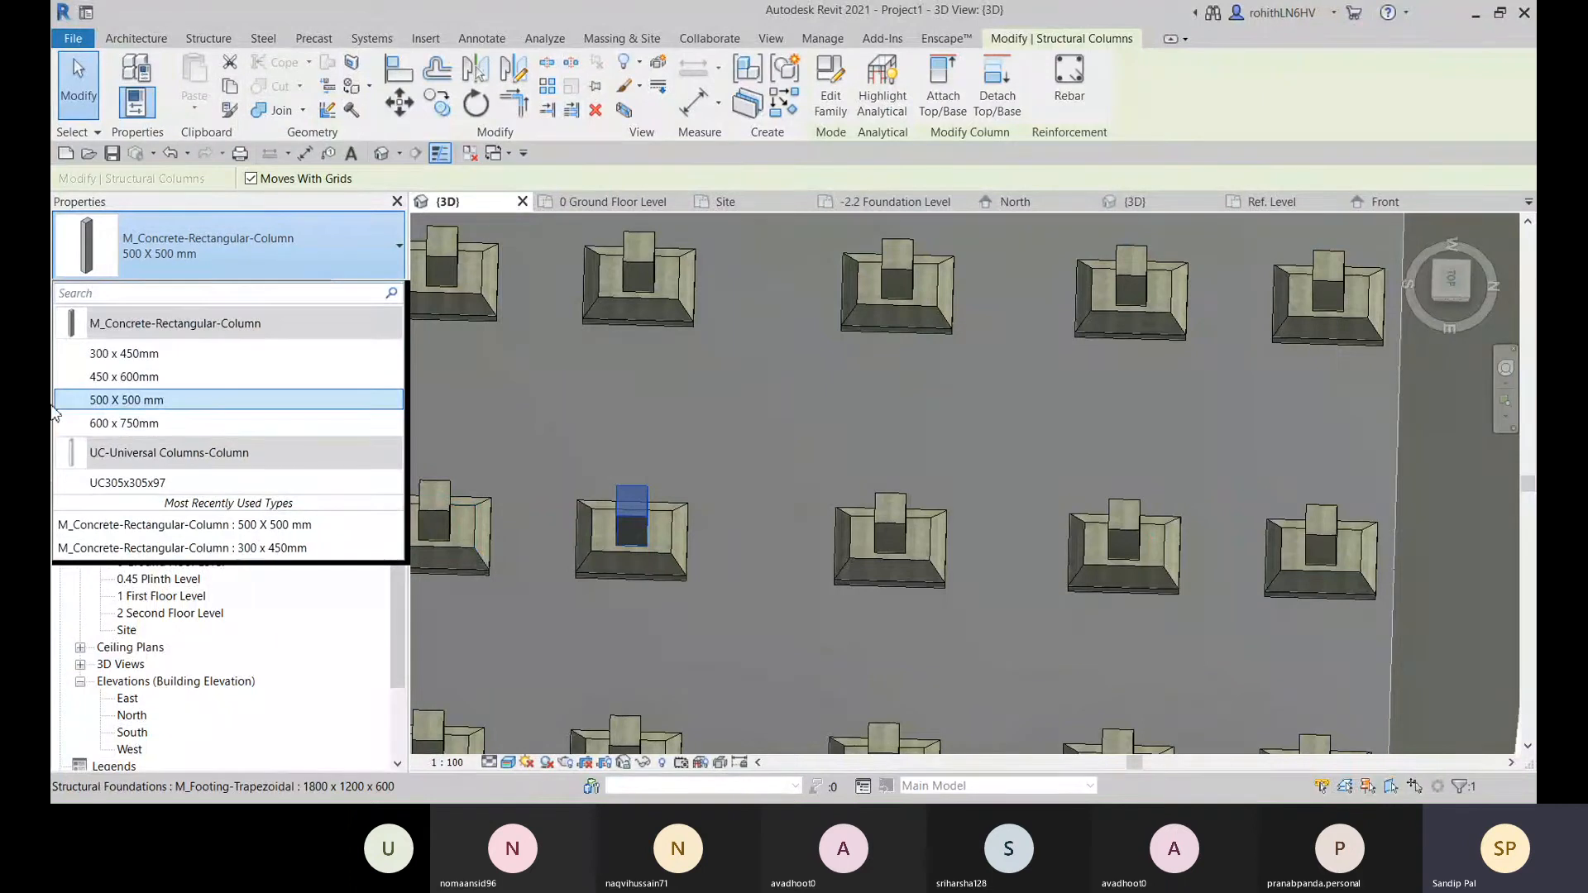
click(142, 425)
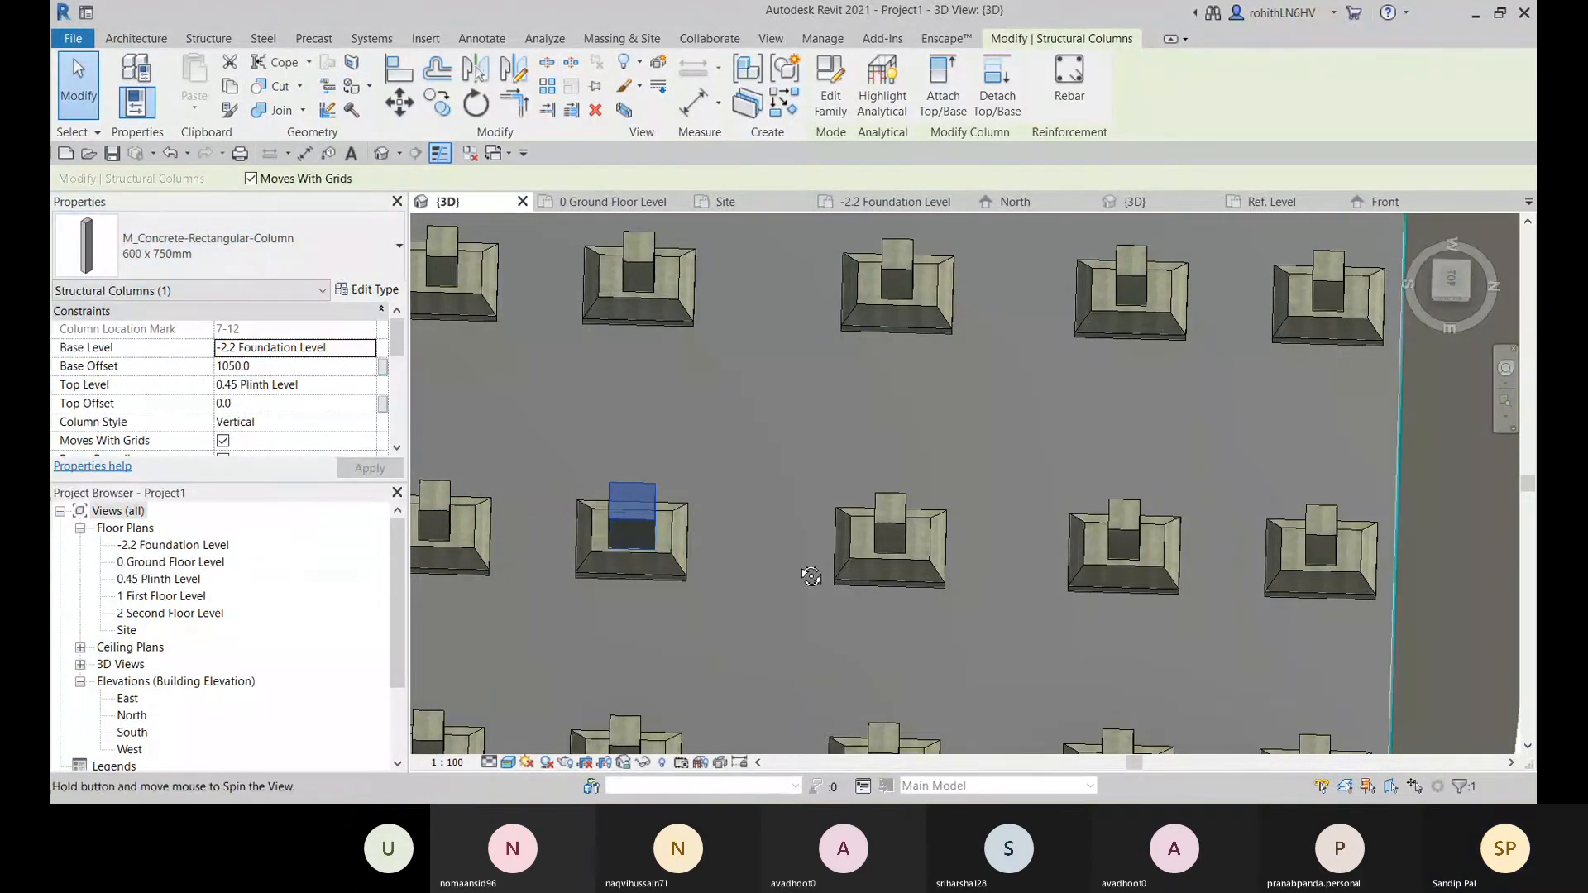
- Rename the selected column's type to 300 x 750mm and set its b dimension to 300
shift+middle_drag(811, 576, 704, 603)
scroll(614, 574, up, 3)
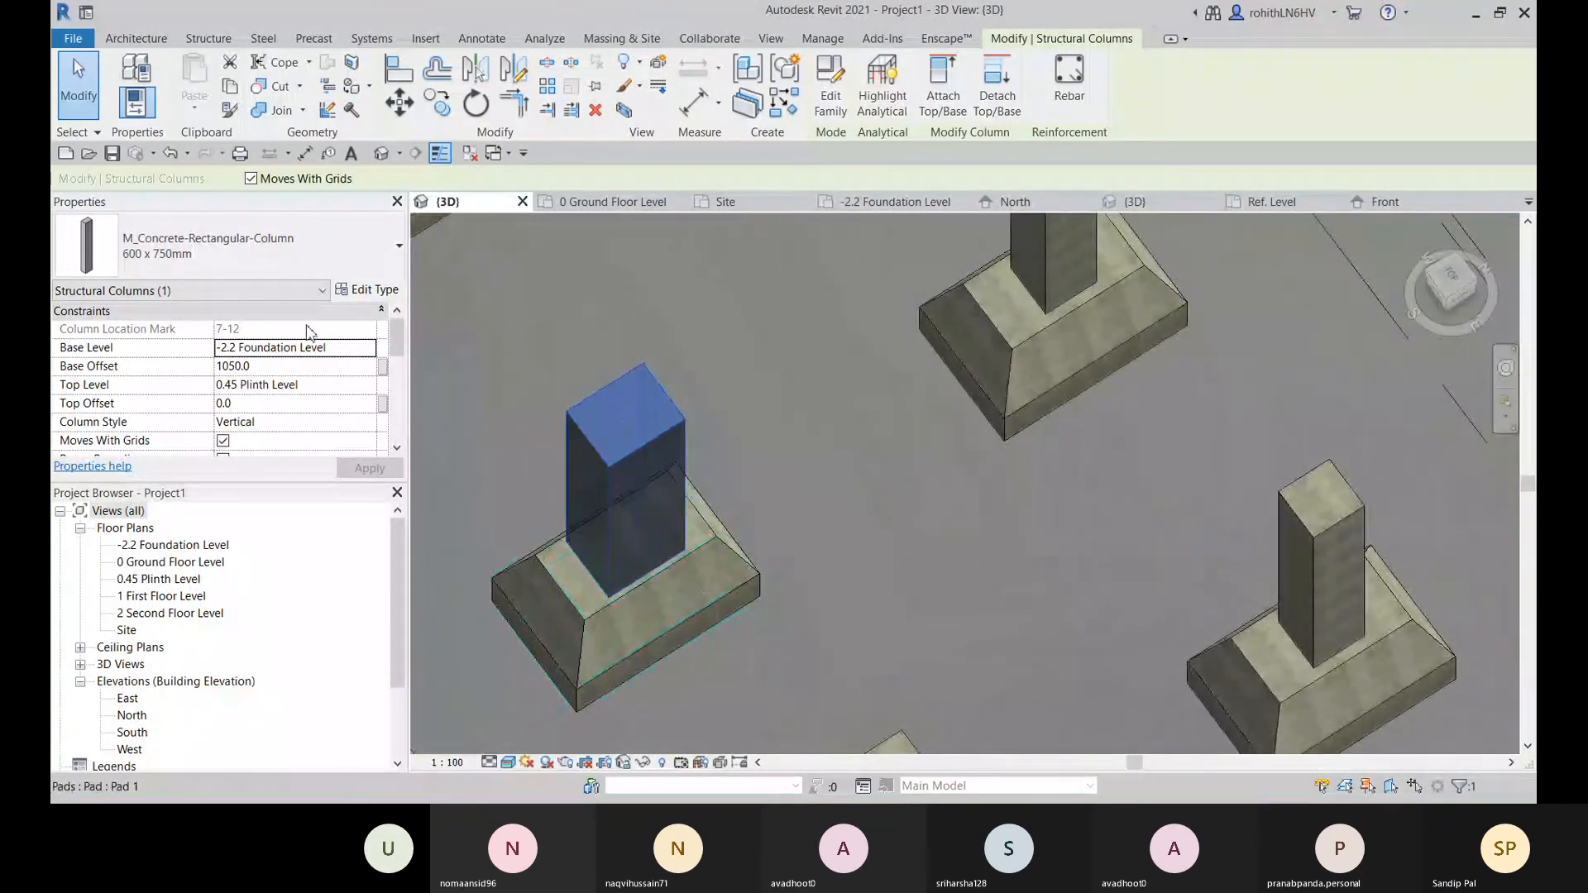
click(380, 289)
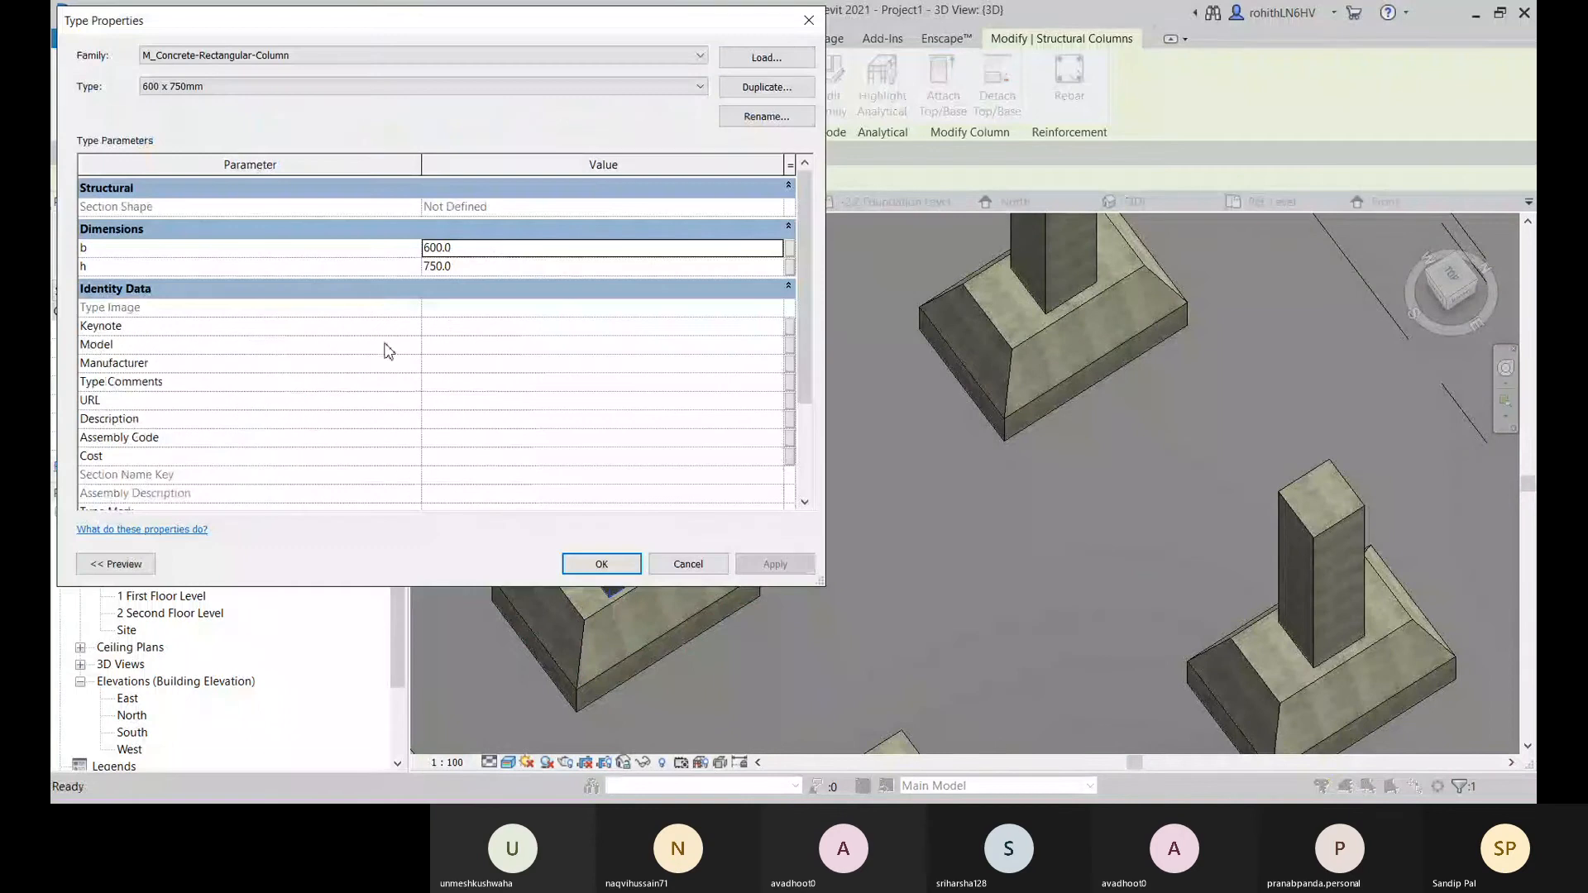
click(757, 116)
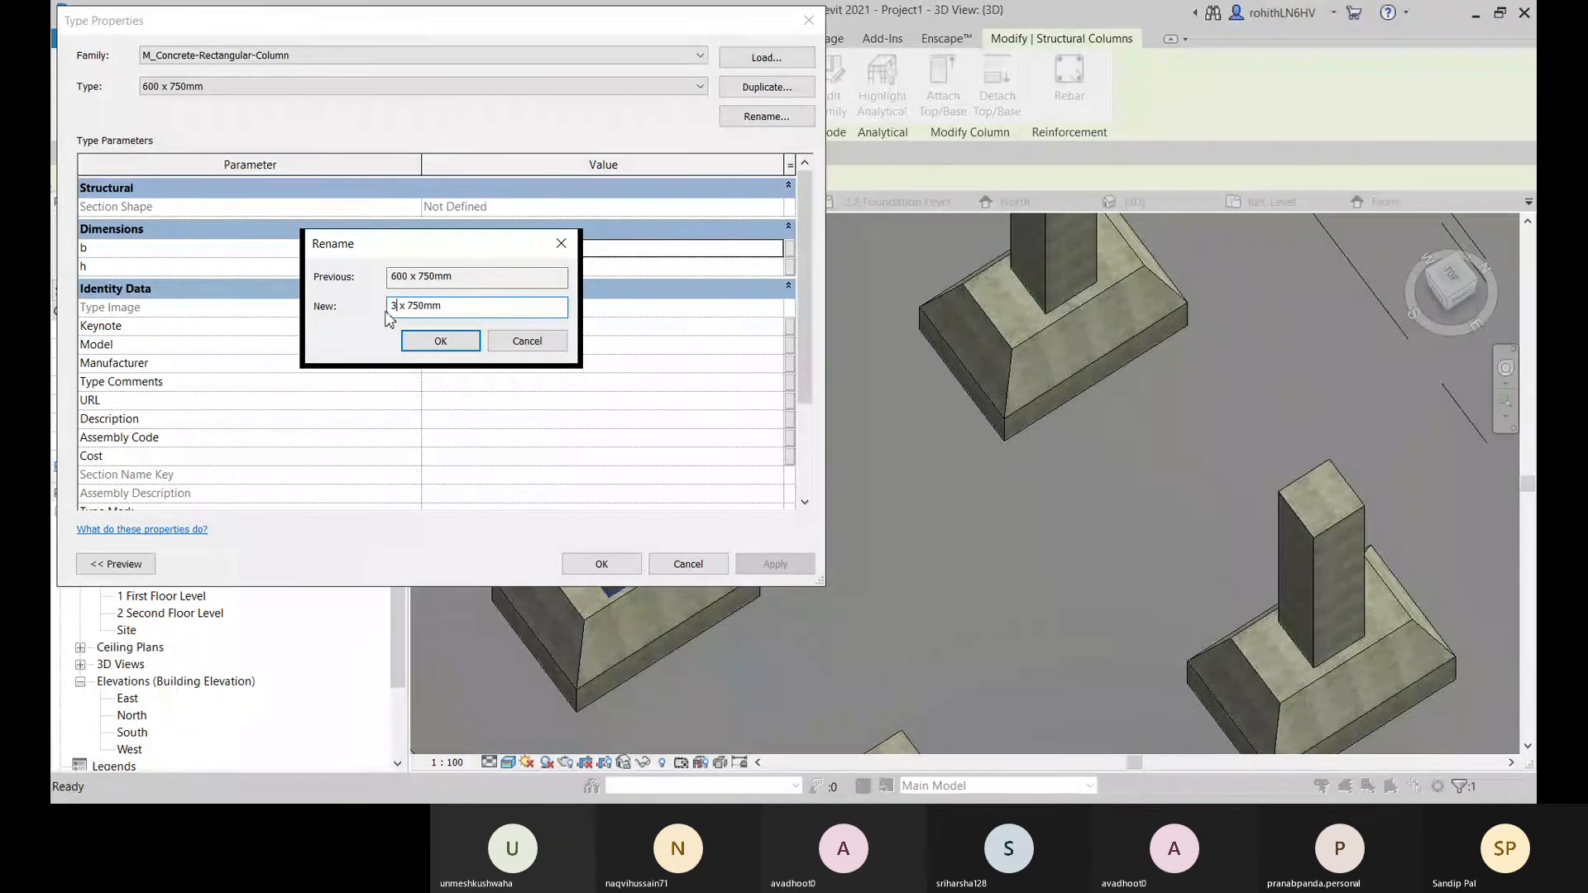
click(441, 340)
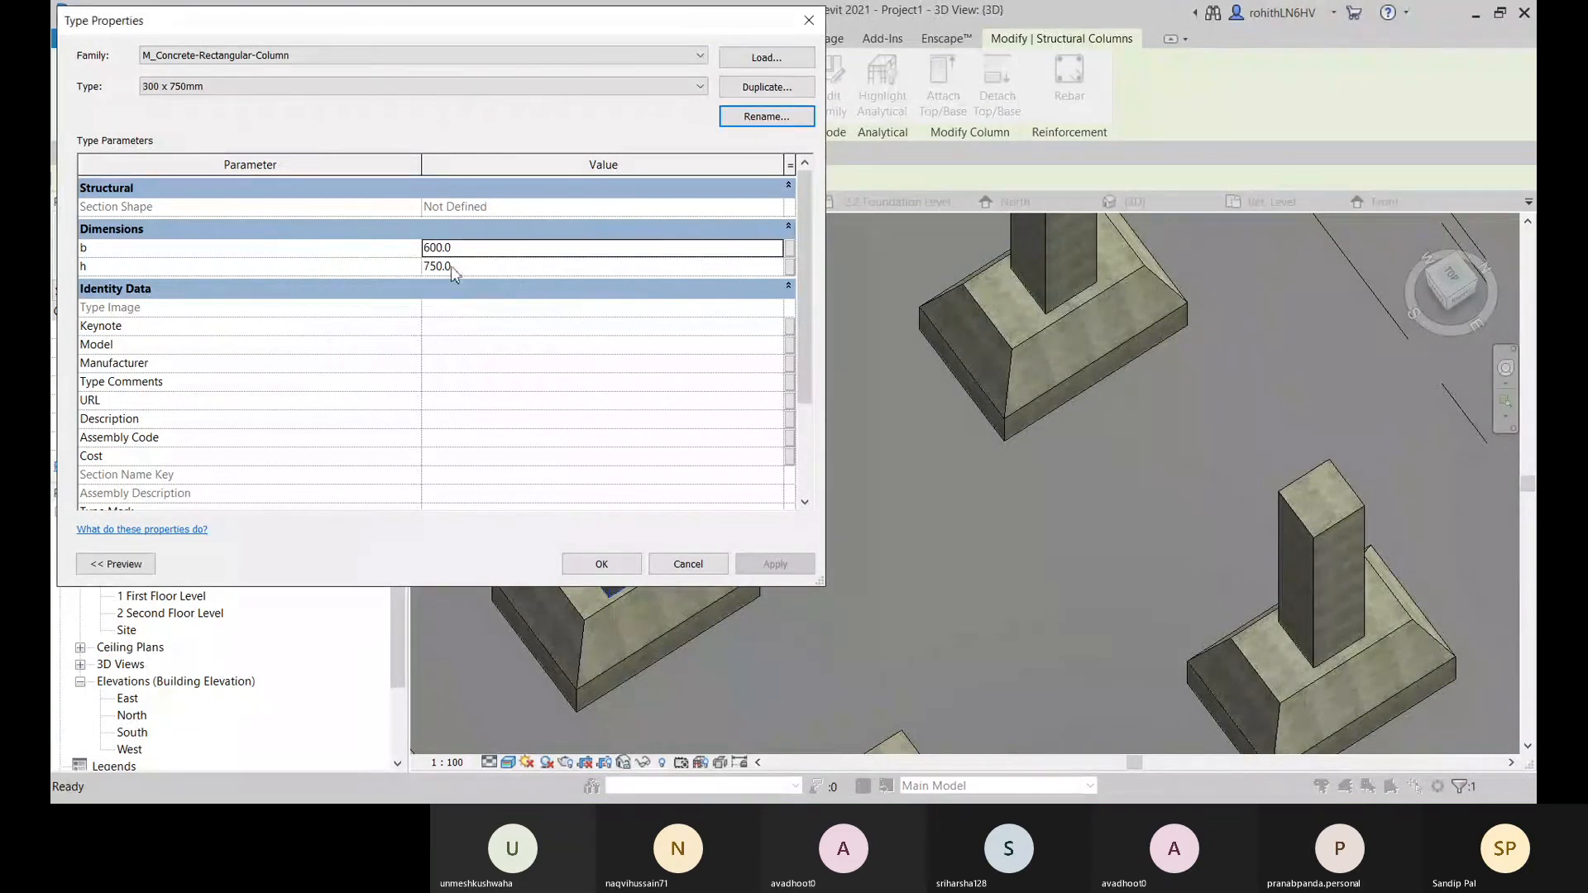
text(300)
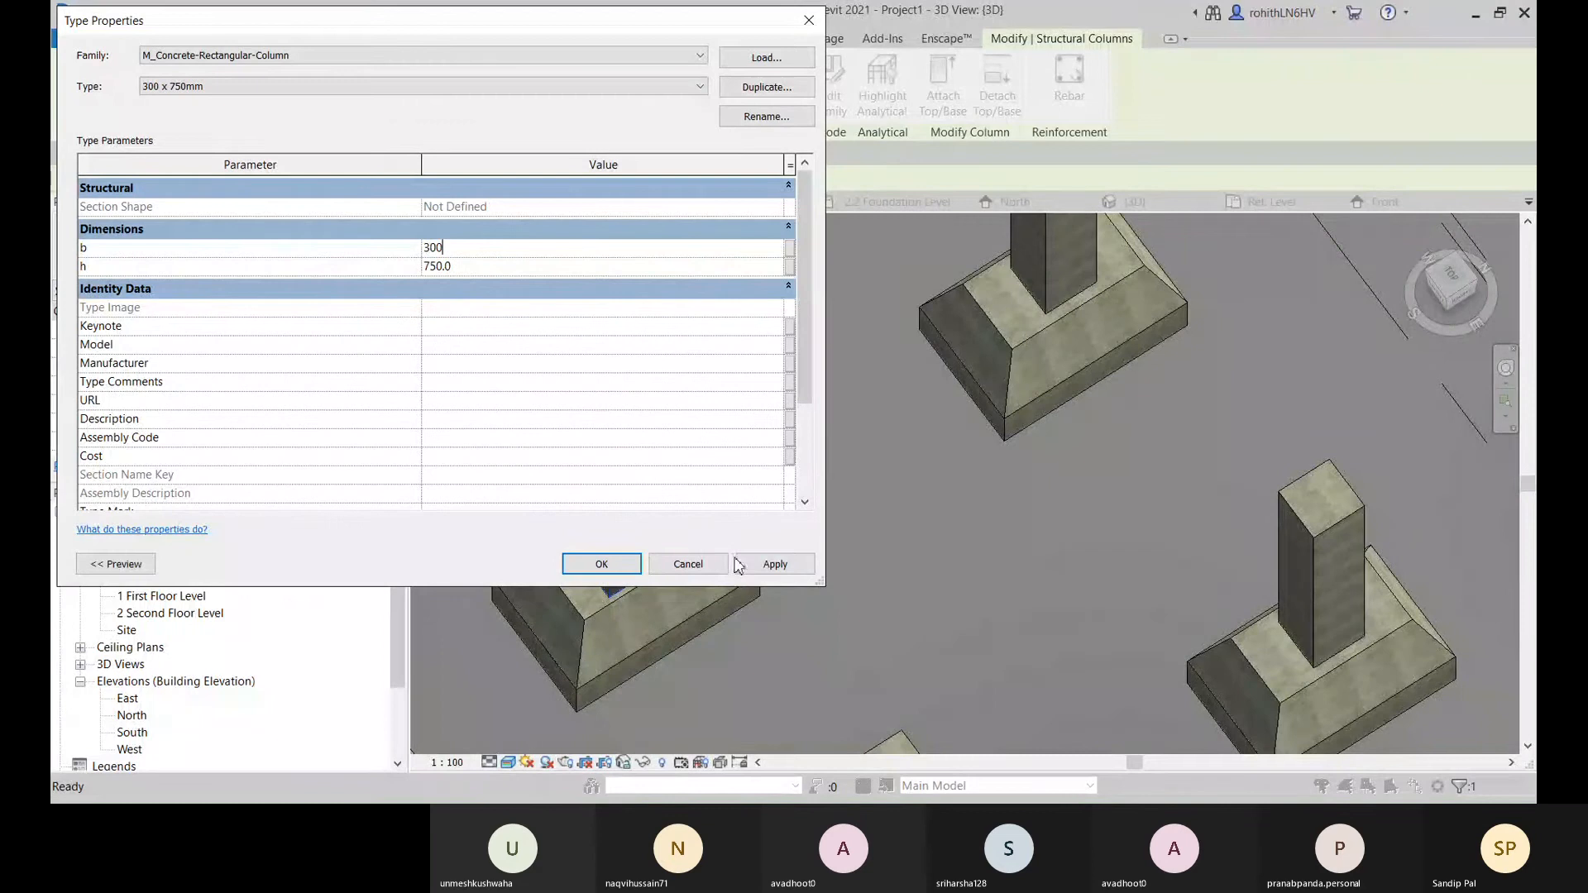
click(738, 565)
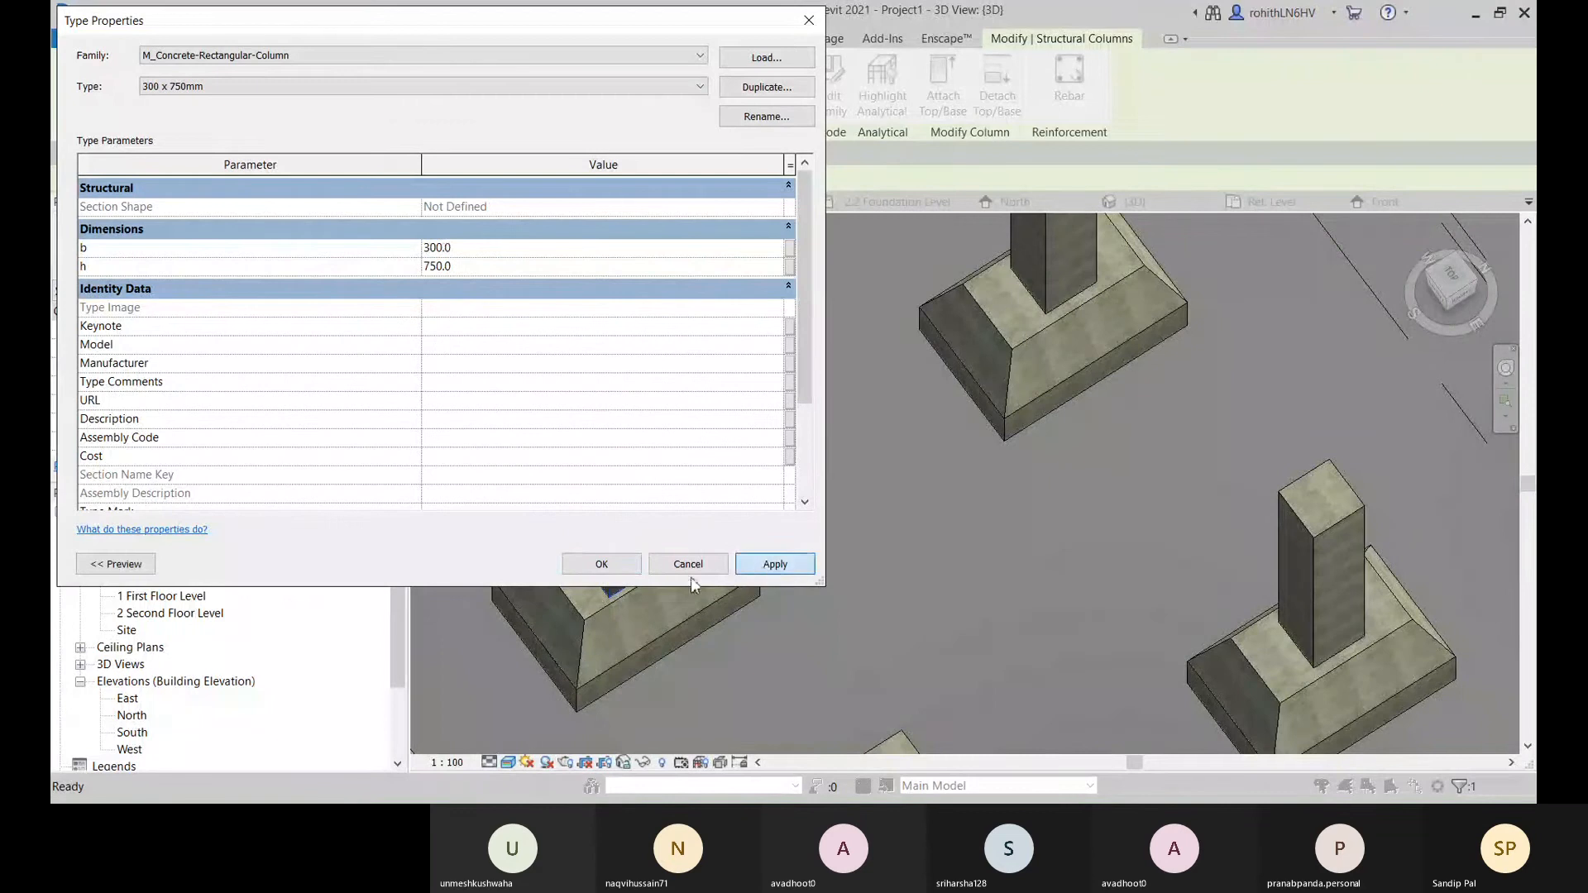
click(602, 564)
- Change every 500 X 500 mm concrete column instance in the entire project to the 300 x 750mm type
scroll(794, 577, down, 5)
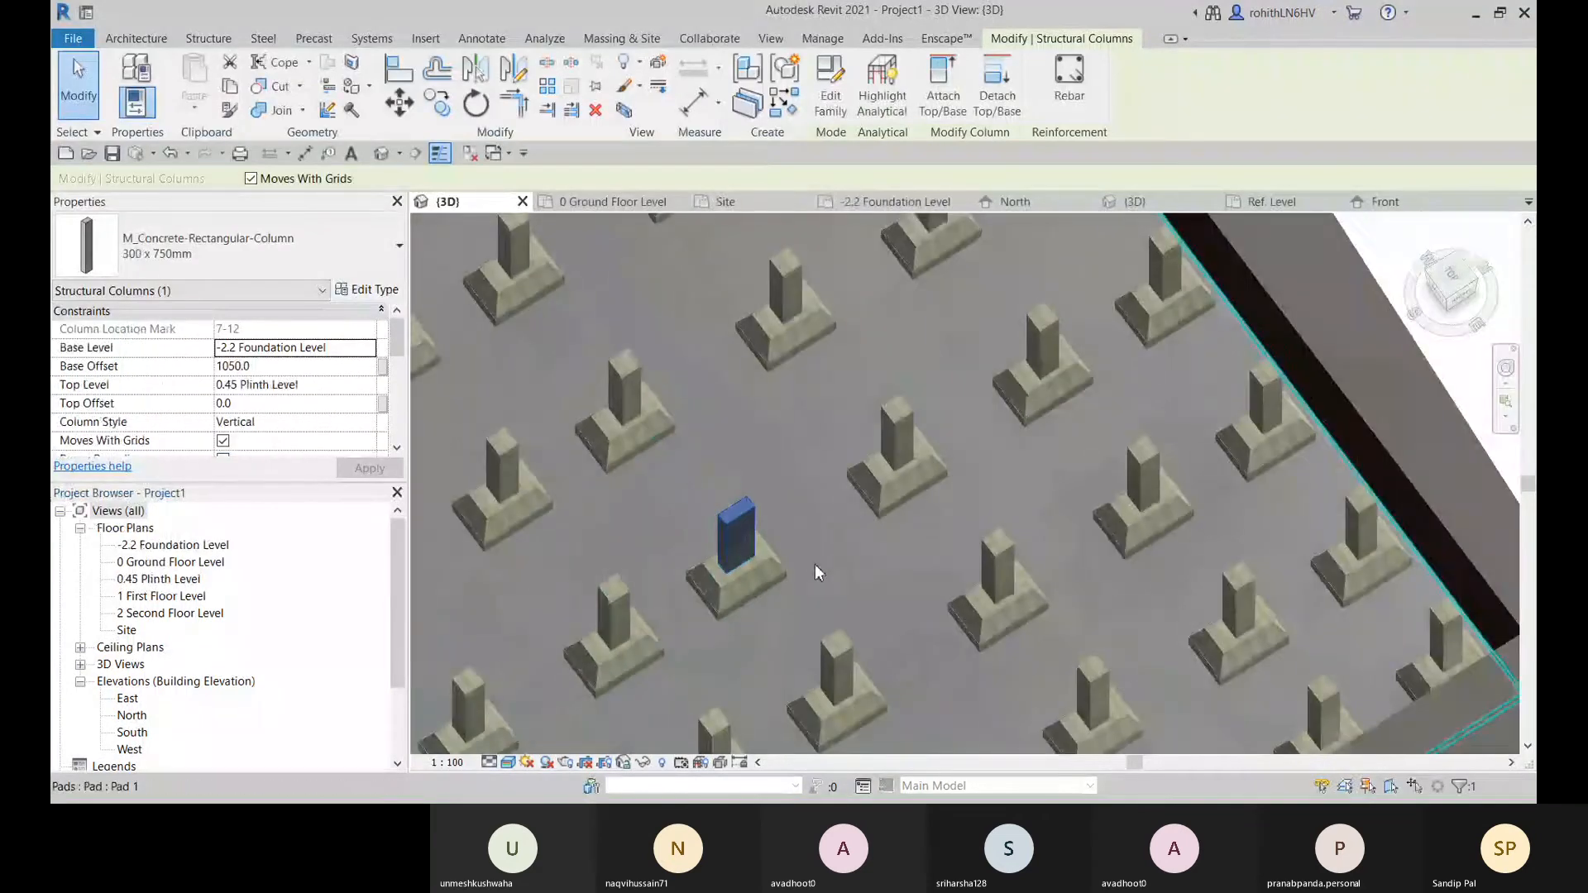
click(900, 434)
scroll(903, 446, down, 5)
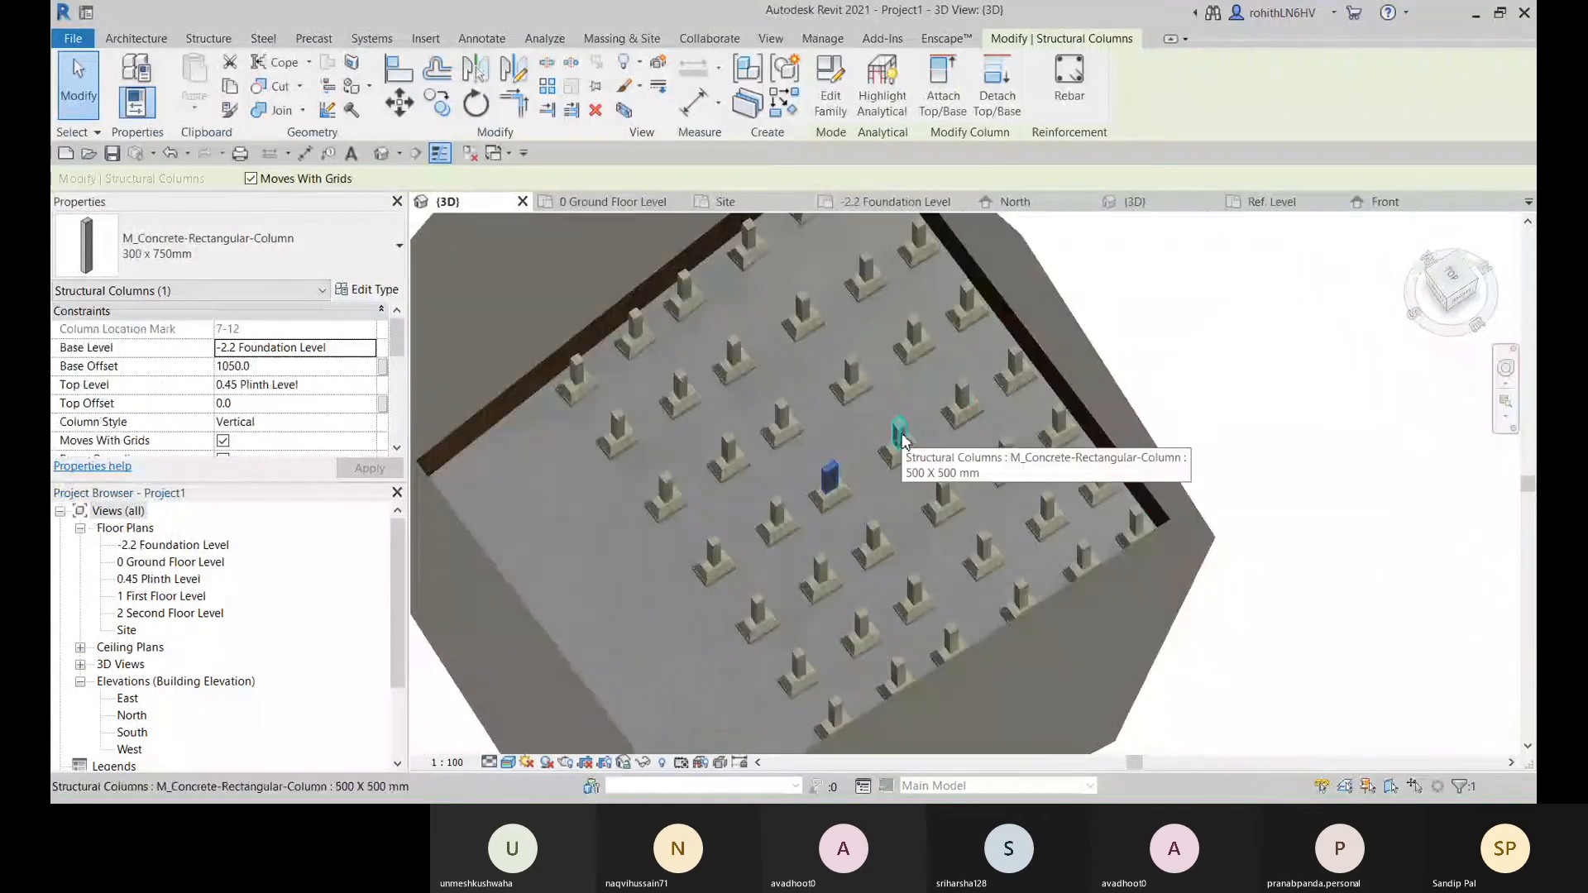
right_click(1149, 298)
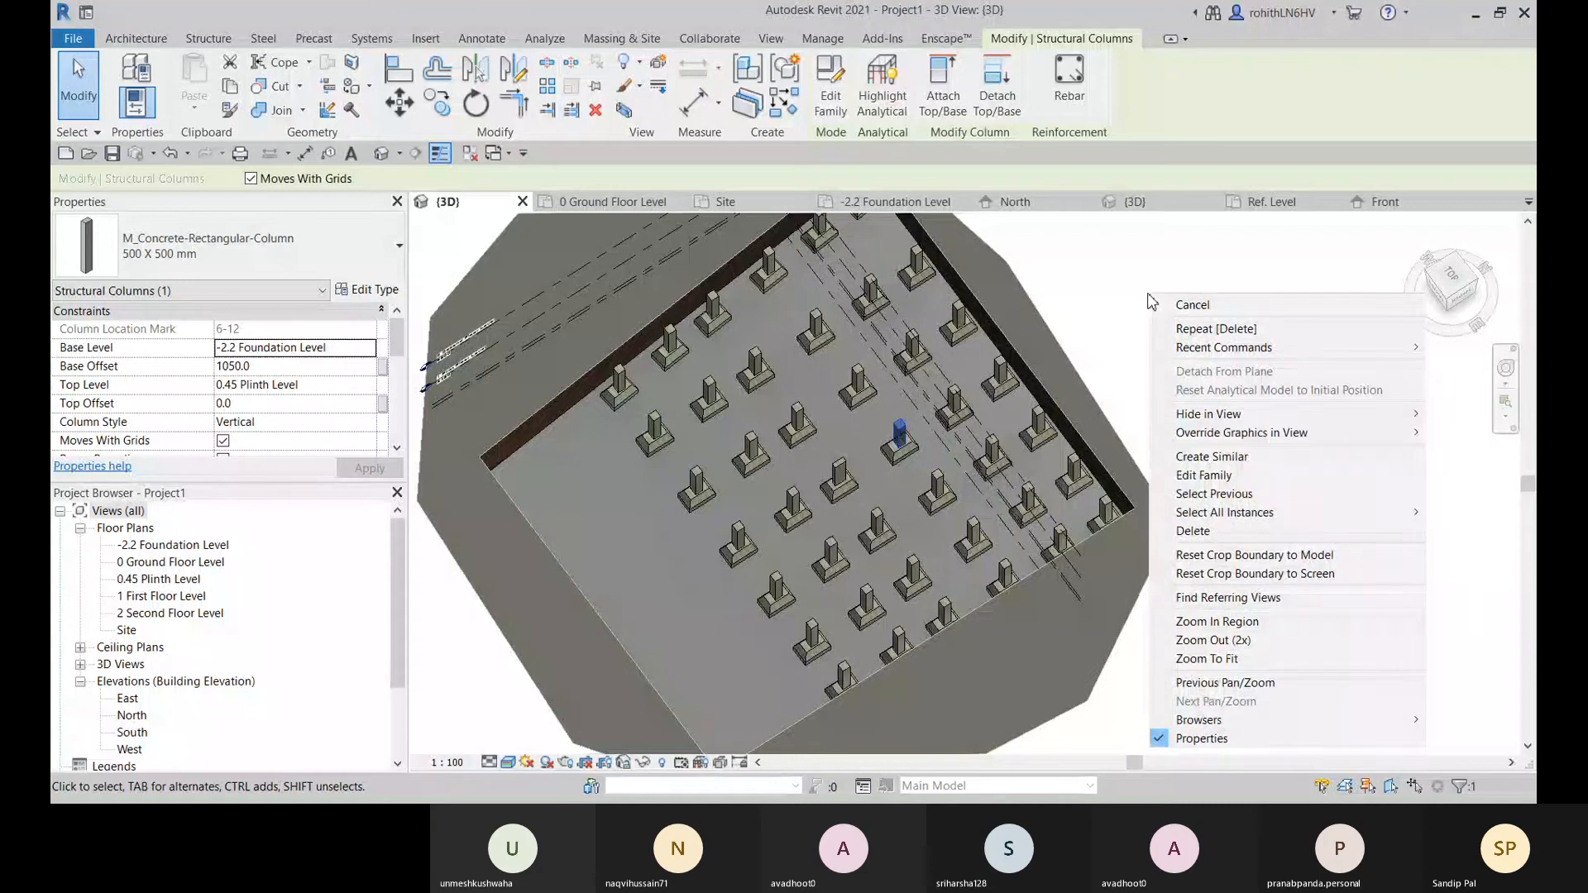
mouse_move(1403, 515)
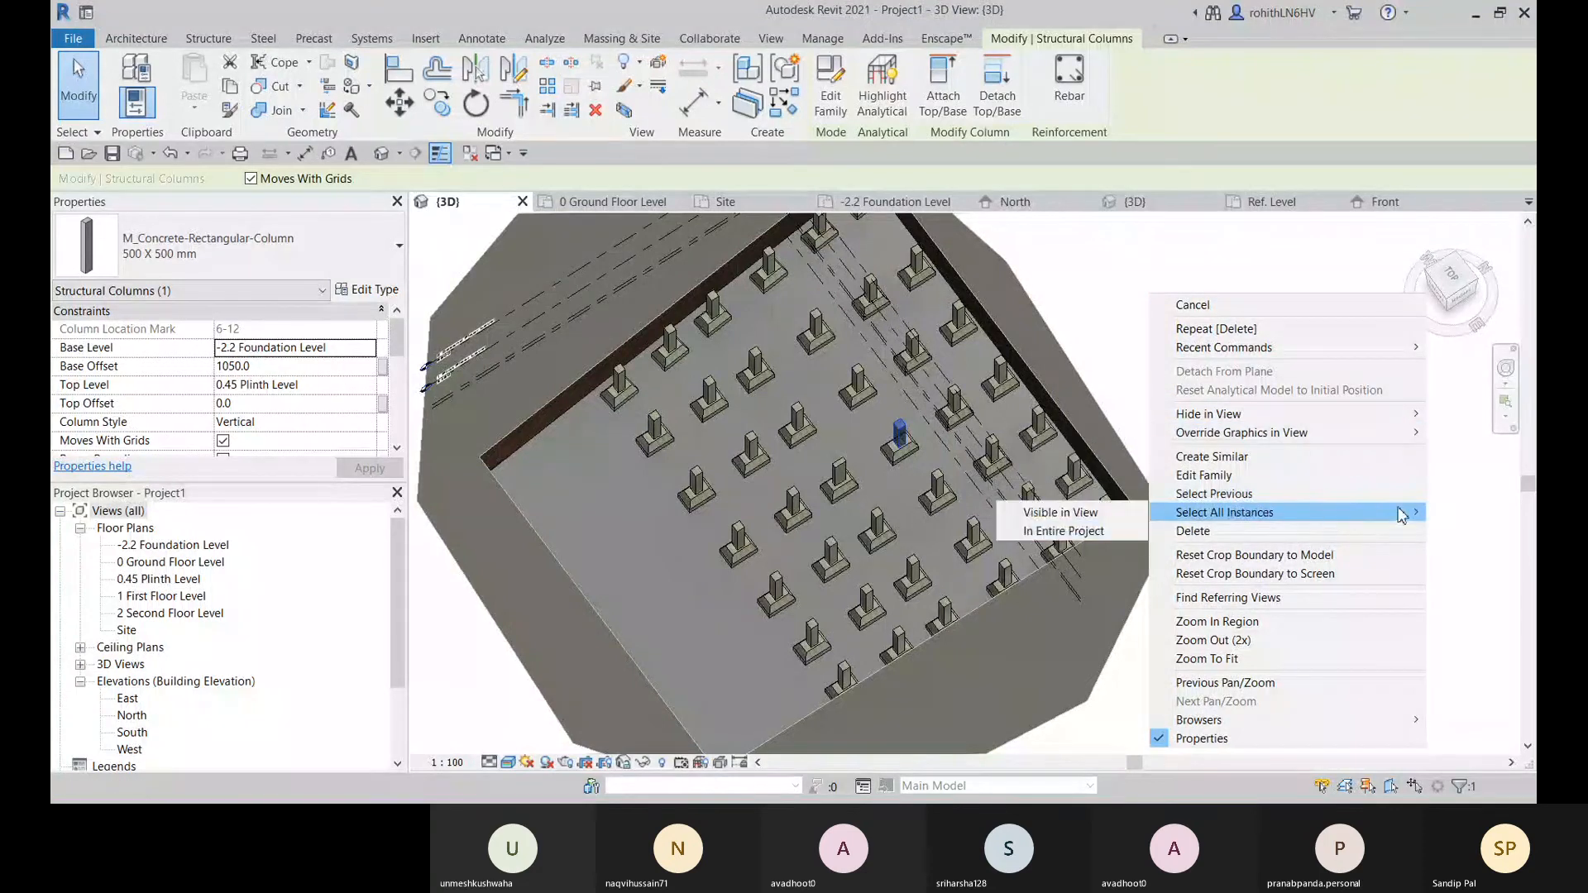
click(1118, 534)
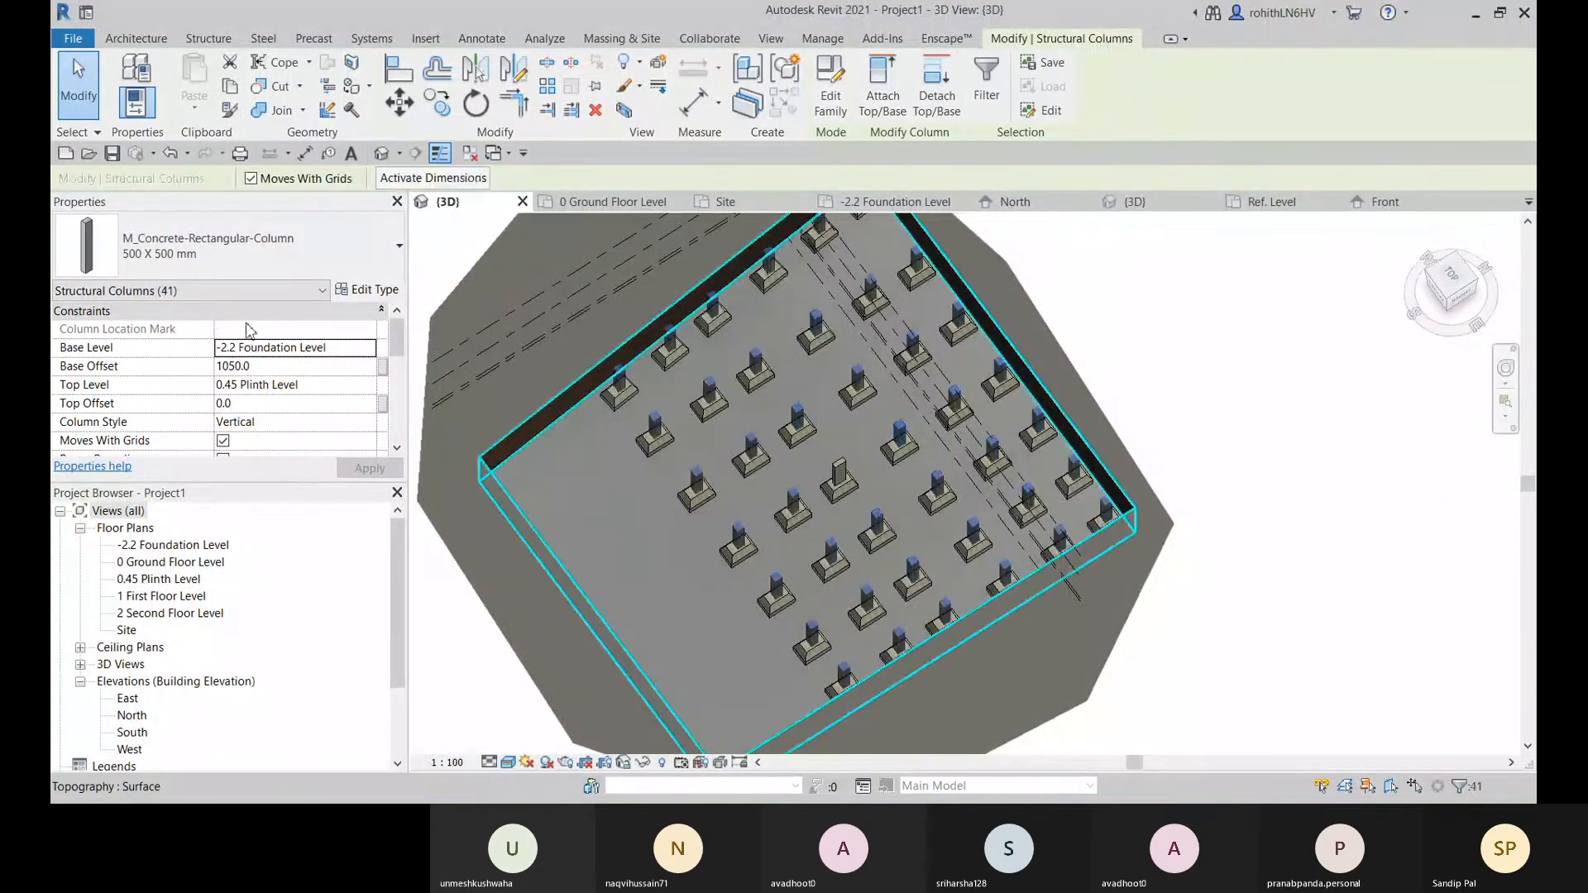
click(329, 262)
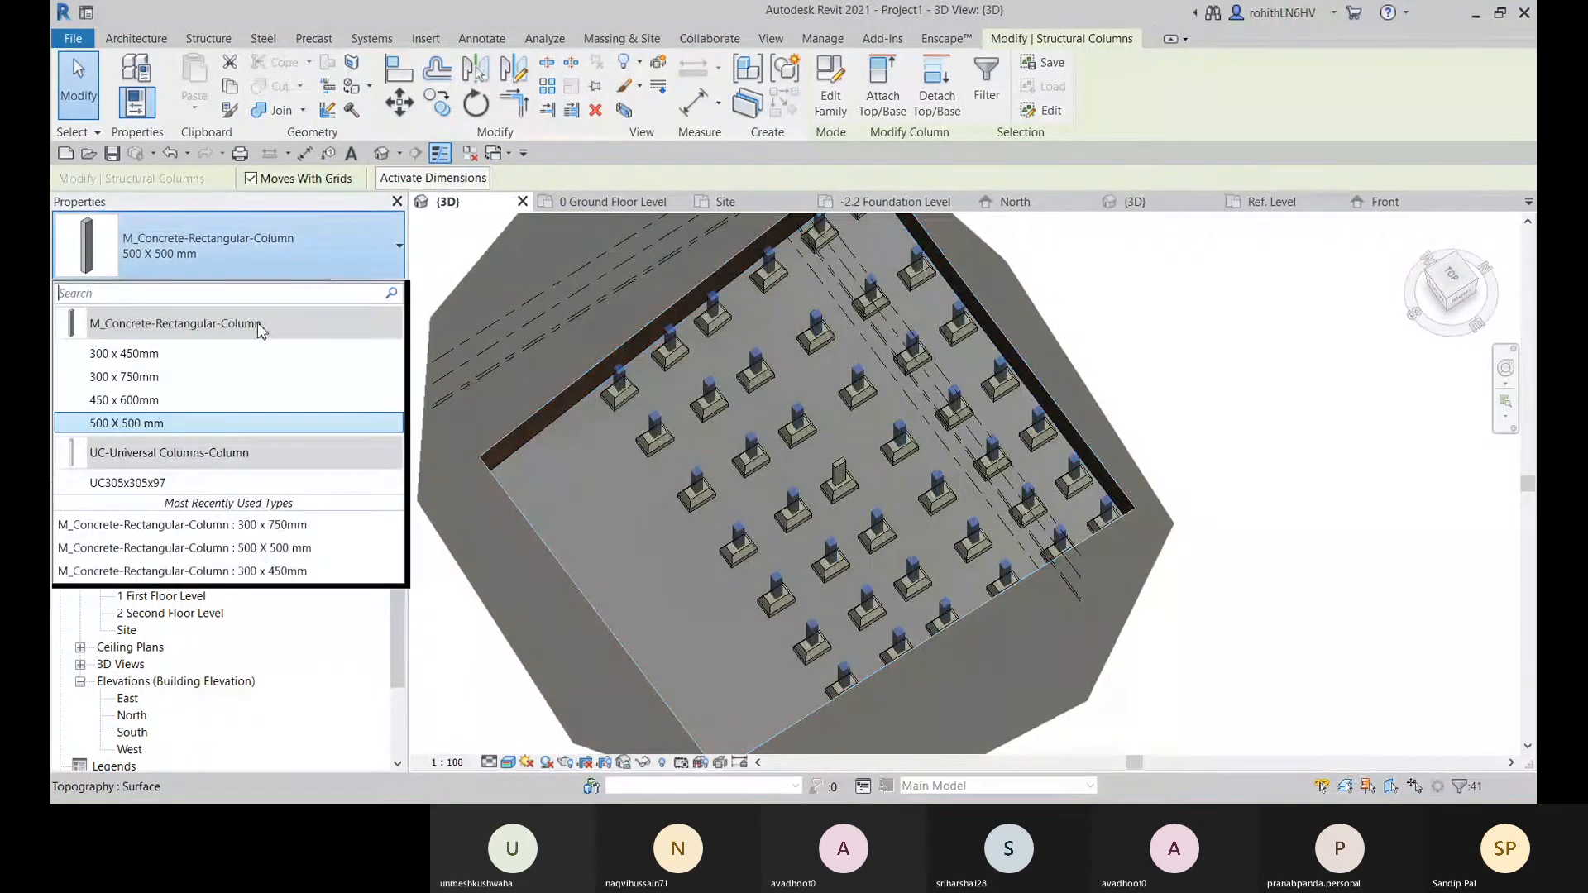
click(152, 378)
click(1185, 398)
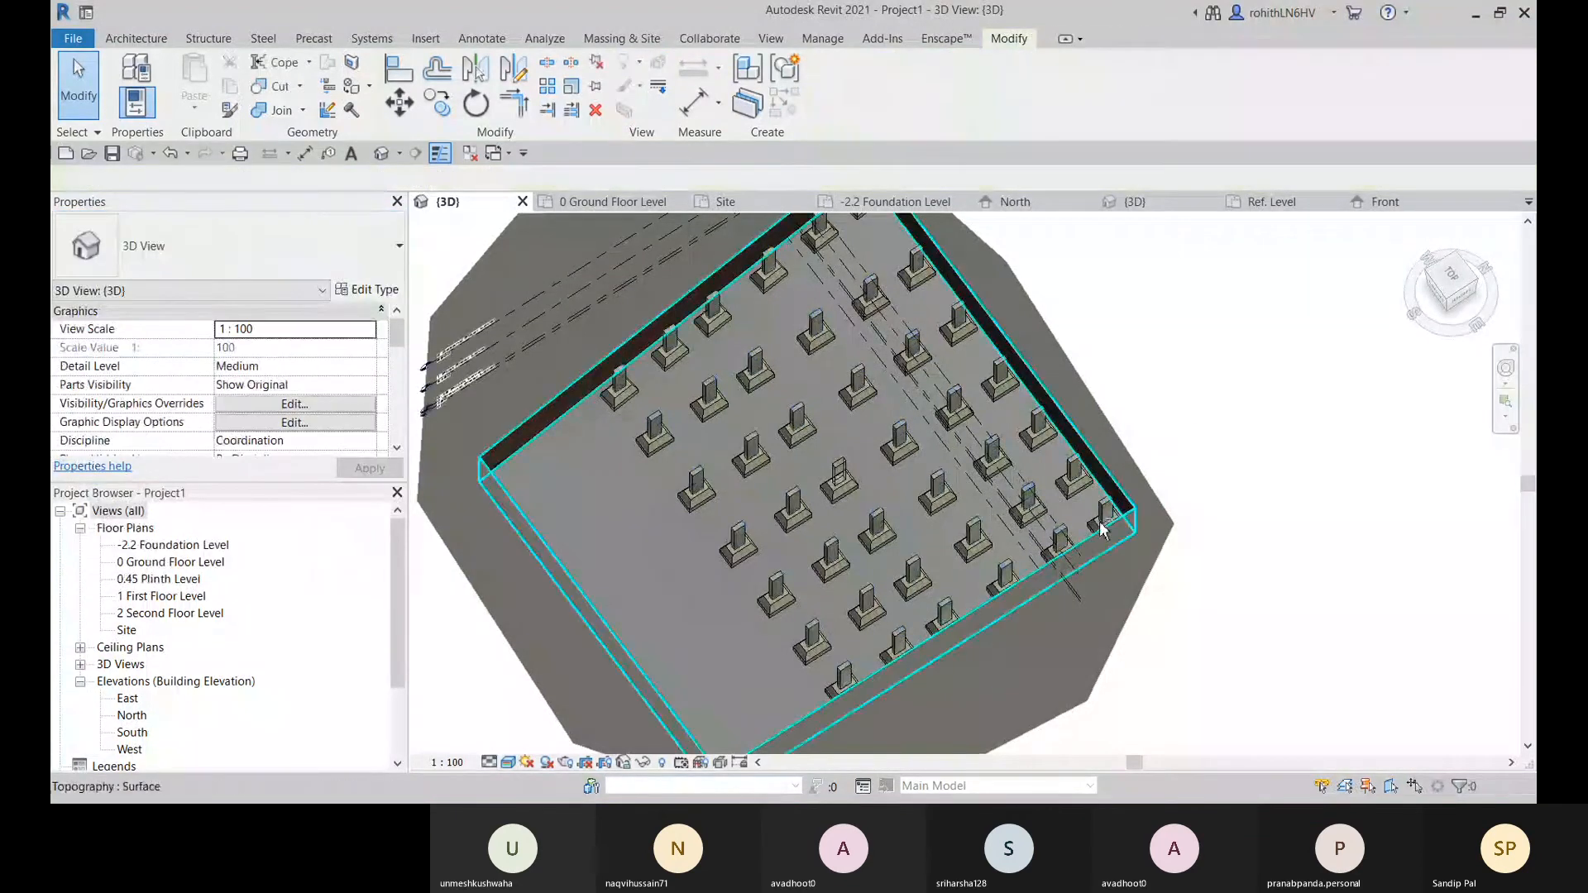
- Inspect the resized columns on their footings in 3D and check the instance properties of a corner trapezoidal footing
shift+middle_drag(1185, 398, 882, 634)
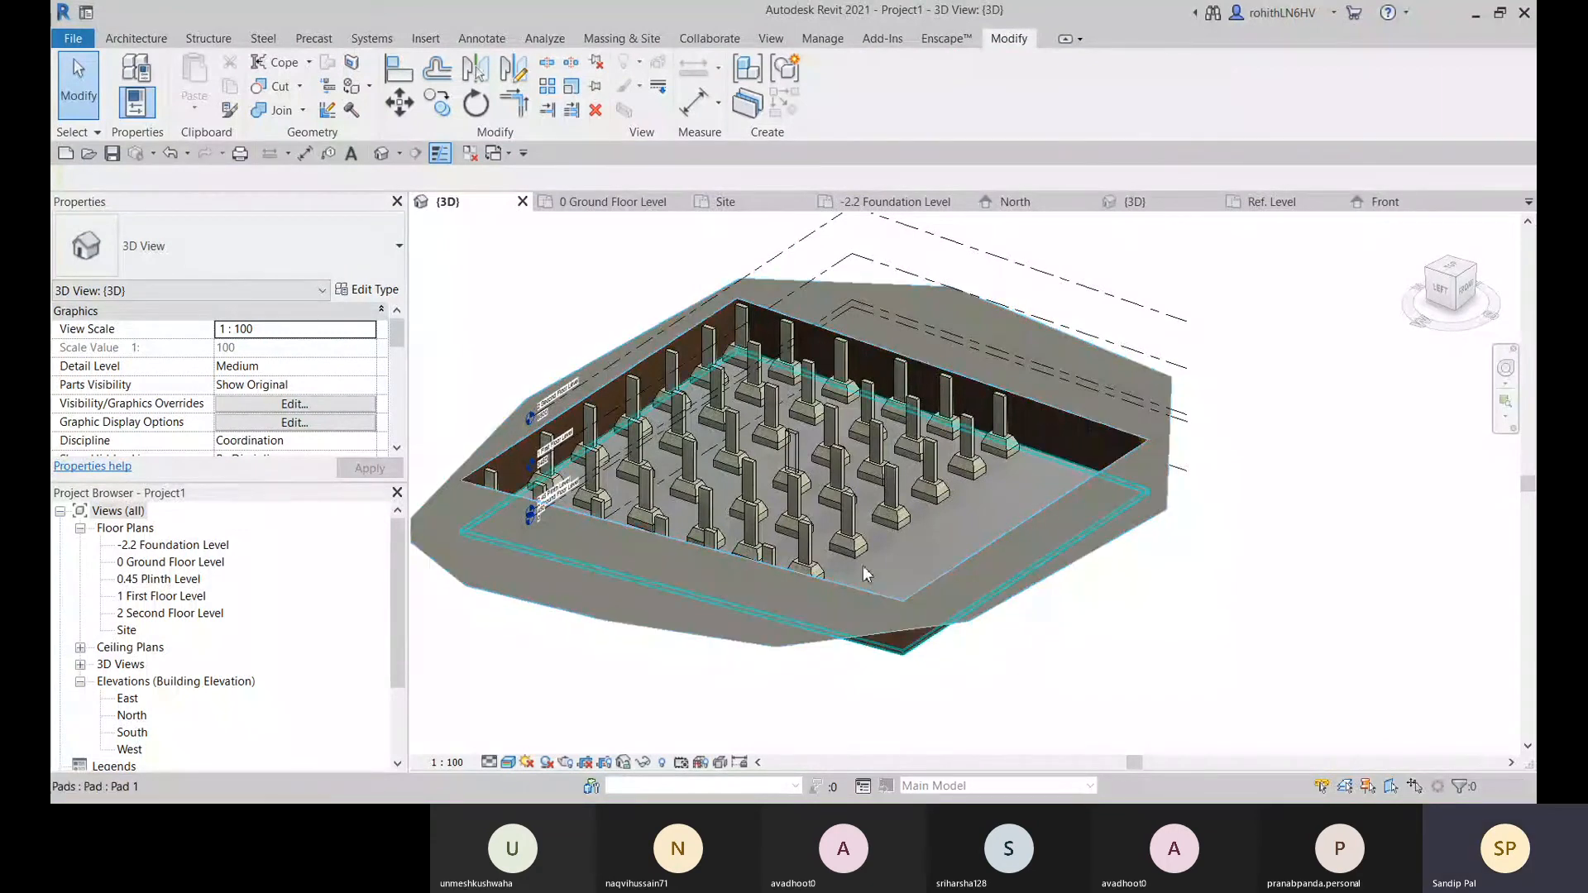
scroll(857, 554, up, 6)
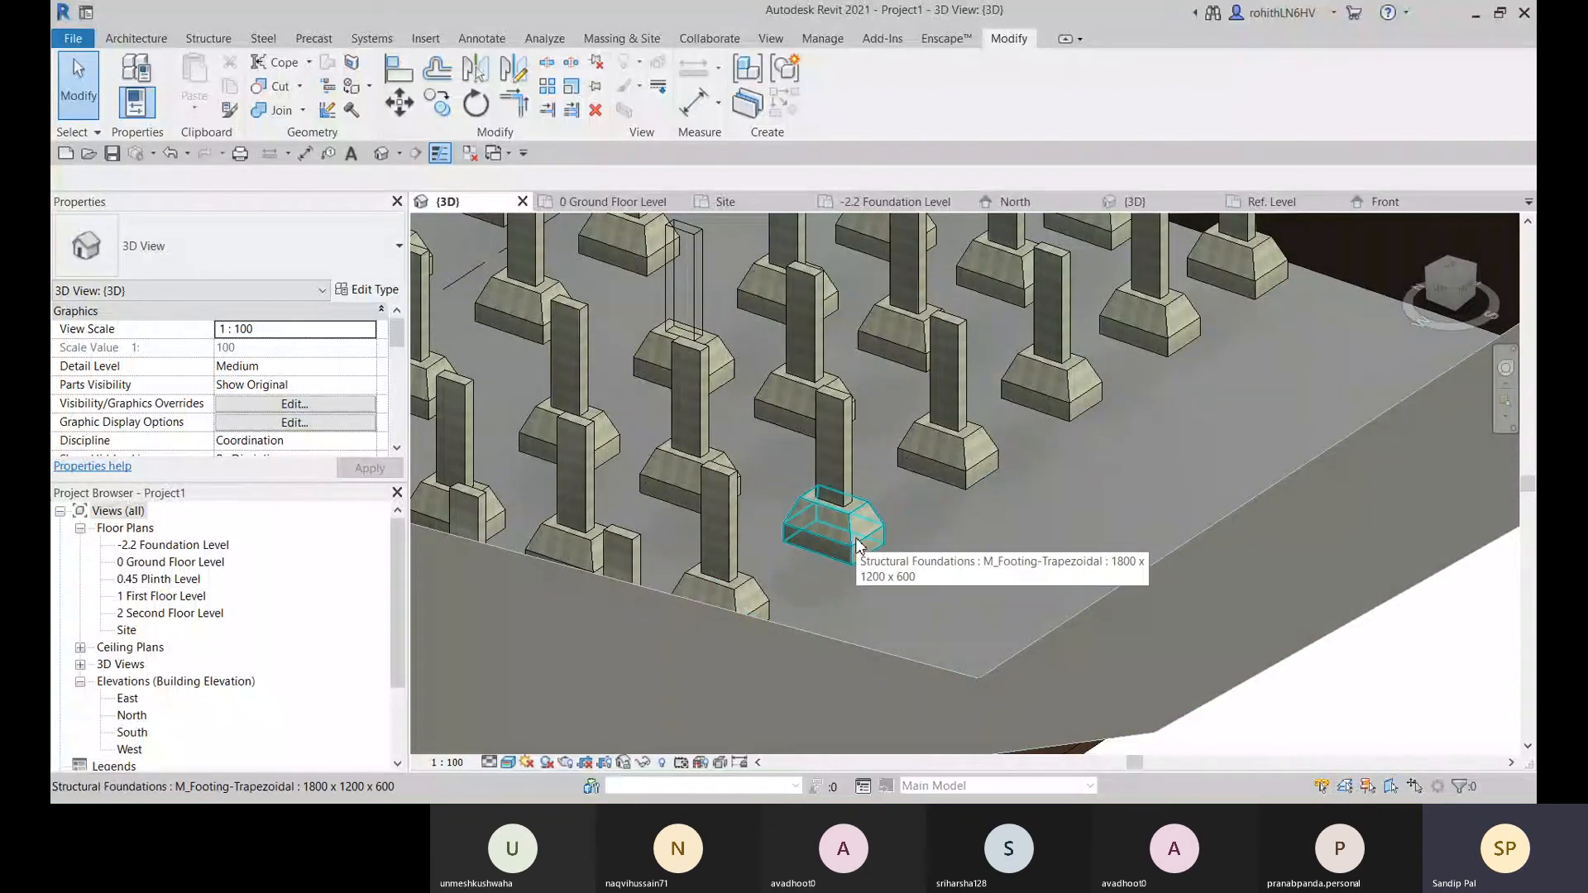
click(857, 546)
middle_drag(753, 684, 709, 539)
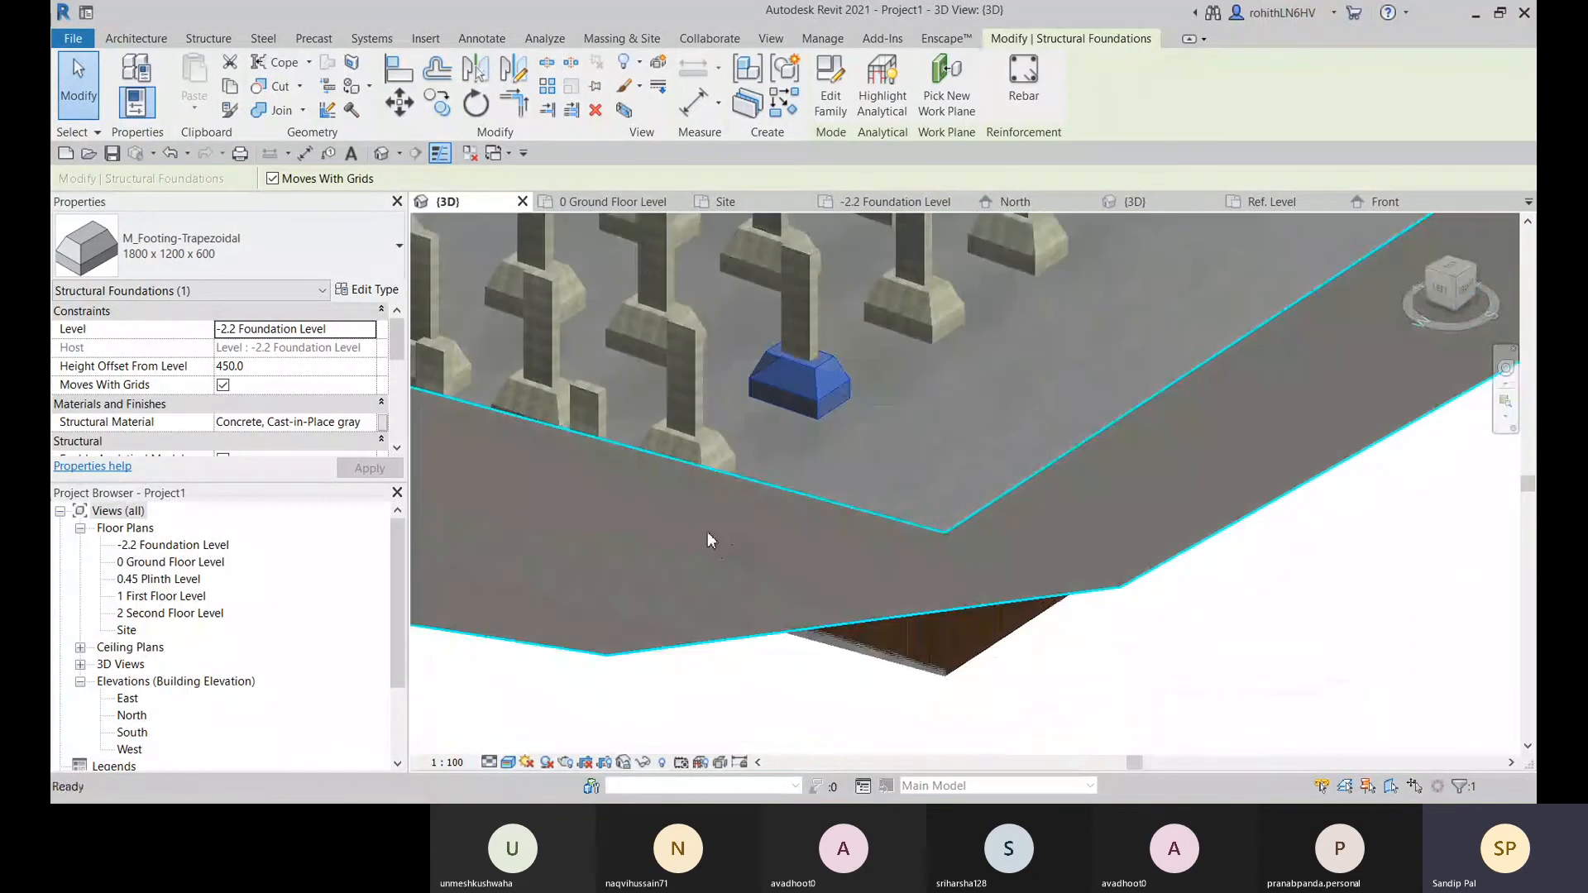
click(747, 736)
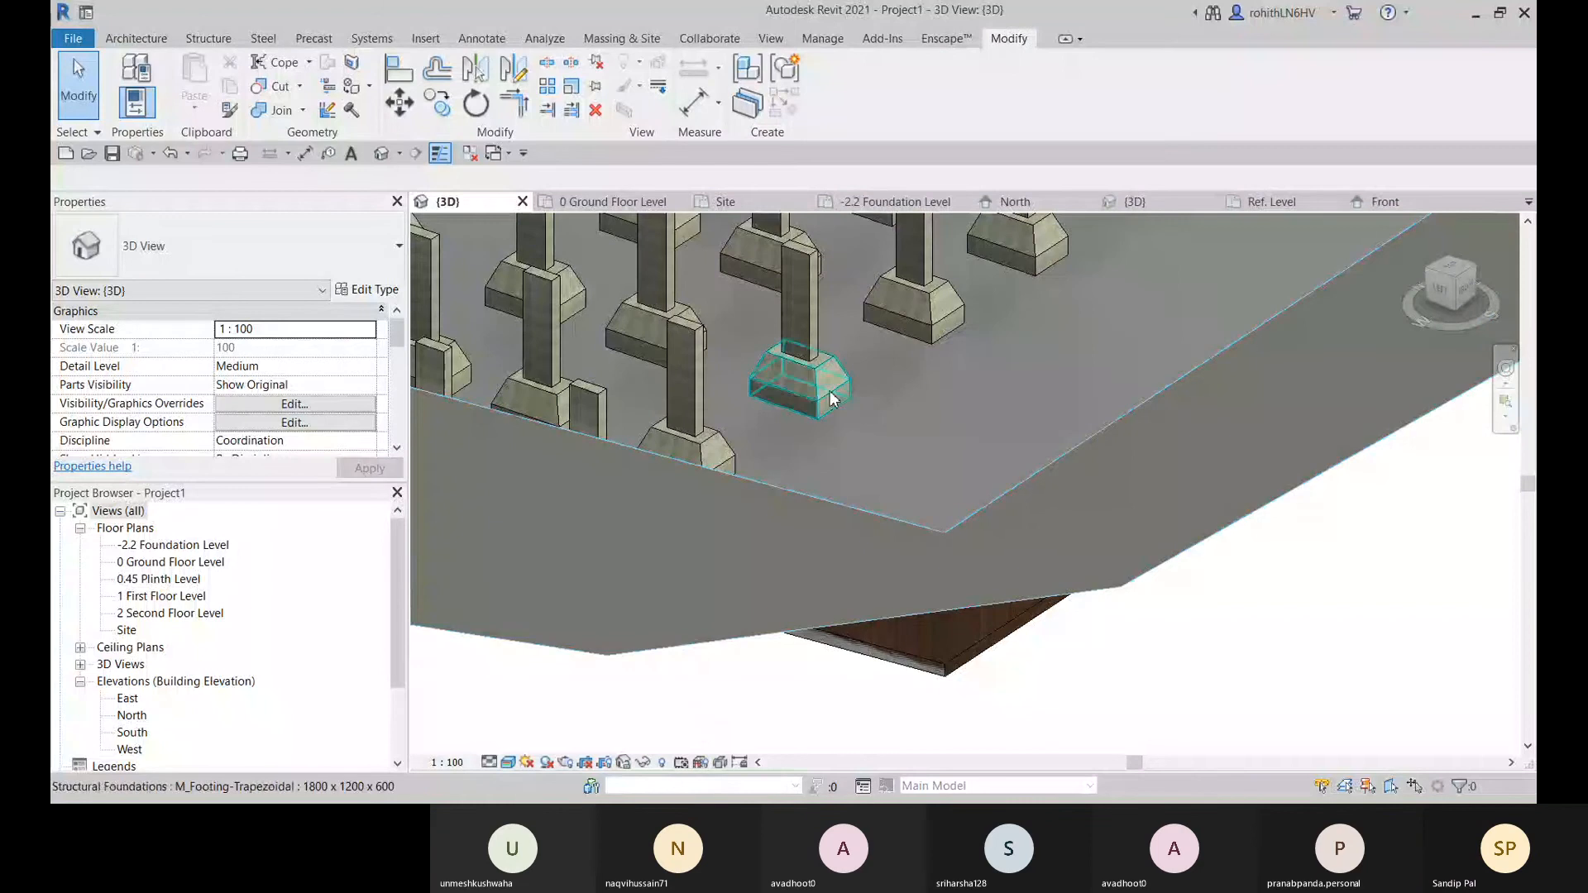
click(800, 382)
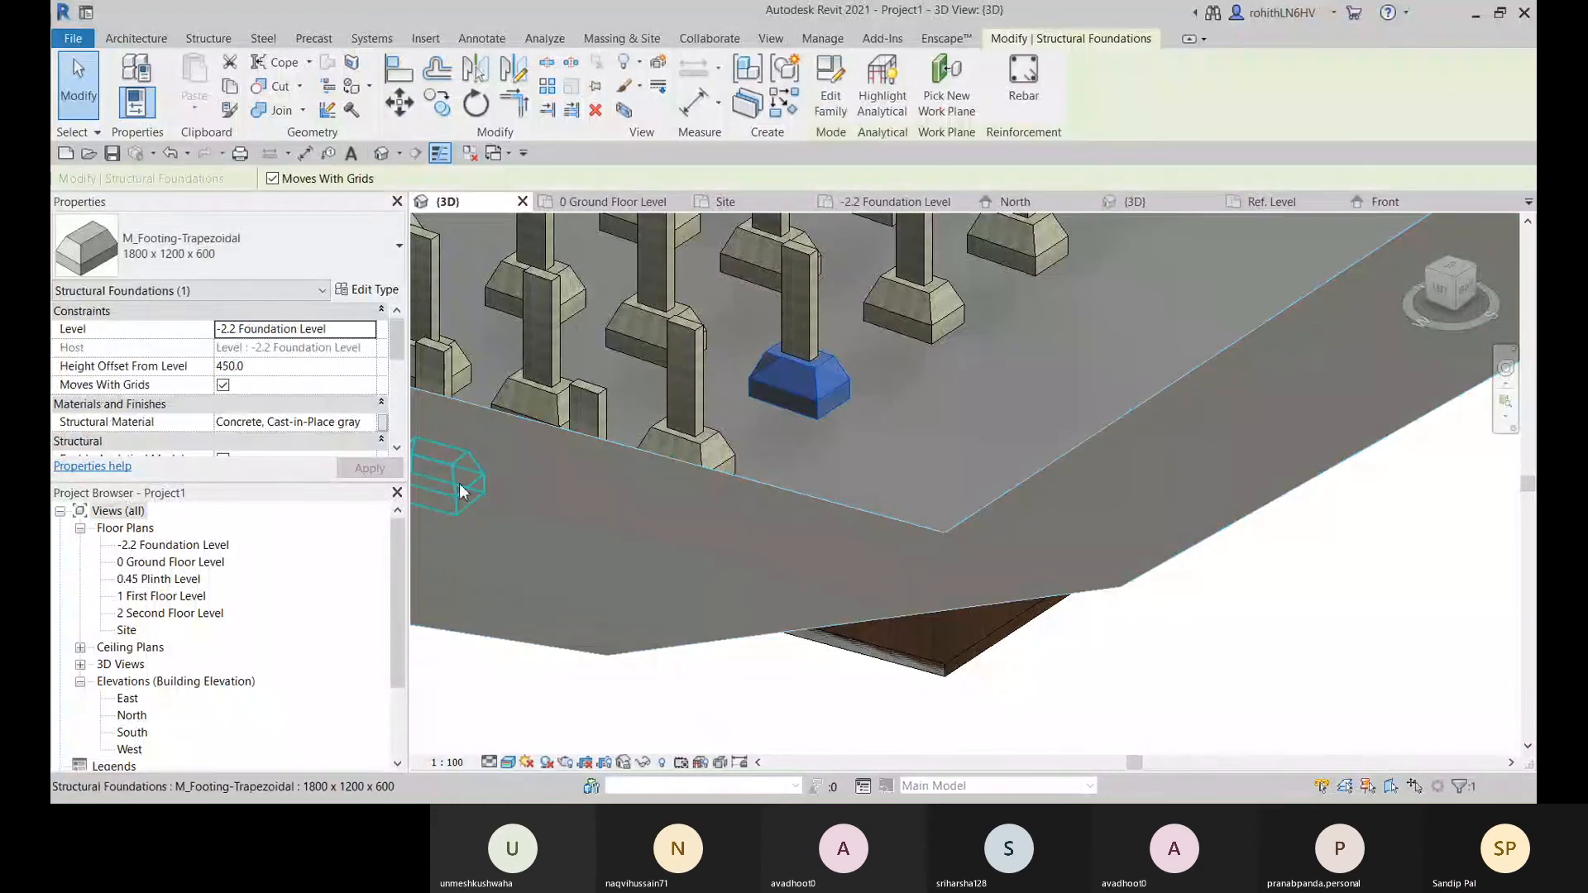
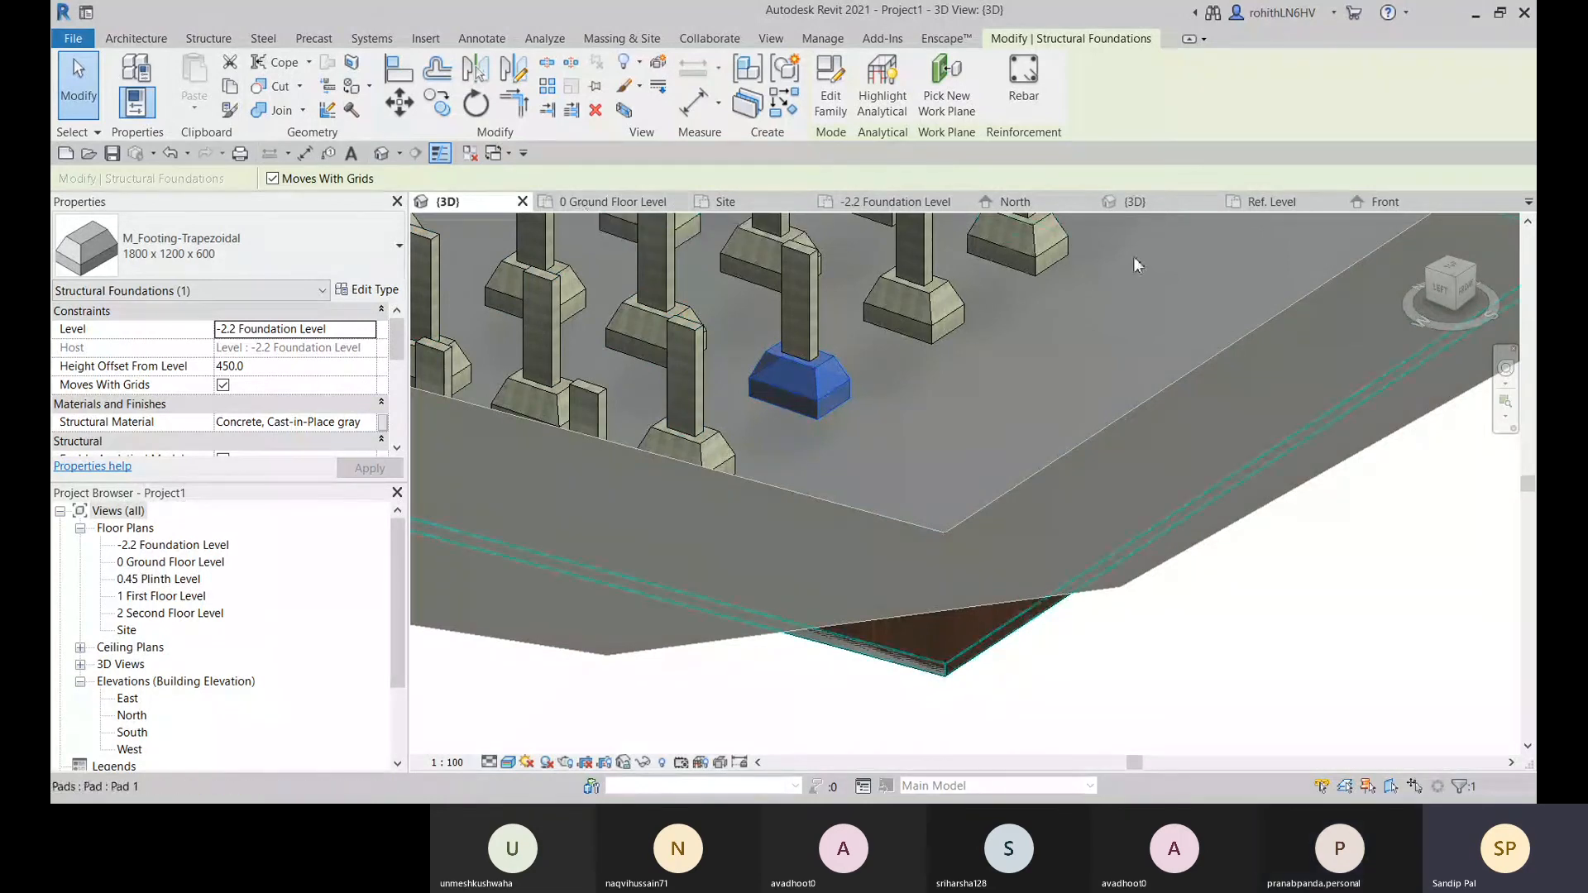
- Examine the base extrusion and the tapered blend in the footing family's Front elevation, including their constraints relative to the Ref. Level
click(1155, 202)
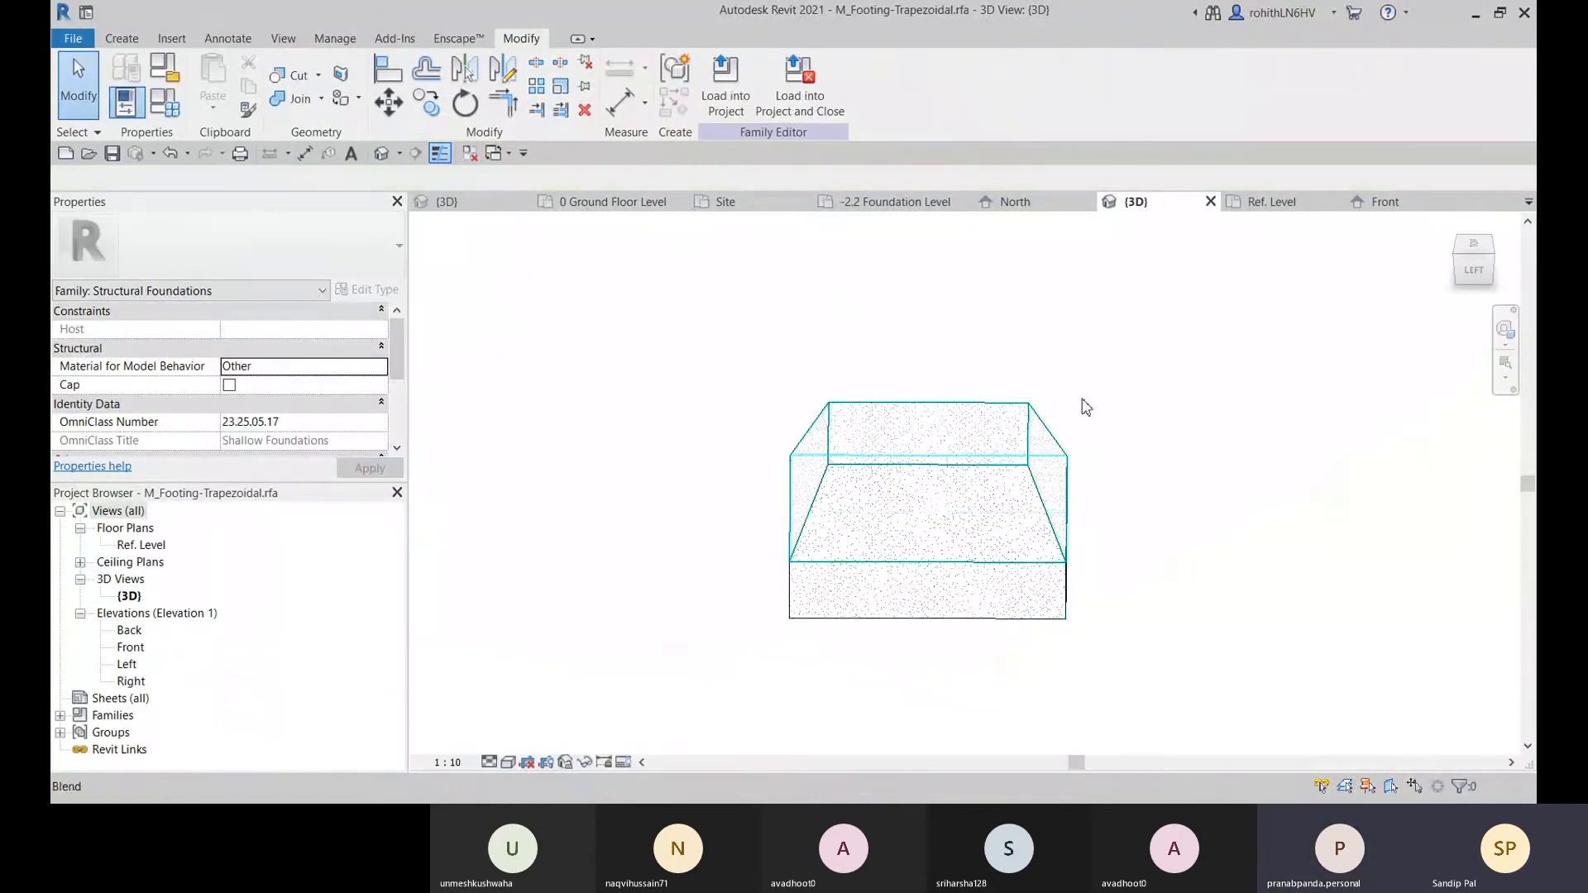
click(1278, 207)
click(1374, 202)
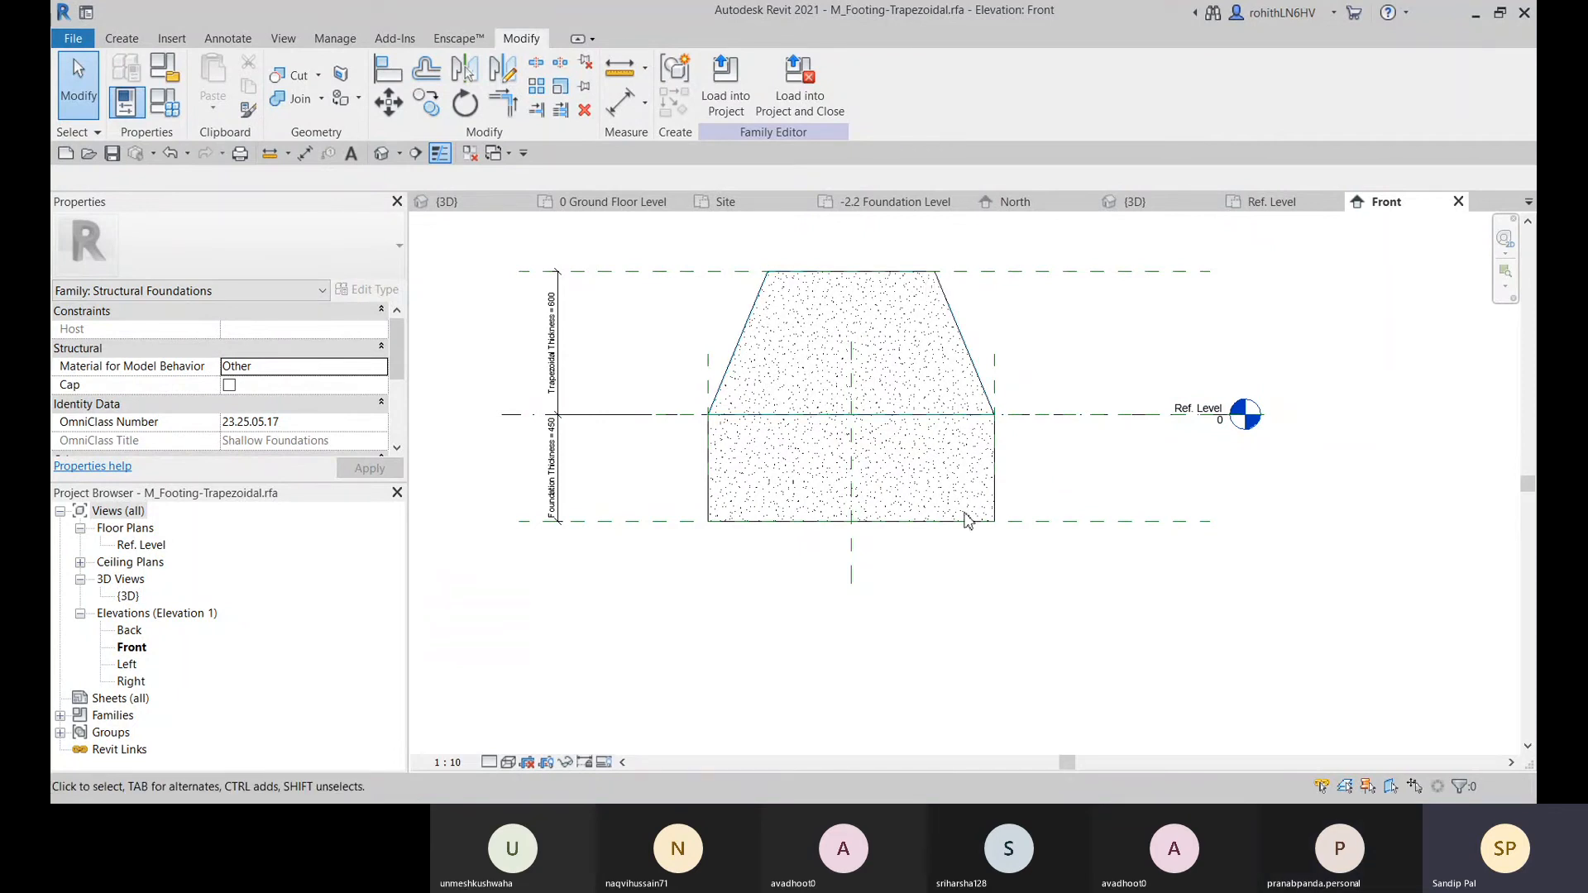
click(997, 444)
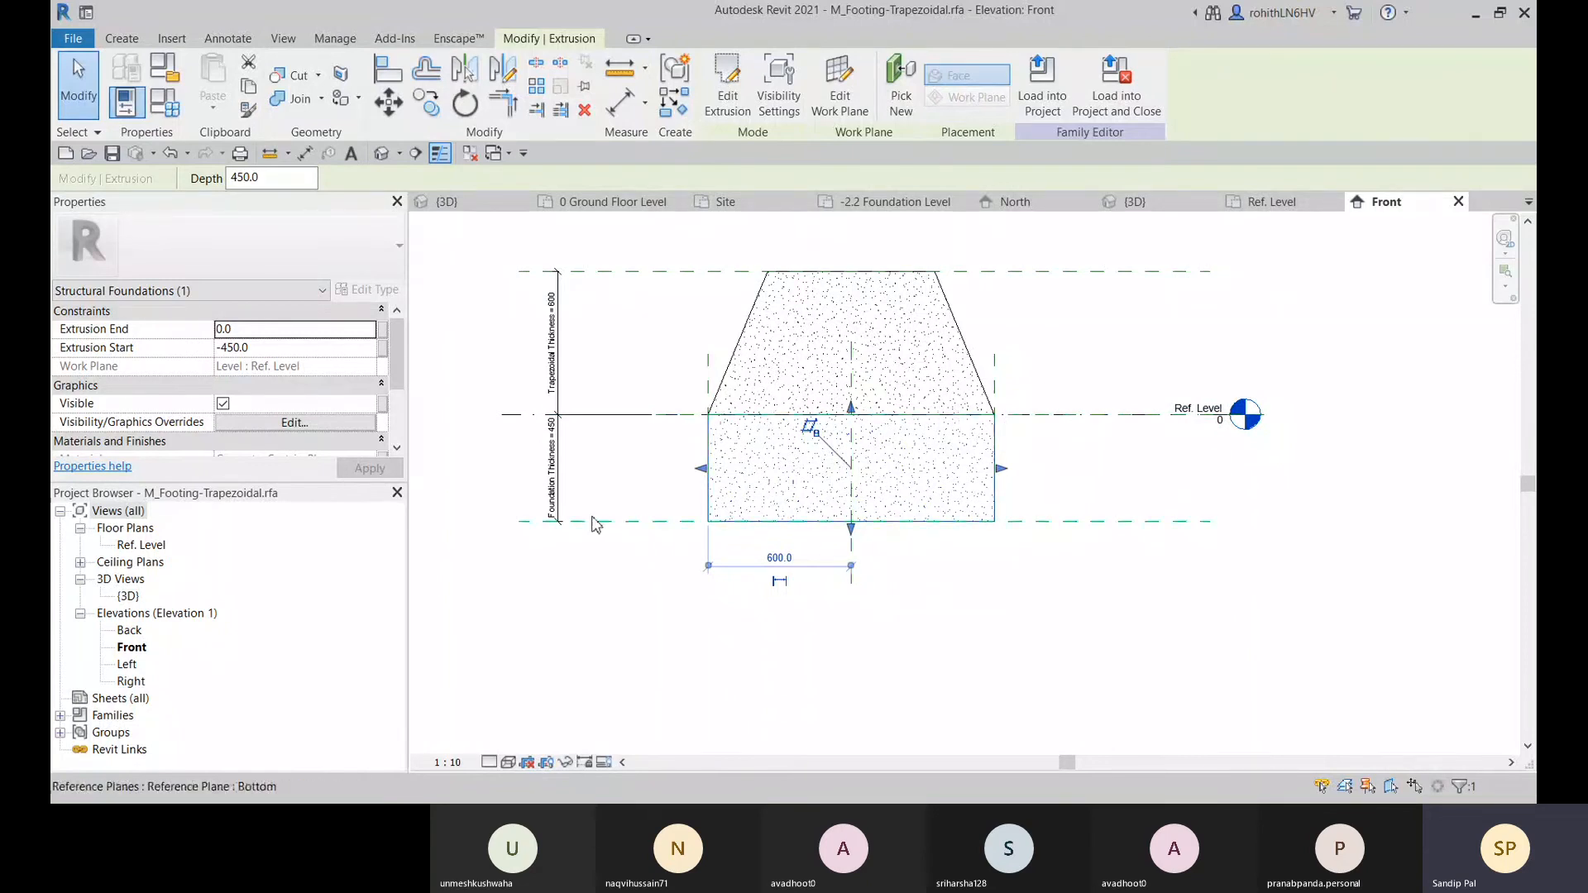
scroll(563, 519, up, 3)
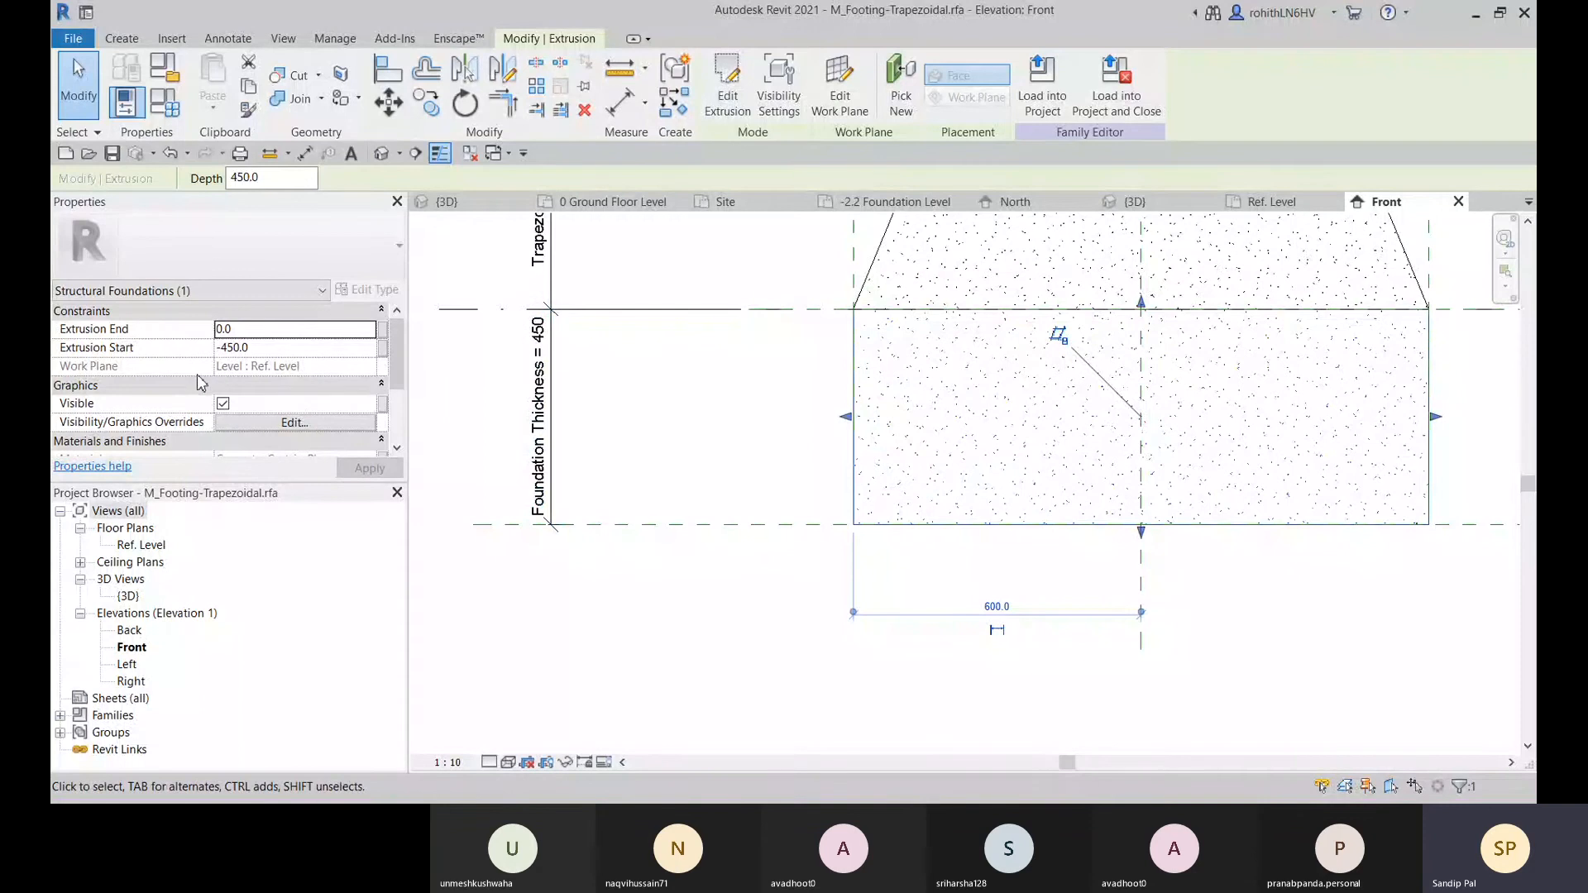
scroll(631, 373, down, 1)
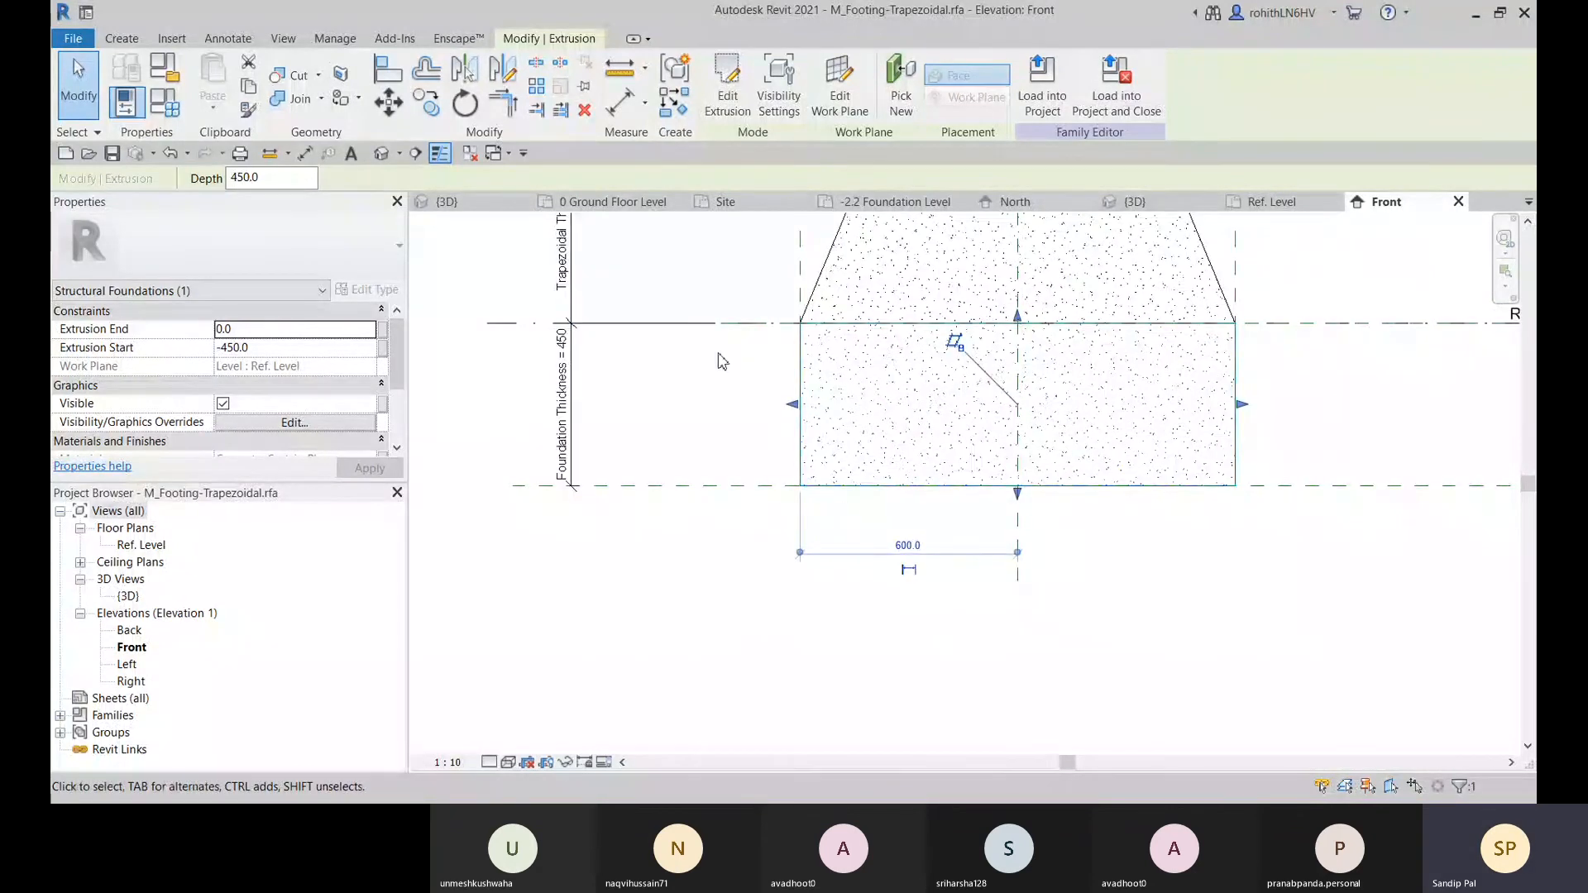
scroll(737, 407, down, 3)
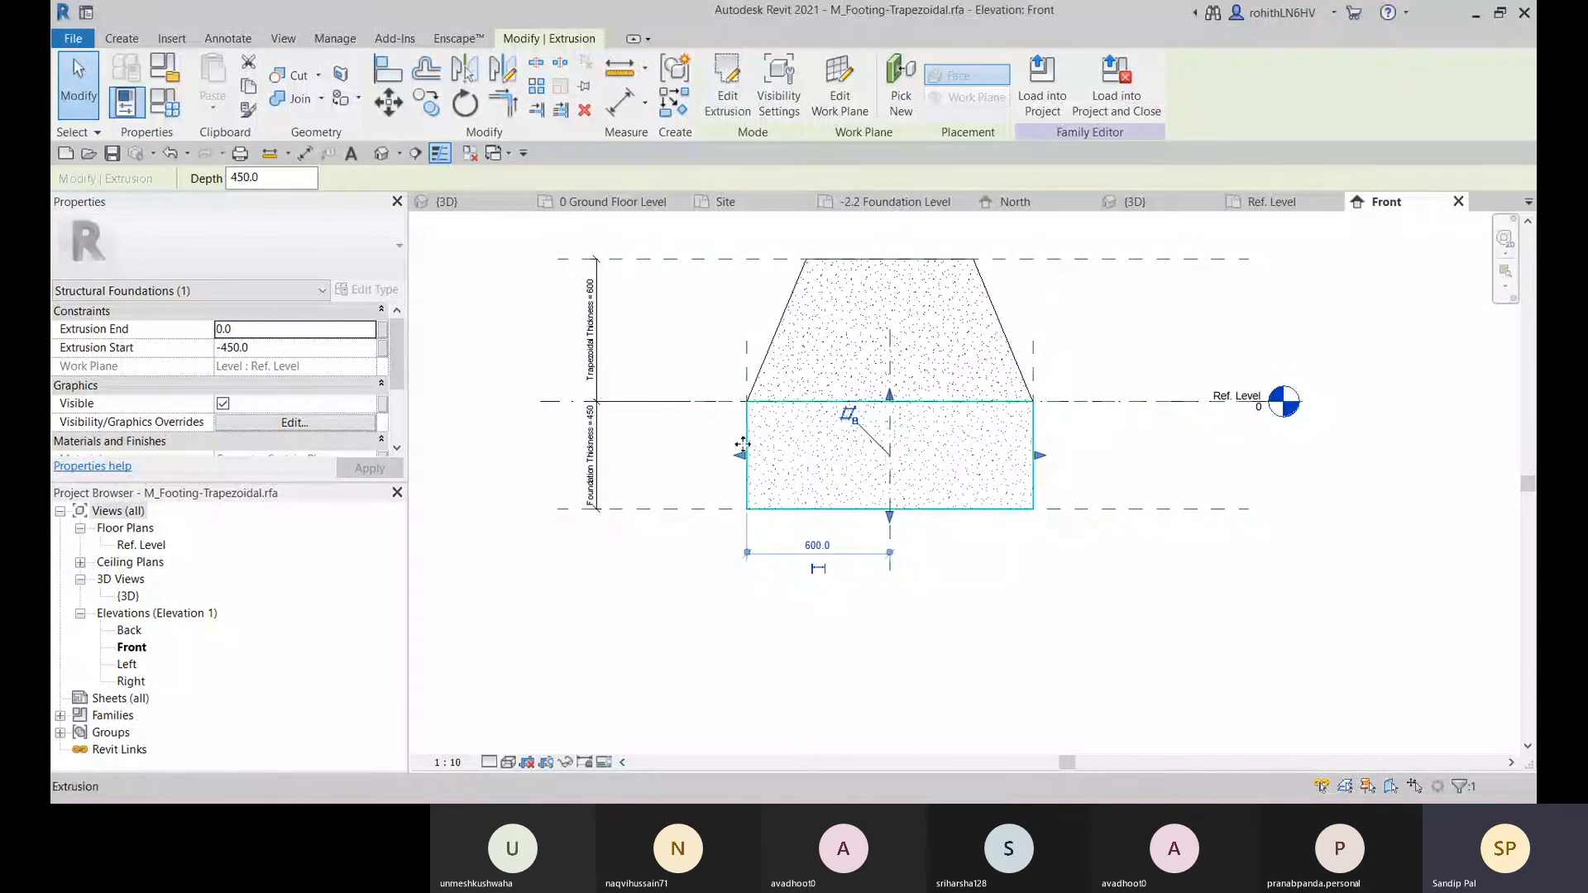
scroll(608, 436, up, 2)
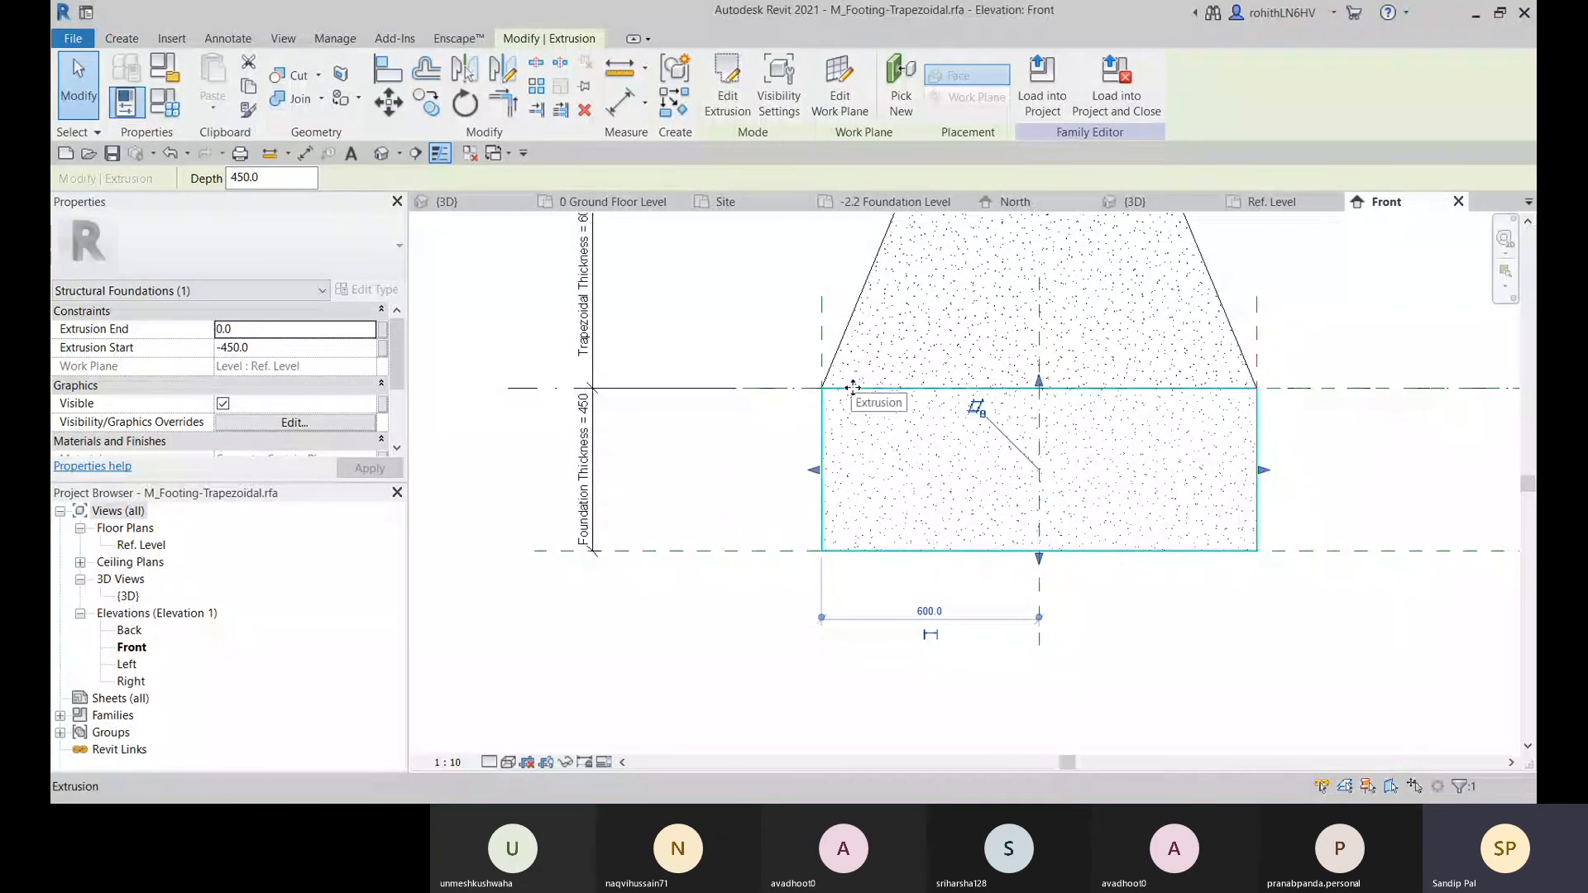
middle_drag(852, 388, 849, 455)
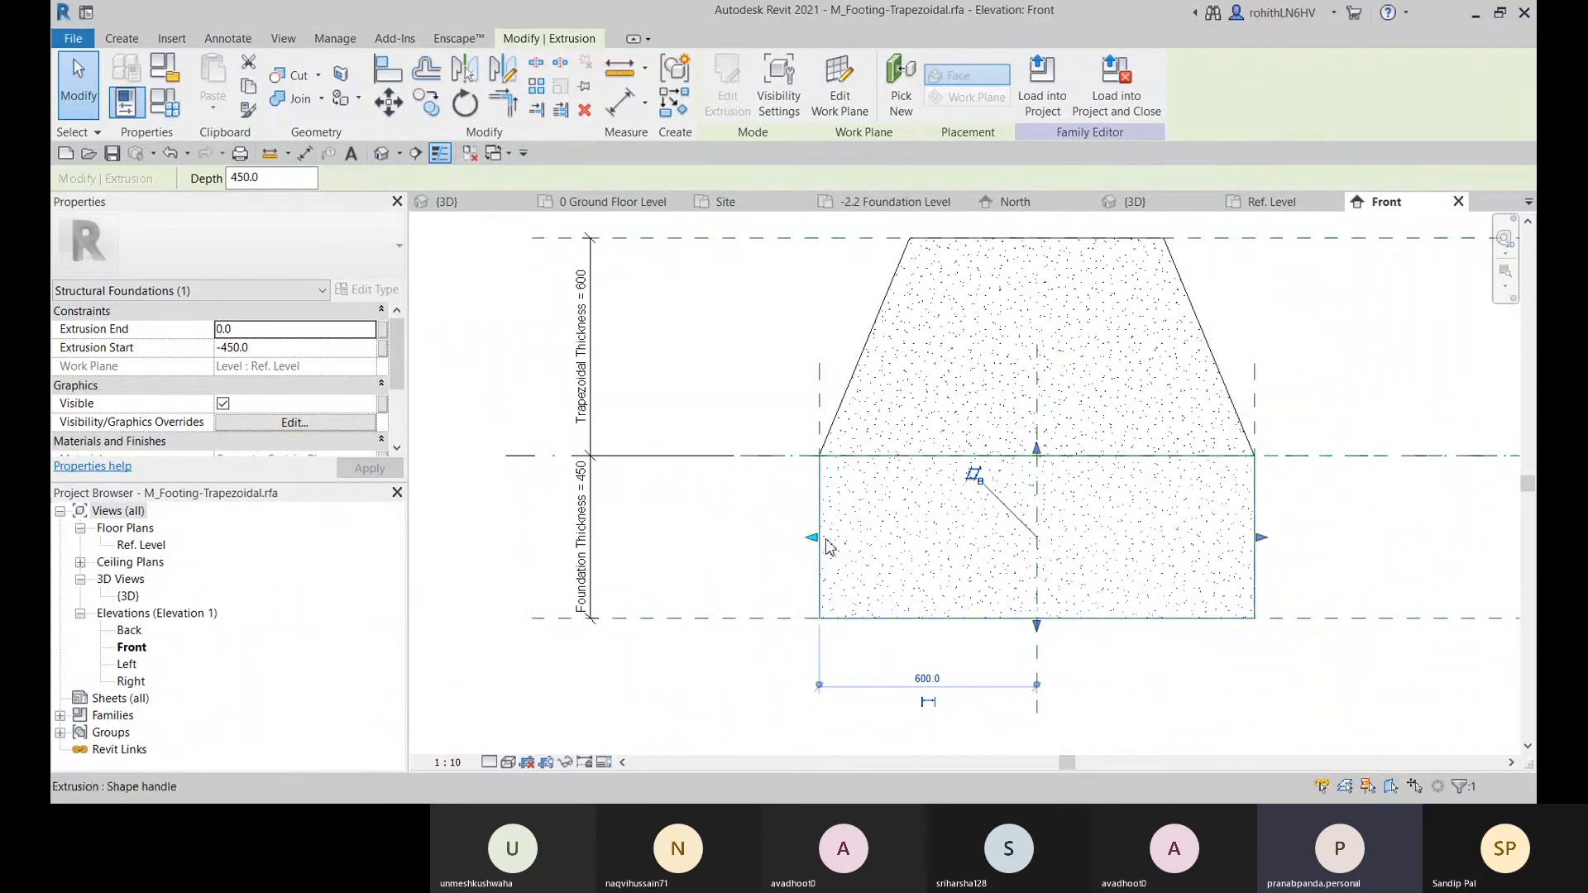
middle_drag(808, 514, 746, 543)
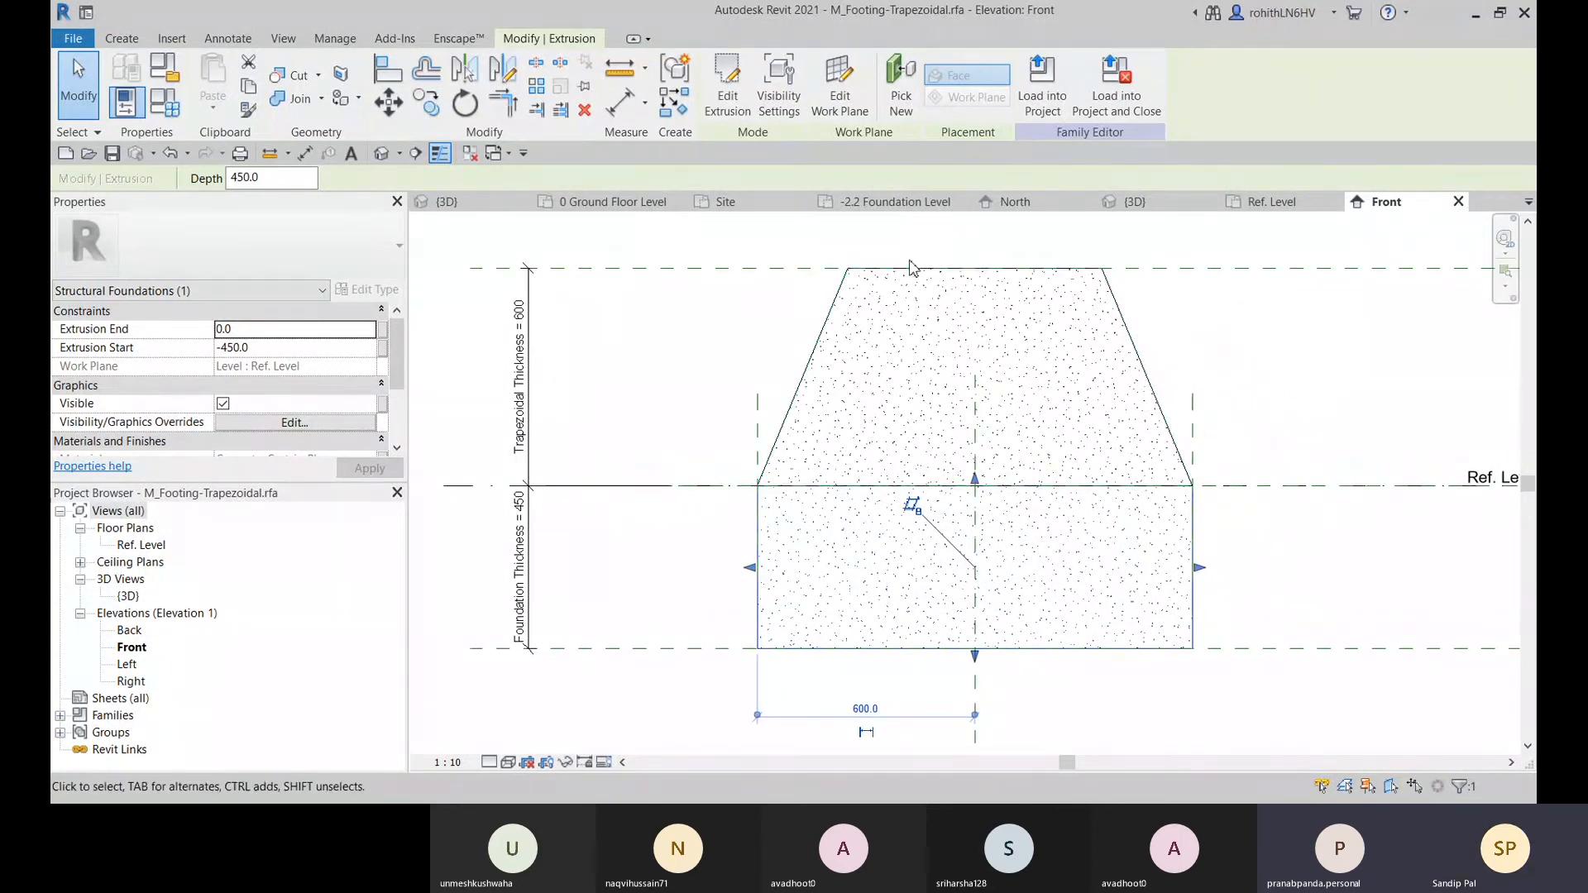
click(883, 271)
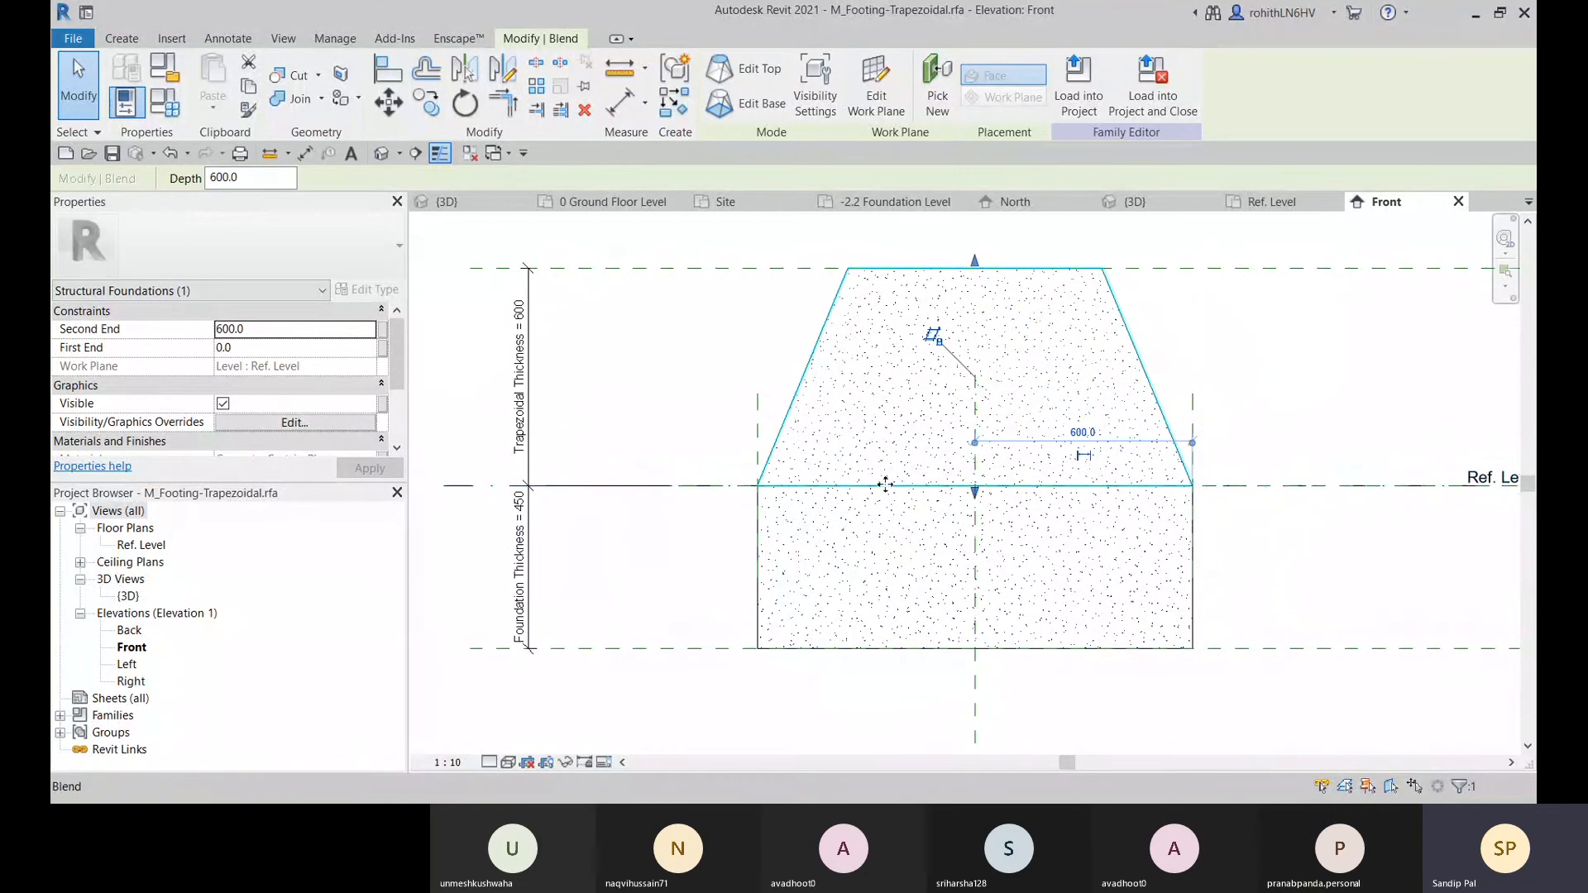
scroll(1255, 519, down, 2)
middle_drag(1255, 519, 1085, 545)
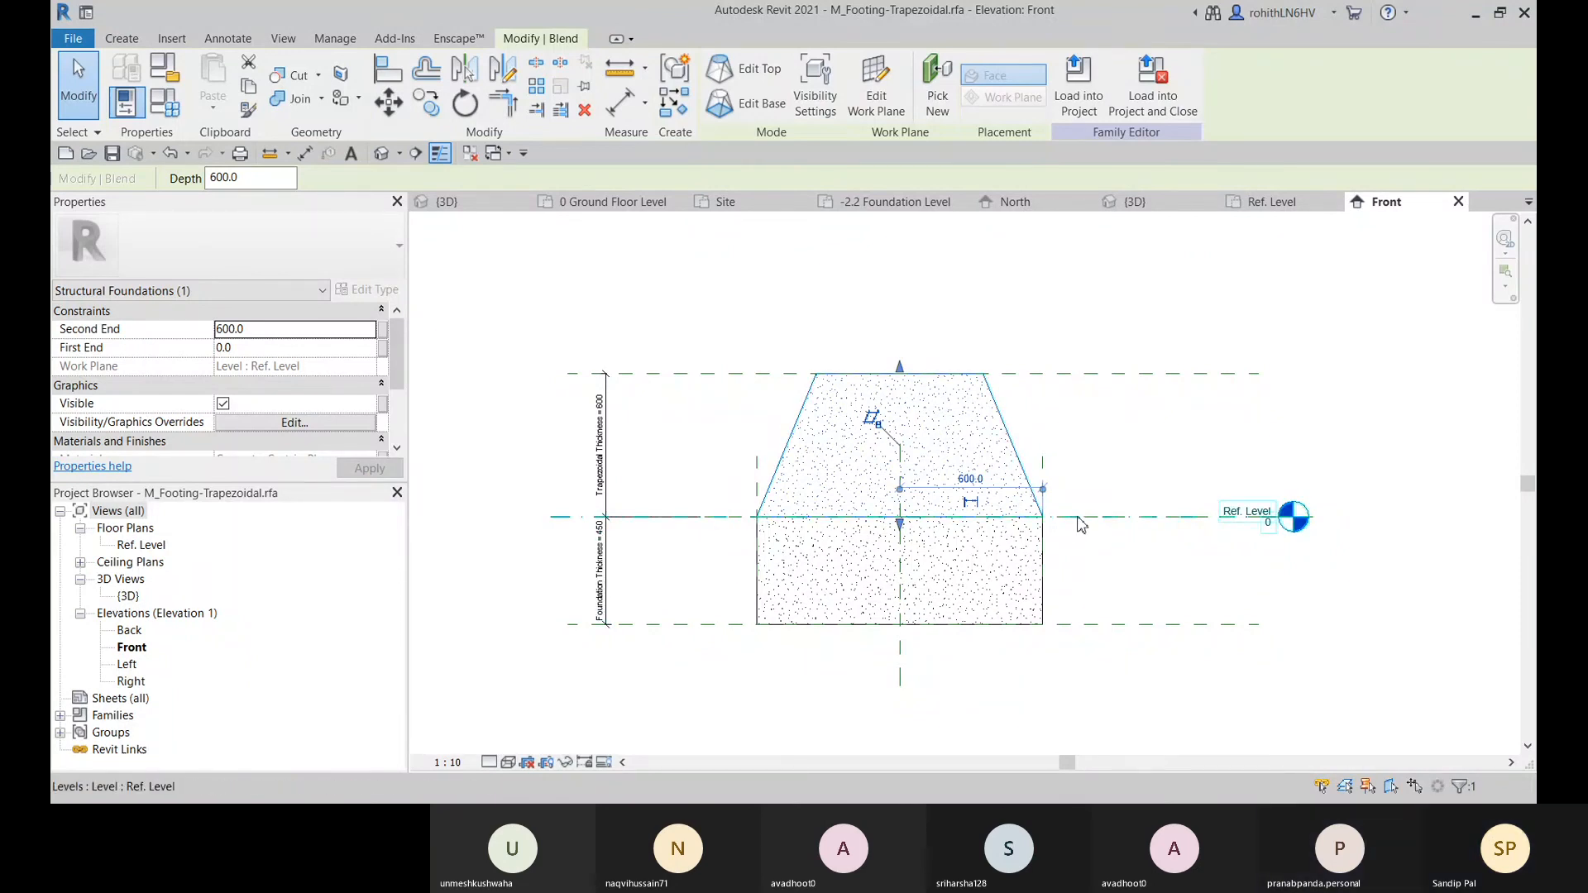
scroll(1075, 521, up, 2)
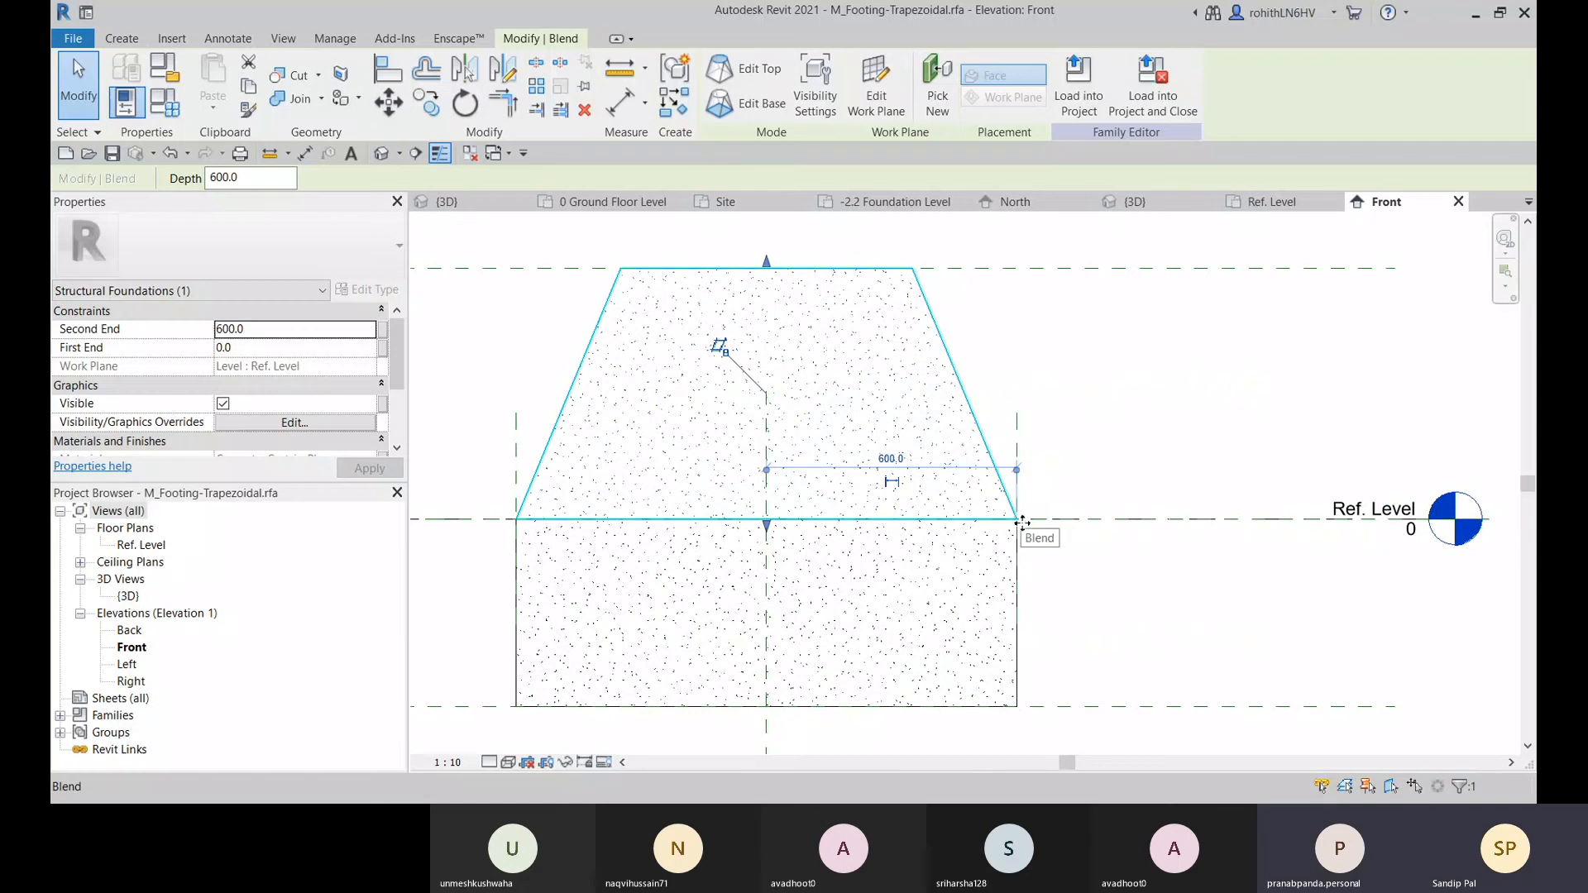
scroll(1077, 521, down, 2)
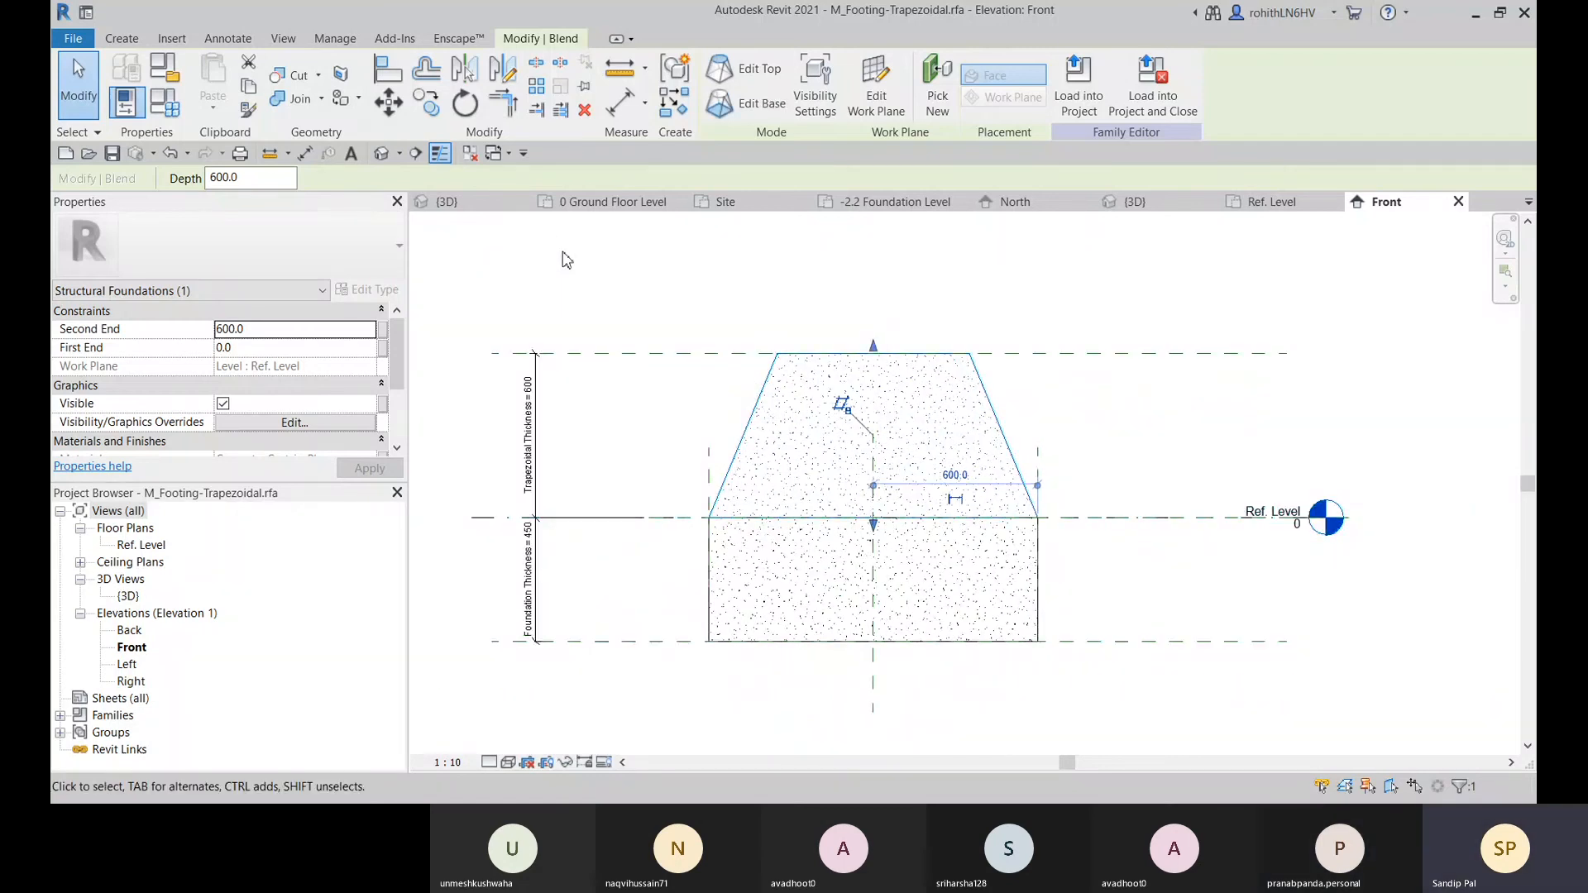
- Set the Height Offset From Level of one trapezoidal footing in the project's 3D view to 0 and inspect its position below the column
click(478, 213)
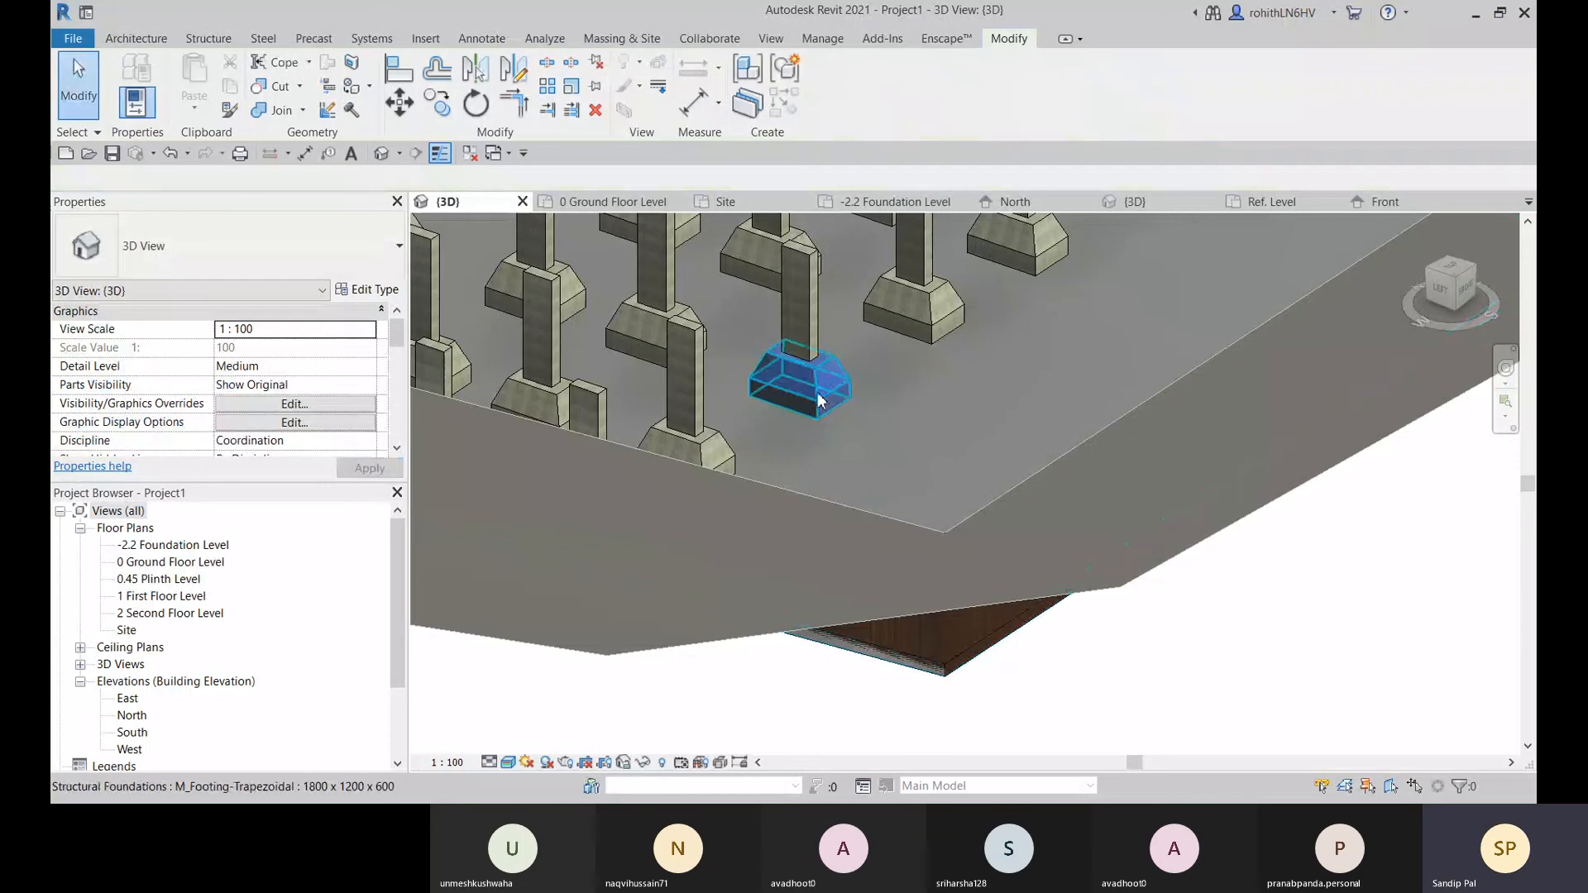
click(832, 447)
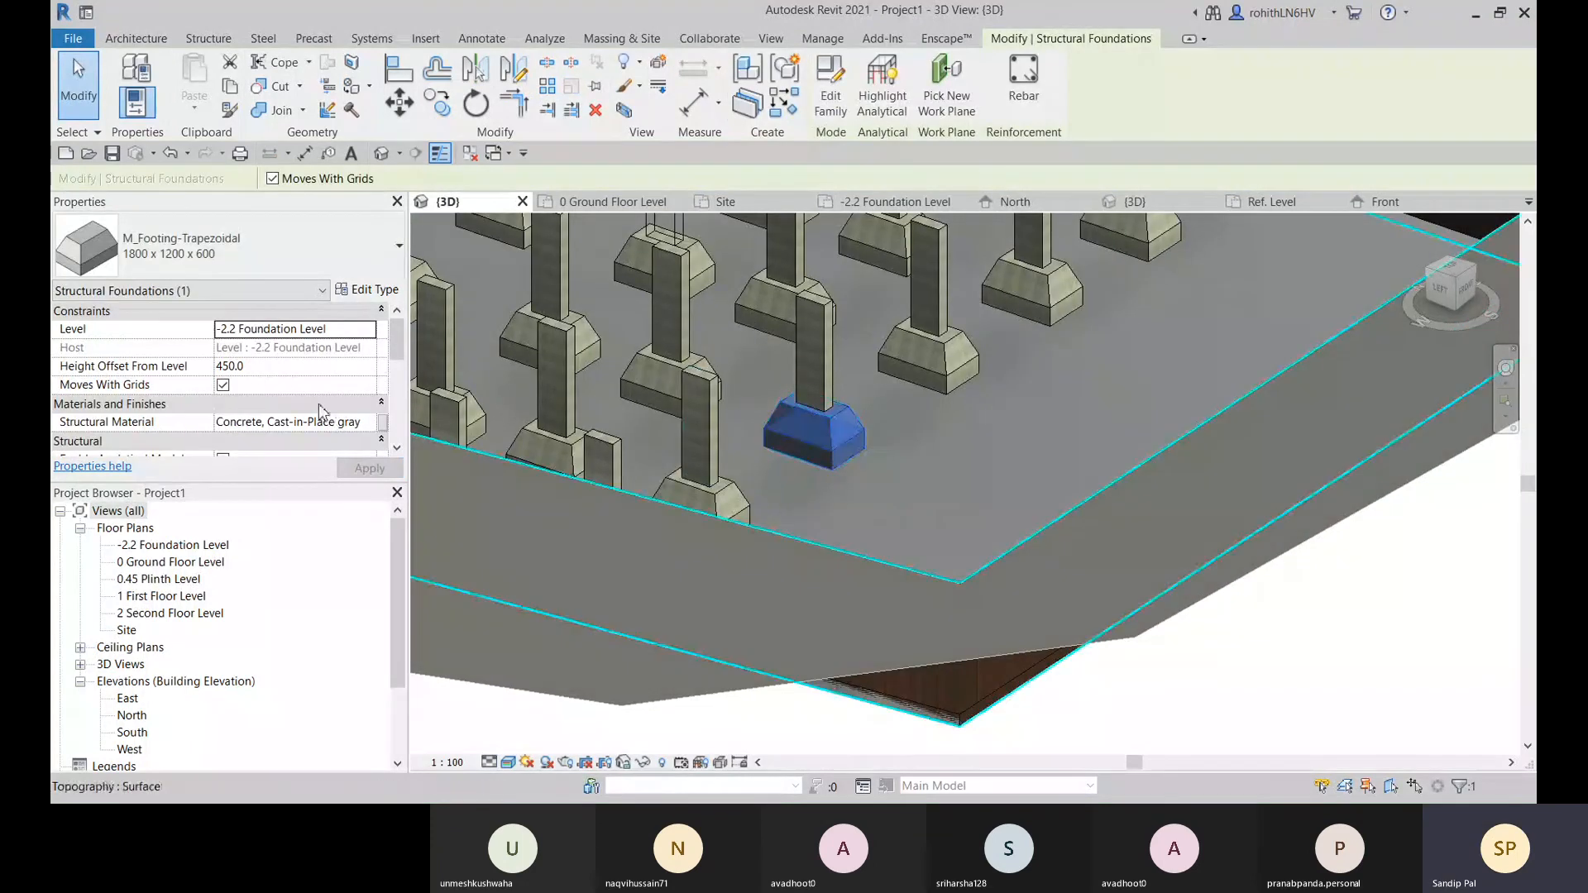
click(251, 367)
text(0)
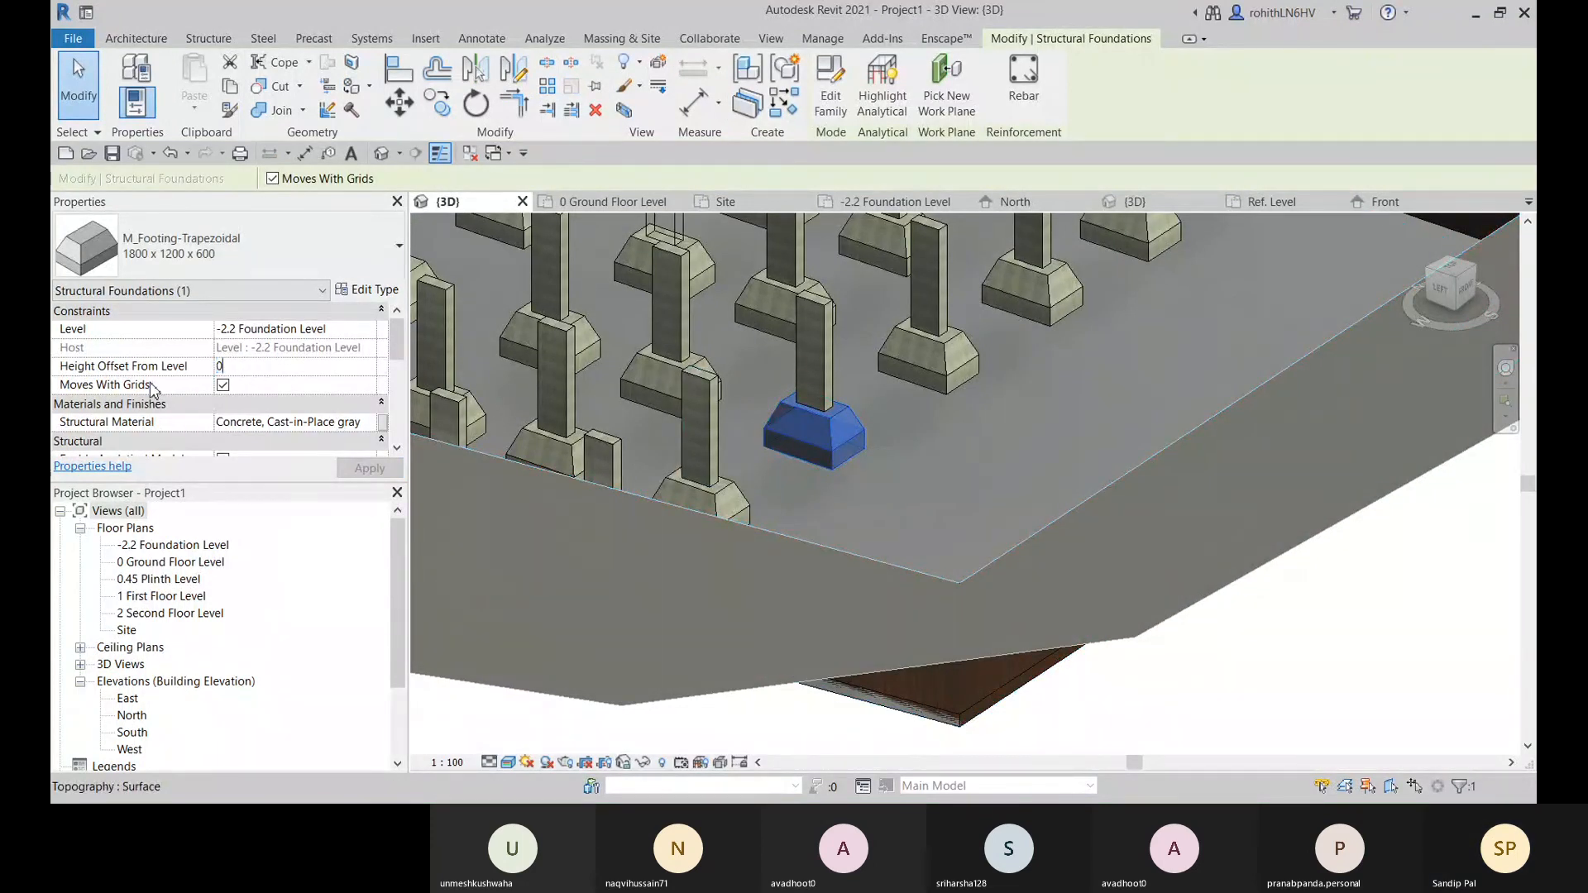
mouse_move(833, 454)
shift+middle_down()
mouse_move(866, 484)
mouse_move(798, 402)
mouse_move(817, 436)
shift+middle_up()
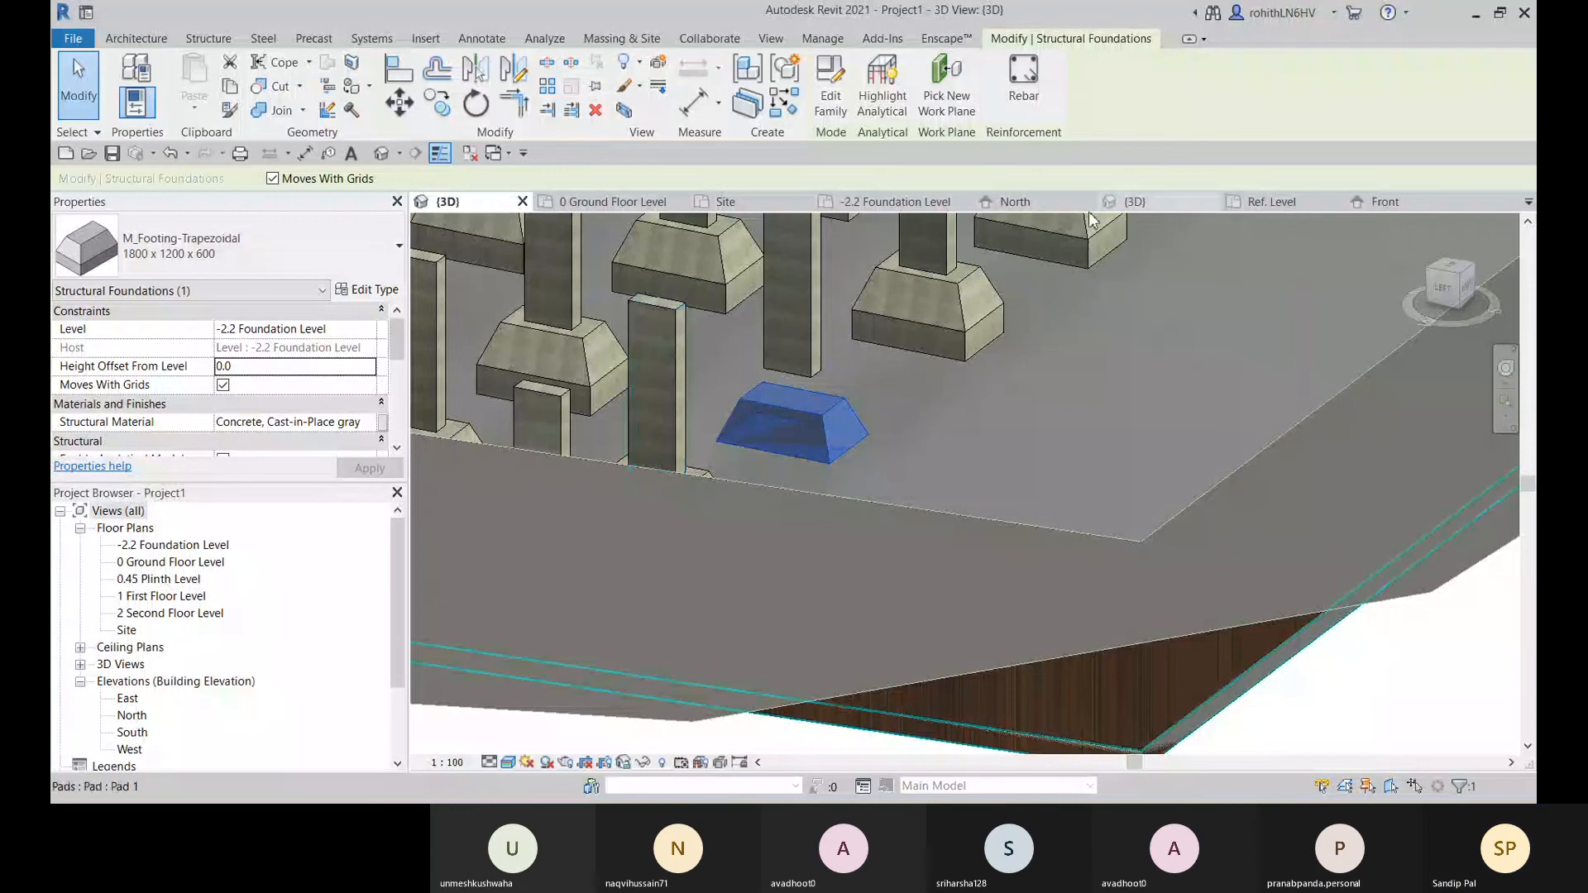
- Set the same footing's Height Offset From Level to 450 in the -2.2 Foundation Level plan
click(885, 202)
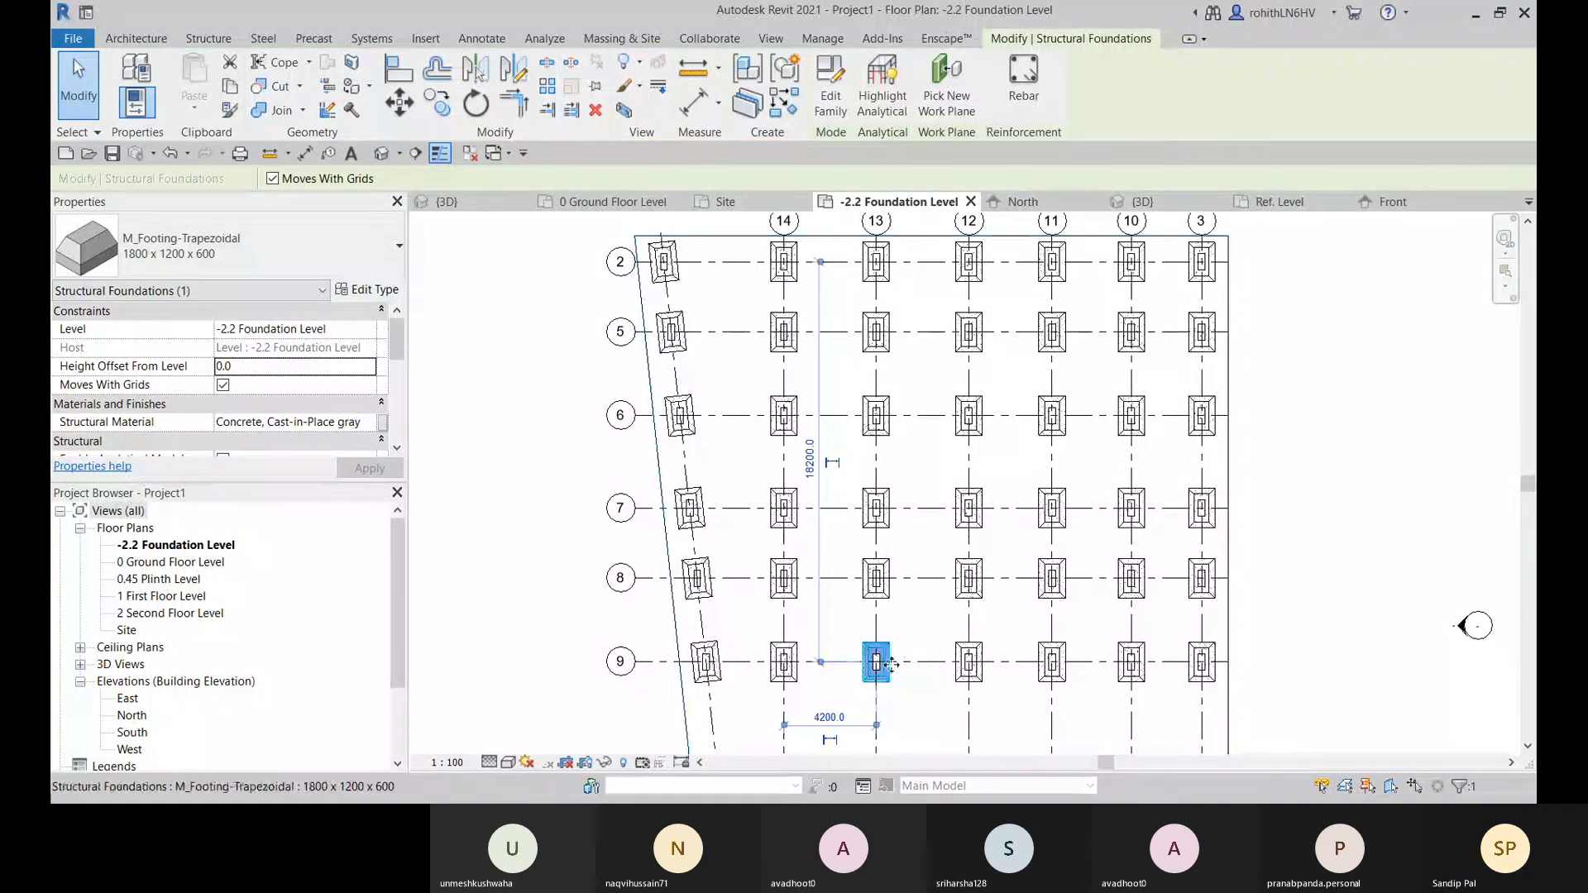
middle_drag(918, 673, 915, 652)
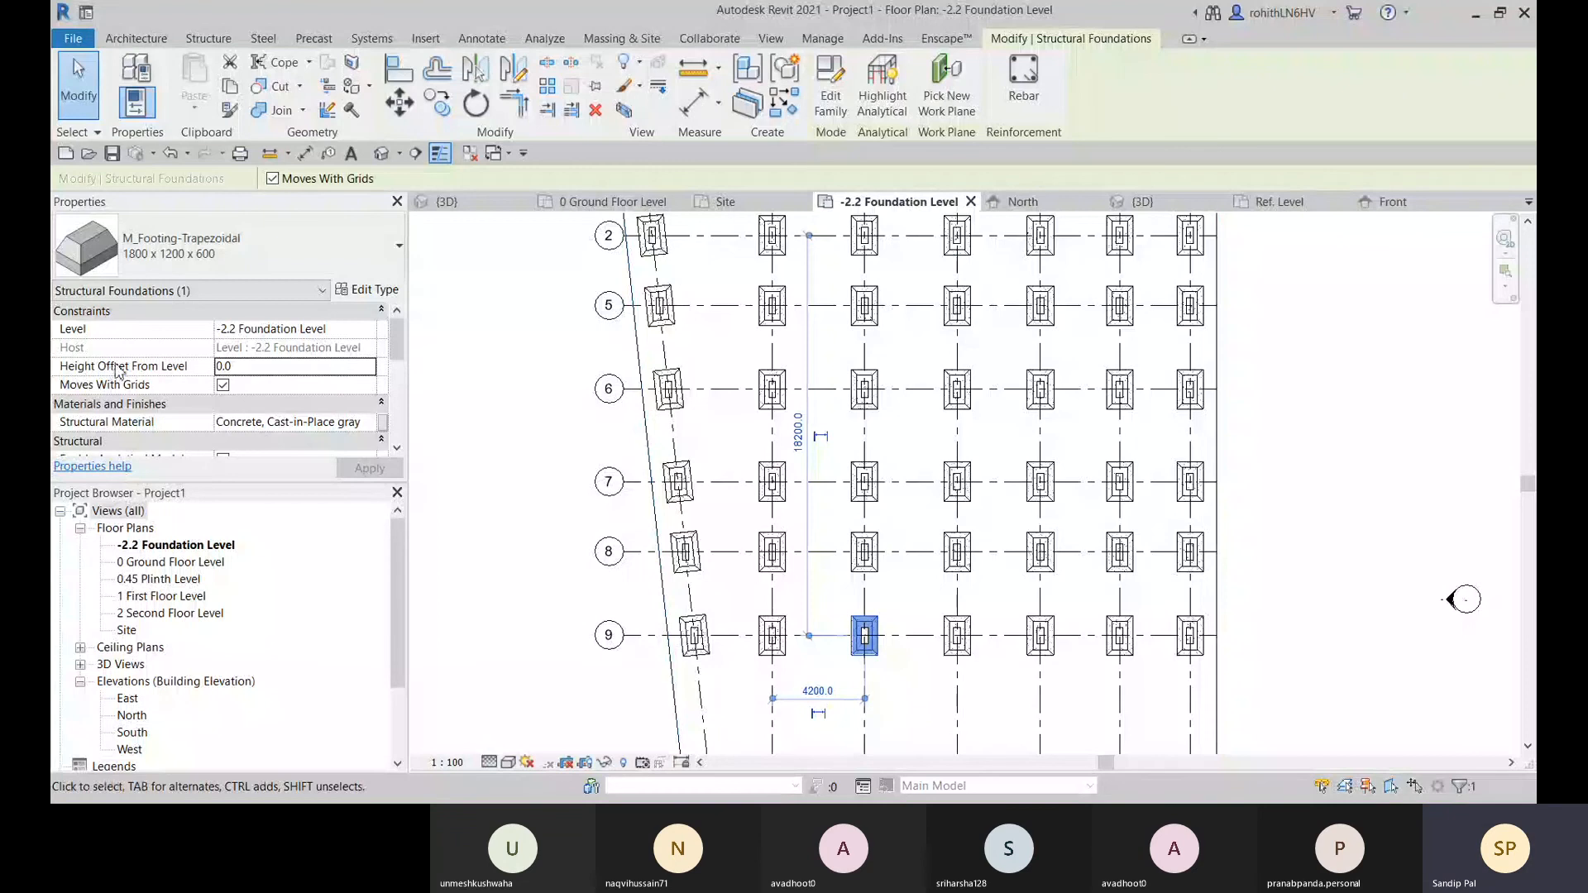
click(249, 365)
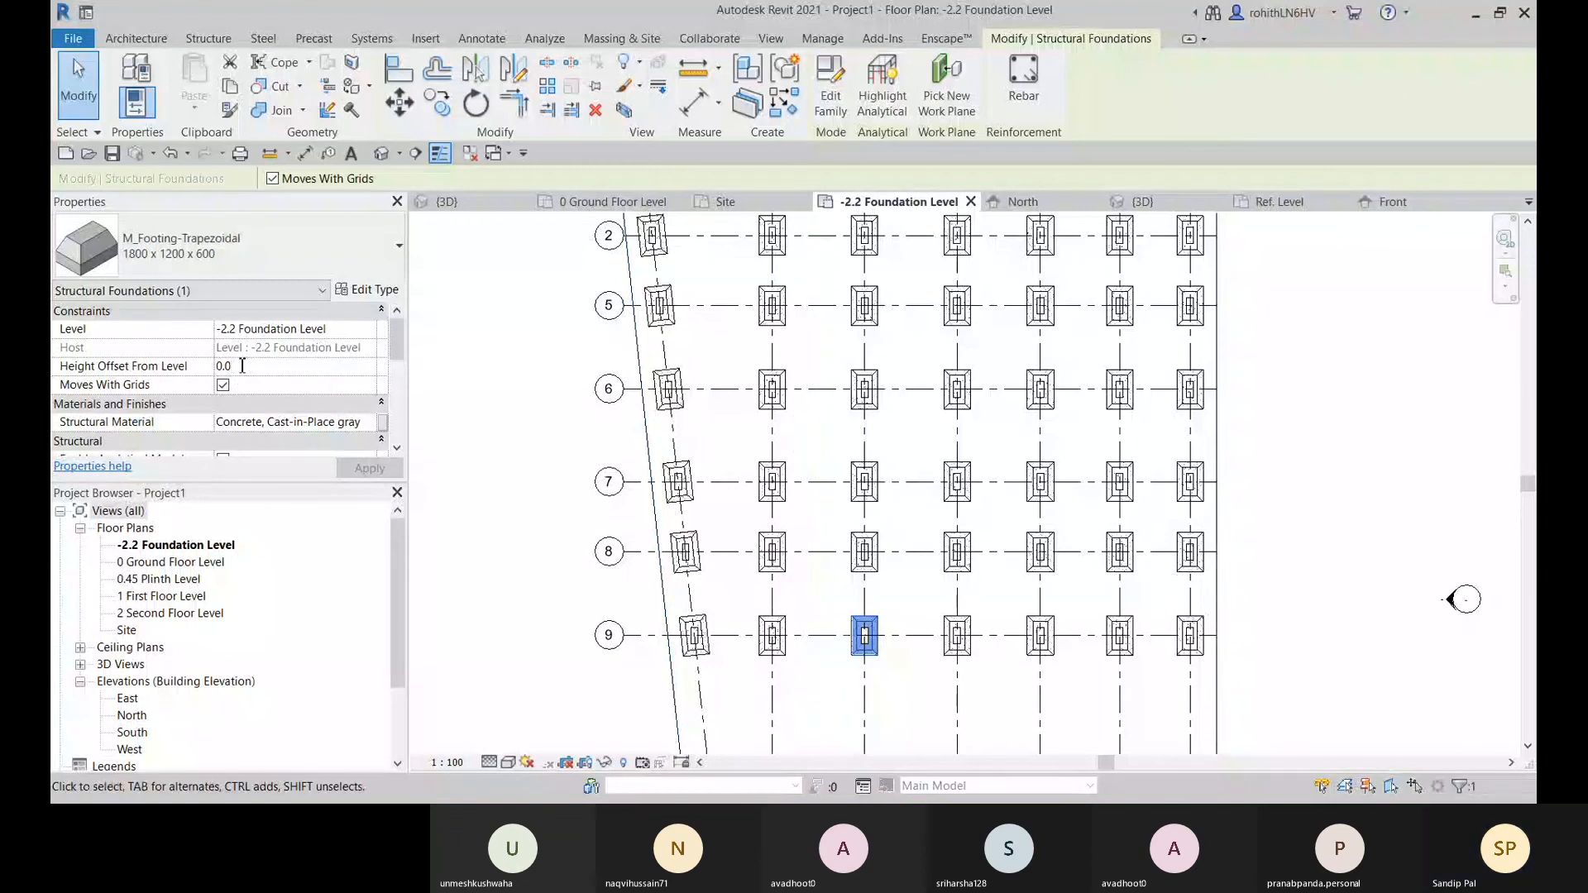
drag(237, 366, 210, 377)
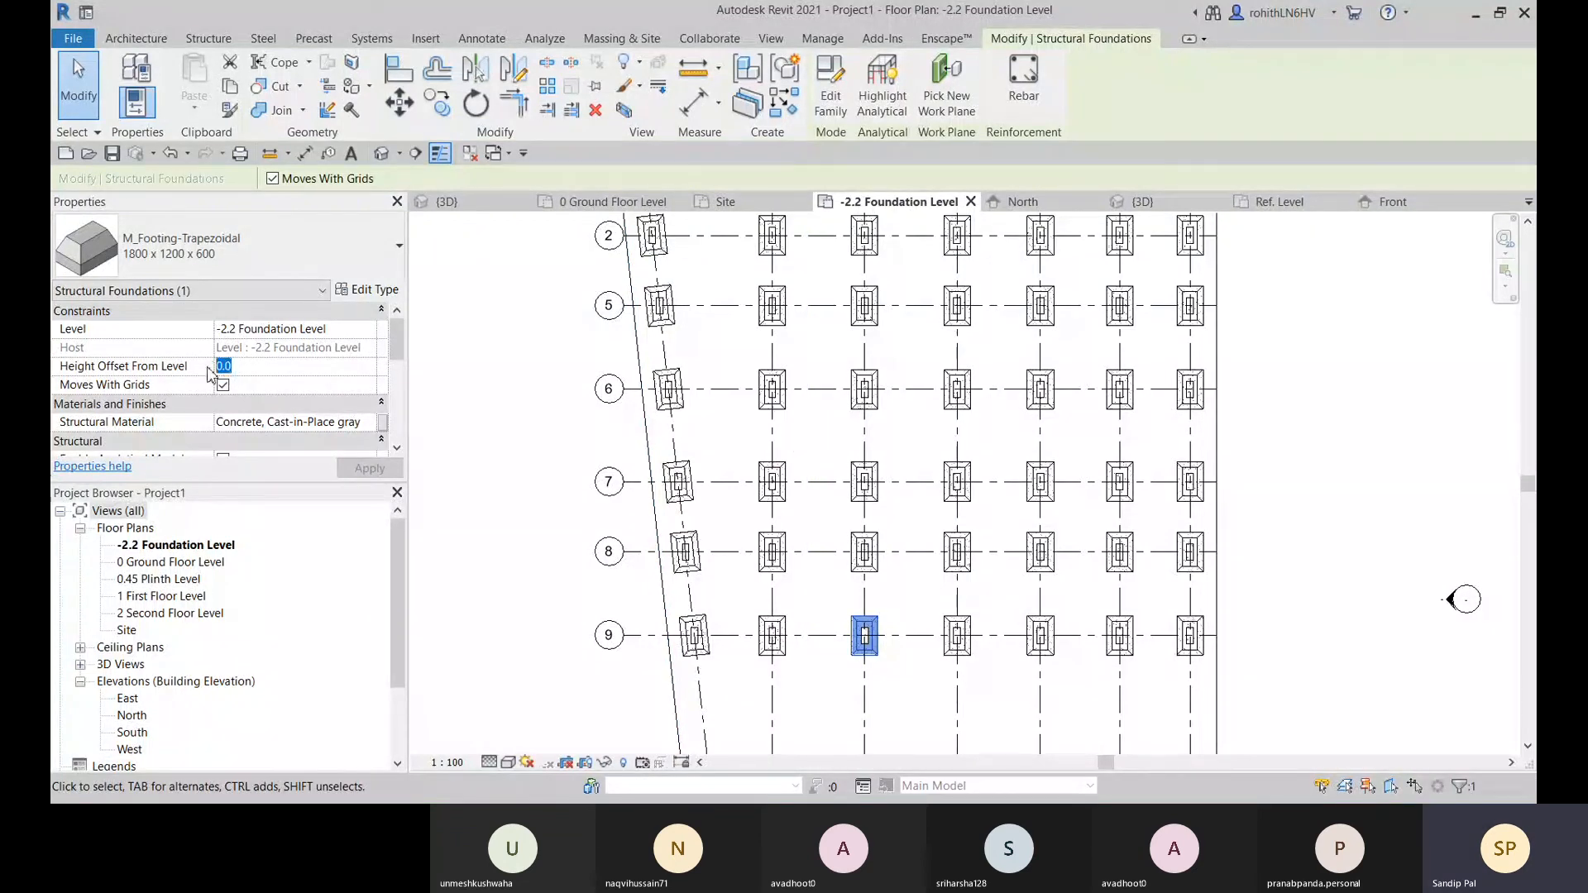
text(450)
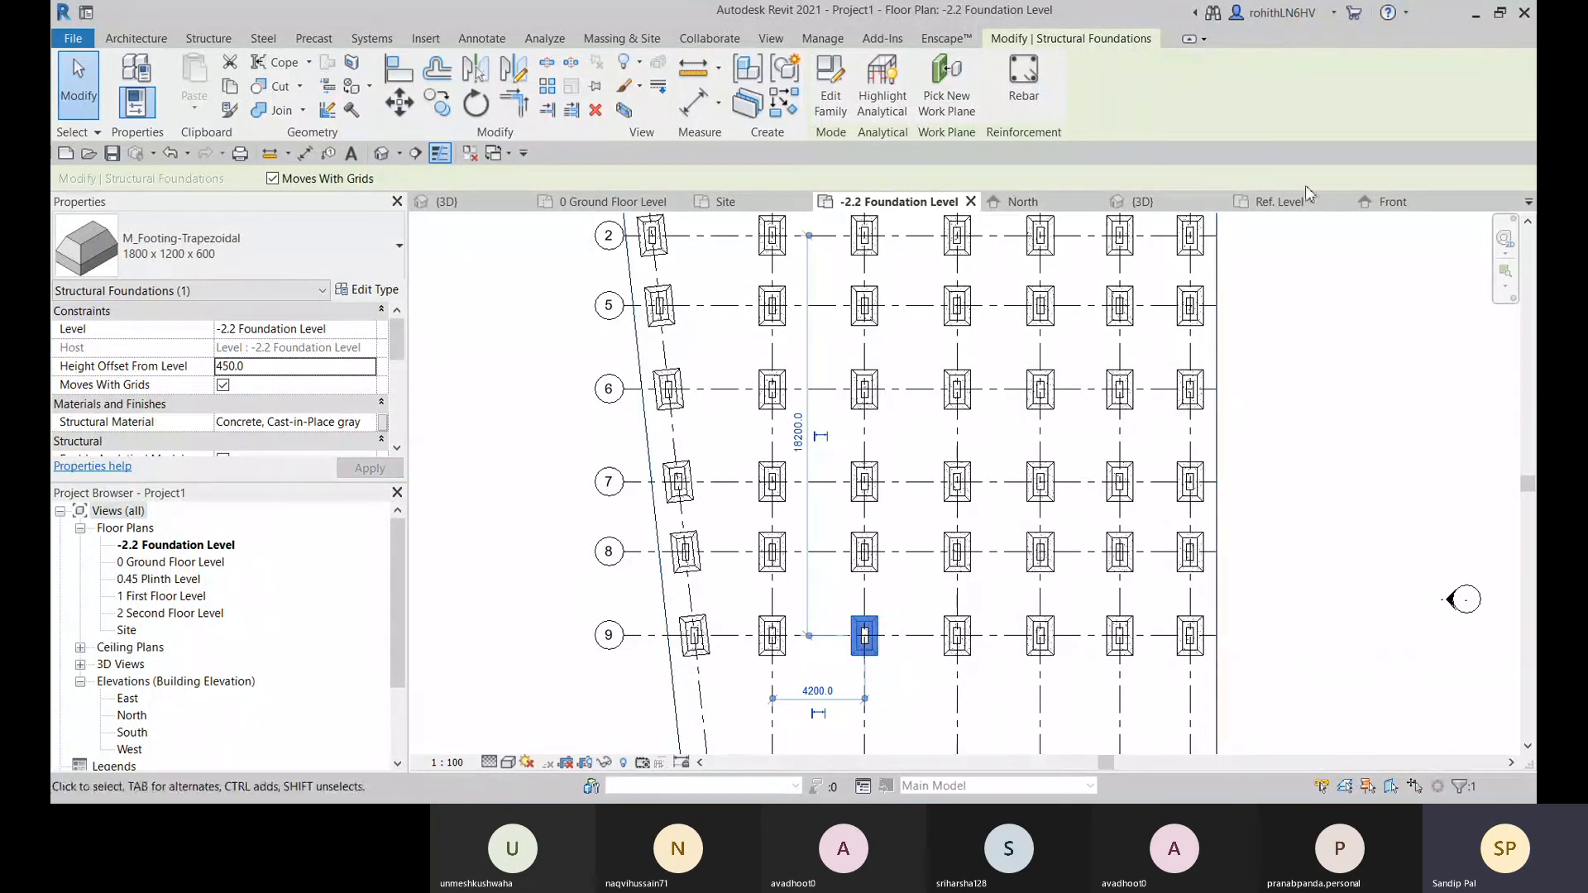
- Check the base extrusion's and blend's constraints in the footing family's Front elevation, and return to the project's 0 Ground Floor Level plan
click(1398, 201)
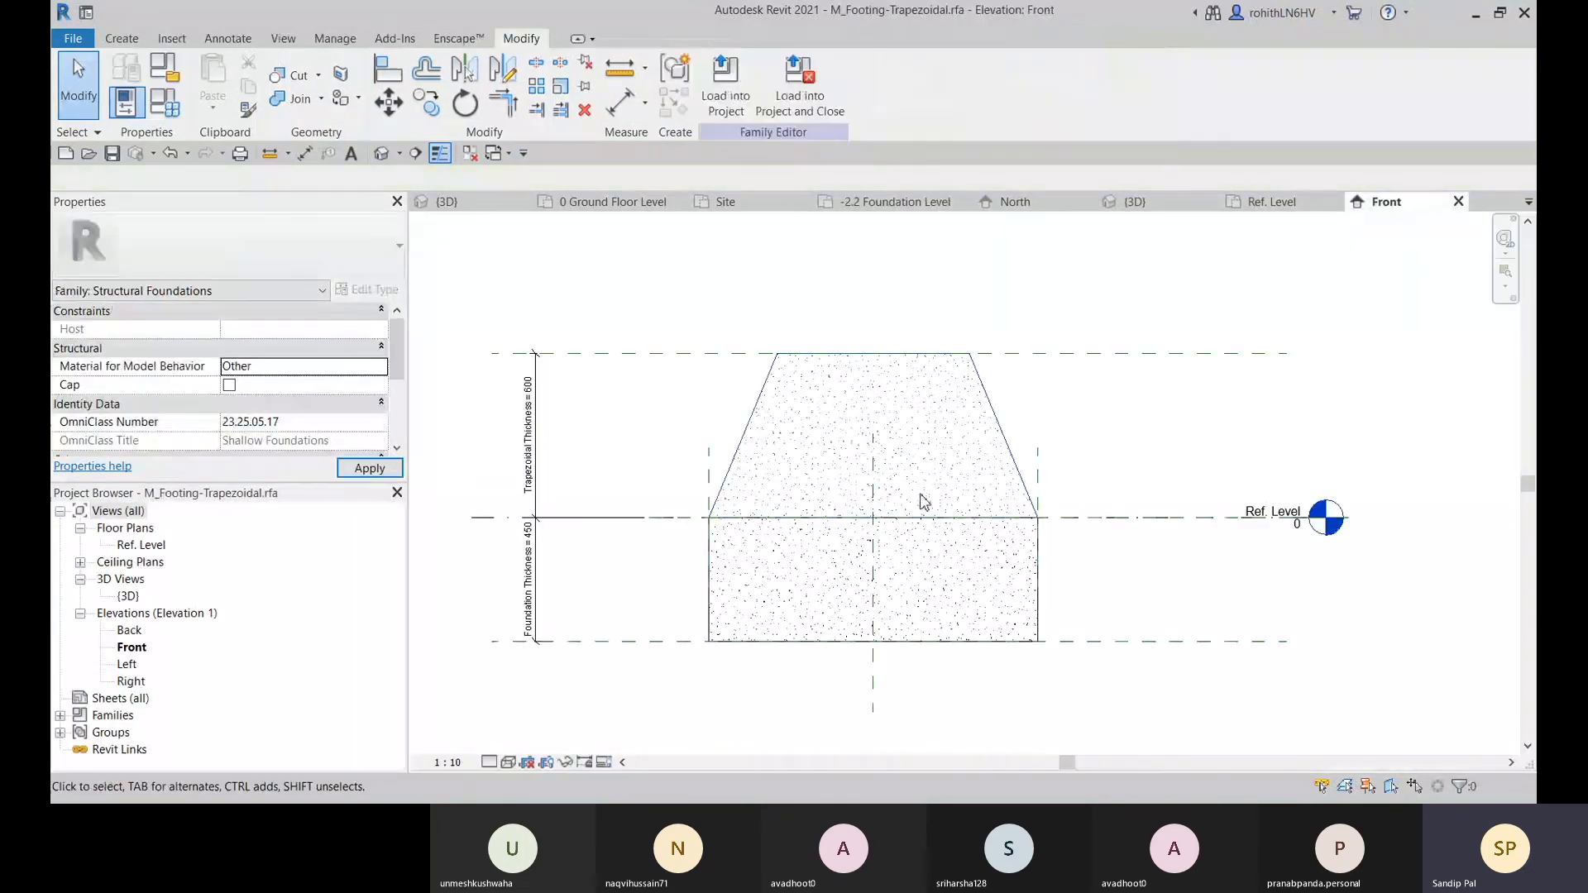
click(1039, 551)
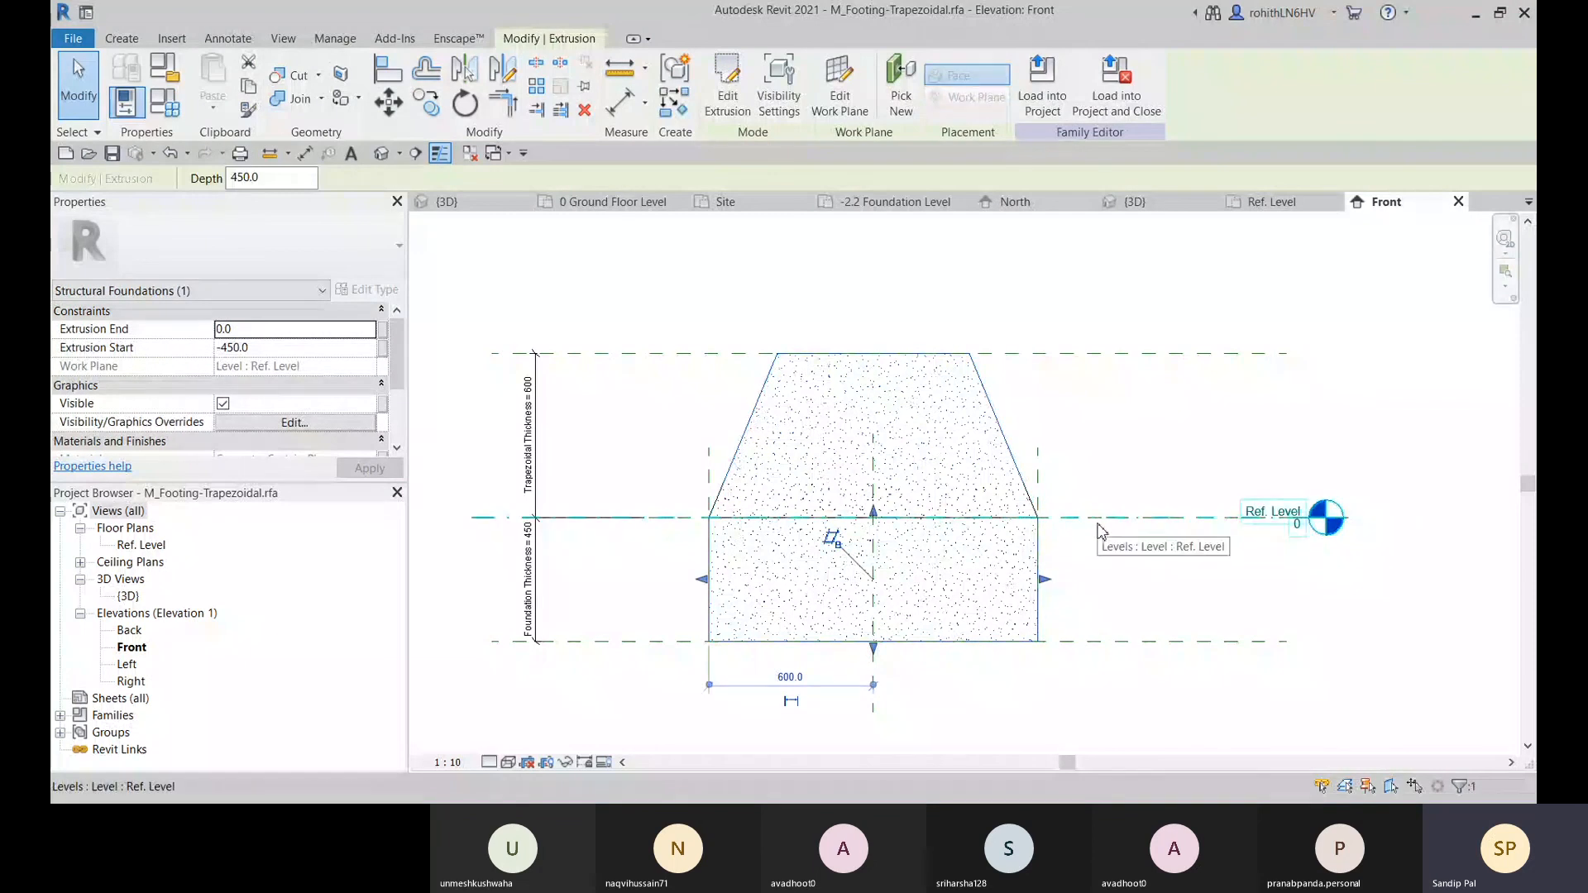
click(1004, 433)
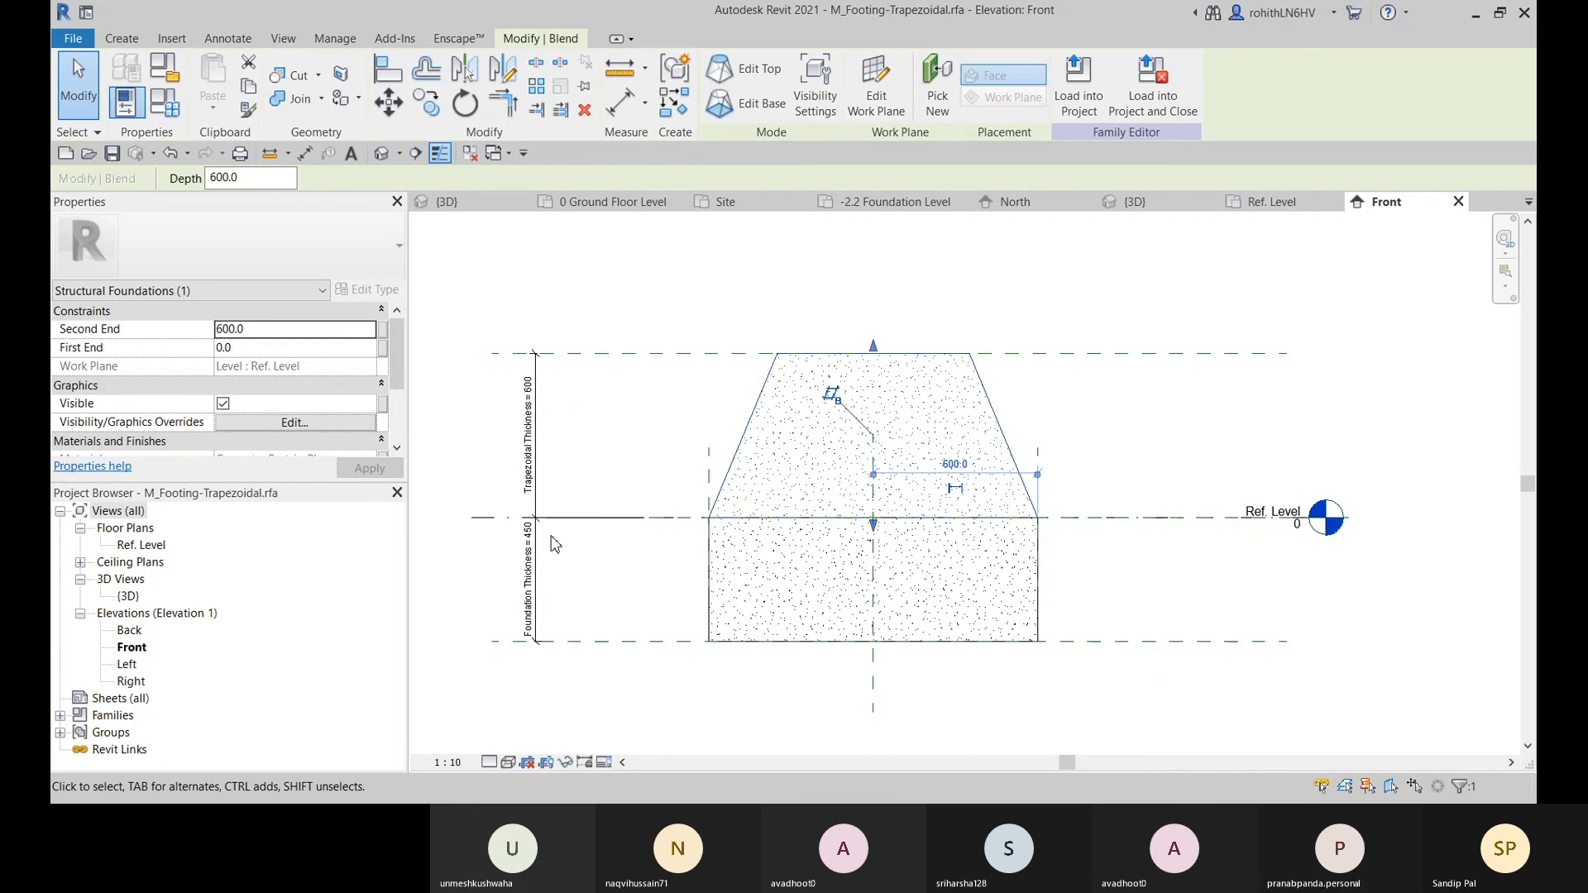
click(614, 202)
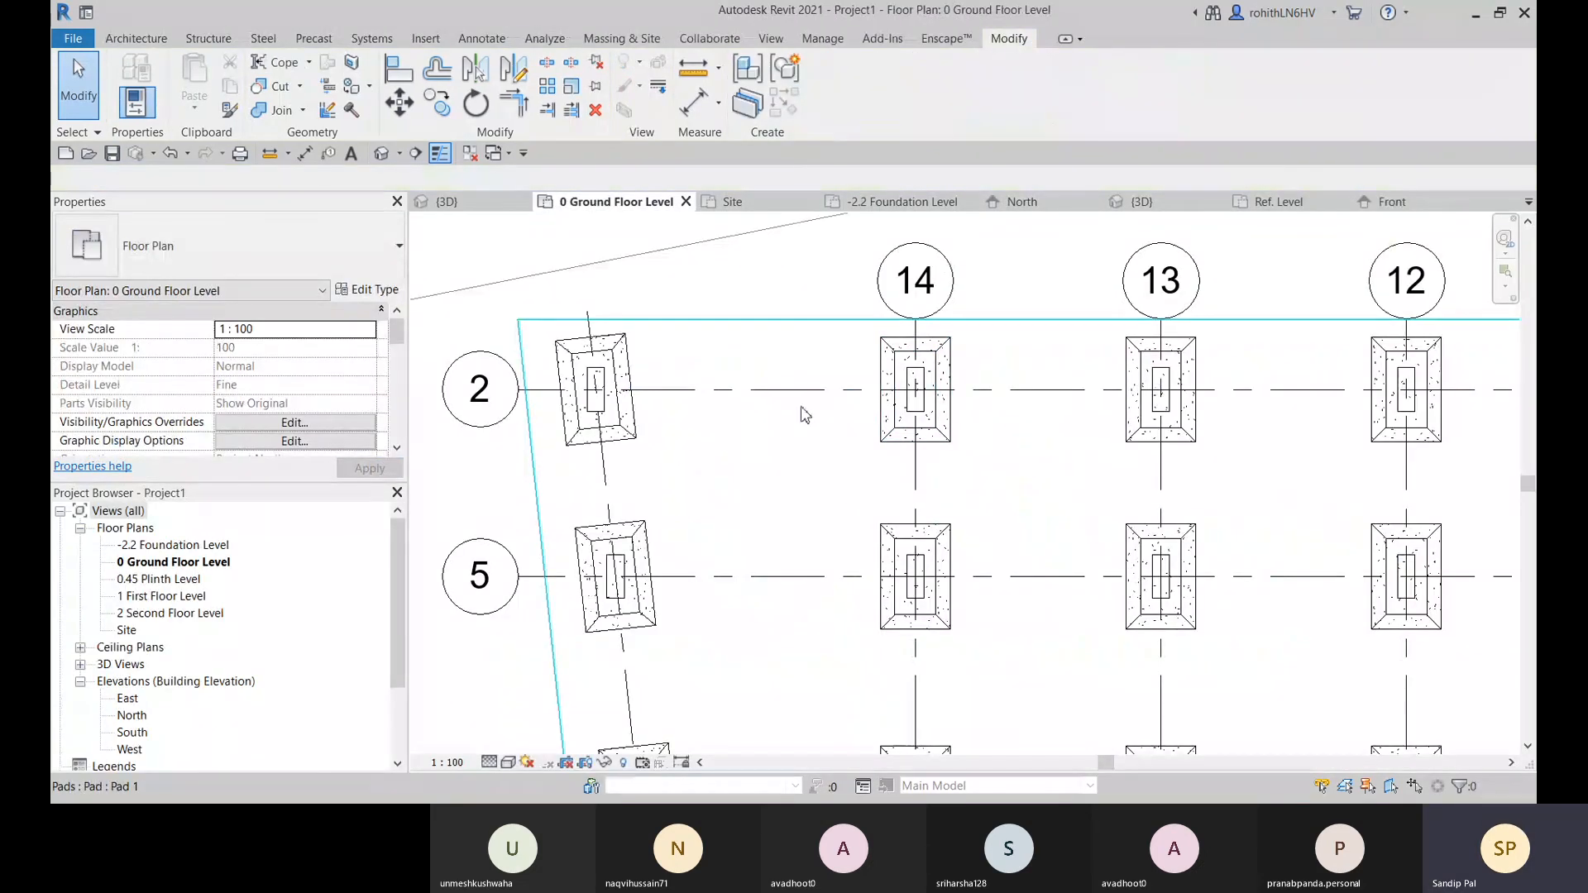